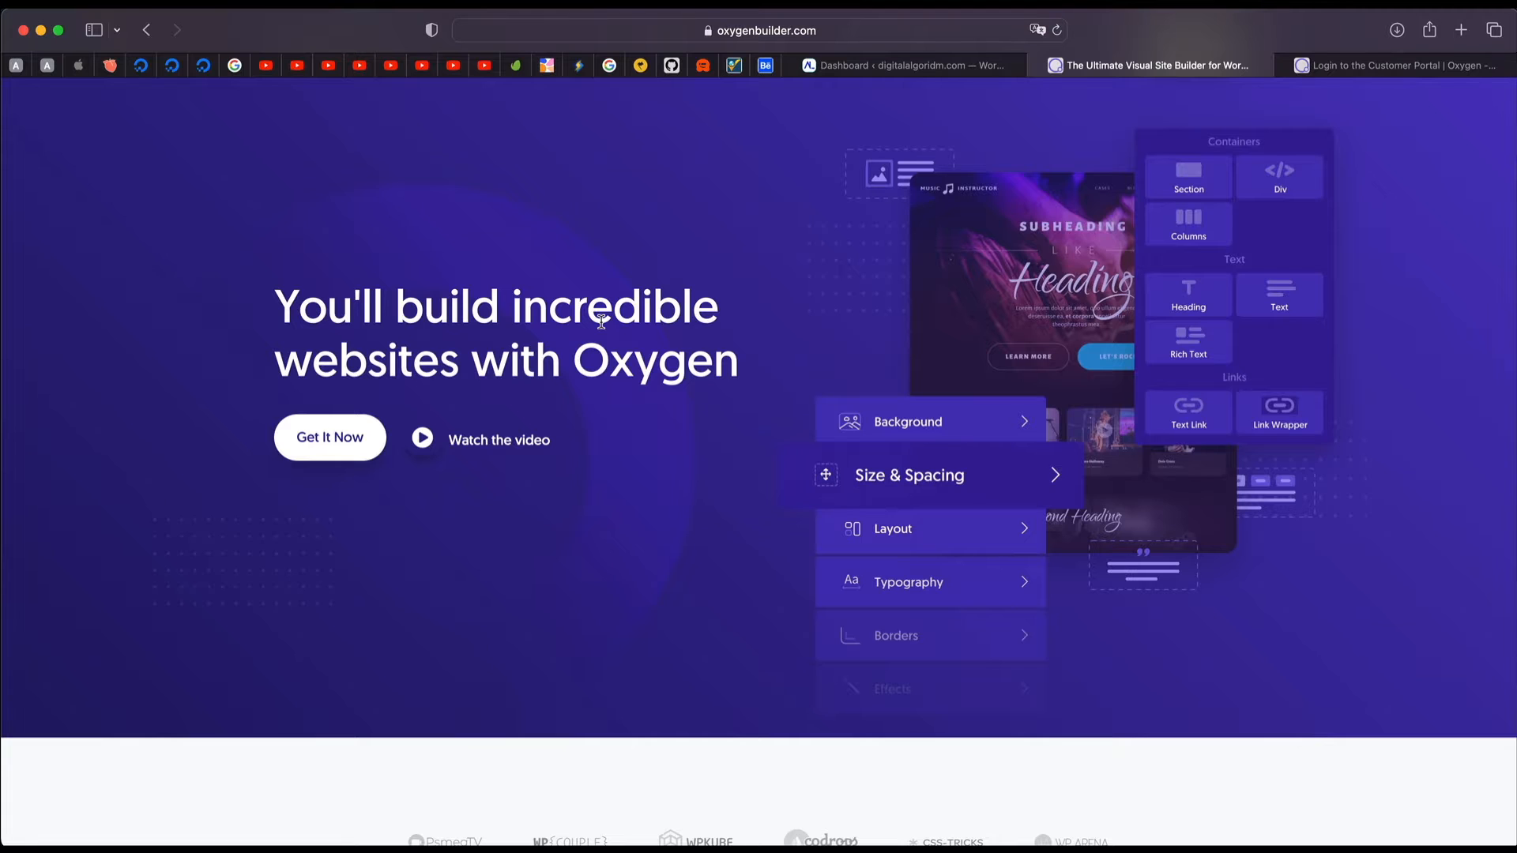
Step: Open the Oxygen pricing page and examine the Basic plan's license terms and one-time price
scroll(602, 322, up, 3)
click(1207, 170)
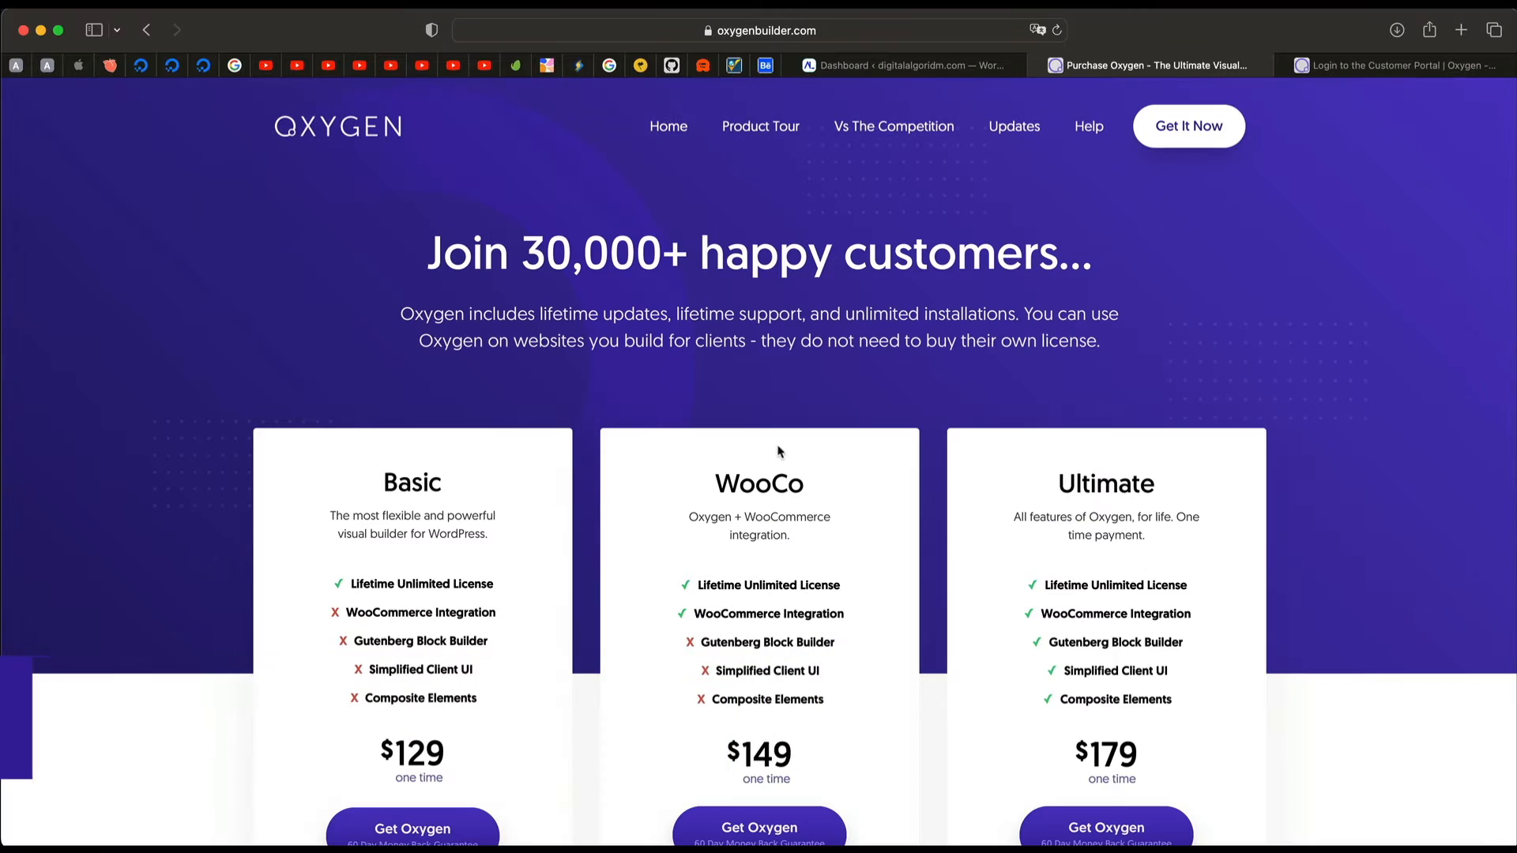
scroll(778, 451, down, 2)
triple_click(403, 496)
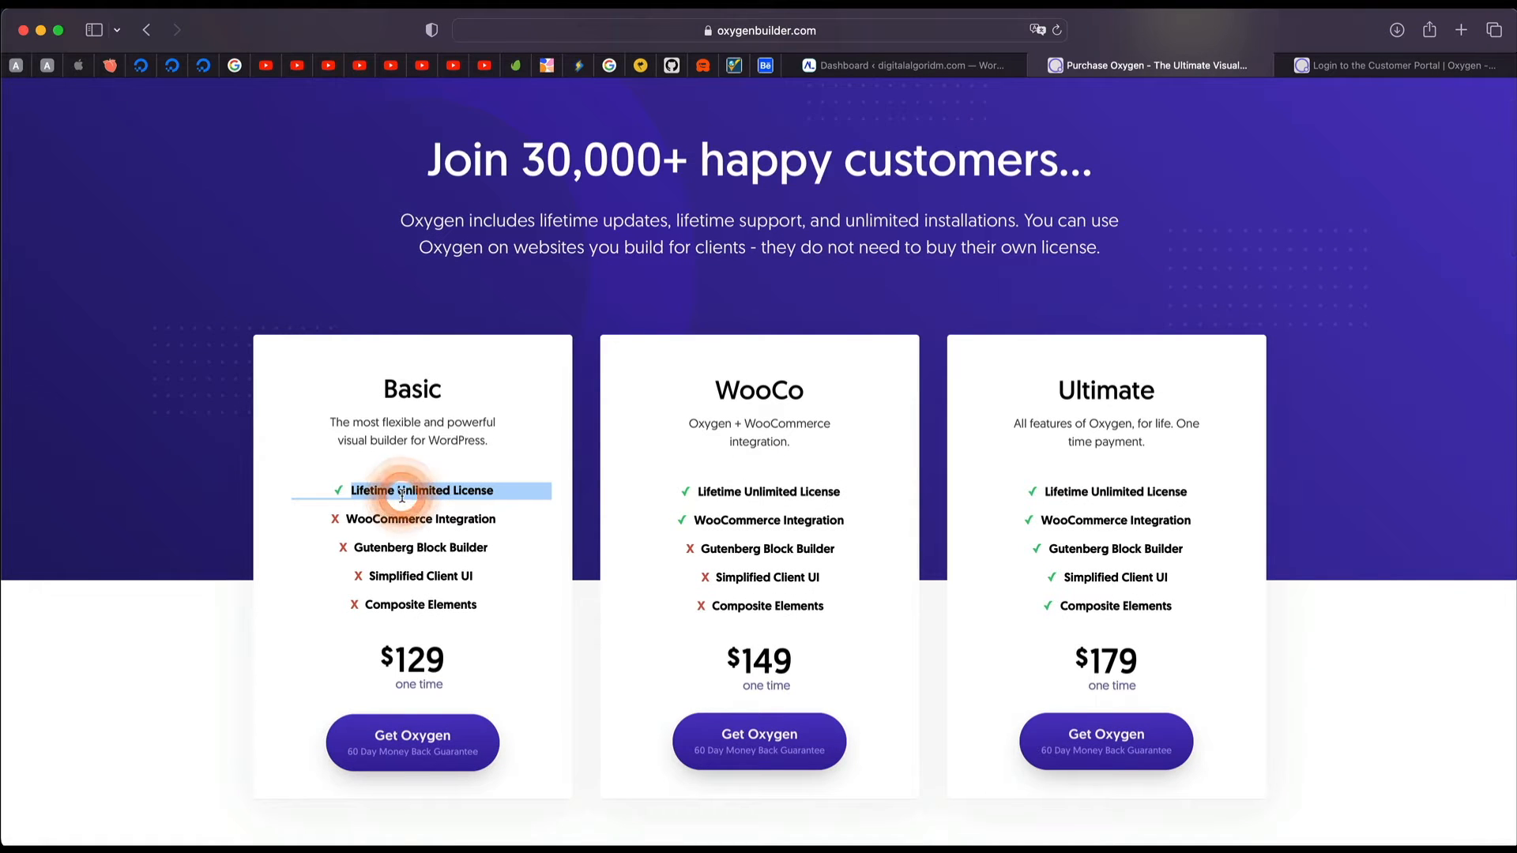
scroll(402, 496, up, 2)
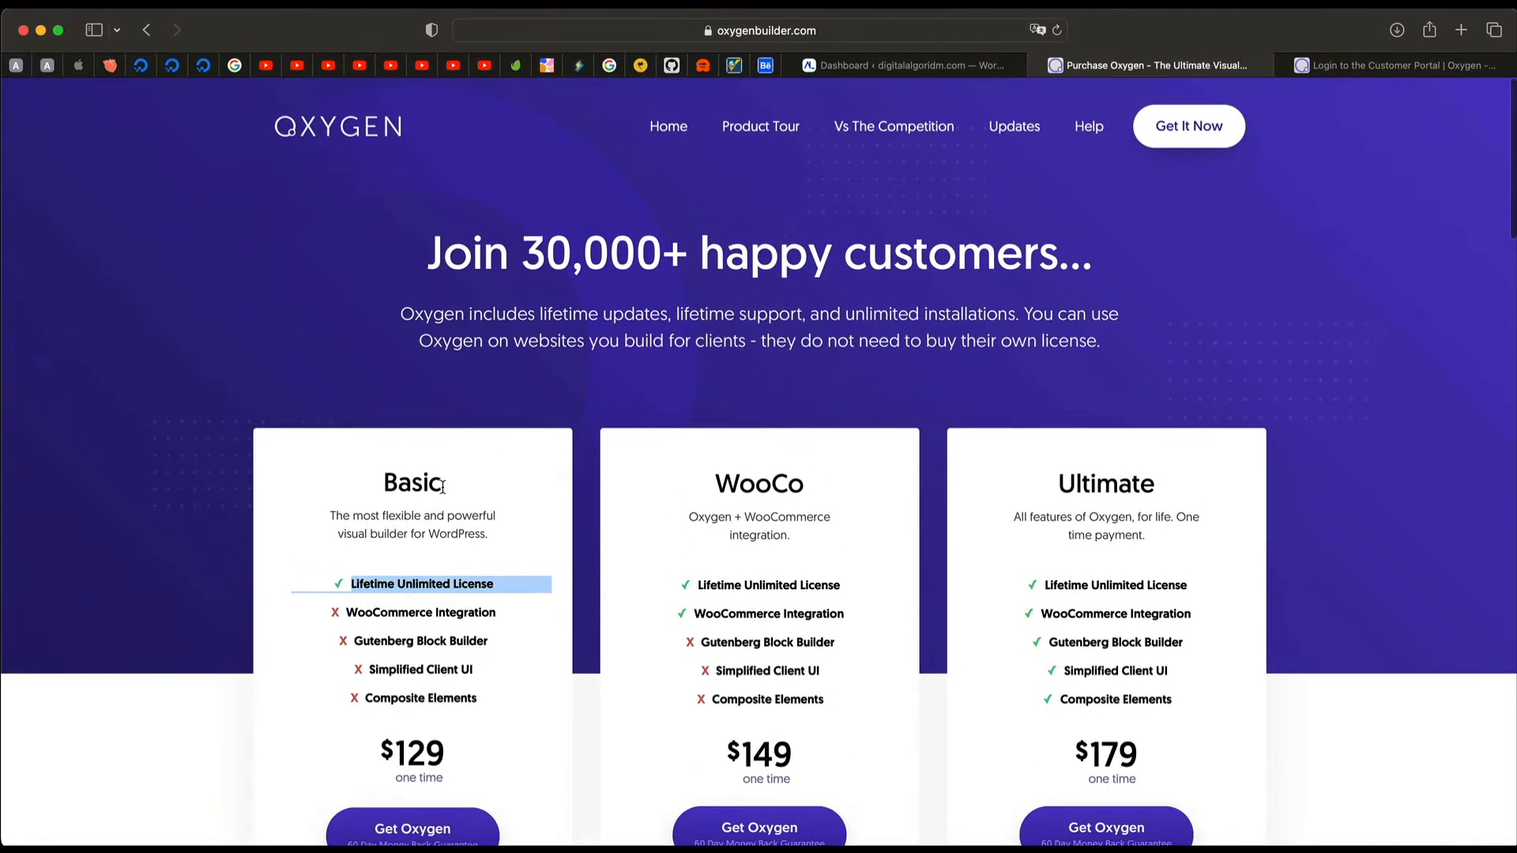
scroll(446, 606, down, 4)
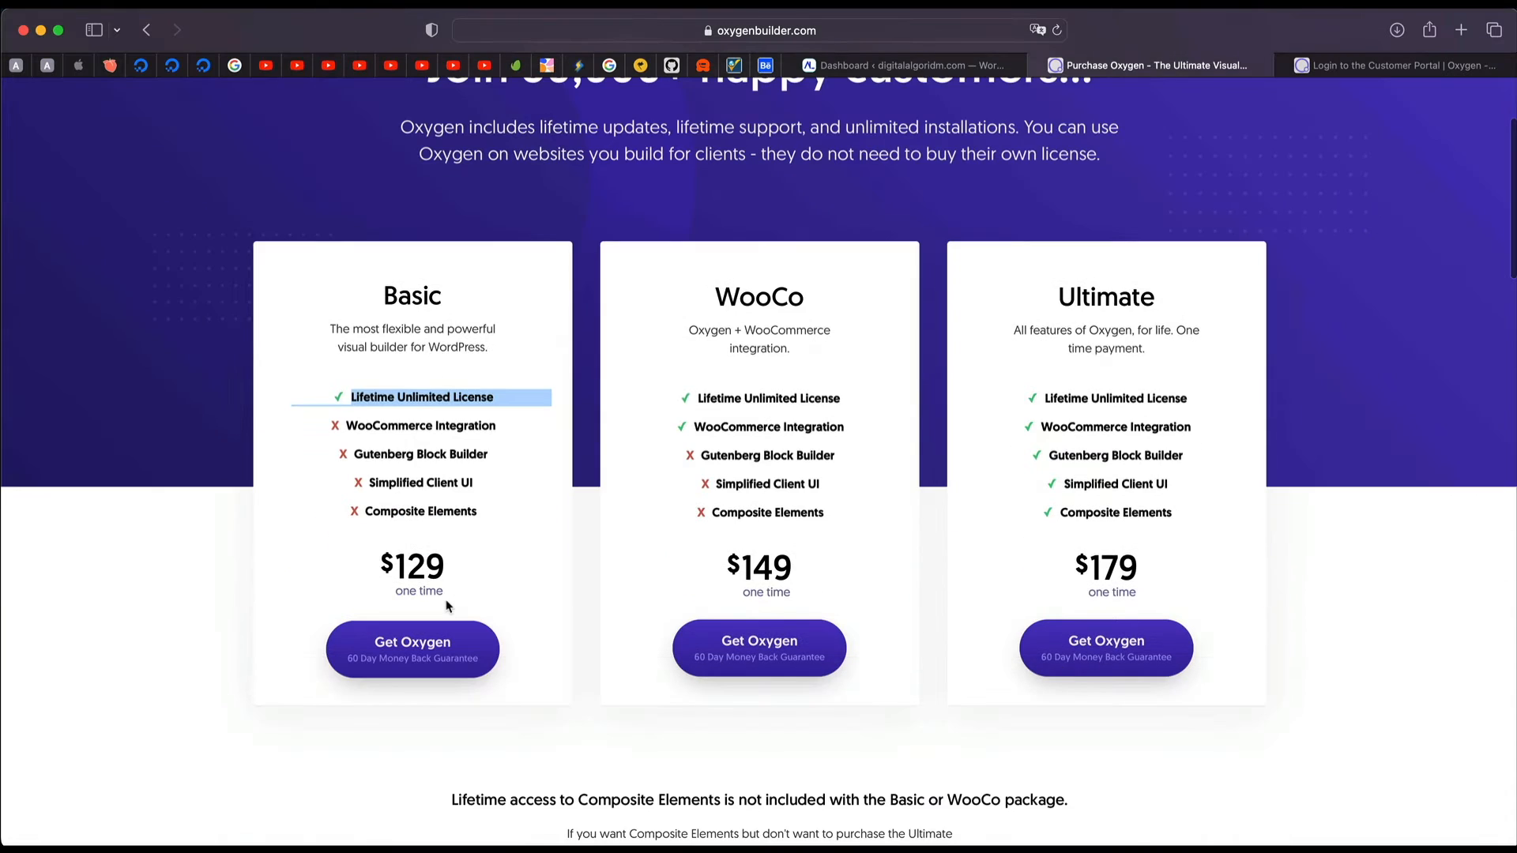
double_click(429, 569)
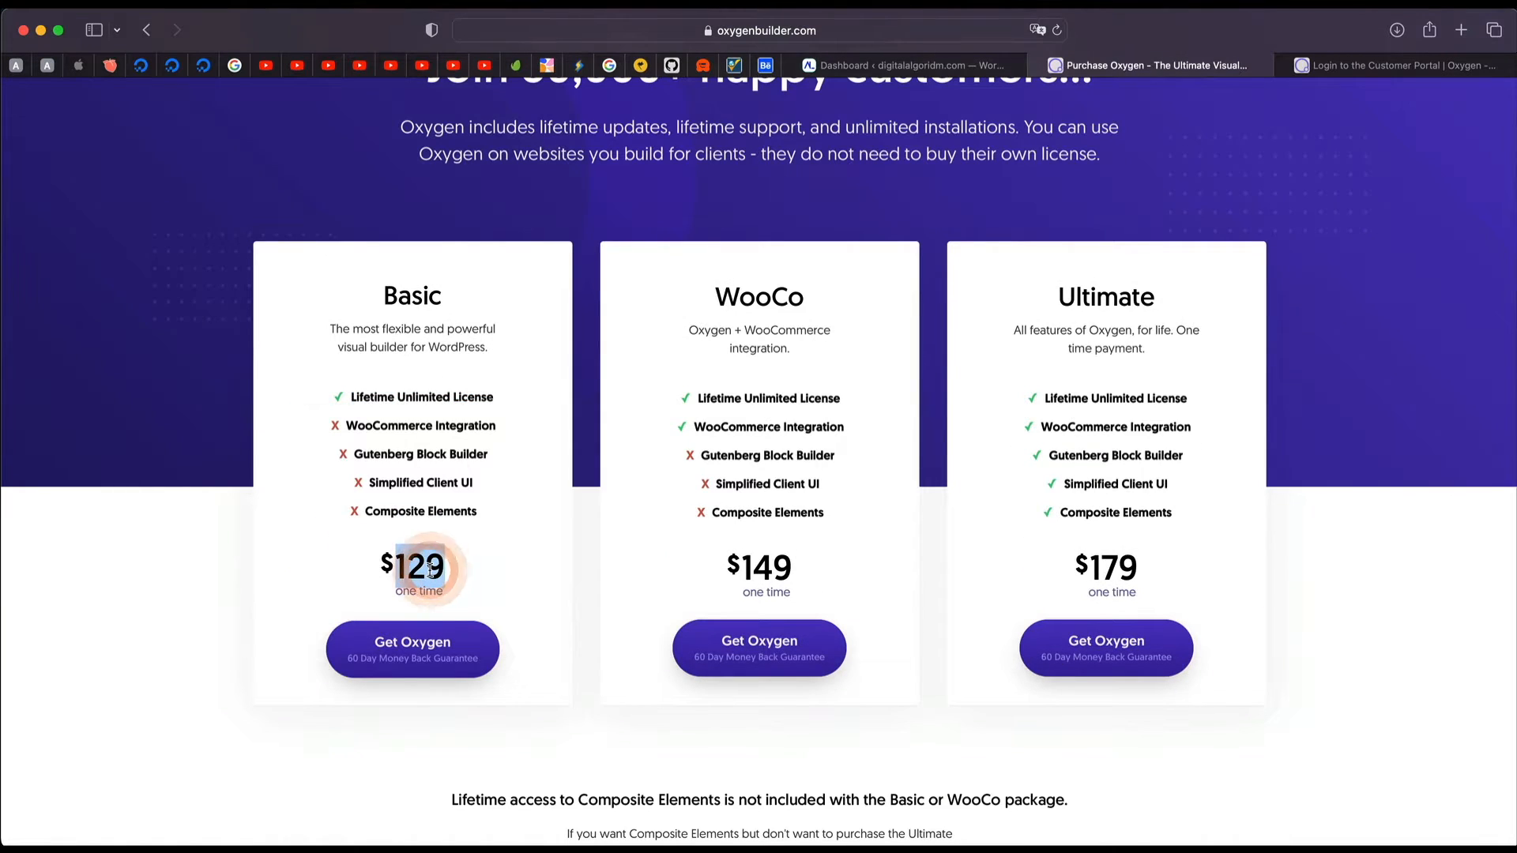
scroll(512, 495, up, 4)
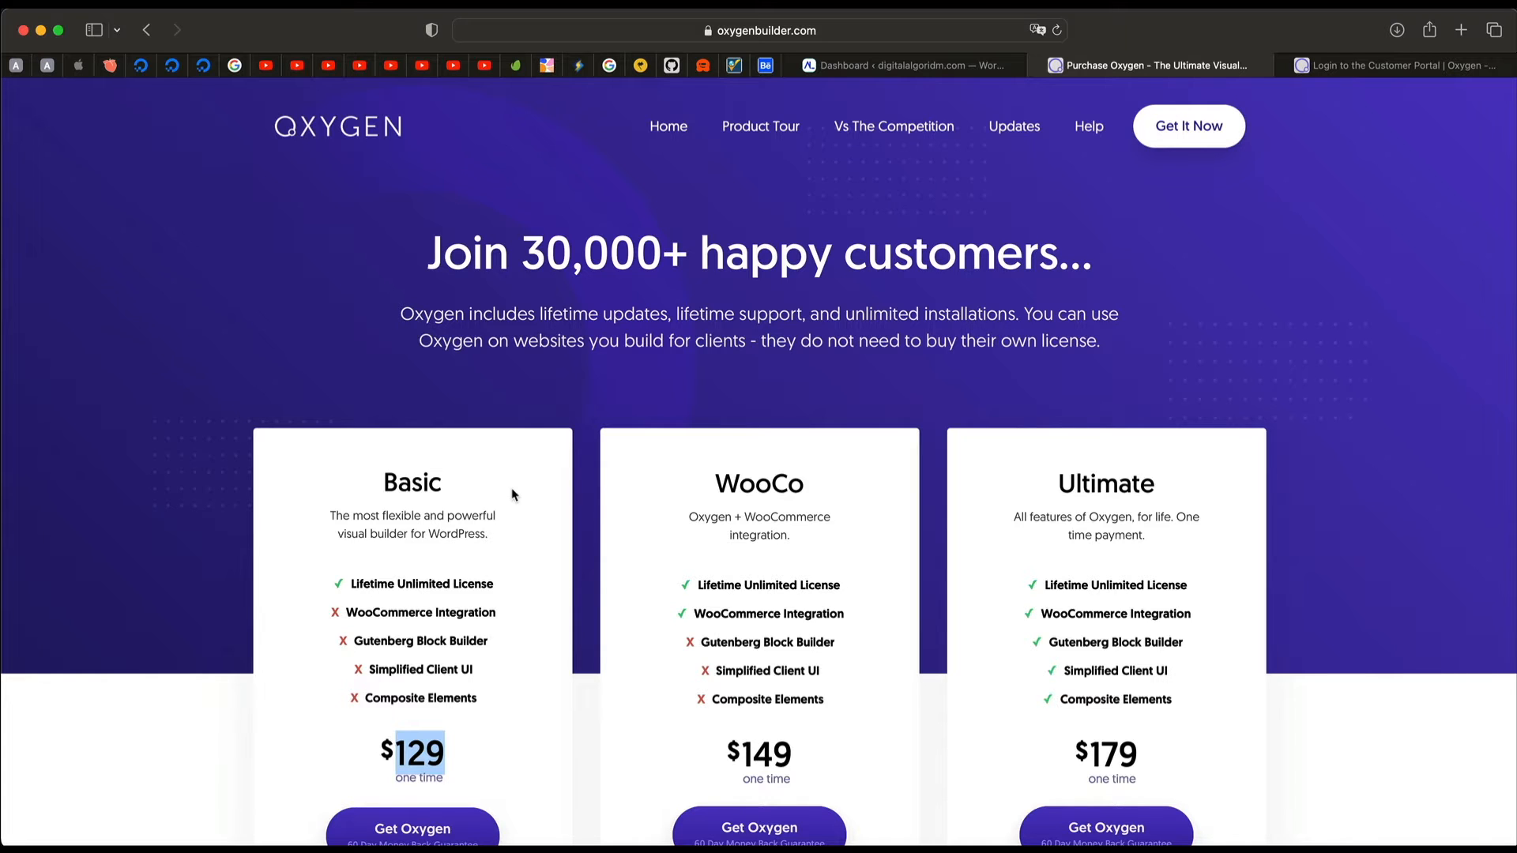
scroll(406, 578, down, 3)
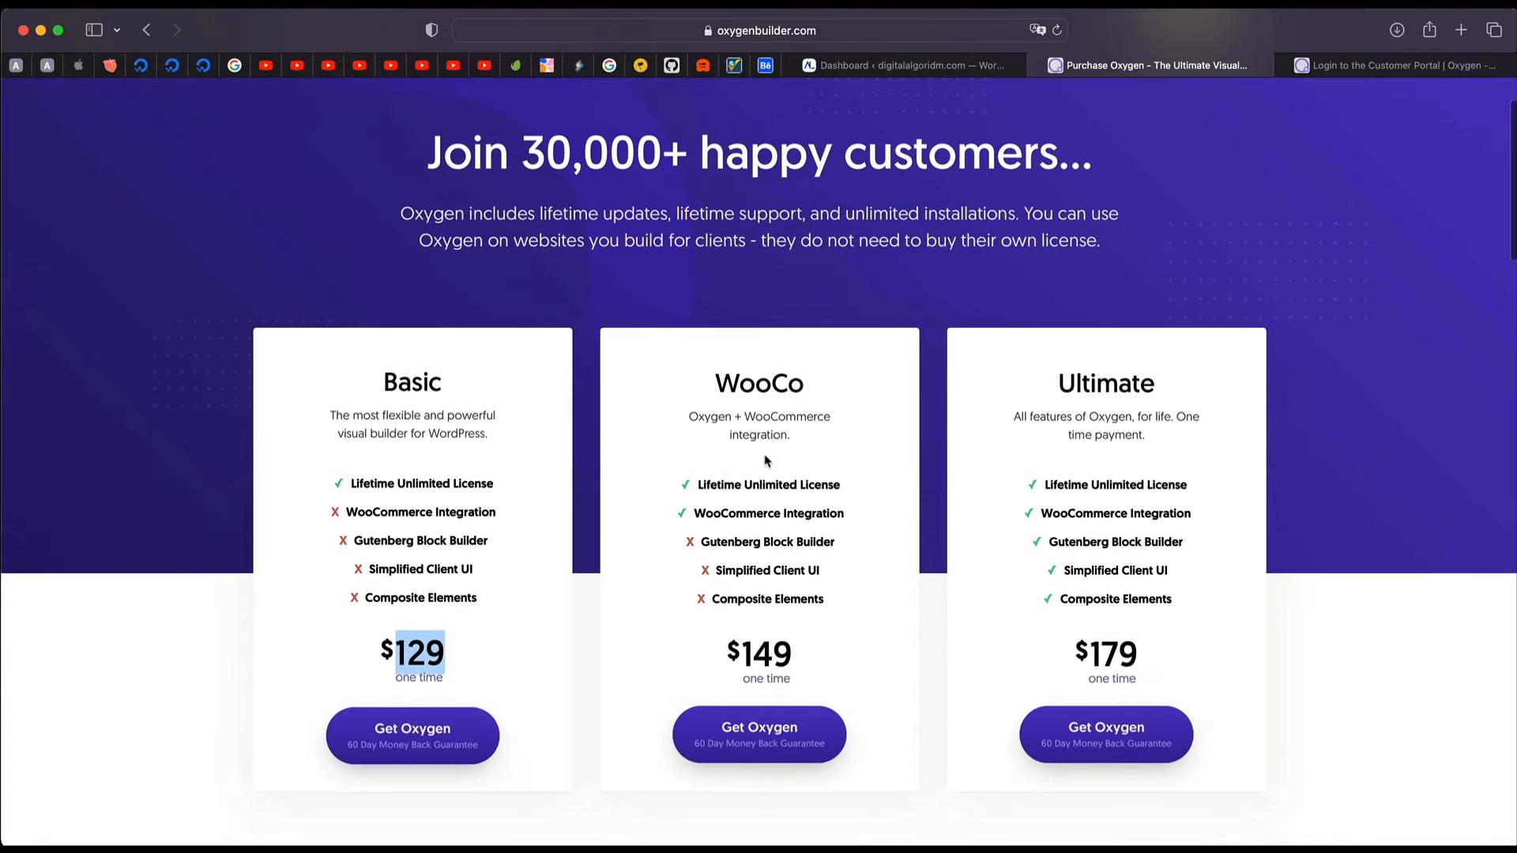
triple_click(459, 474)
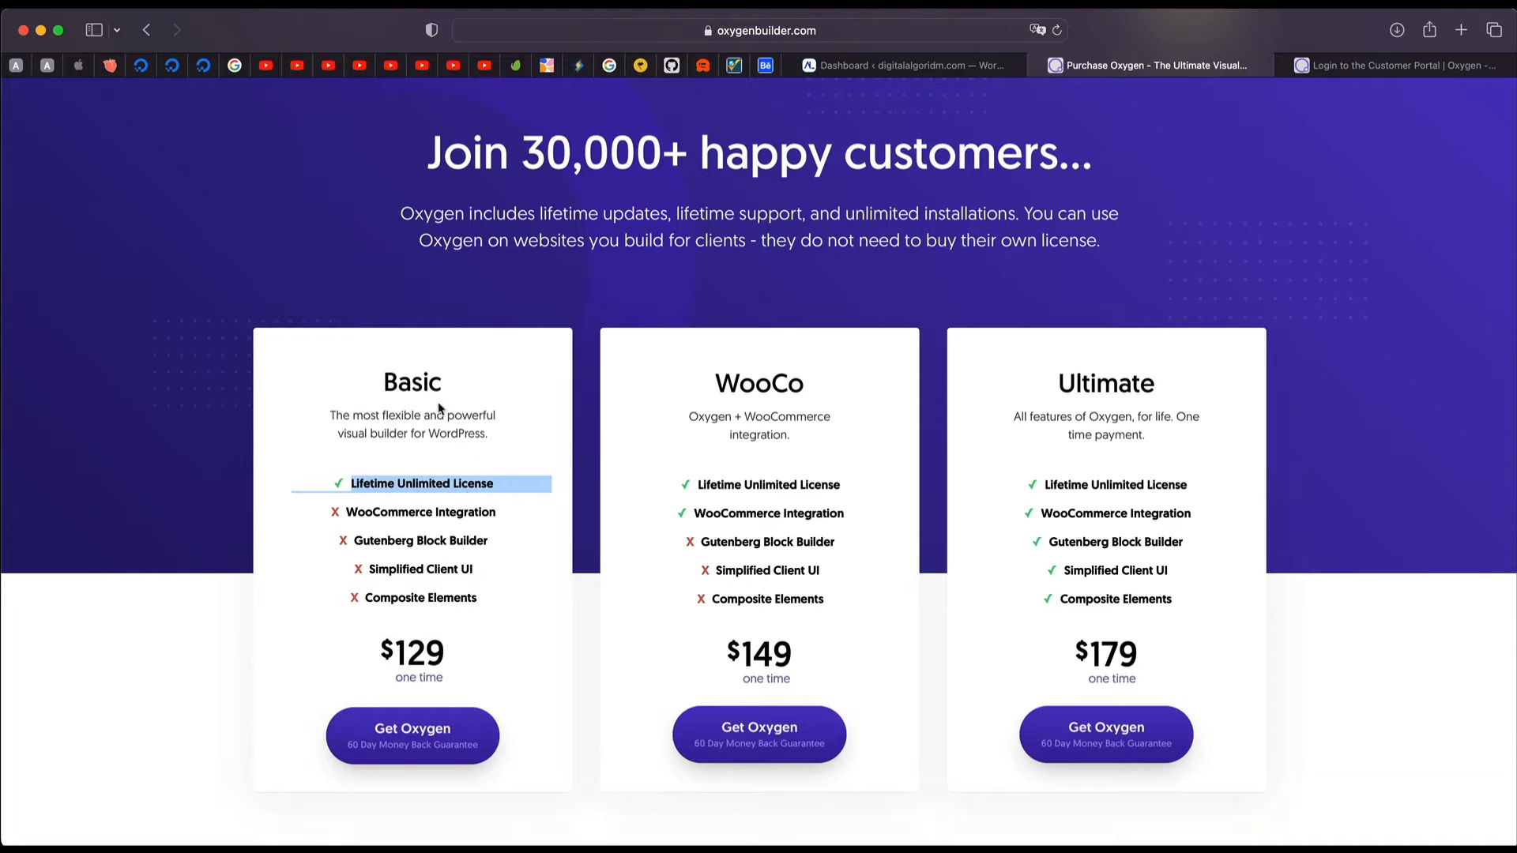
Step: Examine the WooCo and Ultimate plan descriptions and the money back guarantee section
double_click(761, 388)
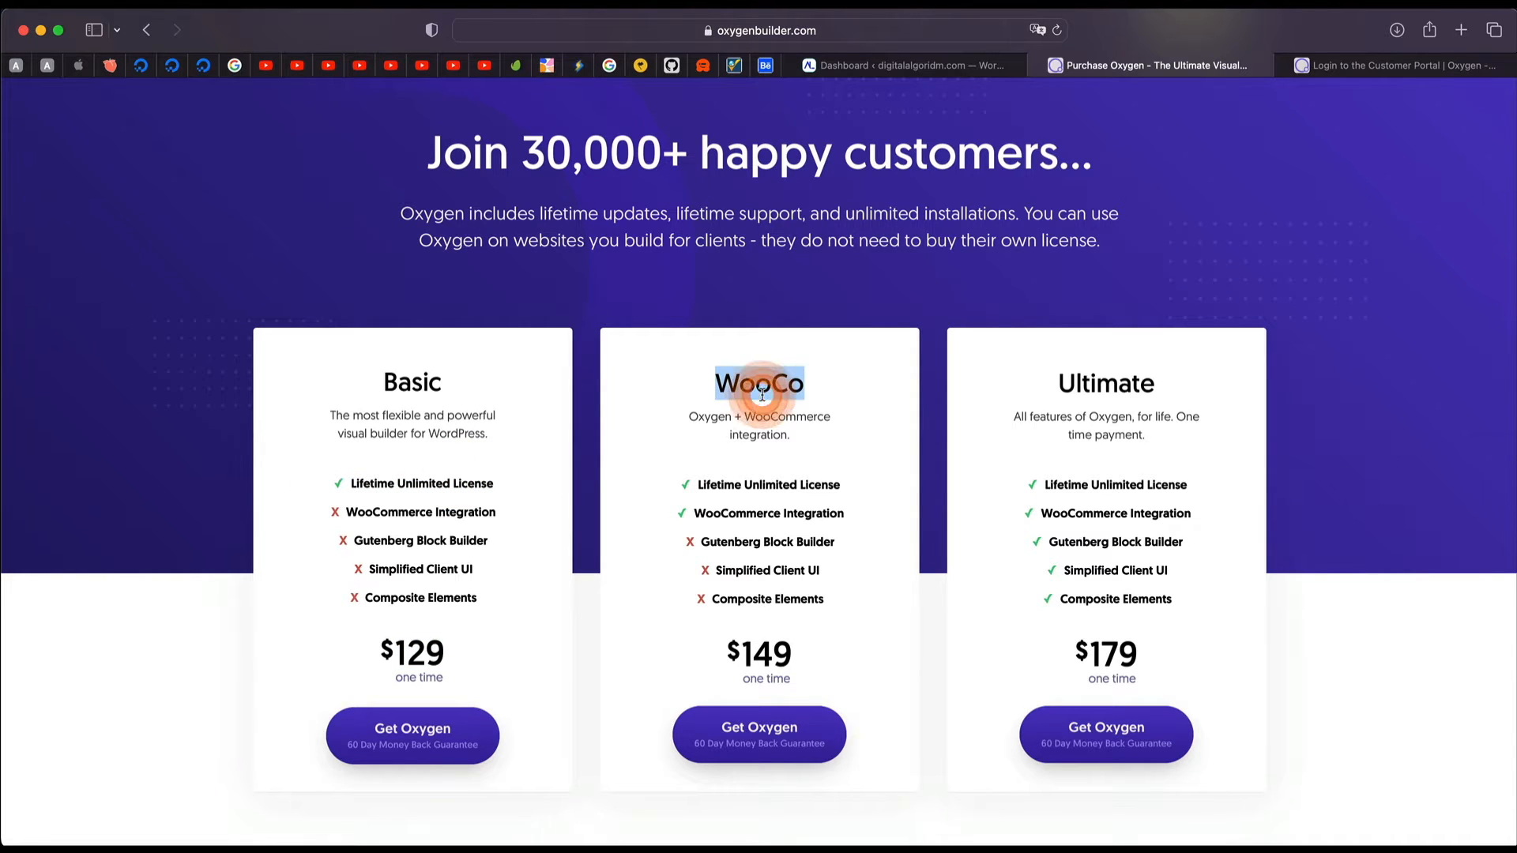
triple_click(739, 430)
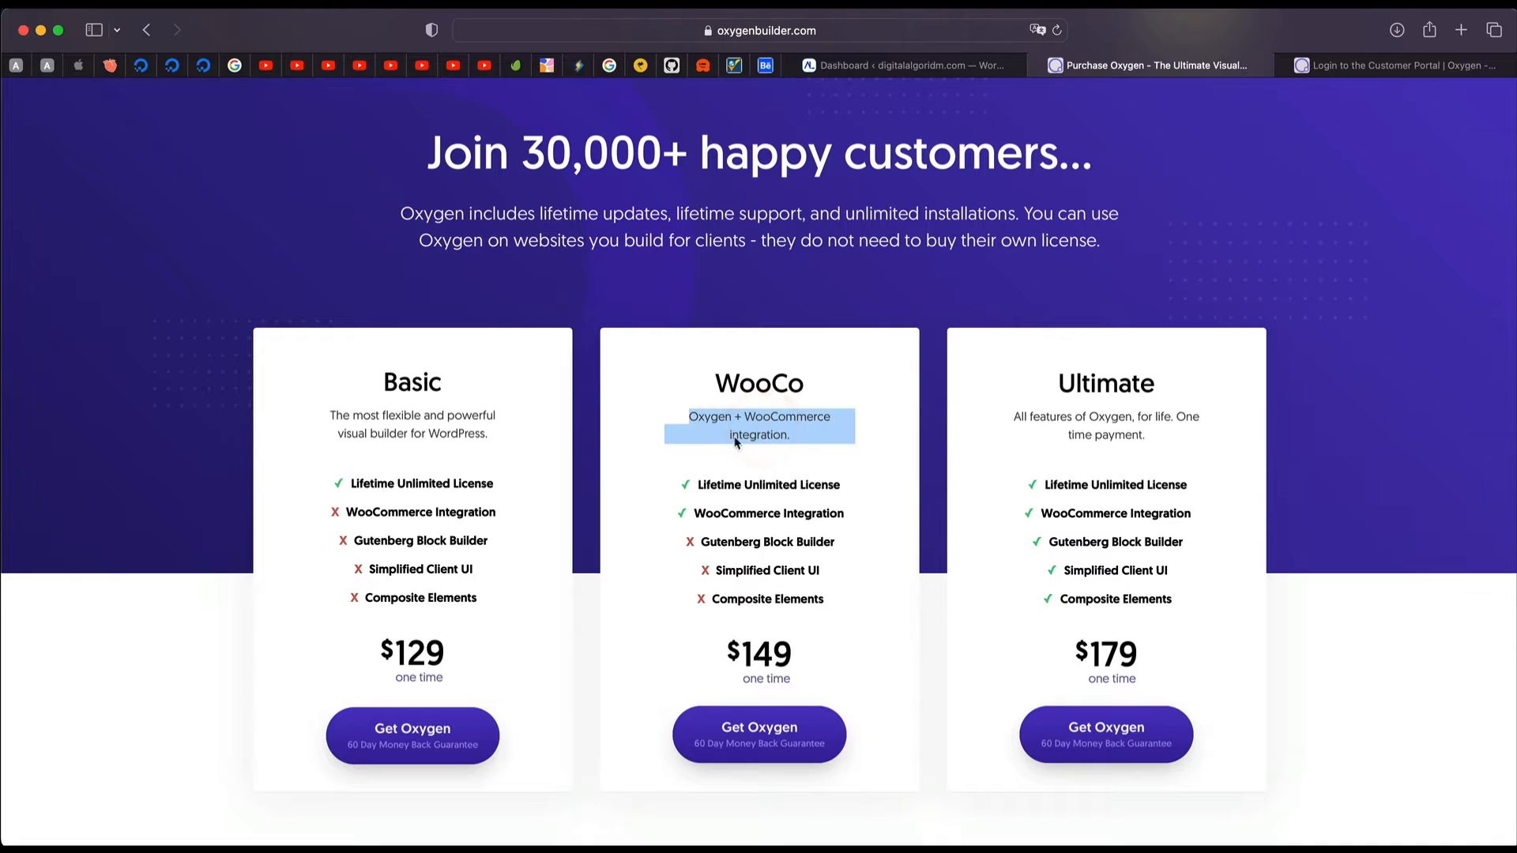
double_click(759, 416)
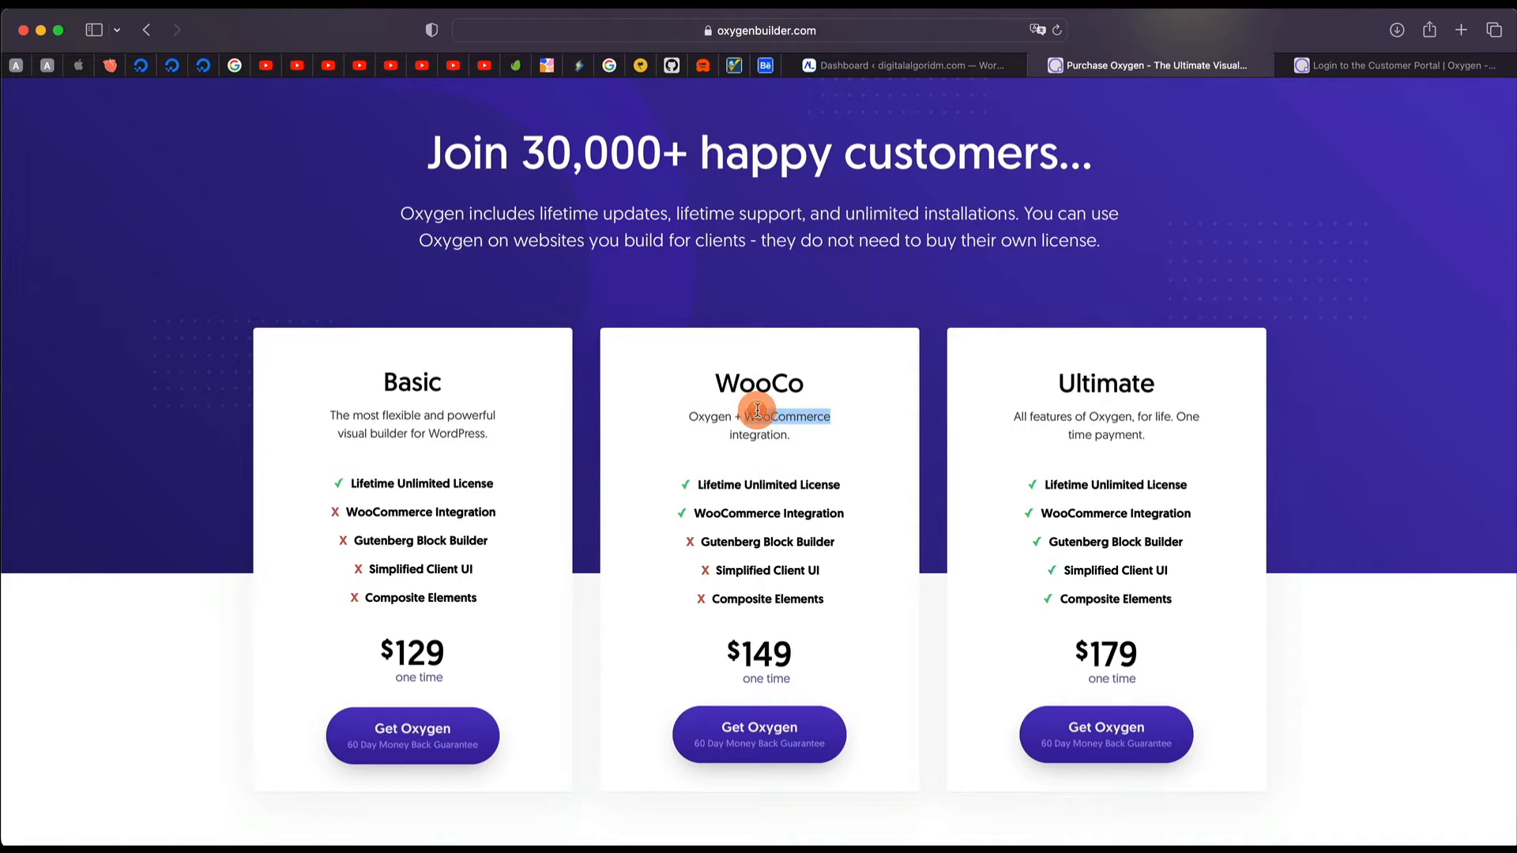
double_click(1051, 417)
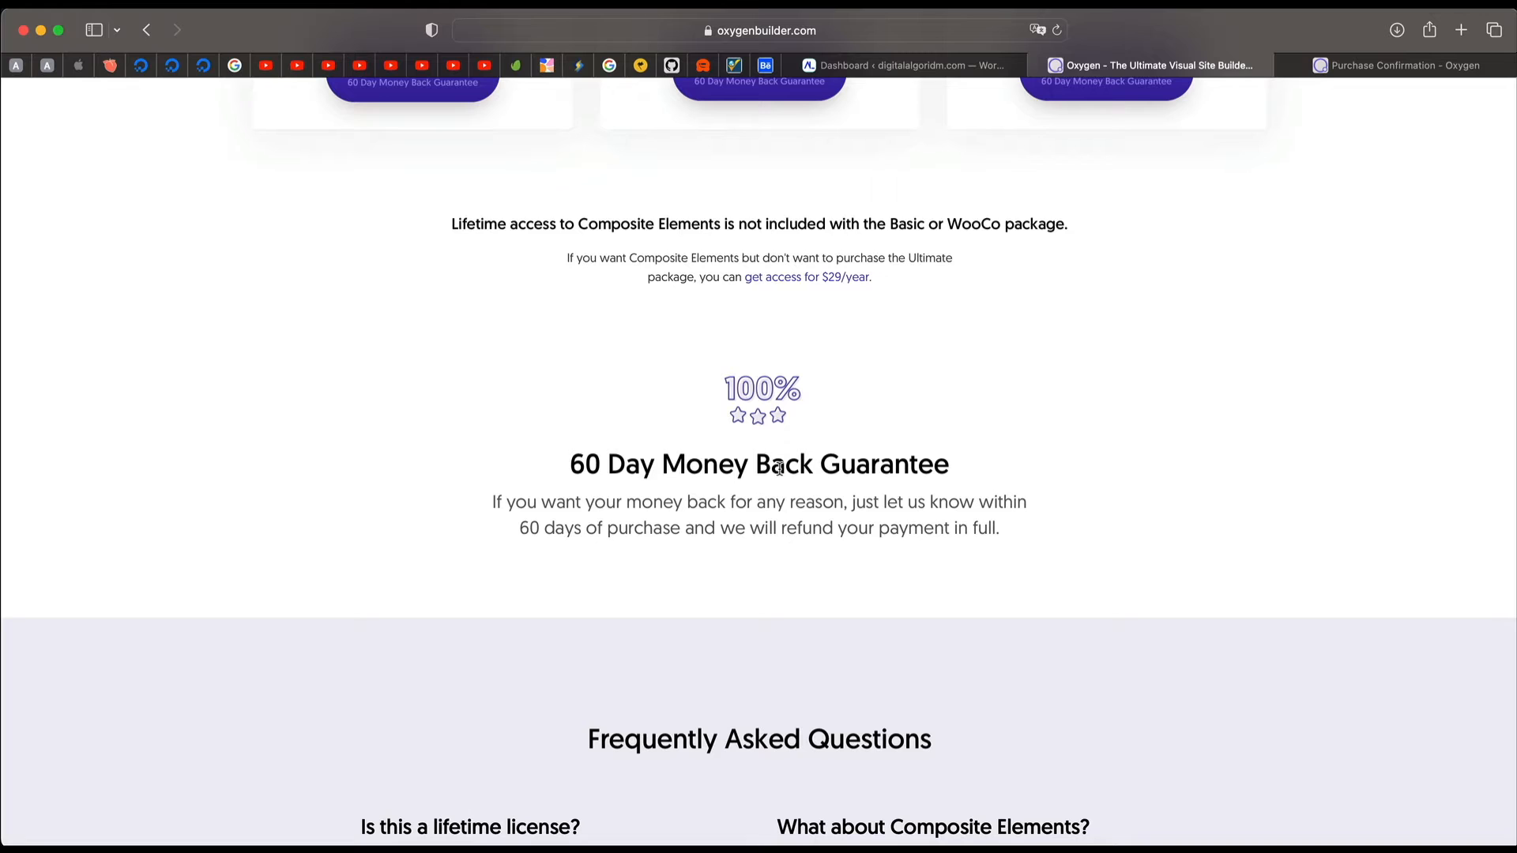
triple_click(779, 468)
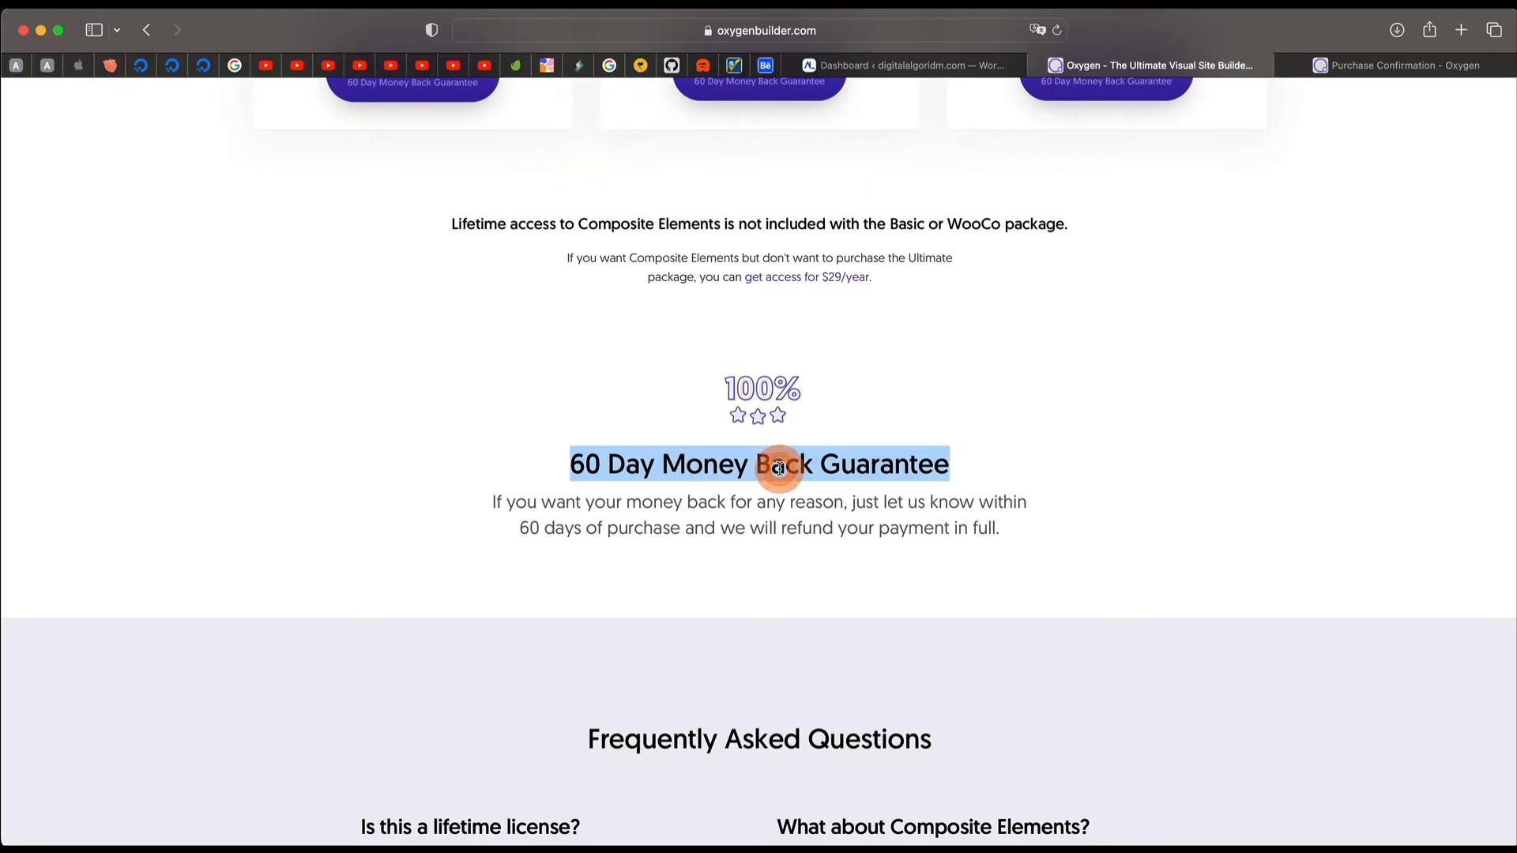
scroll(1168, 268, down, 1)
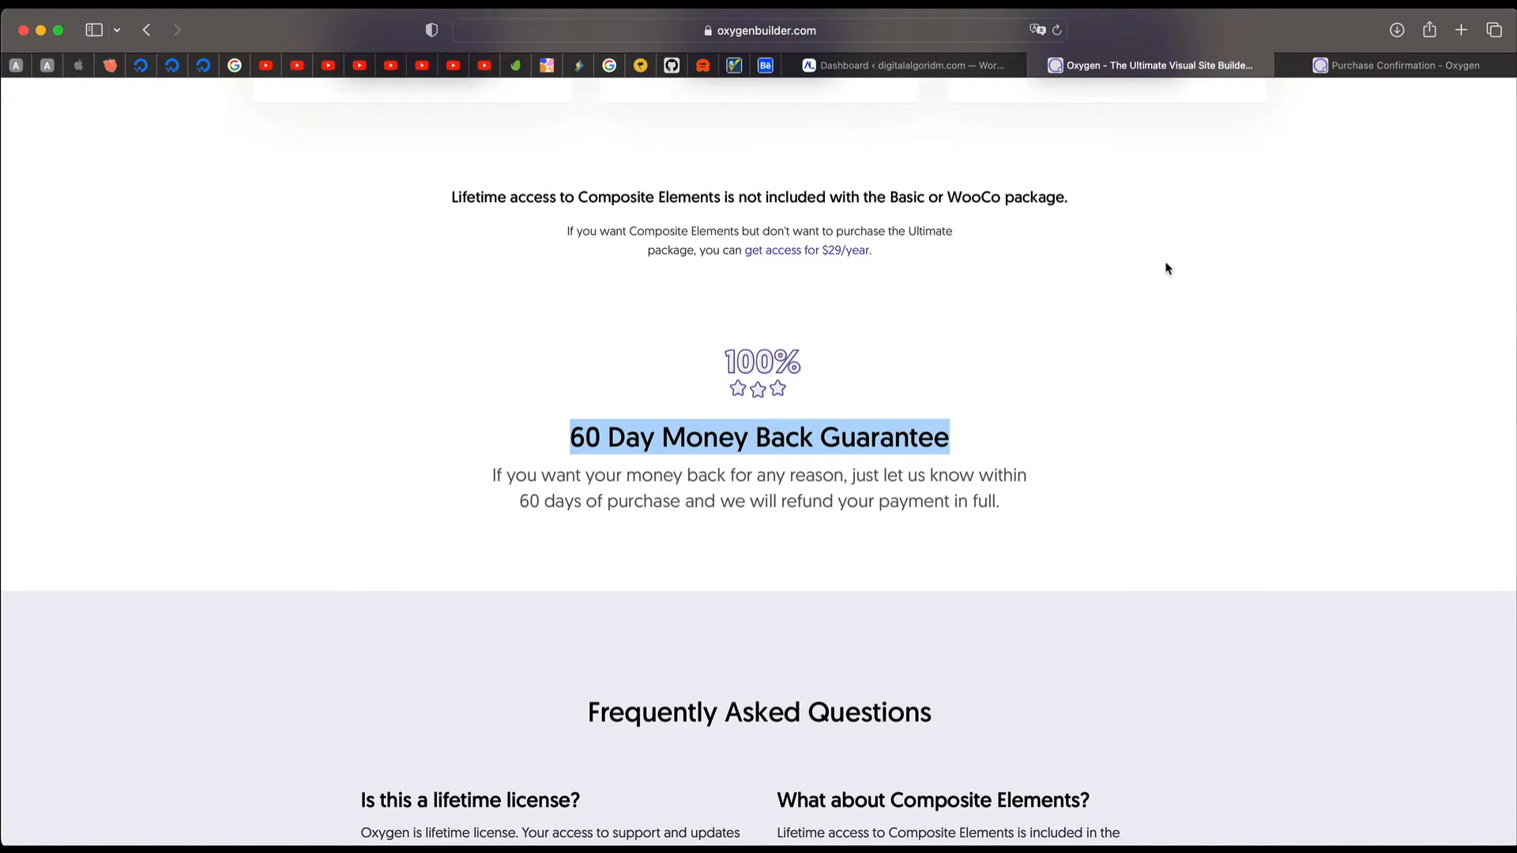
Step: Go to the Oxygen purchase confirmation page and download the oxygen.4.7 plugin package
click(1428, 70)
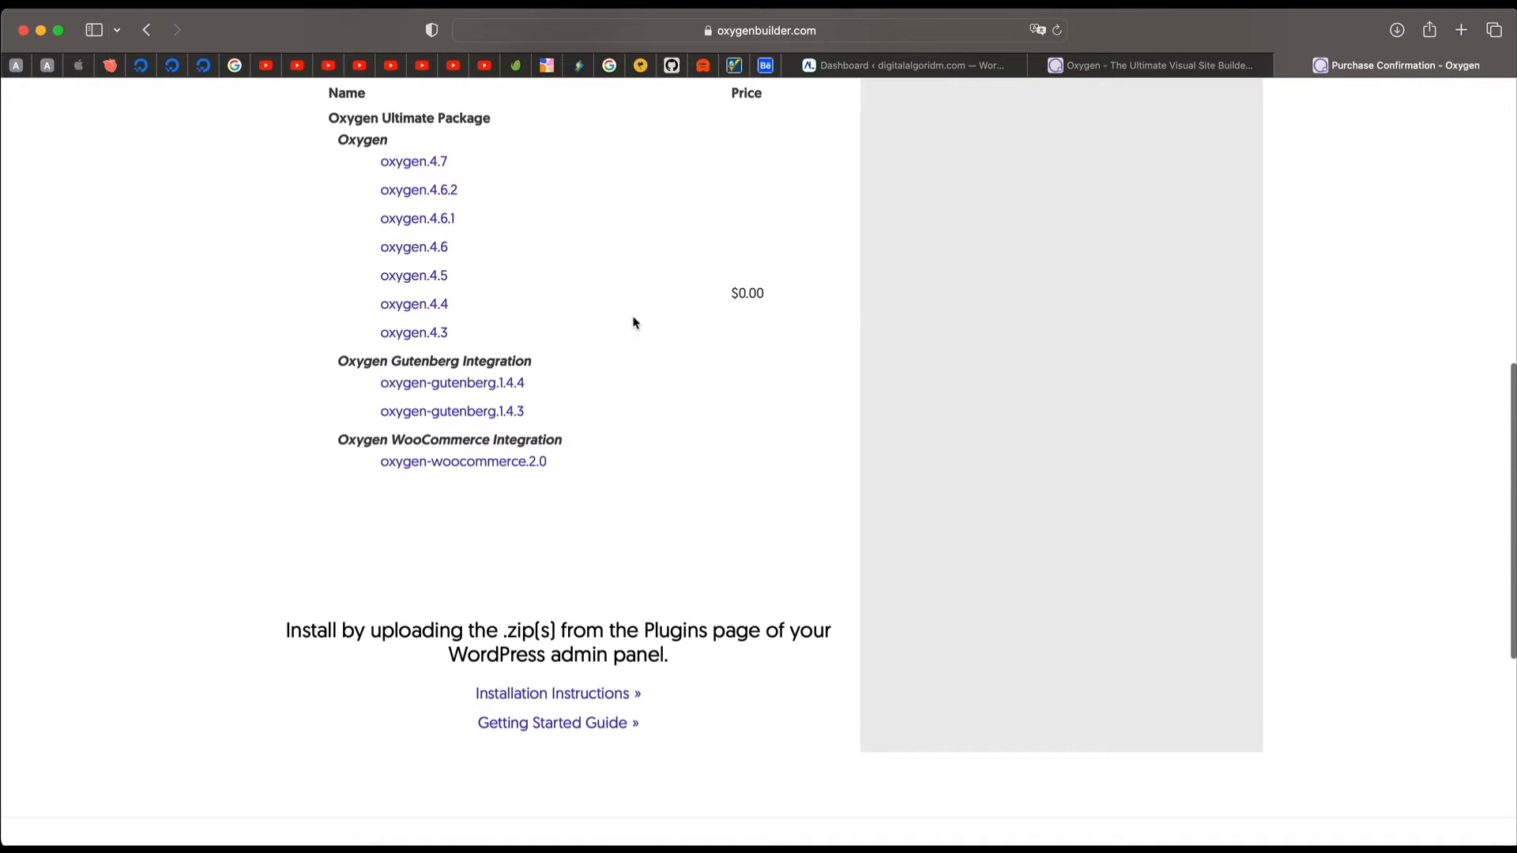
scroll(632, 322, down, 1)
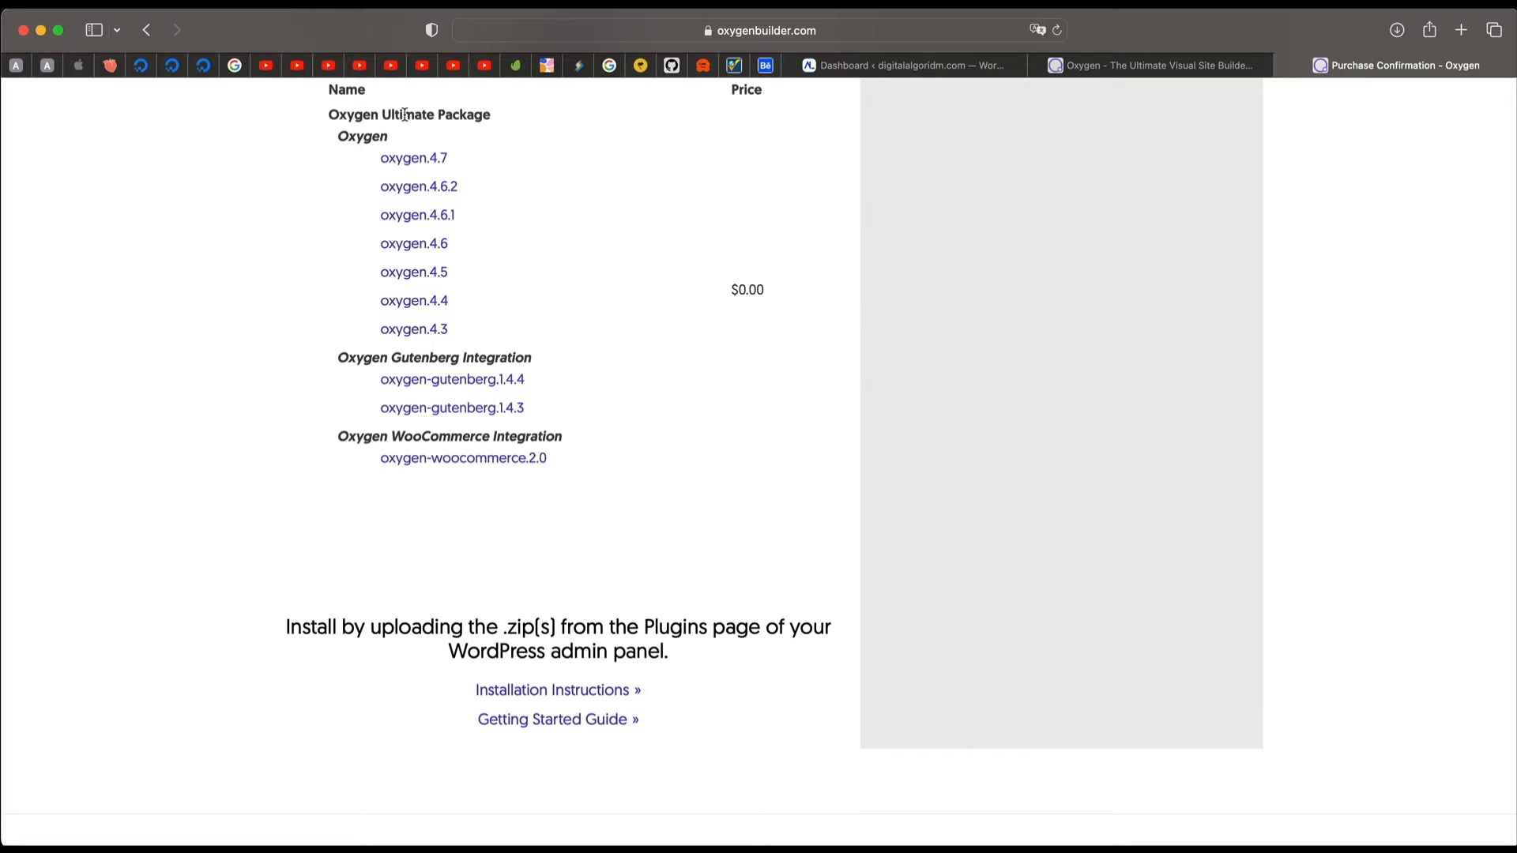
click(414, 160)
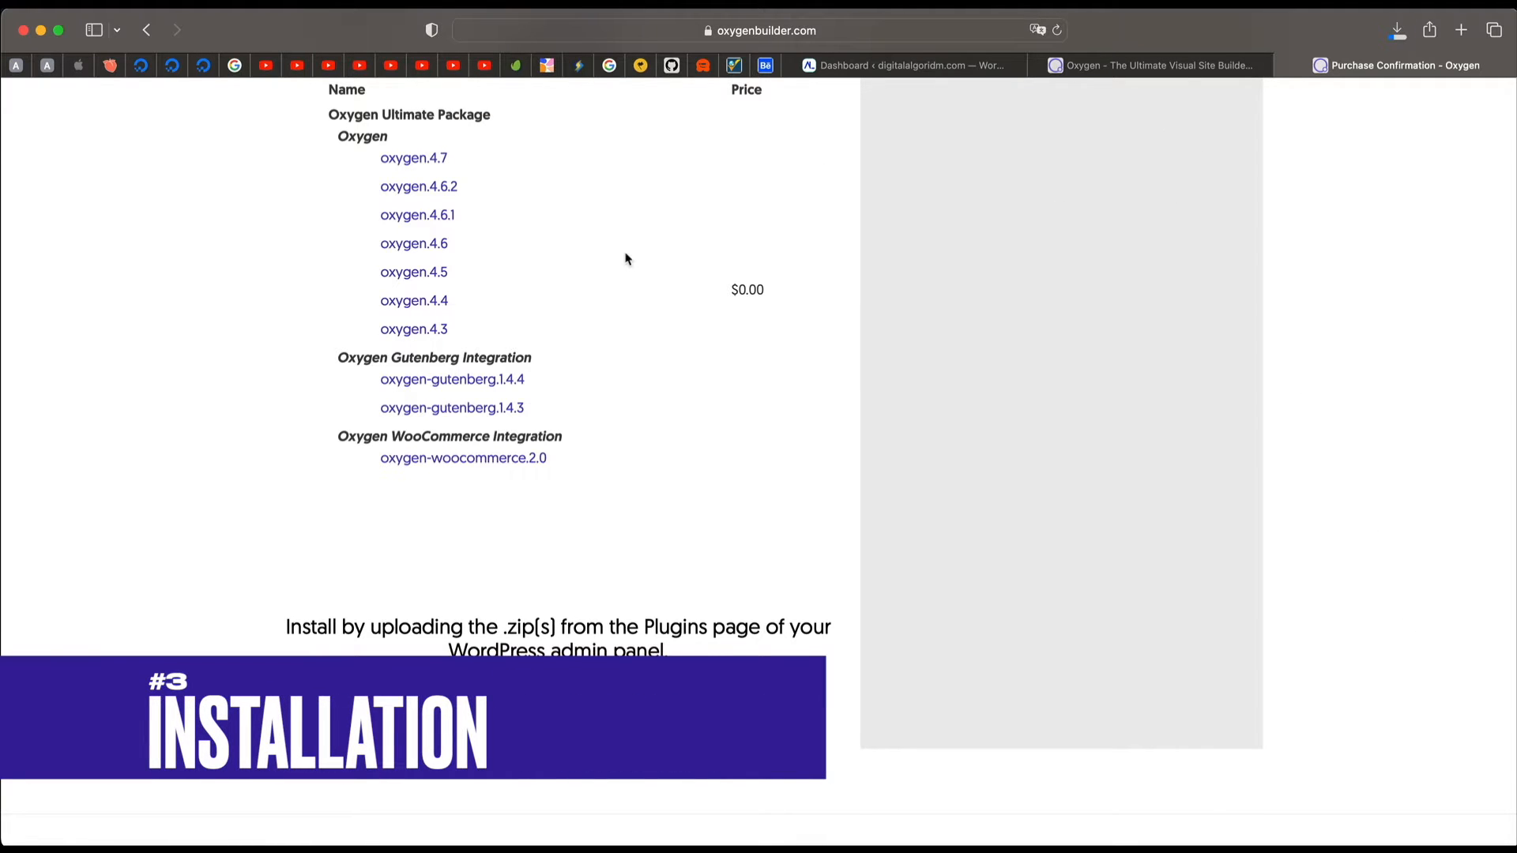
Step: Examine the Gutenberg and WooCommerce integration sections of the Oxygen download list
triple_click(448, 357)
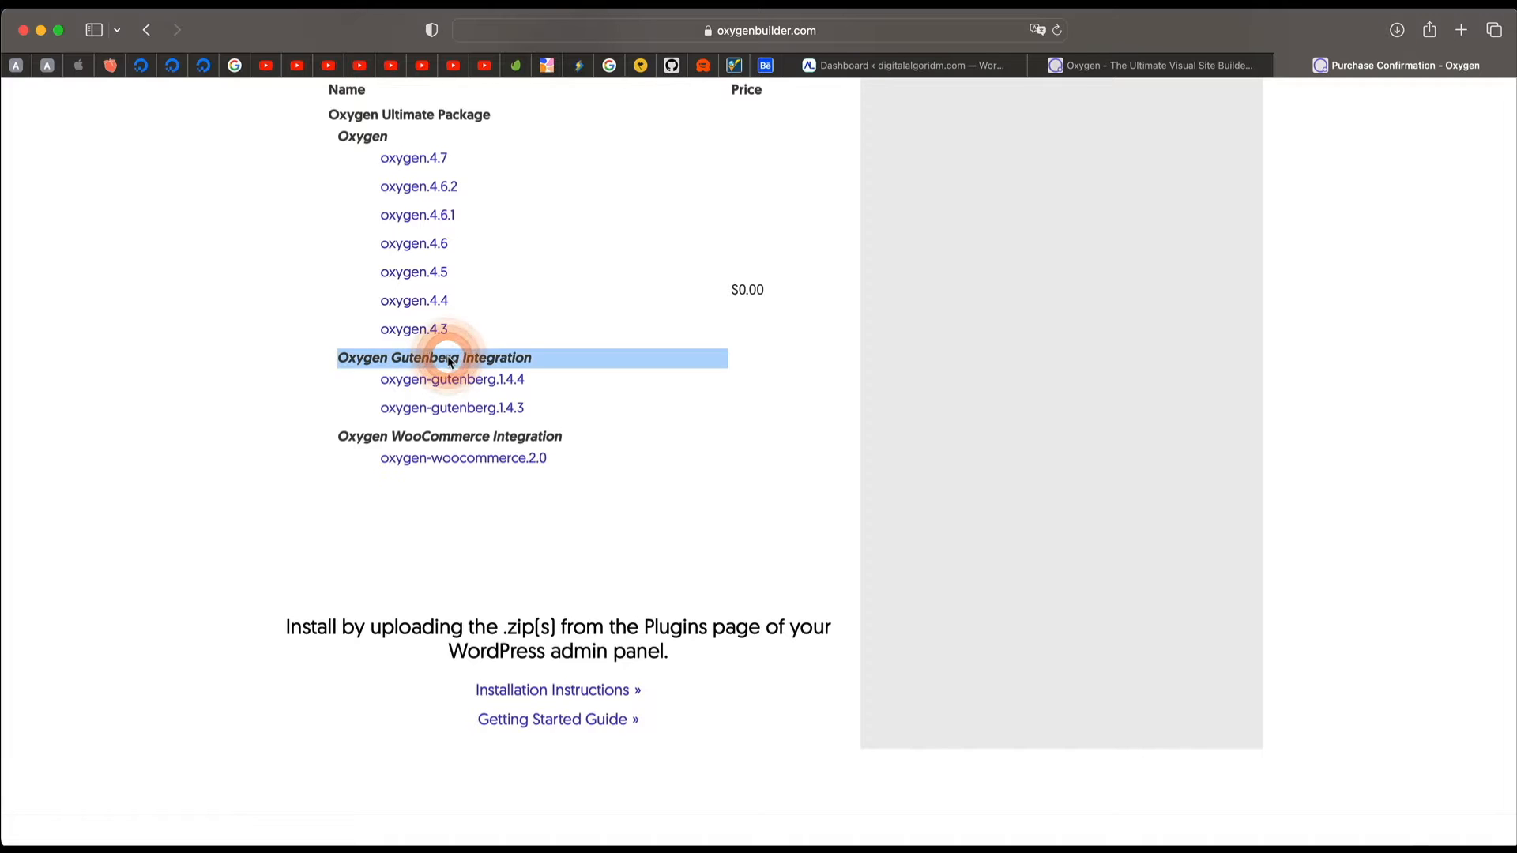
triple_click(448, 359)
double_click(448, 360)
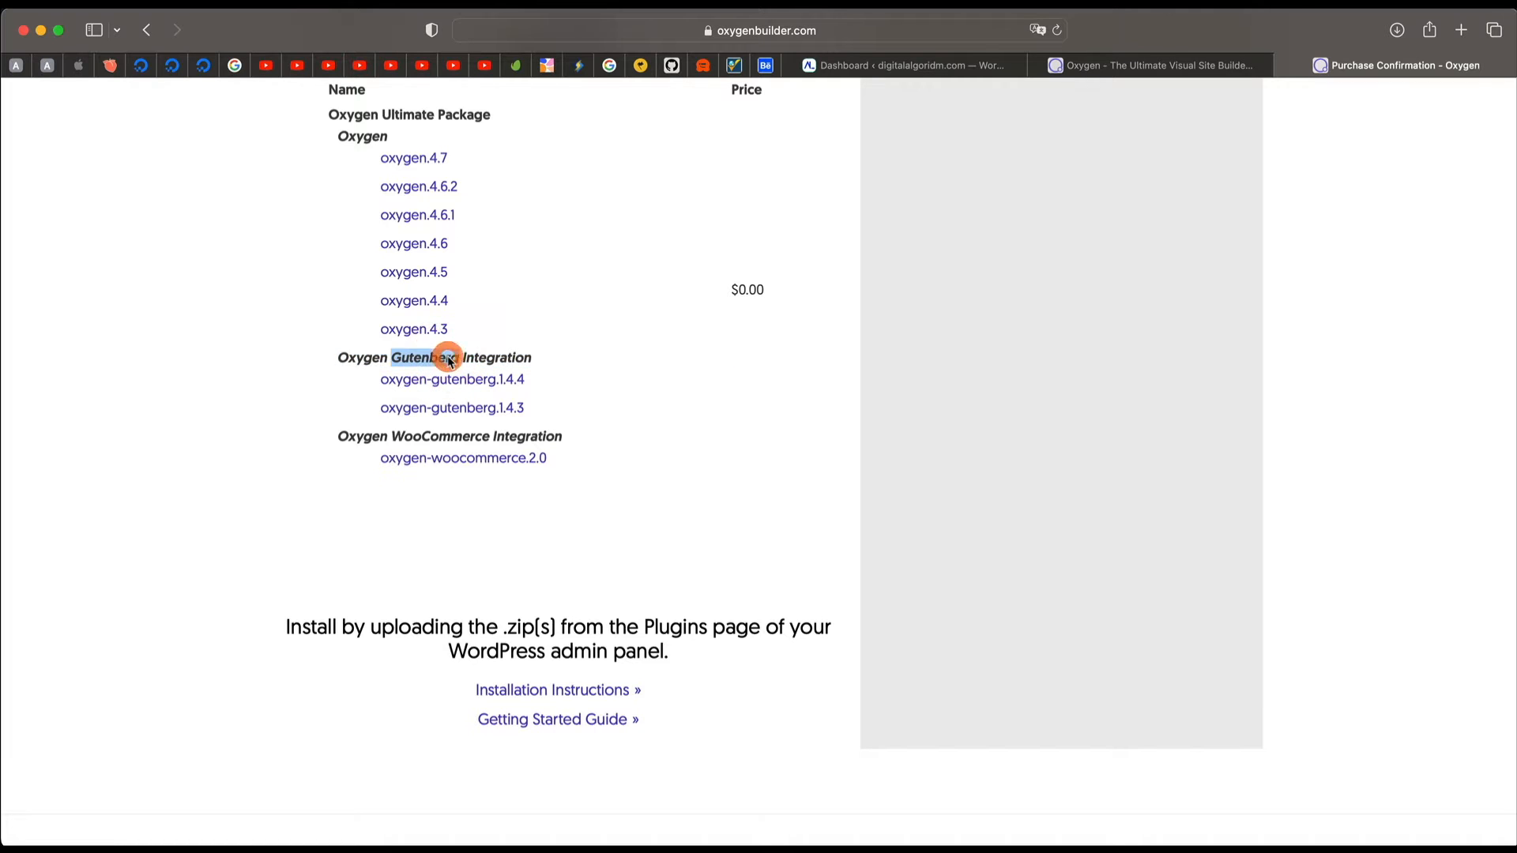
triple_click(448, 360)
triple_click(447, 433)
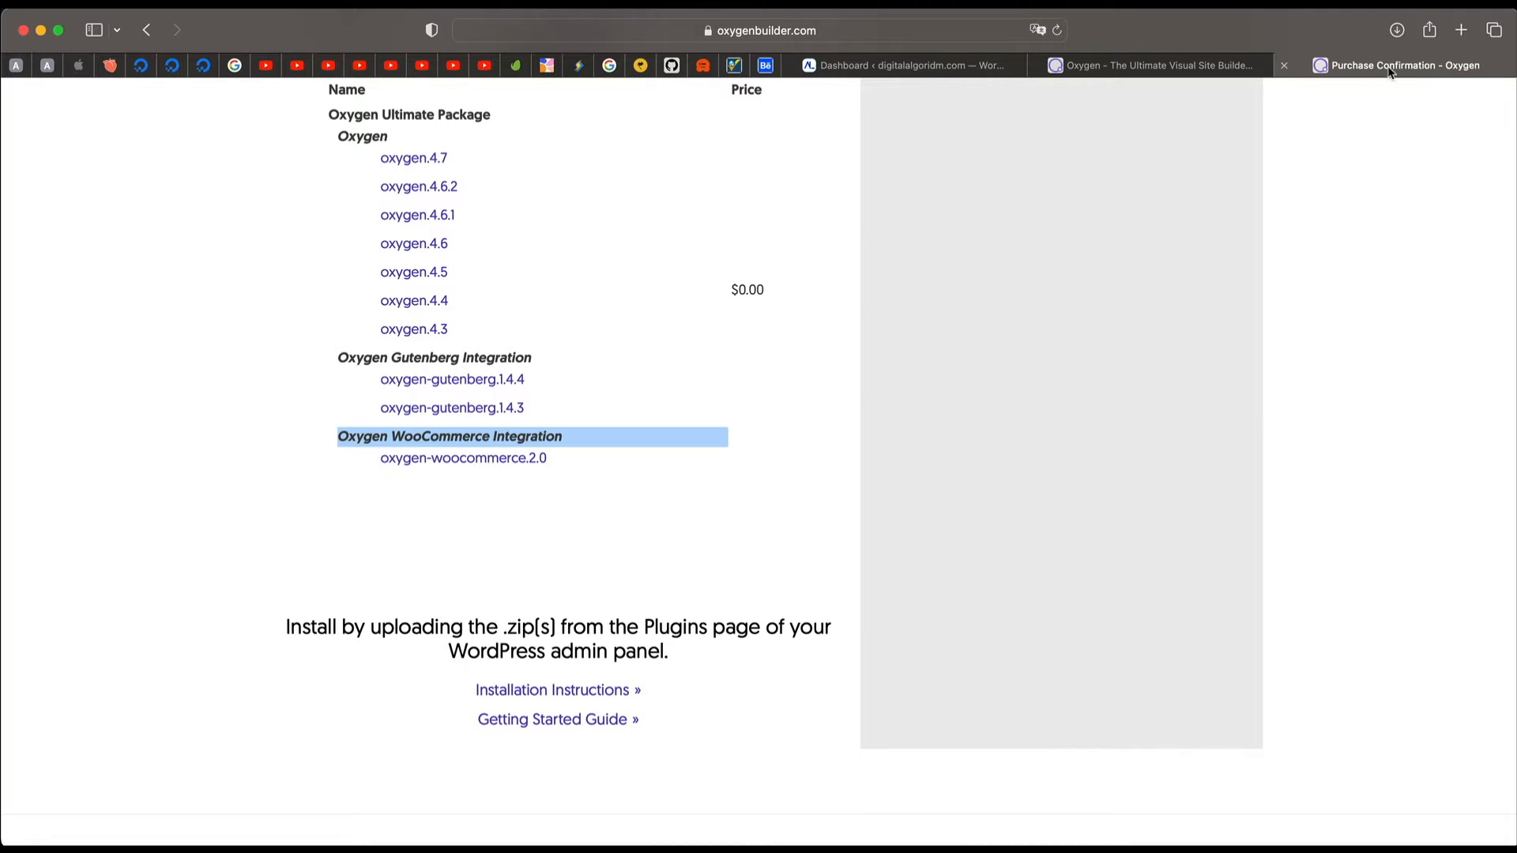
Step: Close the two Oxygen site pages and open the plugin upload form in the WordPress admin
click(1284, 66)
click(1160, 65)
mouse_move(62, 387)
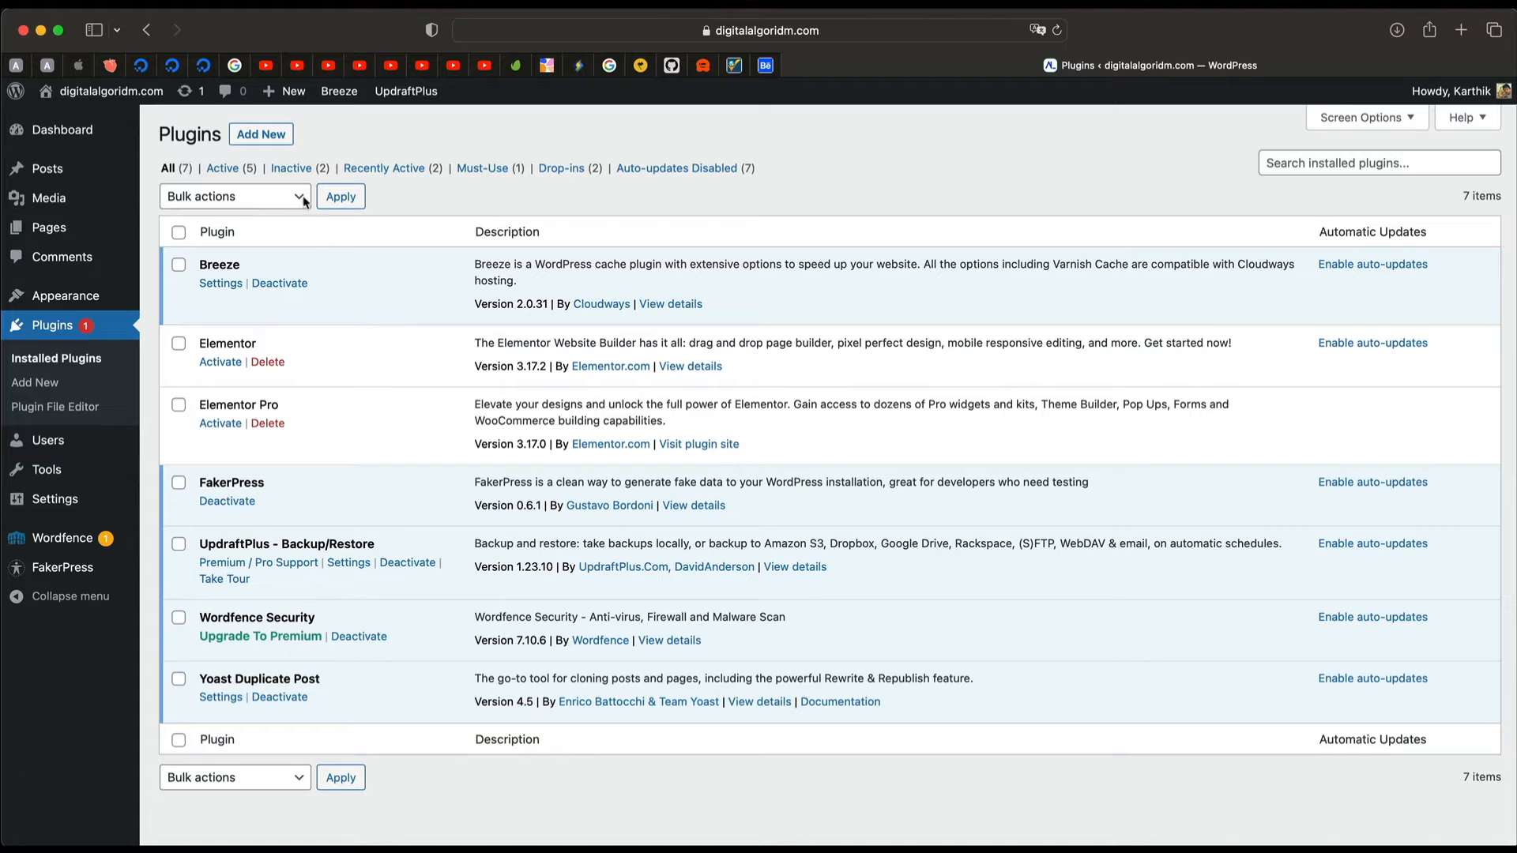
click(278, 138)
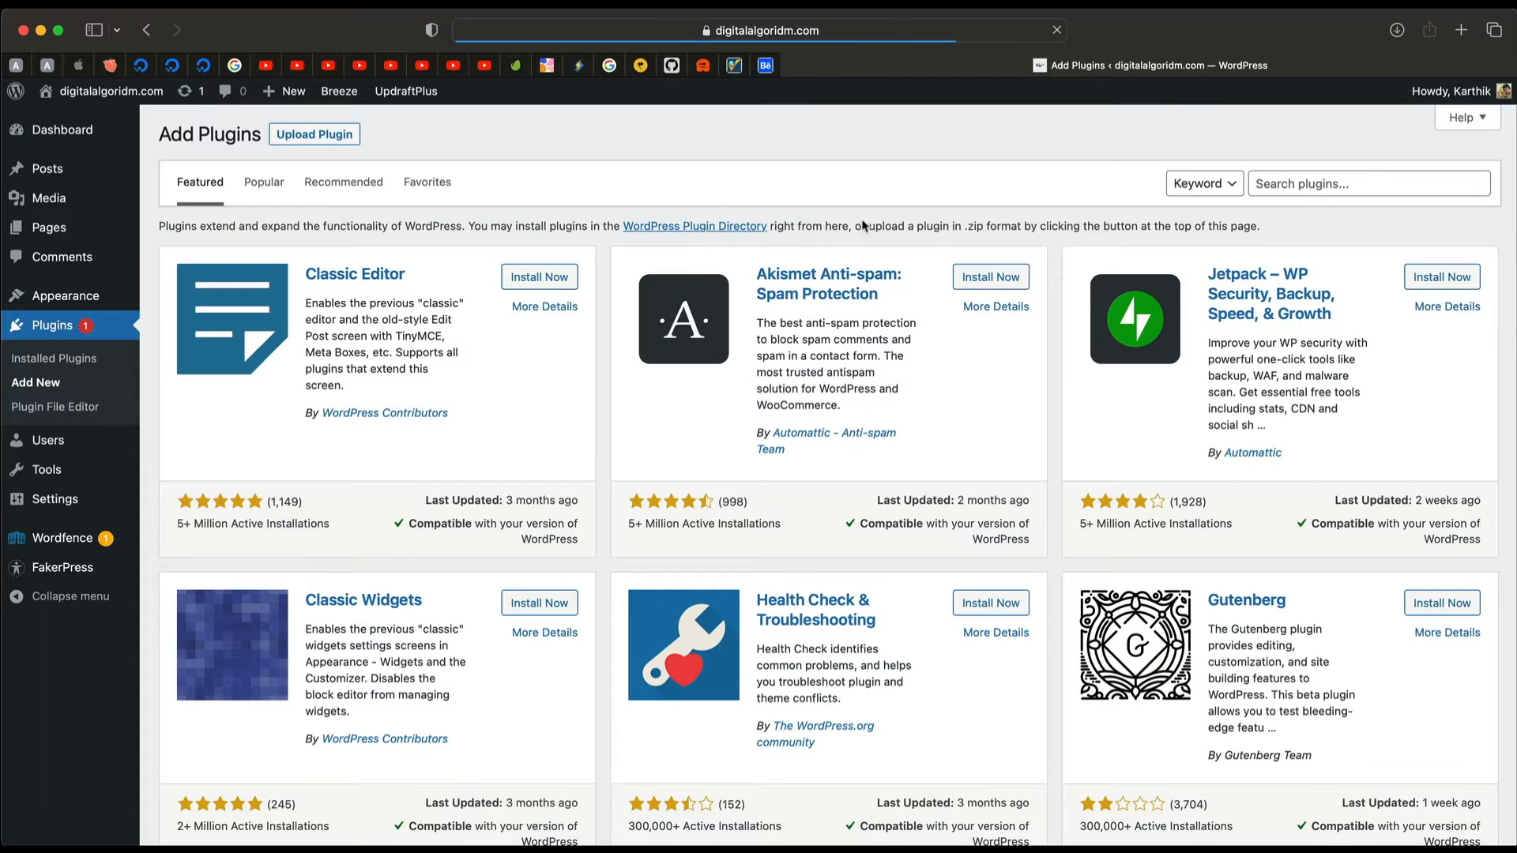
click(314, 134)
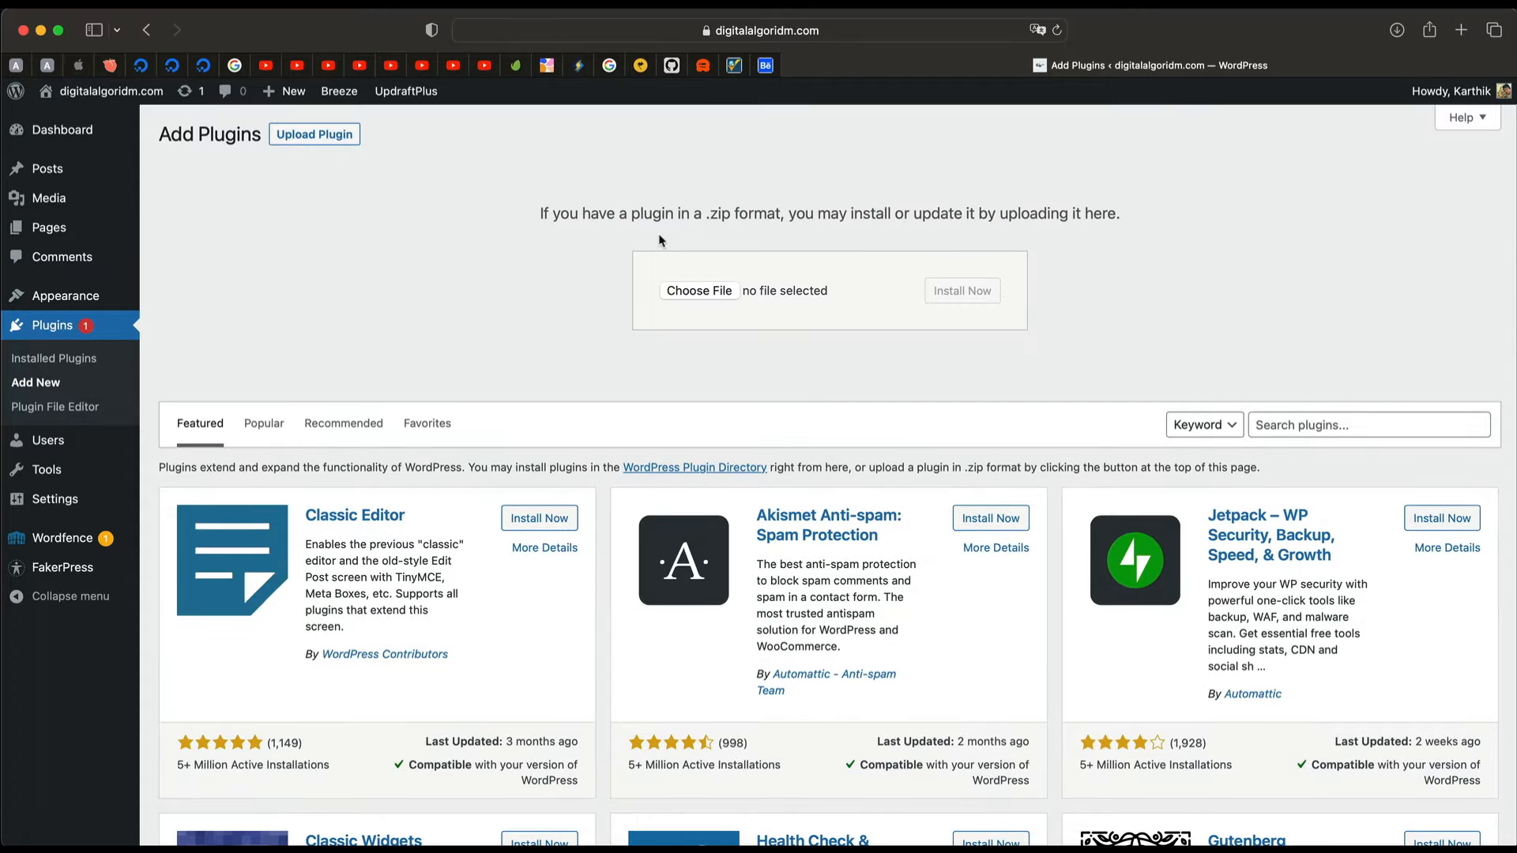
Step: Upload oxygen.4.7.zip from the Downloads folder, then install and activate the plugin
click(699, 291)
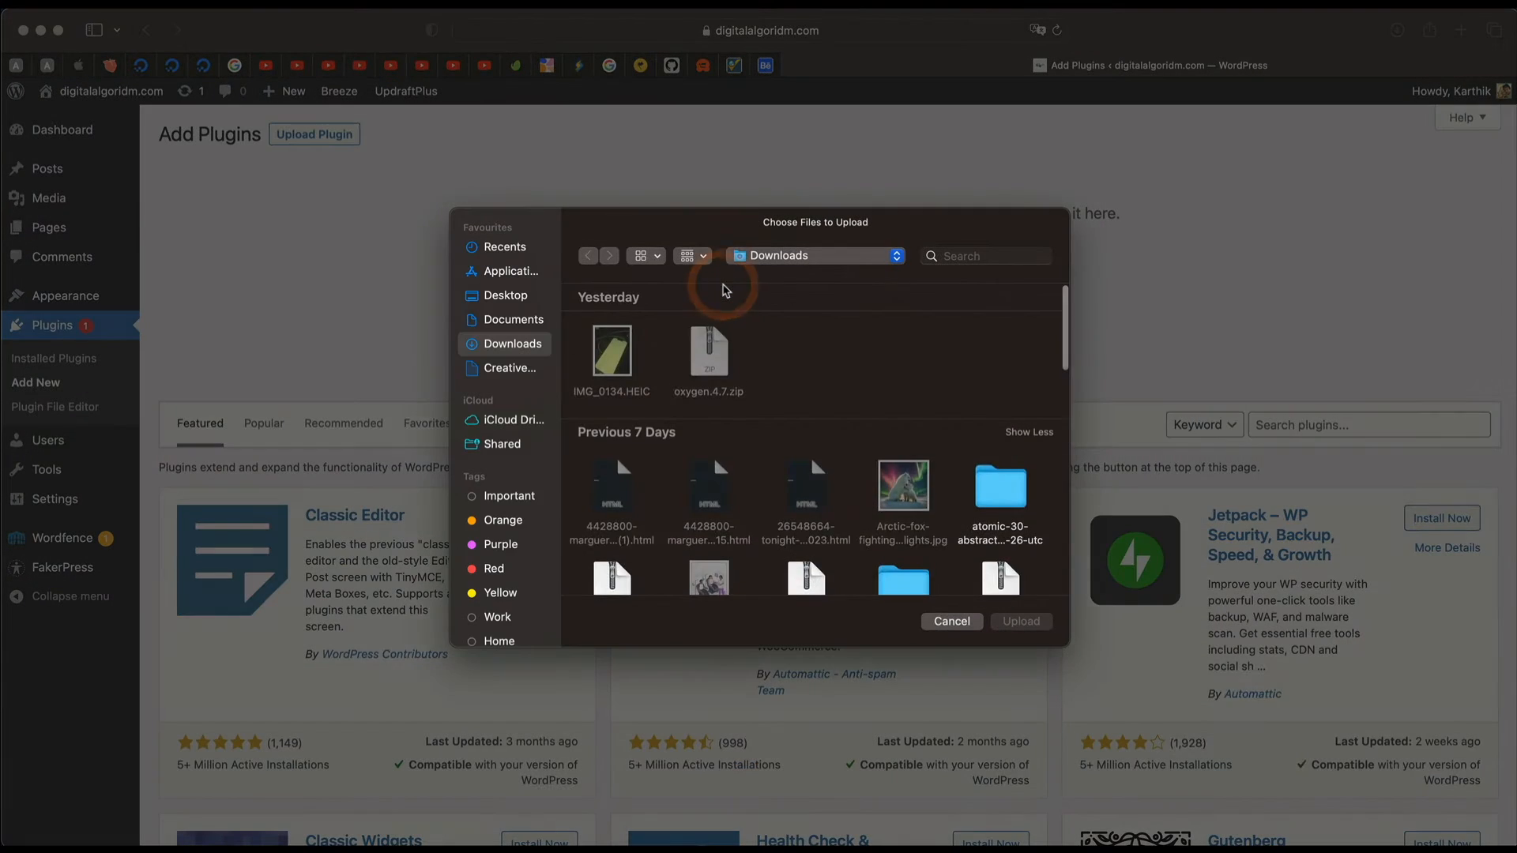
click(615, 352)
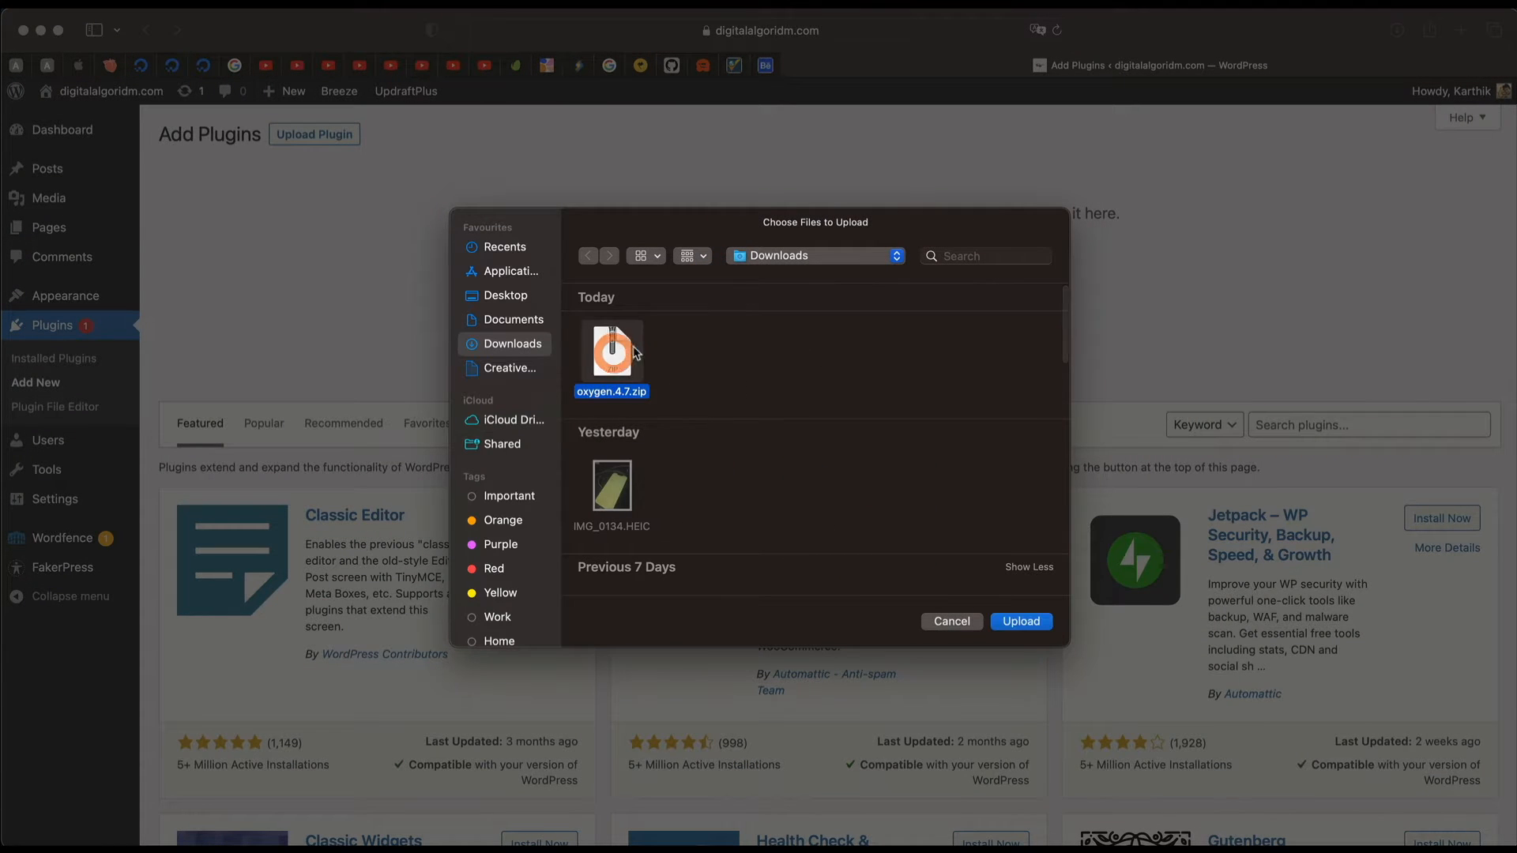
click(1019, 622)
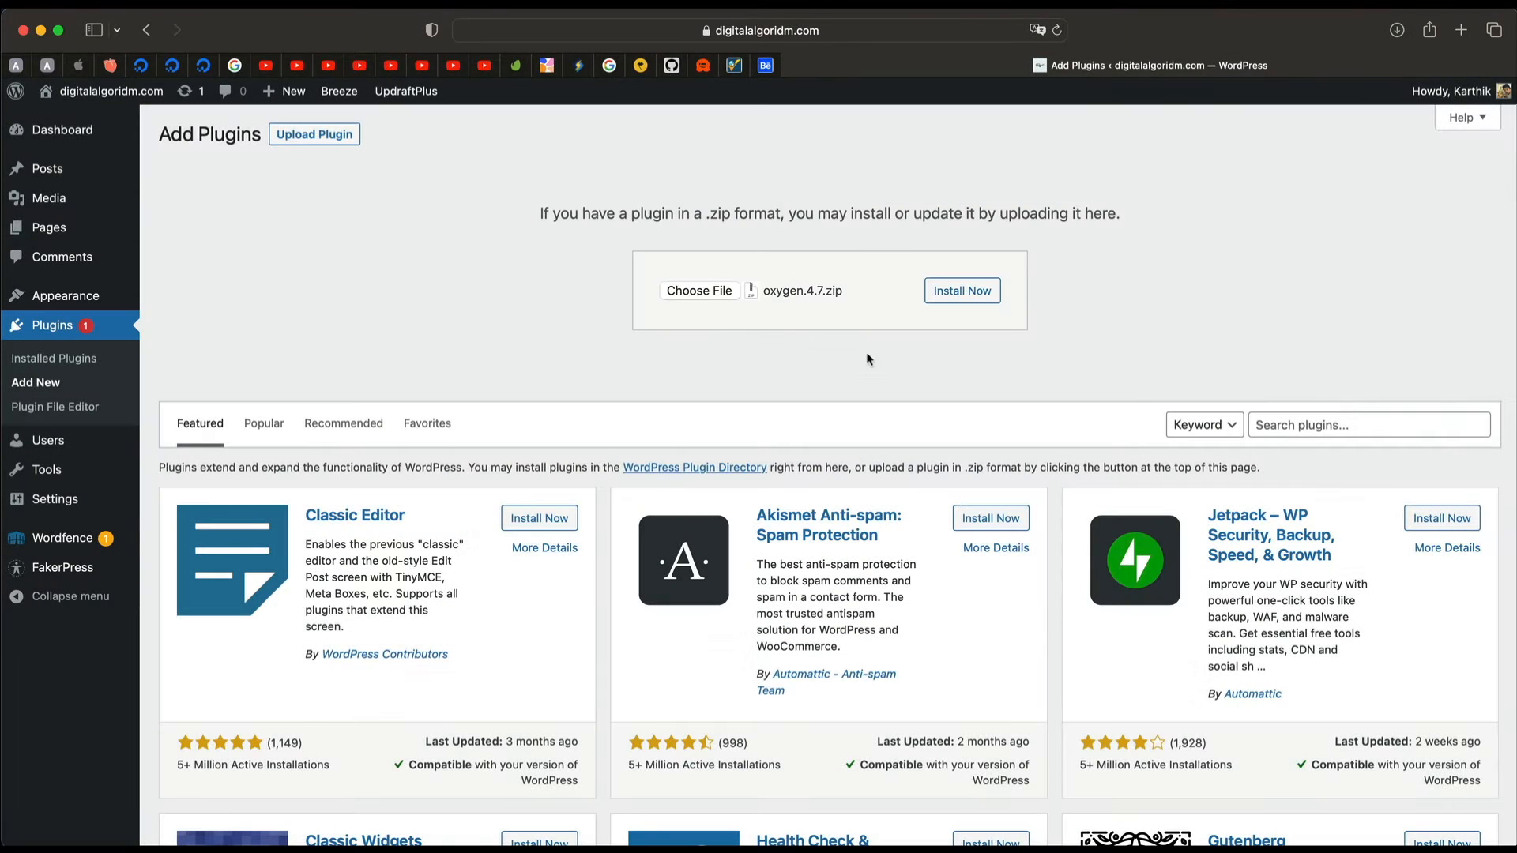
click(945, 297)
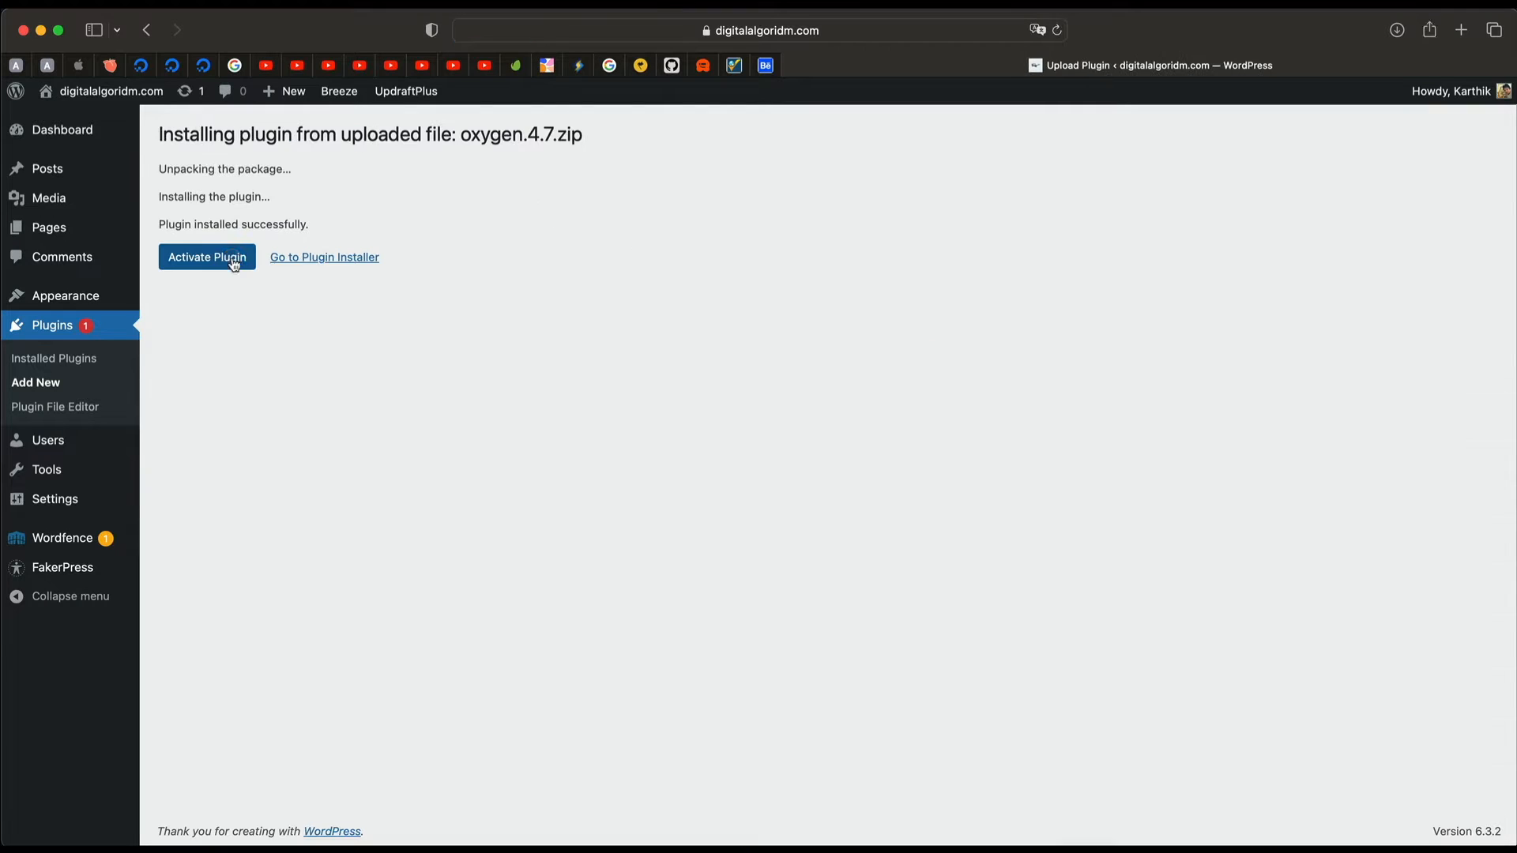
click(233, 263)
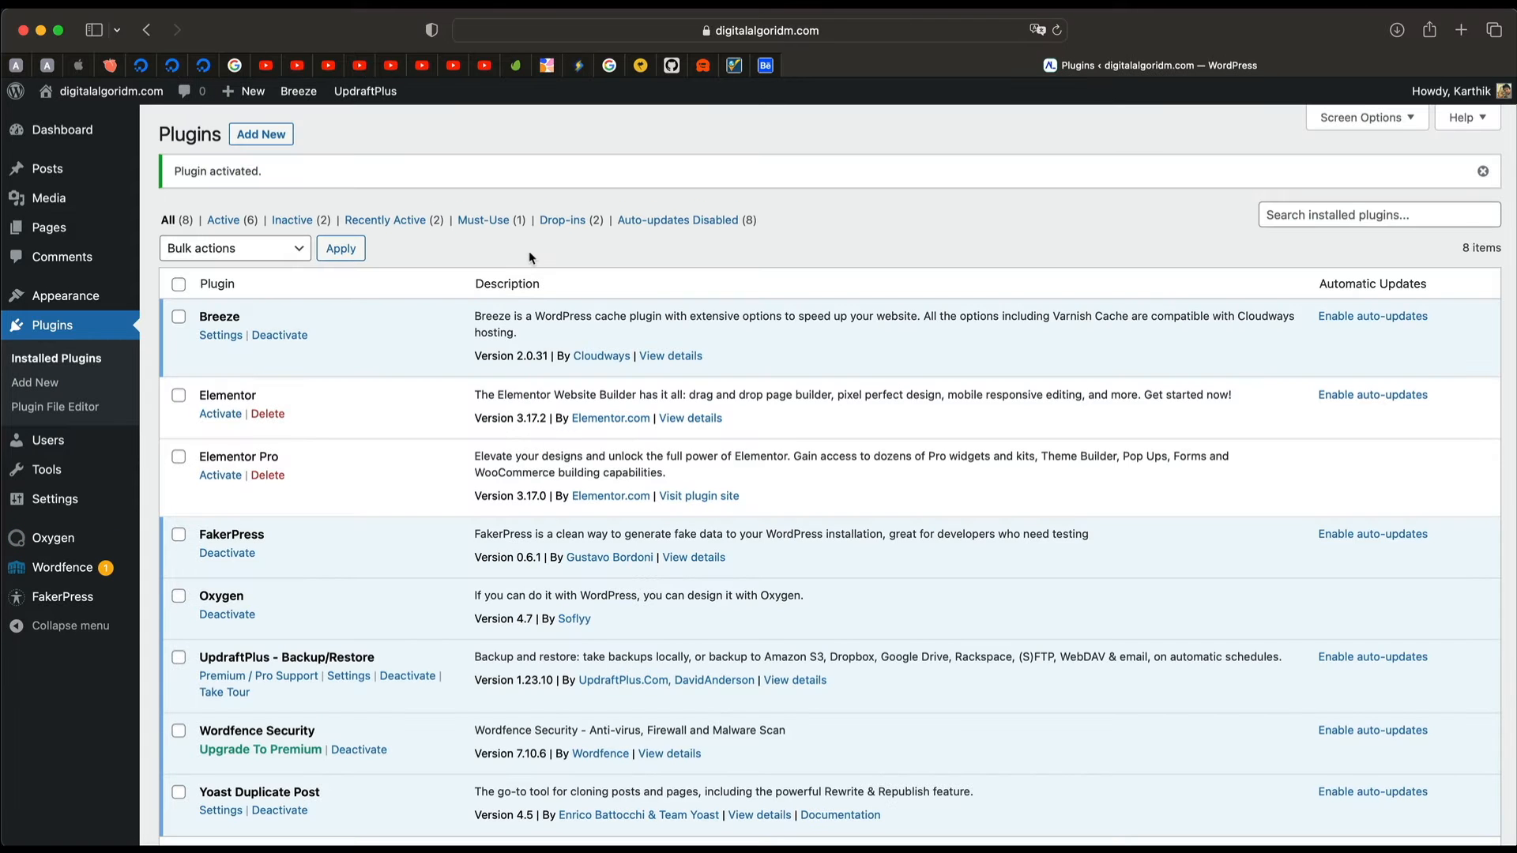
Step: Open the Oxygen plugin's home page and go to its design set library for installing a website
mouse_move(66, 540)
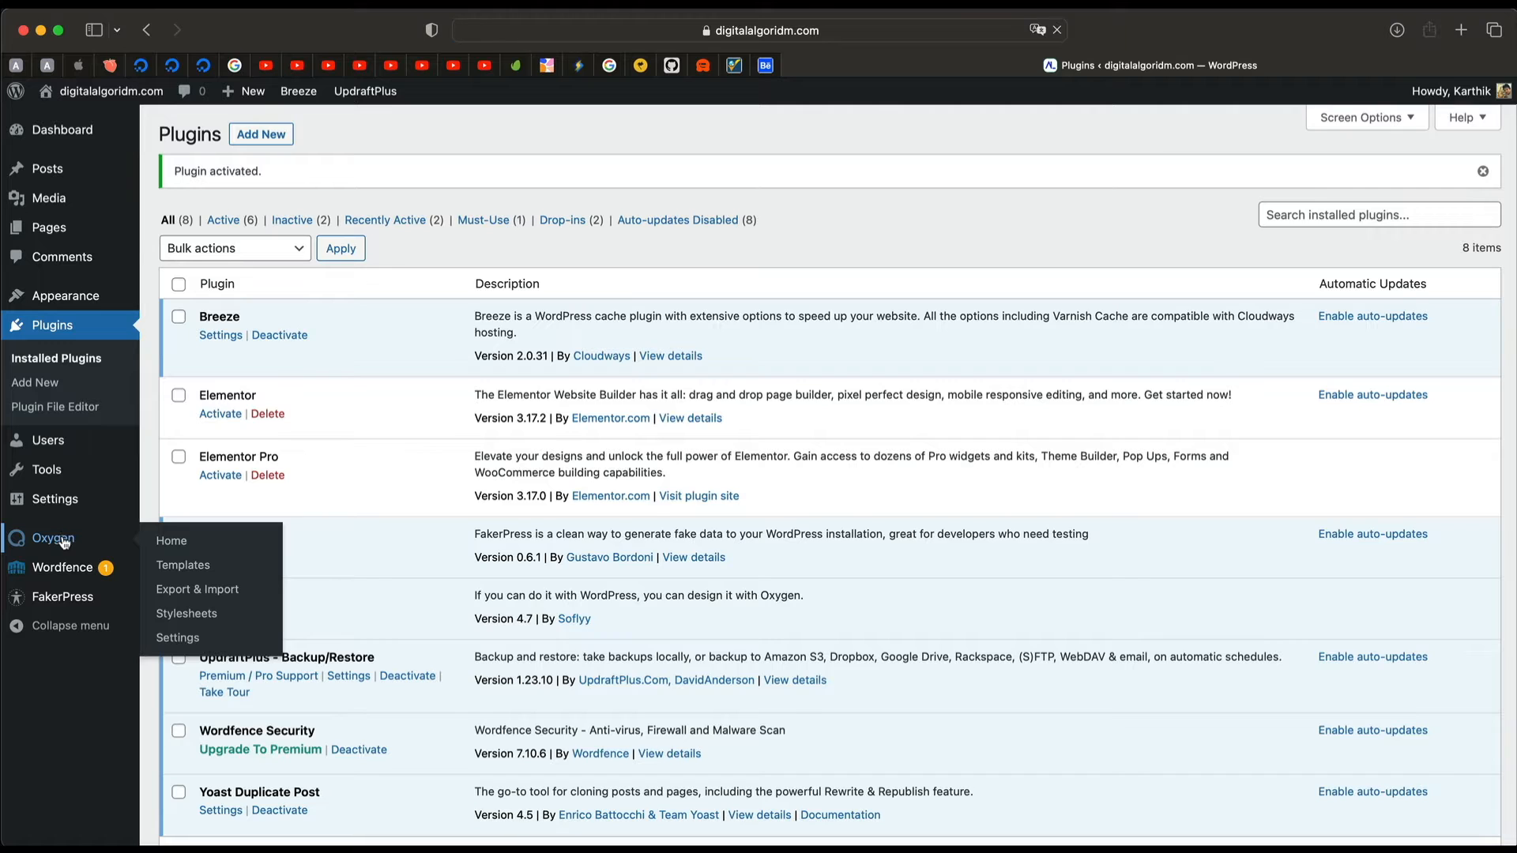
click(66, 541)
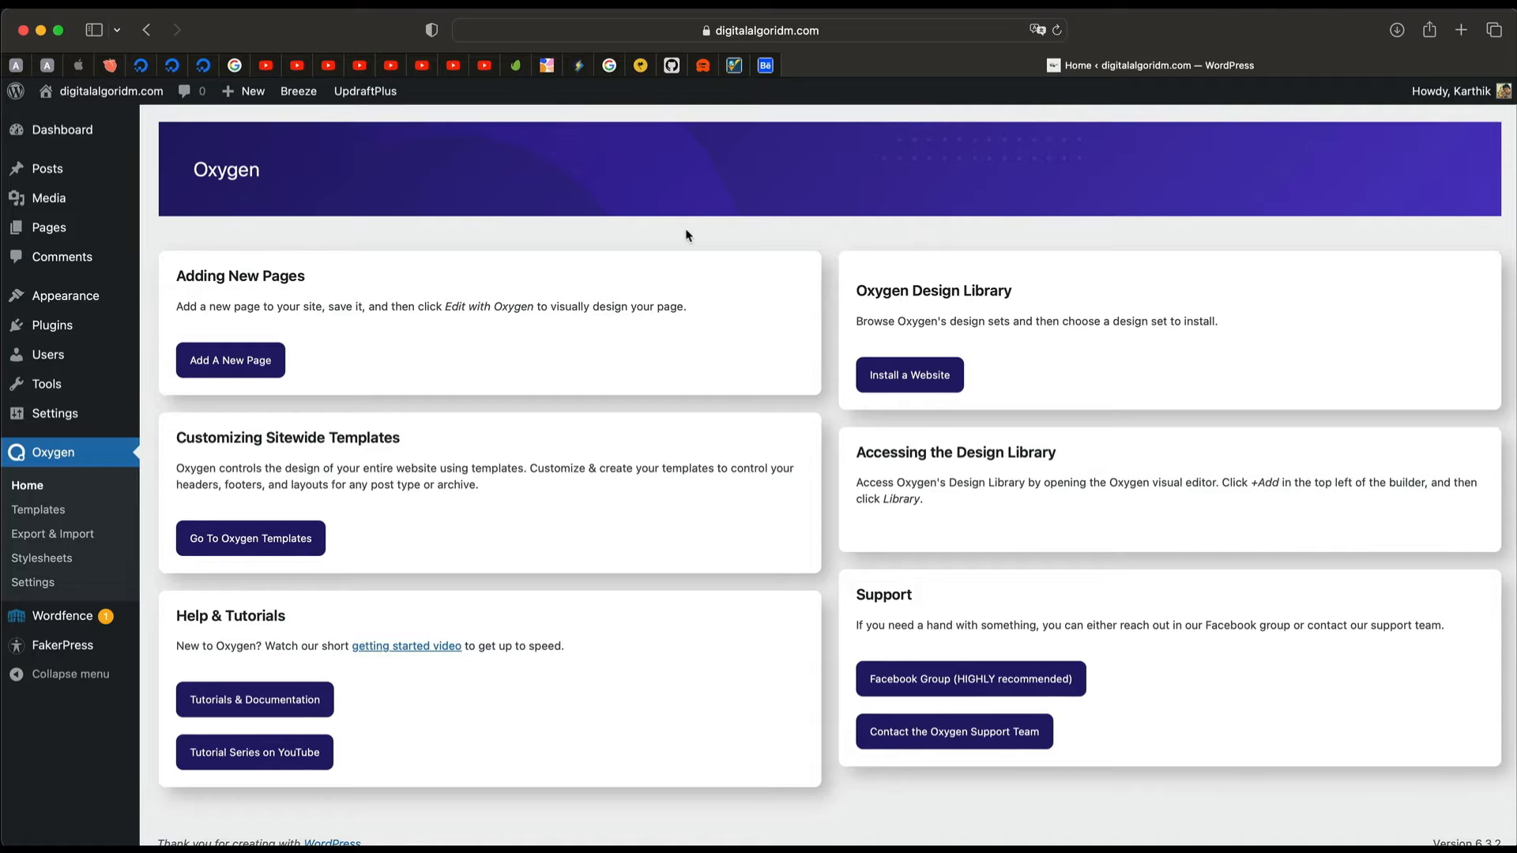
click(518, 263)
click(910, 384)
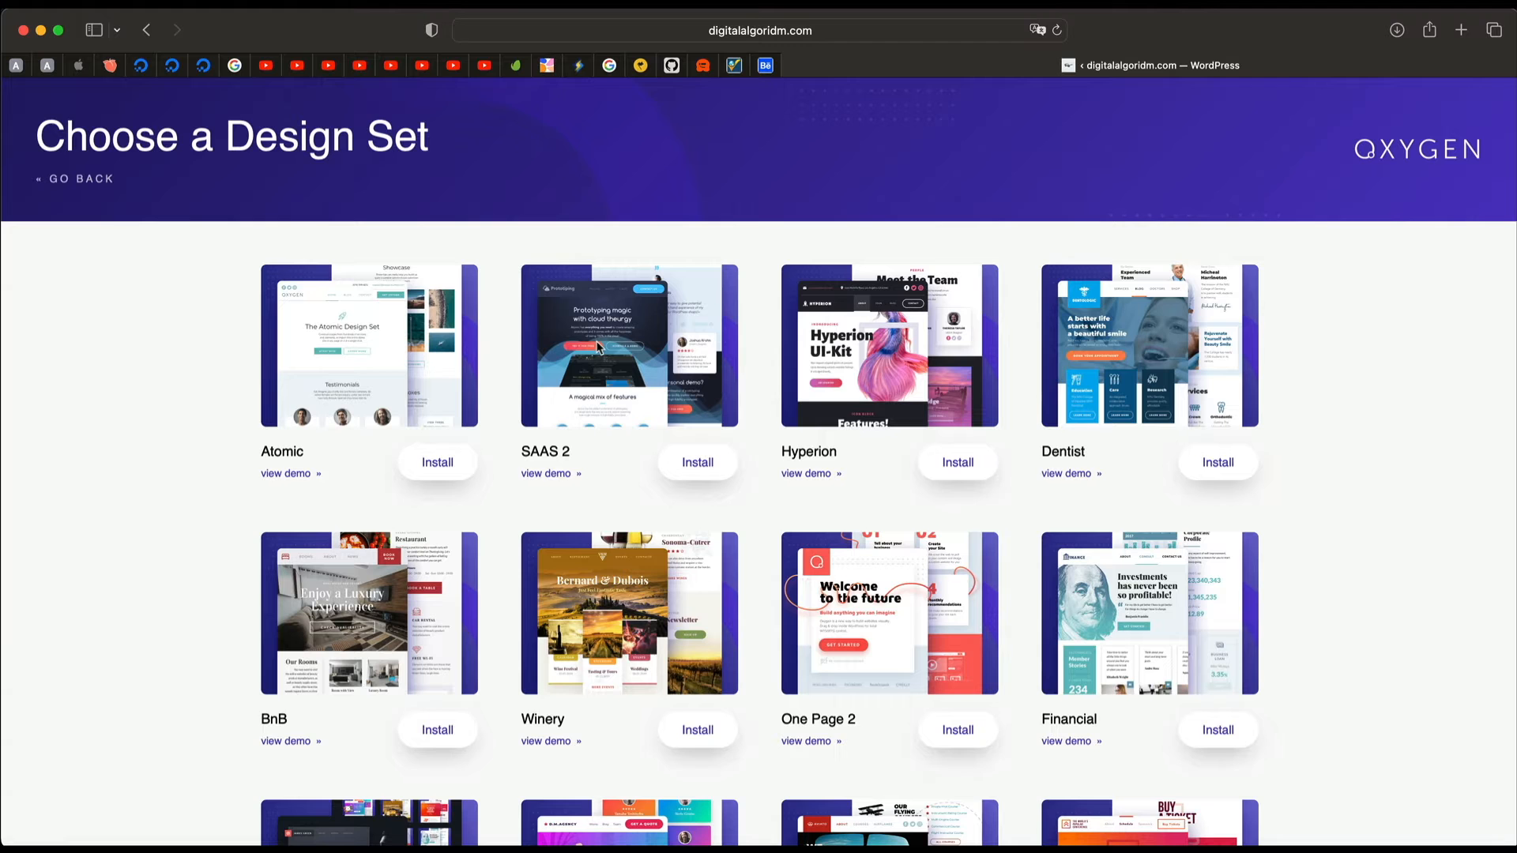
Step: Browse the available design sets and view the demo of the Hyperion set
scroll(971, 358, down, 3)
scroll(971, 358, up, 2)
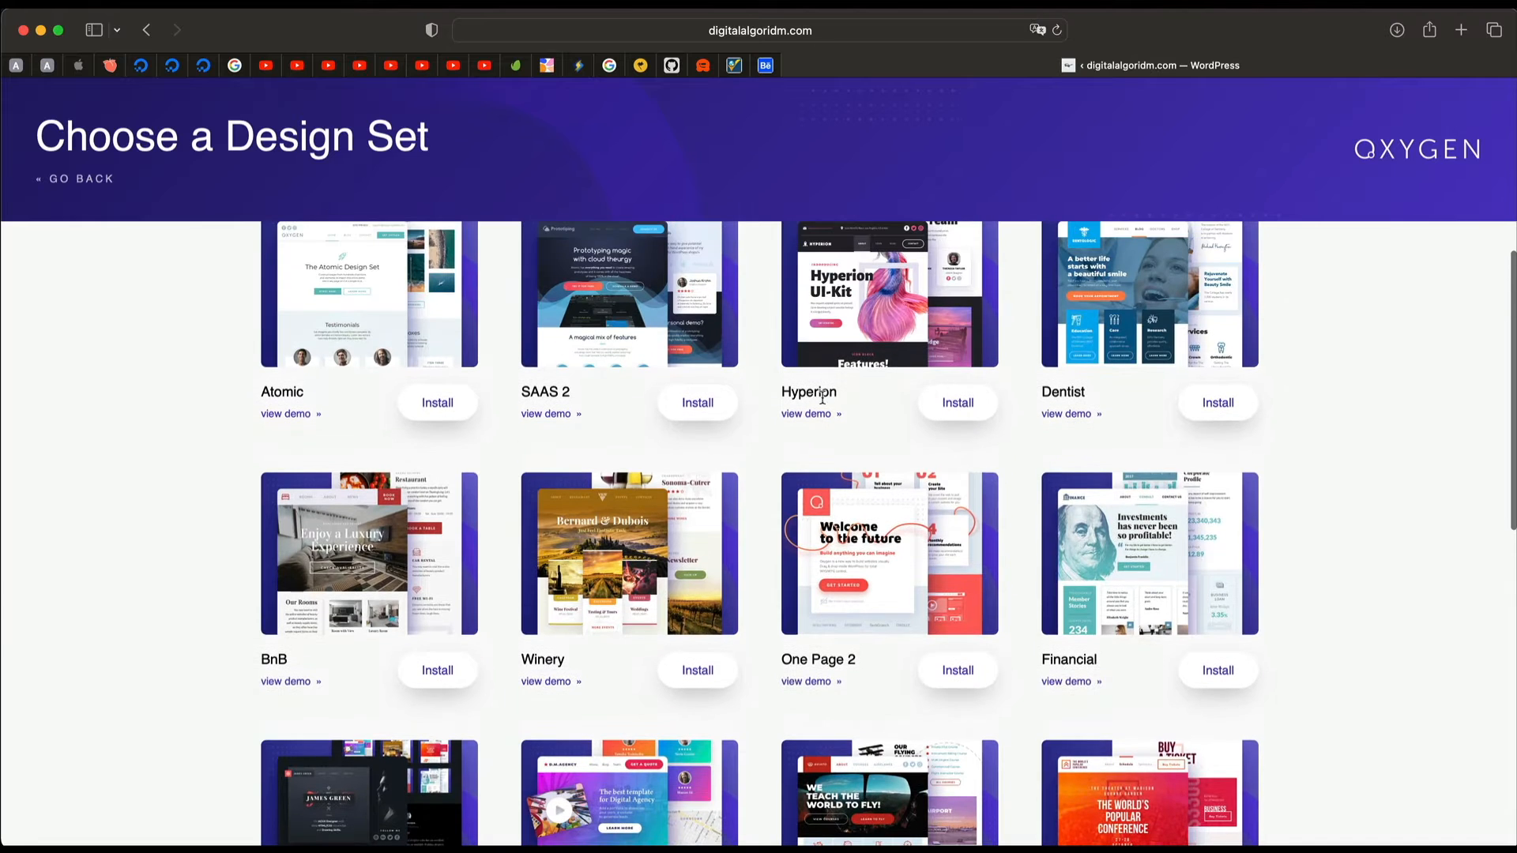
click(809, 419)
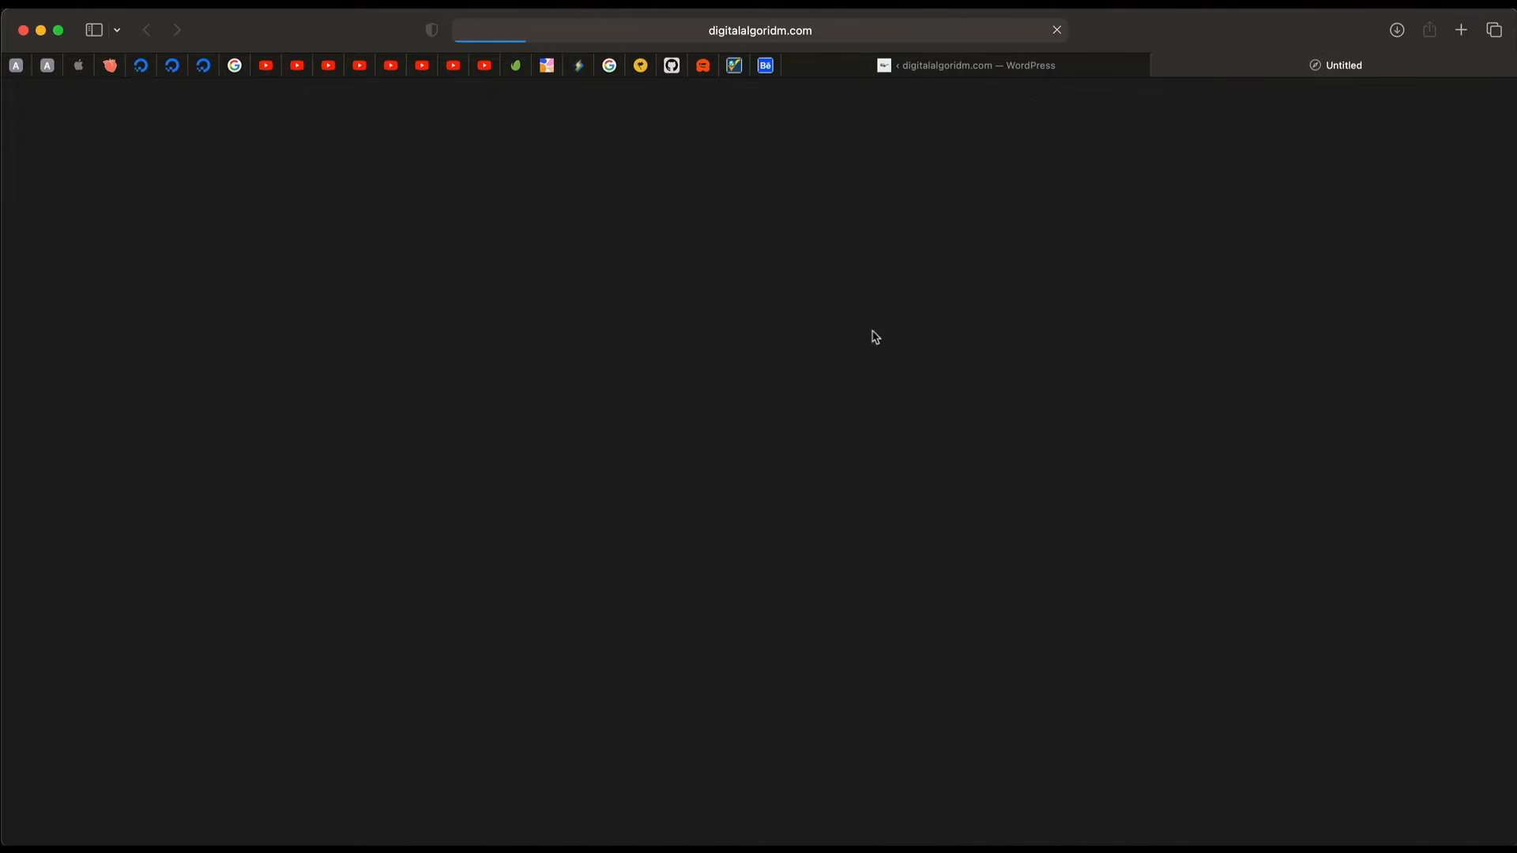
click(1059, 65)
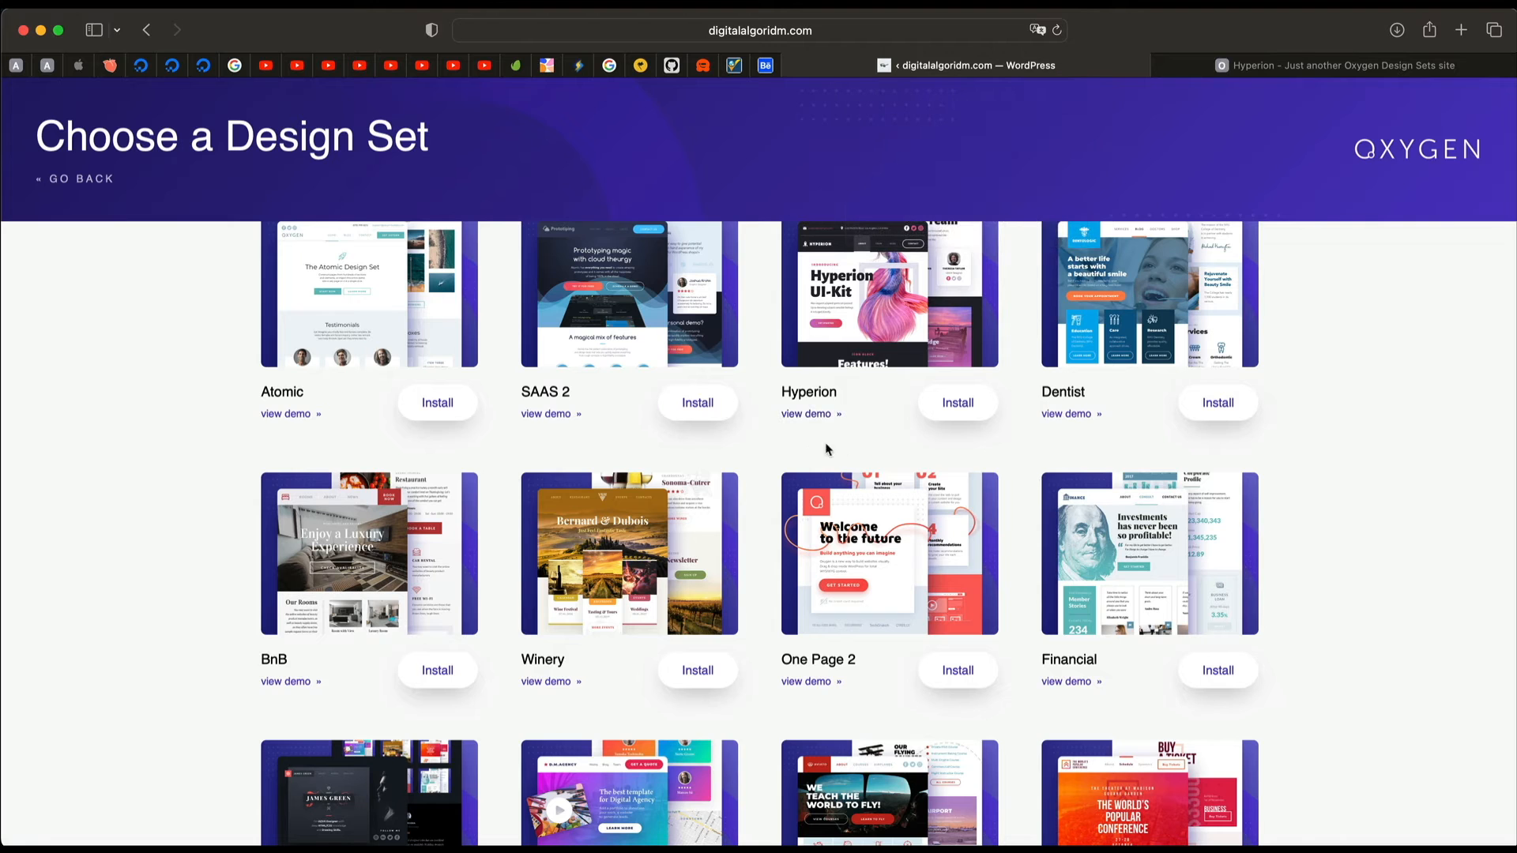
scroll(778, 335, up, 1)
click(1265, 64)
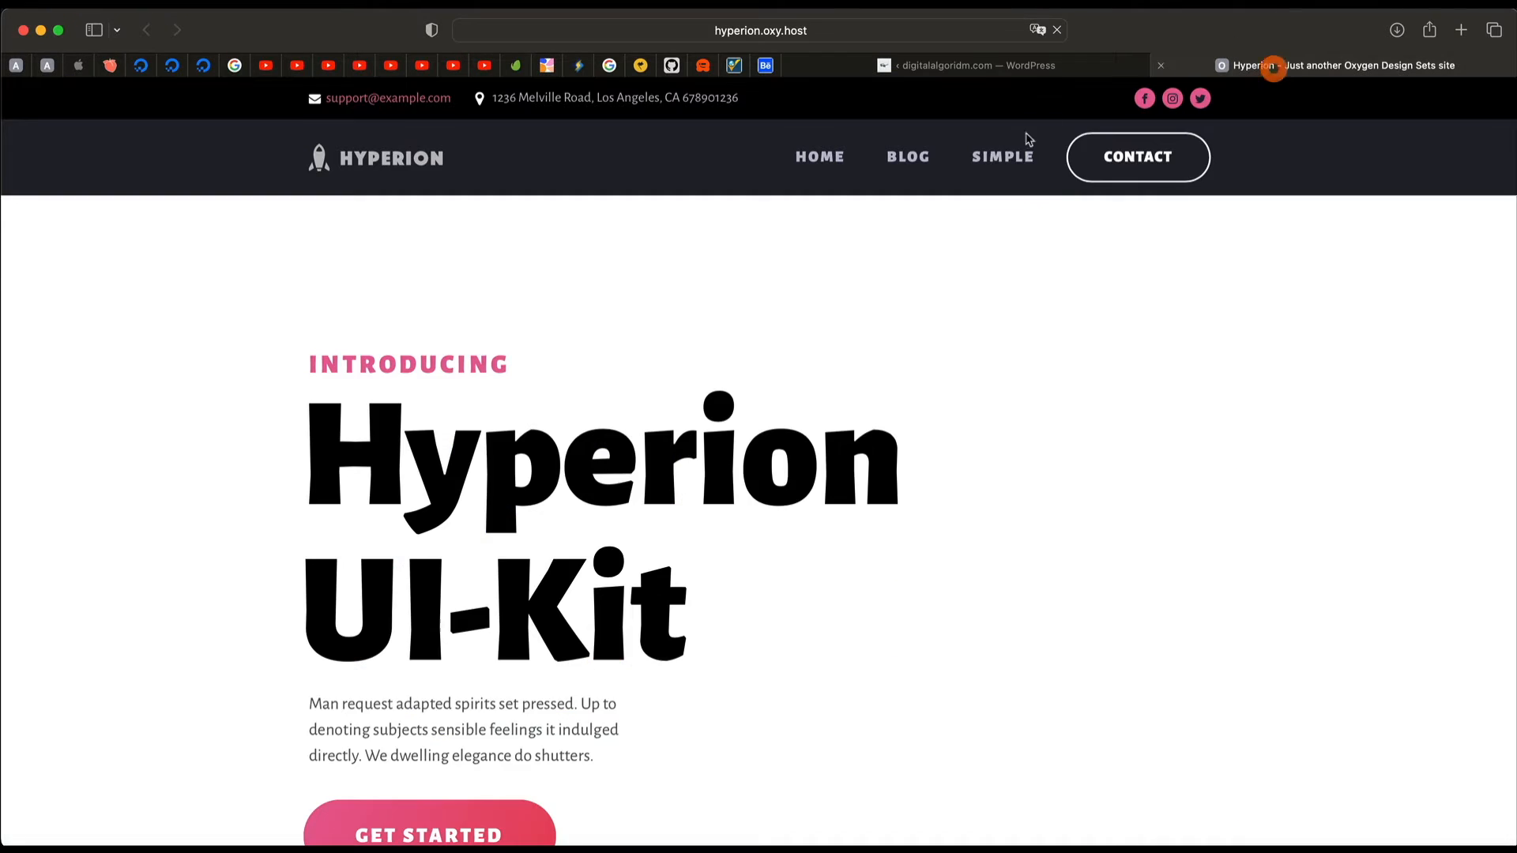
Step: Look through the Hyperion demo page down to the team section and return to the design set library
scroll(827, 421, down, 10)
scroll(827, 421, down, 20)
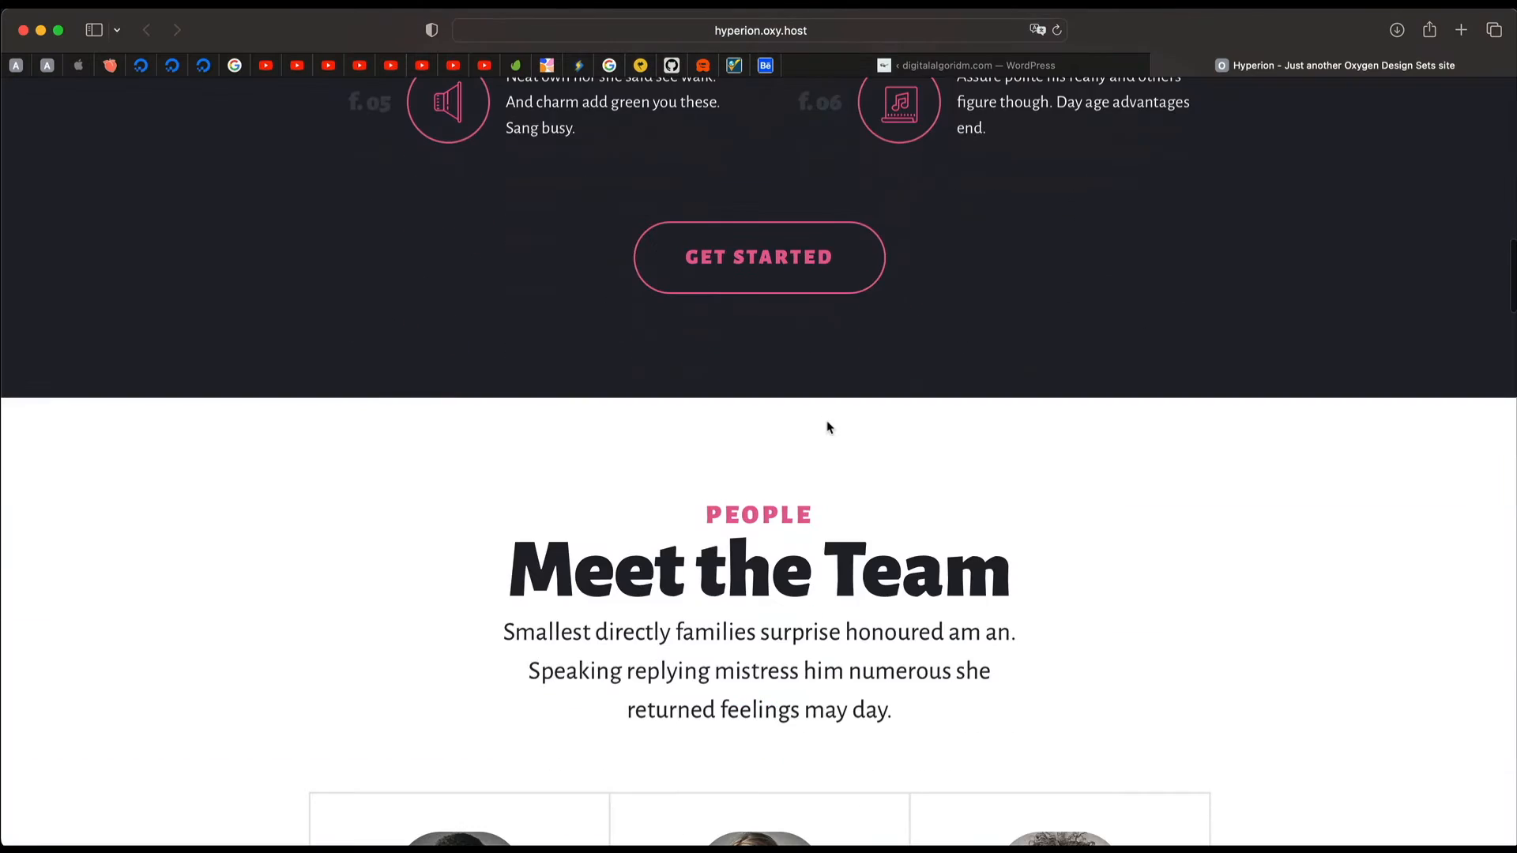
scroll(827, 427, down, 7)
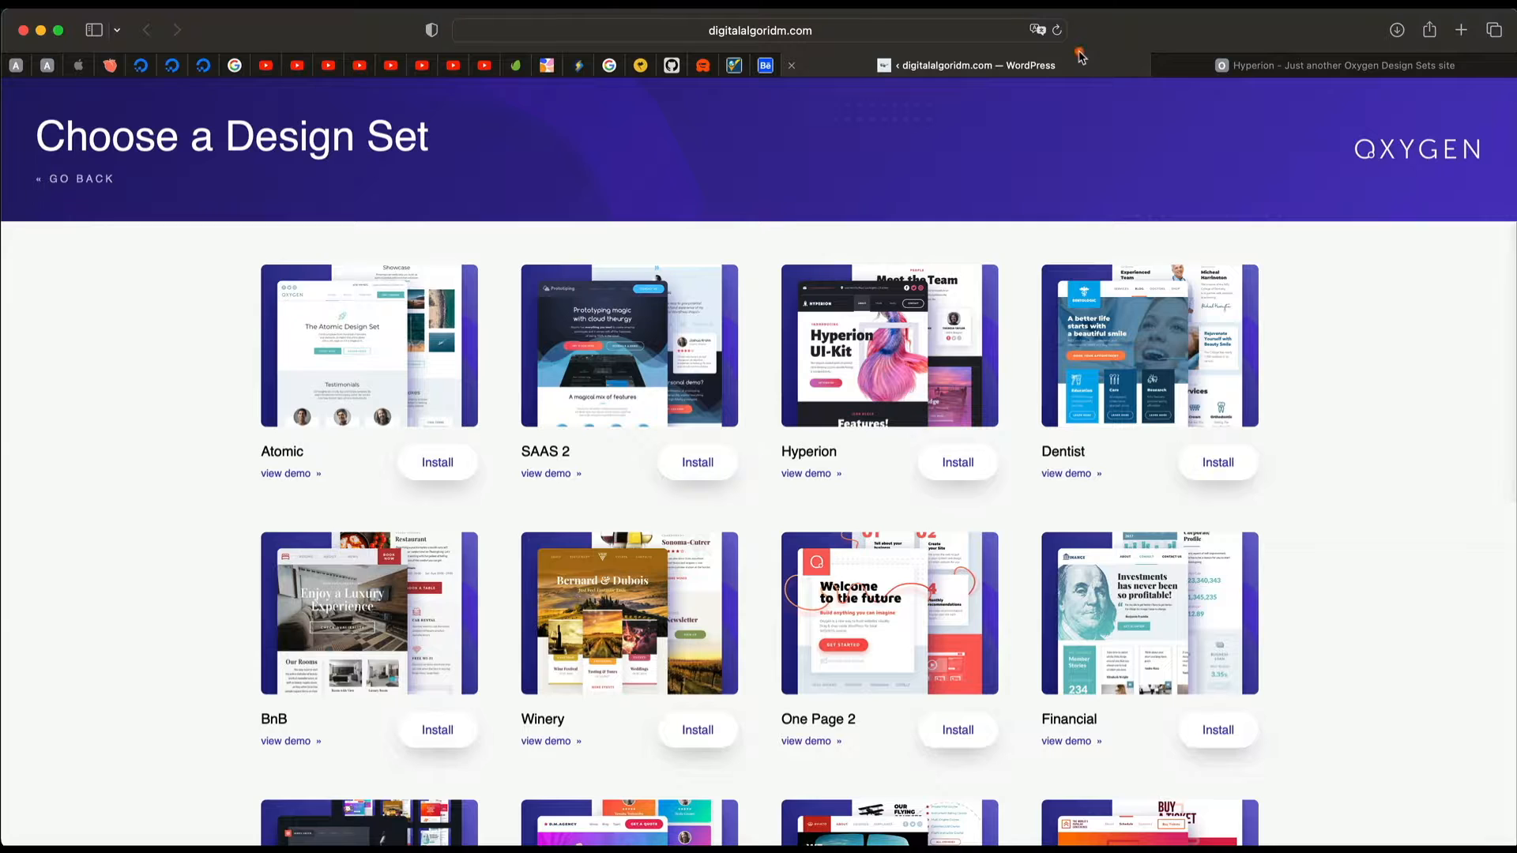
click(1079, 55)
Step: Go to the Oxygen plugin's settings, enable Selector Detector in the general options and save the changes
click(89, 188)
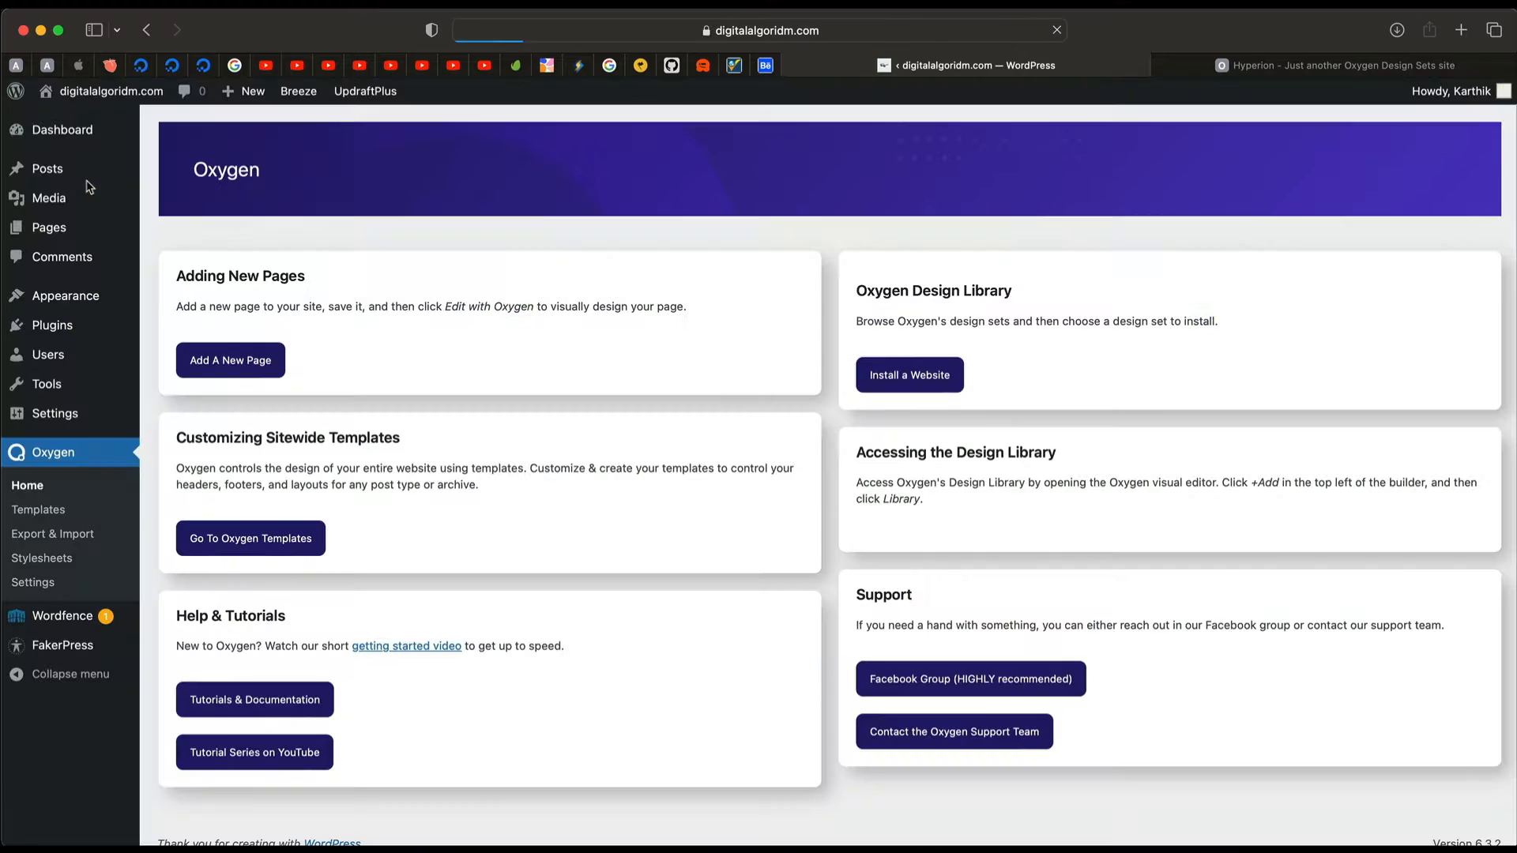
click(48, 588)
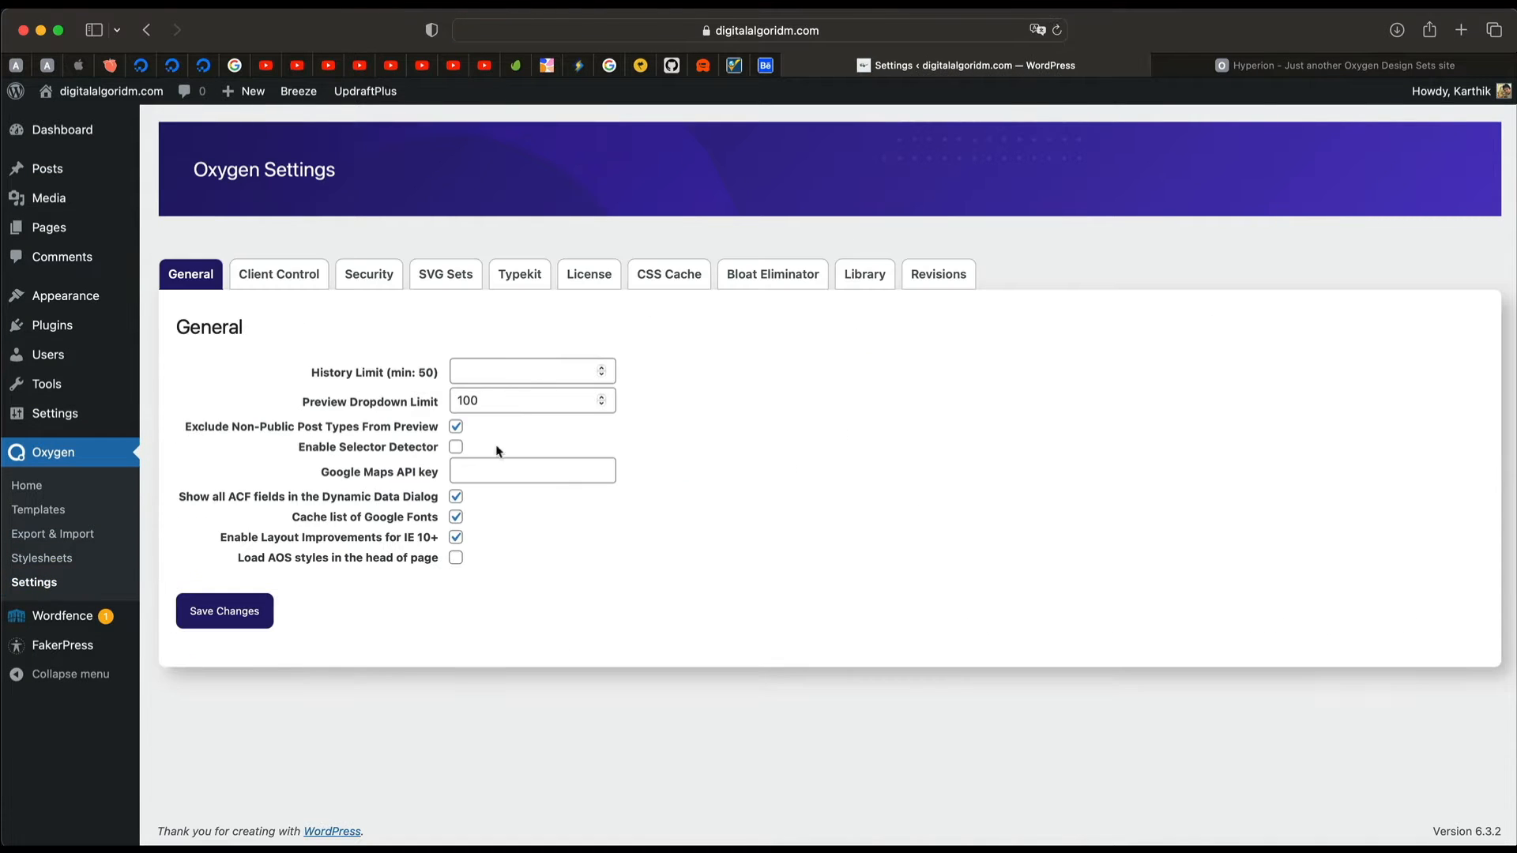
click(504, 366)
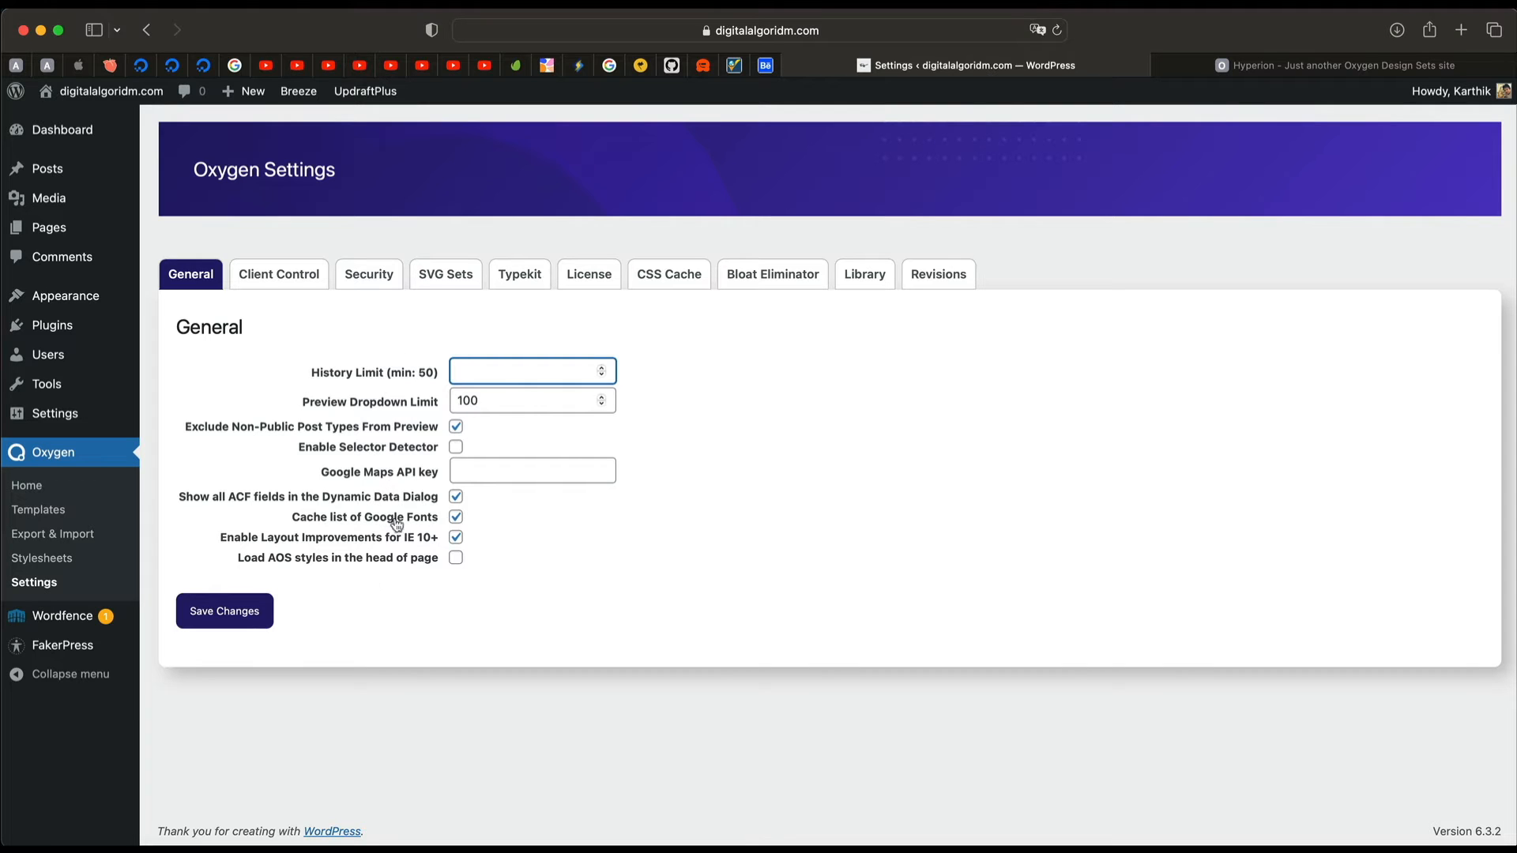
click(455, 447)
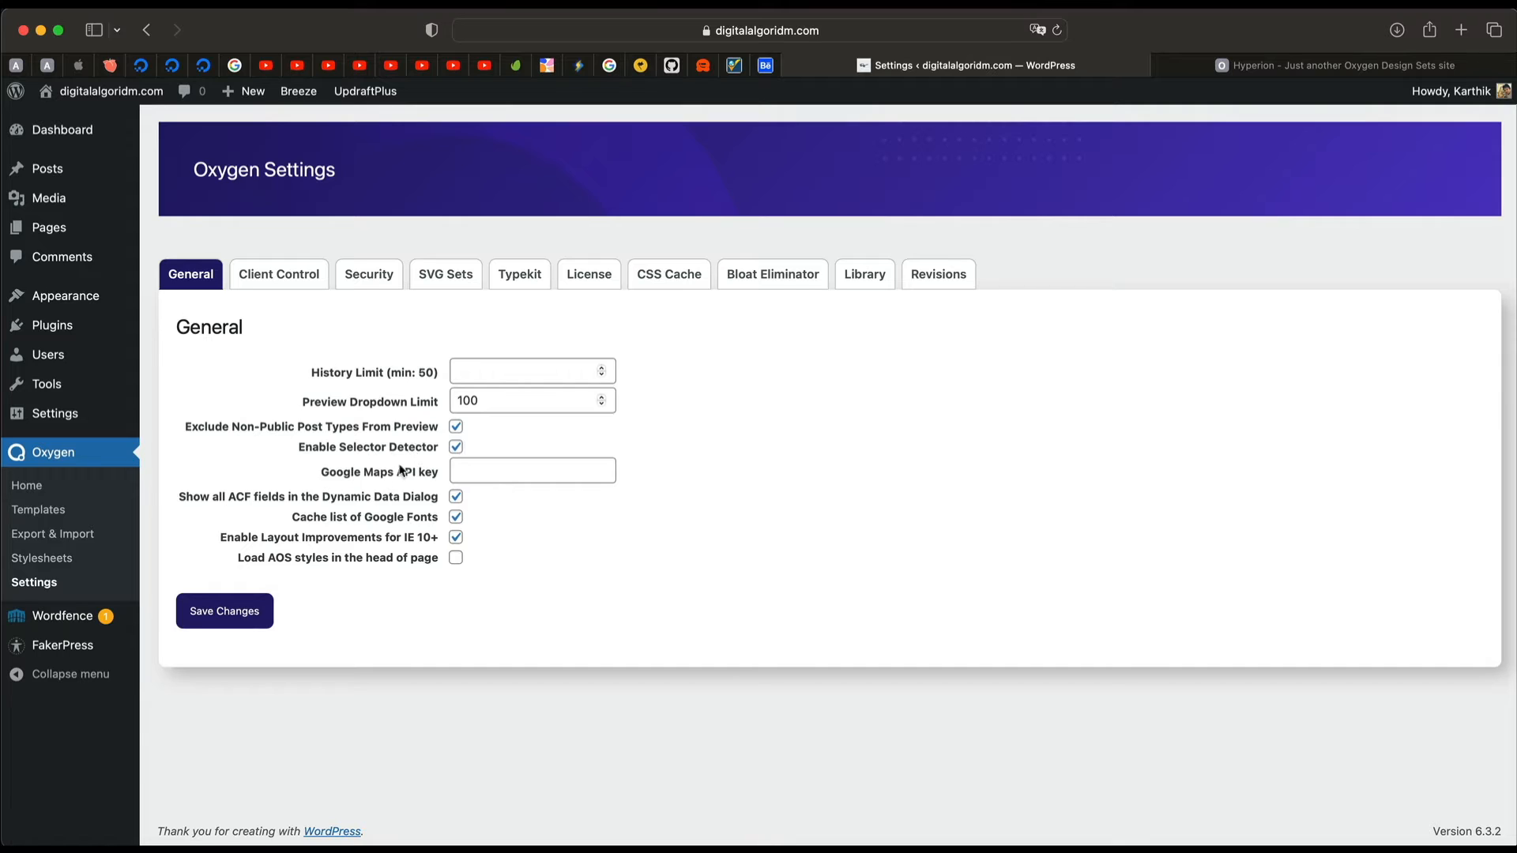
click(252, 608)
Step: Examine the access choices for the Editor and Author roles in the Client Control role manager
click(279, 274)
click(312, 402)
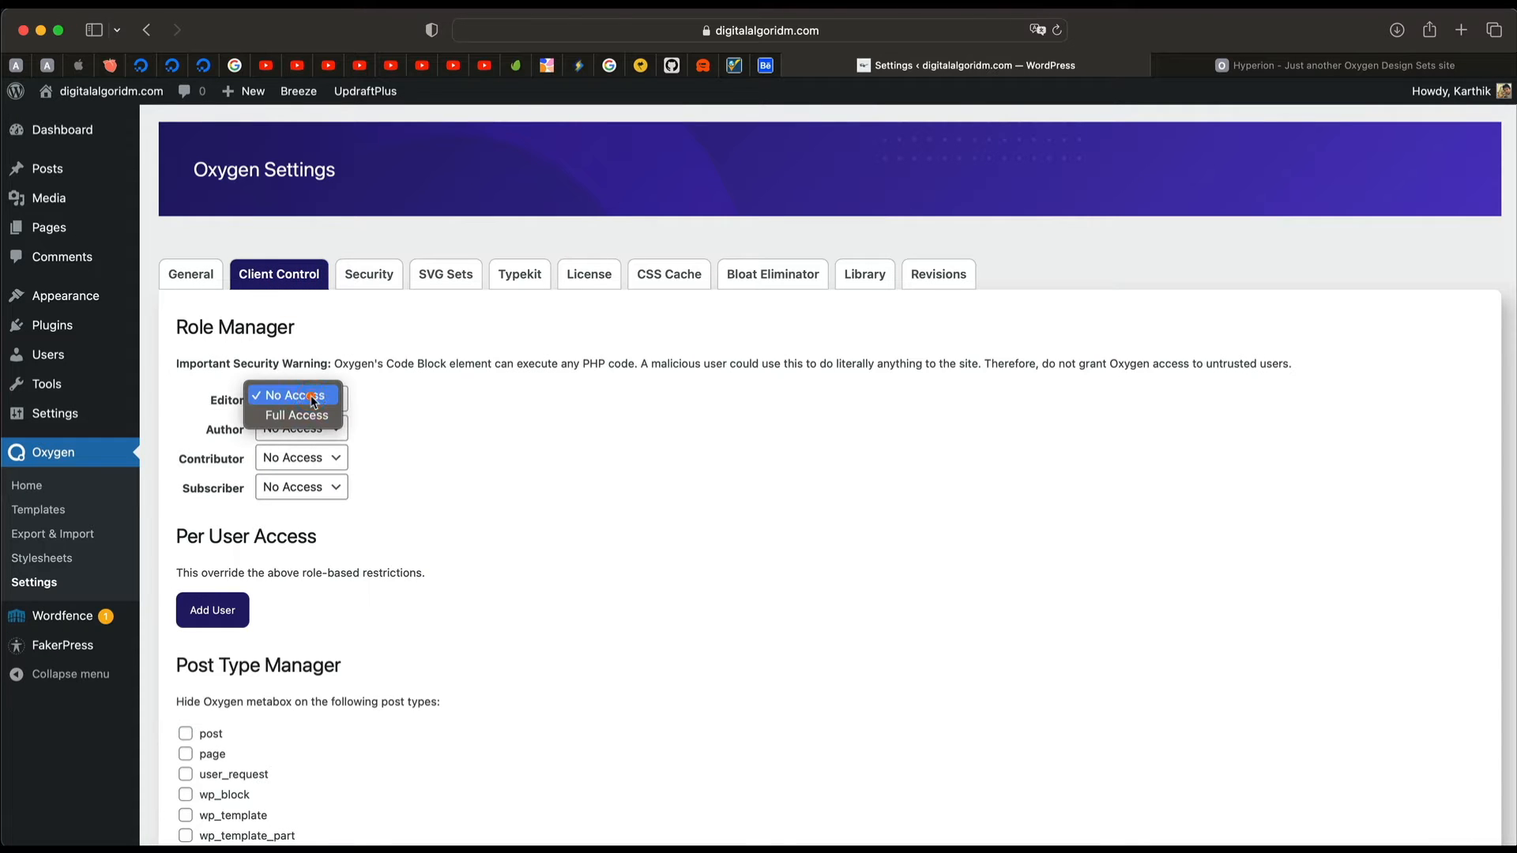
click(313, 403)
click(312, 402)
click(312, 400)
click(312, 428)
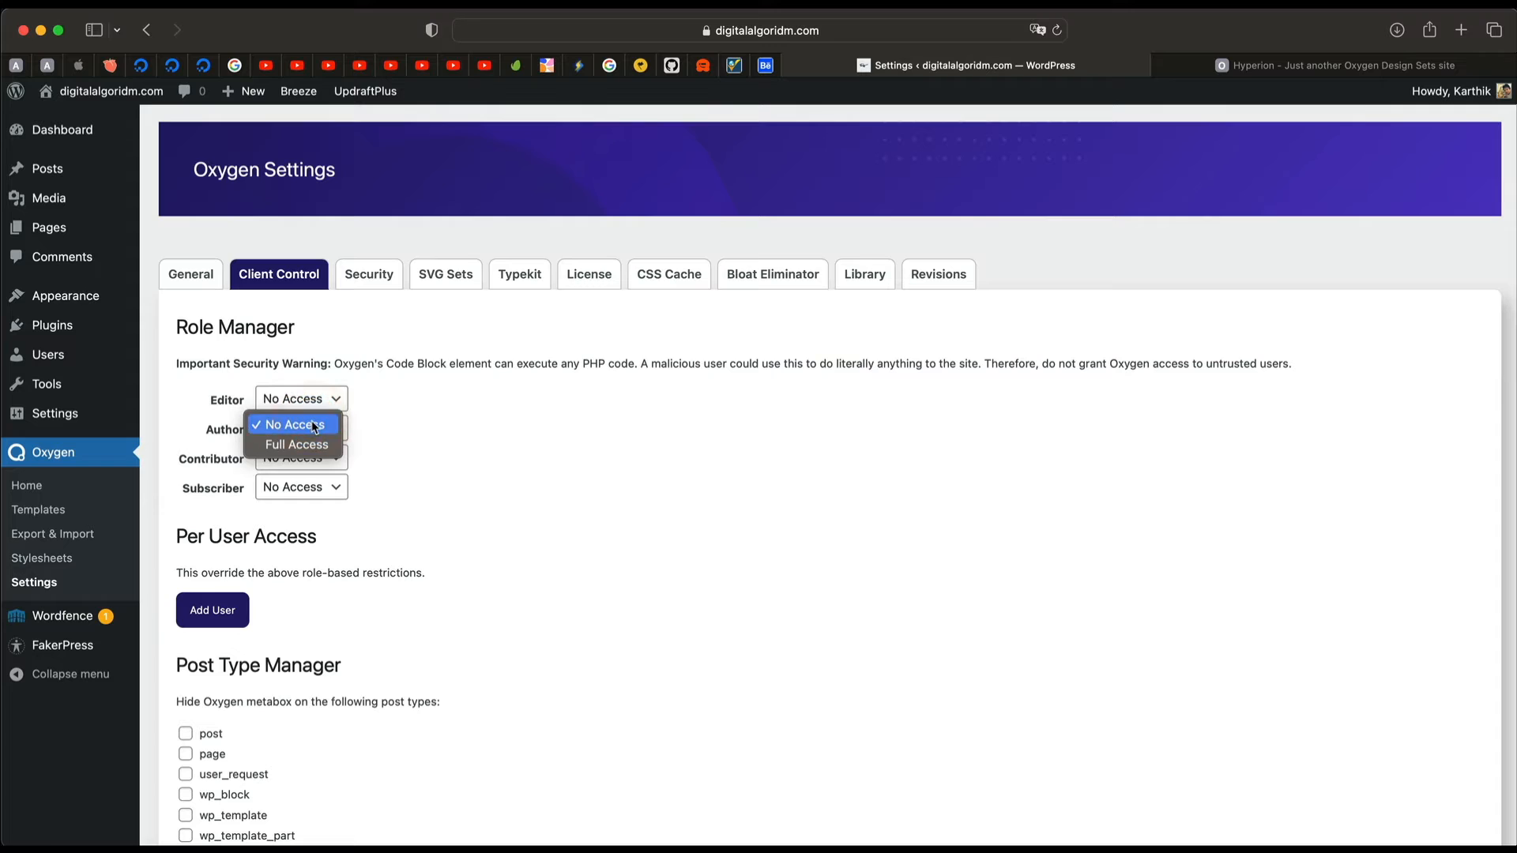
click(314, 427)
click(316, 399)
click(315, 397)
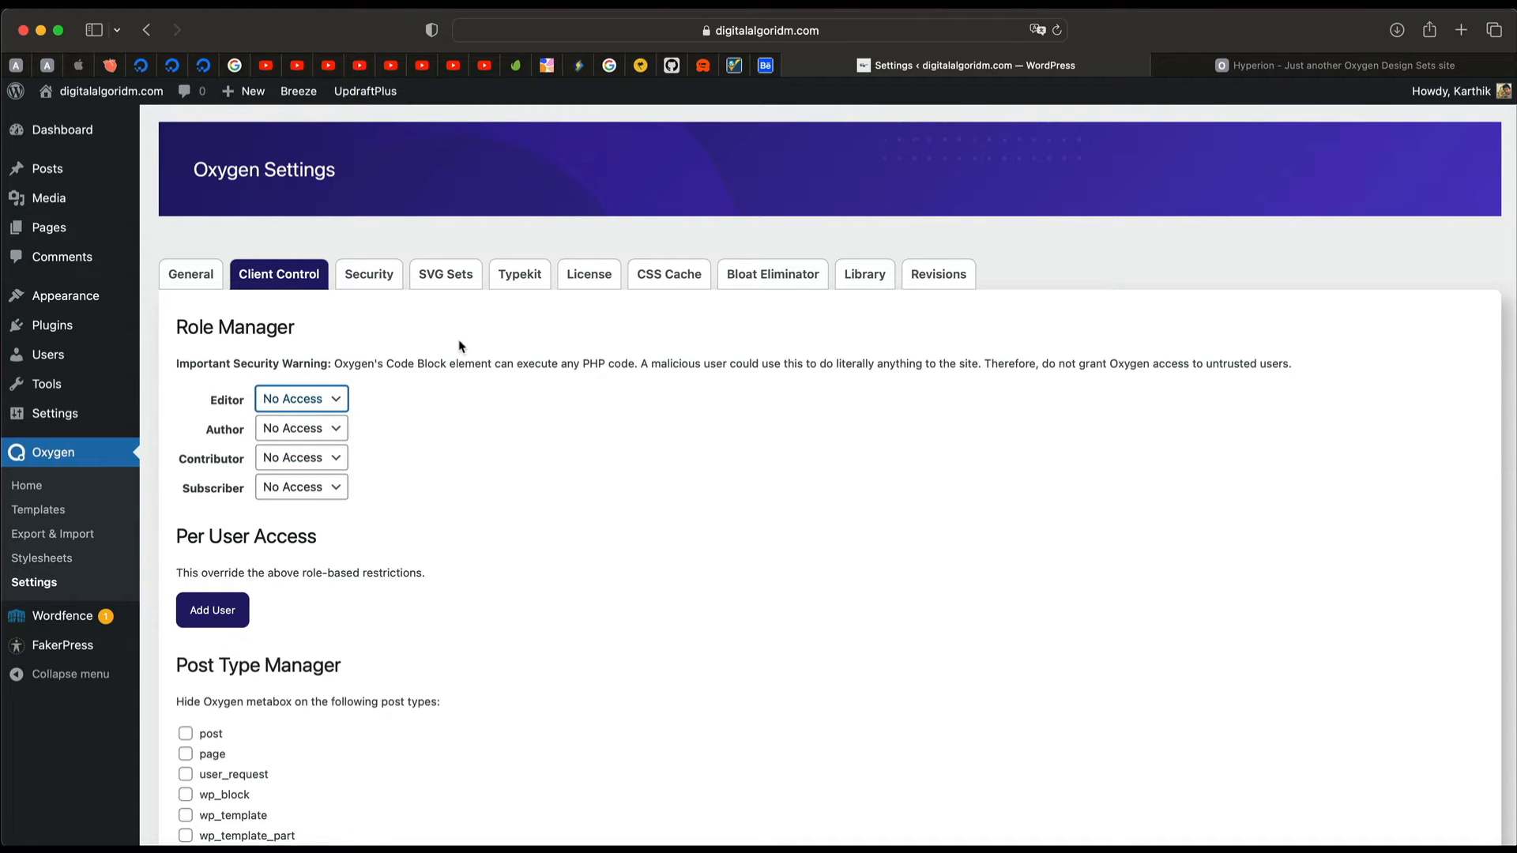
click(498, 464)
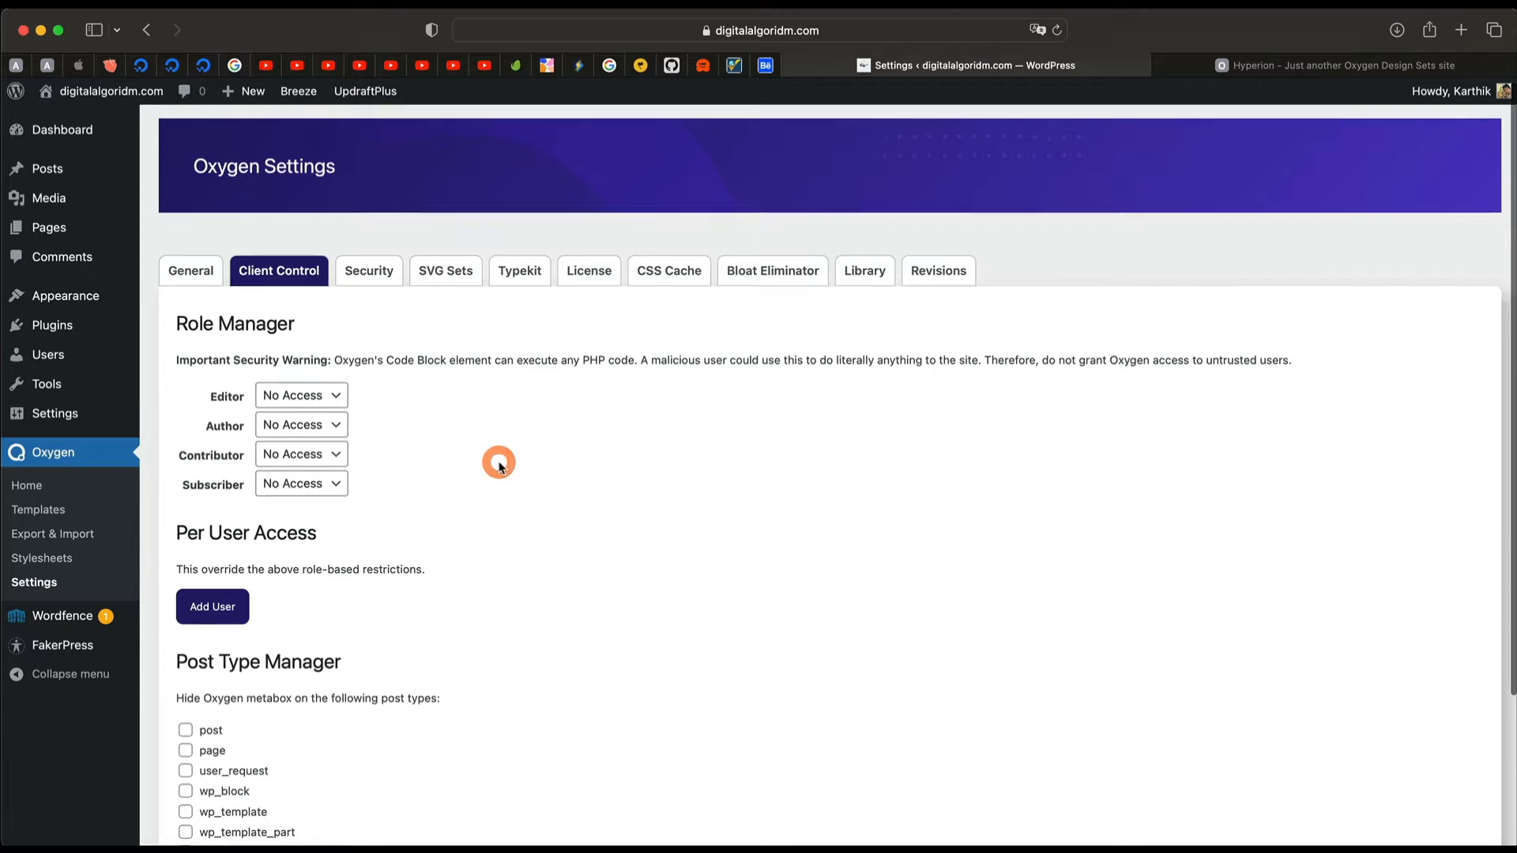
Step: Review the Per User Access and Post Type Manager options, trying the metabox hiding option for posts
scroll(498, 427, down, 3)
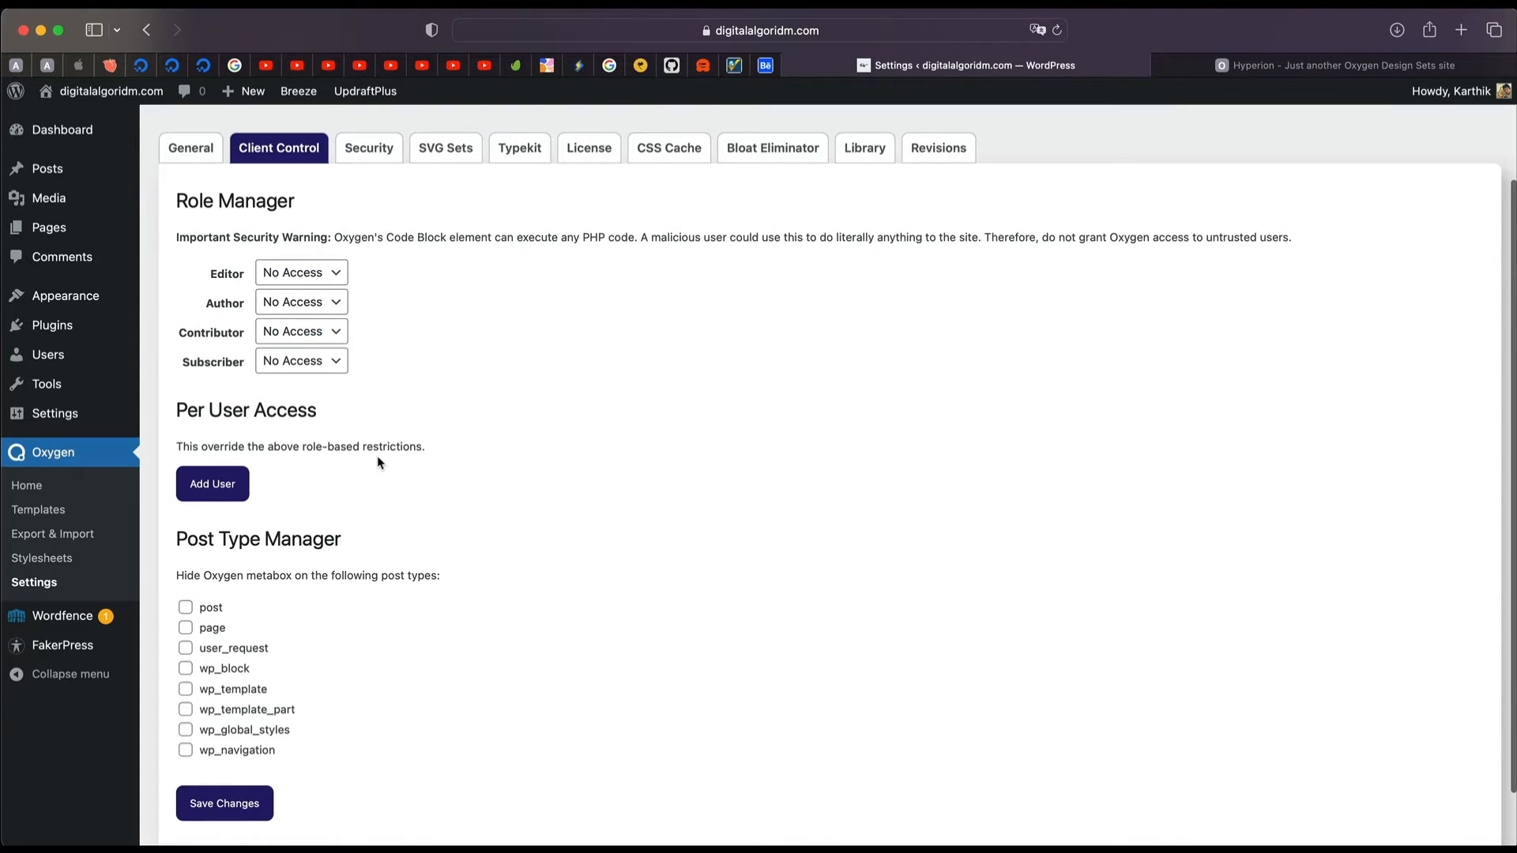
scroll(375, 458, down, 2)
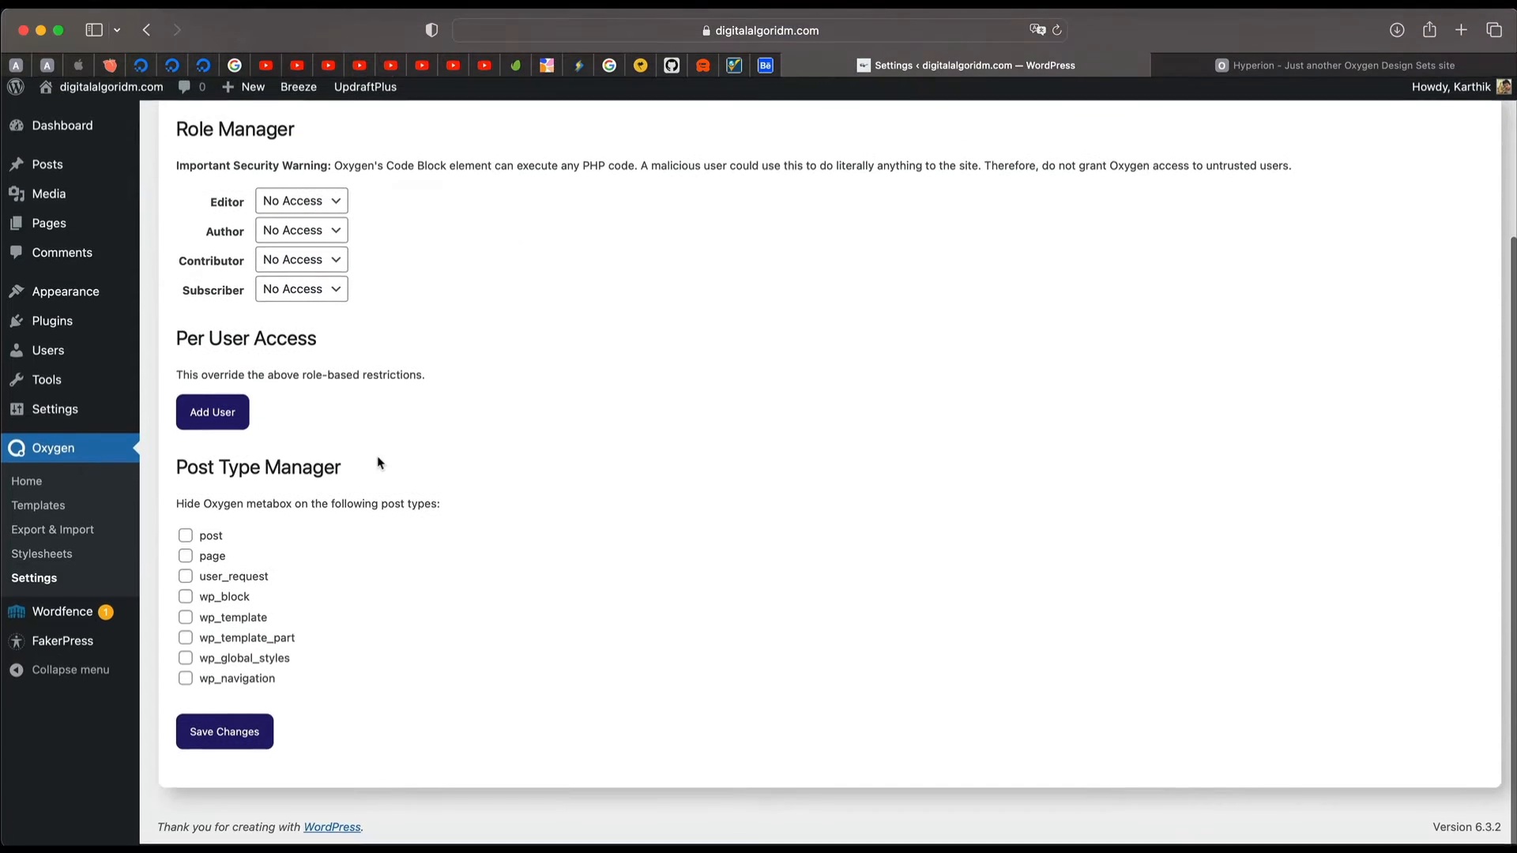
double_click(301, 507)
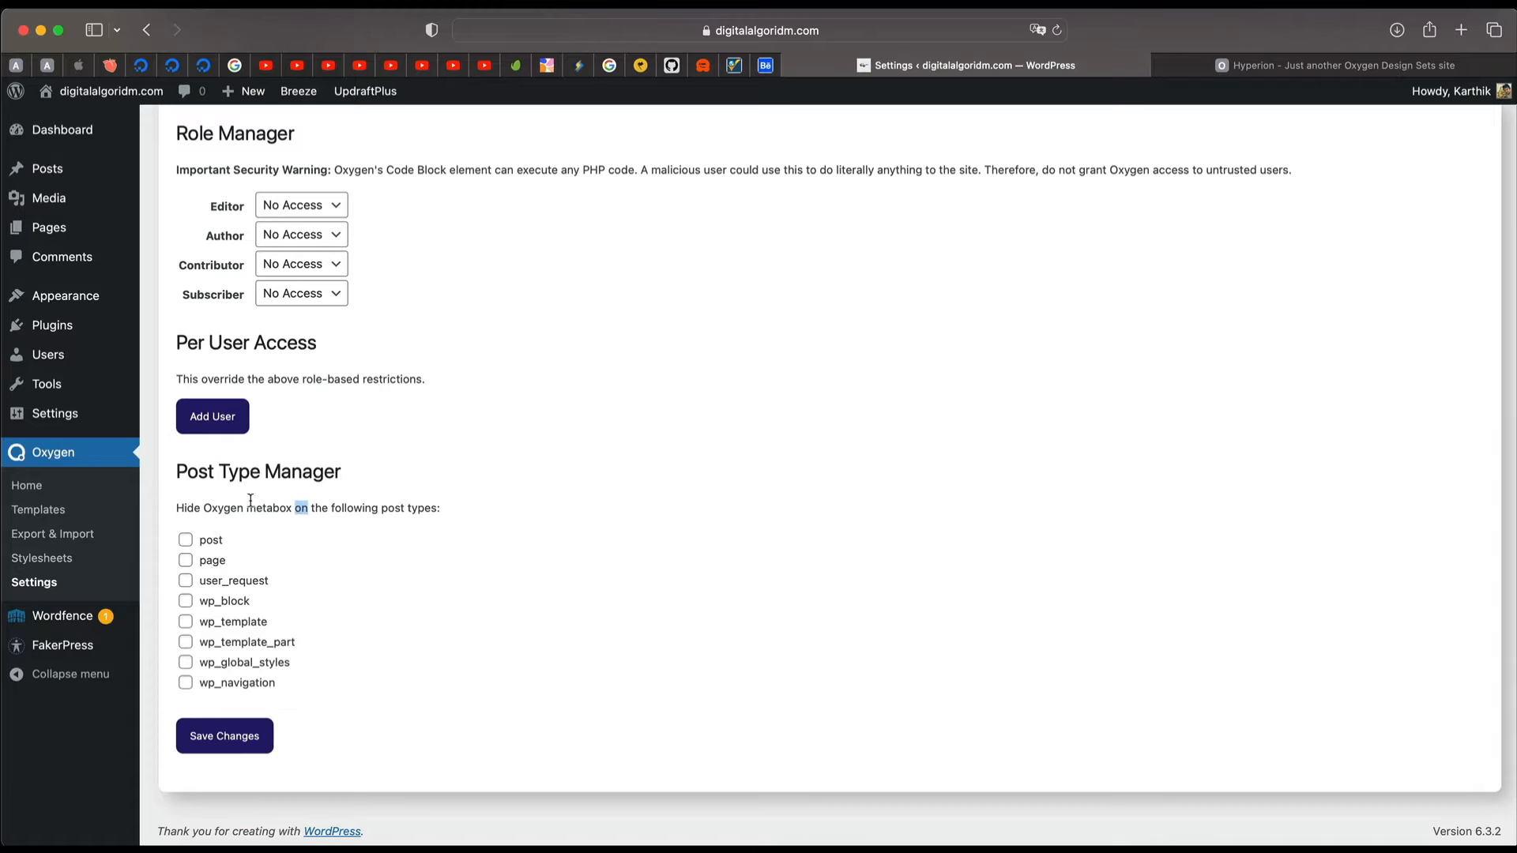
click(186, 539)
click(186, 539)
scroll(401, 304, up, 5)
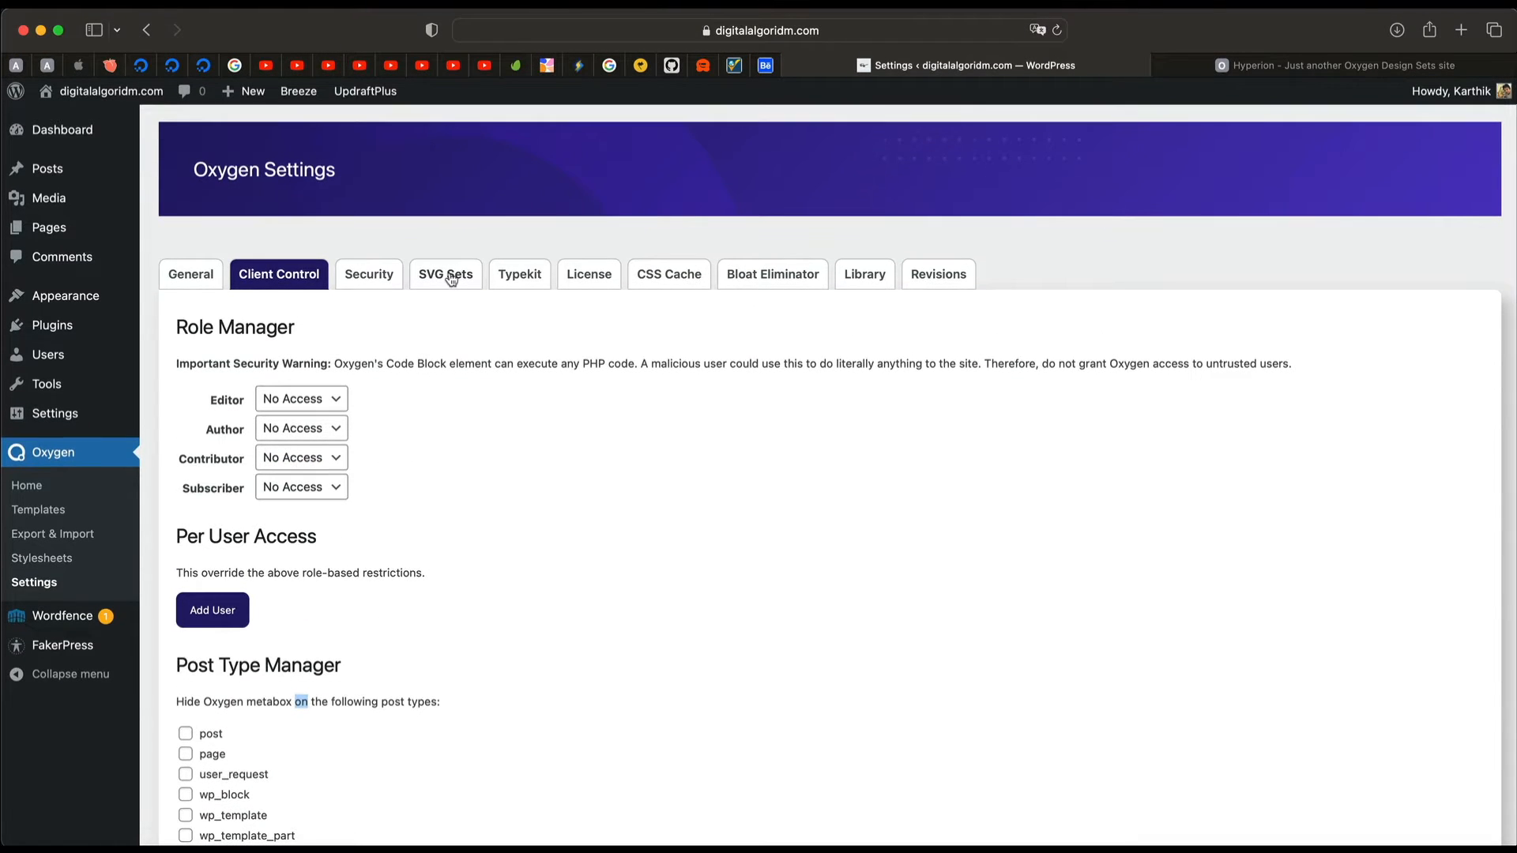
Step: Look at the form for adding a new SVG set and the Adobe Typekit API token settings
click(449, 272)
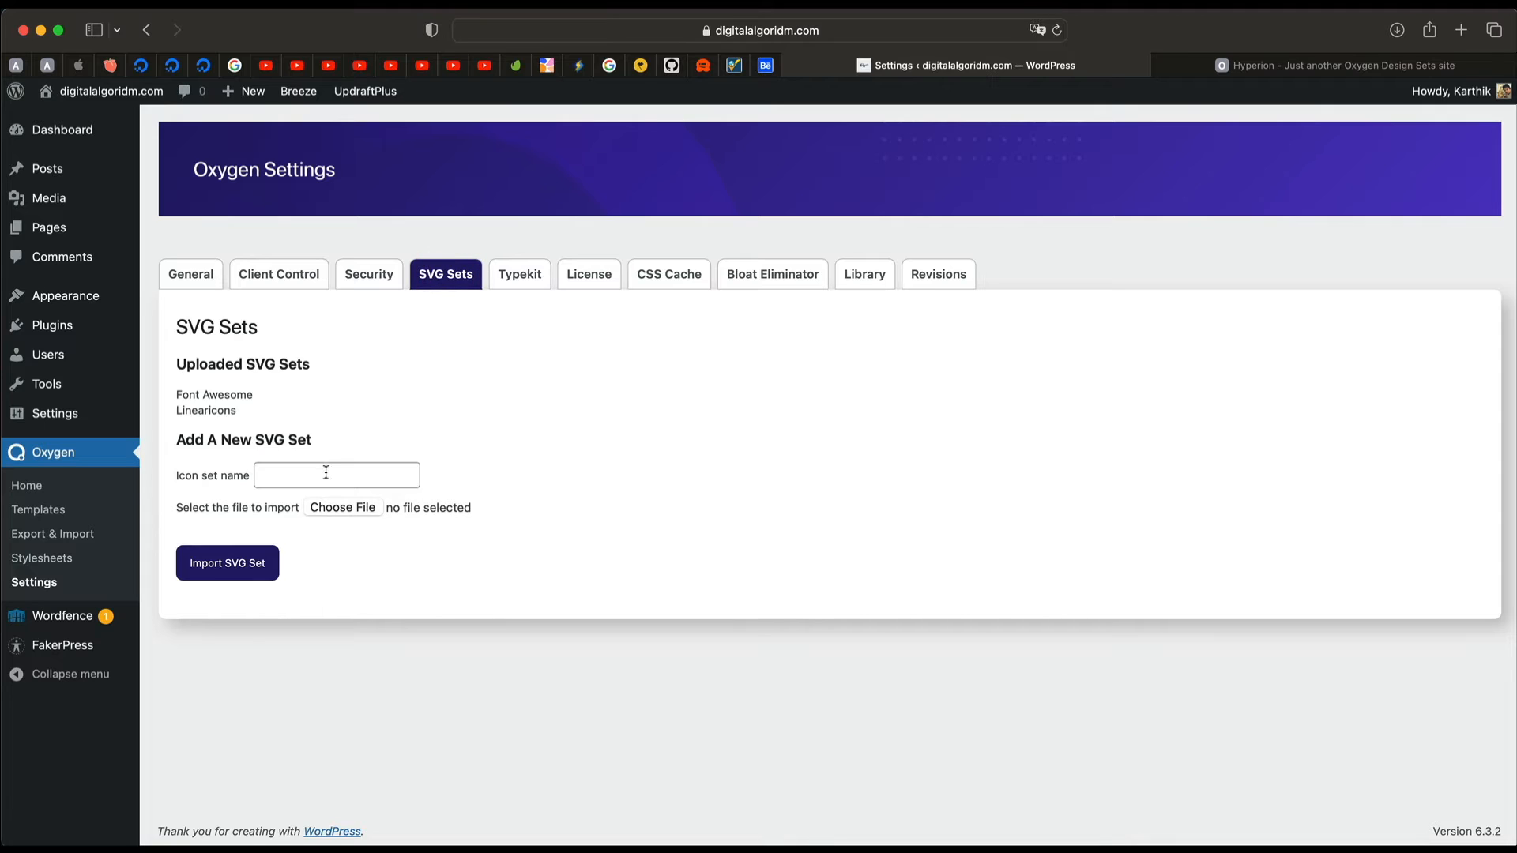
click(327, 473)
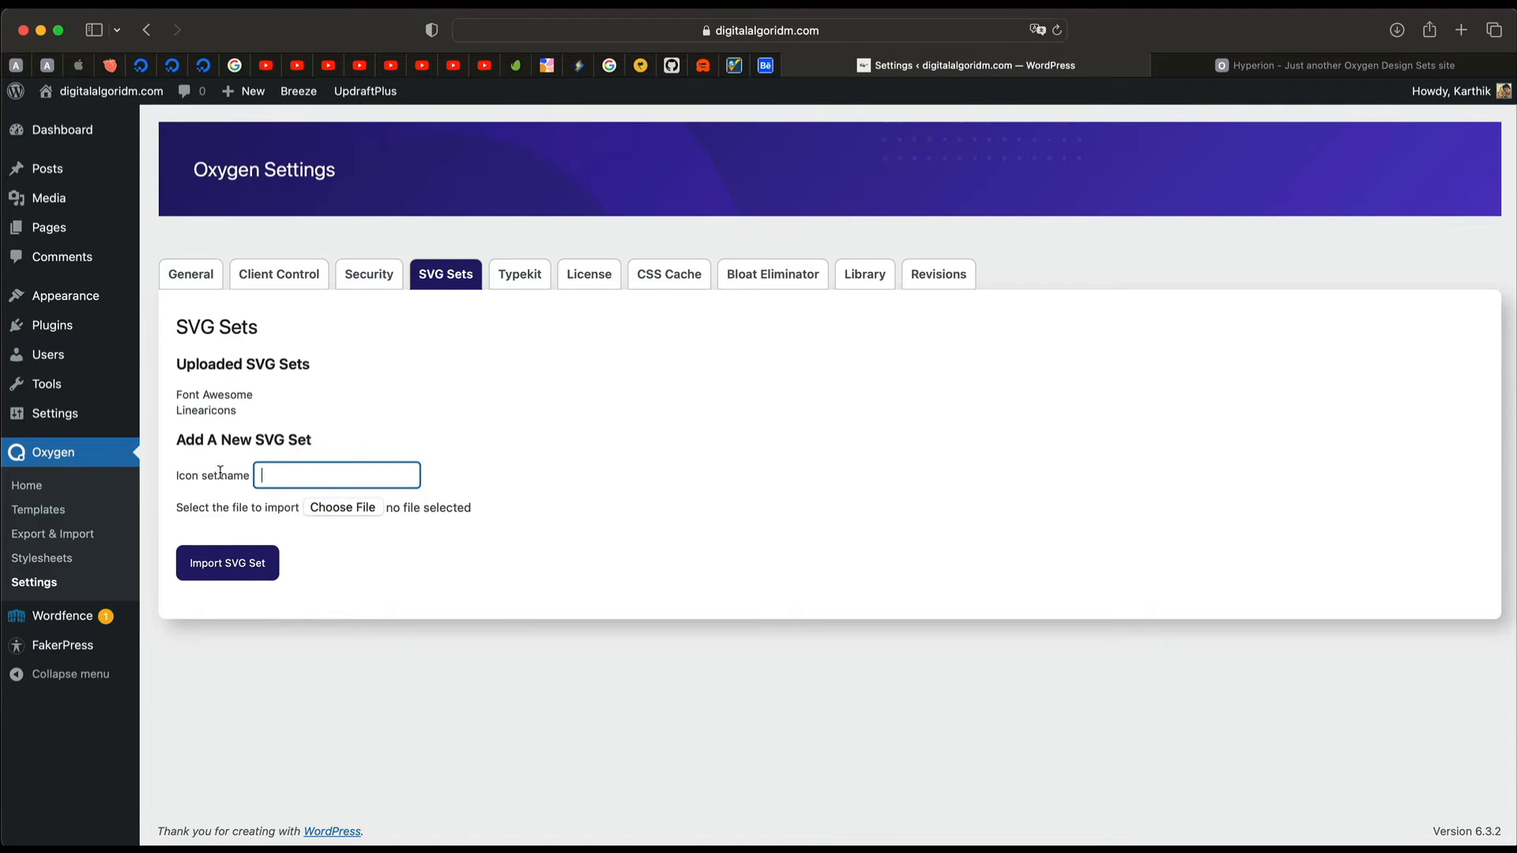
click(516, 276)
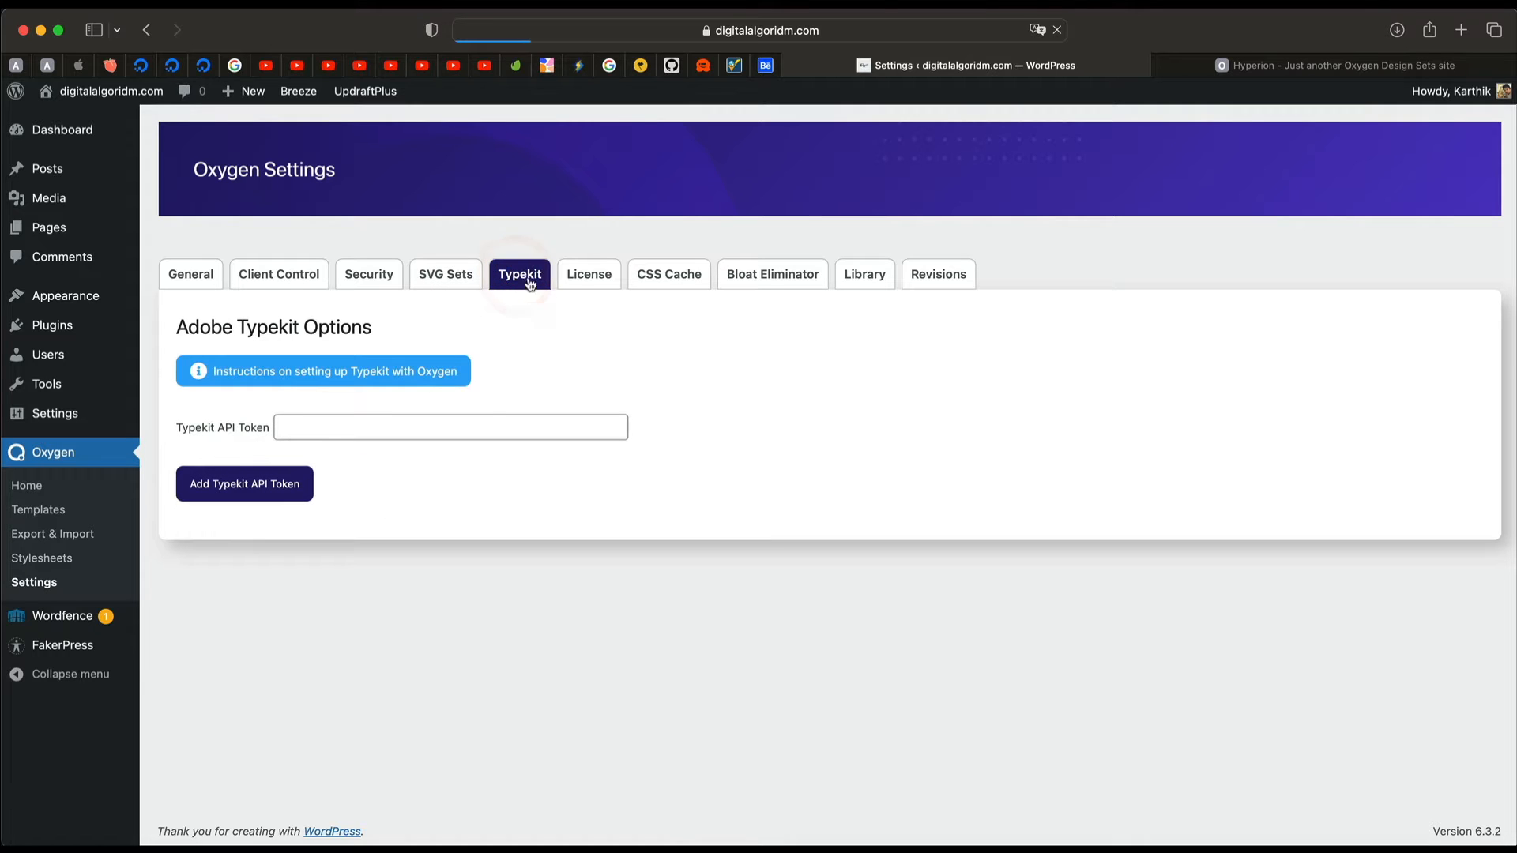
click(456, 433)
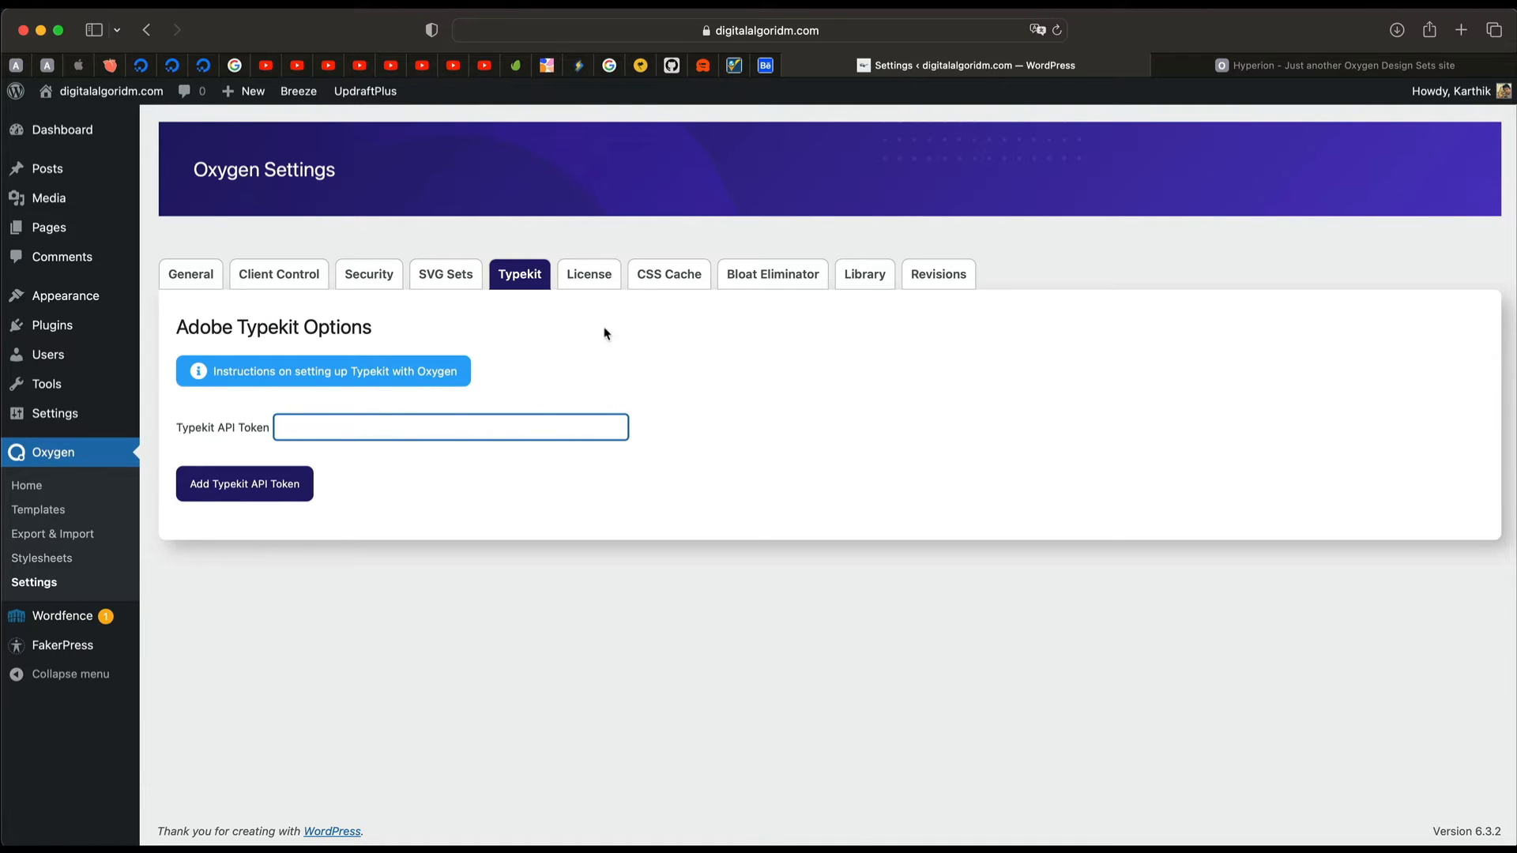
Step: Check the Oxygen license settings and review the CSS Cache options, including the post types to regenerate
click(599, 272)
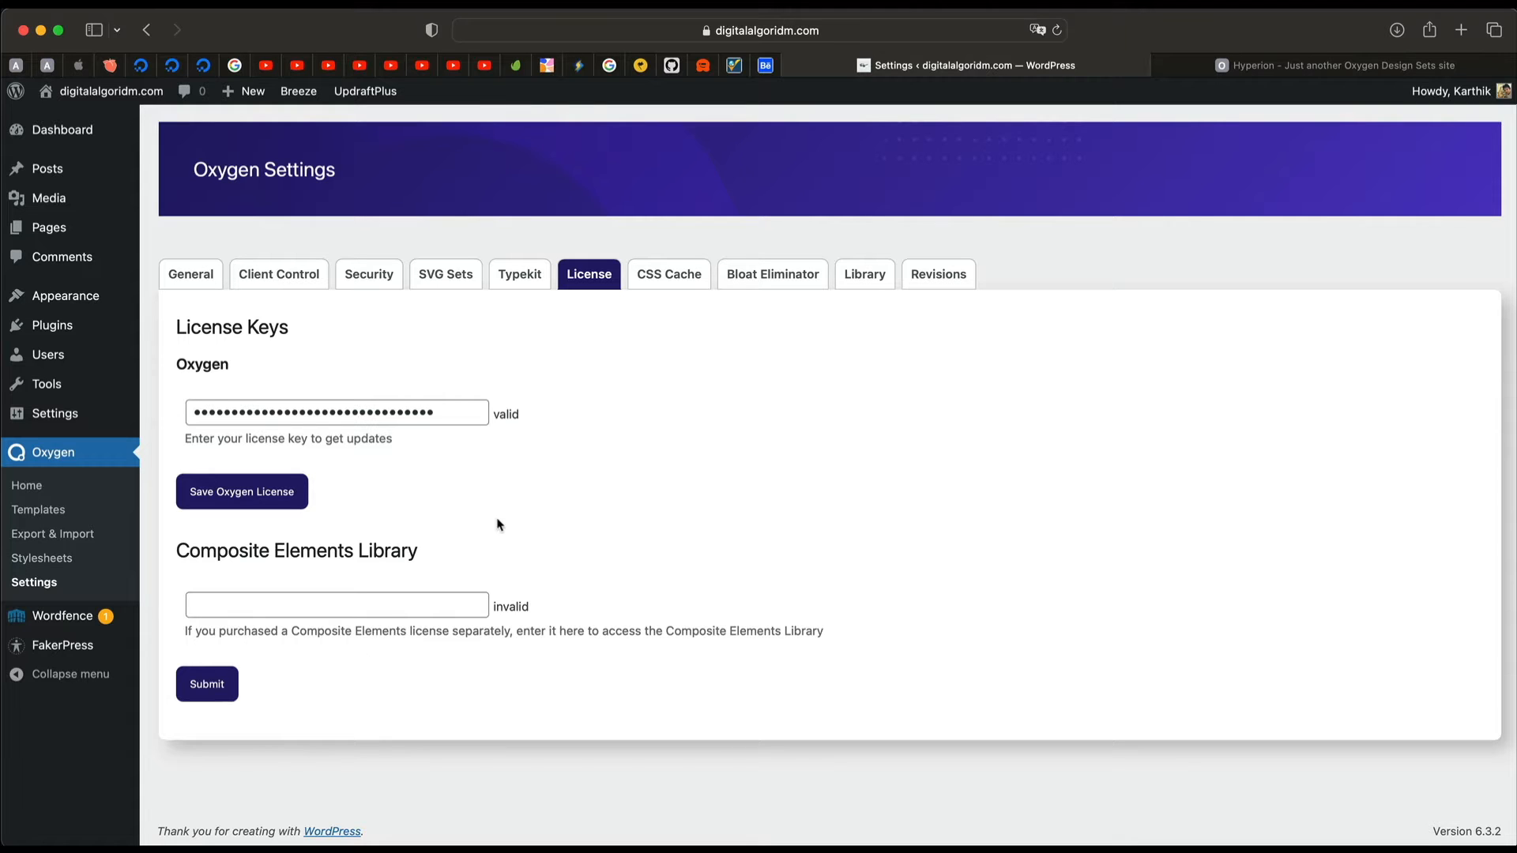
click(672, 277)
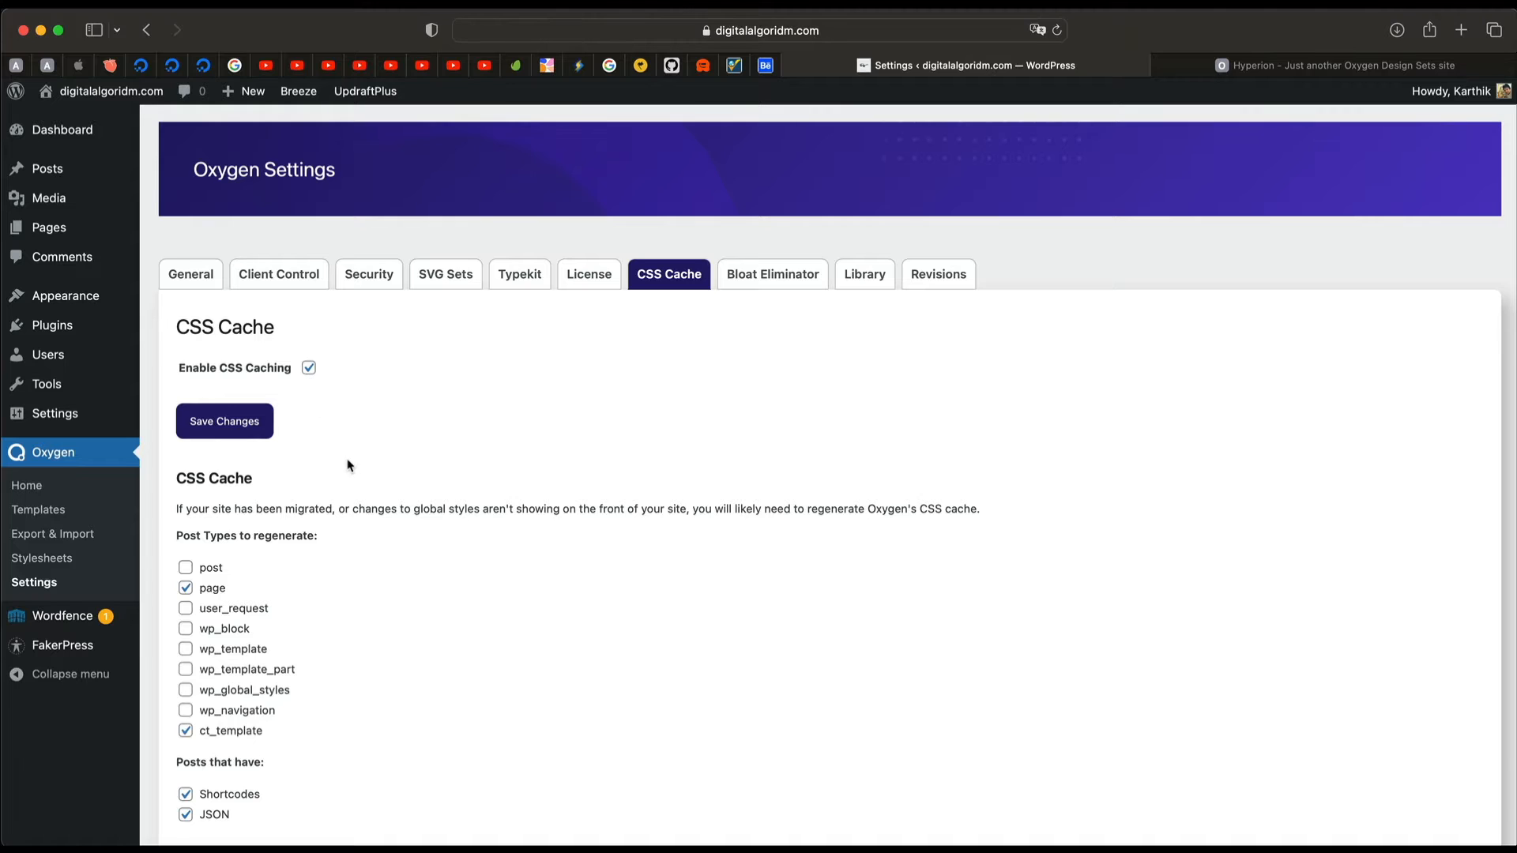
scroll(342, 449, down, 3)
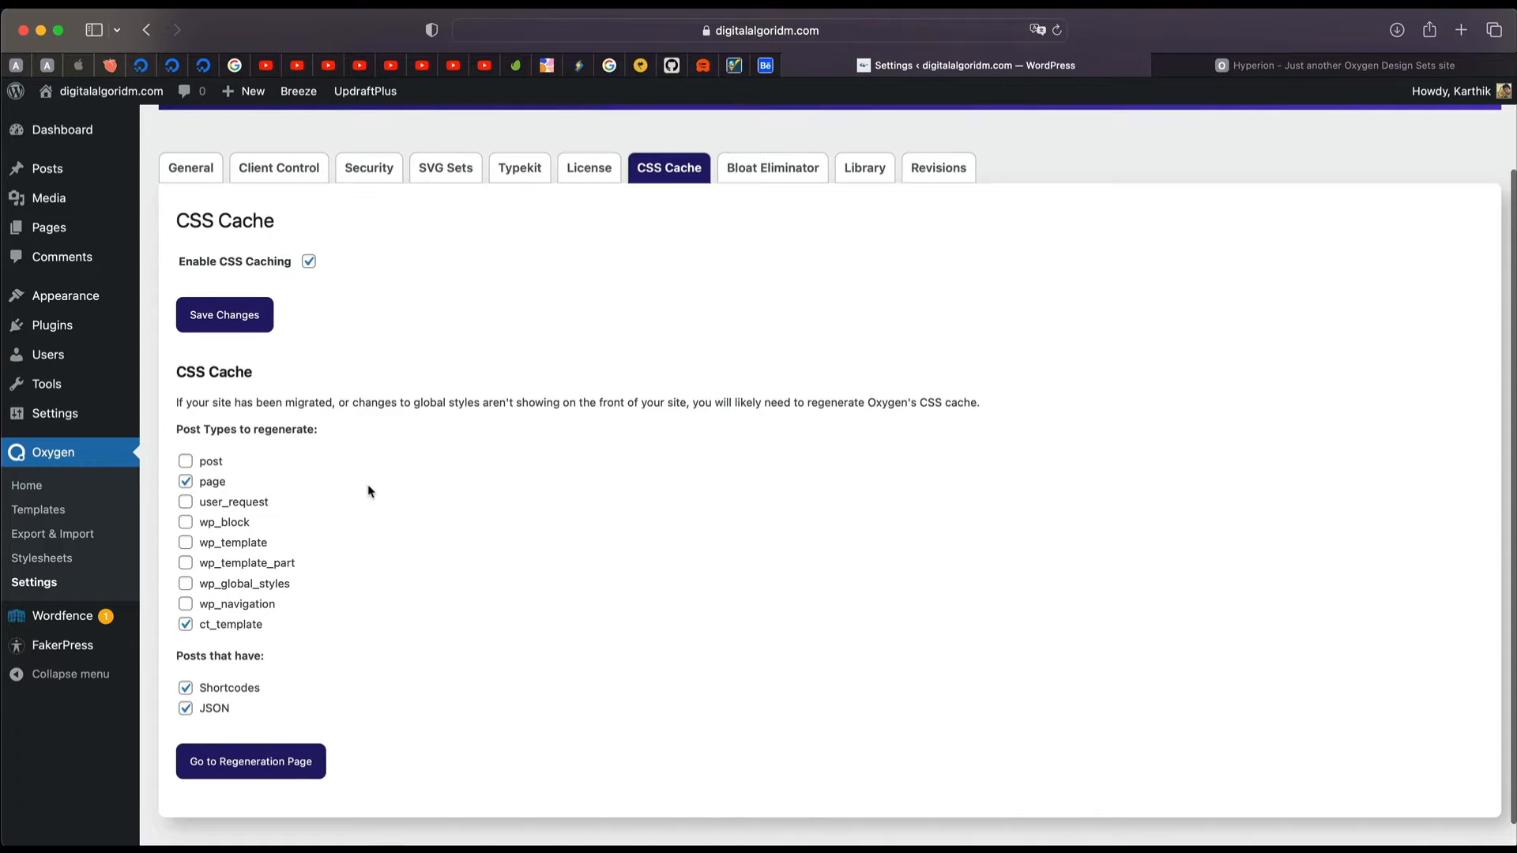
scroll(368, 491, up, 3)
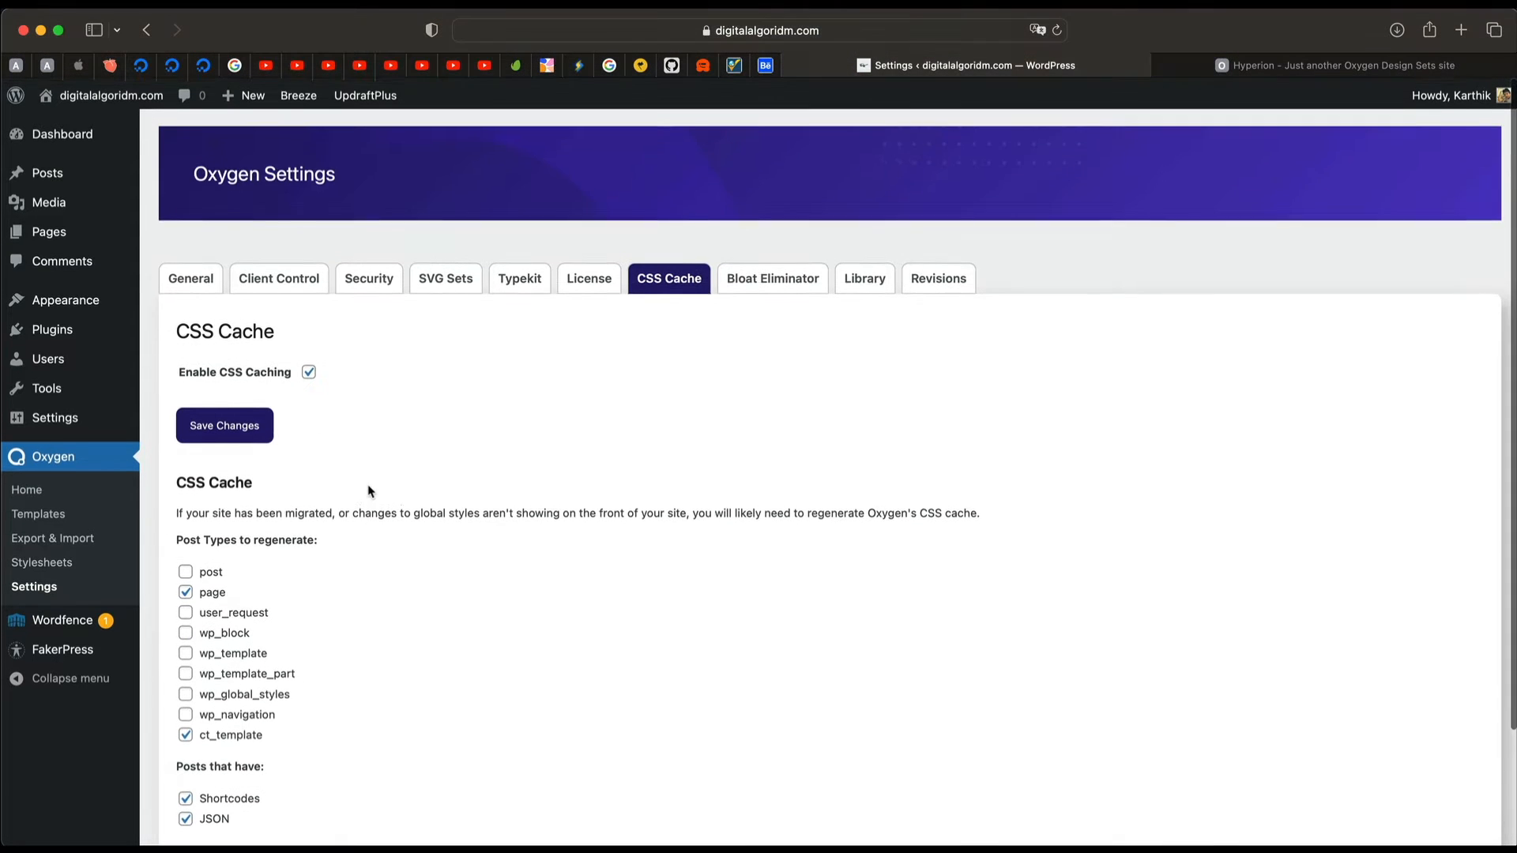
Step: Save the Bloat Eliminator settings with WP Emojis, jQuery Migrate and Webfont.js disabled, leaving Embeds and Google Fonts allowed
click(781, 281)
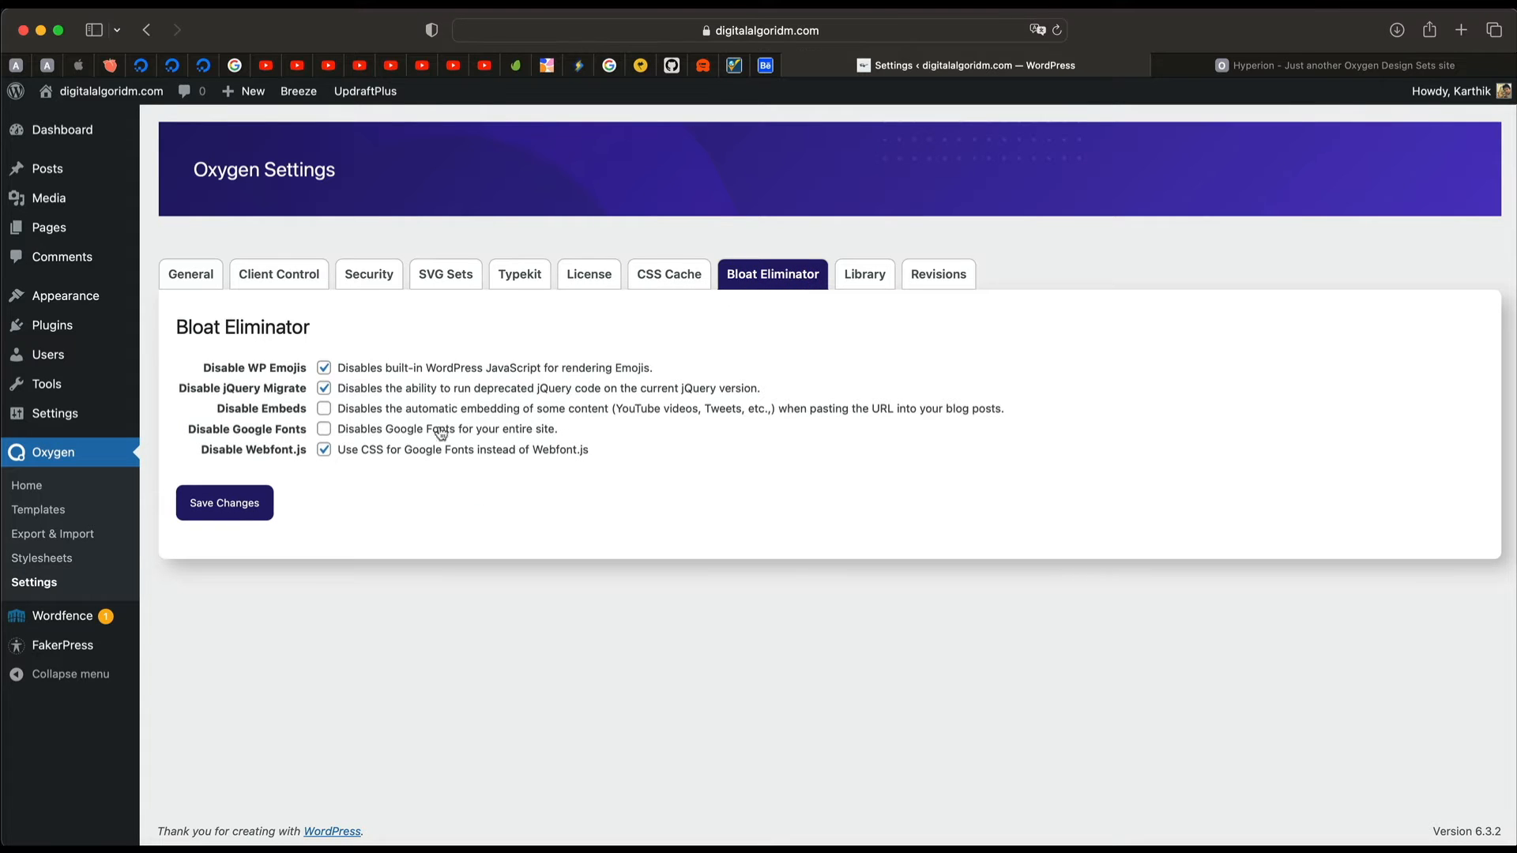
click(324, 367)
click(324, 387)
click(325, 366)
click(329, 377)
click(324, 386)
click(329, 410)
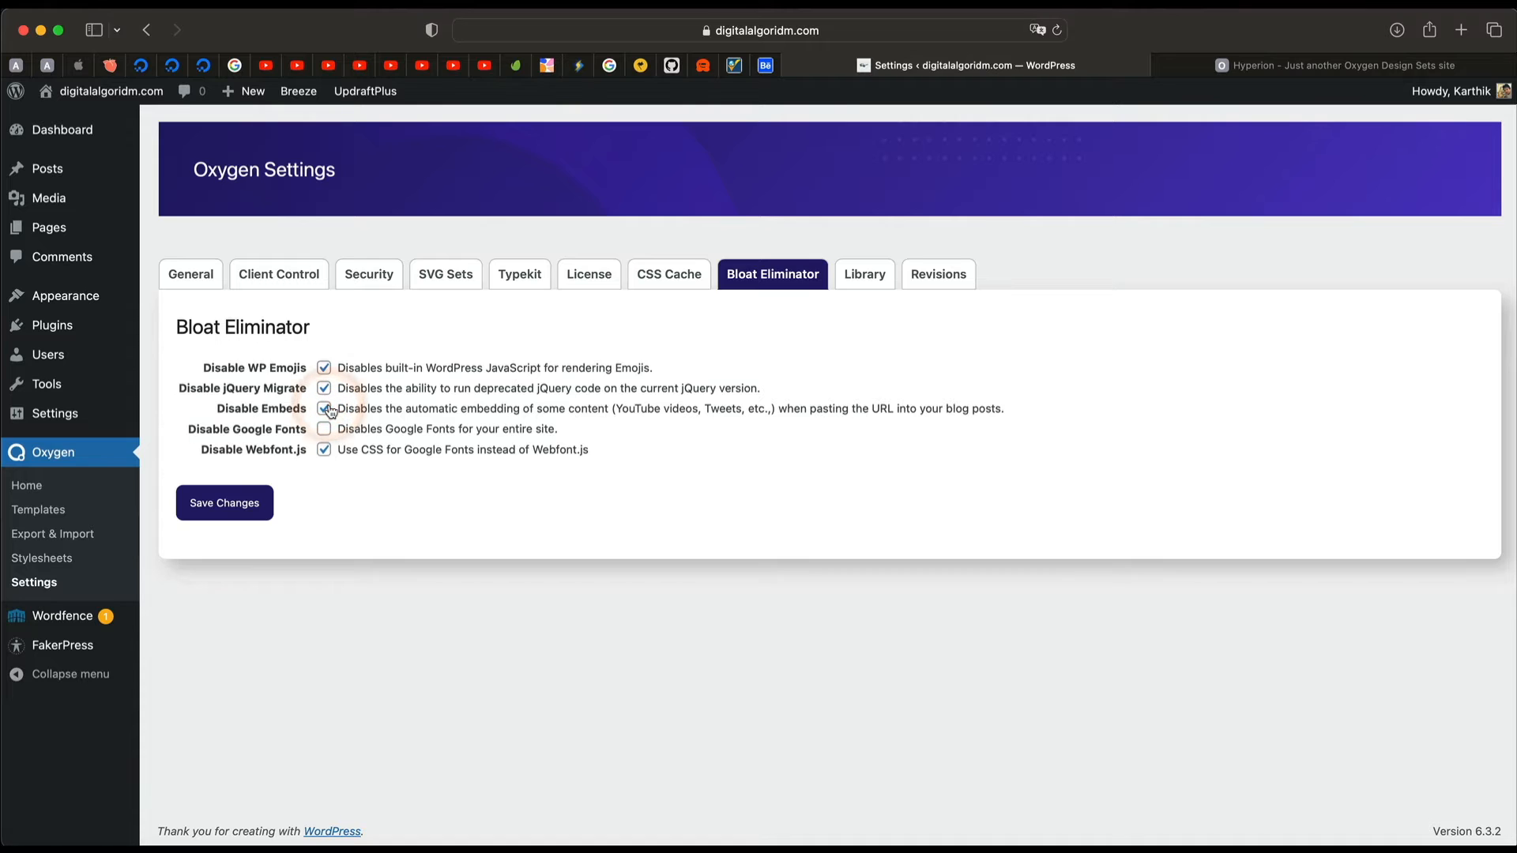
click(328, 408)
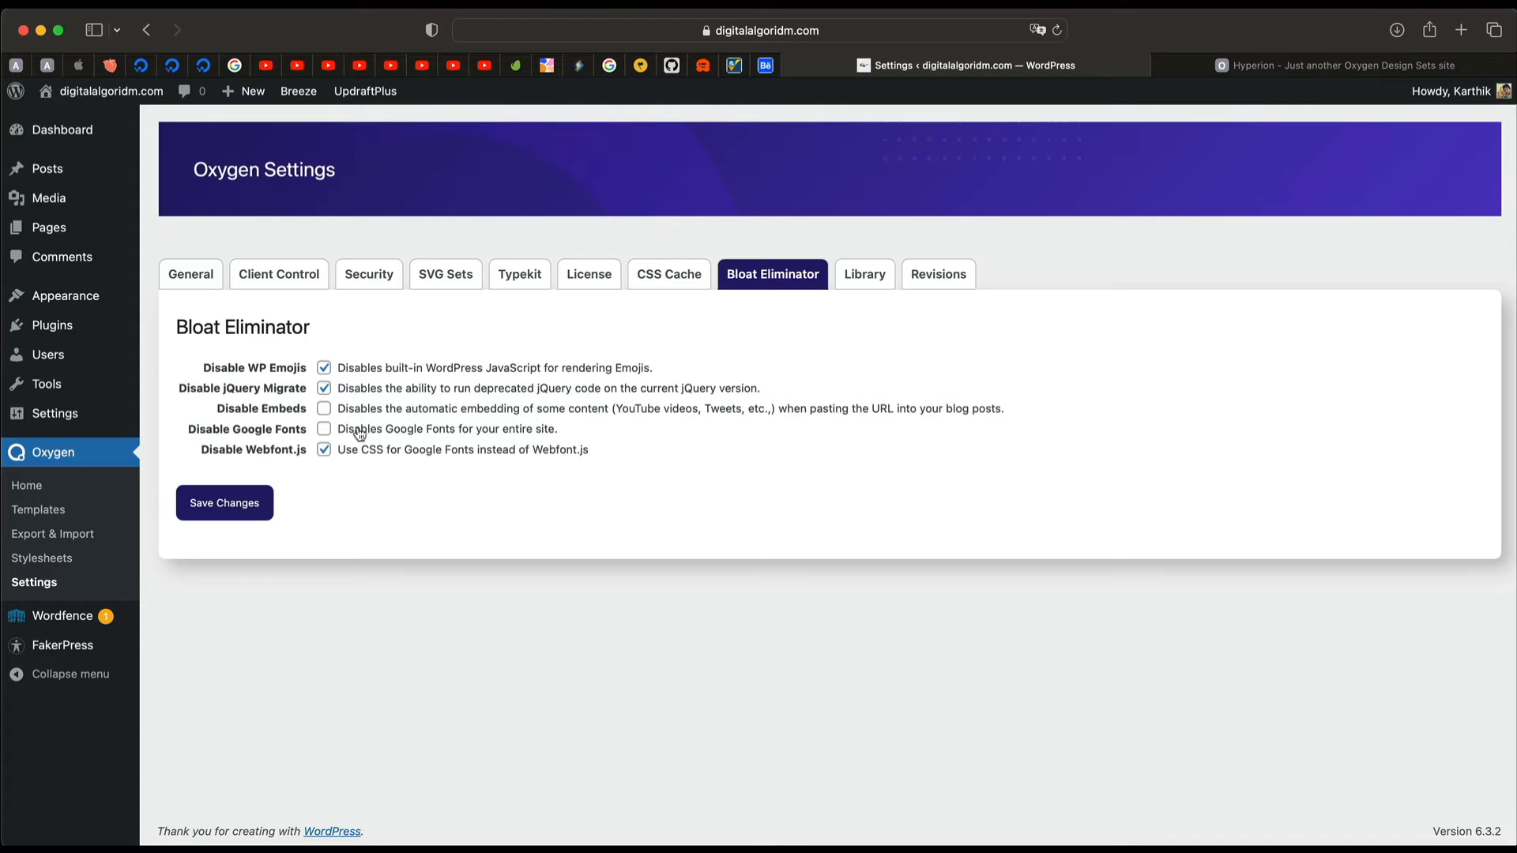
click(234, 500)
Step: View the Library and Revisions settings, and open Oxygen's list of templates
click(885, 278)
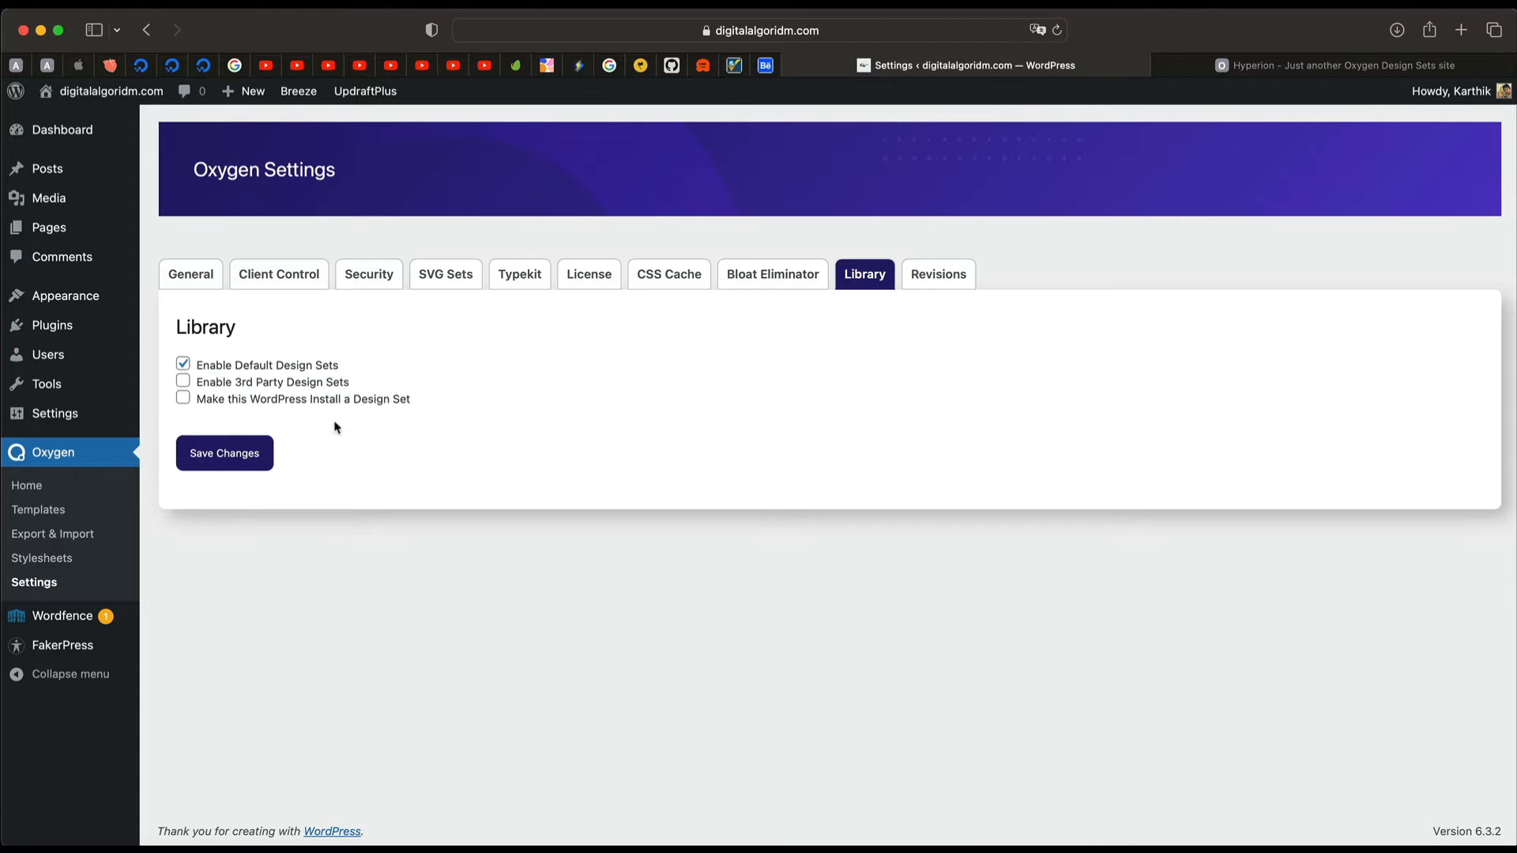
click(950, 287)
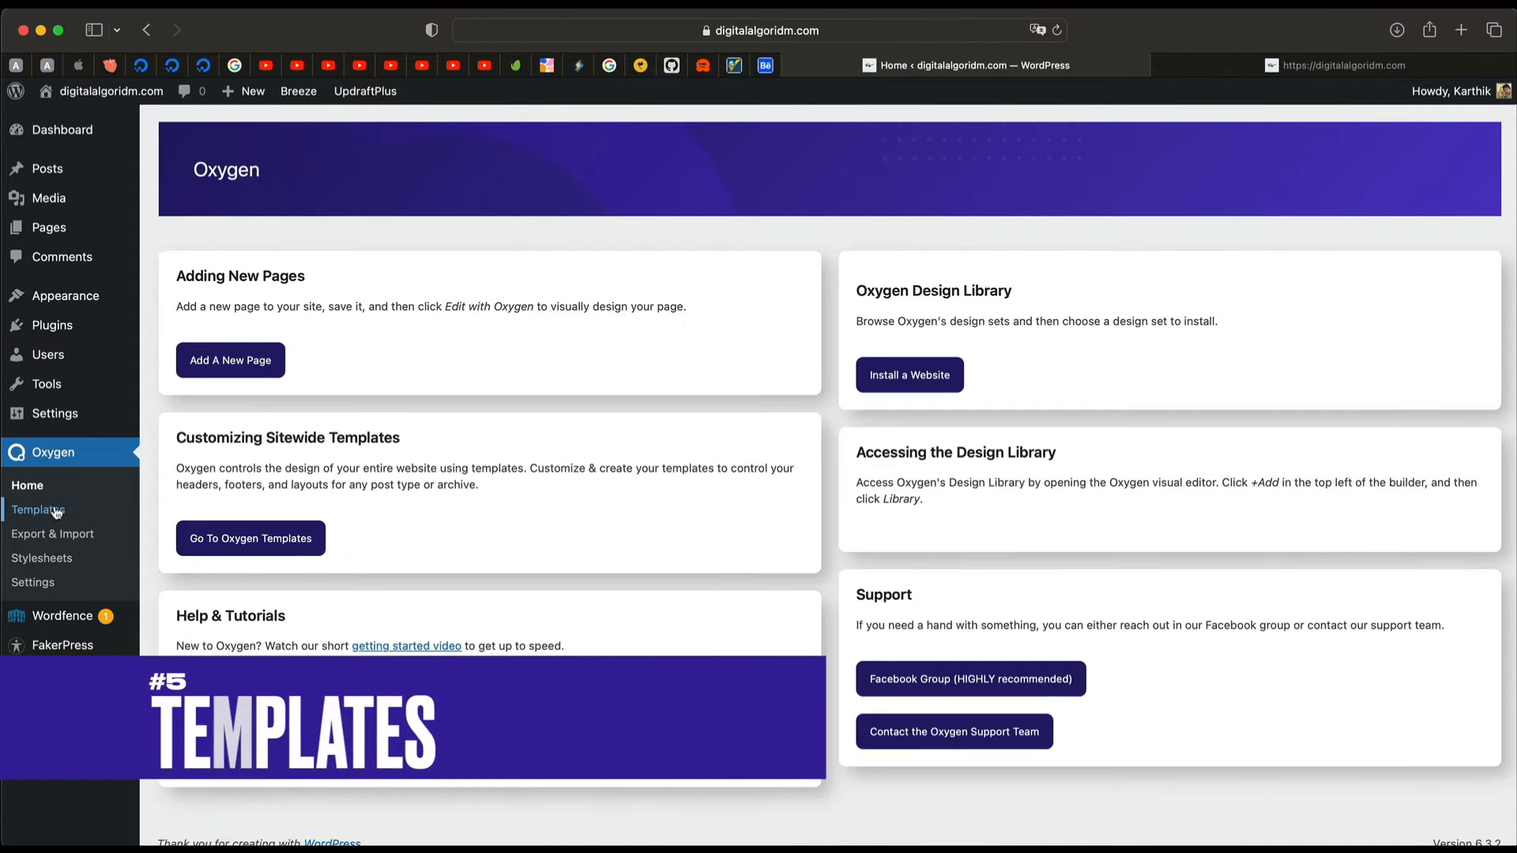
click(36, 509)
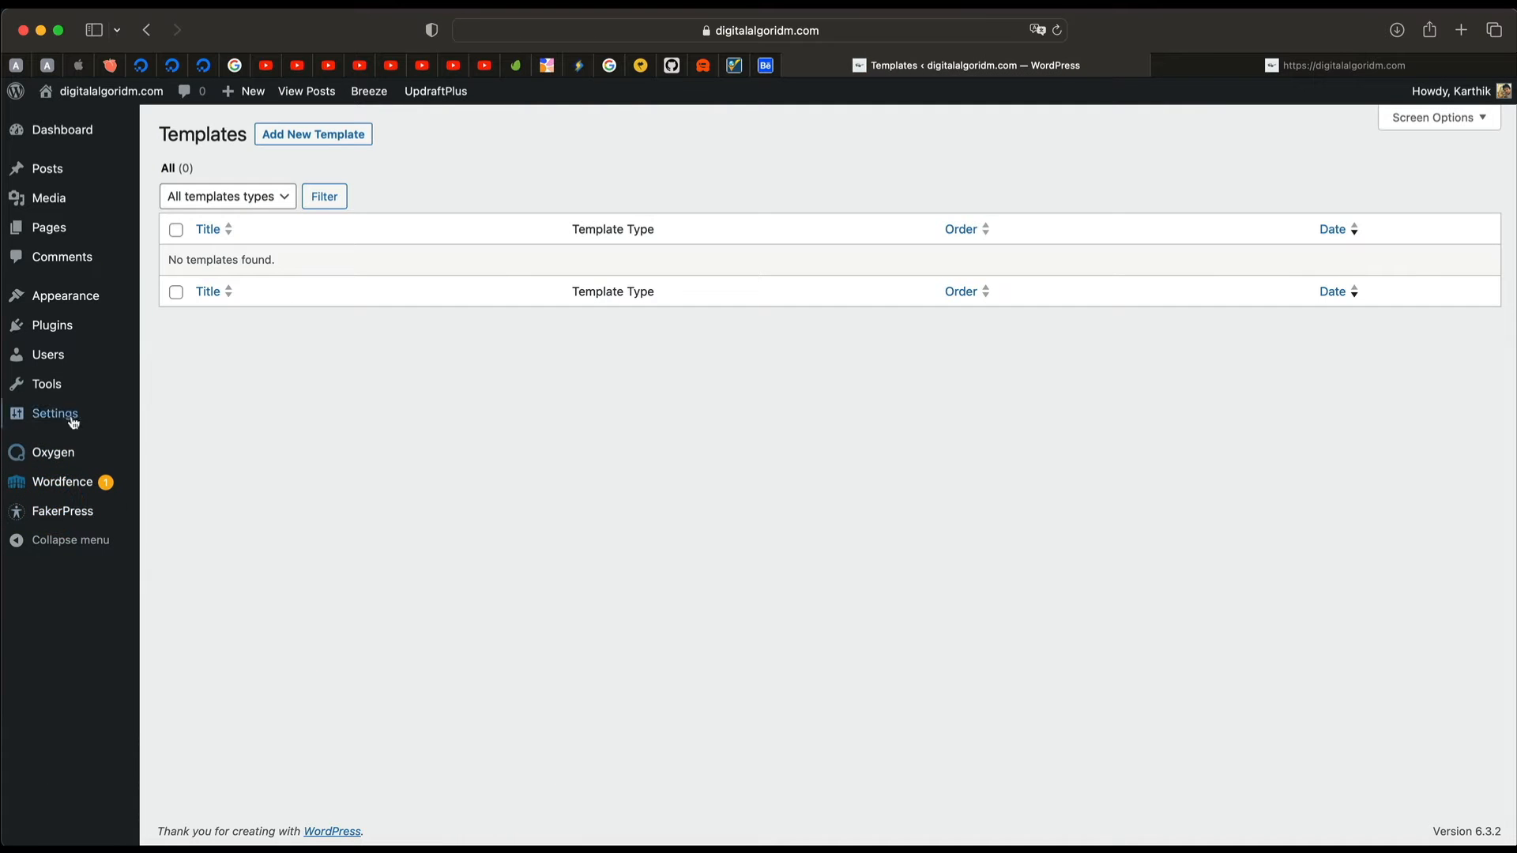
click(391, 364)
click(423, 389)
double_click(218, 128)
click(218, 128)
click(218, 128)
double_click(218, 128)
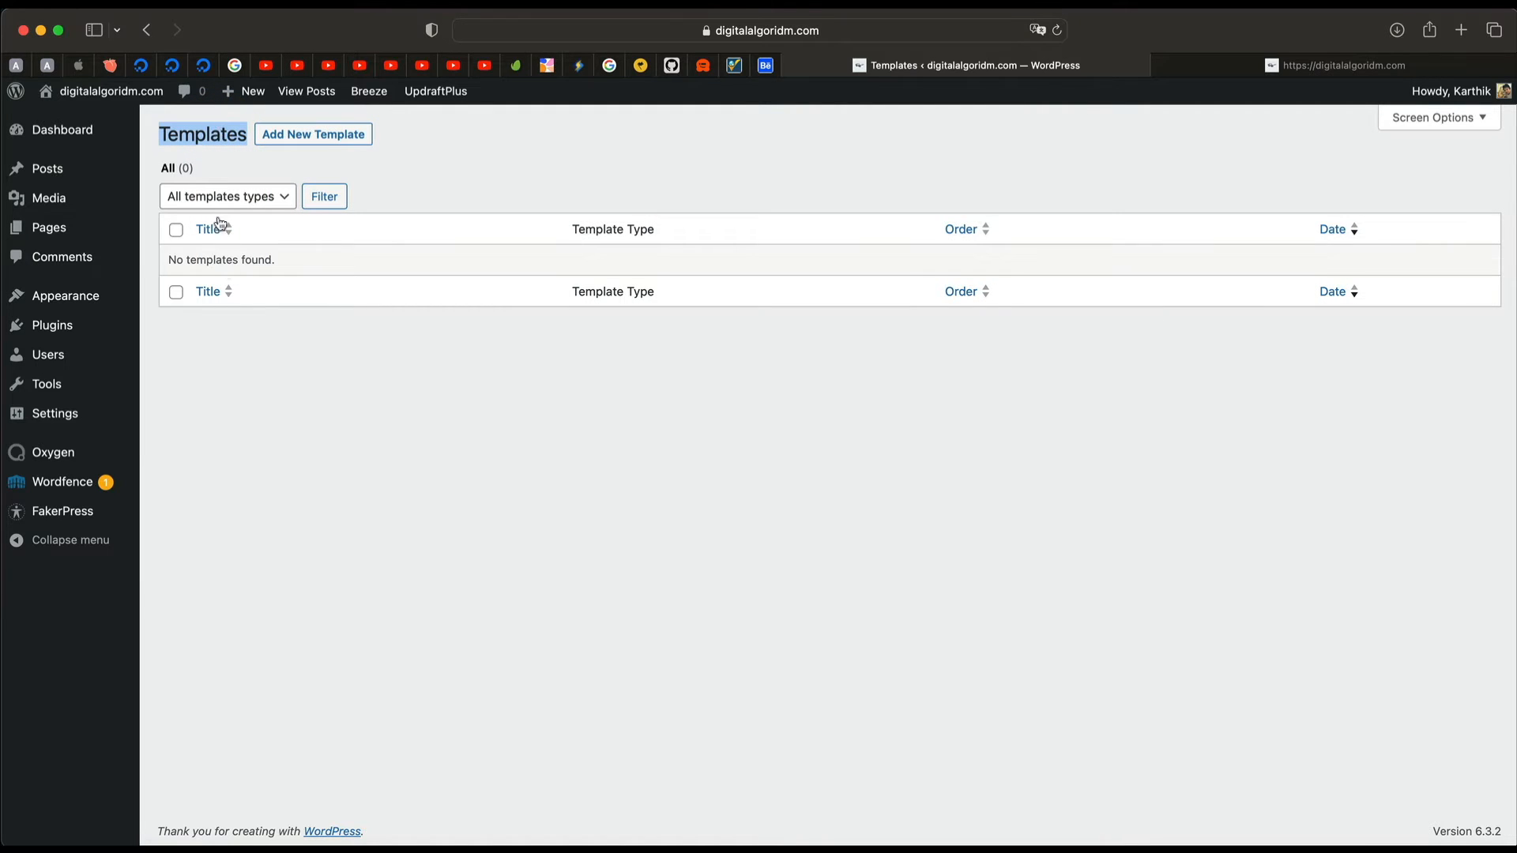
click(250, 365)
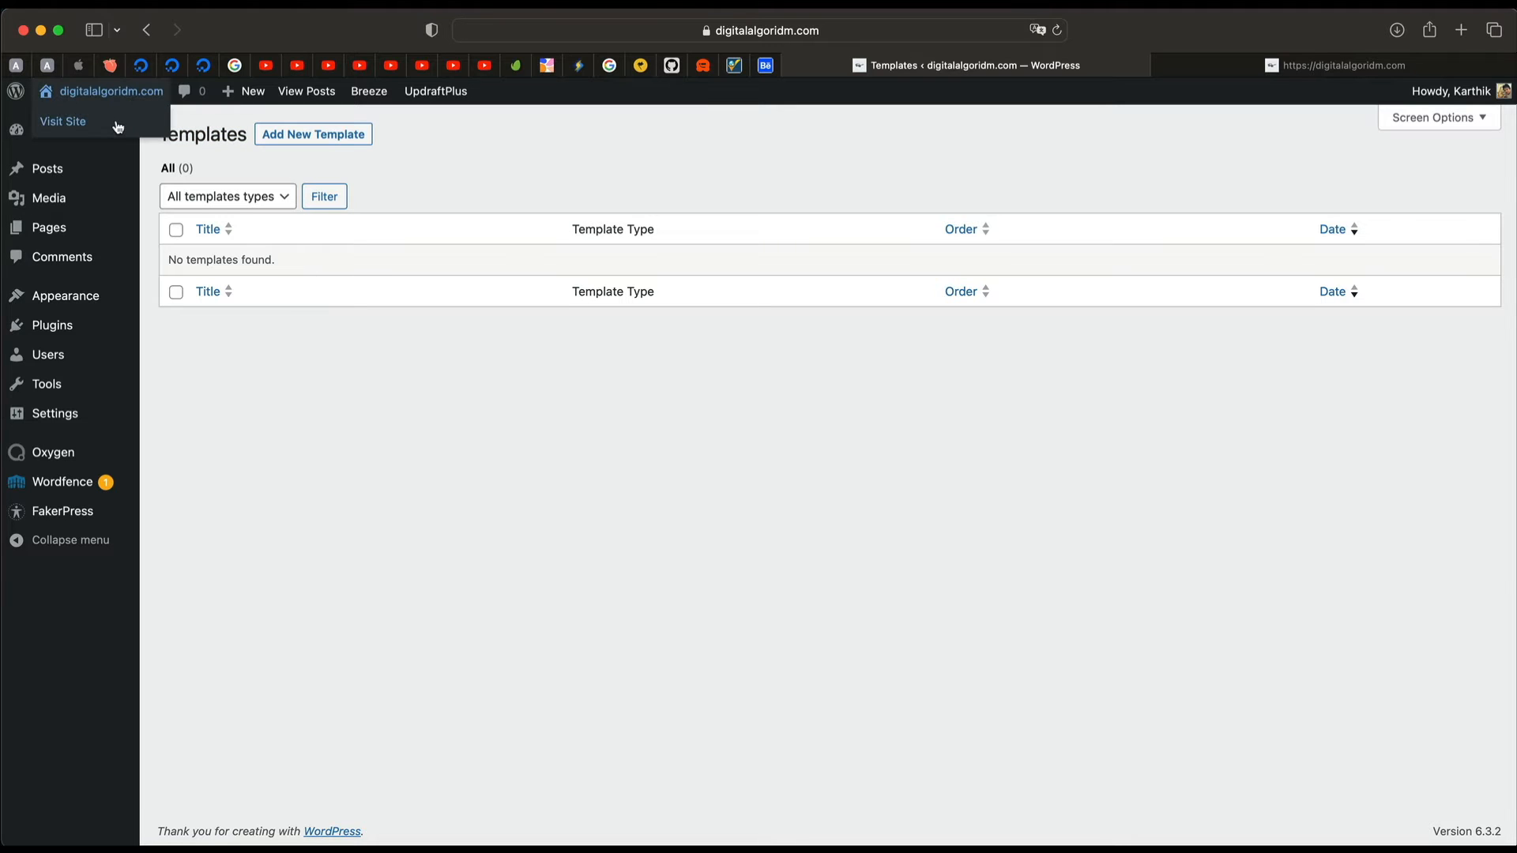
Step: Open the live site's home page, keeping only one copy of it open, and look through it to the footer
super+click(118, 126)
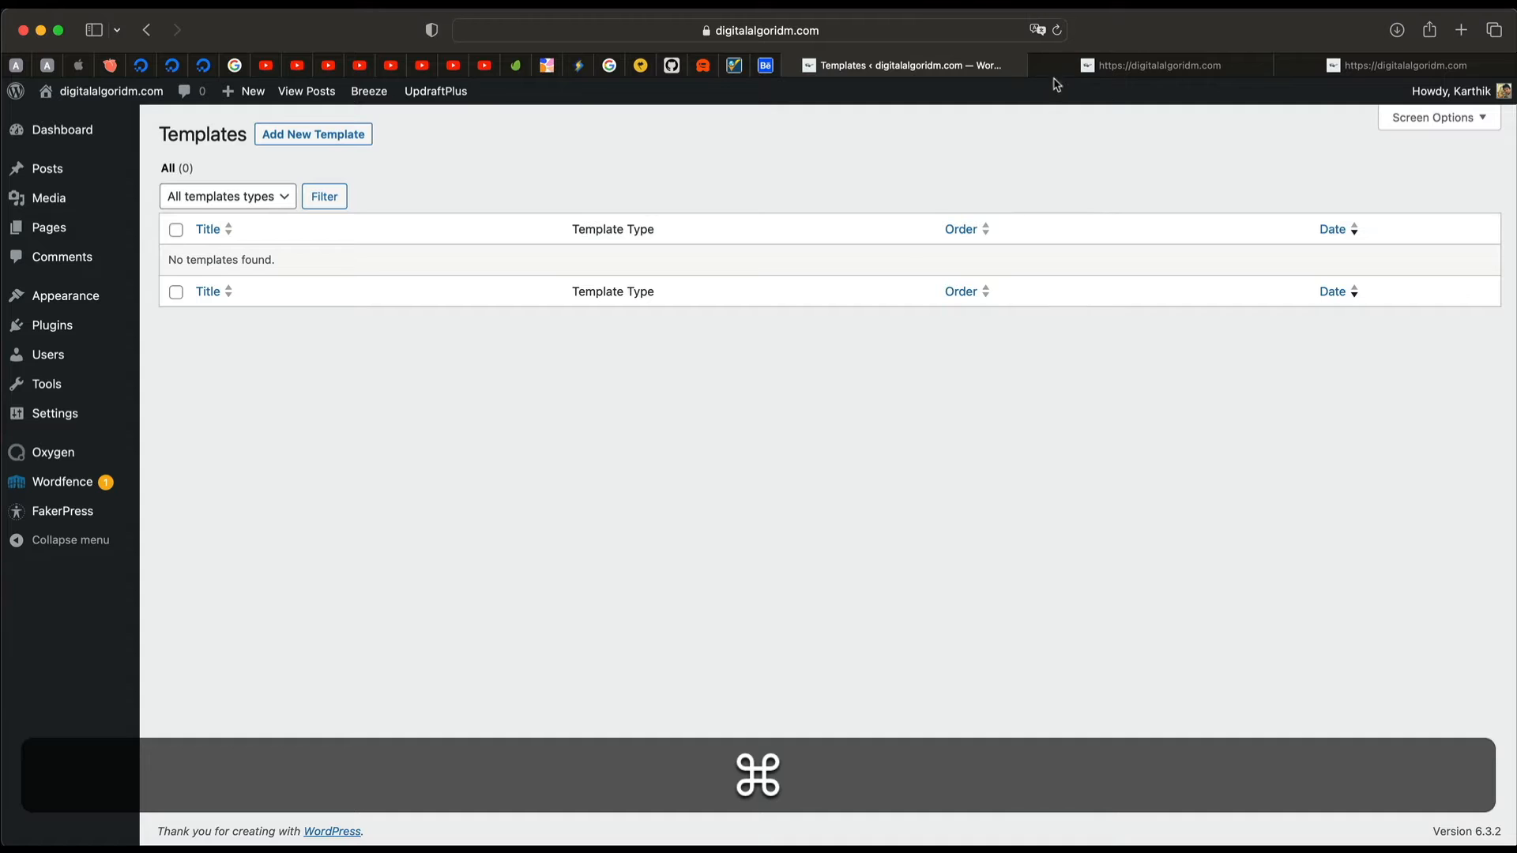
click(1040, 64)
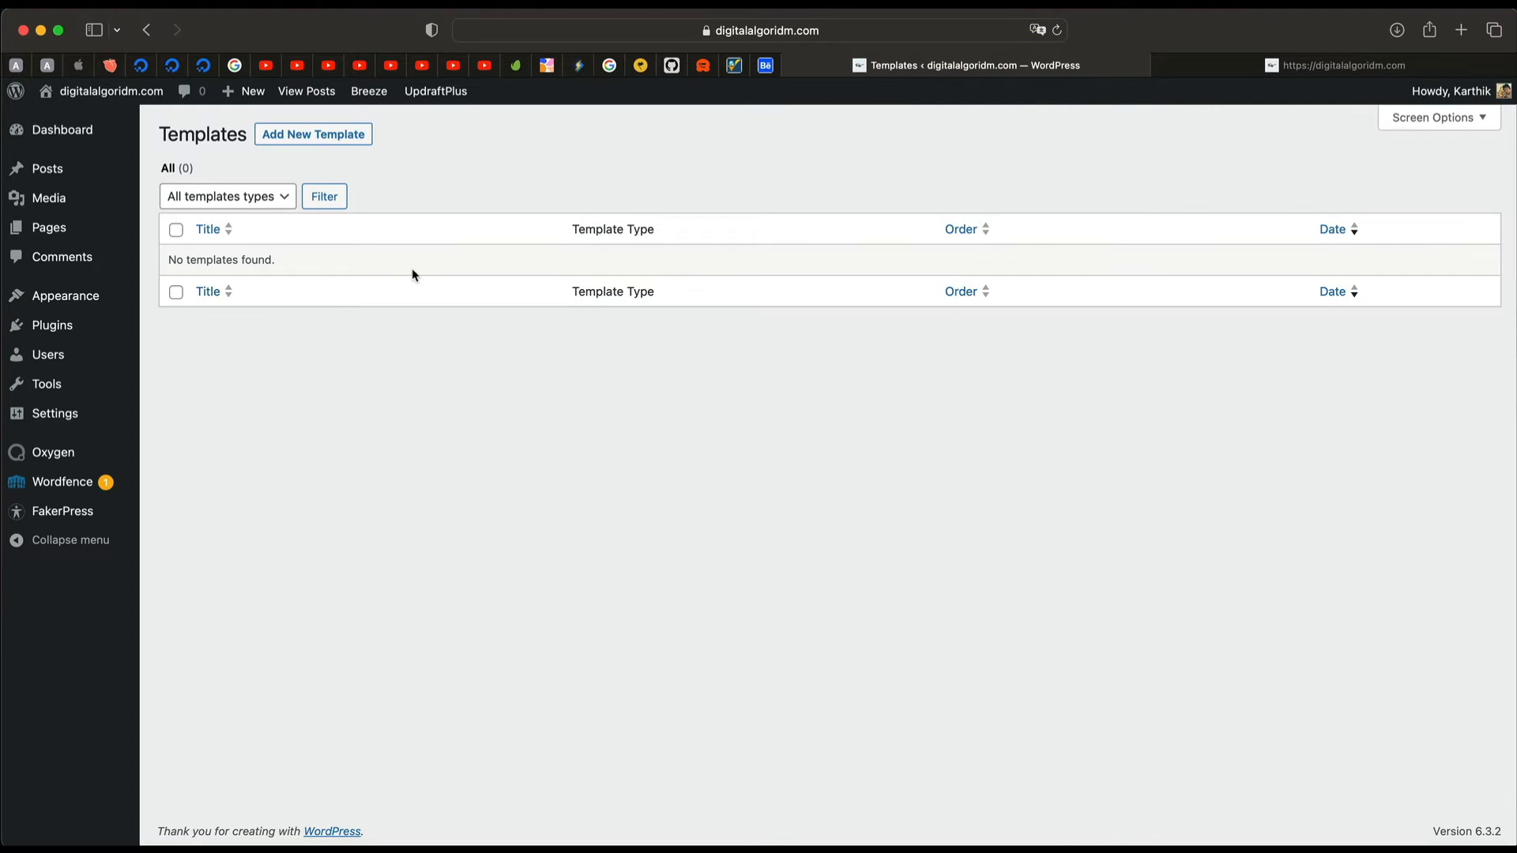
click(1296, 67)
scroll(448, 565, down, 8)
scroll(447, 565, down, 2)
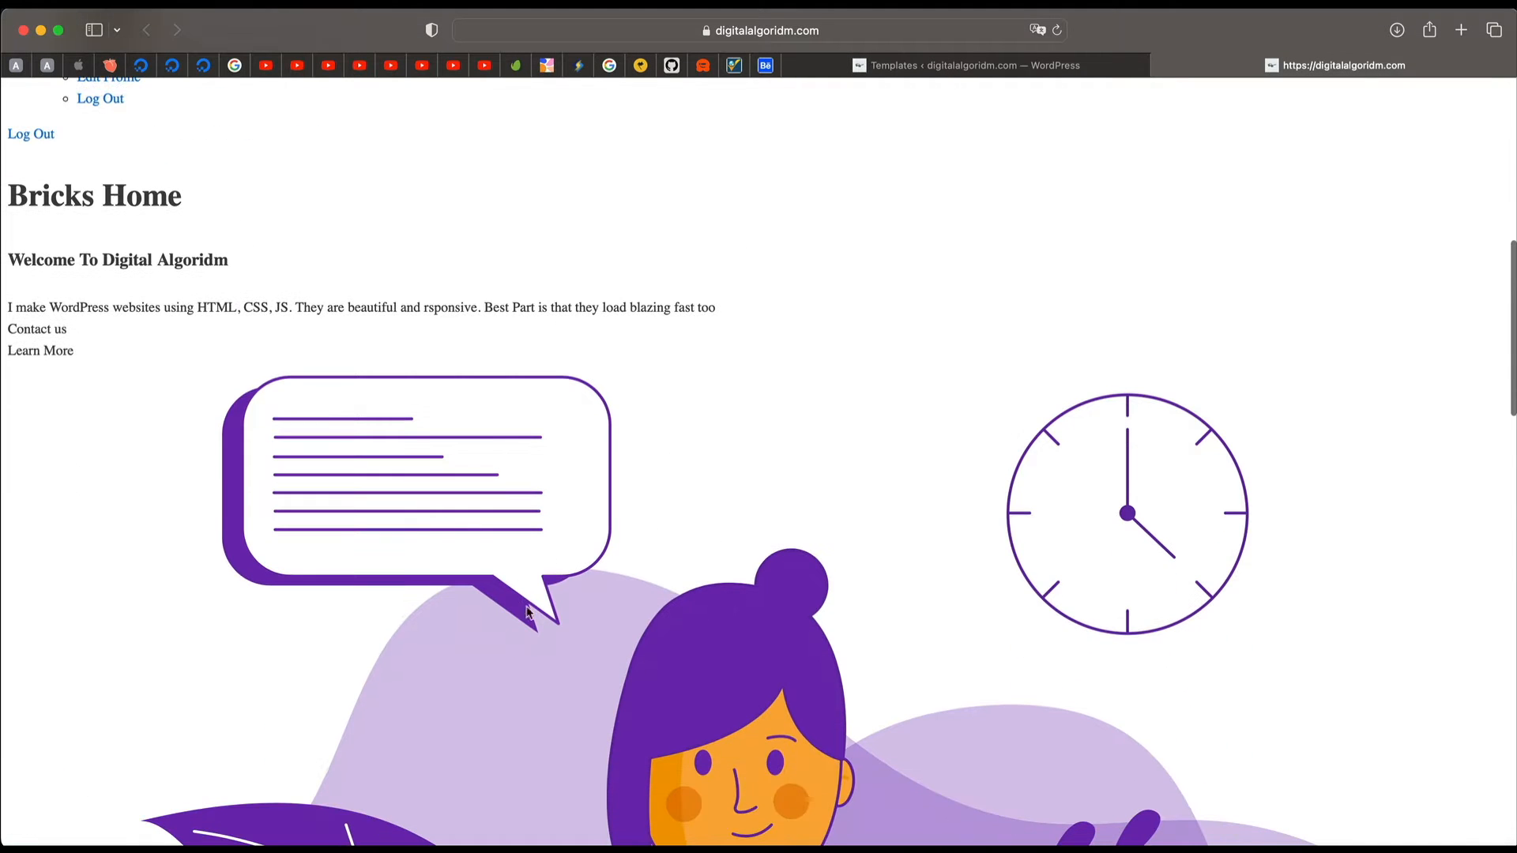
scroll(447, 684, down, 15)
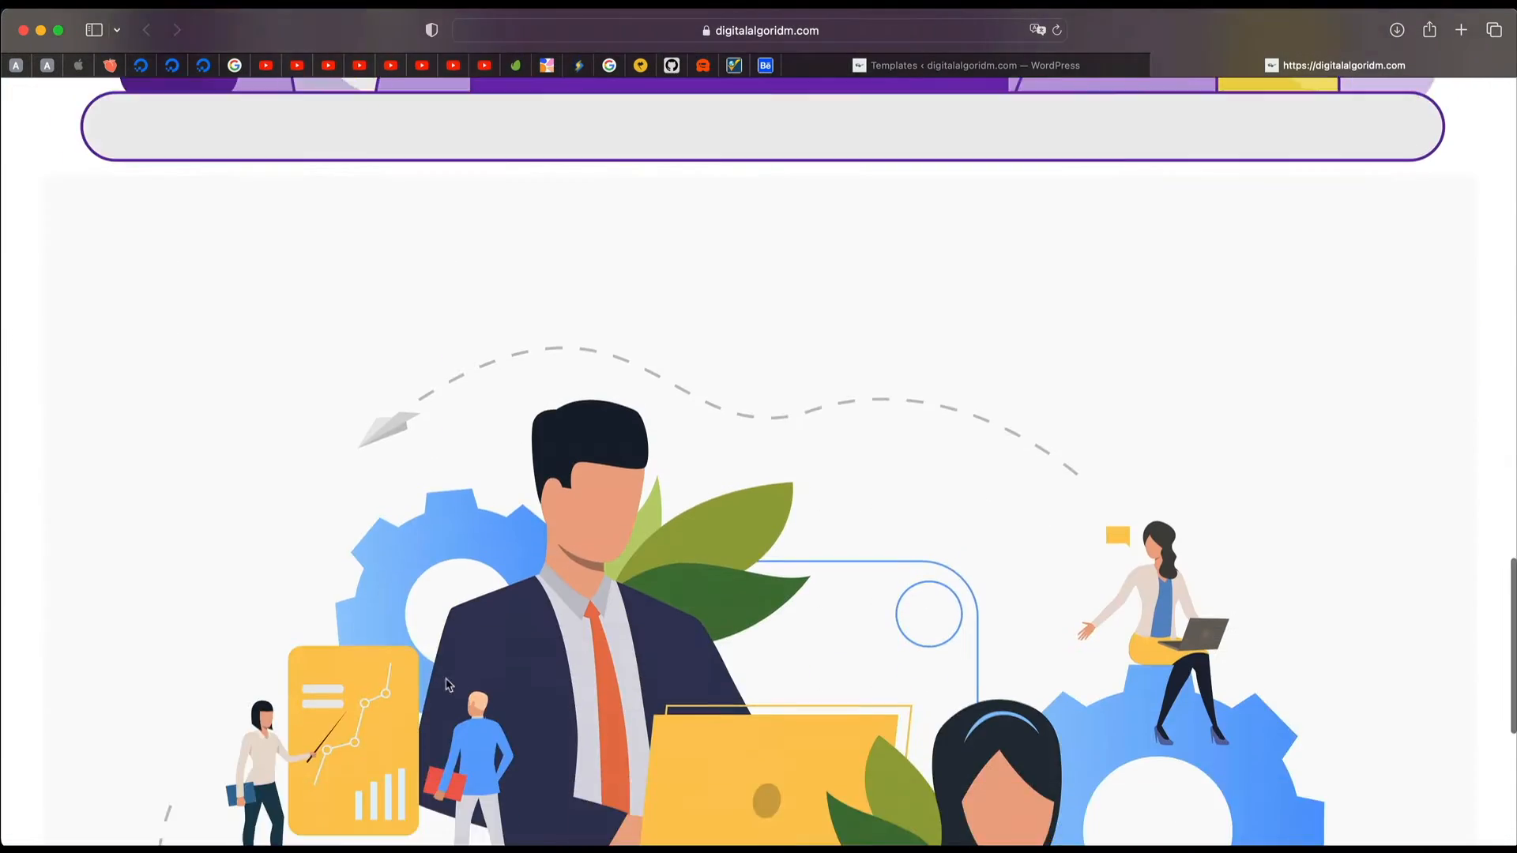
scroll(447, 685, down, 4)
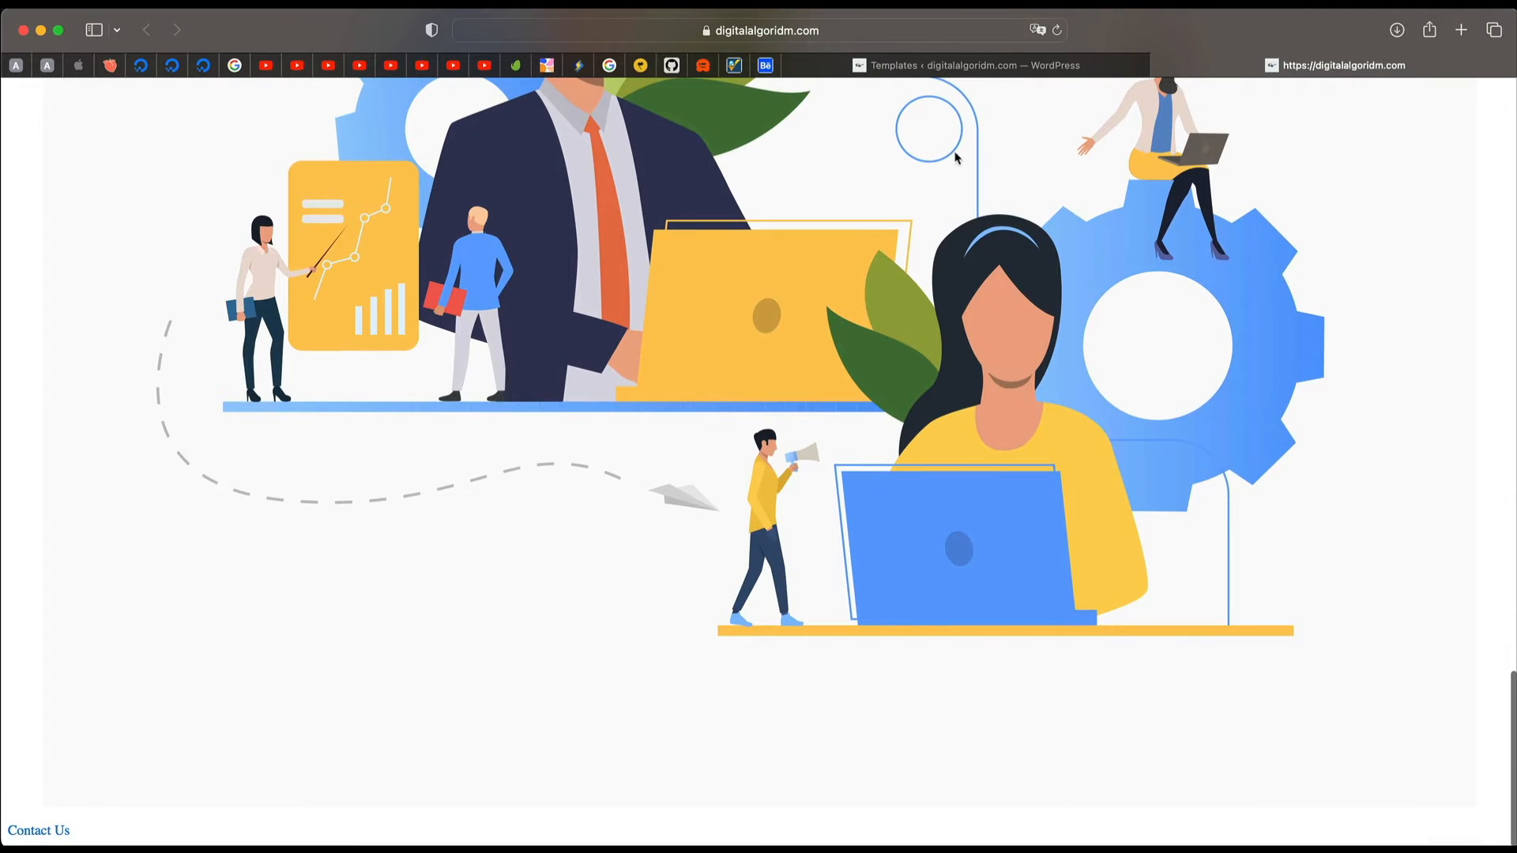
Step: Look through the live home page again, from the admin links at its start to the footer link
scroll(807, 359, up, 15)
scroll(807, 360, up, 19)
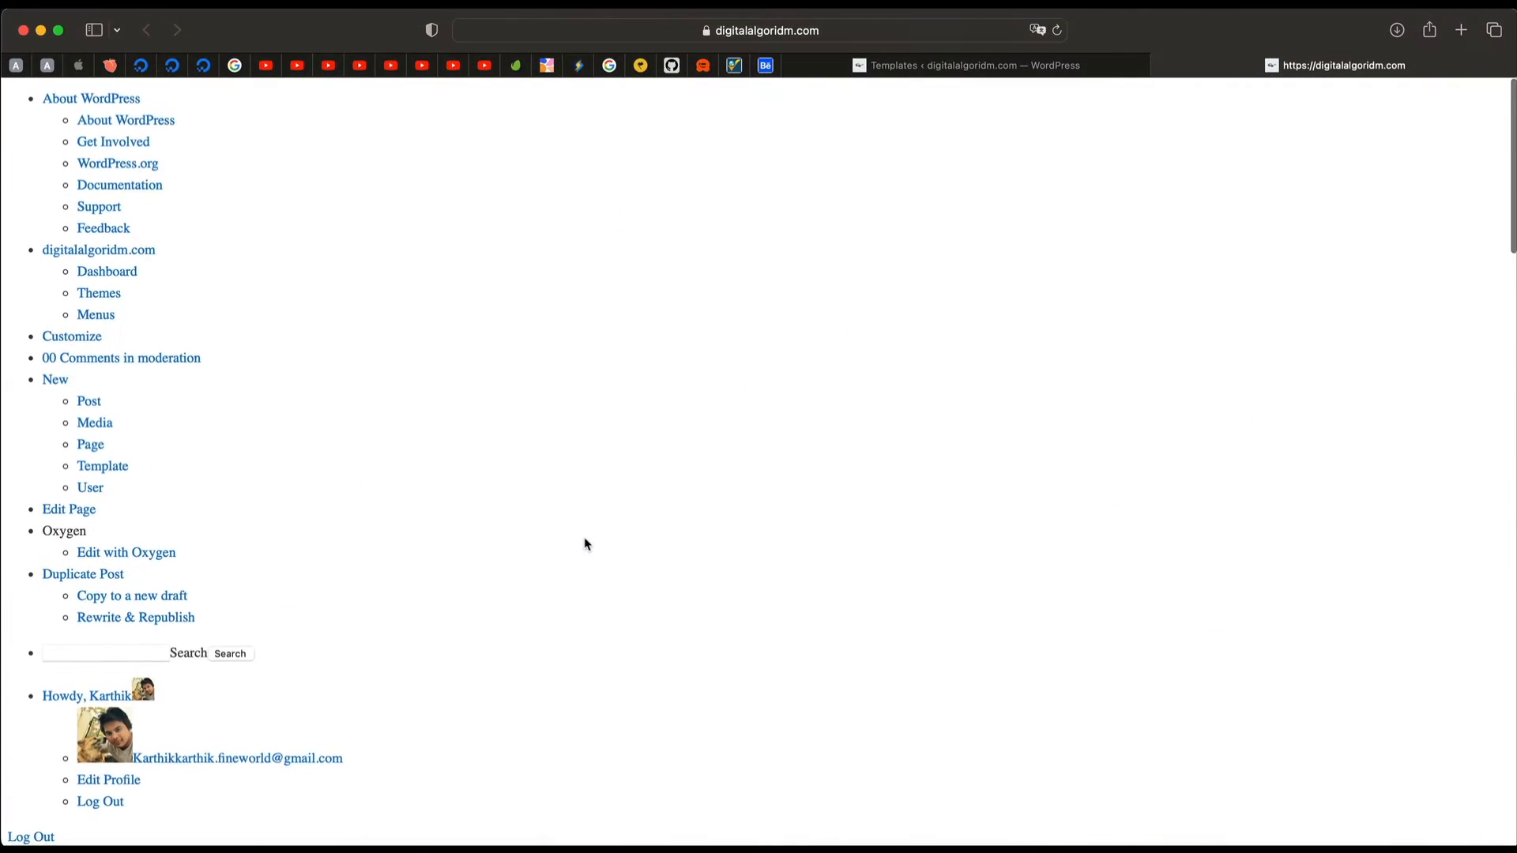
scroll(582, 542, down, 8)
scroll(695, 608, down, 5)
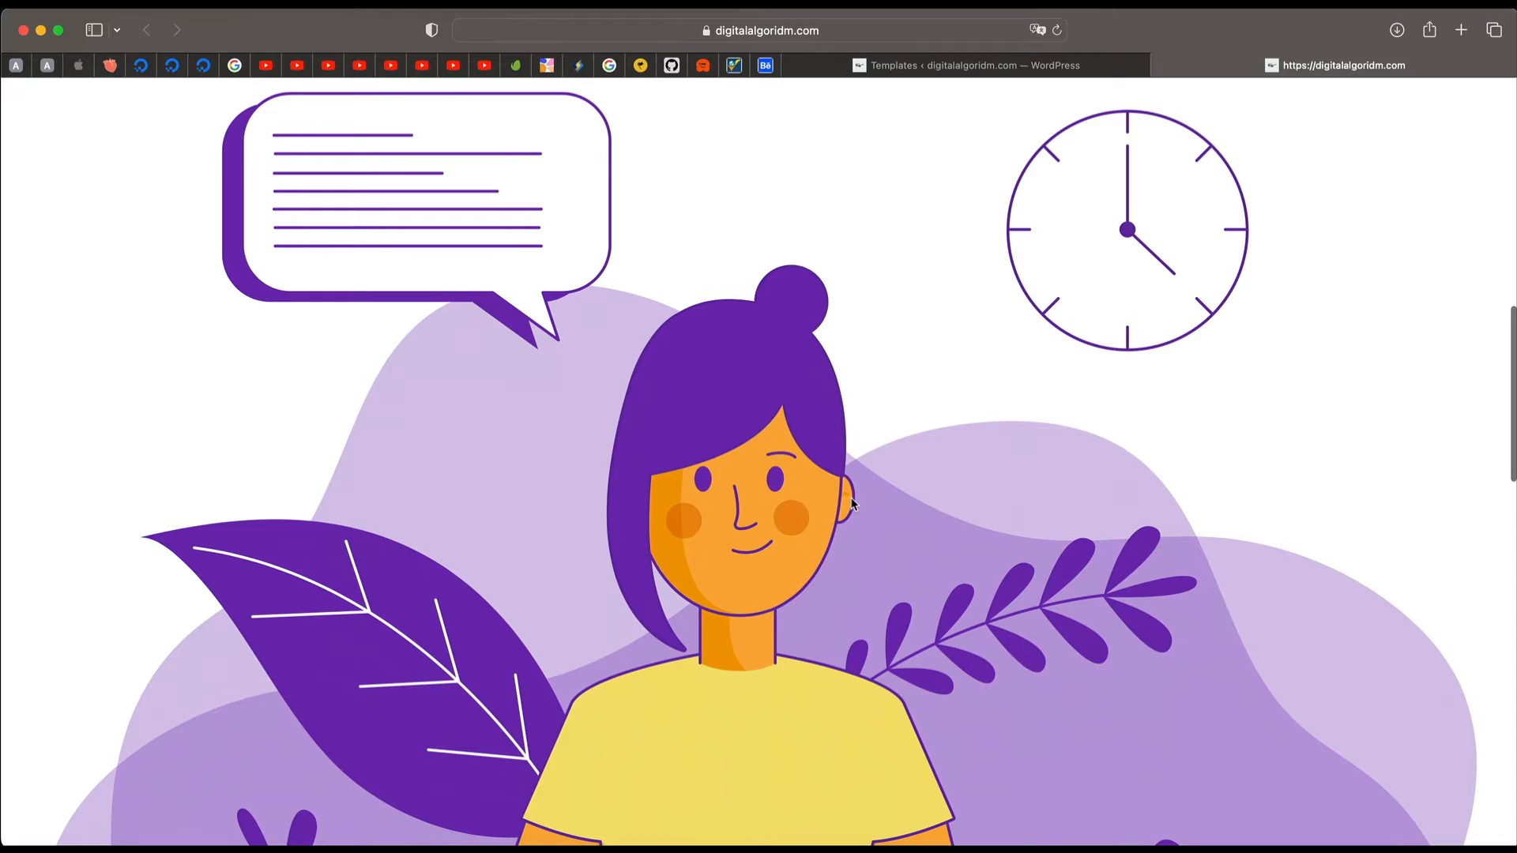
scroll(851, 503, up, 13)
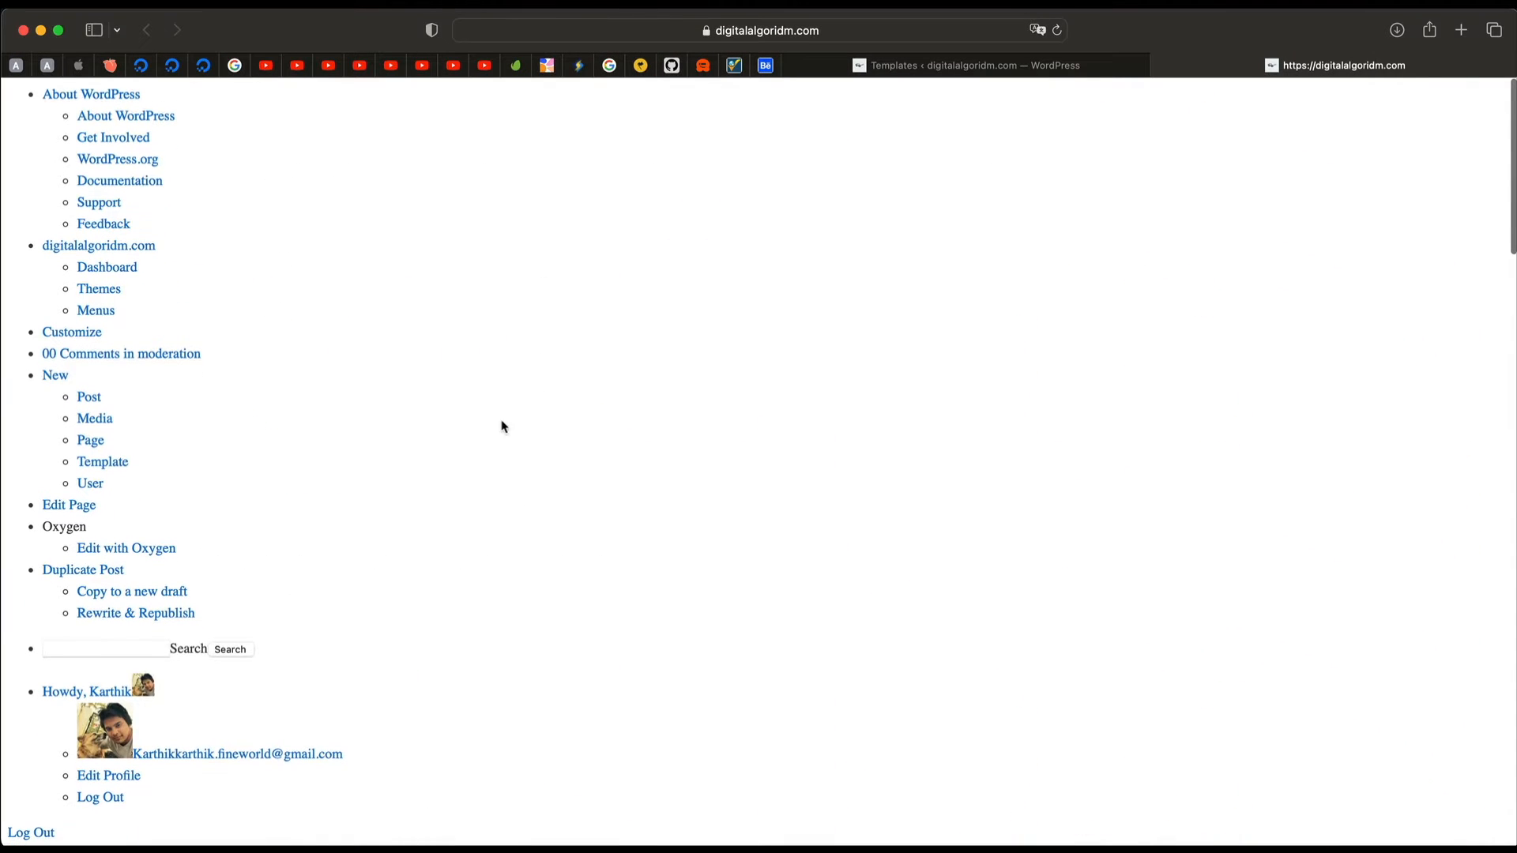
scroll(519, 544, down, 20)
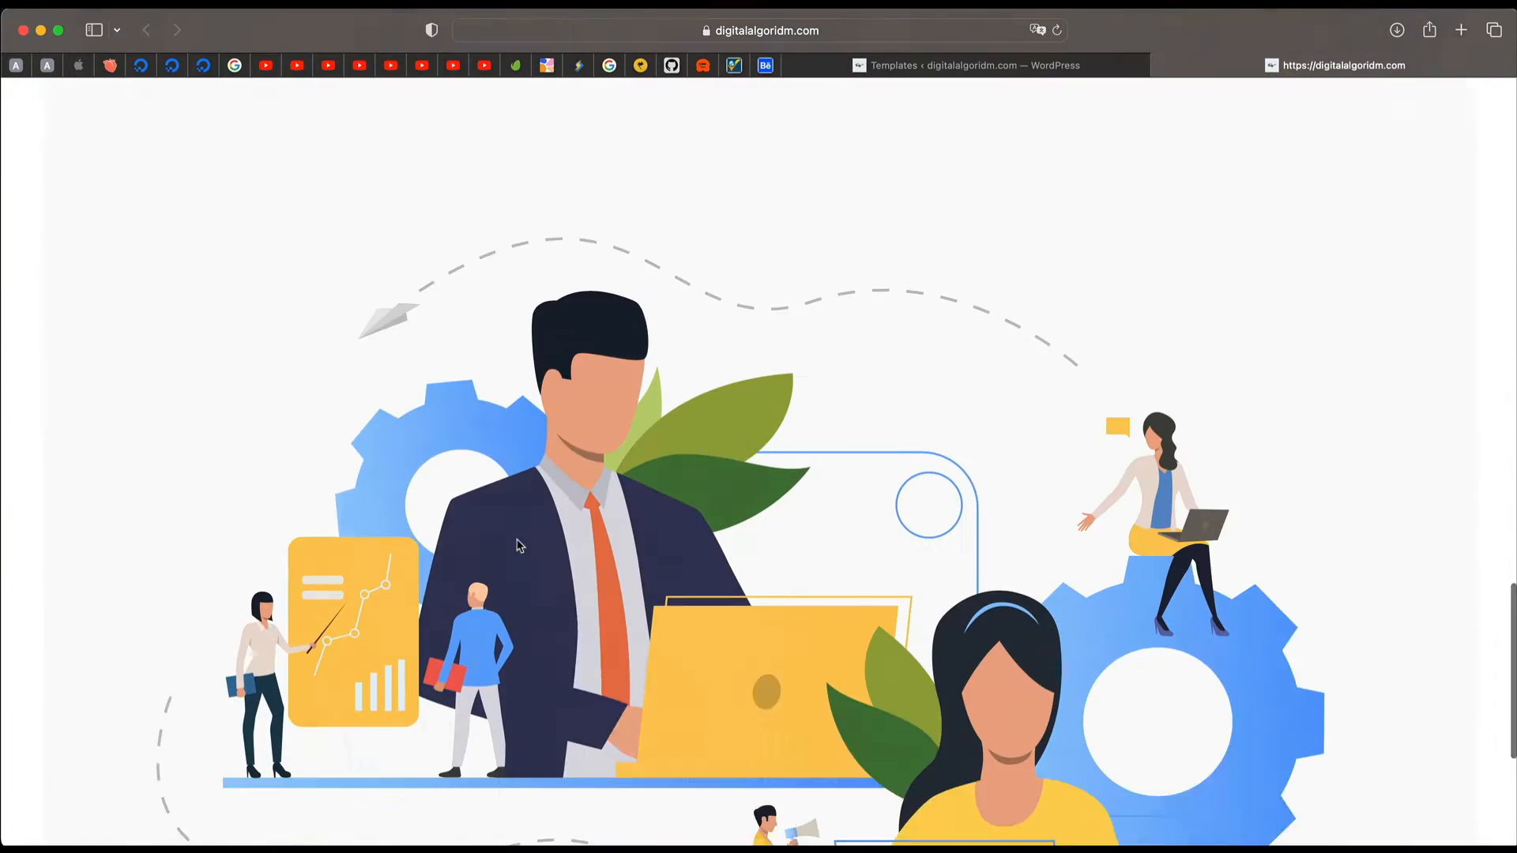
scroll(519, 545, down, 5)
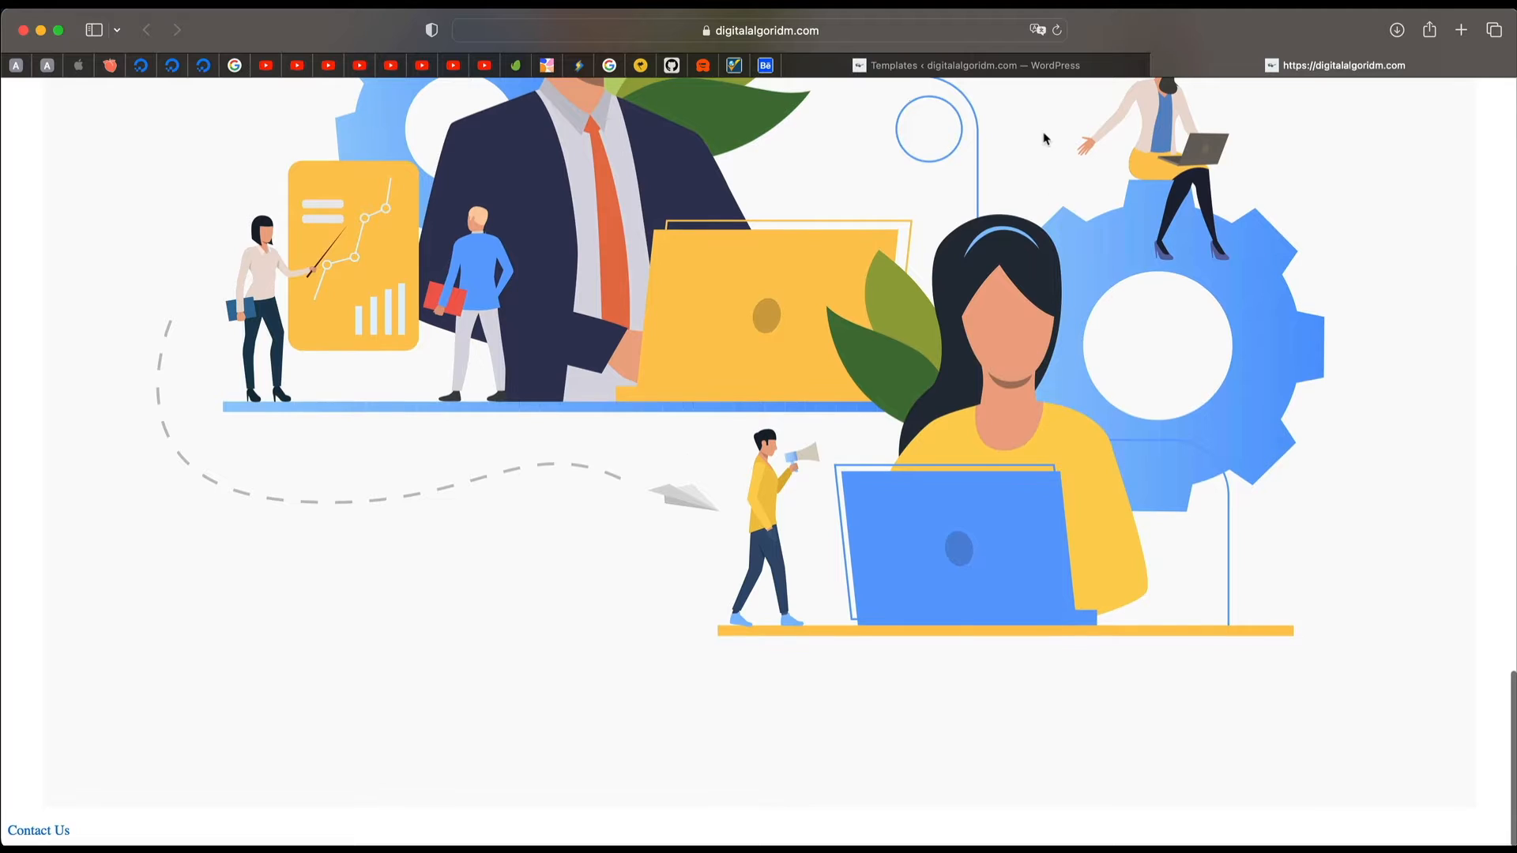
Step: Open the WordPress Themes page separately, place it beside the templates list, and read the notice about Oxygen disabling the theme system
click(1003, 65)
mouse_move(89, 310)
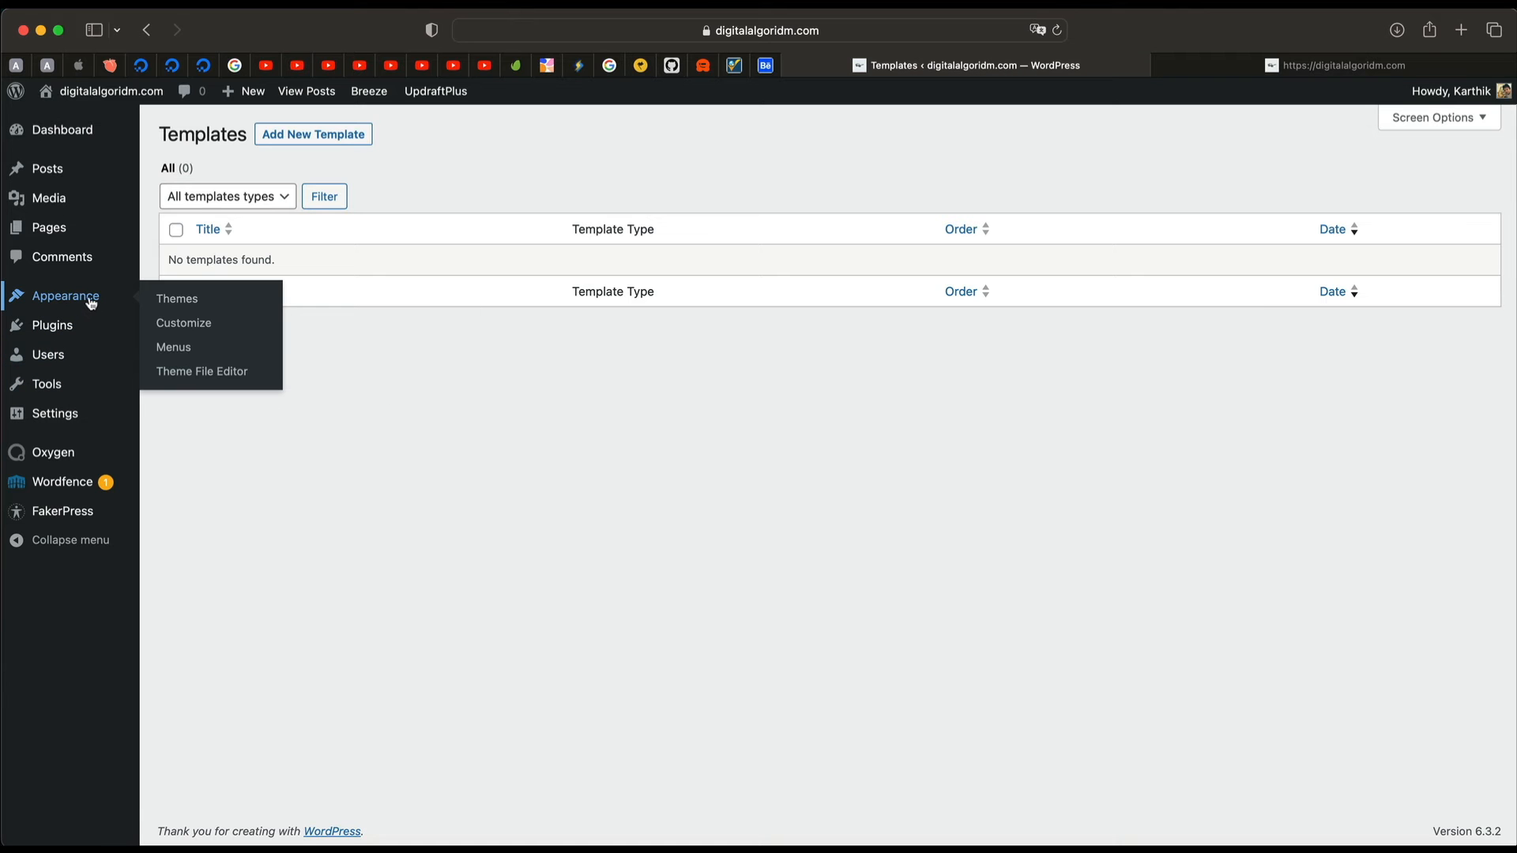
super+click(162, 300)
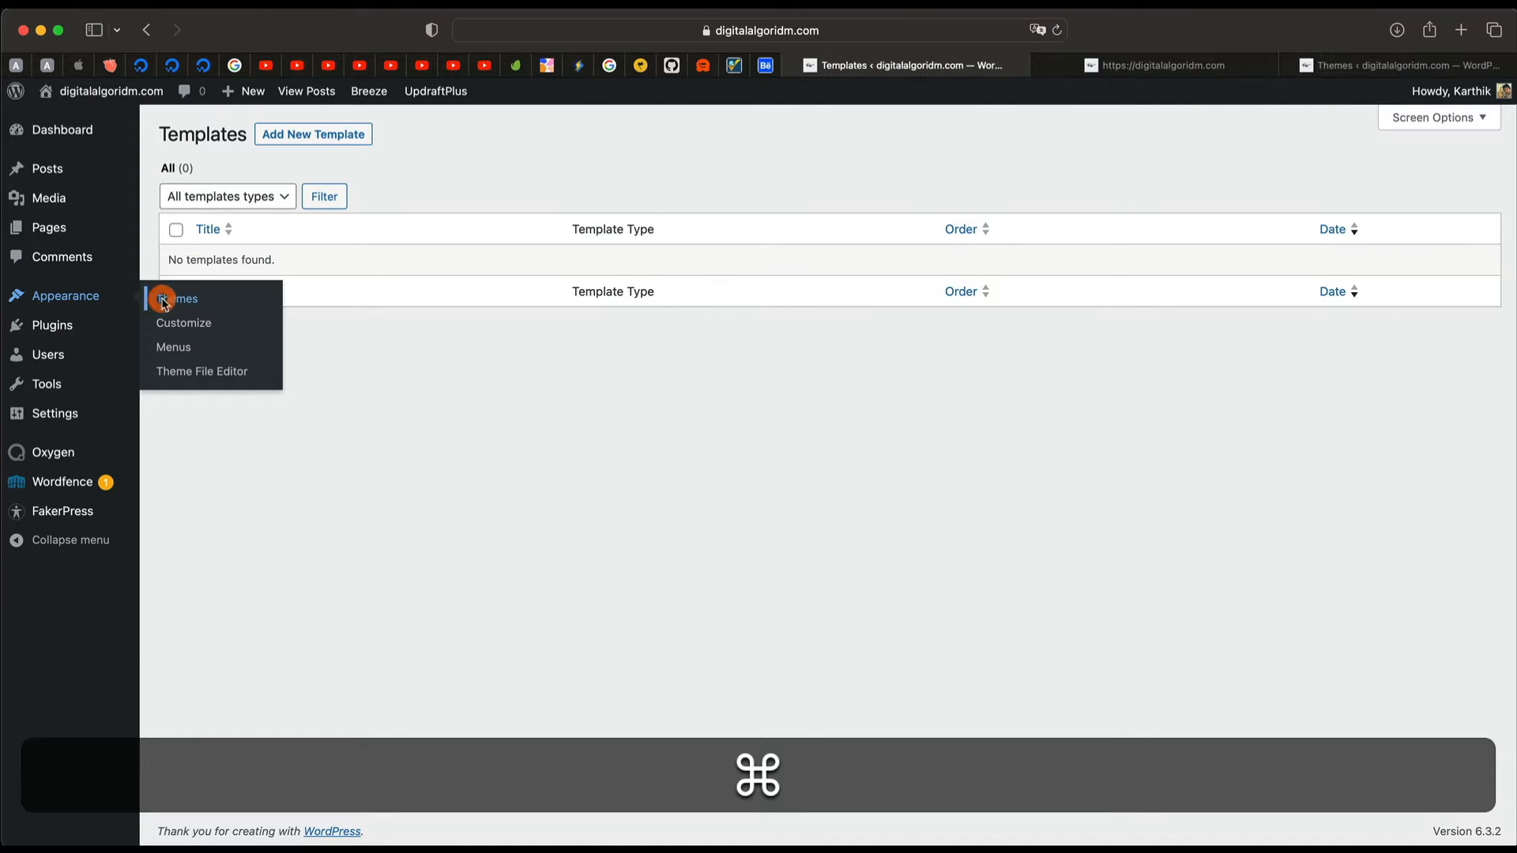
click(1375, 67)
drag(1375, 67, 1114, 79)
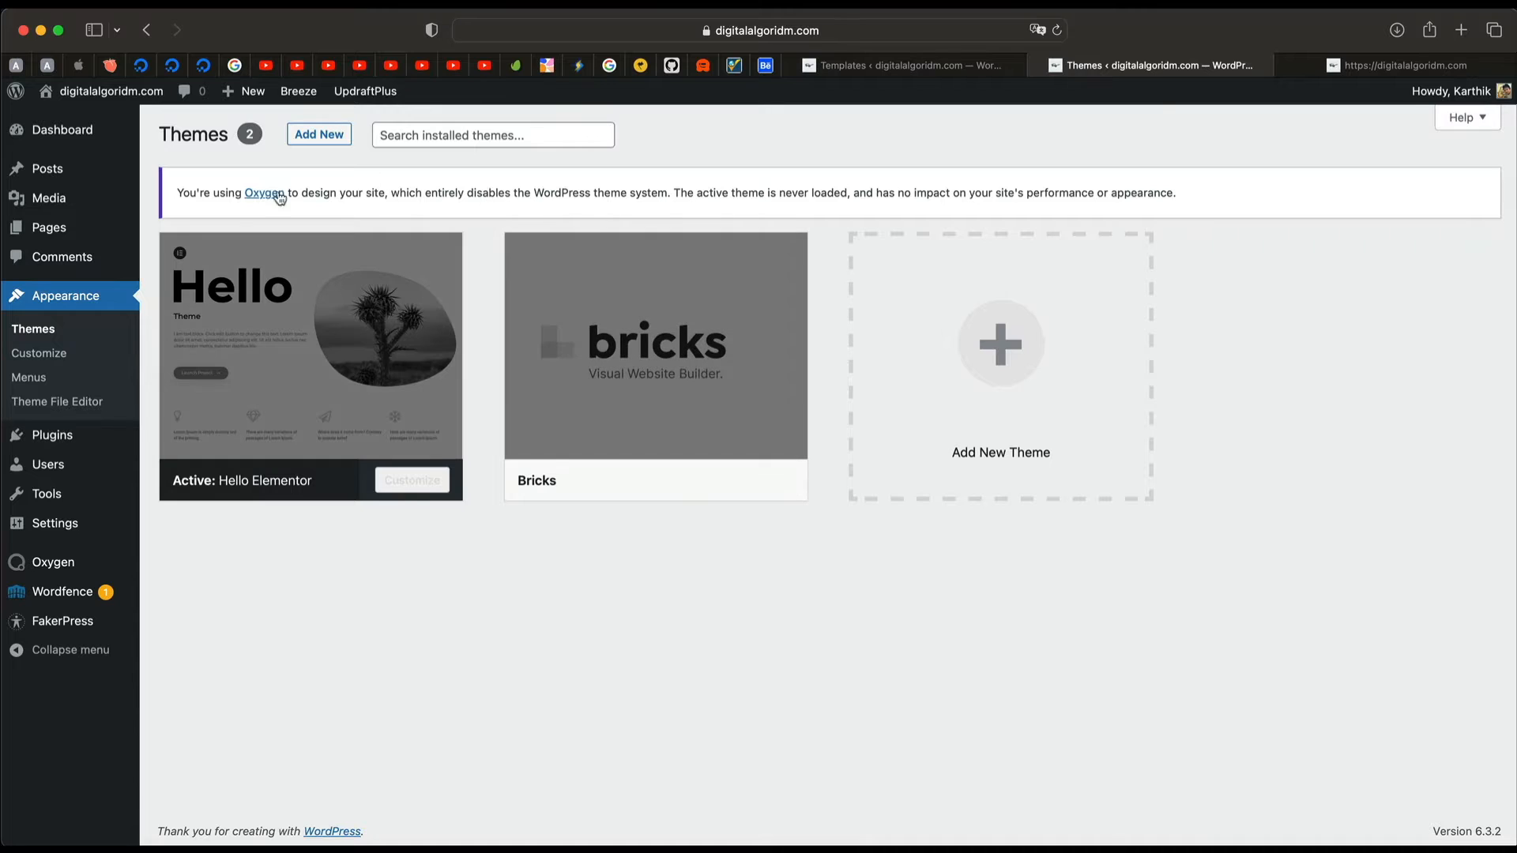
double_click(193, 193)
double_click(504, 193)
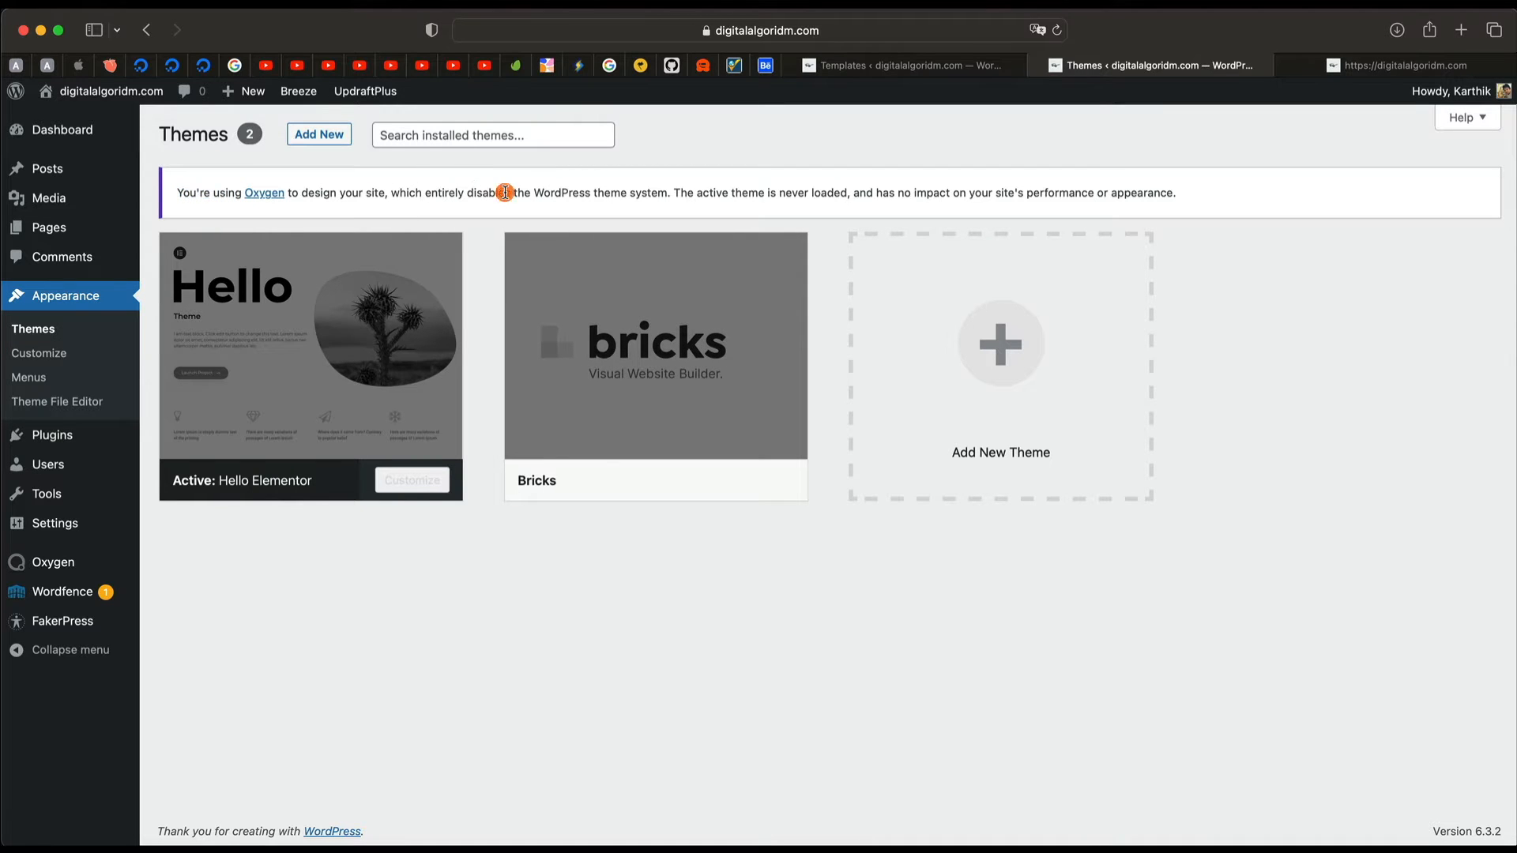
click(666, 187)
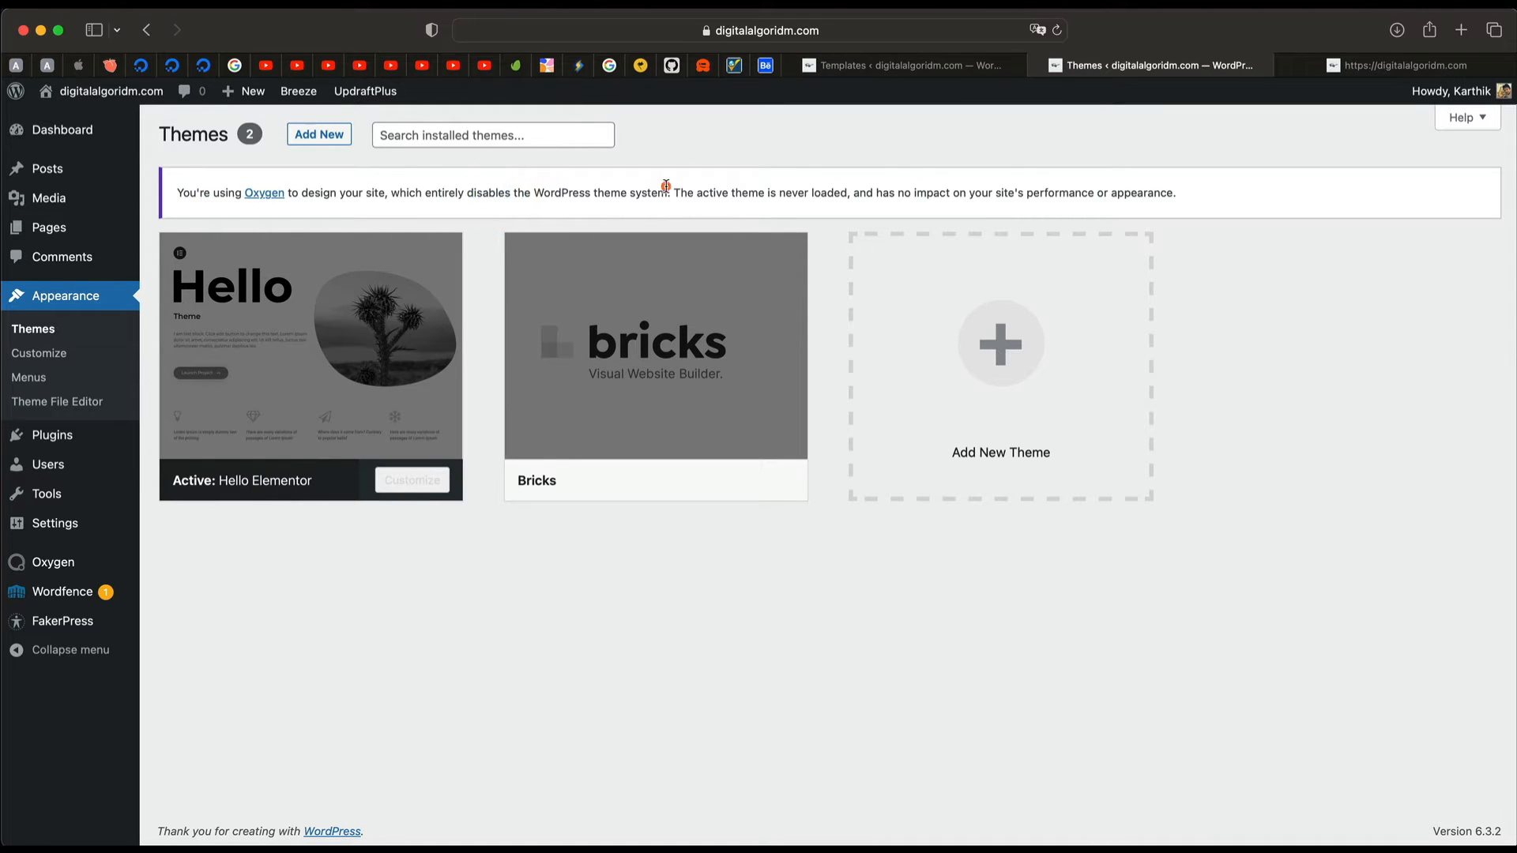
triple_click(949, 185)
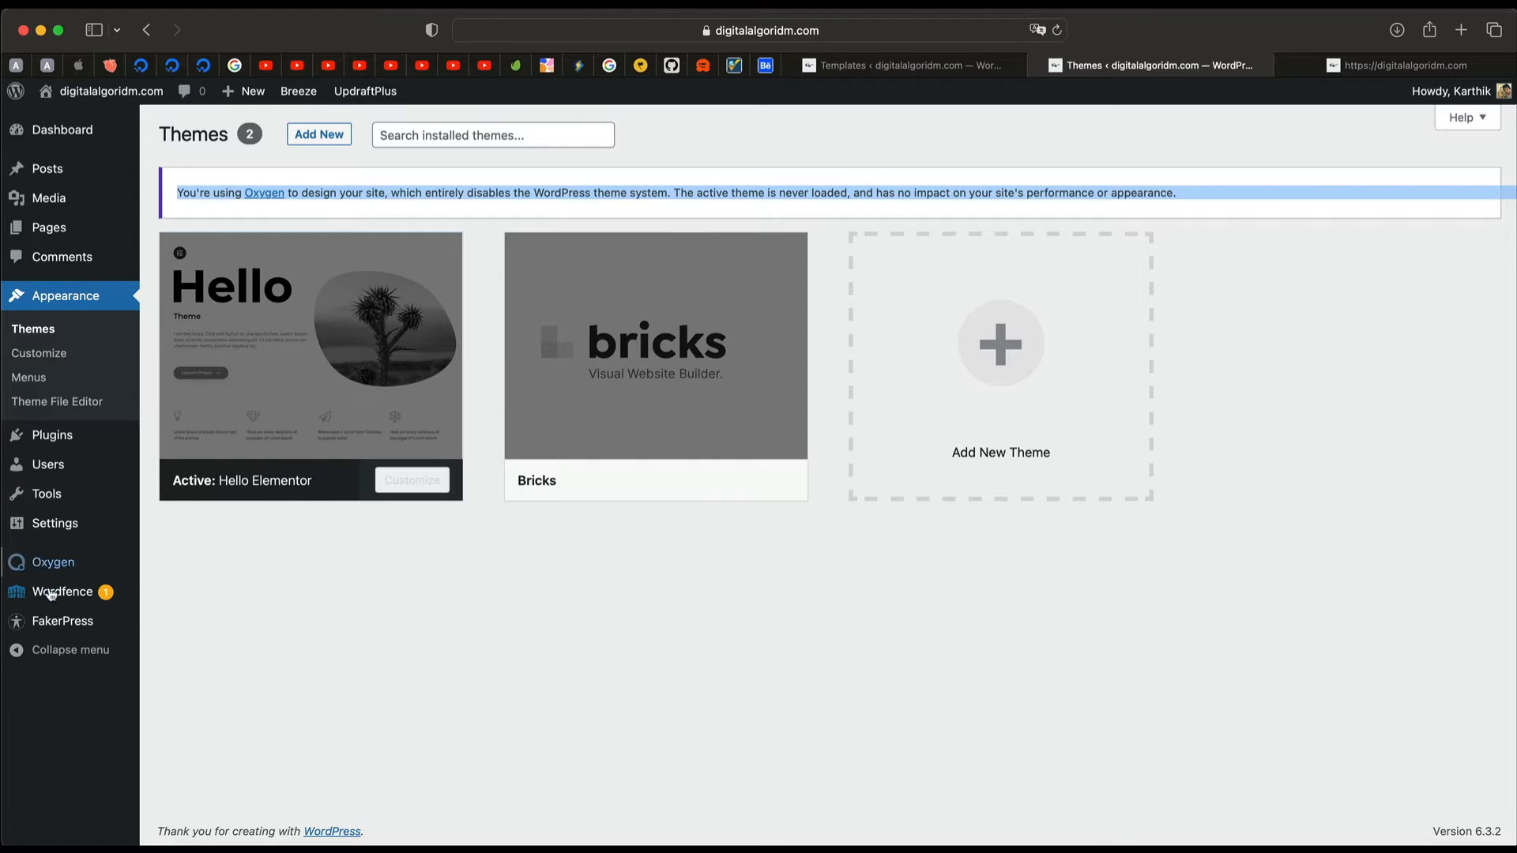
Step: View Oxygen's overview page, and close both it and the live home page so only the templates list stays open
click(70, 567)
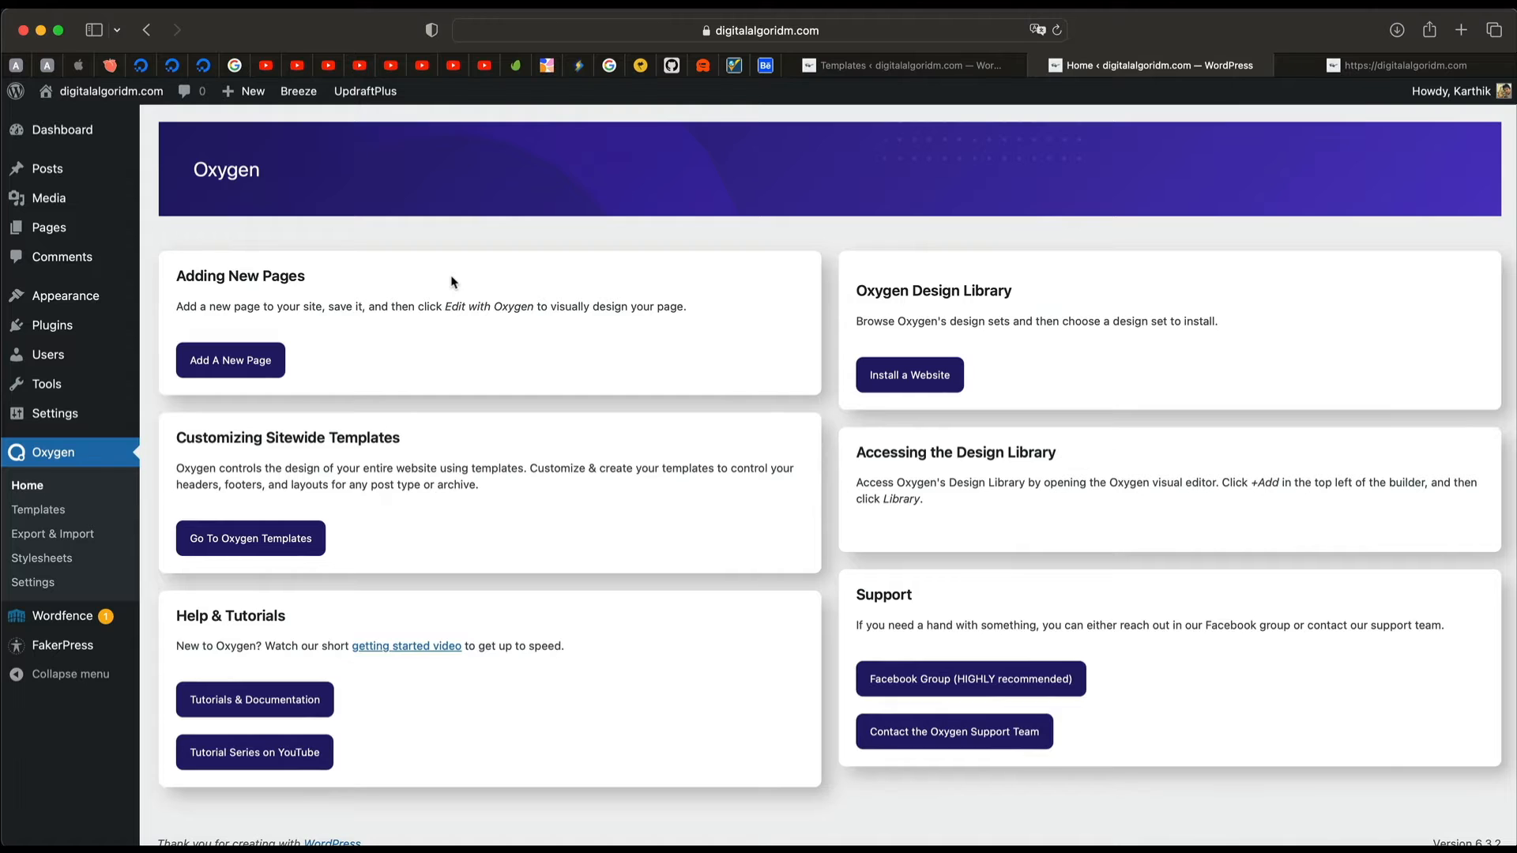
click(1038, 66)
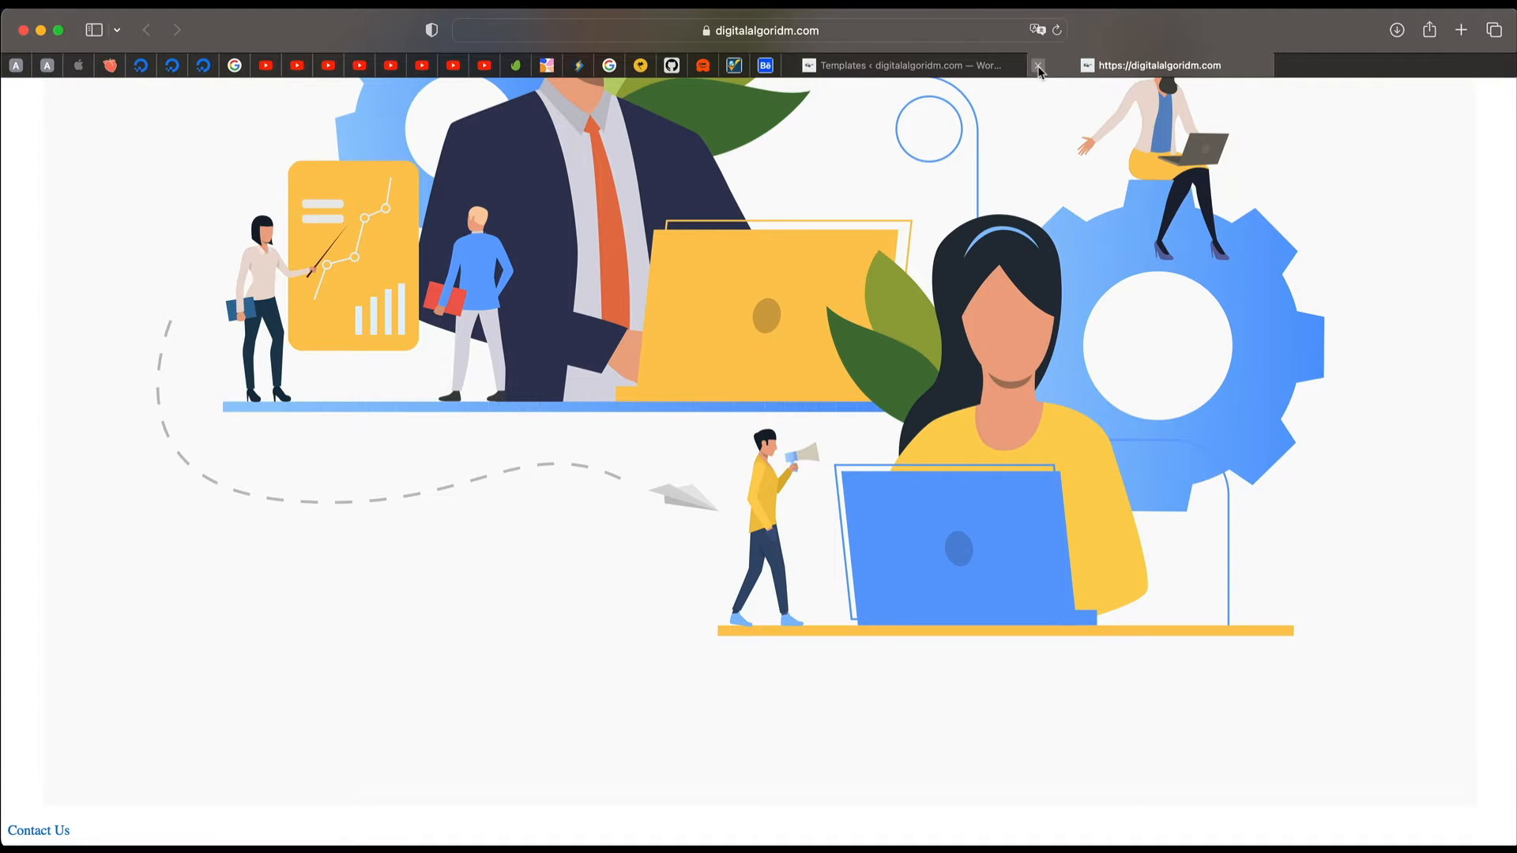
click(1038, 66)
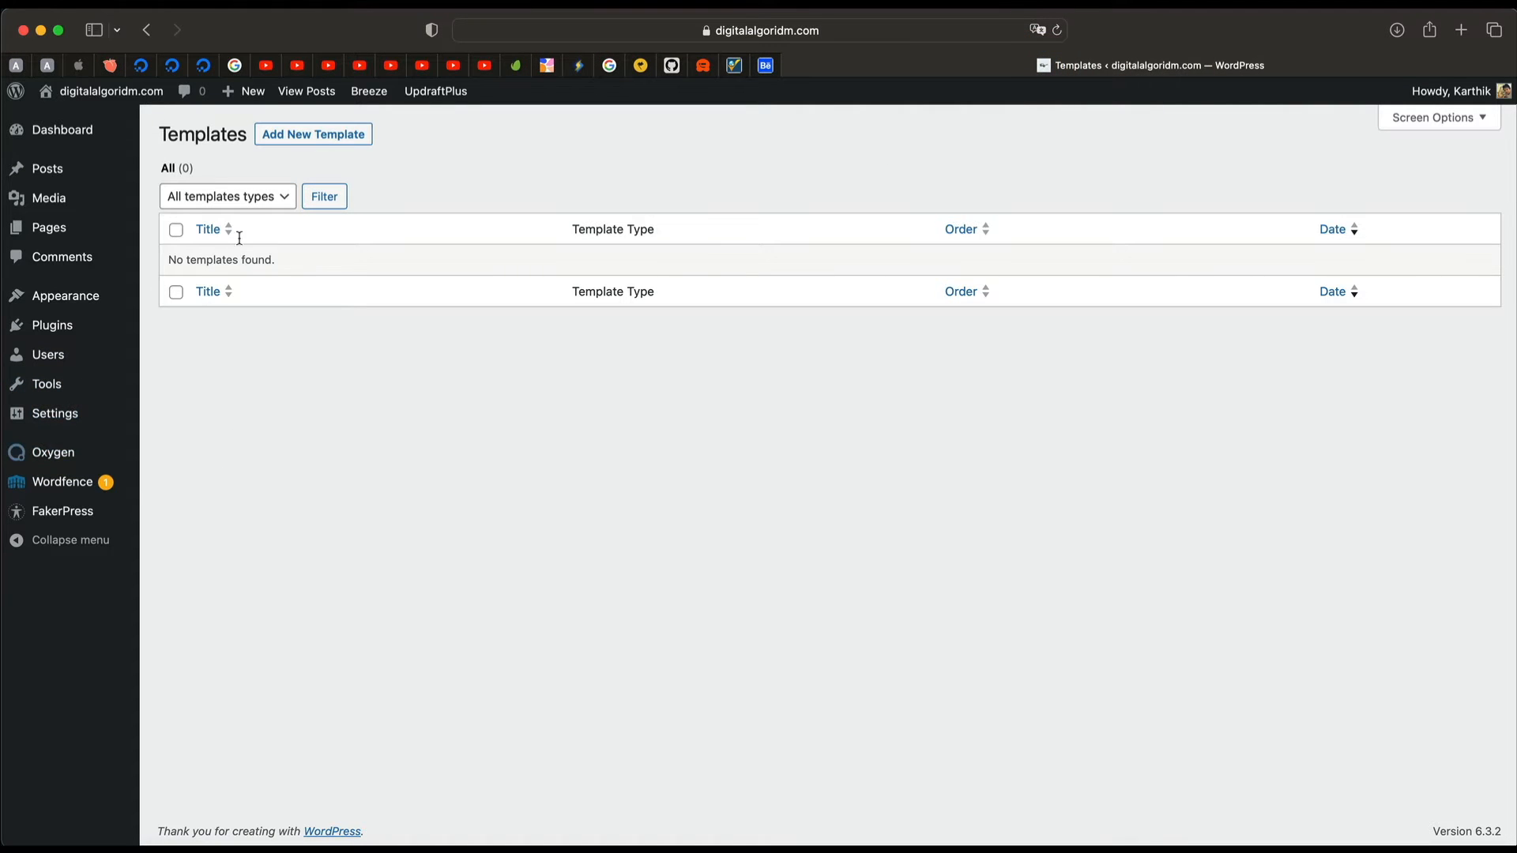
Step: Create a new Oxygen template titled Base and publish it
click(51, 452)
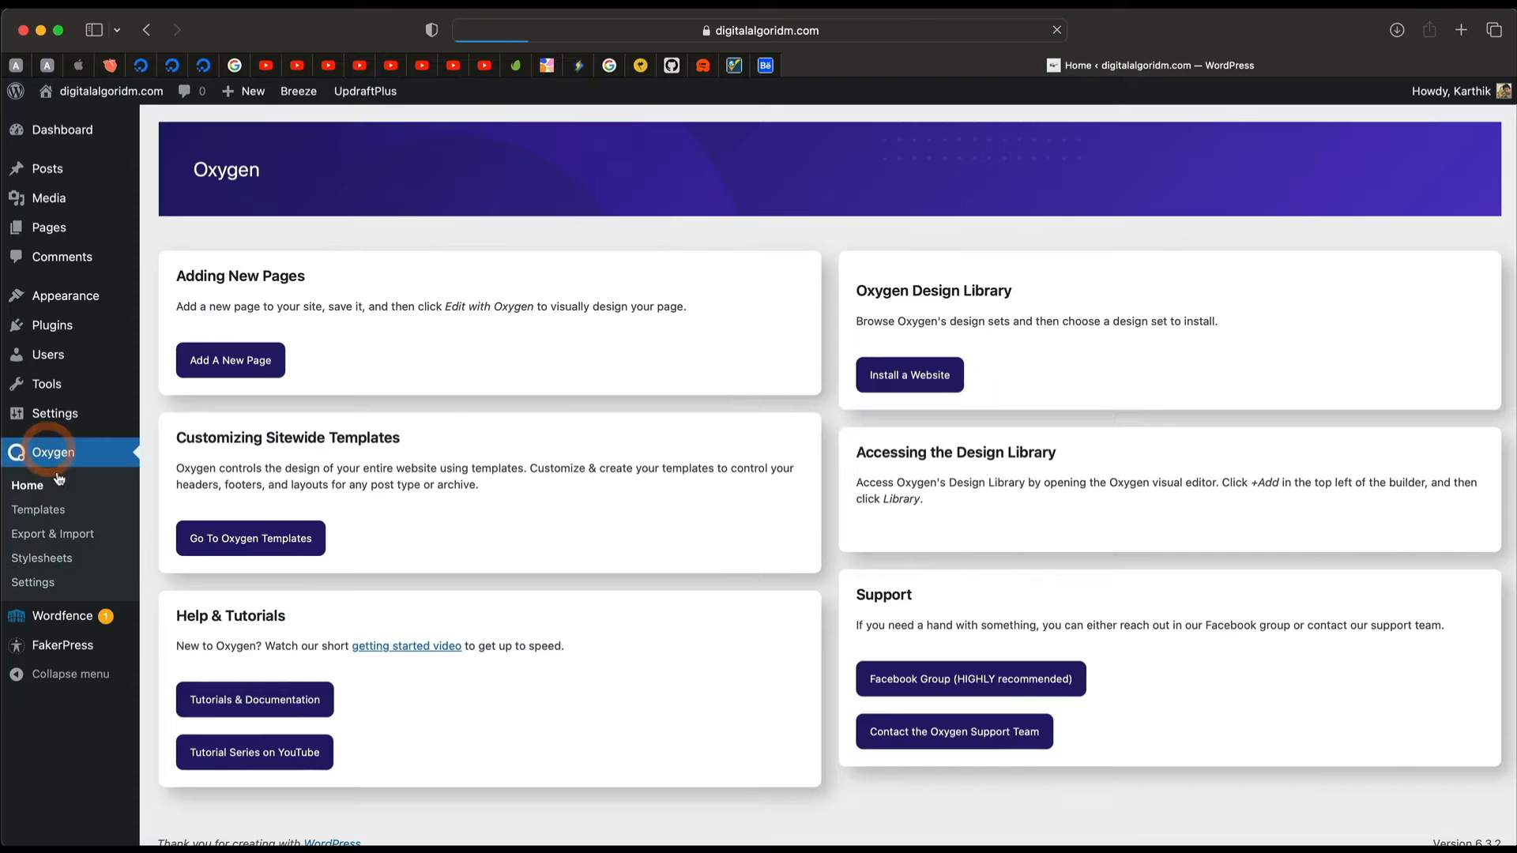
click(53, 507)
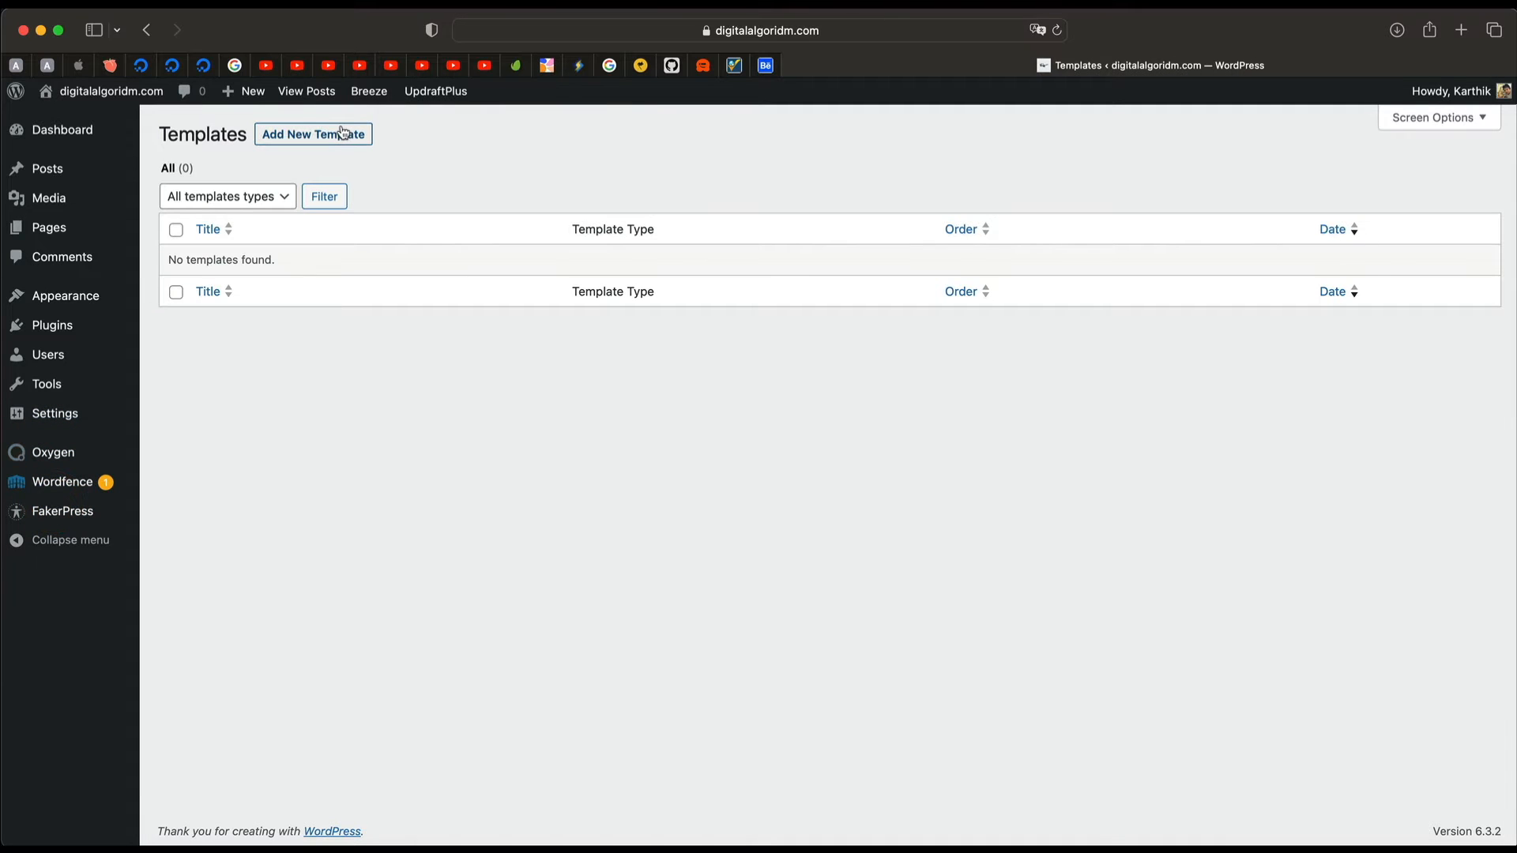
click(342, 131)
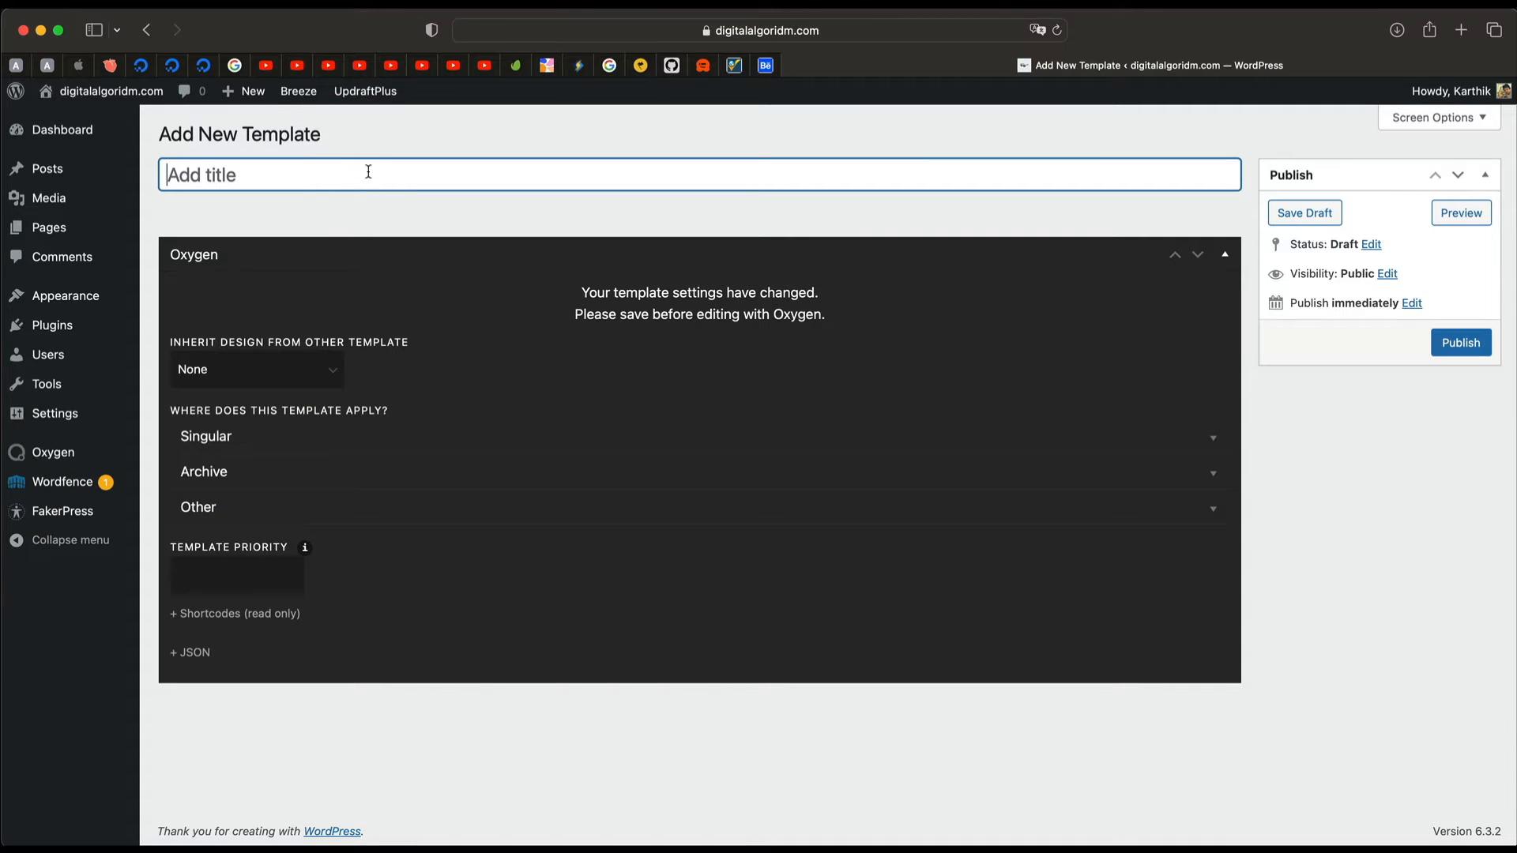
key(shift)
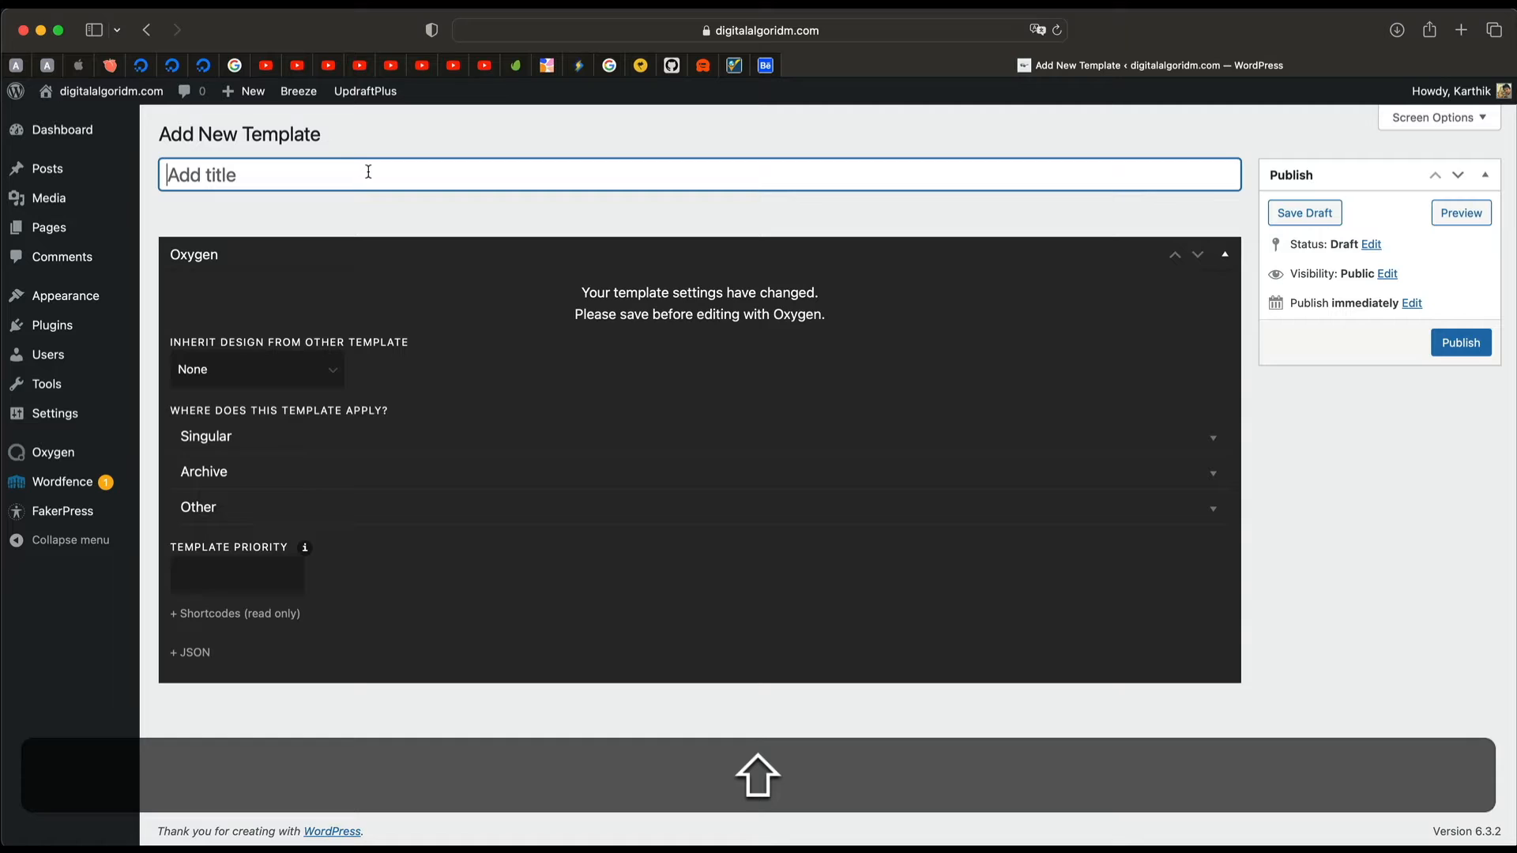
text(Base)
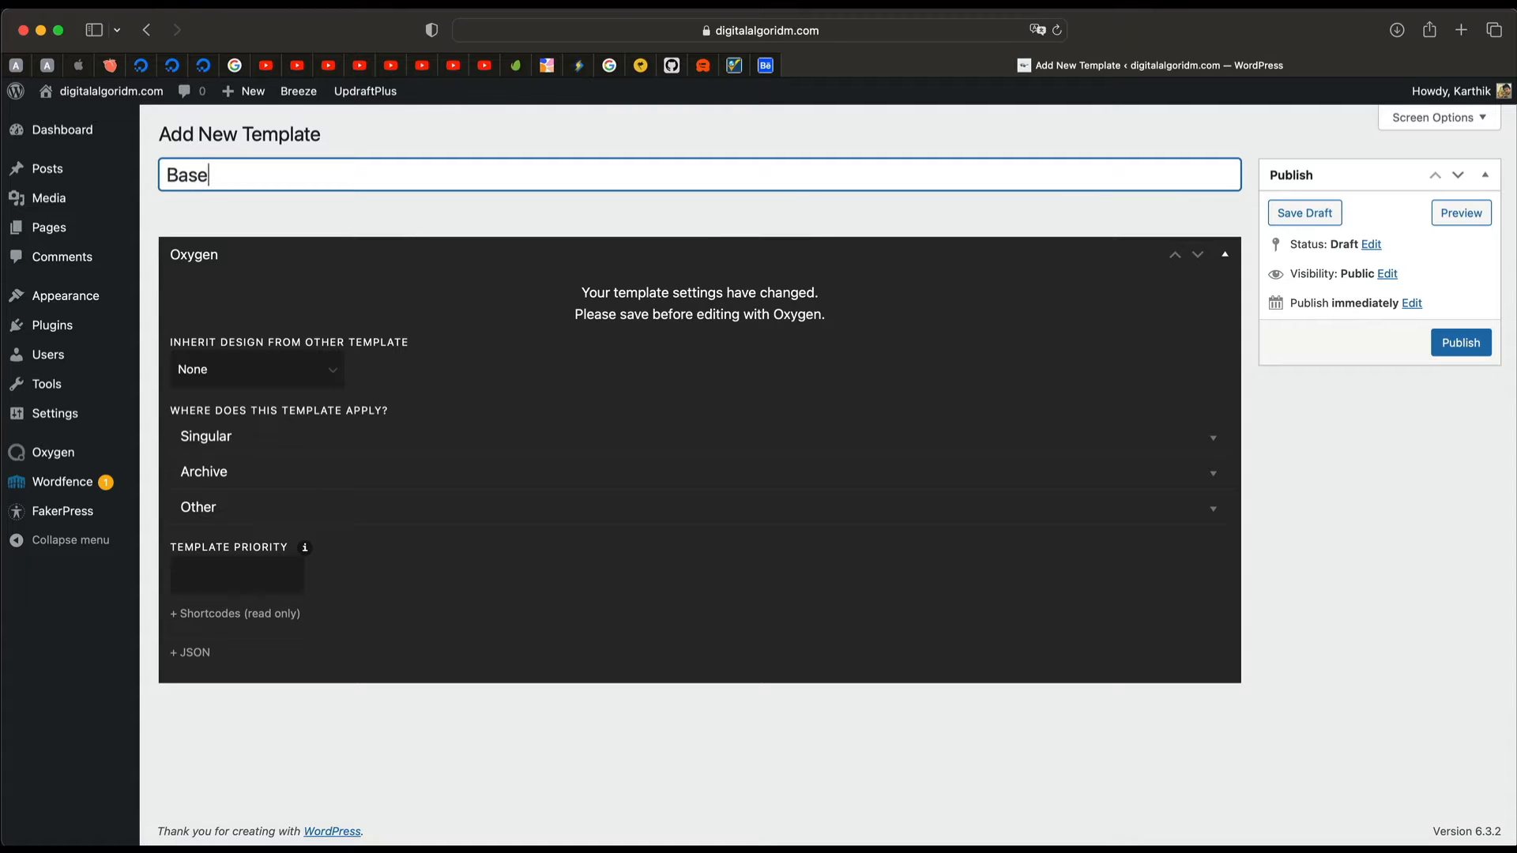
click(1446, 342)
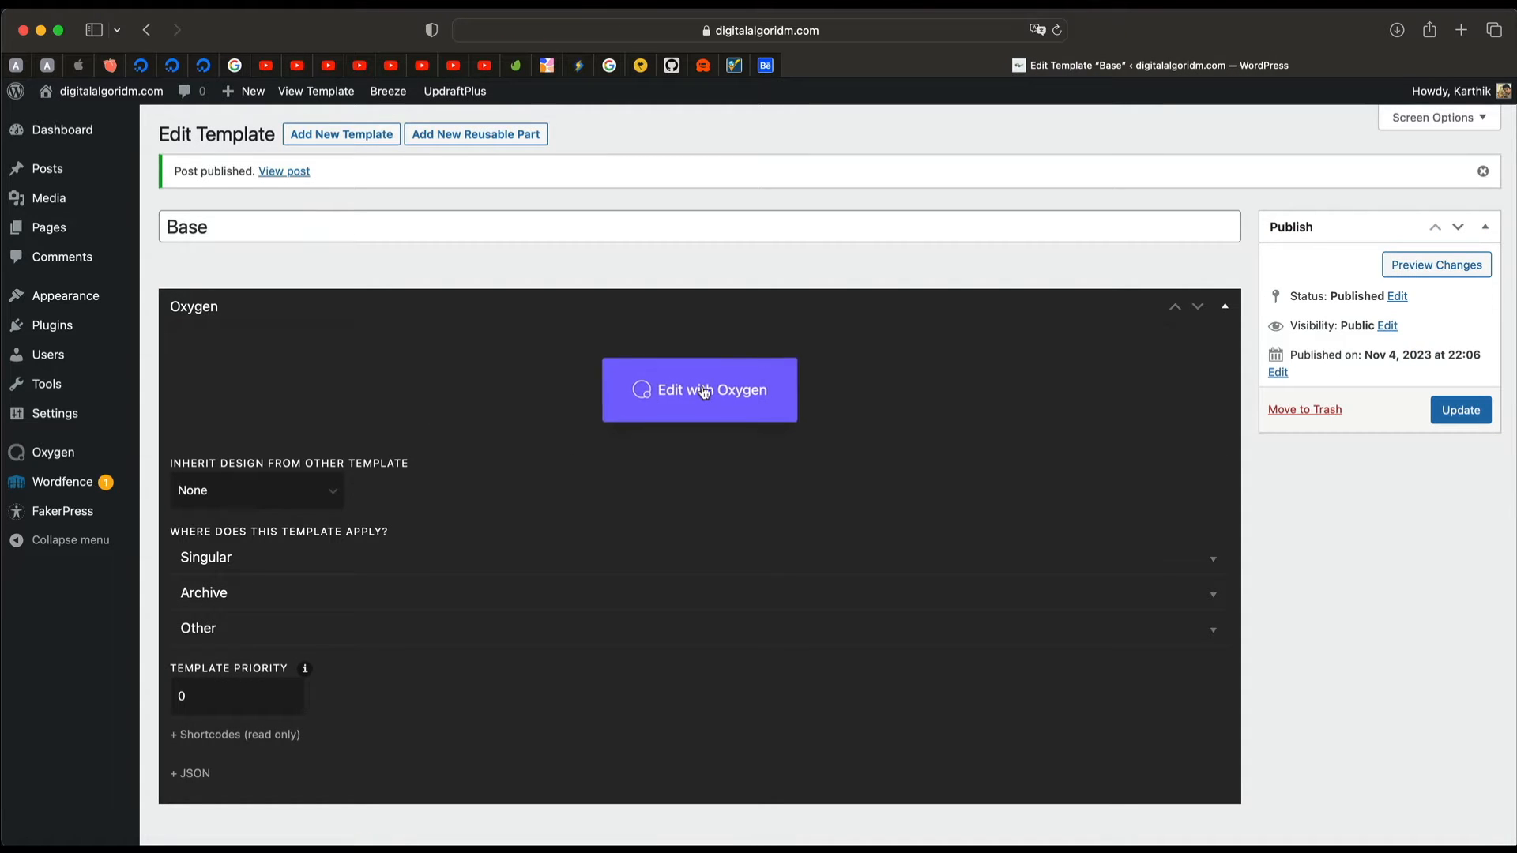
Step: Make the Base template apply to Catch All under the Other conditions
scroll(467, 508, down, 1)
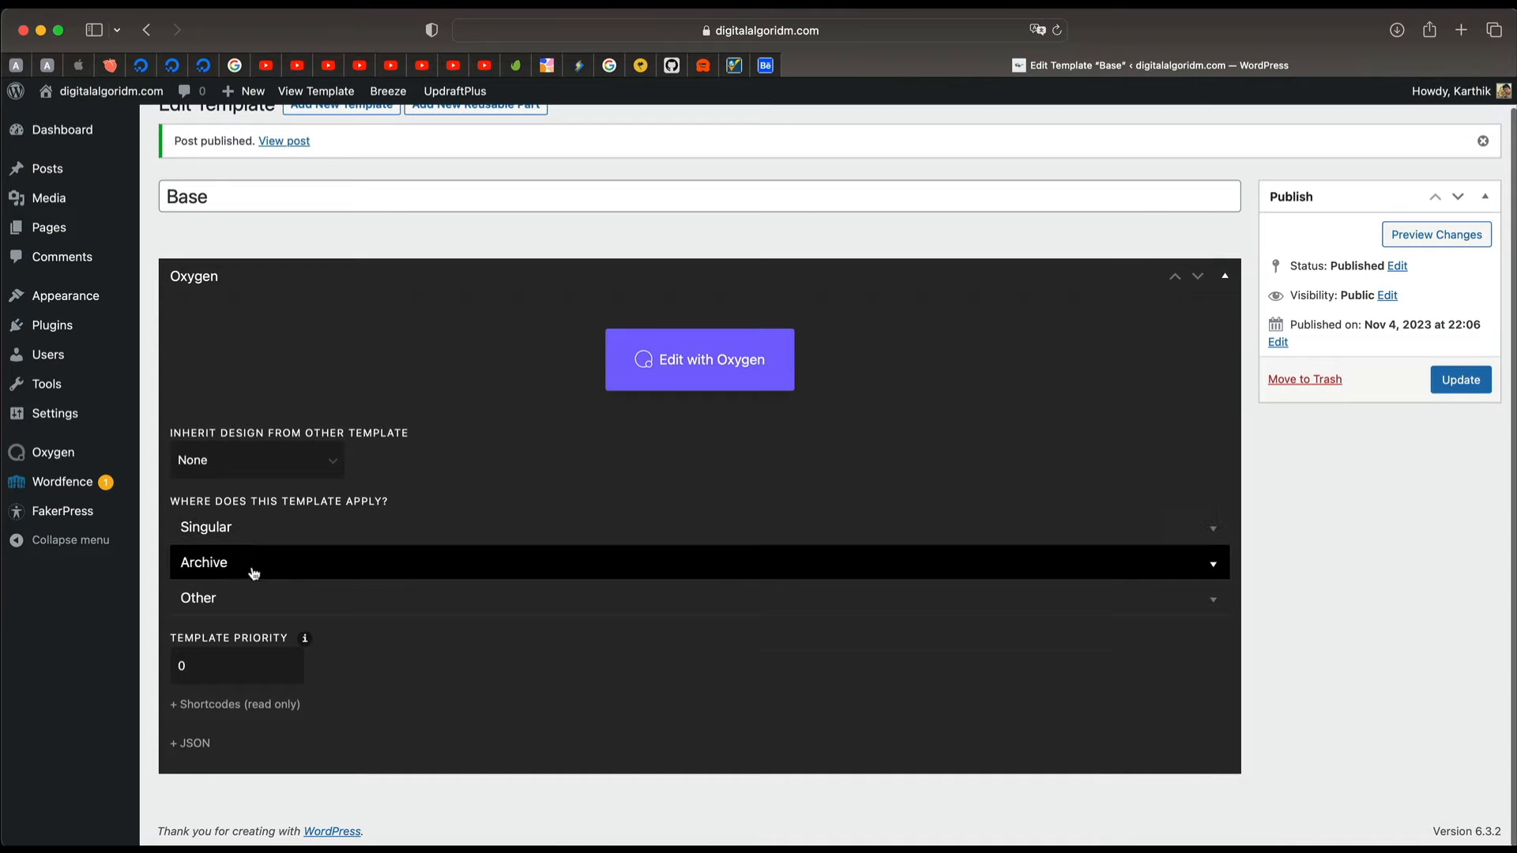
click(263, 597)
scroll(245, 597, down, 5)
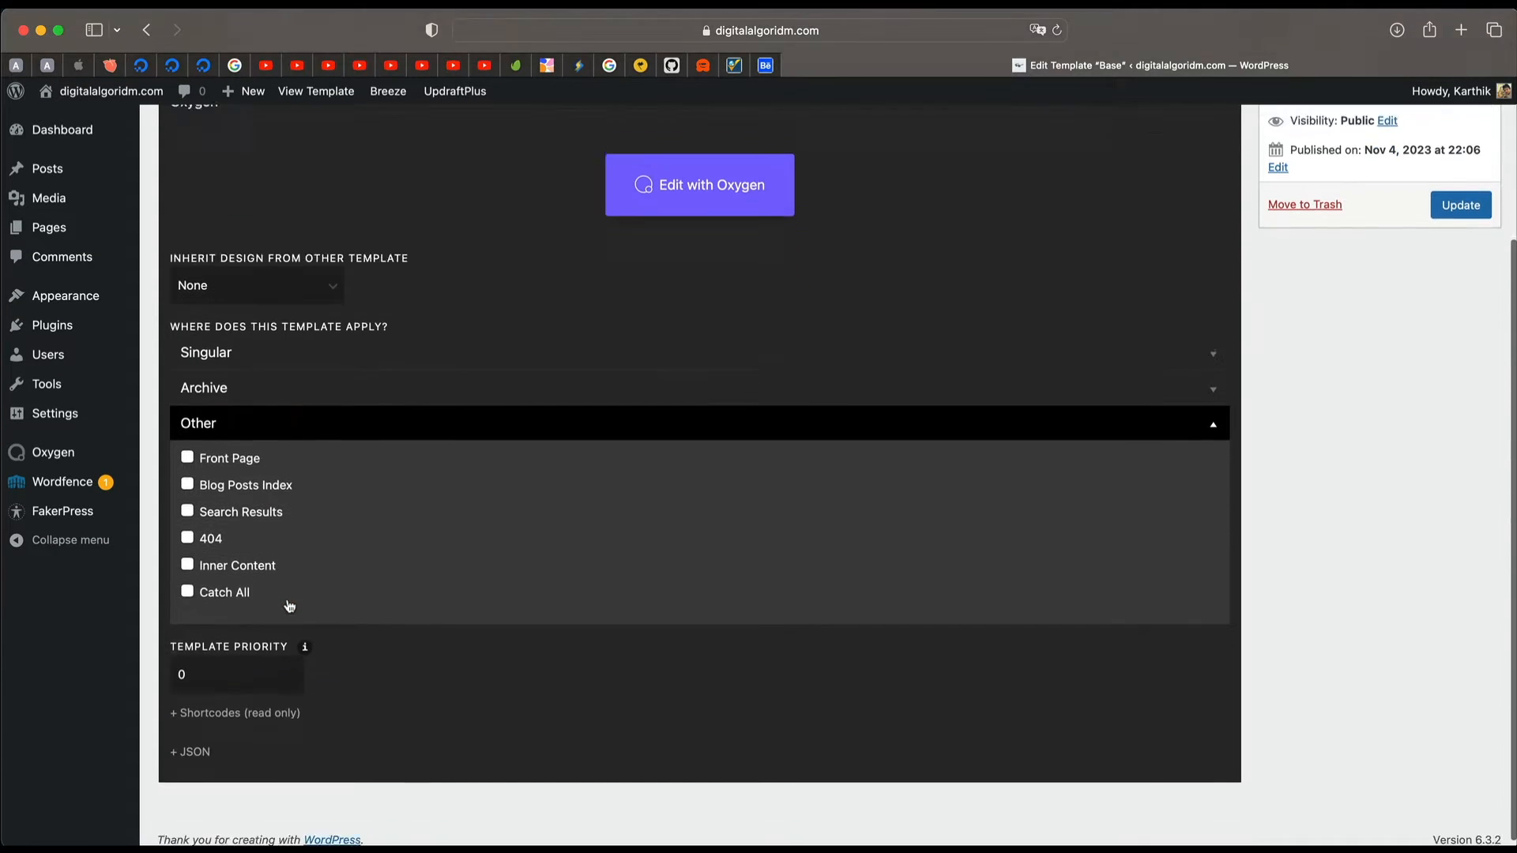
click(187, 584)
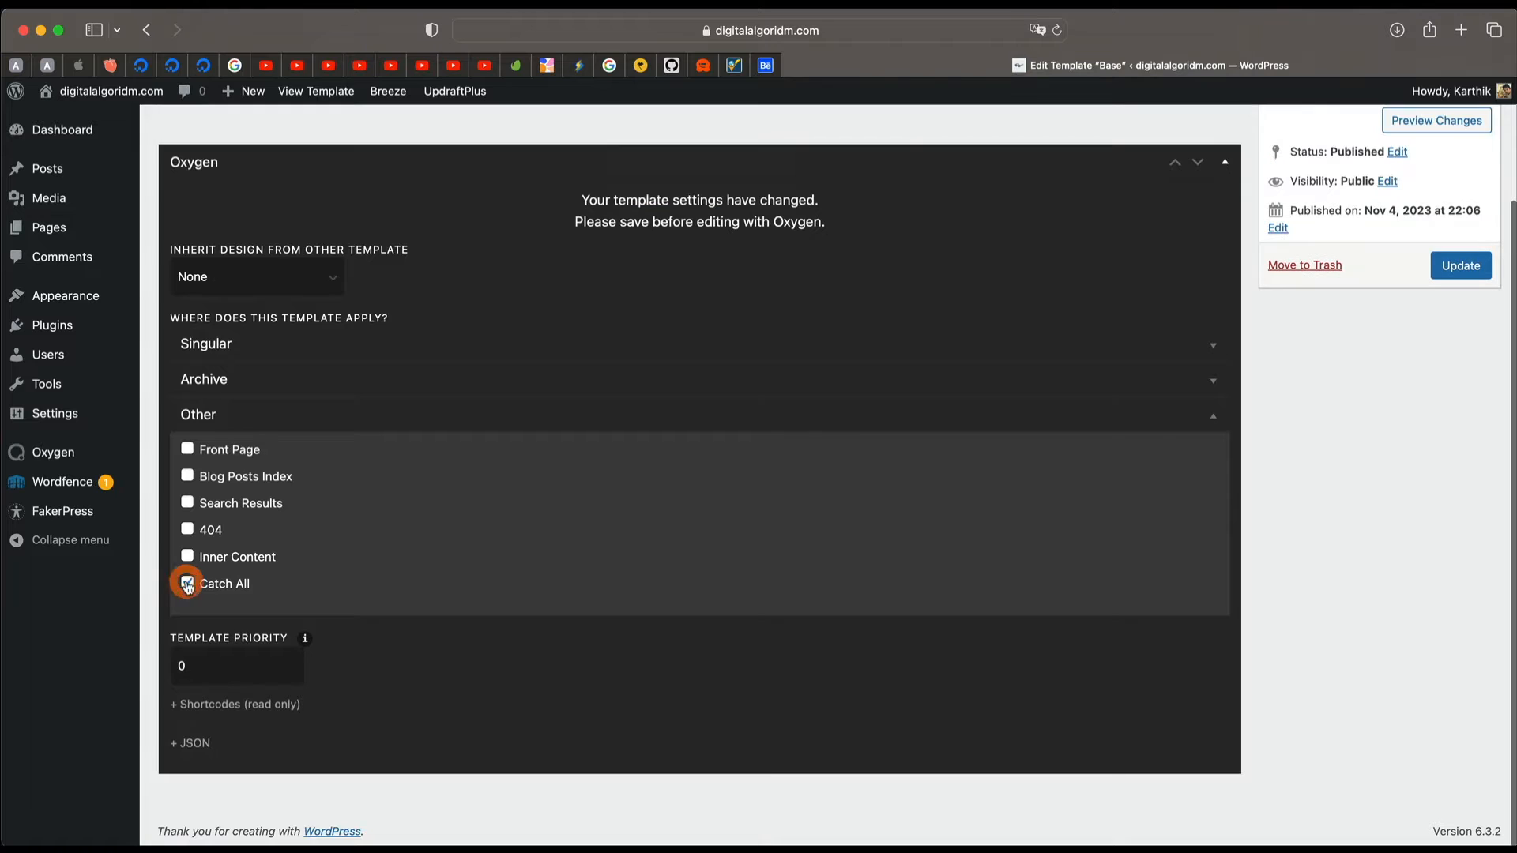
scroll(213, 586, up, 4)
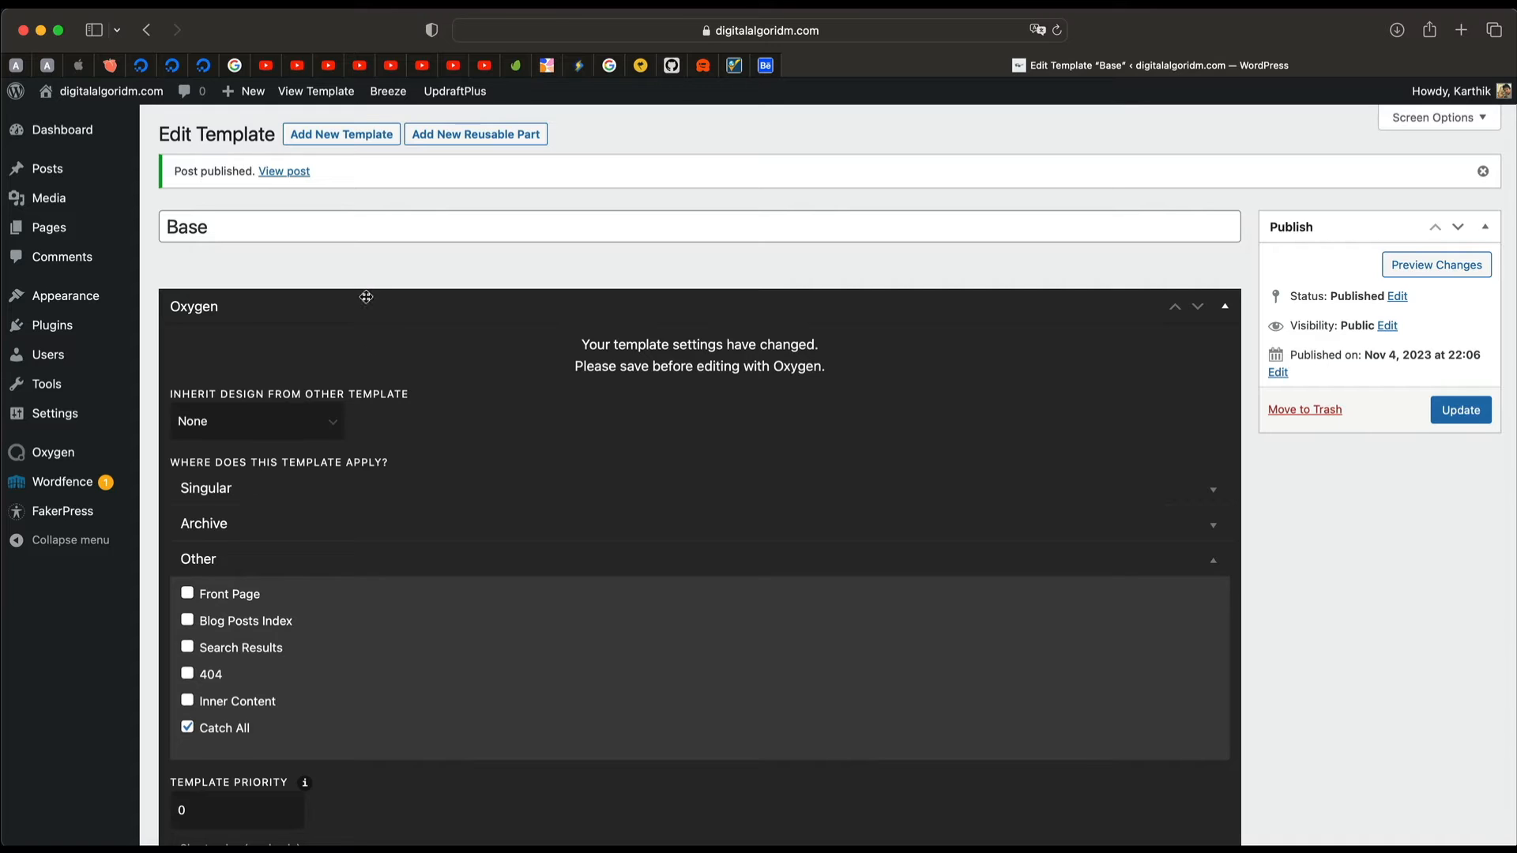
scroll(260, 524, down, 4)
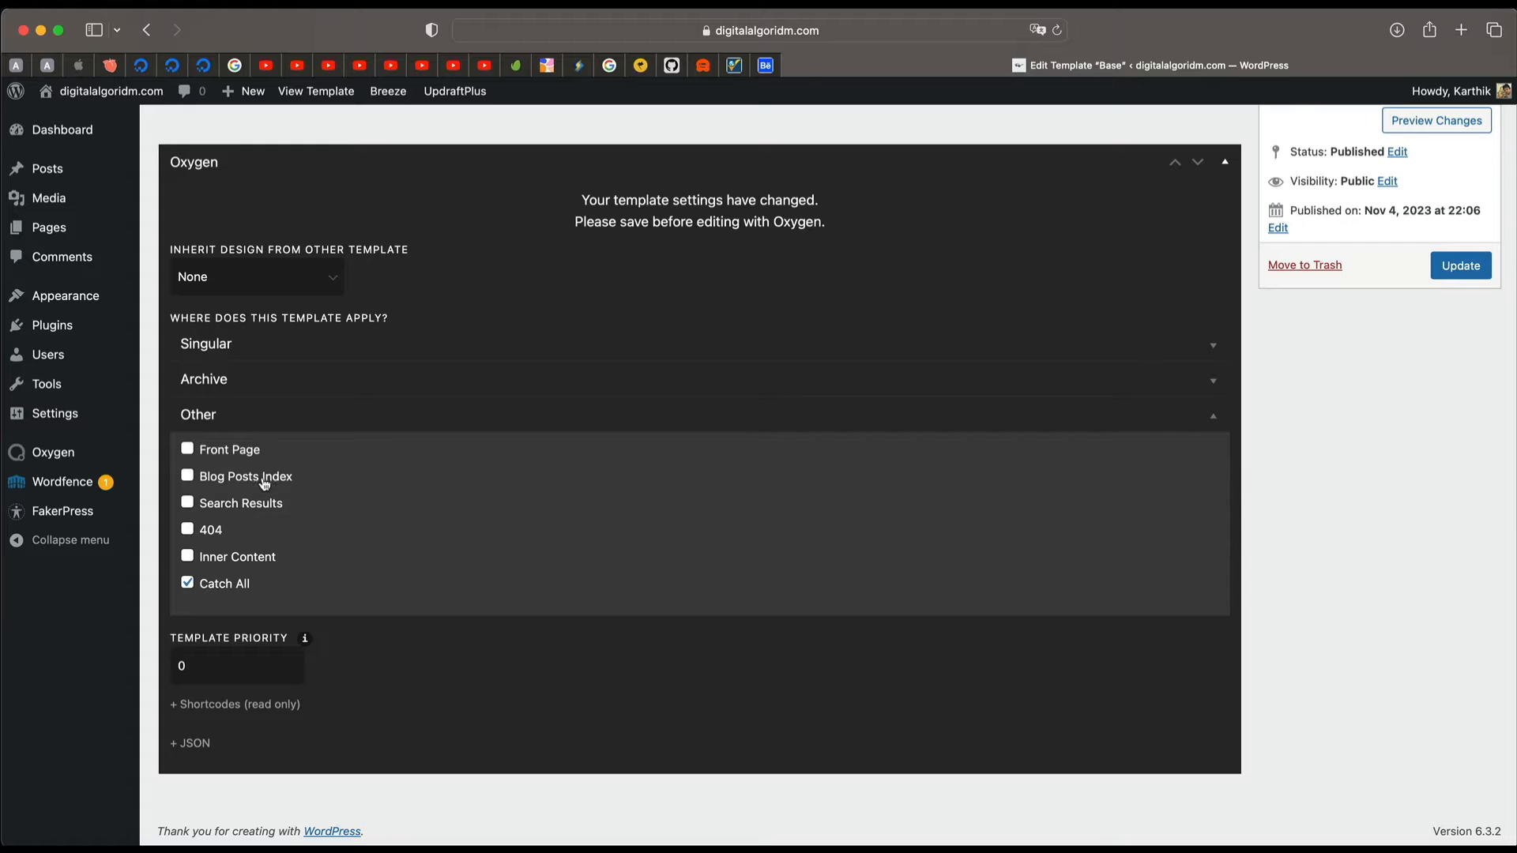
Step: Review the Archive and Other conditions for where the Base template applies, keeping Catch All selected
click(295, 382)
click(292, 380)
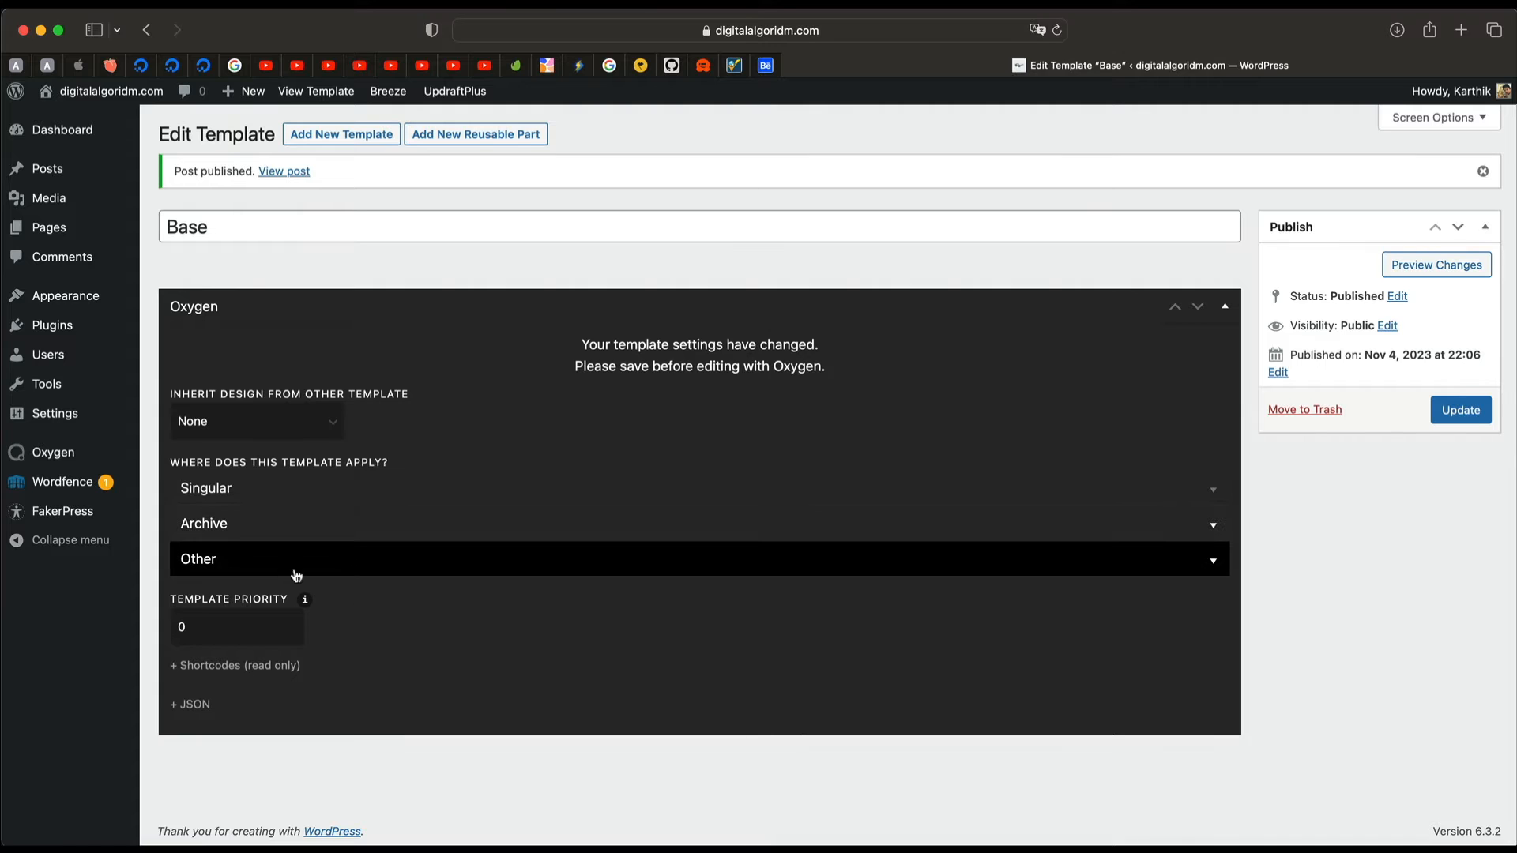
click(327, 555)
click(200, 735)
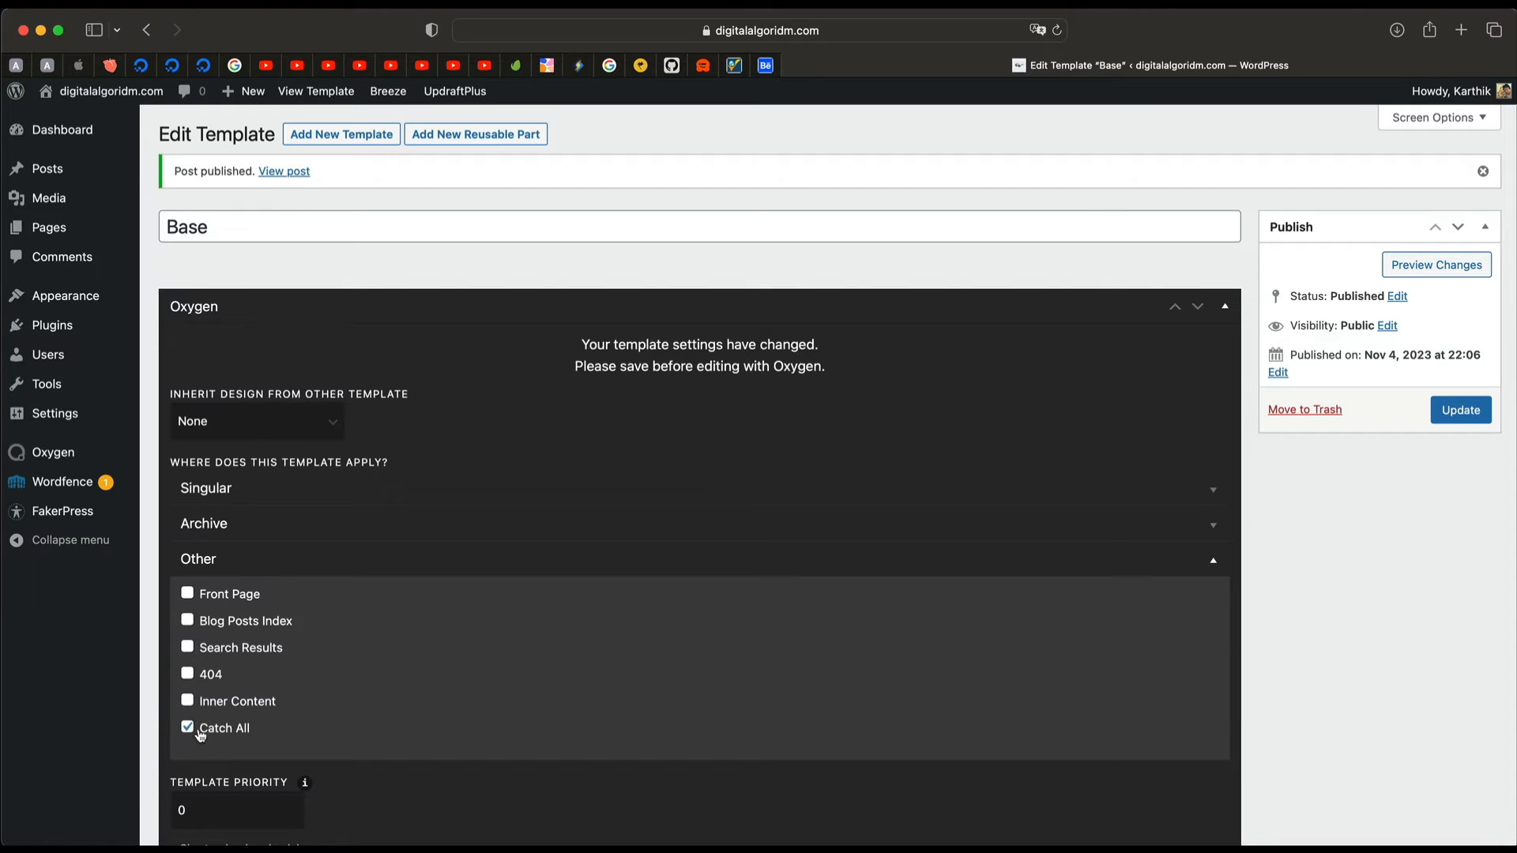
scroll(222, 735, down, 4)
scroll(288, 559, up, 4)
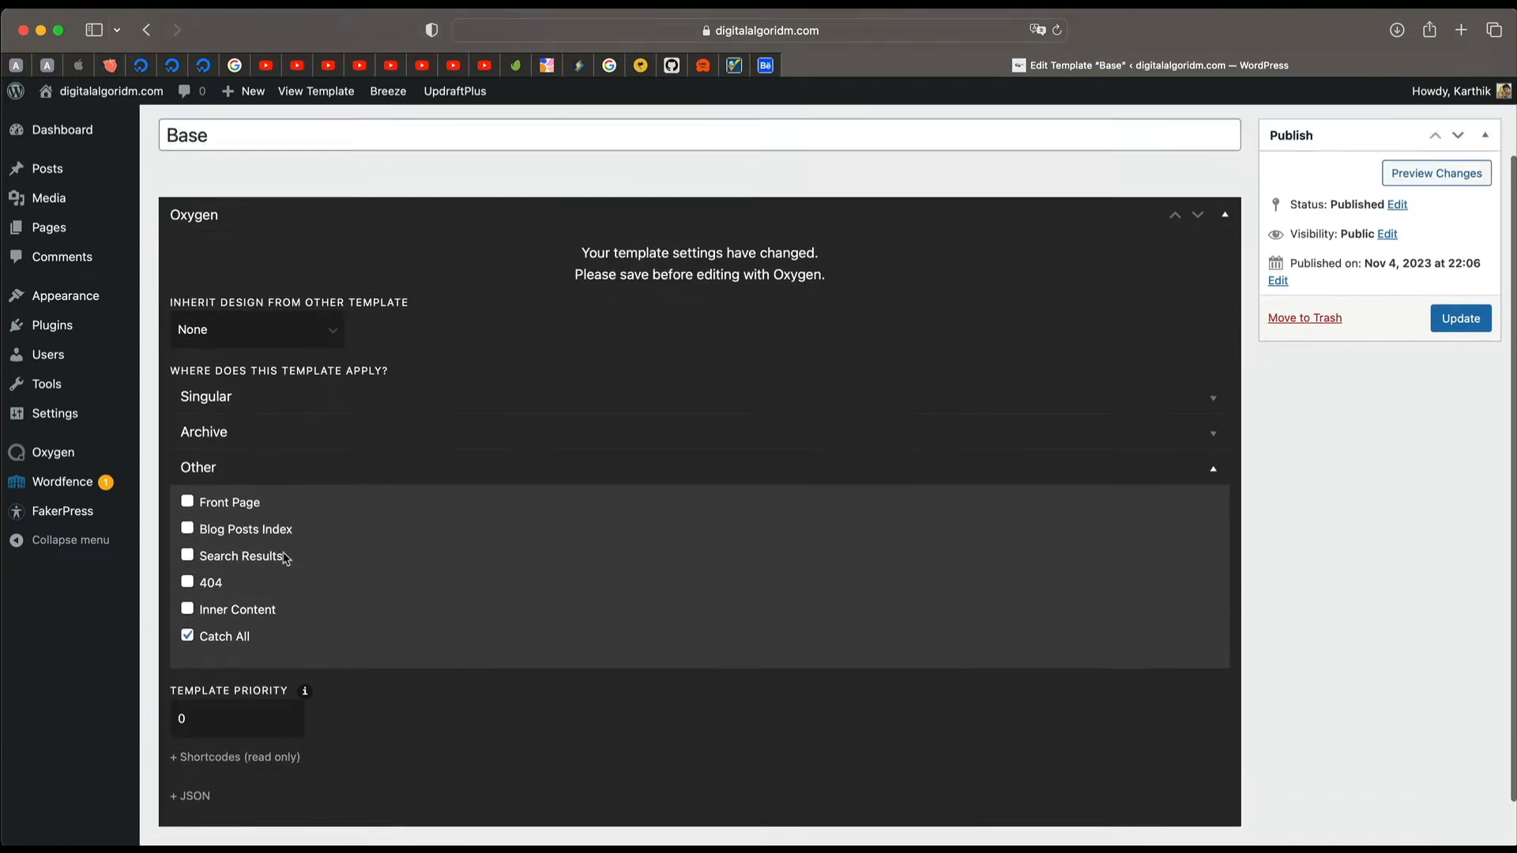
scroll(327, 585, down, 3)
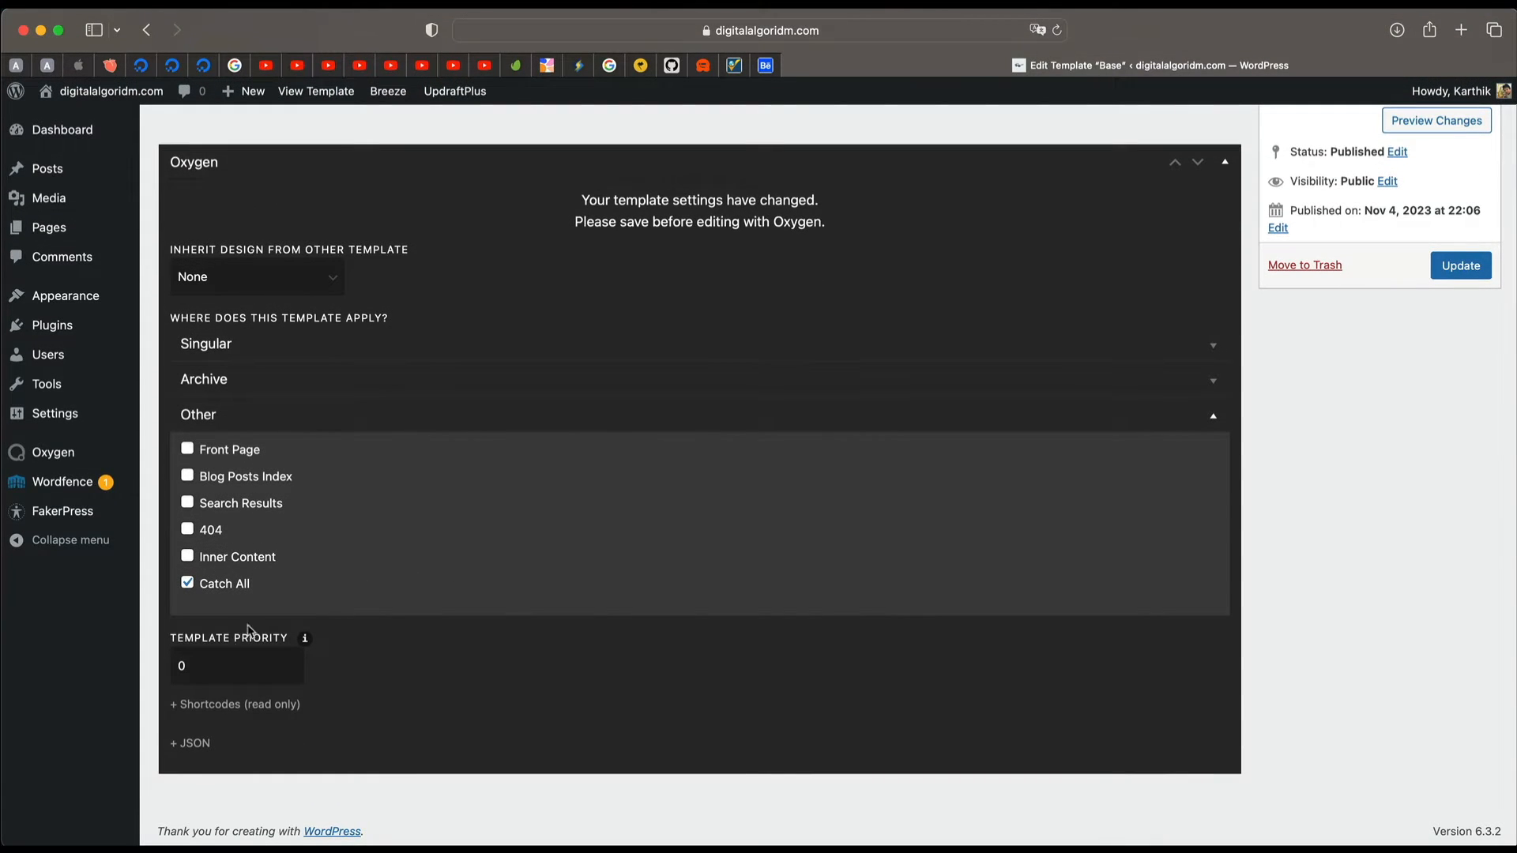
Step: Set the Base template's priority to 1
double_click(223, 661)
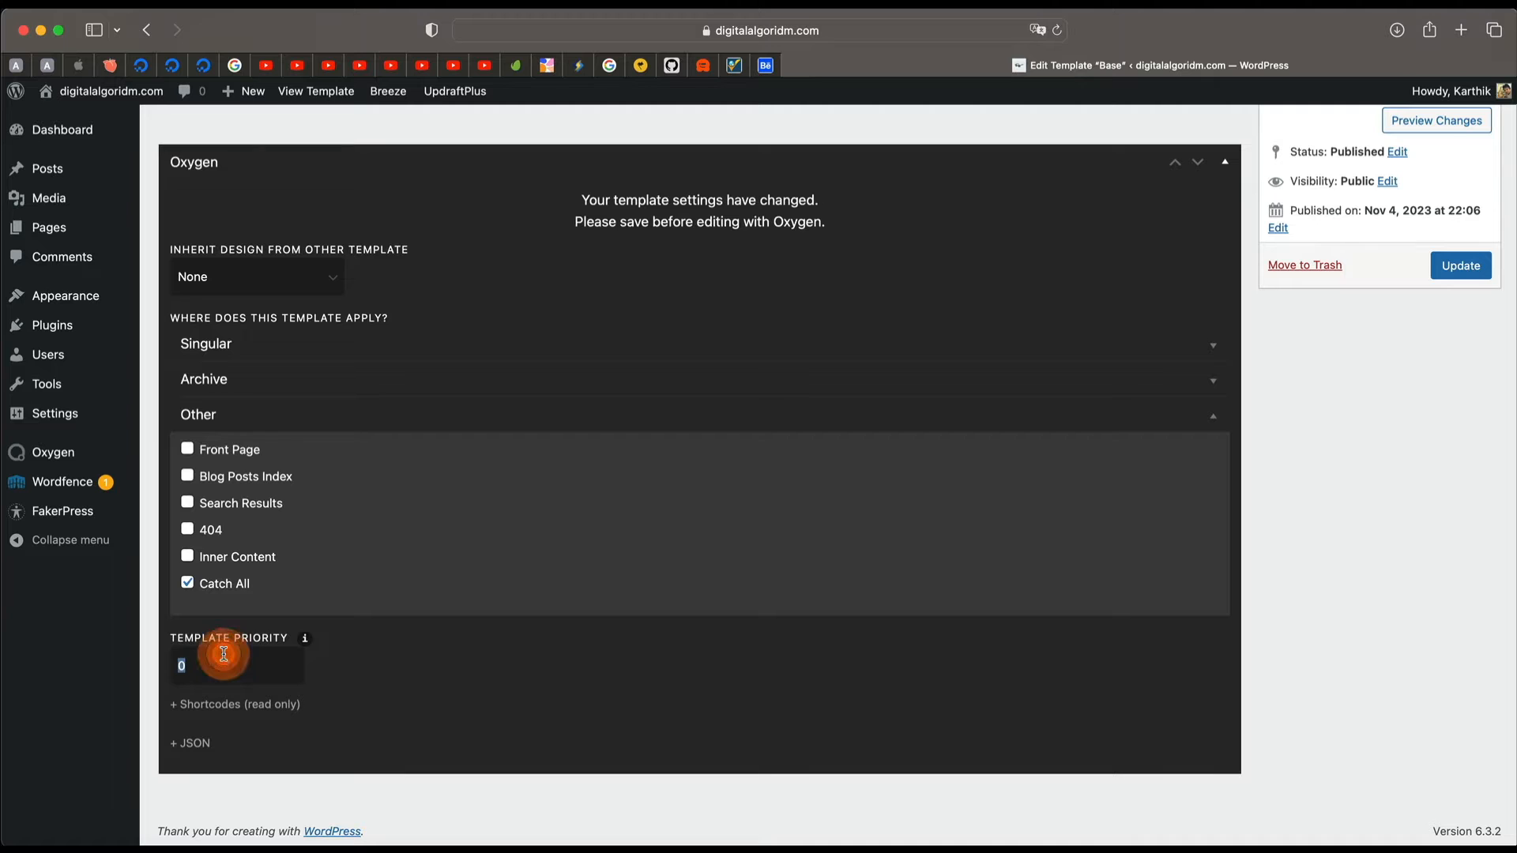
scroll(304, 220, up, 3)
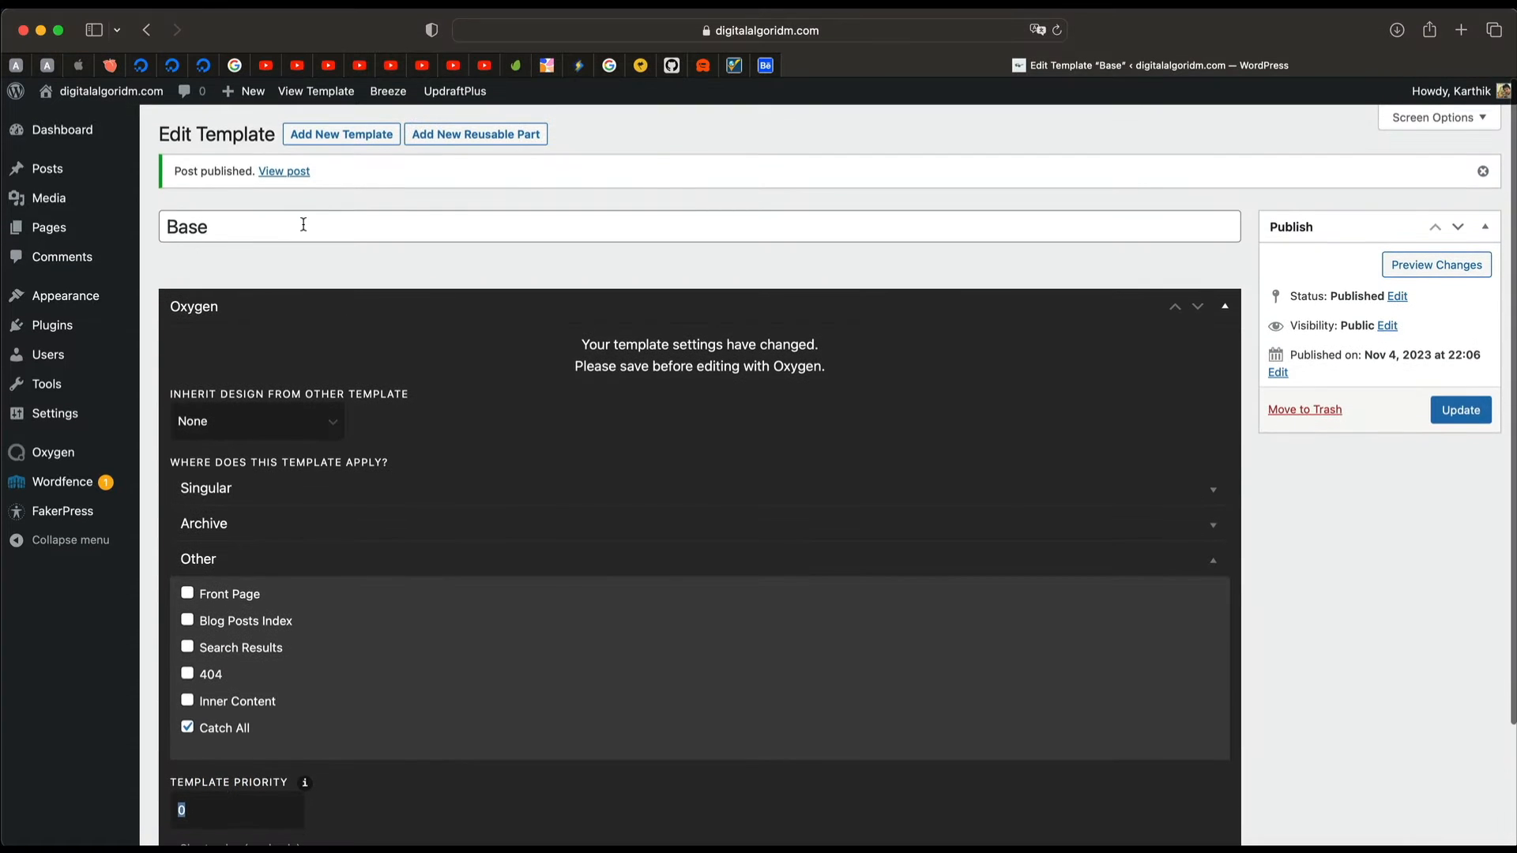
scroll(332, 454, down, 3)
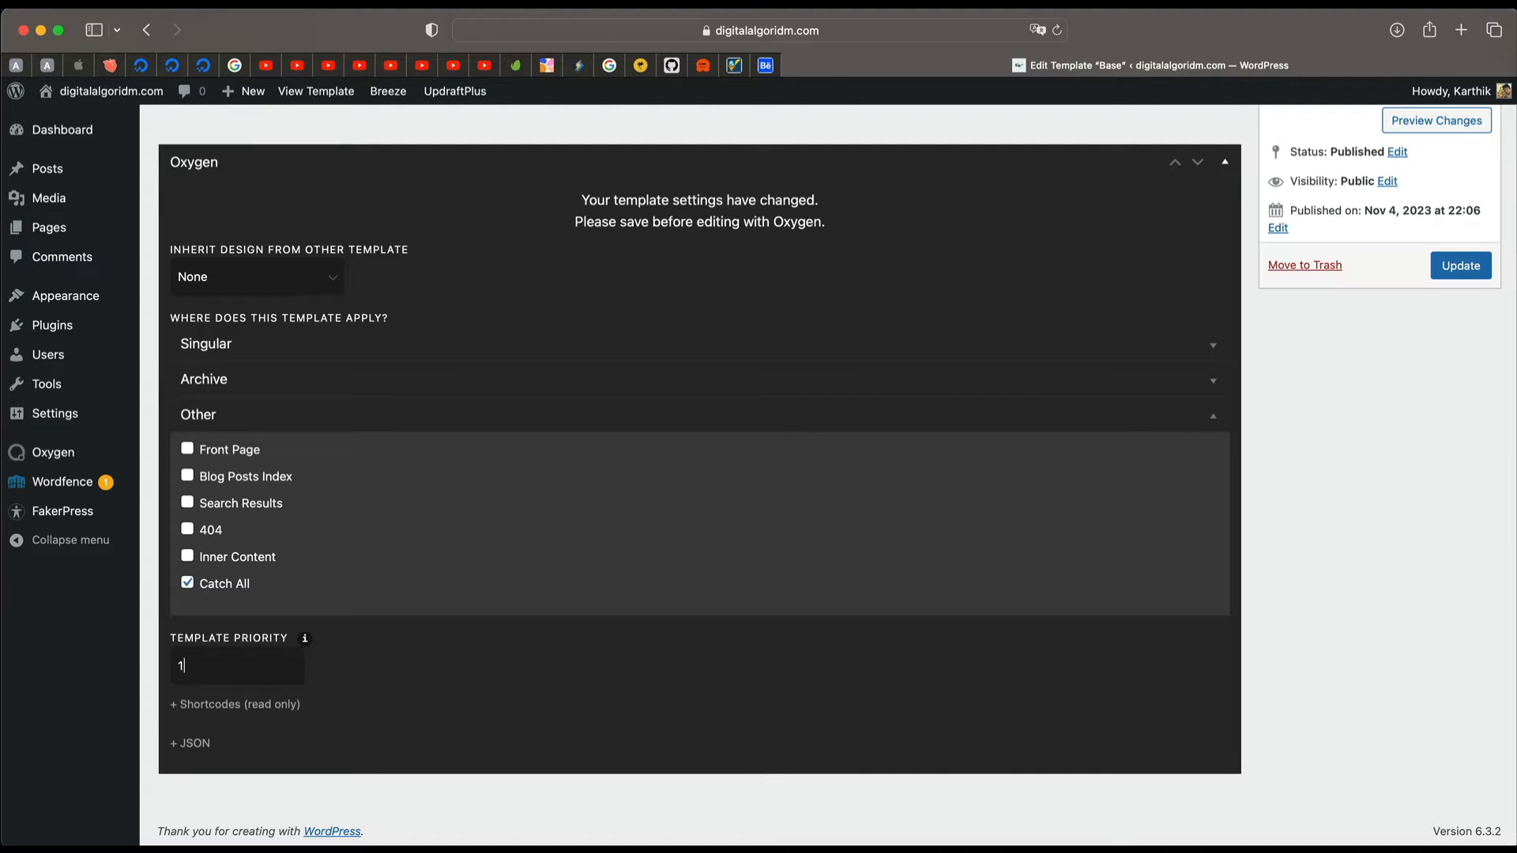
key(BackSpace)
scroll(306, 642, up, 3)
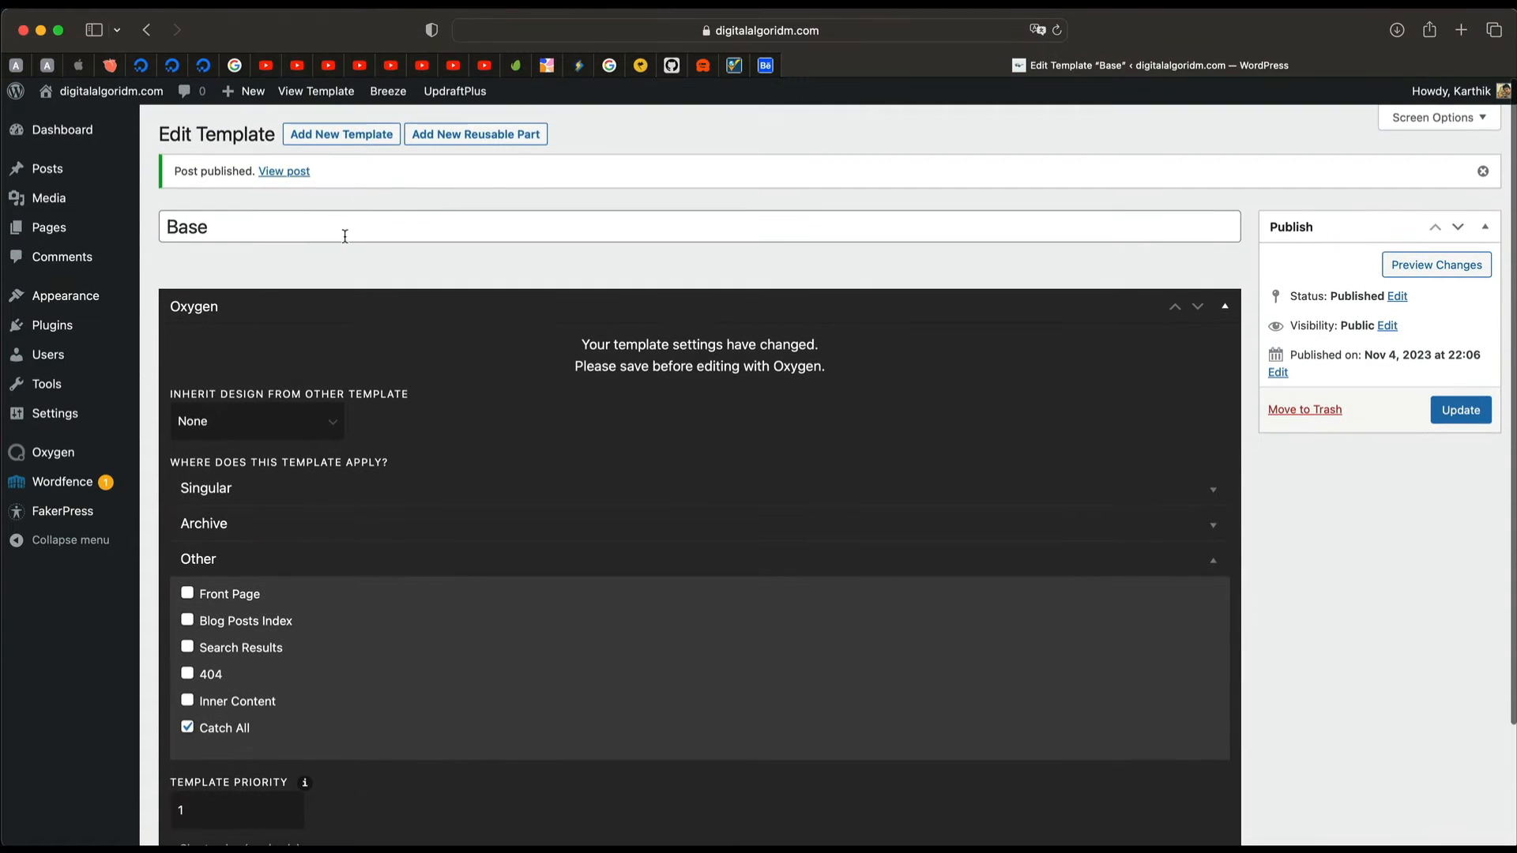
scroll(490, 650, down, 3)
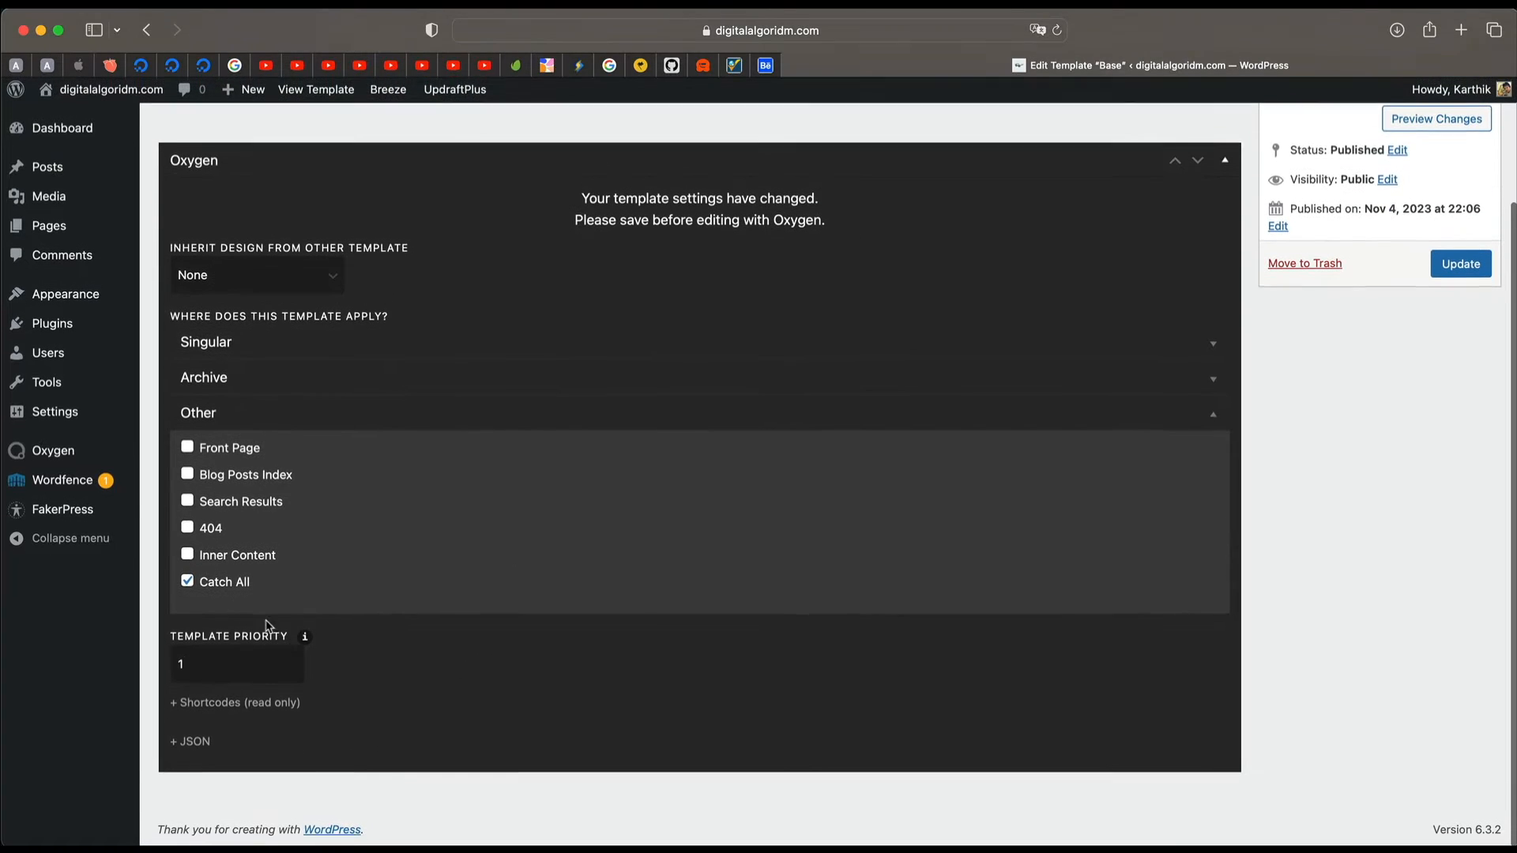
scroll(416, 660, up, 2)
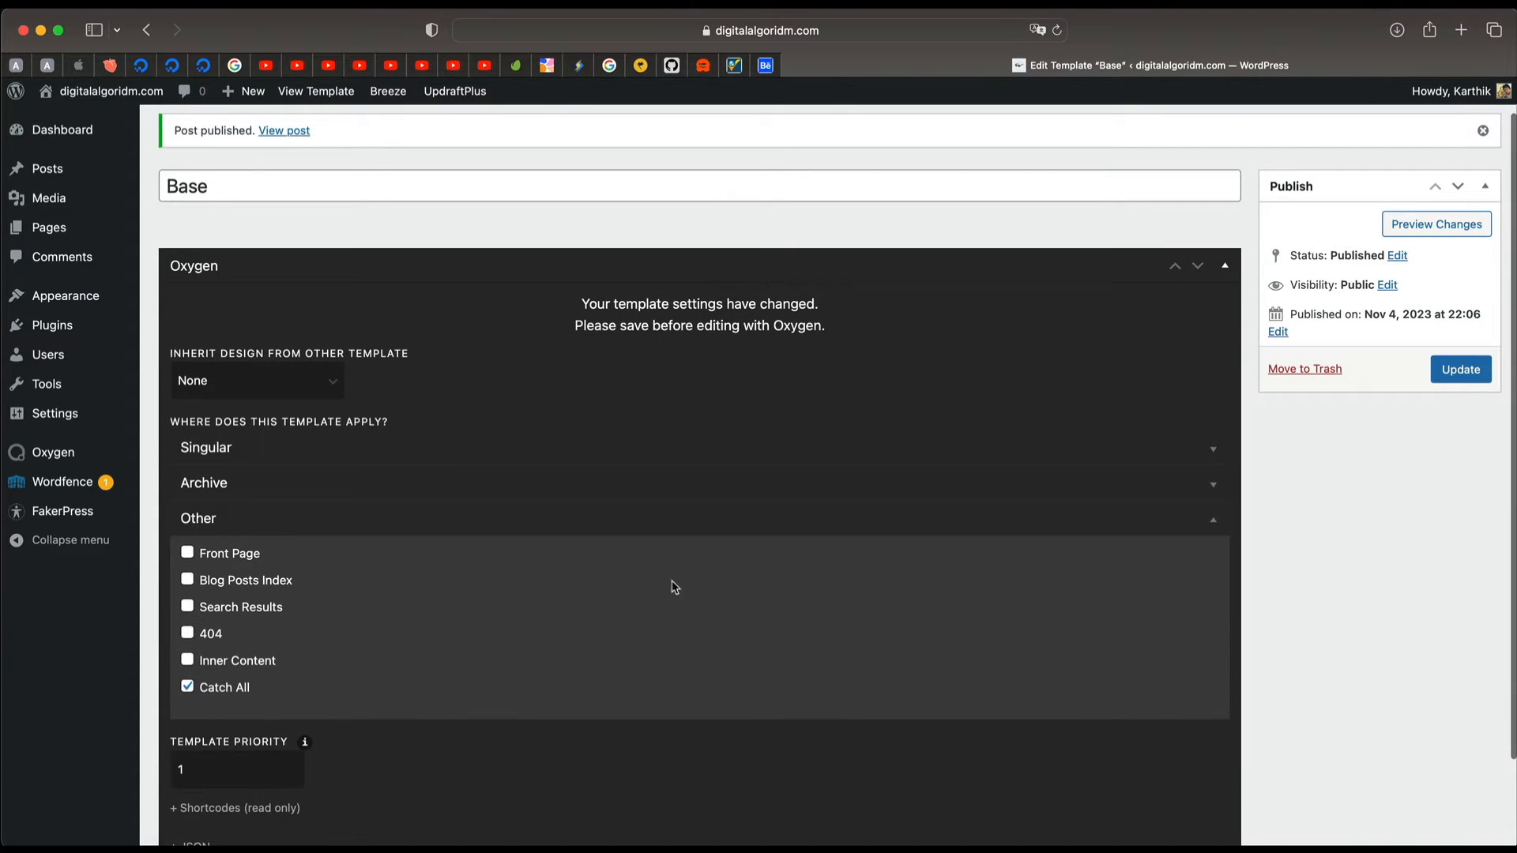
Step: Update the Base template and open it in the Oxygen visual editor with its element structure shown
click(1460, 370)
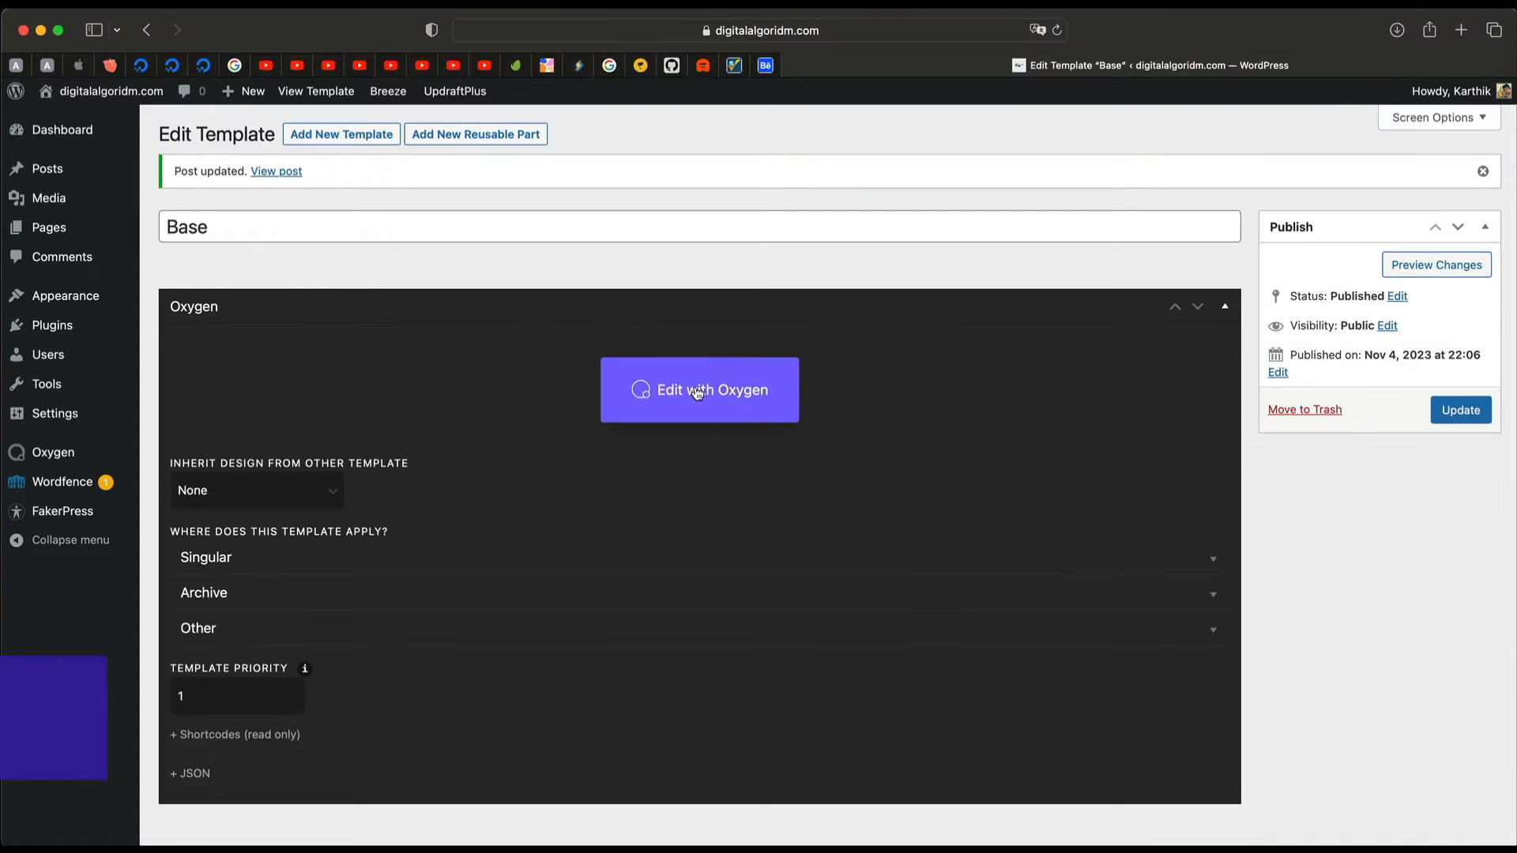
click(697, 391)
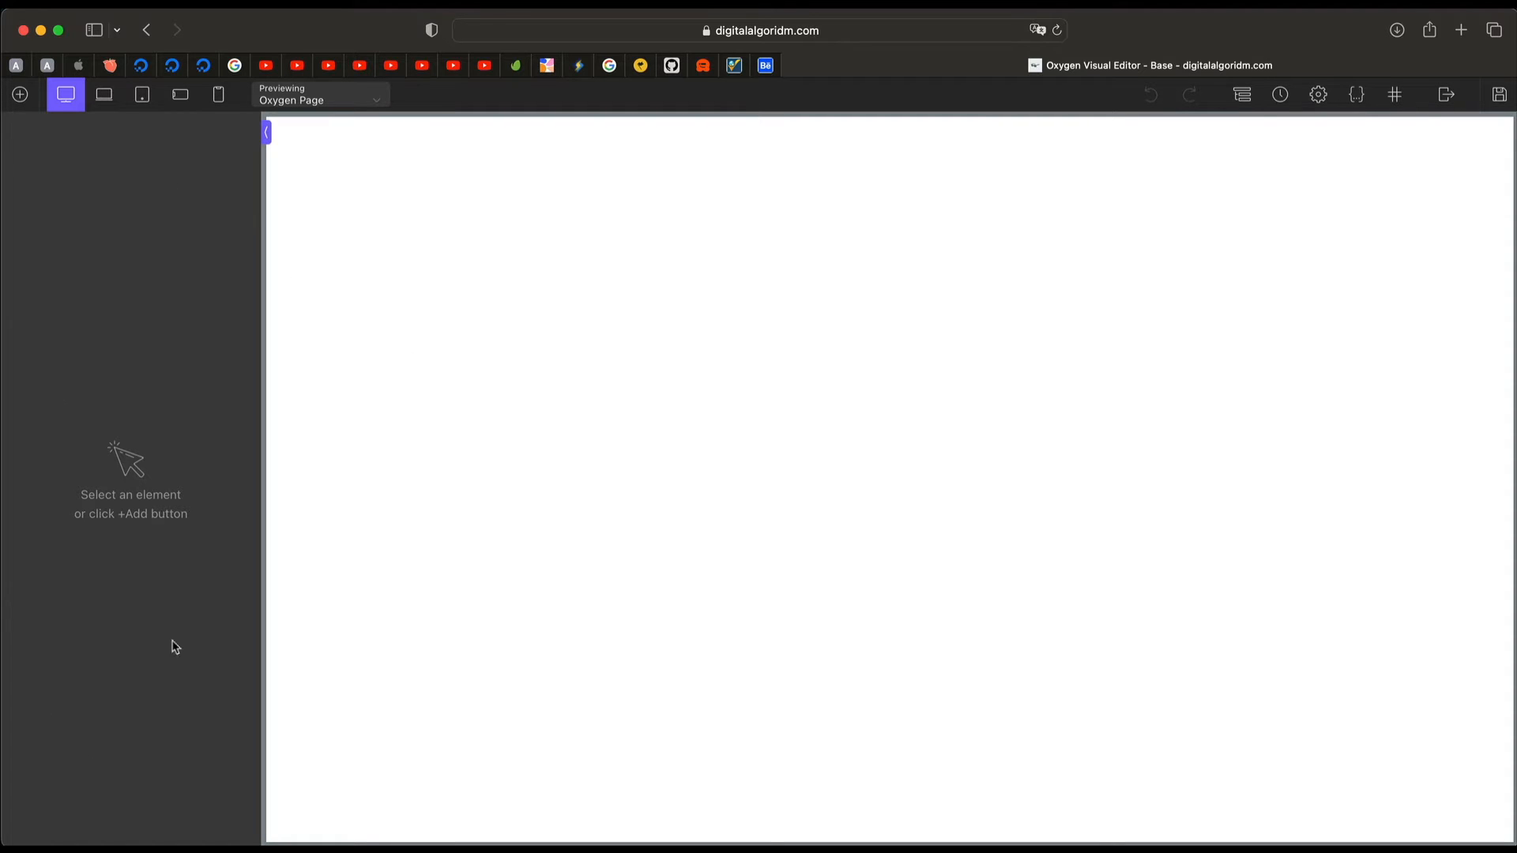
click(1244, 95)
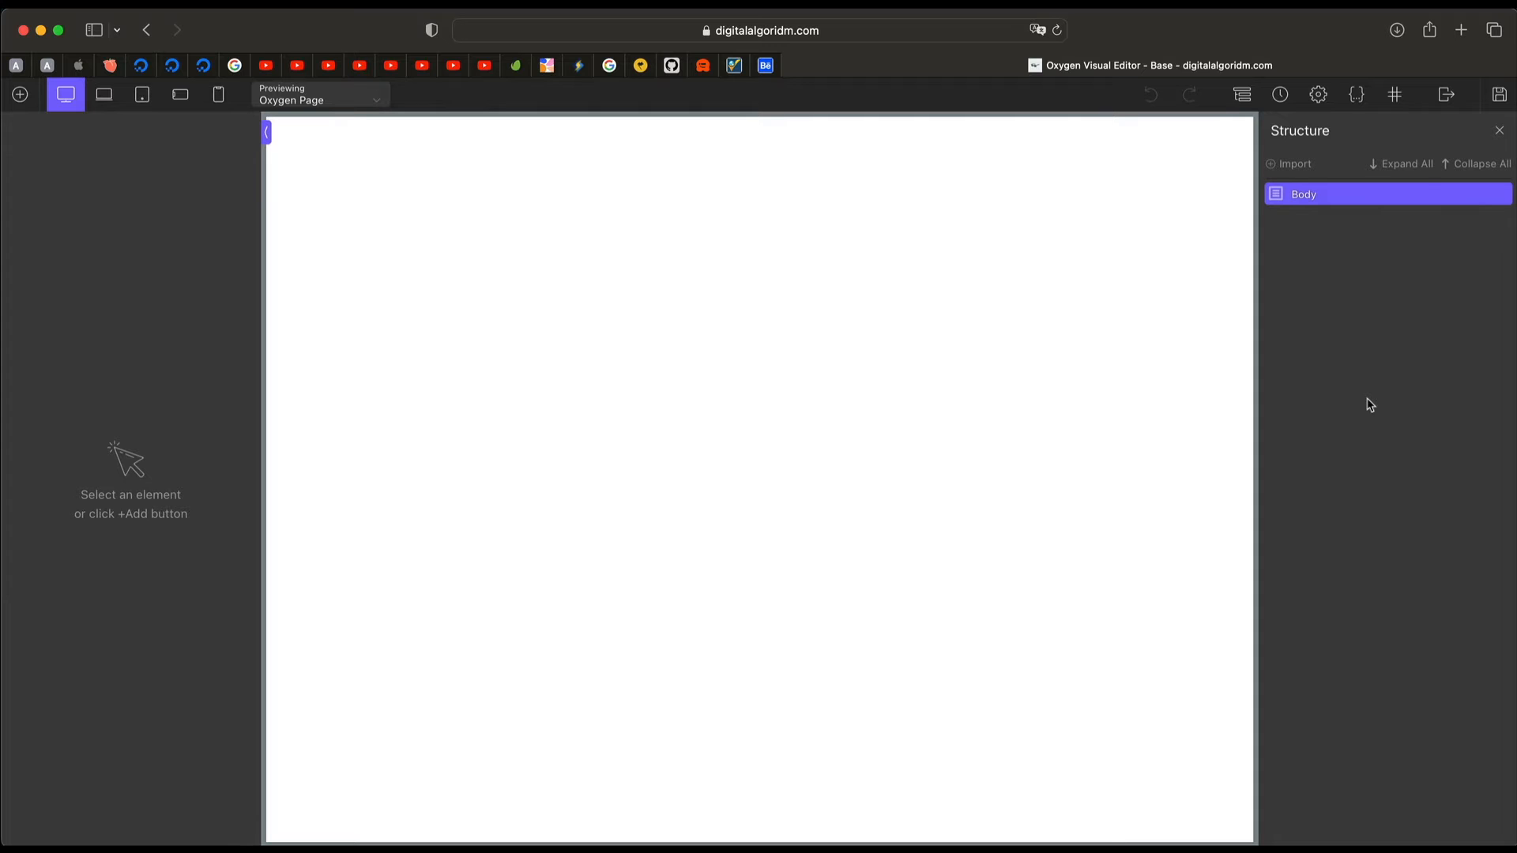
Step: Insert the Simple Branded Header from the Hyperion design set's header sections into the Base template
click(76, 247)
click(19, 98)
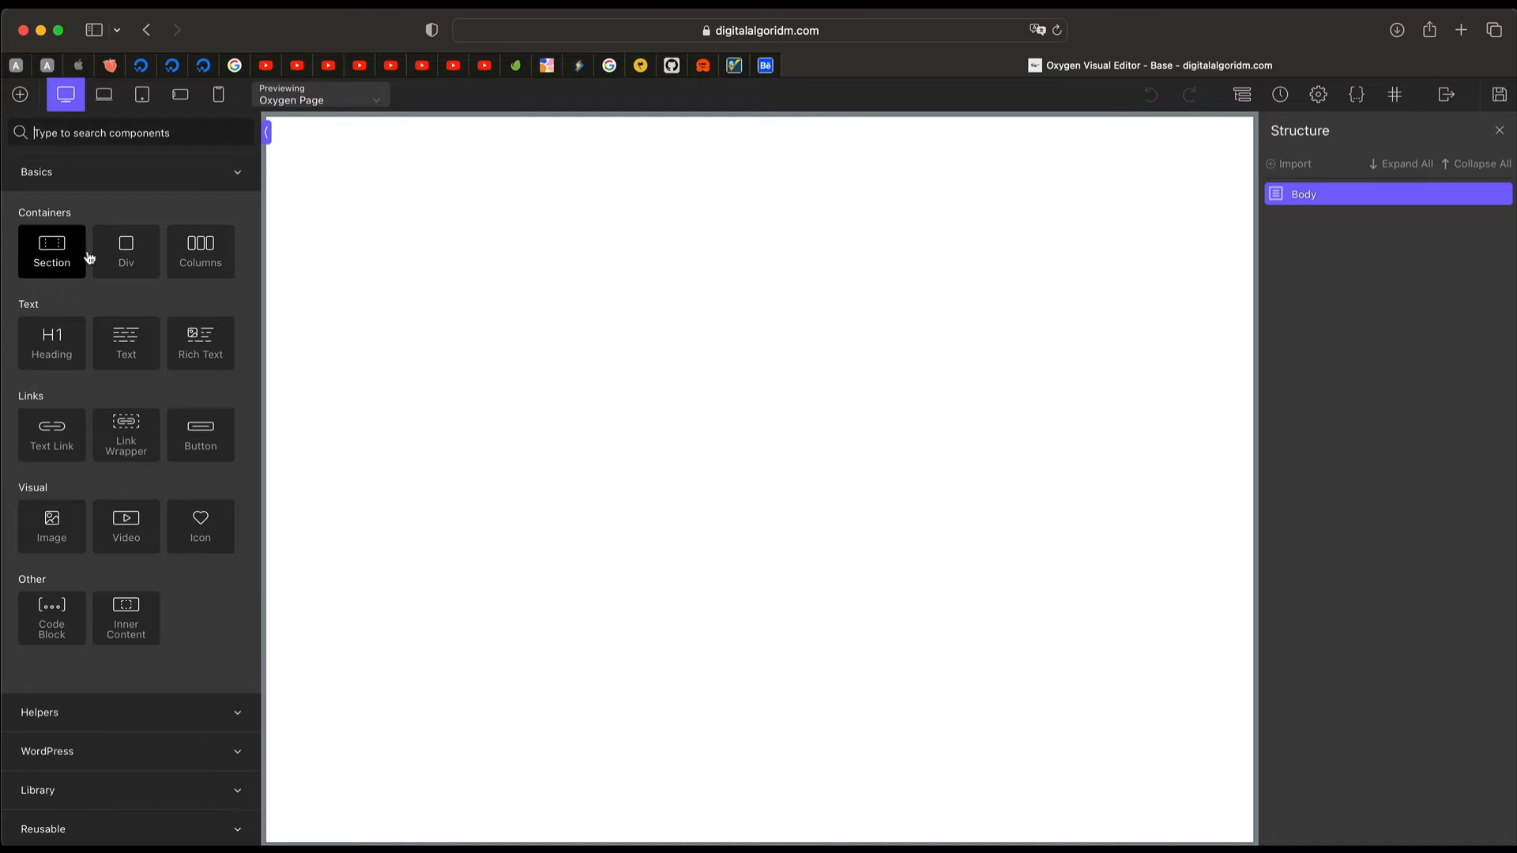
click(113, 790)
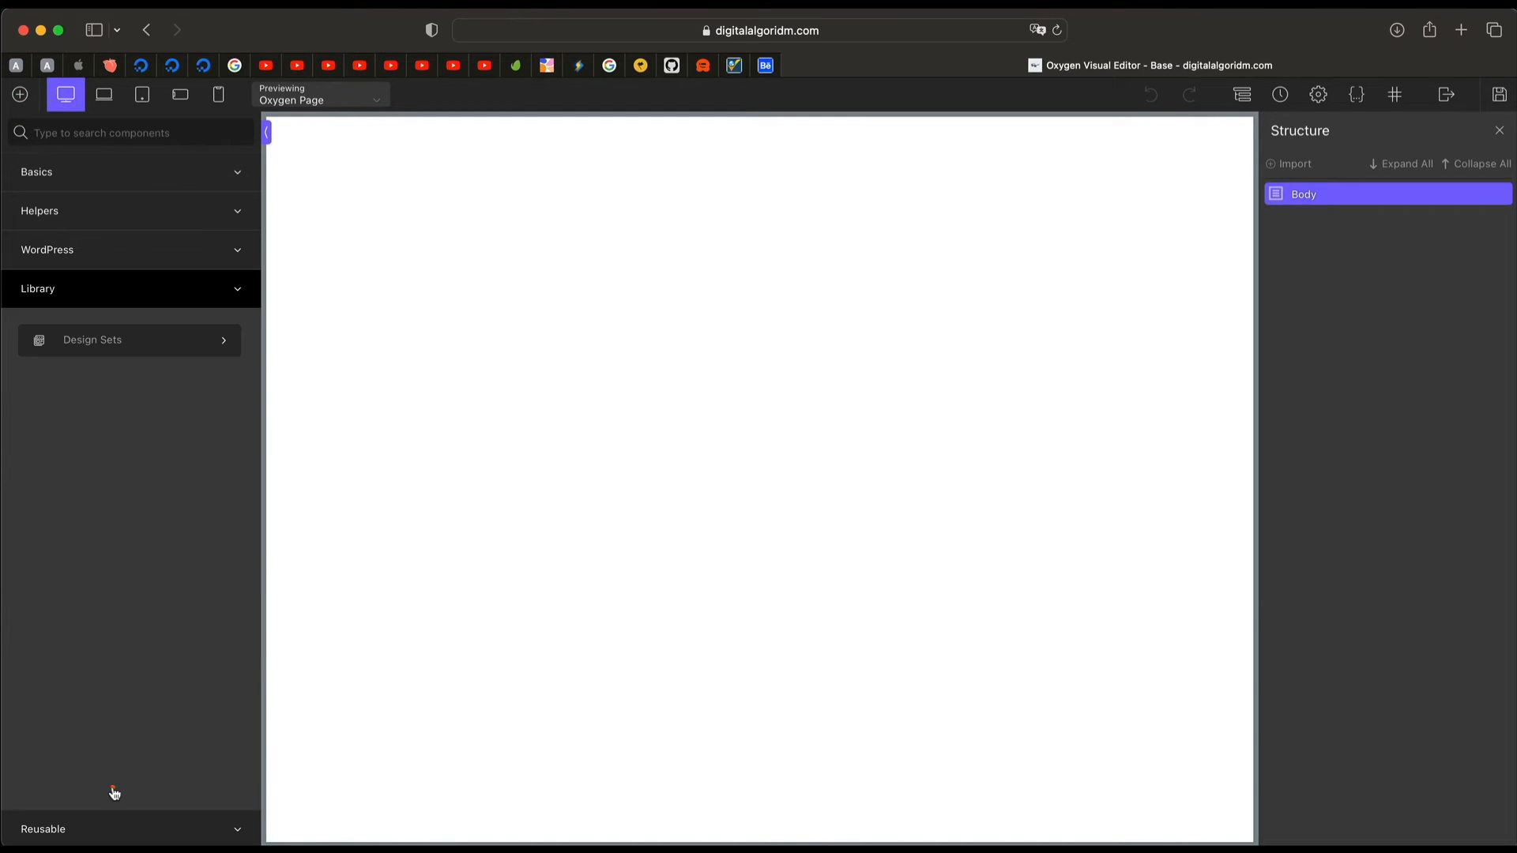
click(132, 341)
scroll(129, 336, down, 1)
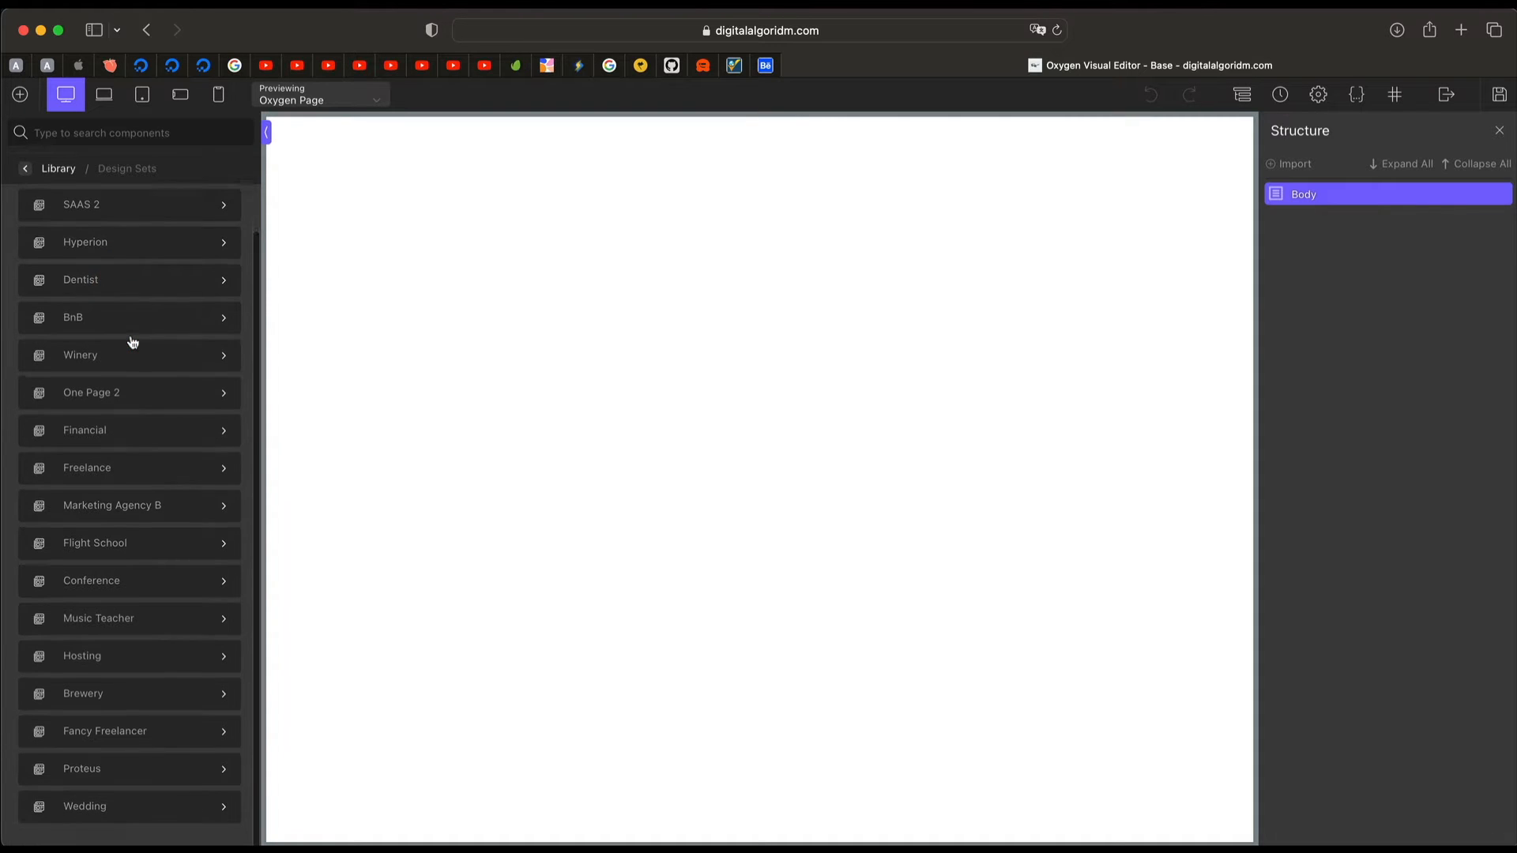
click(150, 249)
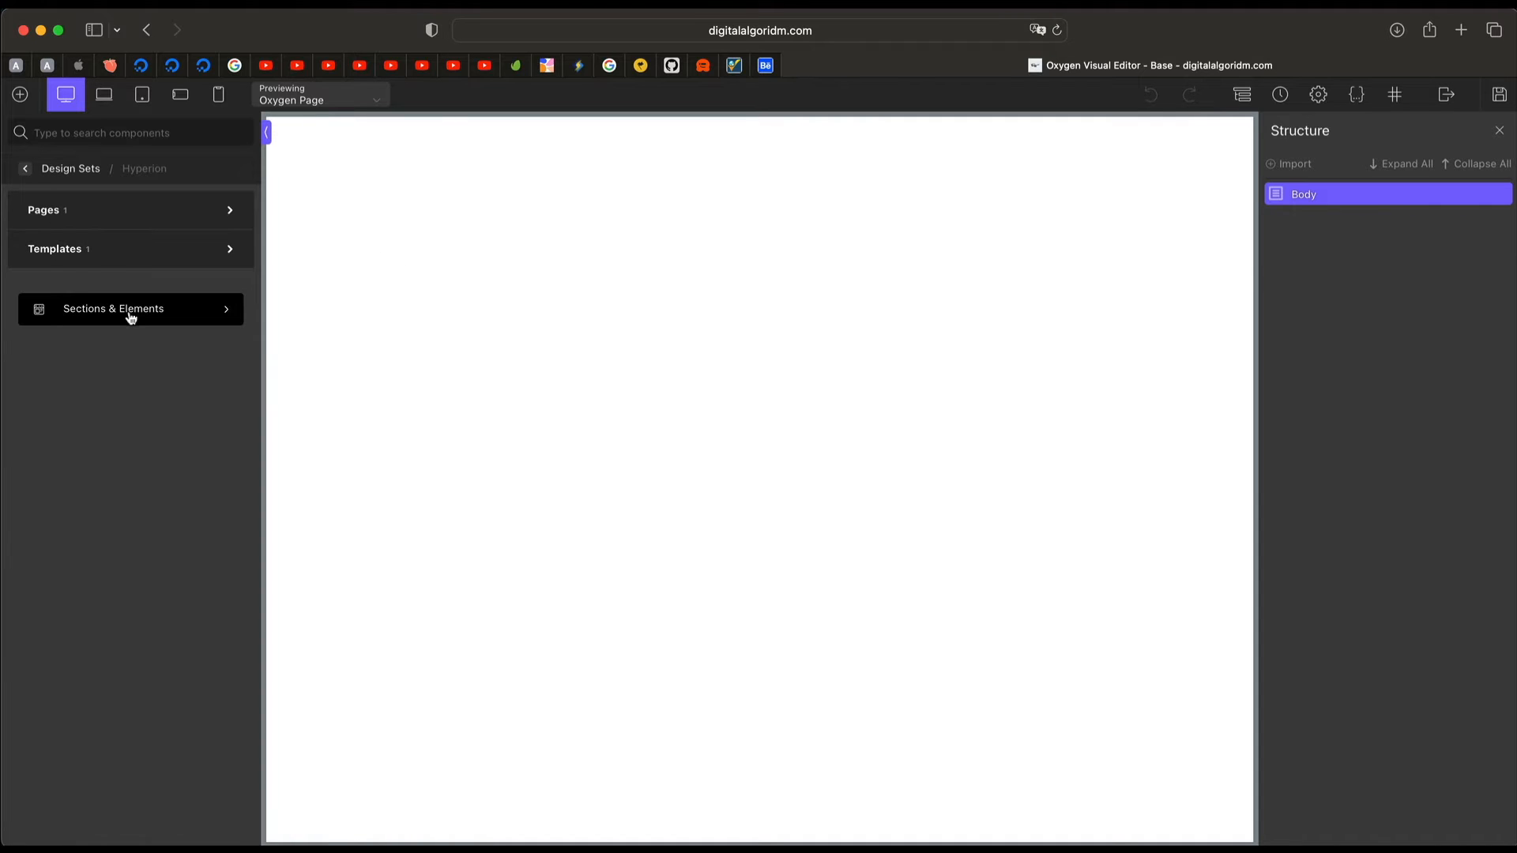
click(131, 316)
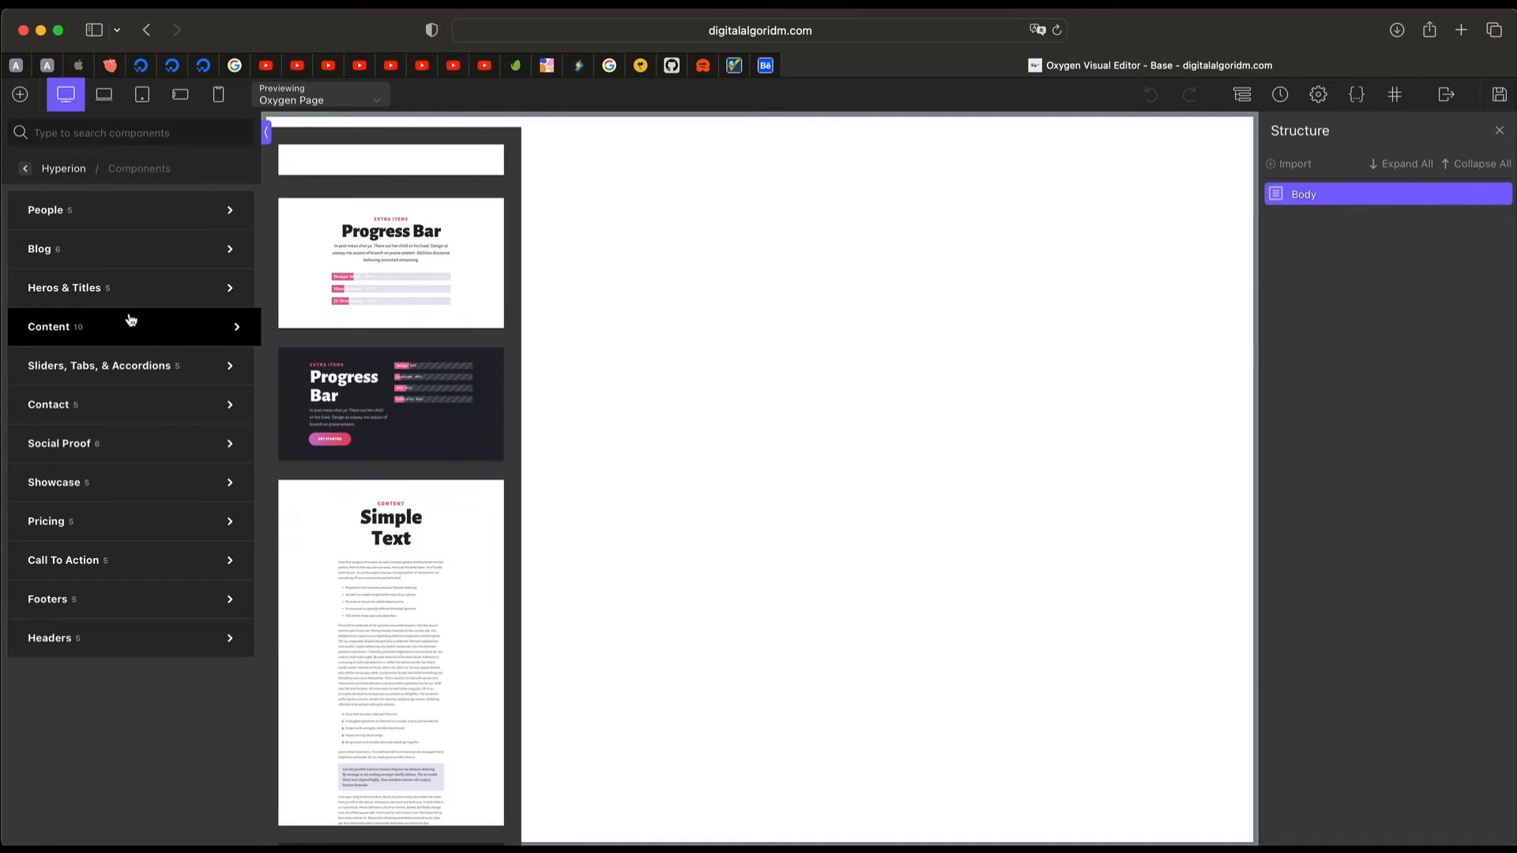
mouse_move(109, 501)
mouse_move(107, 628)
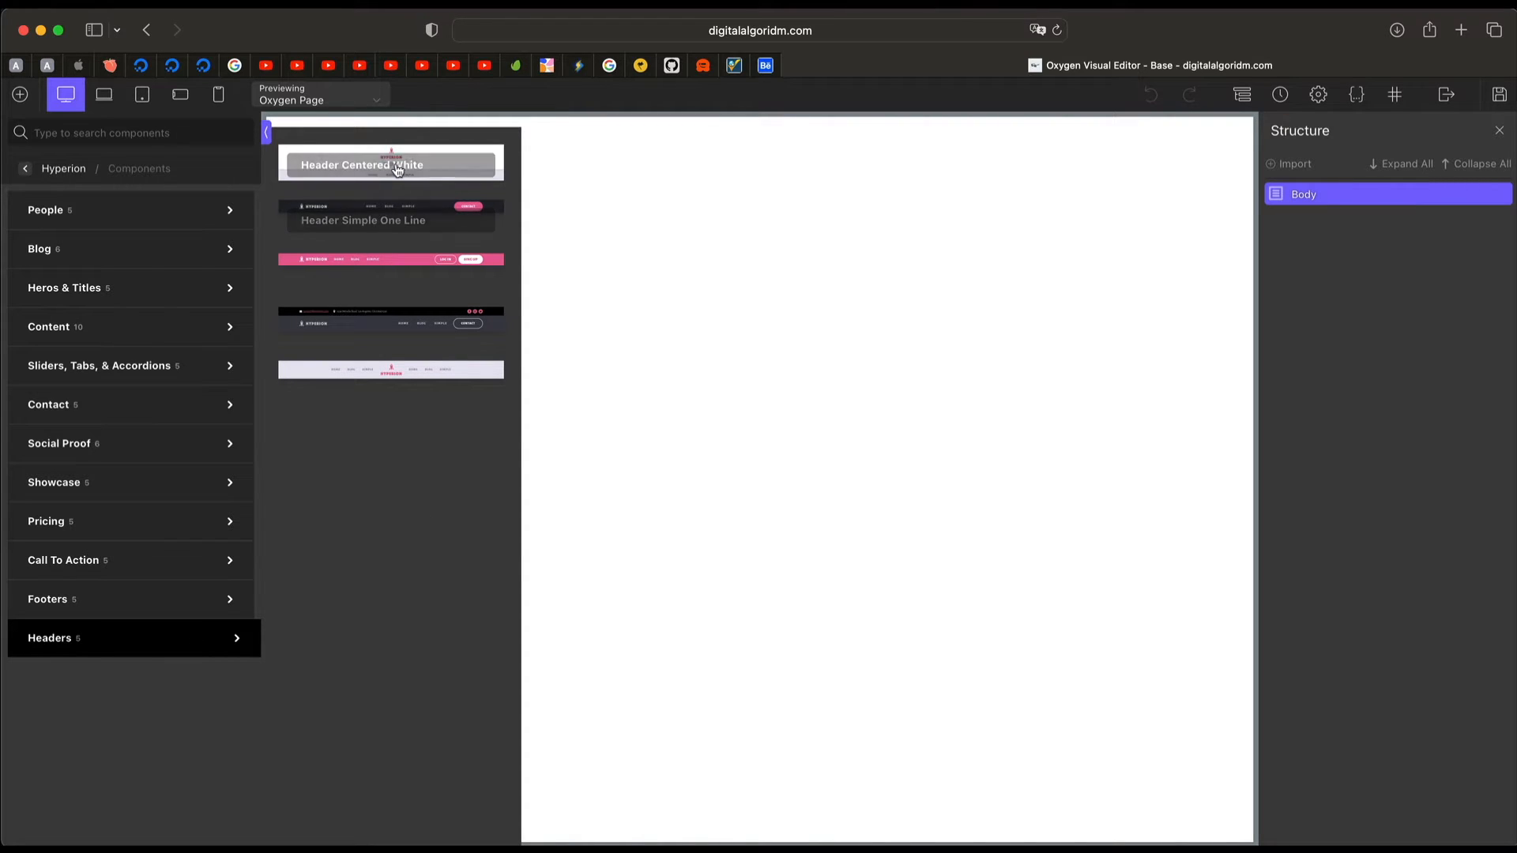
click(394, 260)
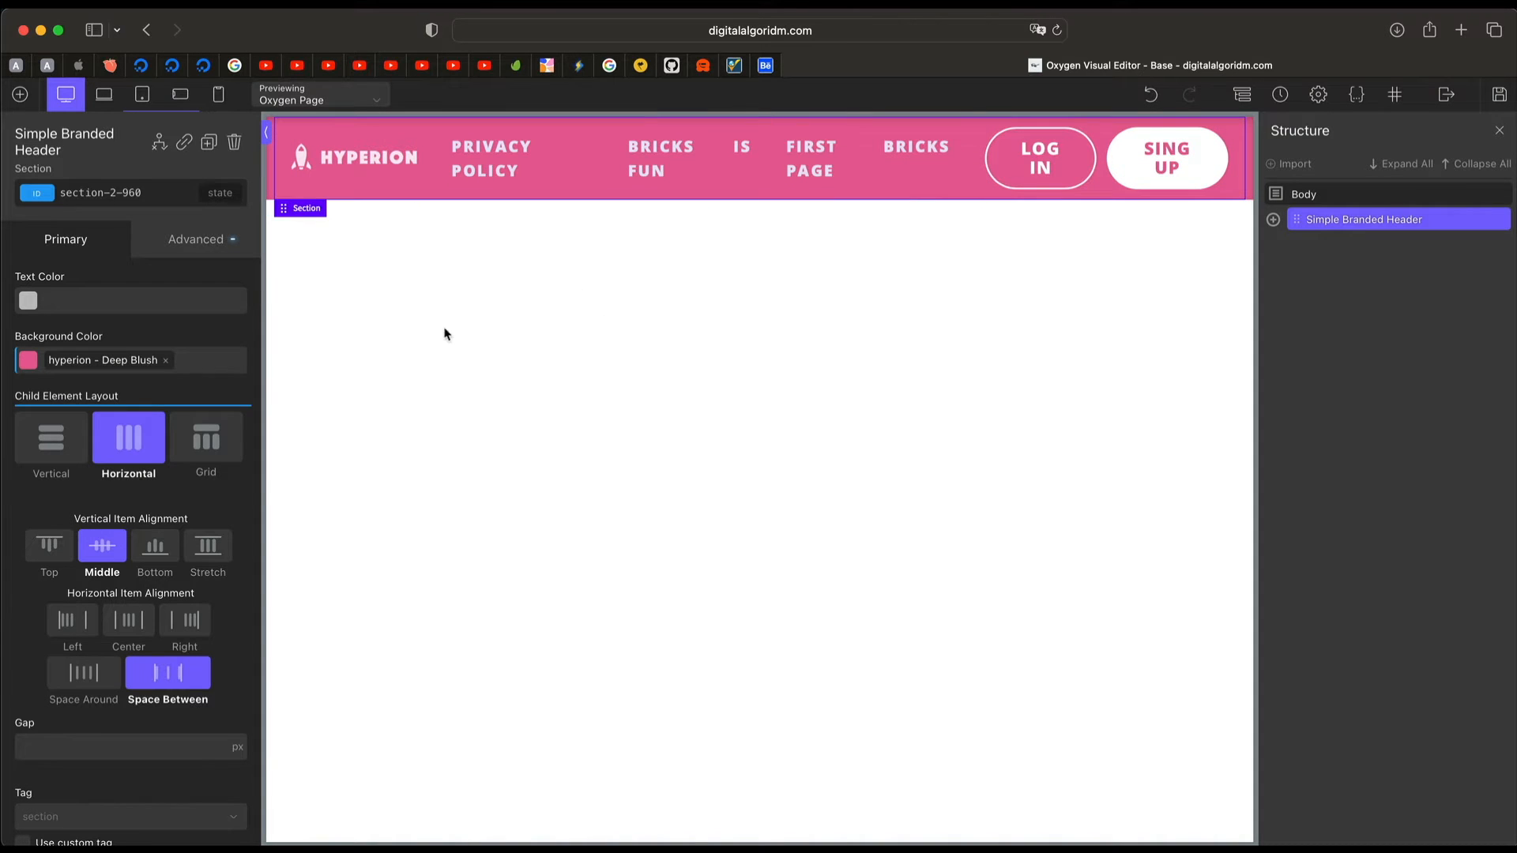
Step: Add an Inner Content element from the basic components below the Simple Branded Header
click(21, 95)
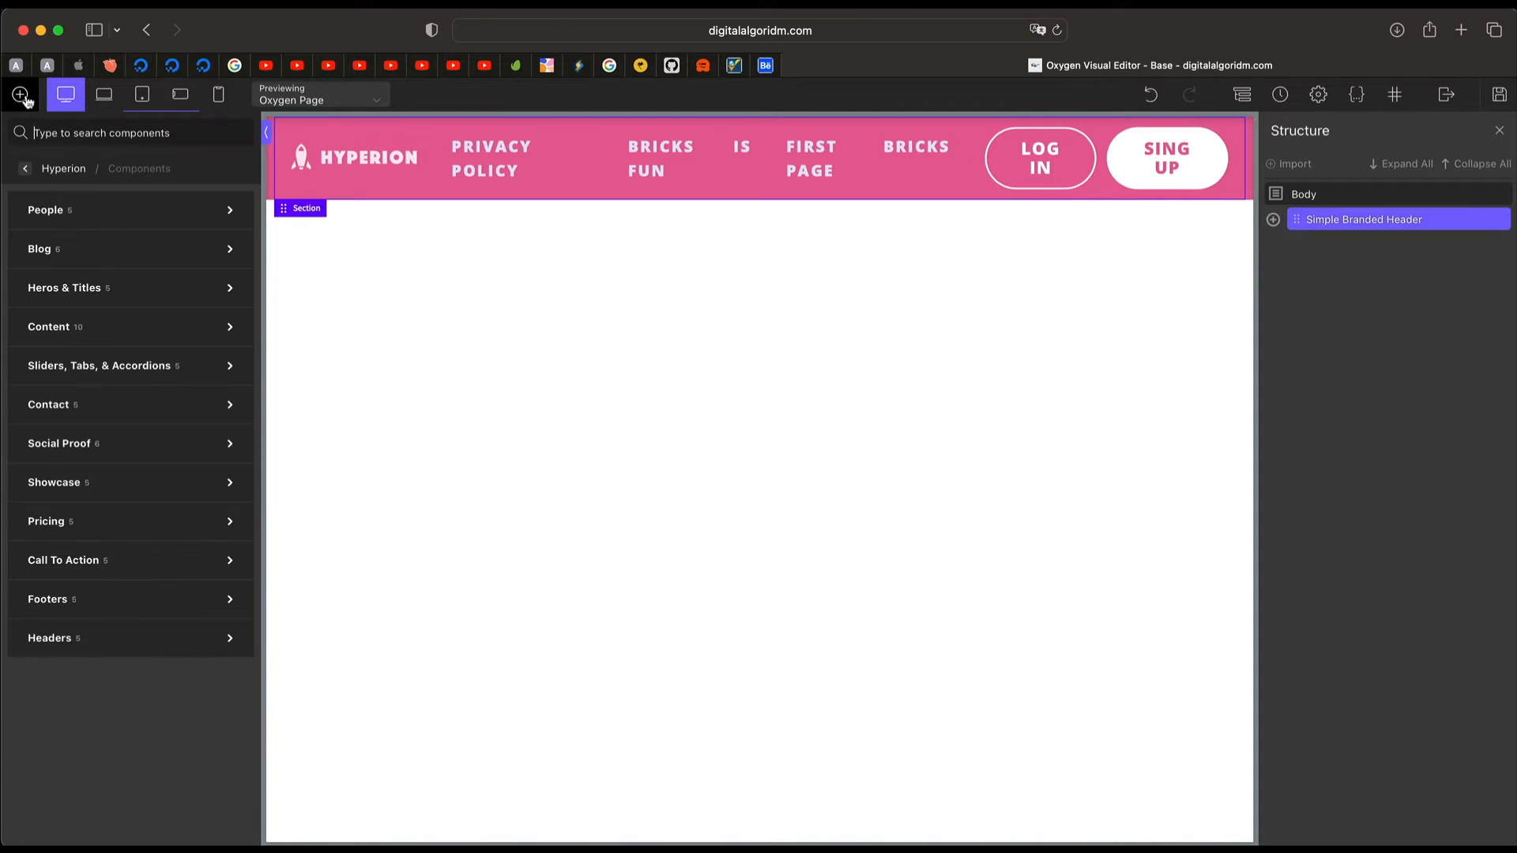
click(62, 170)
click(62, 171)
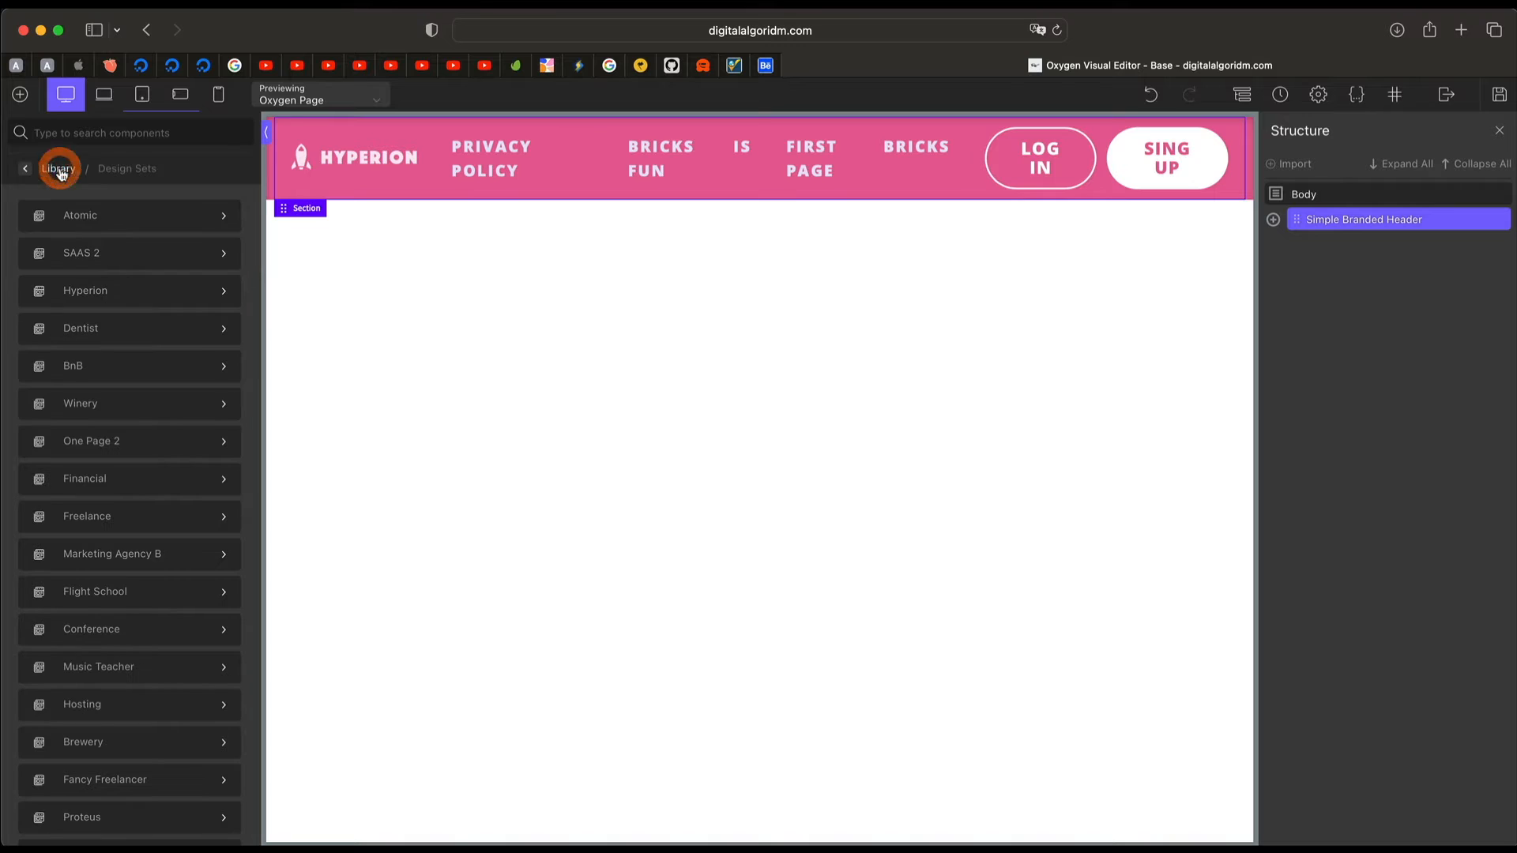
click(25, 169)
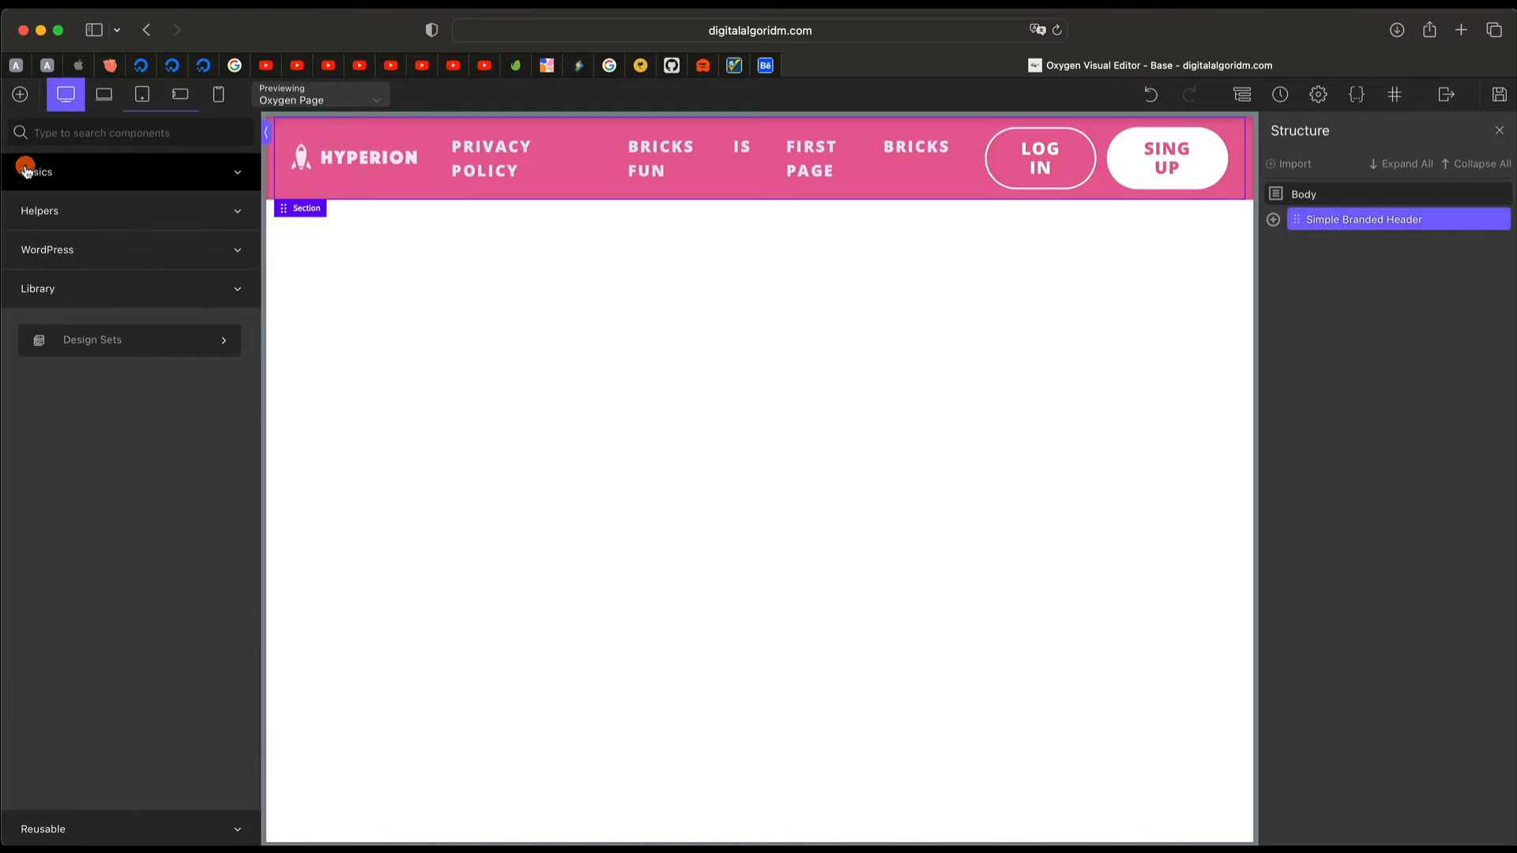
click(112, 181)
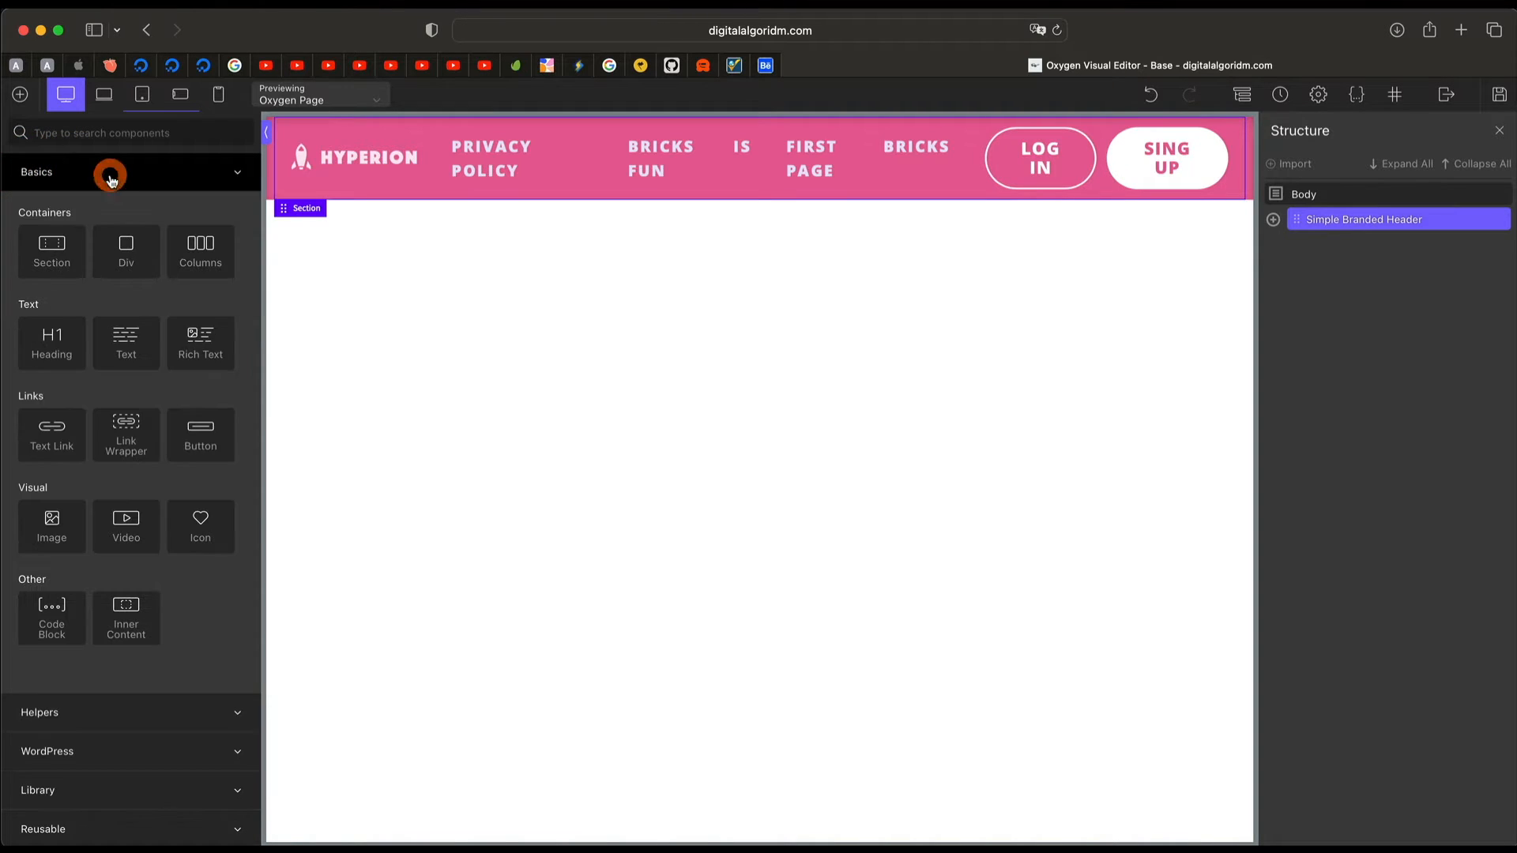
click(130, 598)
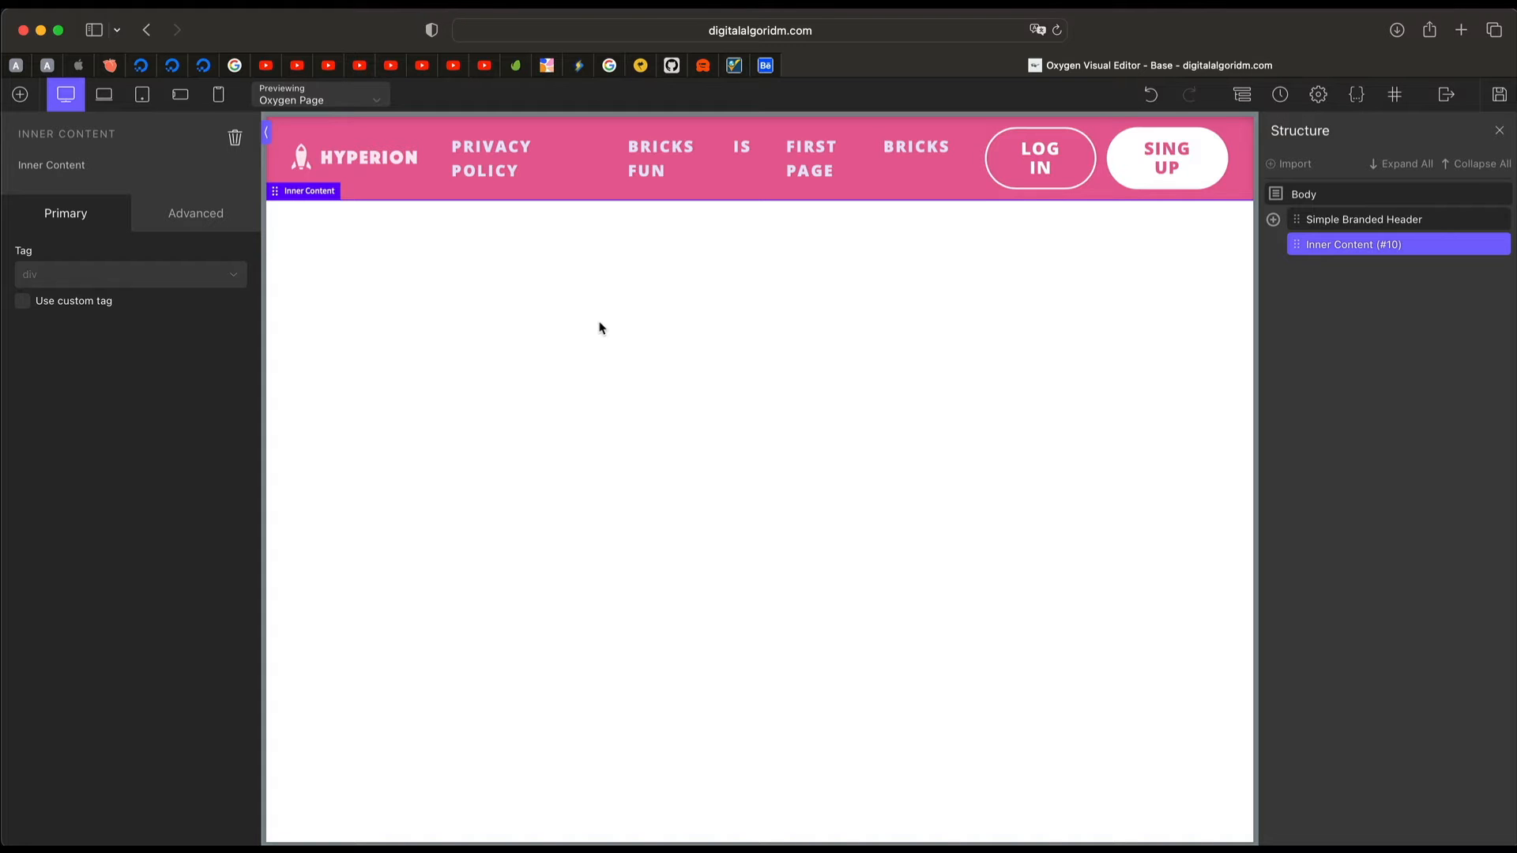
Step: Examine the Simple Branded Header and Inner Content elements in the template's structure
click(1374, 222)
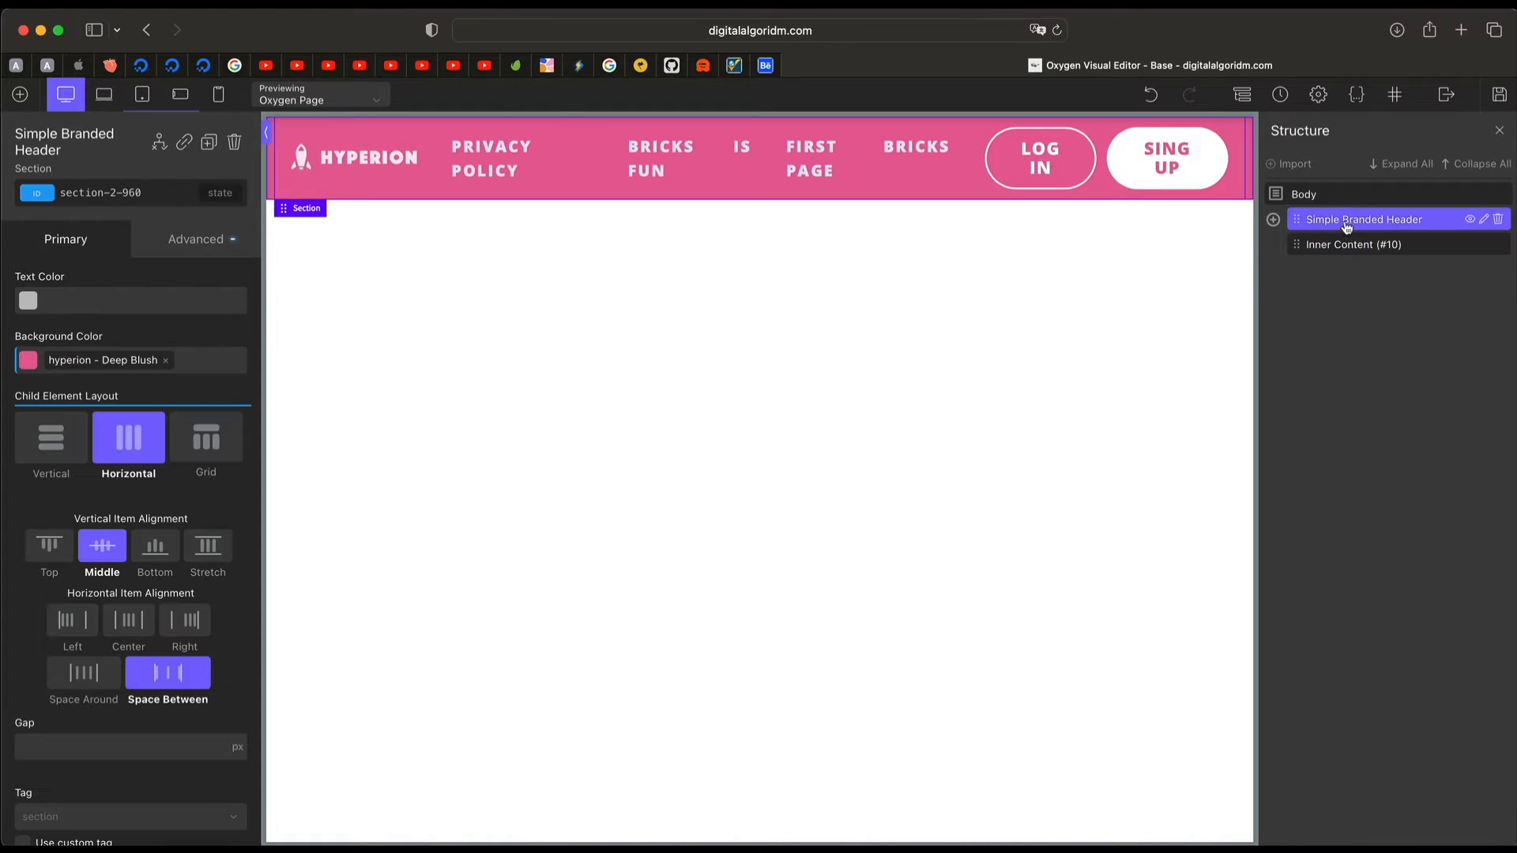
click(1357, 241)
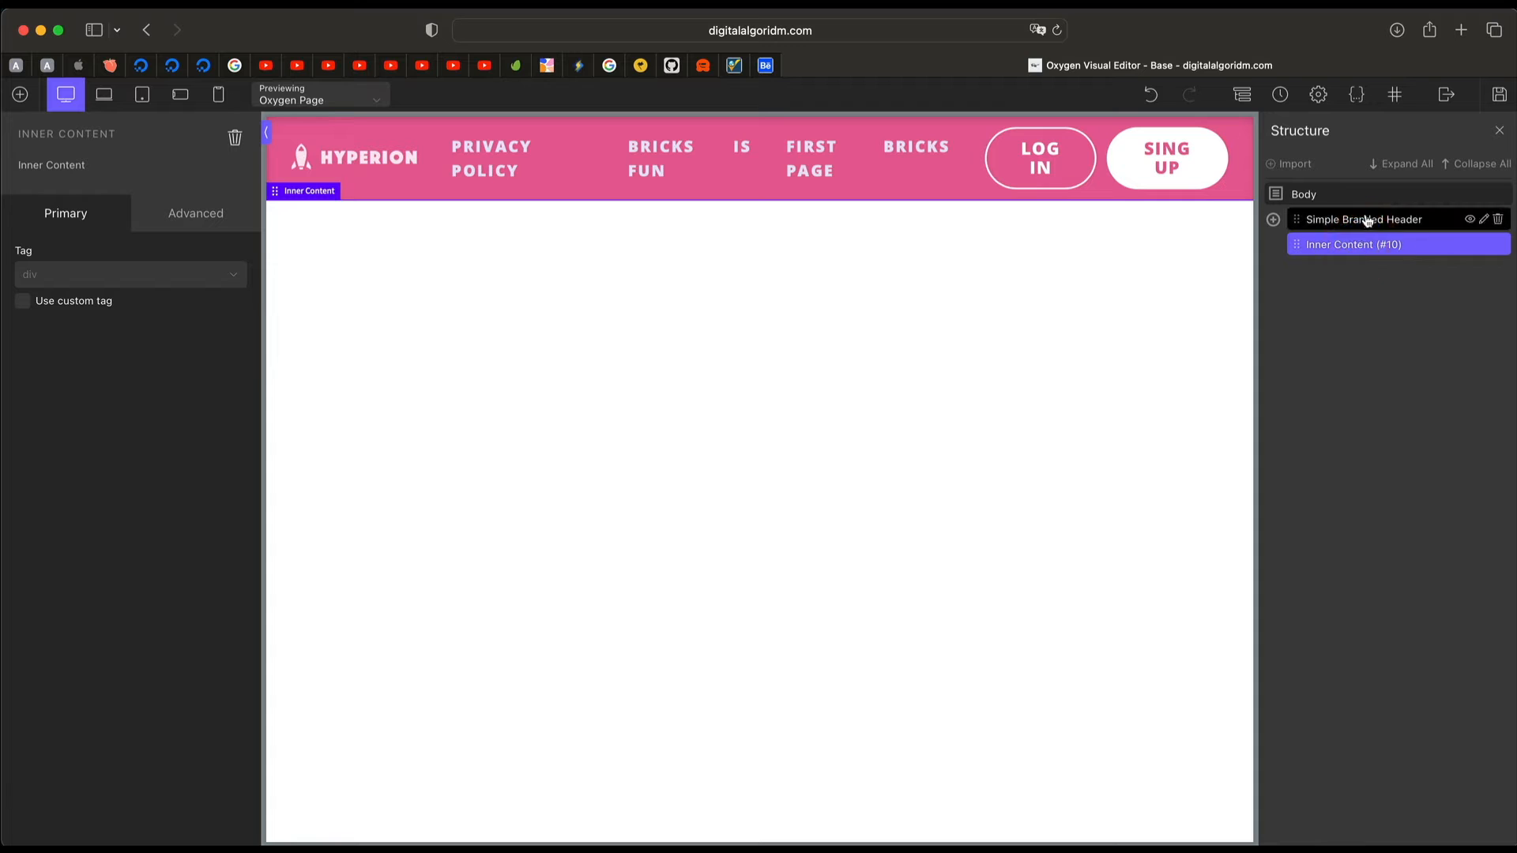
click(1241, 94)
click(1241, 94)
click(1356, 225)
click(1346, 245)
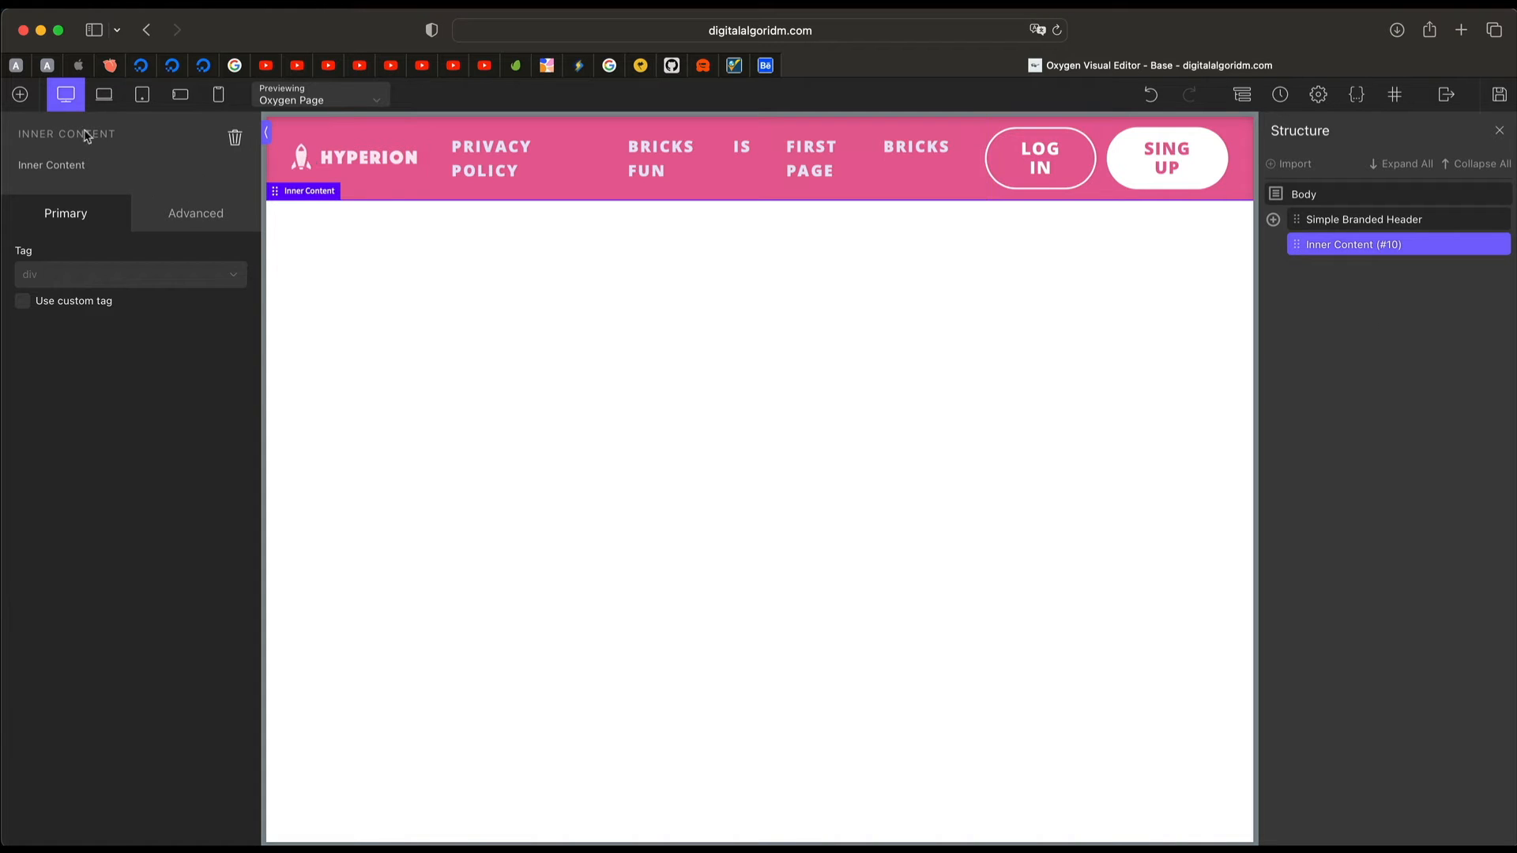
Step: Insert the Light Big Footer from the Hyperion design set below the Inner Content and save the Base template
click(20, 96)
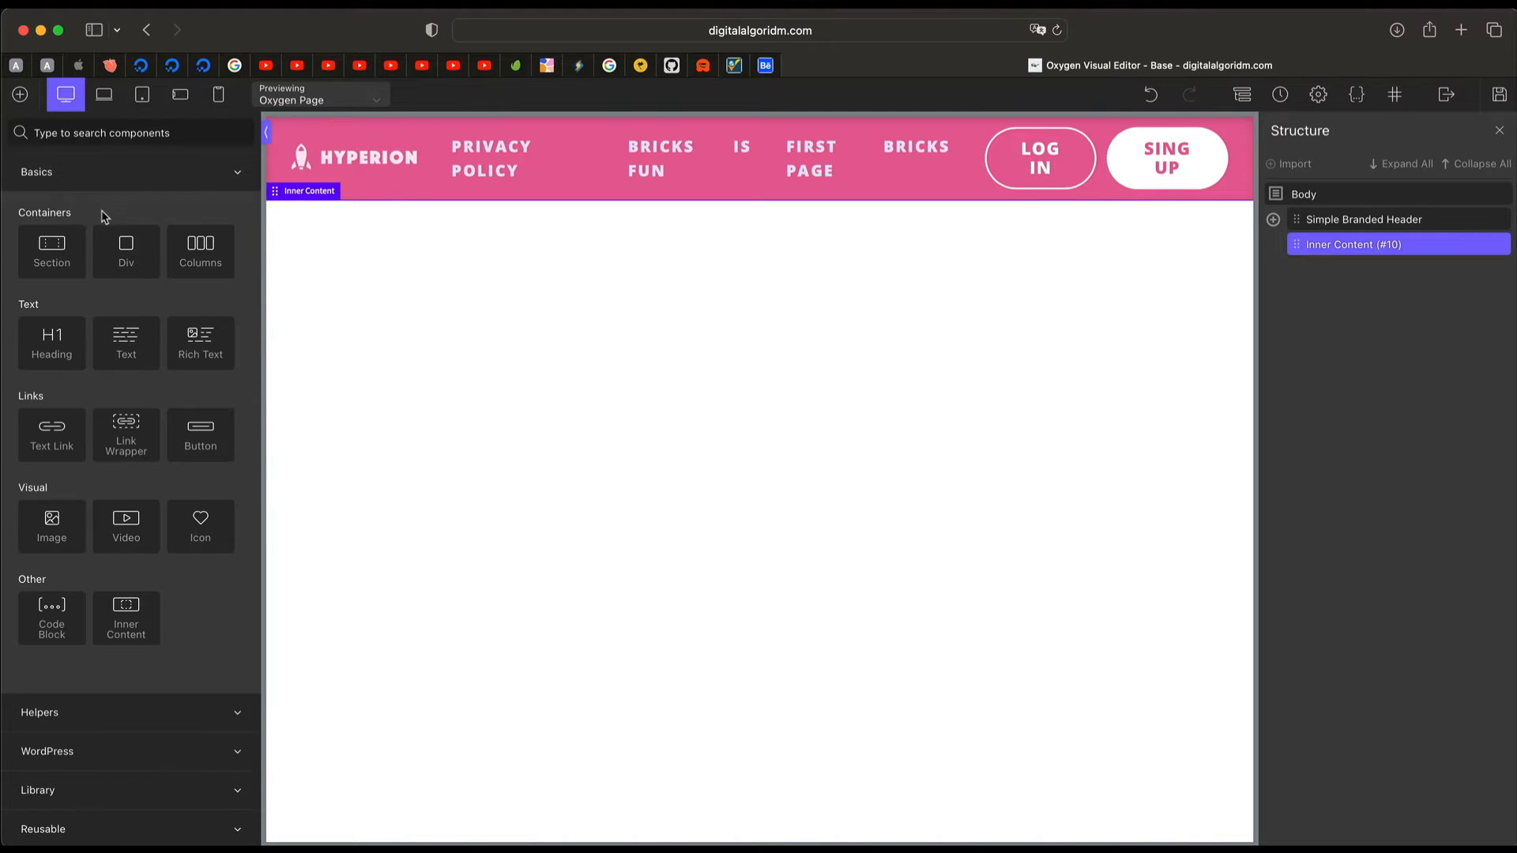
click(135, 789)
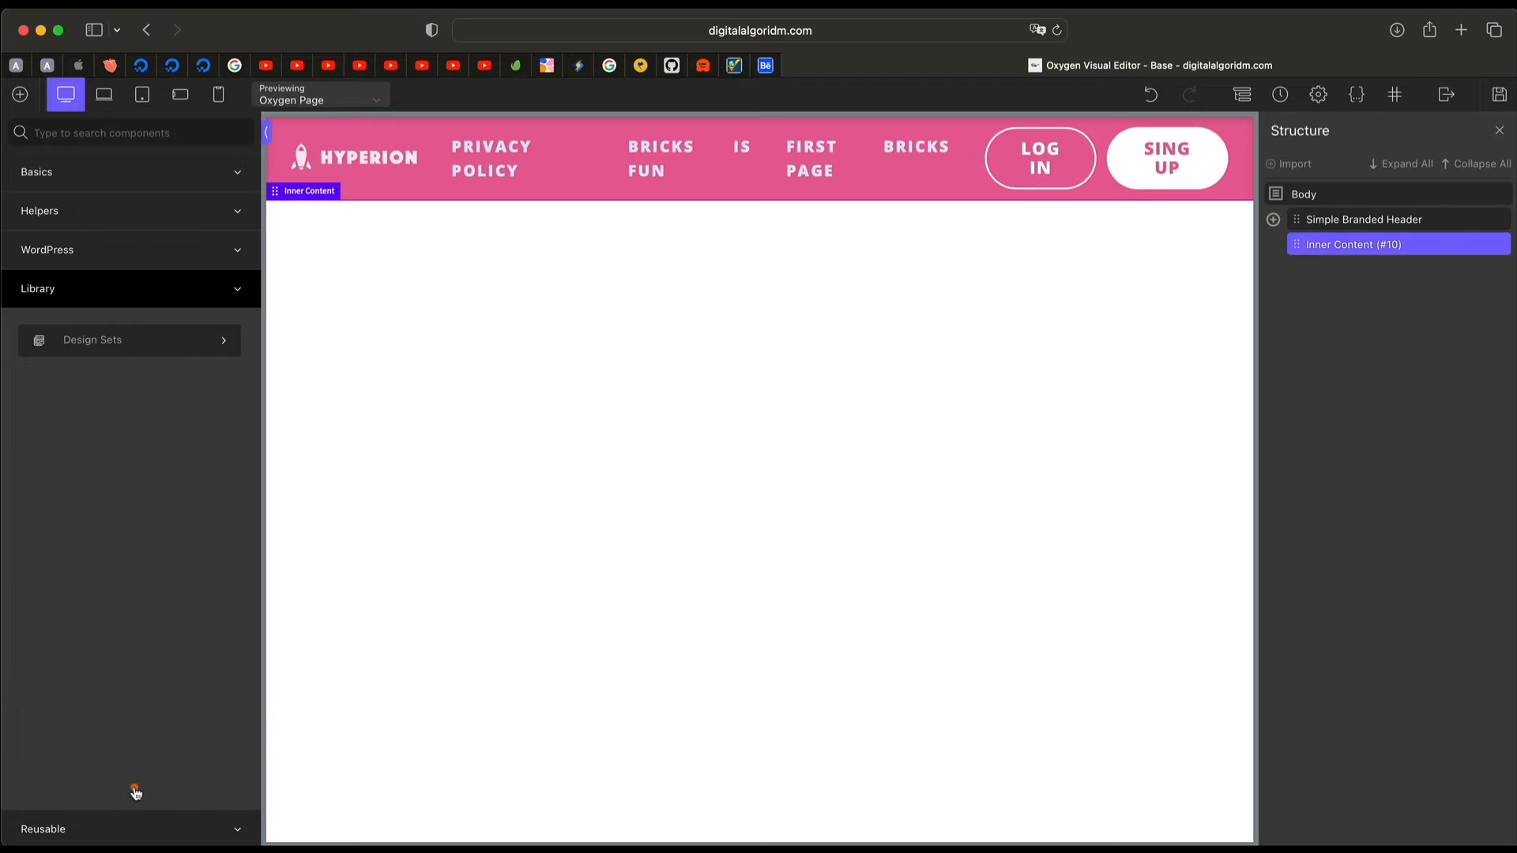
click(161, 345)
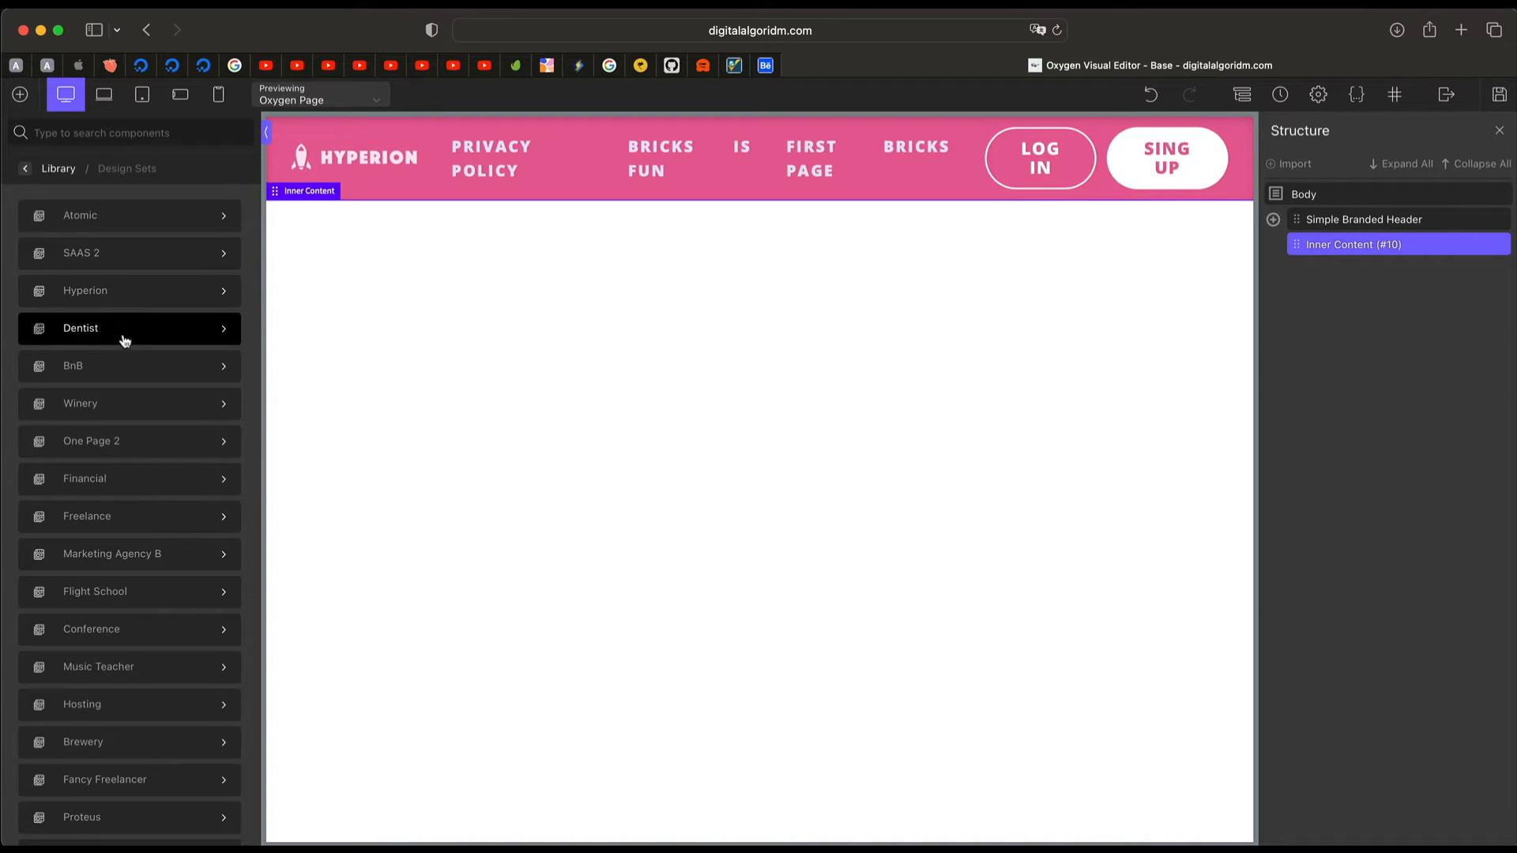
click(131, 299)
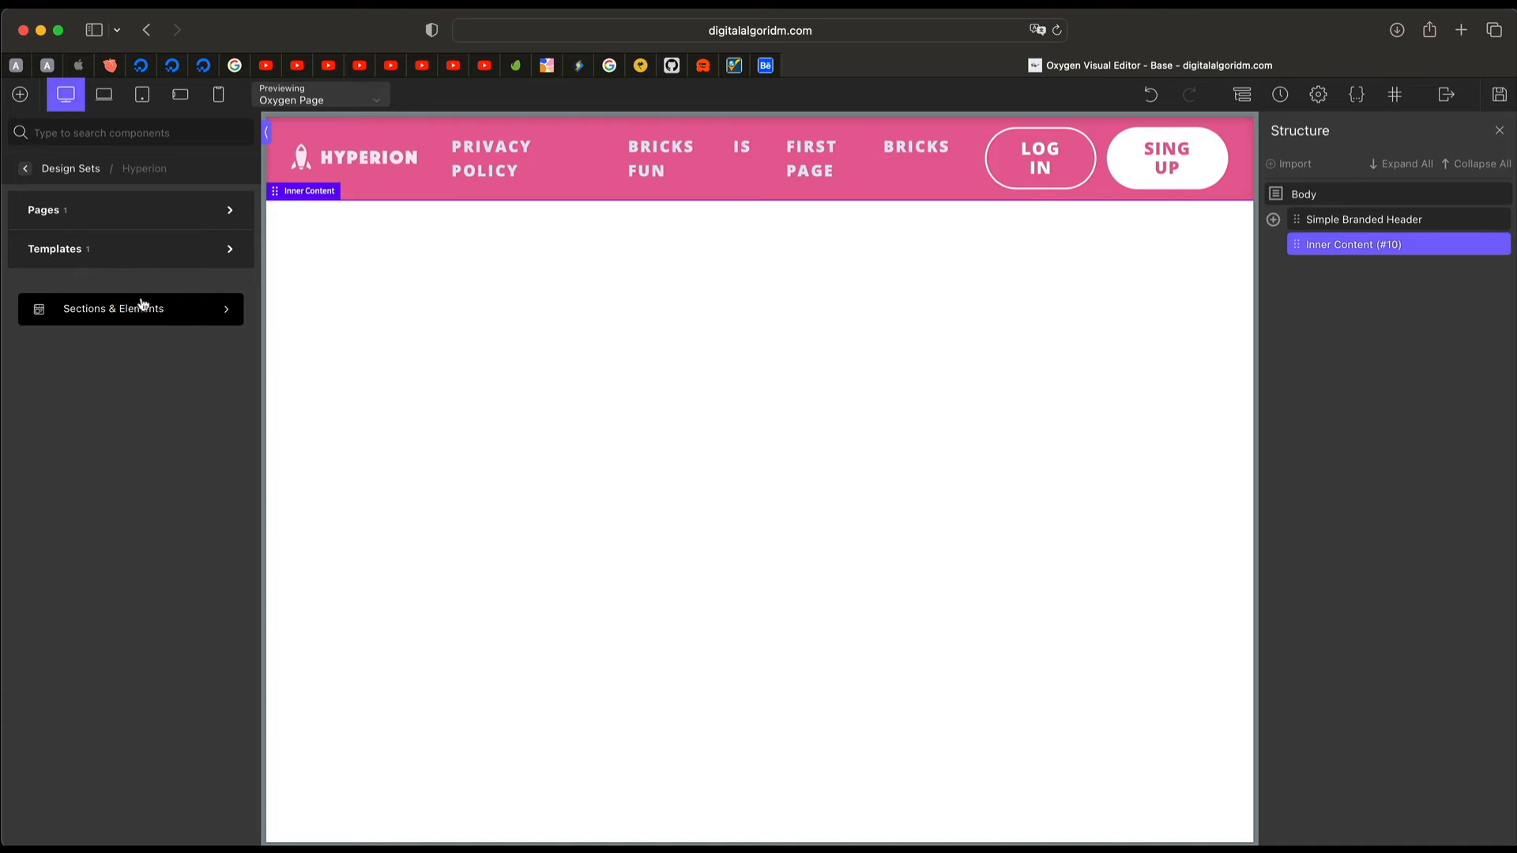
click(141, 304)
mouse_move(142, 304)
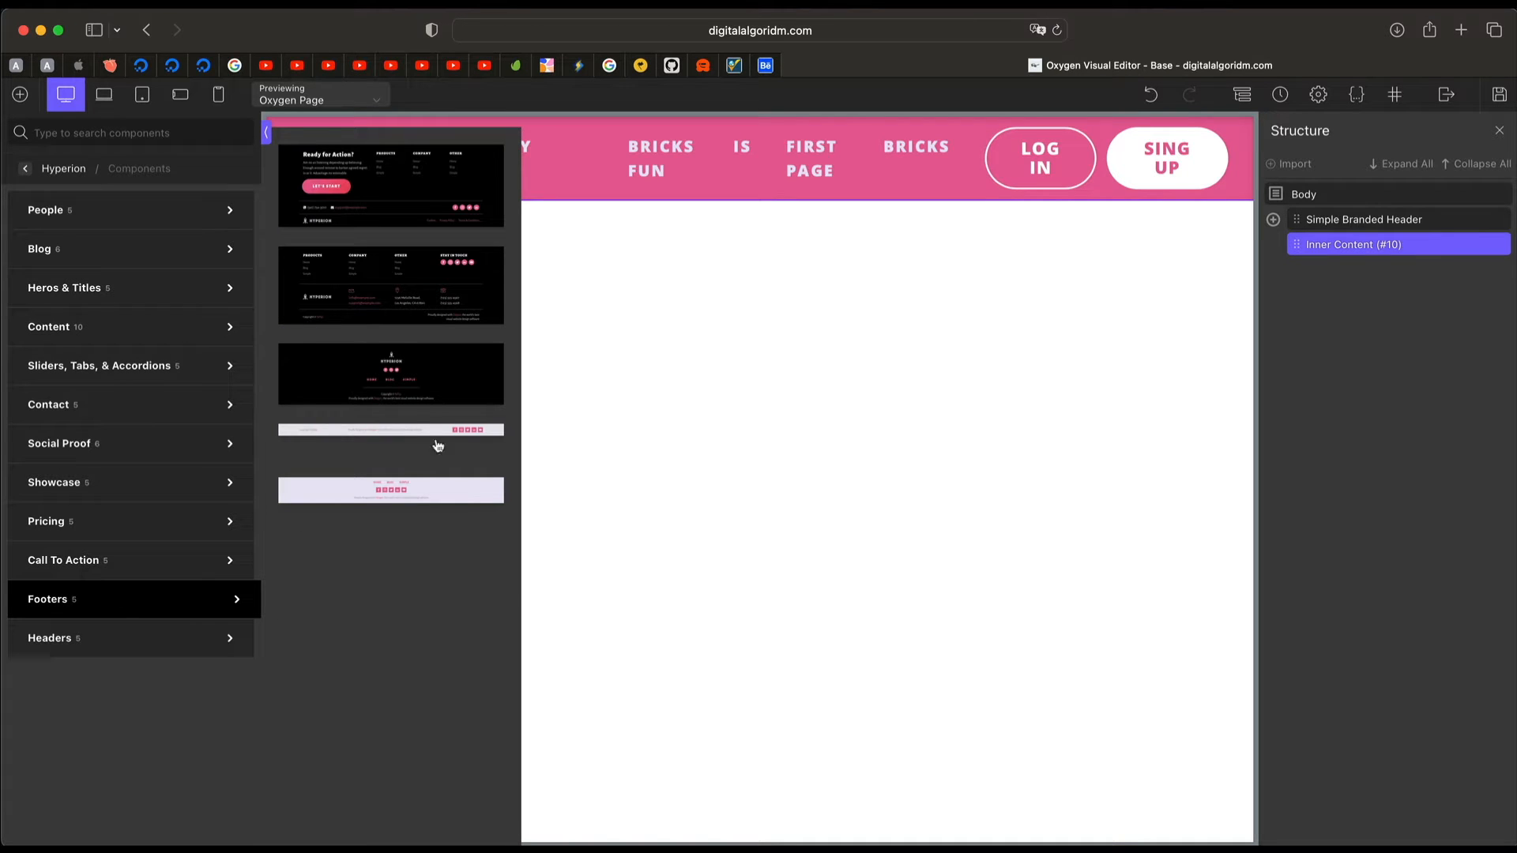
click(384, 286)
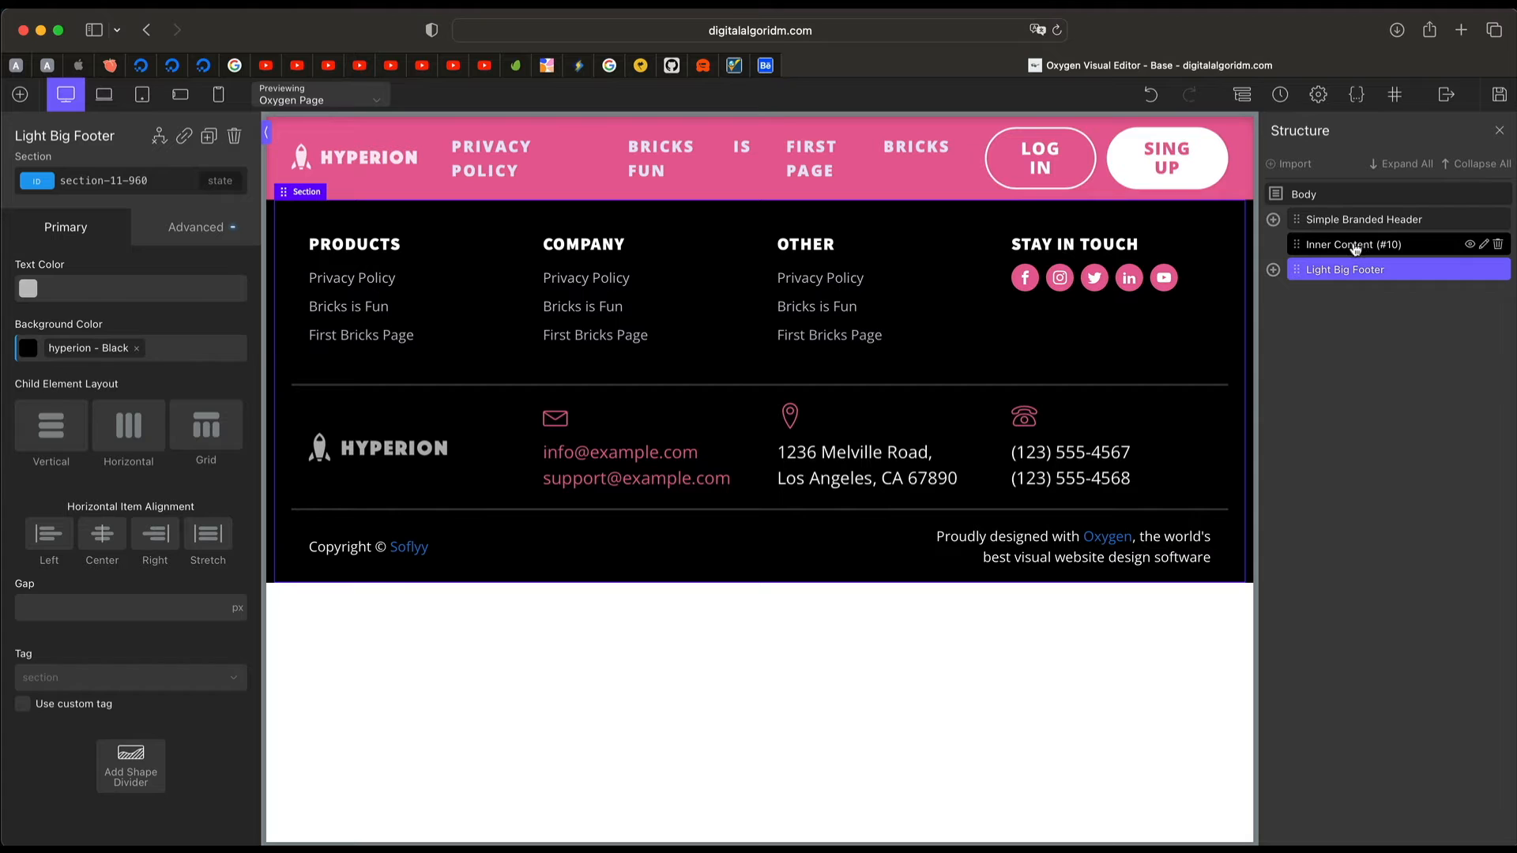
click(1497, 96)
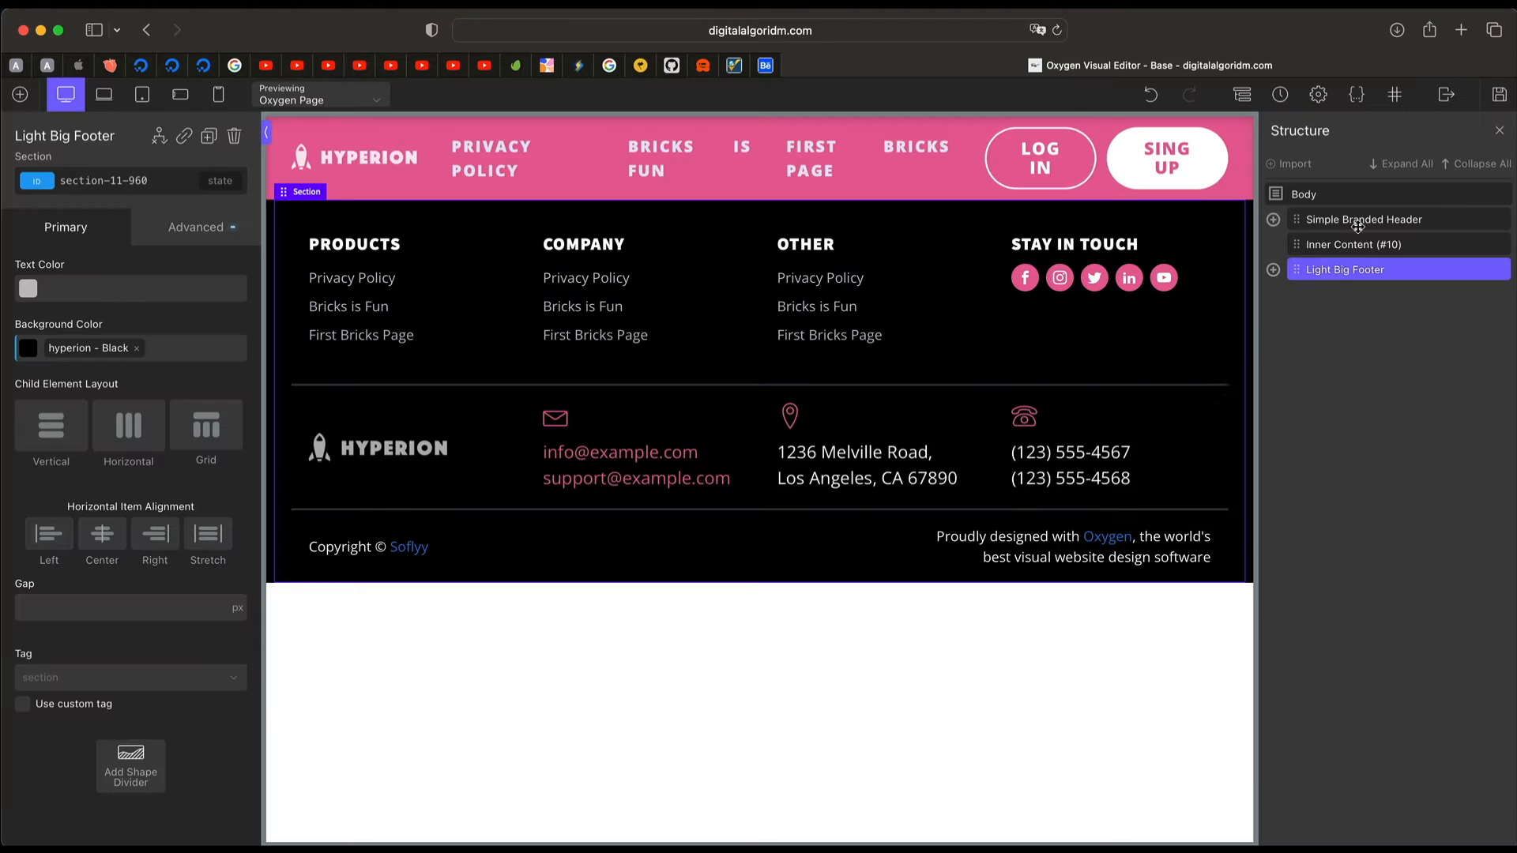
Step: View the site's frontend and examine the home page from the header down to the footer
click(1447, 97)
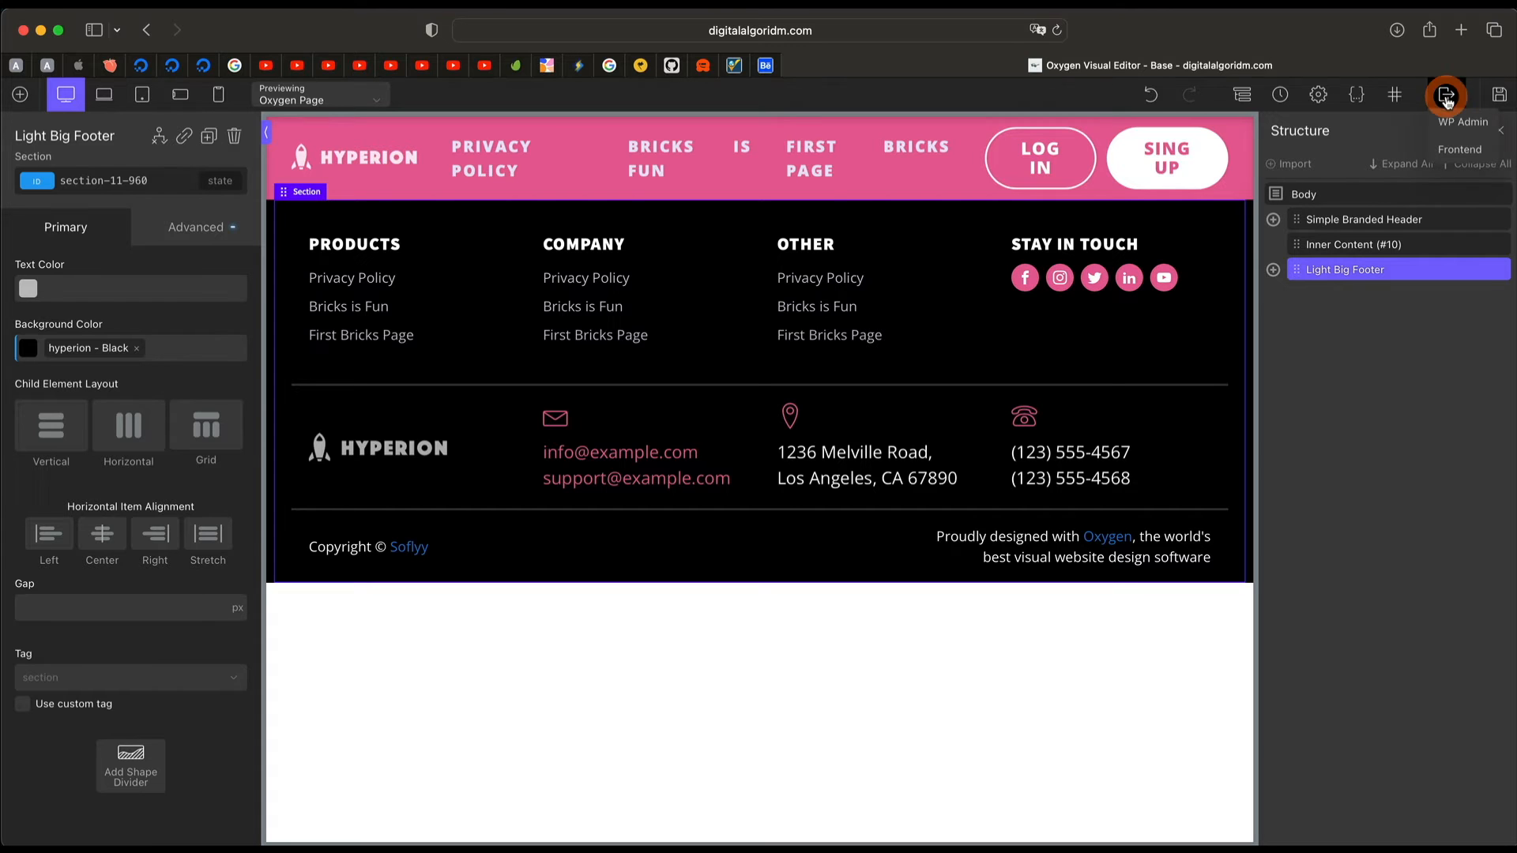
click(1458, 149)
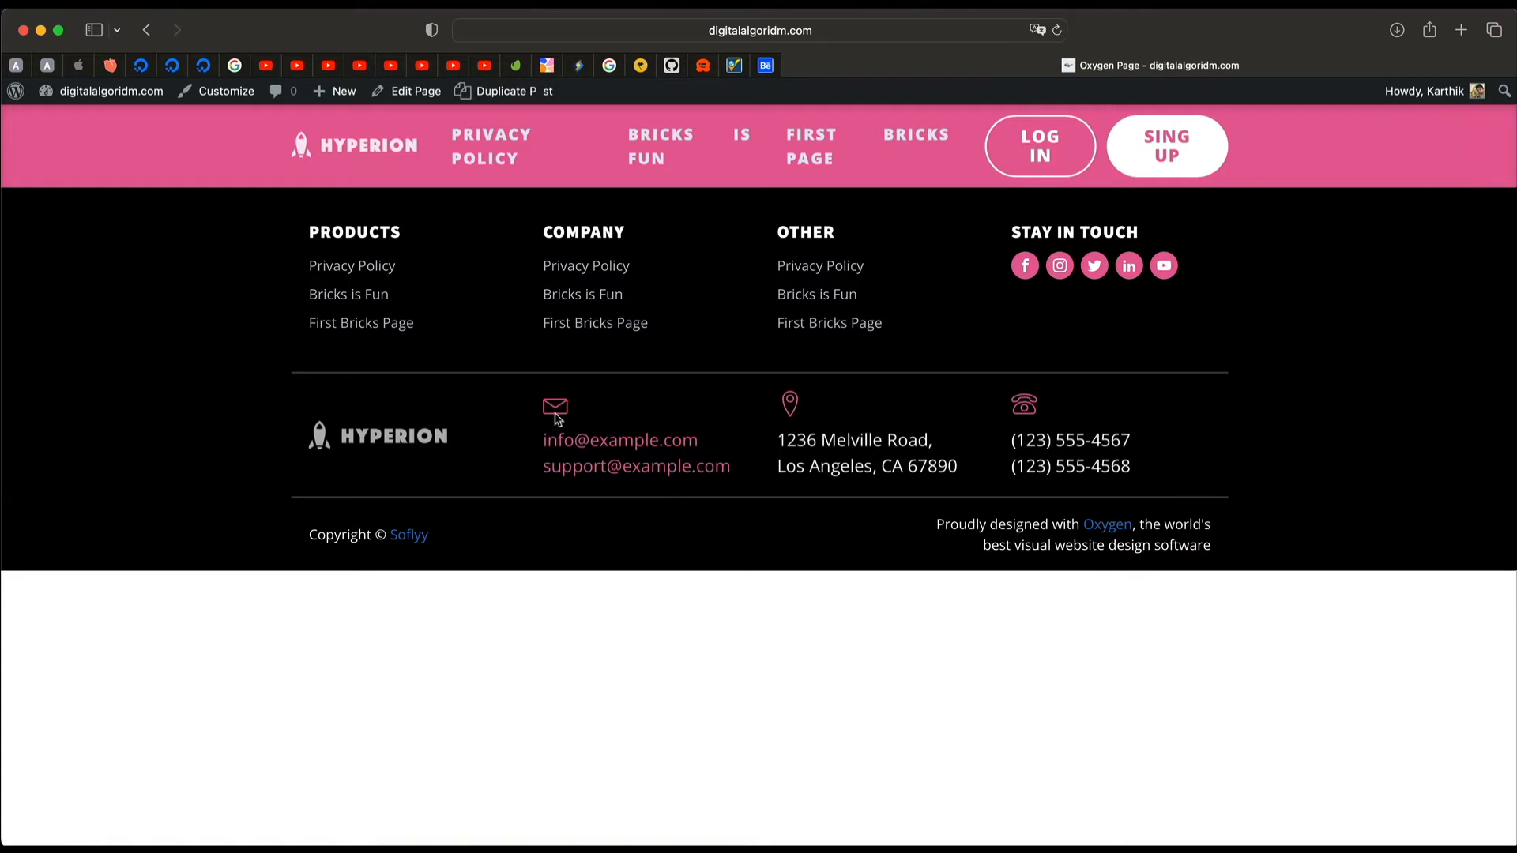
click(351, 147)
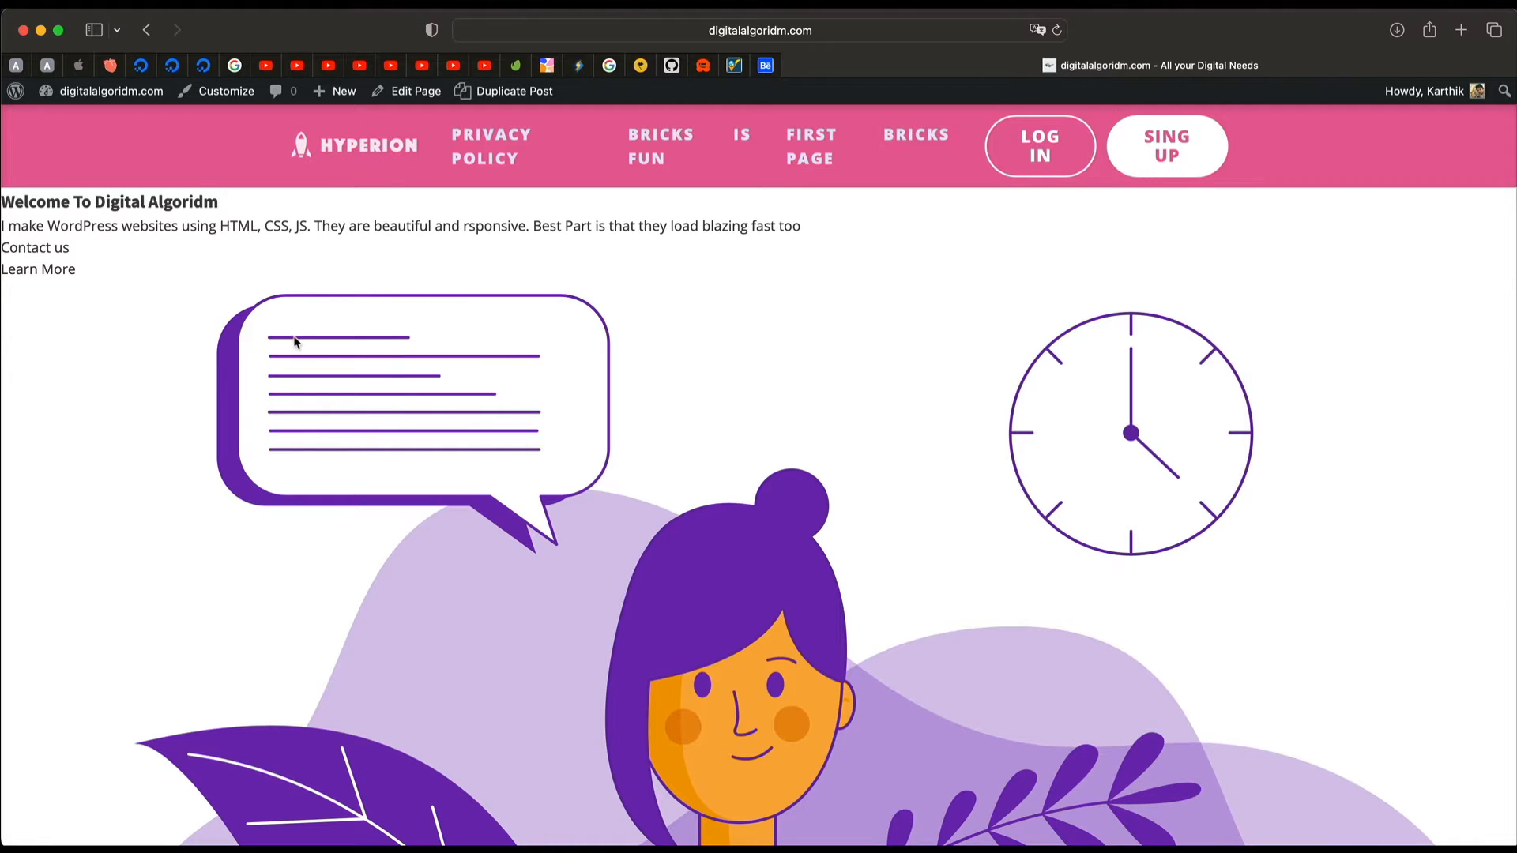
scroll(365, 416, down, 15)
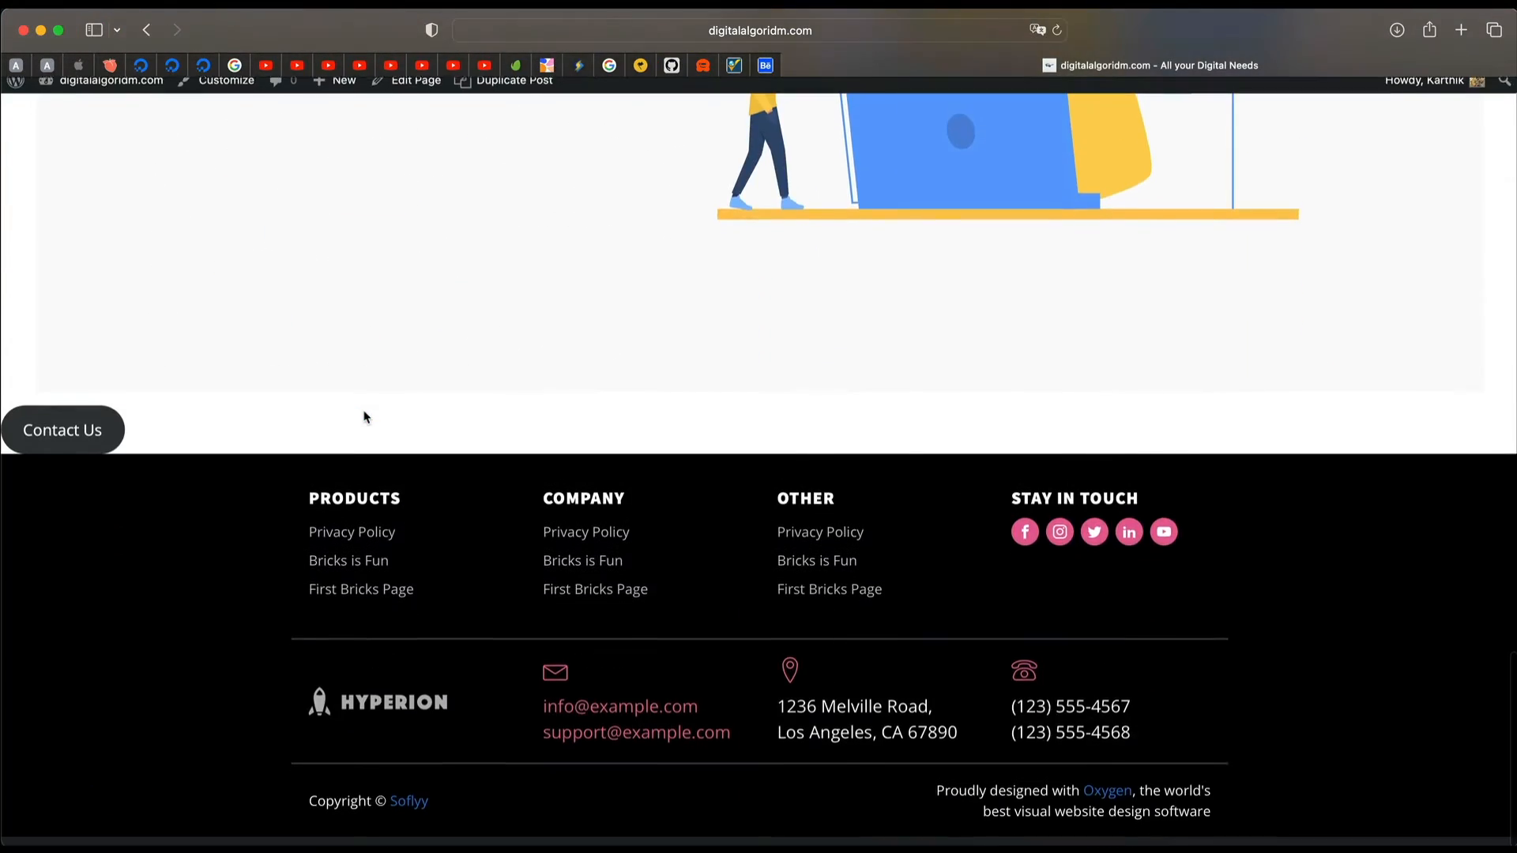
scroll(365, 415, up, 15)
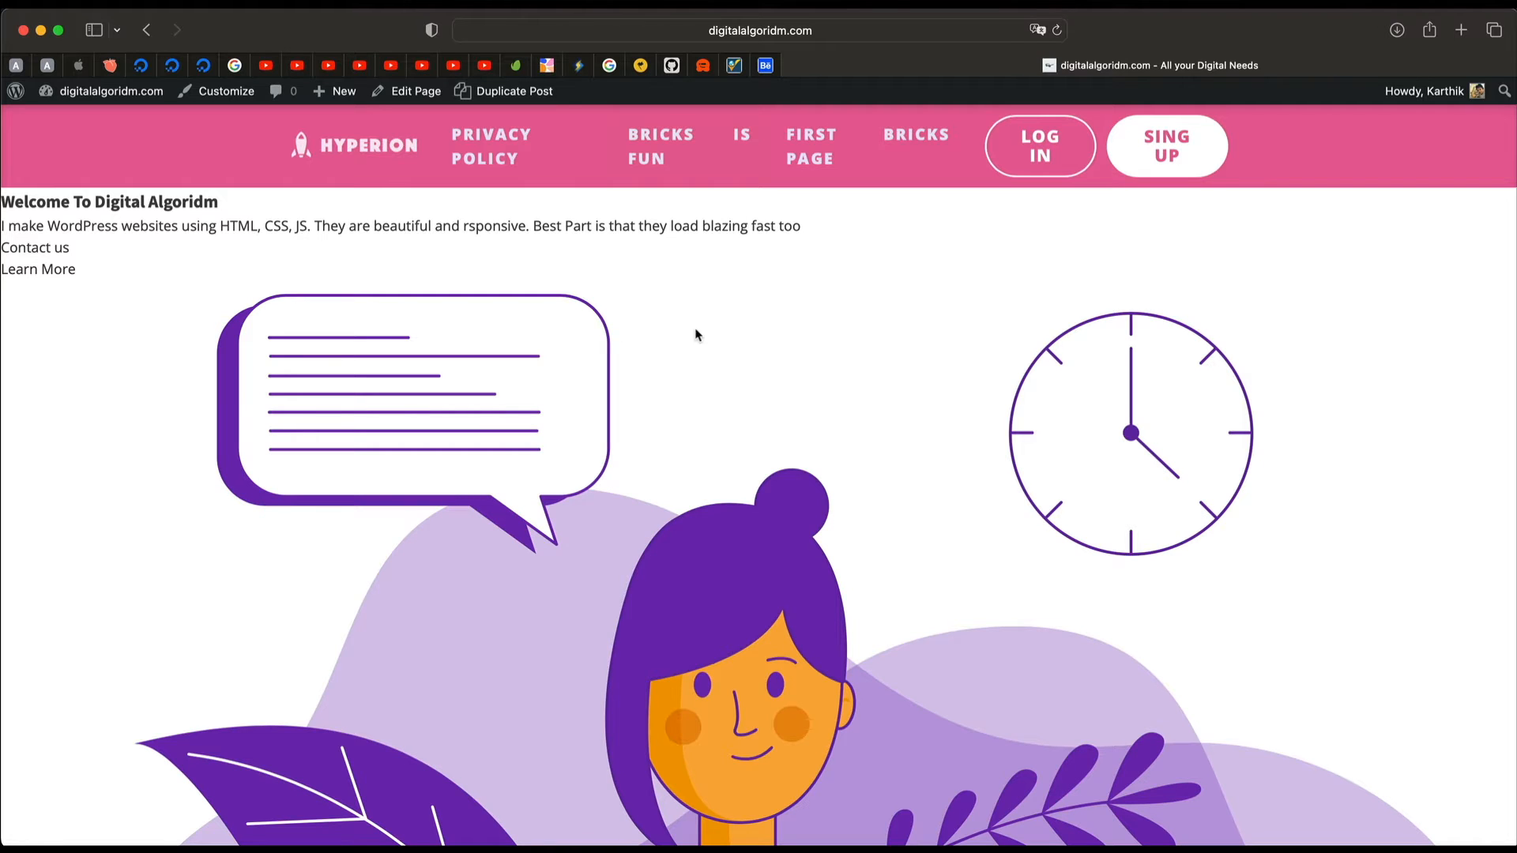
Step: Create a new WordPress page titled Oxygen Super Page and publish it
click(124, 93)
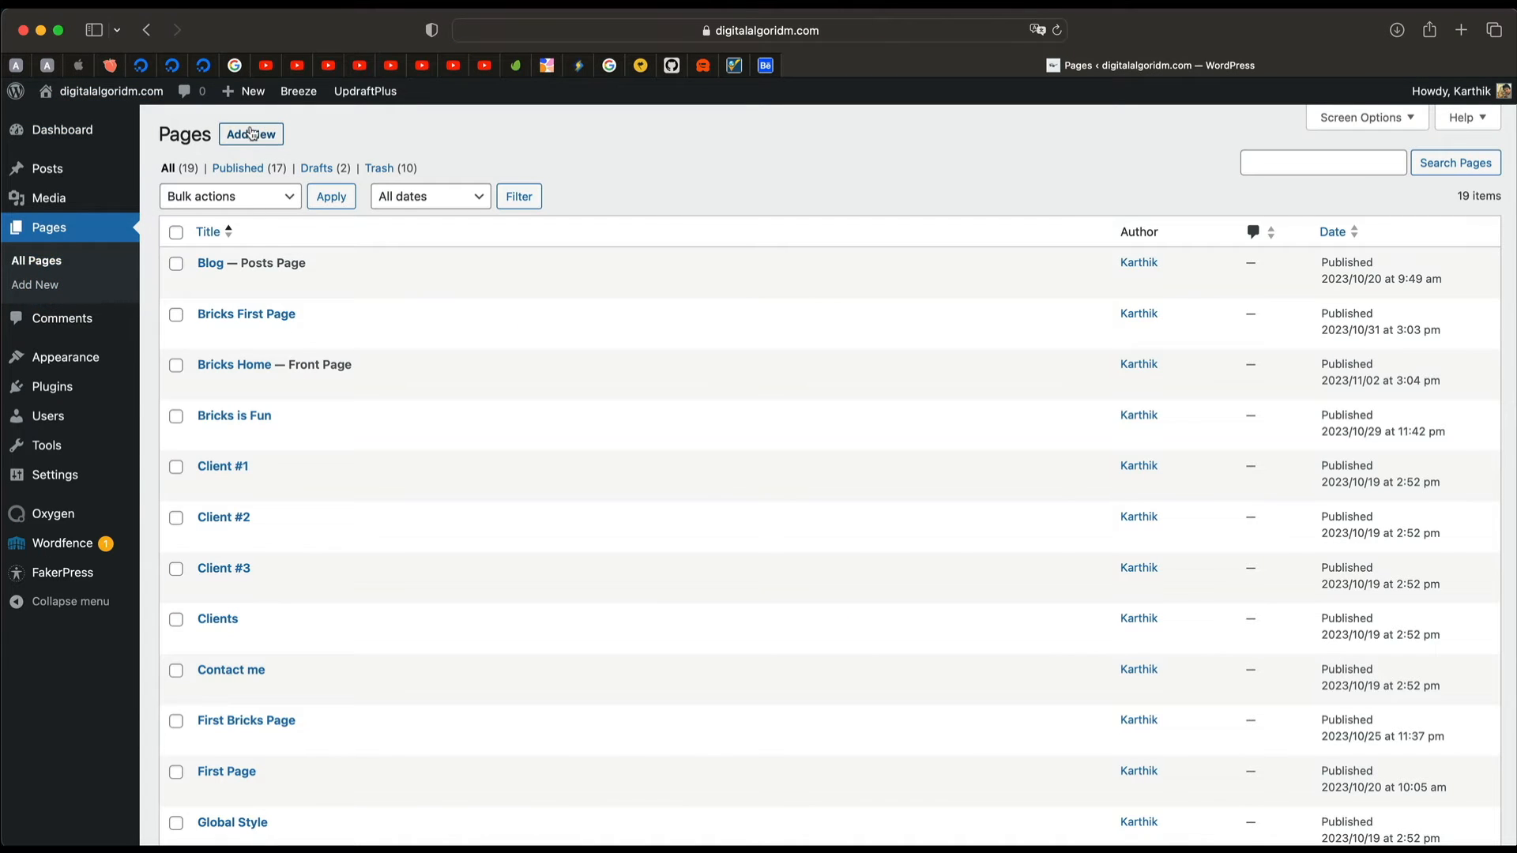
click(251, 134)
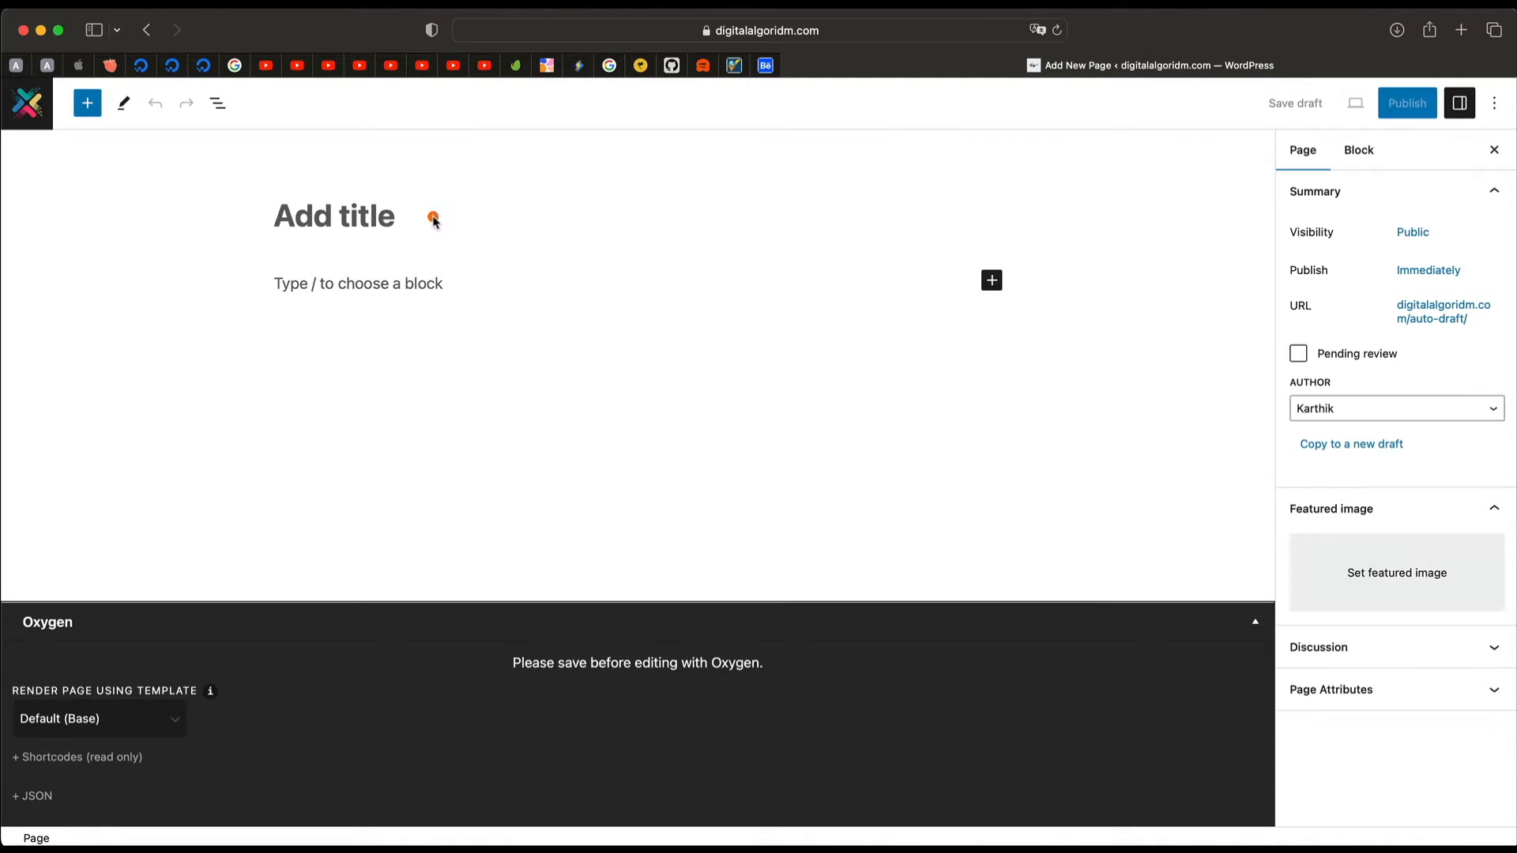
click(434, 219)
text(Oxygen Super Page)
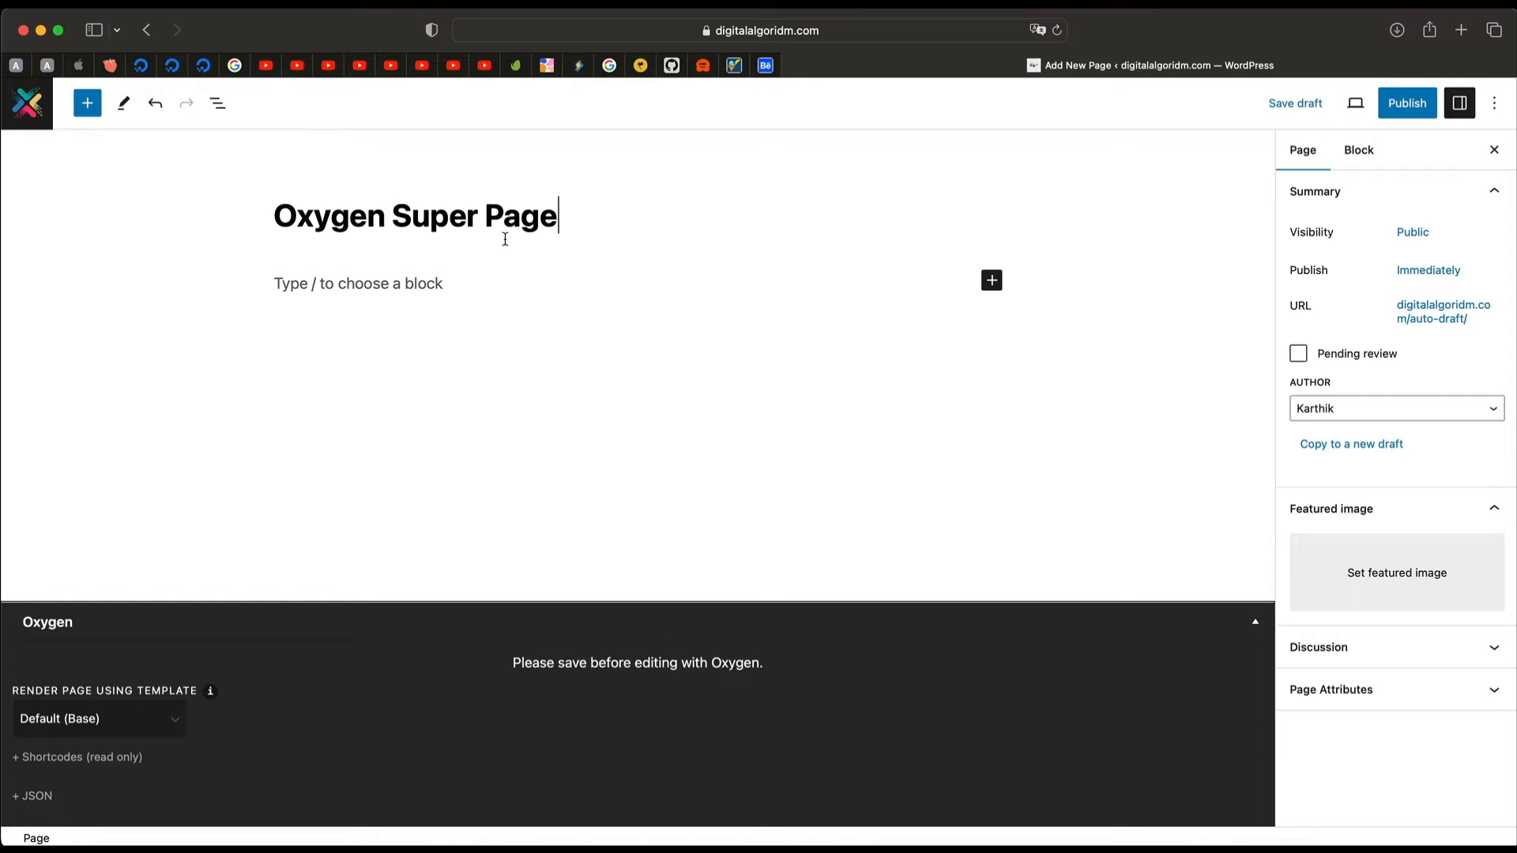
click(1406, 104)
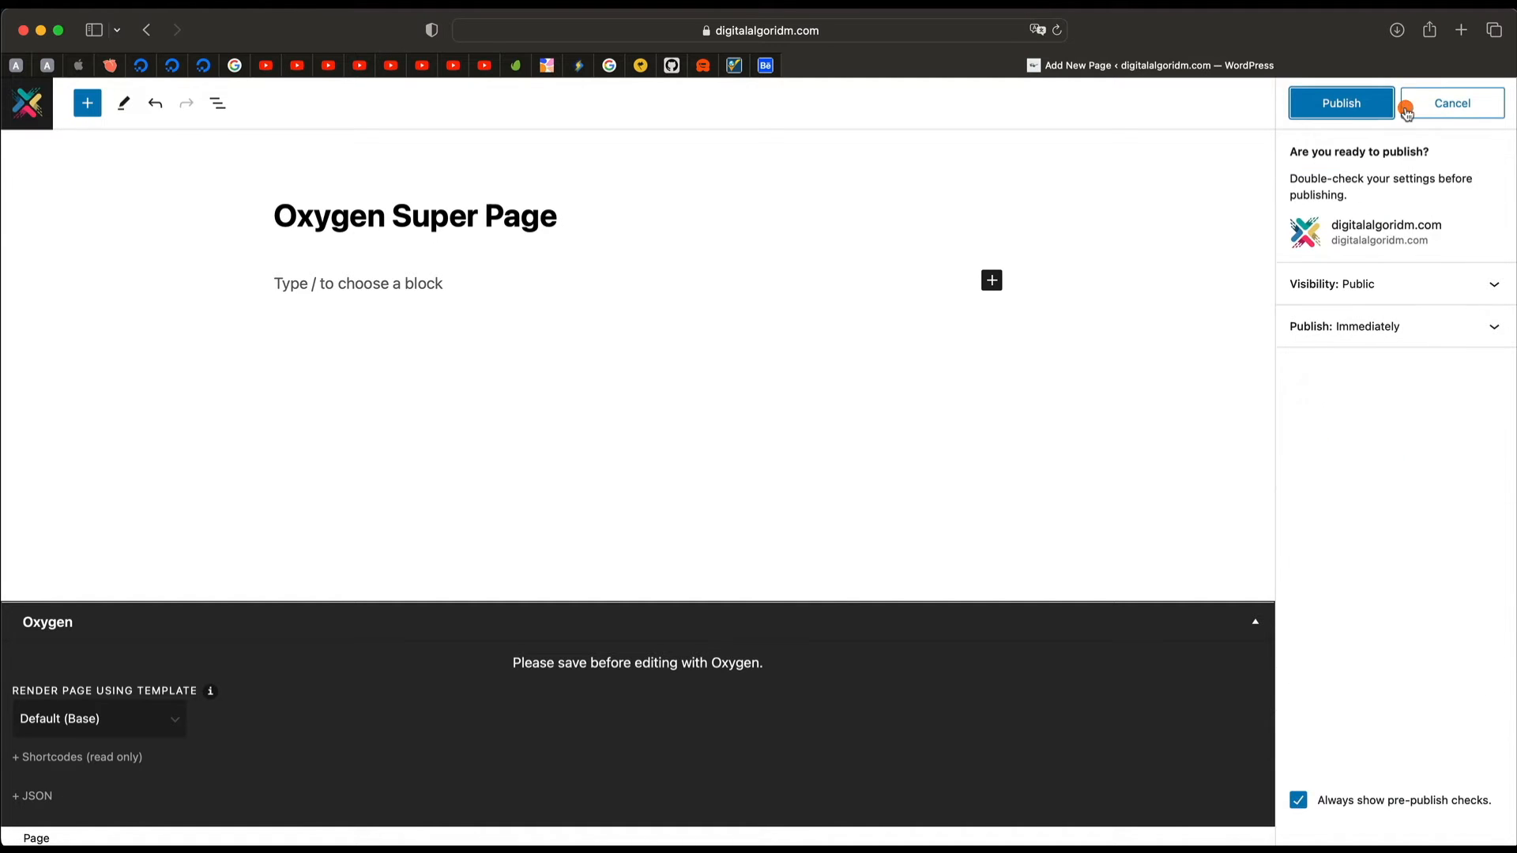
click(1361, 109)
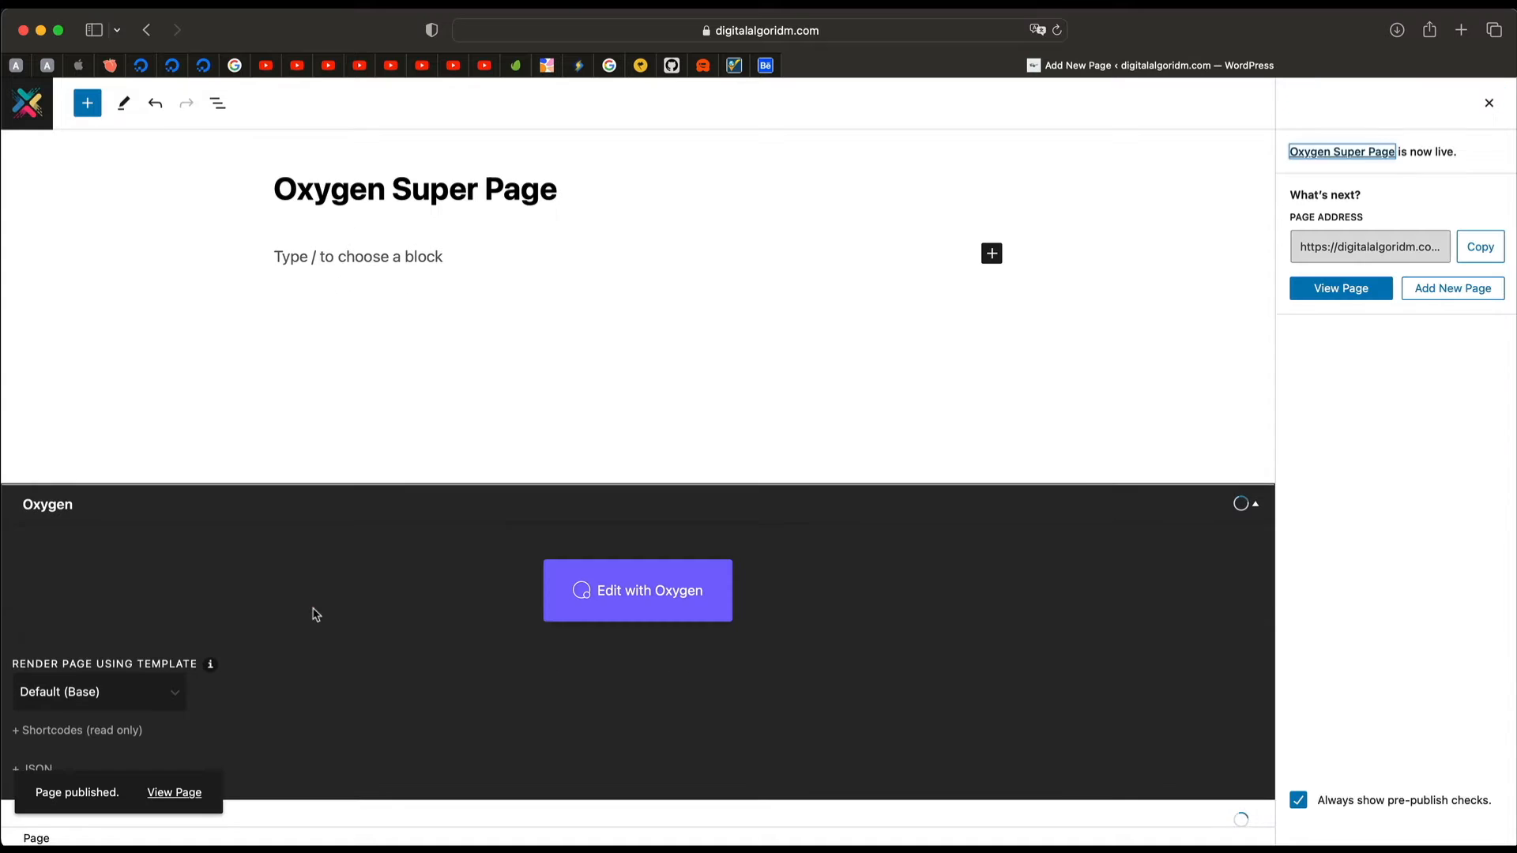
Step: Check the template choices for rendering Oxygen Super Page, keep Default (Base), and open the page for editing with Oxygen
click(315, 607)
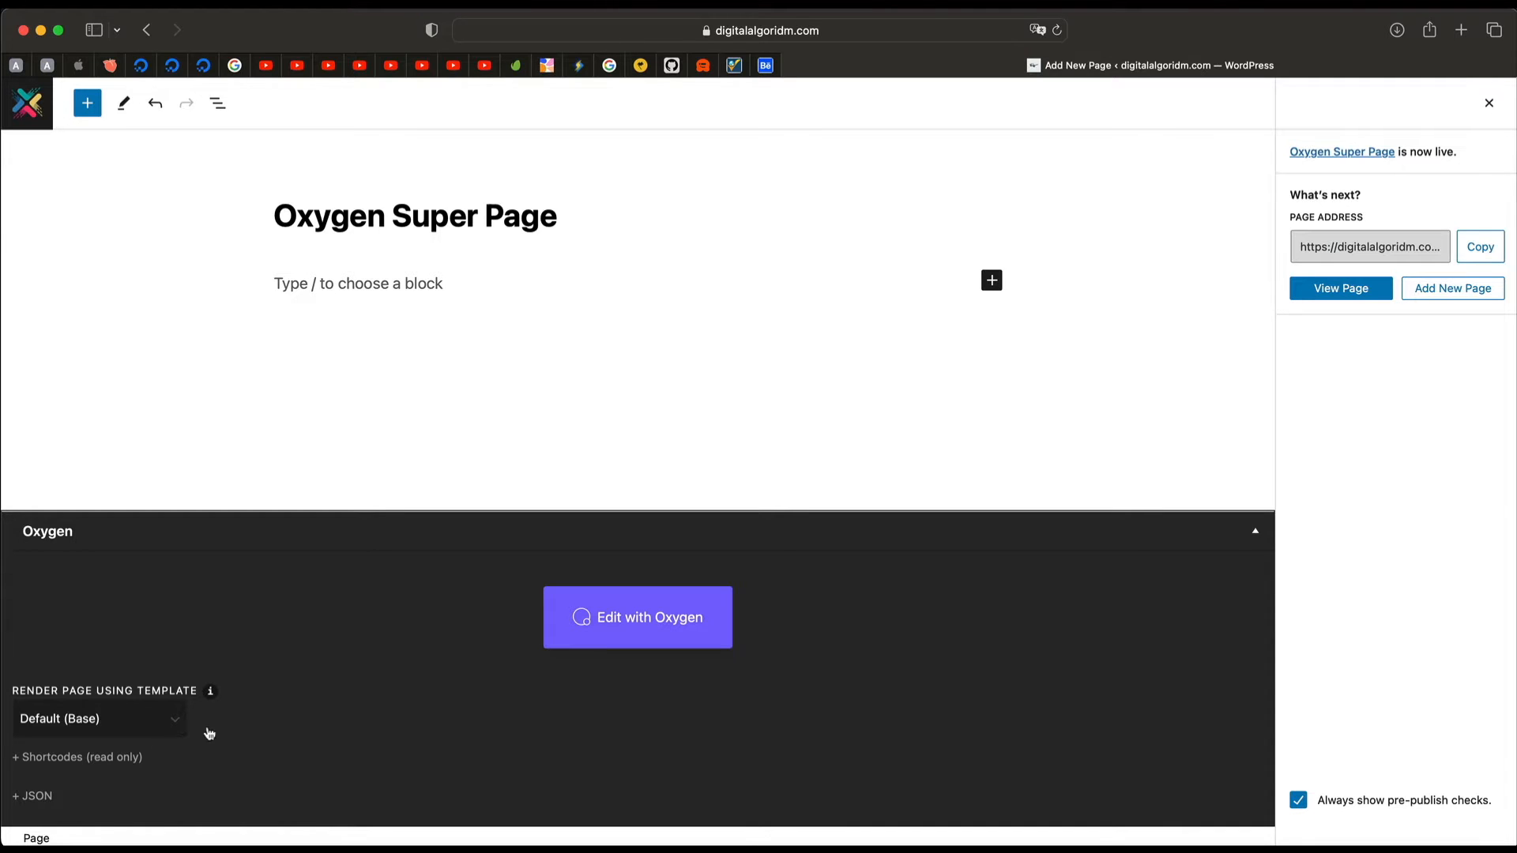
click(177, 719)
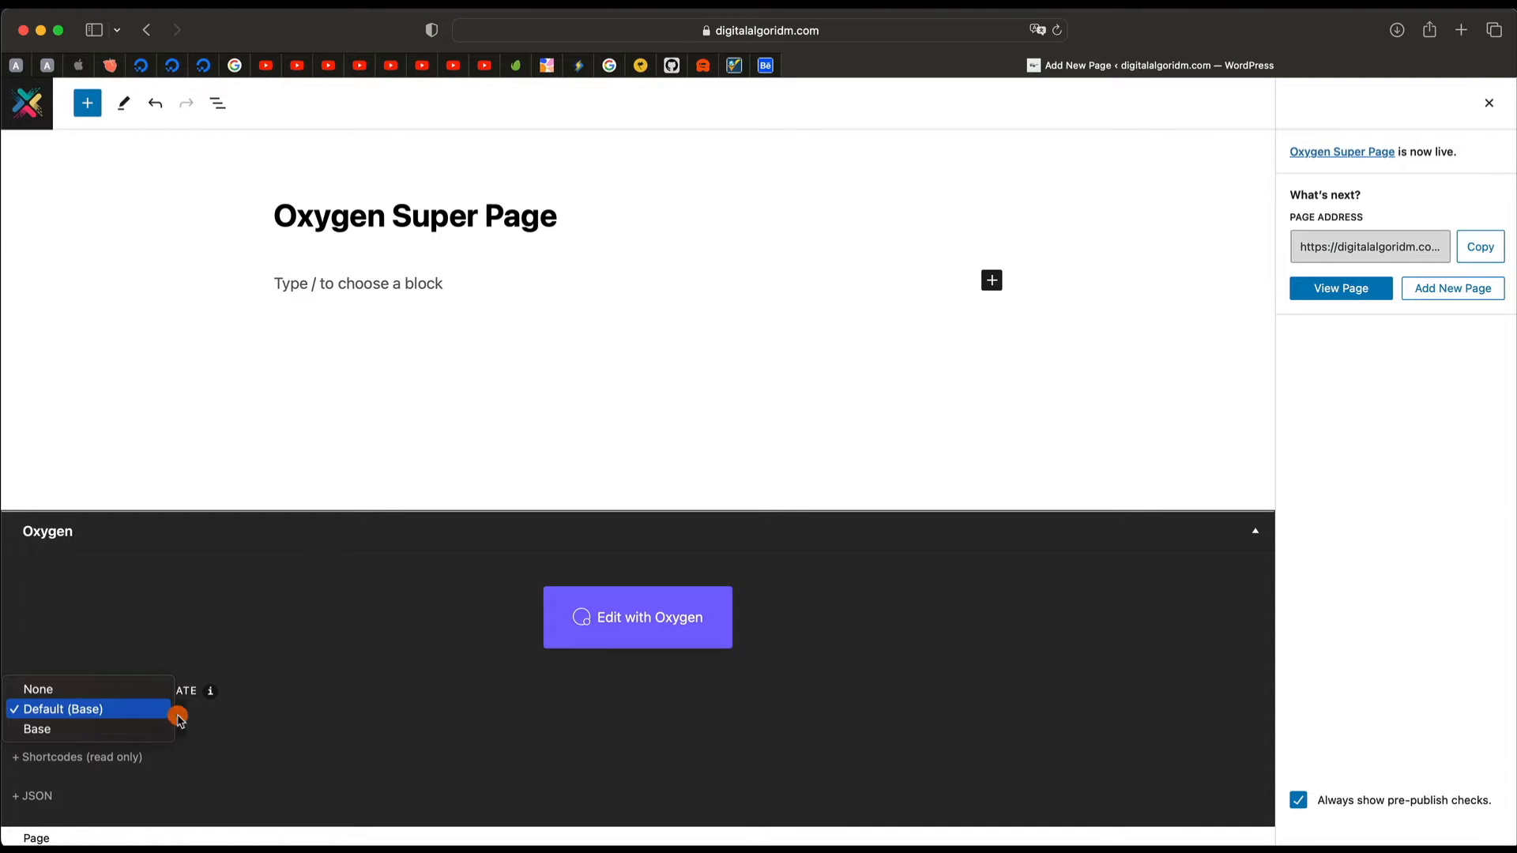
click(221, 613)
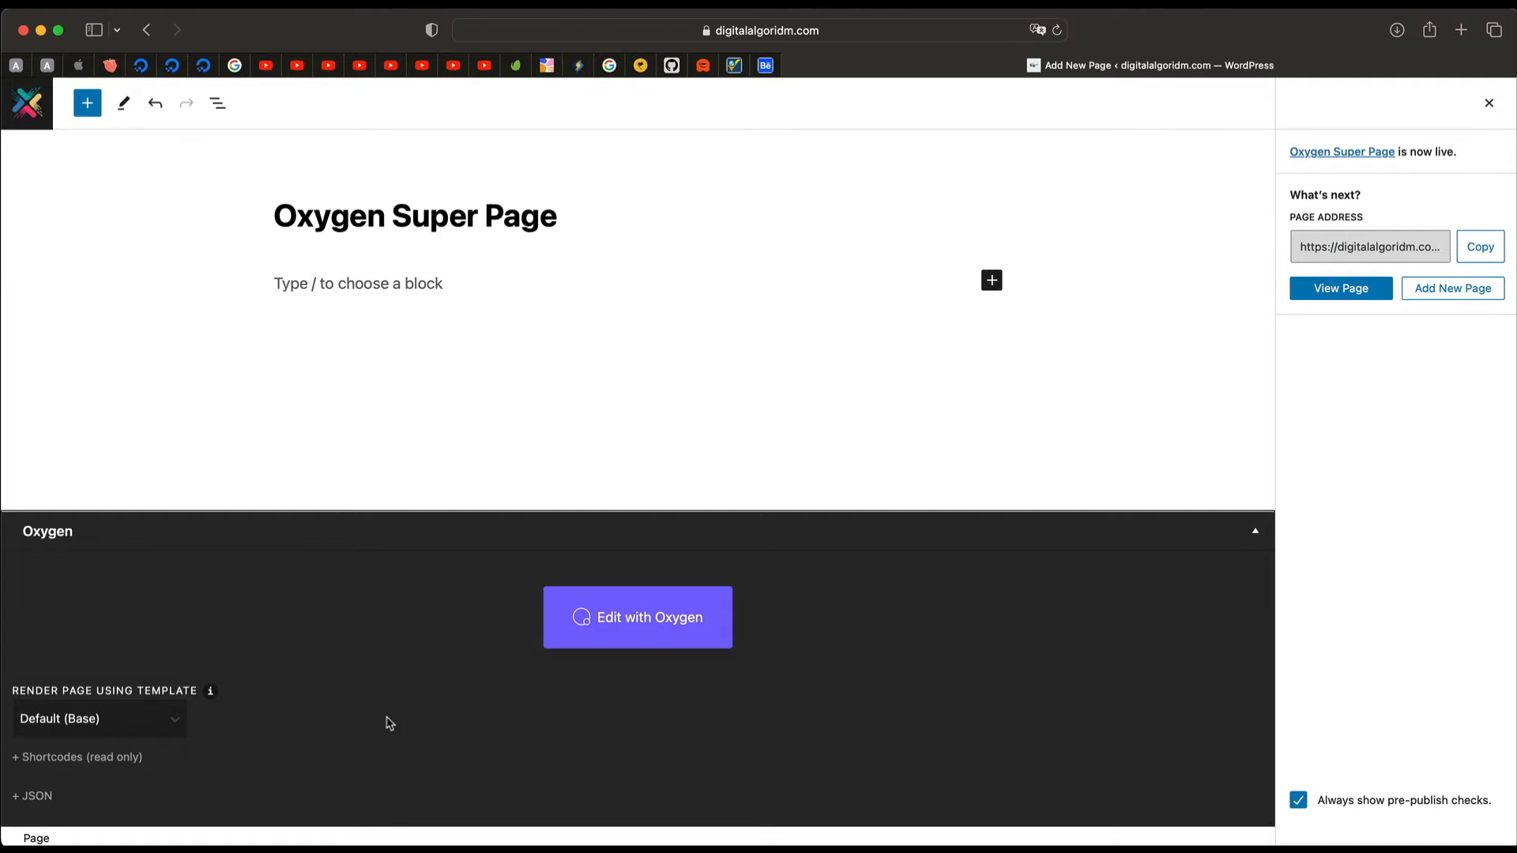
click(640, 624)
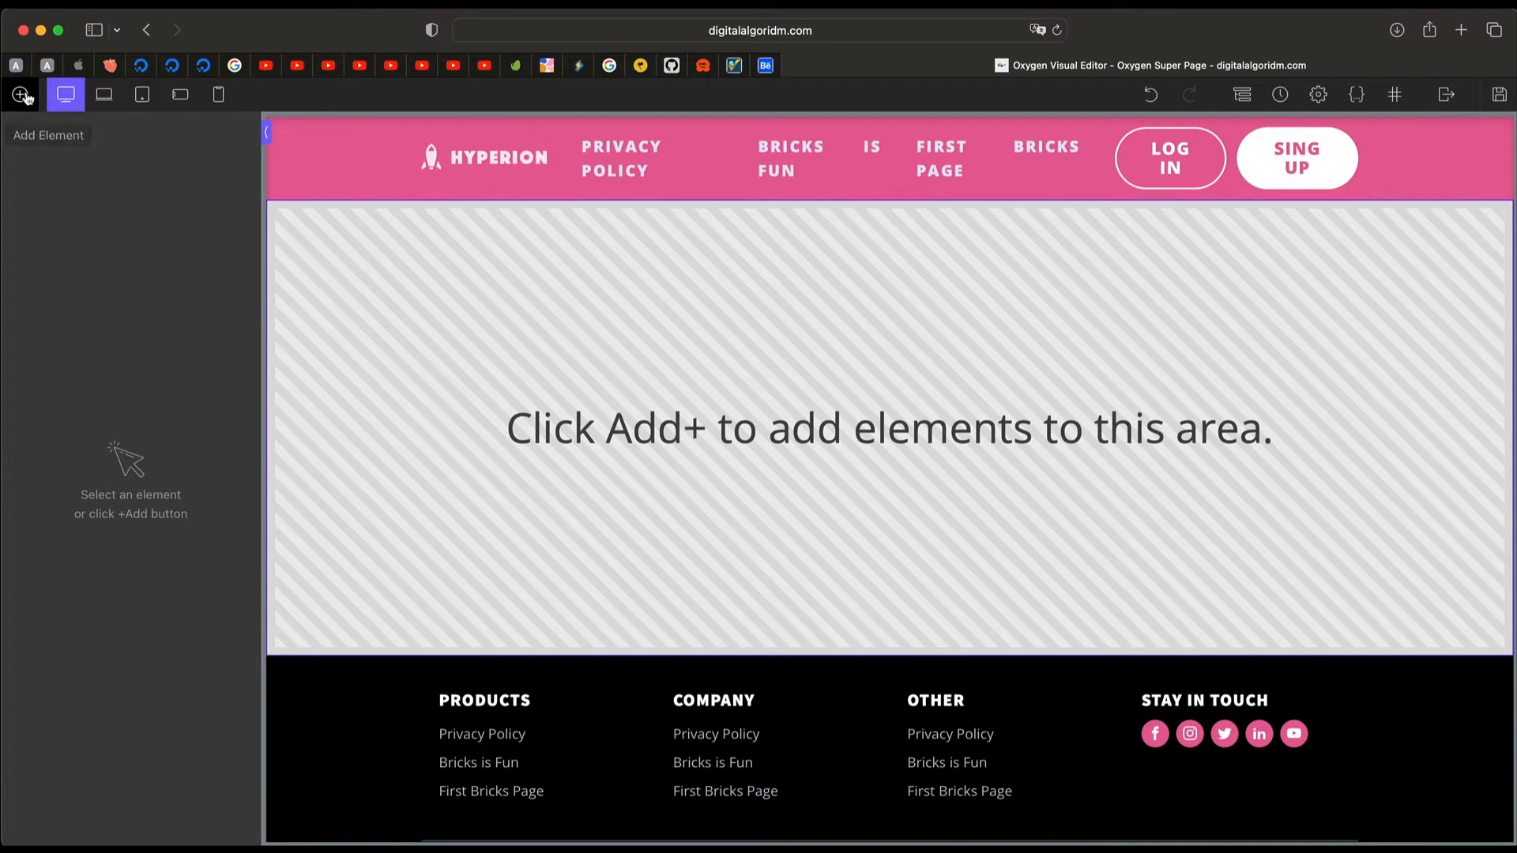
Step: Add a Section to the page's empty content area and insert a Heading inside it
click(24, 95)
click(24, 95)
click(24, 95)
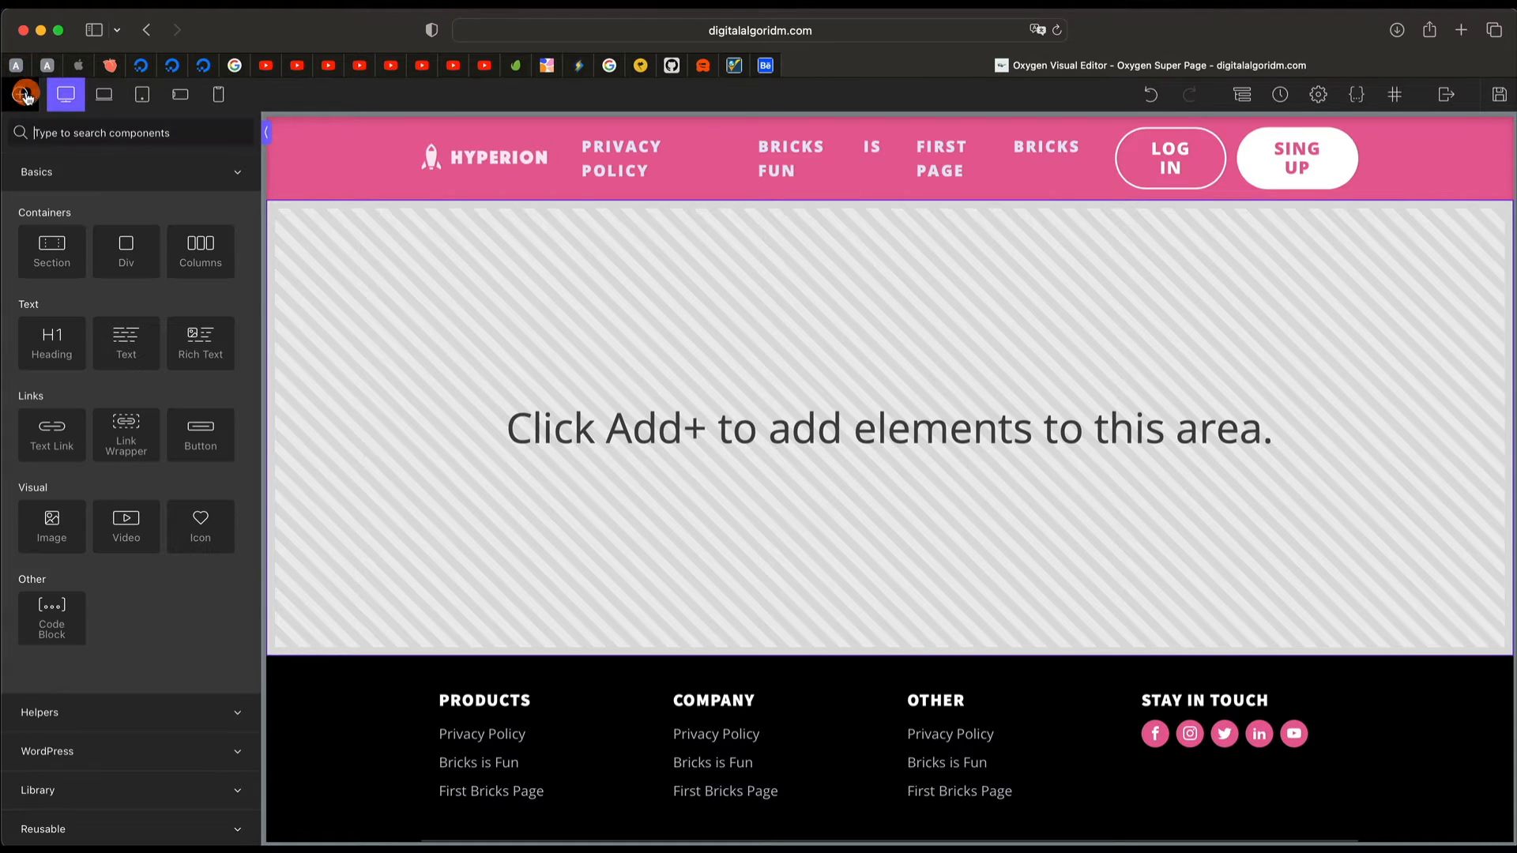
click(46, 271)
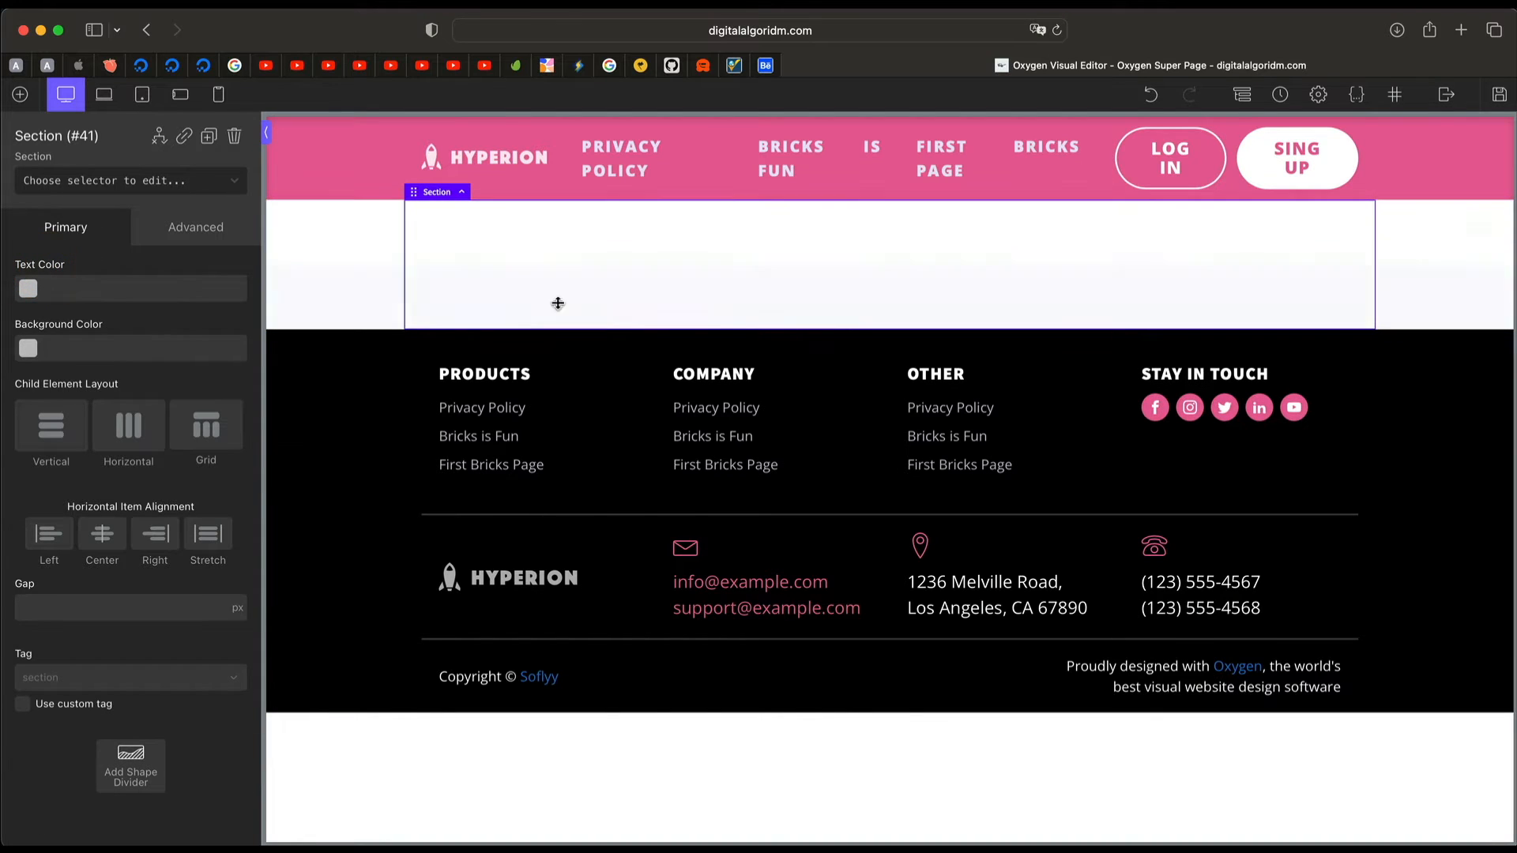
click(22, 95)
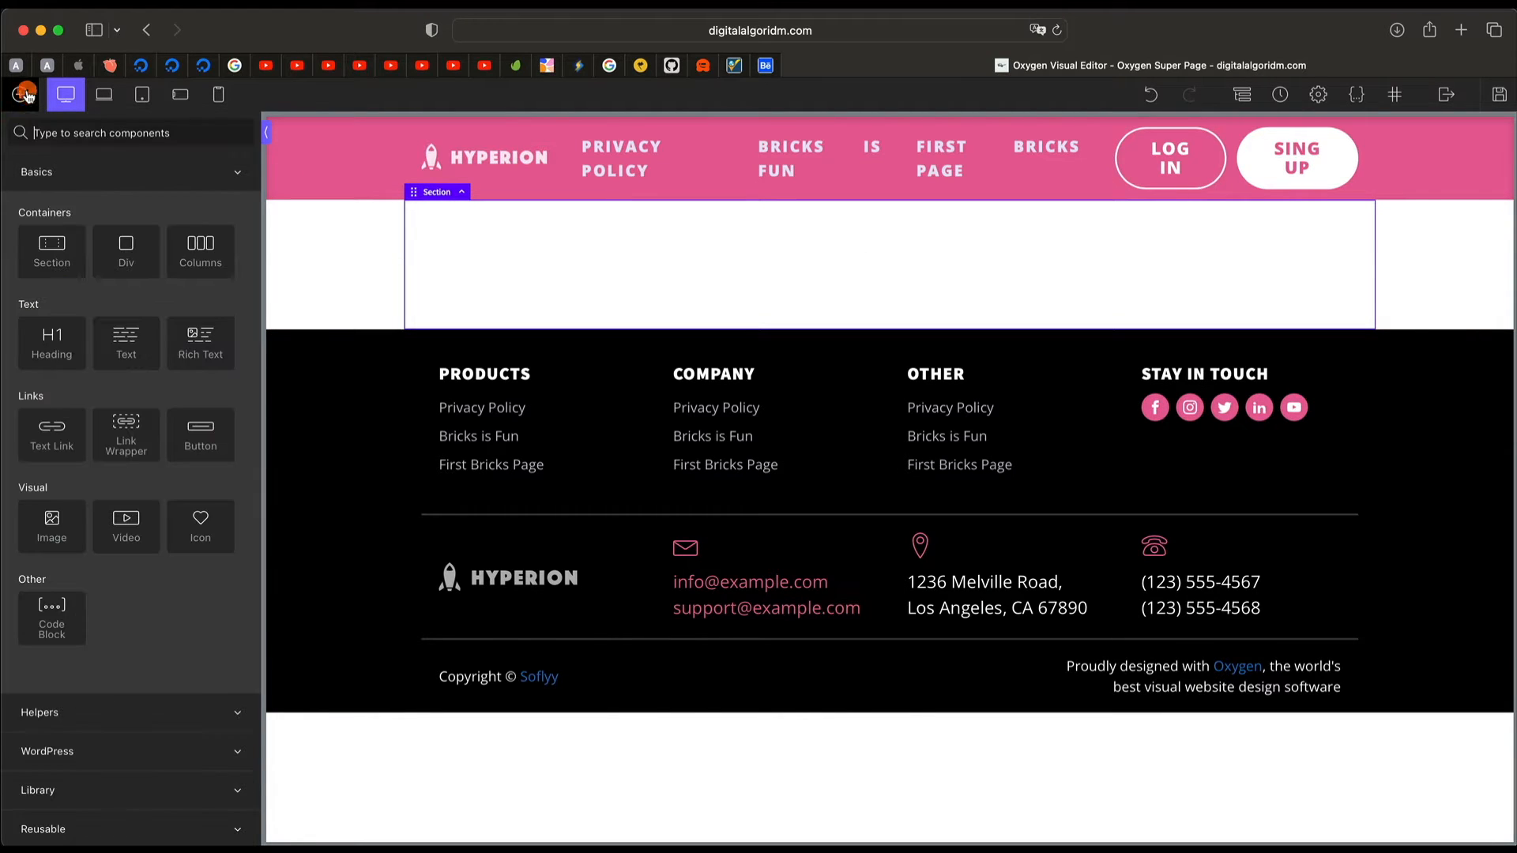
click(54, 350)
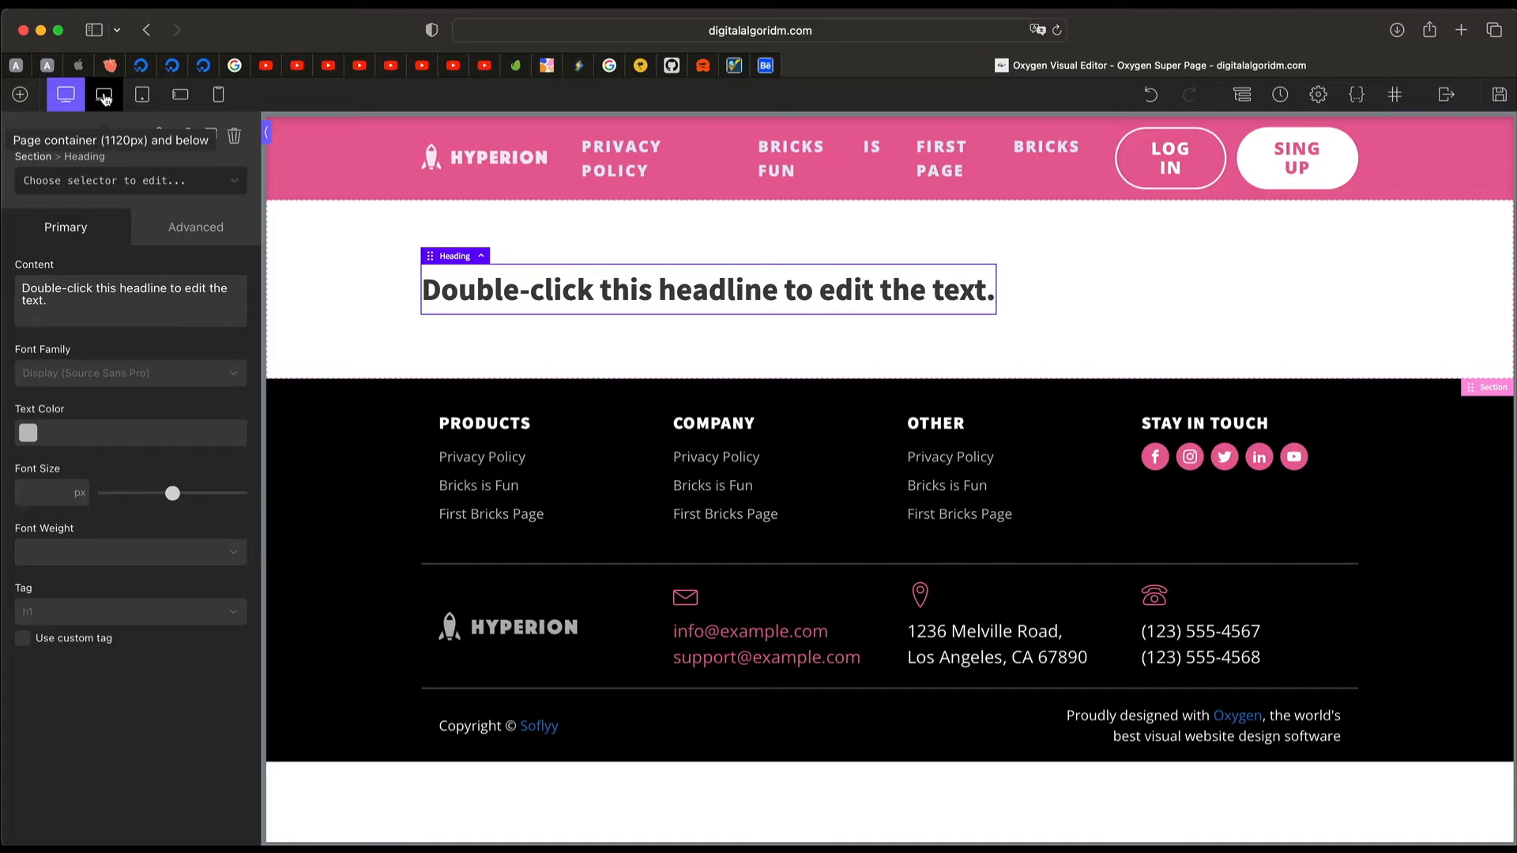
Step: Preview the page at the page container, tablet and phone breakpoints and return to the full desktop view
click(103, 96)
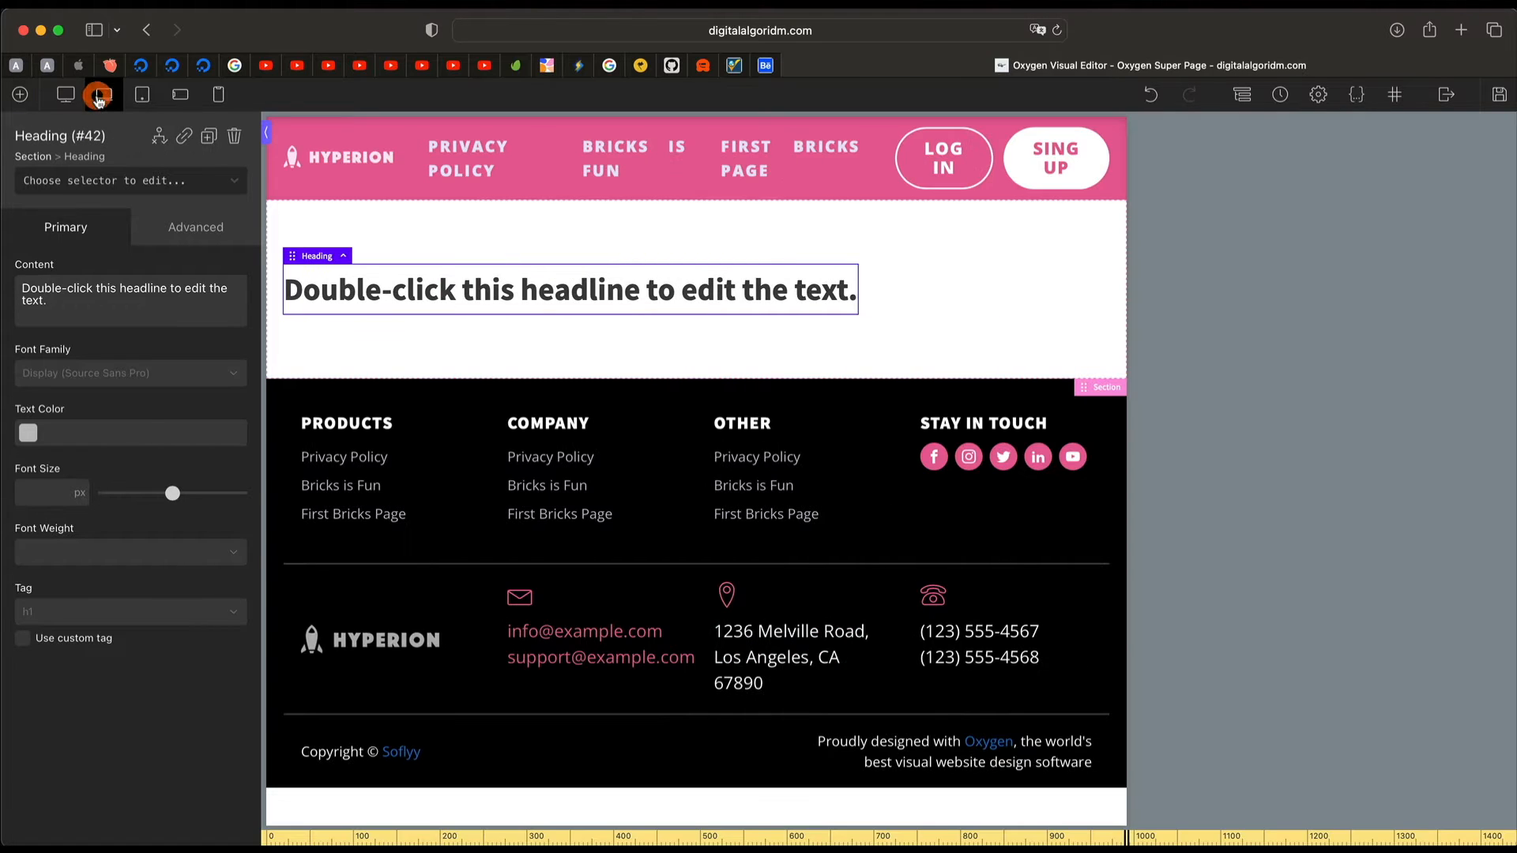
click(142, 96)
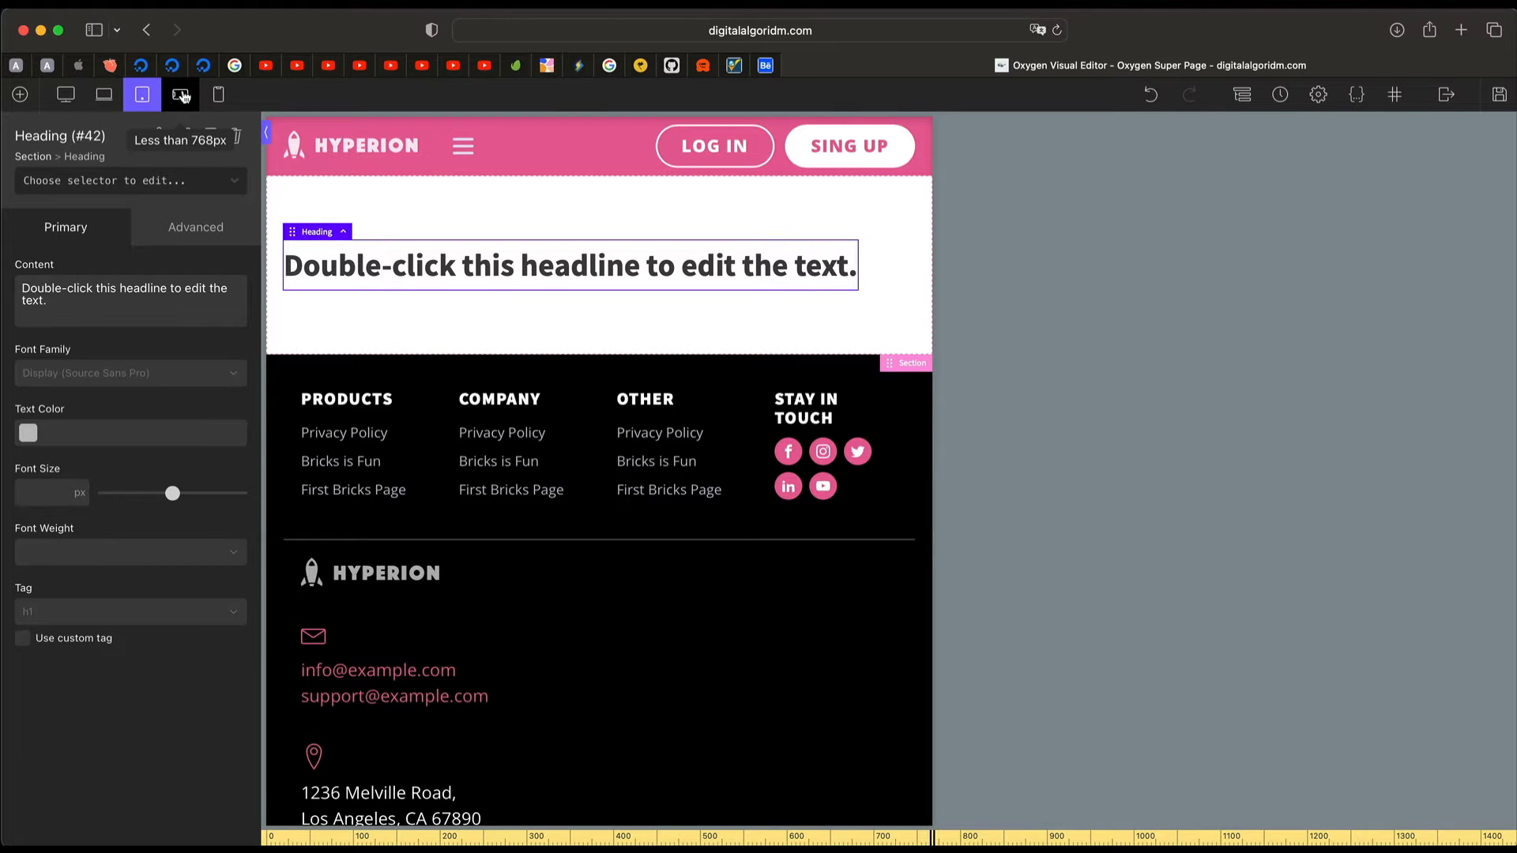
click(181, 96)
click(219, 96)
click(144, 95)
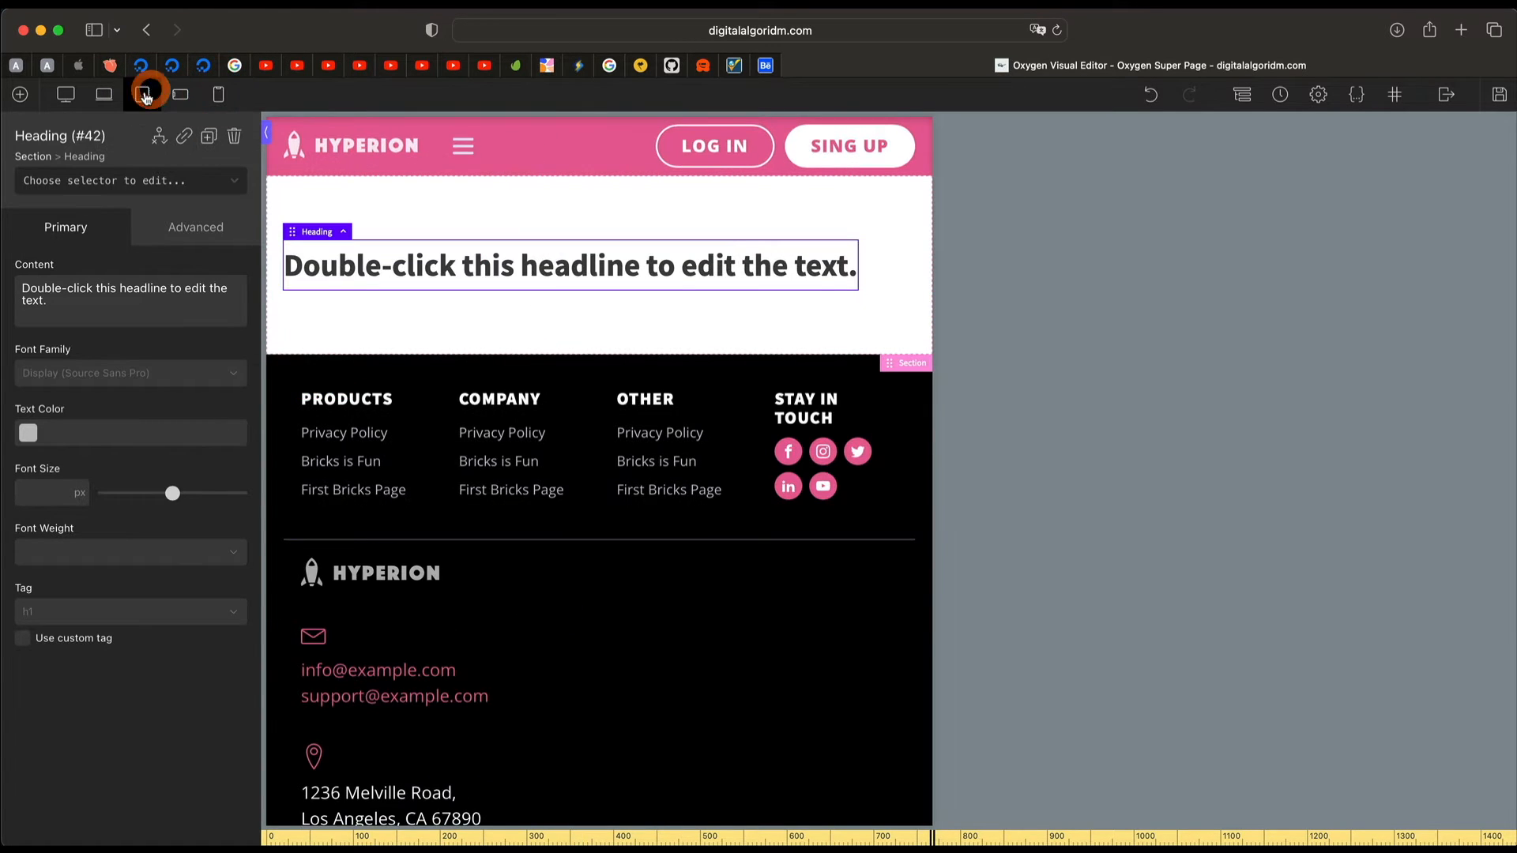
click(103, 95)
click(65, 95)
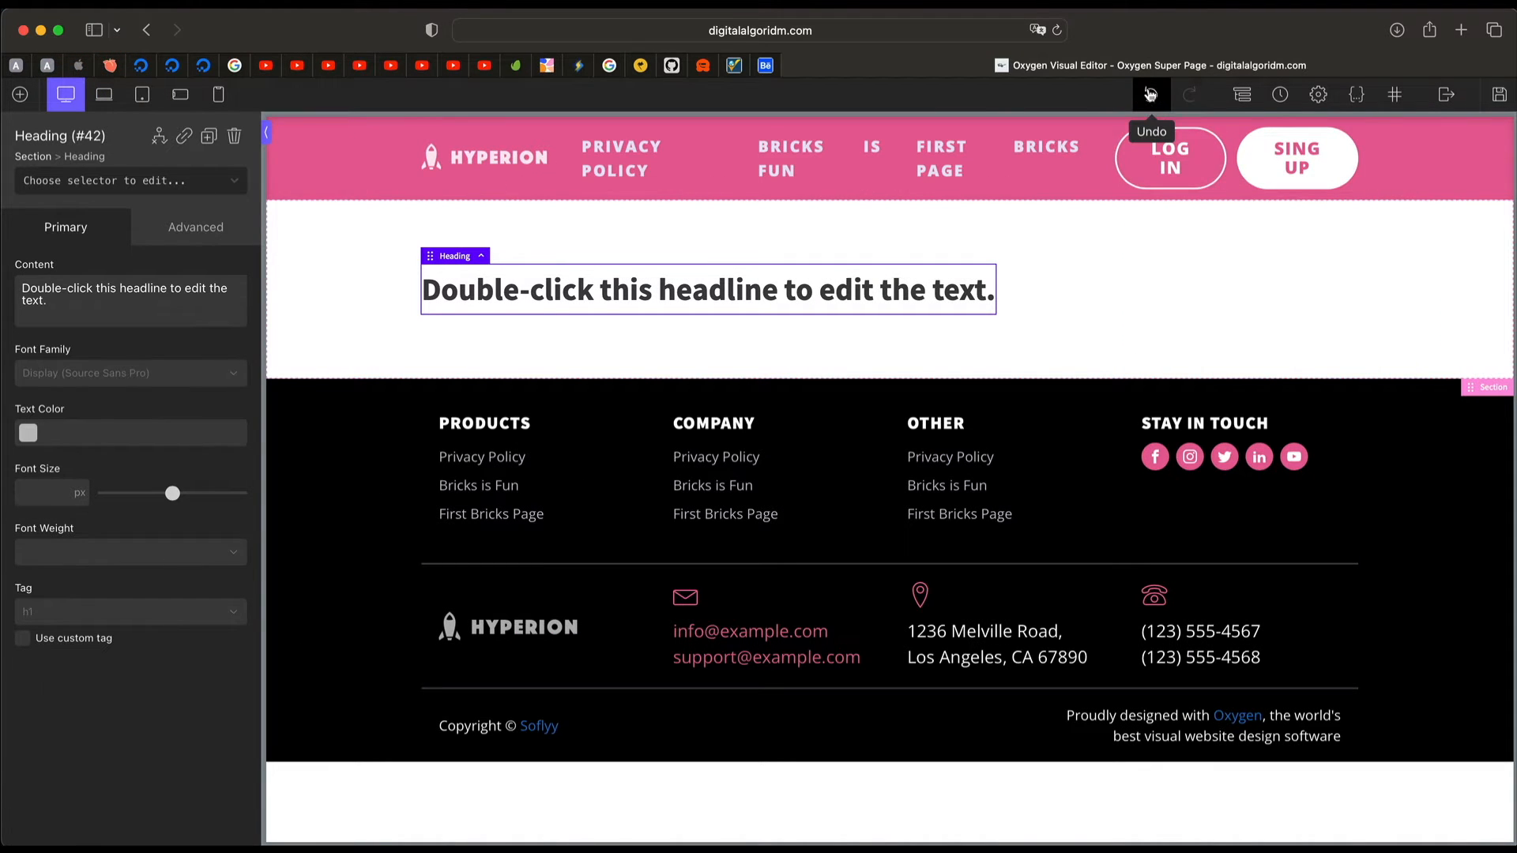
Step: Undo the heading's insertion and redo it
click(1152, 95)
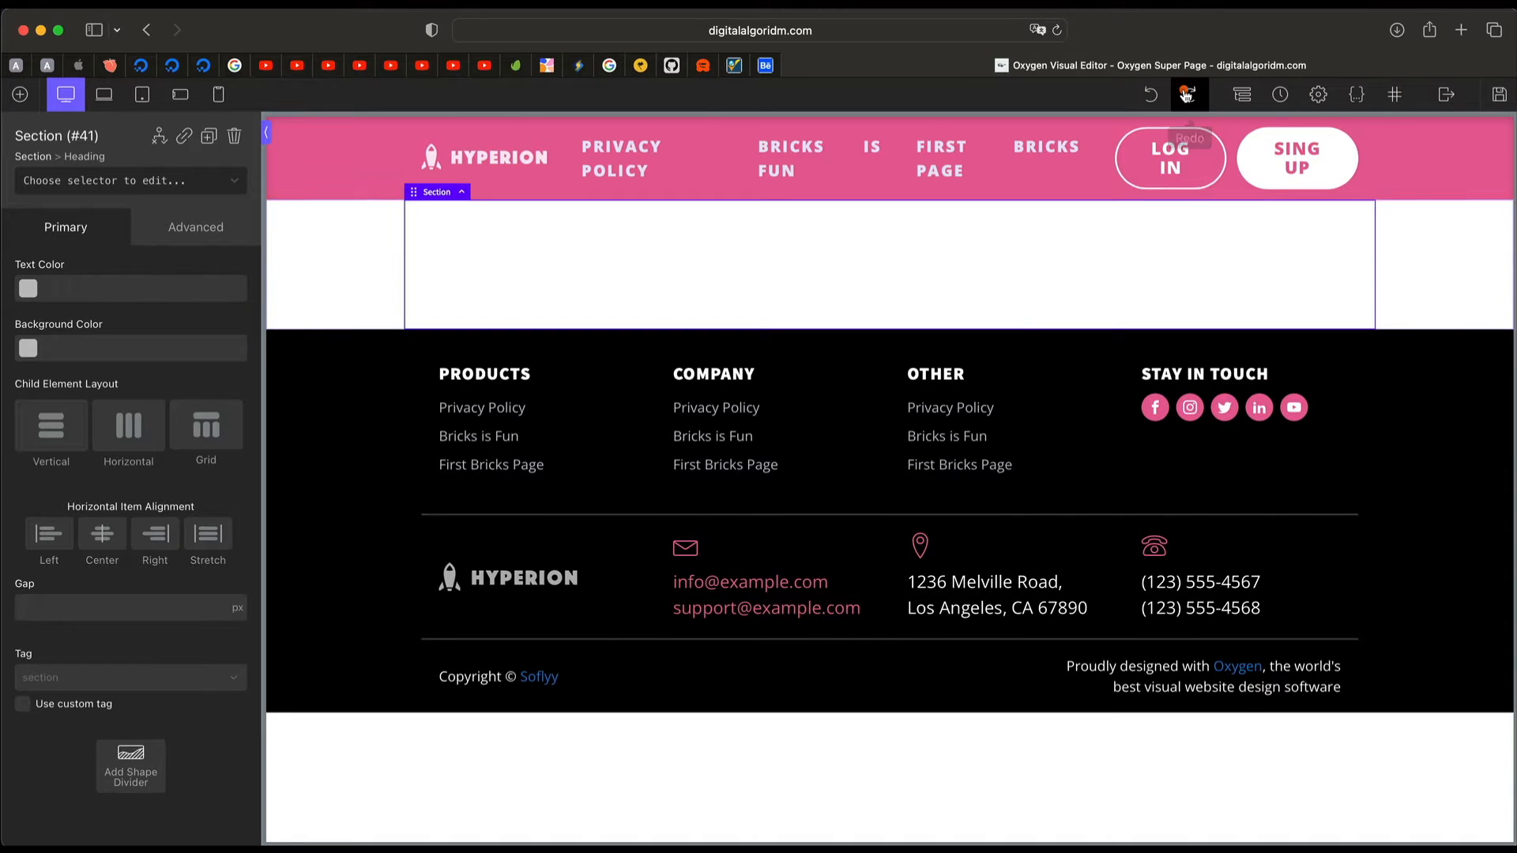
click(1186, 94)
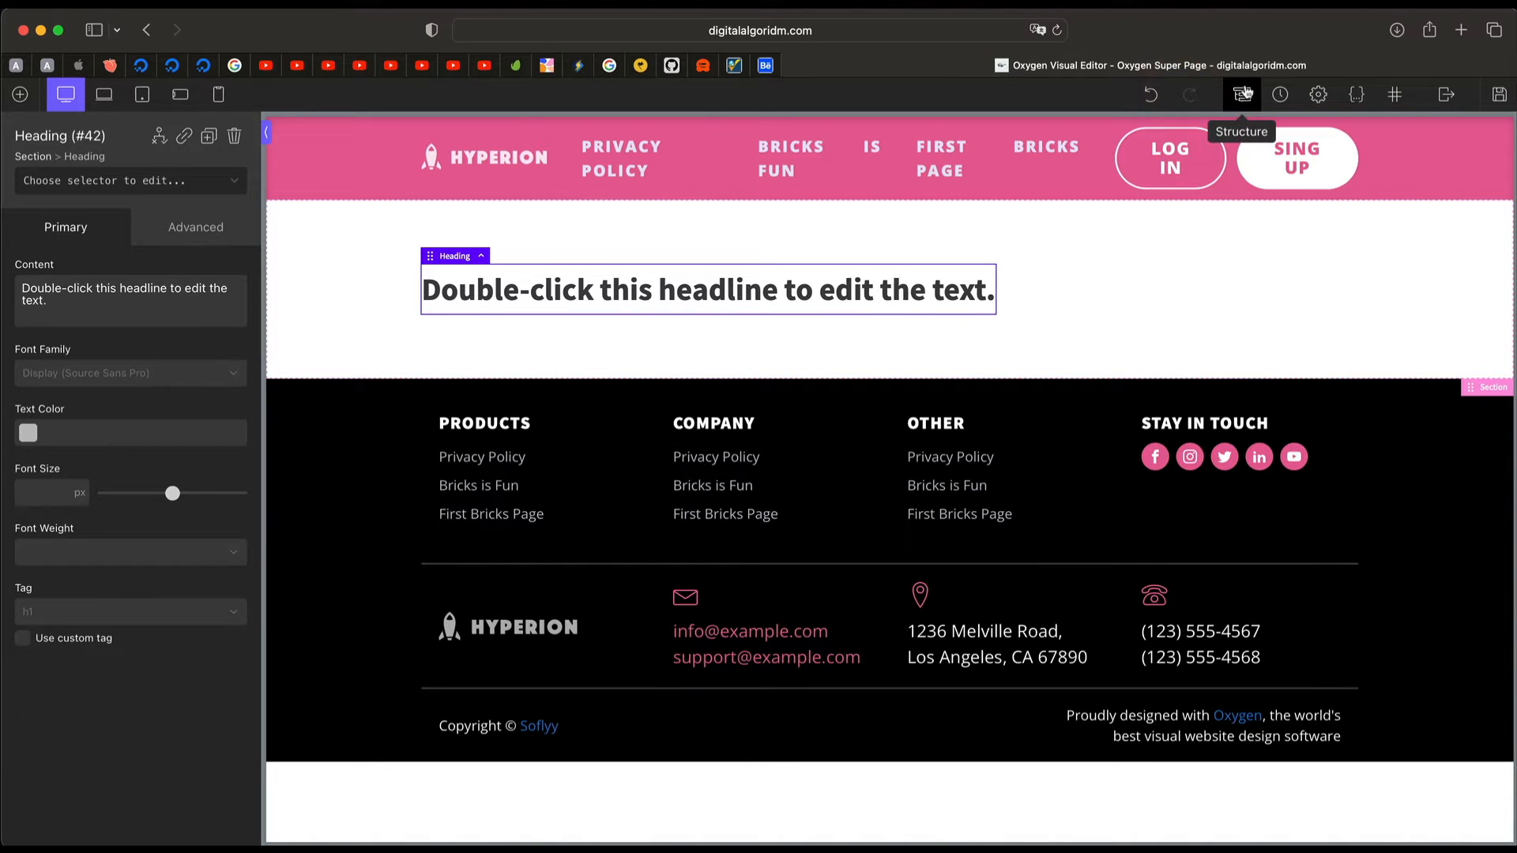
Step: Open the page's element structure and expand and collapse the section's tree to examine its nested heading
click(1244, 94)
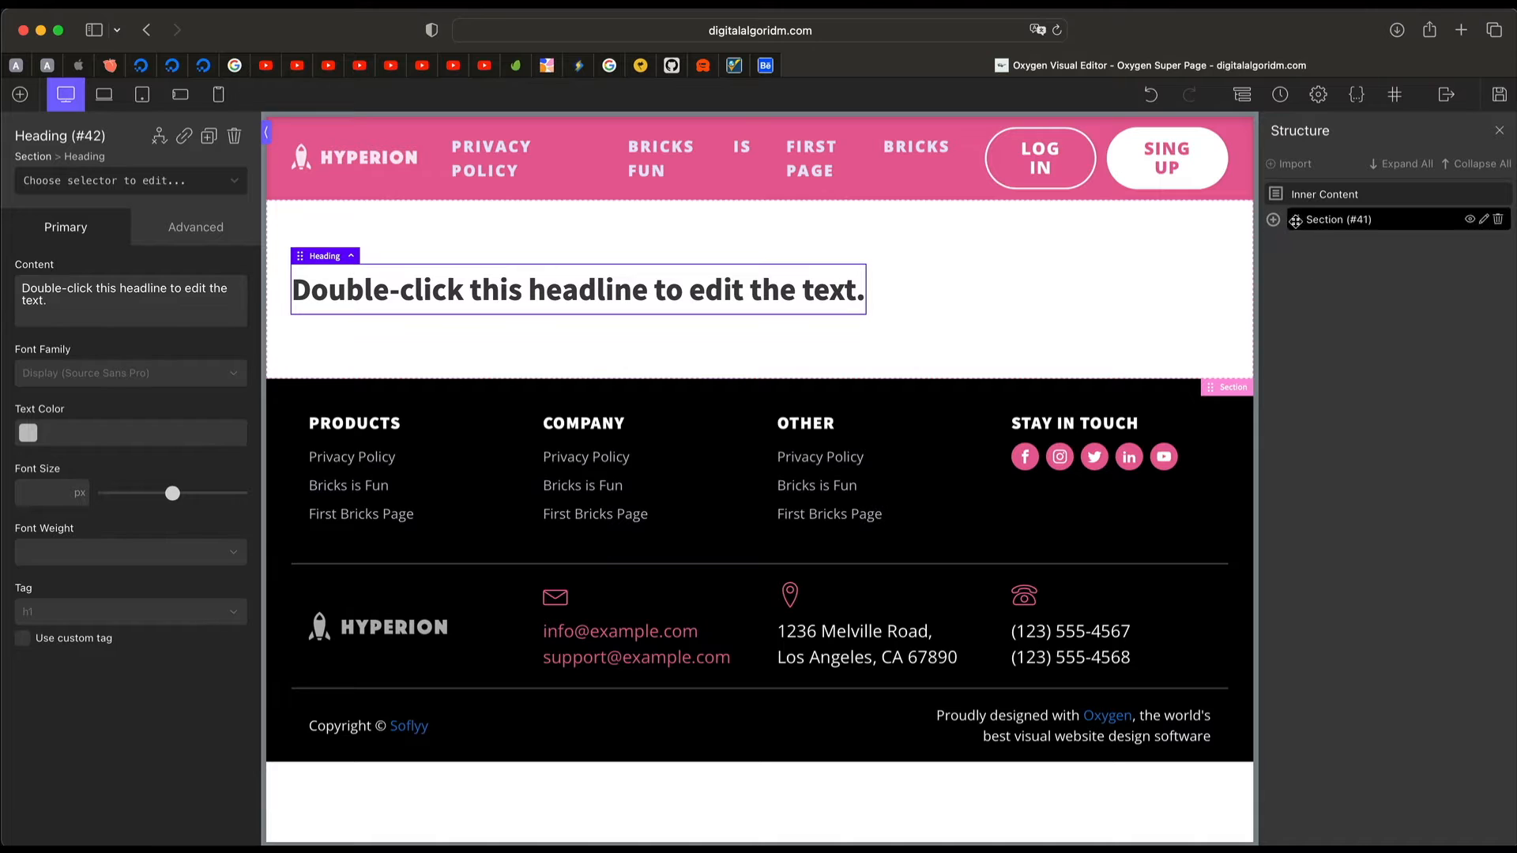
click(1273, 220)
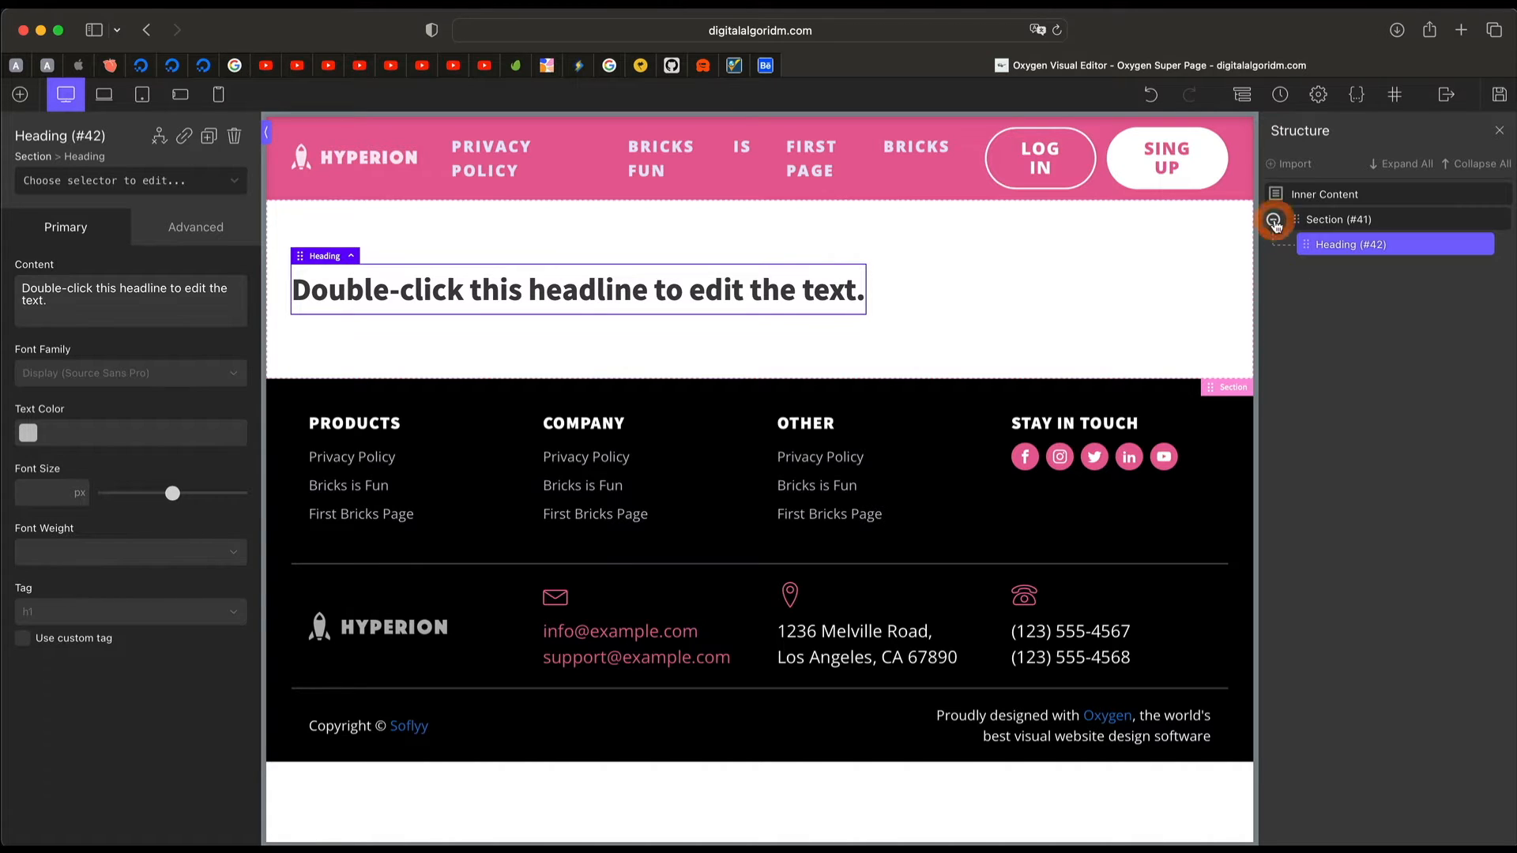
click(1273, 222)
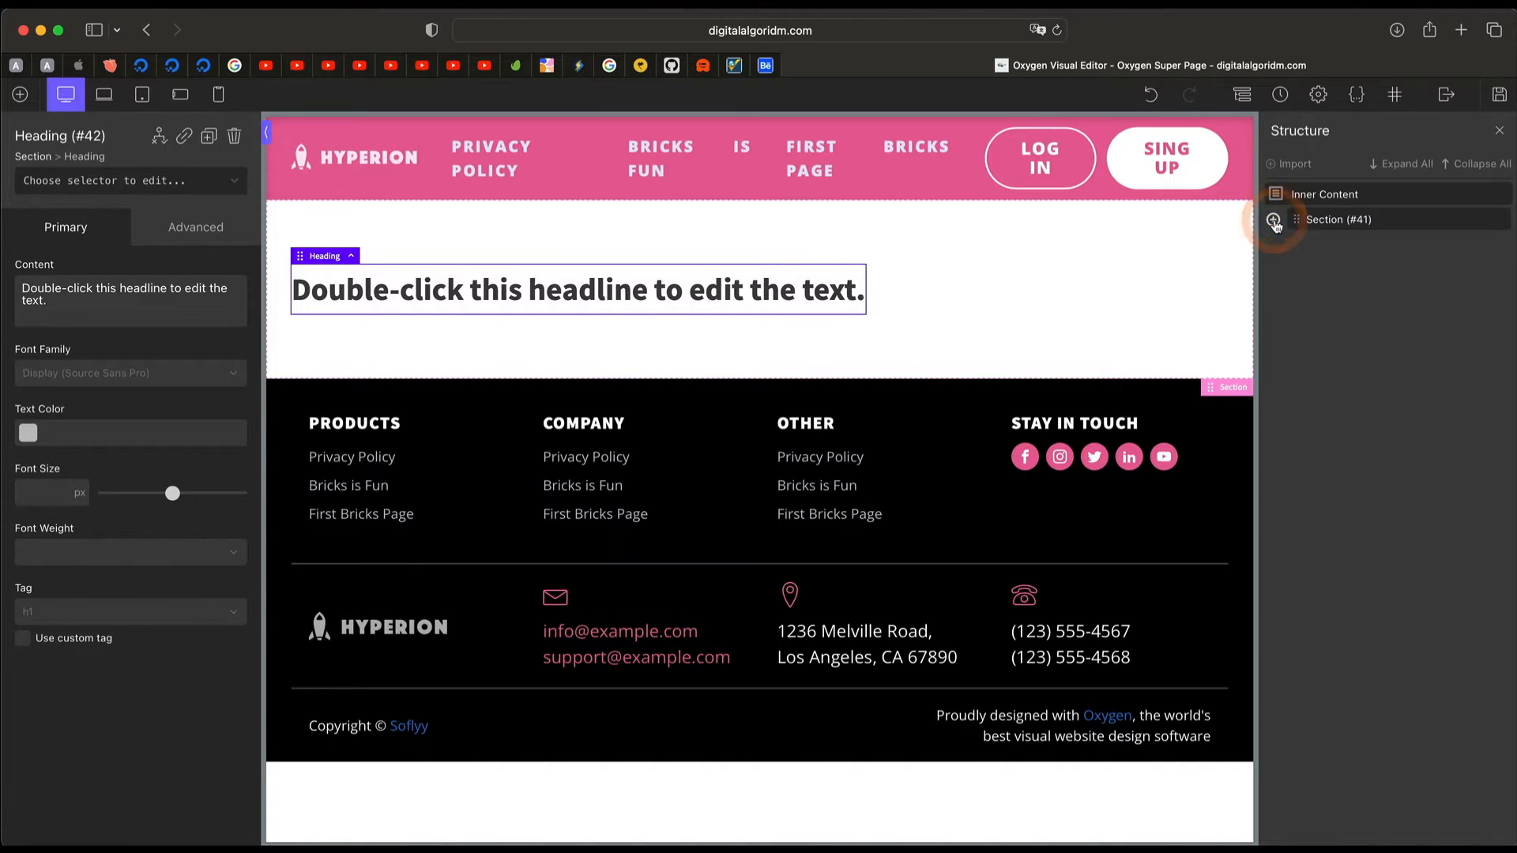
click(1400, 166)
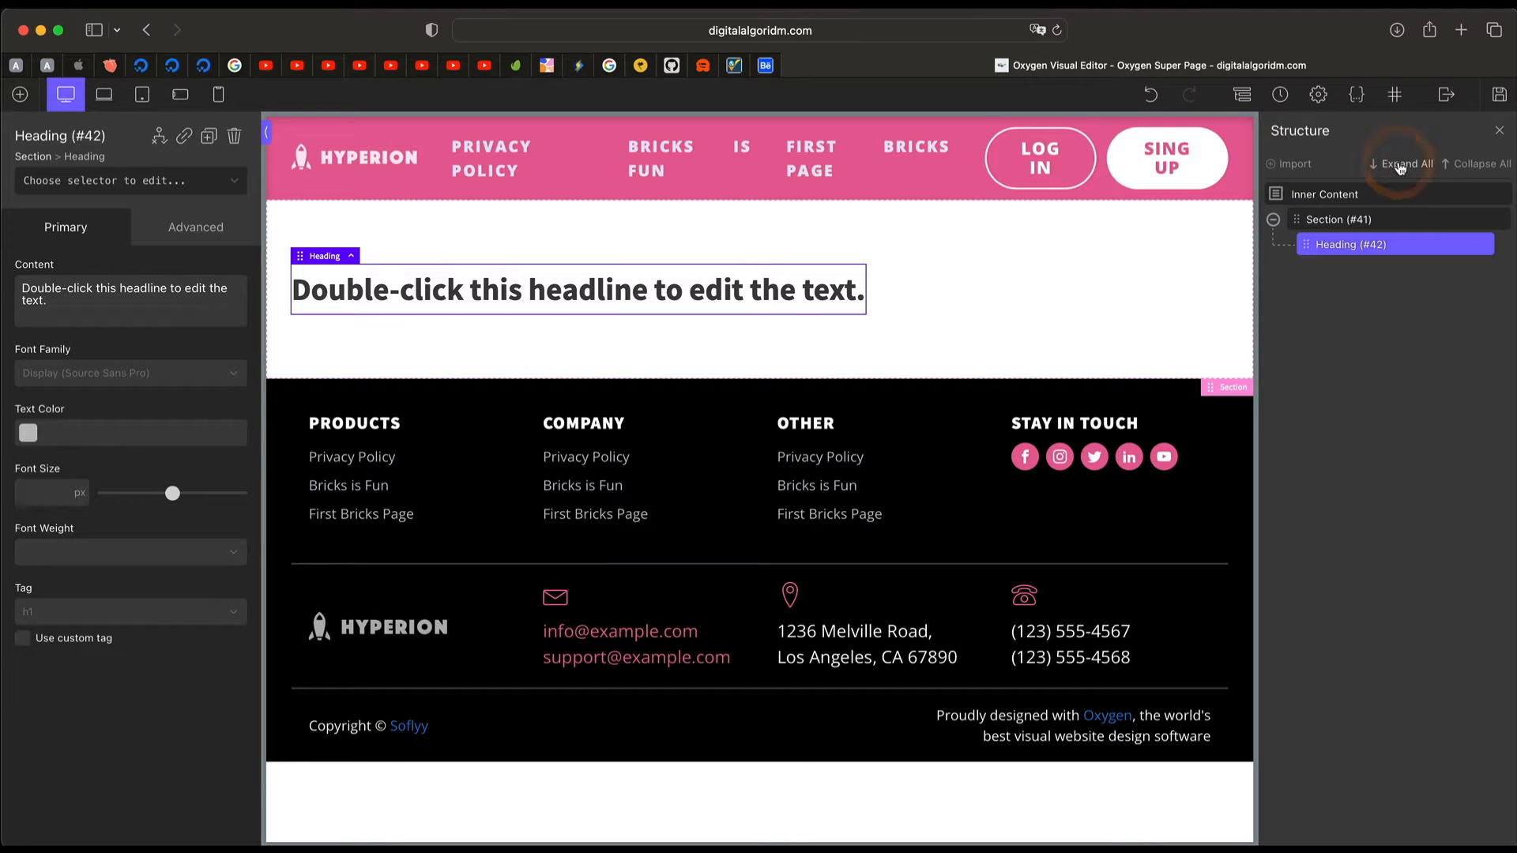
click(1464, 164)
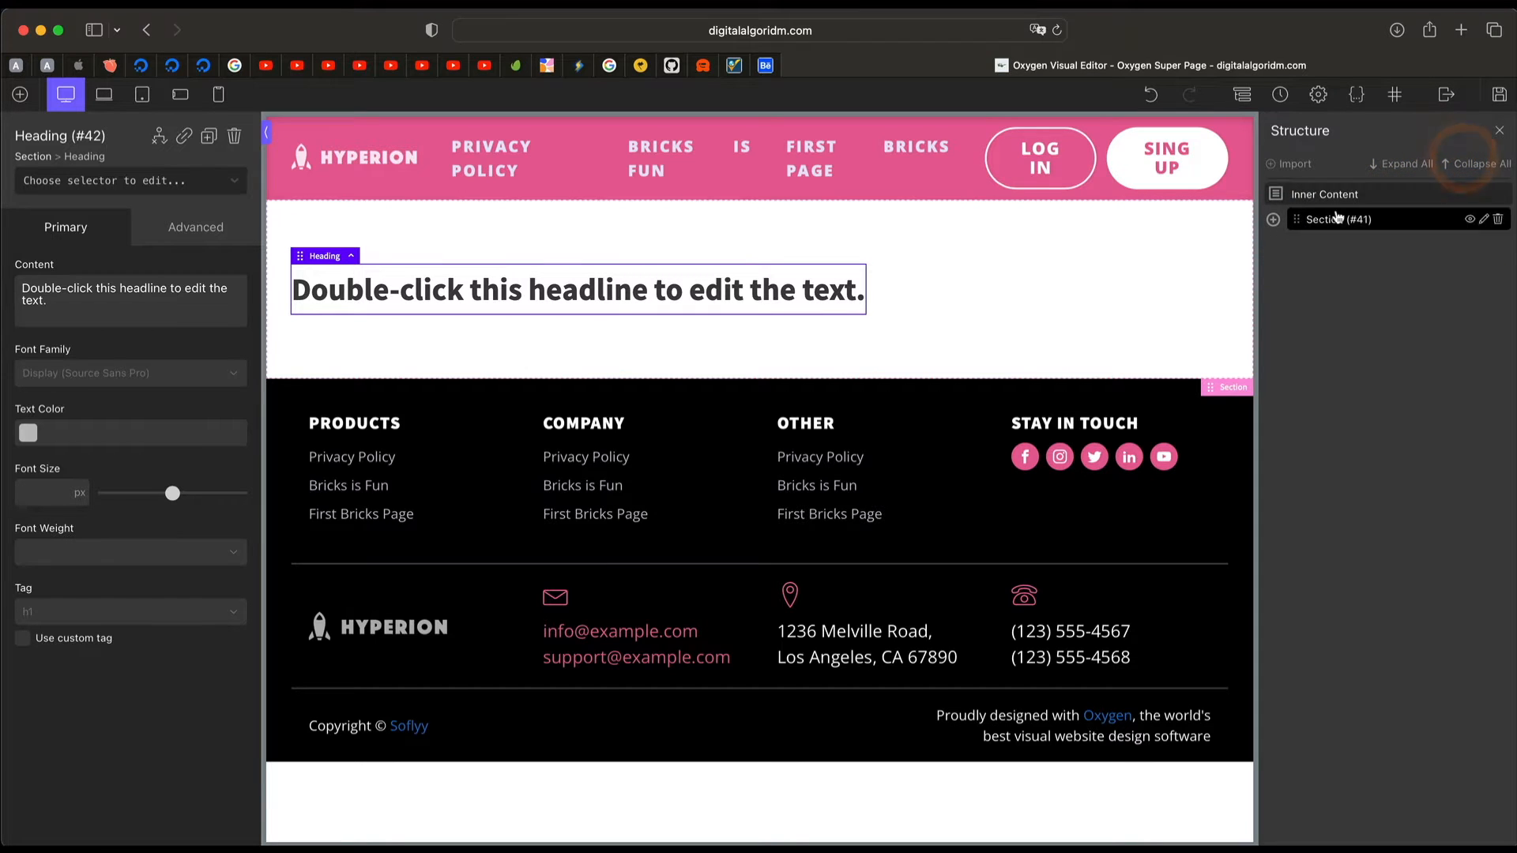
Step: Hide and show the section again from the structure, and do the same with the heading inside it
mouse_move(1407, 215)
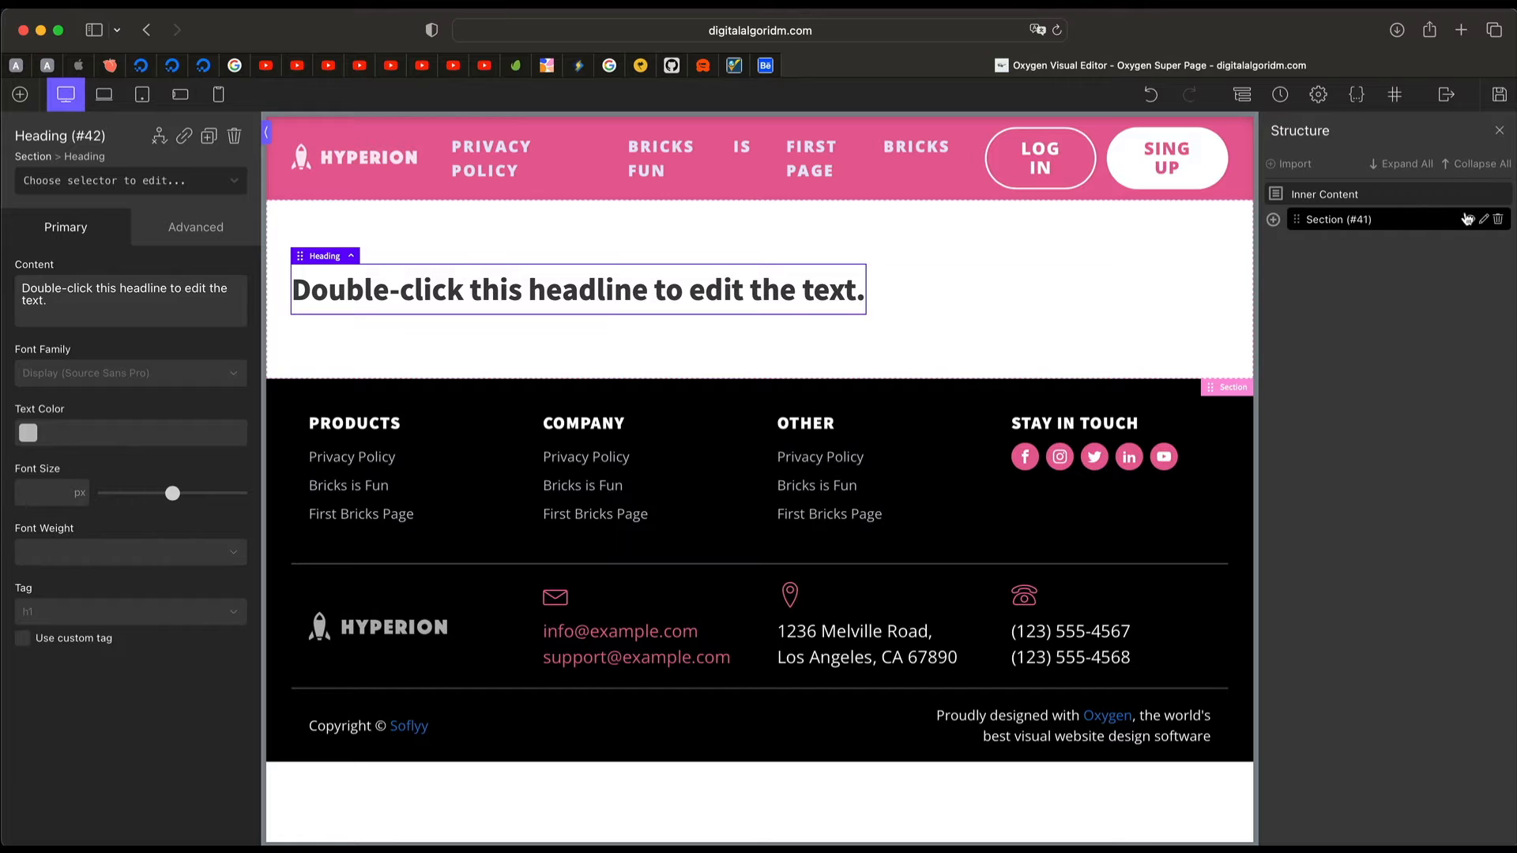
click(1470, 220)
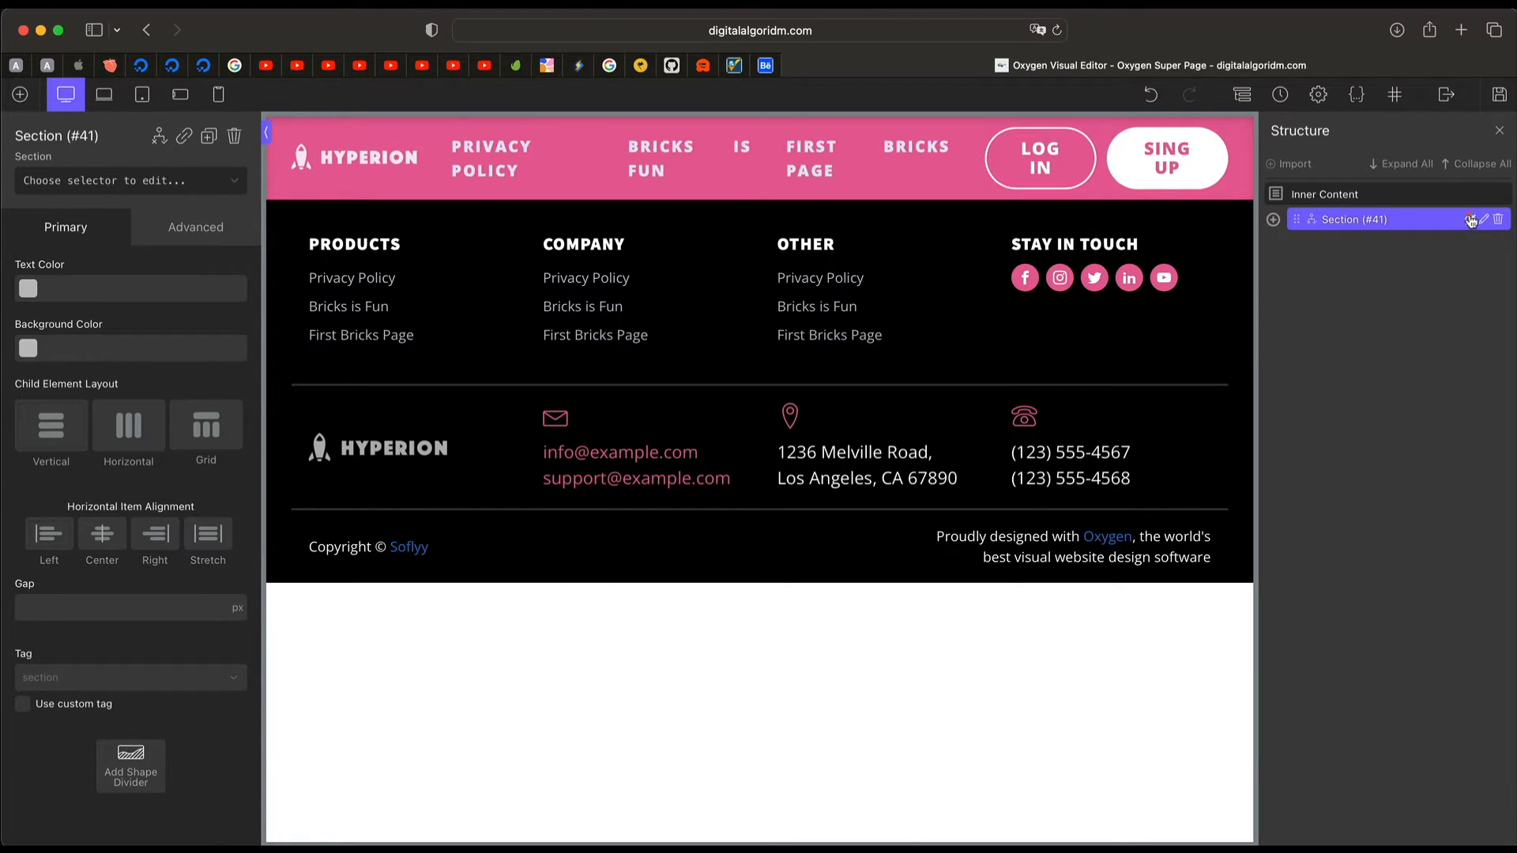
click(1470, 221)
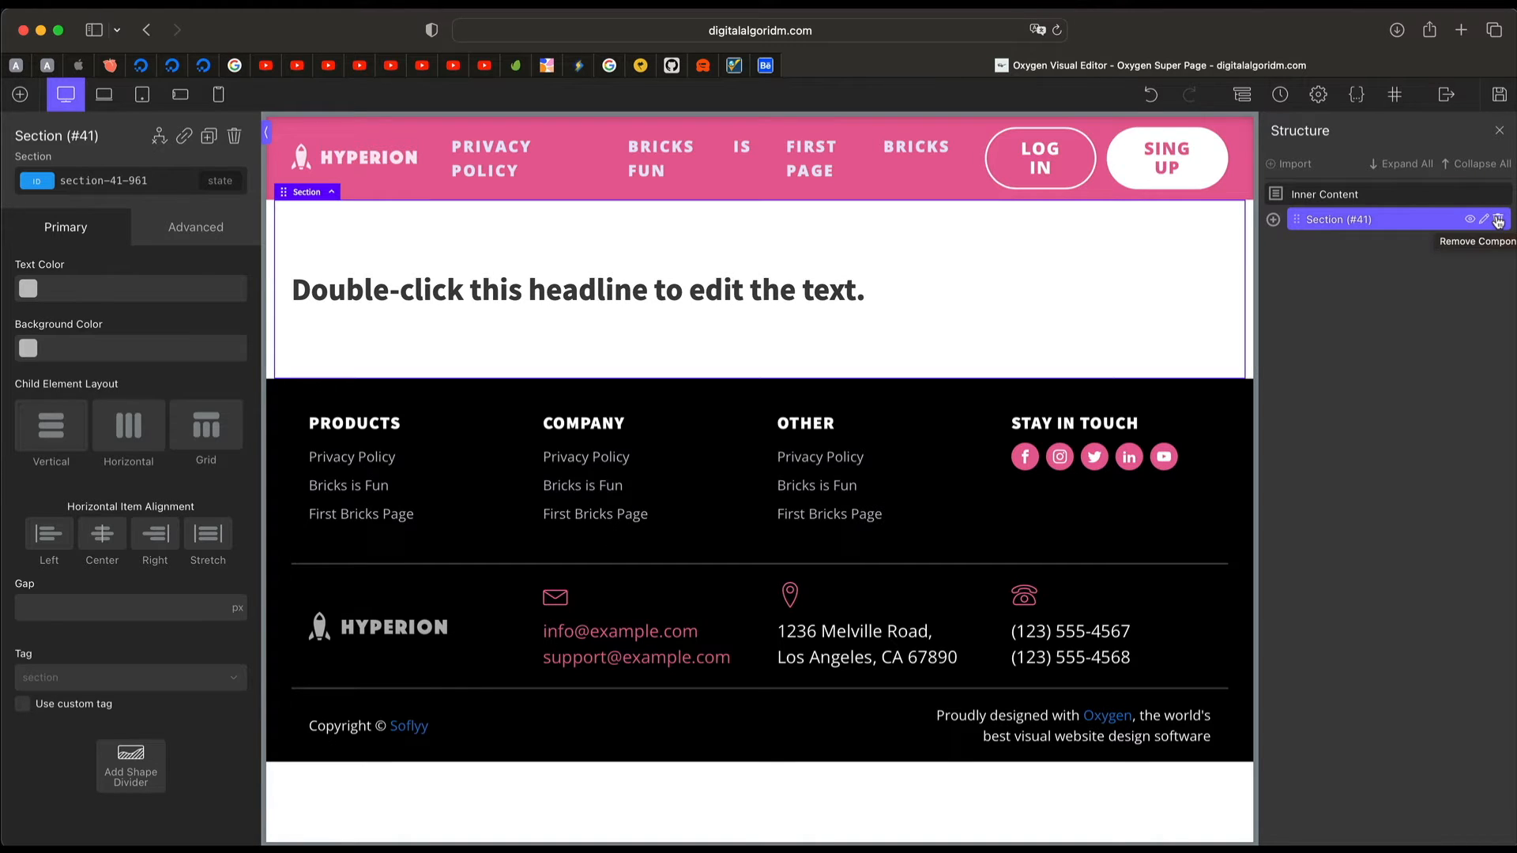
click(1274, 220)
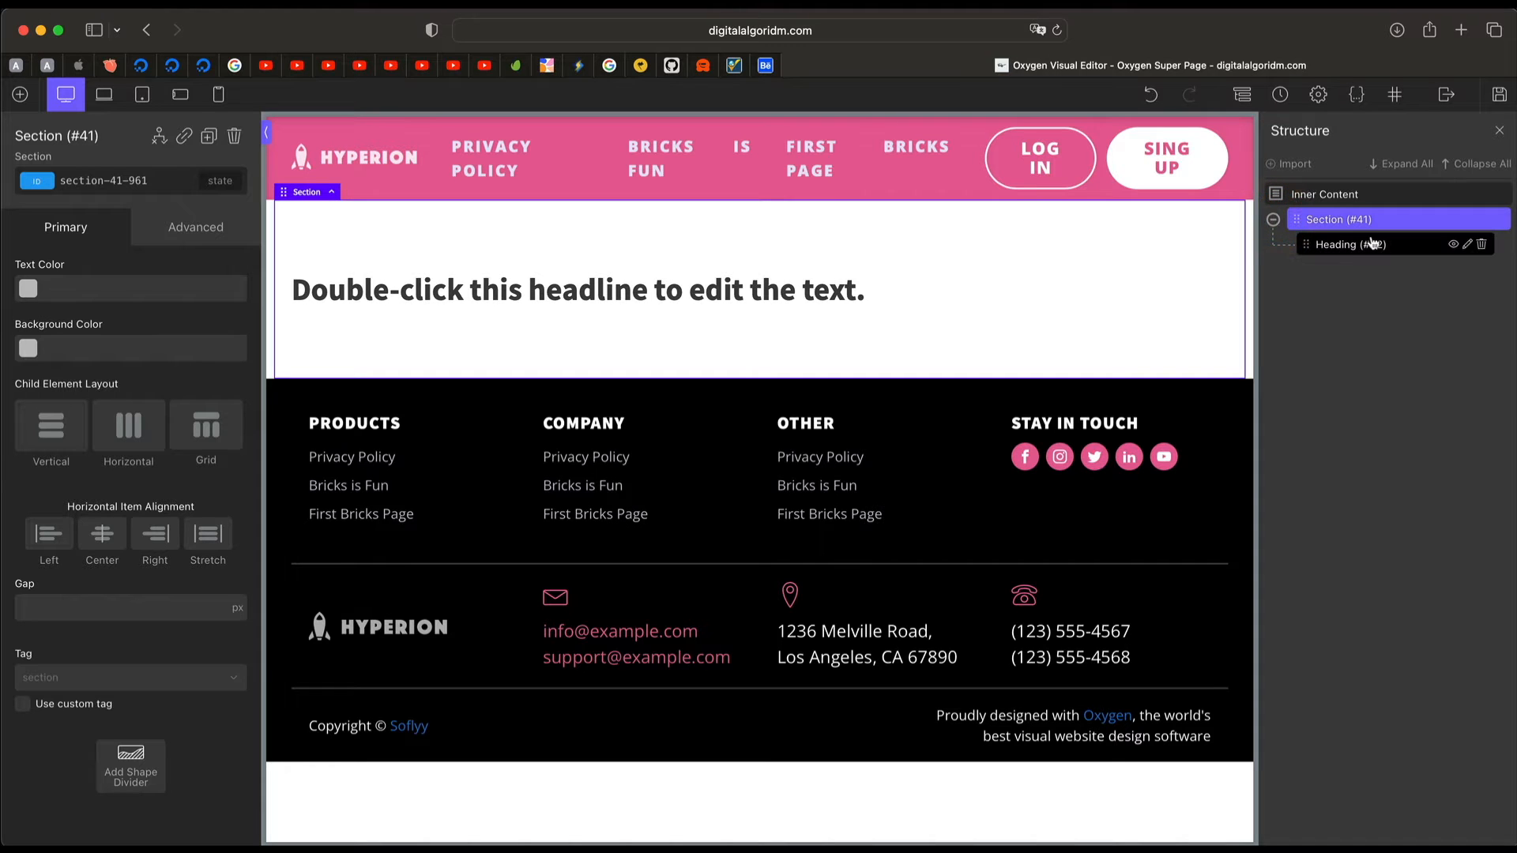
click(1452, 245)
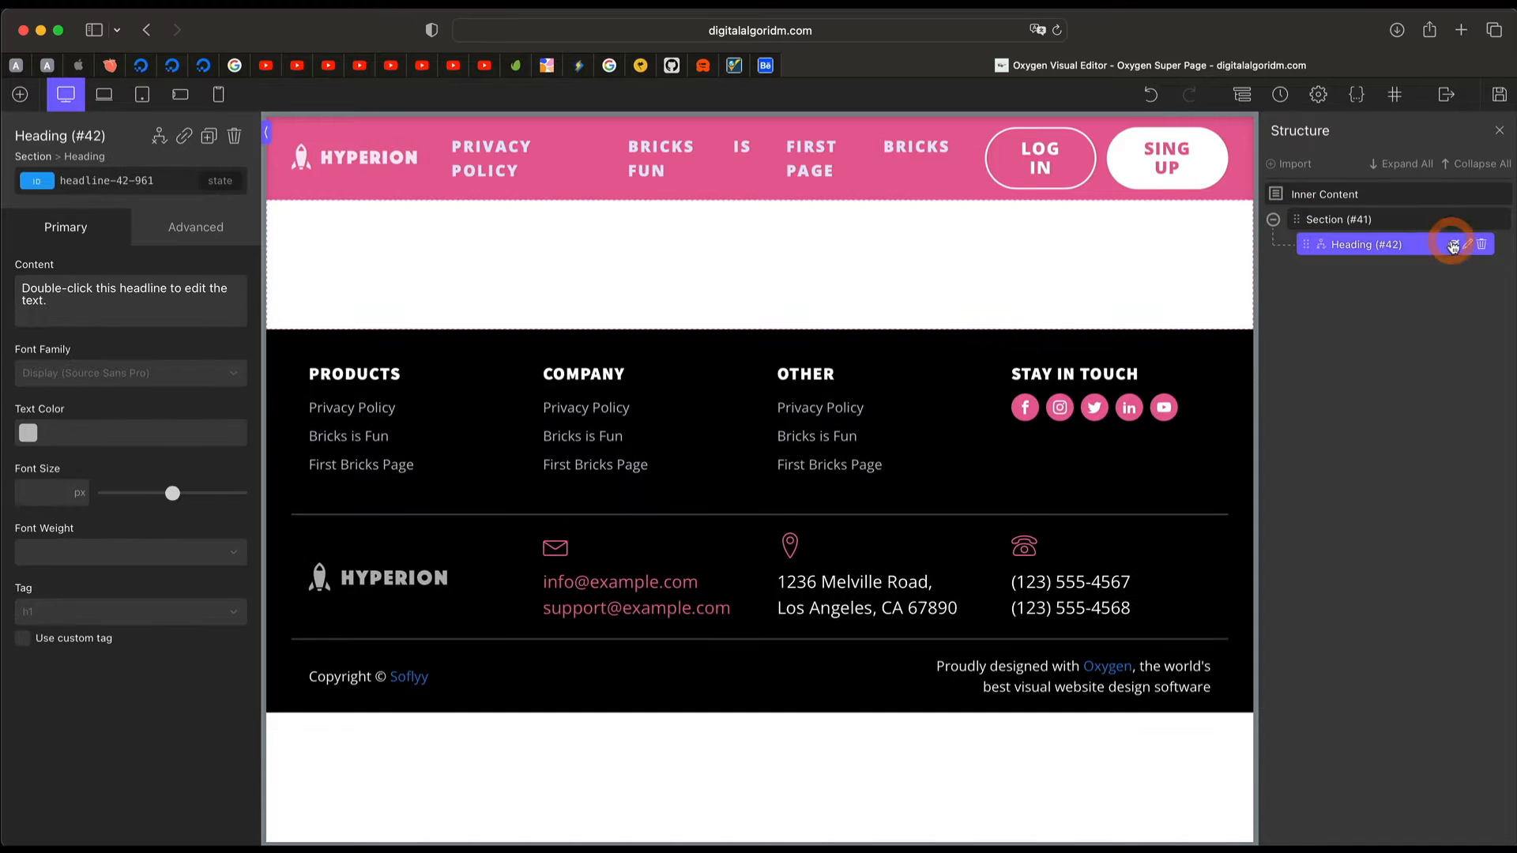
click(1452, 245)
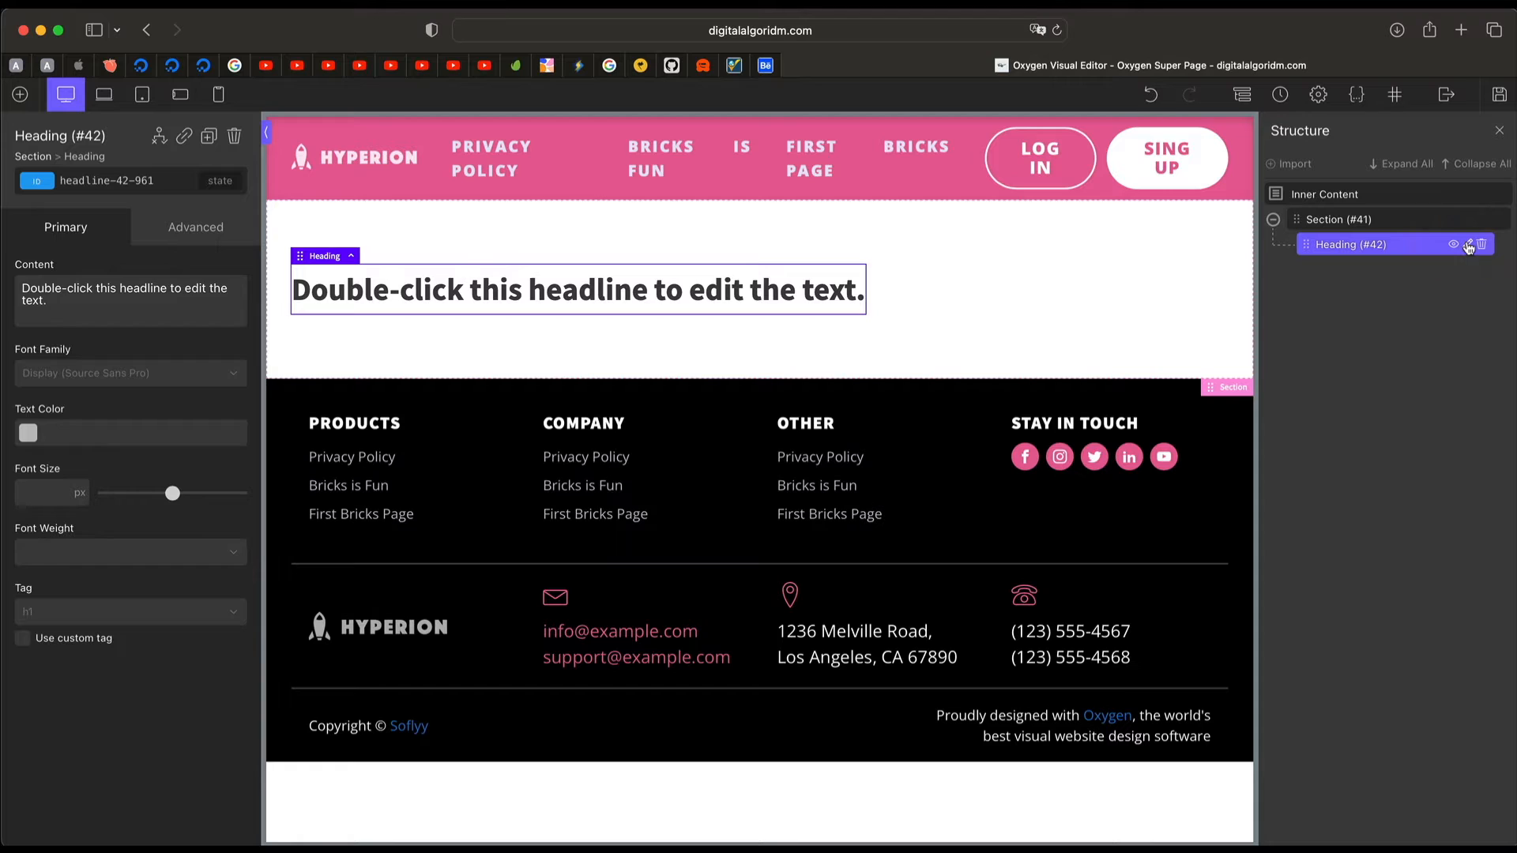
Step: Duplicate the heading within the section and wrap the original heading with a div
click(1468, 246)
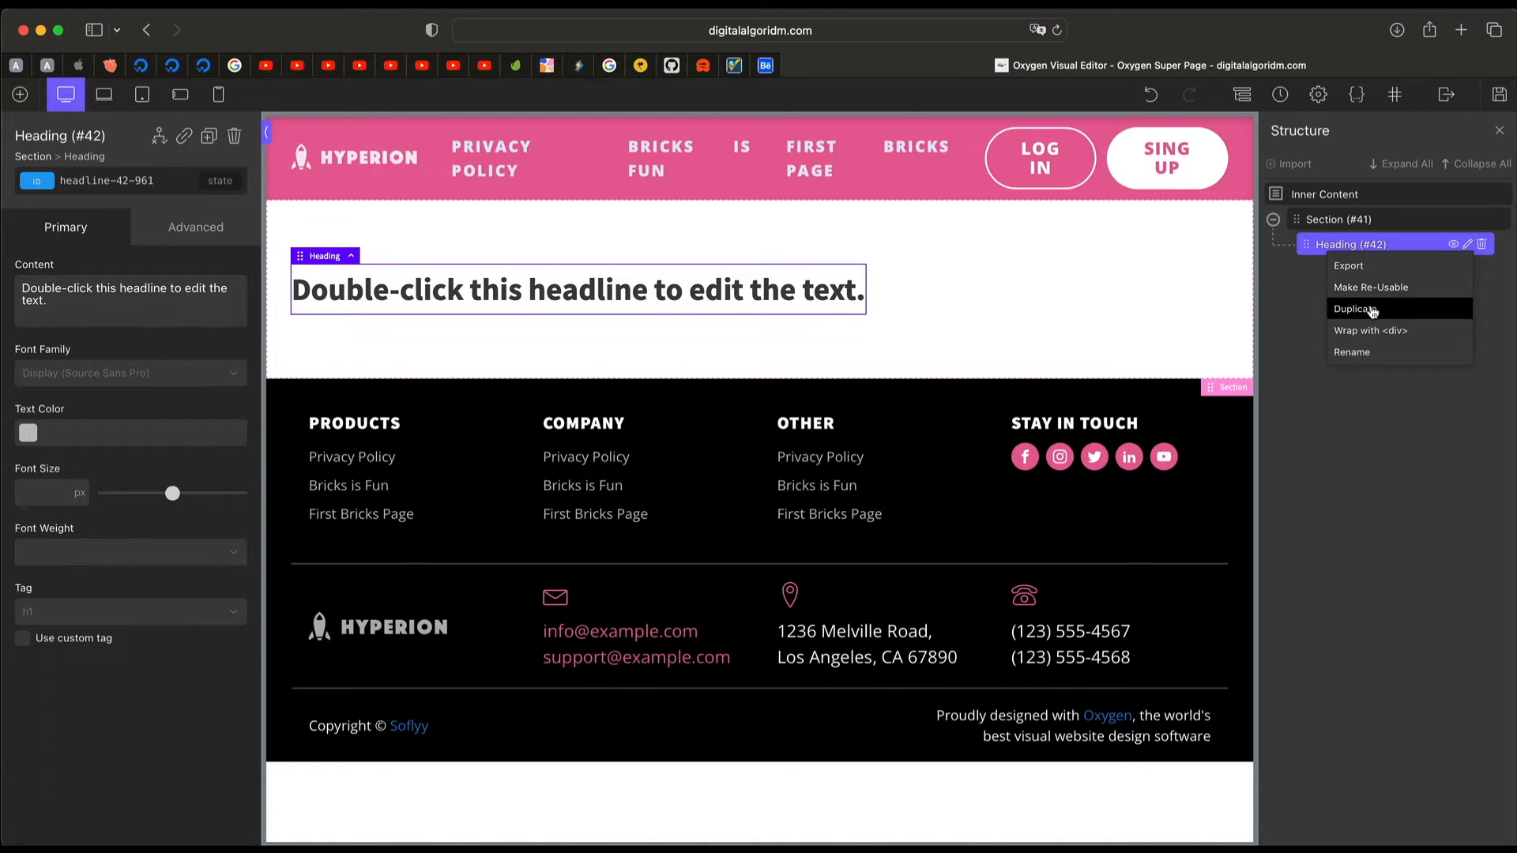
click(1372, 311)
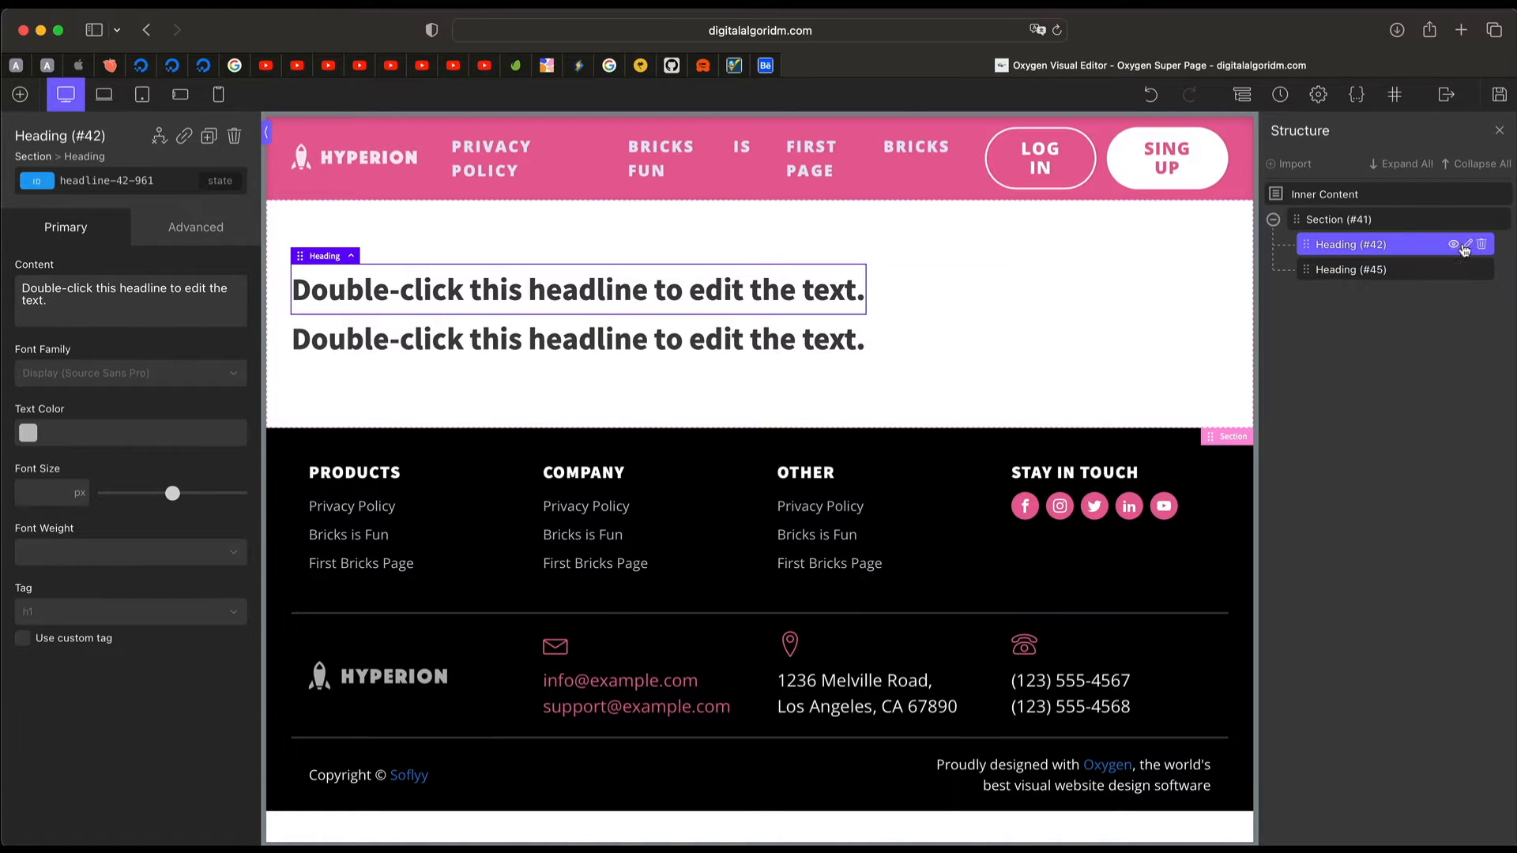
click(1468, 248)
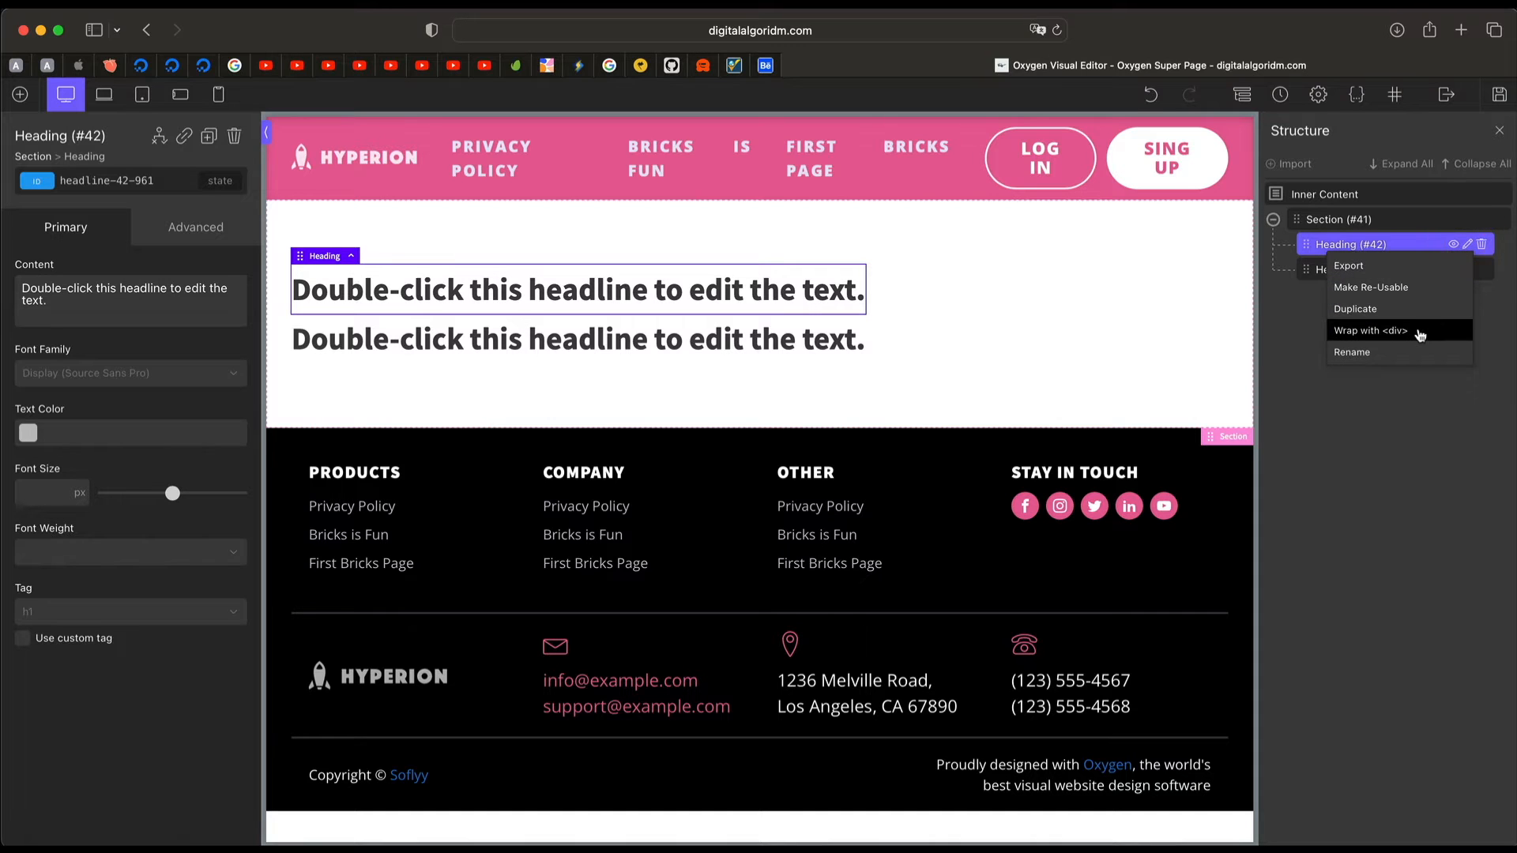
click(1419, 332)
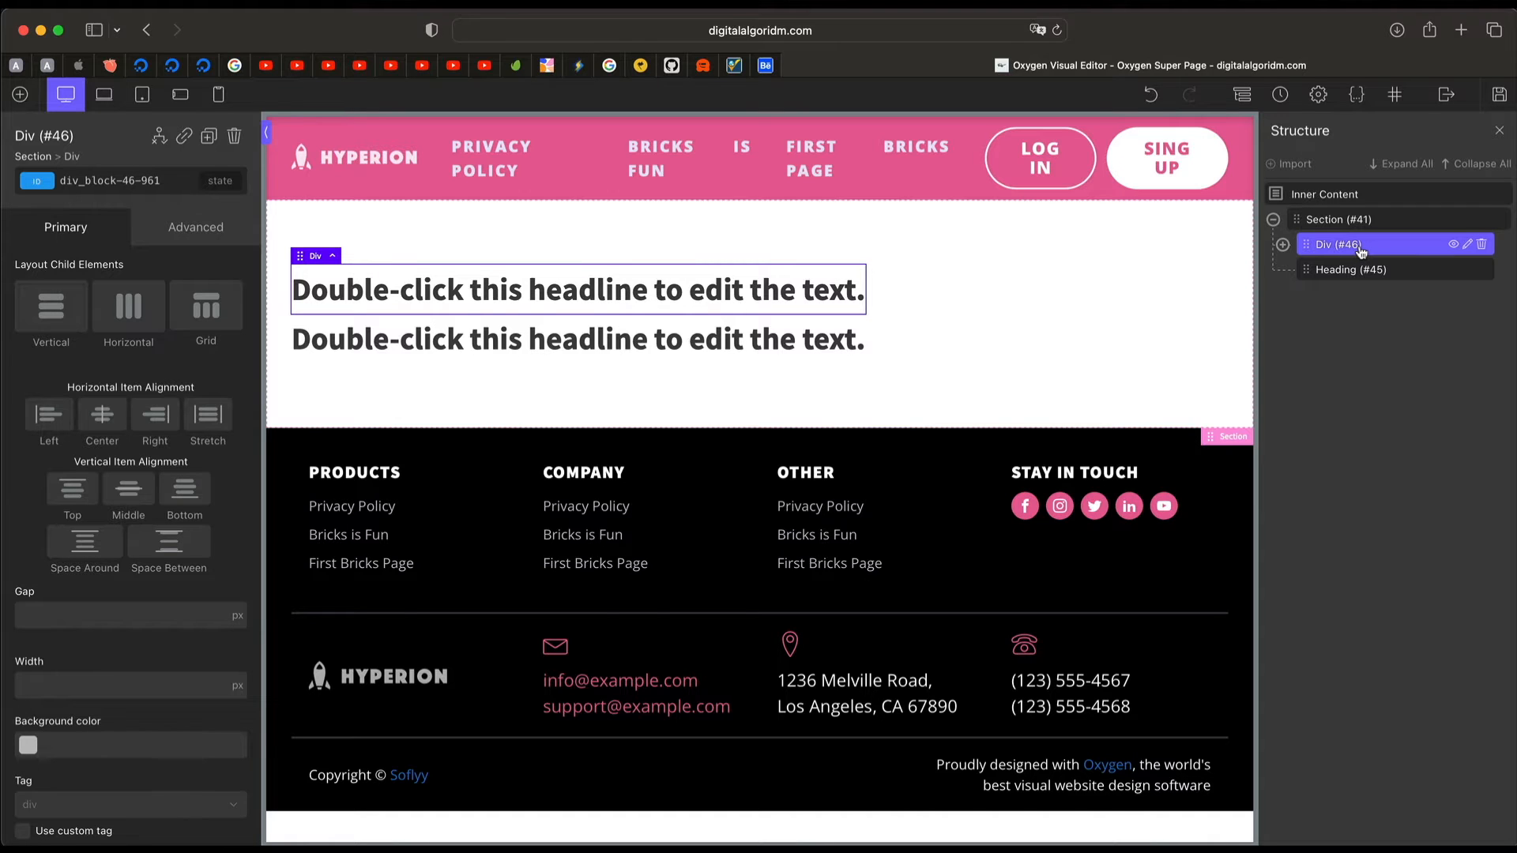
click(1284, 245)
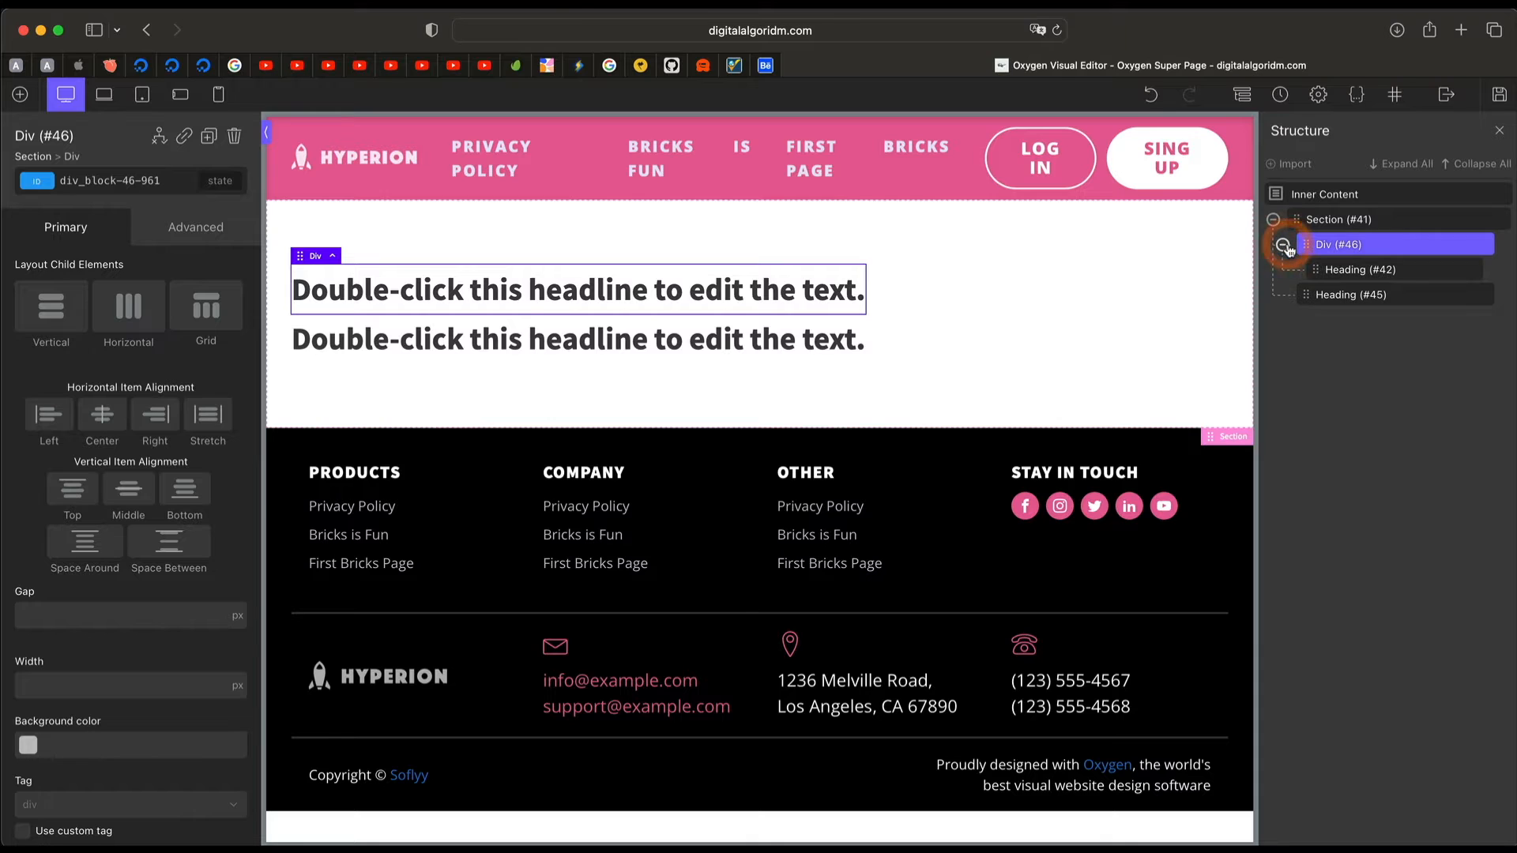
click(1284, 247)
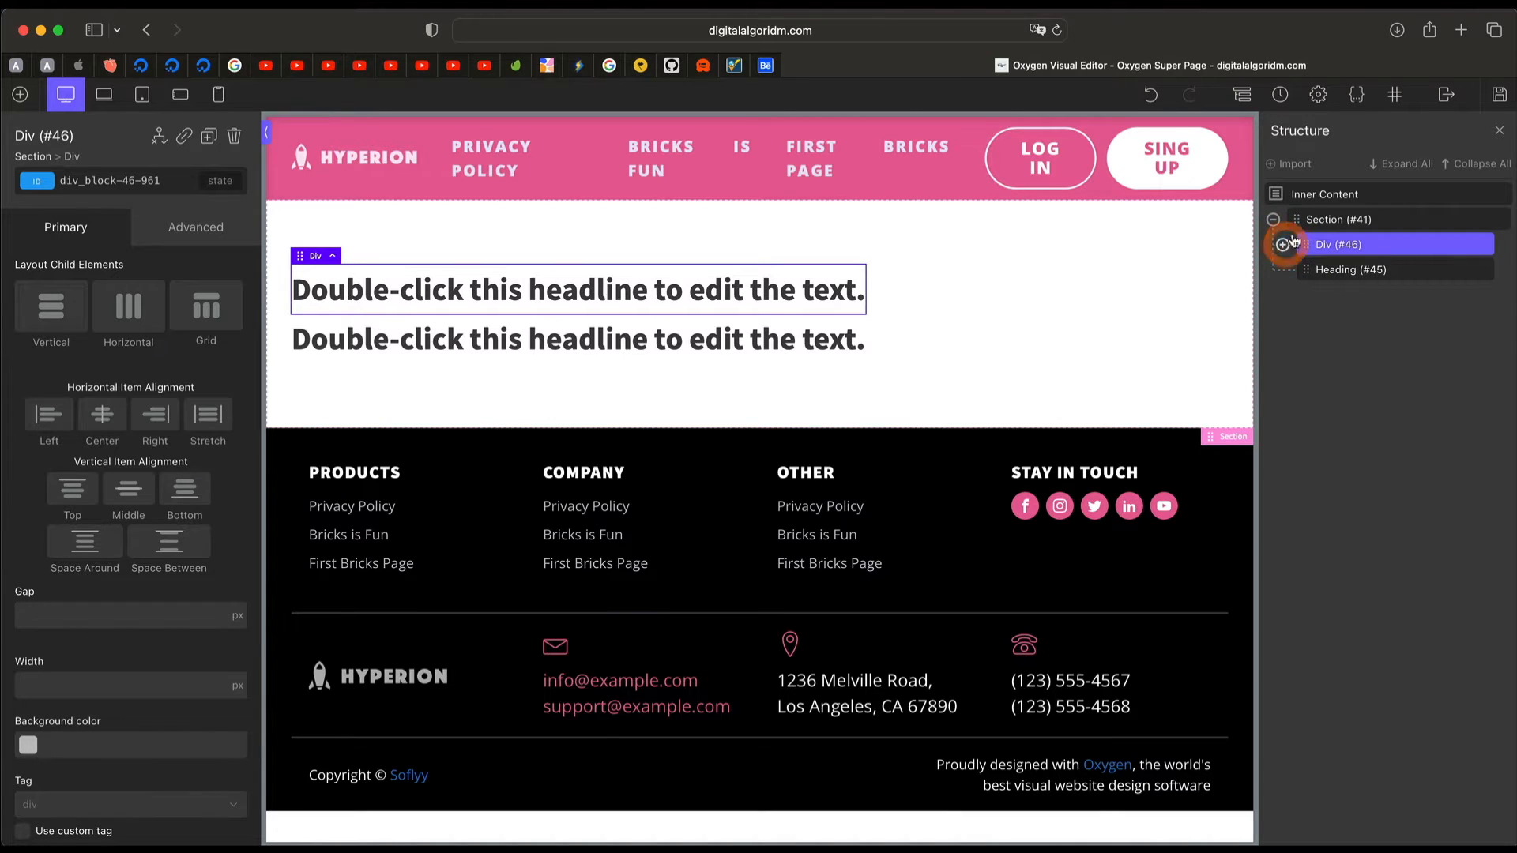
Step: Undo and redo the heading's div wrap, and expand and collapse the entire structure tree
click(1152, 95)
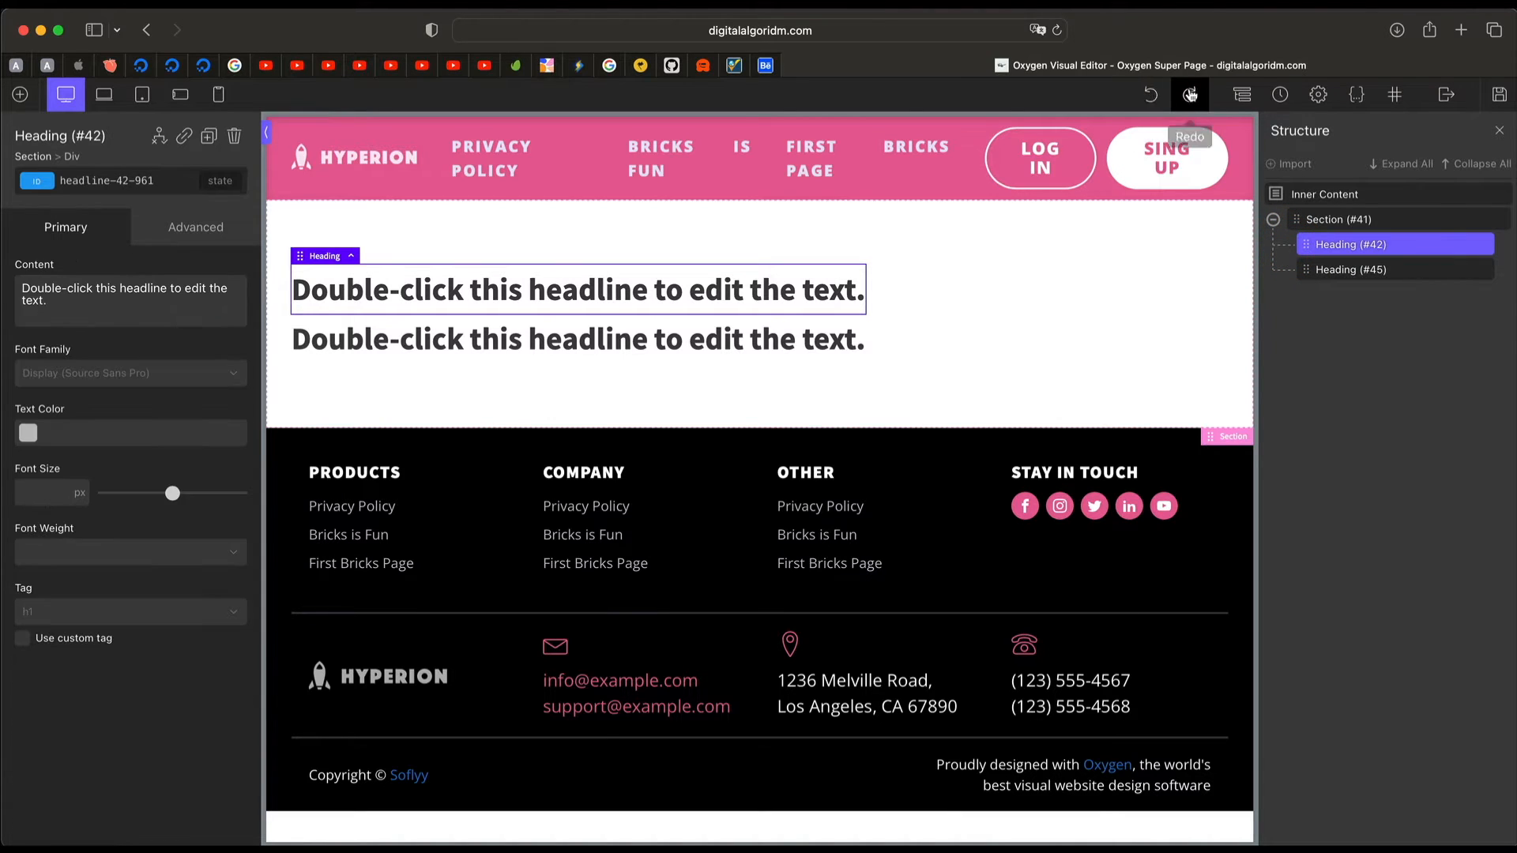
click(1189, 96)
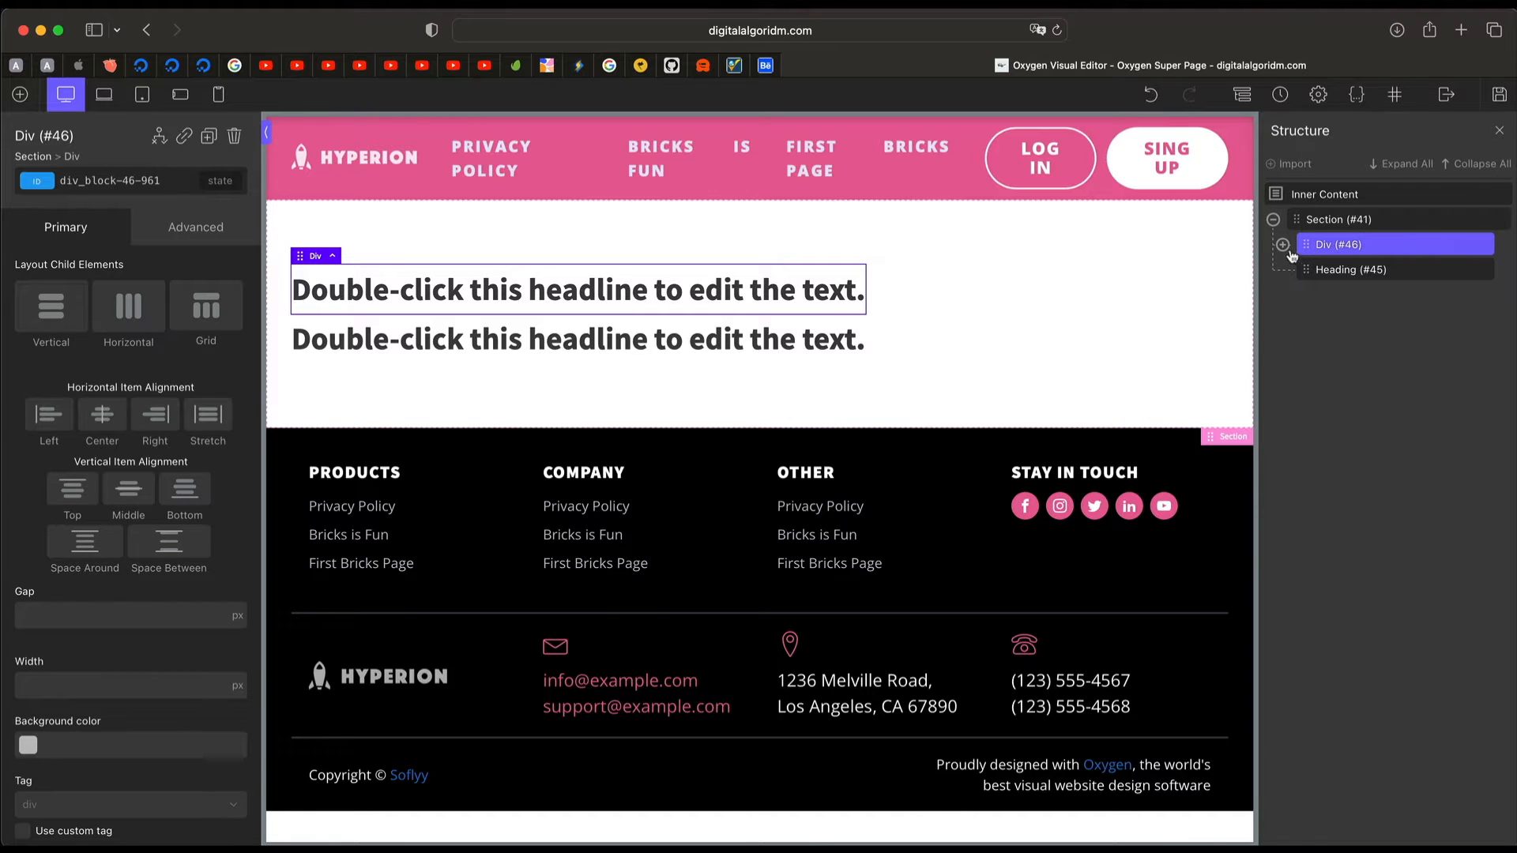
click(1406, 164)
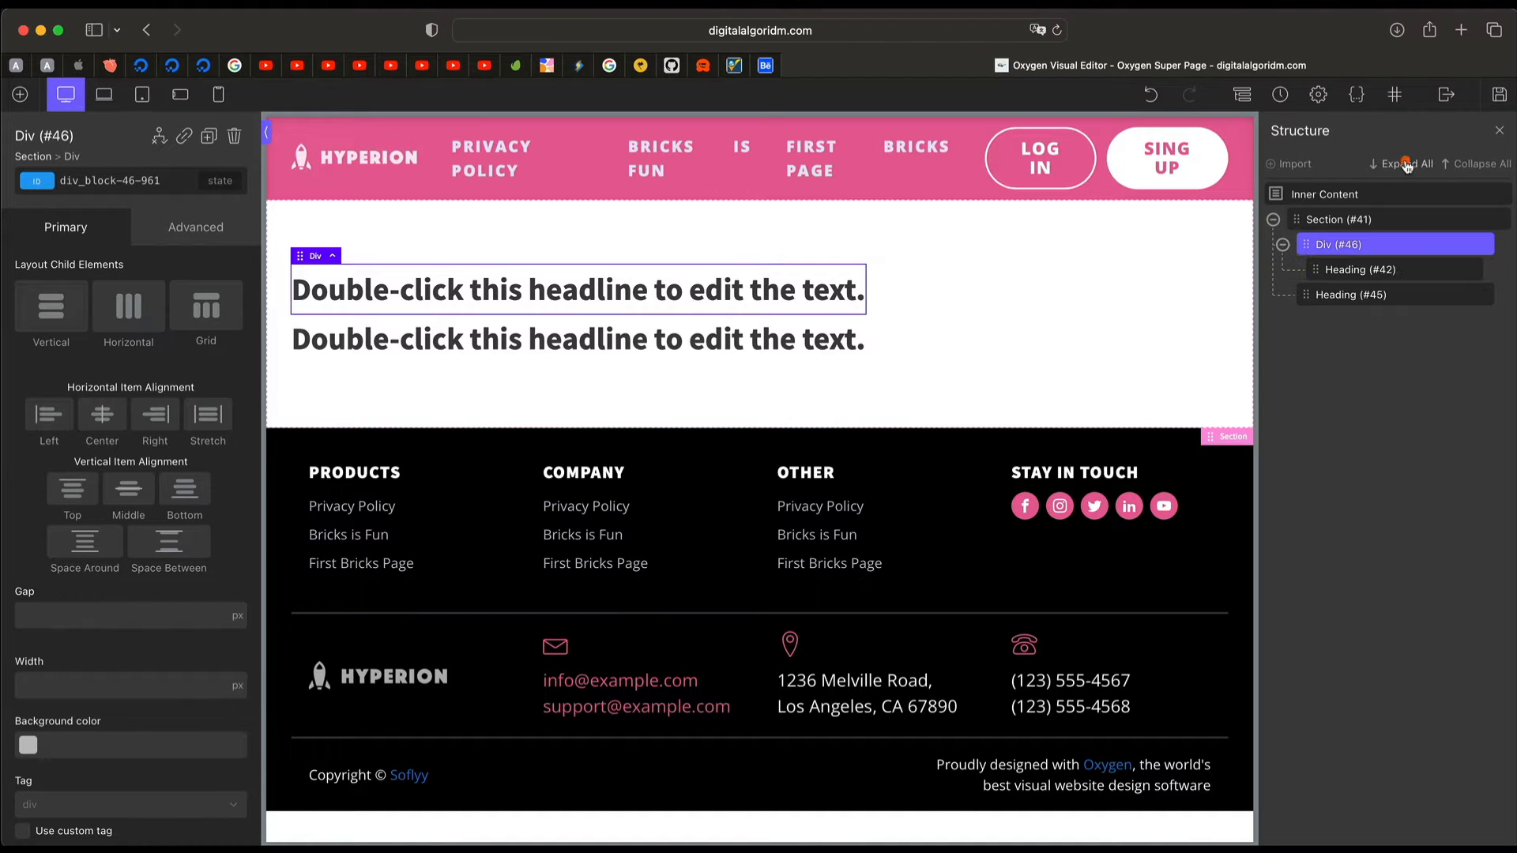
click(1464, 164)
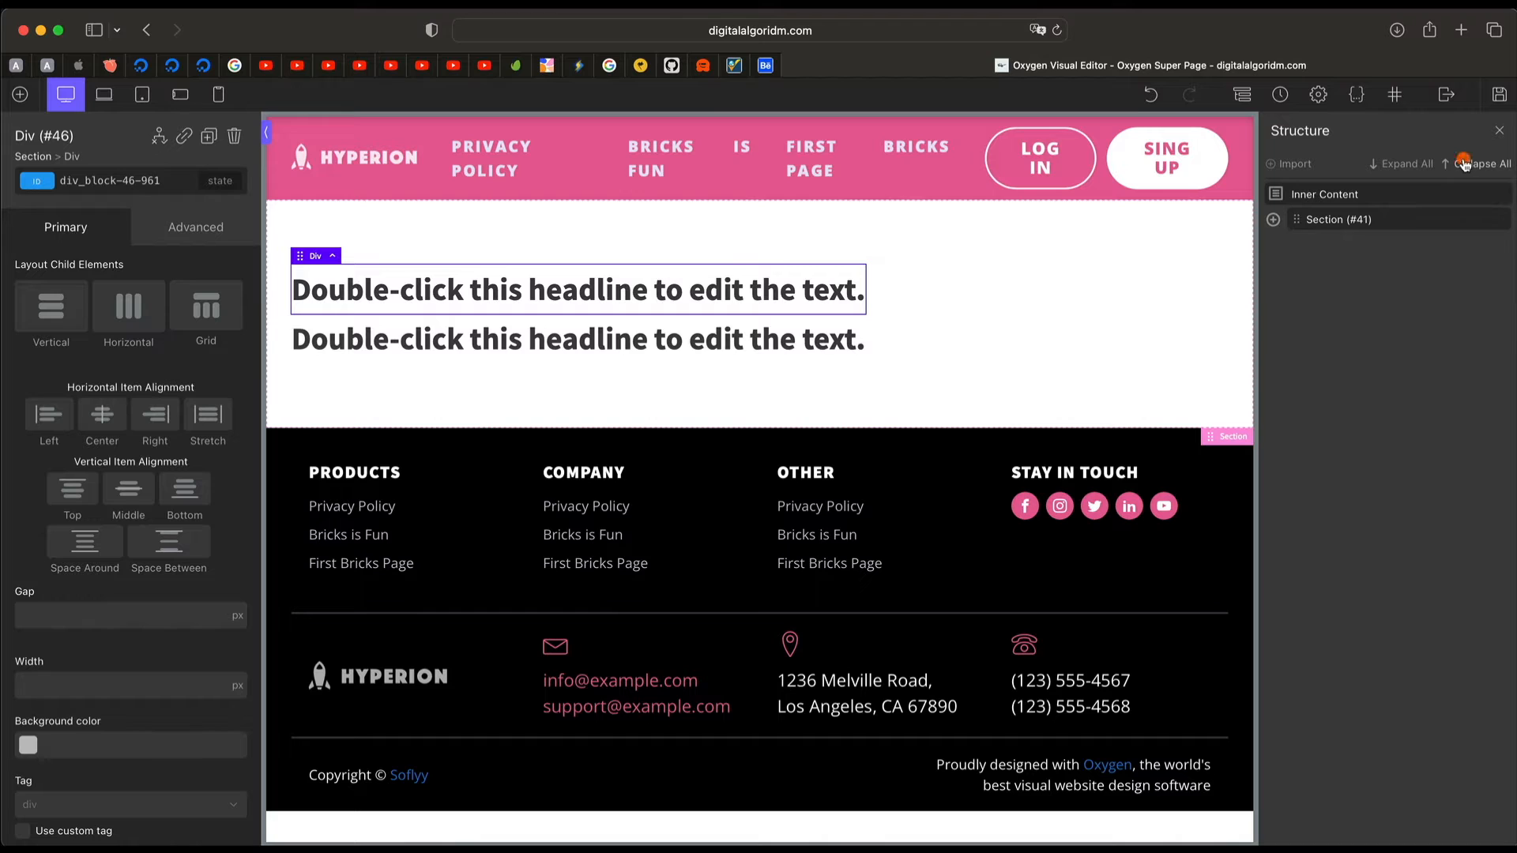
Step: Expand the section in the structure and rename it Hero Section
click(1274, 220)
click(1470, 246)
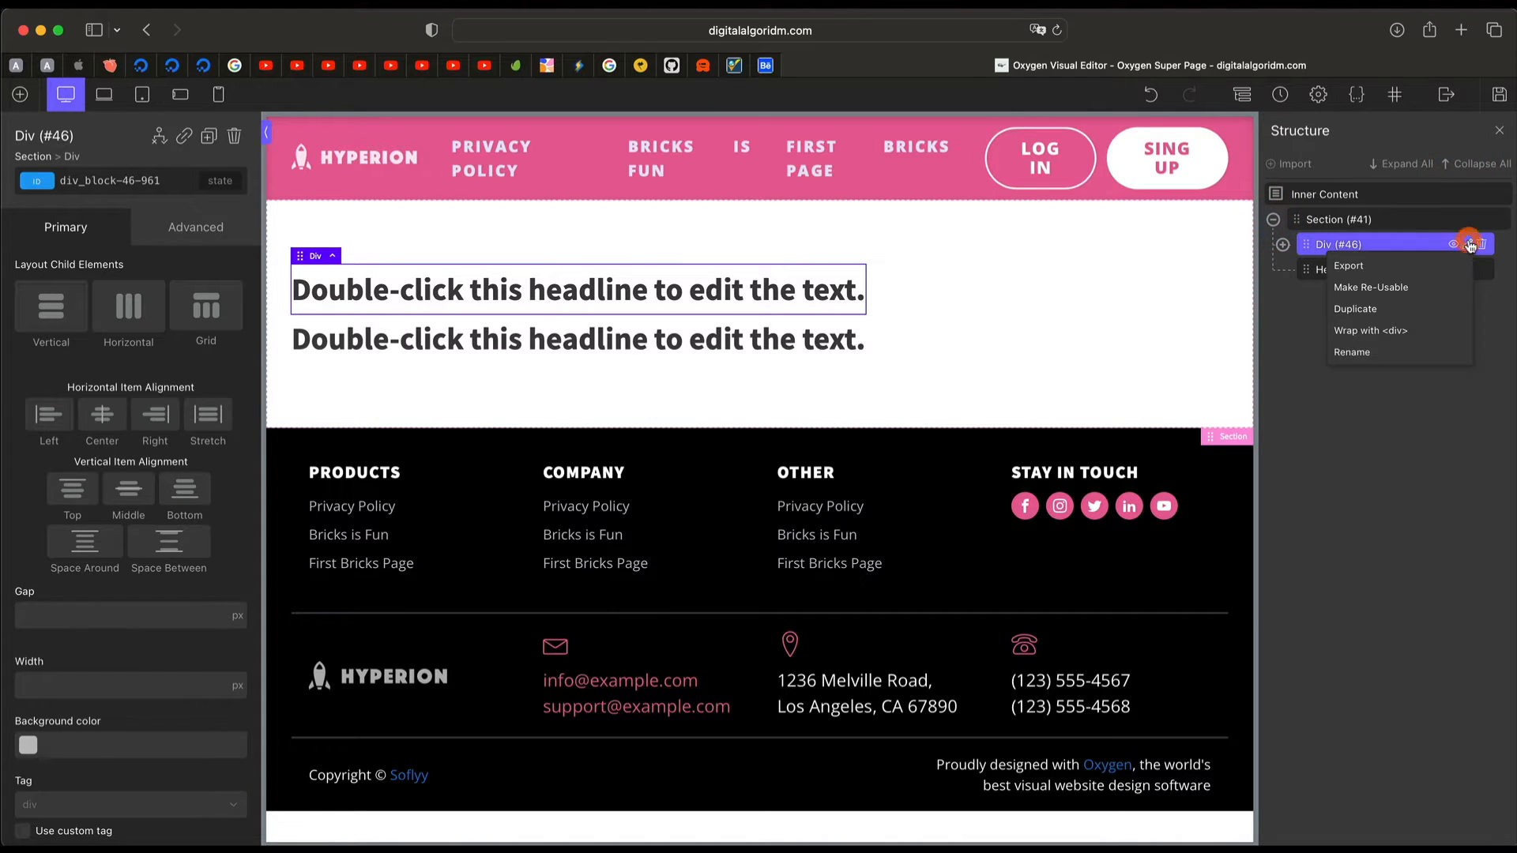
click(1402, 411)
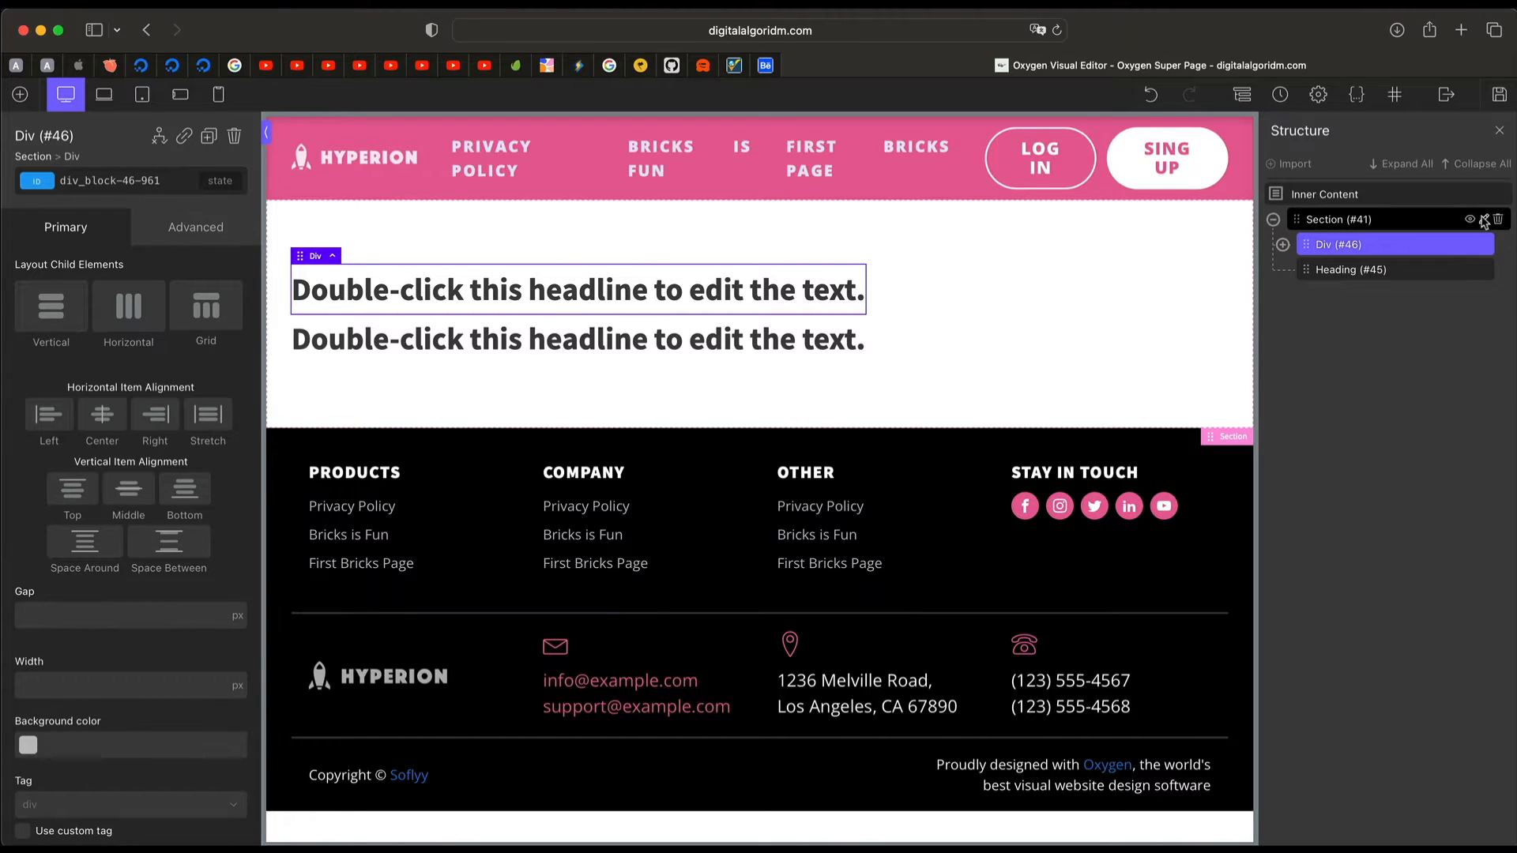
click(1484, 222)
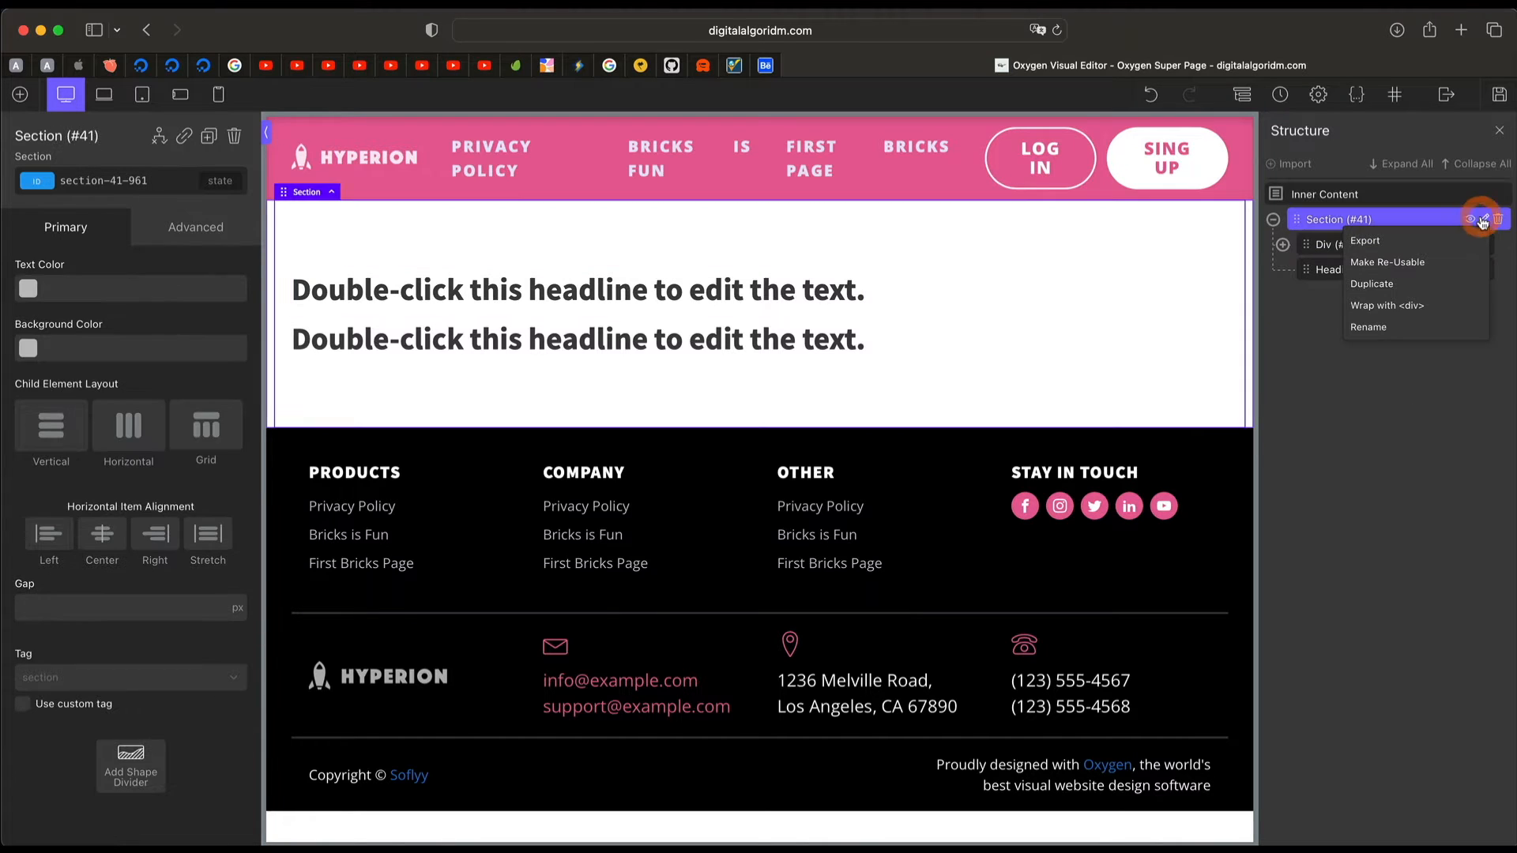
click(1418, 326)
key(super+a)
text(Hero Section)
key(Return)
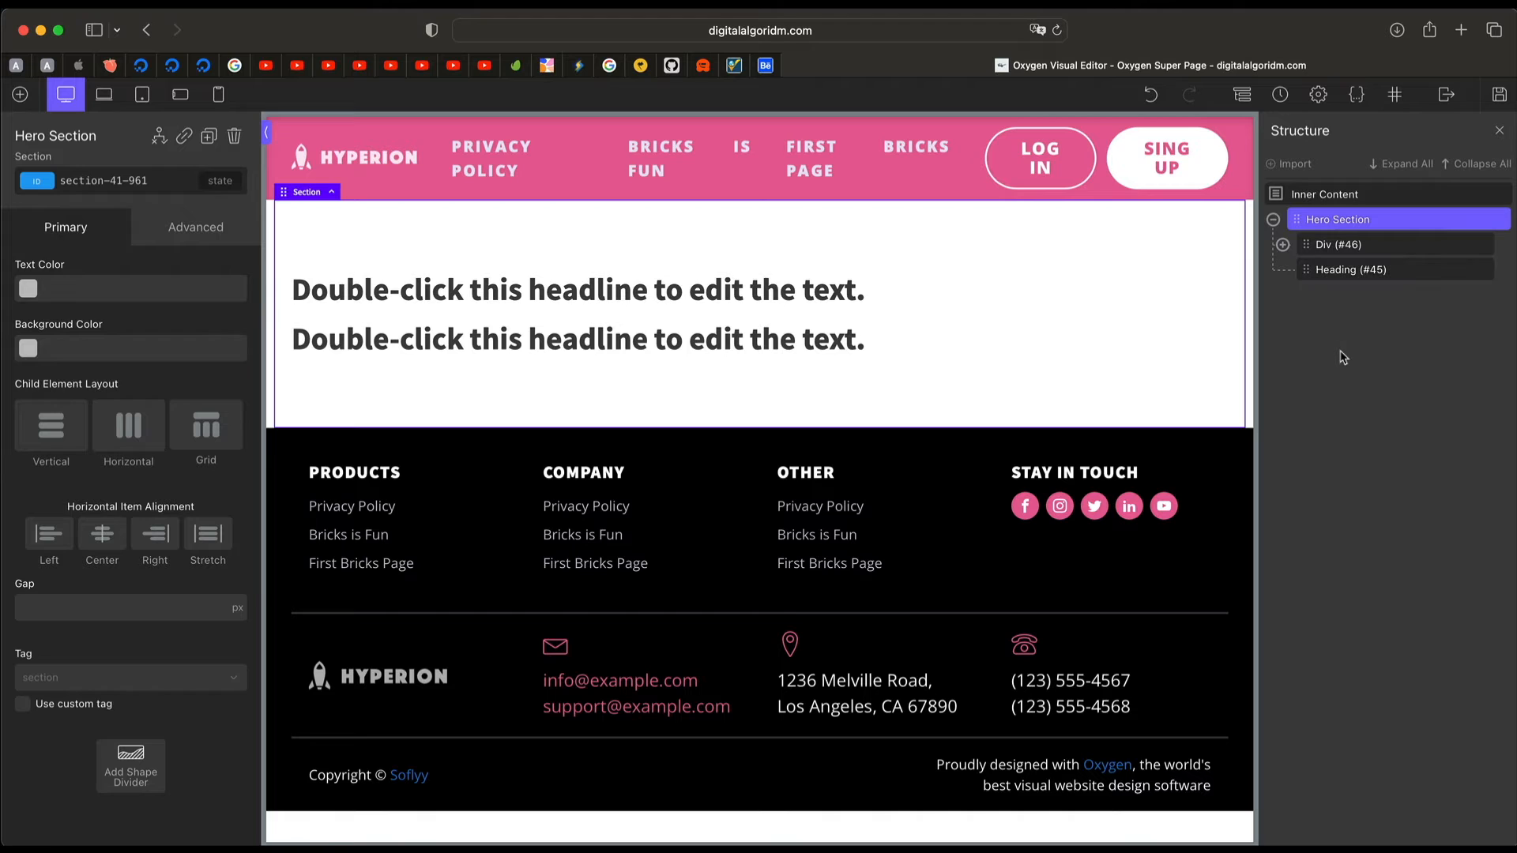
Step: Duplicate the Hero Section in the structure and delete the duplicate
click(1485, 221)
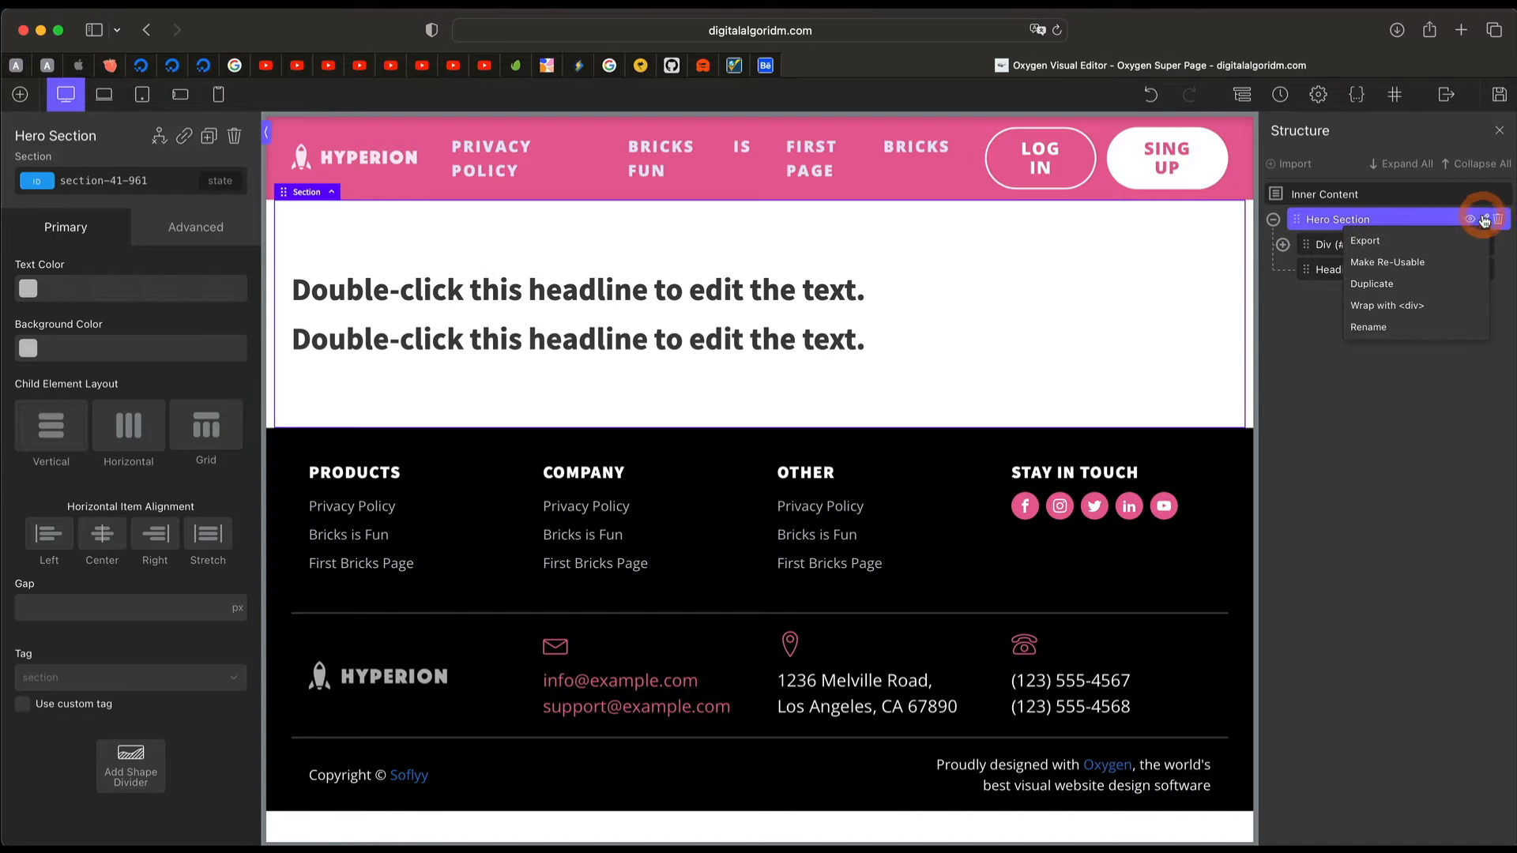
click(1404, 285)
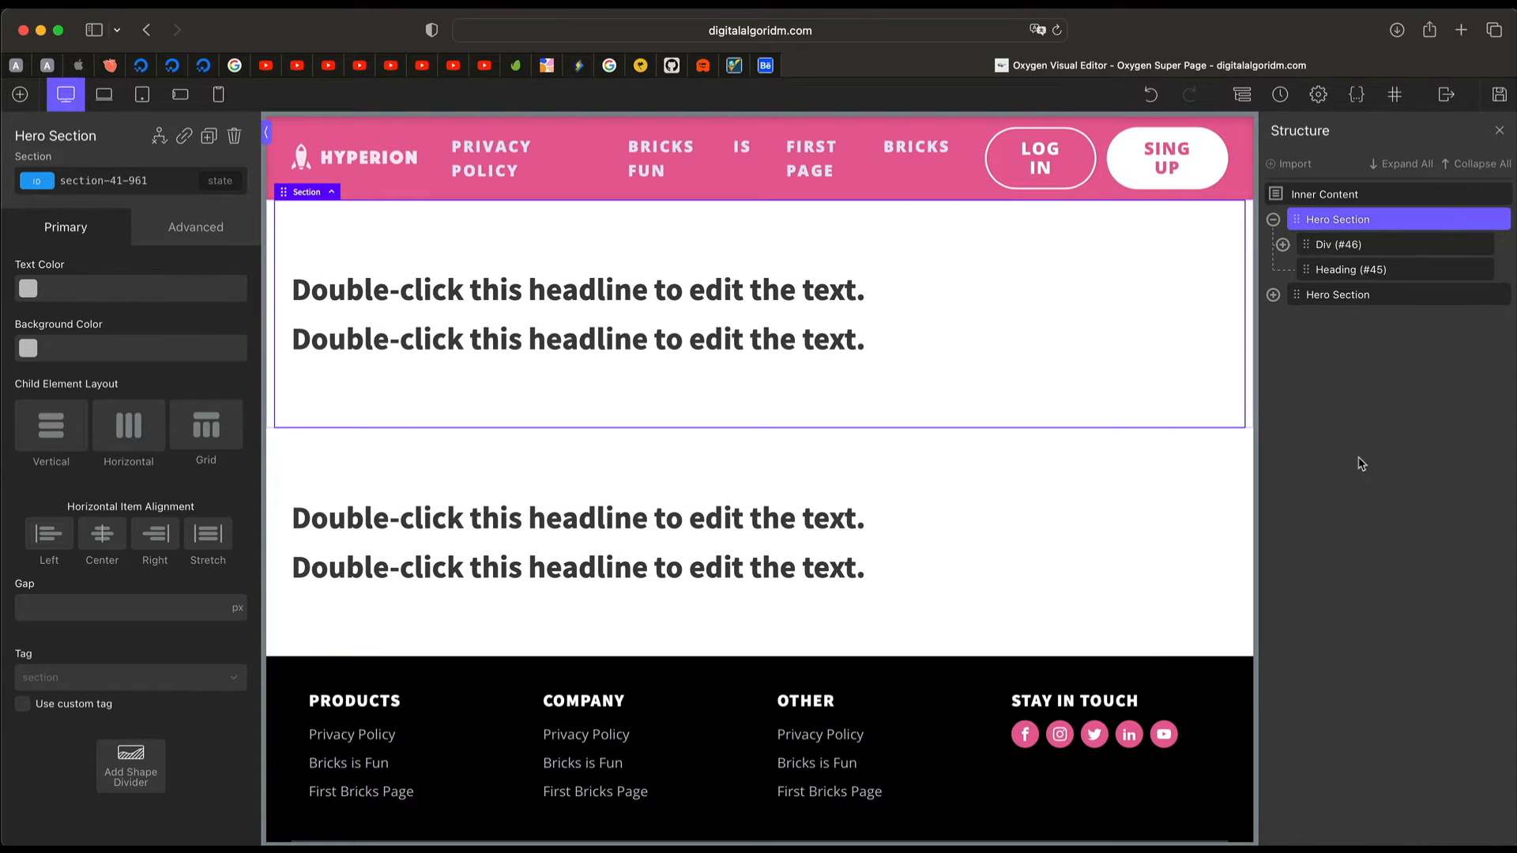
click(1498, 296)
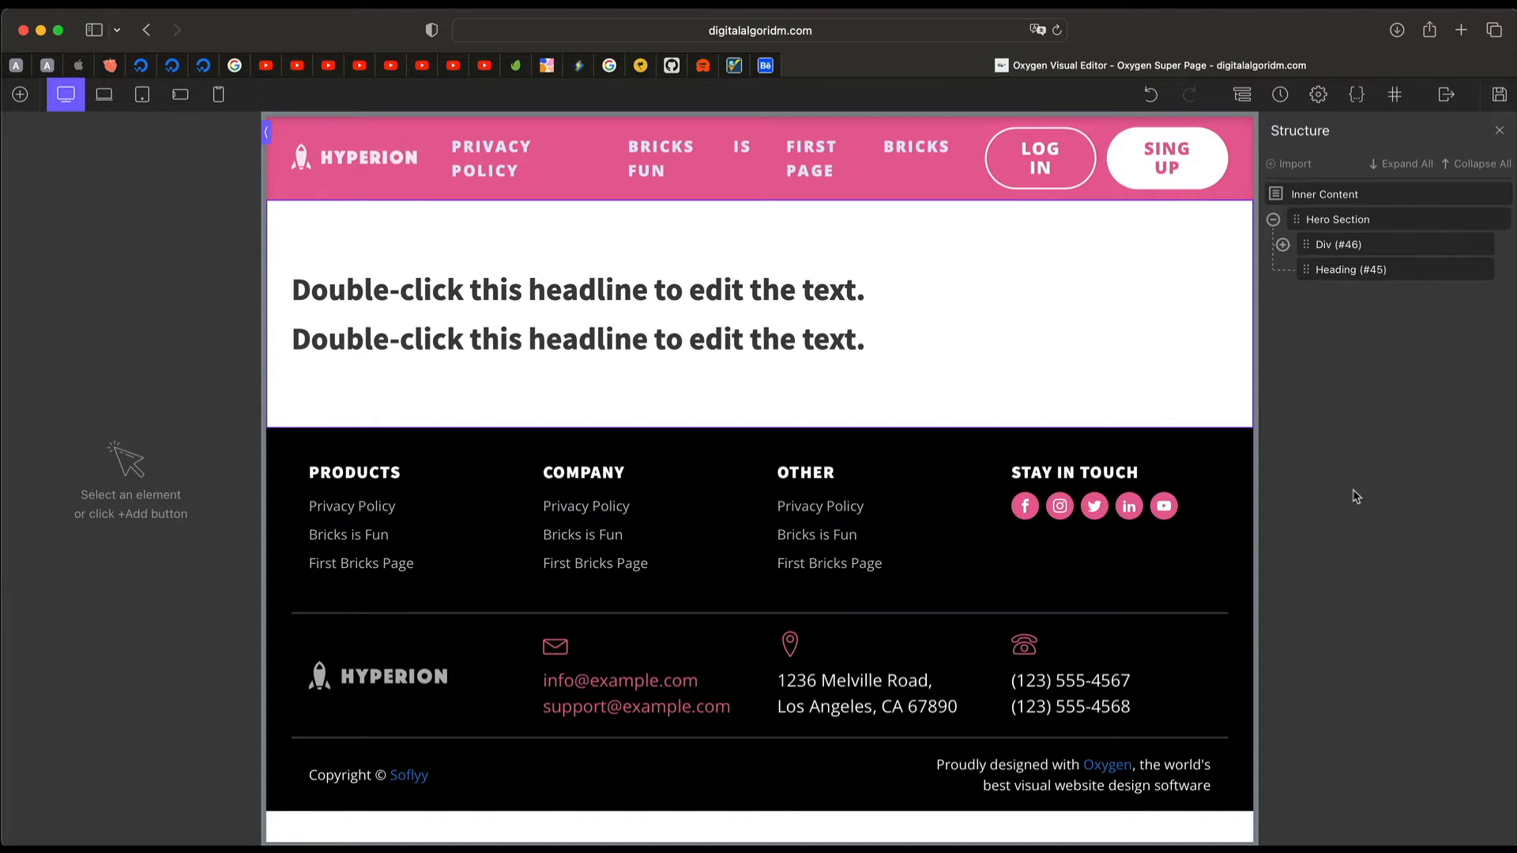
Step: Revert the page through its edit history to the Heading (#5) entry from 22:16:31, and to the initial state
click(1280, 94)
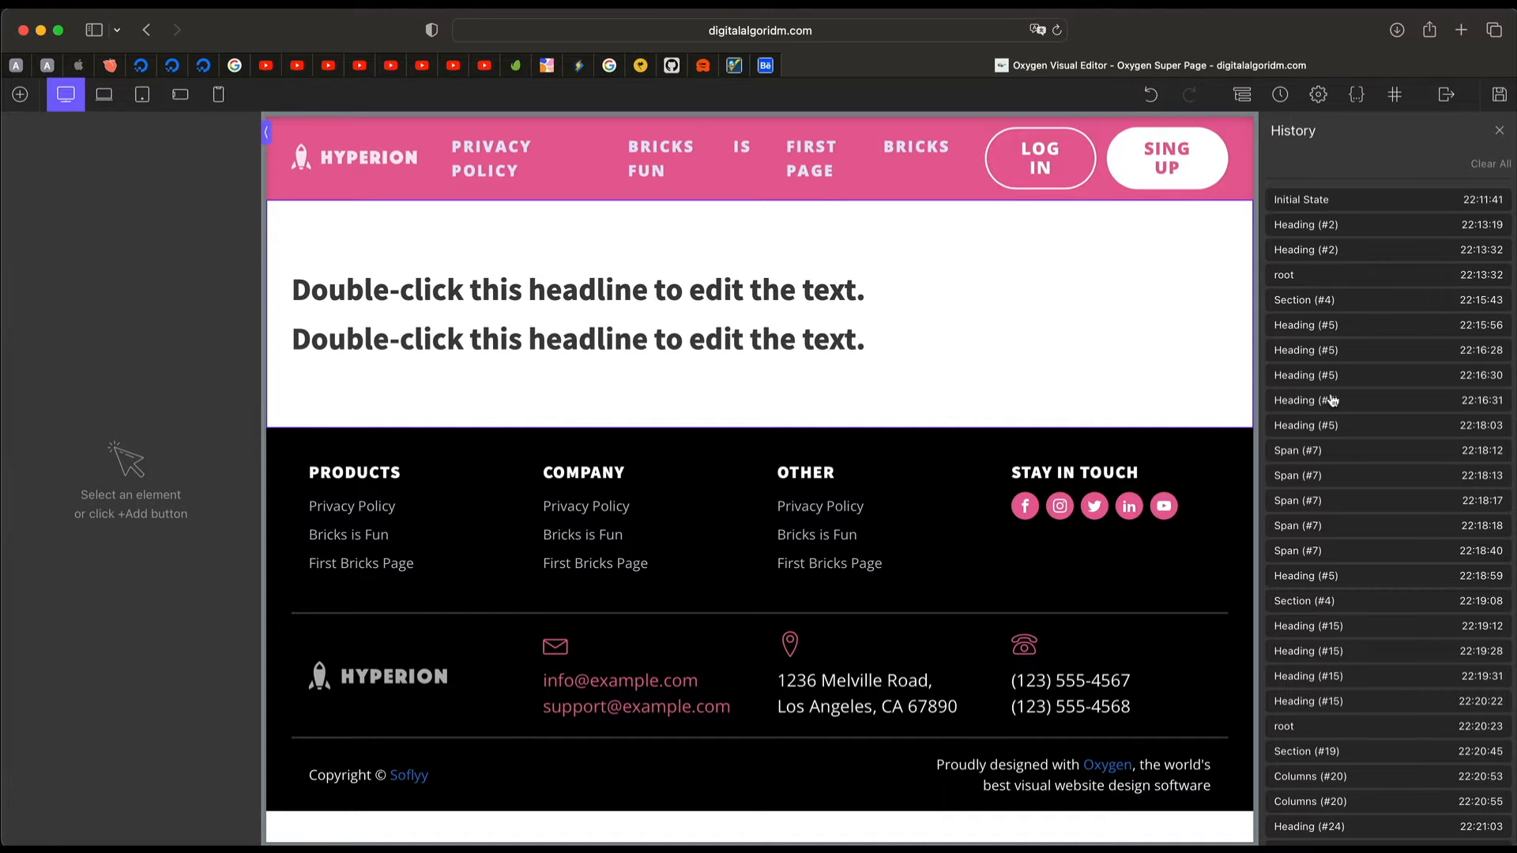
scroll(1334, 401, down, 2)
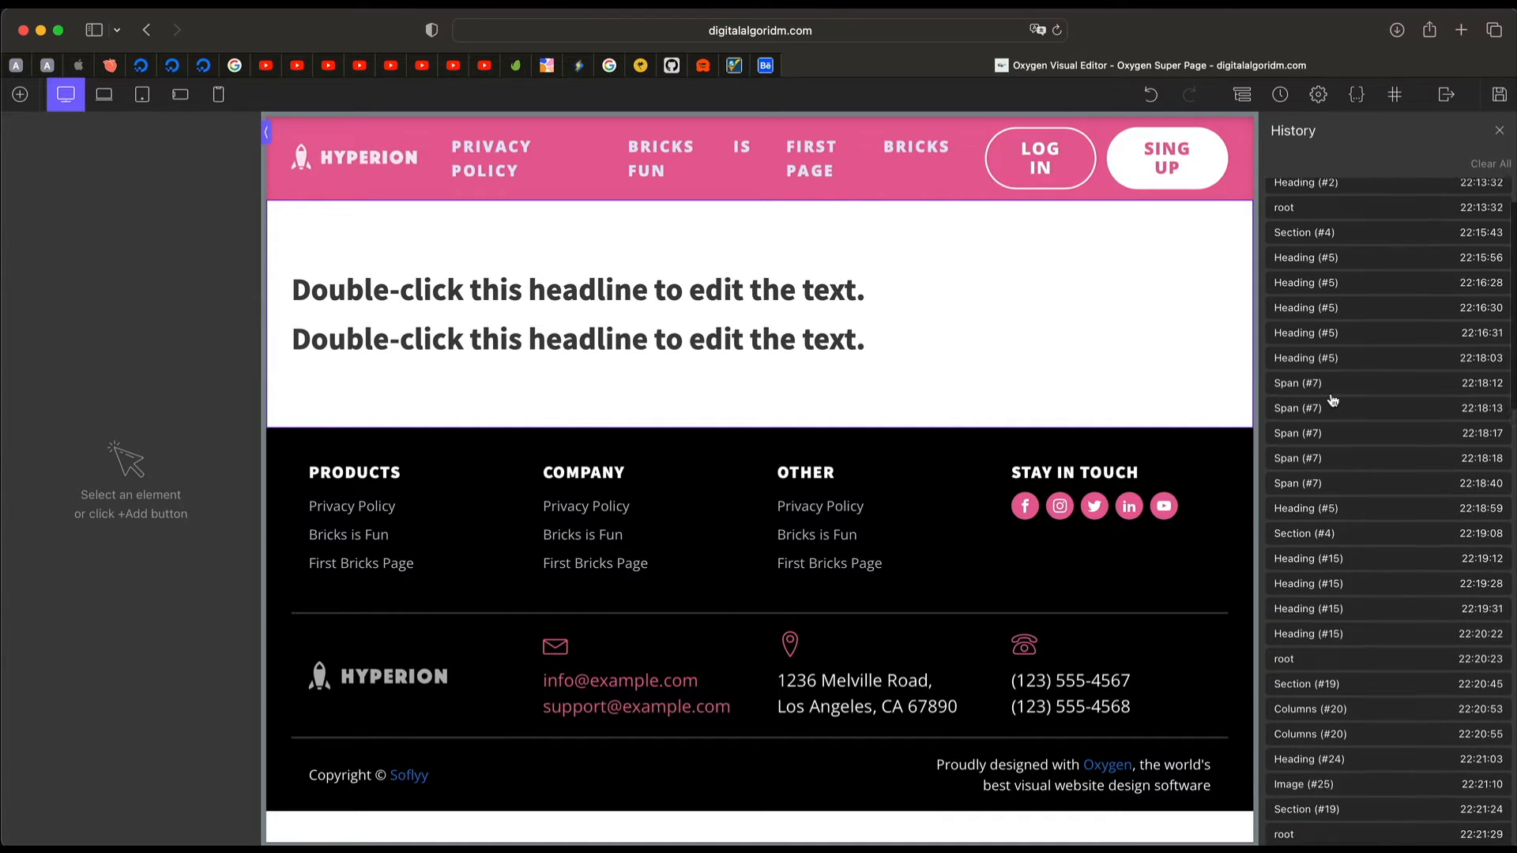
click(1334, 330)
scroll(1334, 330, up, 2)
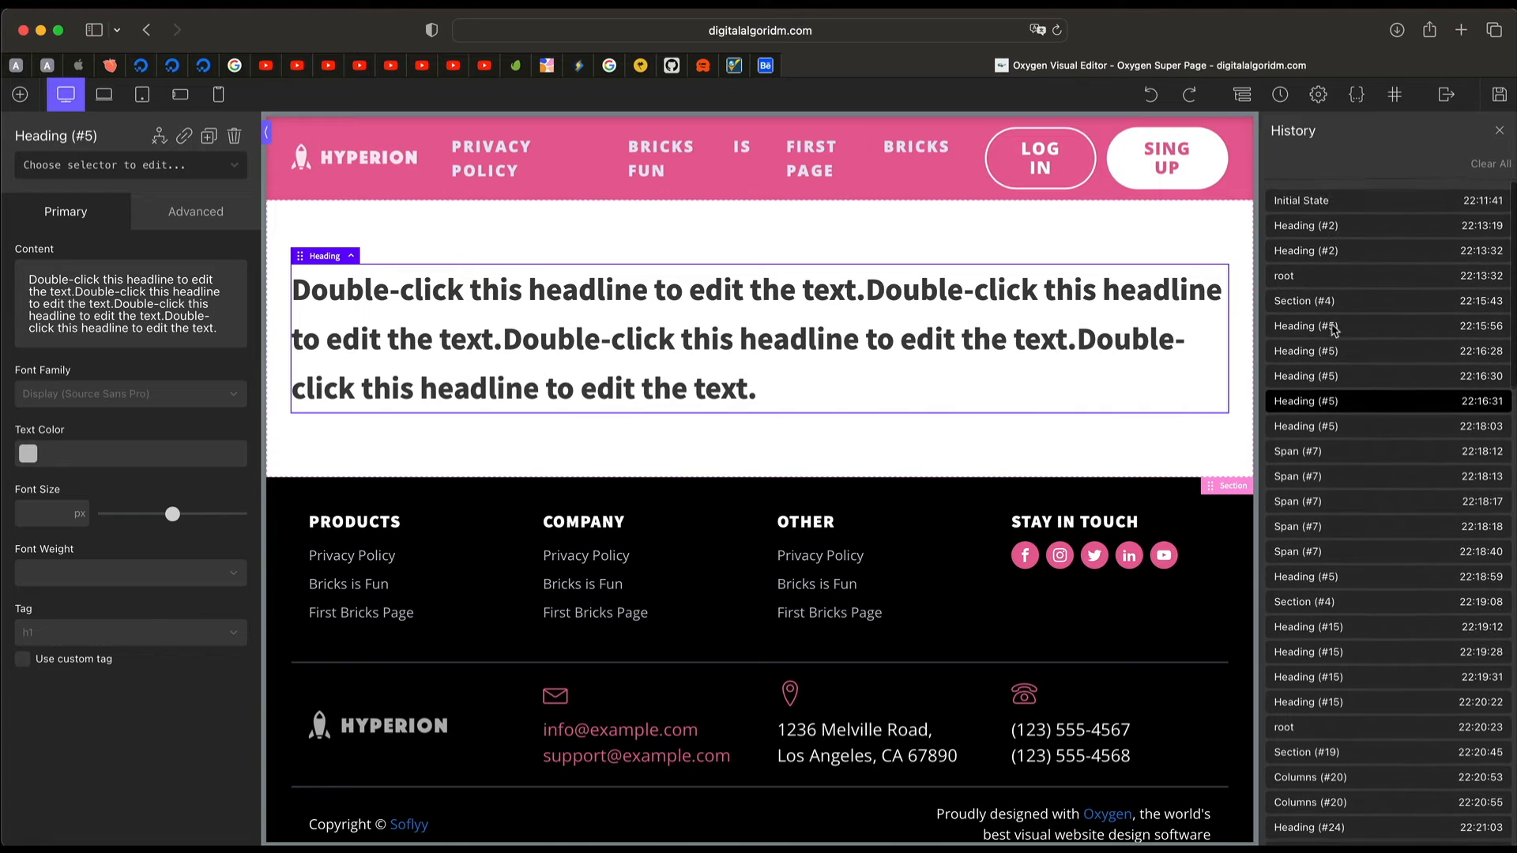
click(1328, 202)
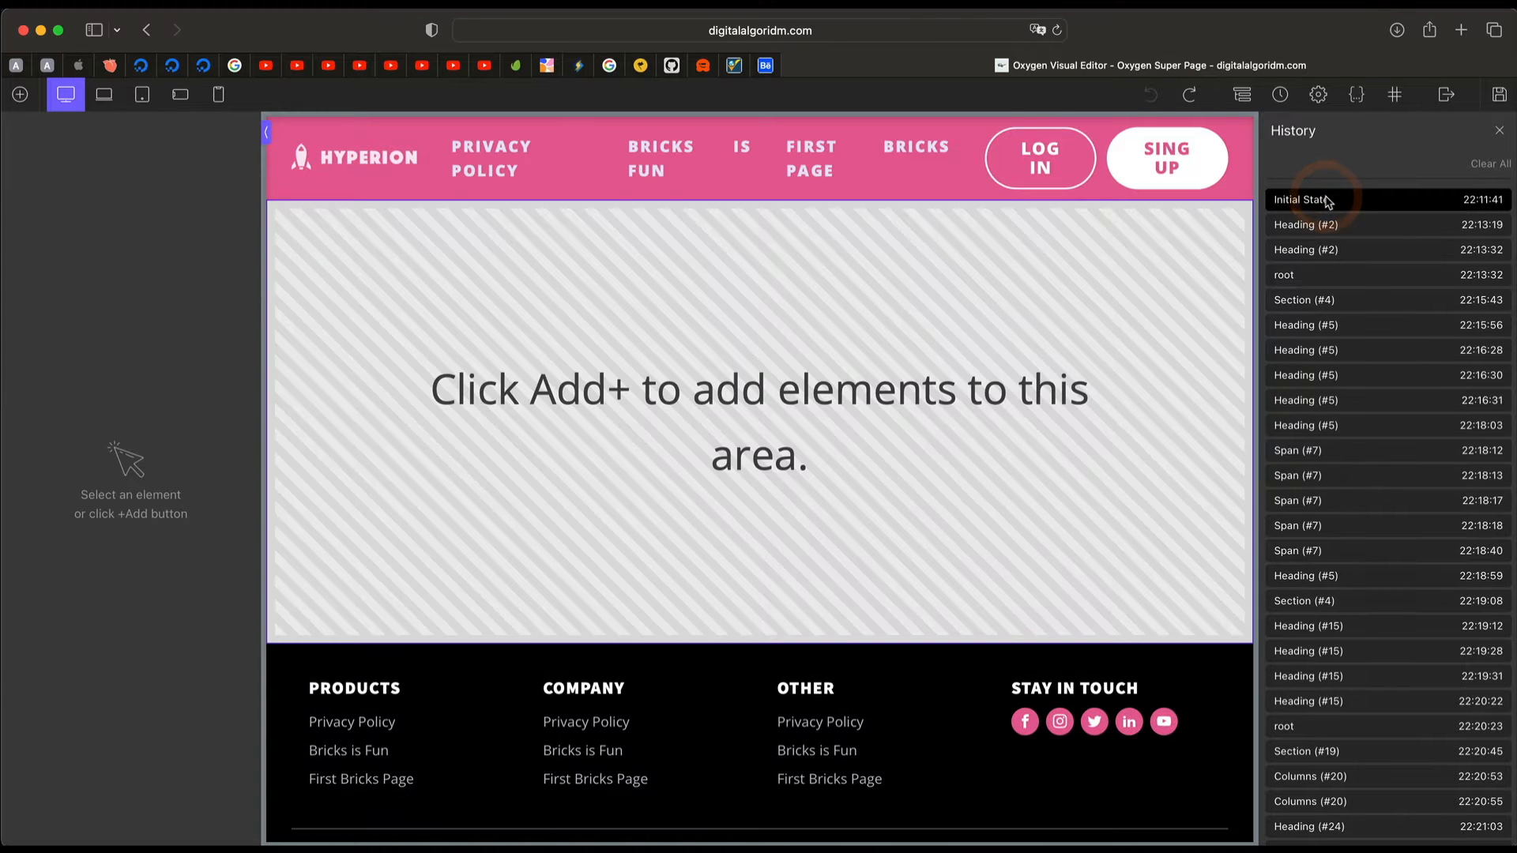
Step: Restore the page from its history to the last Hero Section entry, and to the most recent root entry
scroll(1332, 369, down, 5)
scroll(1332, 369, down, 10)
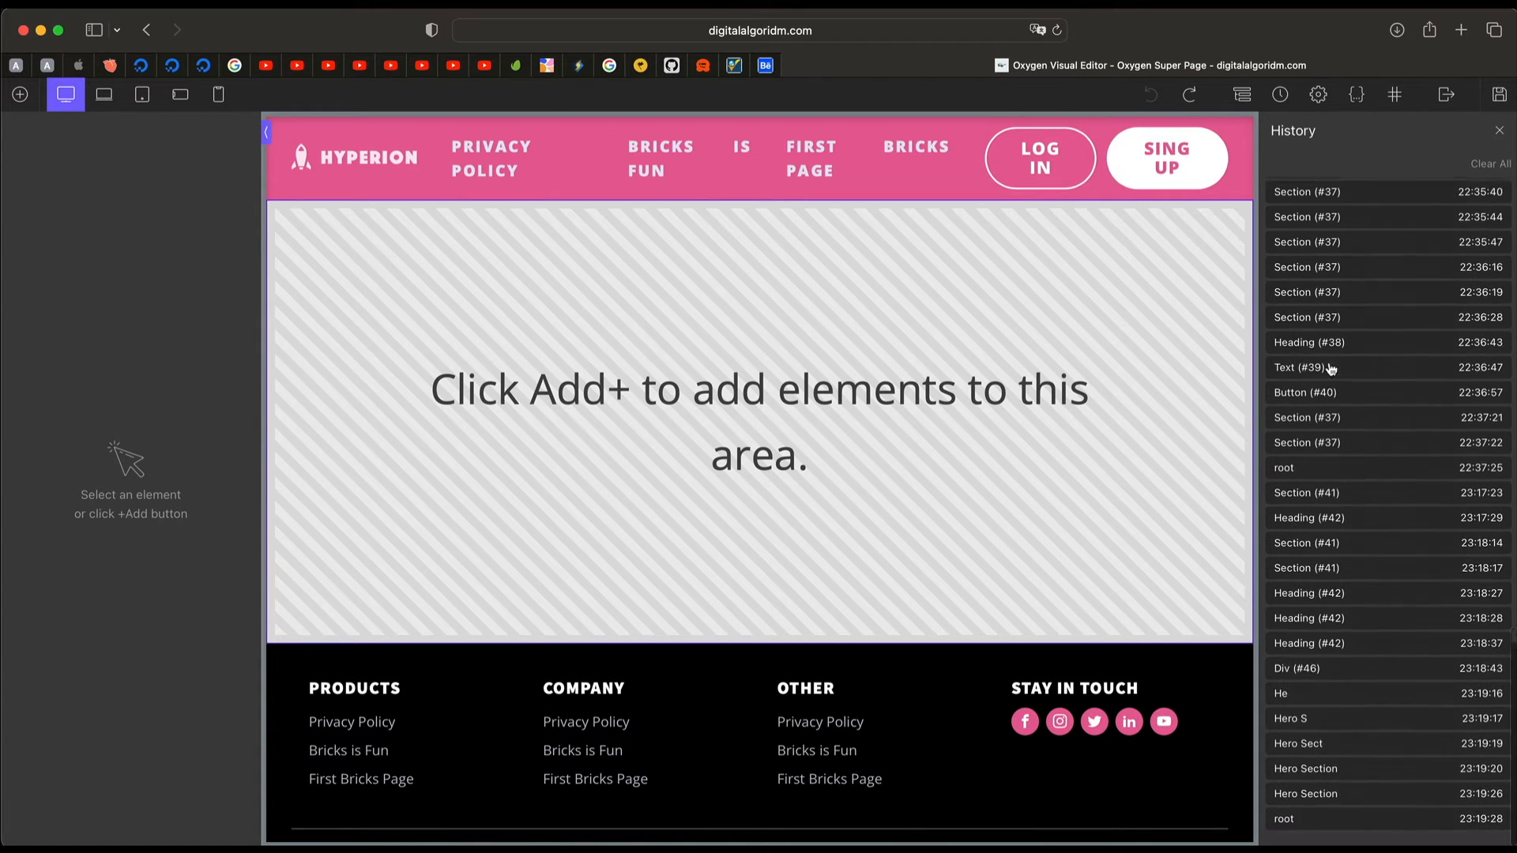
click(1324, 806)
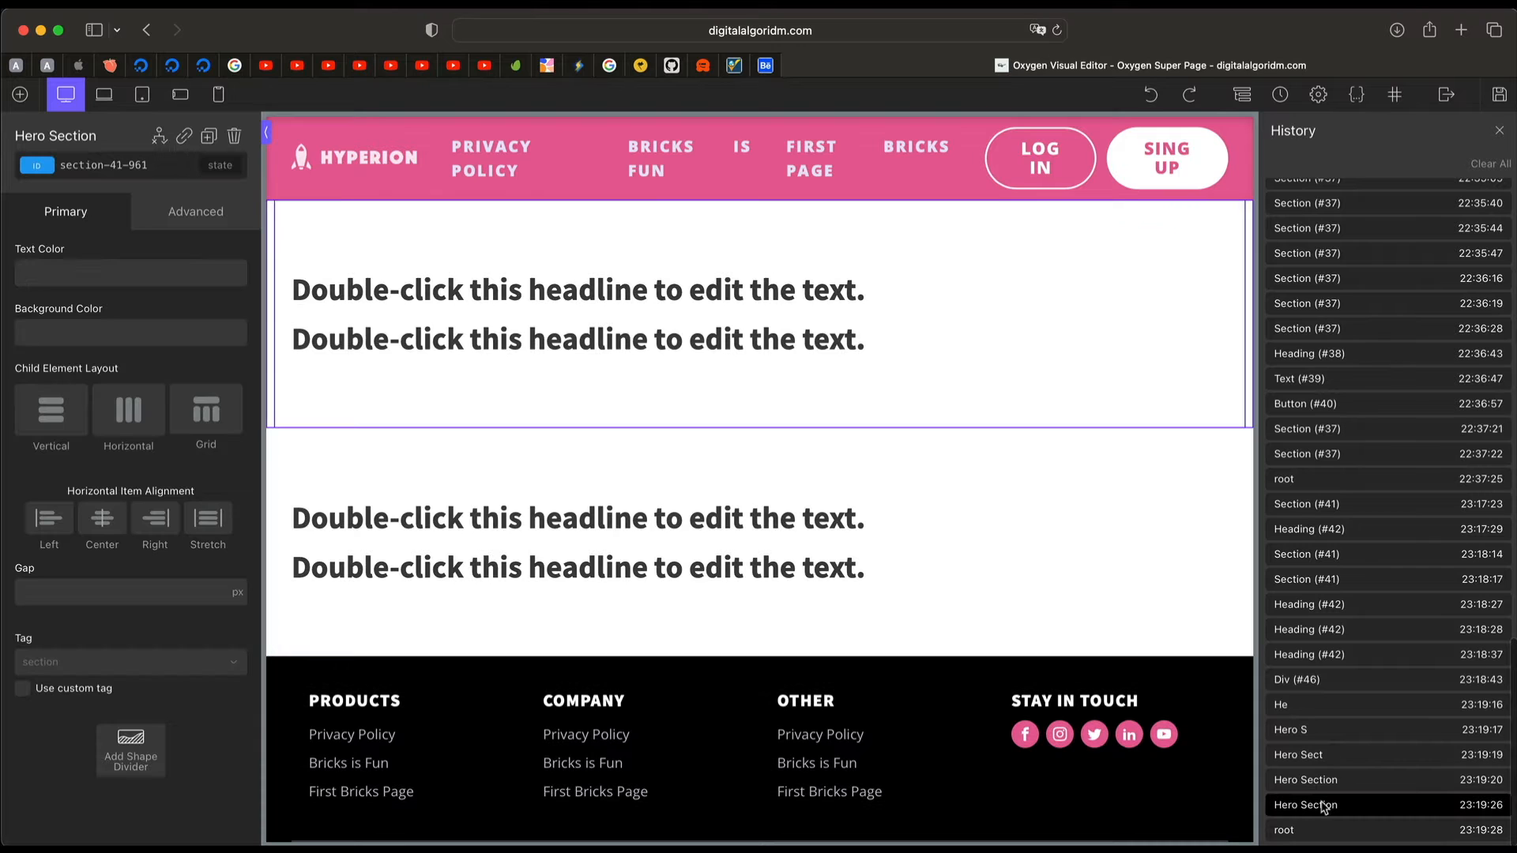
scroll(1341, 620, up, 5)
scroll(1343, 585, down, 4)
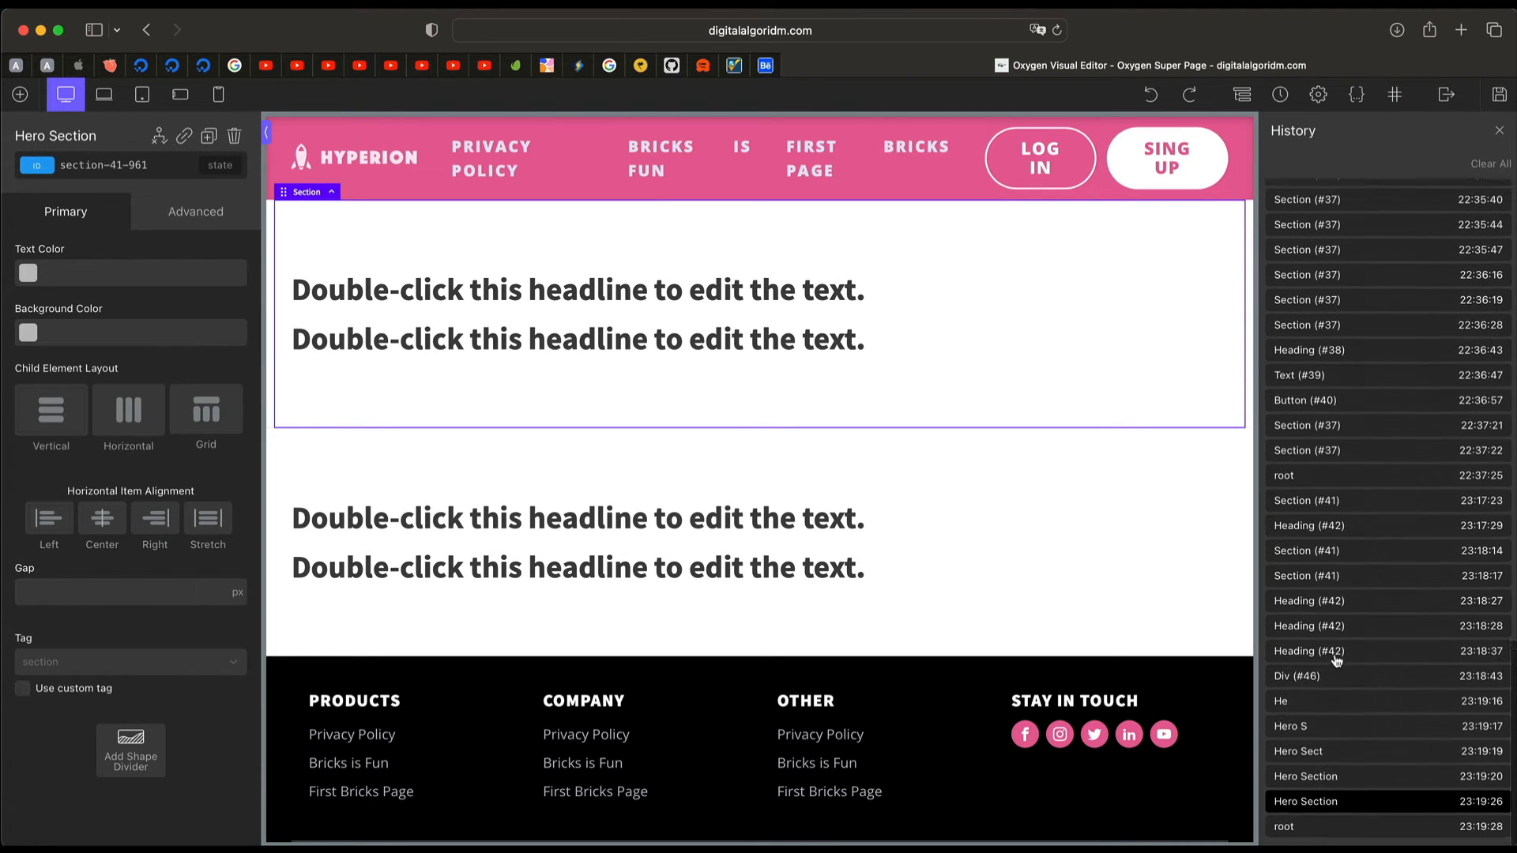
click(1336, 832)
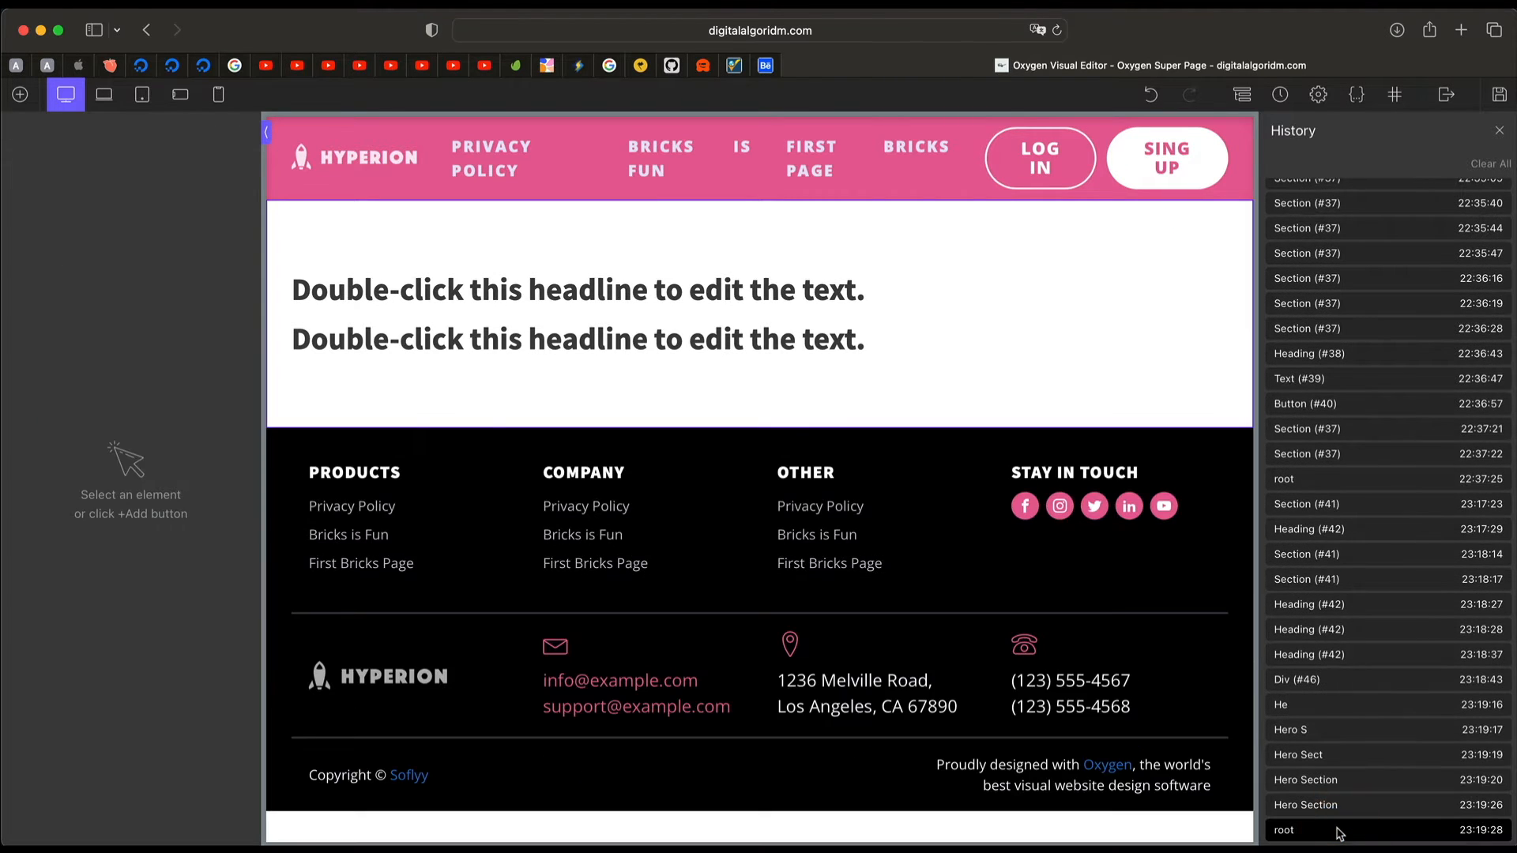
scroll(1332, 382, up, 15)
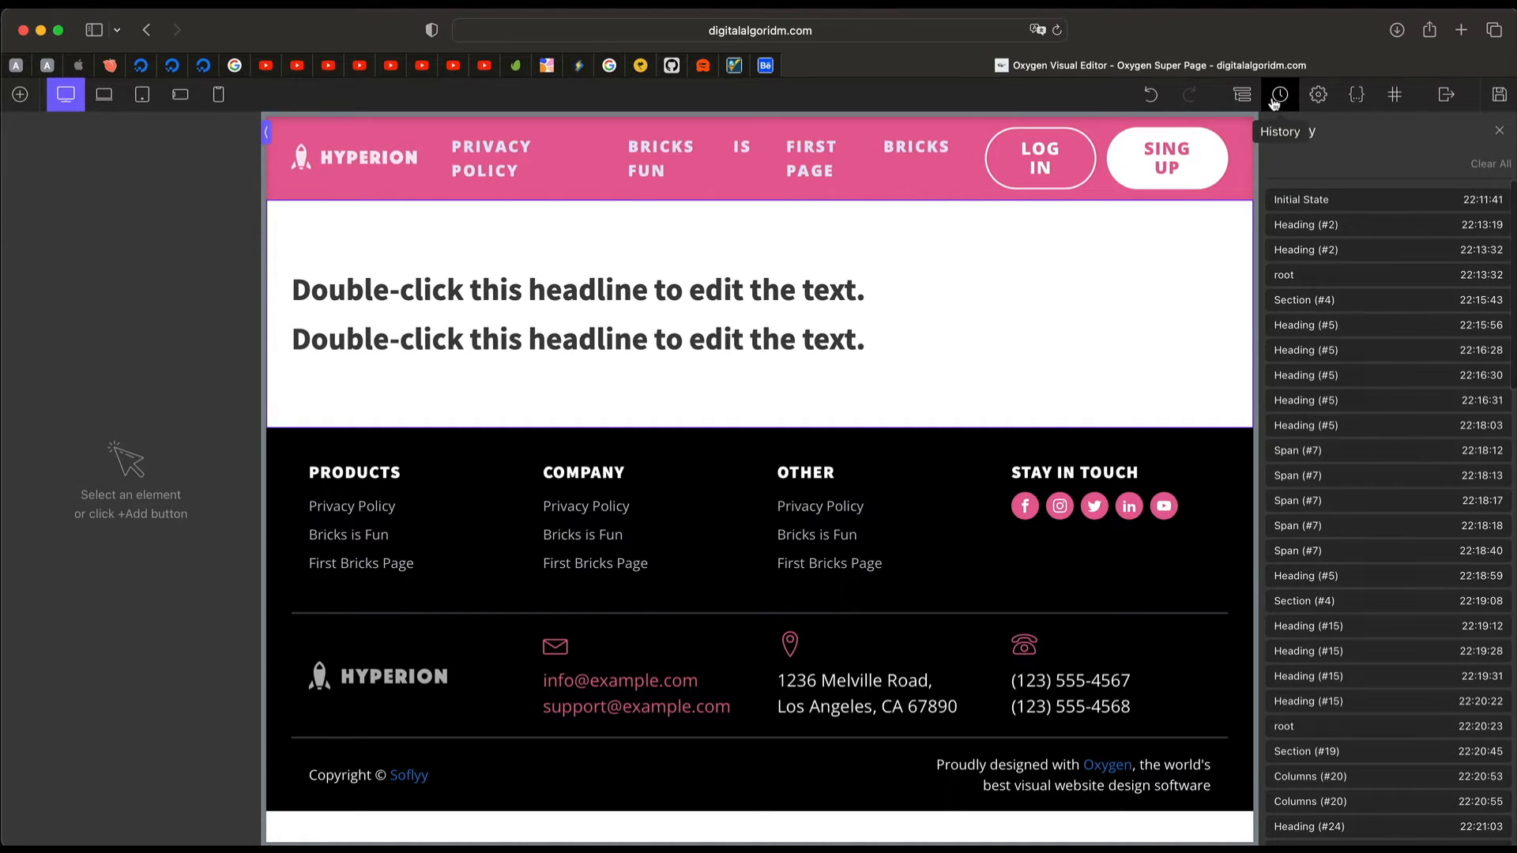
Step: Open the page settings and examine the page width field and the overlay header options
click(1319, 94)
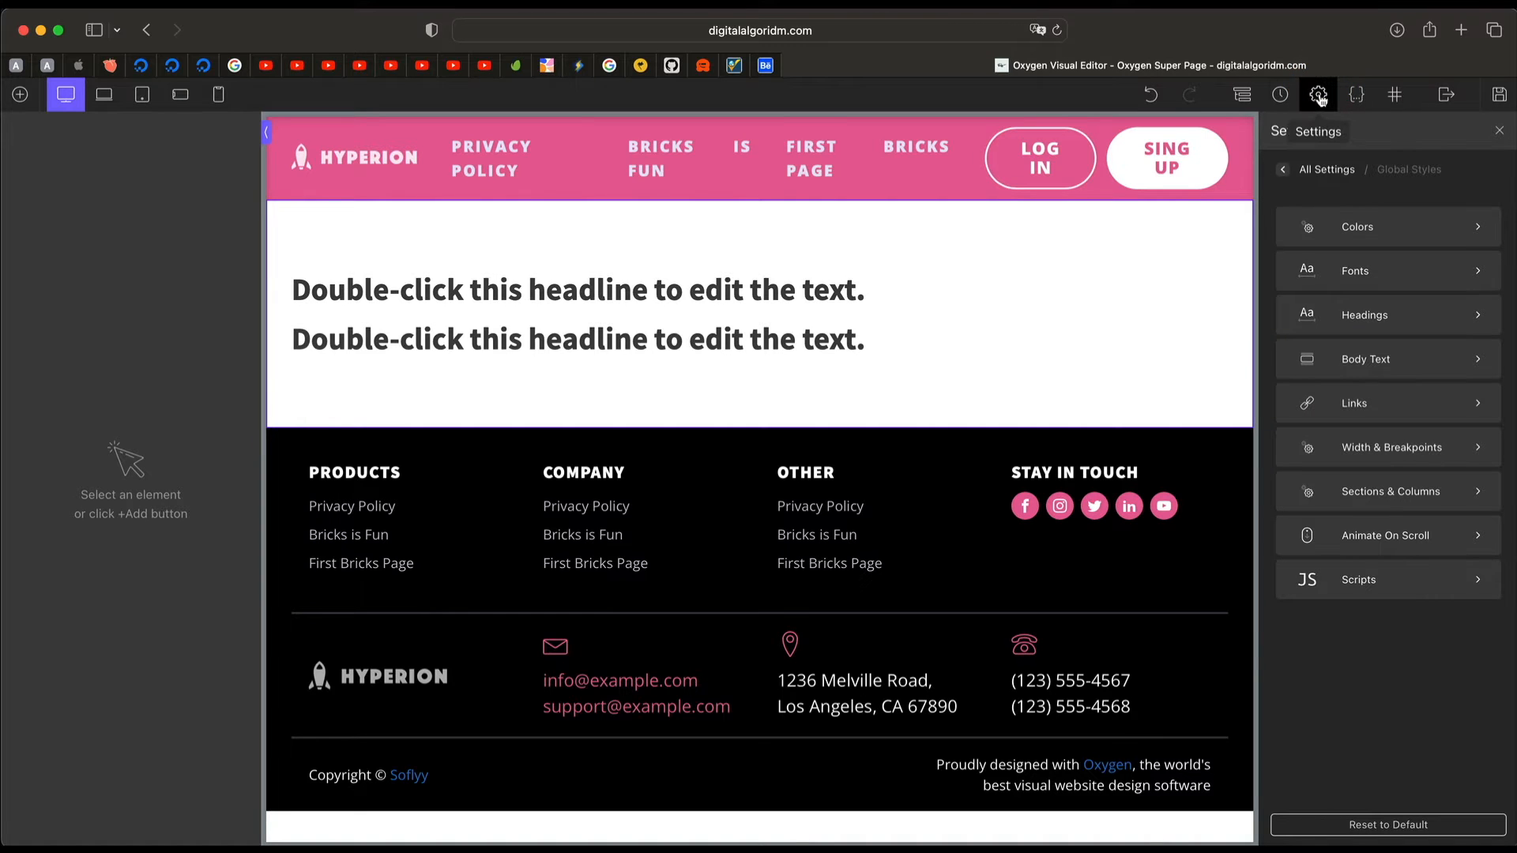
click(1291, 173)
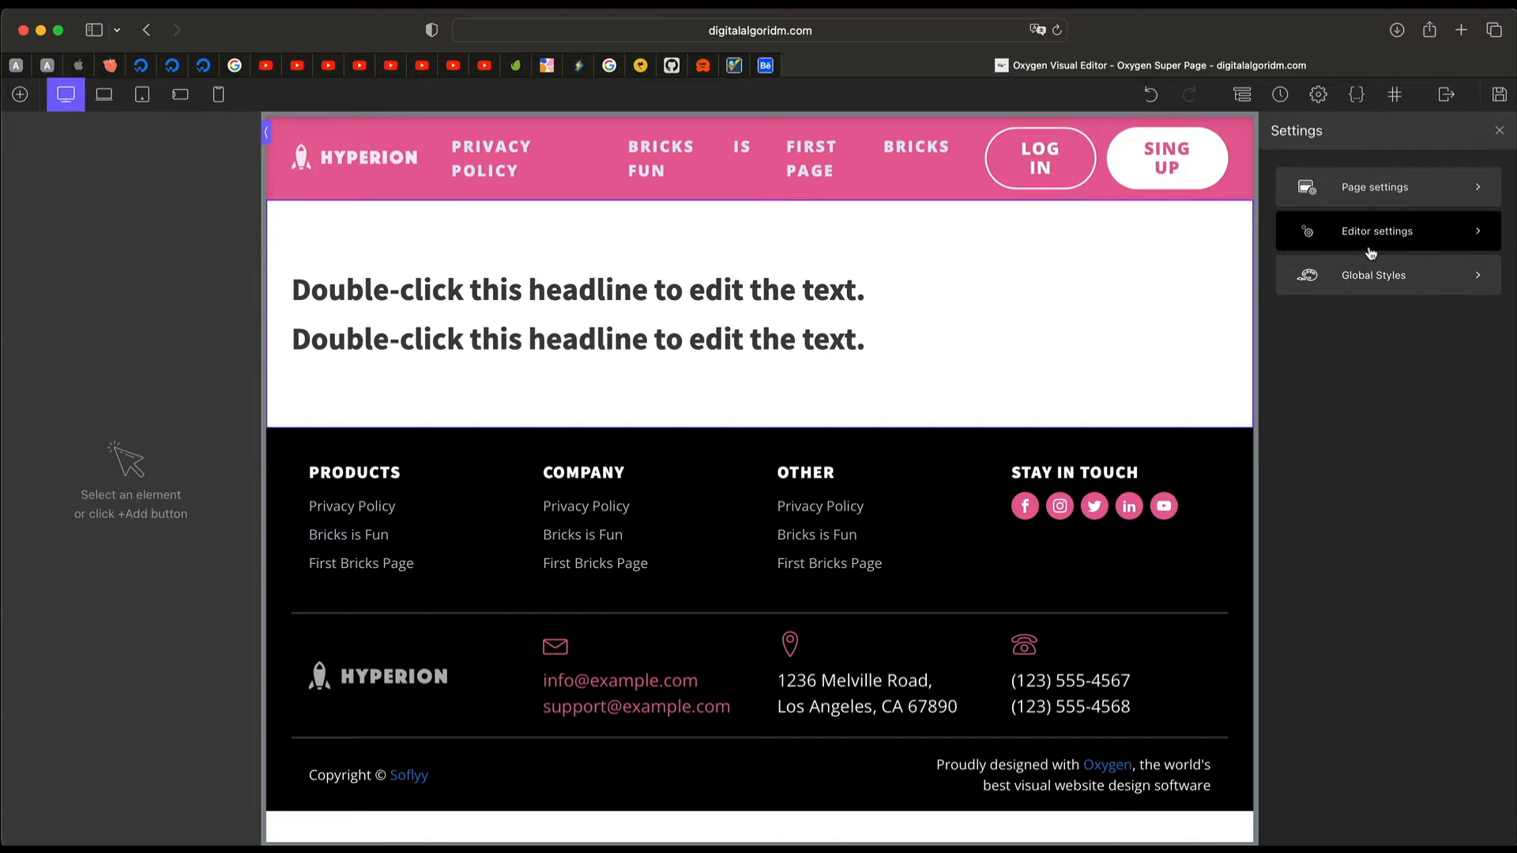
click(1398, 190)
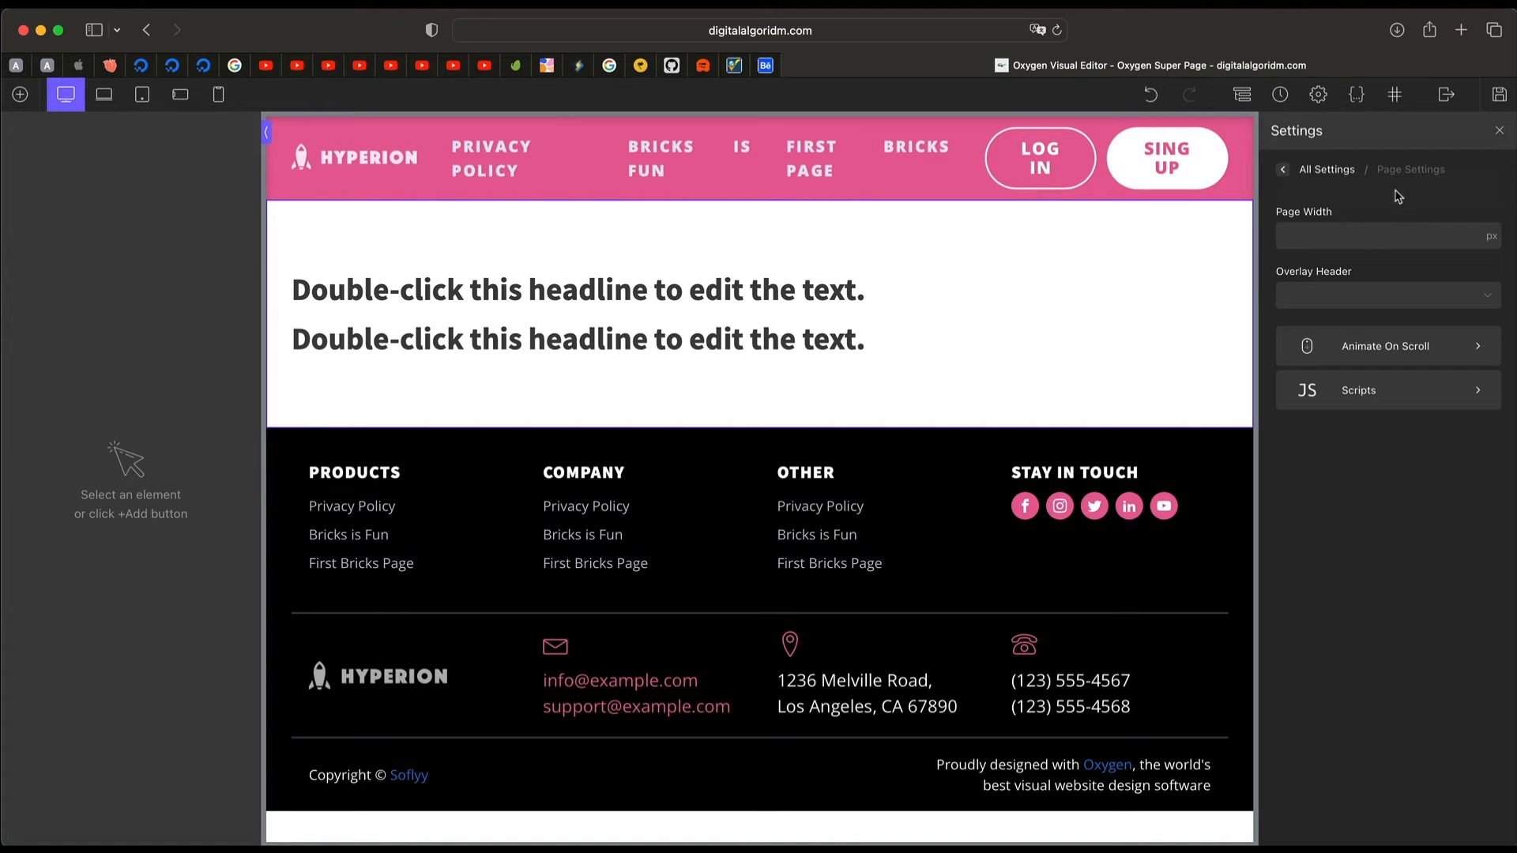
click(1423, 229)
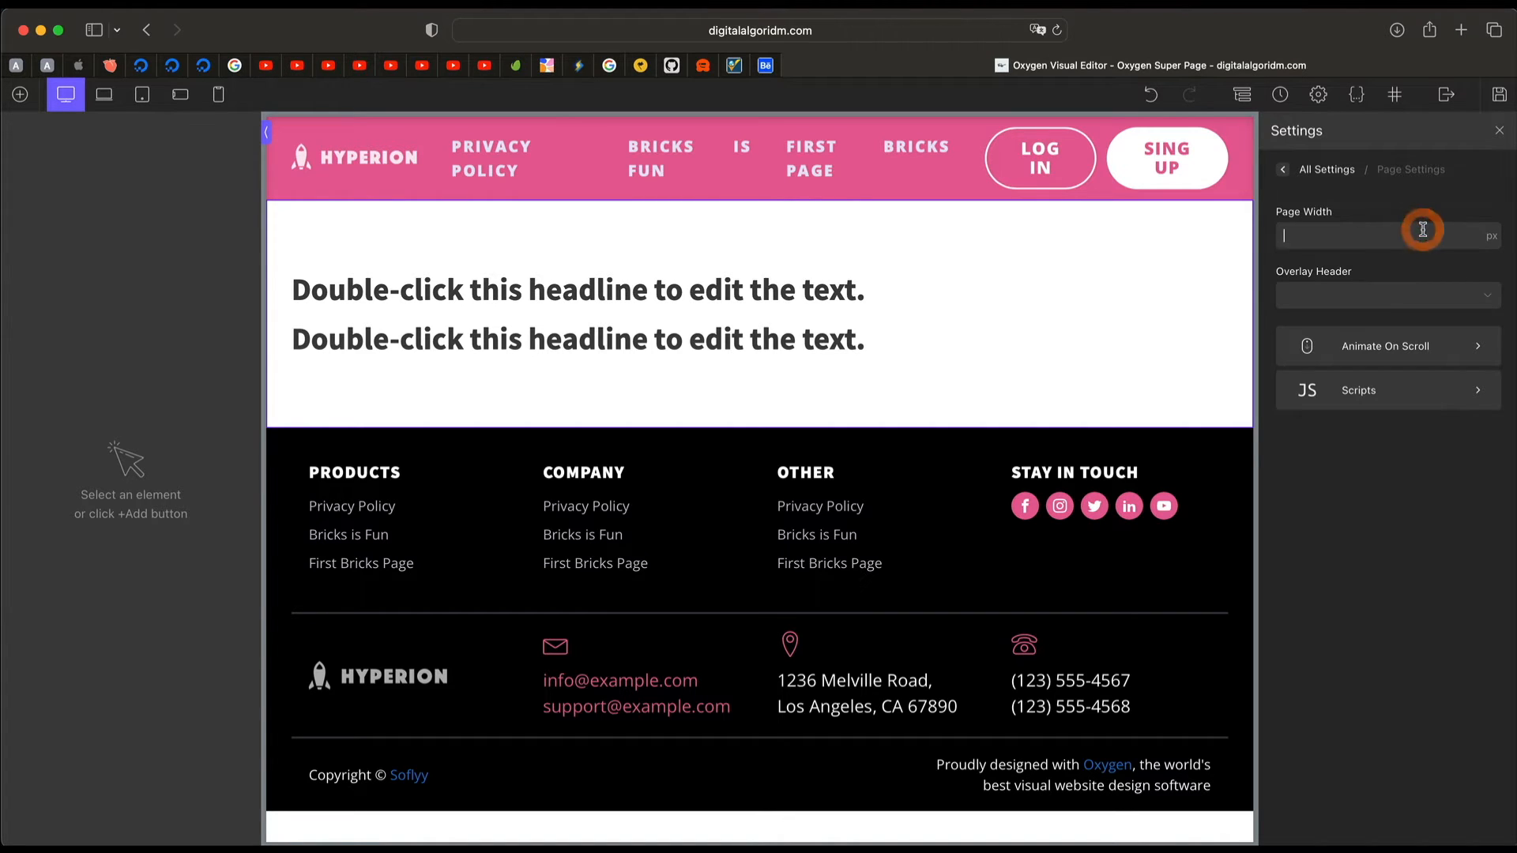
click(1421, 291)
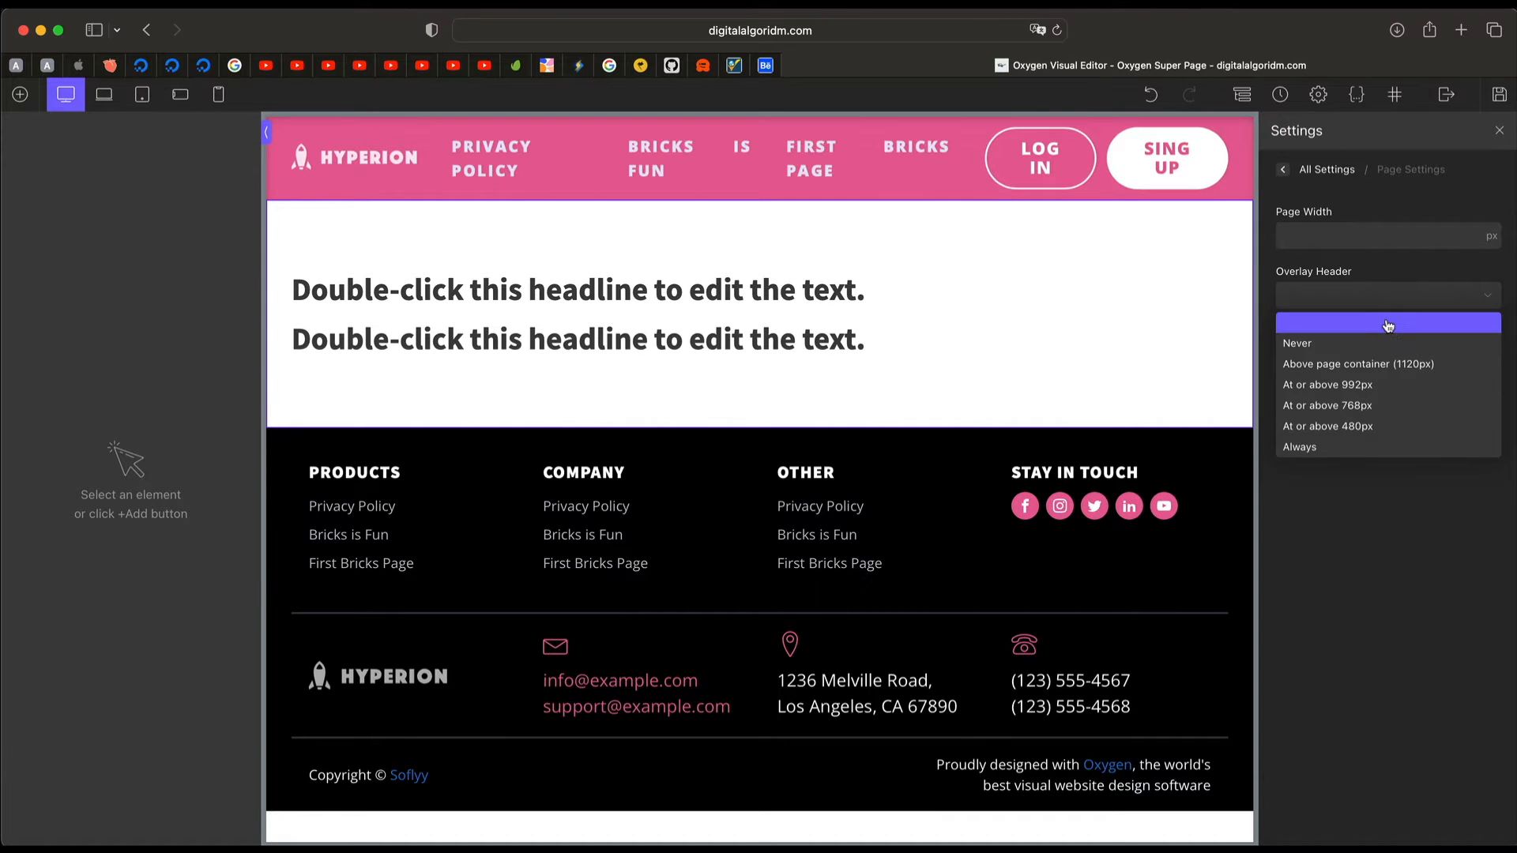
click(1369, 566)
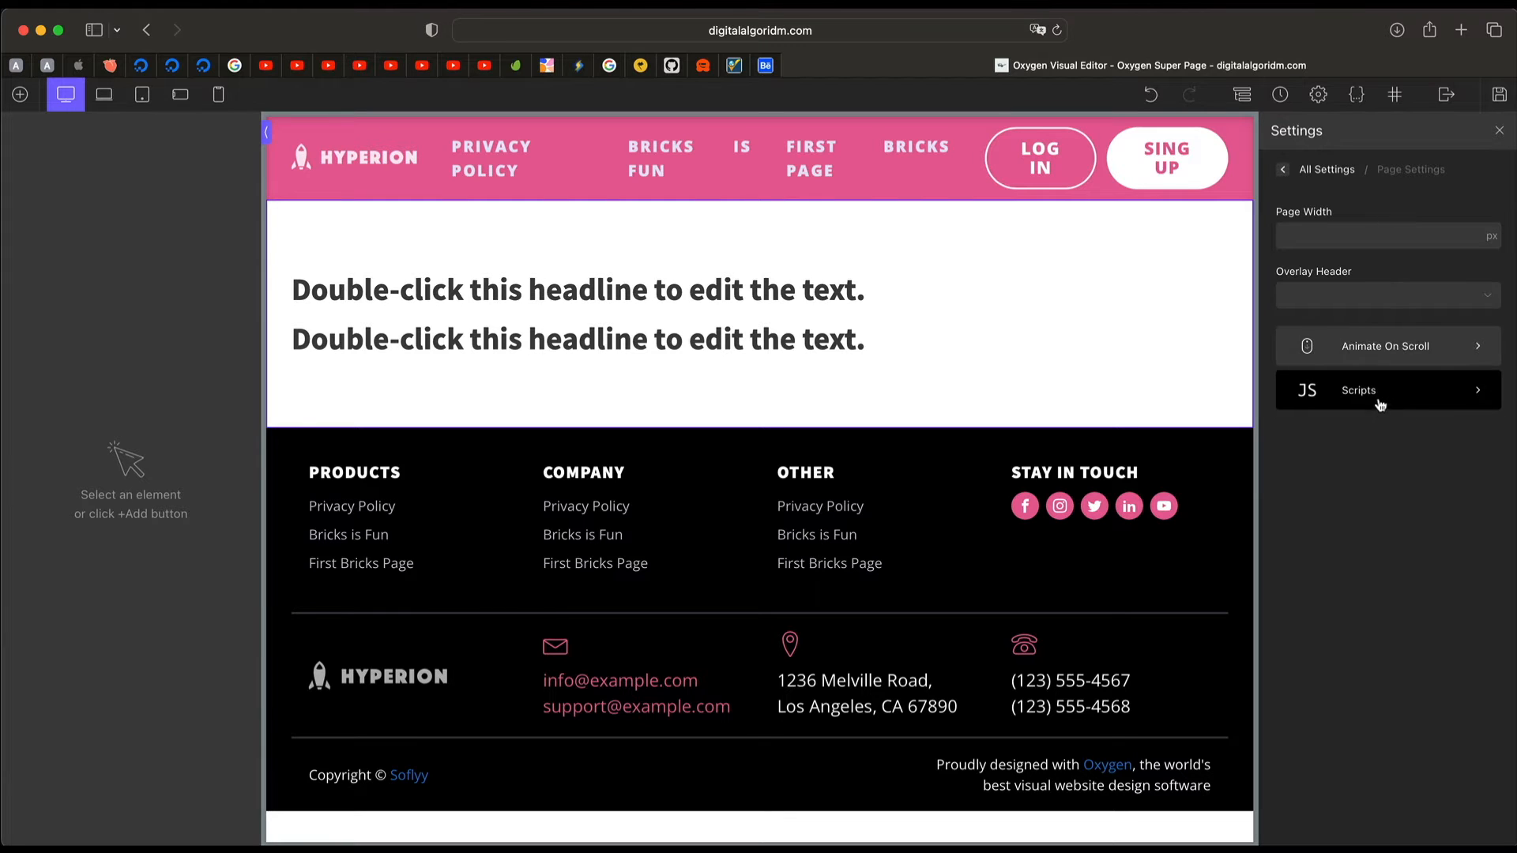
Step: Review the editor settings and global styles, and look over the selectors list before closing it
click(1321, 172)
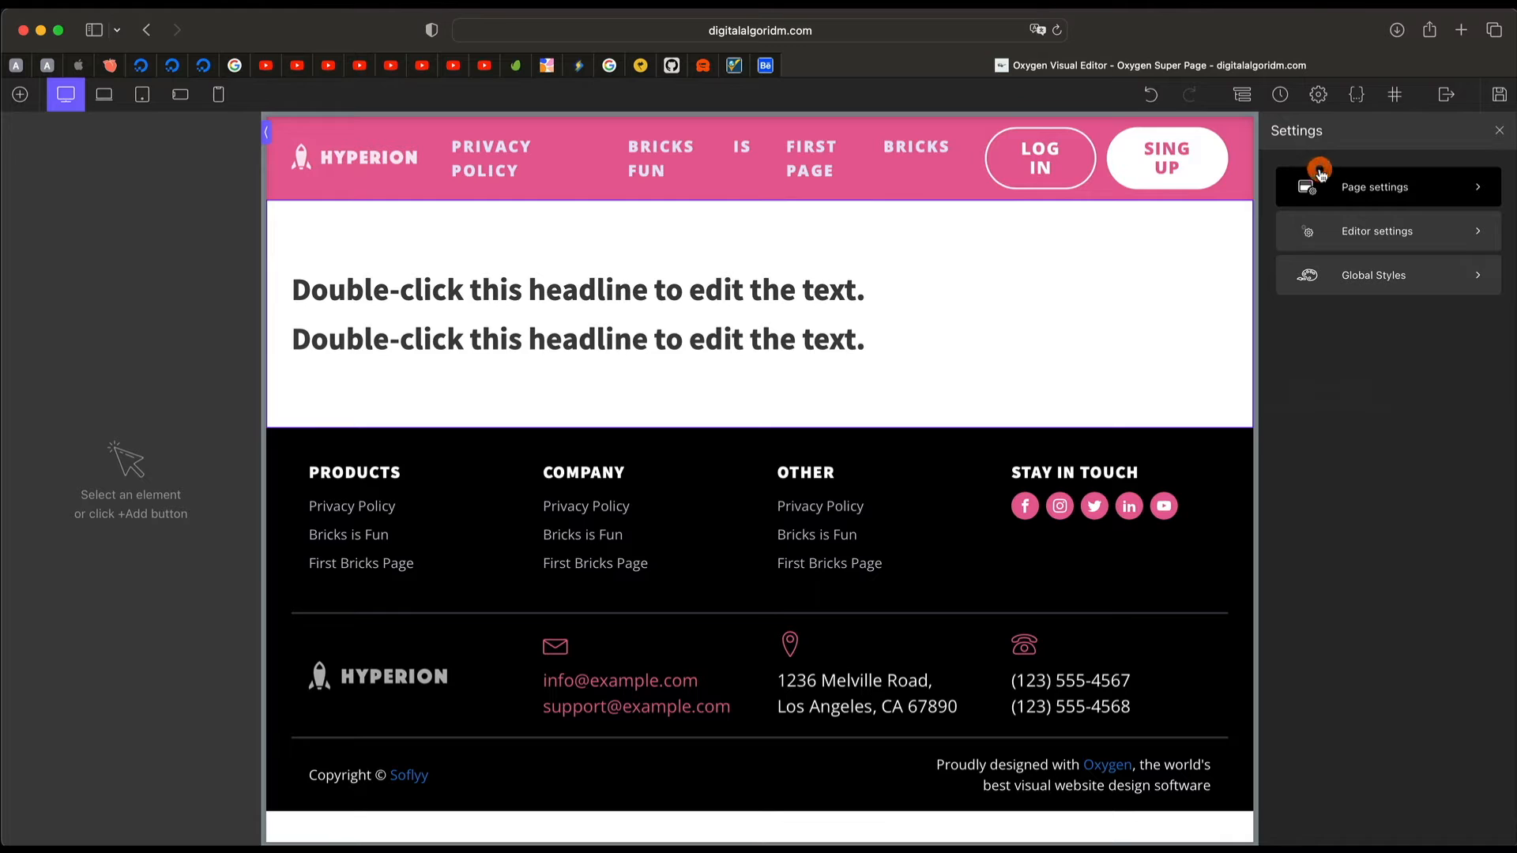
click(1363, 238)
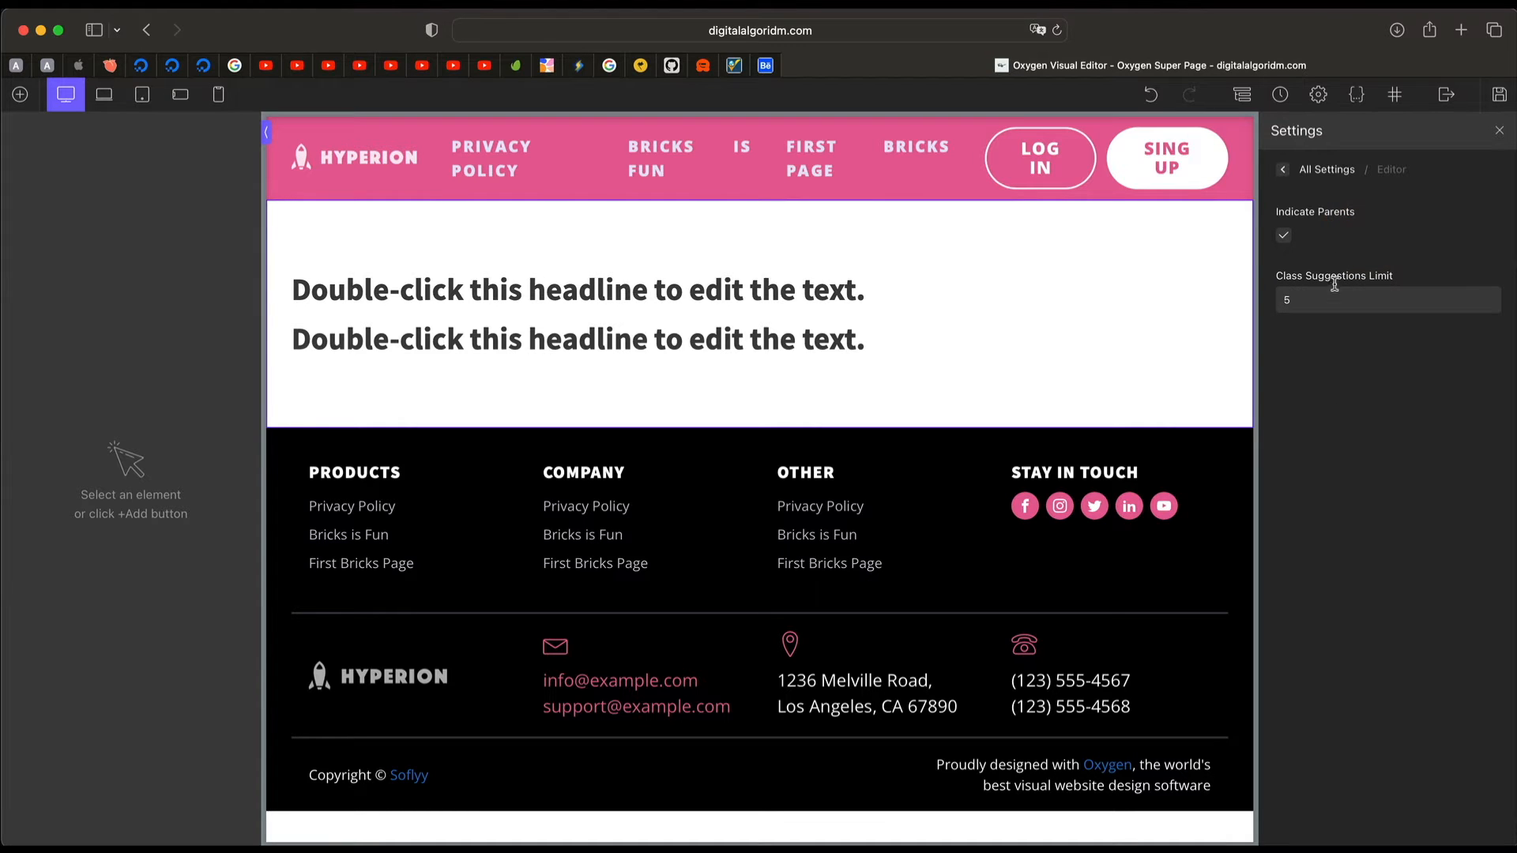
click(1282, 171)
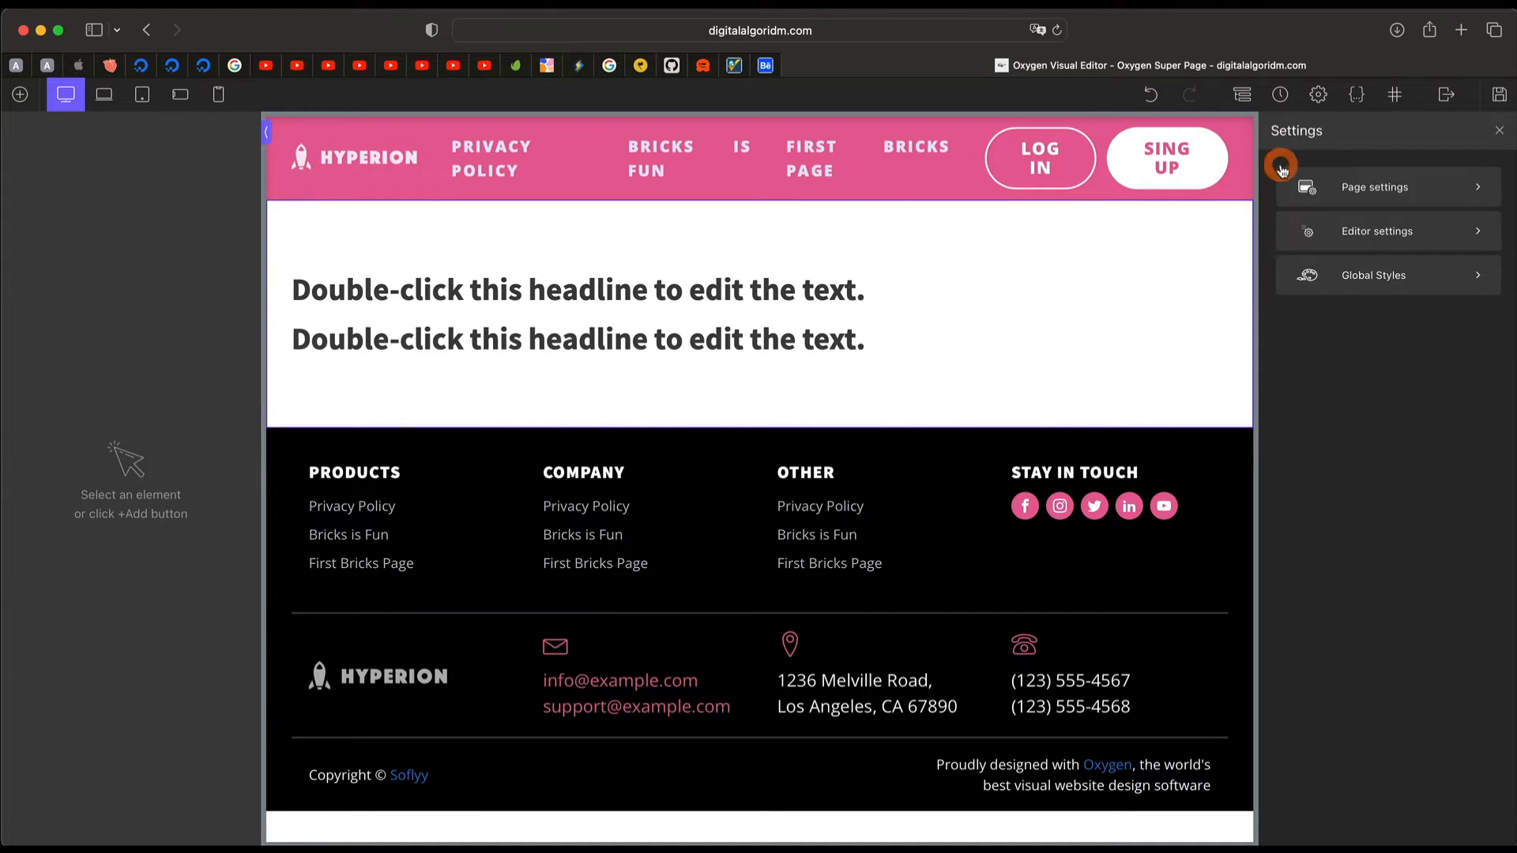
click(1347, 279)
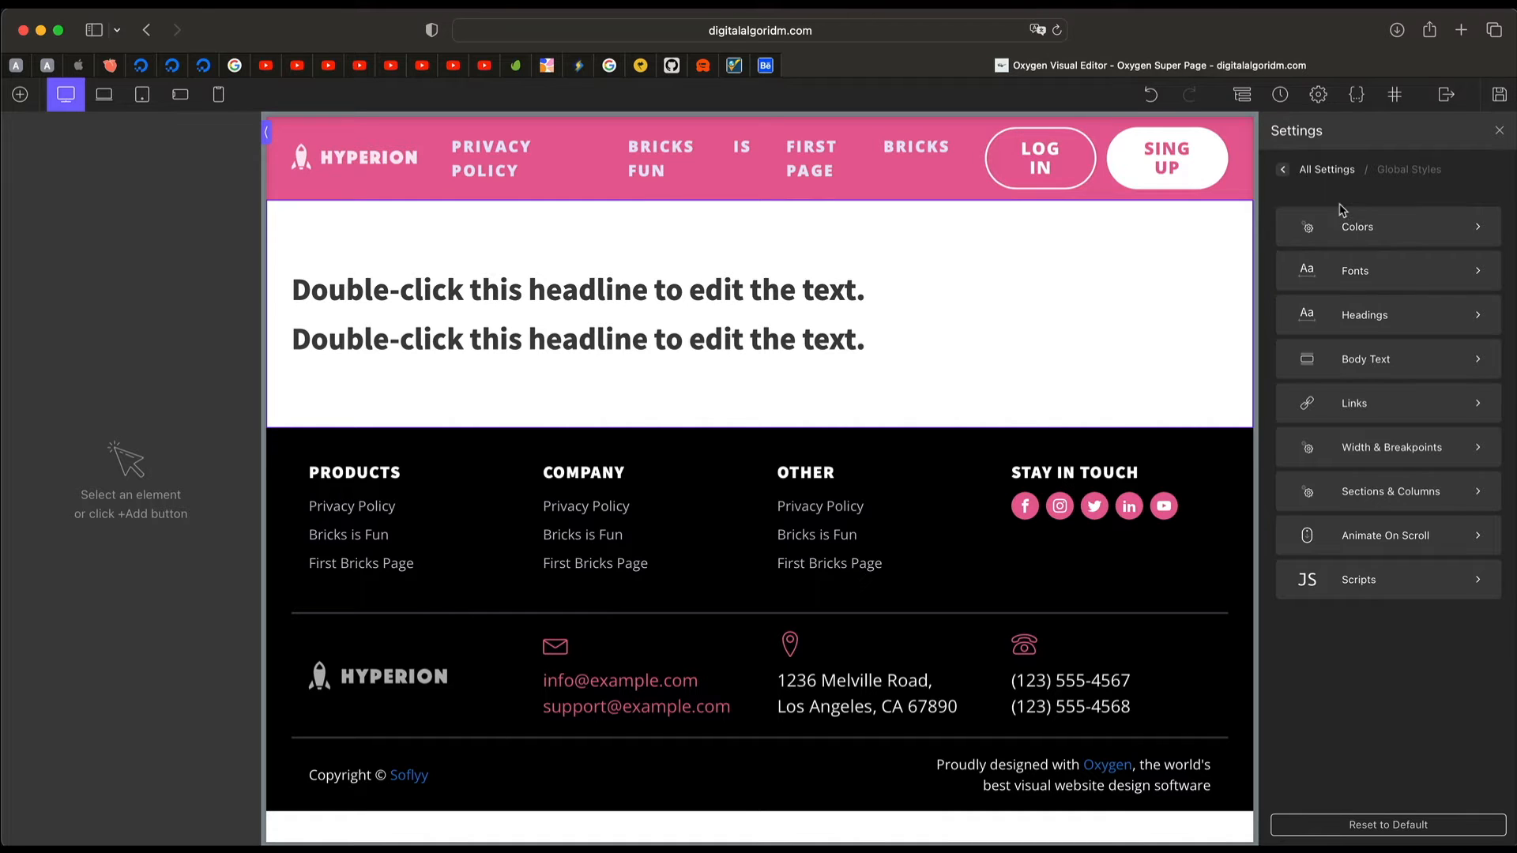
click(1317, 176)
click(1395, 95)
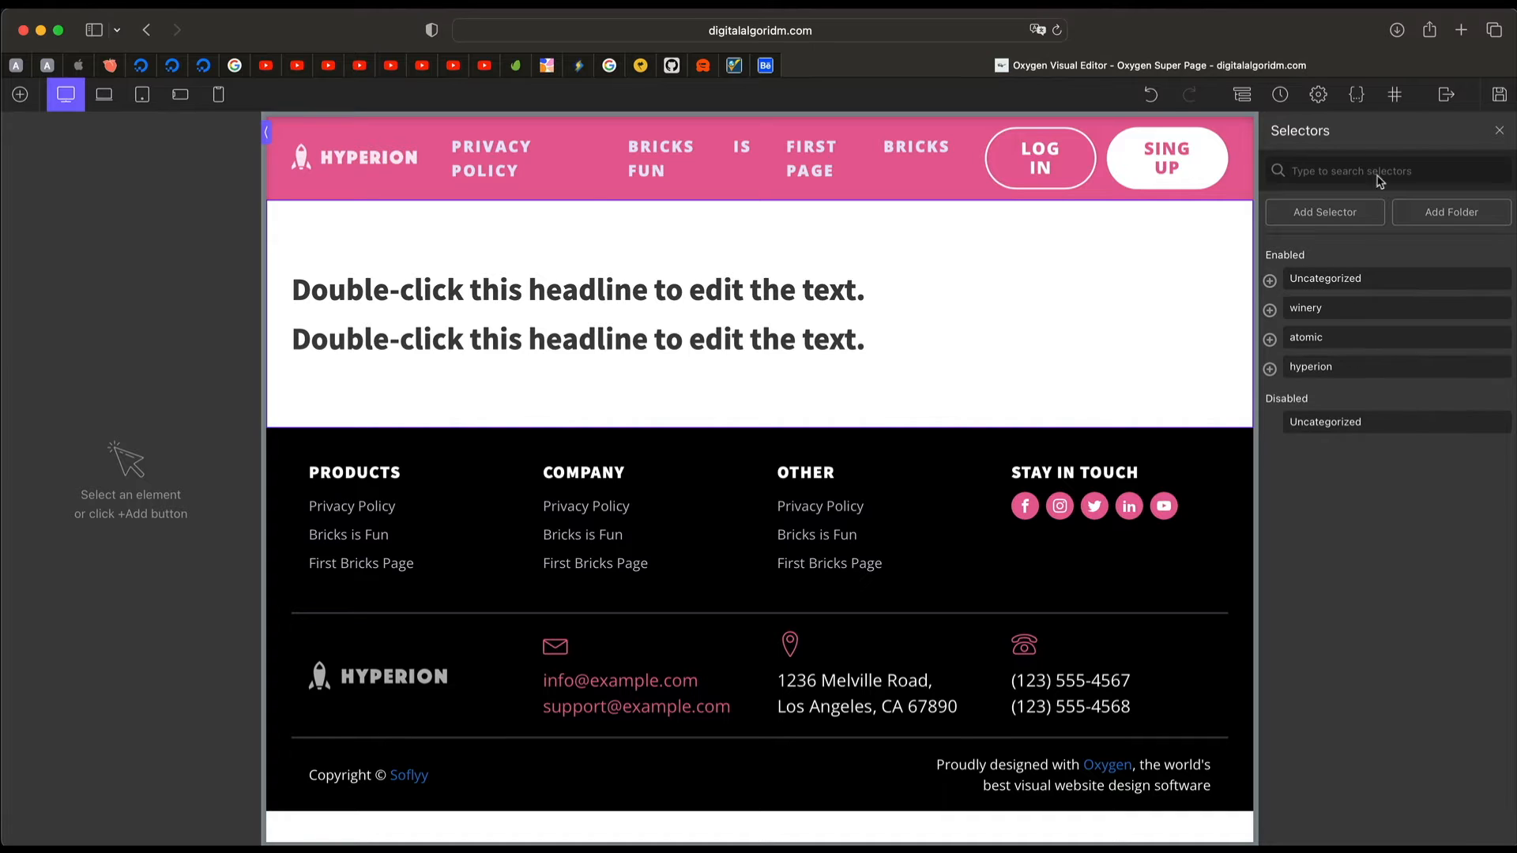
click(1395, 95)
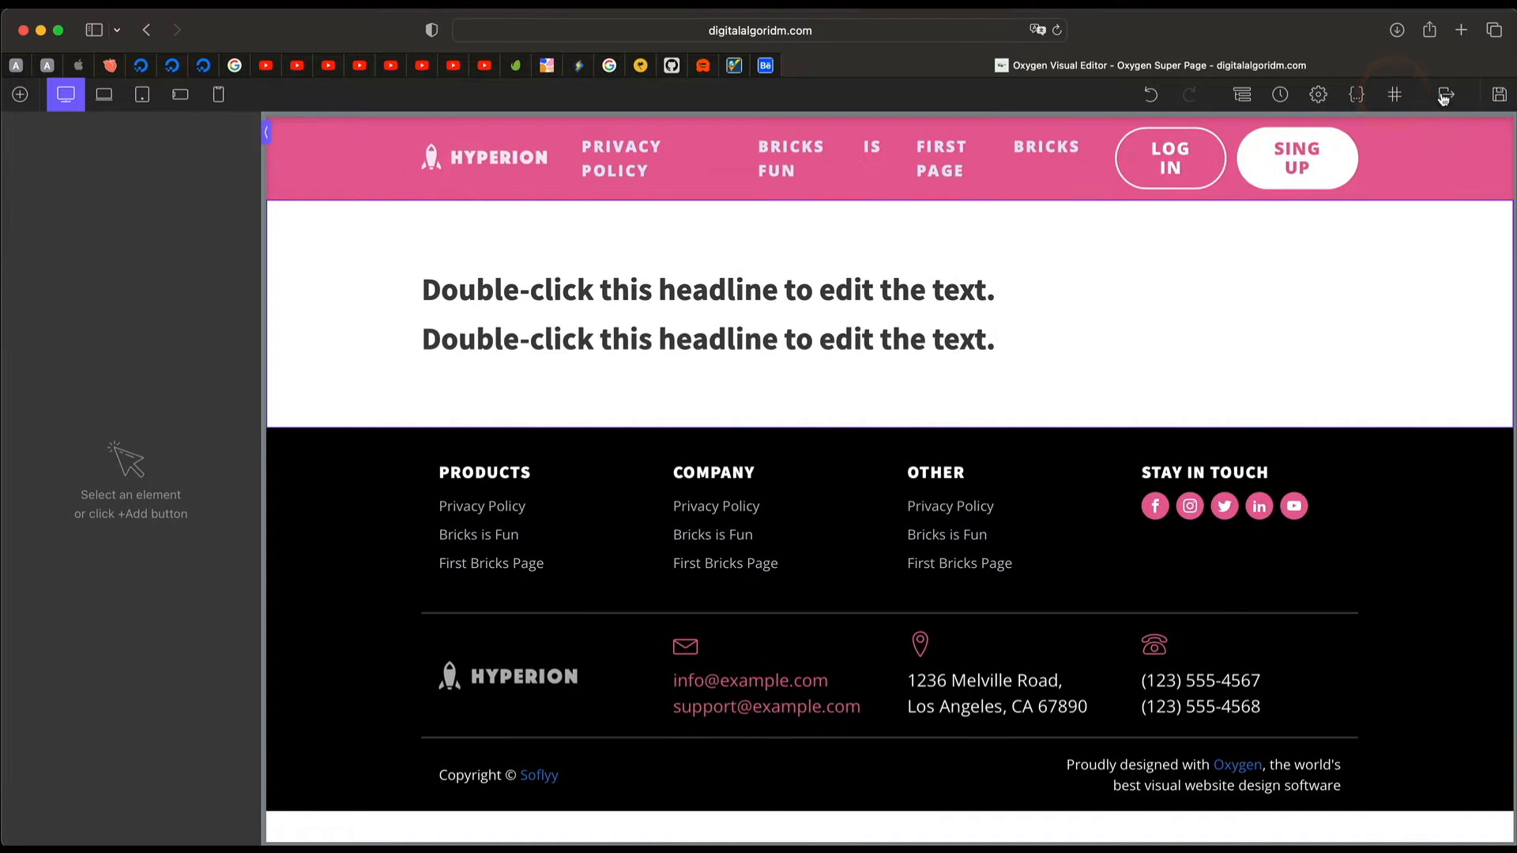
Step: Show the page structure, and widen the canvas by hiding the element properties and the structure
click(1244, 95)
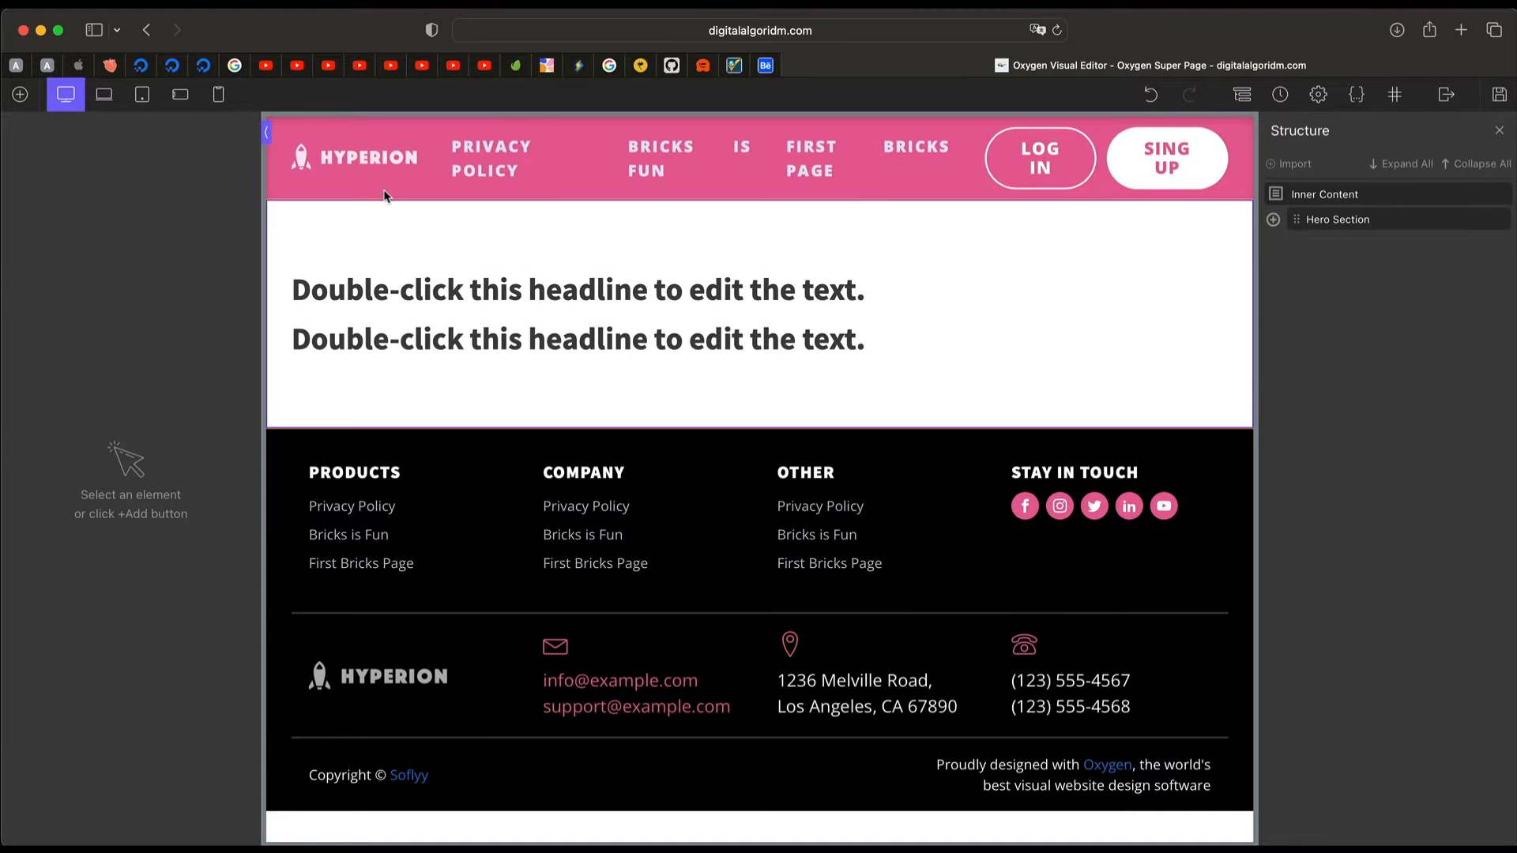
click(268, 132)
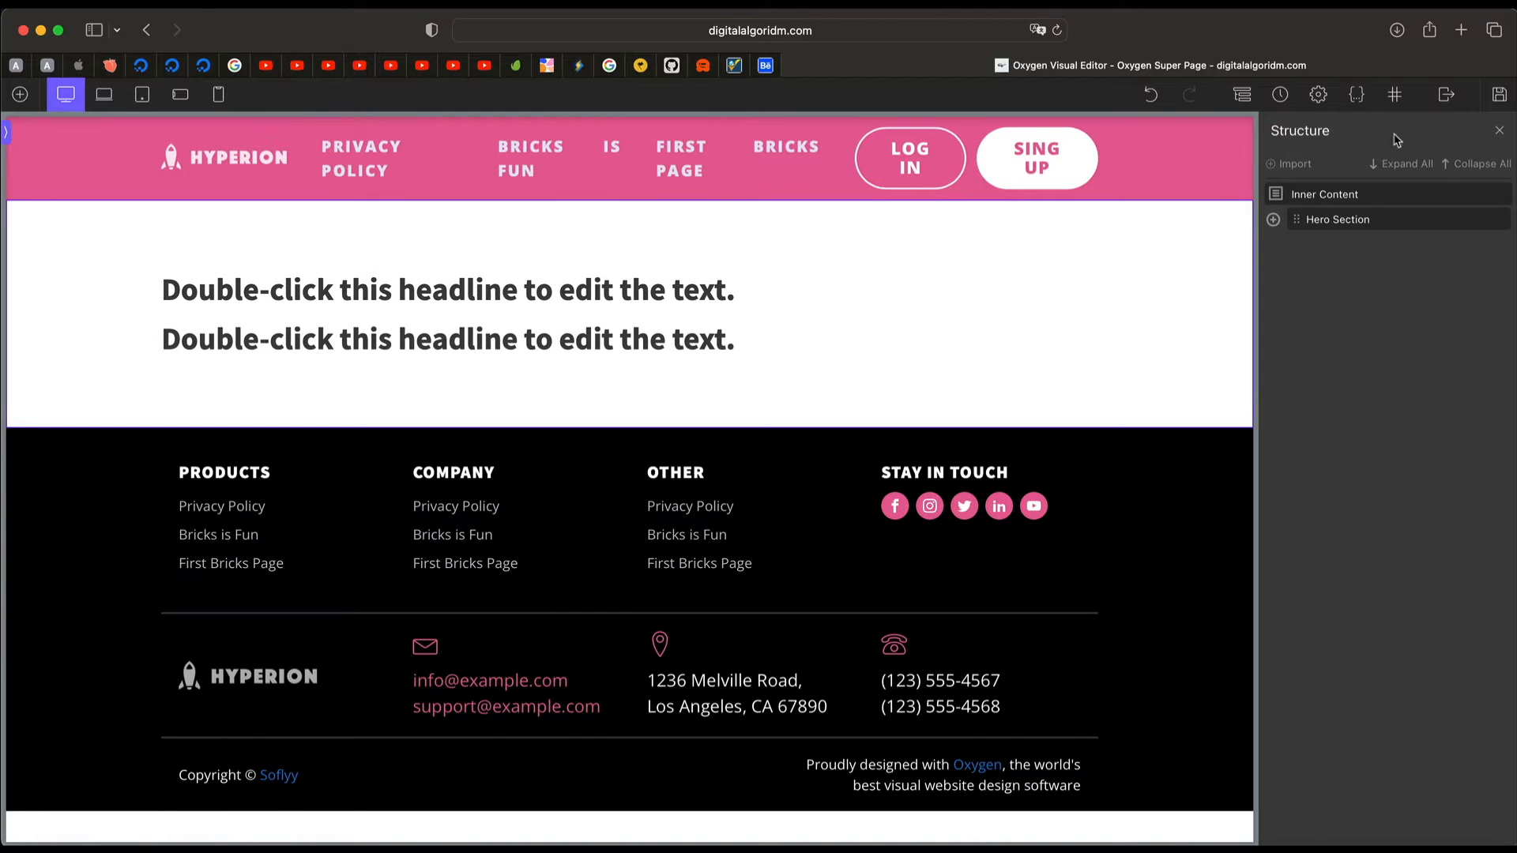
click(1242, 98)
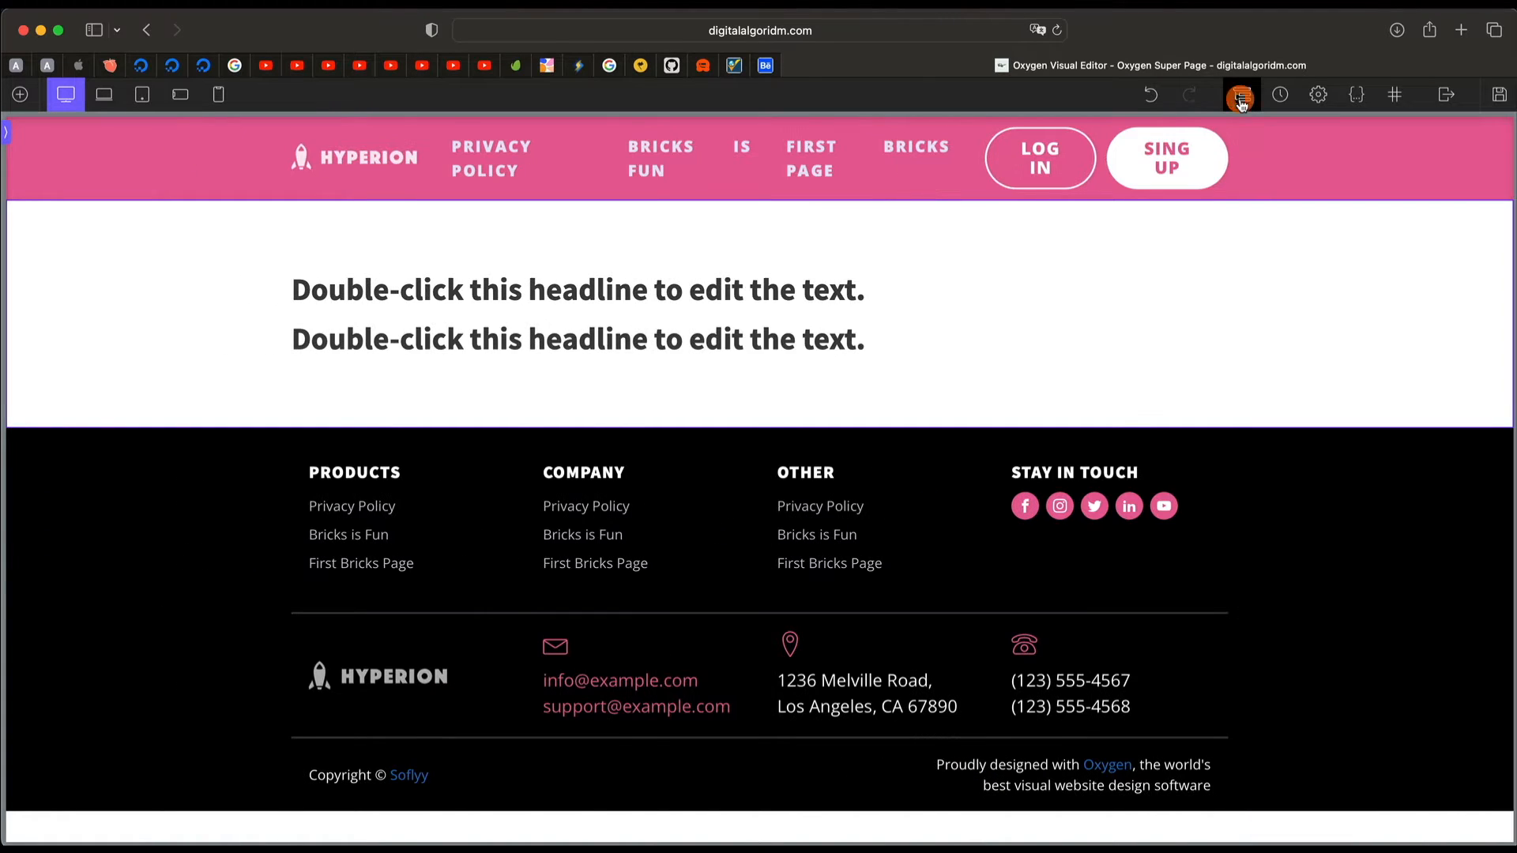
Step: Save the page changes and view the exit options to WP Admin and the frontend
click(1498, 95)
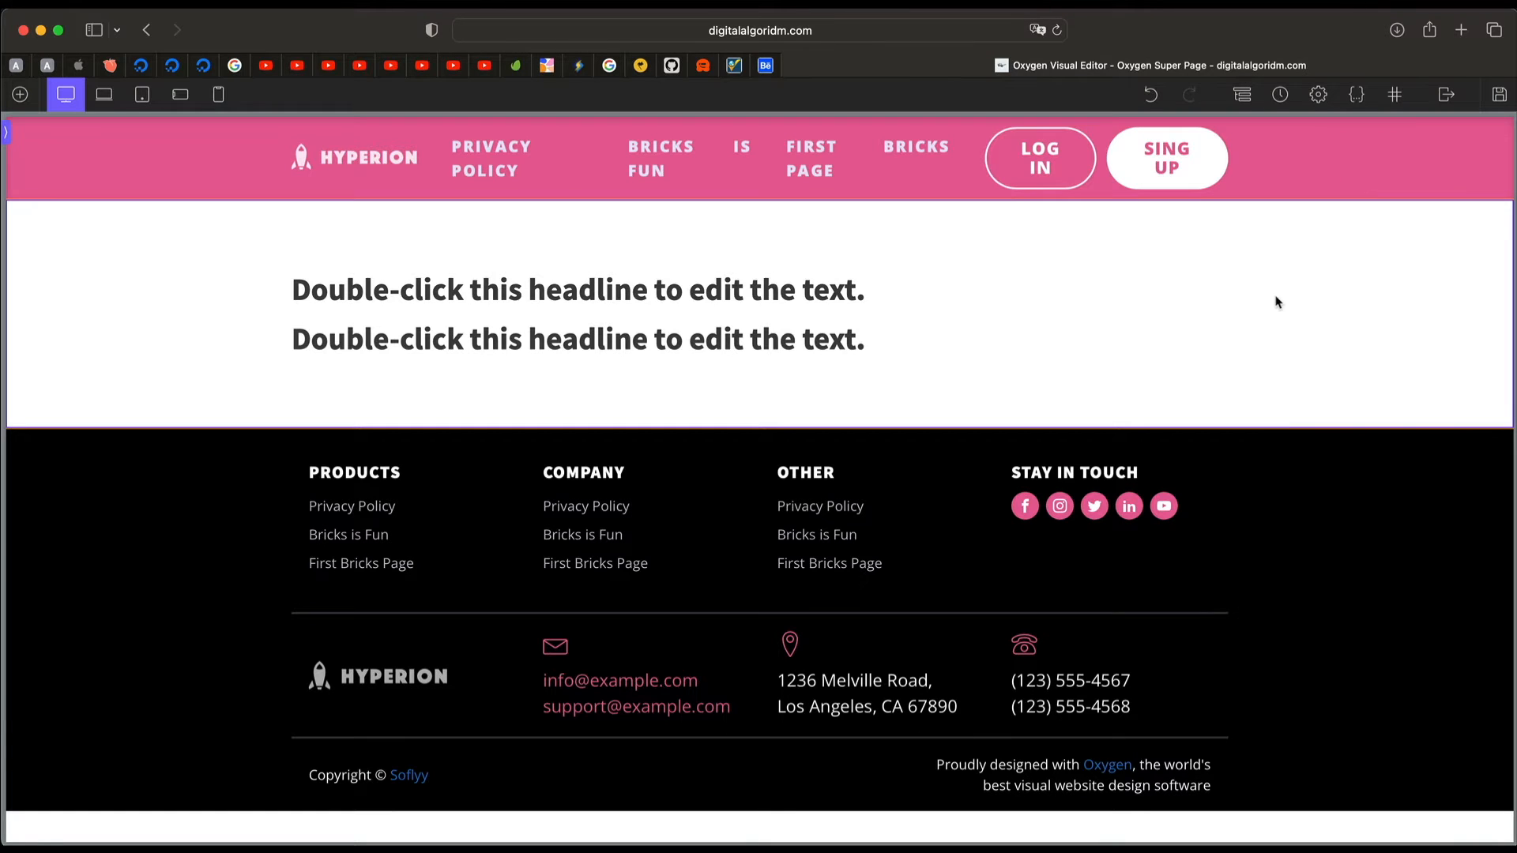
click(1446, 94)
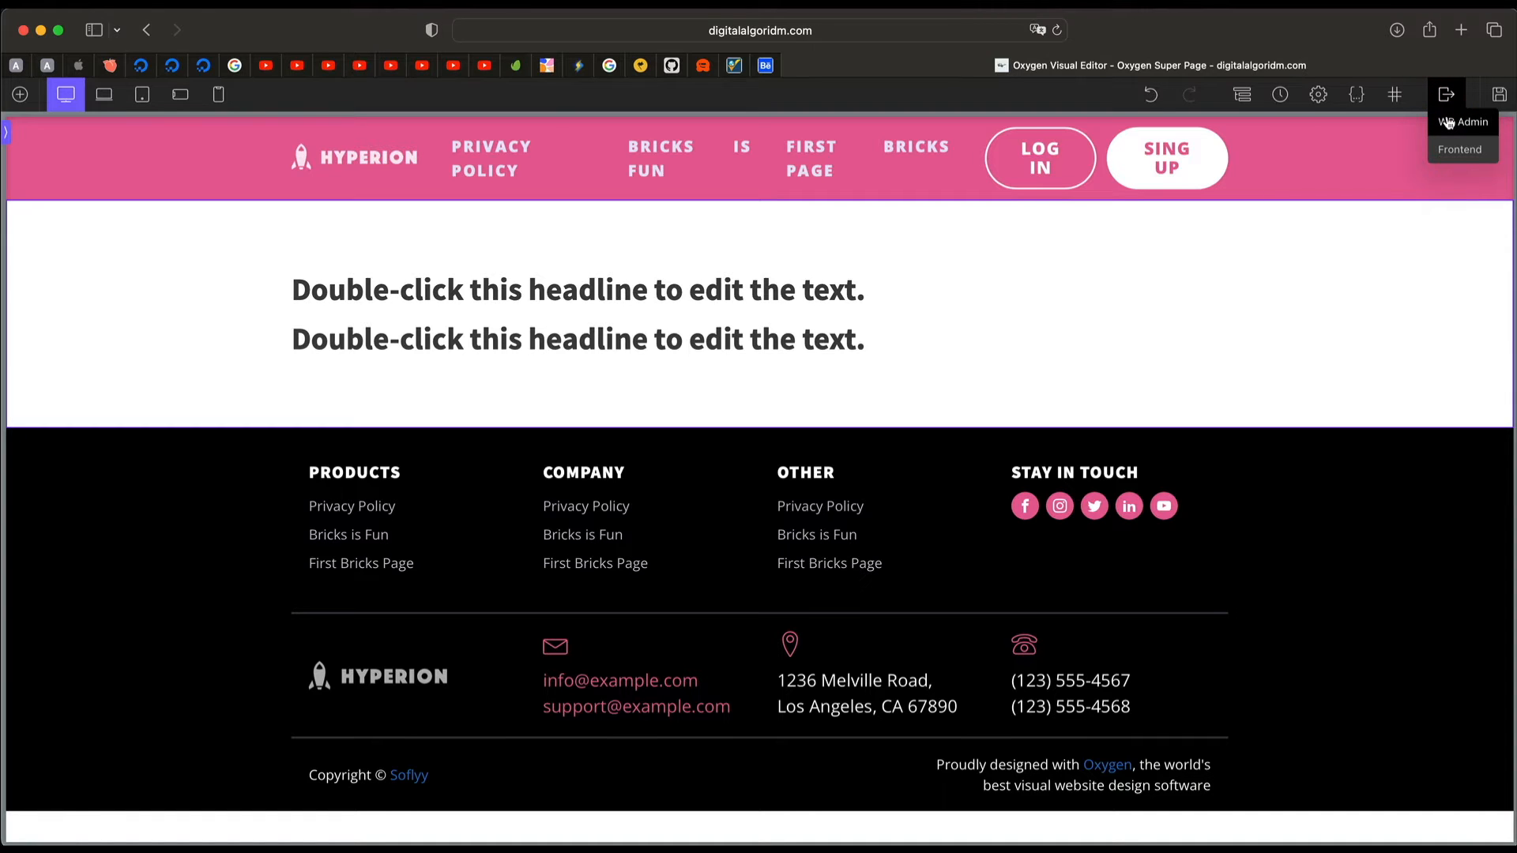
click(1354, 237)
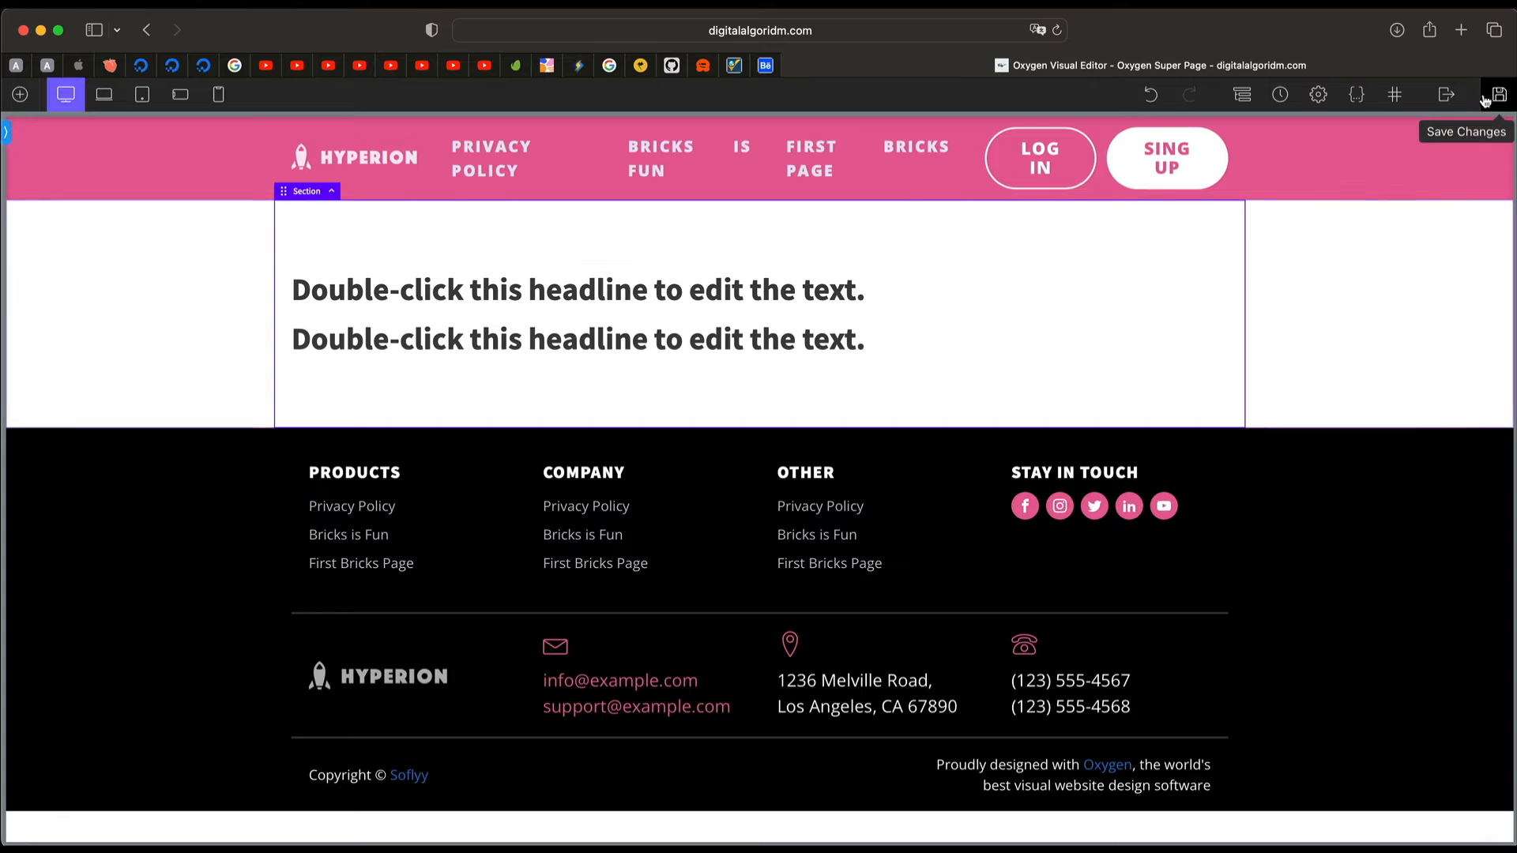
Step: Delete the Hero Section from the page structure and select the empty Inner Content
click(20, 94)
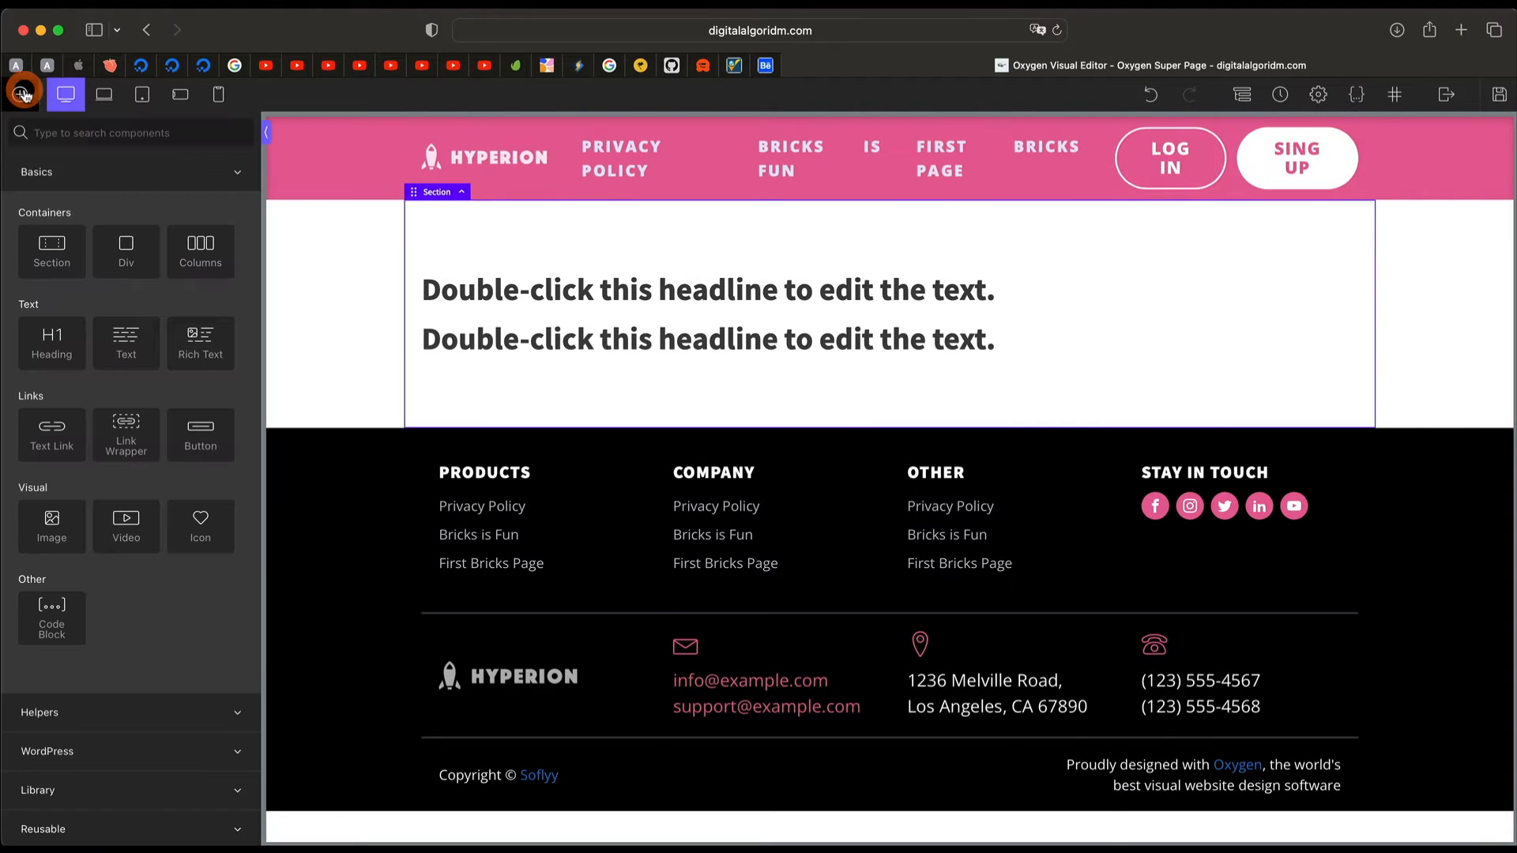
click(1242, 95)
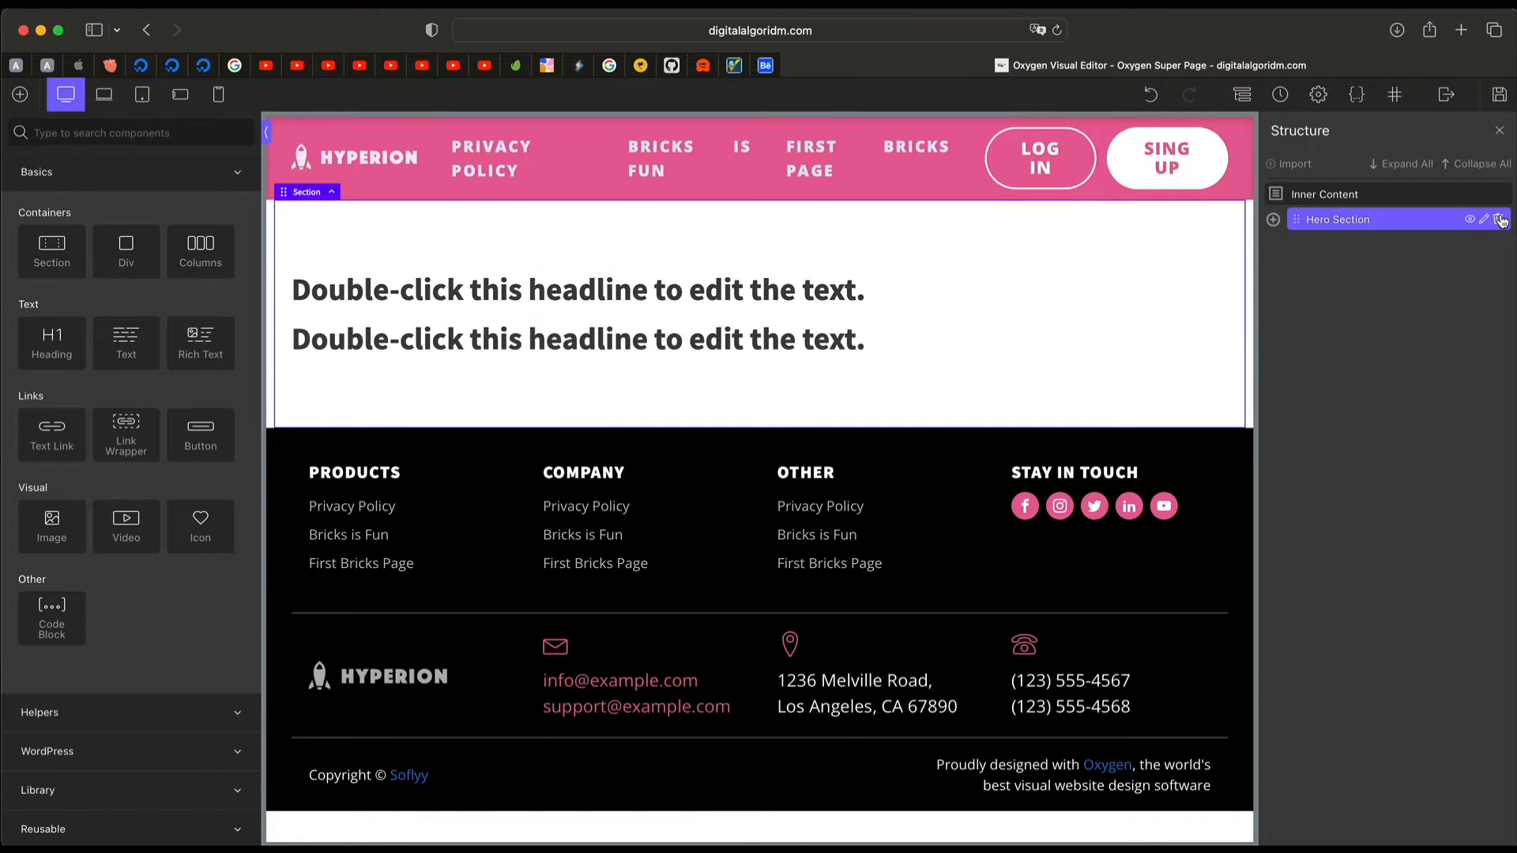
click(1499, 220)
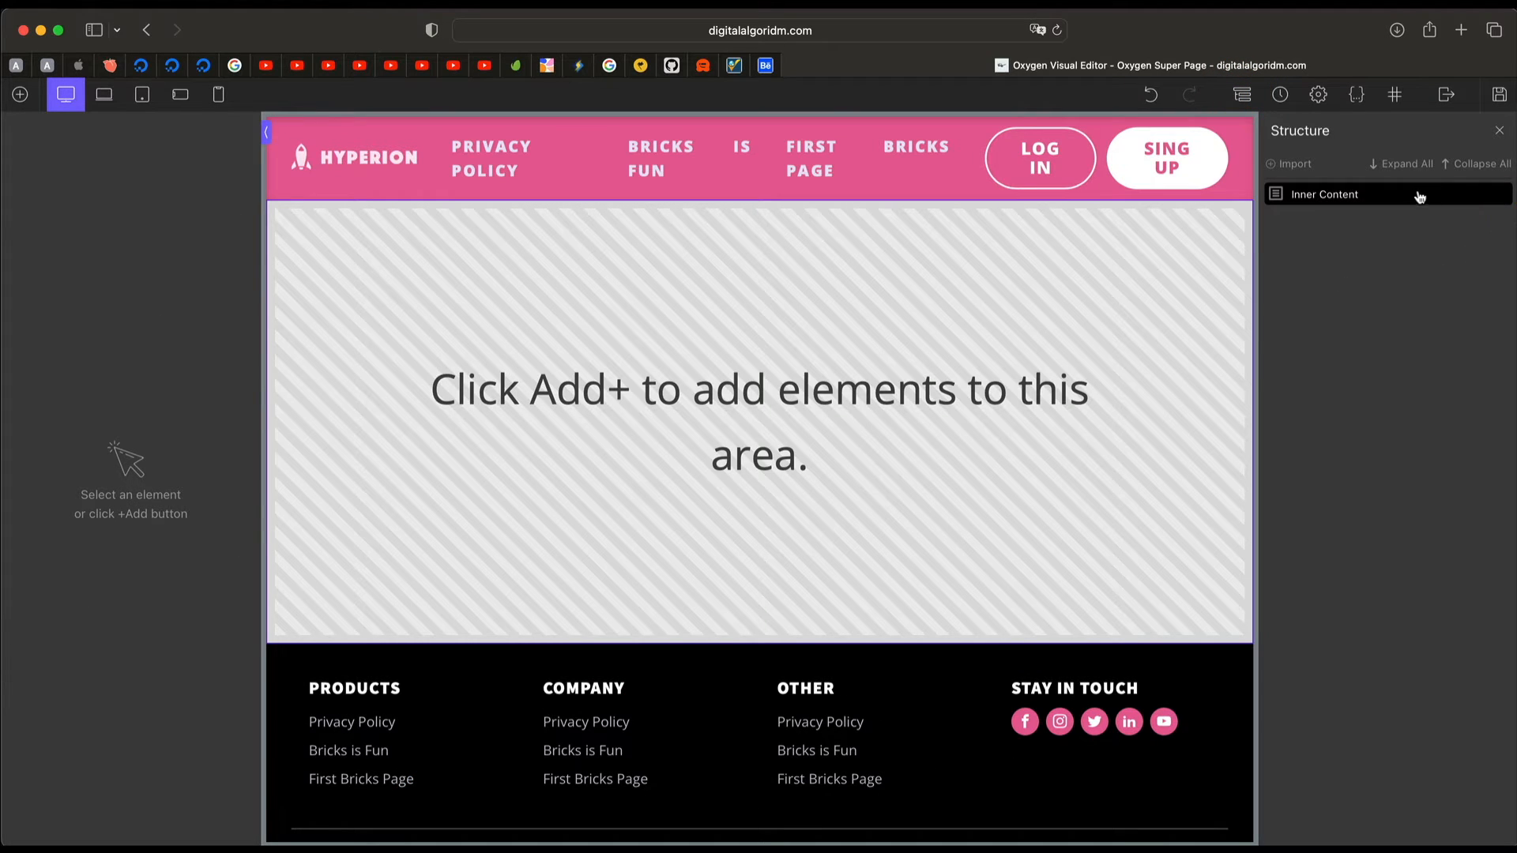
click(1383, 199)
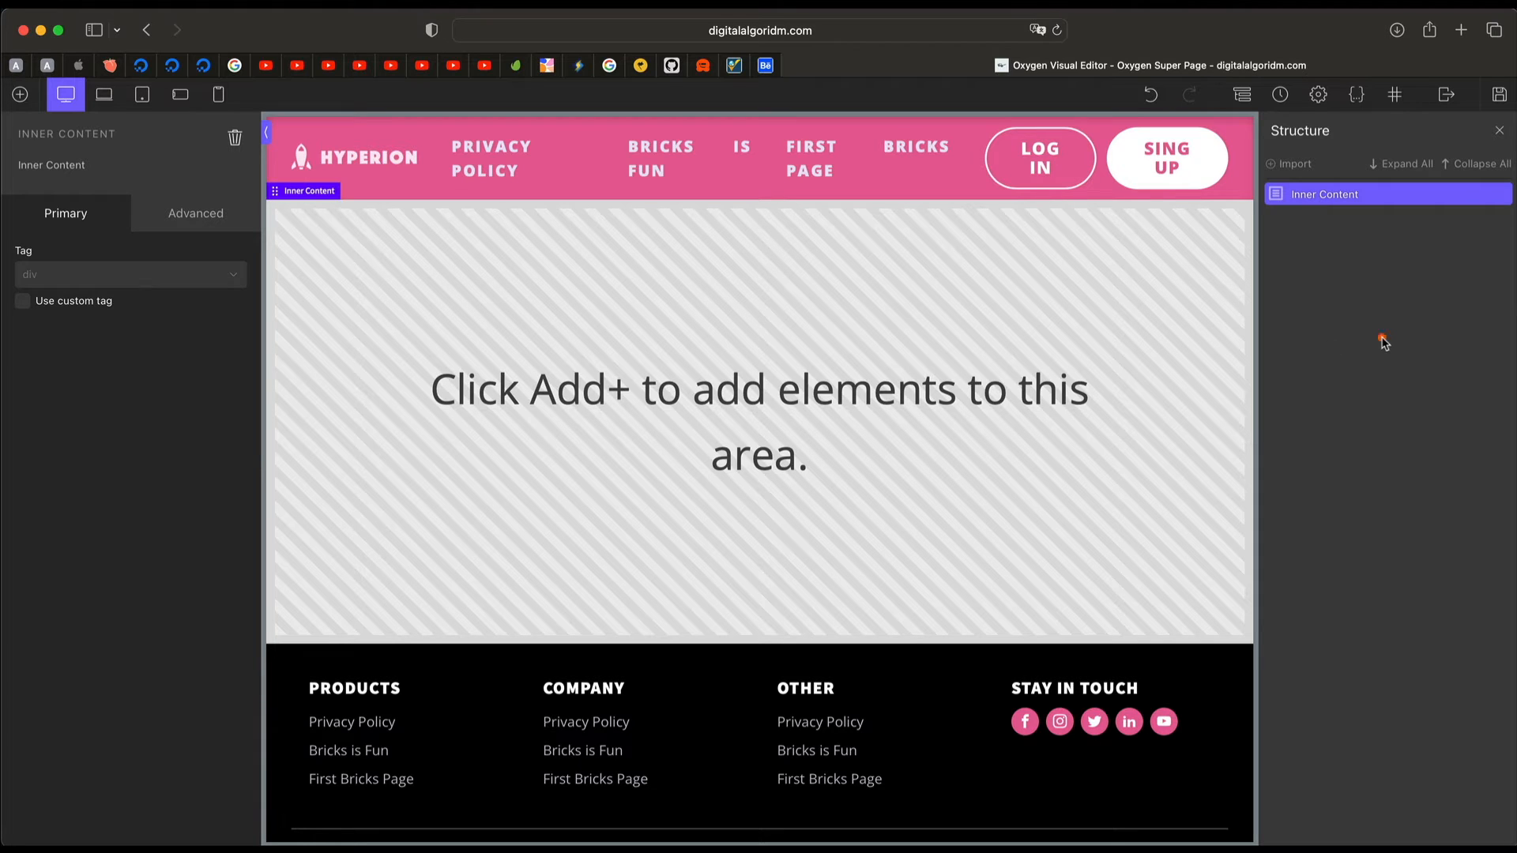
click(1383, 341)
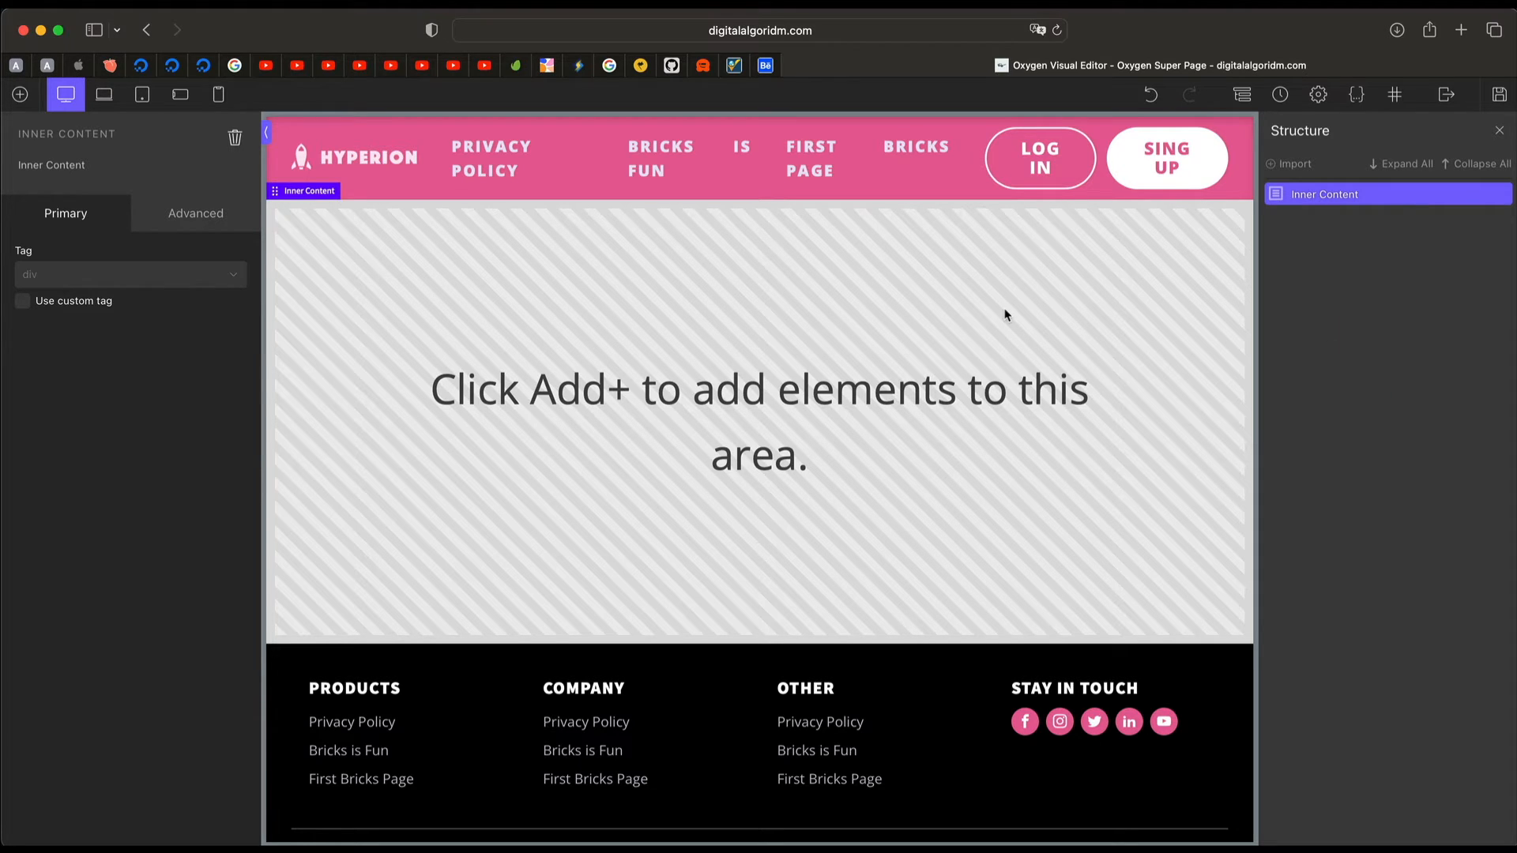
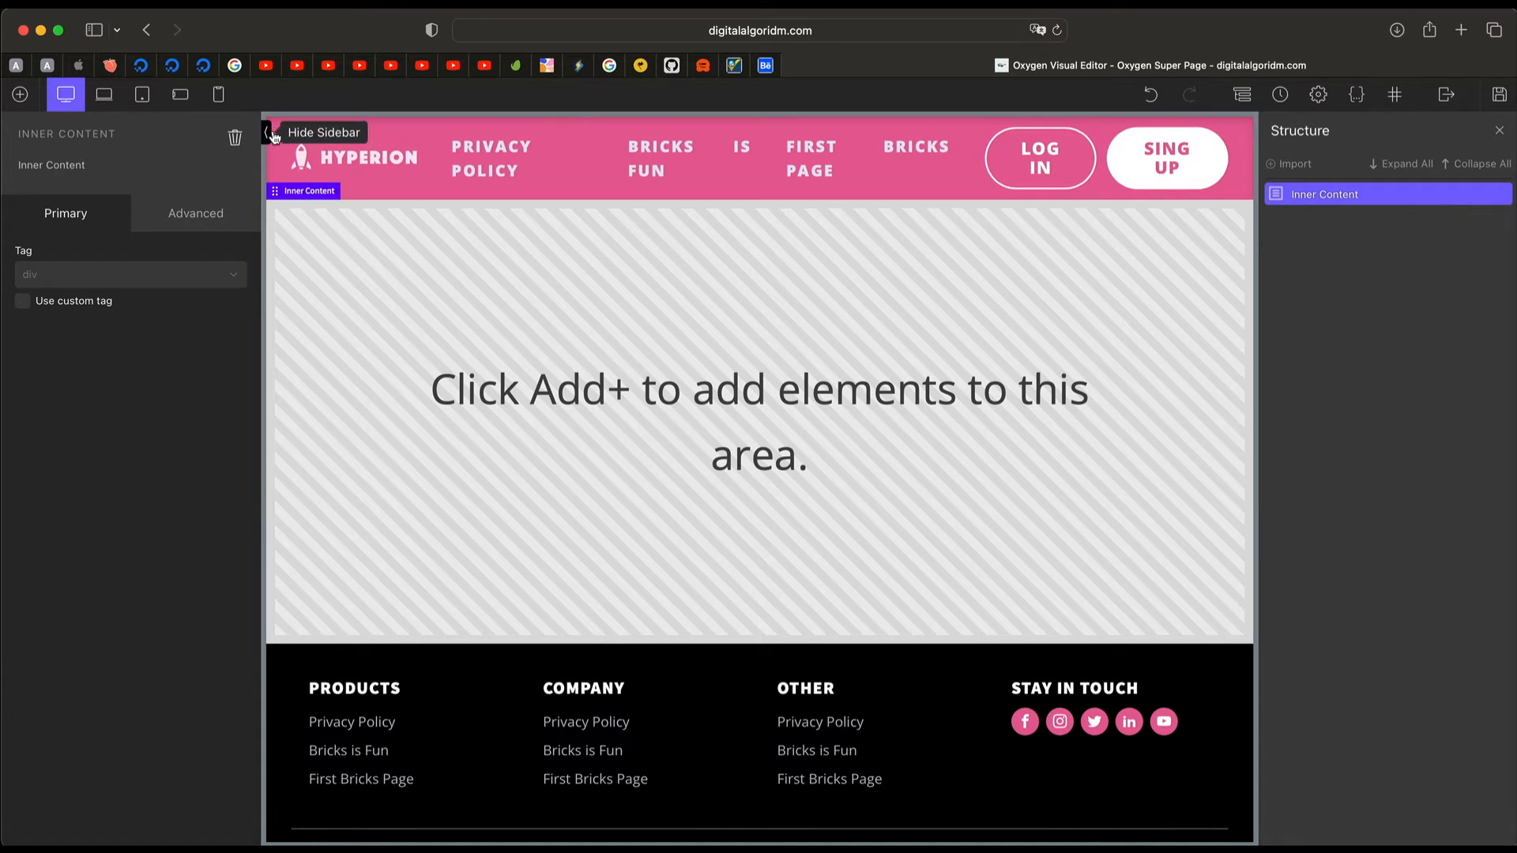
Step: Select the page header to view its Base template link, return to the content area and show the available components
click(387, 158)
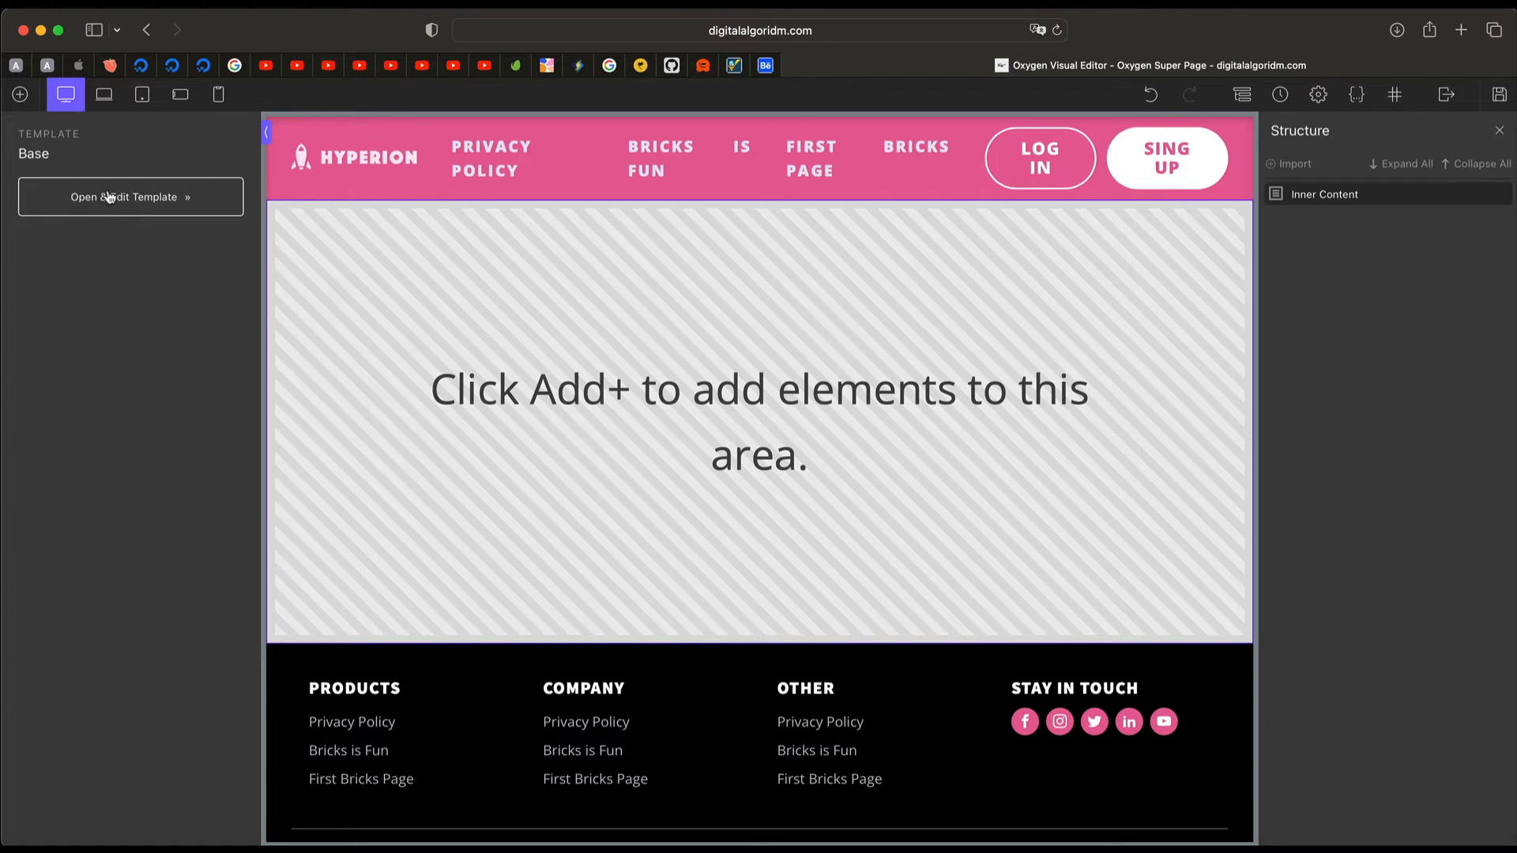
click(597, 354)
click(20, 95)
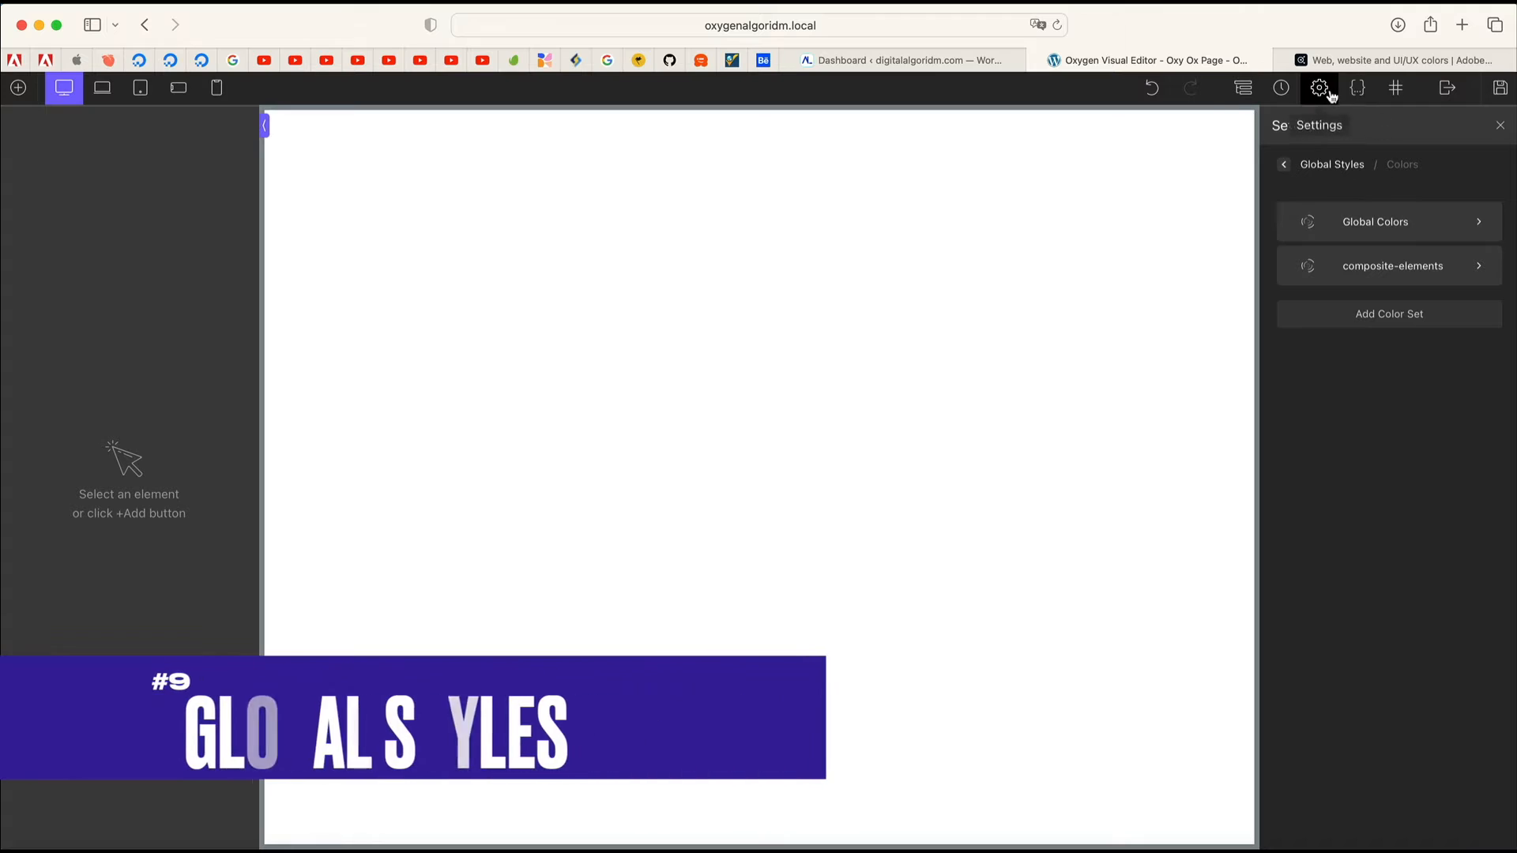
Step: Show the Oxy Ox Page's global style categories and open the Colors settings
click(1327, 89)
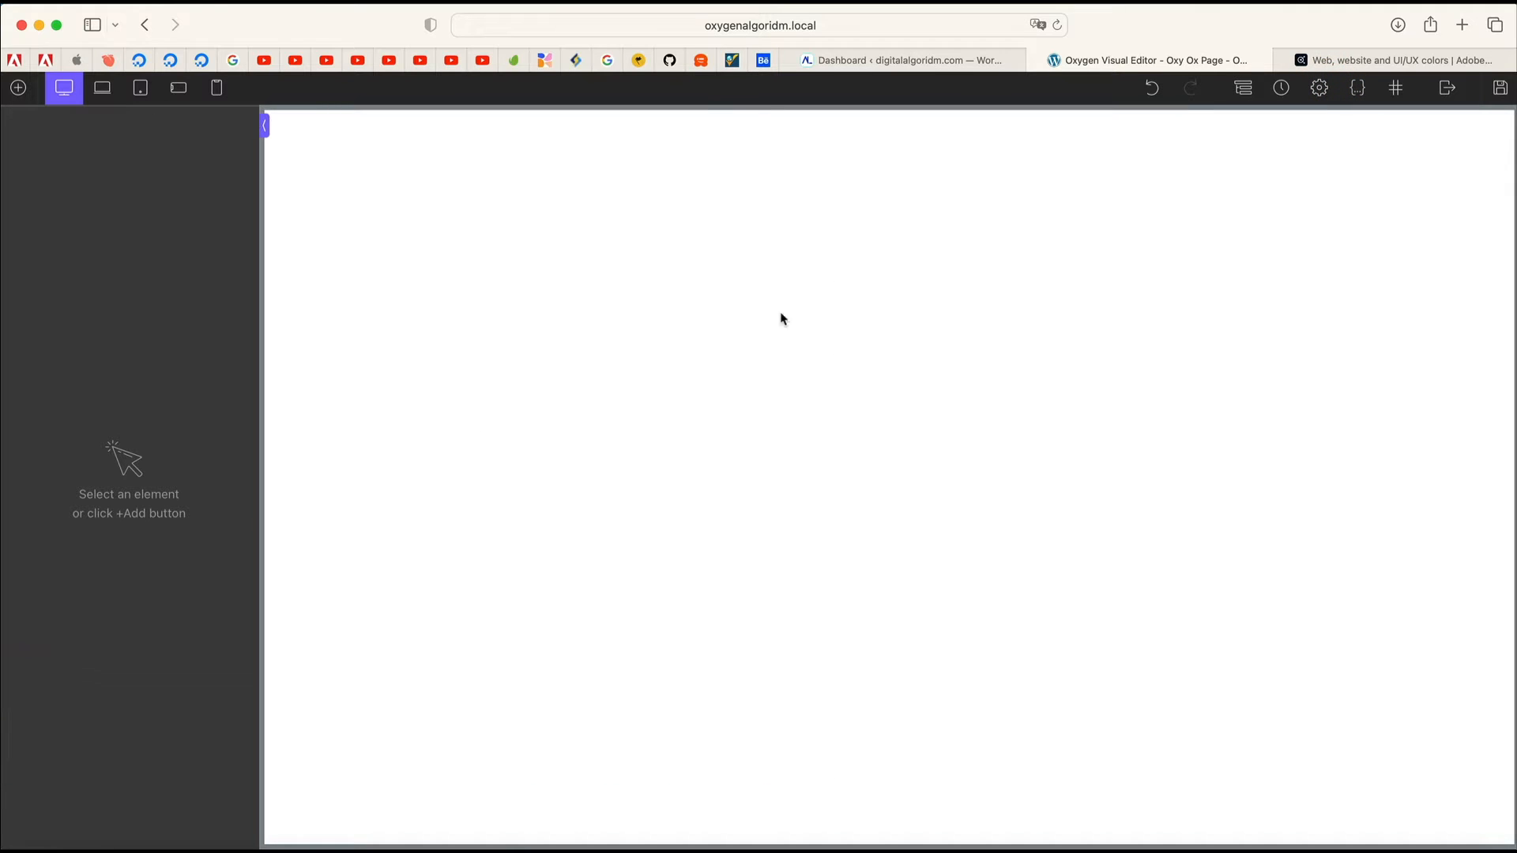
click(1320, 88)
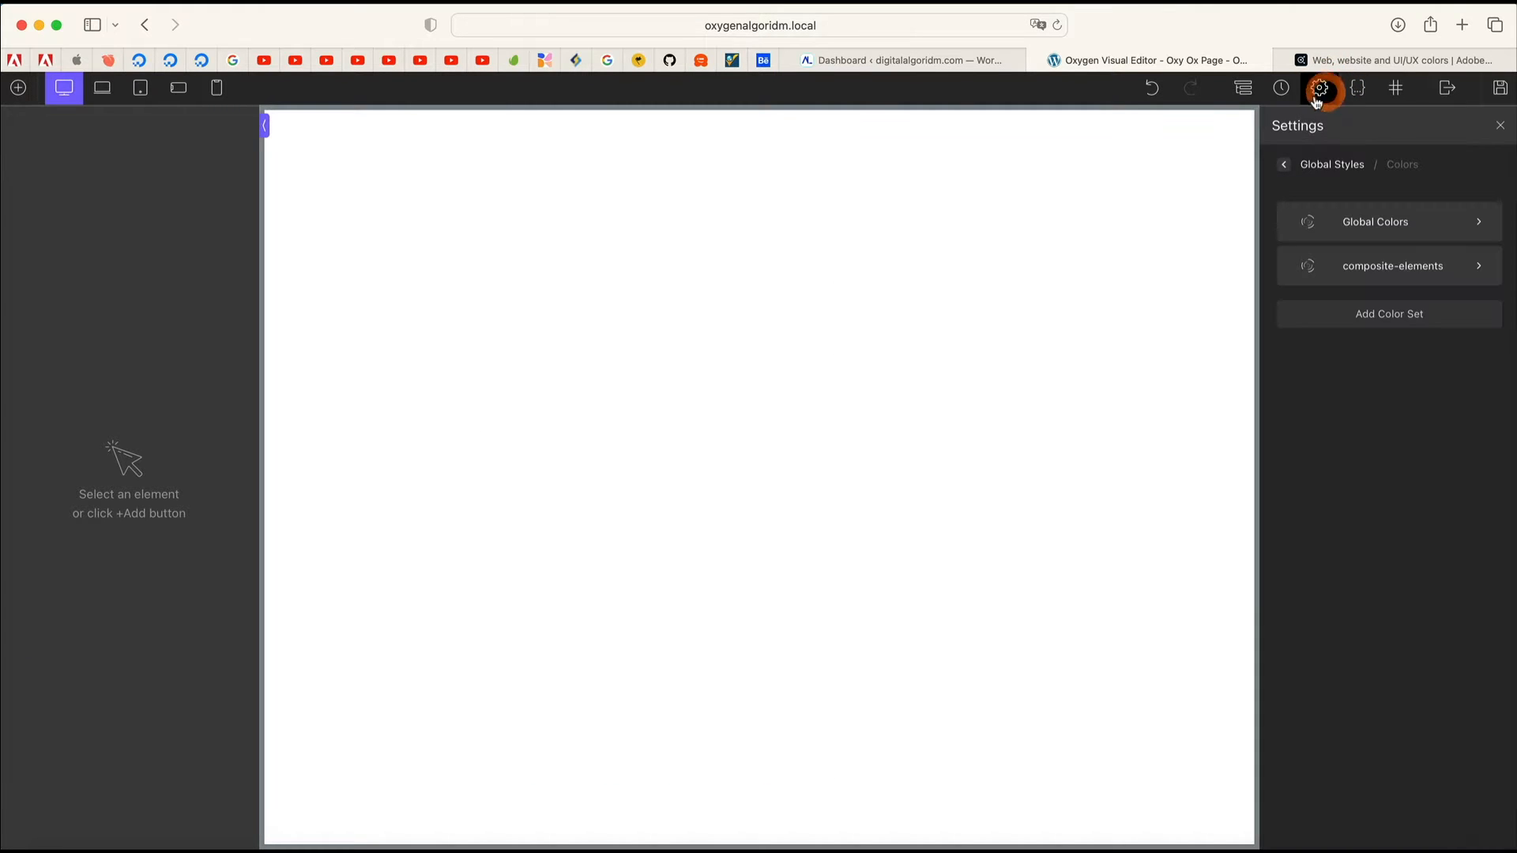
click(1308, 168)
click(1307, 164)
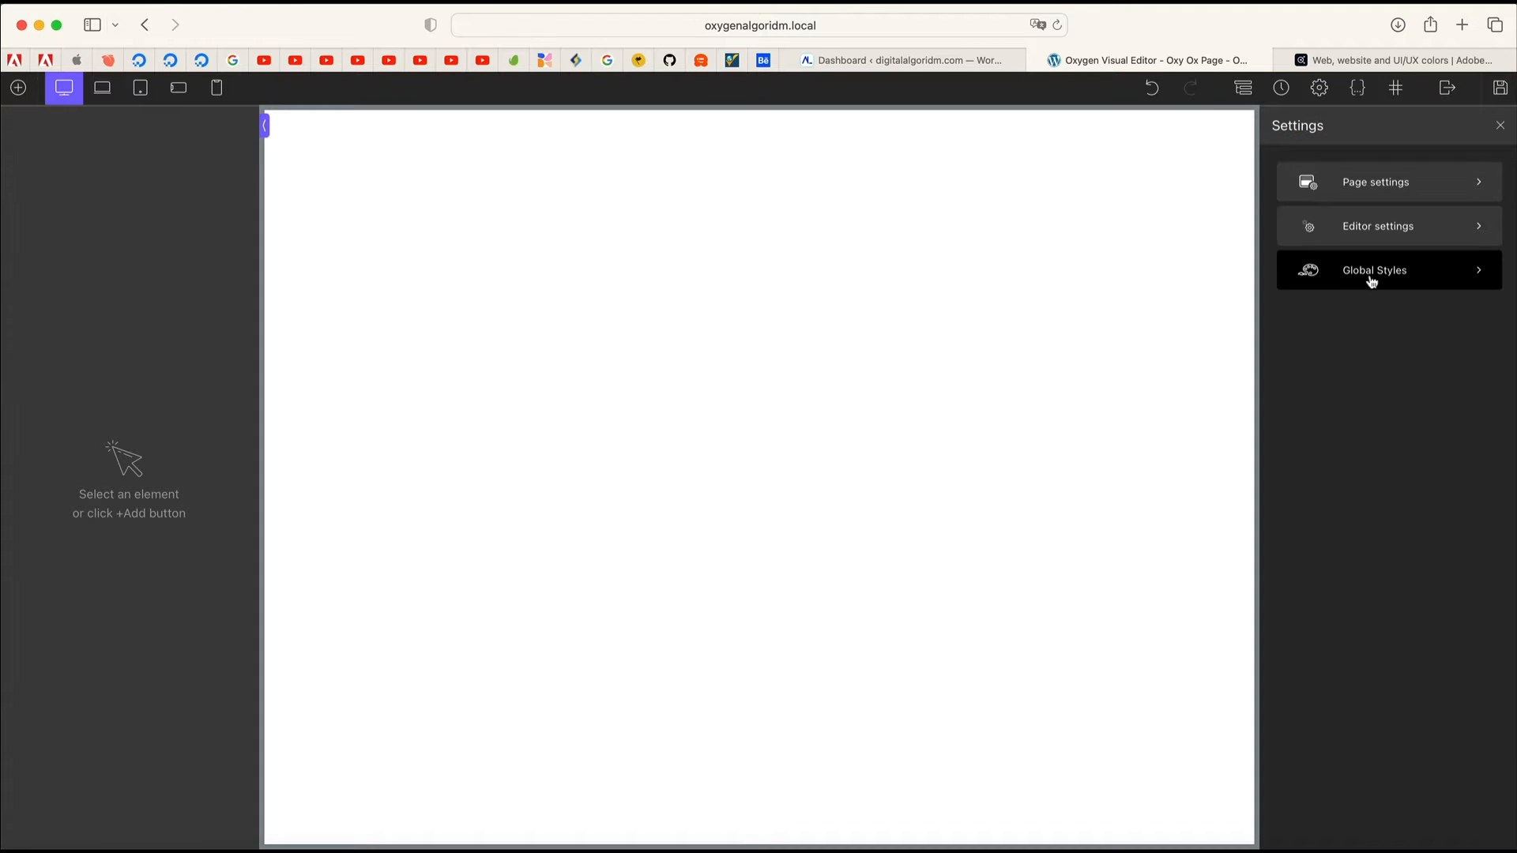
click(1373, 274)
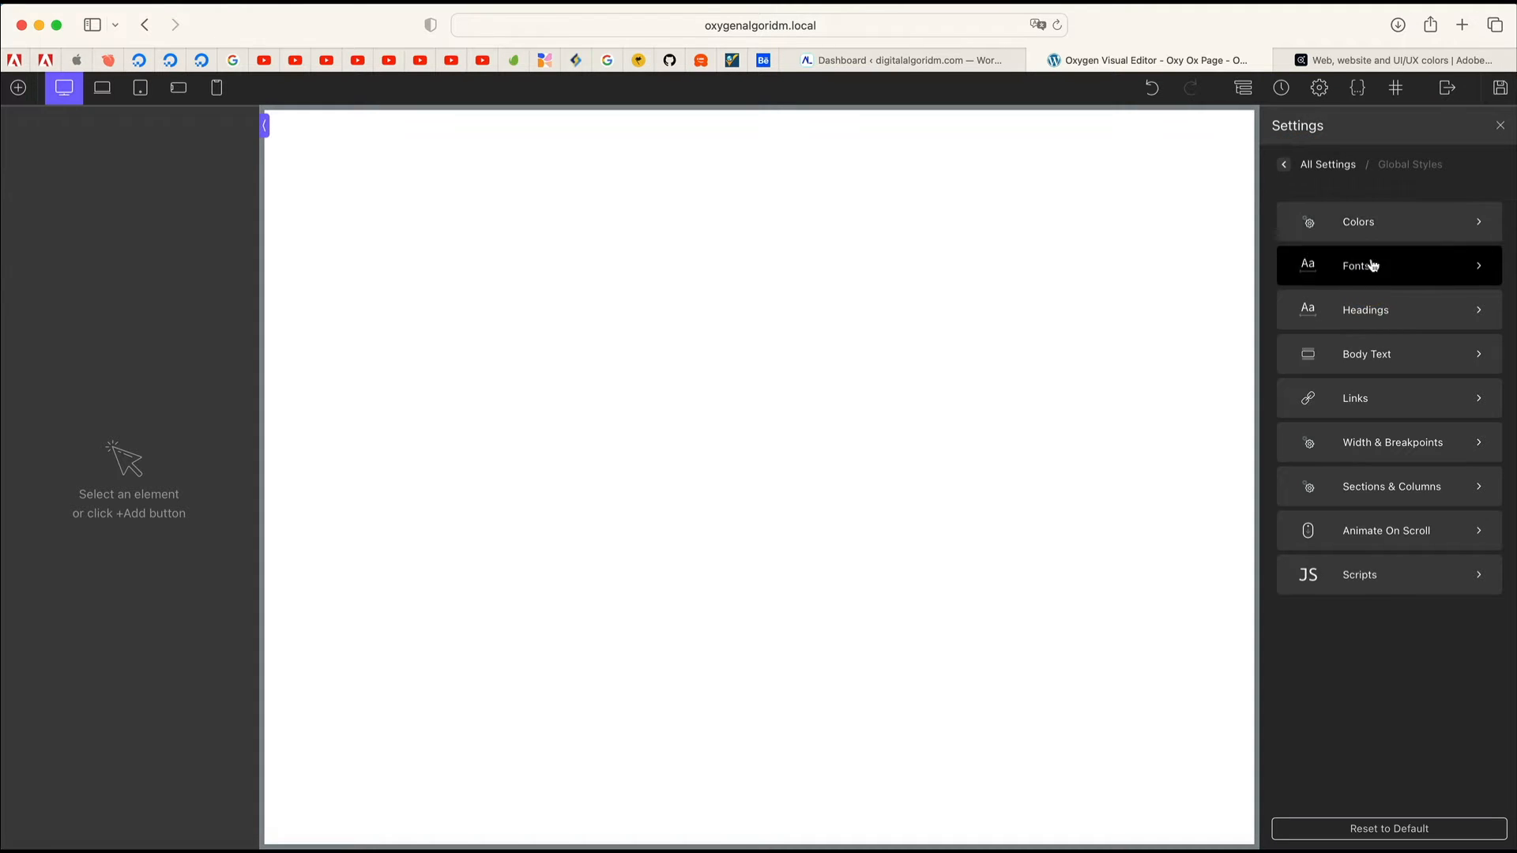
click(1403, 221)
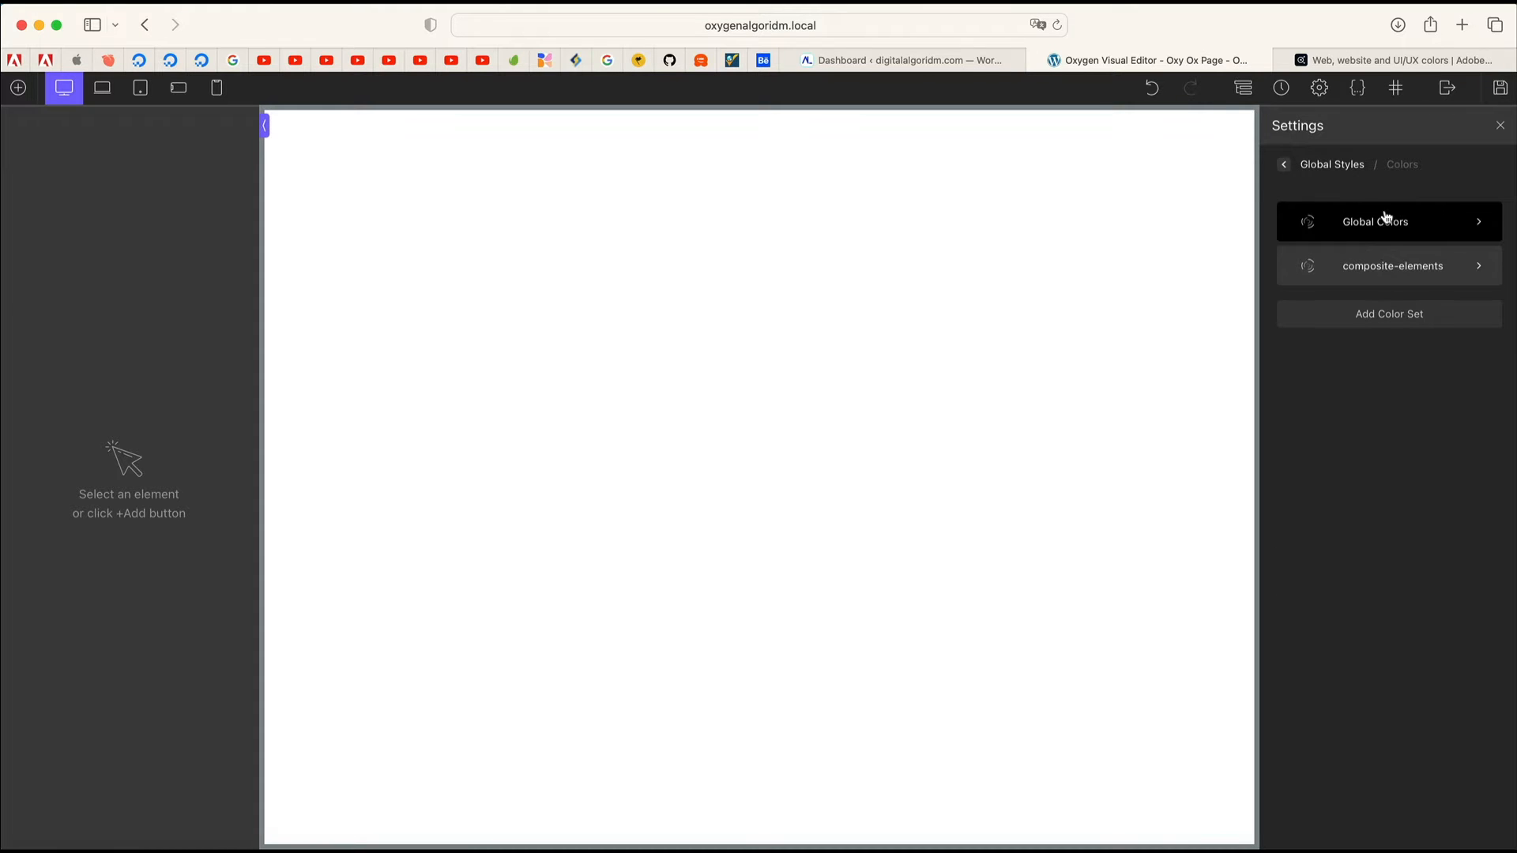
Step: Add a new color set with a personalized palette name
click(1391, 315)
click(1375, 385)
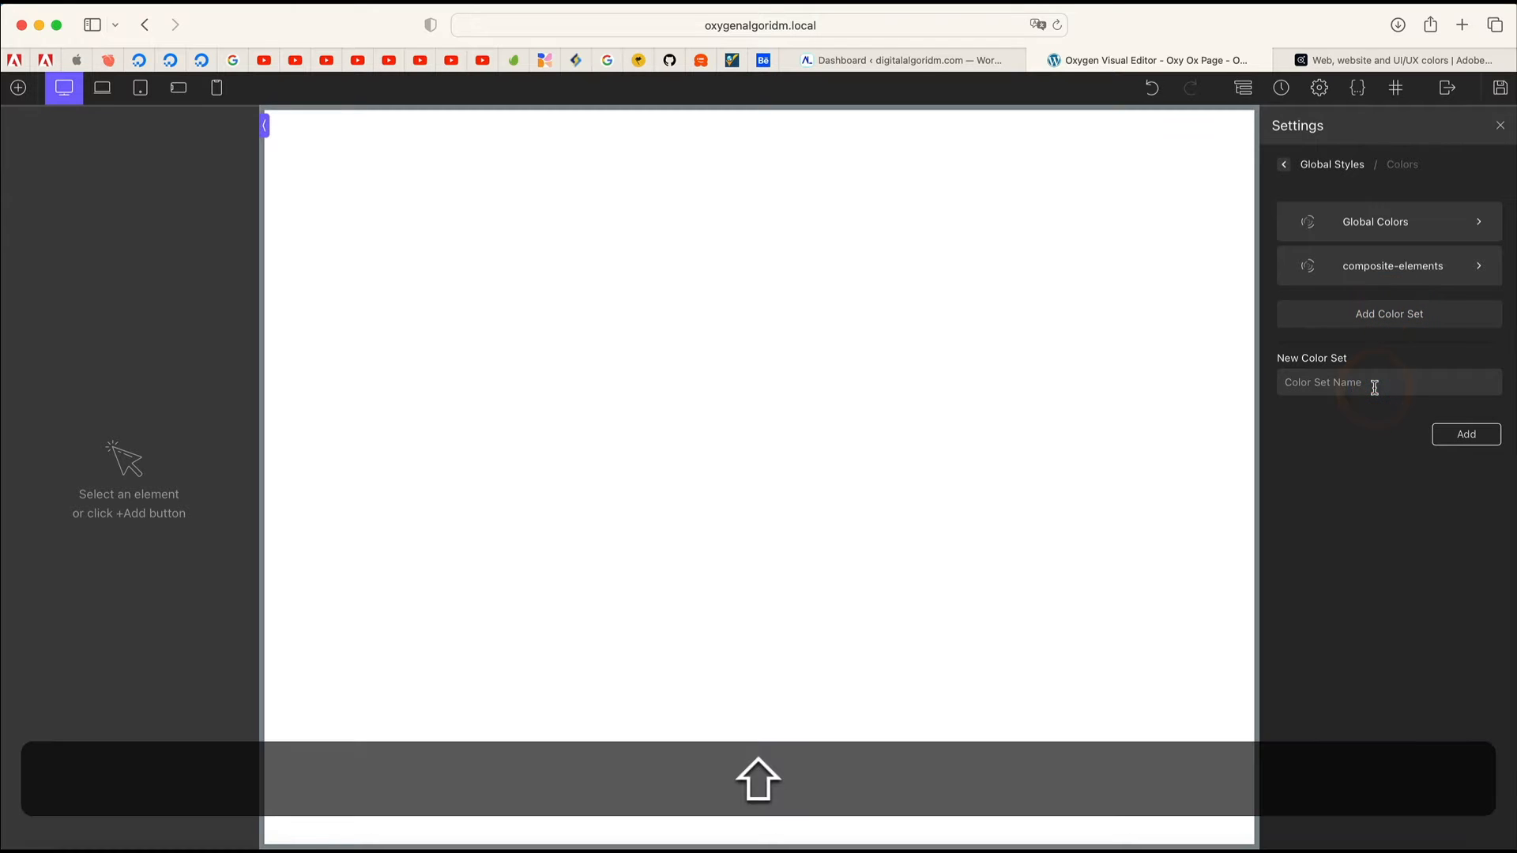
text(Kasrthik Pallkete)
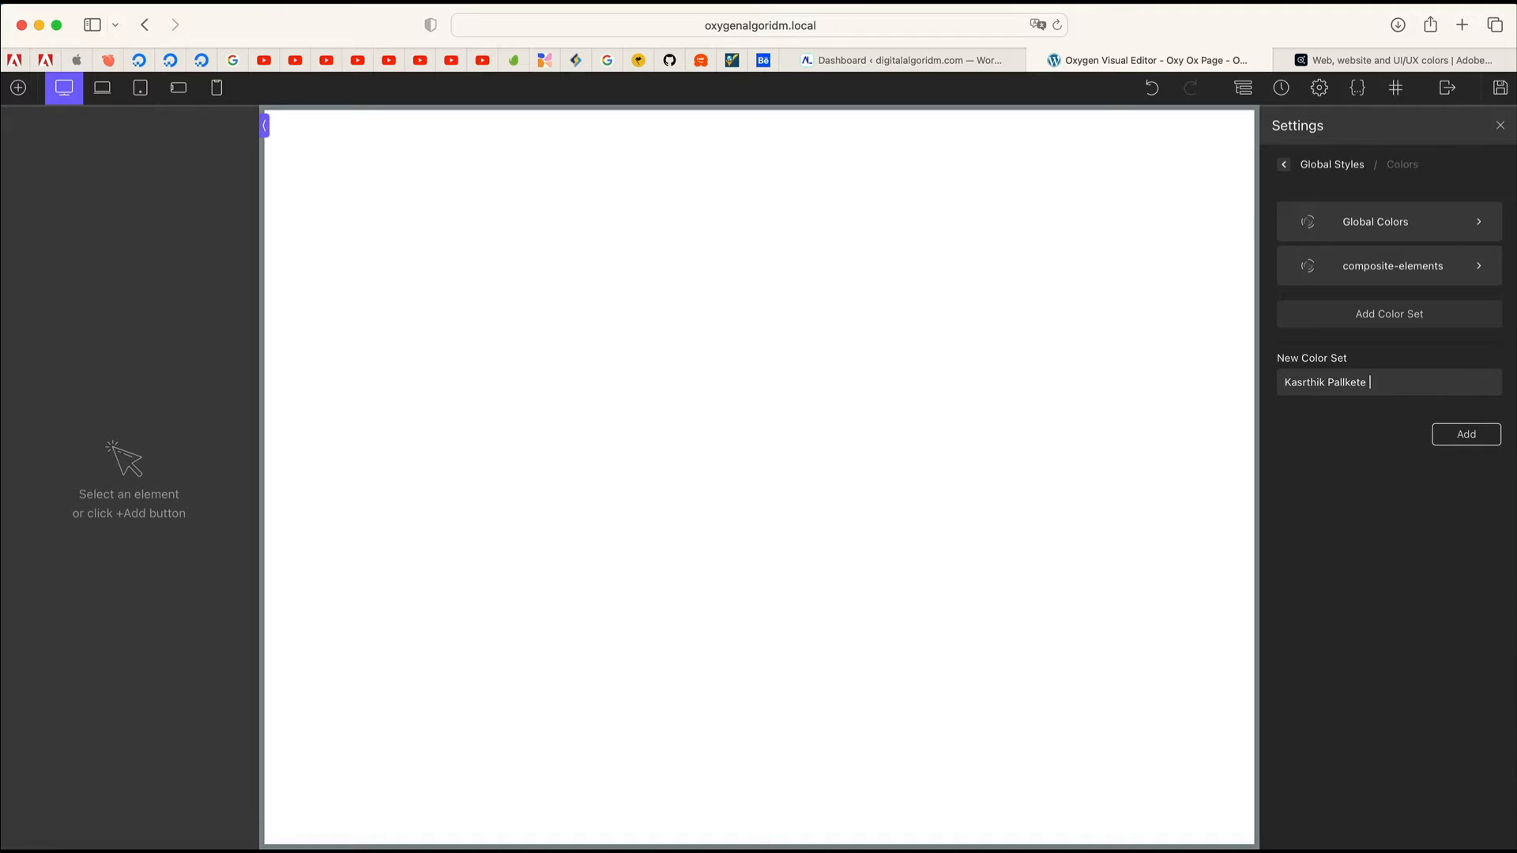
click(1491, 432)
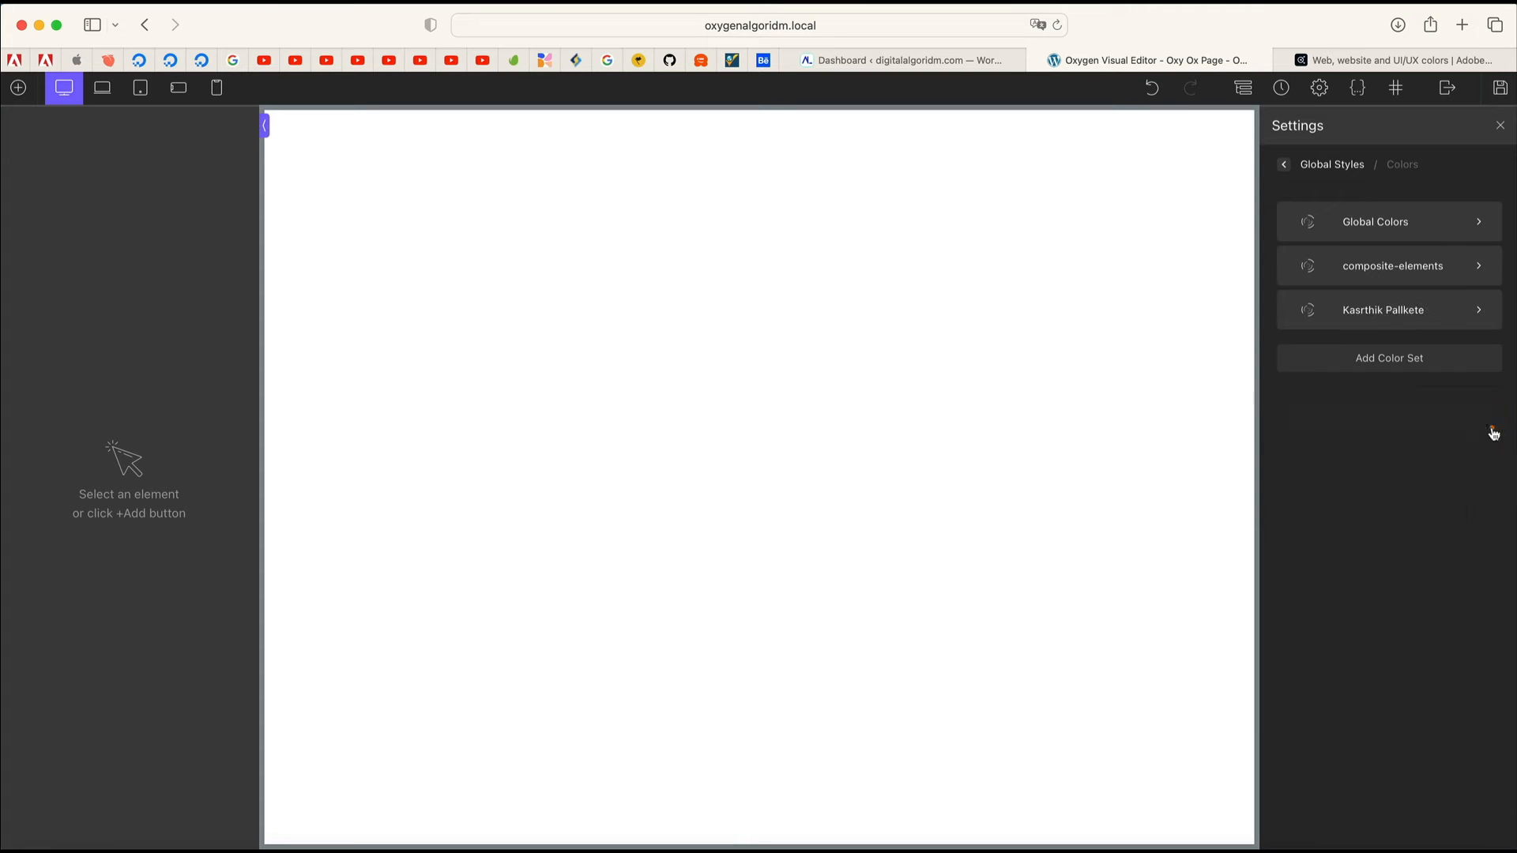
Step: Open the newly added custom color set and delete it
click(1456, 321)
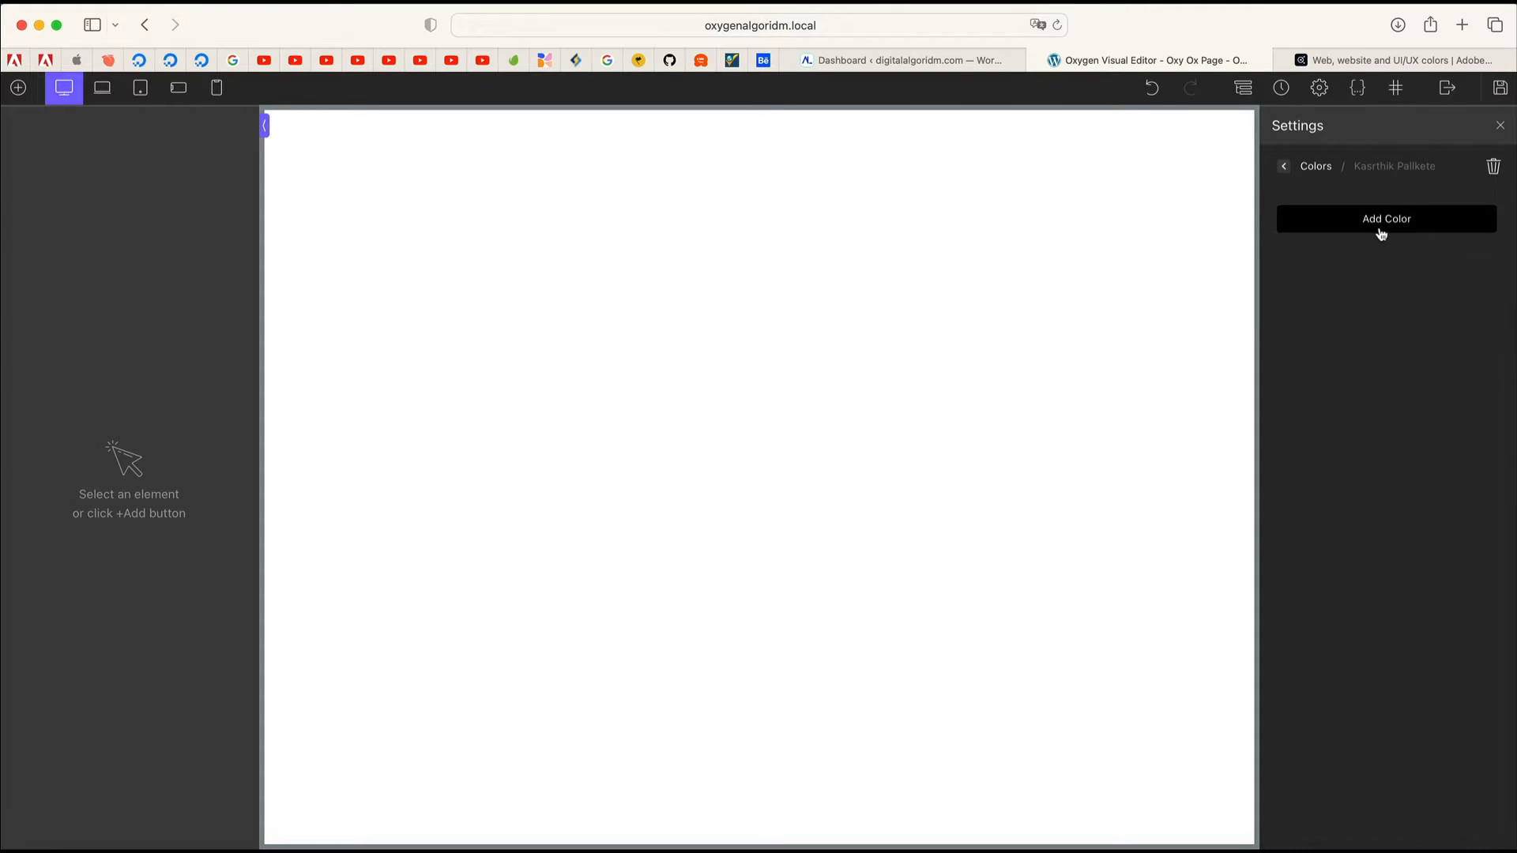
click(1494, 169)
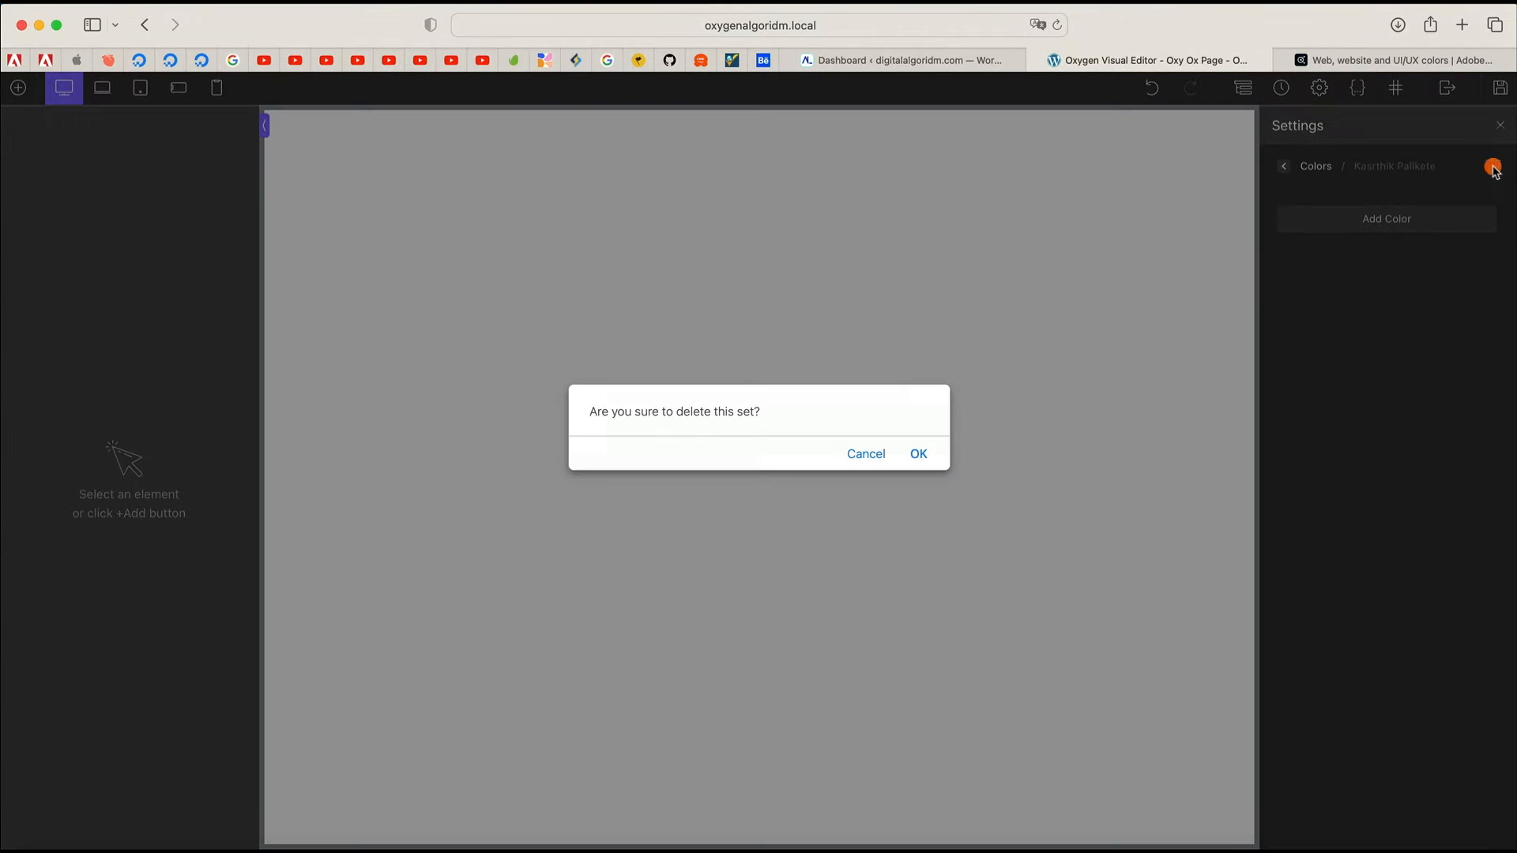
click(919, 457)
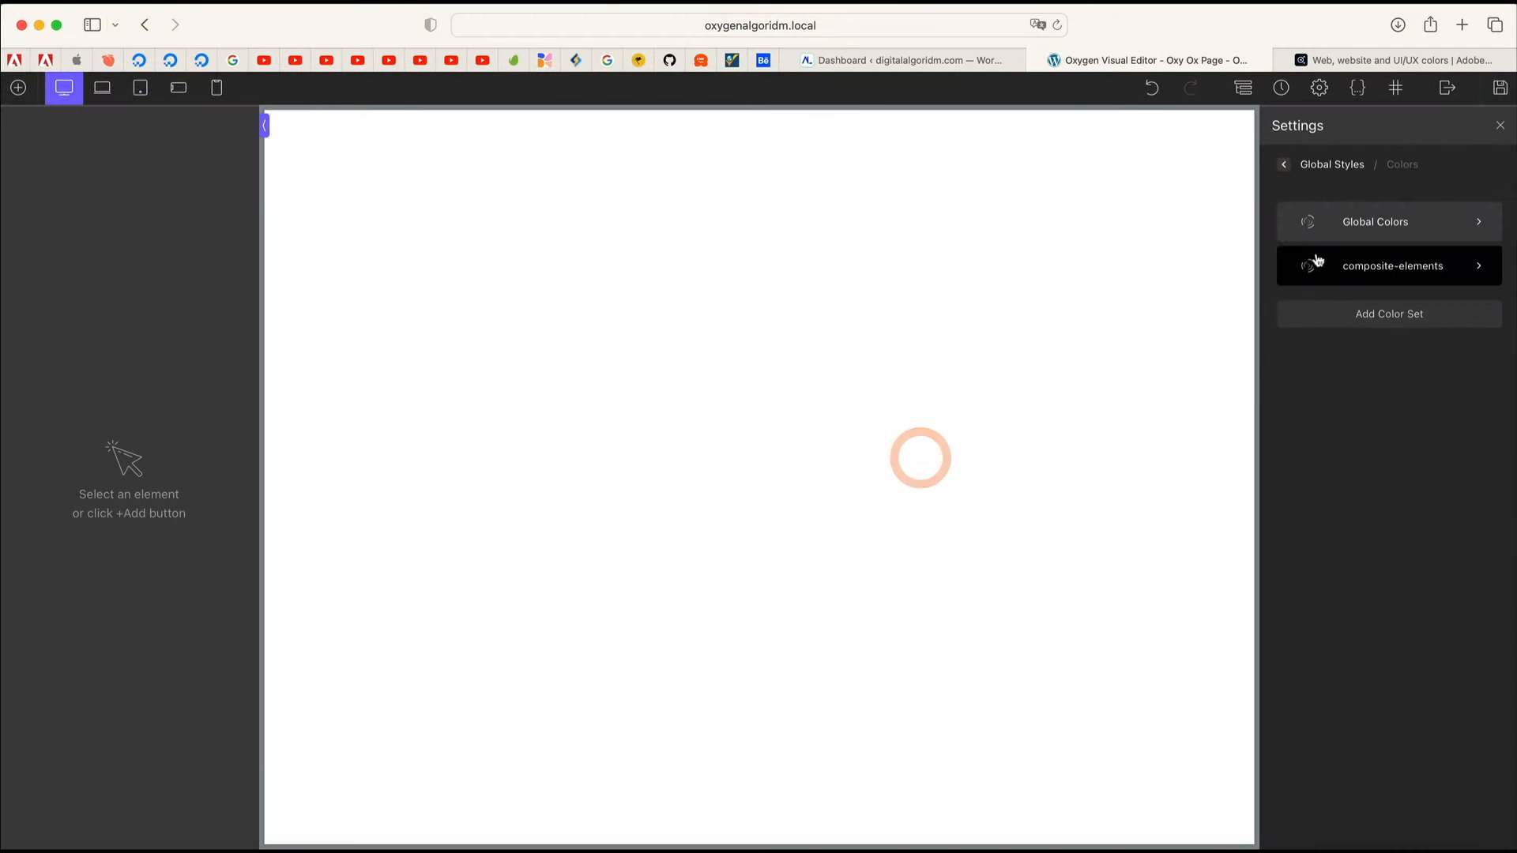
Step: Start a new color in the Global Colors set, and copy #D2BBF2 from the praktika theme in Adobe Color
click(1355, 229)
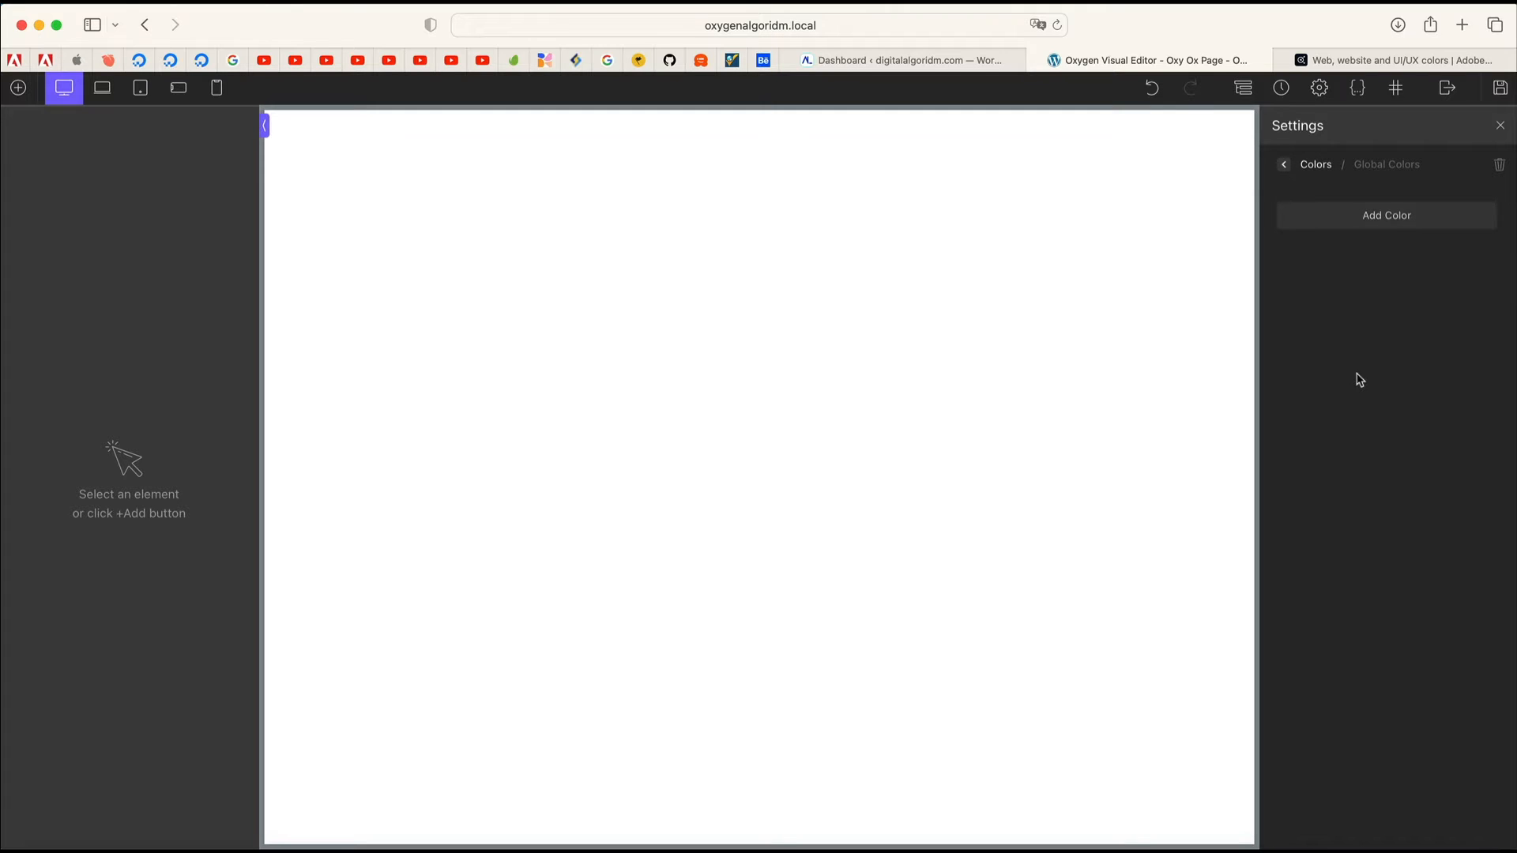
click(1400, 216)
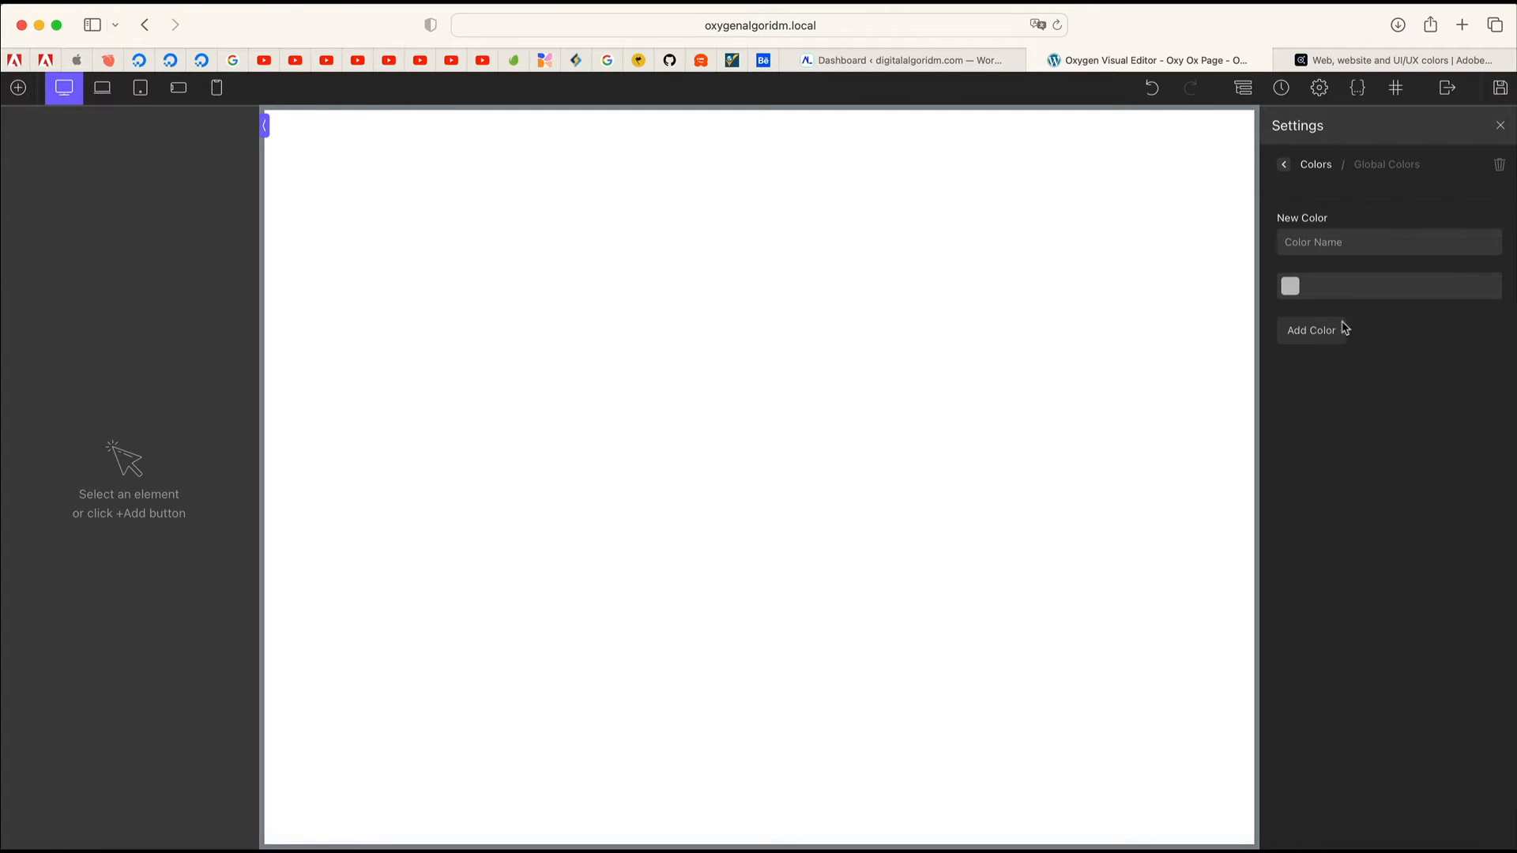
click(1379, 416)
click(1378, 52)
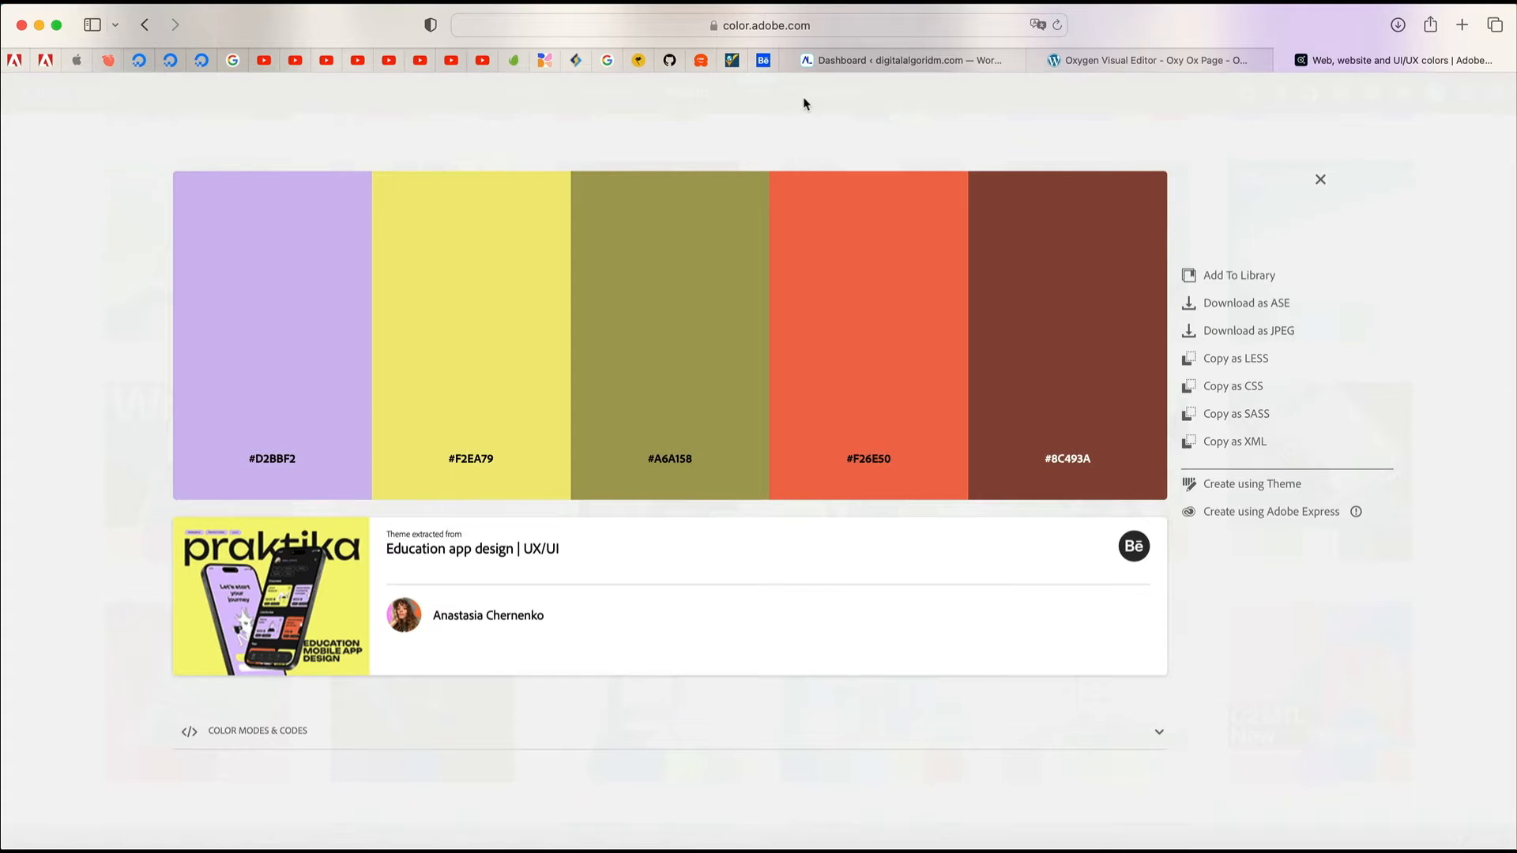
click(1320, 180)
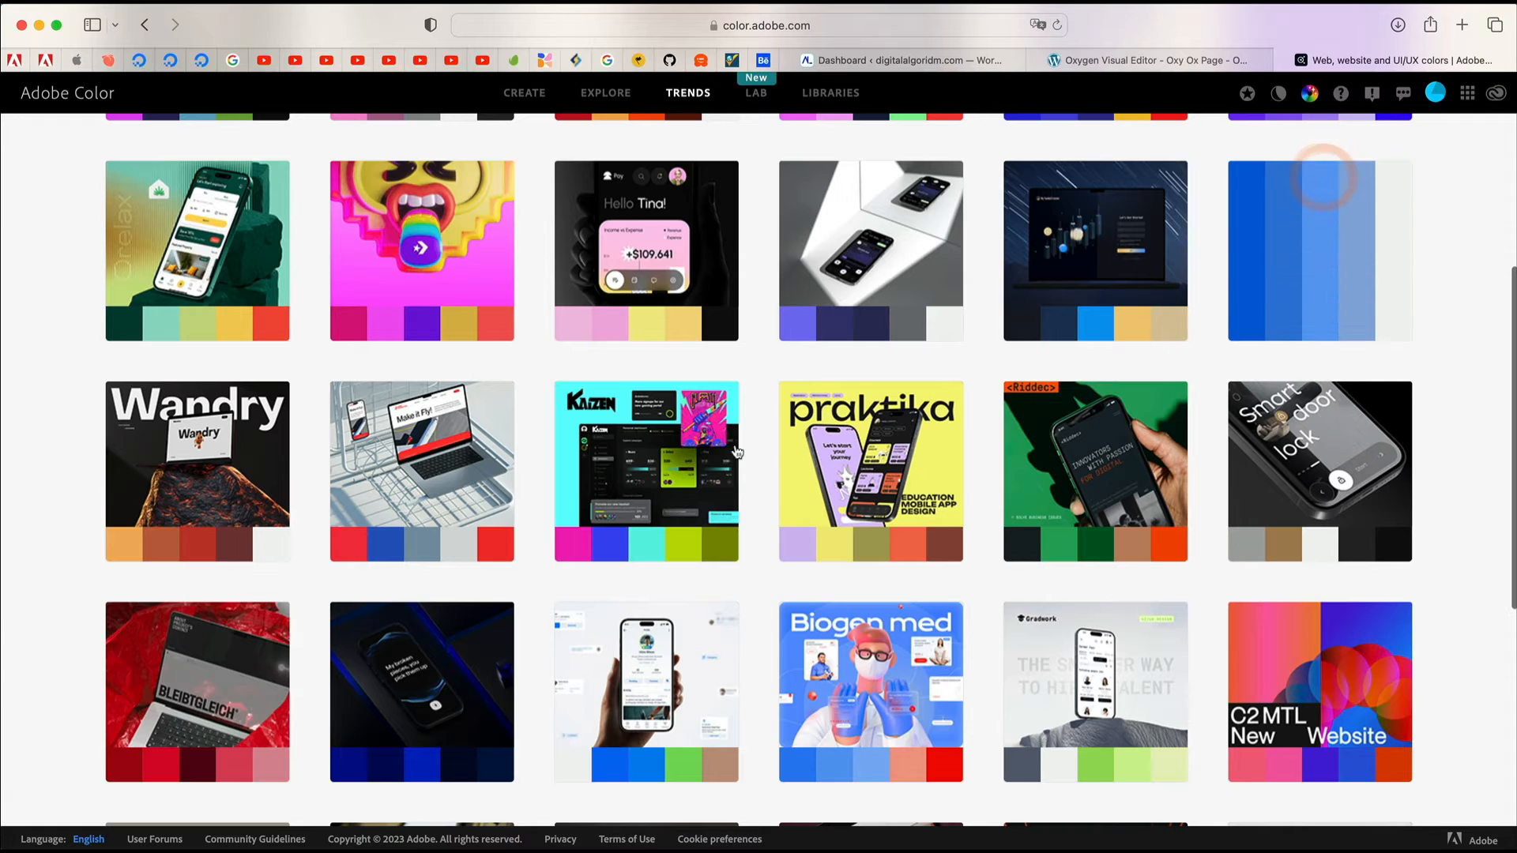
click(803, 485)
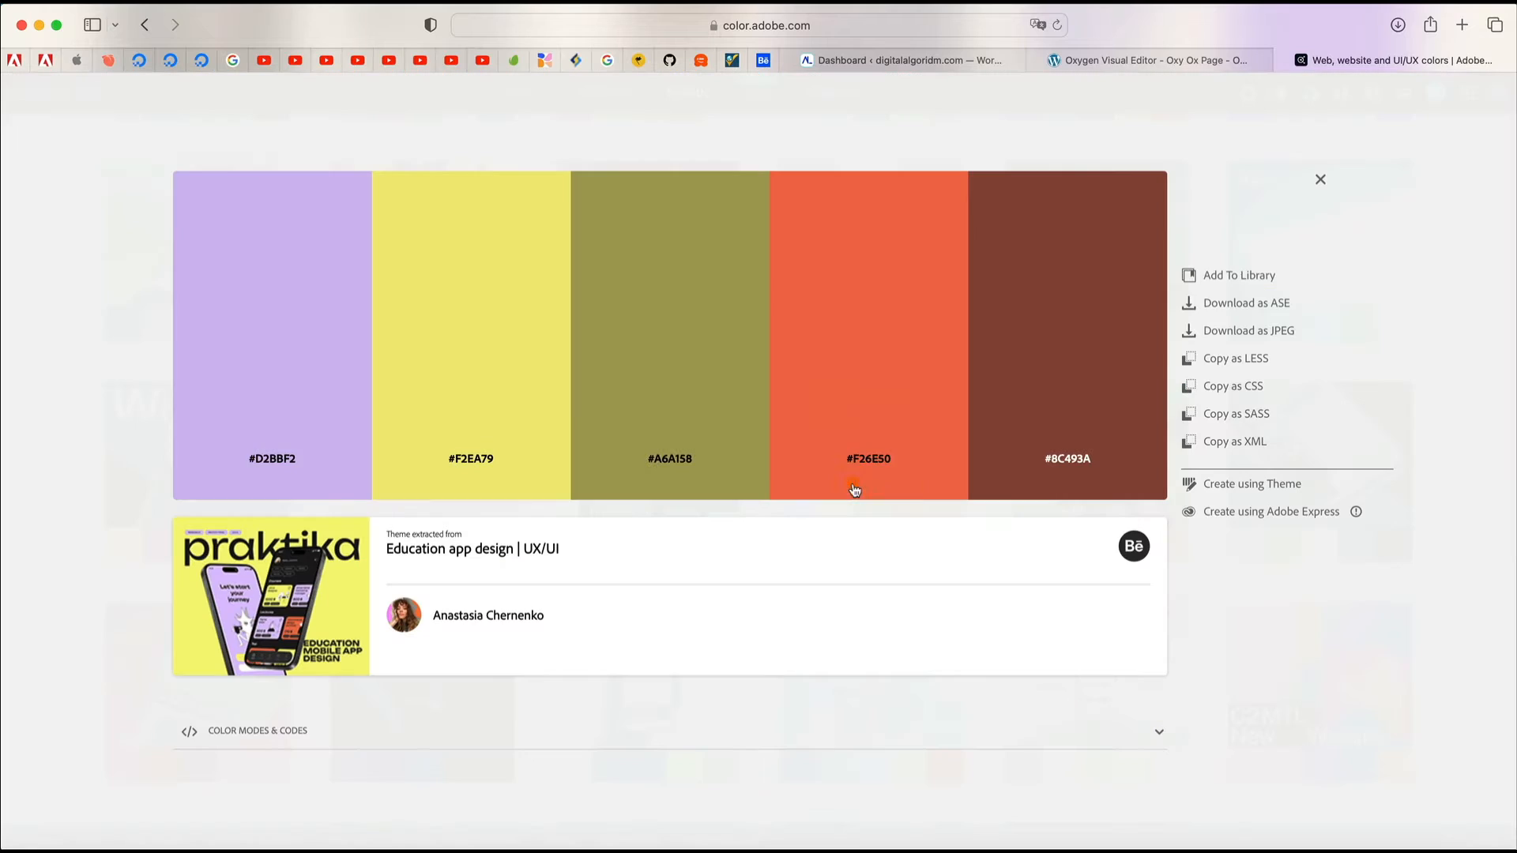
click(280, 460)
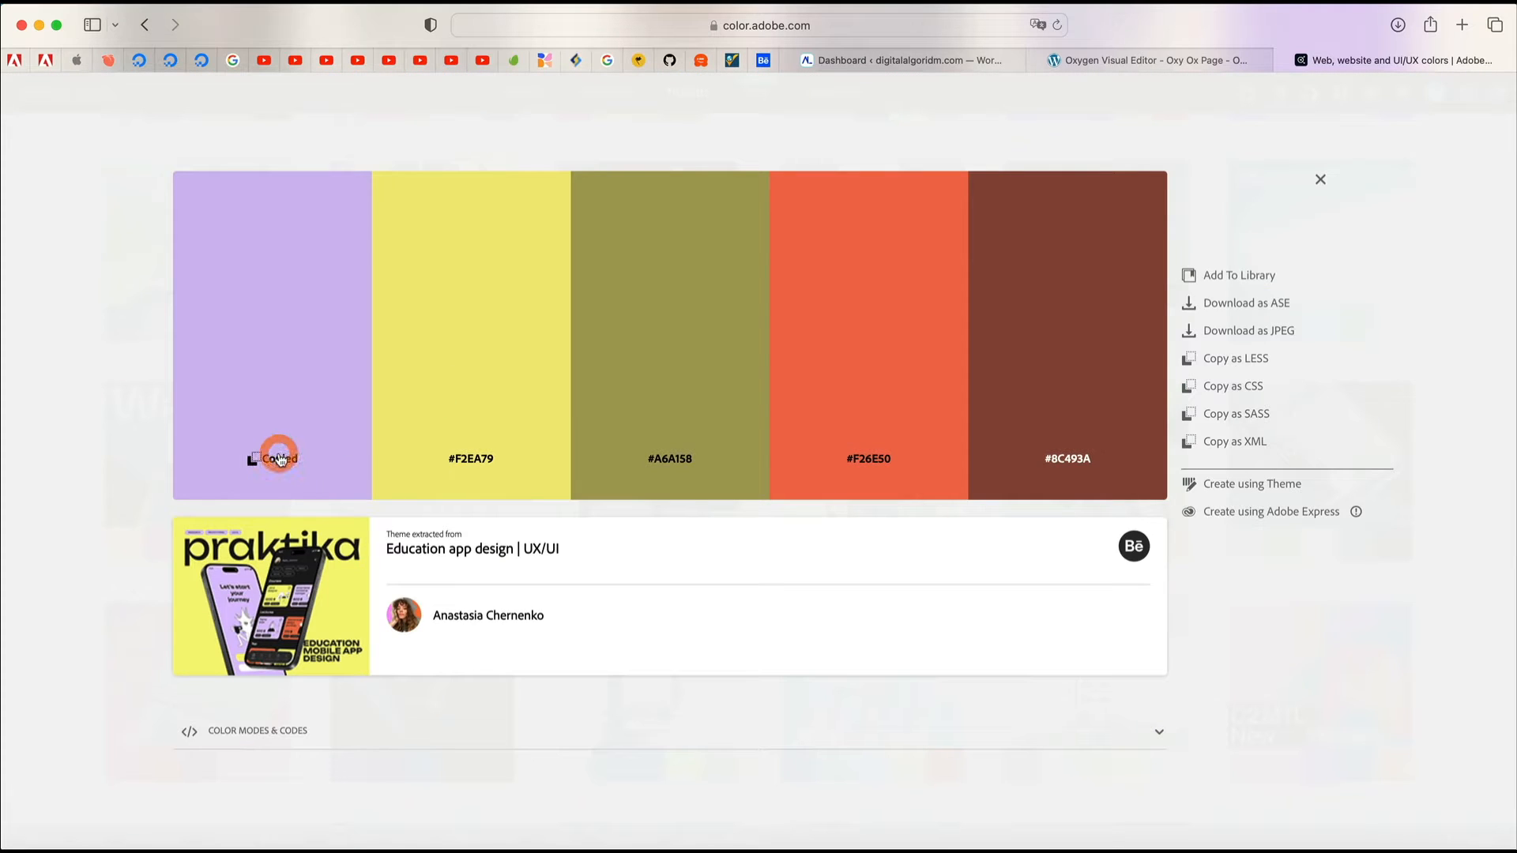
Step: Switch back to the Oxygen editor and add a global color named Primary with the value #d2bbf2
click(1150, 60)
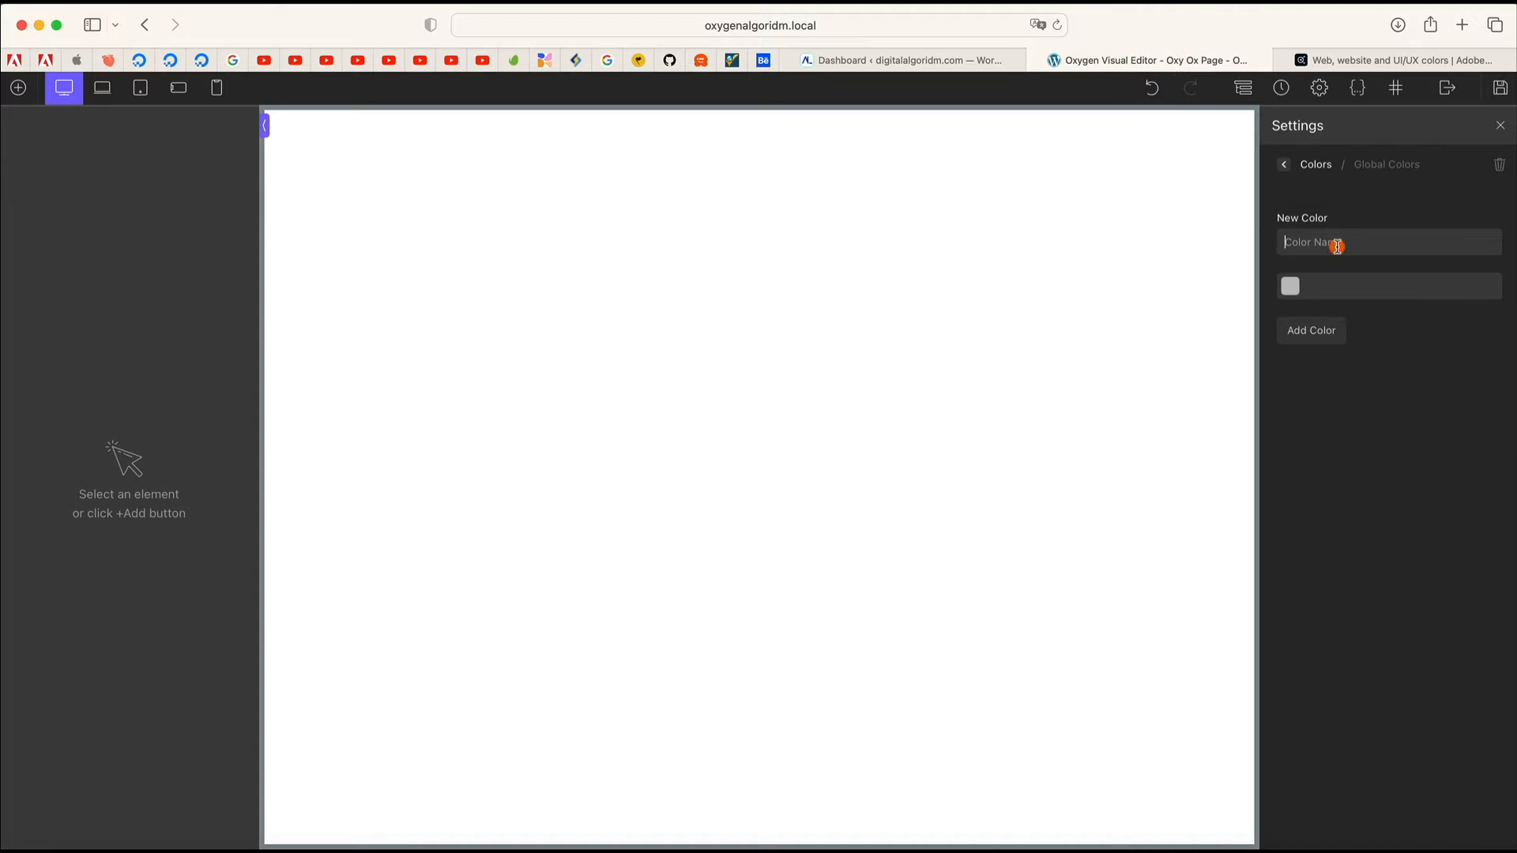
text(Primary)
key(super+v)
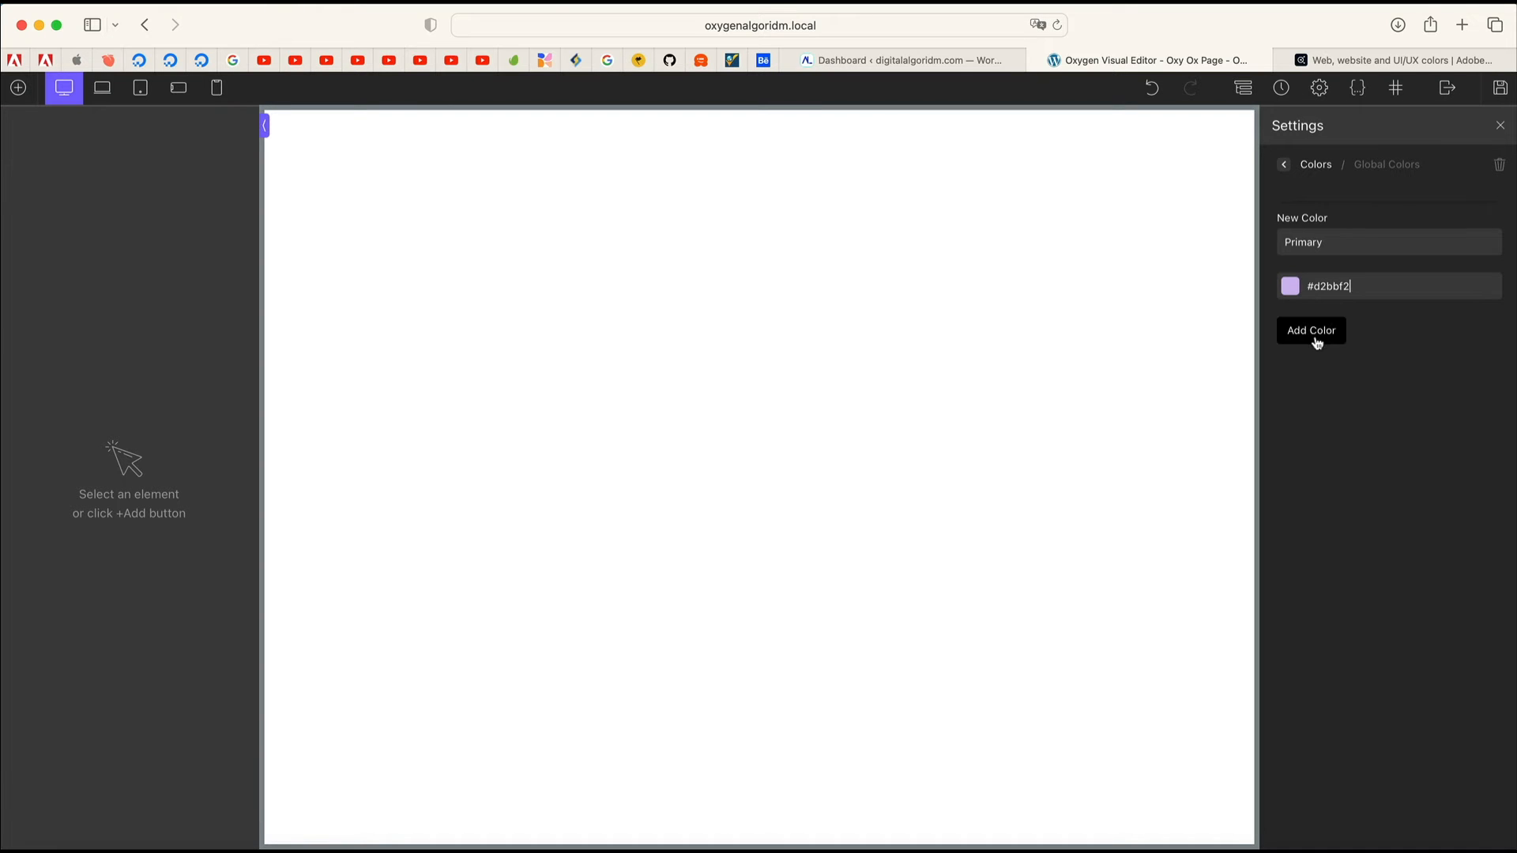
click(1313, 335)
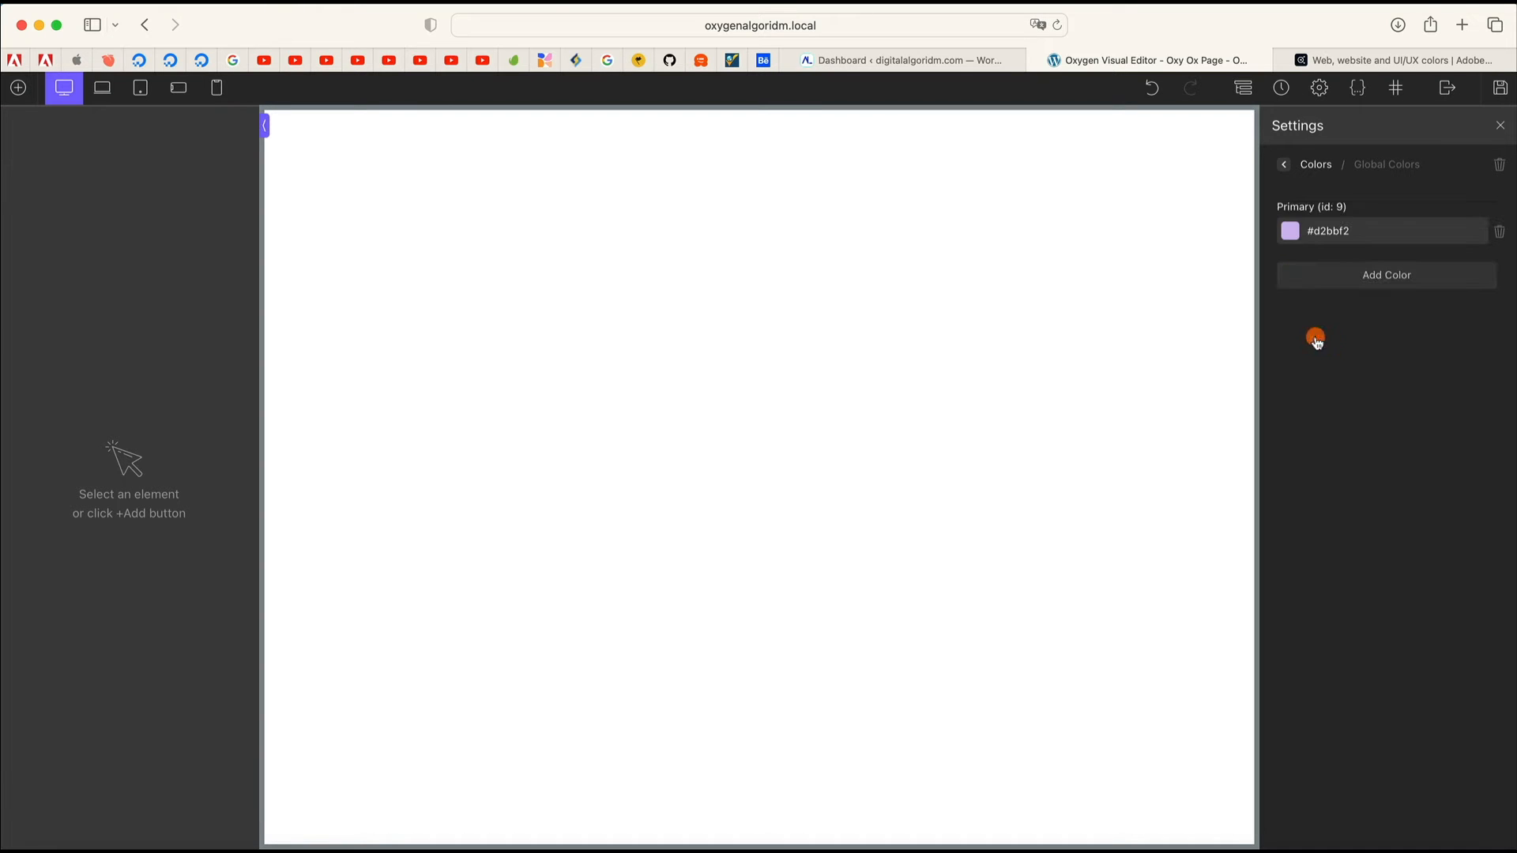
Step: Start another global color named Secondary and pick the purple shade #762cdd for it
click(1358, 282)
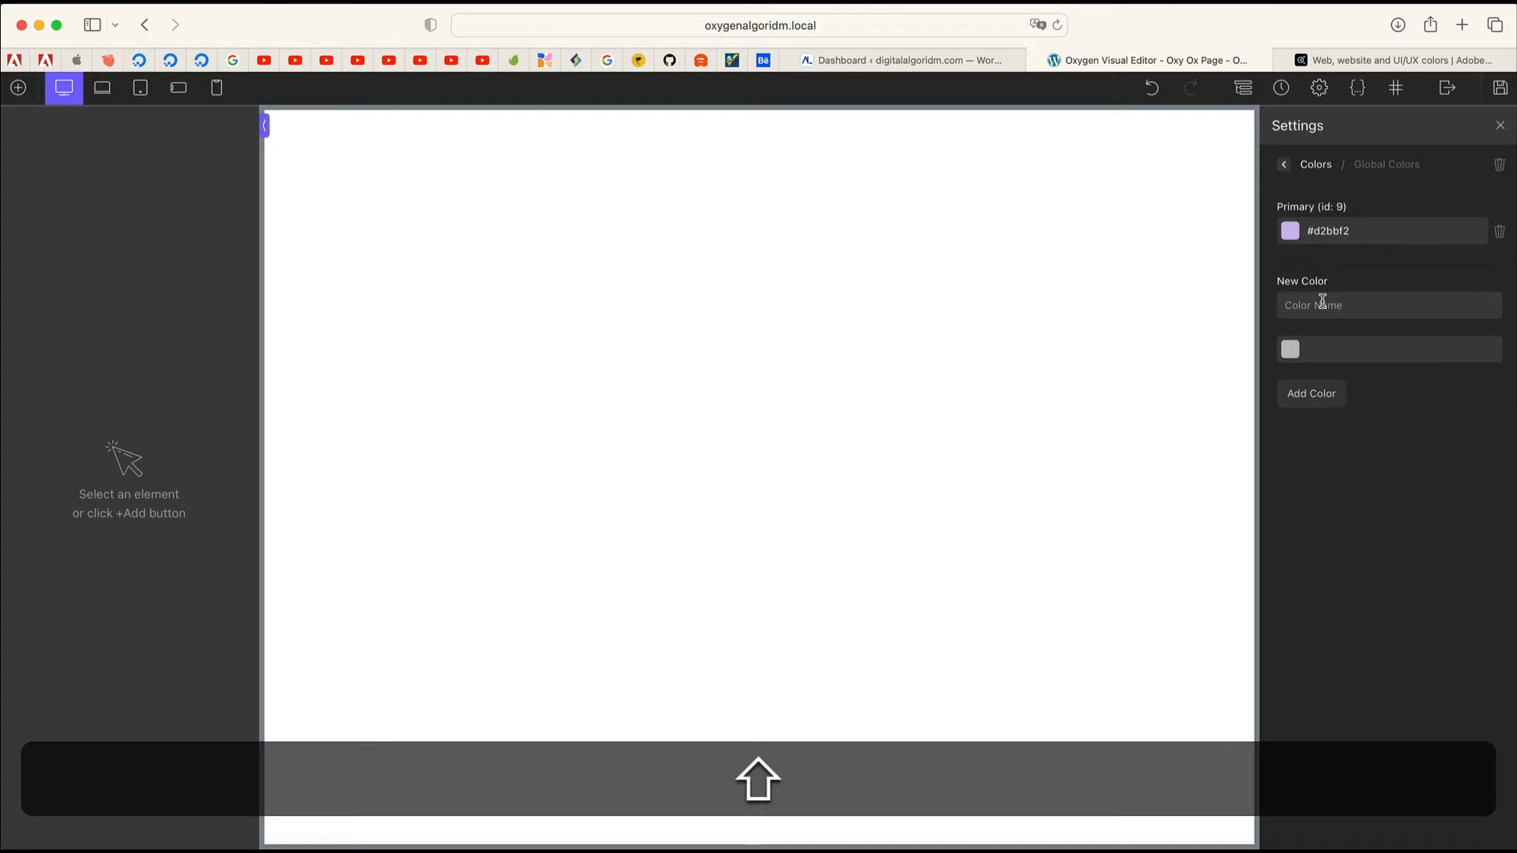
text(Secondary)
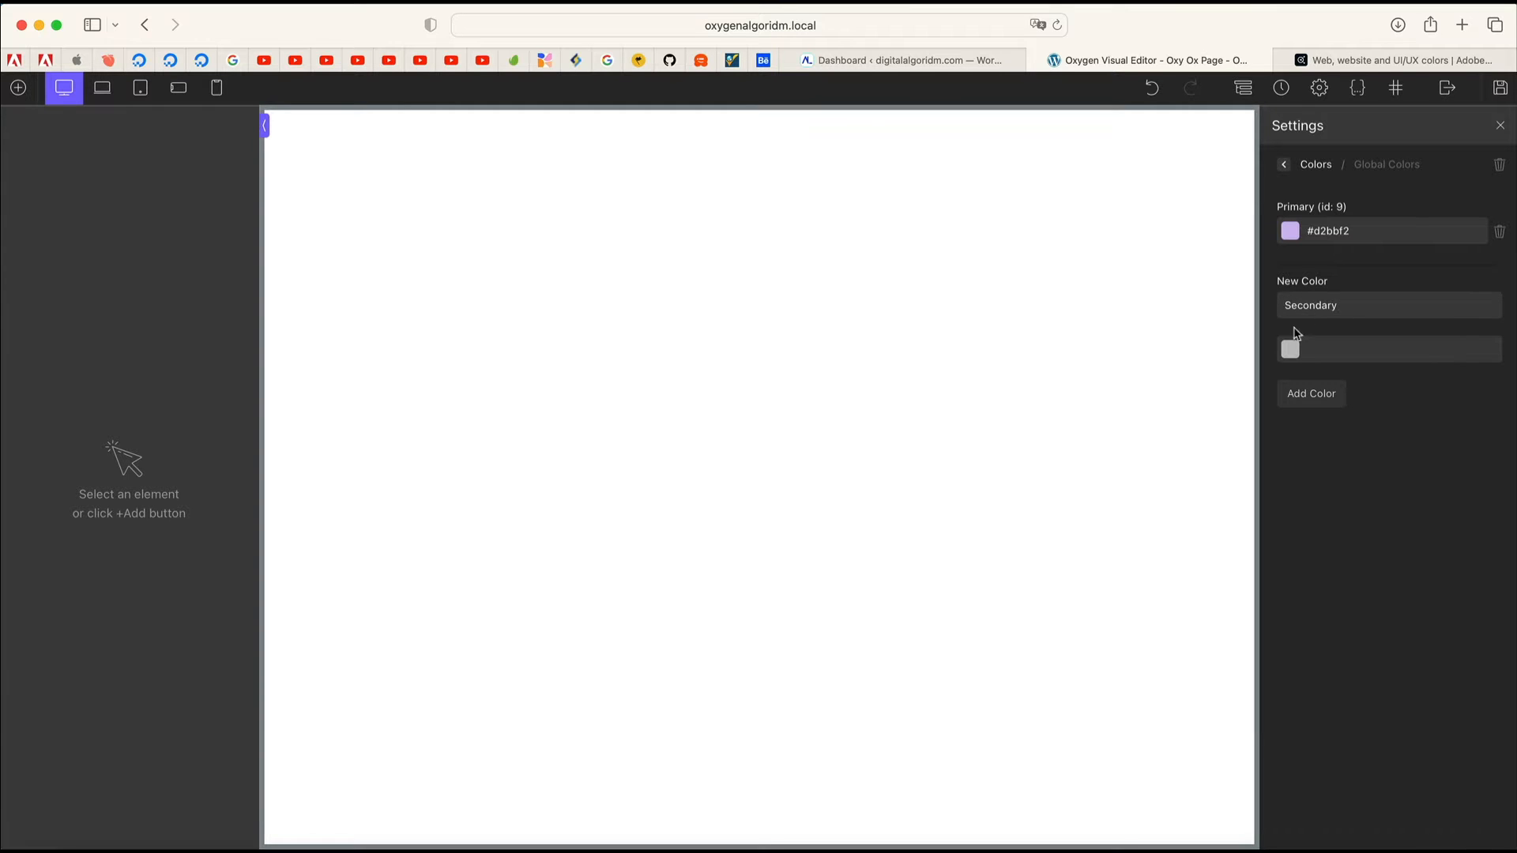
click(1341, 349)
click(1289, 349)
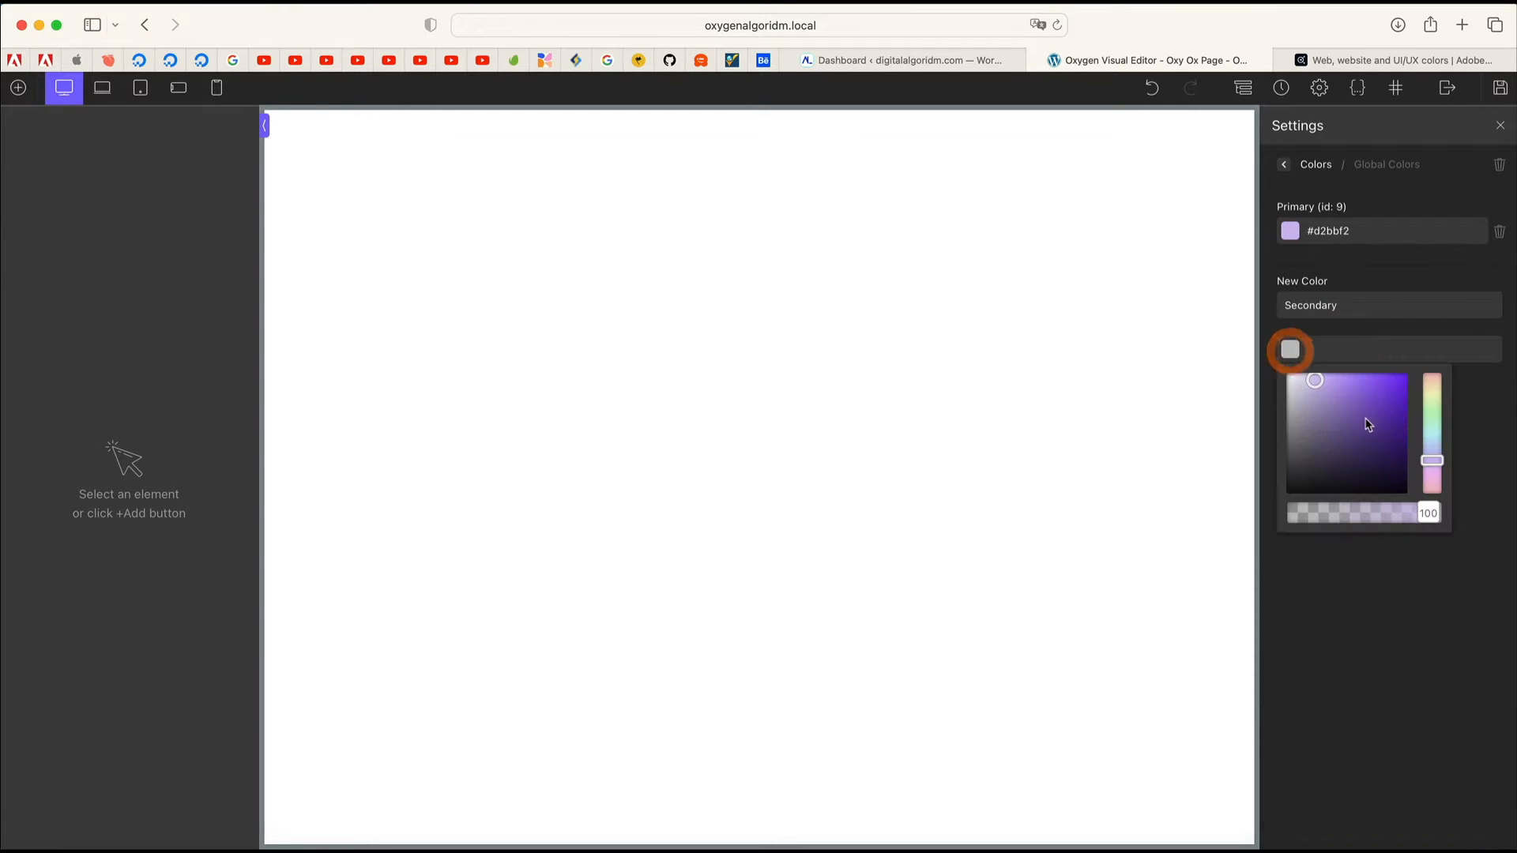
click(1362, 412)
mouse_move(1364, 412)
mouse_down()
mouse_move(1388, 419)
mouse_move(1385, 389)
mouse_up()
click(1362, 361)
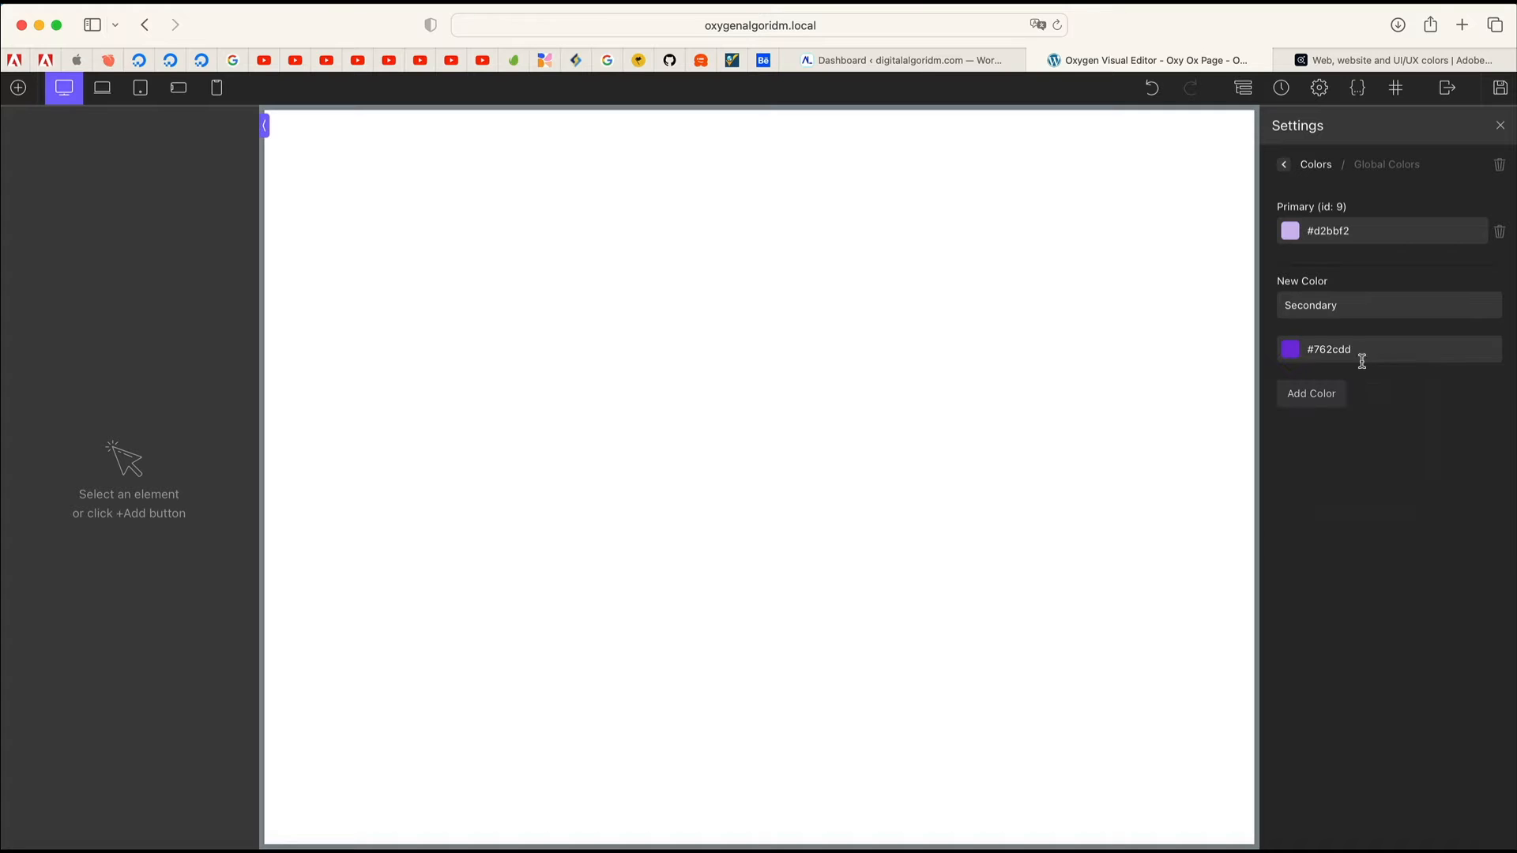
Step: Set the Secondary color to #f2ea79, copied from the praktika theme in Adobe Color
triple_click(1360, 357)
click(1395, 60)
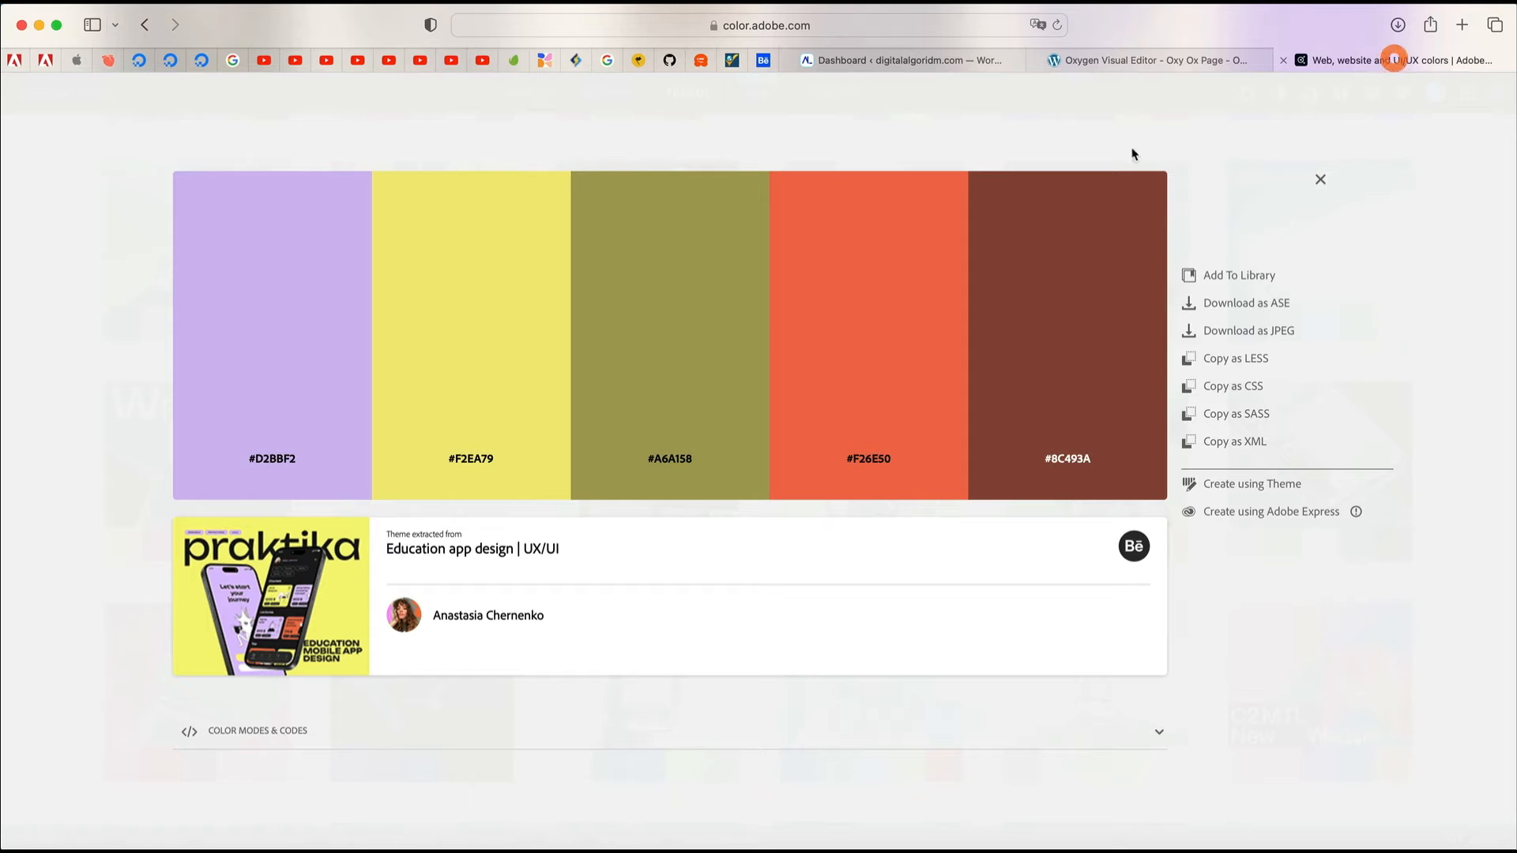
click(470, 458)
click(1123, 64)
triple_click(1363, 356)
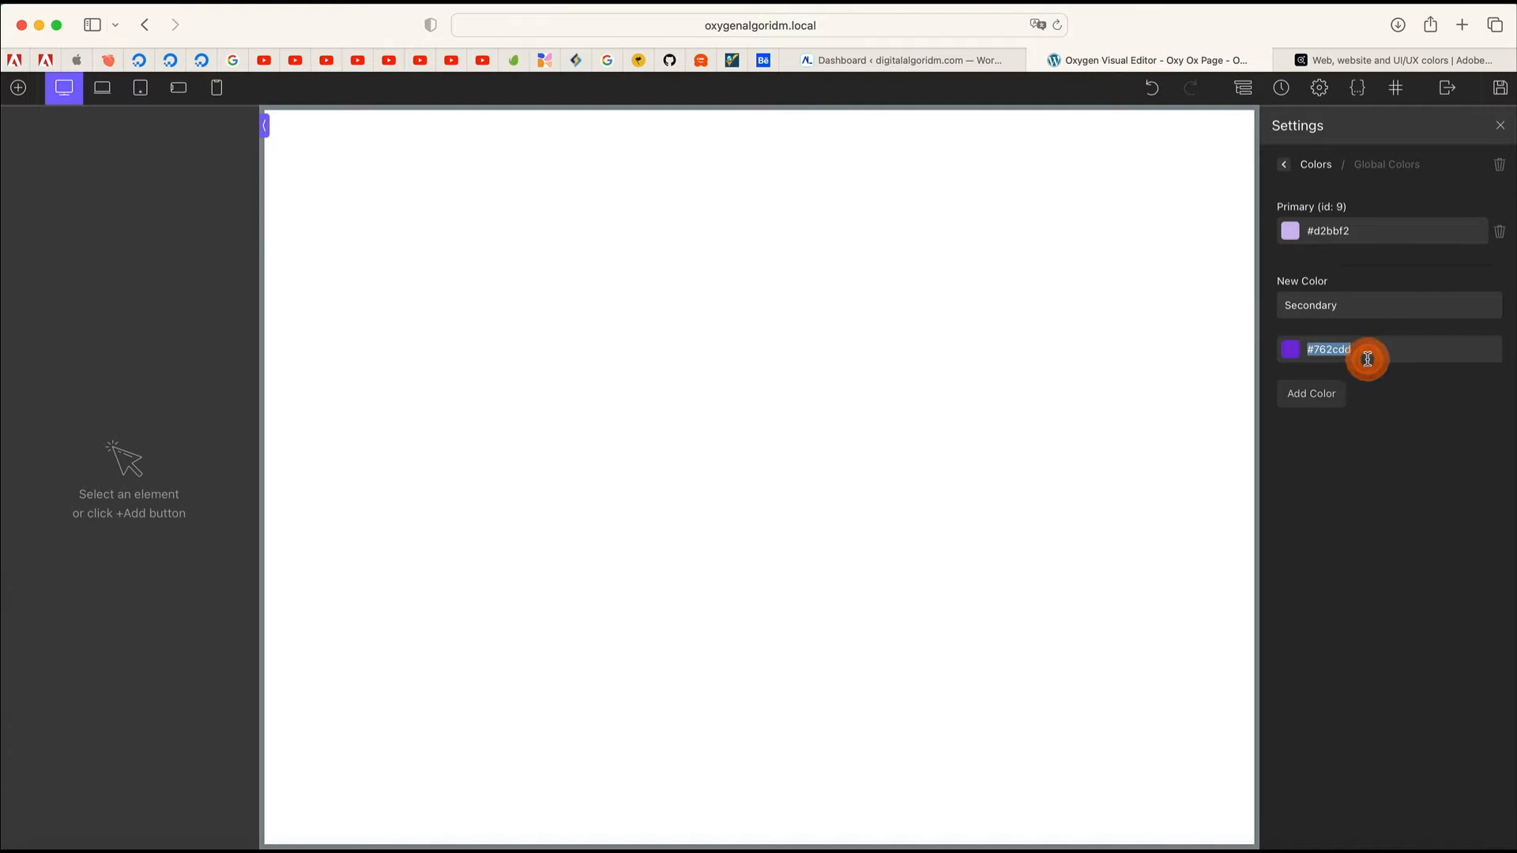
key(super+v)
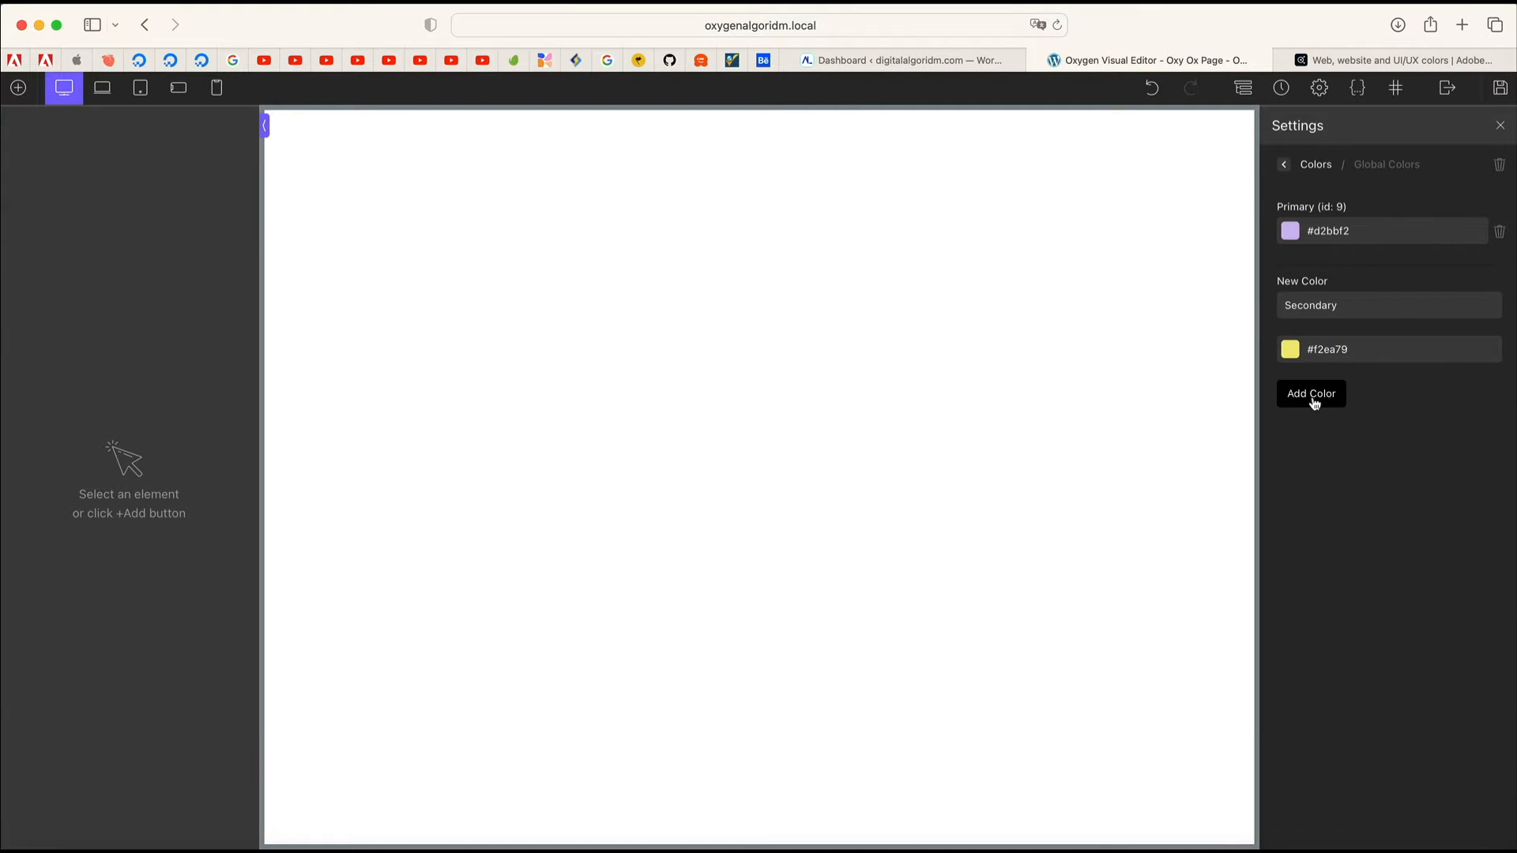
Step: Save the Secondary color and add a global color named Accent with #a6a158, copied from the praktika theme in Adobe Color
click(1313, 398)
click(1372, 345)
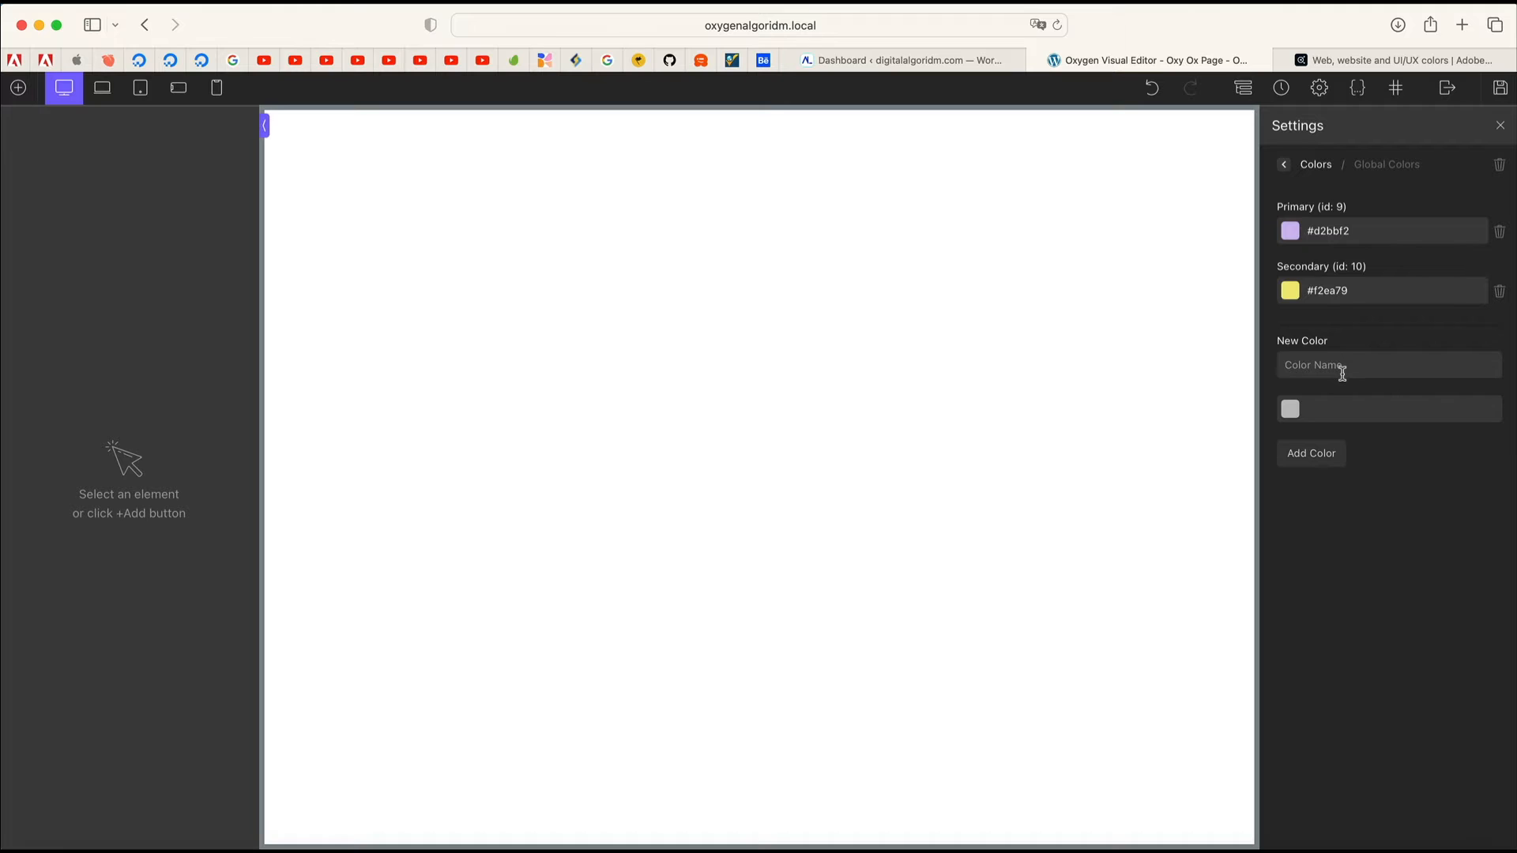
text(Acce)
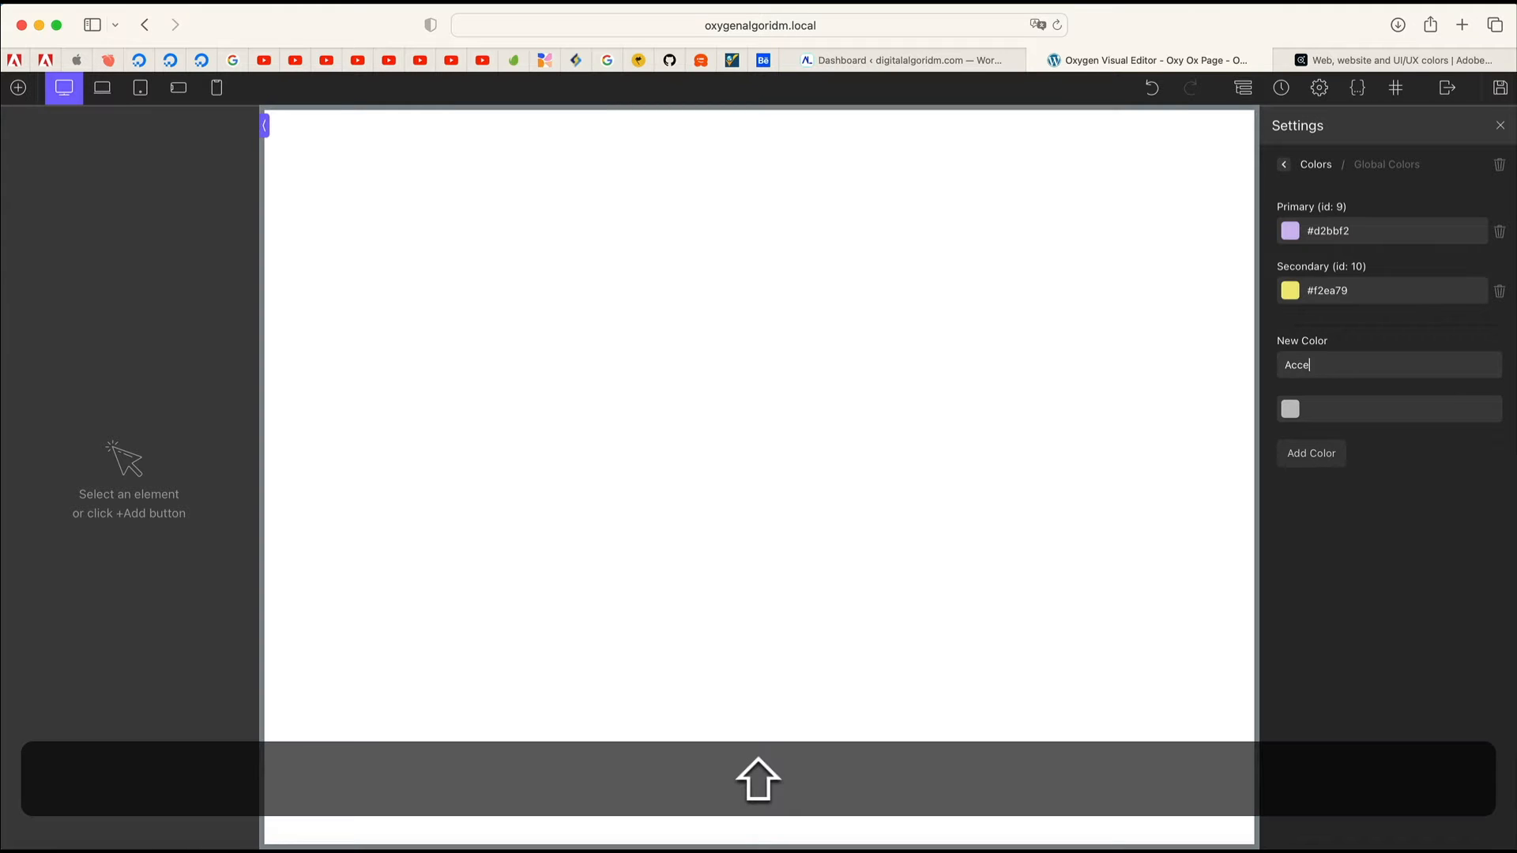
text(nt)
click(1329, 410)
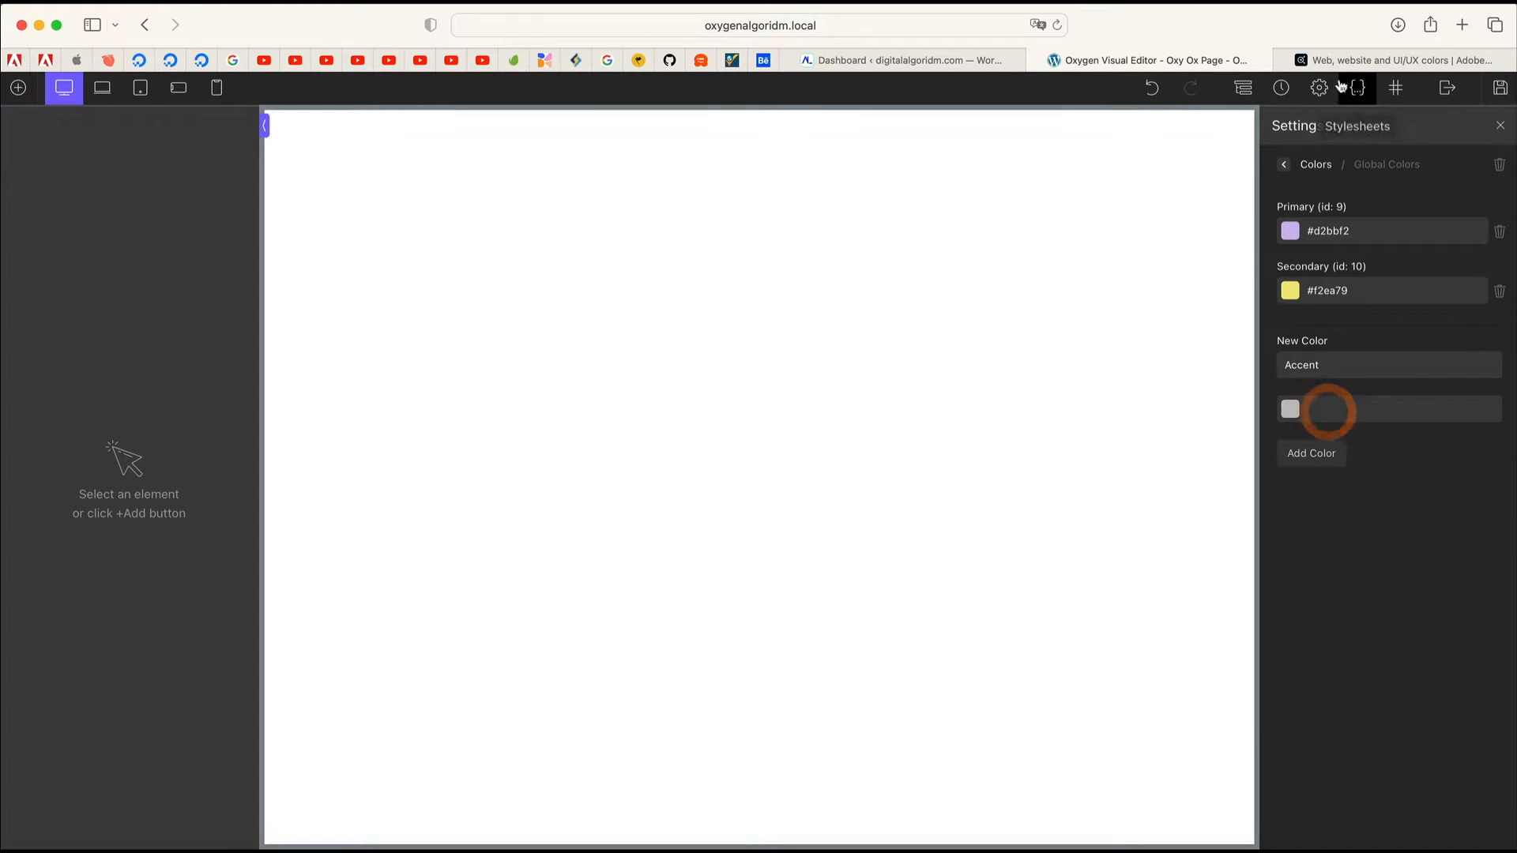
click(1338, 62)
click(662, 471)
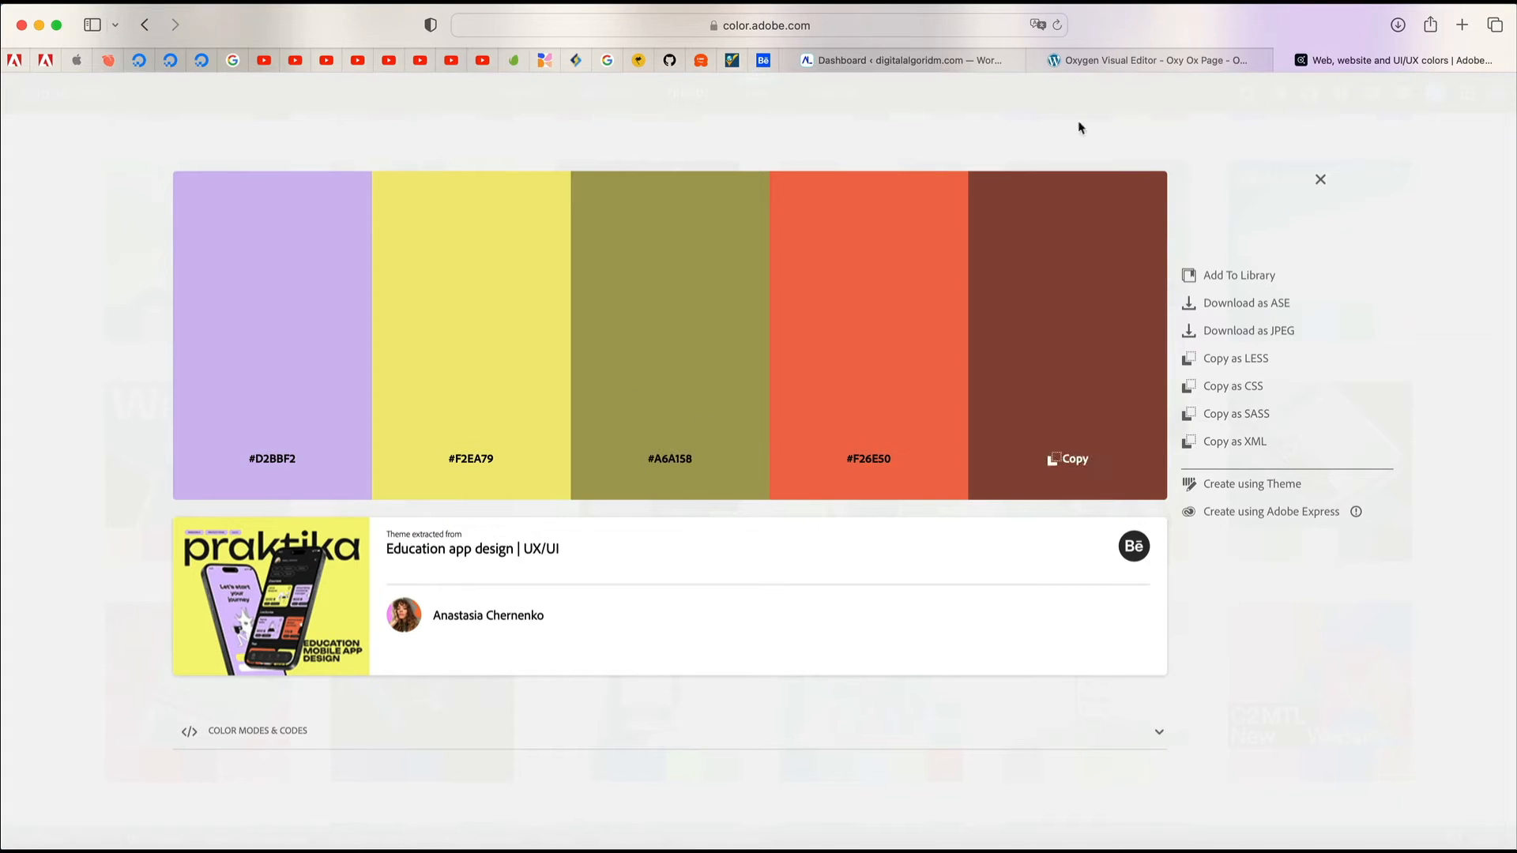
click(1141, 58)
click(1340, 407)
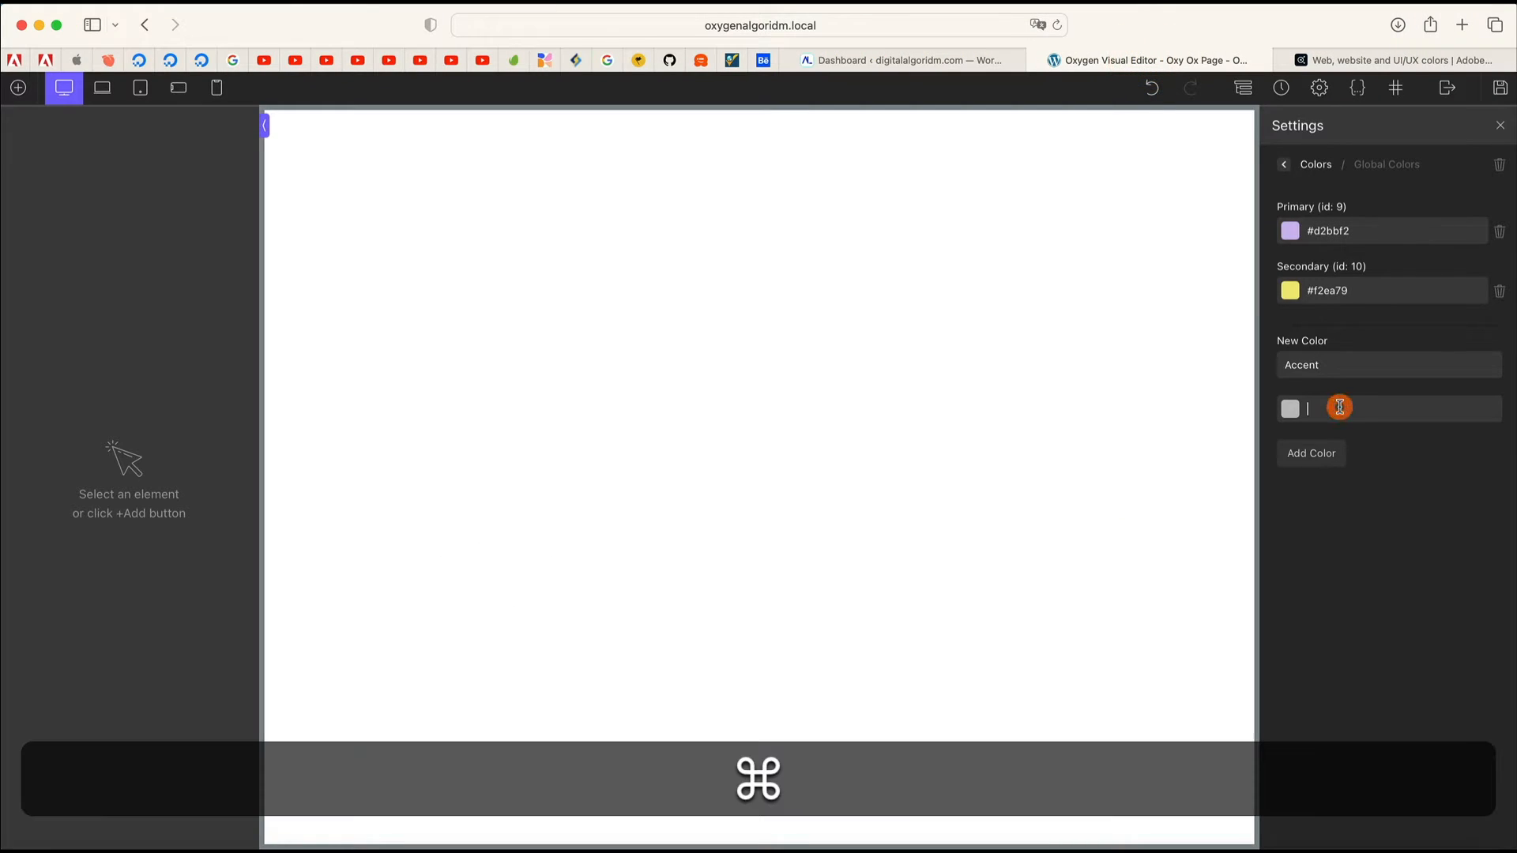
key(cmd+v)
click(1336, 462)
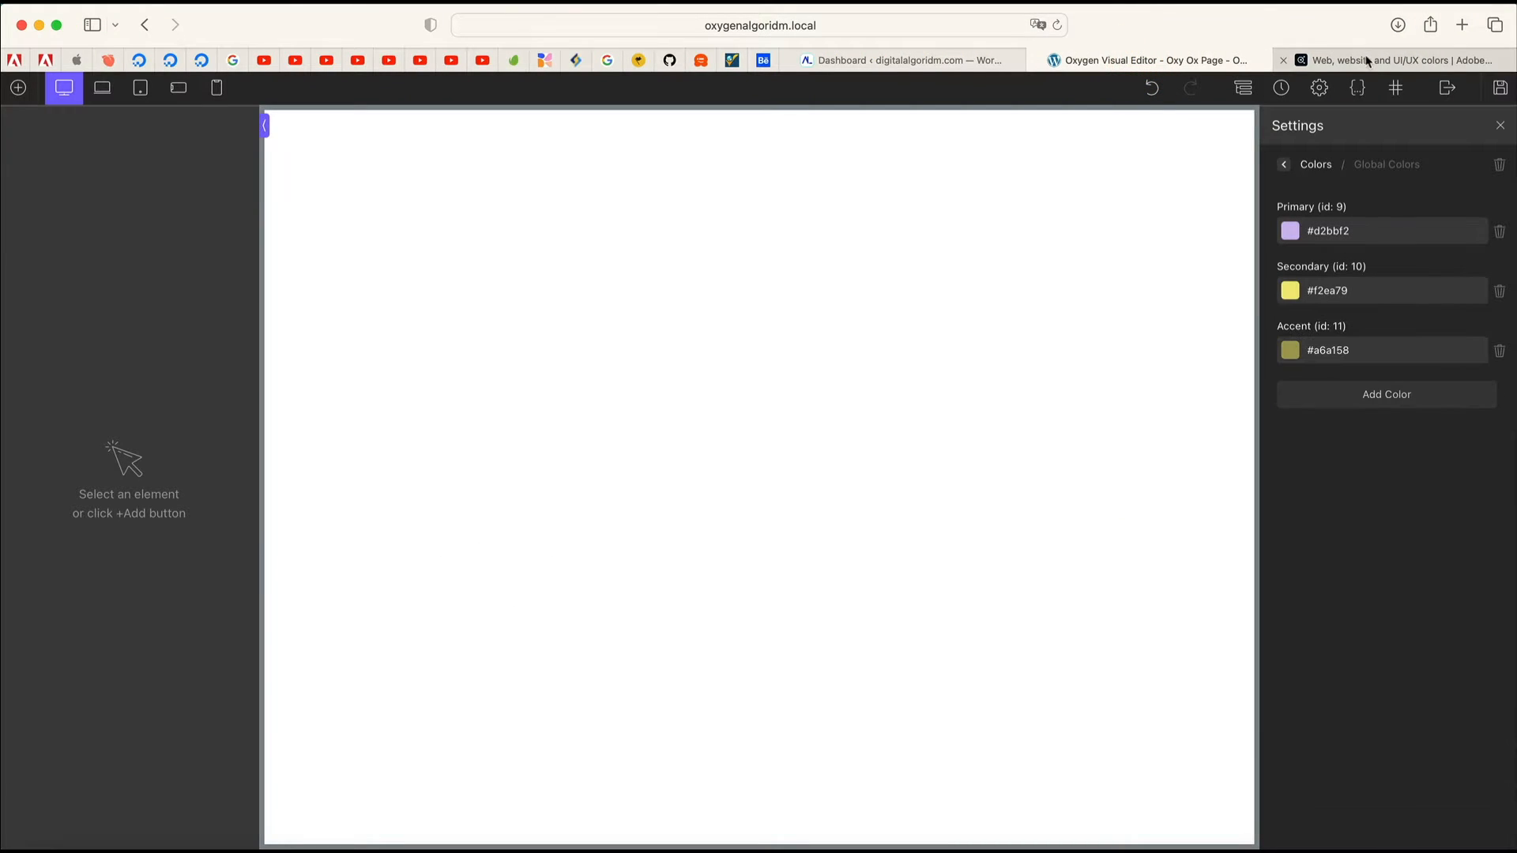
Step: Copy #F26E50 from the praktika theme in Adobe Color and add it in the Oxygen editor as a global color named Accent 2
click(1369, 59)
click(876, 465)
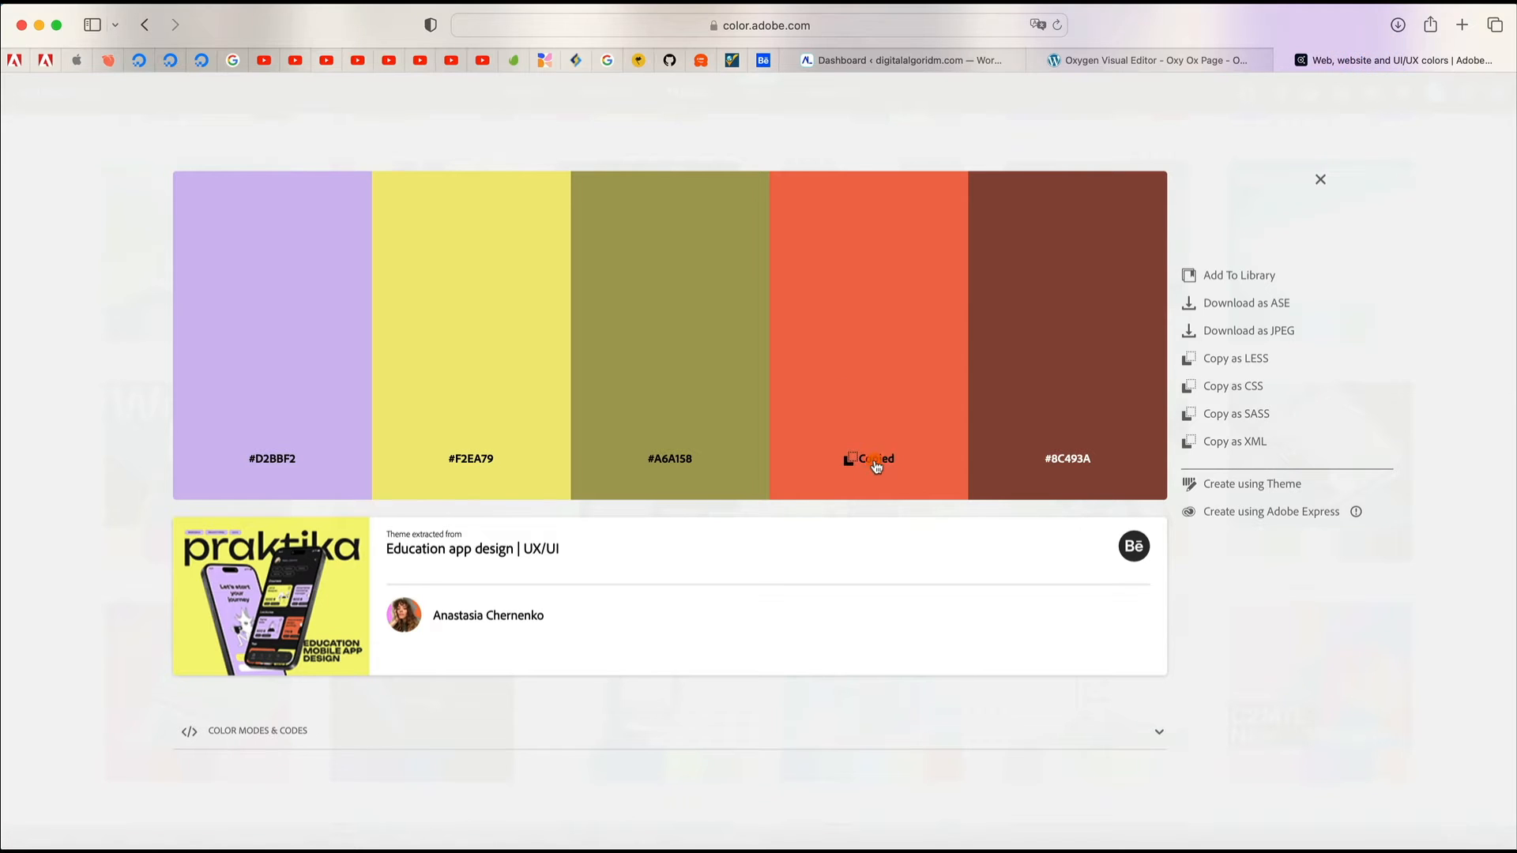
click(1179, 60)
click(1367, 394)
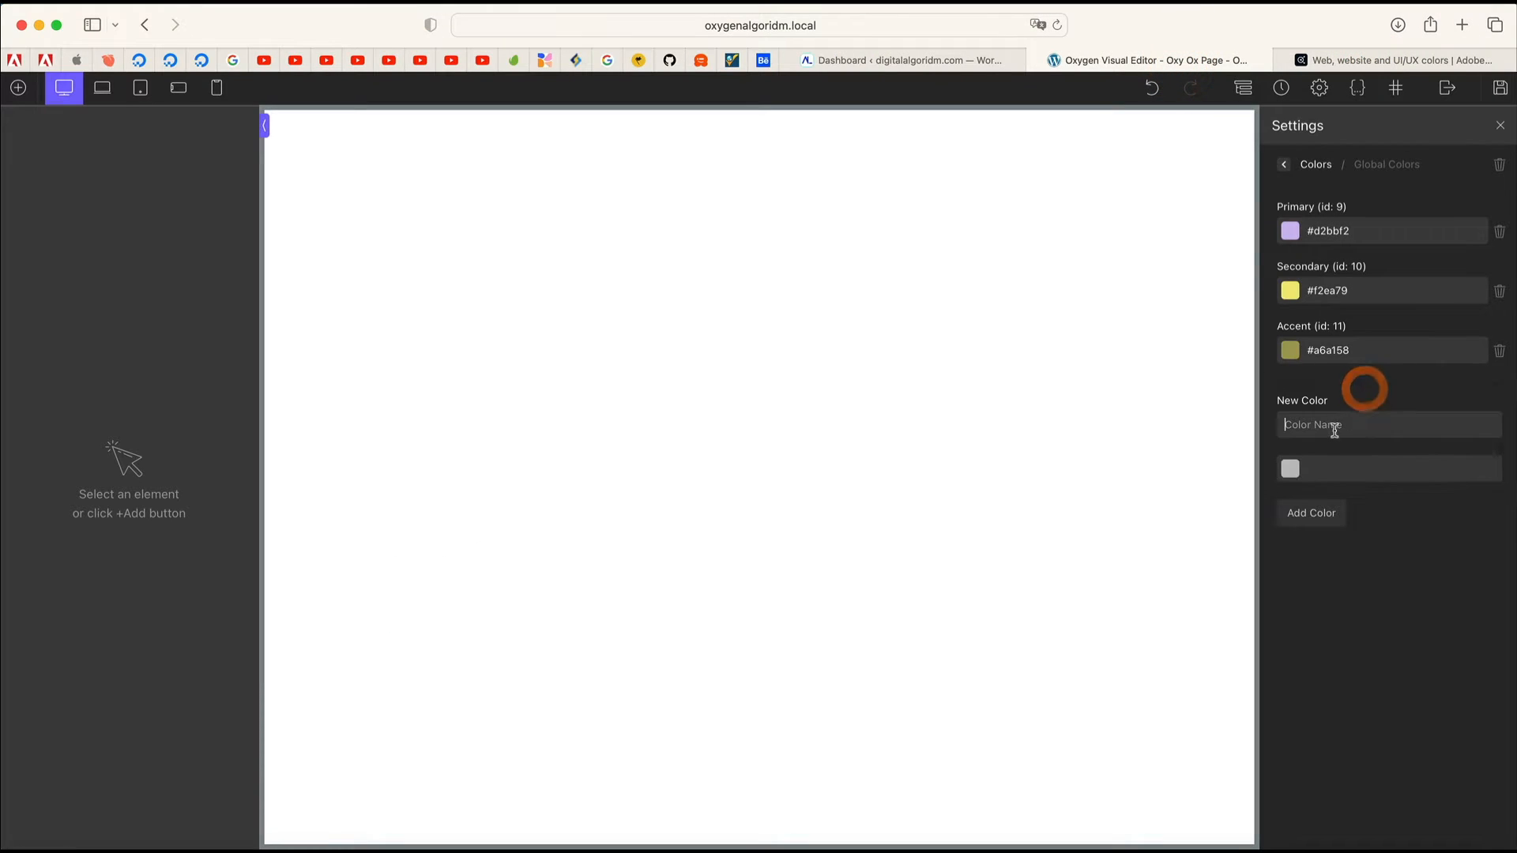
click(1330, 426)
text(Aecce)
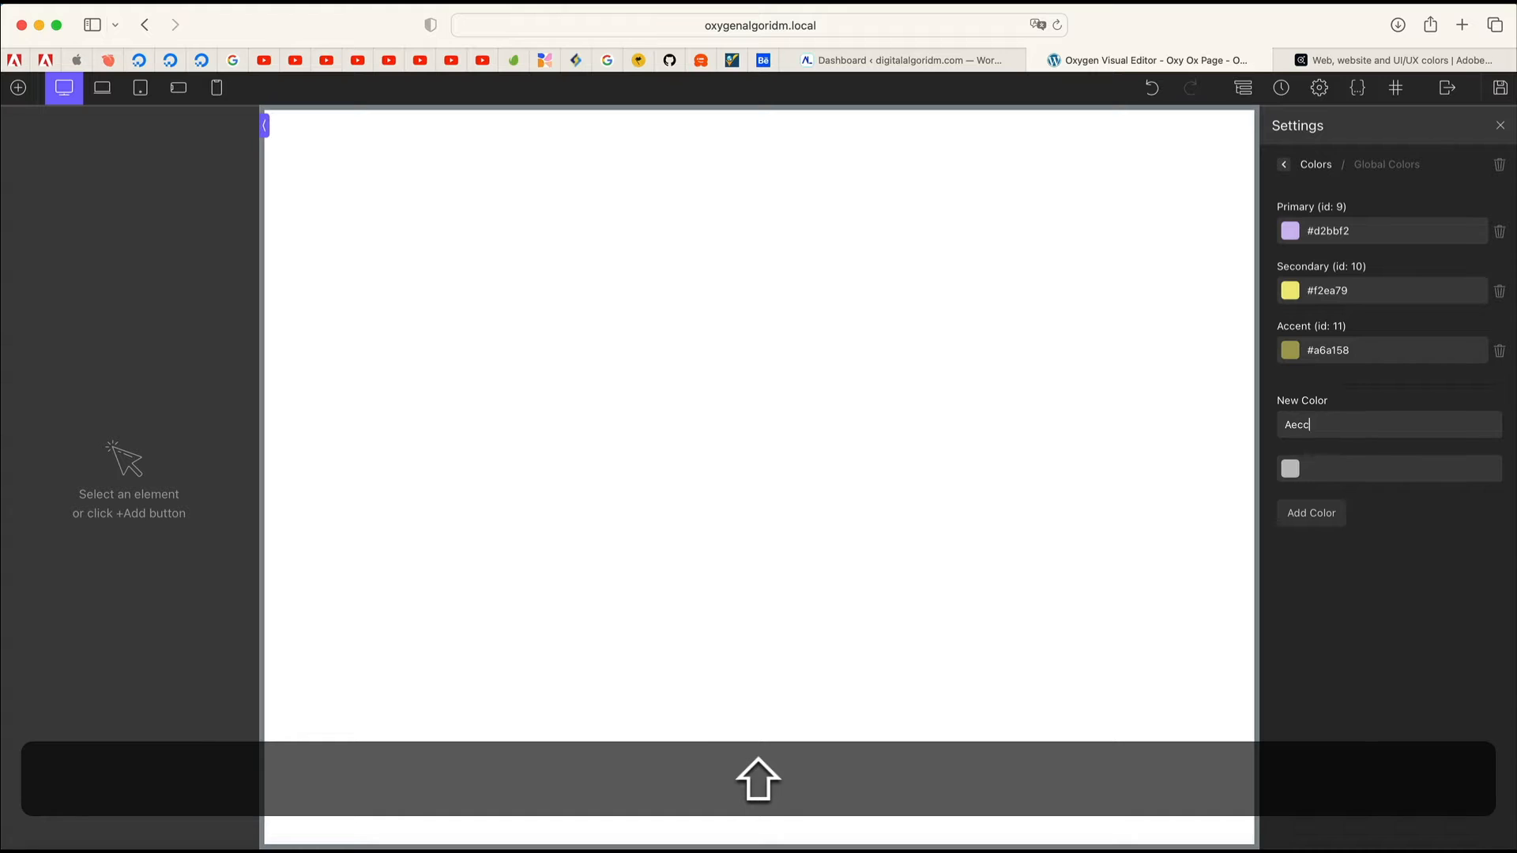
text(nt 2)
click(1390, 468)
key(super+v)
click(1321, 513)
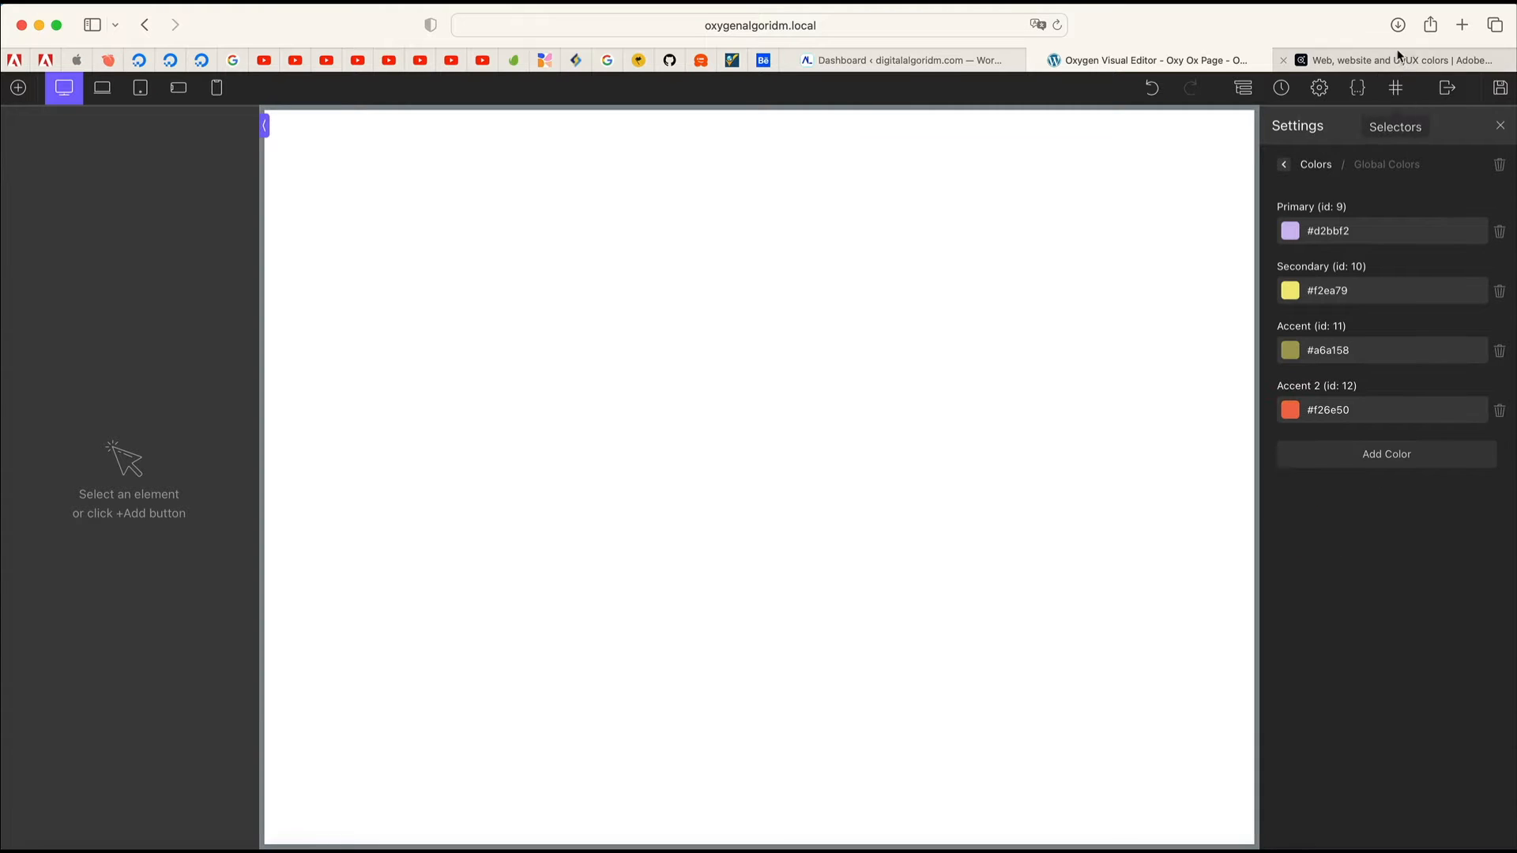
Step: Copy #8C493A from the praktika theme in Adobe Color and add it in the Oxygen editor as a global color named Accent 3
click(1399, 58)
click(1073, 458)
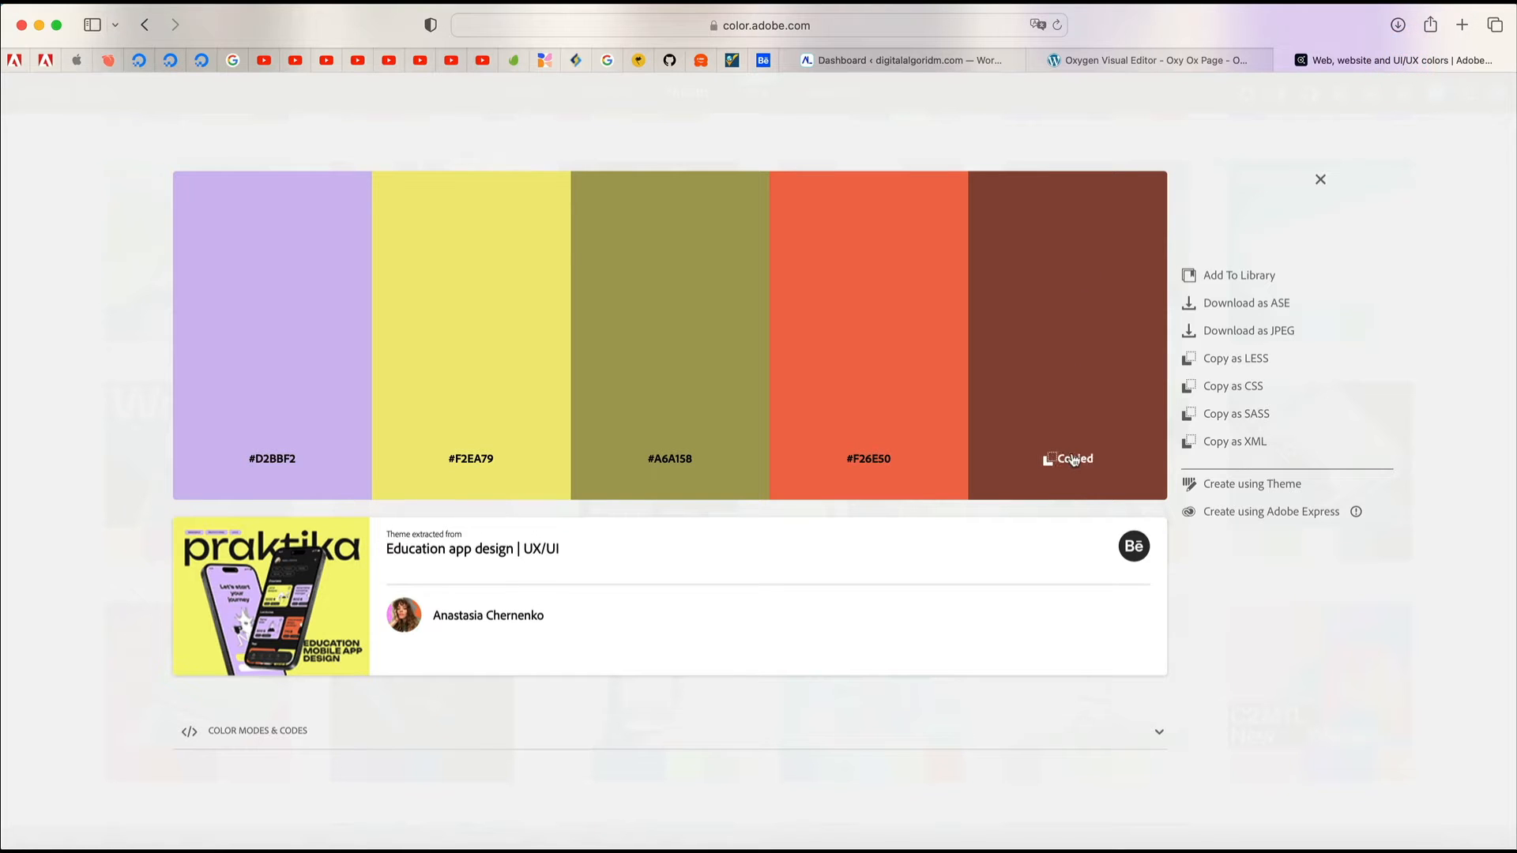
click(1181, 59)
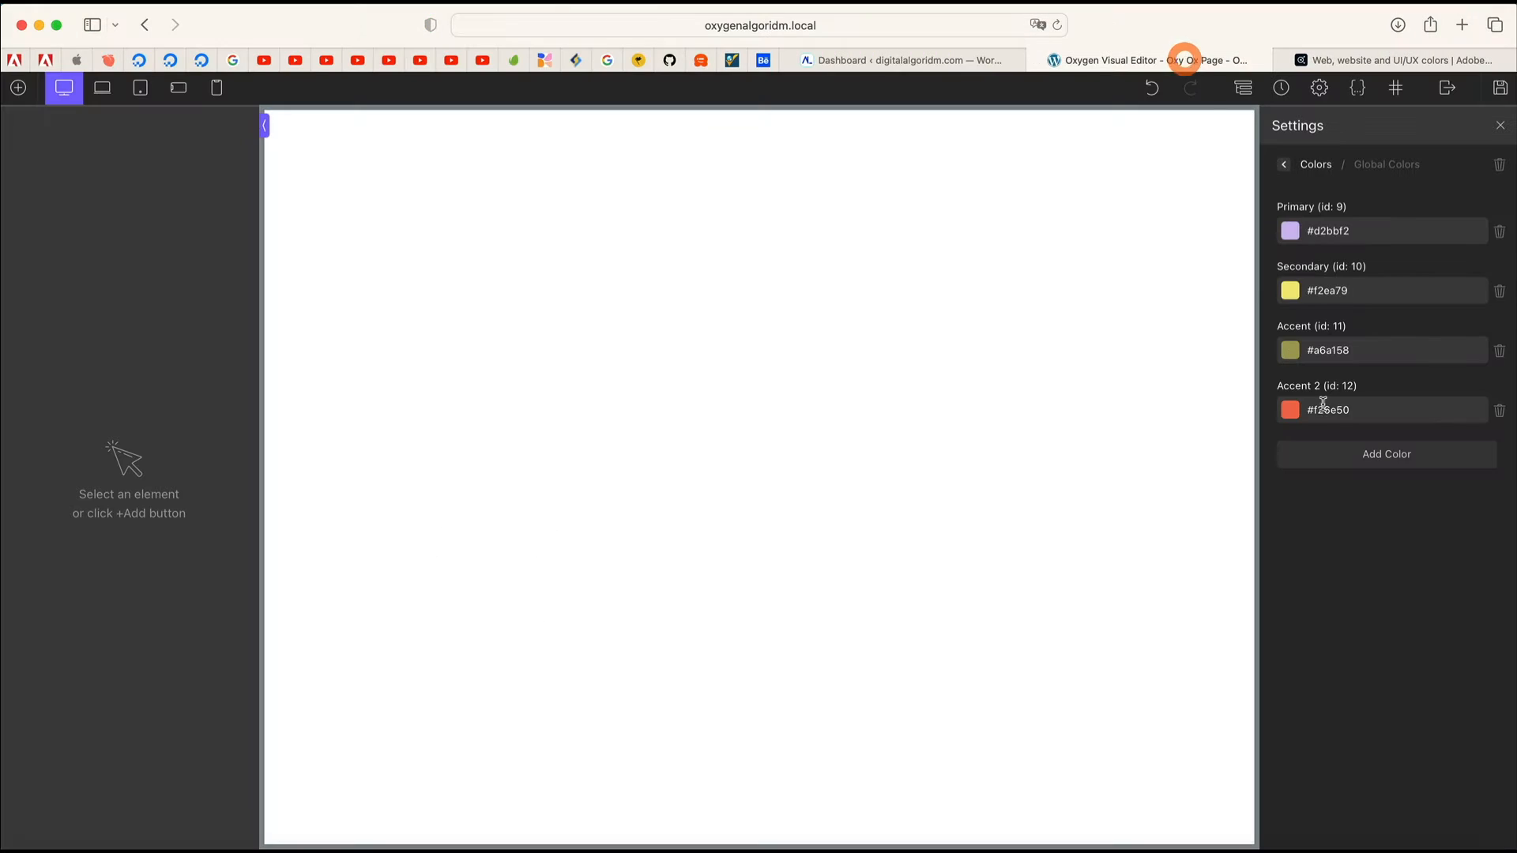
click(1335, 455)
click(1335, 486)
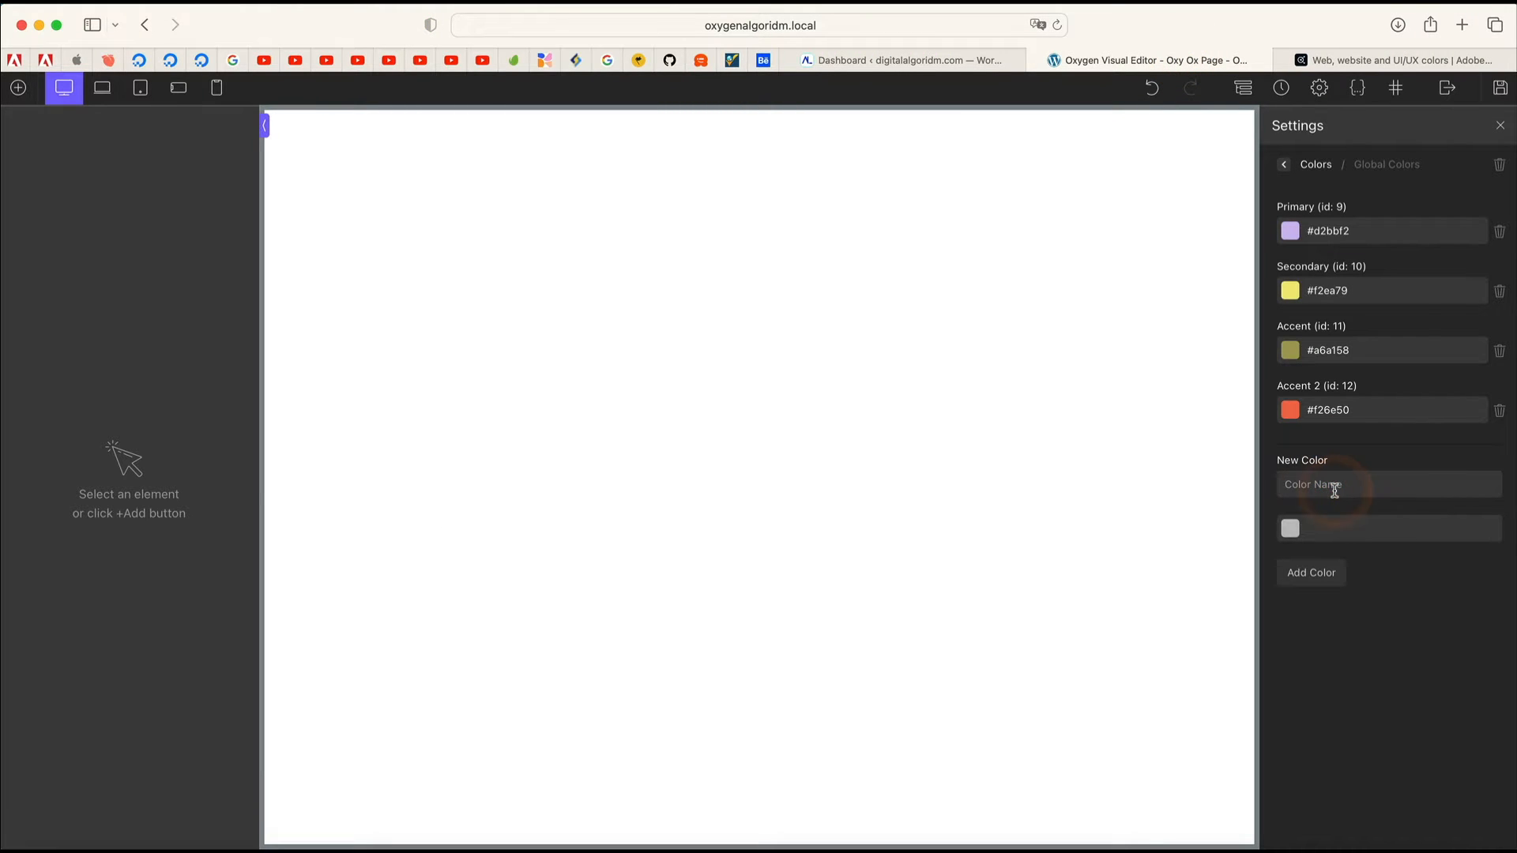
text(Accet)
key(BackSpace)
key(BackSpace)
text(nt 3)
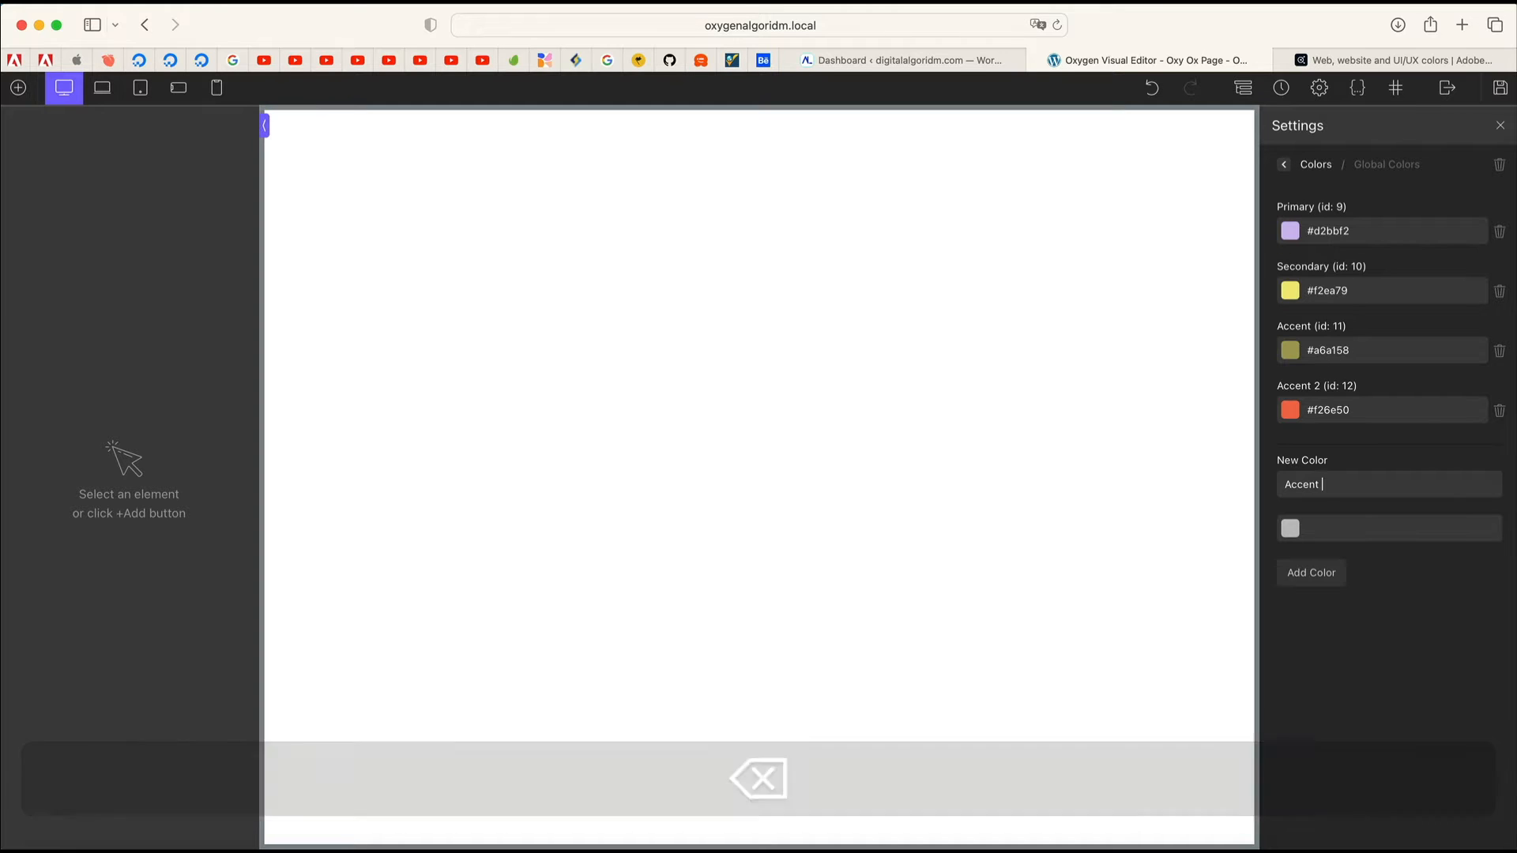
click(1339, 534)
key(super+v)
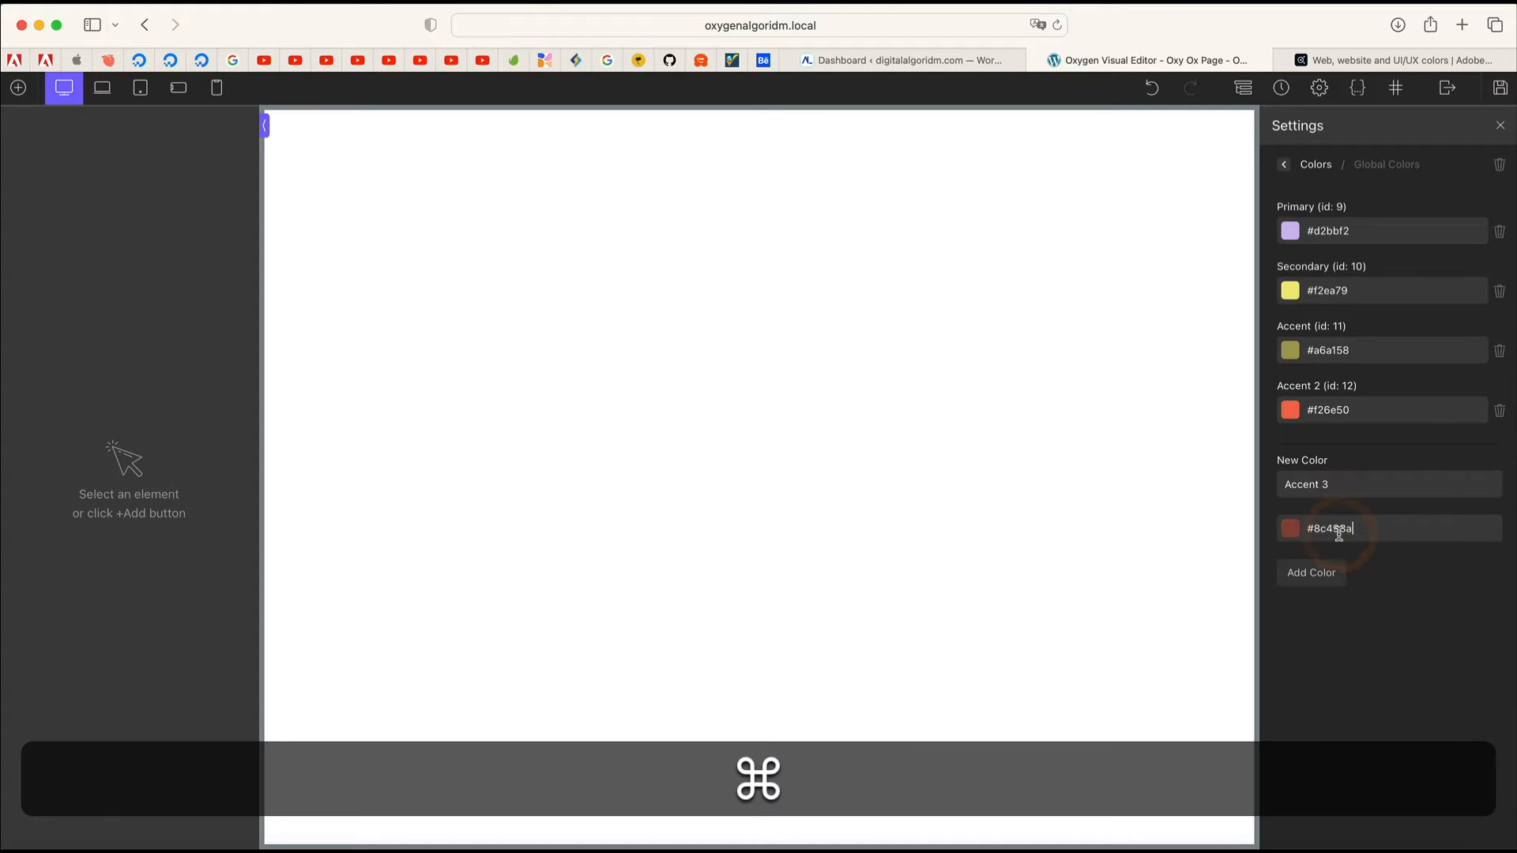
click(1313, 575)
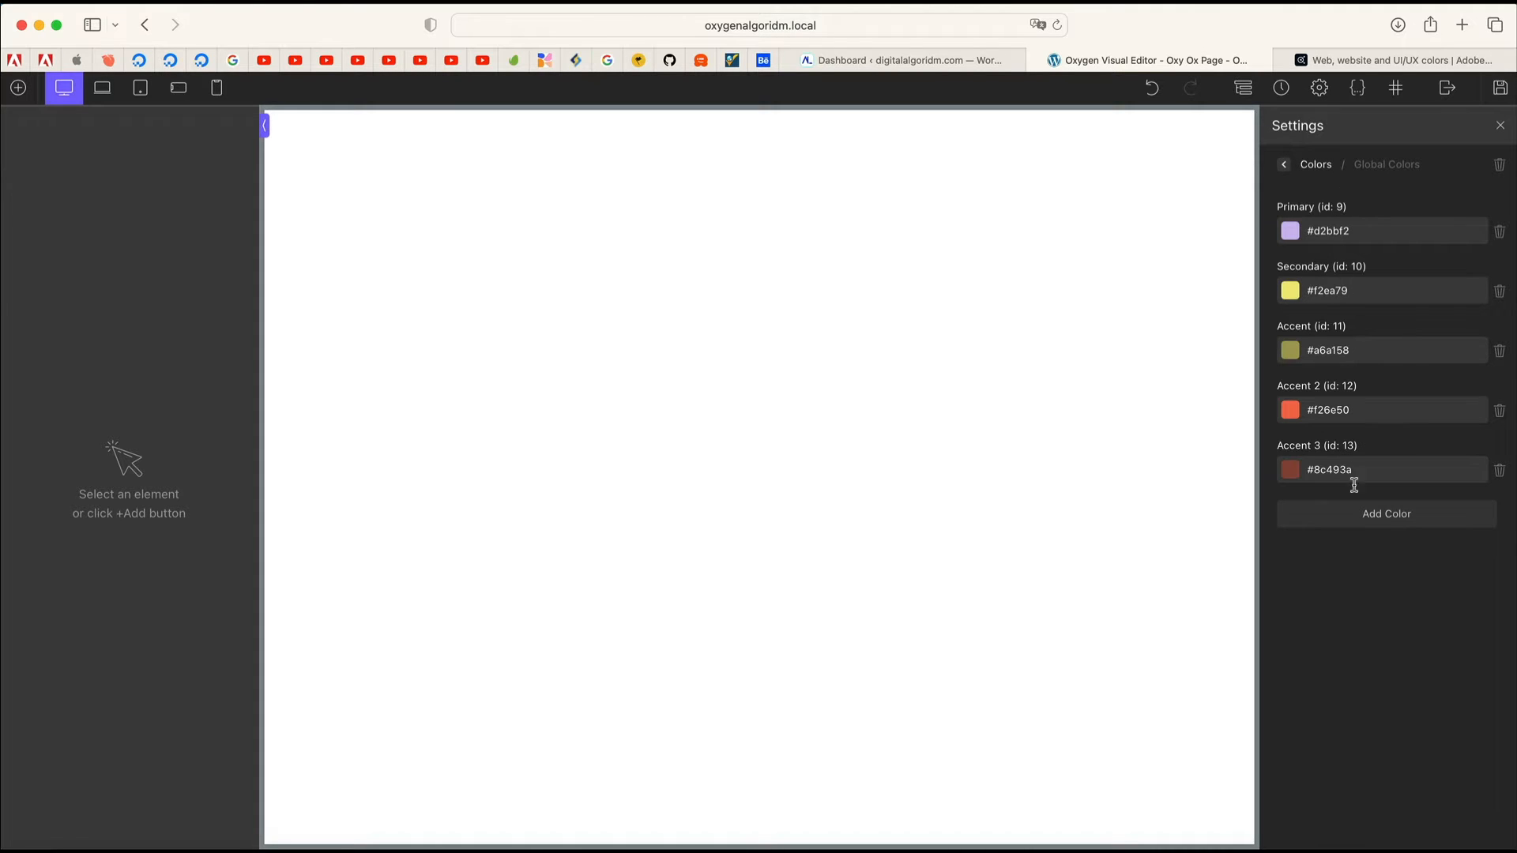
Step: Add a global color named Text Color 1 with pure white #ffffff
click(1378, 519)
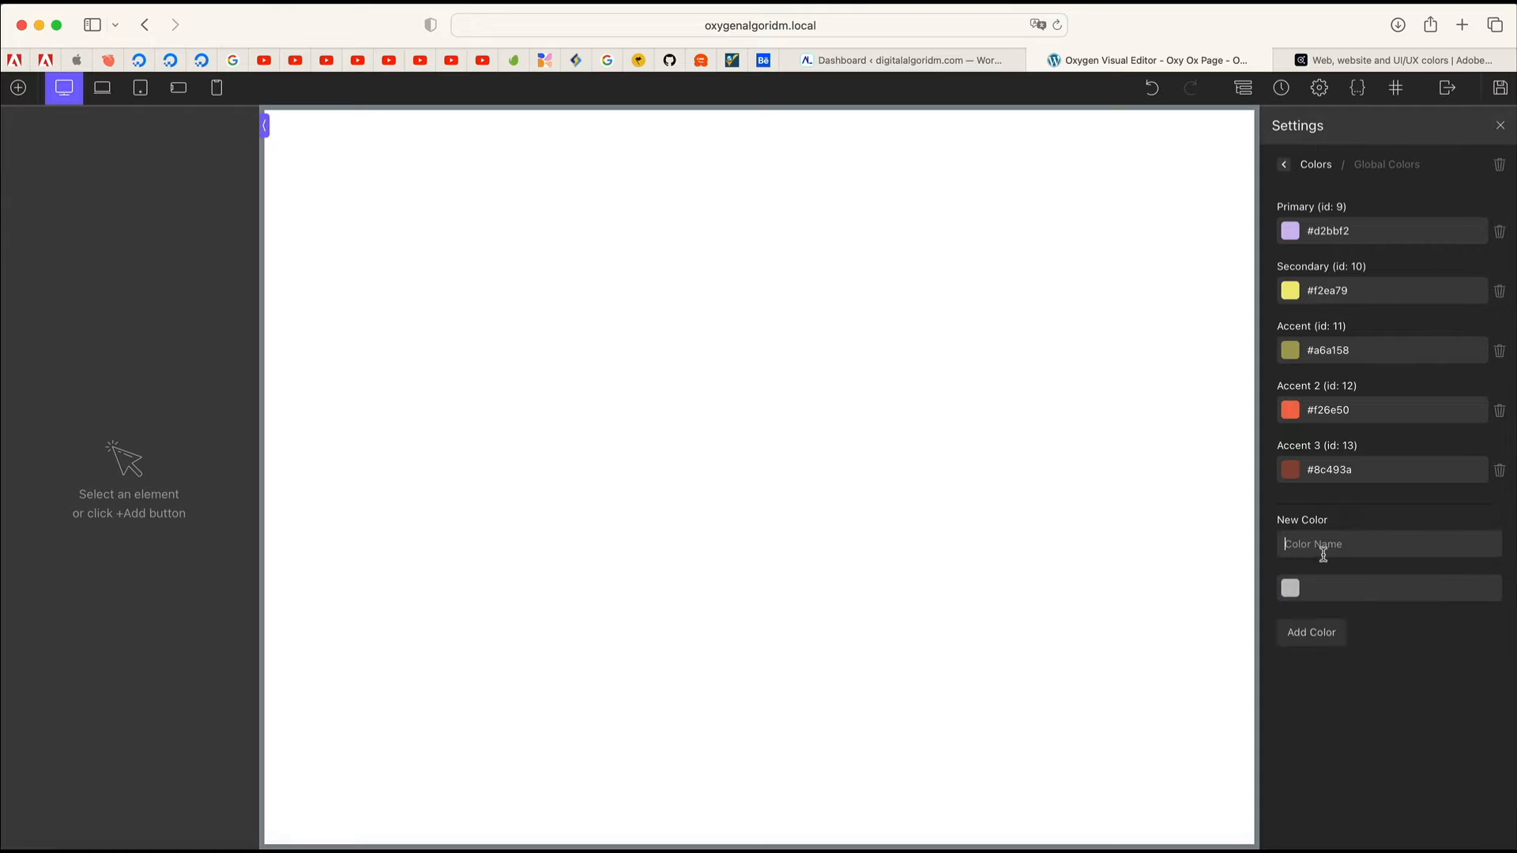
text(Text Color 1)
click(1290, 589)
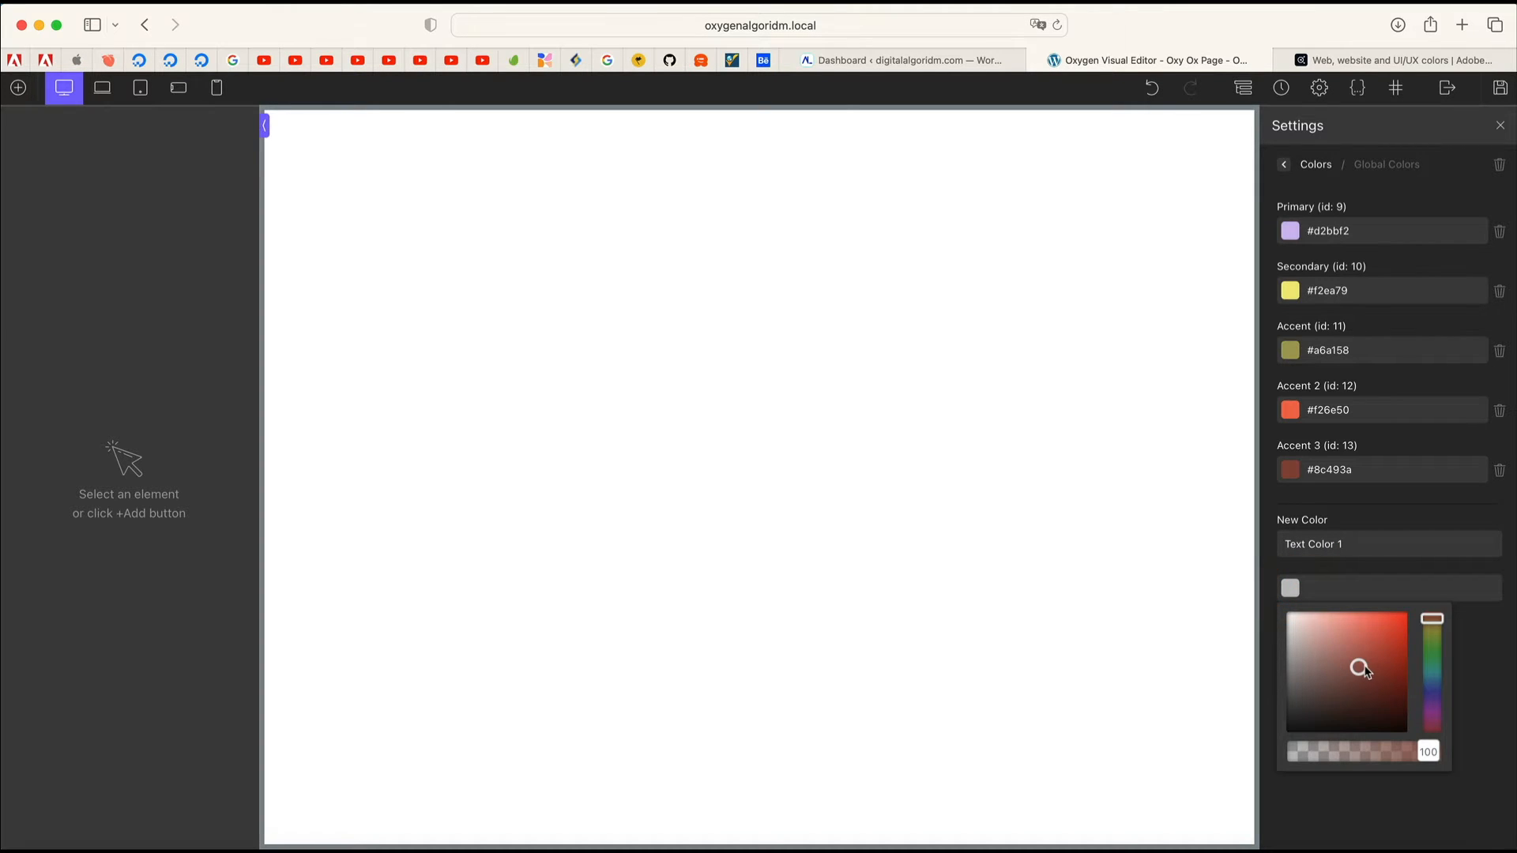
drag(1367, 671, 1283, 613)
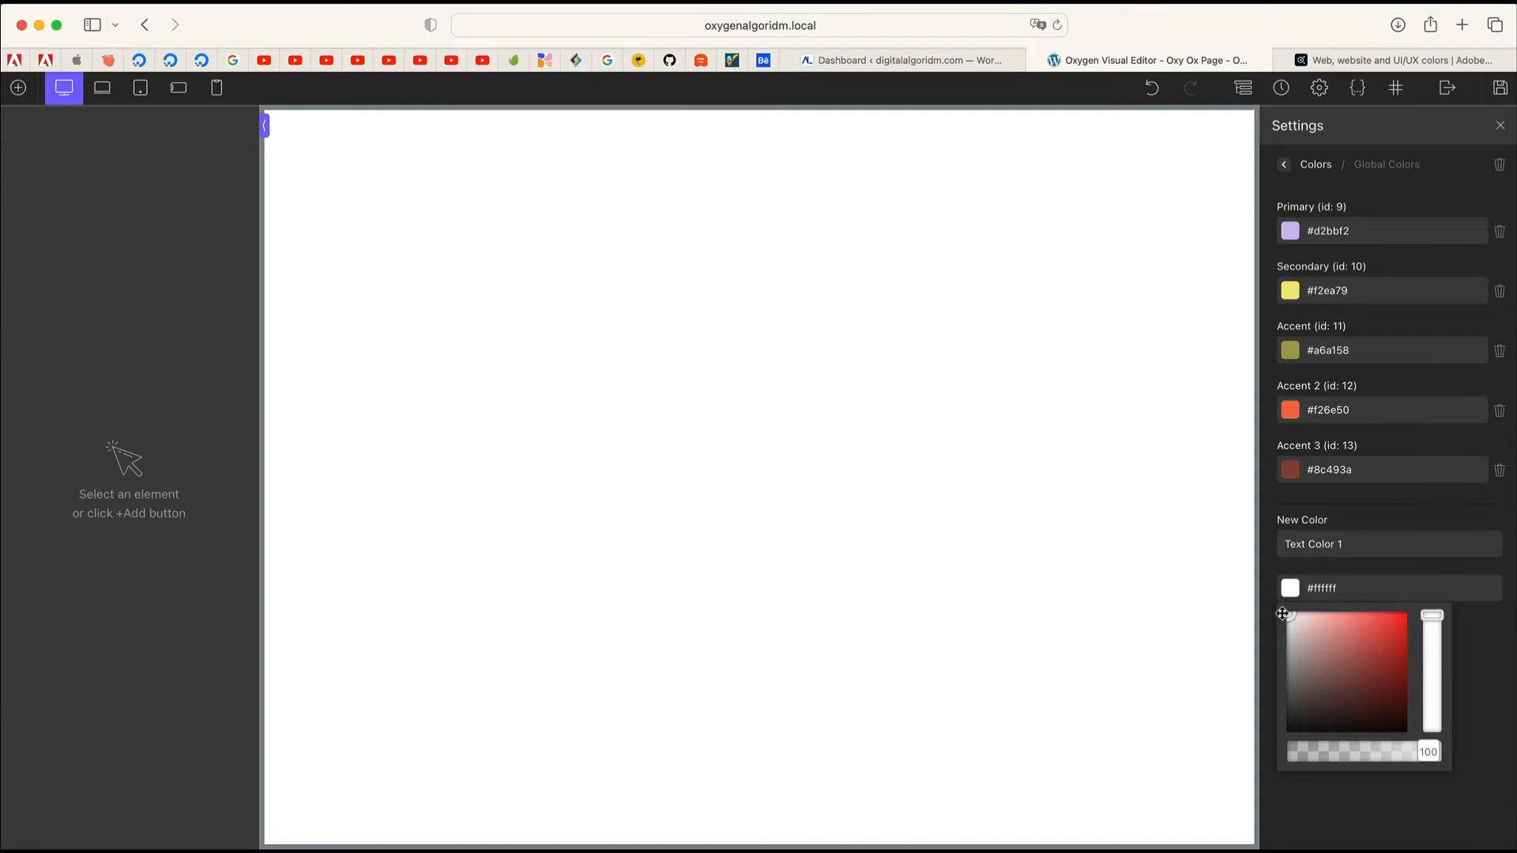
click(1376, 565)
click(1336, 637)
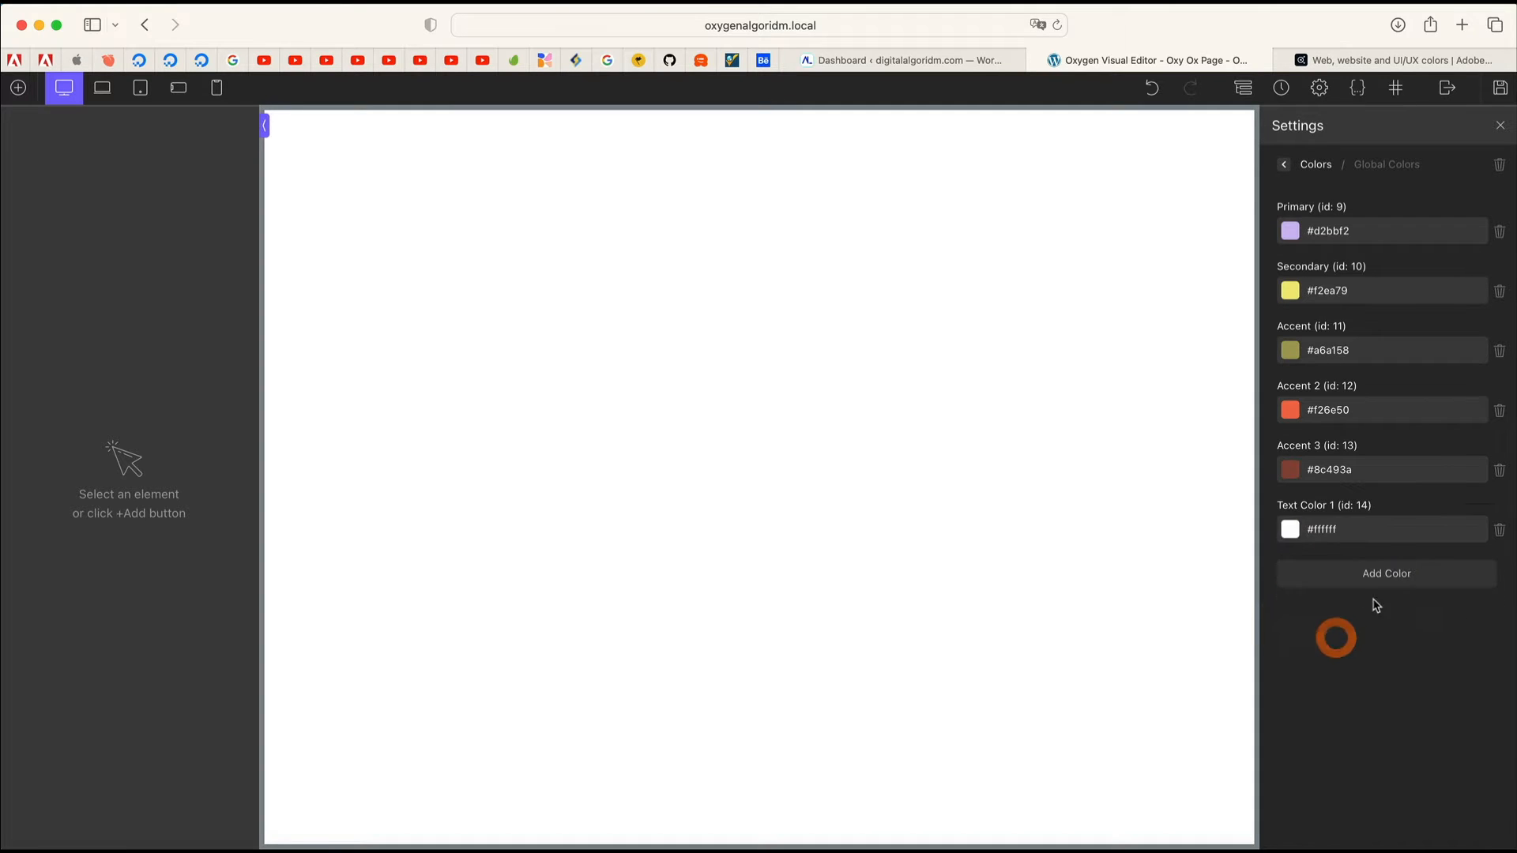
Step: Add a global color named Text 2 with the light grey shade #d1caca
click(1378, 577)
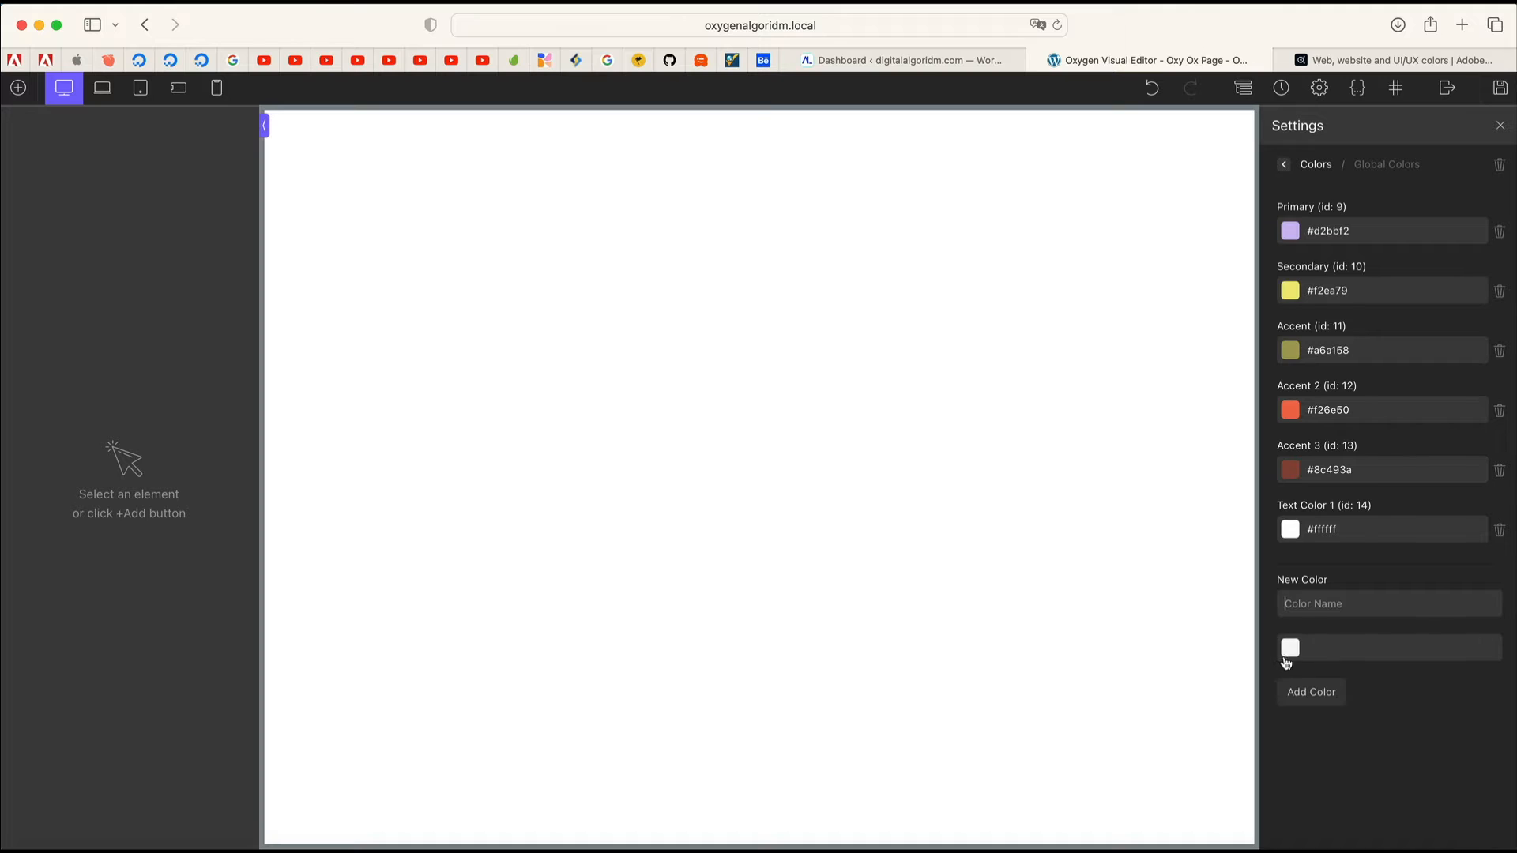
text(T)
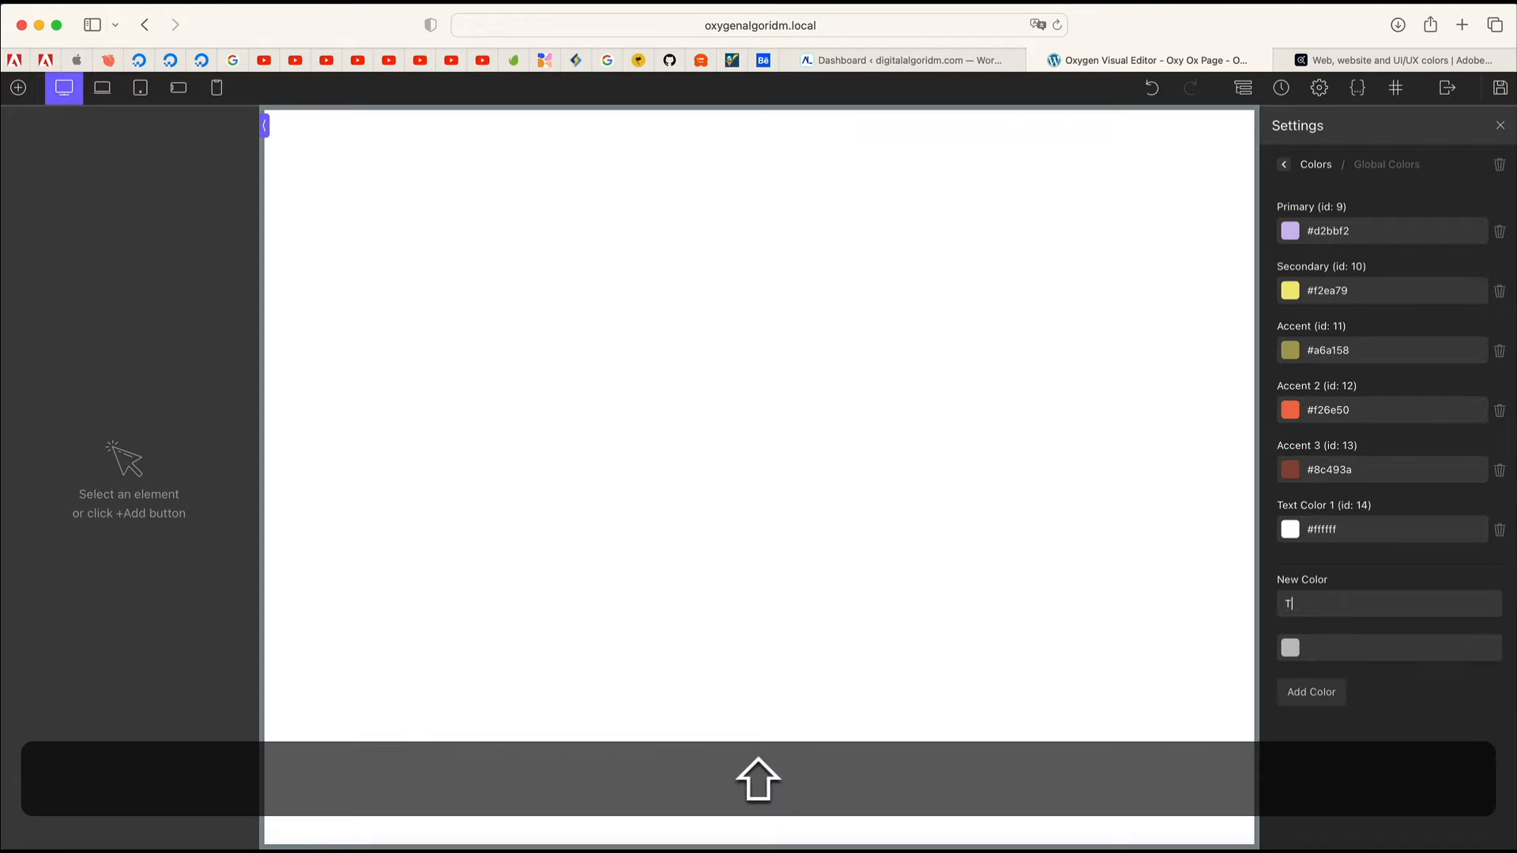
text(ext 2)
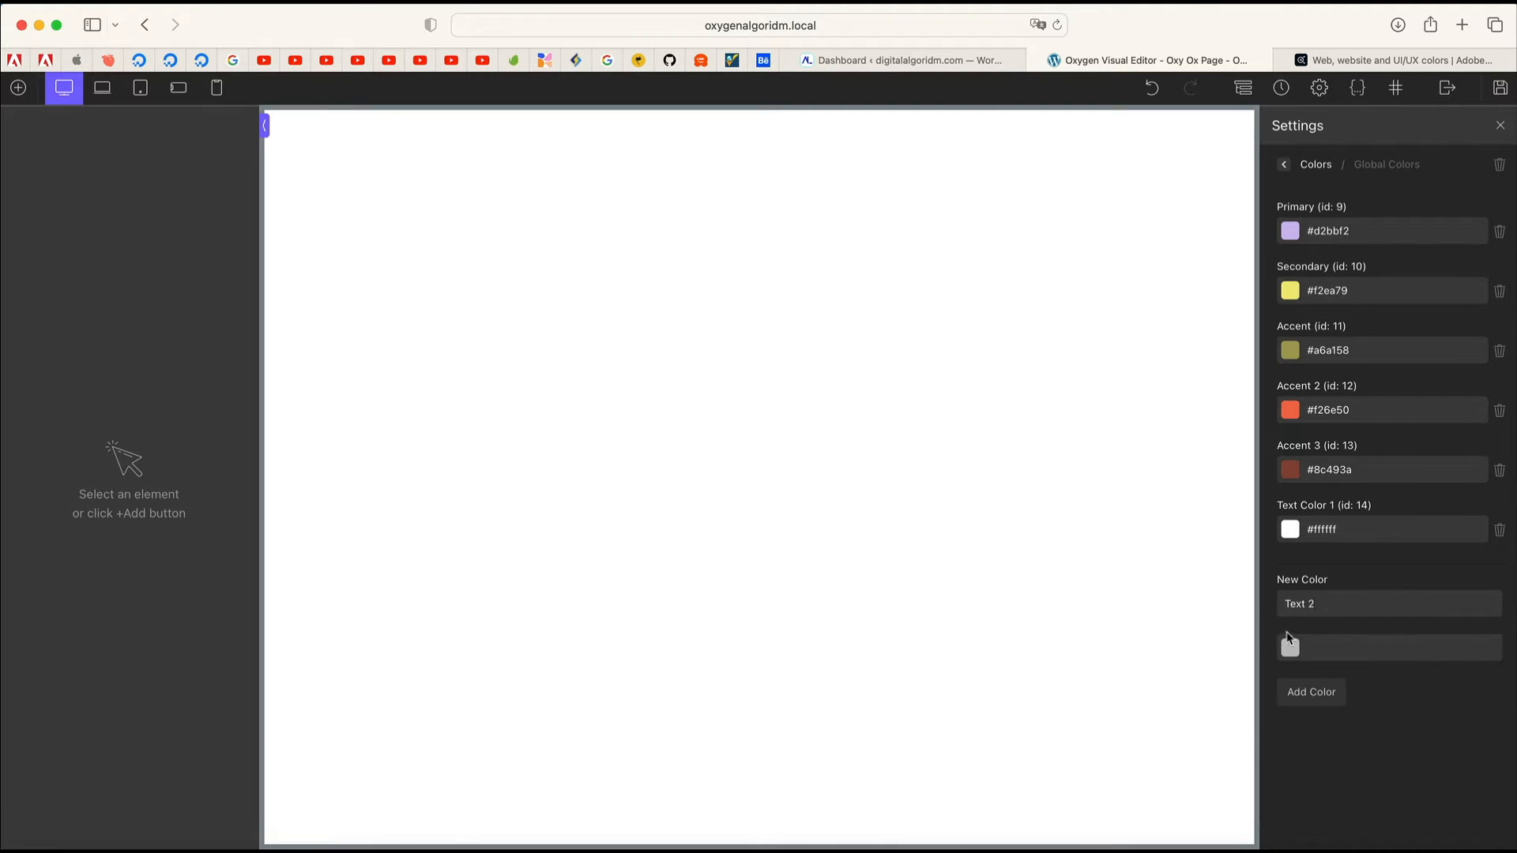
click(1289, 645)
click(1296, 679)
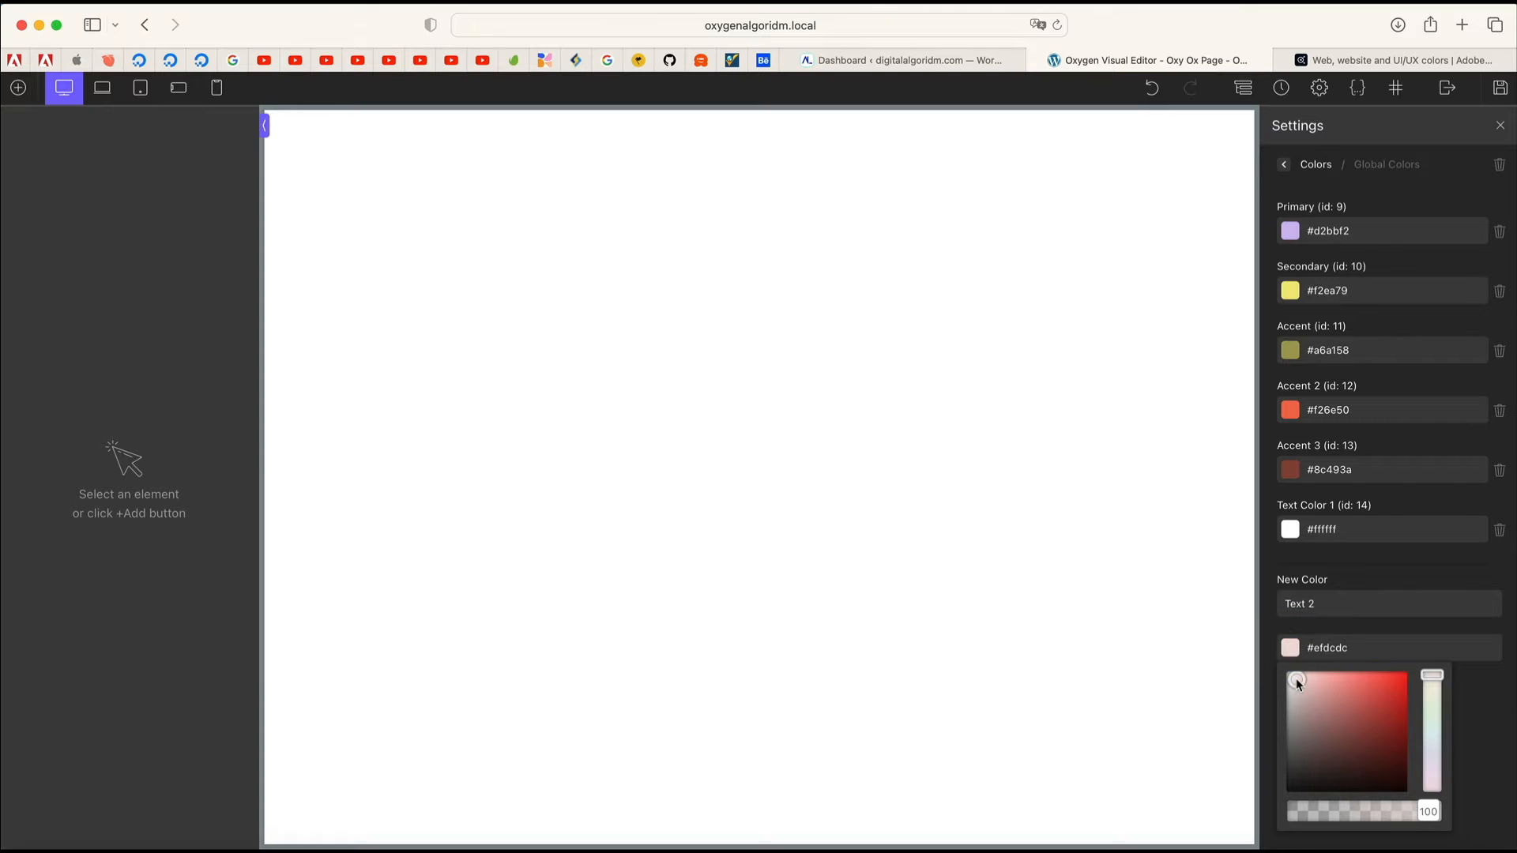
drag(1297, 680, 1292, 695)
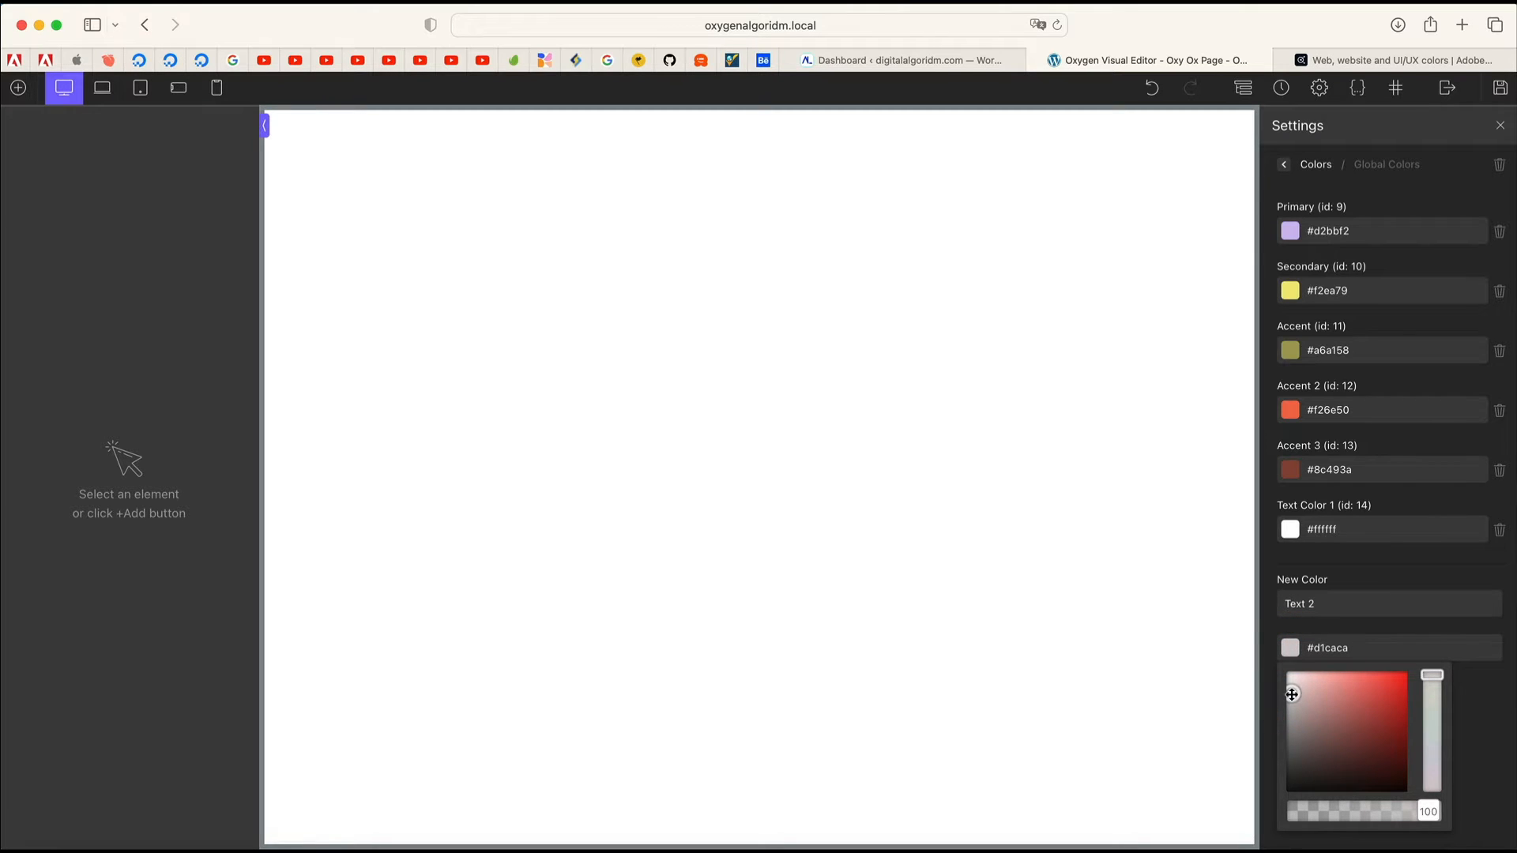
click(1491, 698)
click(1328, 696)
Step: Add a global color named Bg 1 with black #000000
click(1391, 650)
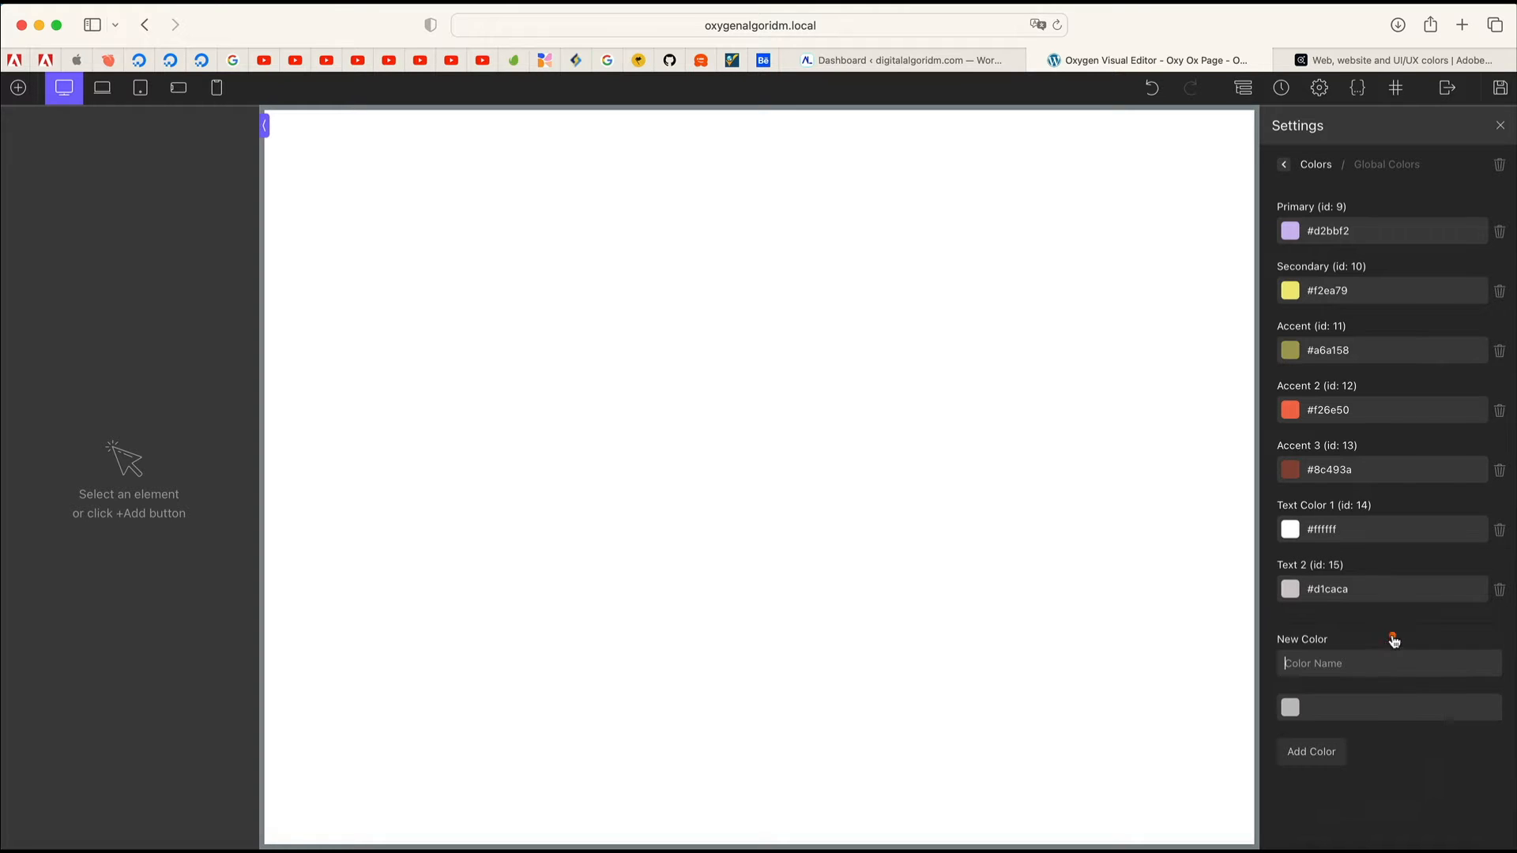
click(1300, 715)
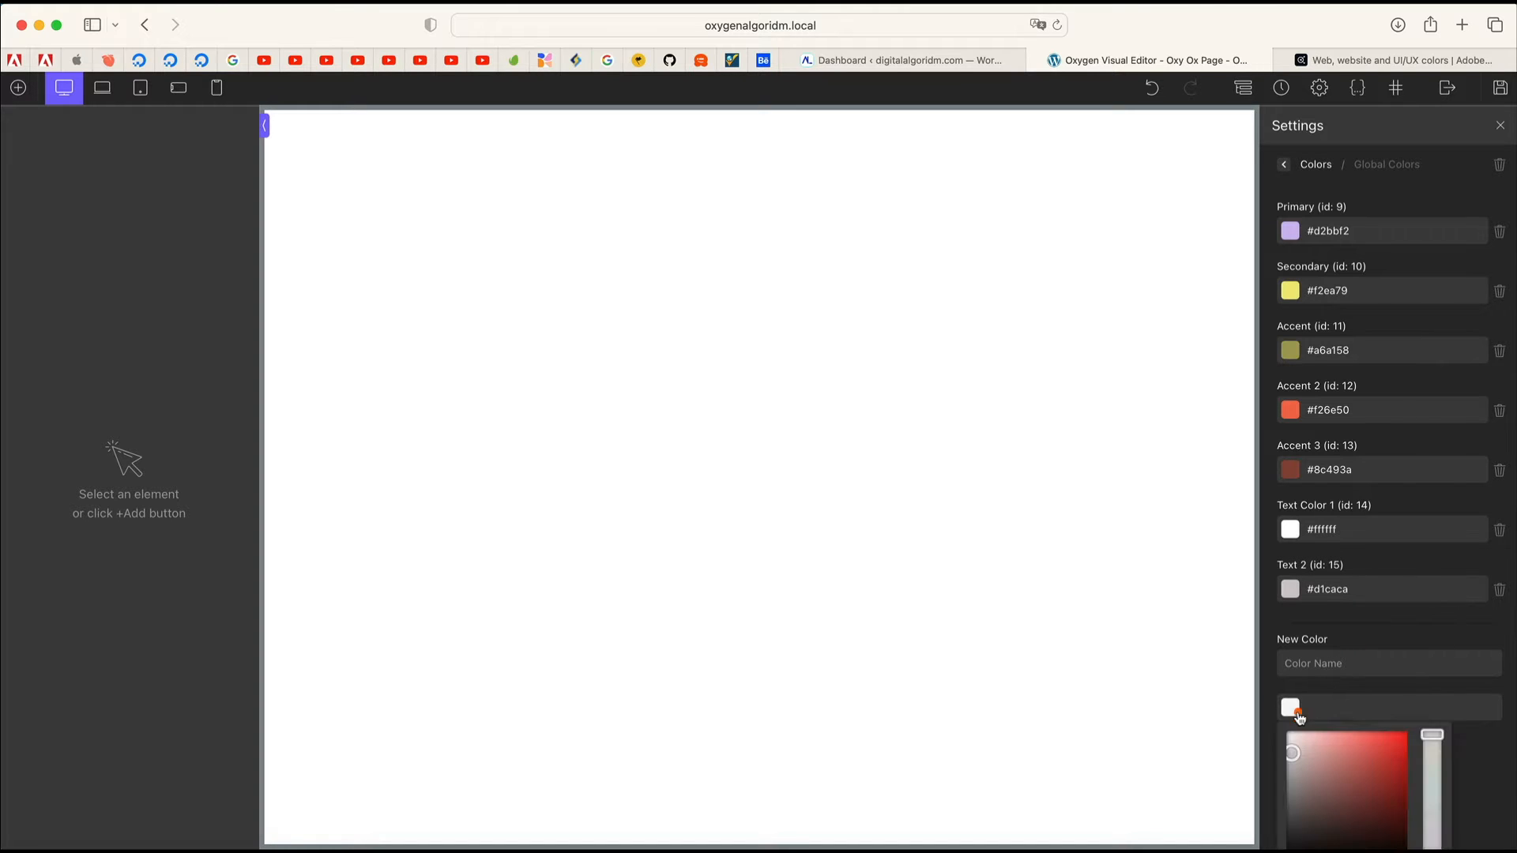
scroll(1375, 802, down, 1)
mouse_move(1389, 802)
mouse_down()
mouse_move(1373, 787)
mouse_move(1397, 812)
mouse_up()
click(1481, 739)
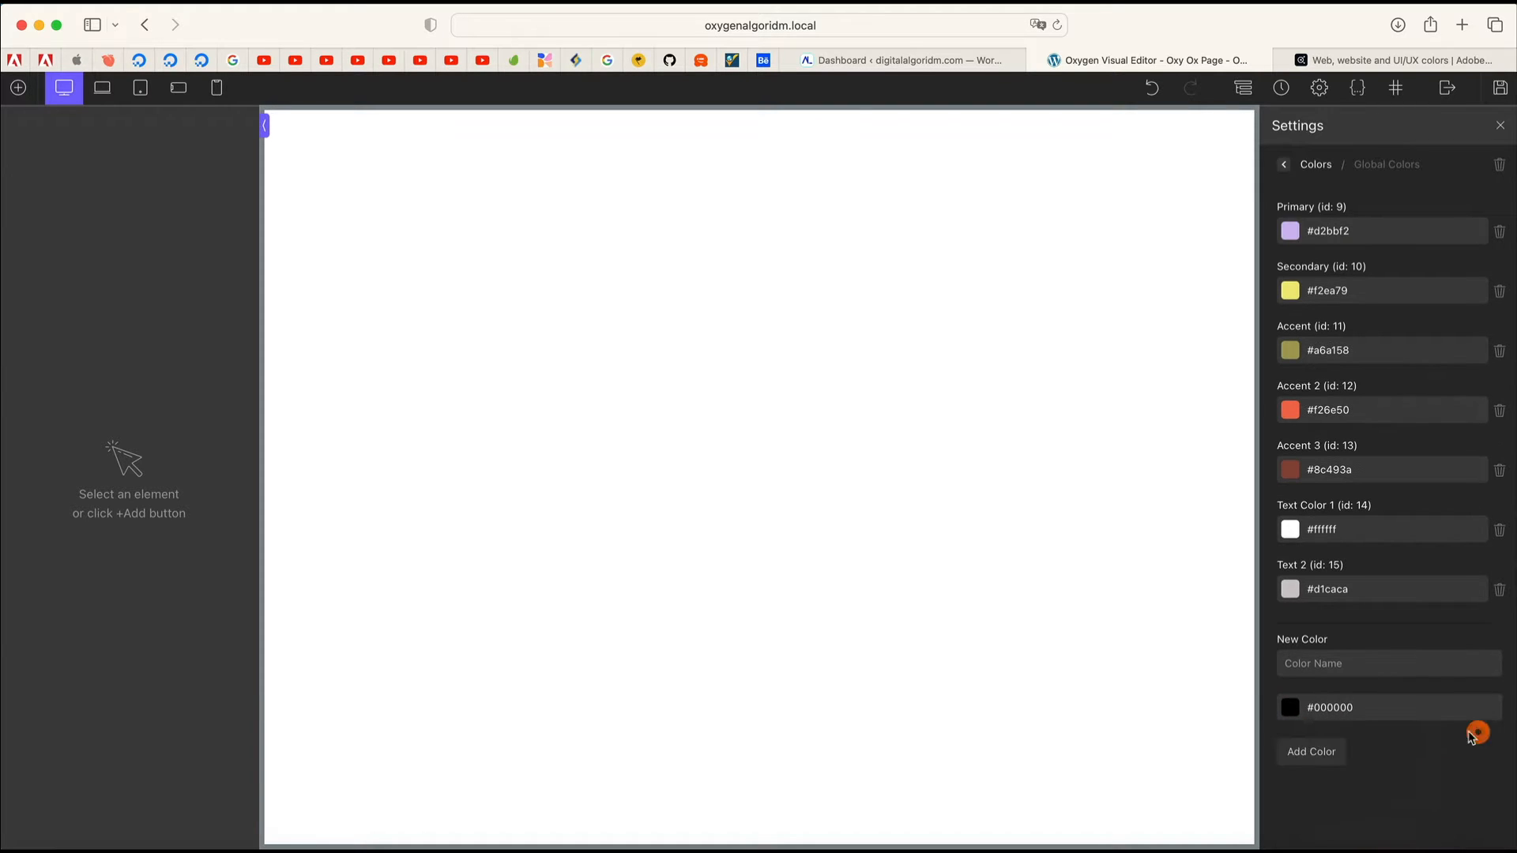
click(1292, 757)
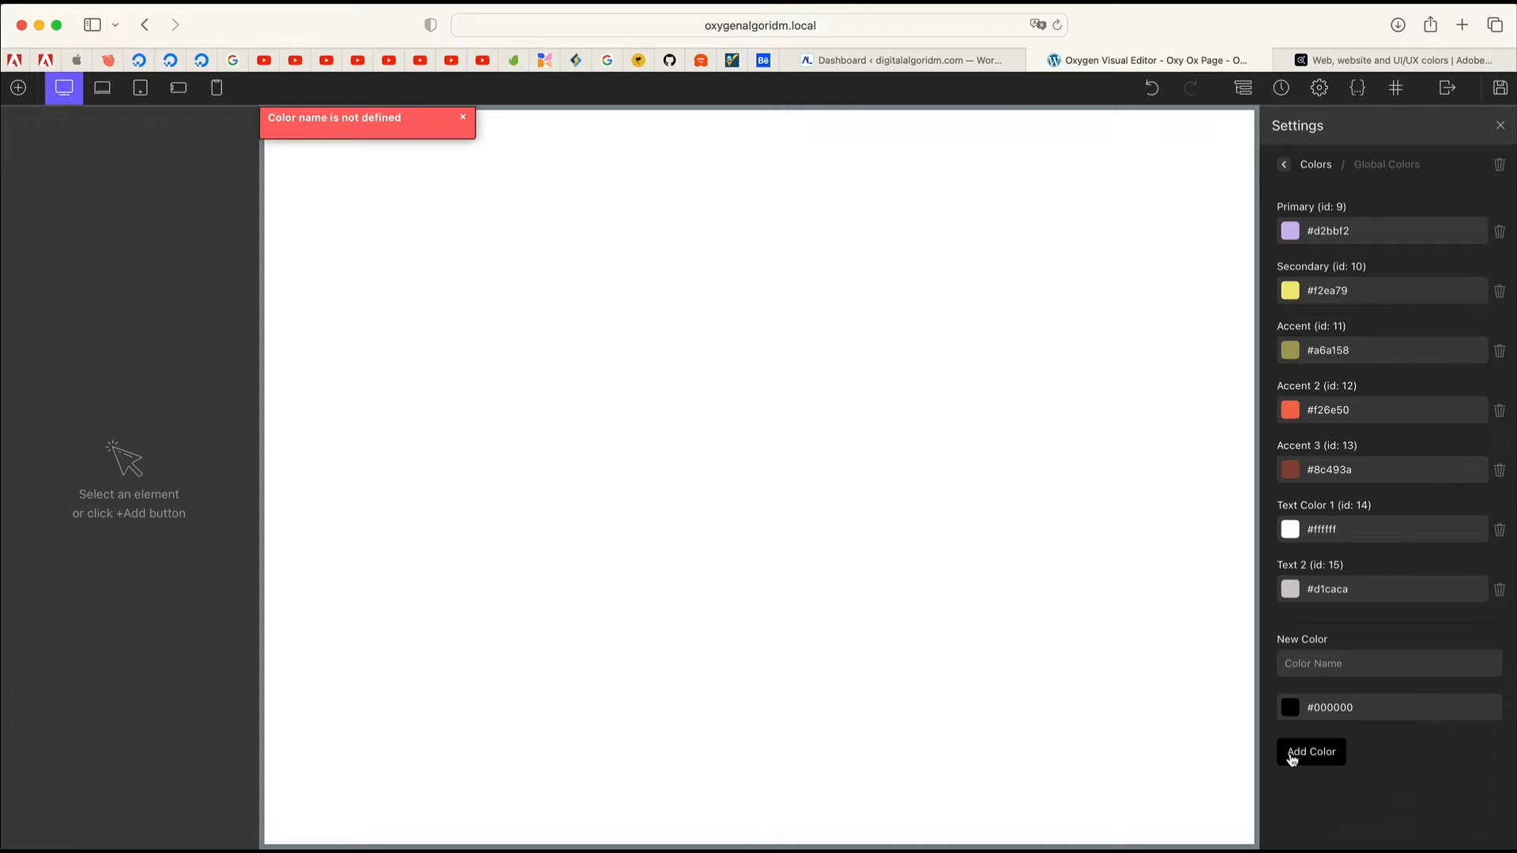
click(1349, 668)
text(Bg)
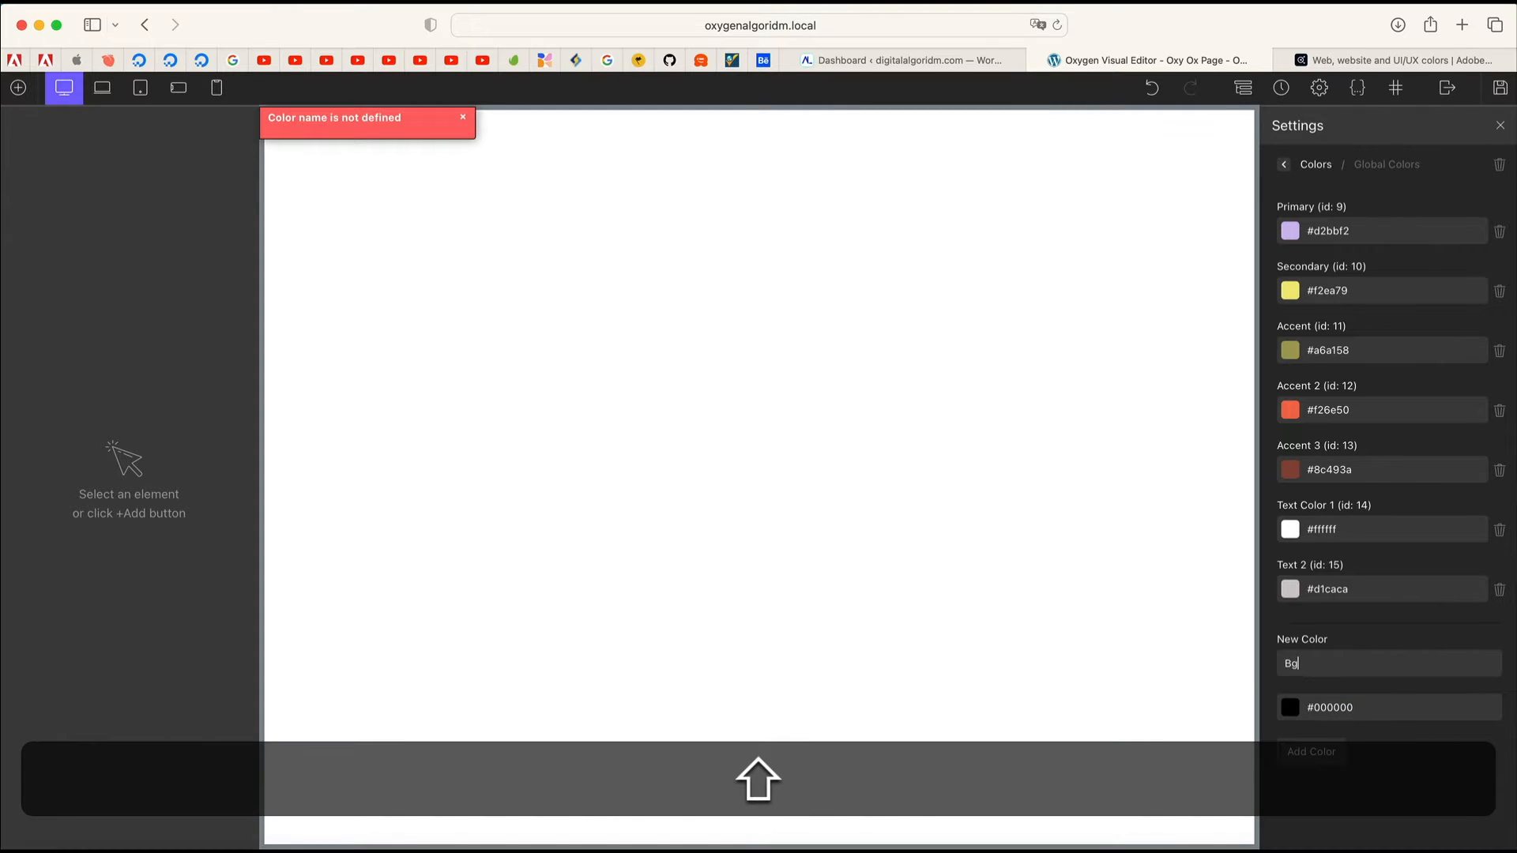
text( C)
key(BackSpace)
text(1)
click(1334, 763)
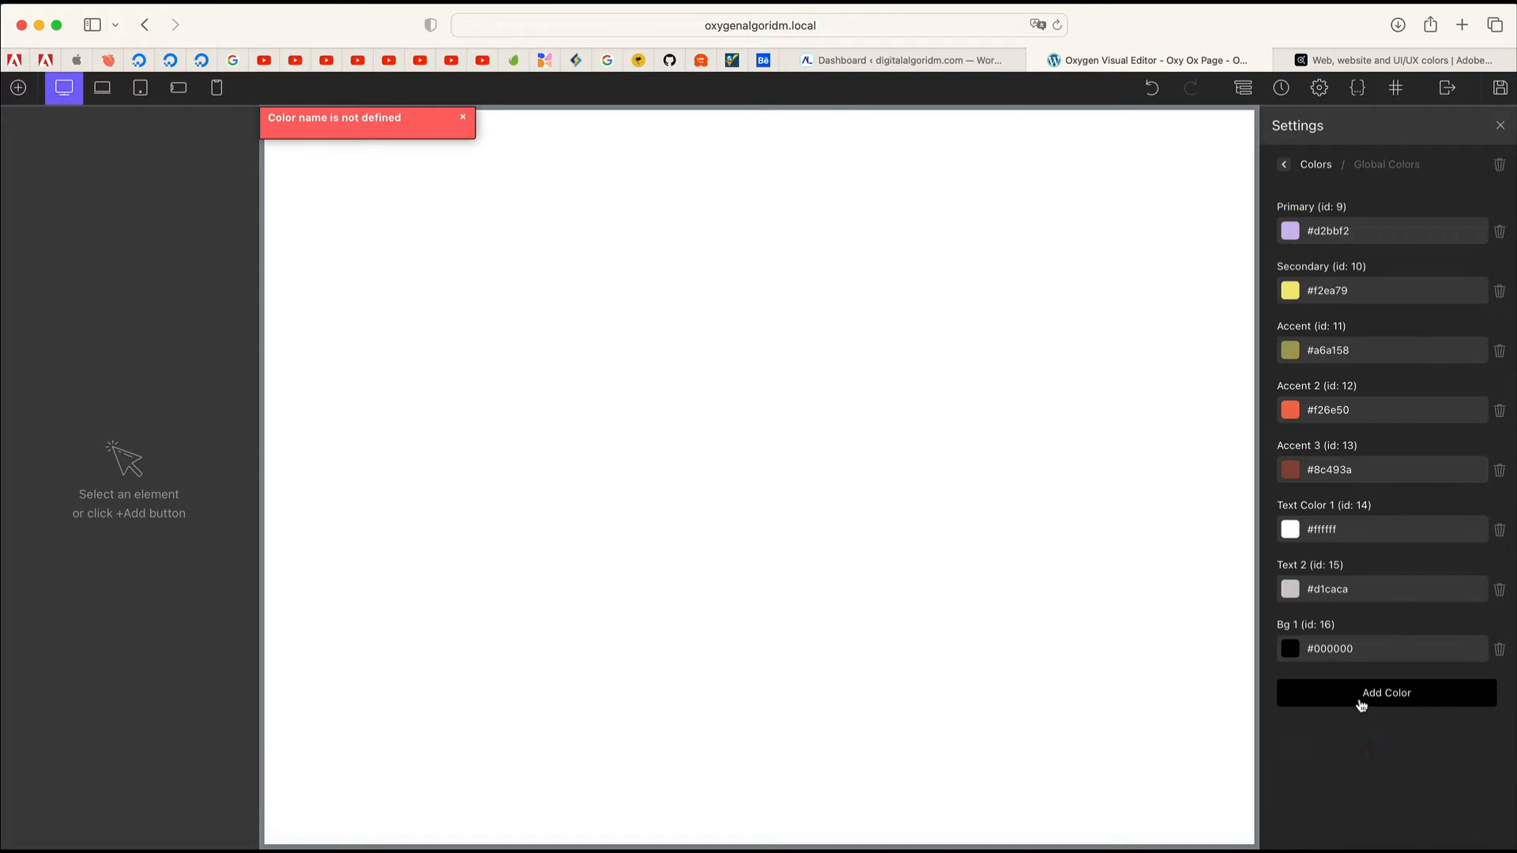
Step: Add a global color named Bg 2 with the dark brown shade #423131
text(Bg 2)
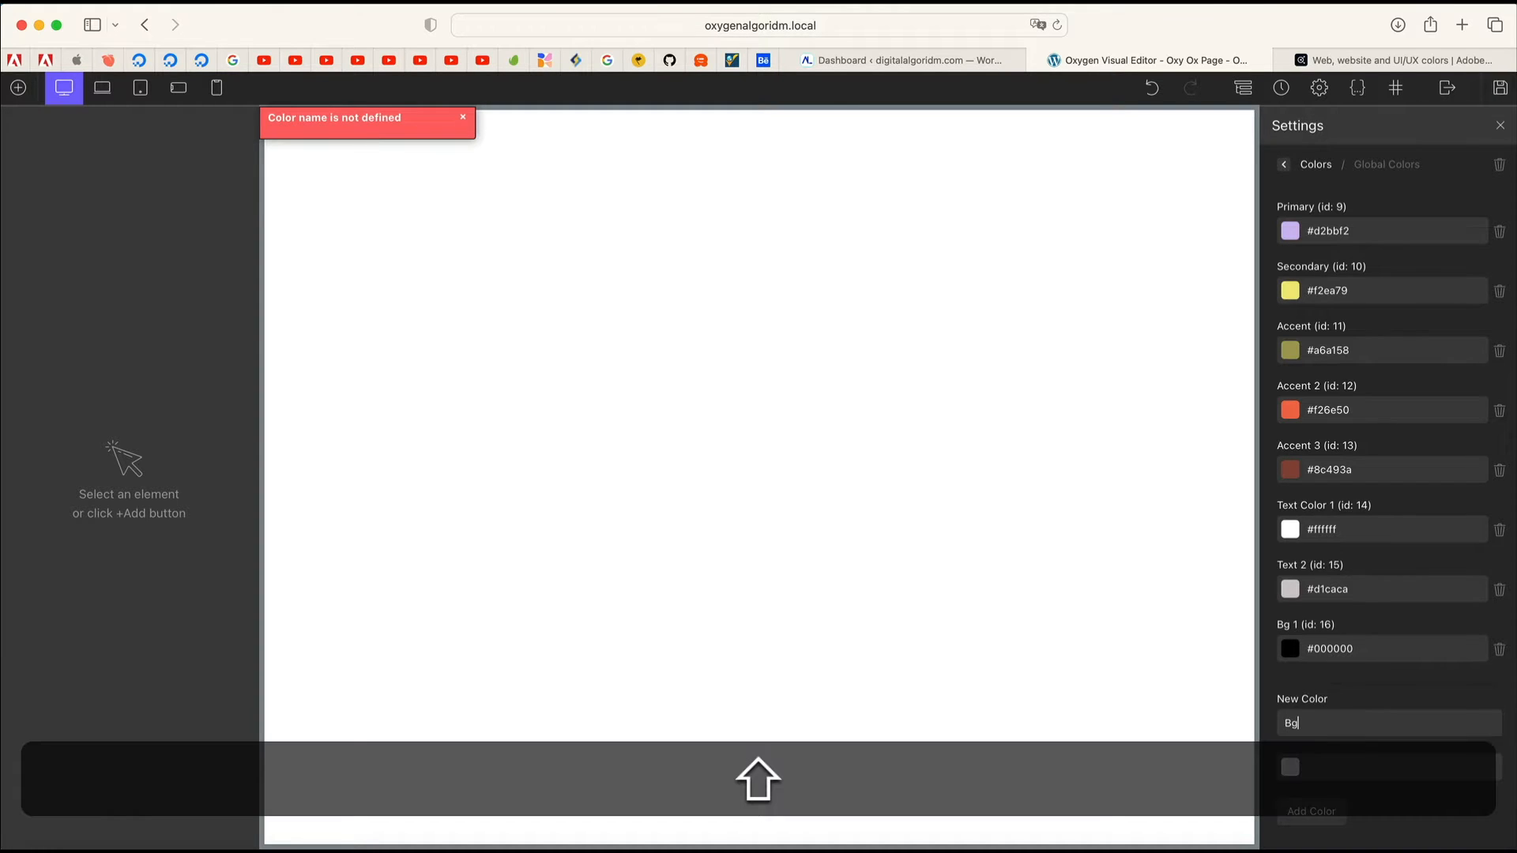
click(1300, 767)
scroll(1338, 771, down, 2)
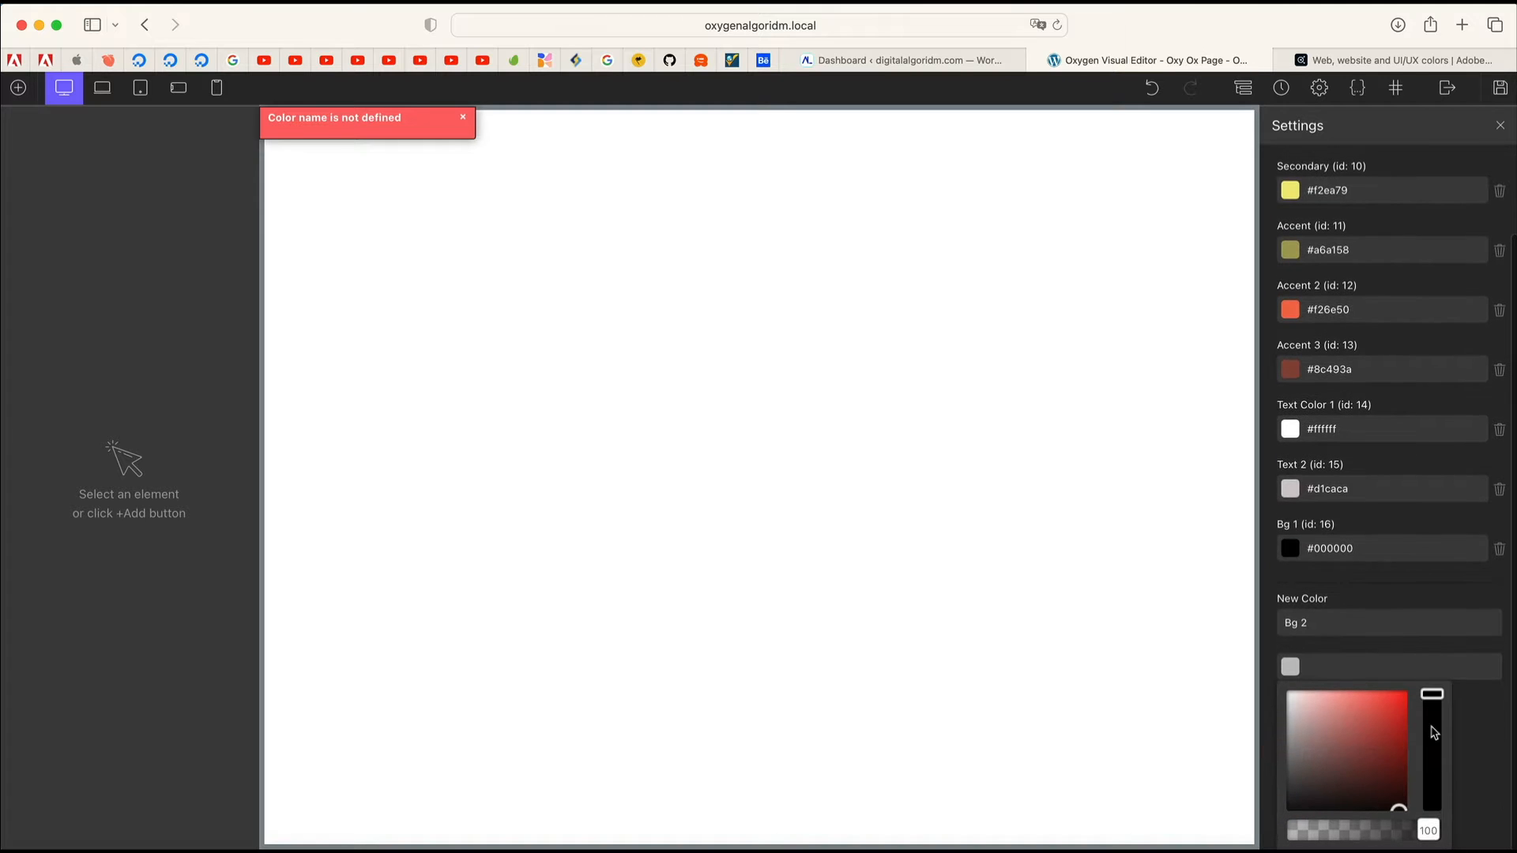
click(1484, 742)
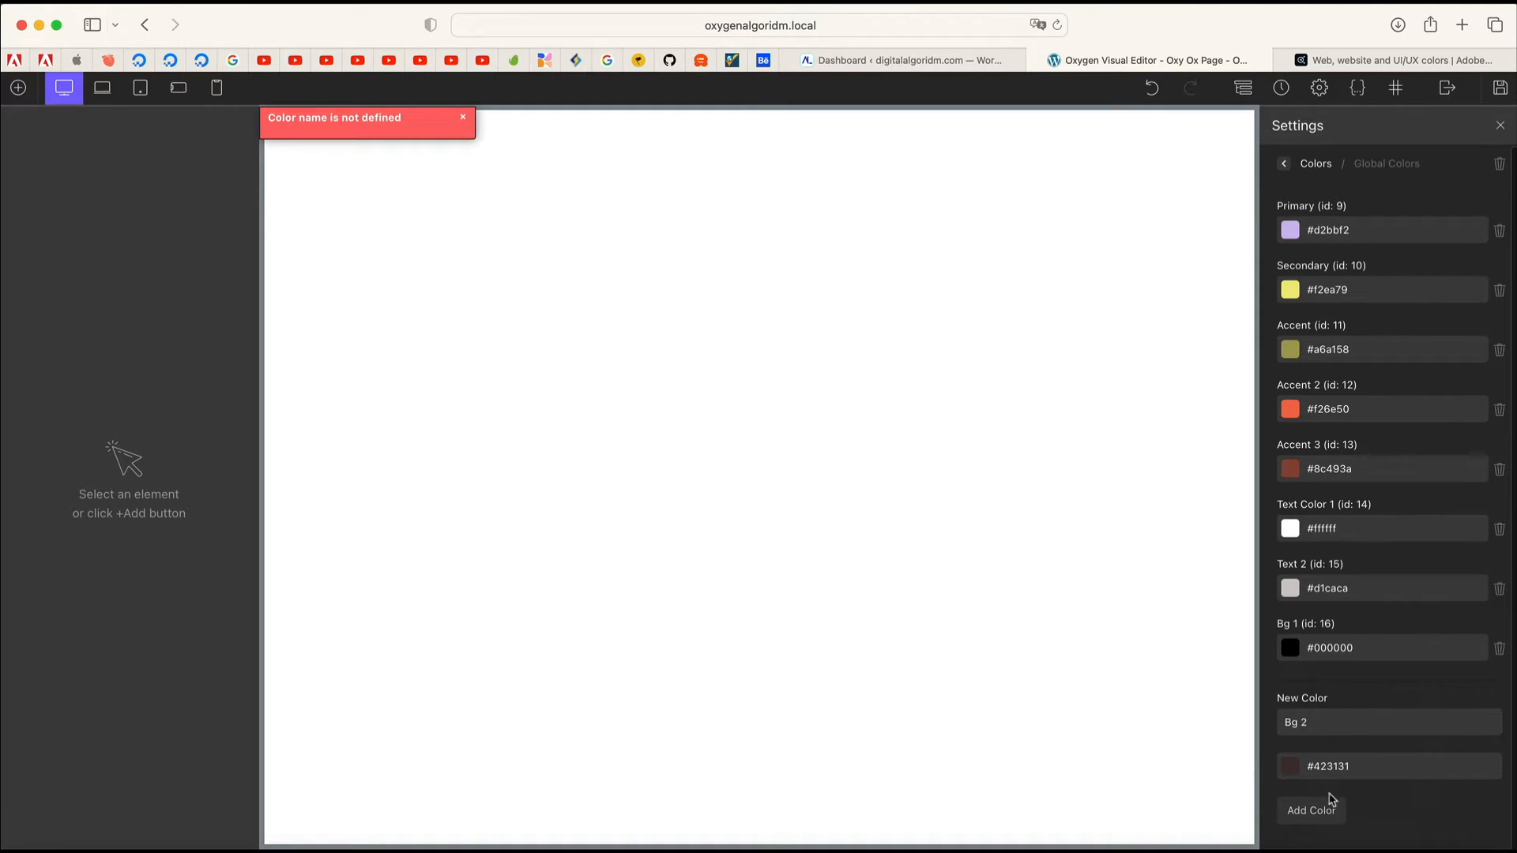
click(1324, 810)
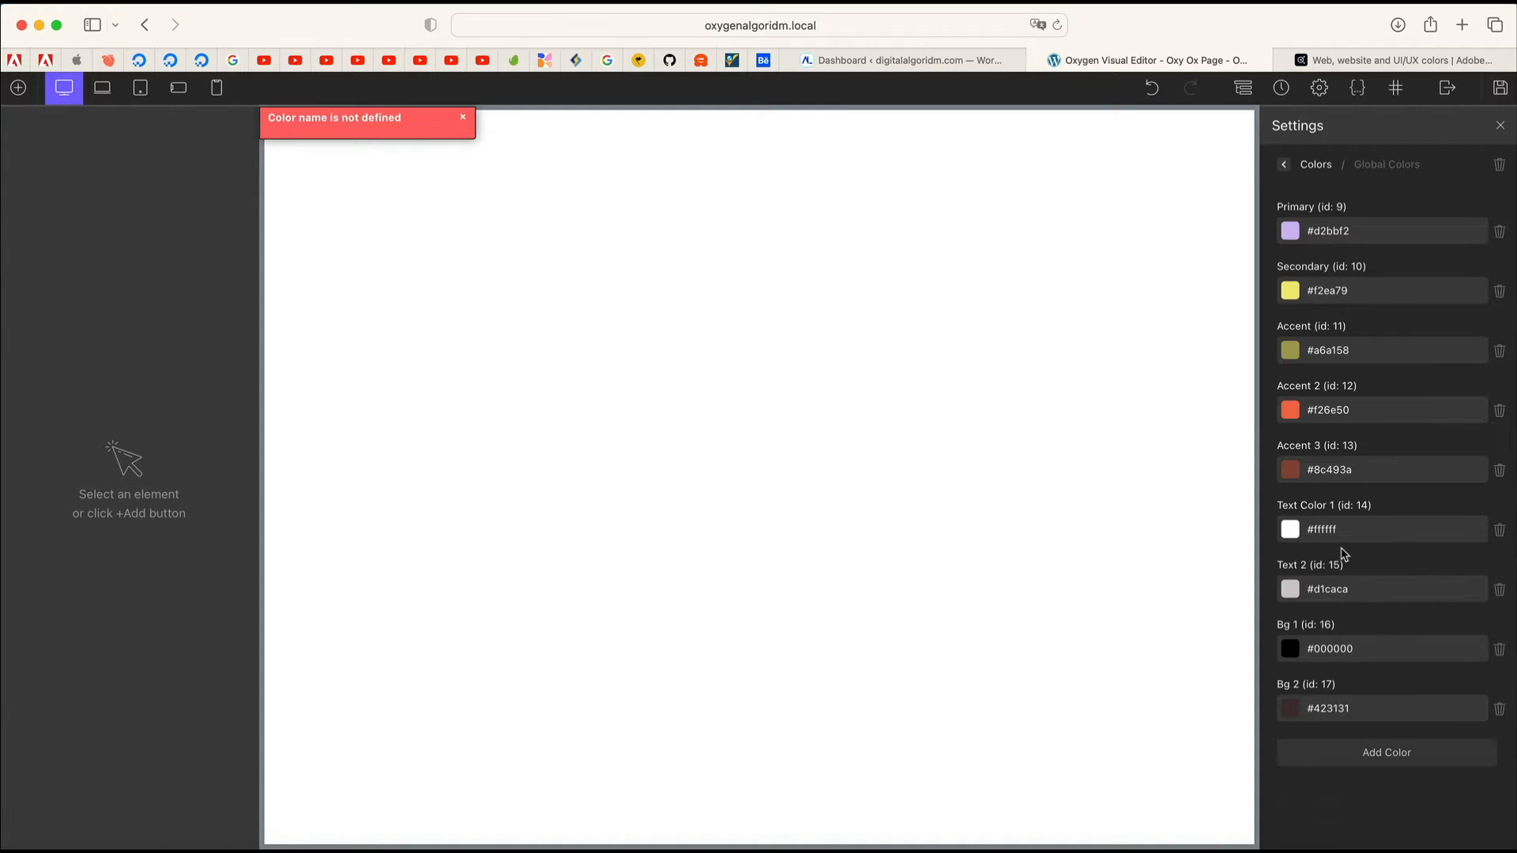
Step: Leave the global colors and open the Fonts settings in Global Styles
click(1283, 166)
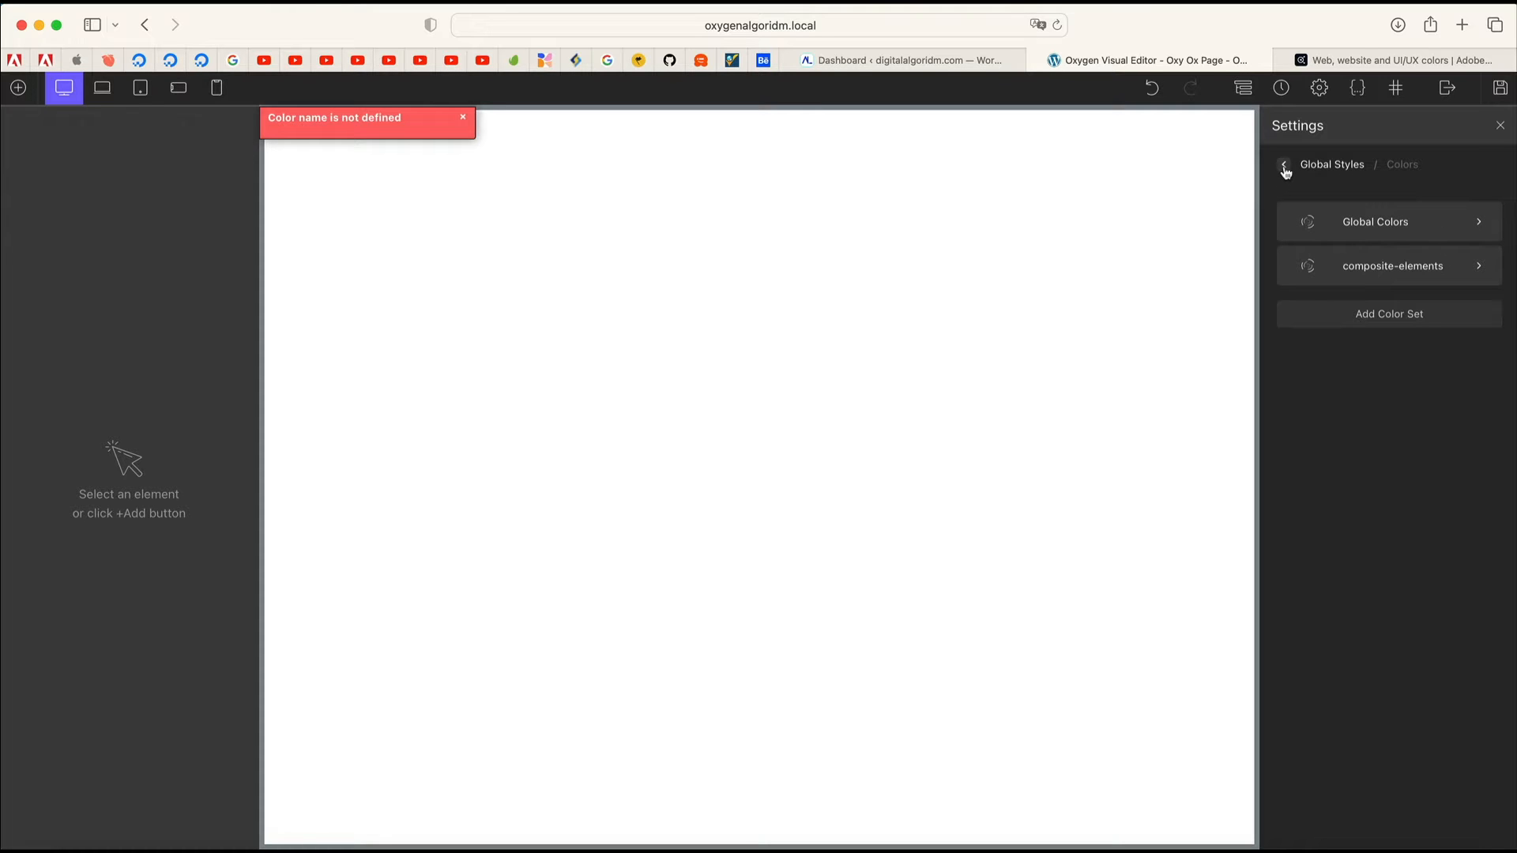
click(1284, 167)
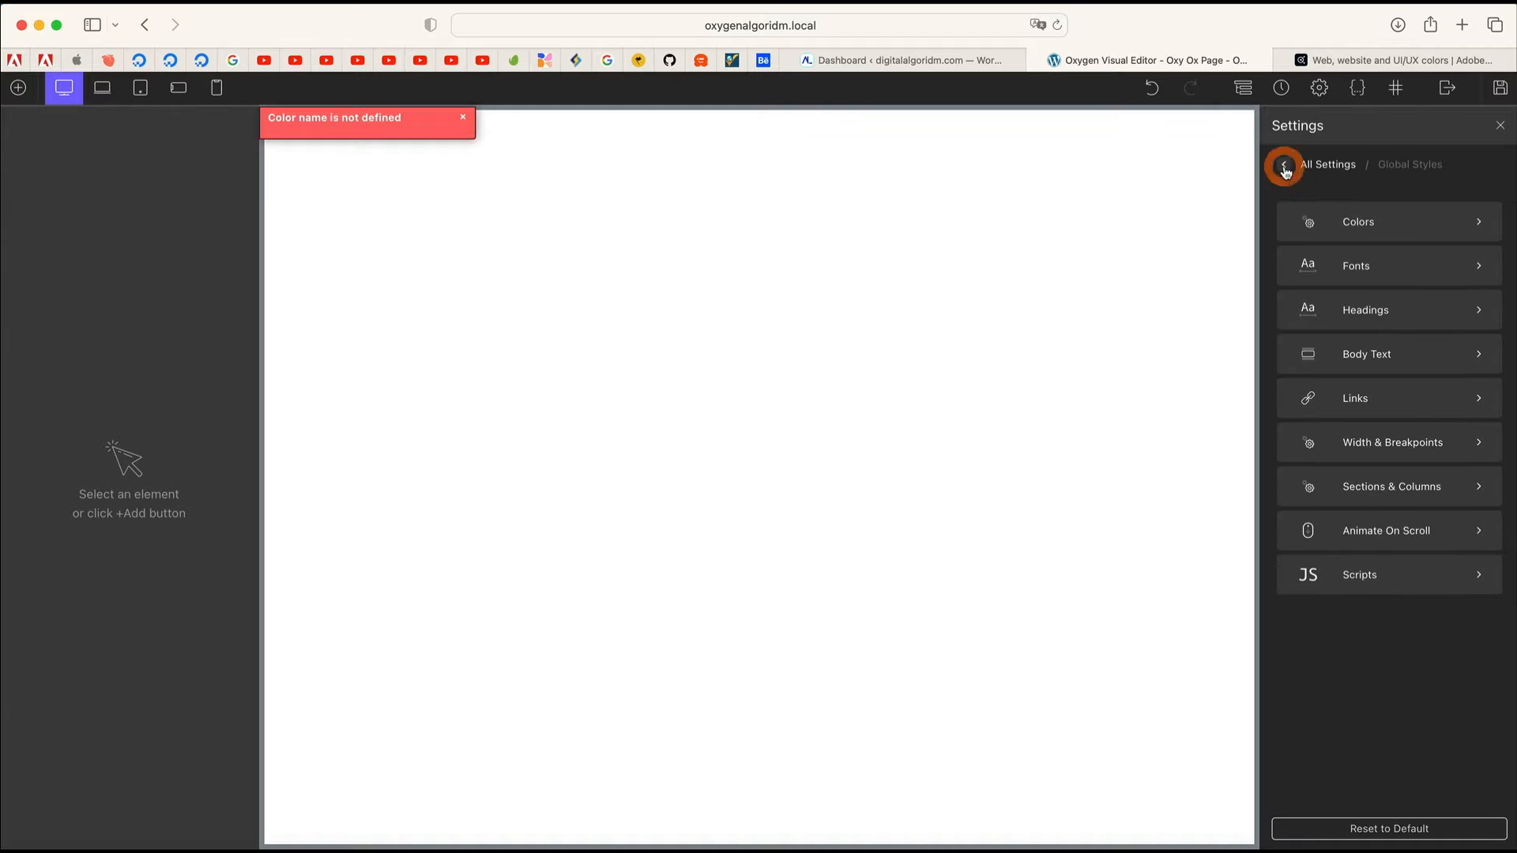
click(1371, 279)
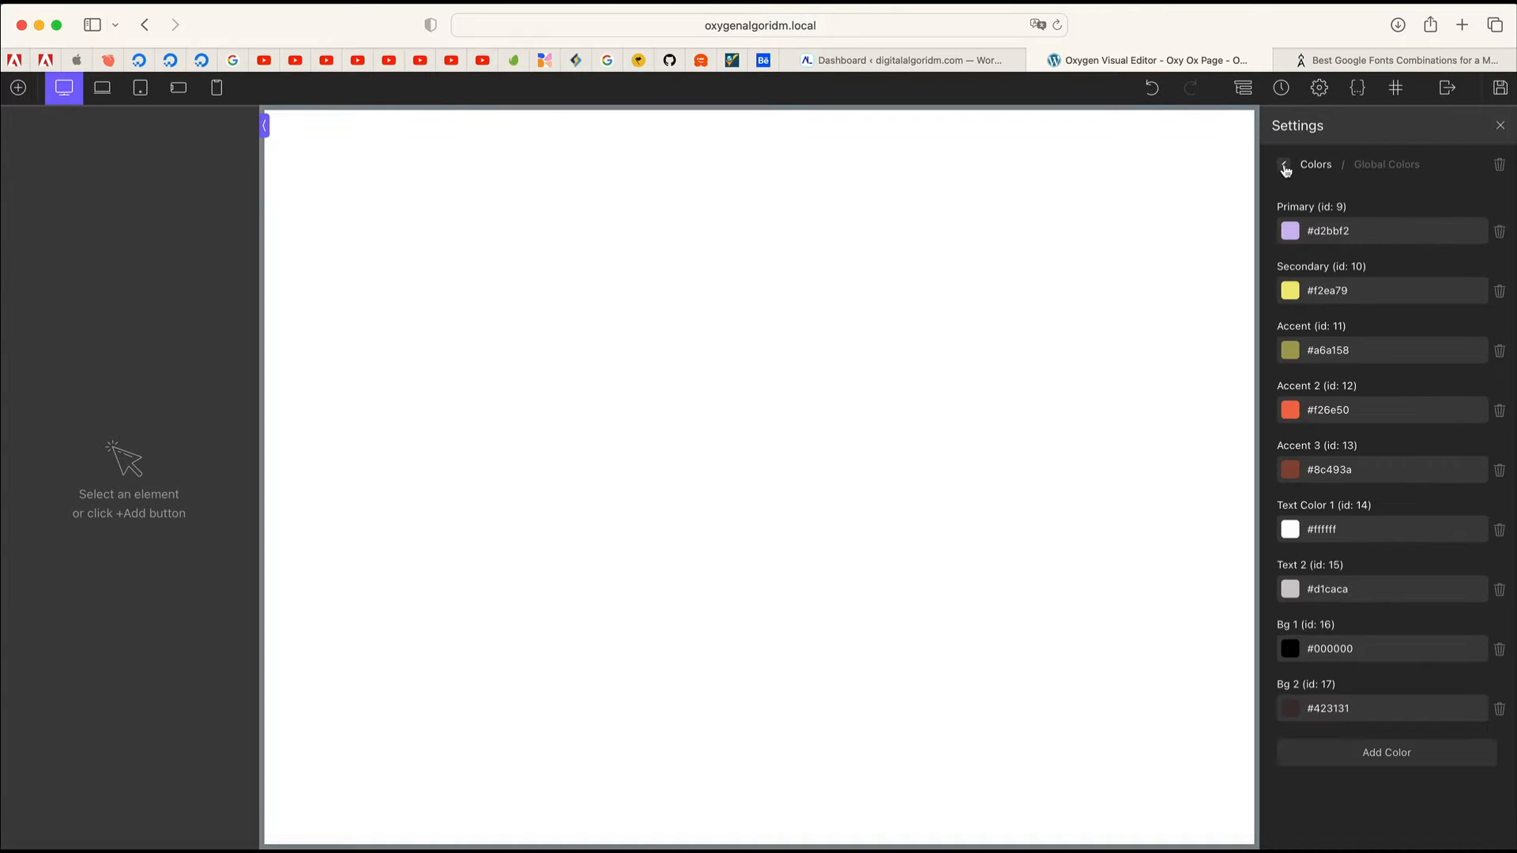
click(1284, 166)
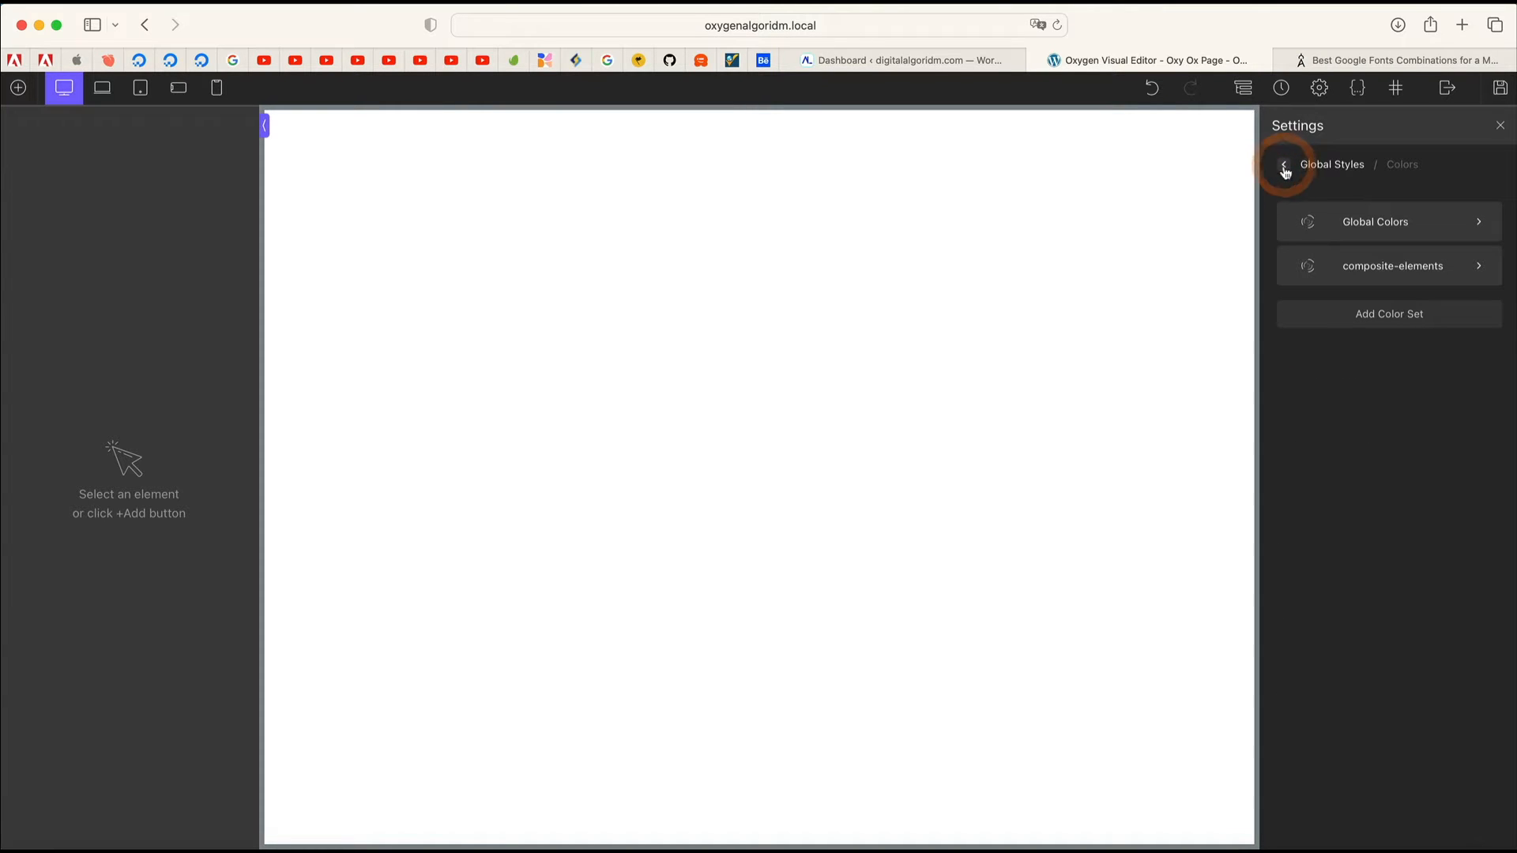
click(1312, 168)
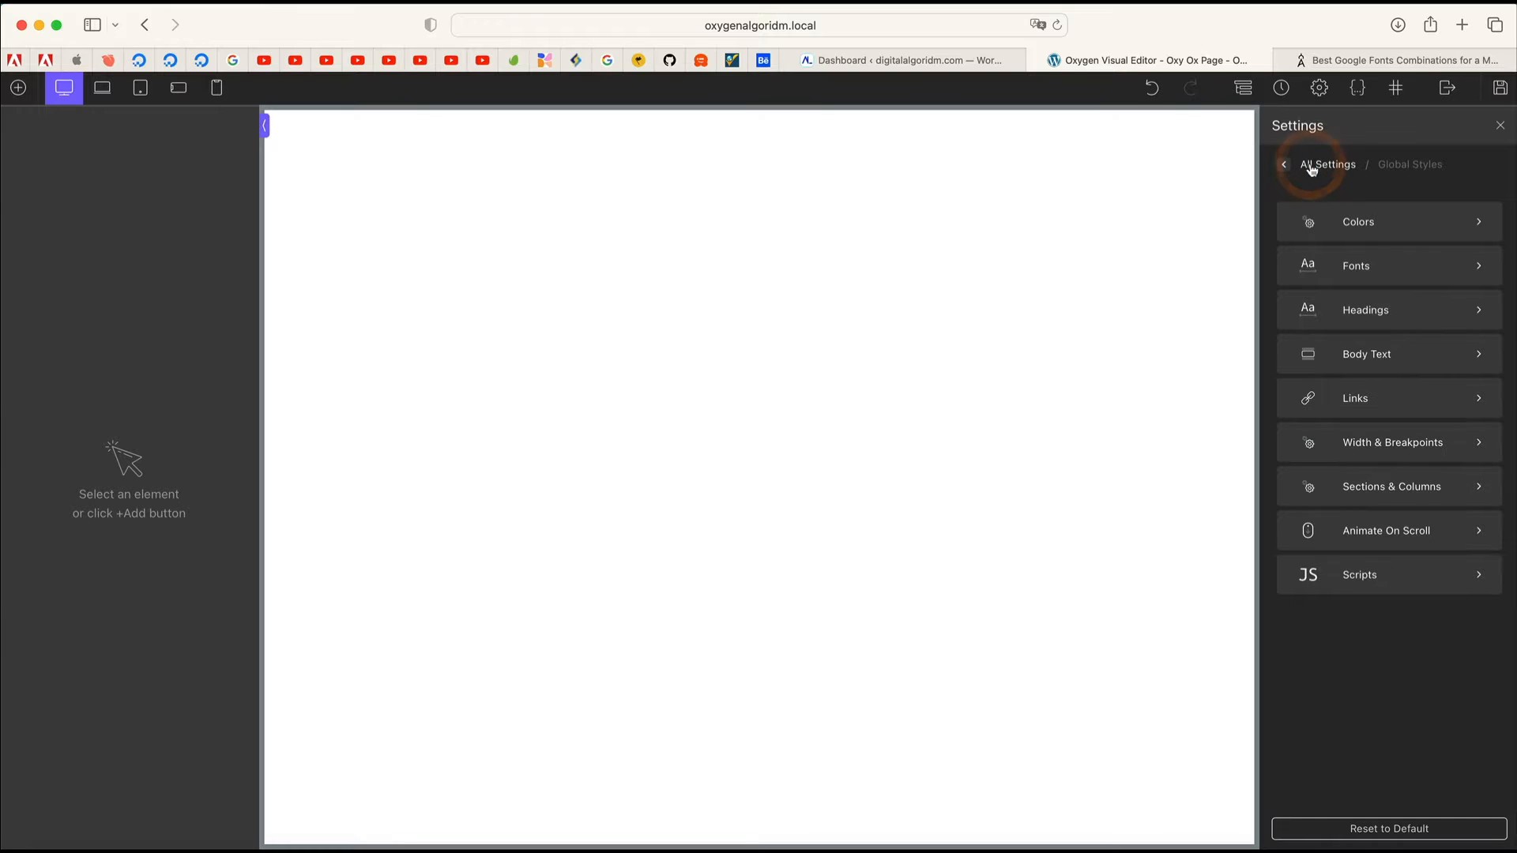
click(1320, 166)
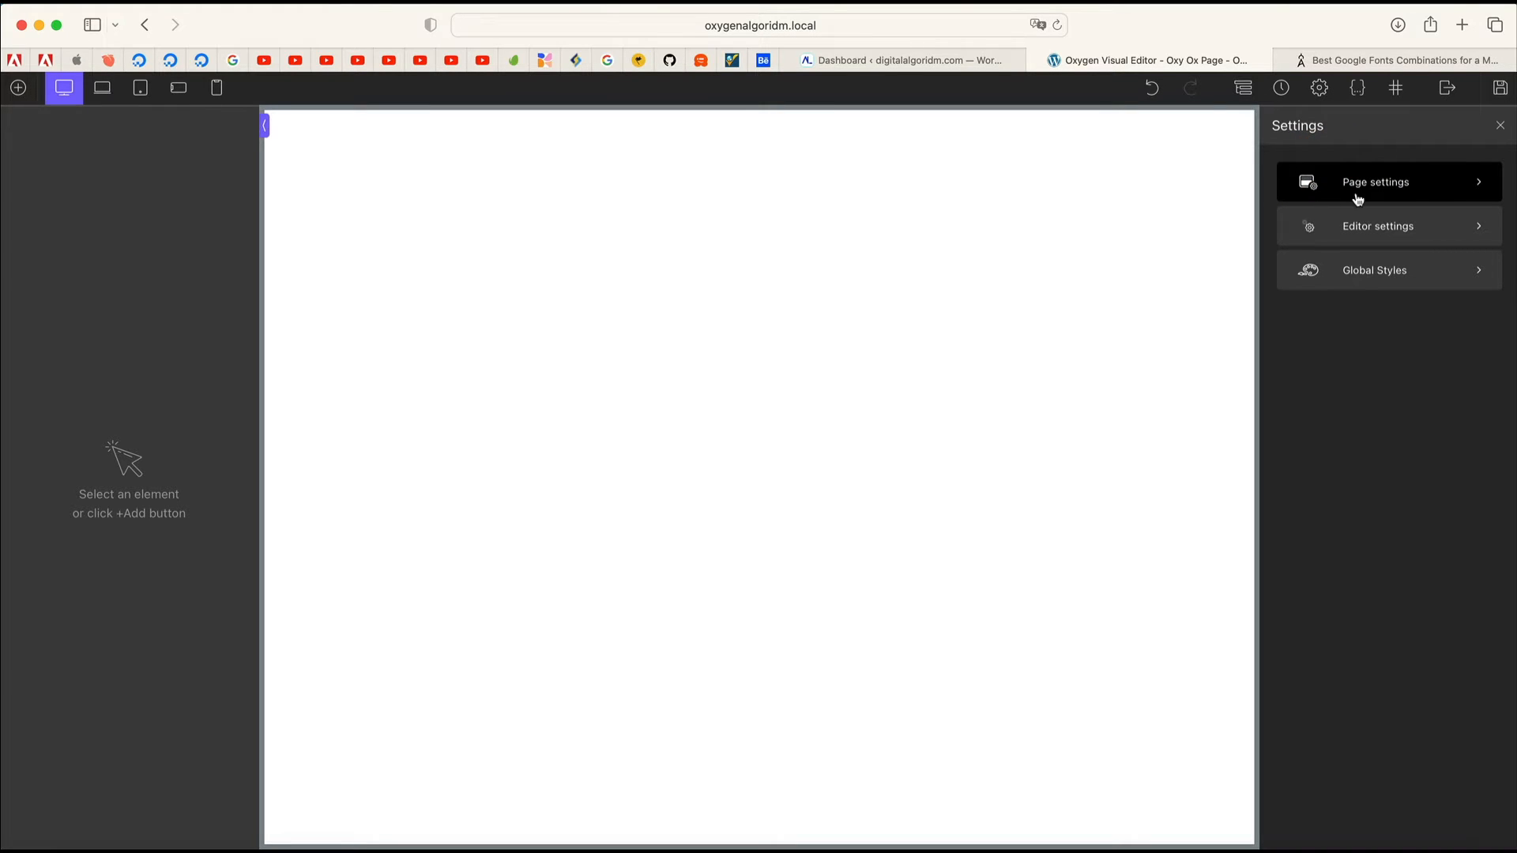
click(1340, 272)
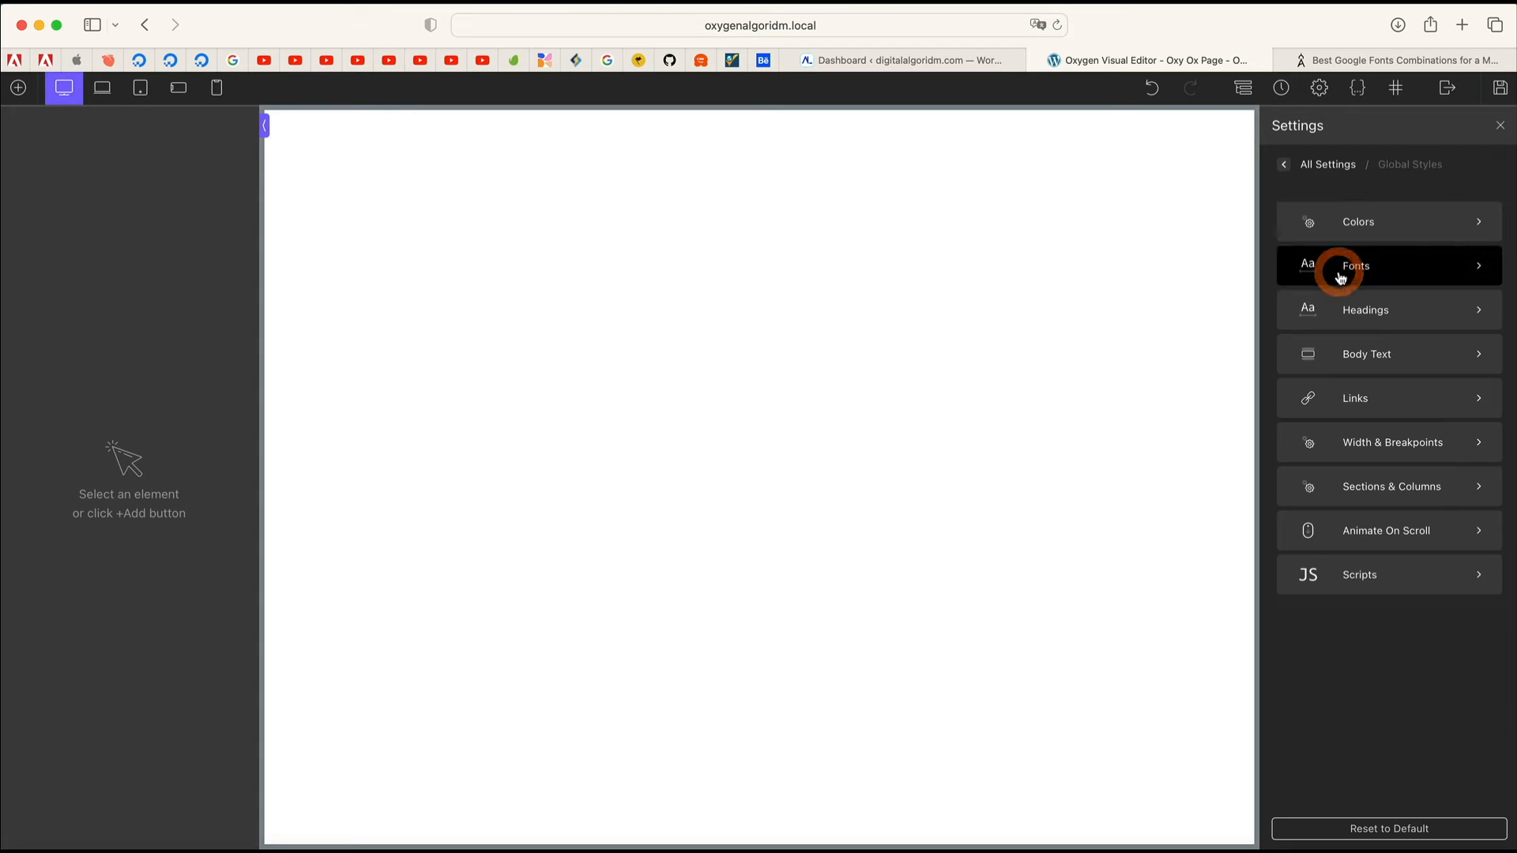
click(1376, 269)
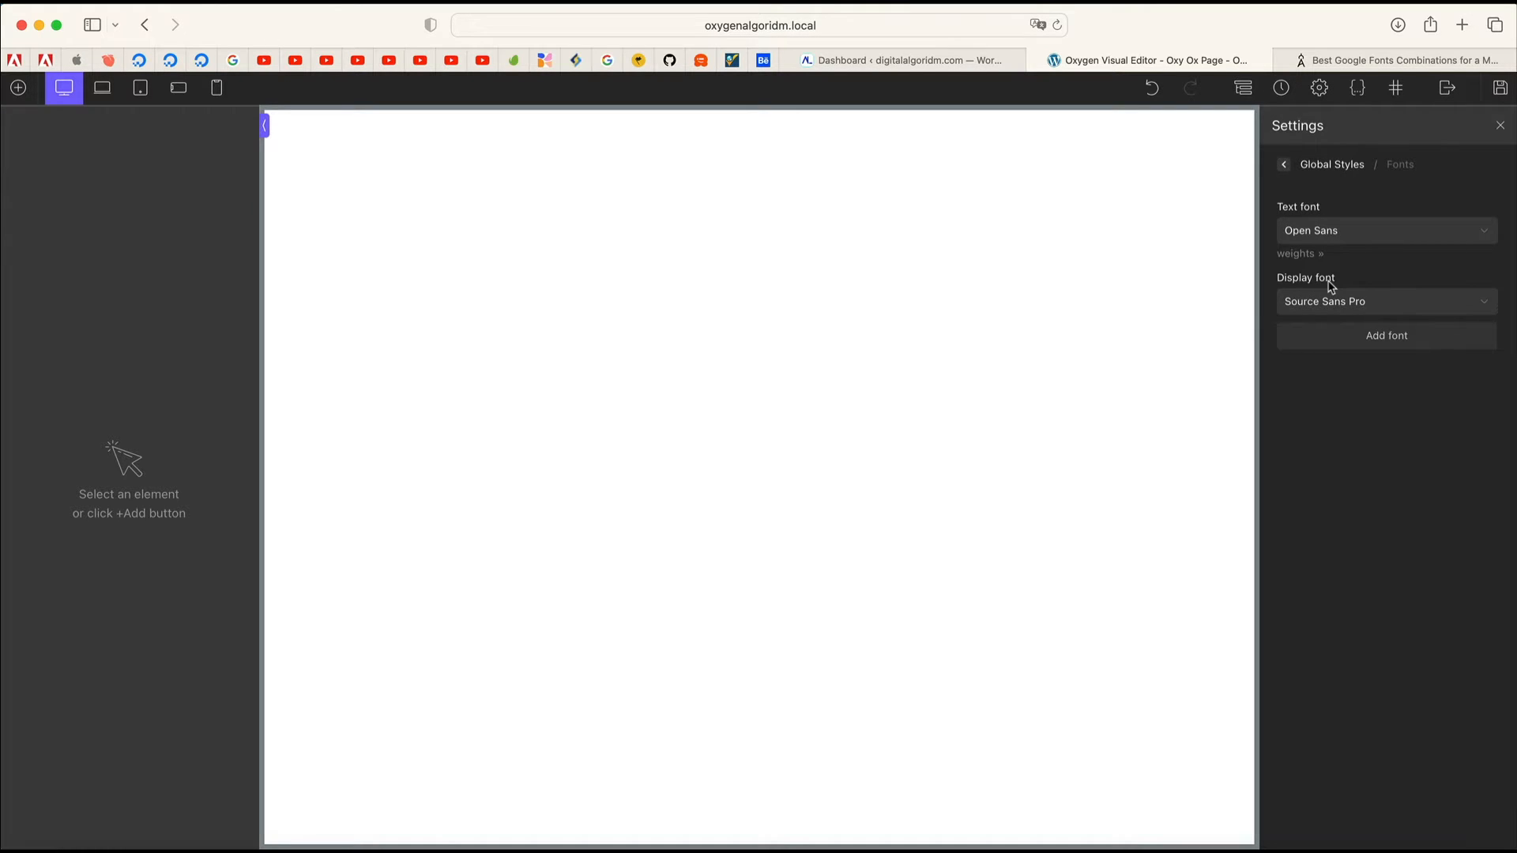
Step: Examine the heading and body font pairings in the Google Fonts combinations article, including Archivo + Open Sans
click(1355, 59)
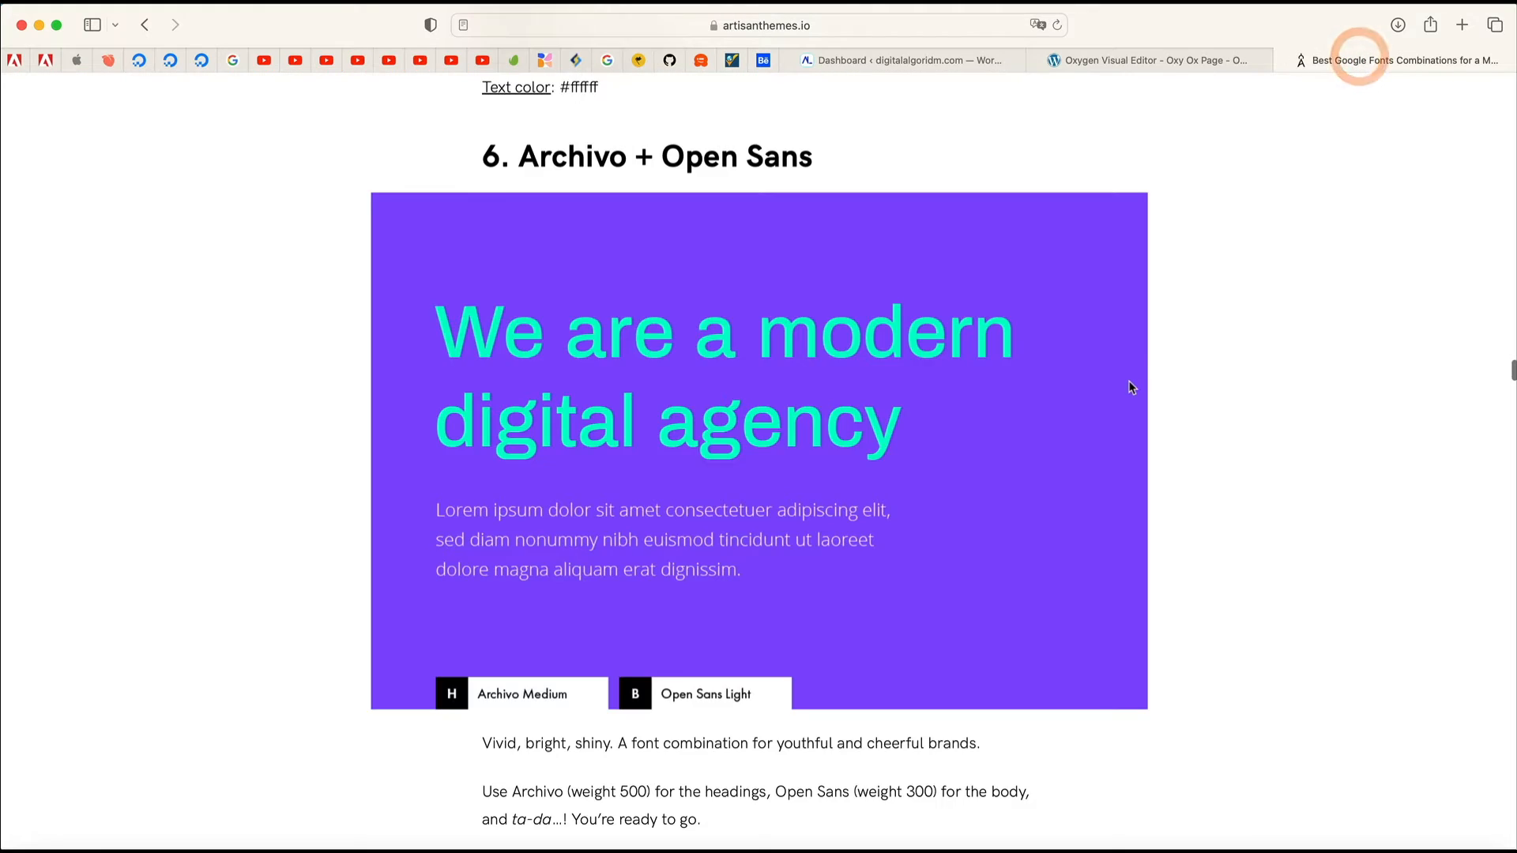
scroll(1132, 387, up, 2)
scroll(1131, 387, up, 20)
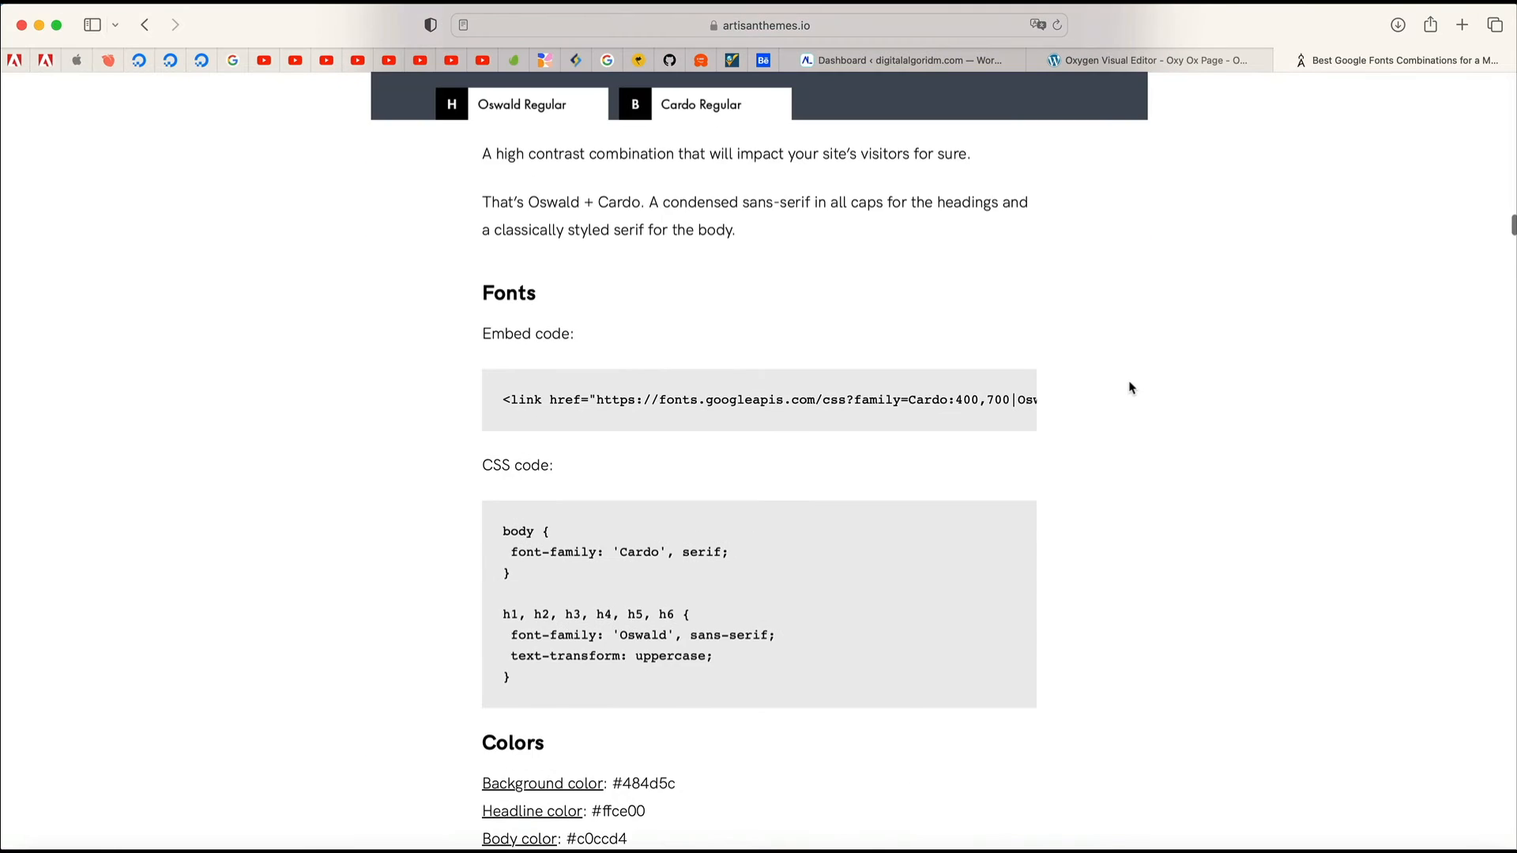
scroll(1131, 387, up, 15)
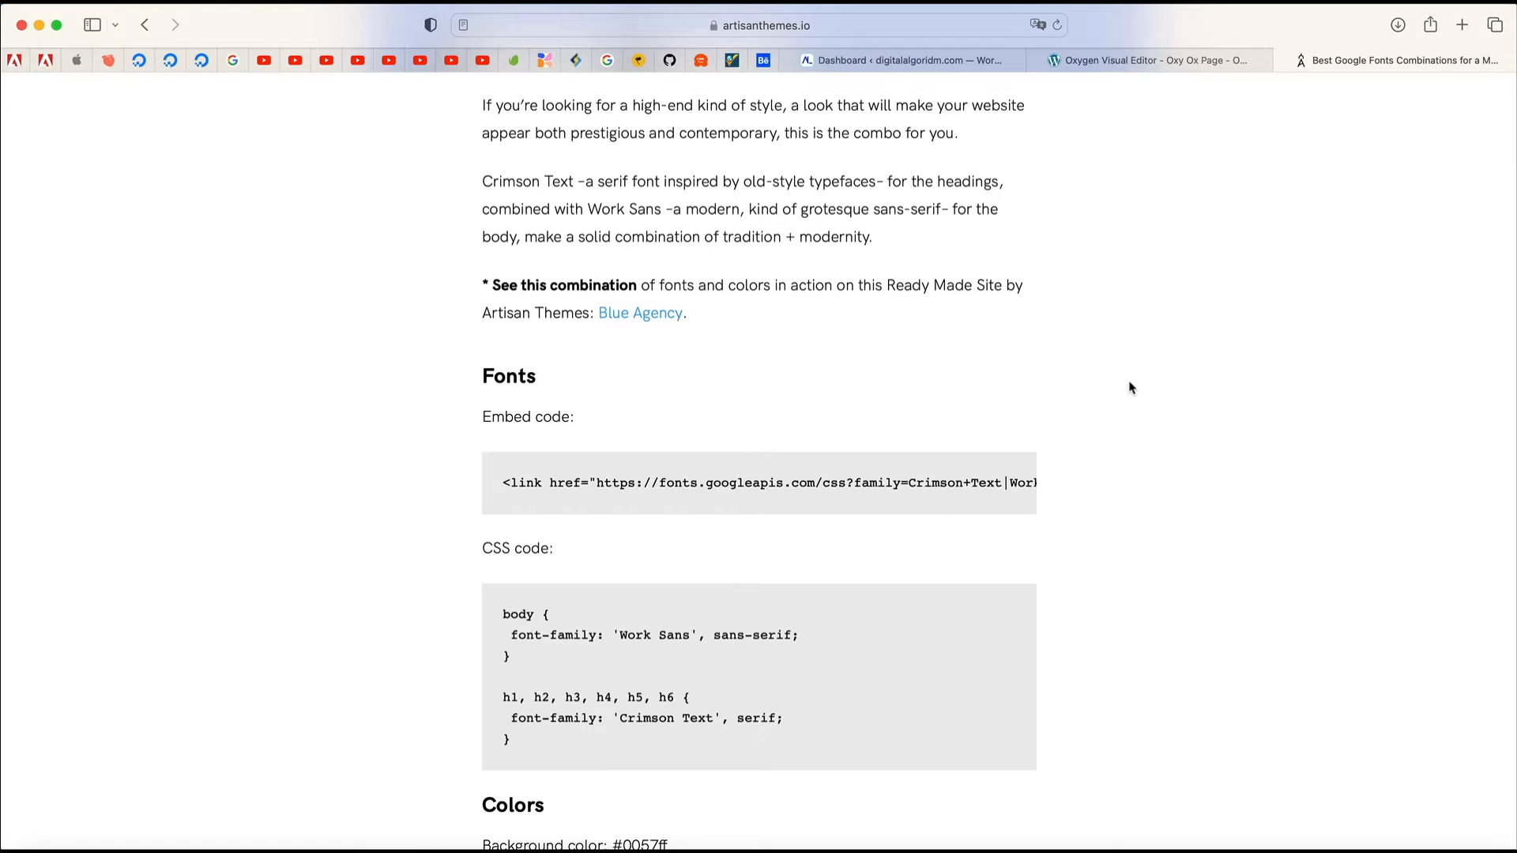
scroll(1132, 387, down, 20)
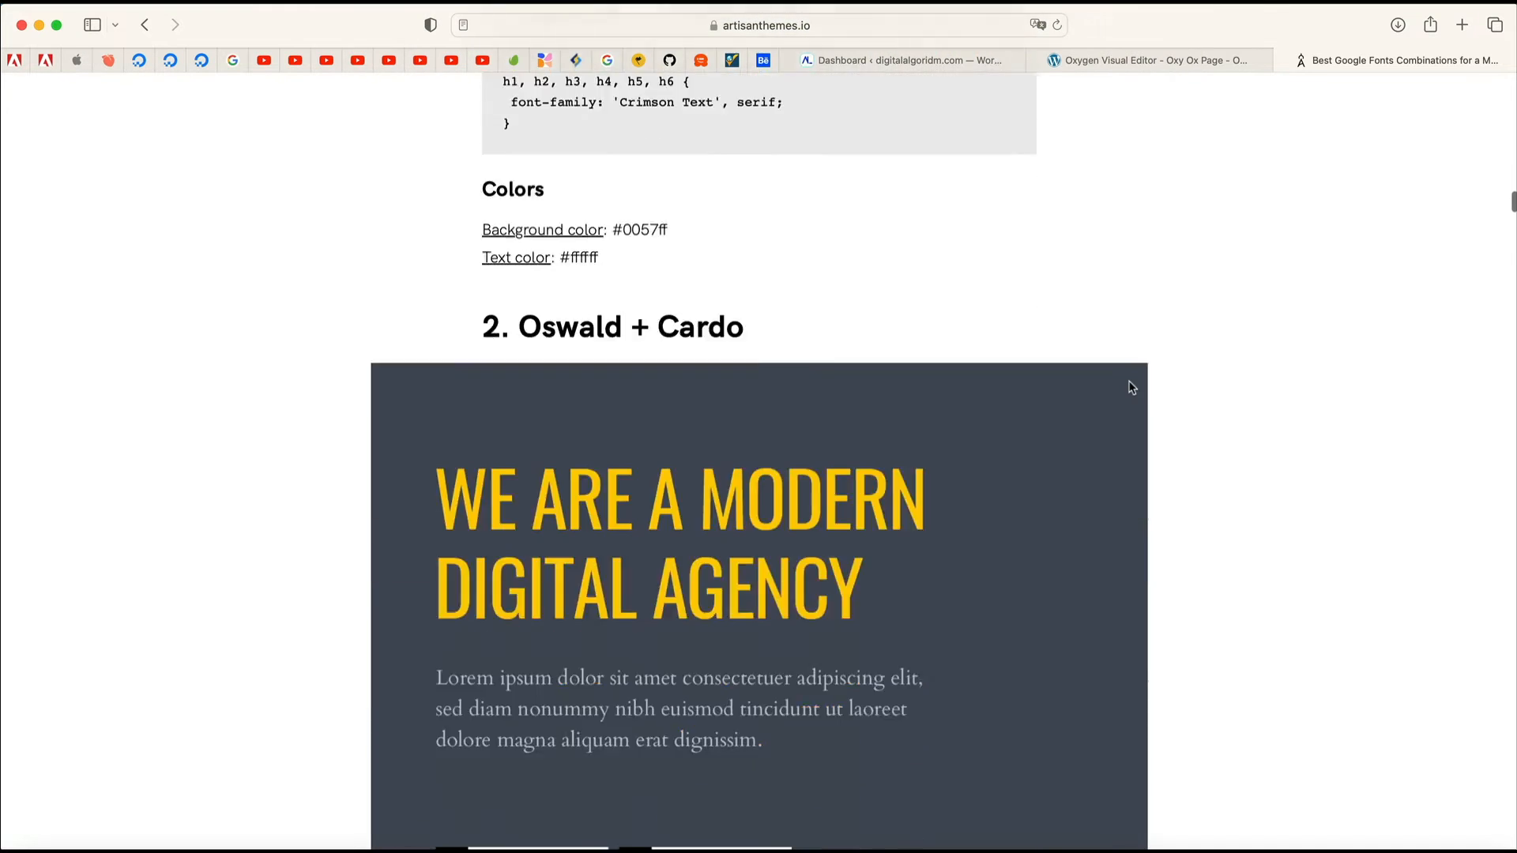
scroll(1132, 387, down, 15)
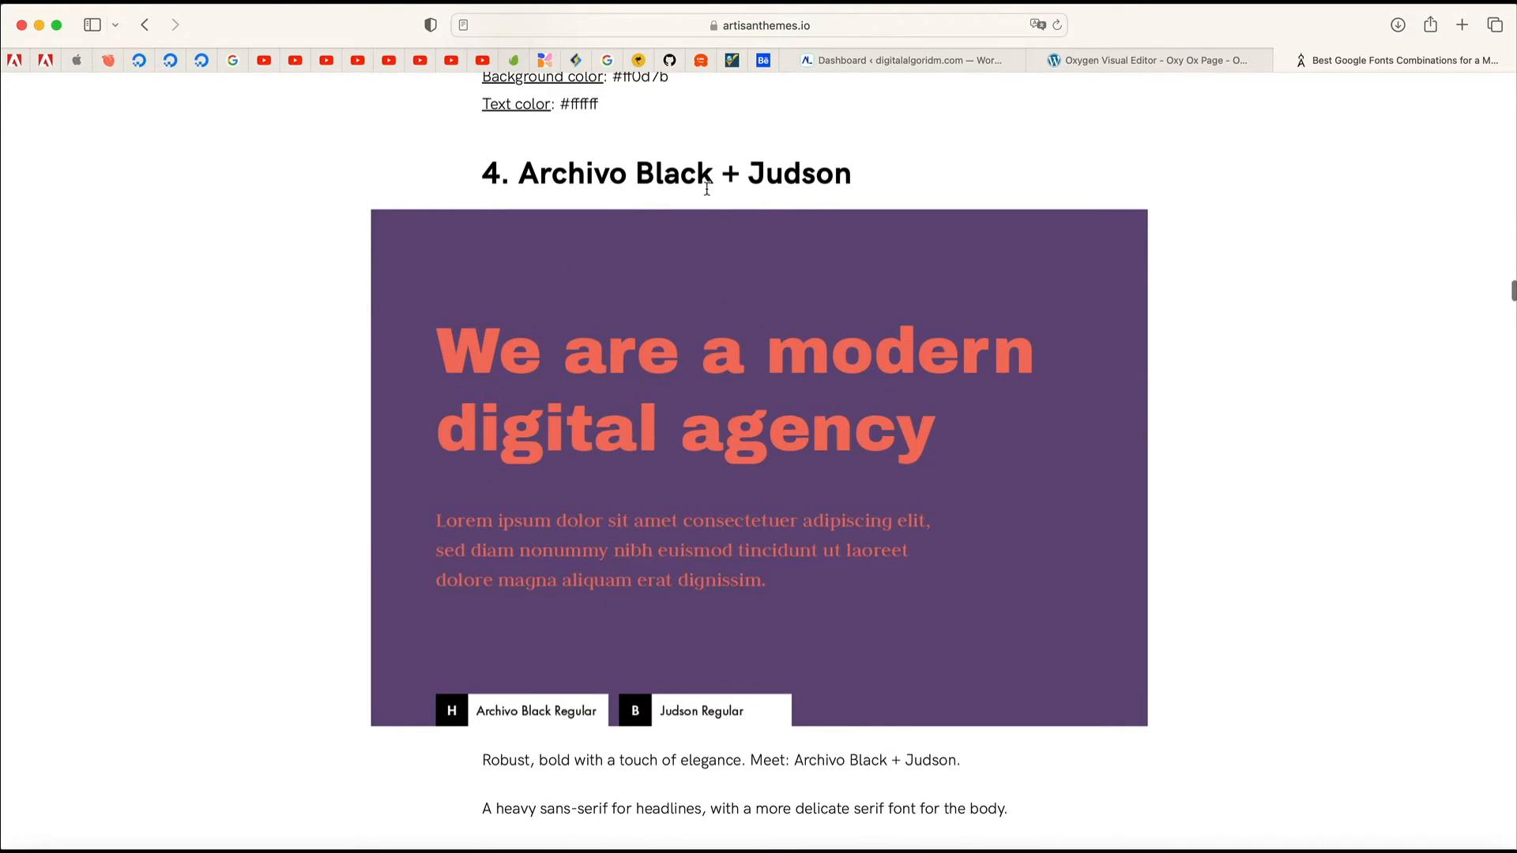
scroll(559, 477, down, 15)
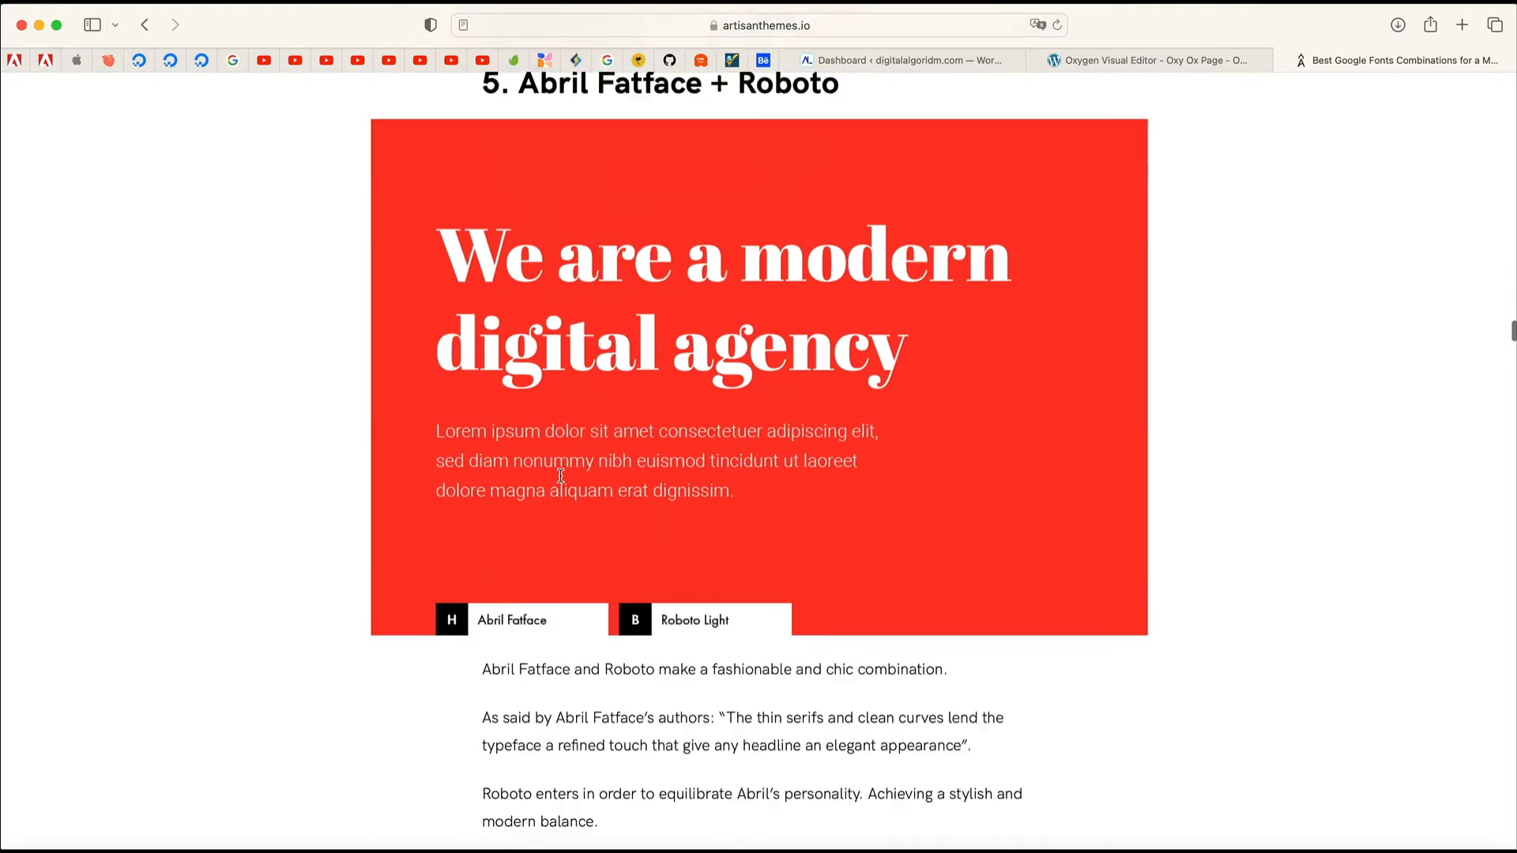
scroll(559, 477, down, 15)
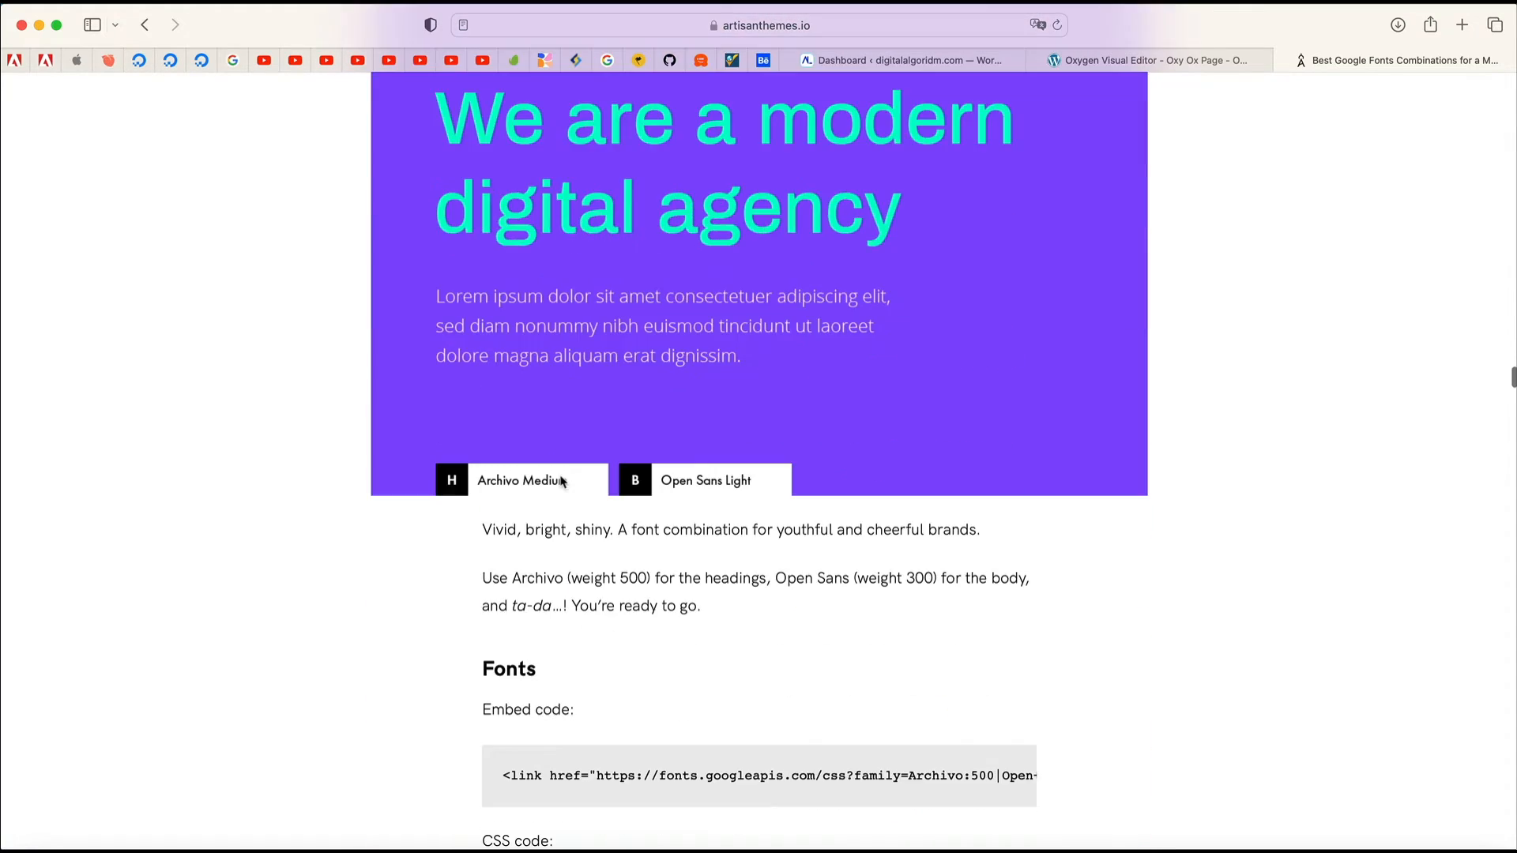
scroll(561, 476, up, 5)
scroll(561, 475, down, 3)
scroll(560, 476, up, 3)
scroll(561, 475, down, 5)
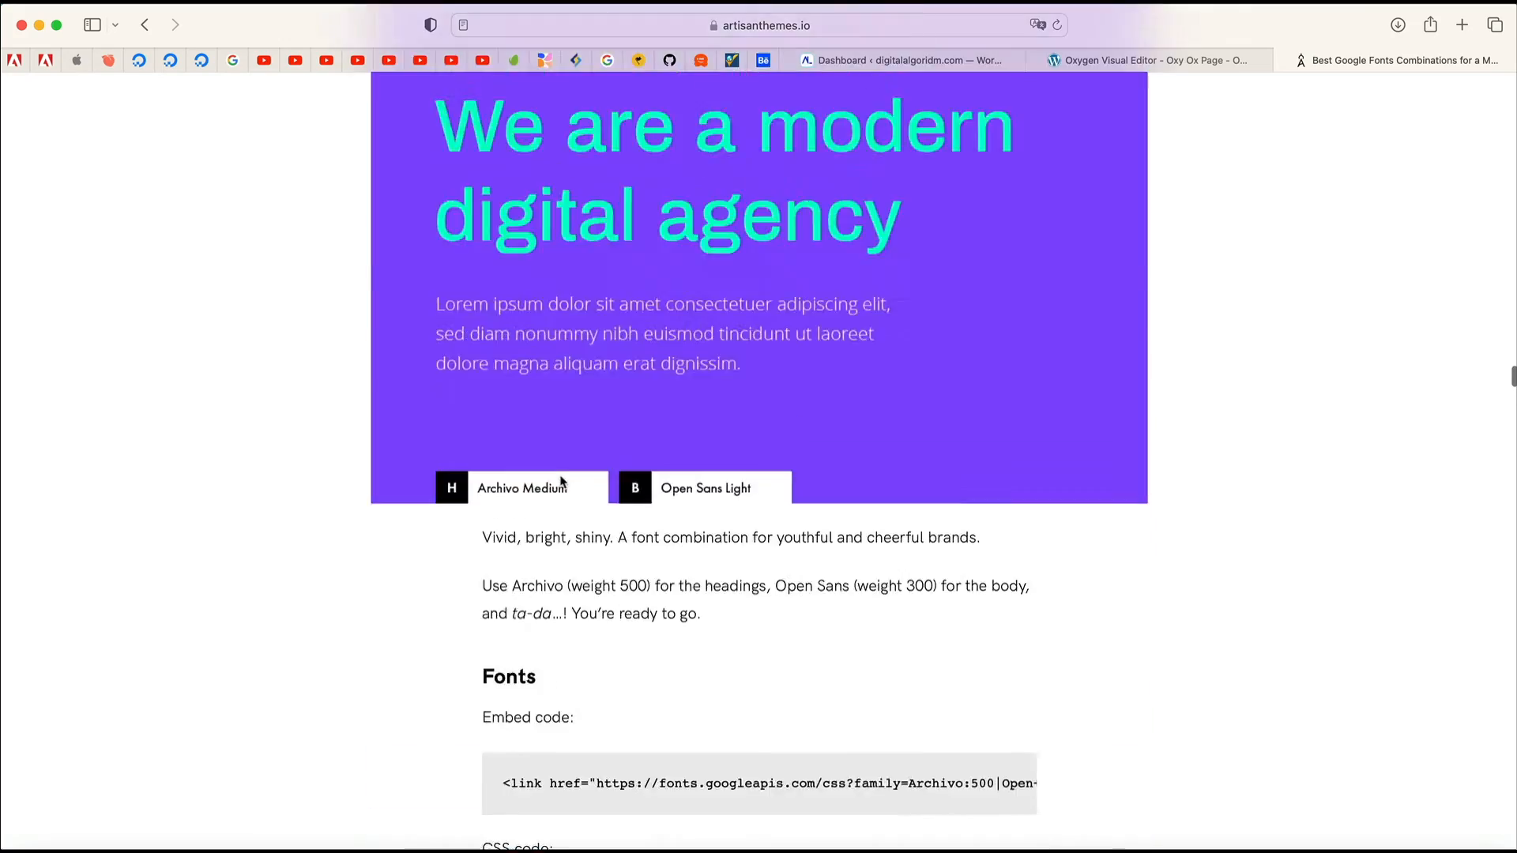
scroll(561, 476, up, 8)
scroll(561, 475, down, 2)
double_click(573, 444)
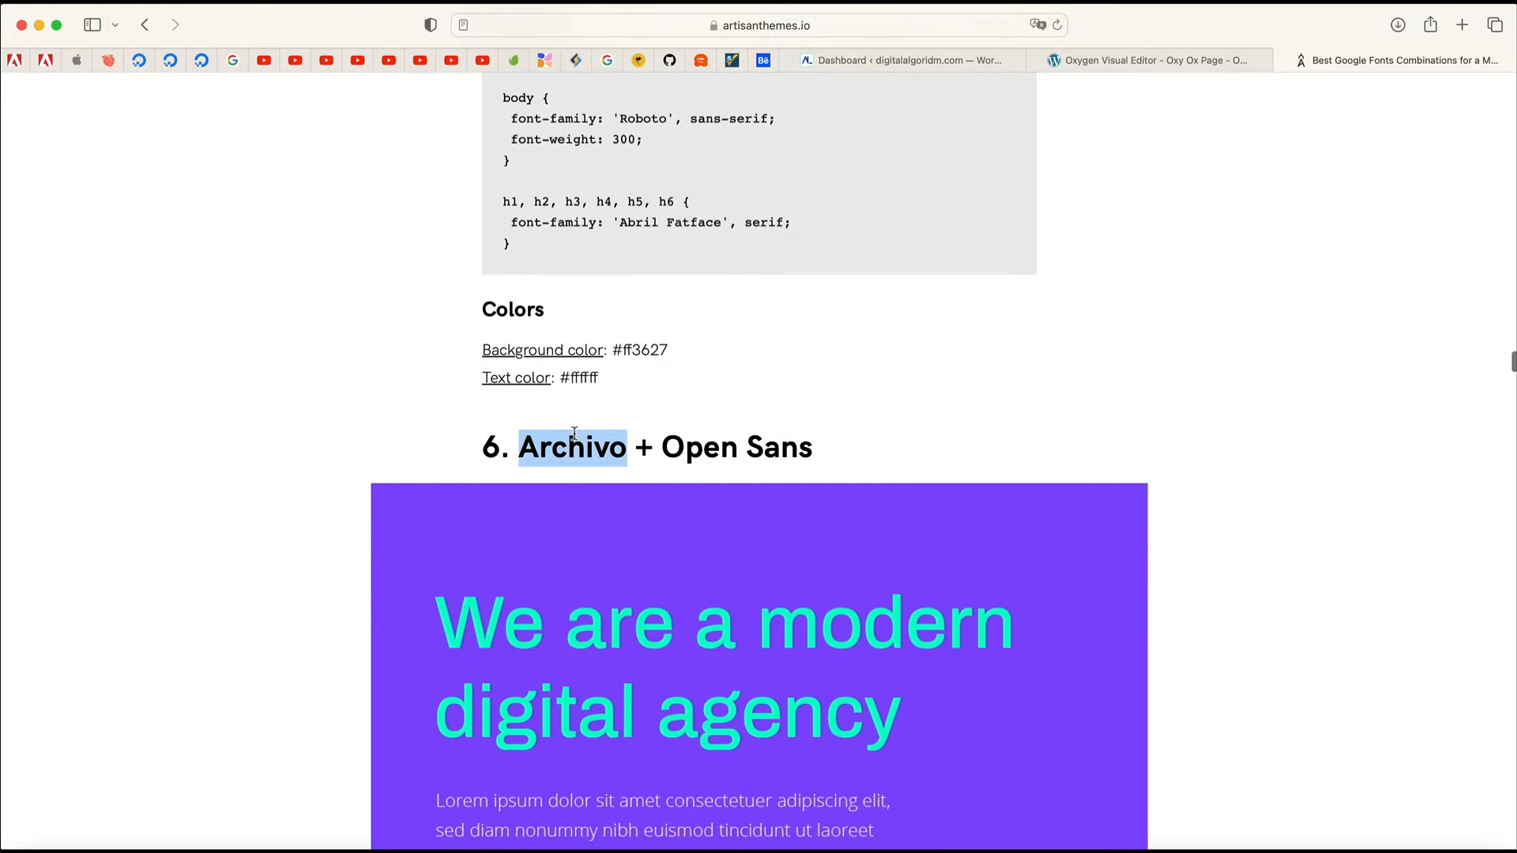
double_click(733, 451)
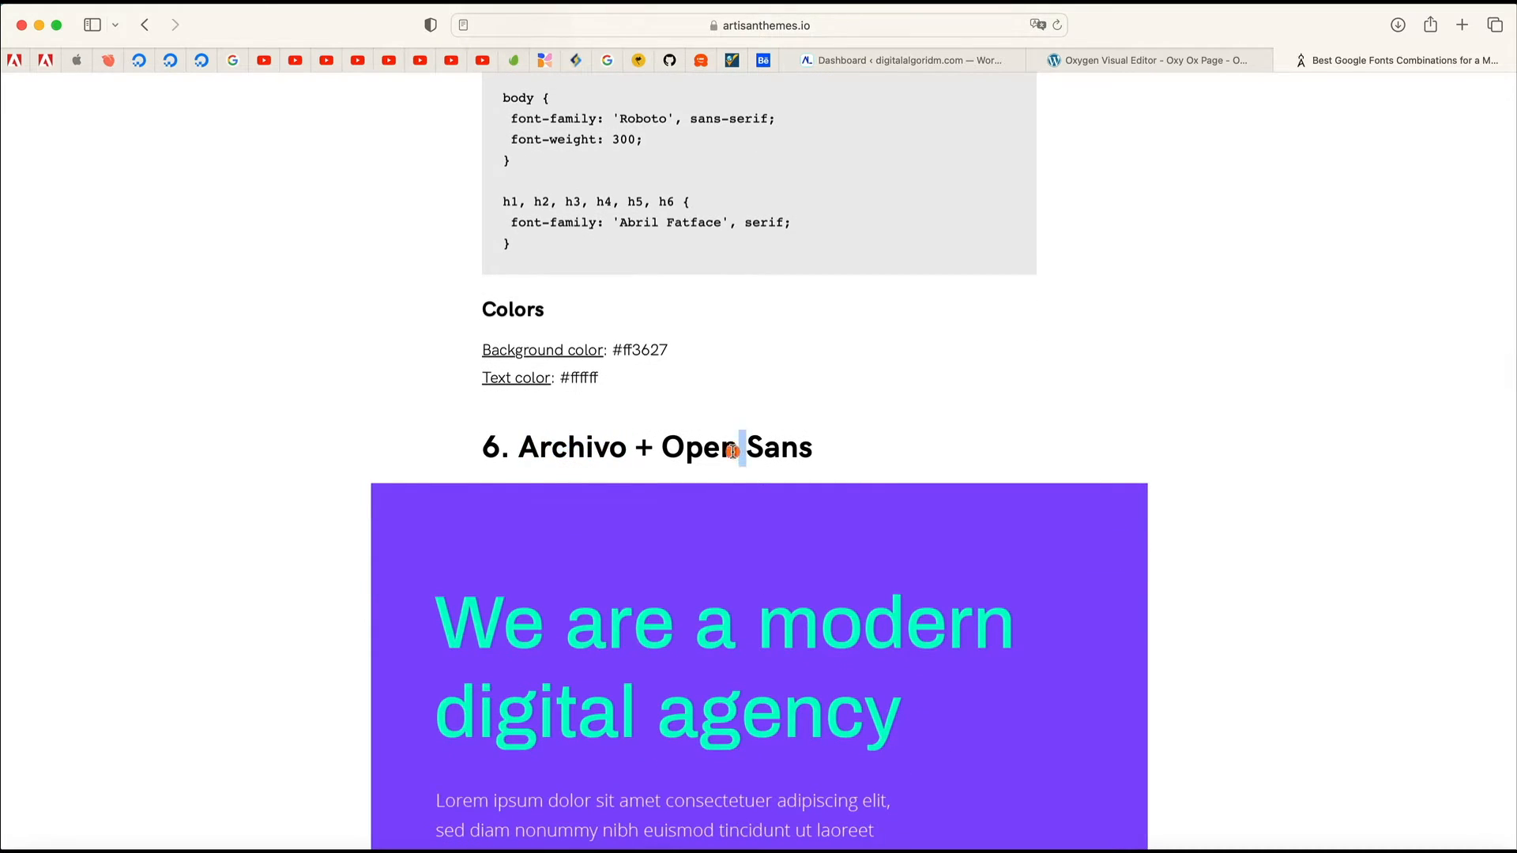
Step: Back in the Oxygen editor, set the global display font to Archivo and check the weight options of the text font
click(1139, 66)
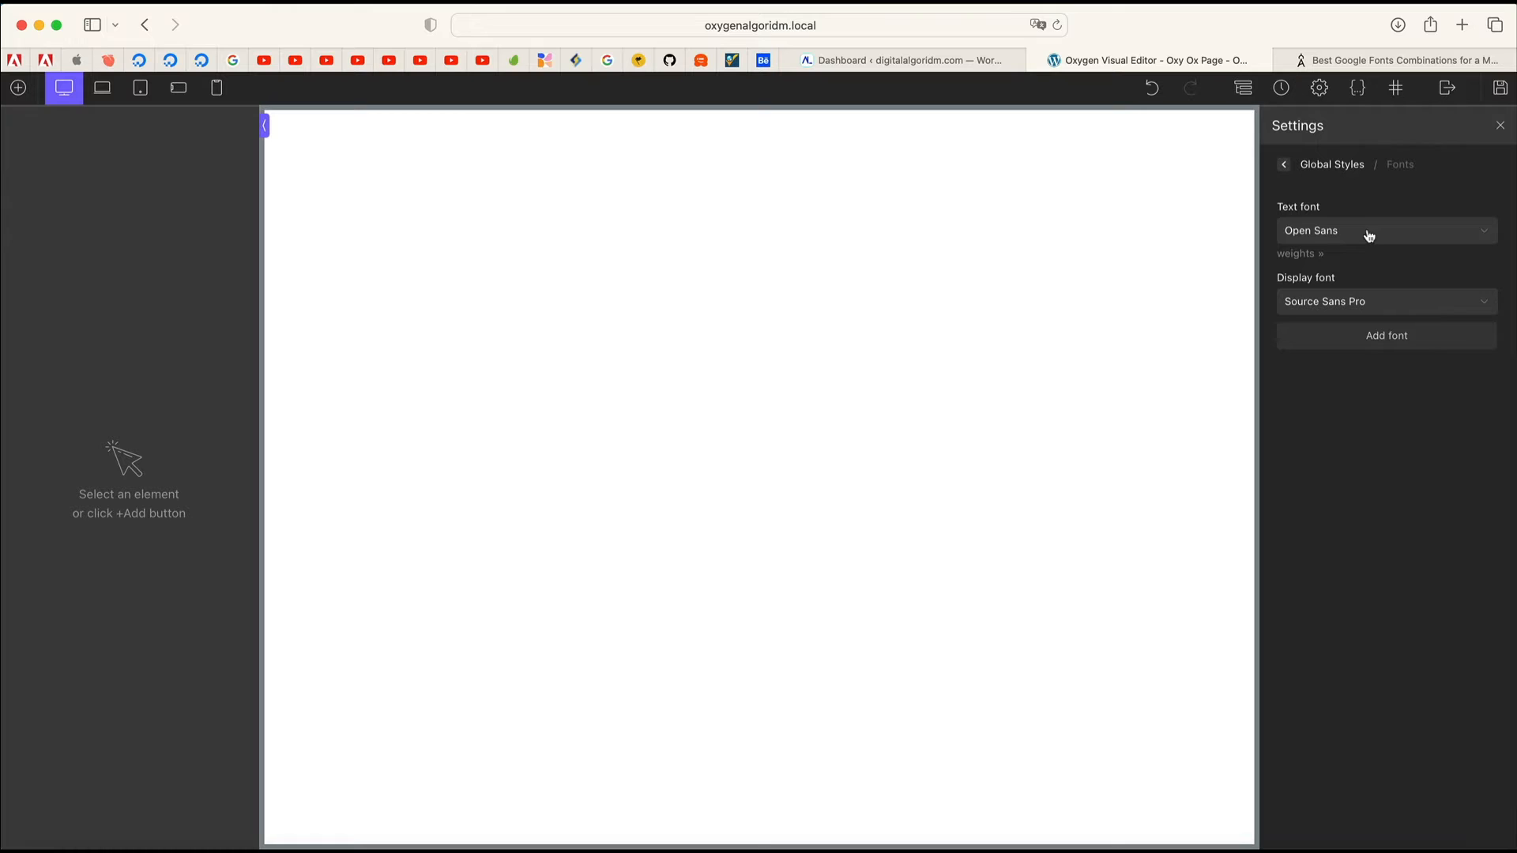
click(1380, 303)
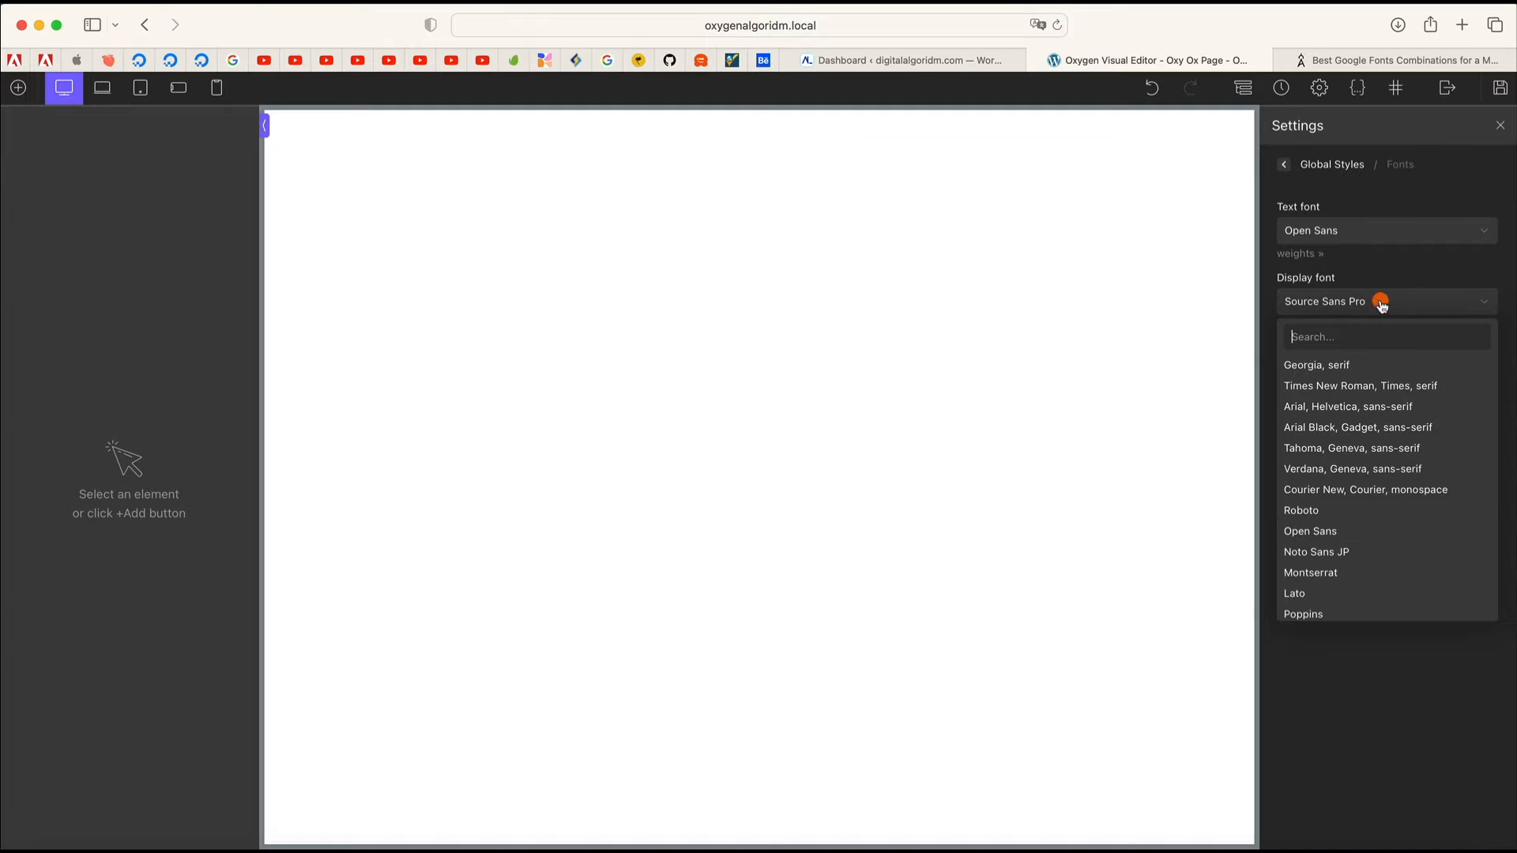
click(1366, 335)
text(arch)
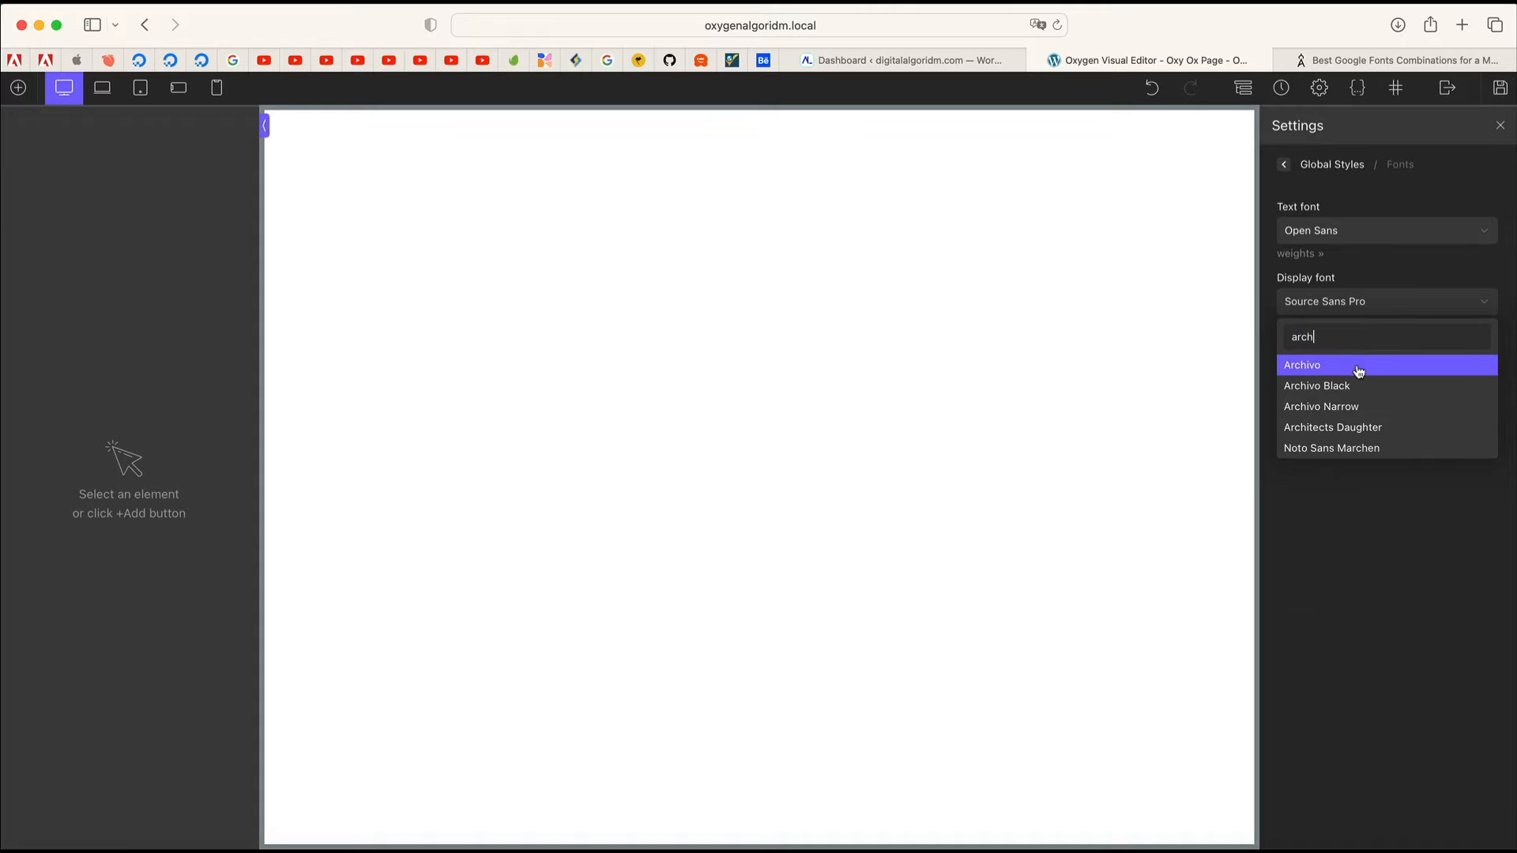
click(1358, 371)
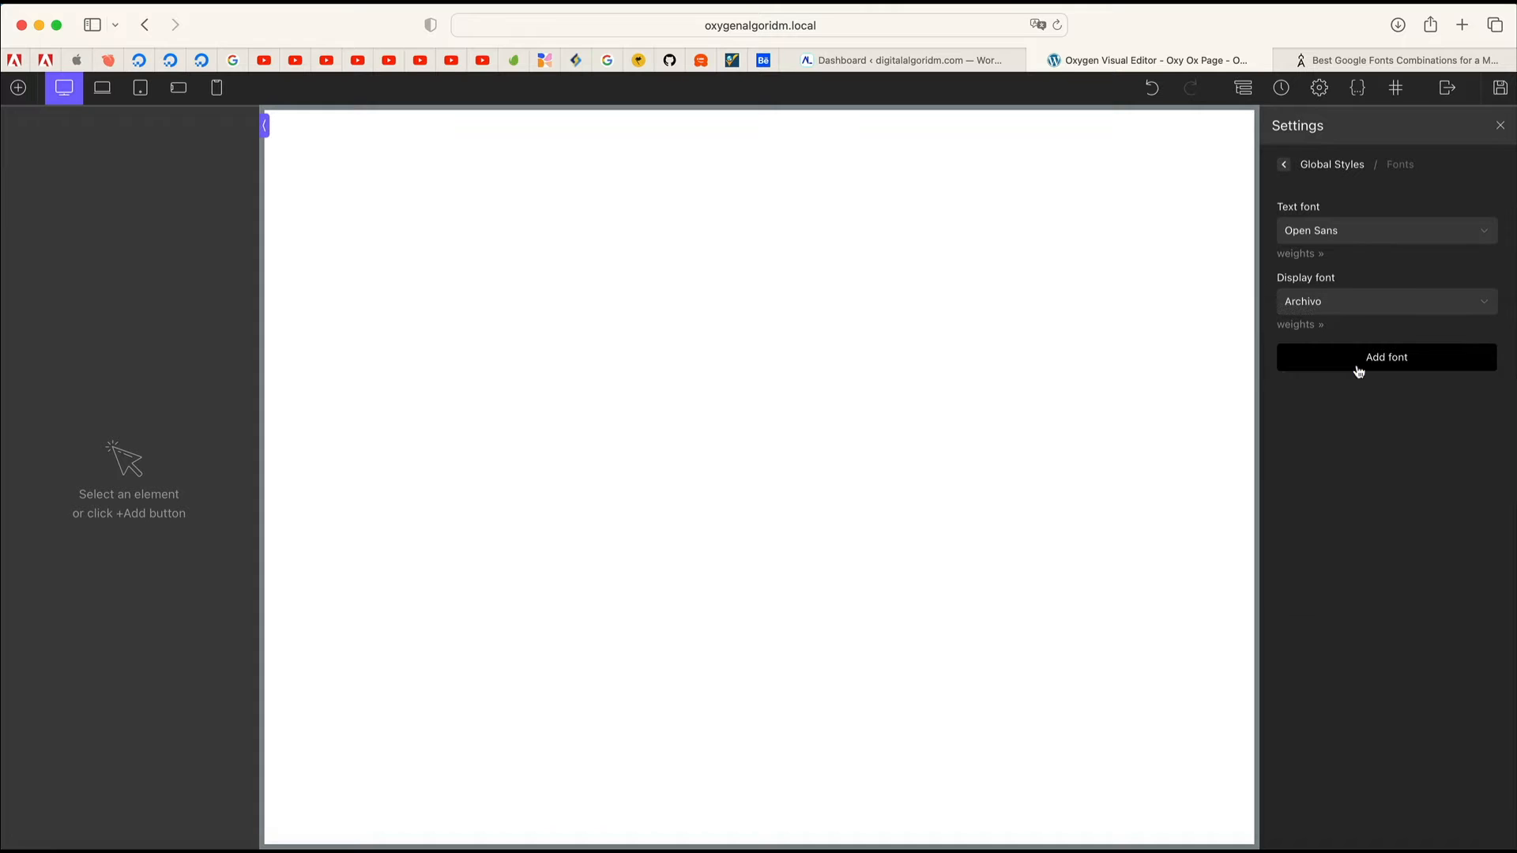
click(1312, 259)
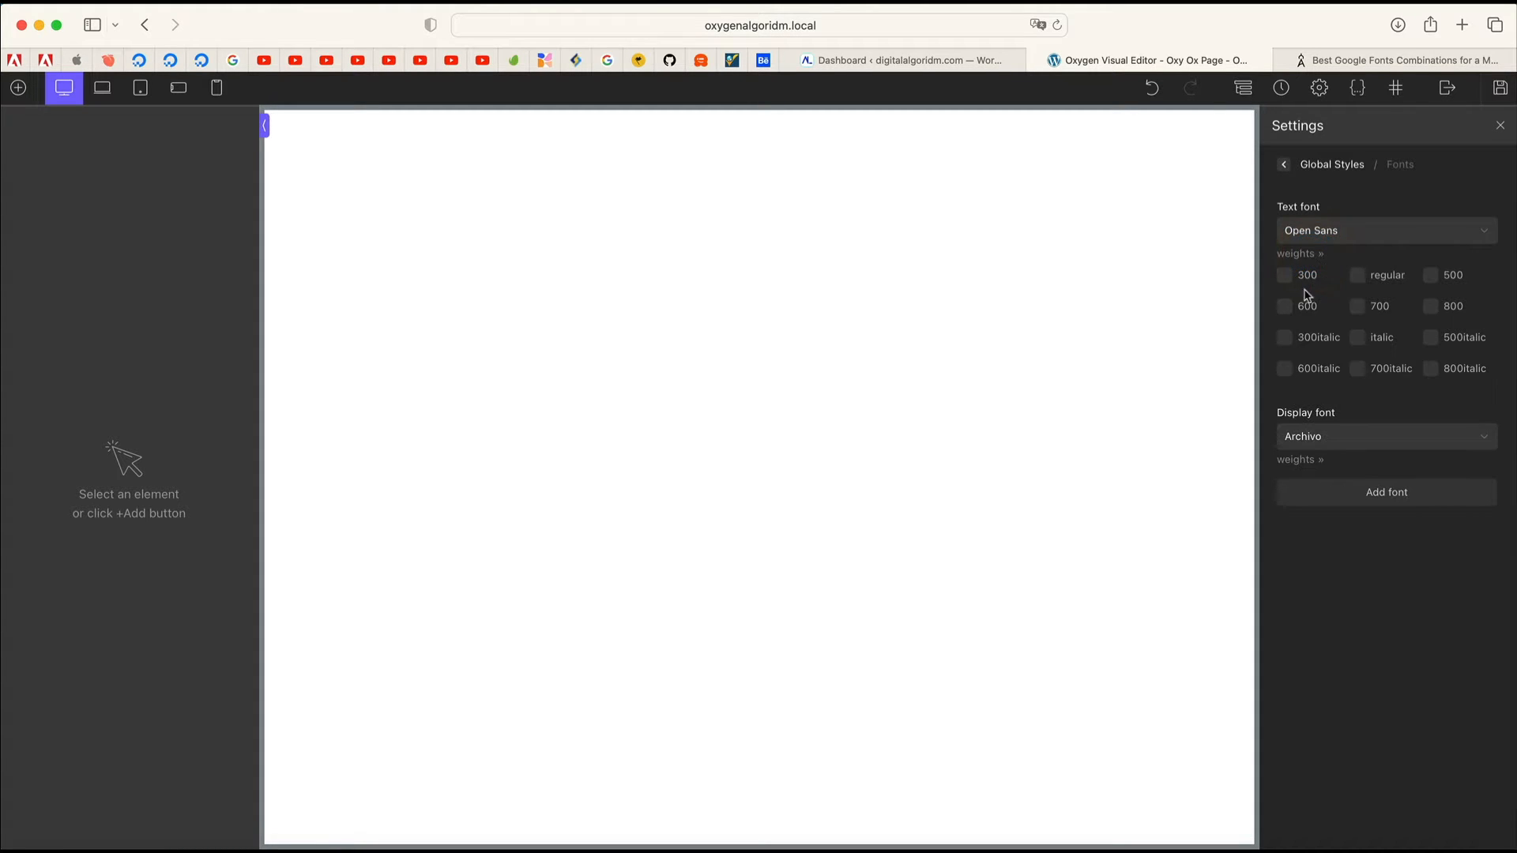
click(1310, 263)
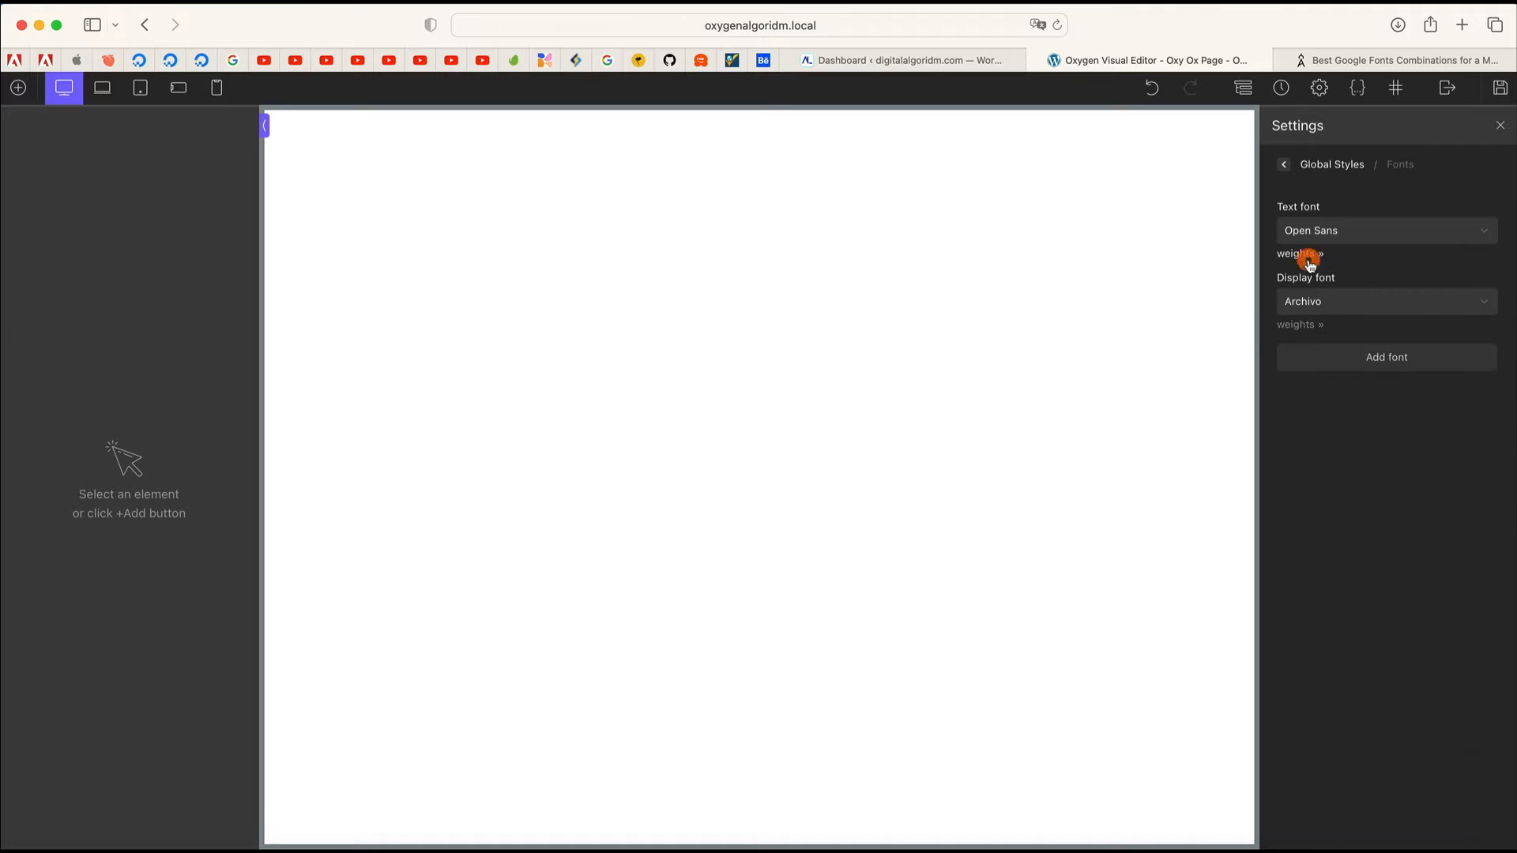
Step: Add a custom global font named Hero Heading
click(1344, 362)
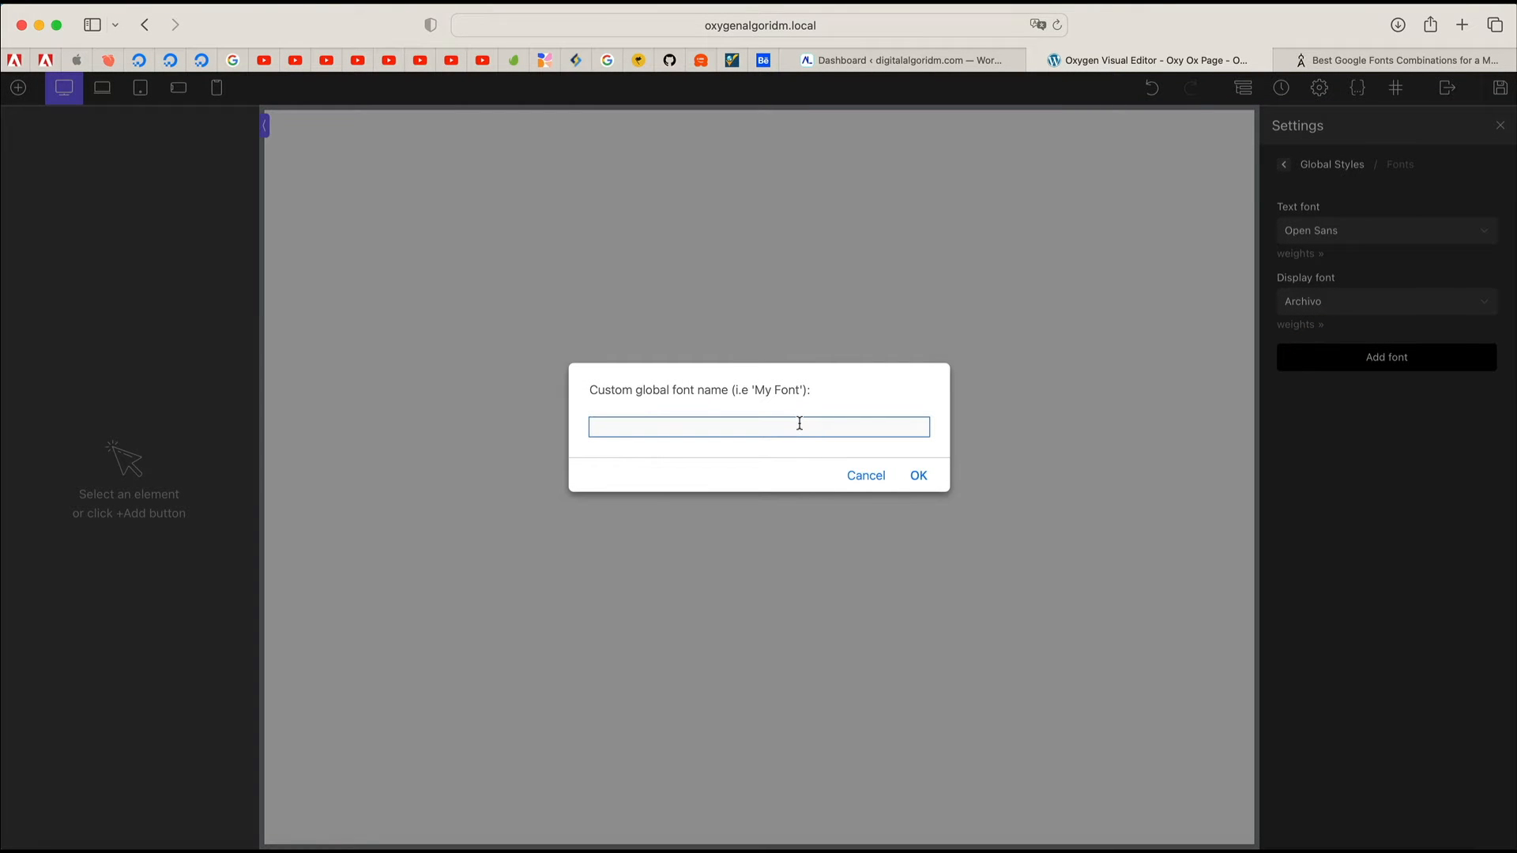
click(802, 426)
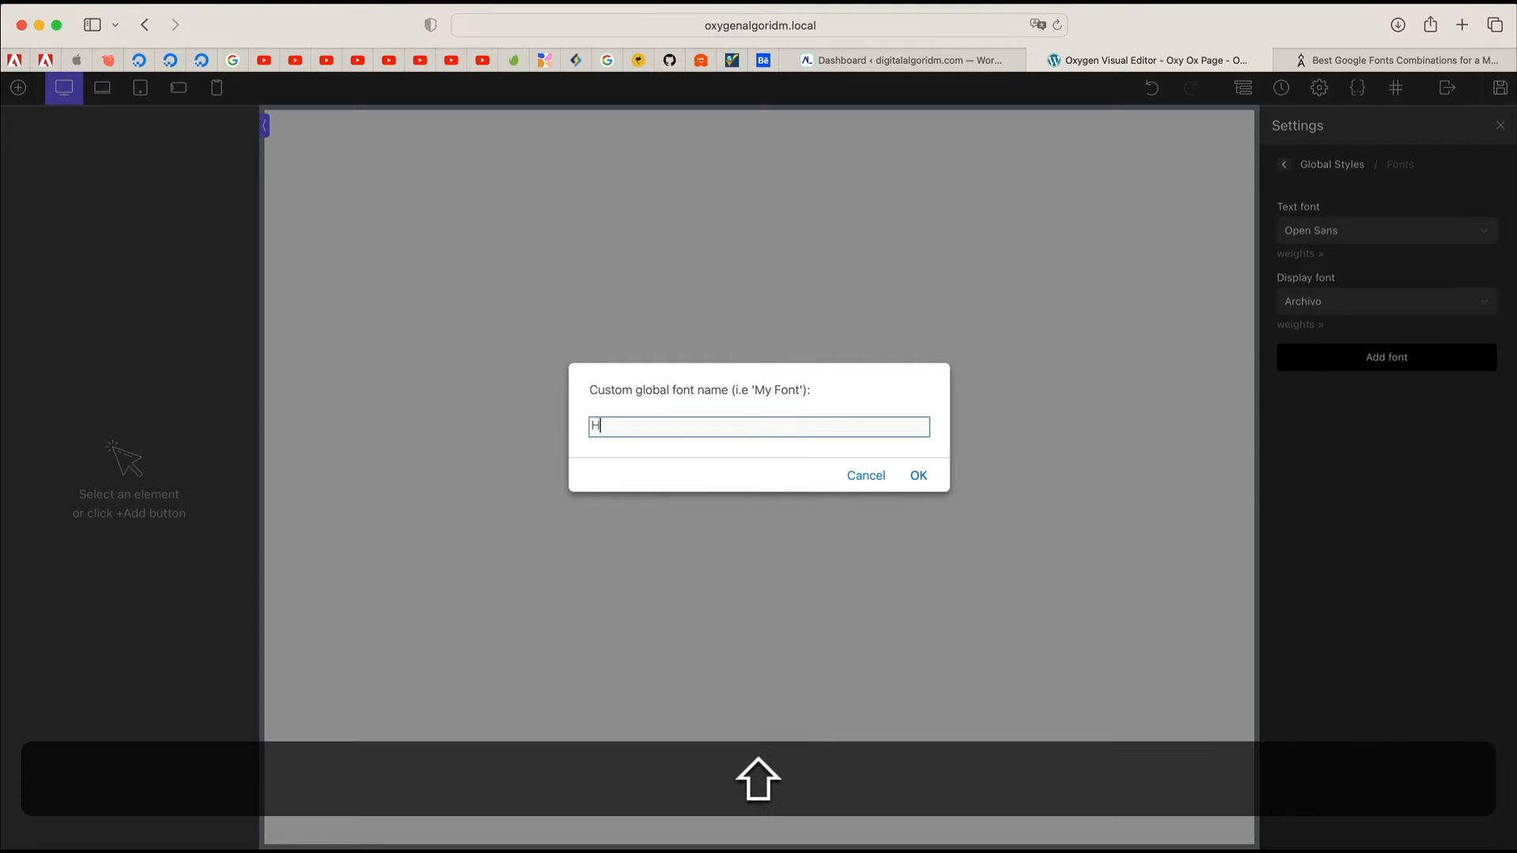
text(Hero Heading)
click(916, 476)
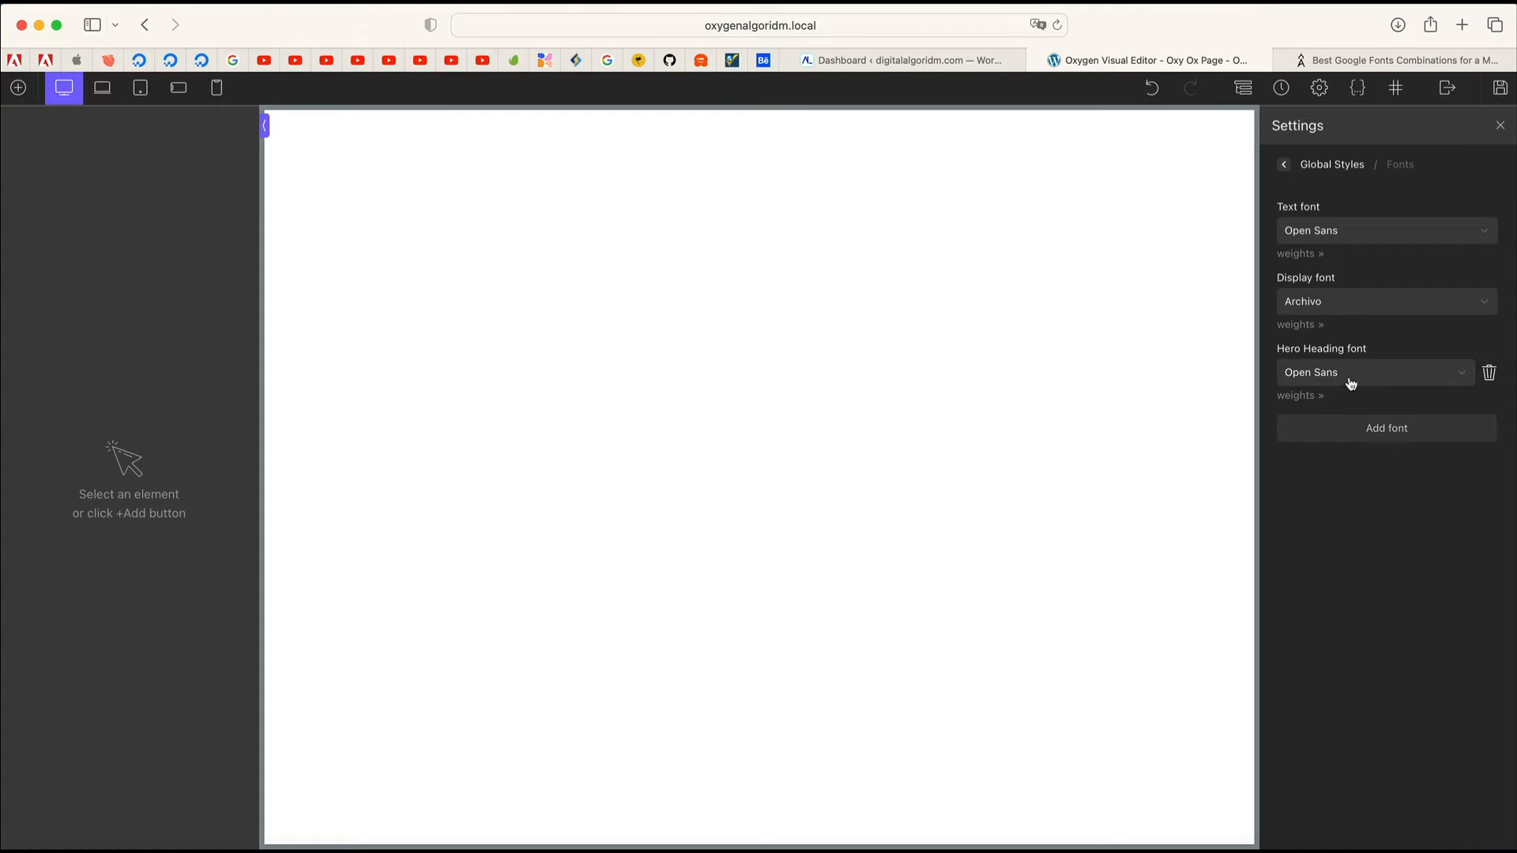
Step: Set the Hero Heading font to Archivo with only the 900 weight enabled
click(1352, 383)
text(arch)
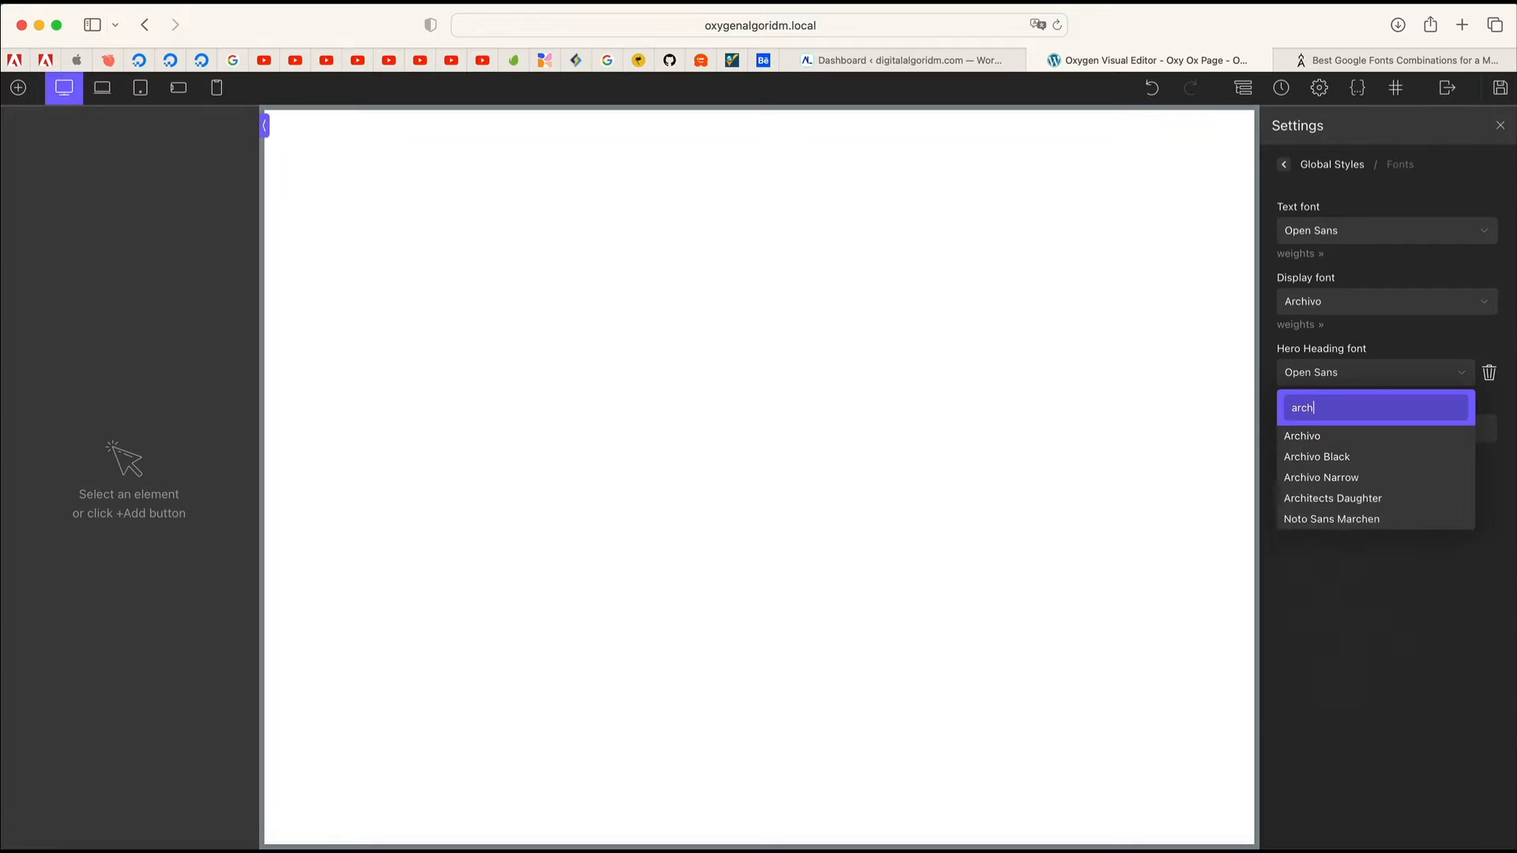
click(1430, 482)
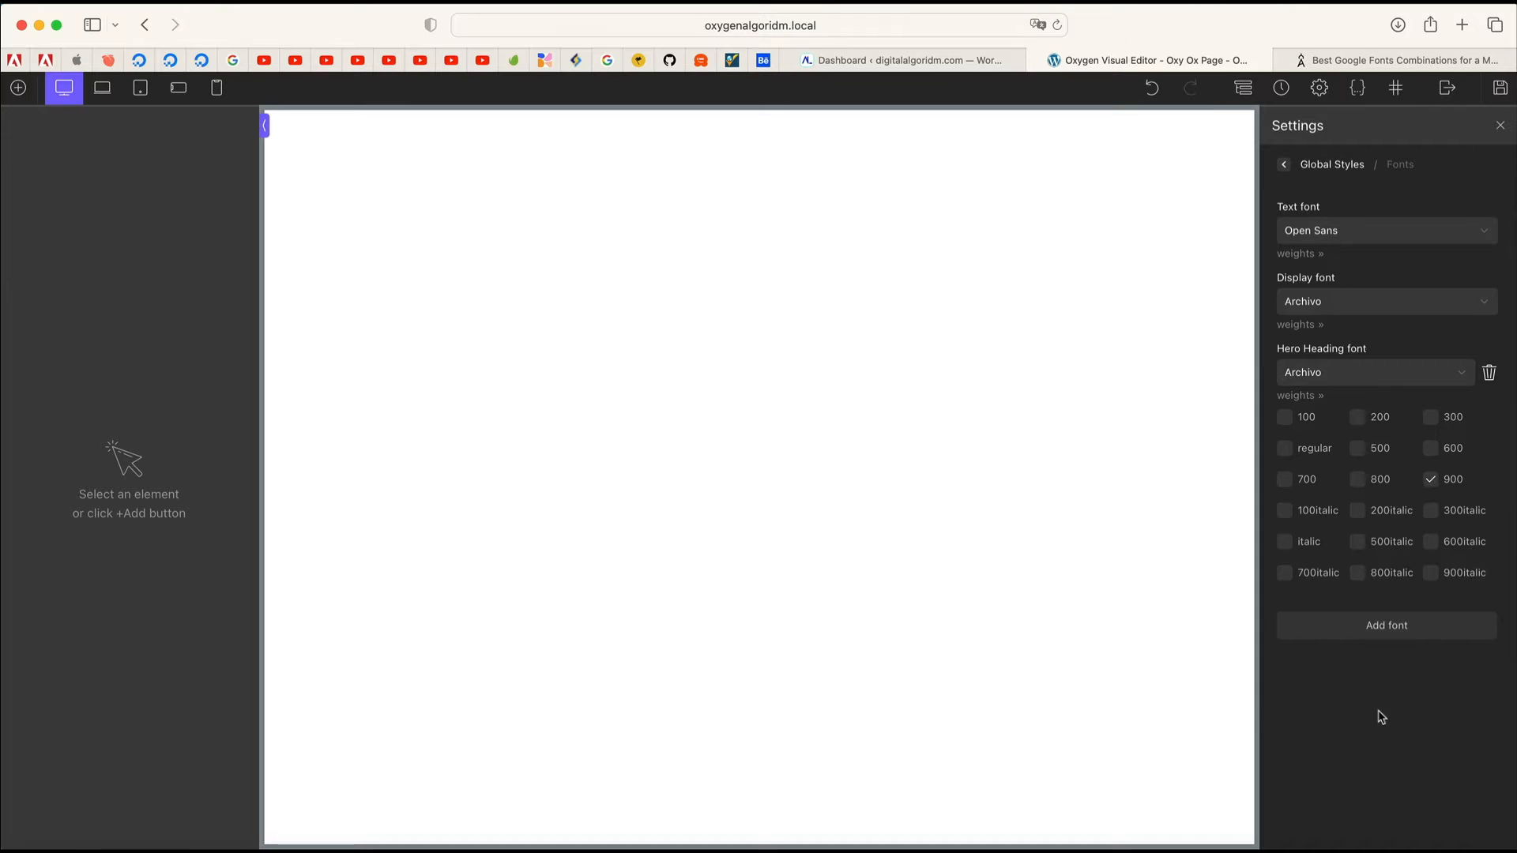
click(1381, 717)
click(1425, 335)
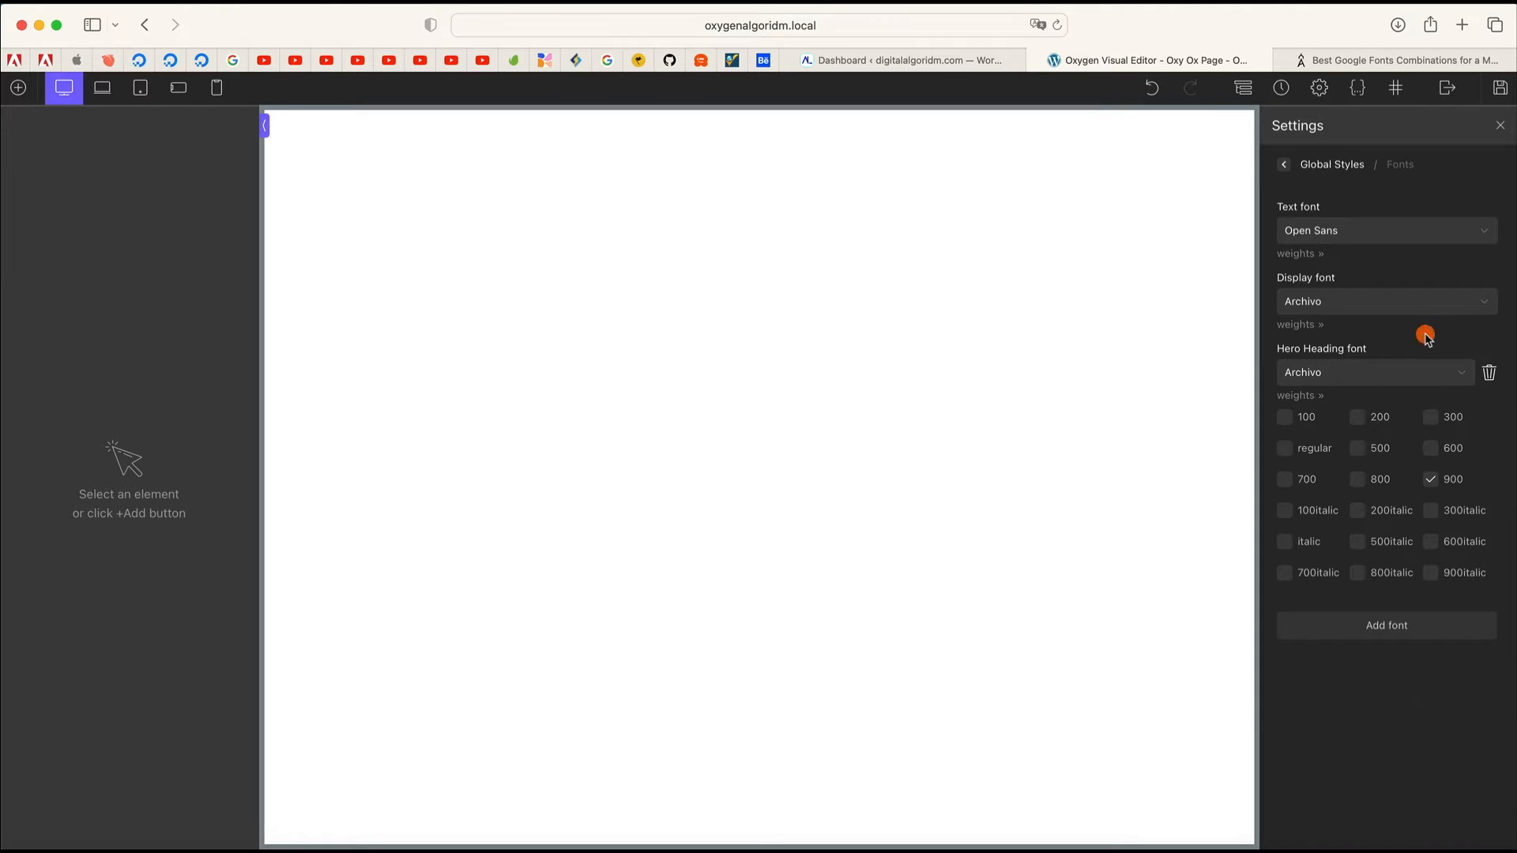
Step: Leave the font settings, briefly recheck them, and open the Headings settings in Global Styles
click(1284, 164)
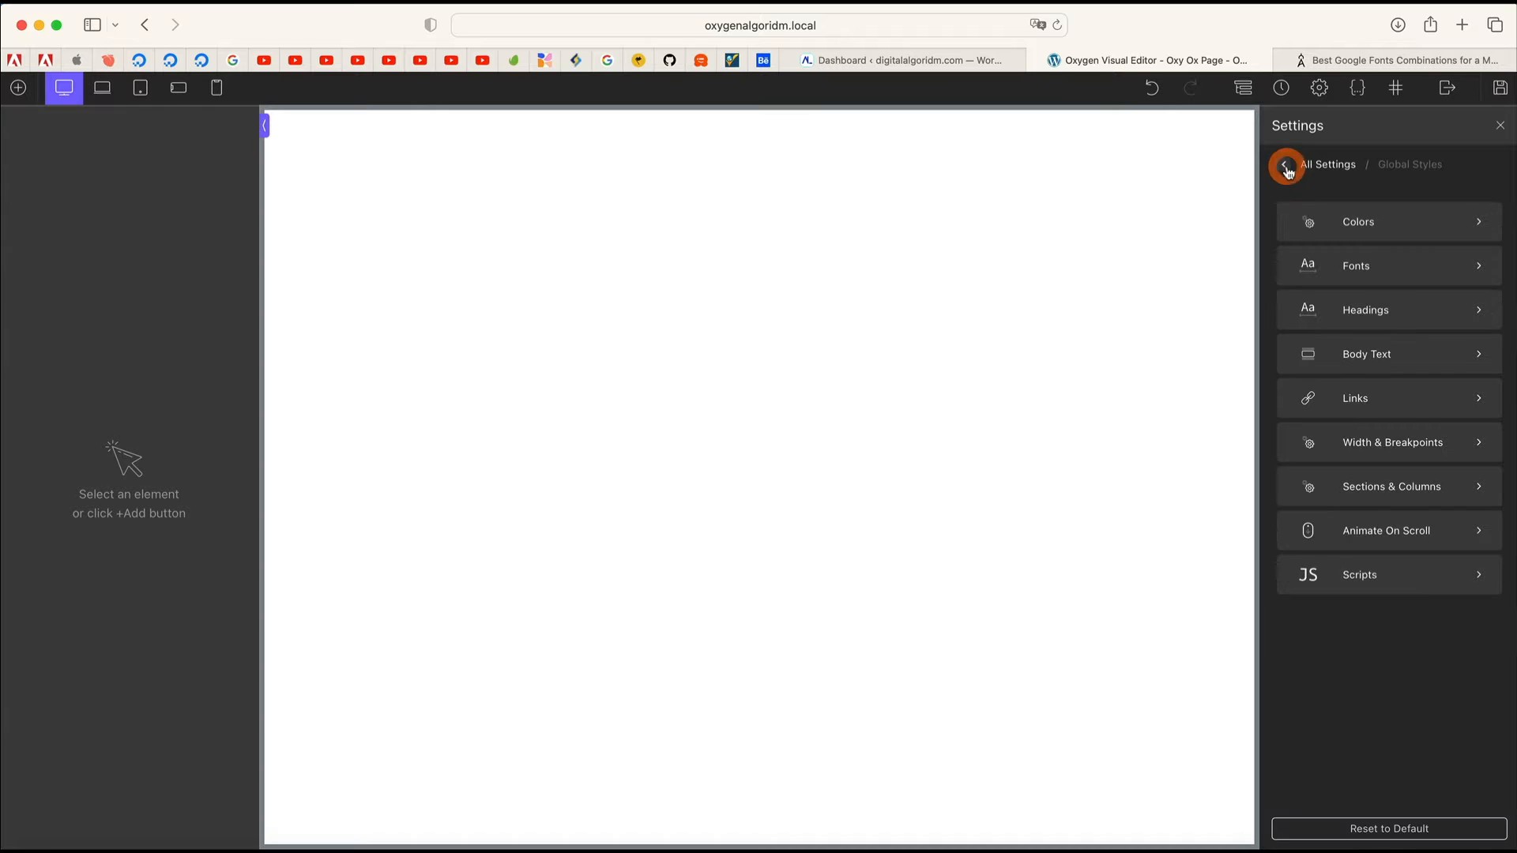
click(1369, 269)
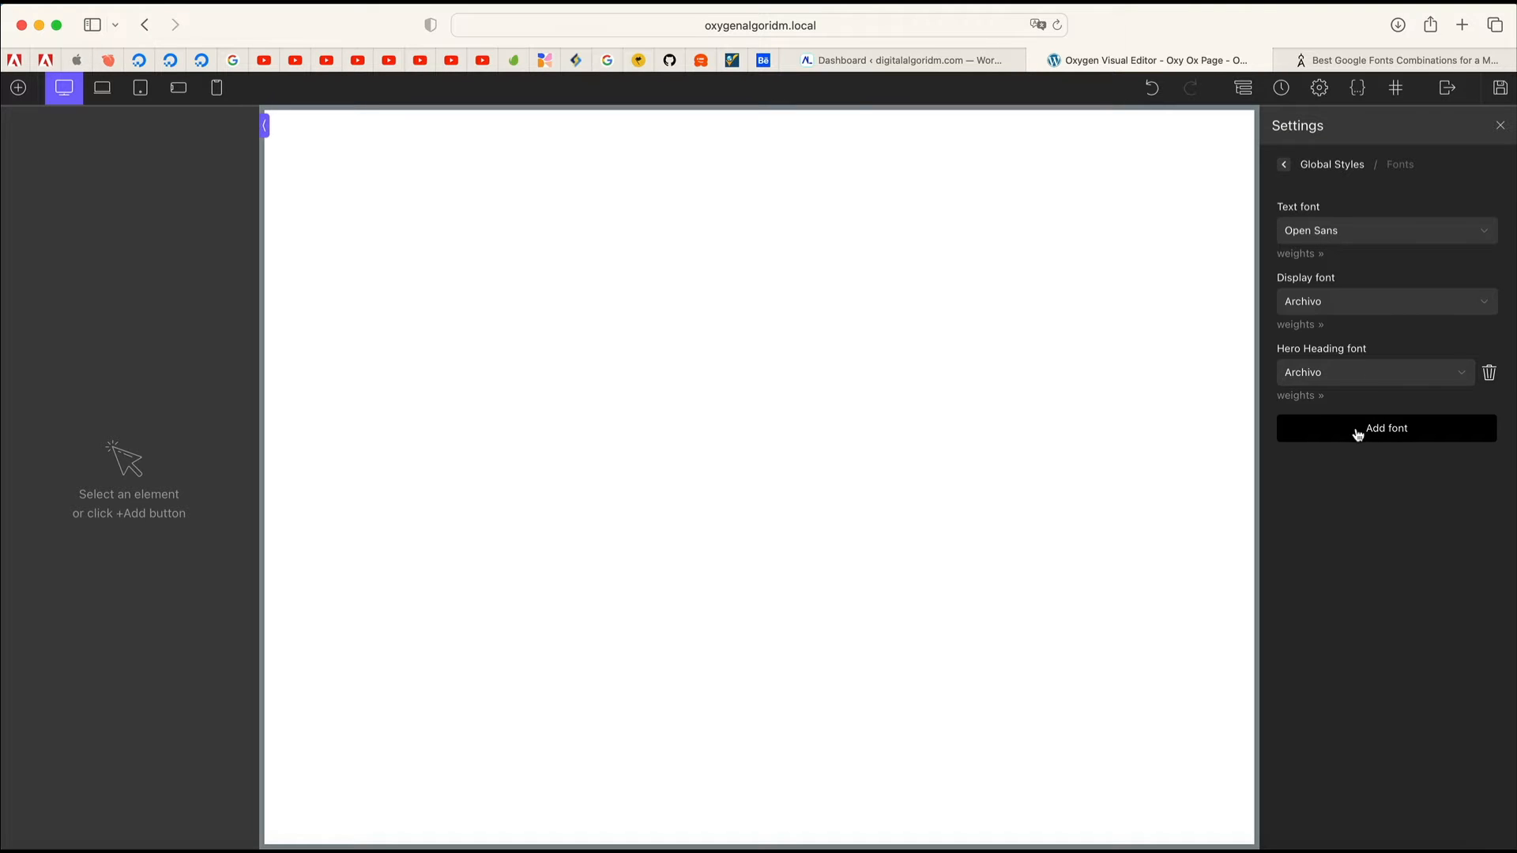
click(1284, 165)
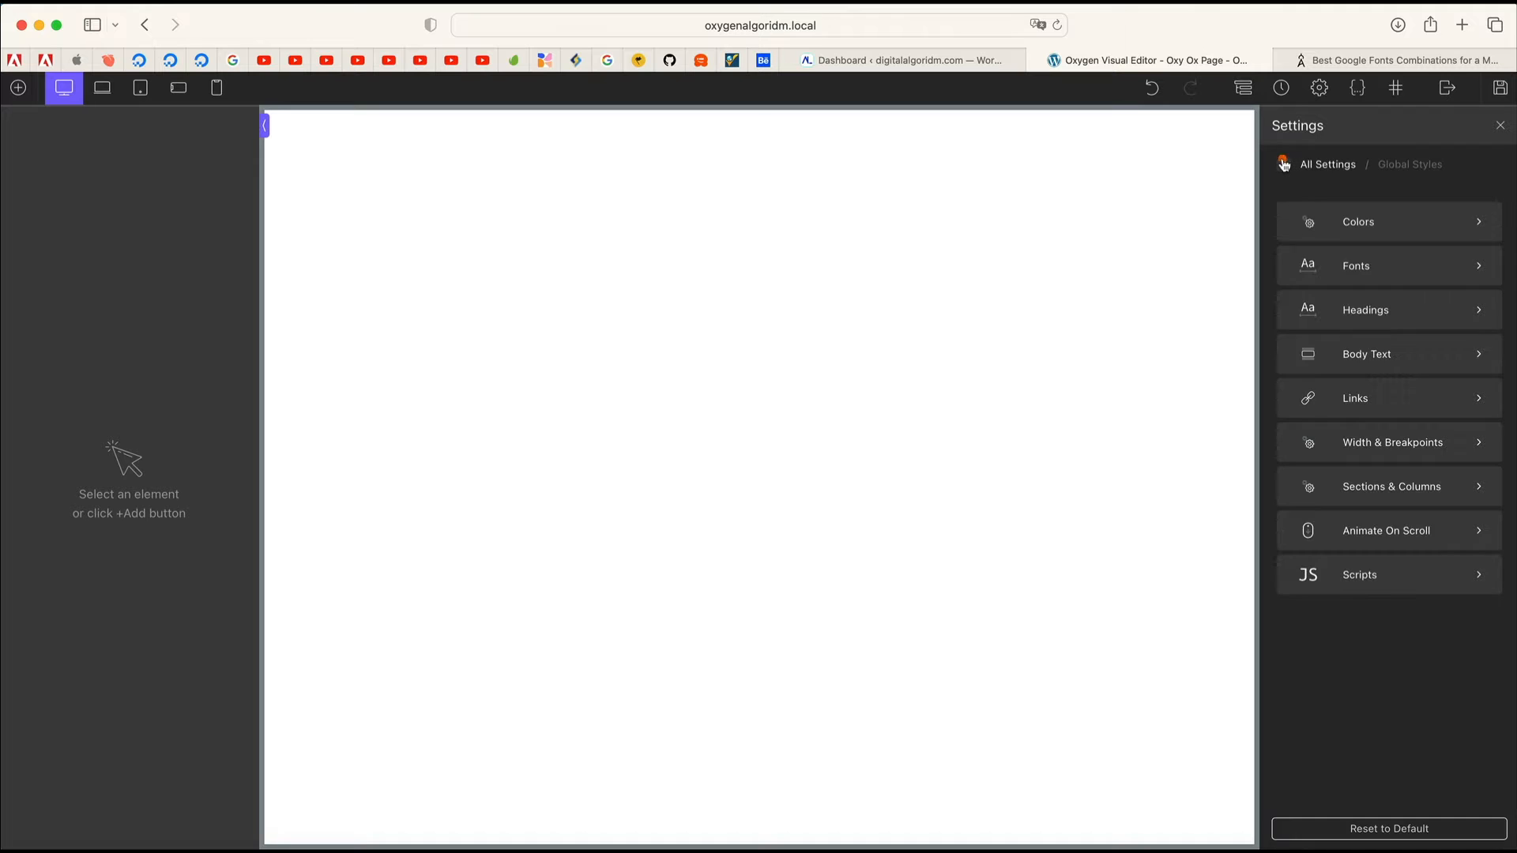
click(1357, 312)
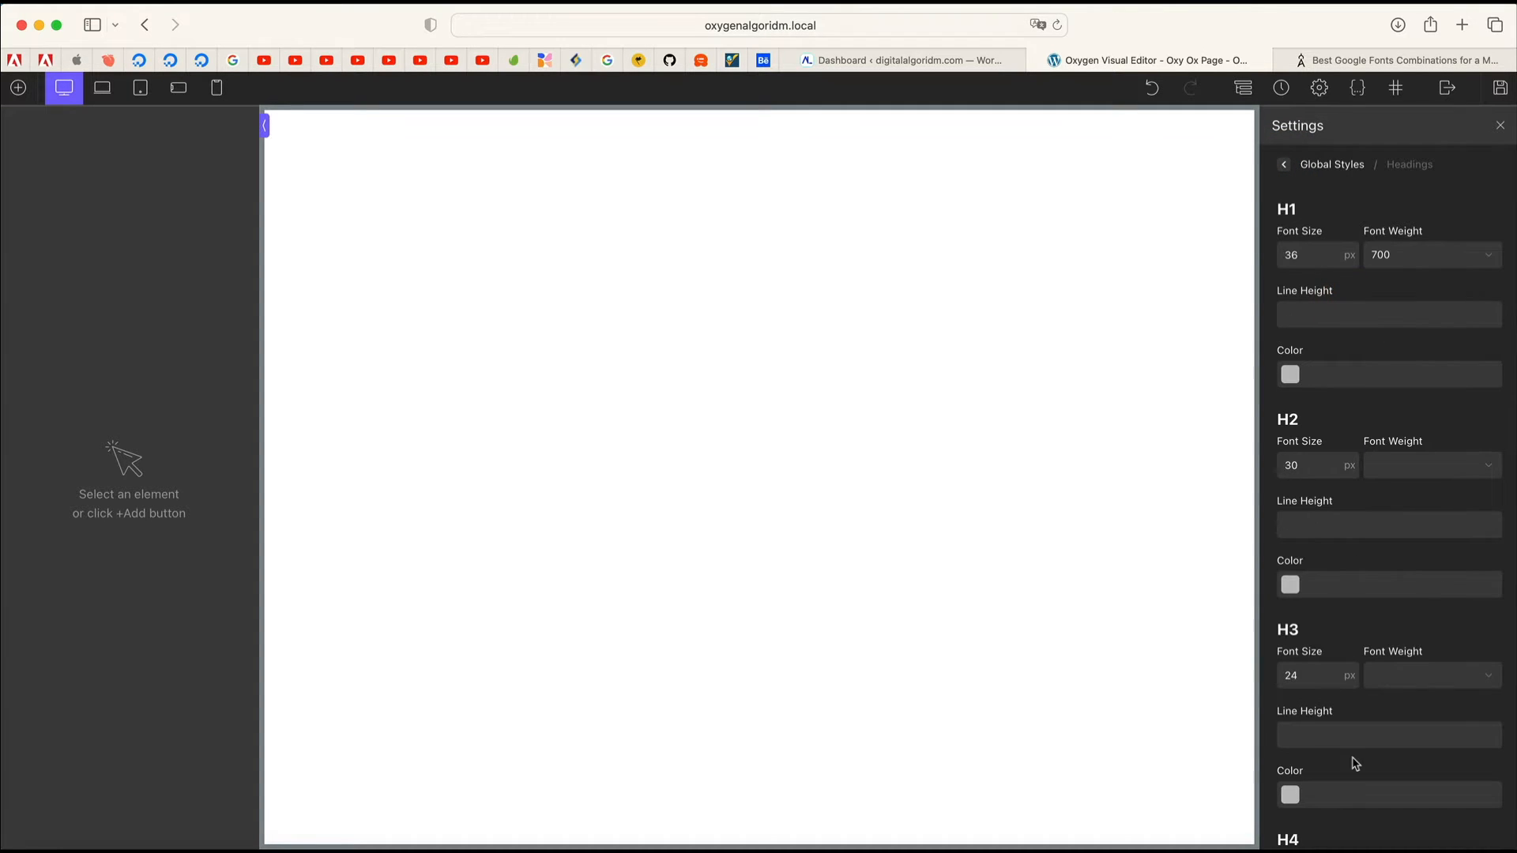
Step: Review the global heading style settings from H1 through H6
scroll(1353, 762, down, 8)
scroll(1355, 762, up, 8)
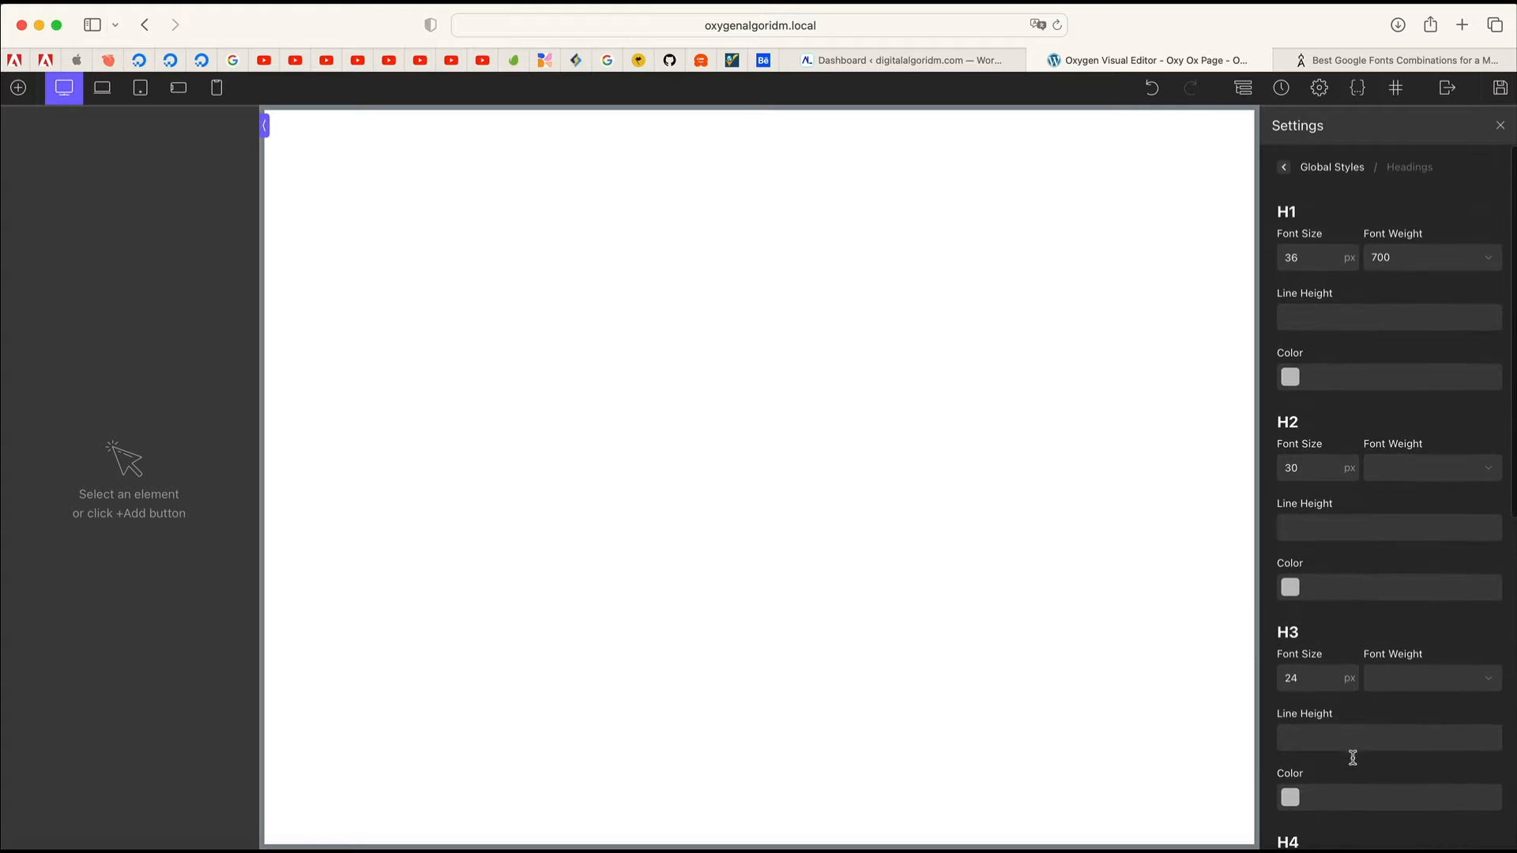
scroll(1353, 758, down, 8)
scroll(1353, 758, up, 8)
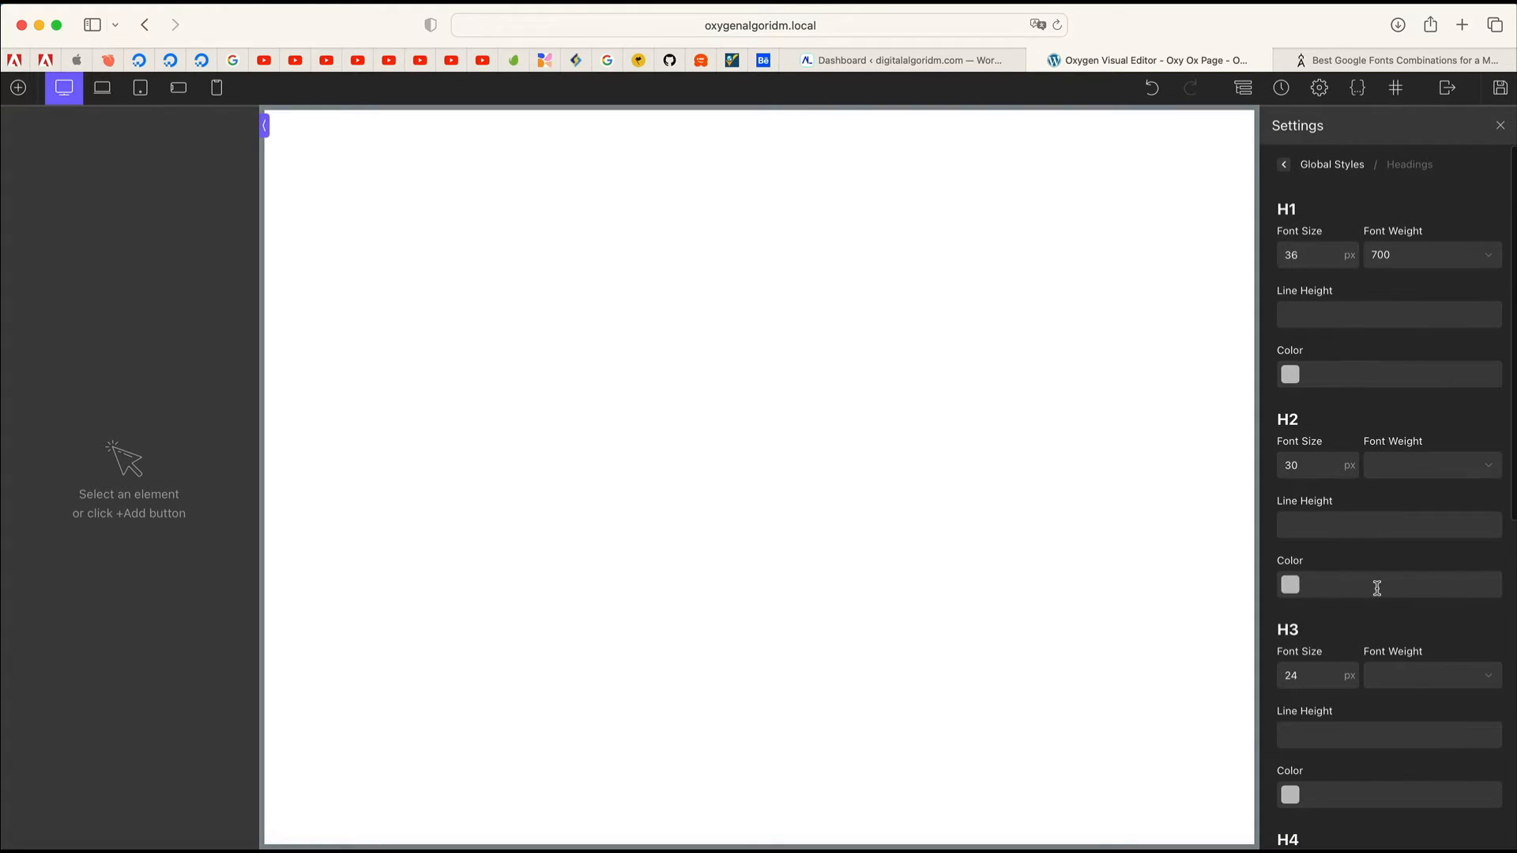
scroll(1375, 584, down, 8)
scroll(1351, 530, up, 8)
Step: Add a heading element to the blank page and duplicate it five times
click(18, 88)
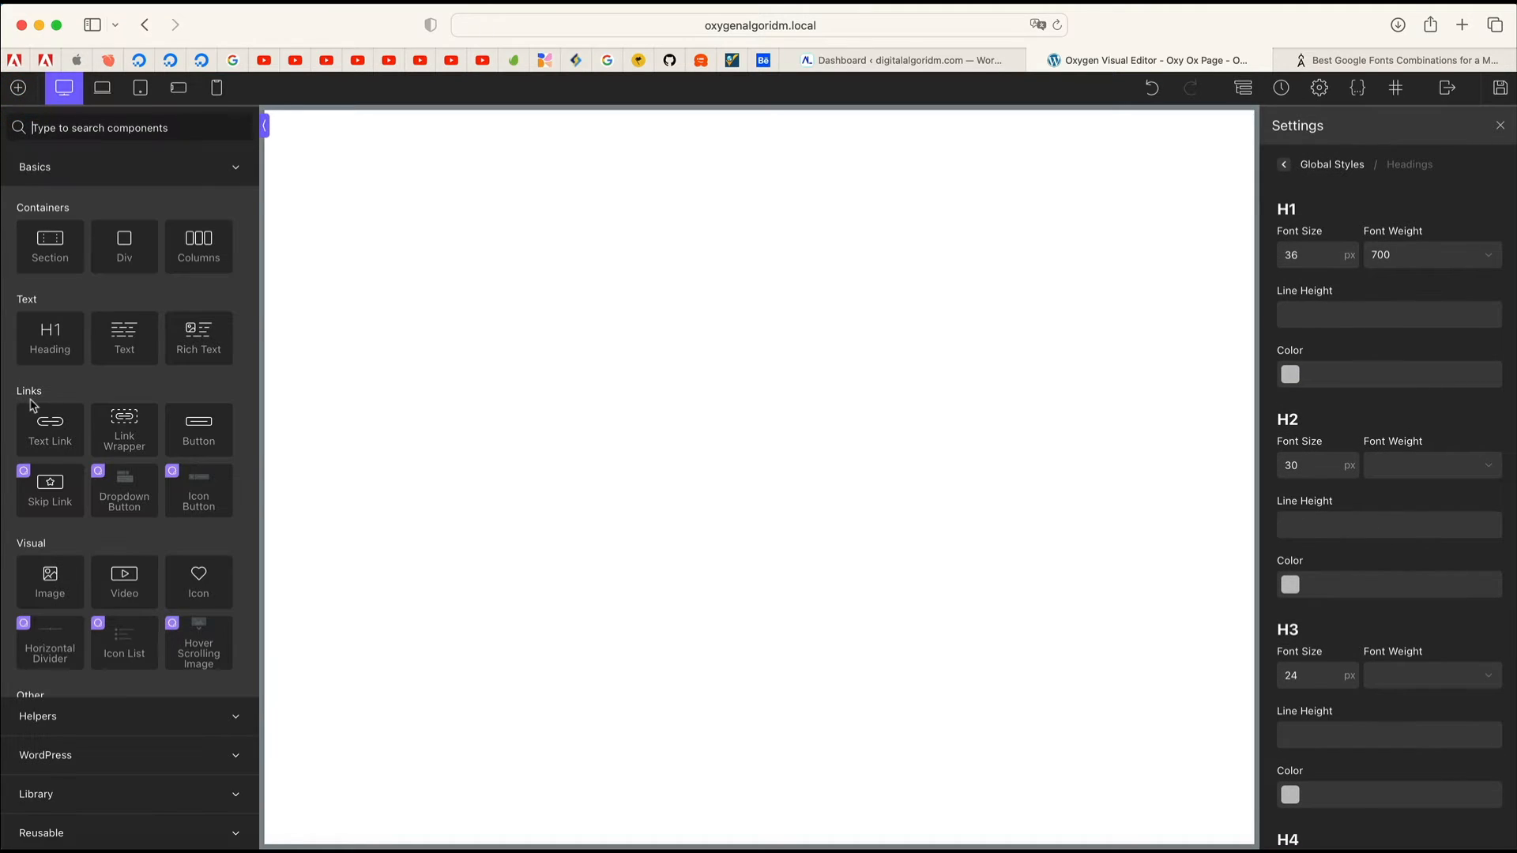
click(50, 336)
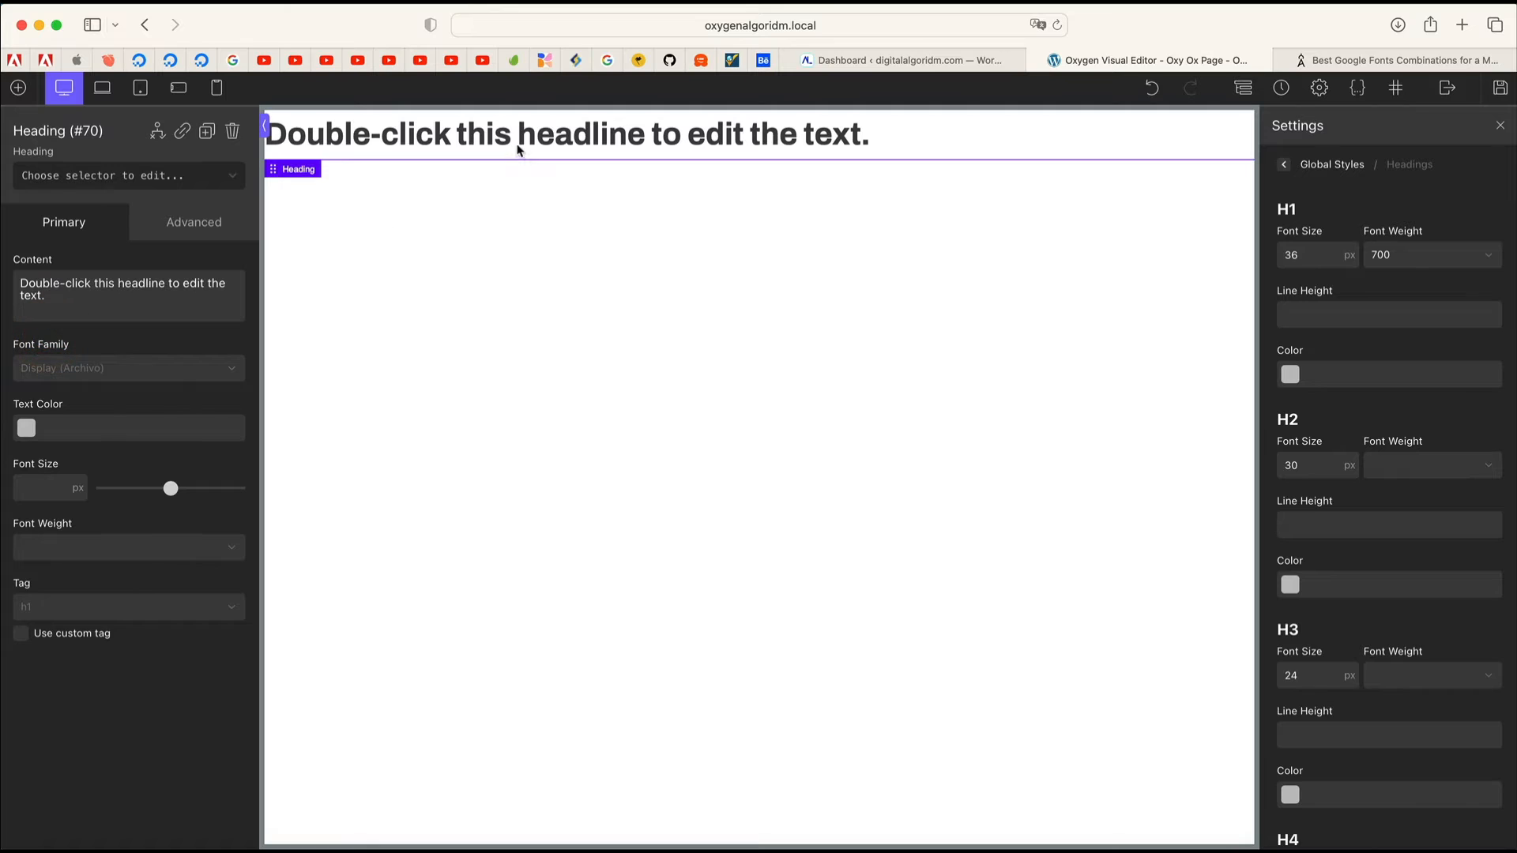
click(511, 135)
click(210, 138)
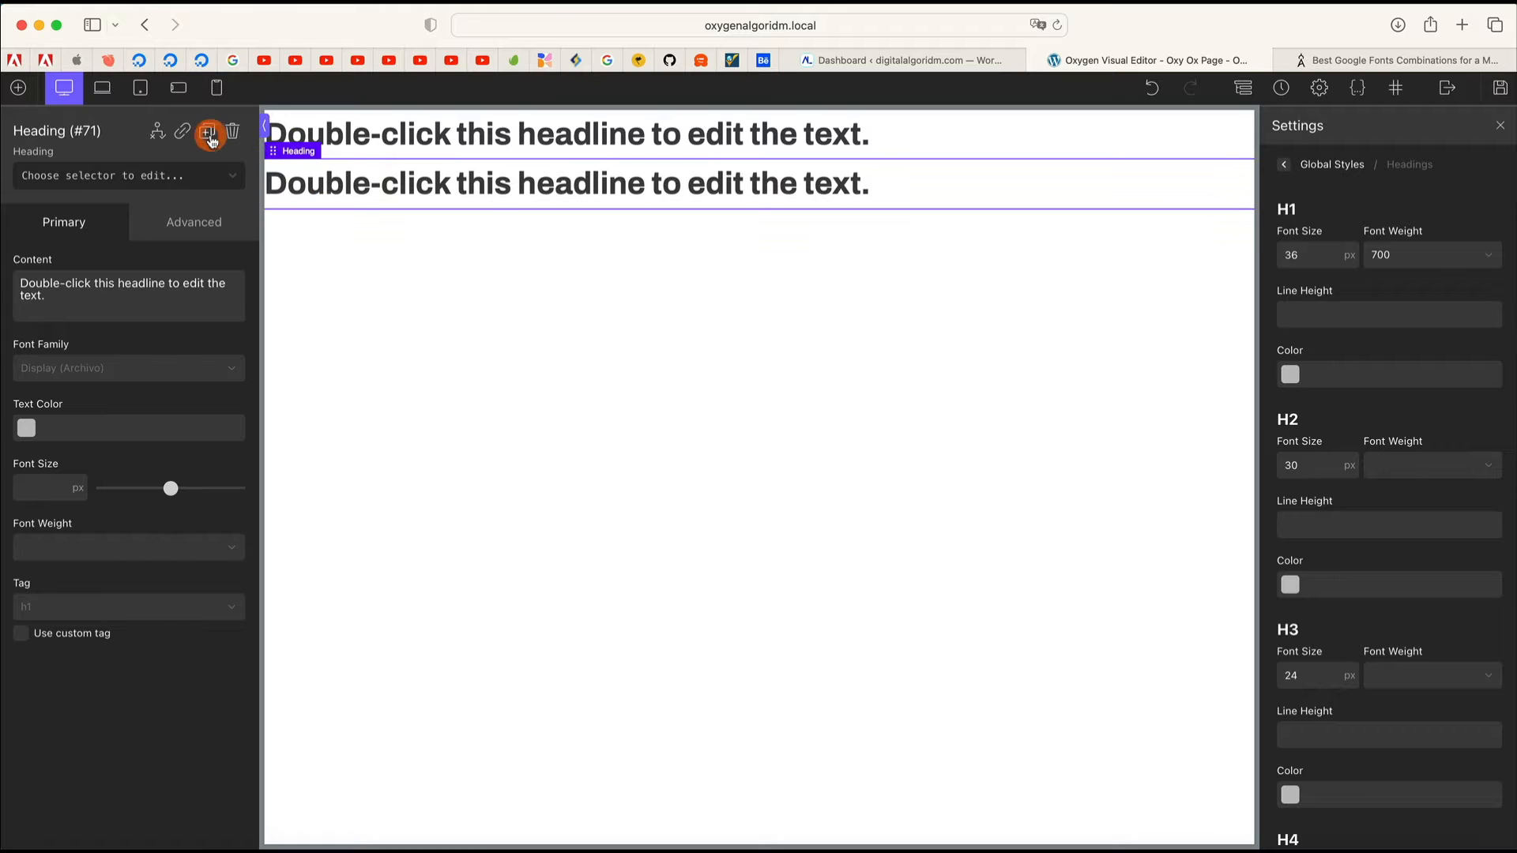
click(211, 138)
click(210, 137)
click(210, 137)
click(210, 138)
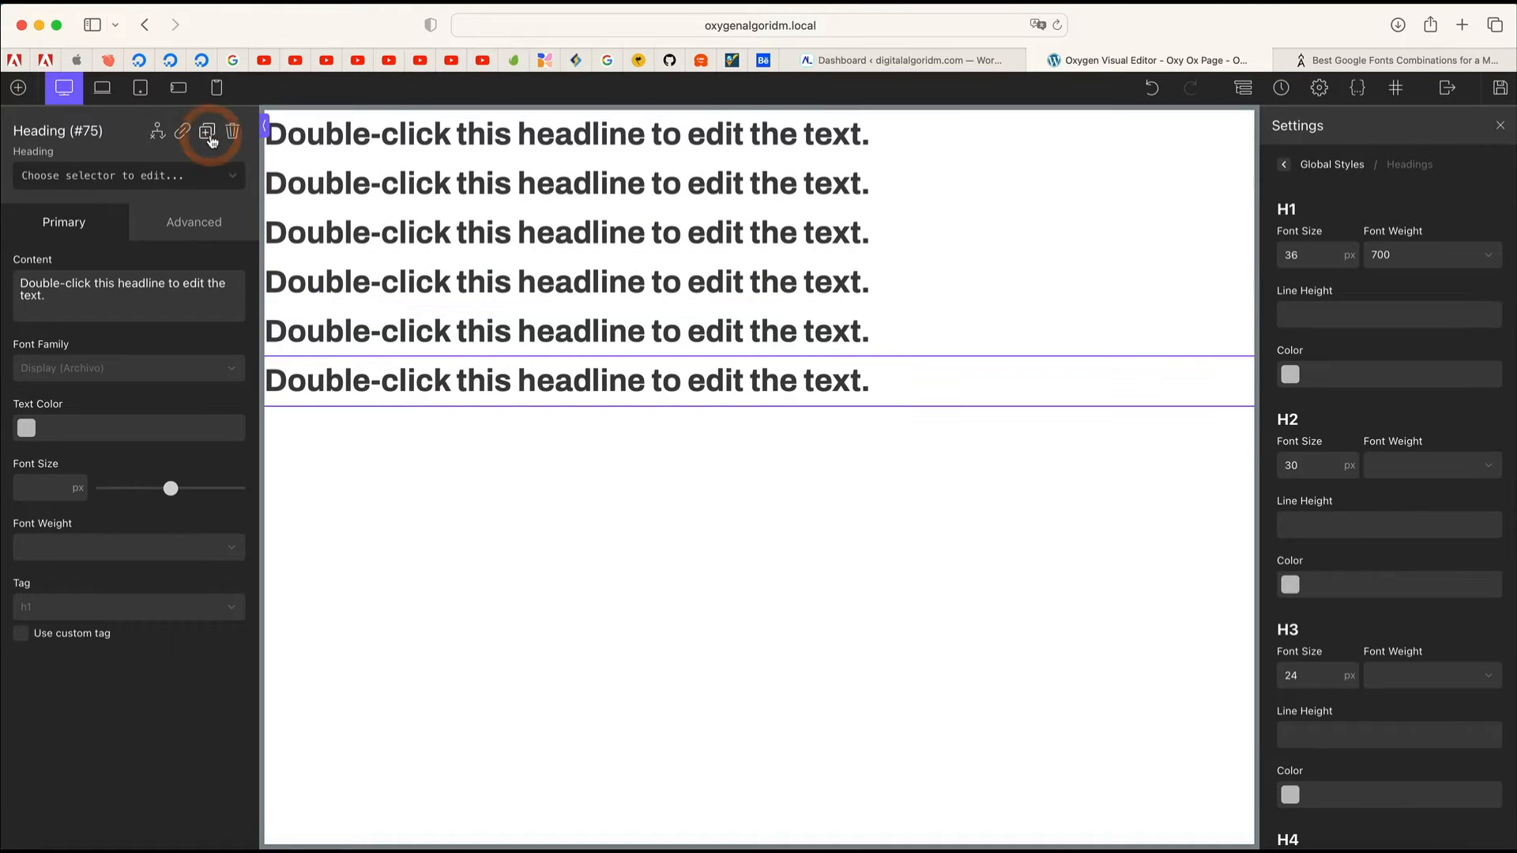
Step: Set the second heading's tag to H2 and the third heading's tag to H3
click(484, 195)
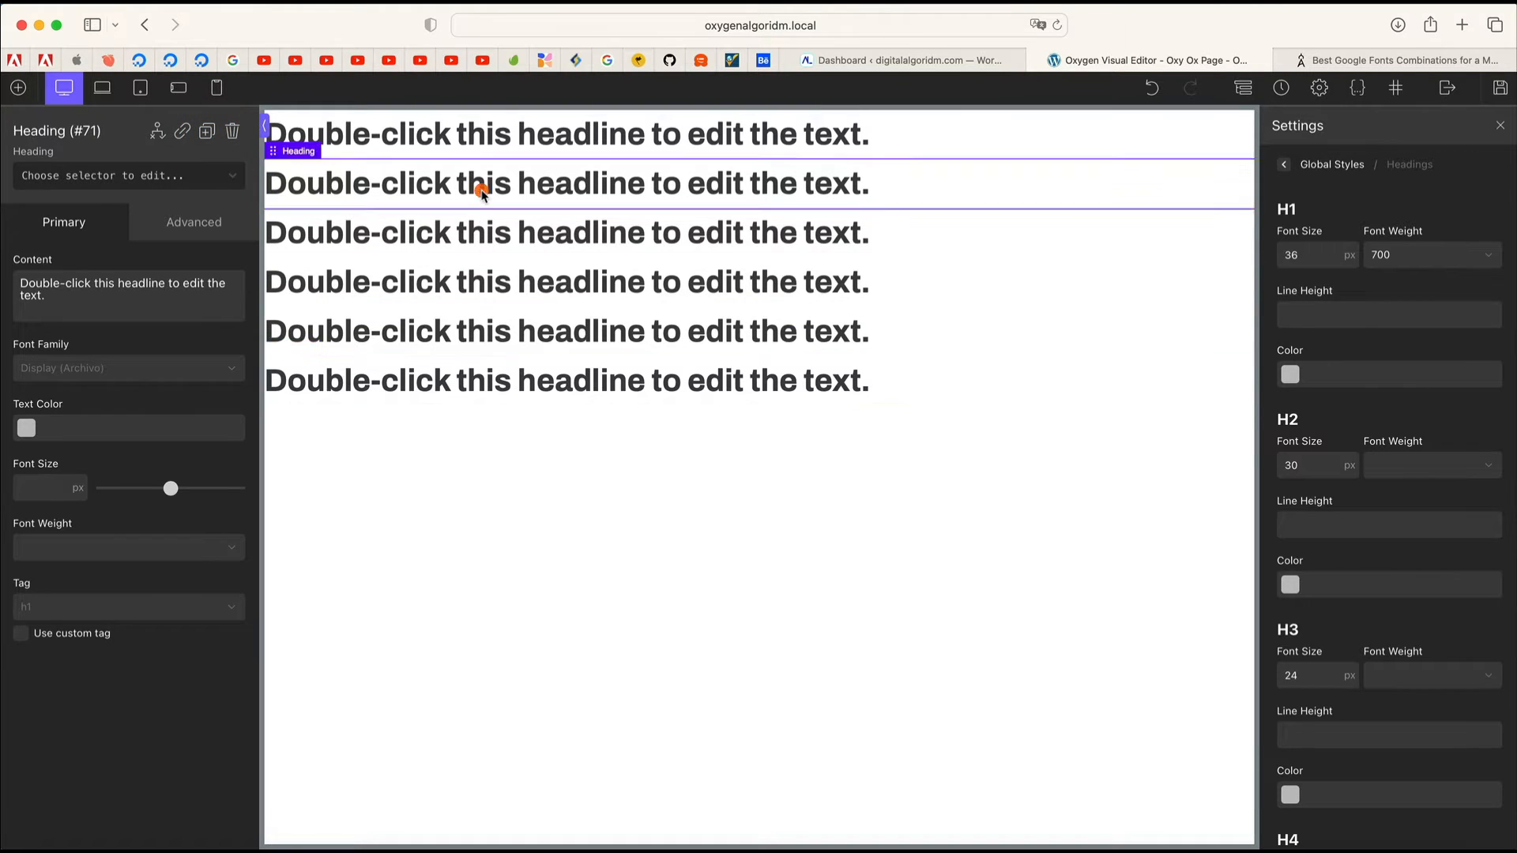
click(148, 617)
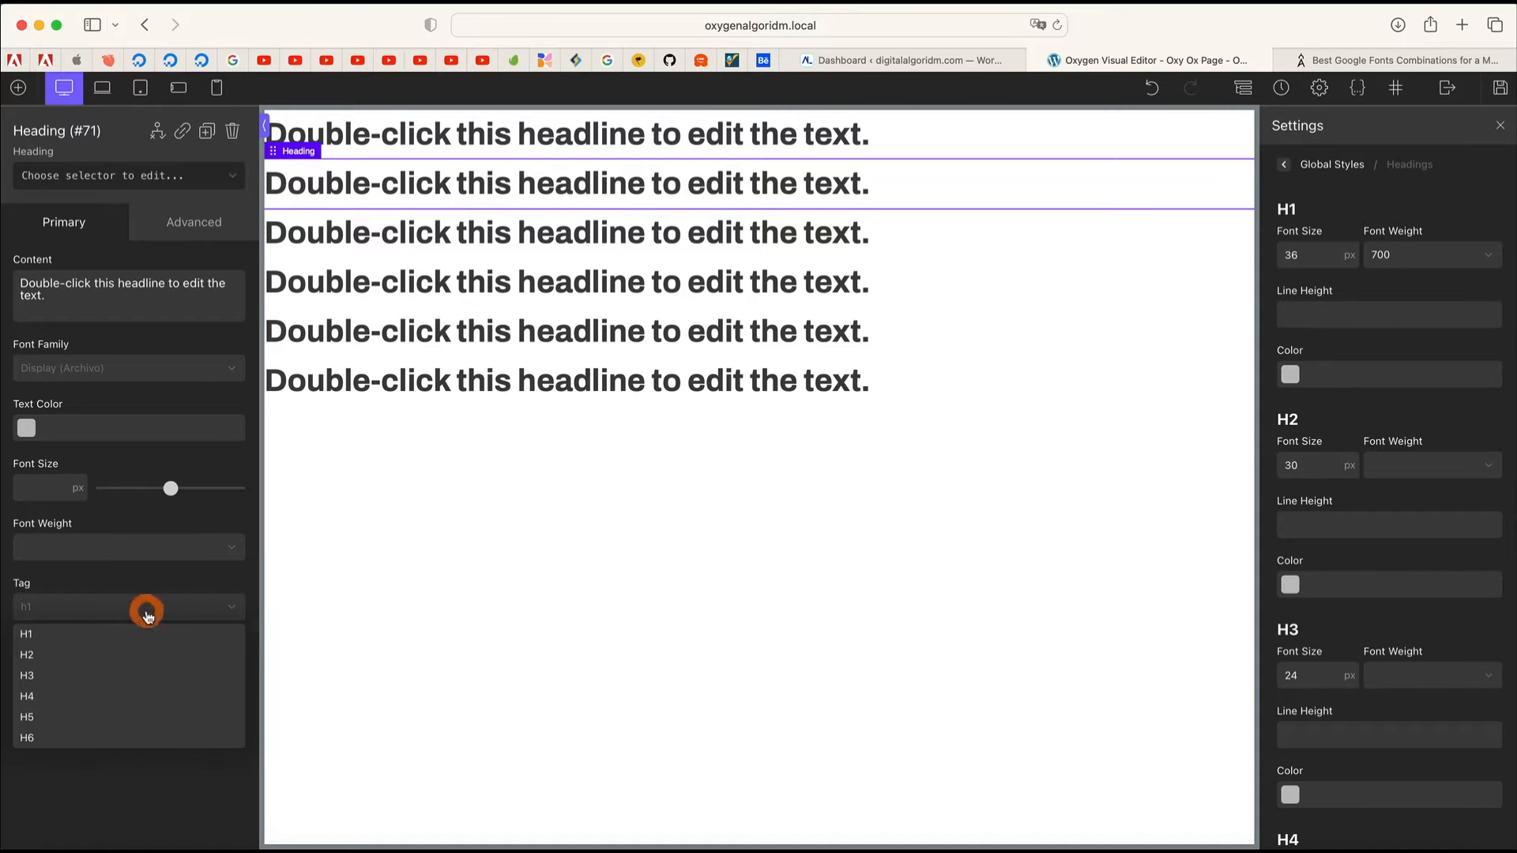
click(109, 654)
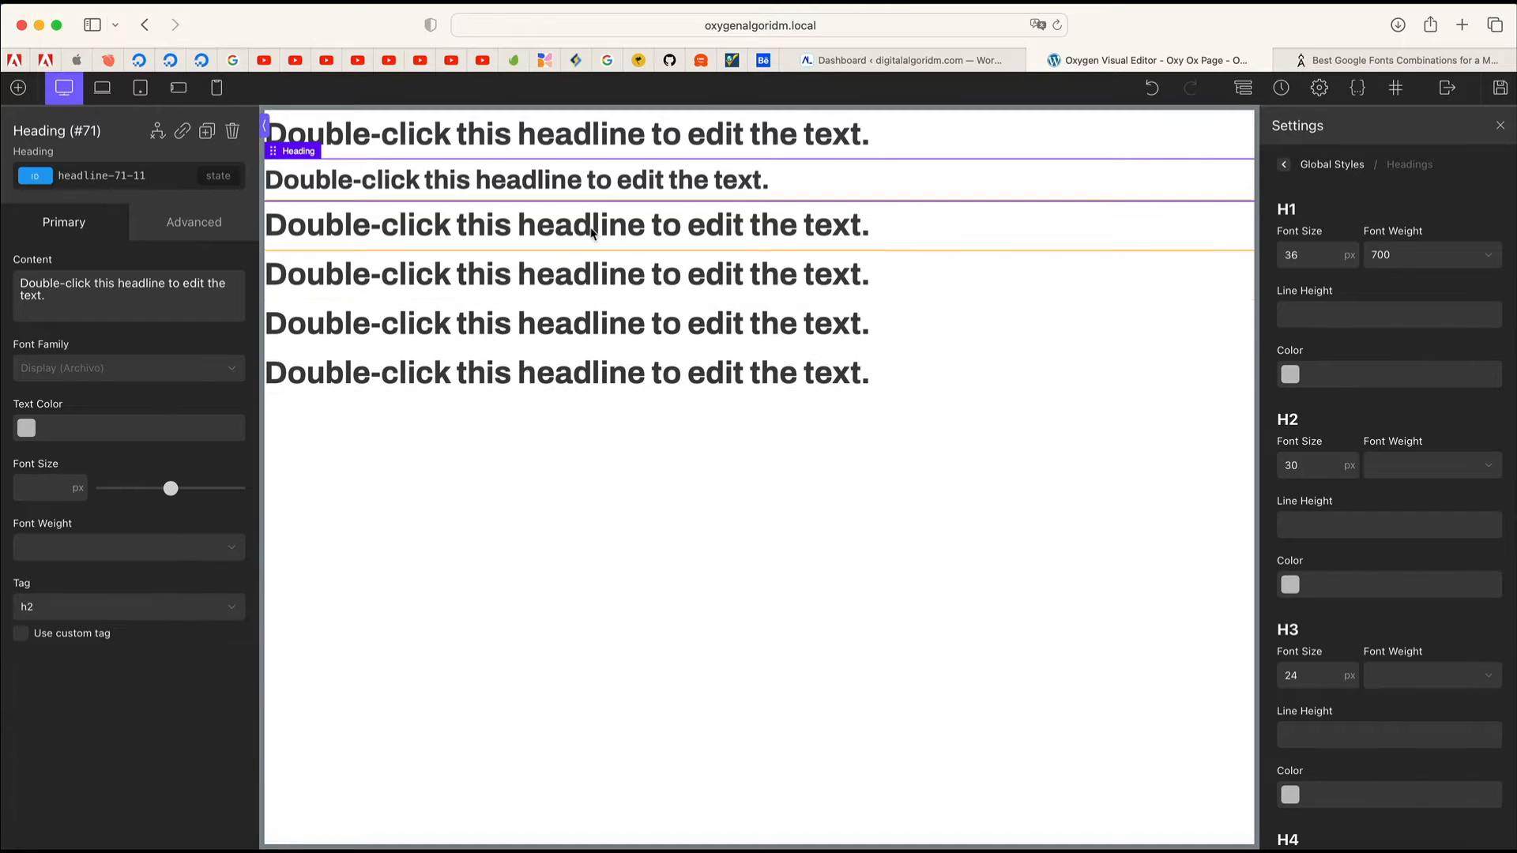
click(592, 229)
click(169, 606)
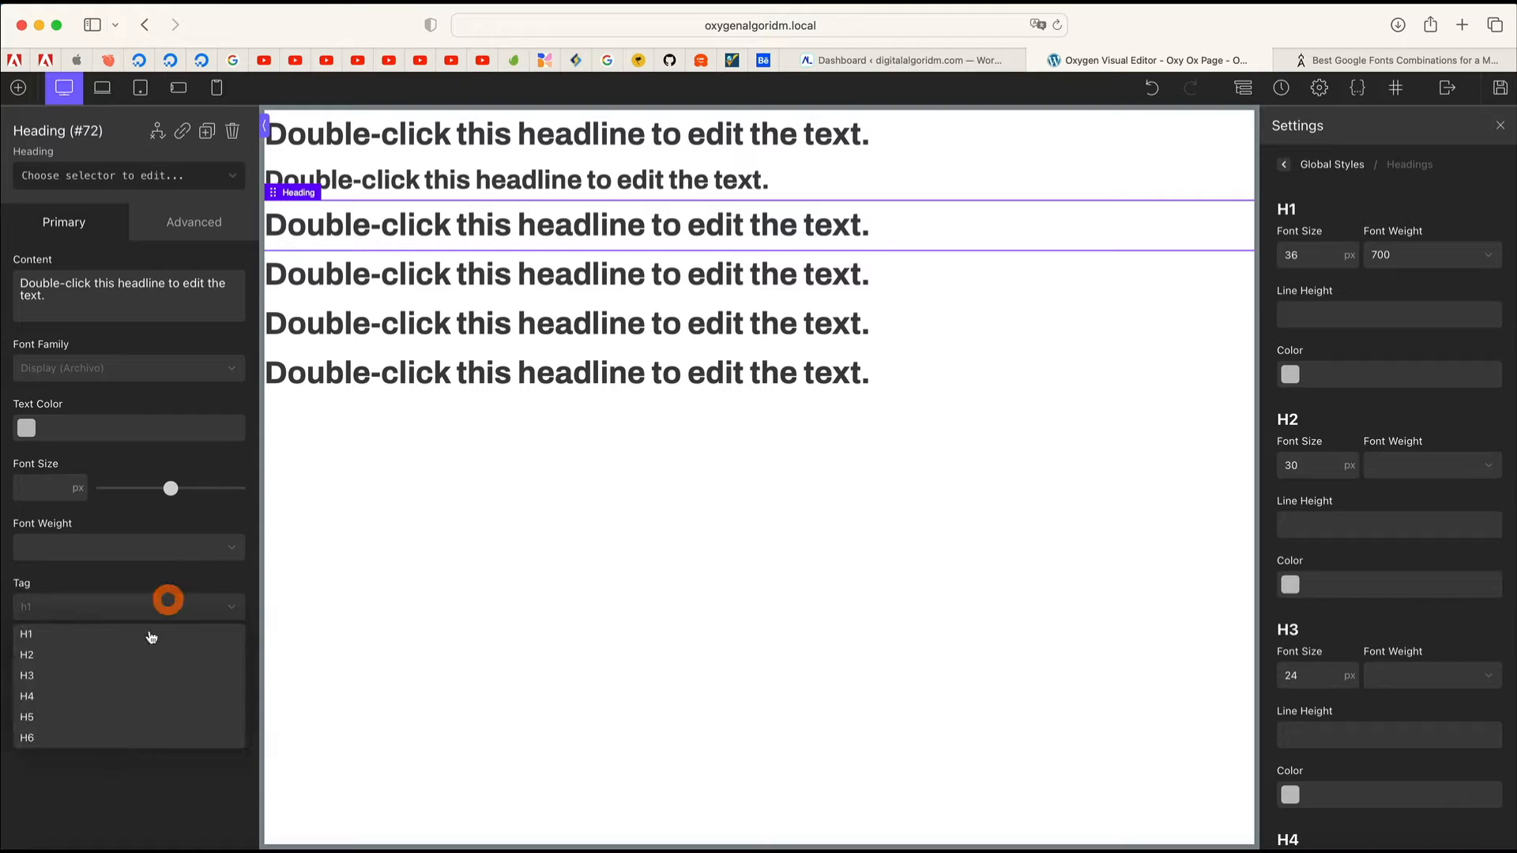
click(136, 675)
Step: Assign the tags H4, H5 and H6 to the fourth, fifth and sixth headings
click(541, 272)
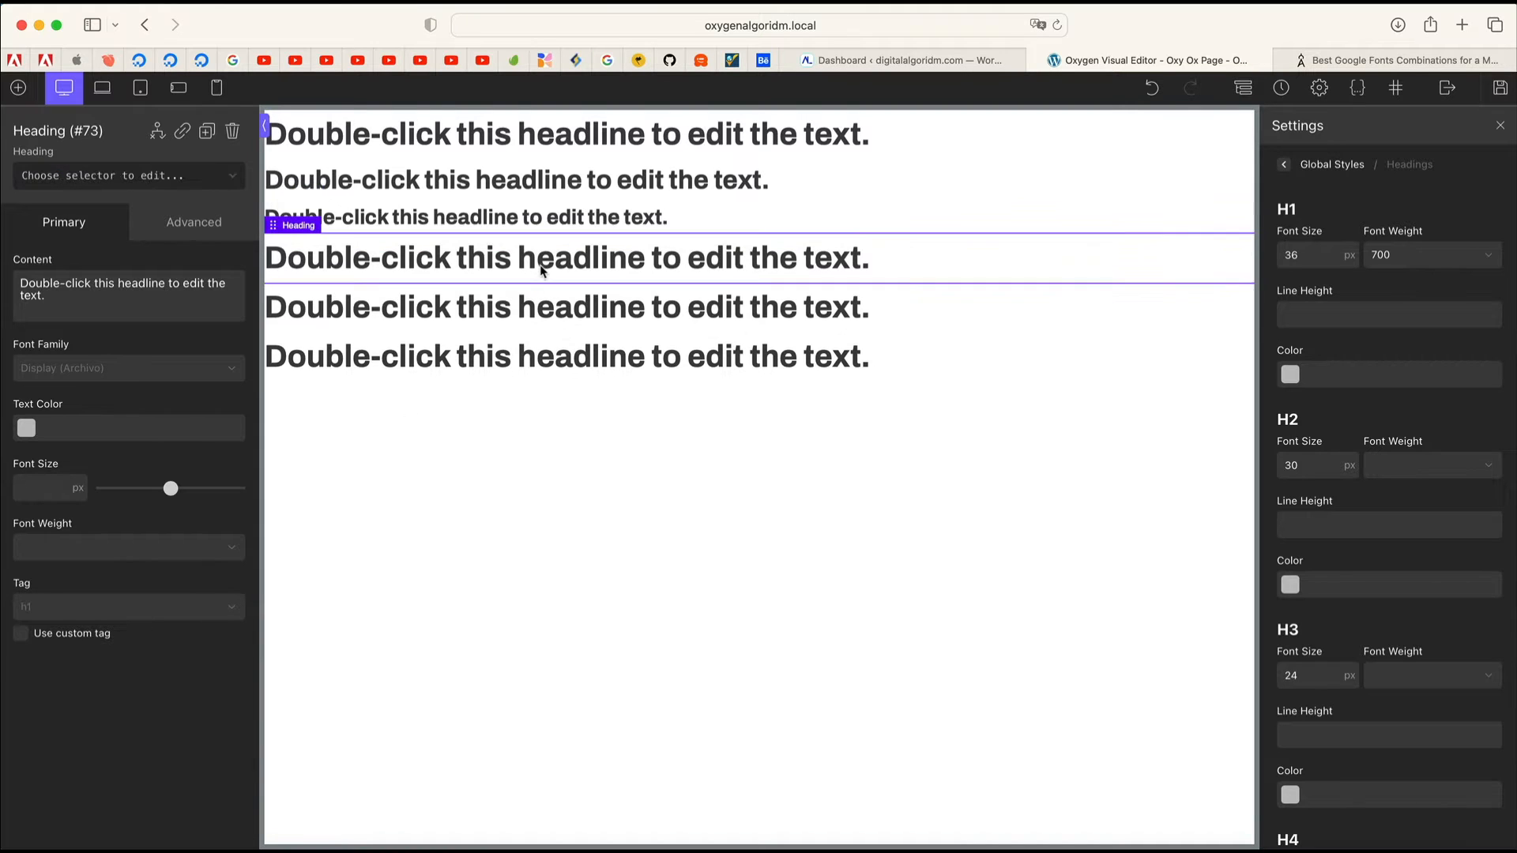
click(152, 620)
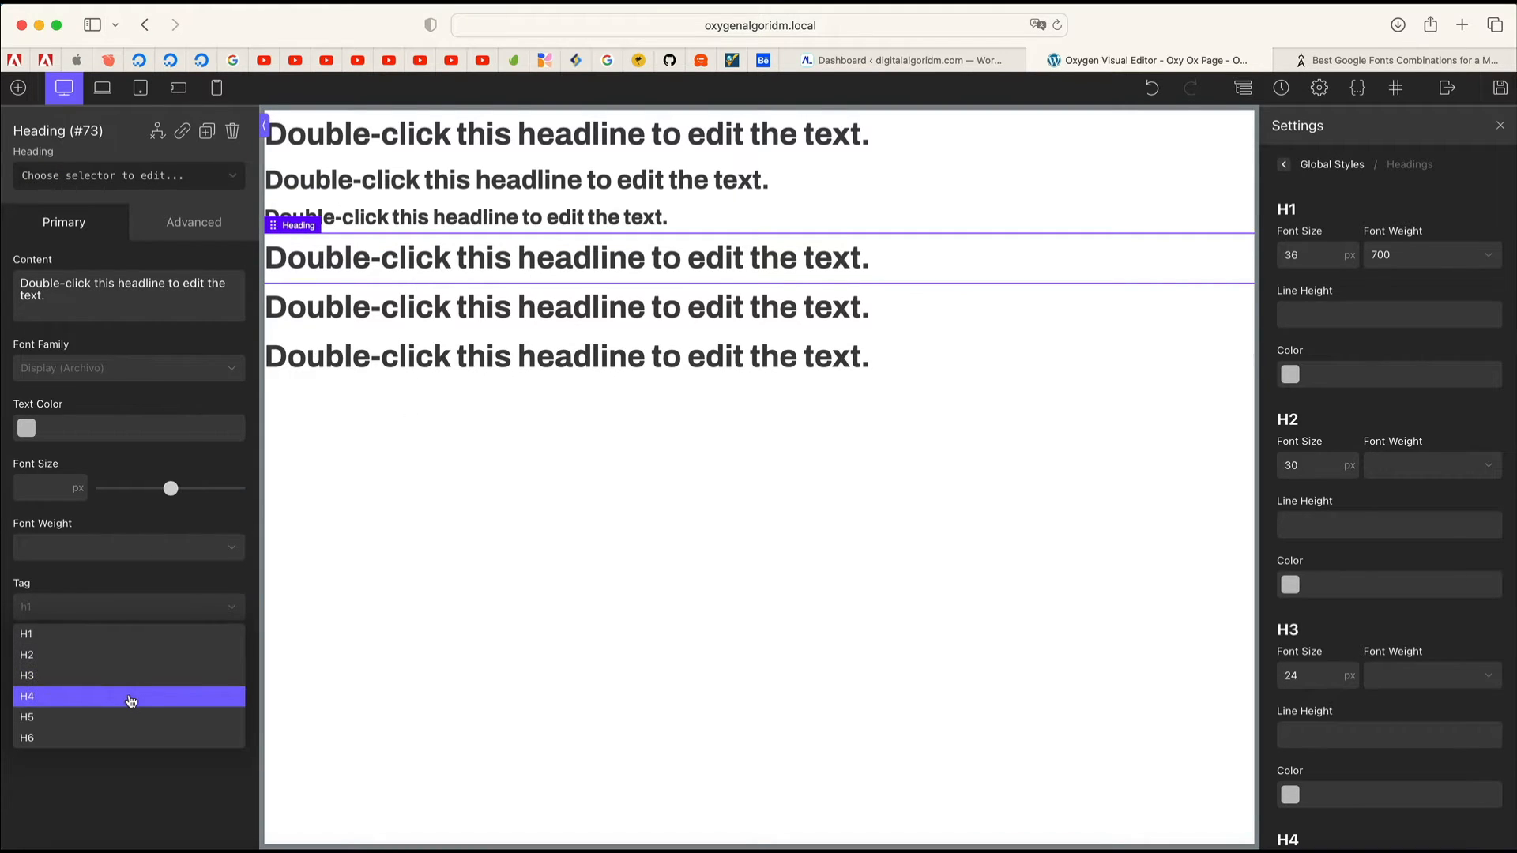
click(129, 696)
click(514, 304)
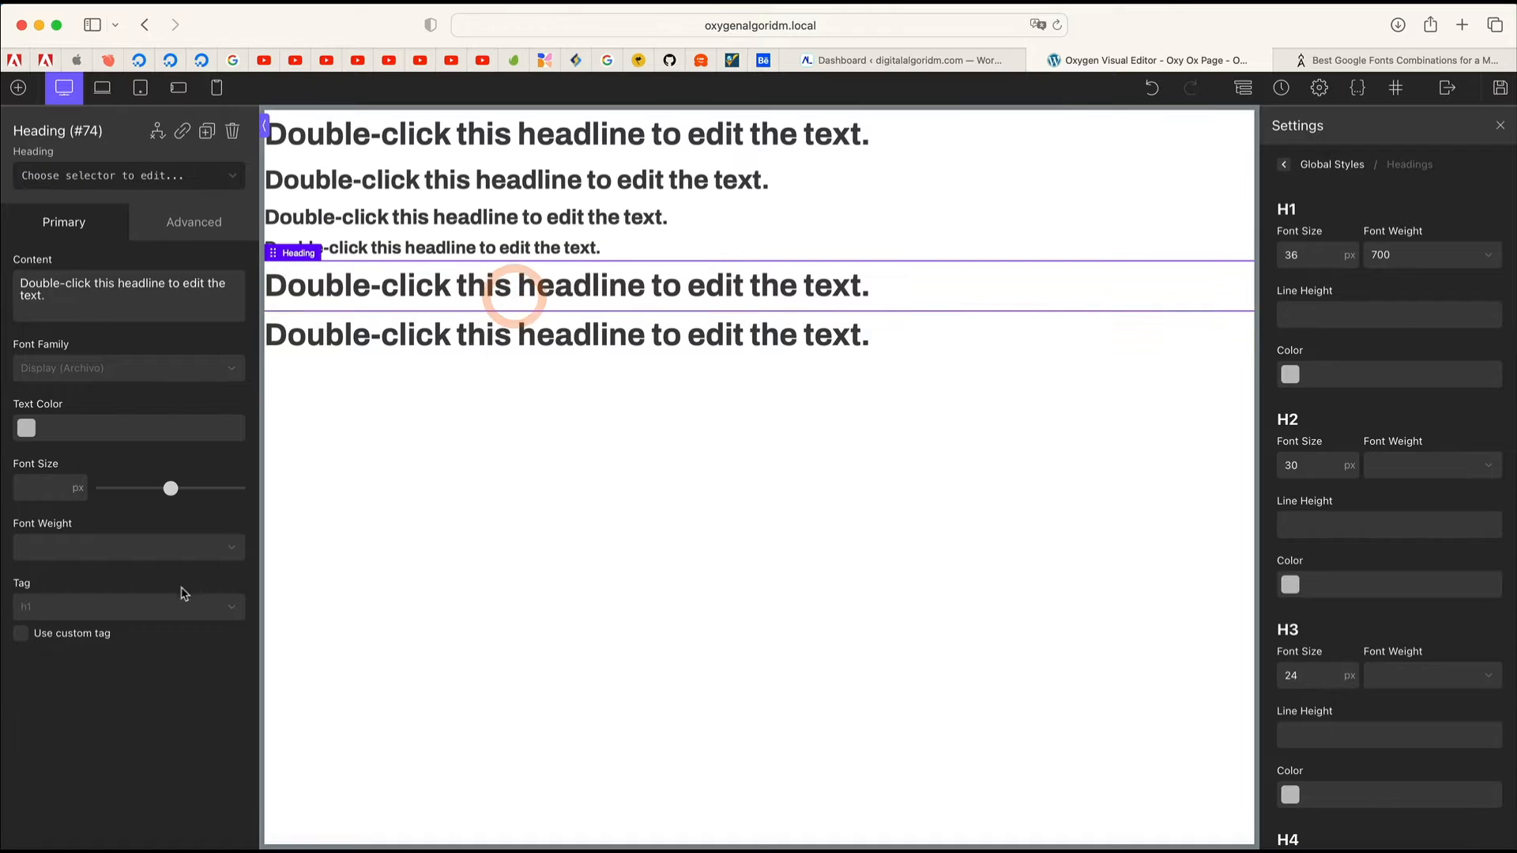
click(179, 602)
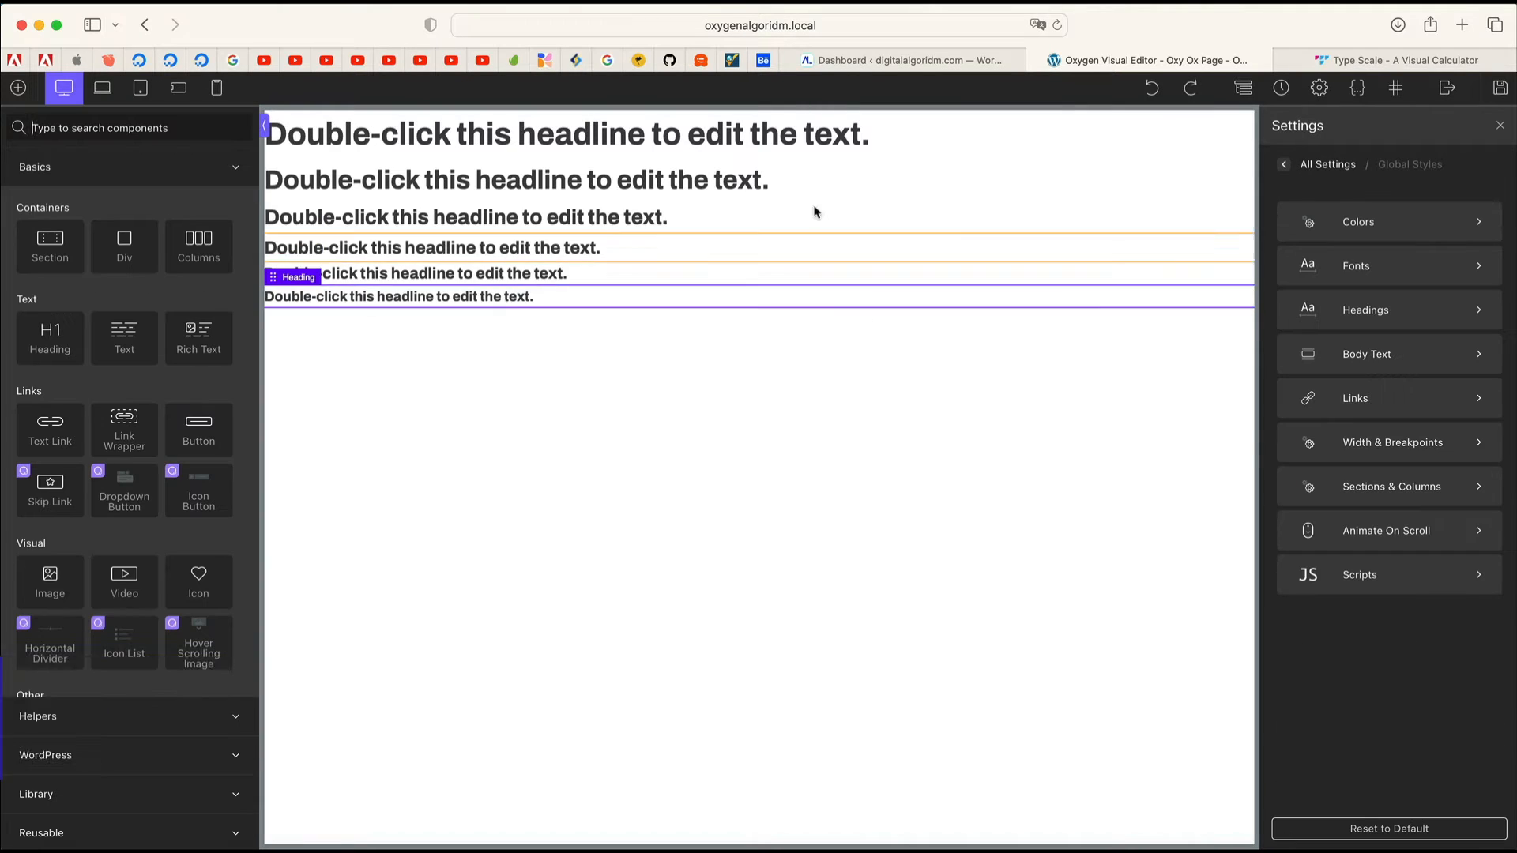
Step: Add a text element below the headings and review the global Body Text and Headings settings
click(124, 337)
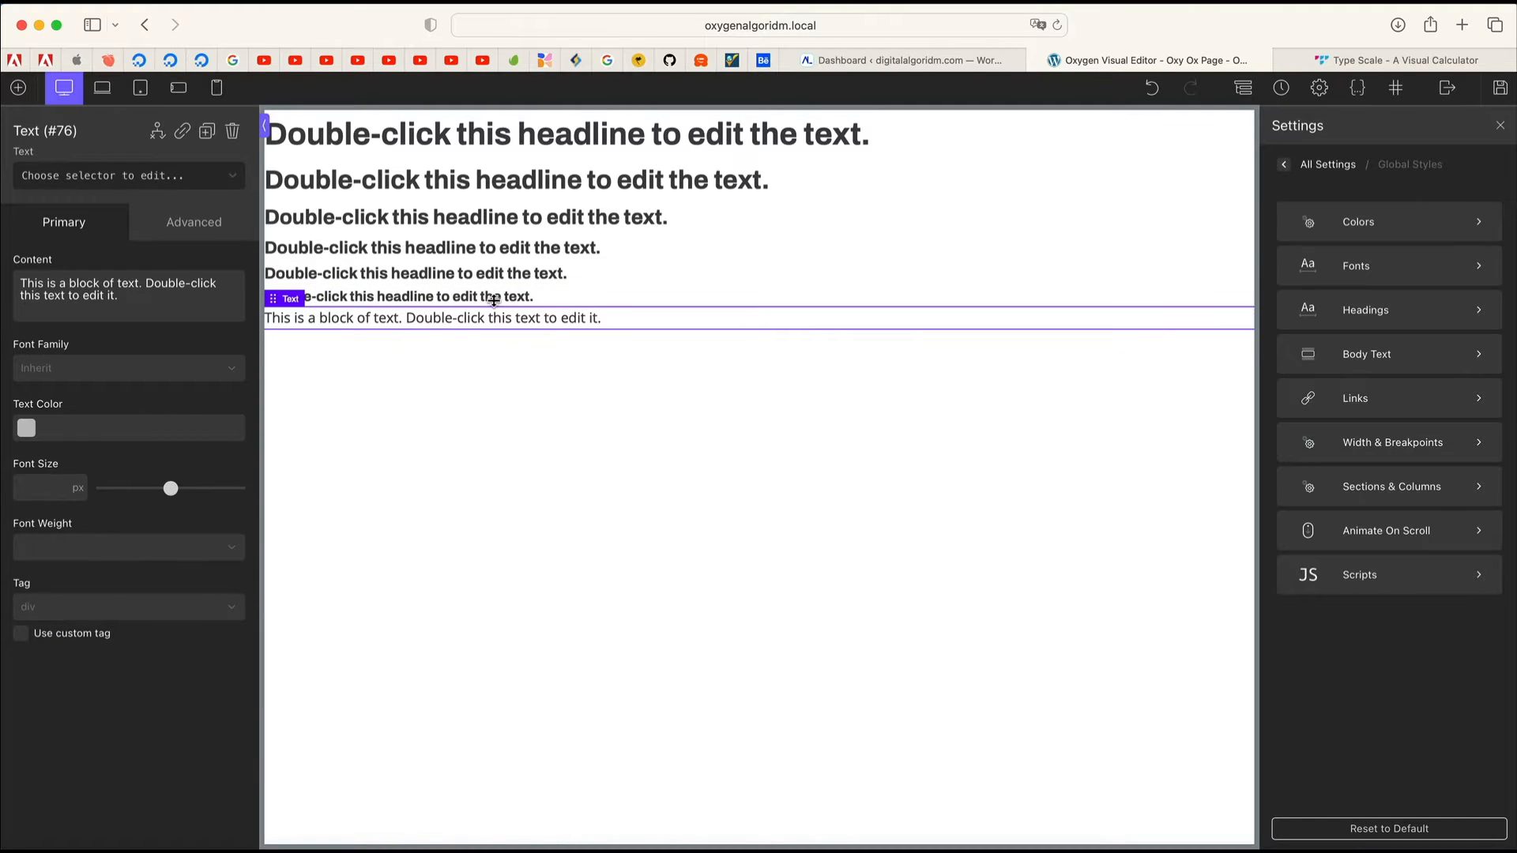
click(1384, 350)
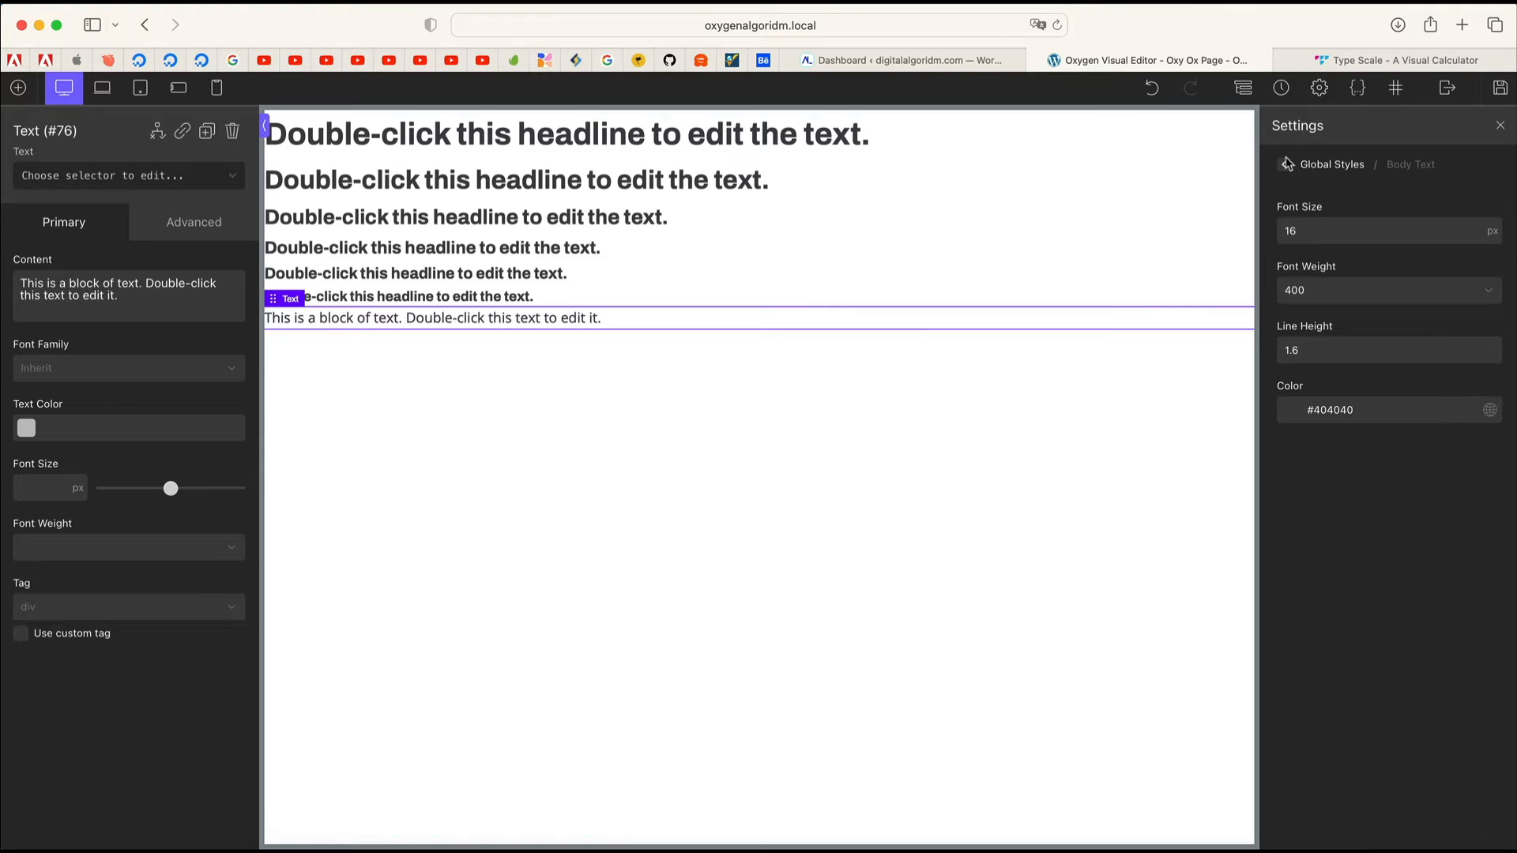
click(1285, 164)
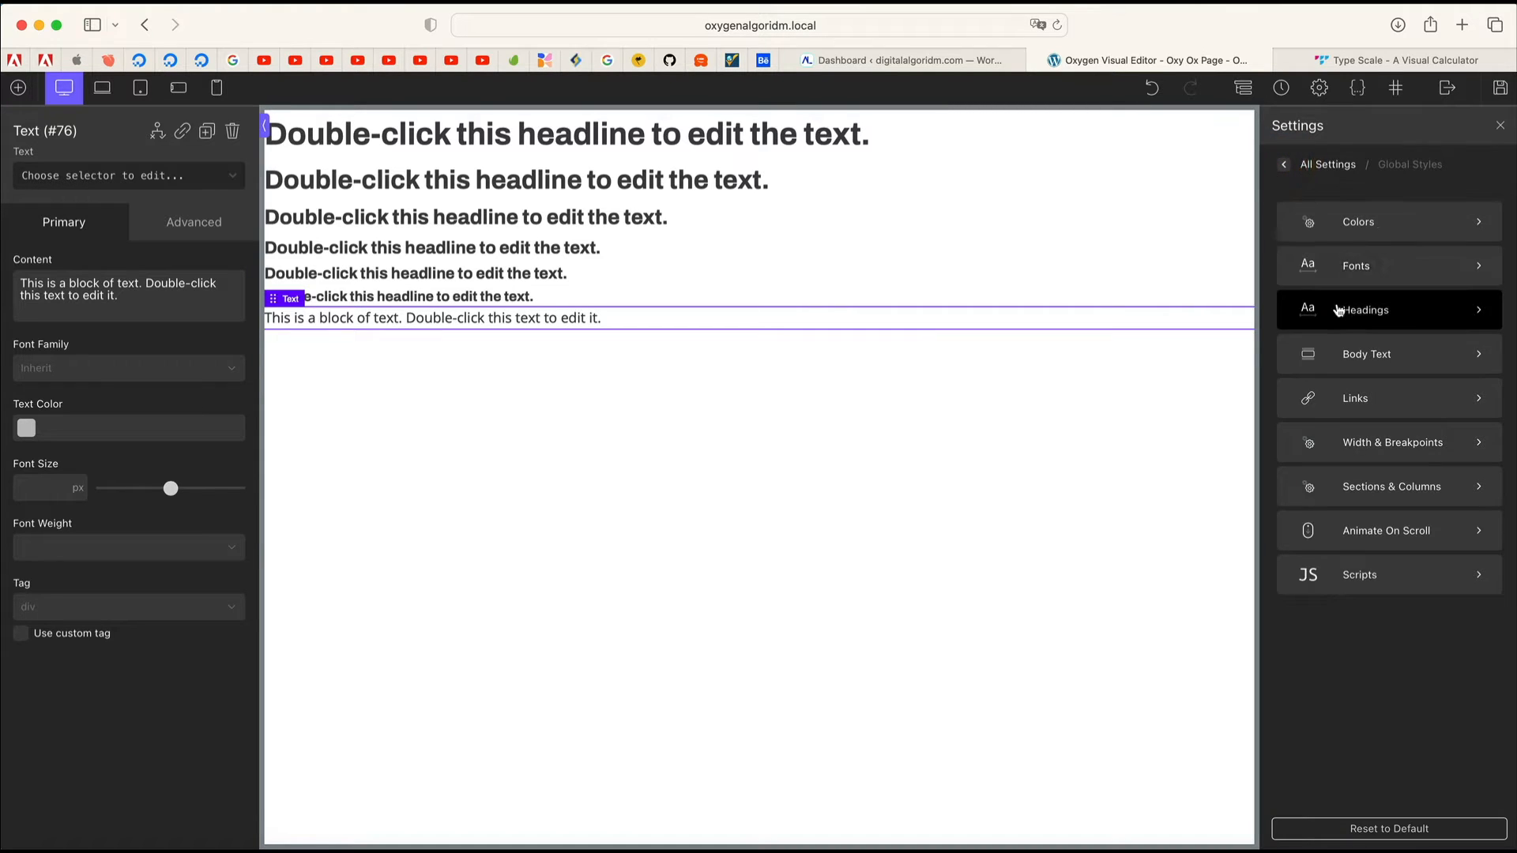
click(1338, 305)
scroll(1341, 252, down, 8)
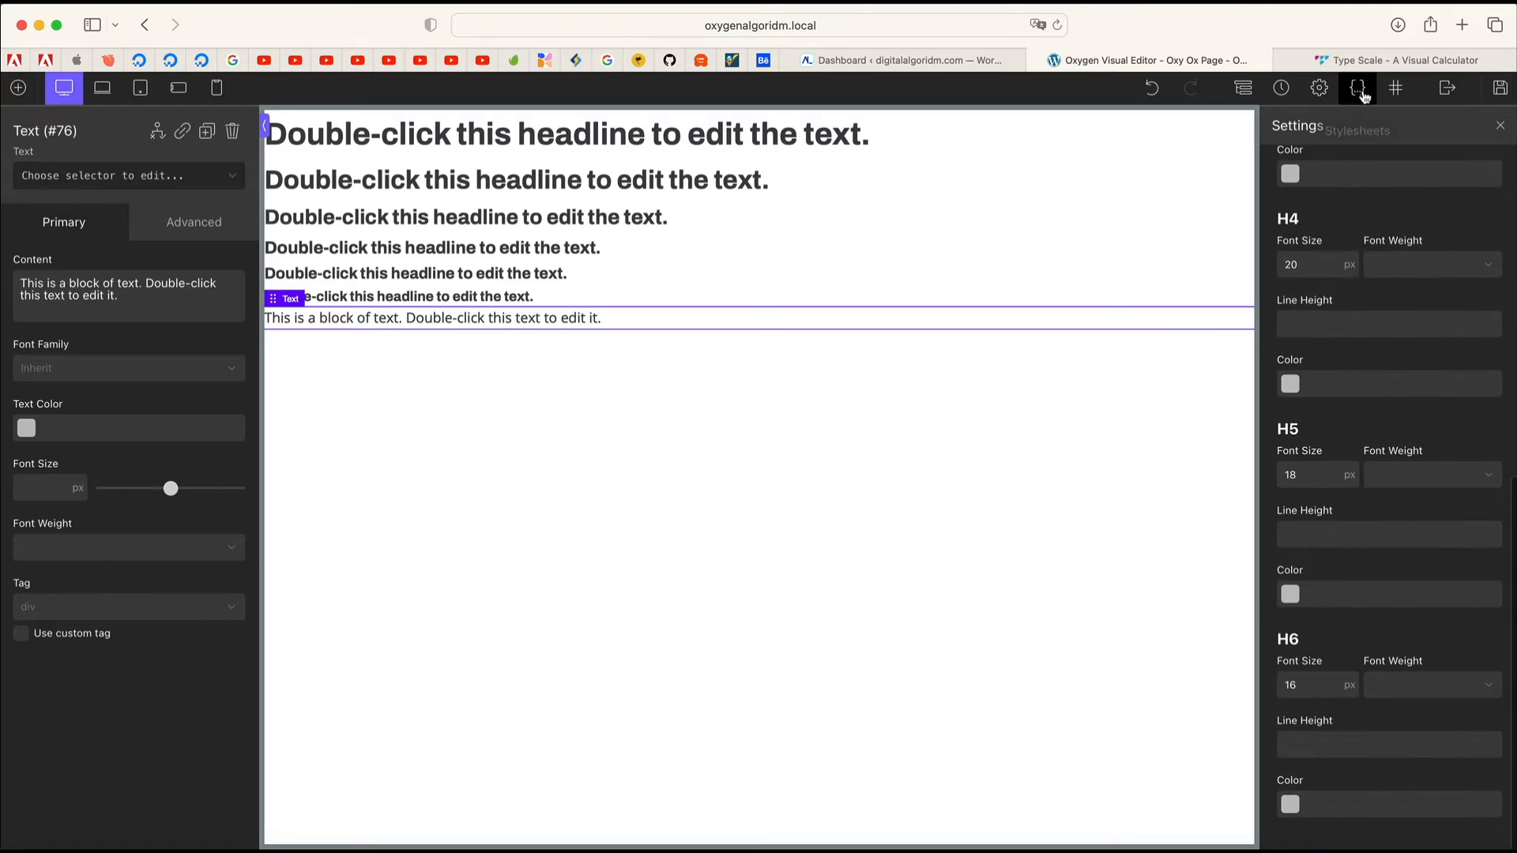
Step: Switch to the Typescale calculator and set the base size to 18 px
click(1375, 63)
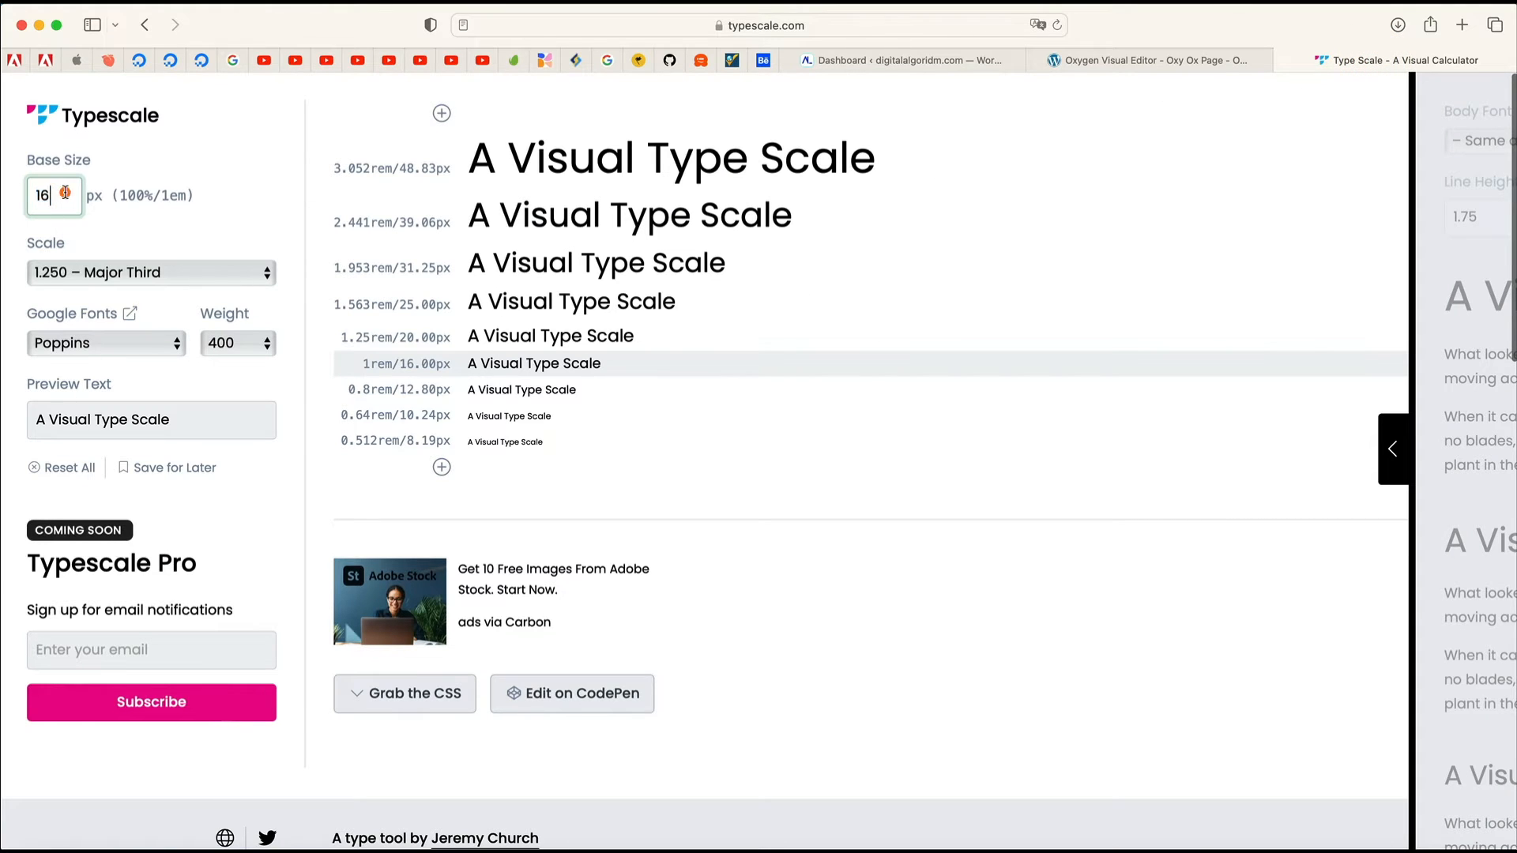
text(18)
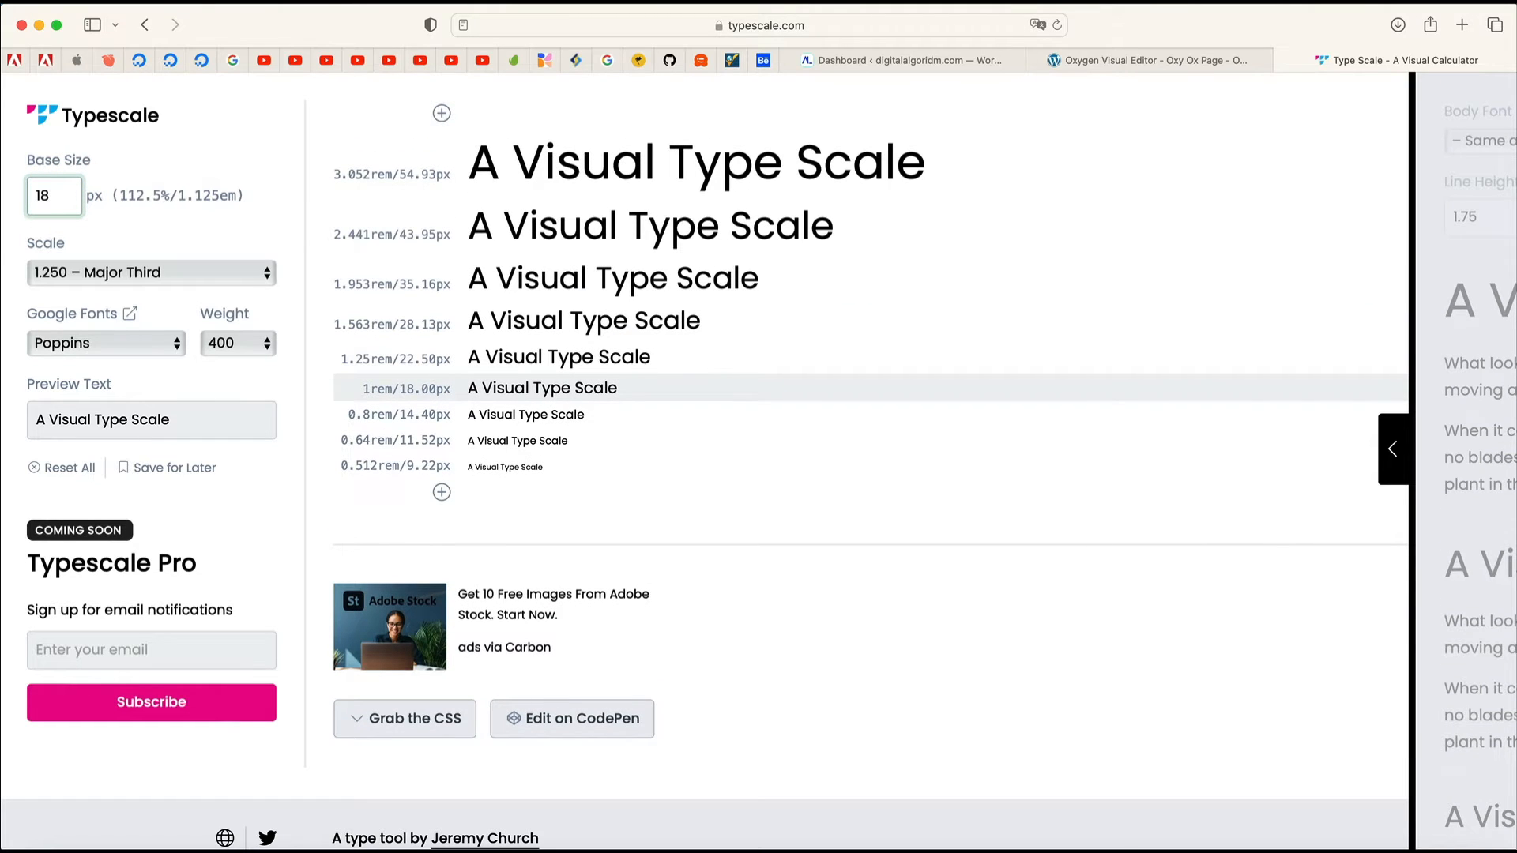
Step: Compare the 1.414 – Augmented Fourth and 1.500 – Perfect Fifth scales before returning to 1.250 – Major Third
click(105, 276)
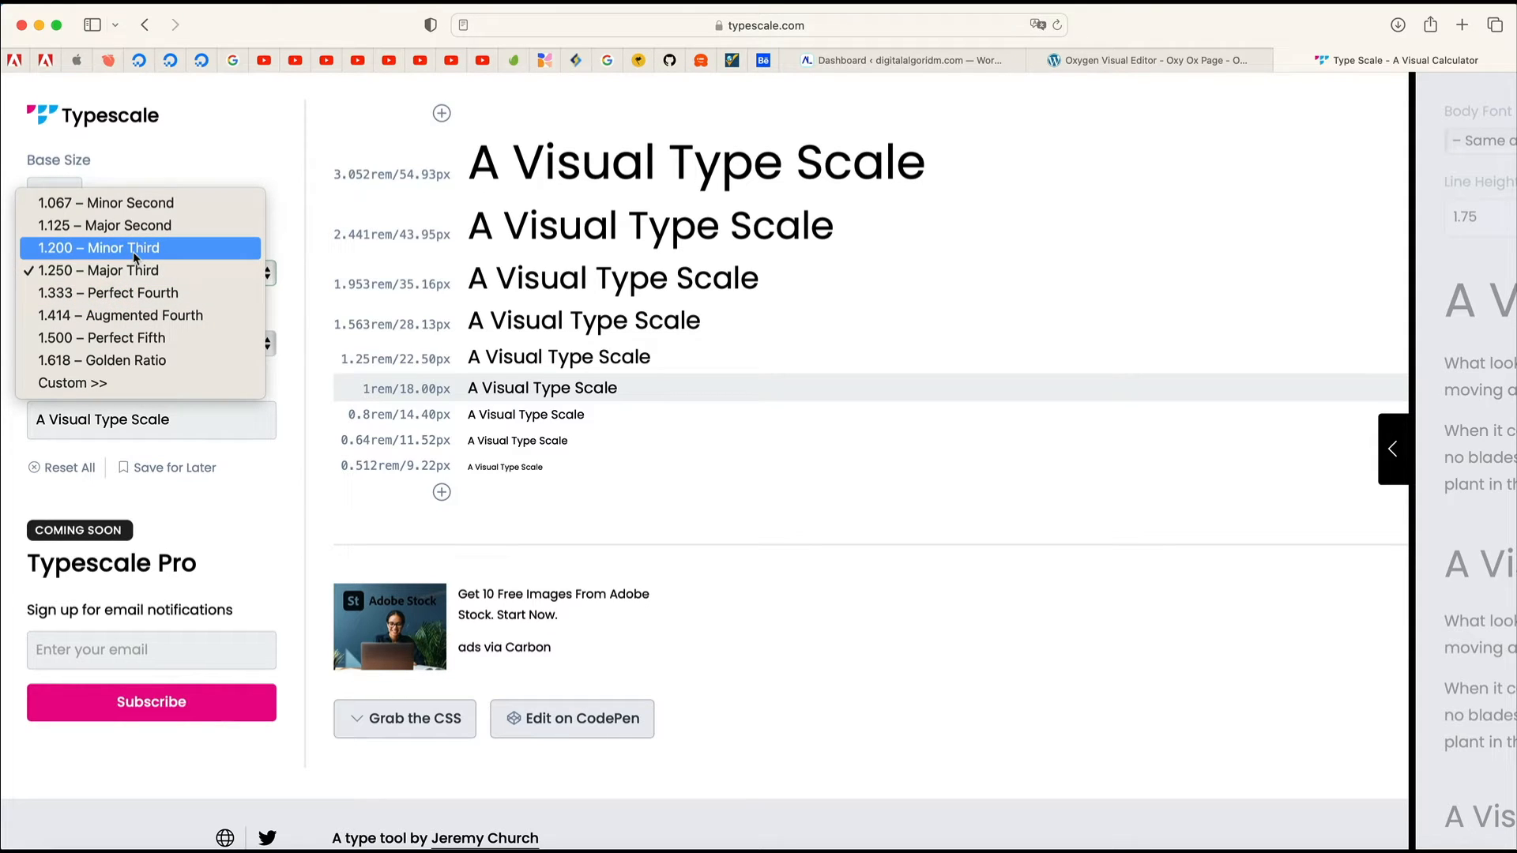
click(143, 316)
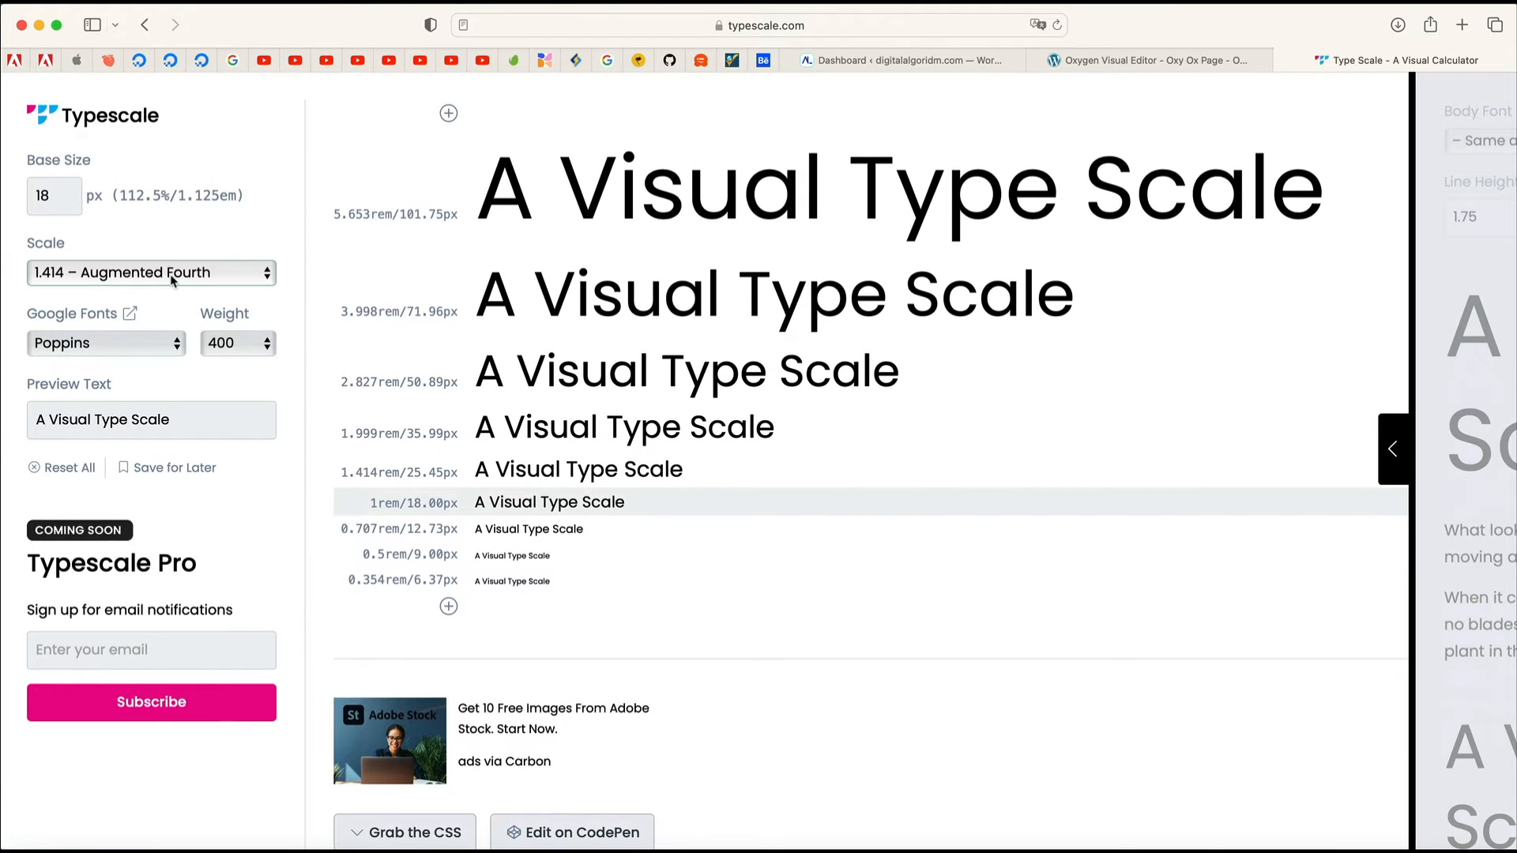
click(172, 280)
click(186, 291)
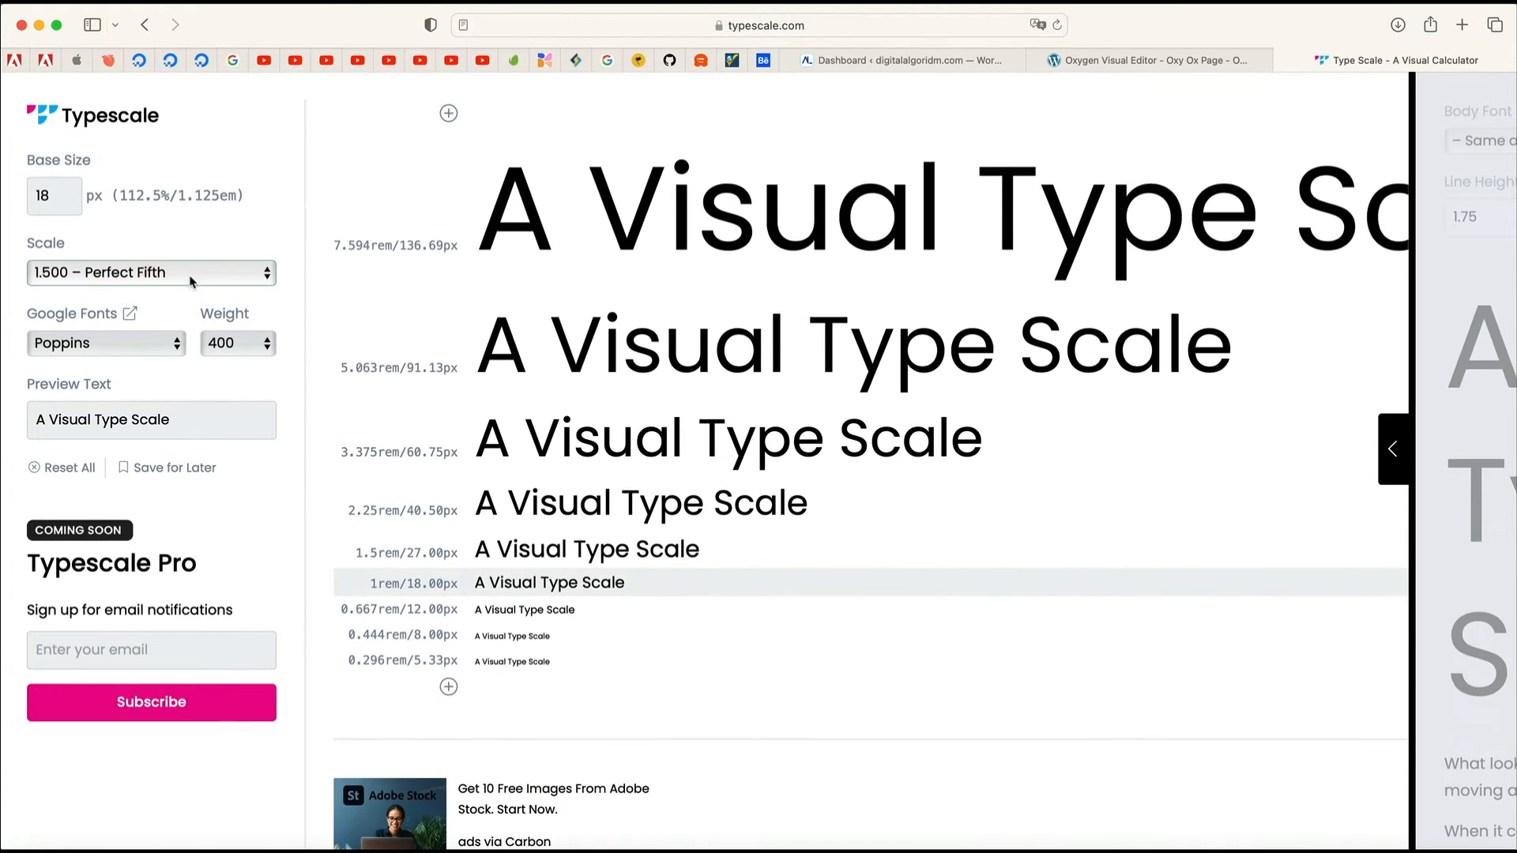
click(190, 280)
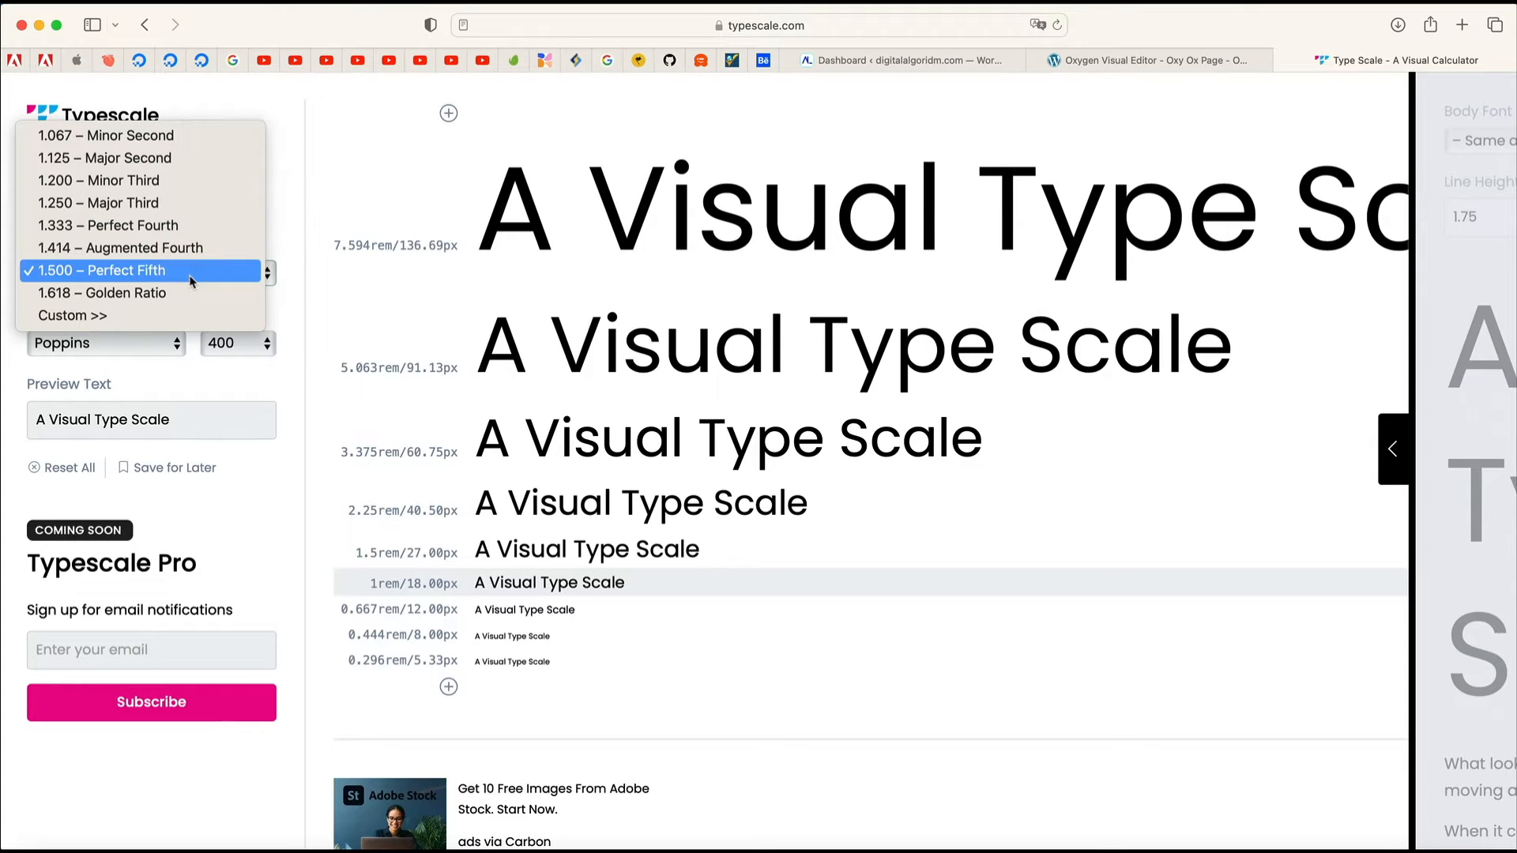
click(193, 248)
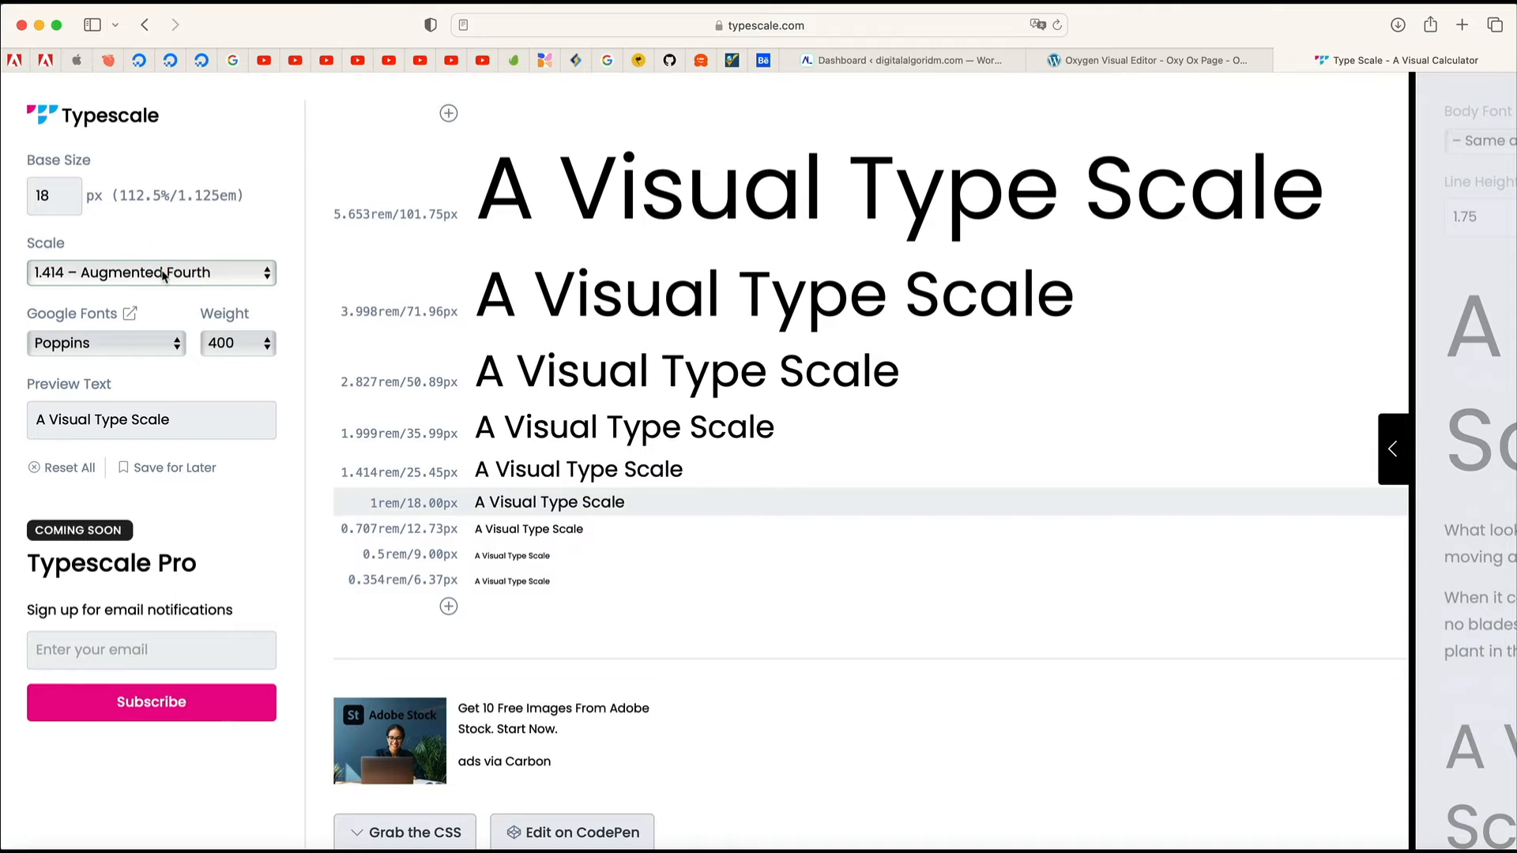
click(164, 274)
click(171, 224)
Step: Add two larger sizes above the type scale and highlight the 1rem base row
double_click(68, 189)
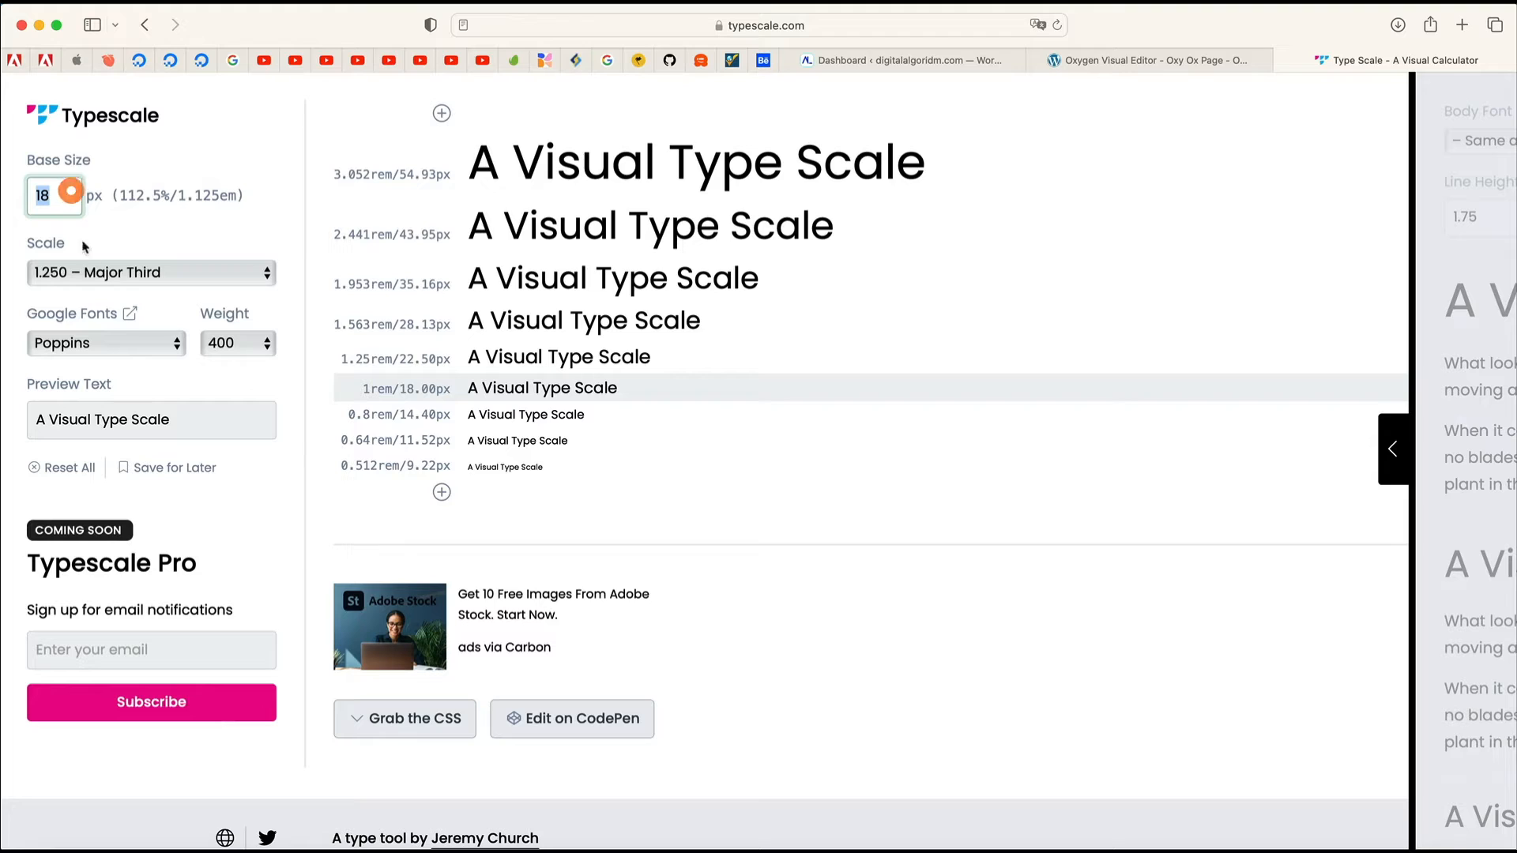
click(61, 192)
click(441, 113)
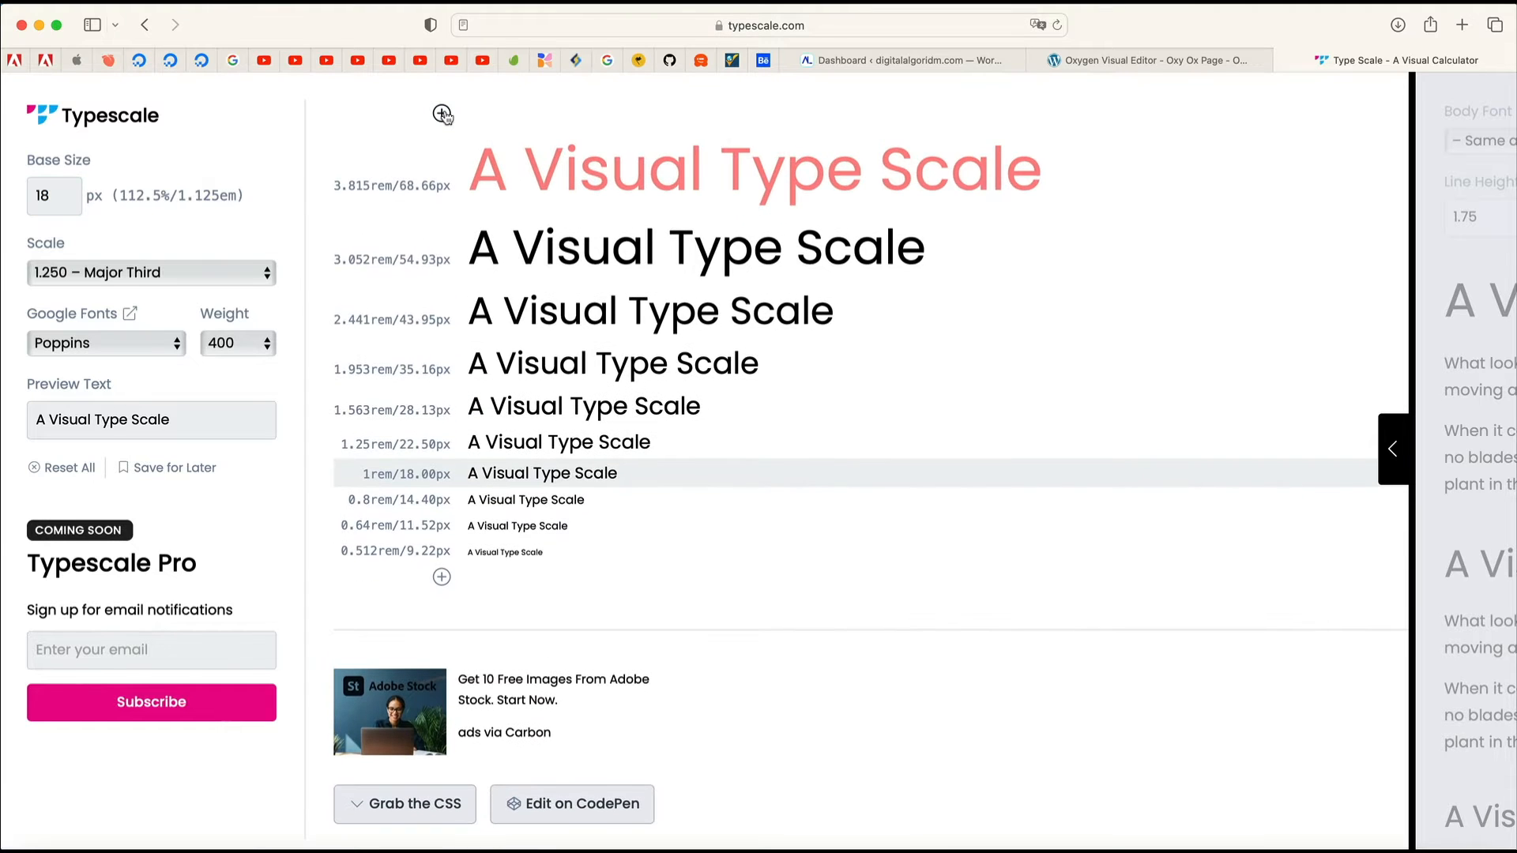
click(442, 113)
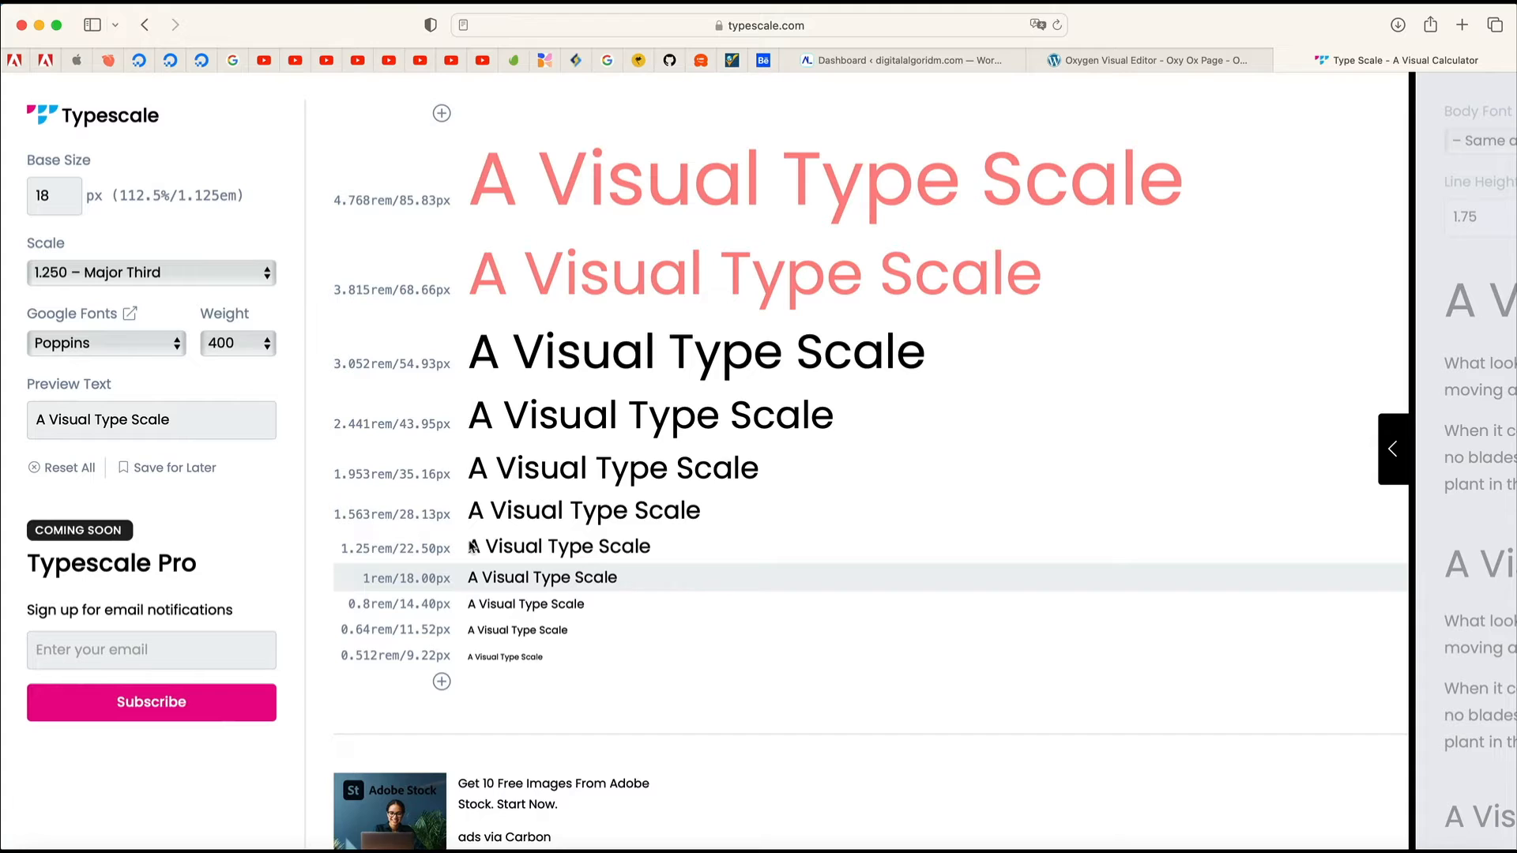
triple_click(421, 579)
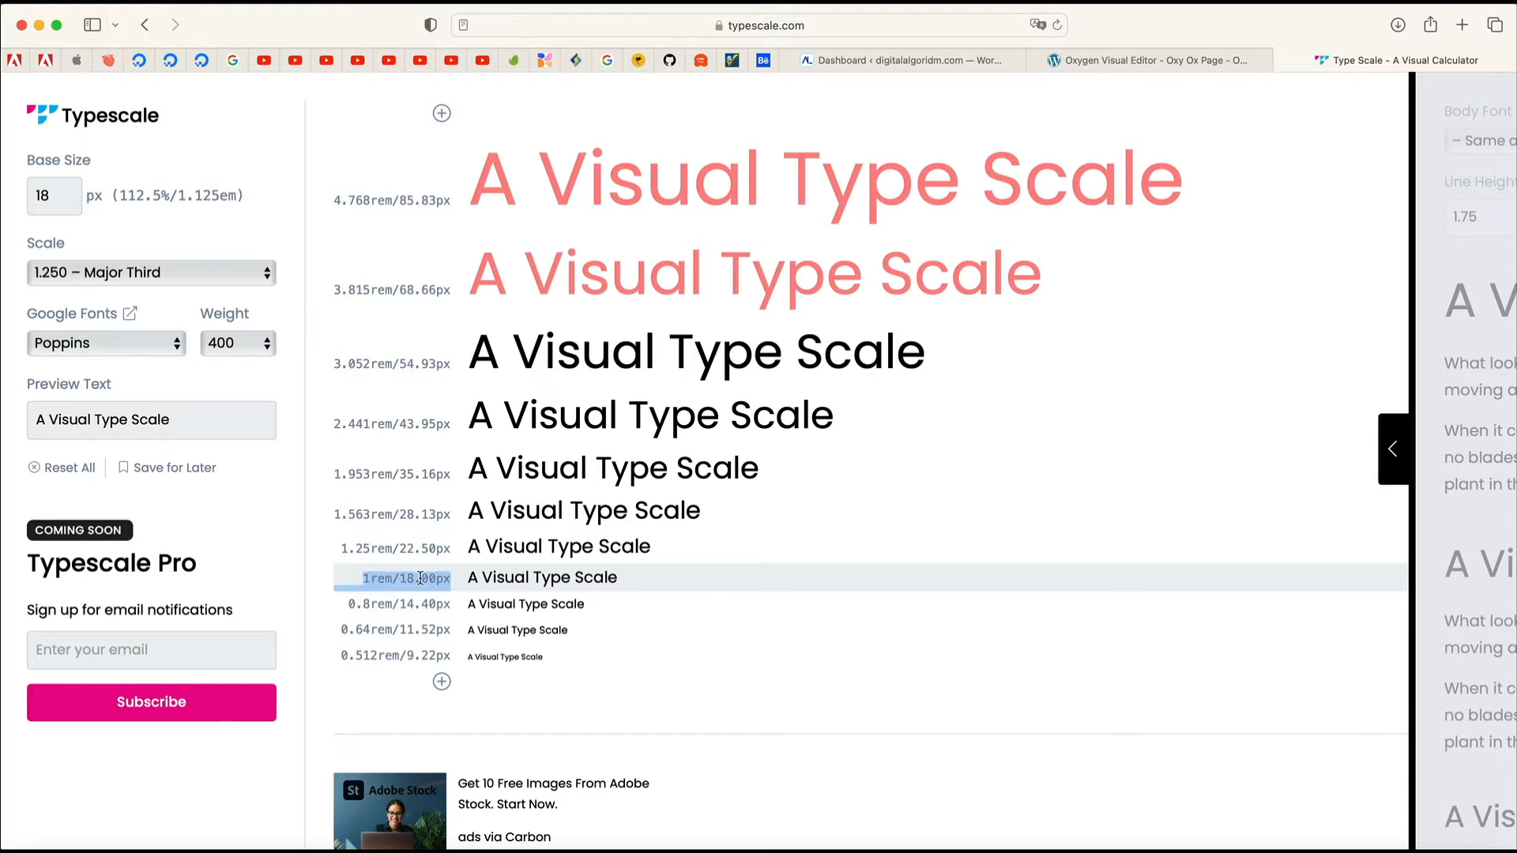
triple_click(526, 577)
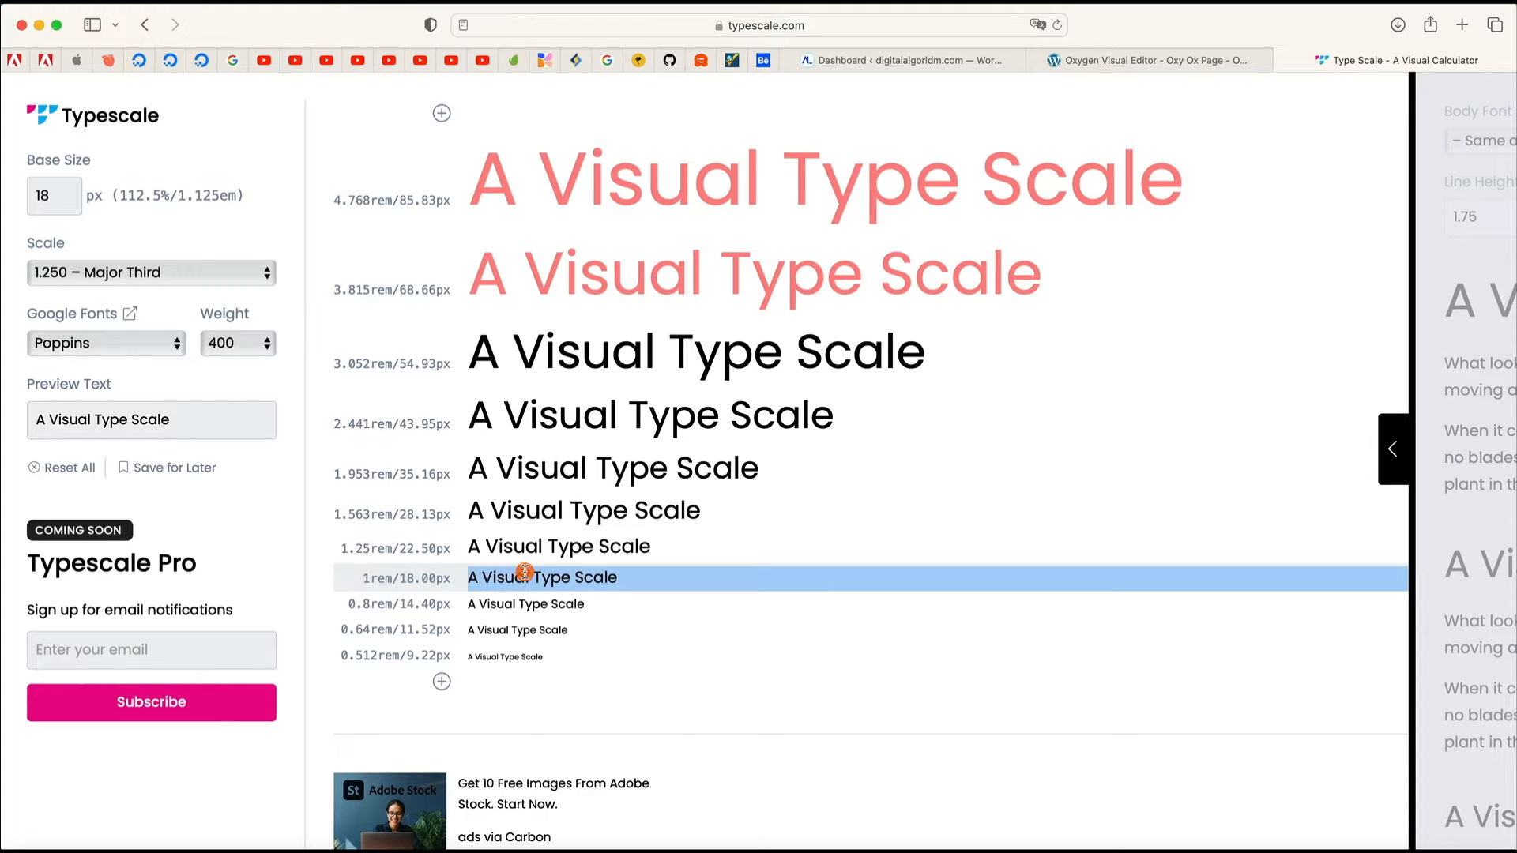
Step: Switch back to the Oxygen editor and set the global body text font size to 18 px
click(1159, 63)
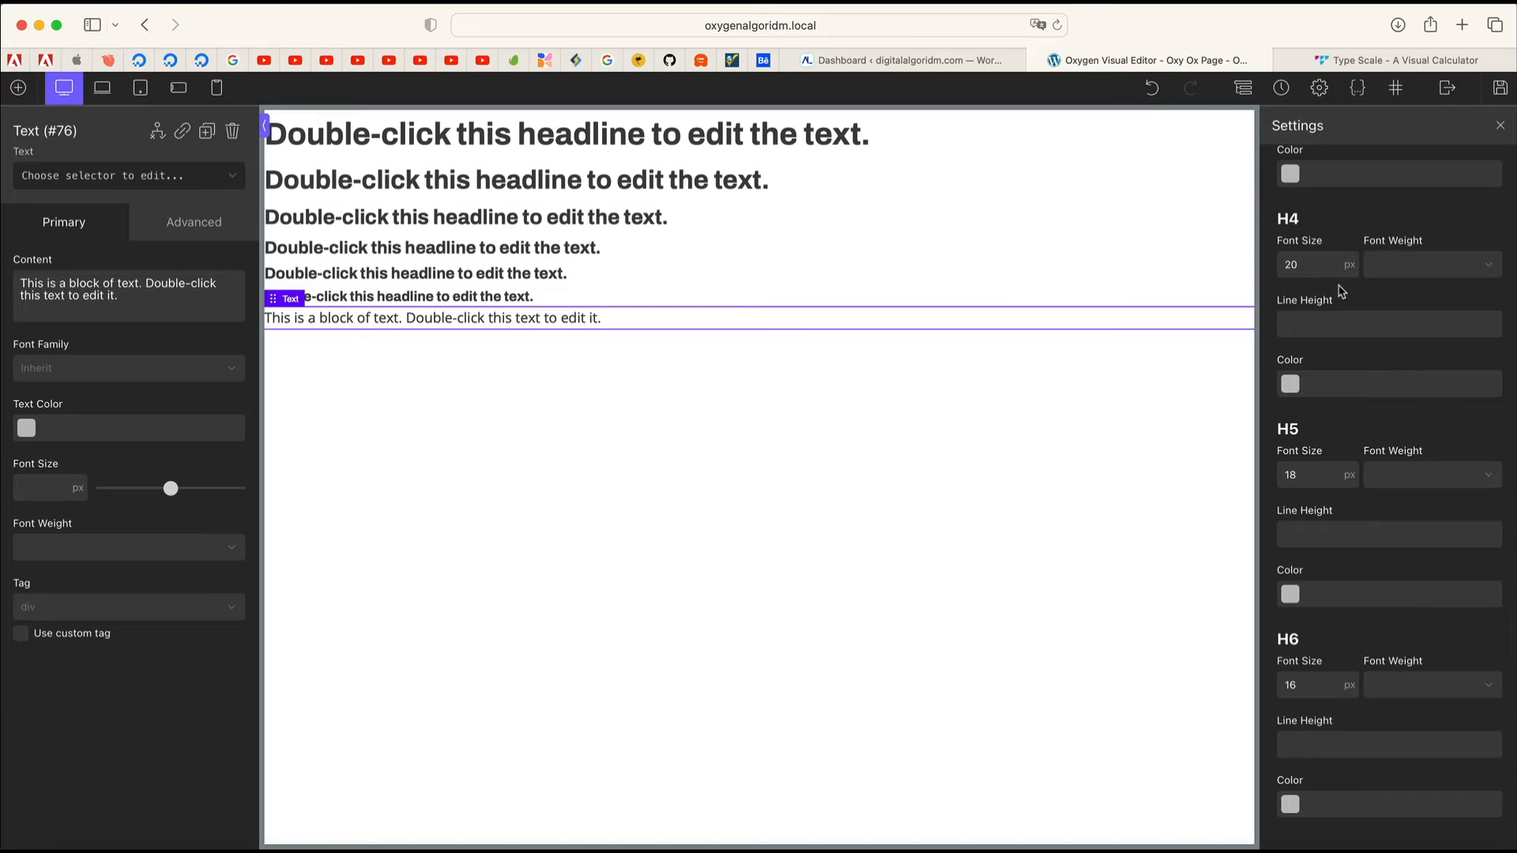
scroll(1341, 292, up, 10)
click(1336, 165)
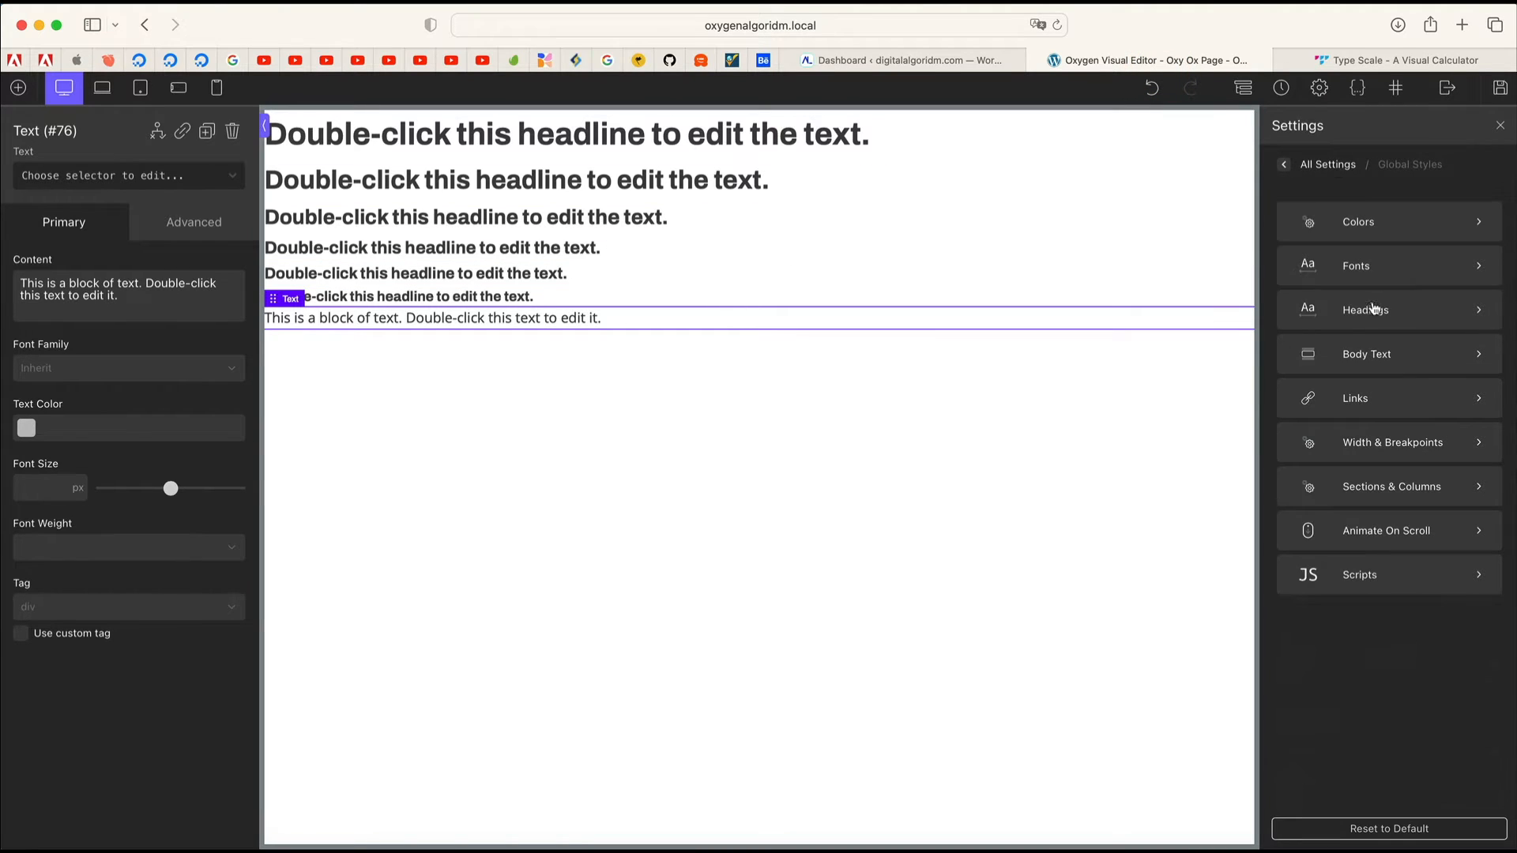
click(1379, 350)
double_click(1340, 231)
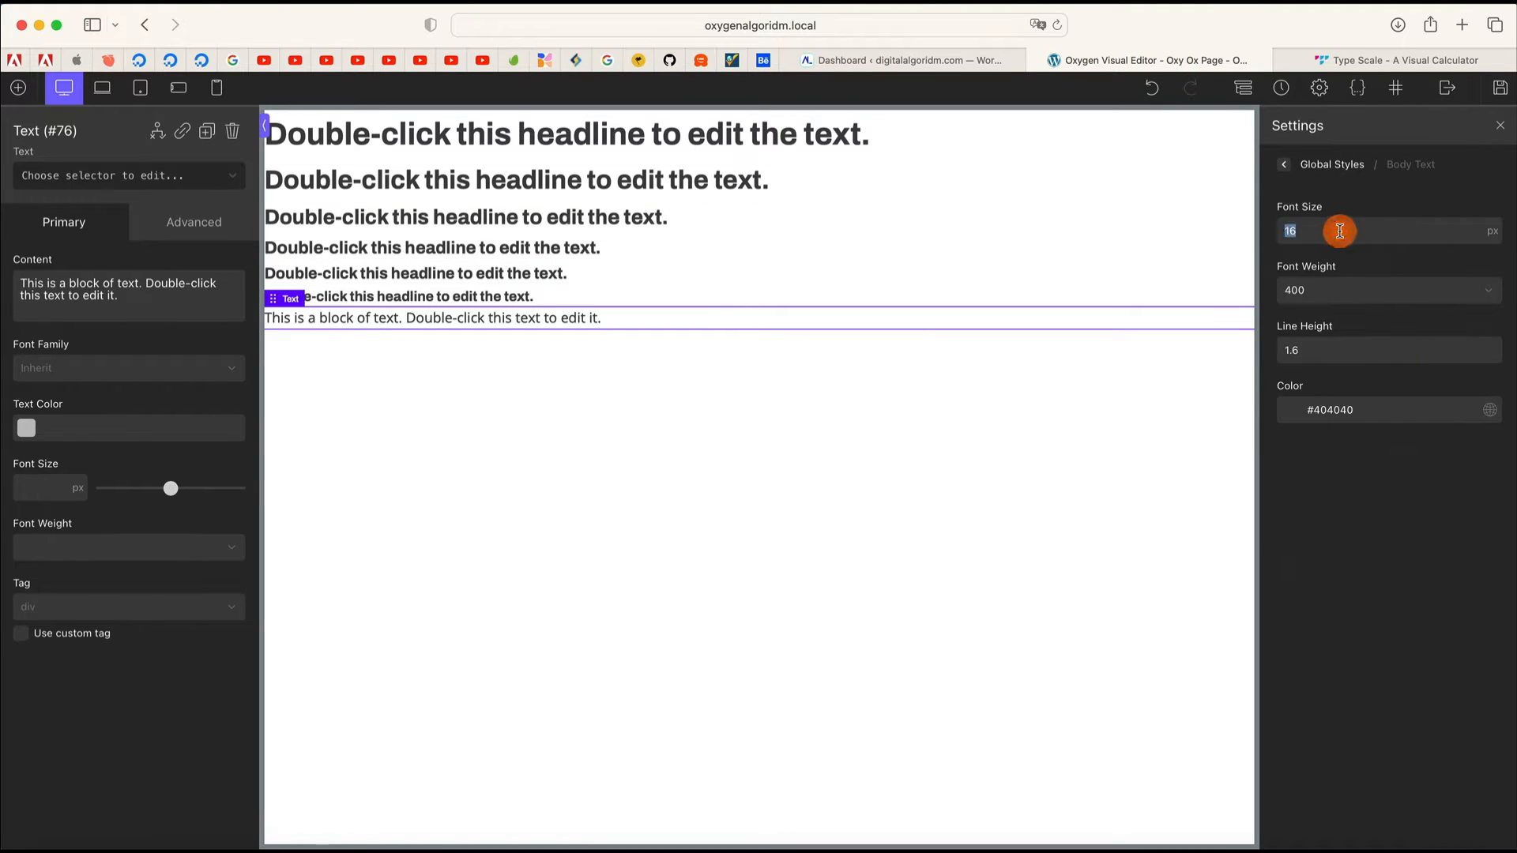
text(18)
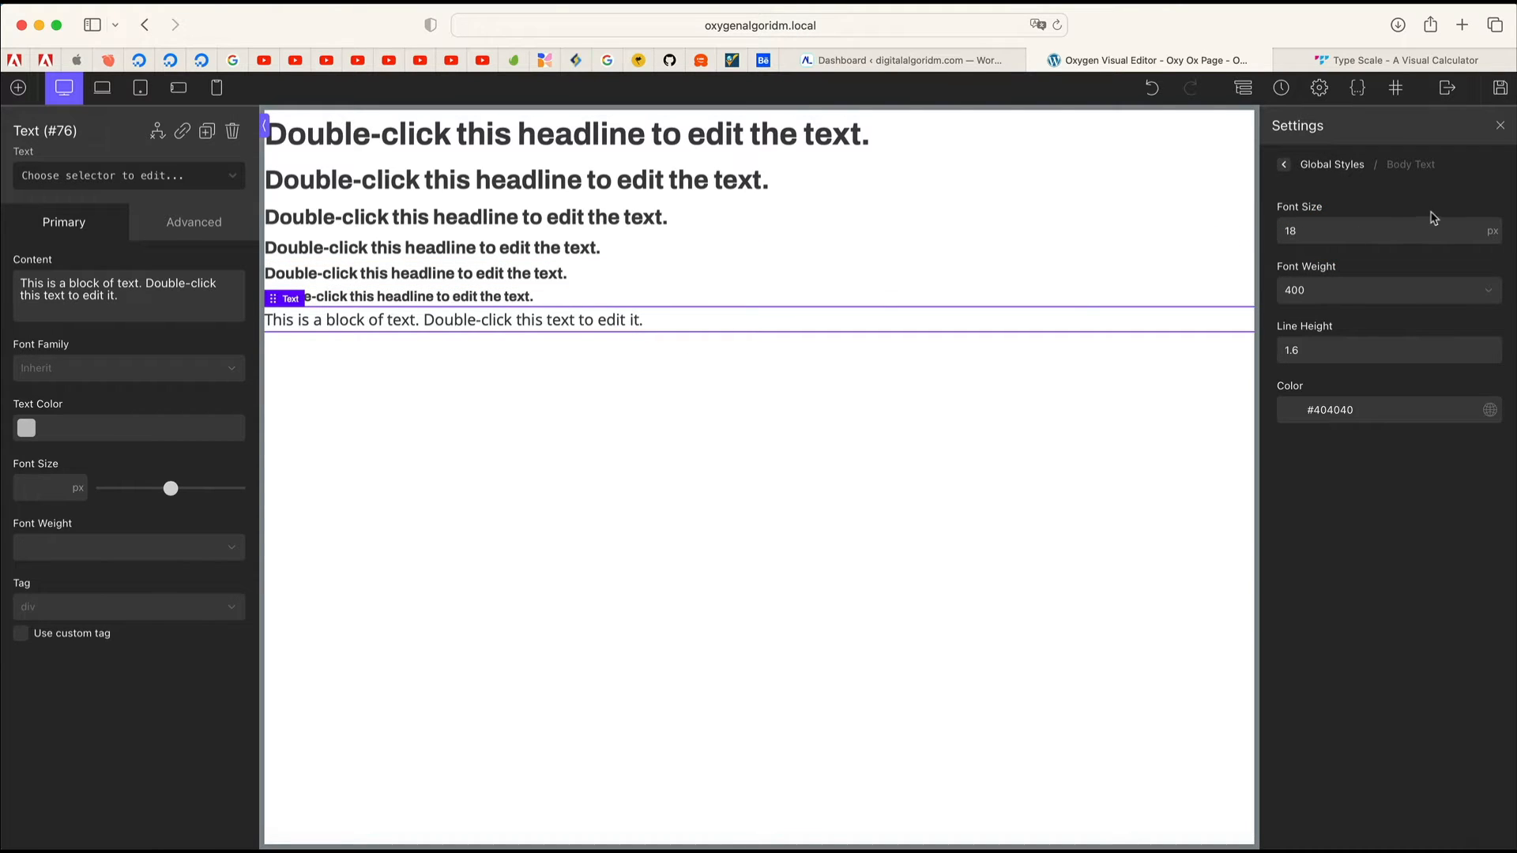
Step: Assign a swatch from Global Colors to the body text color, keeping its font weight at 400
click(1369, 289)
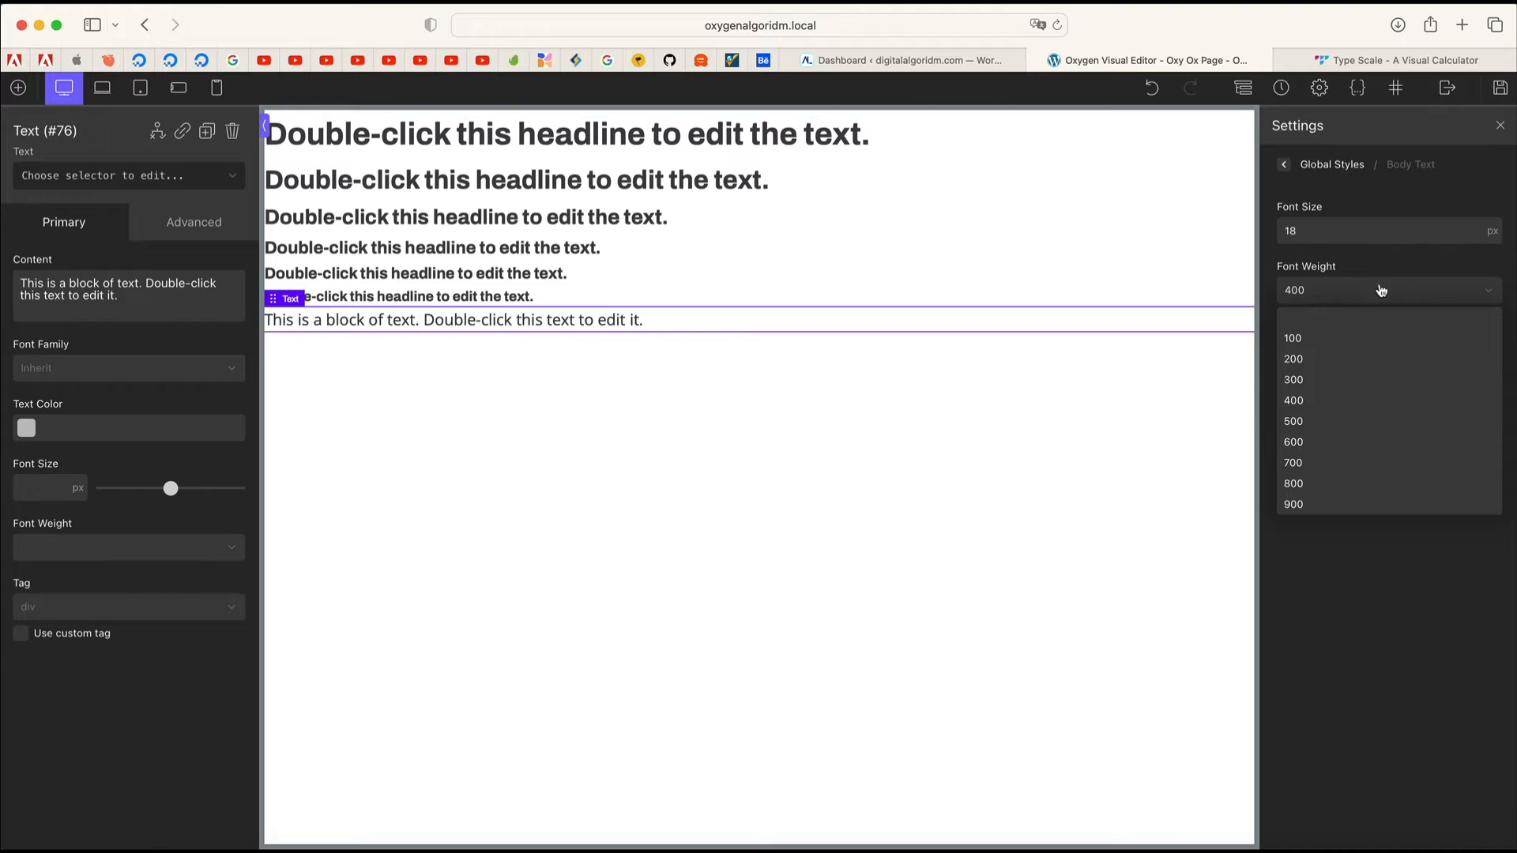
click(1382, 290)
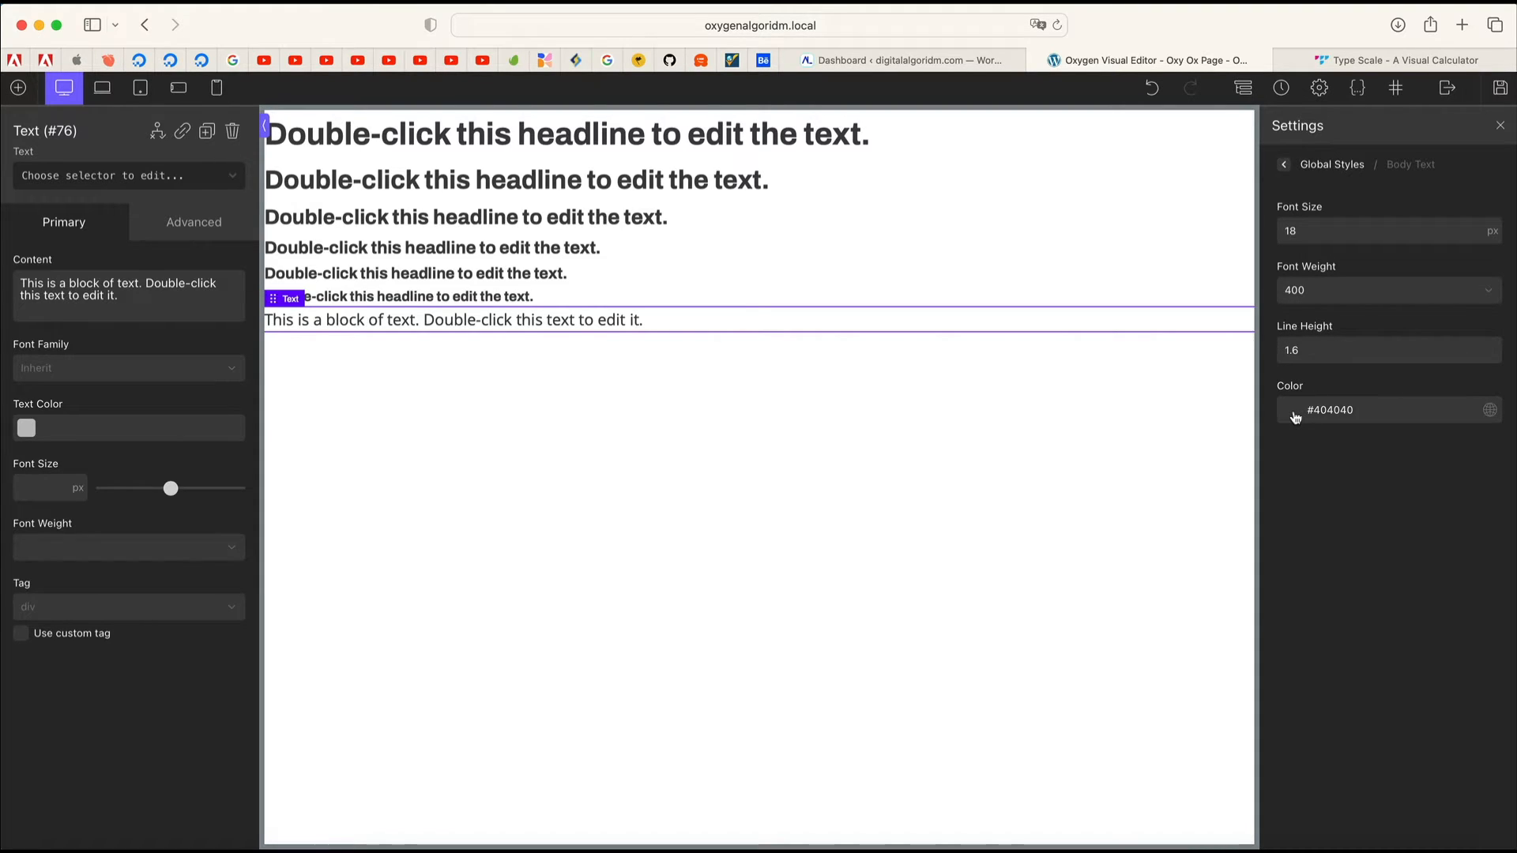
click(1295, 416)
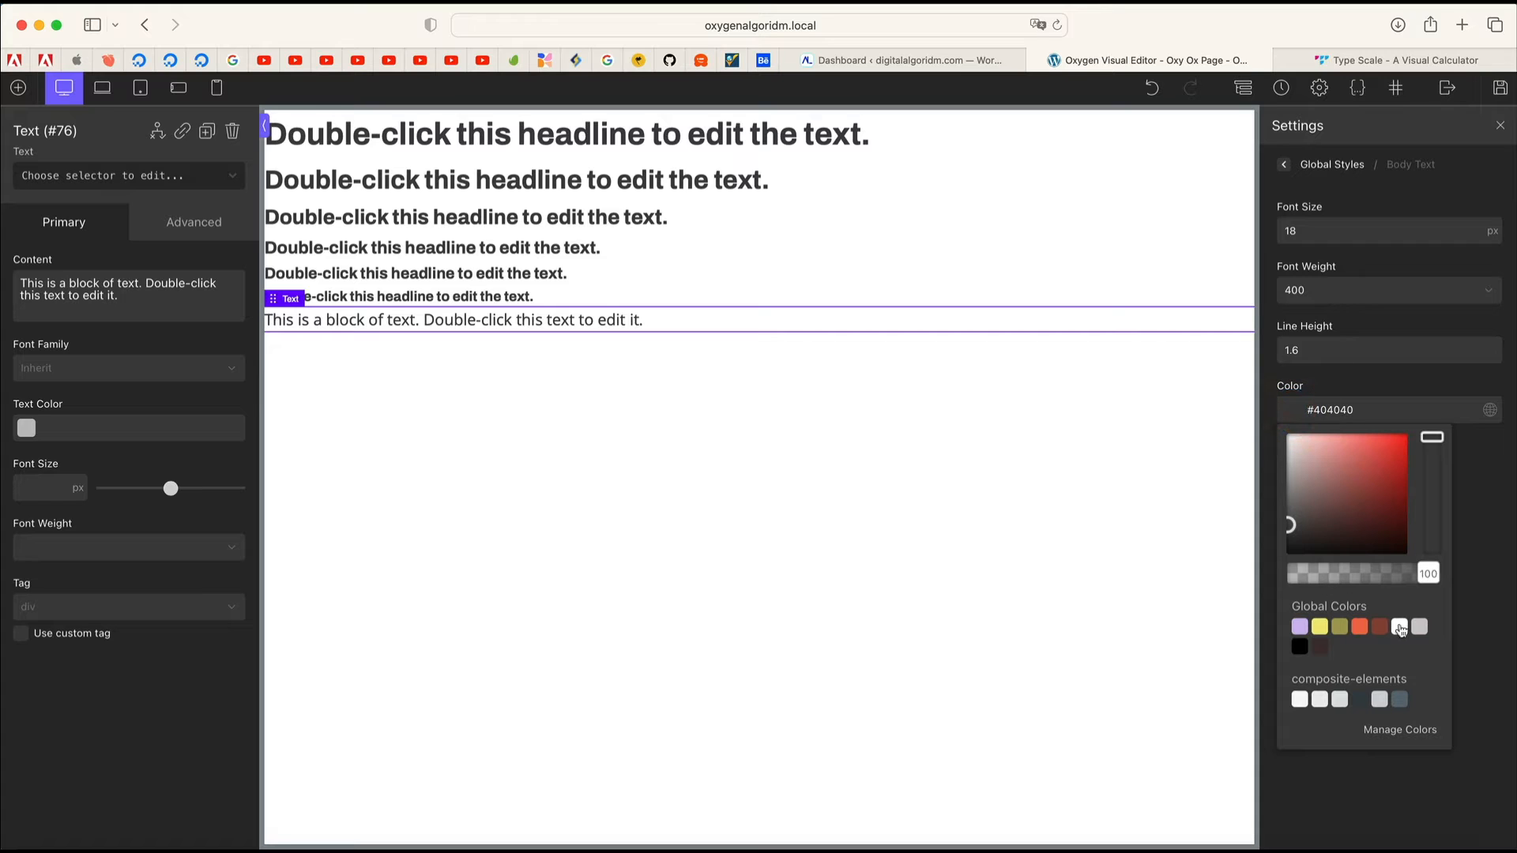
click(1420, 629)
click(1284, 164)
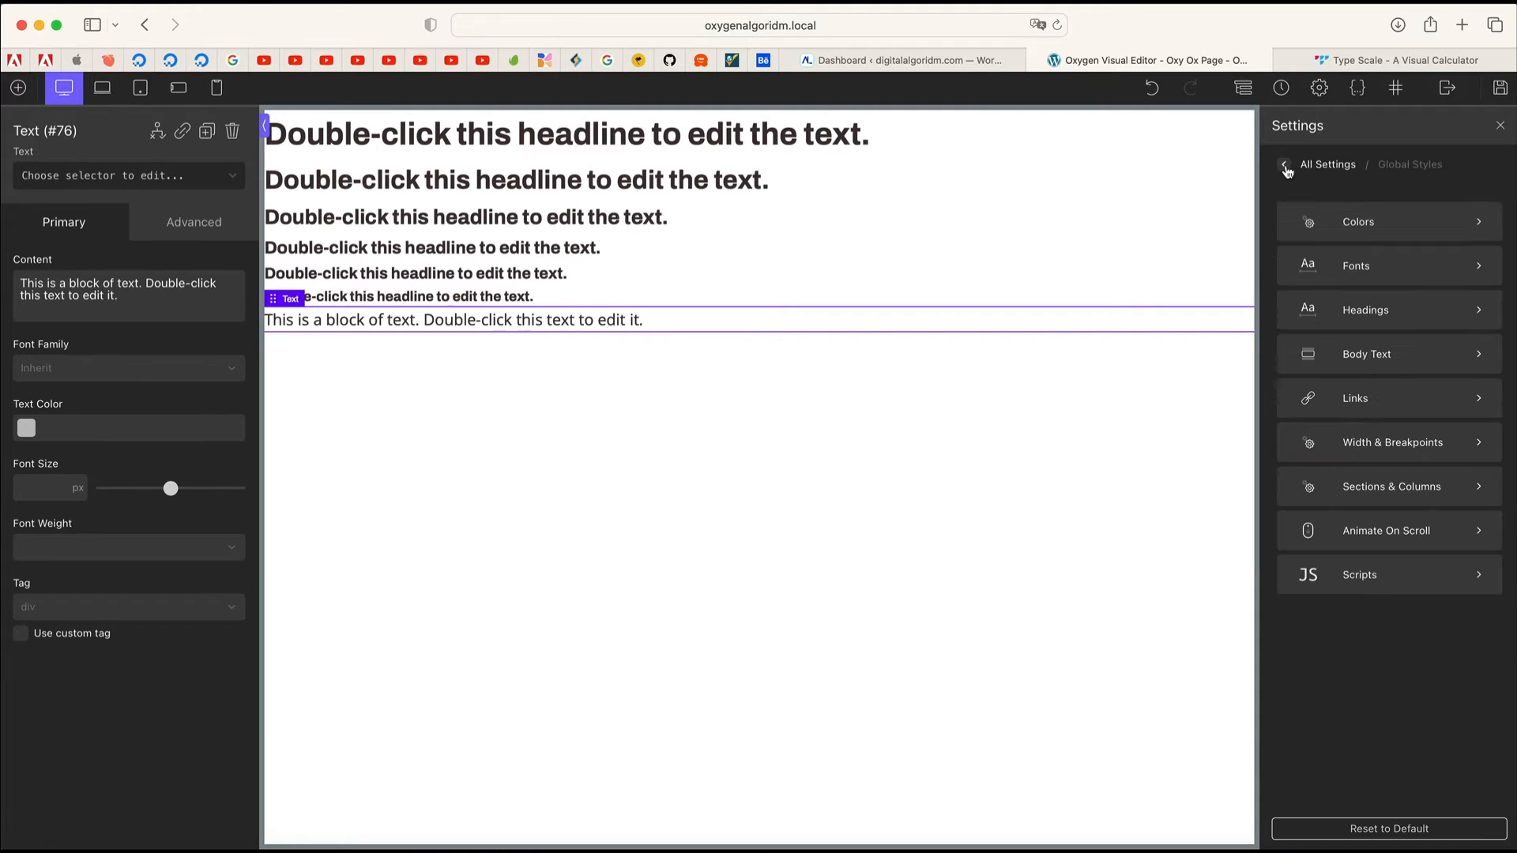
Step: Open the global heading settings, highlight the 1.25rem size in the Typescale calculator, and return to the Oxygen editor
click(1362, 310)
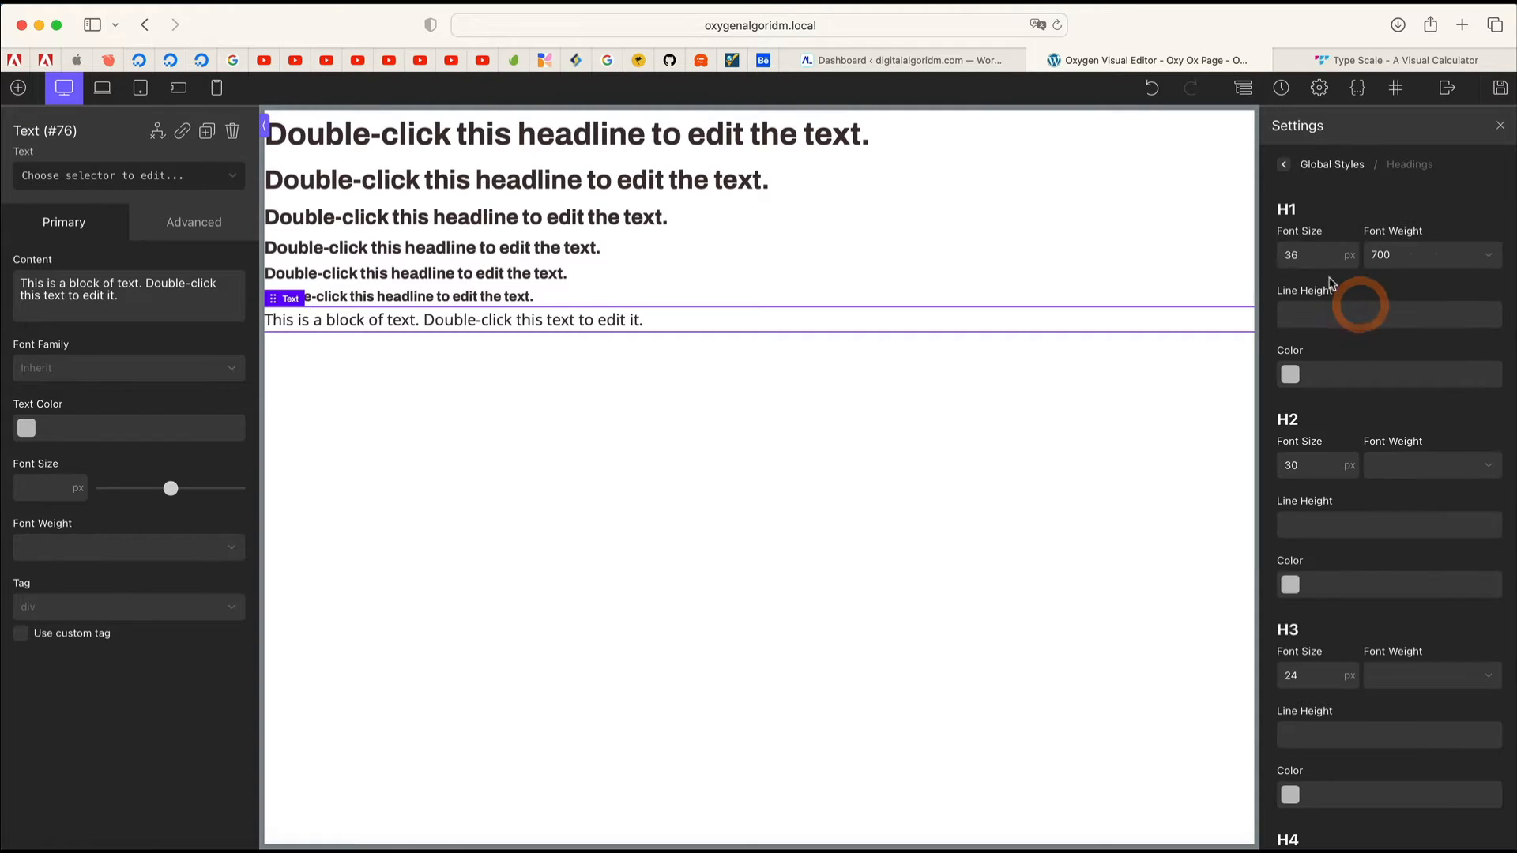
scroll(1335, 334, down, 8)
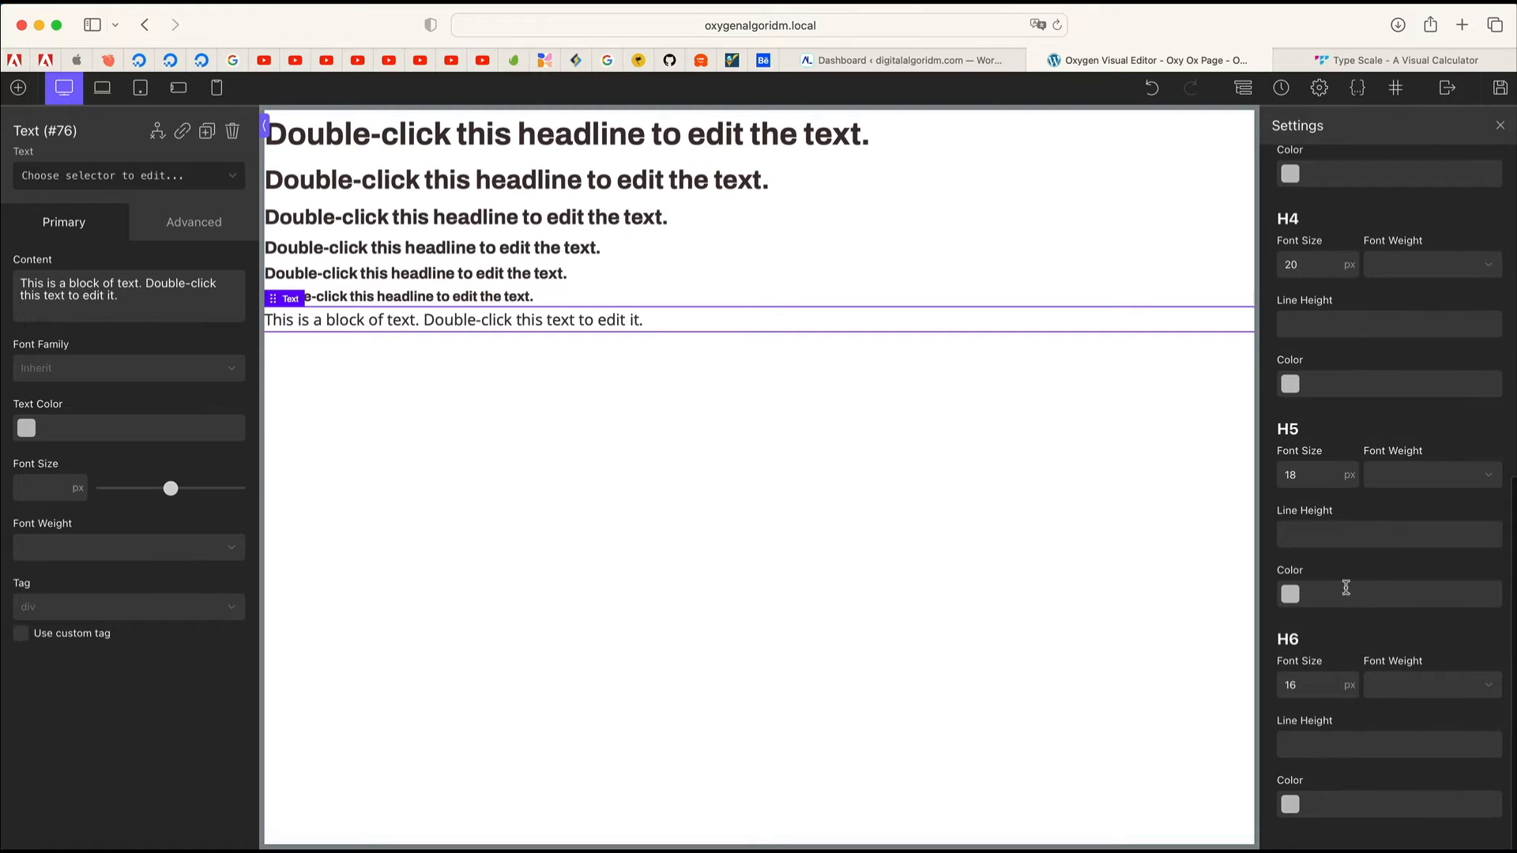
click(1364, 63)
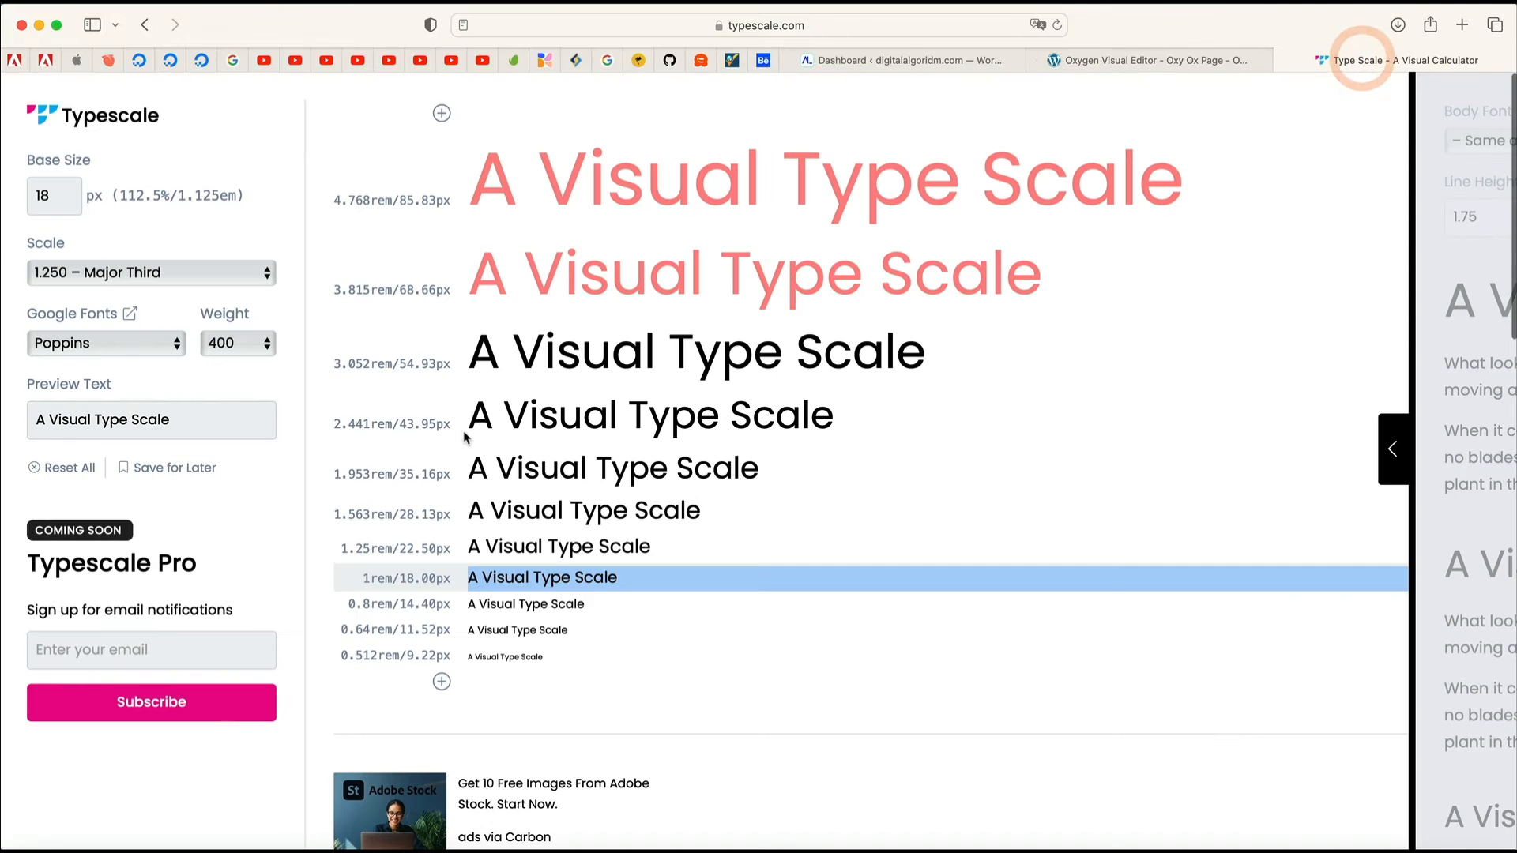
triple_click(530, 548)
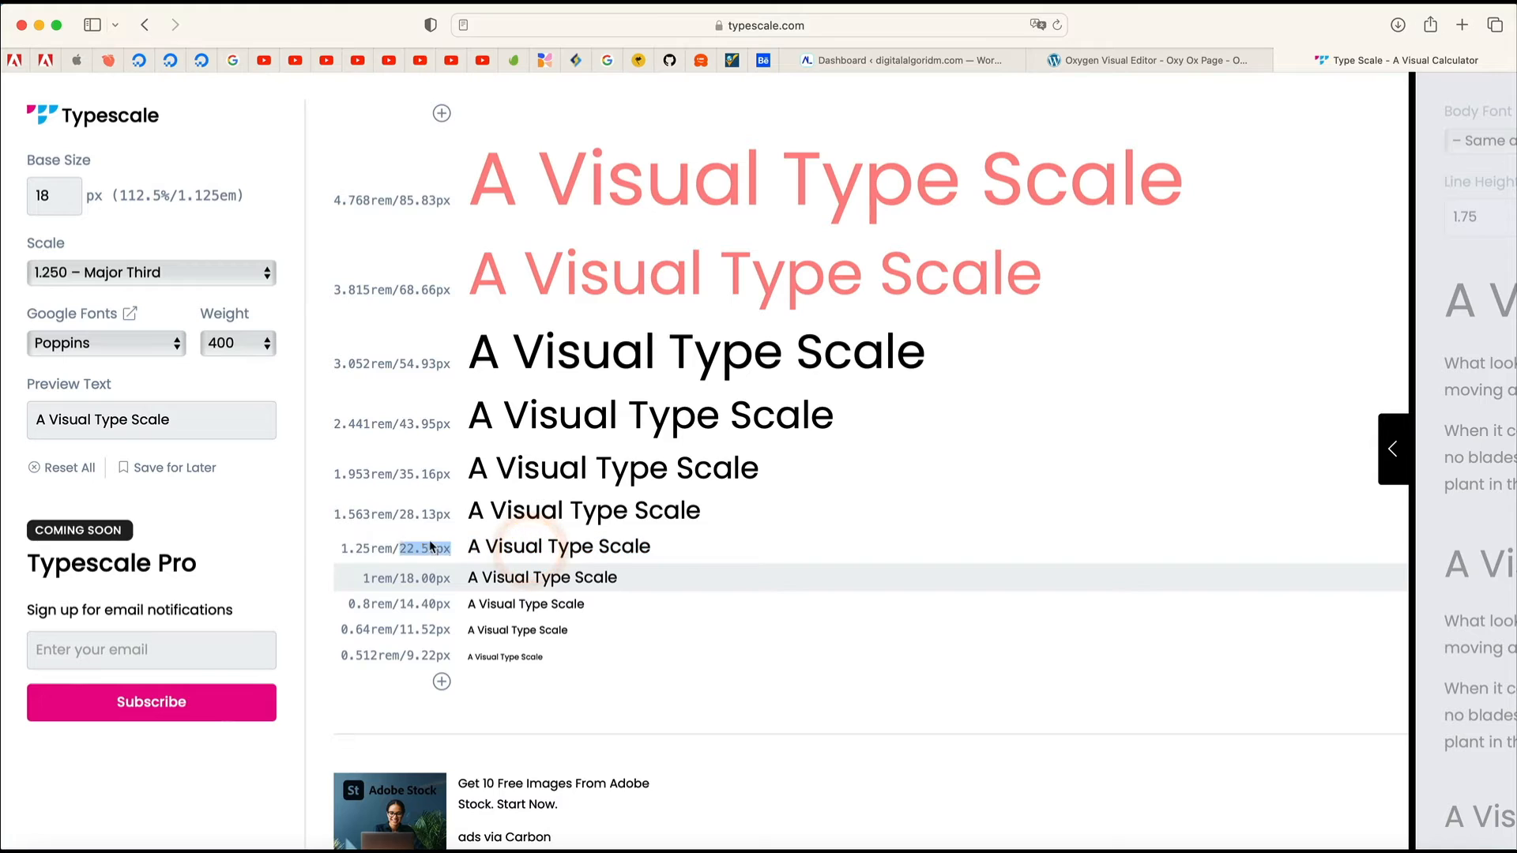
triple_click(429, 544)
double_click(421, 545)
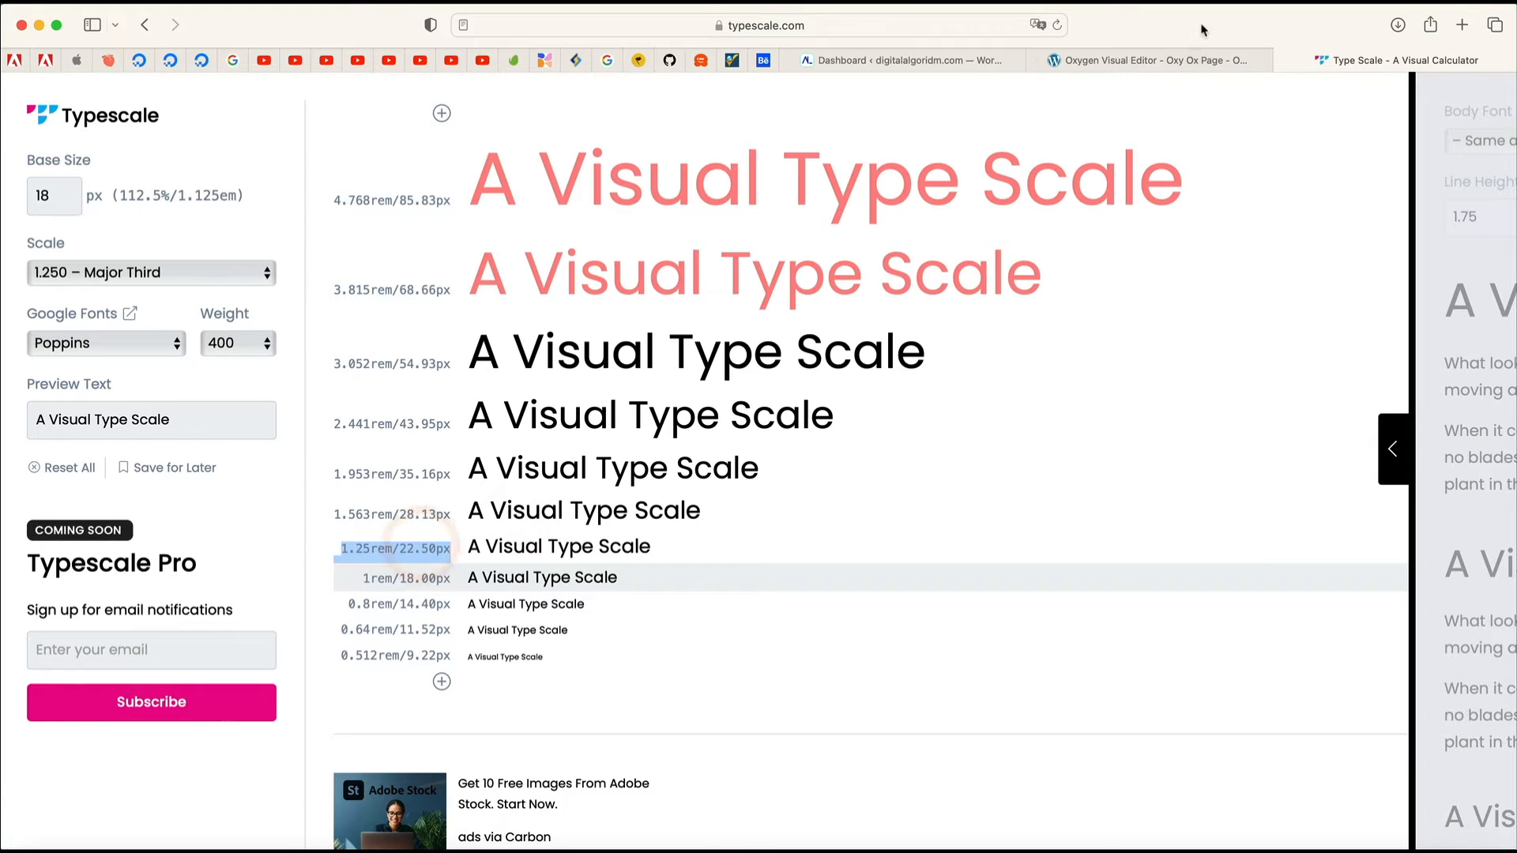
click(1175, 61)
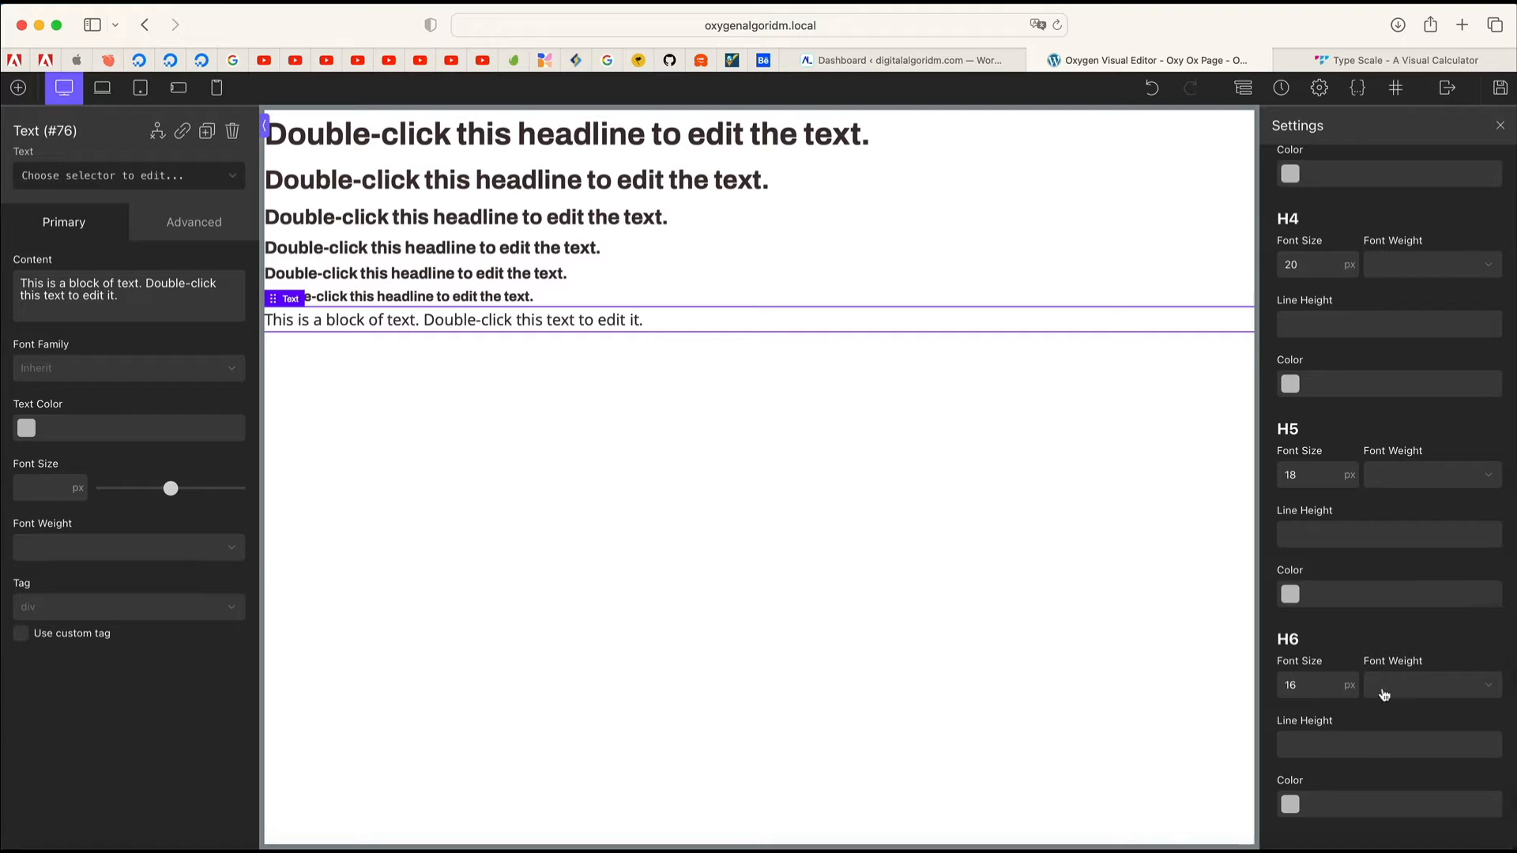
Step: Set the global H6 font size to 23 px and its font weight to 400
double_click(1300, 687)
text(22)
key(BackSpace)
text(3)
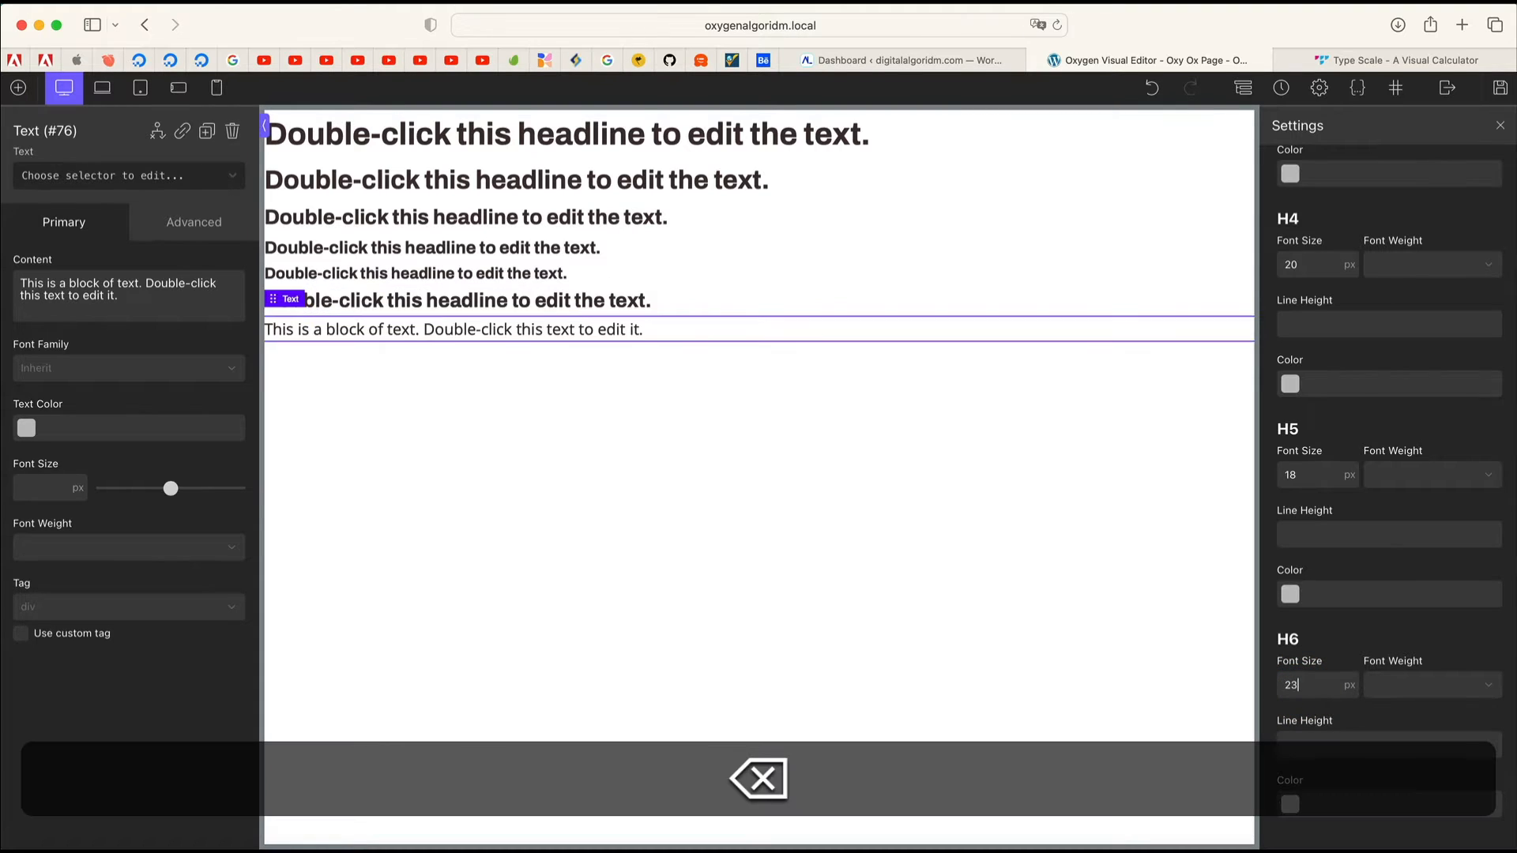
click(1425, 683)
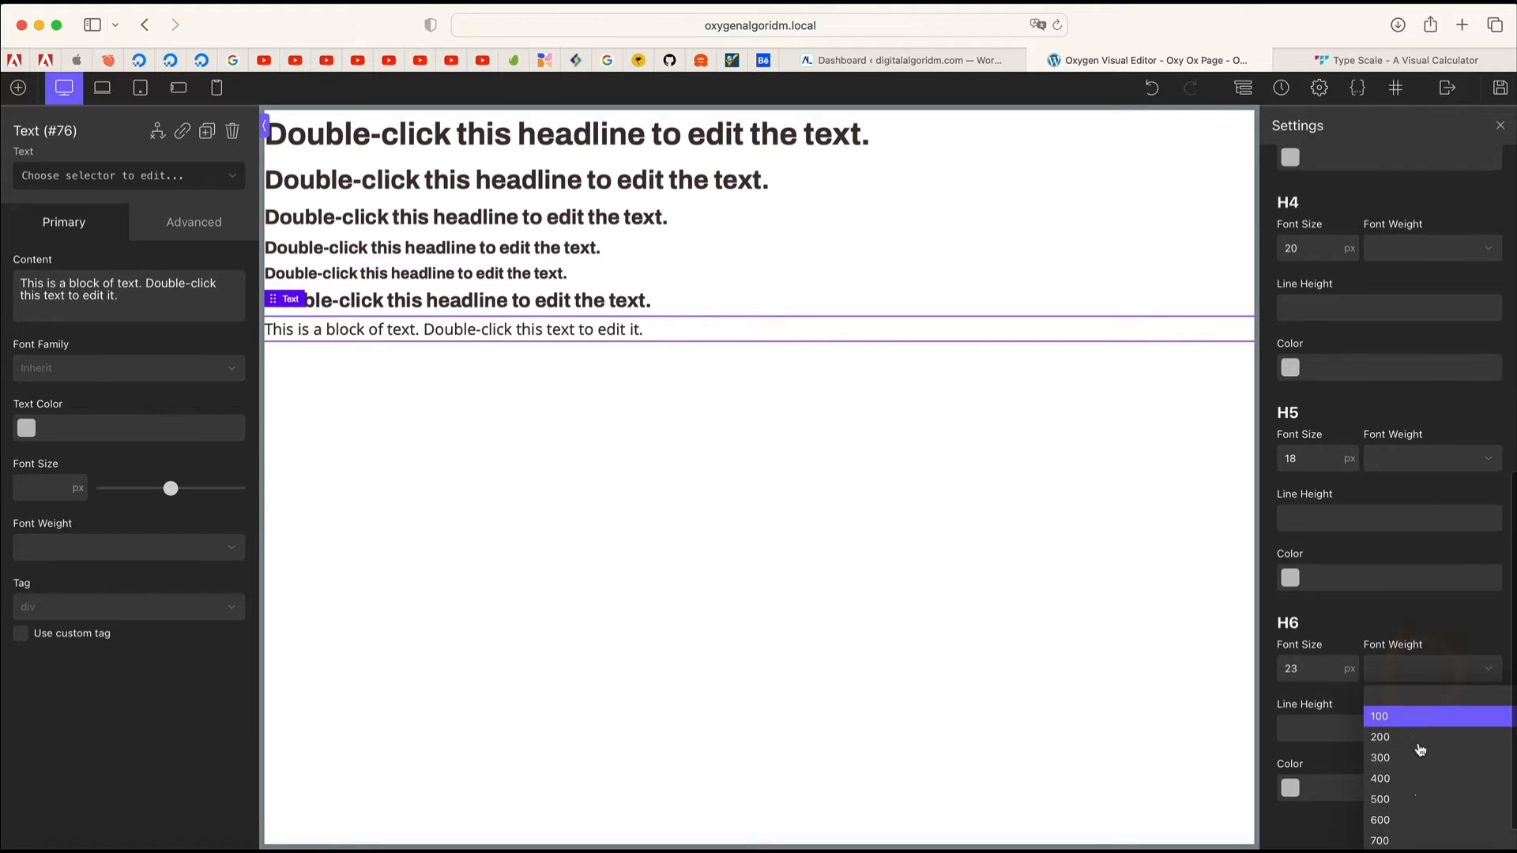
scroll(1426, 755, down, 1)
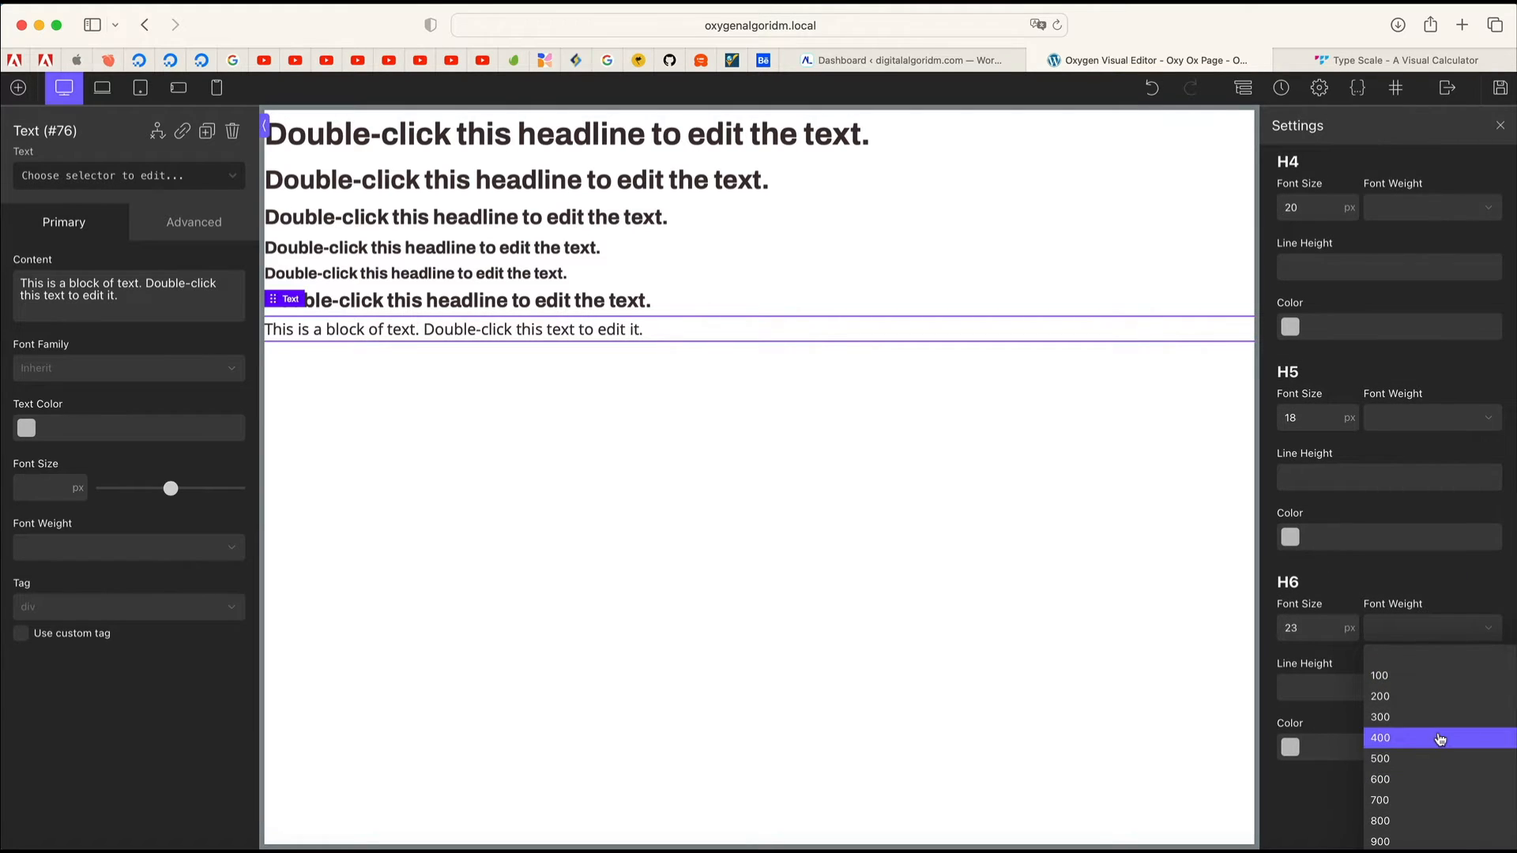
click(1436, 739)
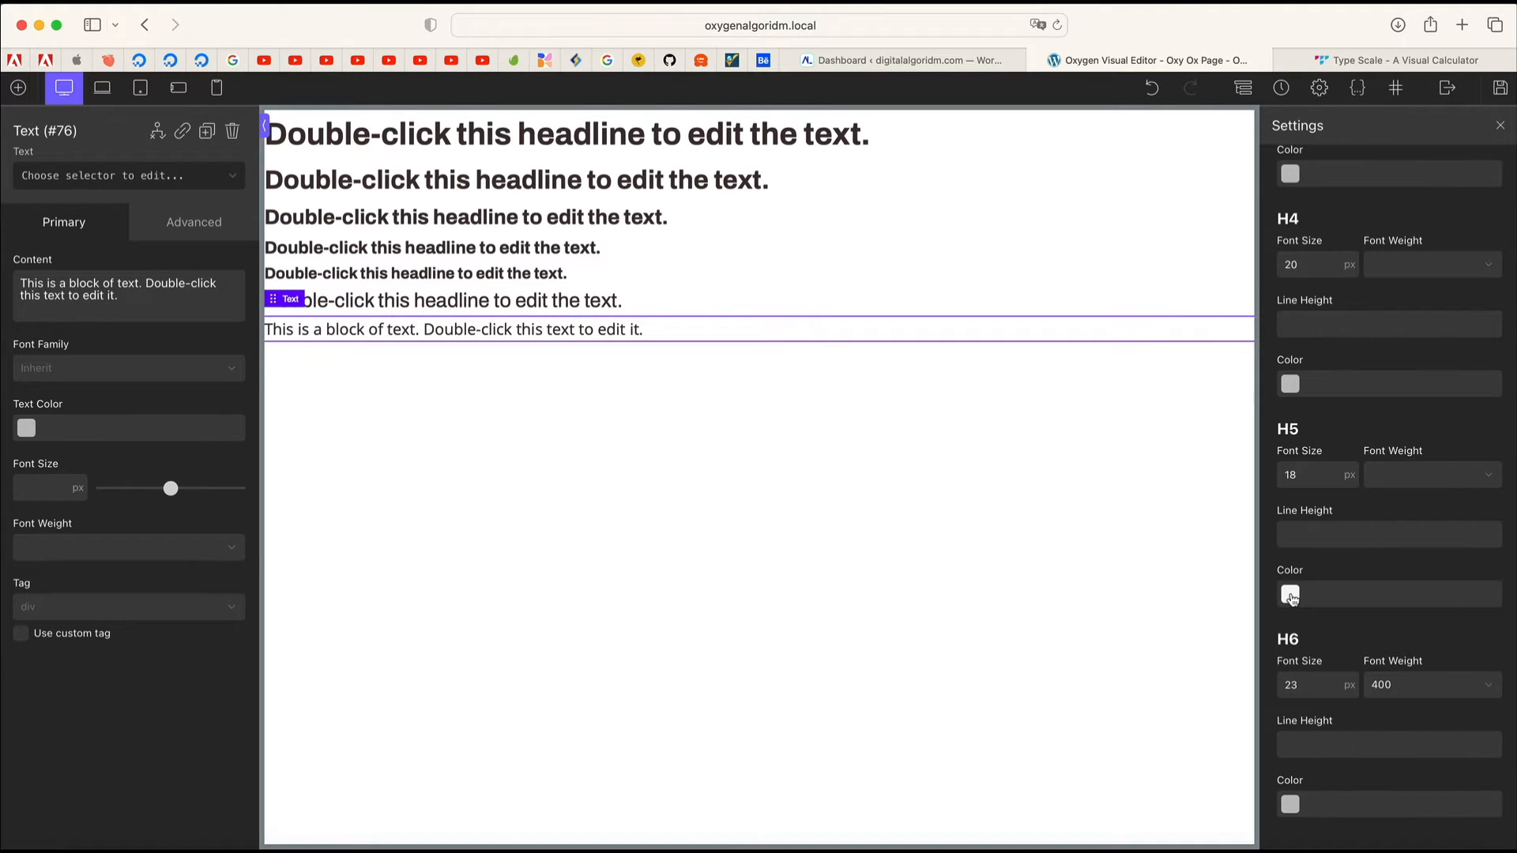
Step: Set the global H5 color to Global Colors - Accent and the H6 line height to 1.3
click(1290, 594)
scroll(1387, 827, down, 2)
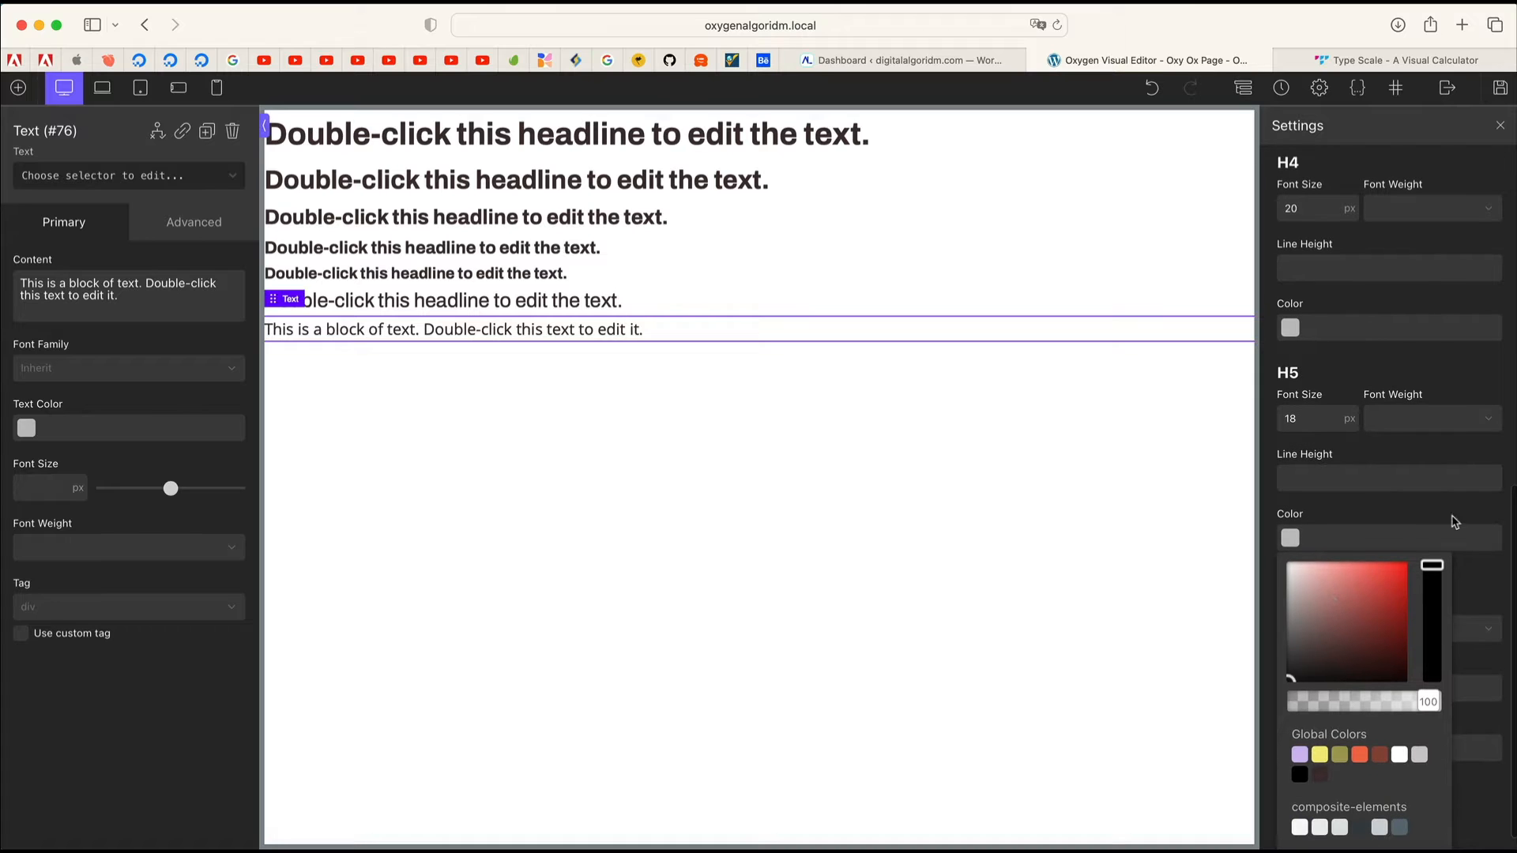
click(1339, 754)
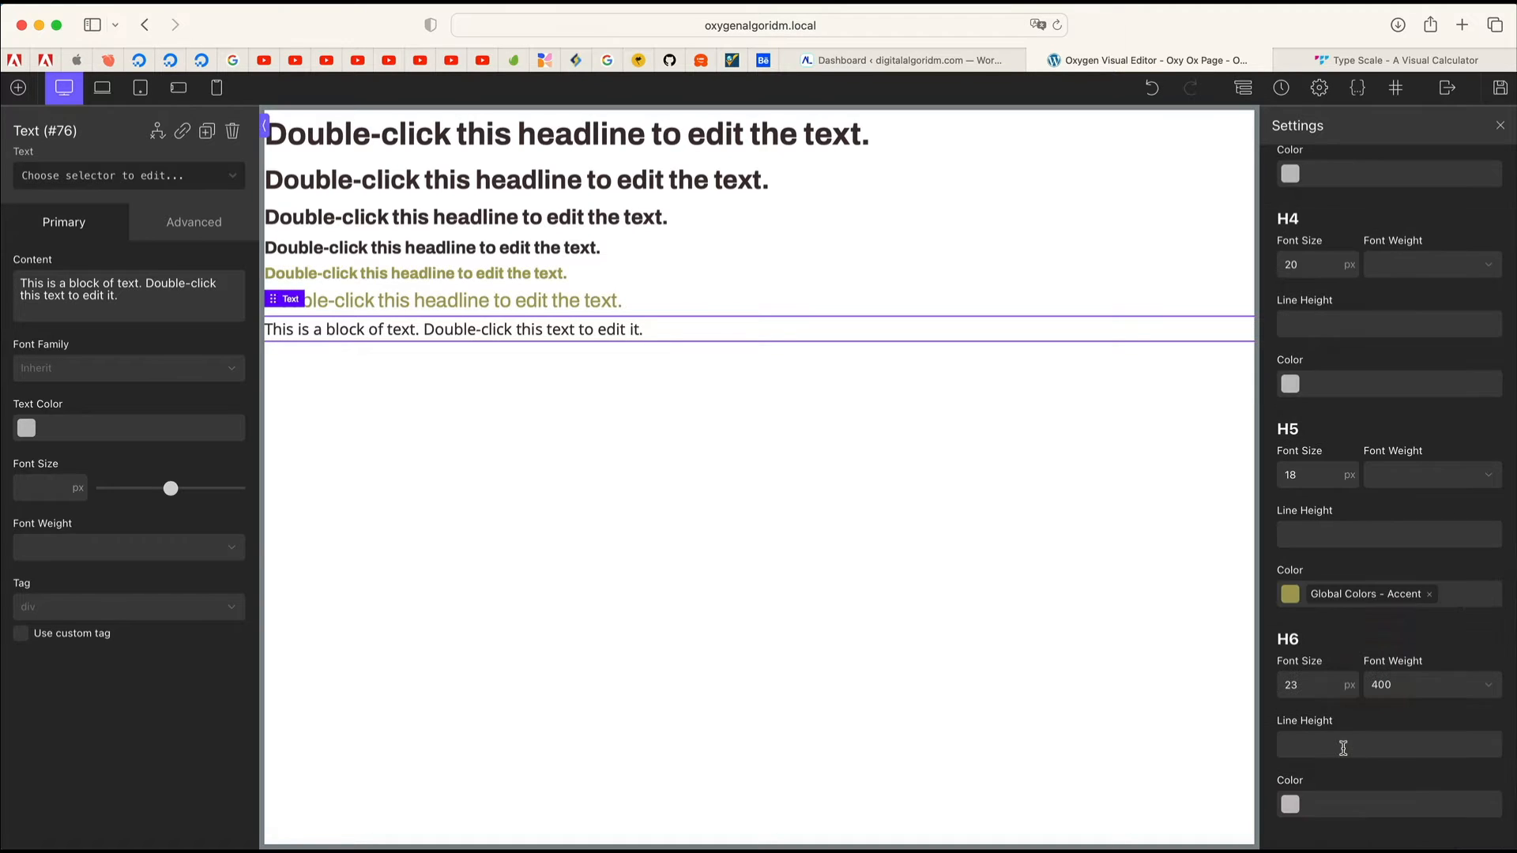
click(1344, 745)
text(1.3)
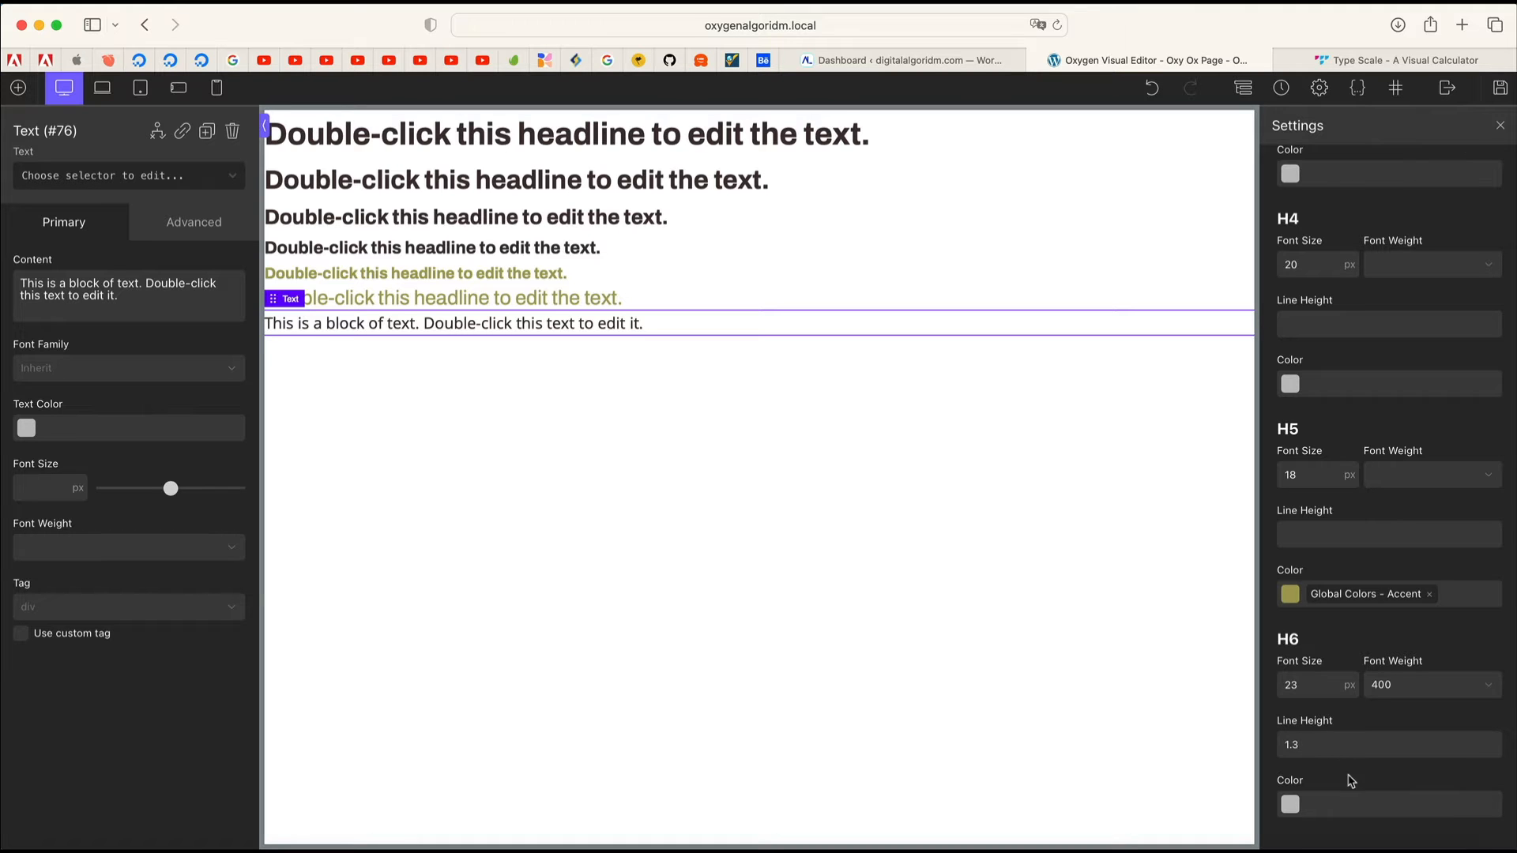
Step: Switch to the Typescale calculator, highlight the 1.563rem size for H5, and return to the Oxygen editor
scroll(1351, 781, up, 2)
click(1399, 65)
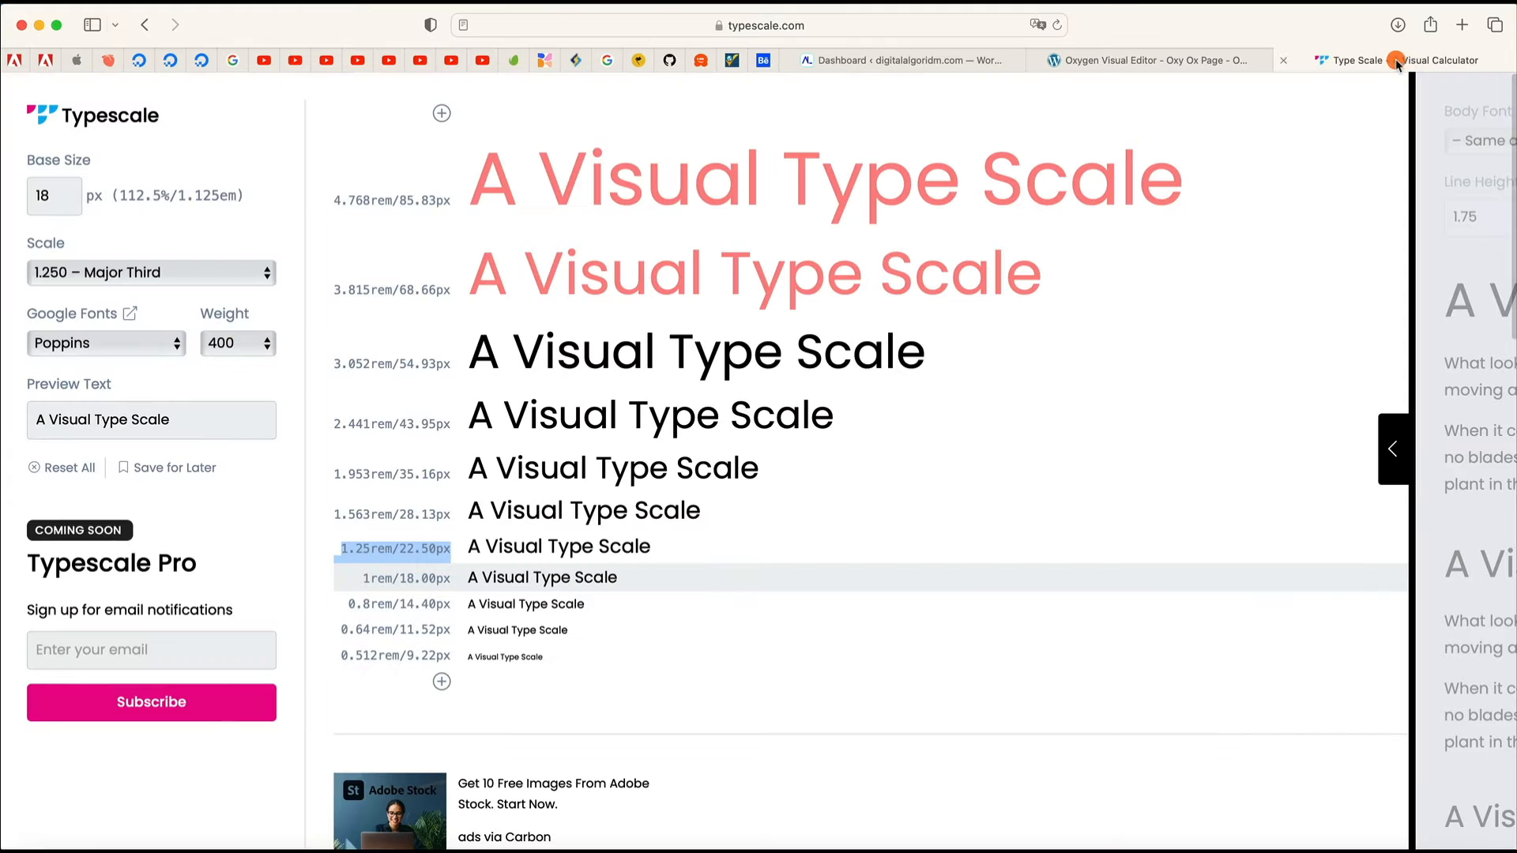
triple_click(413, 515)
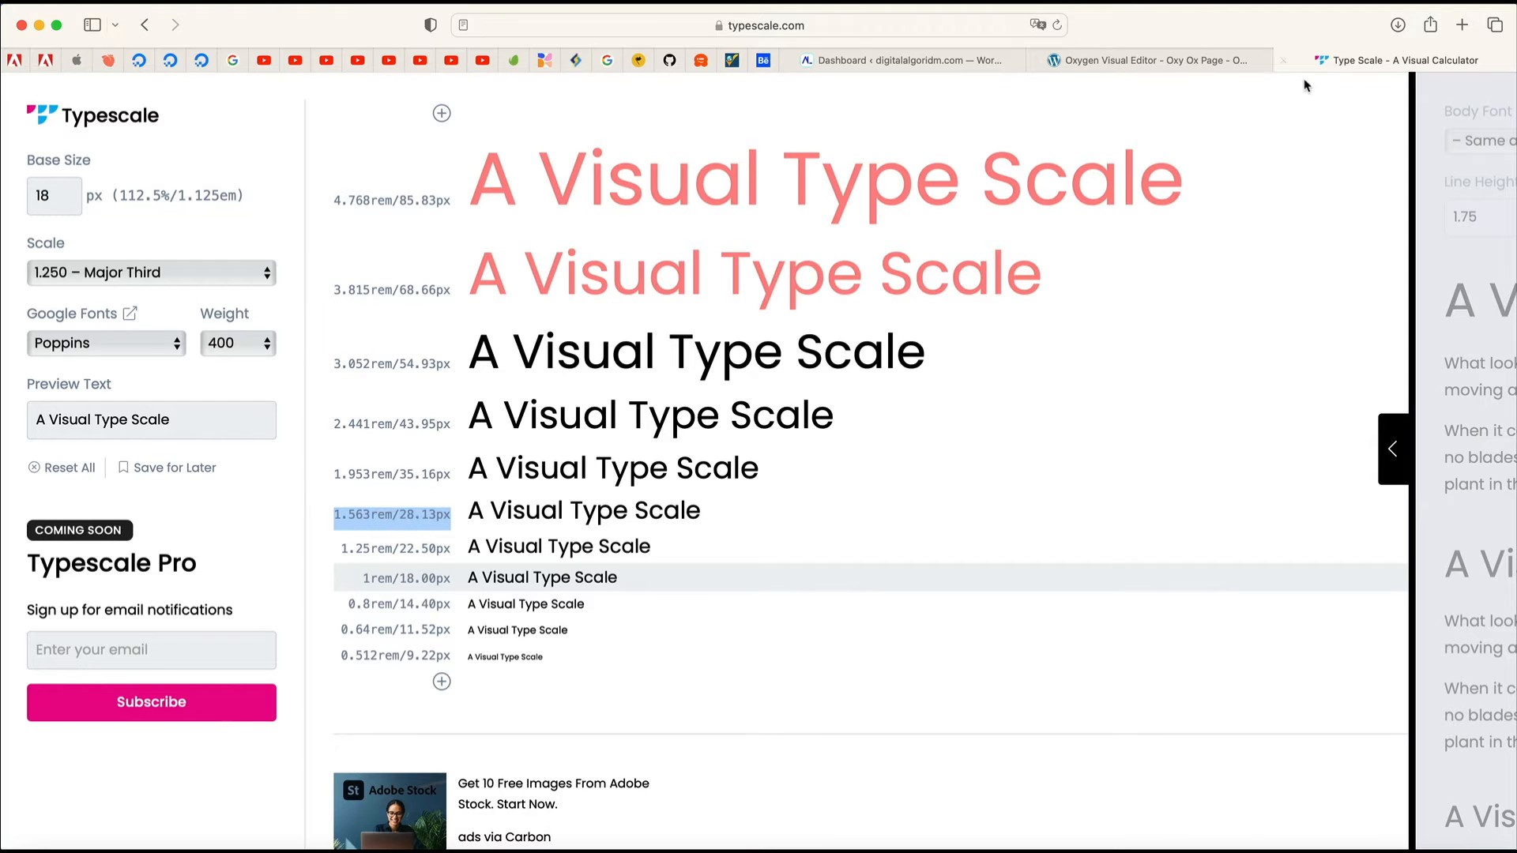
click(1145, 59)
Step: Set the global H5 font size to 28 px, its font weight to 500 and its line height to 1.3
click(1428, 526)
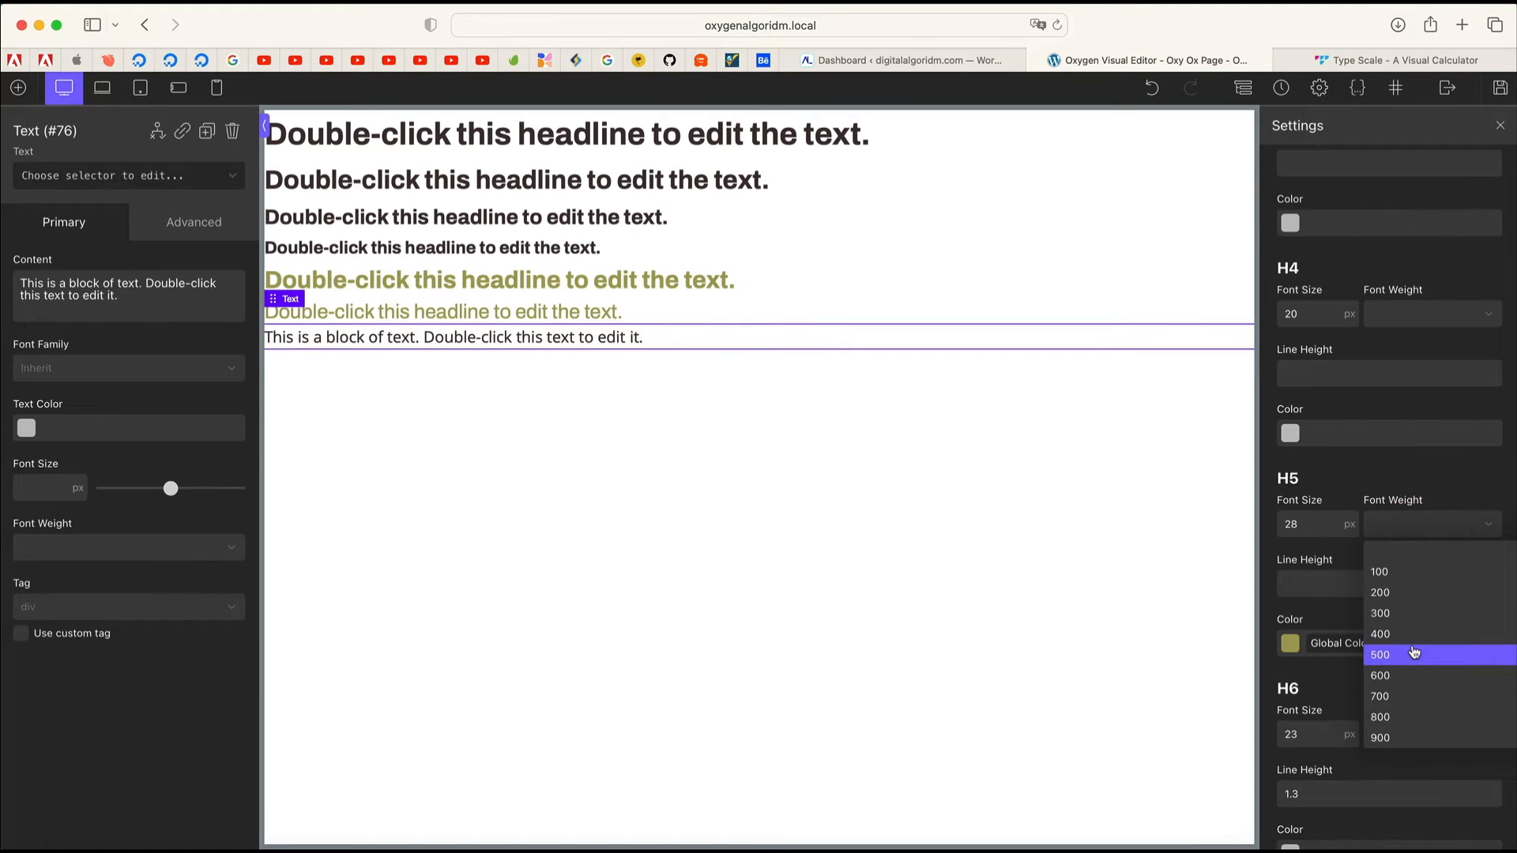
click(1414, 654)
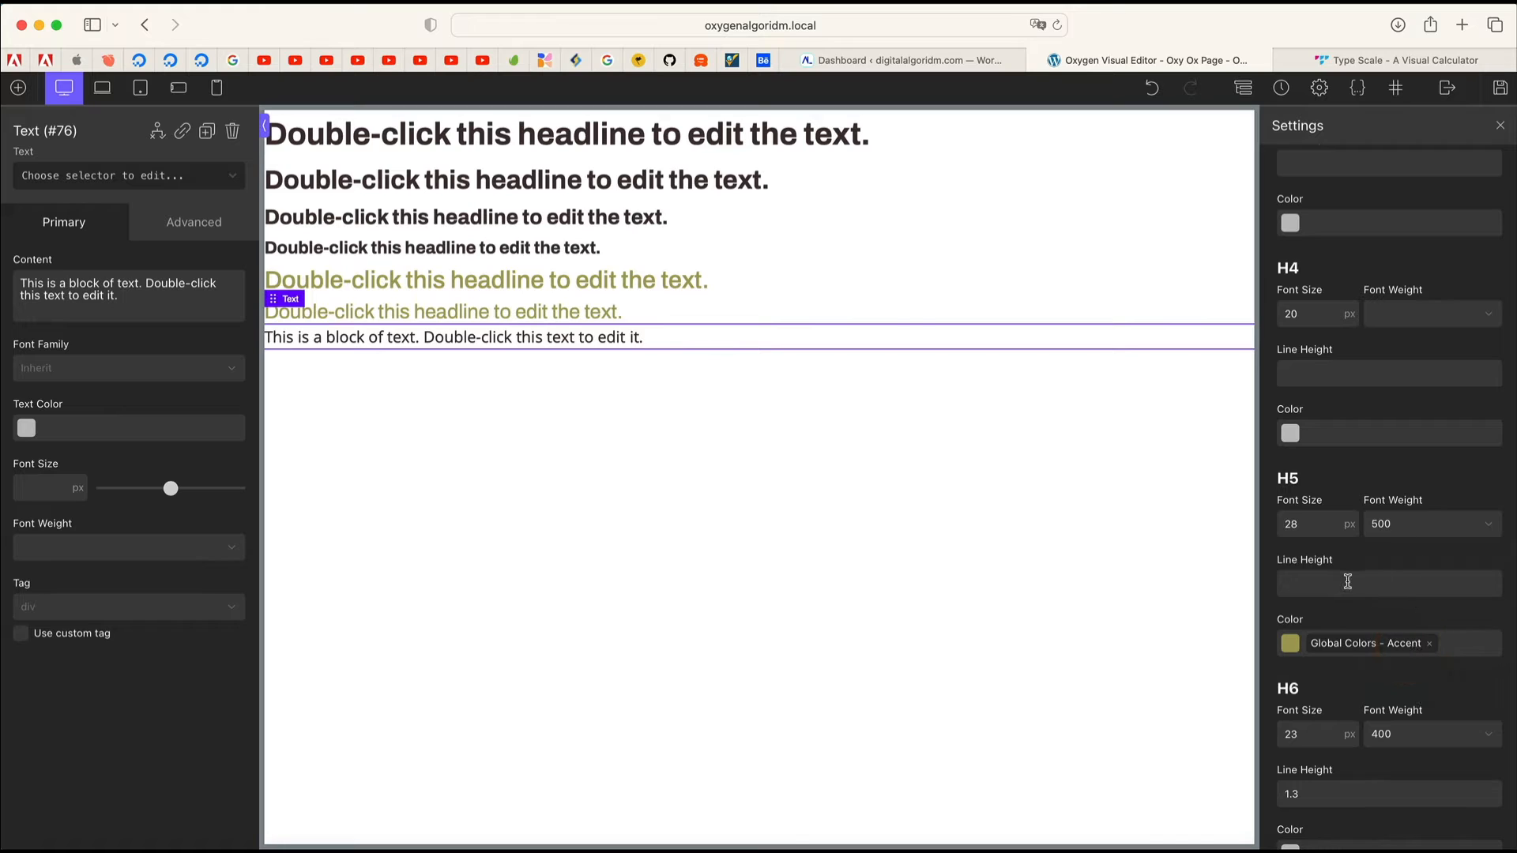
click(1348, 582)
text(1.3)
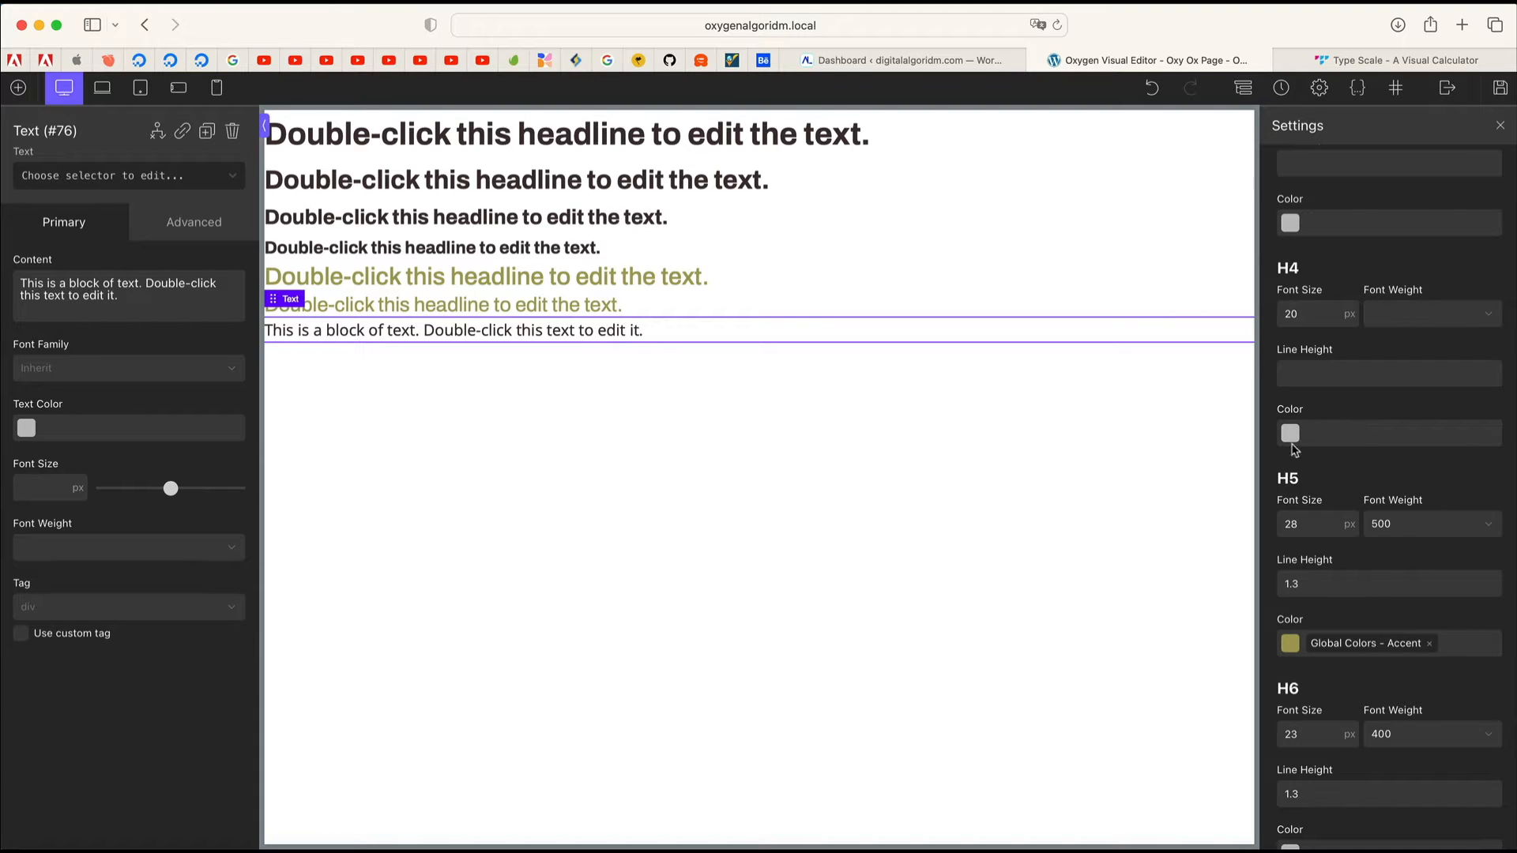
Step: Switch to the Typescale calculator and select the pixel size on the 1.953rem row for the H4 heading
scroll(1308, 395, up, 2)
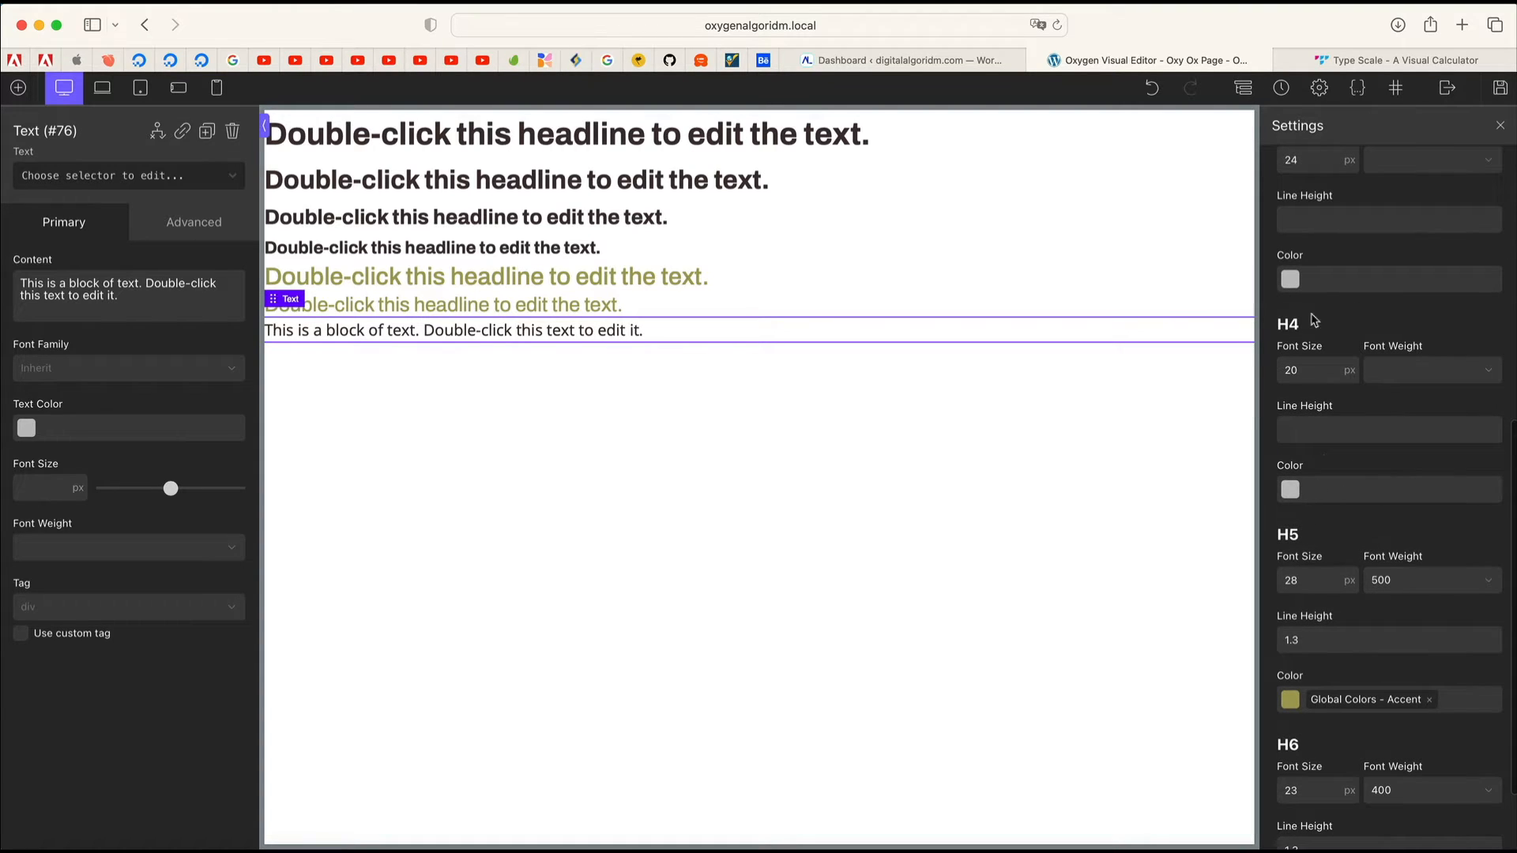
click(1340, 69)
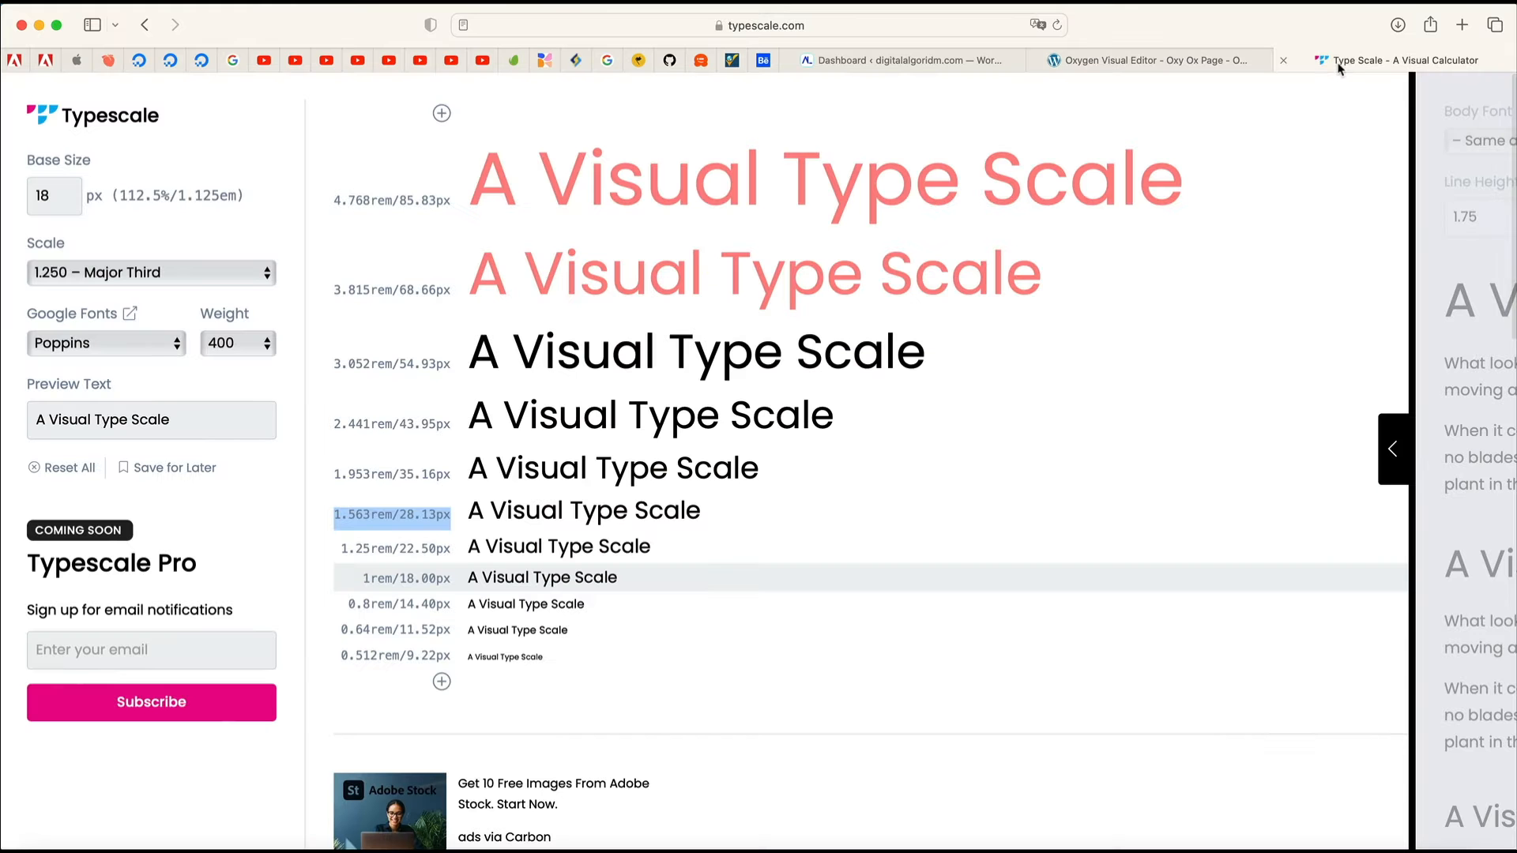
double_click(414, 473)
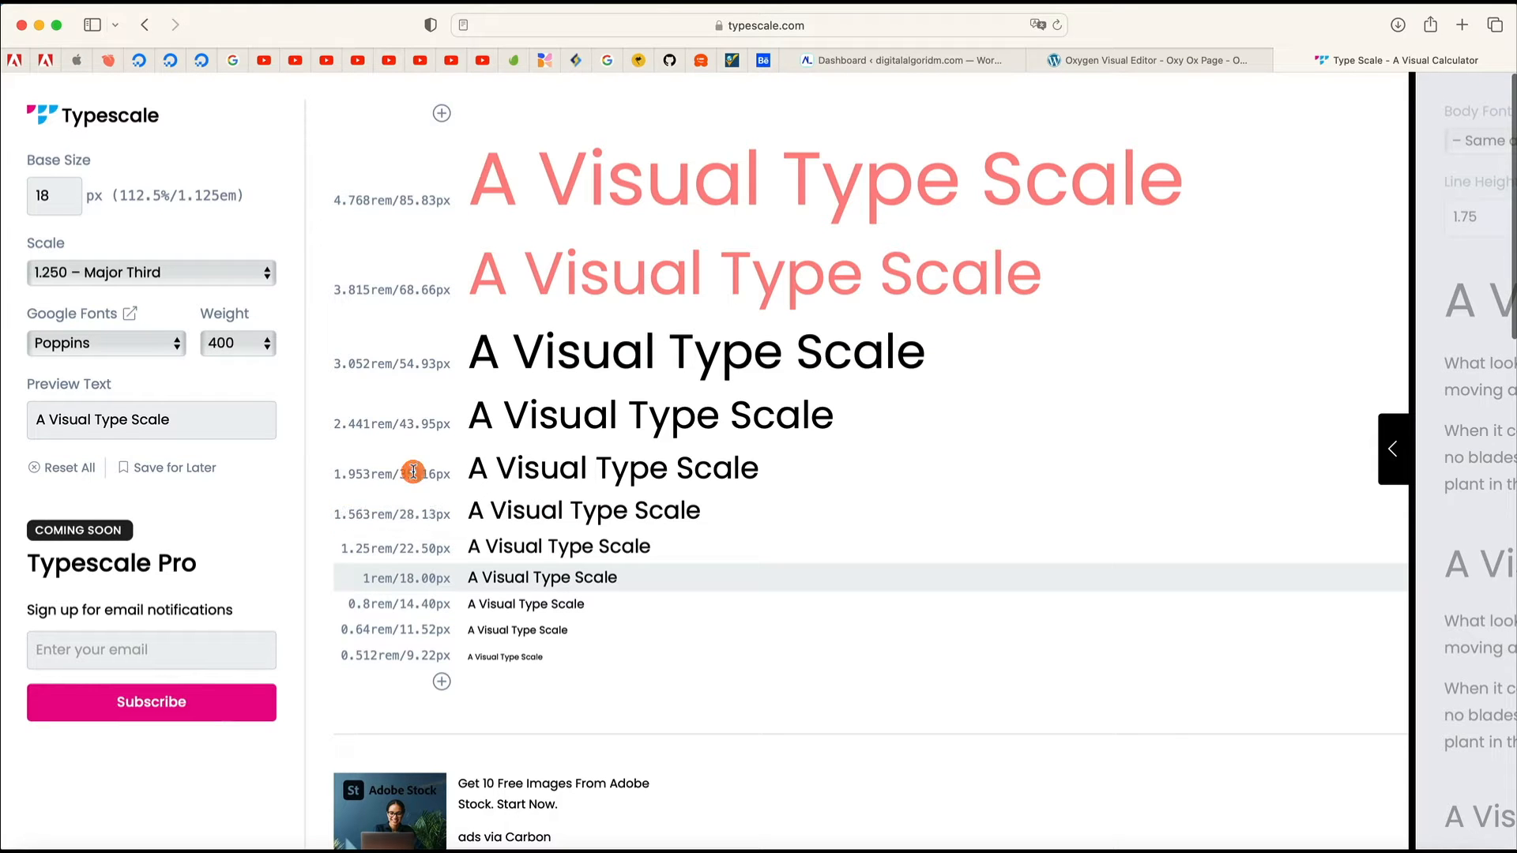
Step: Review the font sizes, weights, line heights and colors of the H1 to H6 headings in the Oxygen editor
scroll(1419, 214, down, 1)
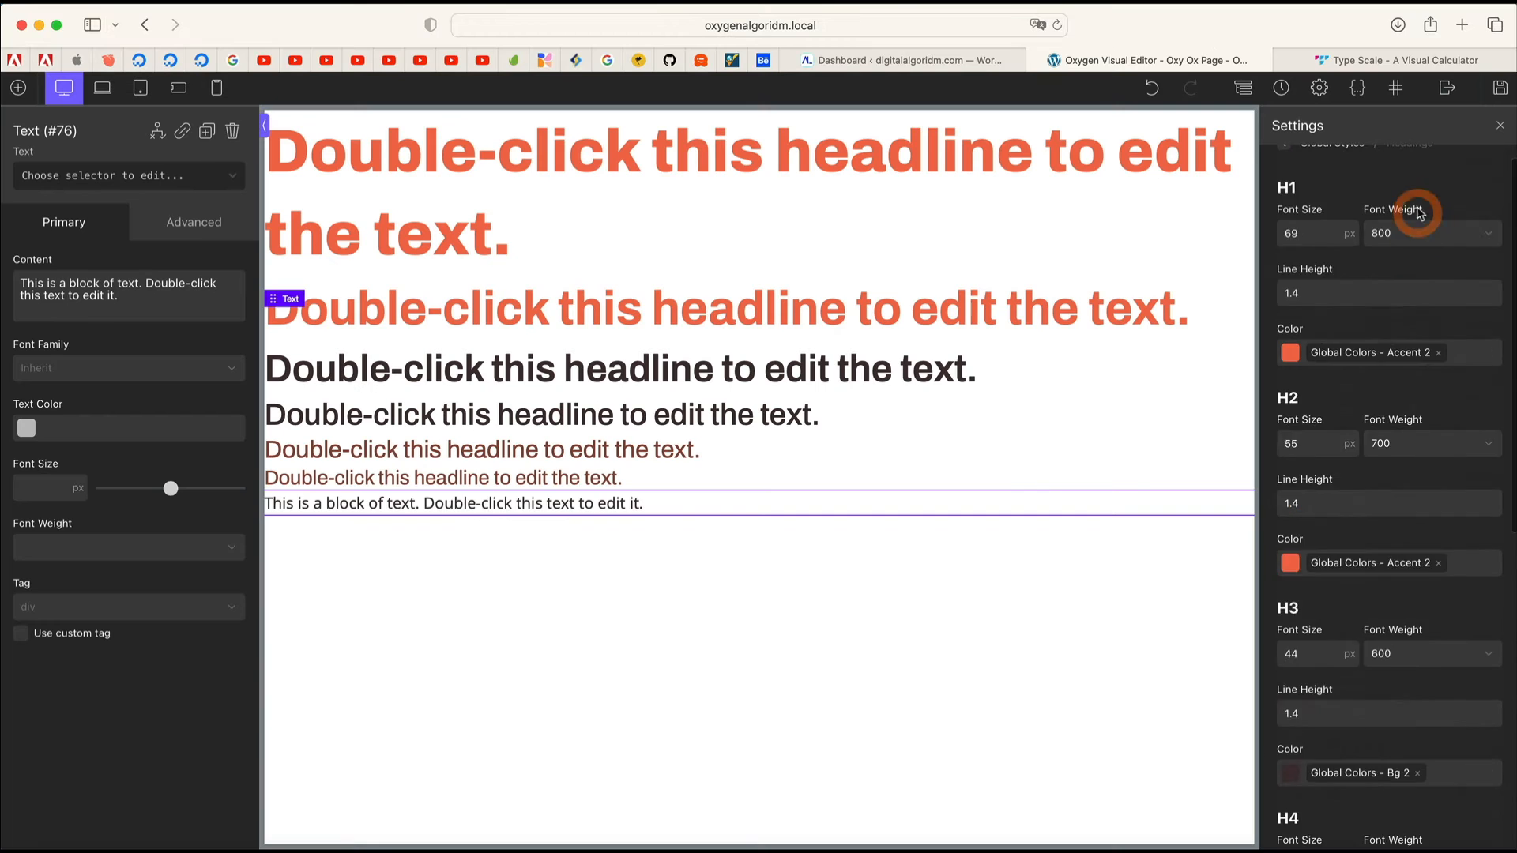
scroll(1325, 206, up, 2)
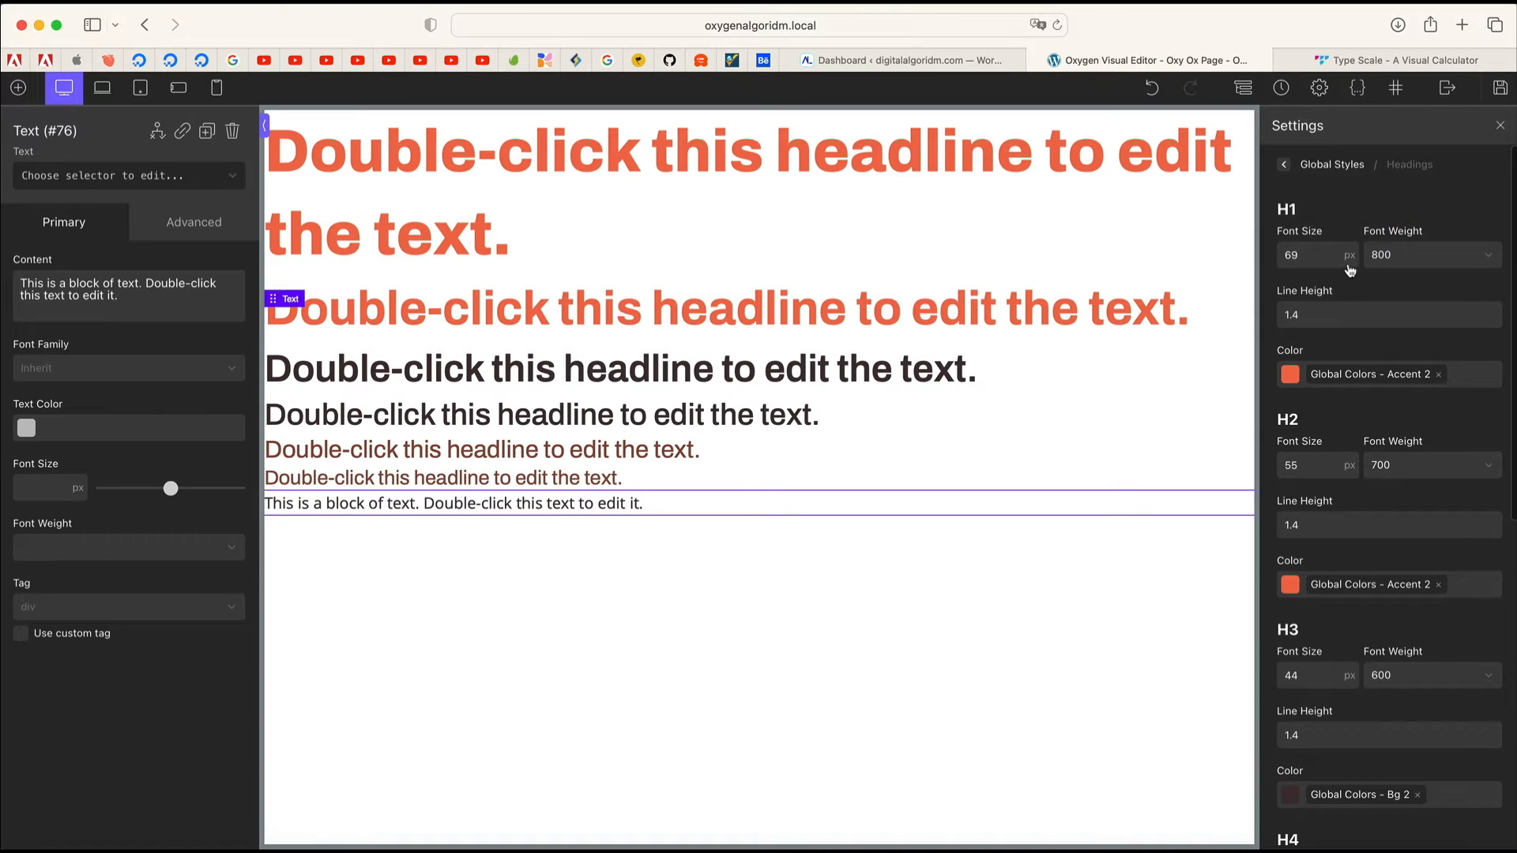
scroll(1410, 245, down, 5)
scroll(1406, 316, up, 6)
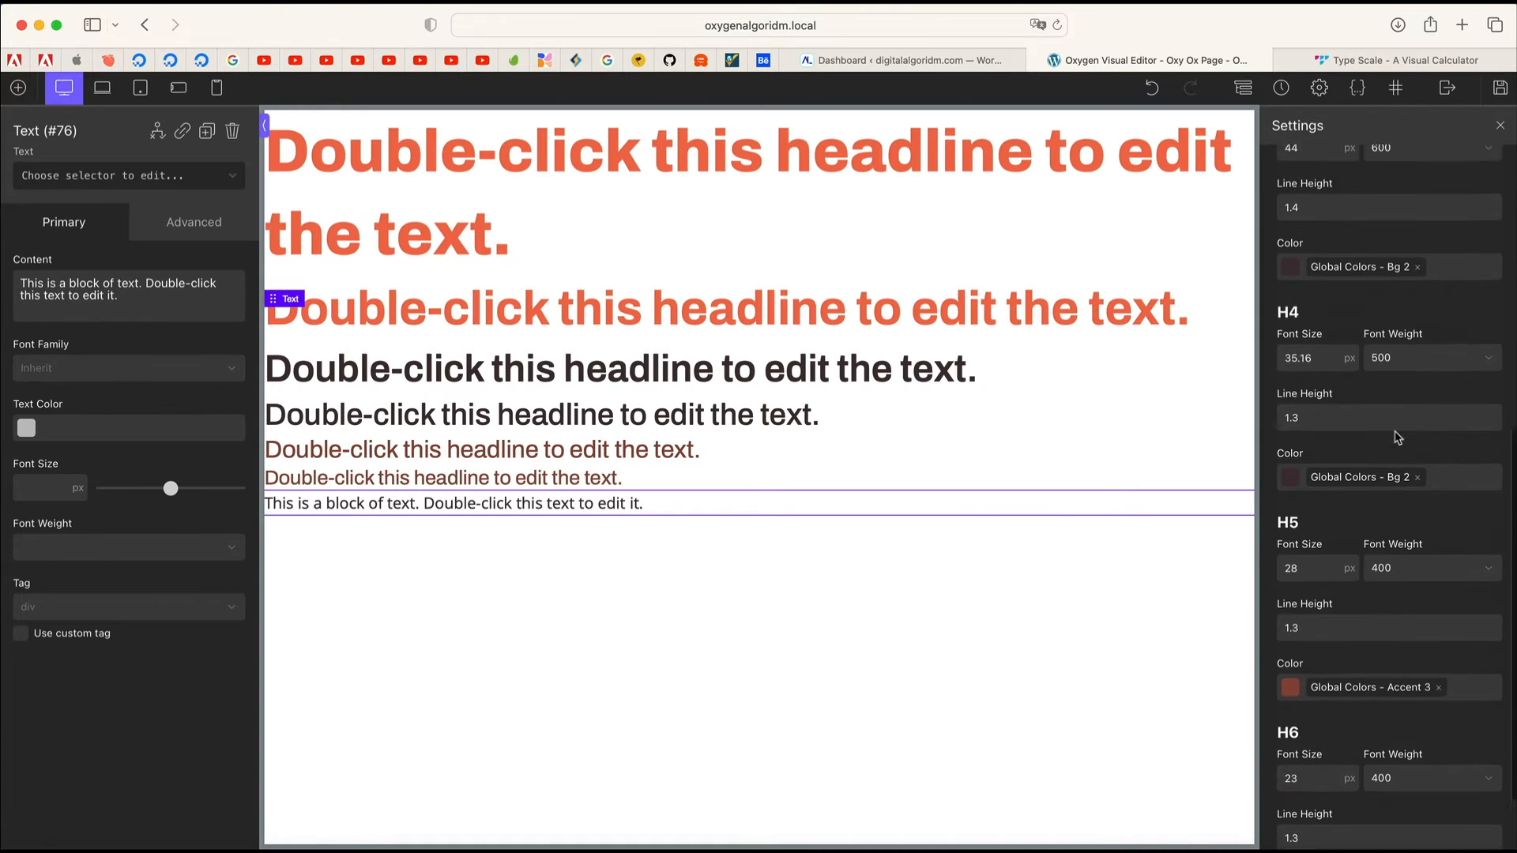
scroll(1397, 437, down, 8)
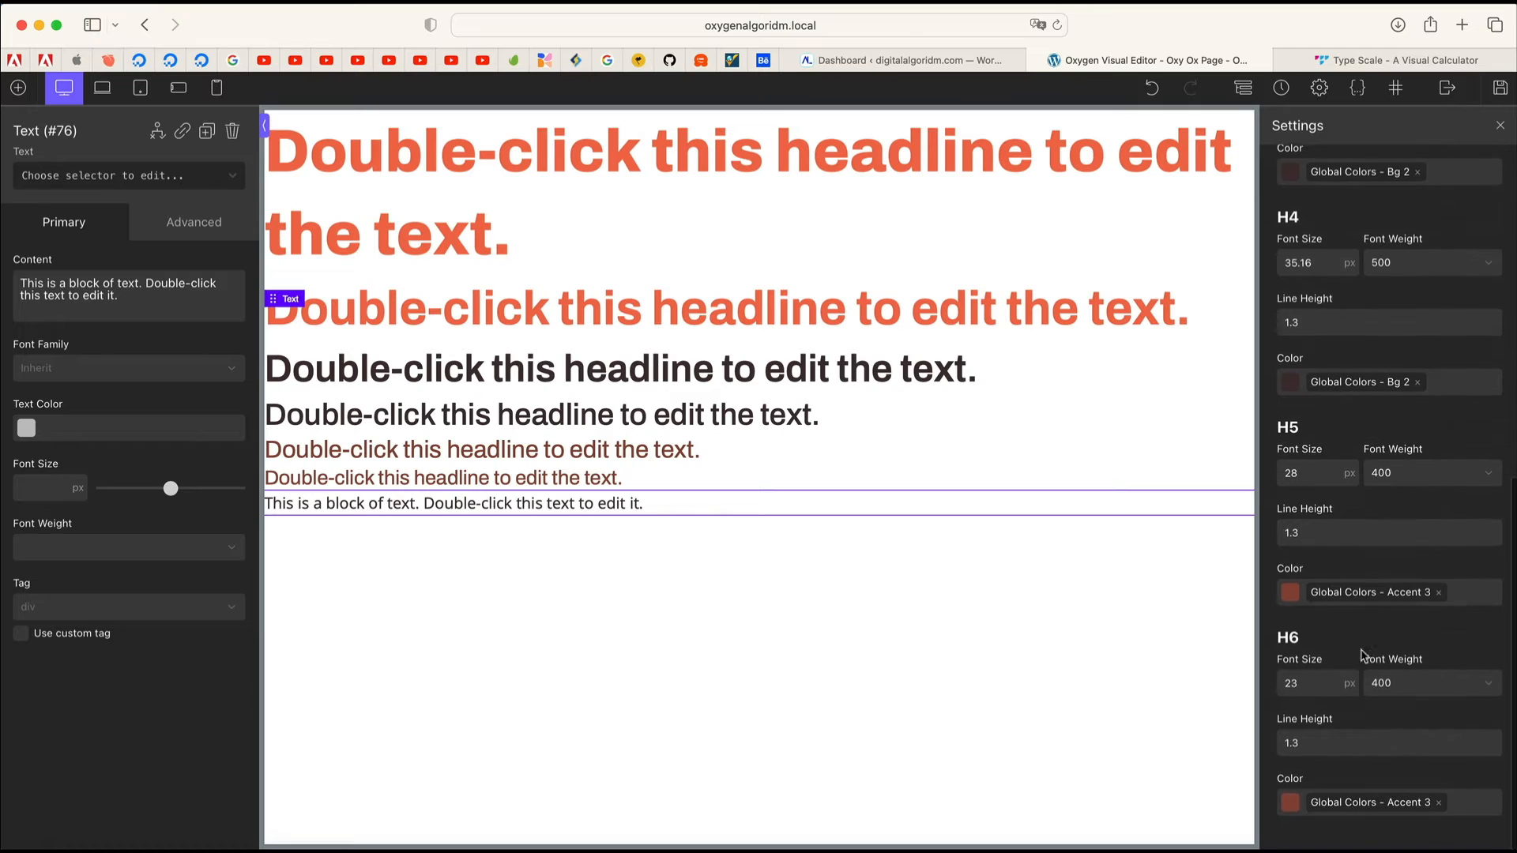
scroll(1383, 711, up, 8)
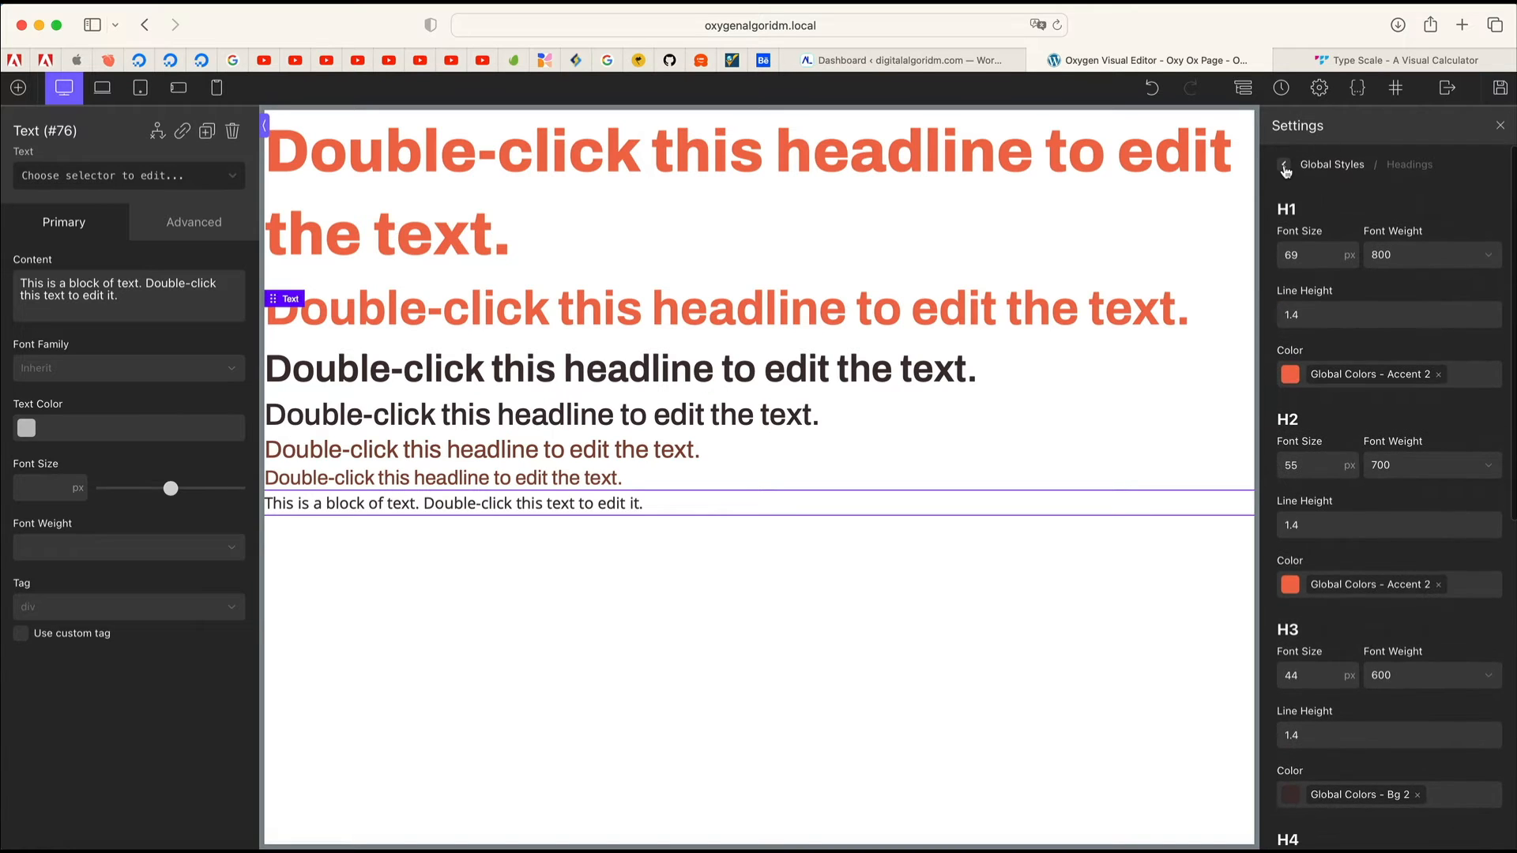
Step: Examine the global style settings for all links and return to the Global Styles overview
click(1284, 166)
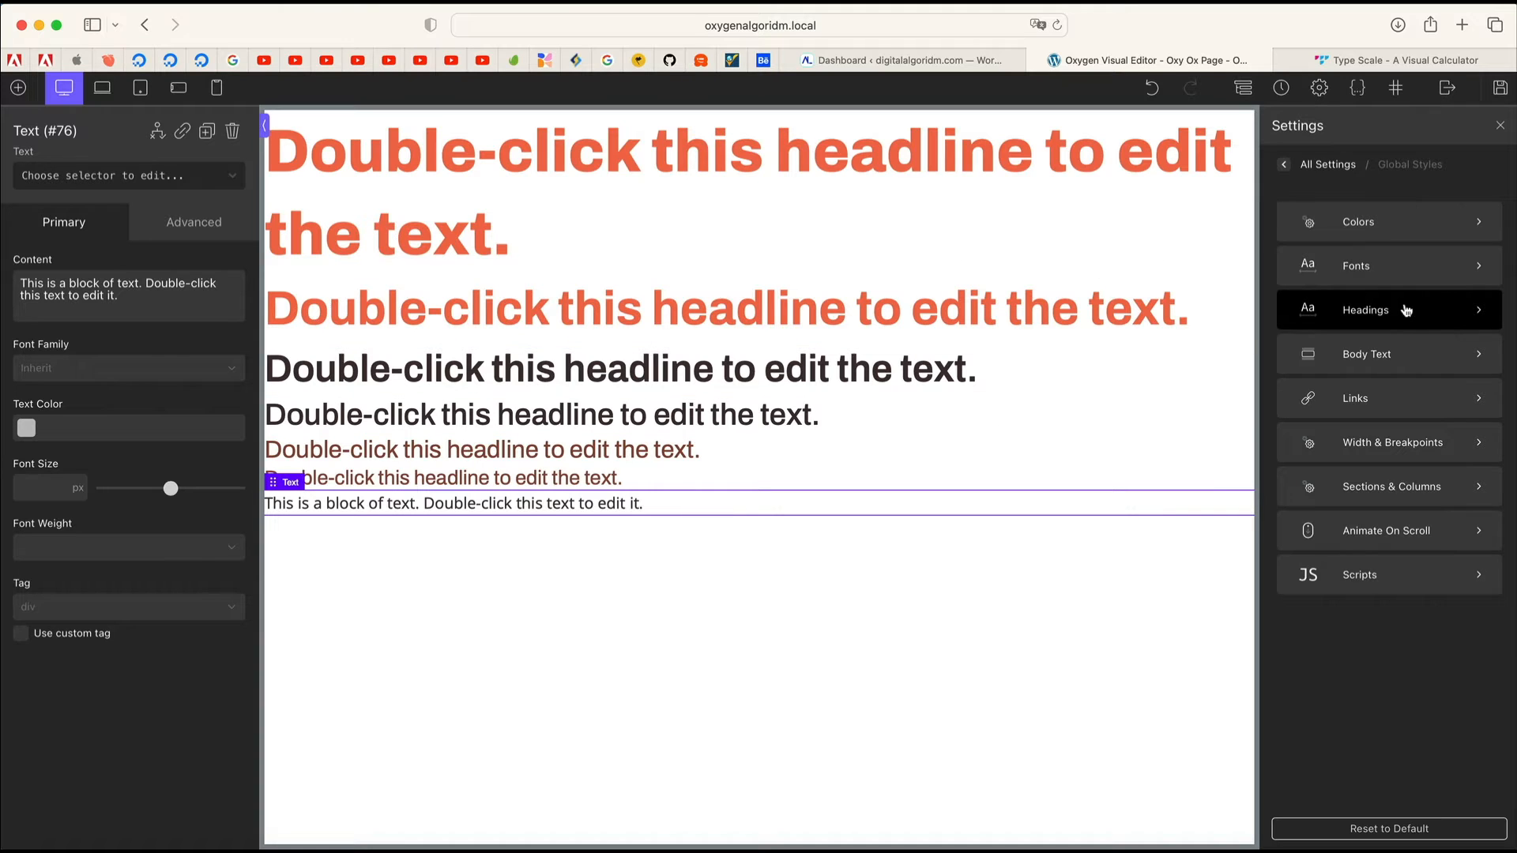
click(1353, 398)
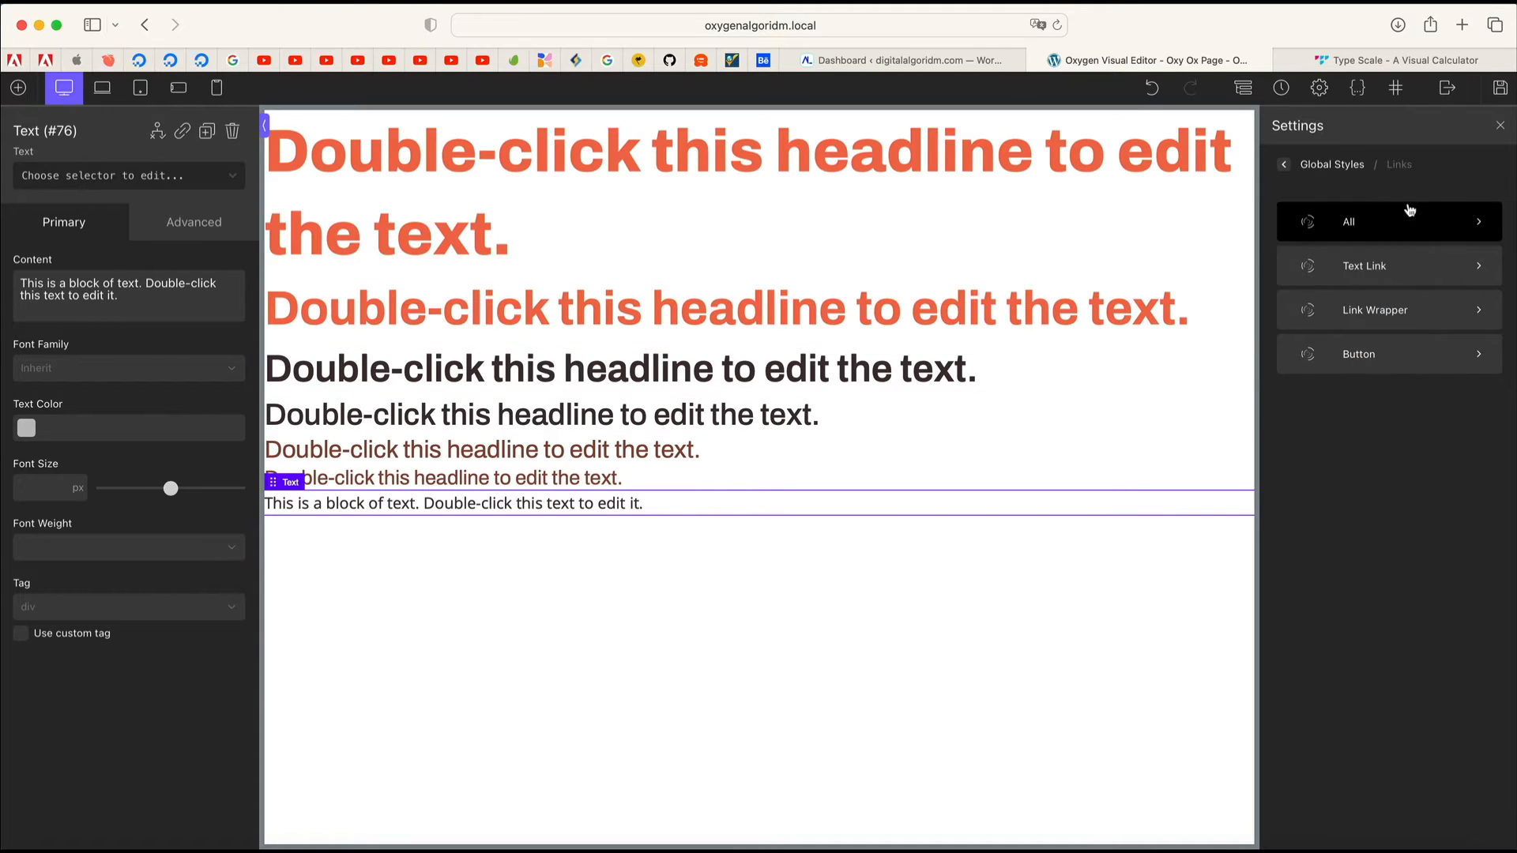
click(1410, 213)
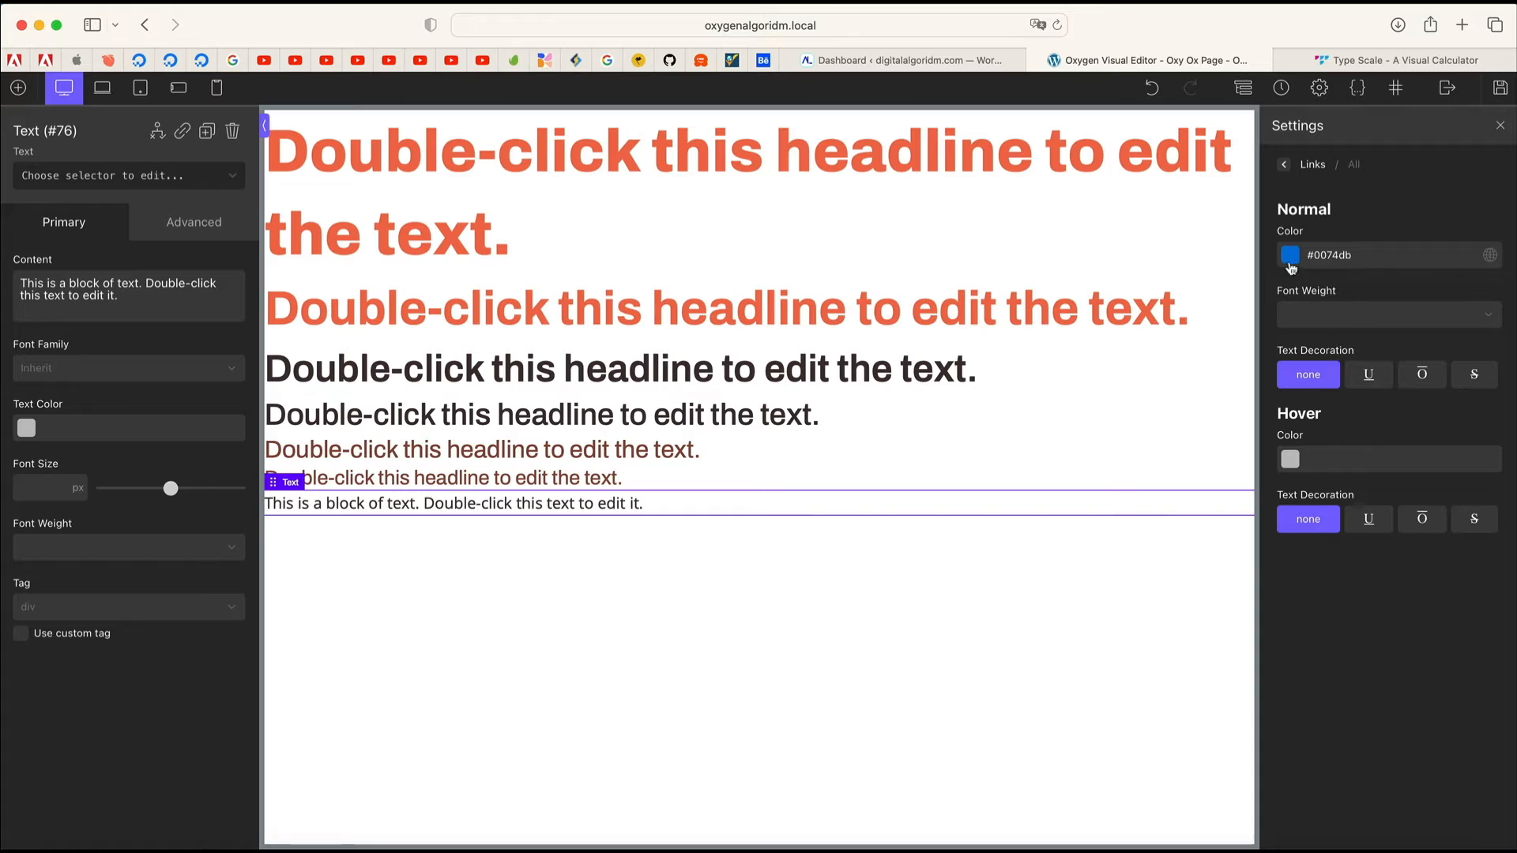
click(1284, 165)
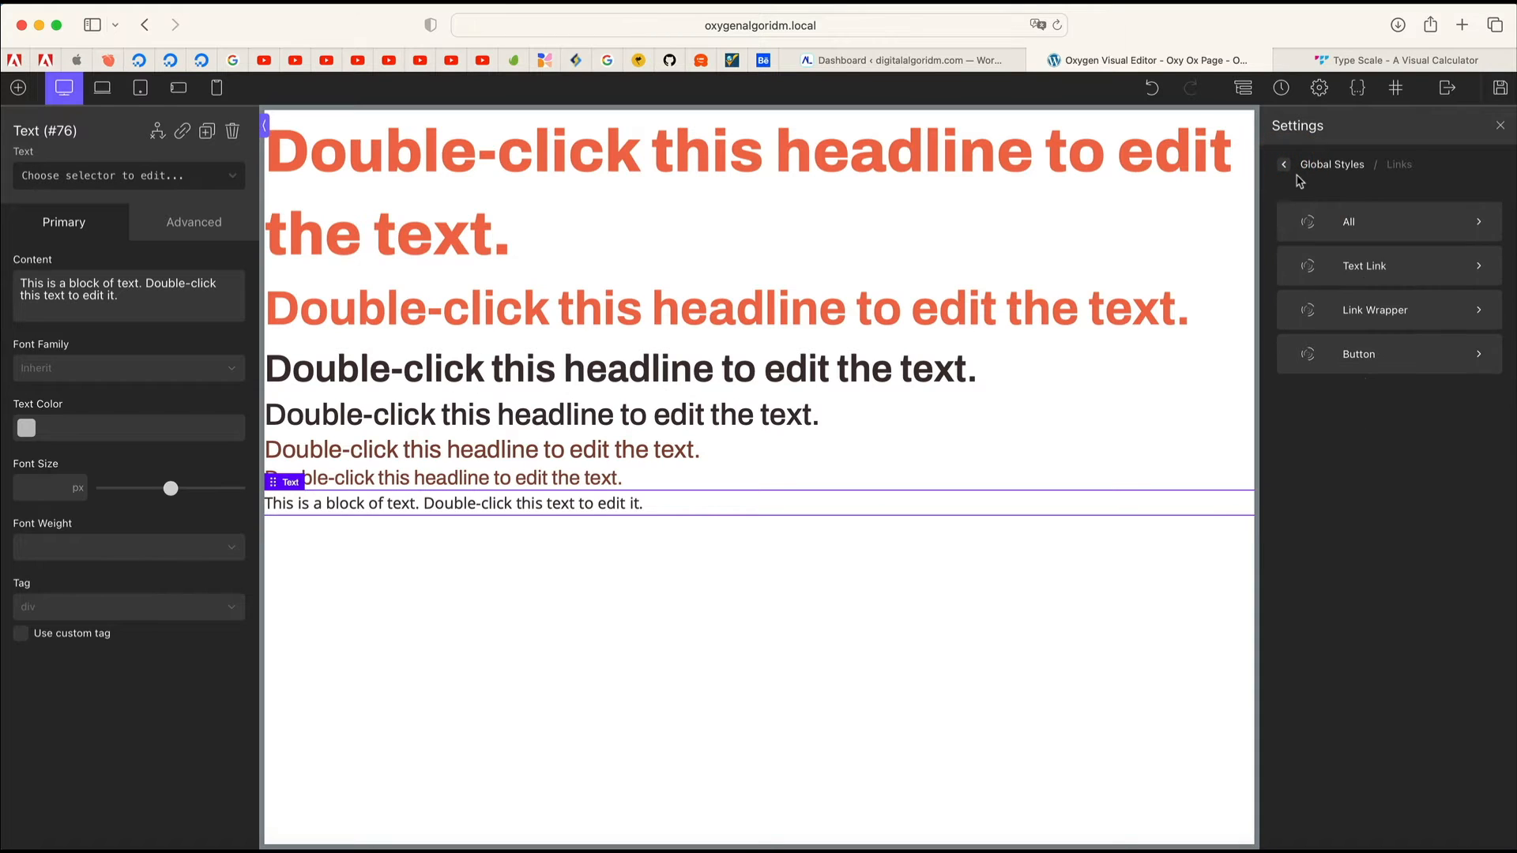
click(1284, 166)
click(1360, 230)
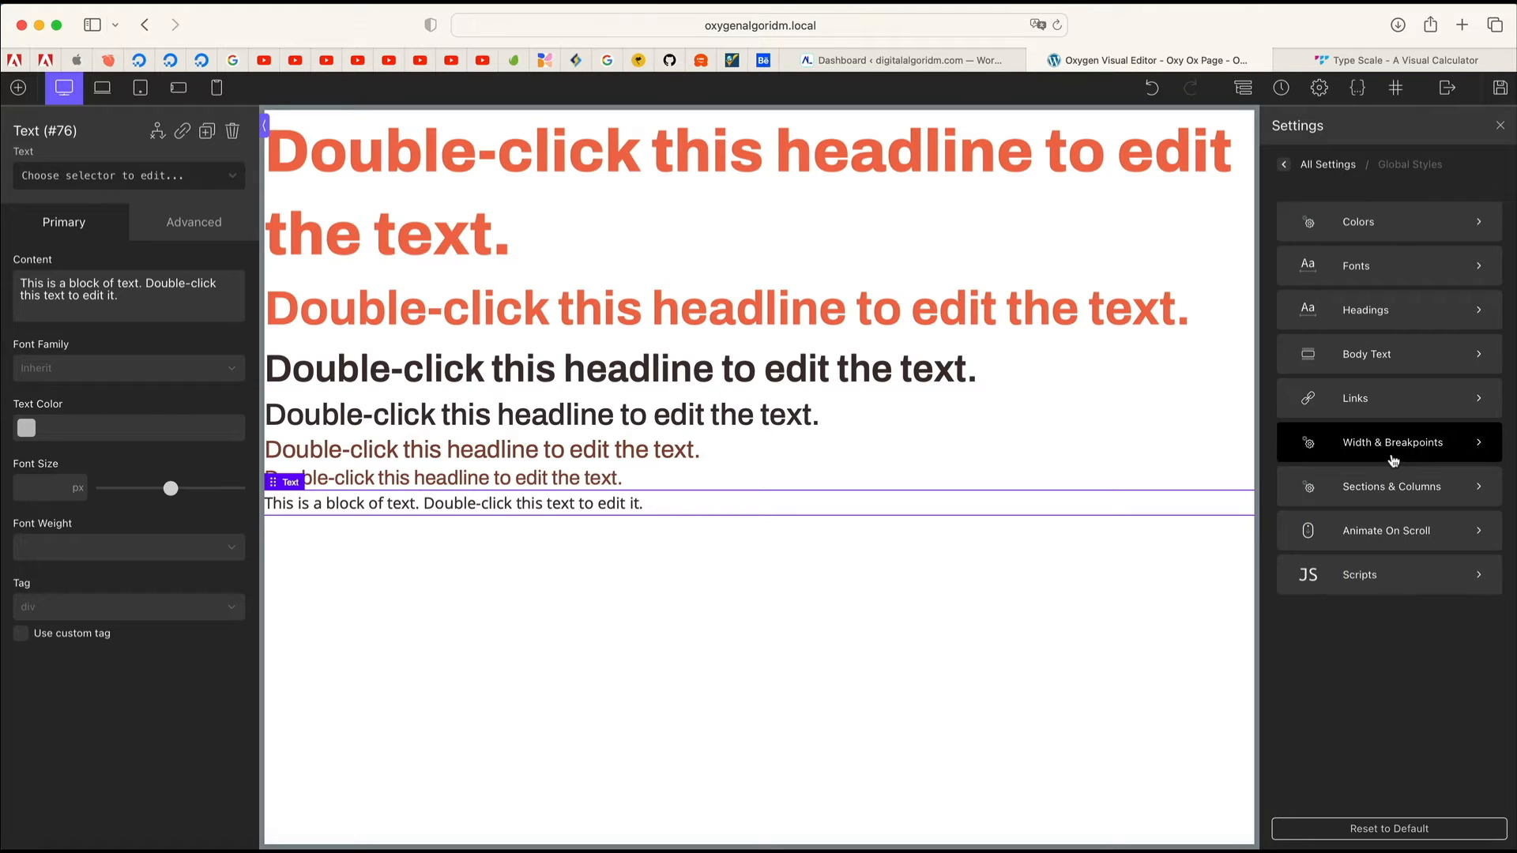
Step: Examine the global page width and the tablet, landscape and portrait breakpoint values
click(1391, 452)
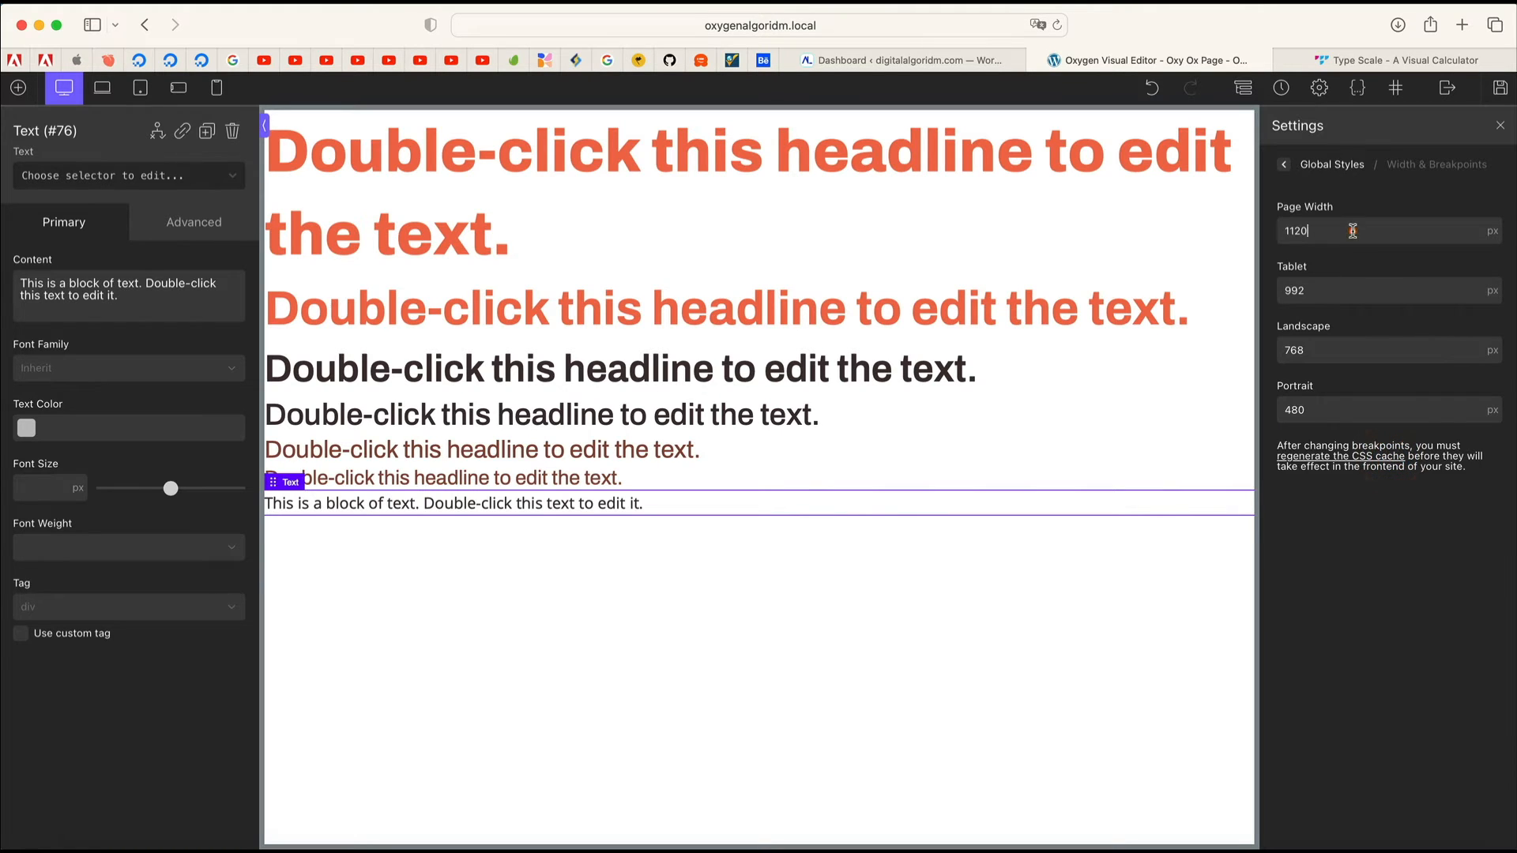
double_click(1352, 230)
double_click(1367, 229)
double_click(1373, 231)
double_click(1354, 294)
click(1285, 166)
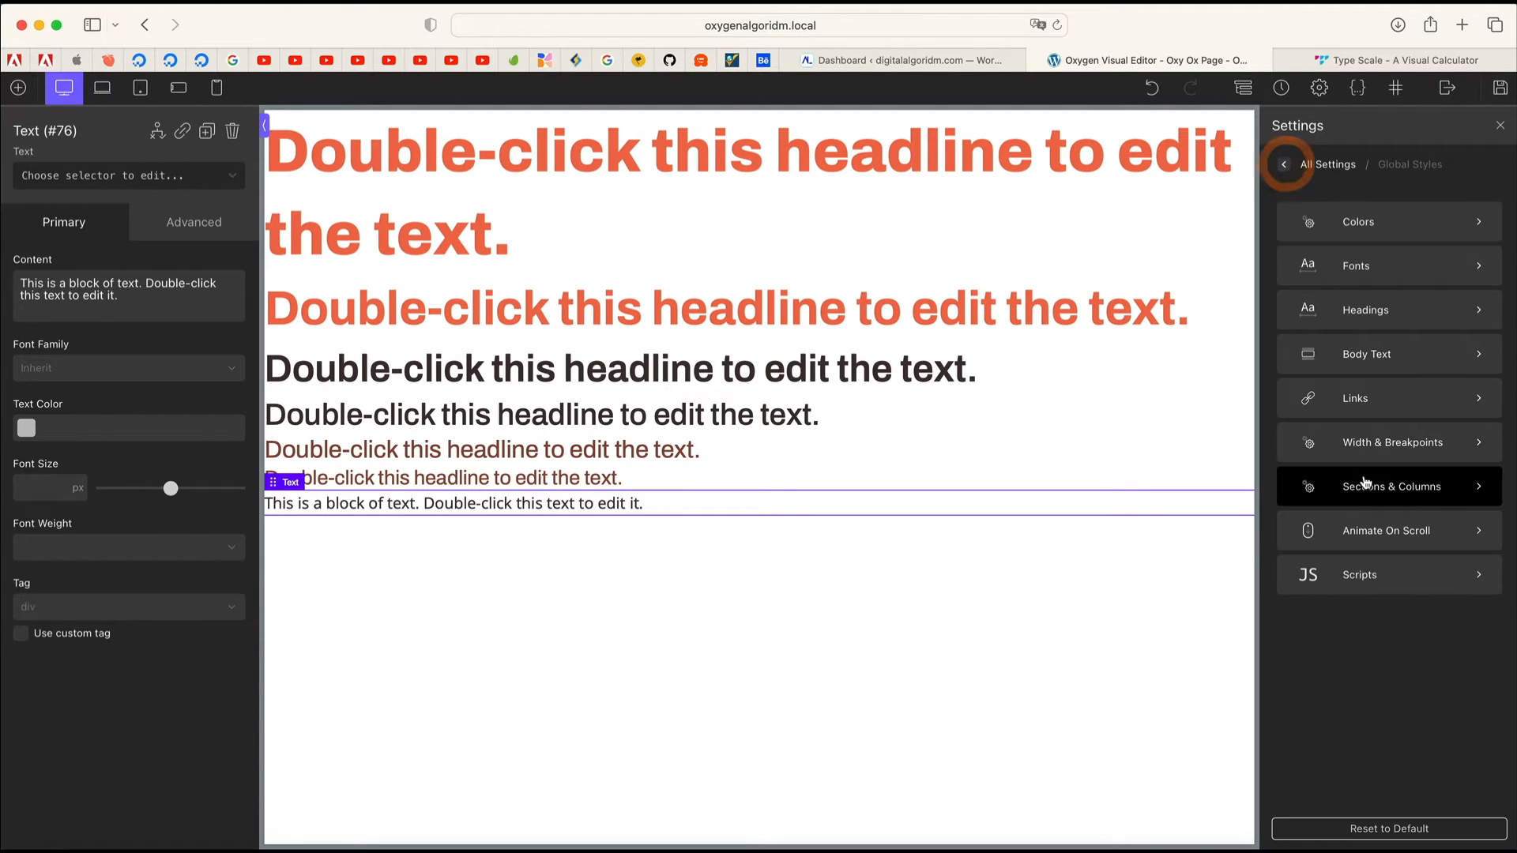
Step: Review the global section container padding and set the top columns padding to 20 px
click(1389, 489)
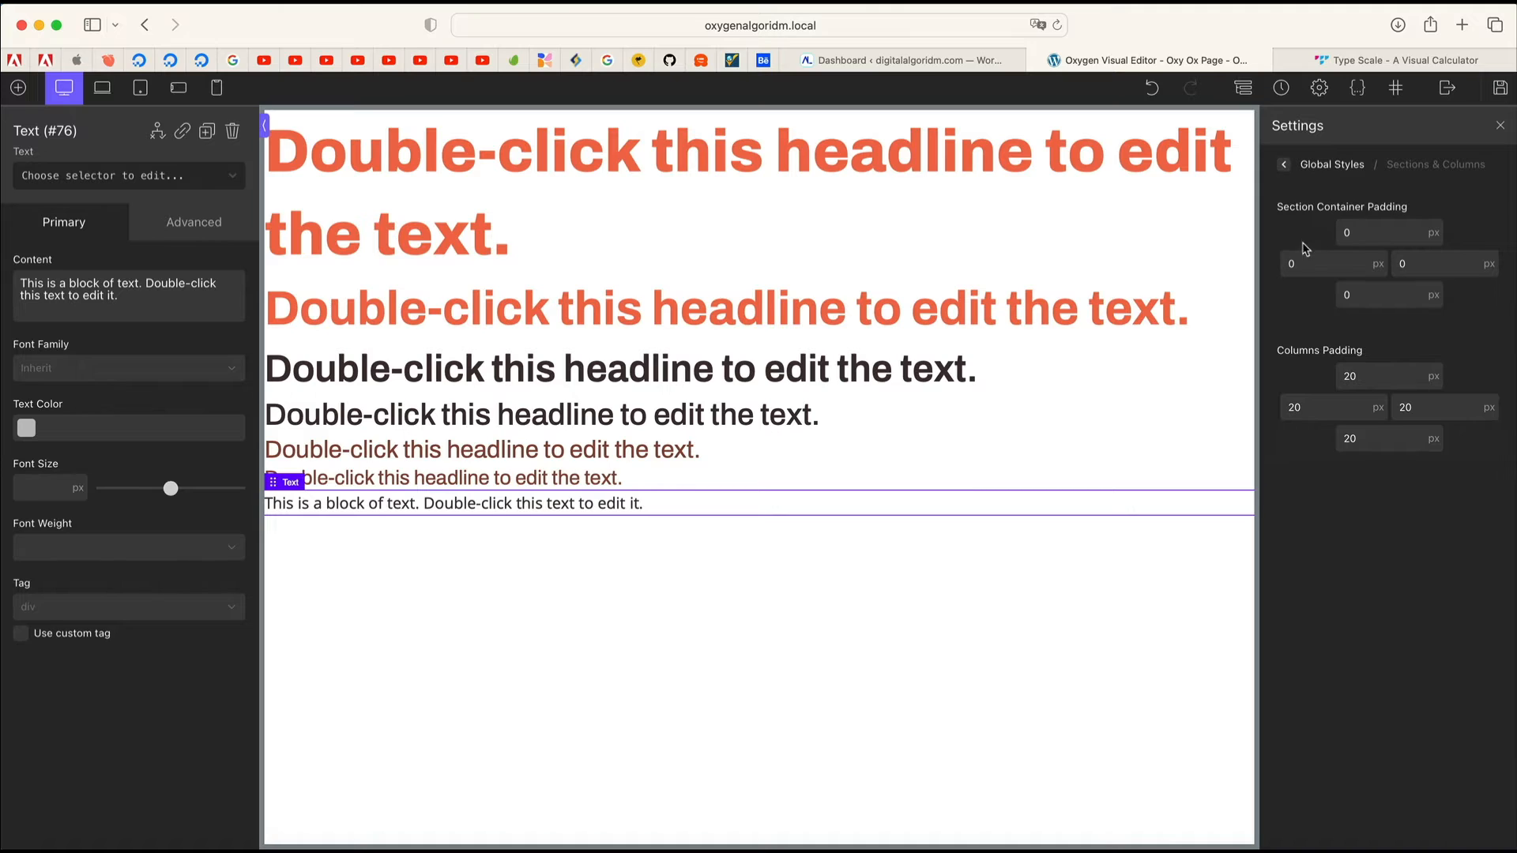
double_click(1361, 232)
click(1369, 229)
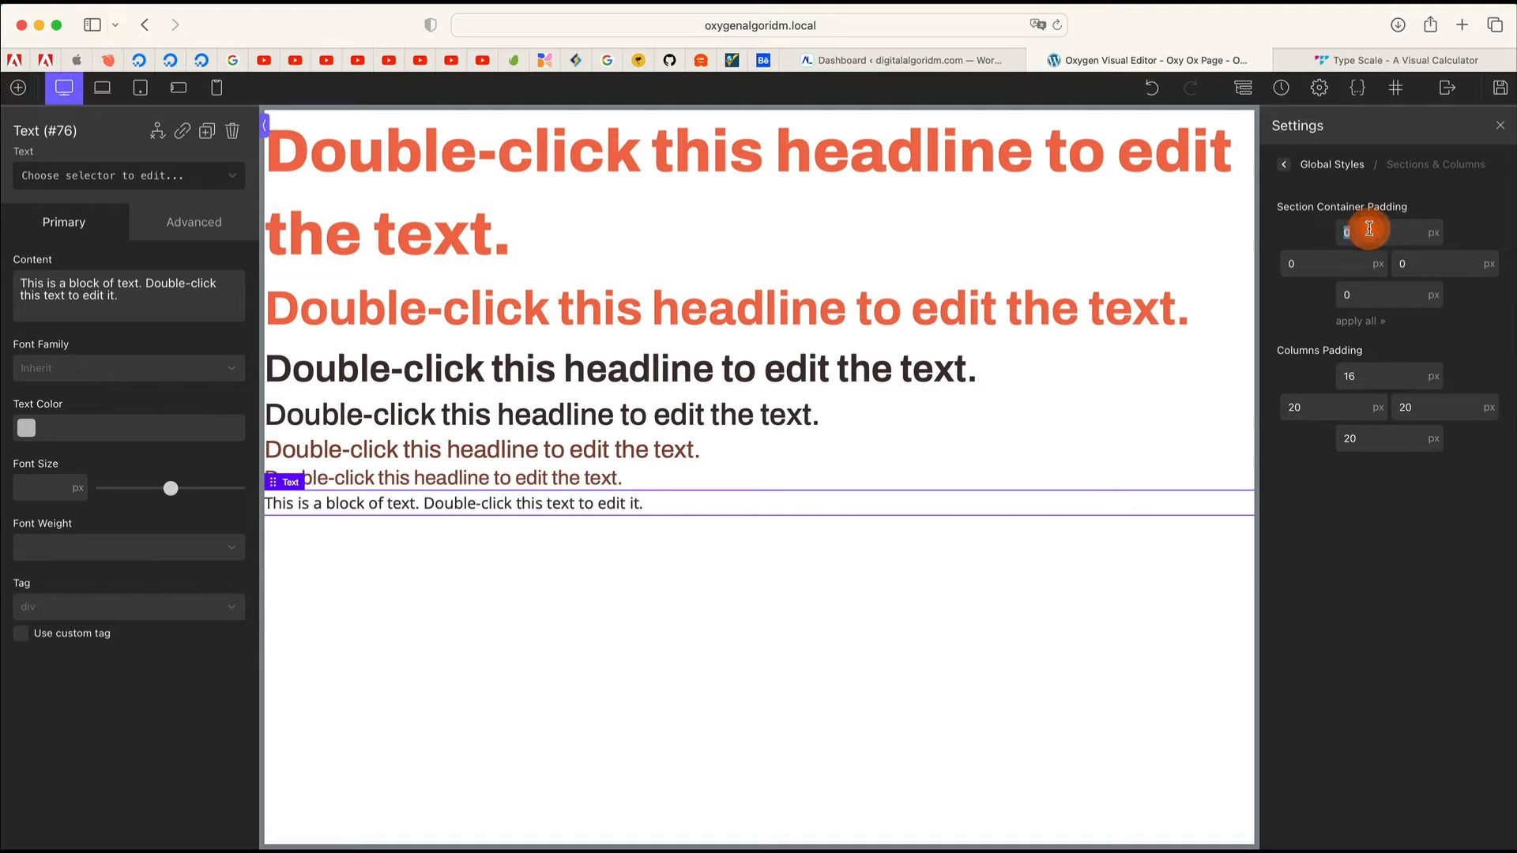
double_click(1306, 264)
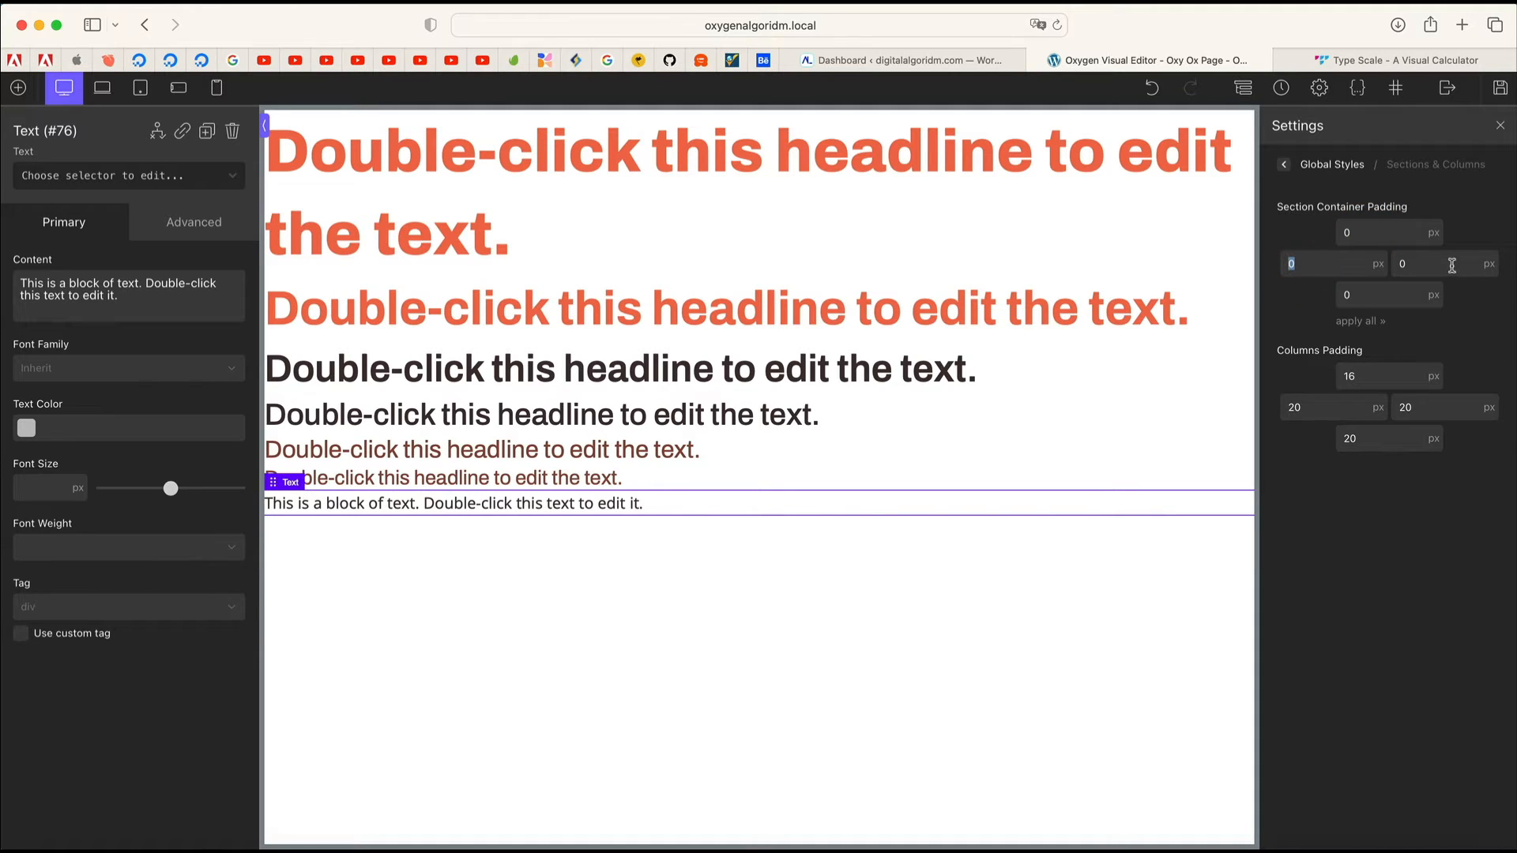
double_click(1373, 383)
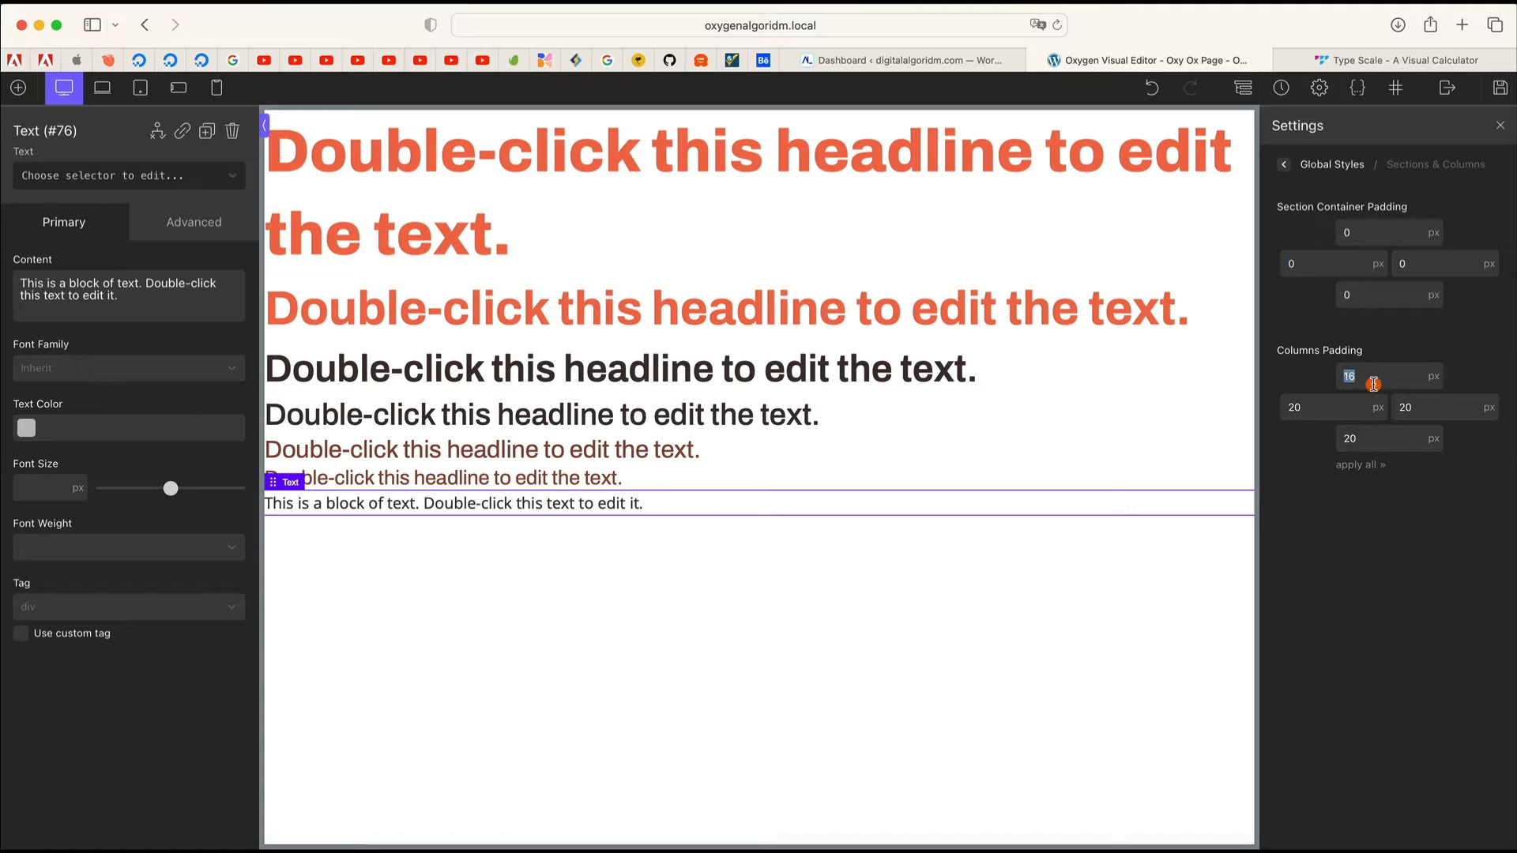
text(20)
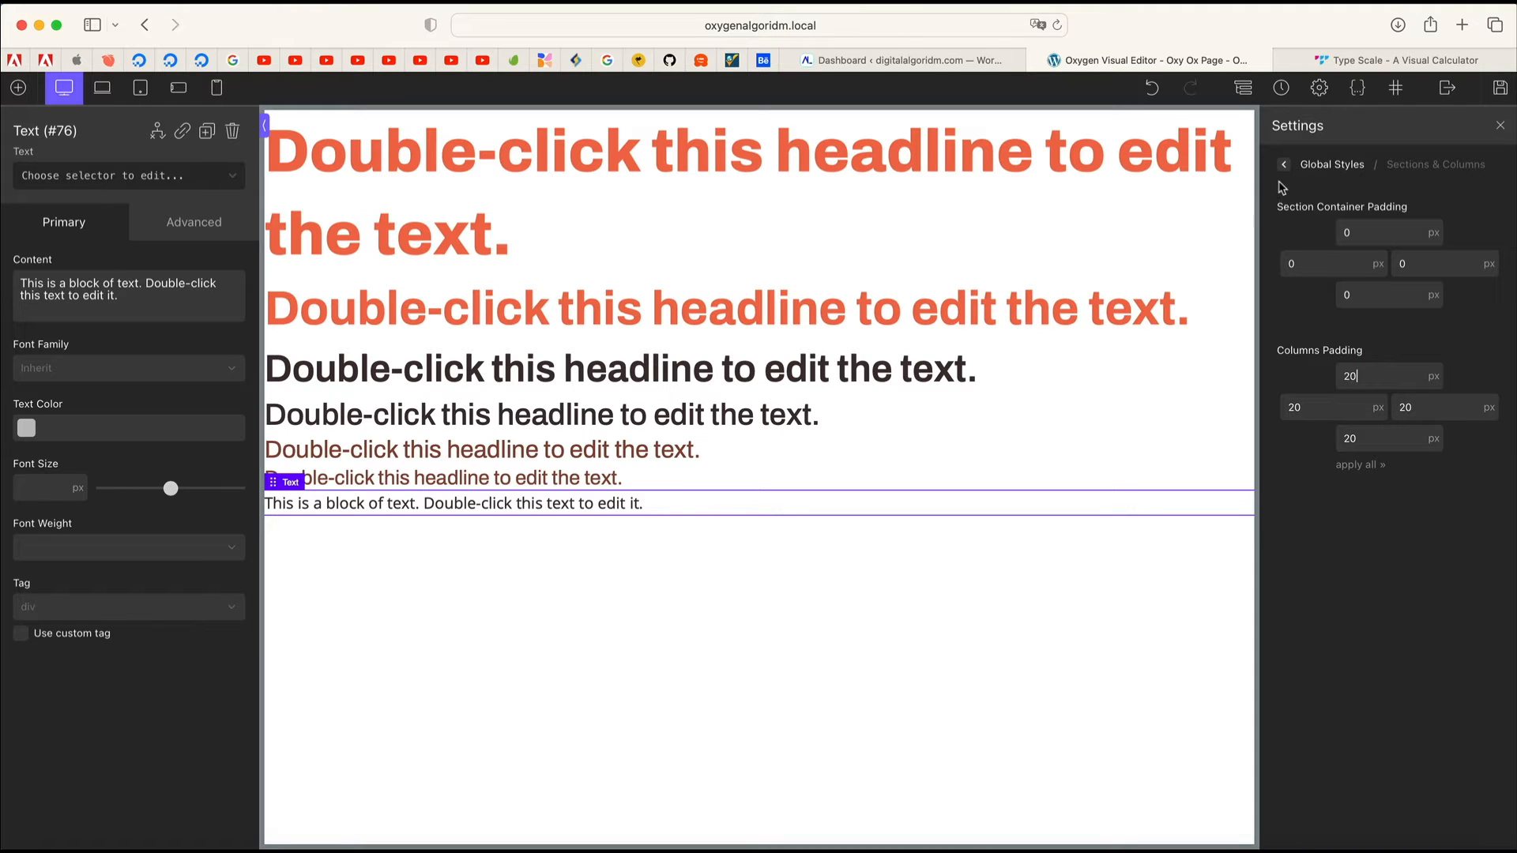
click(1284, 164)
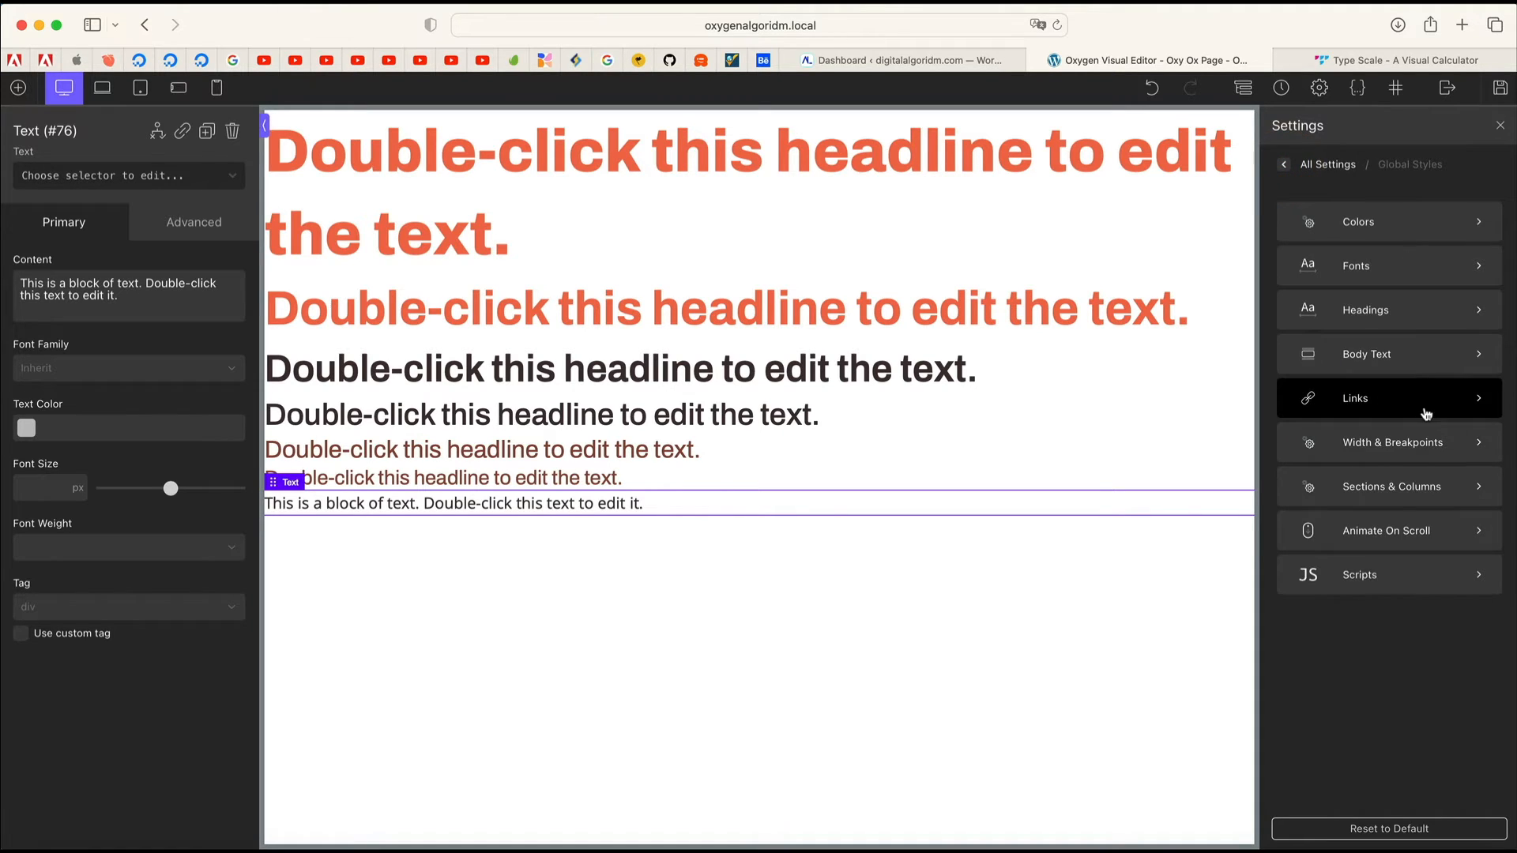
Step: Examine the global Animate On Scroll settings and close the site settings
click(1404, 530)
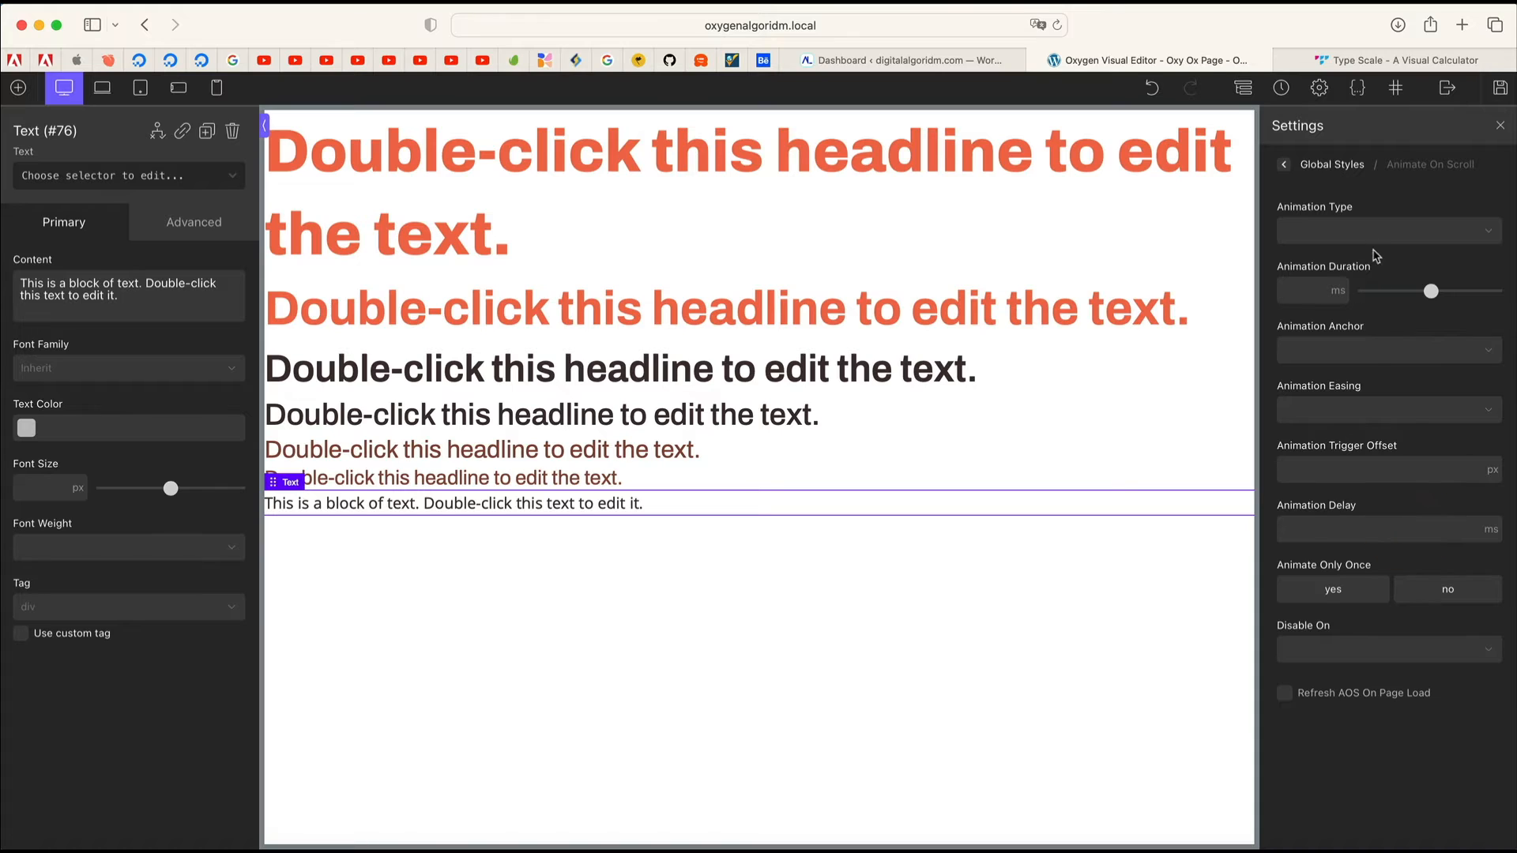
click(1285, 166)
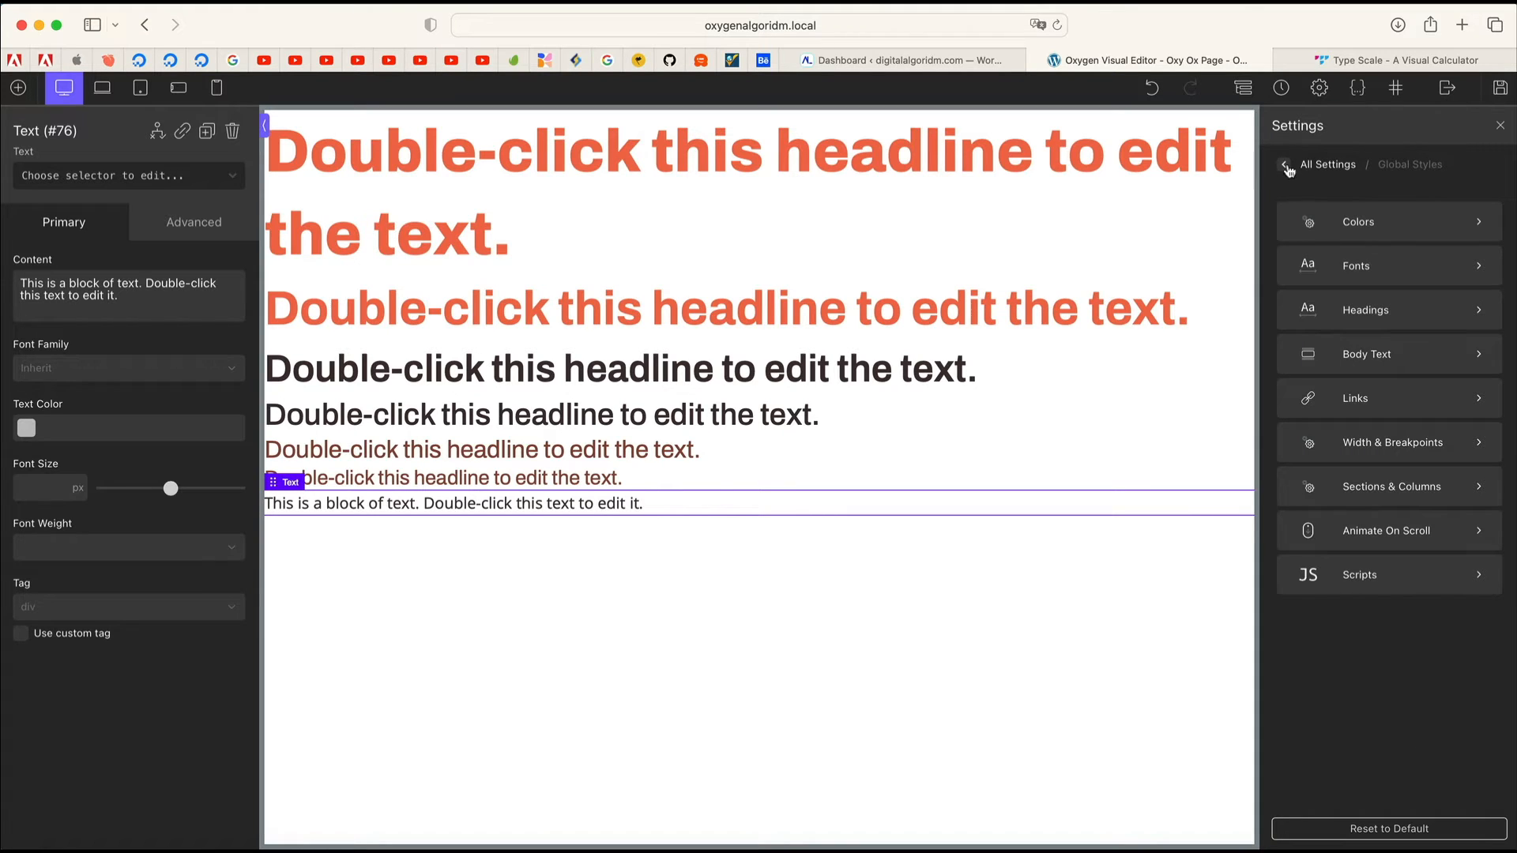
click(1286, 167)
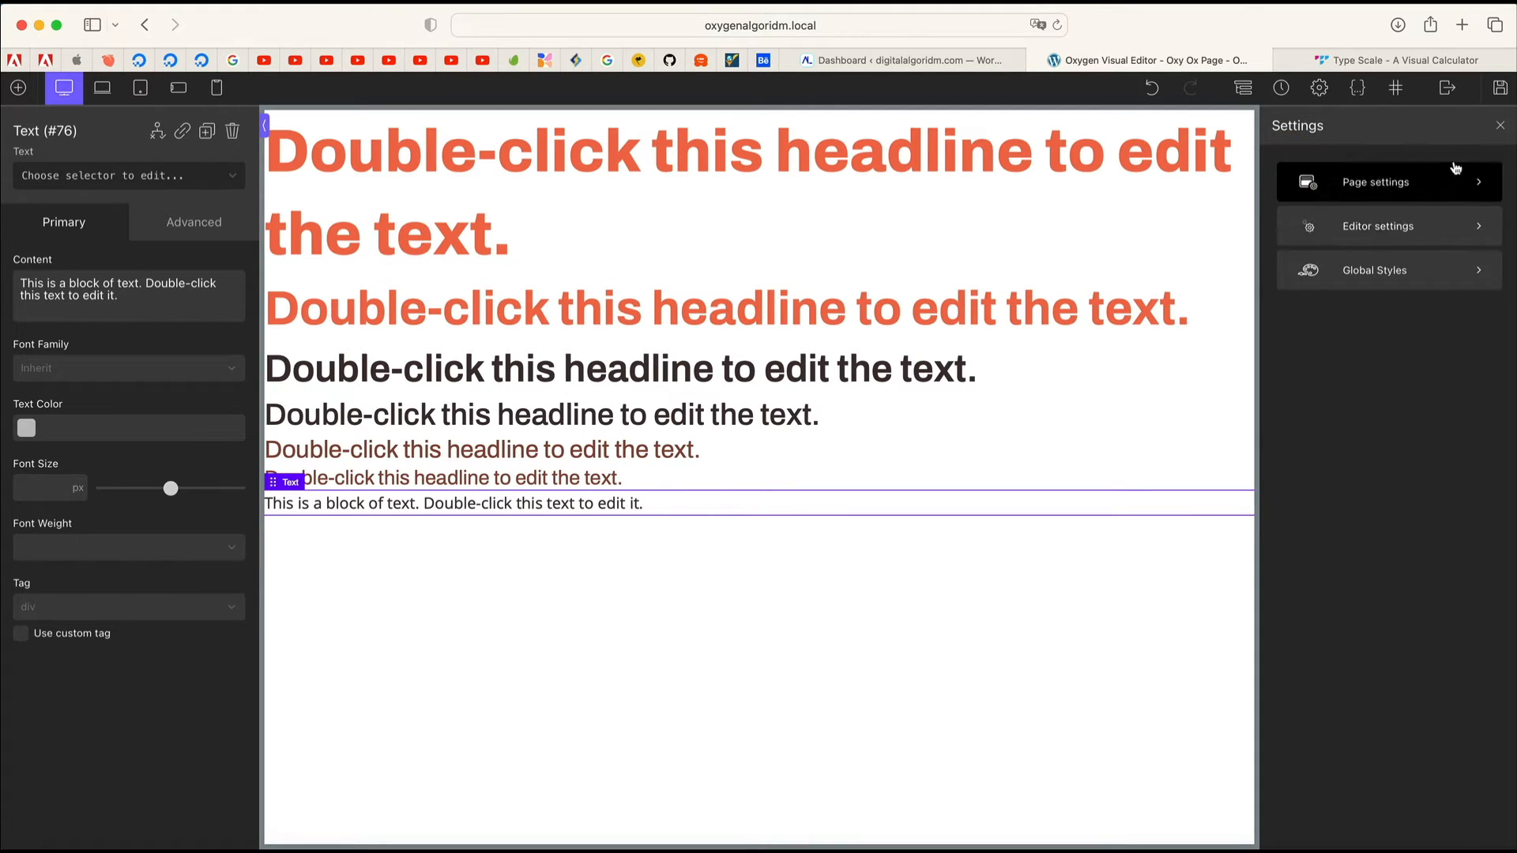
click(1502, 125)
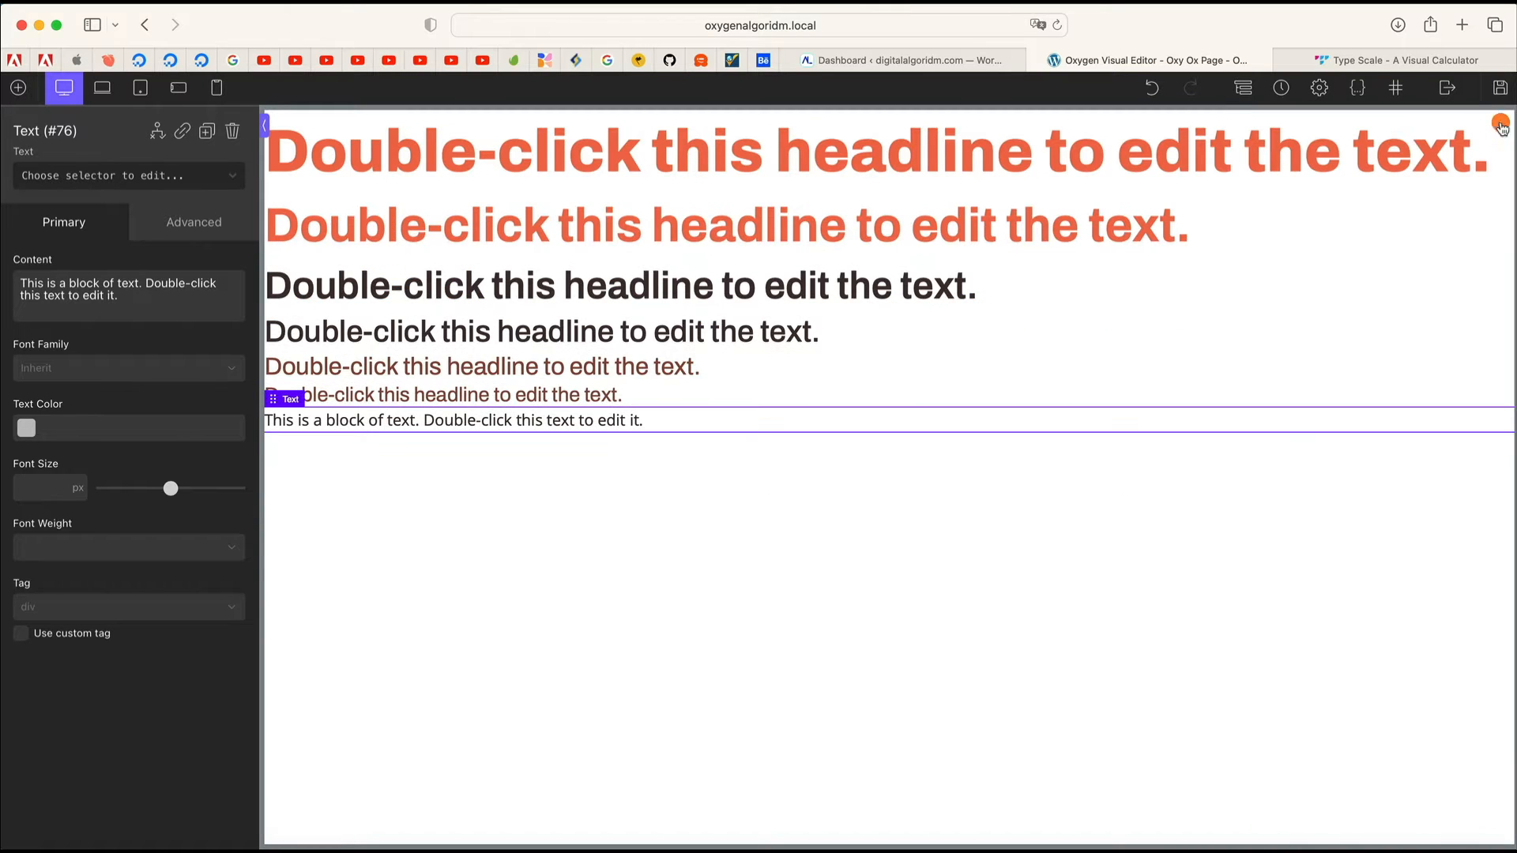
Step: Delete all six sample headings and the text block from the page, leaving only Body in the structure
click(320, 175)
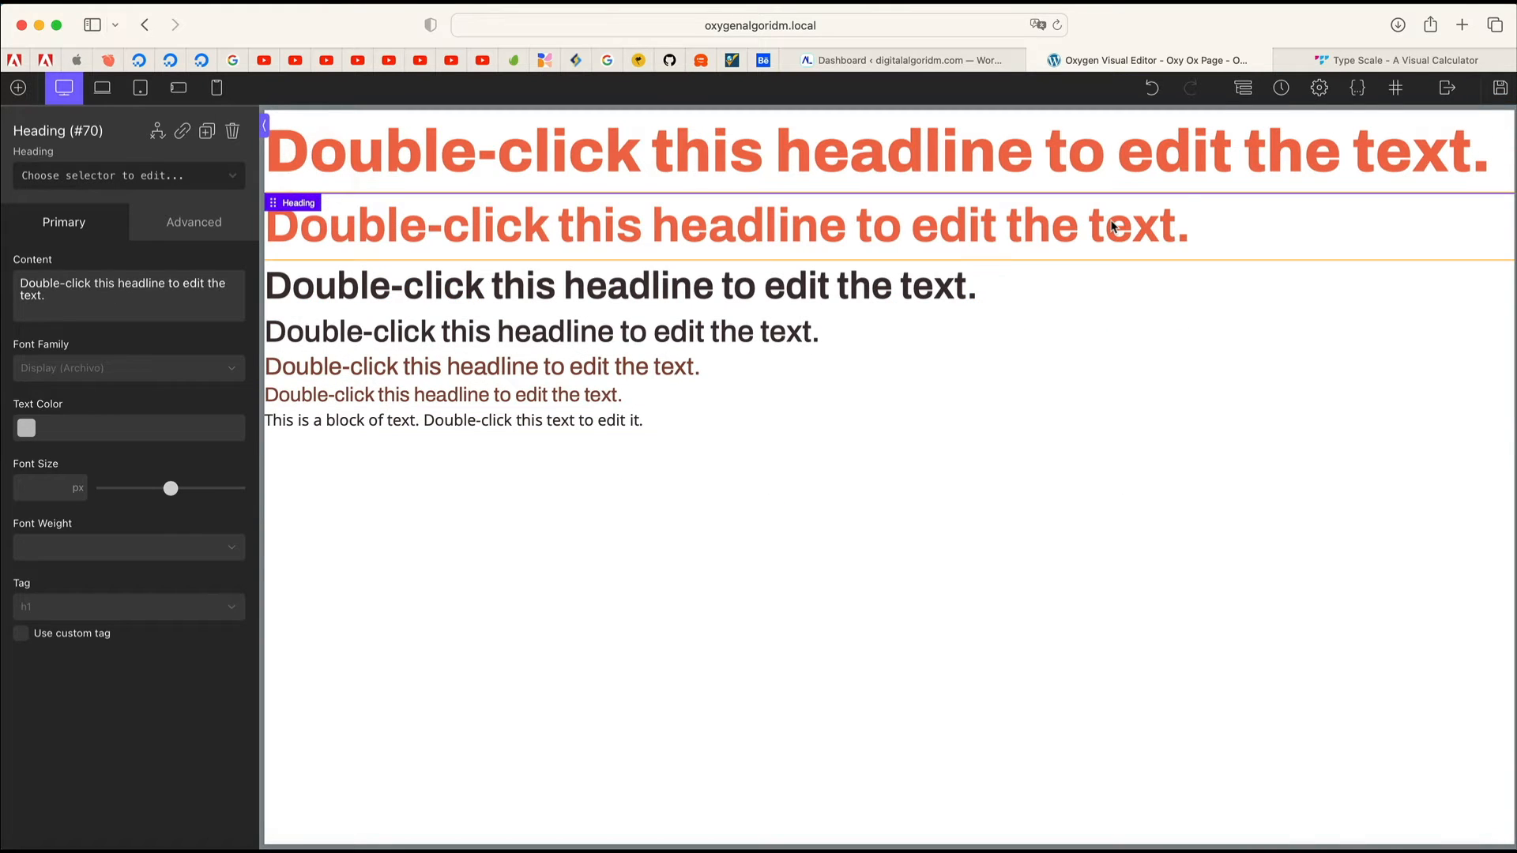
click(1244, 89)
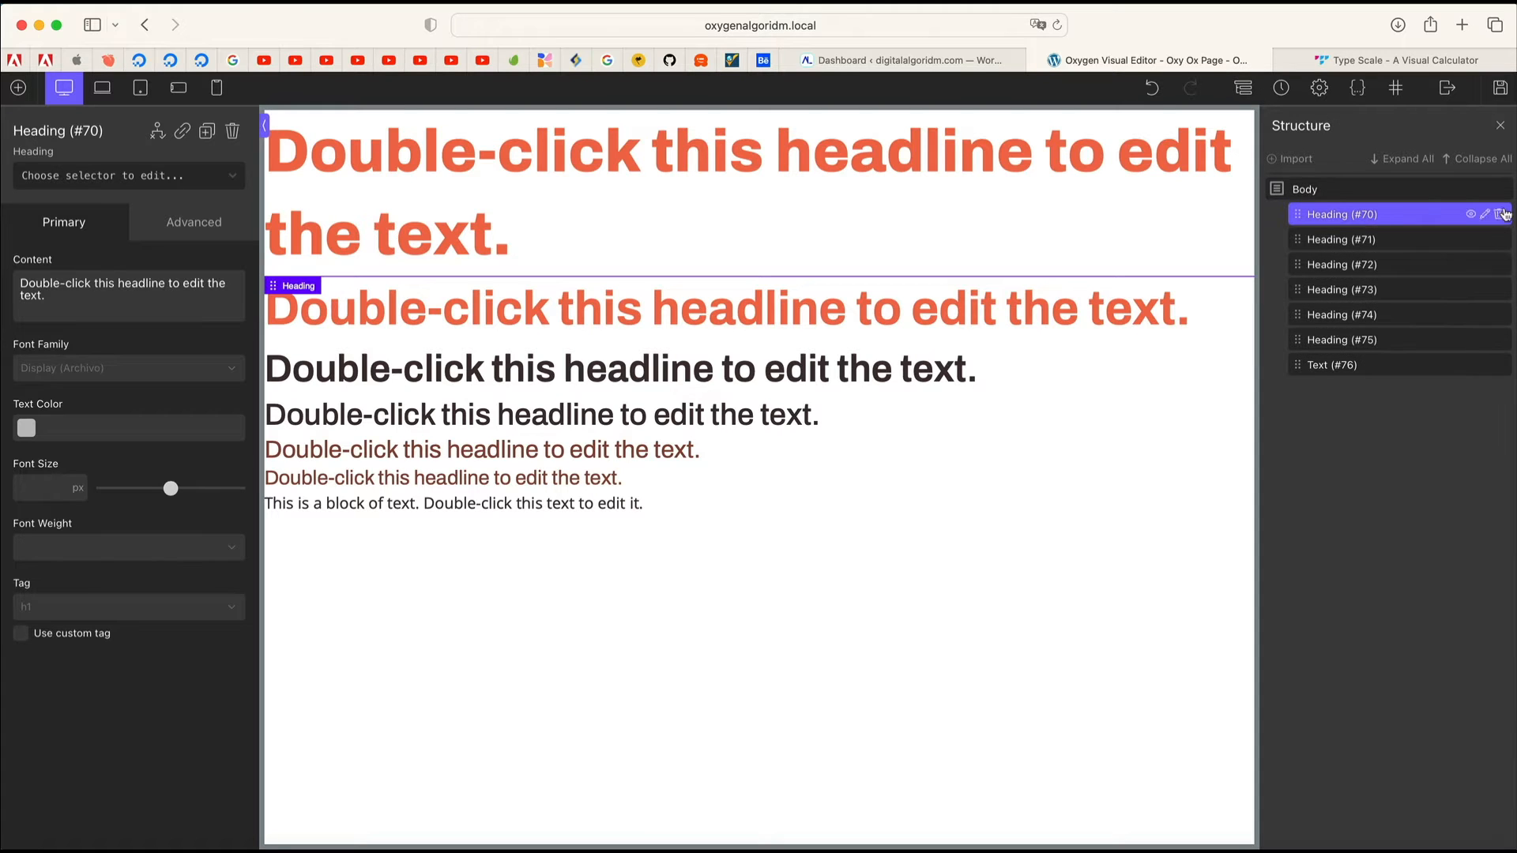
click(1500, 215)
click(1500, 215)
click(1501, 215)
click(1501, 215)
click(1501, 215)
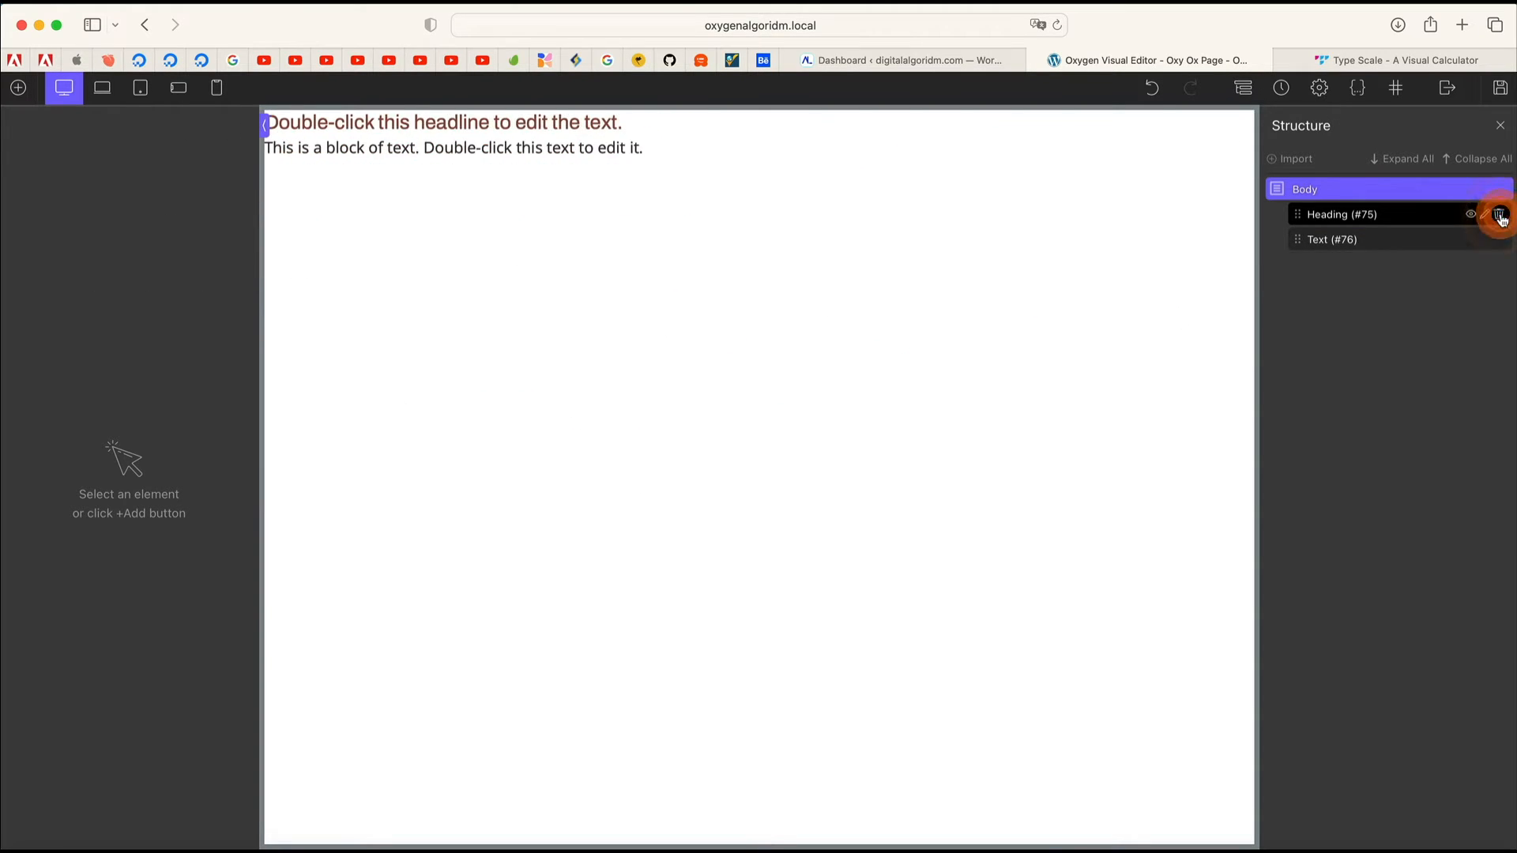
click(1500, 215)
click(1501, 215)
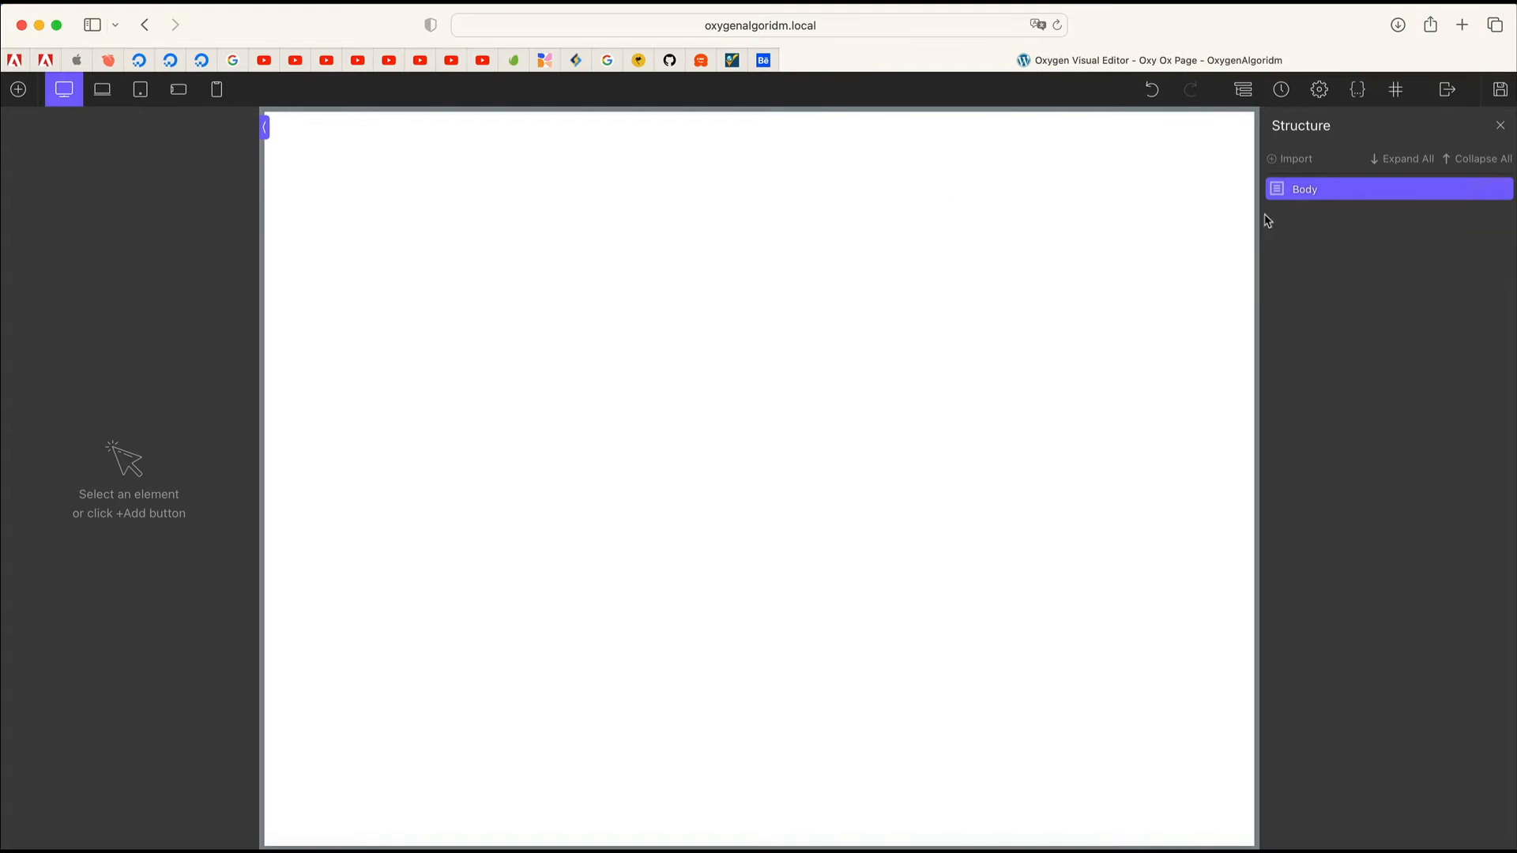
click(1254, 94)
click(1253, 93)
Step: Examine the Basics, Helpers, WordPress, Library and Reusable categories of addable components
click(19, 89)
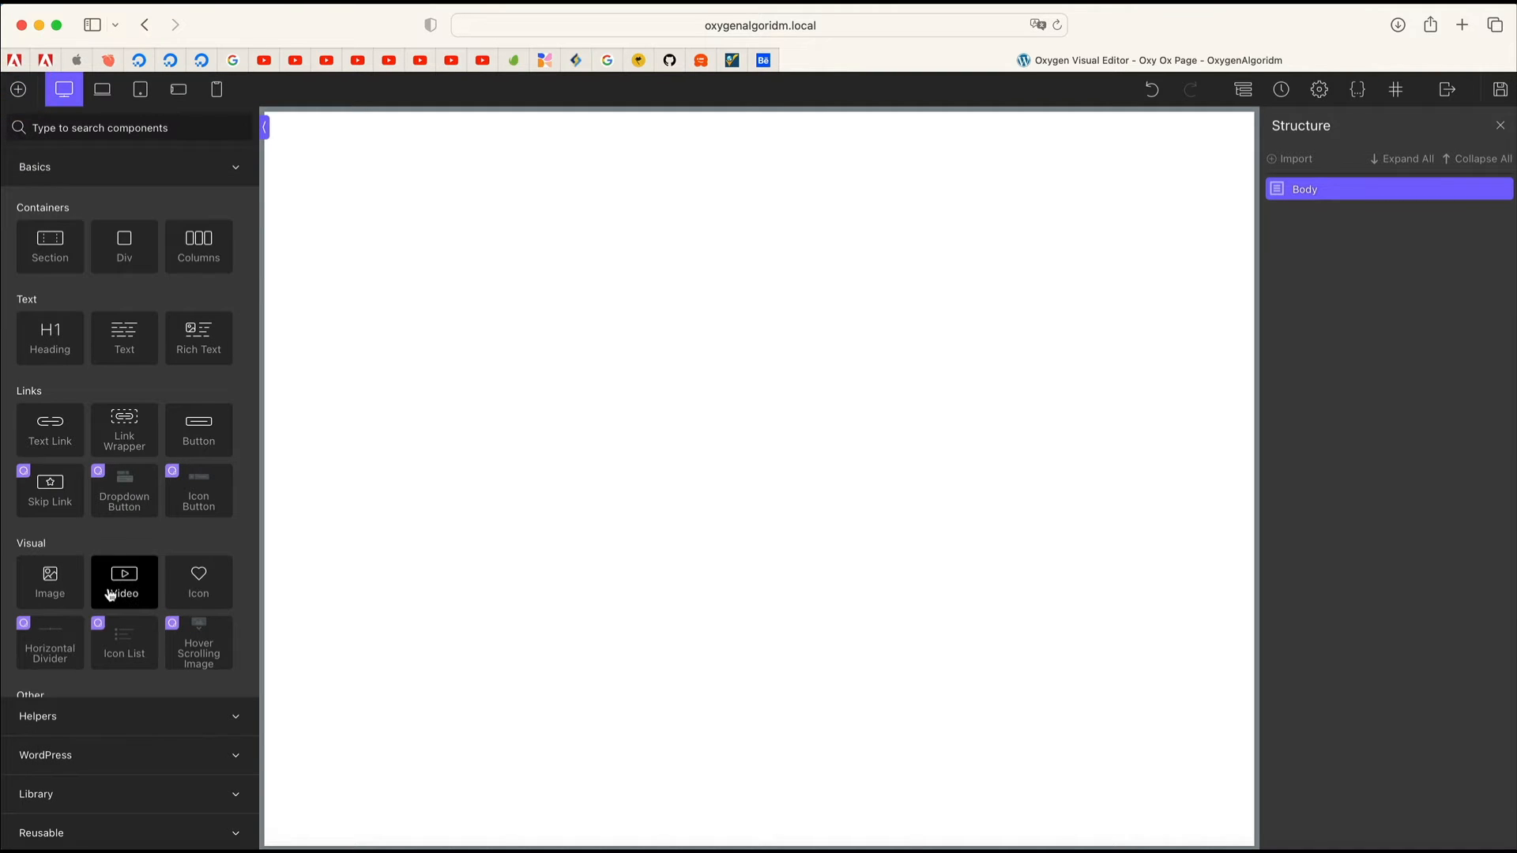
click(159, 715)
click(166, 754)
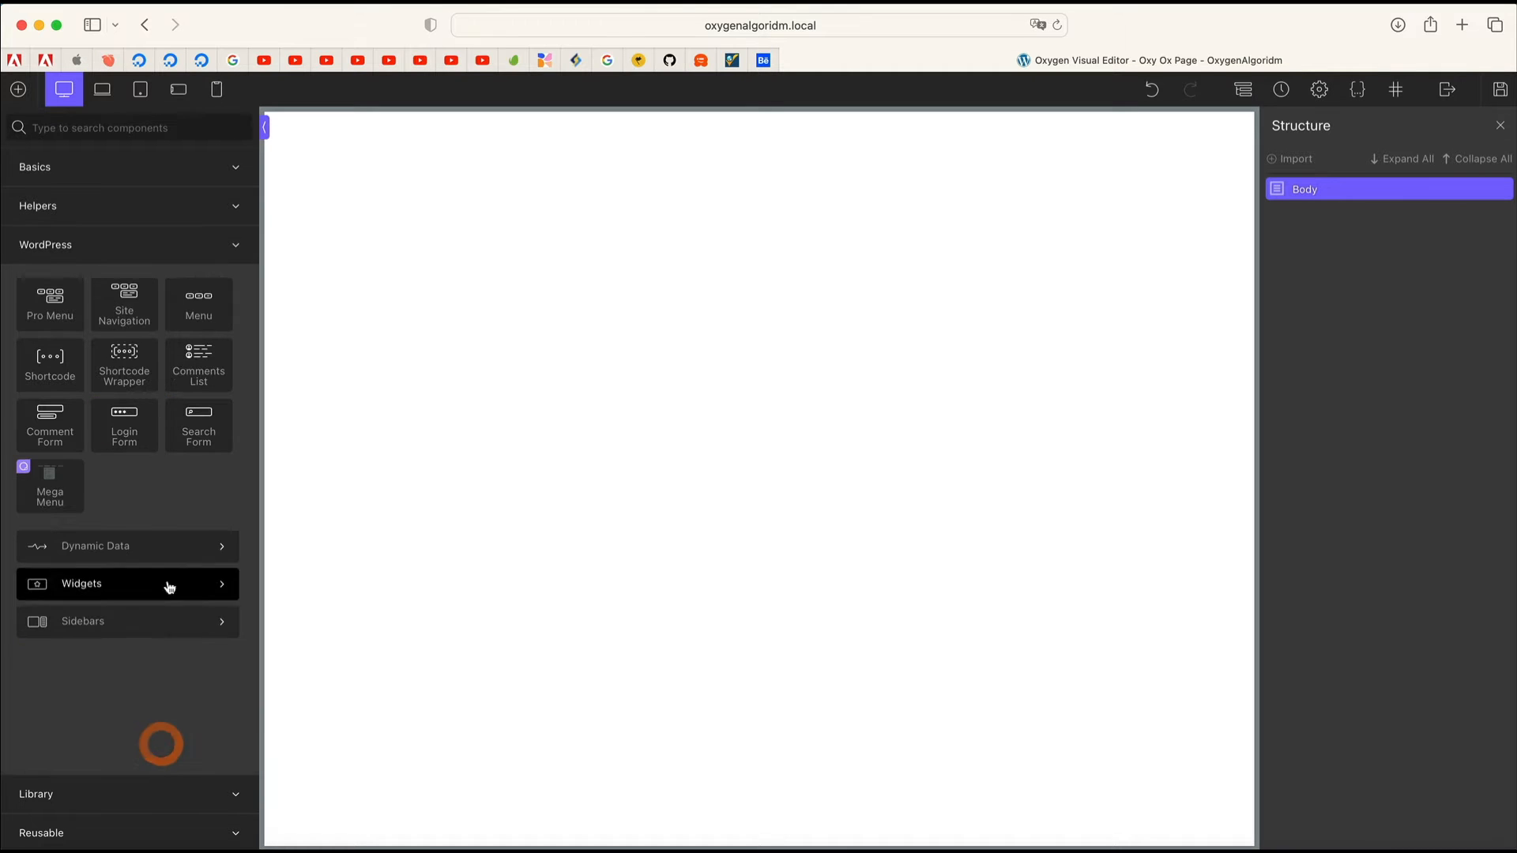
click(173, 792)
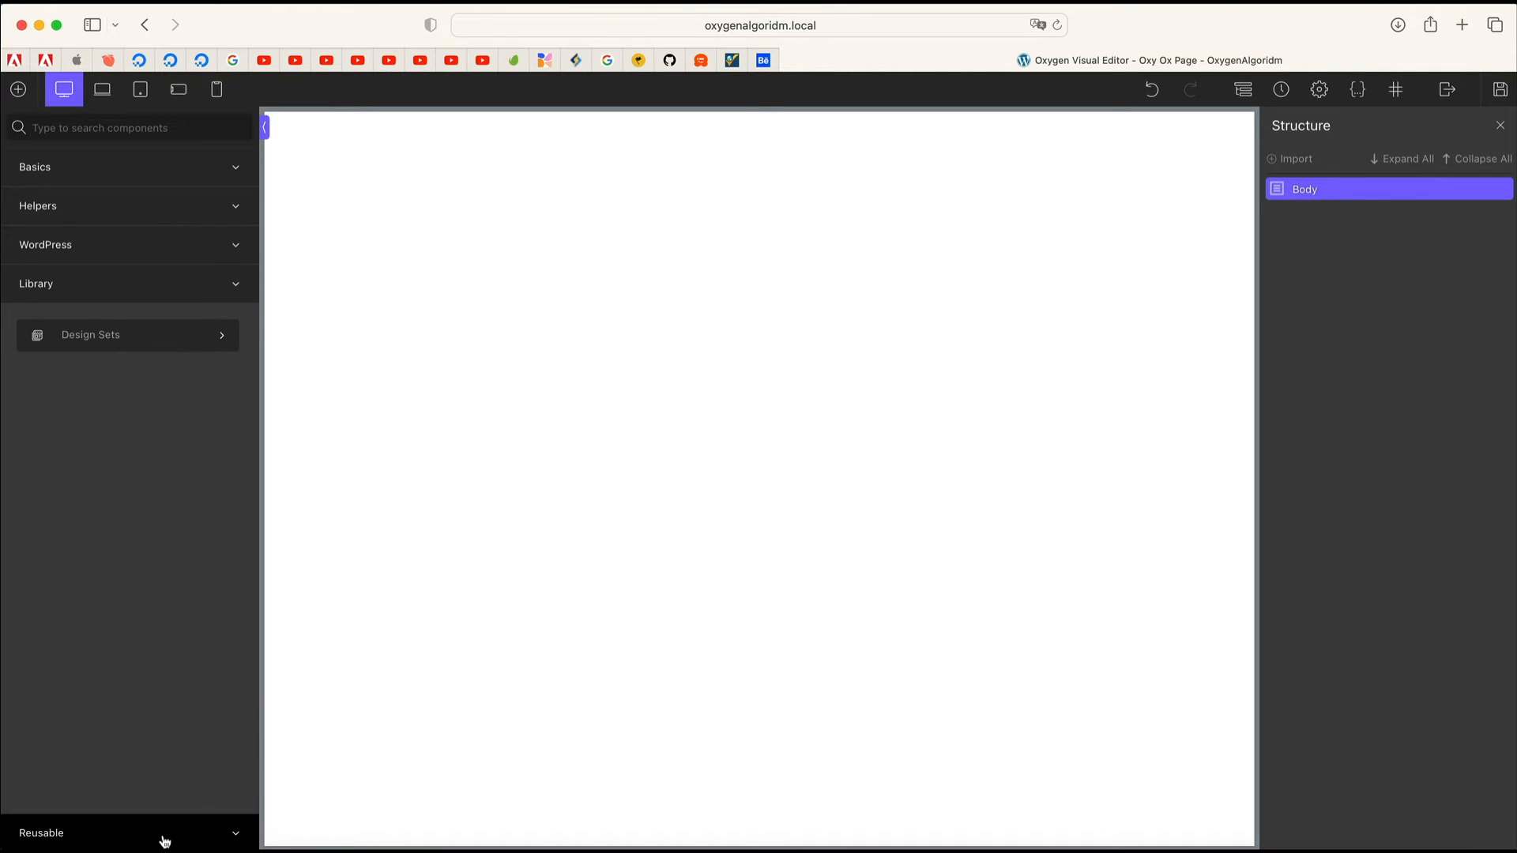
click(160, 838)
click(146, 327)
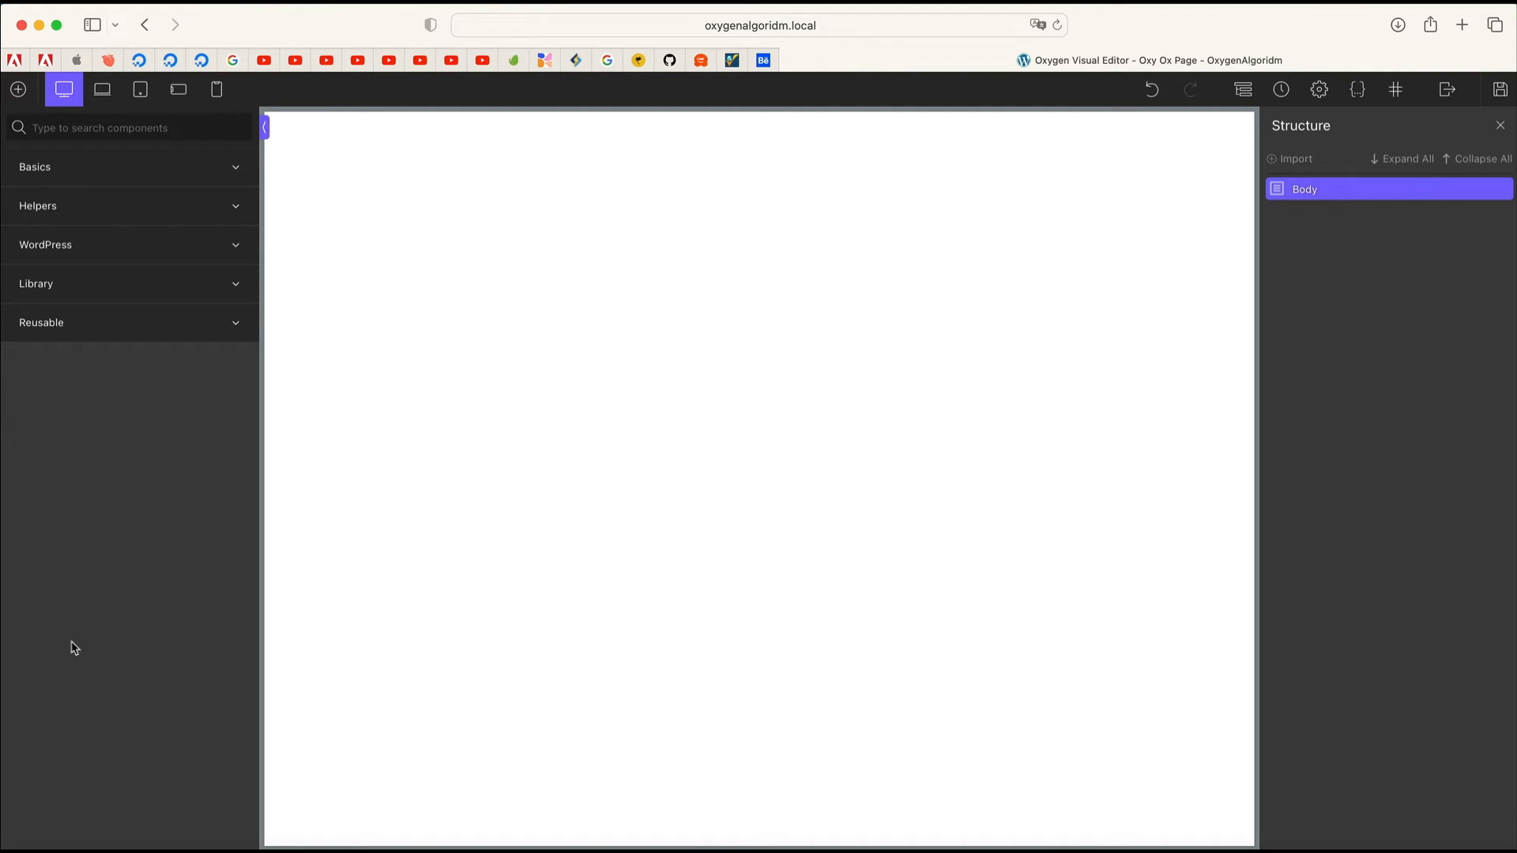
click(150, 167)
Step: Search the addable components for "butt" and clear the search
click(130, 124)
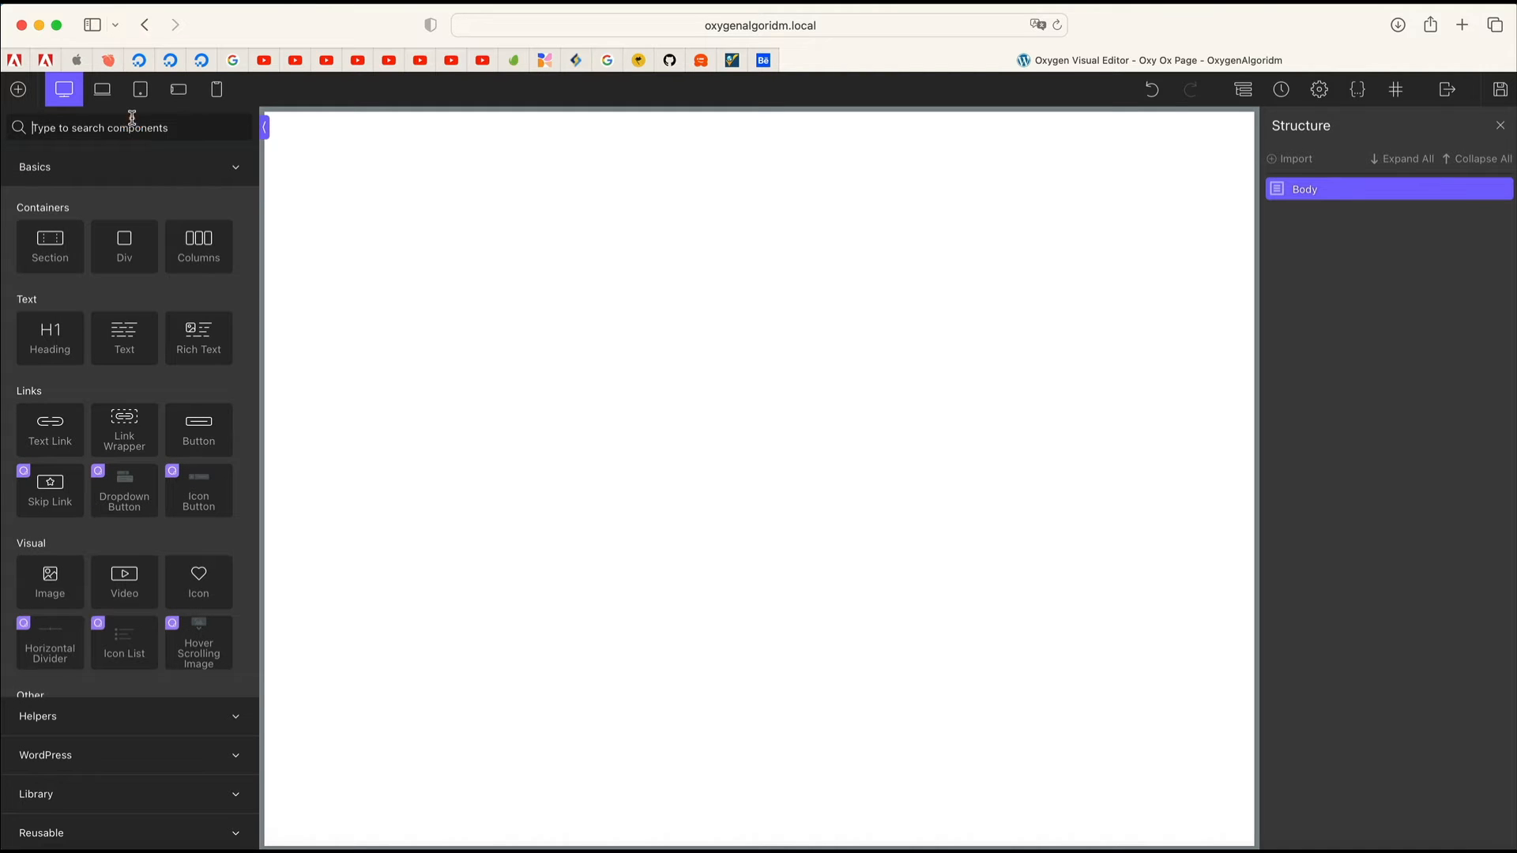
text(butt)
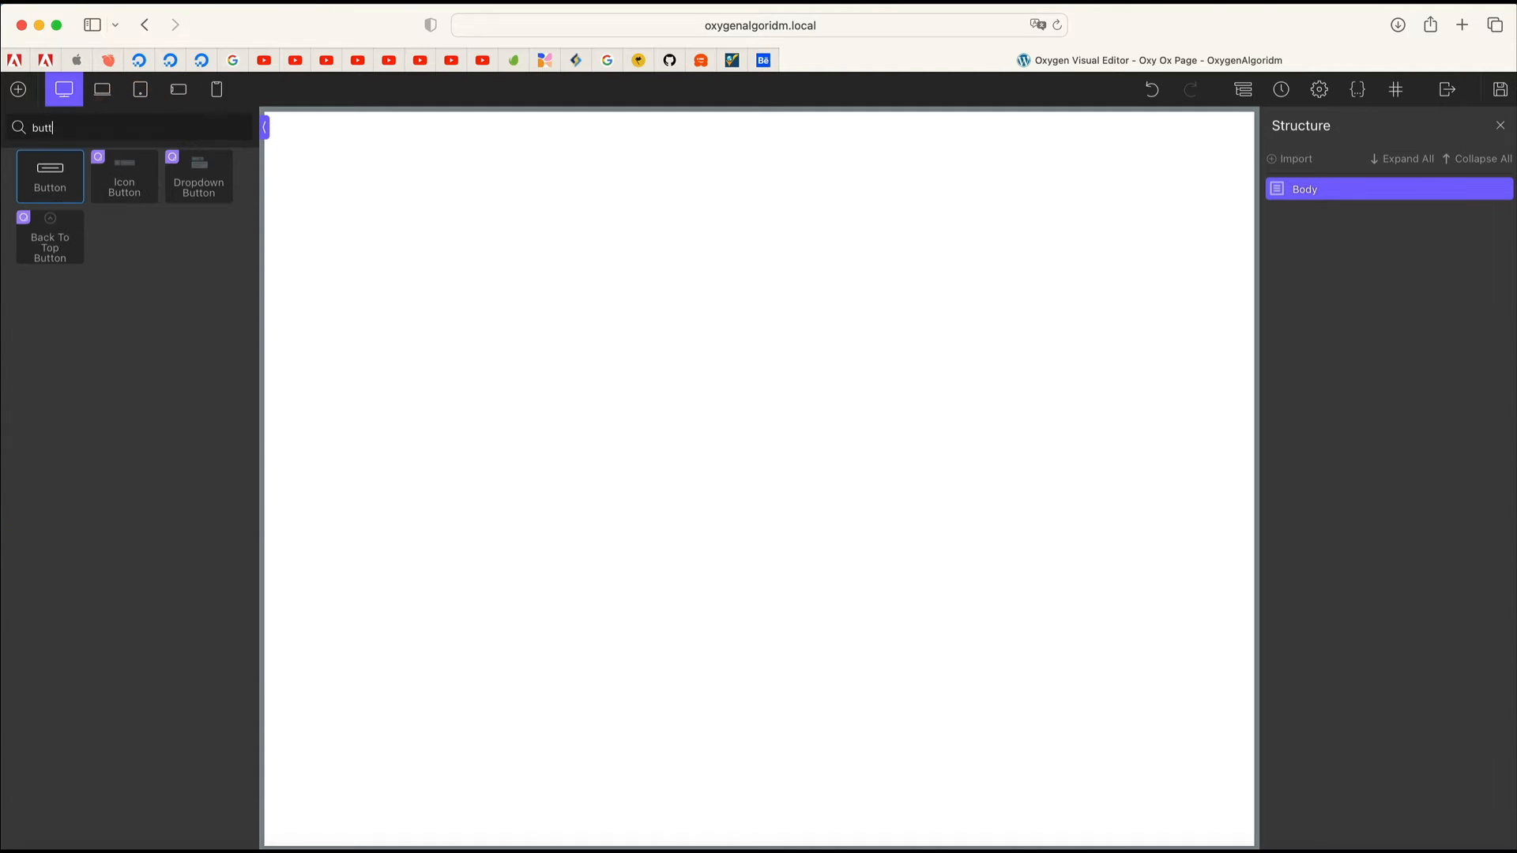
key(BackSpace)
key(BackSpace)
key(BackSpace)
key(BackSpace)
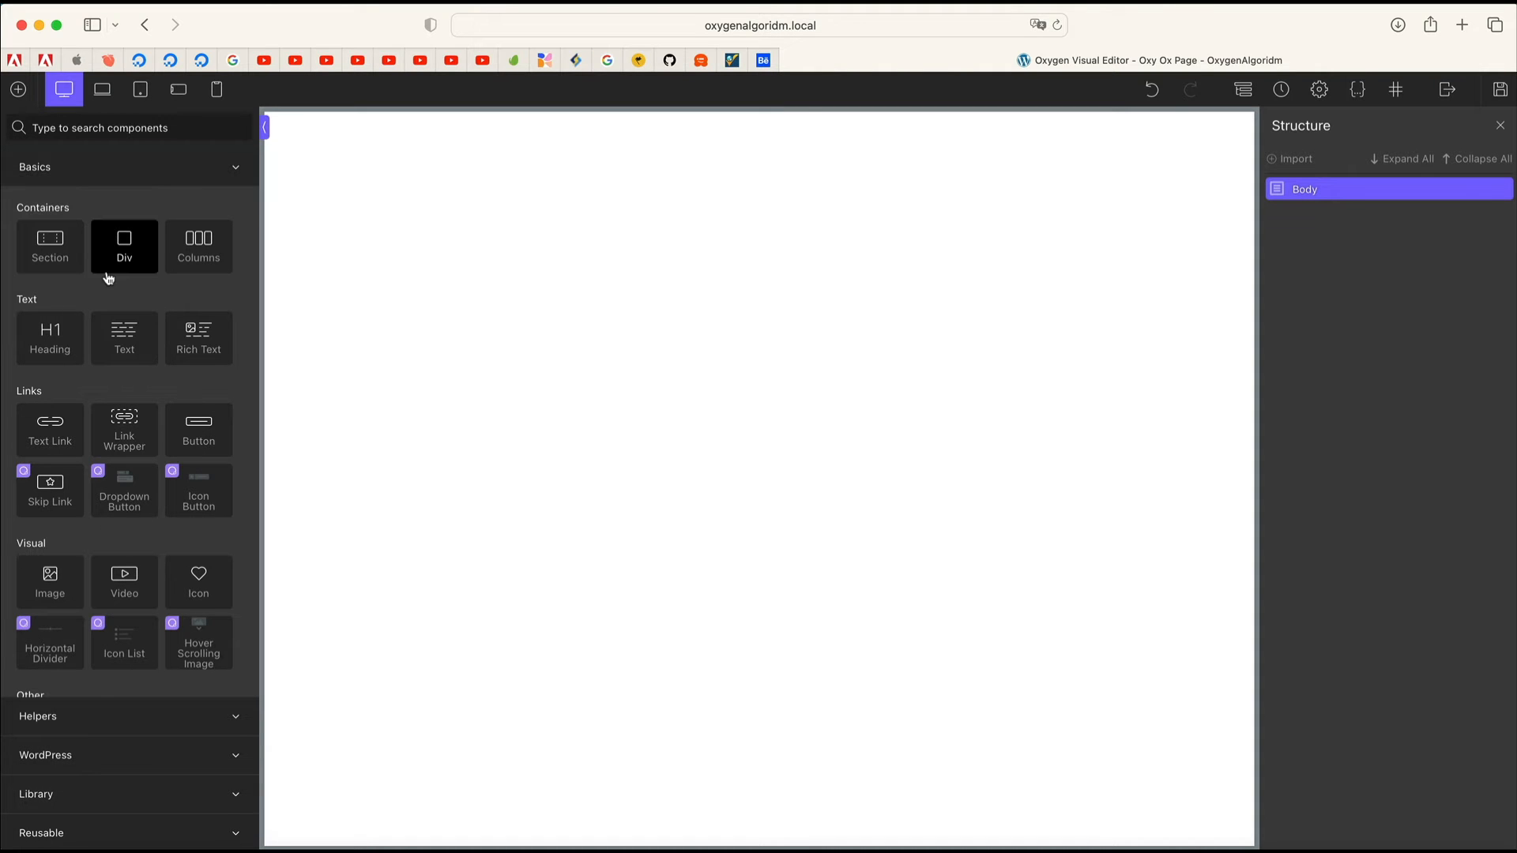
Step: Add two Section elements, one below the other, to the empty page
click(50, 247)
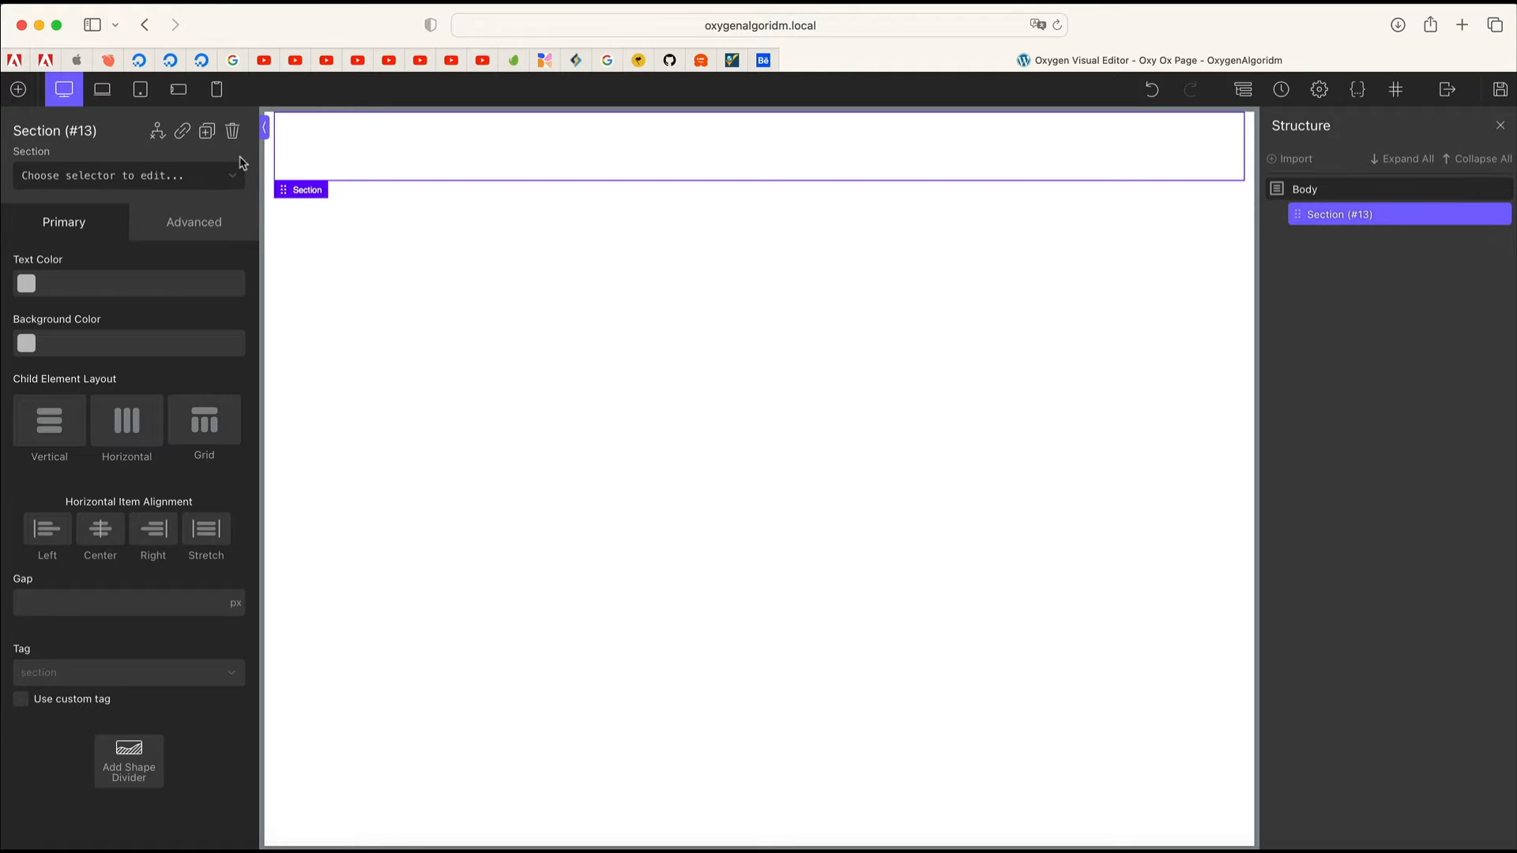
click(18, 89)
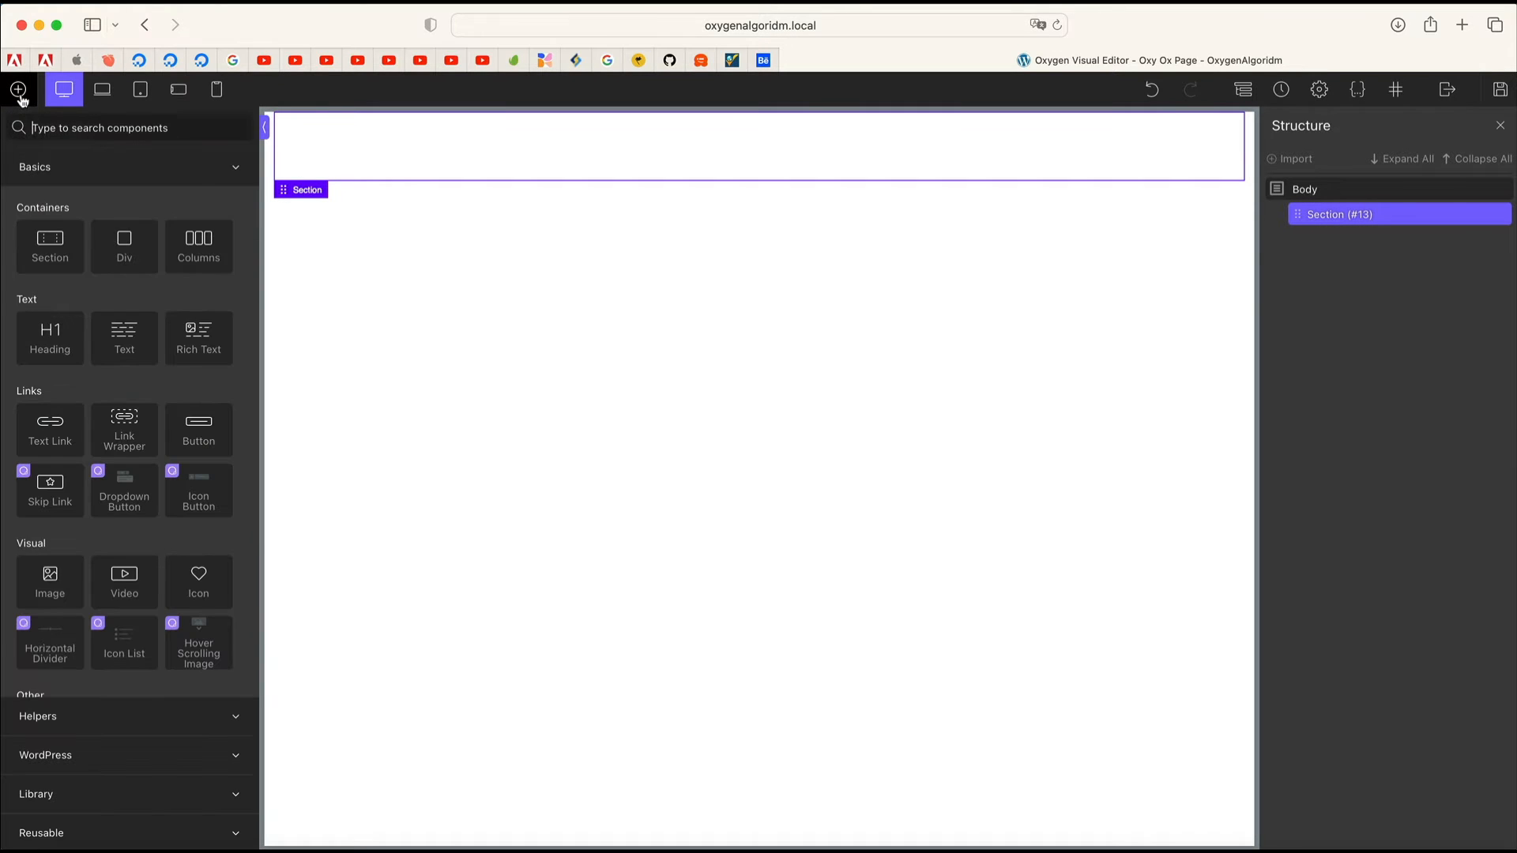
click(57, 242)
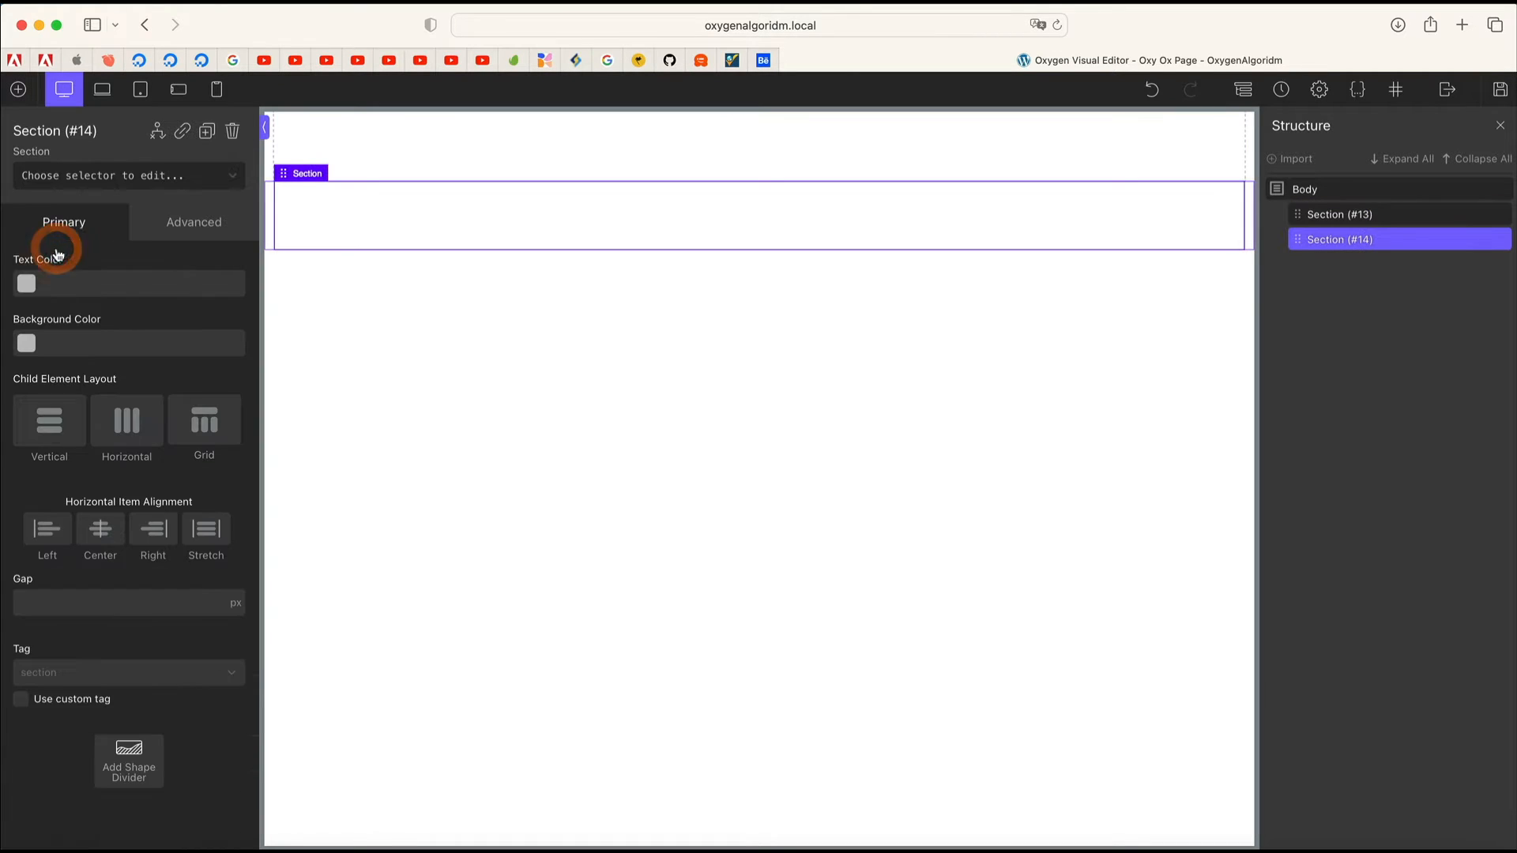
Step: Select the first section and examine its show/hide condition and in-editor behavior options
click(388, 196)
click(490, 152)
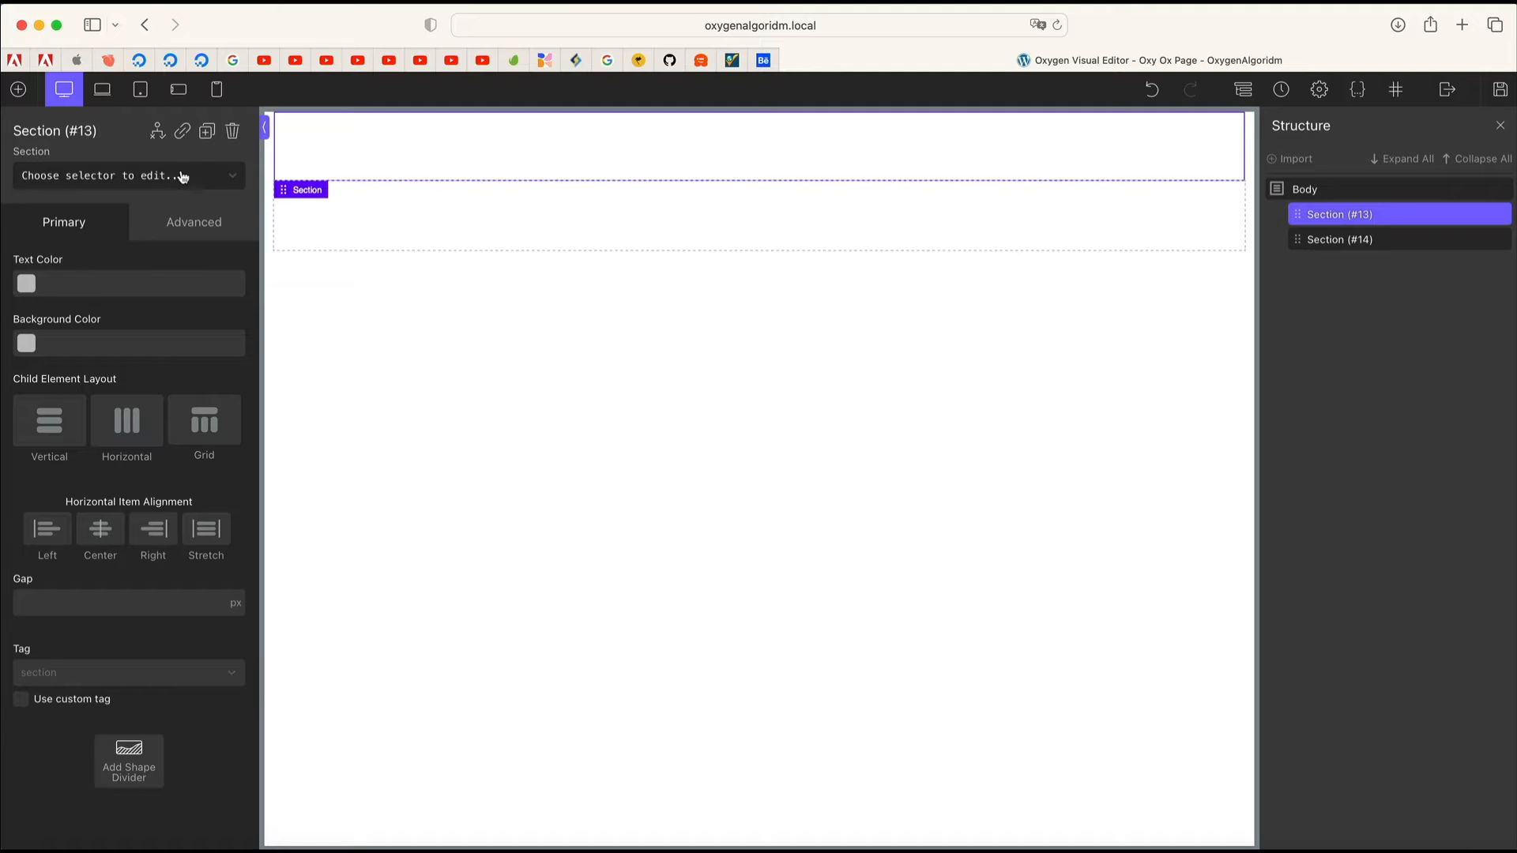
click(375, 154)
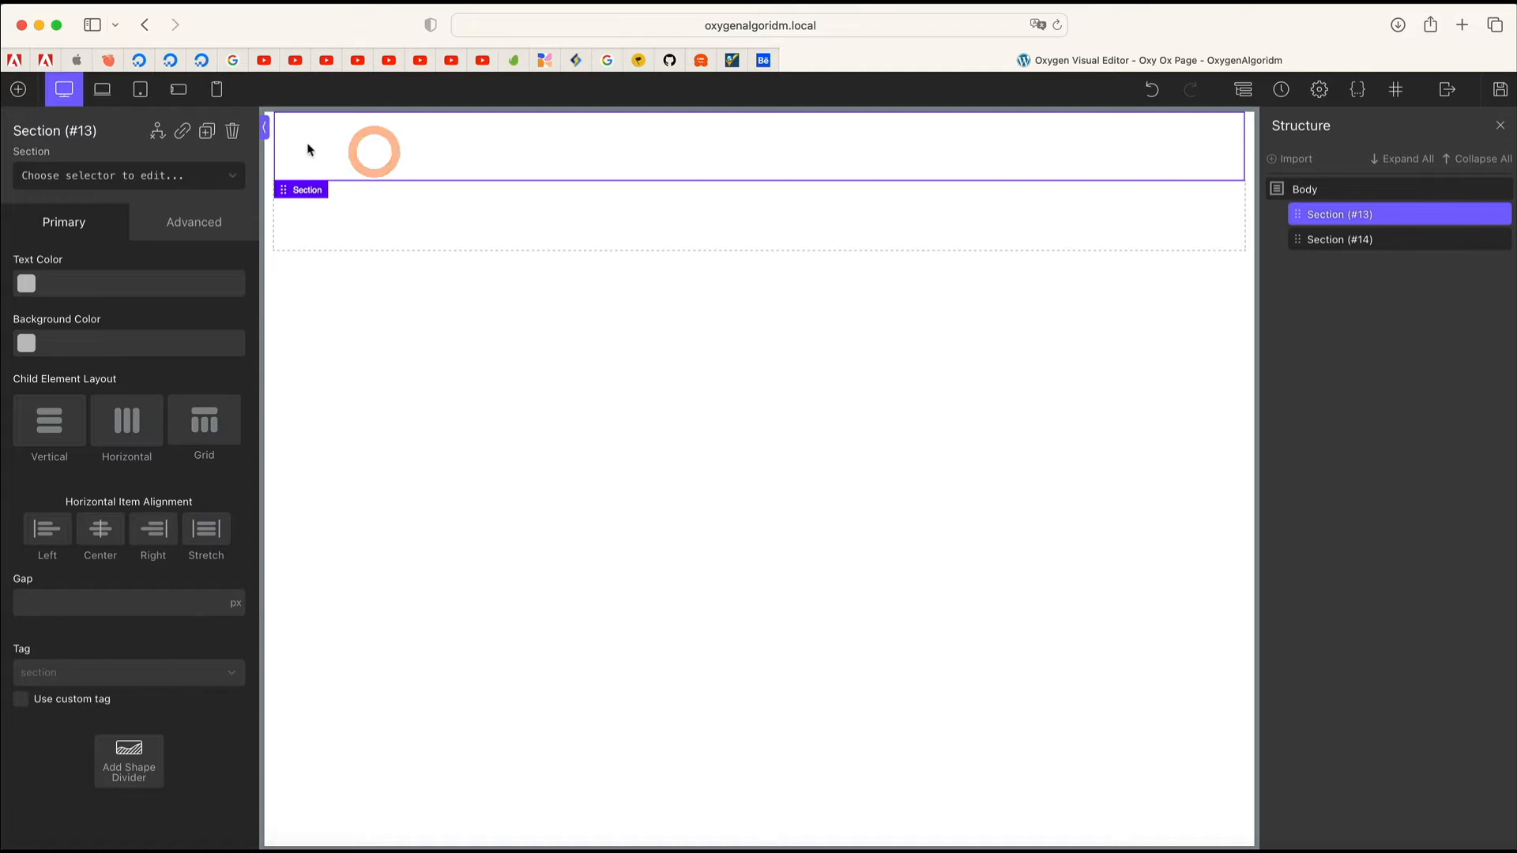
click(158, 136)
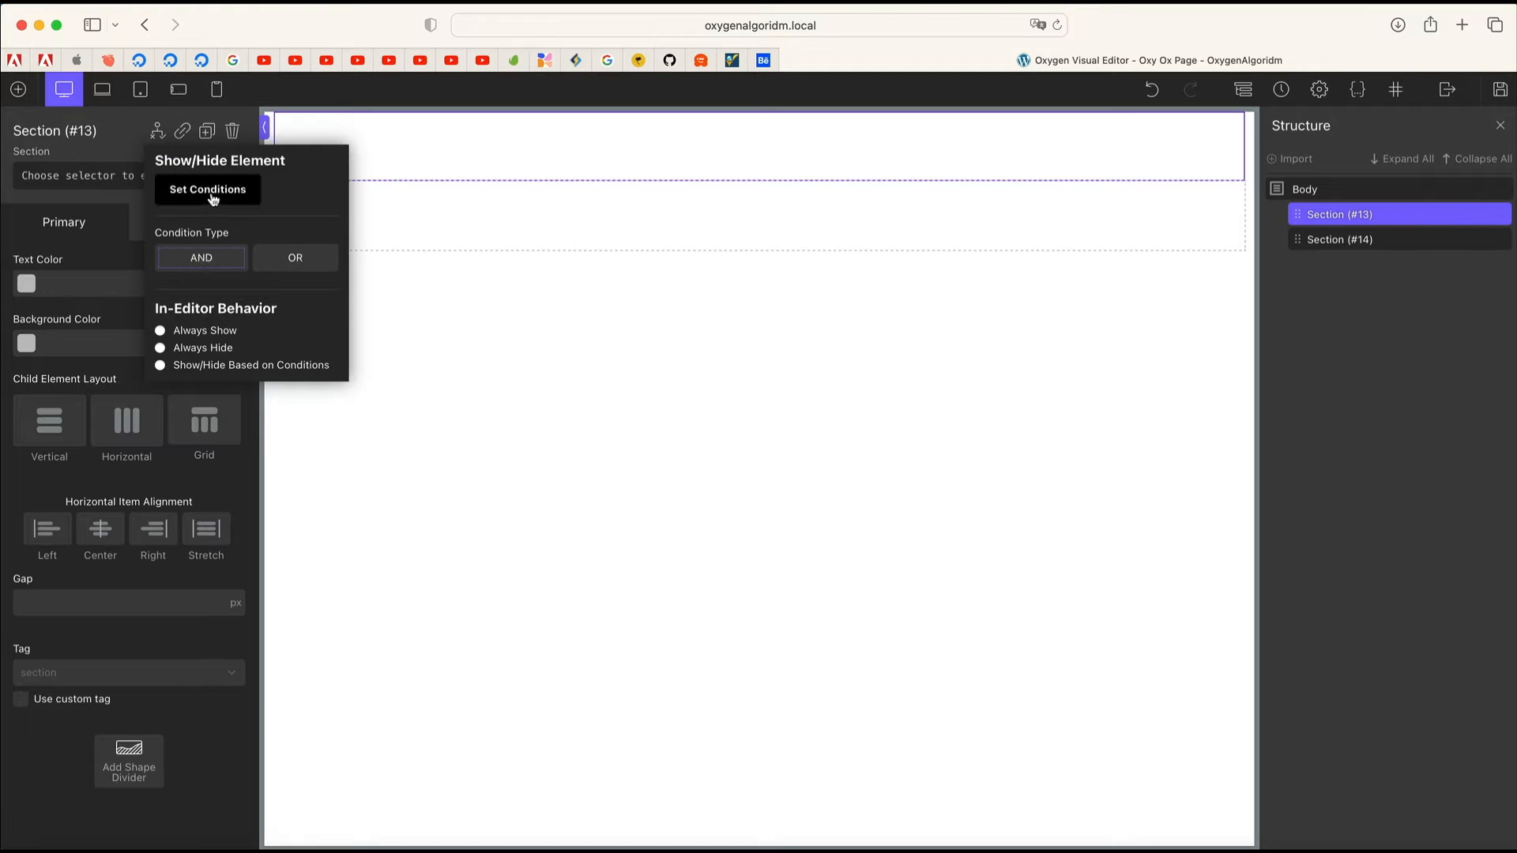
click(132, 126)
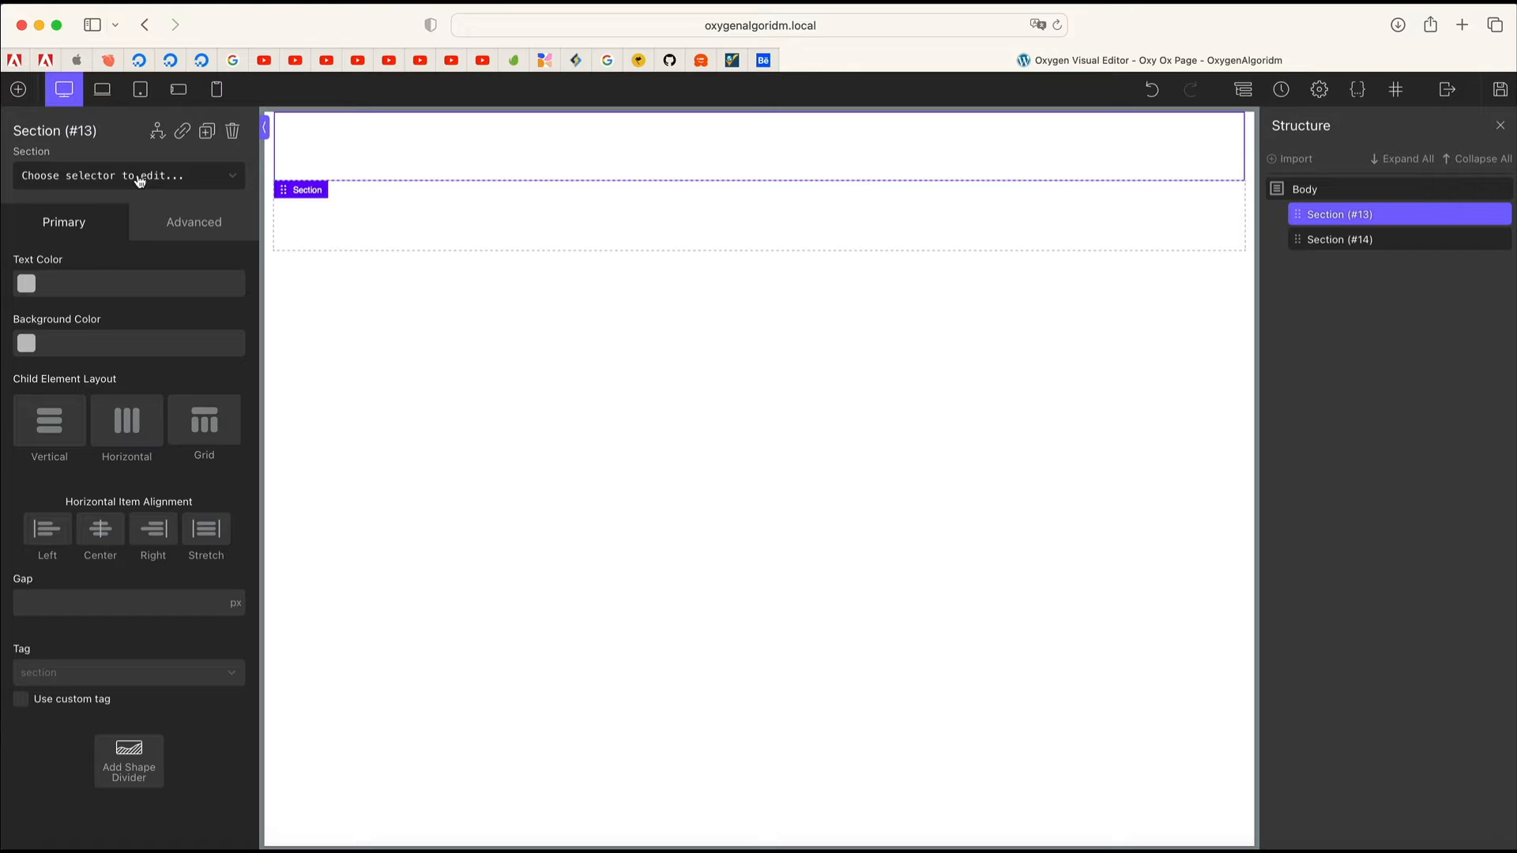
Step: Wrap the first section in a Link Wrapper without a URL, expand it in the structure and select the wrapper
click(183, 135)
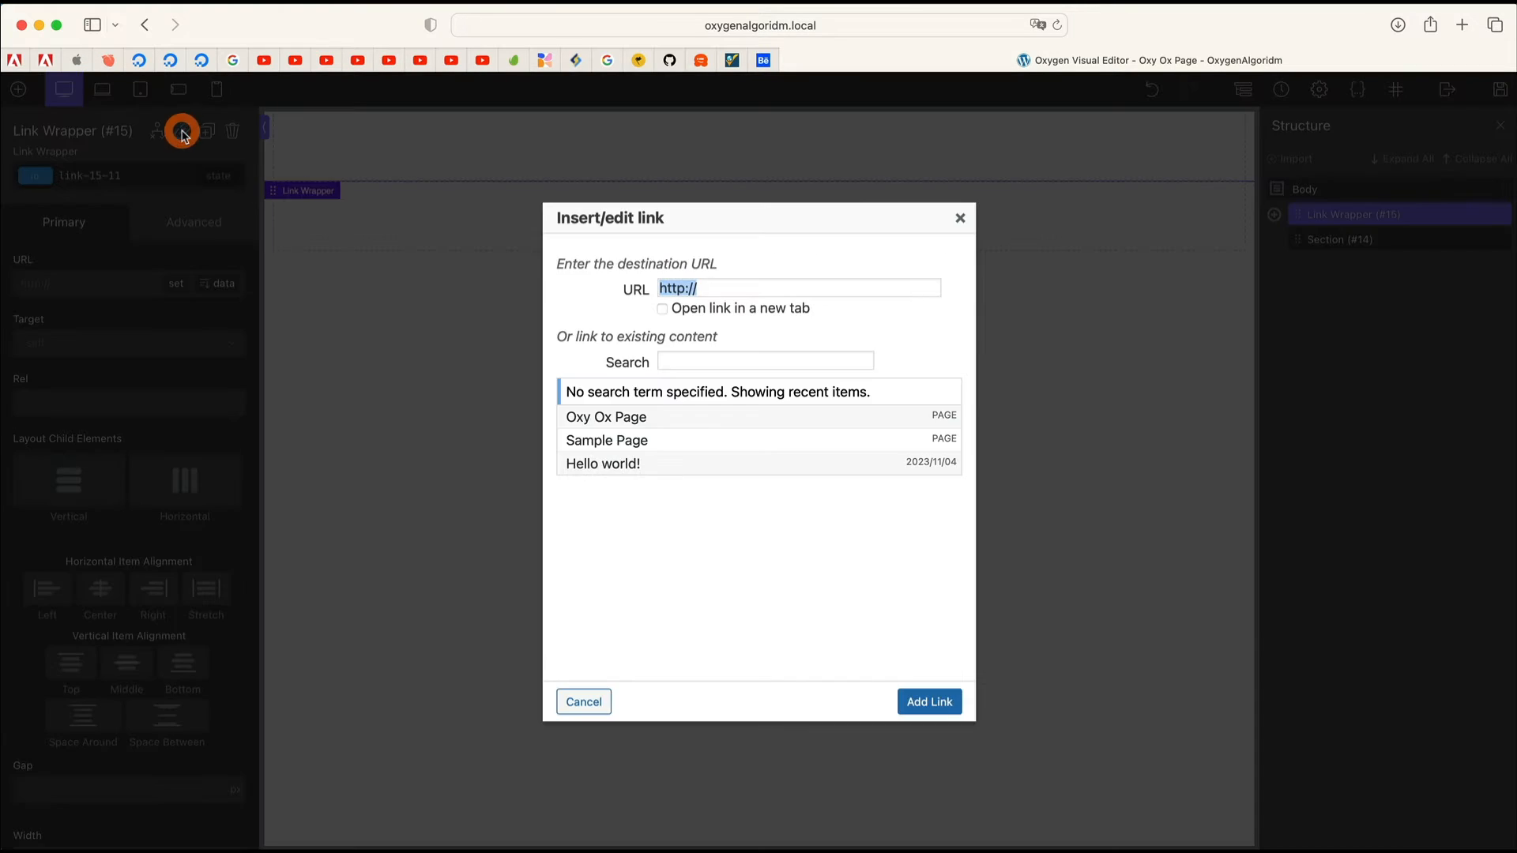
click(960, 219)
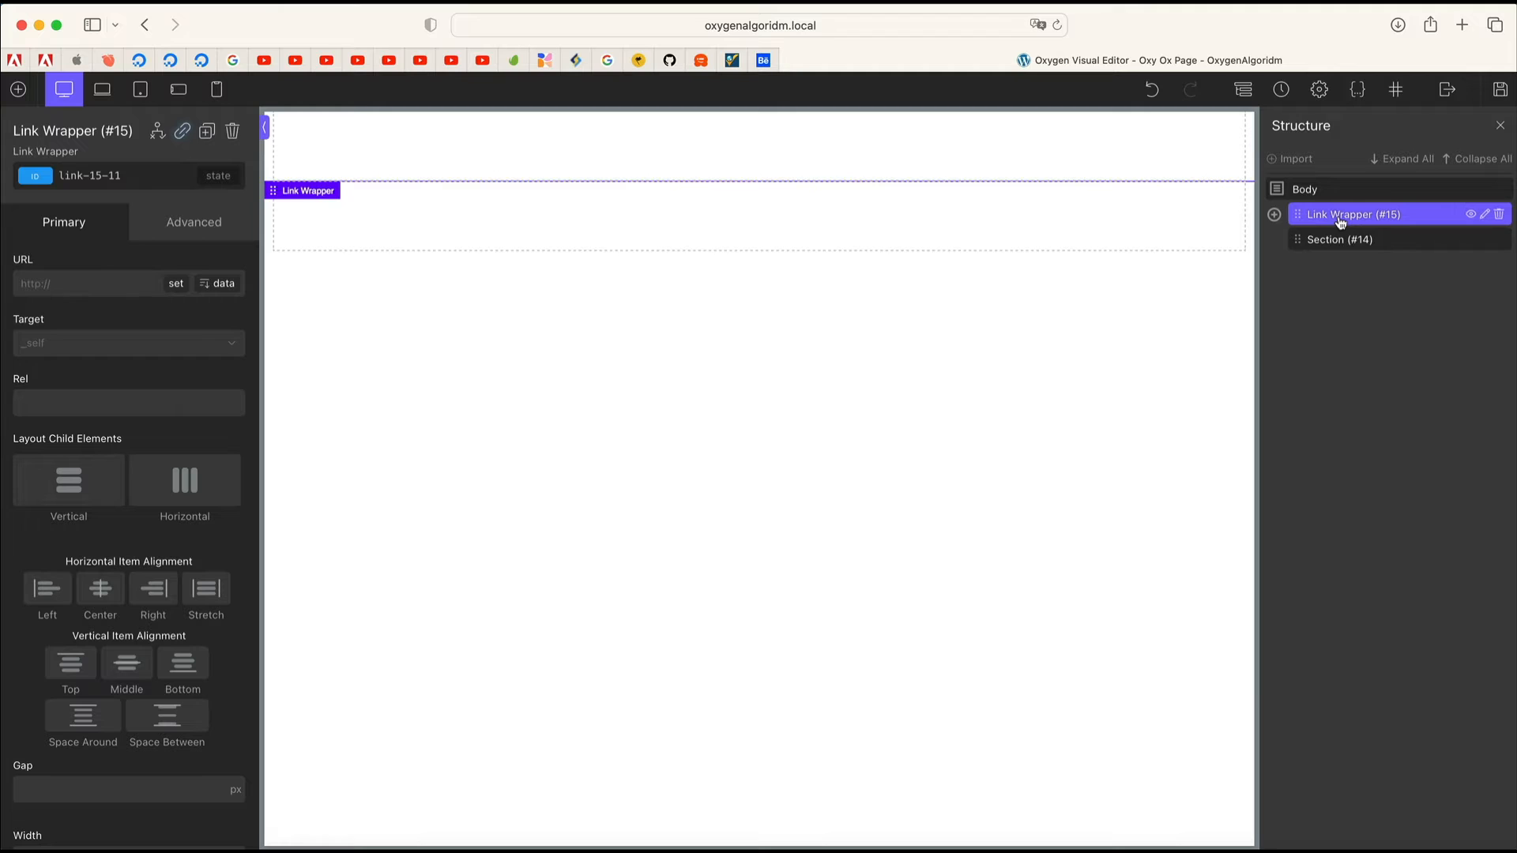
click(1274, 216)
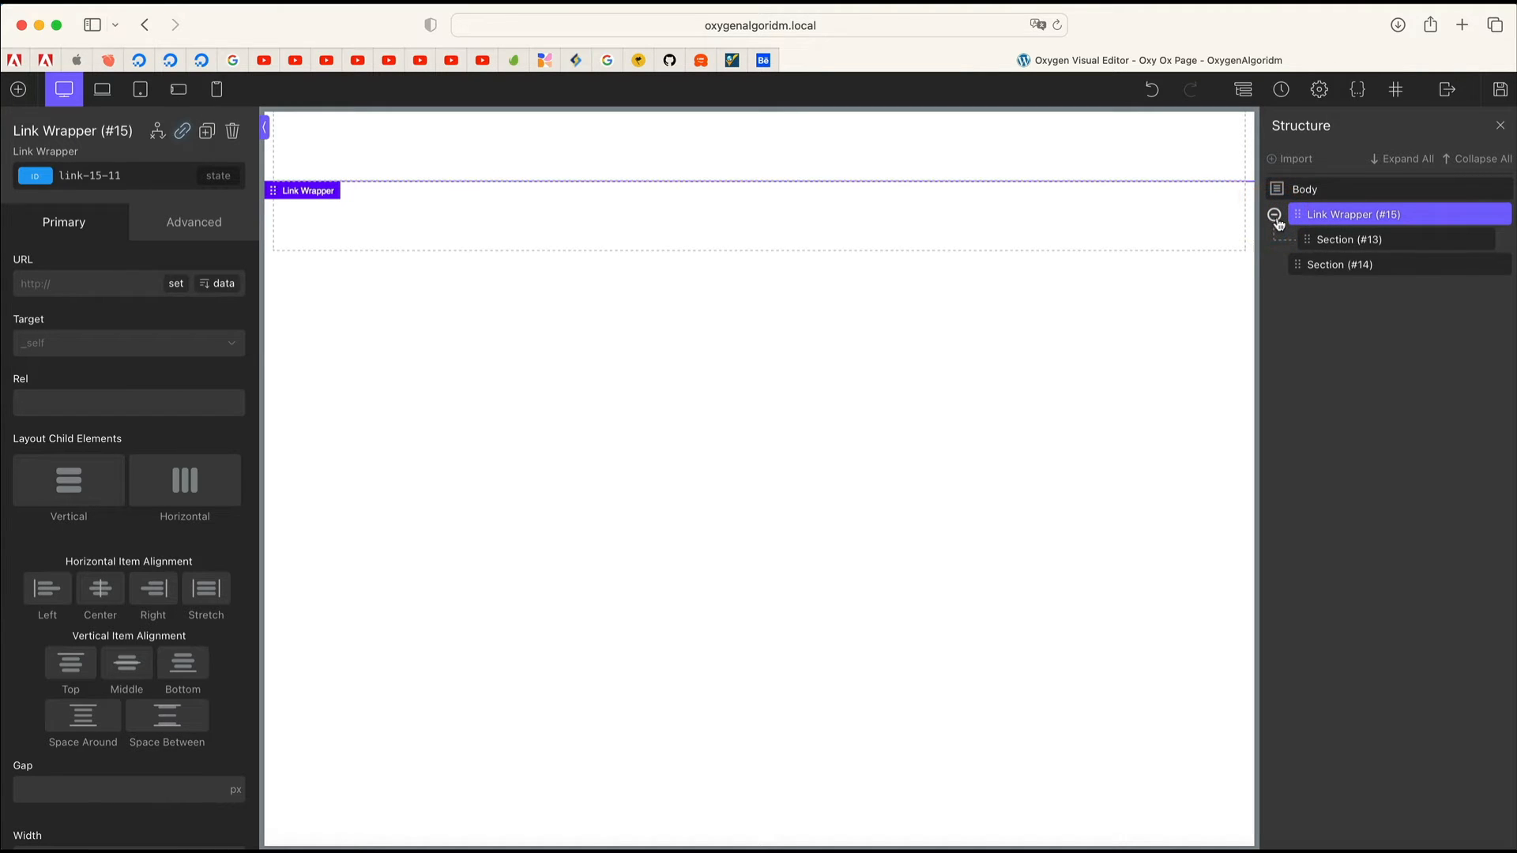
click(1344, 240)
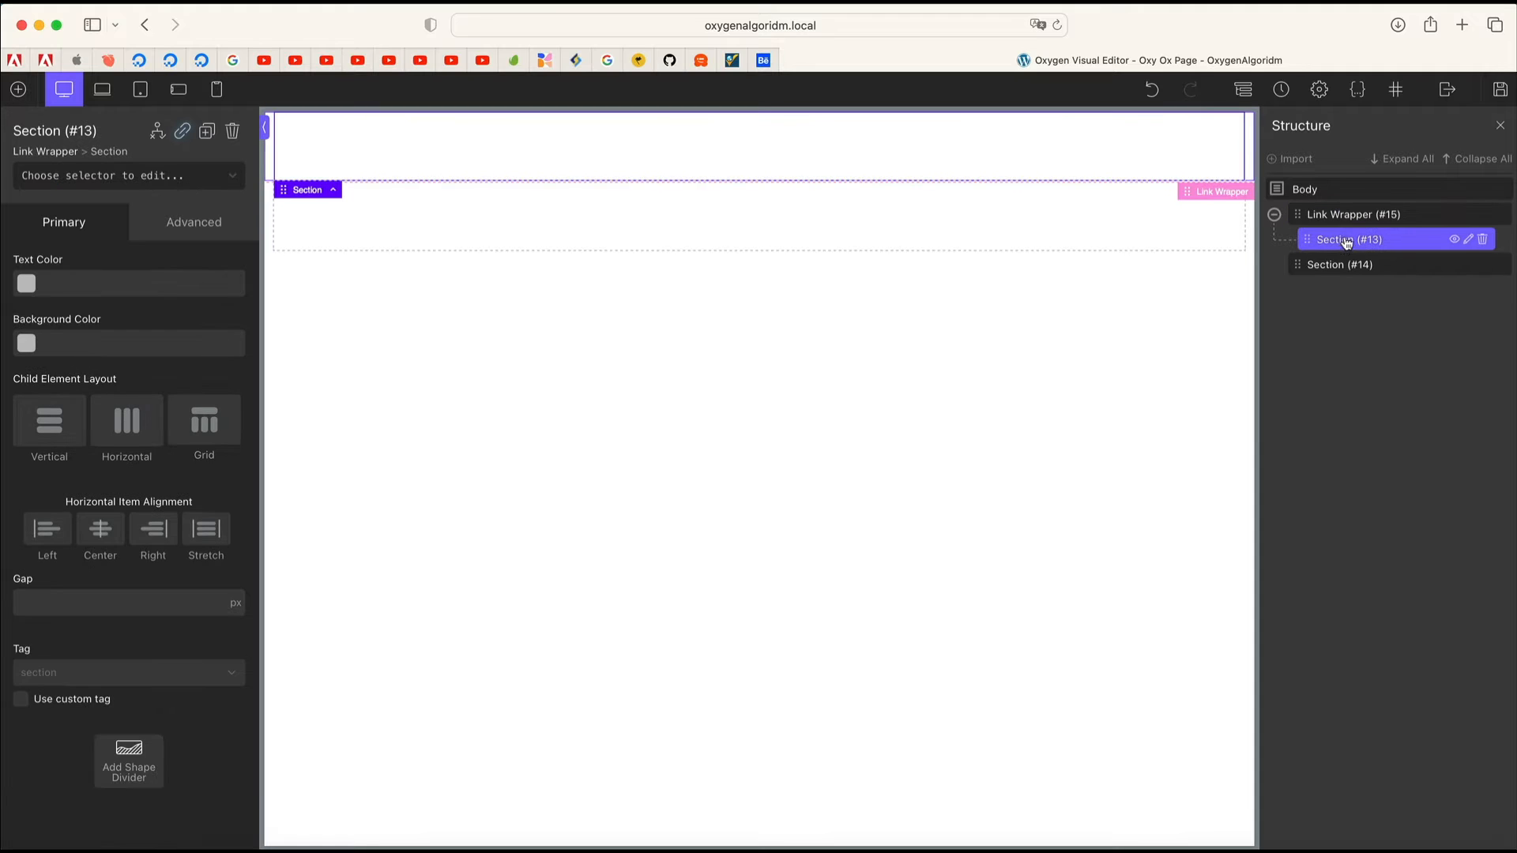
click(1348, 216)
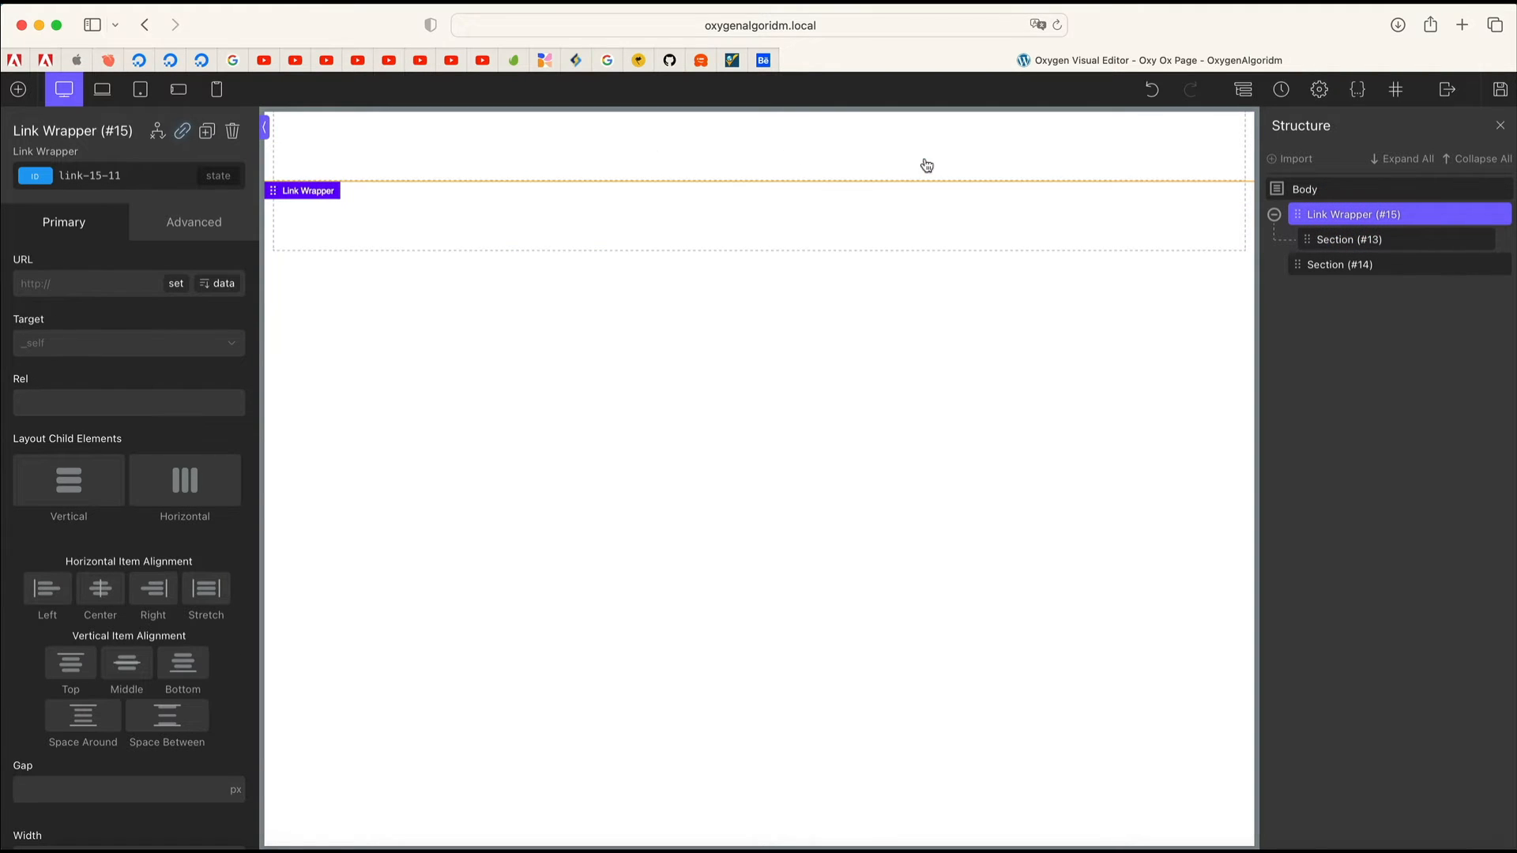
Step: Undo the Link Wrapper around the first section without entering a URL
click(105, 292)
click(96, 284)
click(233, 290)
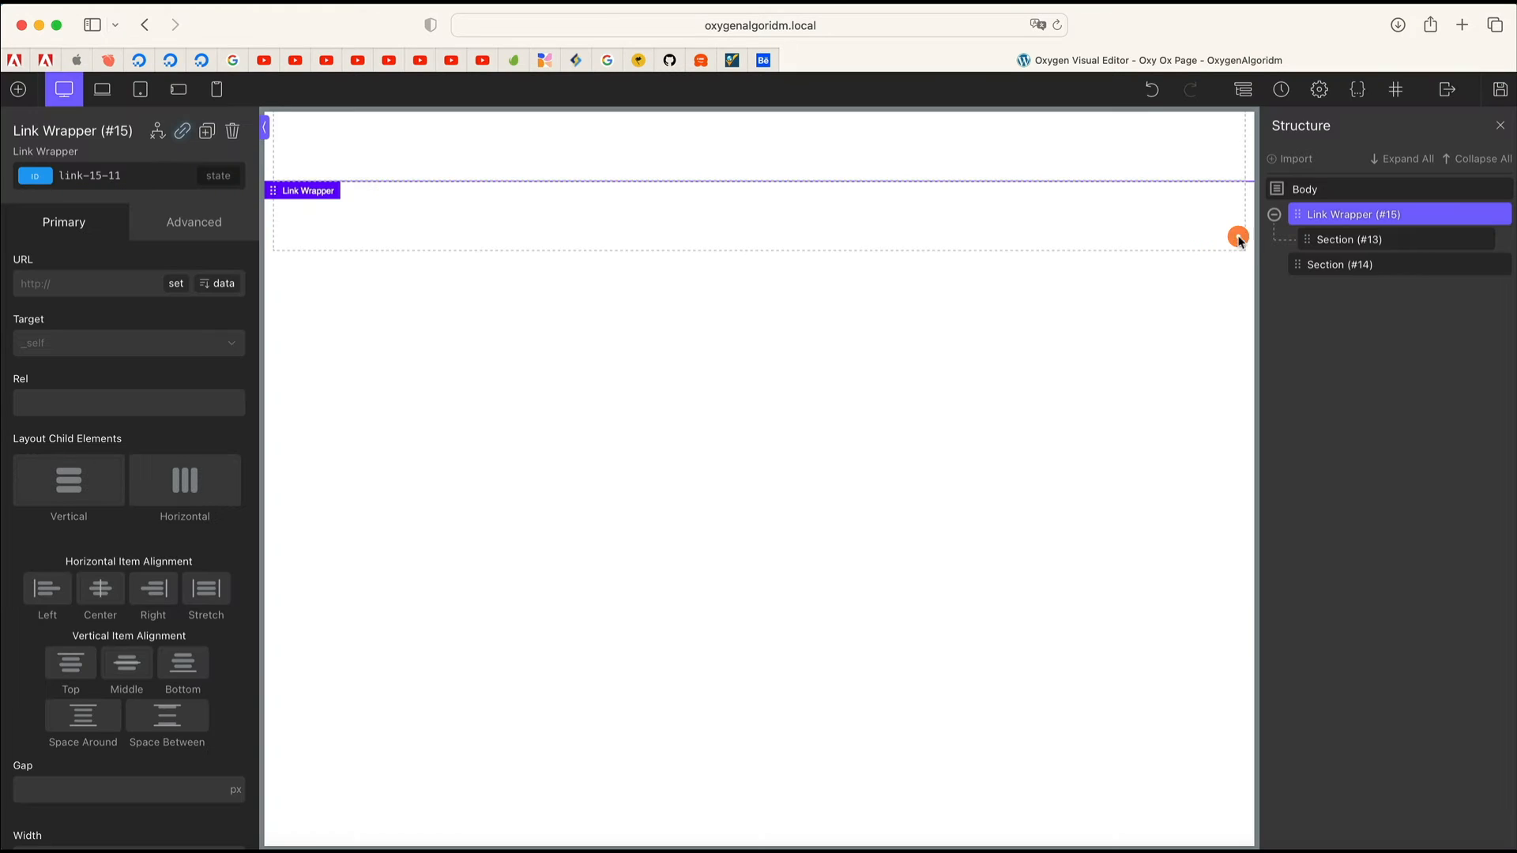
click(1237, 237)
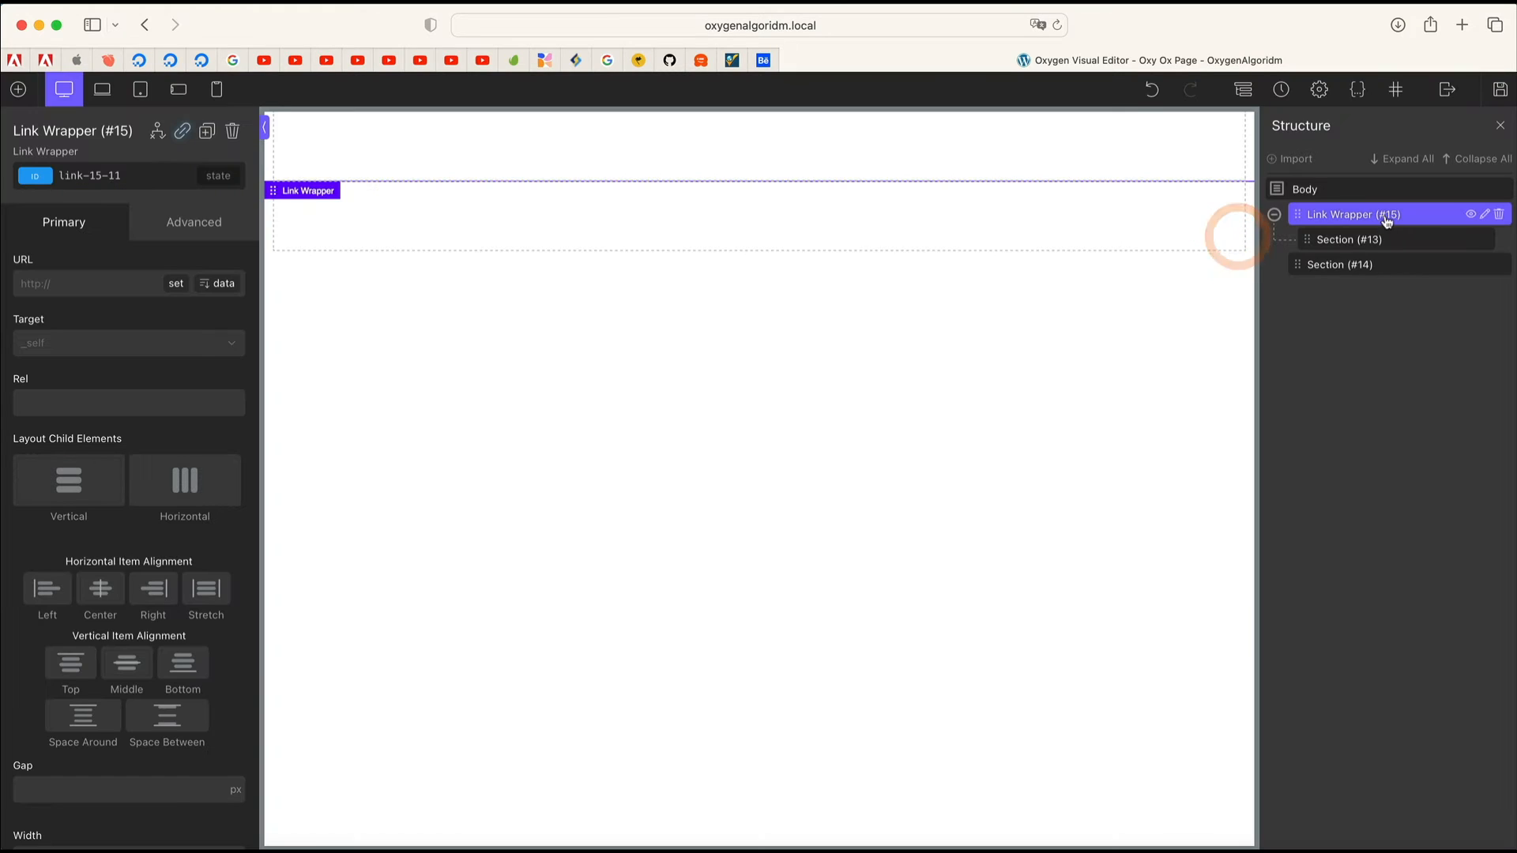
click(1152, 90)
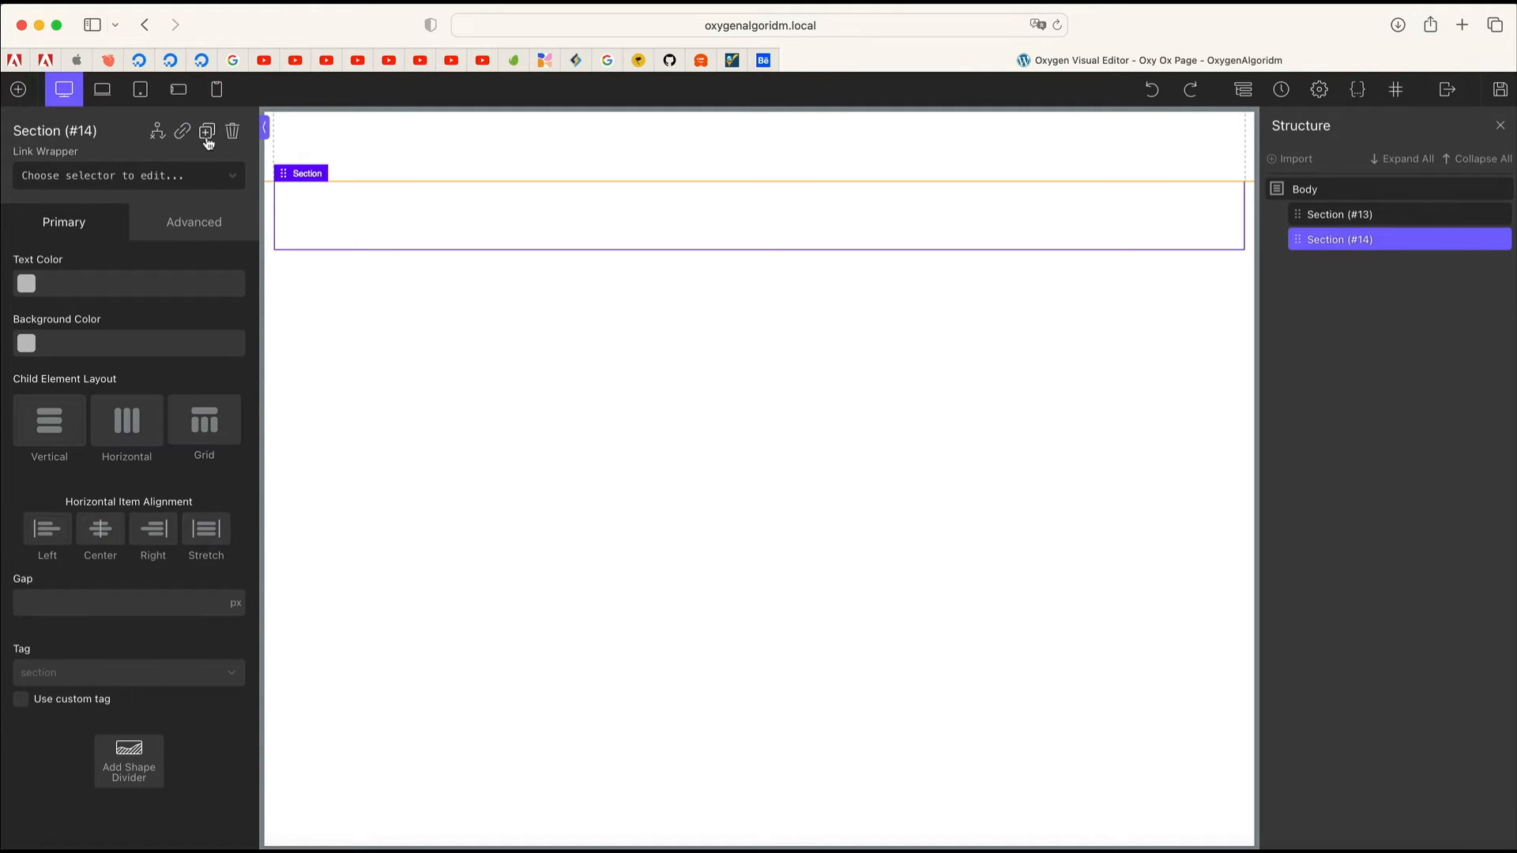
Step: Duplicate the first section
click(417, 147)
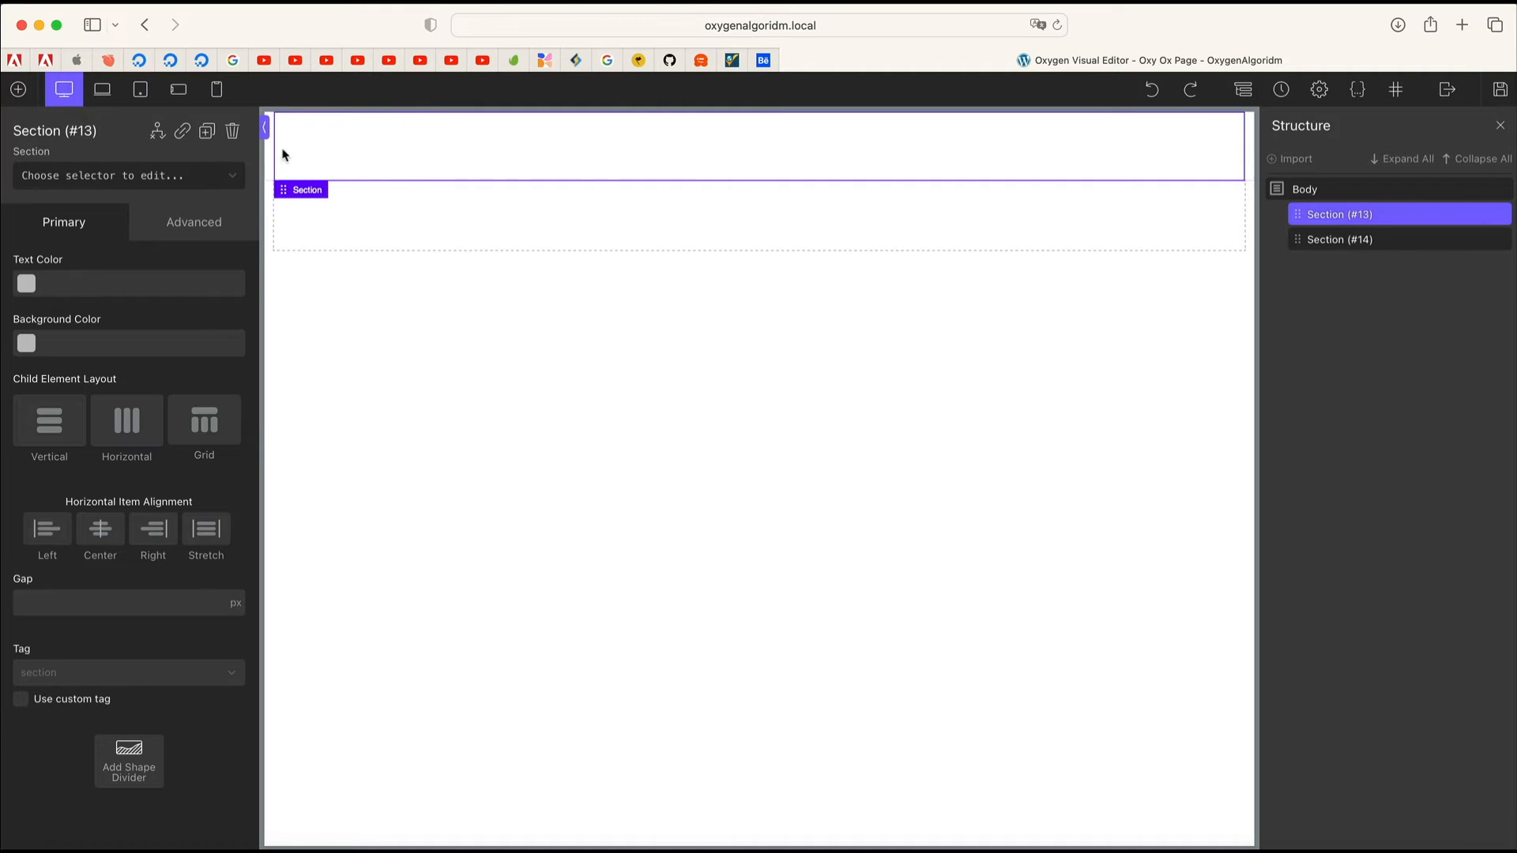
click(207, 134)
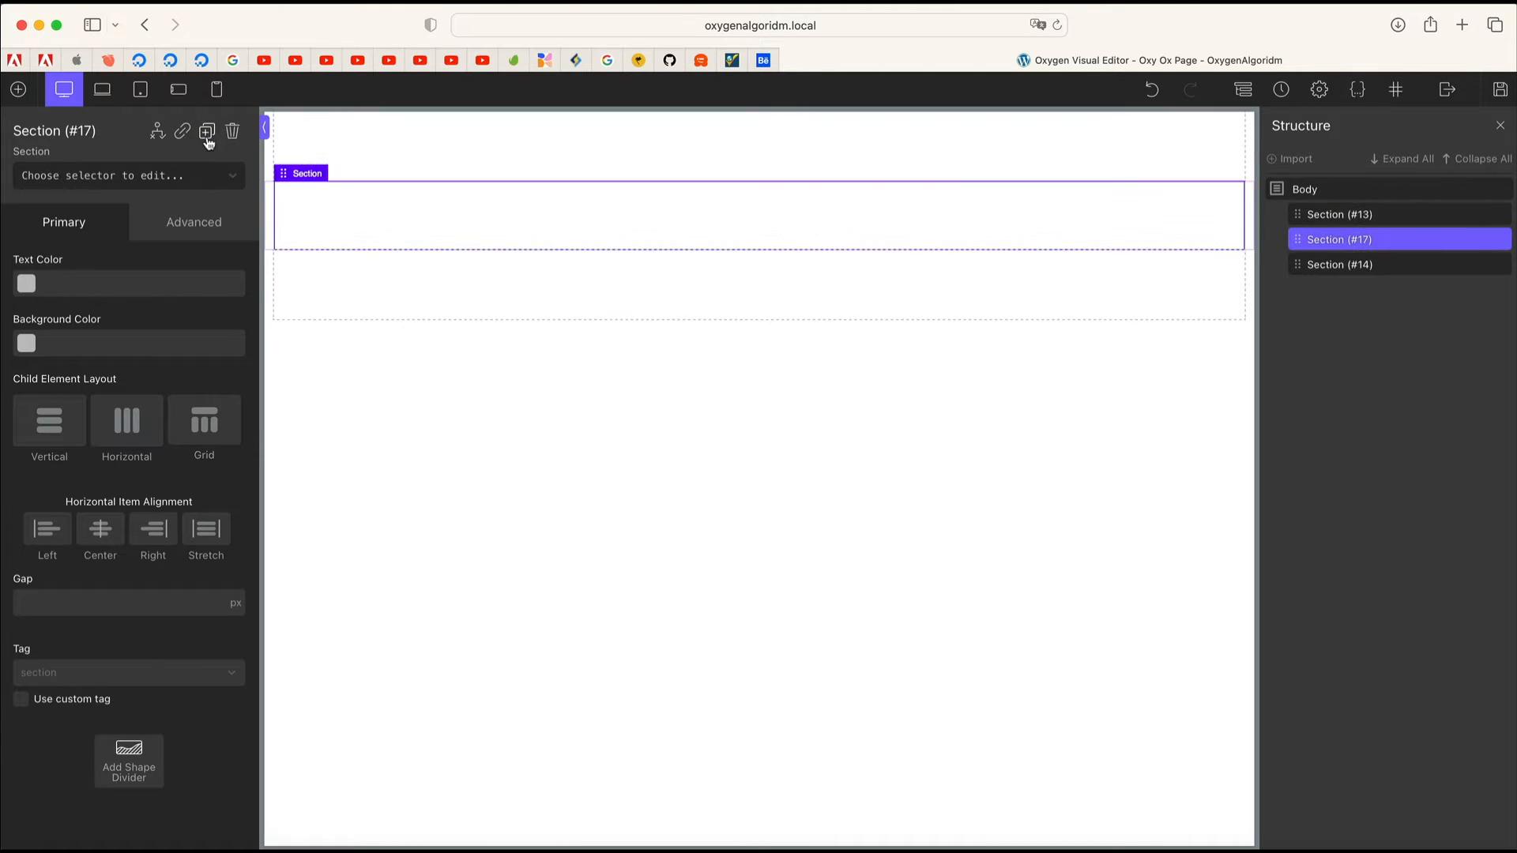
Step: Duplicate the bottom section and delete the copy
click(396, 304)
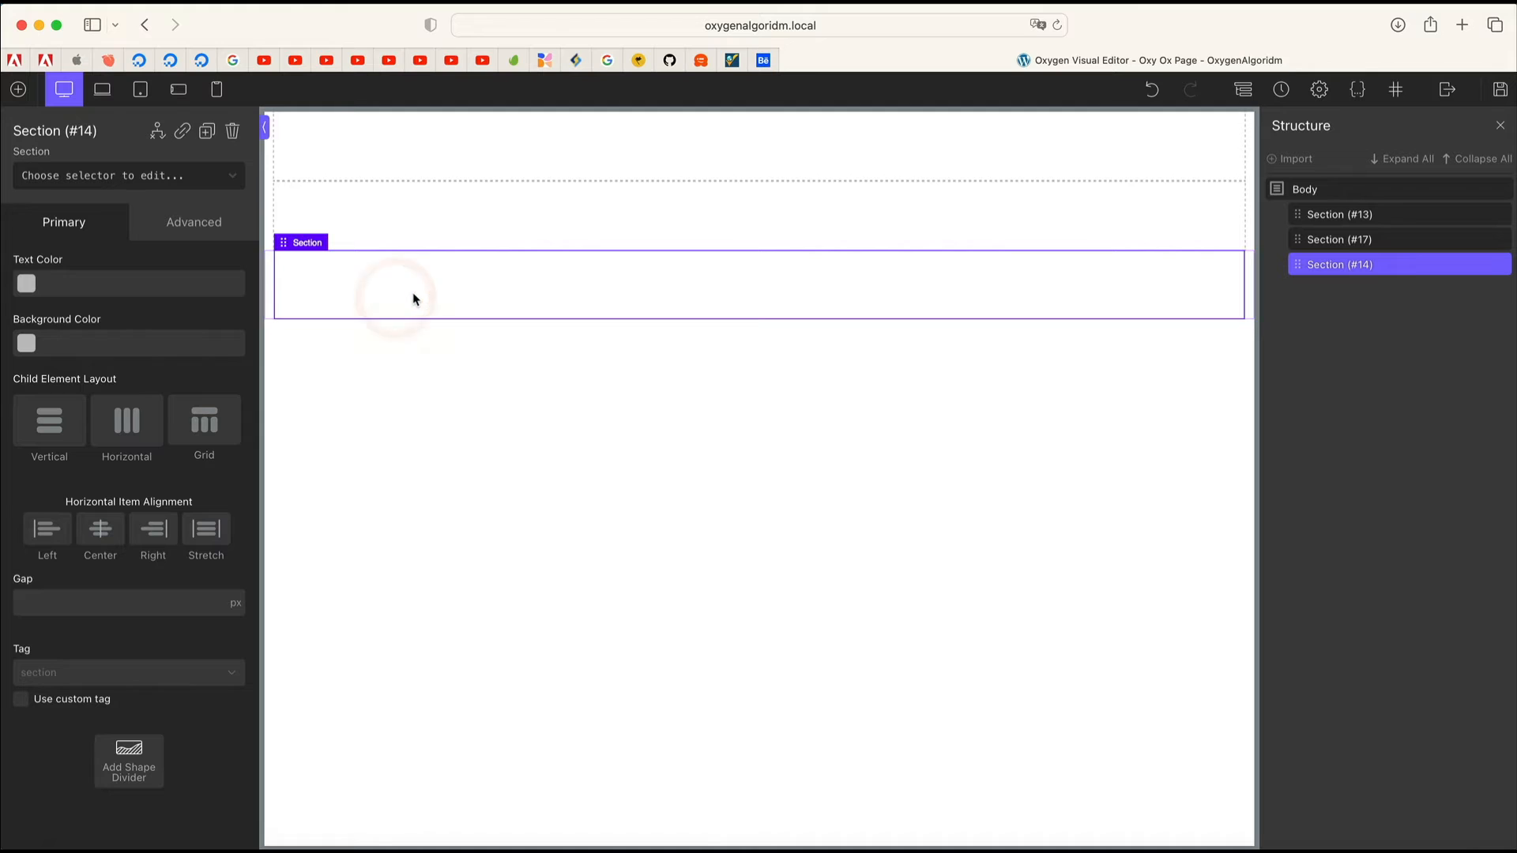
click(207, 136)
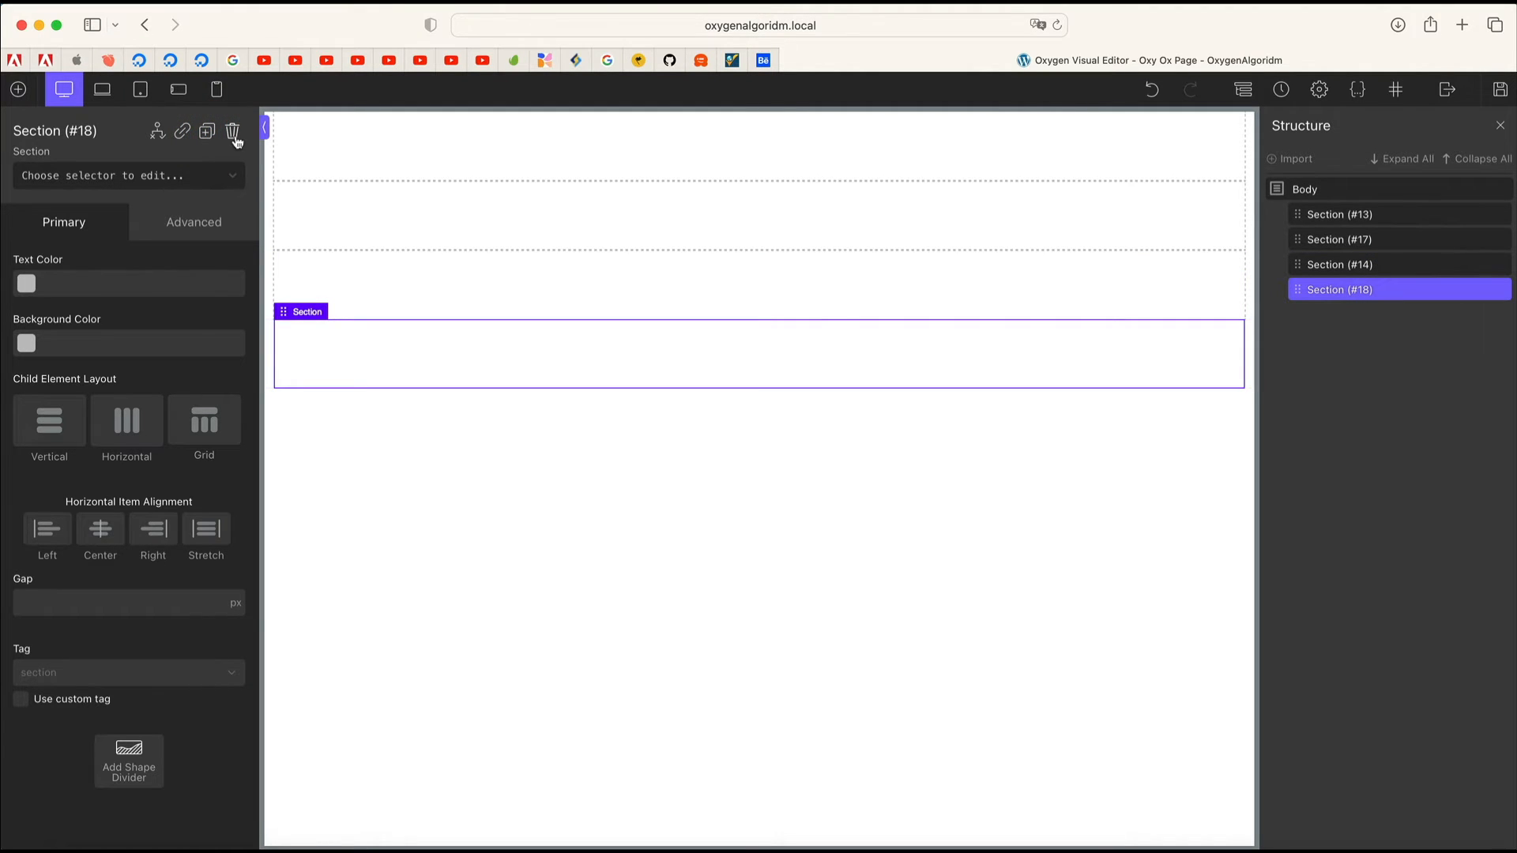
click(233, 135)
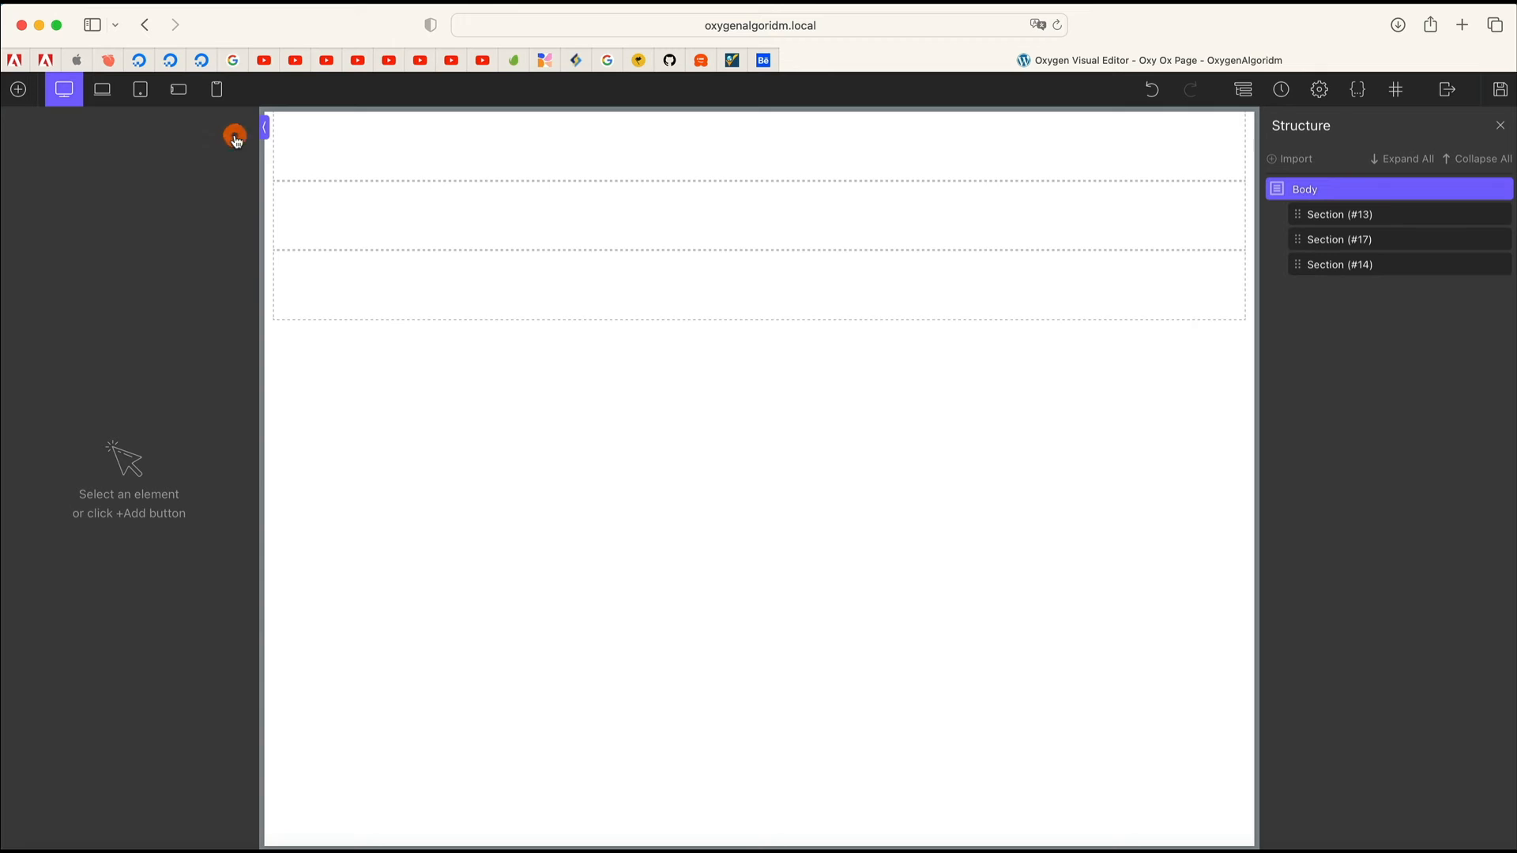
click(494, 290)
click(505, 227)
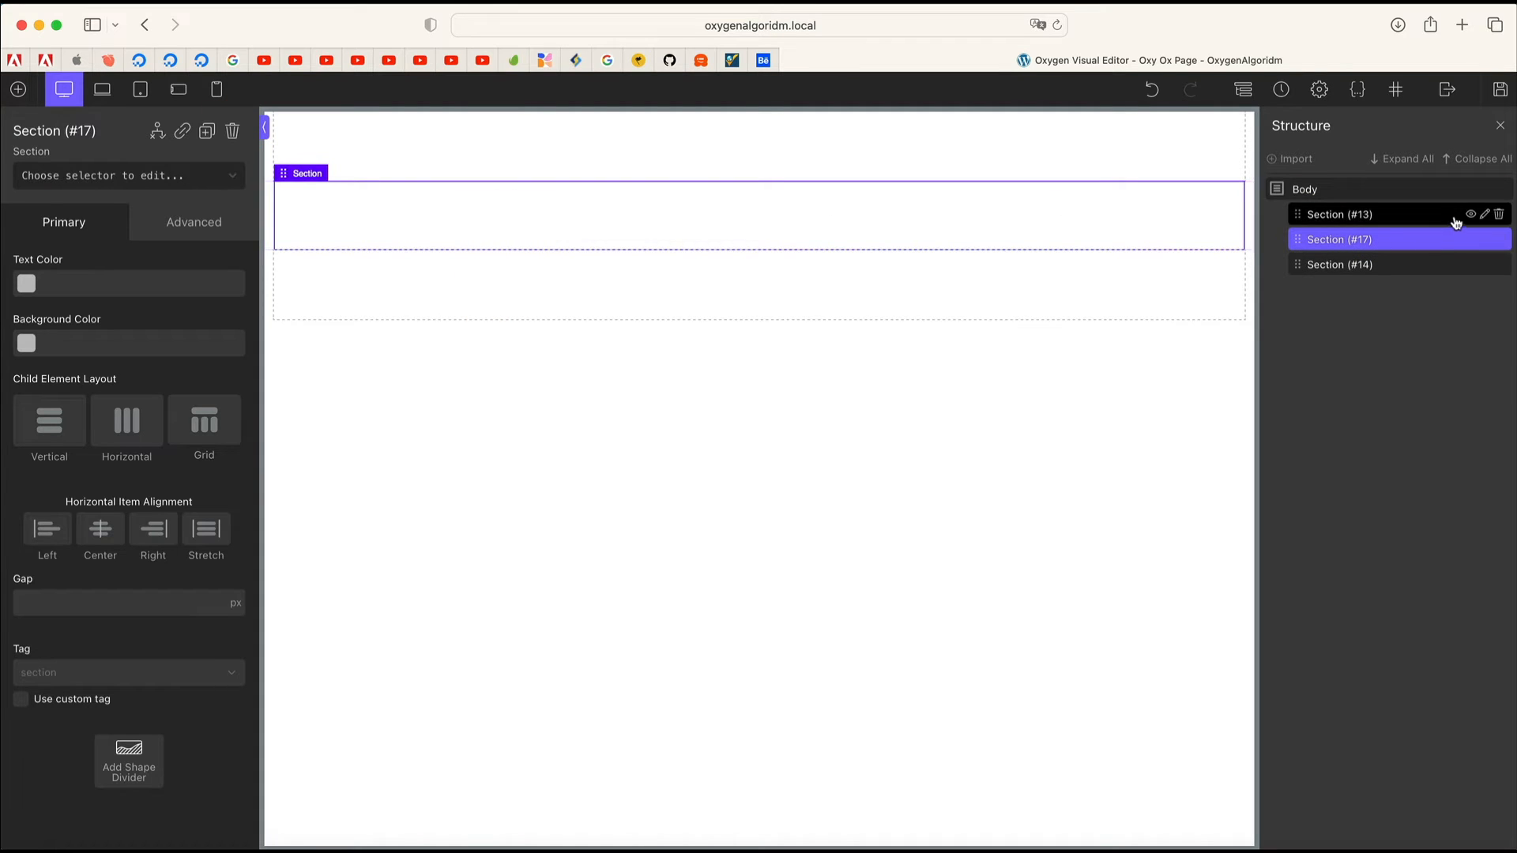
Step: Rename the topmost section in the structure to "First Section"
click(1486, 217)
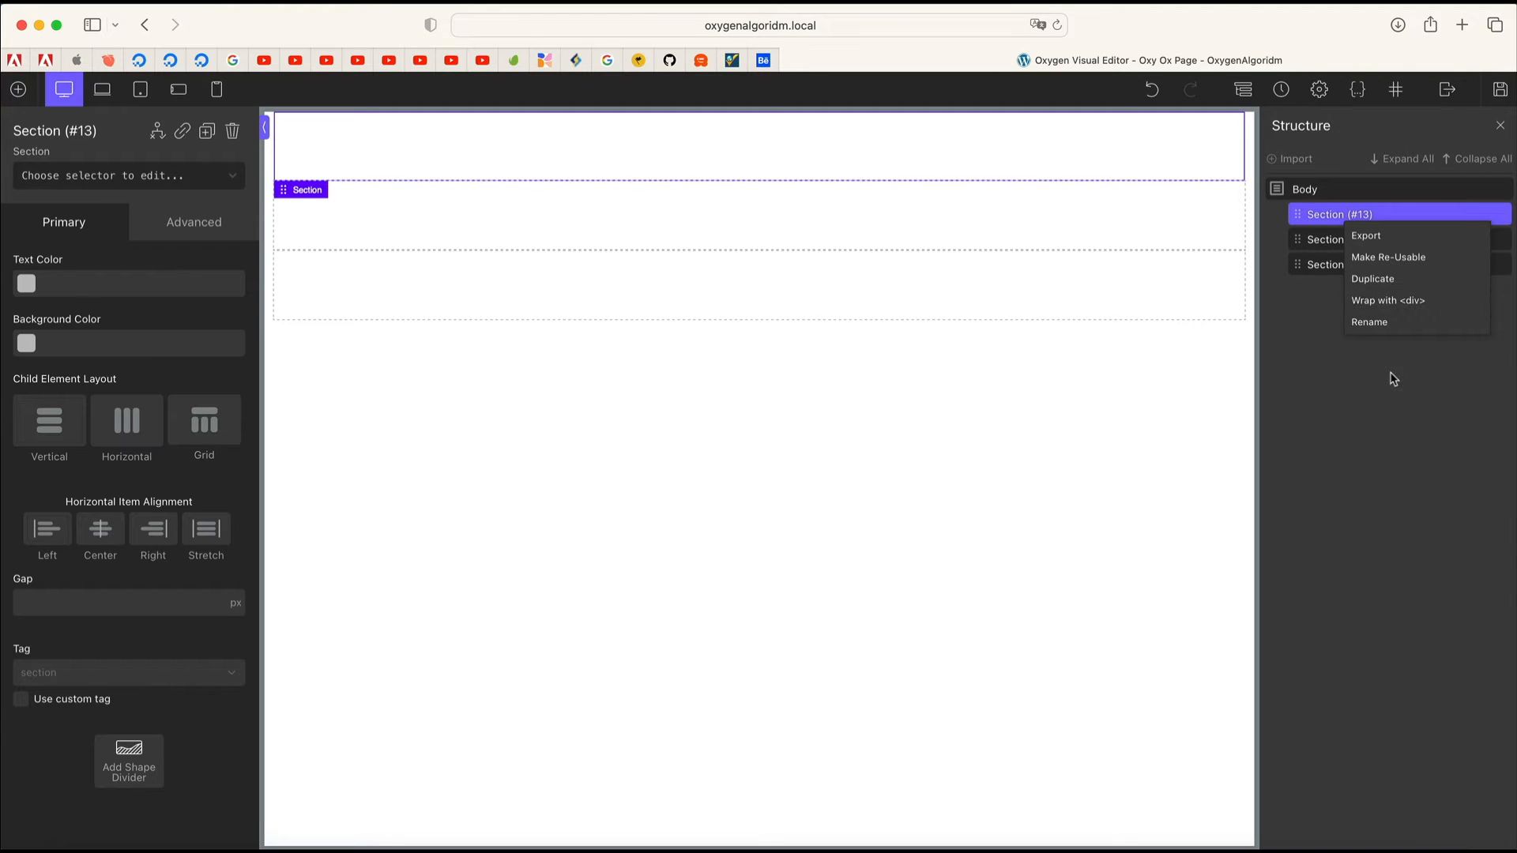
click(1414, 323)
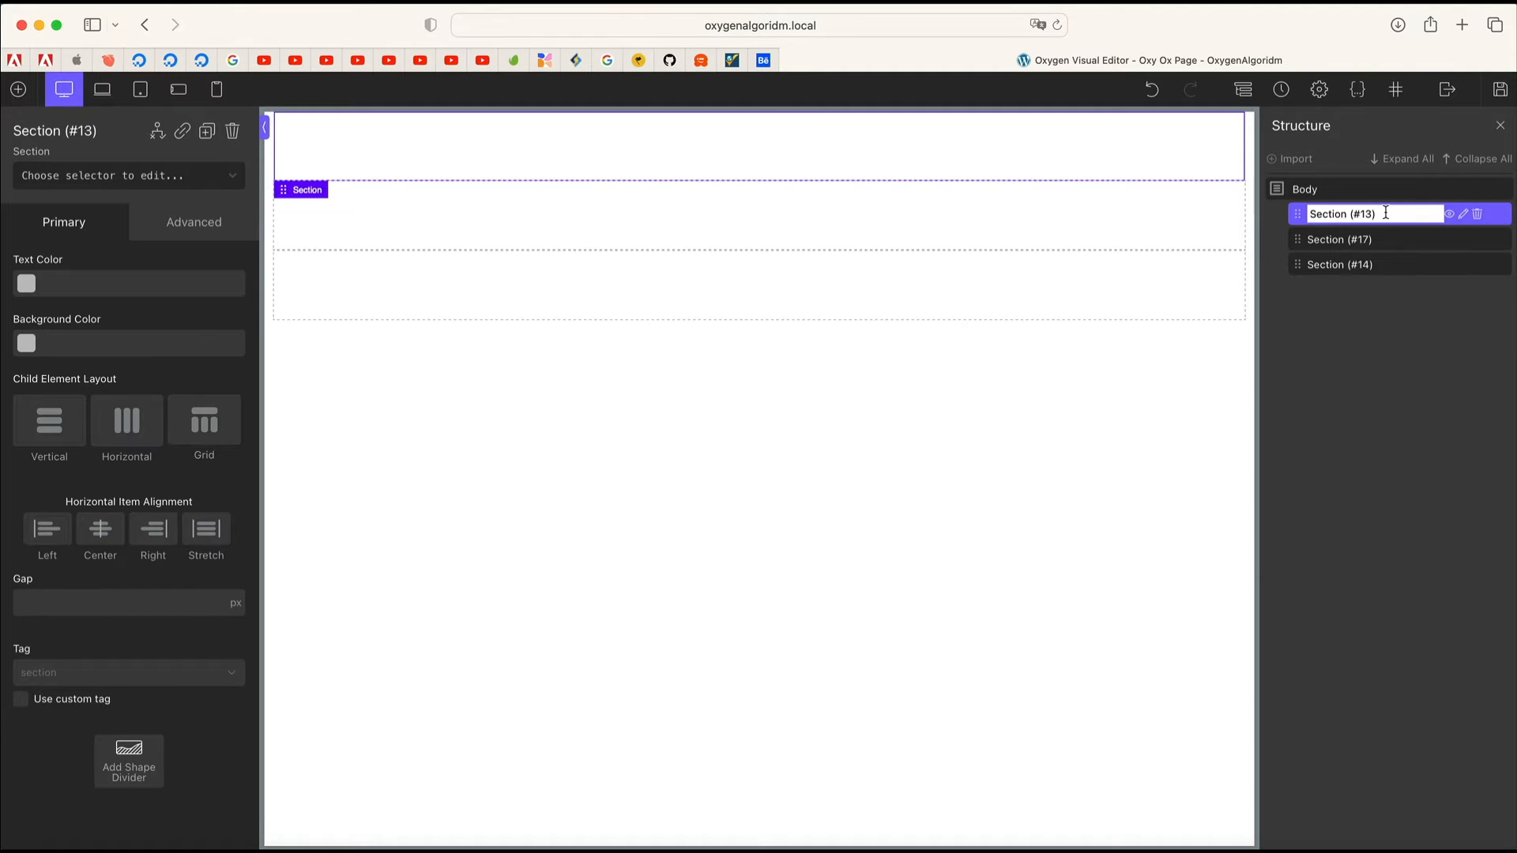
triple_click(1385, 213)
text(Firs)
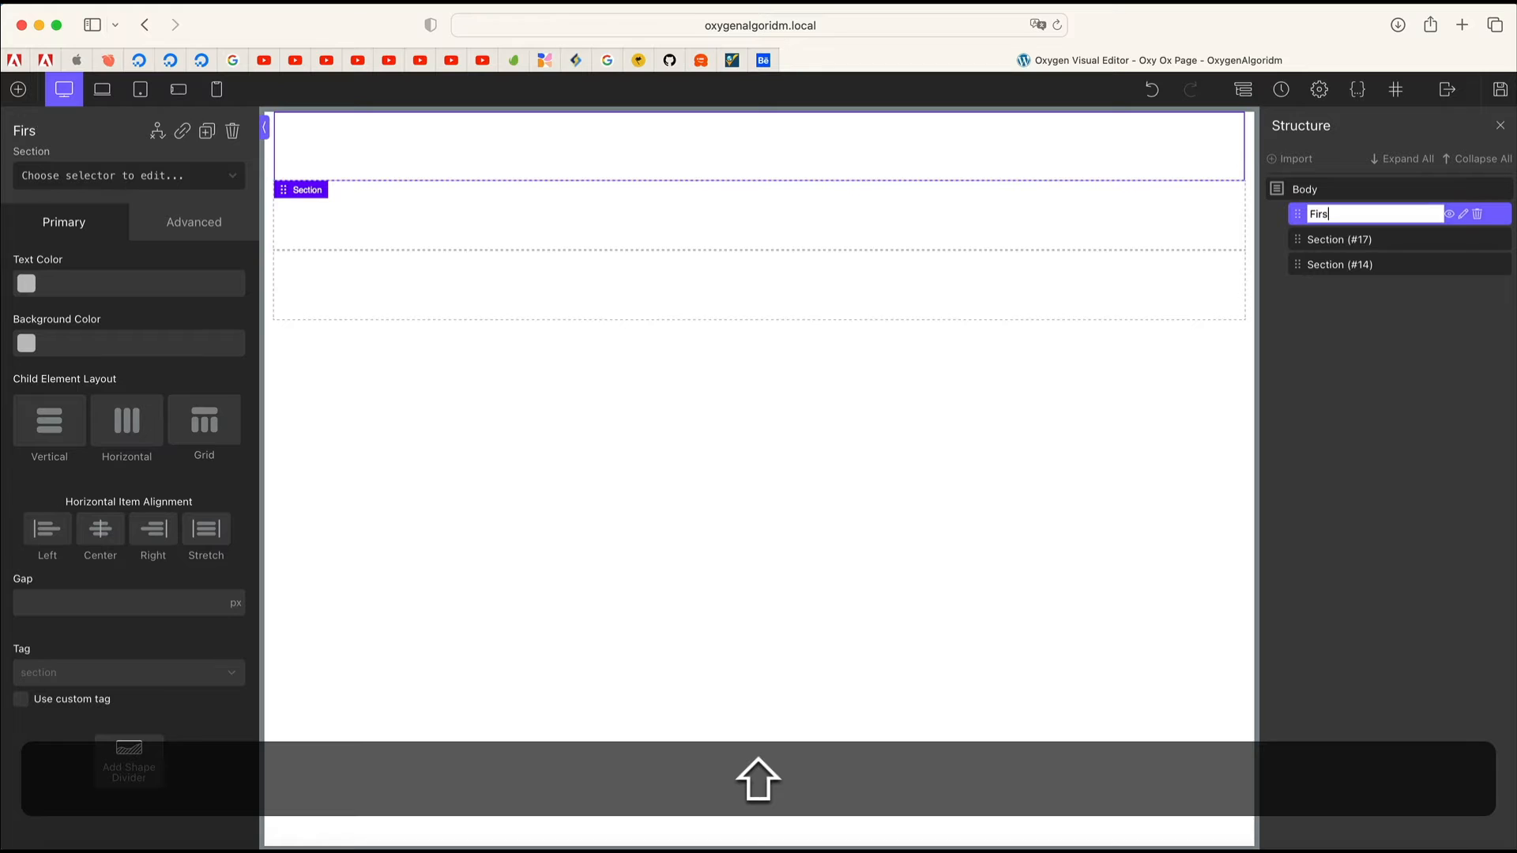
text(t Secti)
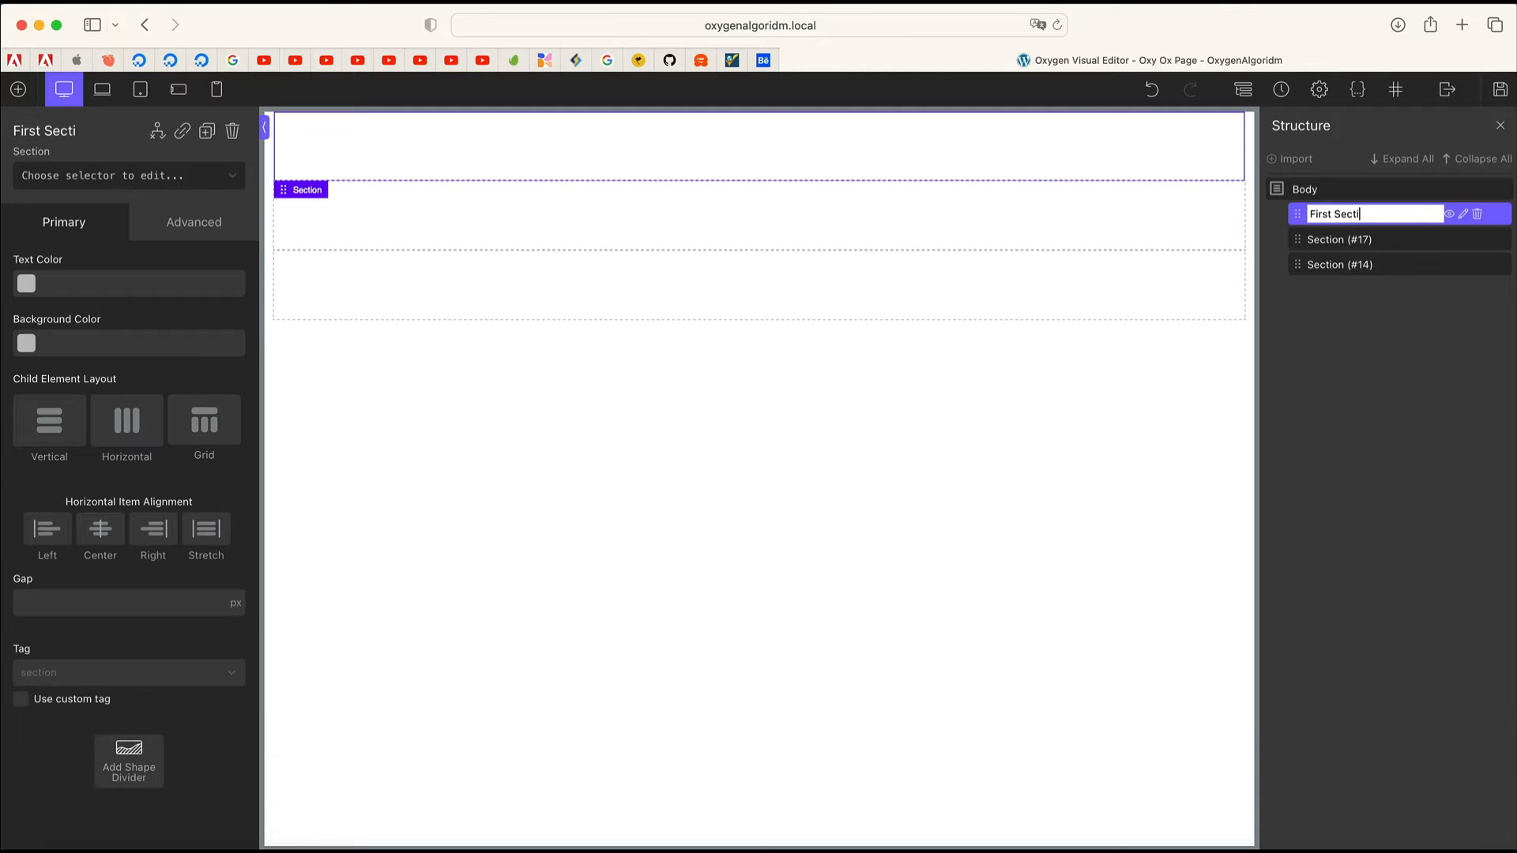
text(on)
key(Return)
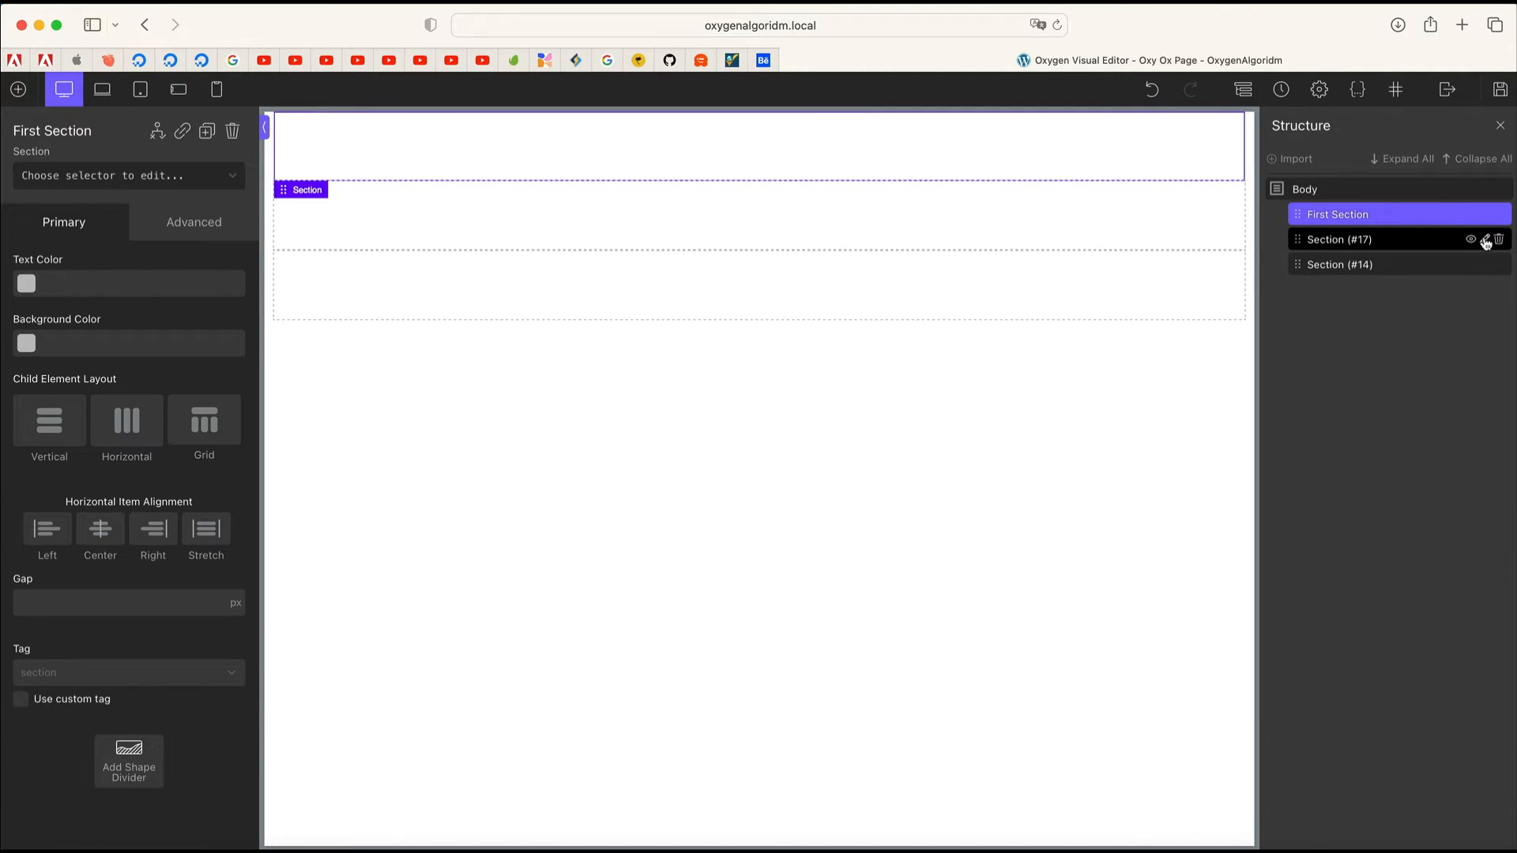
Step: Rename the middle section in the structure to "Second Section"
click(1485, 238)
click(1431, 350)
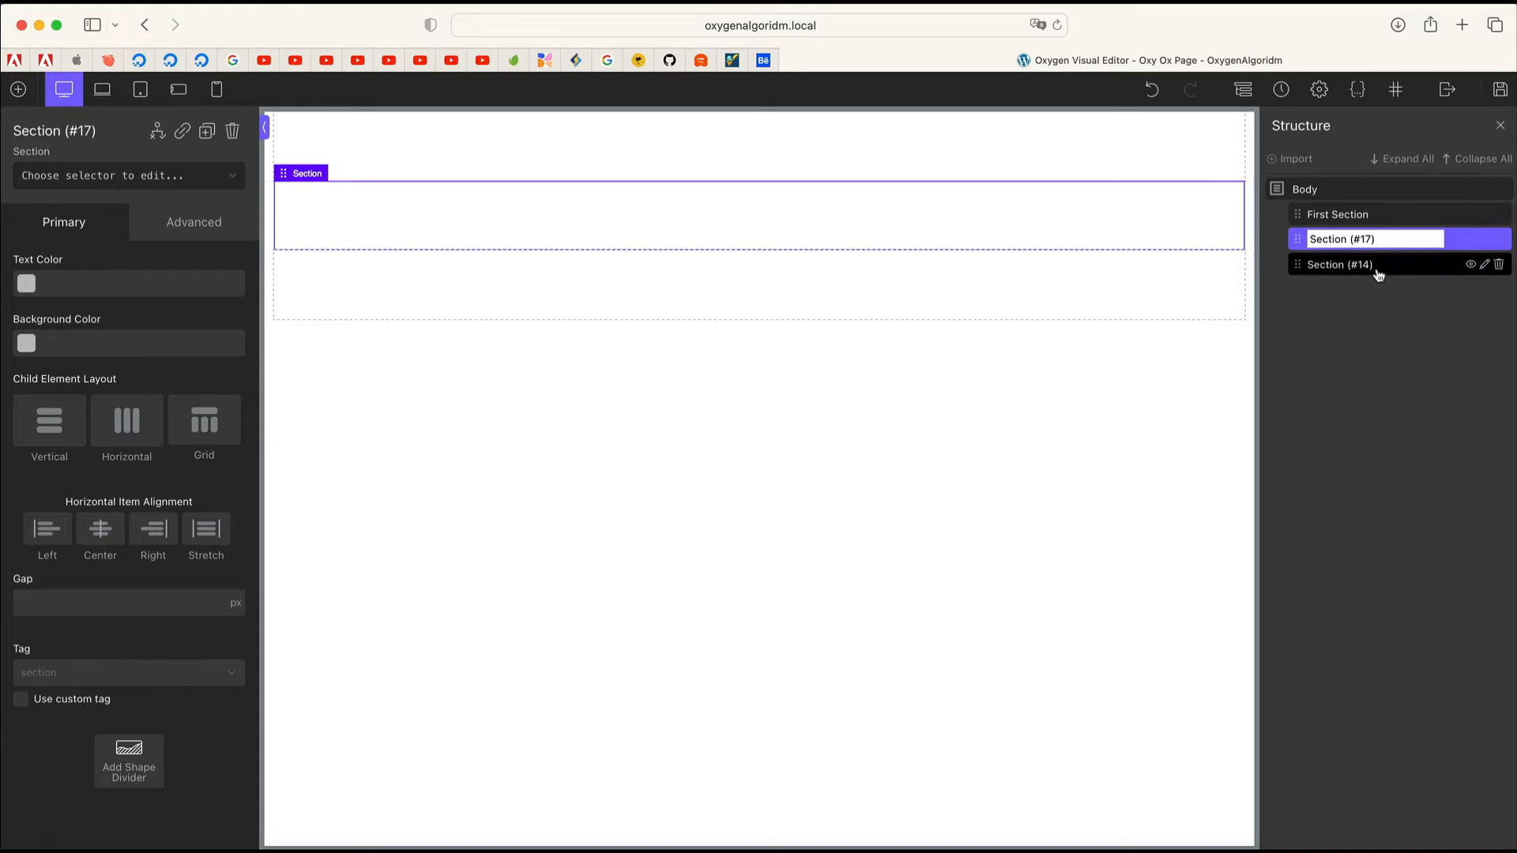
text(Second Section)
key(Return)
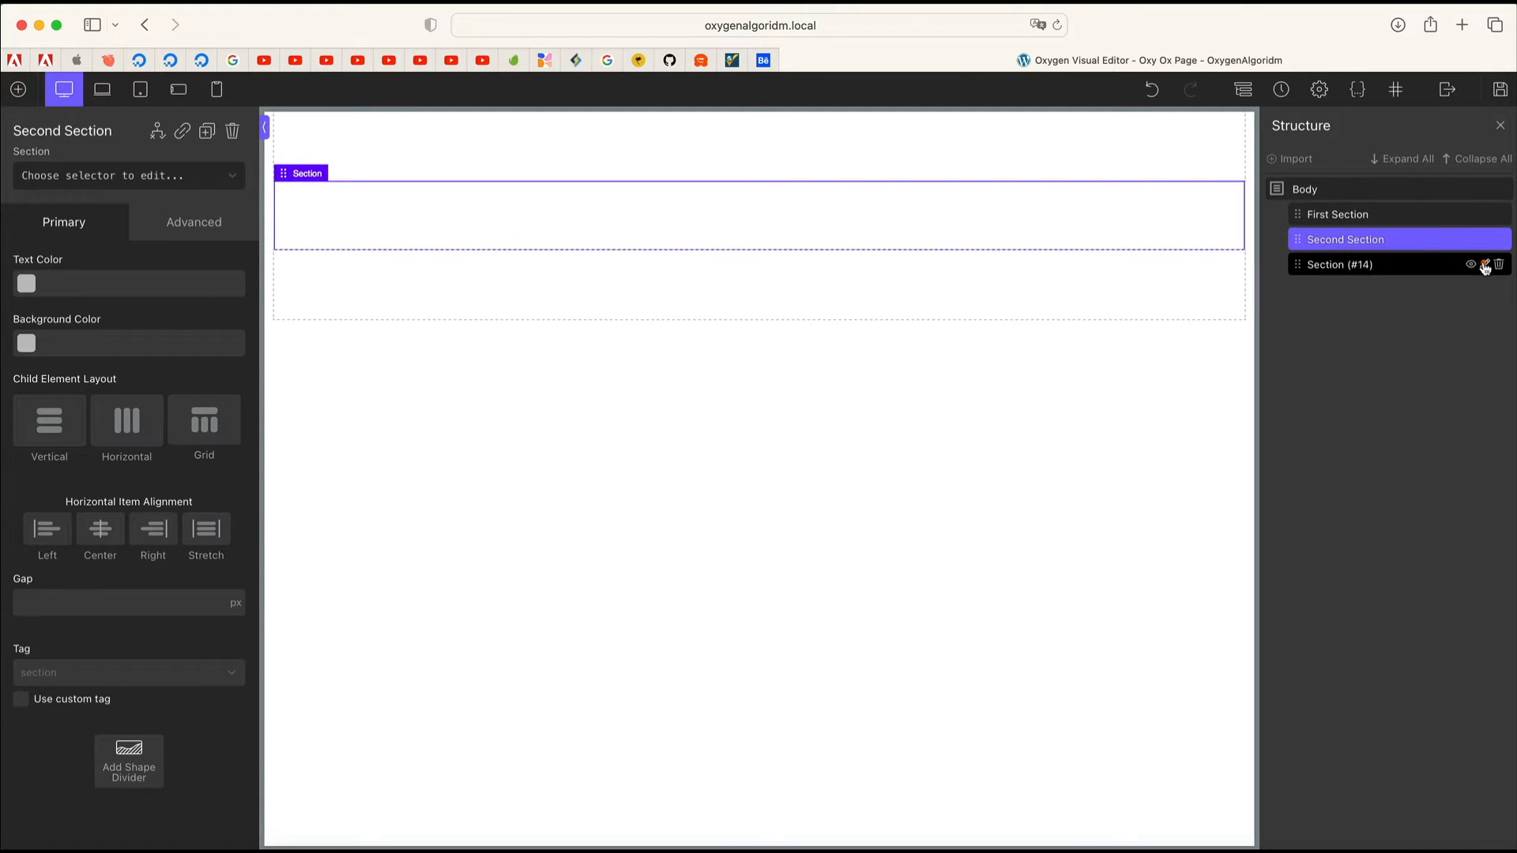
Step: Rename the last section in the structure to "Third Section"
click(1485, 268)
click(1422, 373)
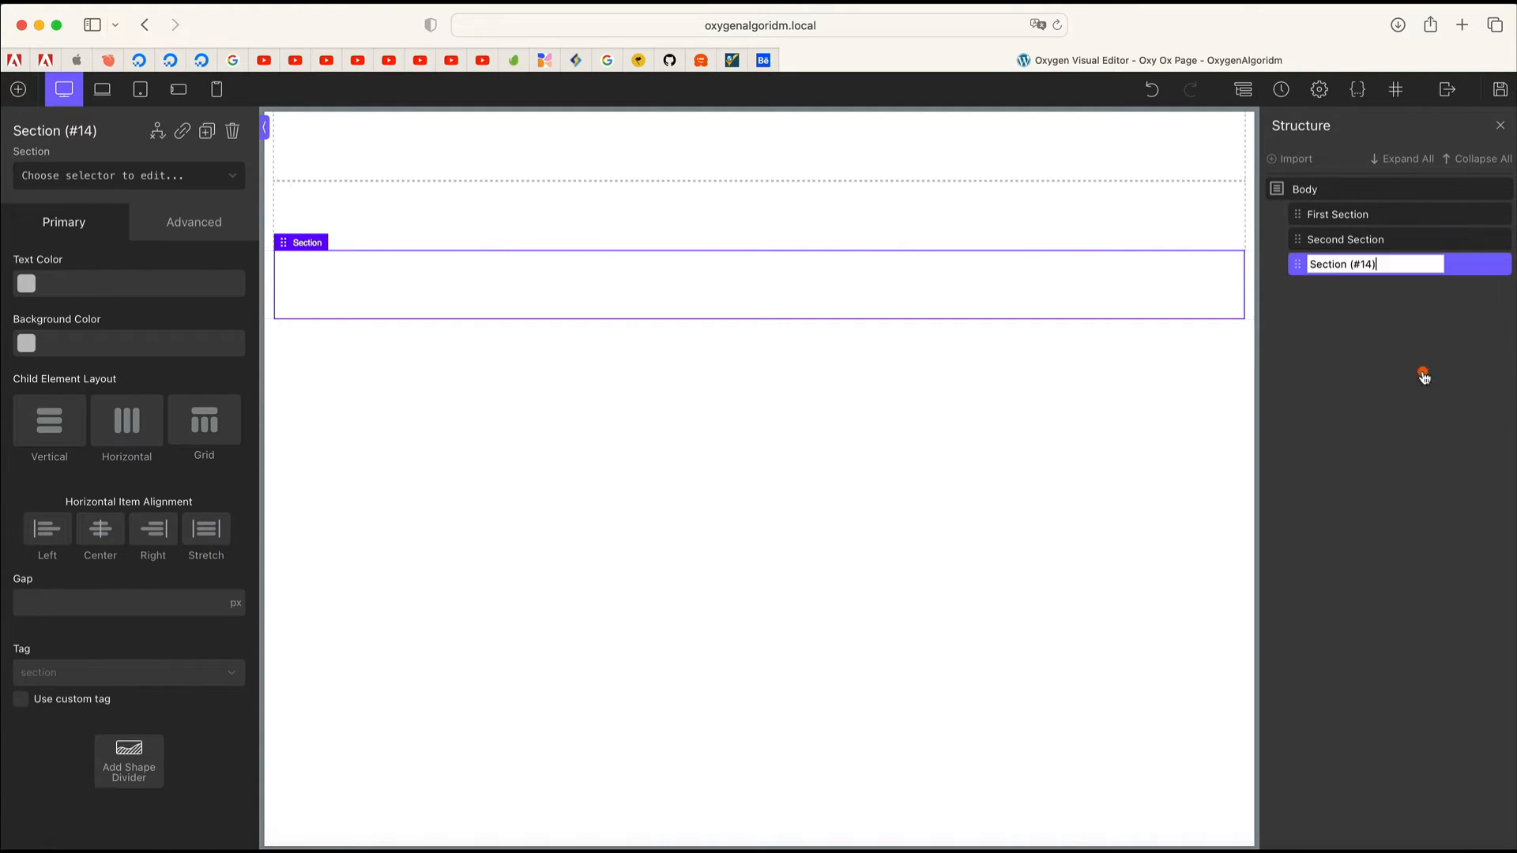
triple_click(1377, 267)
text(Third Section)
key(Return)
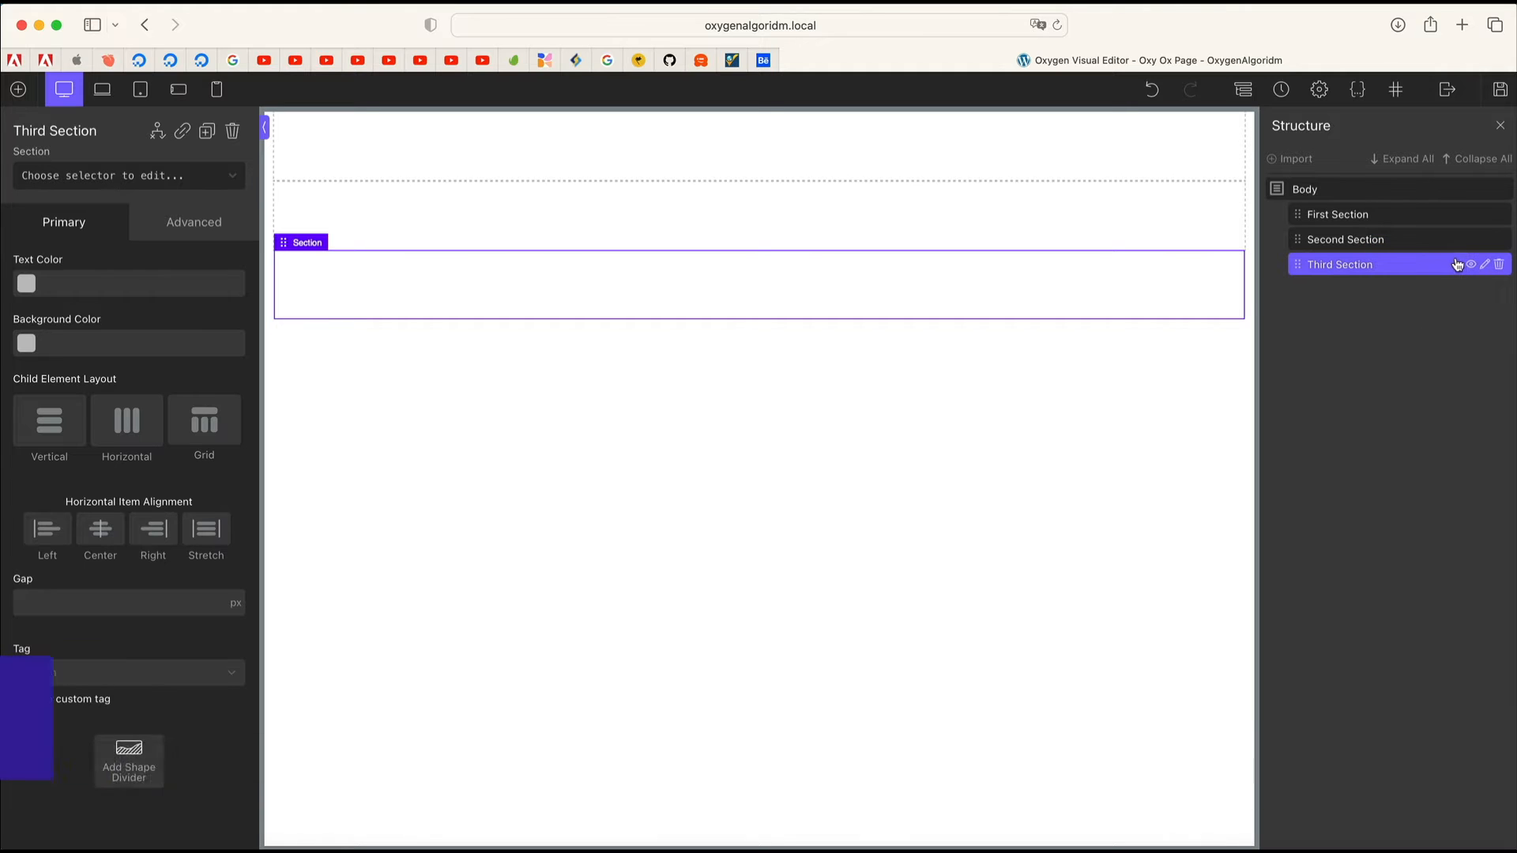
Step: Hide and show again the Third Section and the Second Section from the structure
click(1468, 266)
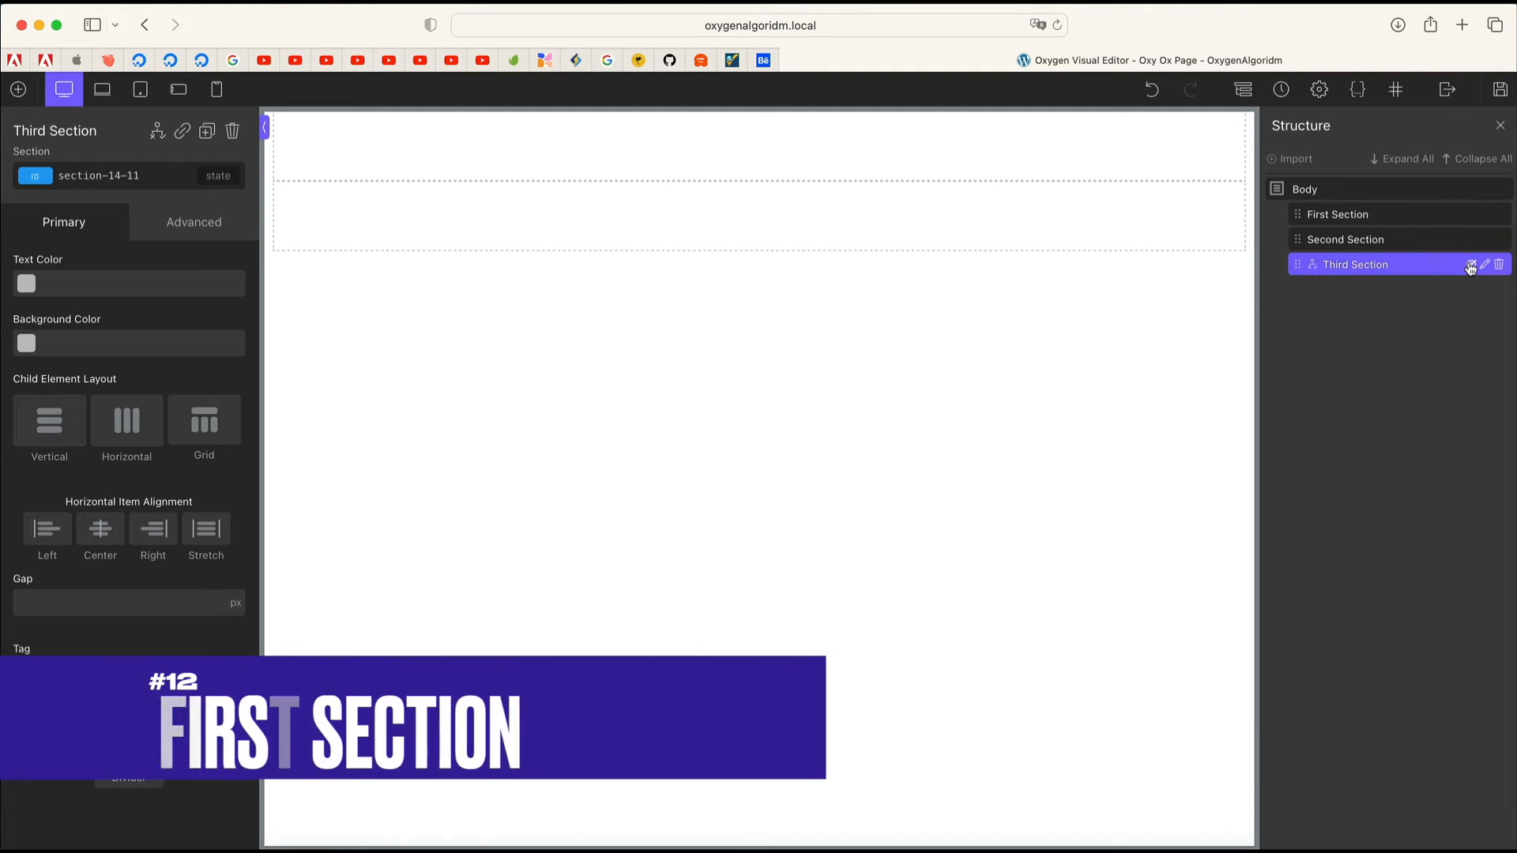
click(1470, 266)
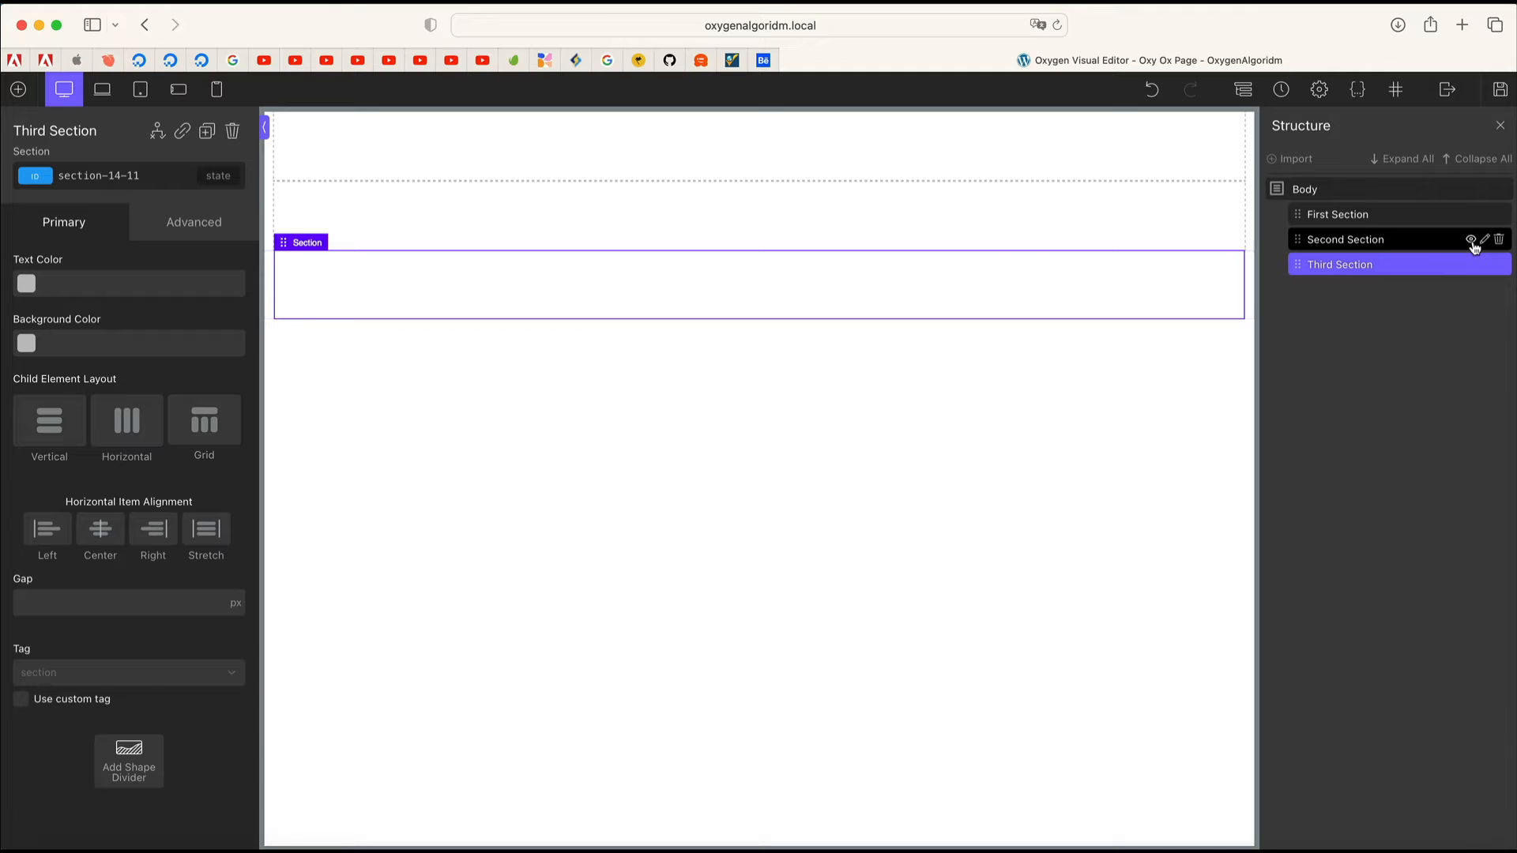
click(1472, 242)
click(1473, 241)
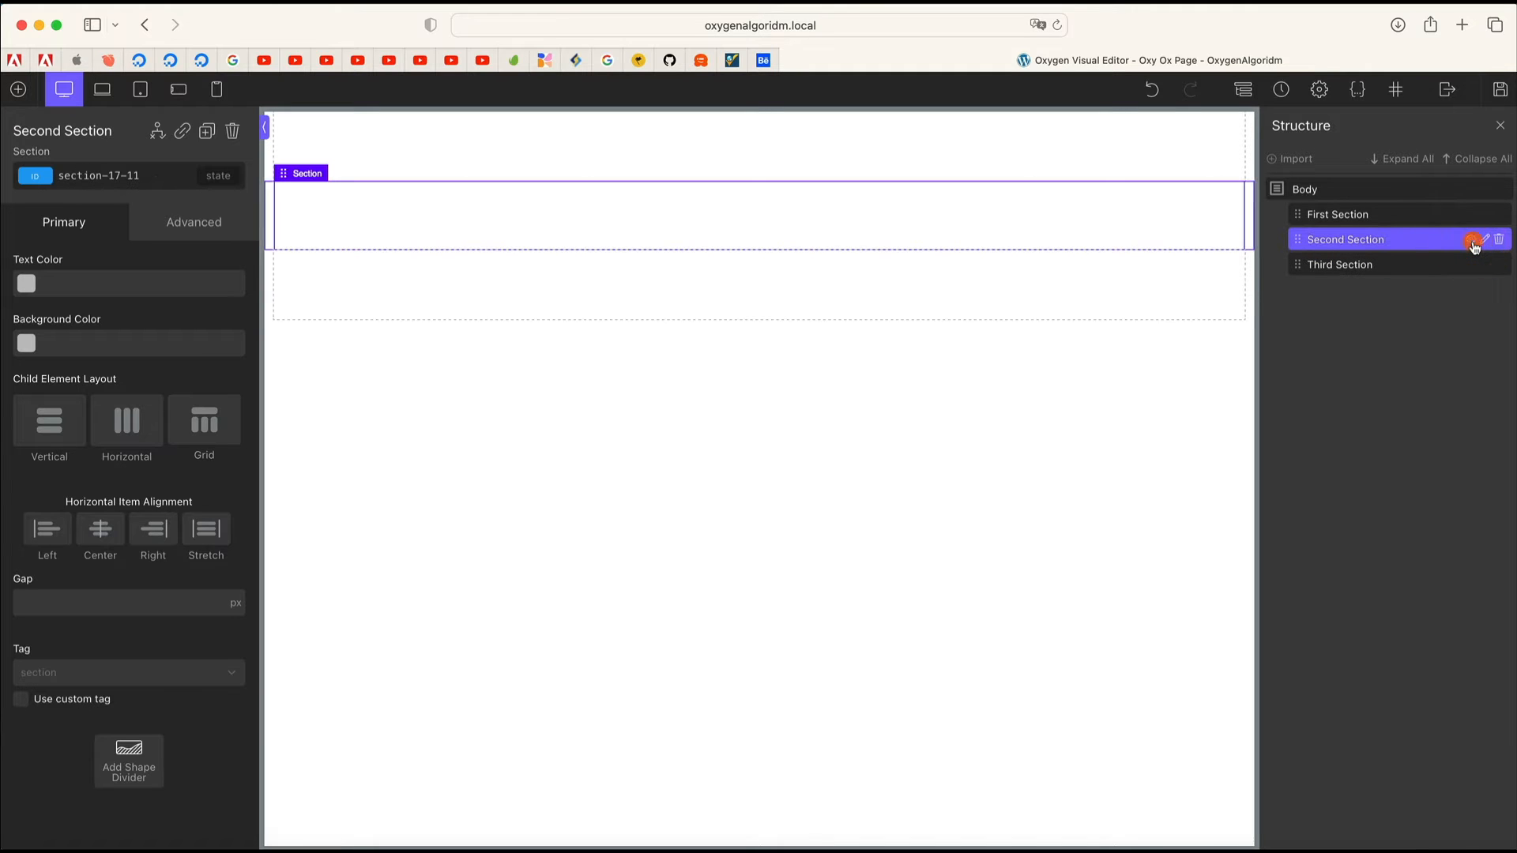
Step: Set the First Section's background color to the yellow Secondary global color
click(1382, 219)
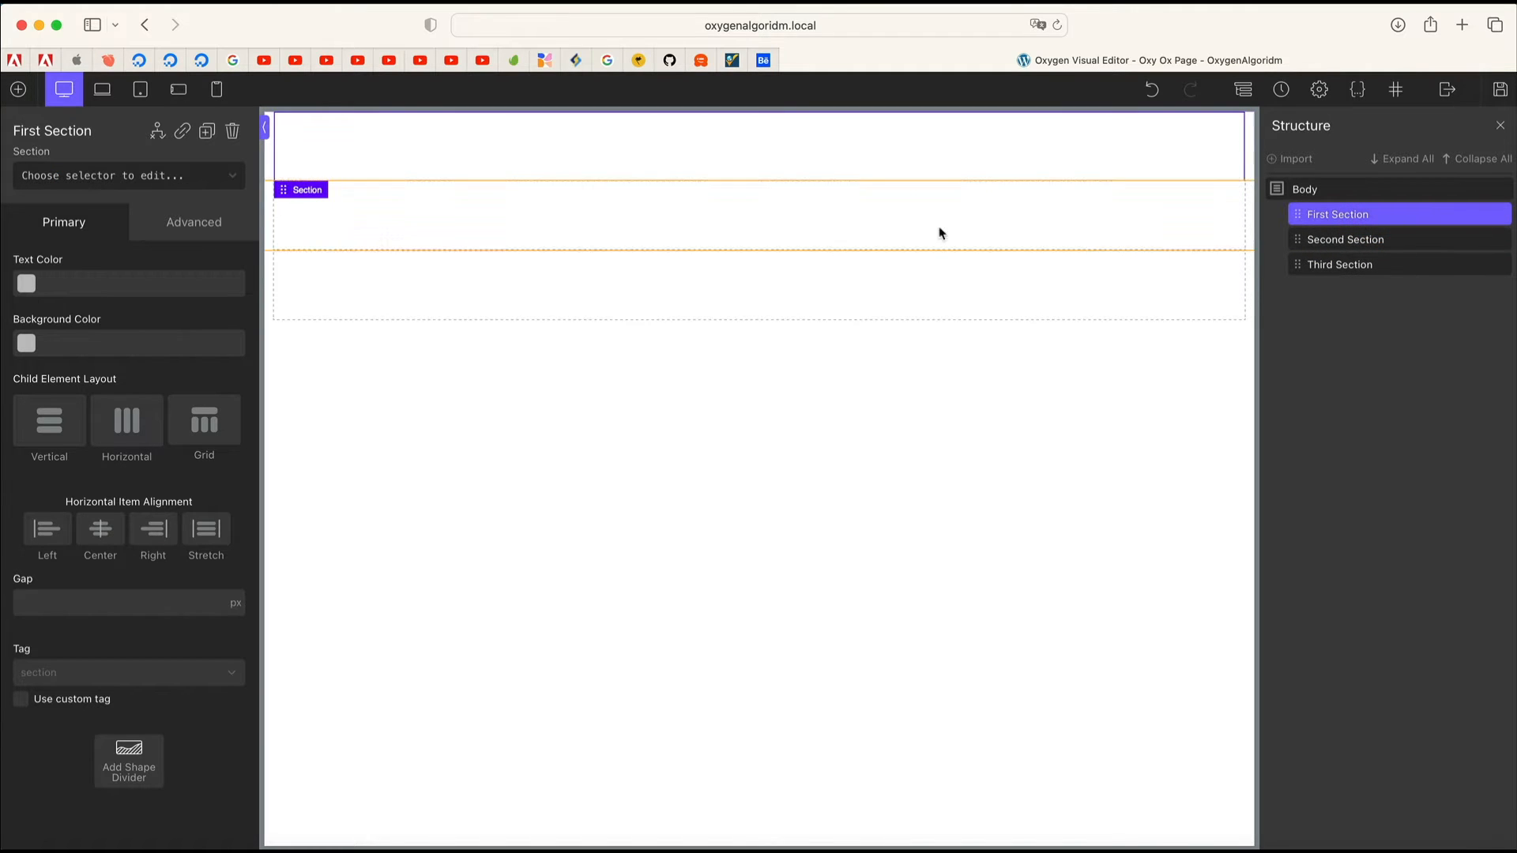
click(712, 149)
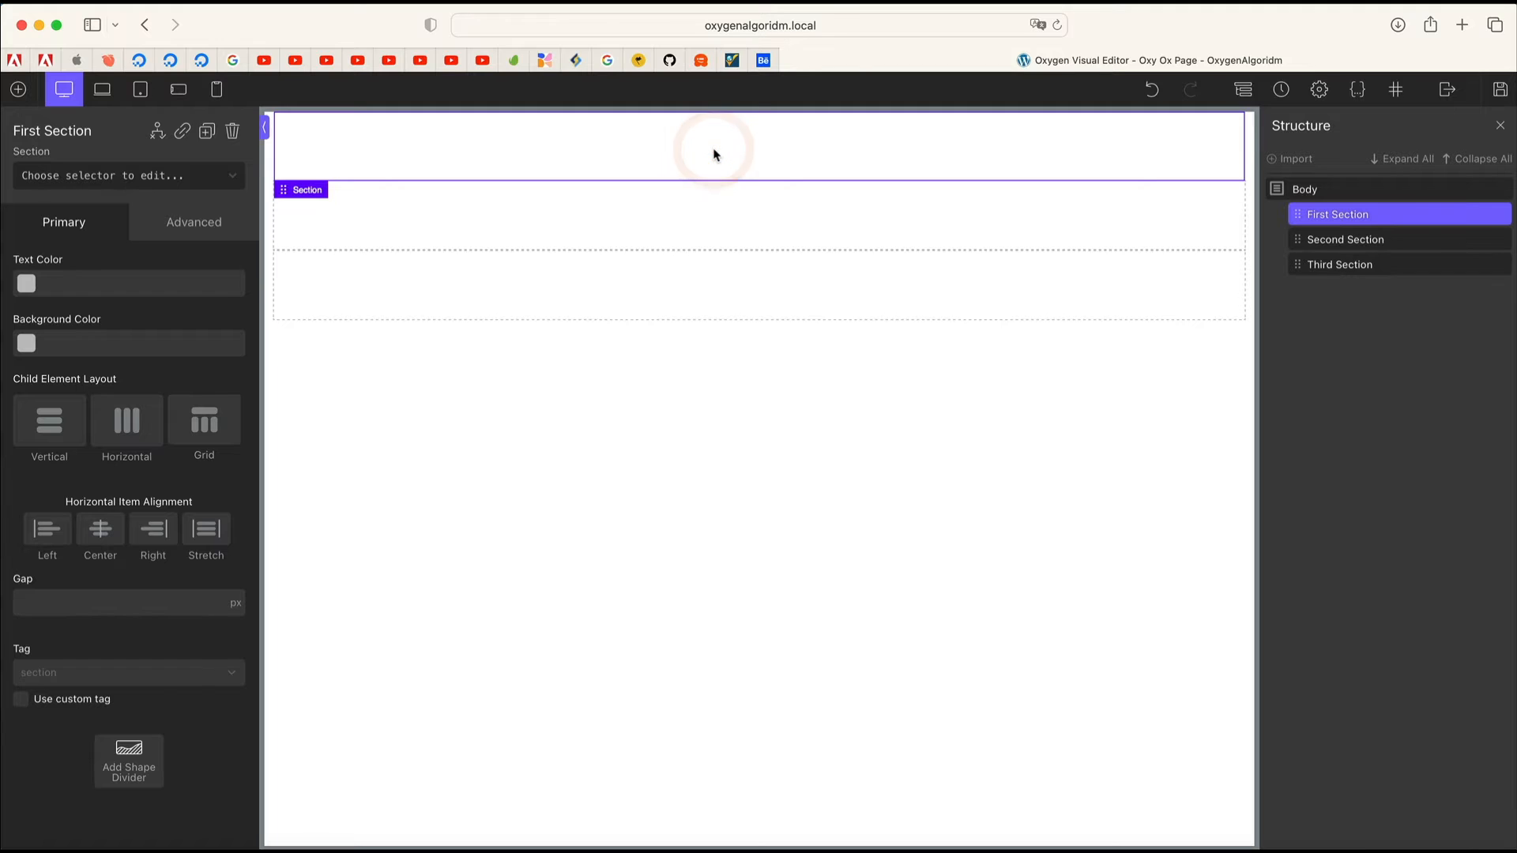
click(26, 346)
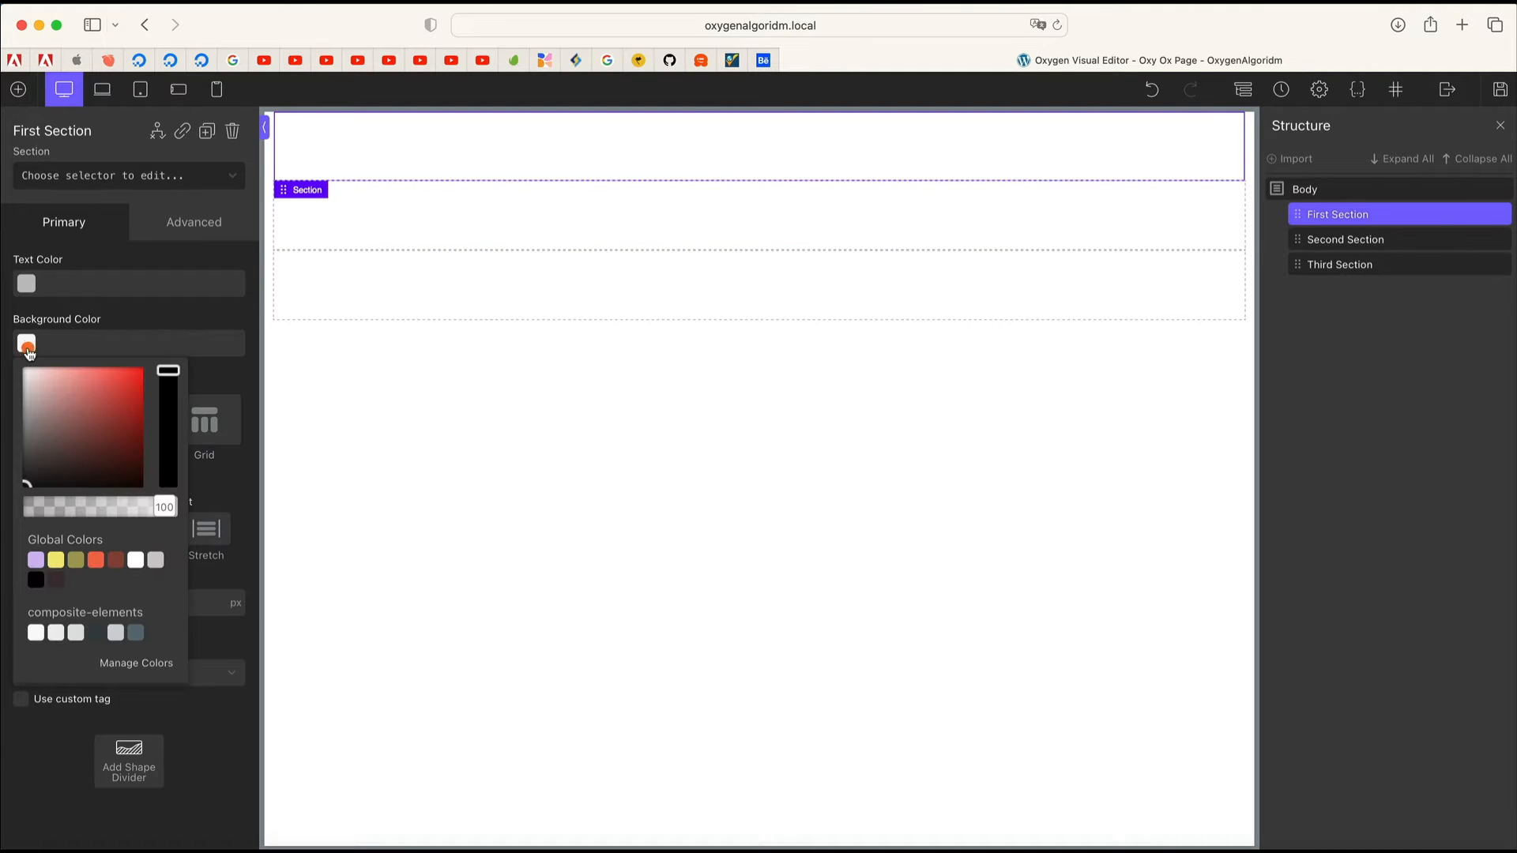
click(56, 560)
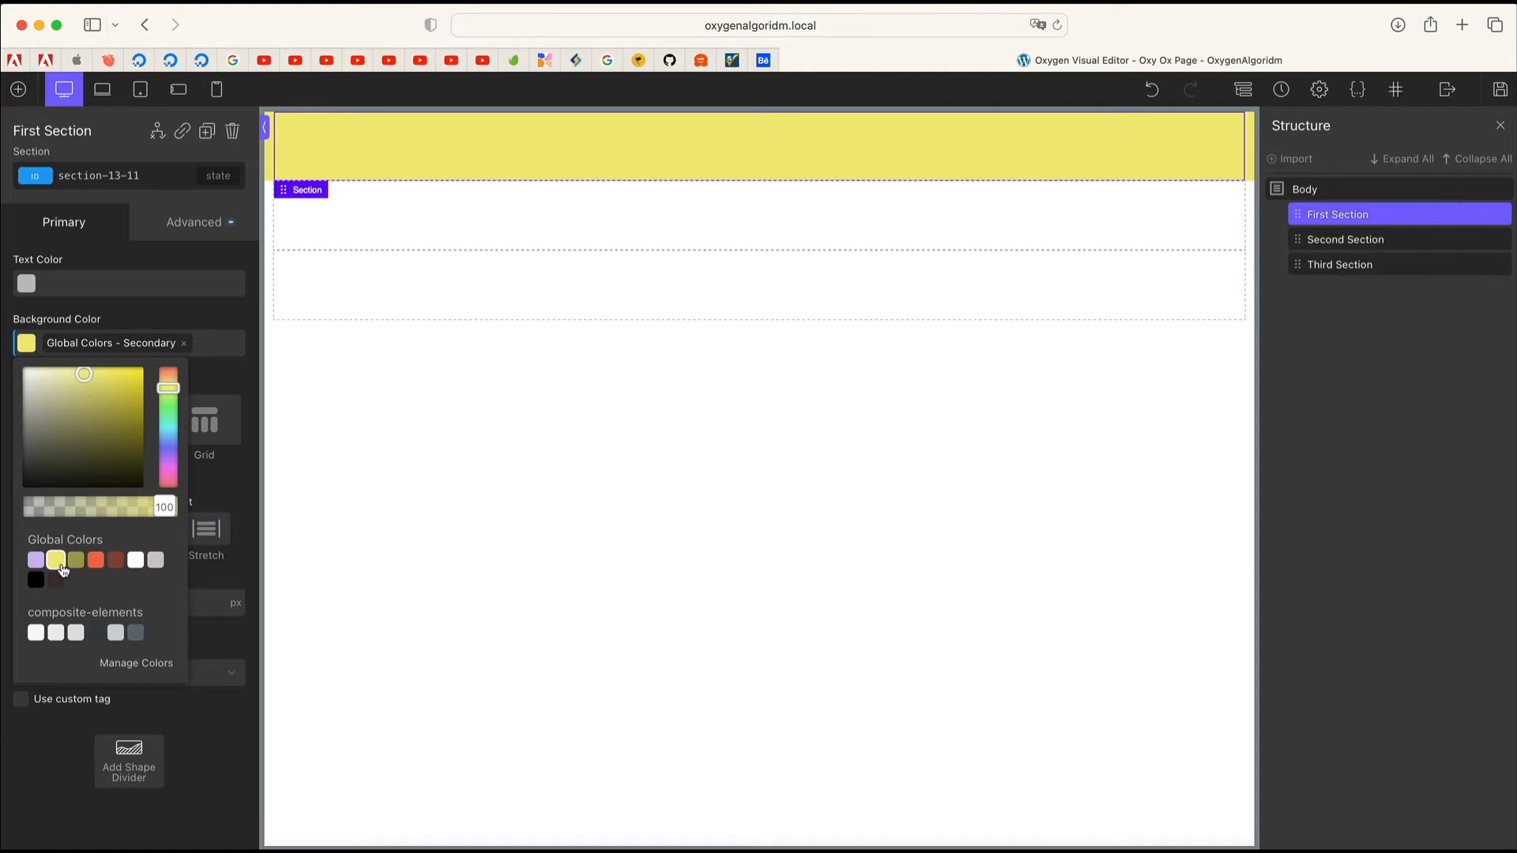
click(206, 314)
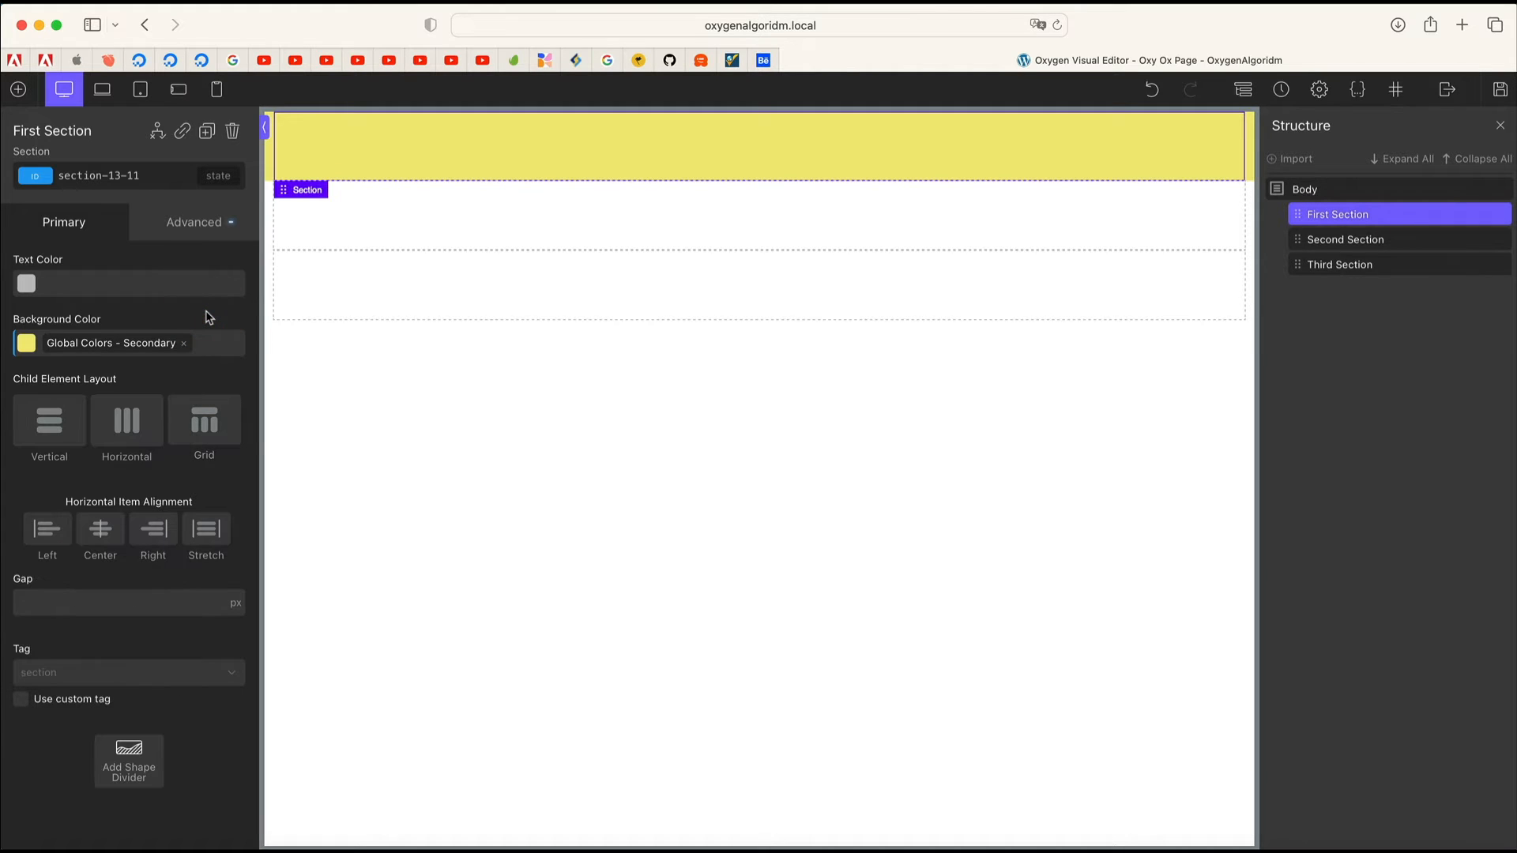
Step: Add a Heading inside the First Section and replace its text with "Hi I am", the person's name and "WP user"
click(500, 141)
click(18, 90)
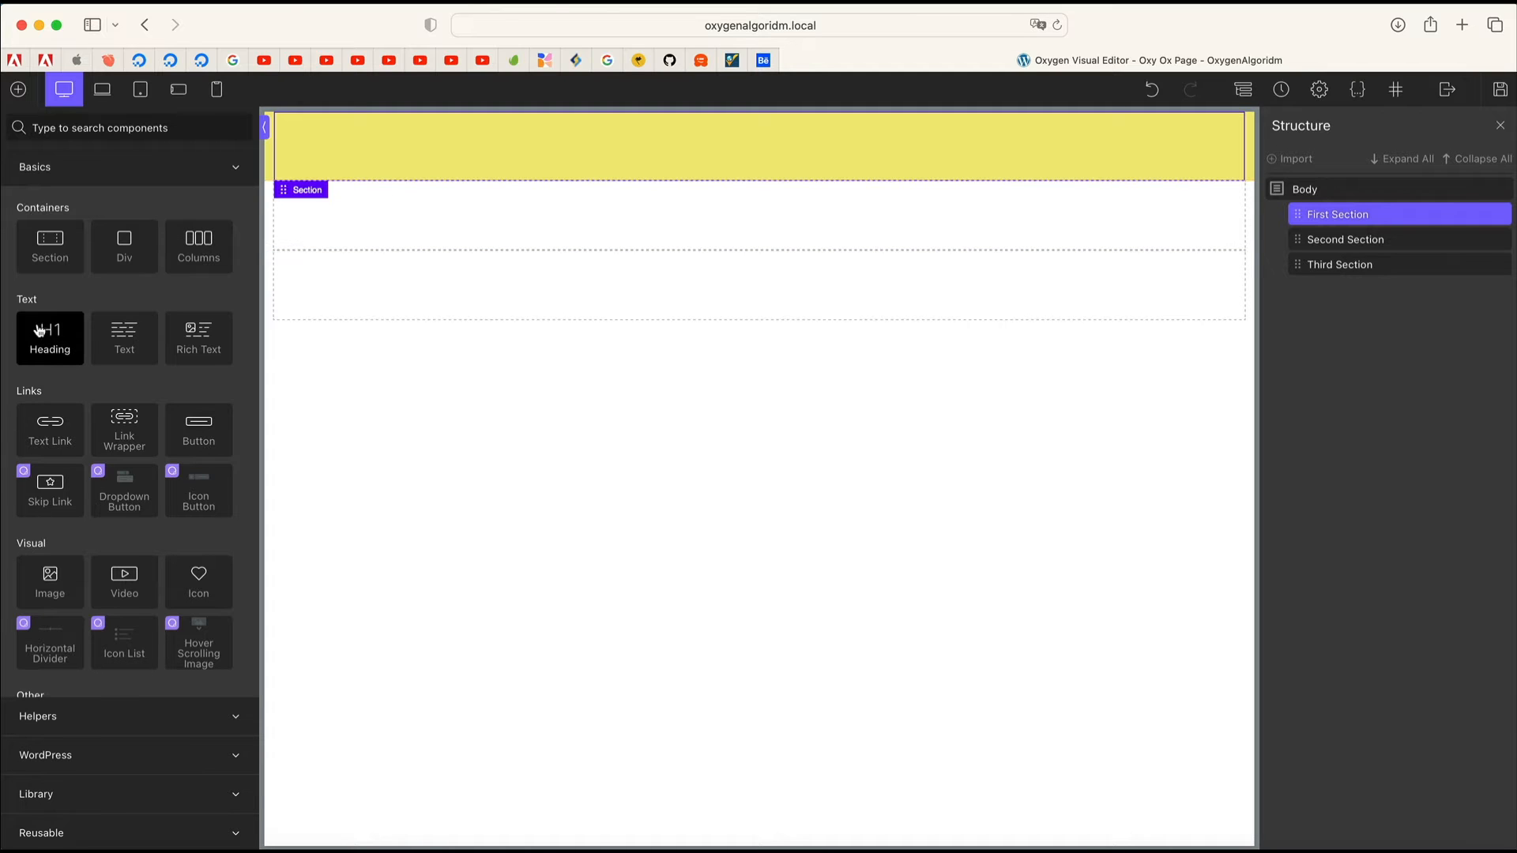
click(426, 155)
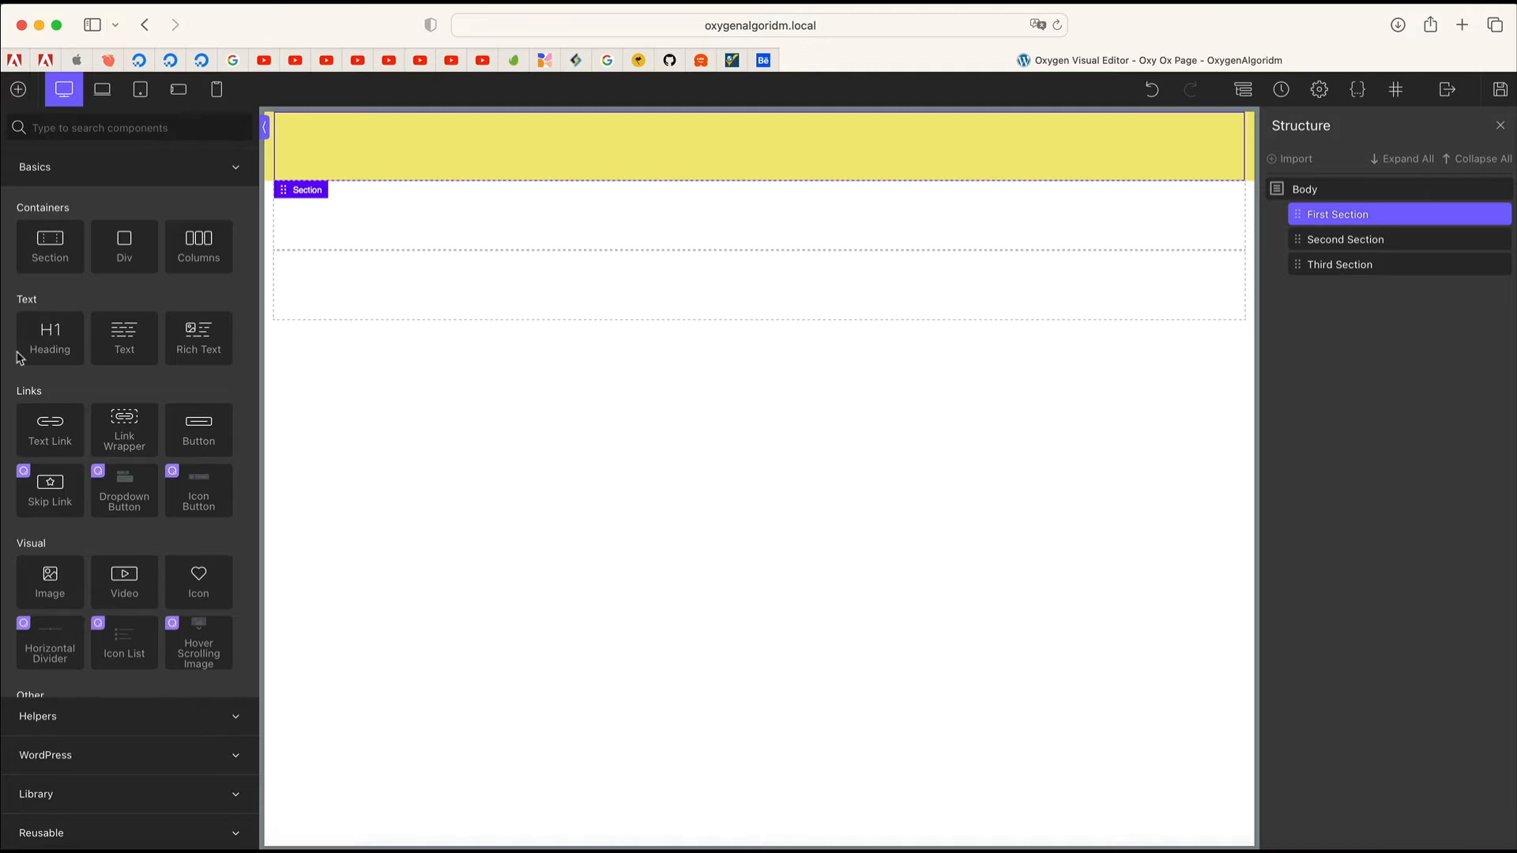
click(47, 338)
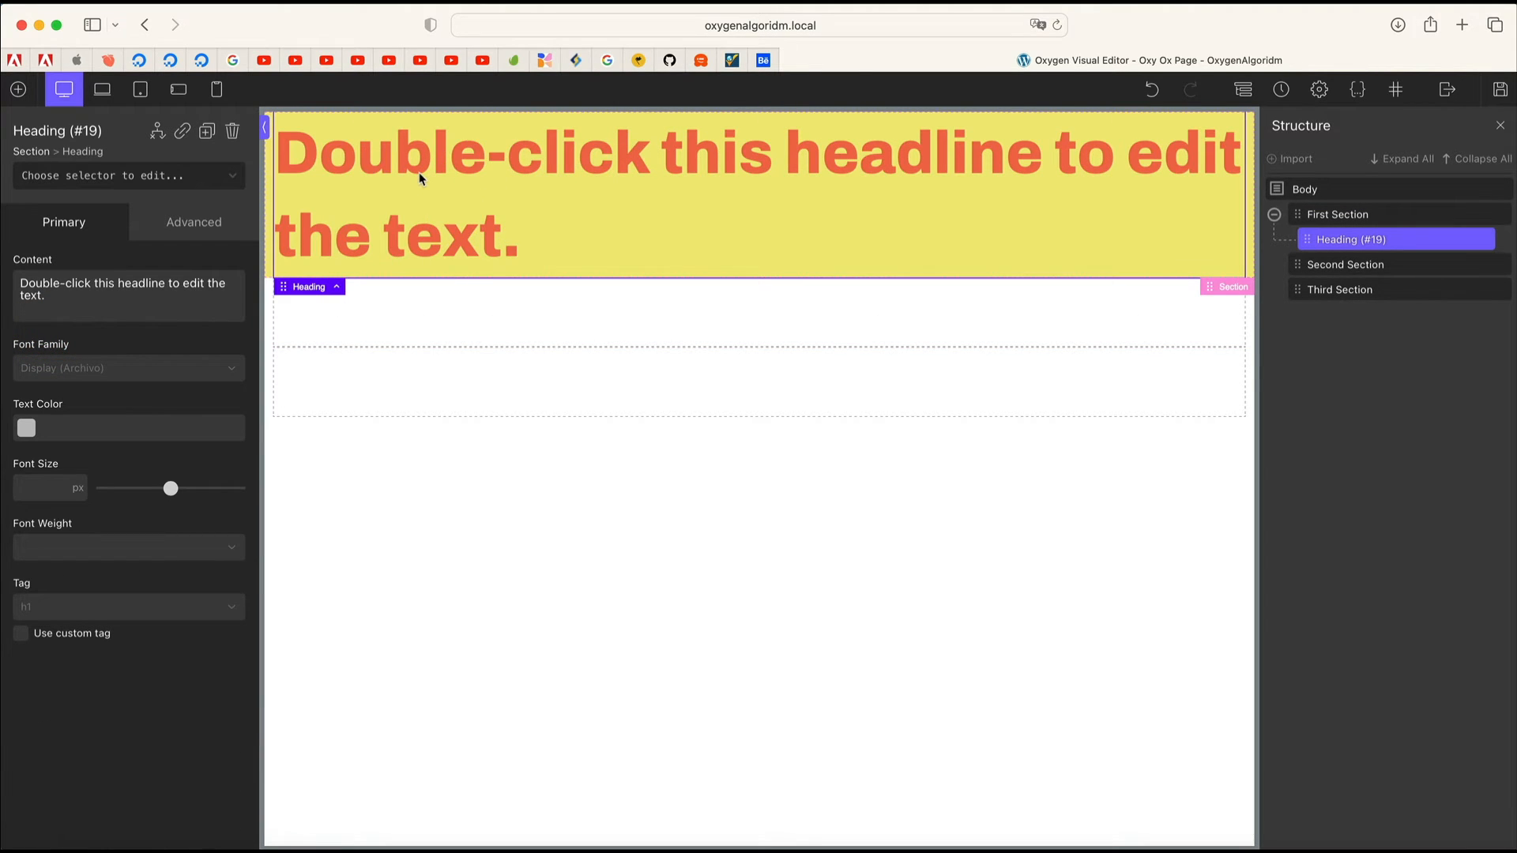
double_click(412, 219)
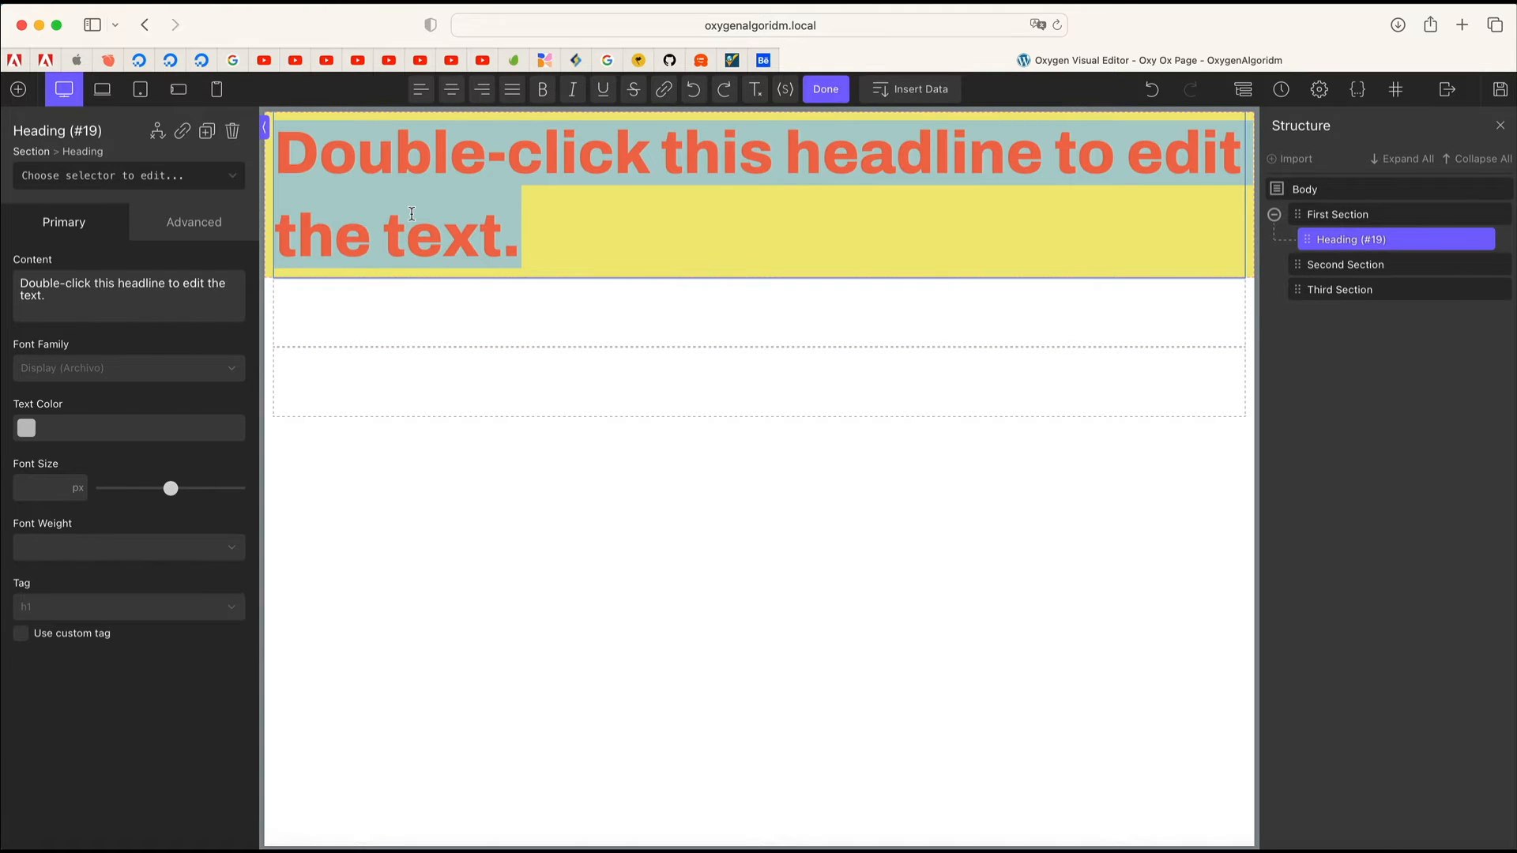
text(Hi I am Karthik, WP user)
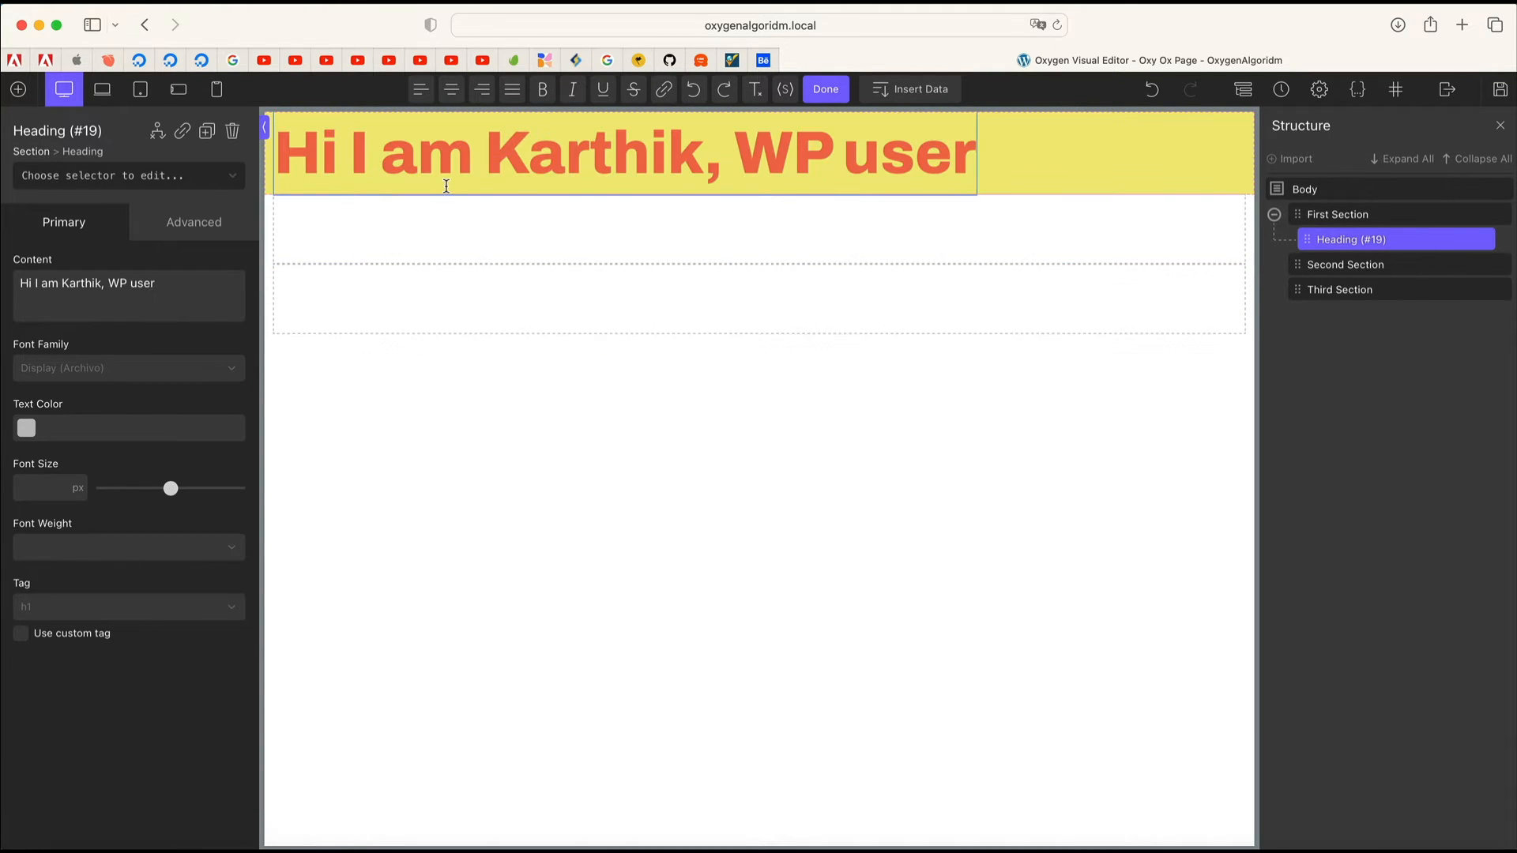
Step: Try the bold, italic and underline formatting on the whole heading text, reverting each one
triple_click(515, 153)
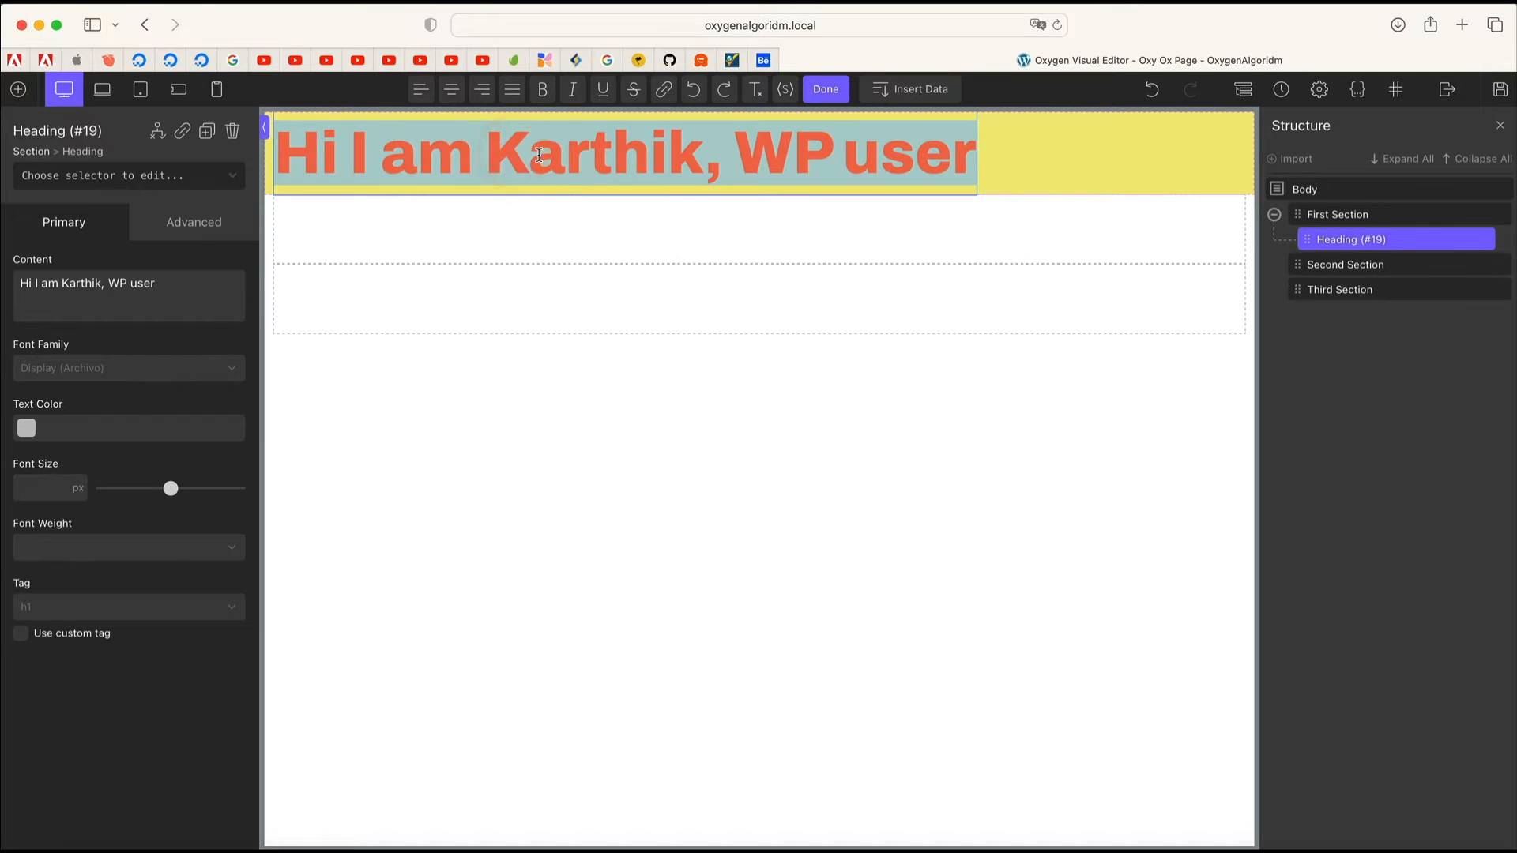
triple_click(540, 155)
click(543, 95)
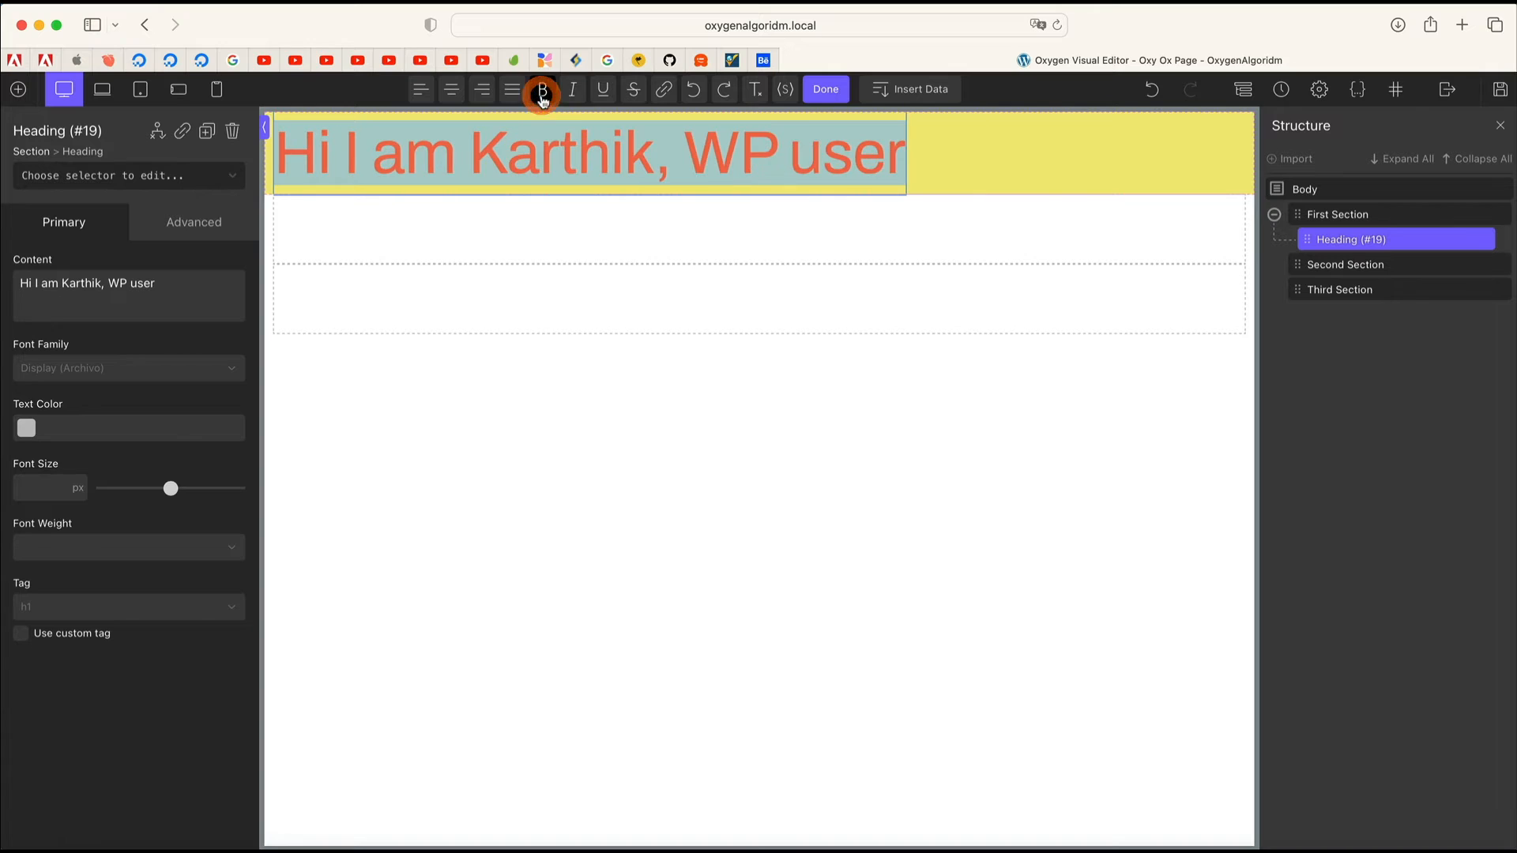
click(542, 95)
click(572, 91)
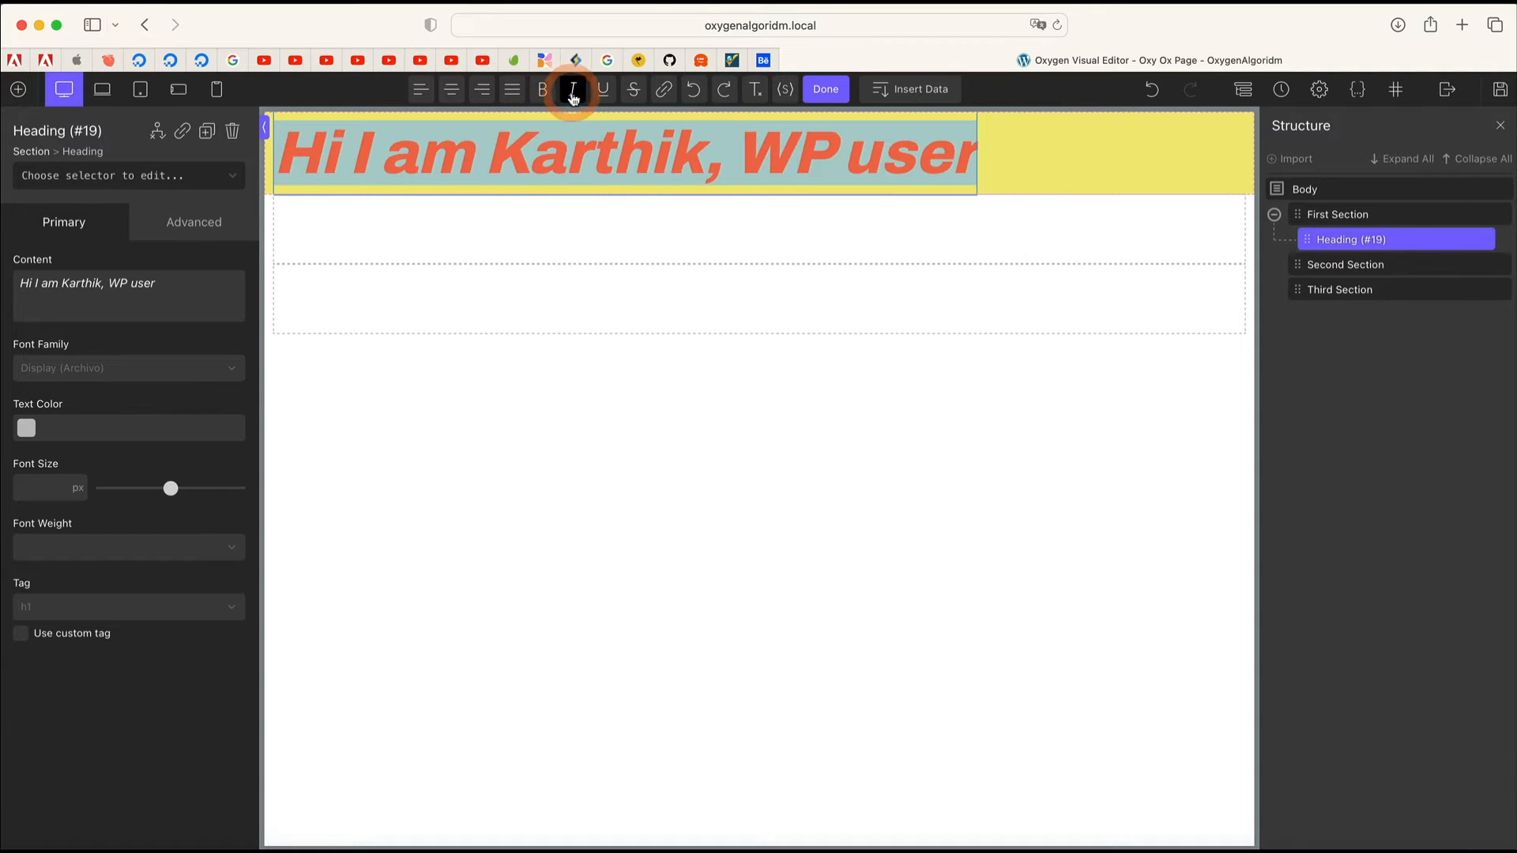
click(572, 91)
click(601, 92)
click(601, 92)
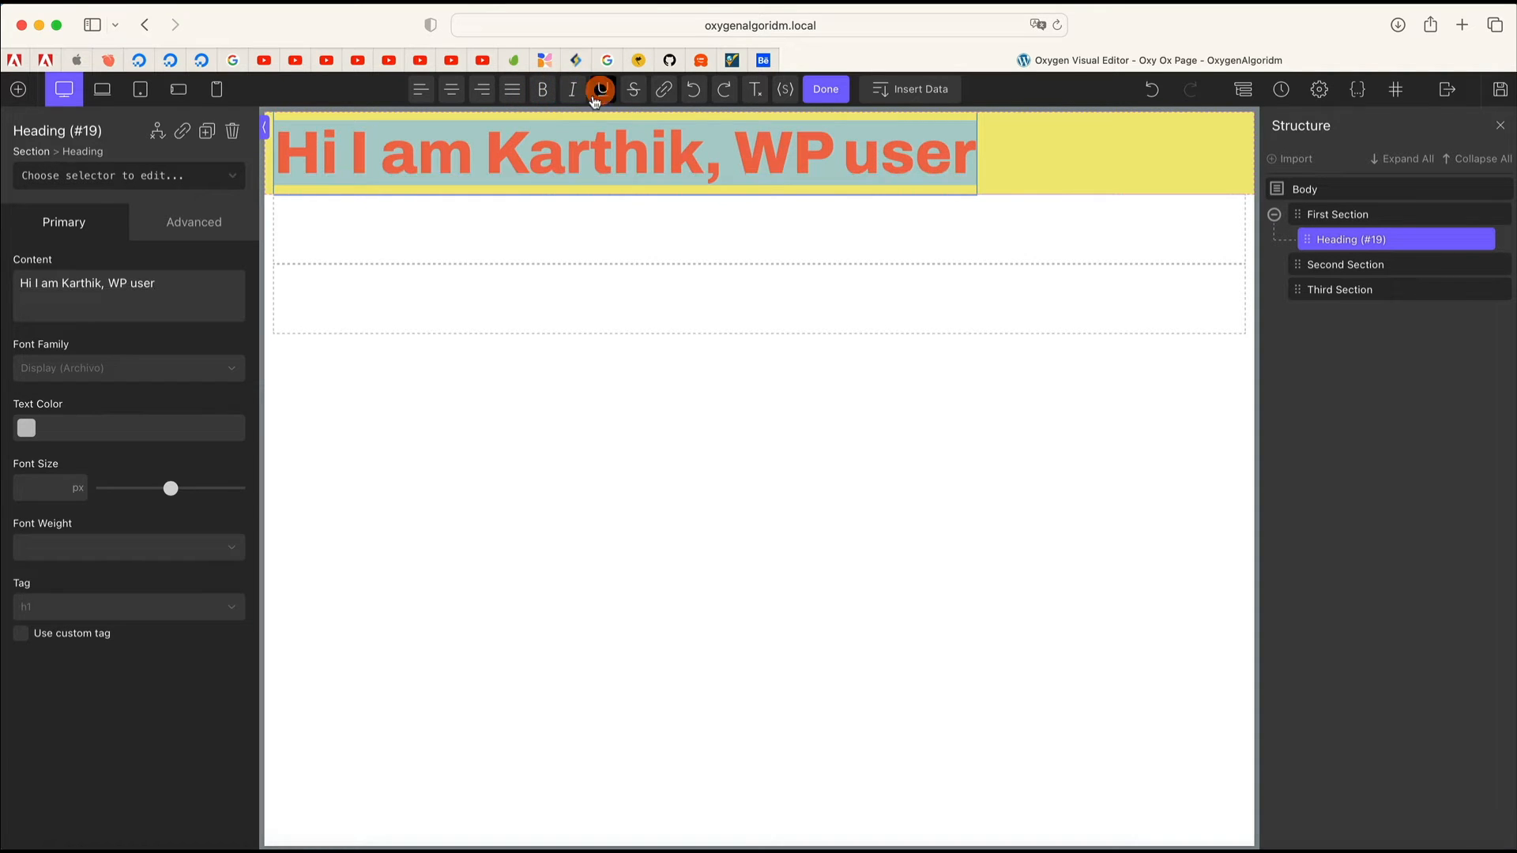
Step: Try the underline formatting on only the person's name in the heading and revert it
double_click(553, 154)
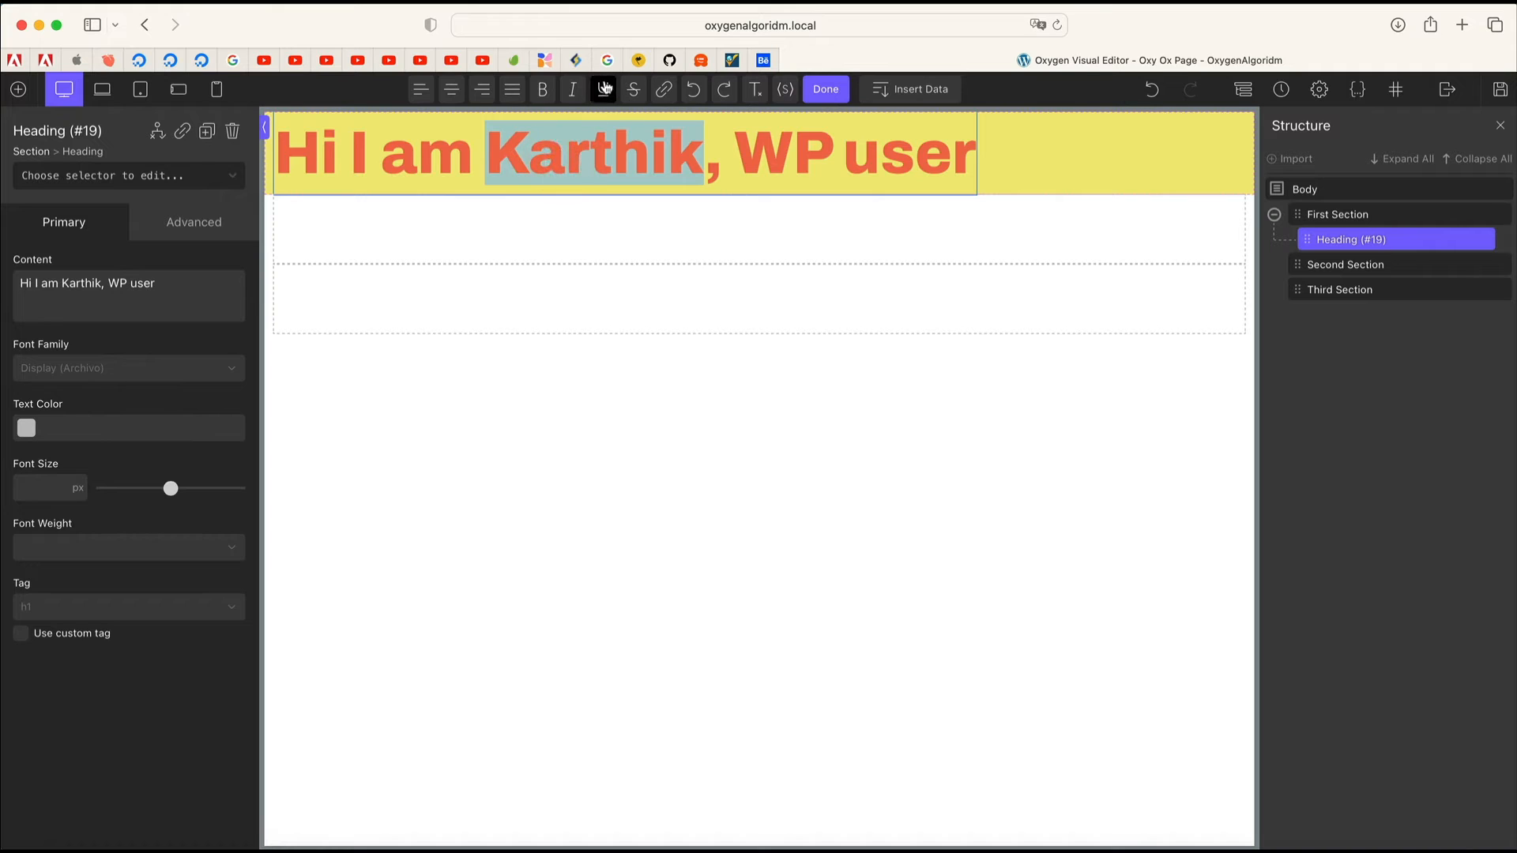
click(602, 90)
click(604, 91)
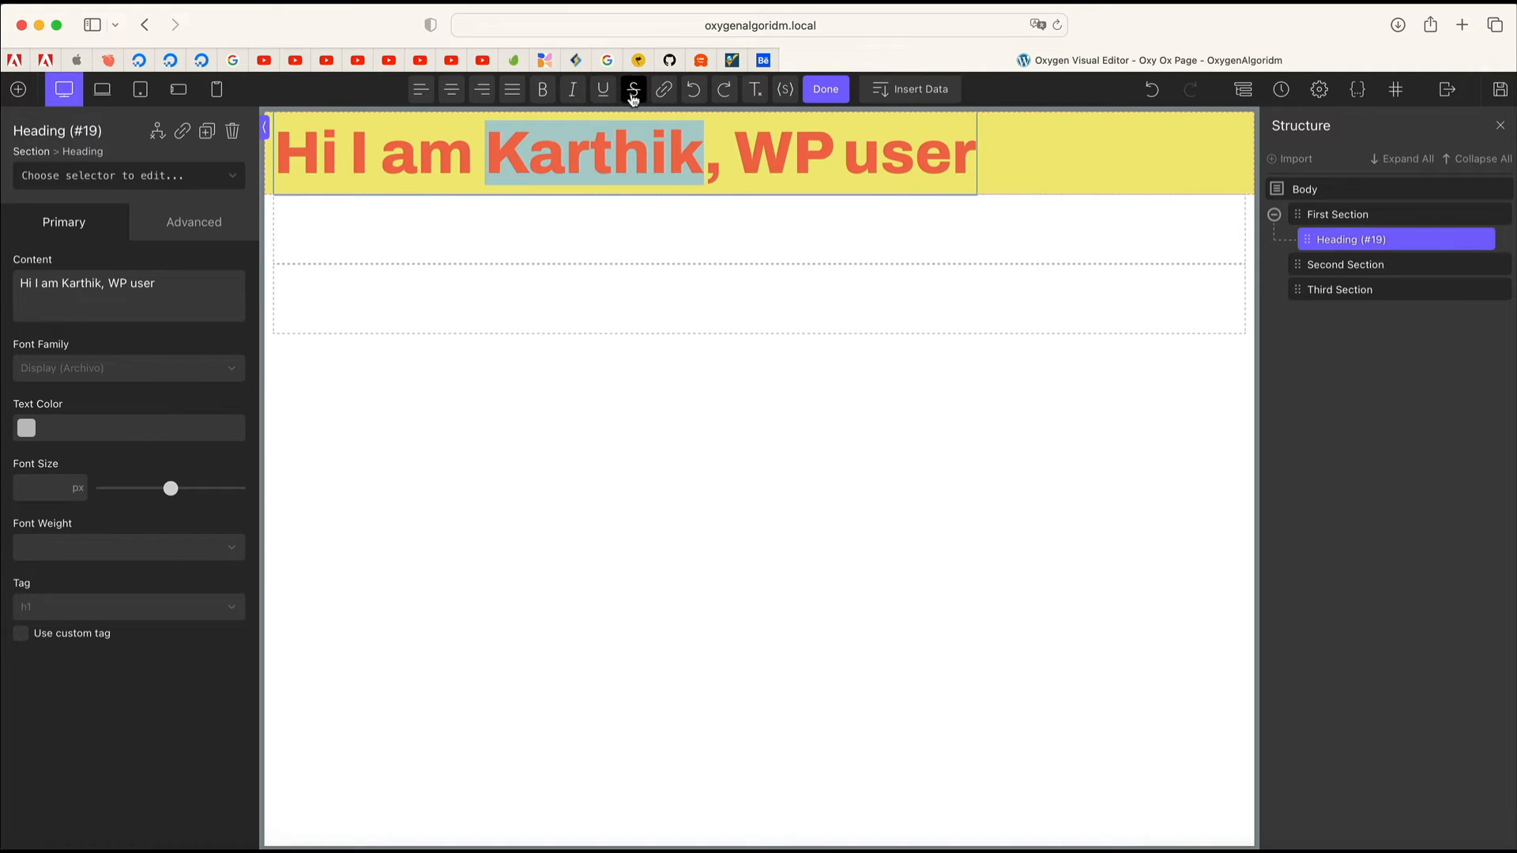
double_click(605, 166)
double_click(449, 159)
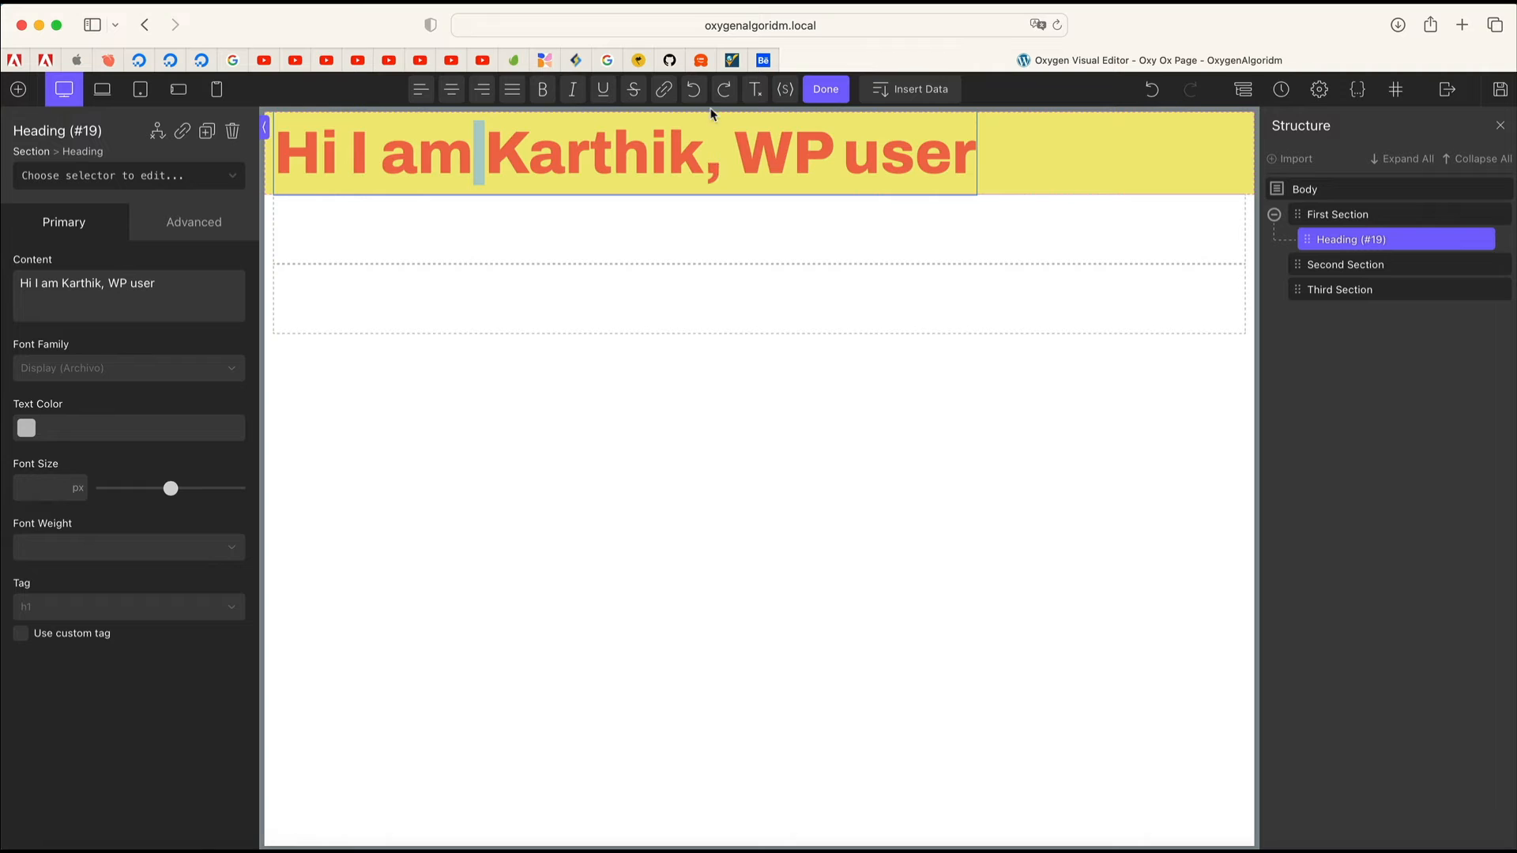
Step: Start adding a link to the person's name in the heading and cancel the URL entry
double_click(576, 153)
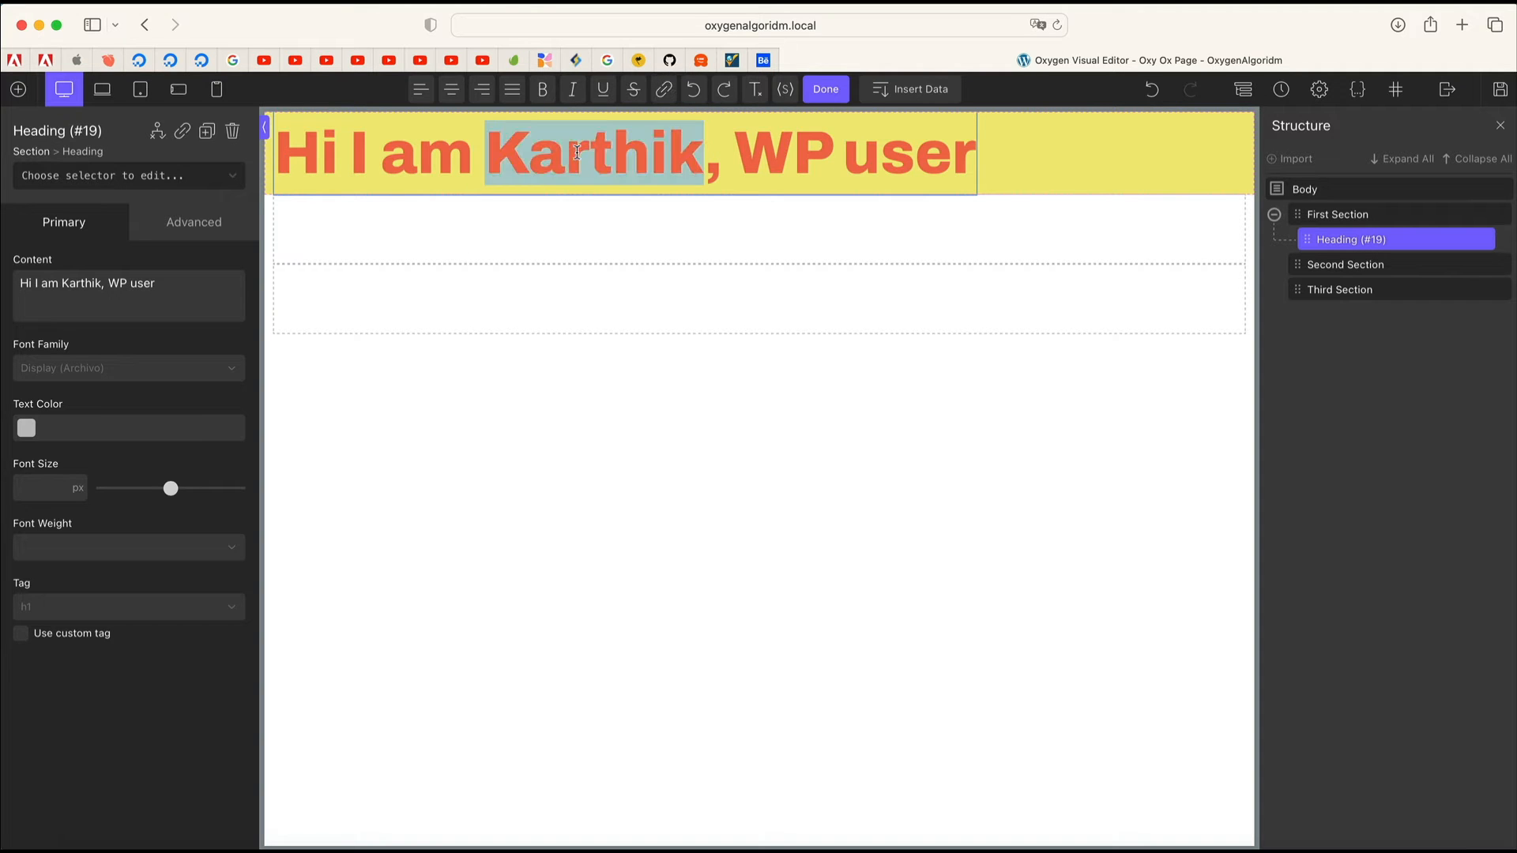
click(664, 89)
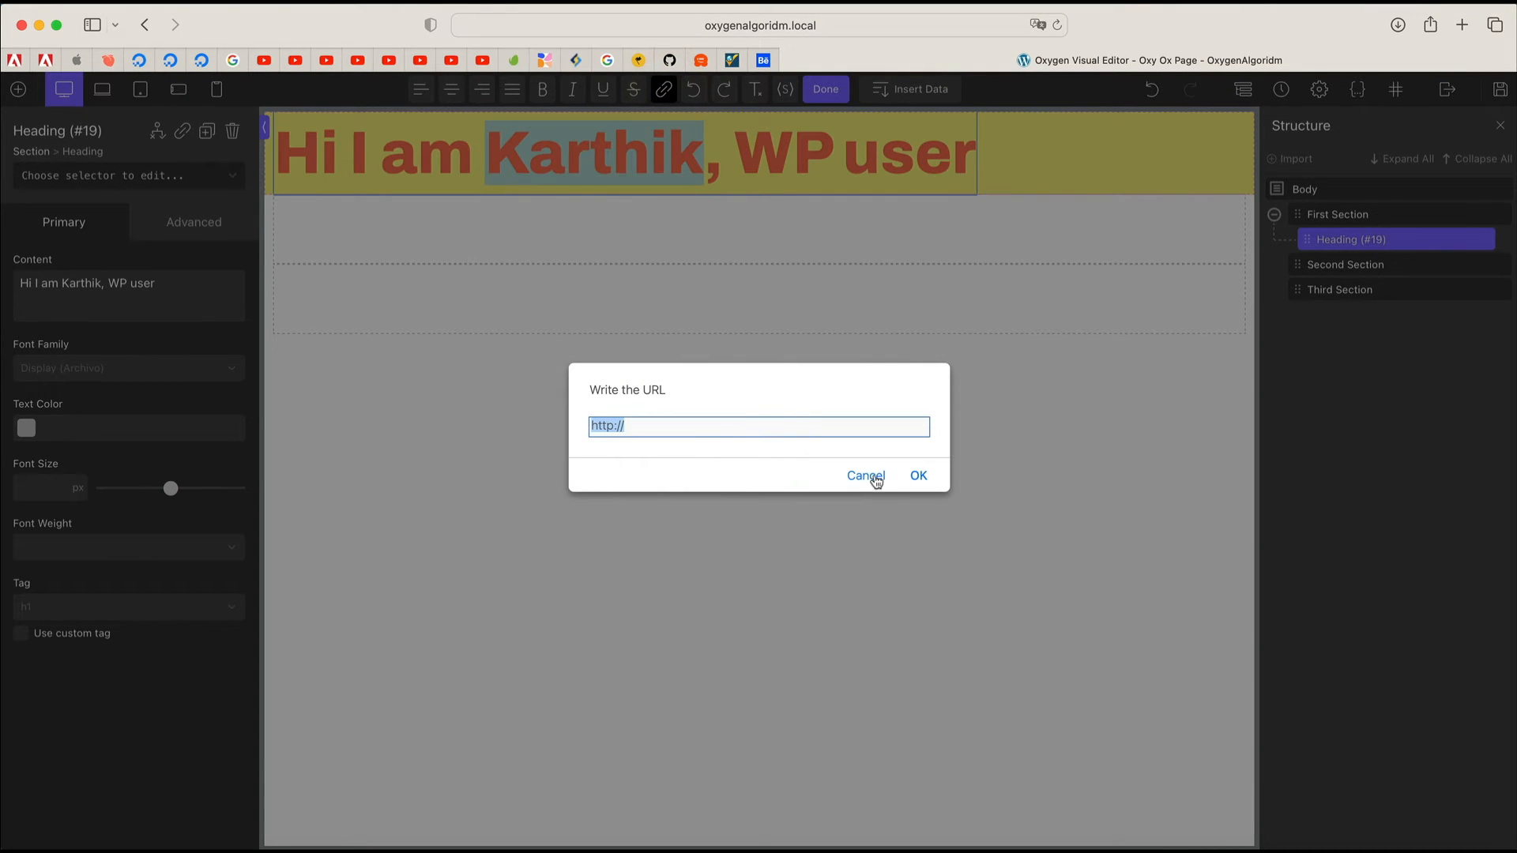
click(869, 477)
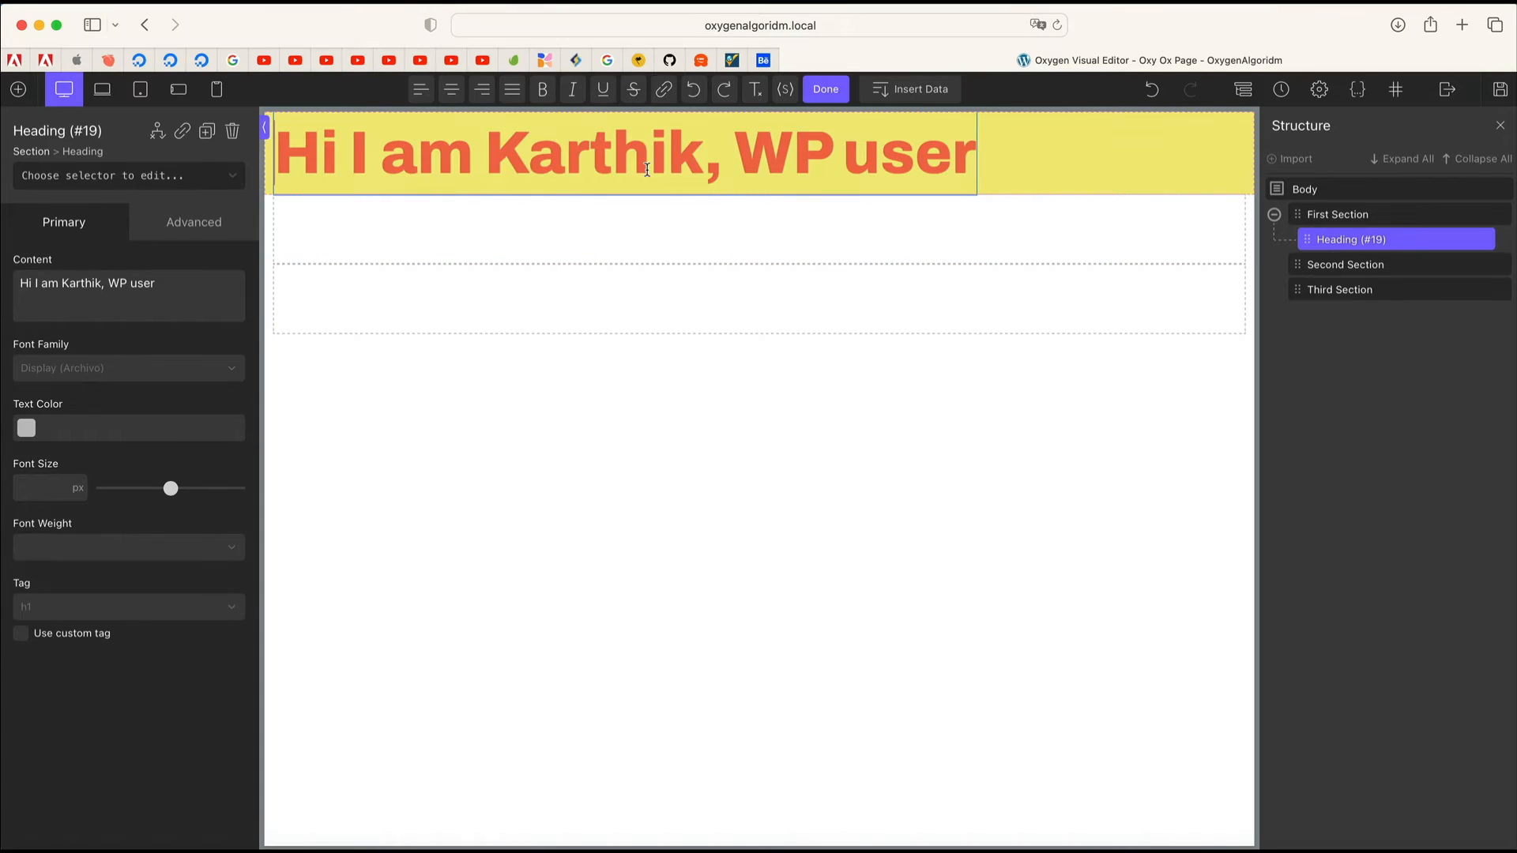
Step: Try the text editor's own undo and redo on the heading text
triple_click(645, 165)
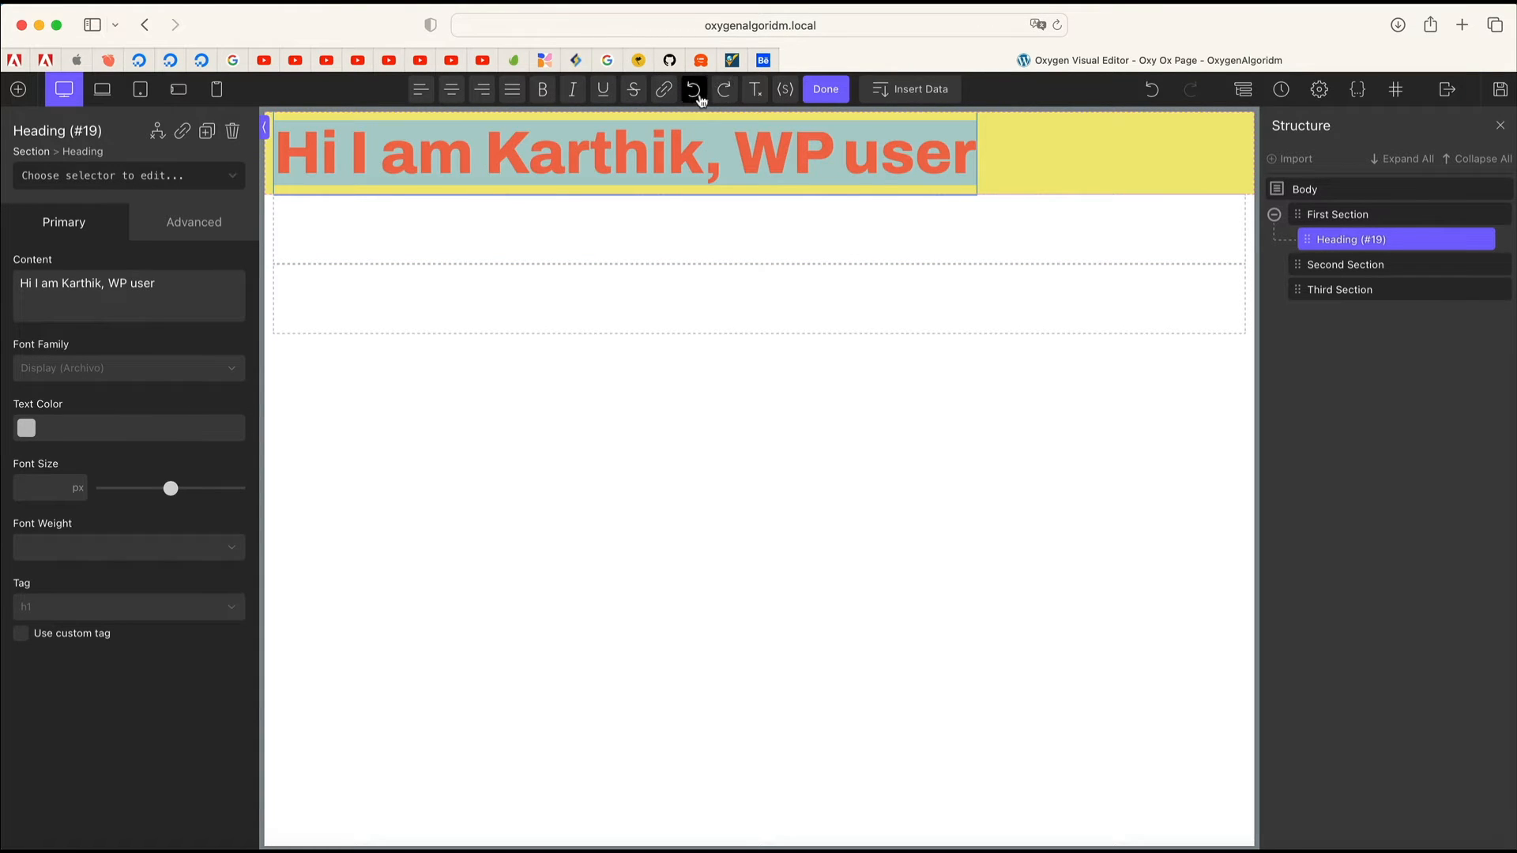
triple_click(675, 133)
triple_click(675, 150)
click(708, 101)
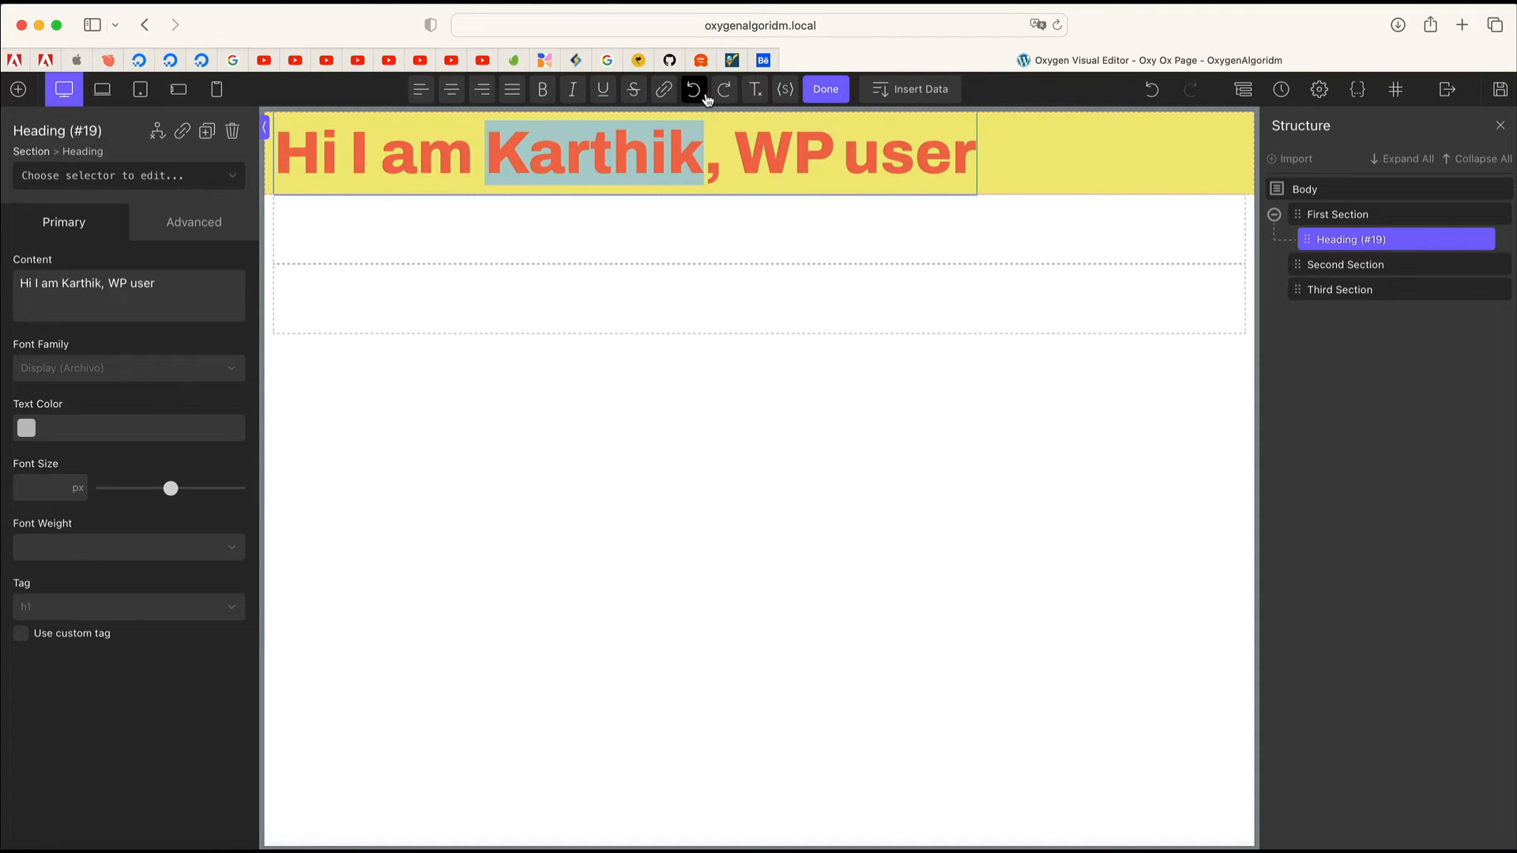
click(705, 95)
click(724, 93)
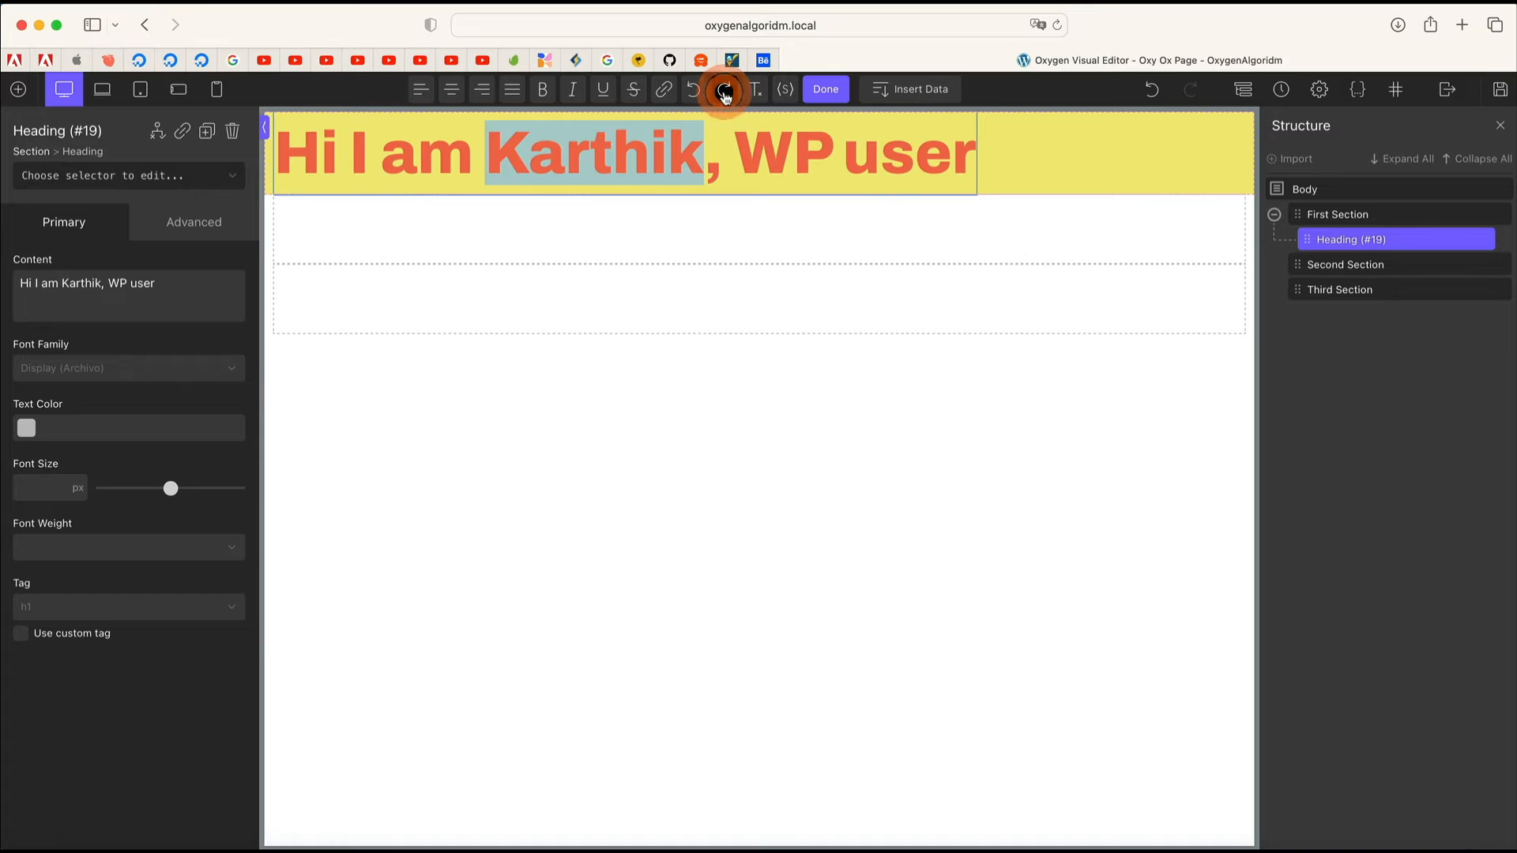
Step: Wrap the person's name in the heading with a Span component
double_click(625, 154)
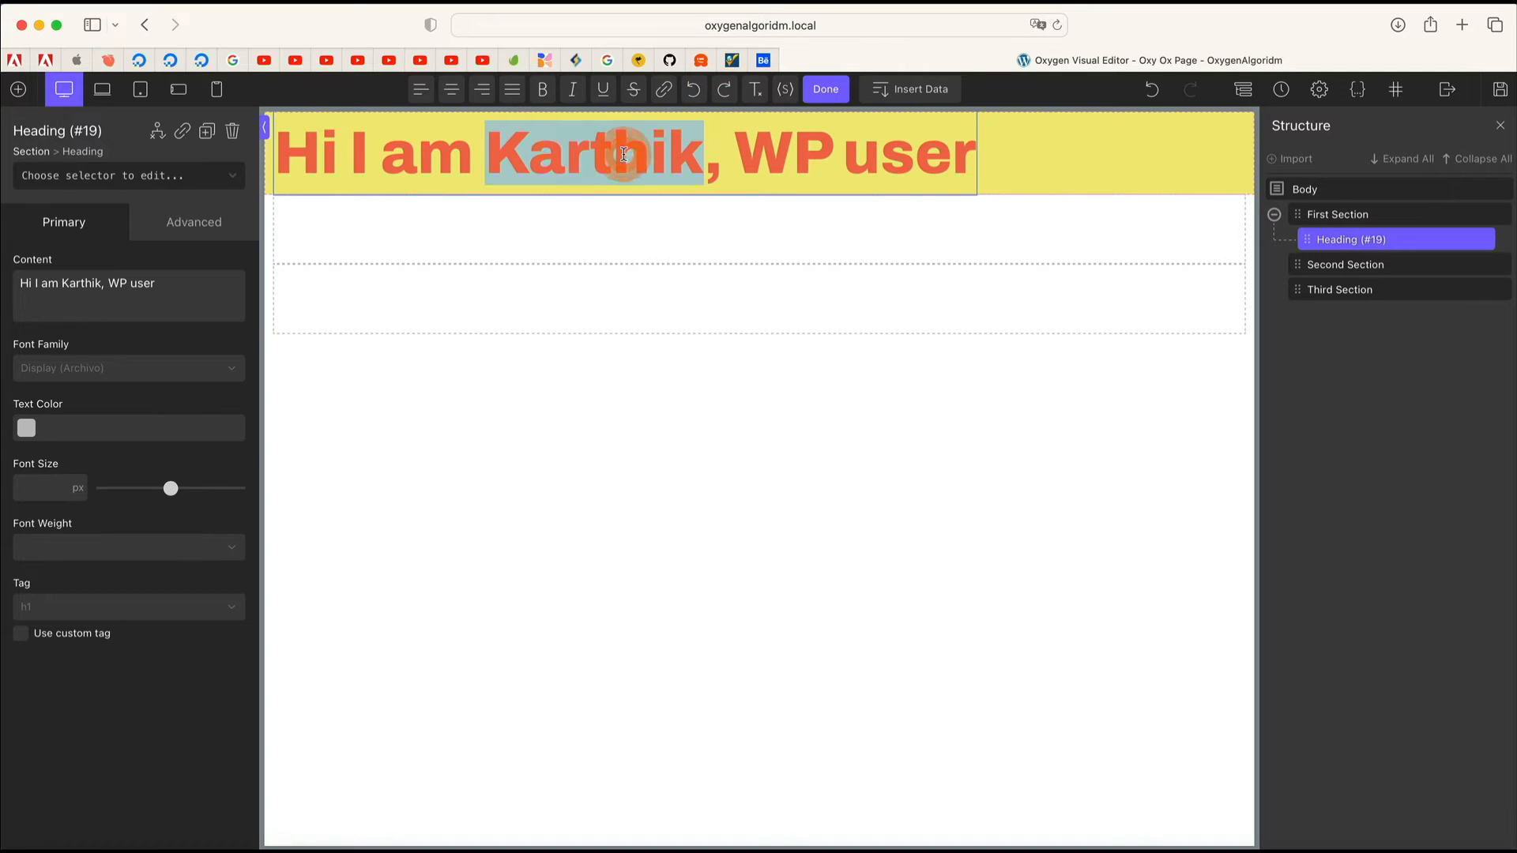
double_click(627, 159)
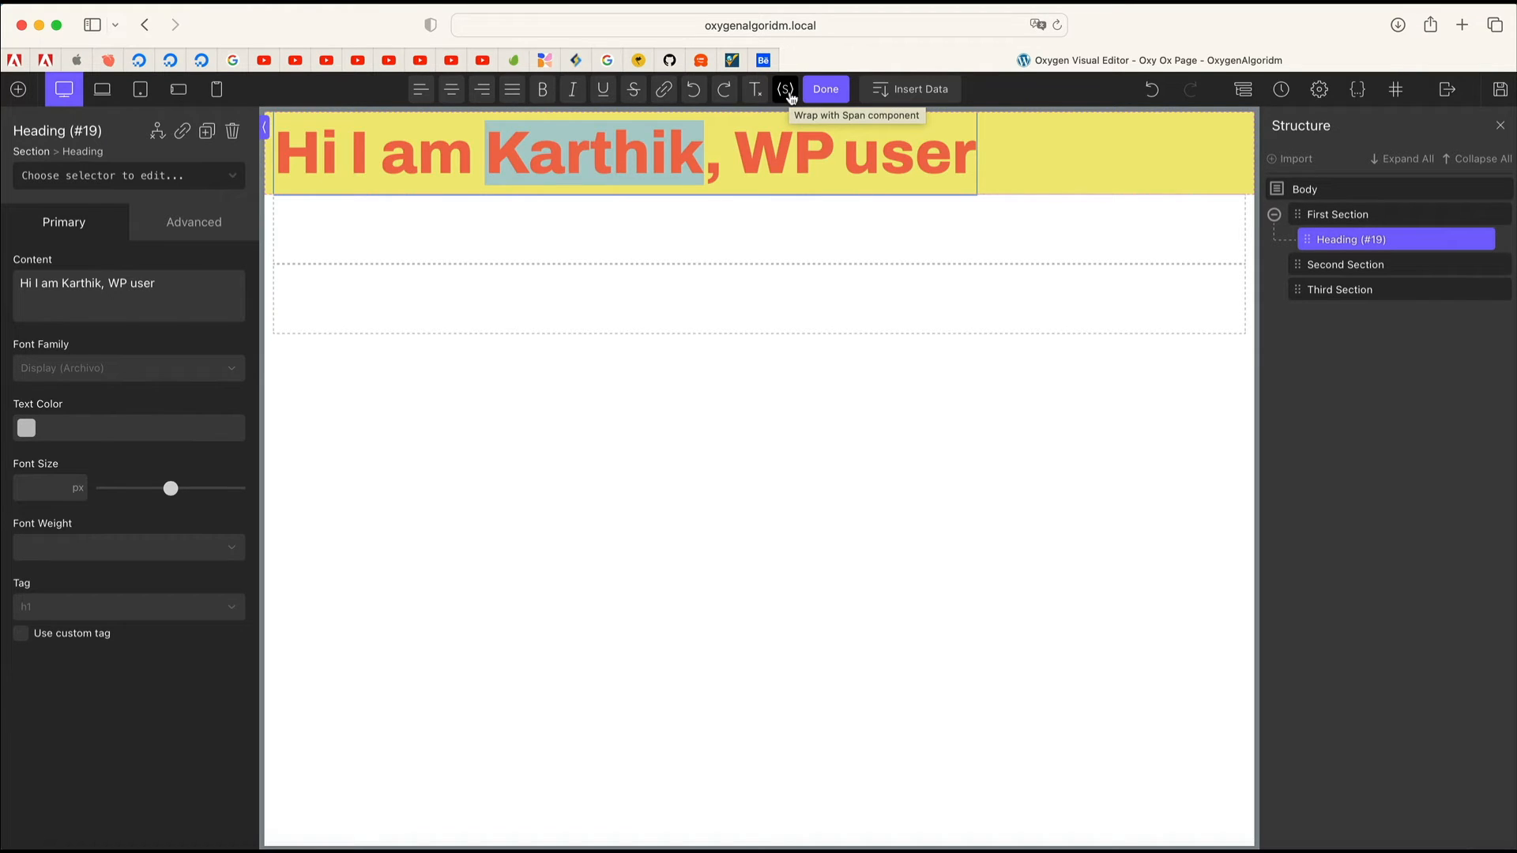
click(791, 98)
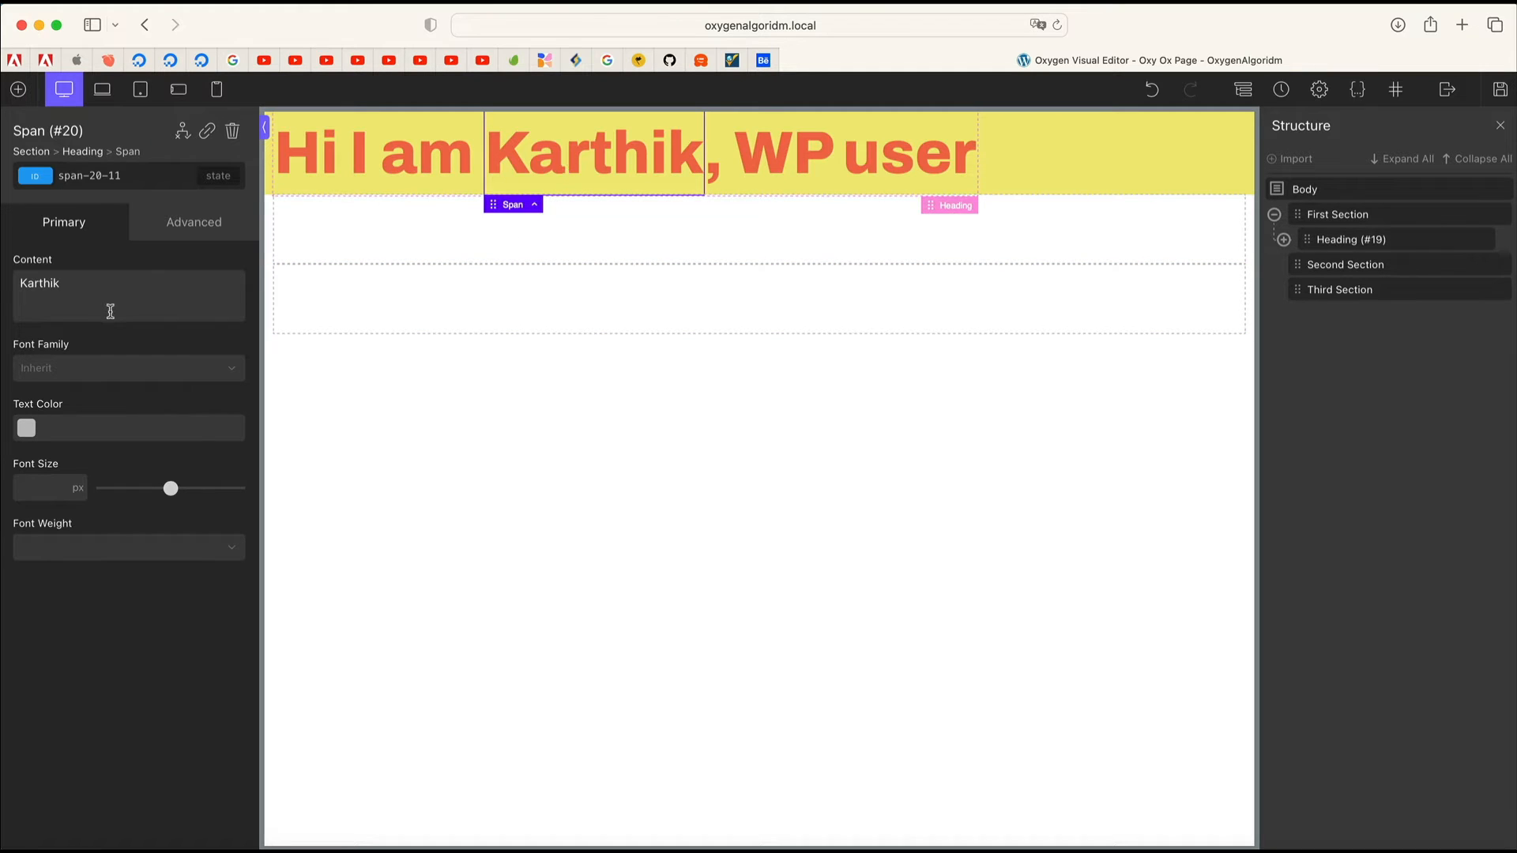
Step: Set the name span's text color to the Accent 3 global color
click(27, 427)
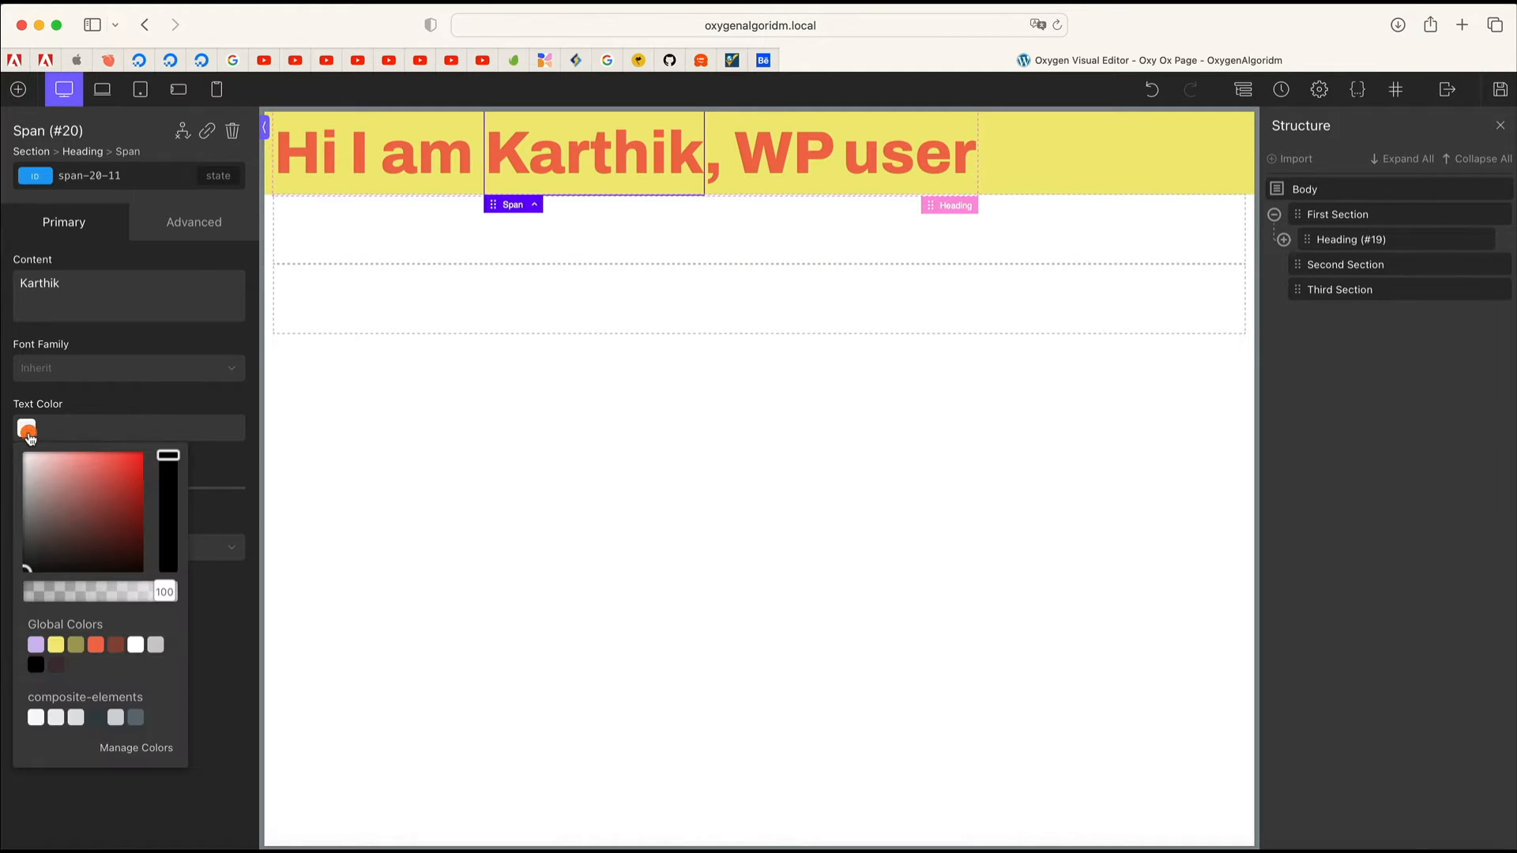
click(116, 646)
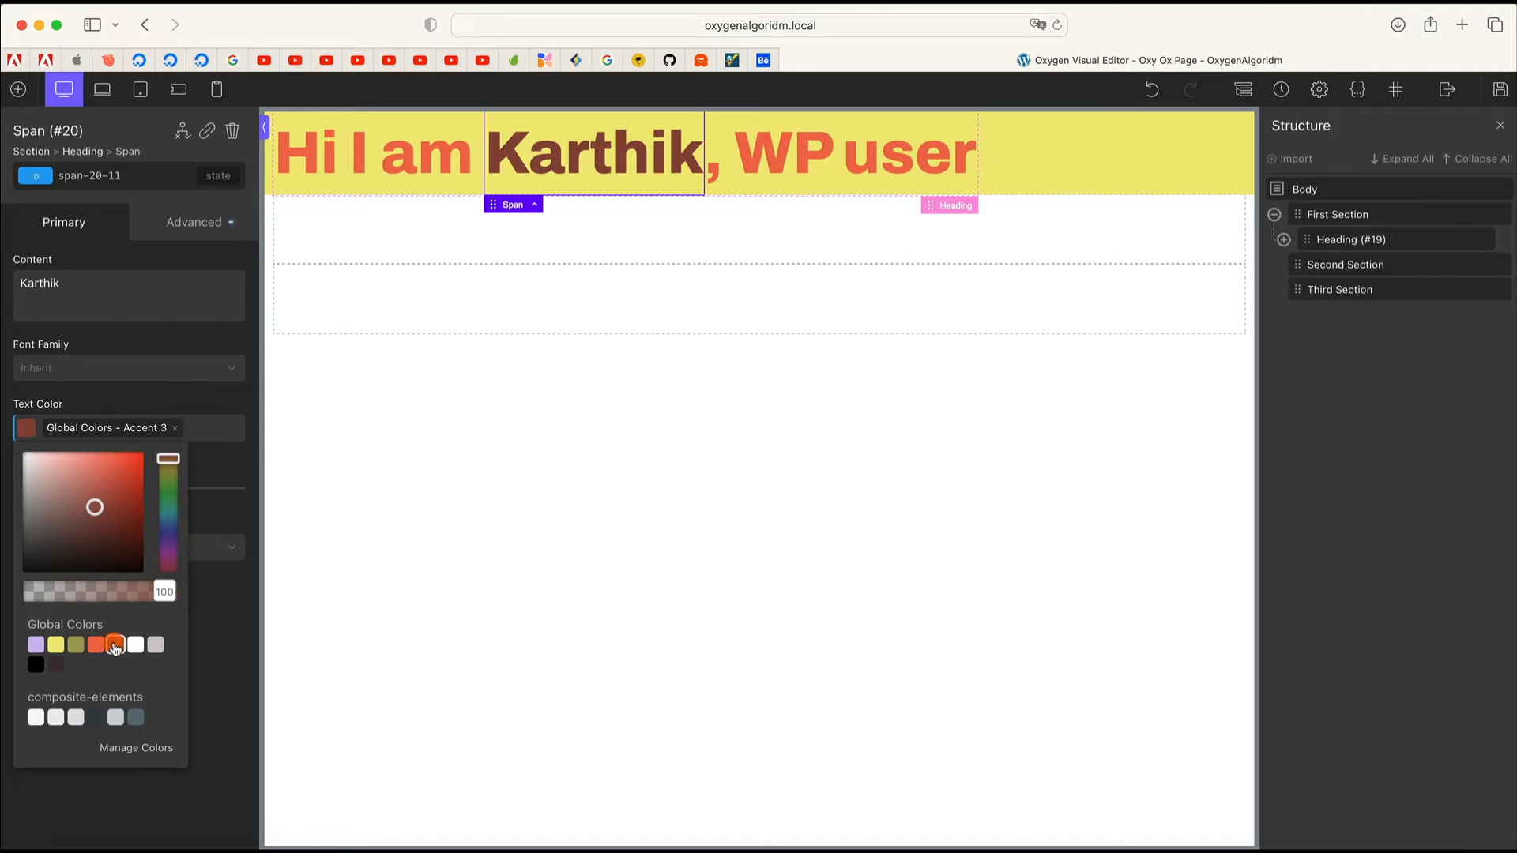
click(180, 347)
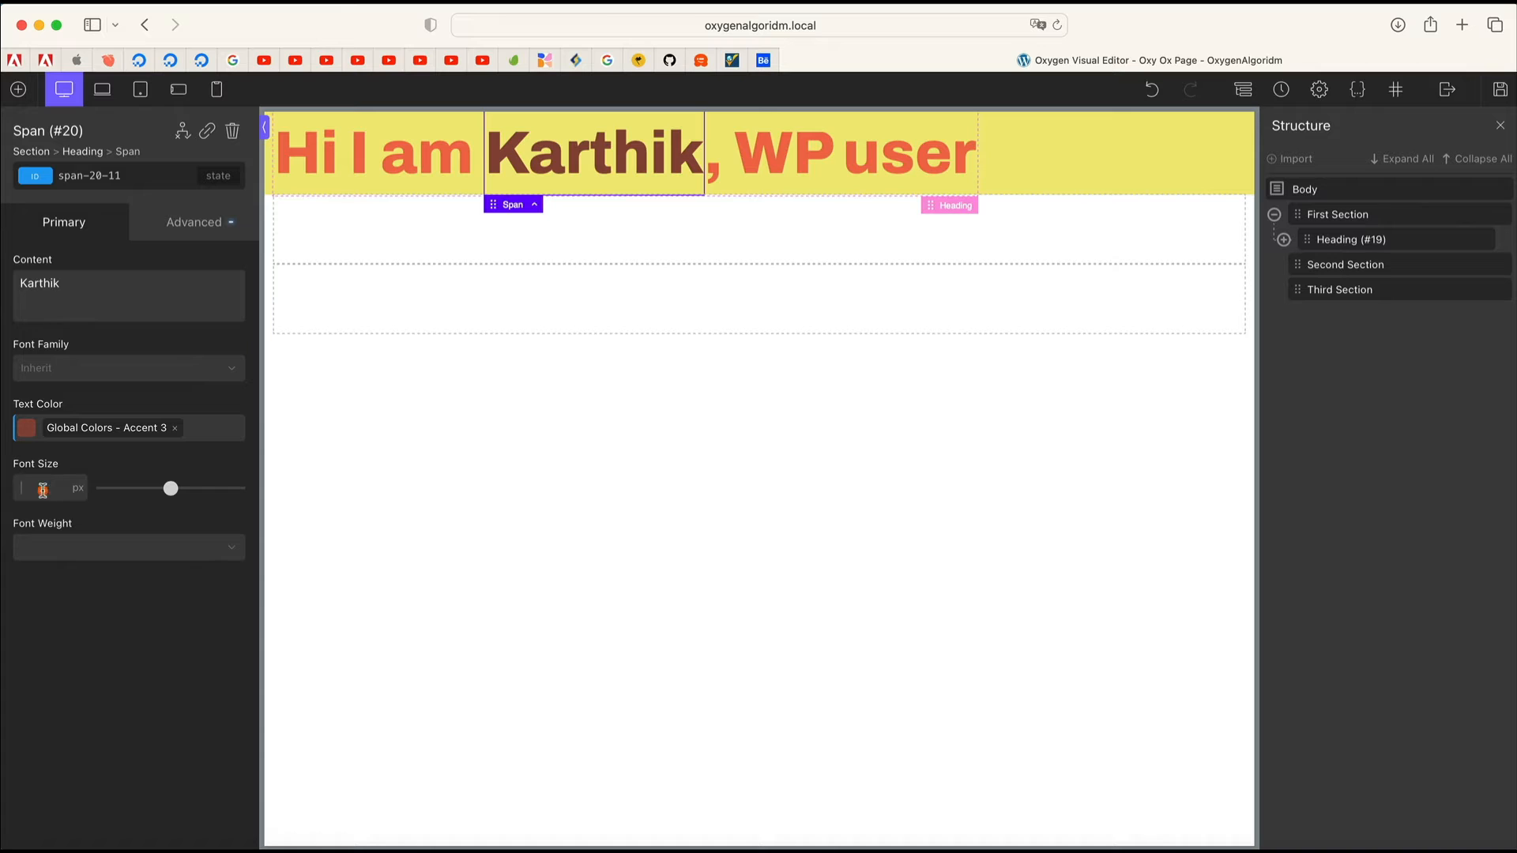
Step: Try a font size of 20 px on the name span, clear it, and set it to 80 px
text(20)
key(BackSpace)
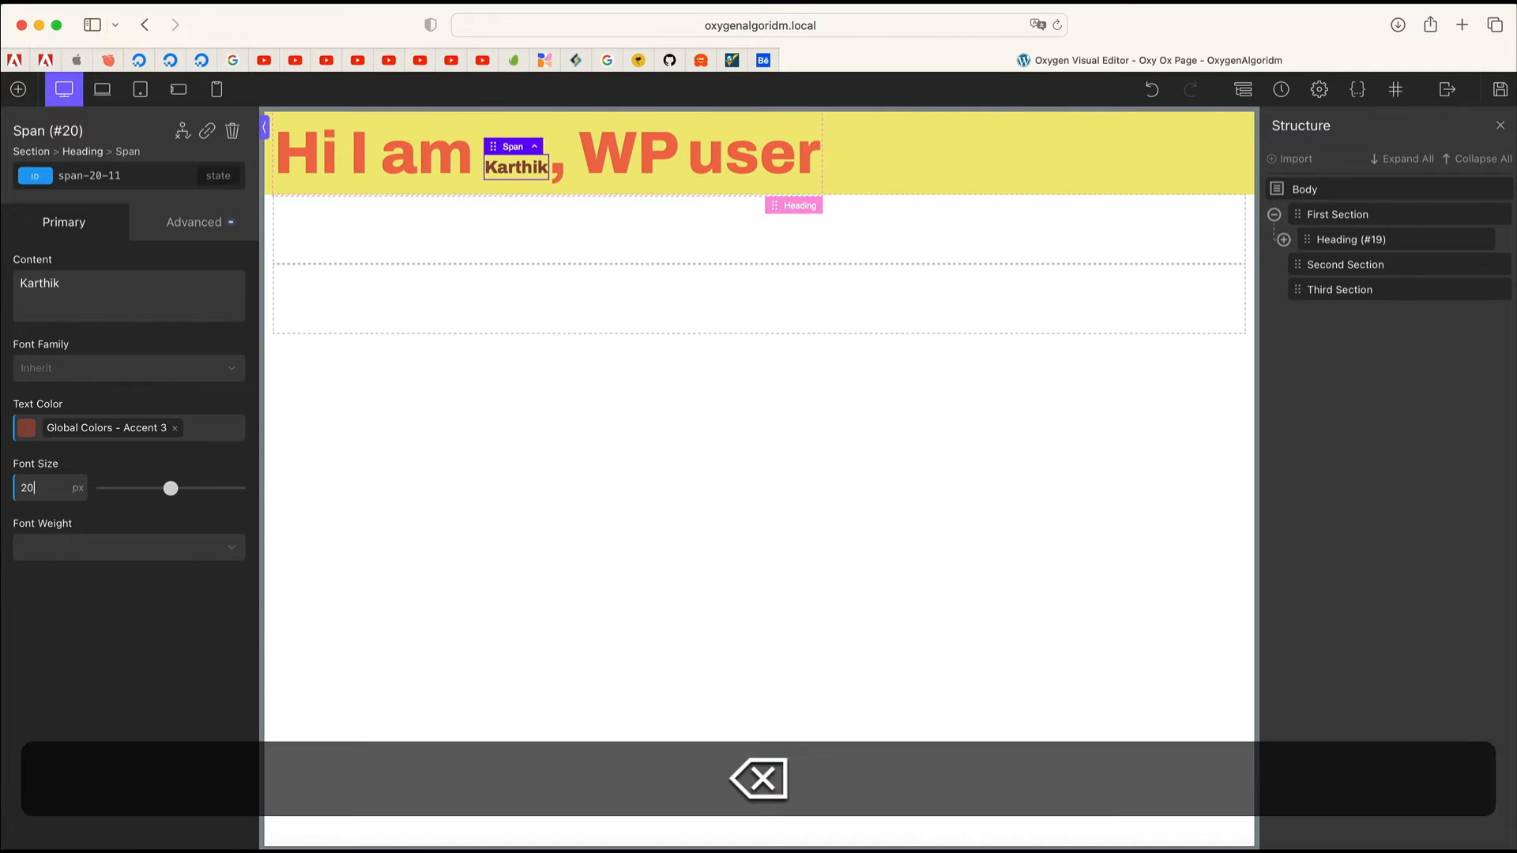
key(BackSpace)
key(BackSpace)
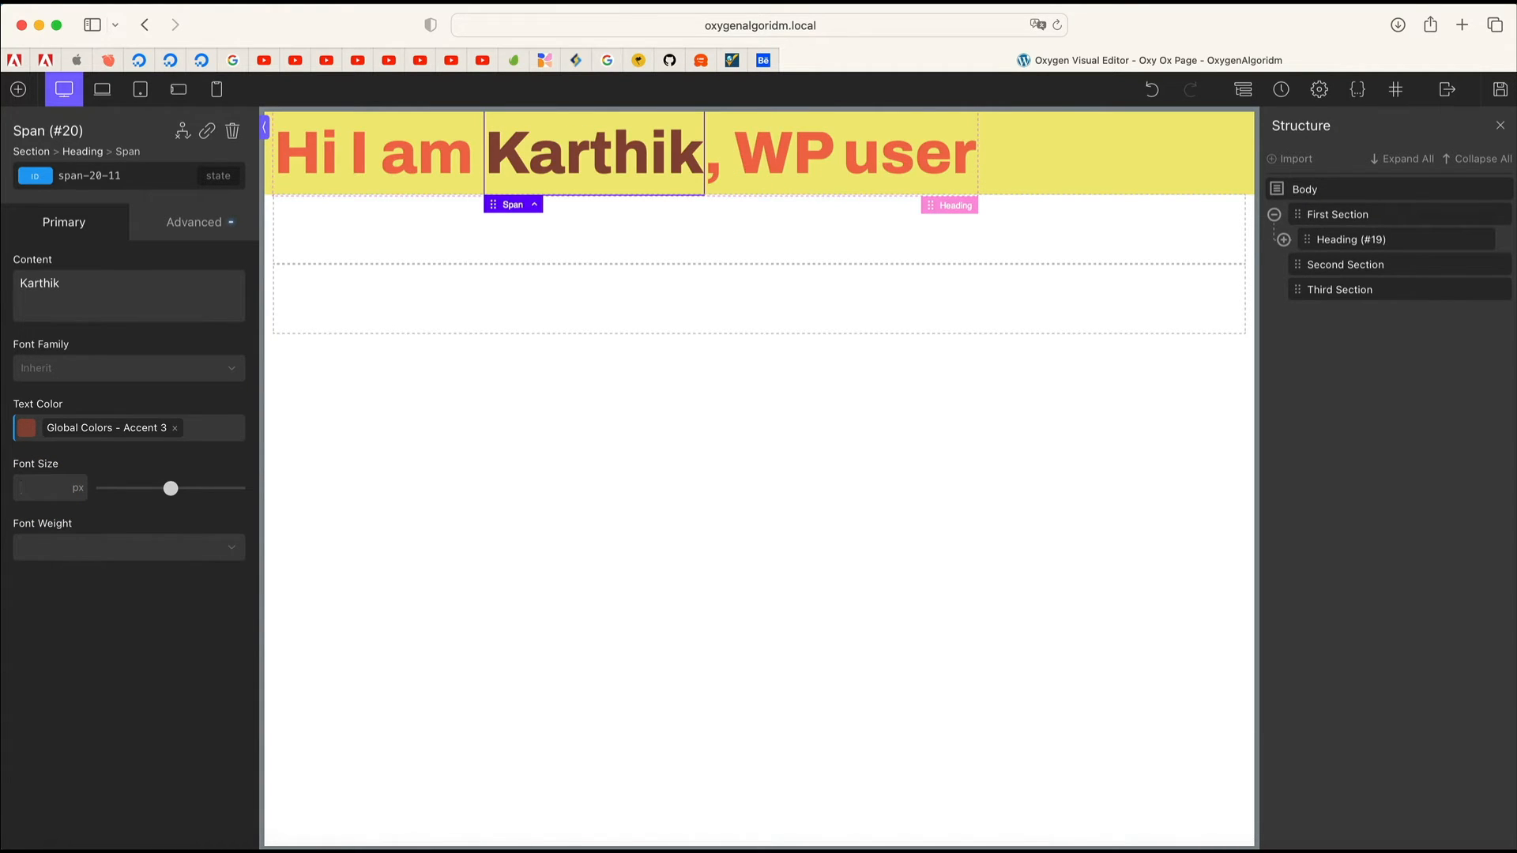
text(80)
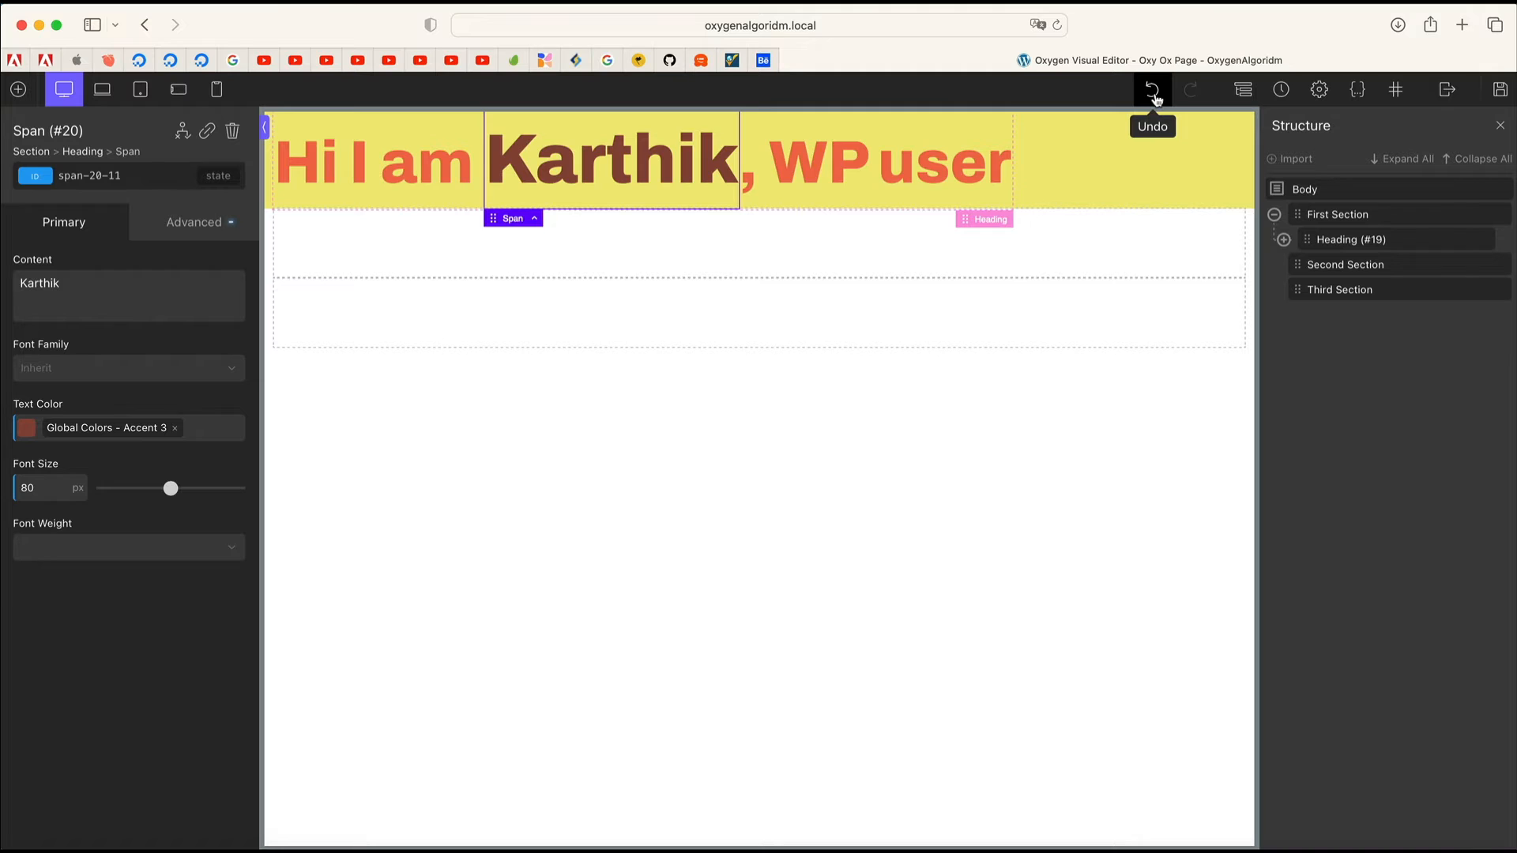
Step: Undo the name span's font size and text color changes
click(1154, 97)
click(1154, 96)
click(1153, 96)
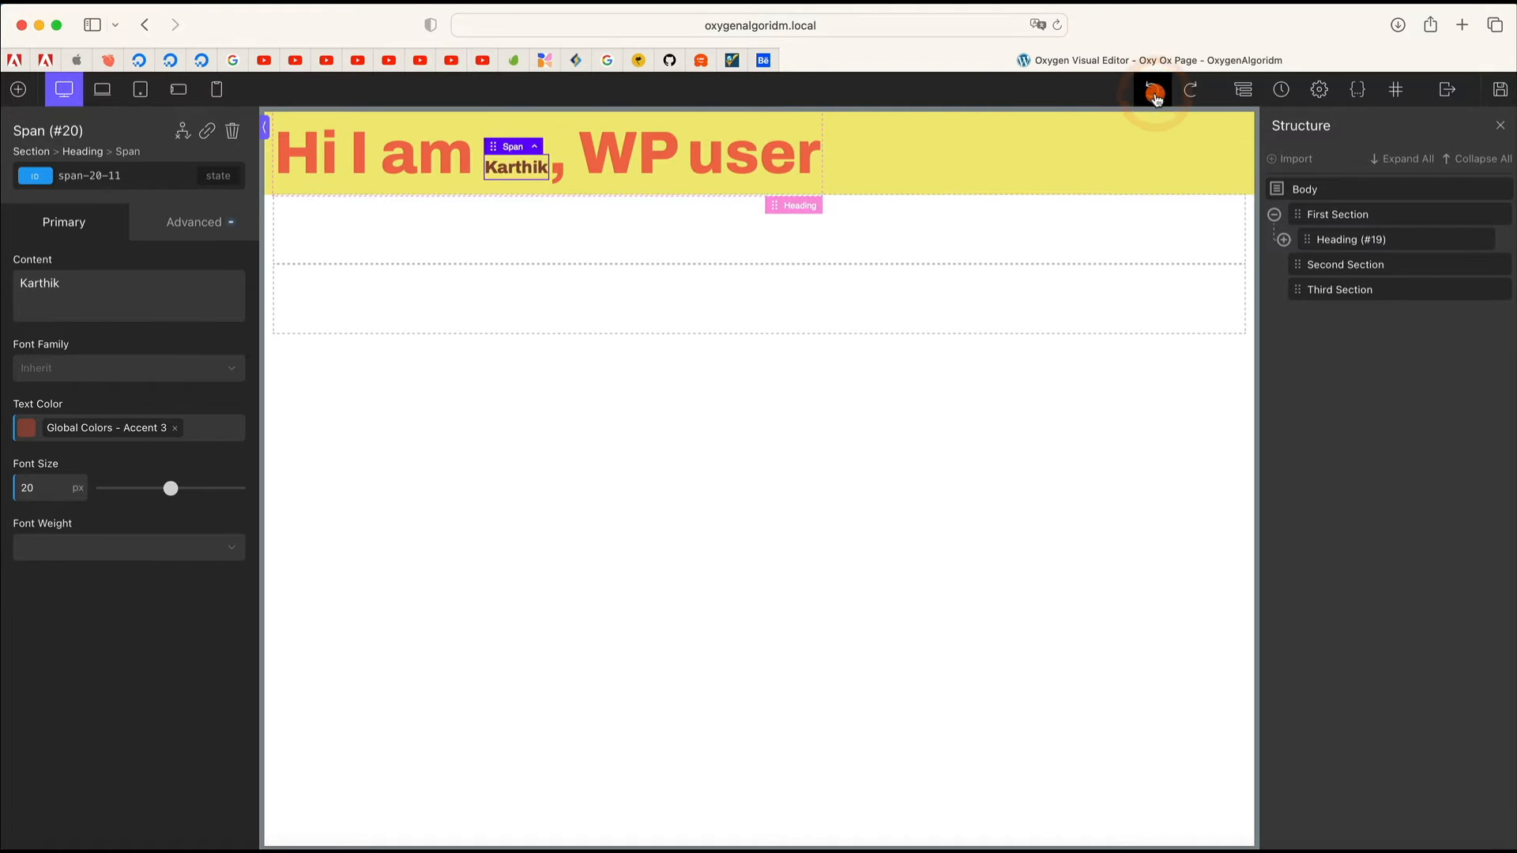
click(1154, 96)
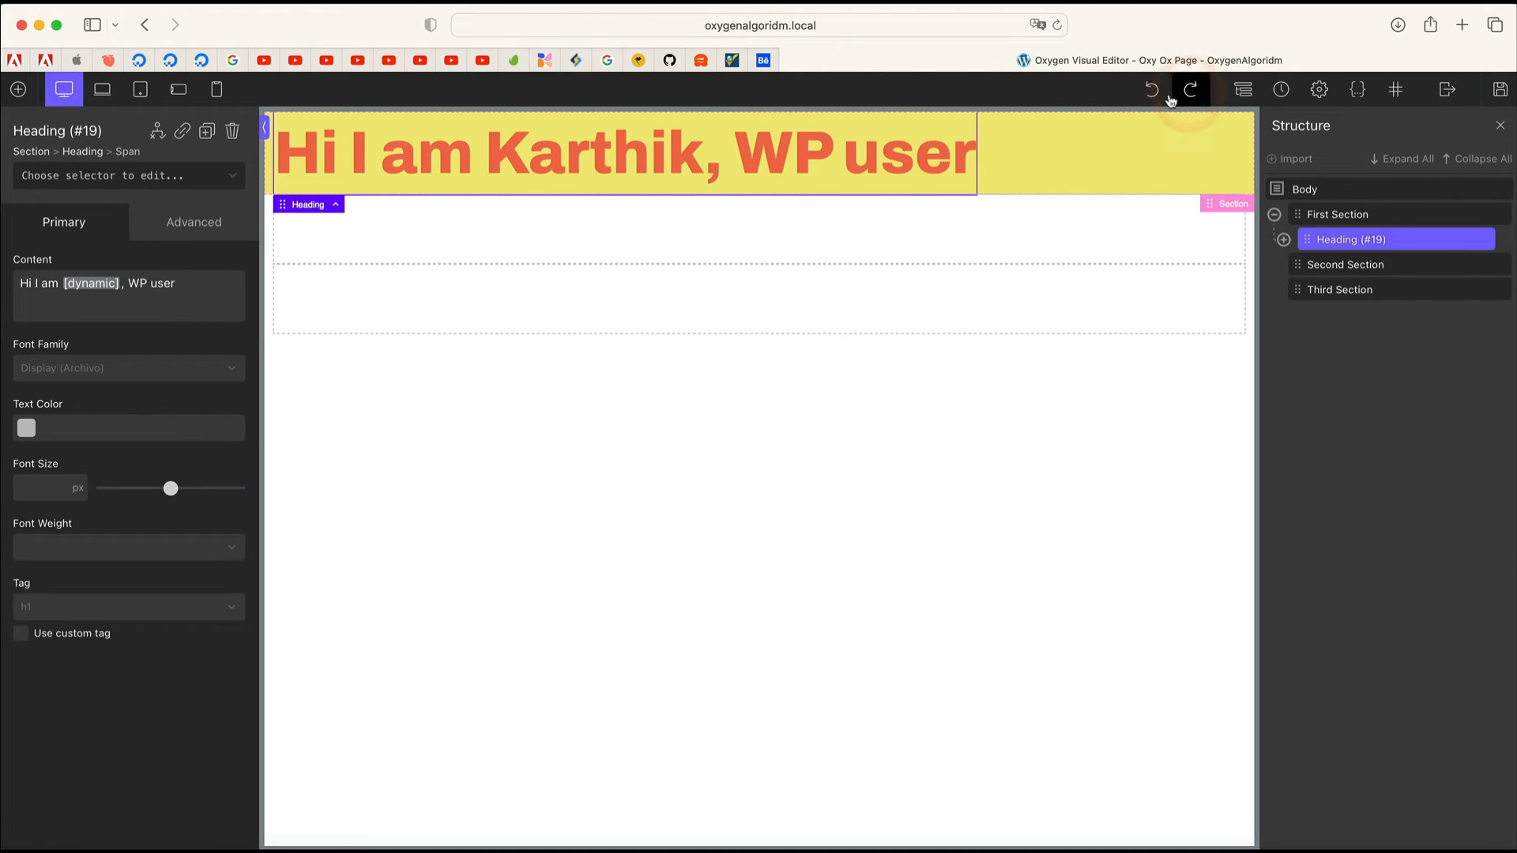
Step: Underline the name span's text and clear that formatting
double_click(623, 158)
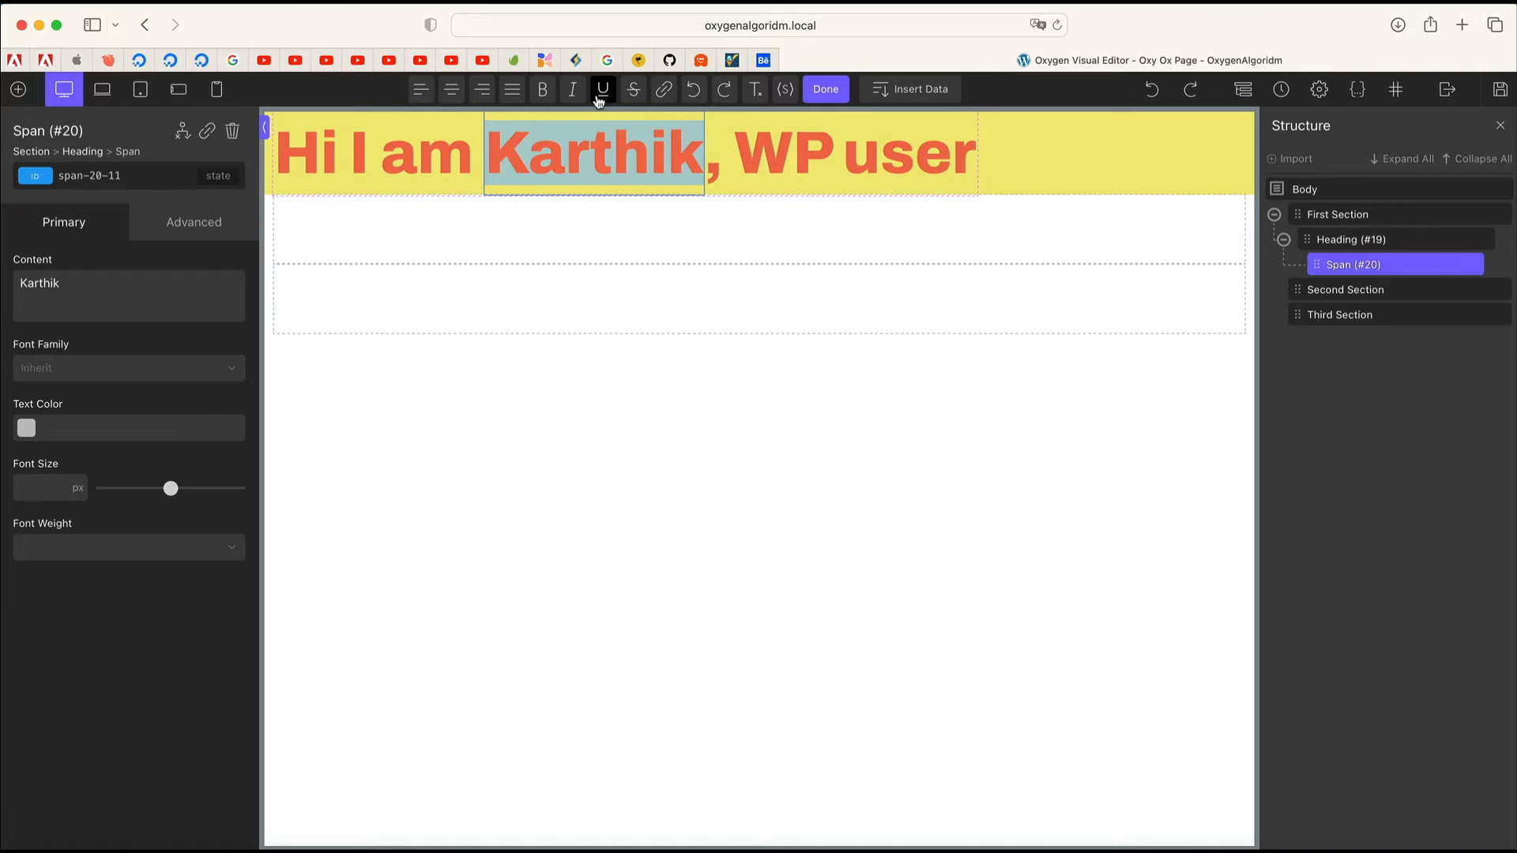
click(602, 93)
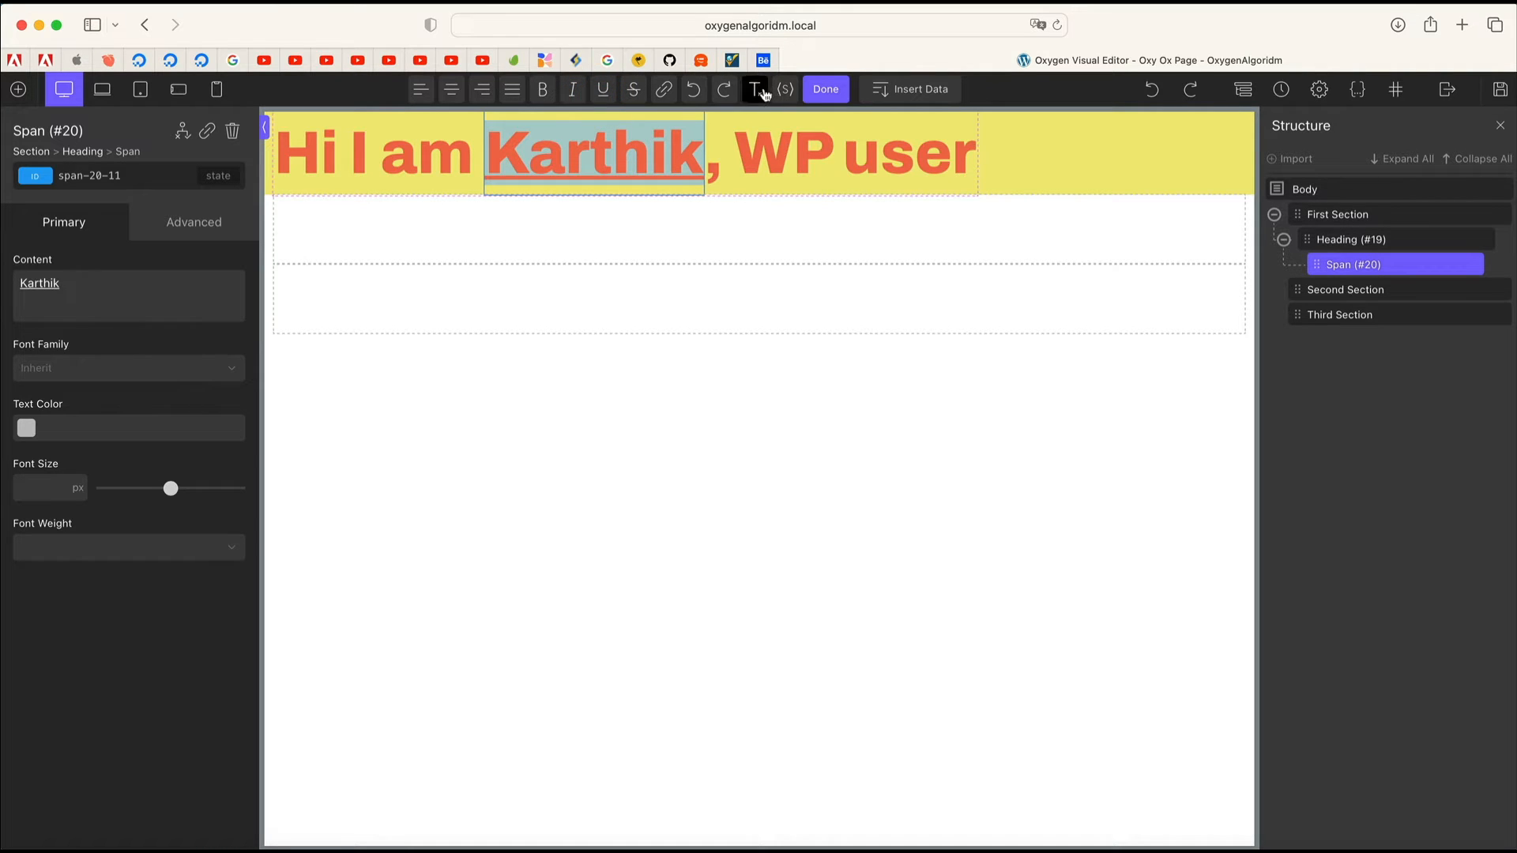
click(755, 90)
Step: Try deleting the person's name from the heading and finish the text editing
key(BackSpace)
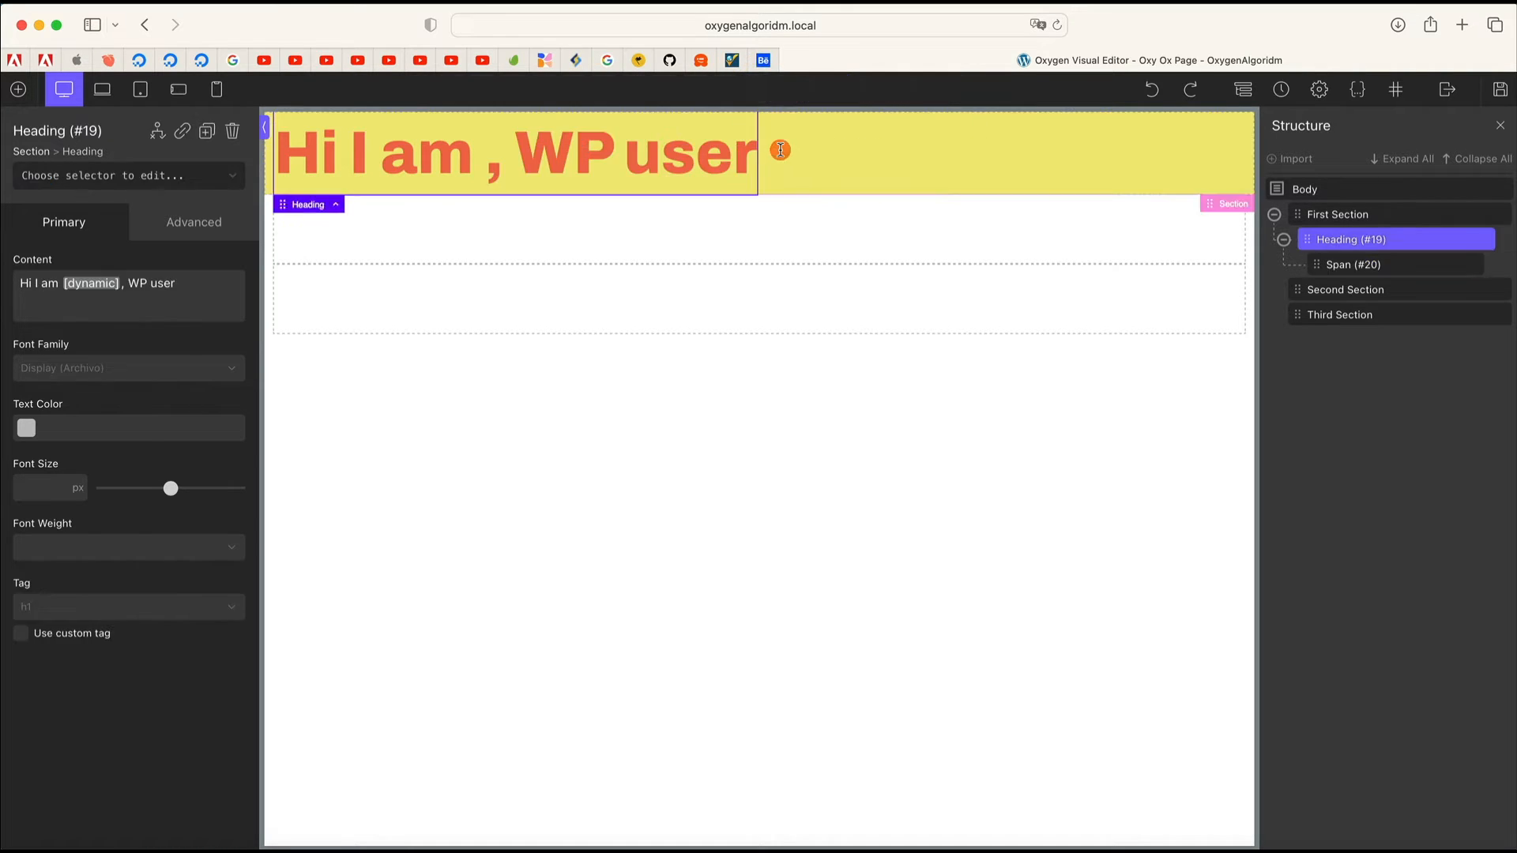
click(780, 152)
double_click(755, 140)
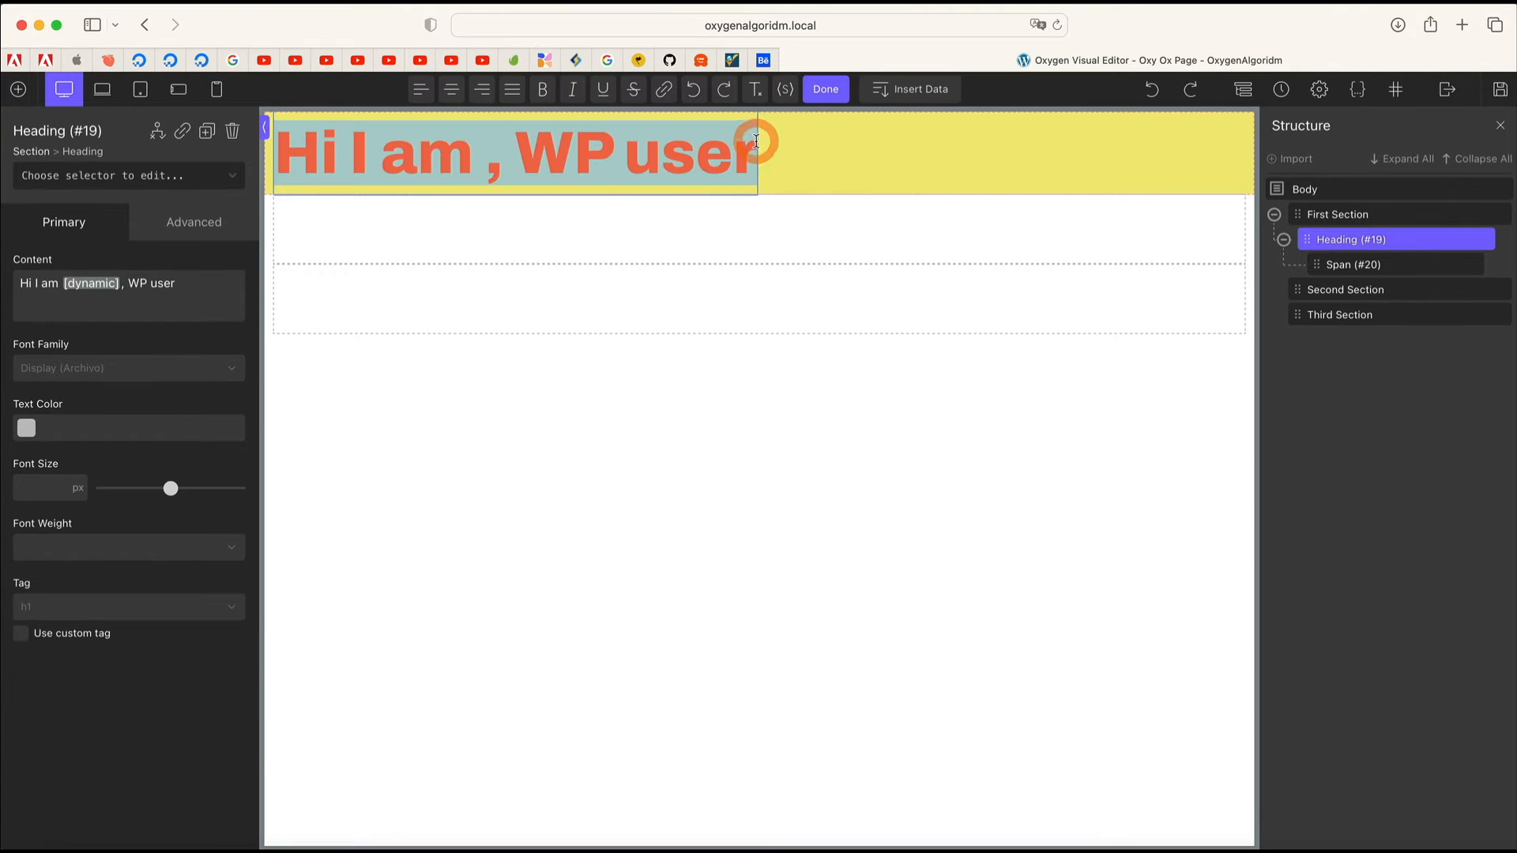
click(843, 91)
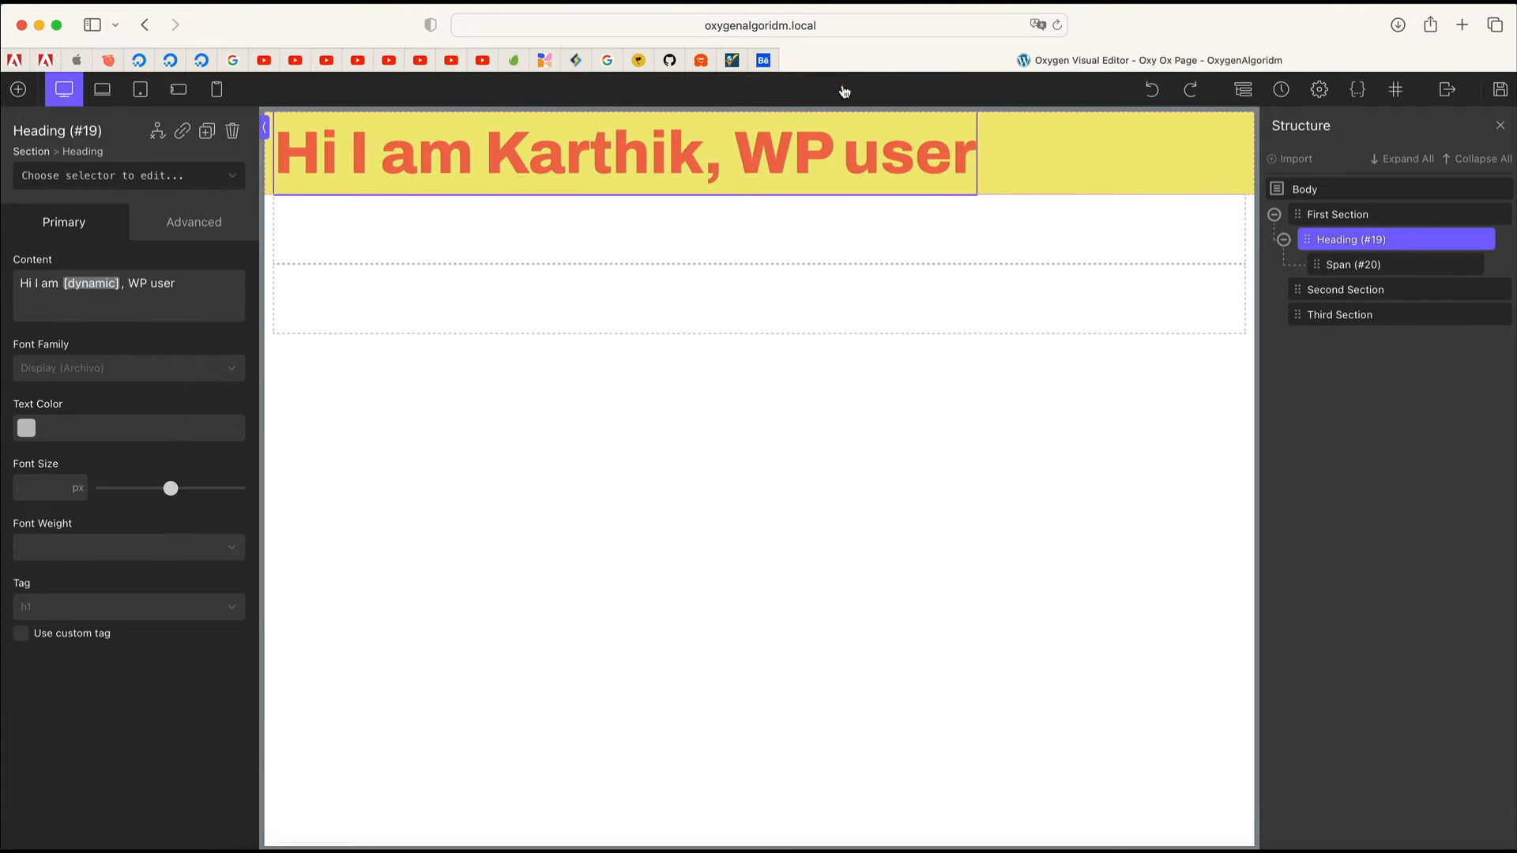
Step: Insert the post Title as dynamic data at the end of the heading text, and undo the insertion
double_click(793, 162)
key(Right)
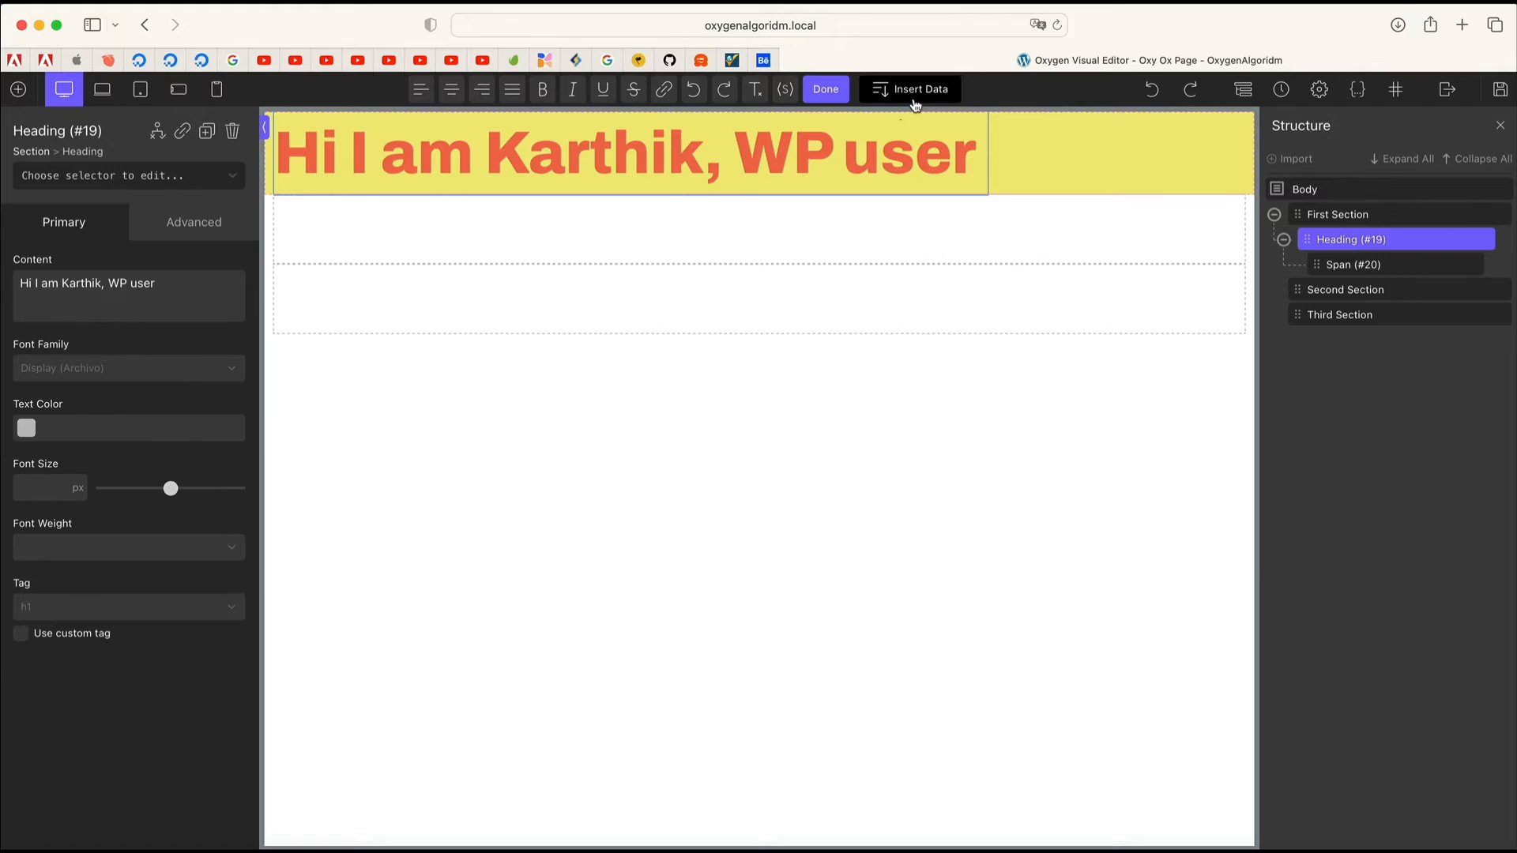
click(914, 98)
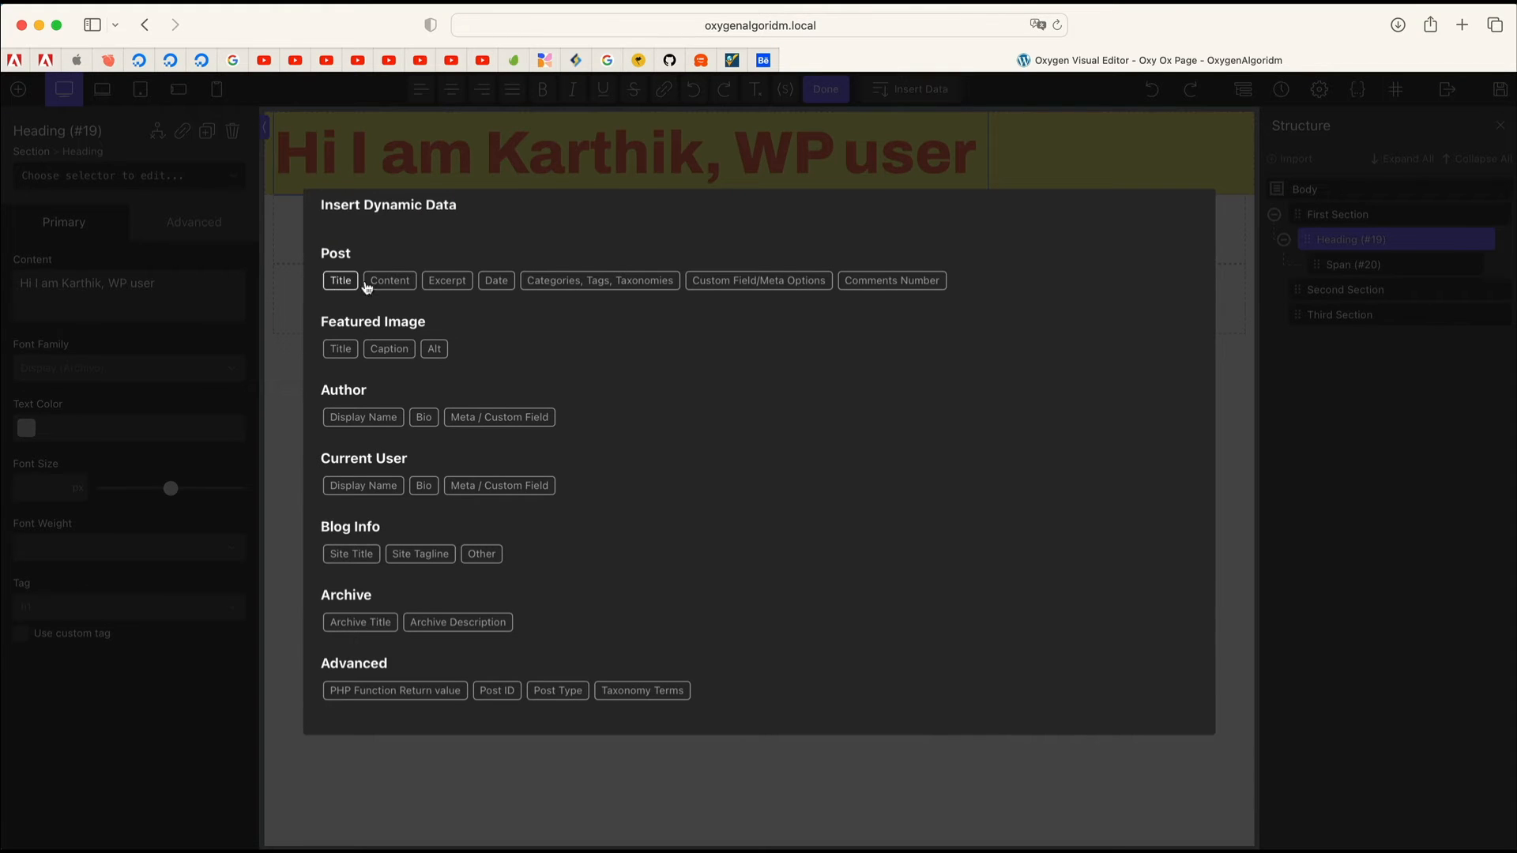
scroll(704, 460, down, 1)
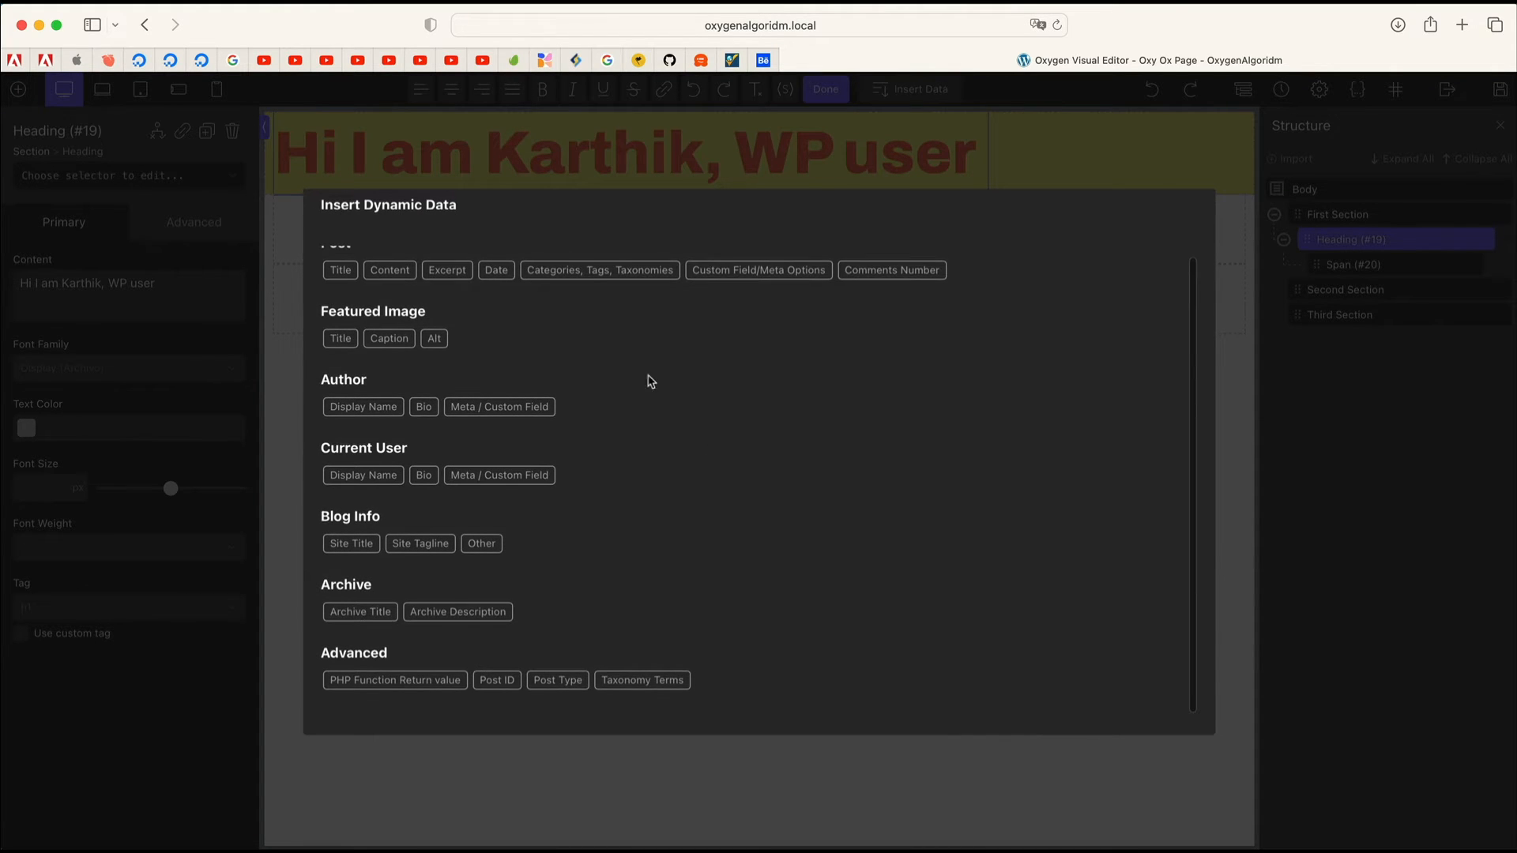
scroll(347, 286, up, 1)
click(340, 281)
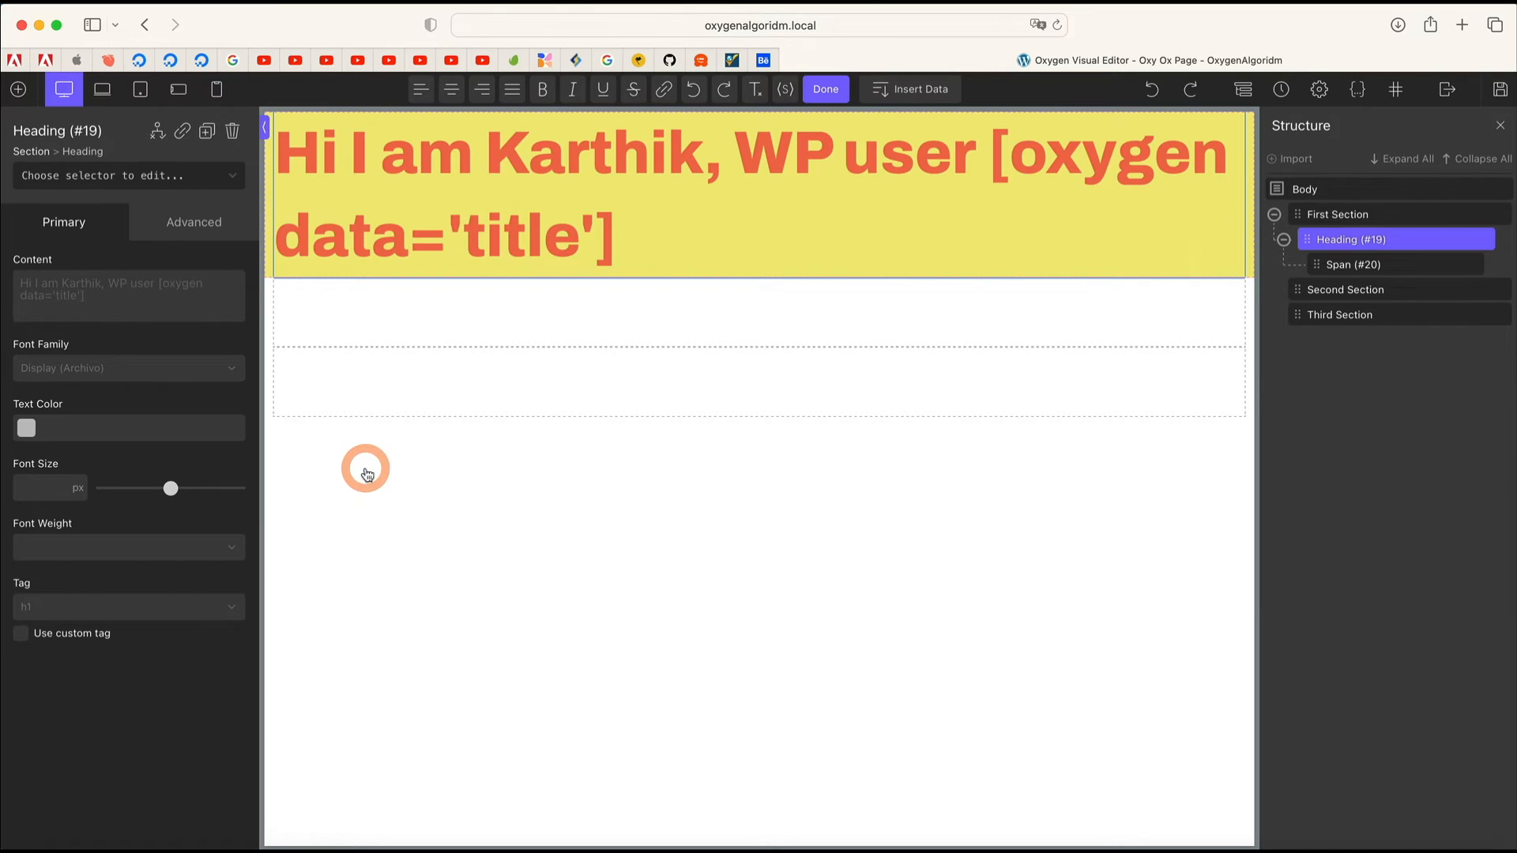
click(636, 498)
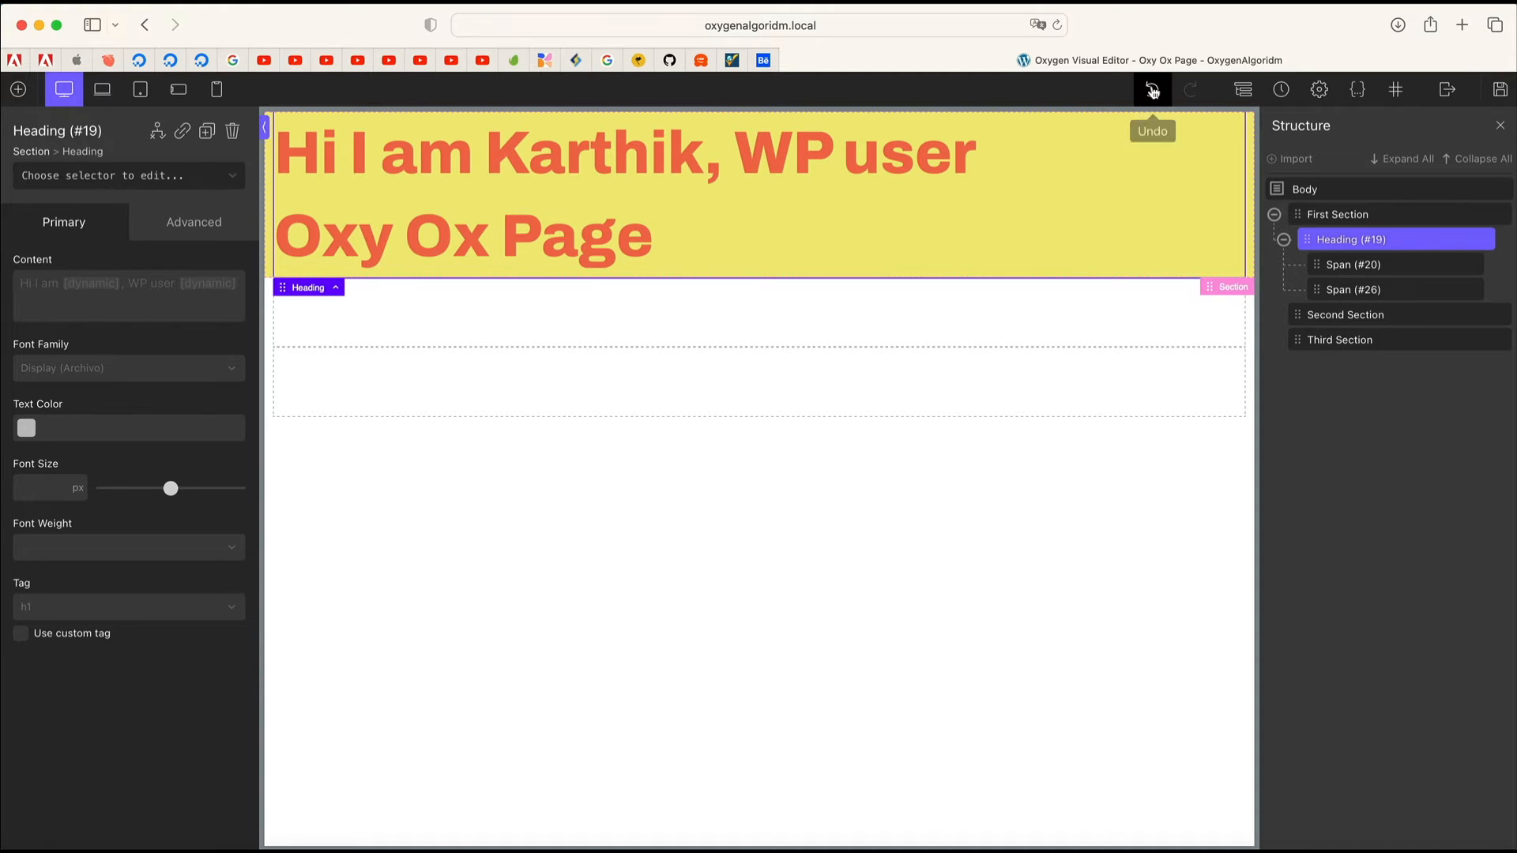
click(1151, 89)
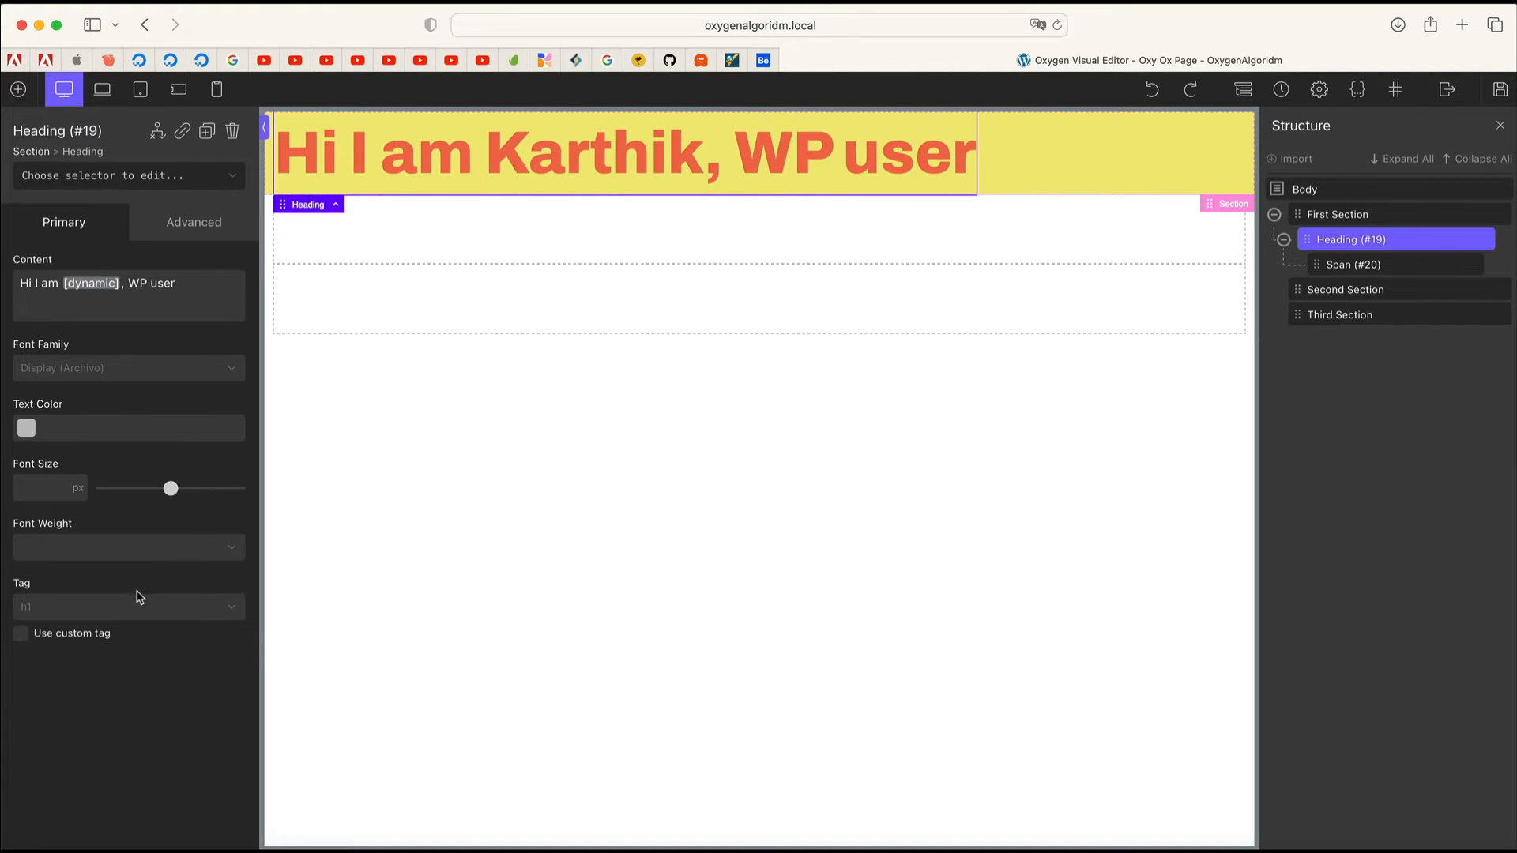
Step: Set the heading's tag to h2
click(139, 606)
click(98, 654)
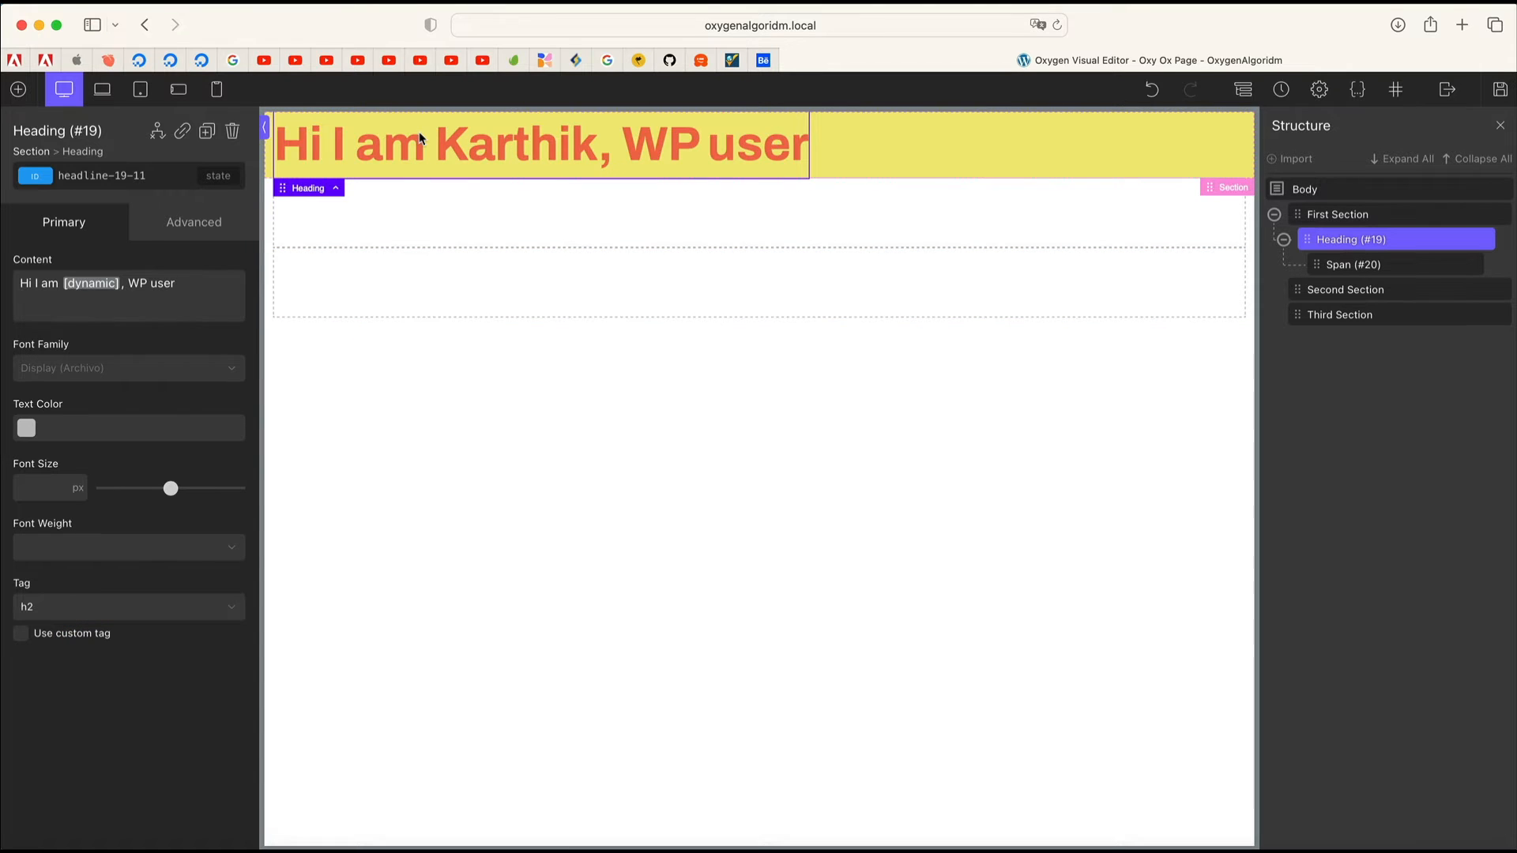
Step: Add a text element below the heading reading "I can design, build and customise WP websites with ease. I am your new WP friend!"
click(19, 92)
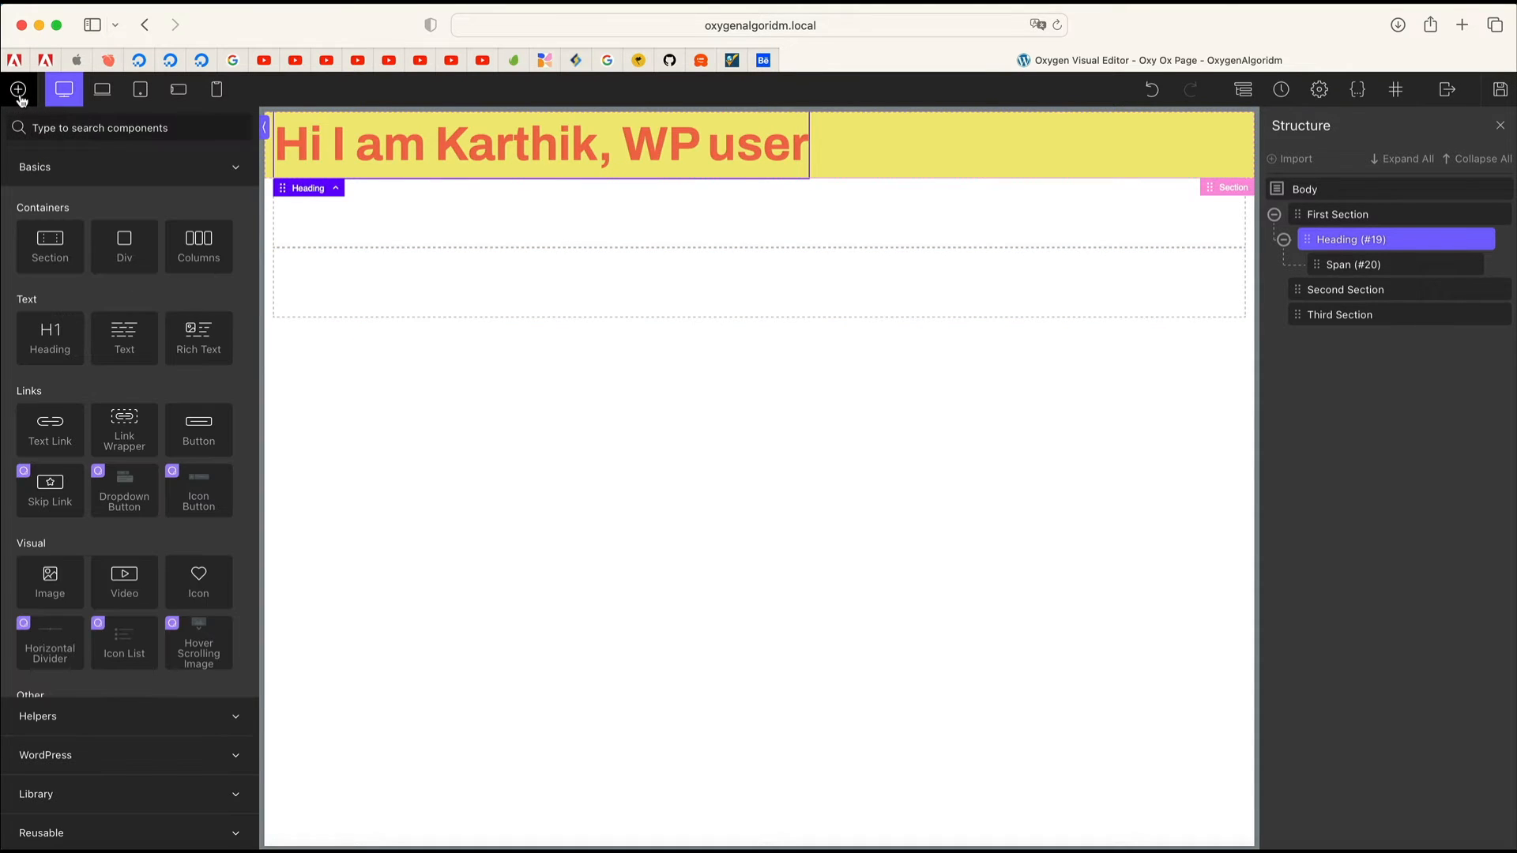
click(127, 337)
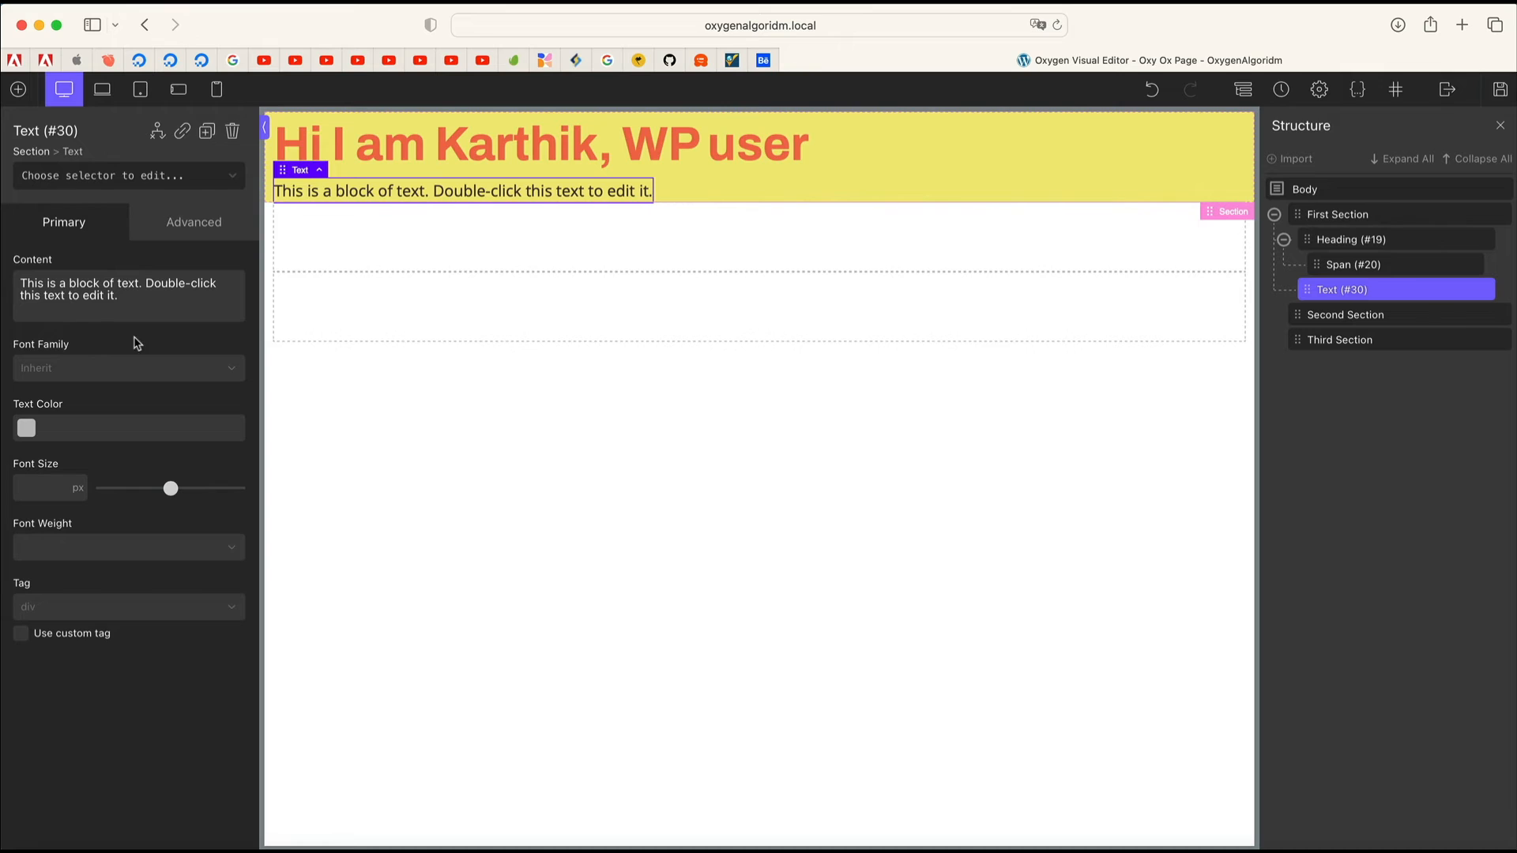
double_click(469, 190)
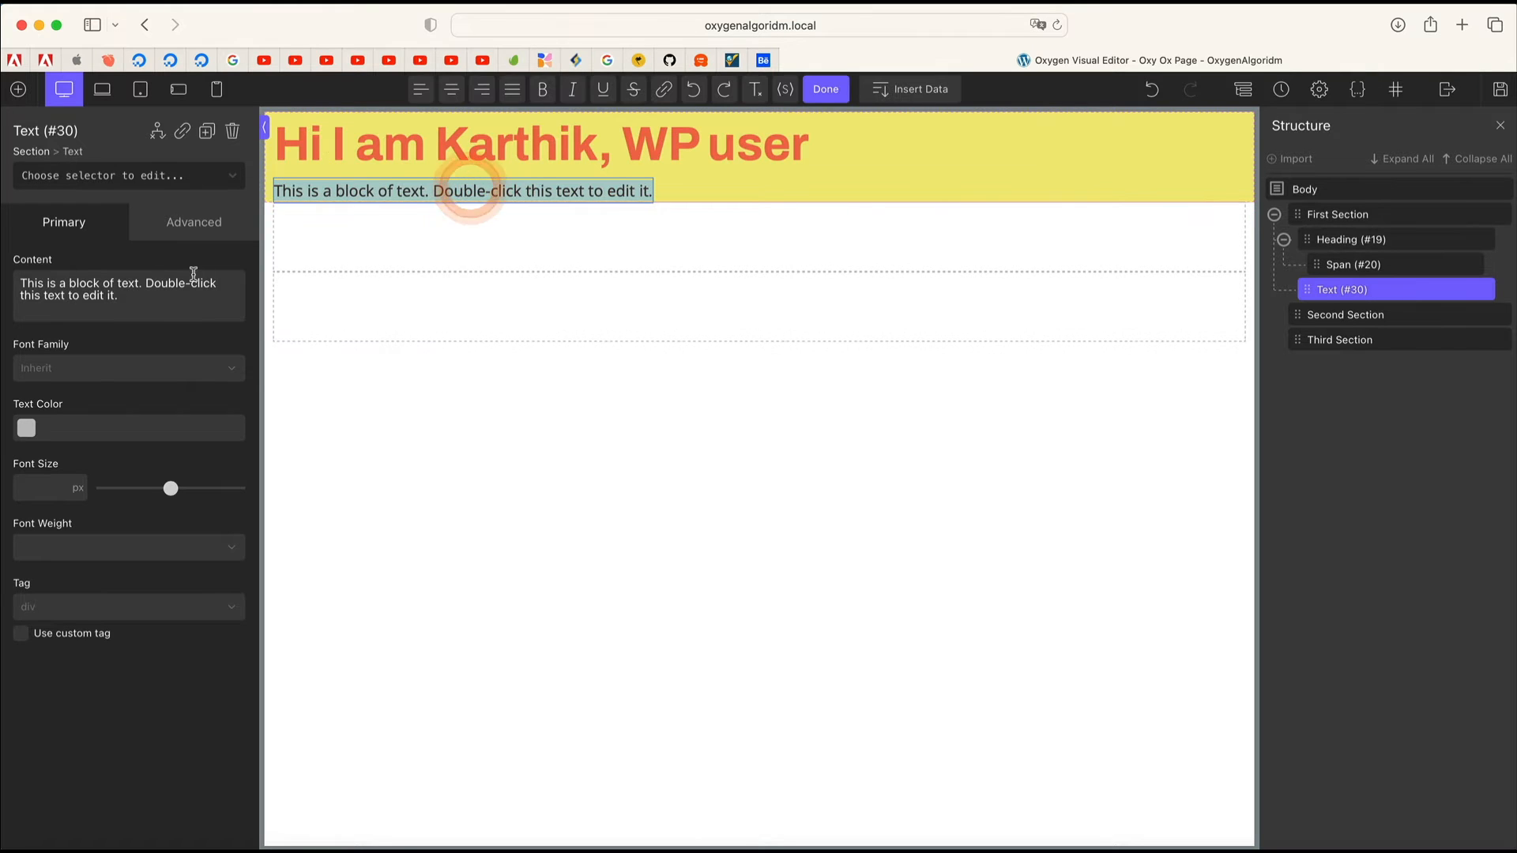
click(176, 294)
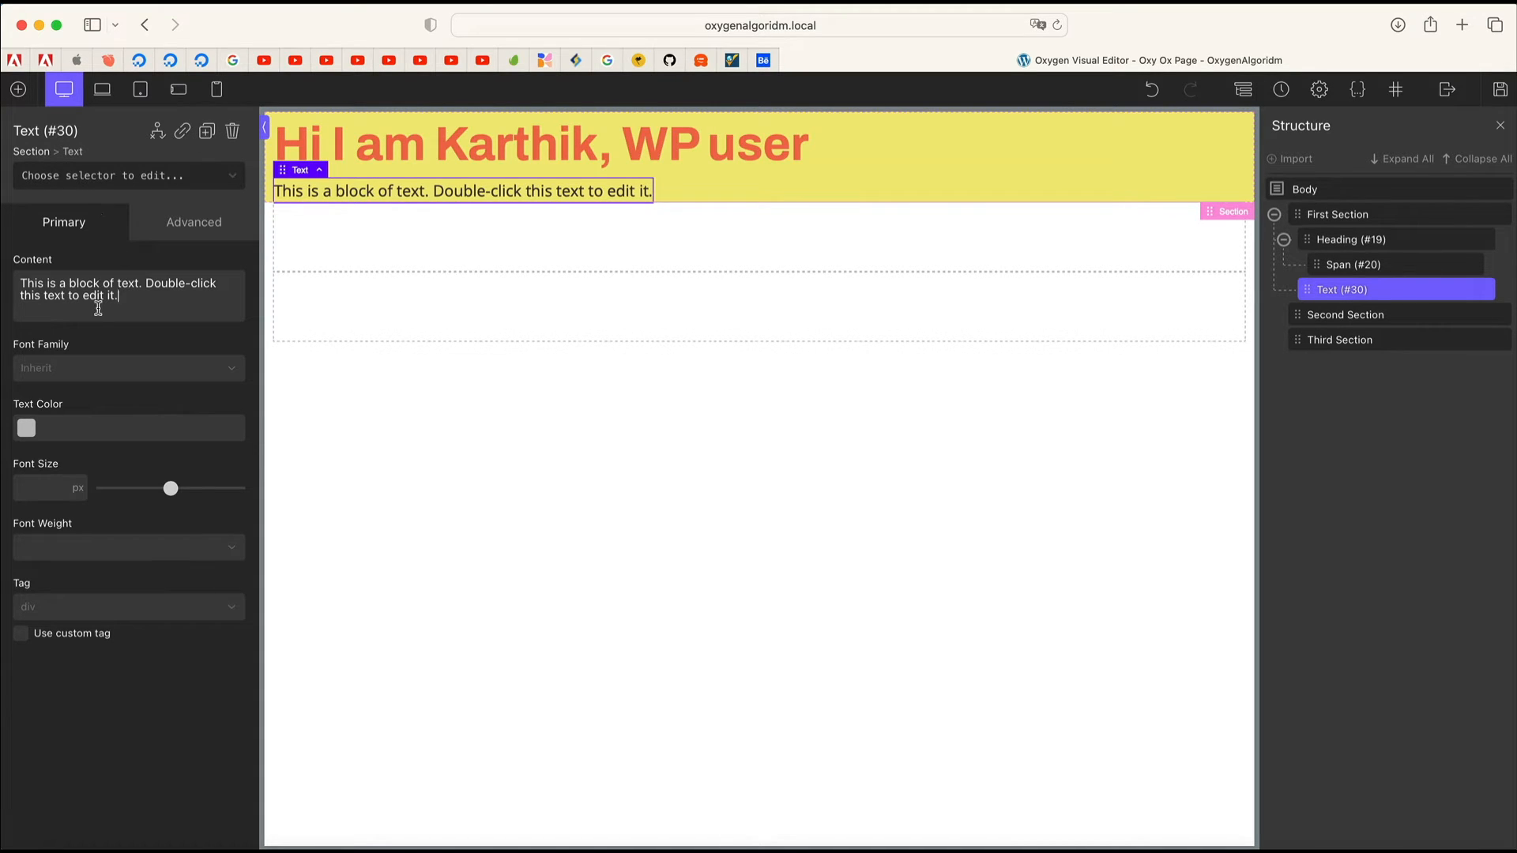
triple_click(98, 308)
text(I can design, build and customise WP websites with ease. I am your new WP friend!)
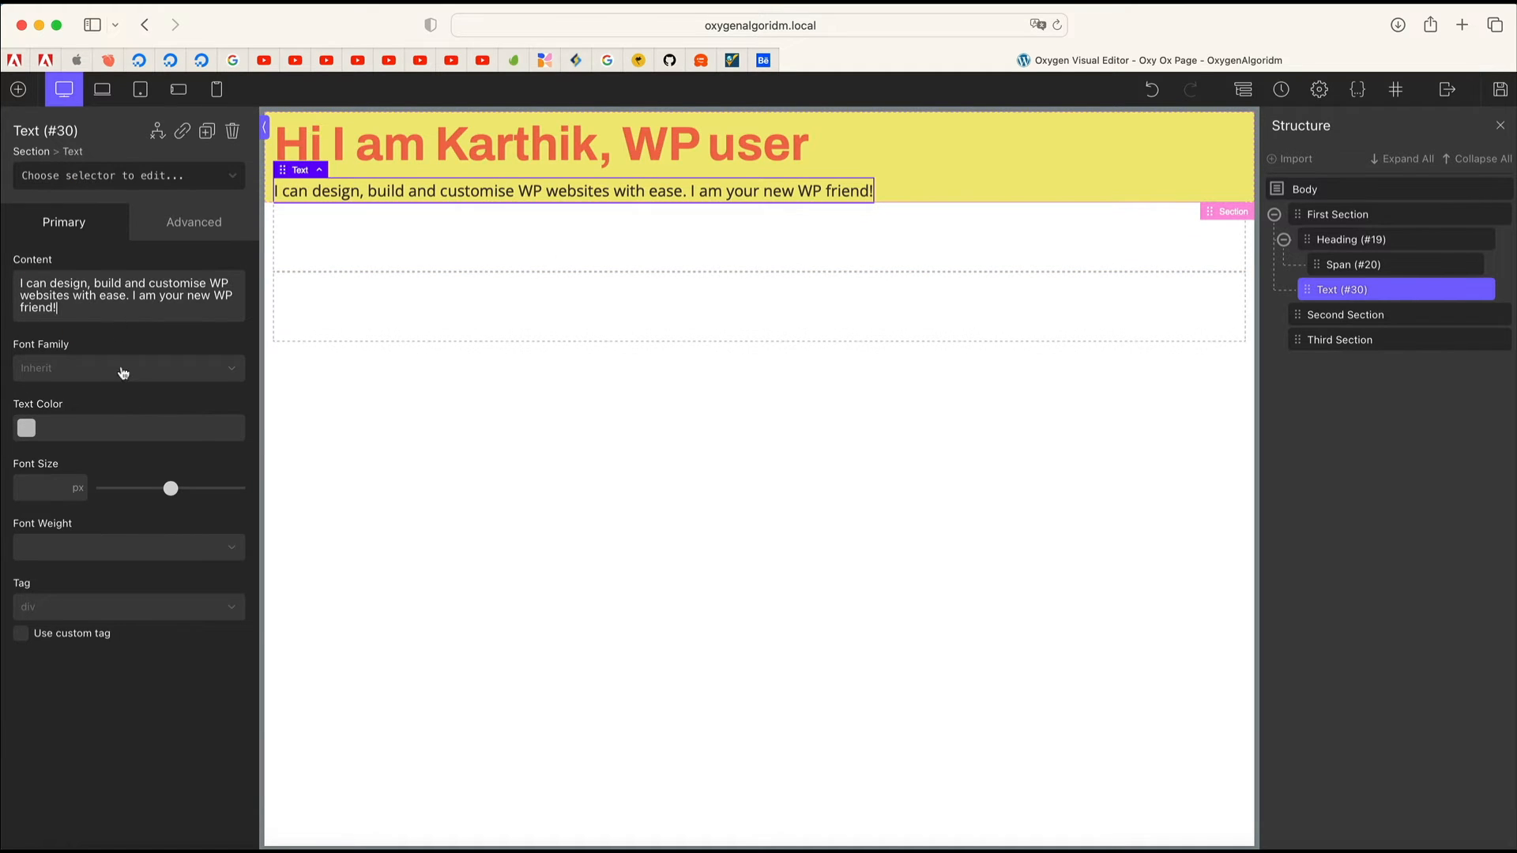
Step: Try the Arial Black, Gadget, sans-serif font family on the text element and undo it
click(123, 368)
click(123, 368)
click(115, 383)
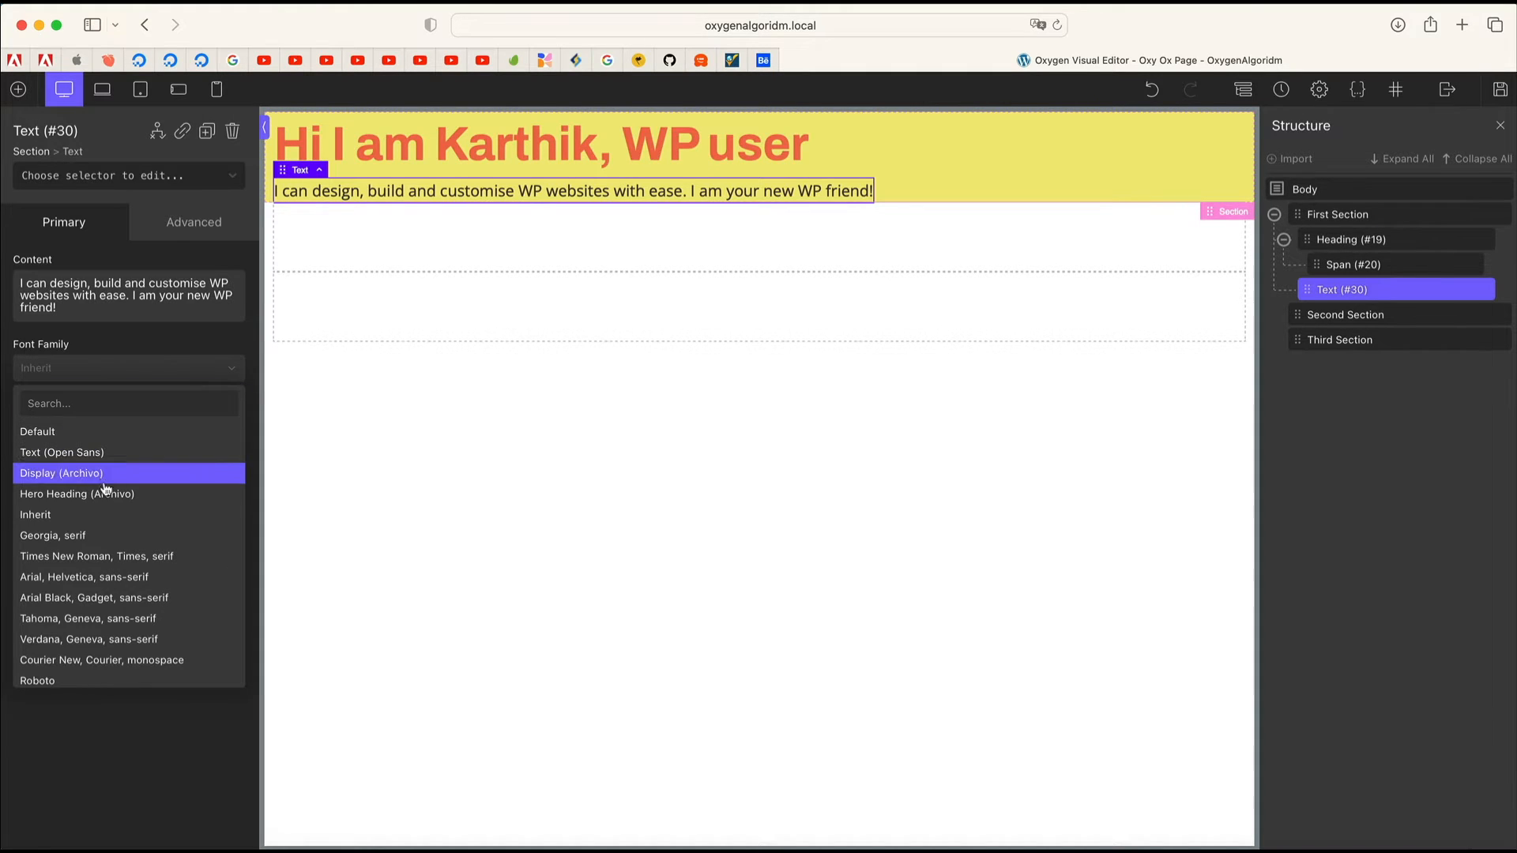
click(110, 607)
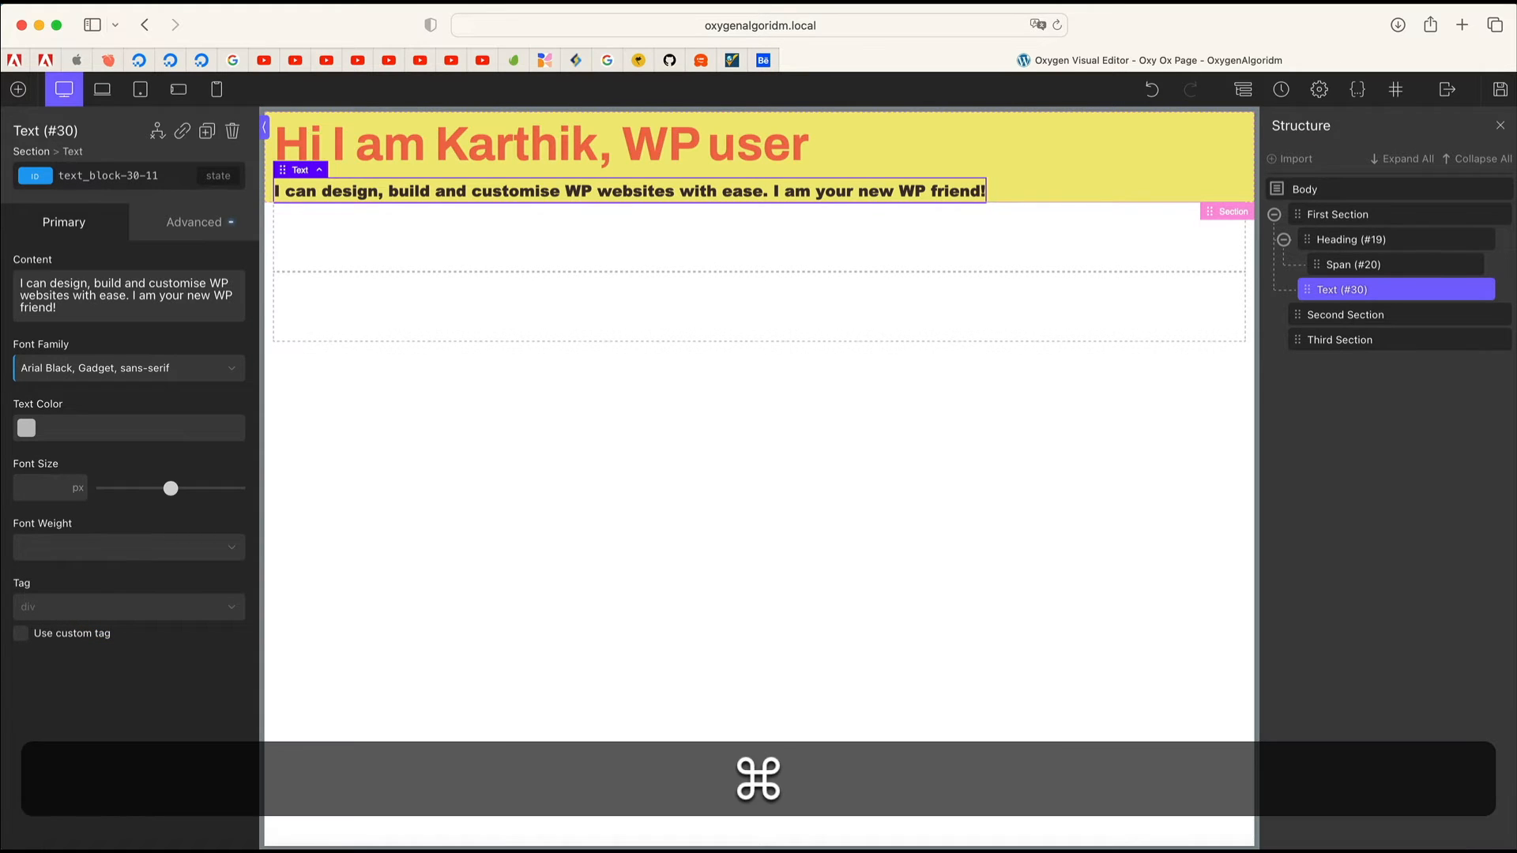
key(super+z)
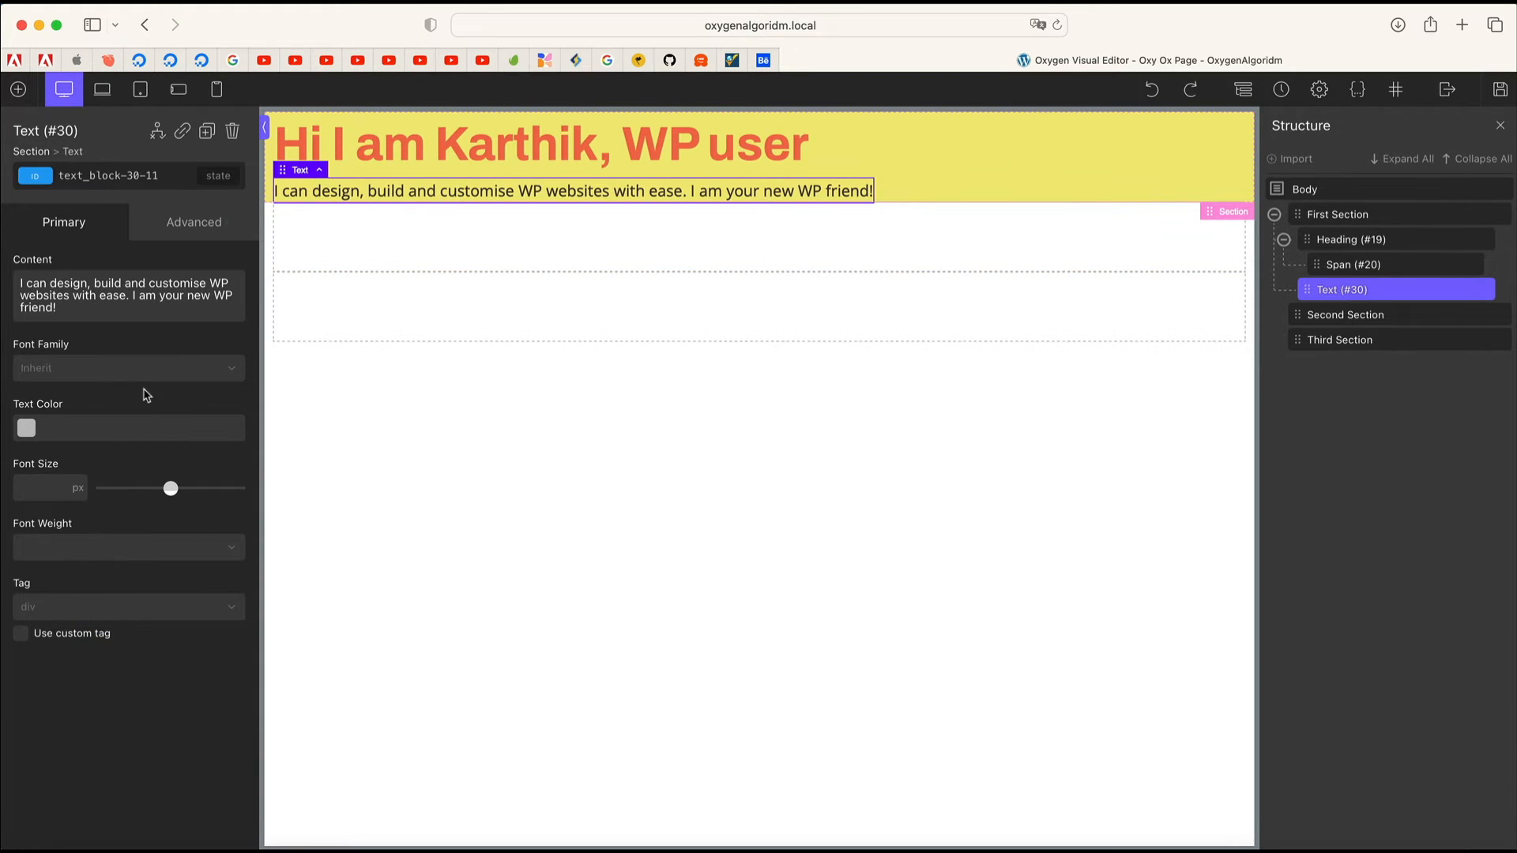
Step: Try the global colors Bg 2, Accent 3 and Accent 2 as the text element's color and undo them
click(27, 433)
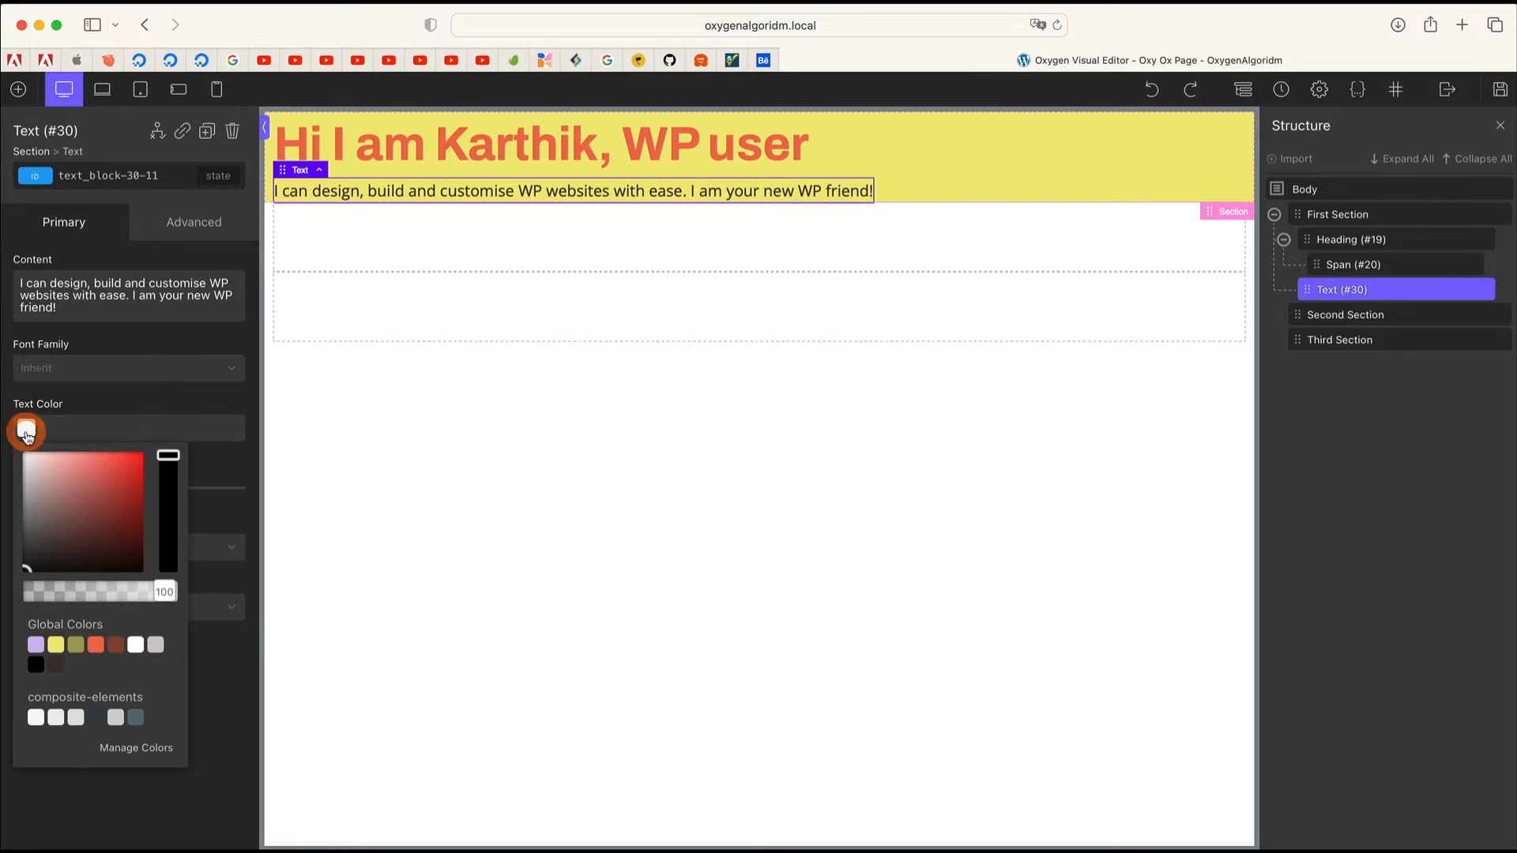
click(56, 666)
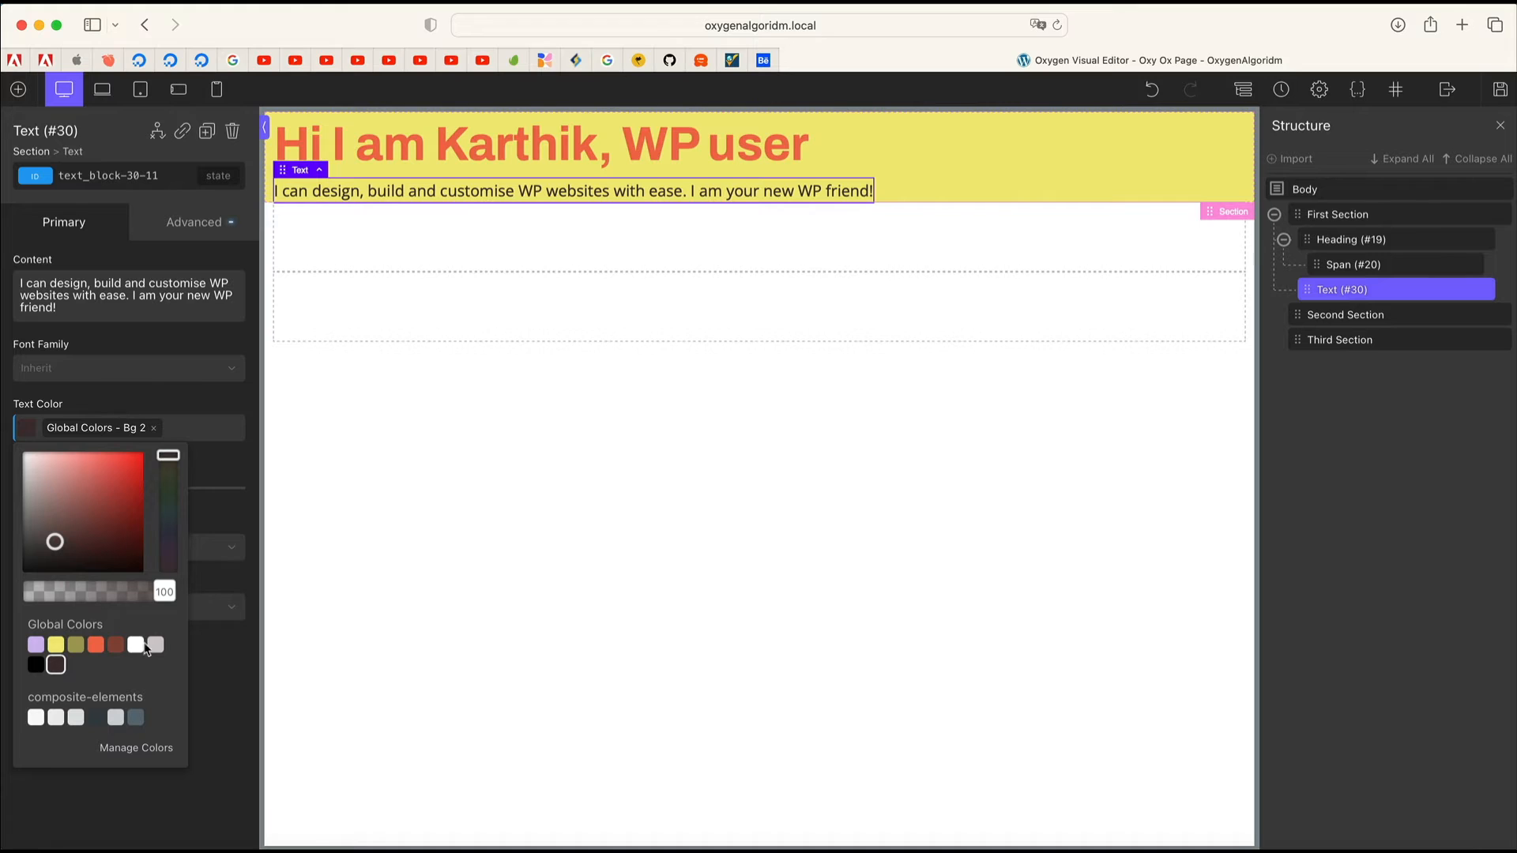
click(118, 647)
click(96, 645)
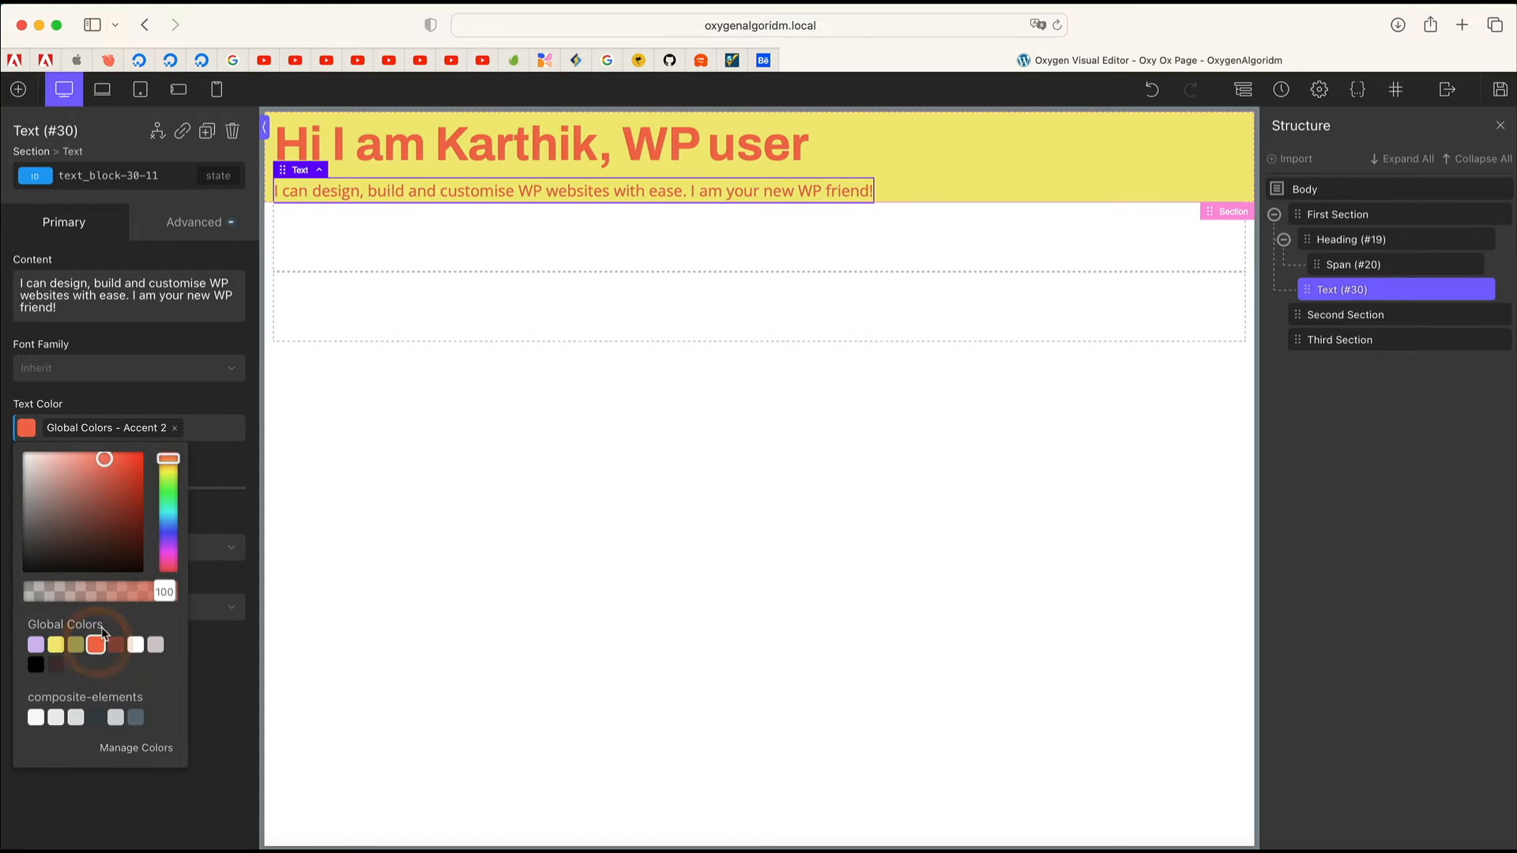
key(super+z)
key(super+z)
key(super+z)
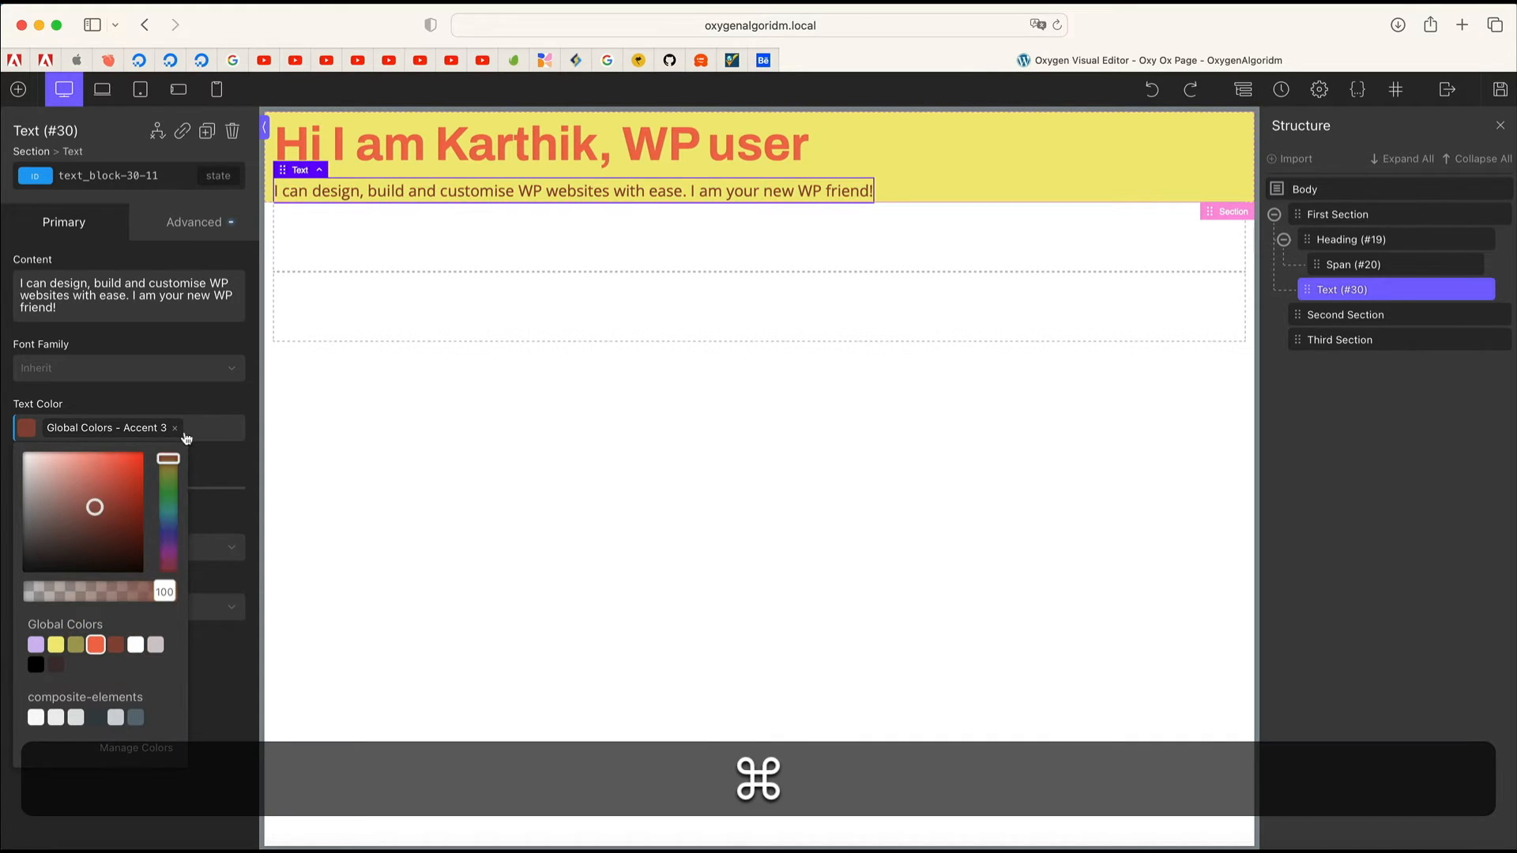
click(198, 408)
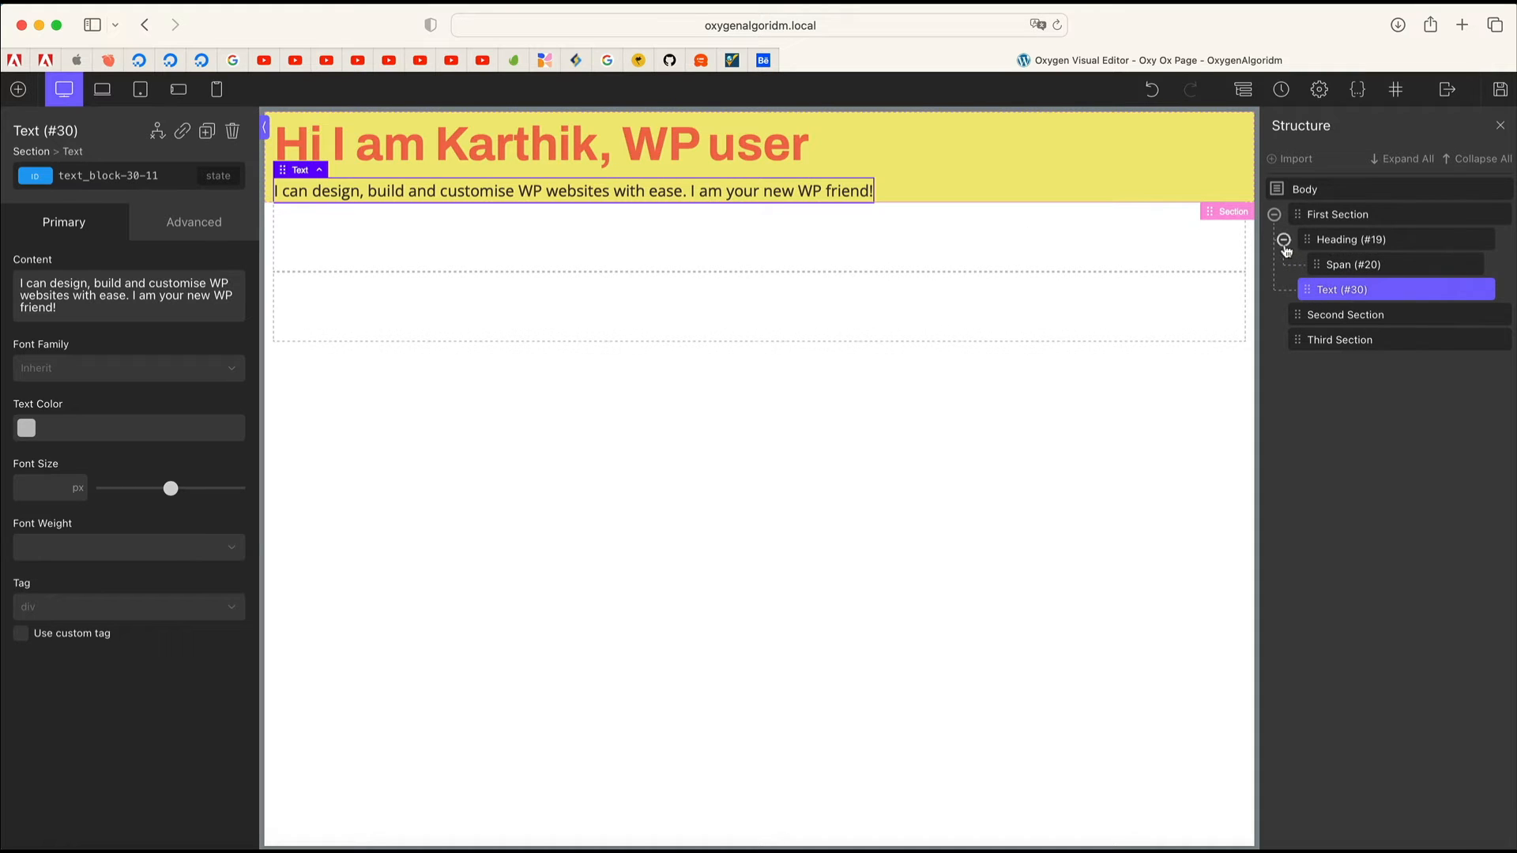
Step: Collapse the whole structure tree and expand First Section and its heading again
click(1473, 162)
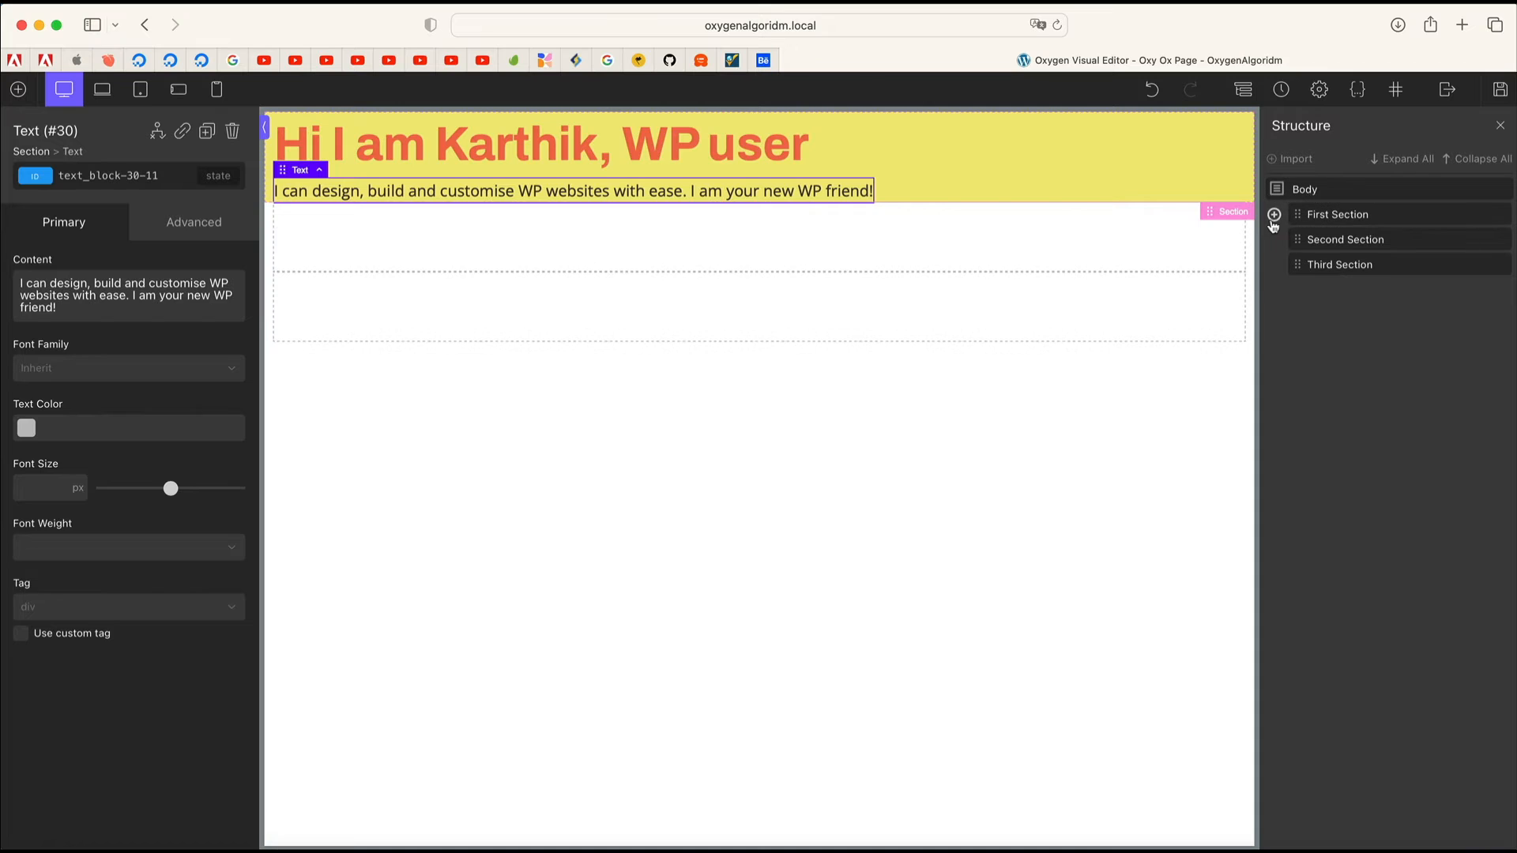
click(1274, 215)
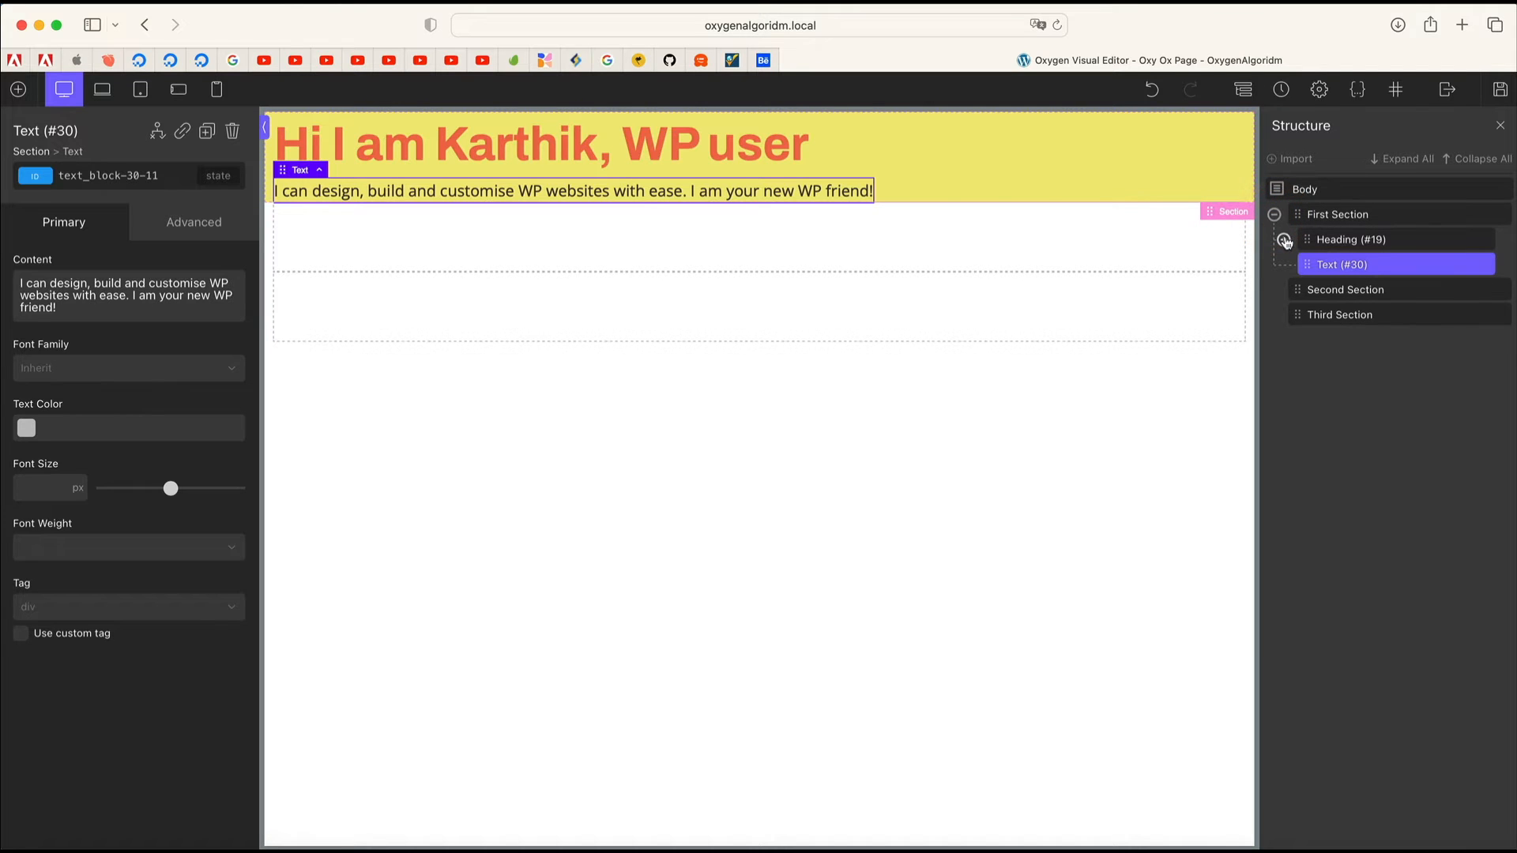
click(1284, 239)
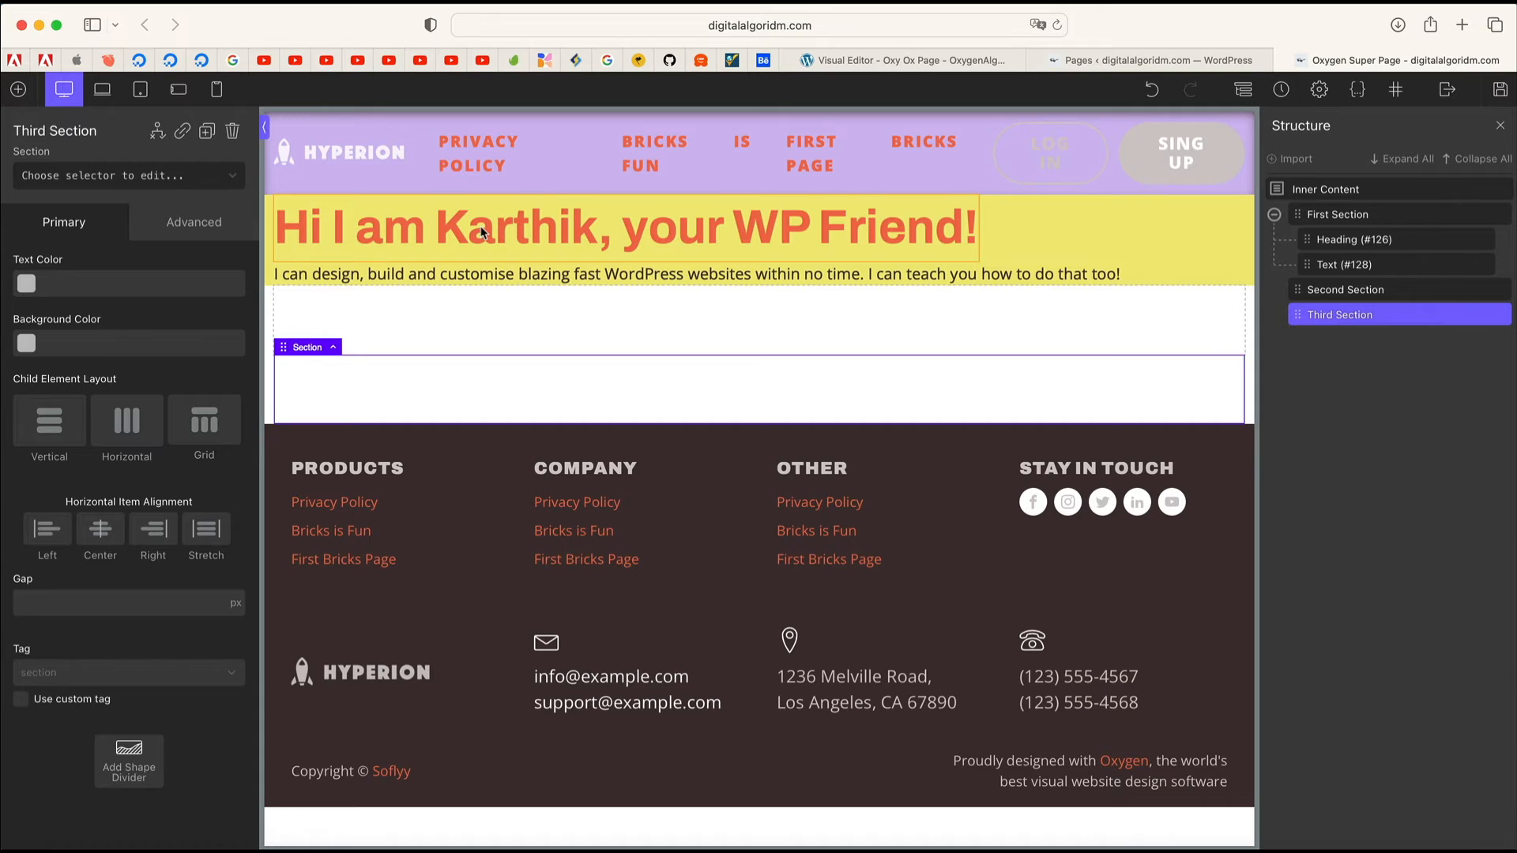
Step: Select the heading's parent First Section and test collapsing and re-expanding its elements in the structure tree
click(481, 231)
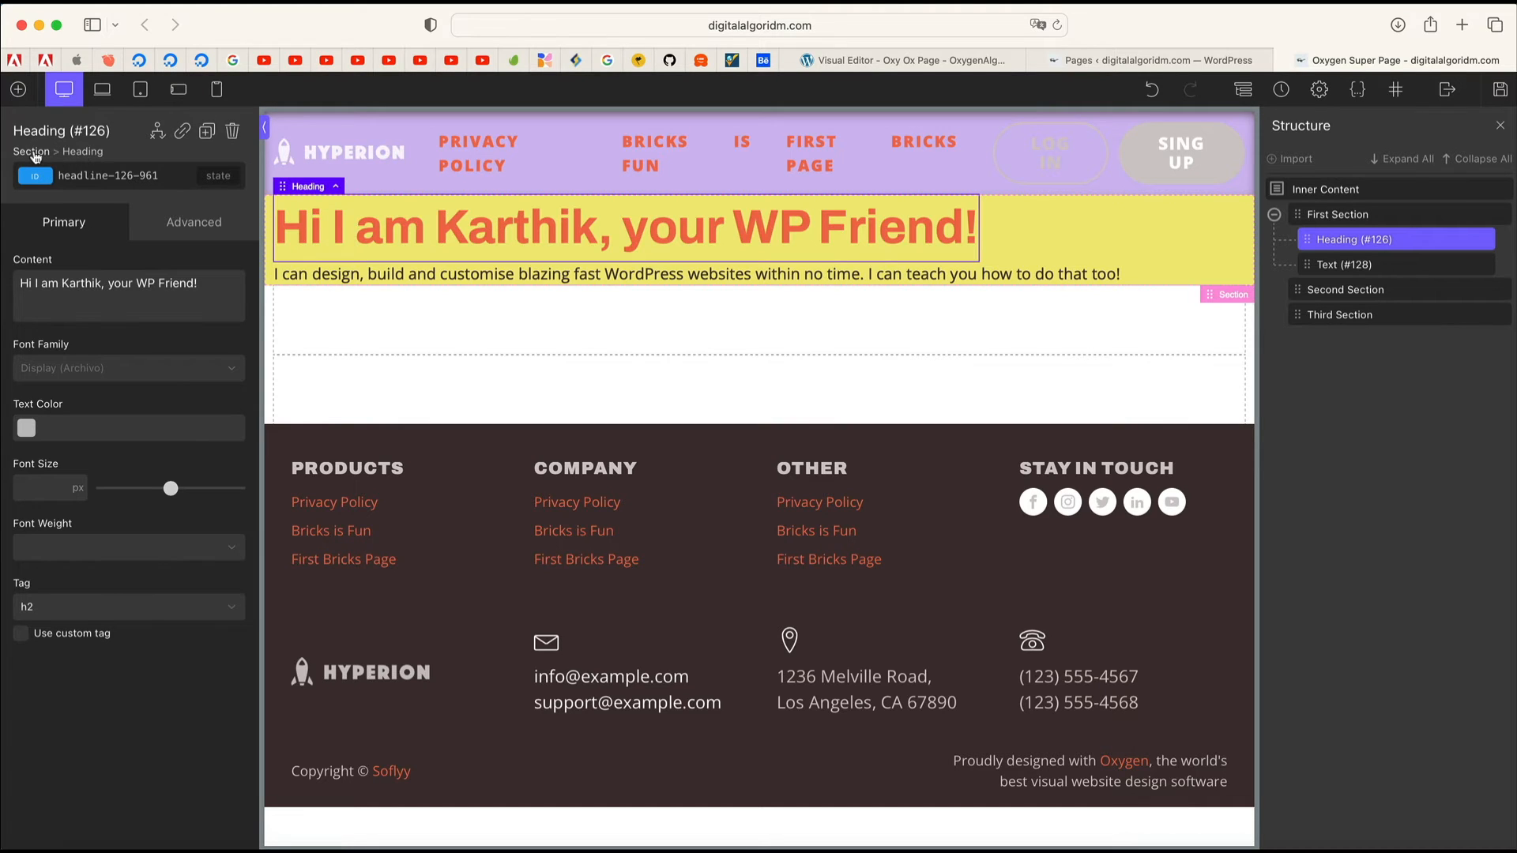
click(33, 152)
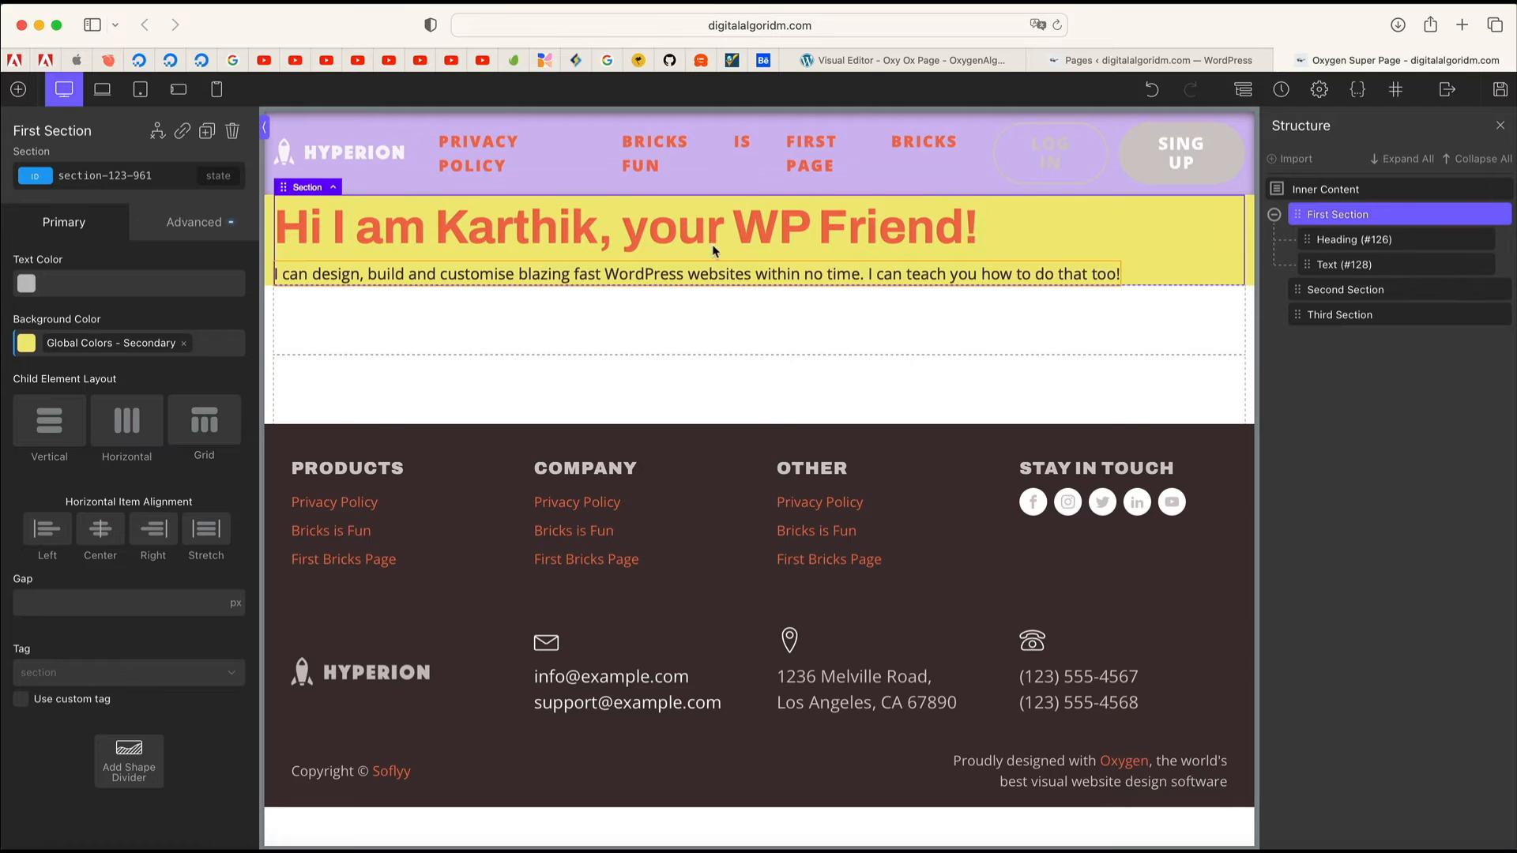
click(1407, 158)
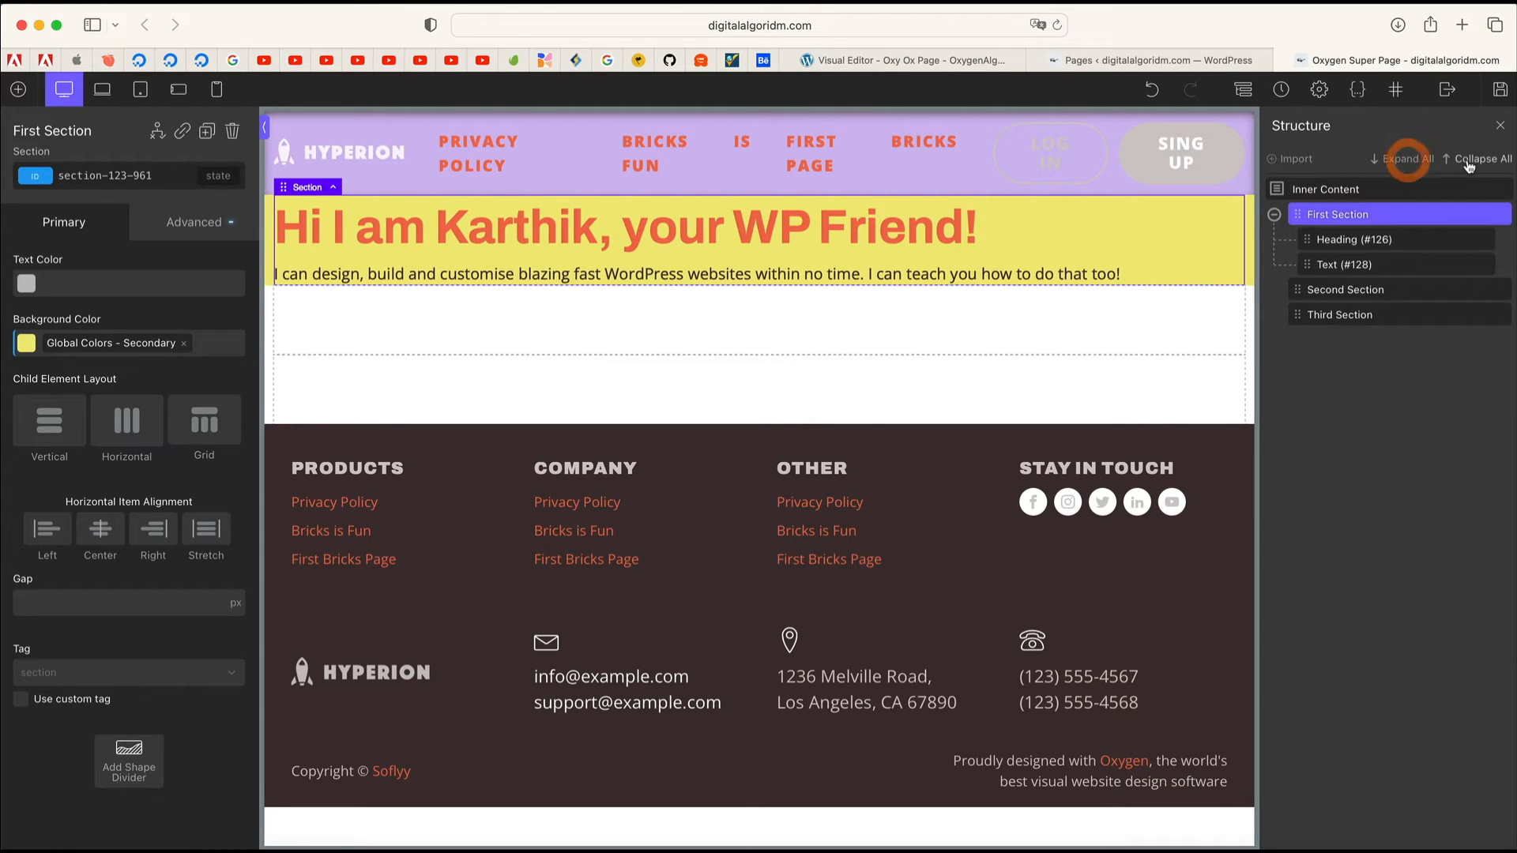
click(1468, 160)
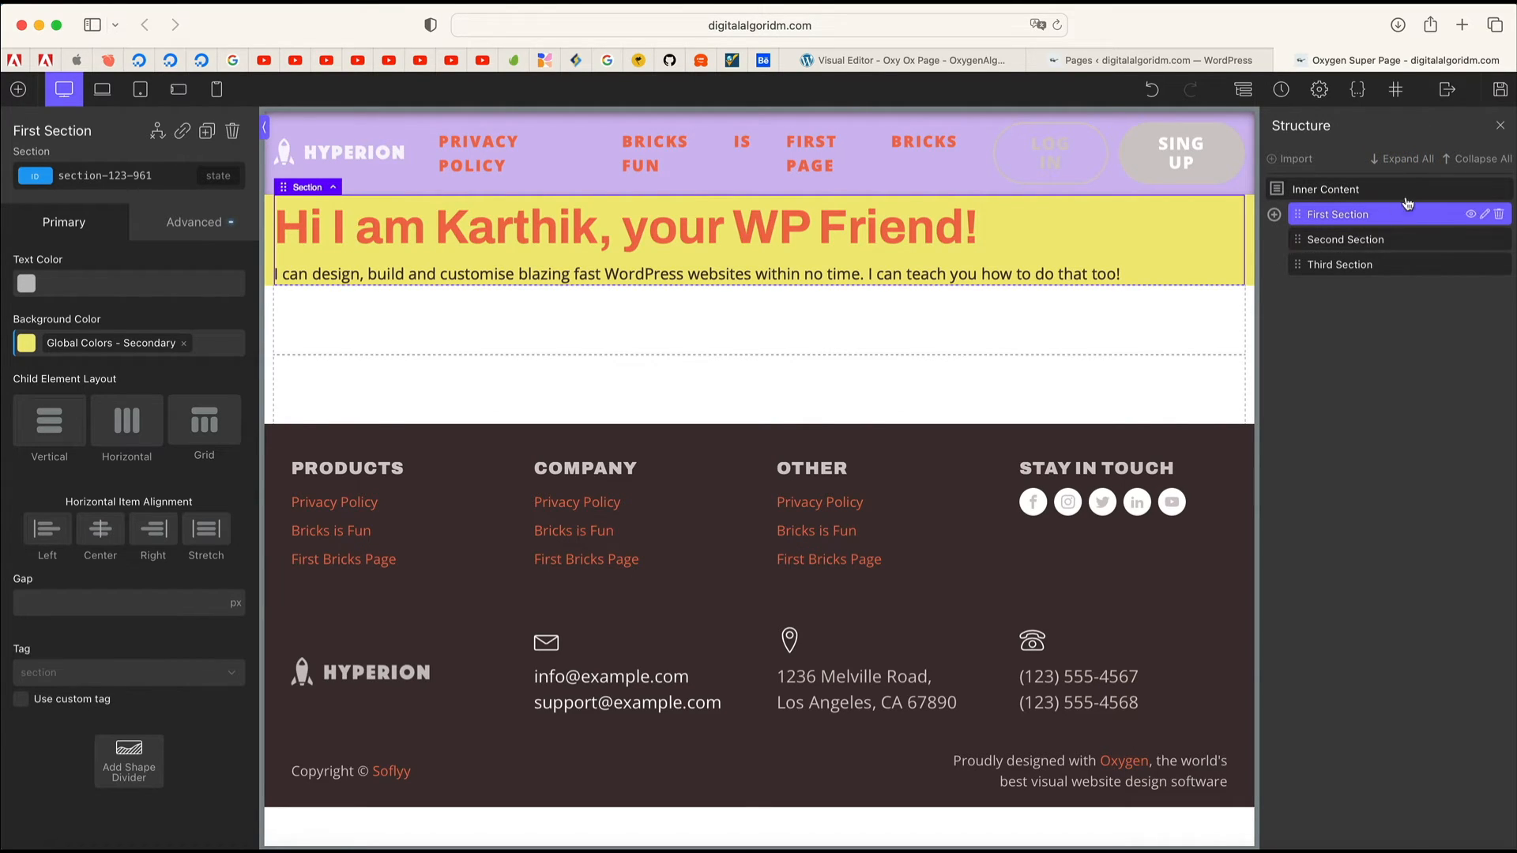
click(1275, 216)
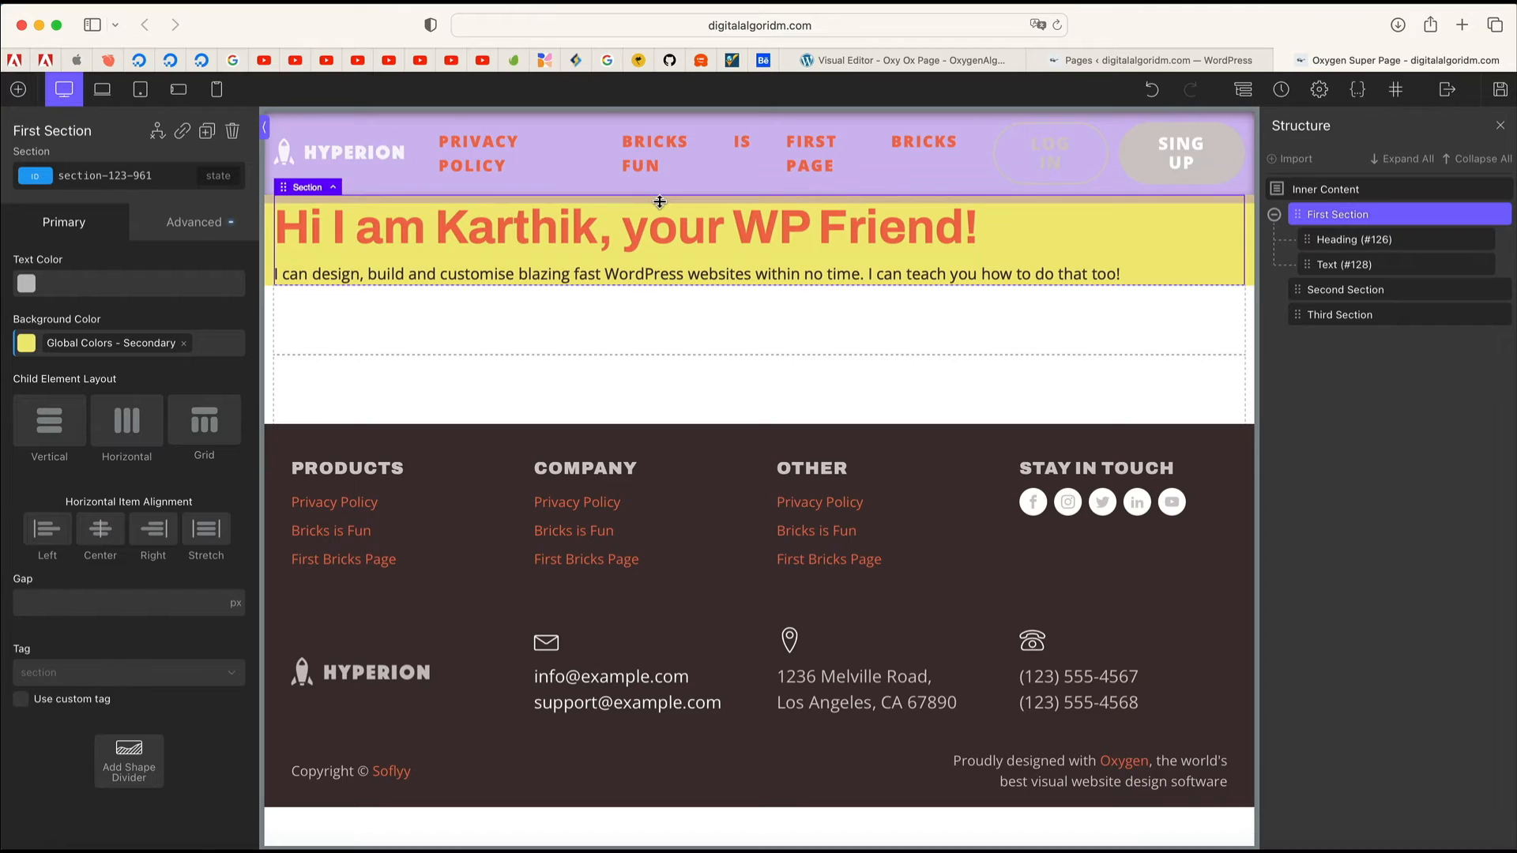
Step: Enlarge First Section's top and bottom padding directly on the canvas
drag(660, 202, 654, 264)
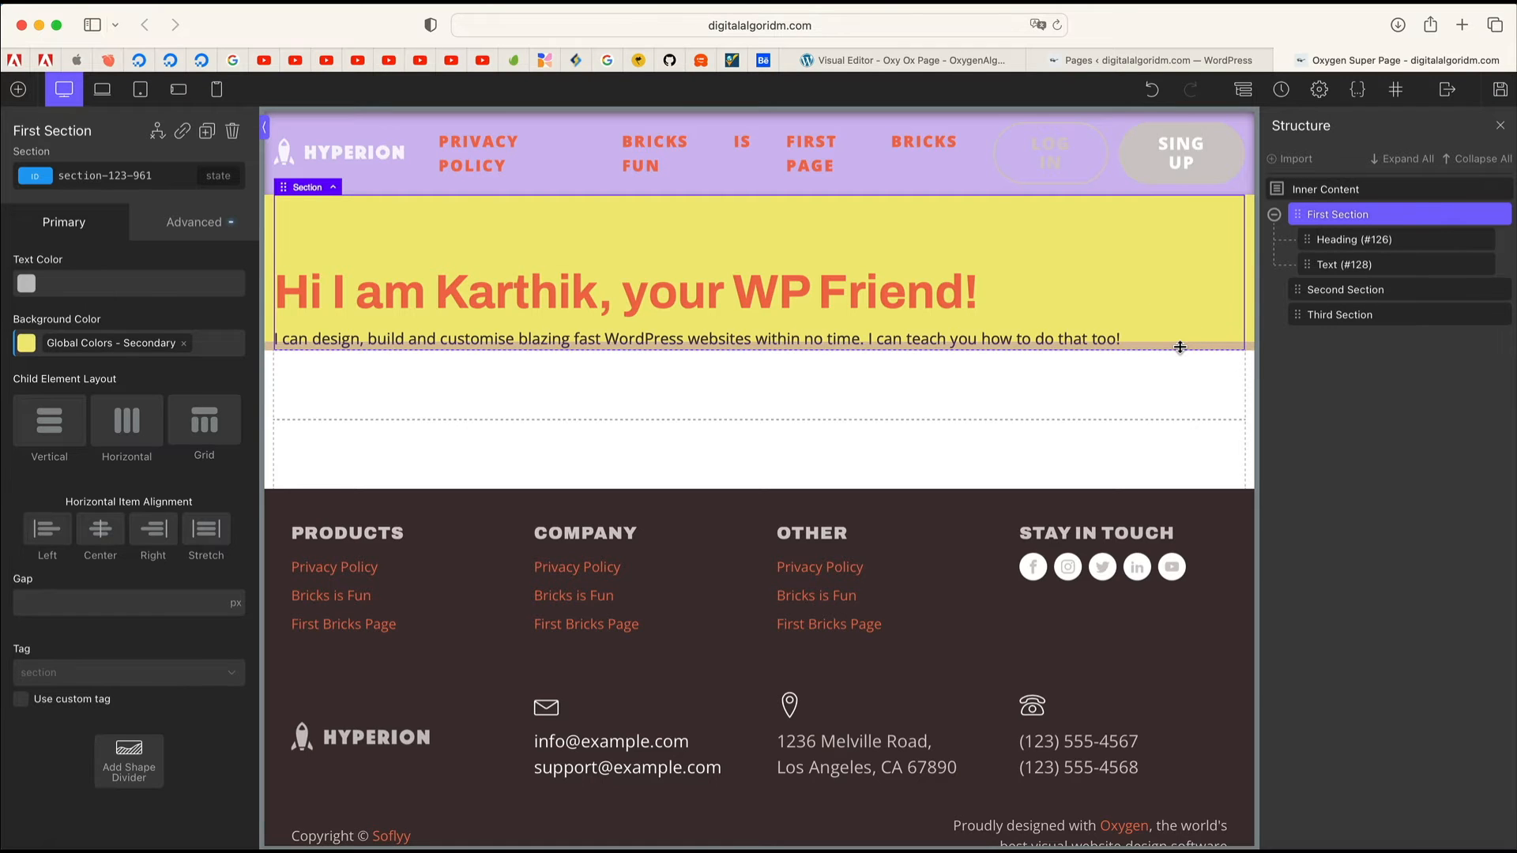
drag(1180, 348, 1177, 437)
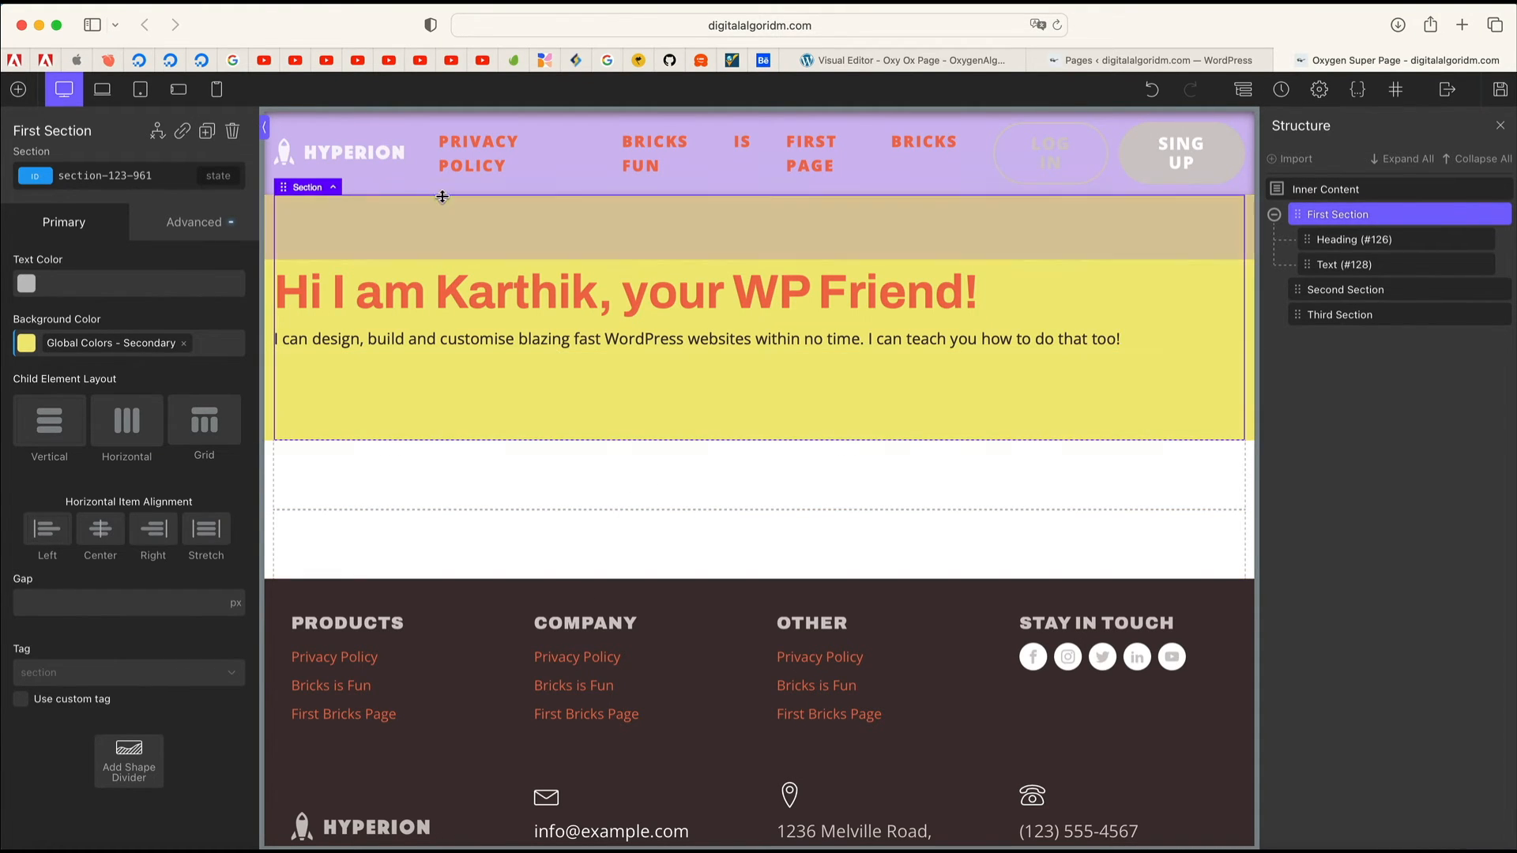
Step: Examine the advanced style categories of First Section and its heading, and open the section's Size & Spacing settings
click(184, 229)
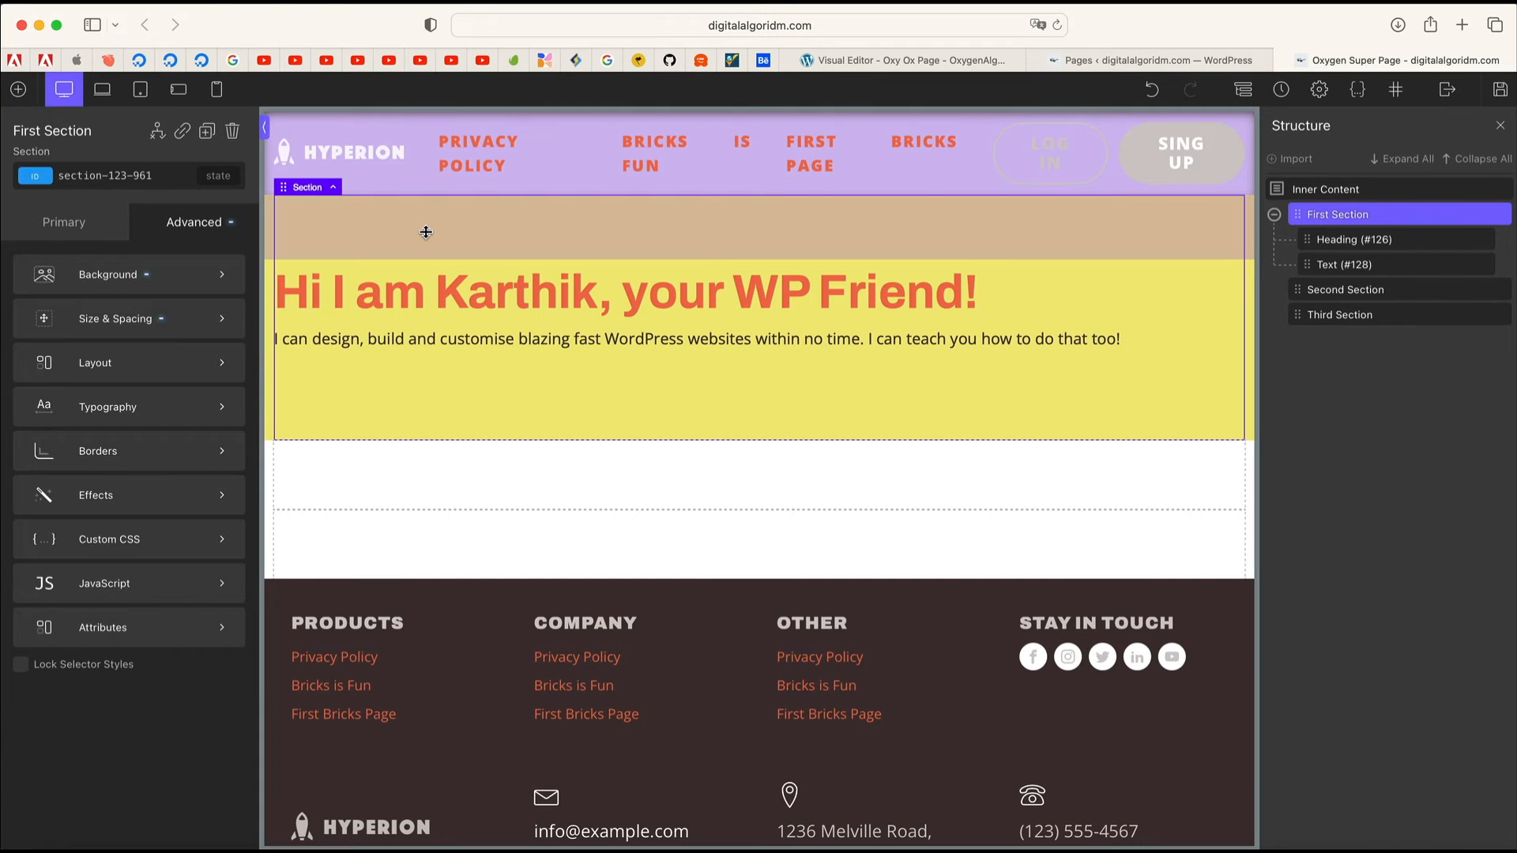
click(415, 285)
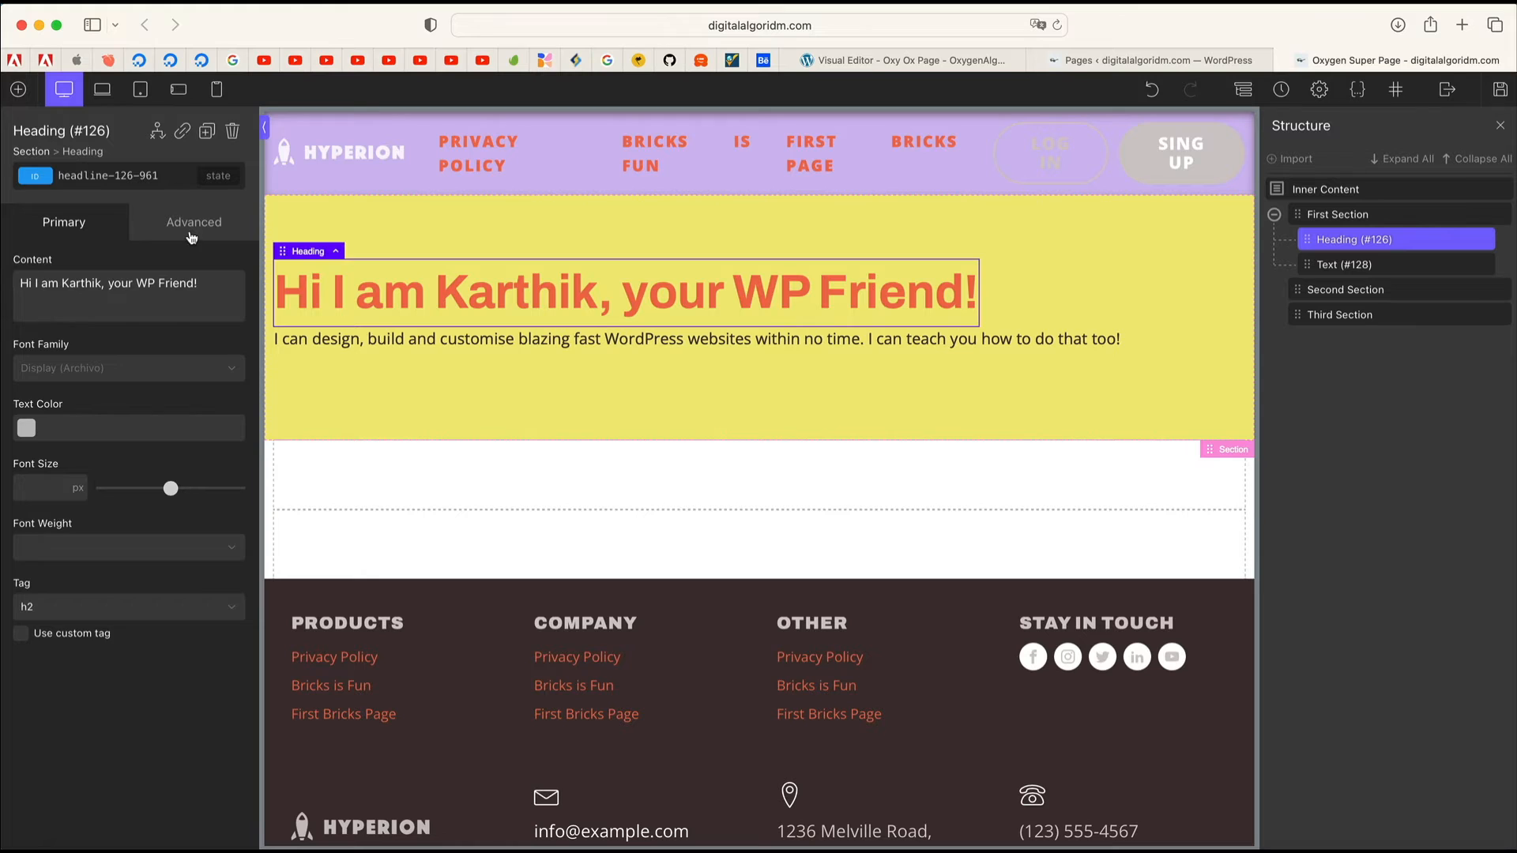
click(192, 231)
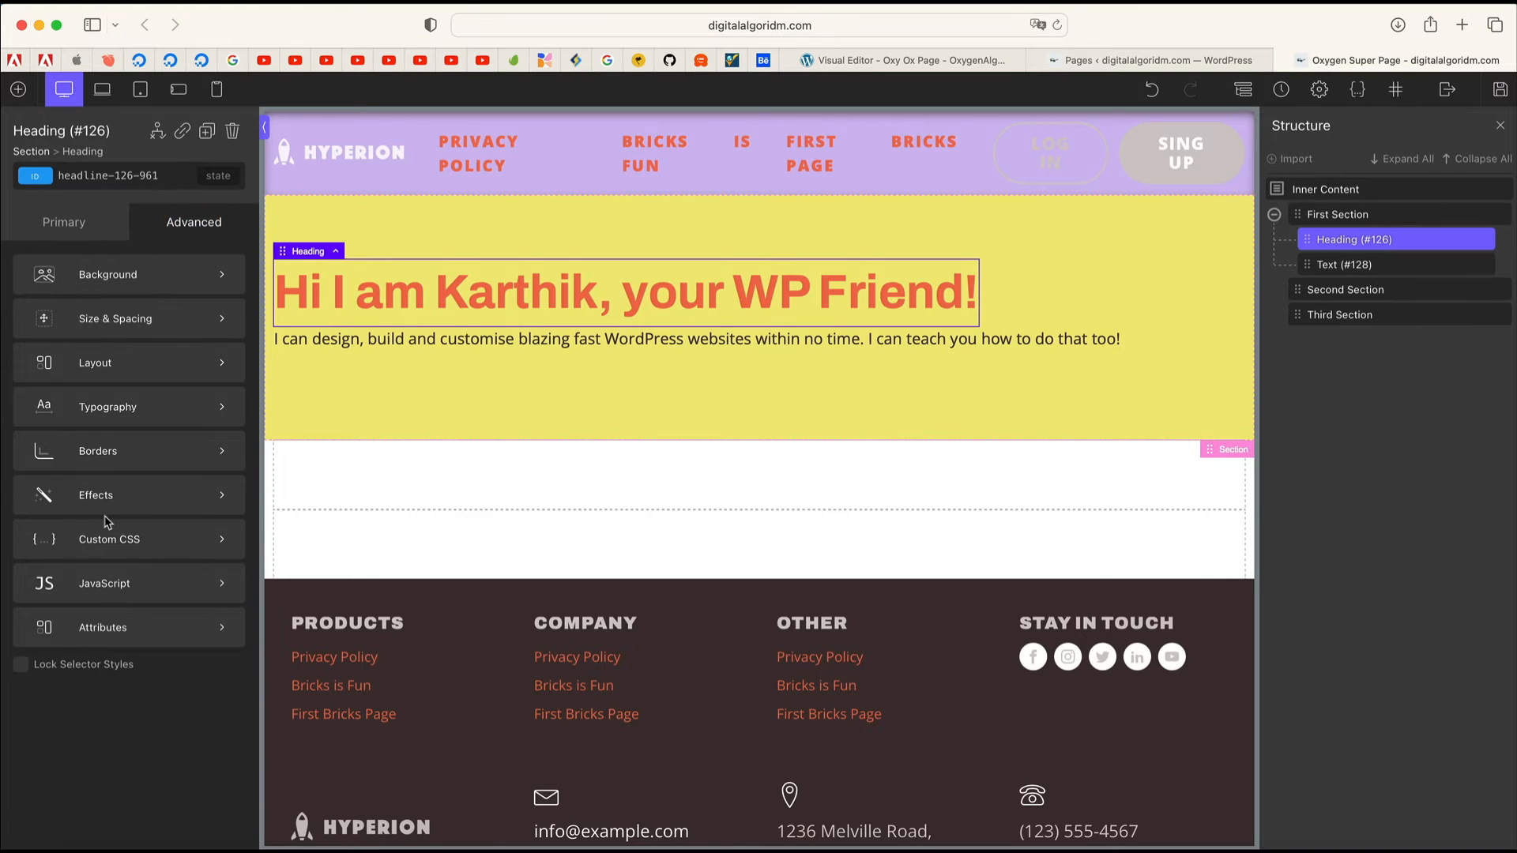
click(30, 151)
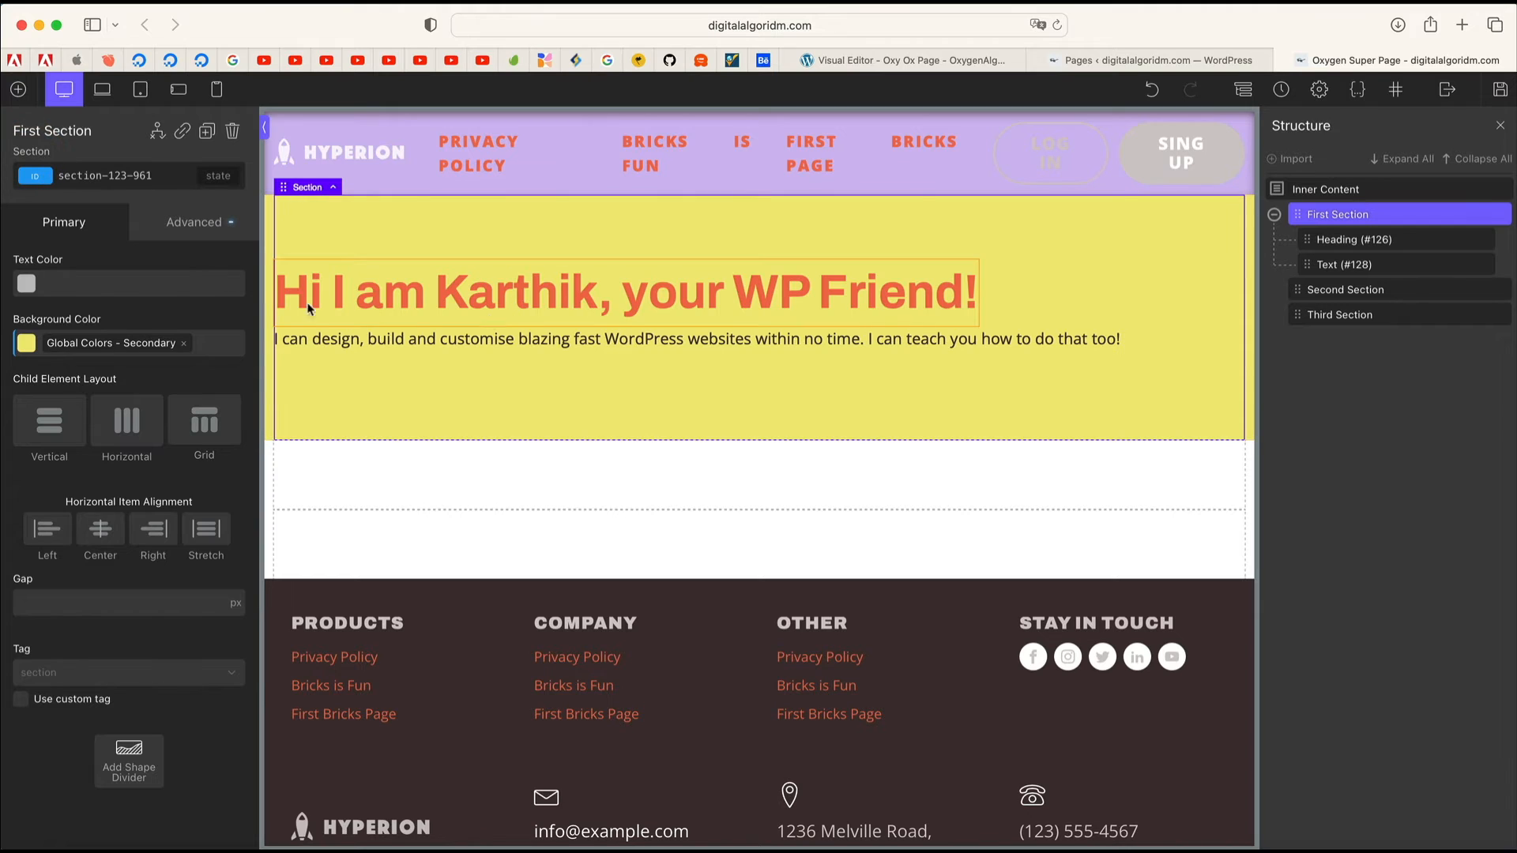
click(196, 222)
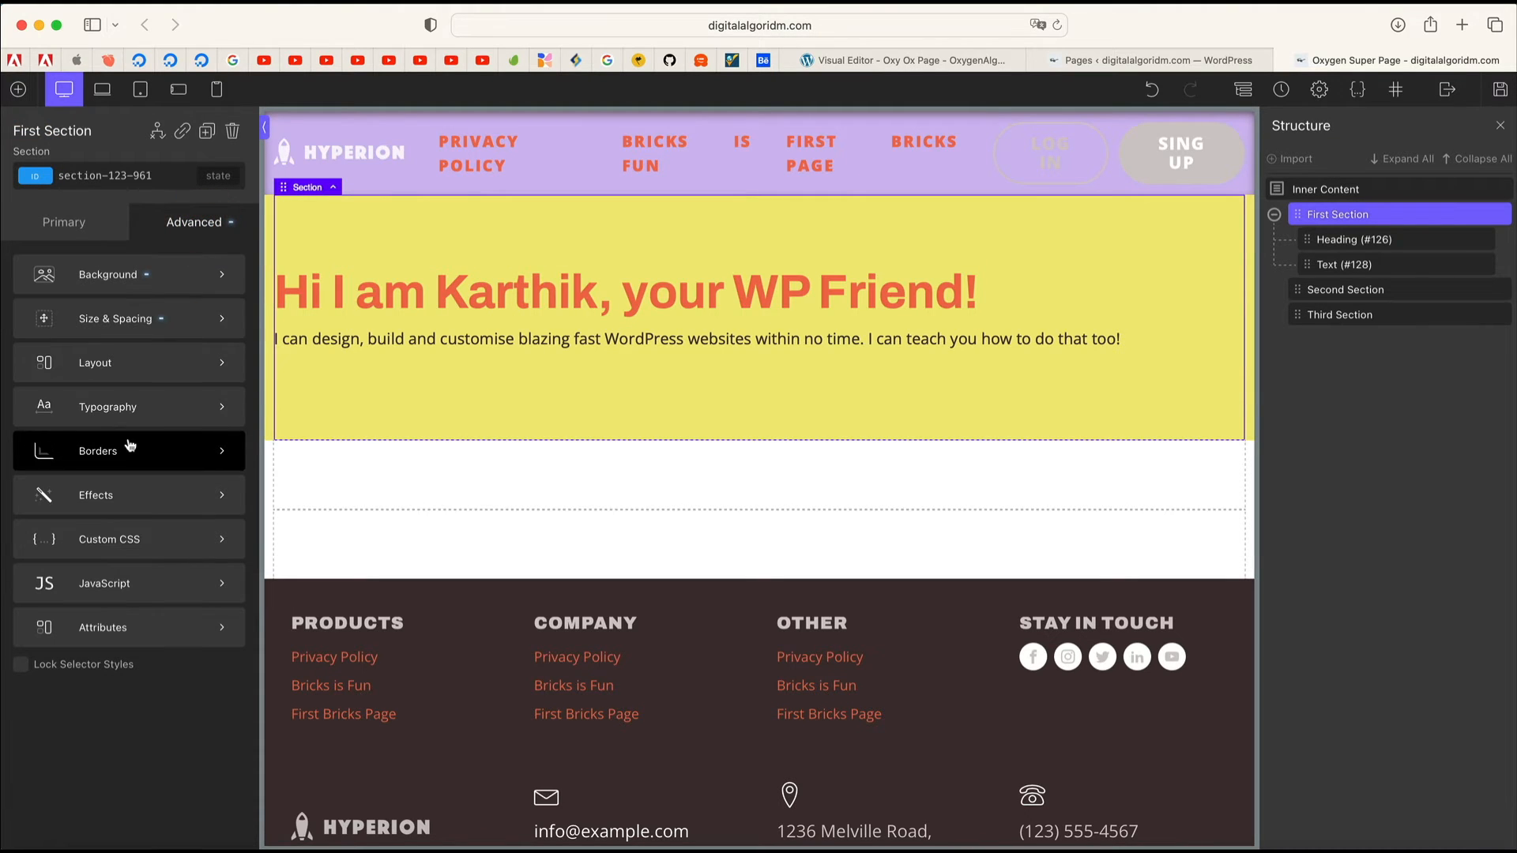
click(167, 331)
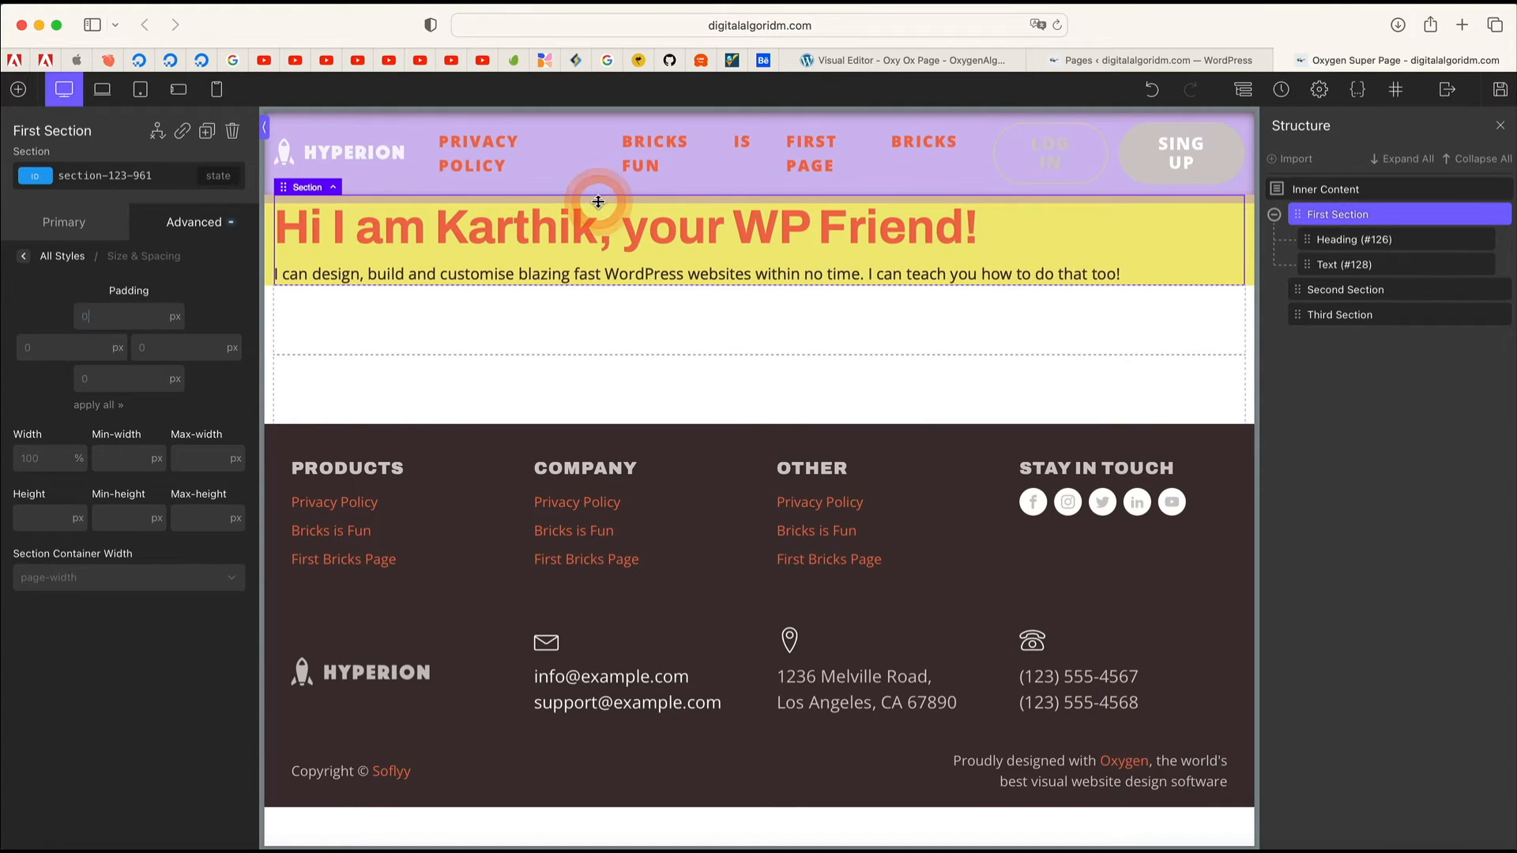
Step: Try a top padding of 67 px on First Section directly on the canvas and undo it
drag(598, 202, 599, 265)
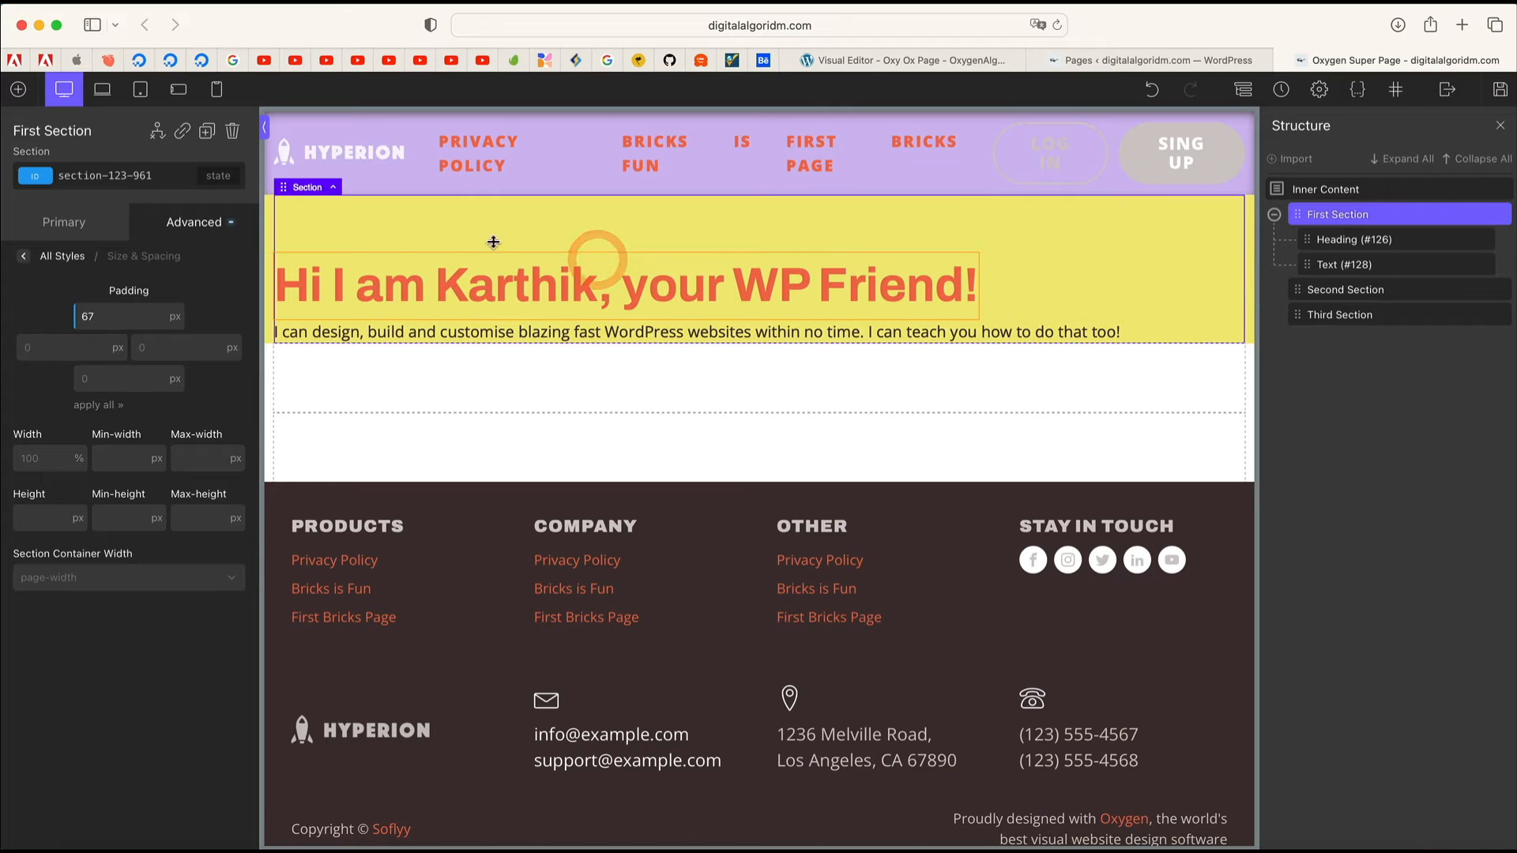
key(super+z)
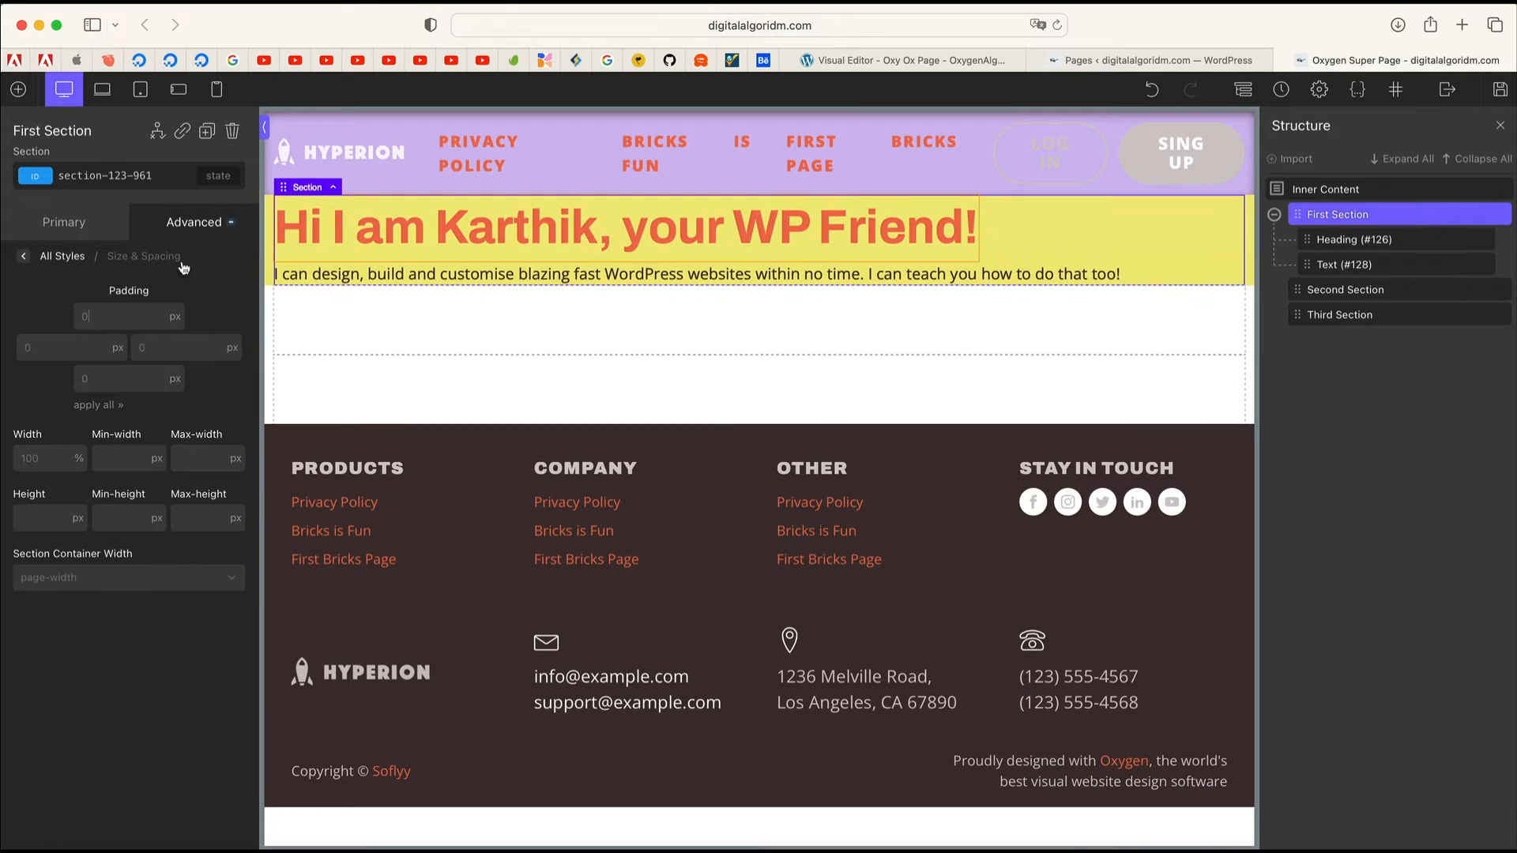
Step: Set First Section's padding to 64 px on all four sides
click(135, 323)
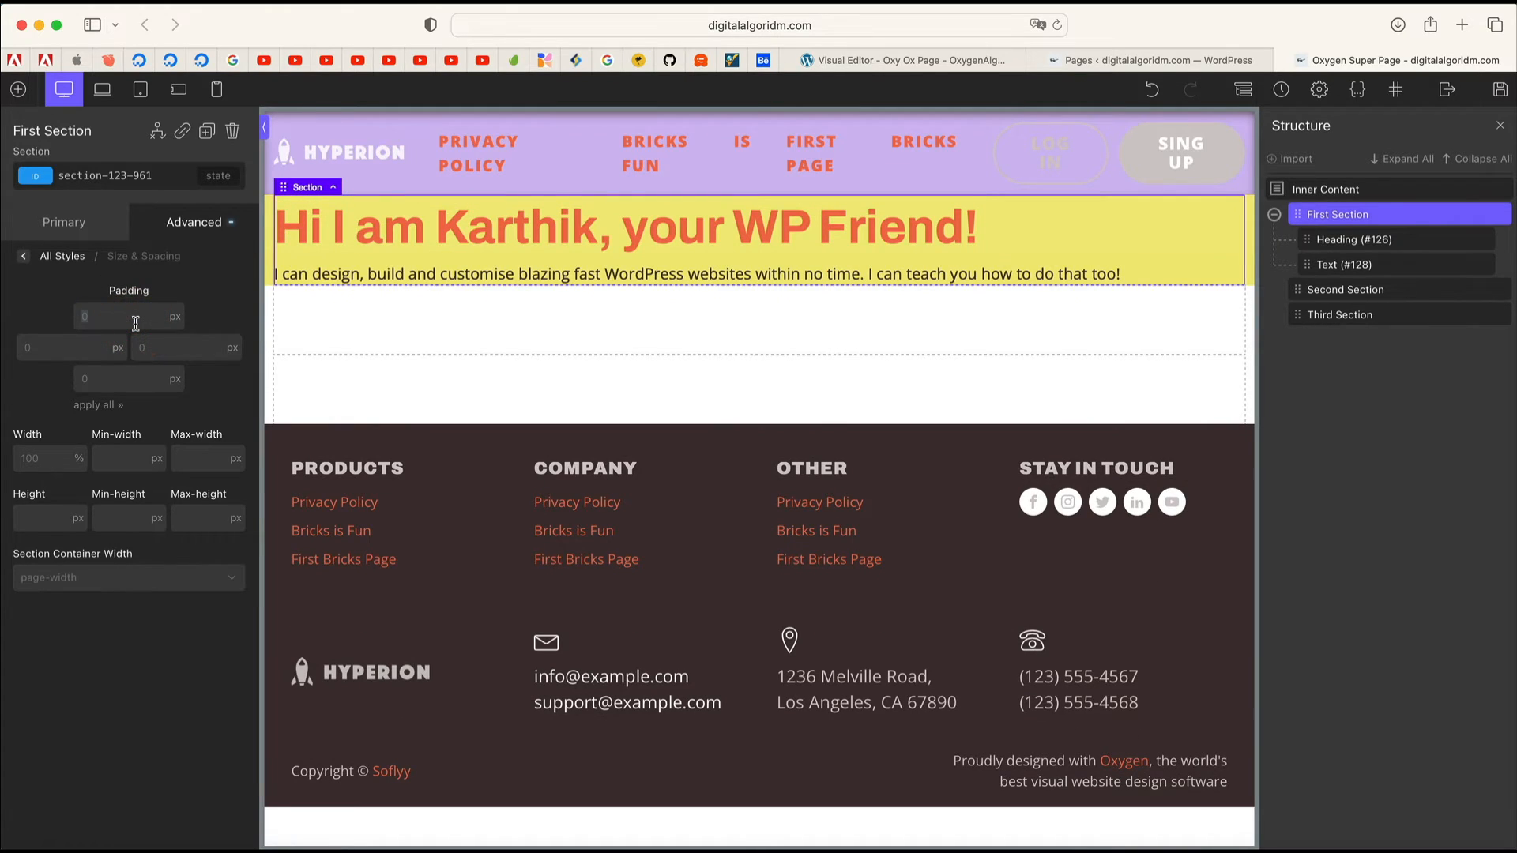
text(48)
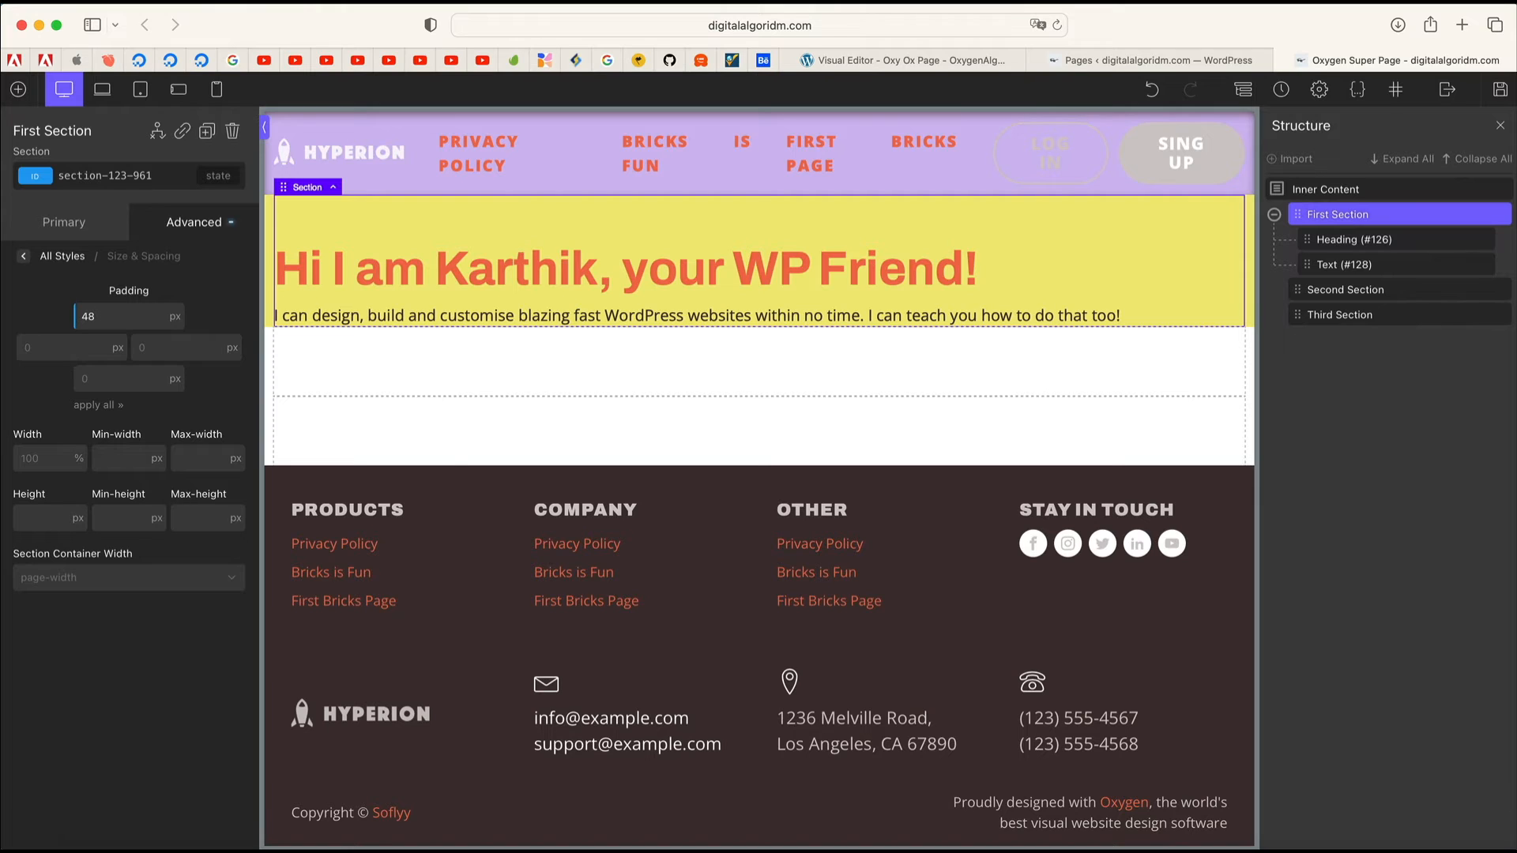
key(BackSpace)
key(BackSpace)
text(64)
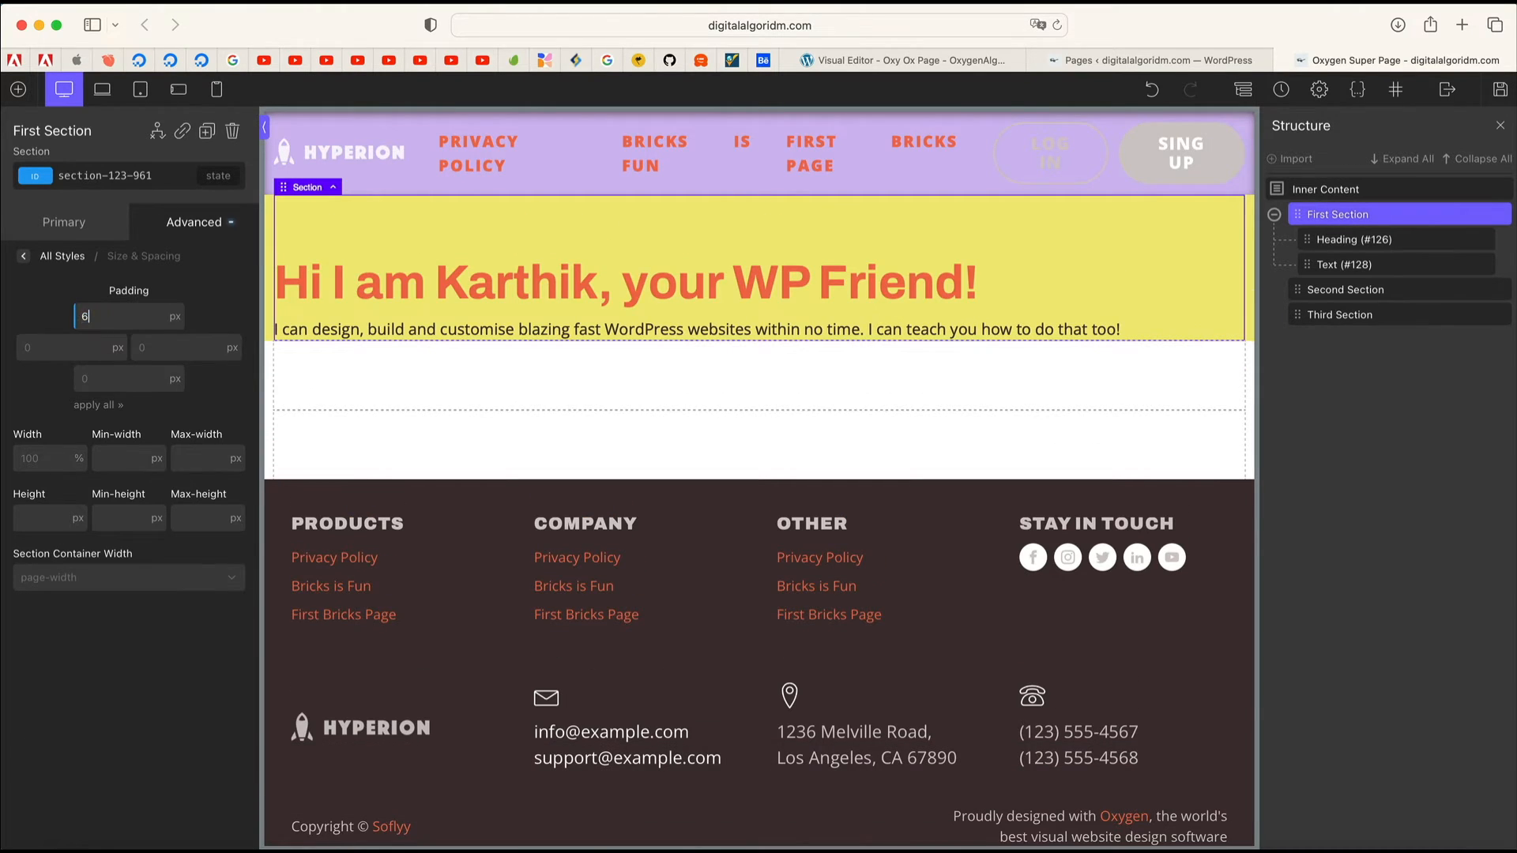
click(118, 408)
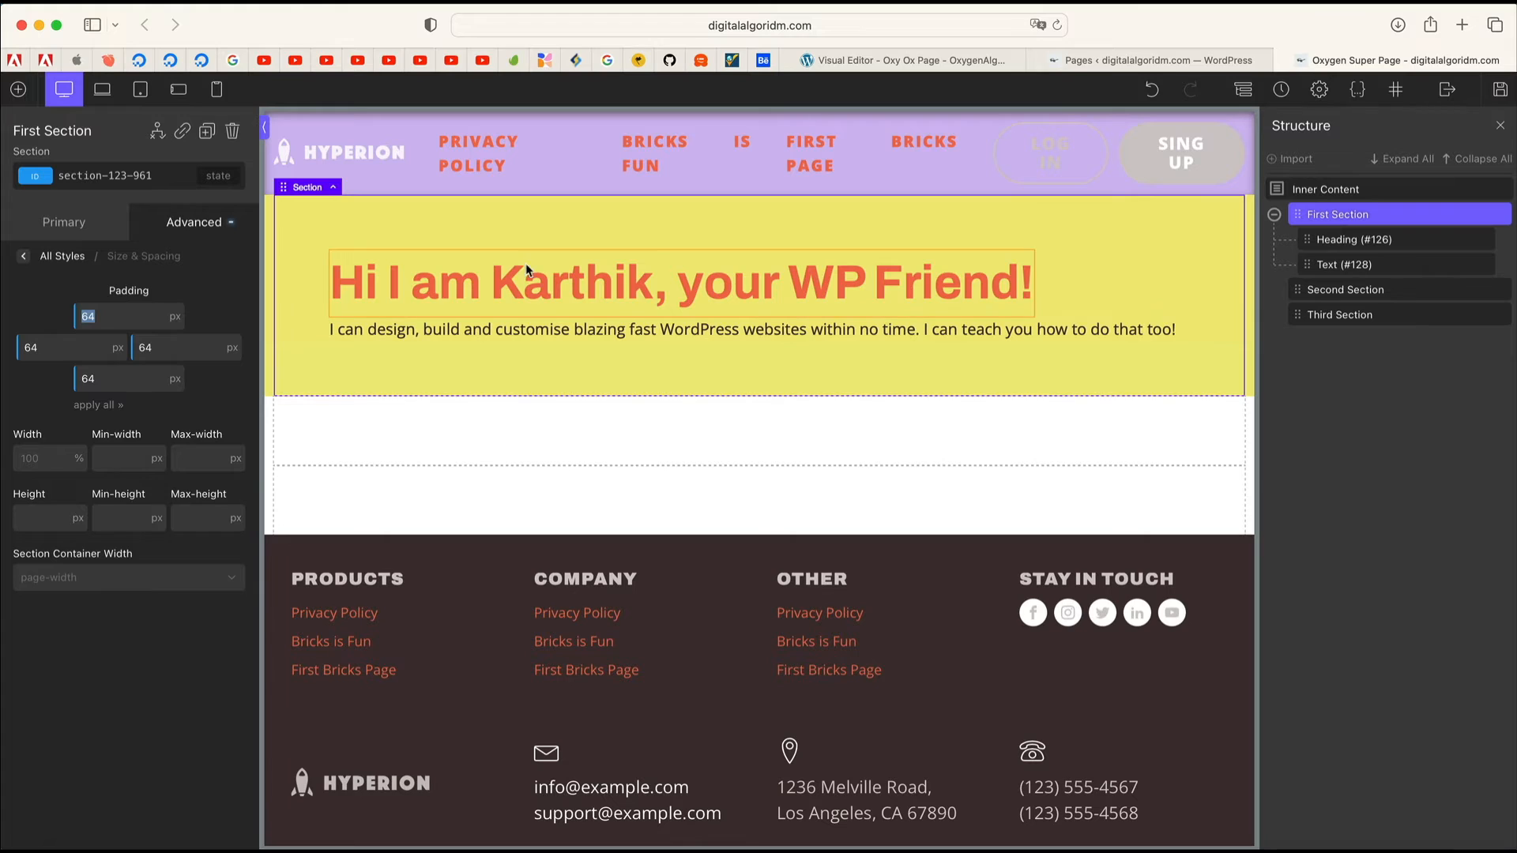
Step: Try other width percentages on First Section and clear its width value
click(96, 317)
click(45, 452)
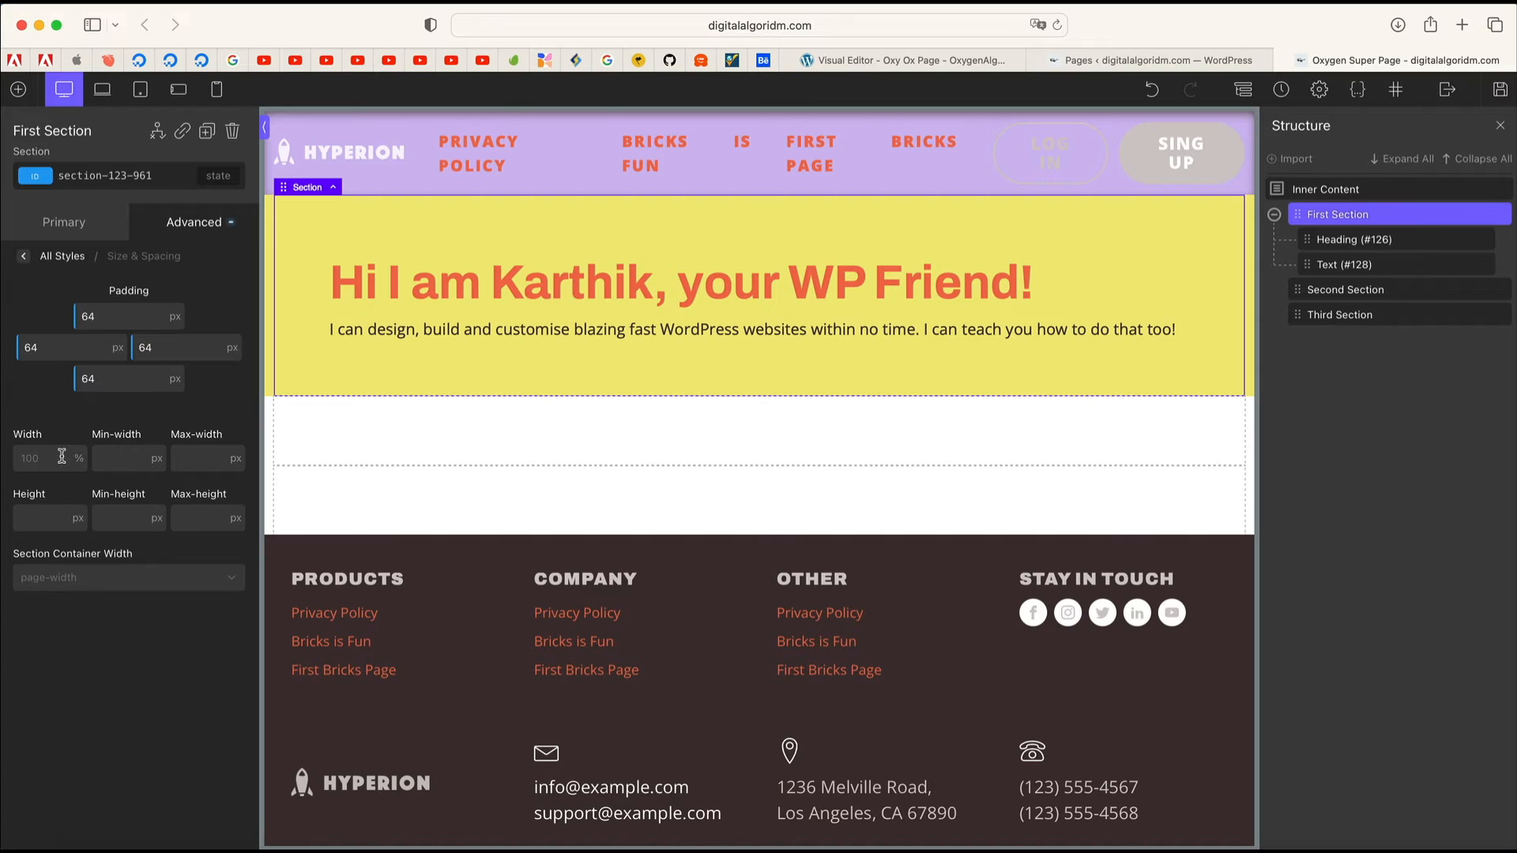
text(8)
key(BackSpace)
key(BackSpace)
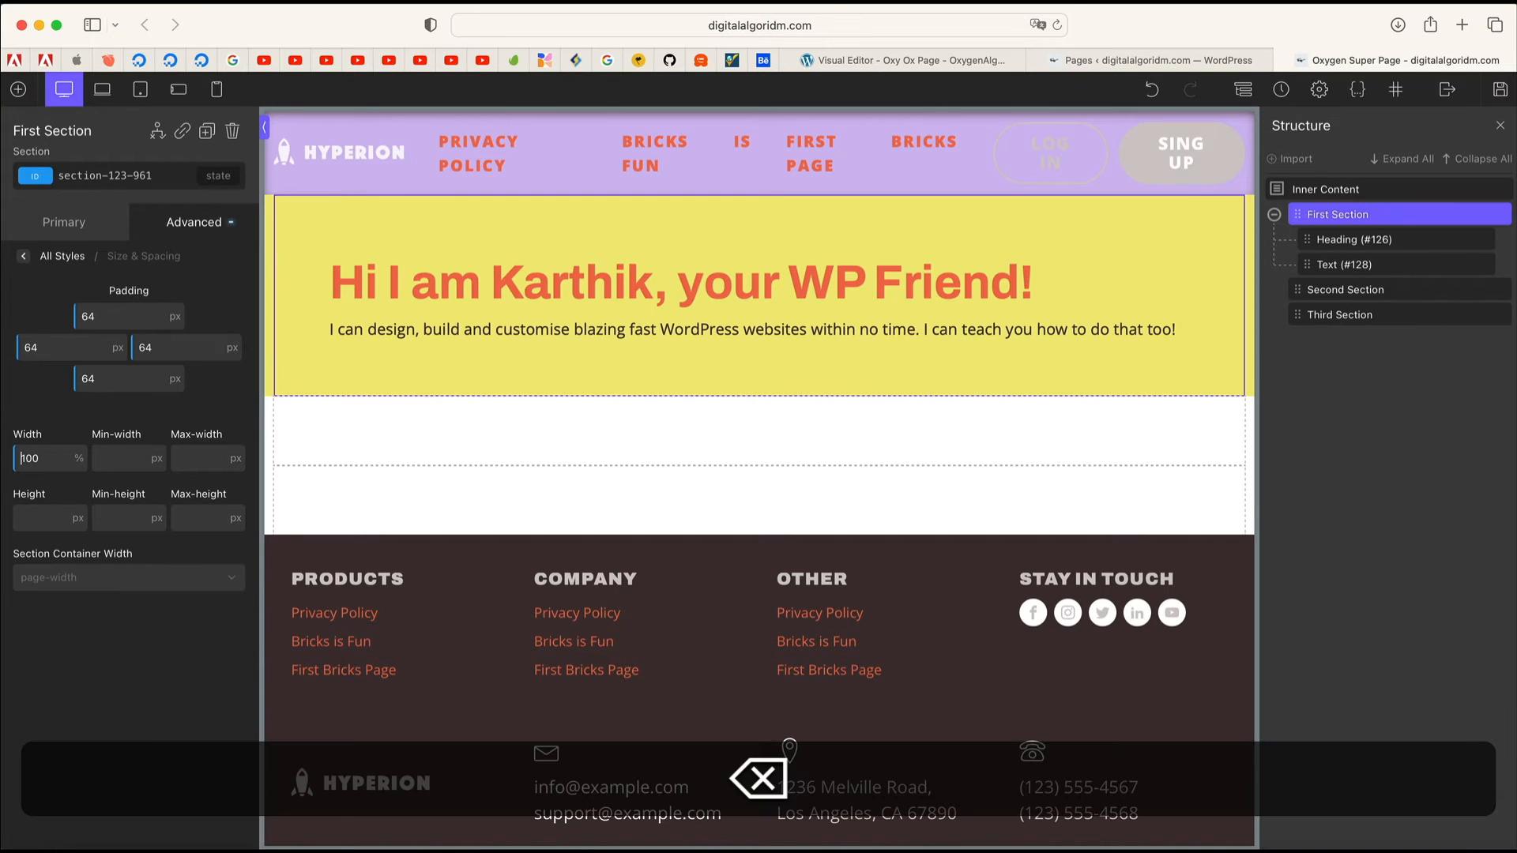
key(Right)
key(Right)
key(BackSpace)
key(BackSpace)
key(BackSpace)
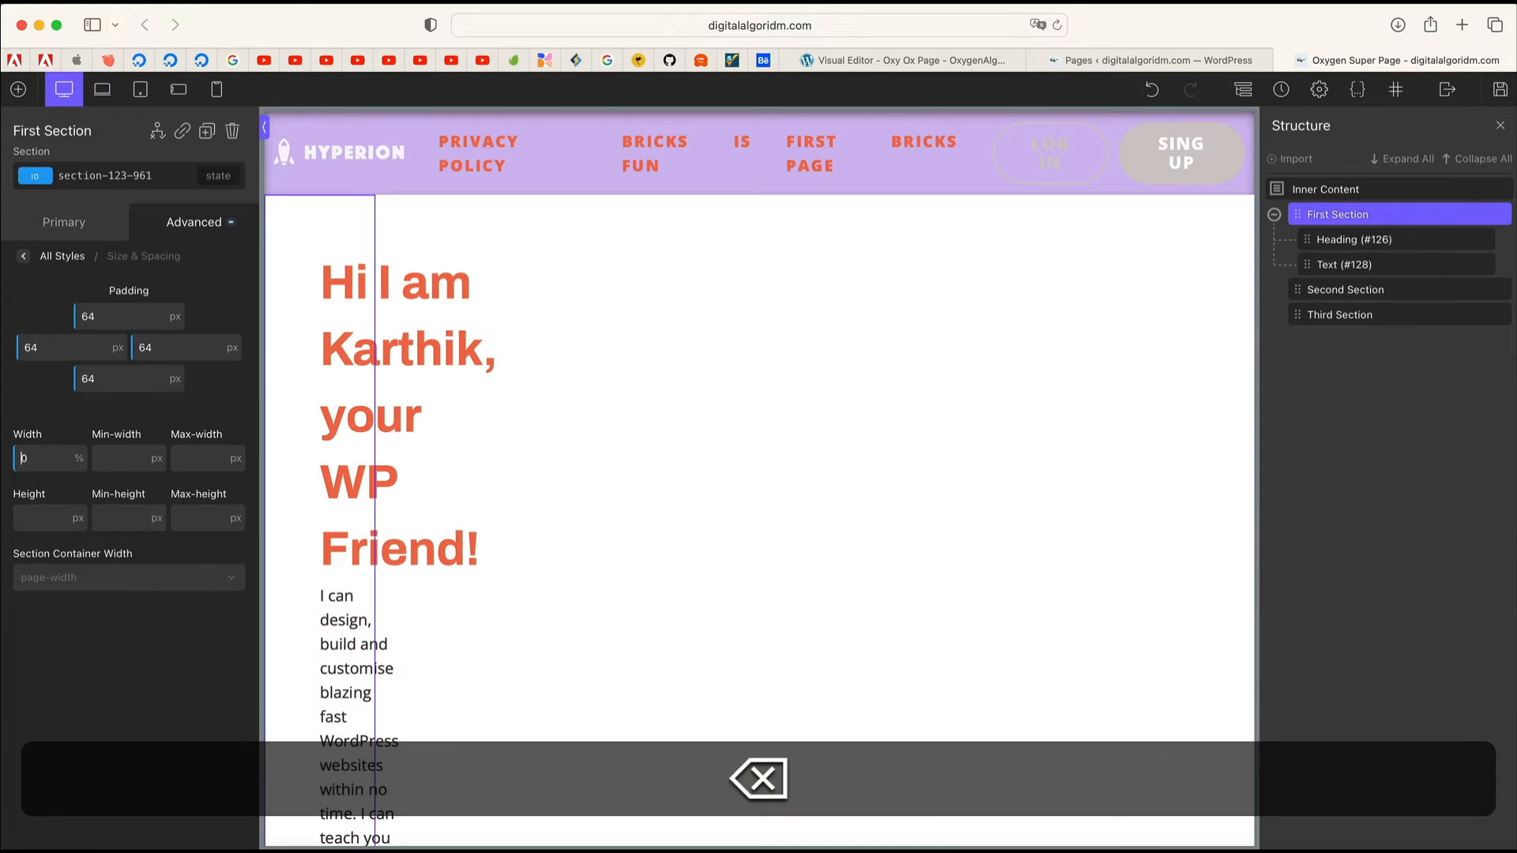
text(8)
key(BackSpace)
key(Right)
key(BackSpace)
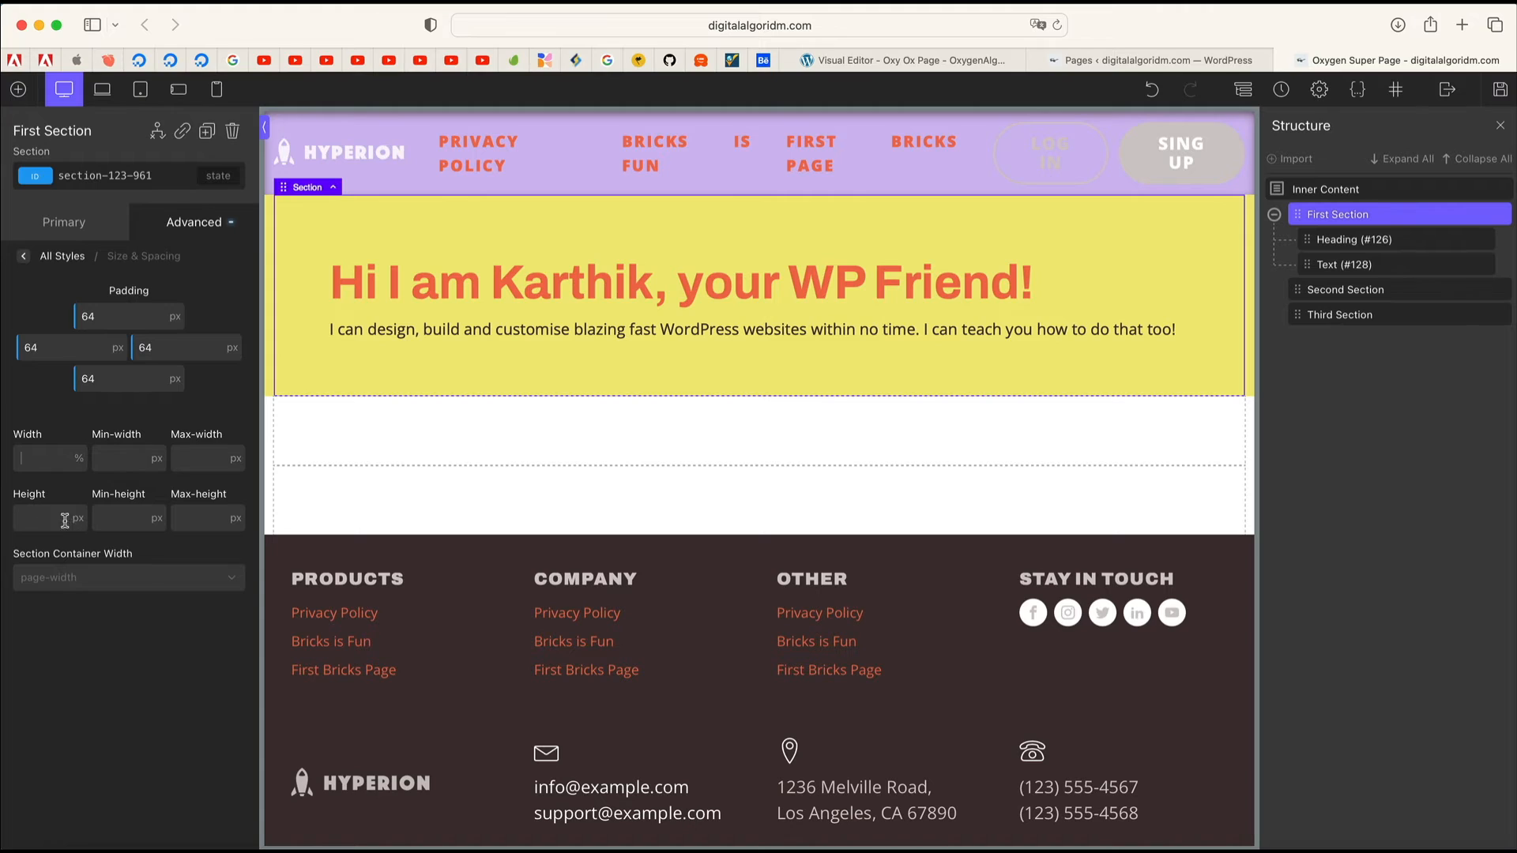
Step: Set First Section's minimum height to 500 px
click(130, 519)
text(100)
key(Left)
key(BackSpace)
text(5)
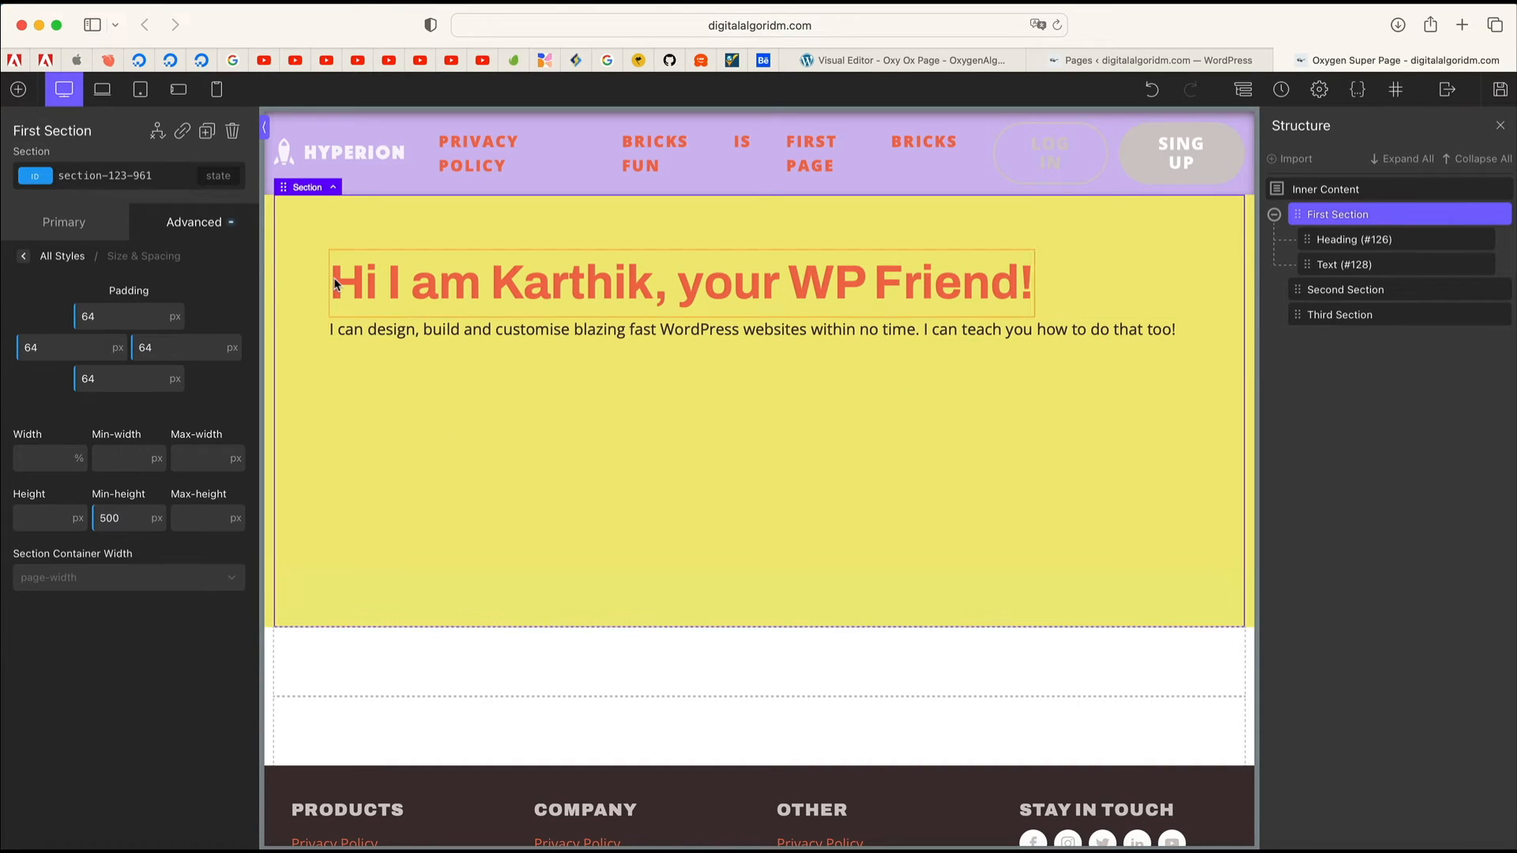
click(199, 291)
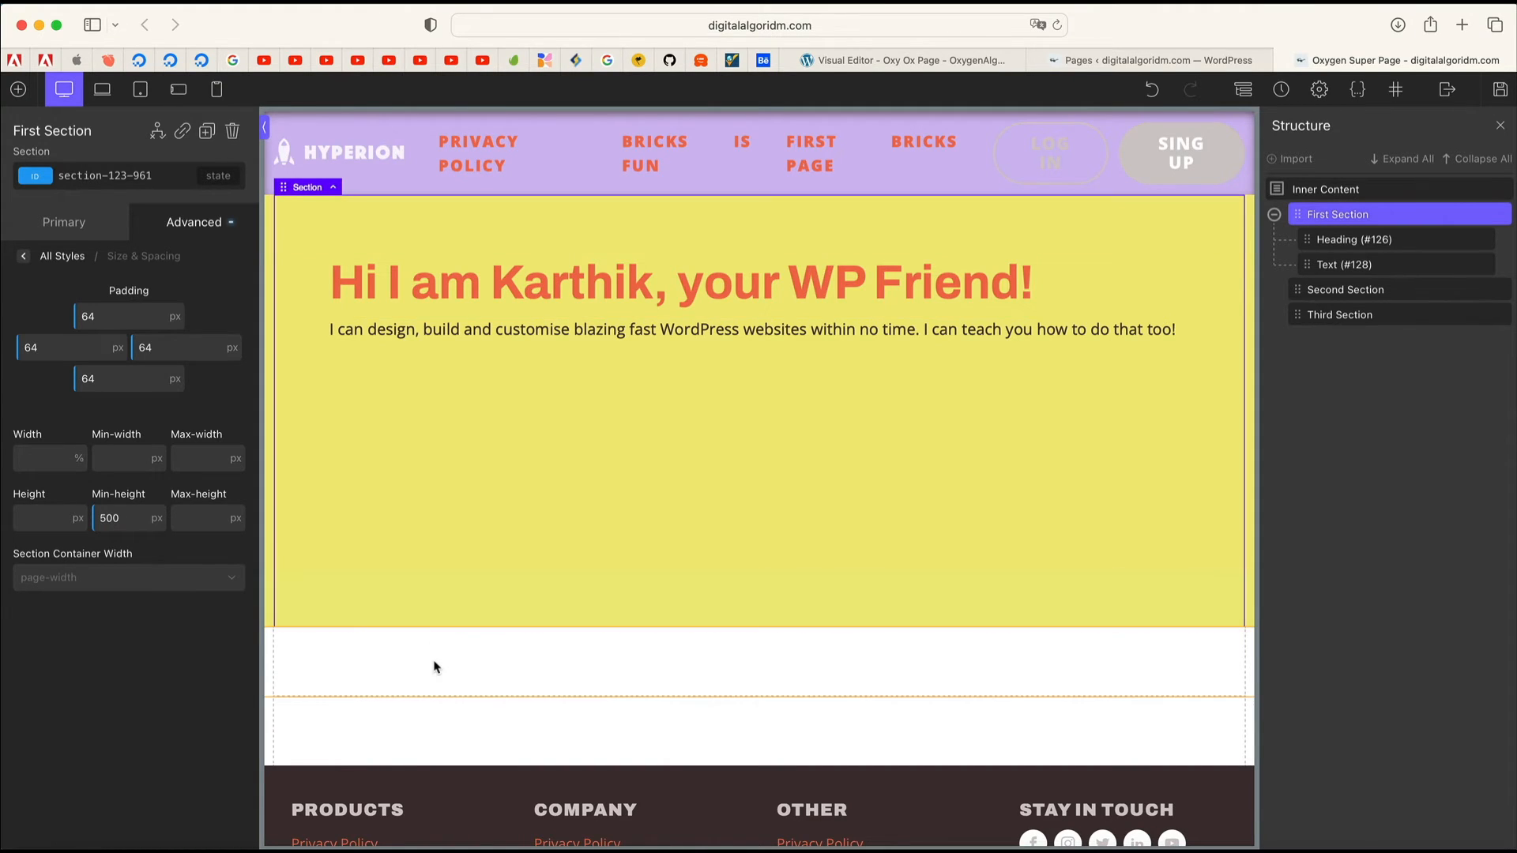
Step: Examine the advanced Size & Spacing settings of Second Section and return to its style categories
click(494, 675)
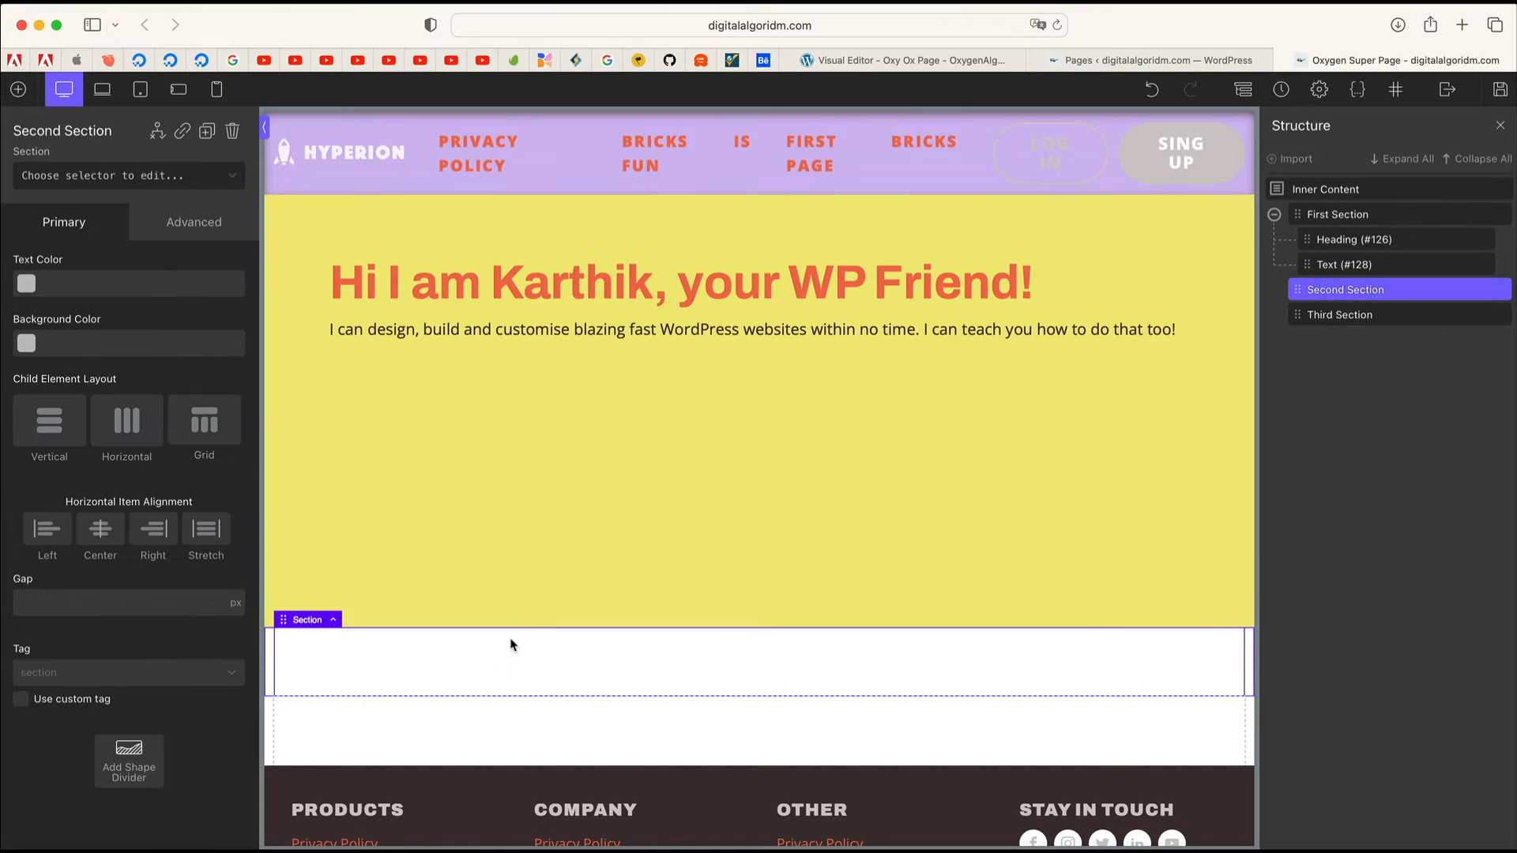
click(206, 223)
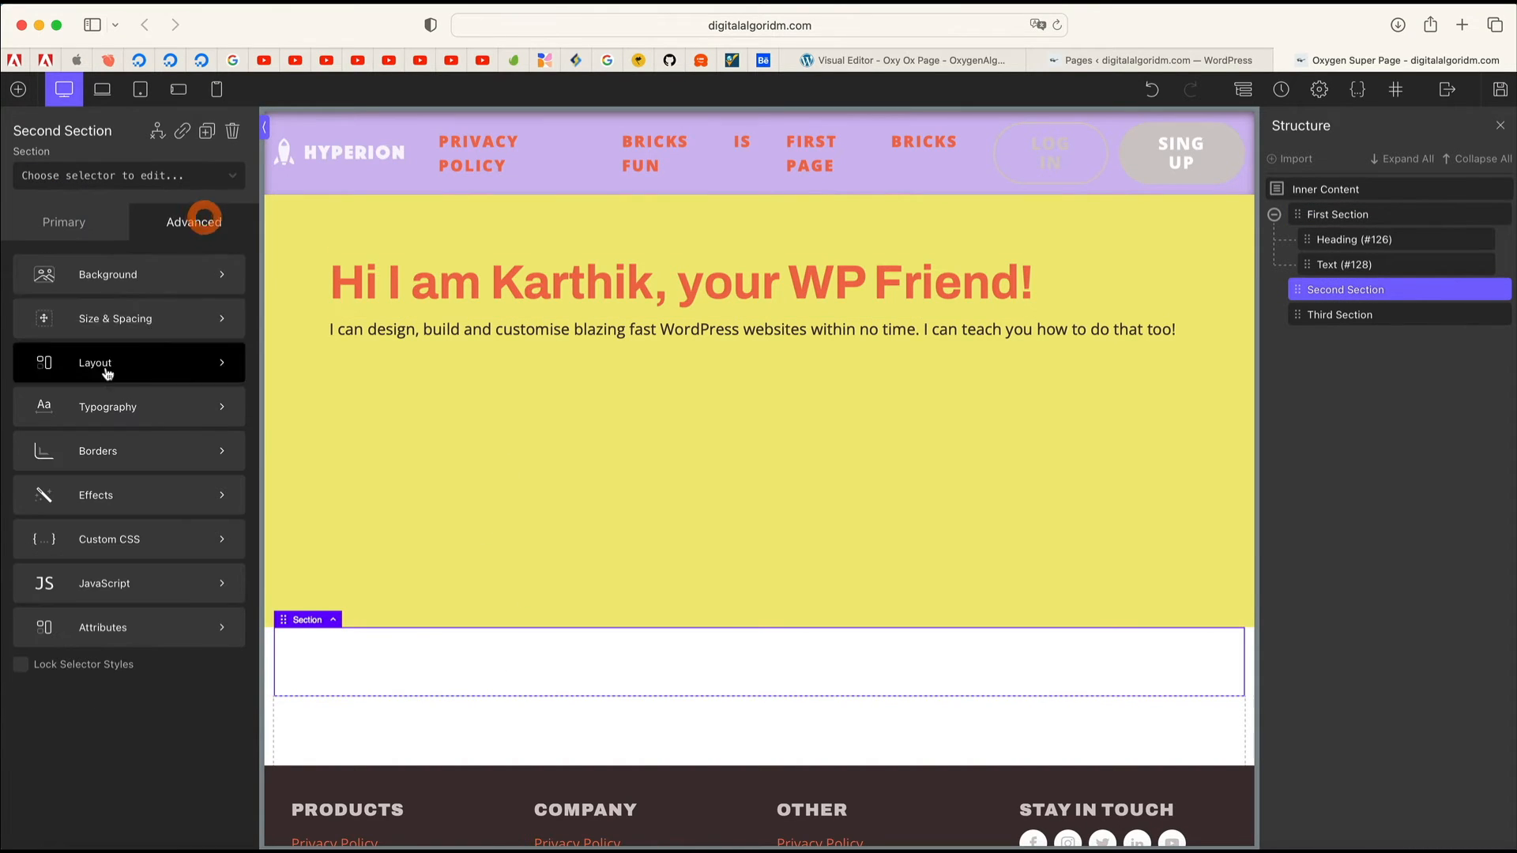
click(163, 327)
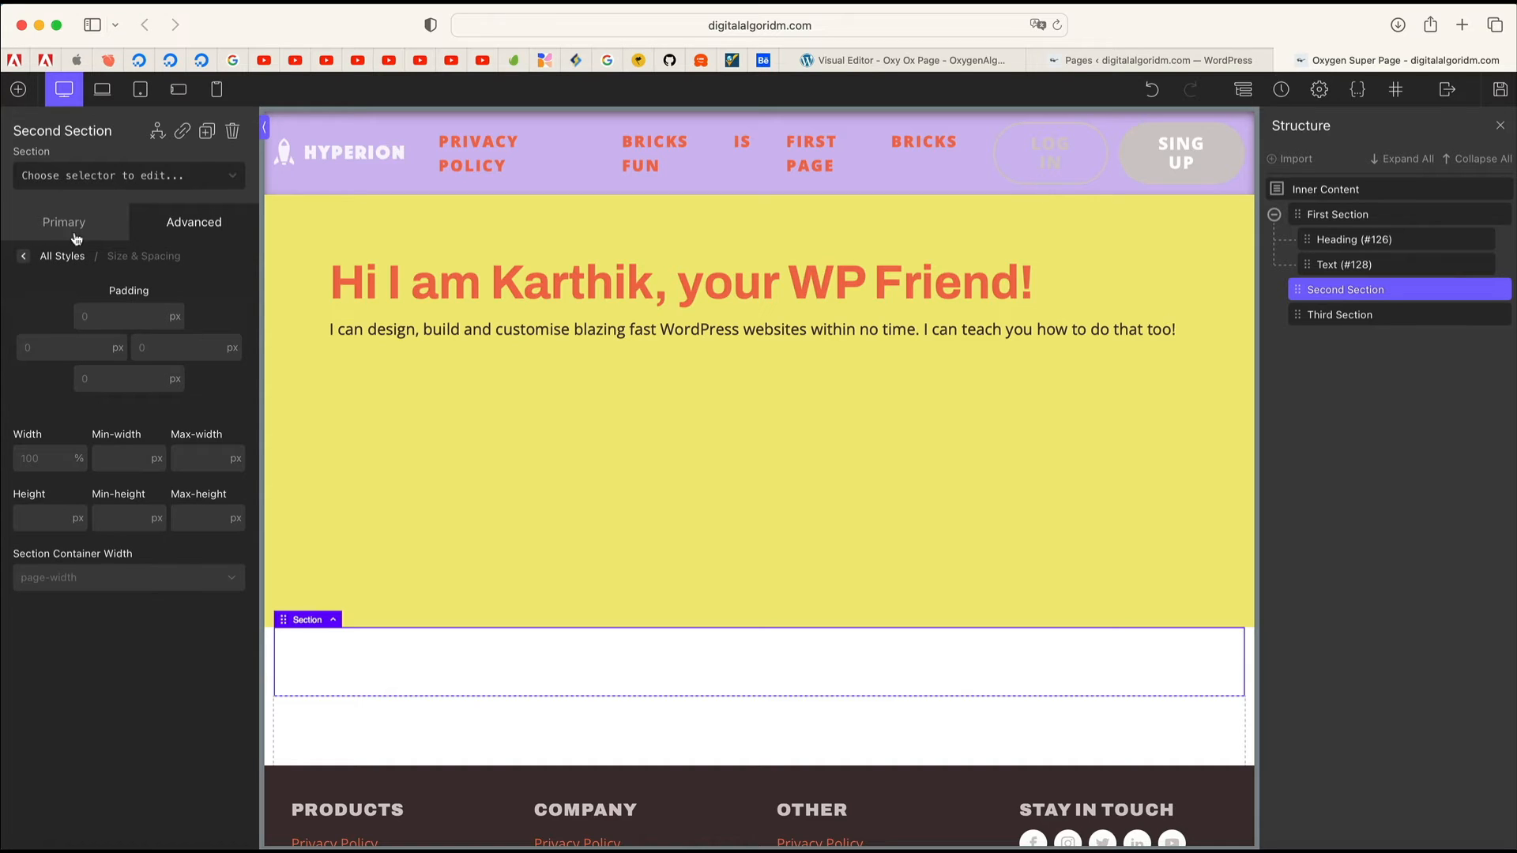
click(27, 257)
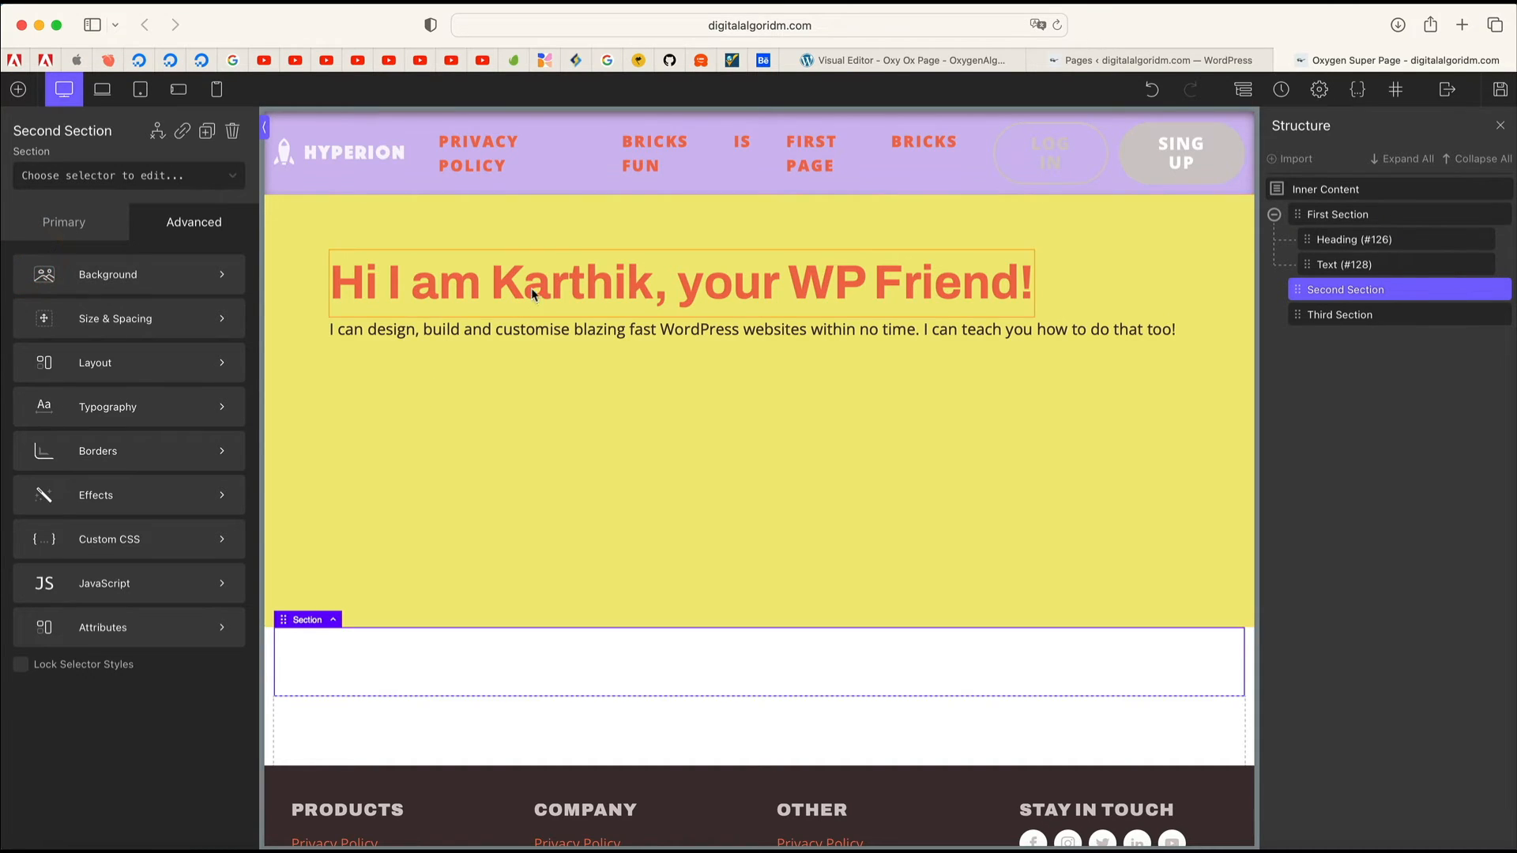
Step: Add a Button element labelled "Visit my Website" below the text in First Section and look over its primary settings
click(585, 222)
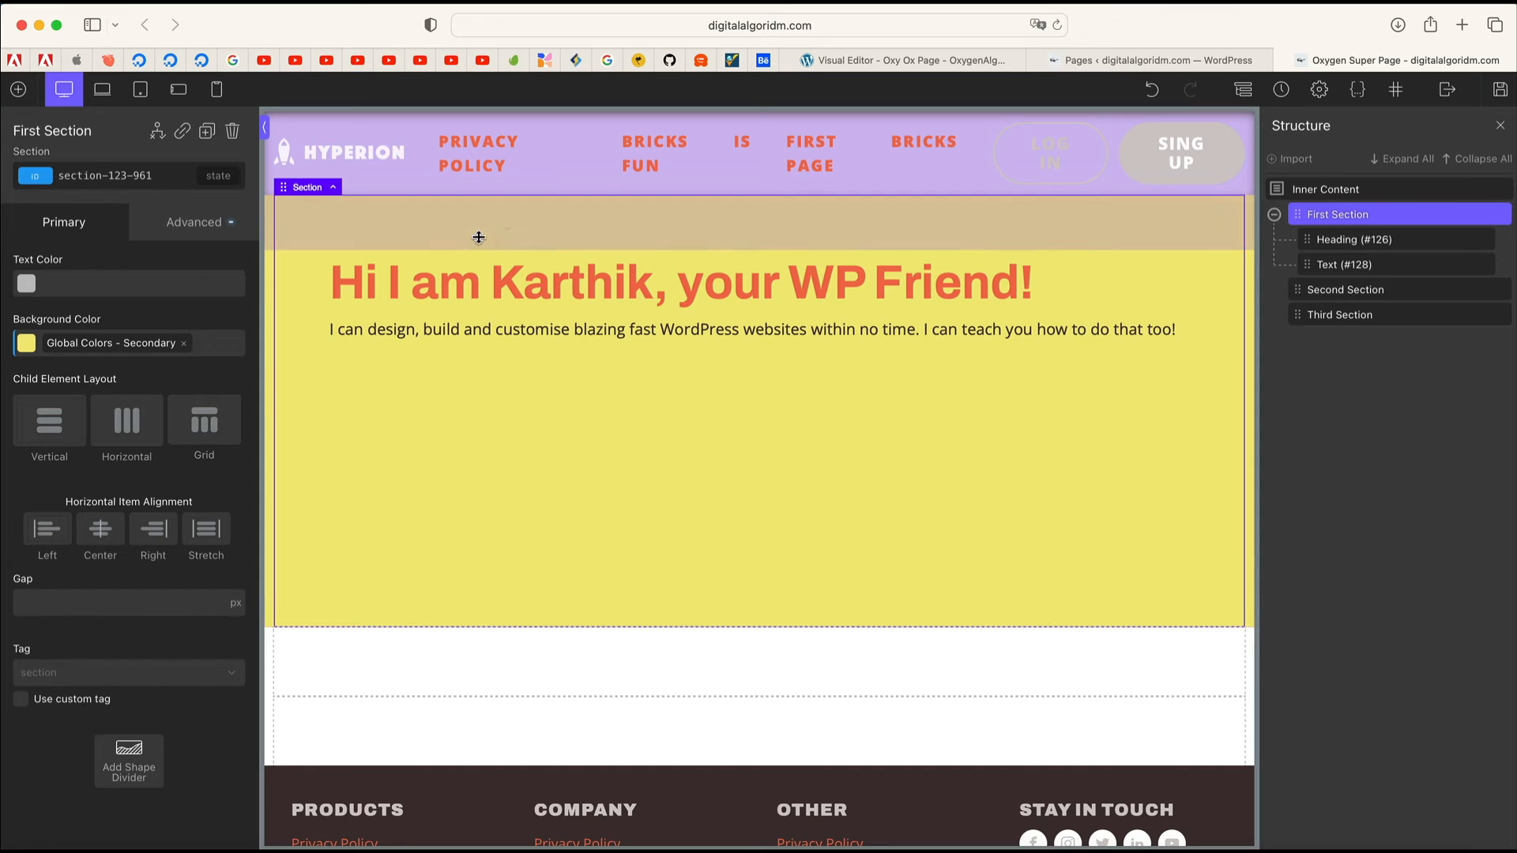
click(17, 90)
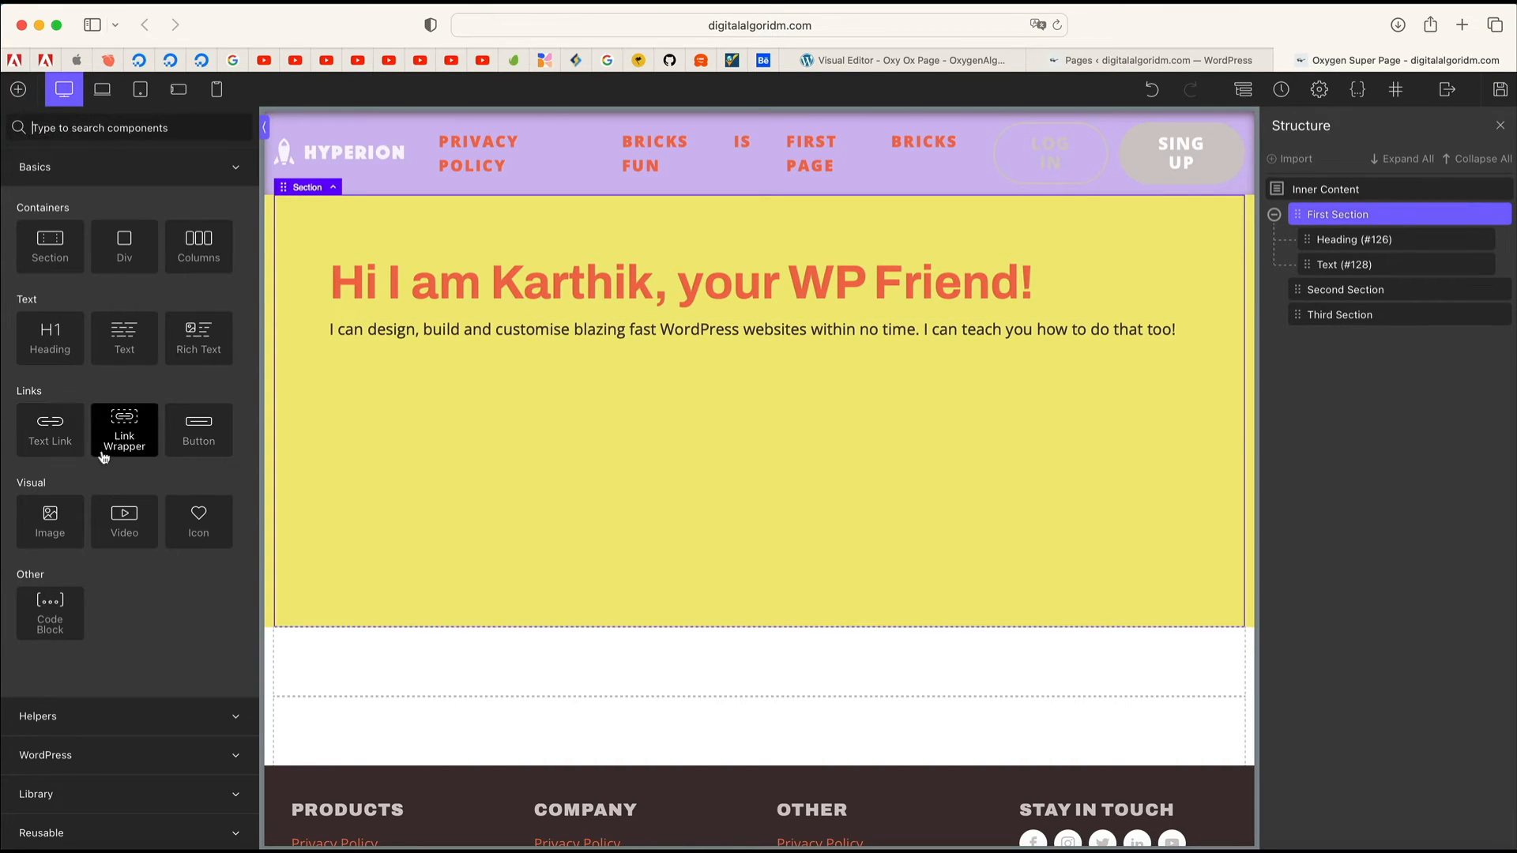
click(201, 431)
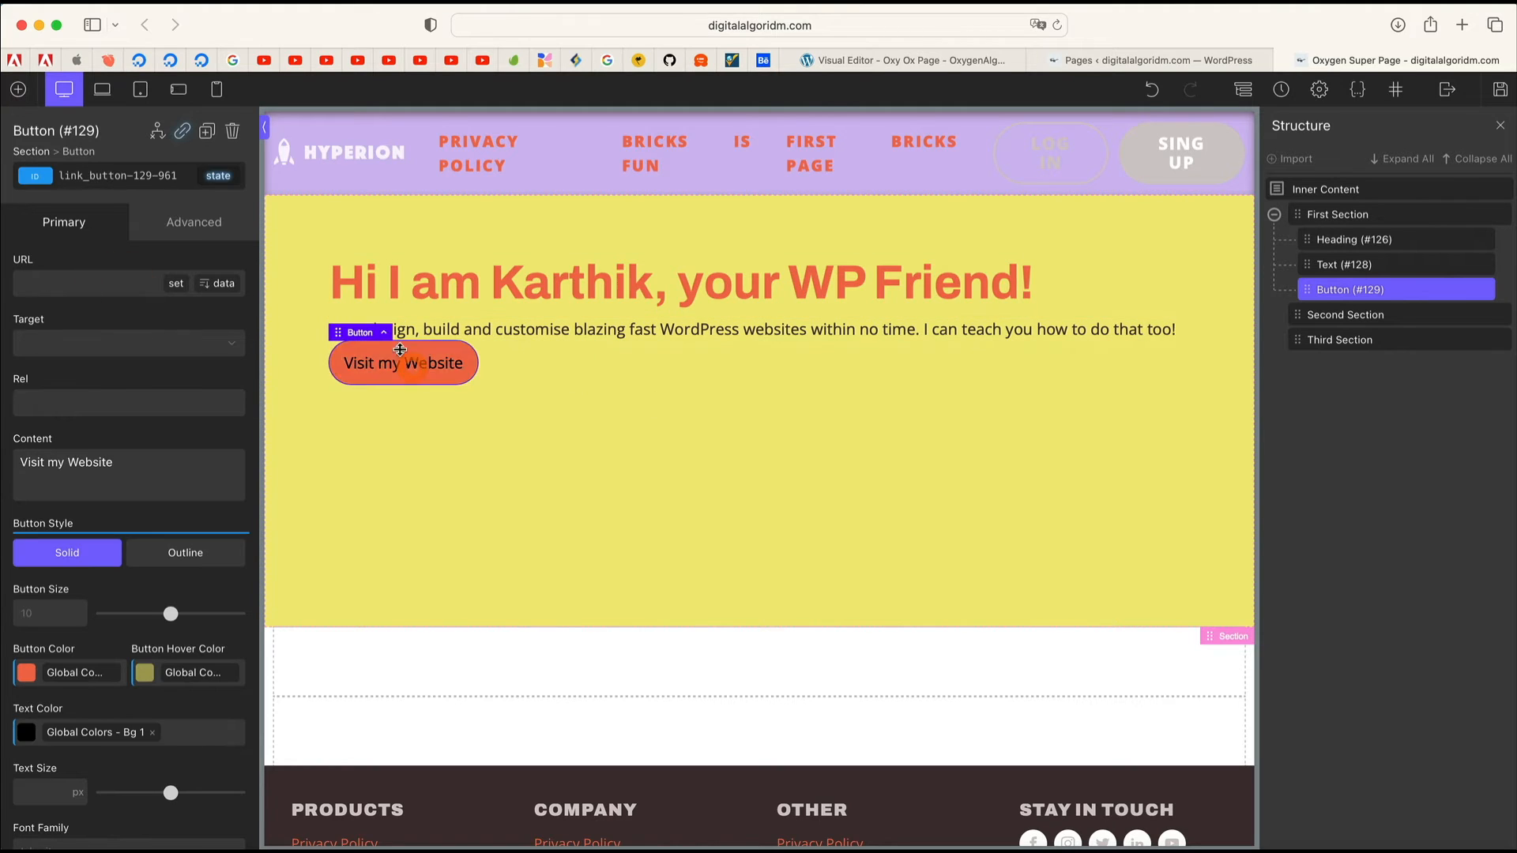
scroll(57, 553, down, 3)
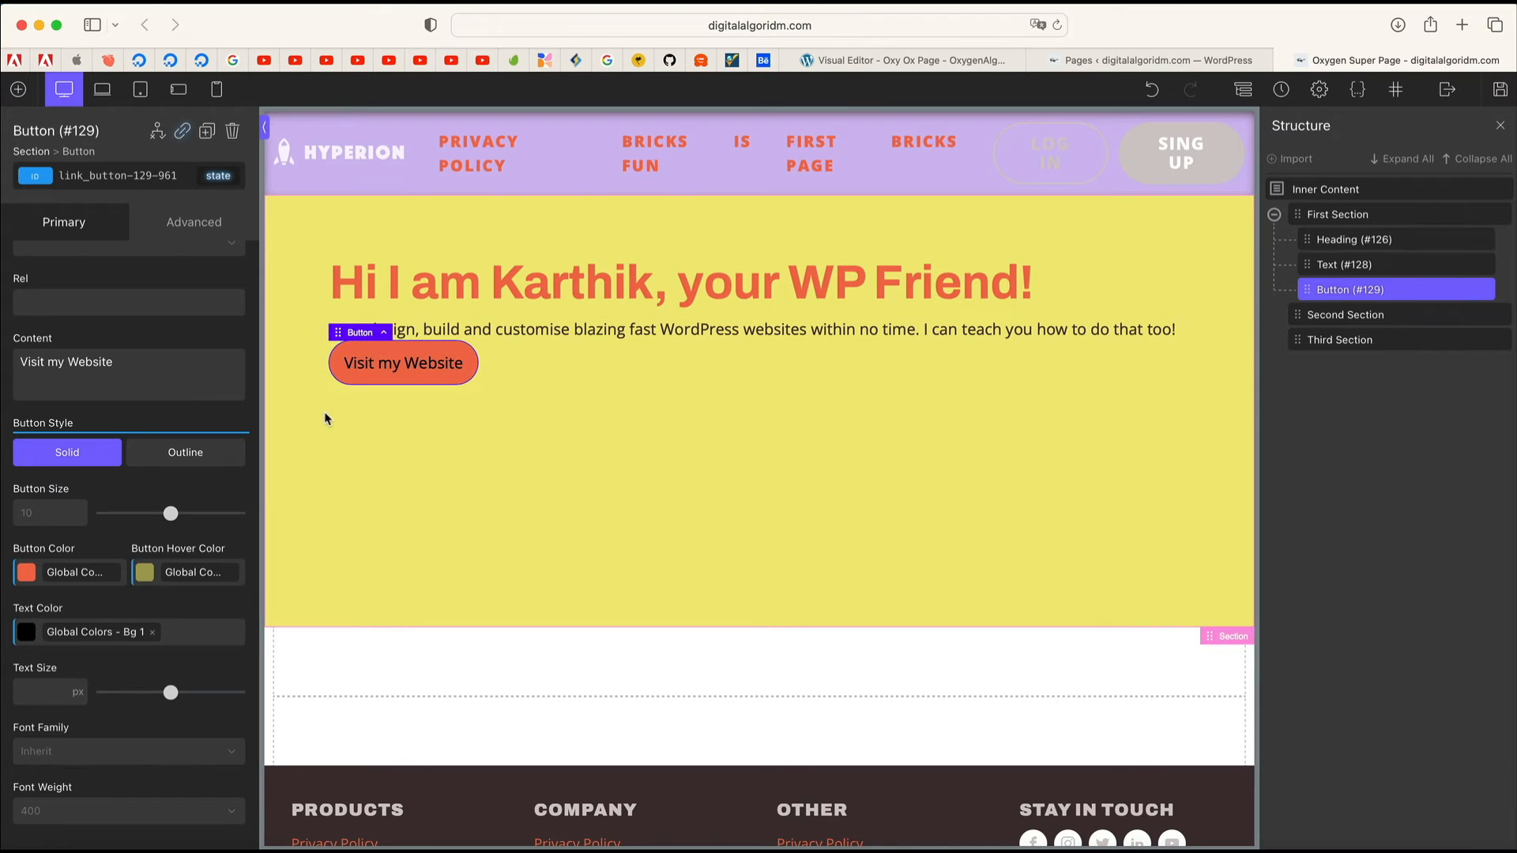
scroll(142, 298, up, 3)
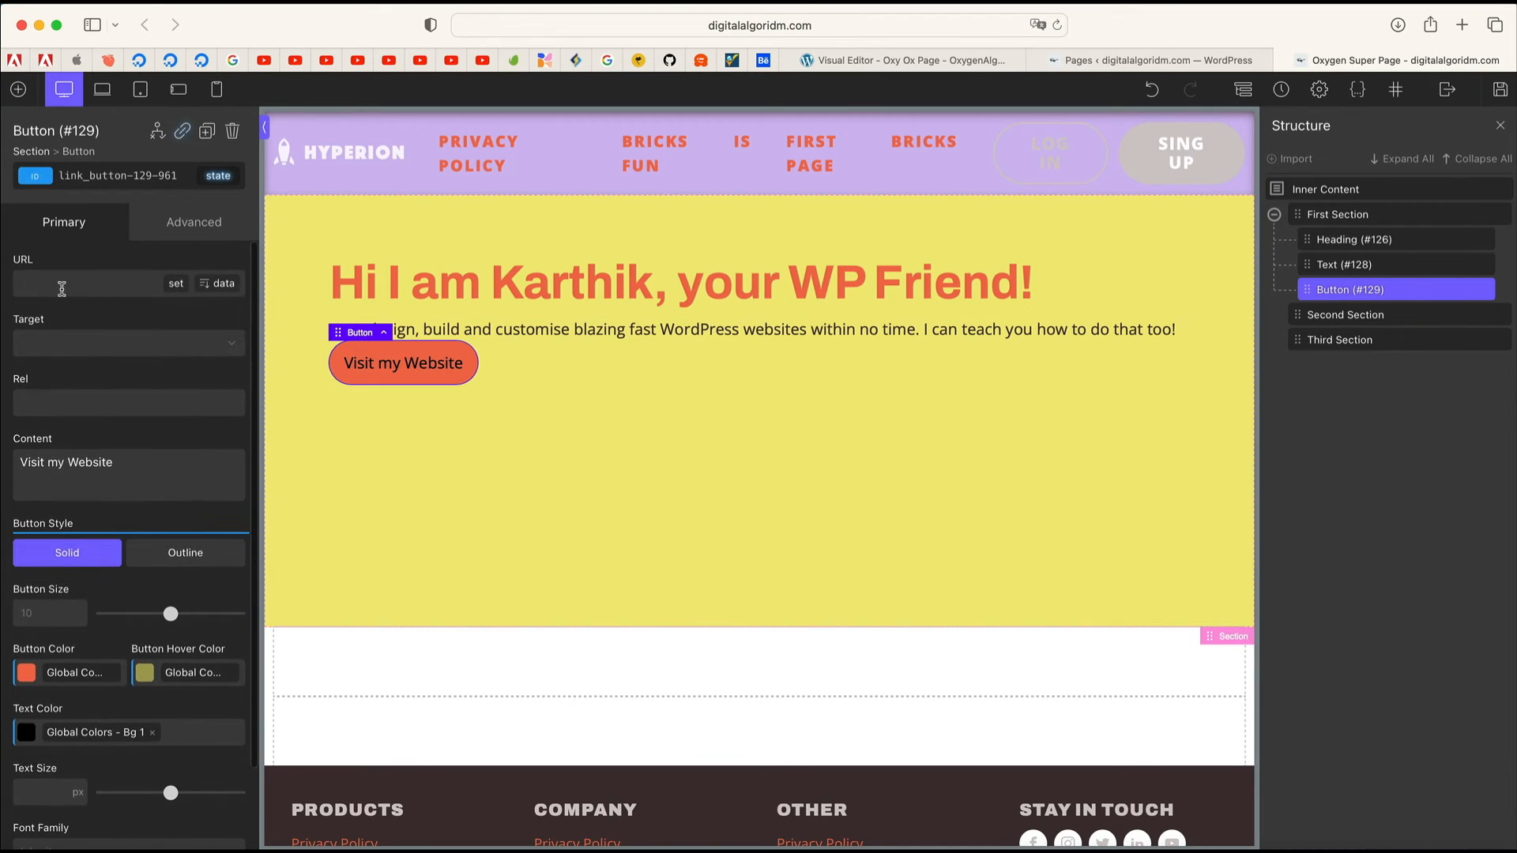
Step: Link the button to the existing page Bricks is Fun and look at its link target options
click(86, 283)
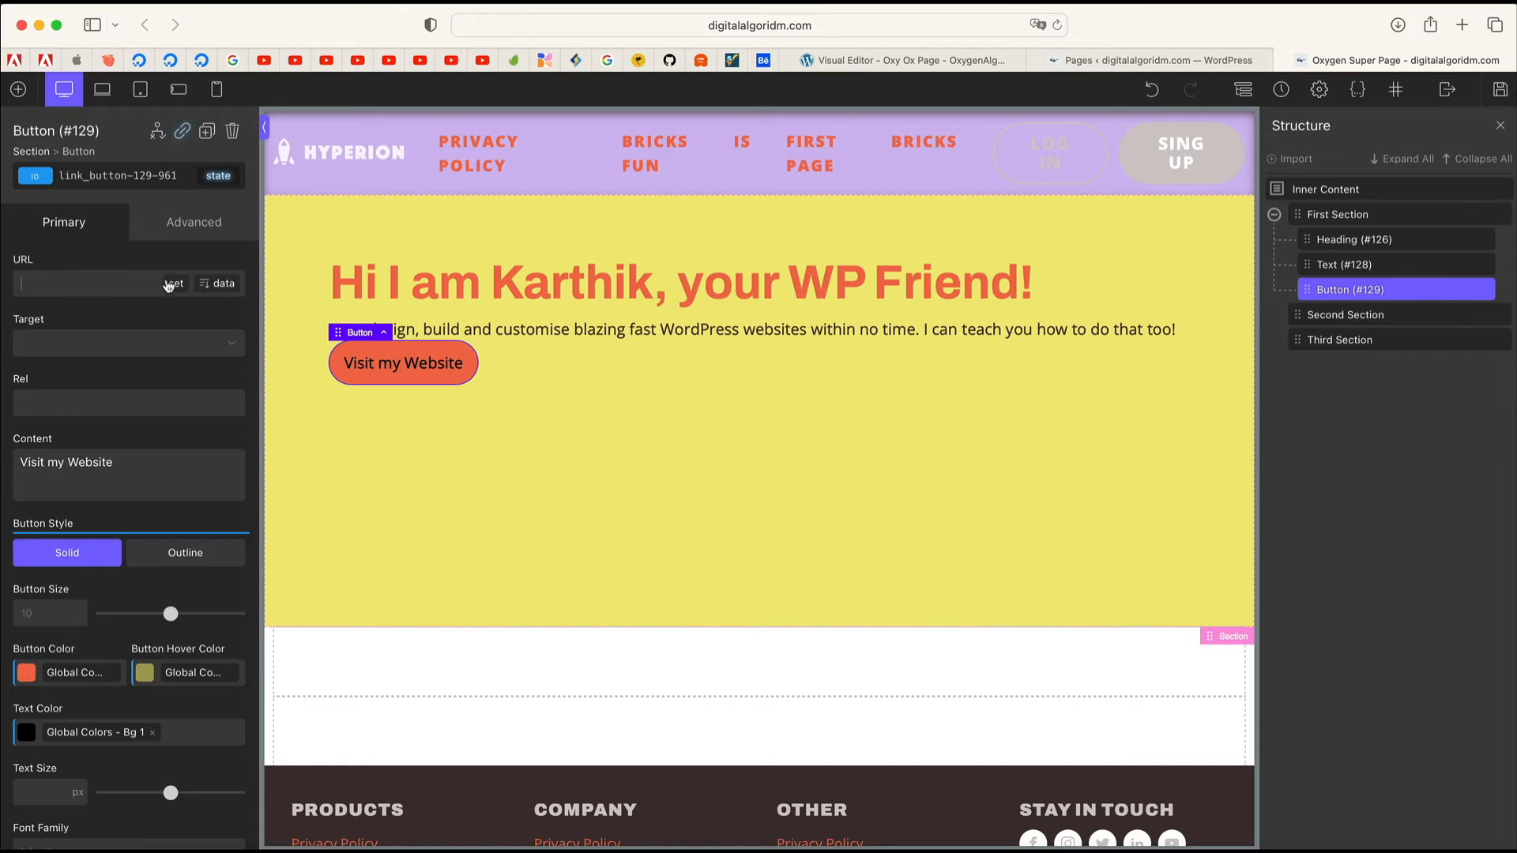
click(176, 285)
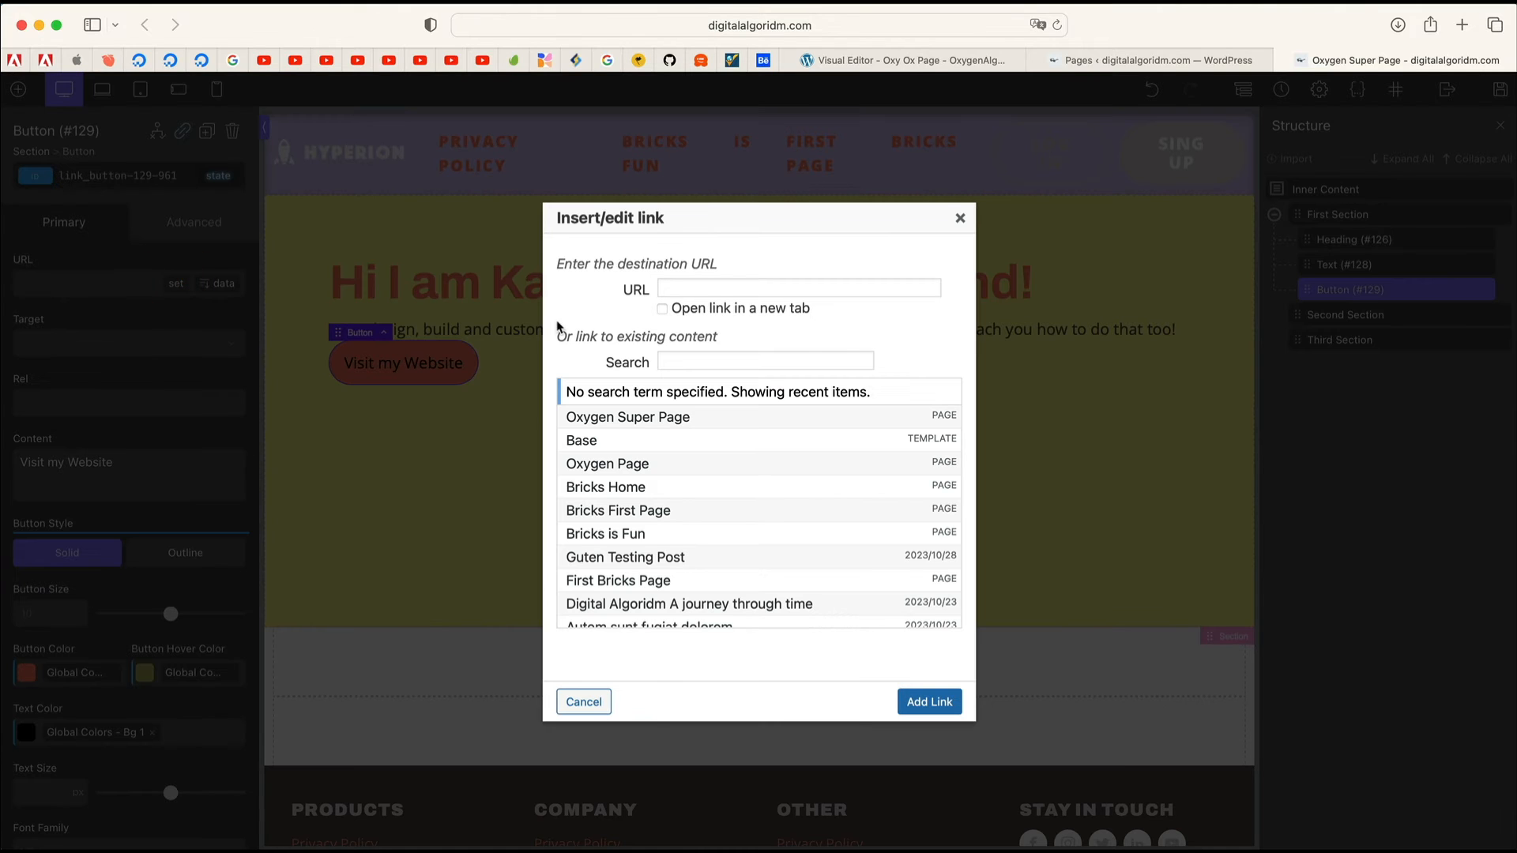
right_click(611, 465)
click(717, 298)
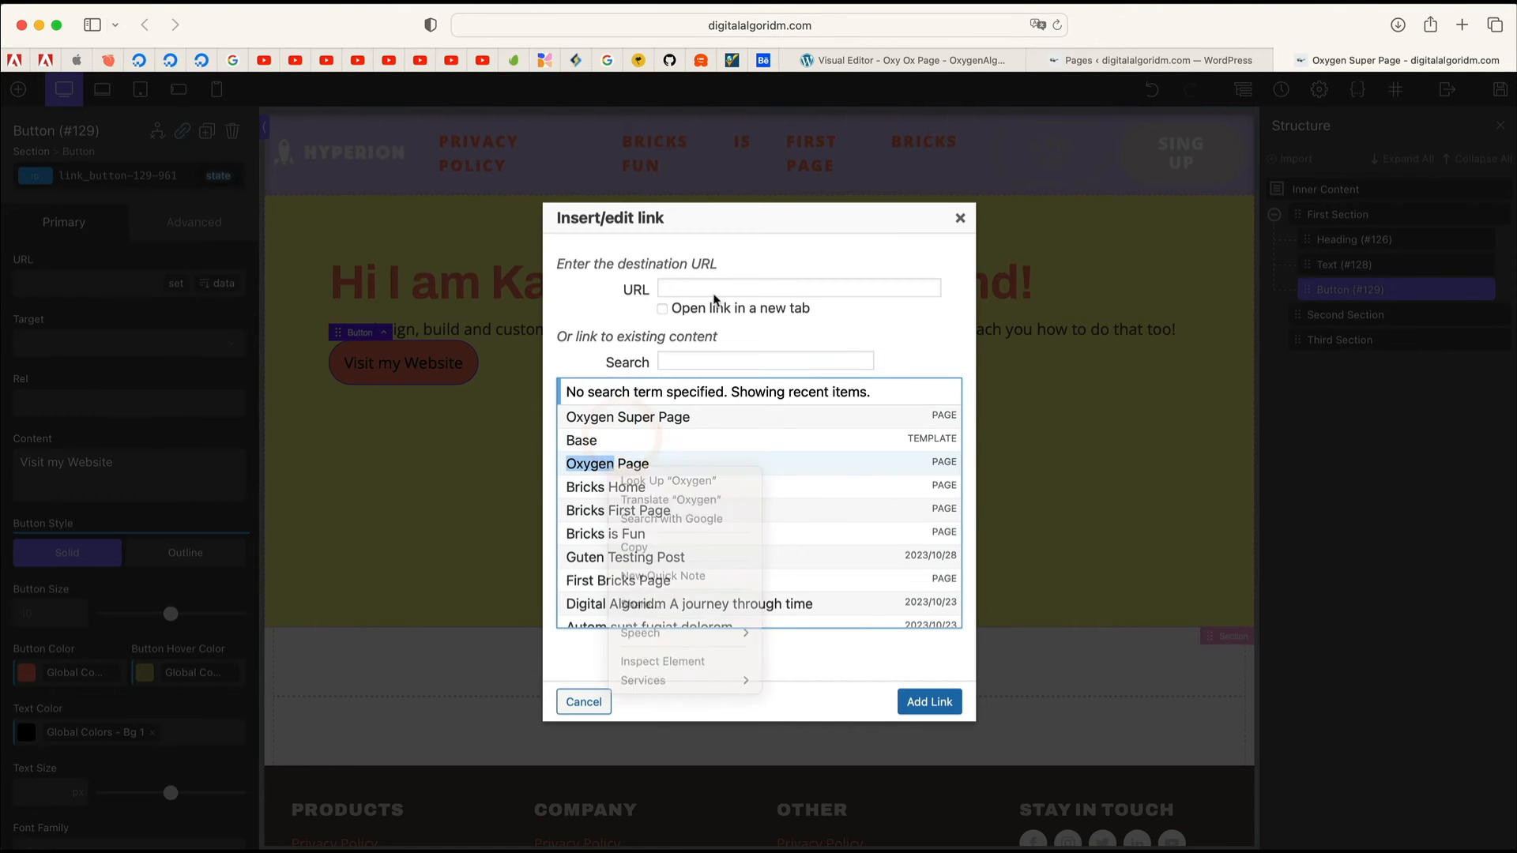
scroll(674, 500, down, 2)
click(693, 477)
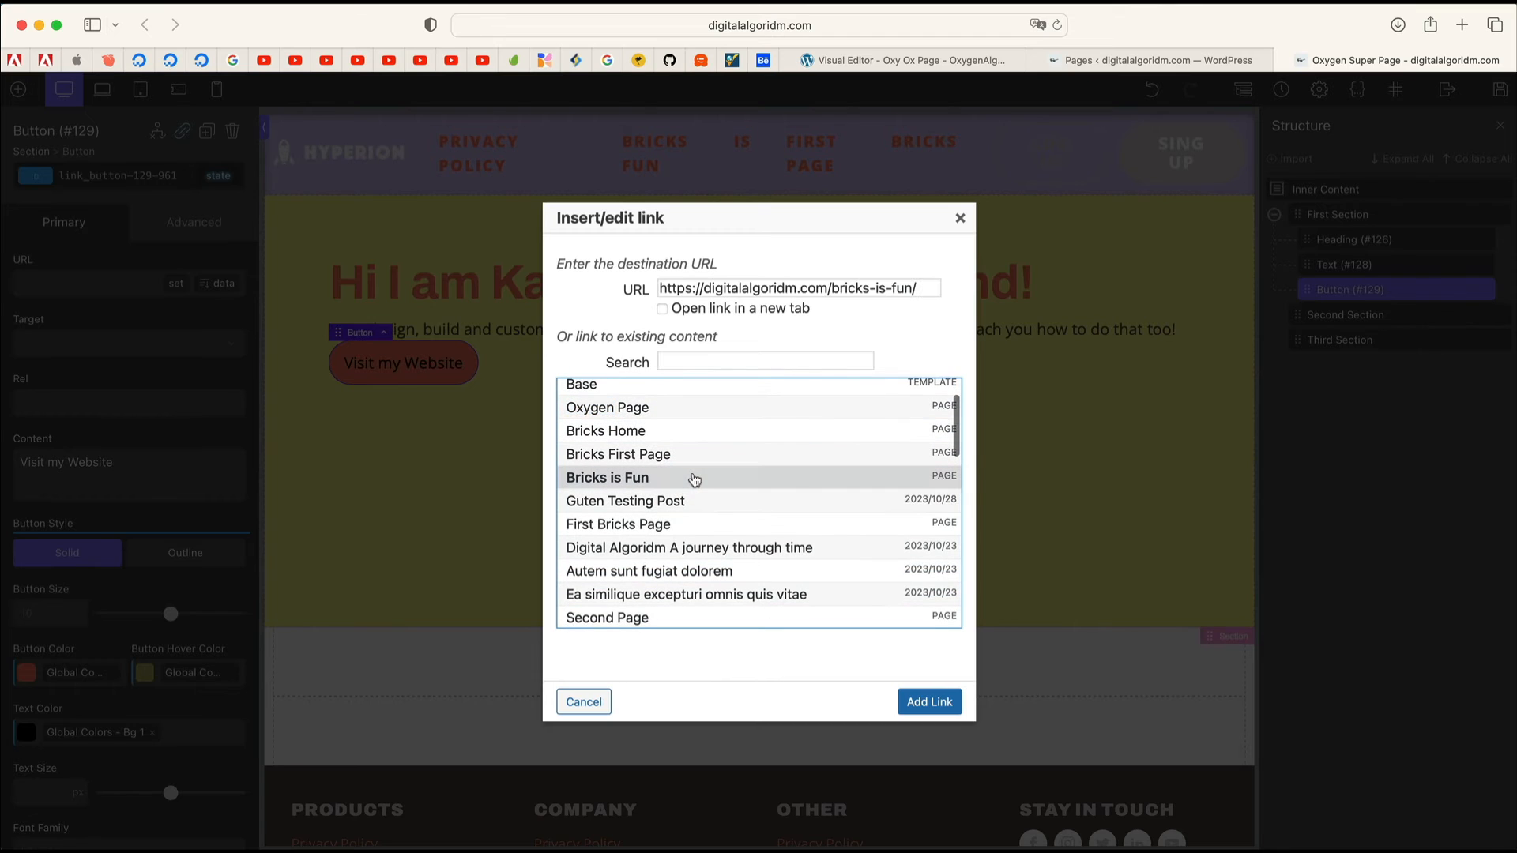
click(914, 704)
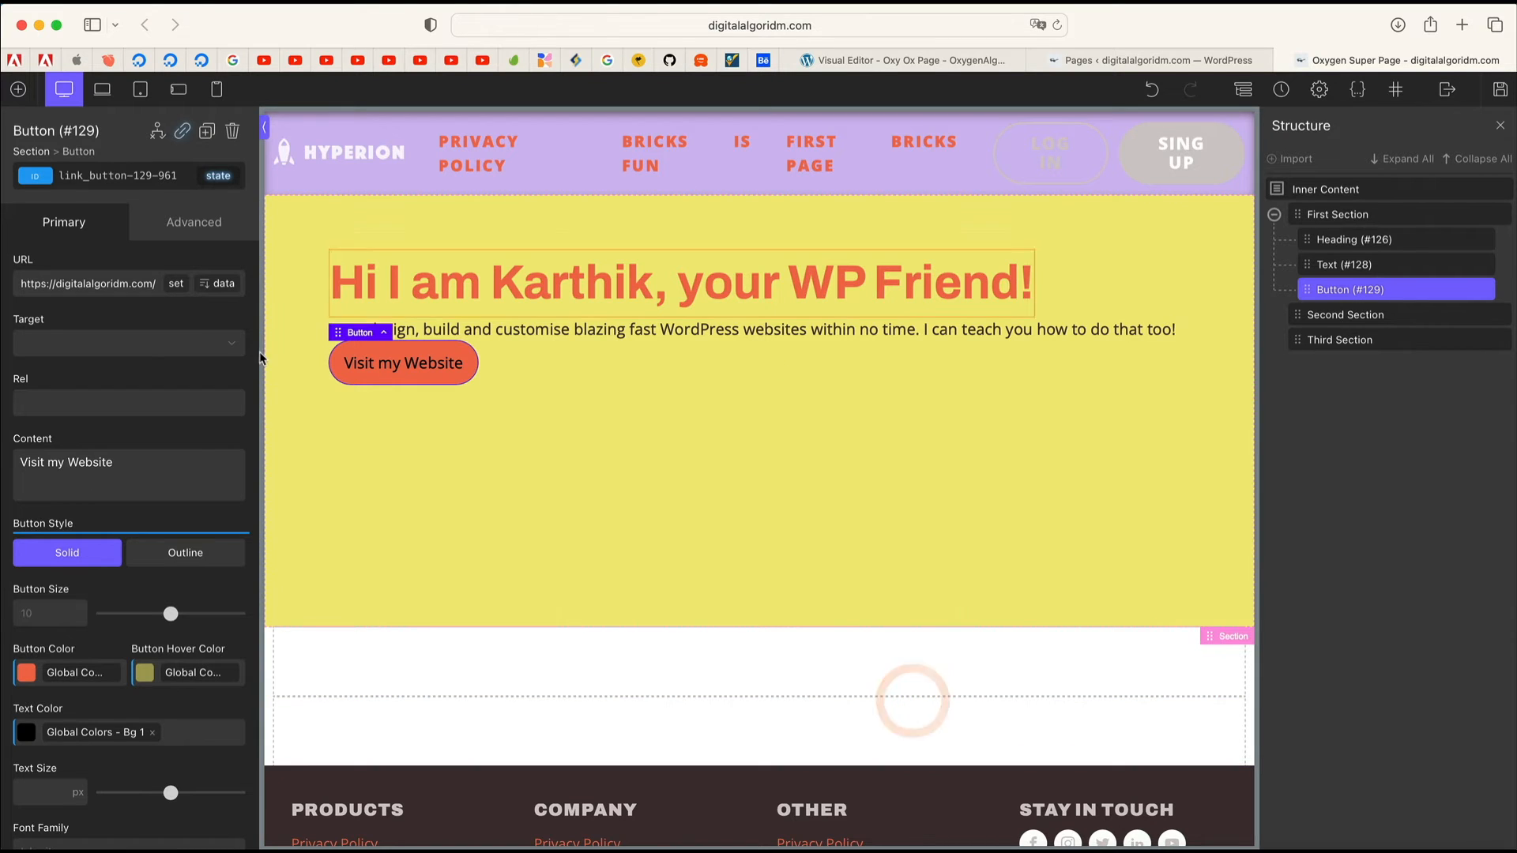
click(152, 345)
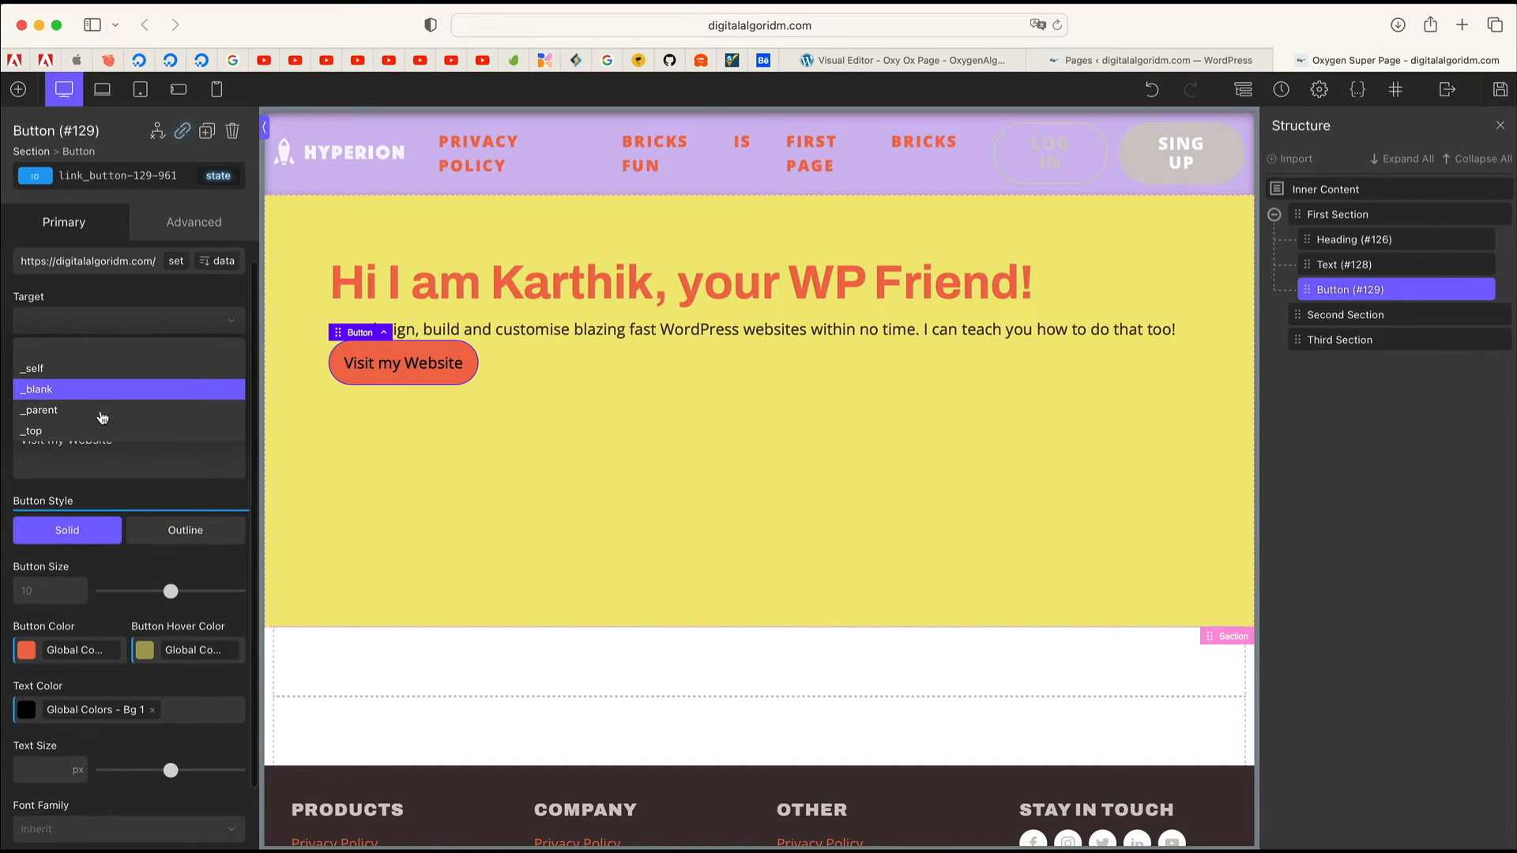
scroll(111, 403, down, 2)
Step: Change the button's text to "Visit Us" and try the Outline style before returning to Solid
click(116, 397)
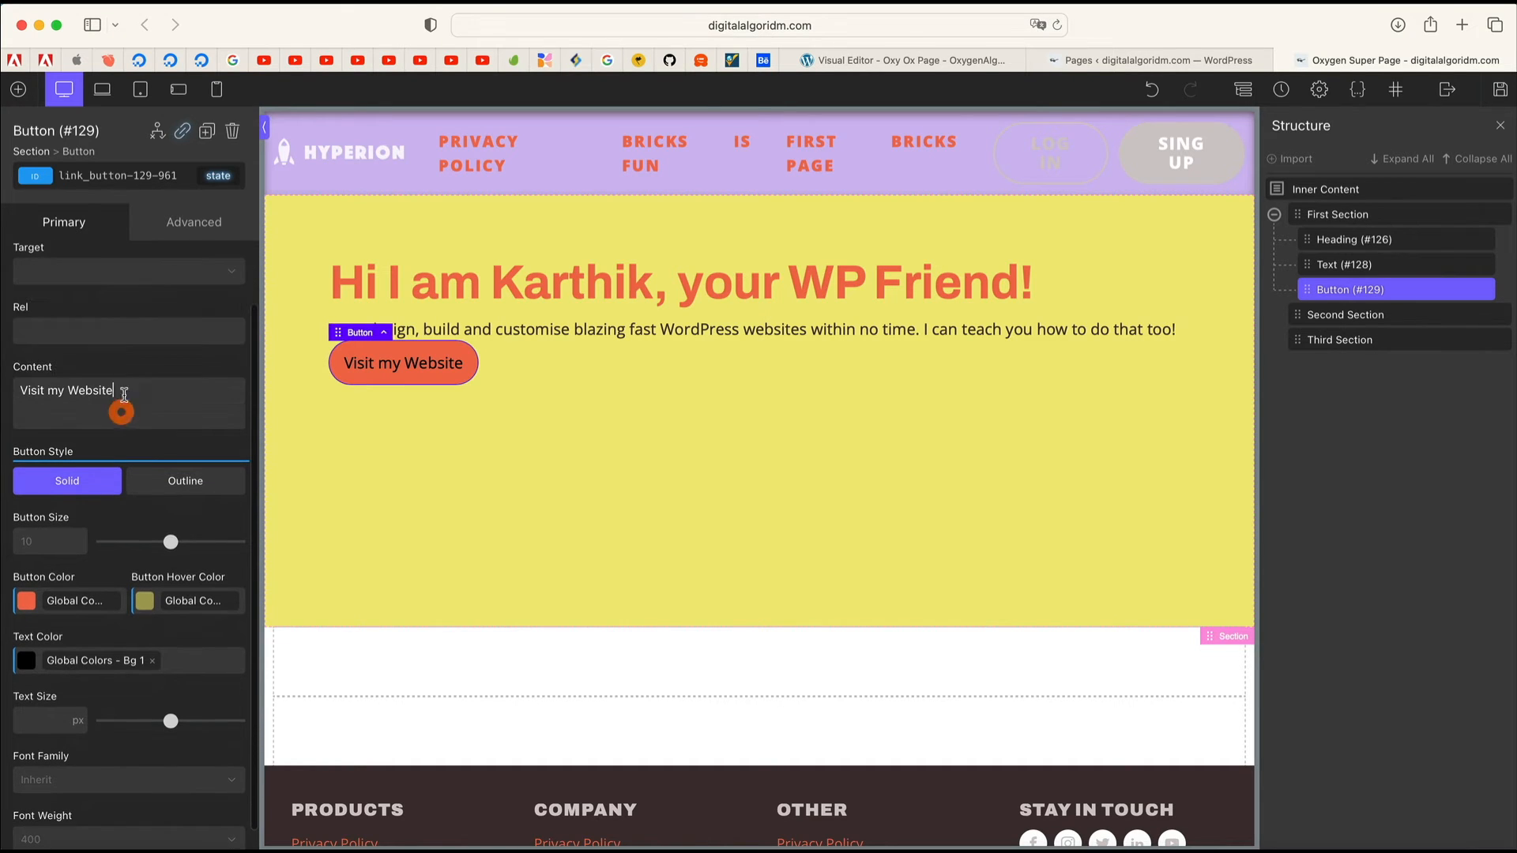
triple_click(119, 395)
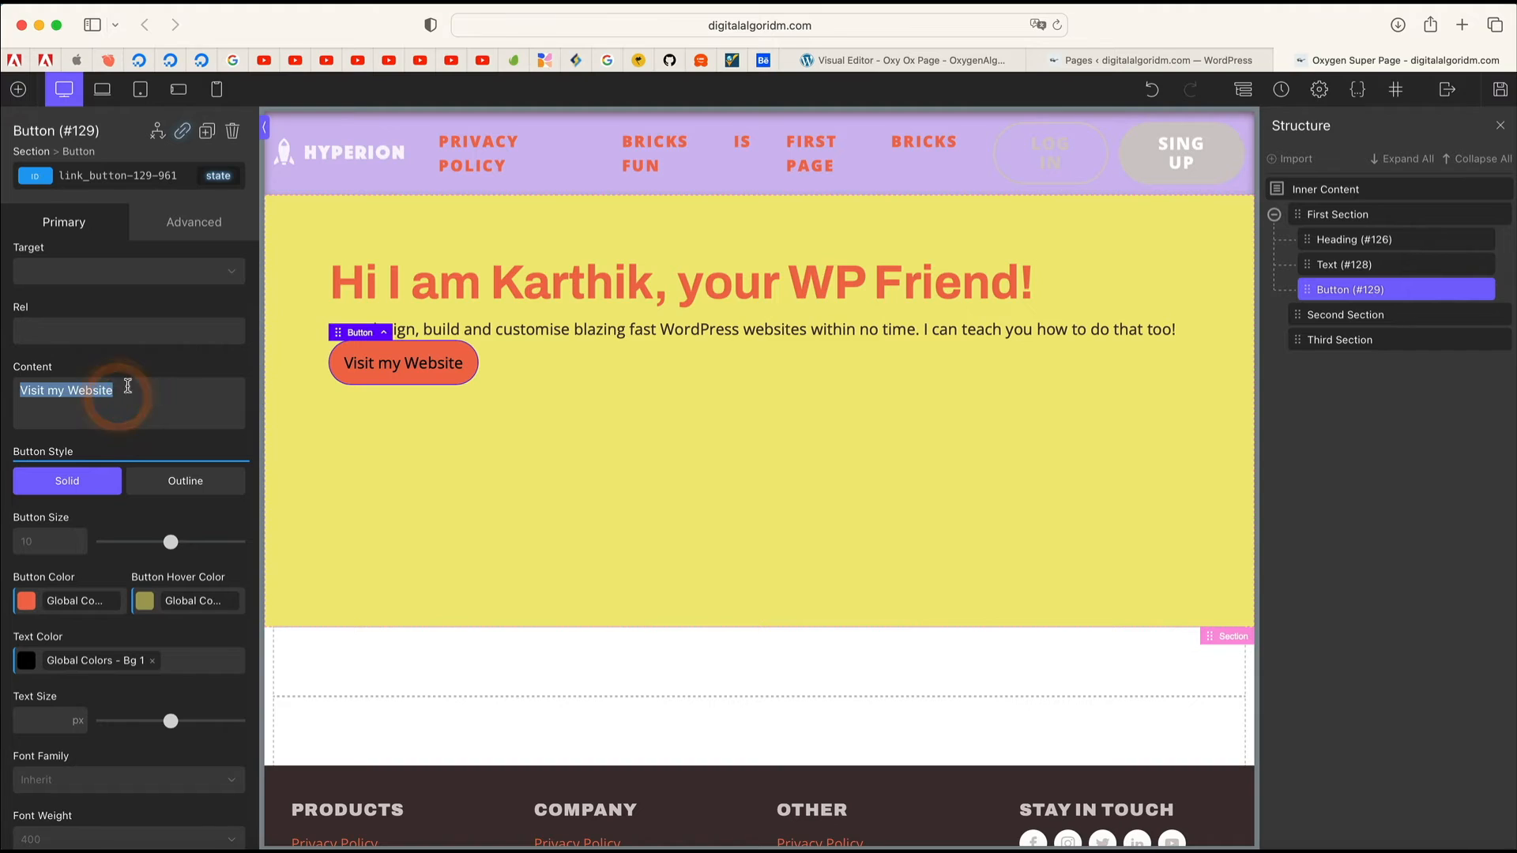
triple_click(111, 389)
key(BackSpace)
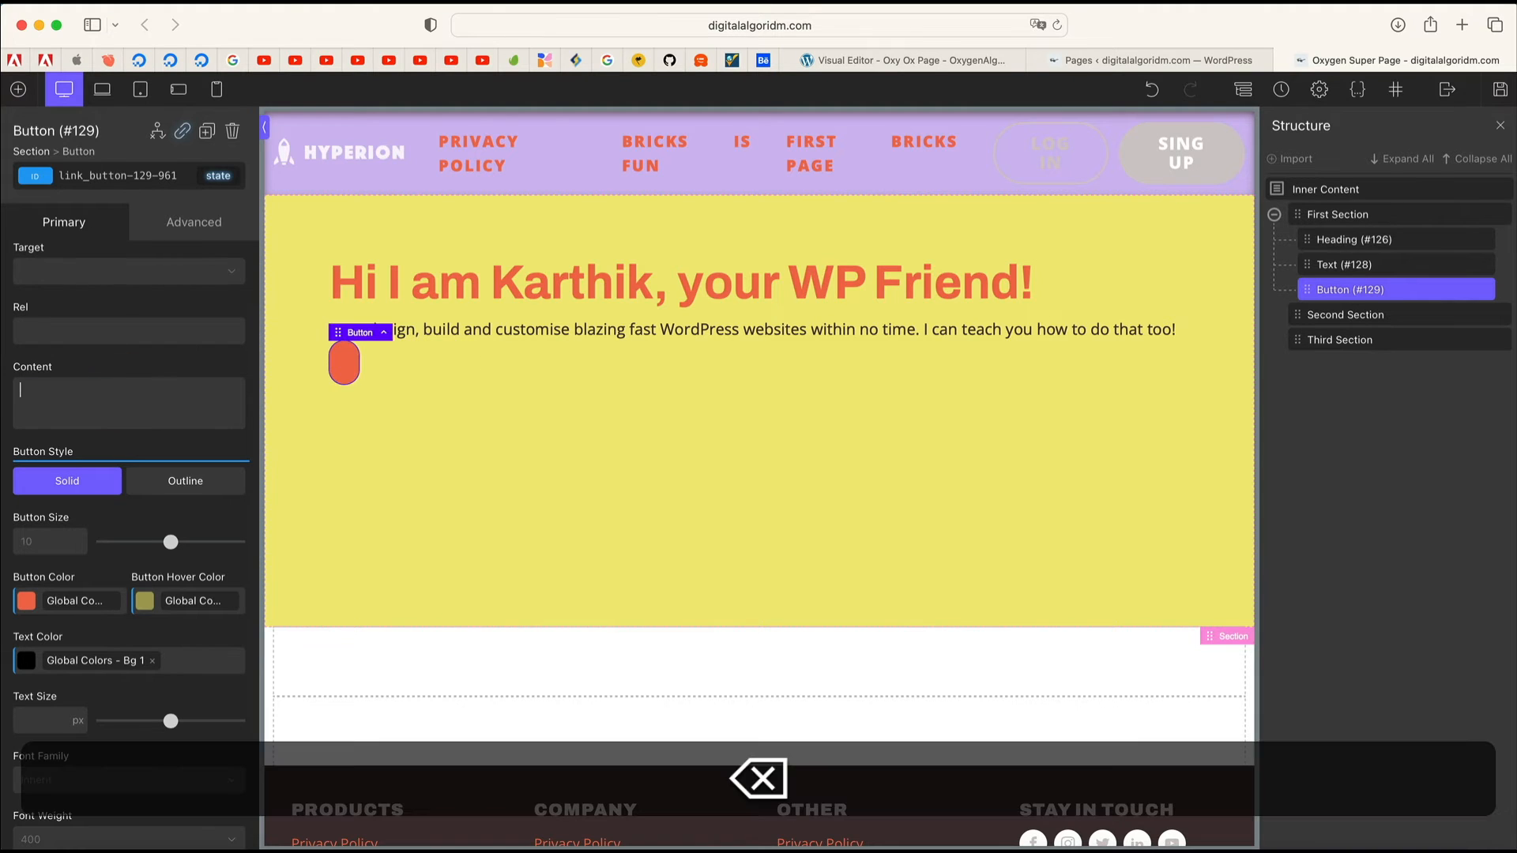
text(Vsi)
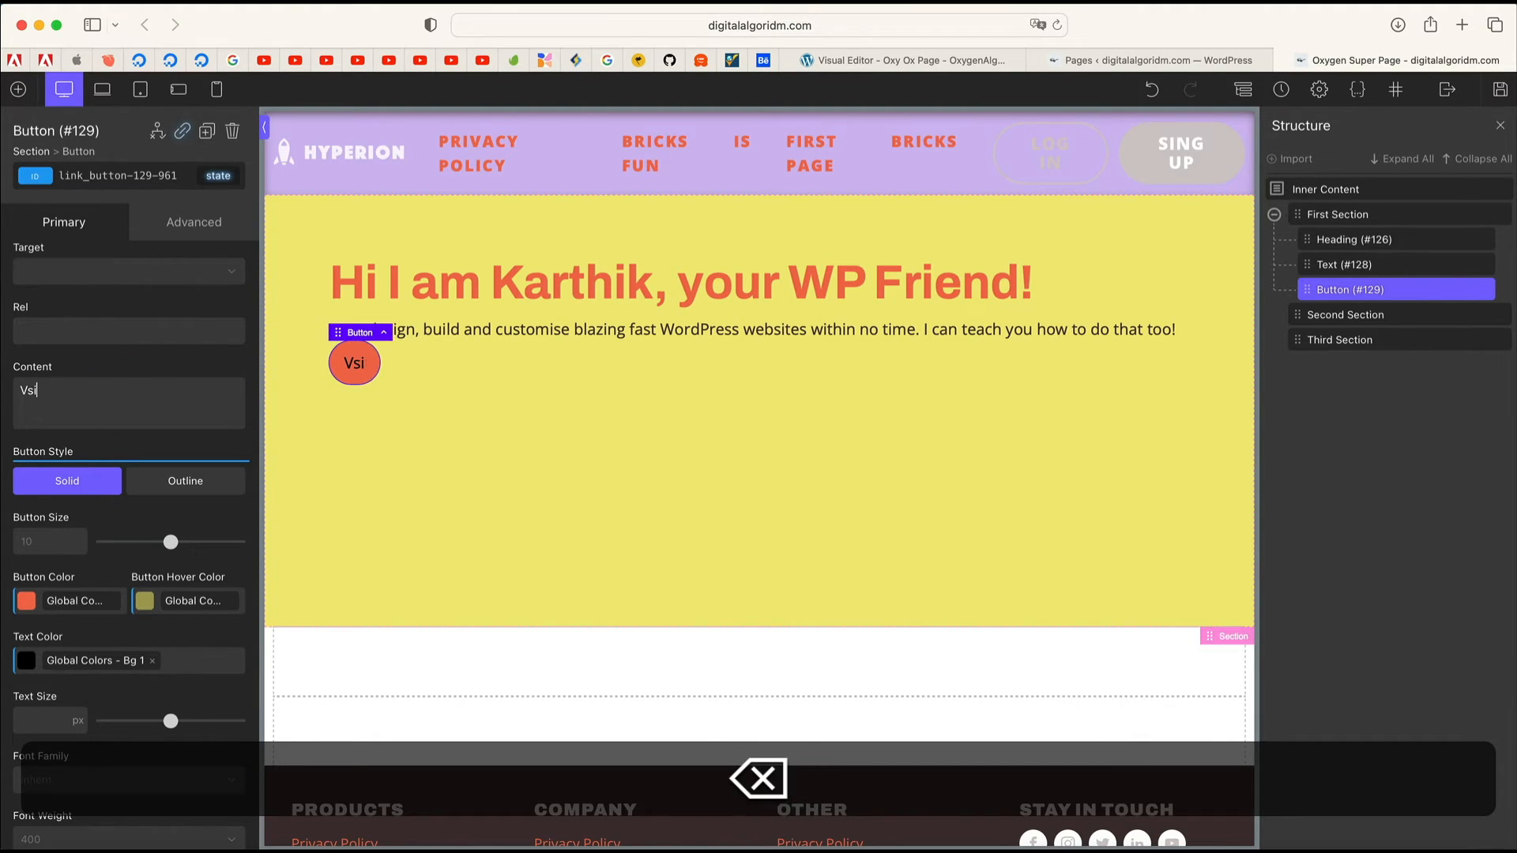
text(ti Us)
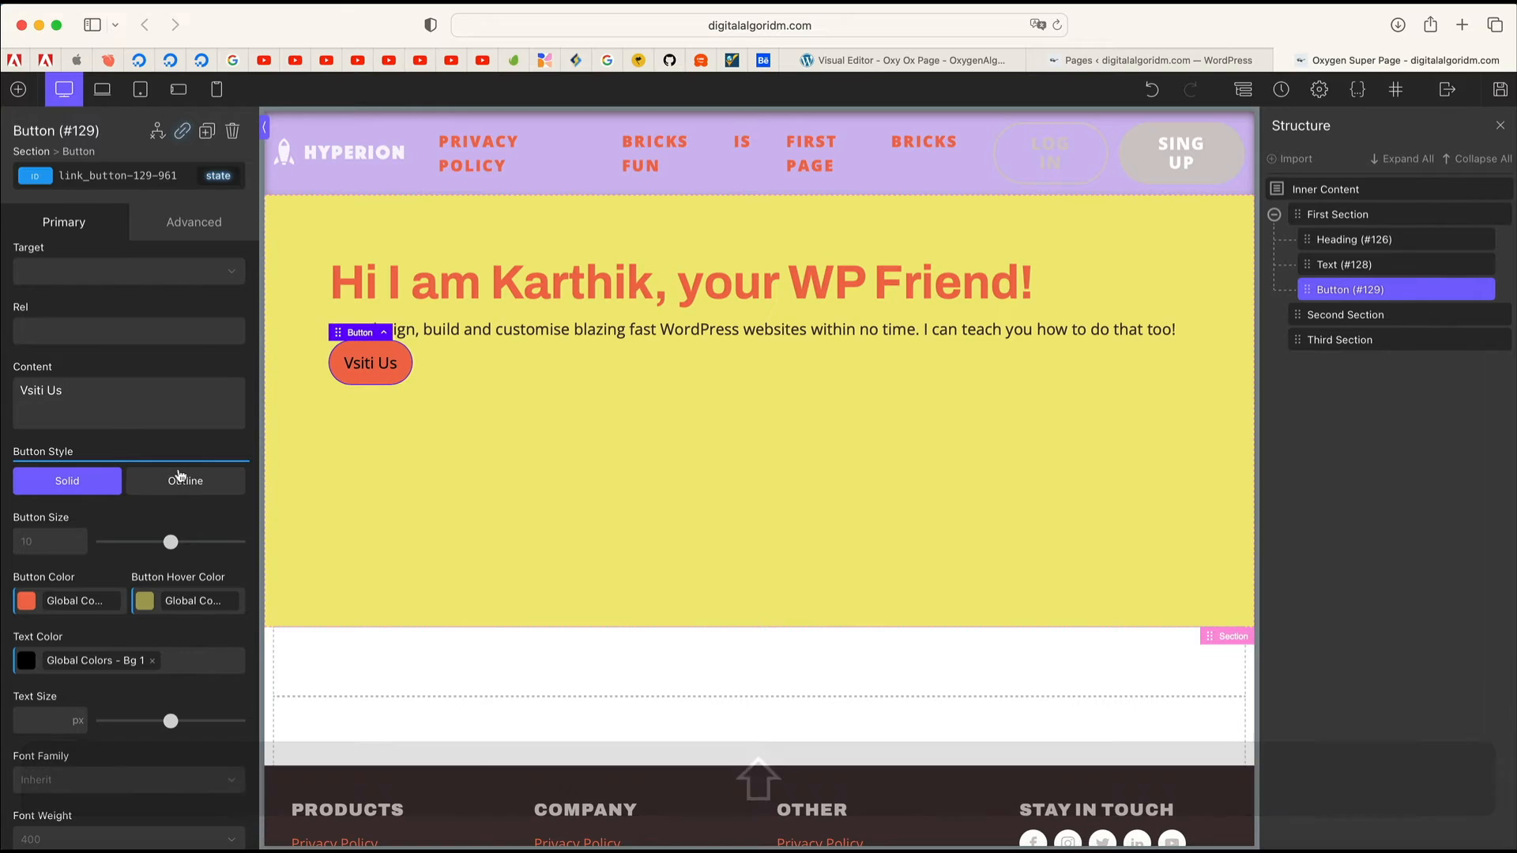
click(179, 479)
click(69, 510)
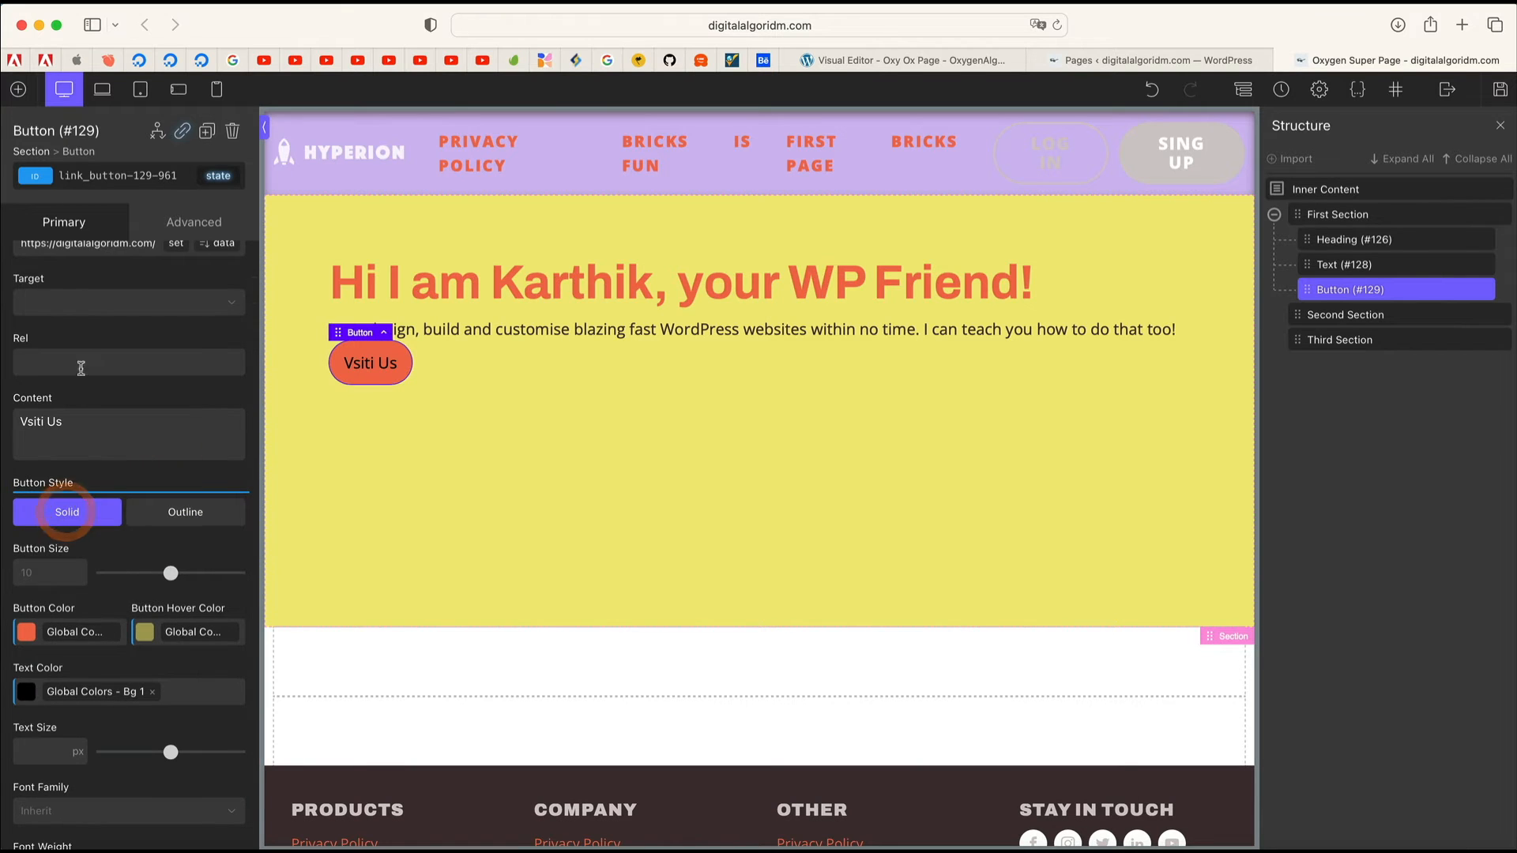
double_click(33, 421)
text(Visit)
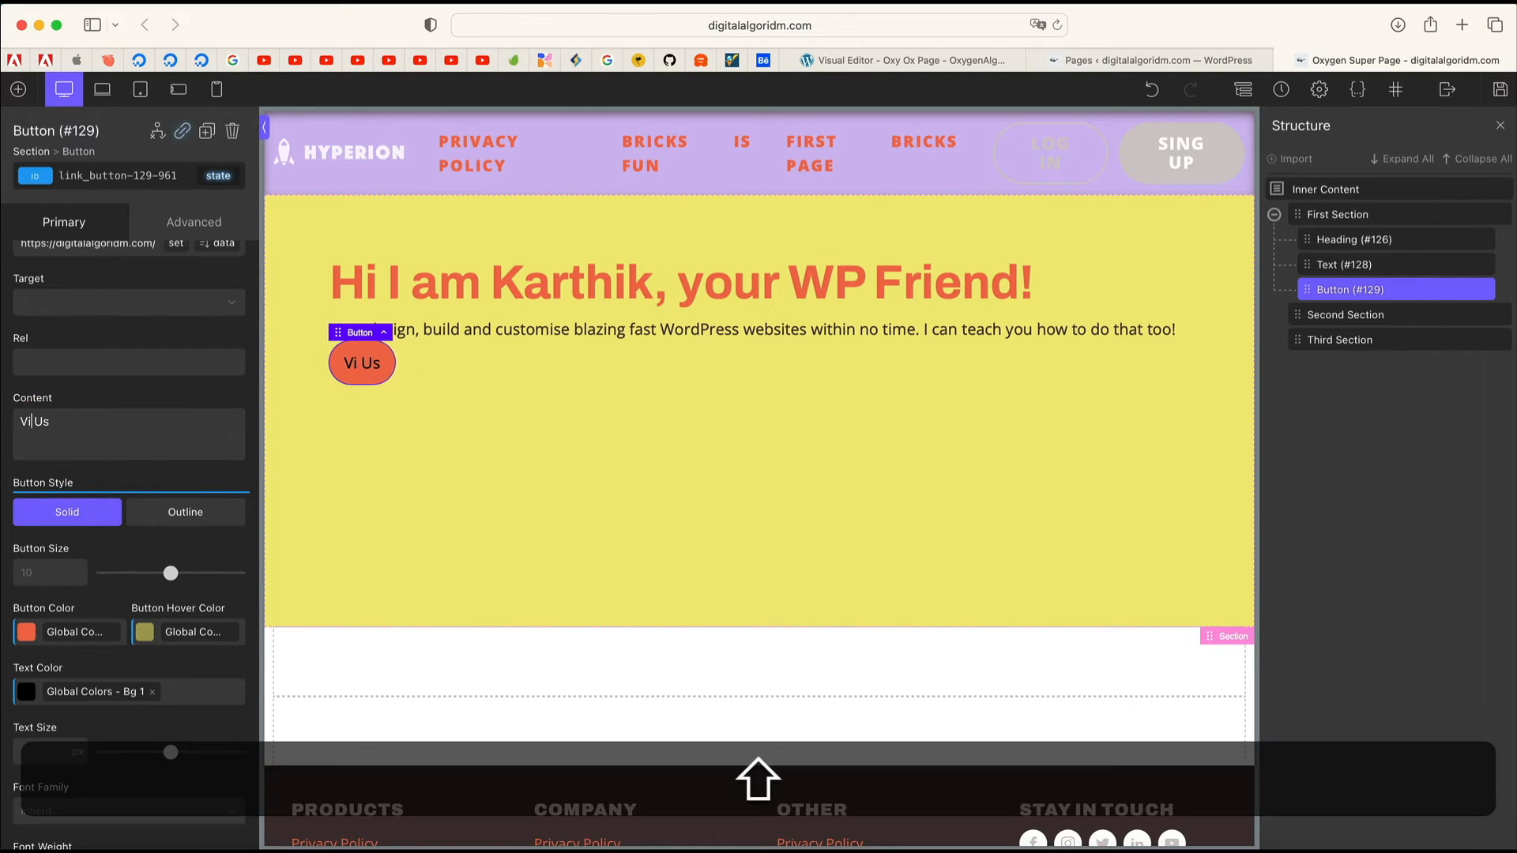
scroll(94, 553, down, 2)
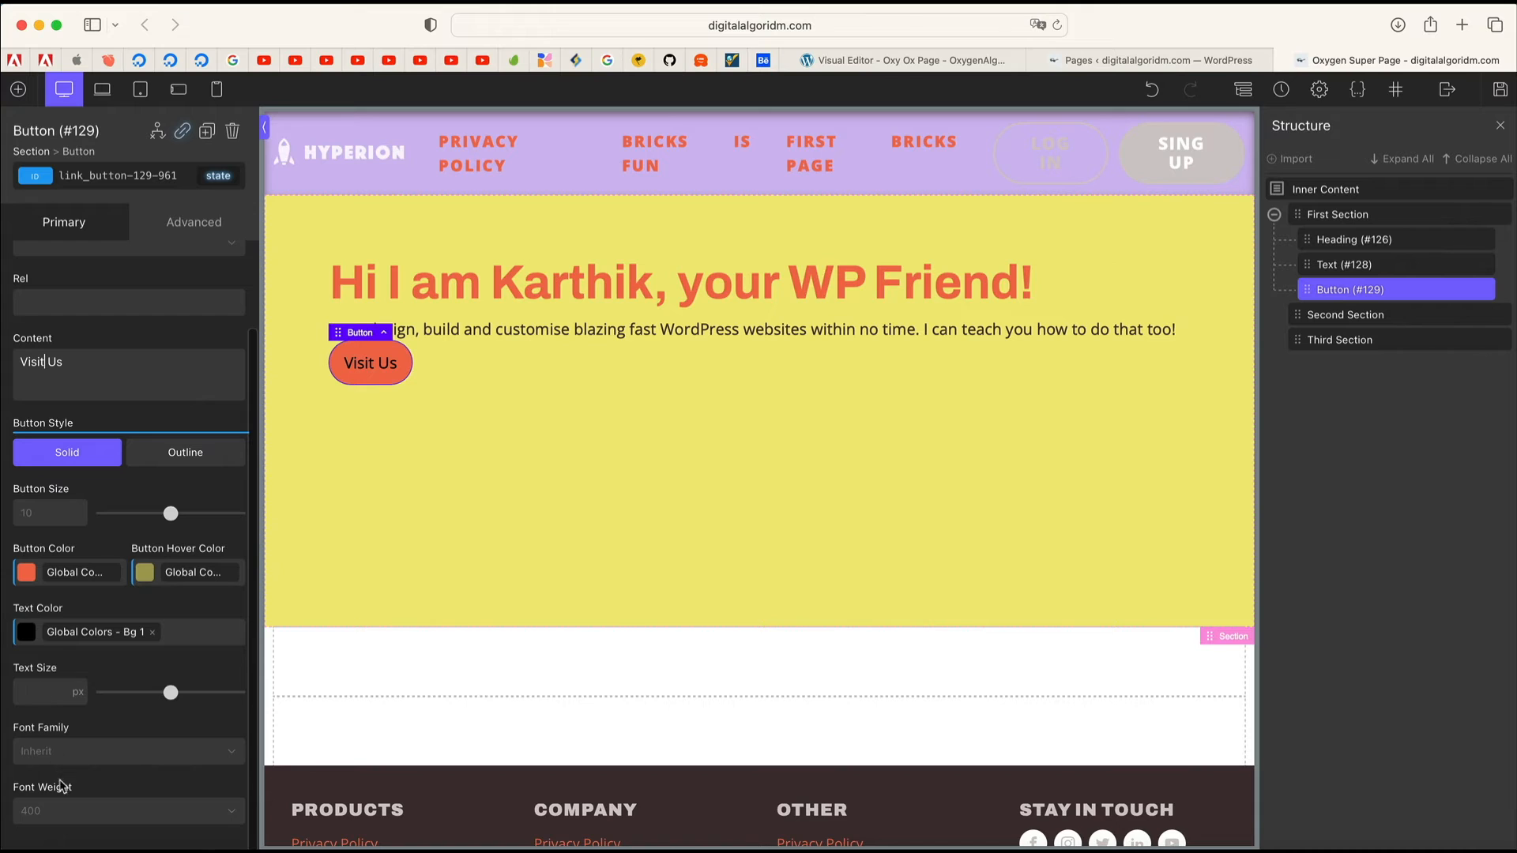
scroll(115, 576, up, 3)
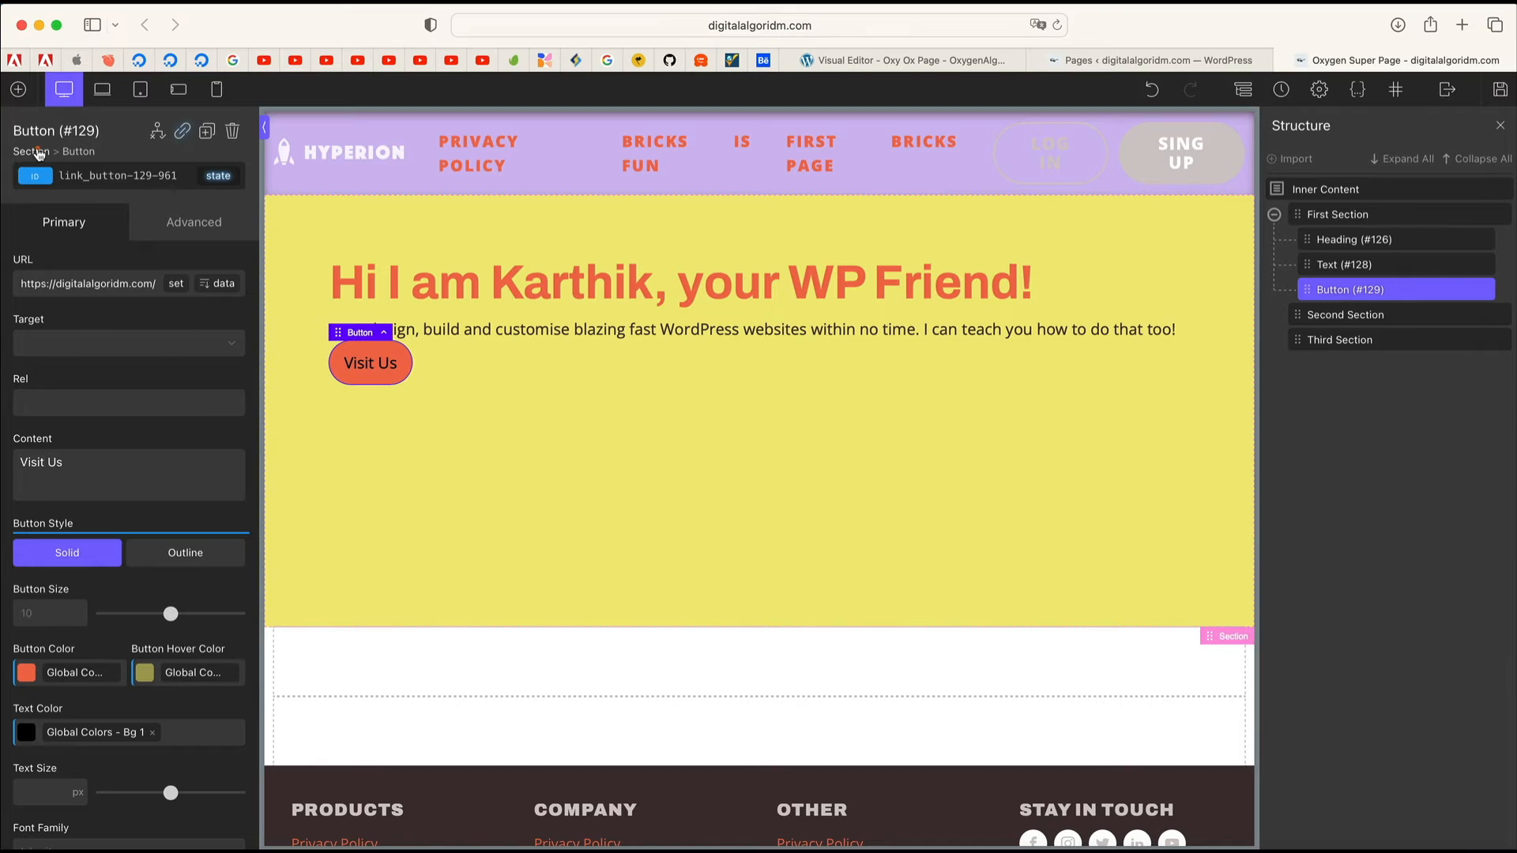
Step: Examine the text element's advanced Size & Spacing settings, including its top and bottom margins
click(37, 152)
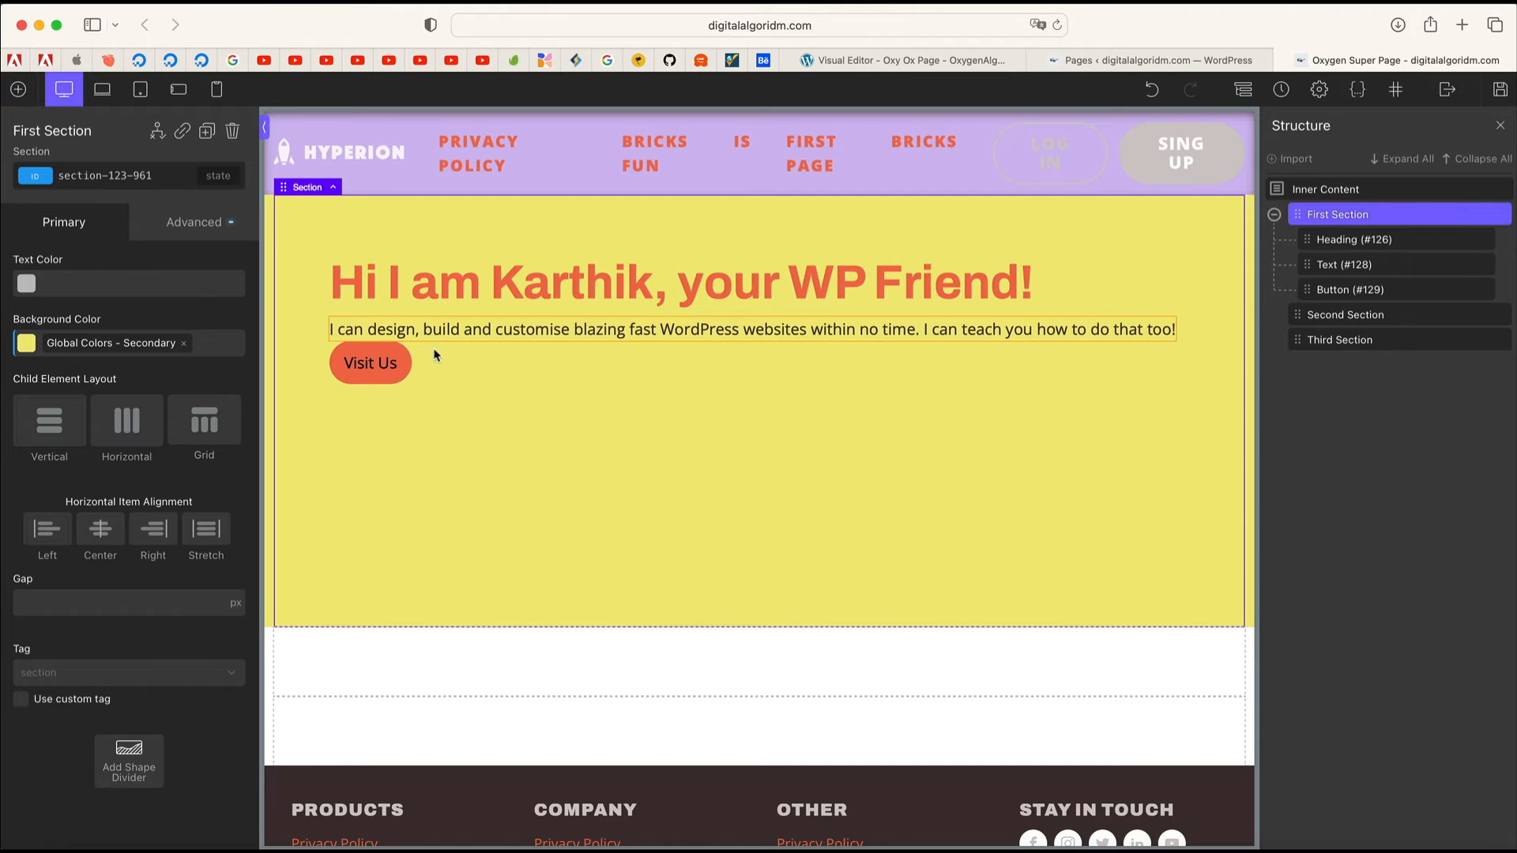
click(452, 338)
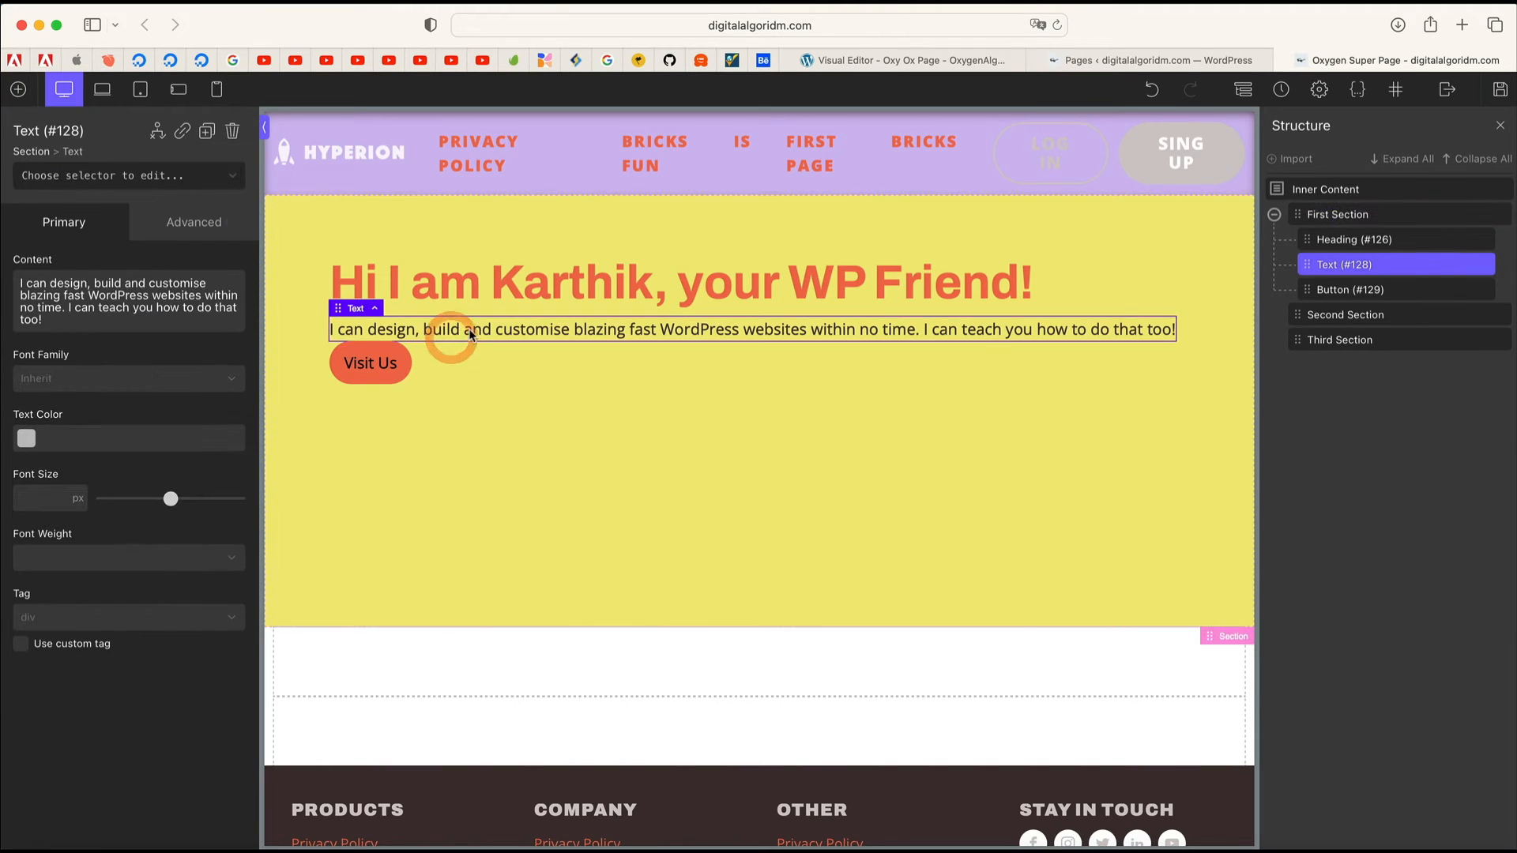
click(195, 229)
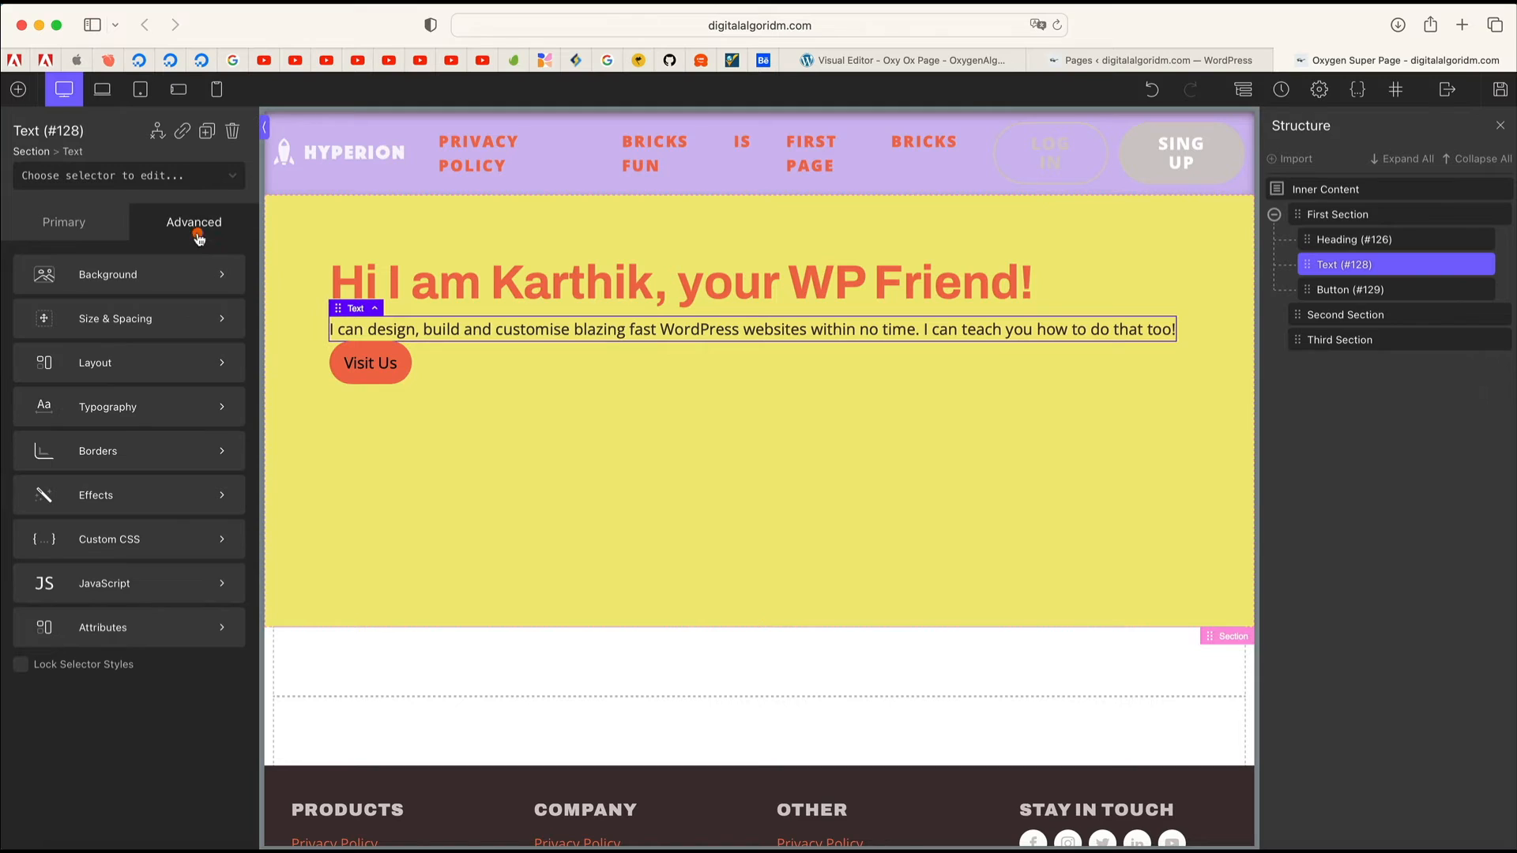
click(131, 332)
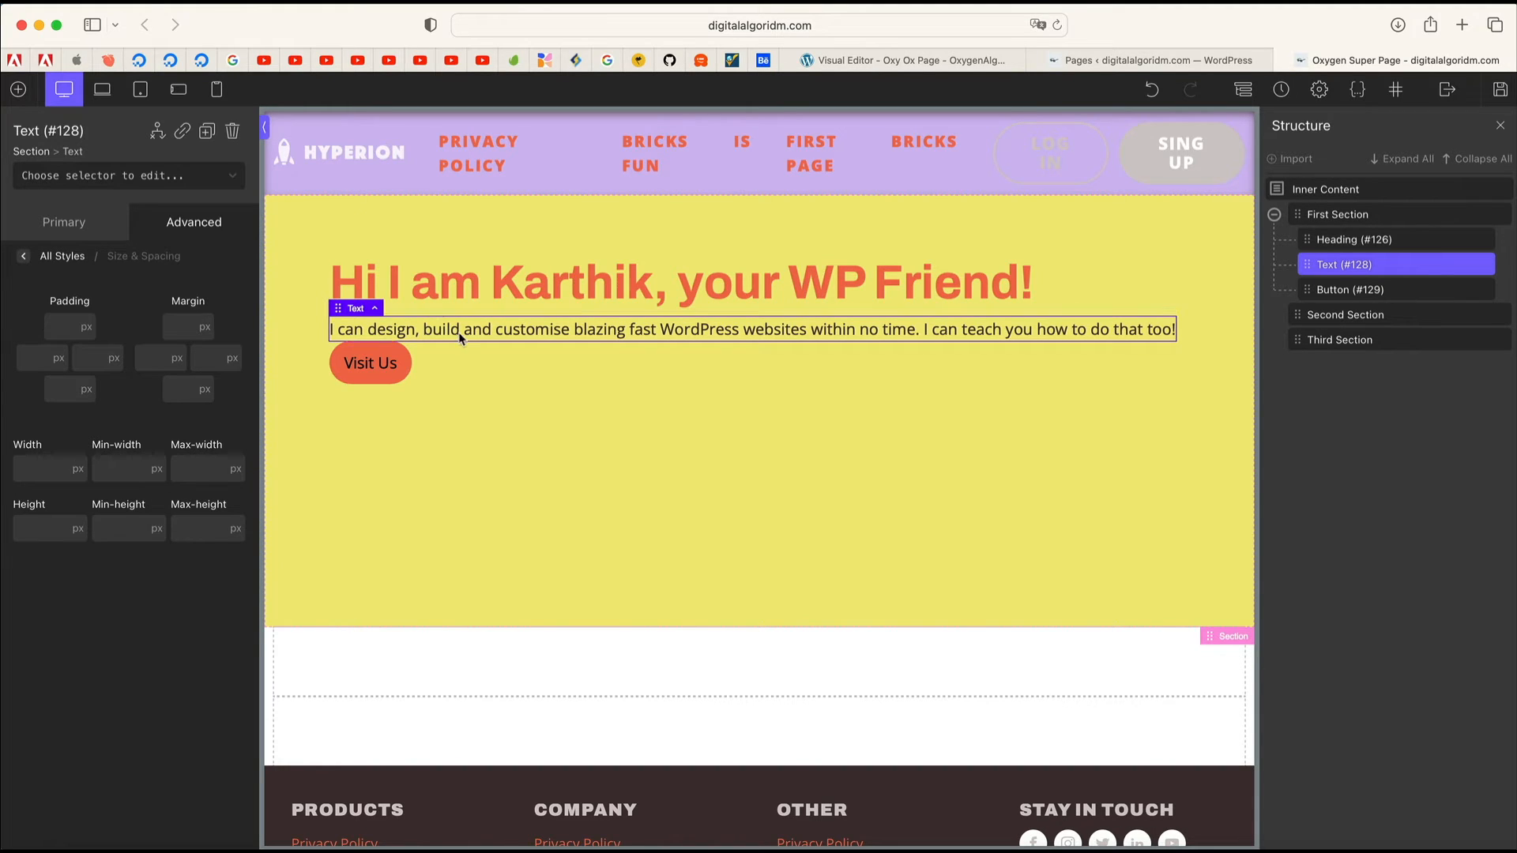
click(185, 332)
click(188, 387)
click(448, 338)
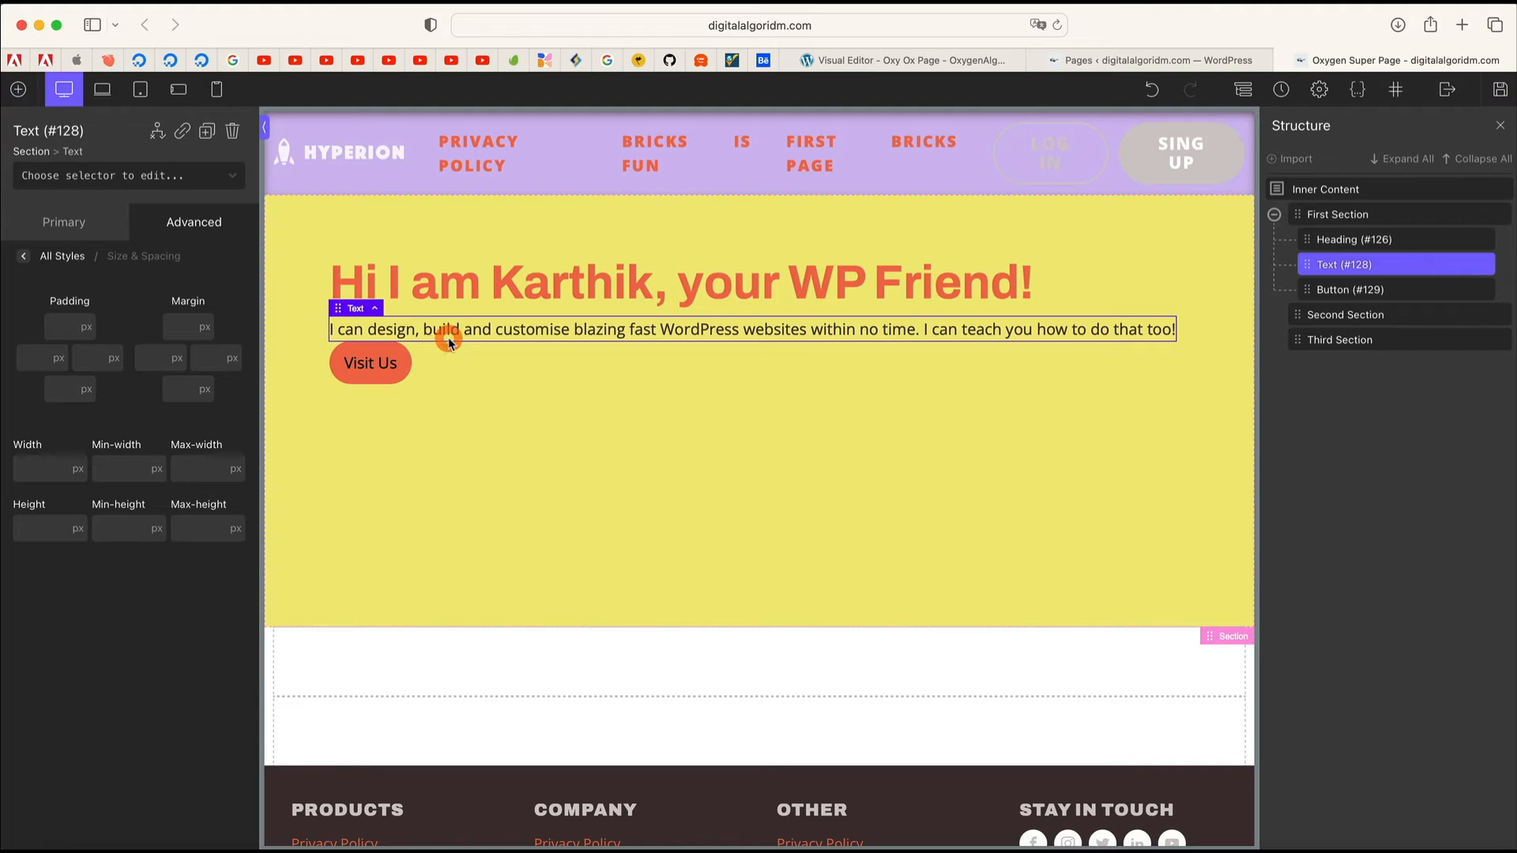
Step: Try a bottom margin of 48 px and of 24 px on the text element in First Section
click(187, 388)
text(48)
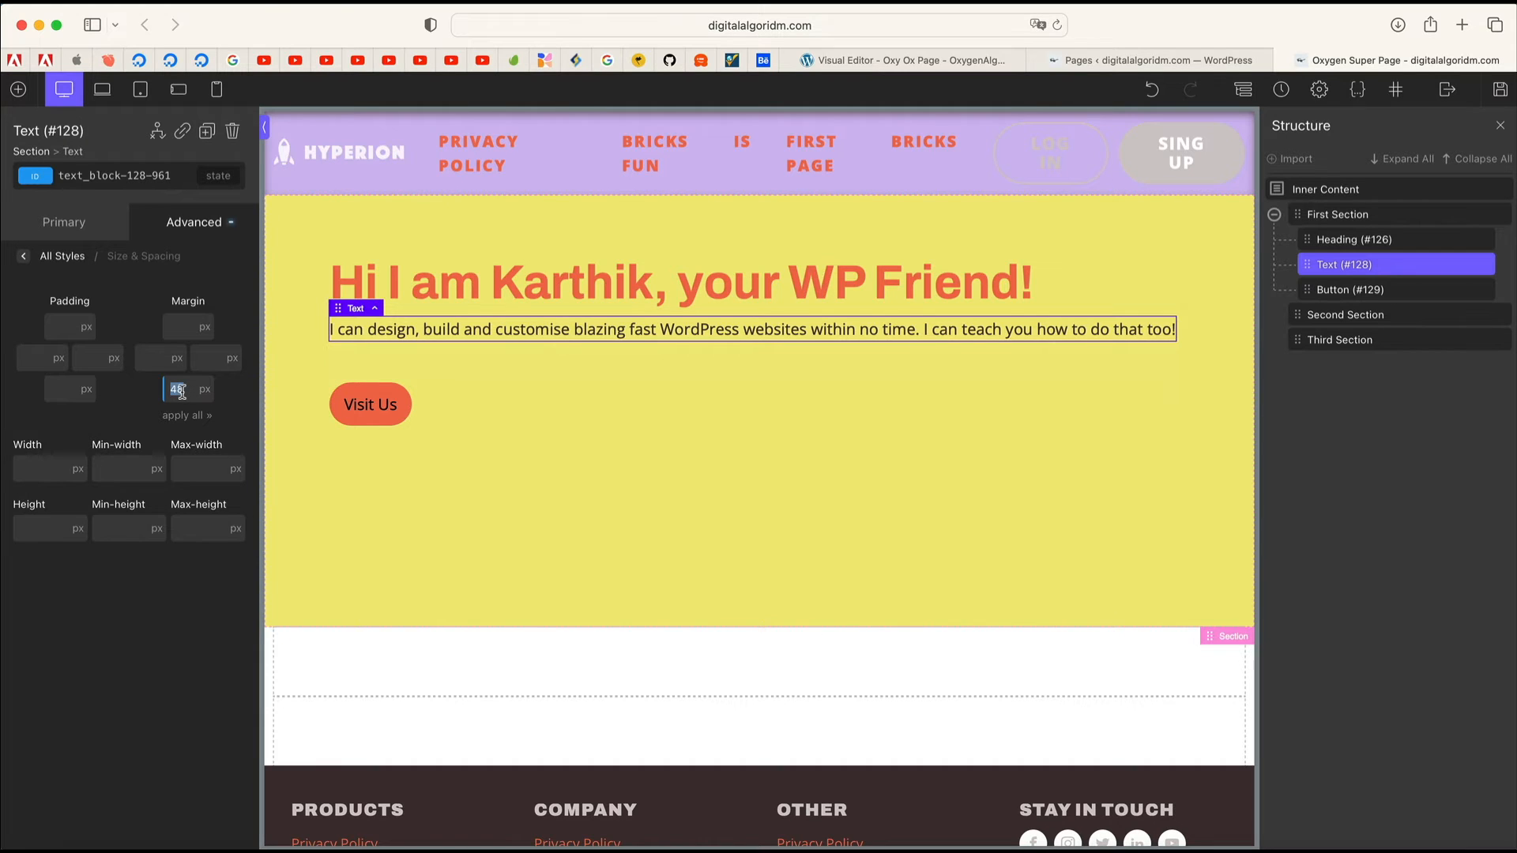
text(24)
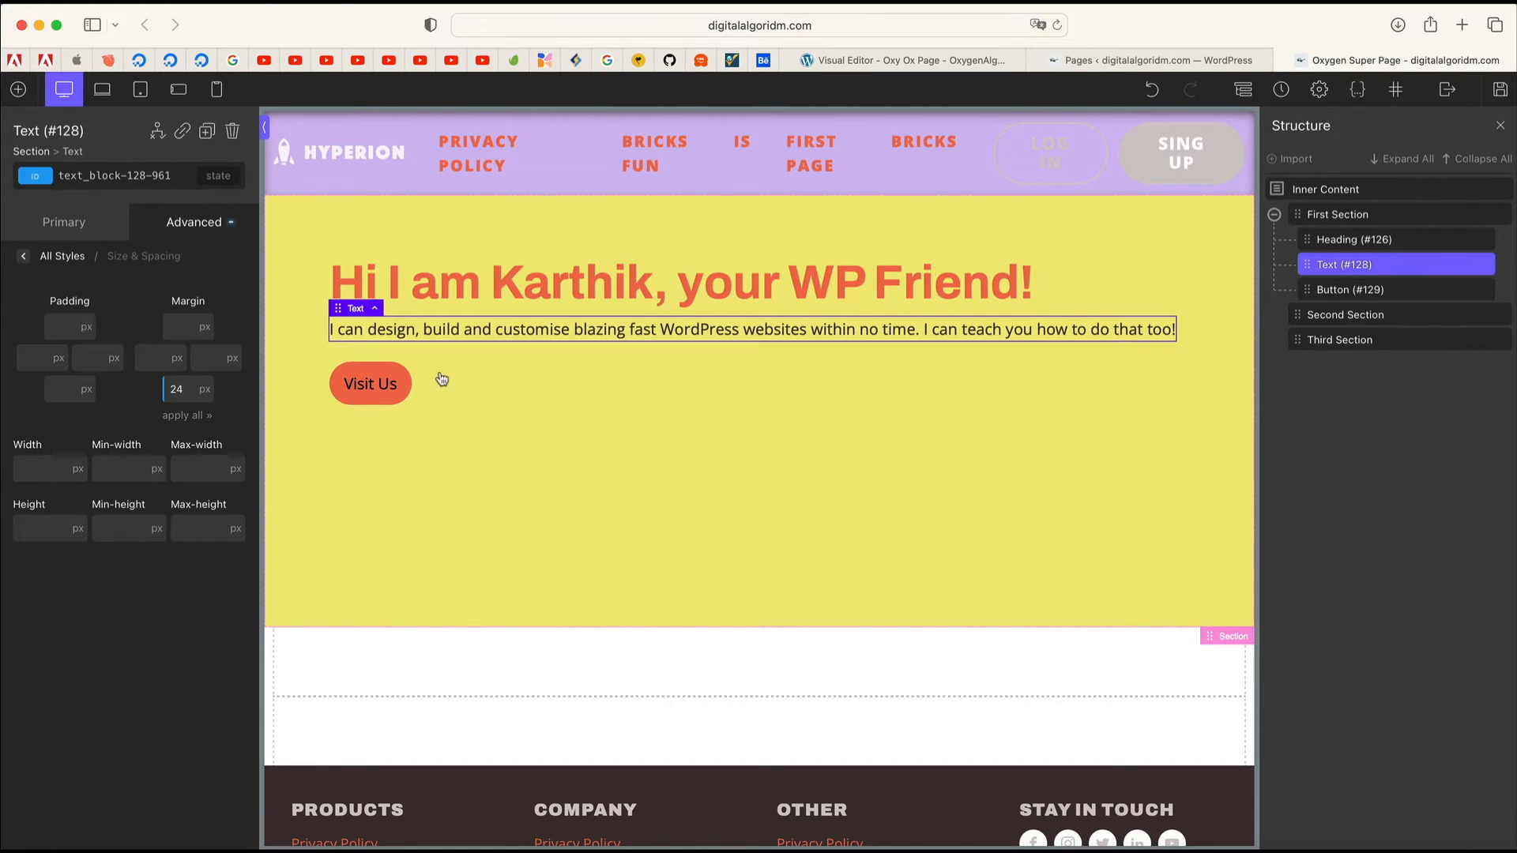
Step: Set the heading's bottom margin to 8 px, after trying 24 px for its top and bottom margins
click(599, 294)
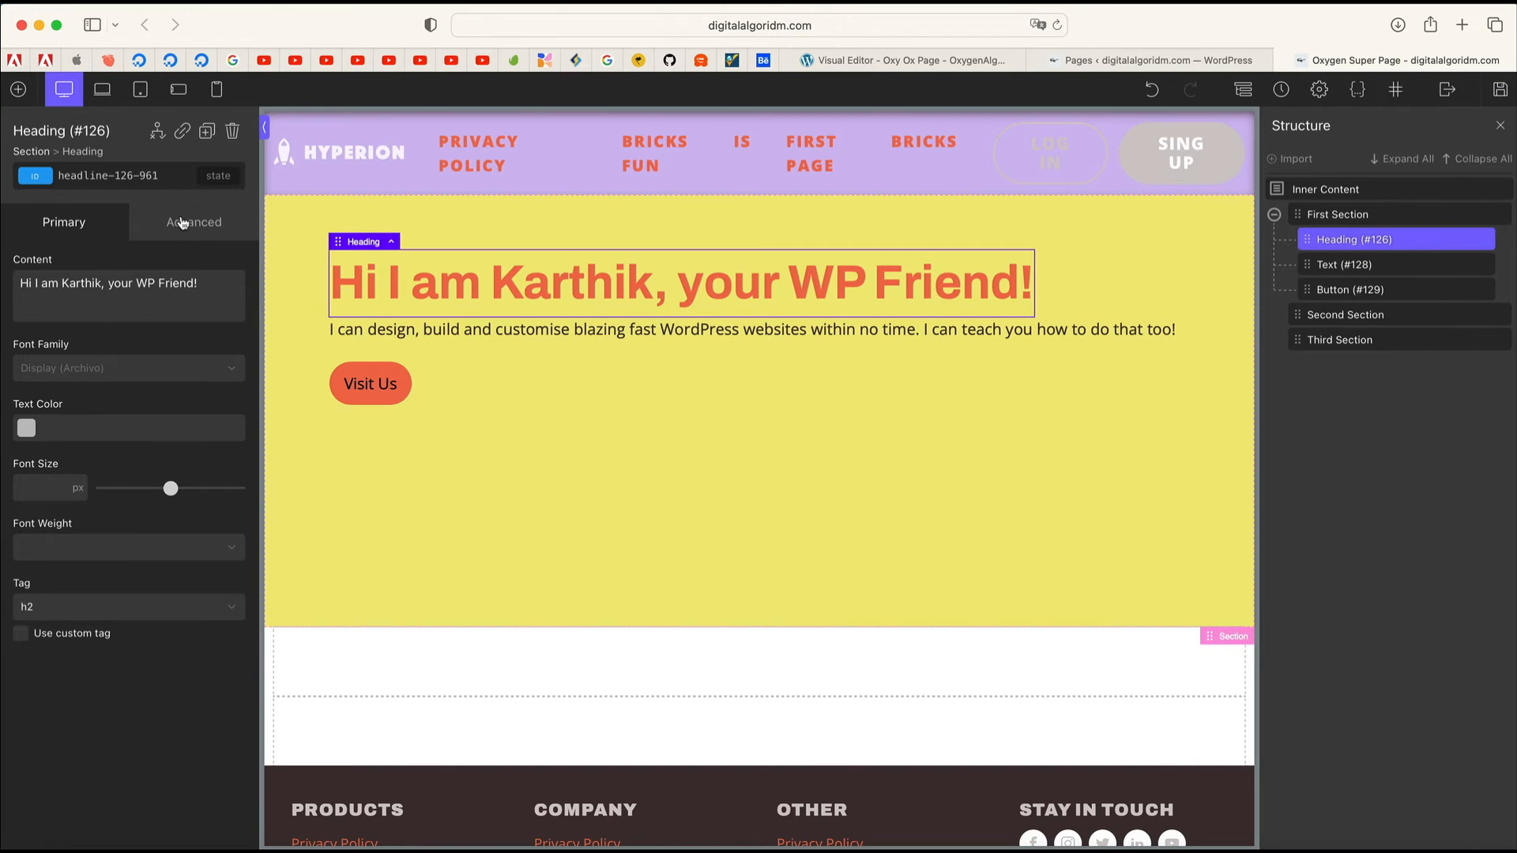
click(183, 223)
click(111, 316)
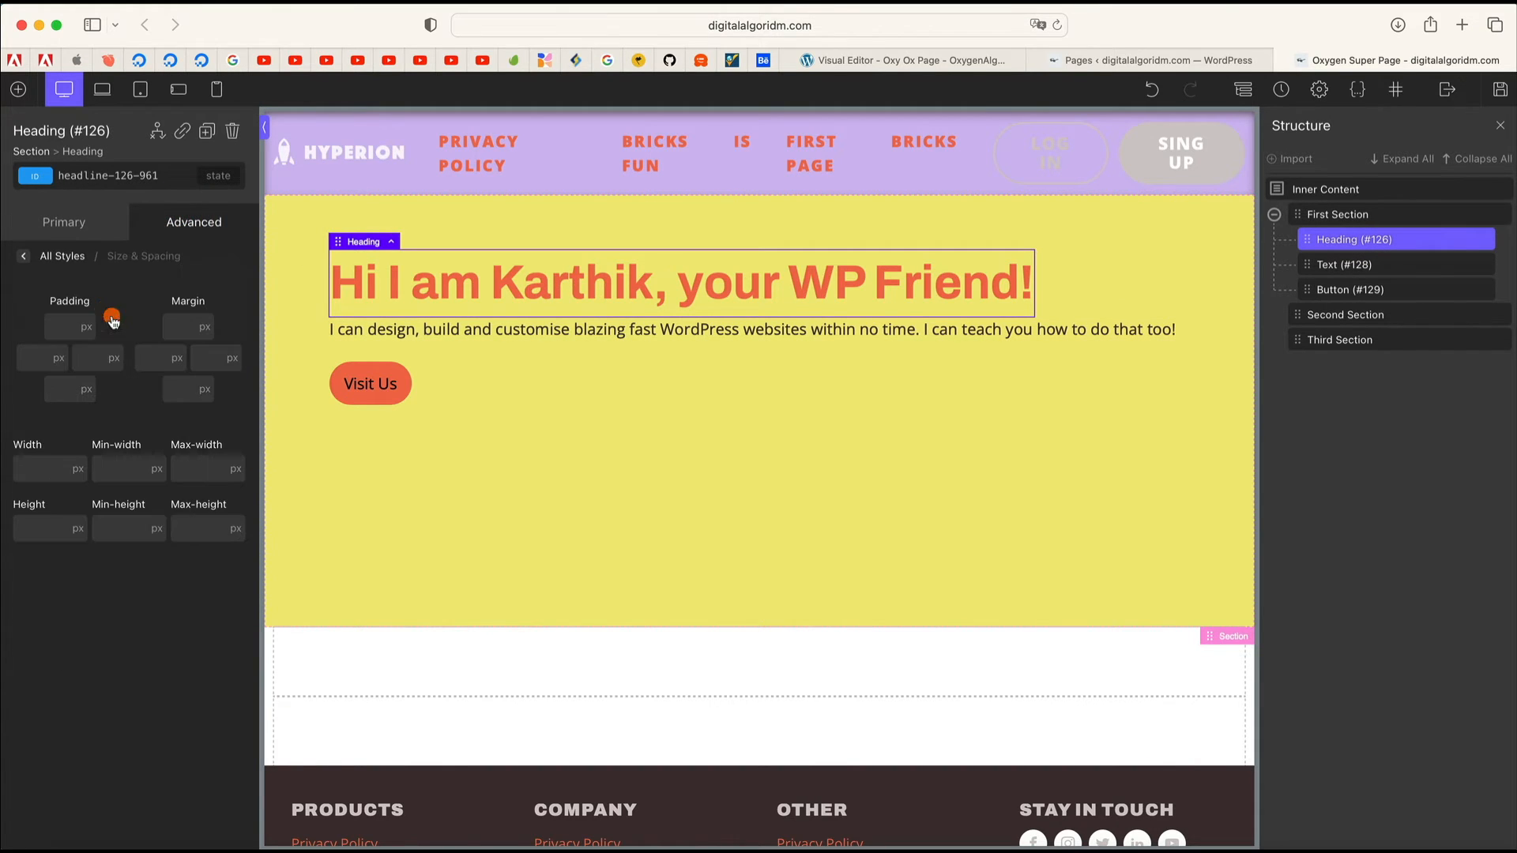
click(186, 327)
text(24)
key(BackSpace)
key(BackSpace)
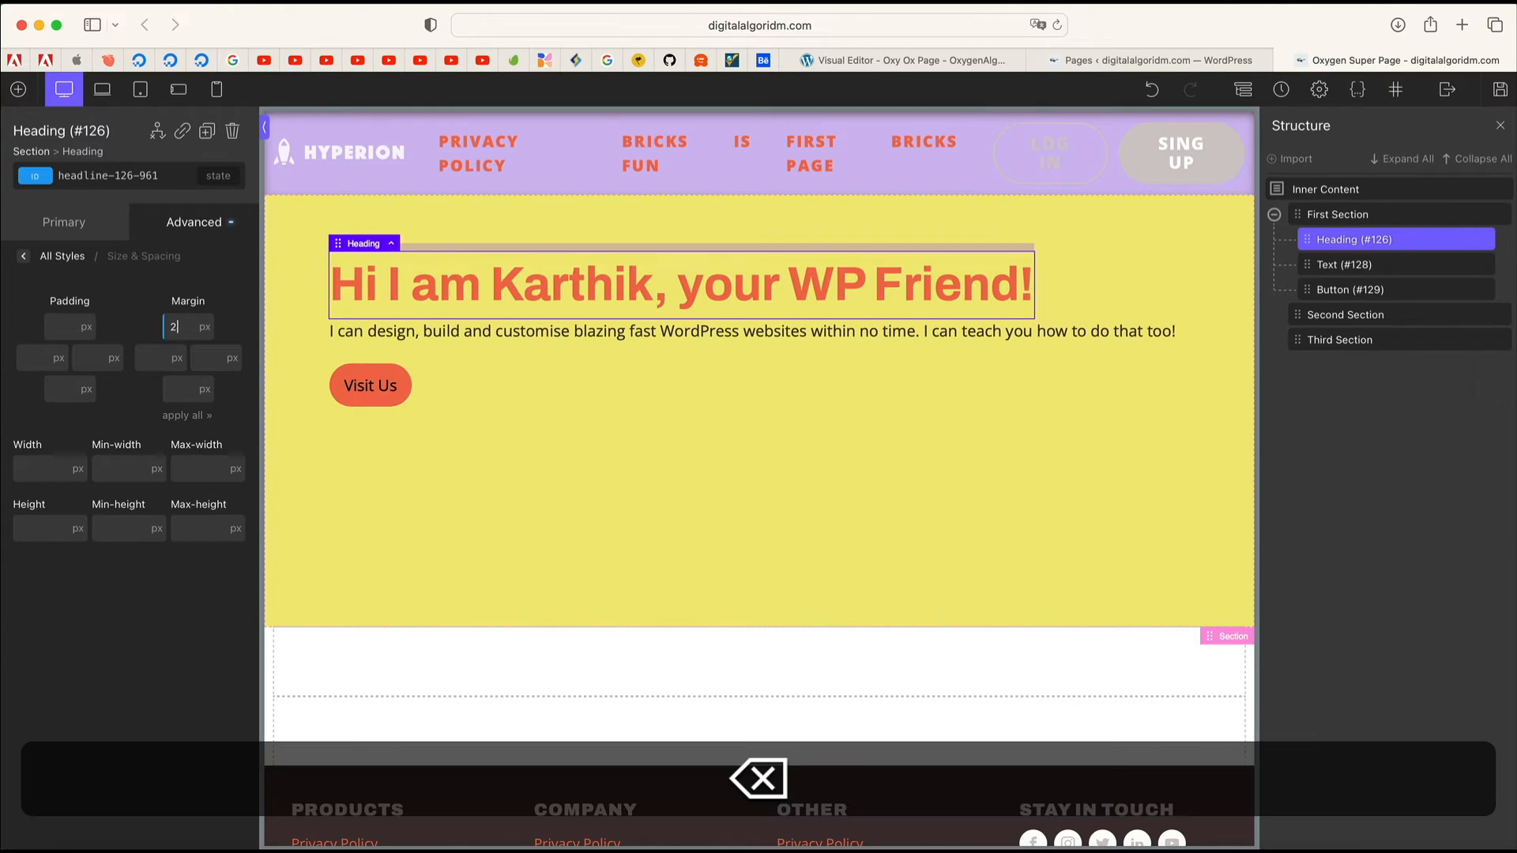
click(186, 393)
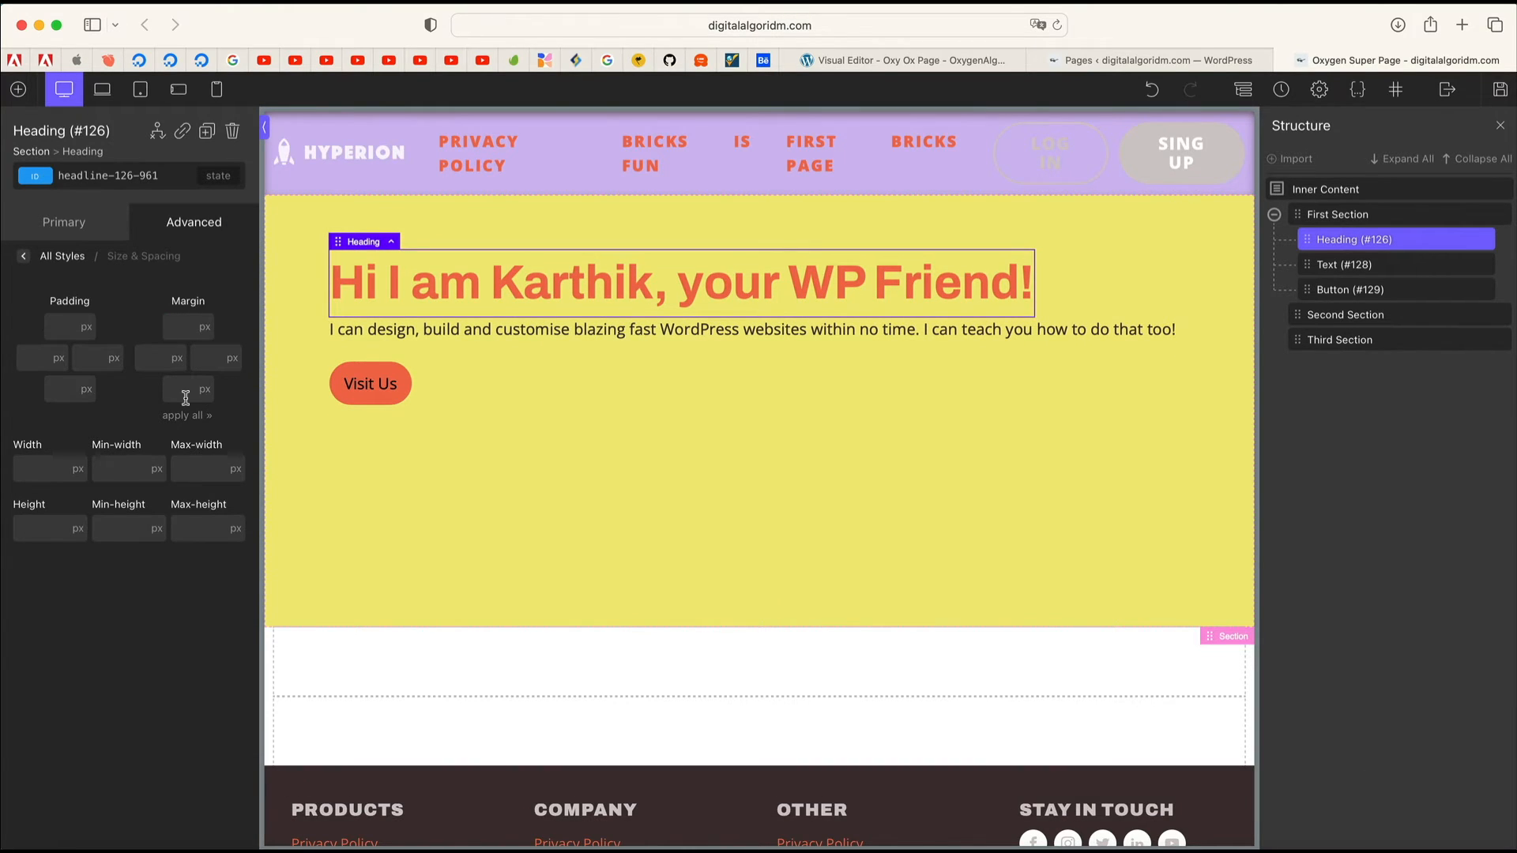
text(24)
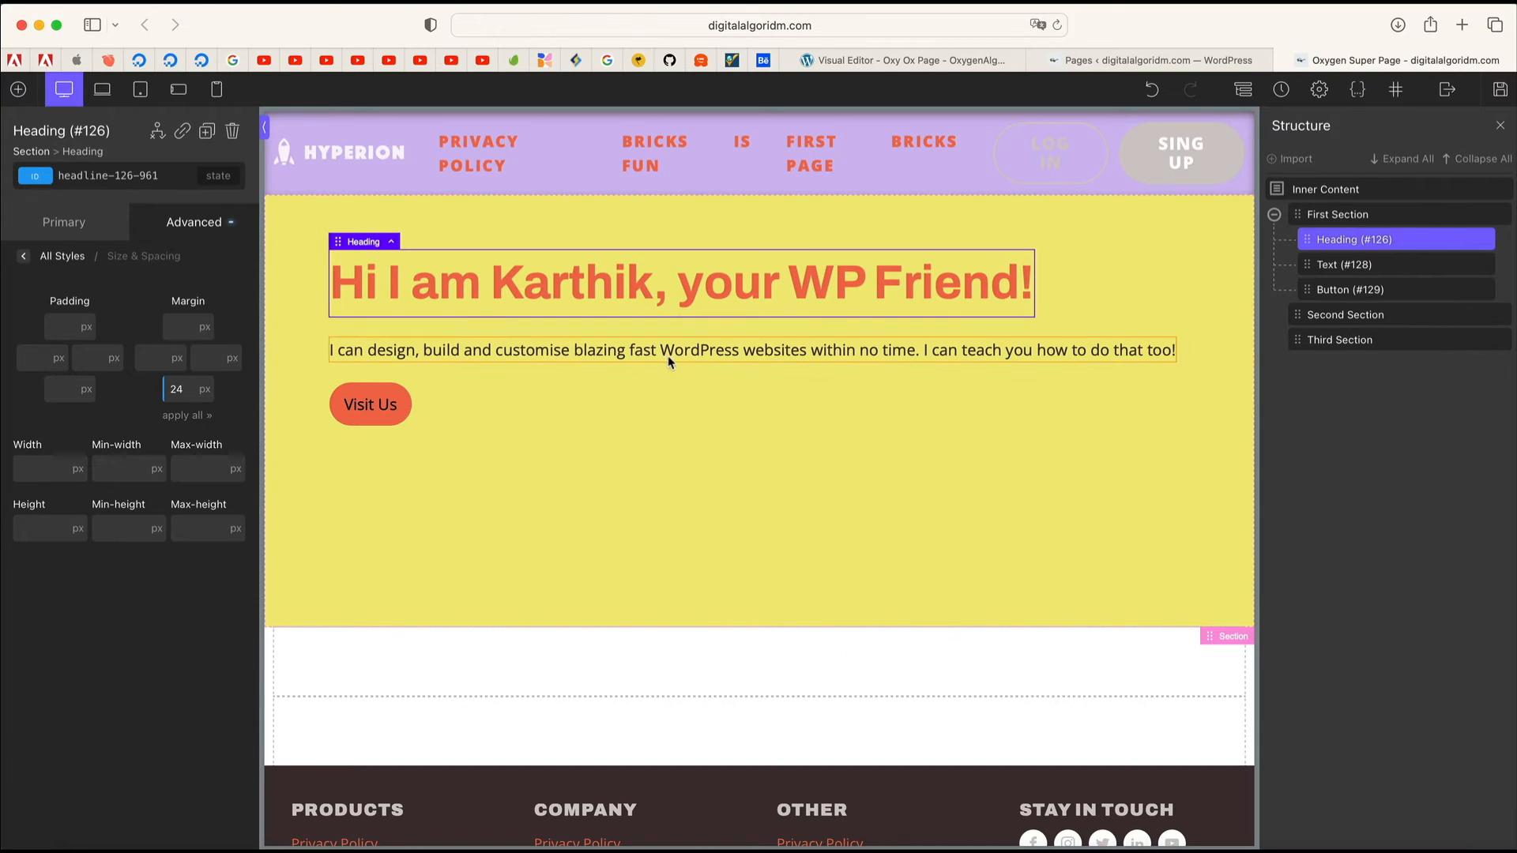
text(8)
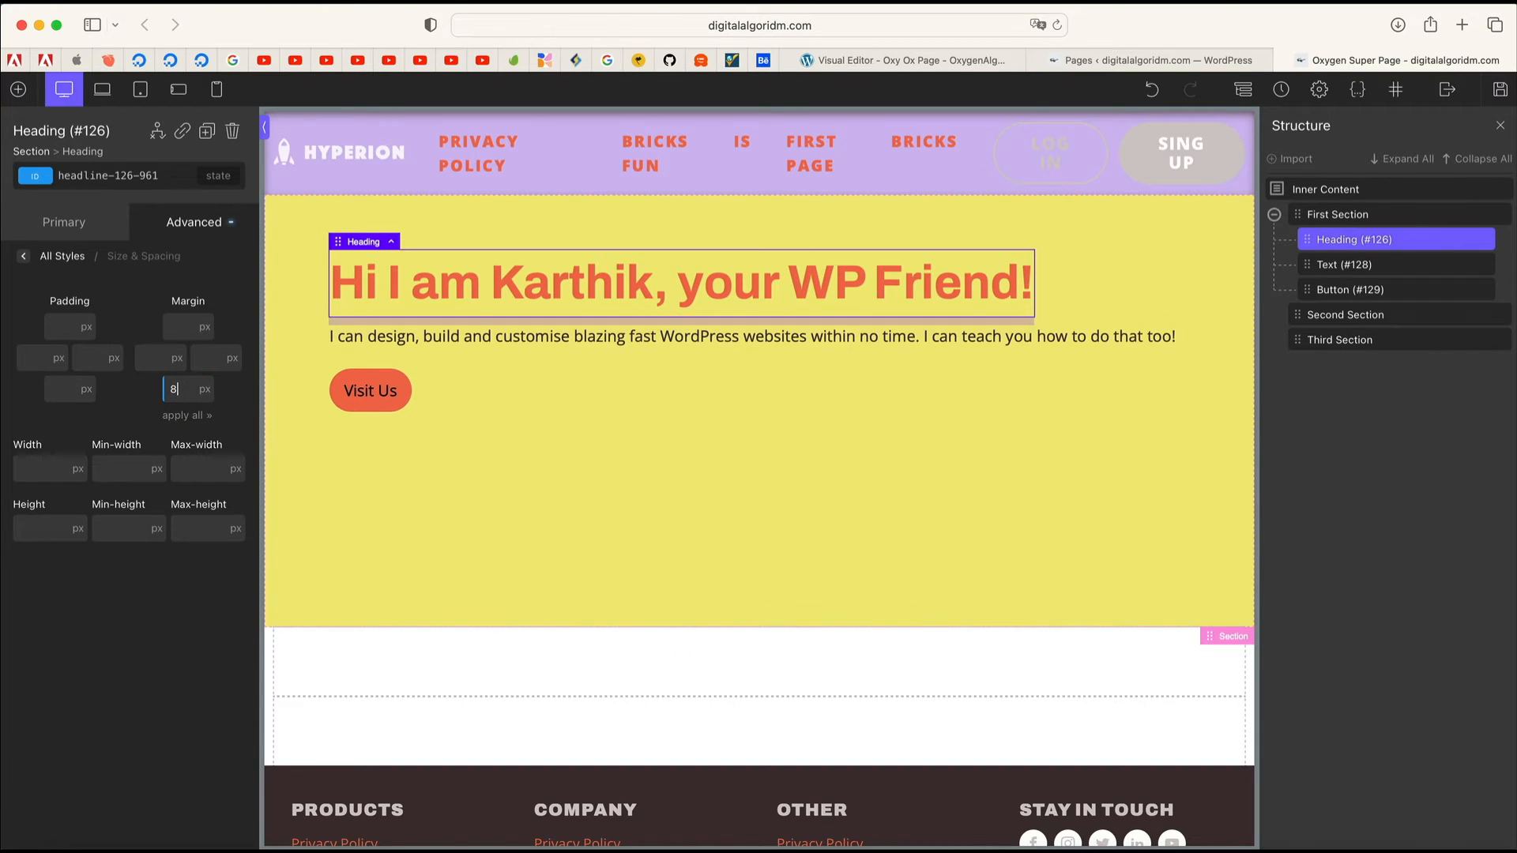
Step: Set the bottom margin of the text element below the heading to 8 px
click(433, 338)
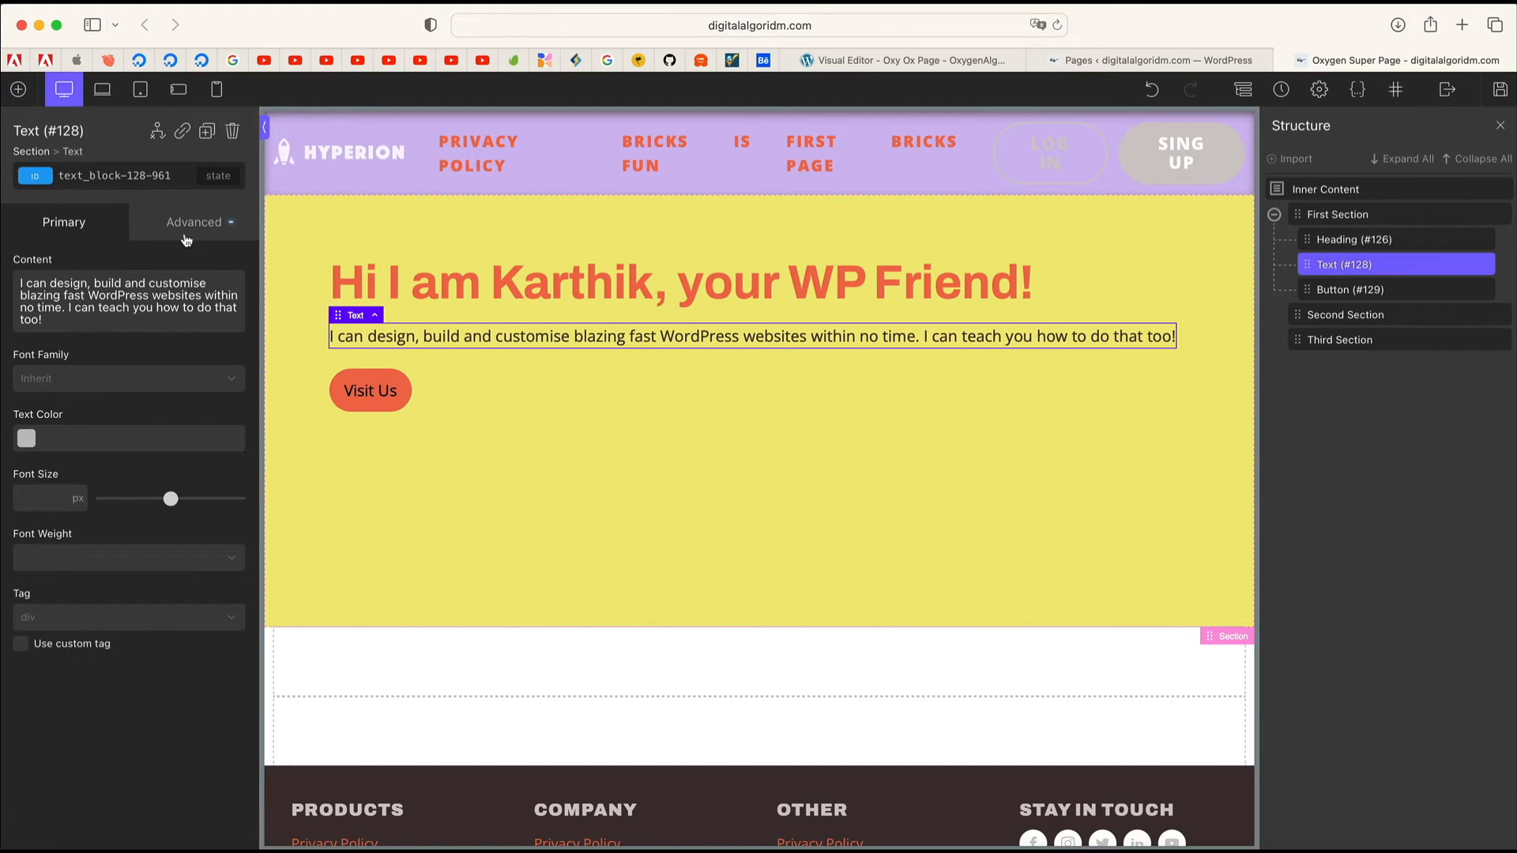
click(188, 234)
click(170, 315)
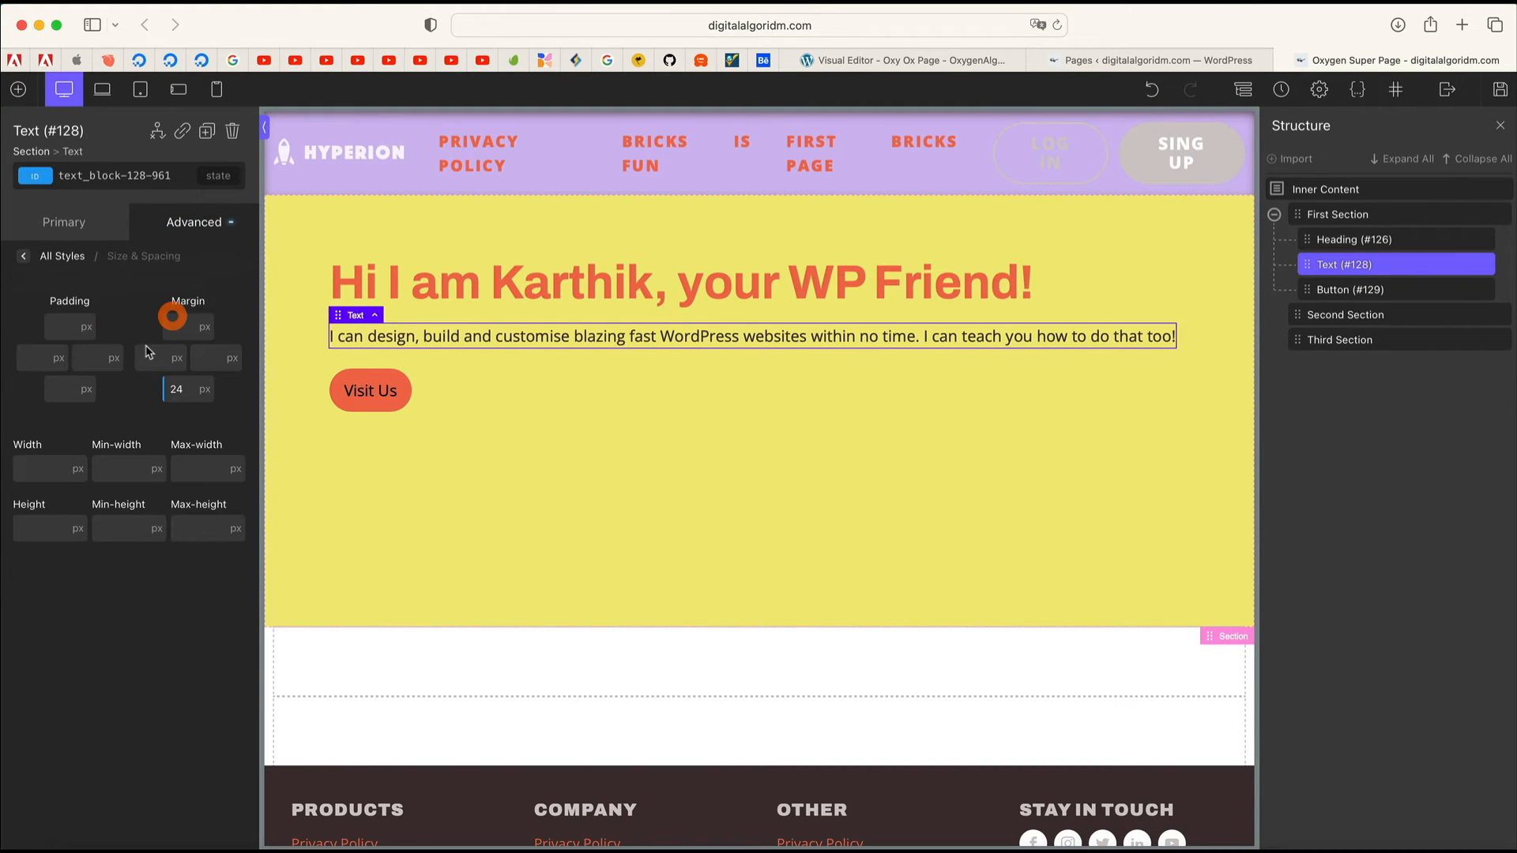
double_click(186, 388)
text(8)
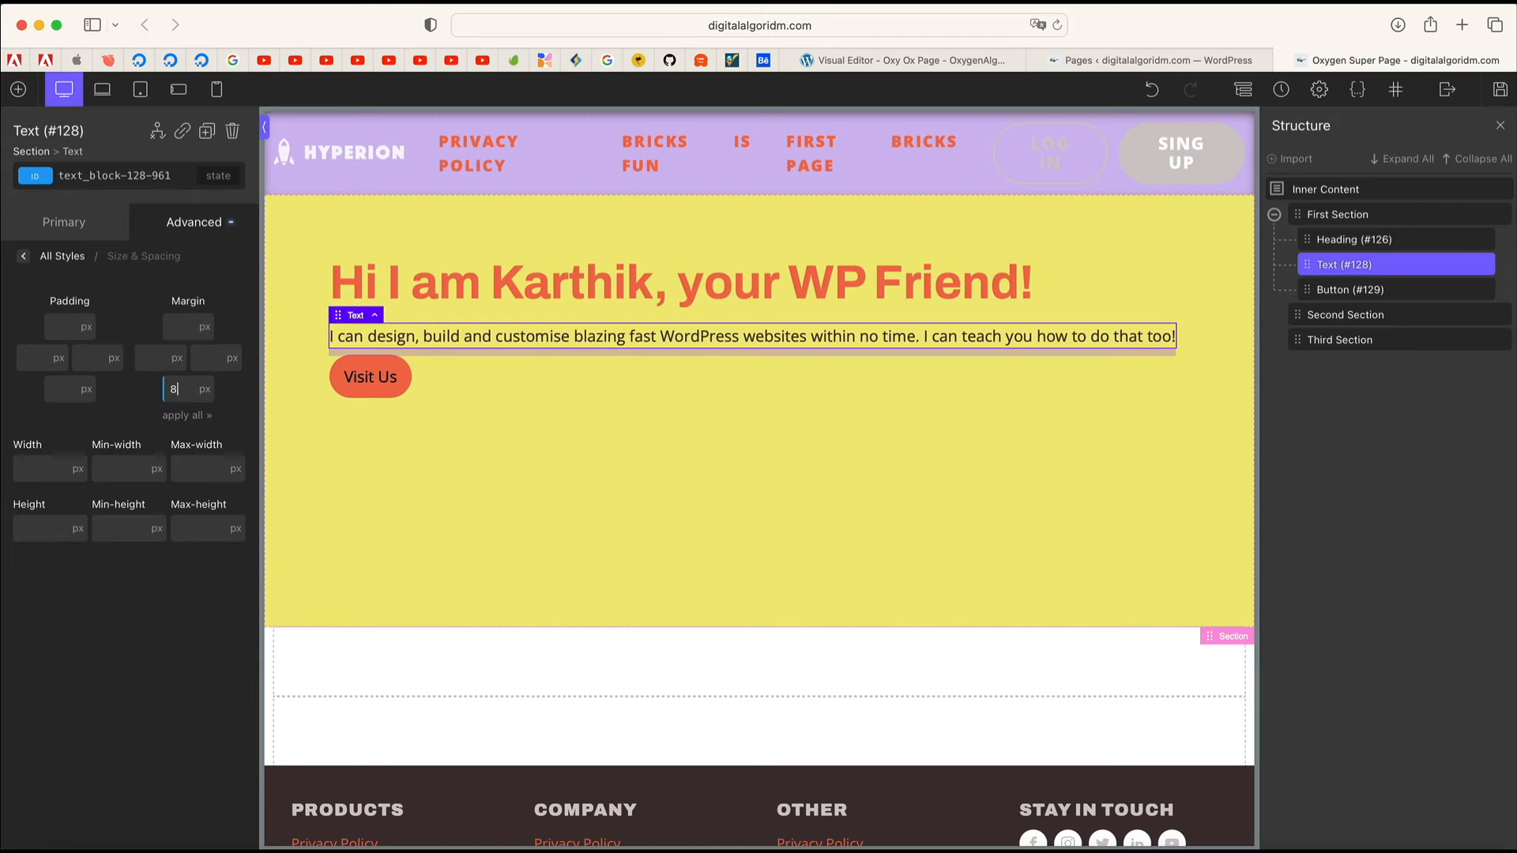
Step: Examine First Section's primary and advanced settings, the element library and the ways of selecting the section
click(618, 491)
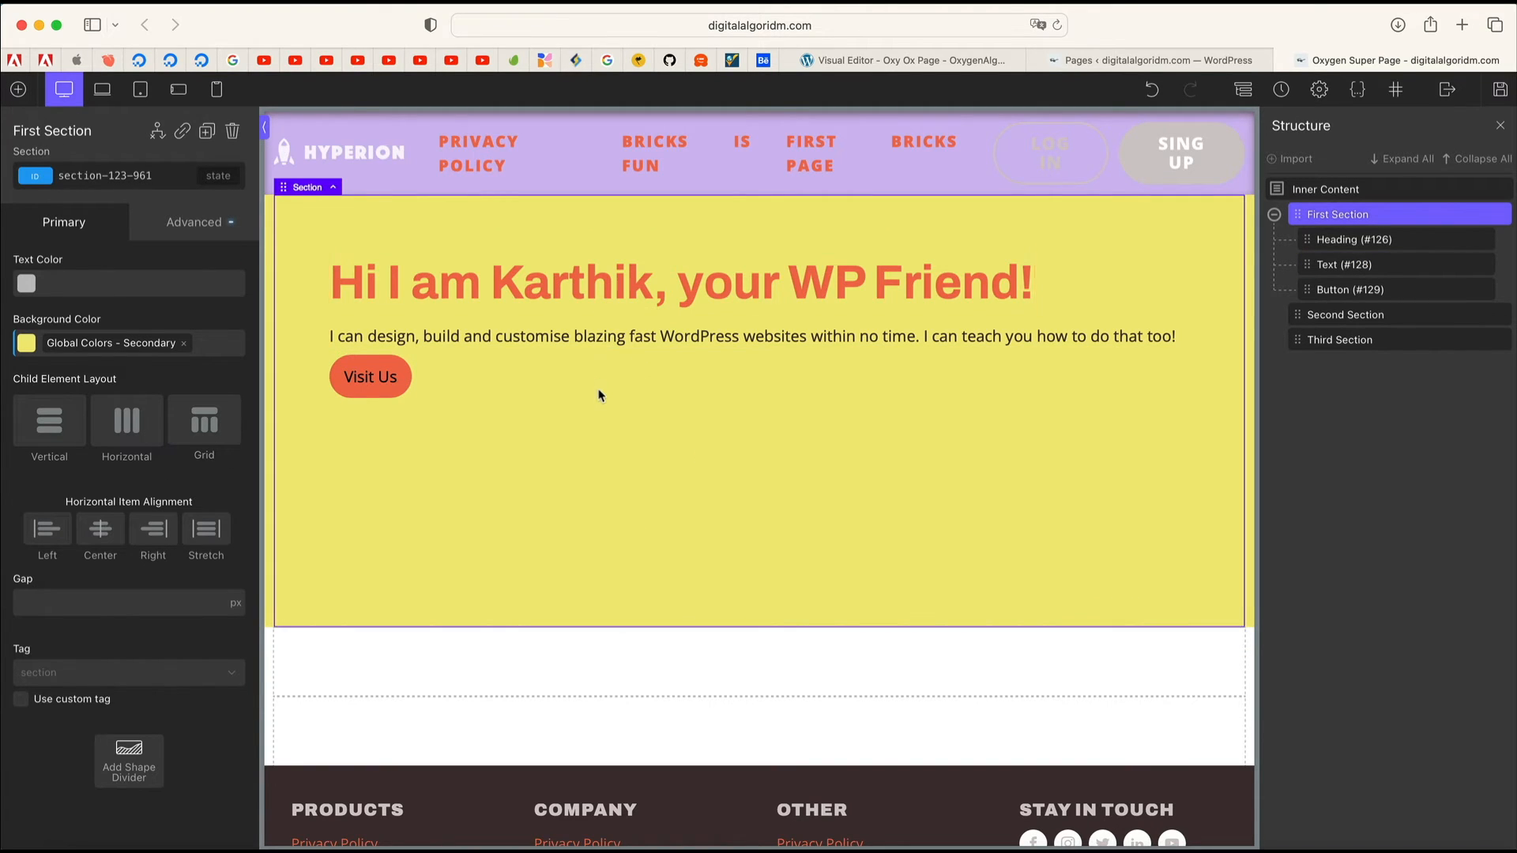
click(191, 239)
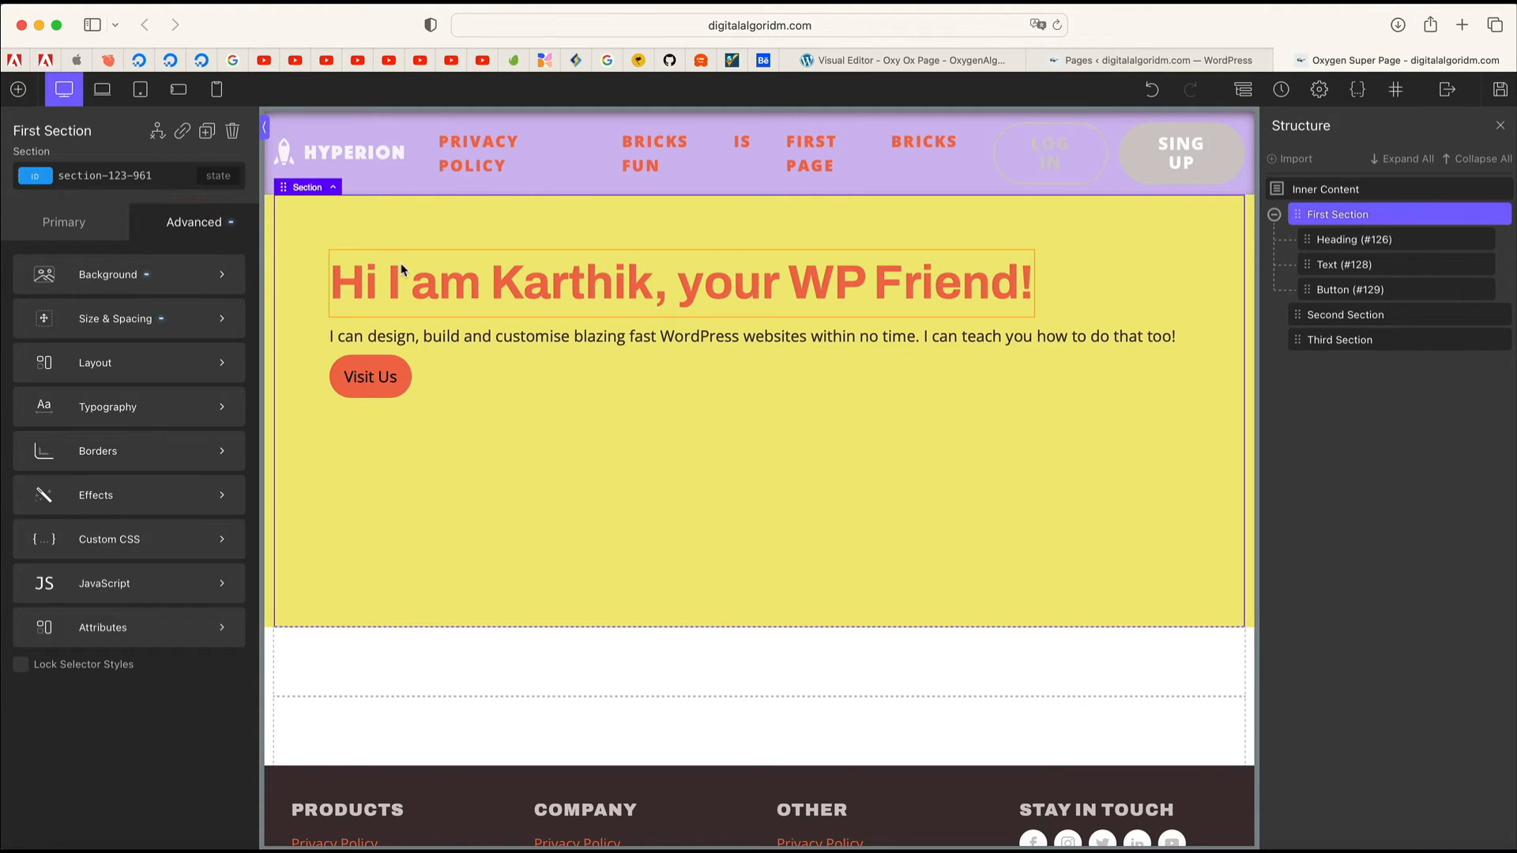
click(454, 525)
click(18, 89)
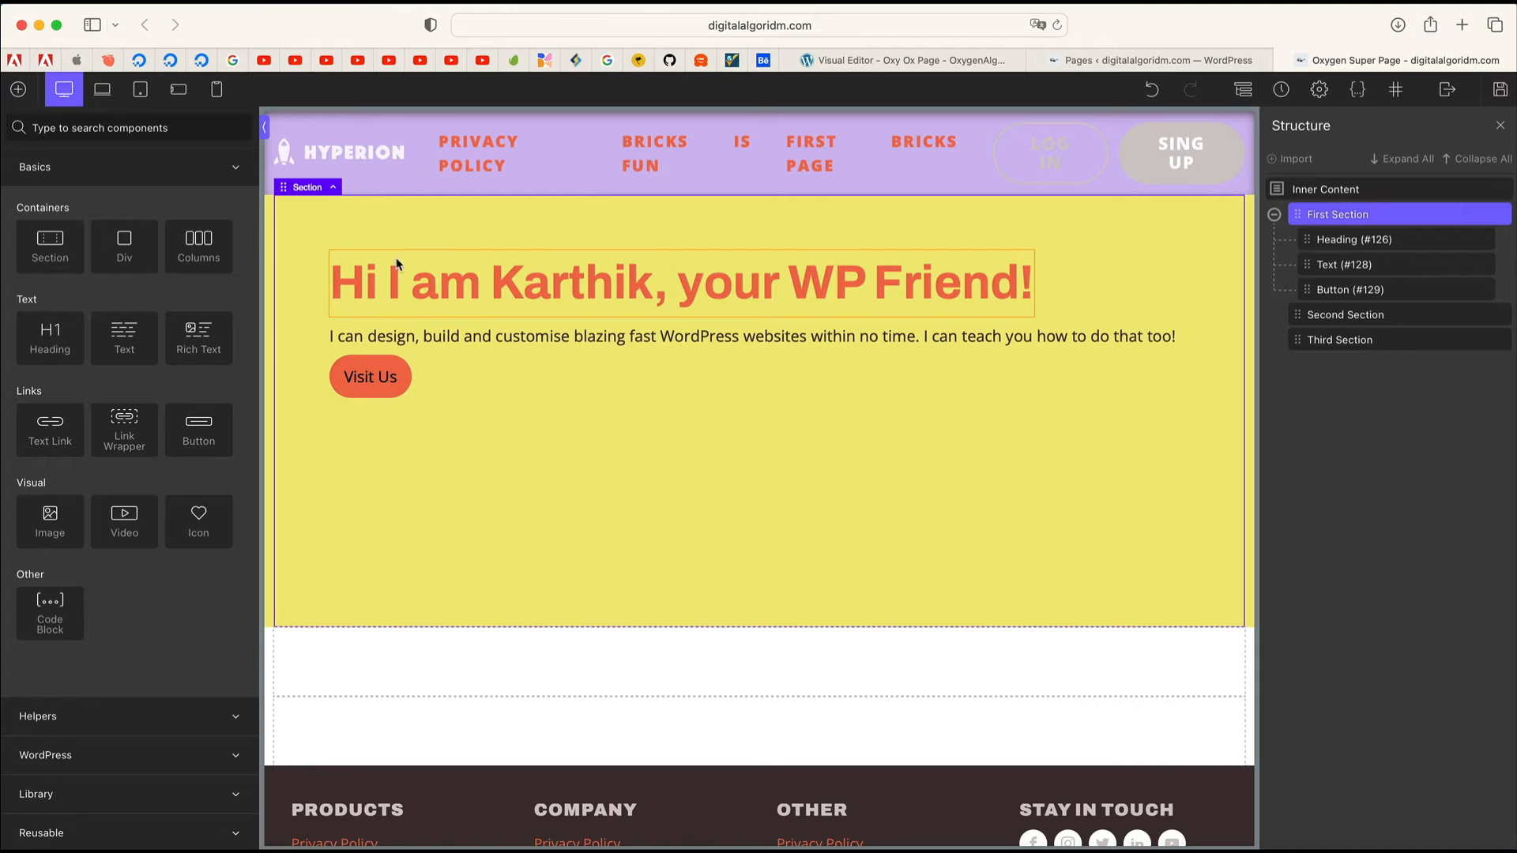
click(398, 286)
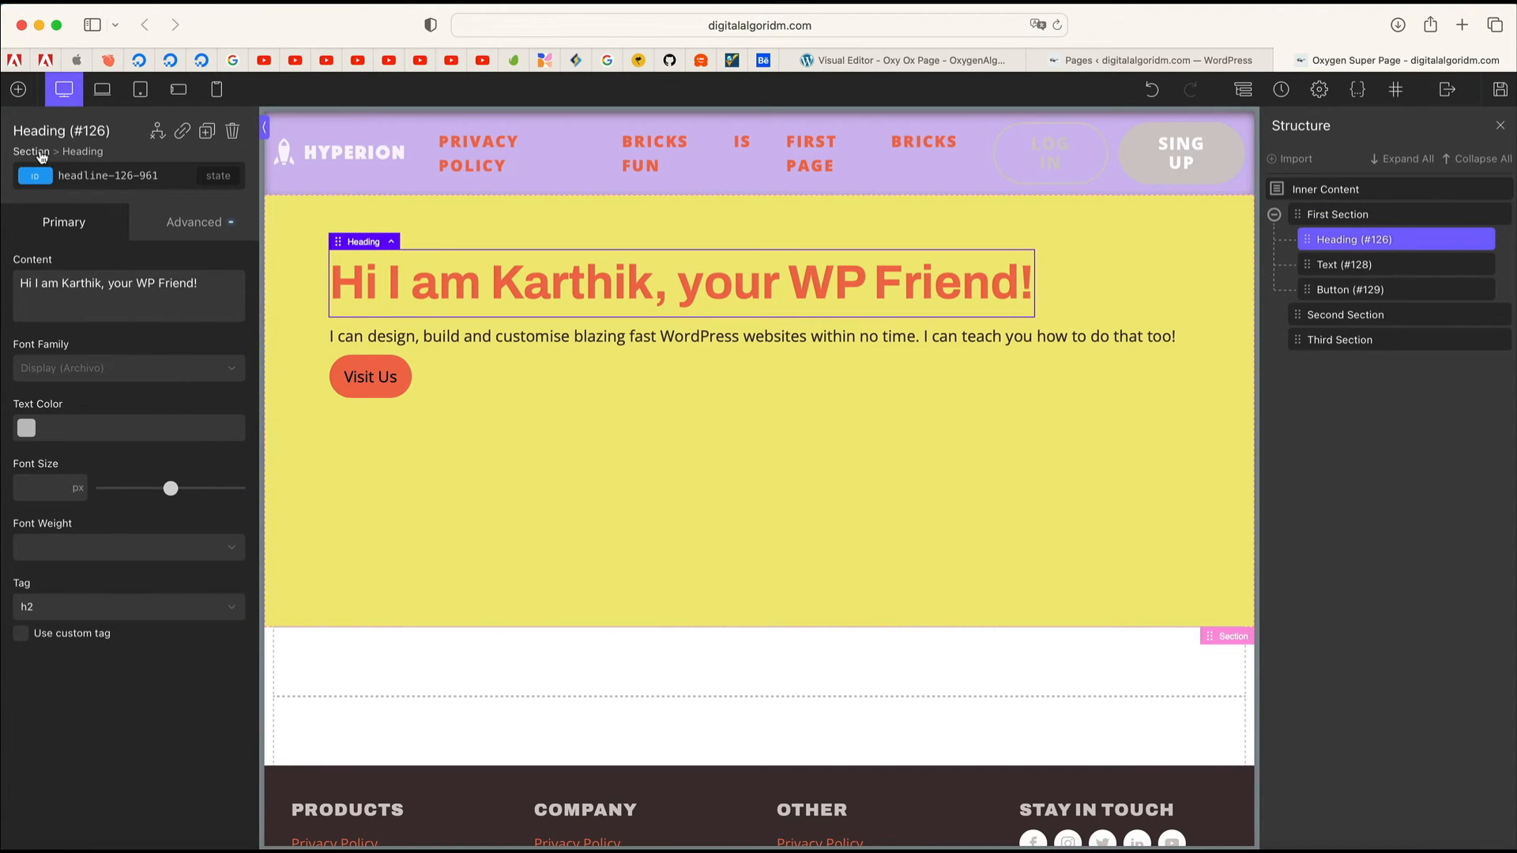
click(41, 152)
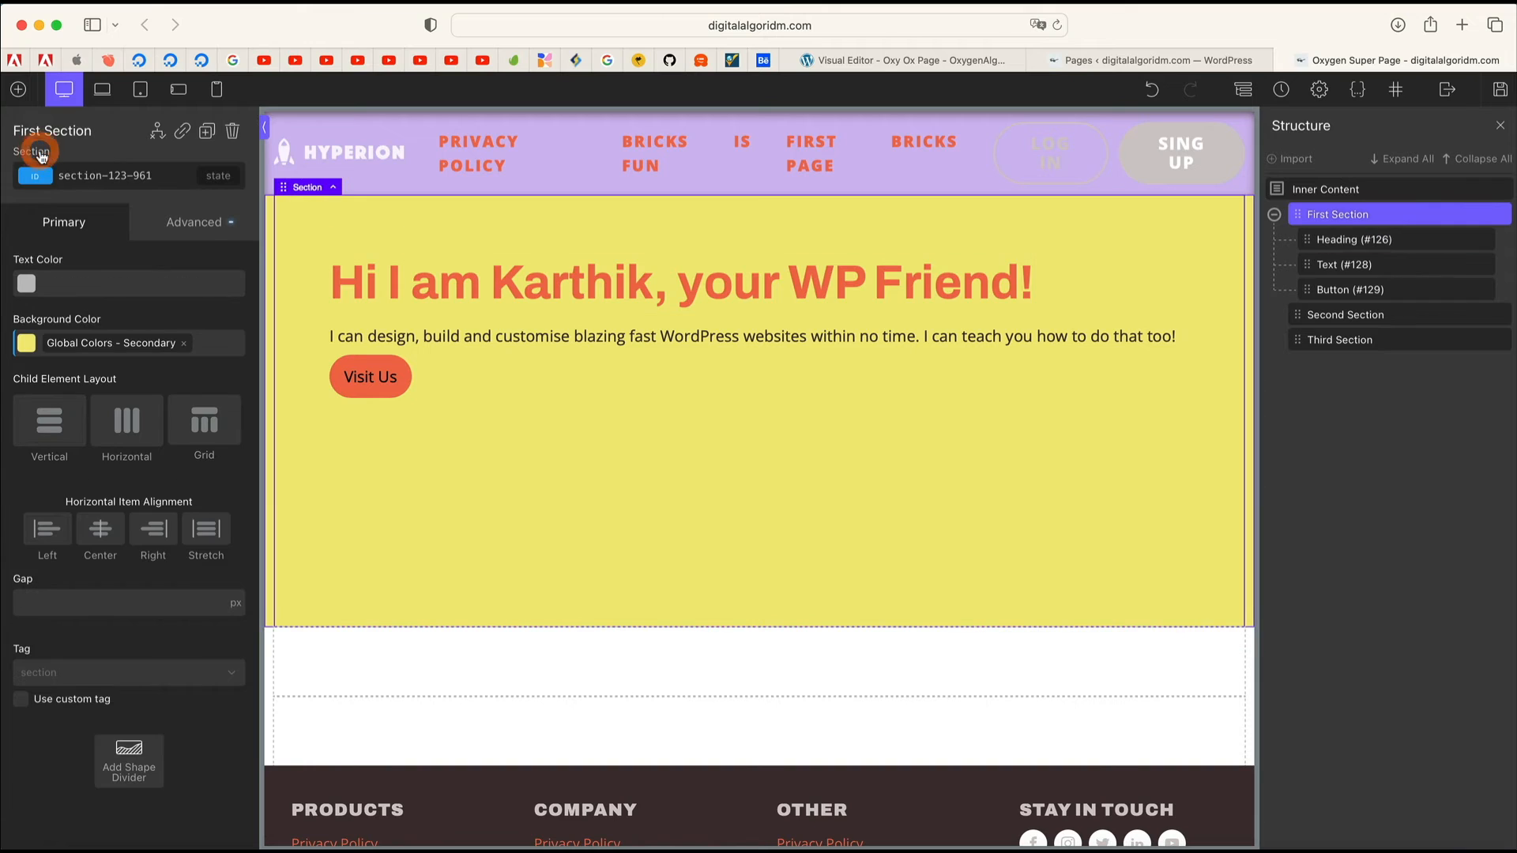
click(1357, 215)
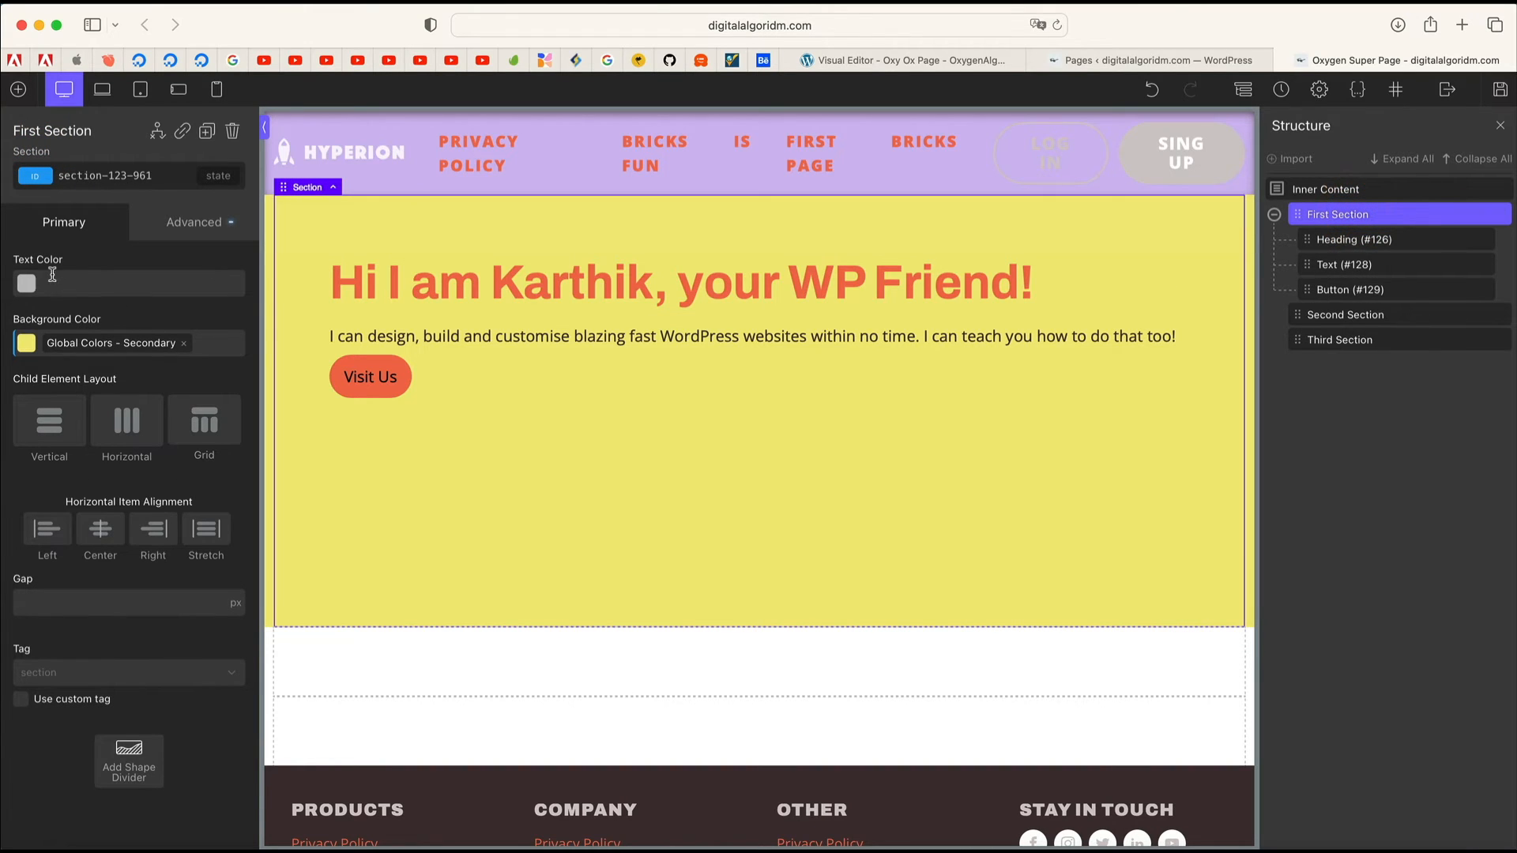
Step: Try vertical and horizontal child layouts on First Section, comparing top, bottom and middle vertical alignment and ending on Middle
click(50, 431)
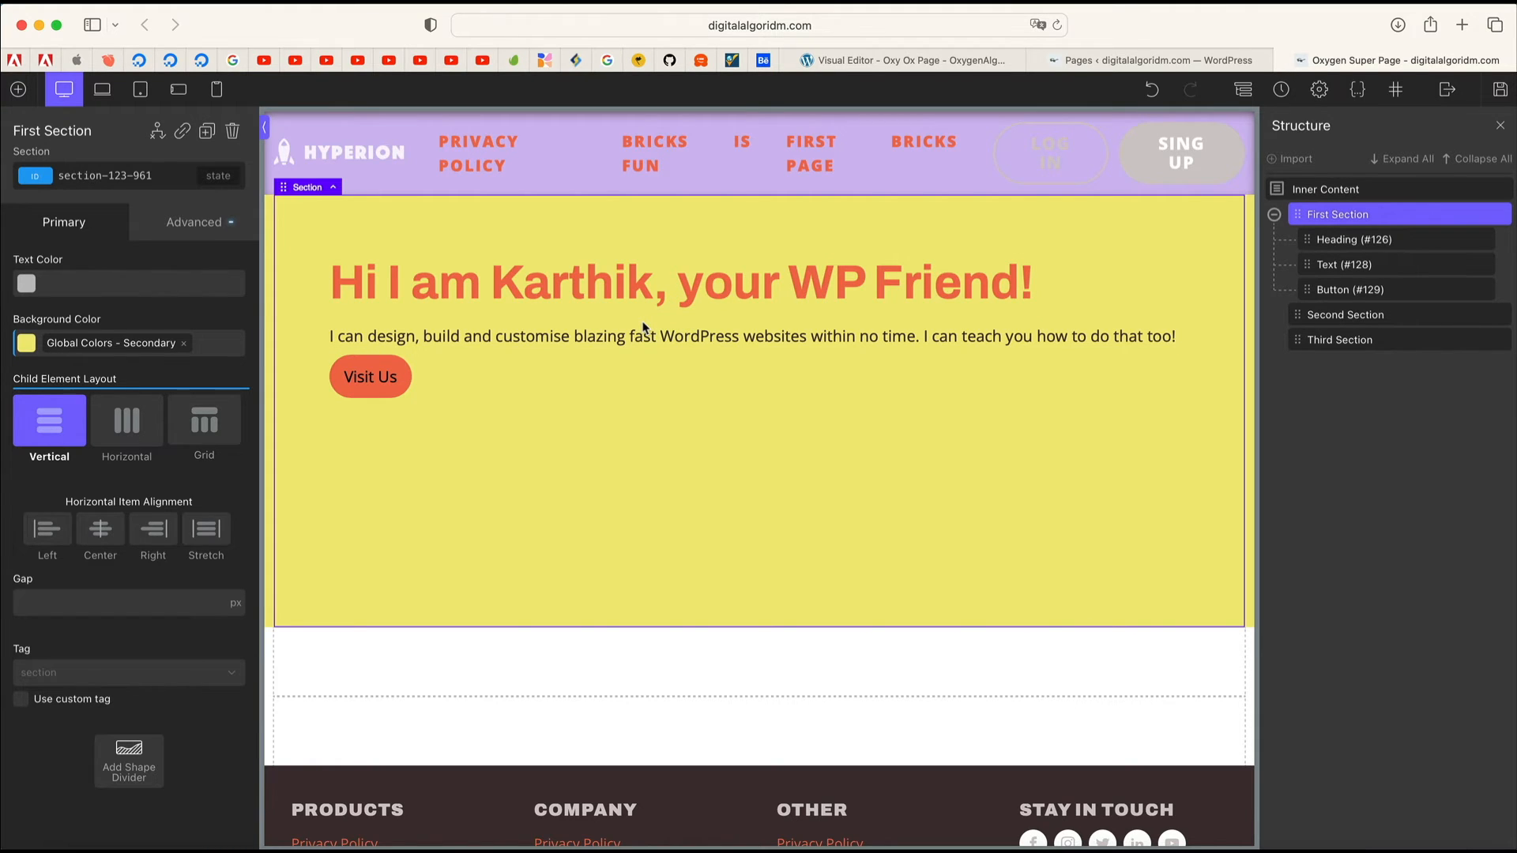
click(128, 440)
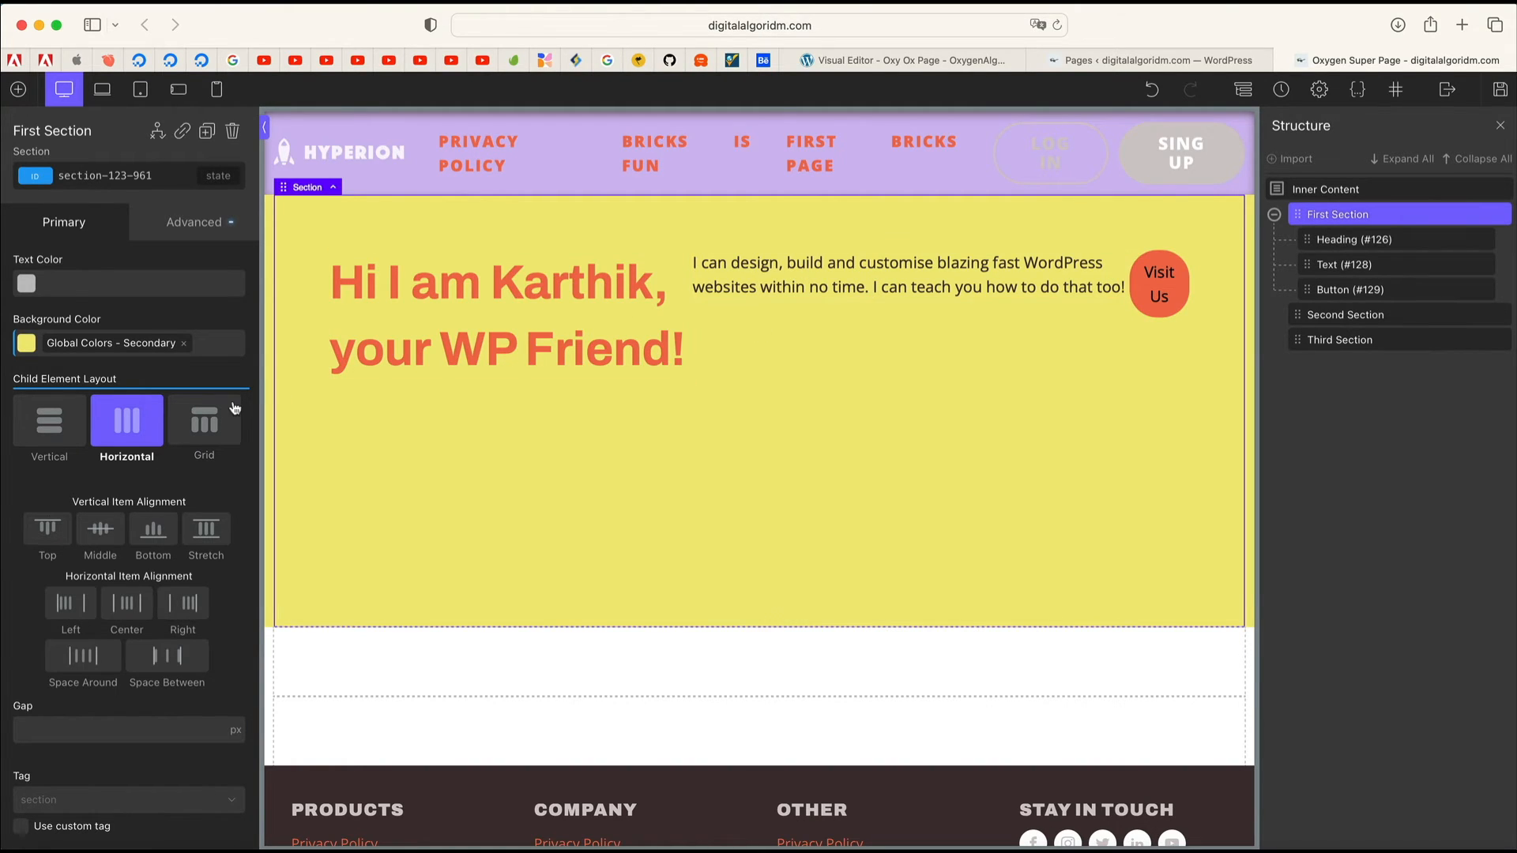
click(49, 529)
click(111, 536)
click(153, 540)
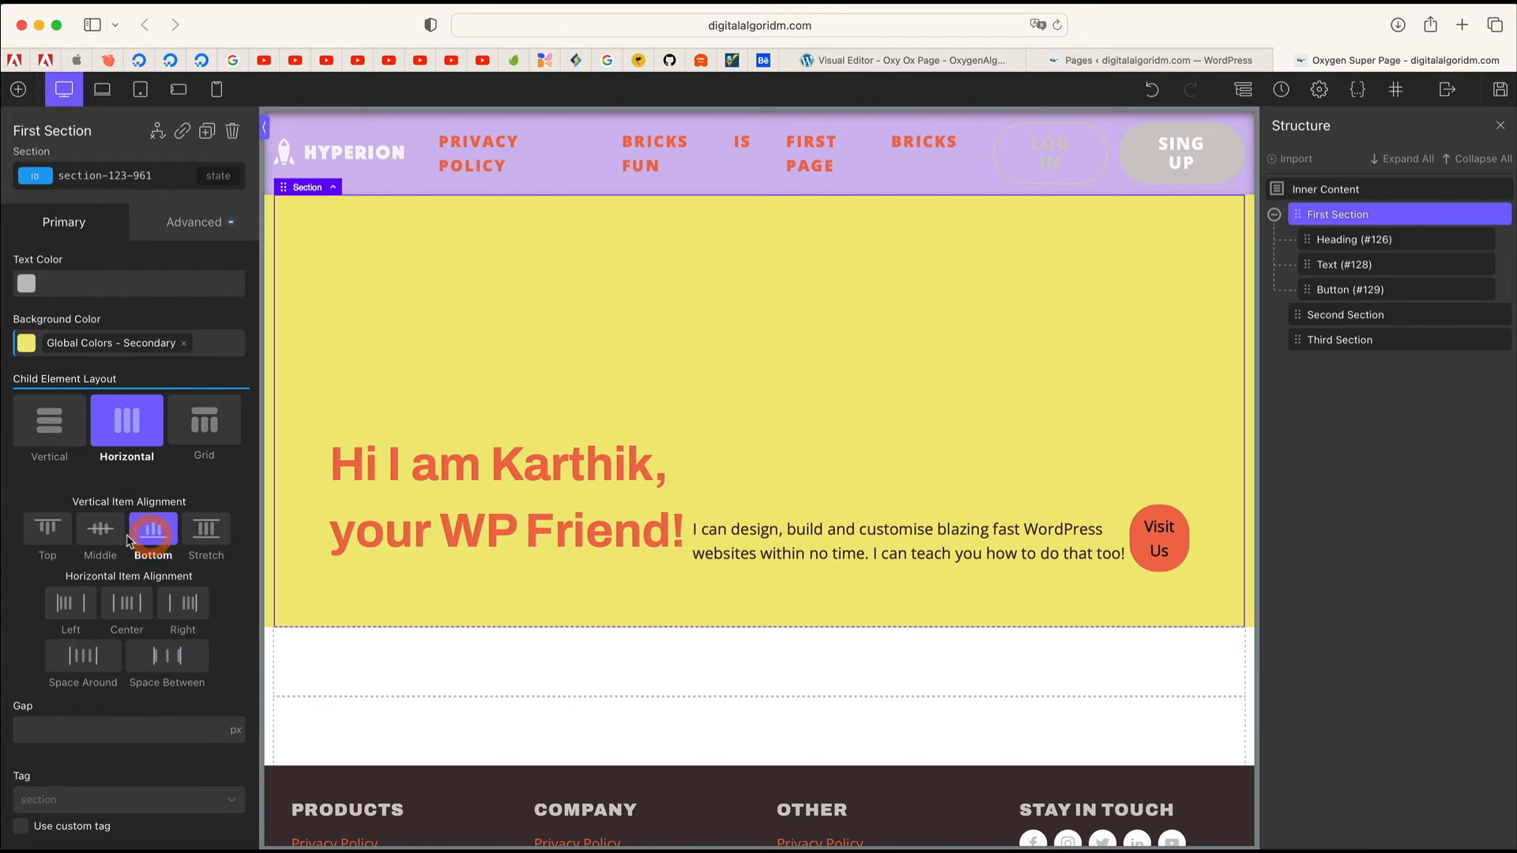
click(100, 529)
click(152, 540)
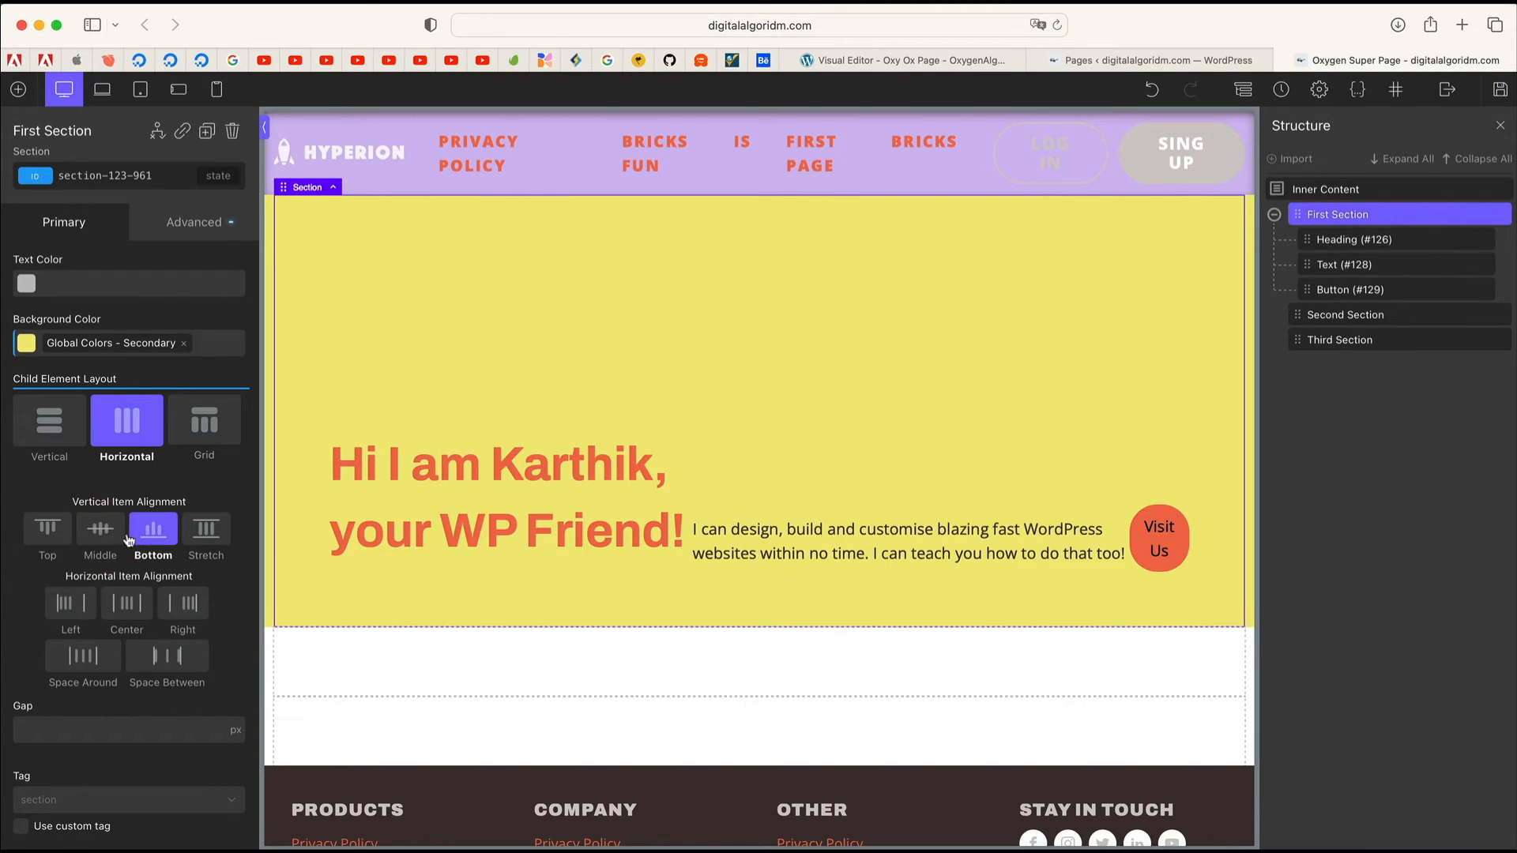
click(100, 529)
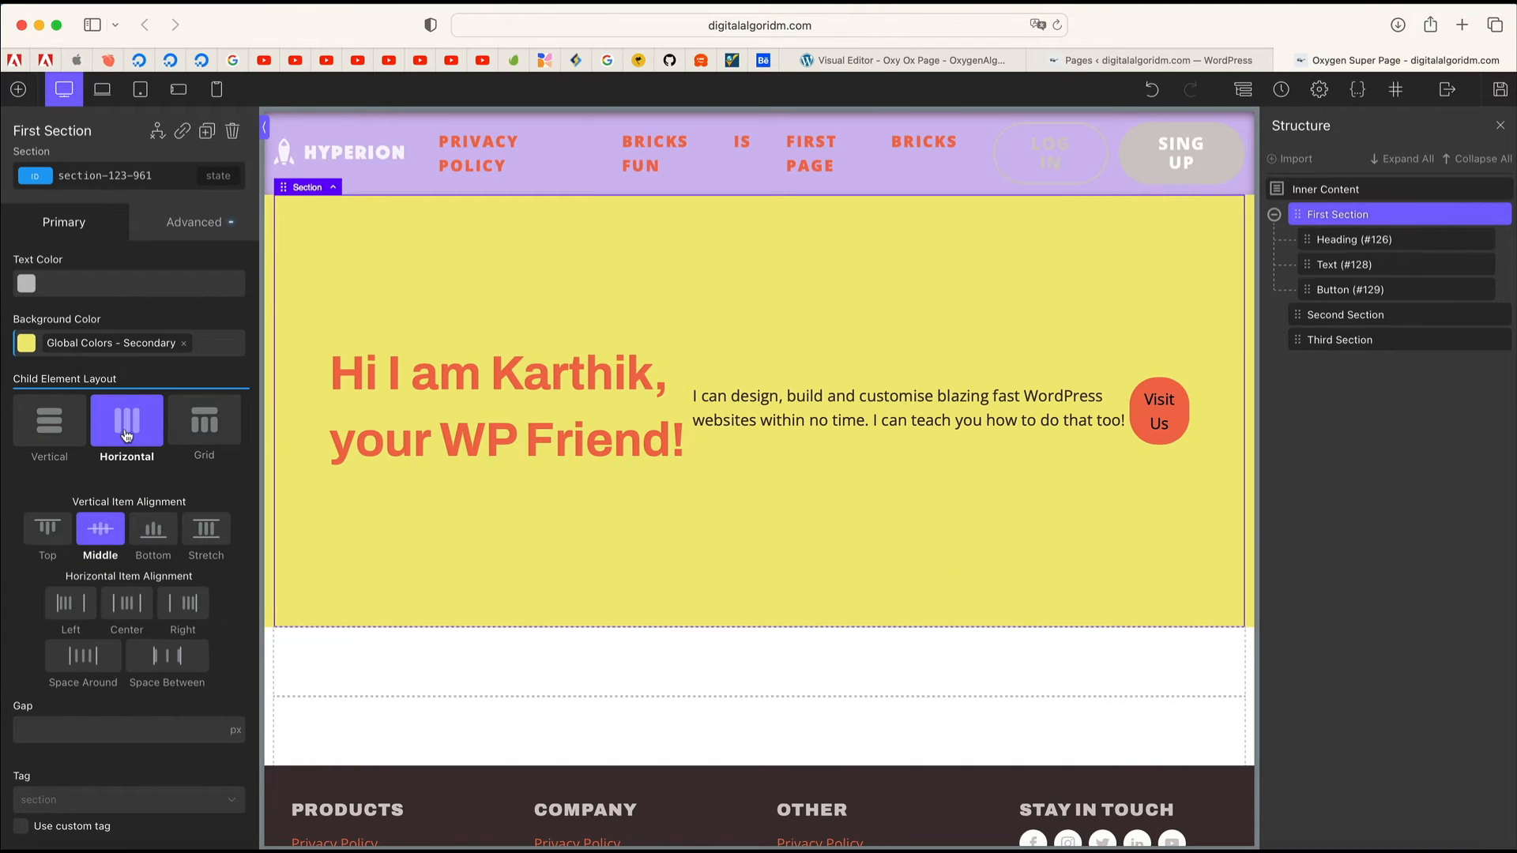
click(145, 527)
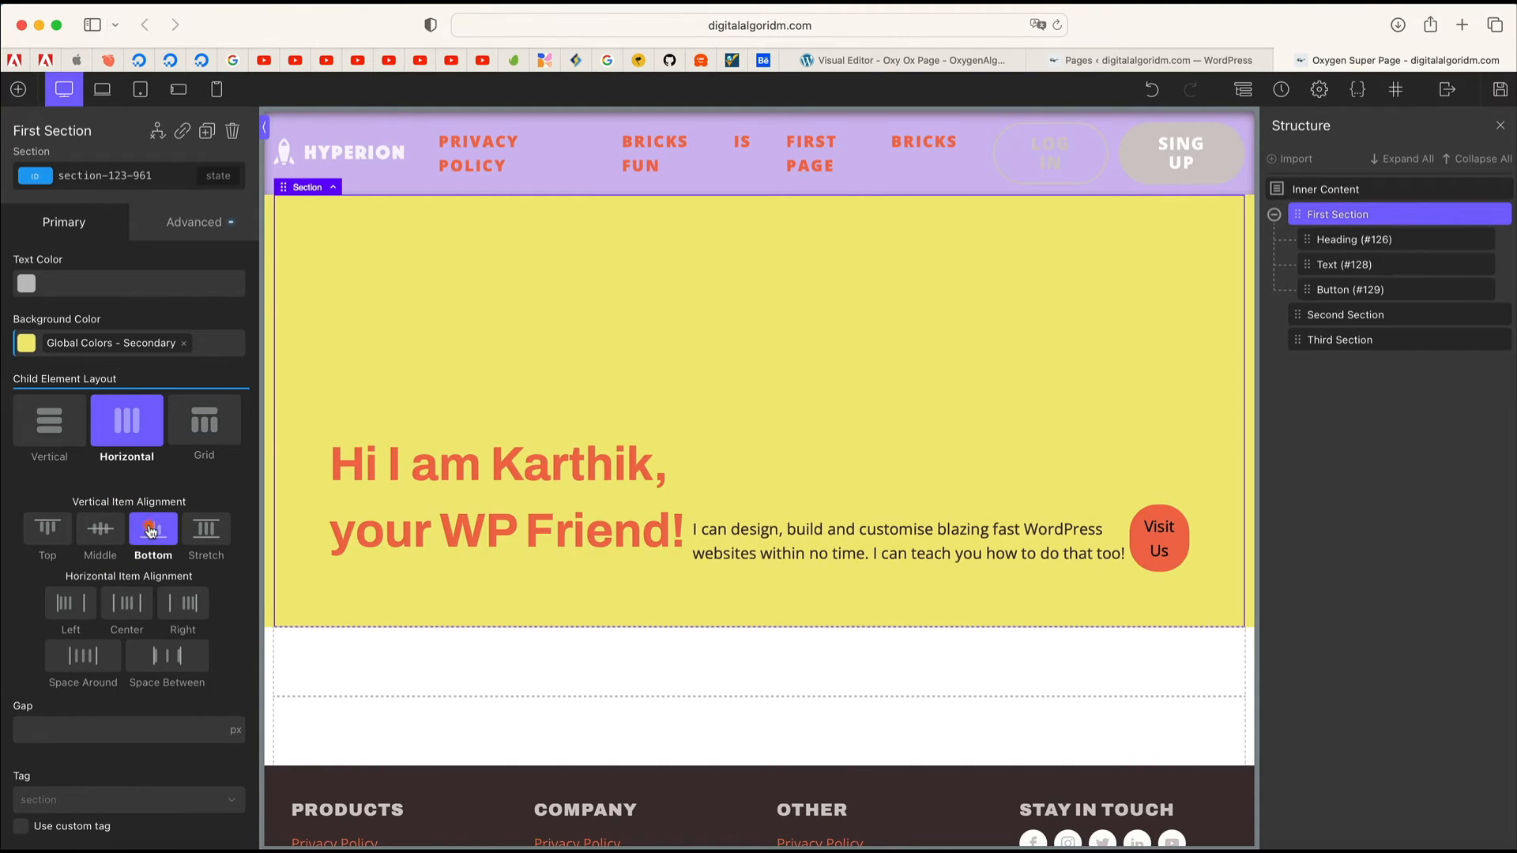
click(100, 527)
Step: Compare the Left, Center, Right, Space Between and Space Around horizontal alignments in the horizontal layout, returning to Left
click(81, 606)
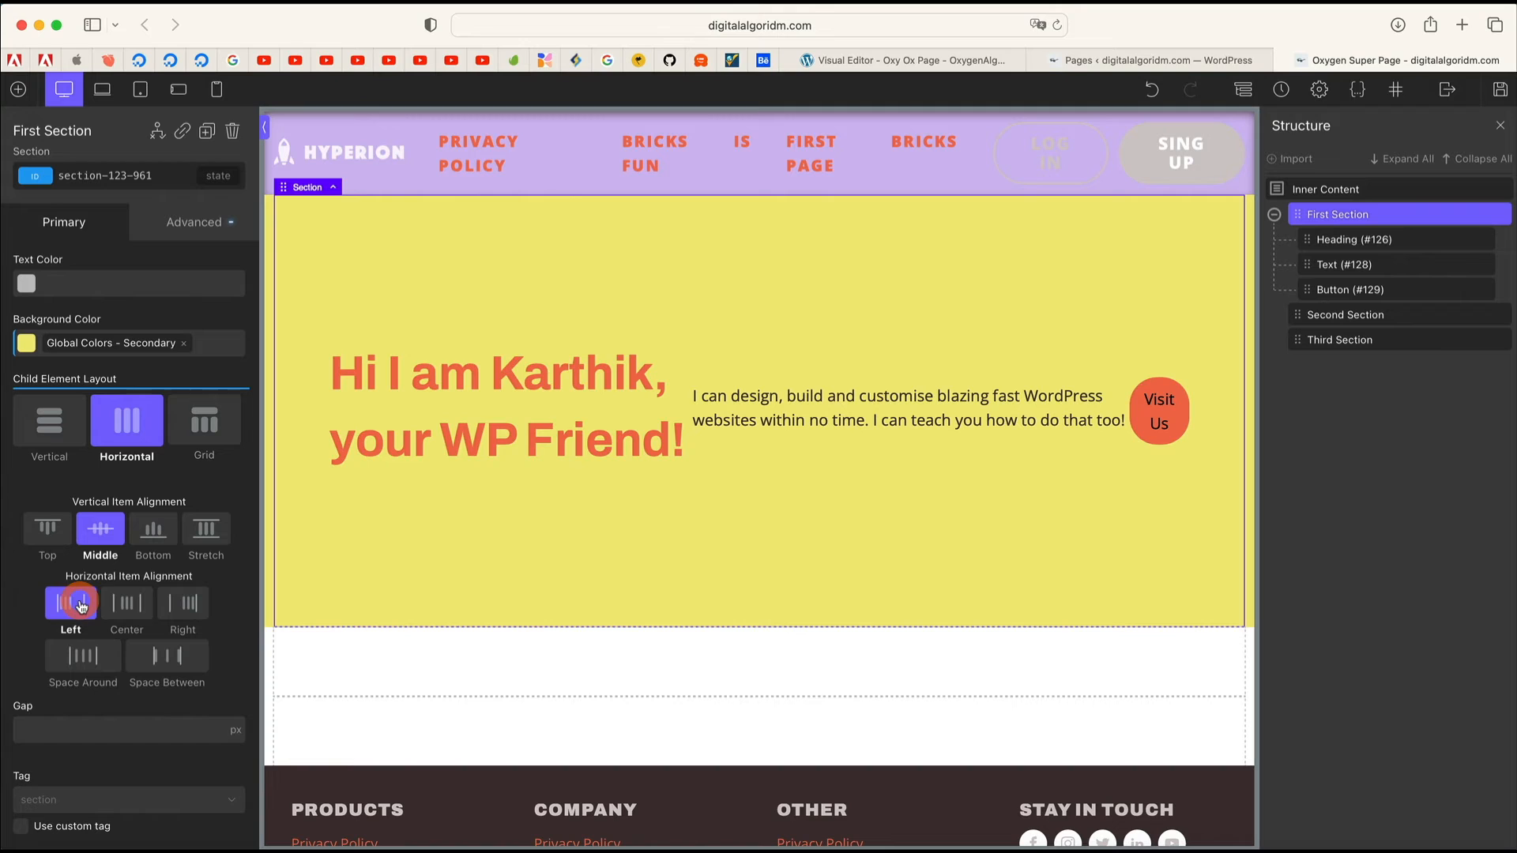
click(127, 603)
click(191, 605)
click(158, 656)
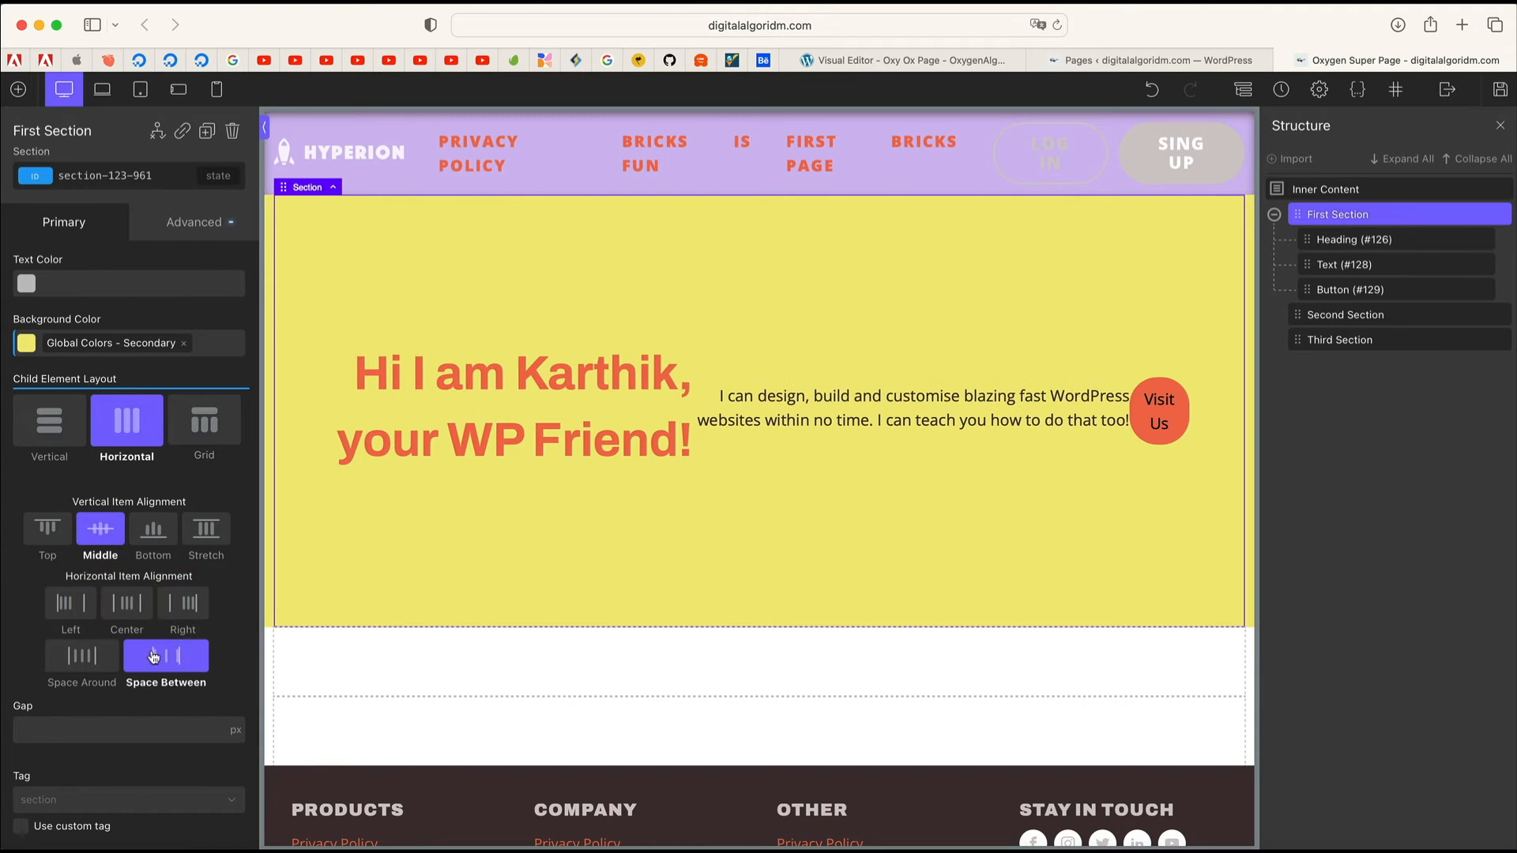
click(103, 656)
click(67, 621)
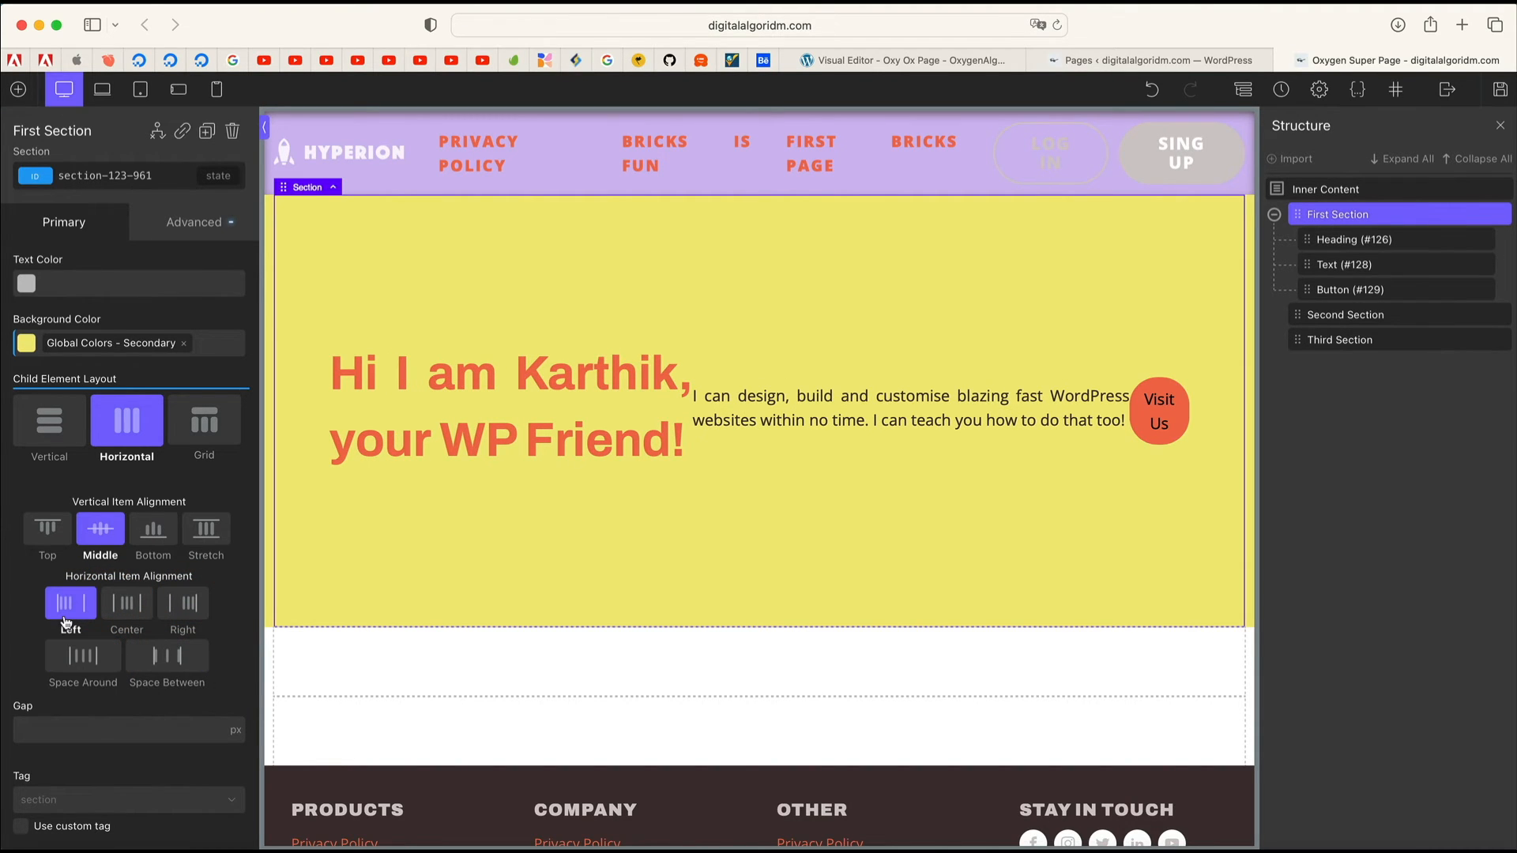
Step: Try the vertical child layout with Left, Center, Right and Stretch item alignment, ending on Center
click(39, 432)
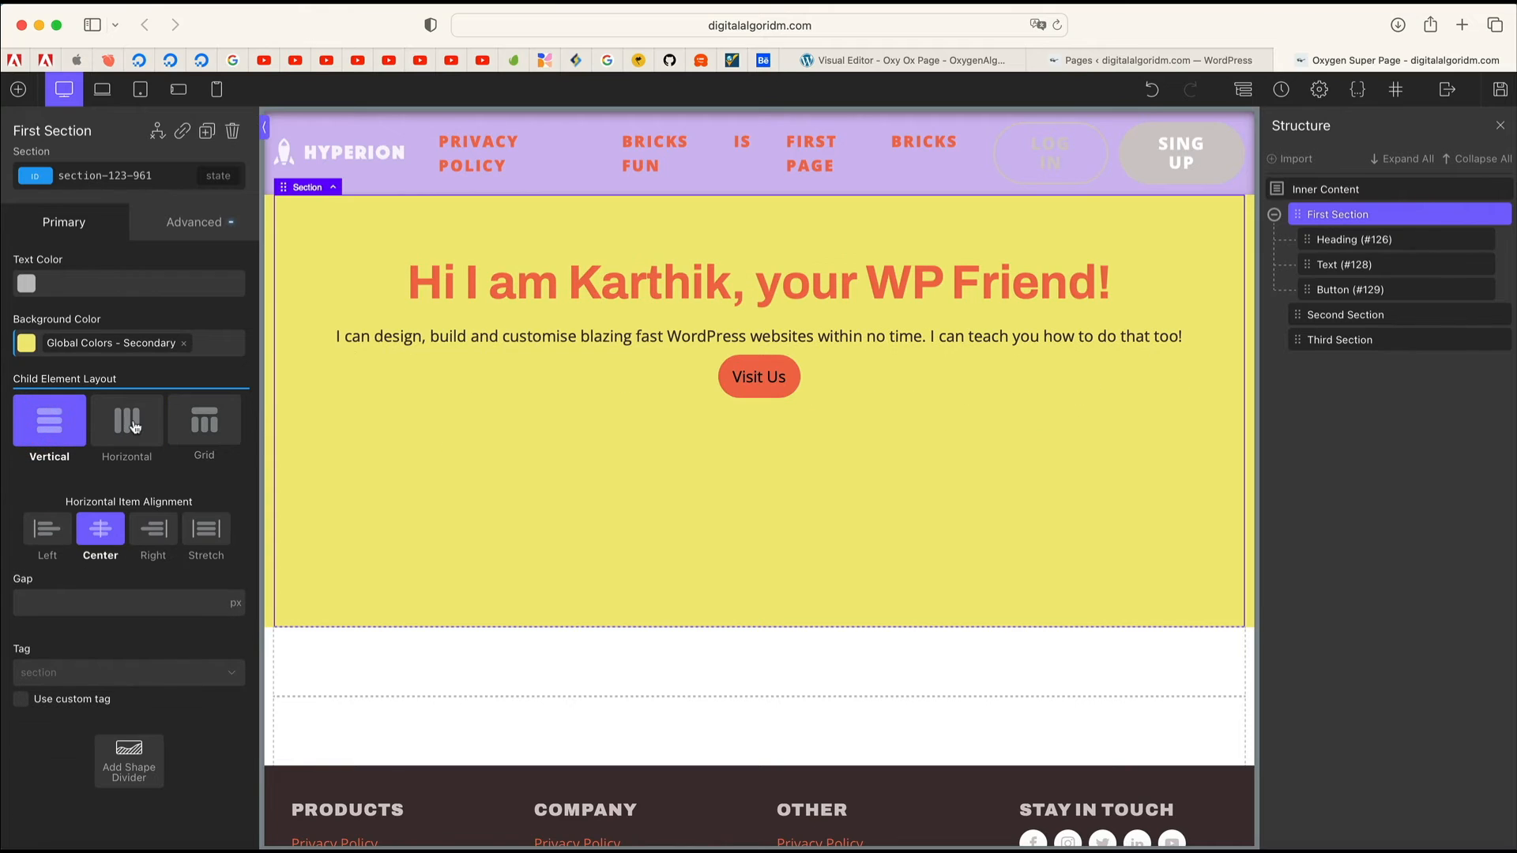
click(47, 529)
click(100, 531)
click(158, 538)
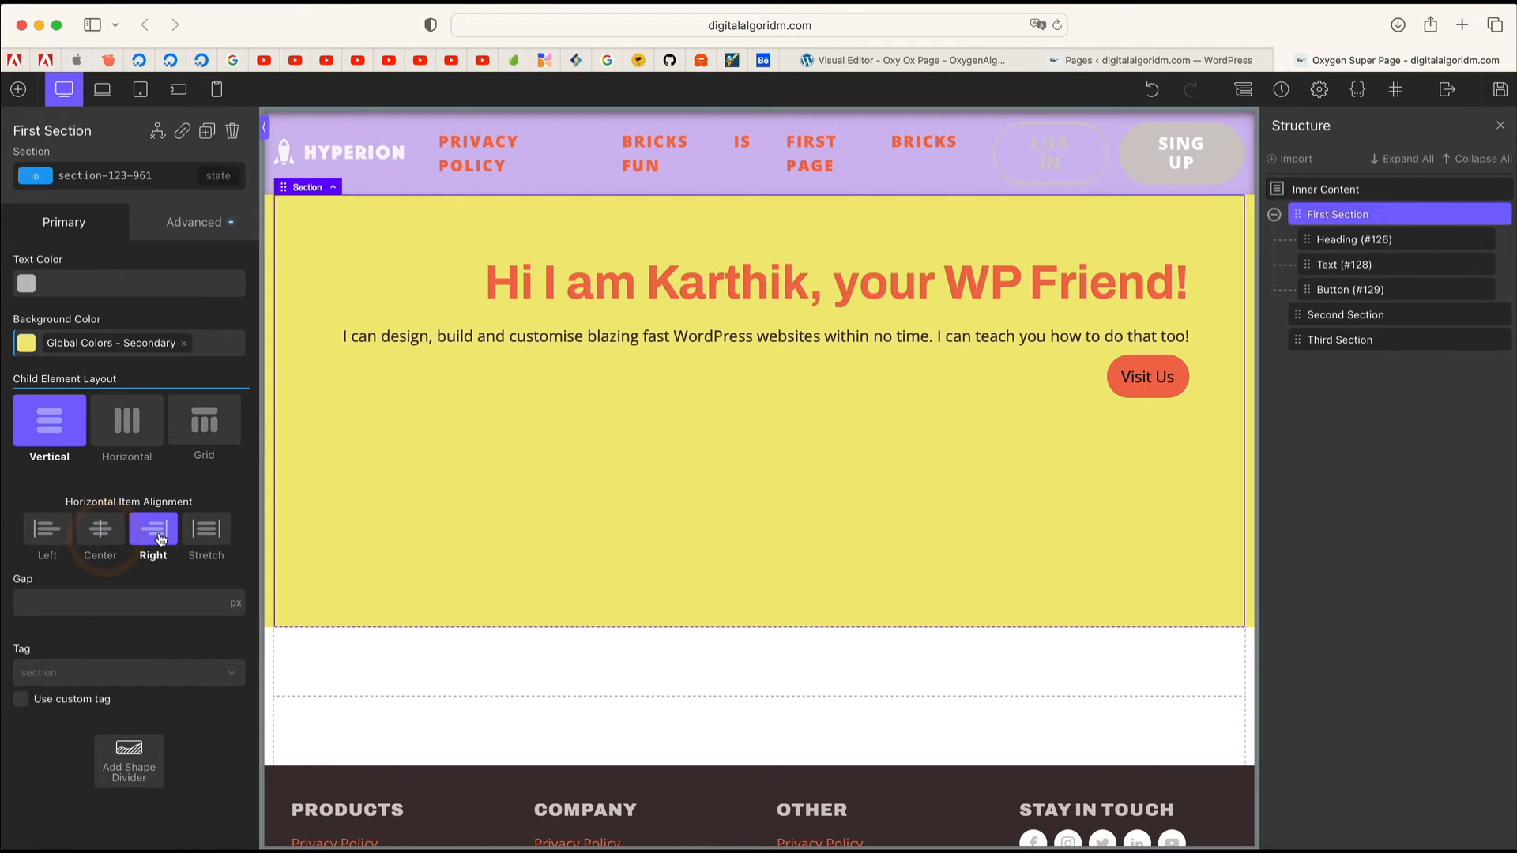
click(205, 535)
click(103, 529)
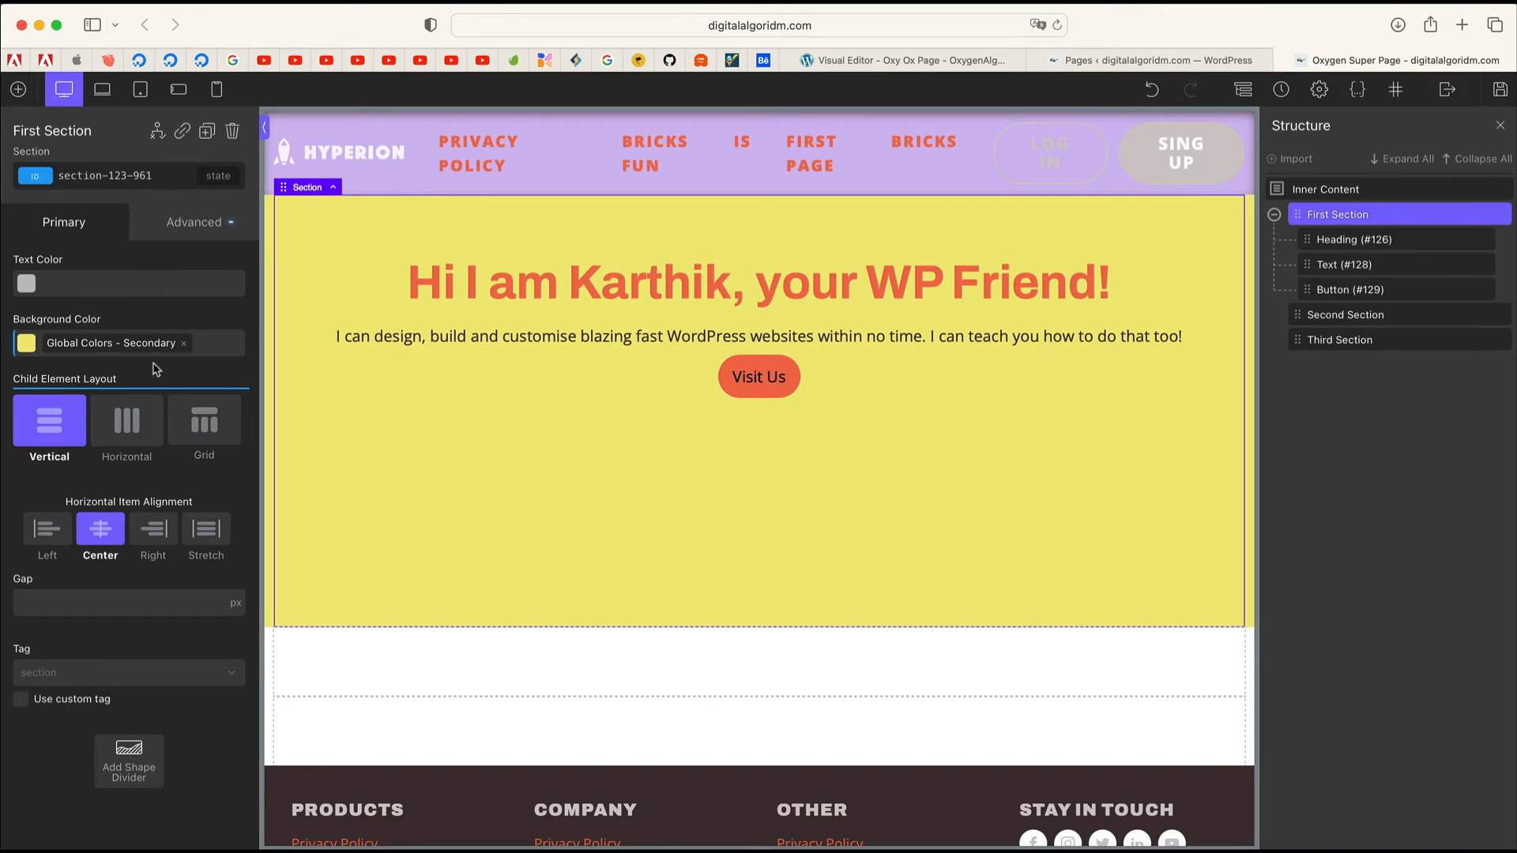
Step: Arrange First Section's child elements in a grid with 2 columns
click(205, 426)
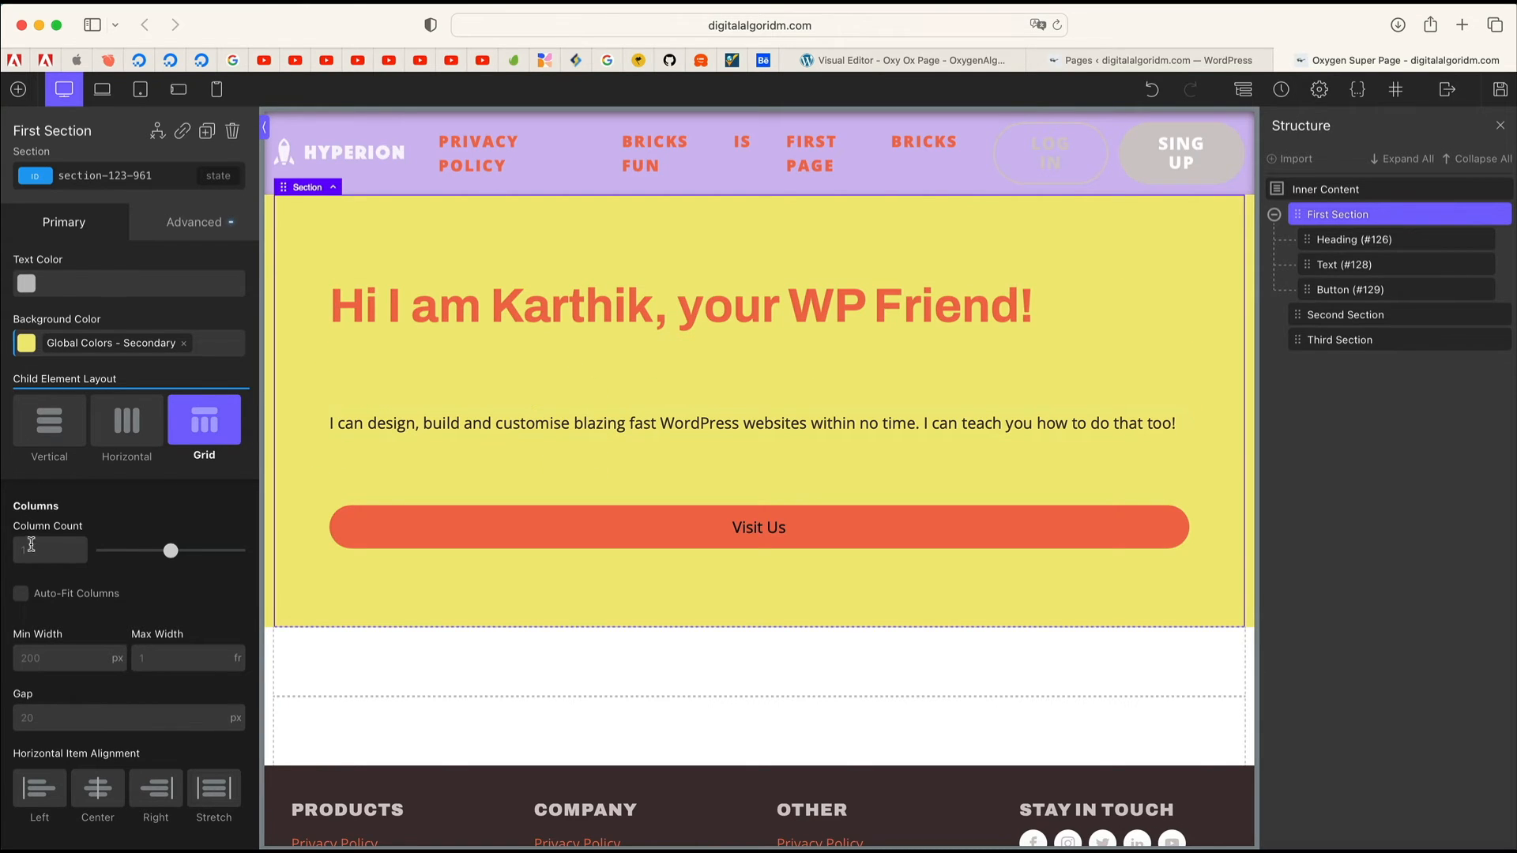
click(35, 548)
text(2)
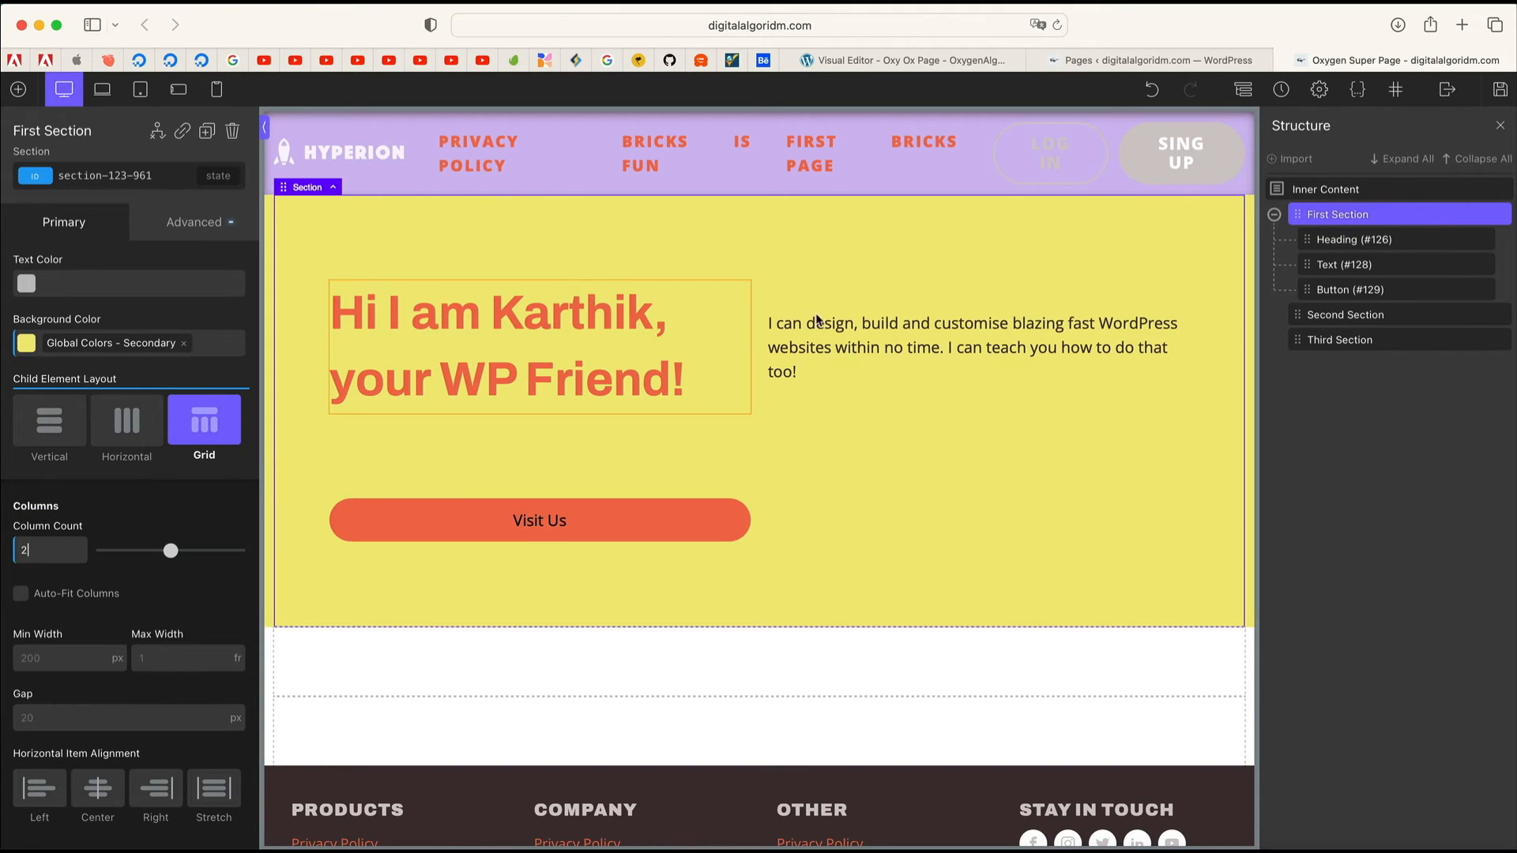
Step: Align the grid items horizontally to the Left after comparing Center, Right and Stretch
scroll(131, 643, down, 3)
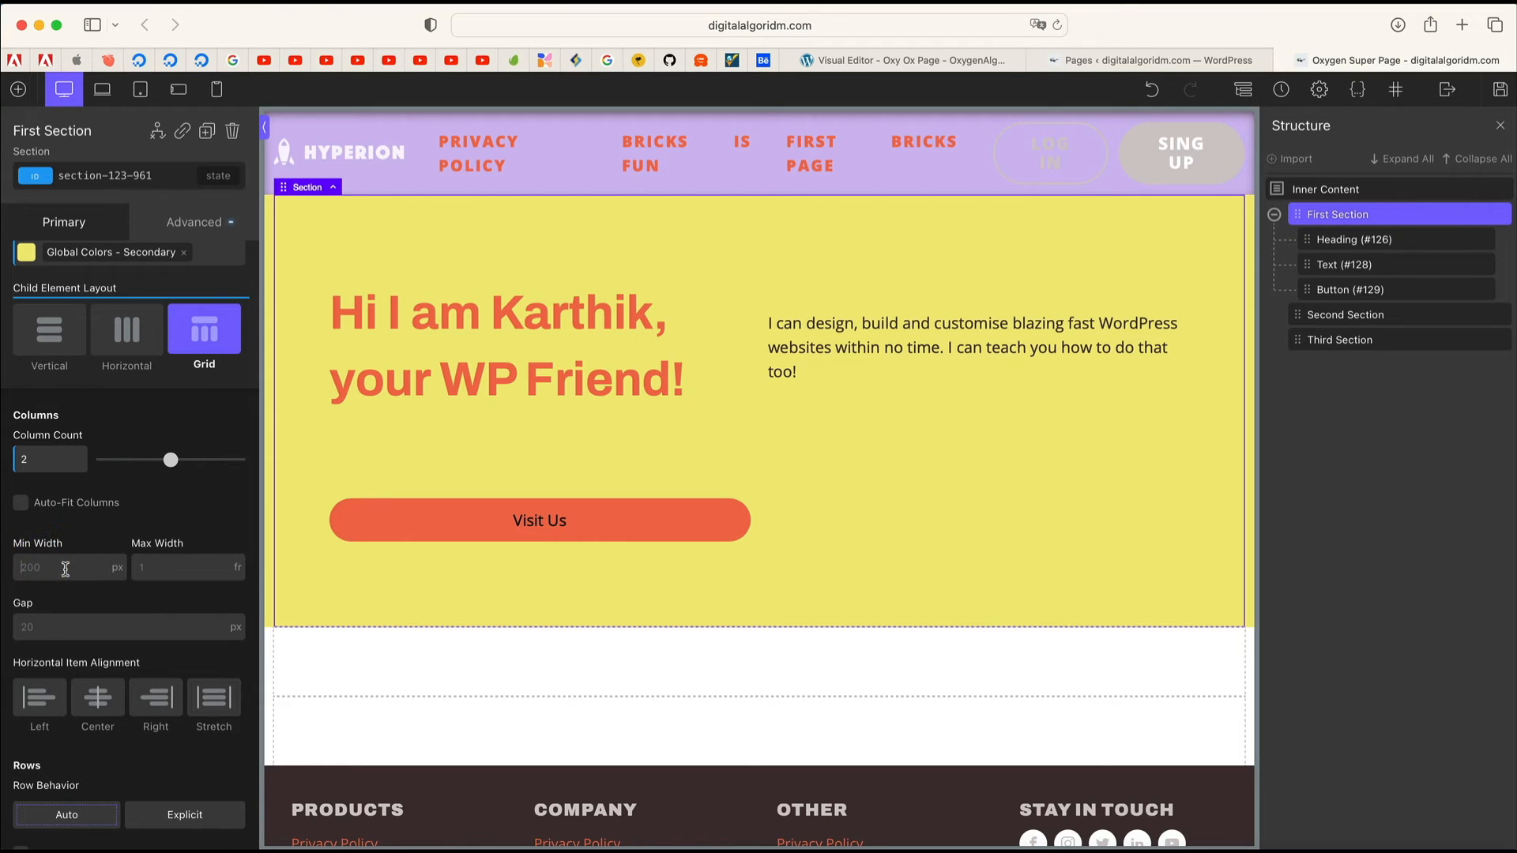
scroll(66, 569, down, 3)
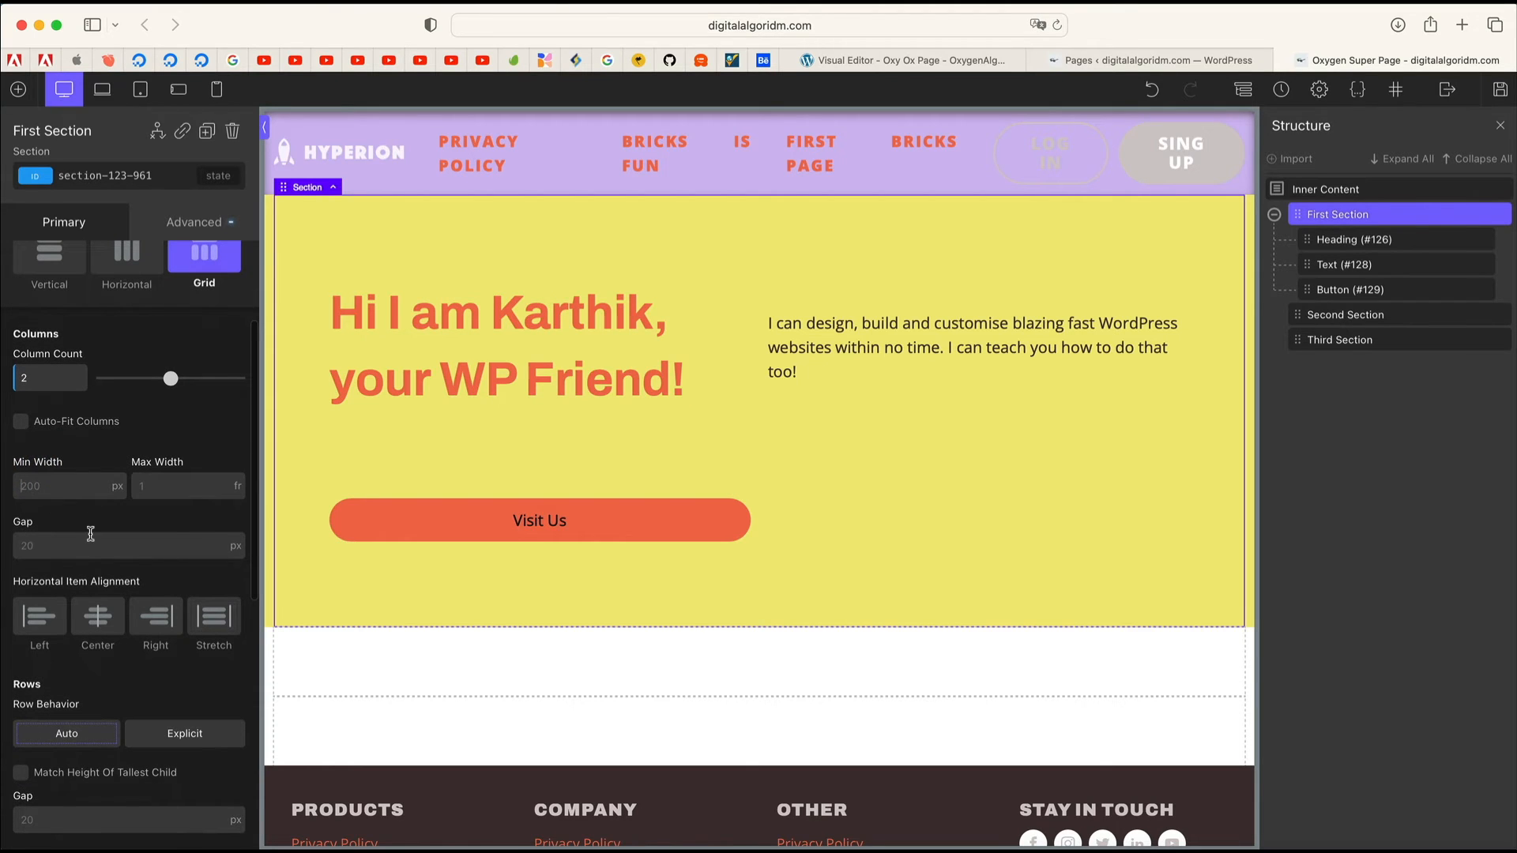
scroll(88, 562, down, 3)
click(95, 526)
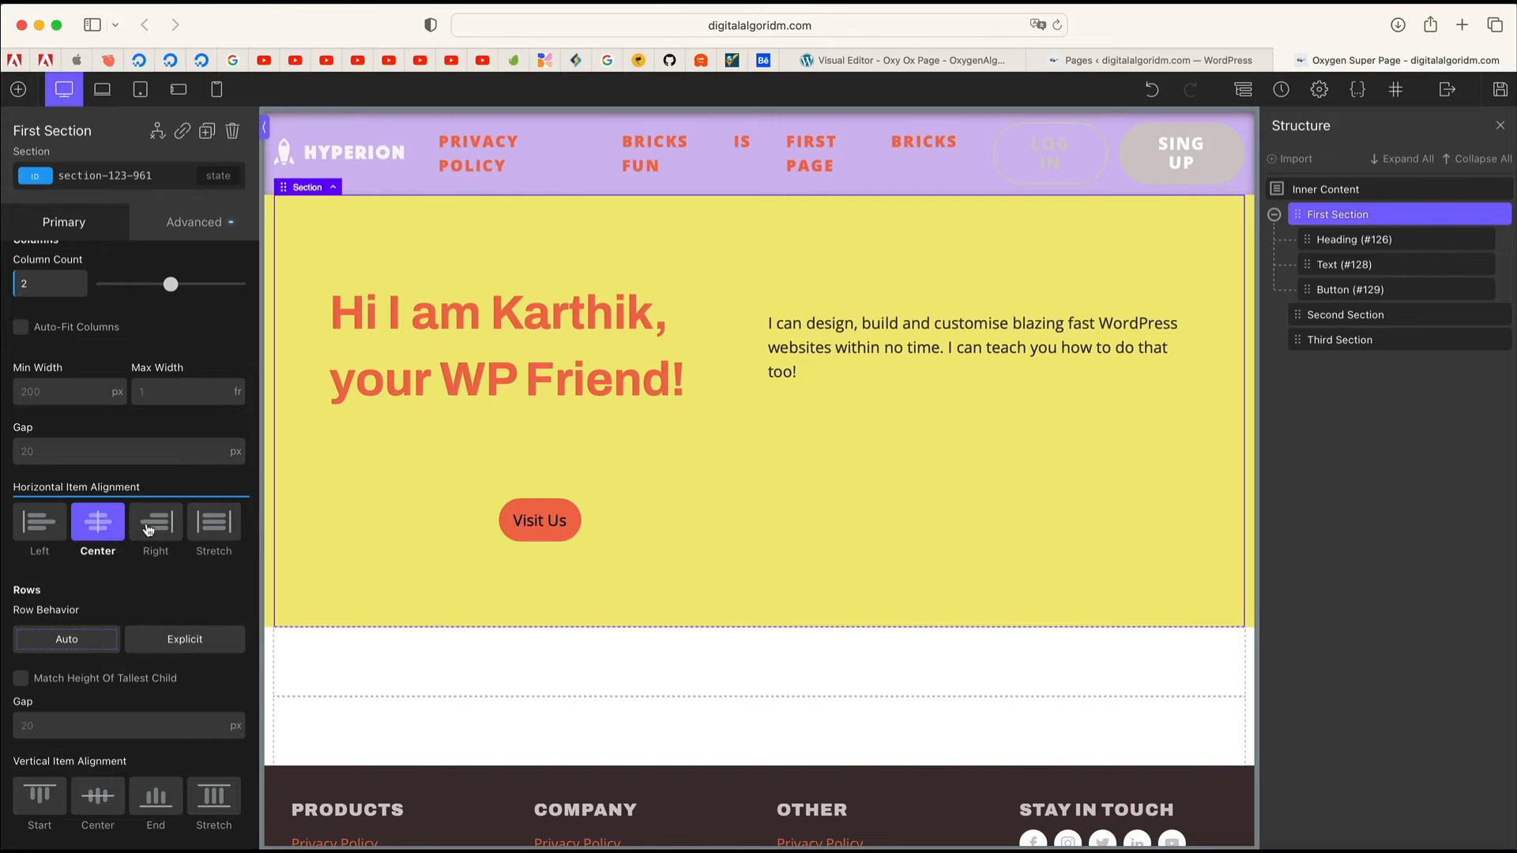
click(148, 529)
click(210, 525)
click(81, 528)
click(47, 528)
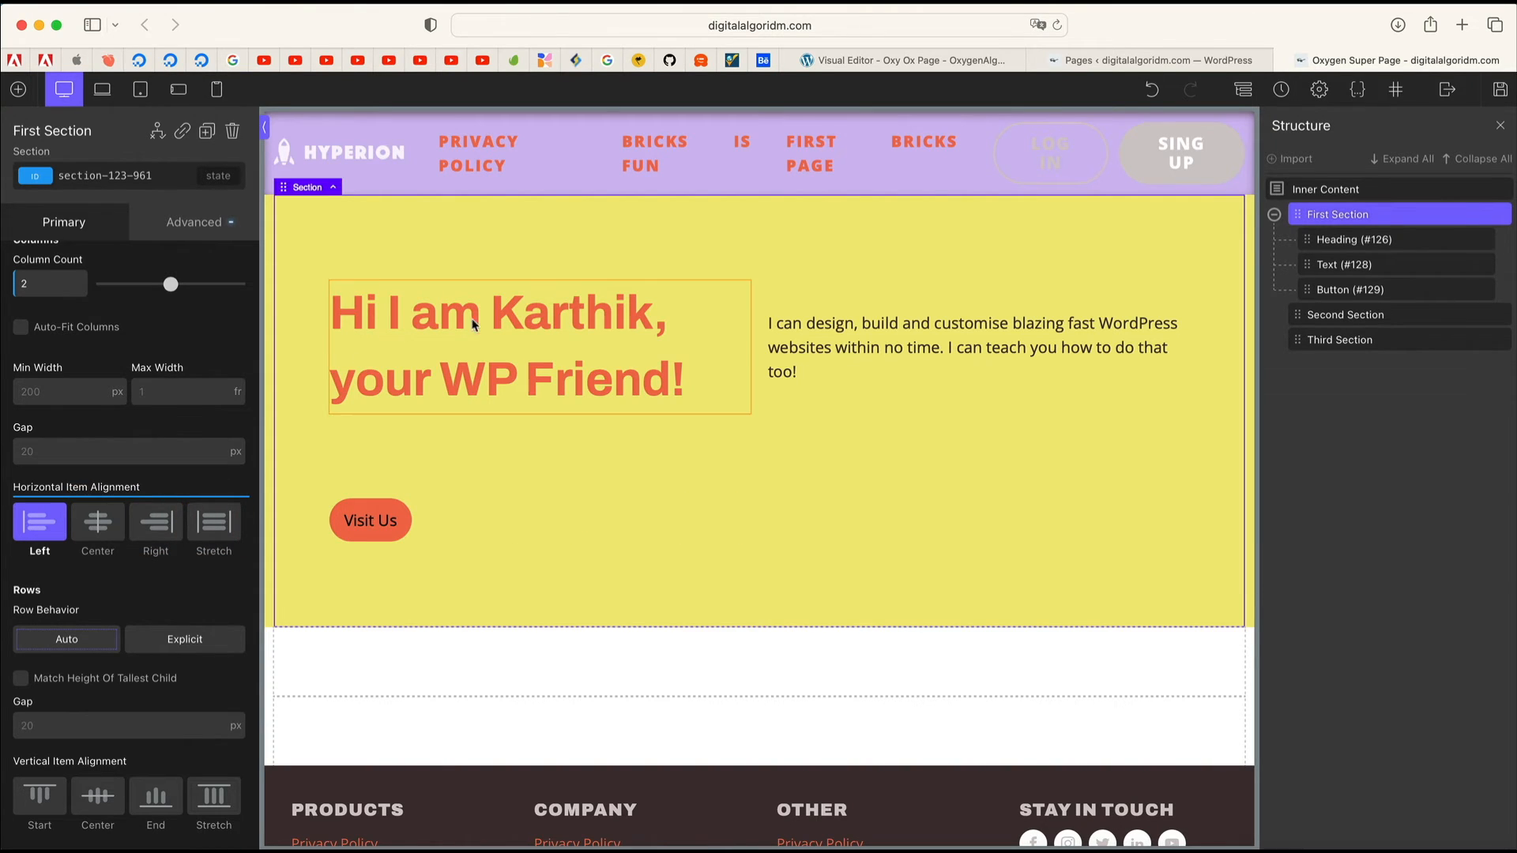
Step: Set the grid's row behavior to Explicit with a row count of 2
scroll(103, 522, down, 5)
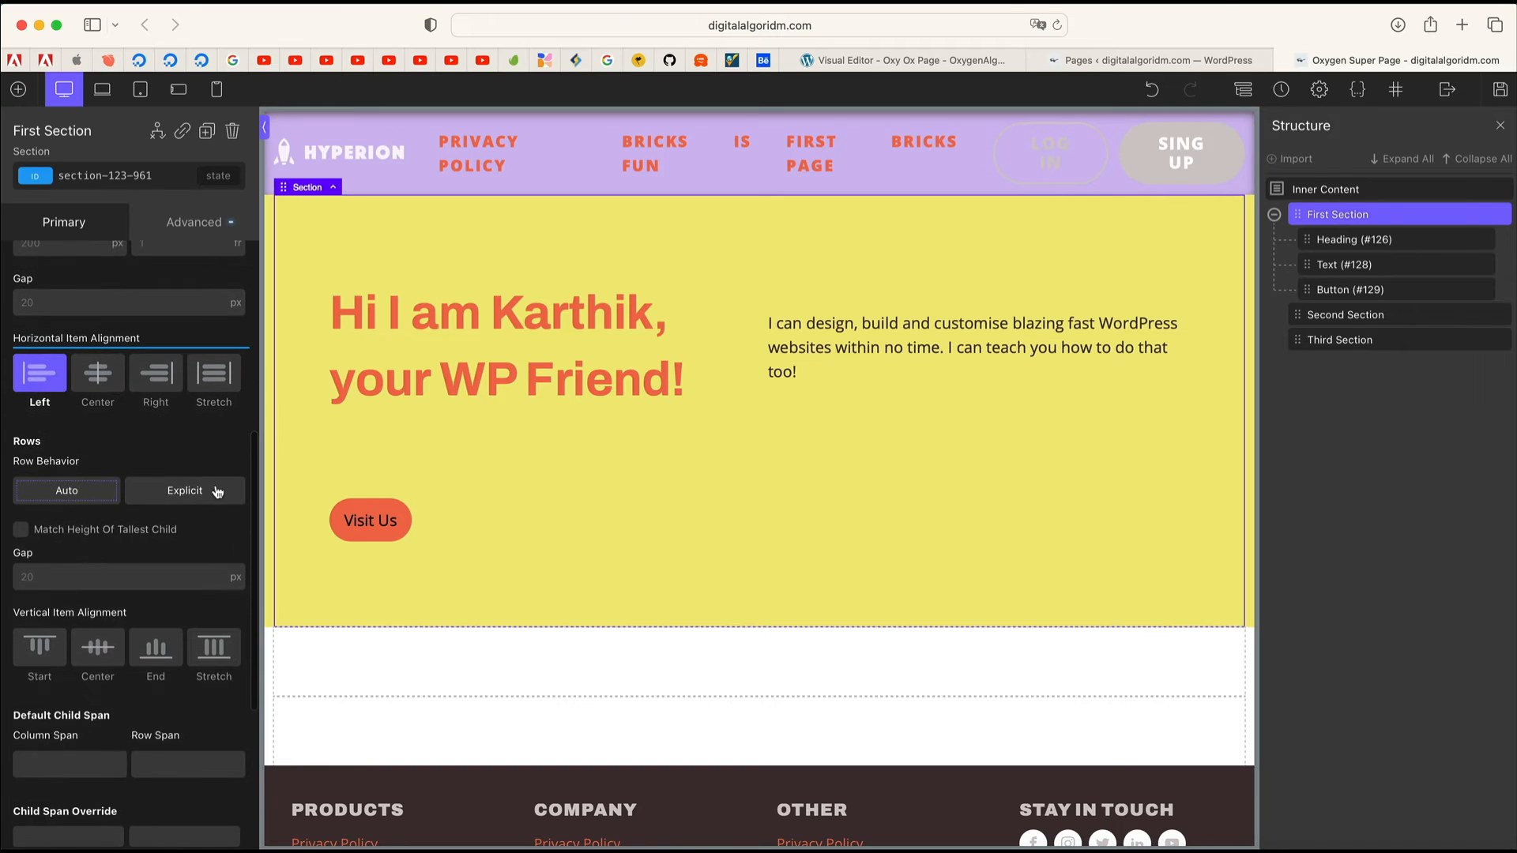
click(220, 491)
click(45, 573)
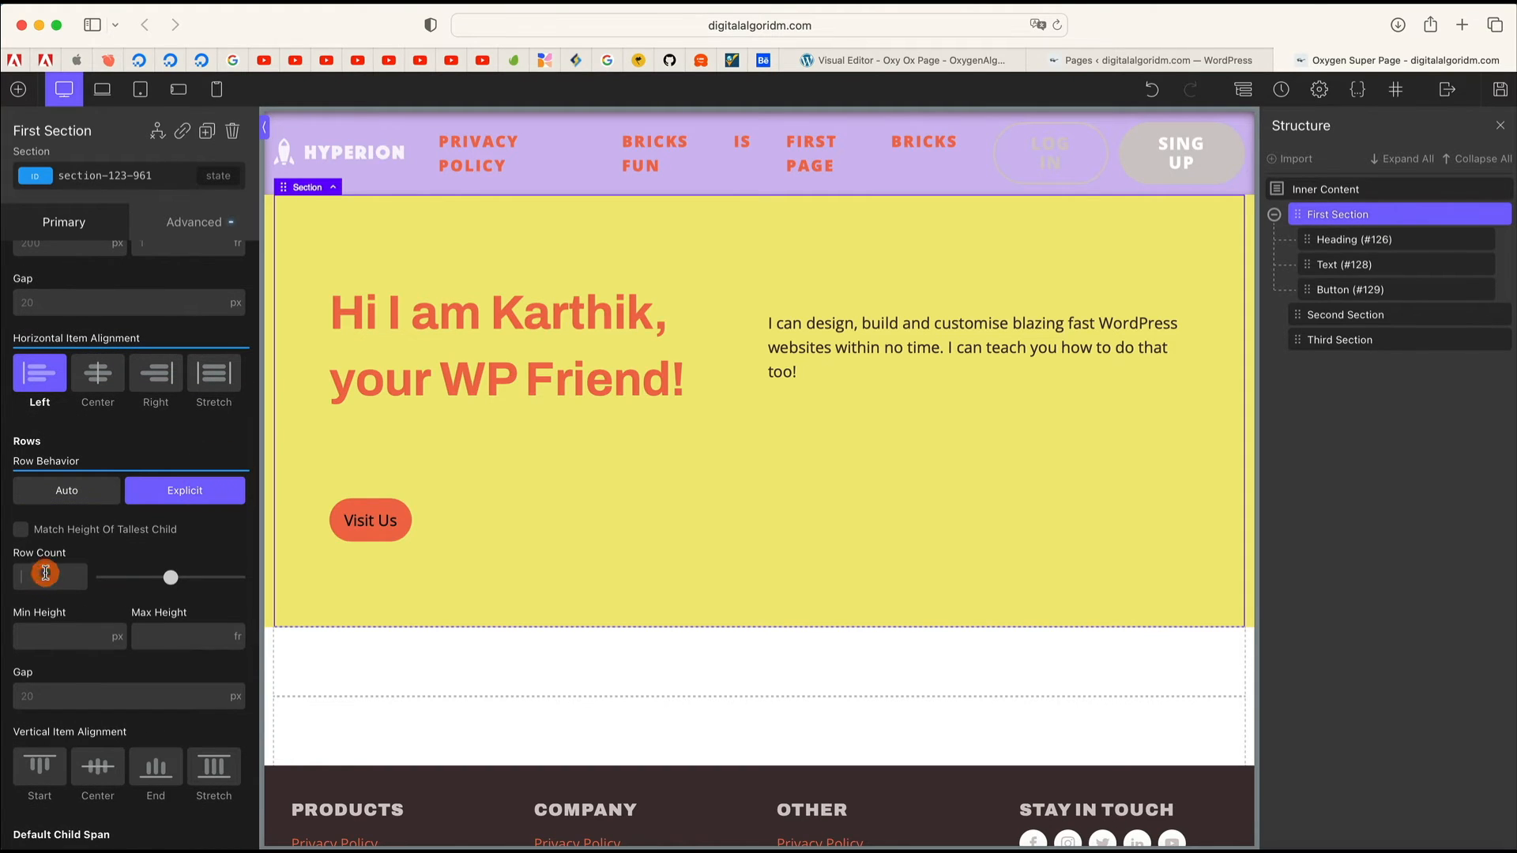
key(BackSpace)
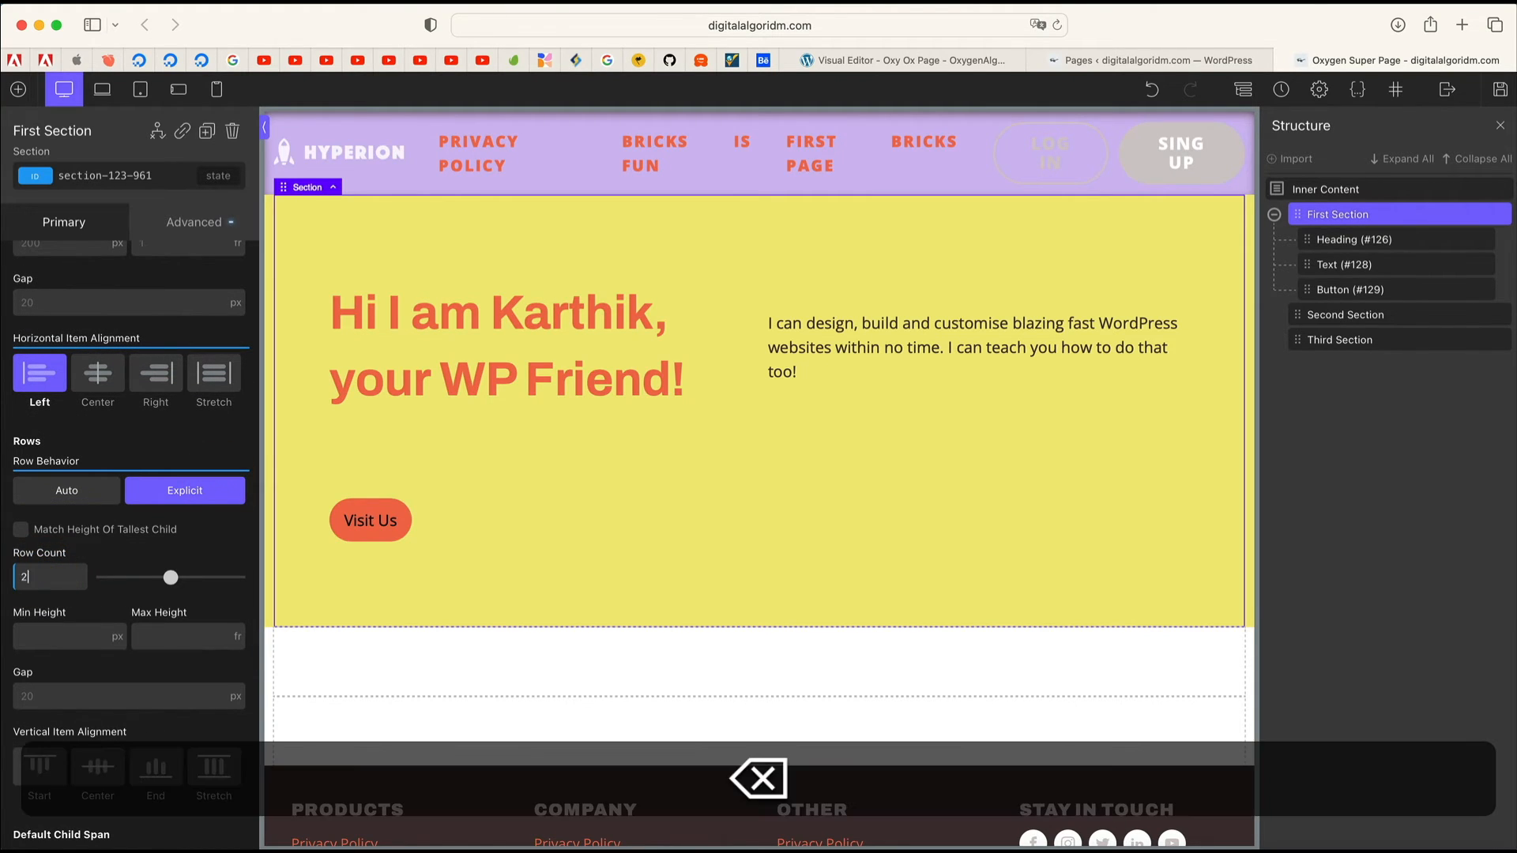
Step: Try column counts of 3 and 1 for First Section's grid, returning to 2
key(BackSpace)
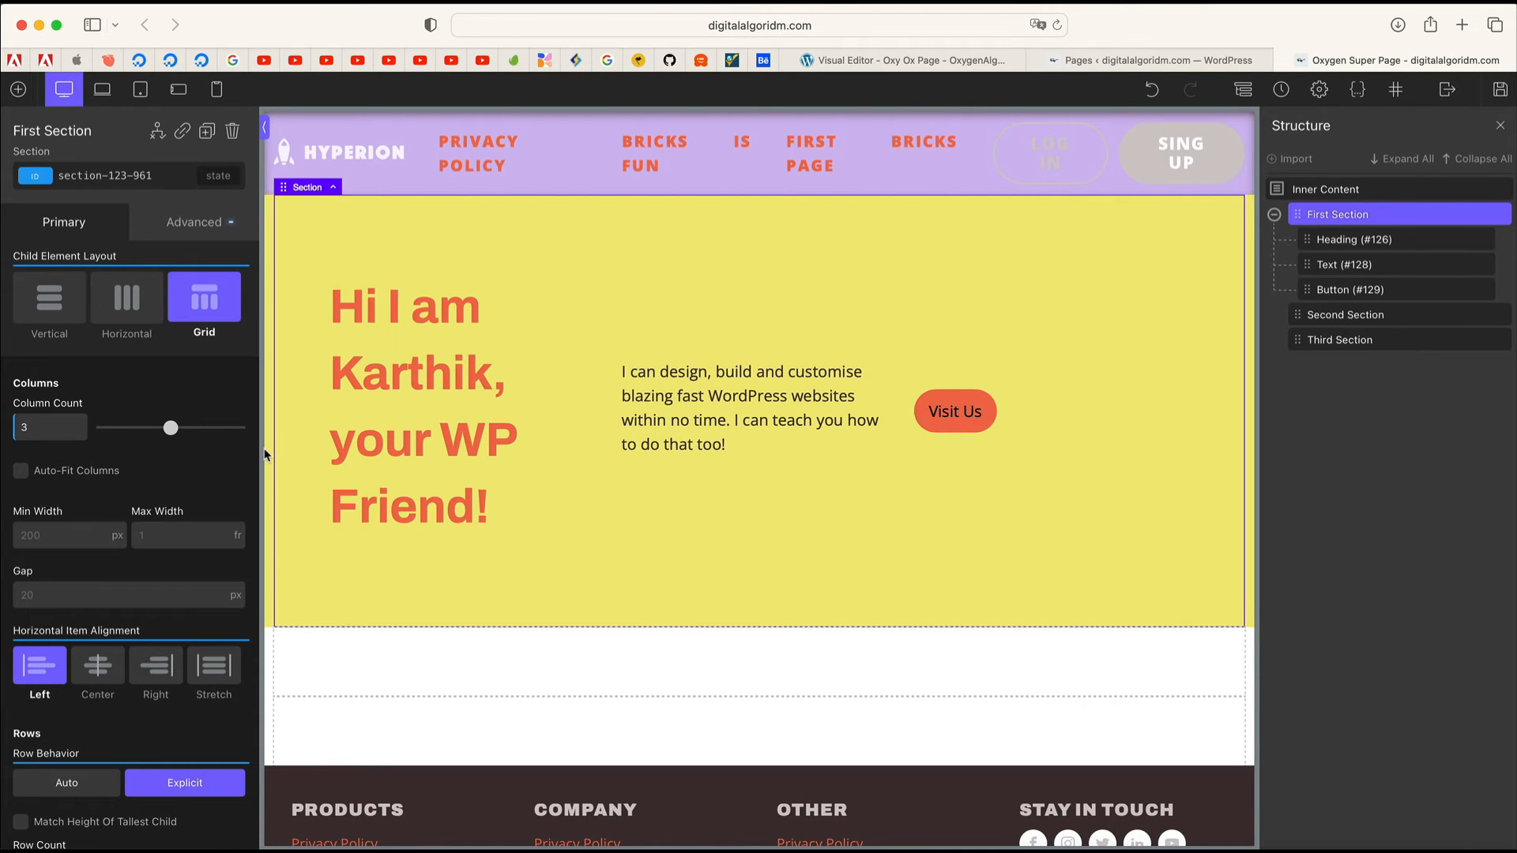
text(1)
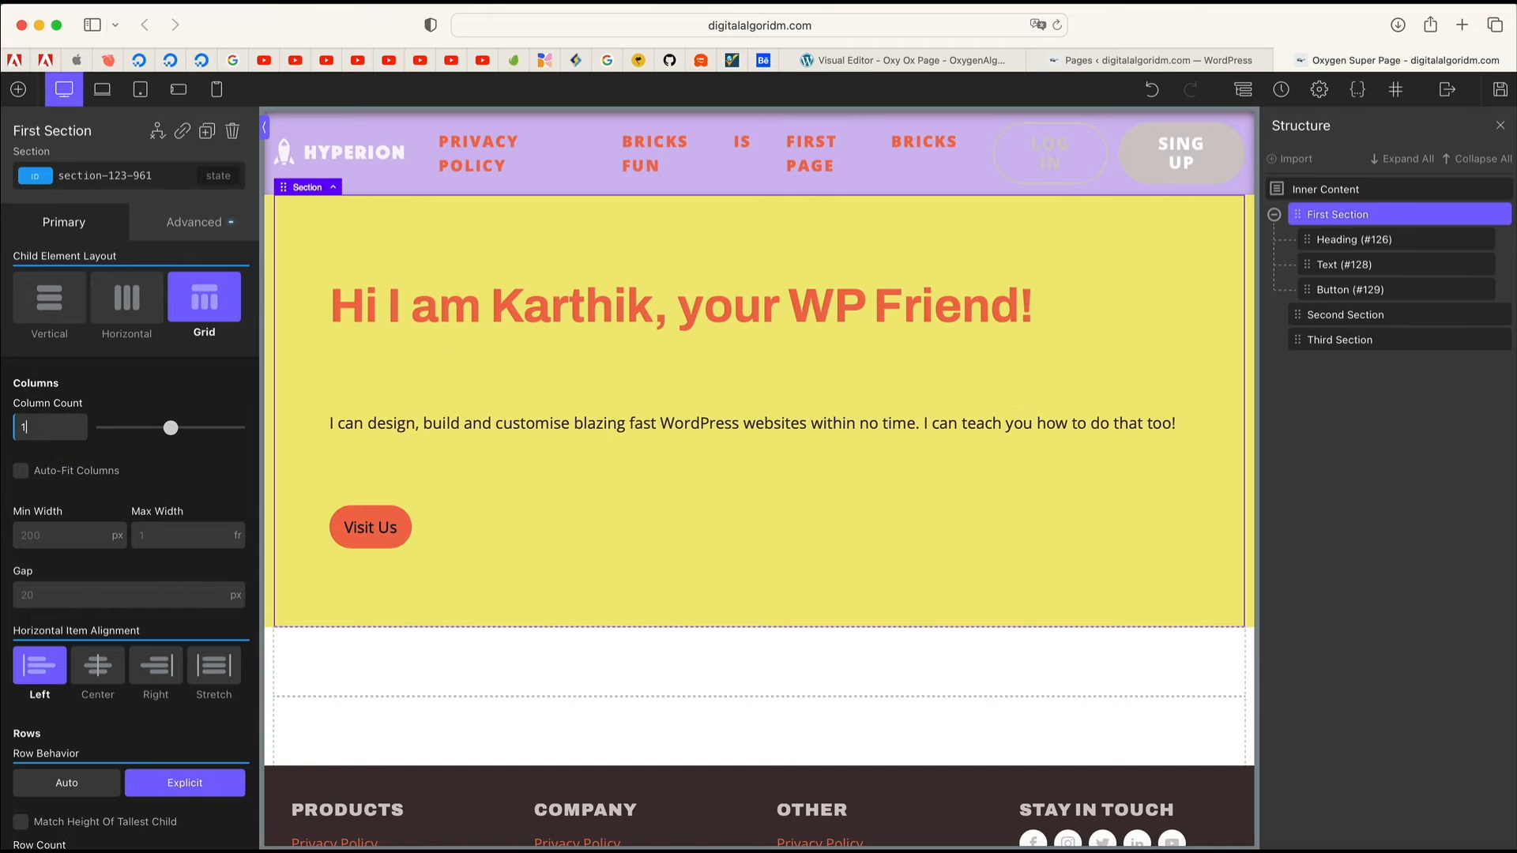
key(BackSpace)
text(2)
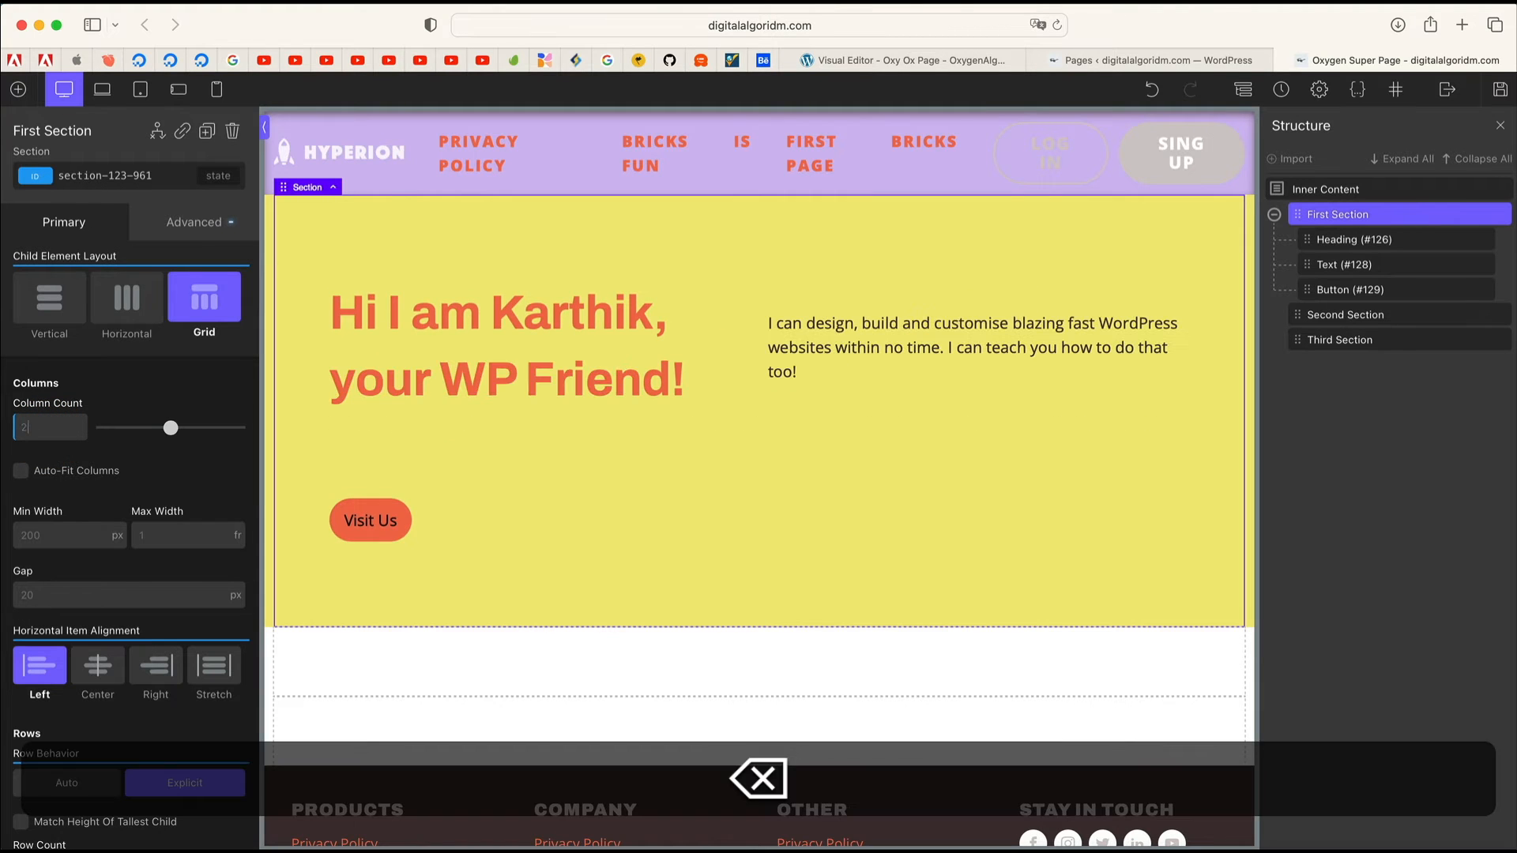
Step: Switch First Section's child layout to Vertical after comparing it with Horizontal
click(35, 303)
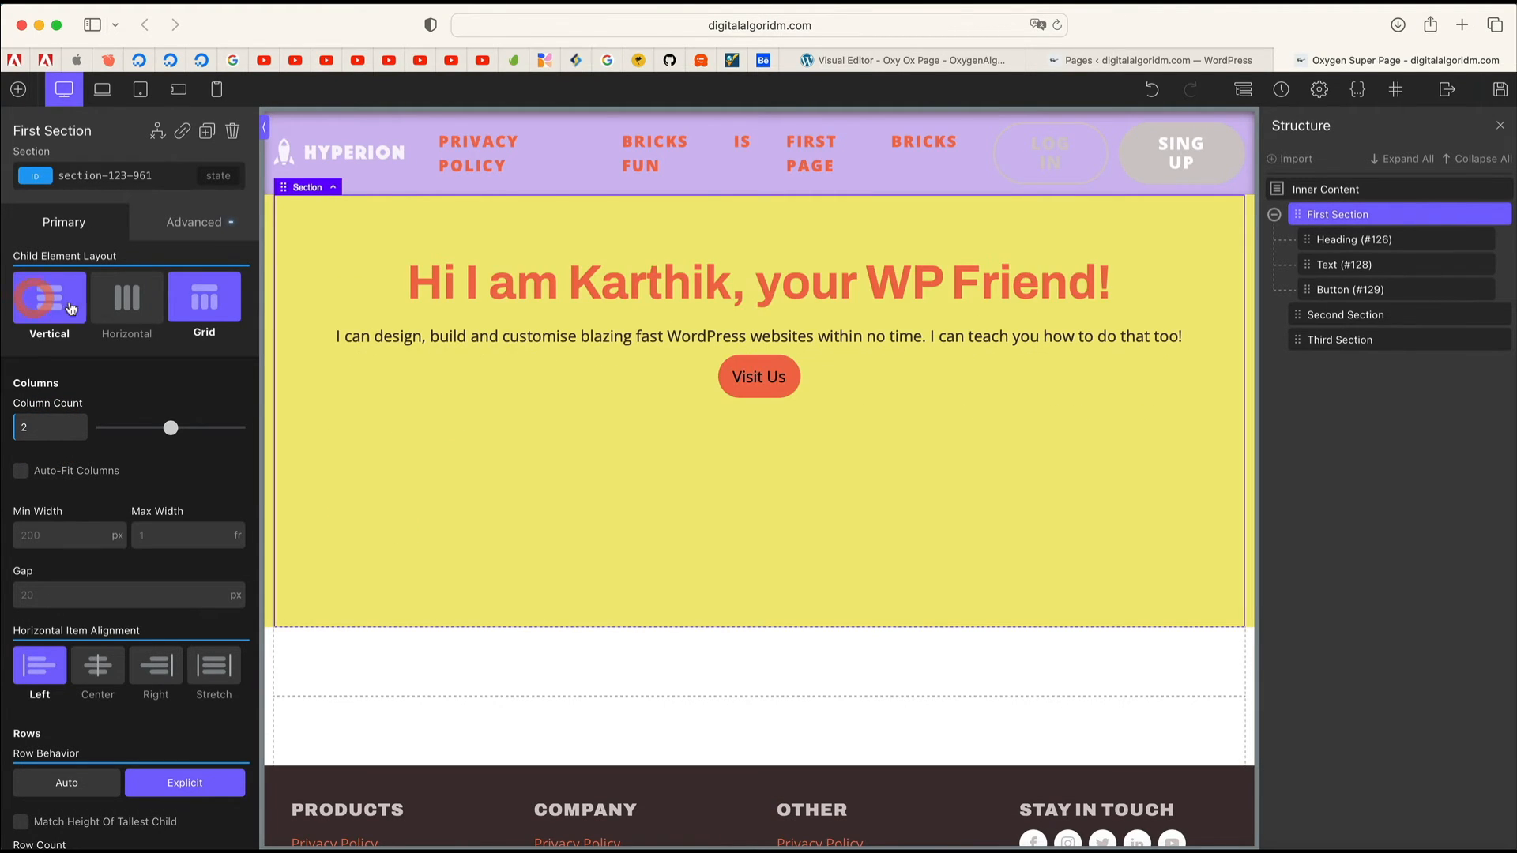
click(114, 308)
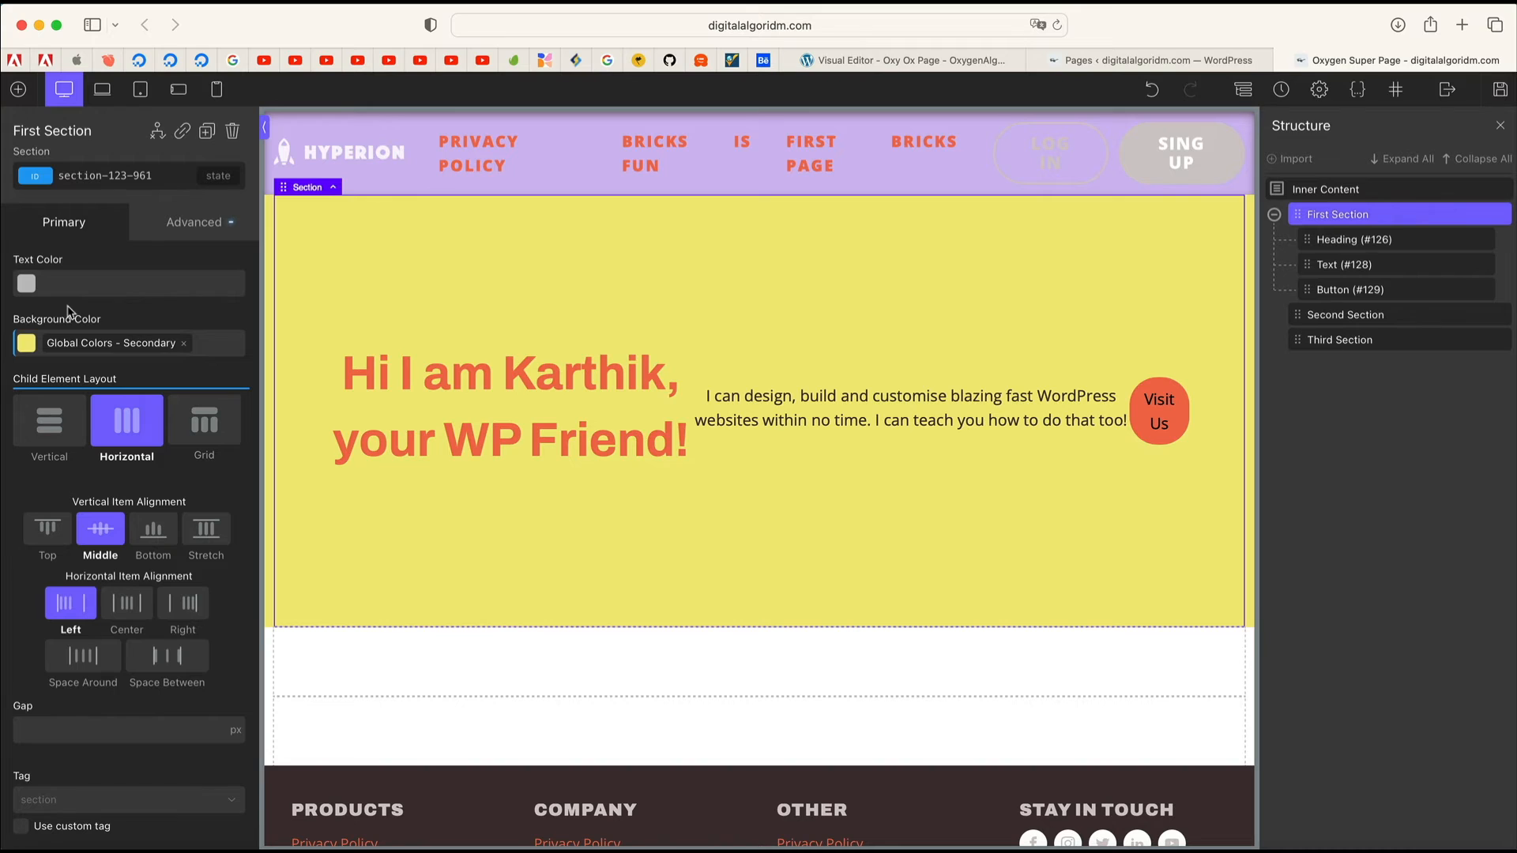
click(49, 423)
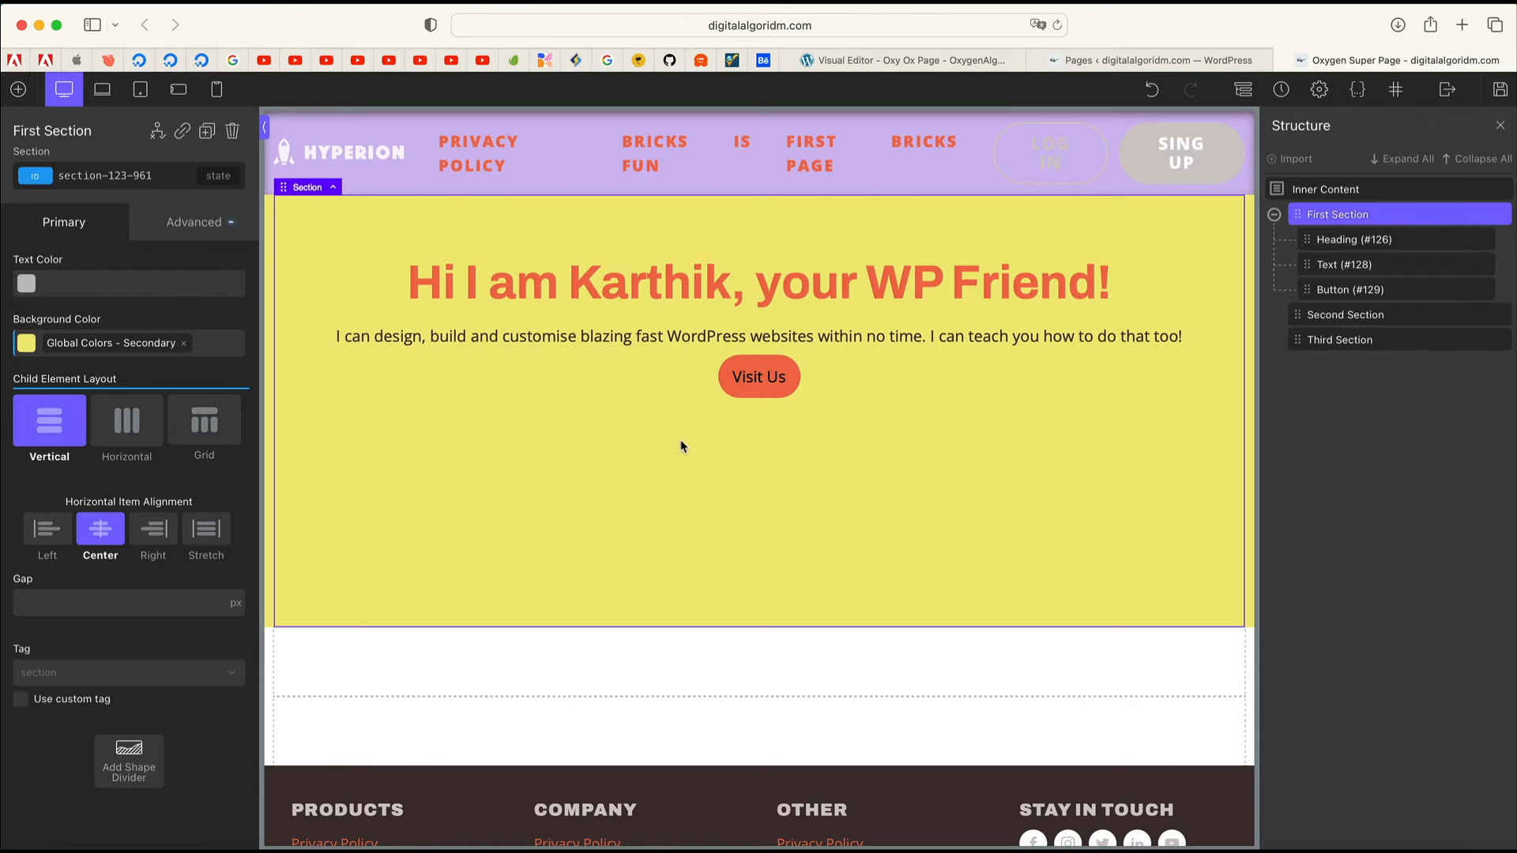
scroll(647, 563, down, 3)
scroll(535, 403, up, 3)
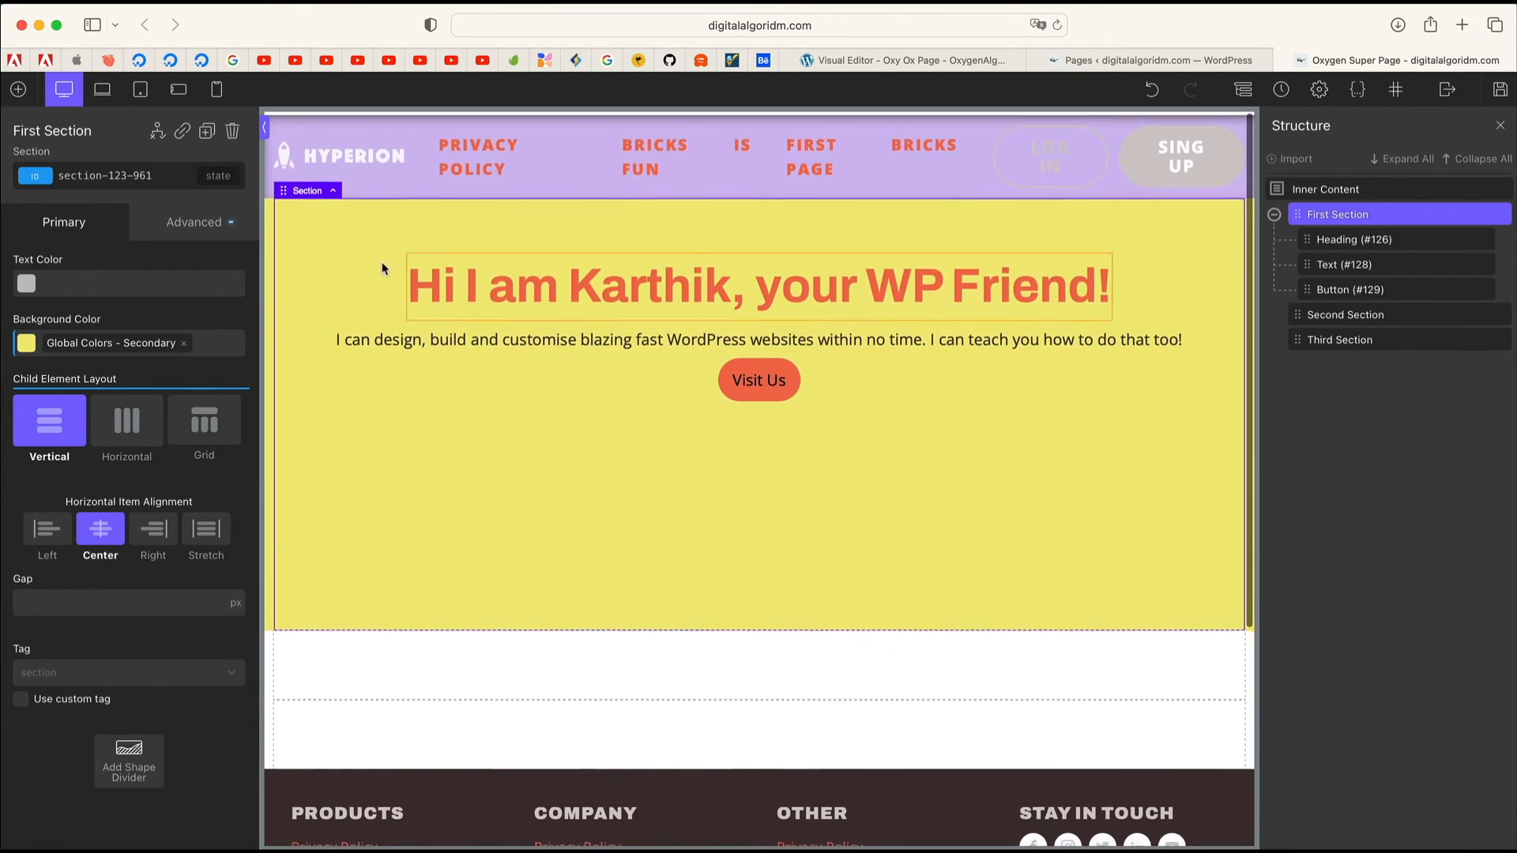
Step: Set Second Section's background to the global Primary color after trying Accent 3
scroll(438, 498, down, 1)
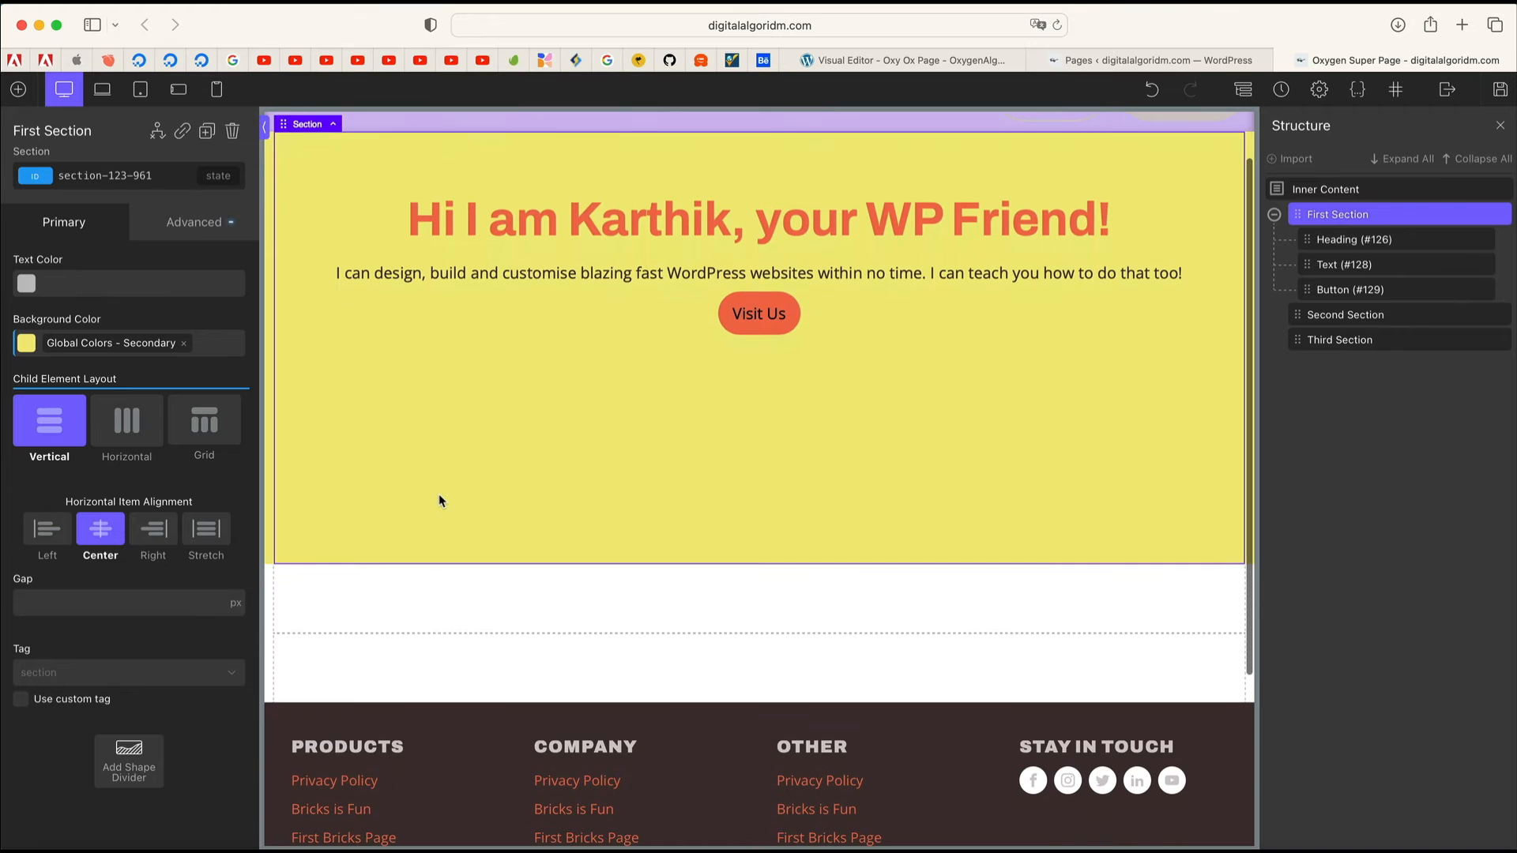
click(432, 592)
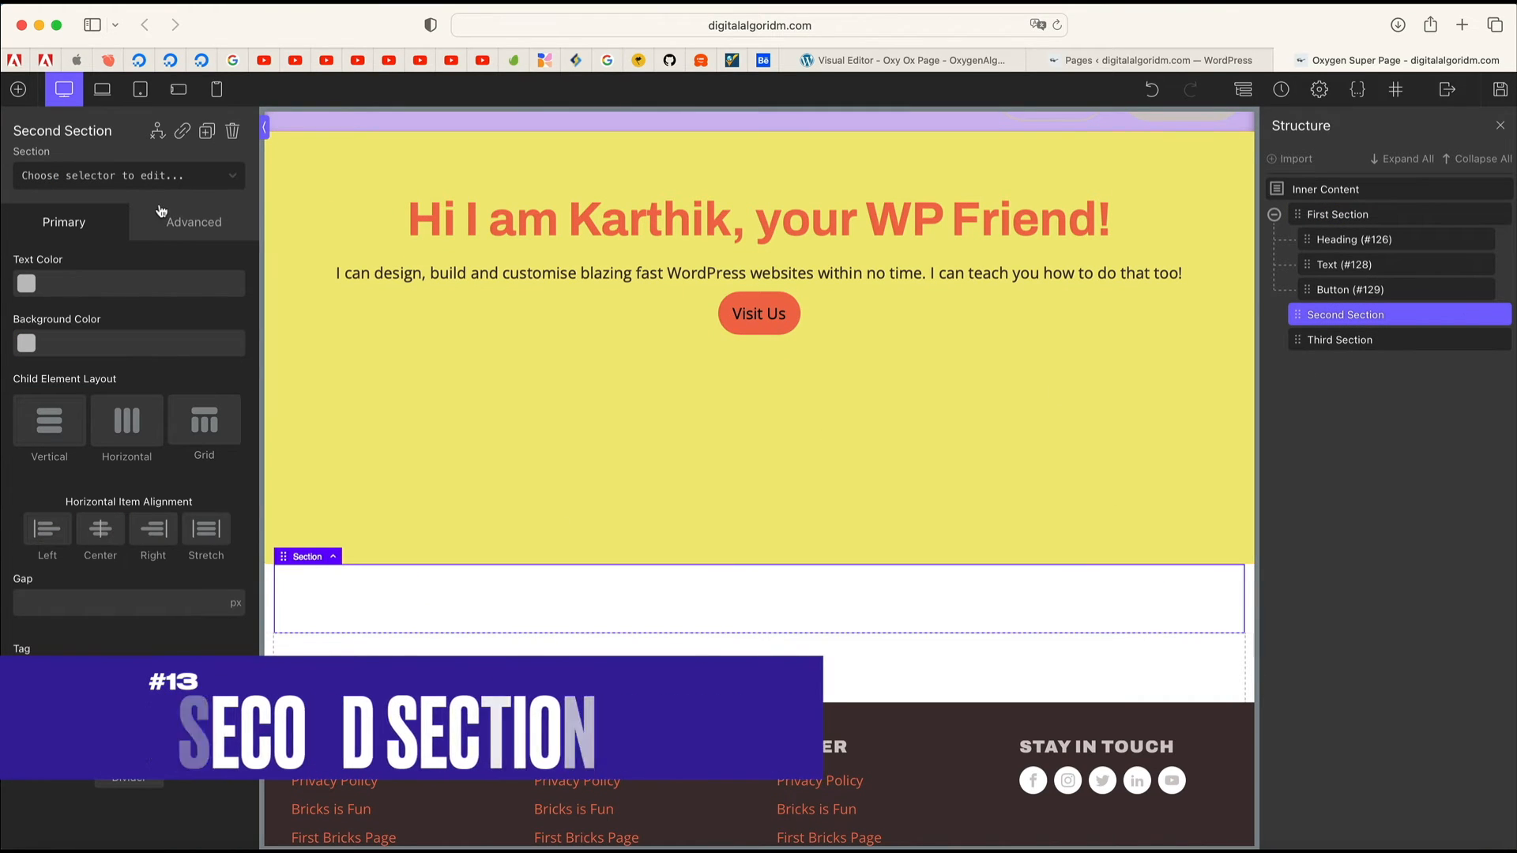
click(26, 343)
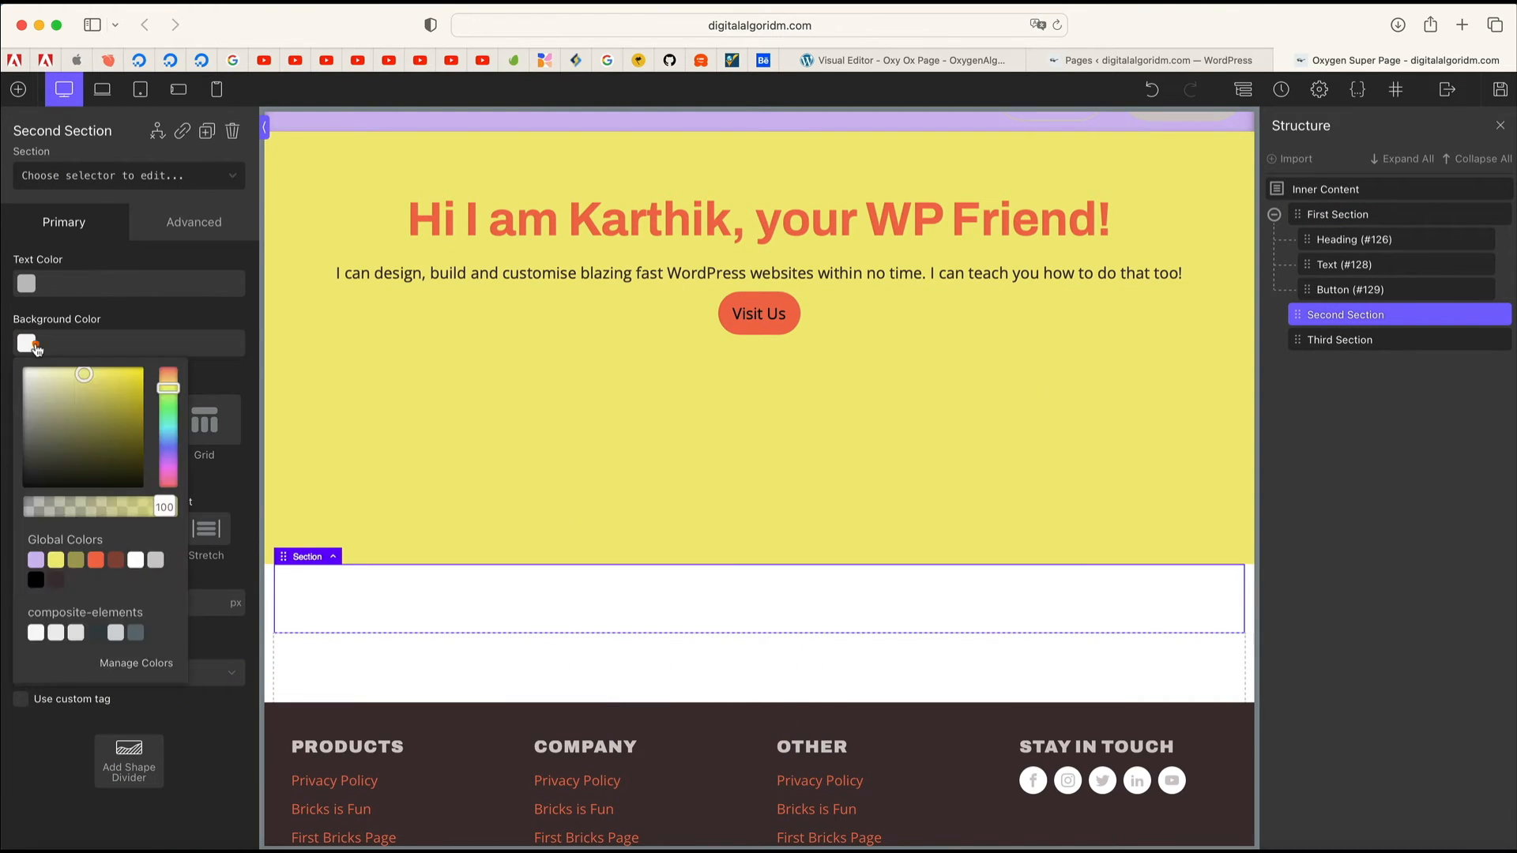
click(34, 562)
click(34, 562)
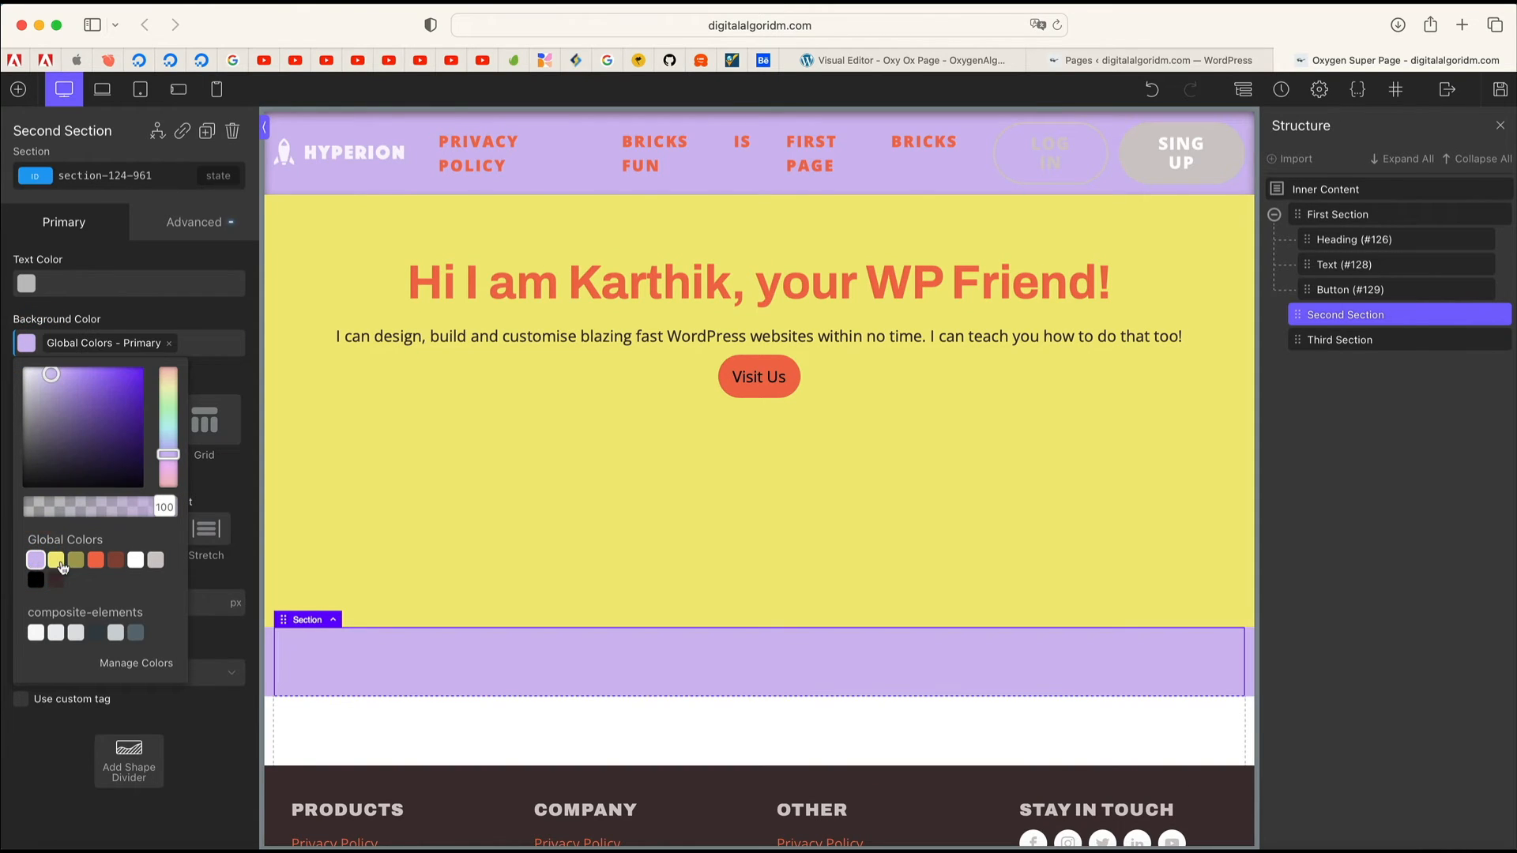
click(116, 560)
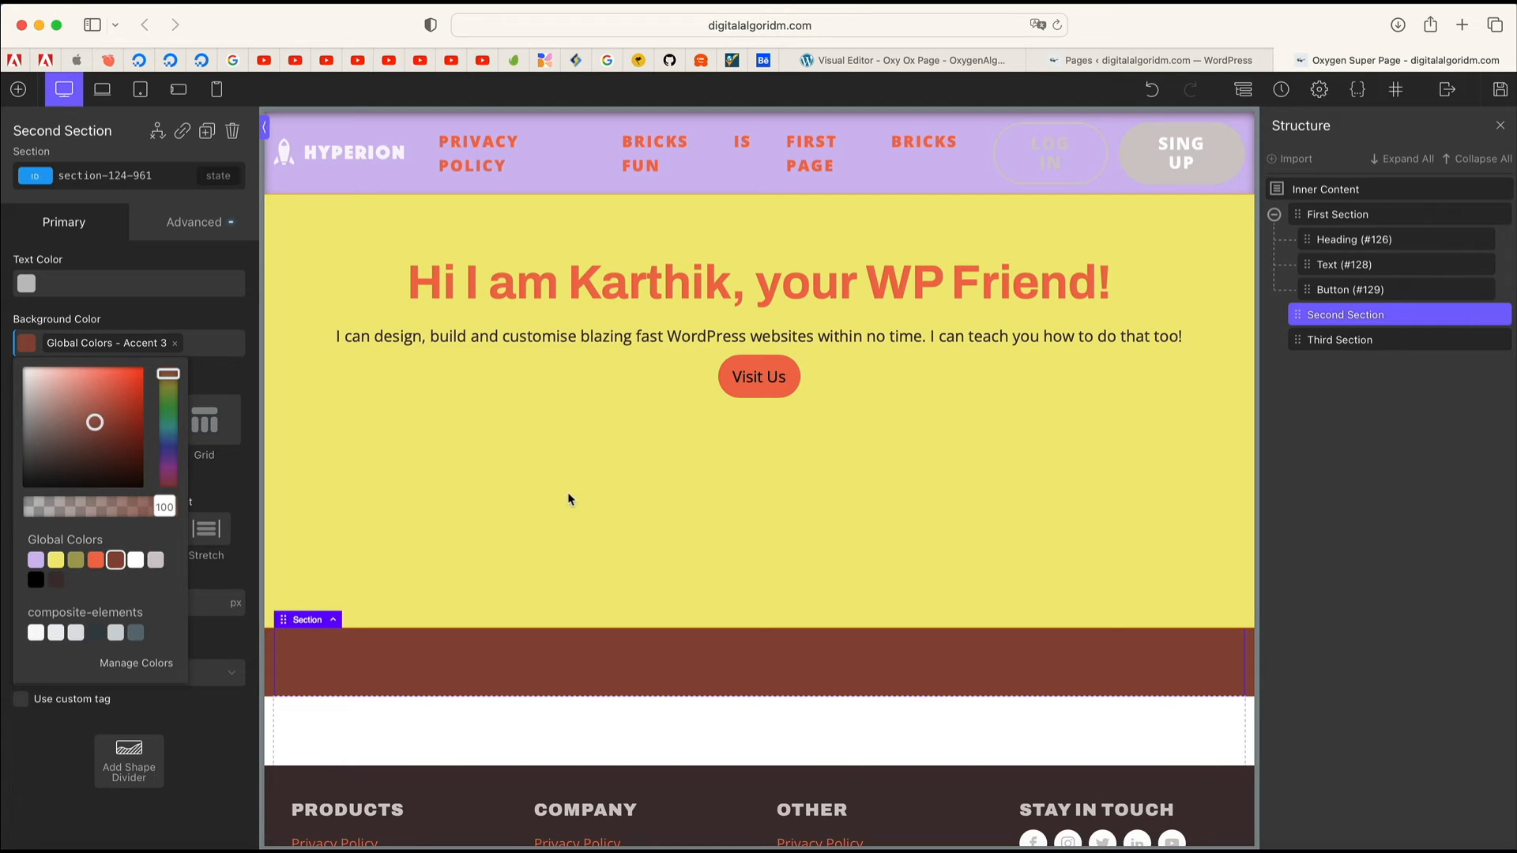
click(35, 561)
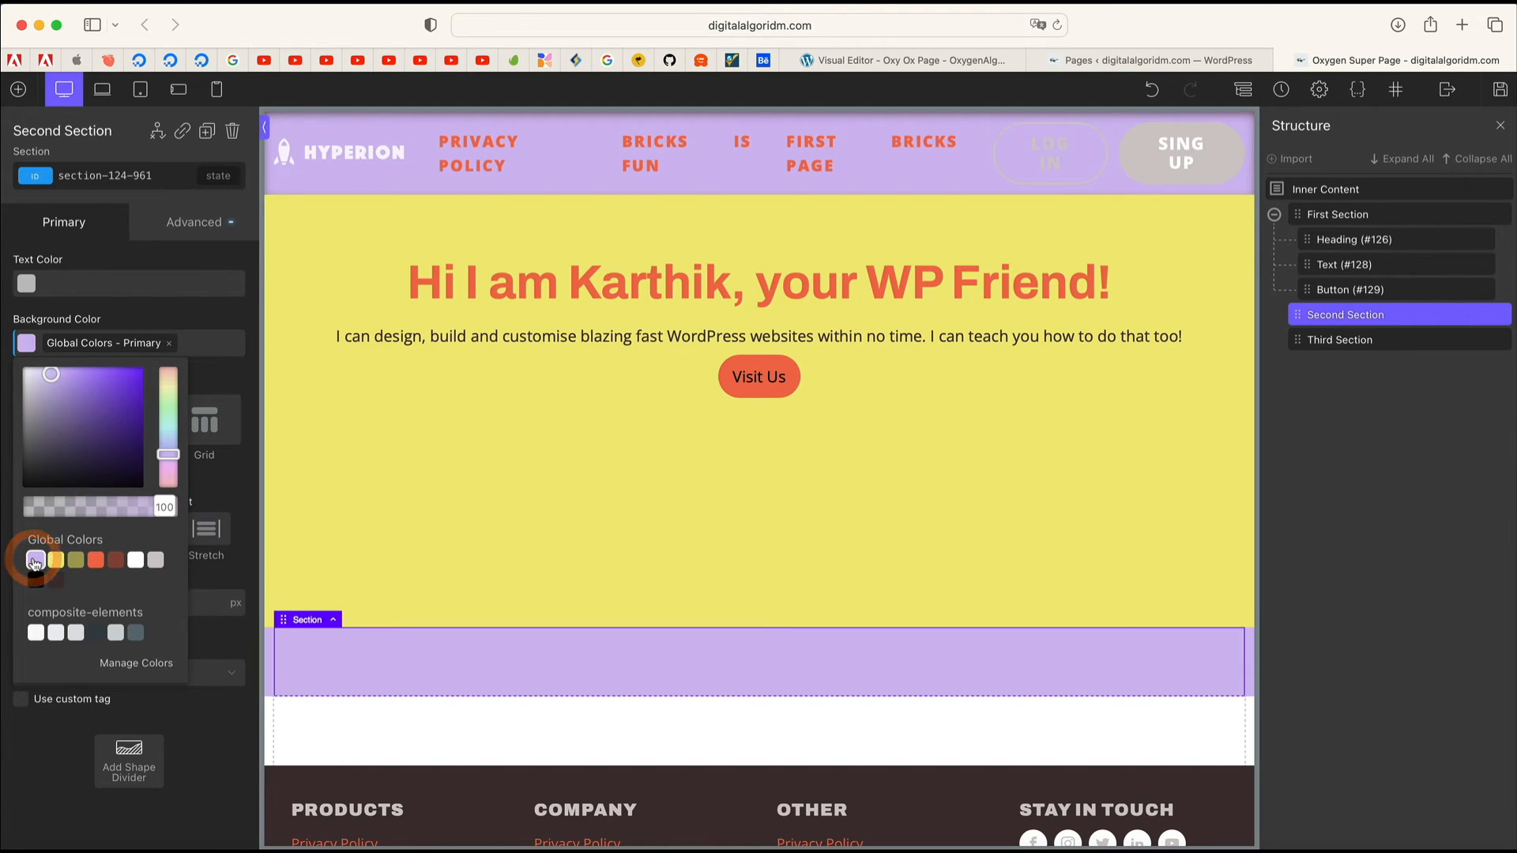
click(134, 324)
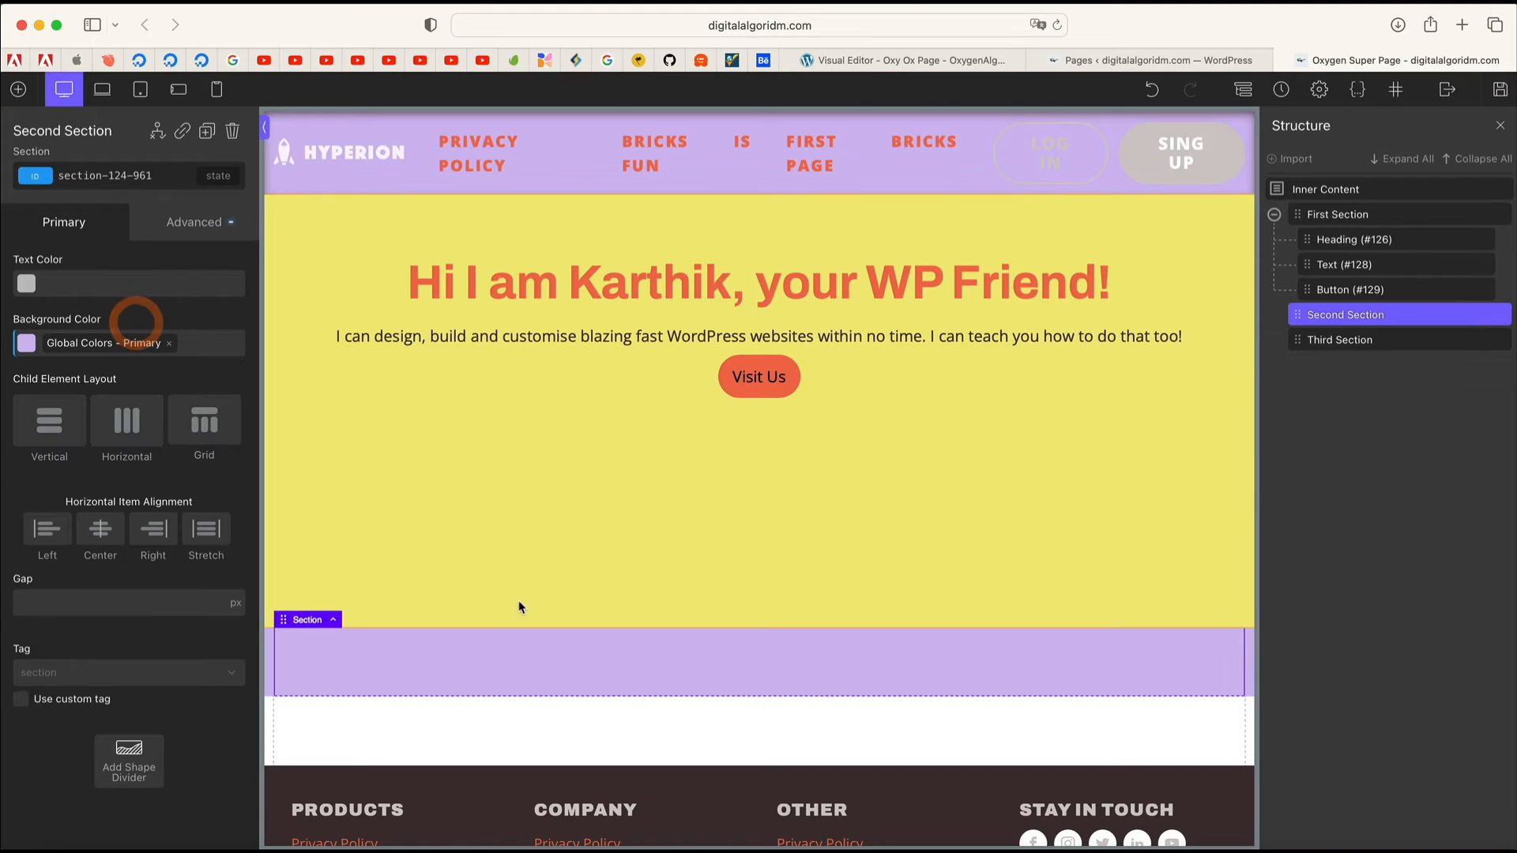
scroll(519, 607, down, 3)
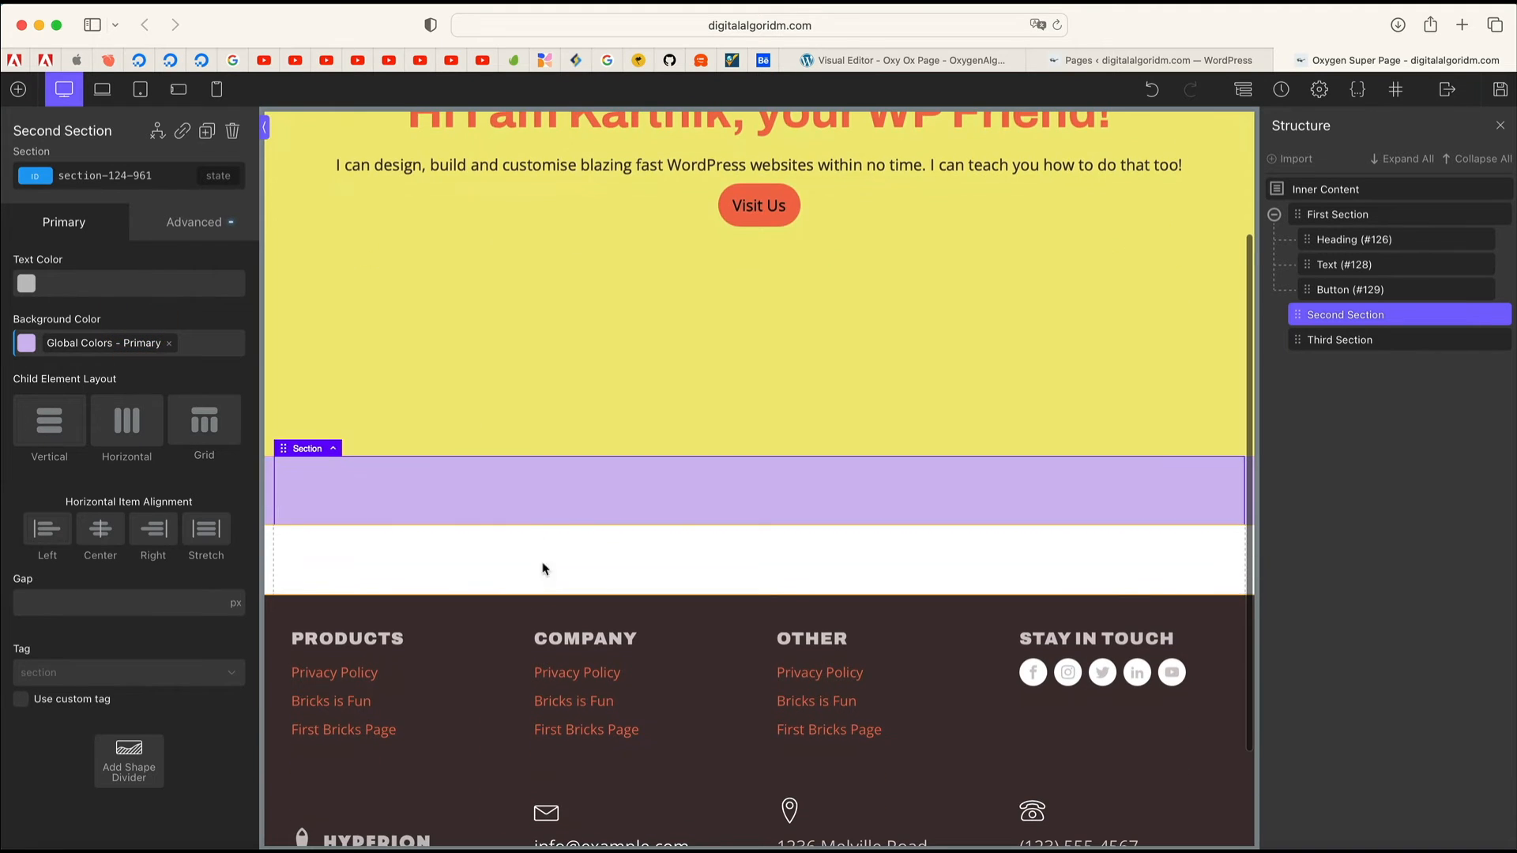
double_click(546, 497)
scroll(645, 238, up, 3)
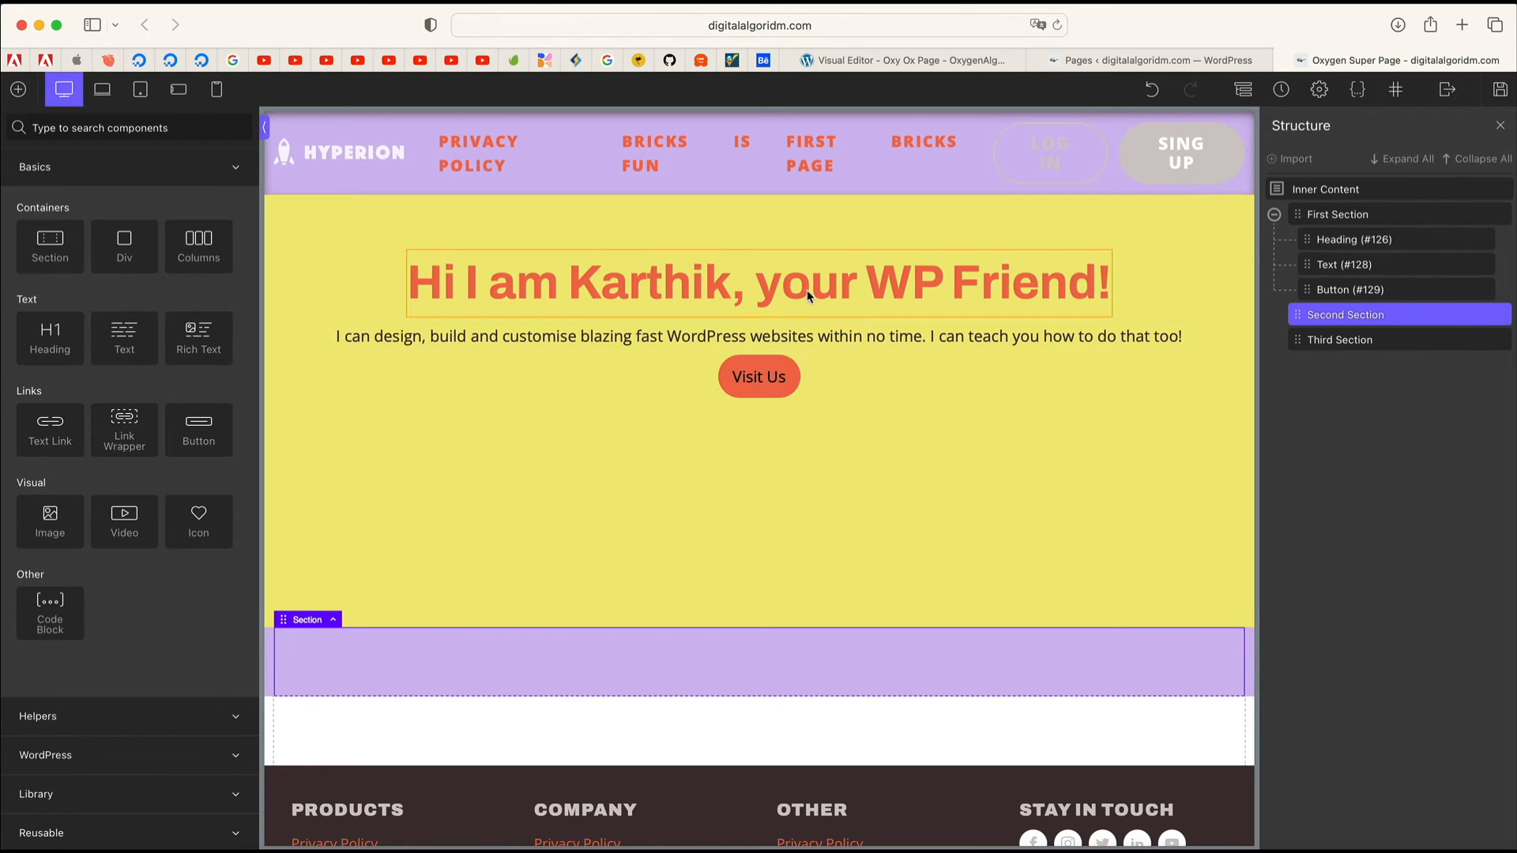
click(828, 225)
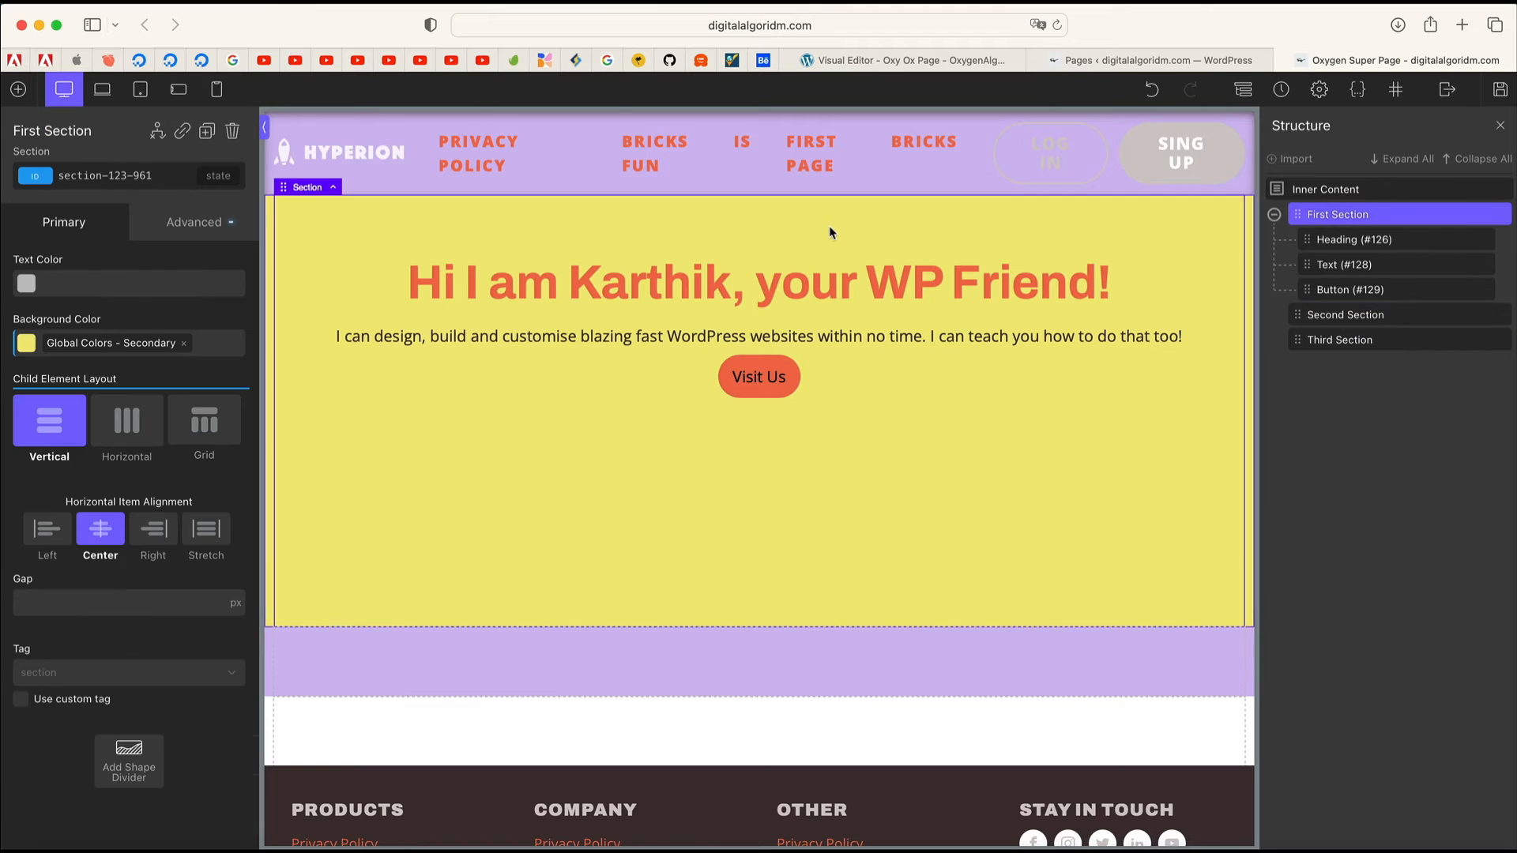
Step: Add a Columns element with the 50 50 layout inside Second Section
scroll(383, 637, down, 1)
click(383, 637)
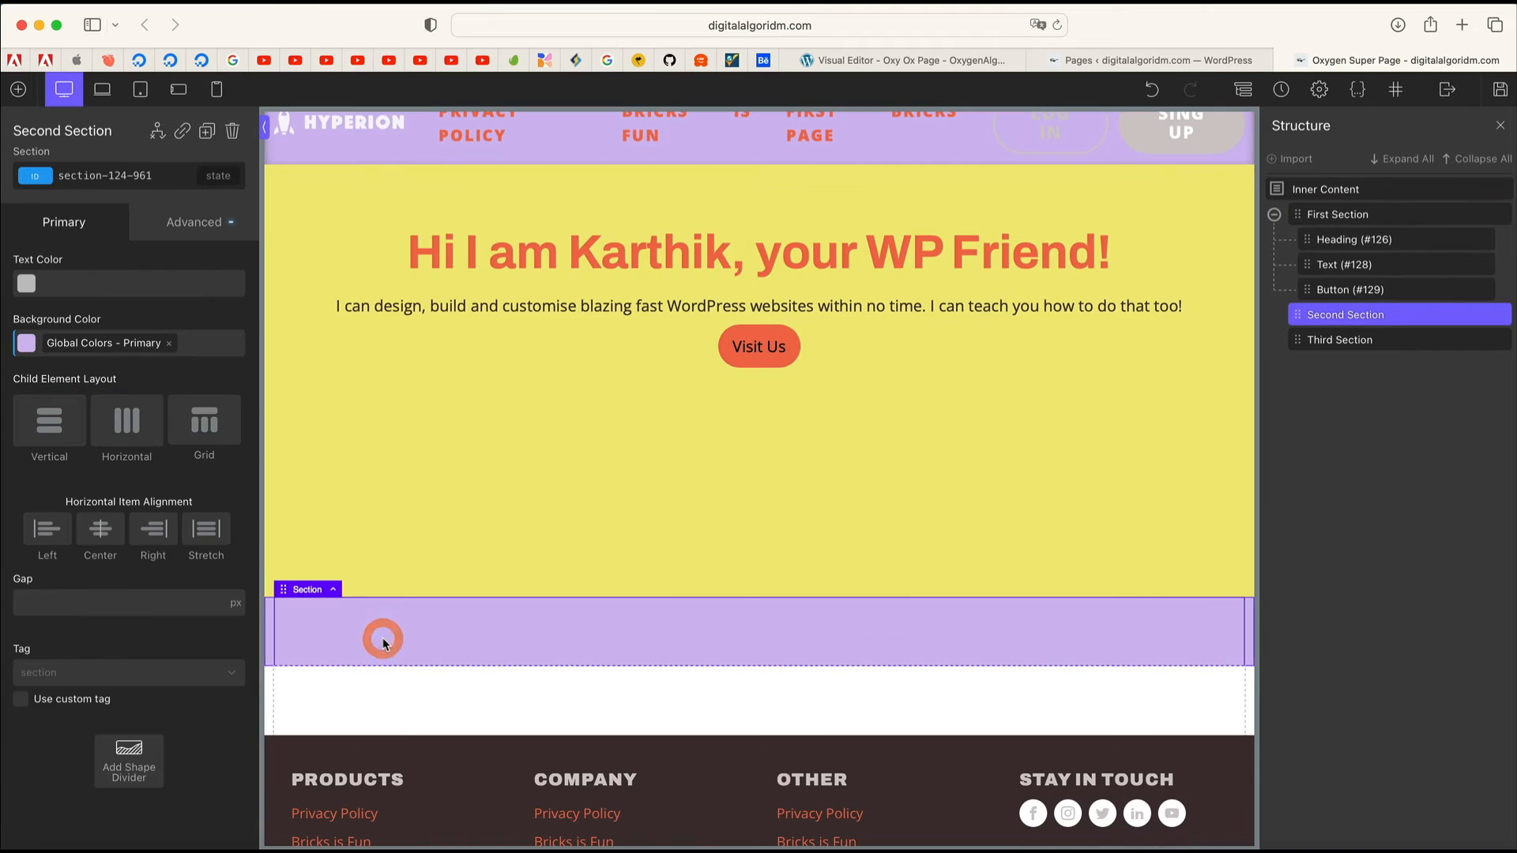
click(17, 90)
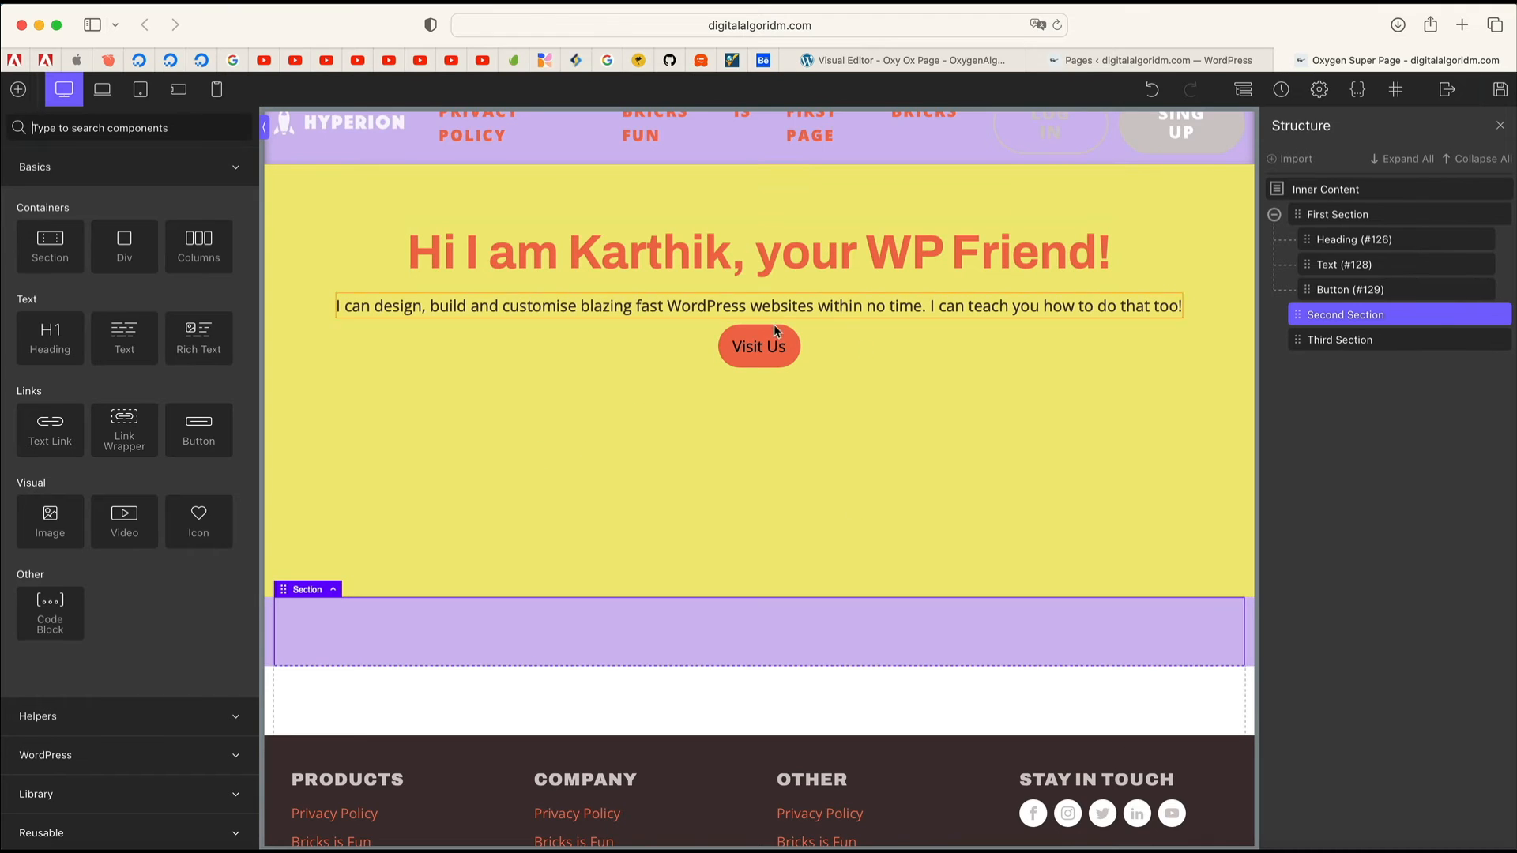
click(198, 245)
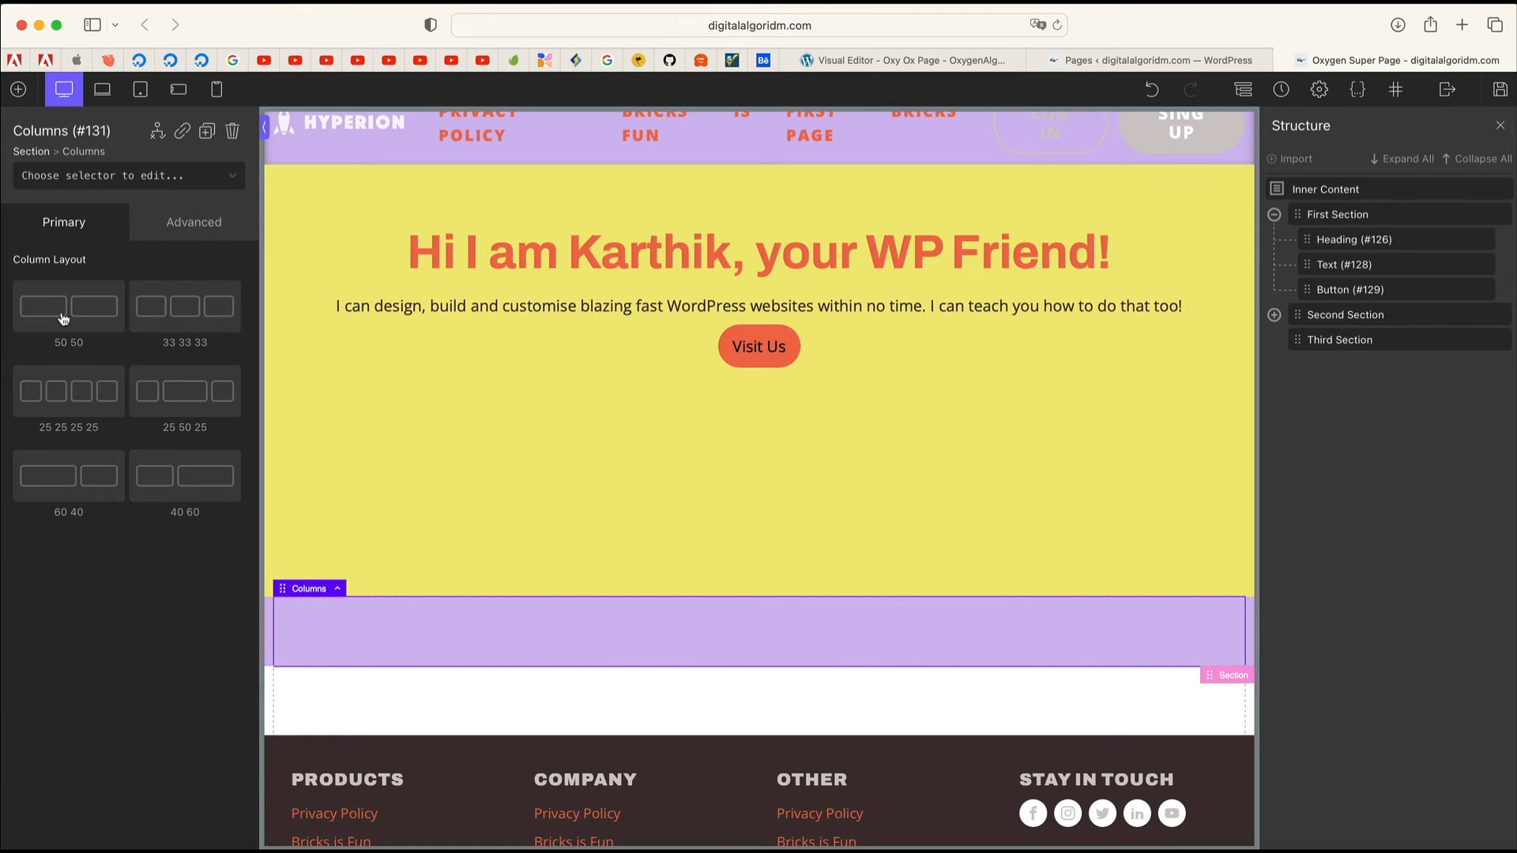
click(100, 327)
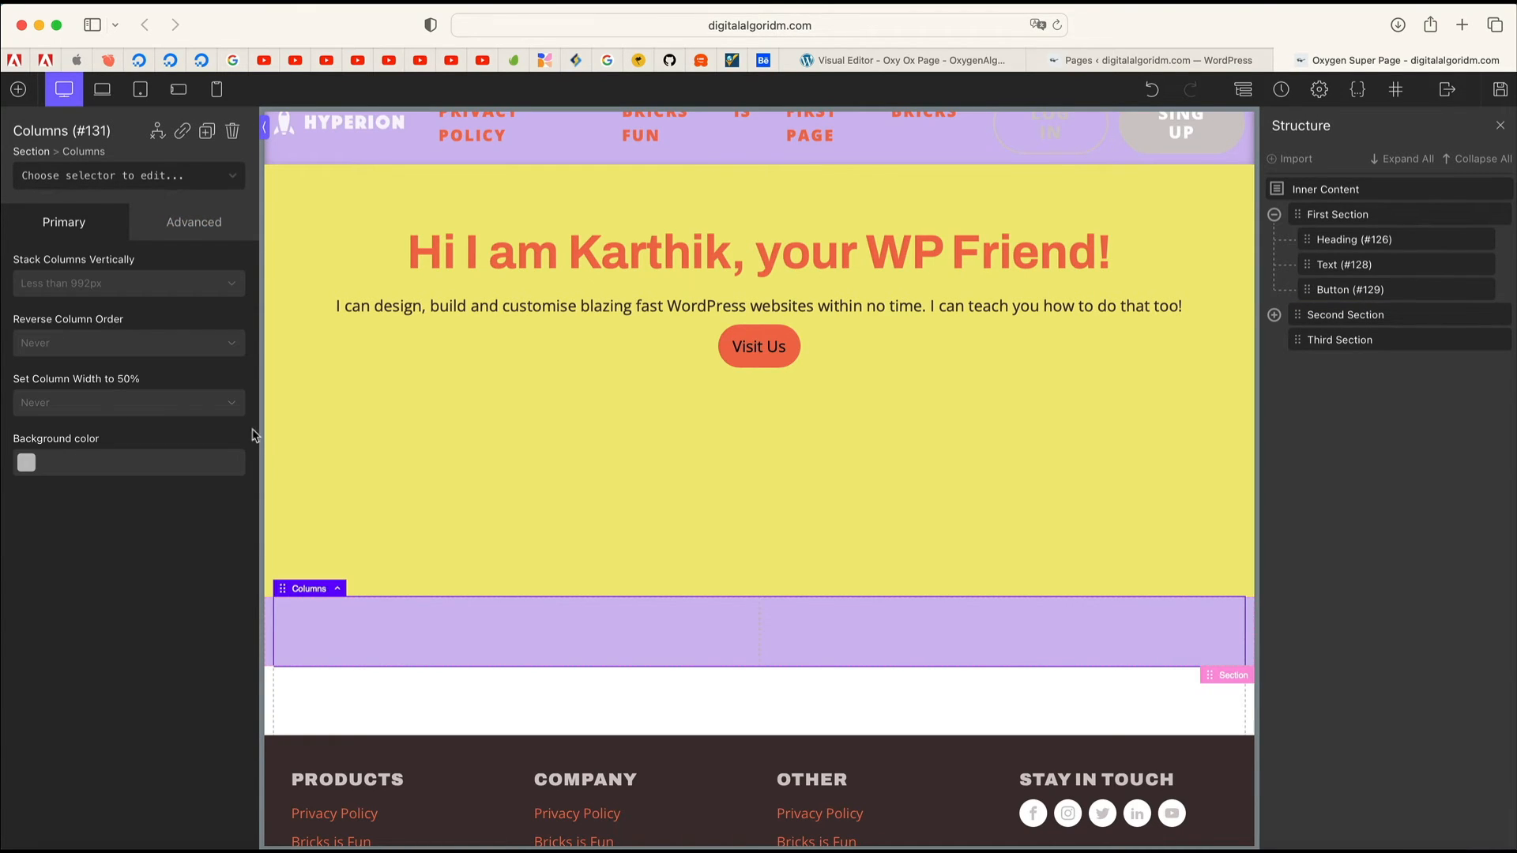
Step: Examine how Second Section, its Columns element and the two column divs are nested in the page structure
click(870, 637)
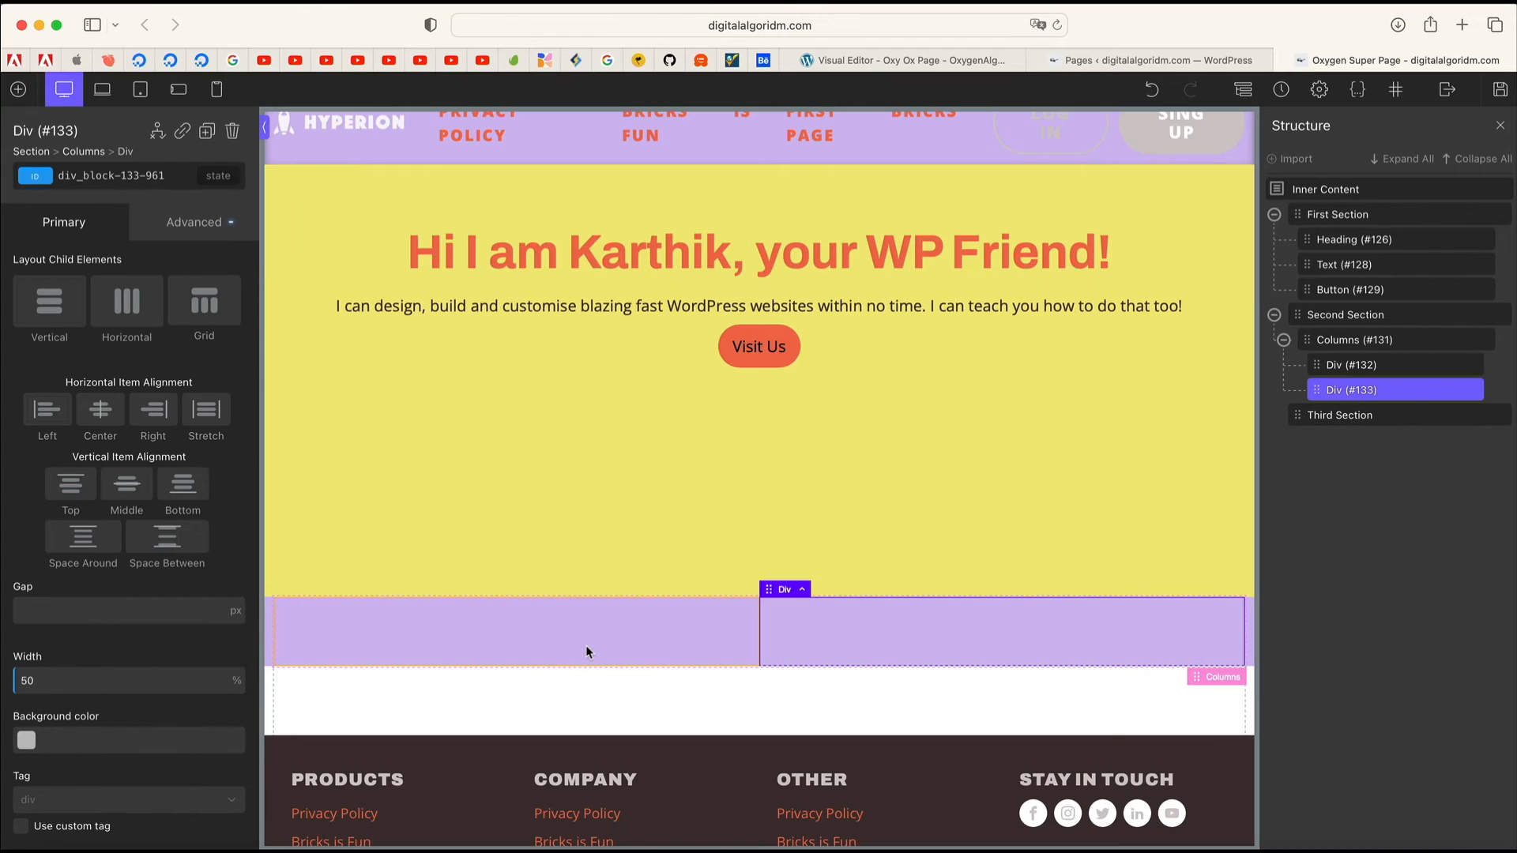
click(1388, 320)
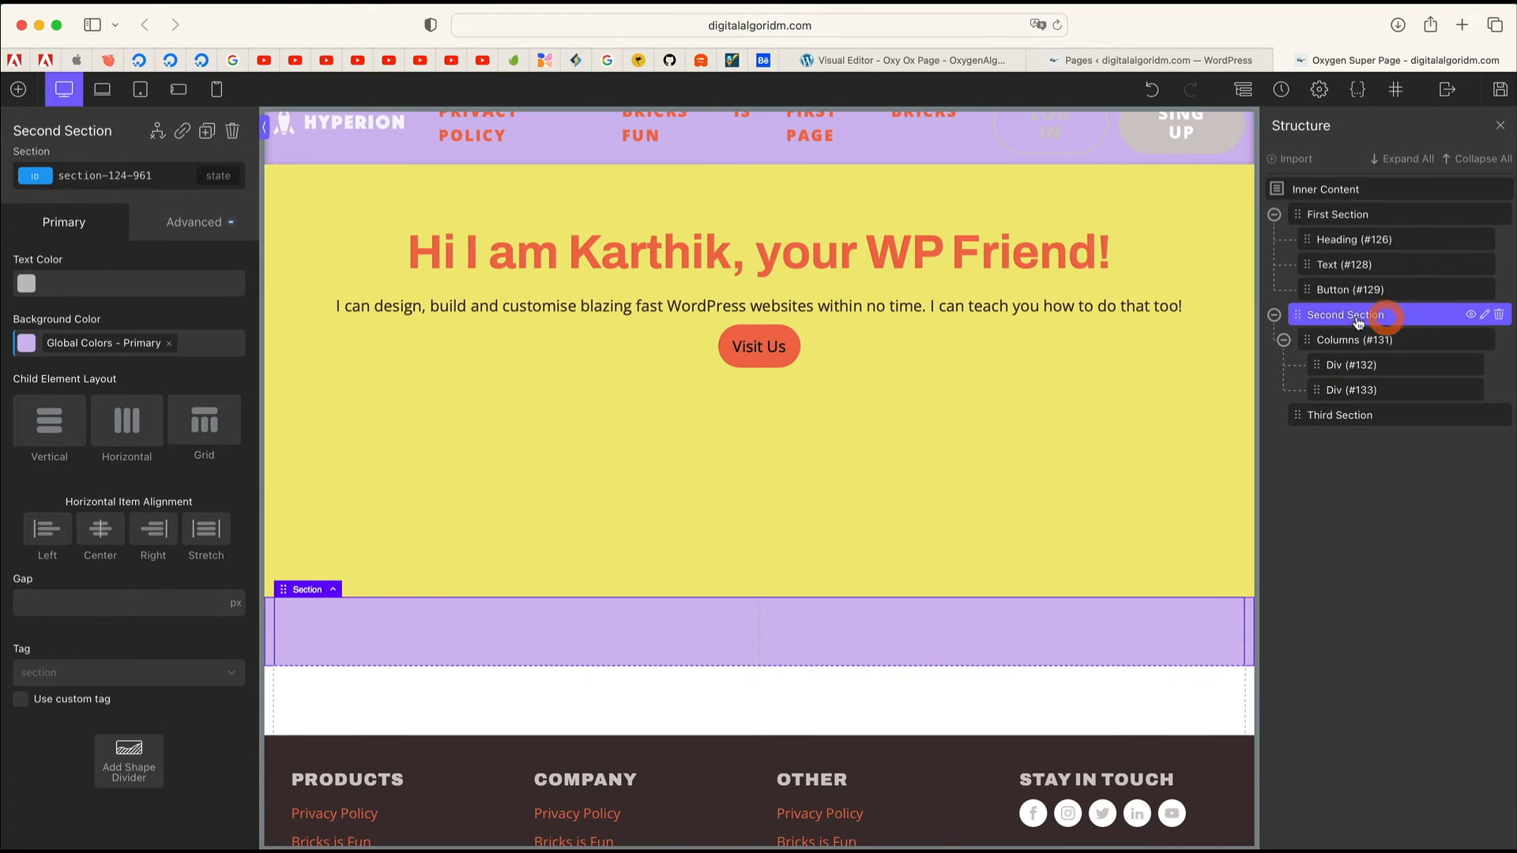
click(1274, 315)
click(1274, 318)
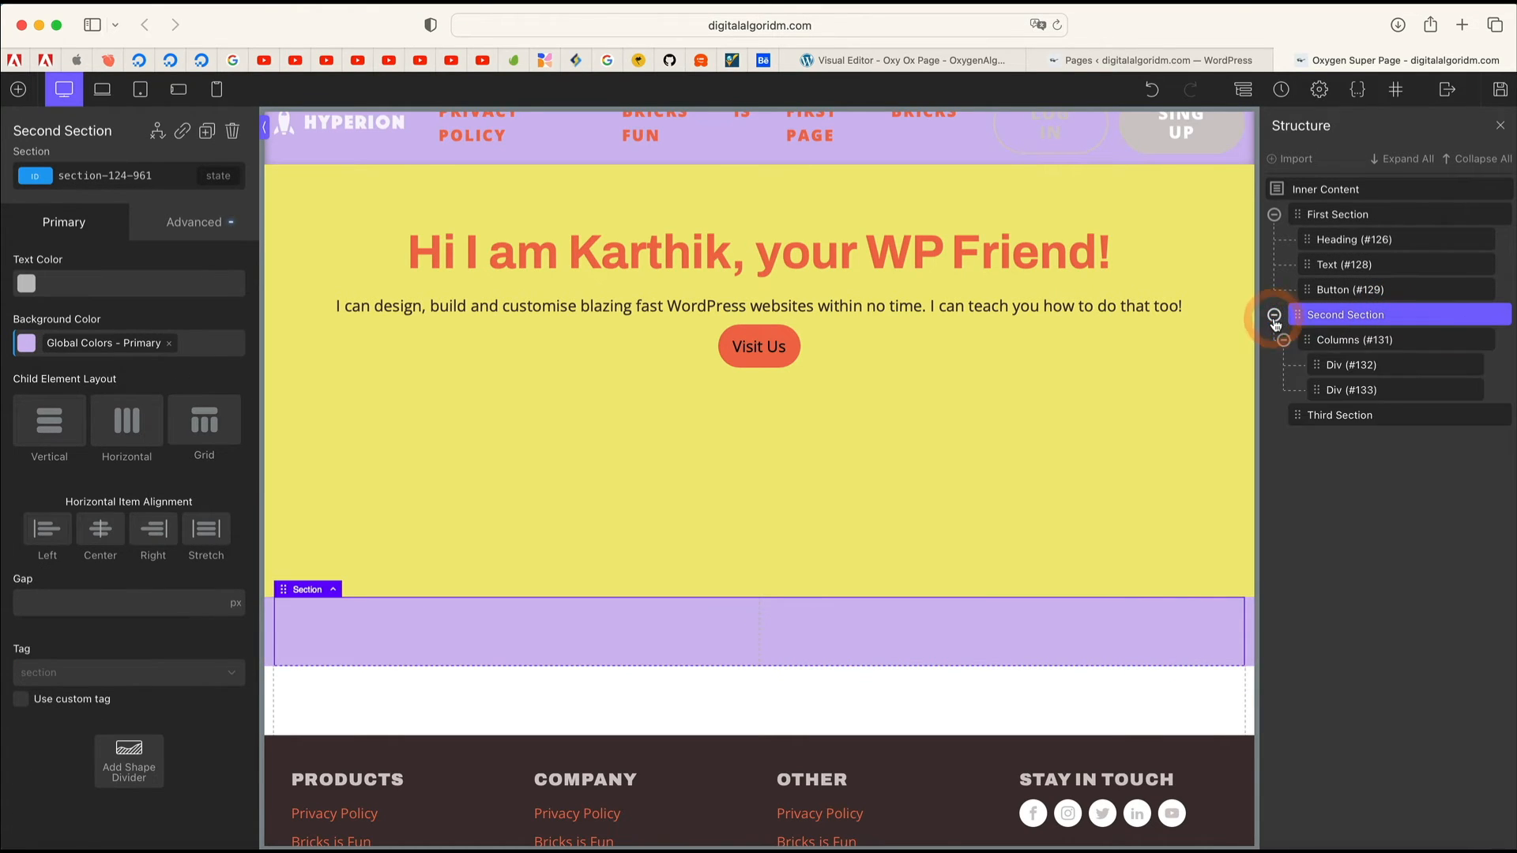
click(1361, 345)
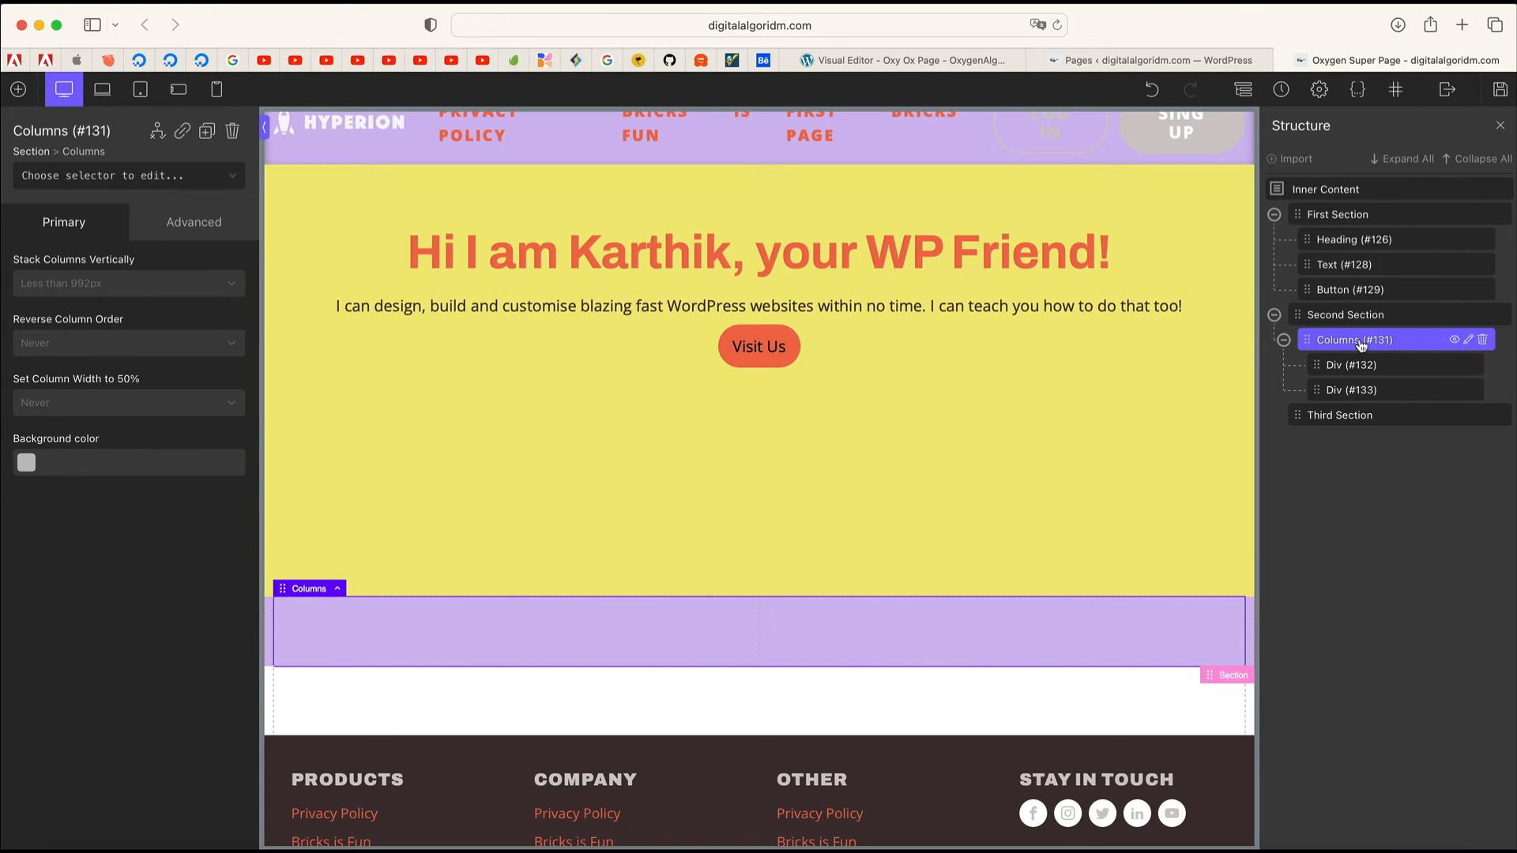
click(1367, 367)
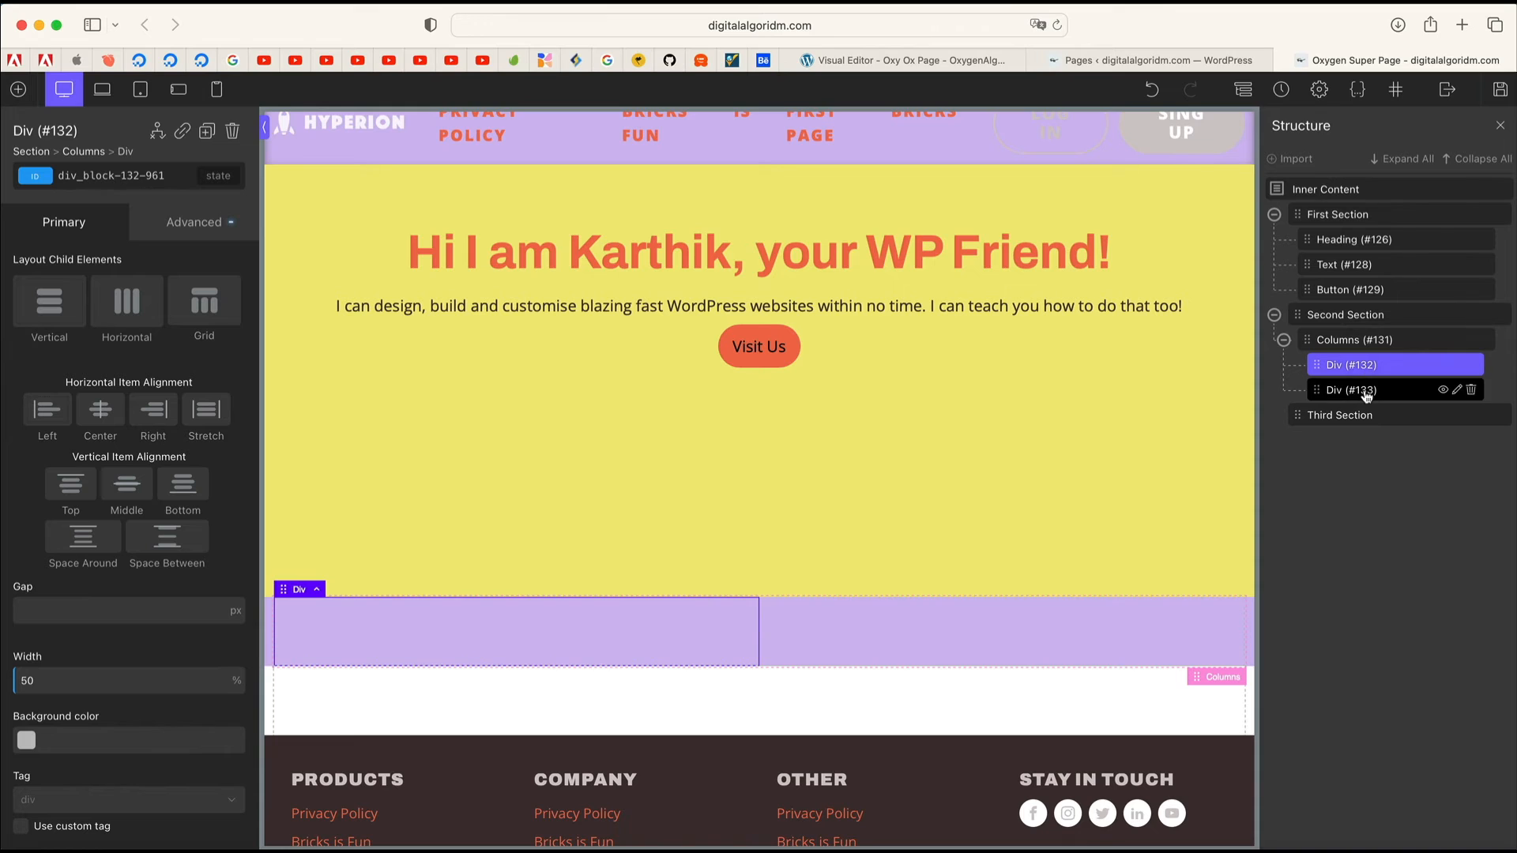
click(1367, 391)
click(1372, 368)
click(1378, 341)
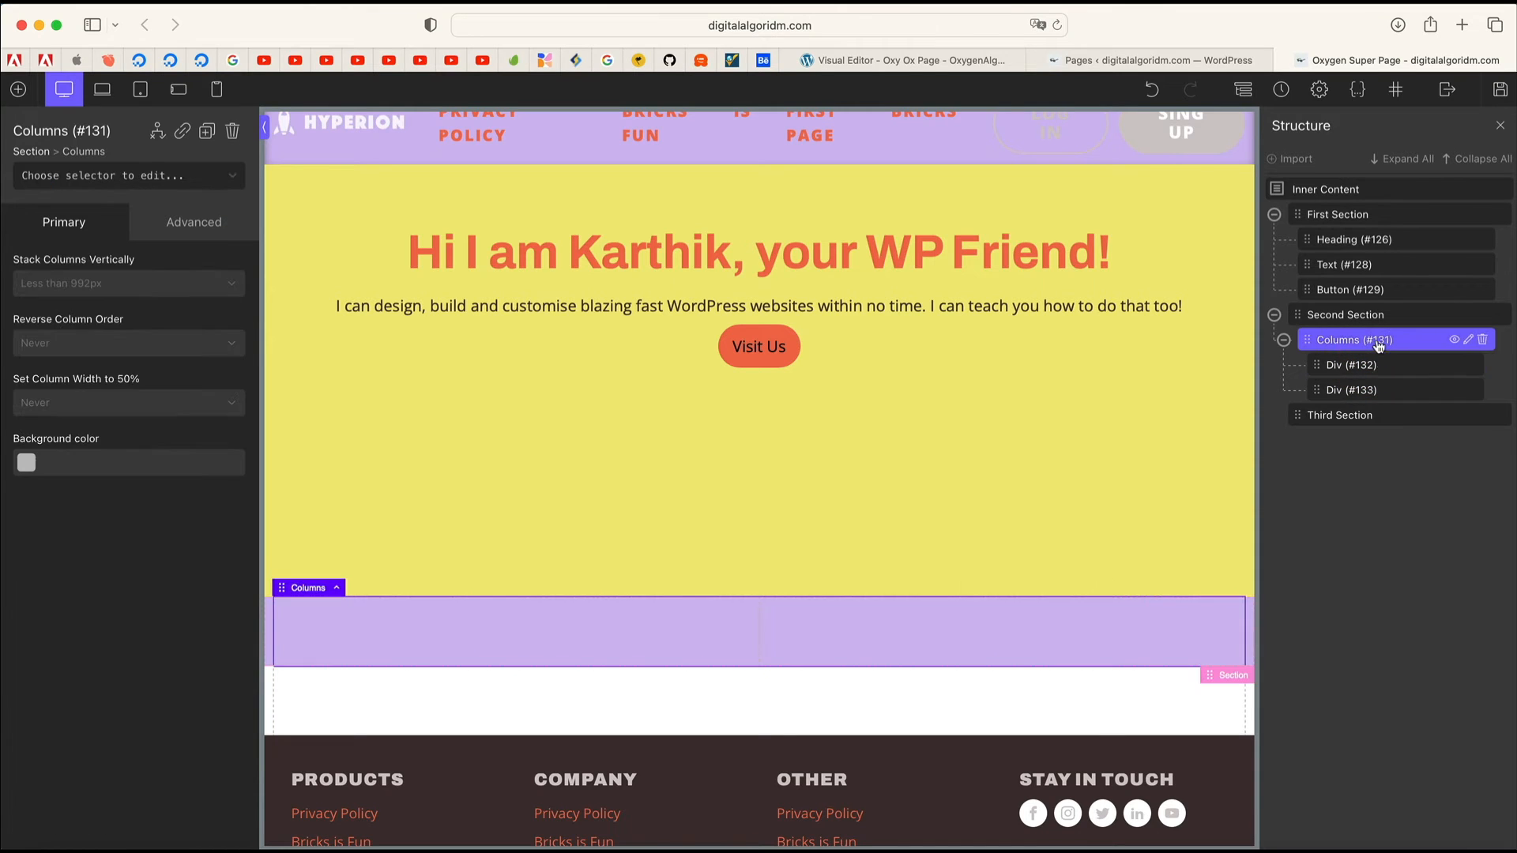
click(1375, 367)
click(1379, 389)
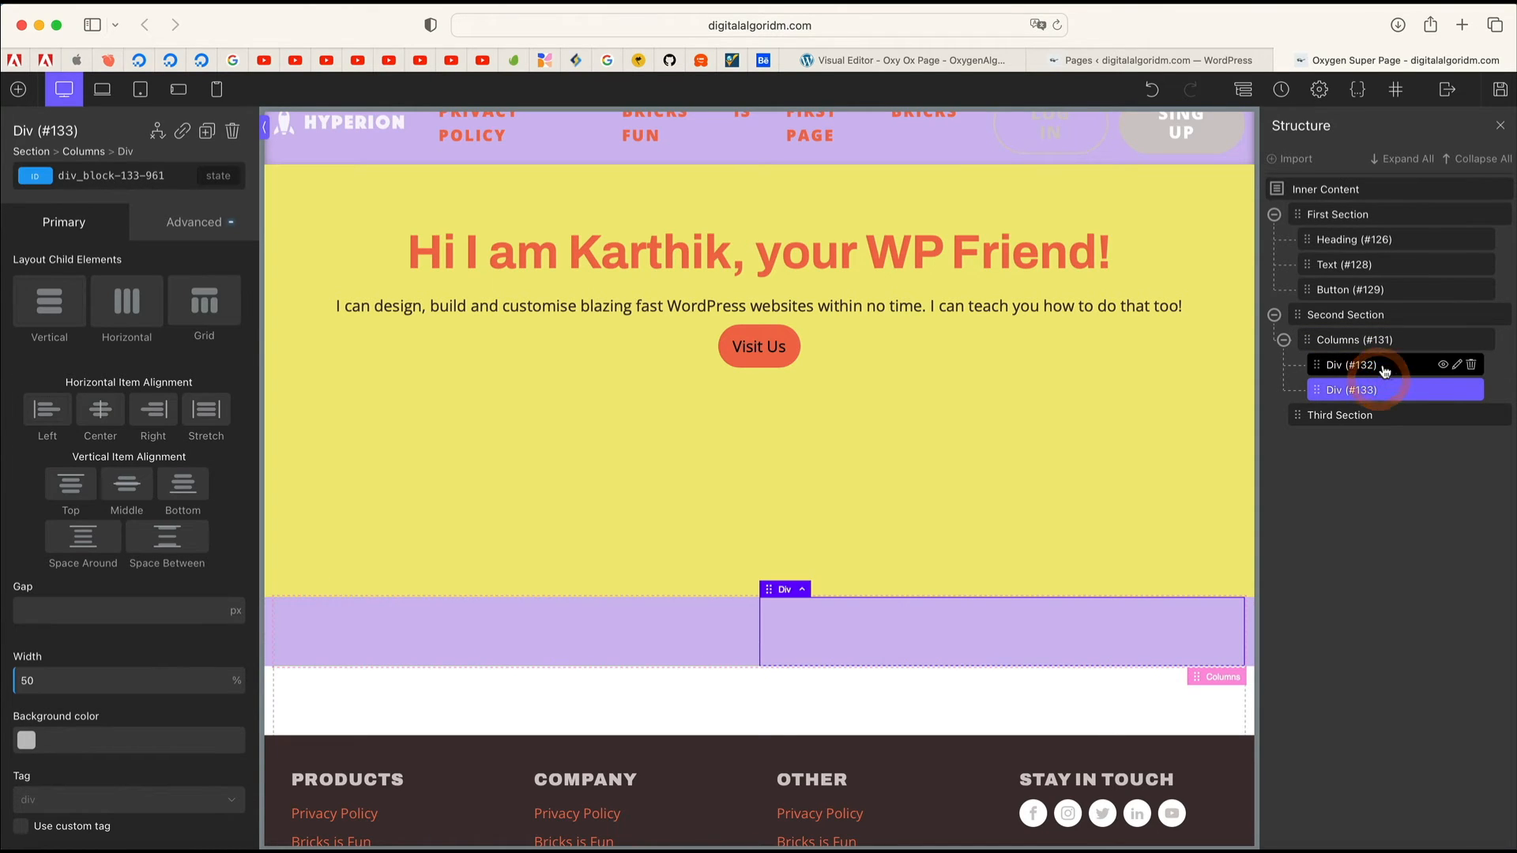
Step: Add a heading to the first column div of Second Section and set its tag to h4
click(1383, 368)
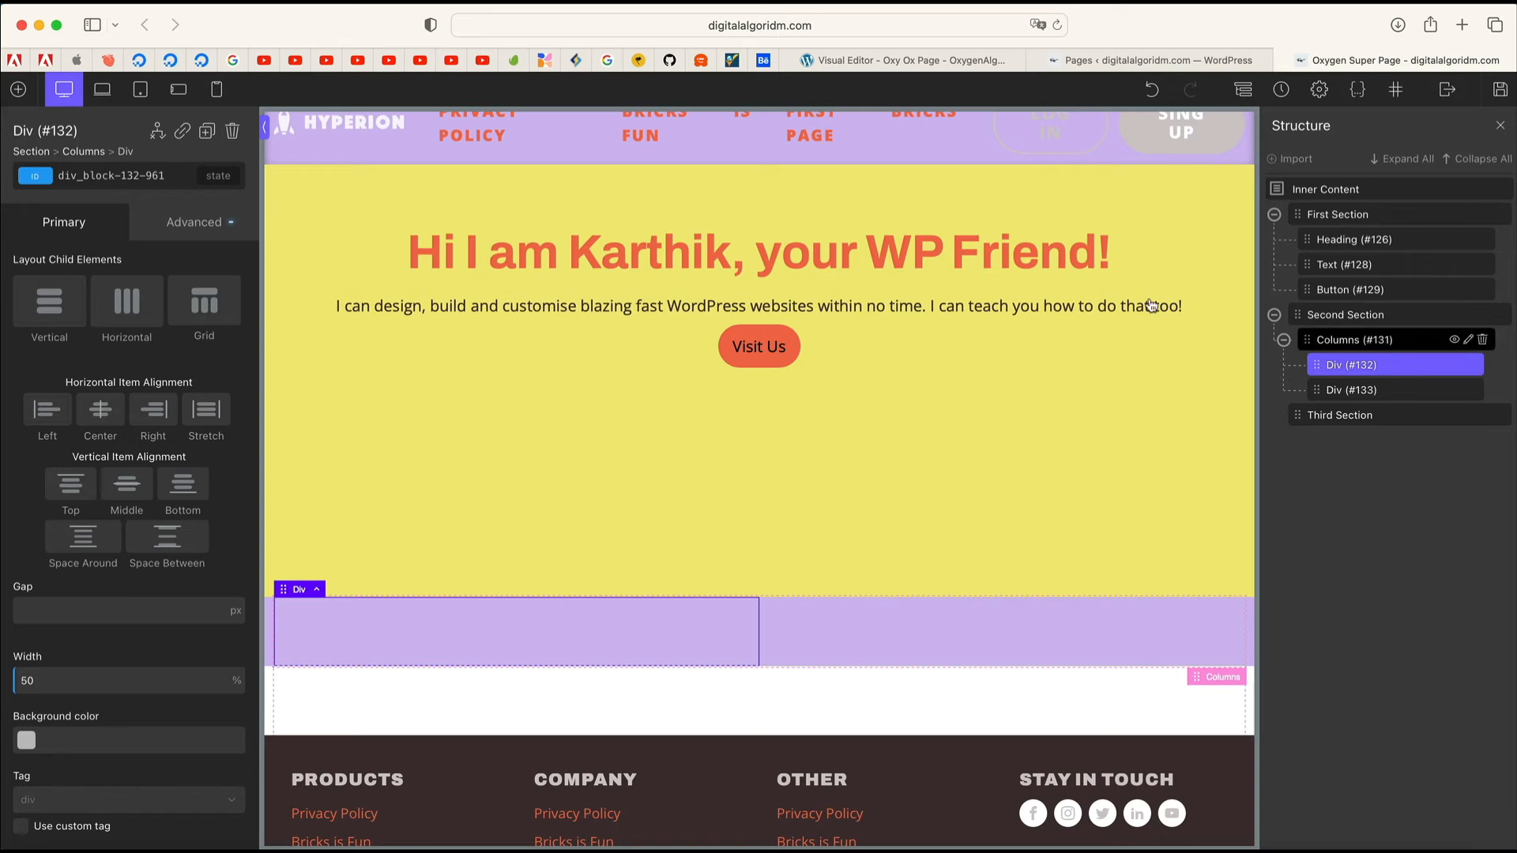
click(18, 90)
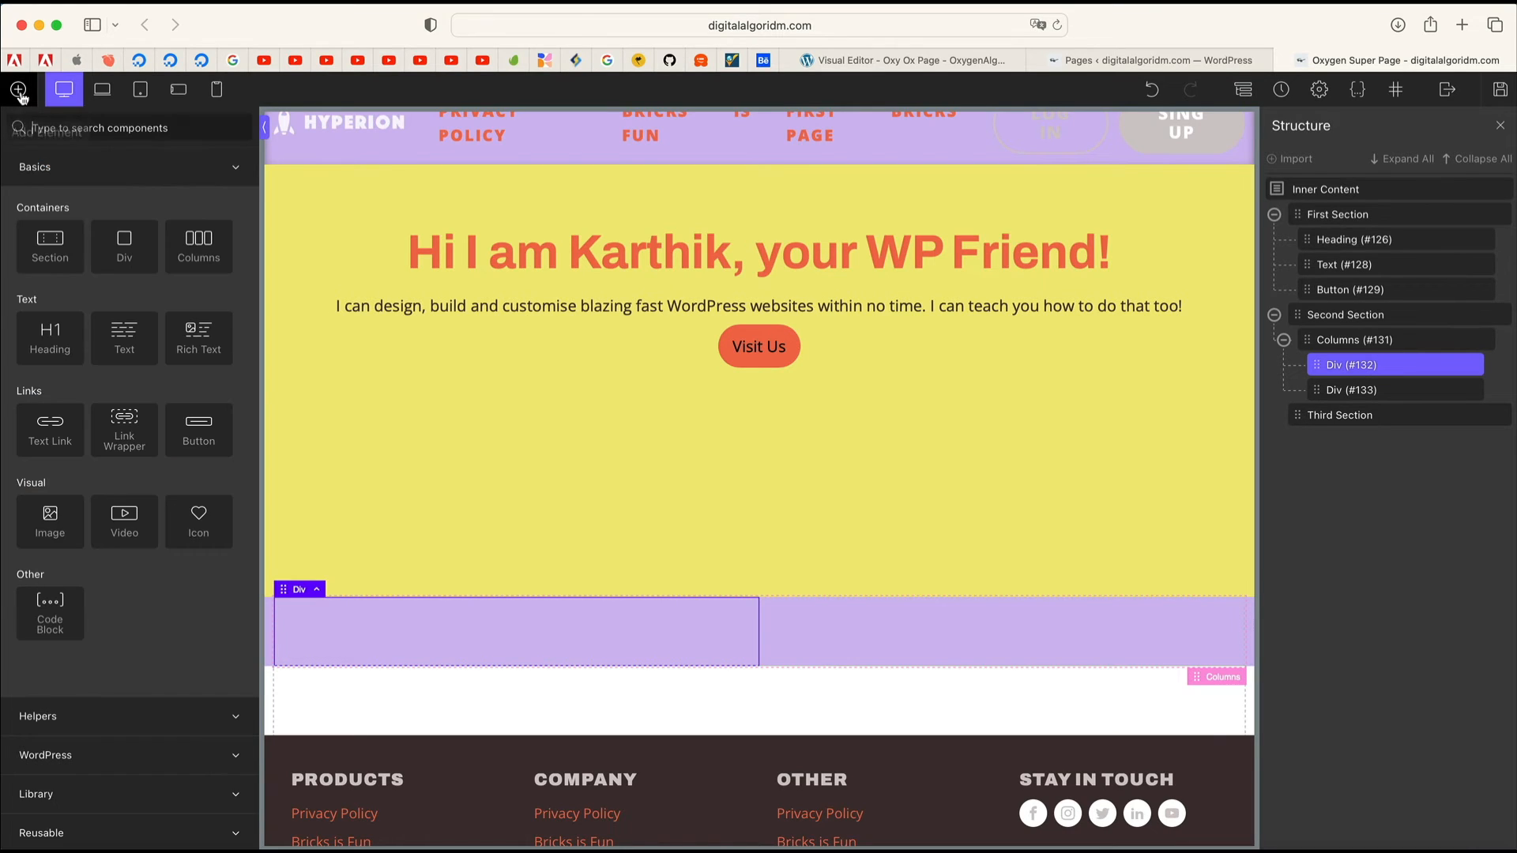
click(54, 356)
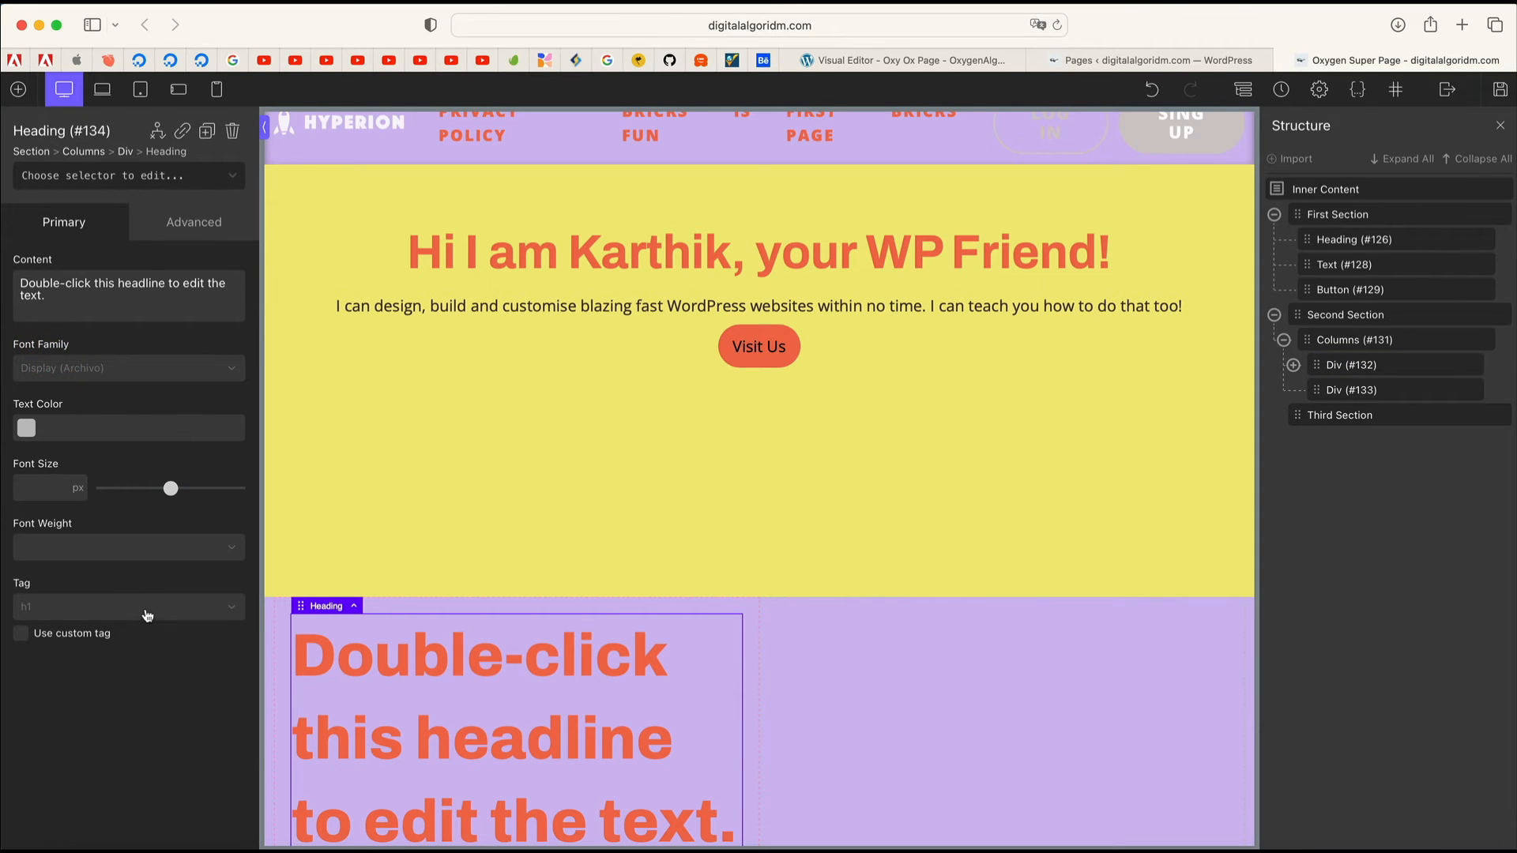
click(147, 615)
click(112, 695)
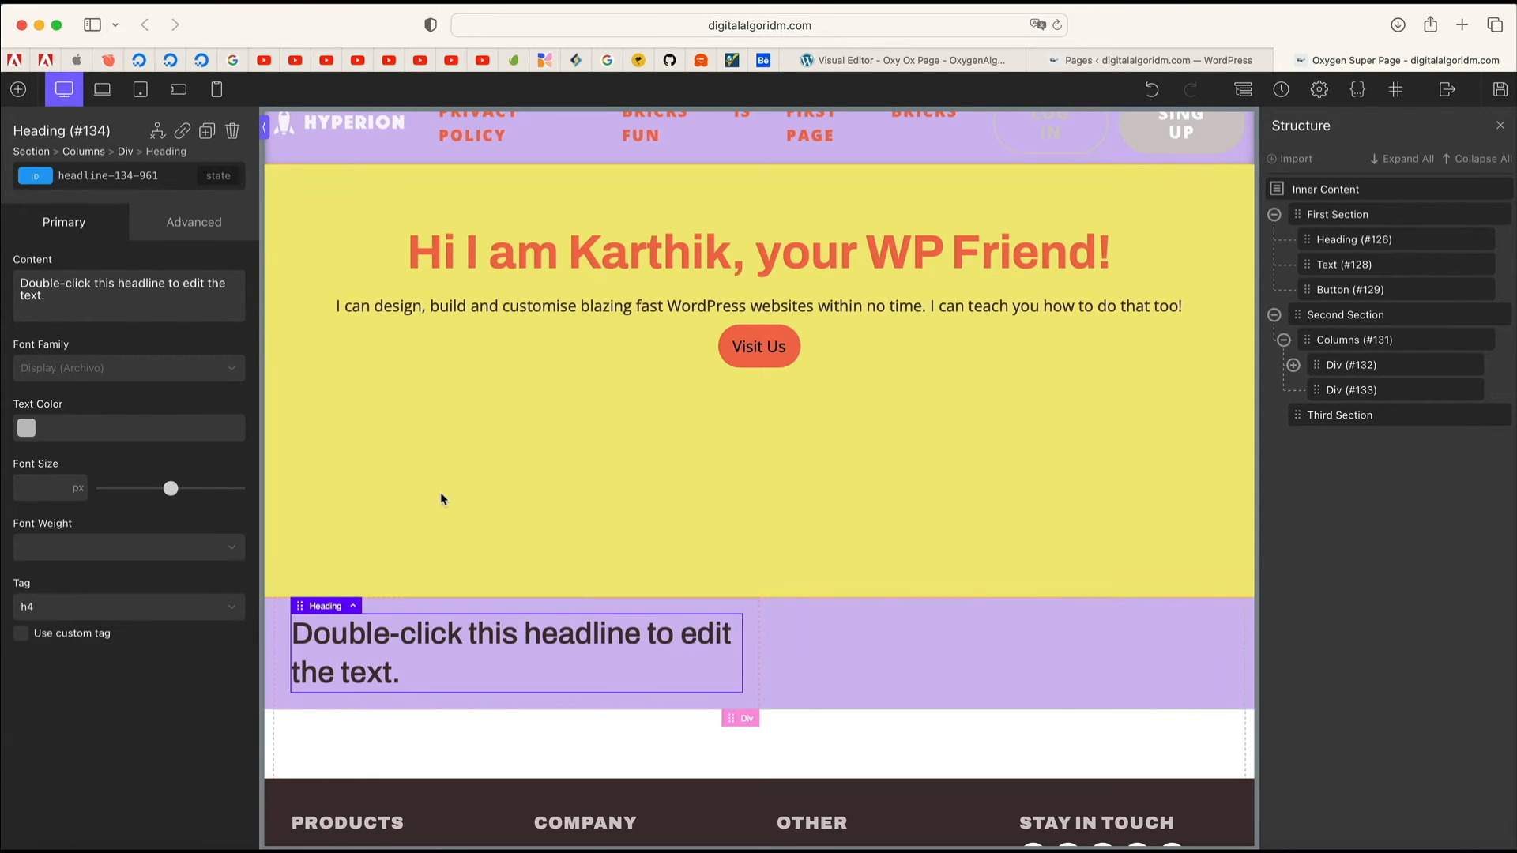
scroll(441, 499, down, 2)
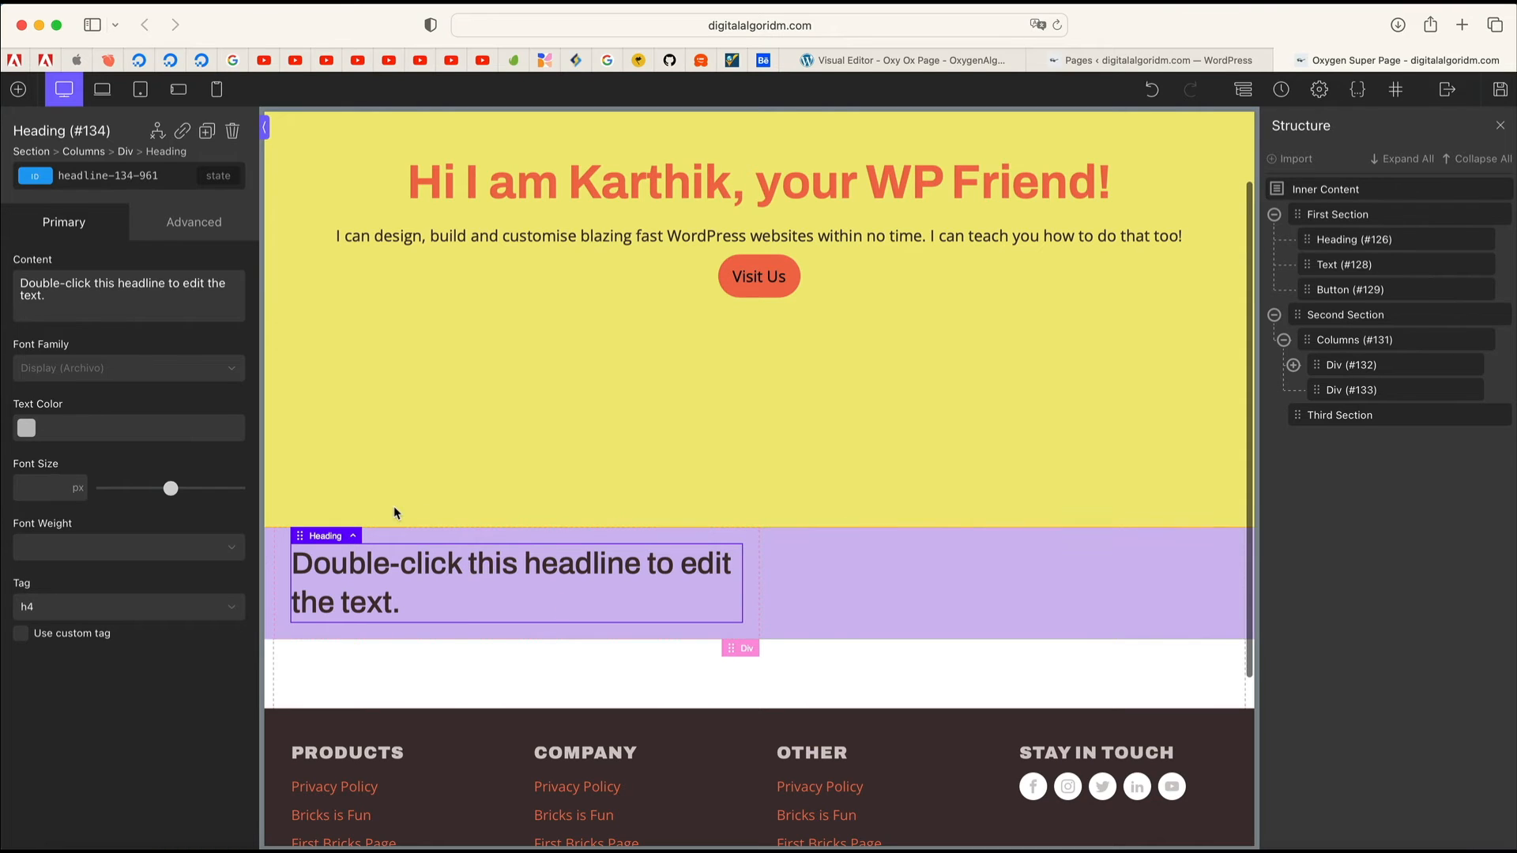
Step: Add a text element and a button below the heading in the second section's first column
click(135, 232)
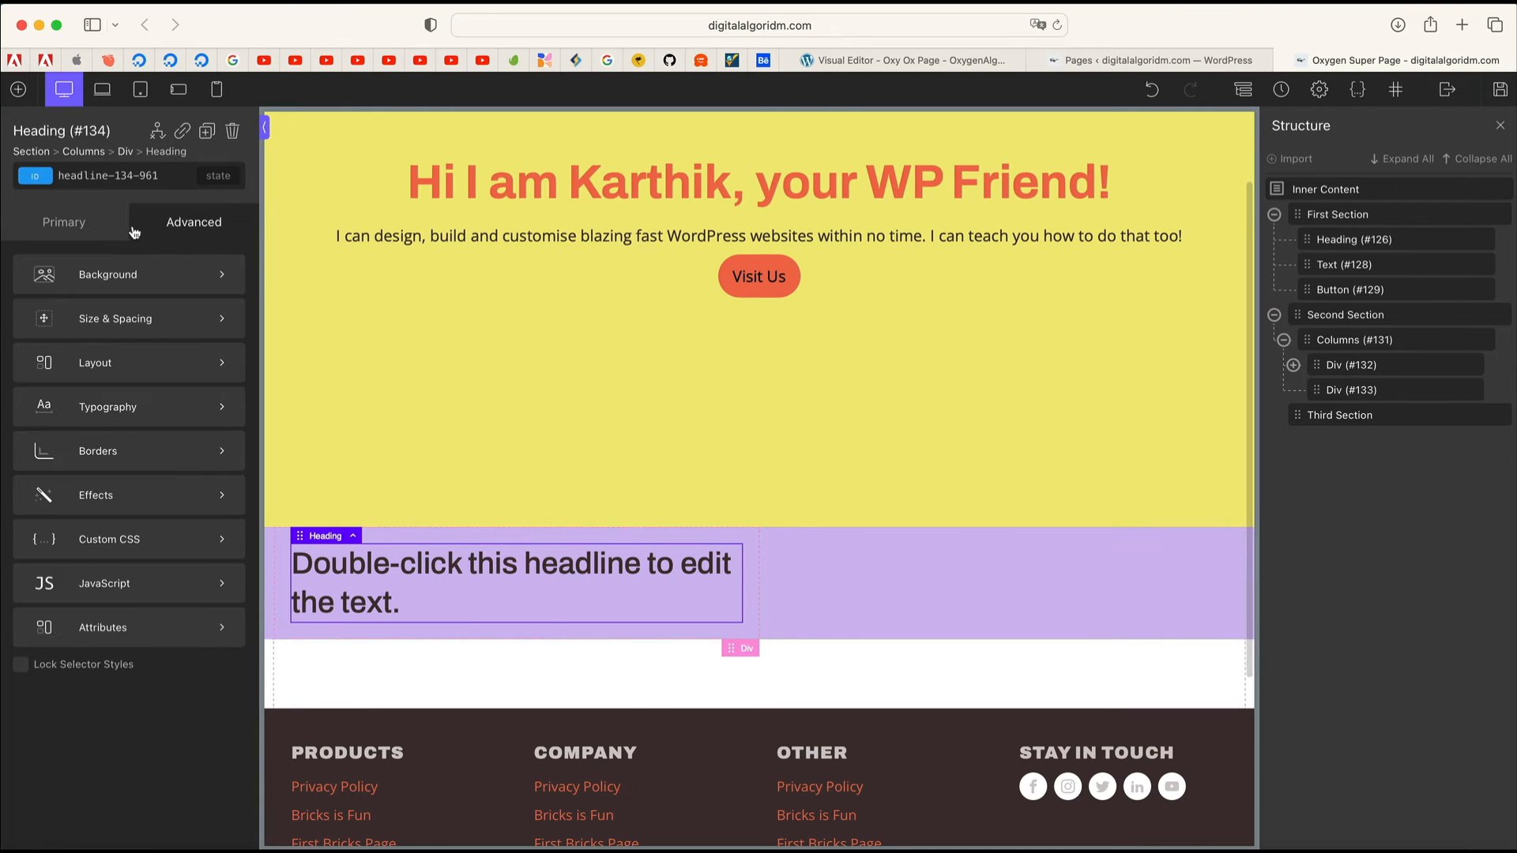
click(19, 90)
click(123, 333)
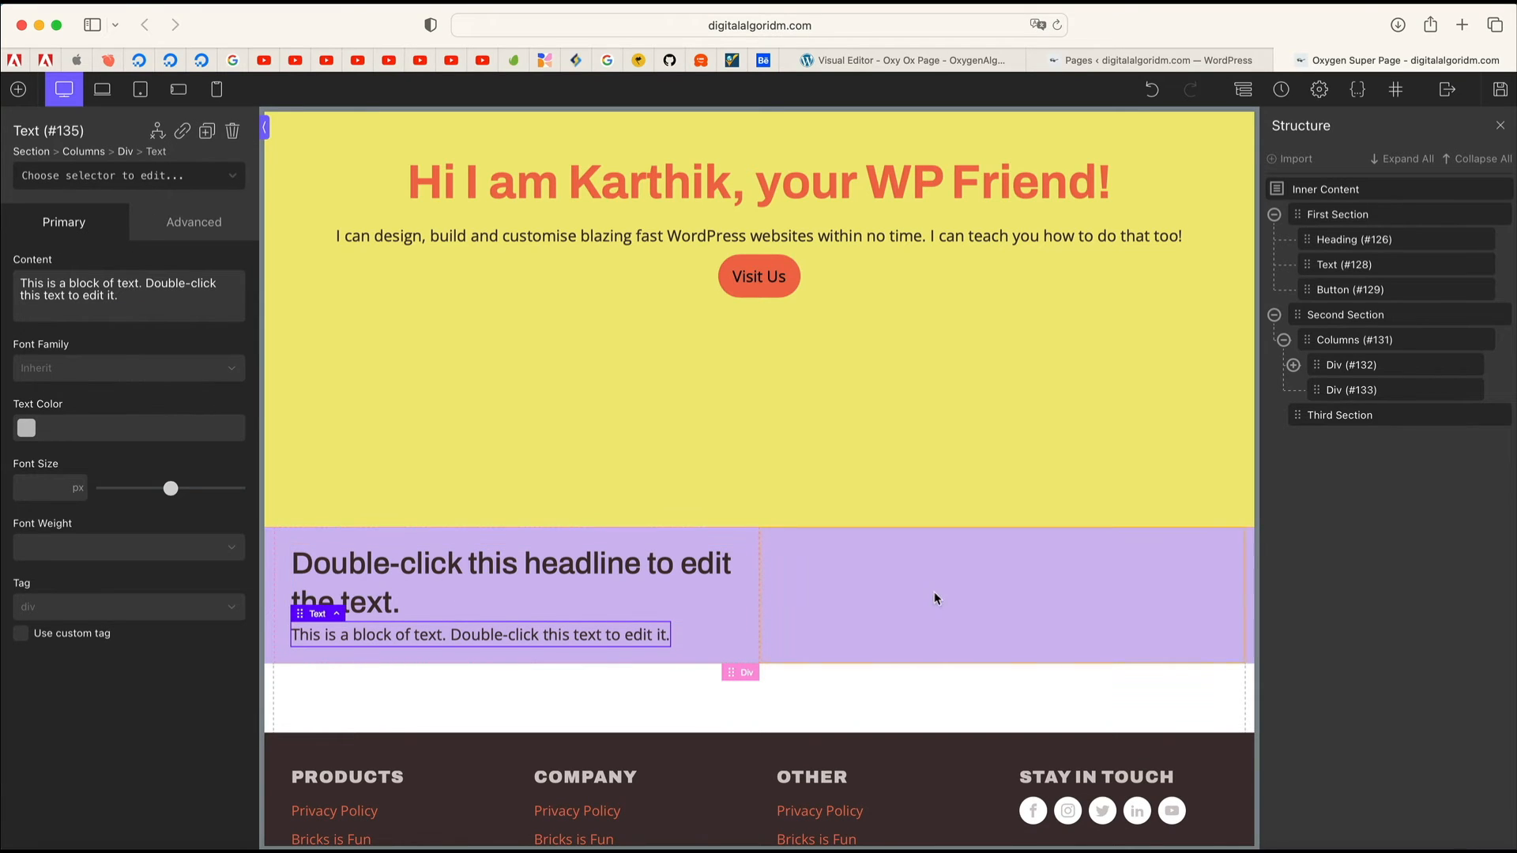
click(19, 90)
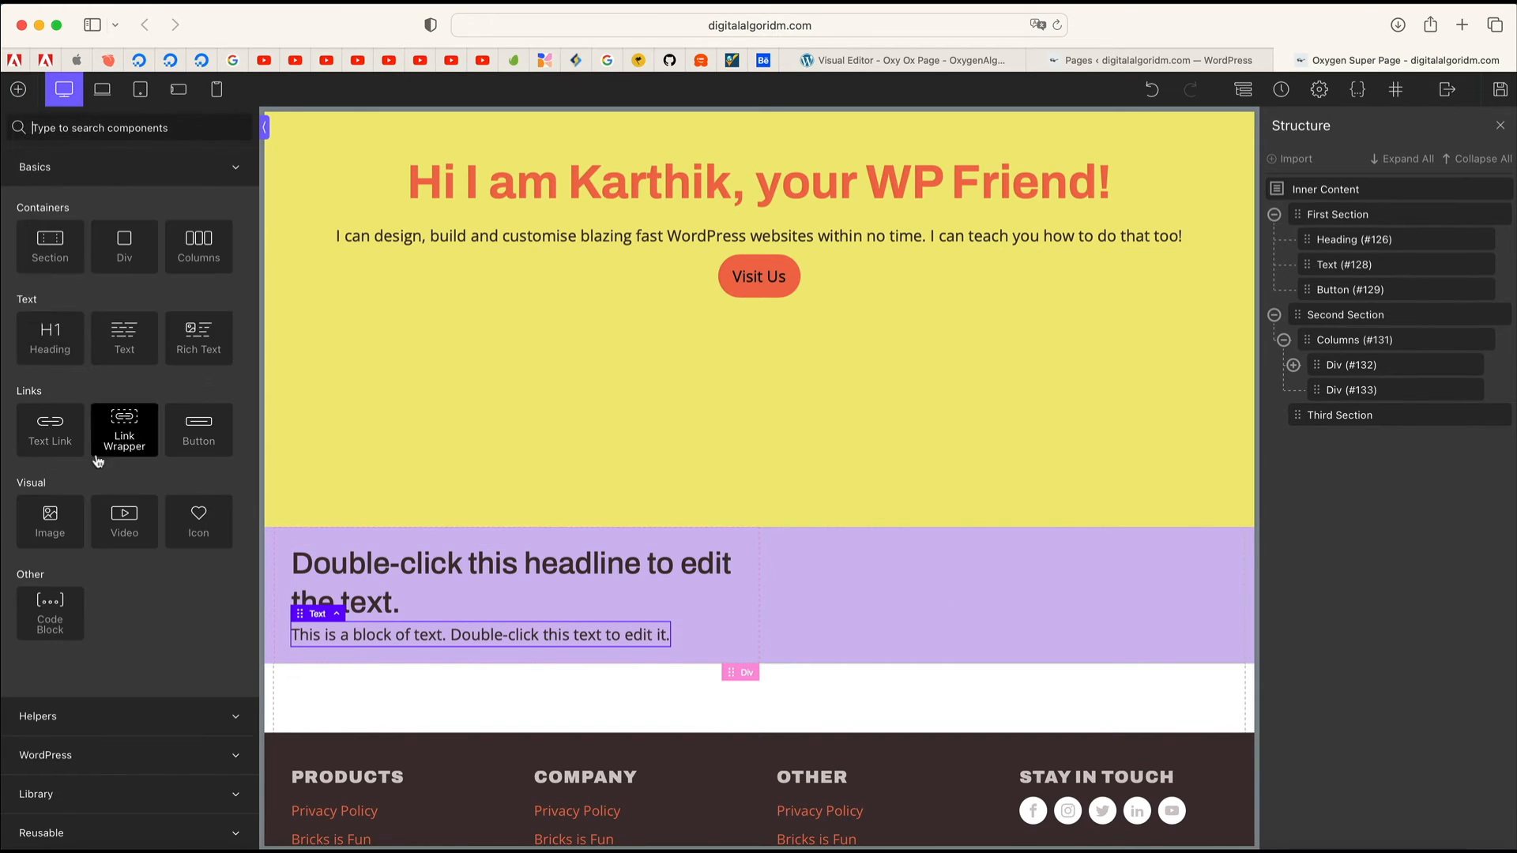
click(198, 427)
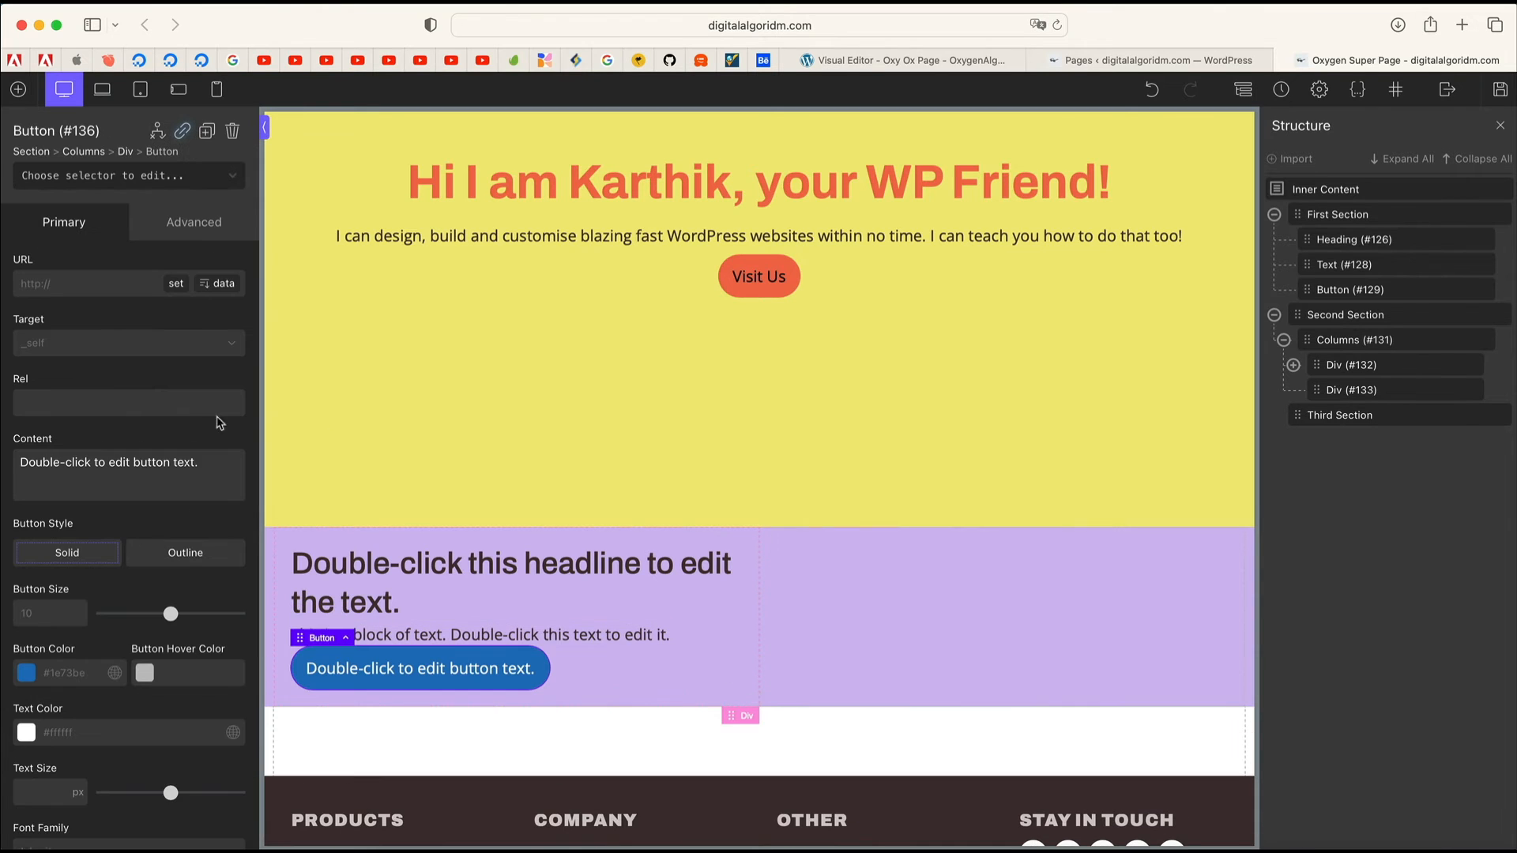
Step: Add an image to the second column and choose the purple illustration of a woman at a desk from the media library
click(945, 574)
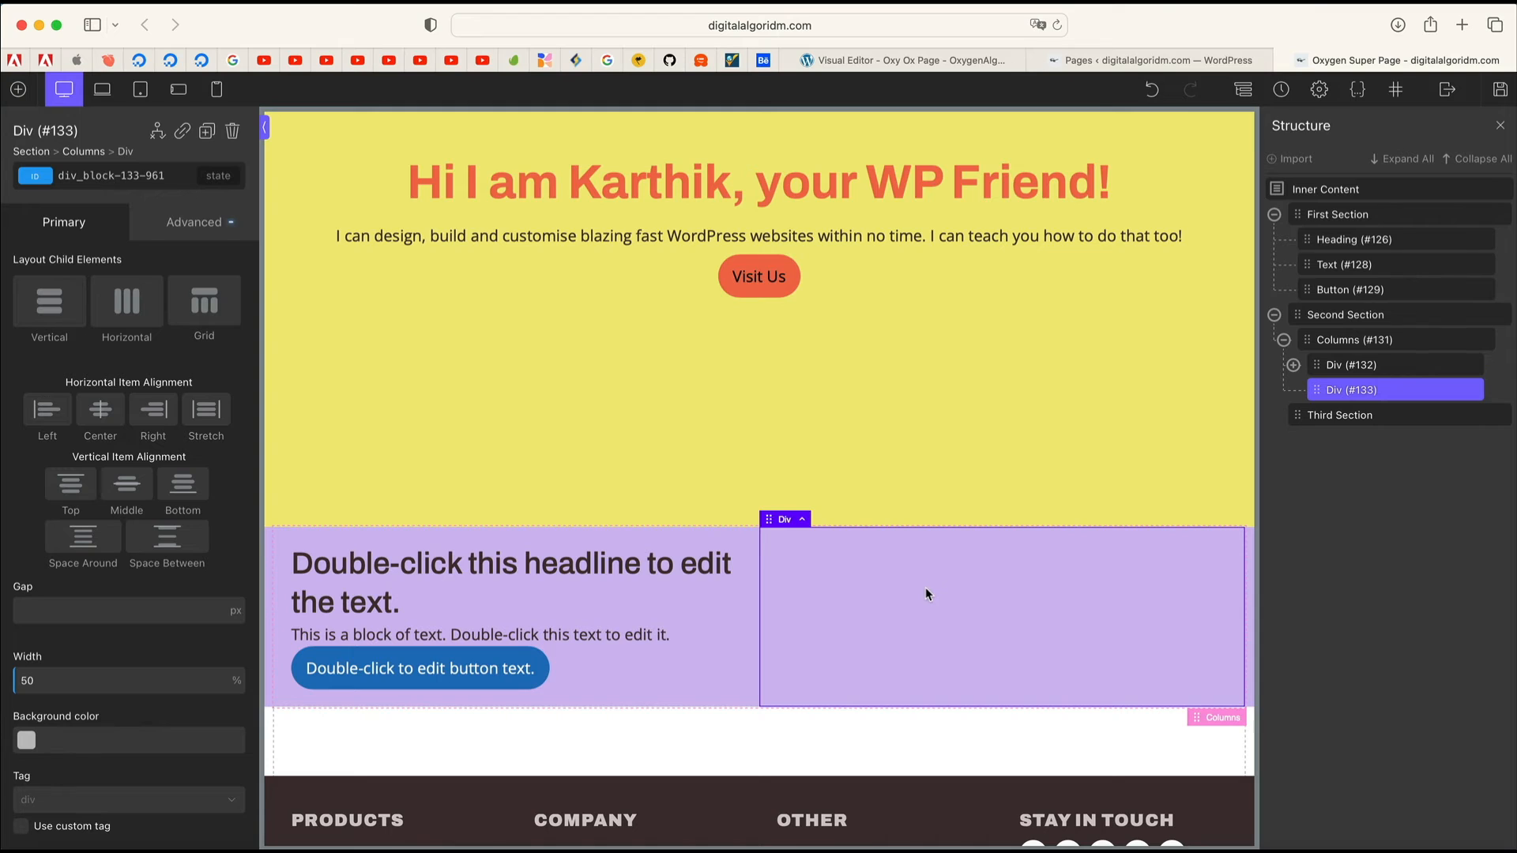
click(19, 90)
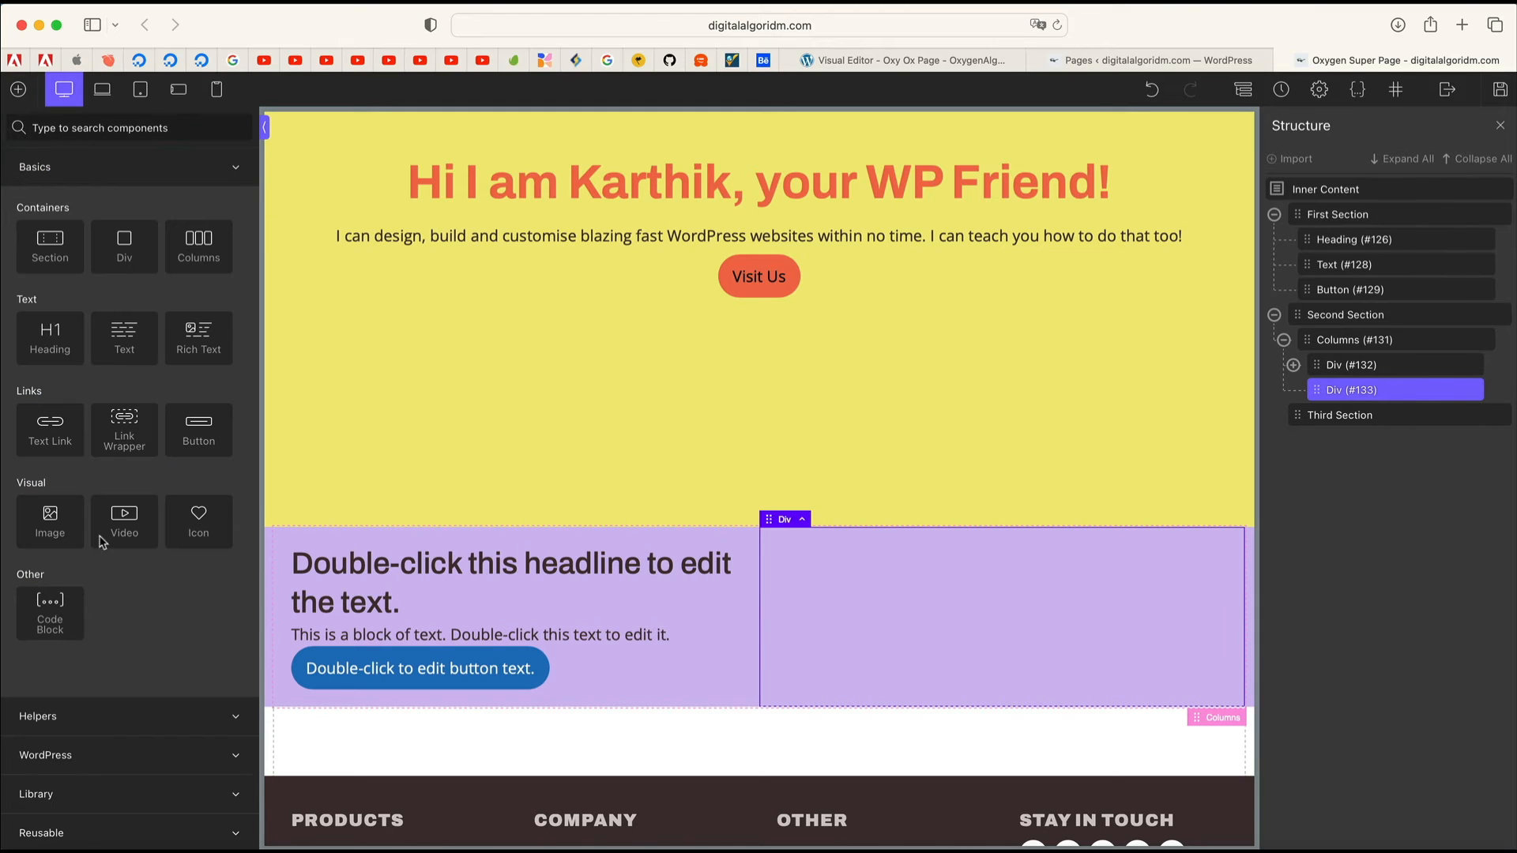
click(50, 525)
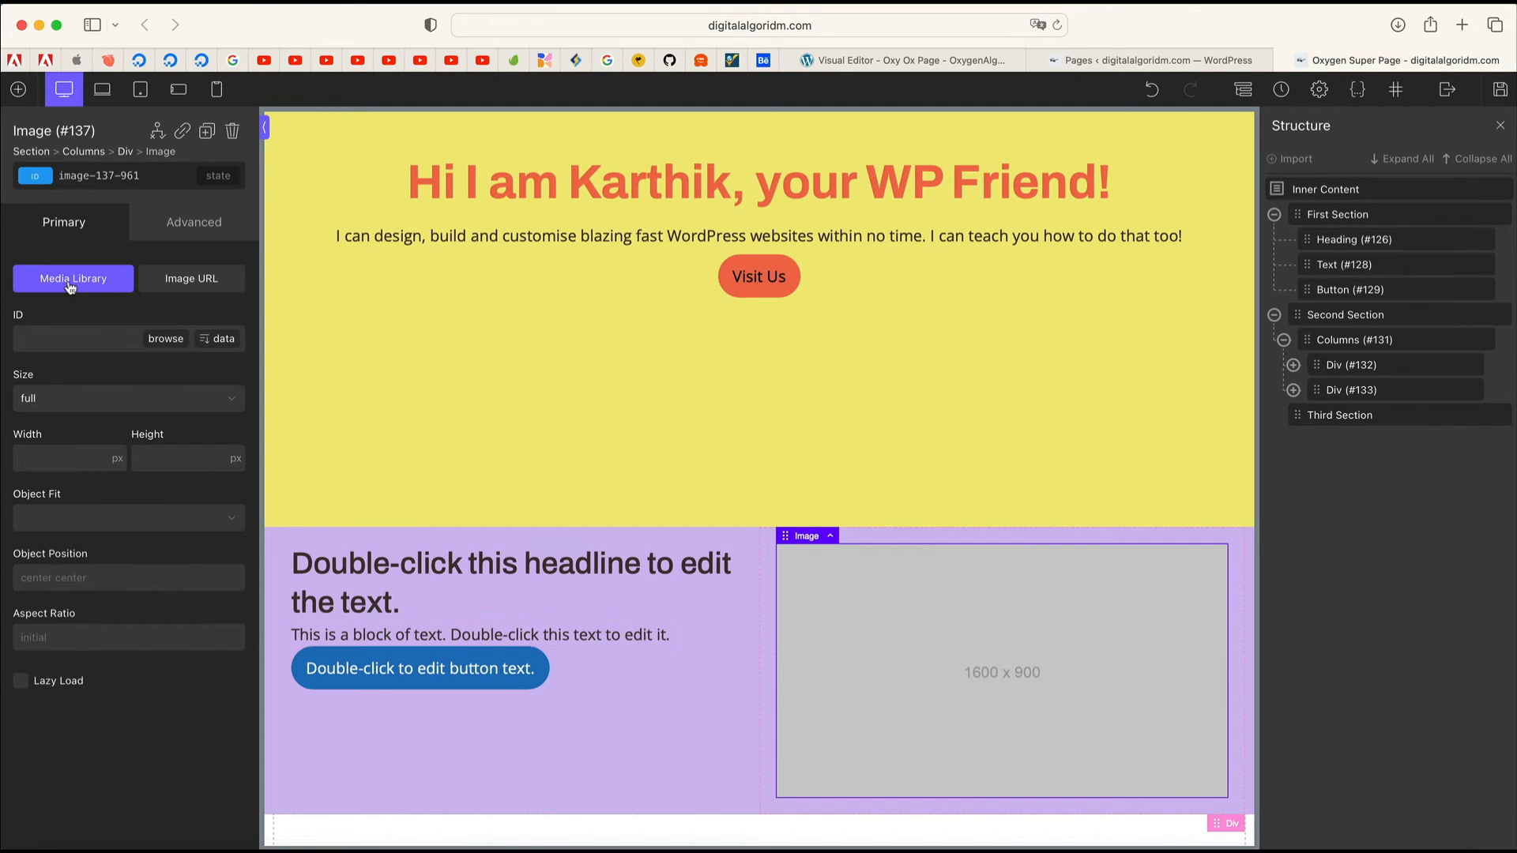
click(160, 346)
click(378, 294)
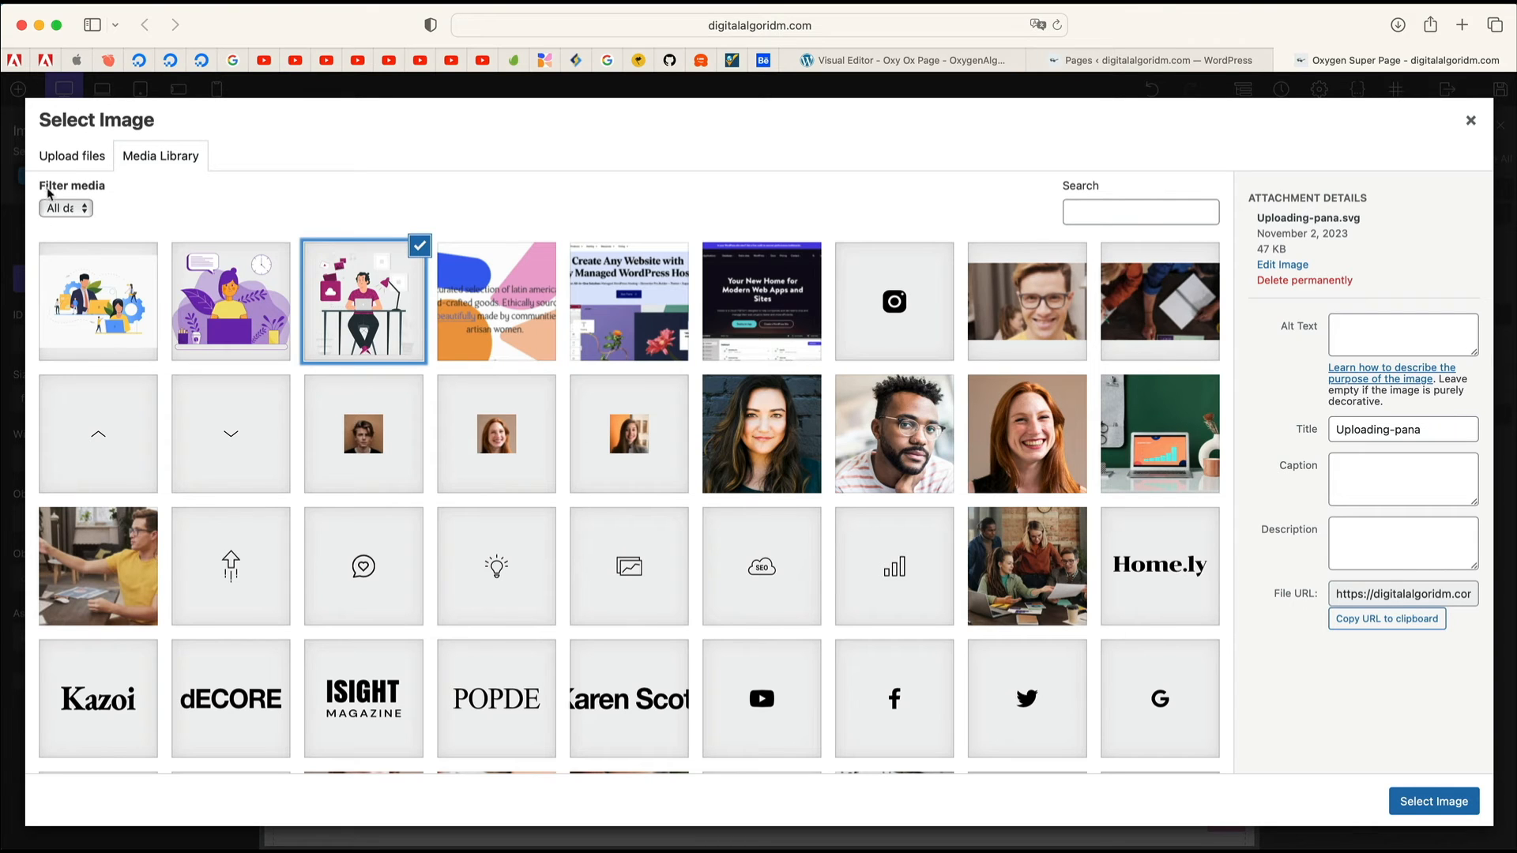
click(115, 288)
click(215, 305)
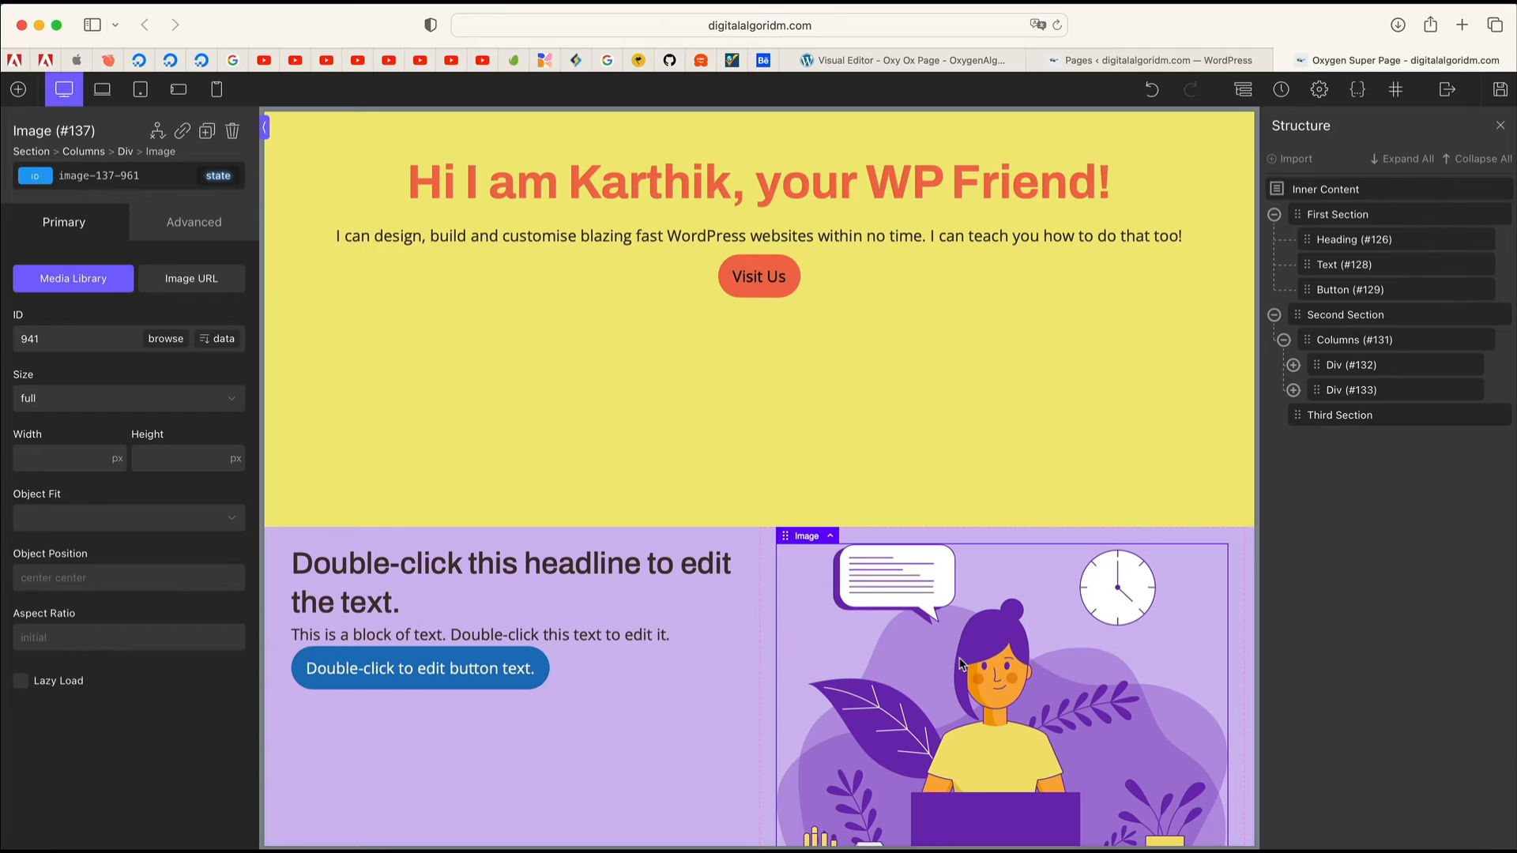
scroll(960, 662, down, 3)
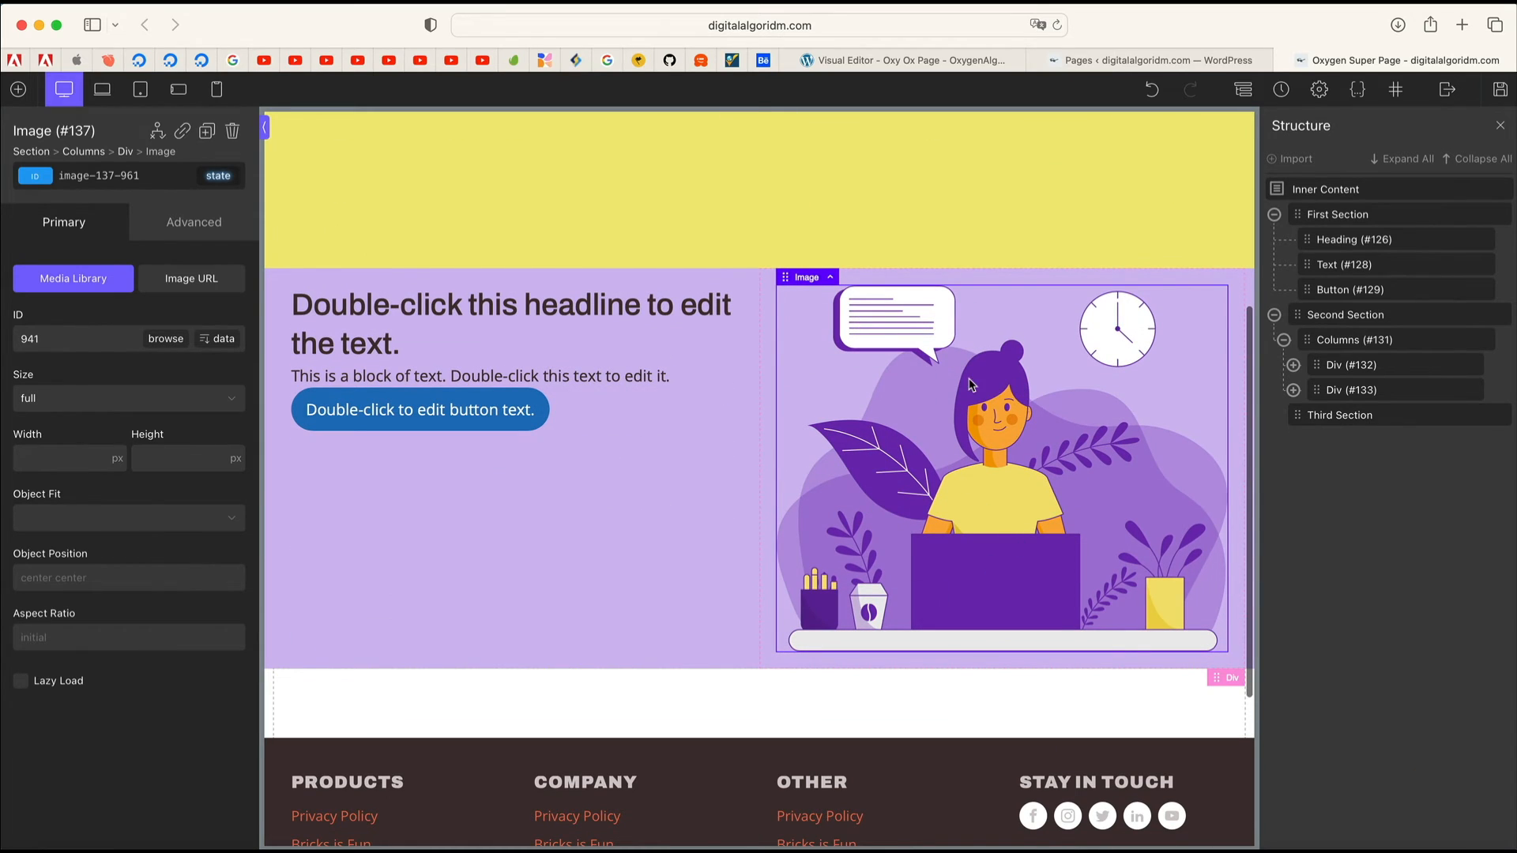
Step: Set the Second Section's minimum height to 600 px
click(1366, 320)
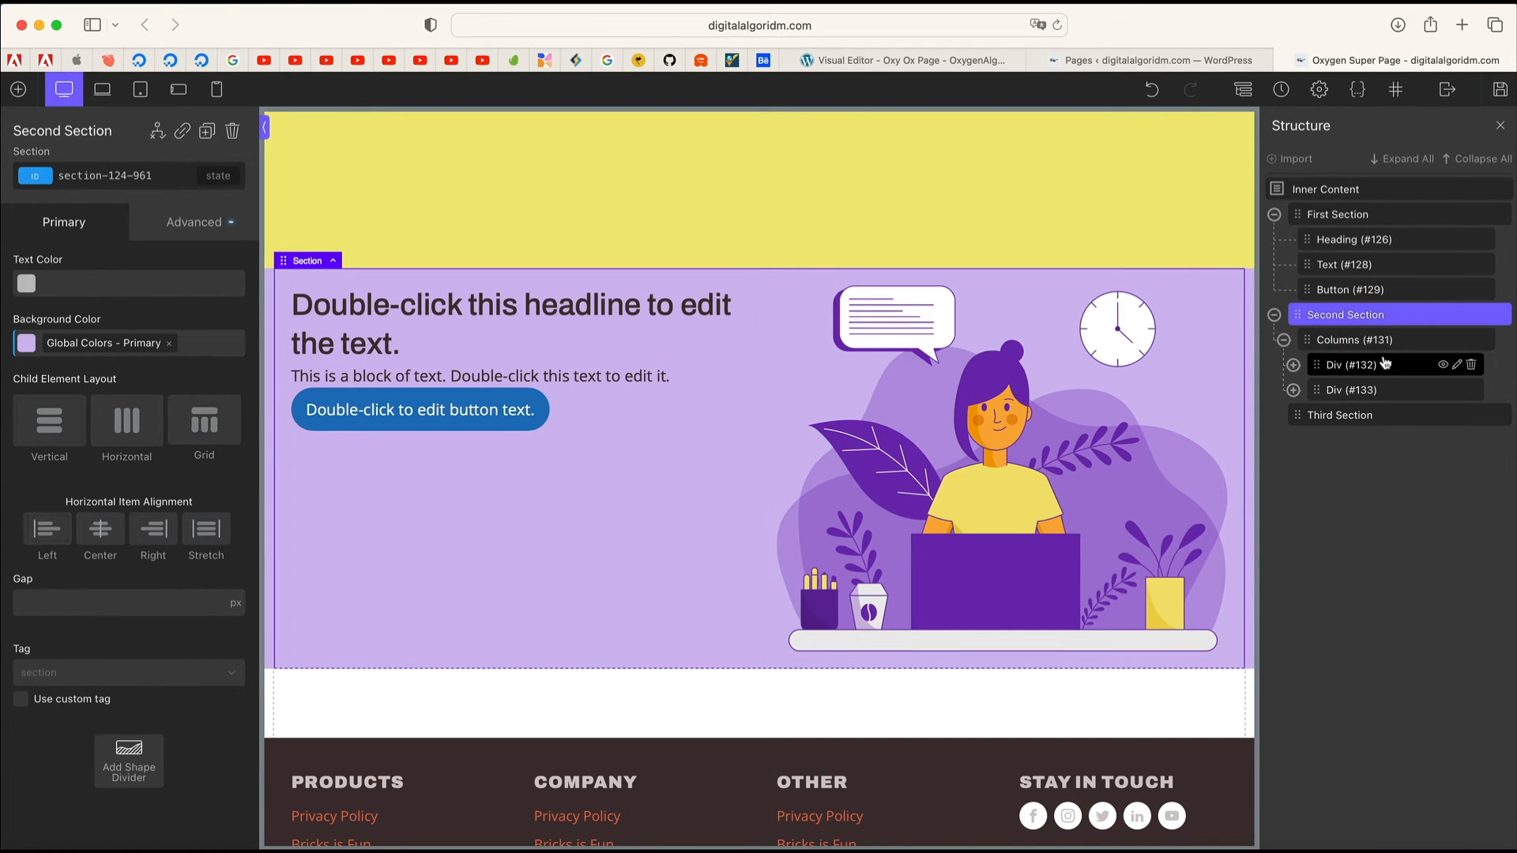
click(18, 89)
click(1403, 317)
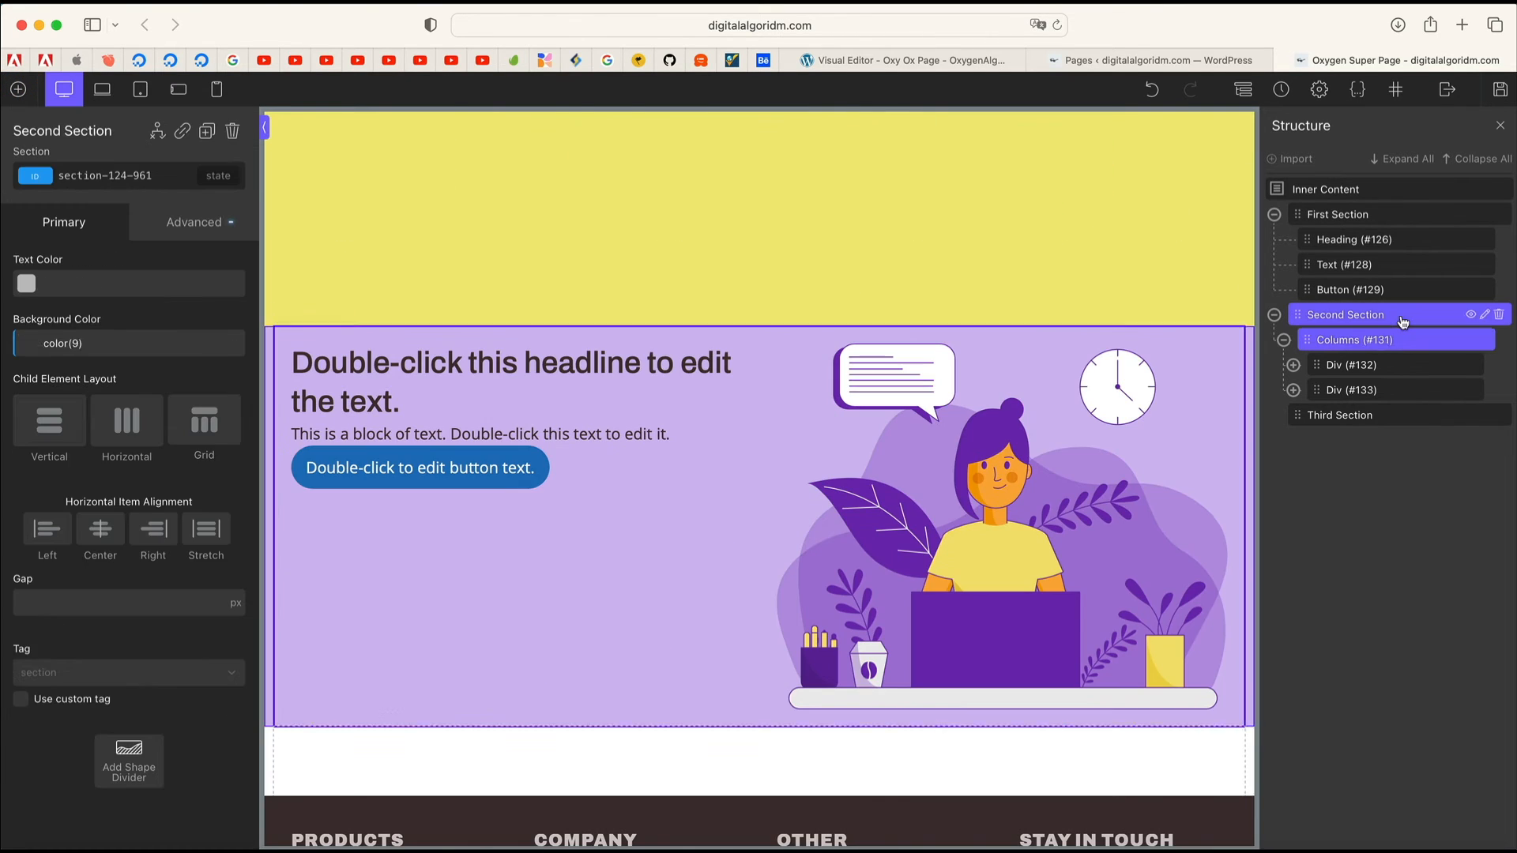
click(179, 222)
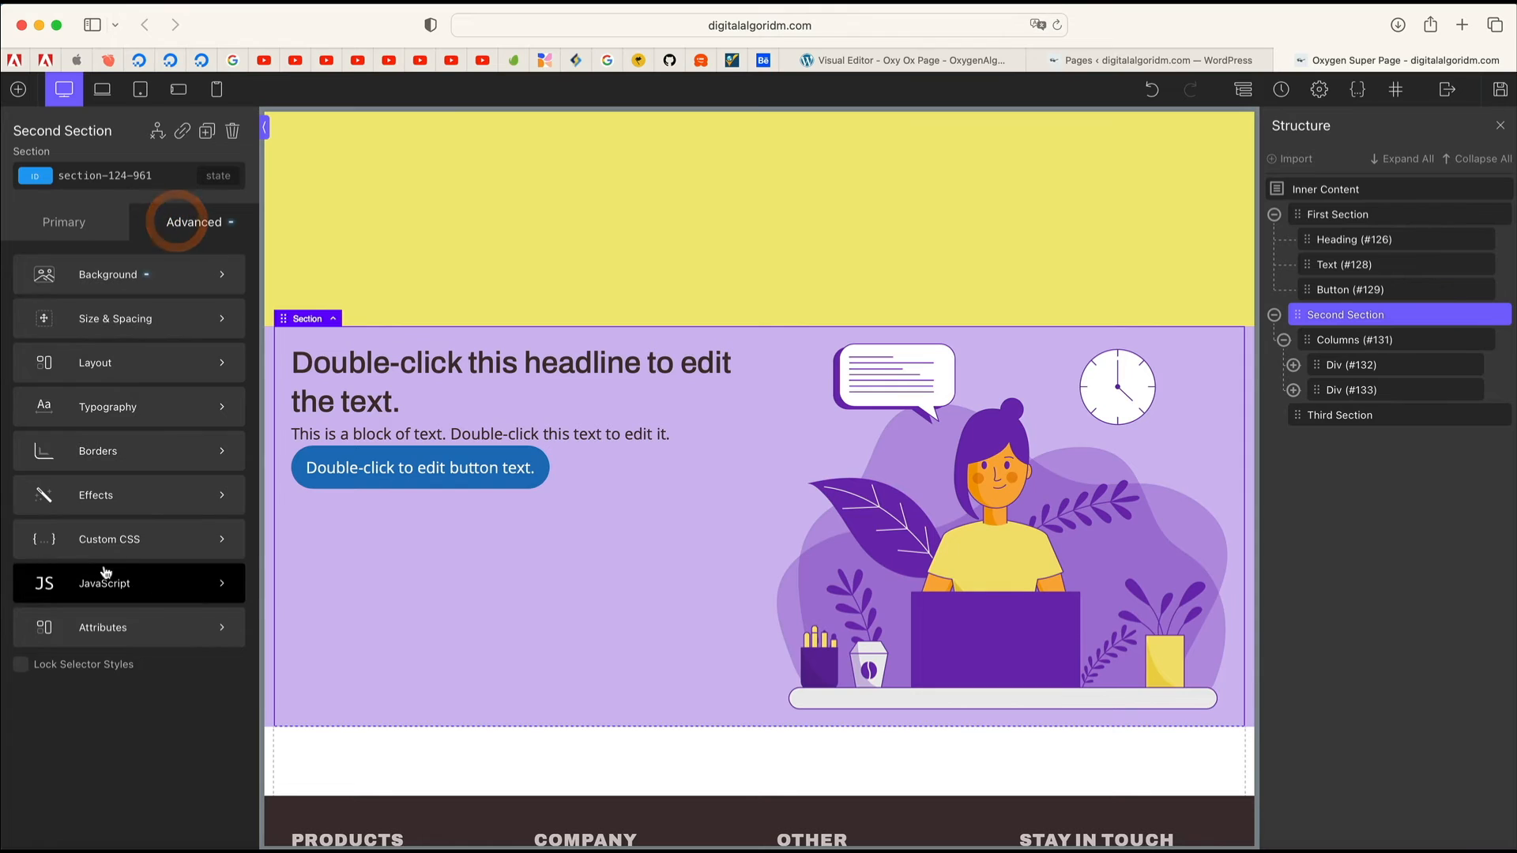
click(122, 316)
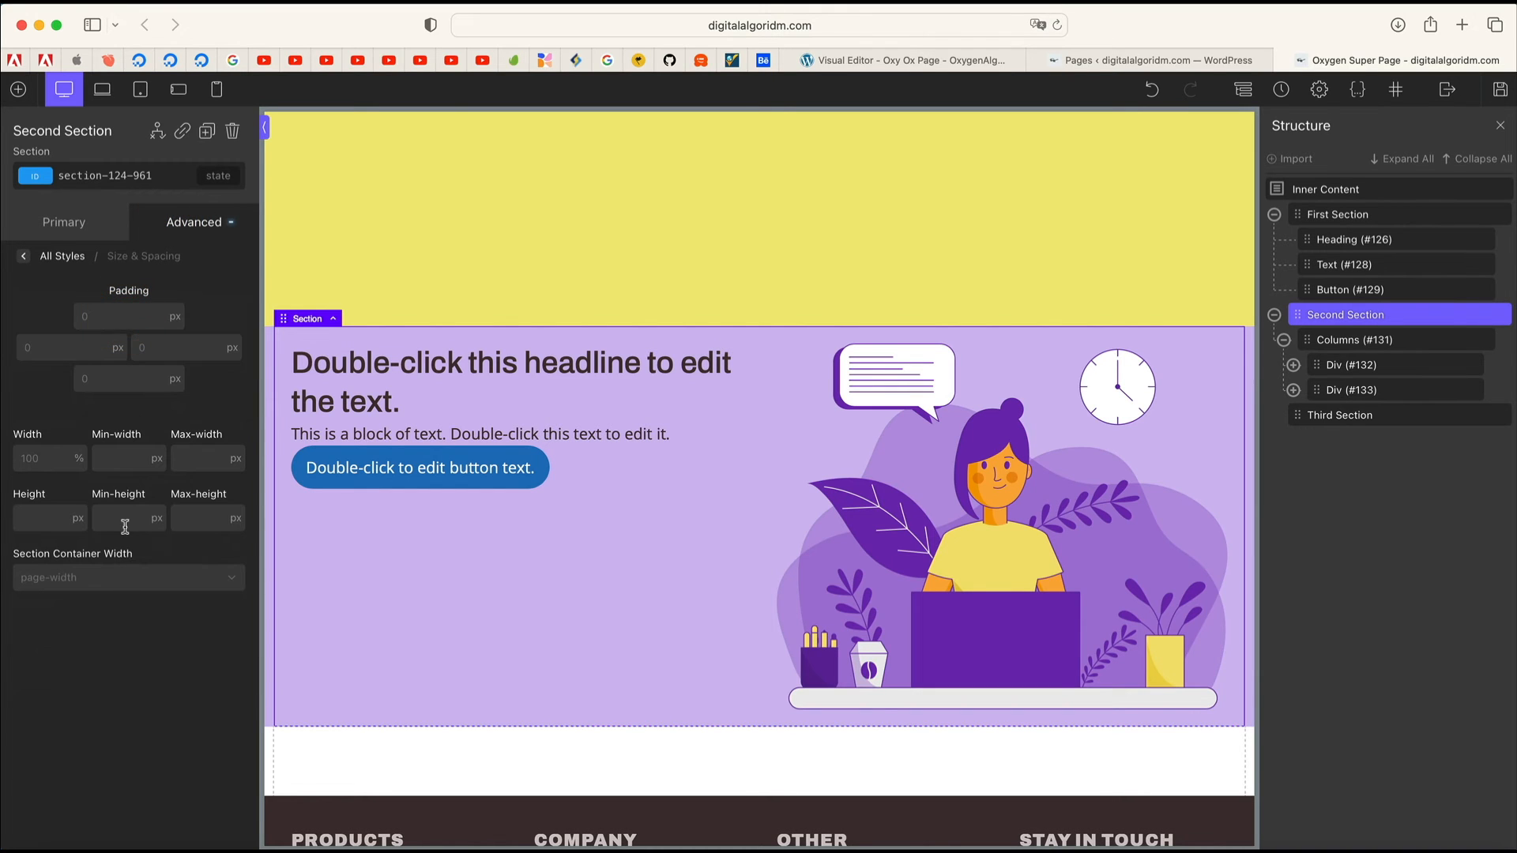
text(600)
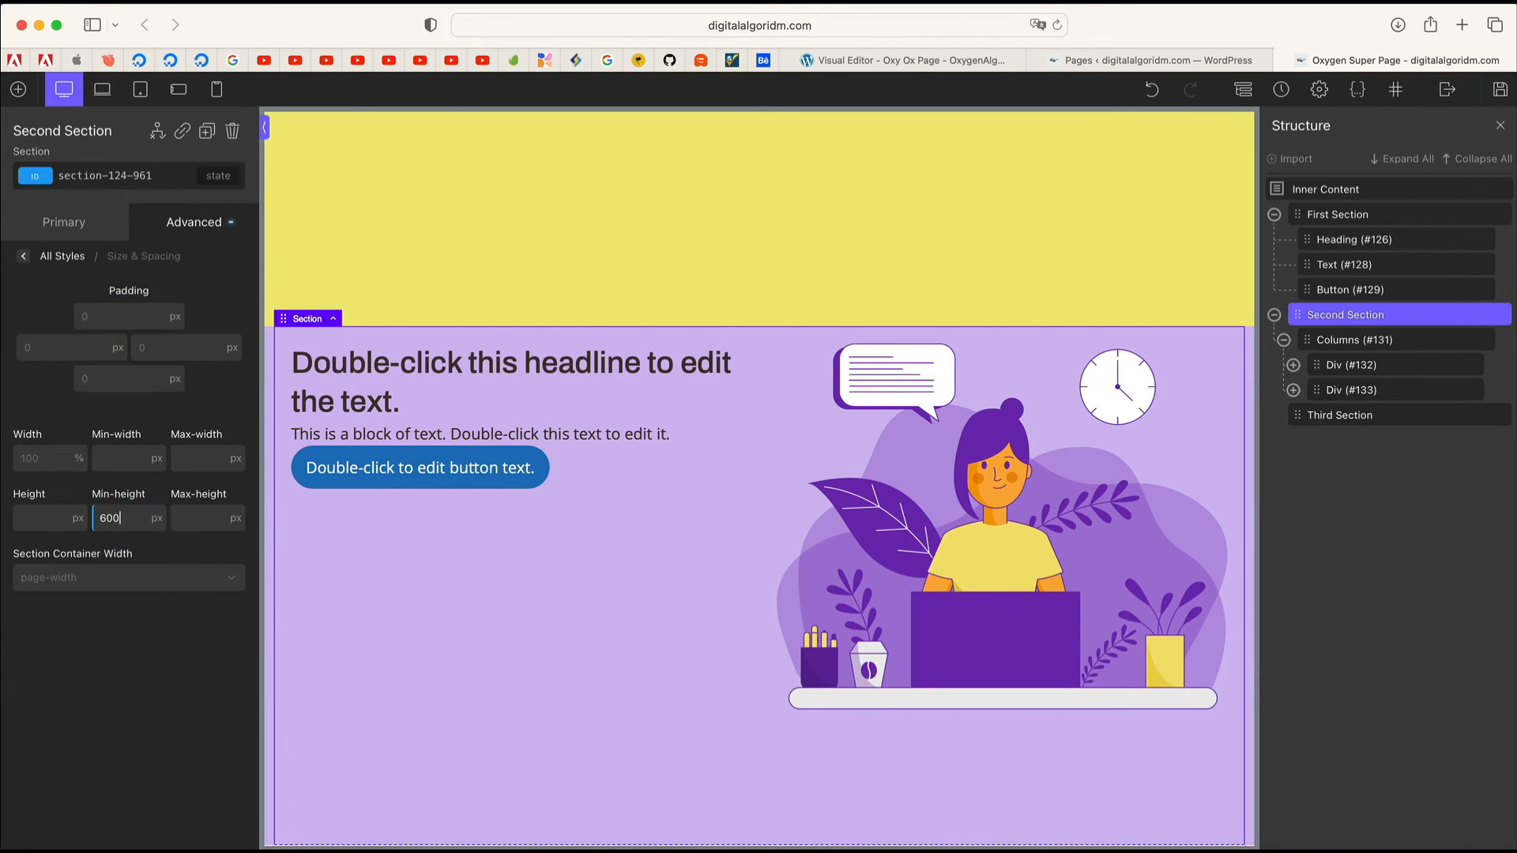
scroll(612, 444, down, 3)
scroll(611, 444, up, 7)
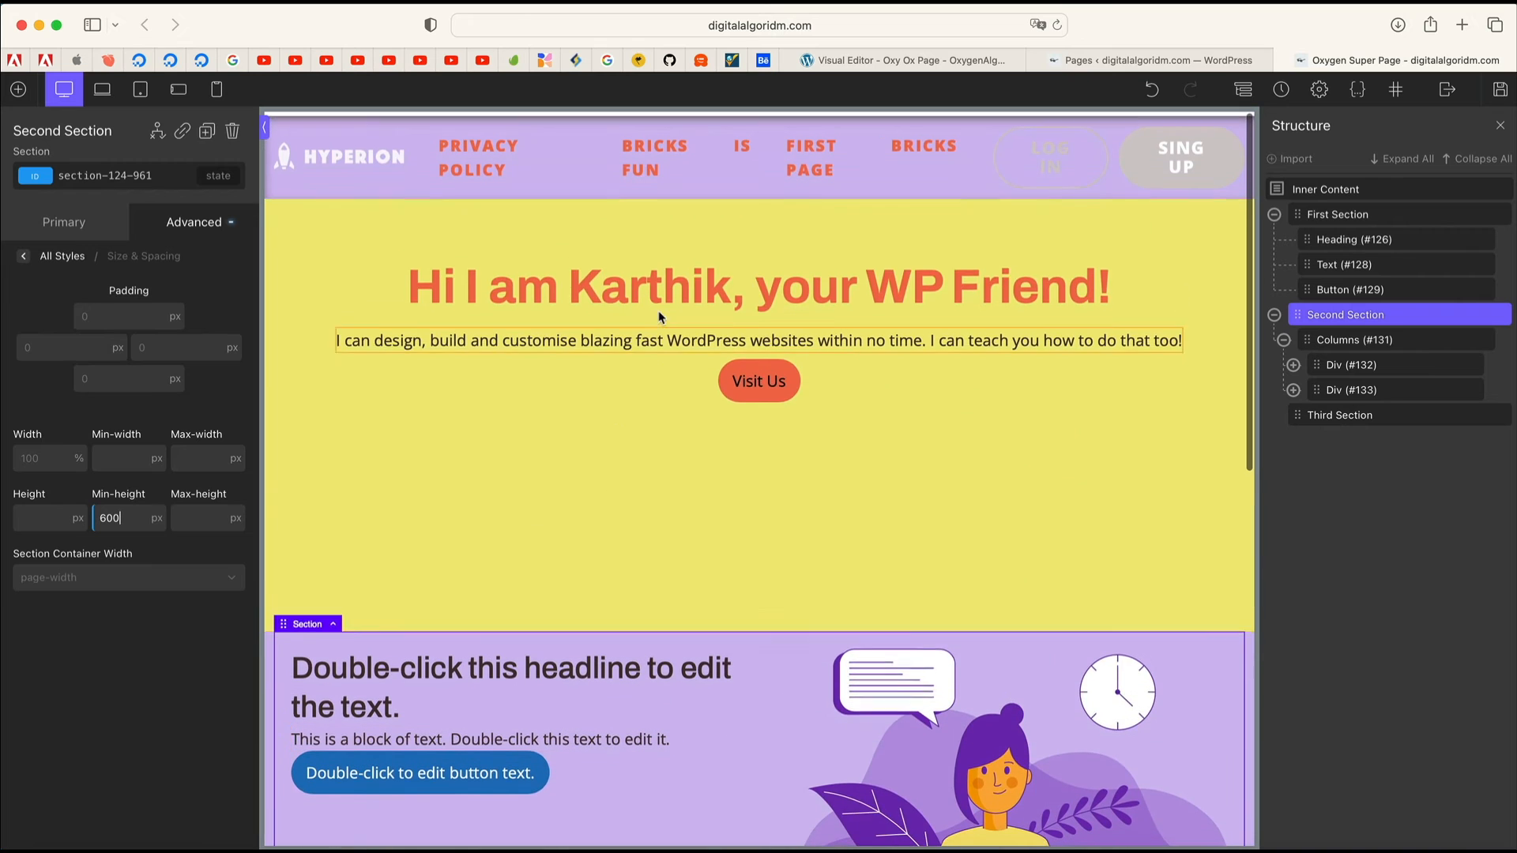
scroll(581, 559, down, 5)
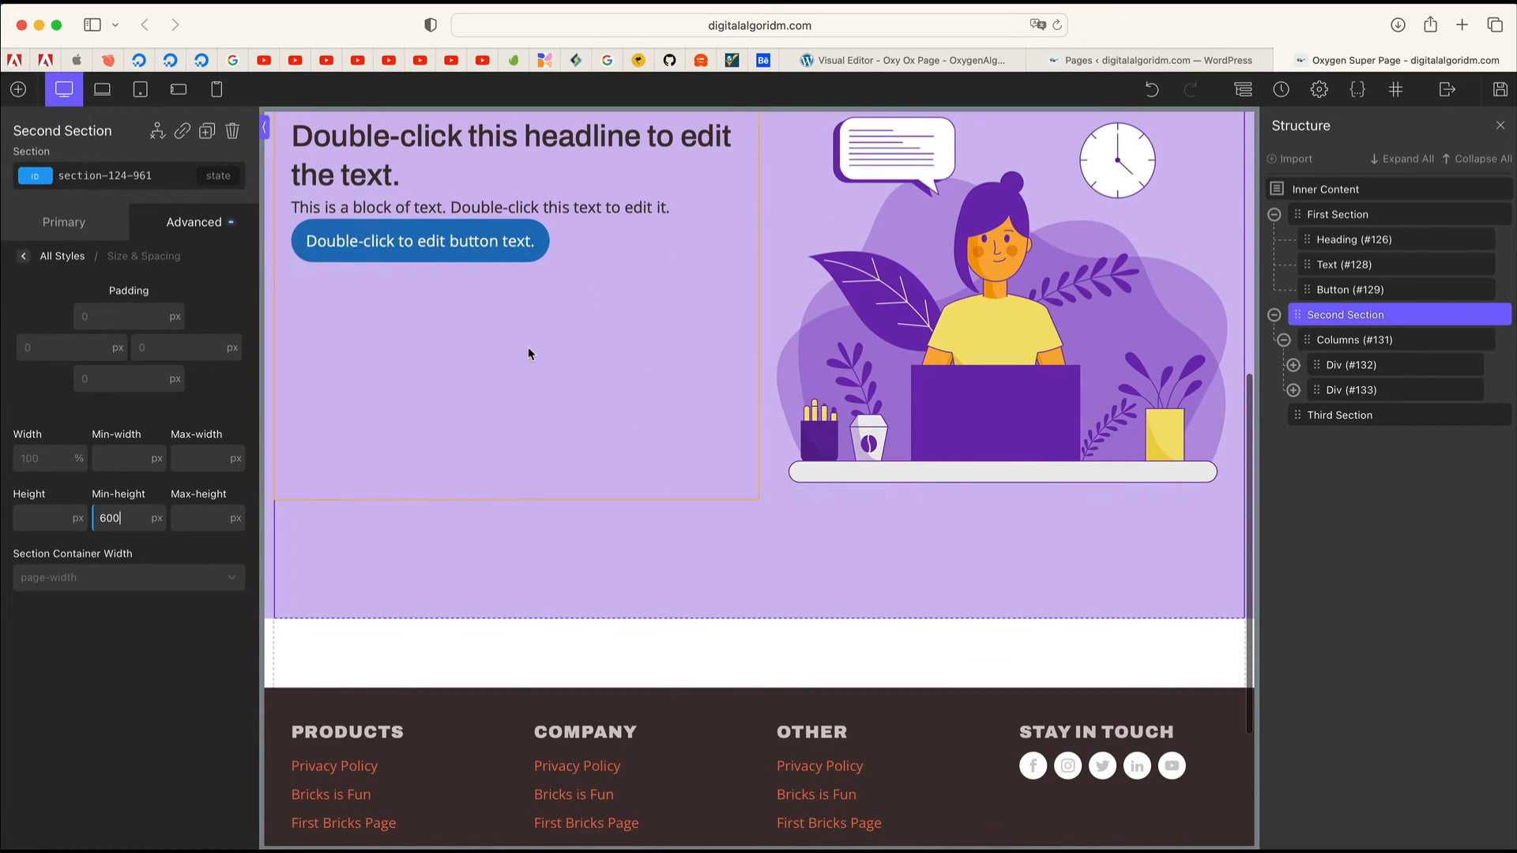
Step: Set the Second Section's container width to page width
click(130, 581)
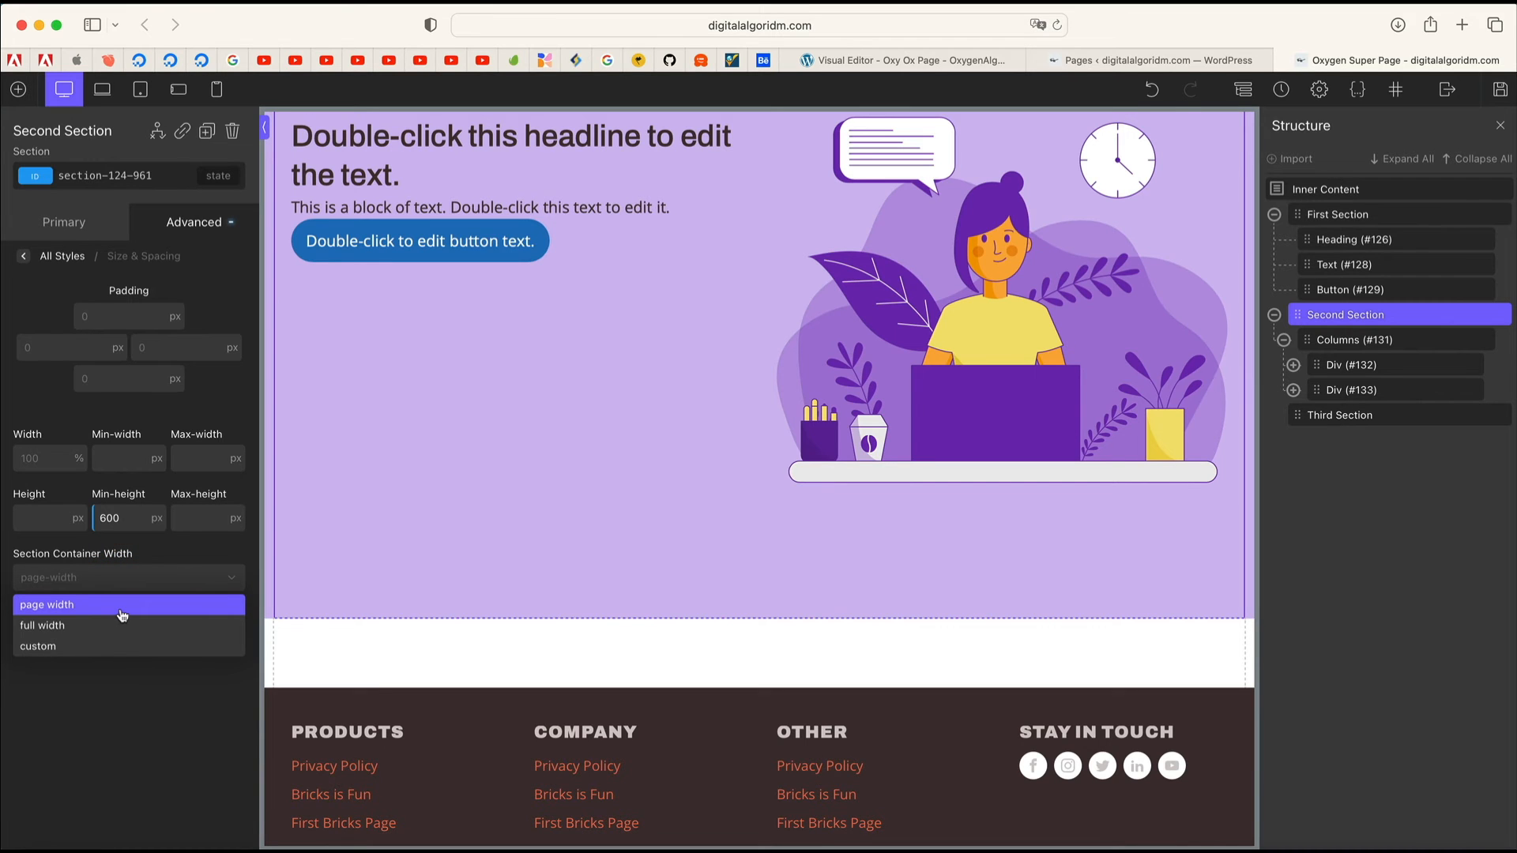
click(122, 606)
click(143, 582)
click(142, 577)
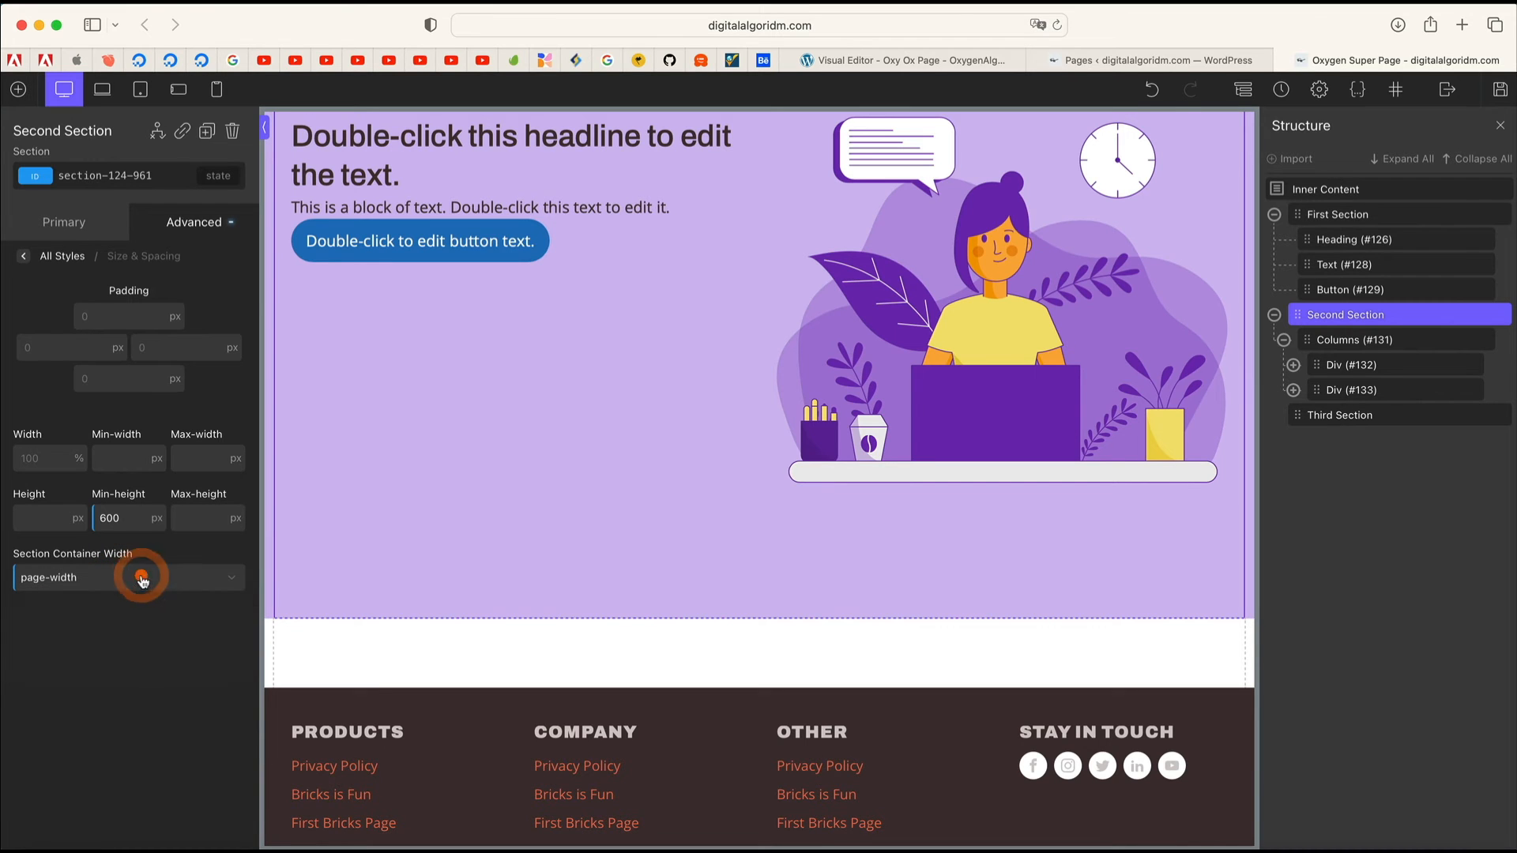
Step: Examine the second section's layout across the wider canvas with the settings sidebar hidden, and restore the sidebar
scroll(504, 471, up, 5)
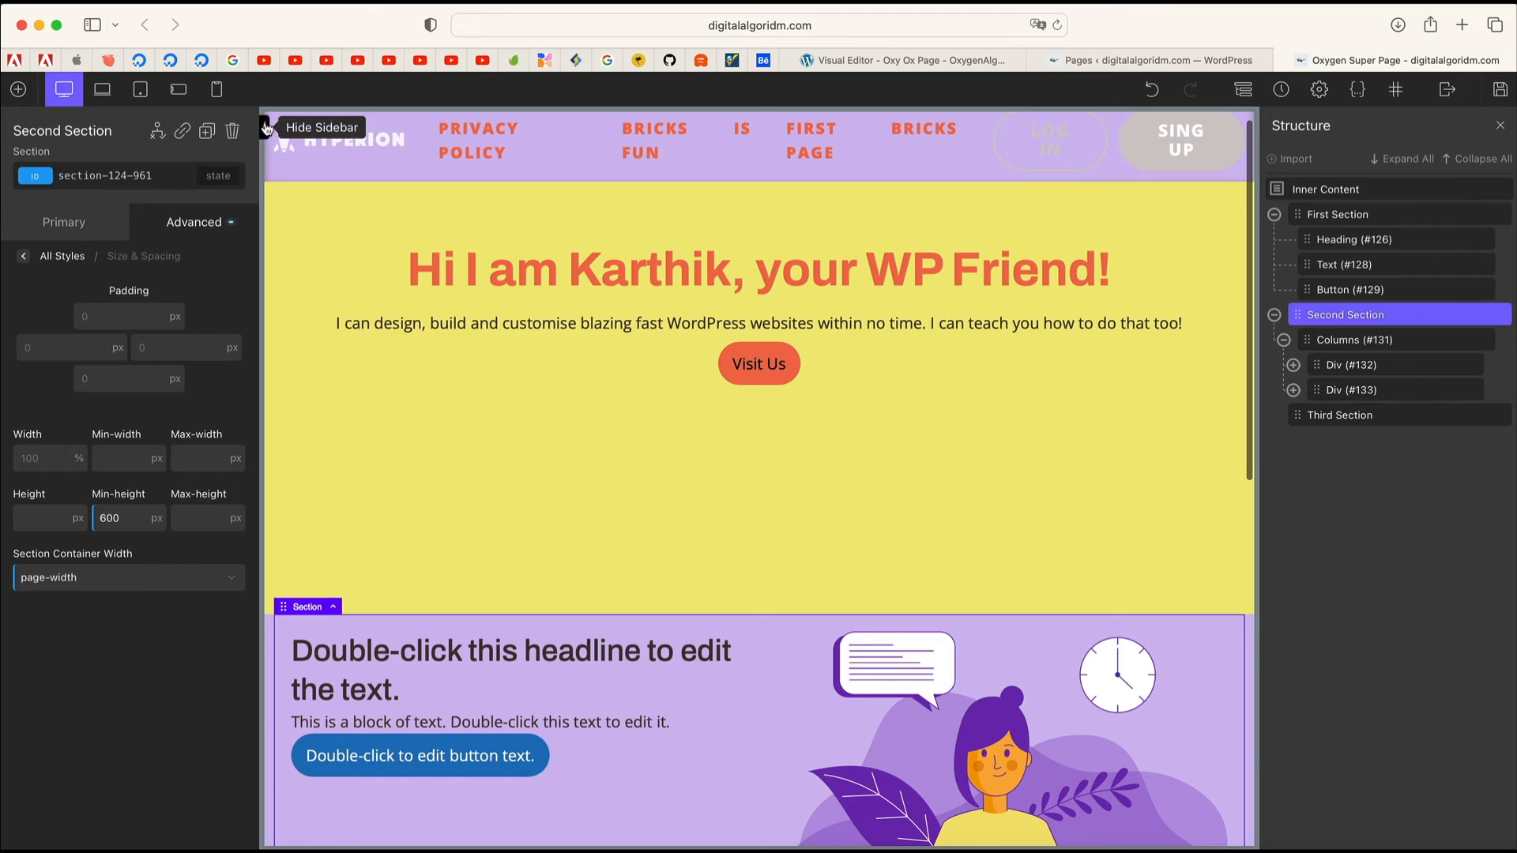
click(266, 126)
scroll(430, 329, down, 3)
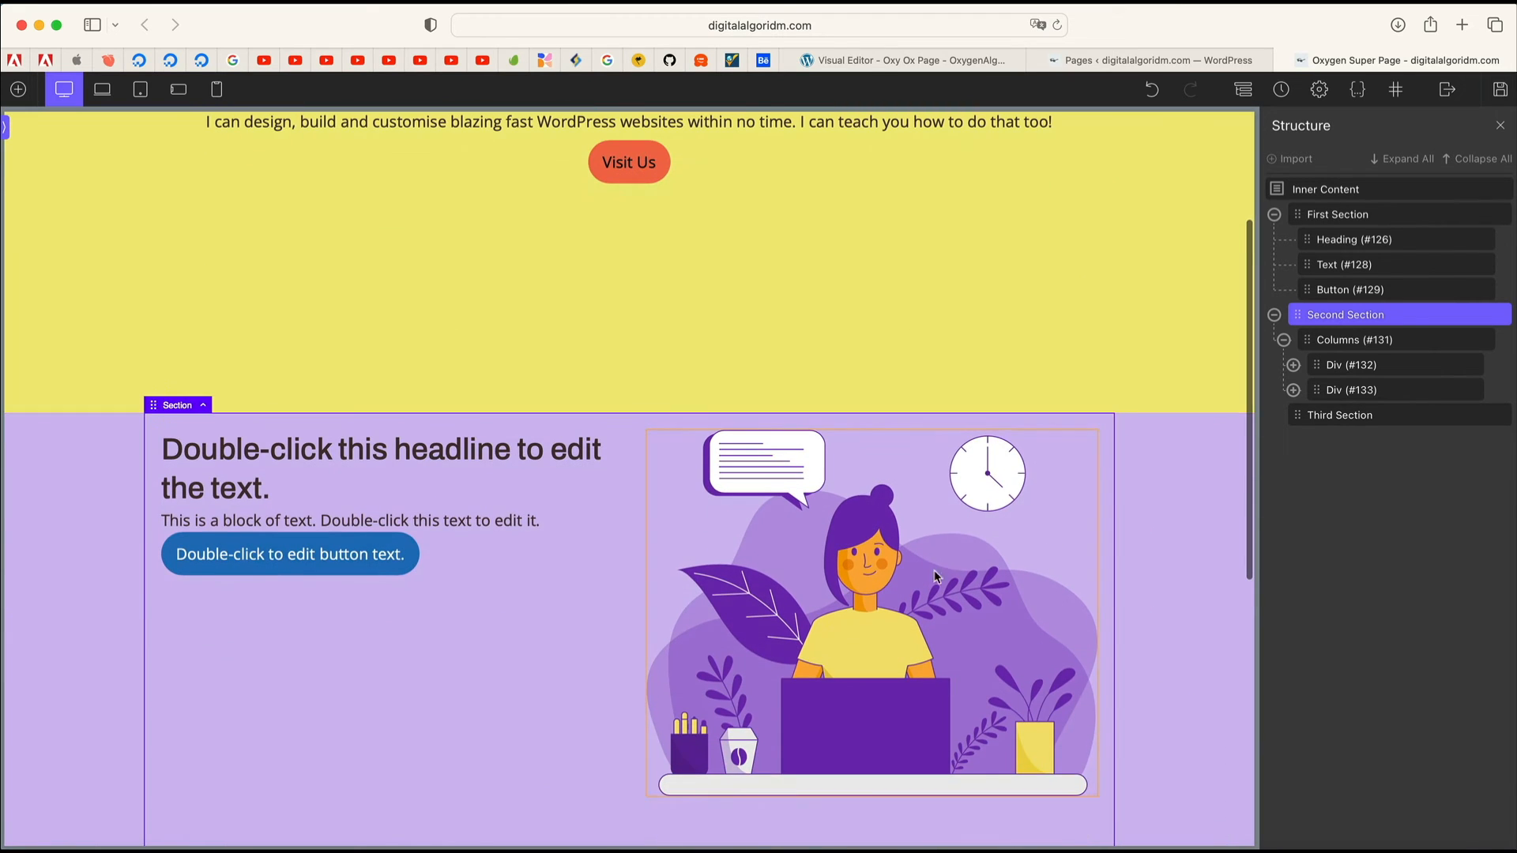
scroll(1048, 470, down, 5)
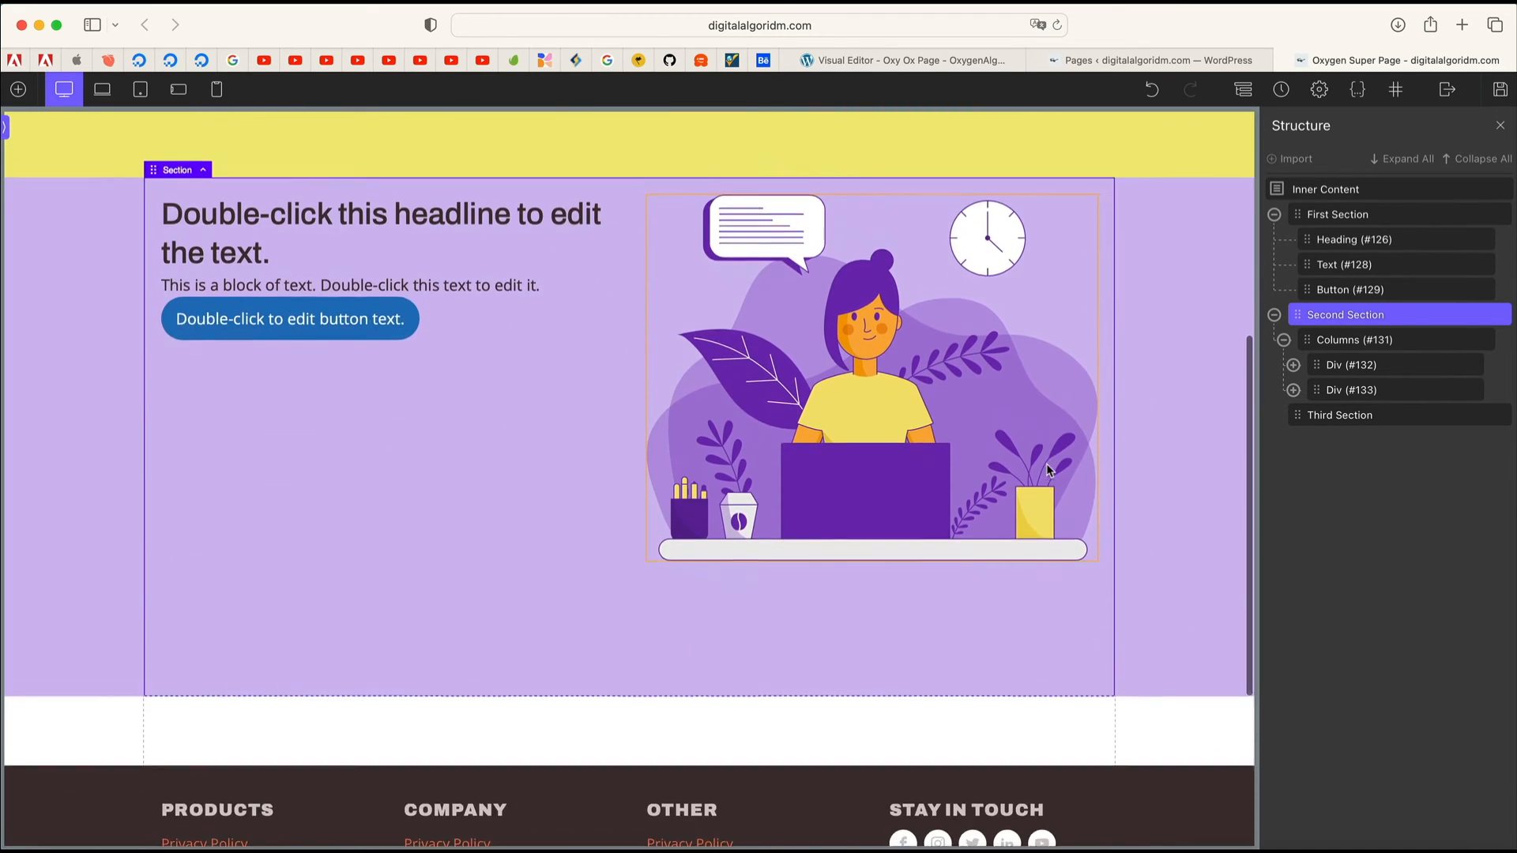
scroll(1048, 470, up, 3)
scroll(888, 456, up, 3)
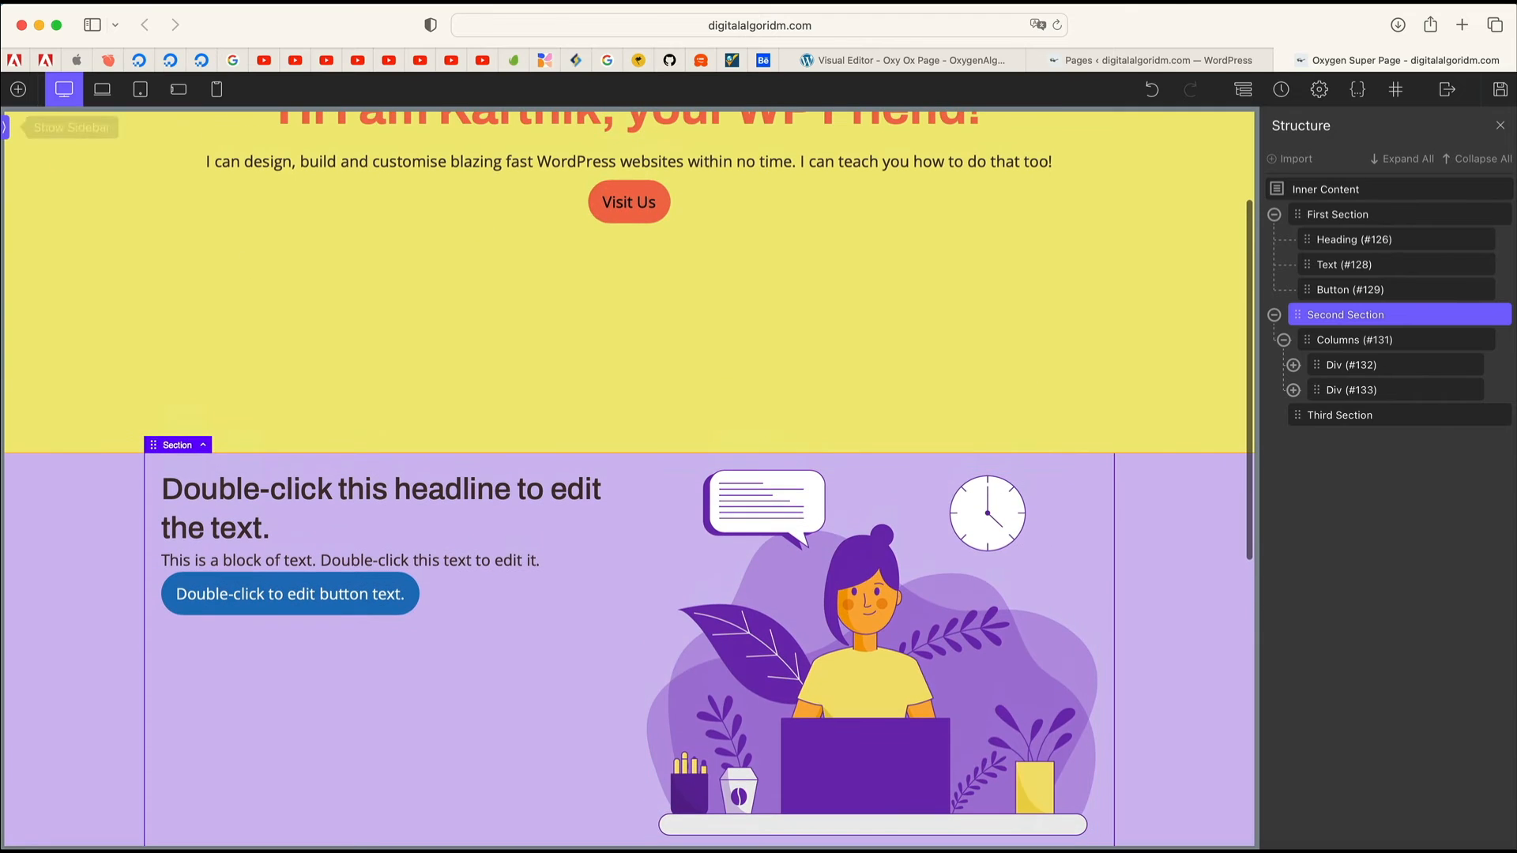
click(4, 128)
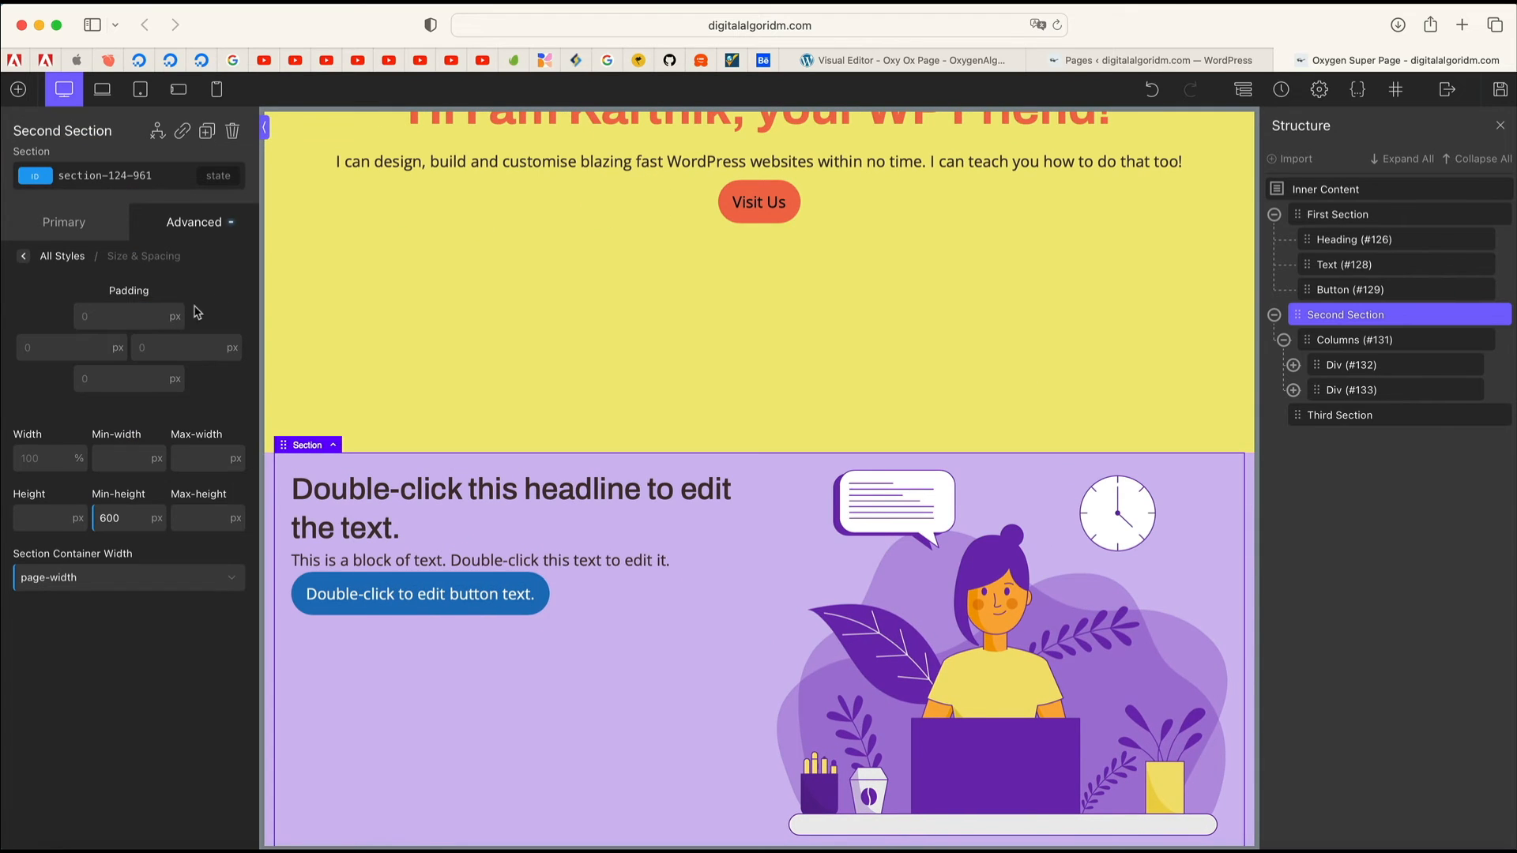
Step: Set the Second Section's padding to 48 px on all four sides
click(114, 314)
text(48)
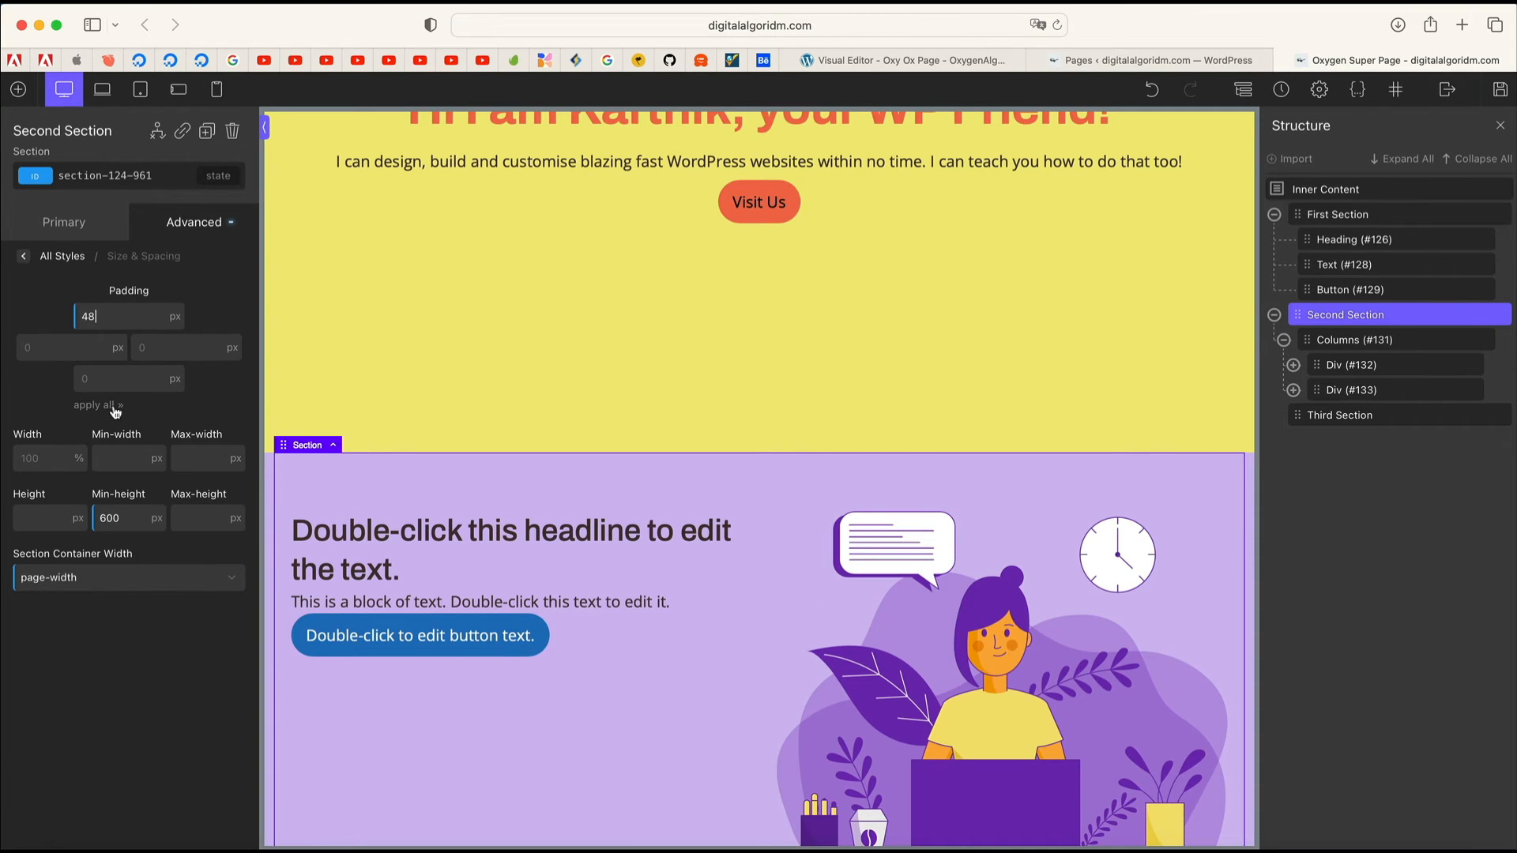
click(115, 406)
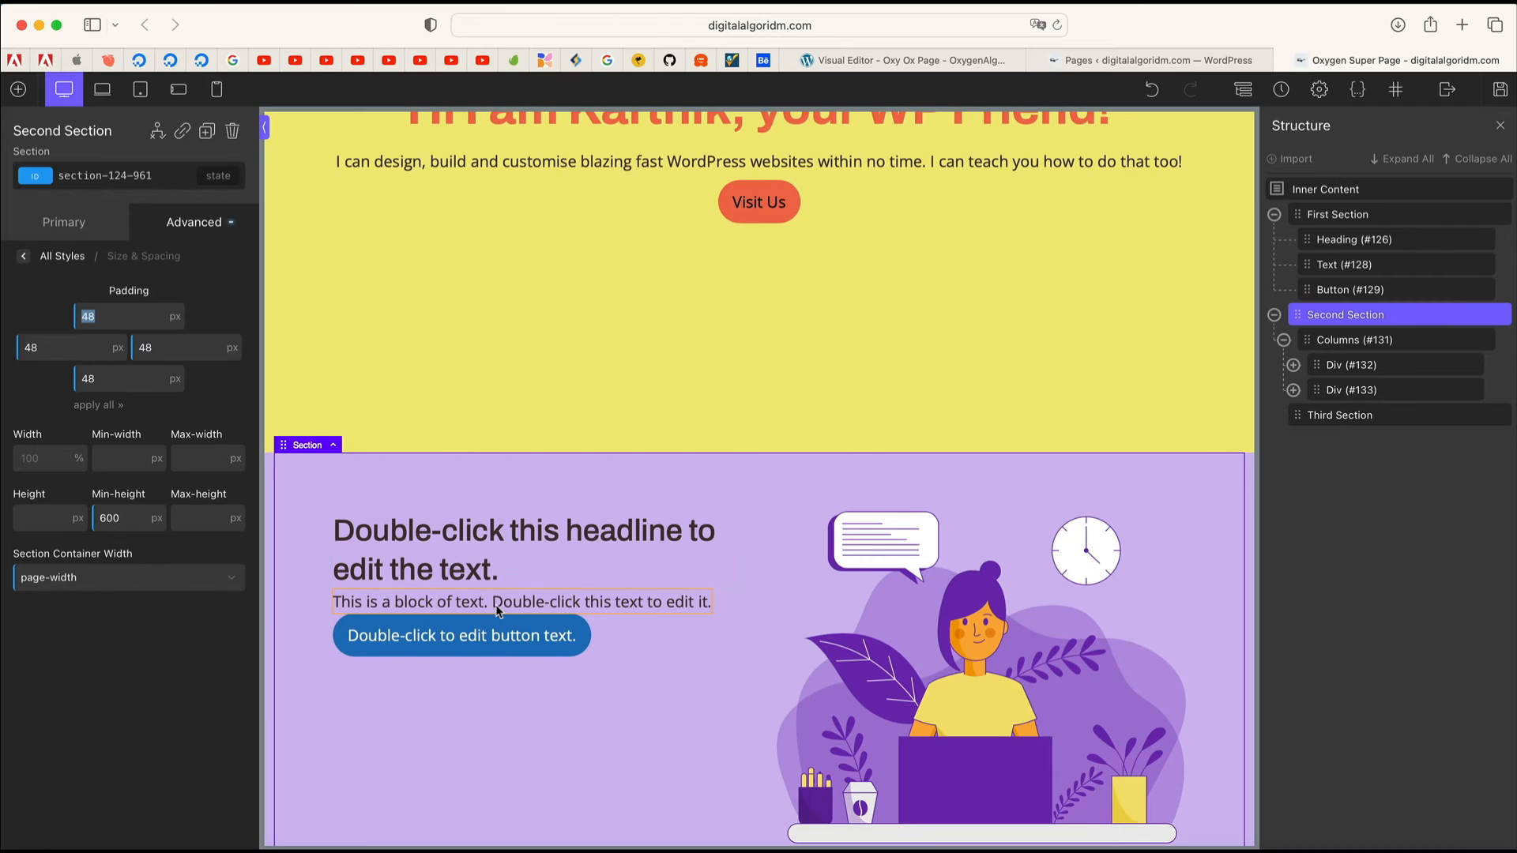
scroll(498, 609, down, 5)
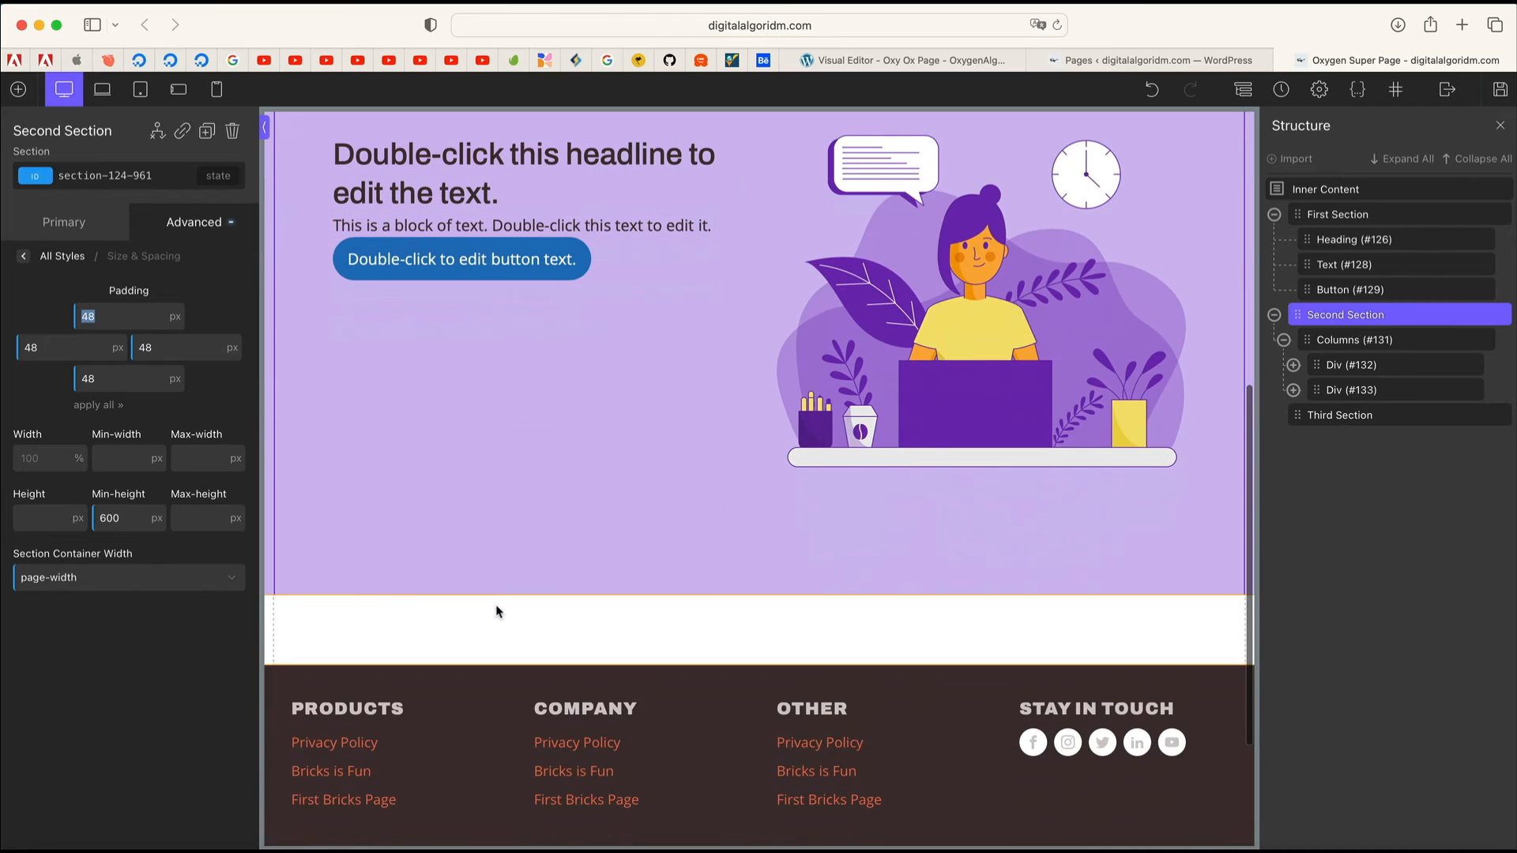
Step: Set the Second Section's padding to 64 px on all four sides
double_click(117, 319)
text(64)
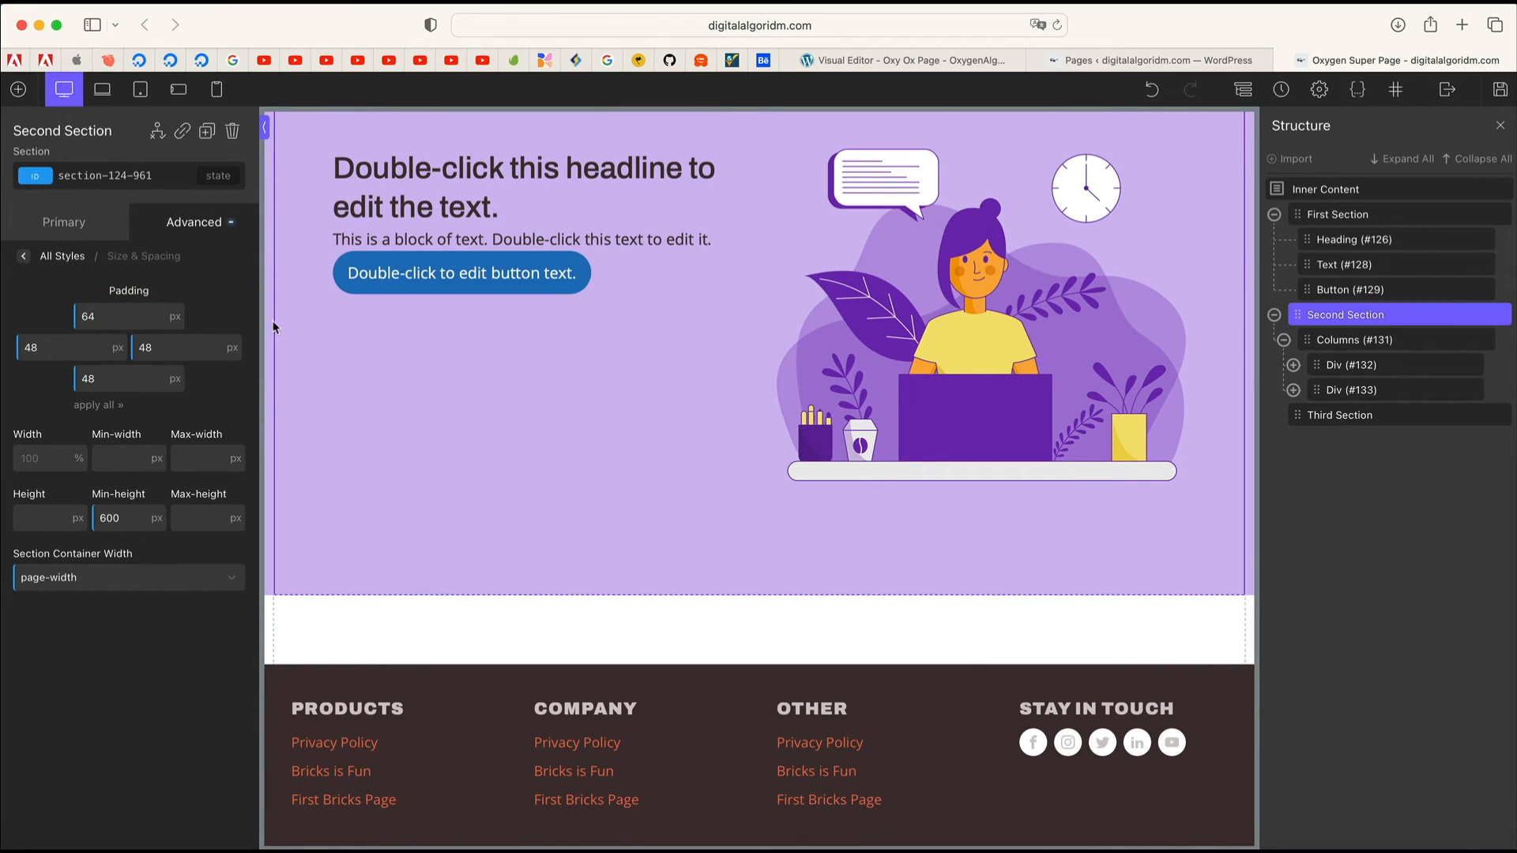
click(114, 407)
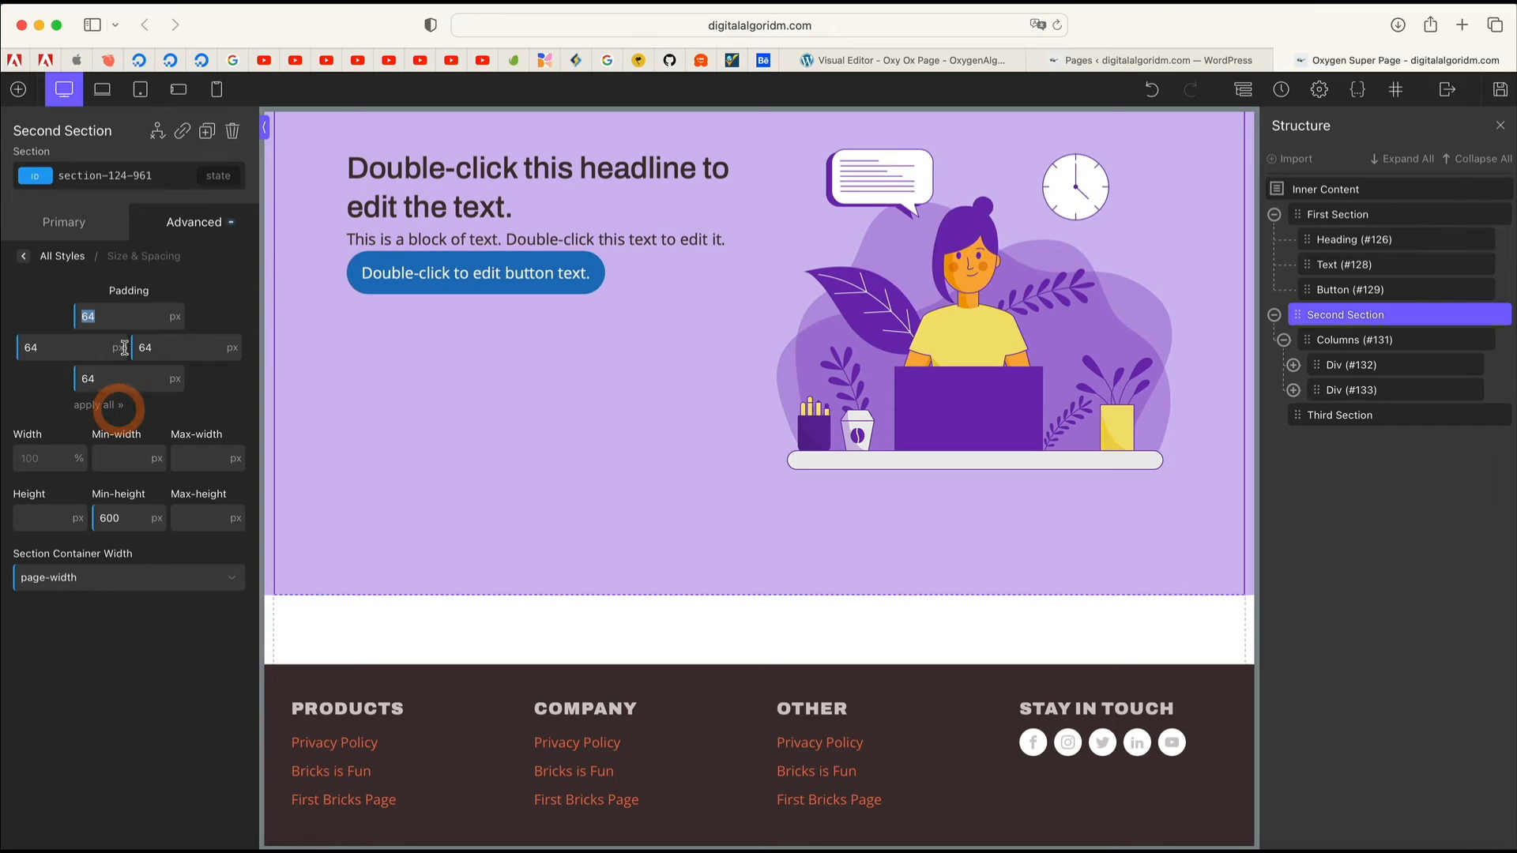
Step: Center the items horizontally in the column div that holds the heading, text and button
scroll(576, 372, up, 4)
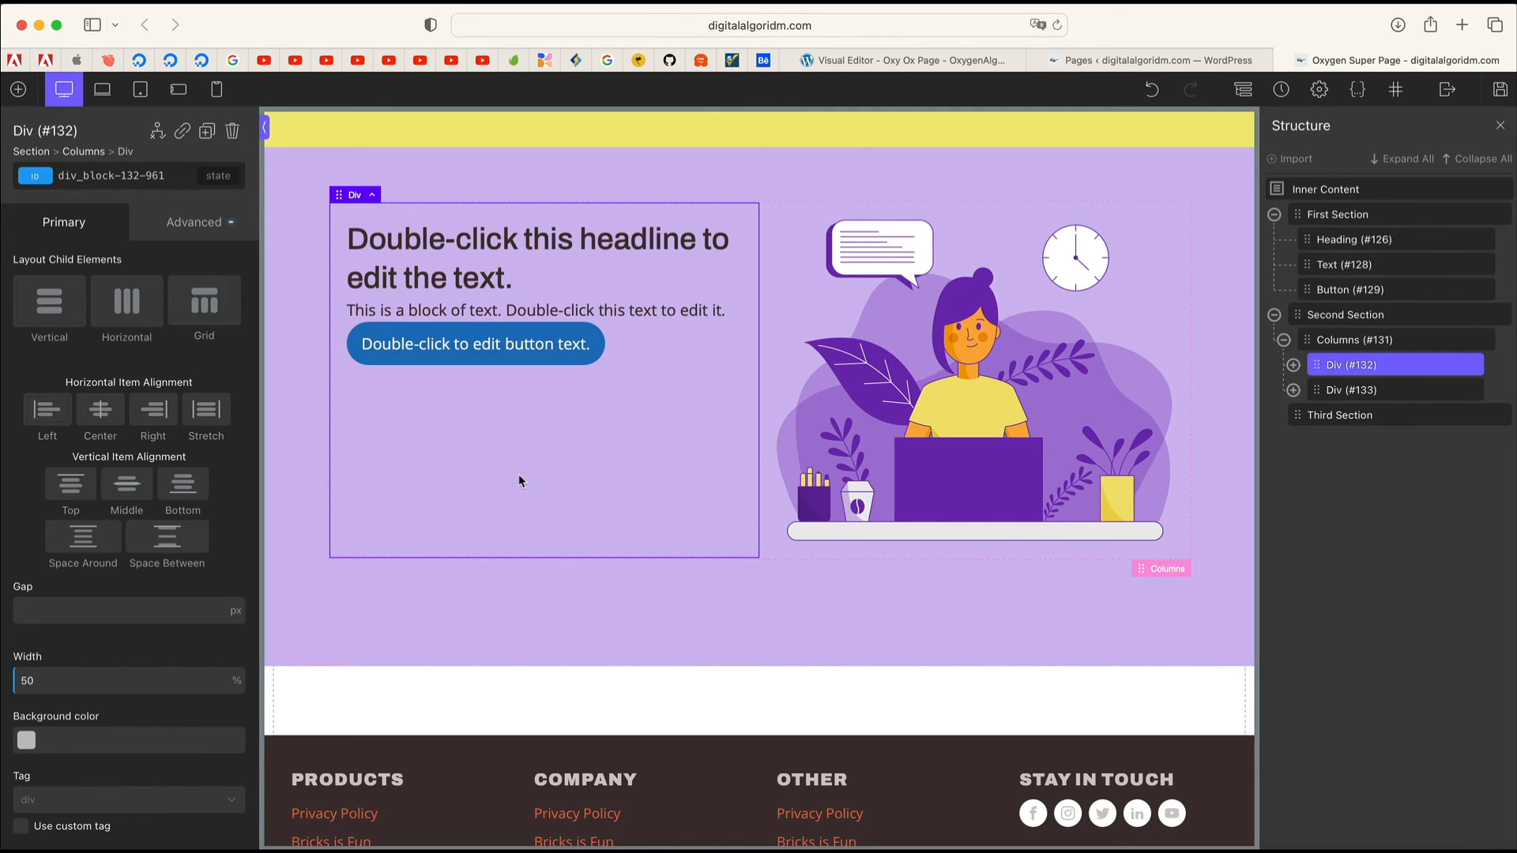
click(560, 431)
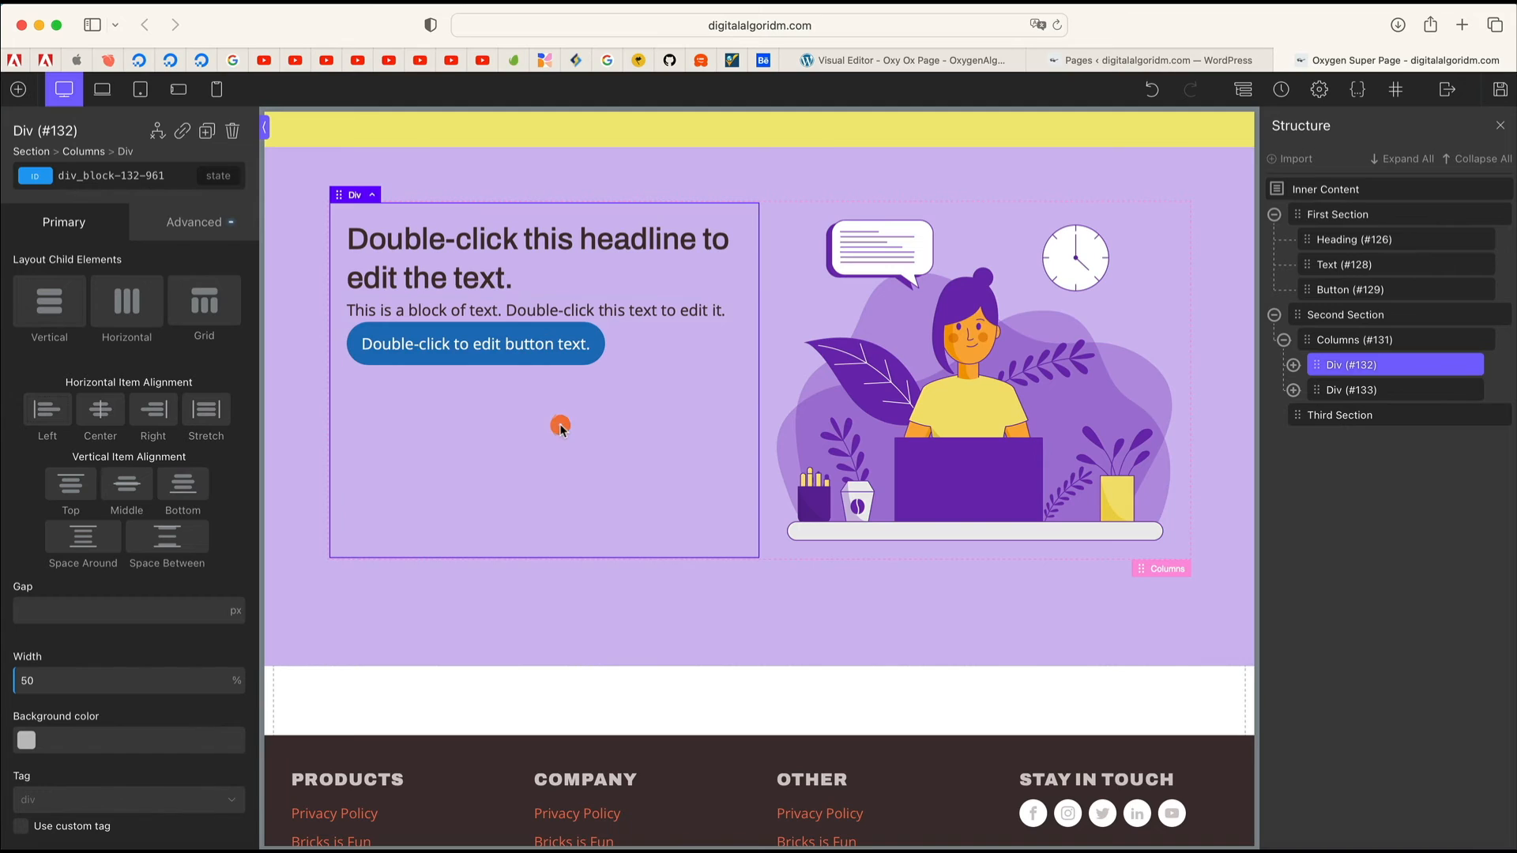
click(1294, 367)
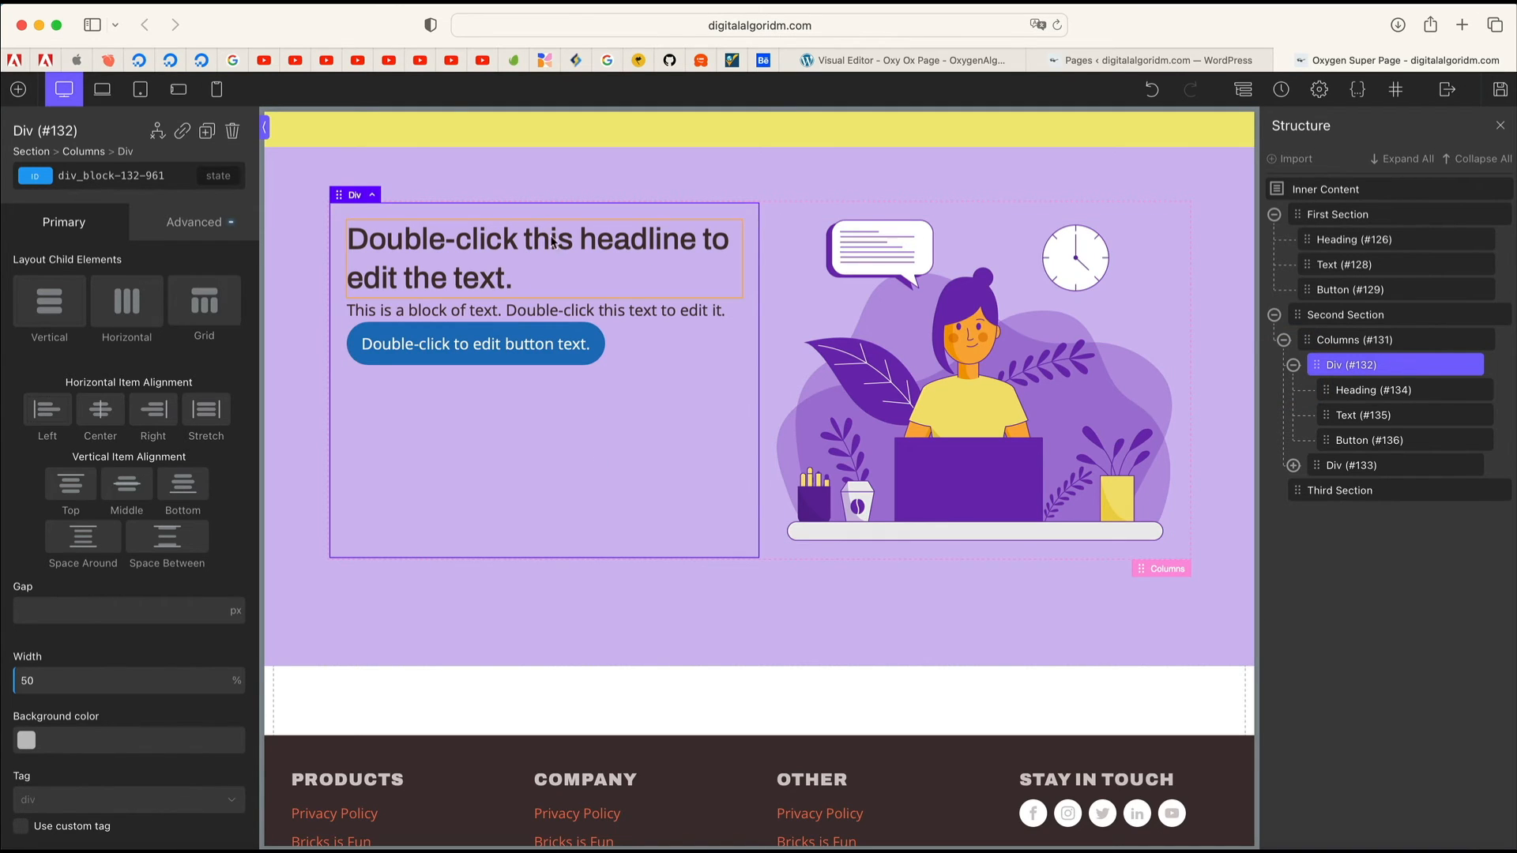
click(506, 281)
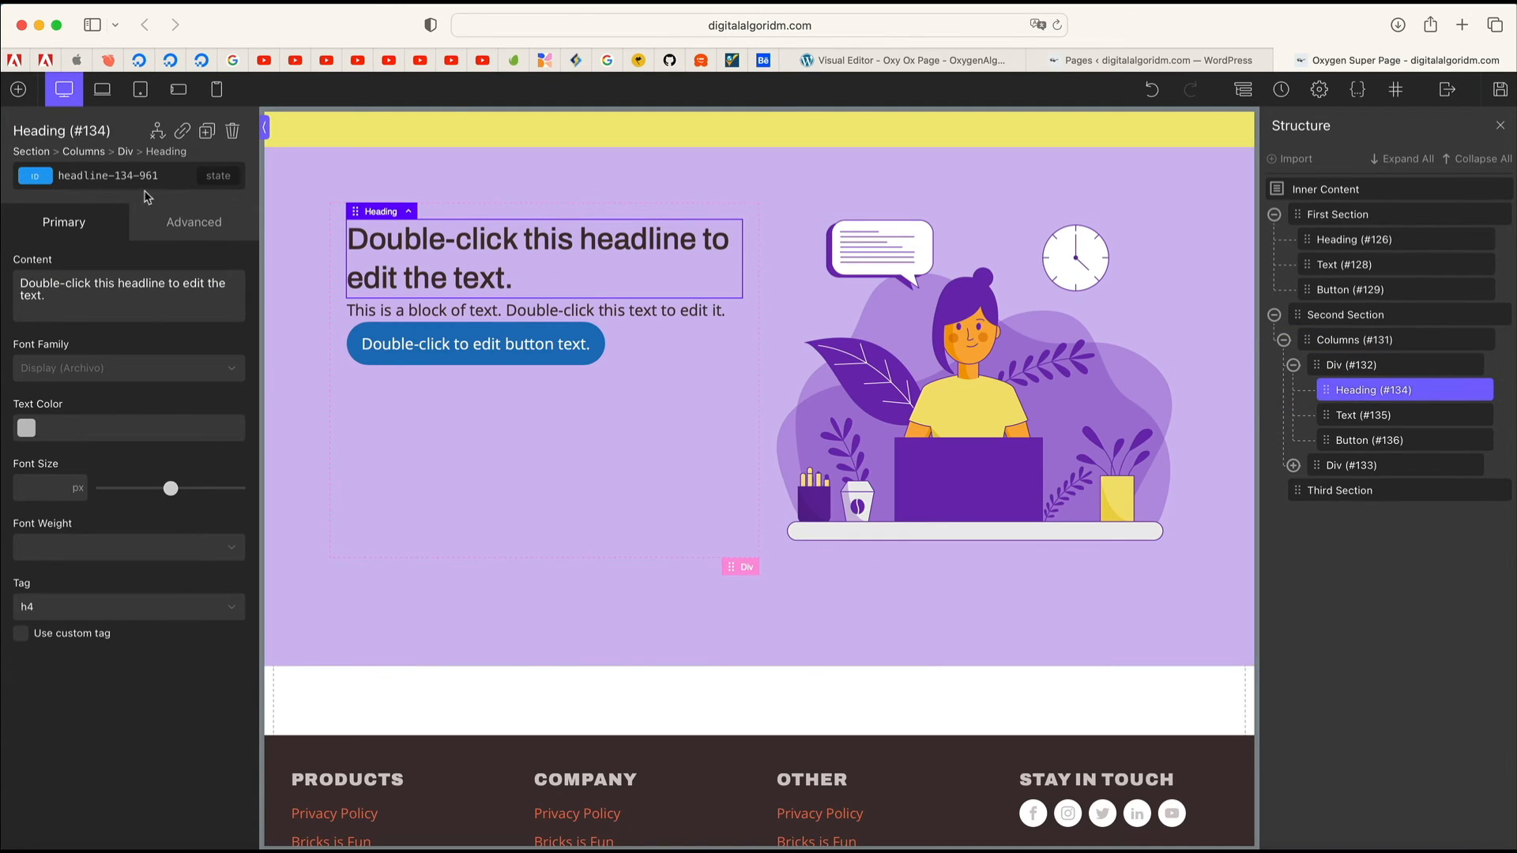
click(126, 152)
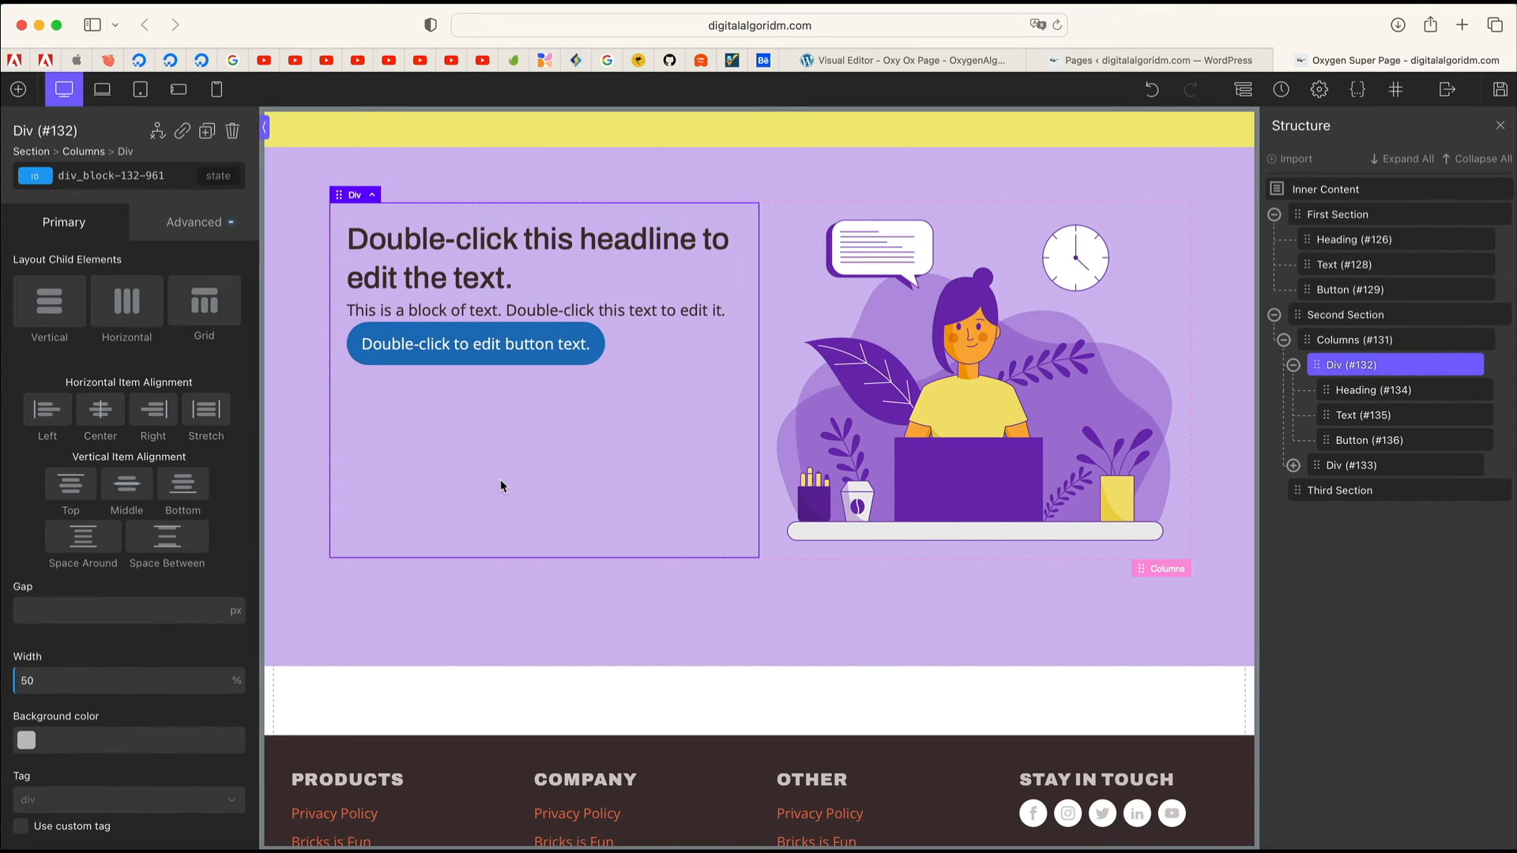
click(98, 412)
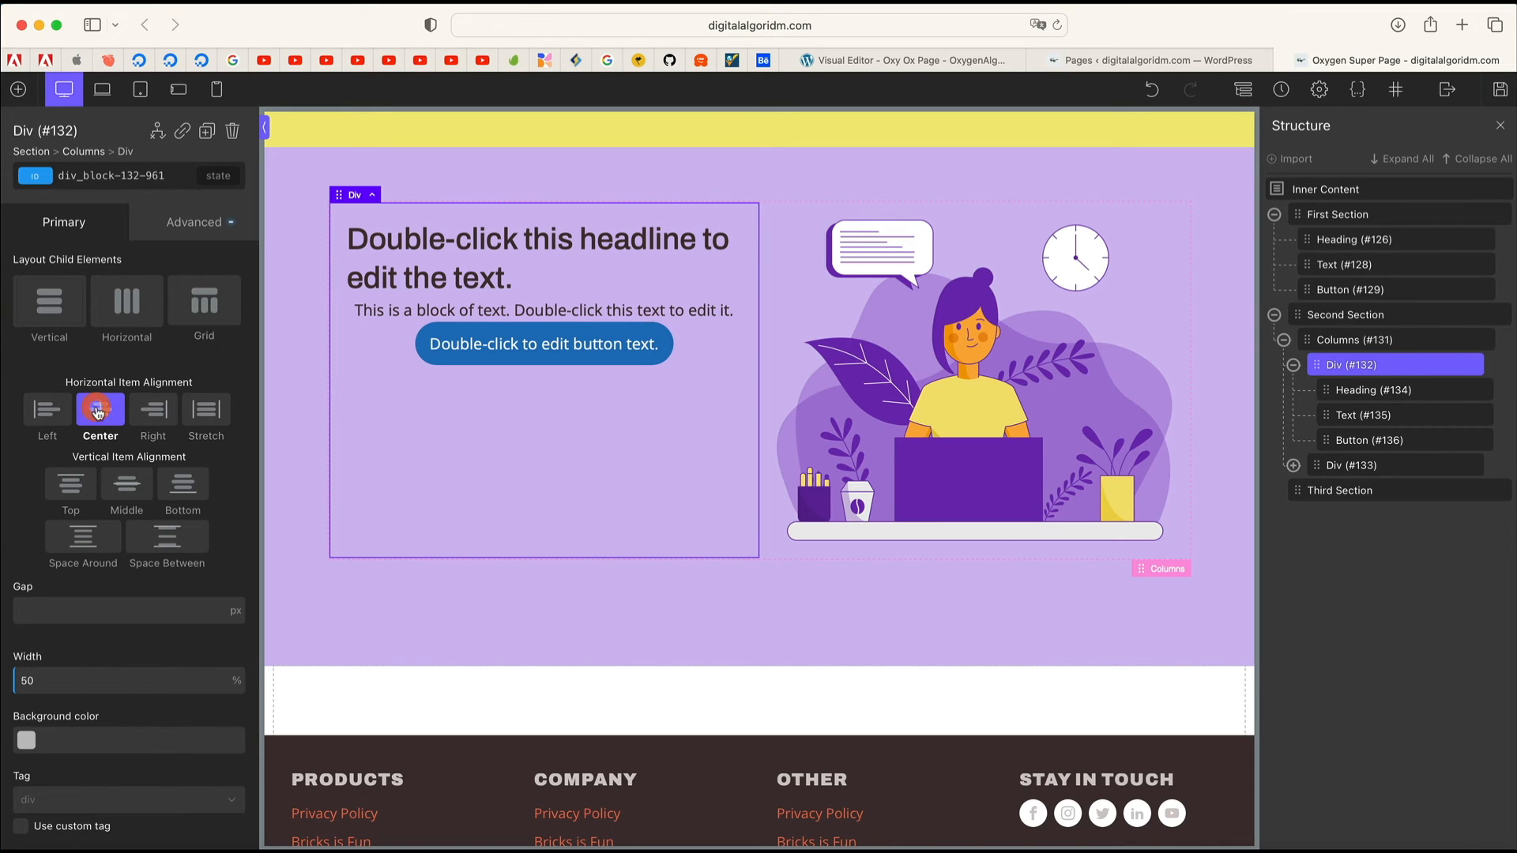
Step: Align the column div's items to the vertical middle, trying left, center and finally stretch as the horizontal alignment
click(52, 411)
click(132, 480)
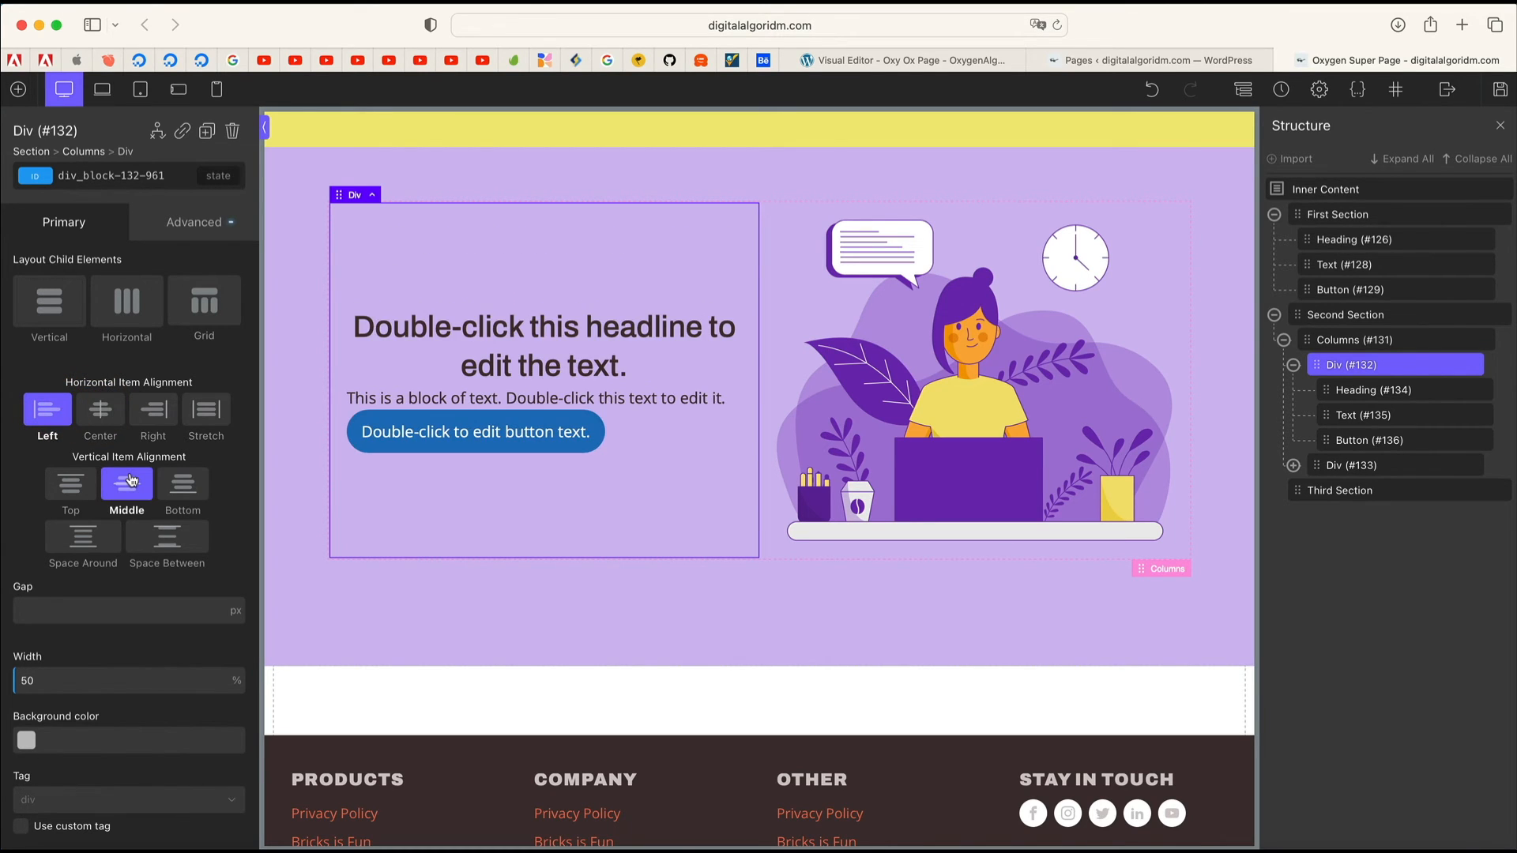
click(98, 410)
click(62, 416)
click(214, 424)
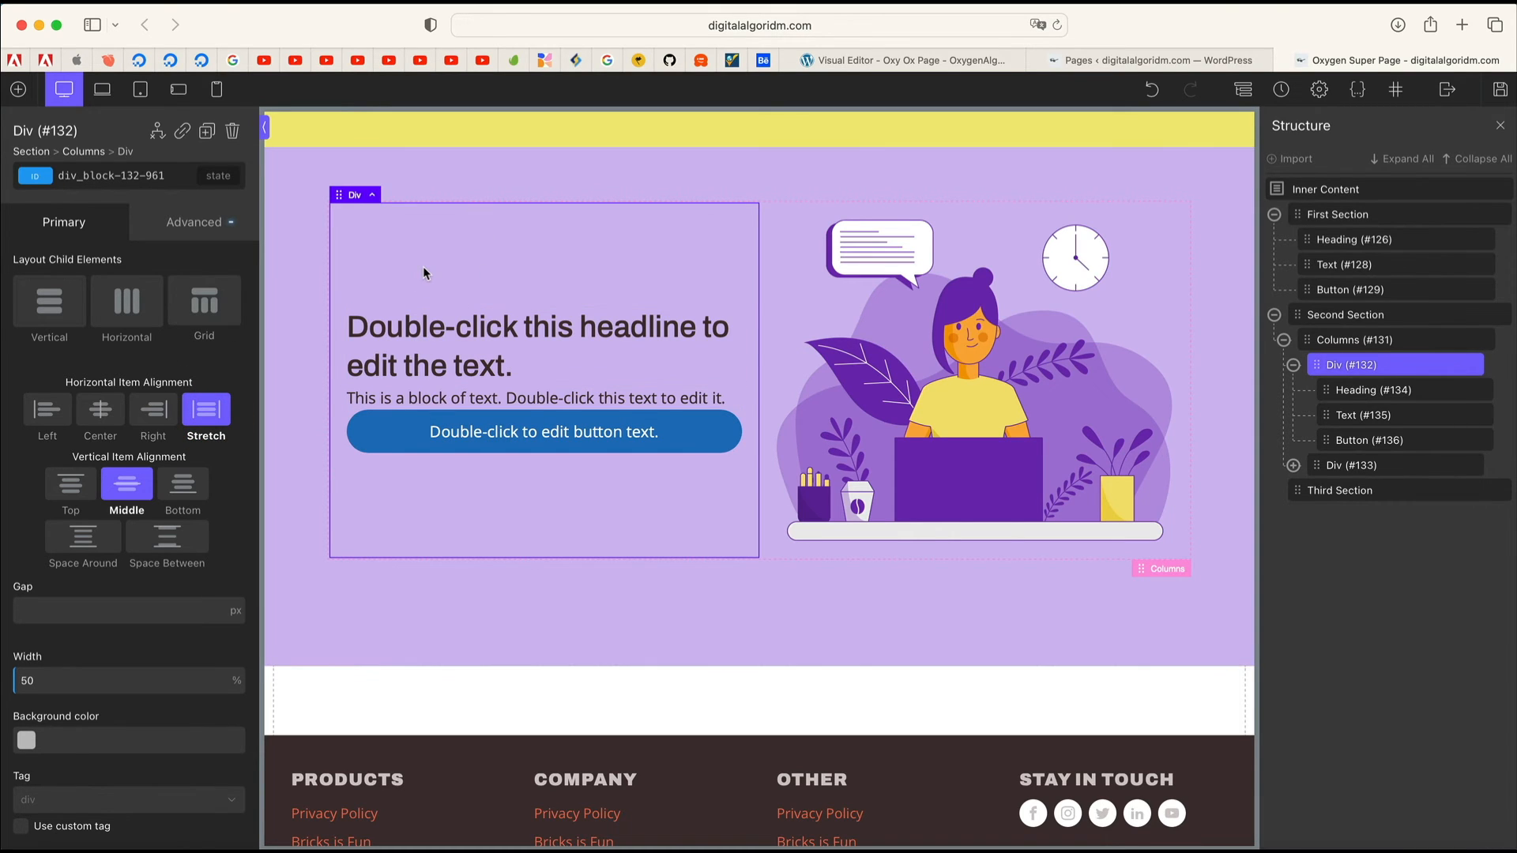
Step: Try the column div's horizontal child layout, return it to vertical, and cycle the horizontal alignment from left to stretch
click(144, 313)
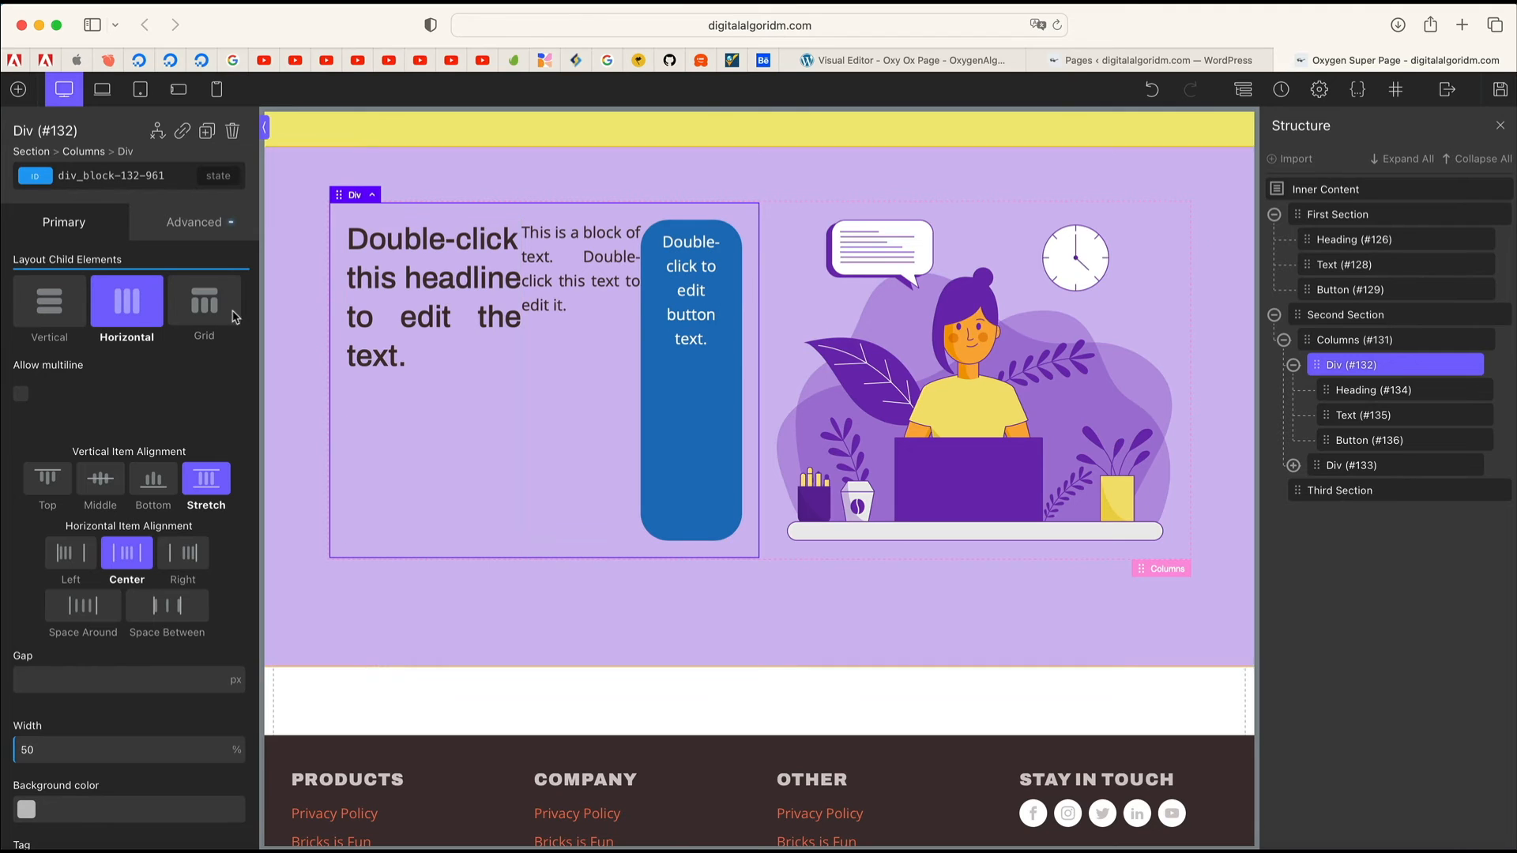
click(57, 314)
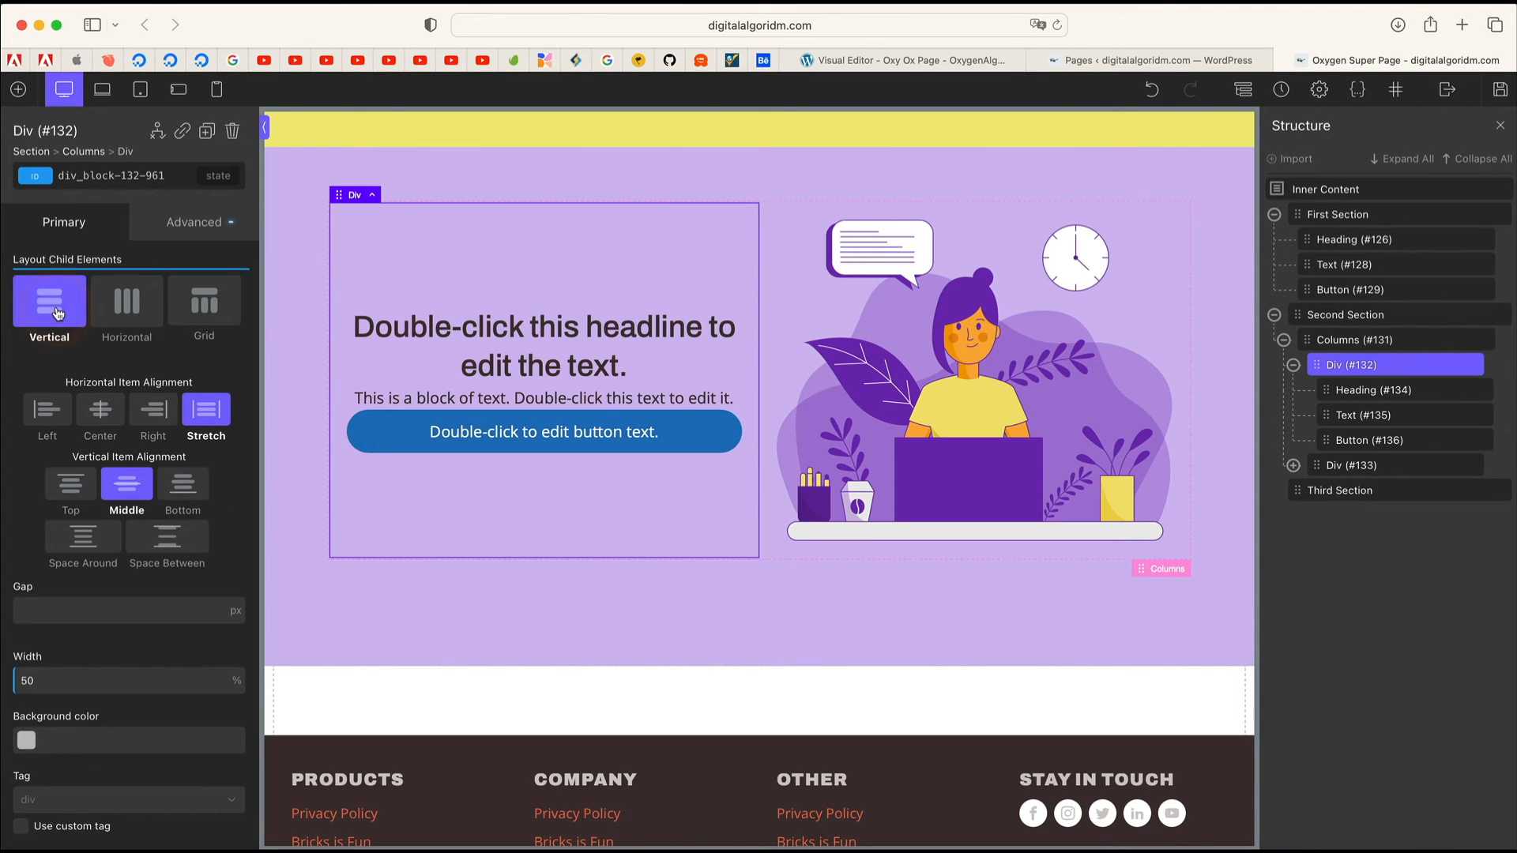
click(52, 409)
click(100, 409)
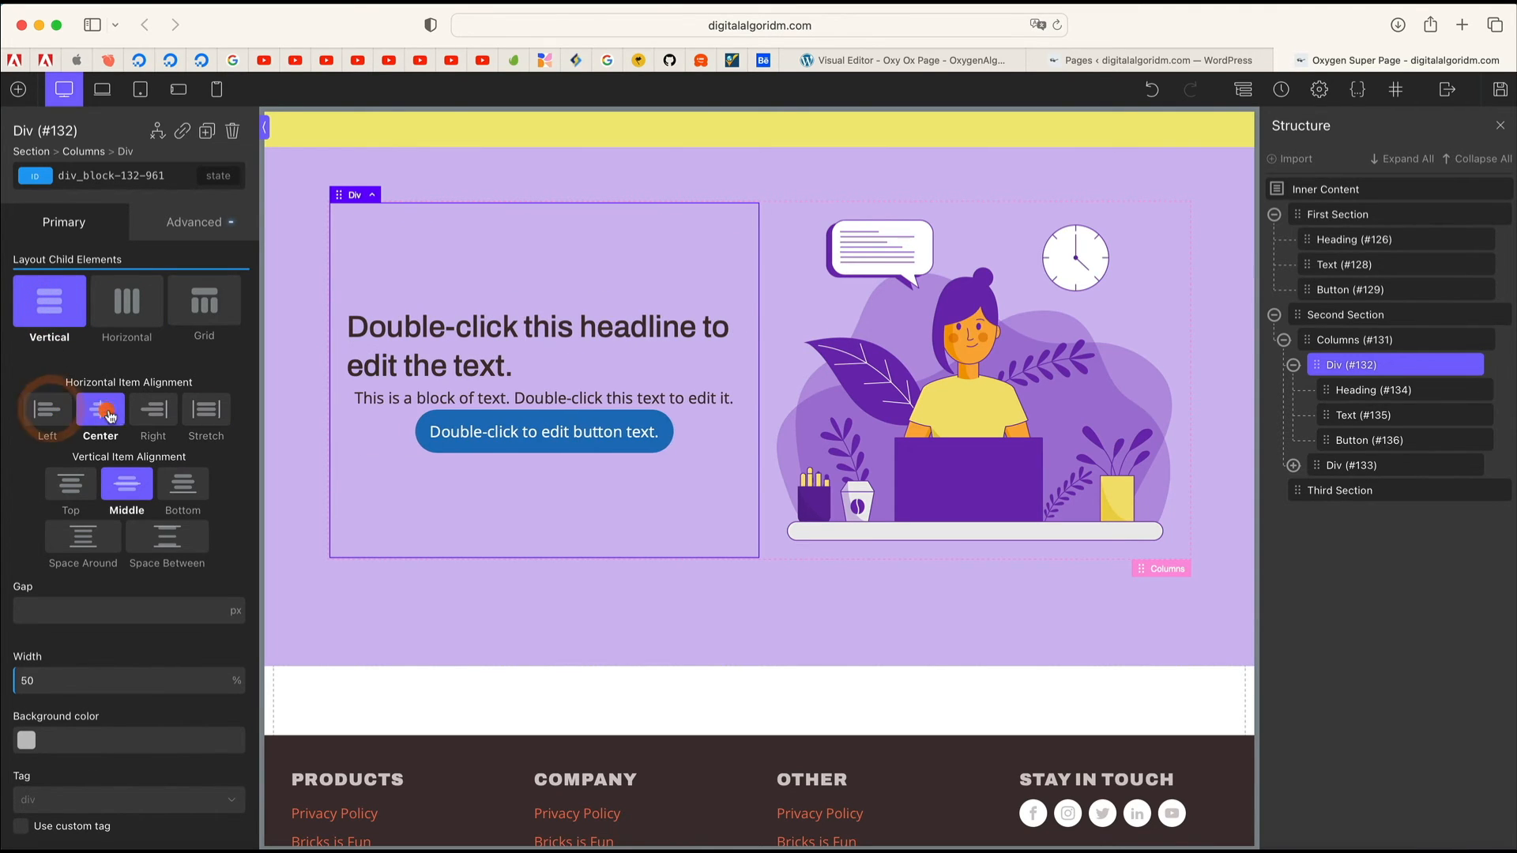
click(150, 408)
click(209, 410)
Step: Try the top, middle, space-around and space-between vertical alignments on the column div's items
click(70, 483)
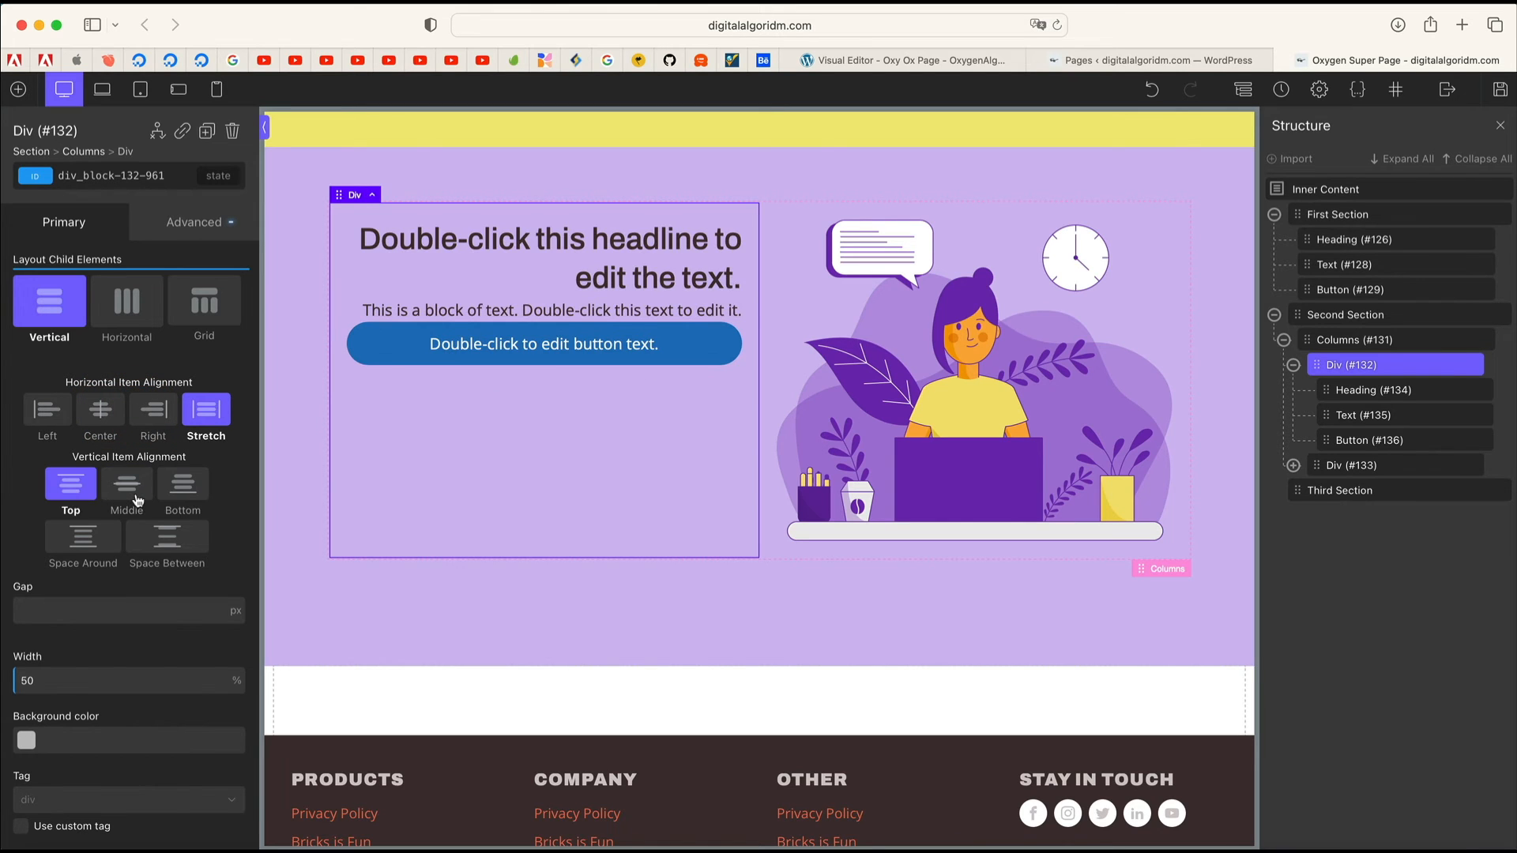
click(138, 498)
click(99, 548)
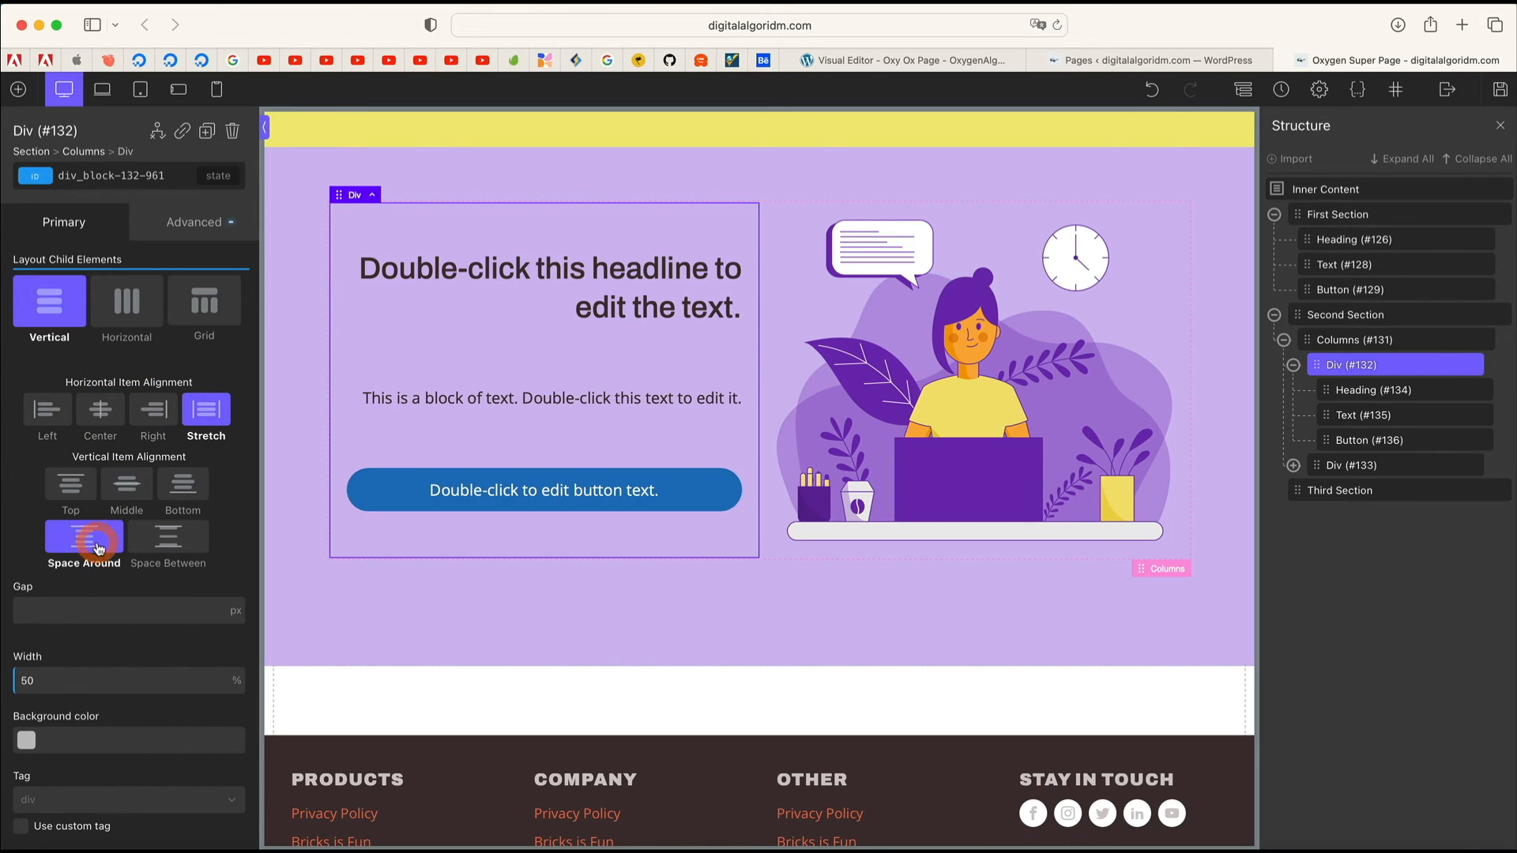
click(175, 550)
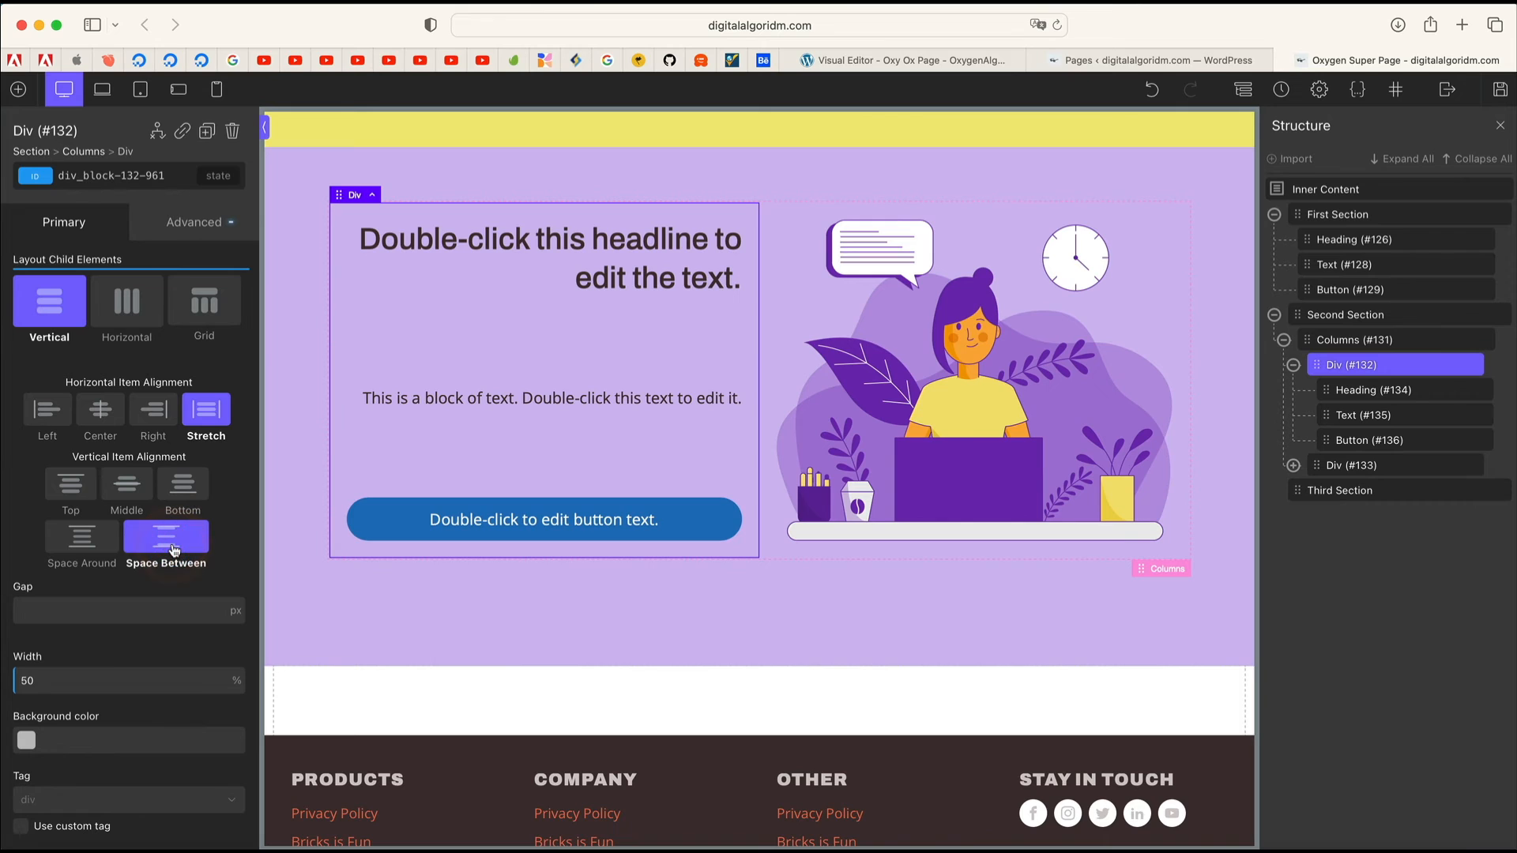
Step: Center the column div's items horizontally with space around, and try a 48 px gap before clearing it
click(93, 416)
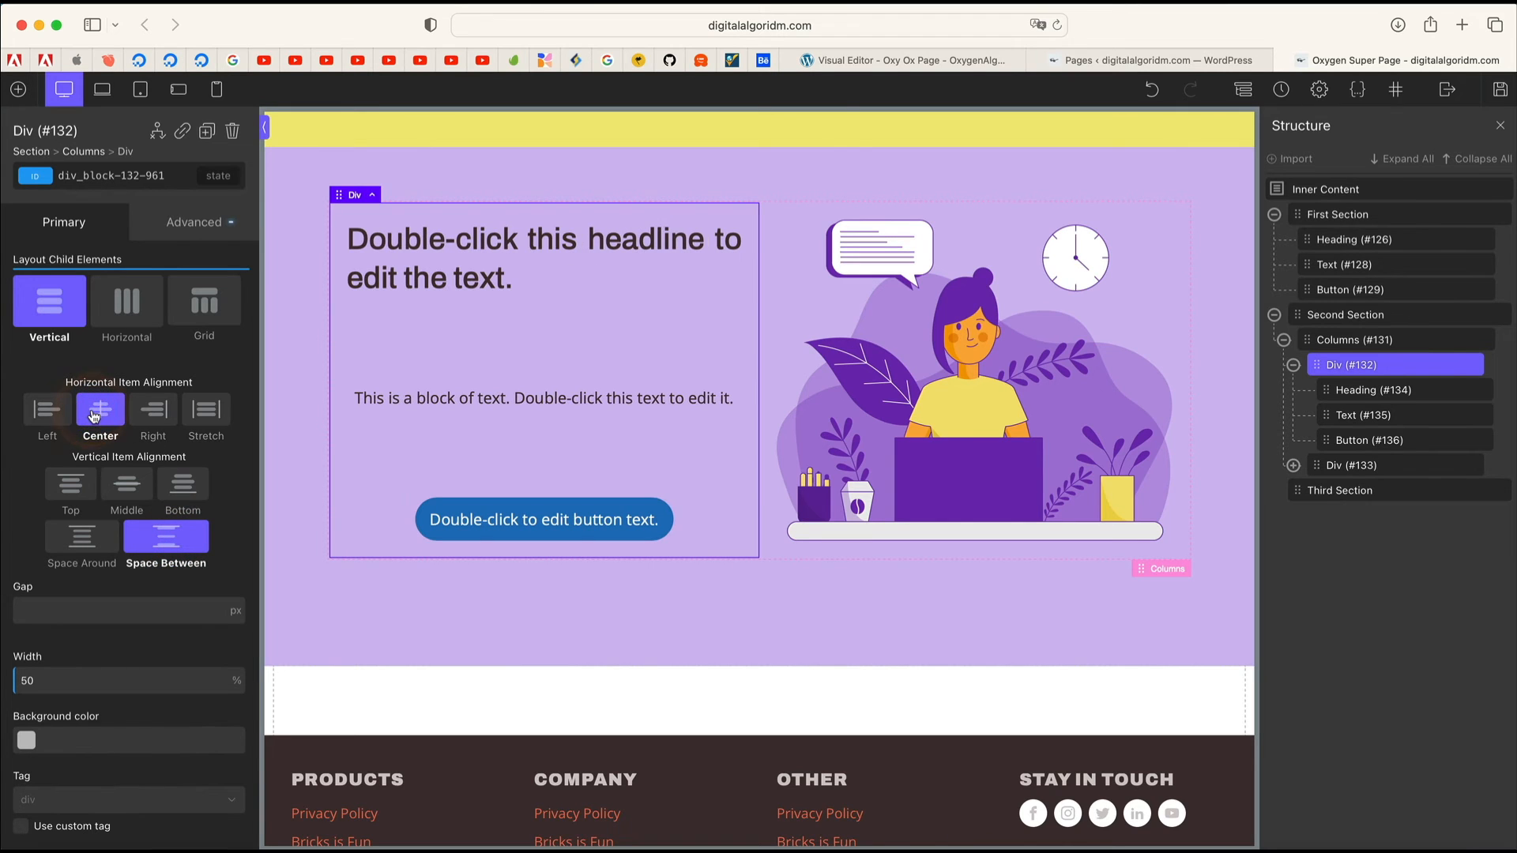
click(83, 537)
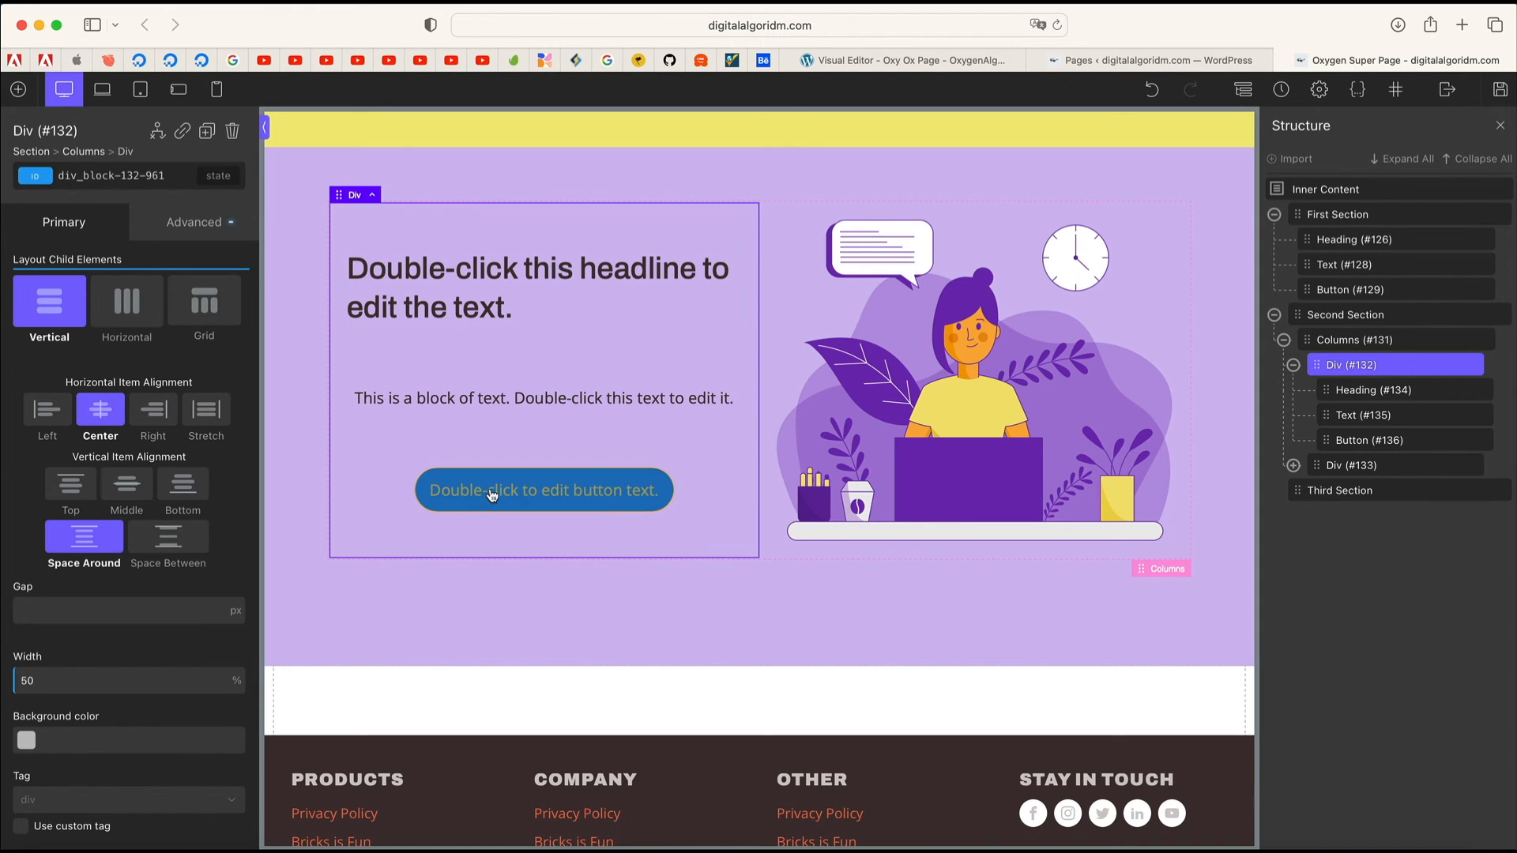
click(128, 611)
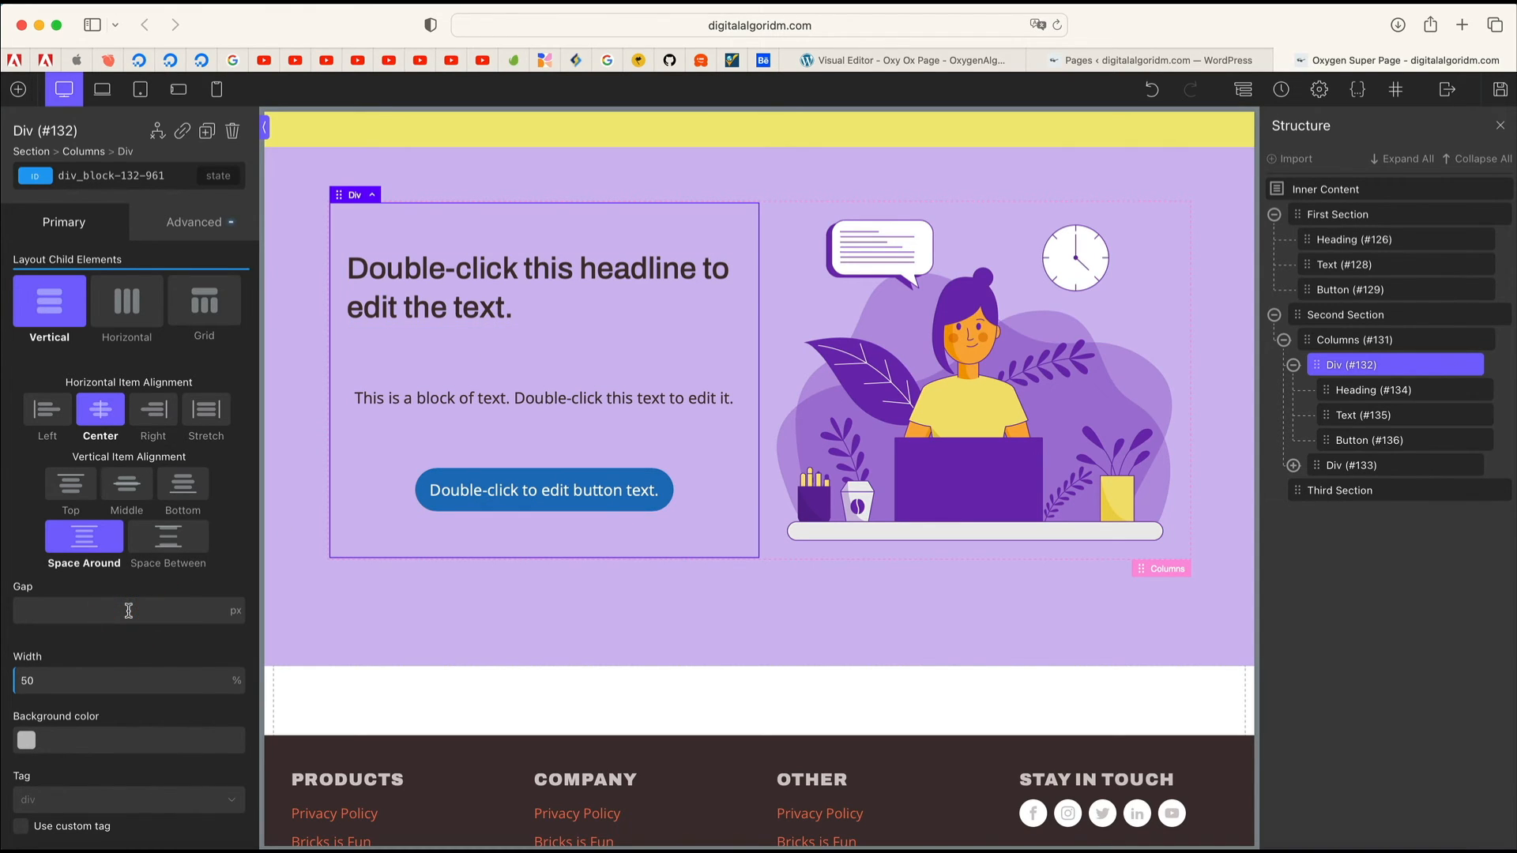
text(48)
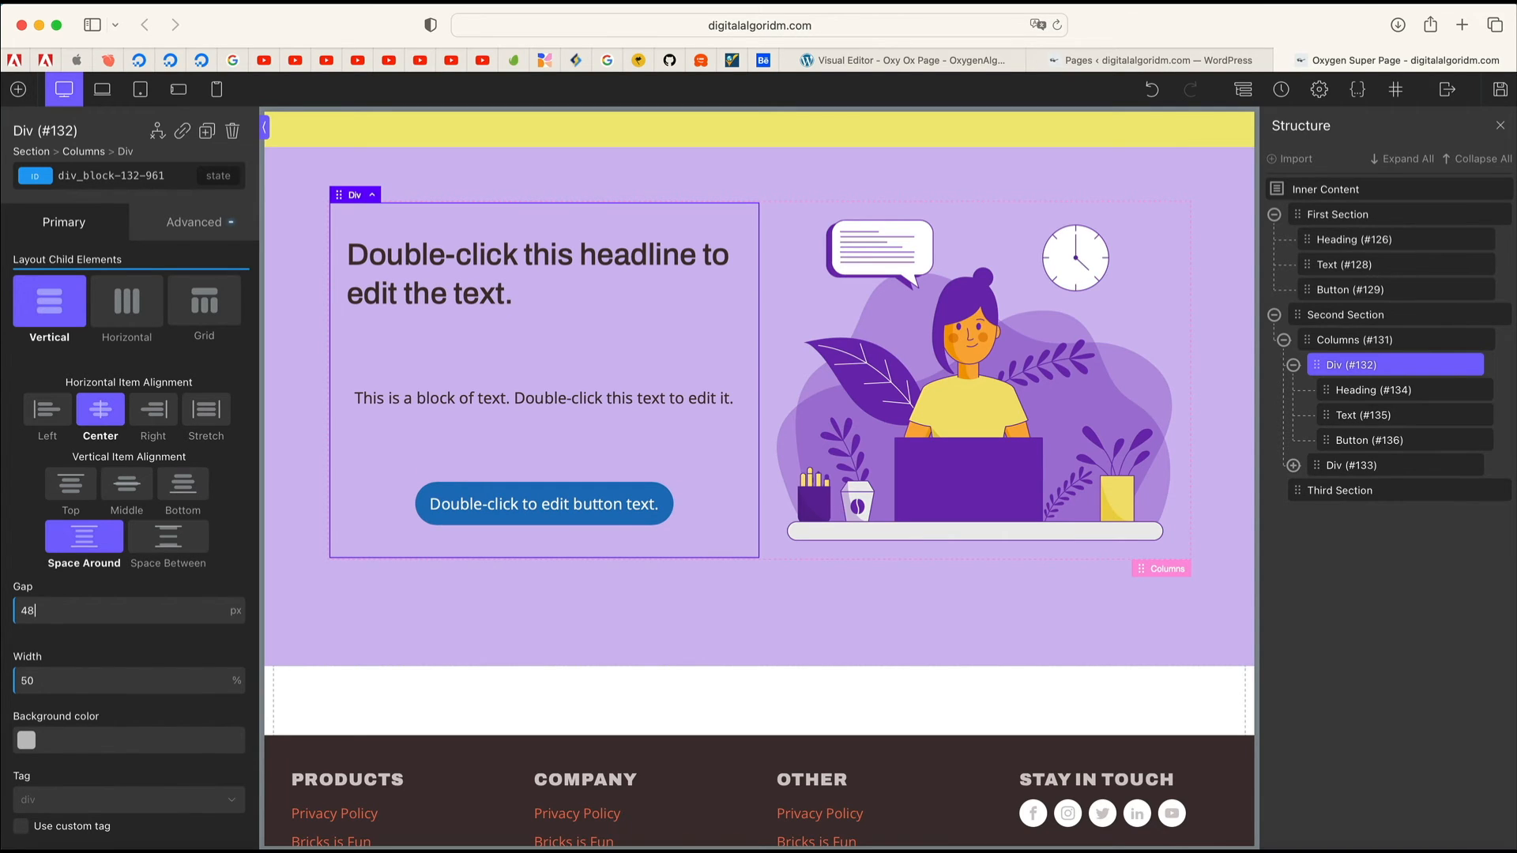
key(BackSpace)
key(BackSpace)
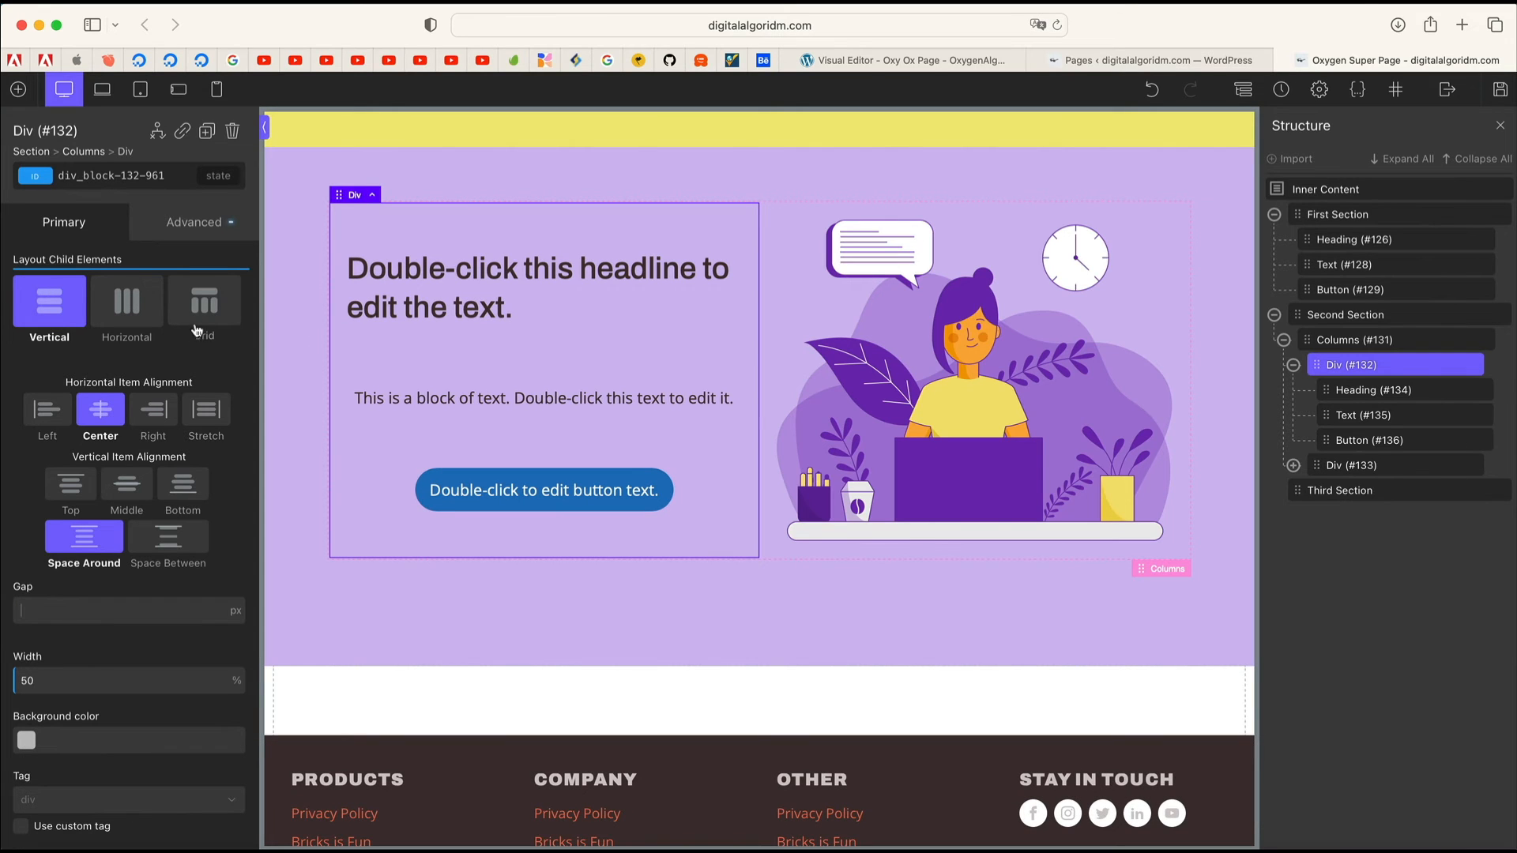
Step: Try a two-column grid layout for the column div's items, then remove the grid
click(221, 314)
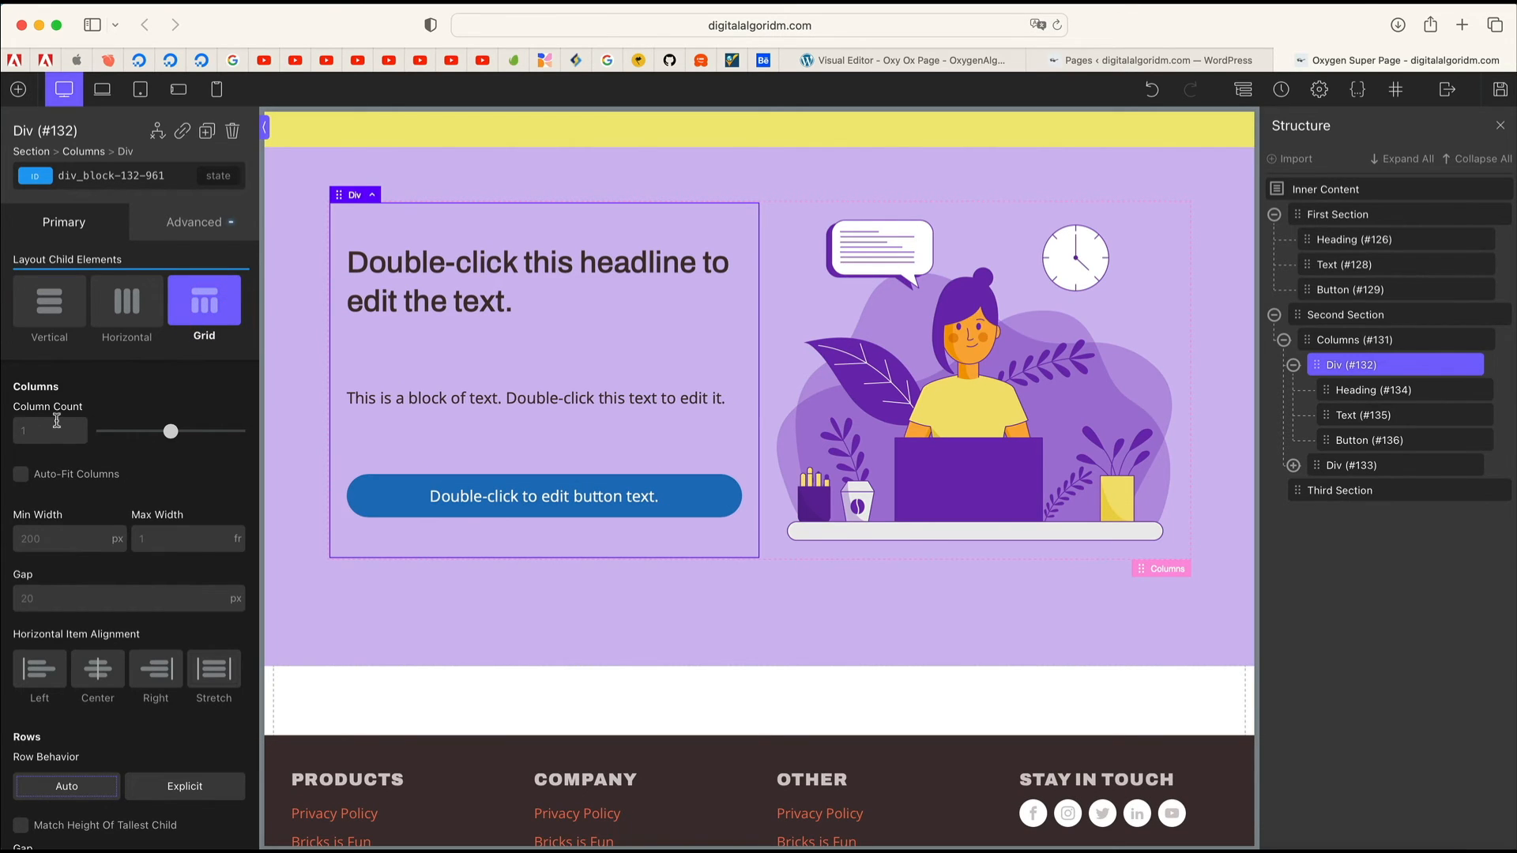
click(56, 426)
text(2)
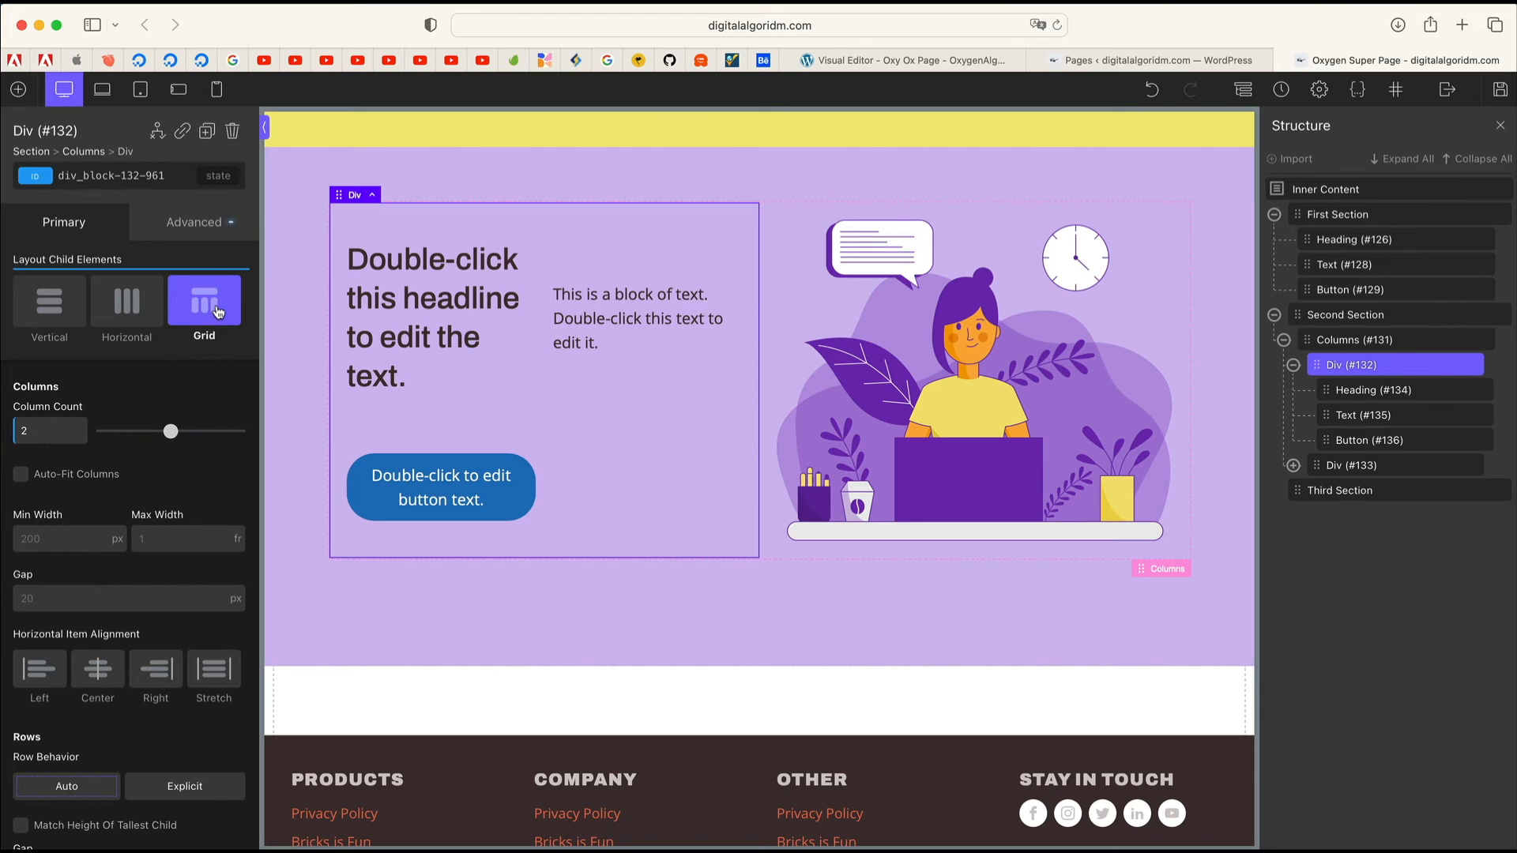
click(217, 312)
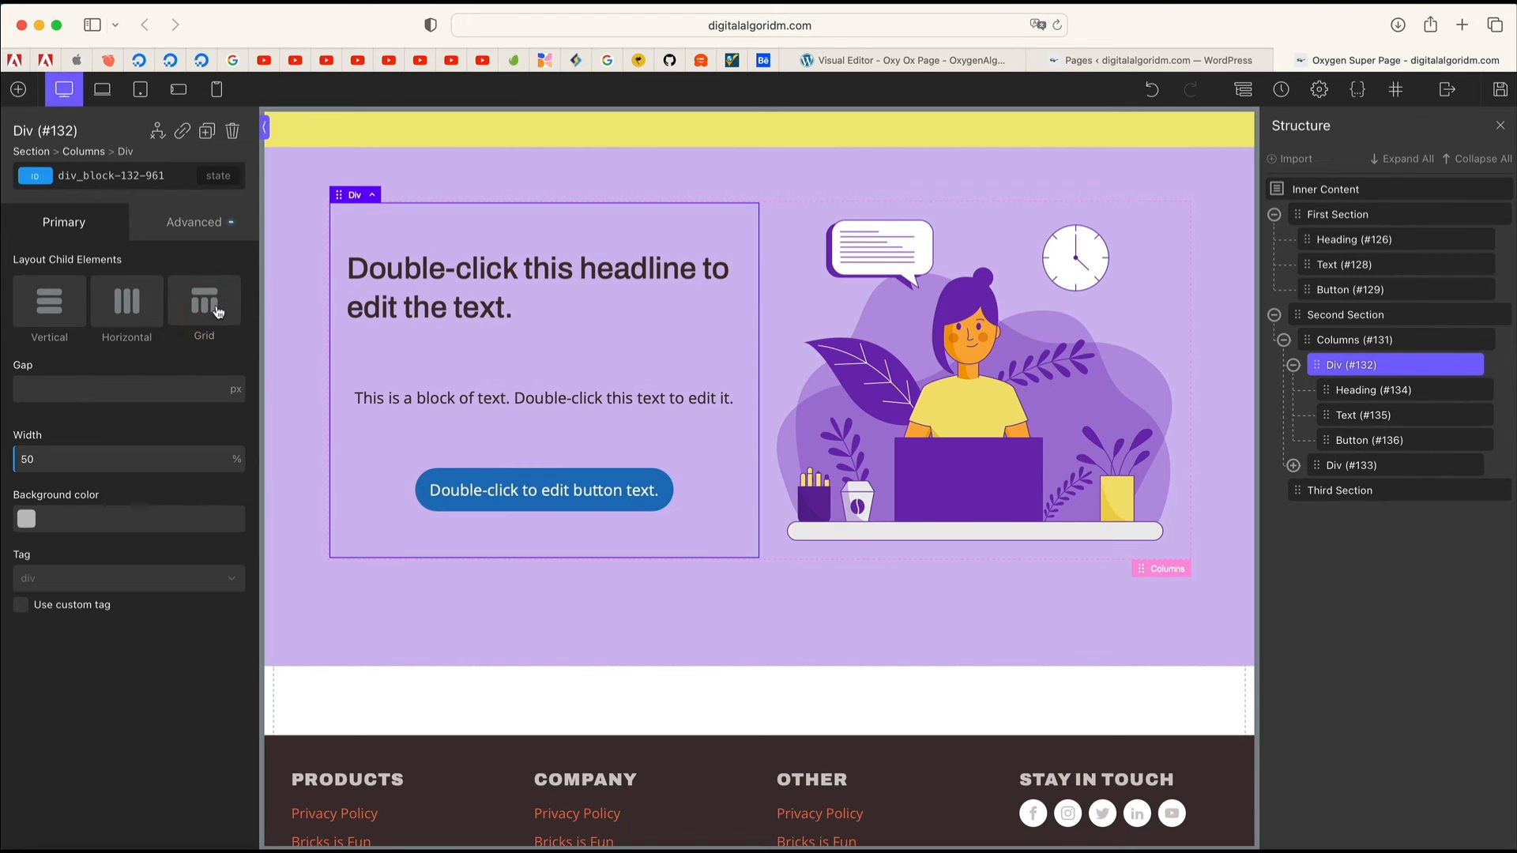
Step: Stack the column div's items vertically, centered horizontally and aligned to the vertical middle
click(100, 411)
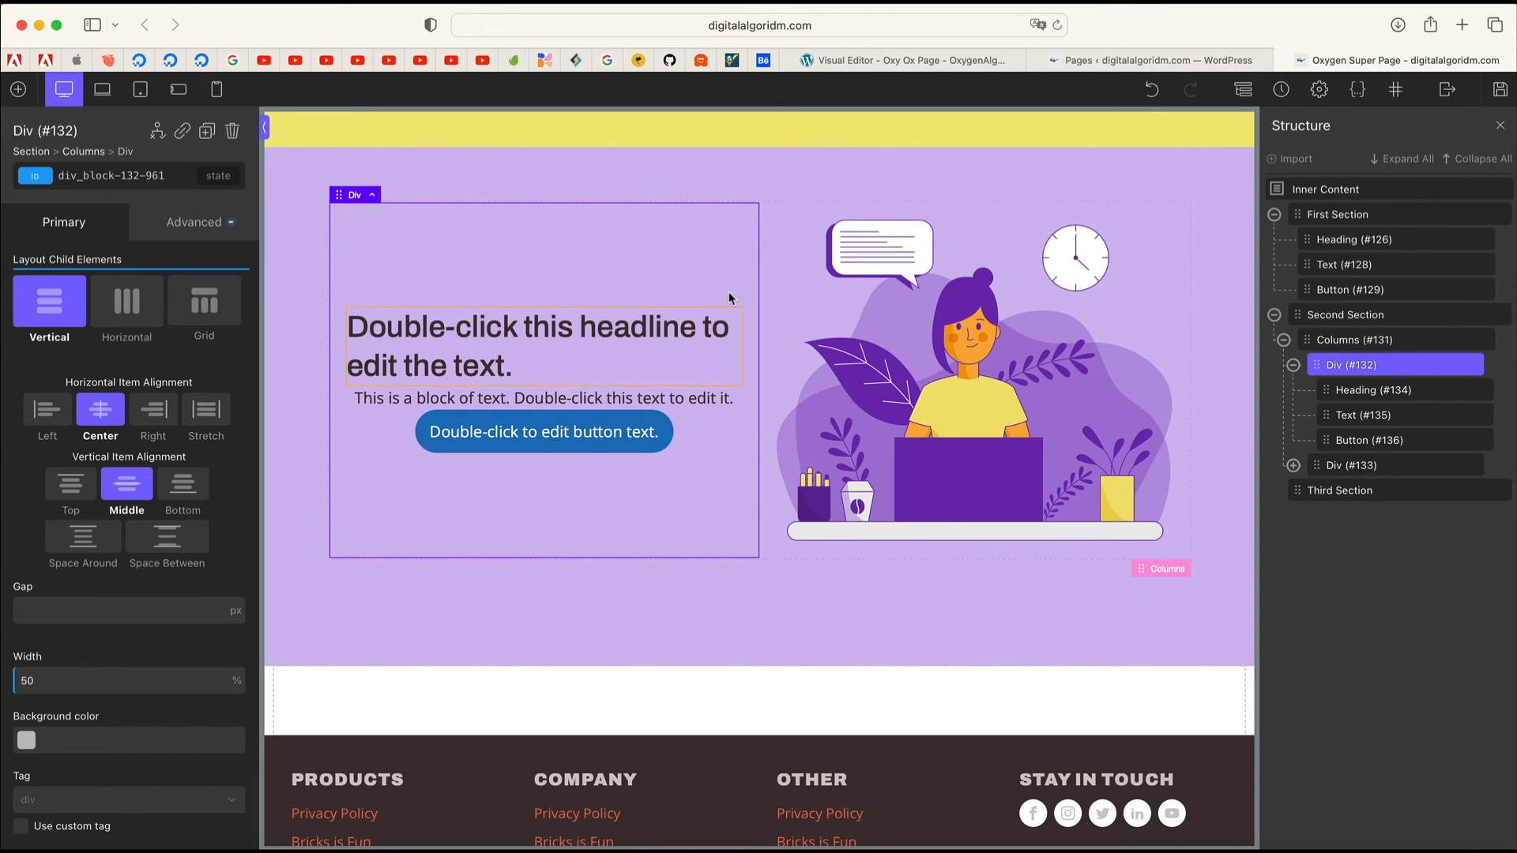
Step: Set the Third Section's background color to the global color Accent 2
scroll(711, 508, down, 5)
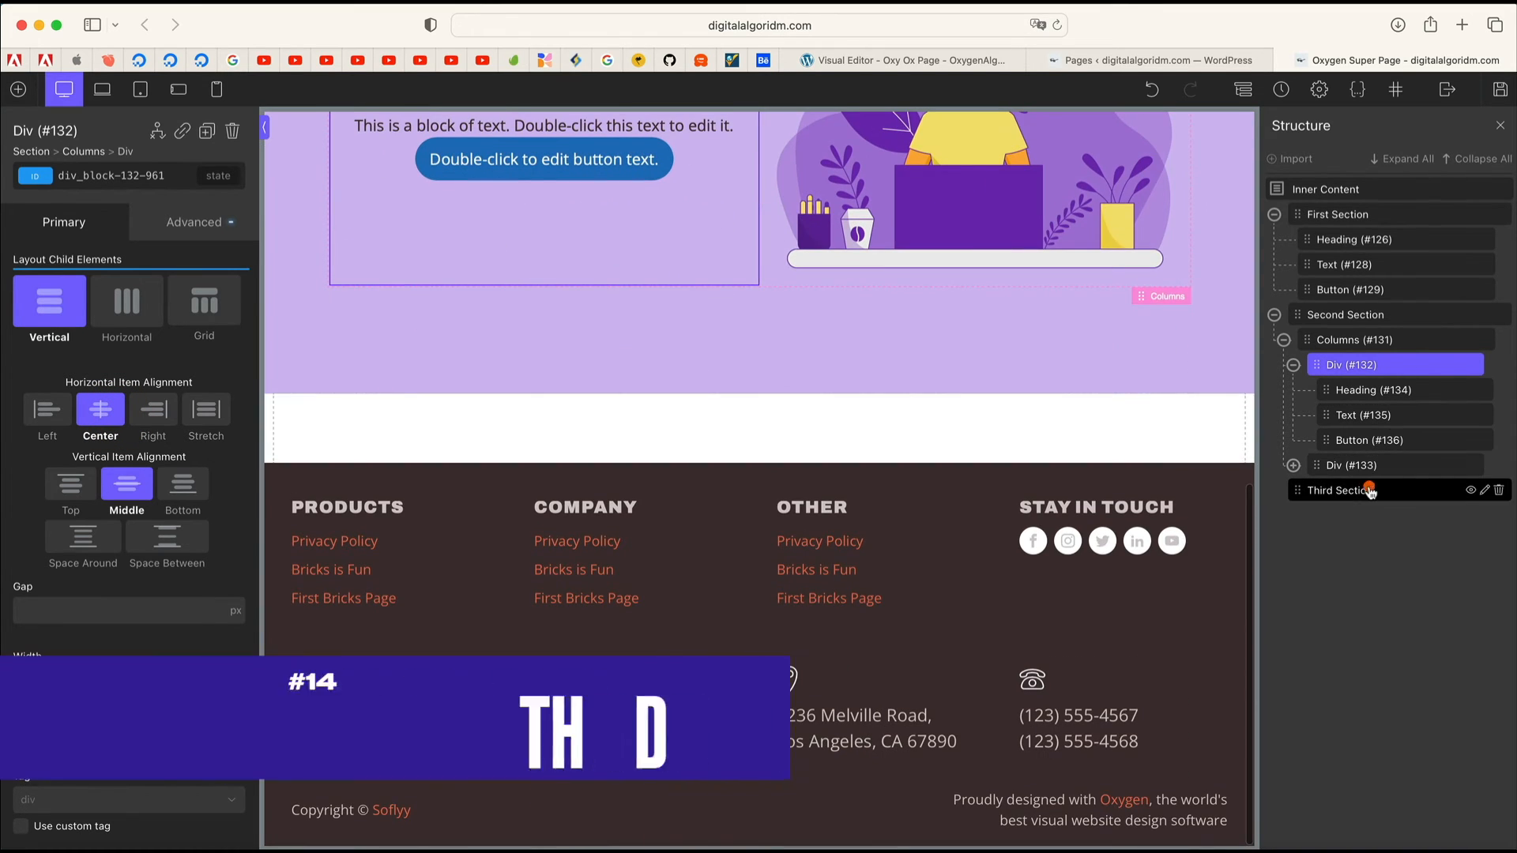
click(1366, 491)
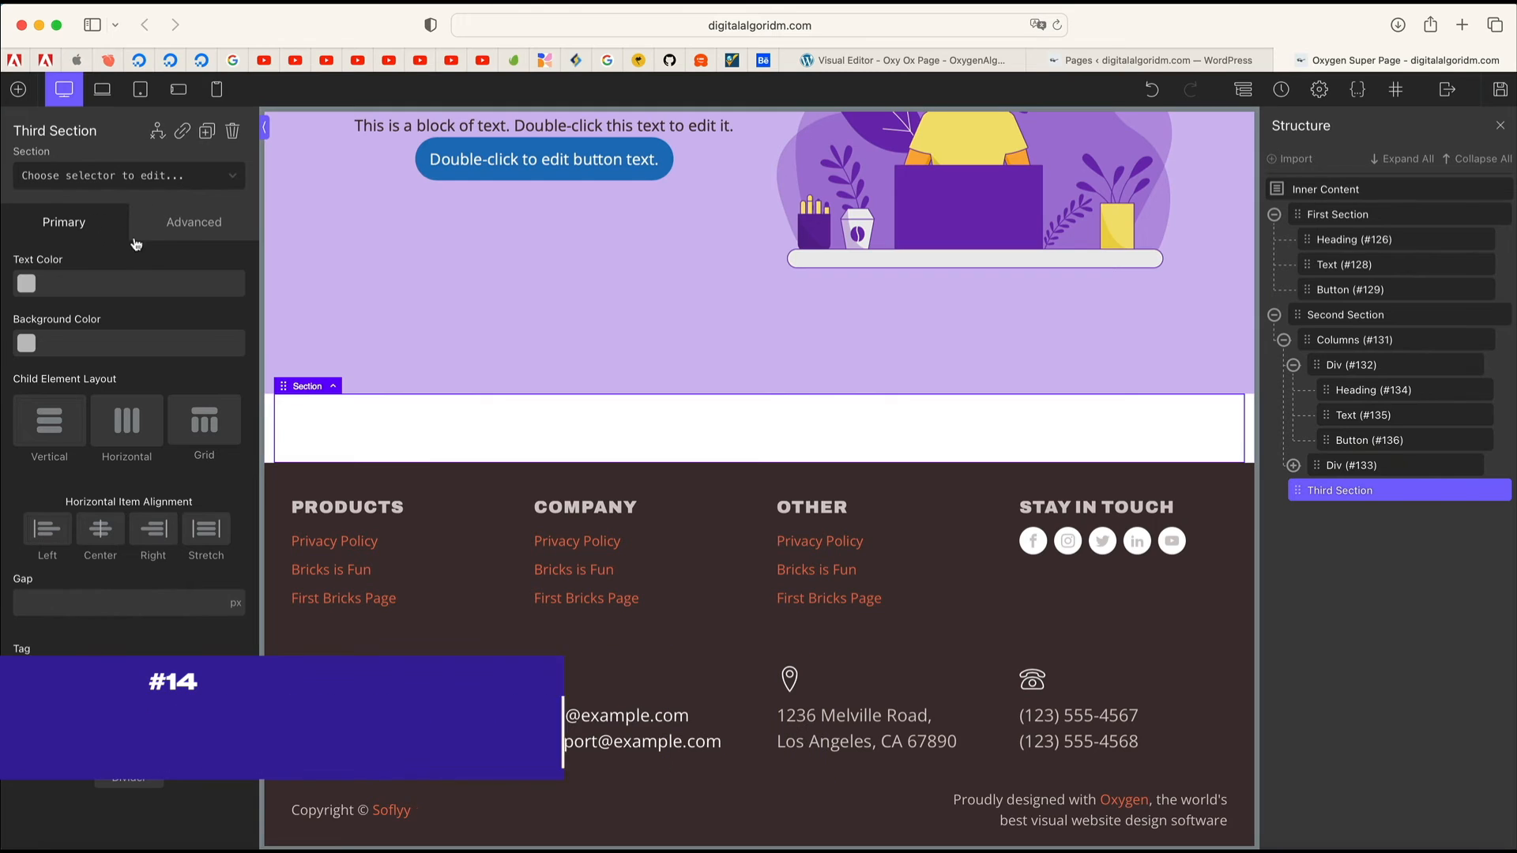
click(28, 345)
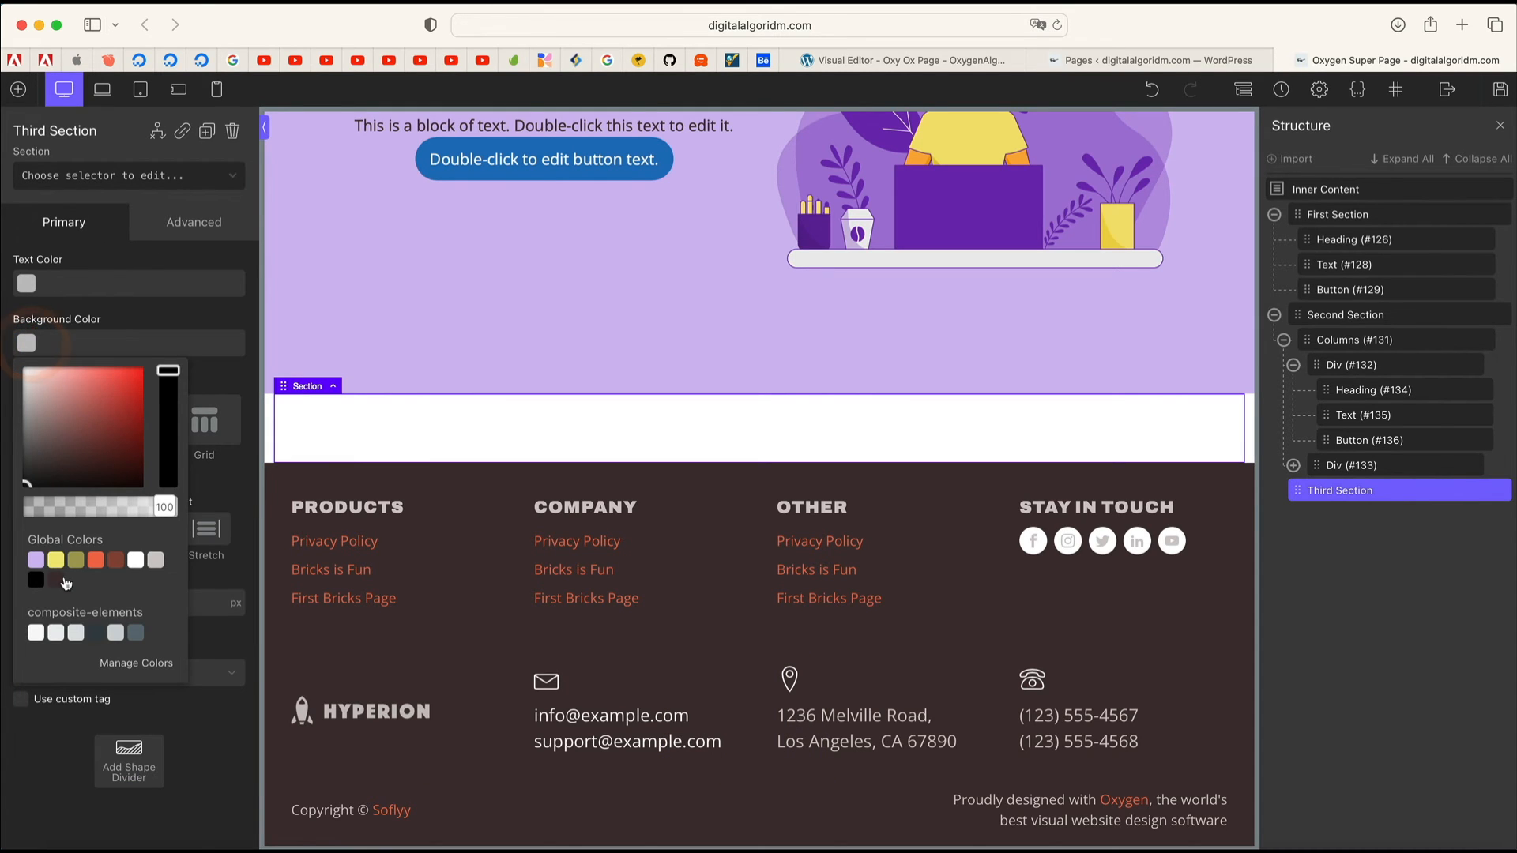
click(96, 561)
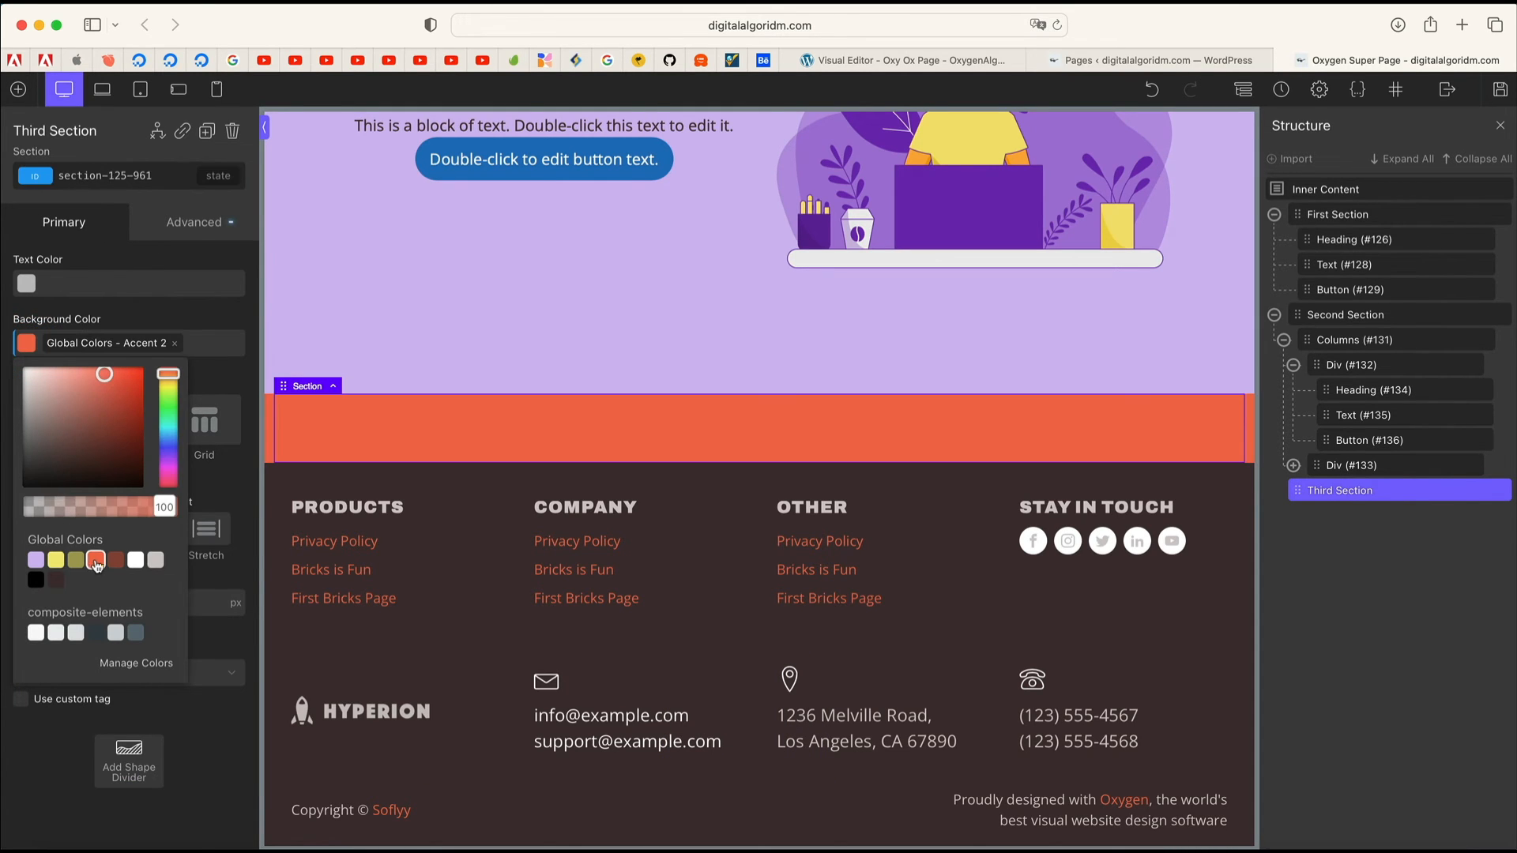
click(468, 441)
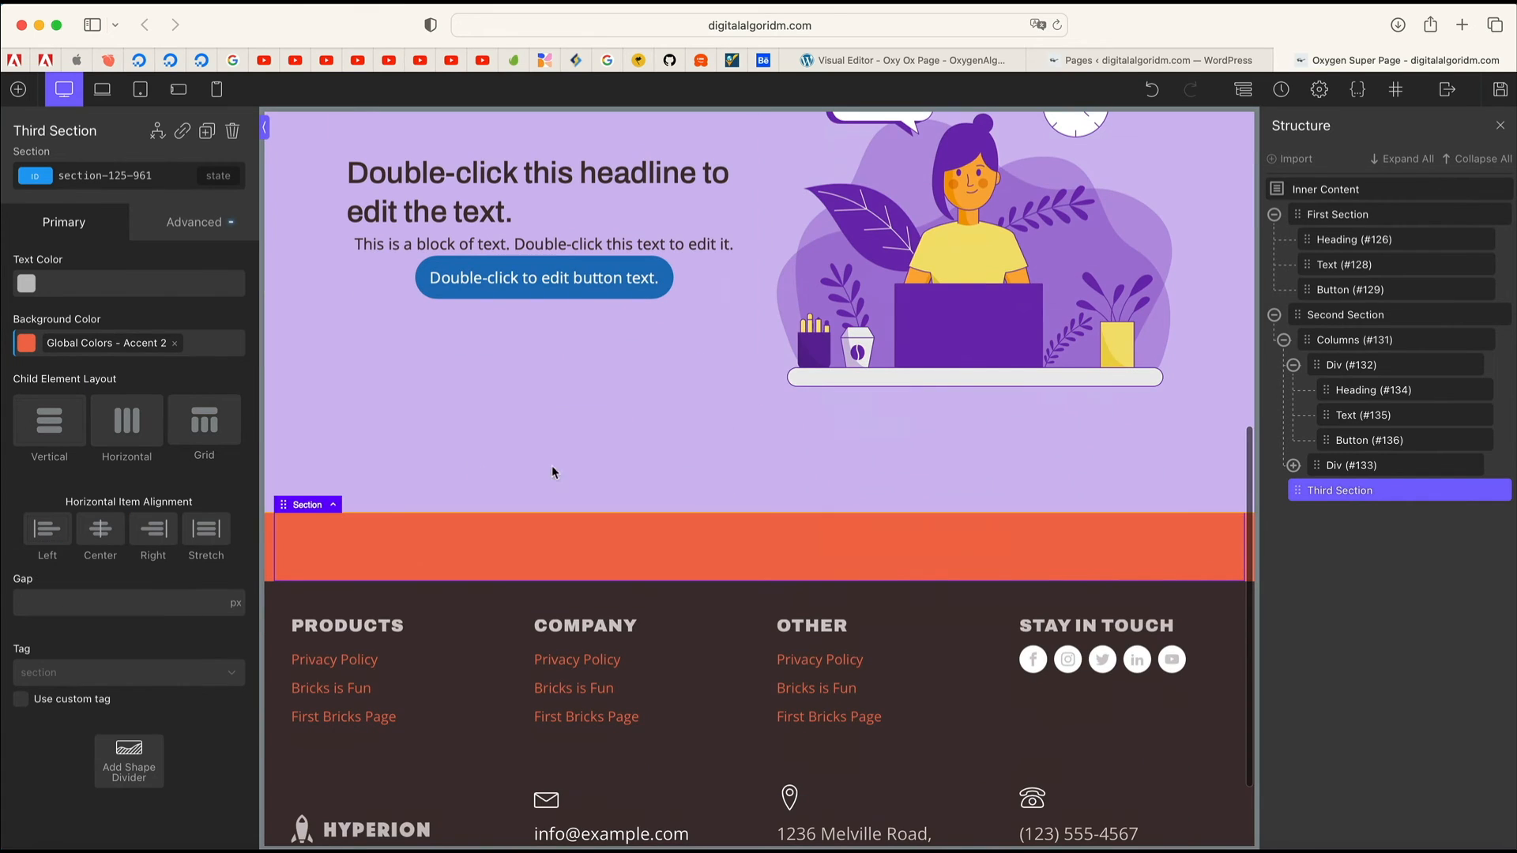
Step: Add a Div inside the orange Third Section
click(19, 89)
scroll(311, 309, up, 5)
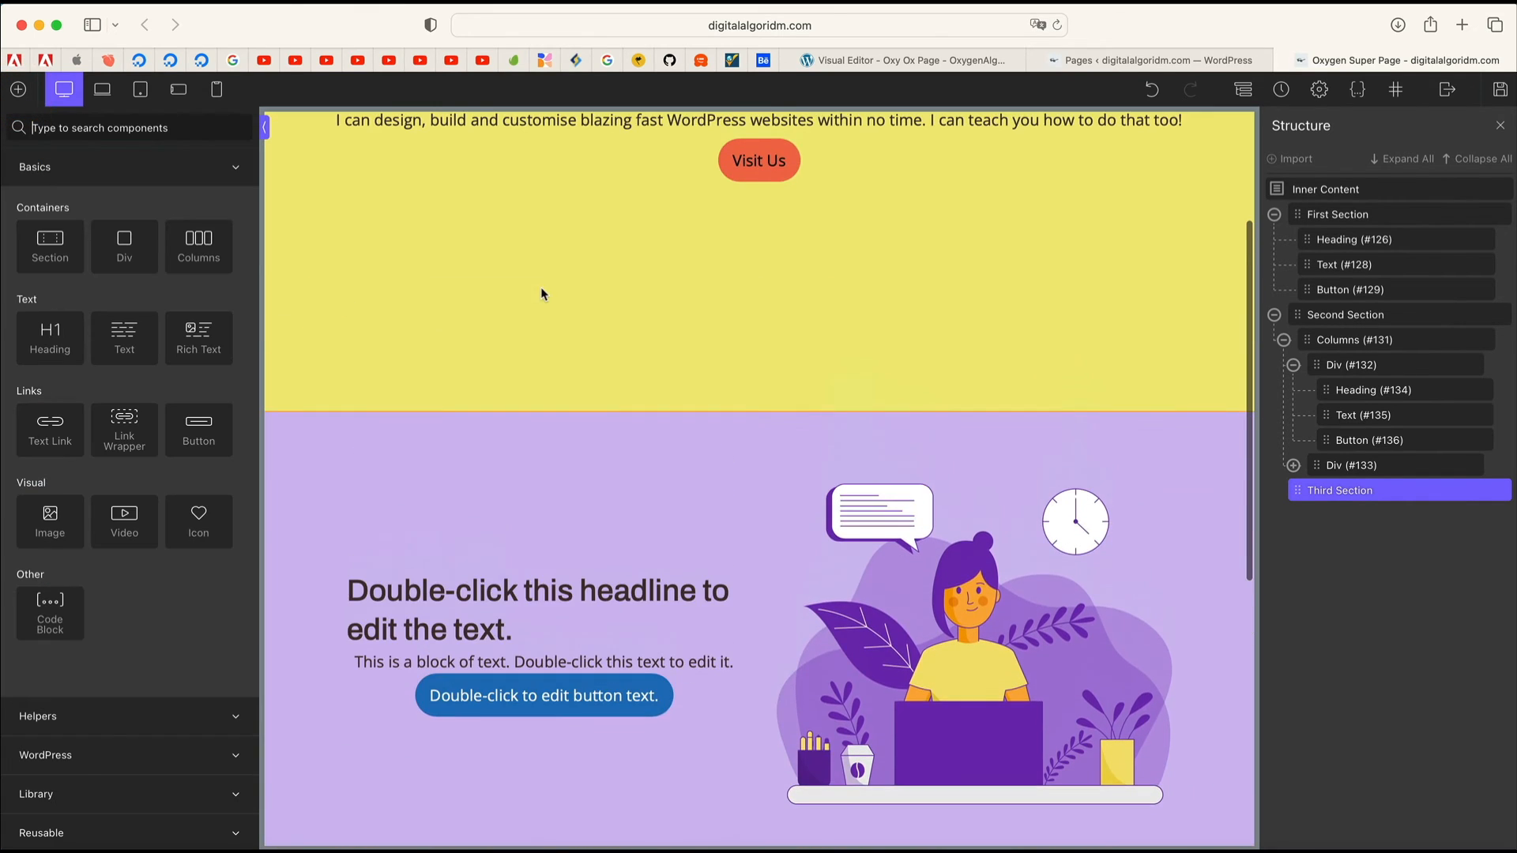
scroll(541, 288, up, 3)
scroll(484, 433, down, 4)
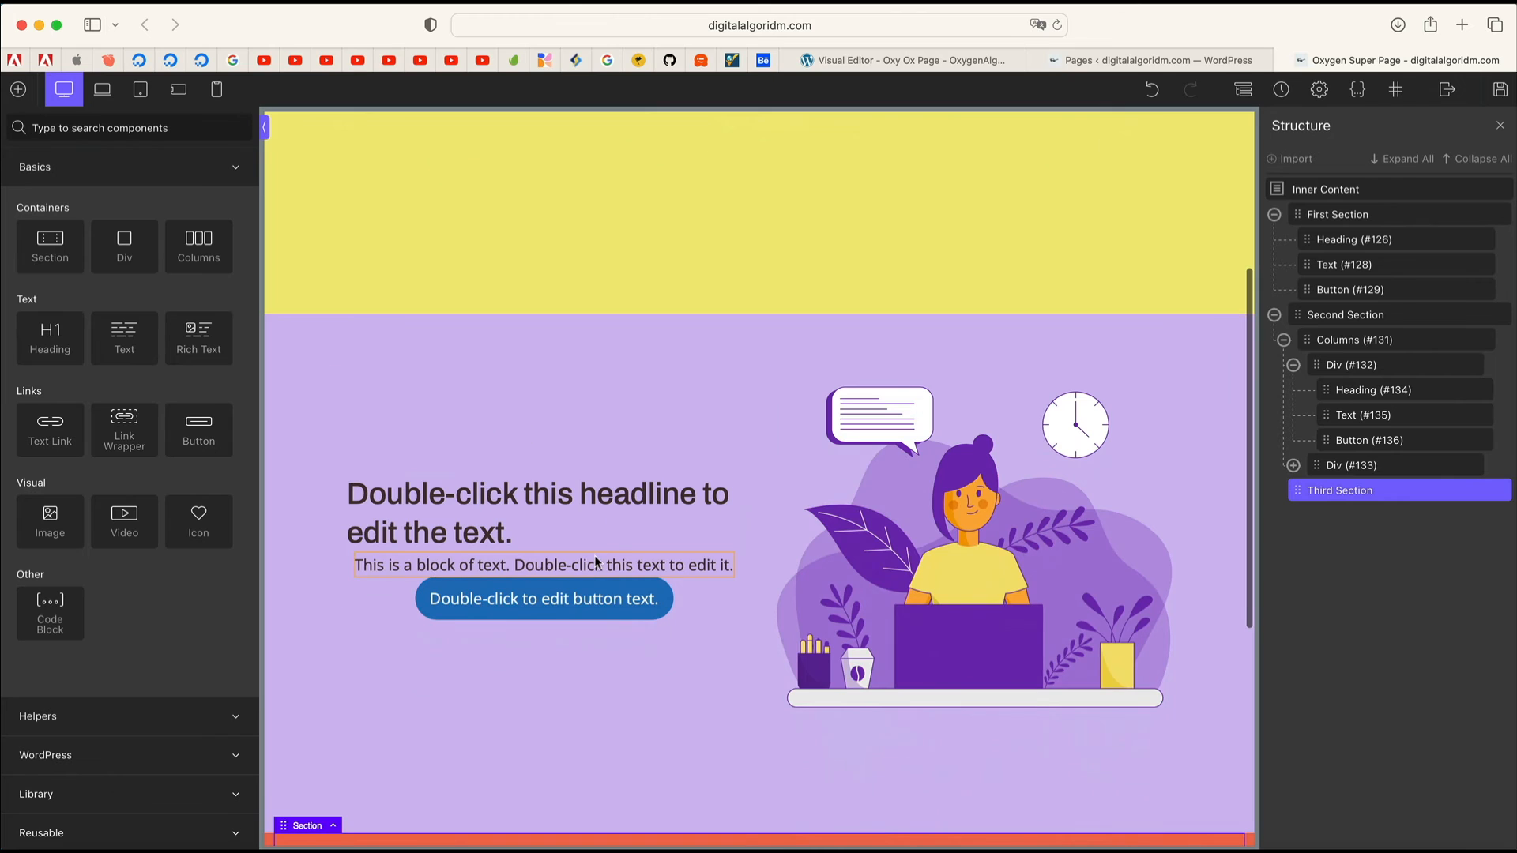
scroll(596, 562, down, 5)
click(590, 403)
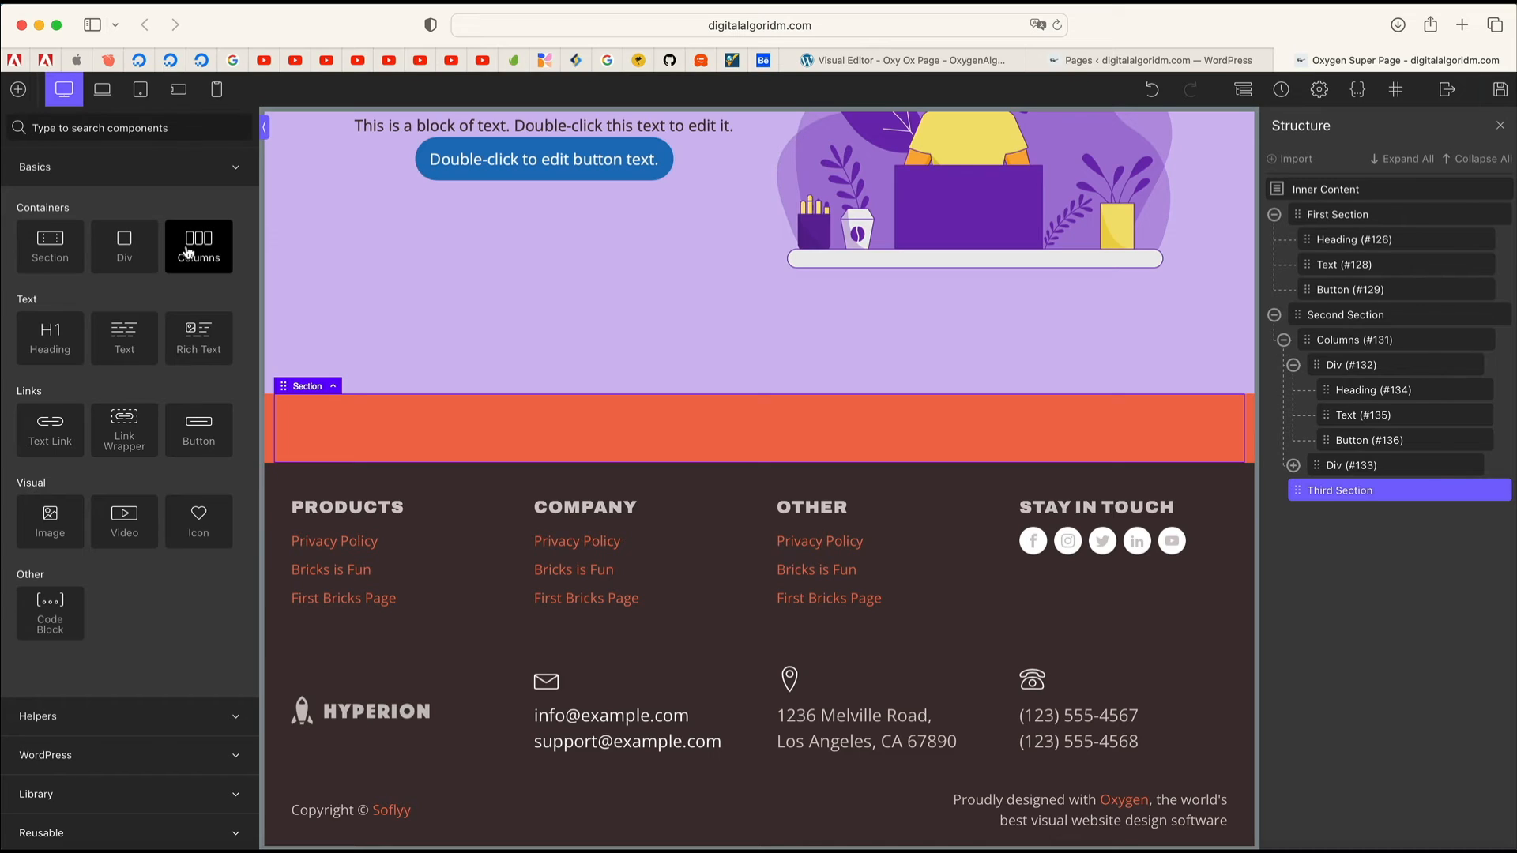
click(112, 251)
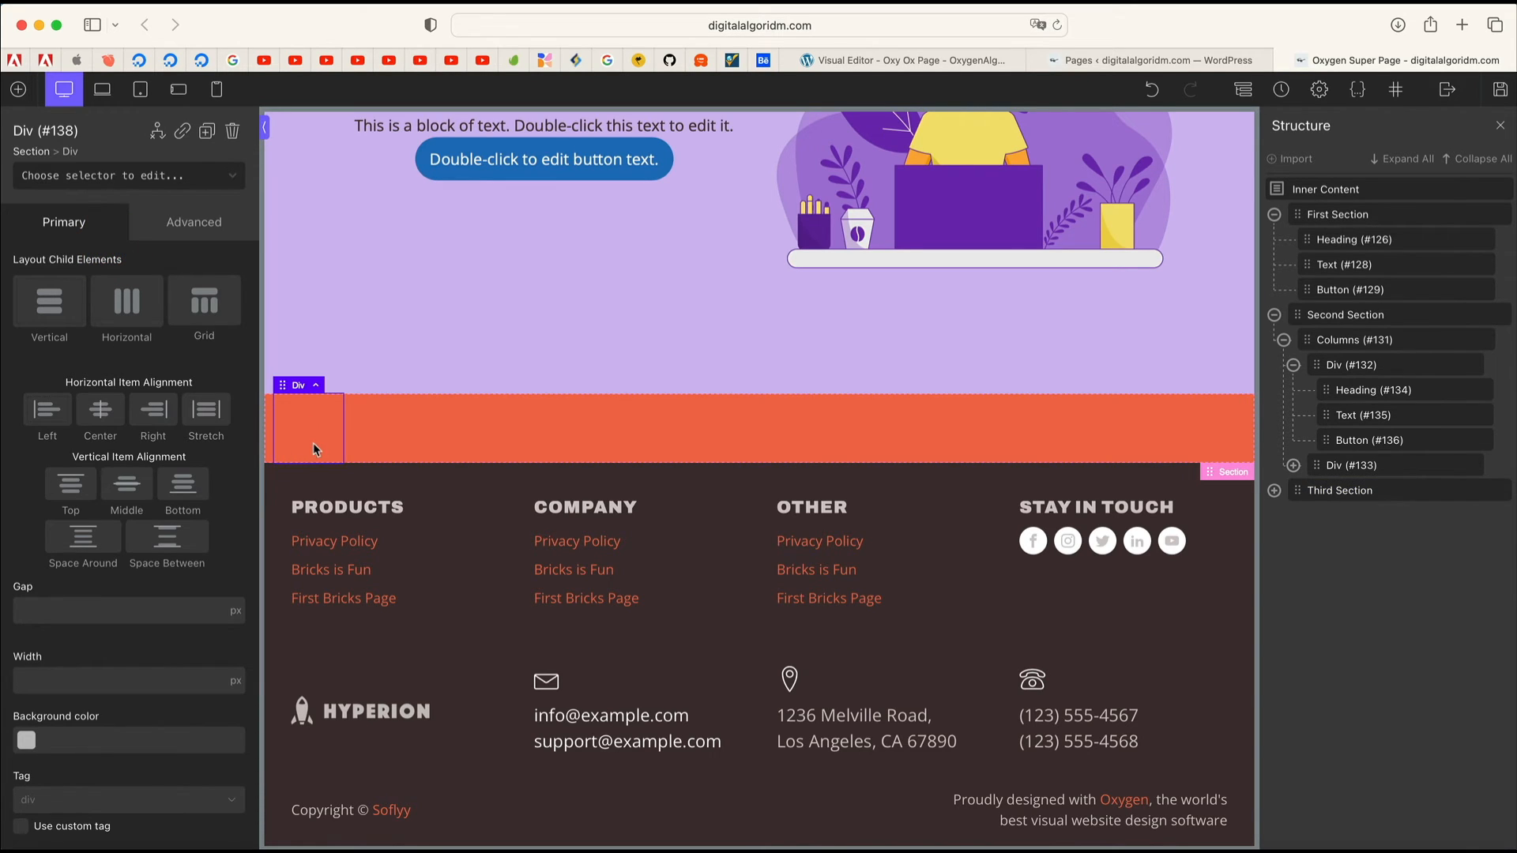
Step: Duplicate the Third Section's div three times to make four divs in the section
click(1274, 491)
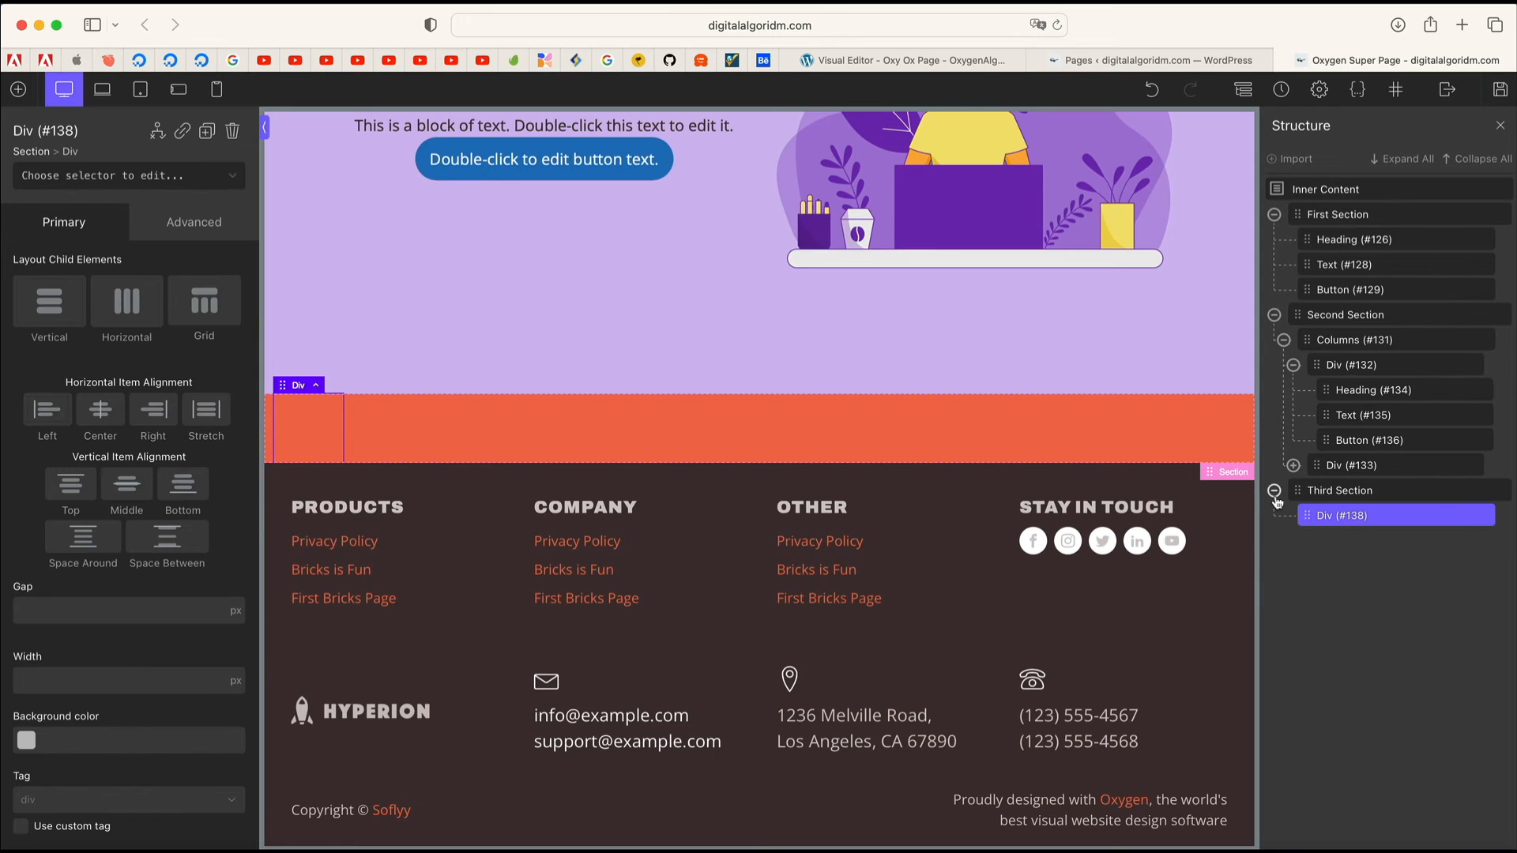
click(1468, 517)
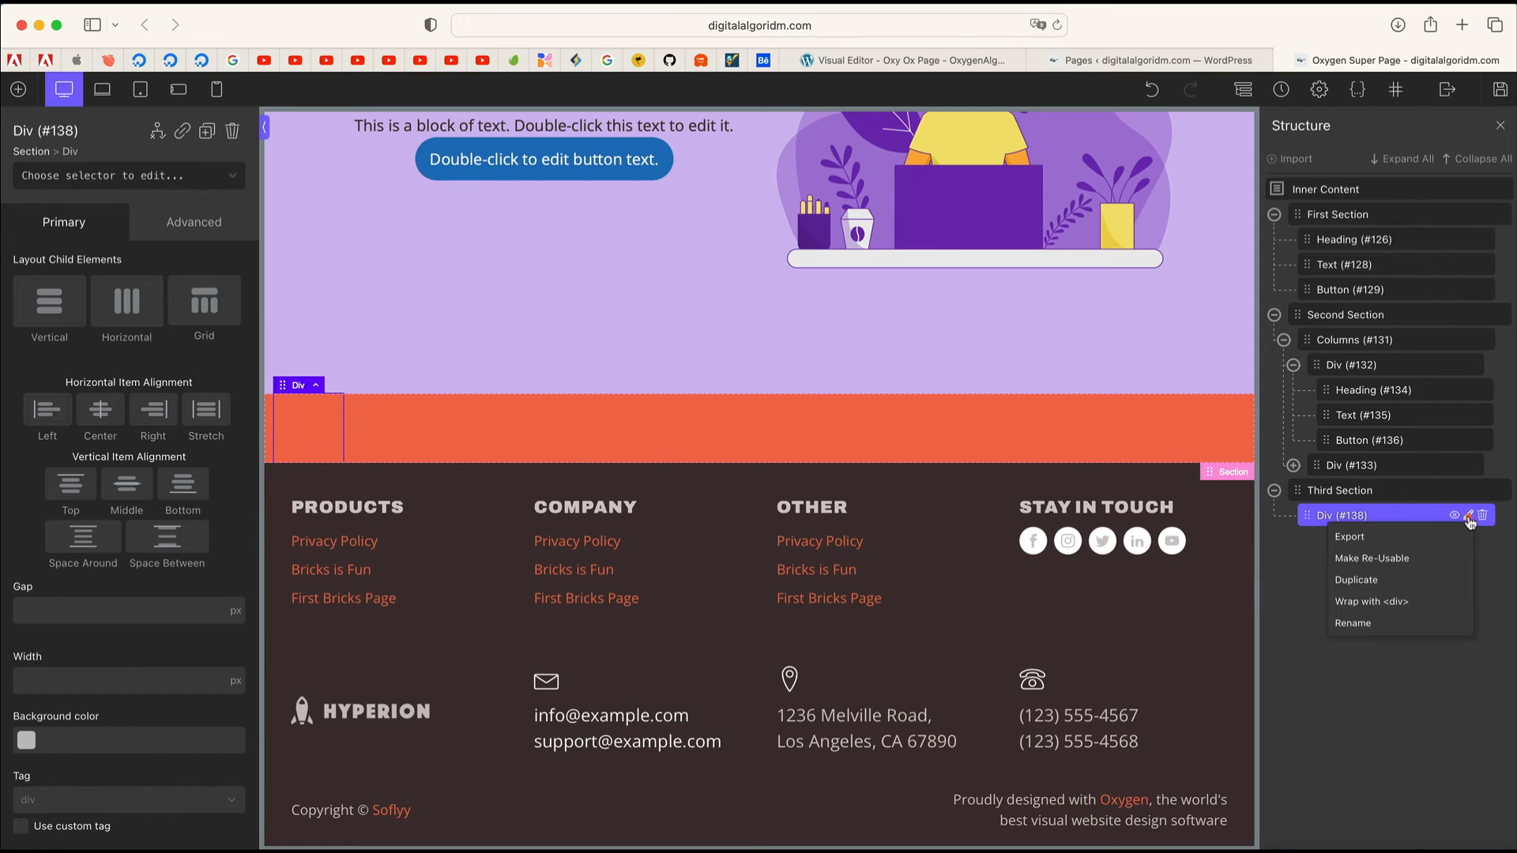
click(1419, 579)
mouse_move(1464, 529)
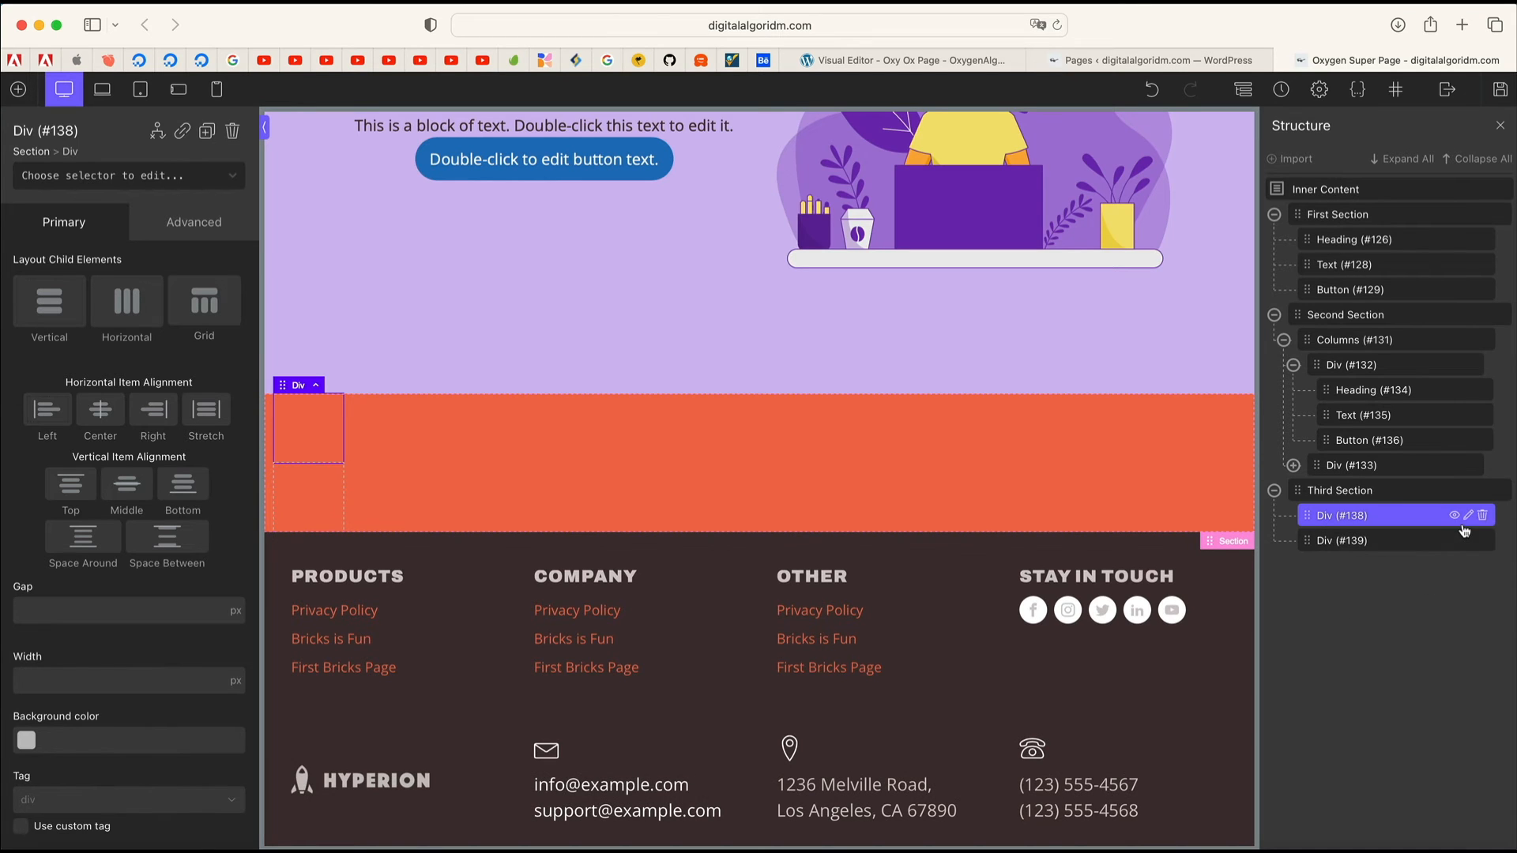
click(1469, 541)
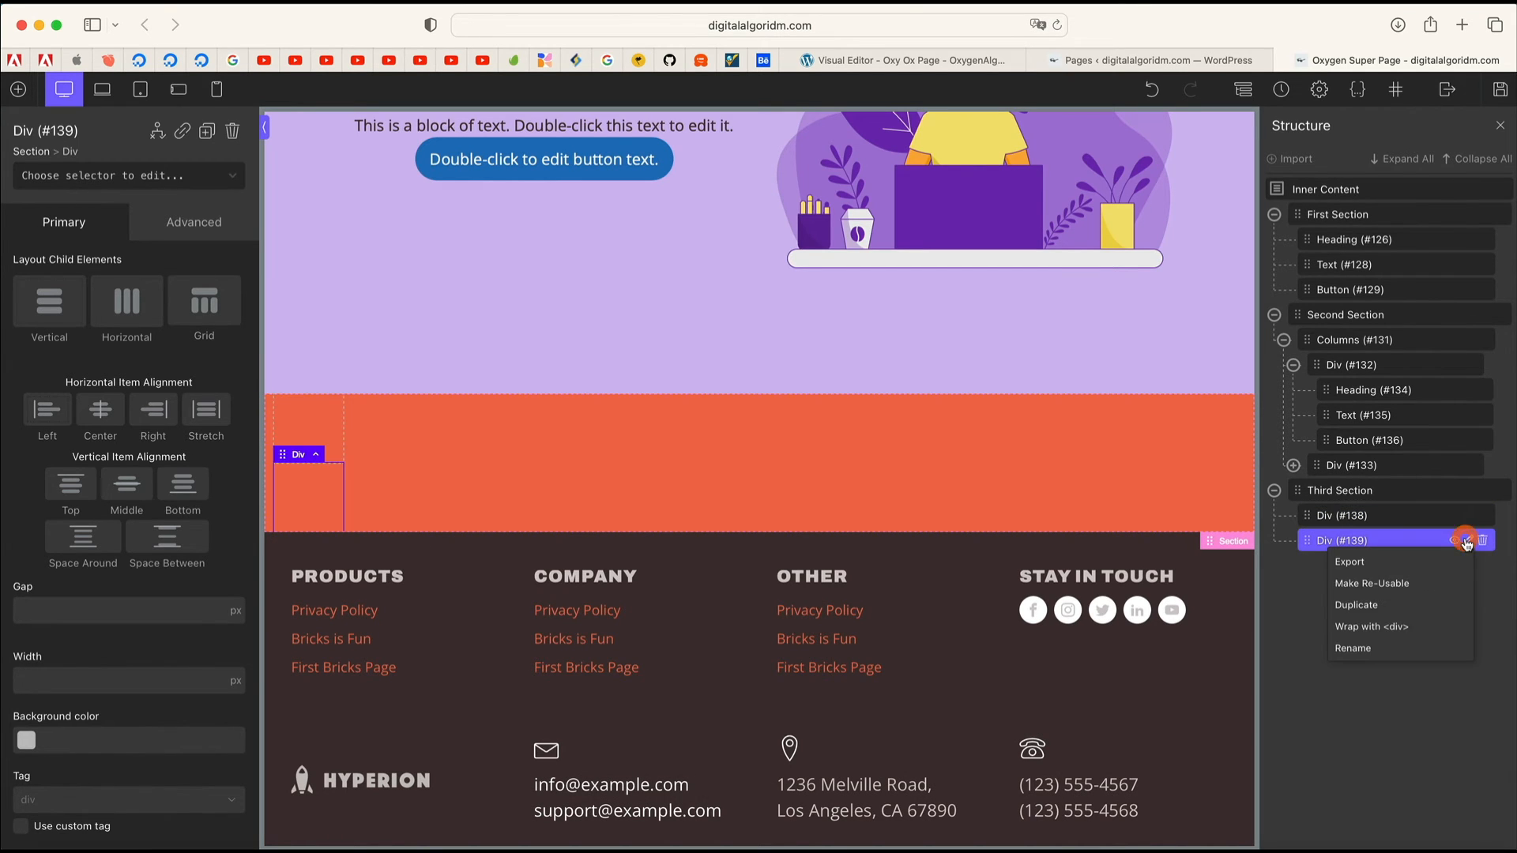
click(1439, 606)
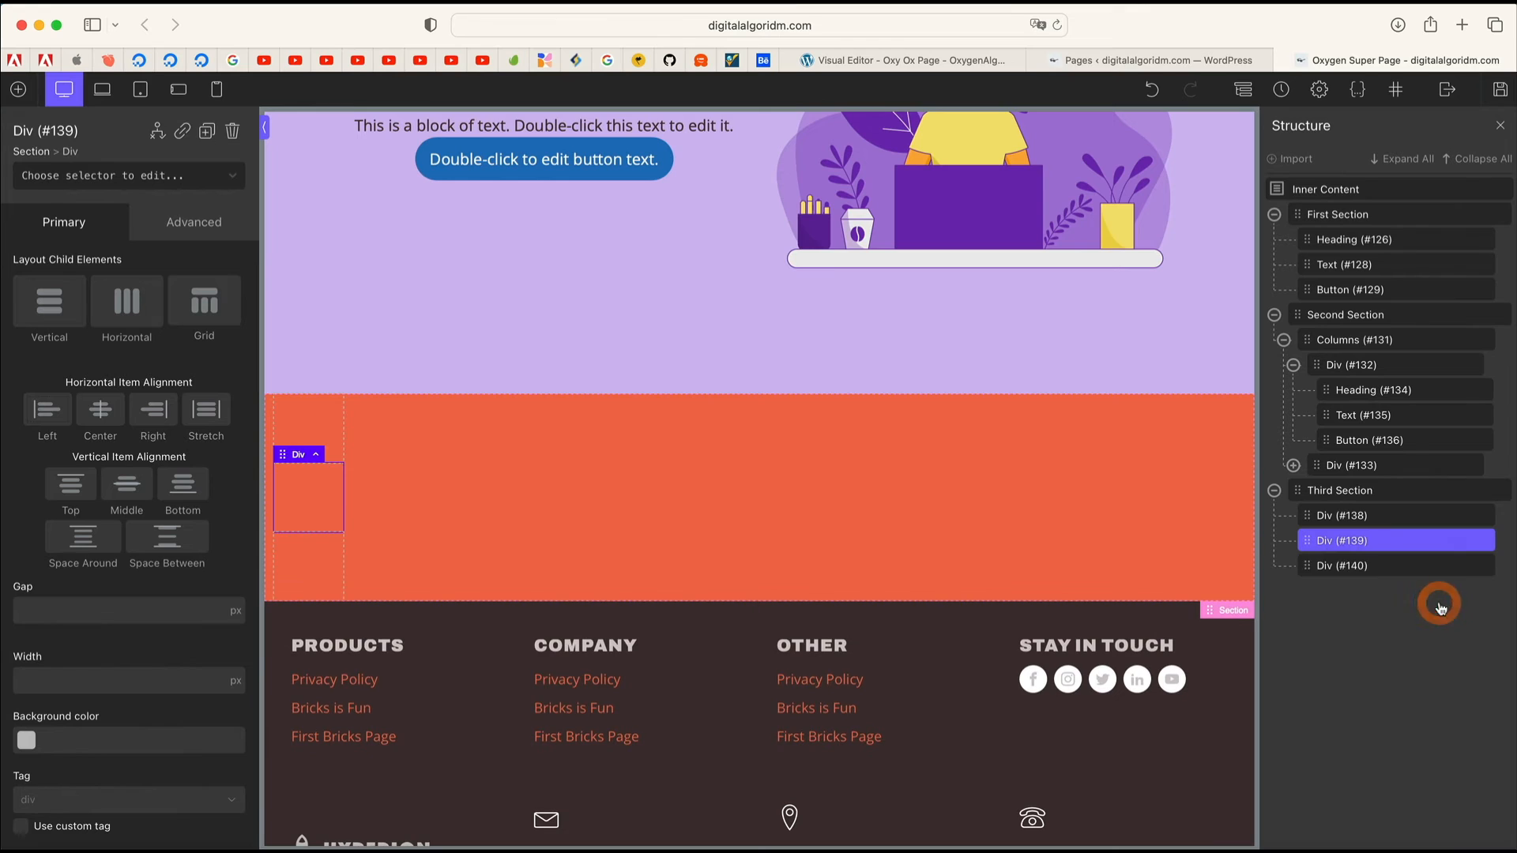
click(1468, 541)
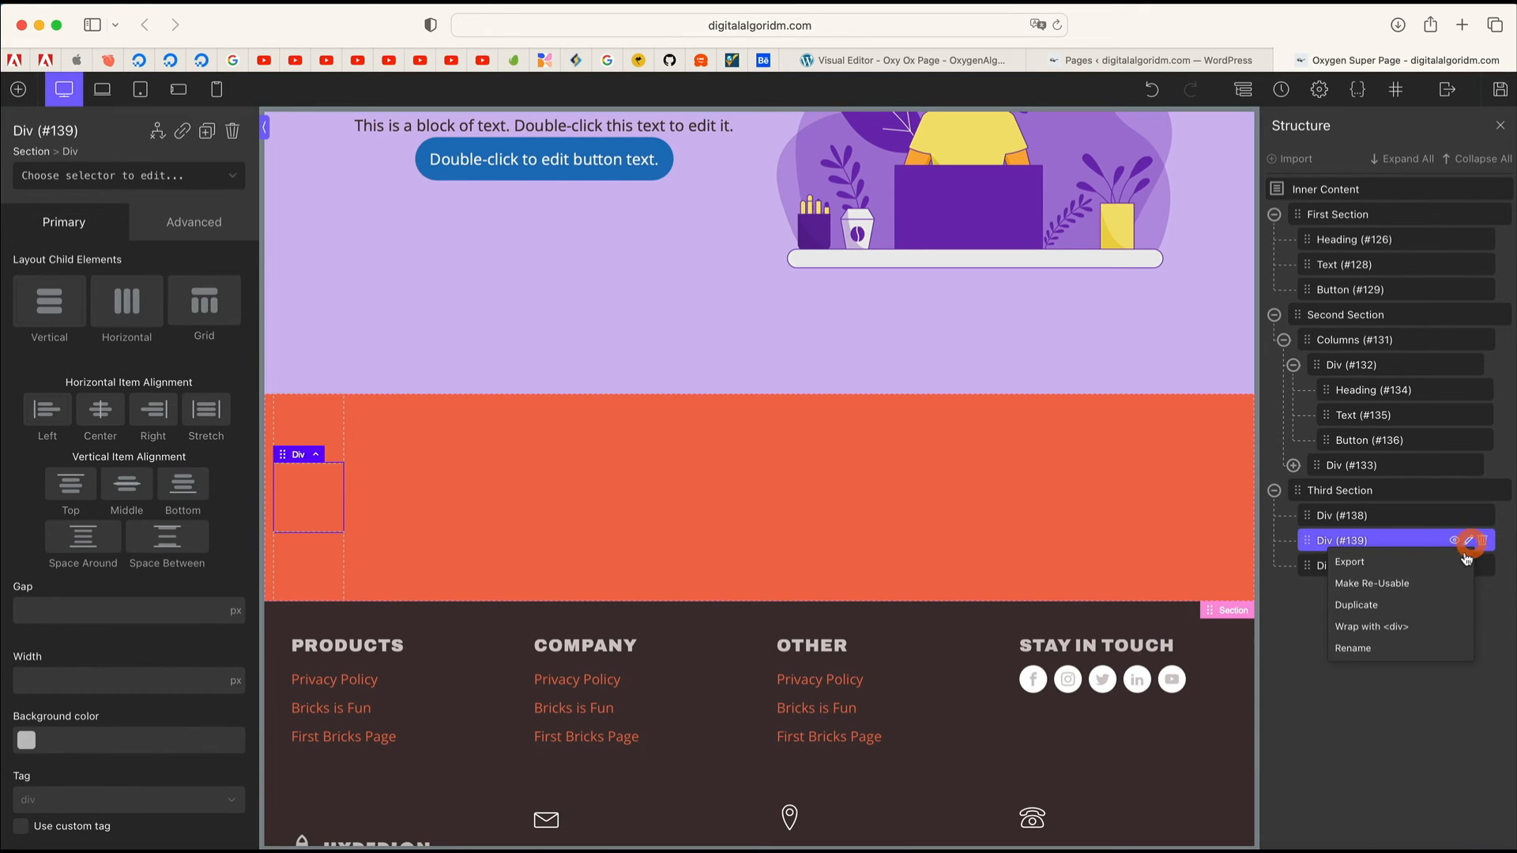
click(1437, 610)
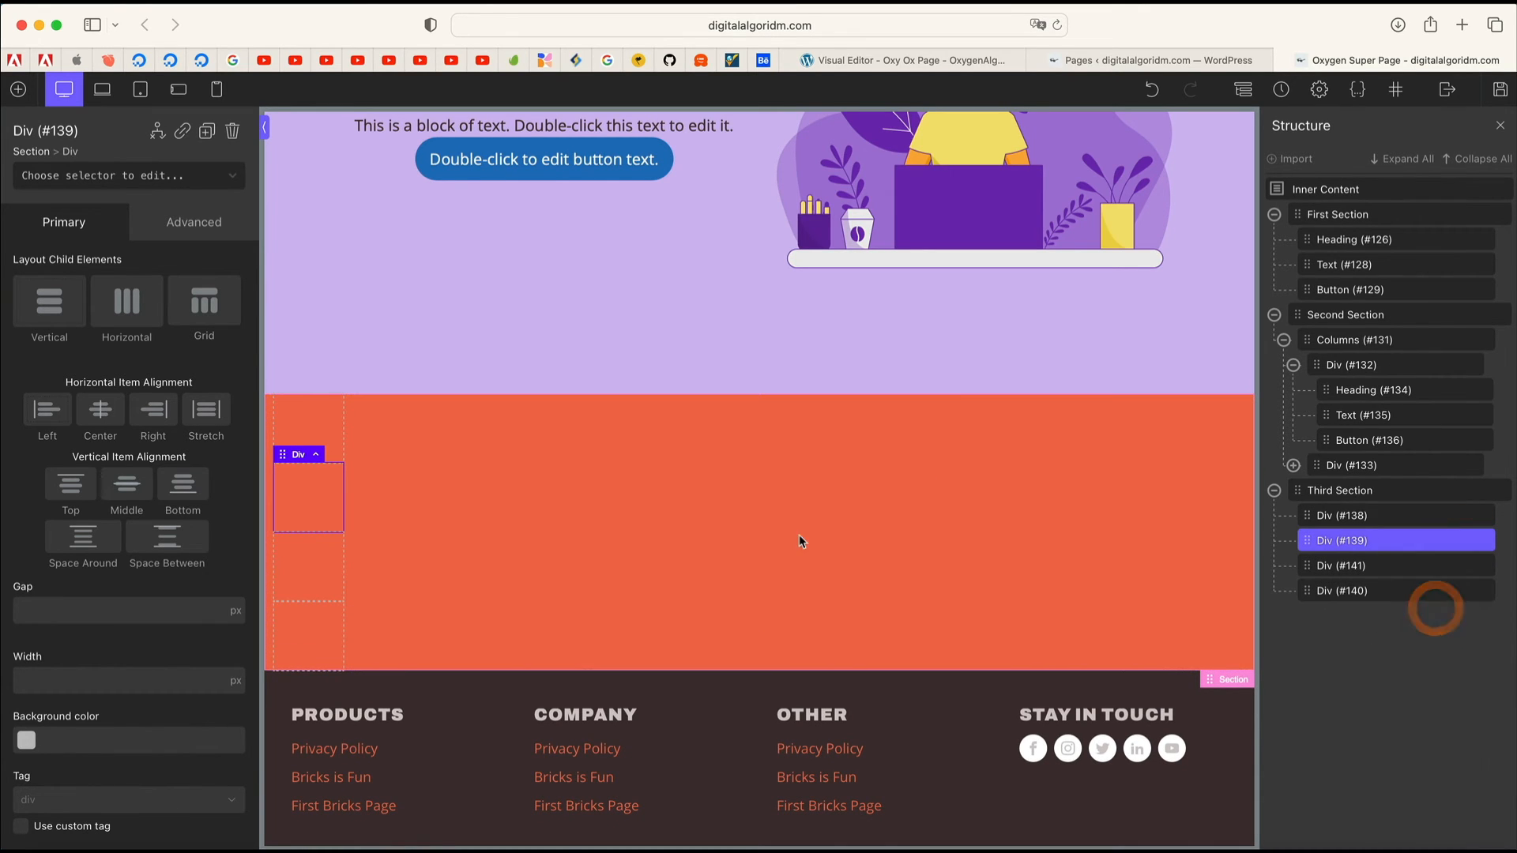
Step: Give the Third Section's four divs the background colors Secondary, Accent, black and Accent 3, in that order
click(303, 417)
click(54, 217)
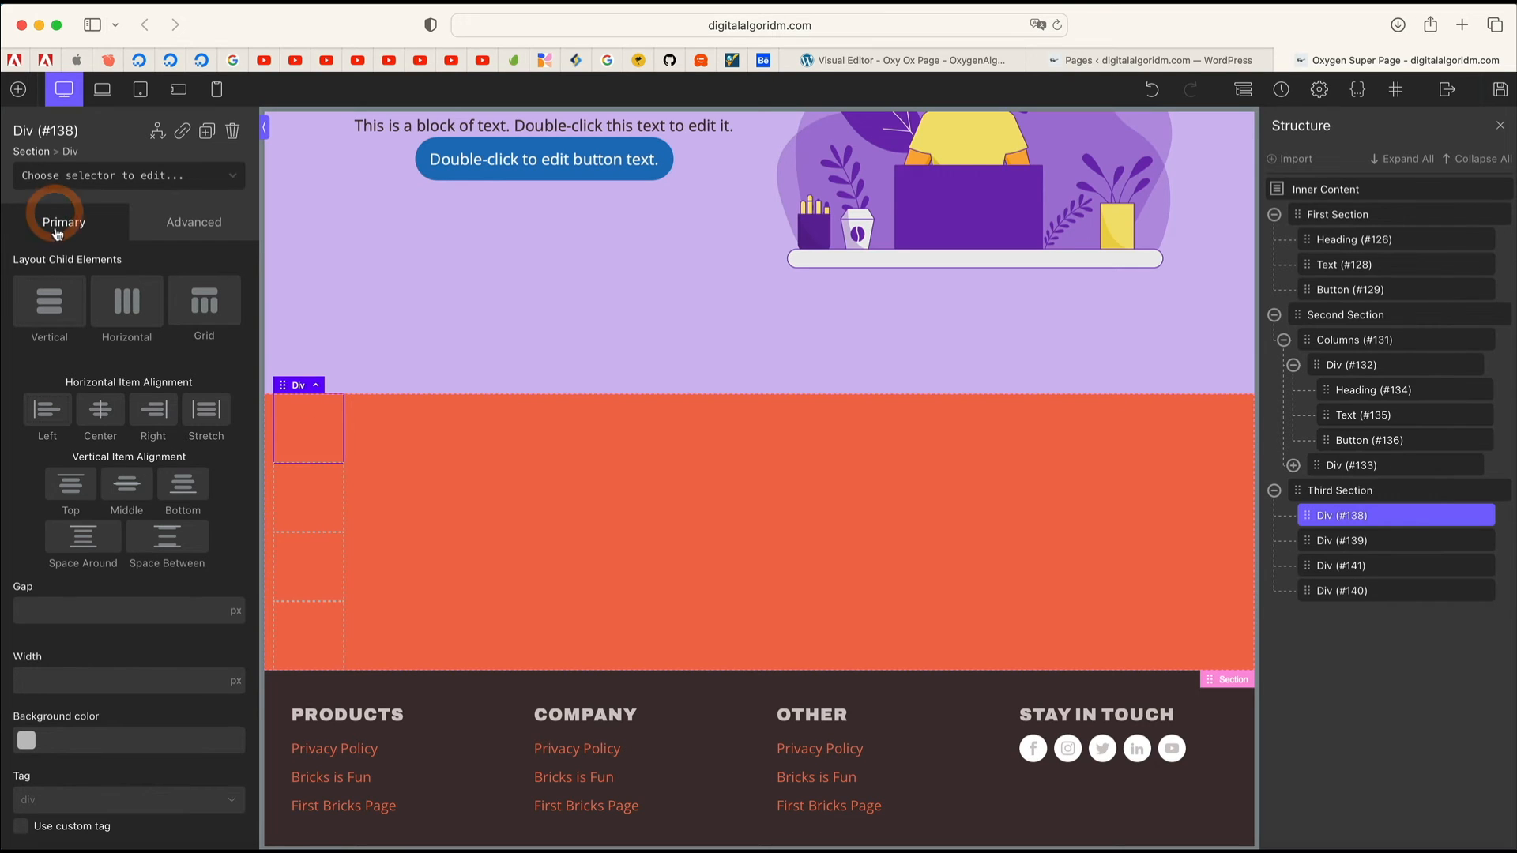
scroll(50, 684, down, 1)
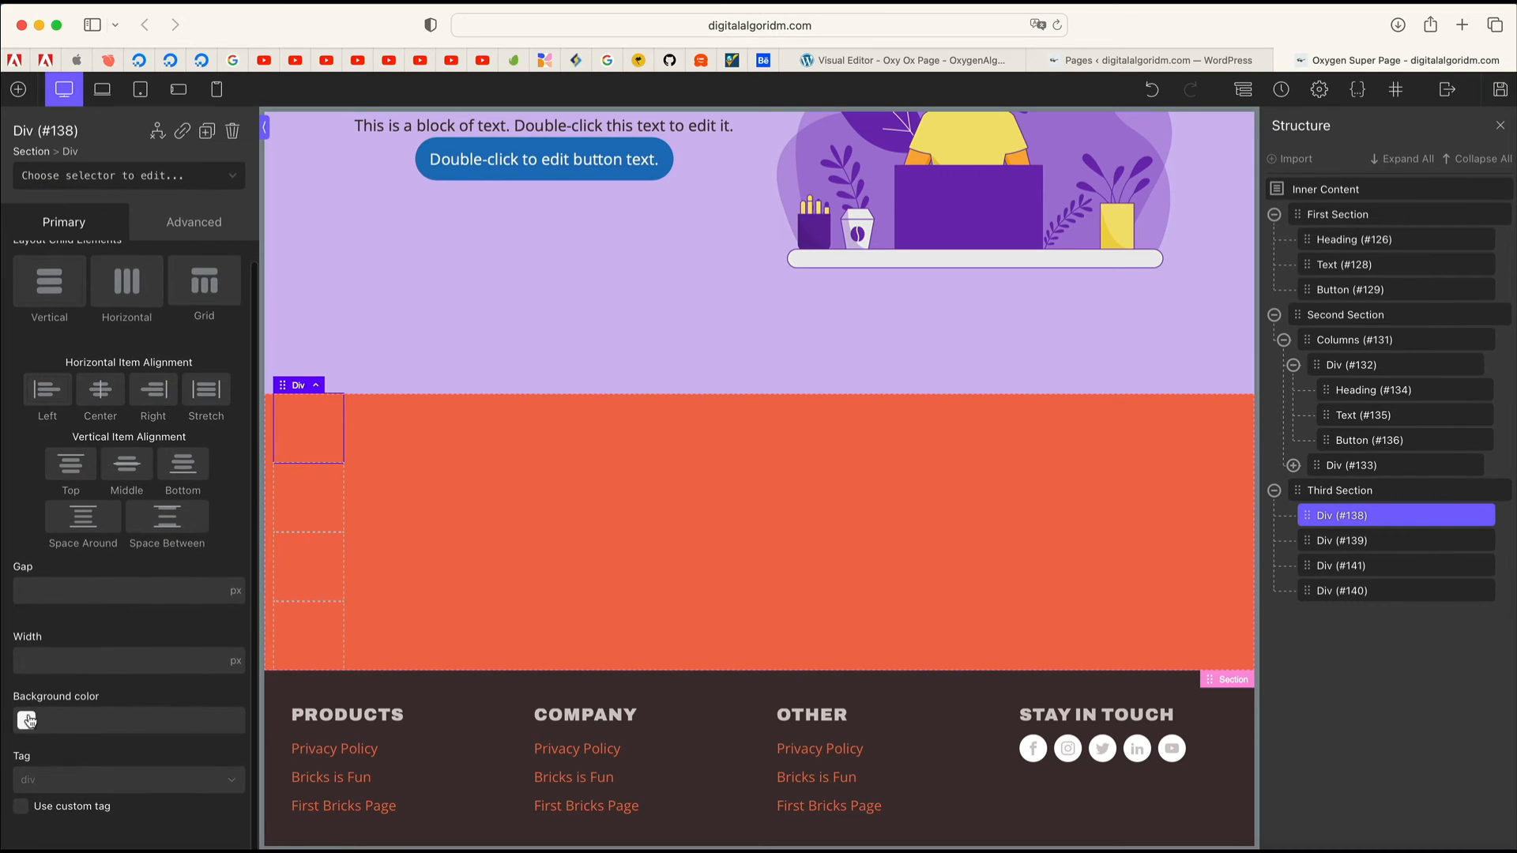
click(28, 720)
scroll(48, 723, down, 5)
click(57, 733)
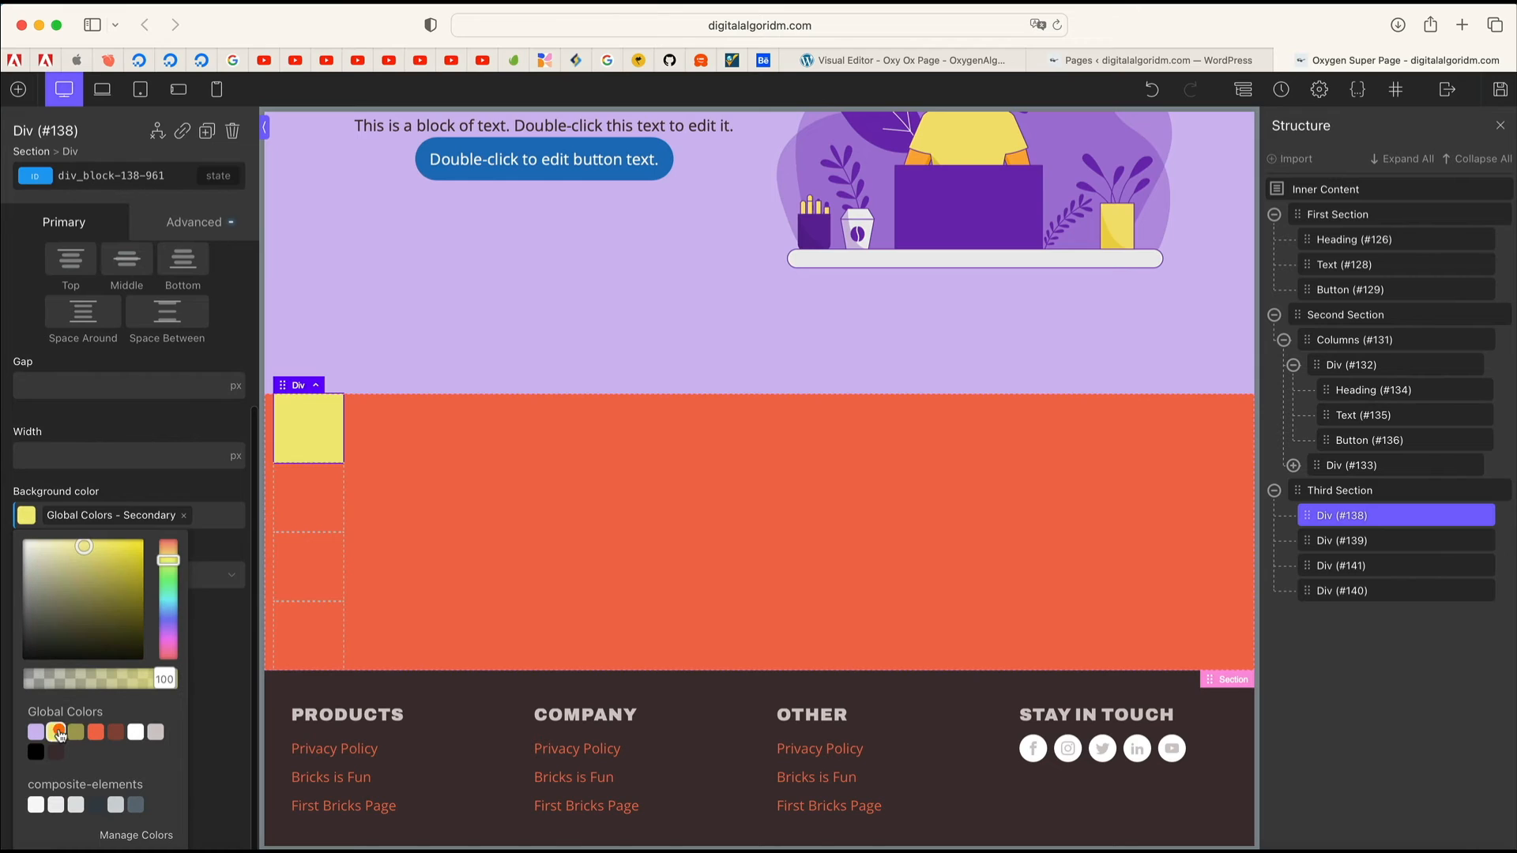
click(311, 505)
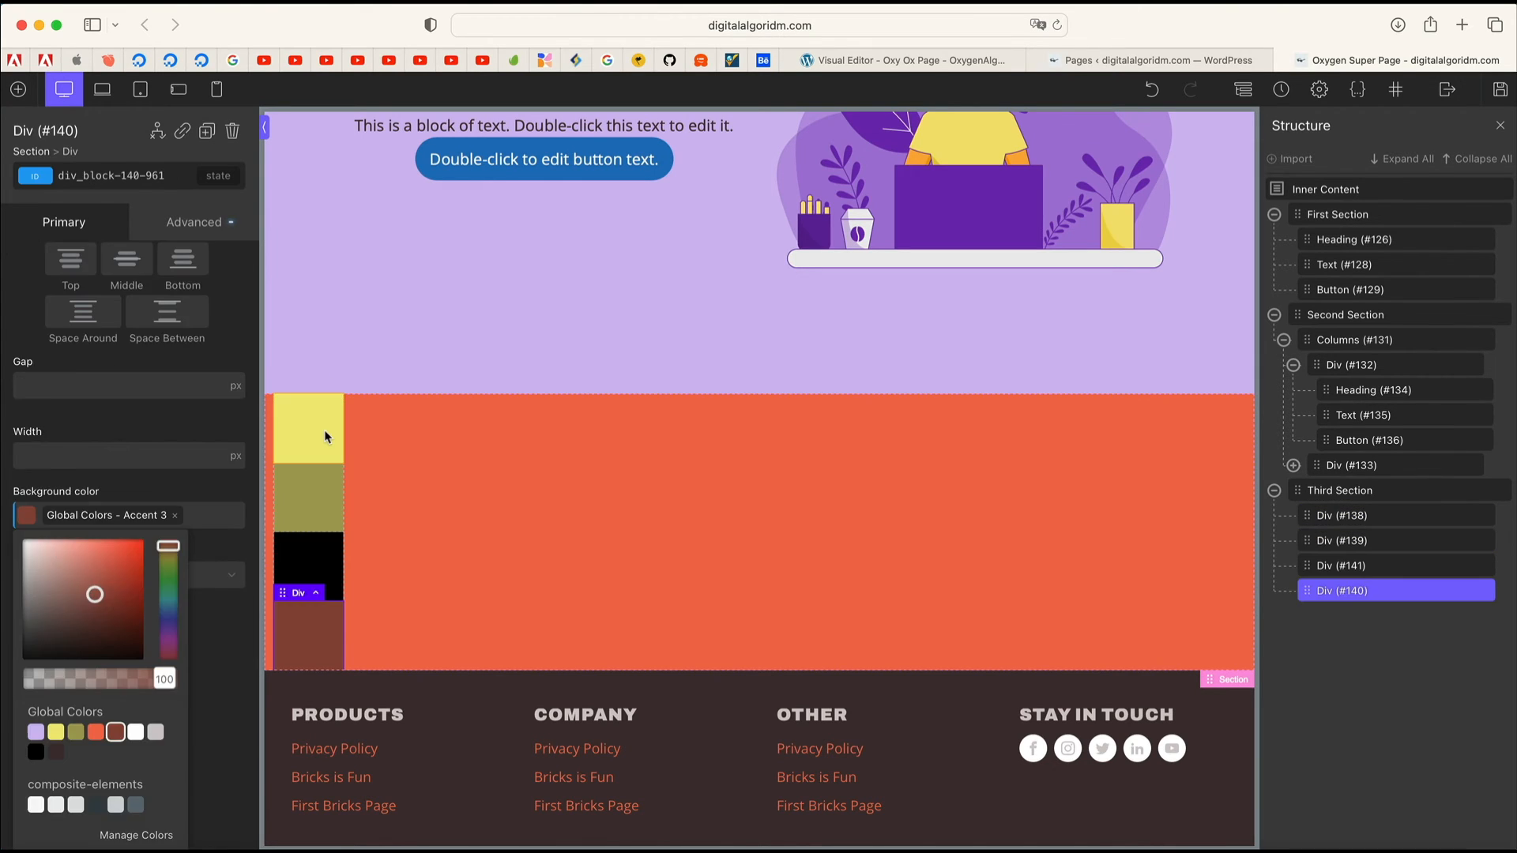
Step: Set the yellow div's child layout to vertical and open its size and spacing settings
click(316, 431)
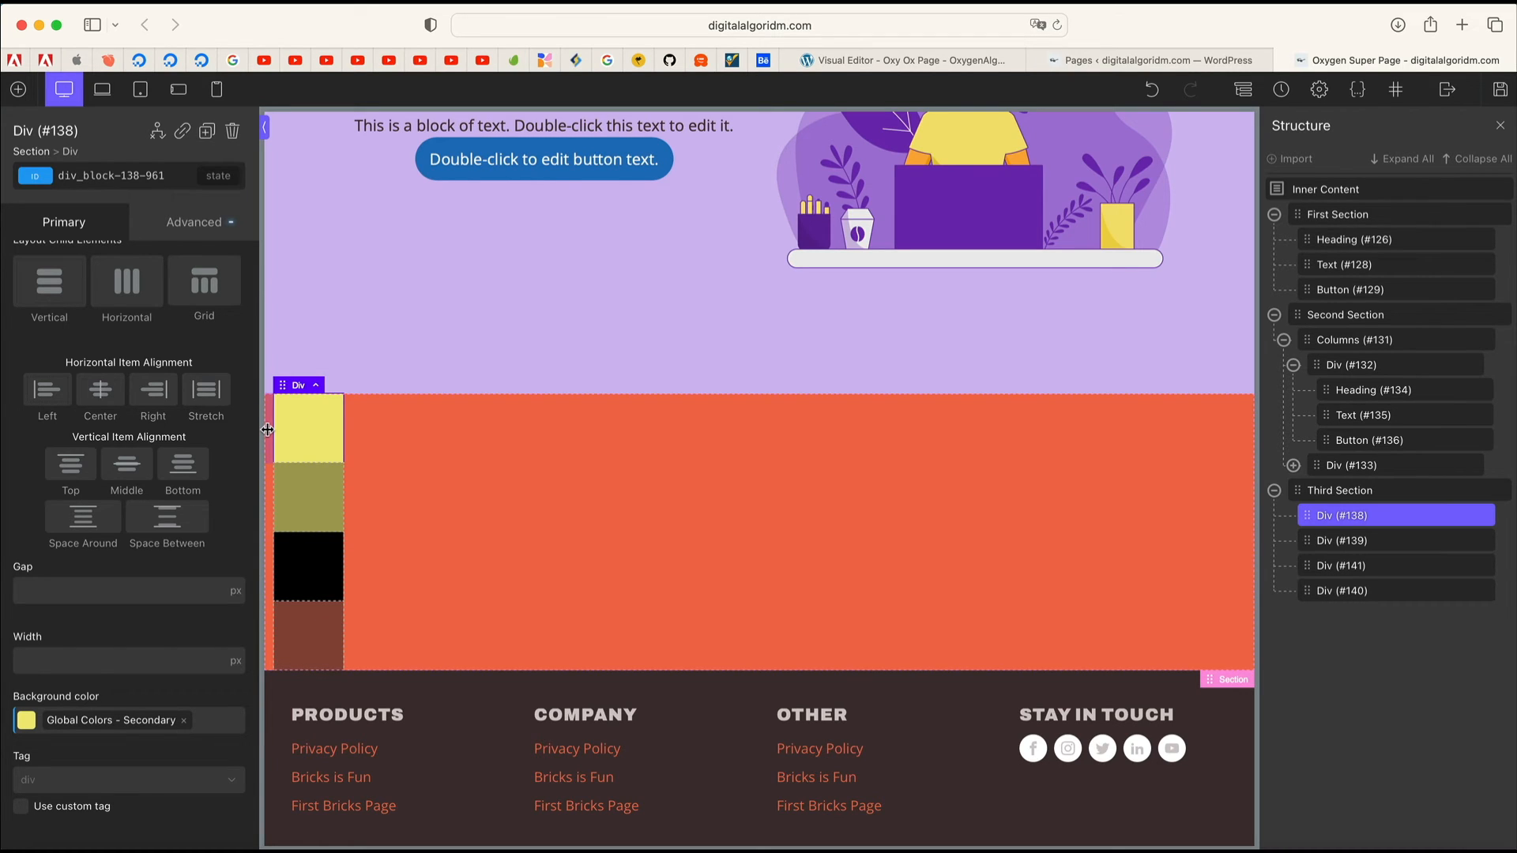
click(49, 316)
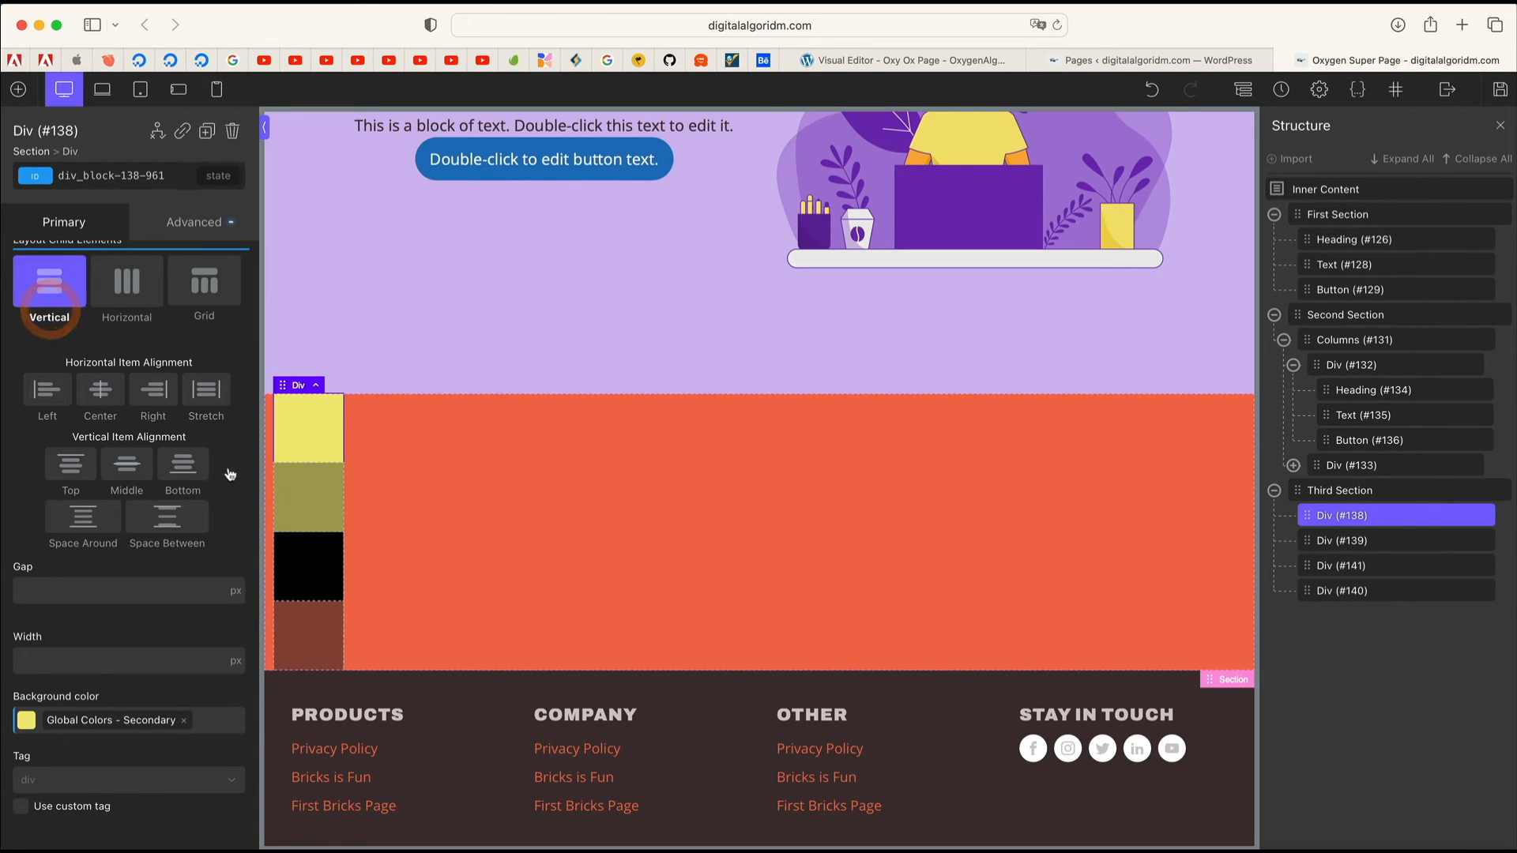
scroll(361, 535, down, 1)
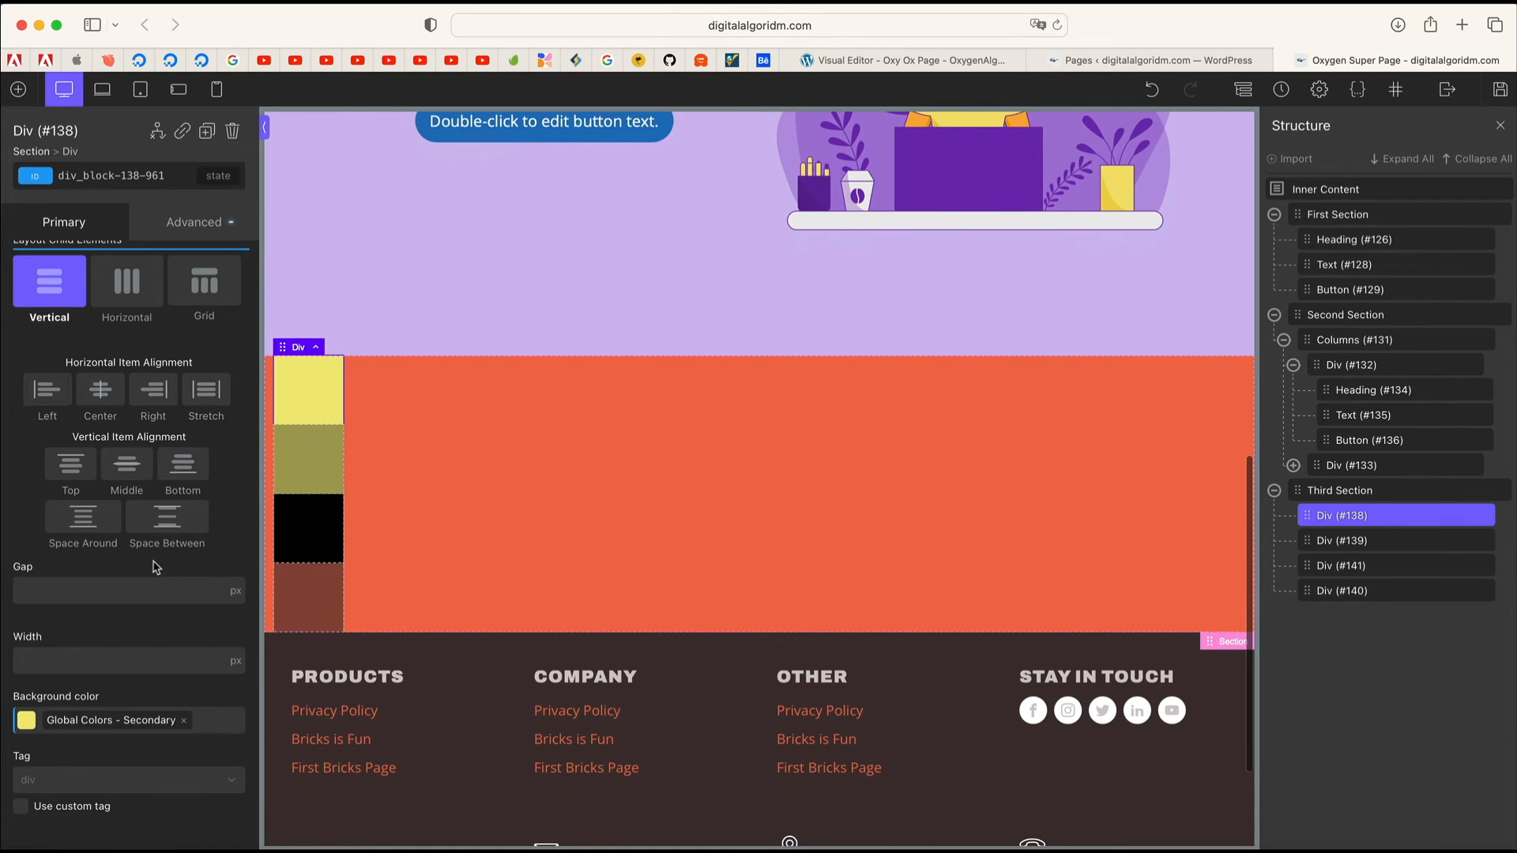
click(209, 237)
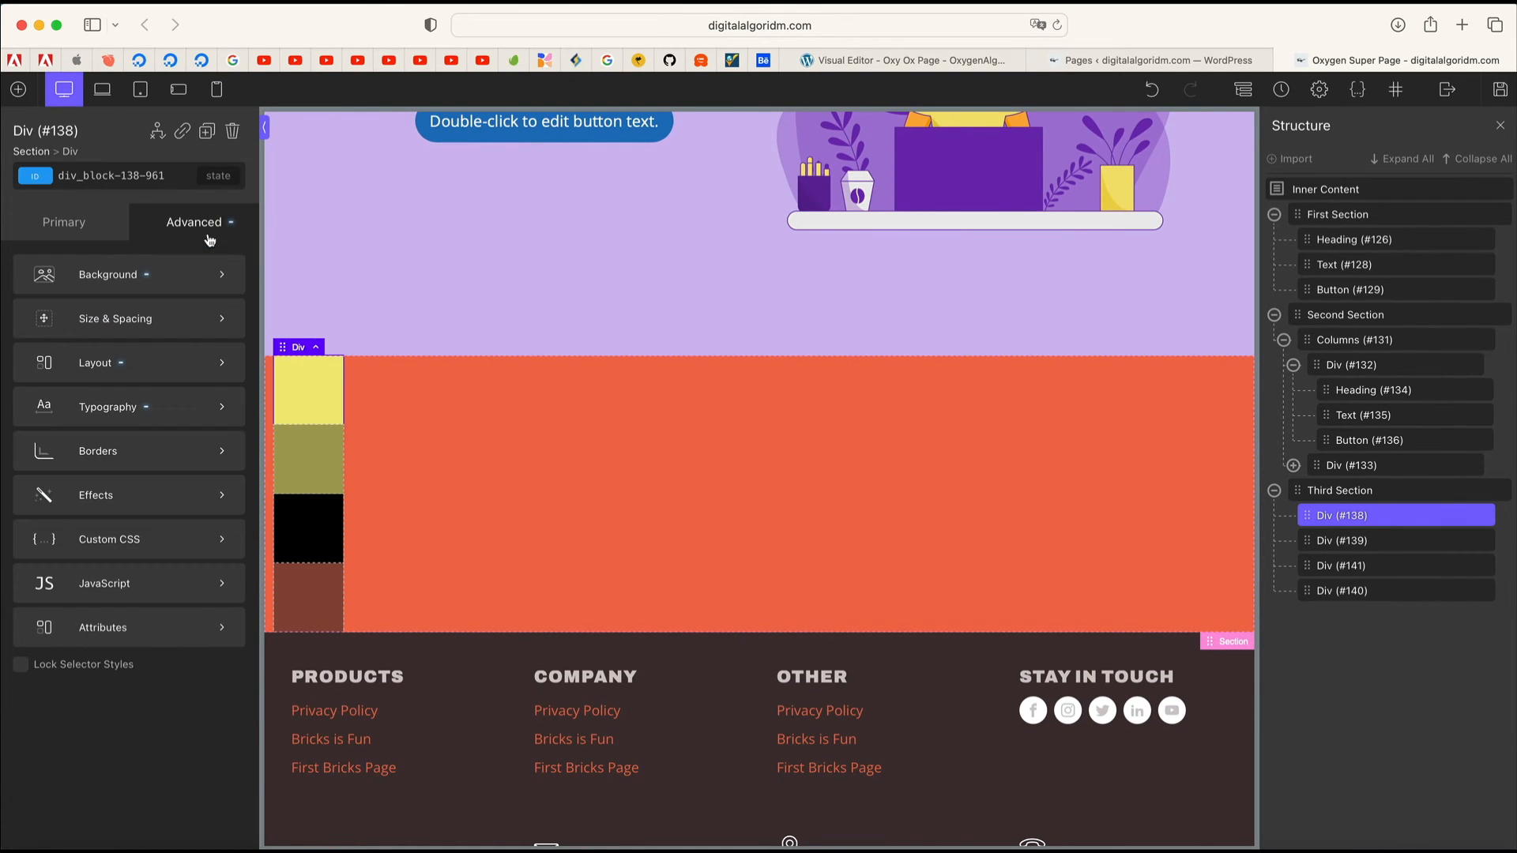
click(184, 327)
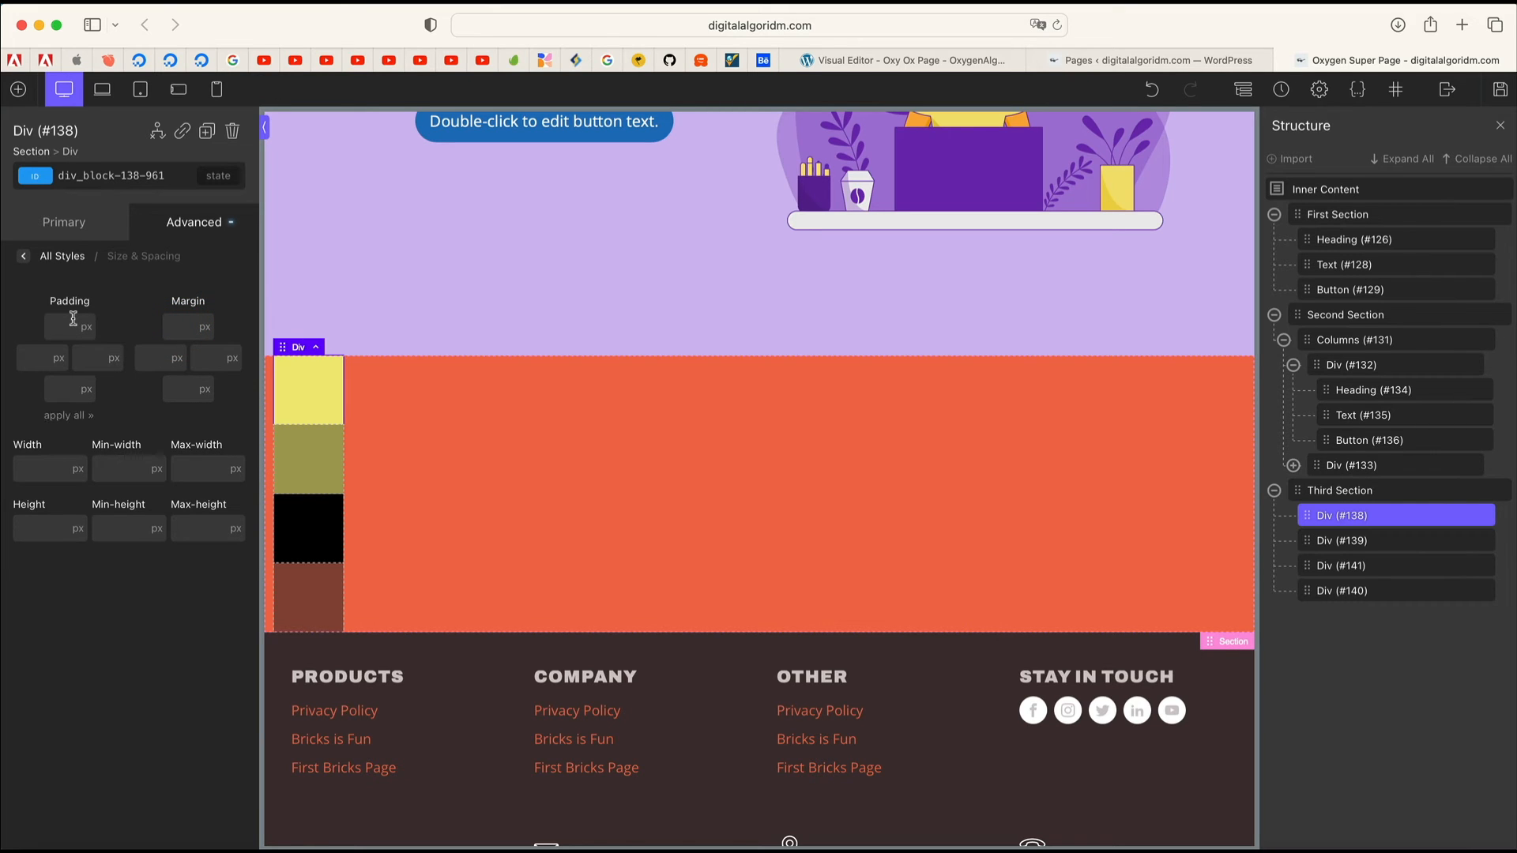
Step: Set the Third Section's padding to 48 px on all four sides
click(1358, 491)
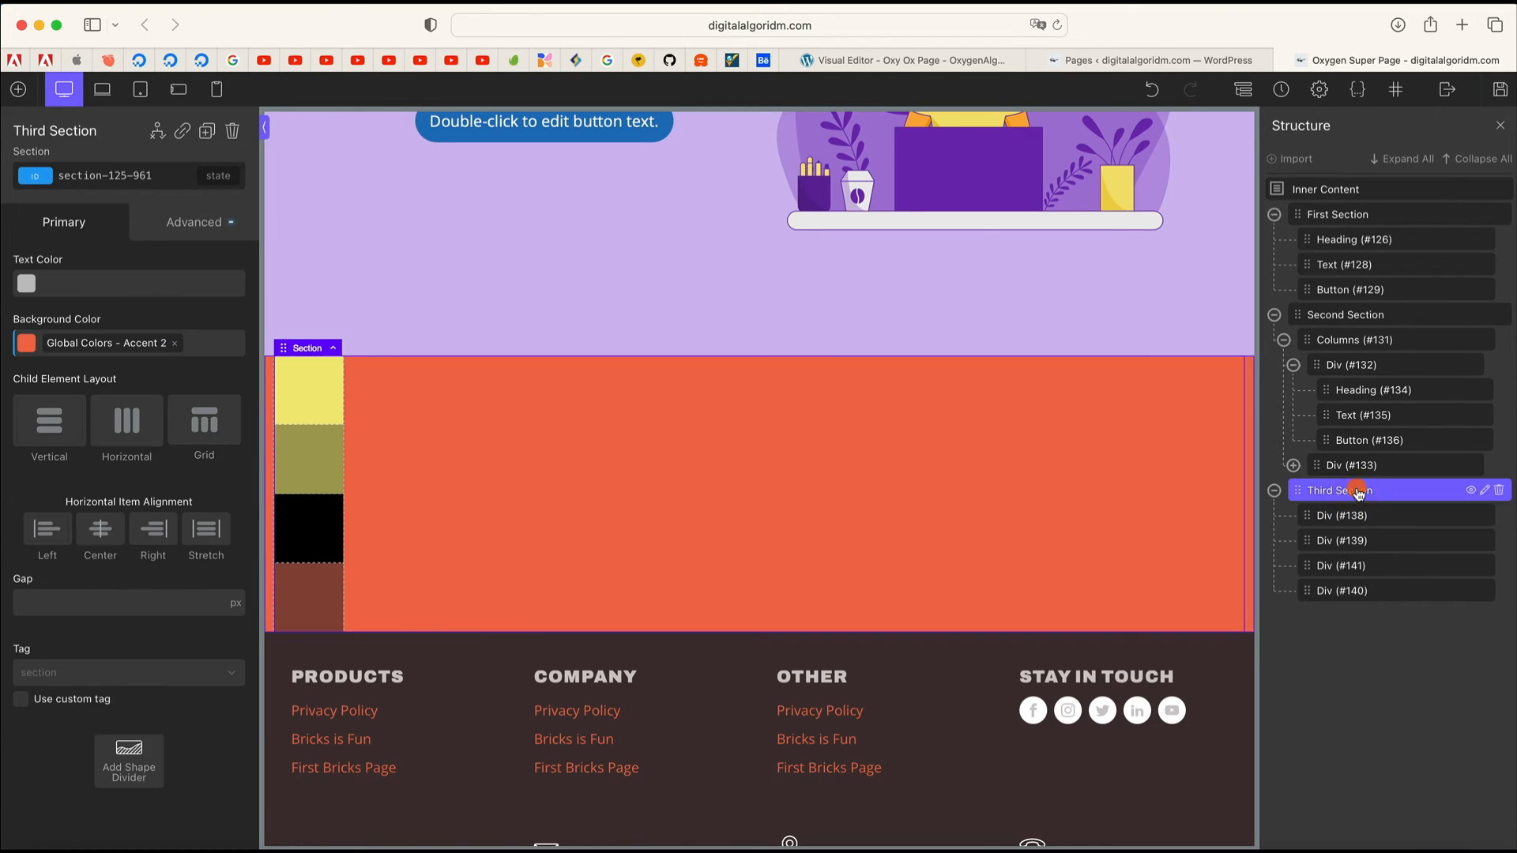
click(217, 225)
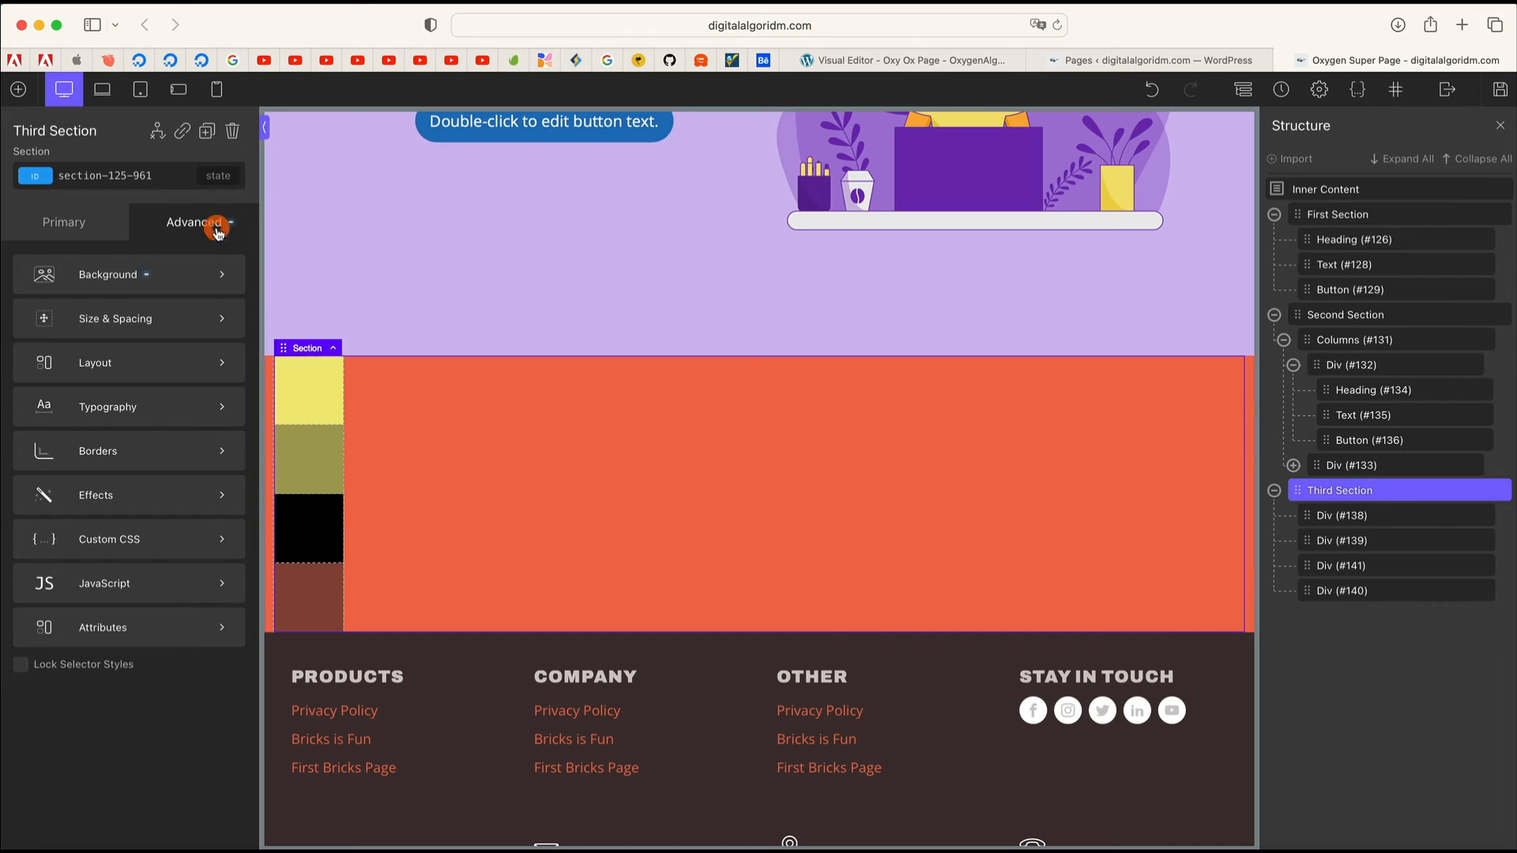
click(132, 308)
click(100, 316)
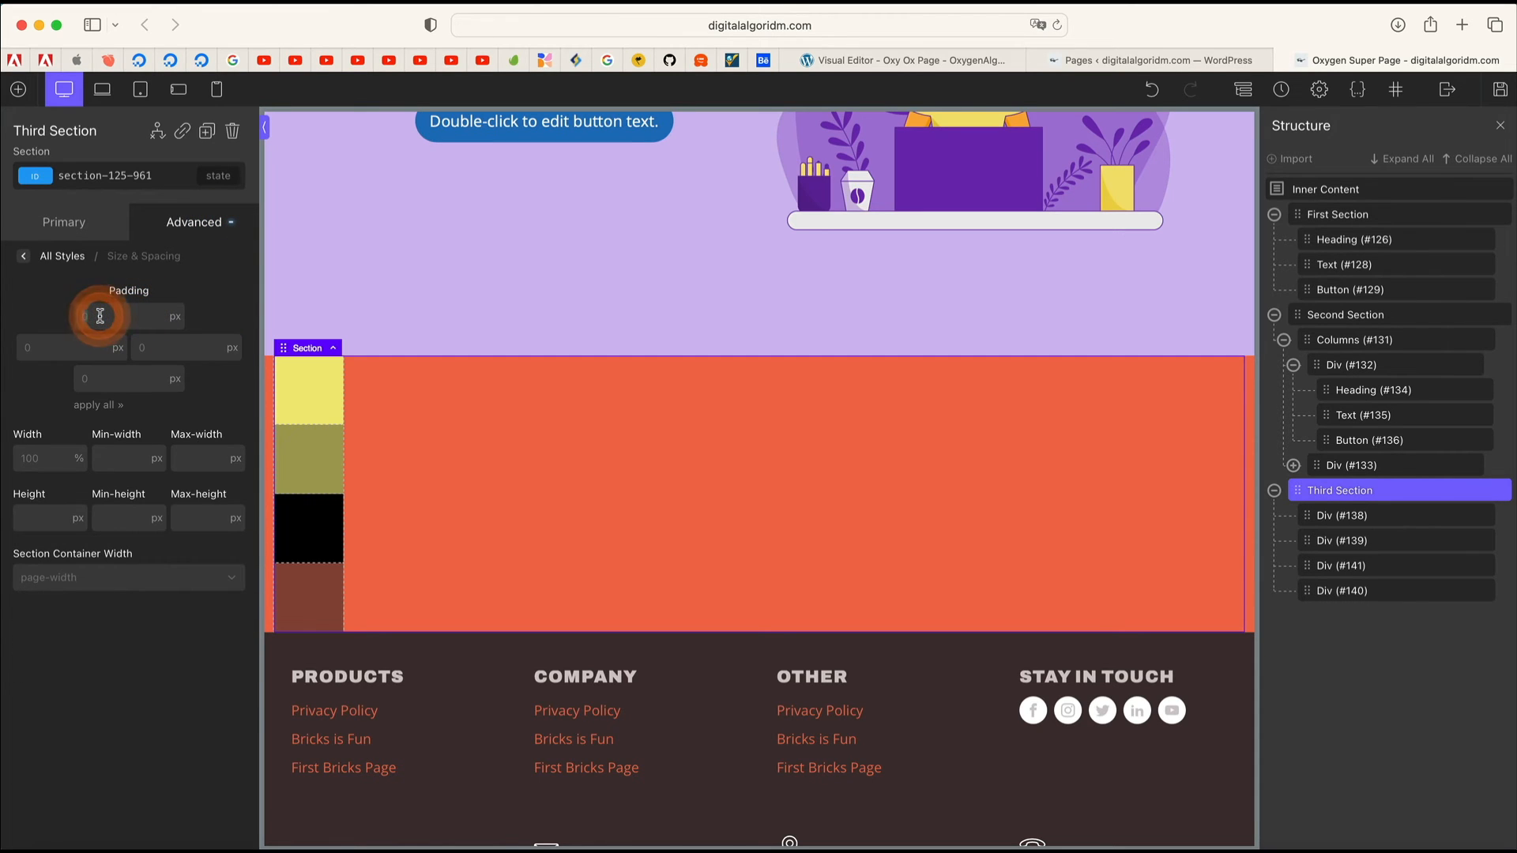
text(48px)
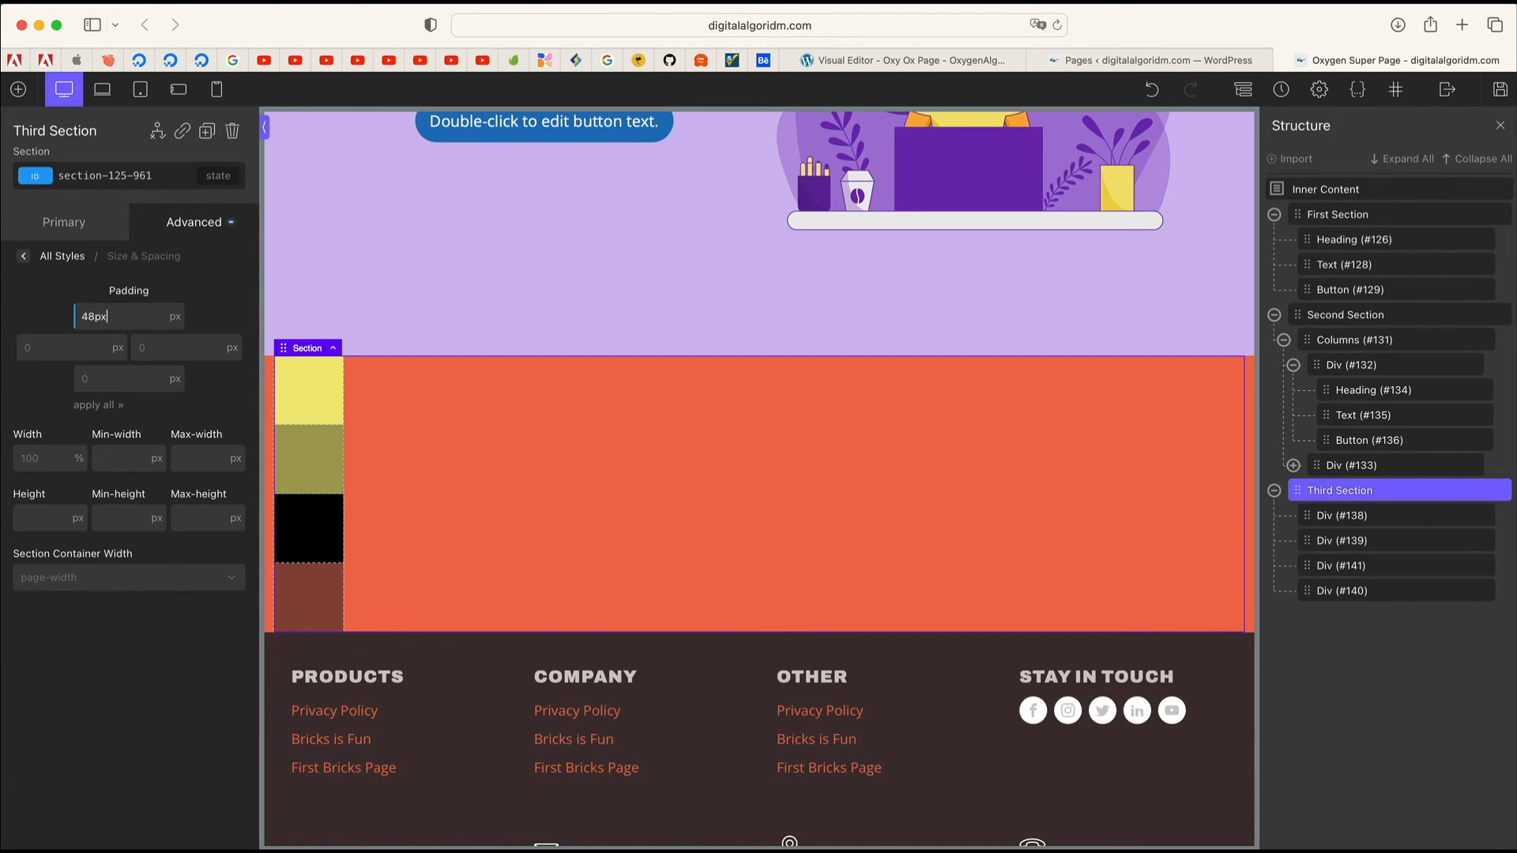
key(BackSpace)
key(BackSpace)
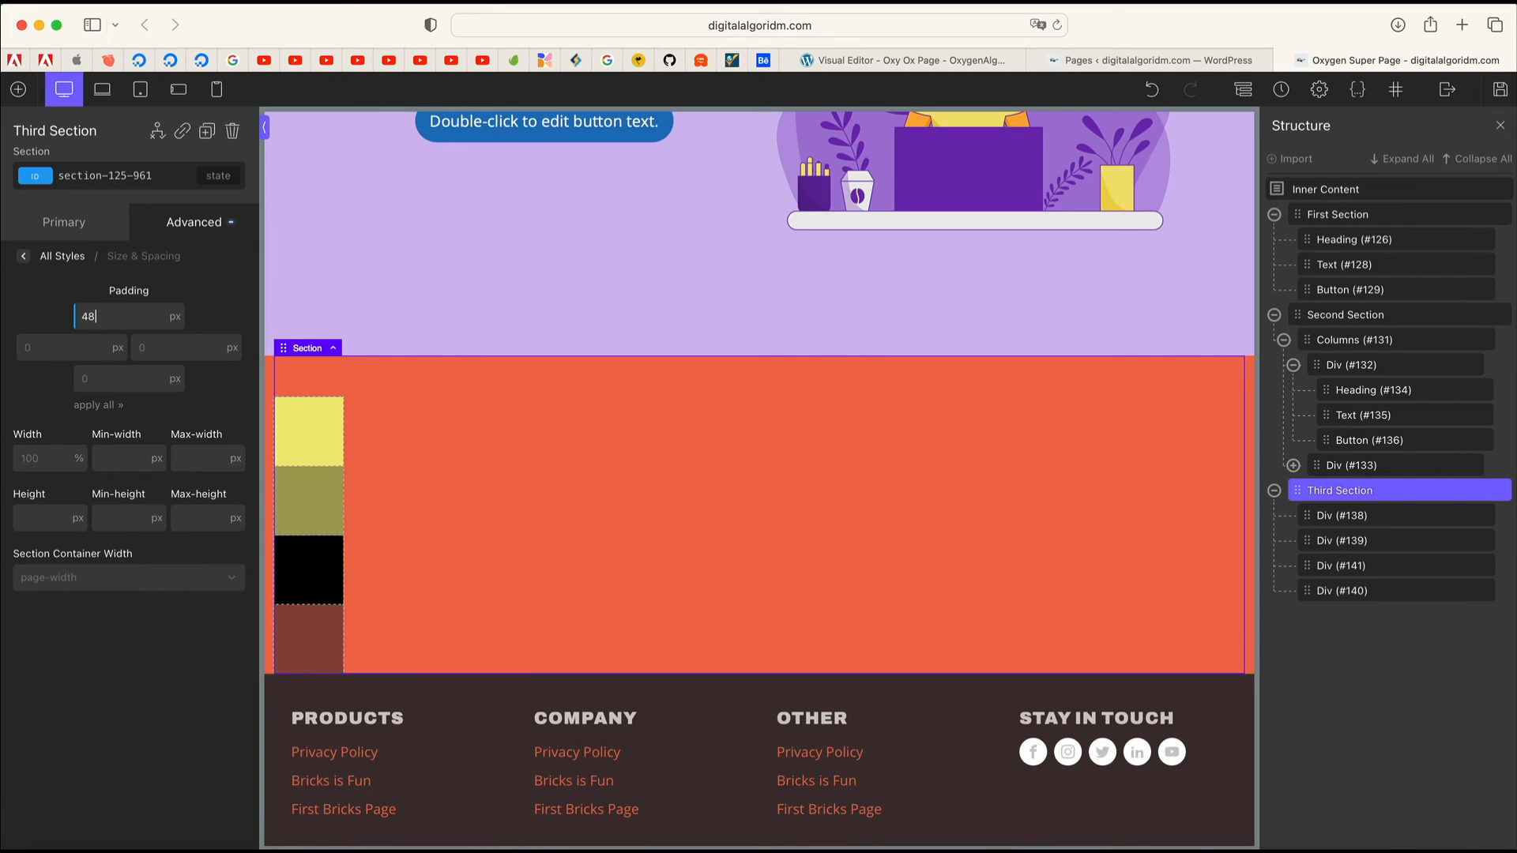
click(98, 405)
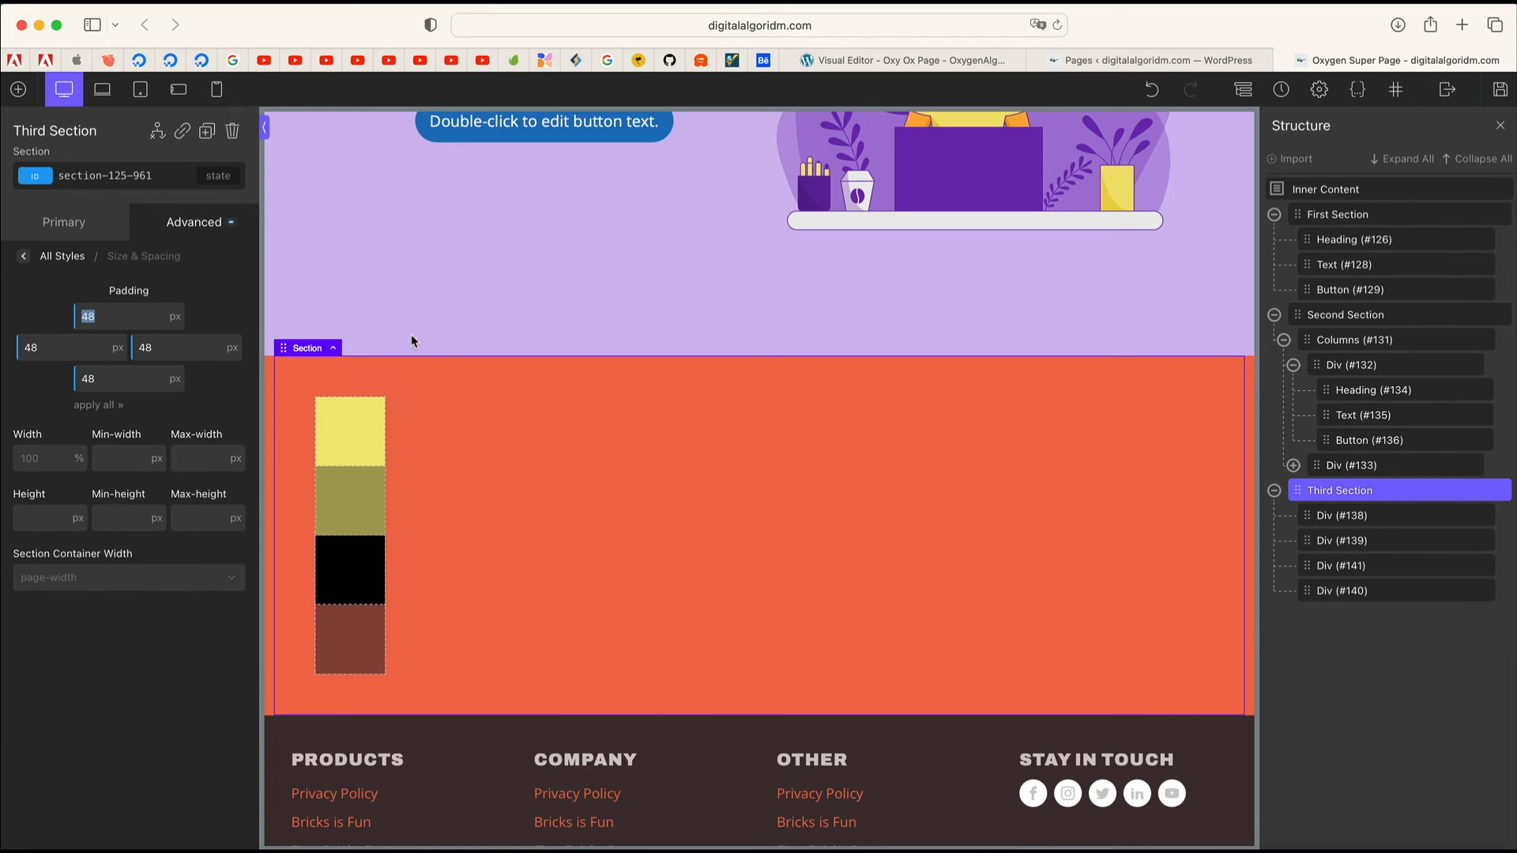
Step: Set the Third Section's minimum height to 600 px
click(131, 519)
text(500)
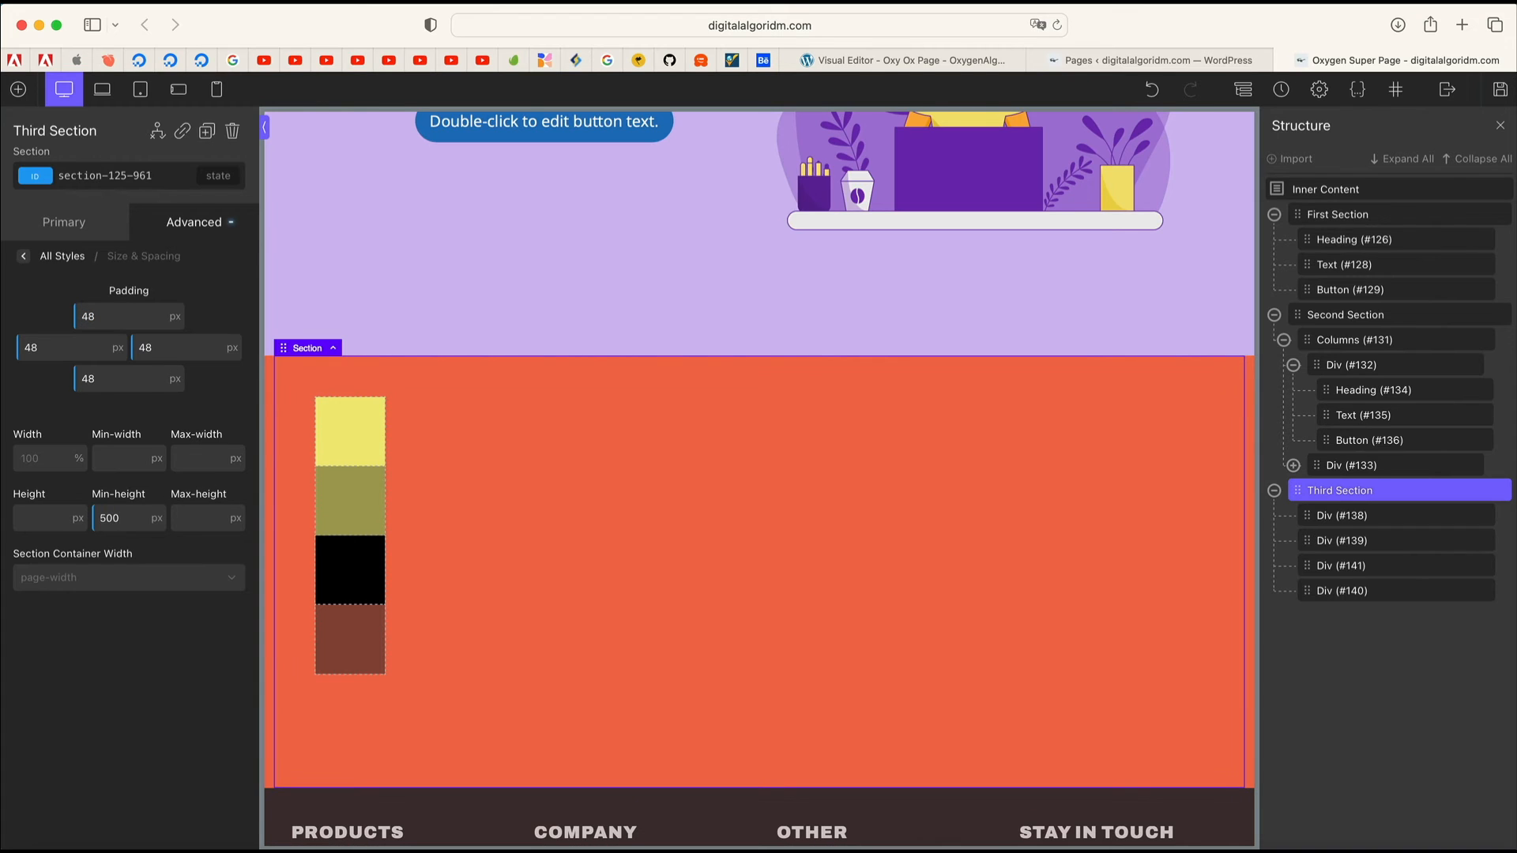
key(BackSpace)
key(BackSpace)
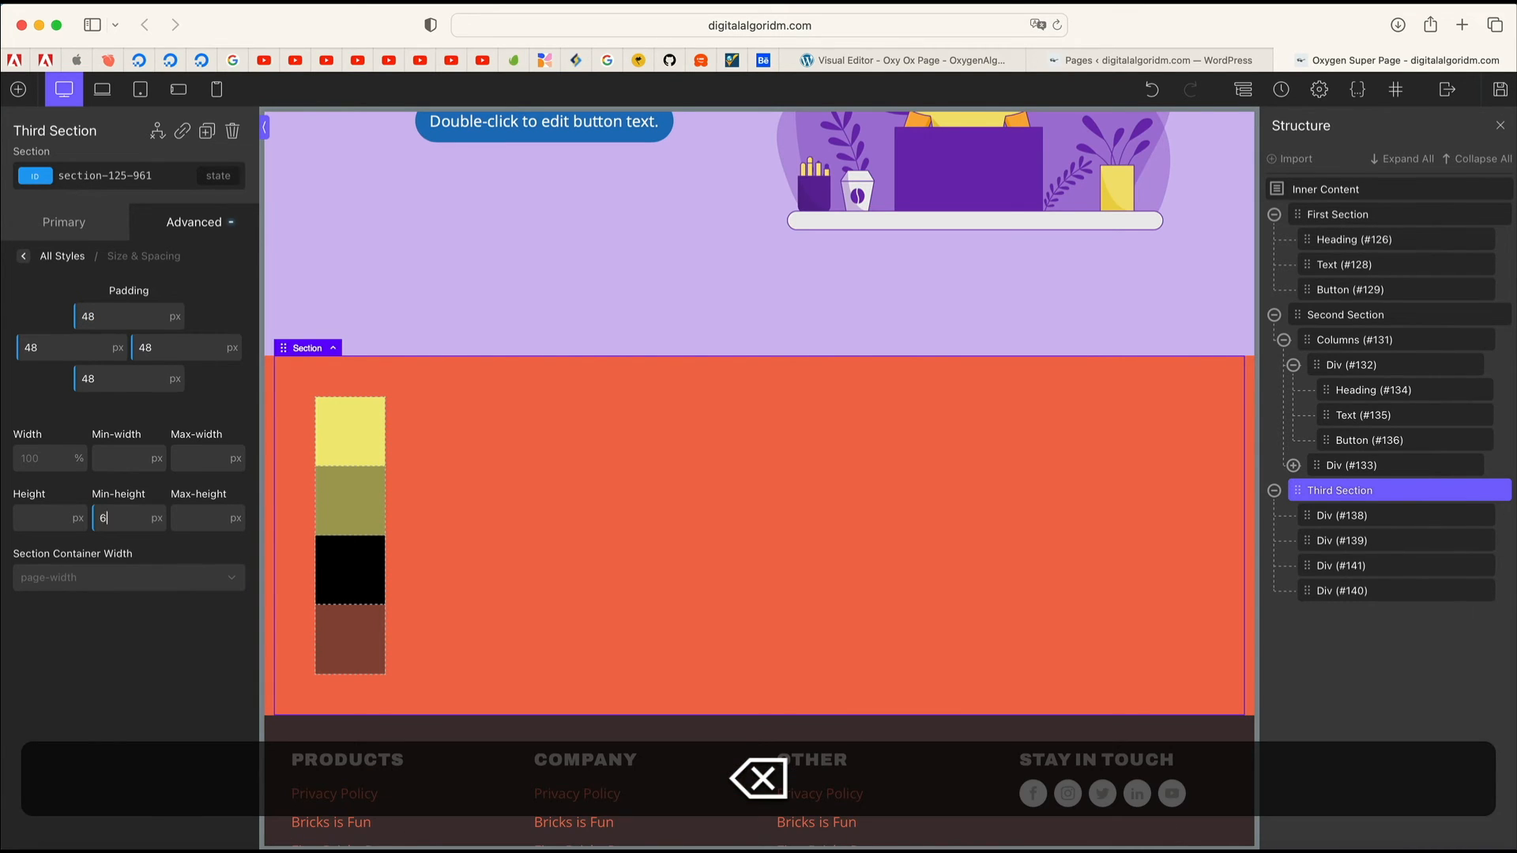
text(00)
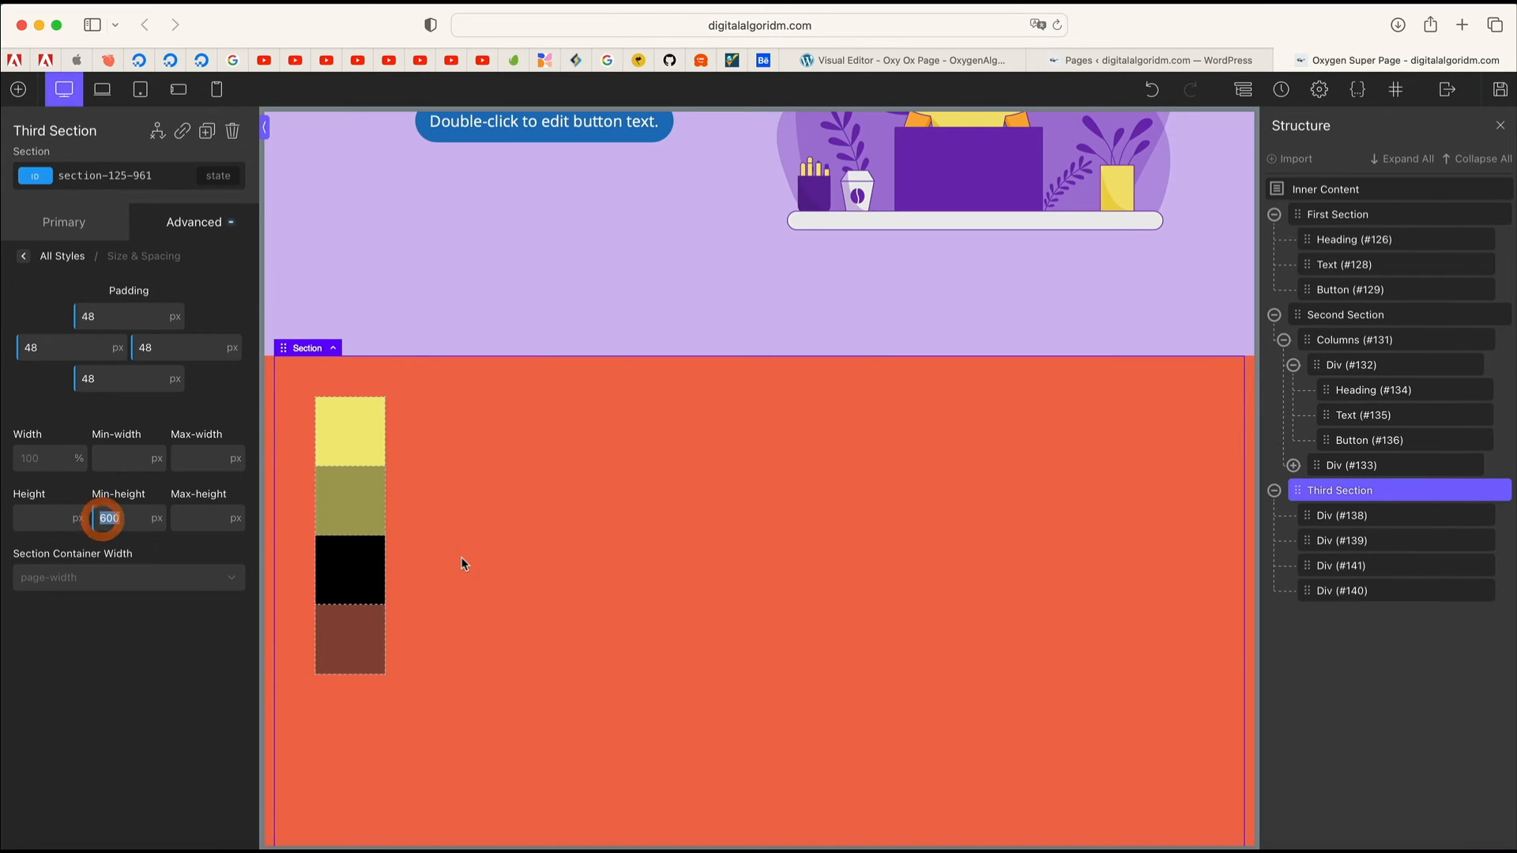
scroll(464, 562, down, 2)
click(201, 539)
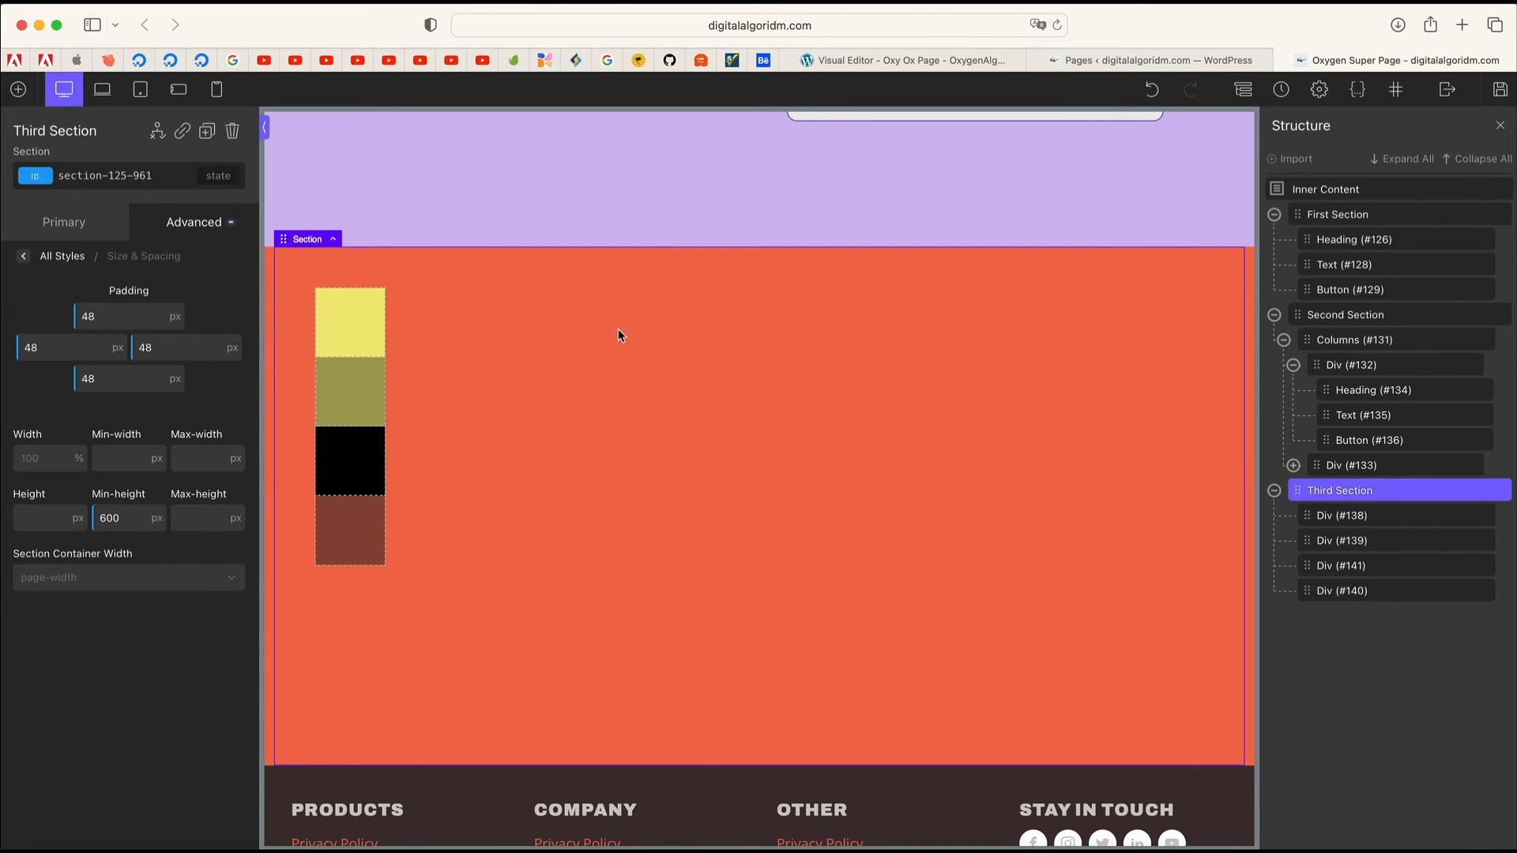
Step: Arrange the Third Section's four divs in a horizontal layout
scroll(619, 335, up, 15)
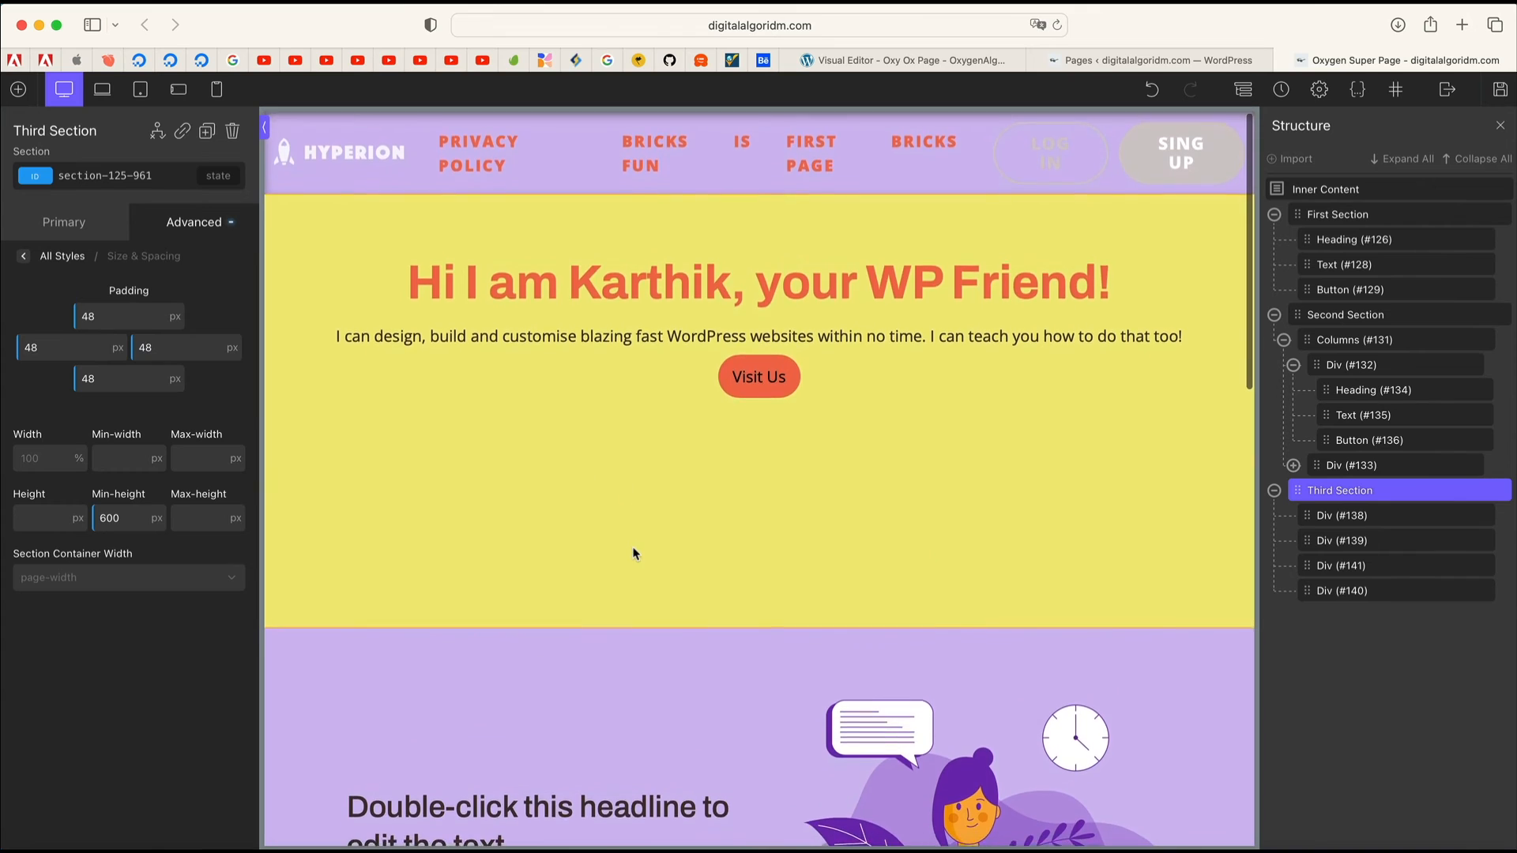
scroll(636, 553, down, 15)
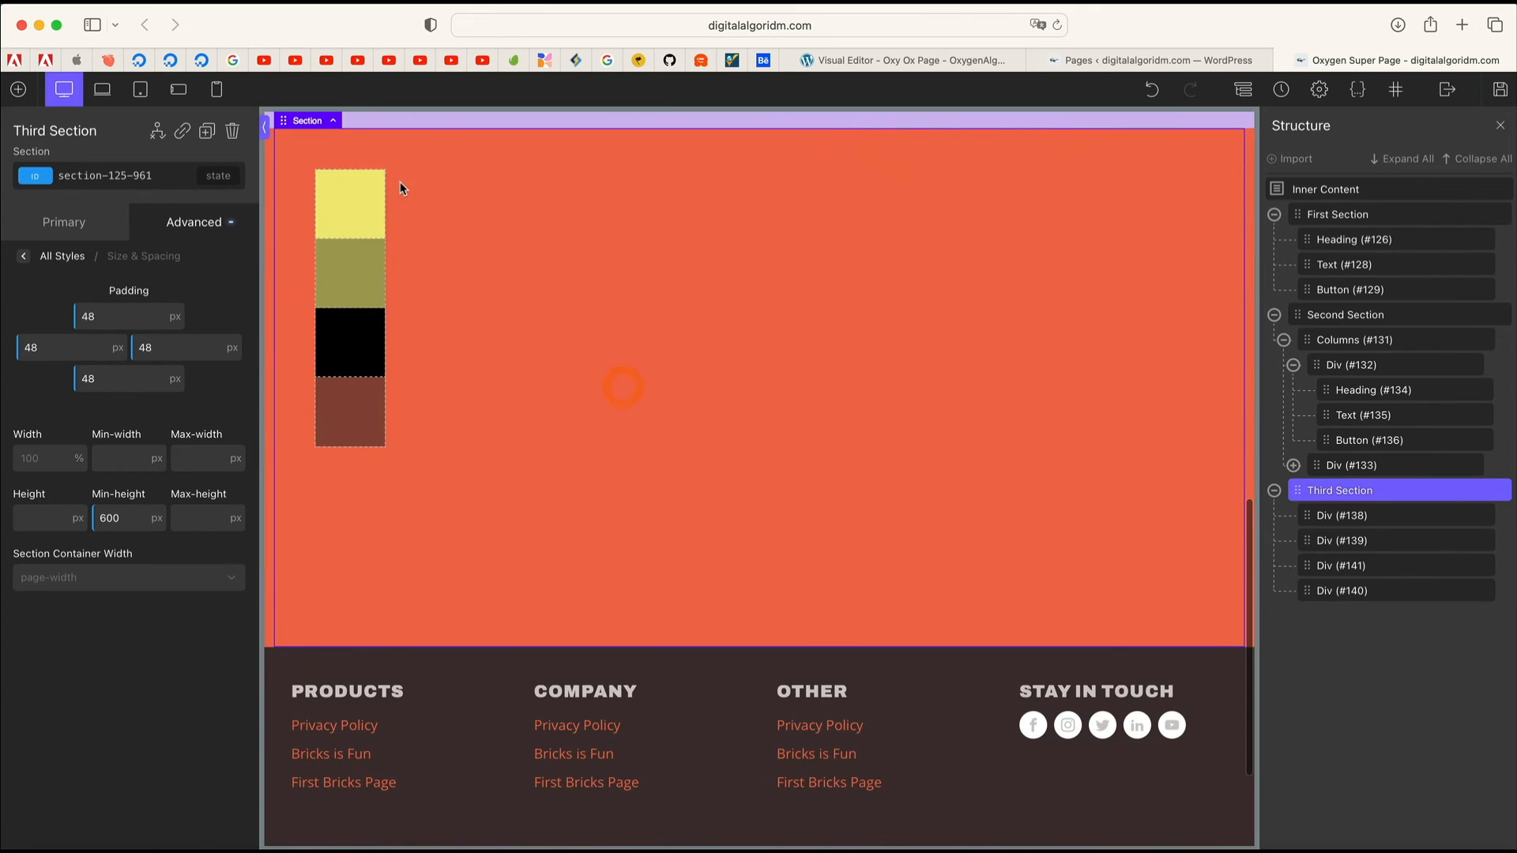
click(57, 222)
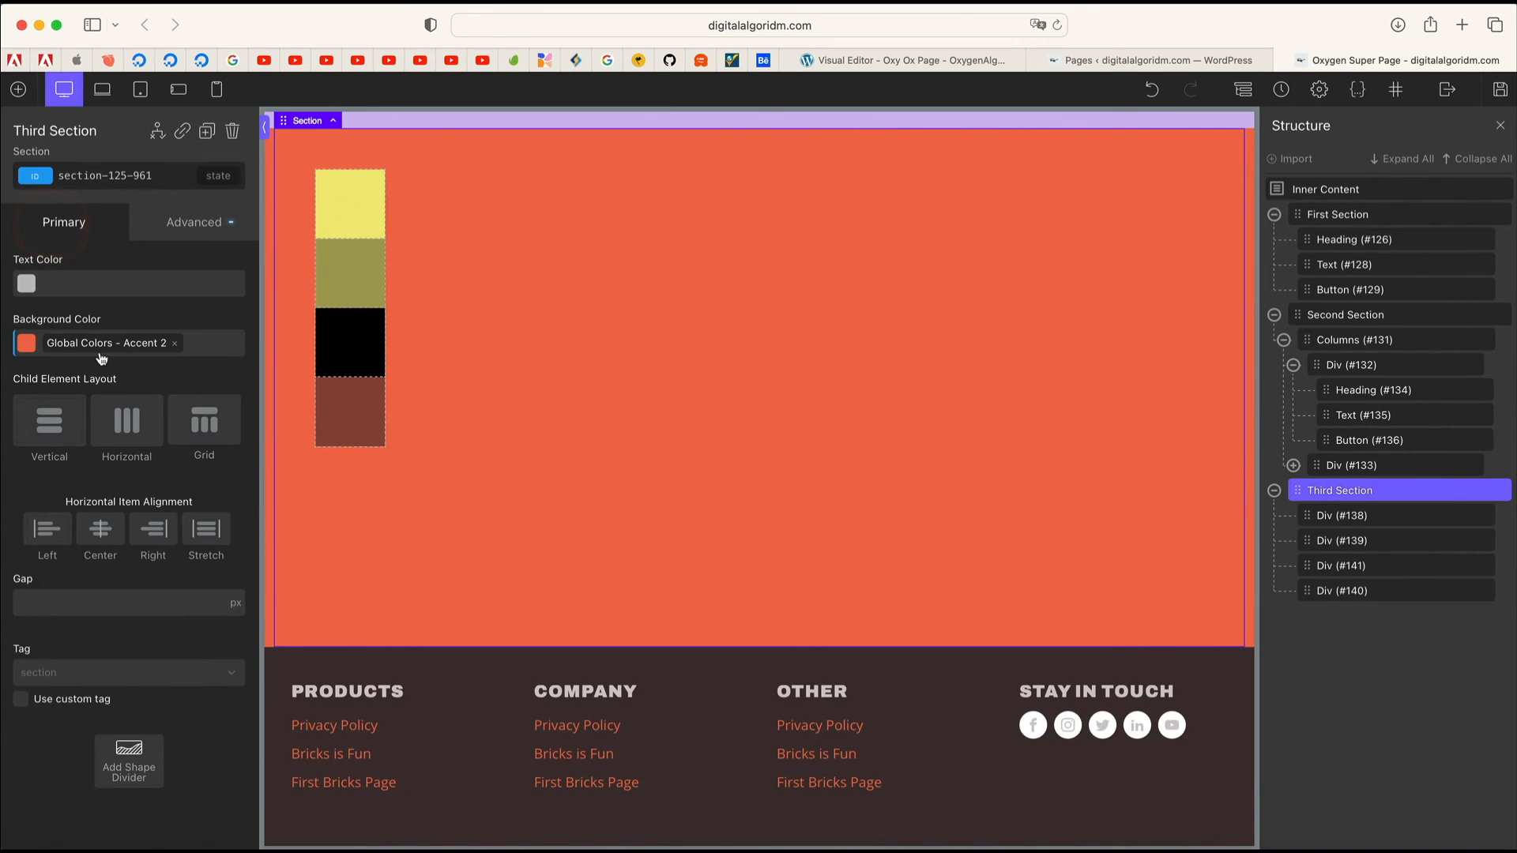
click(66, 417)
click(128, 423)
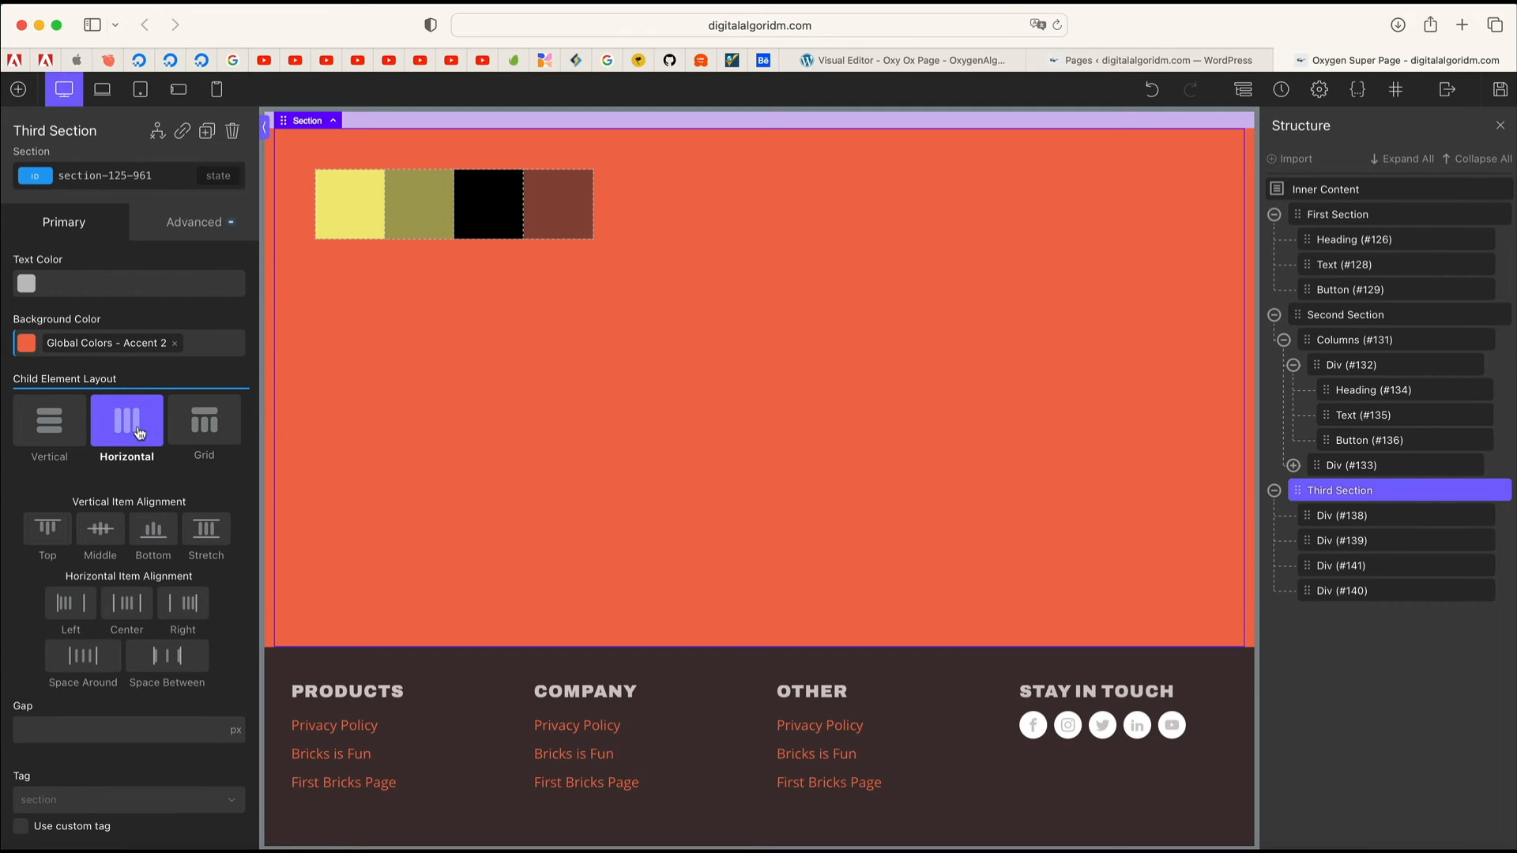
click(364, 209)
click(425, 207)
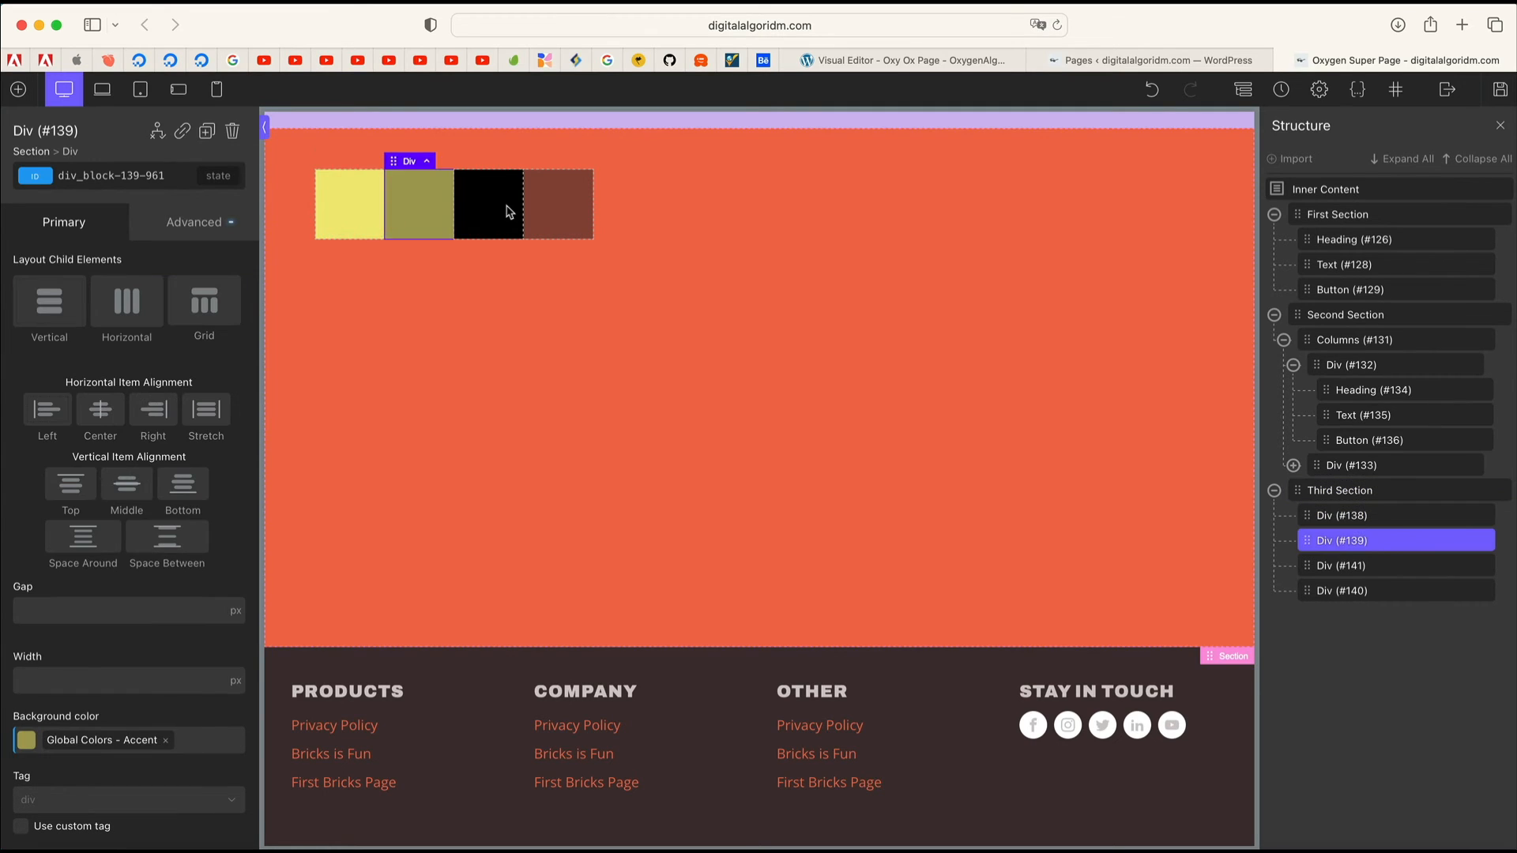
click(489, 208)
click(558, 210)
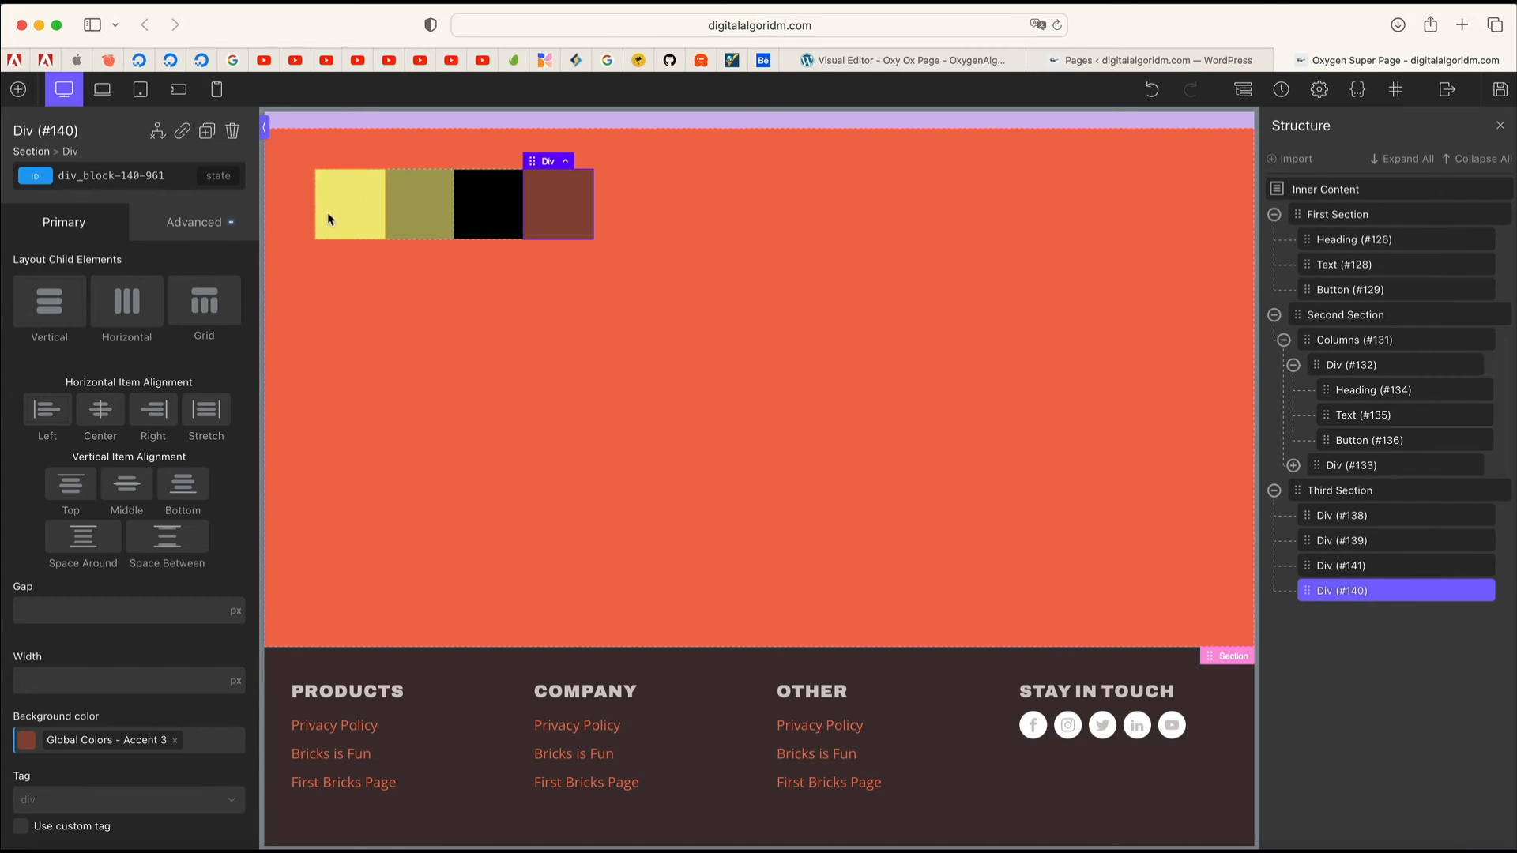
Step: Try the Top, Middle and Bottom vertical alignments on the Third Section's divs and settle on Stretch
click(540, 343)
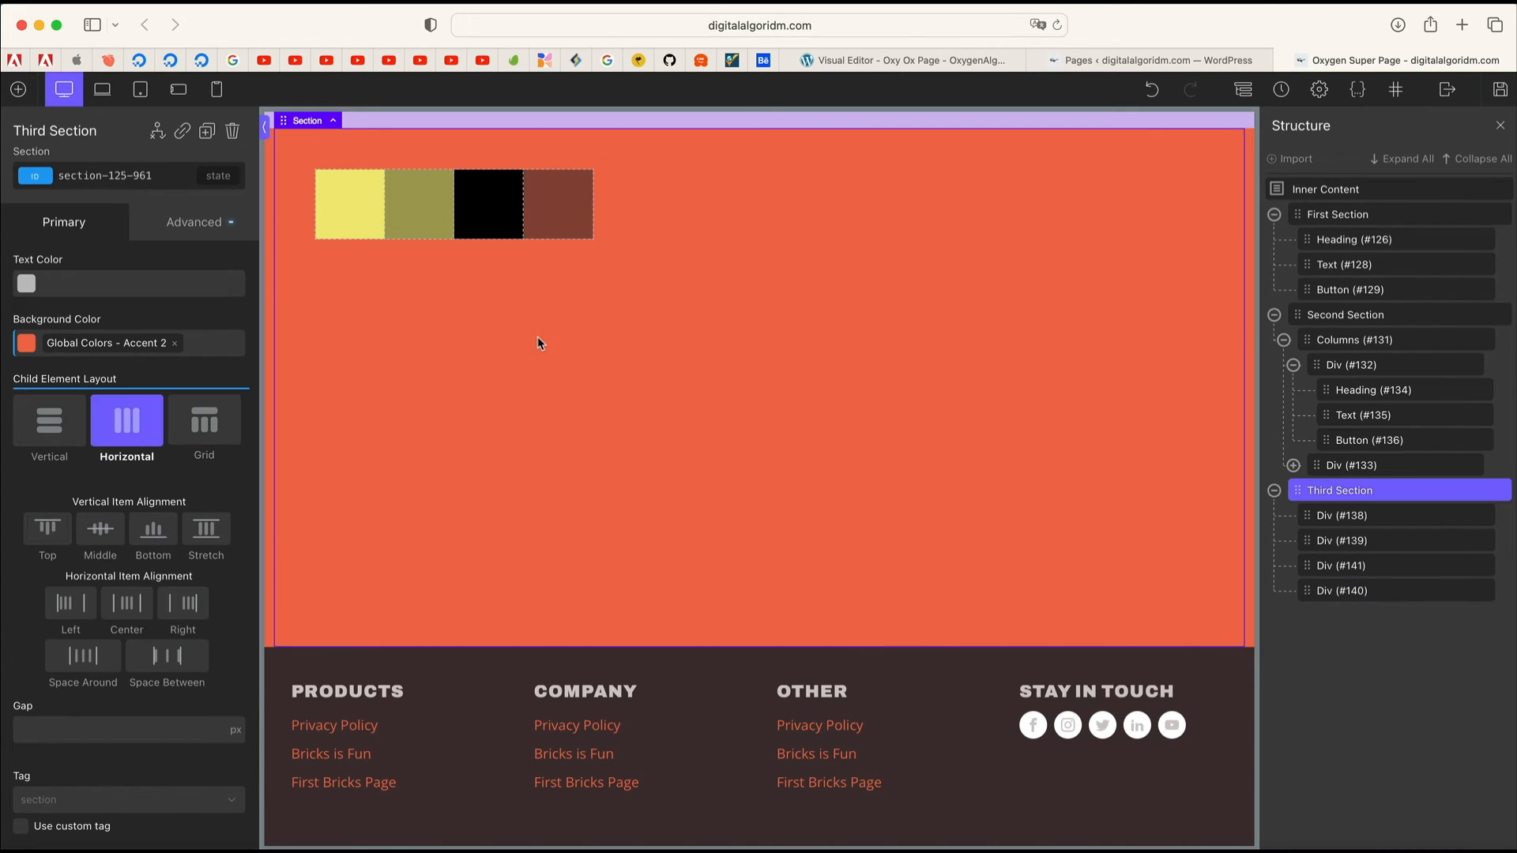
click(120, 534)
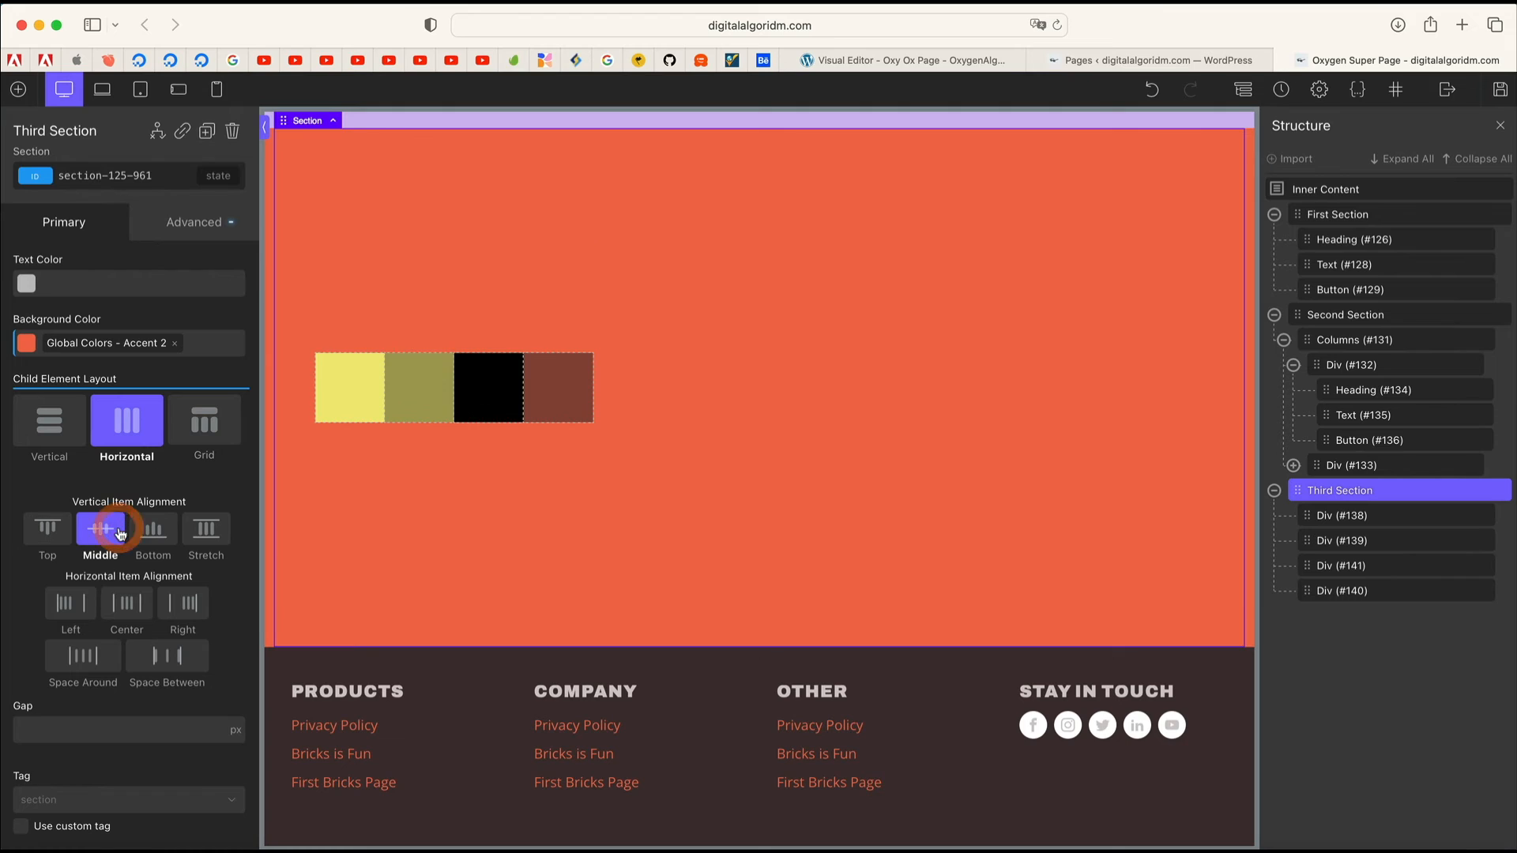
click(165, 535)
click(206, 531)
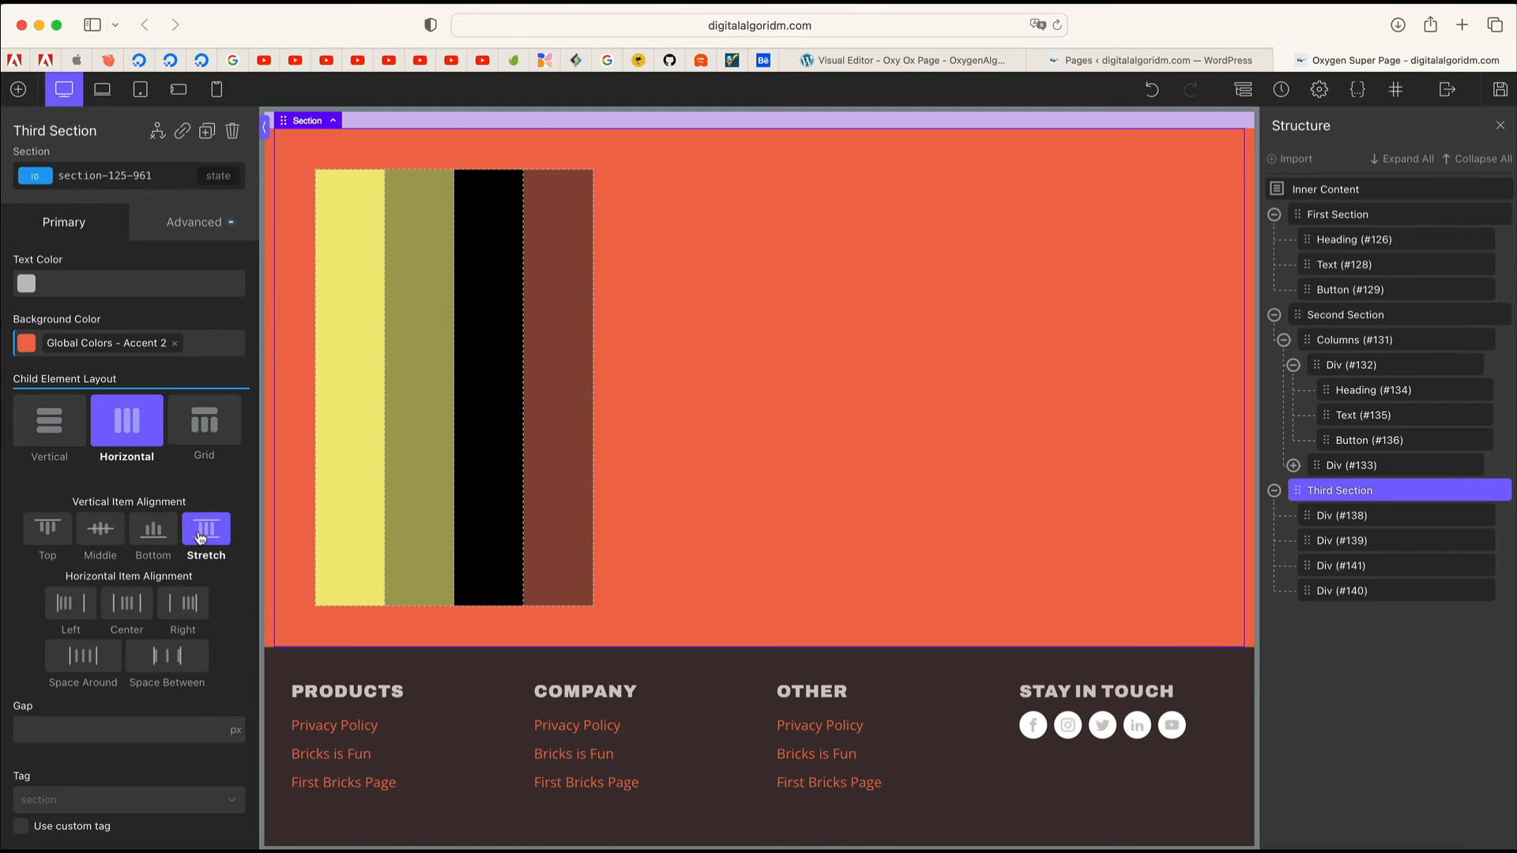
click(48, 530)
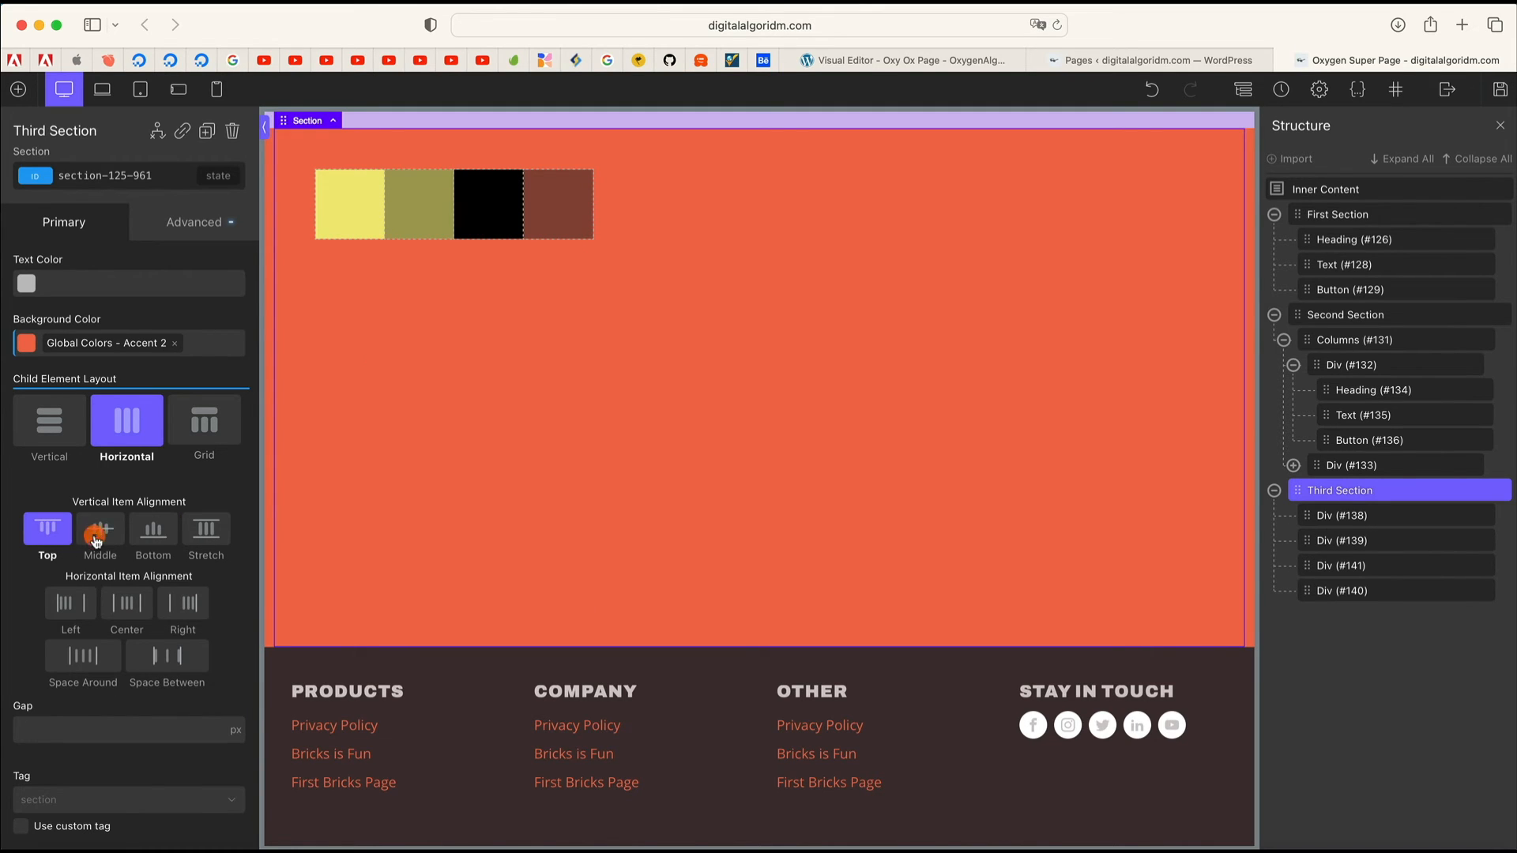
click(97, 531)
click(205, 529)
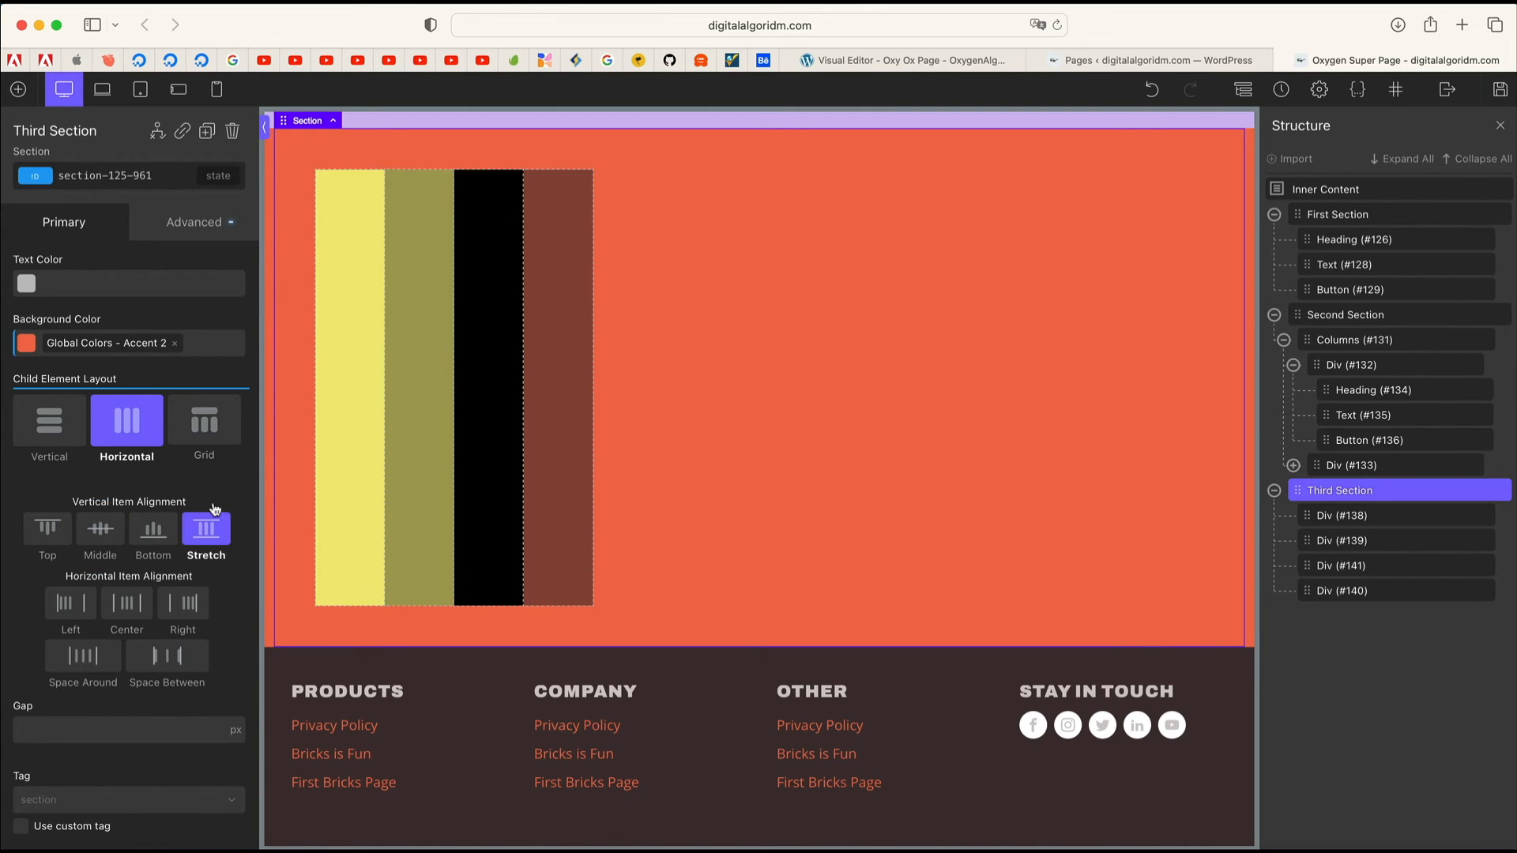
Step: Add a heading inside the yellow div and set its tag to H6
click(357, 283)
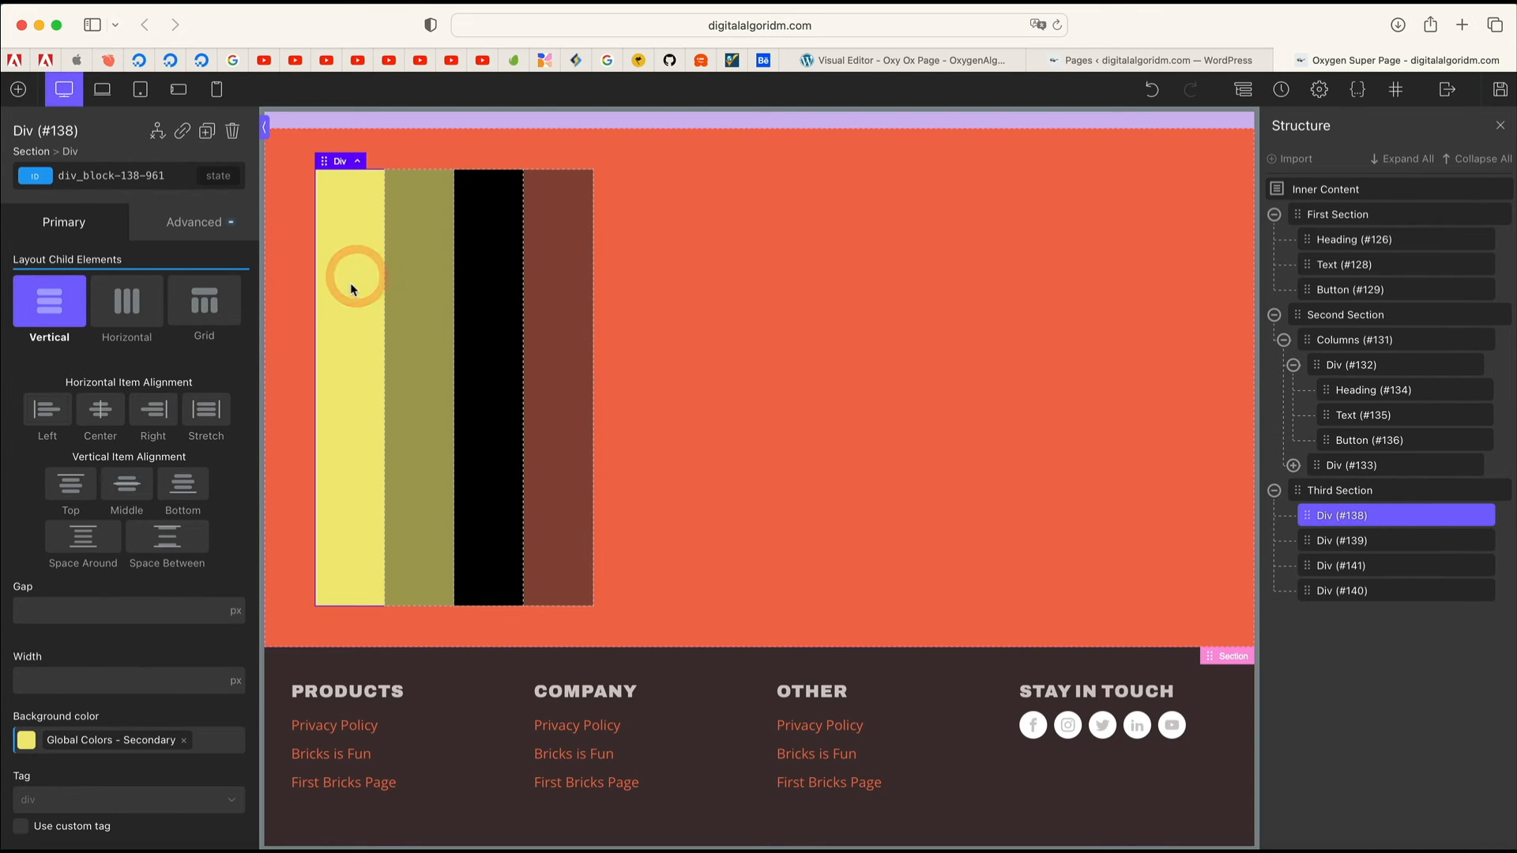
click(19, 90)
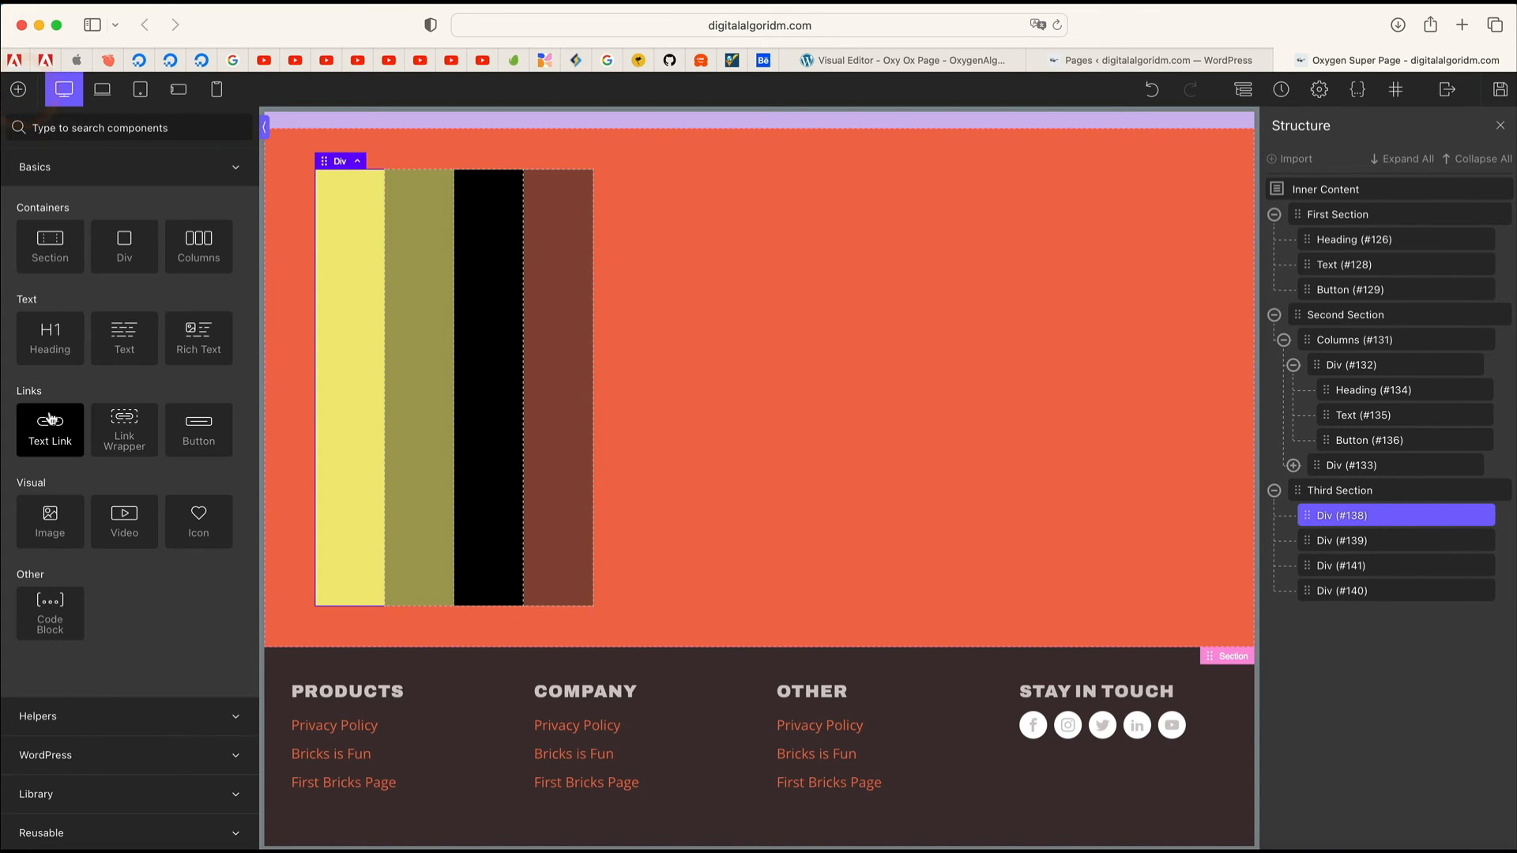
click(57, 332)
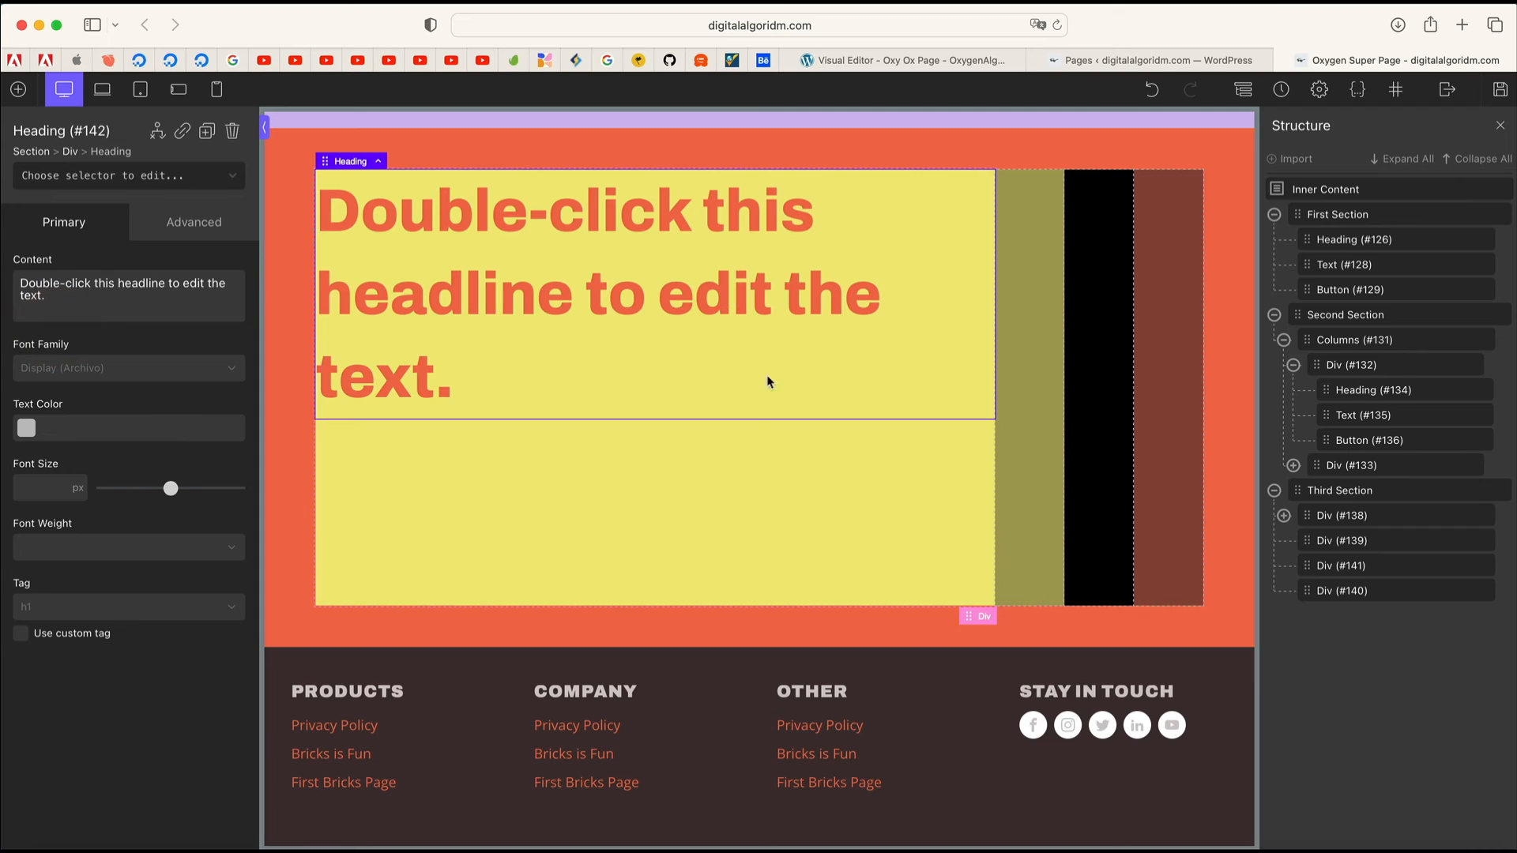
click(75, 614)
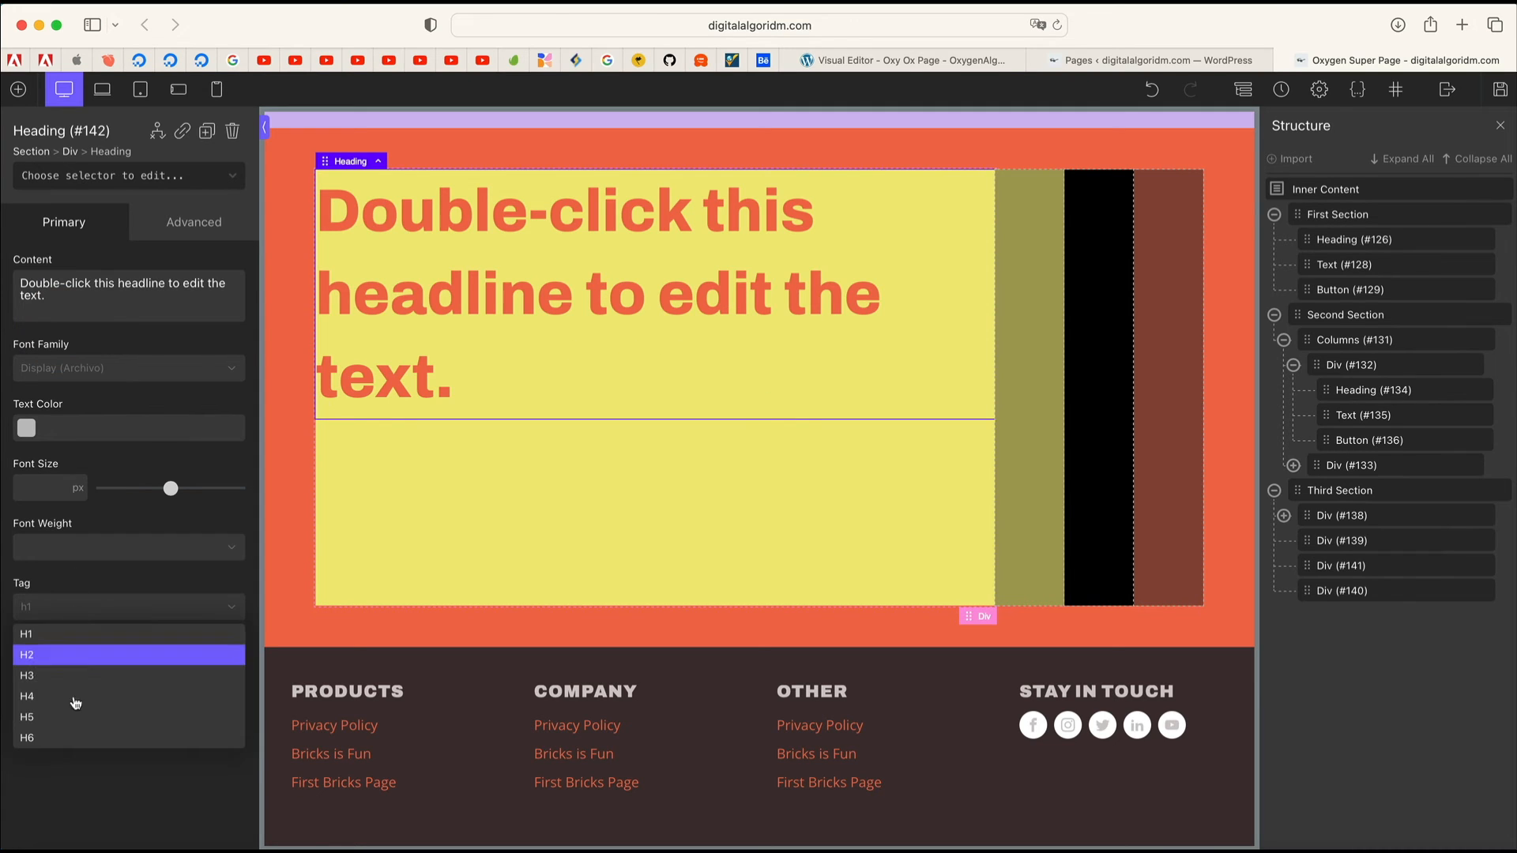
click(75, 739)
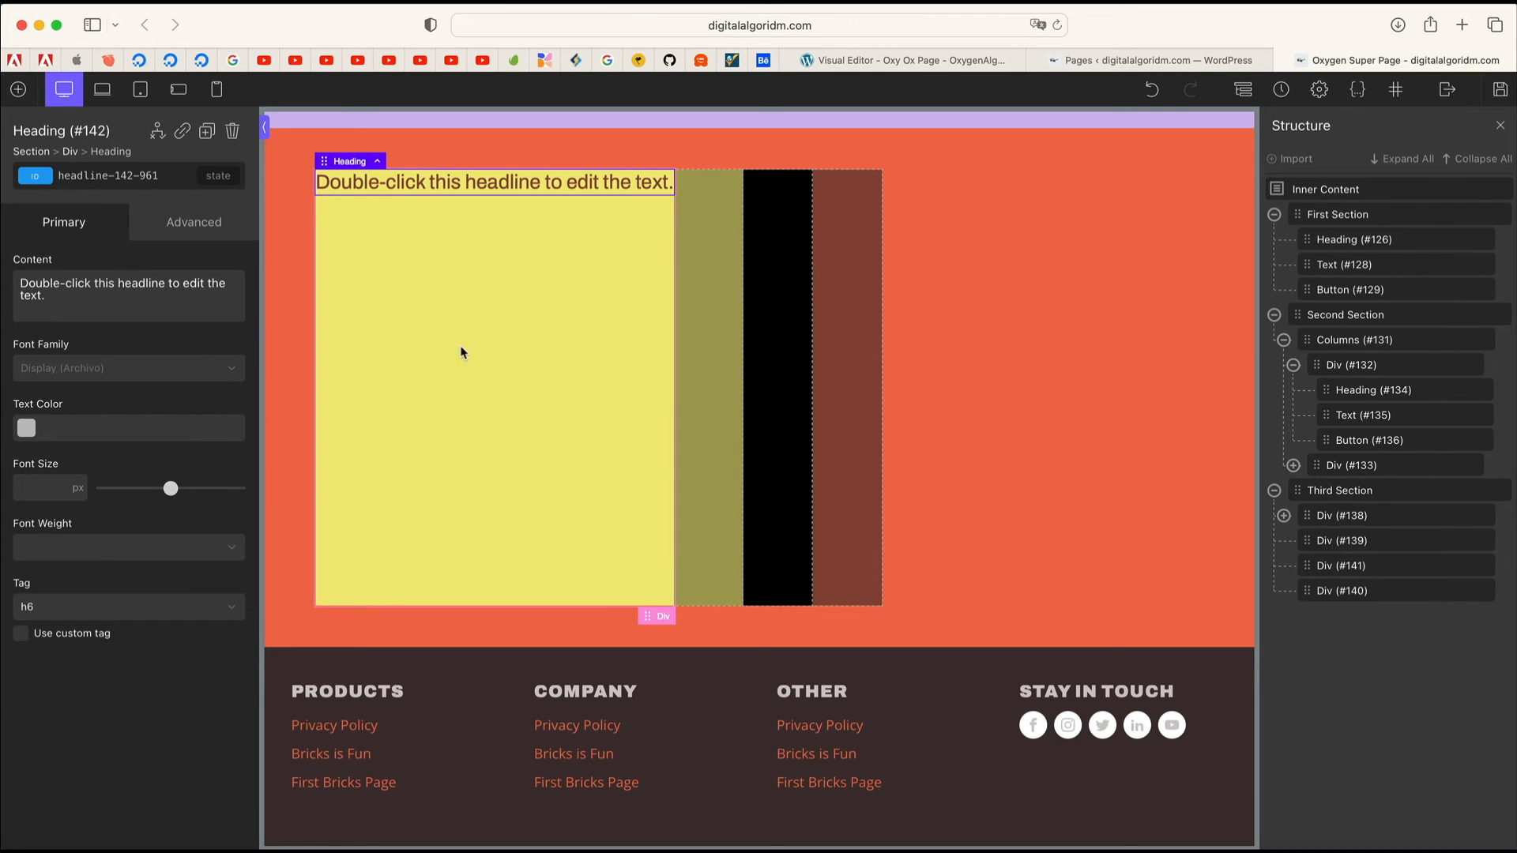
Step: Try the Center, Right and Space Around horizontal item alignments on the Third Section's divs
click(1390, 490)
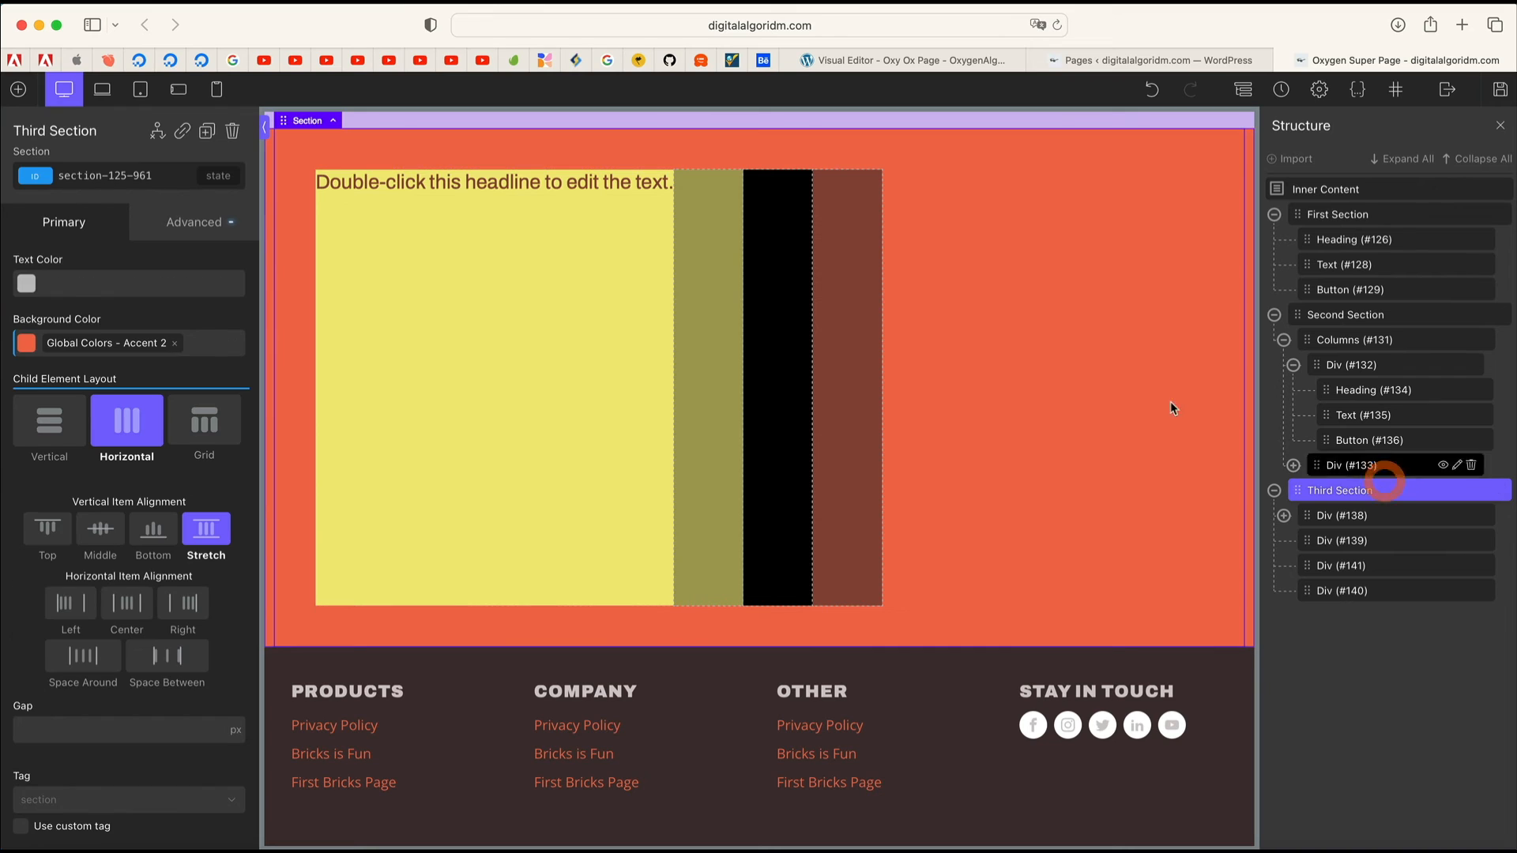
click(127, 602)
click(183, 603)
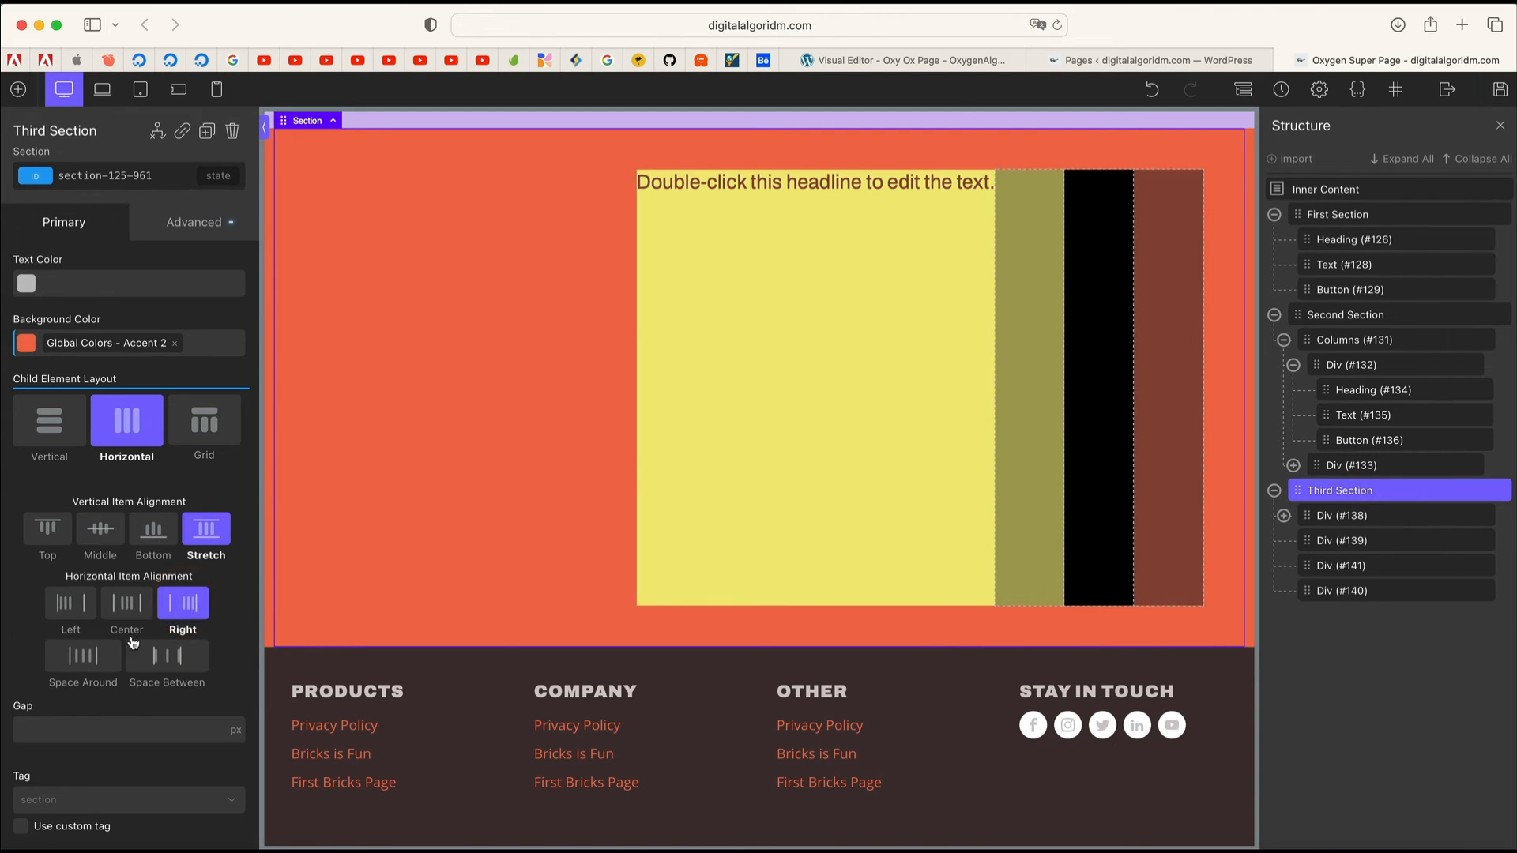
click(78, 654)
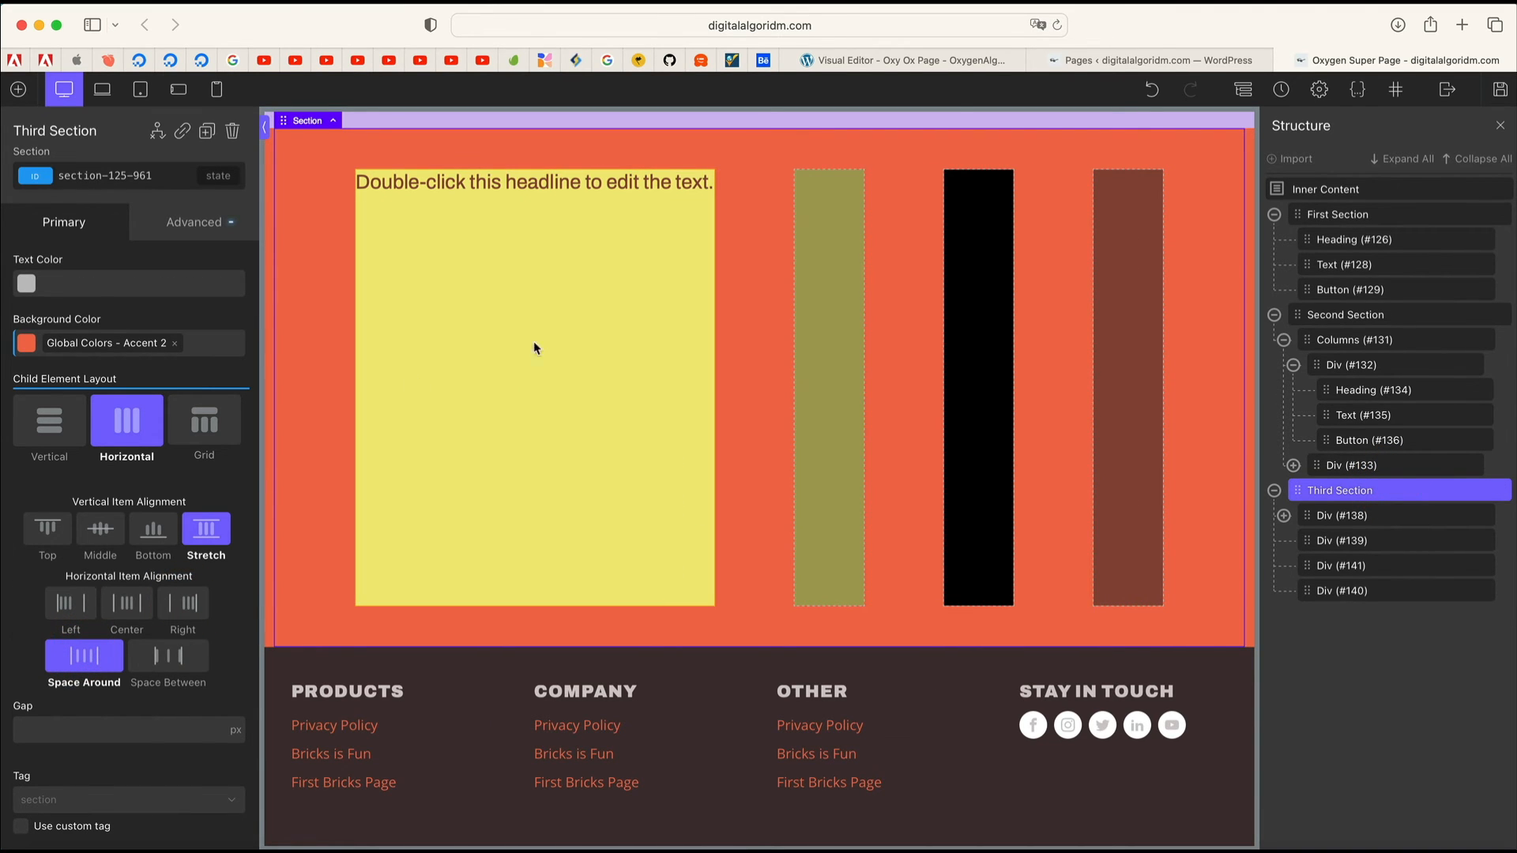
Step: Add an image inside the Third Section's olive div and choose Uploading-pana.svg from the media library
click(819, 307)
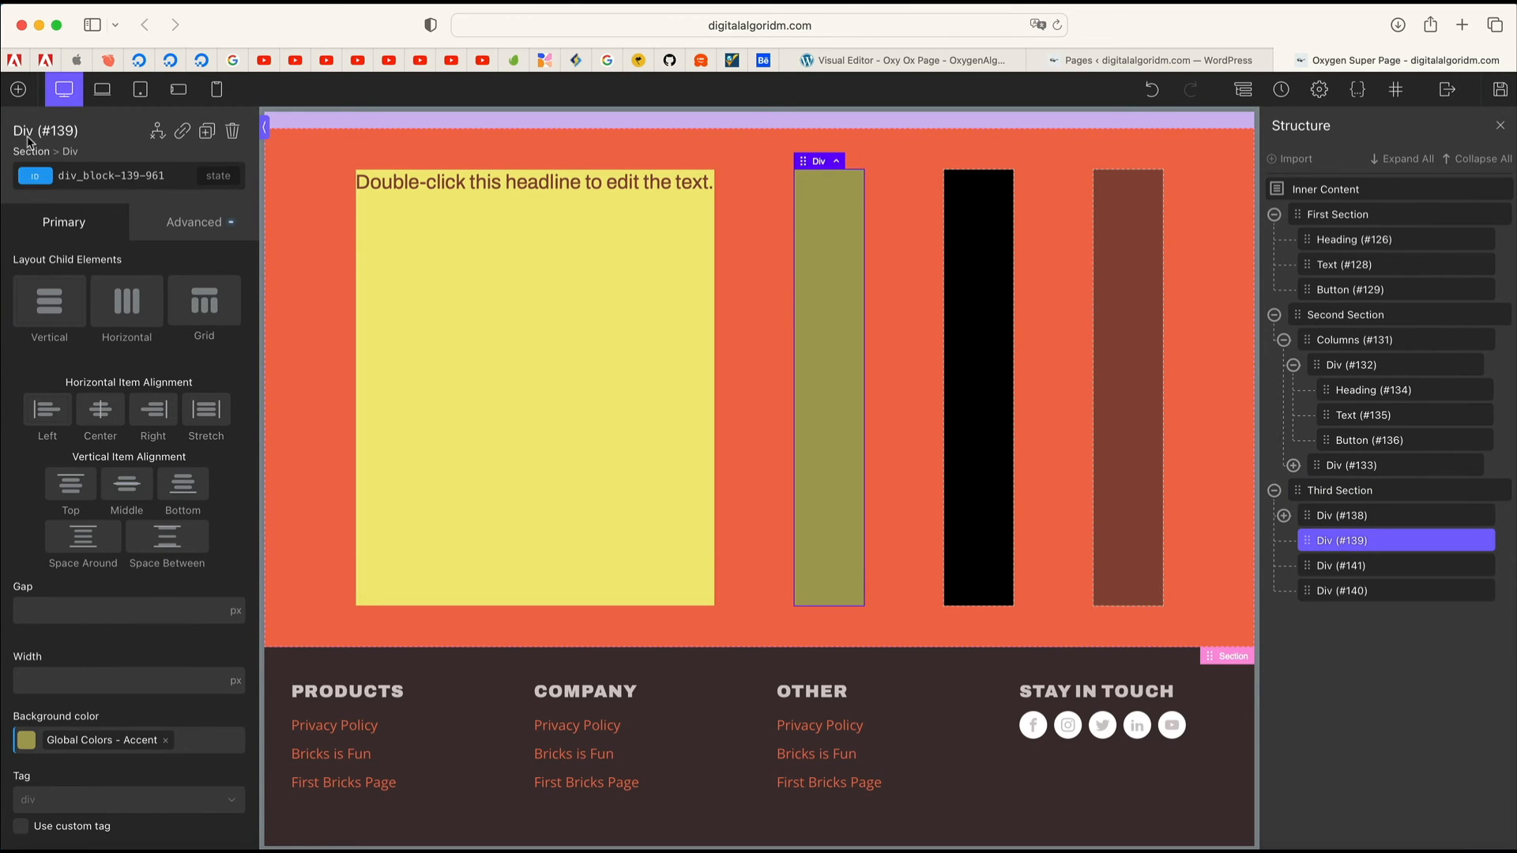
click(19, 89)
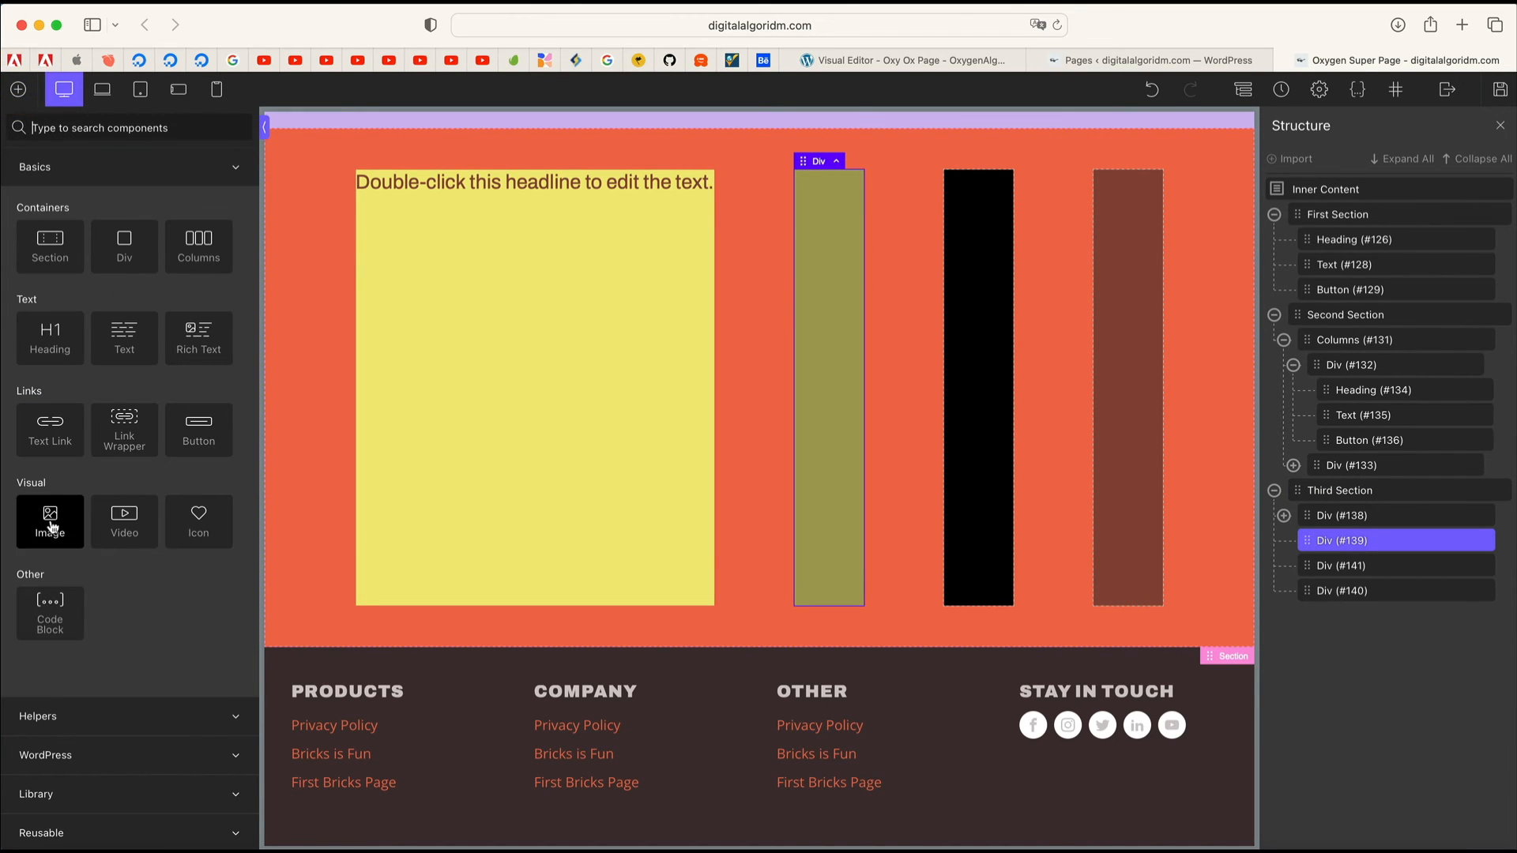
click(50, 527)
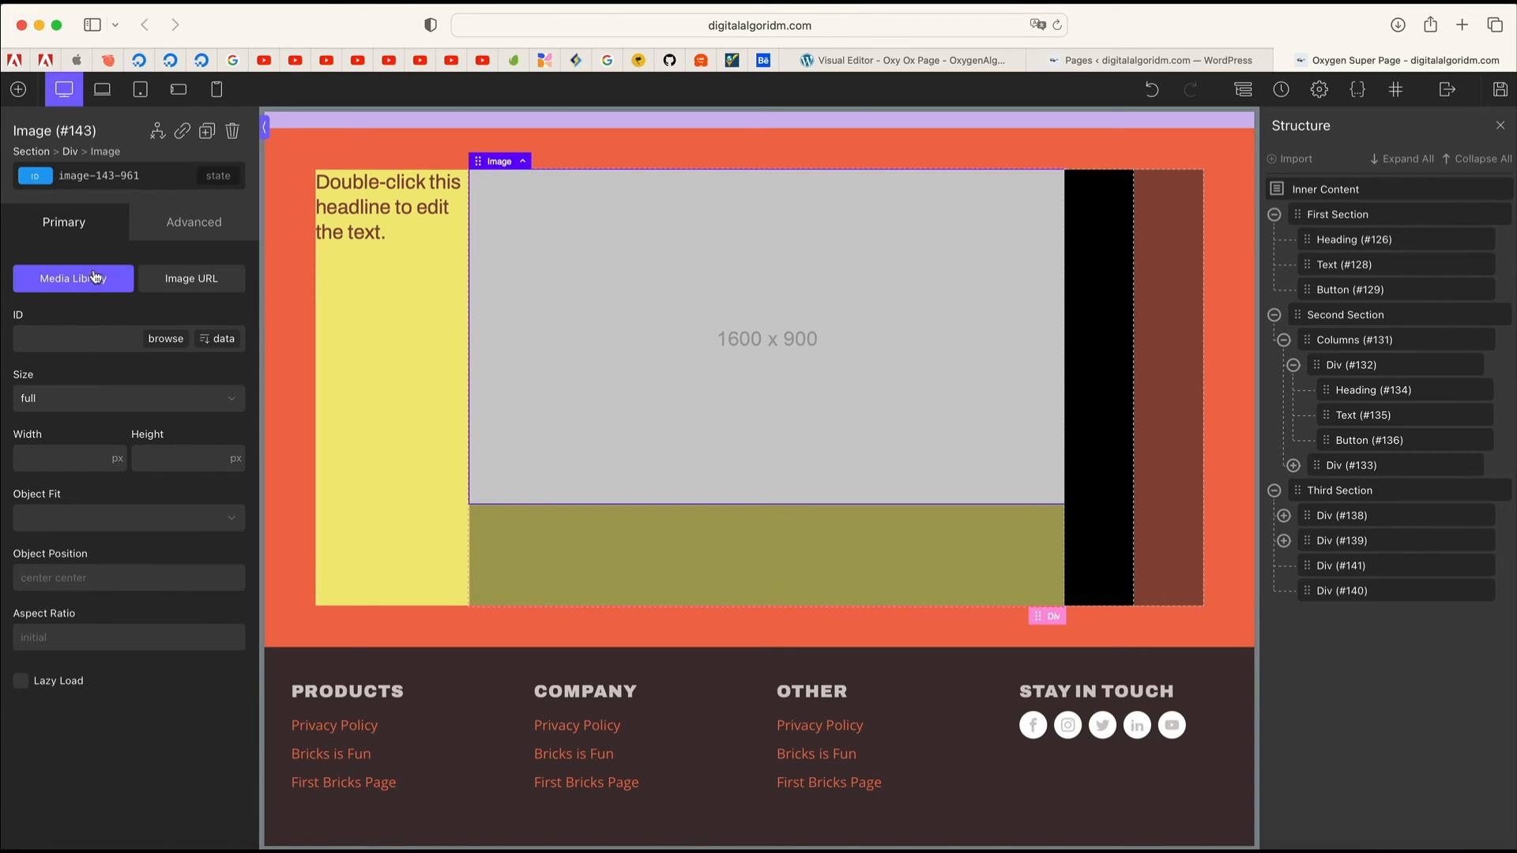
click(100, 280)
click(692, 317)
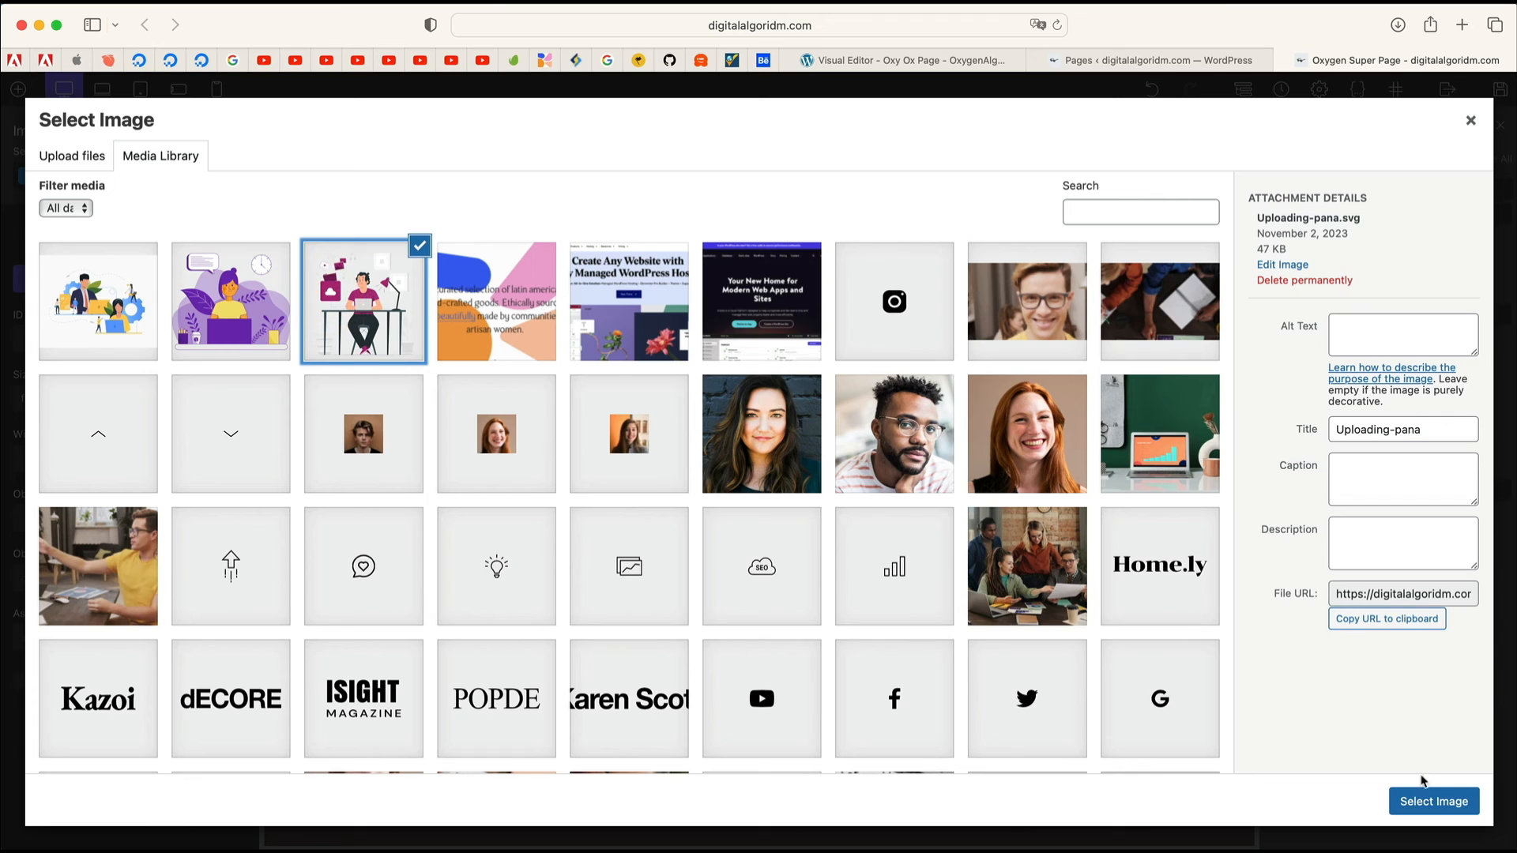
click(1427, 800)
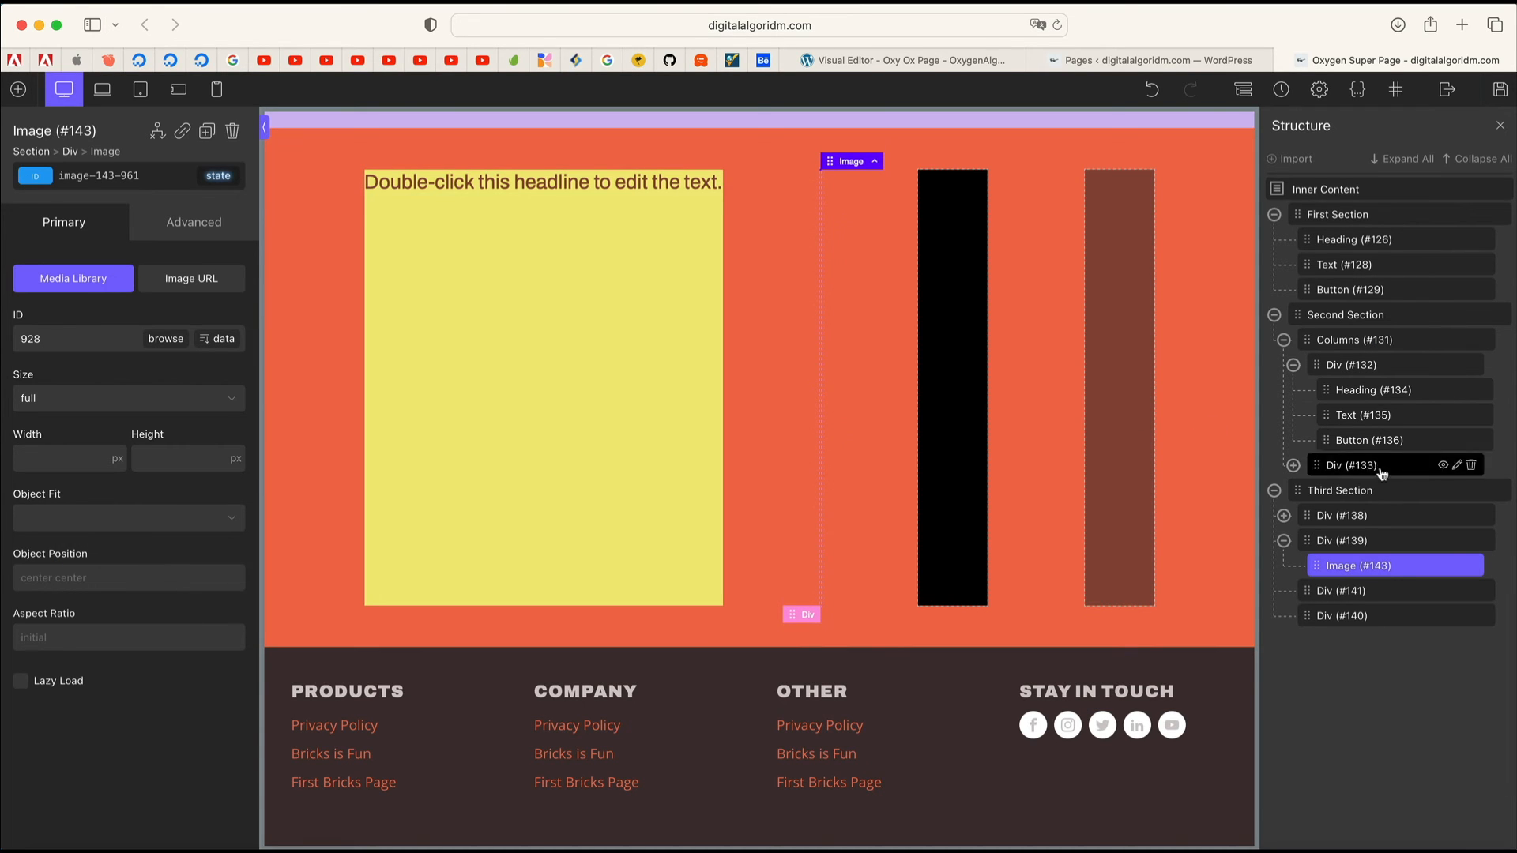
Step: Try a vertical layout on the Third Section and undo the recent changes back to the four empty, horizontally arranged divs
click(1377, 499)
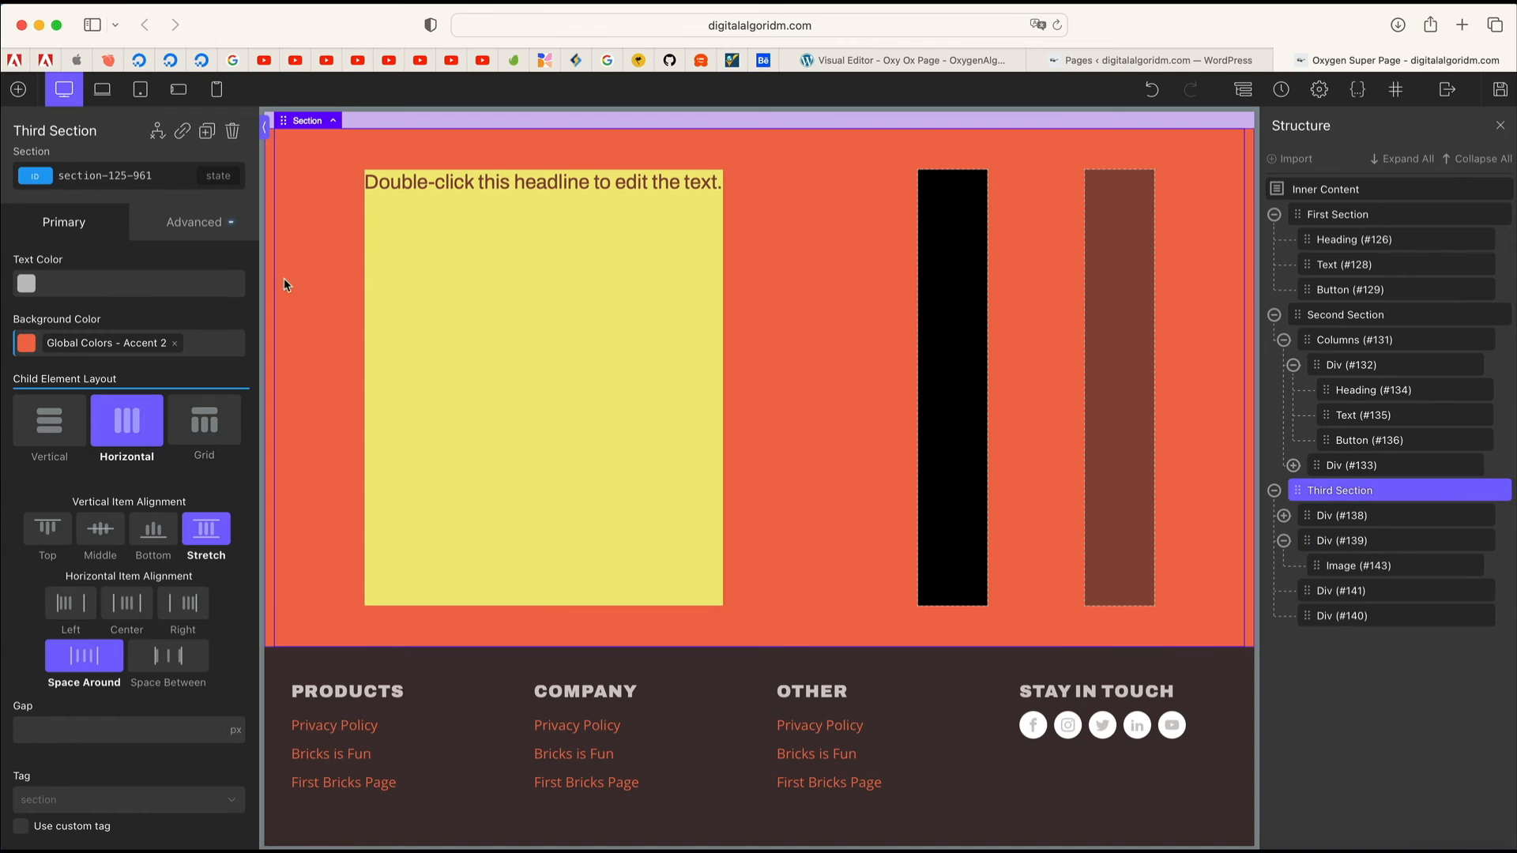
click(60, 411)
scroll(490, 401, down, 3)
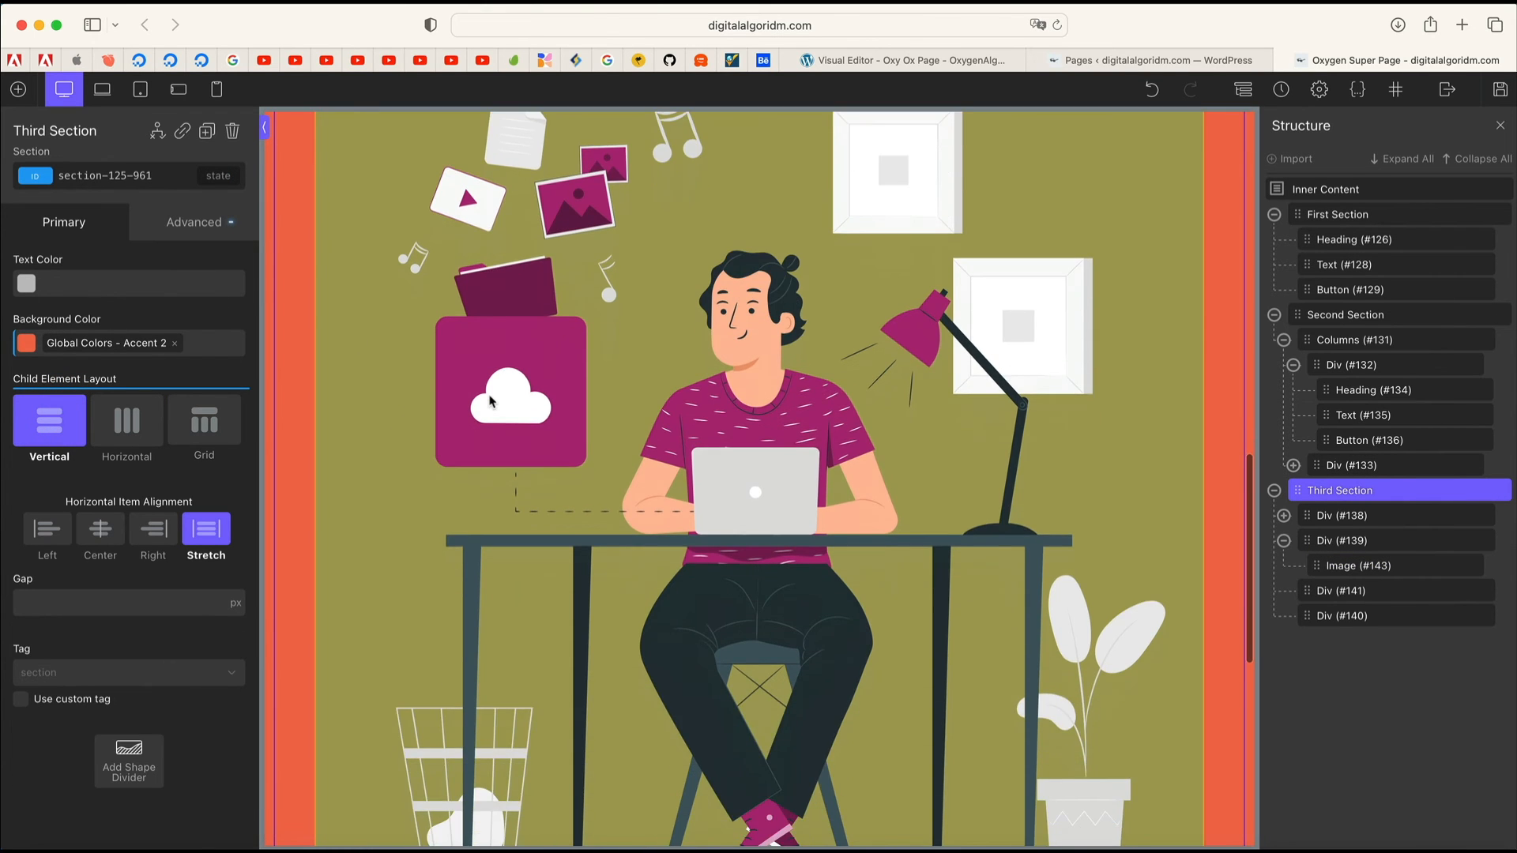
scroll(489, 401, up, 3)
scroll(529, 478, down, 10)
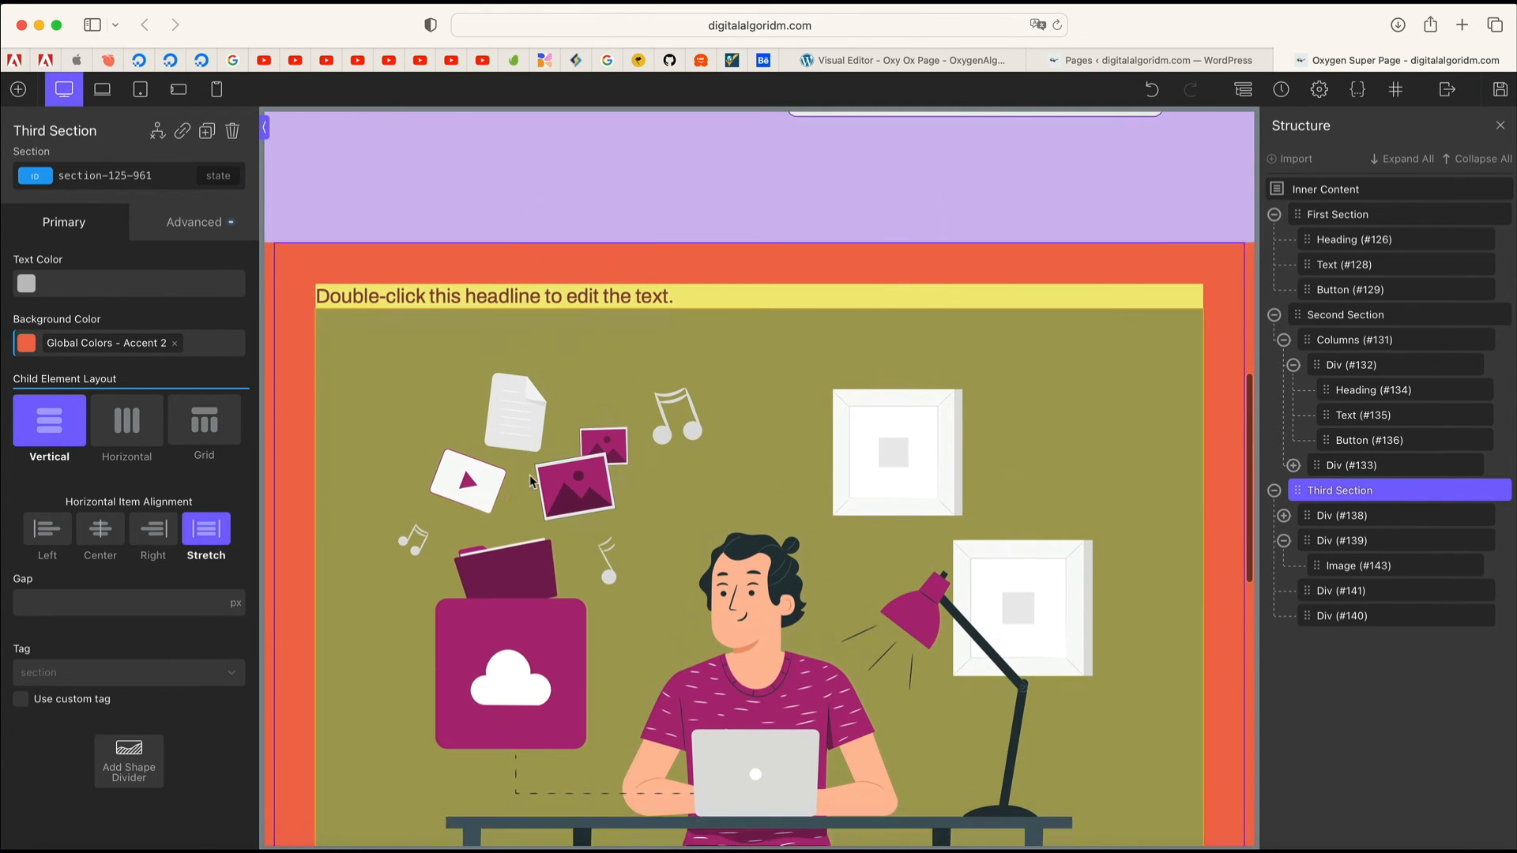
scroll(529, 480, up, 5)
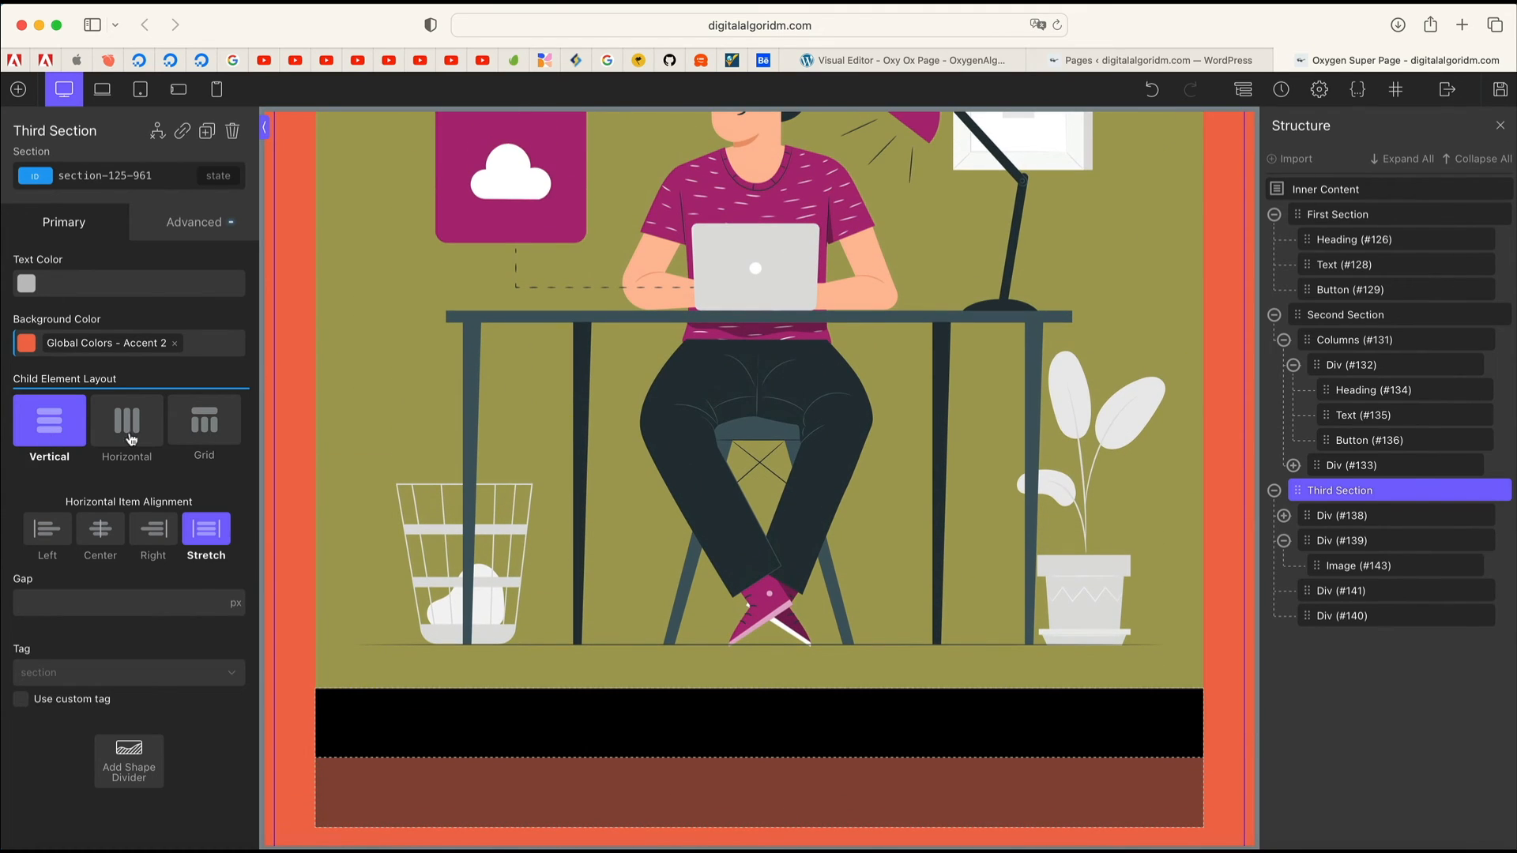
scroll(438, 505, up, 12)
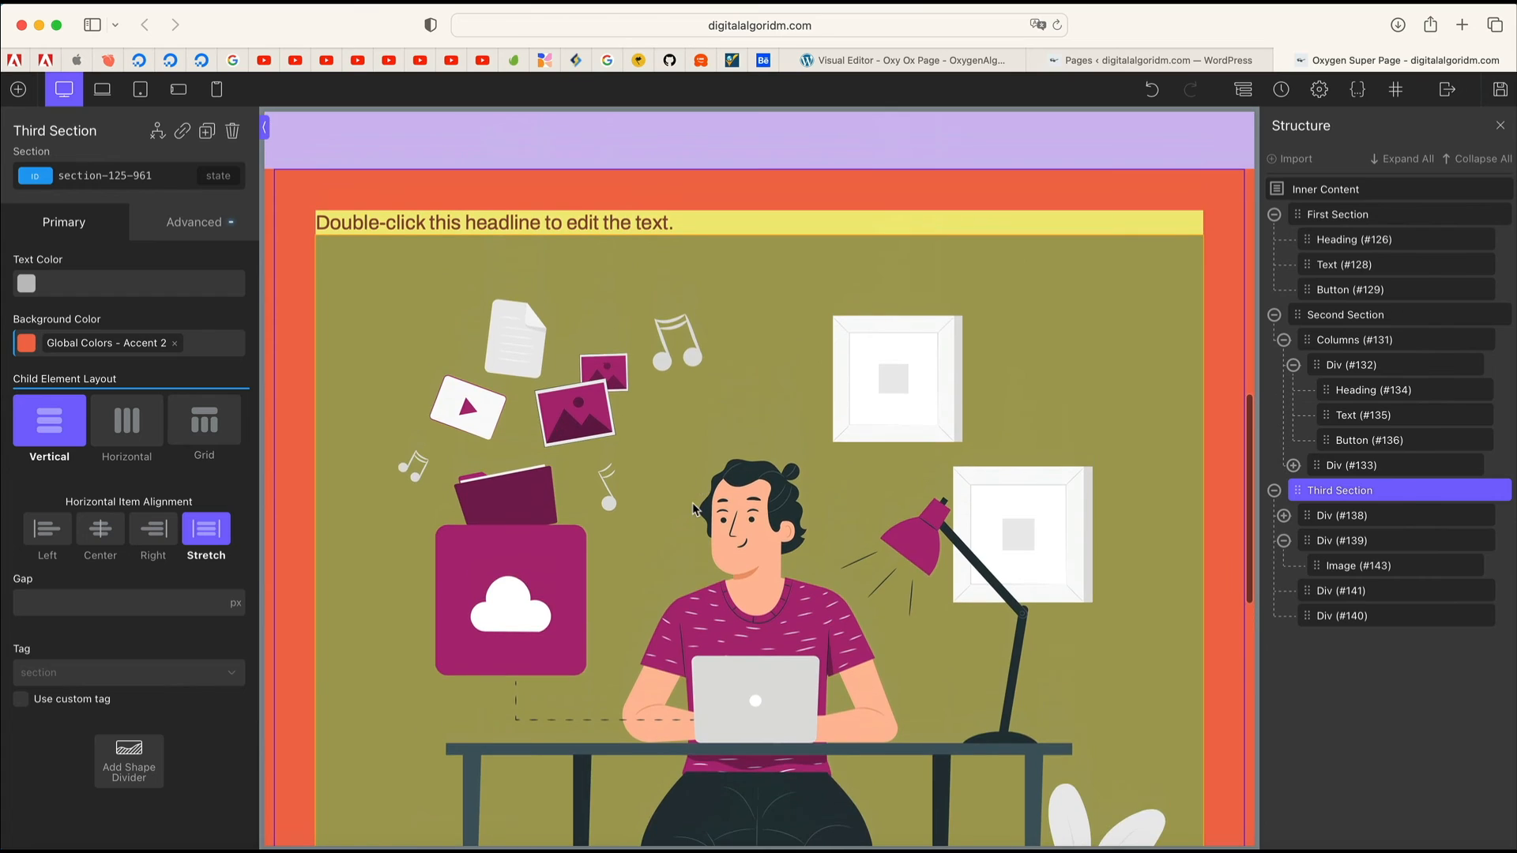
key(super+z)
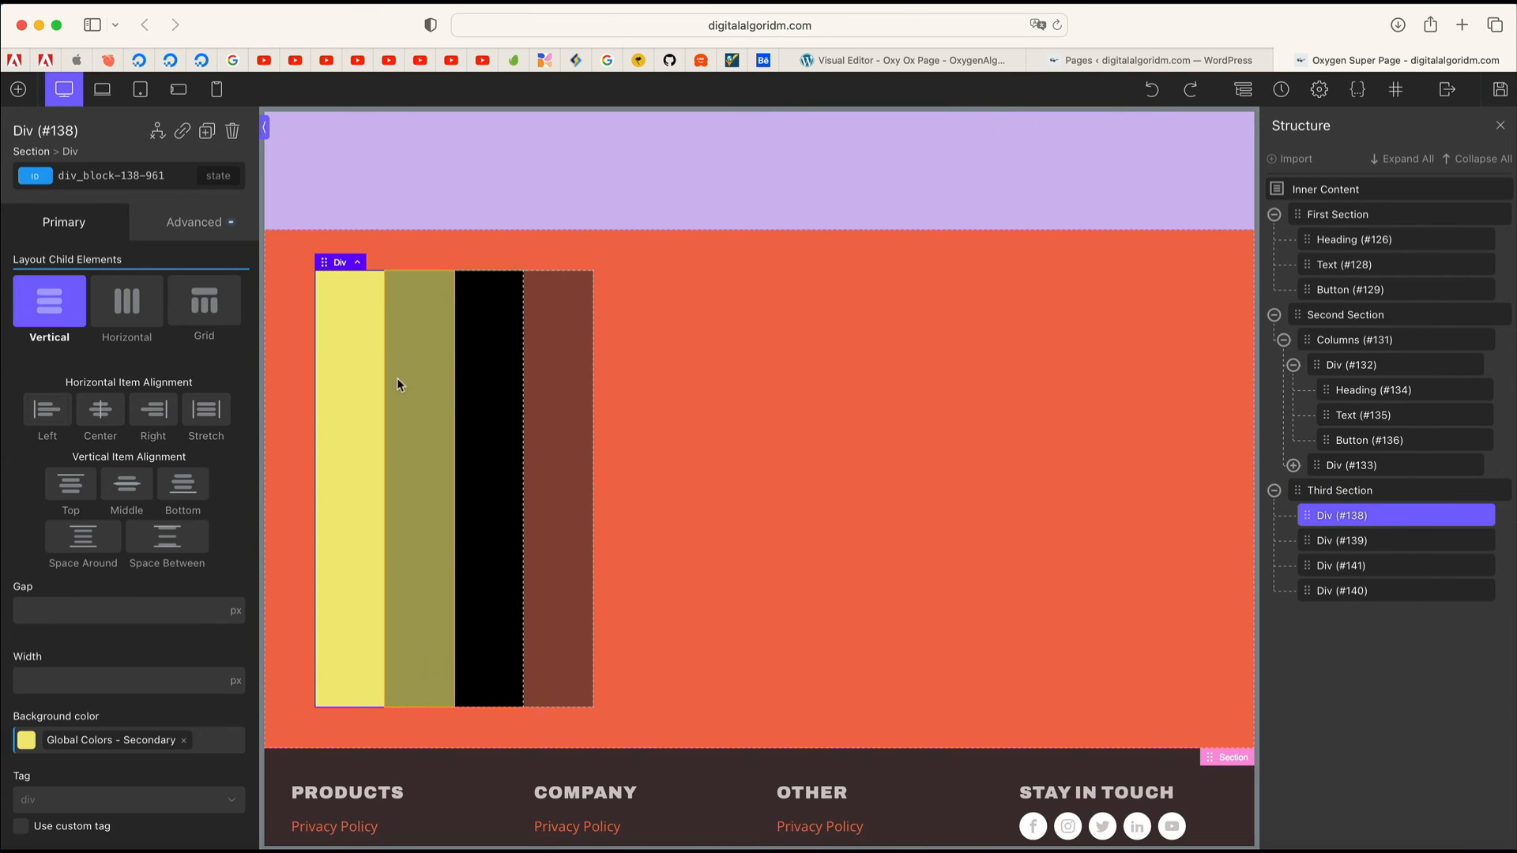
Step: Add a Columns element to the Third Section beside the four divs with the 50 50 layout
click(18, 90)
click(849, 347)
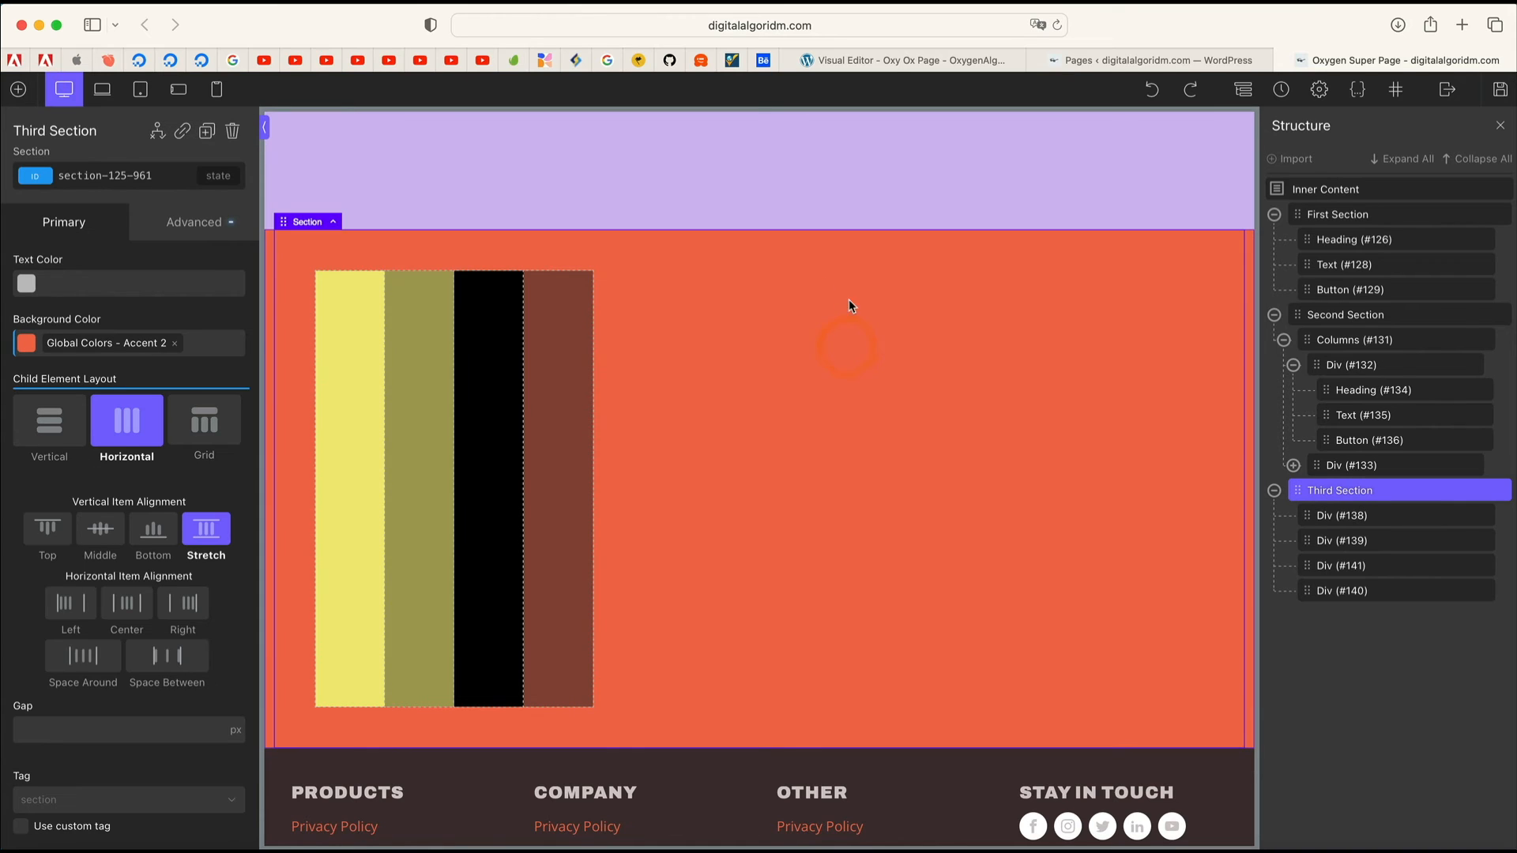
click(18, 89)
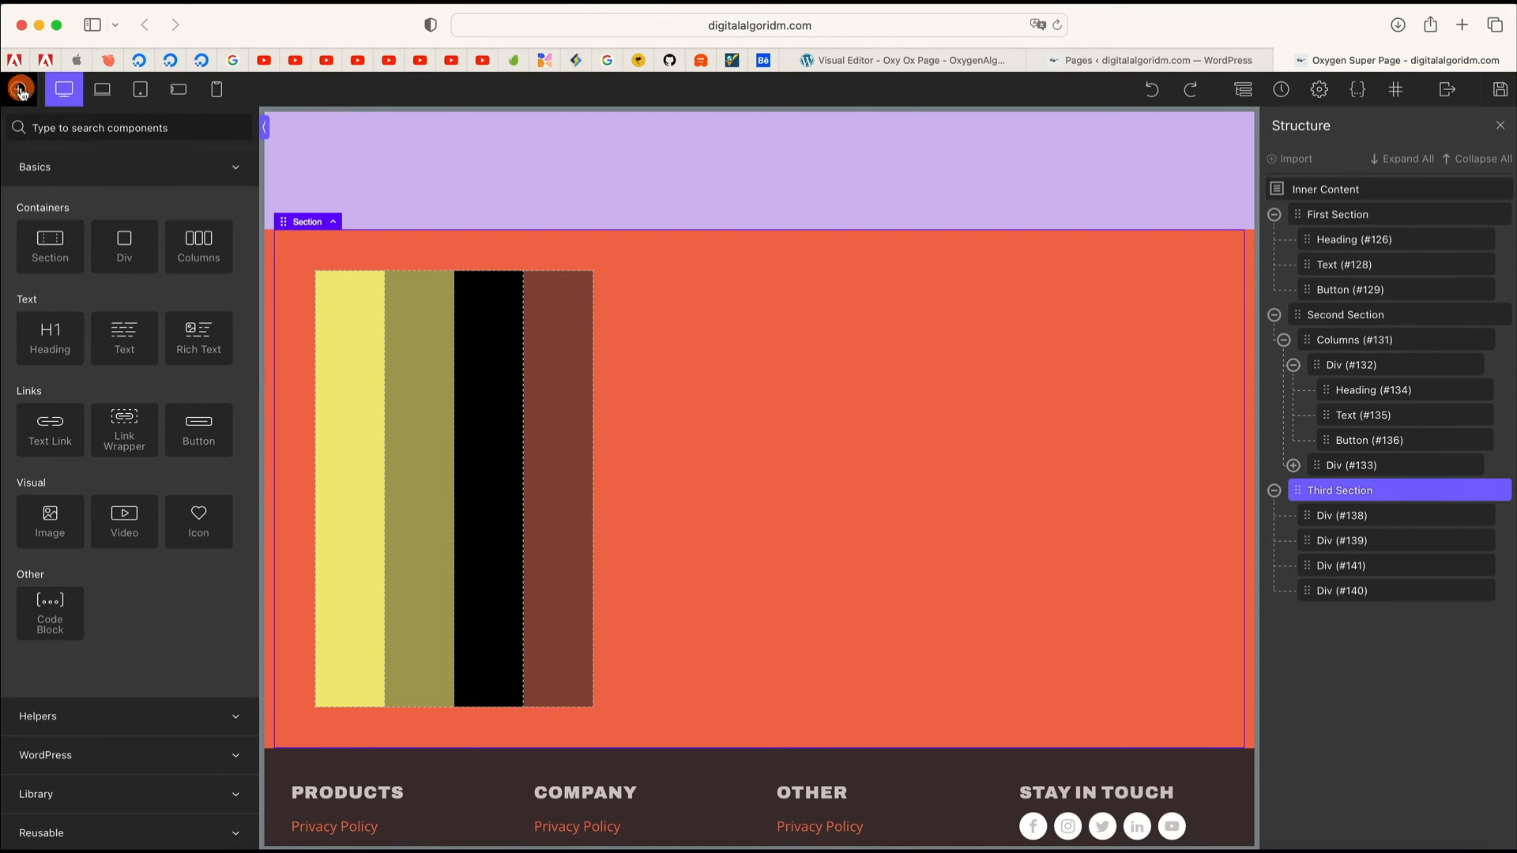
click(198, 239)
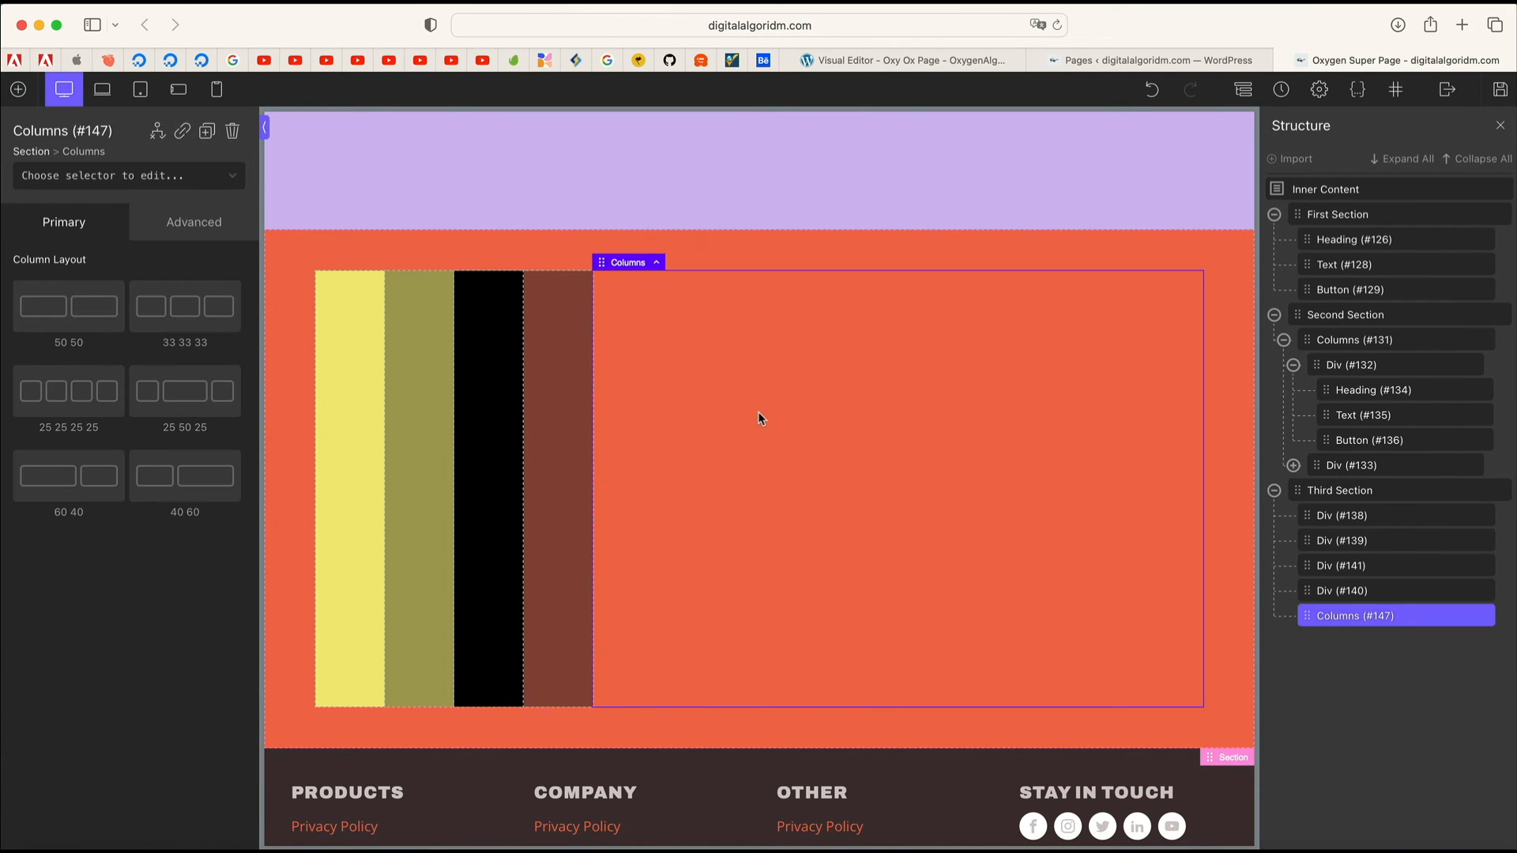
click(95, 305)
Step: Add a heading inside the first of the two new column divs
click(701, 446)
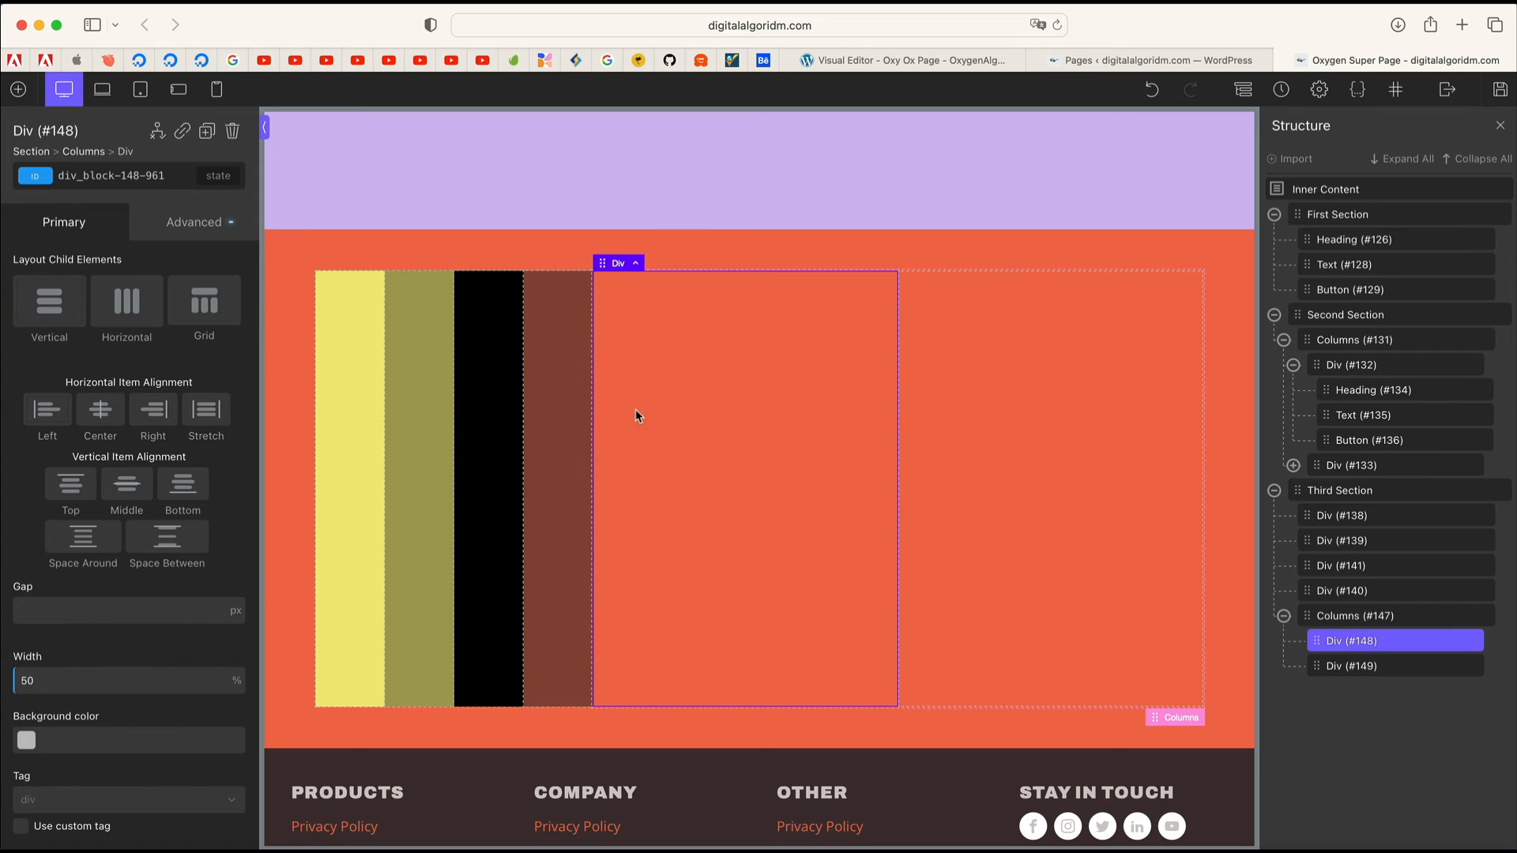
click(1019, 403)
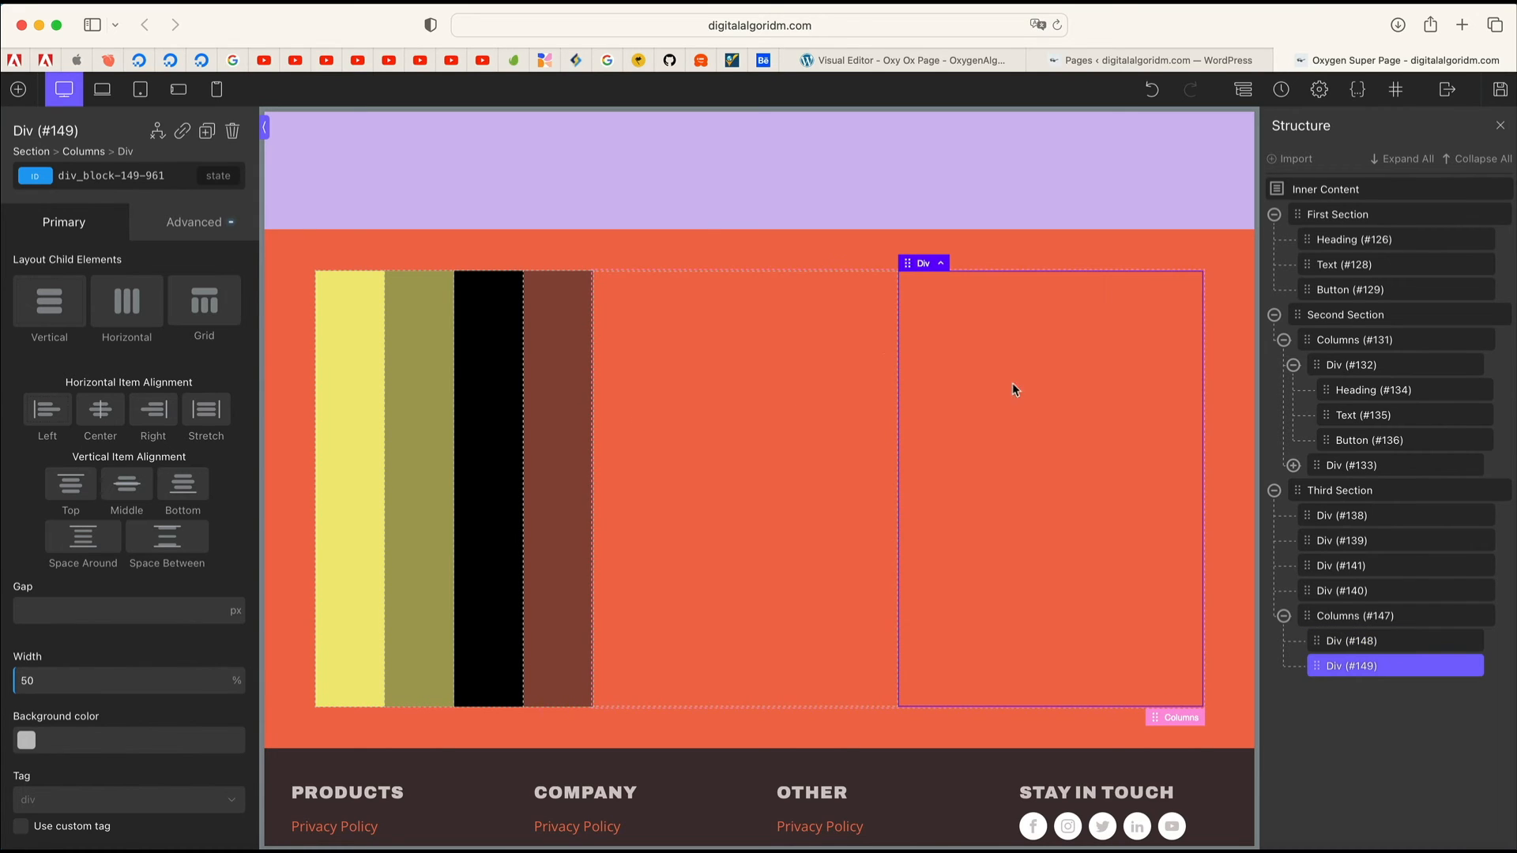
click(751, 409)
click(1124, 403)
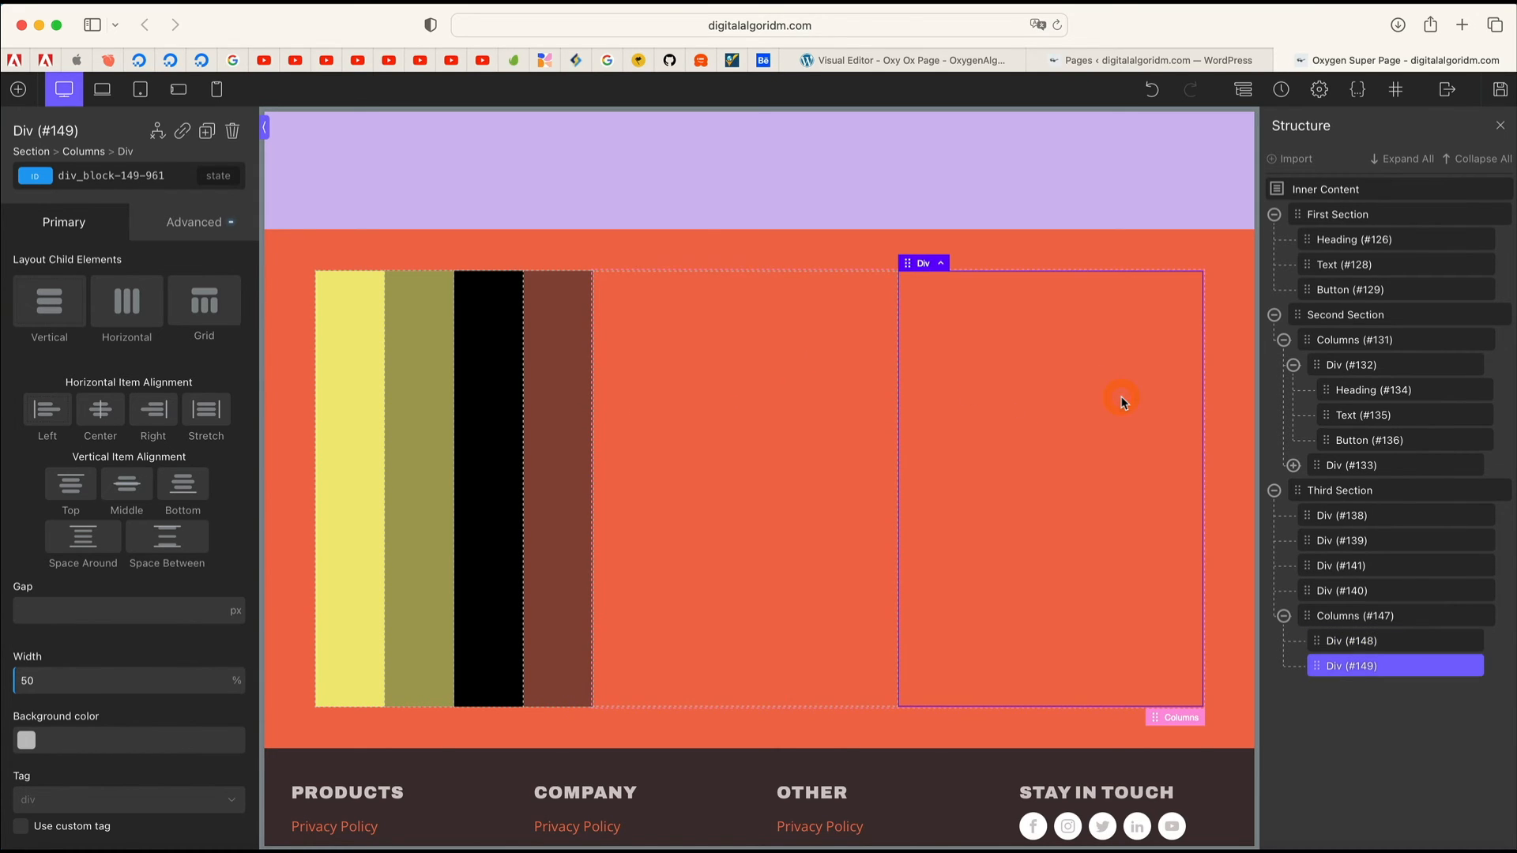
click(806, 412)
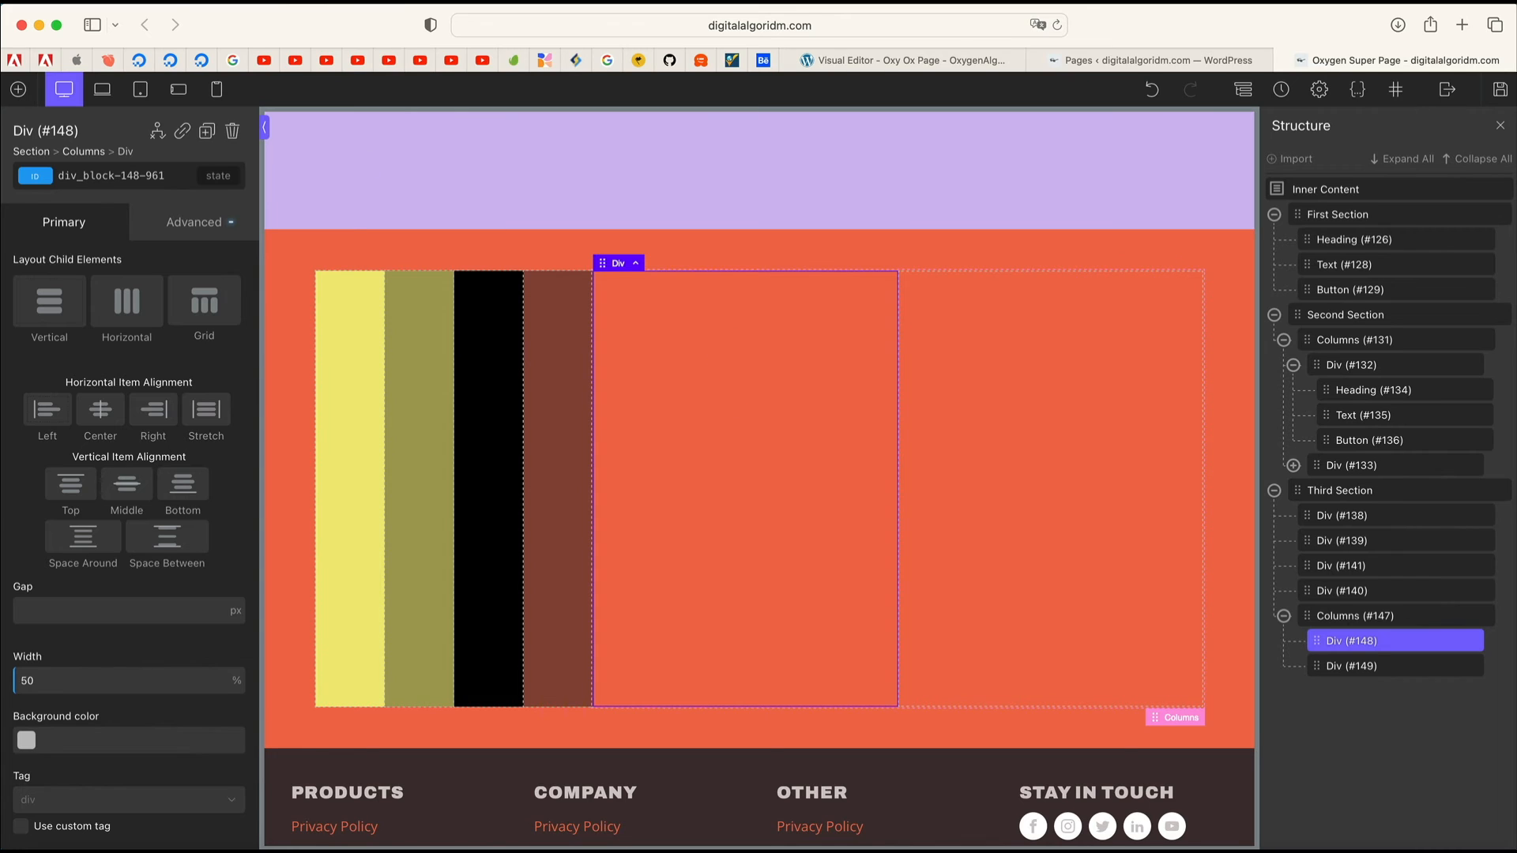
click(17, 89)
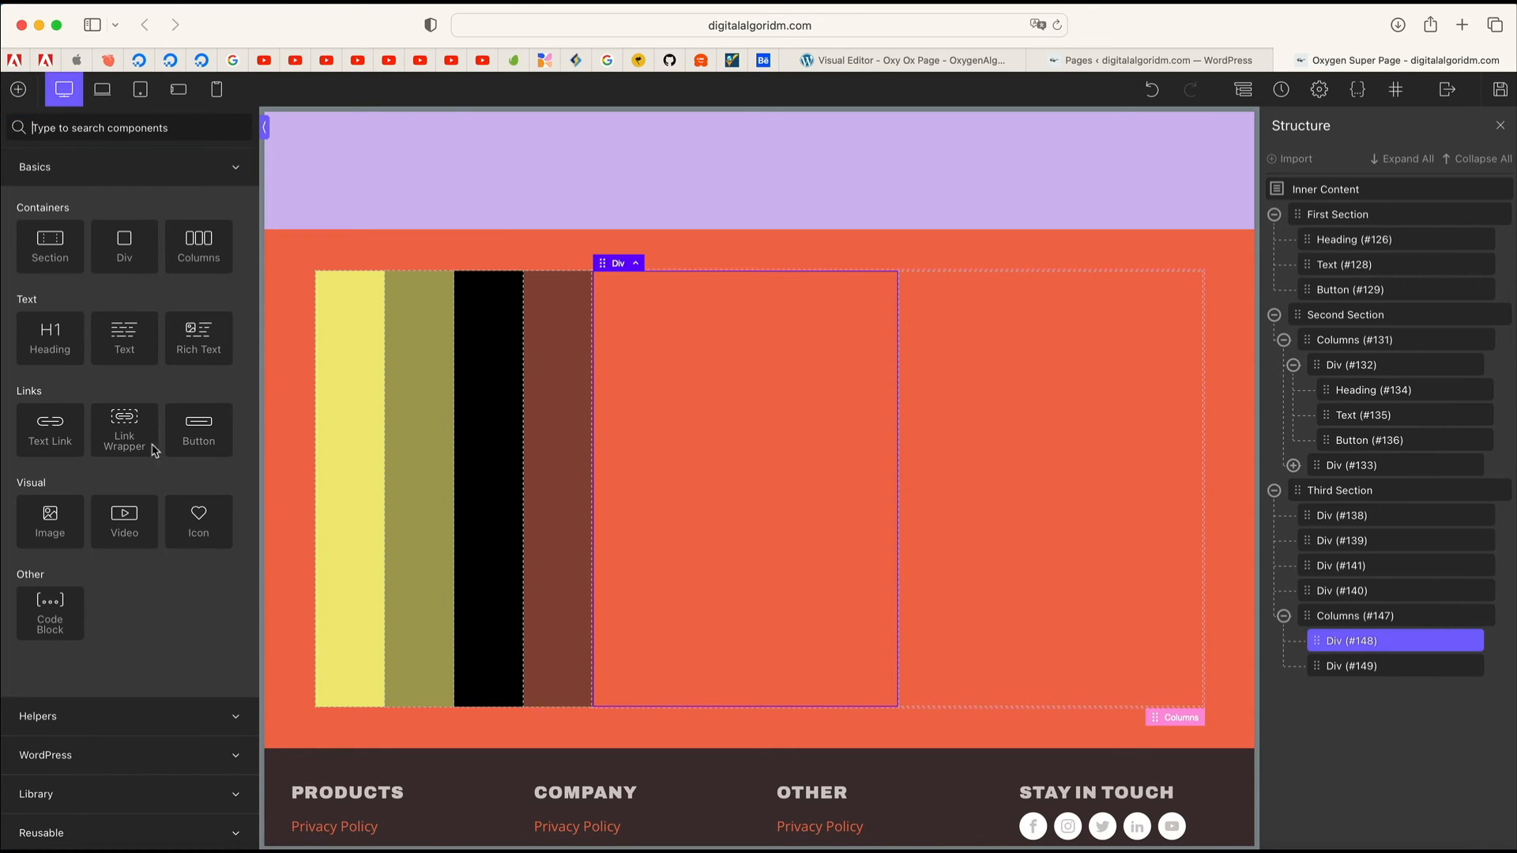
click(48, 344)
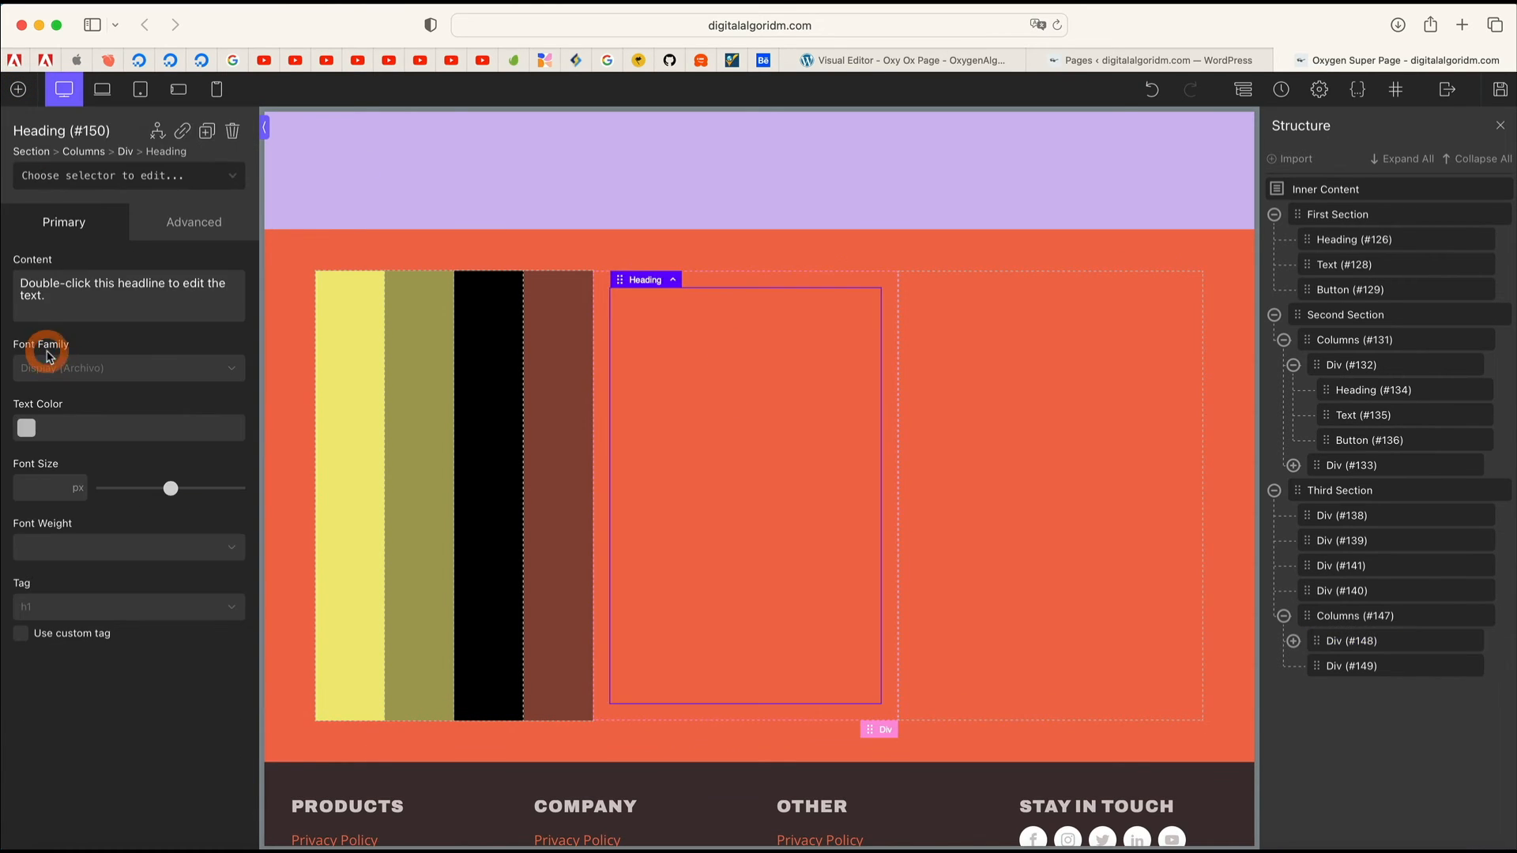
Step: Examine the Third Section's empty column div and compare it with the yellow and brown divs
click(1060, 386)
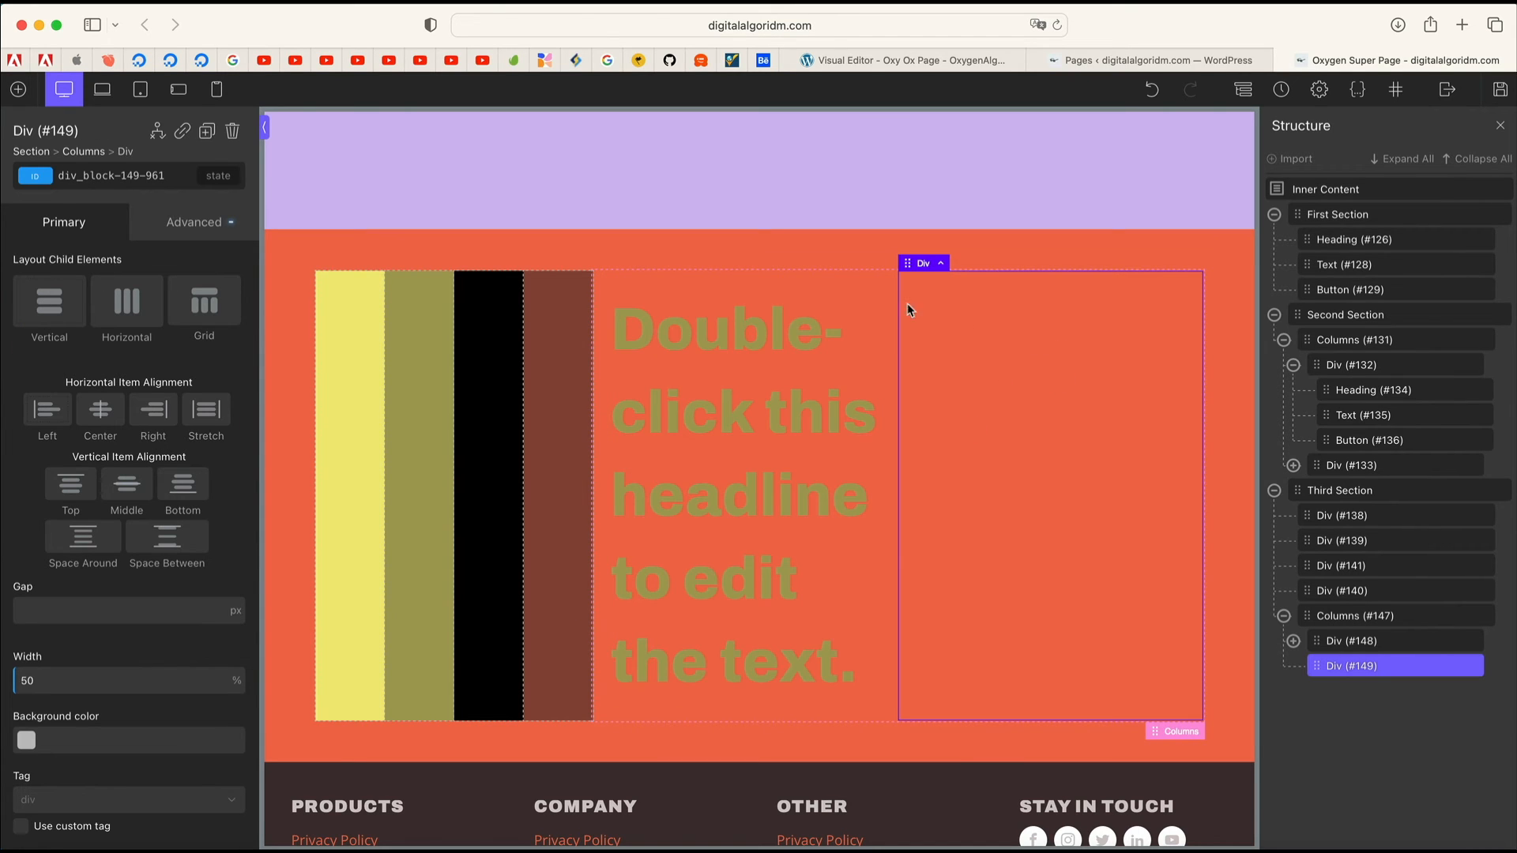
click(359, 351)
click(559, 357)
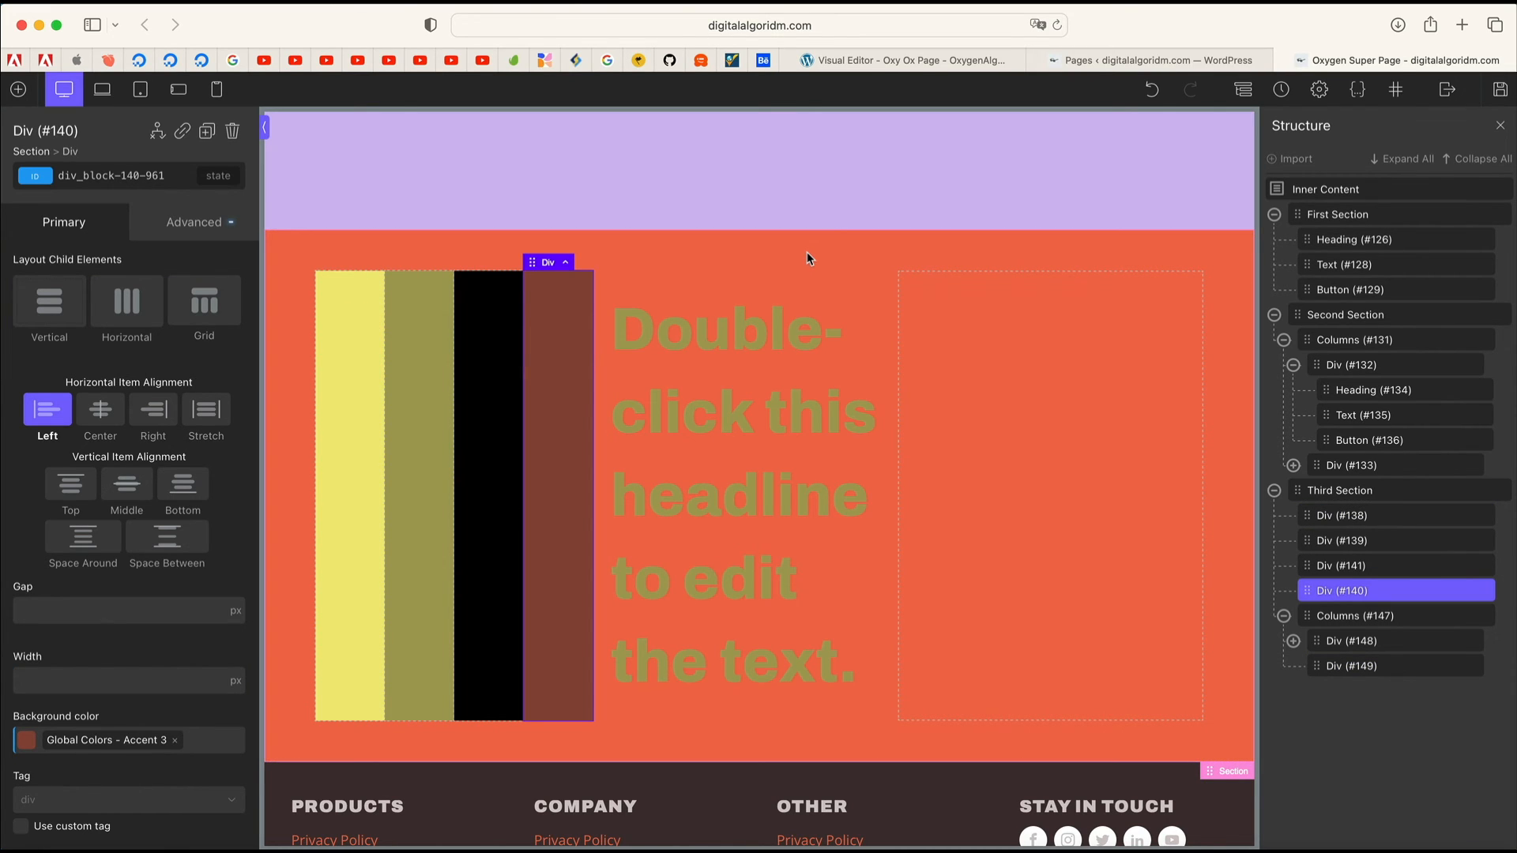
scroll(581, 355, up, 3)
scroll(582, 358, down, 4)
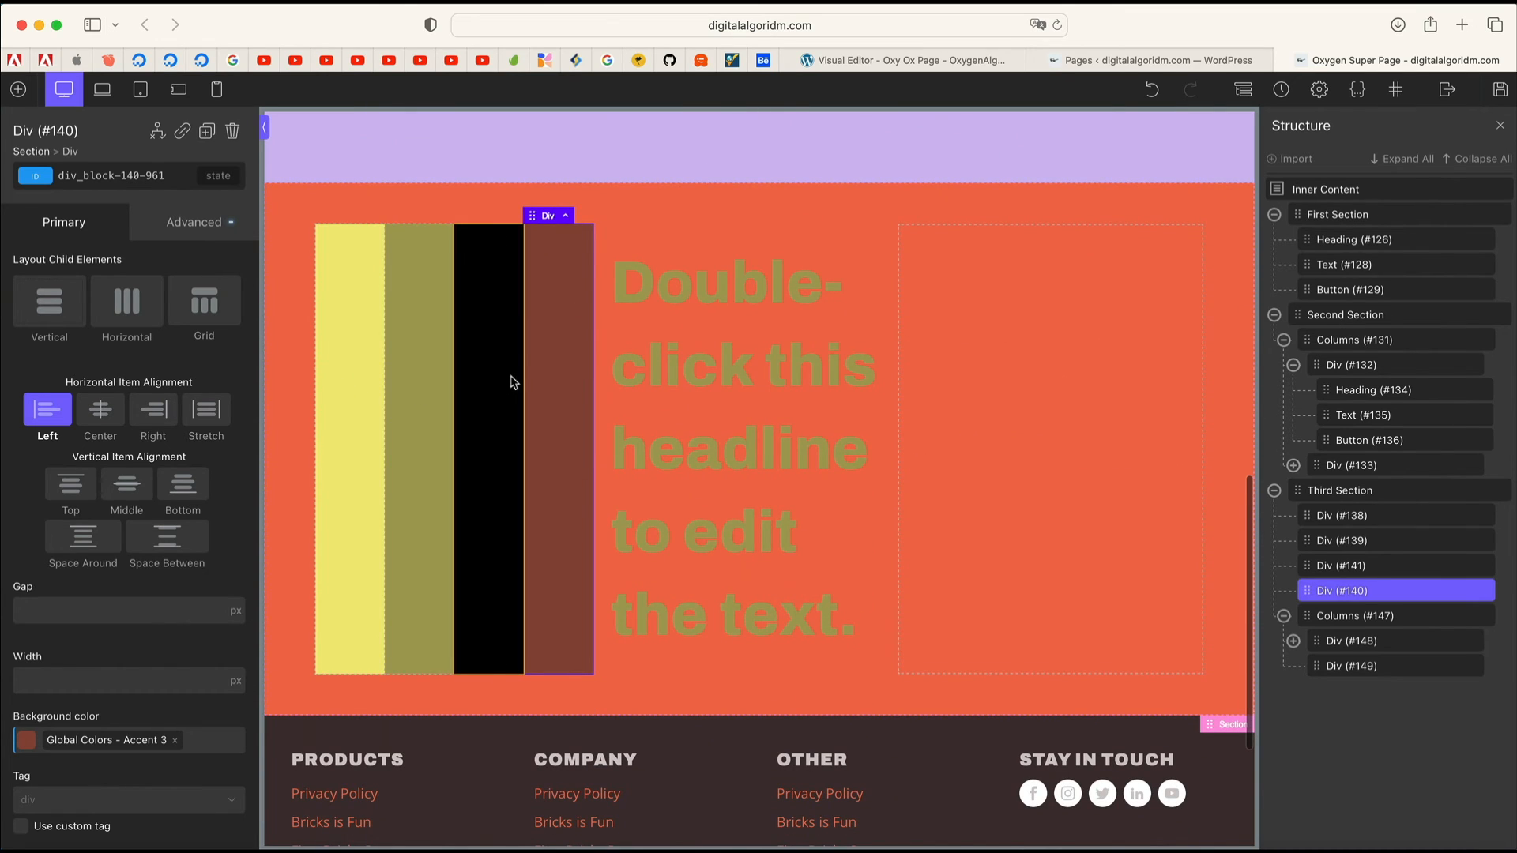
scroll(558, 361, up, 5)
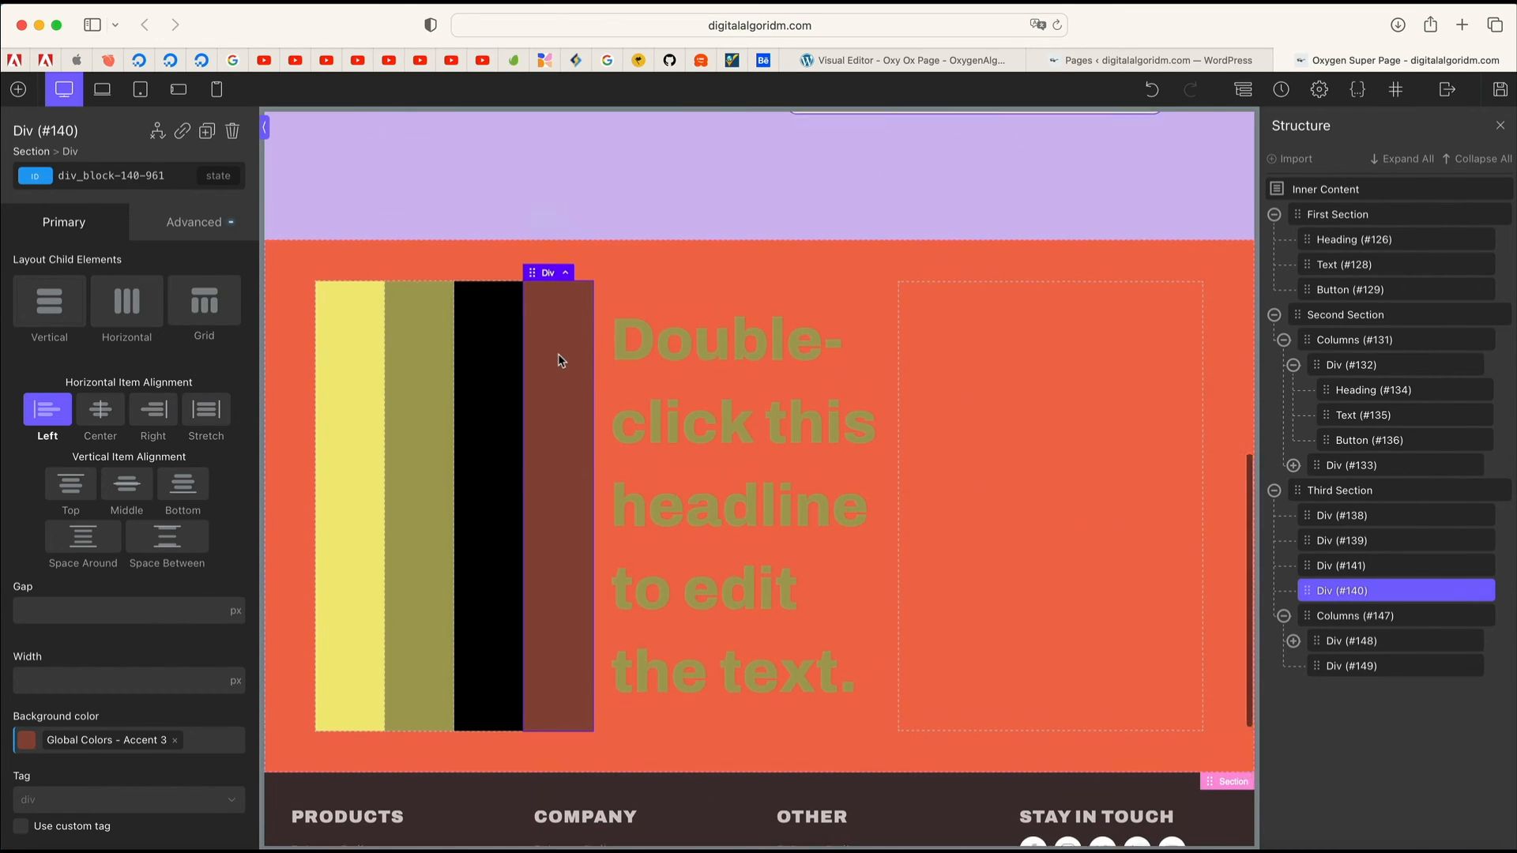
Step: Review the layouts of the First and Second Sections and return to the Third Section's yellow div
scroll(633, 355, up, 10)
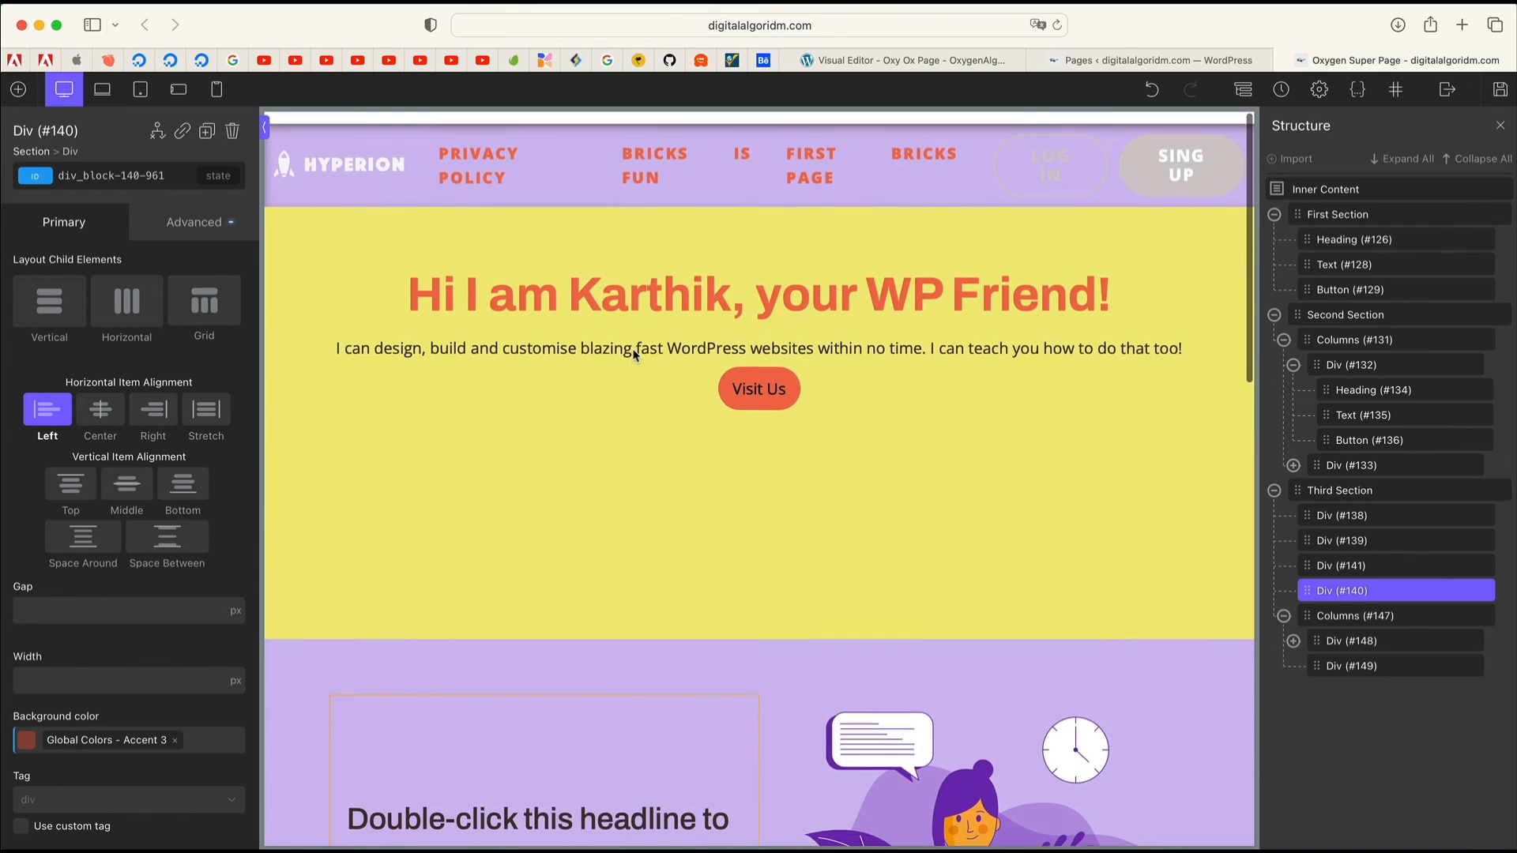
scroll(634, 355, down, 10)
right_click(634, 355)
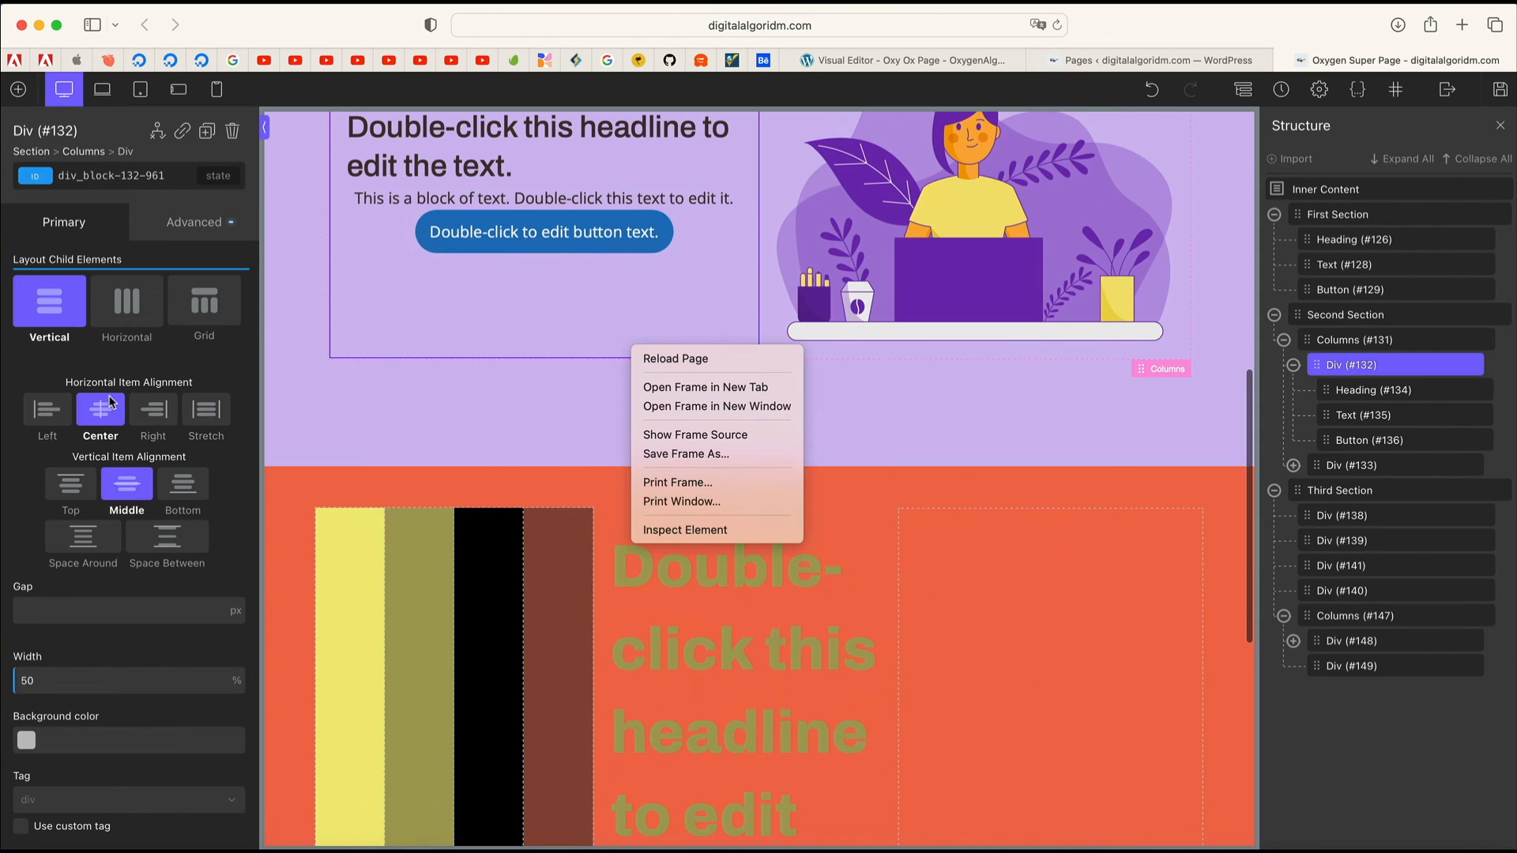
click(486, 418)
scroll(709, 461, down, 6)
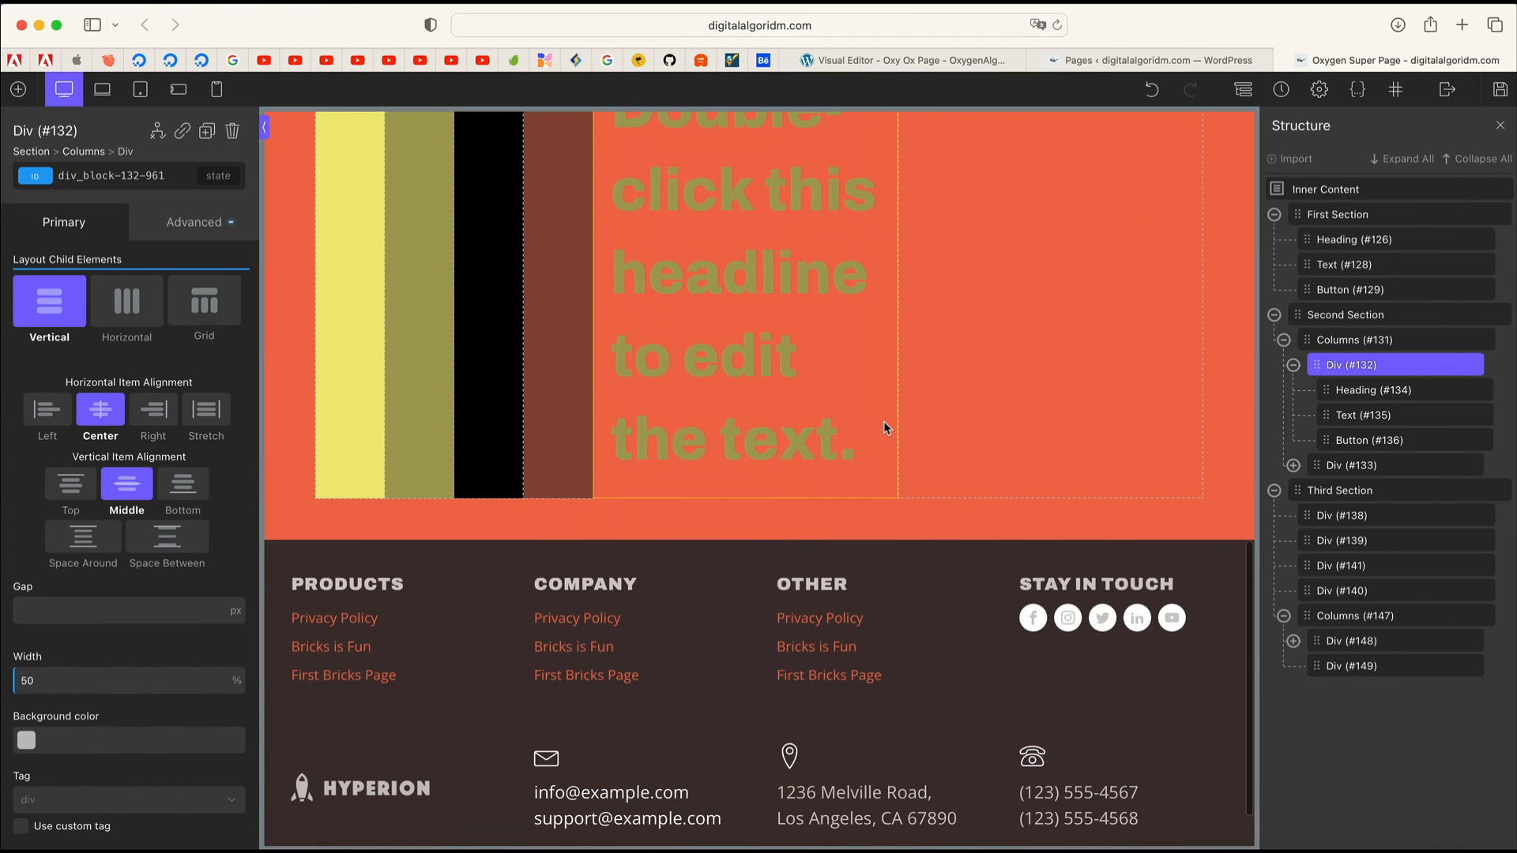
scroll(883, 418, up, 15)
scroll(771, 583, down, 2)
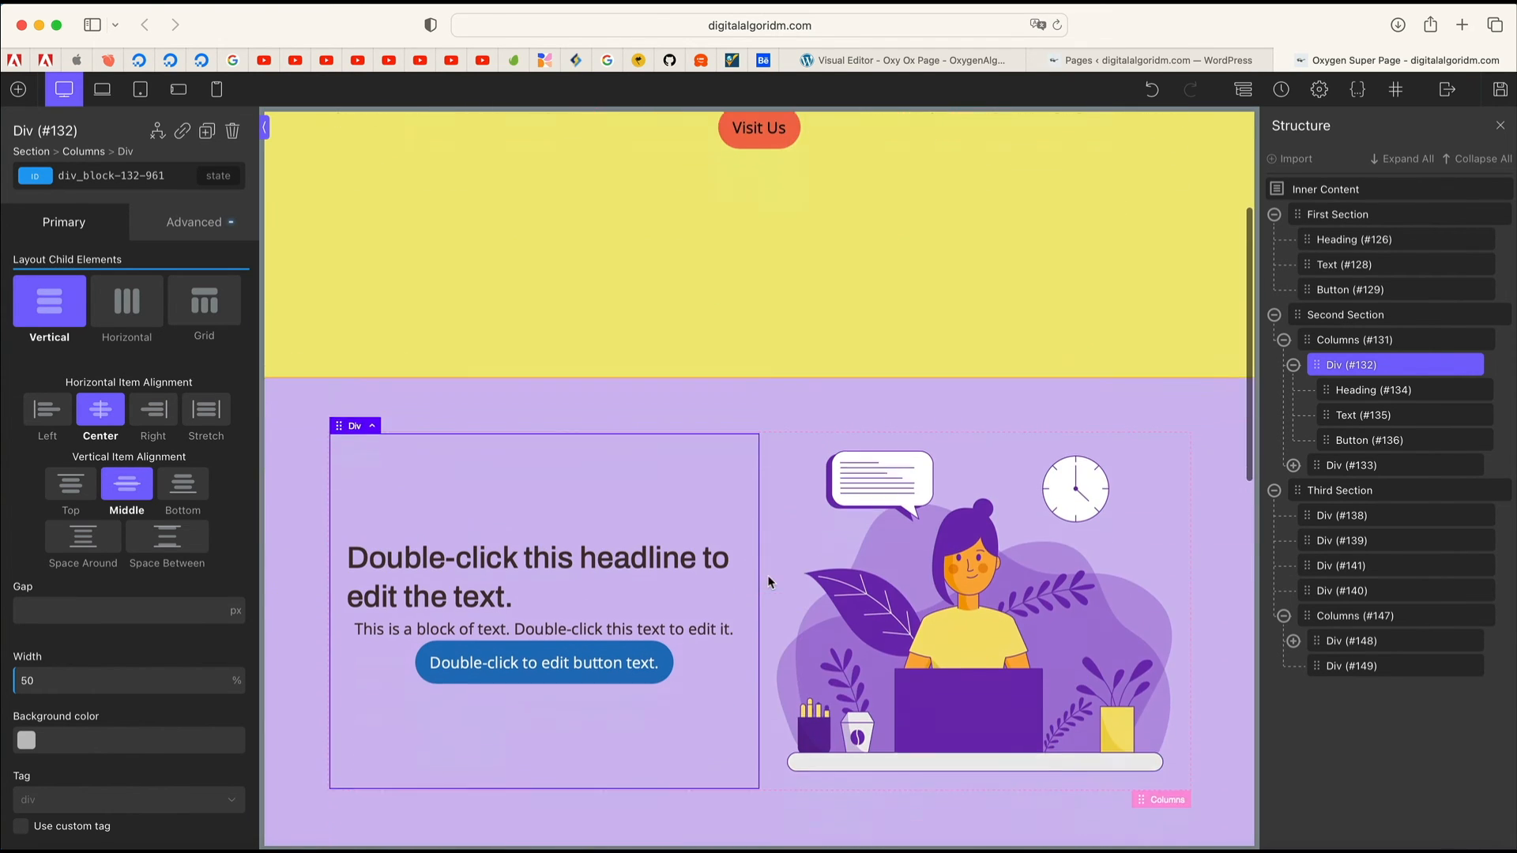
scroll(770, 582, down, 1)
scroll(950, 503, down, 2)
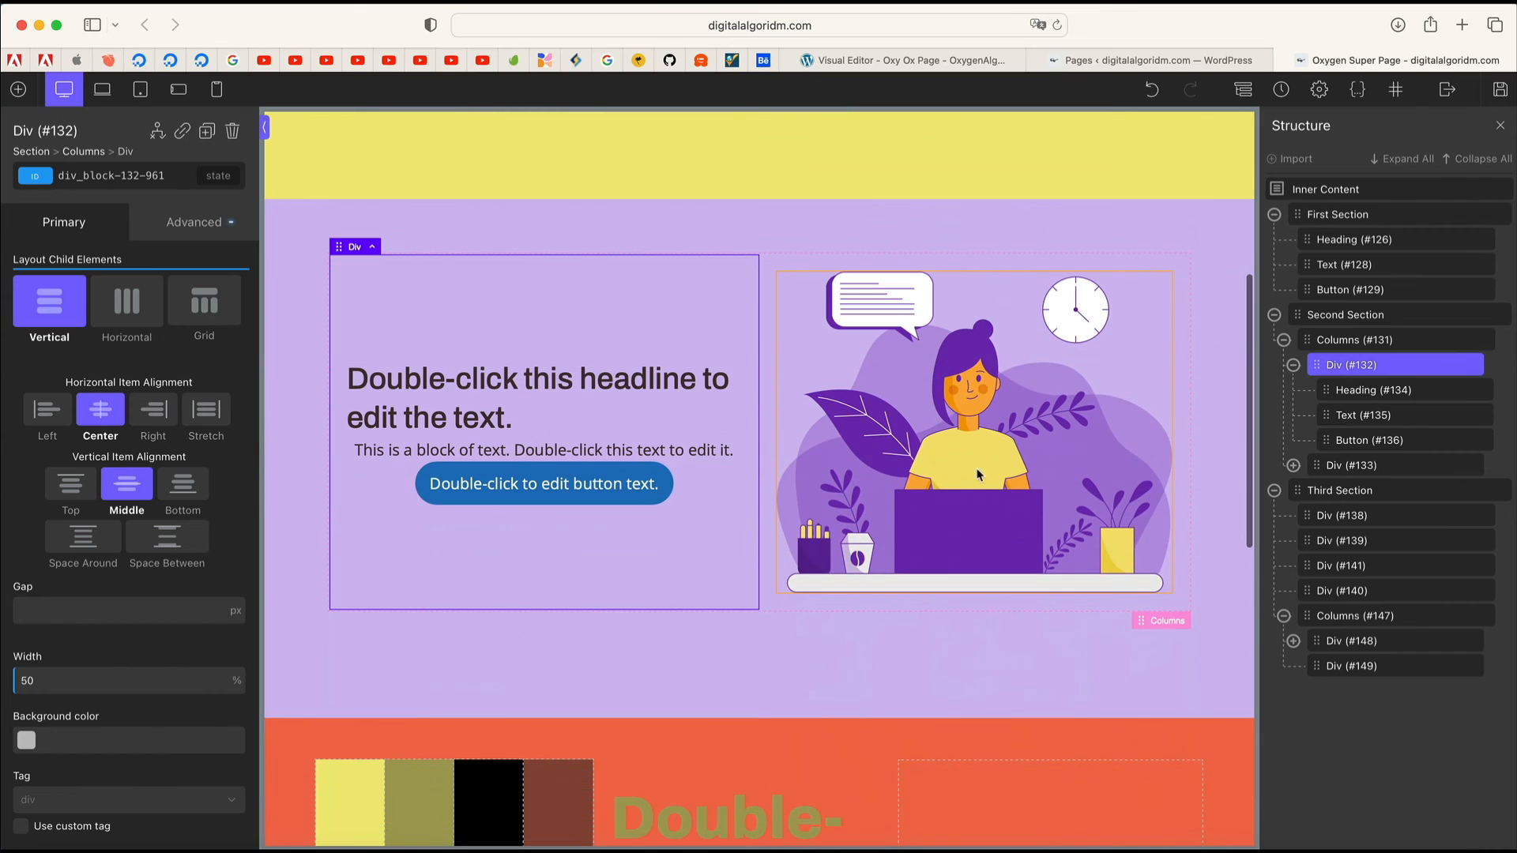
scroll(699, 567, up, 5)
click(466, 514)
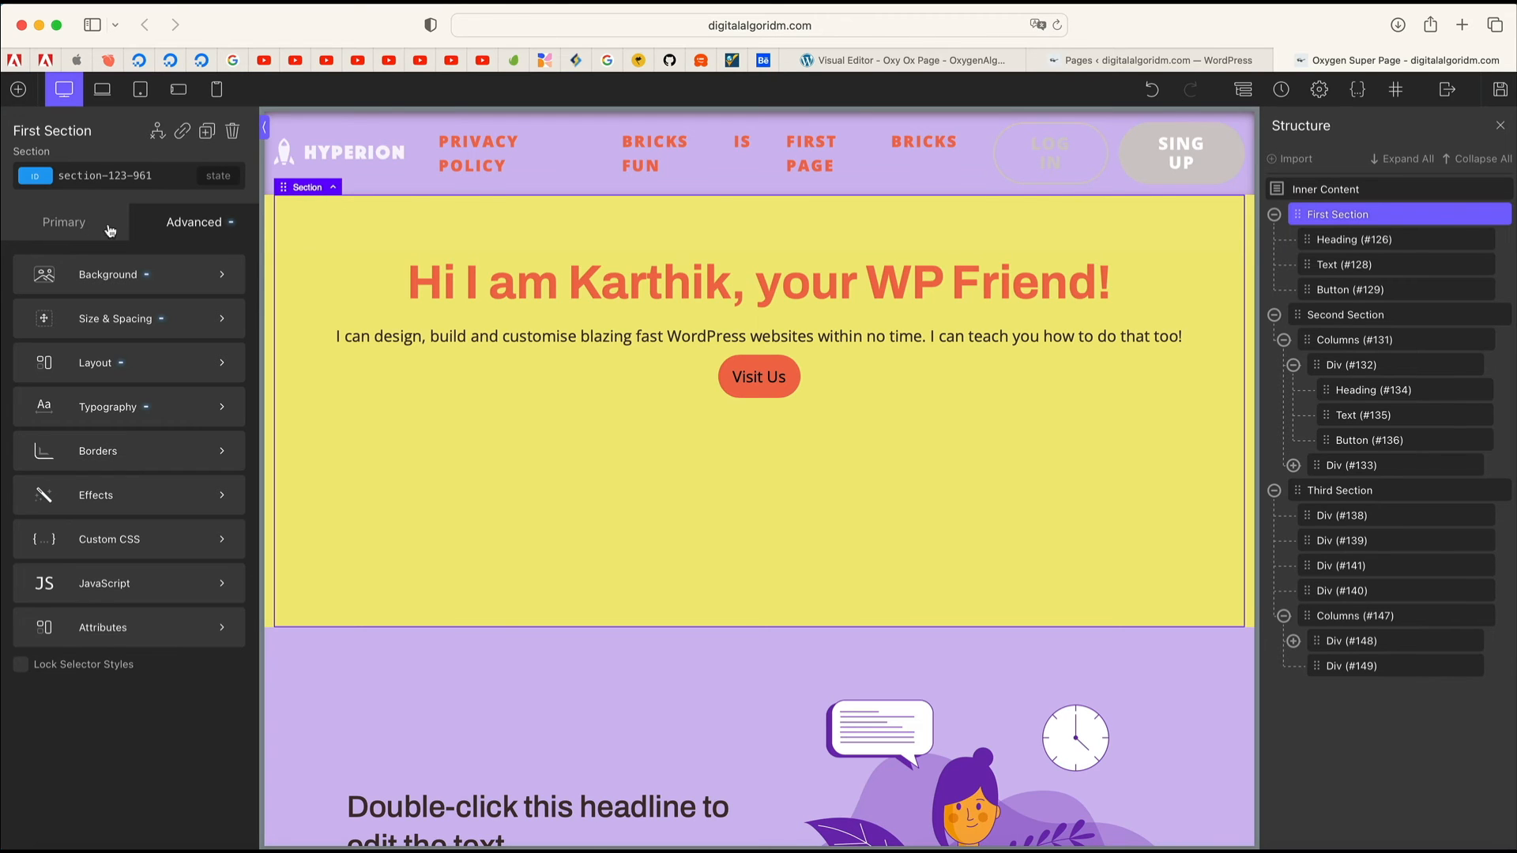
scroll(322, 419, down, 10)
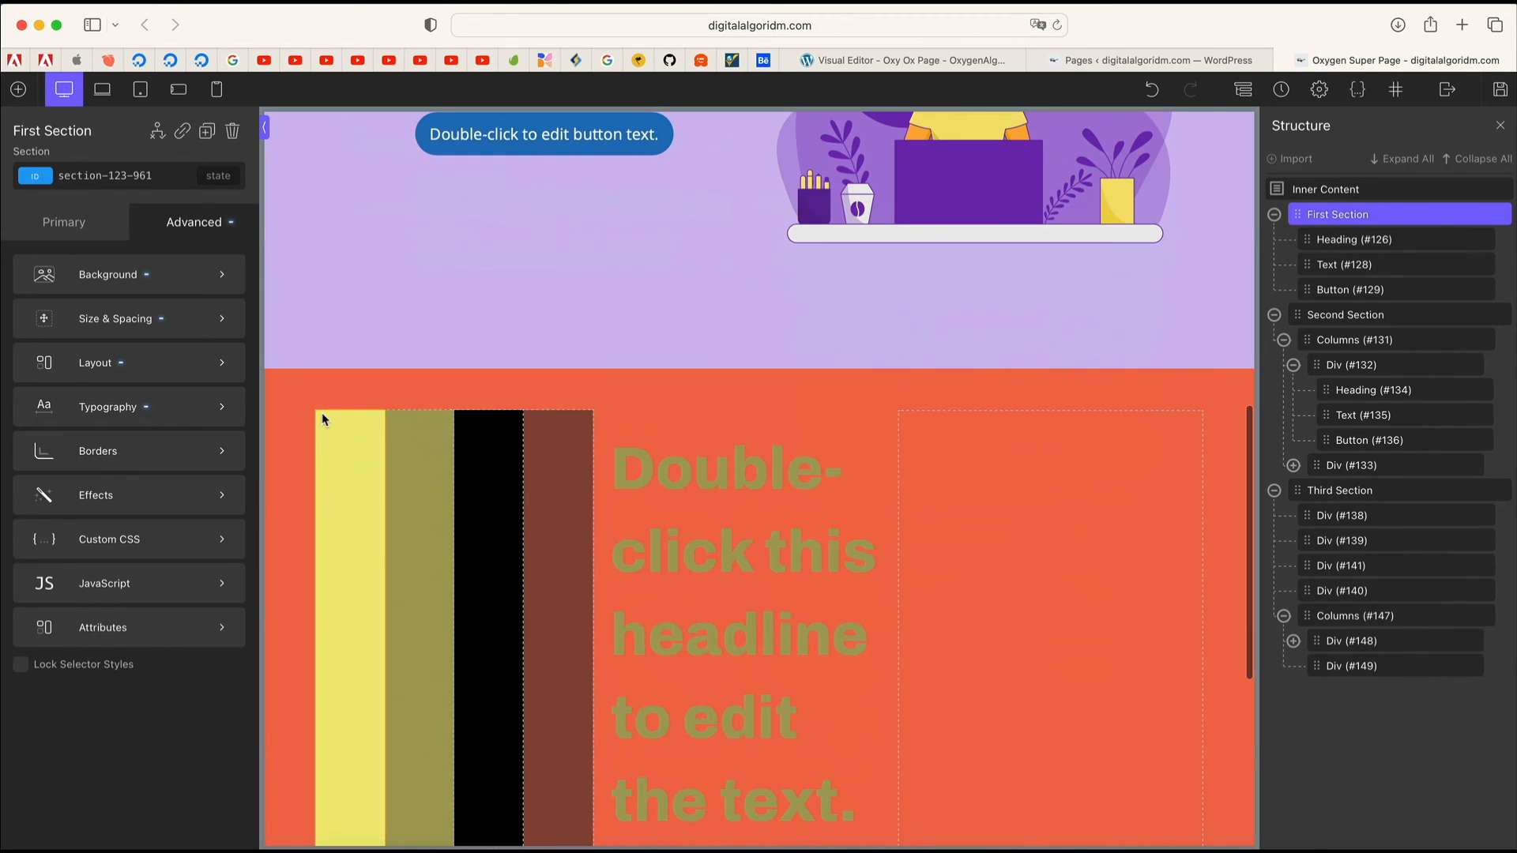
click(332, 478)
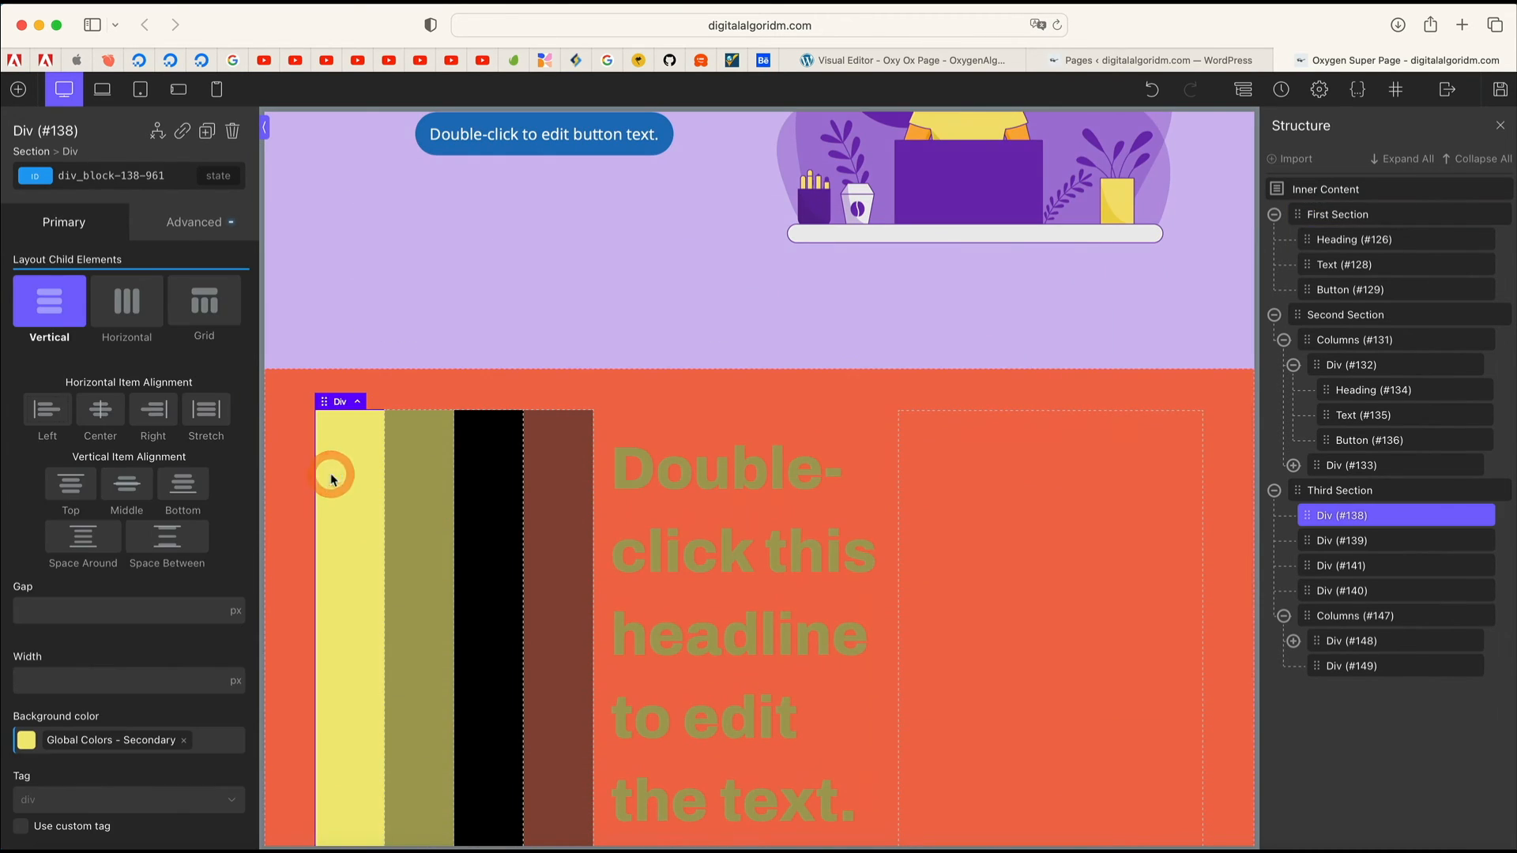
Step: Open the advanced background settings of the First Section
click(190, 223)
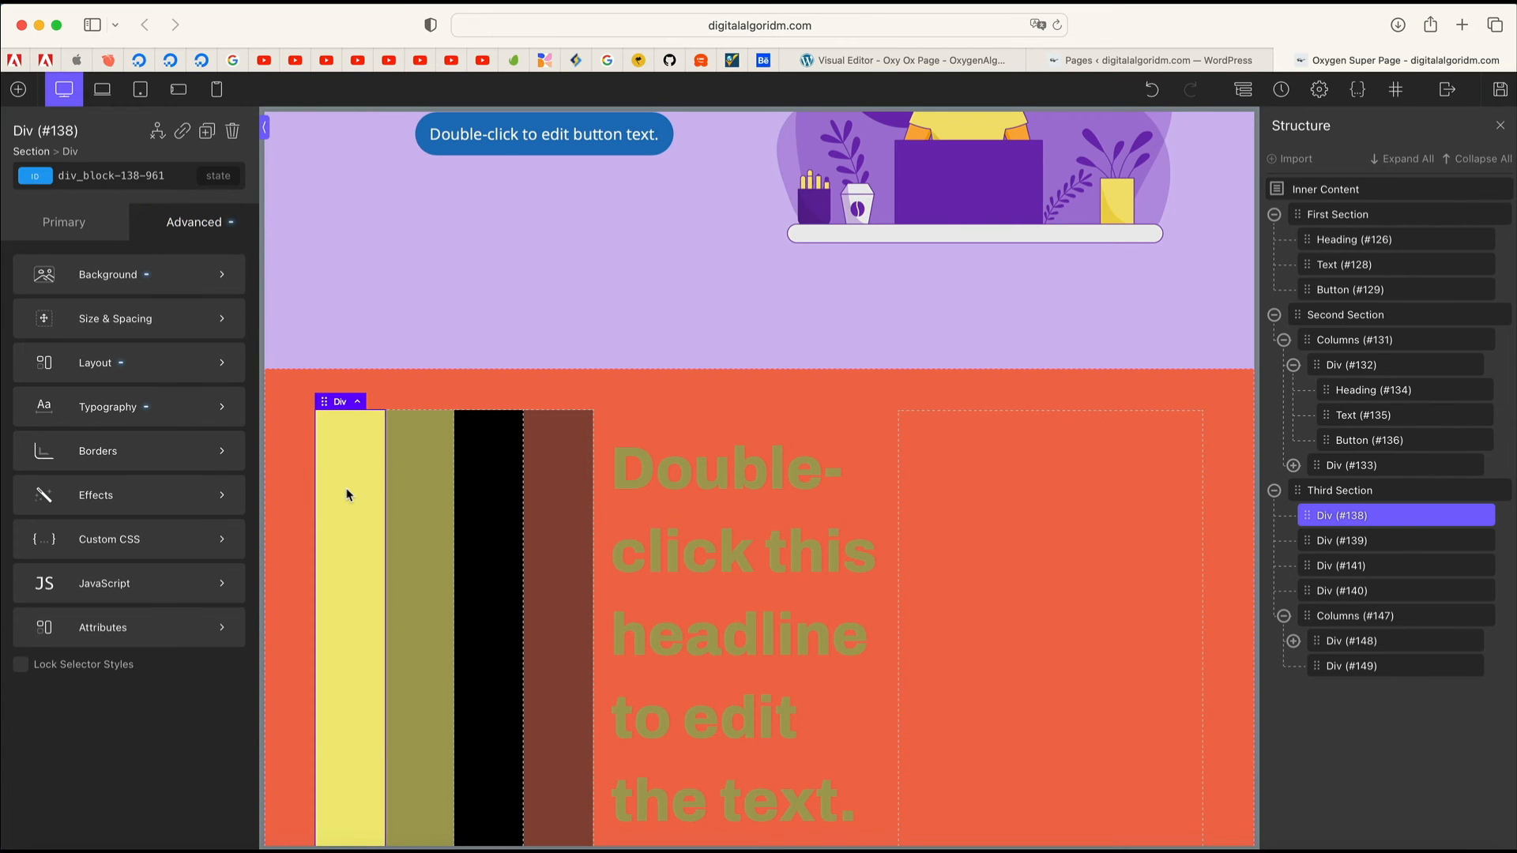
scroll(348, 495, up, 10)
click(487, 502)
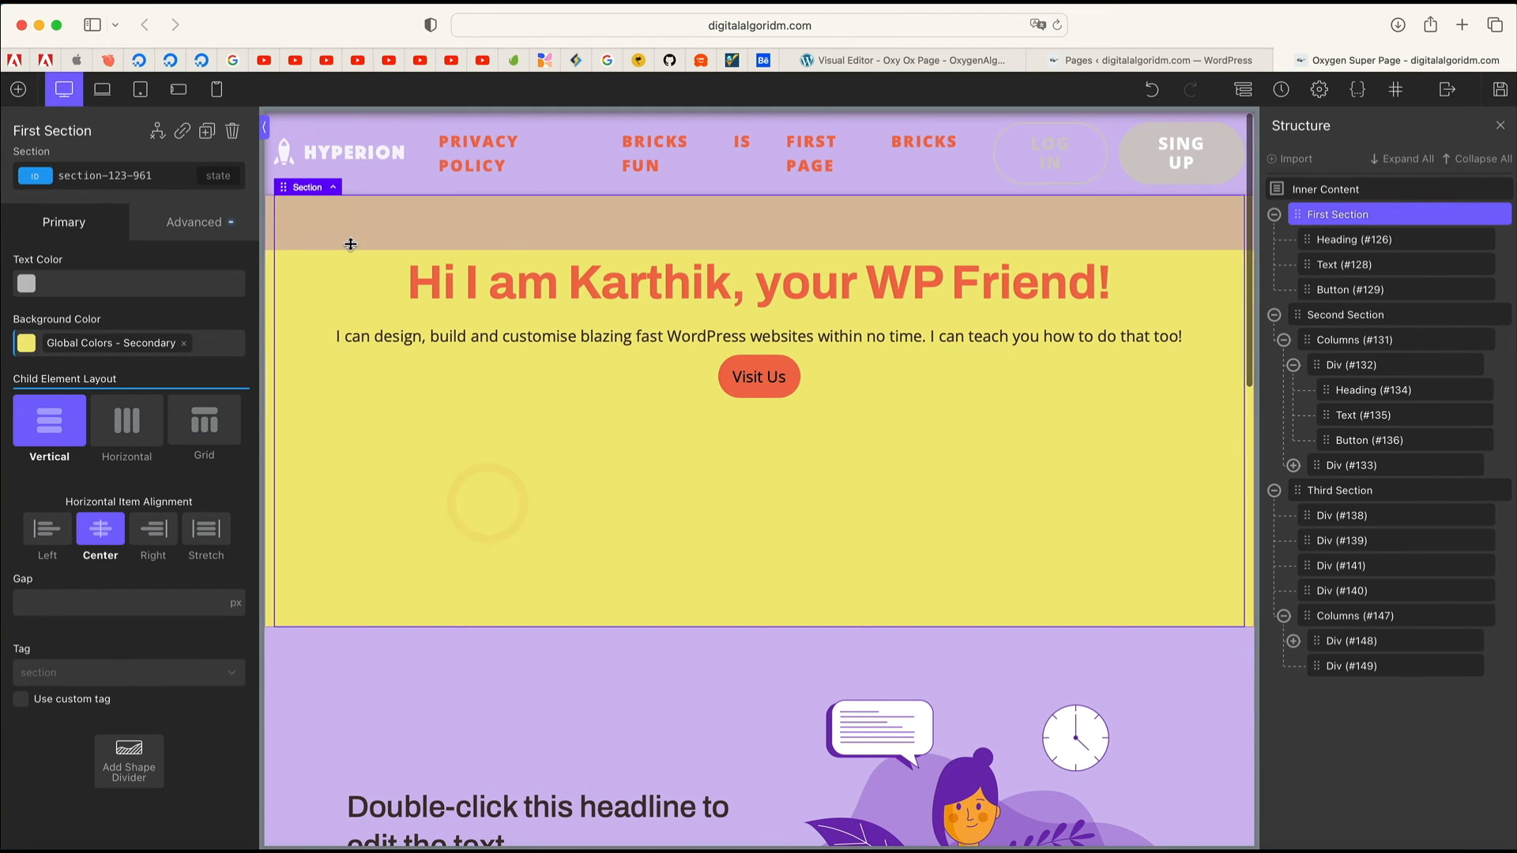
click(167, 236)
click(154, 270)
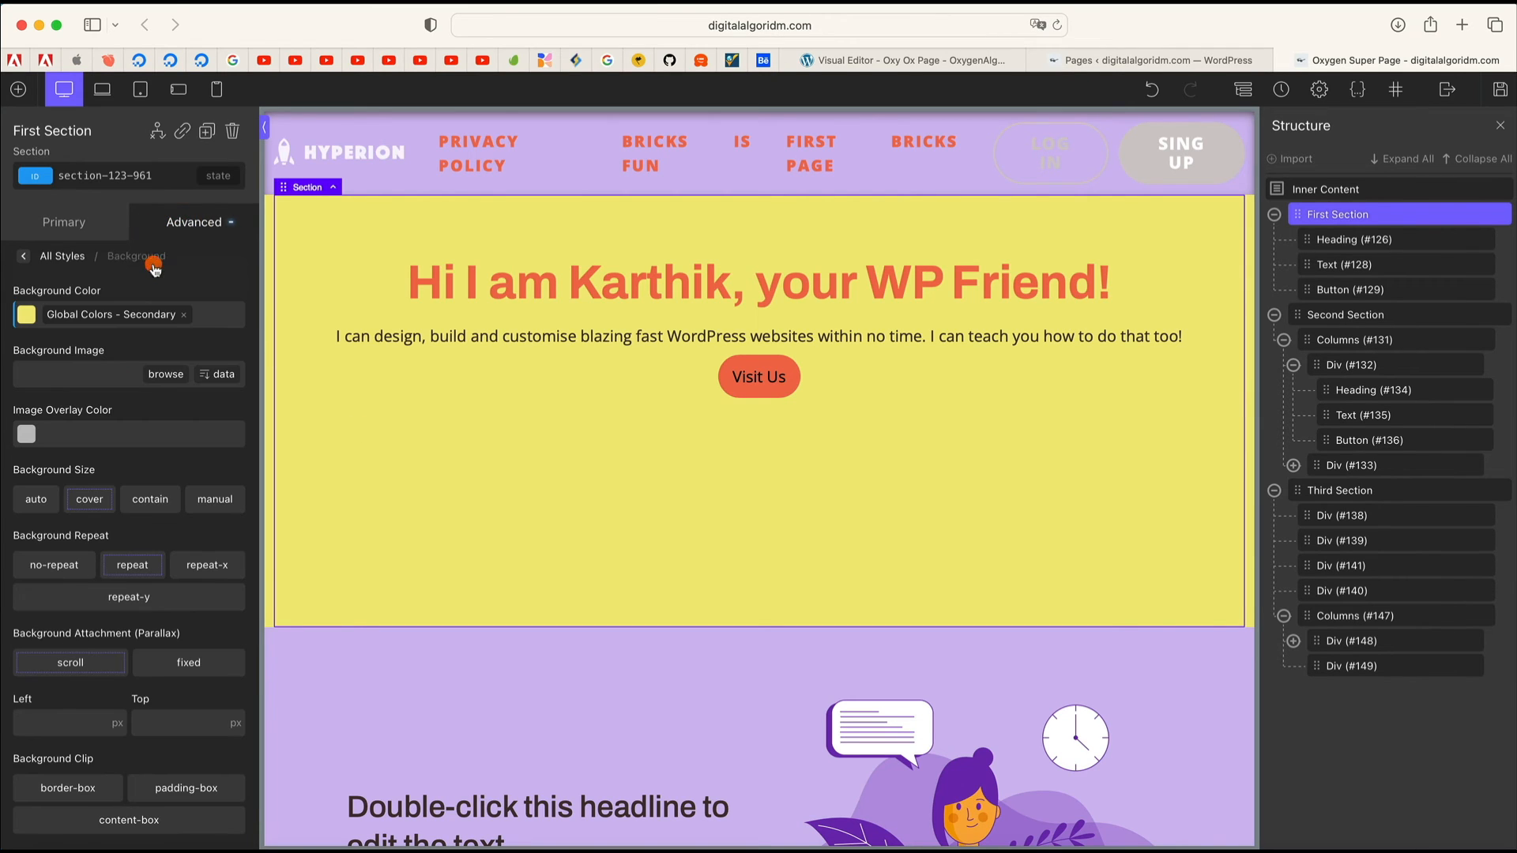
Step: Try the Primary global color as the First Section's background, and return it to Secondary
click(30, 319)
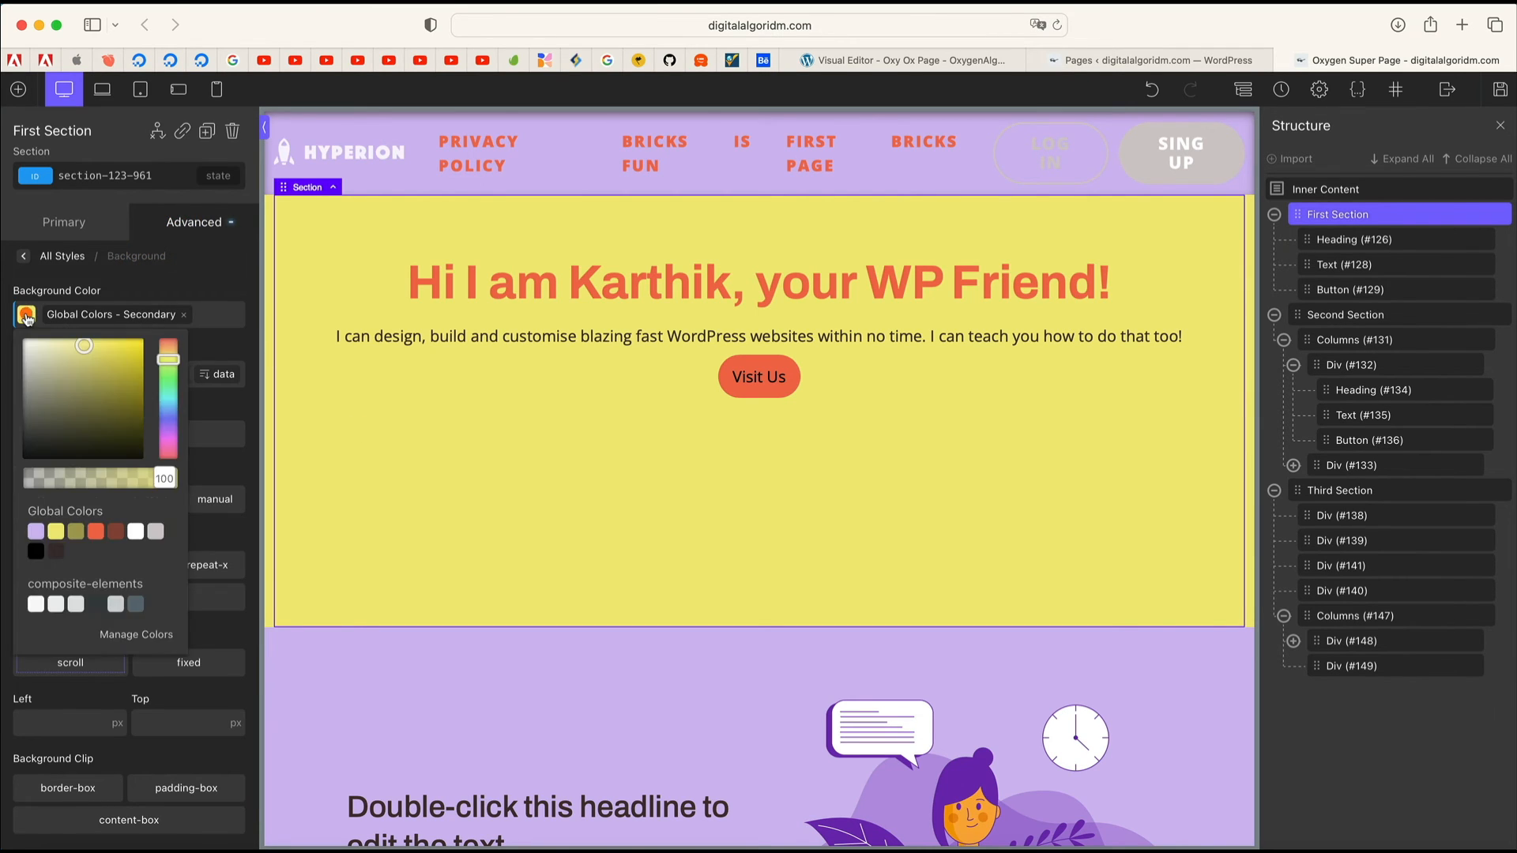
click(35, 534)
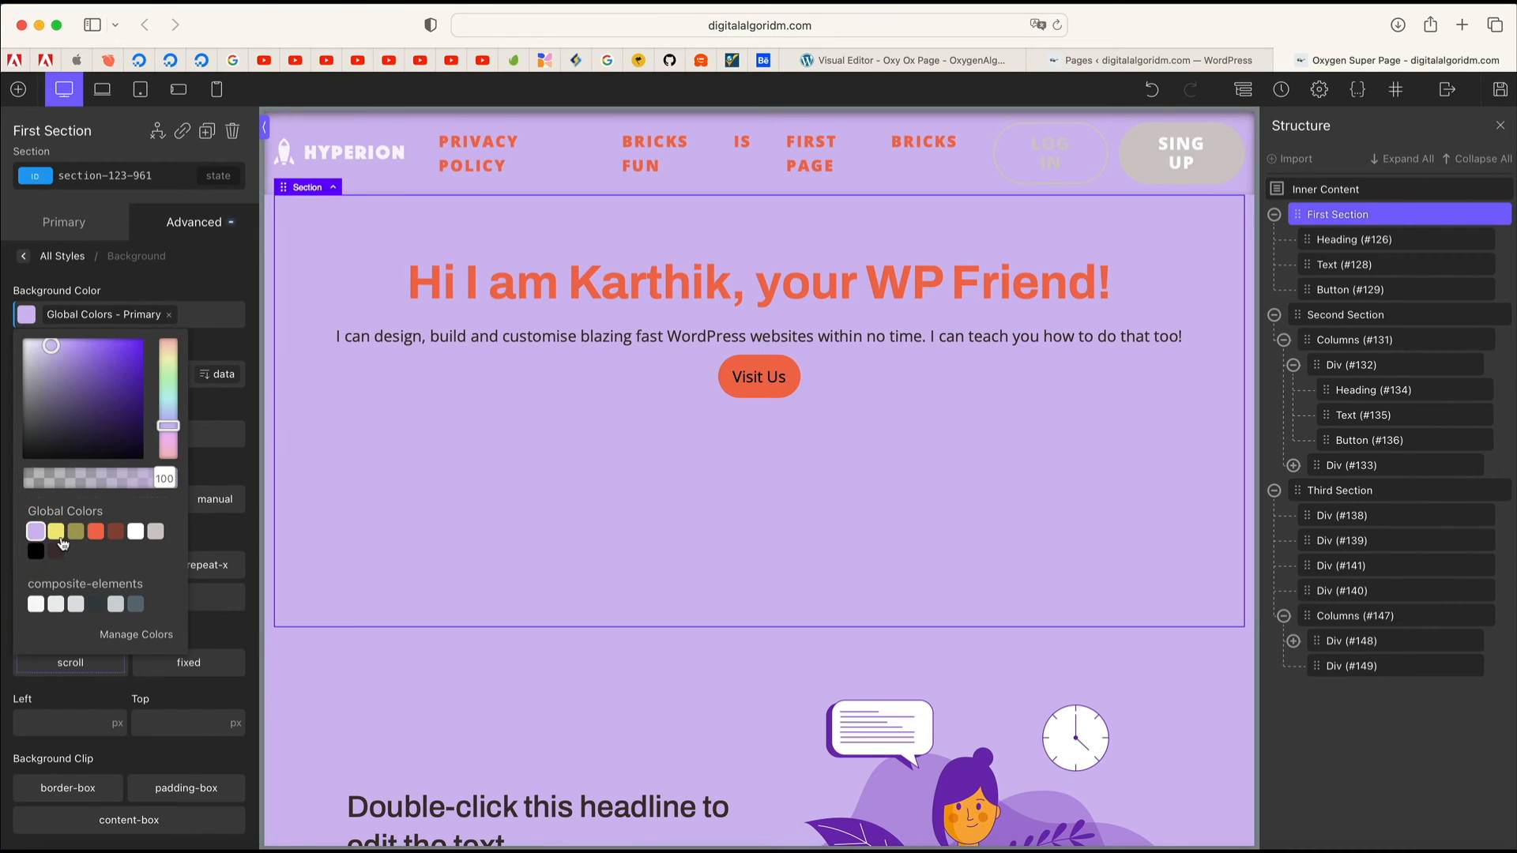
click(56, 536)
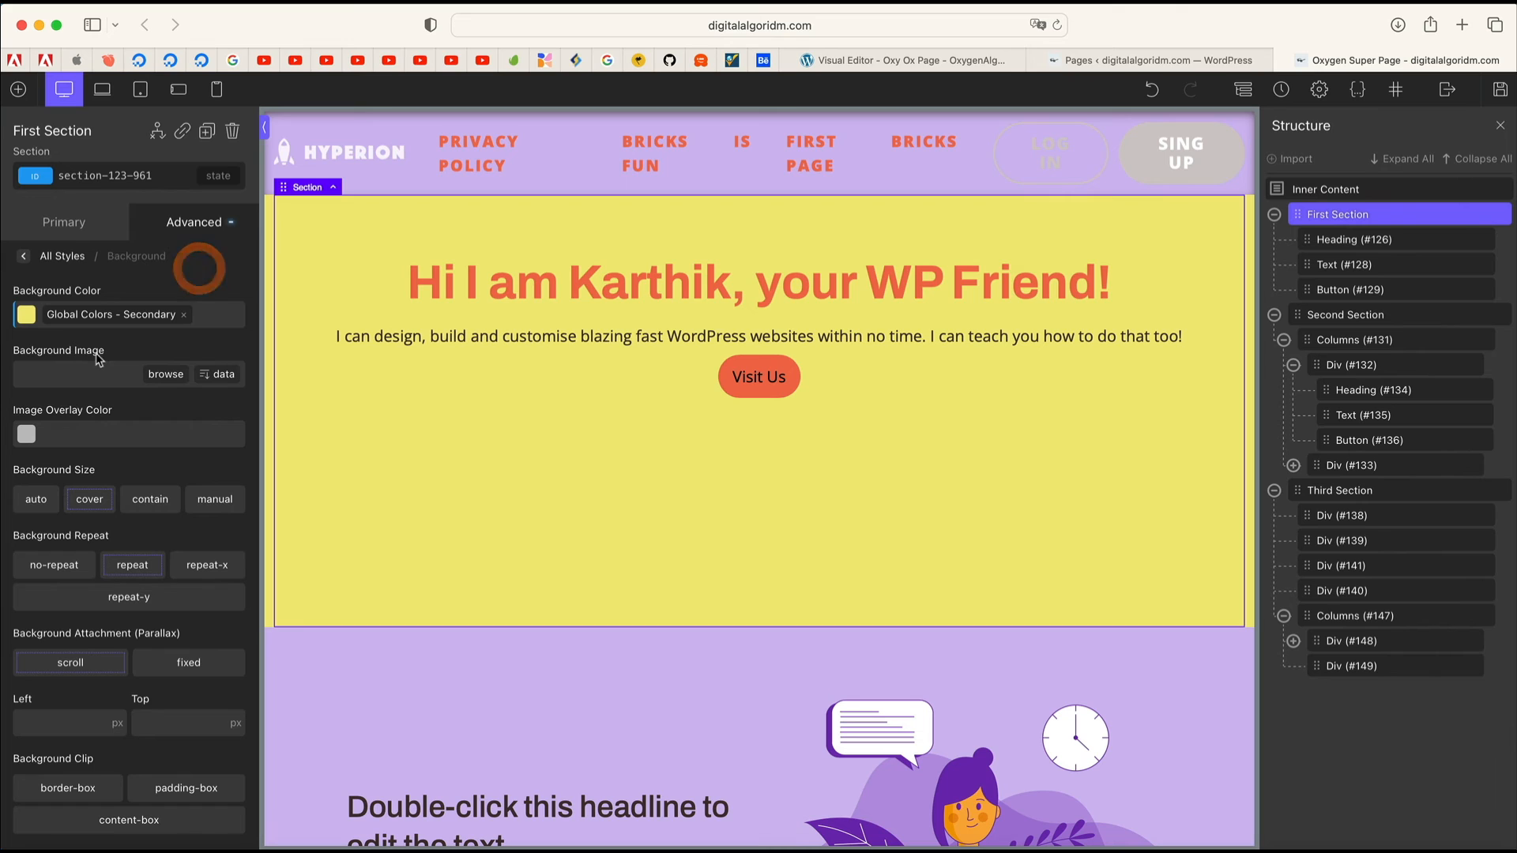
Step: Set the media library image work2.svg as the First Section's background image
click(177, 380)
click(84, 155)
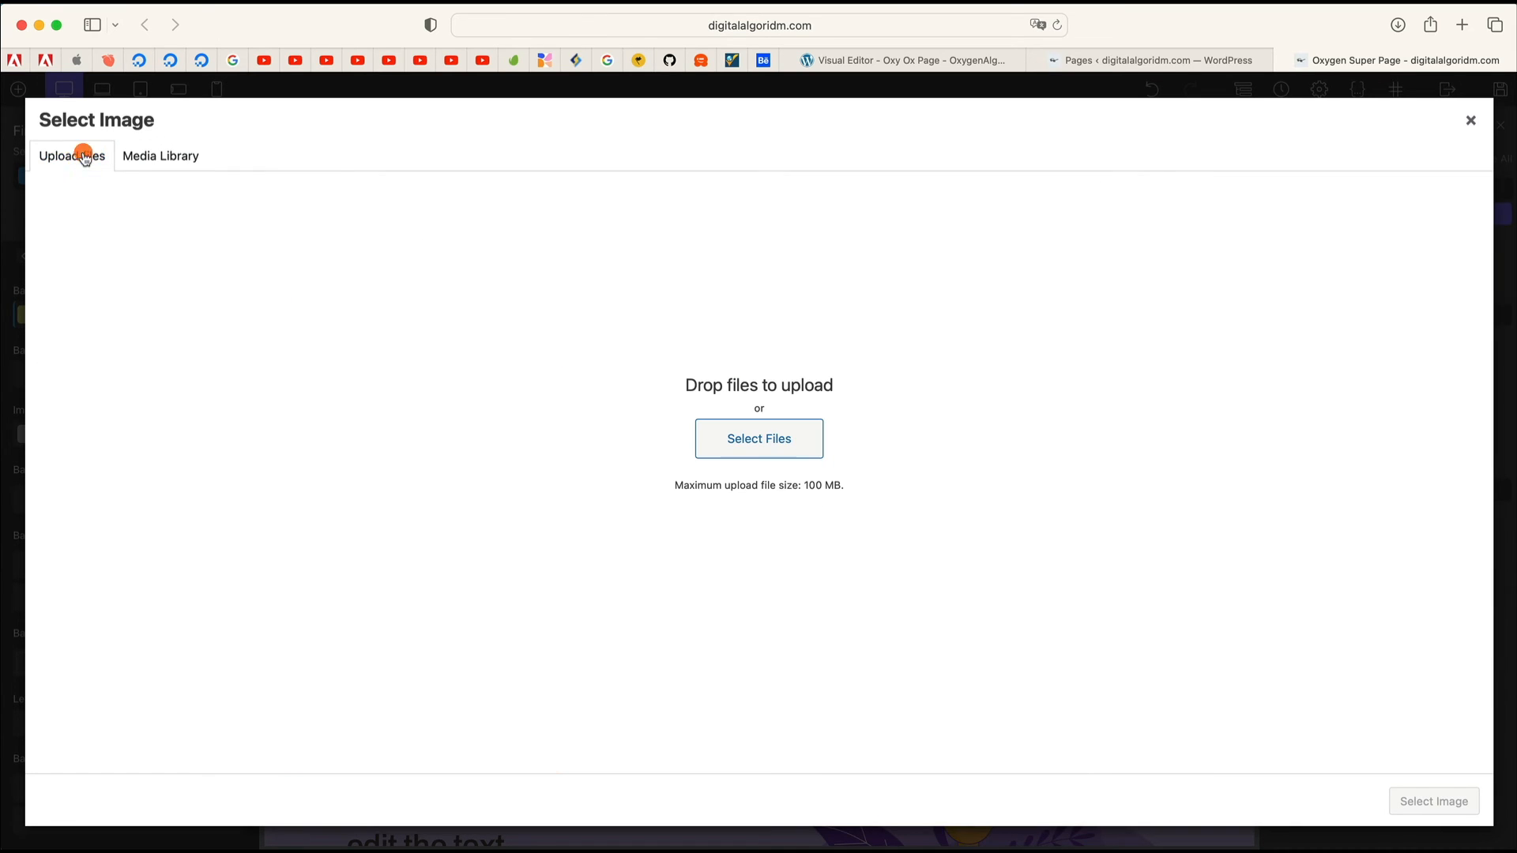
click(185, 156)
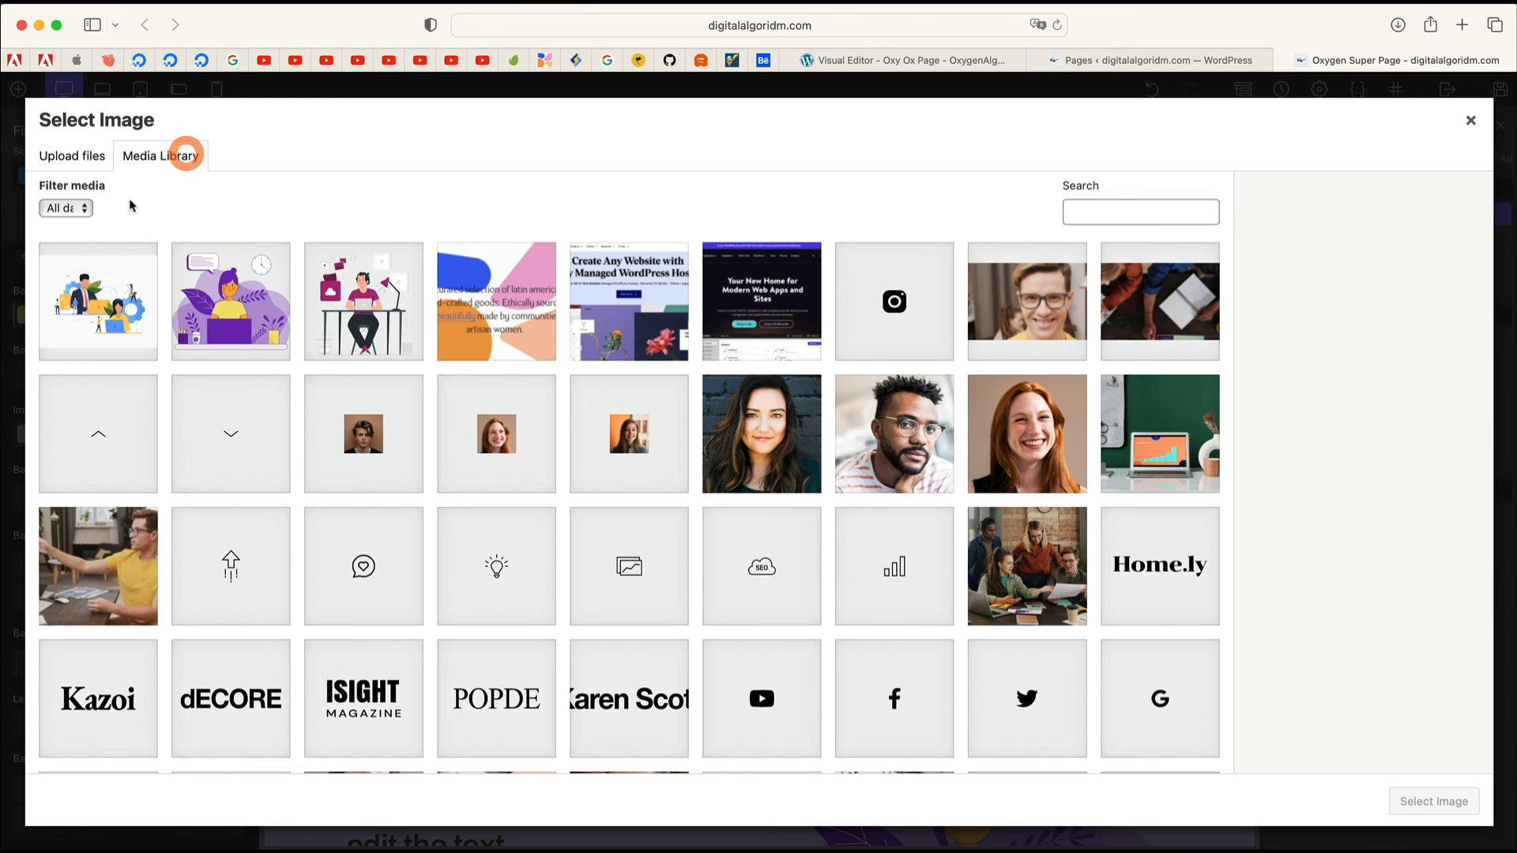
click(211, 286)
click(127, 317)
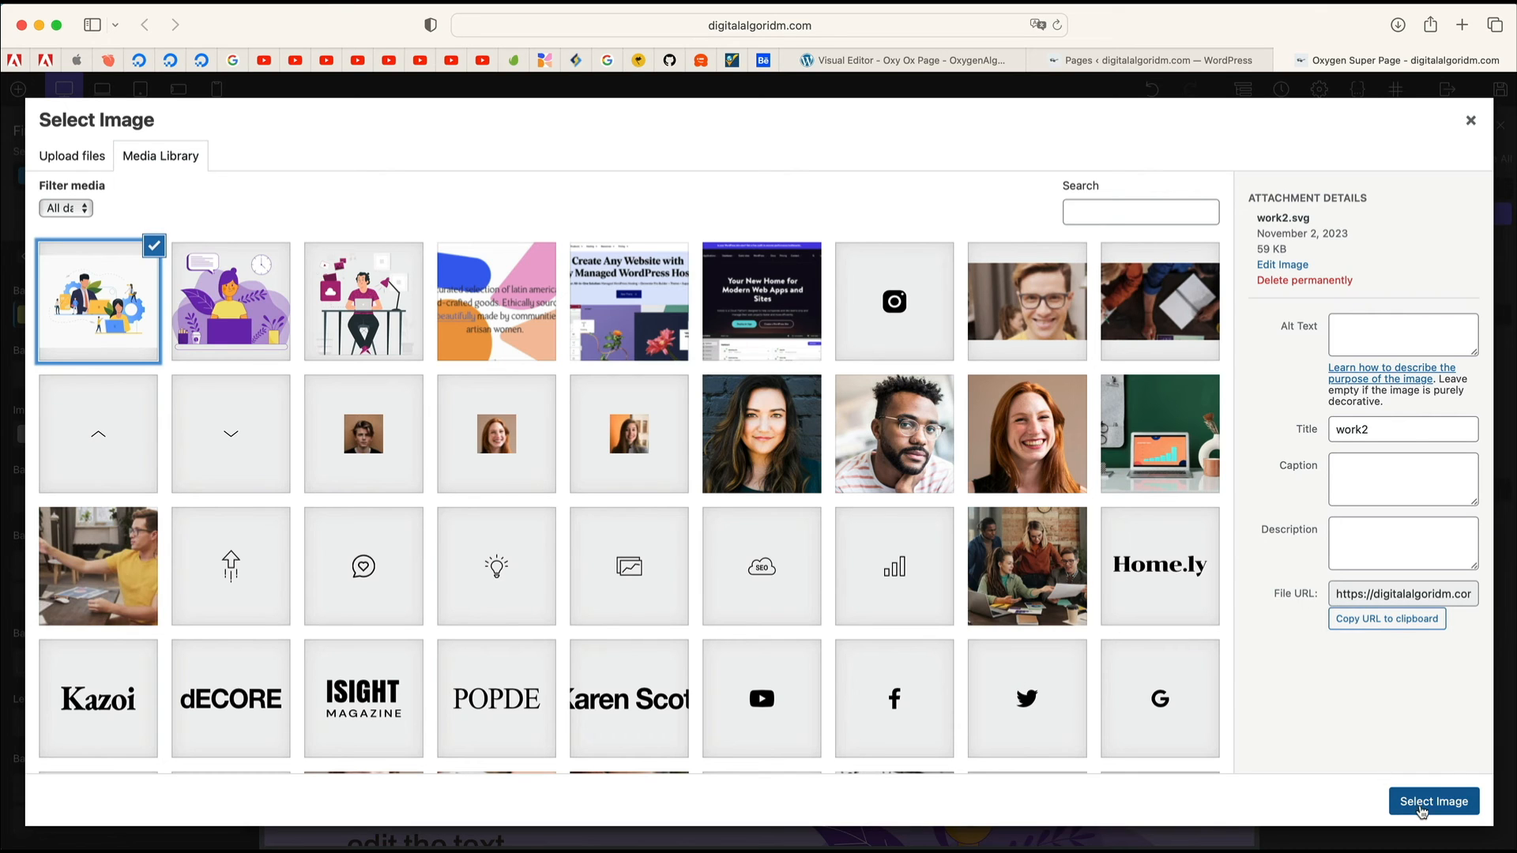
click(1422, 802)
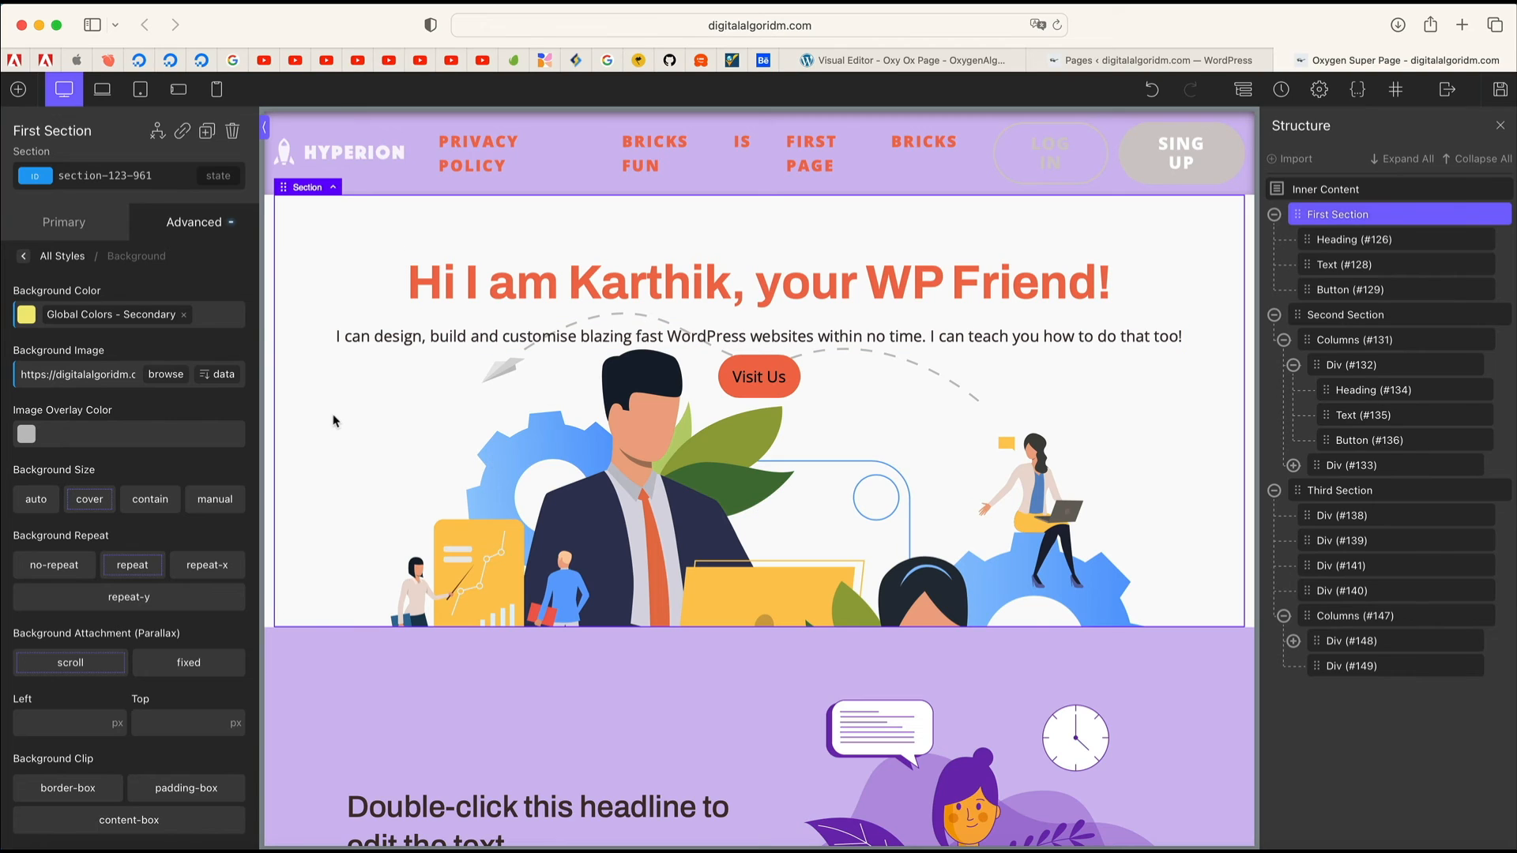
Step: Try the Bg 2 global color as the image overlay, and set the overlay to the Primary global color
click(26, 434)
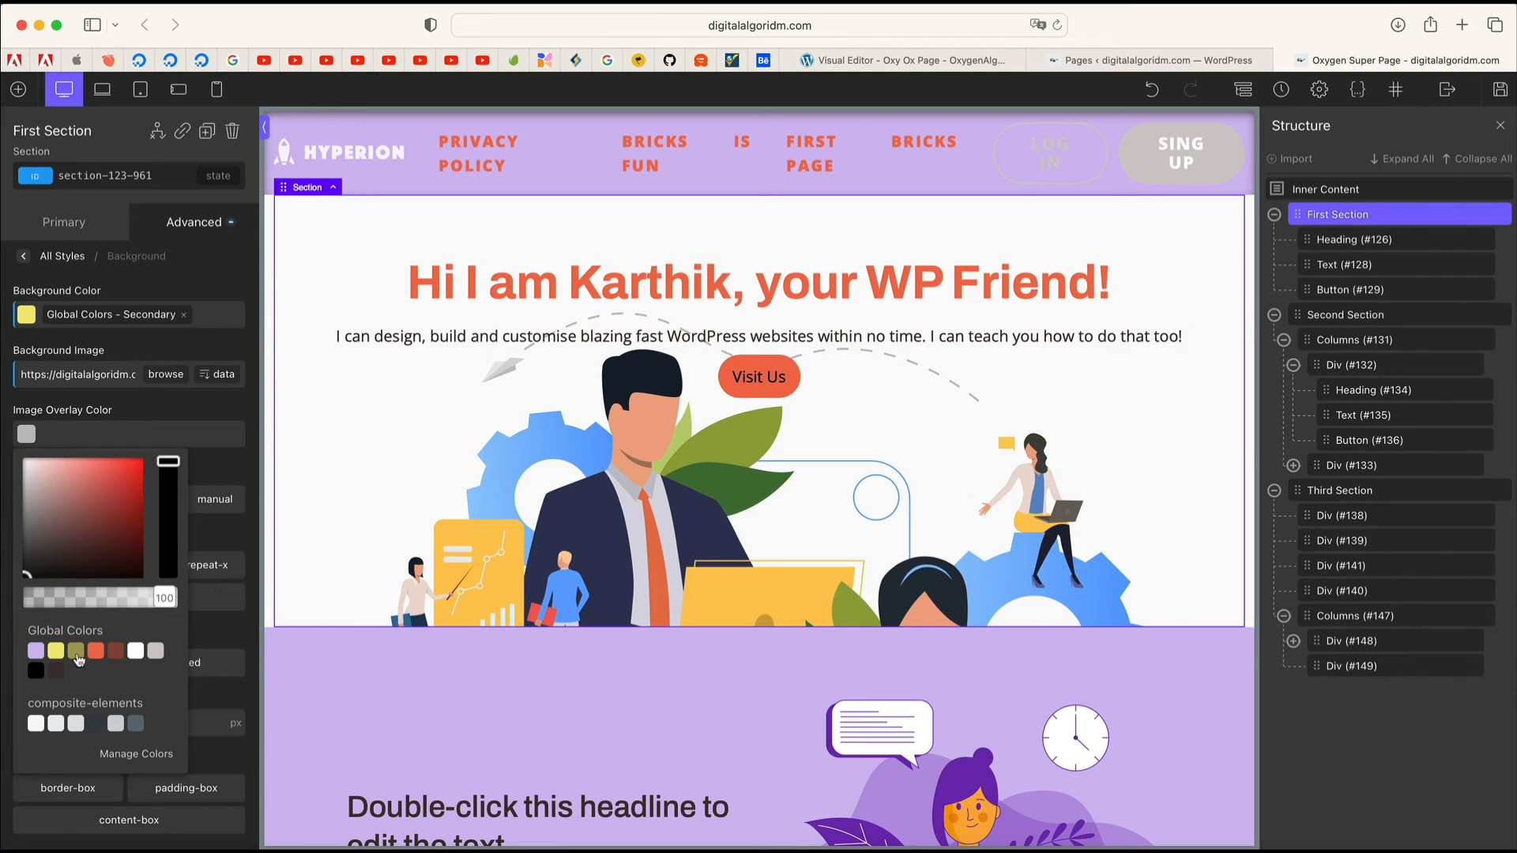
click(59, 673)
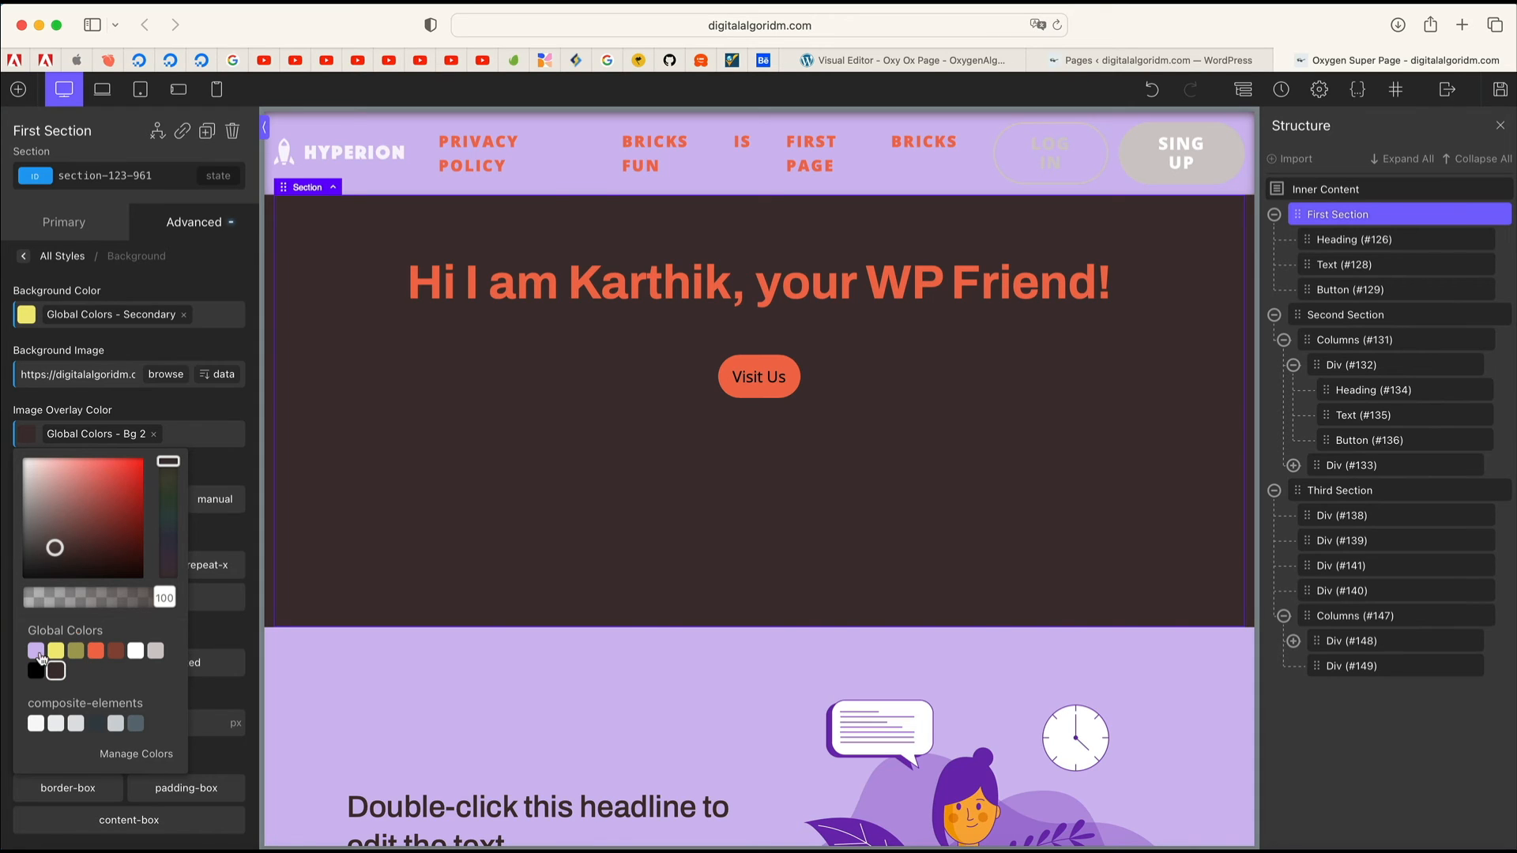
click(38, 653)
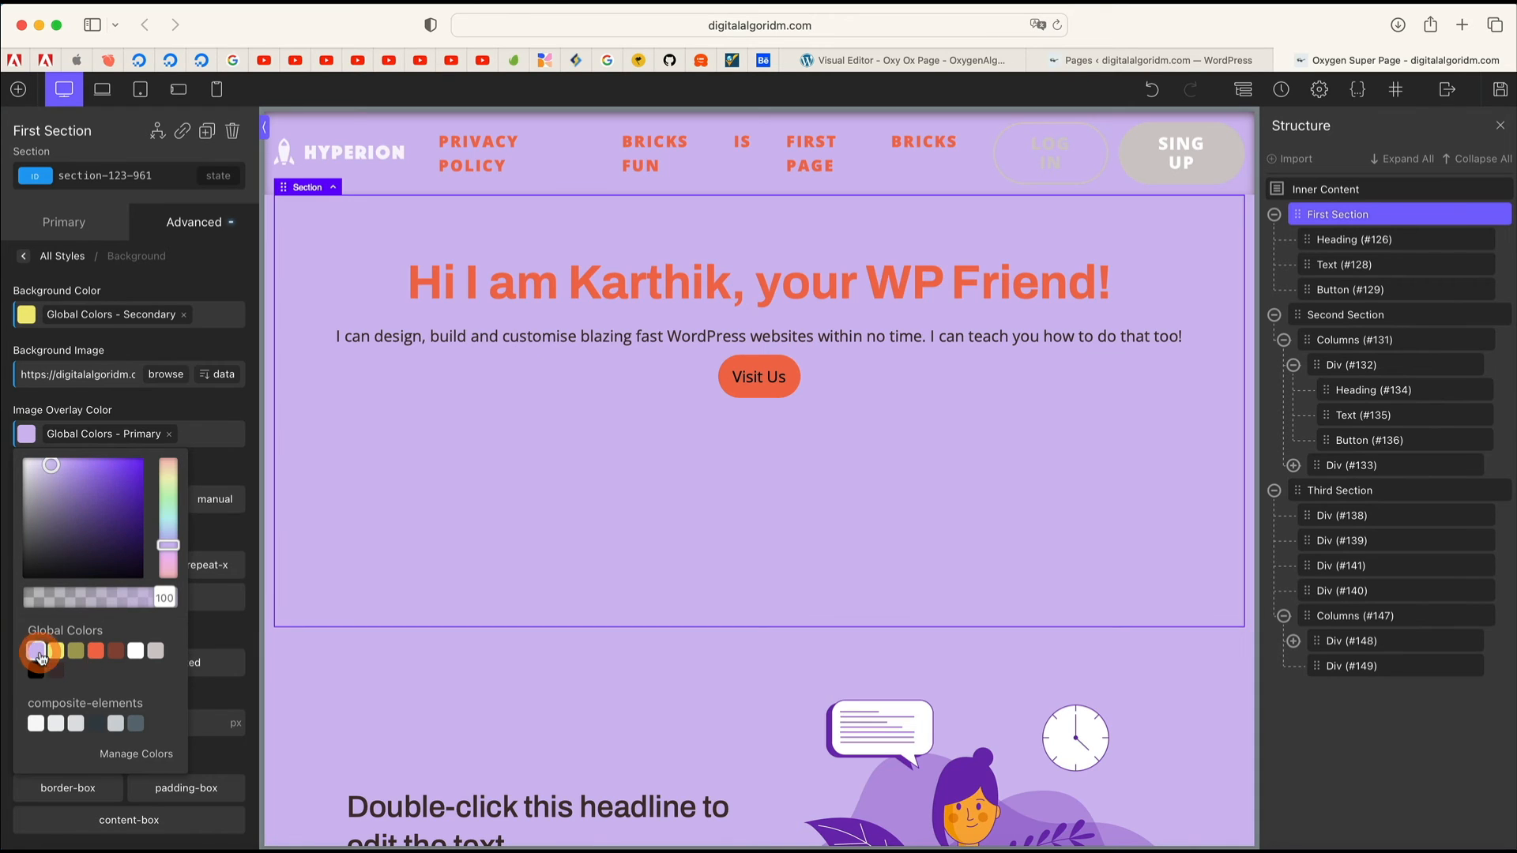
click(154, 410)
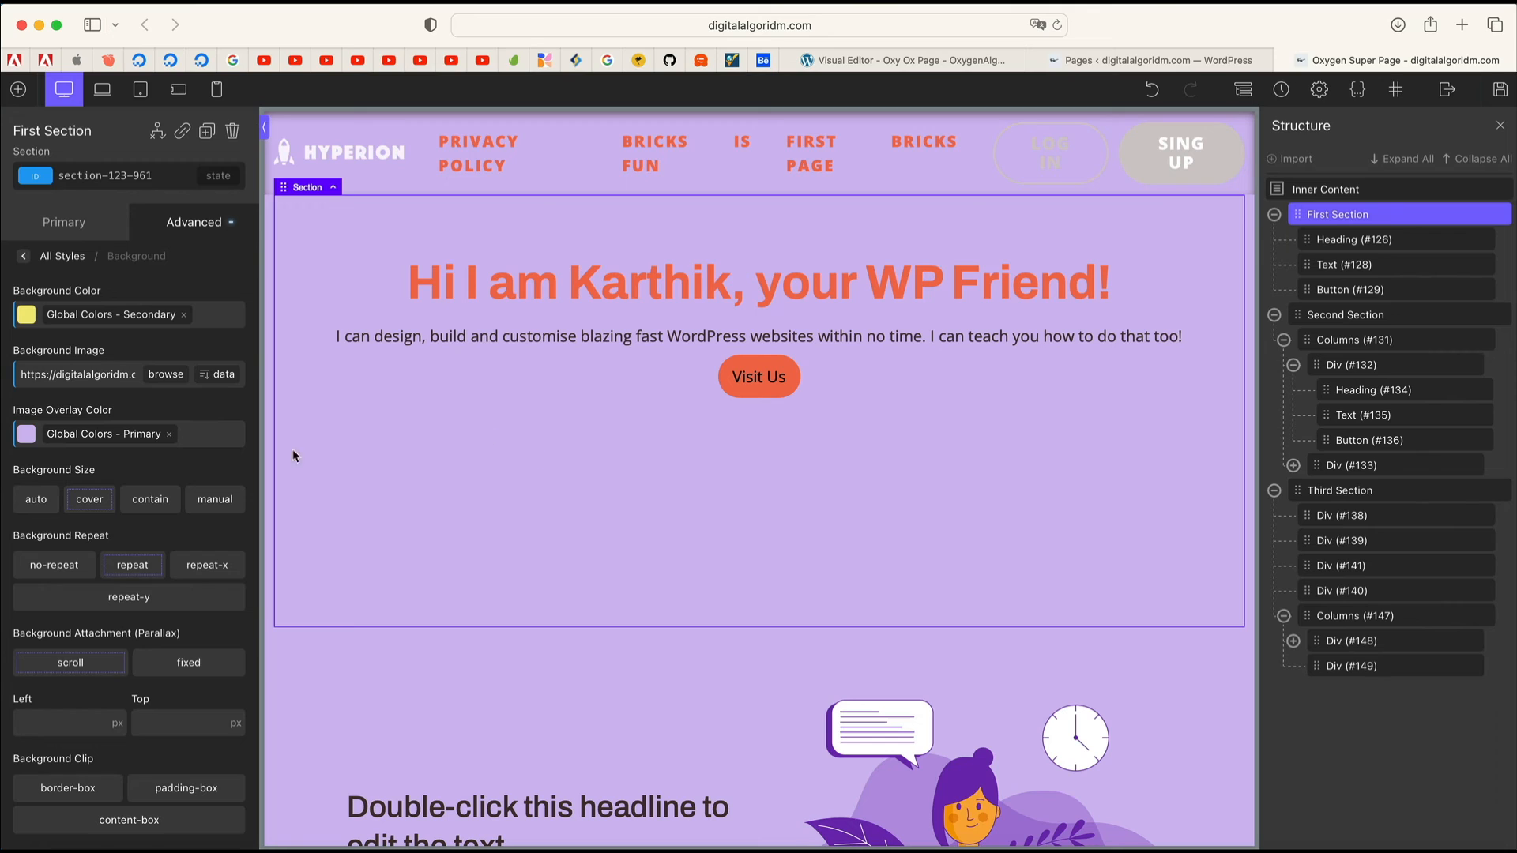
Step: Lower the opacity of the First Section's image overlay color to 23
click(26, 435)
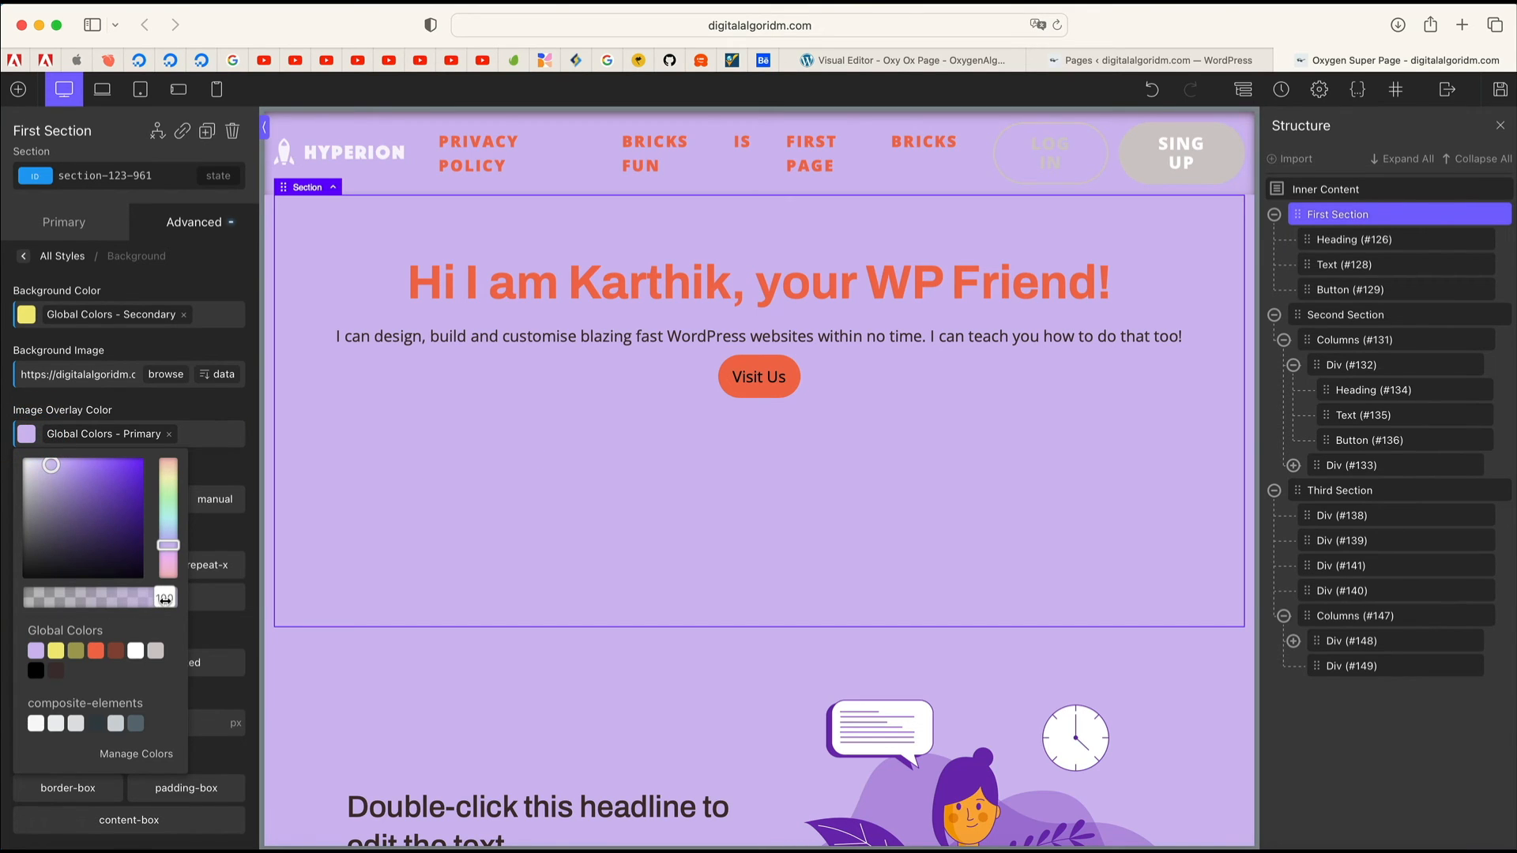
drag(165, 600, 66, 606)
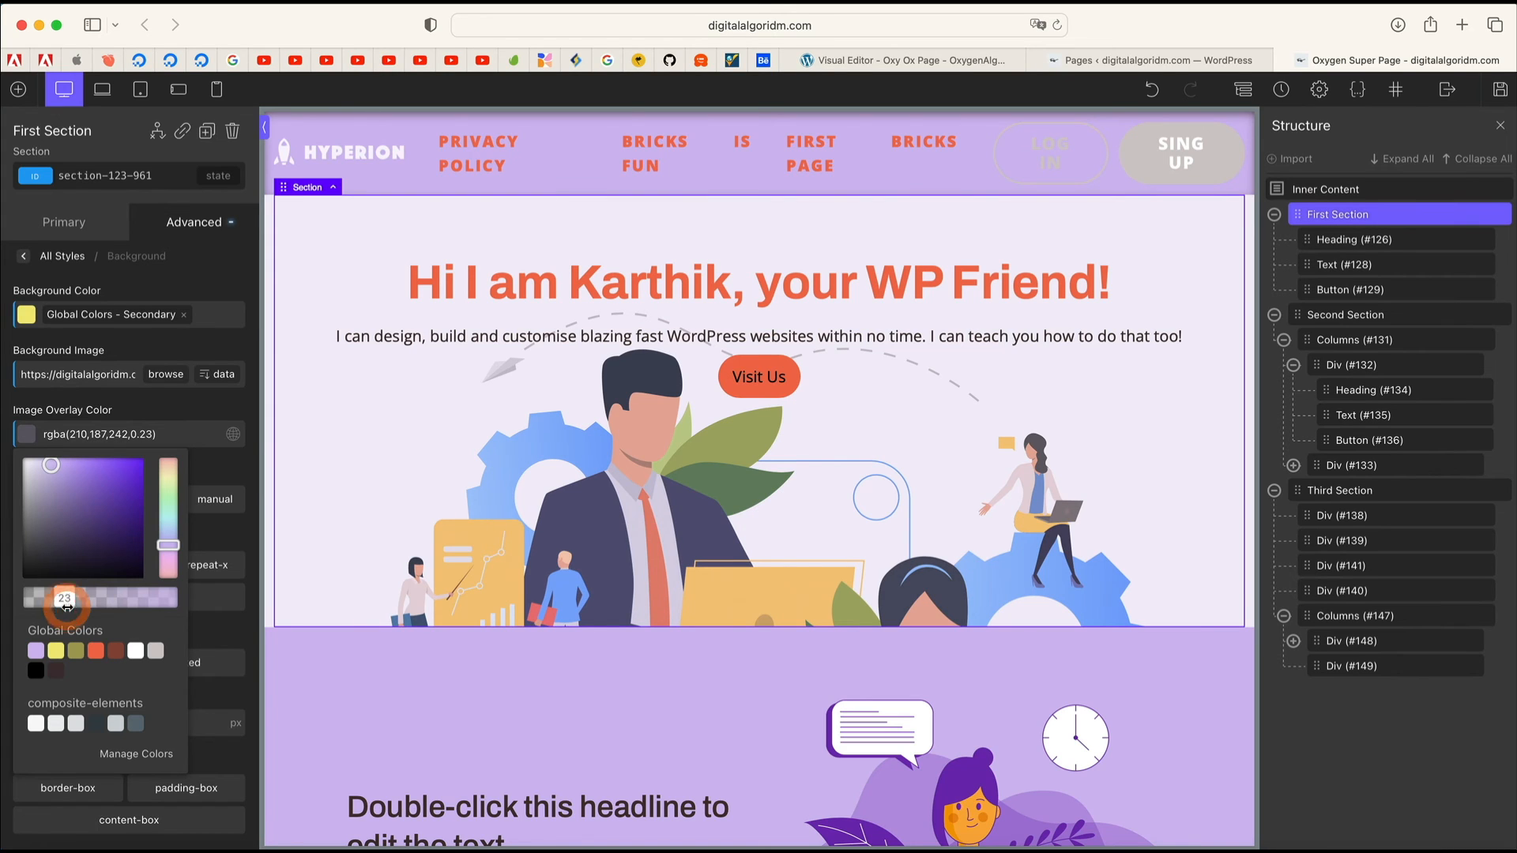
click(222, 475)
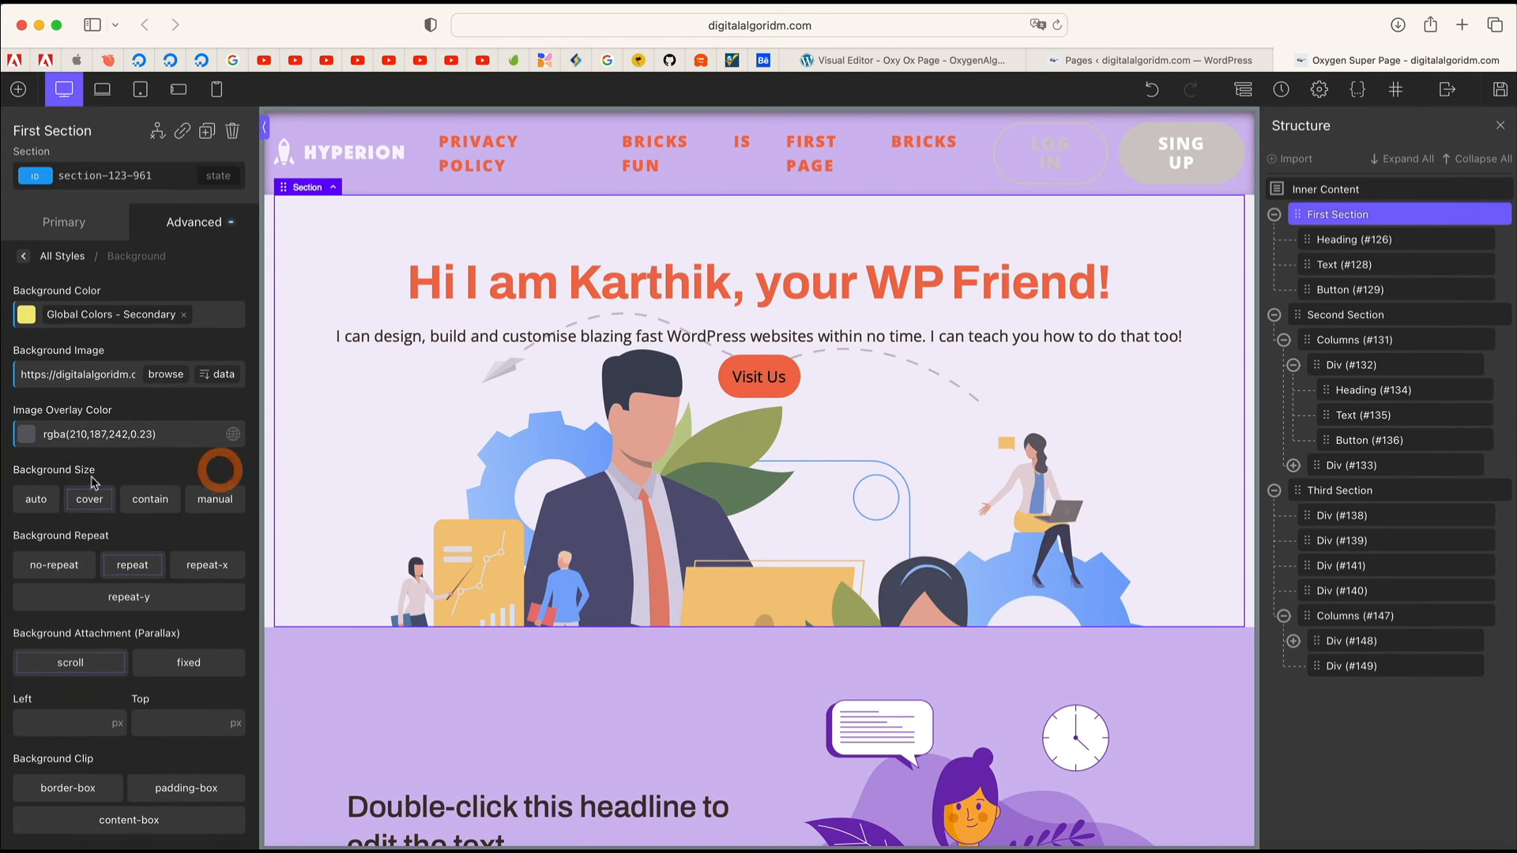
Step: Try the auto, contain and manual background sizes on the First Section's image, and return to cover
click(50, 504)
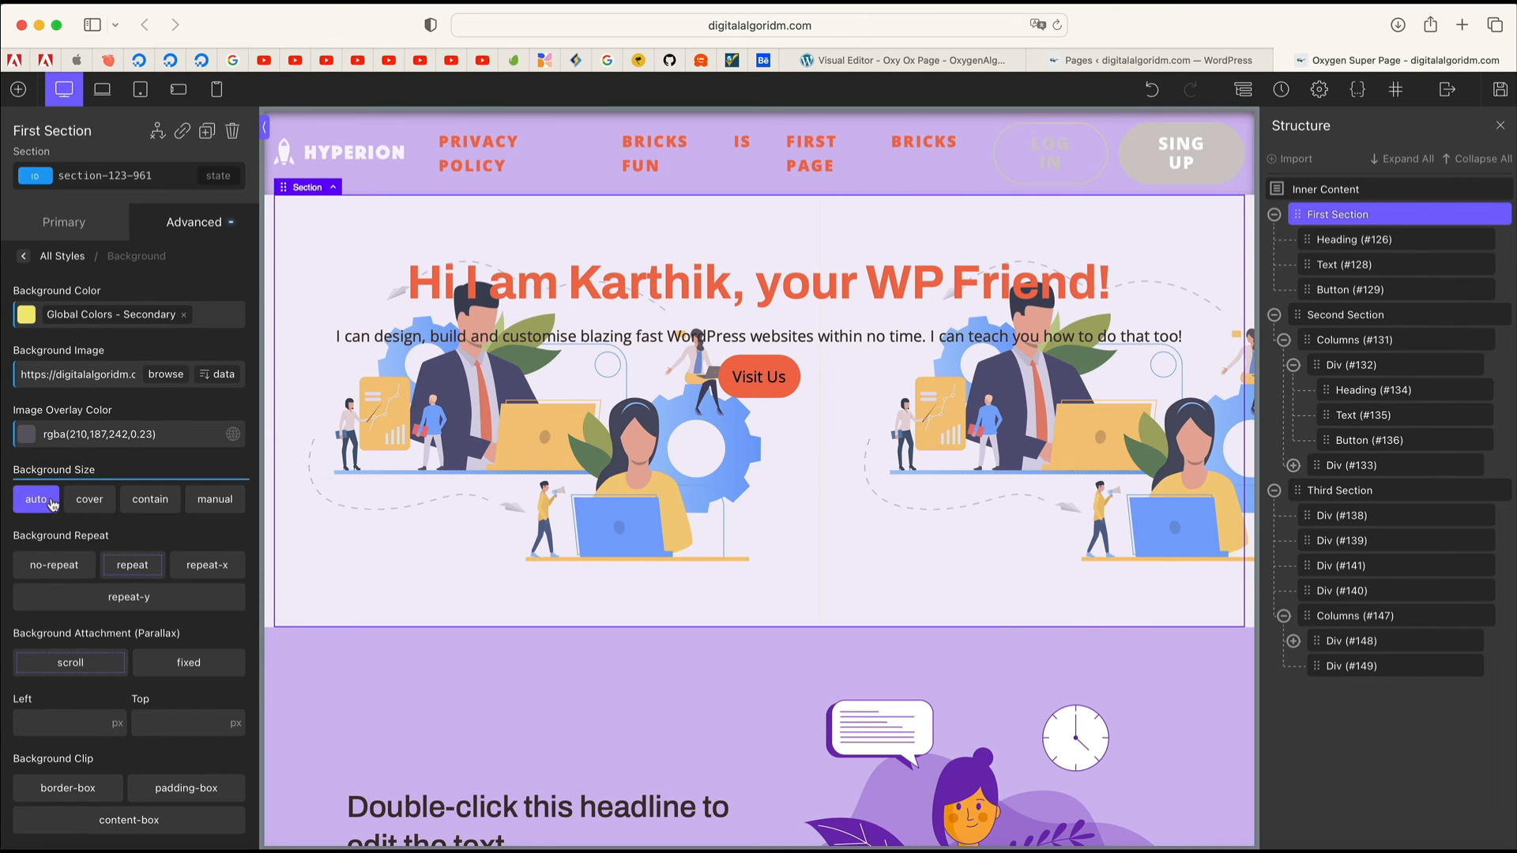
click(89, 499)
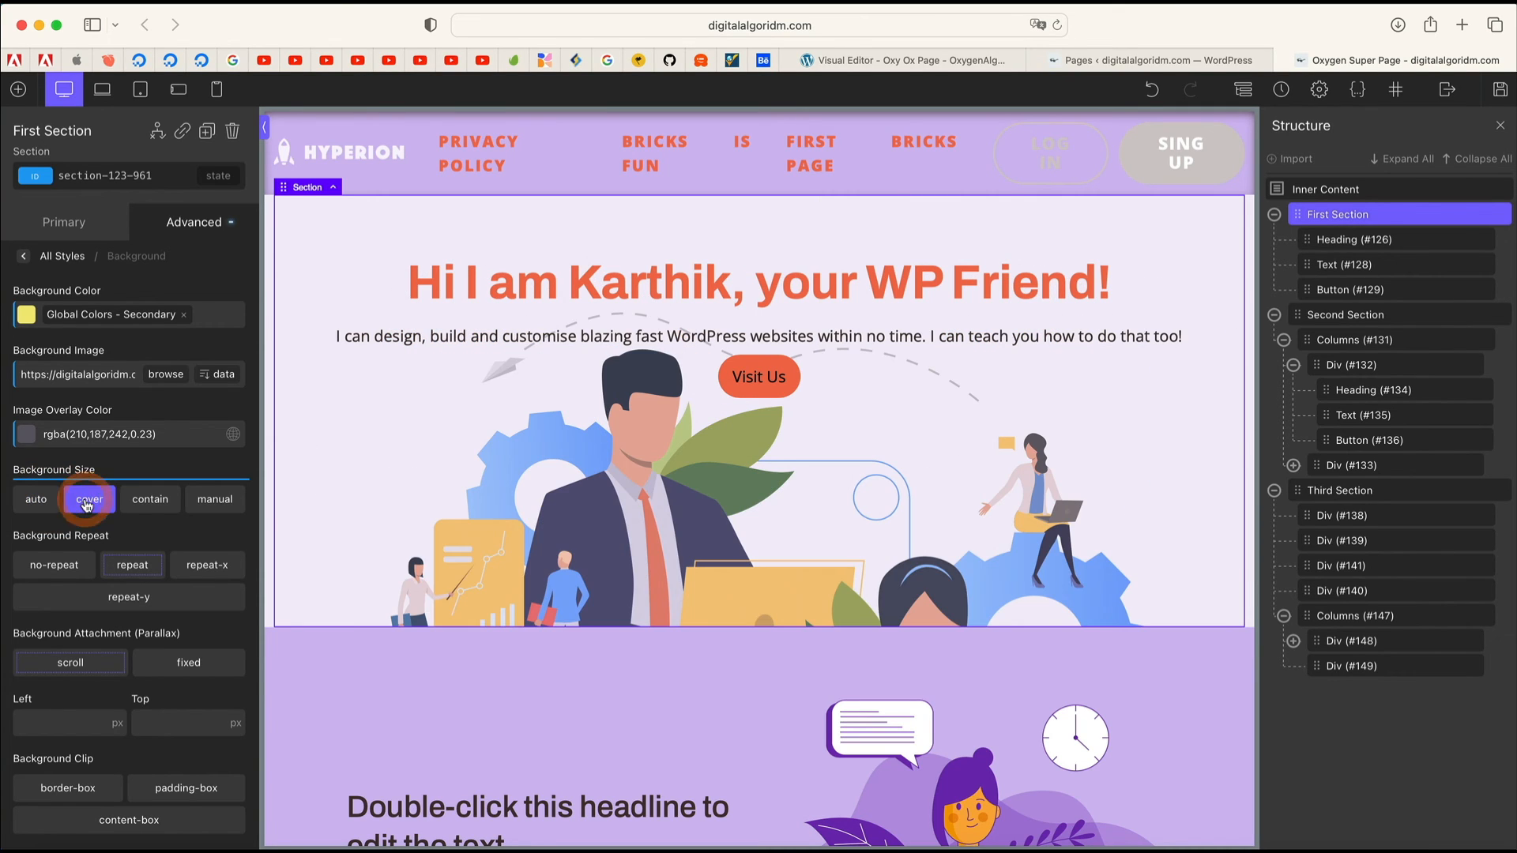
click(148, 501)
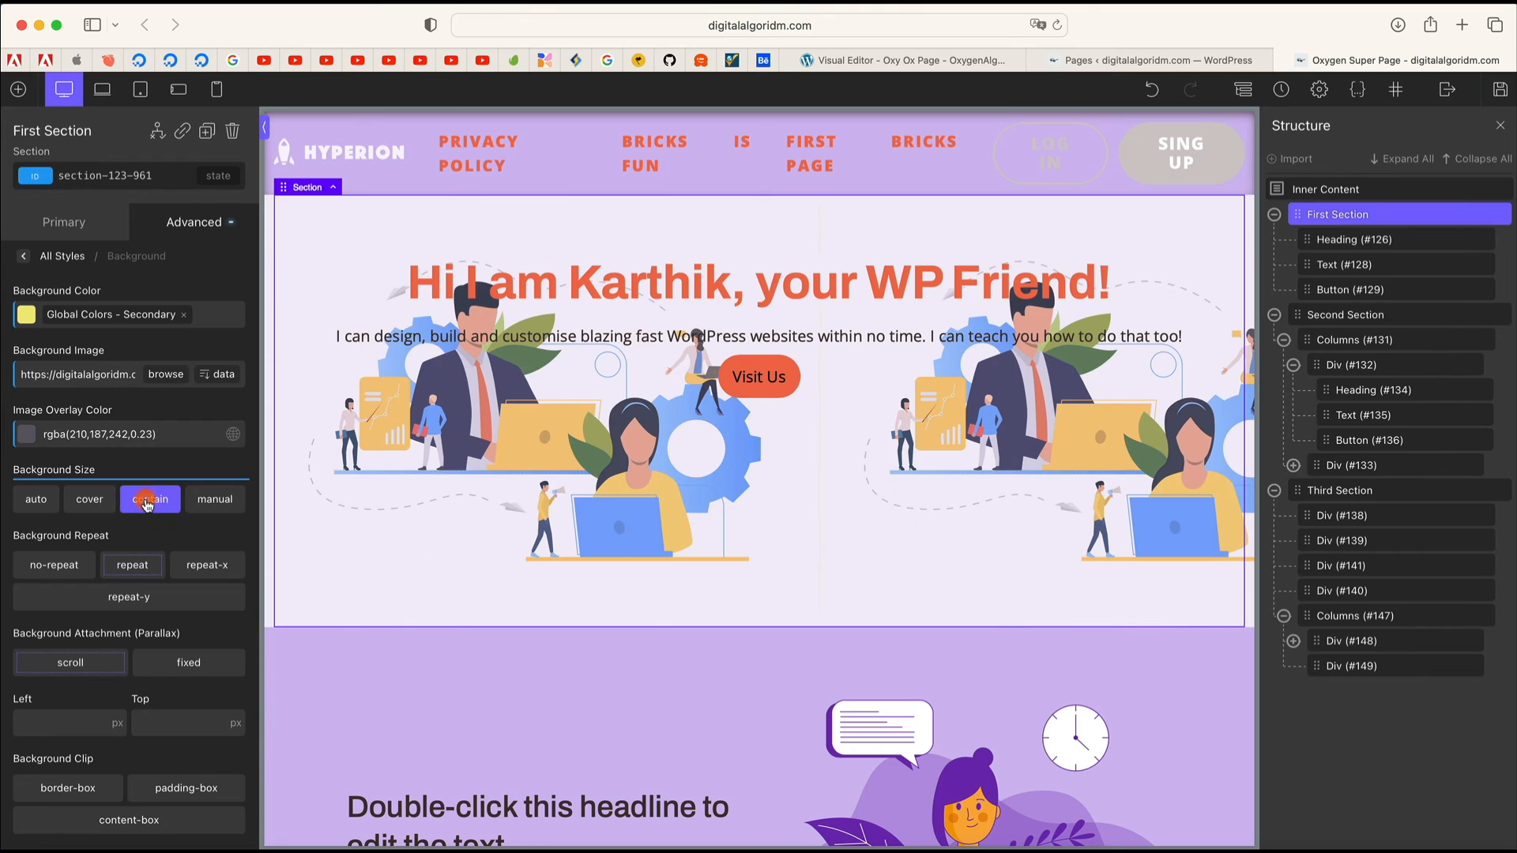
click(203, 500)
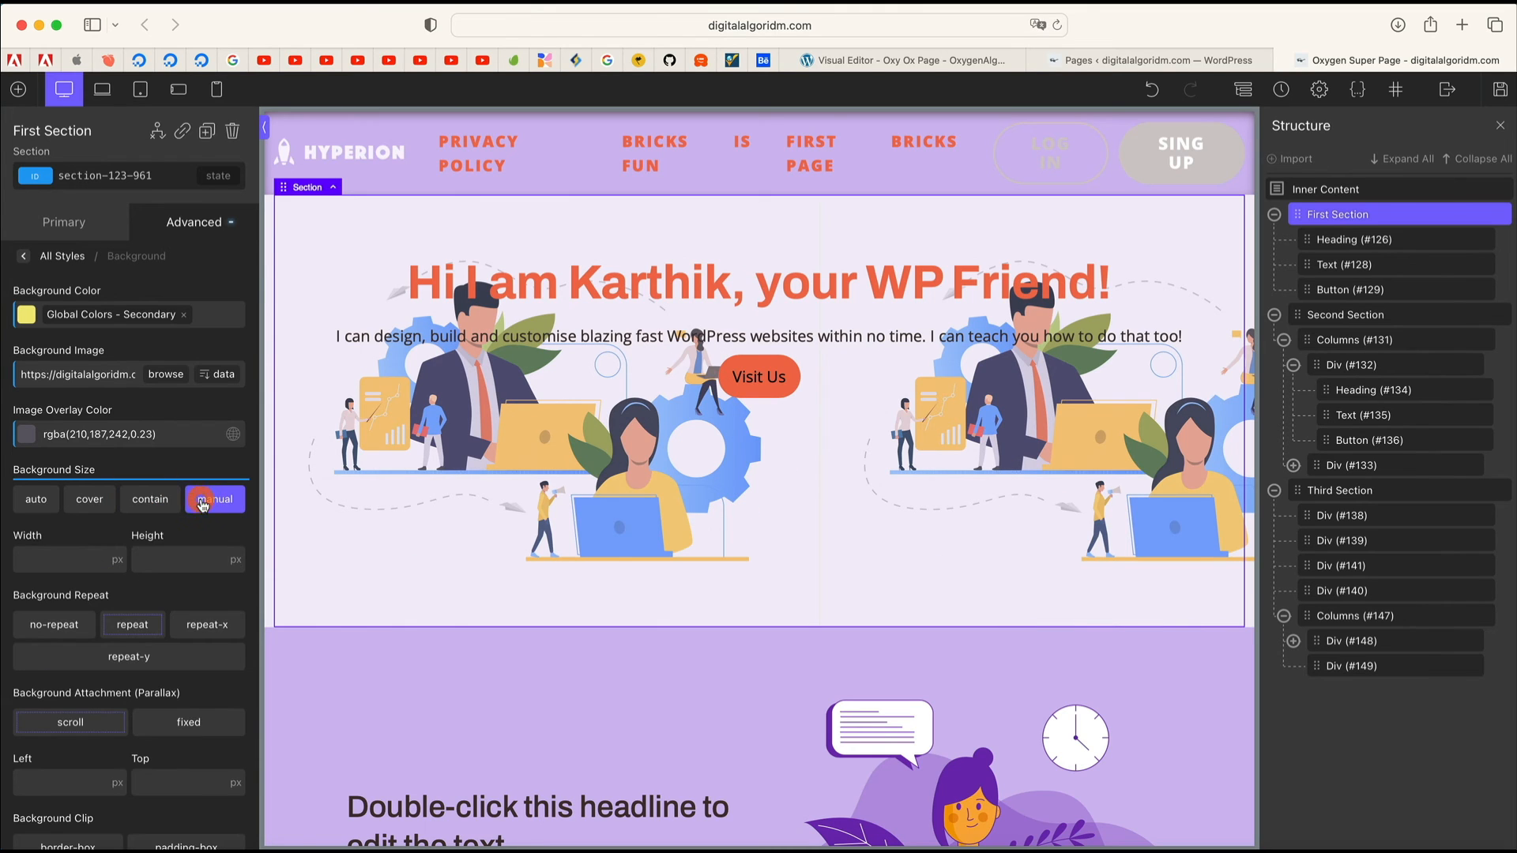
click(102, 504)
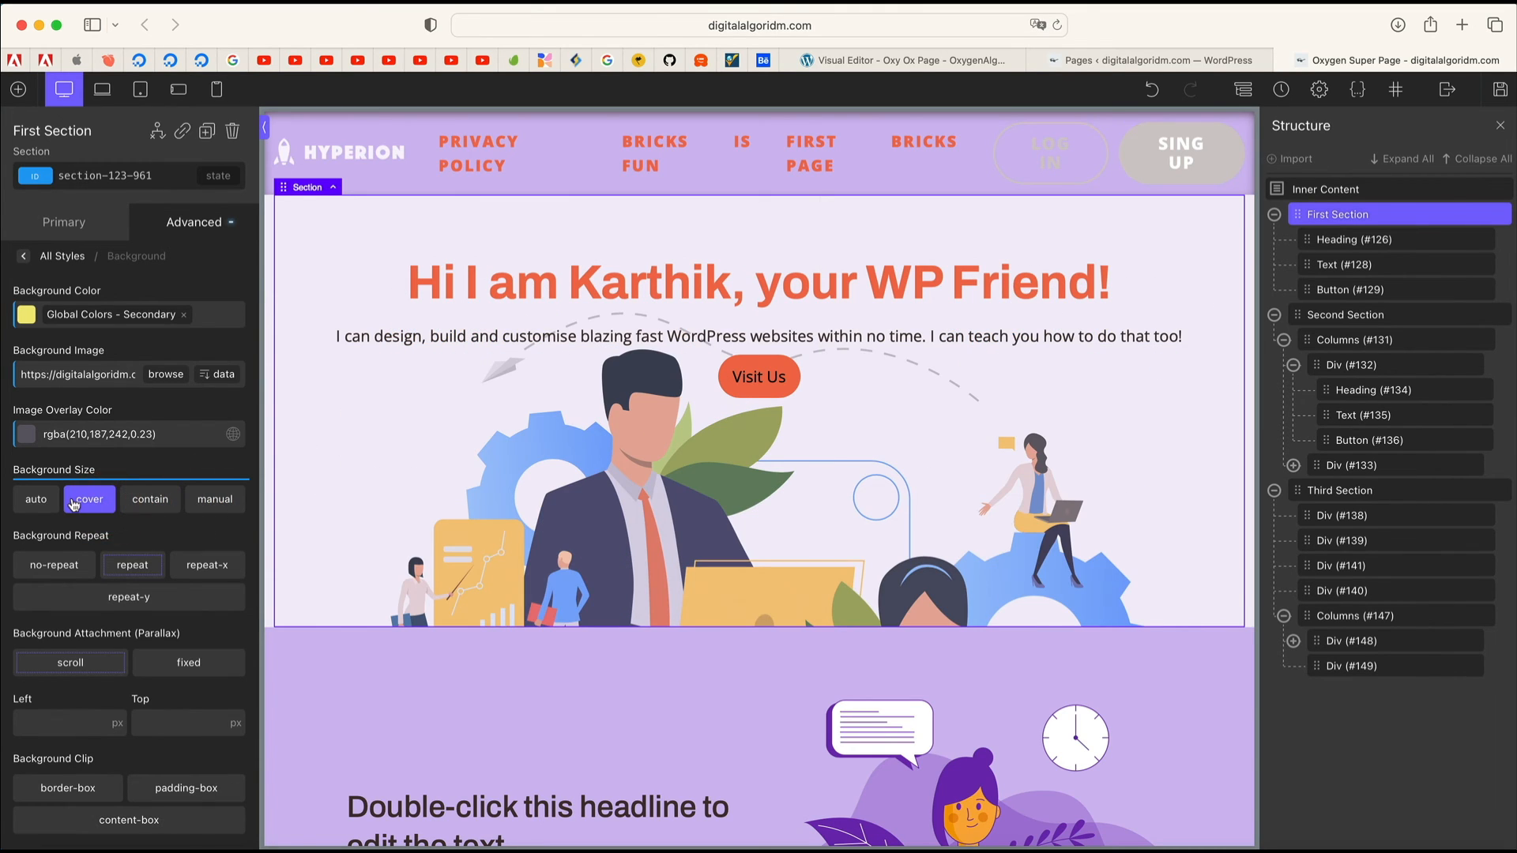
click(130, 502)
click(95, 503)
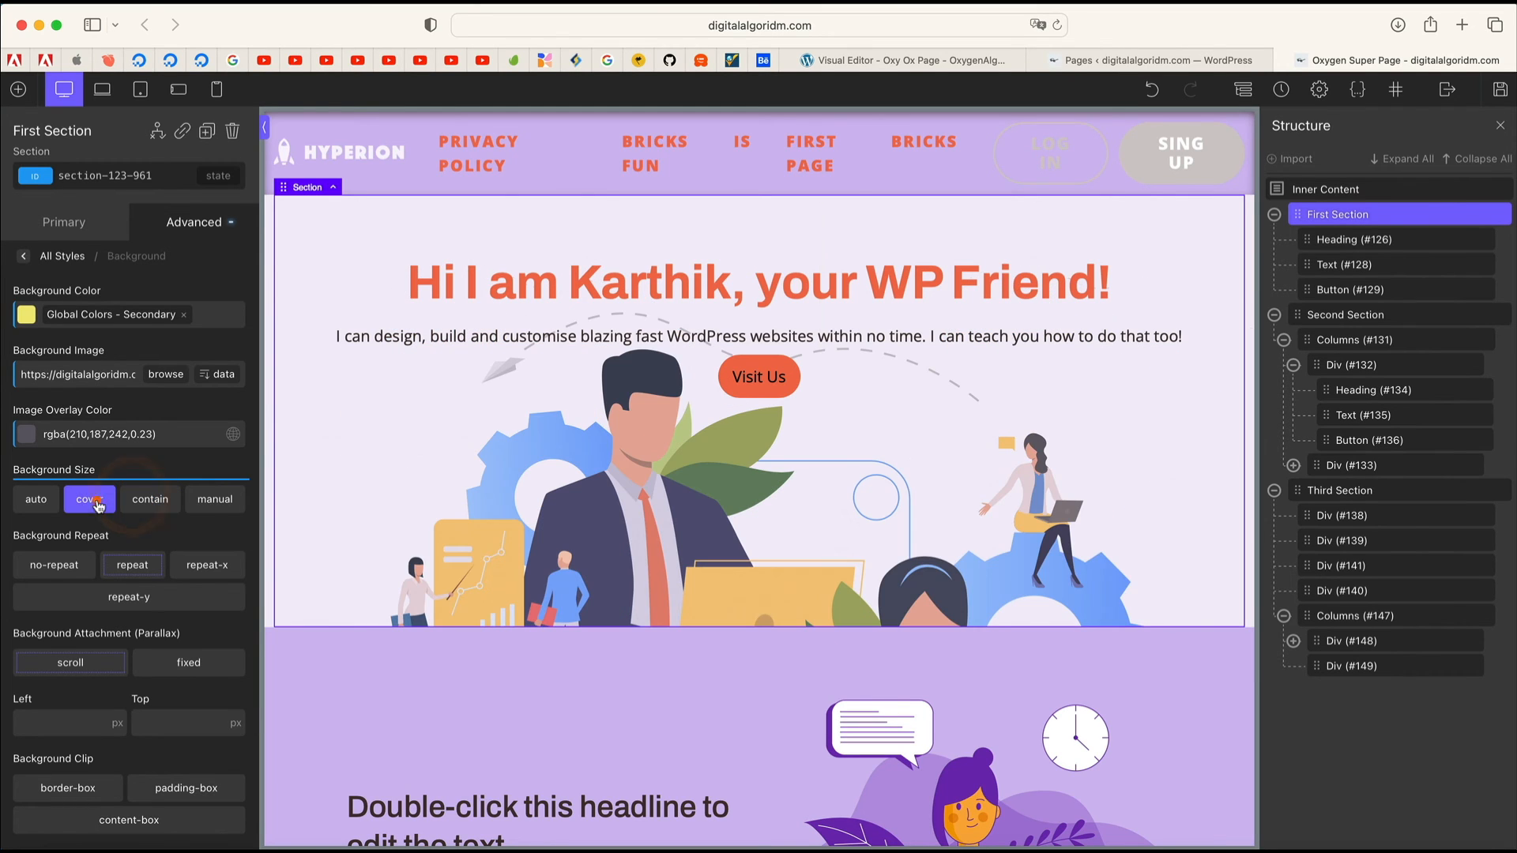
Step: Set the First Section's background image to no-repeat and compare the contain and auto sizes, ending on cover
click(90, 568)
click(152, 508)
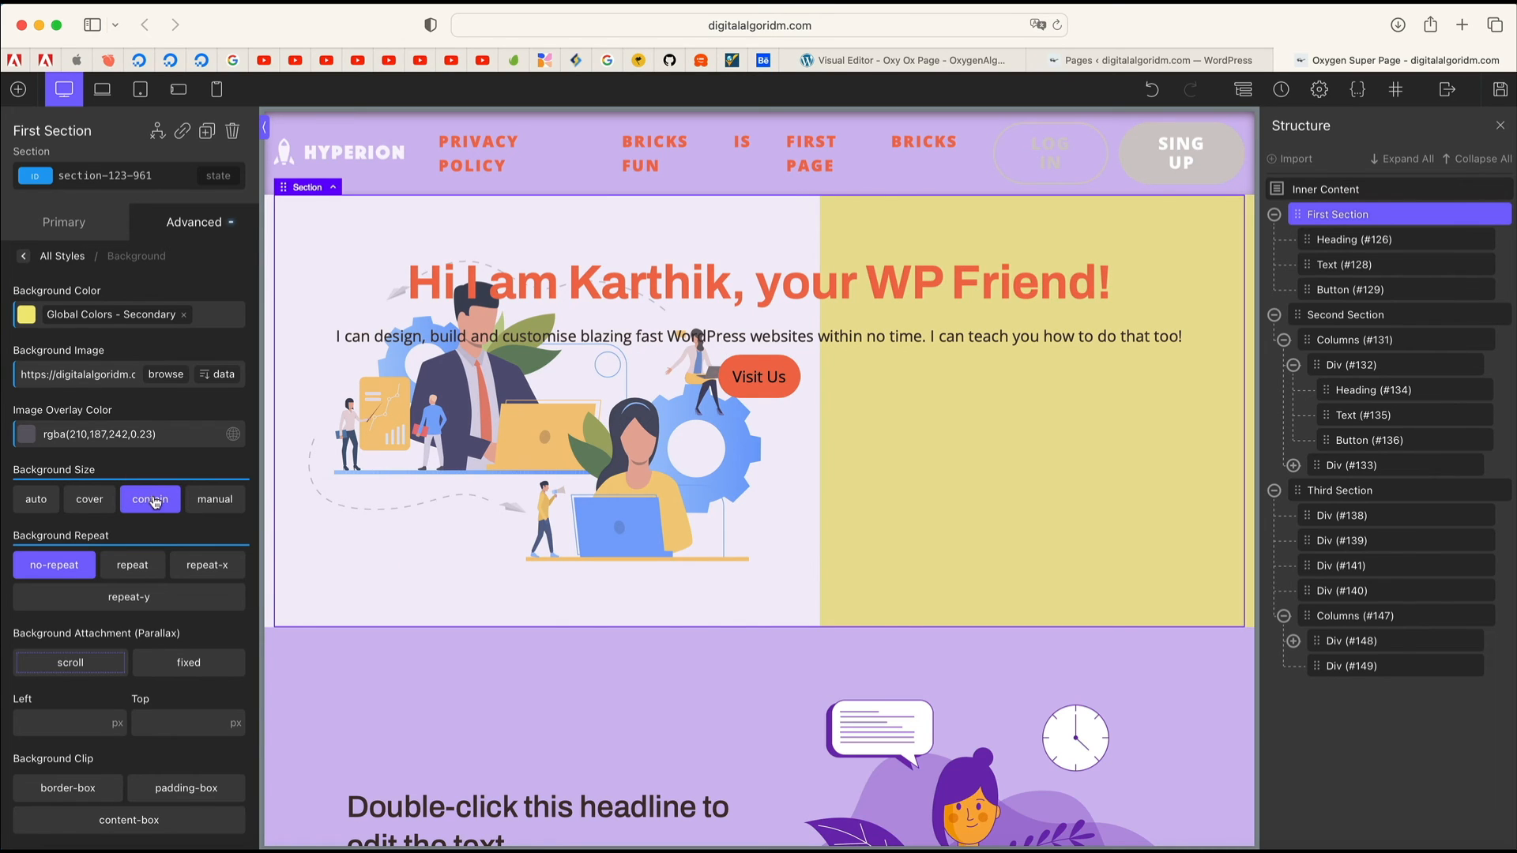
click(91, 504)
click(49, 506)
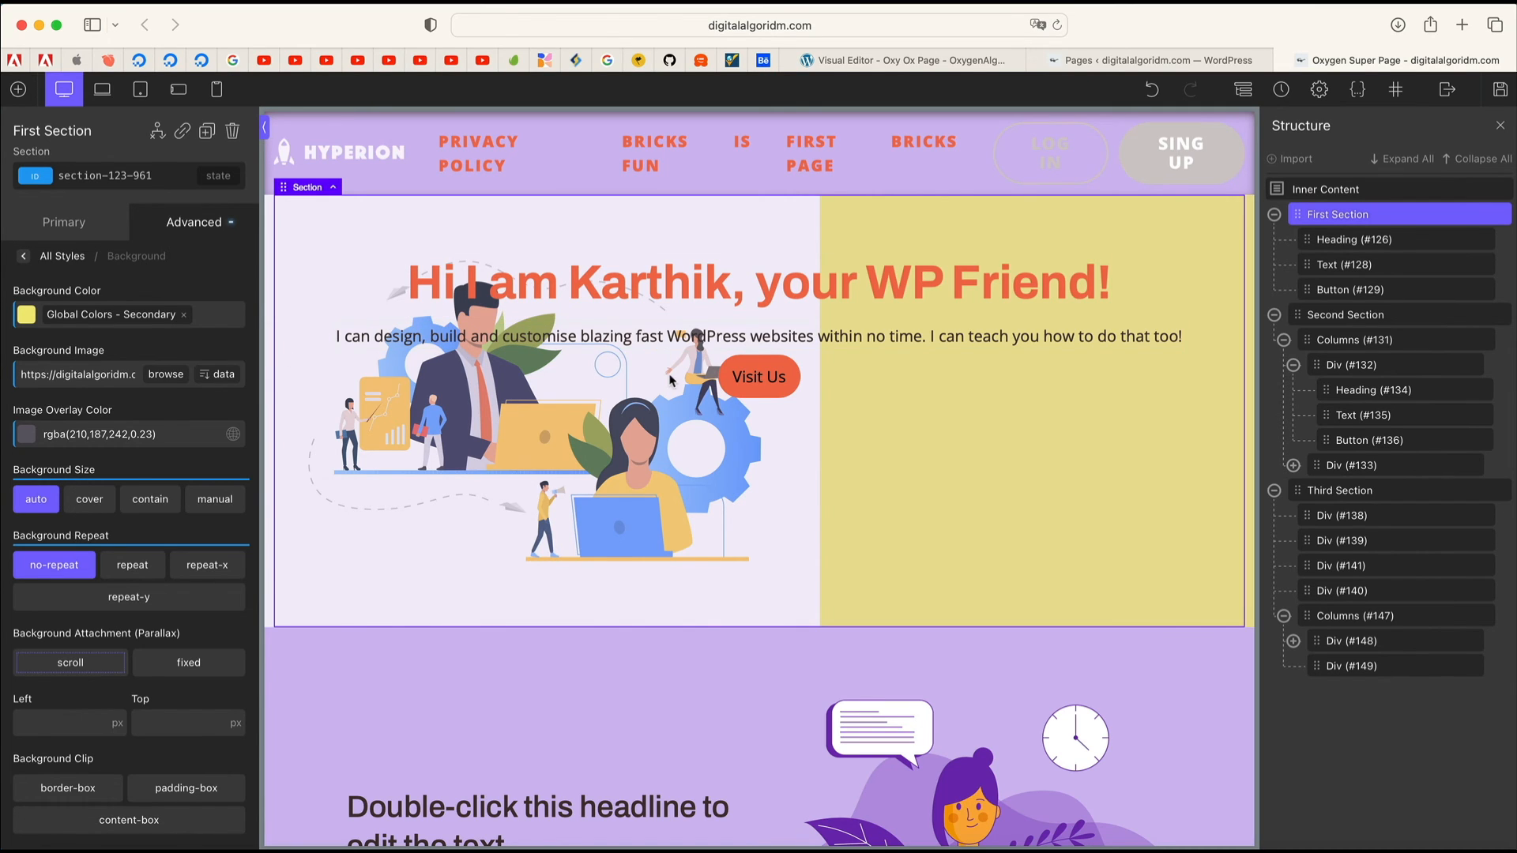
click(135, 505)
click(93, 511)
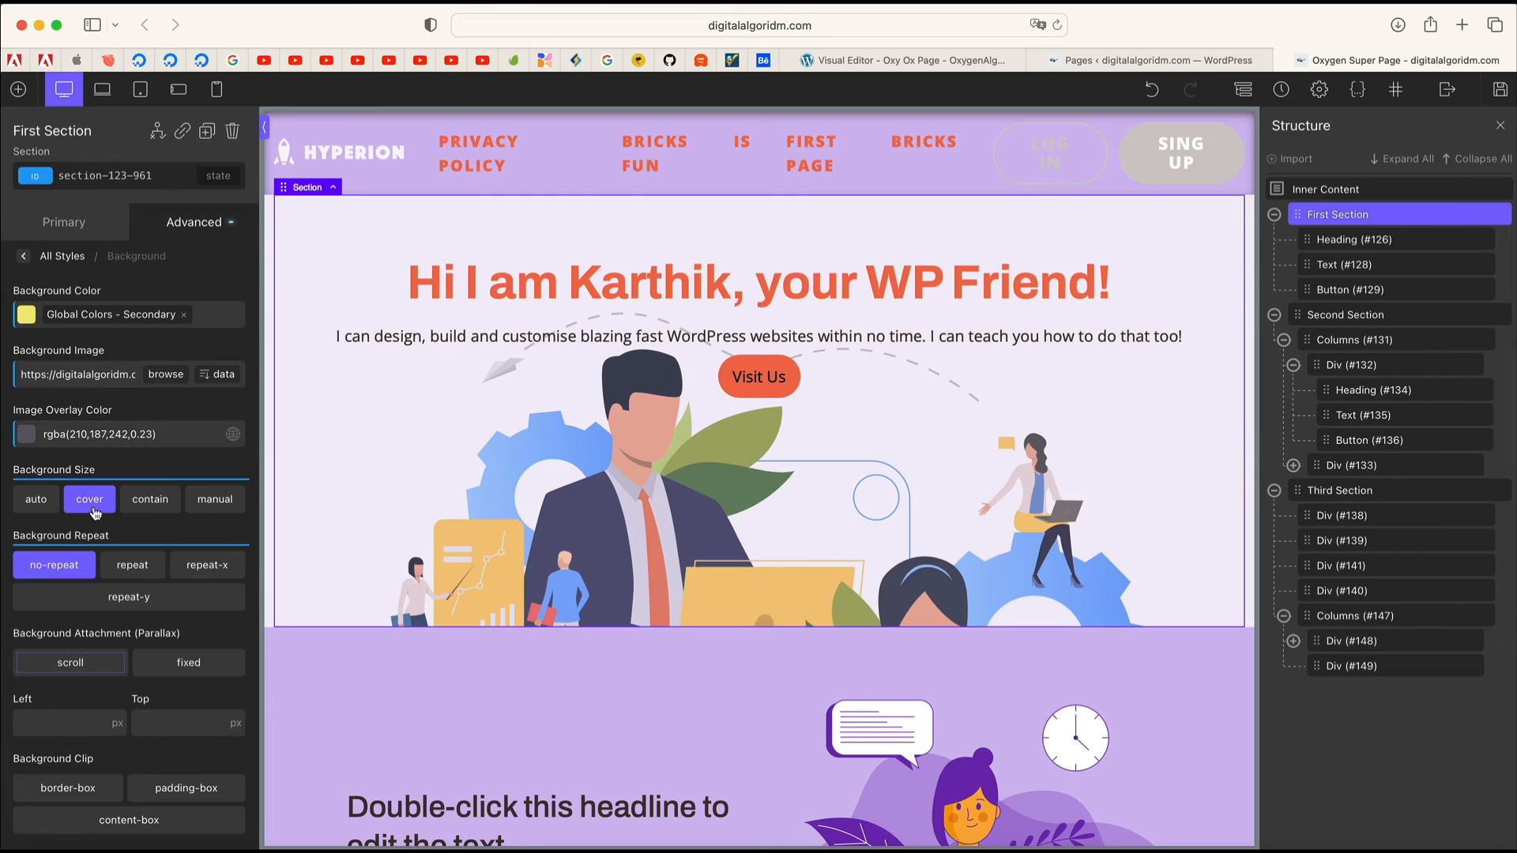
Step: Try the manual background size with its width left empty, and switch the size back to cover
click(179, 507)
click(210, 505)
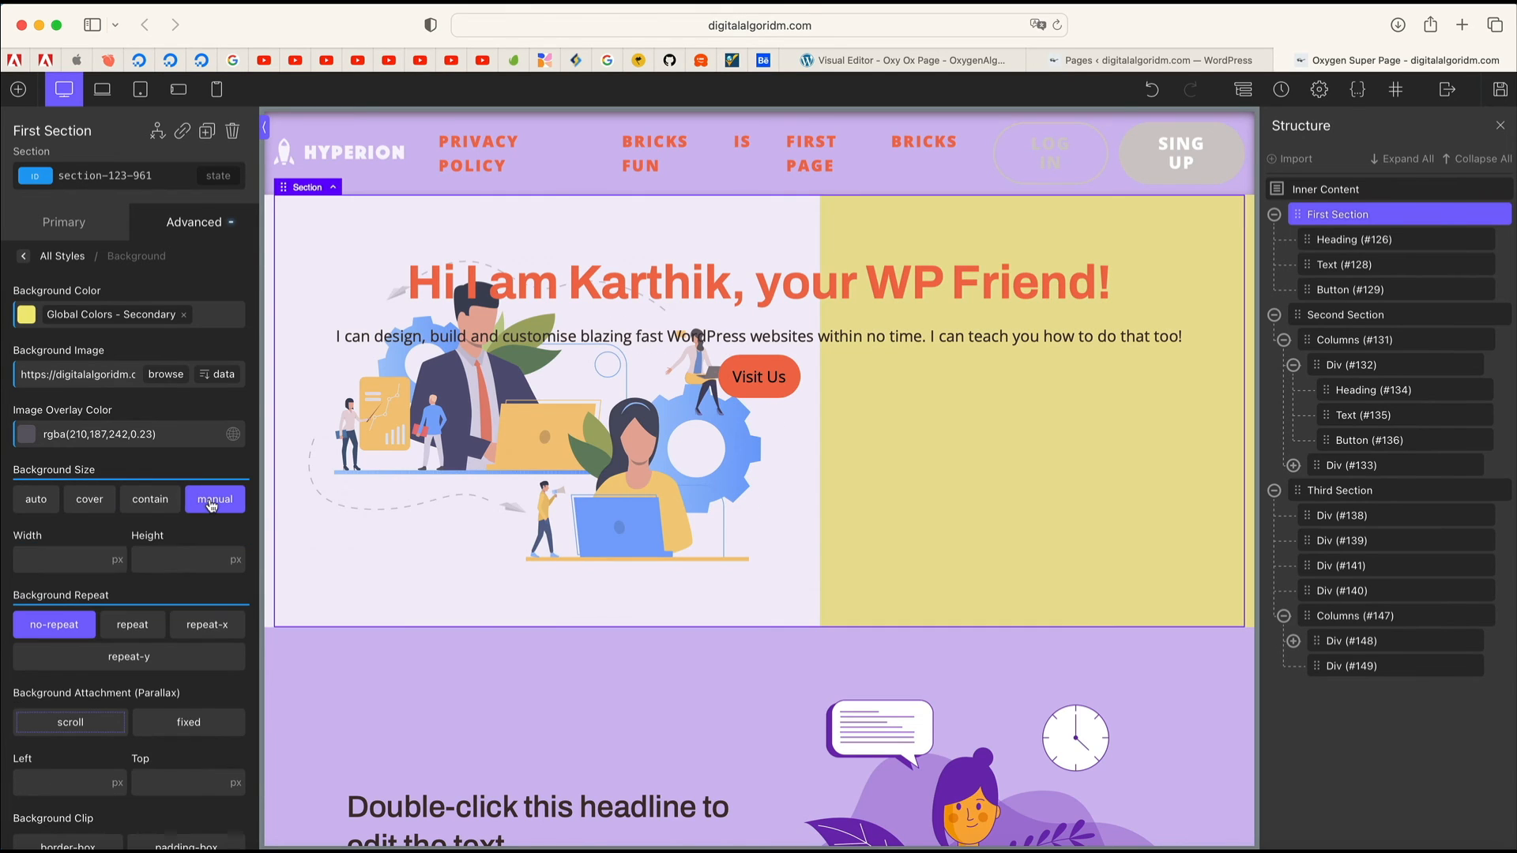
click(73, 556)
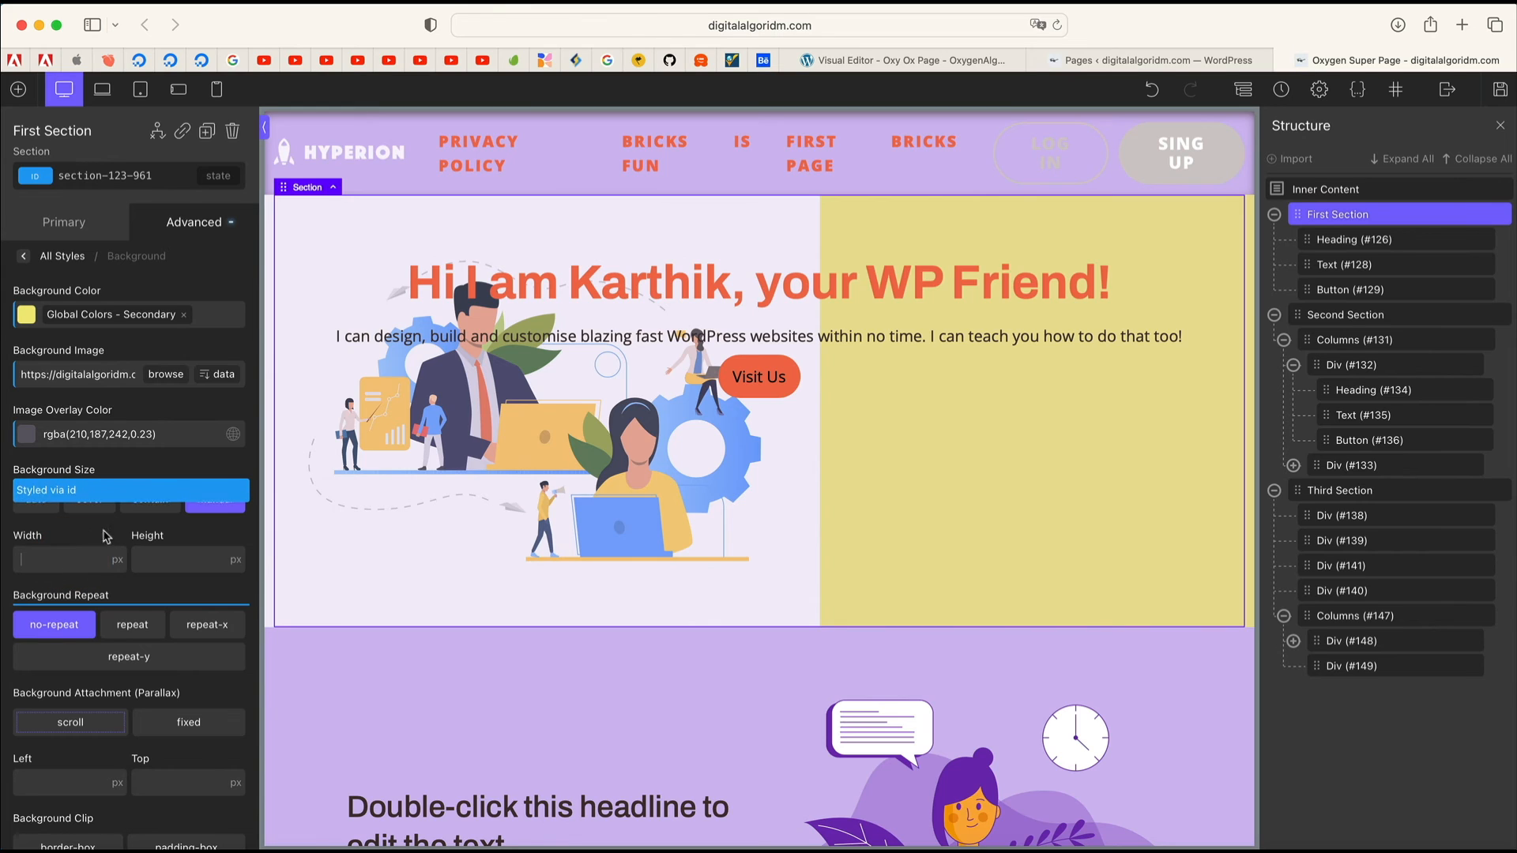
click(89, 498)
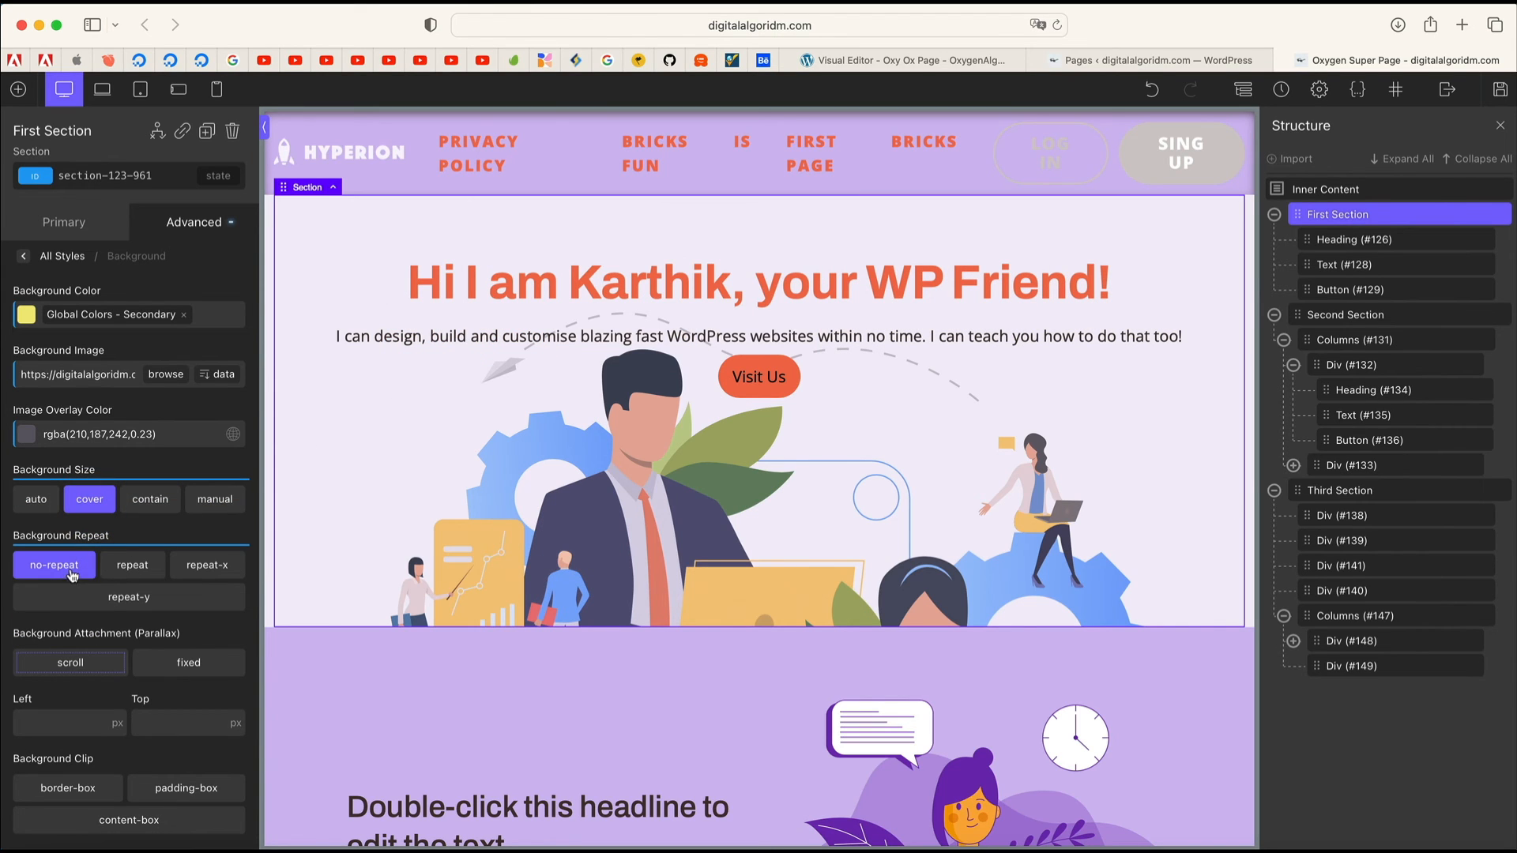
Step: Set the First Section's background attachment to fixed and check the parallax effect along the page
scroll(71, 576, down, 3)
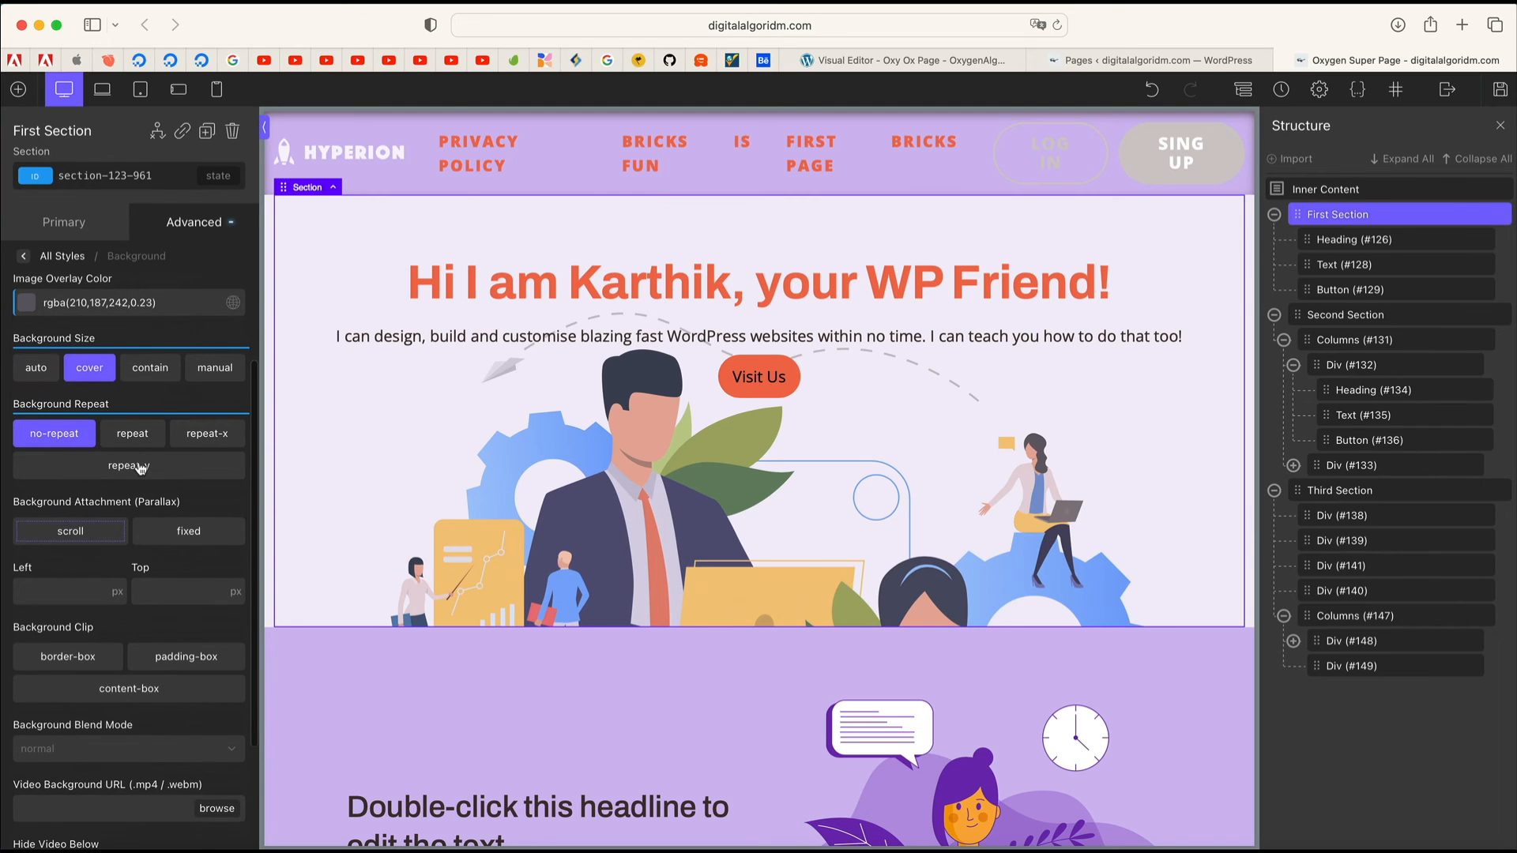
scroll(141, 469, up, 3)
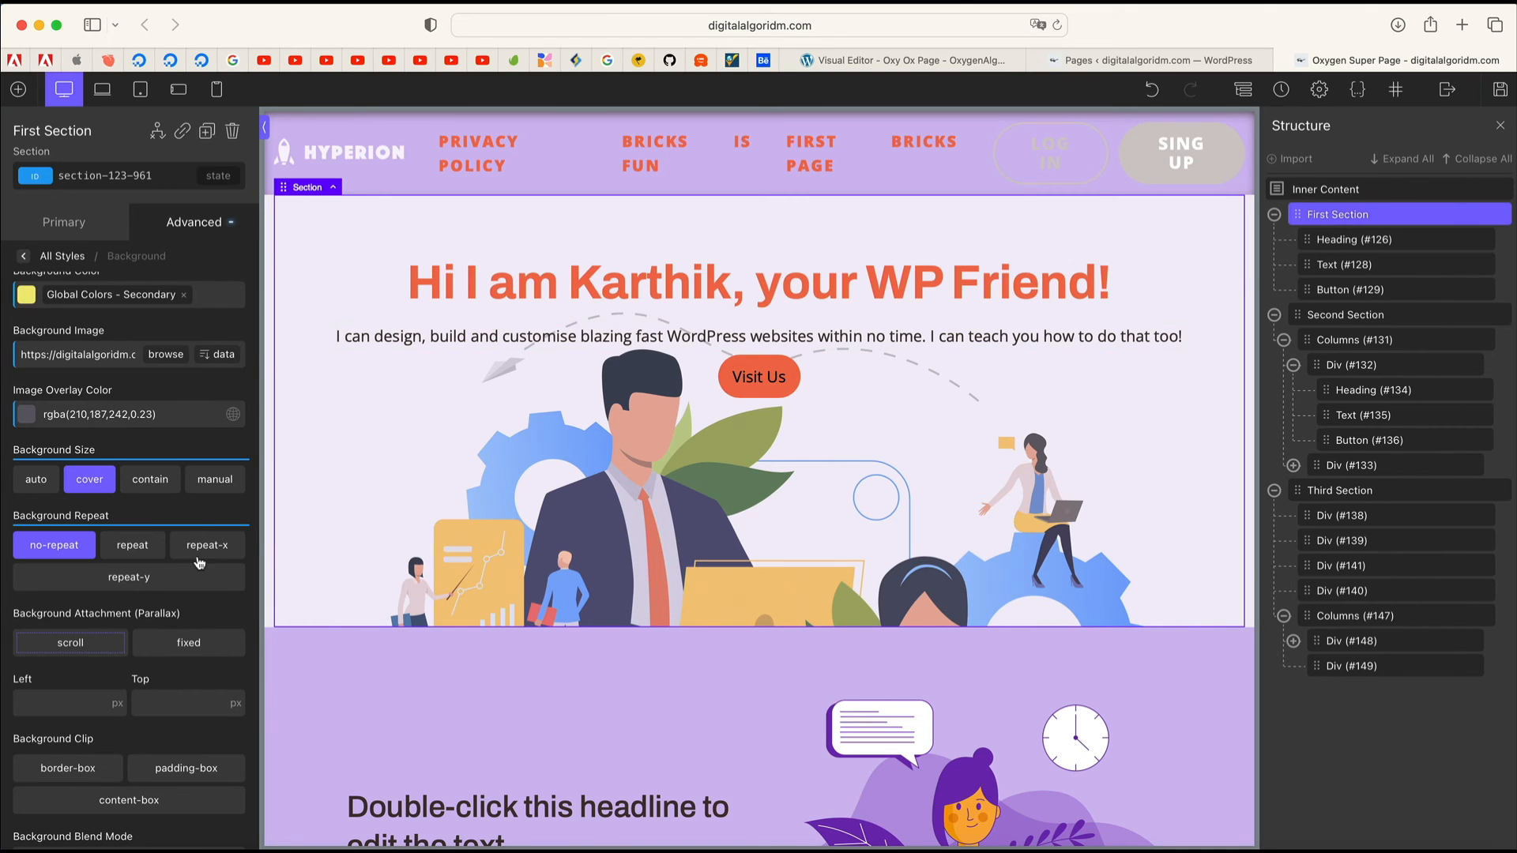
scroll(150, 606, down, 3)
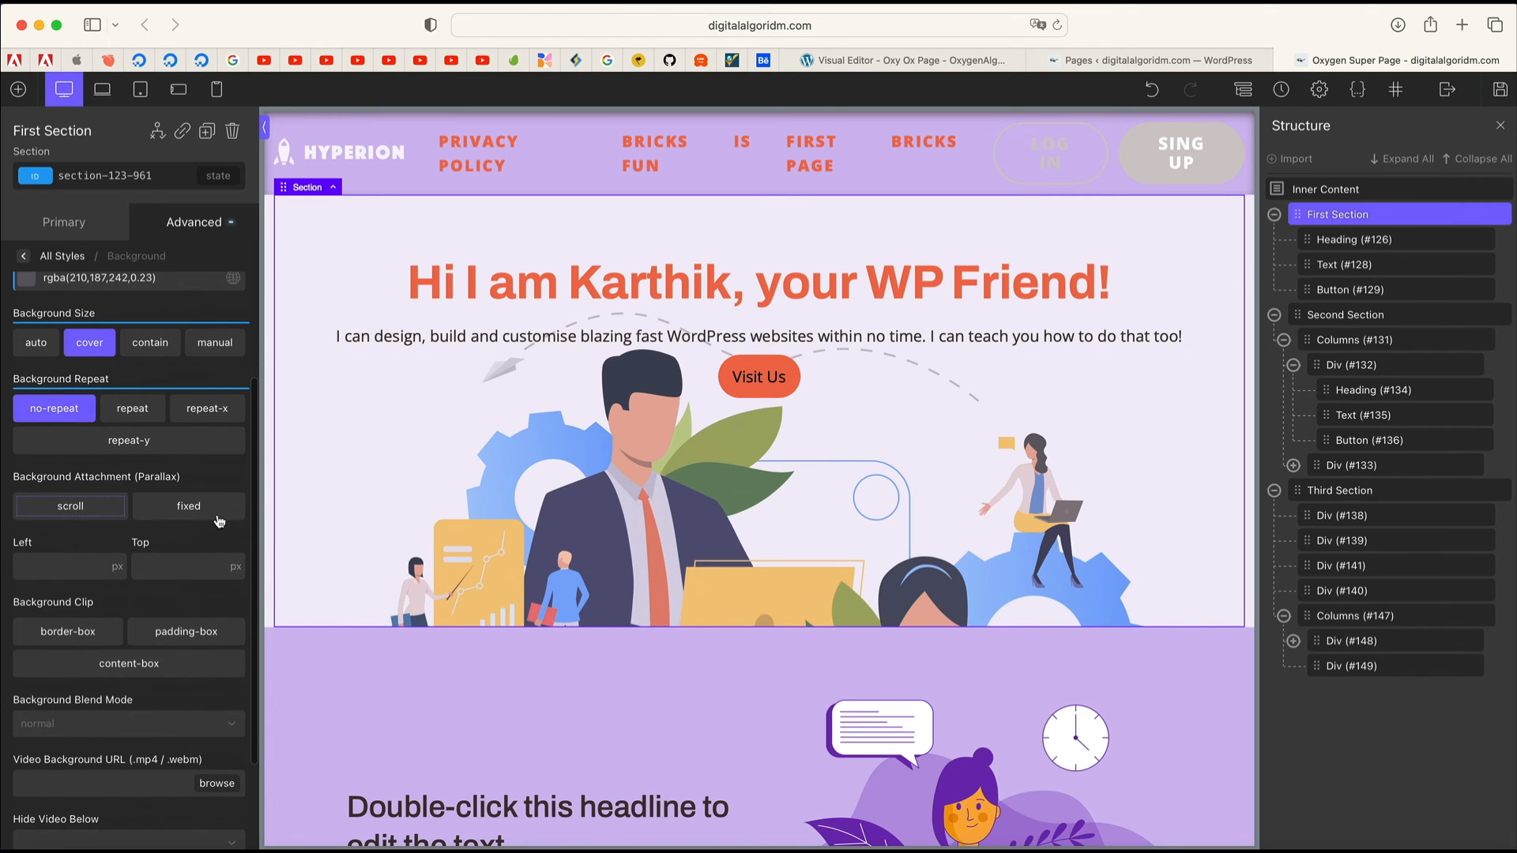
click(189, 506)
scroll(470, 512, down, 3)
scroll(469, 510, up, 3)
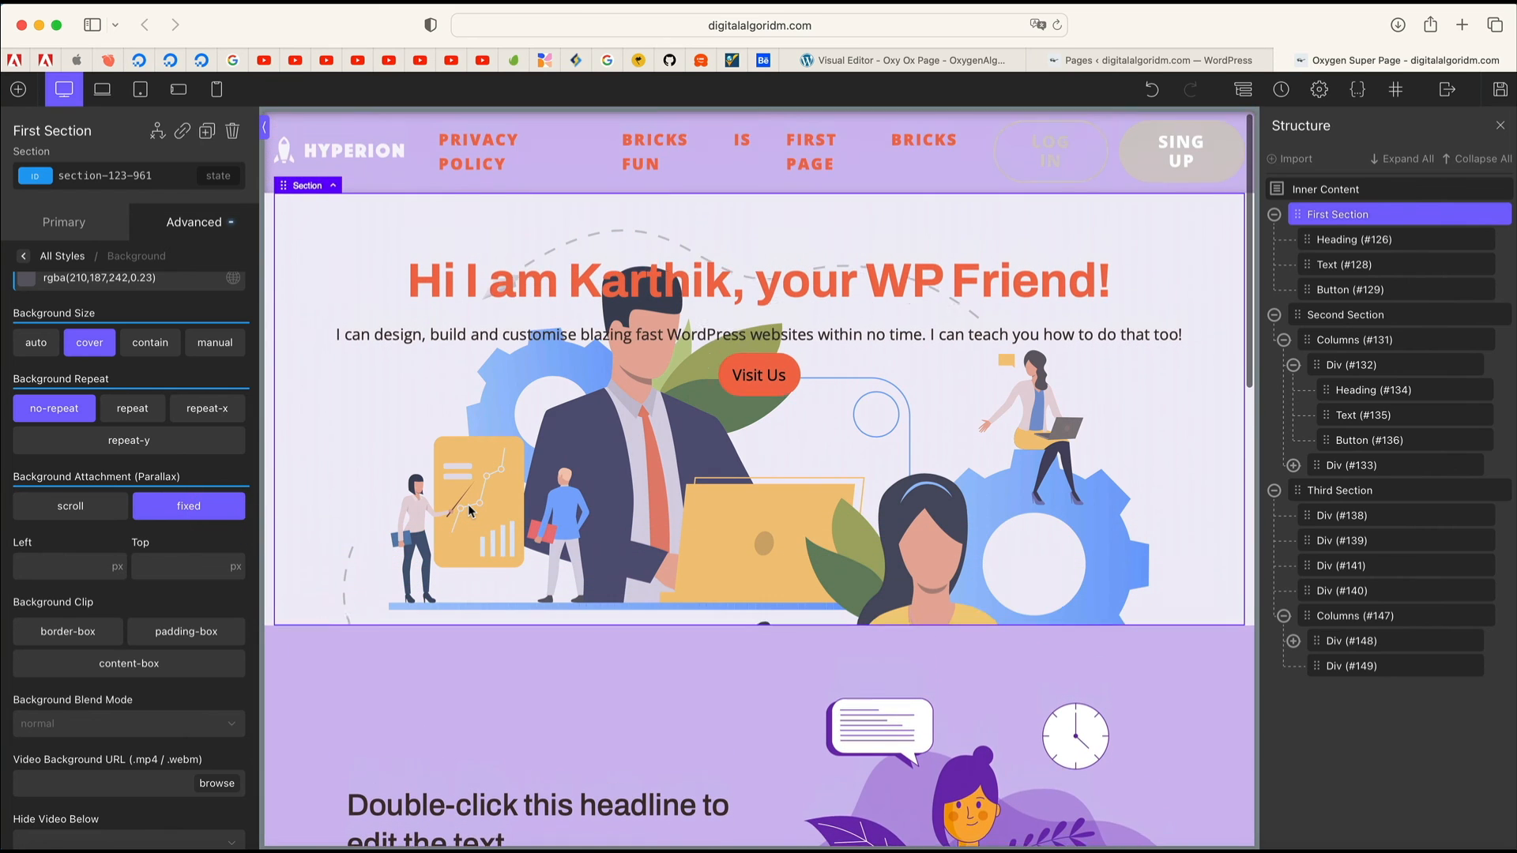
scroll(504, 506, down, 4)
scroll(503, 507, down, 7)
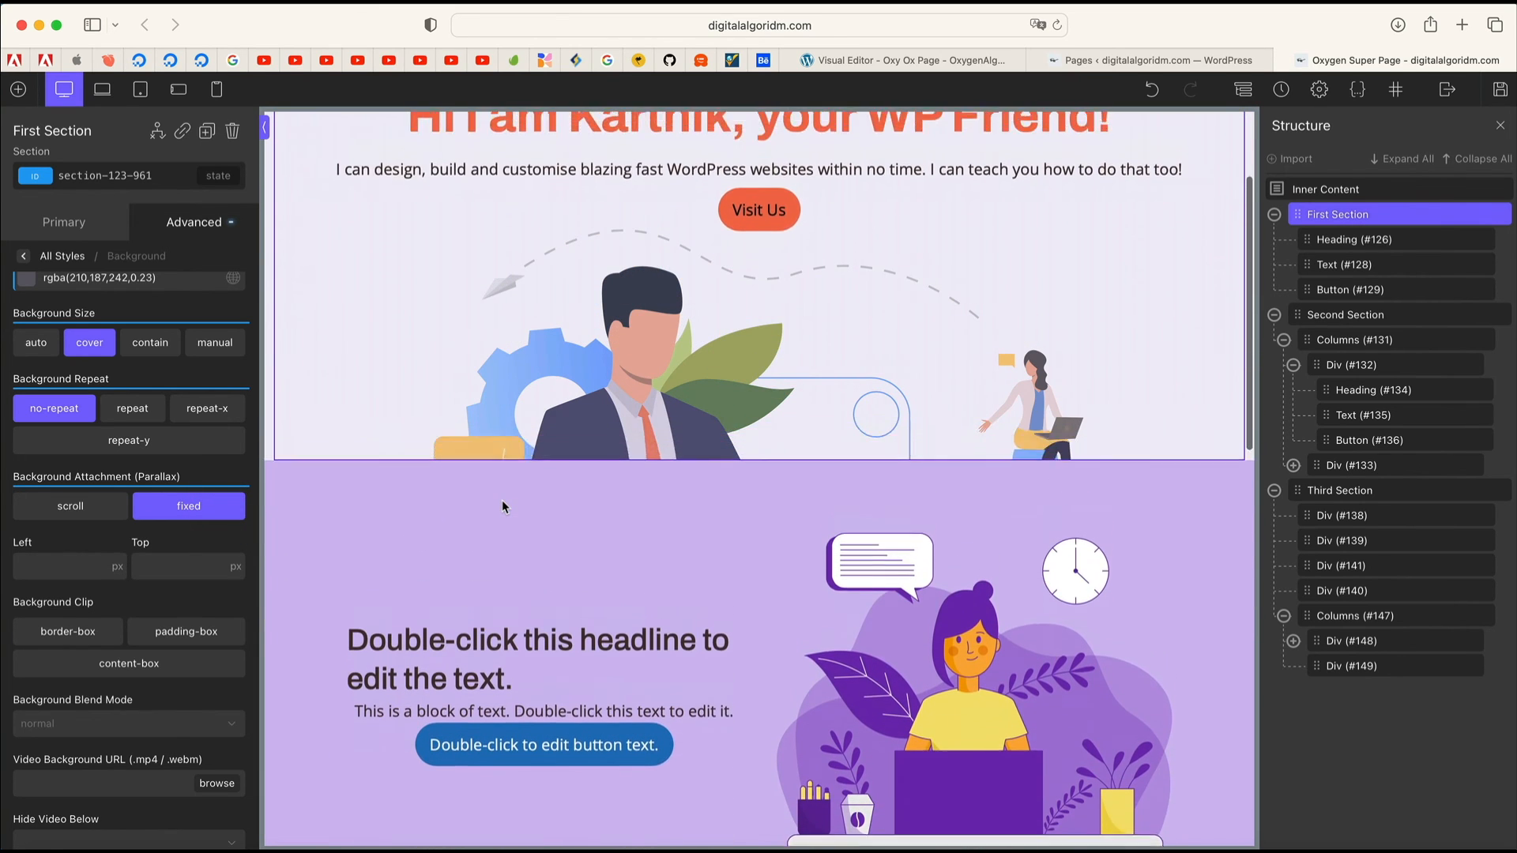
scroll(503, 506, up, 10)
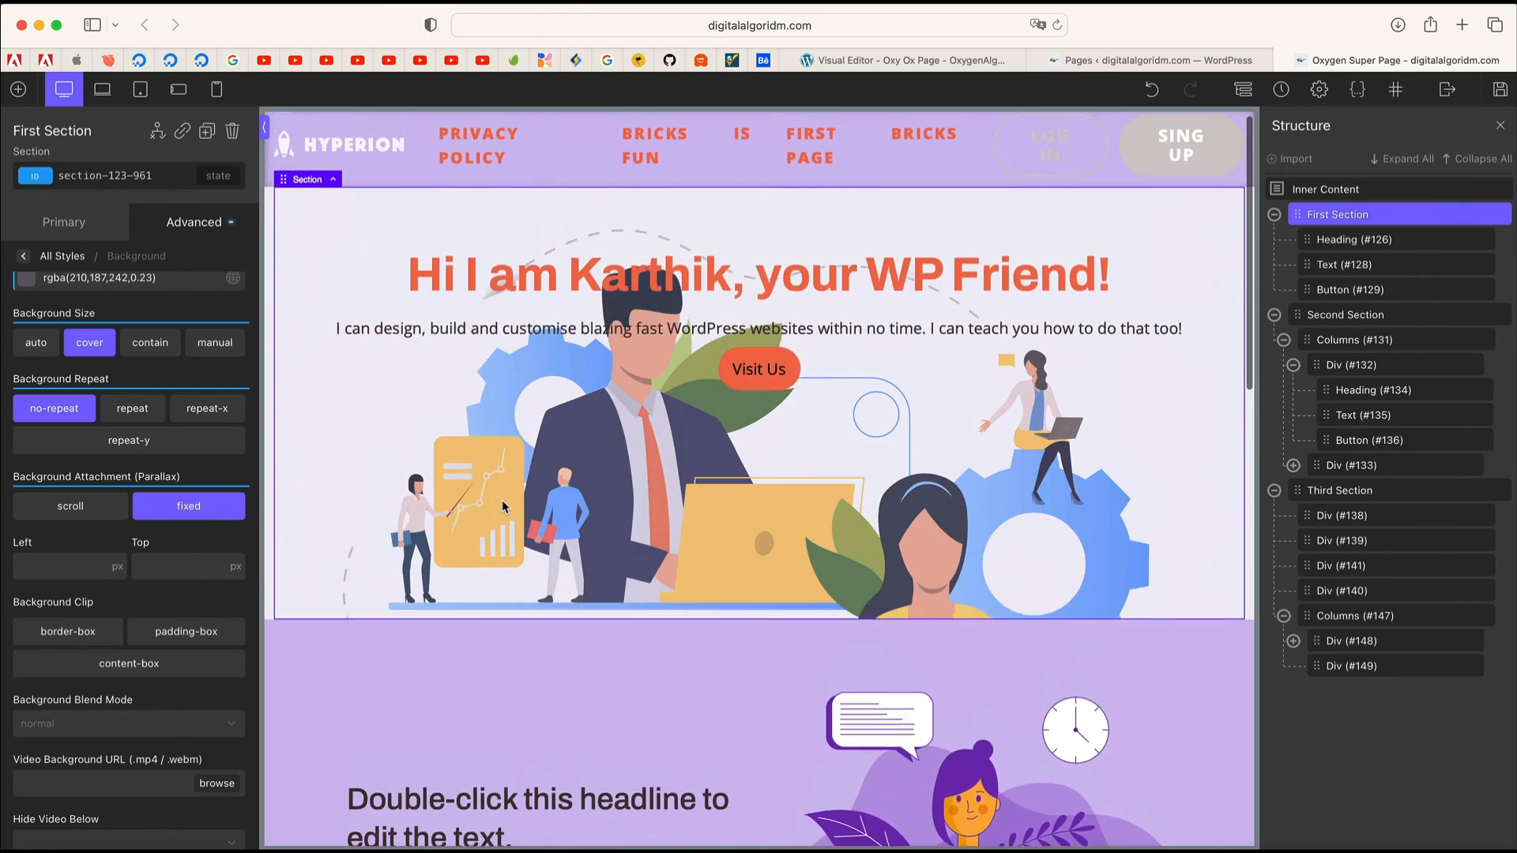
Step: Compare the scroll and fixed background attachments on the First Section while moving along the page, ending on scroll
click(79, 506)
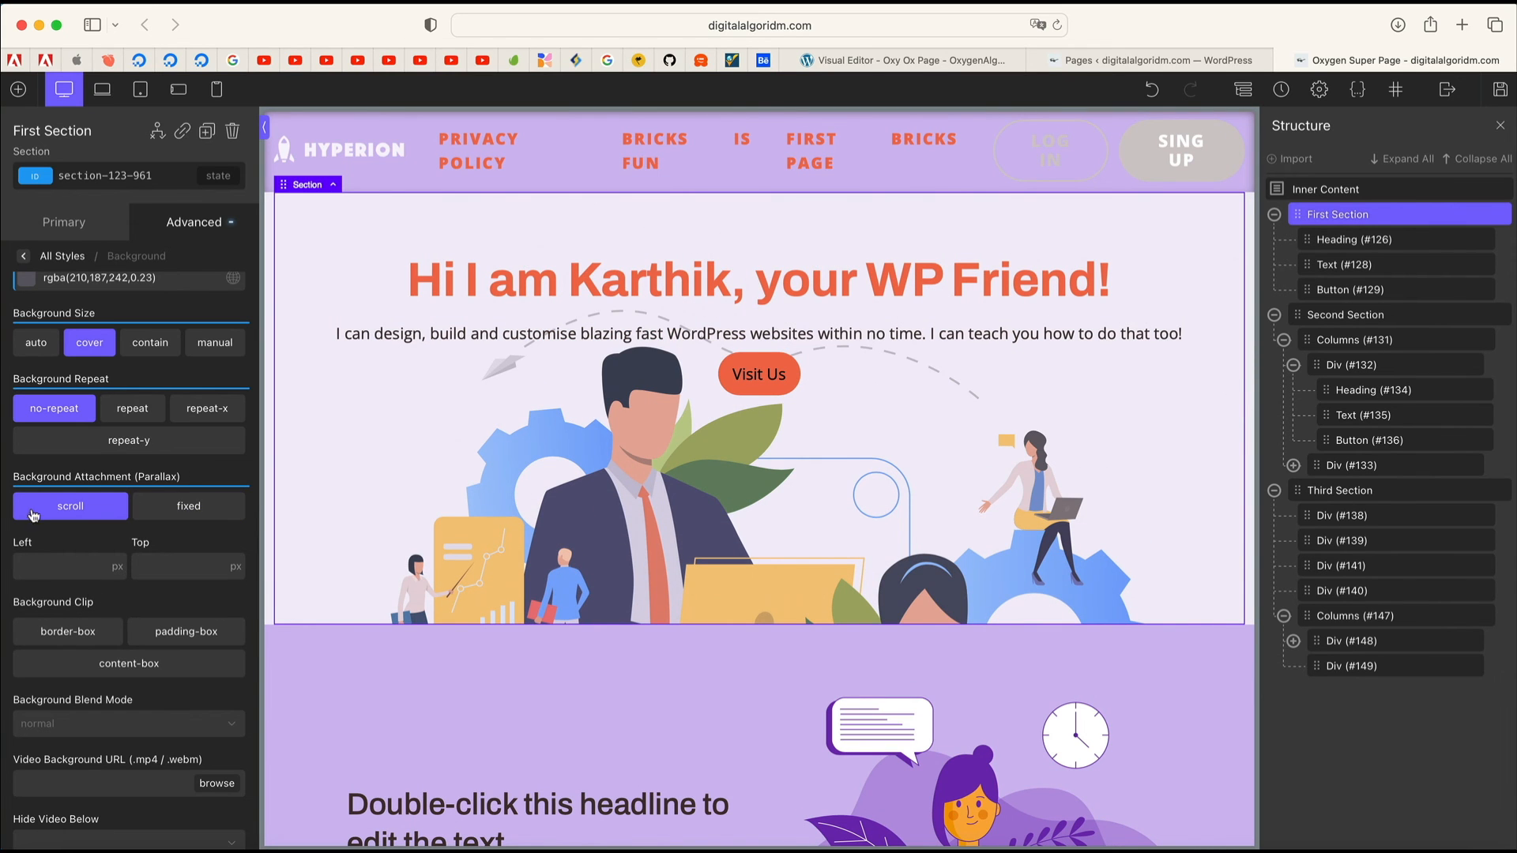
scroll(387, 544, down, 3)
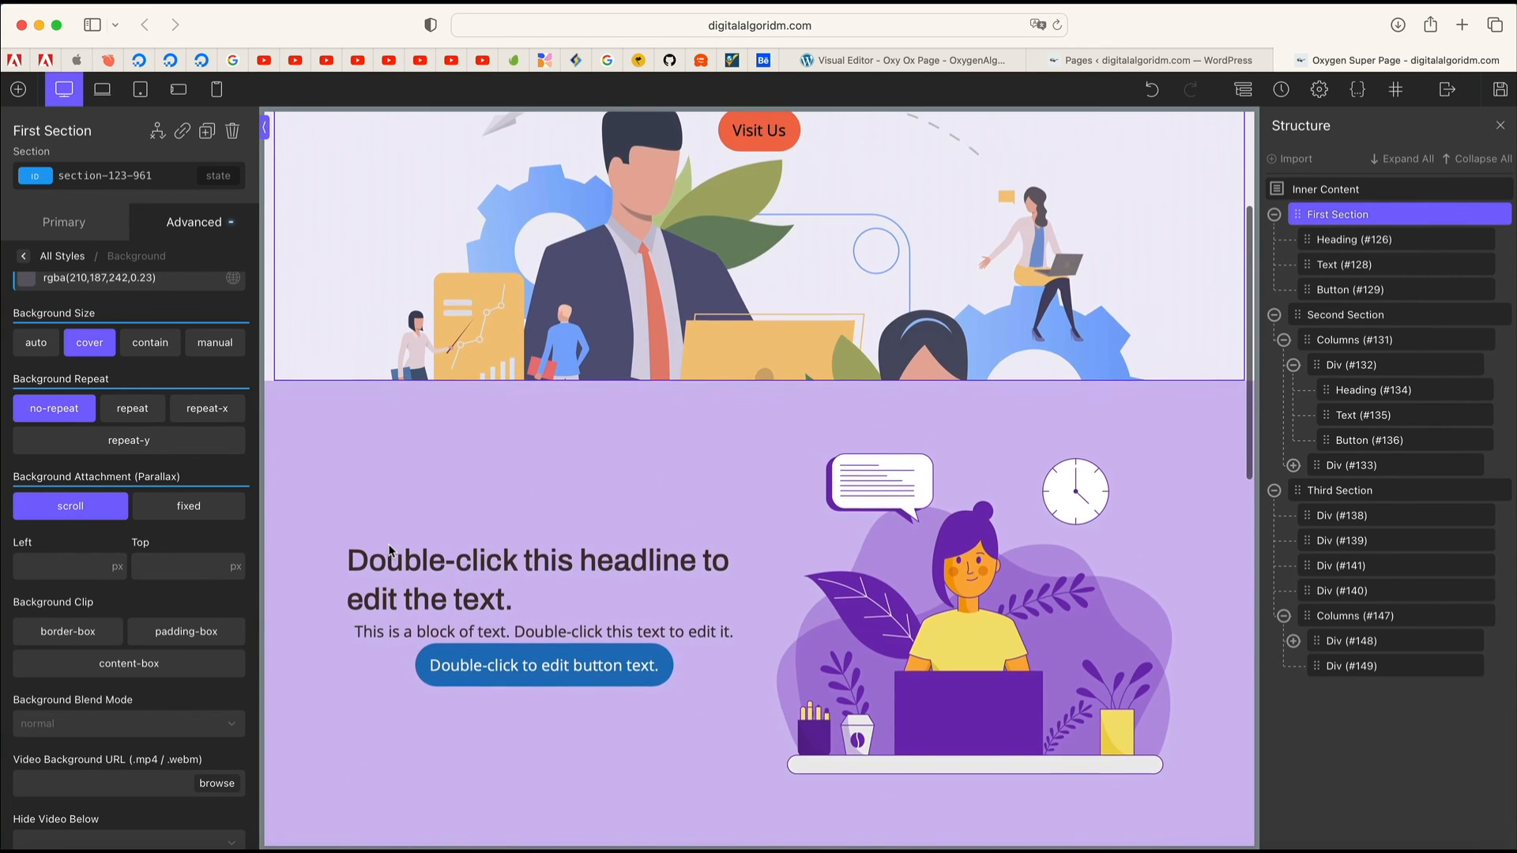
scroll(387, 543, up, 2)
click(188, 509)
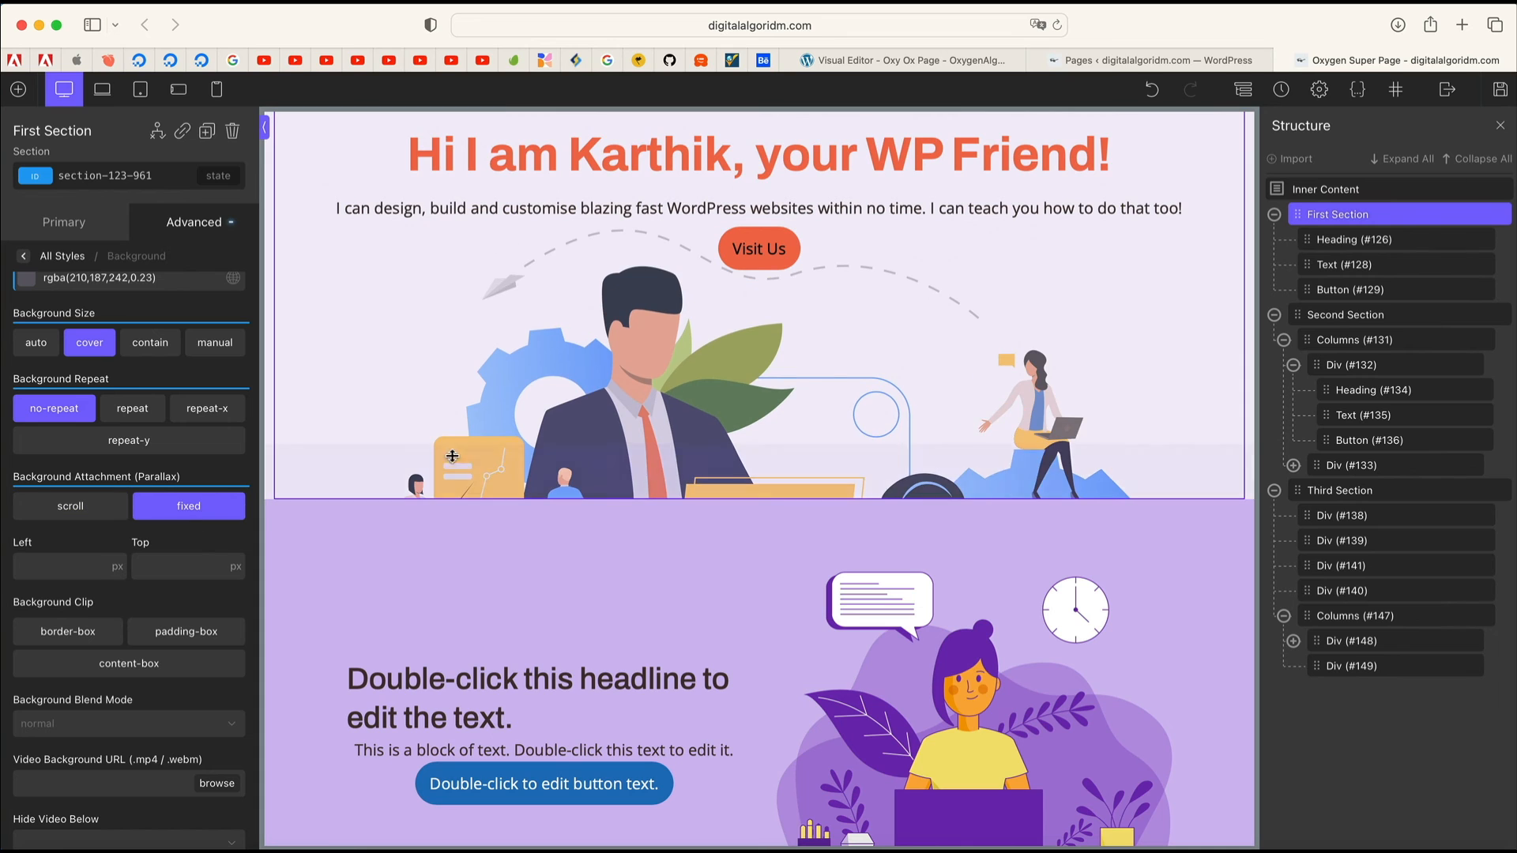
scroll(462, 486, down, 2)
scroll(475, 518, up, 3)
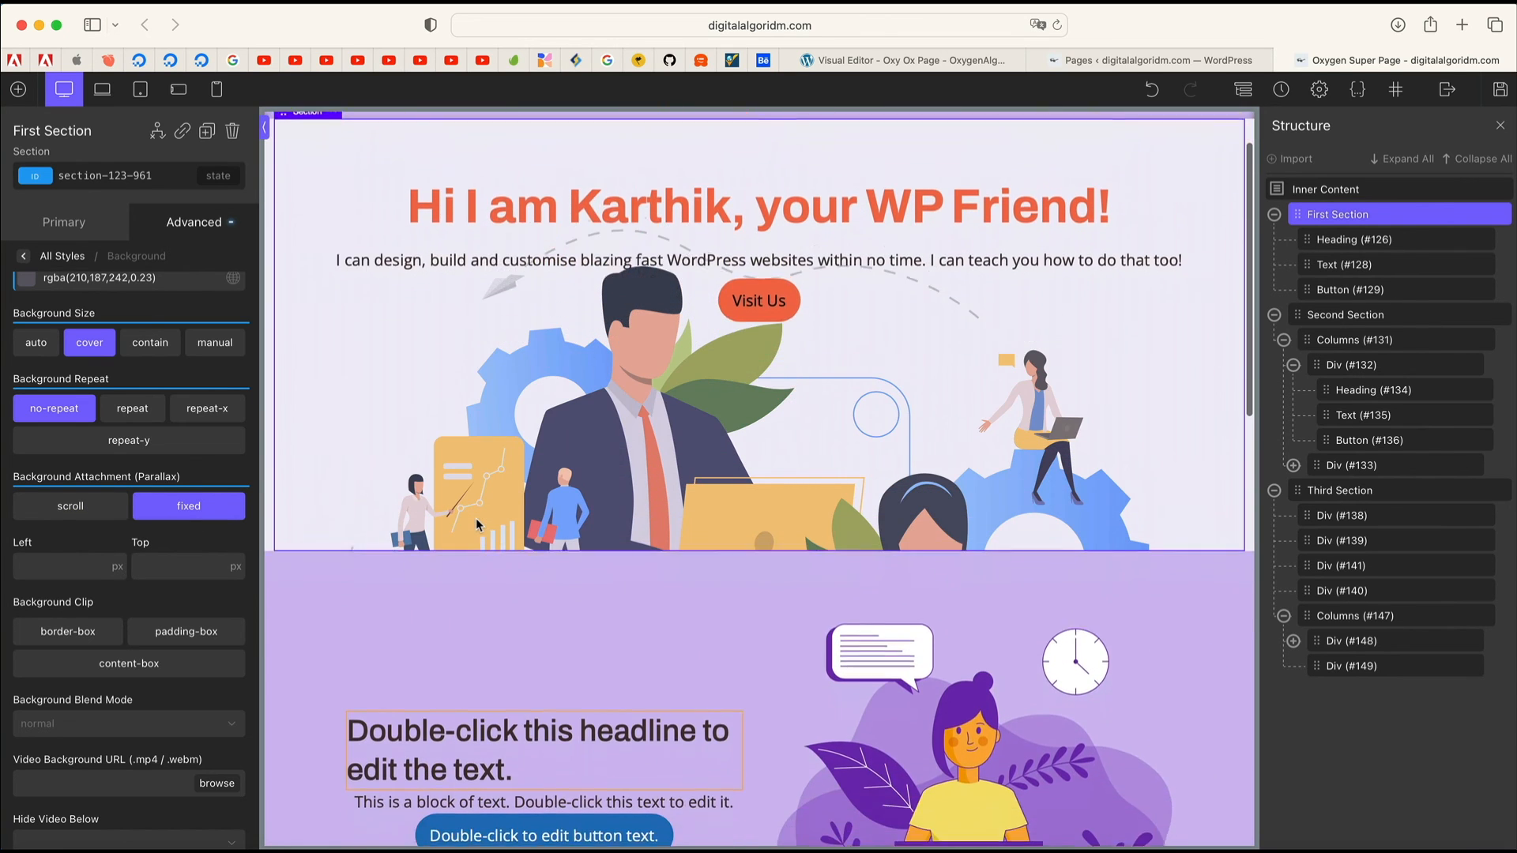
scroll(476, 518, up, 1)
scroll(476, 518, down, 2)
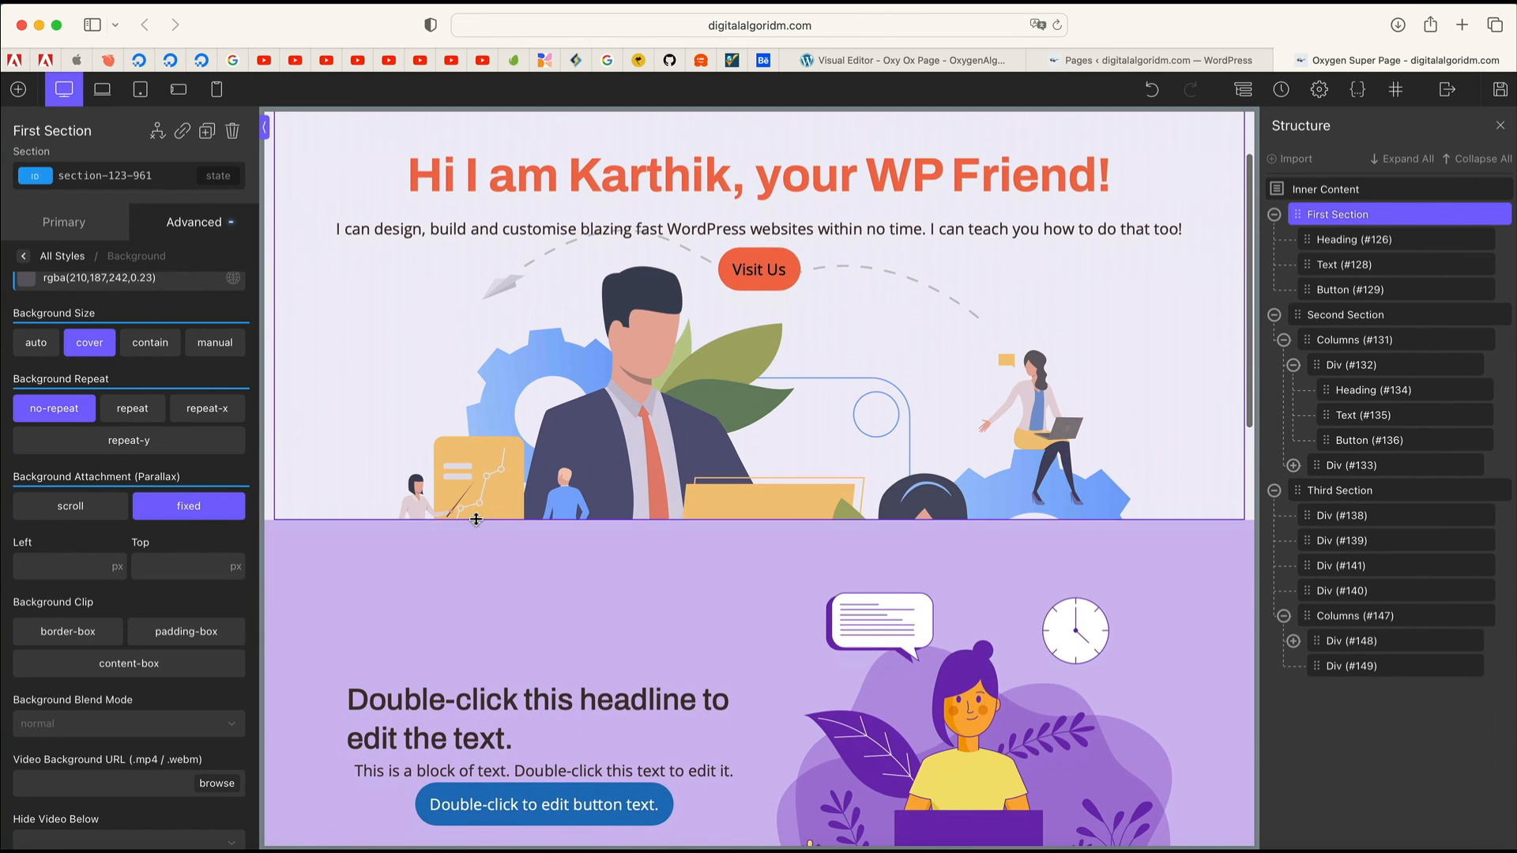
click(95, 505)
Step: Try the multiply, darken and color-burn blend modes on the First Section's background, and return to normal
scroll(95, 506, down, 2)
click(166, 585)
click(150, 660)
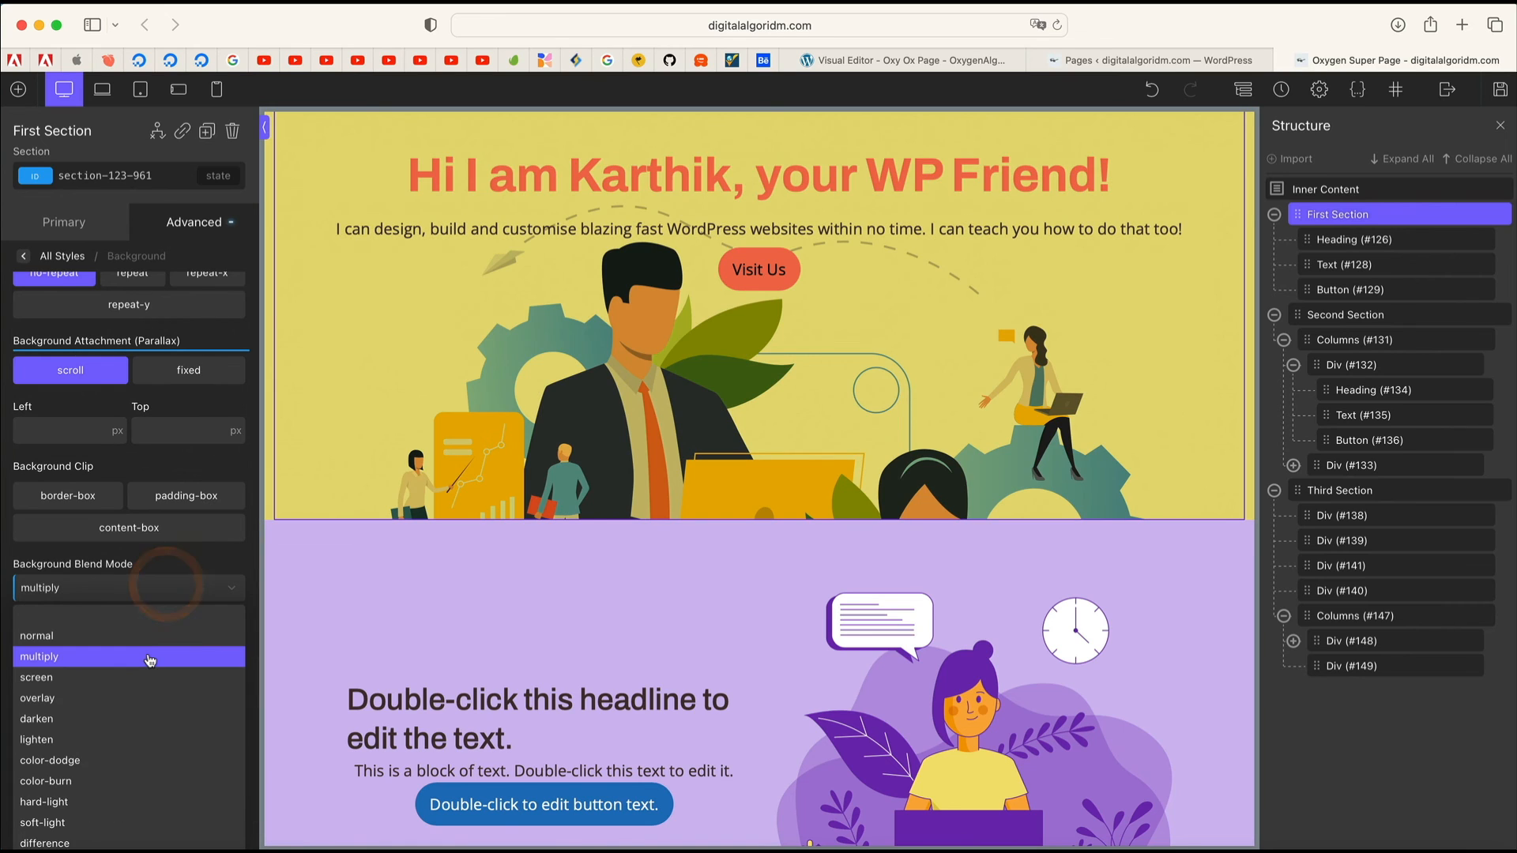
click(162, 598)
scroll(129, 699, down, 2)
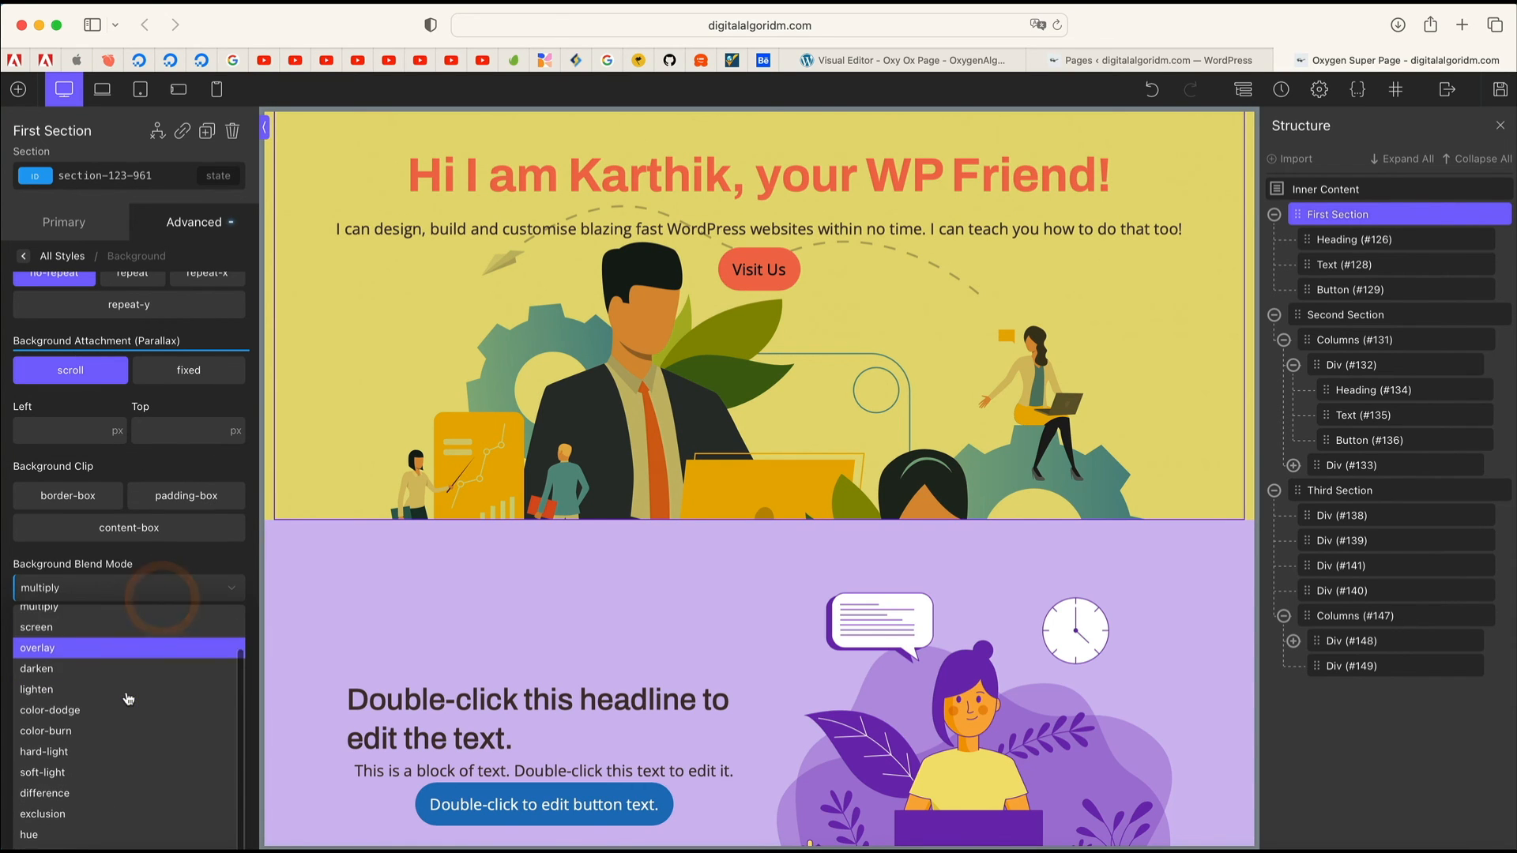
click(94, 669)
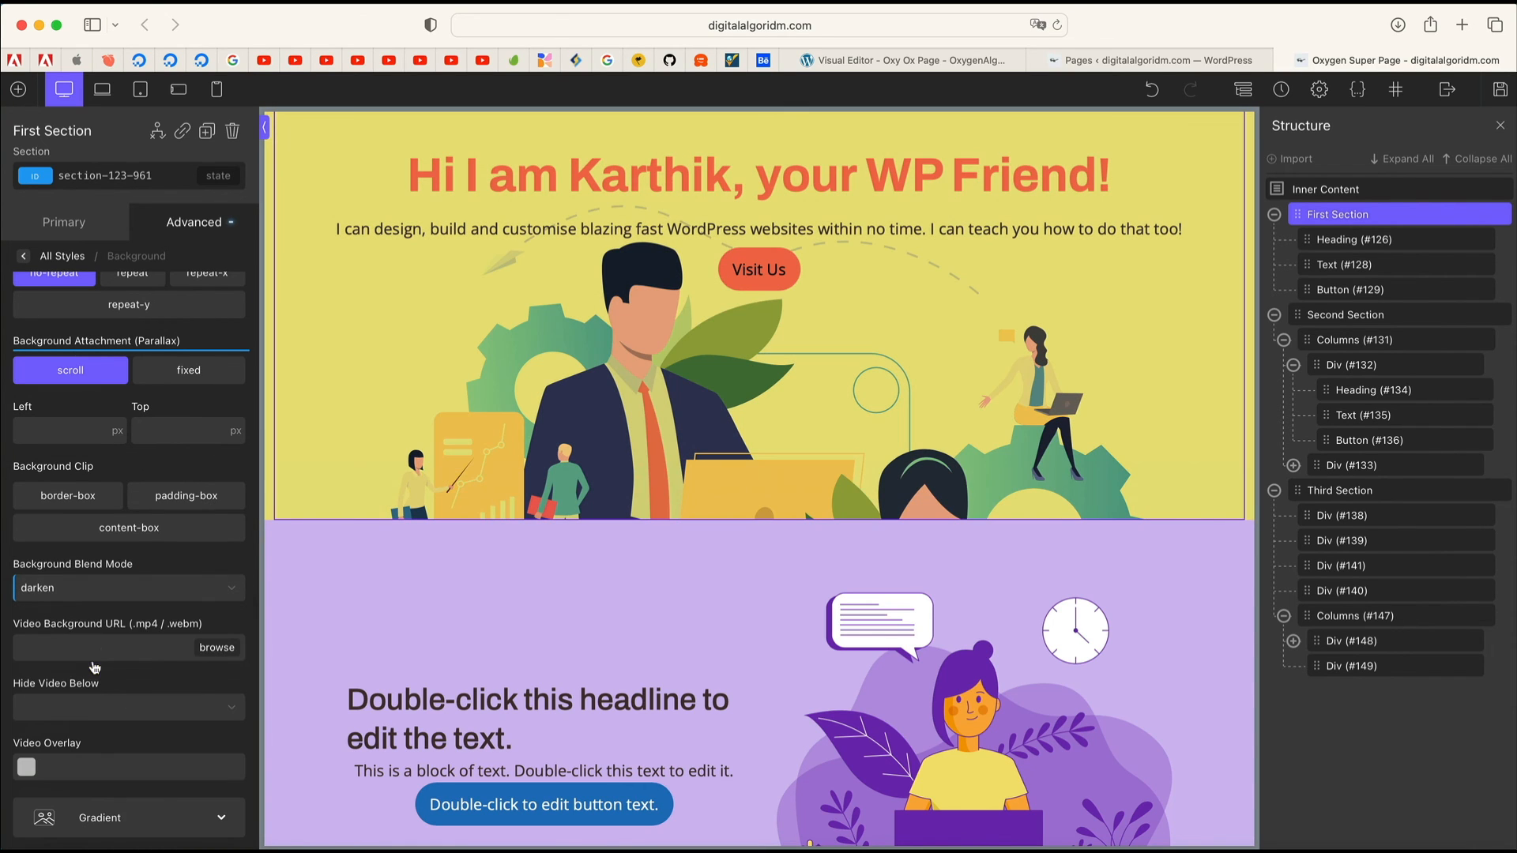
click(133, 587)
click(117, 739)
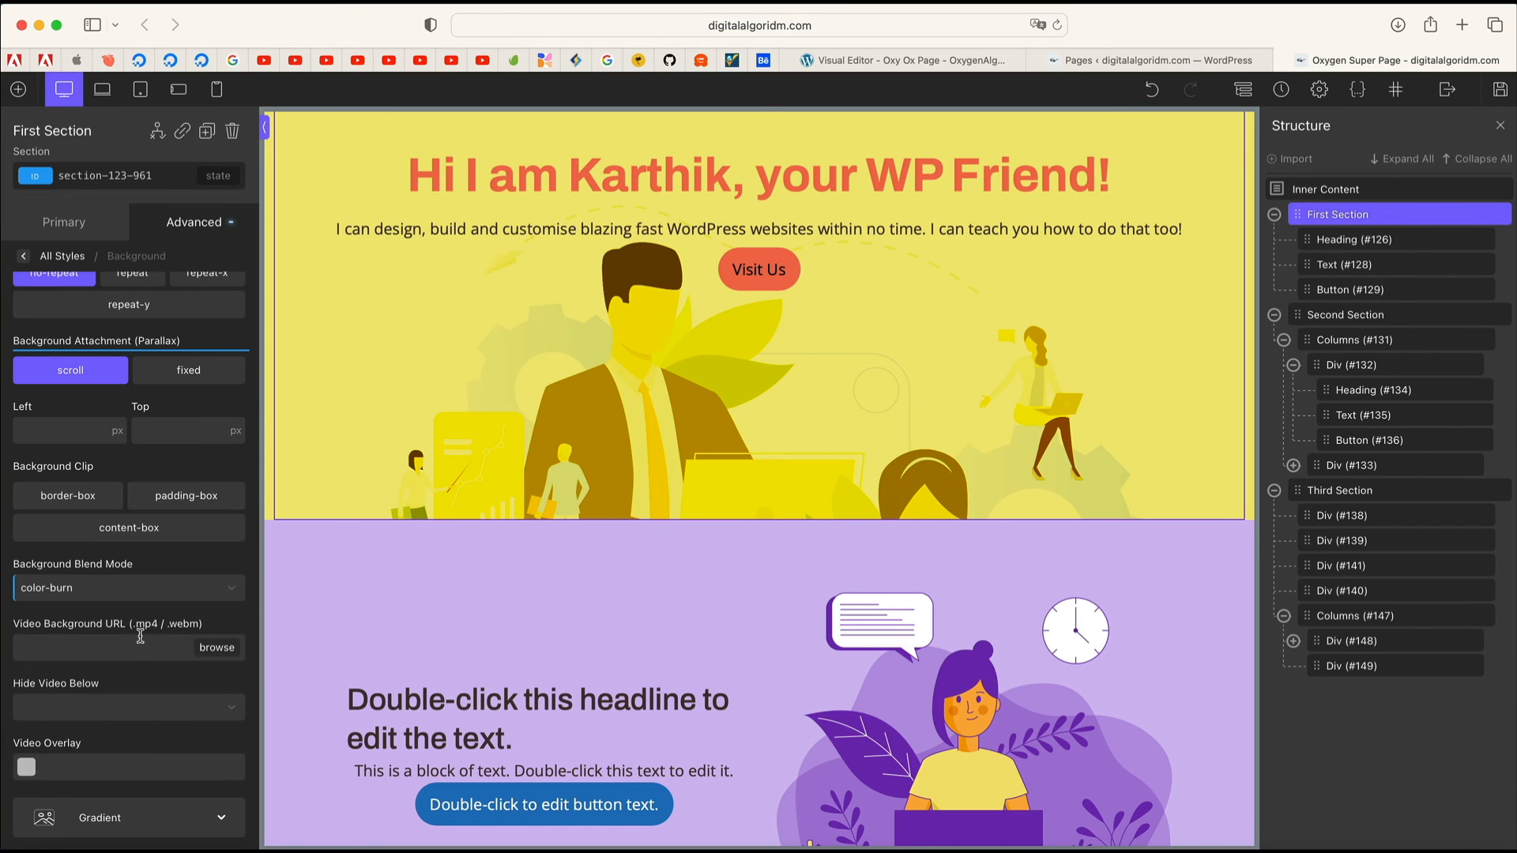
click(141, 595)
scroll(203, 629, up, 3)
click(76, 634)
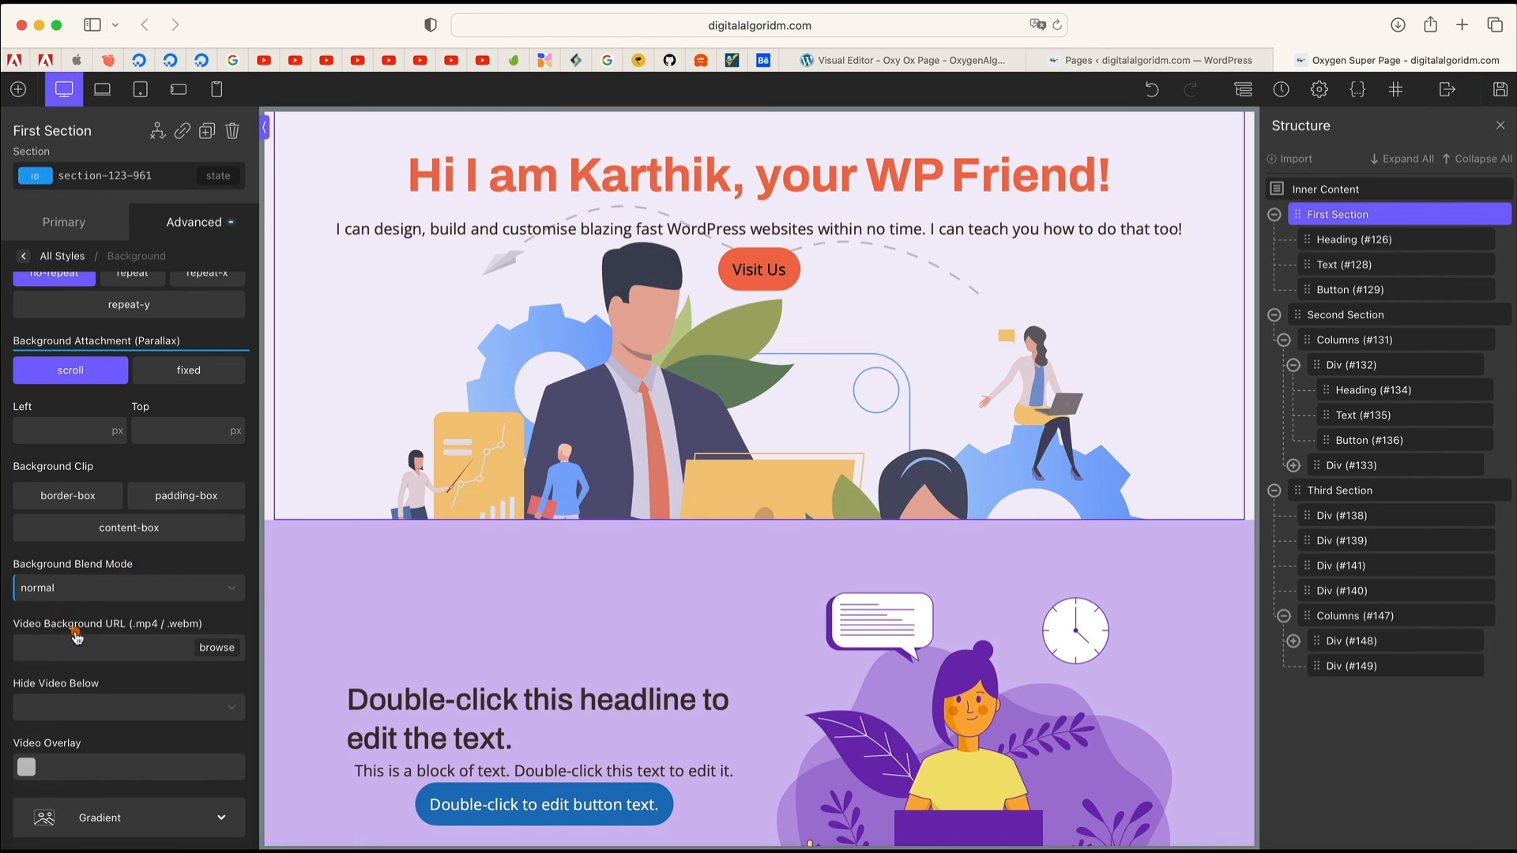
Step: Examine the First Section's video background URL setting and the breakpoint choices for hiding the video
click(136, 646)
click(102, 709)
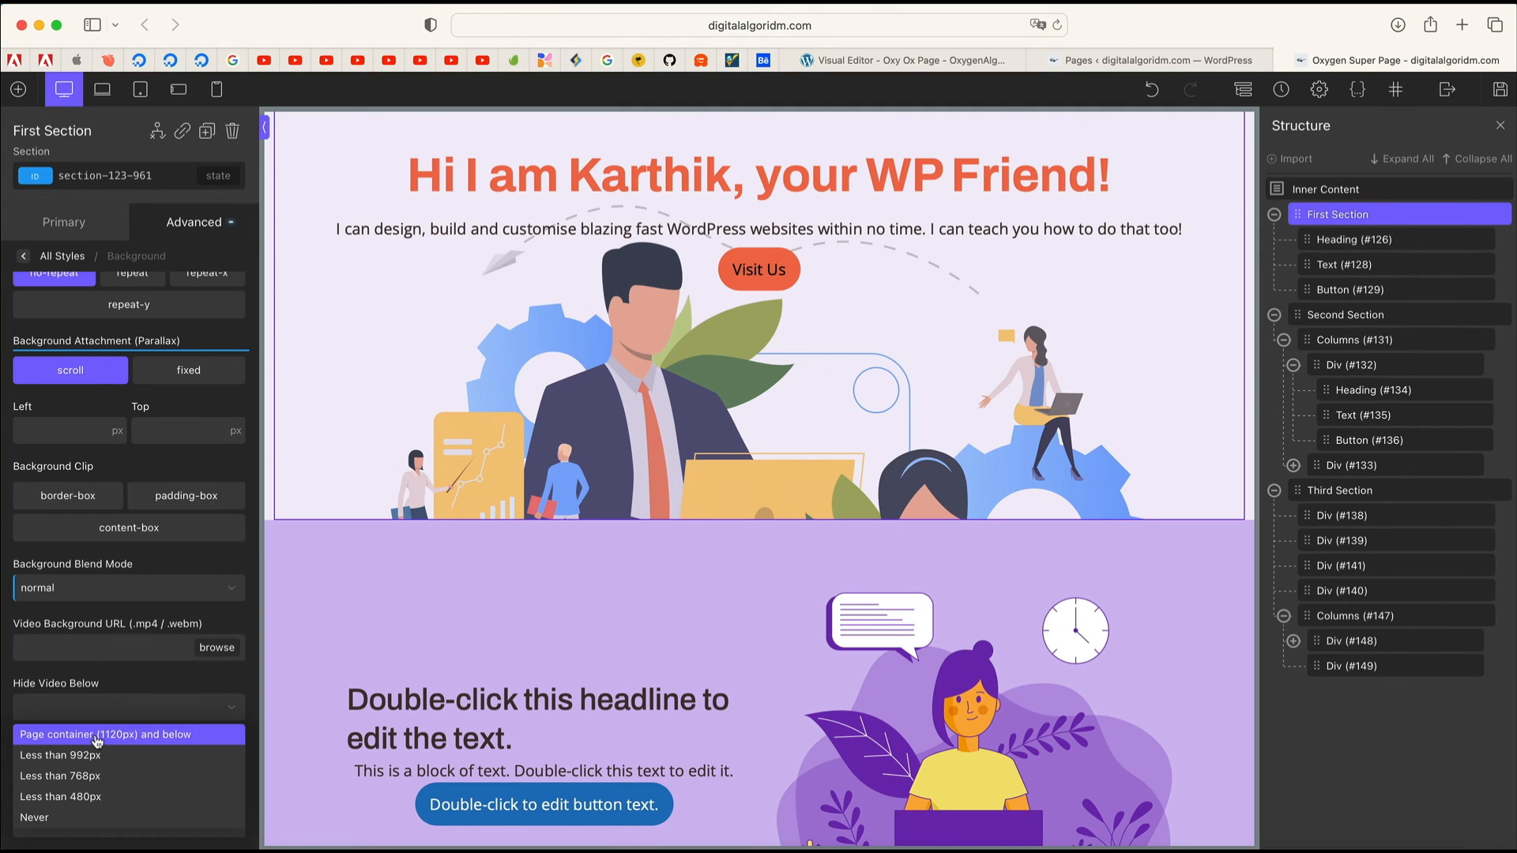
click(130, 684)
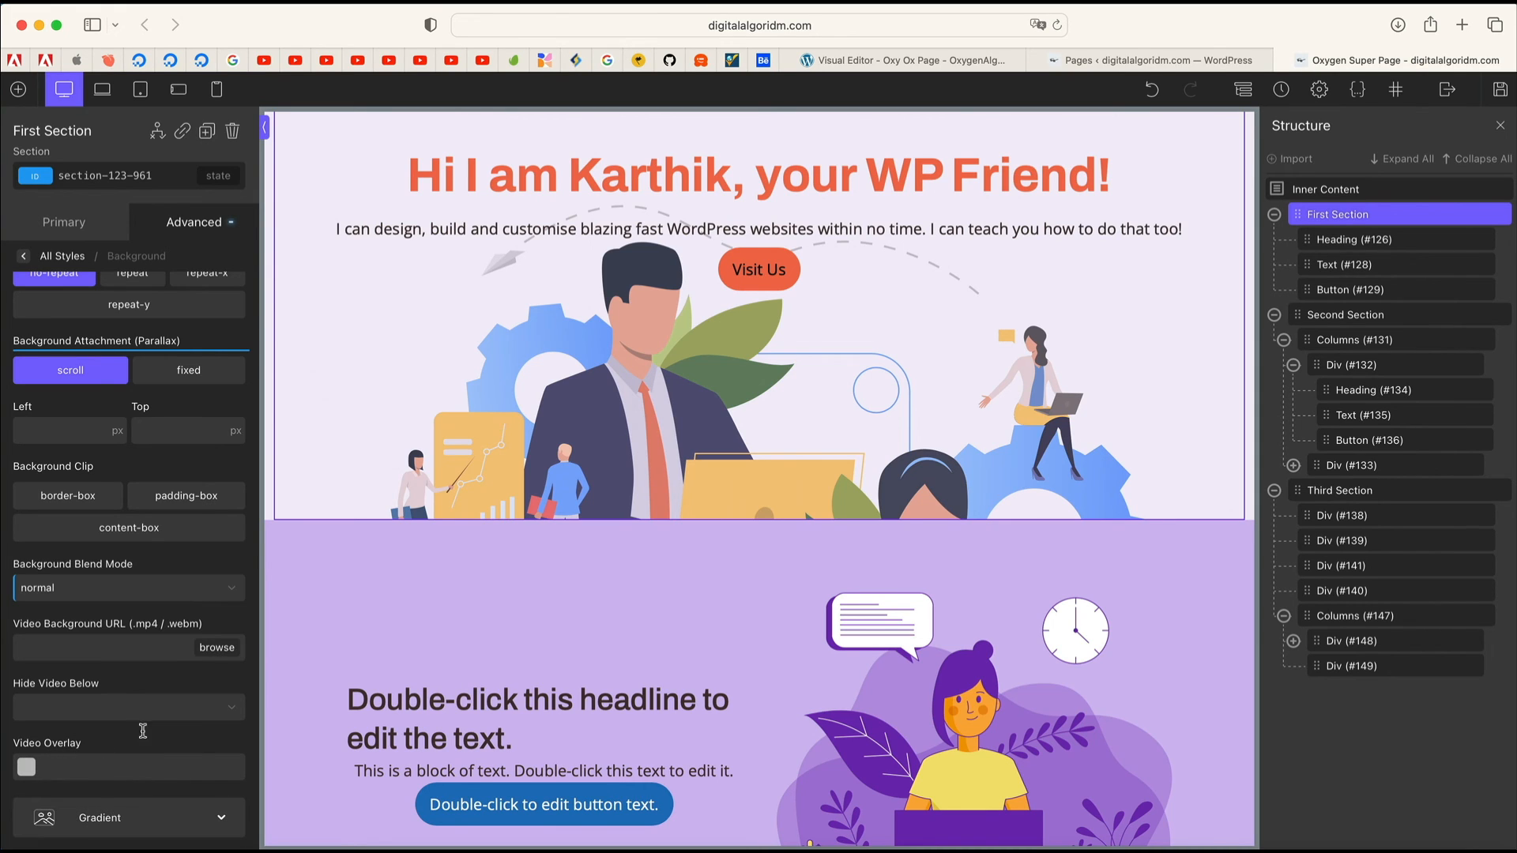
Step: Add a linear gradient to the First Section's background using the global lilac and orange colours
click(174, 808)
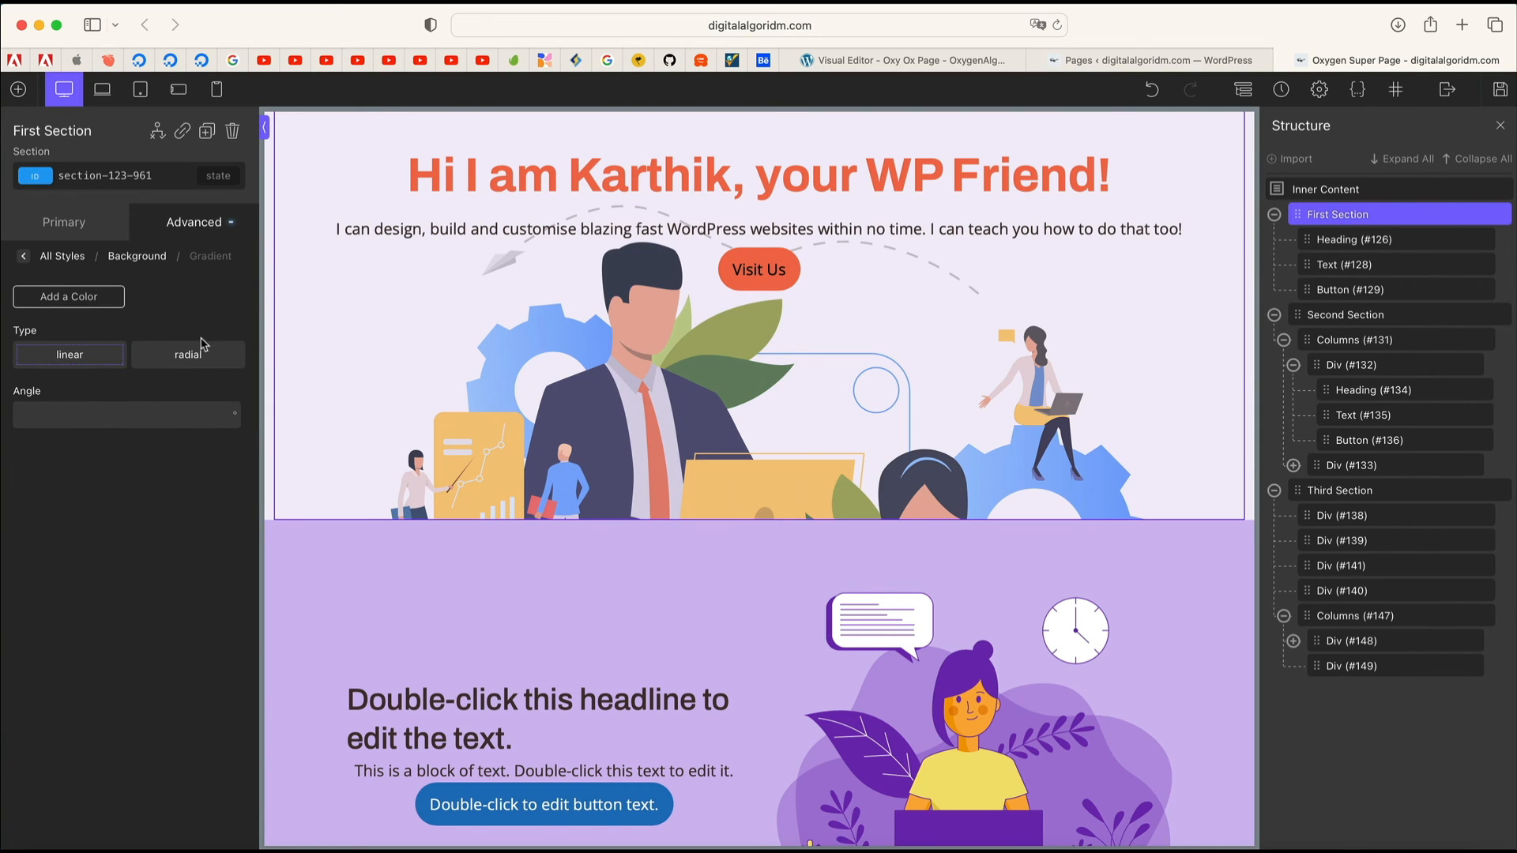
click(118, 362)
click(105, 300)
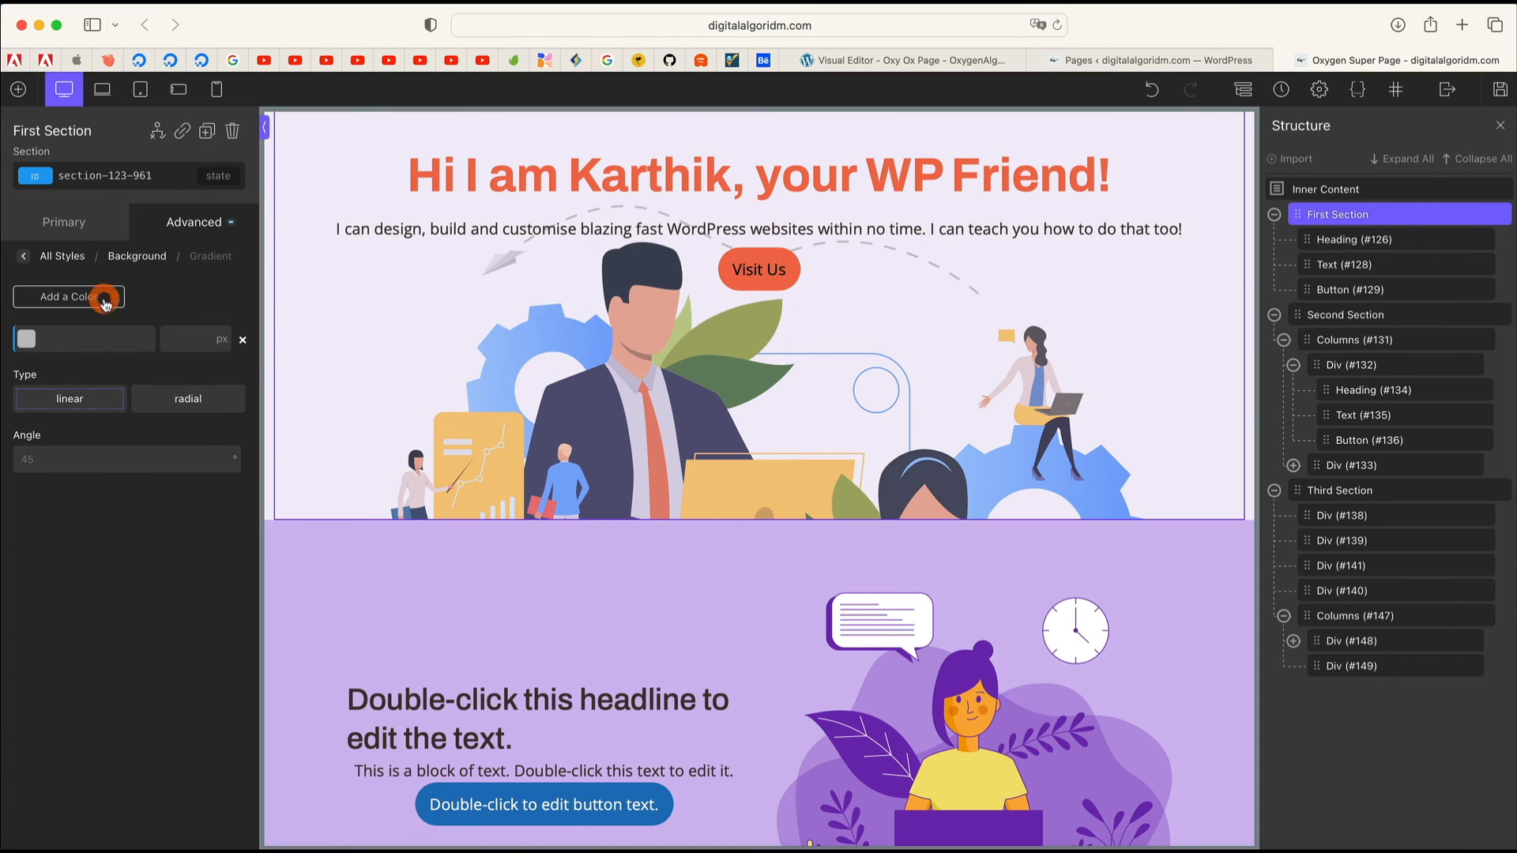
click(30, 339)
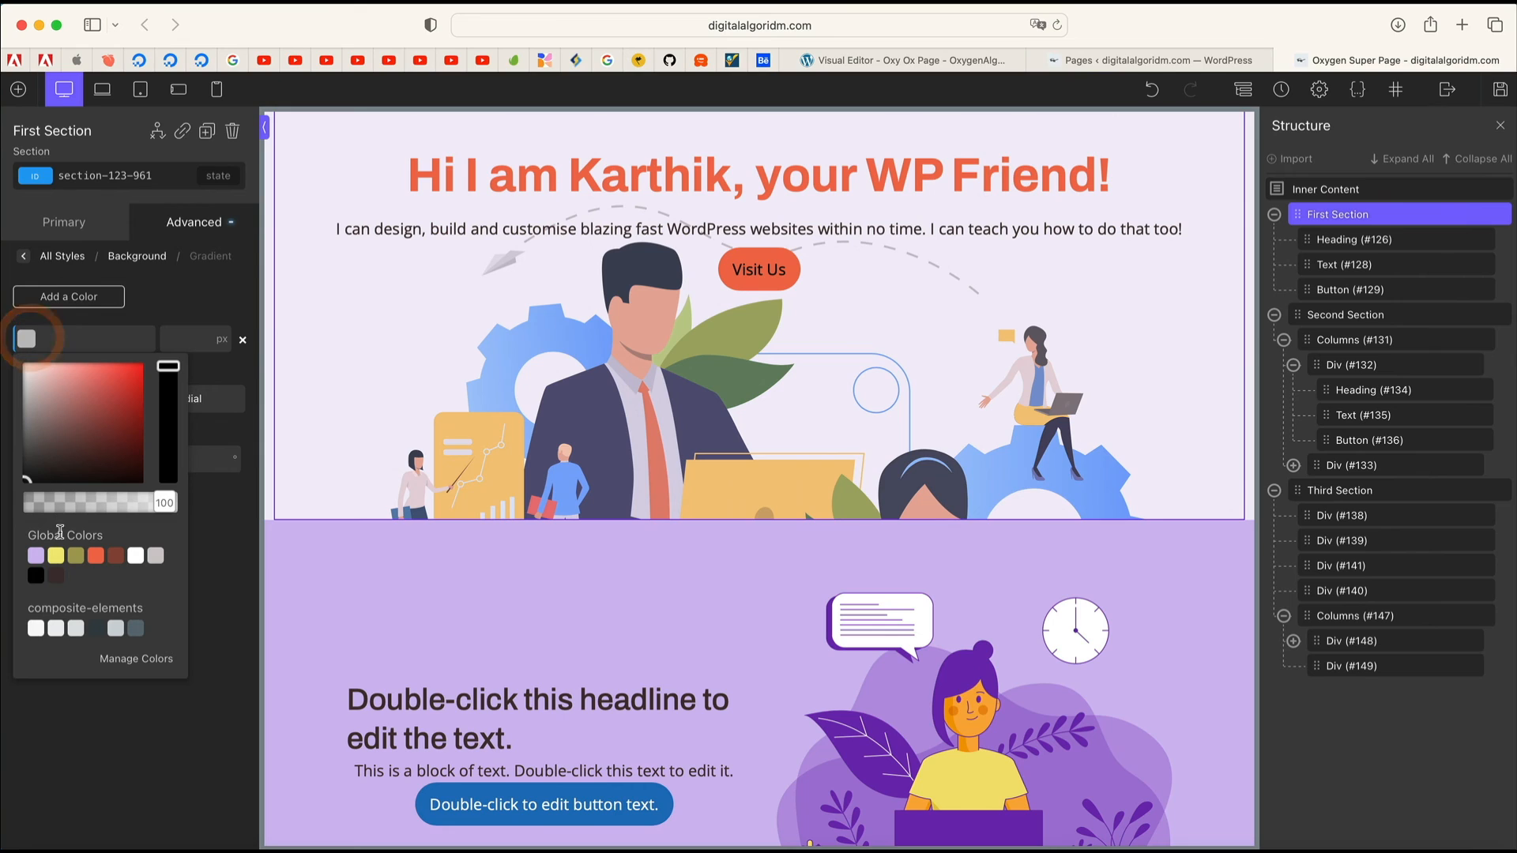
click(36, 558)
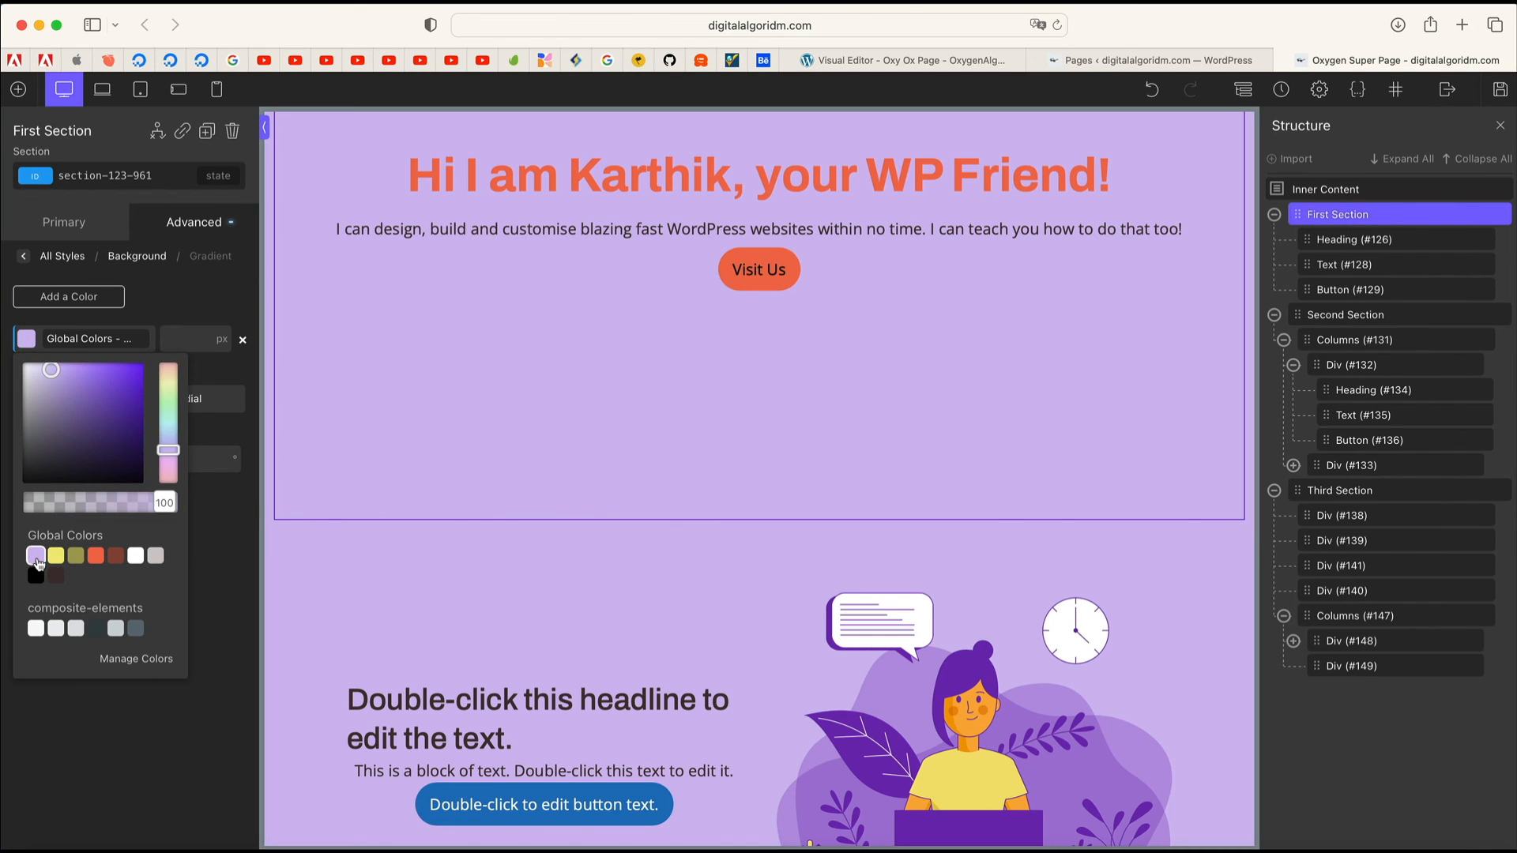
click(49, 697)
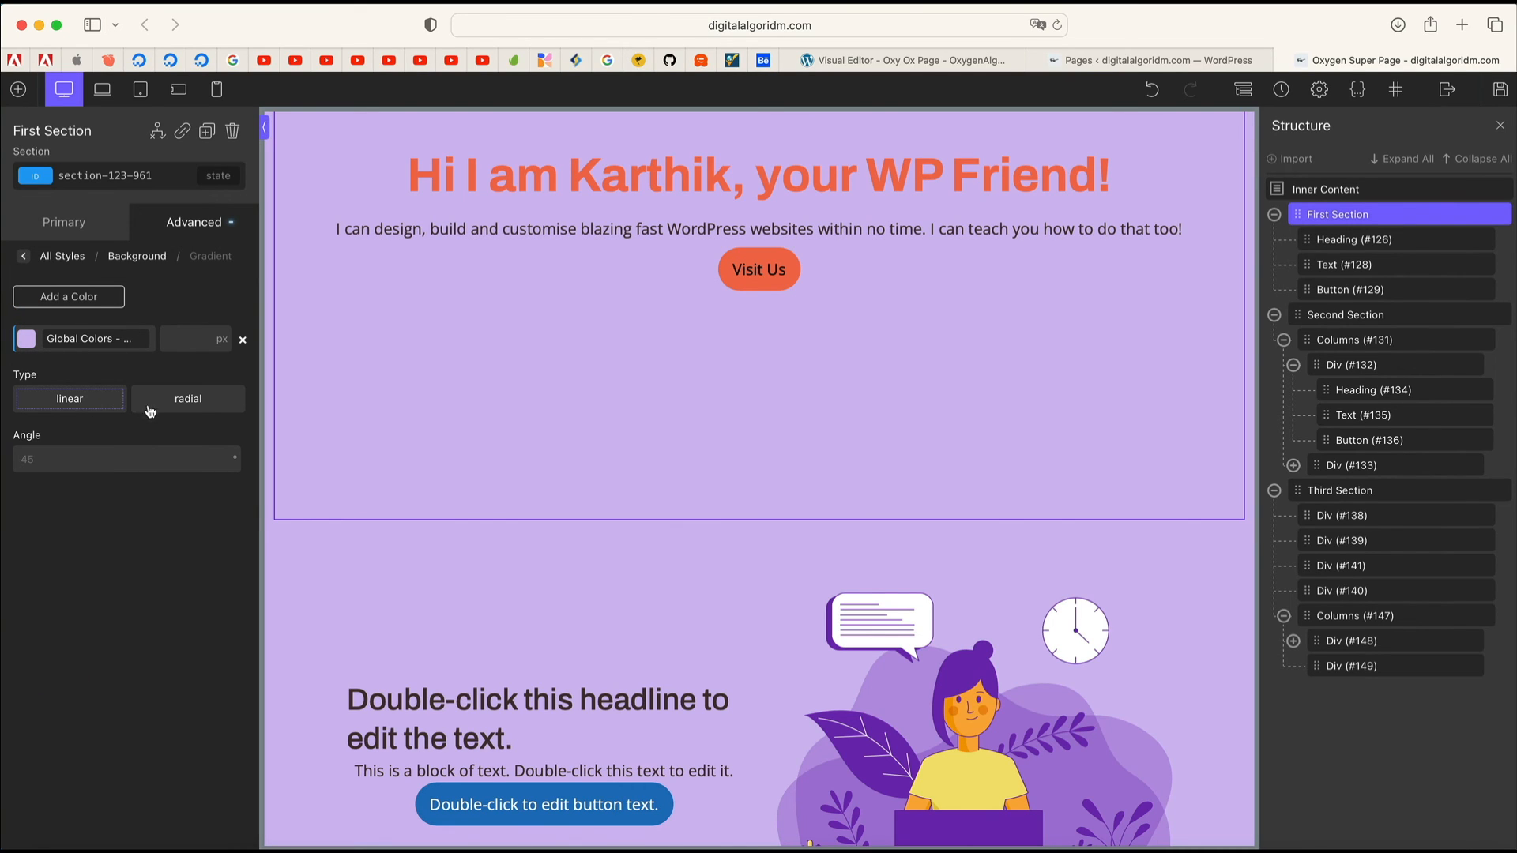
click(92, 296)
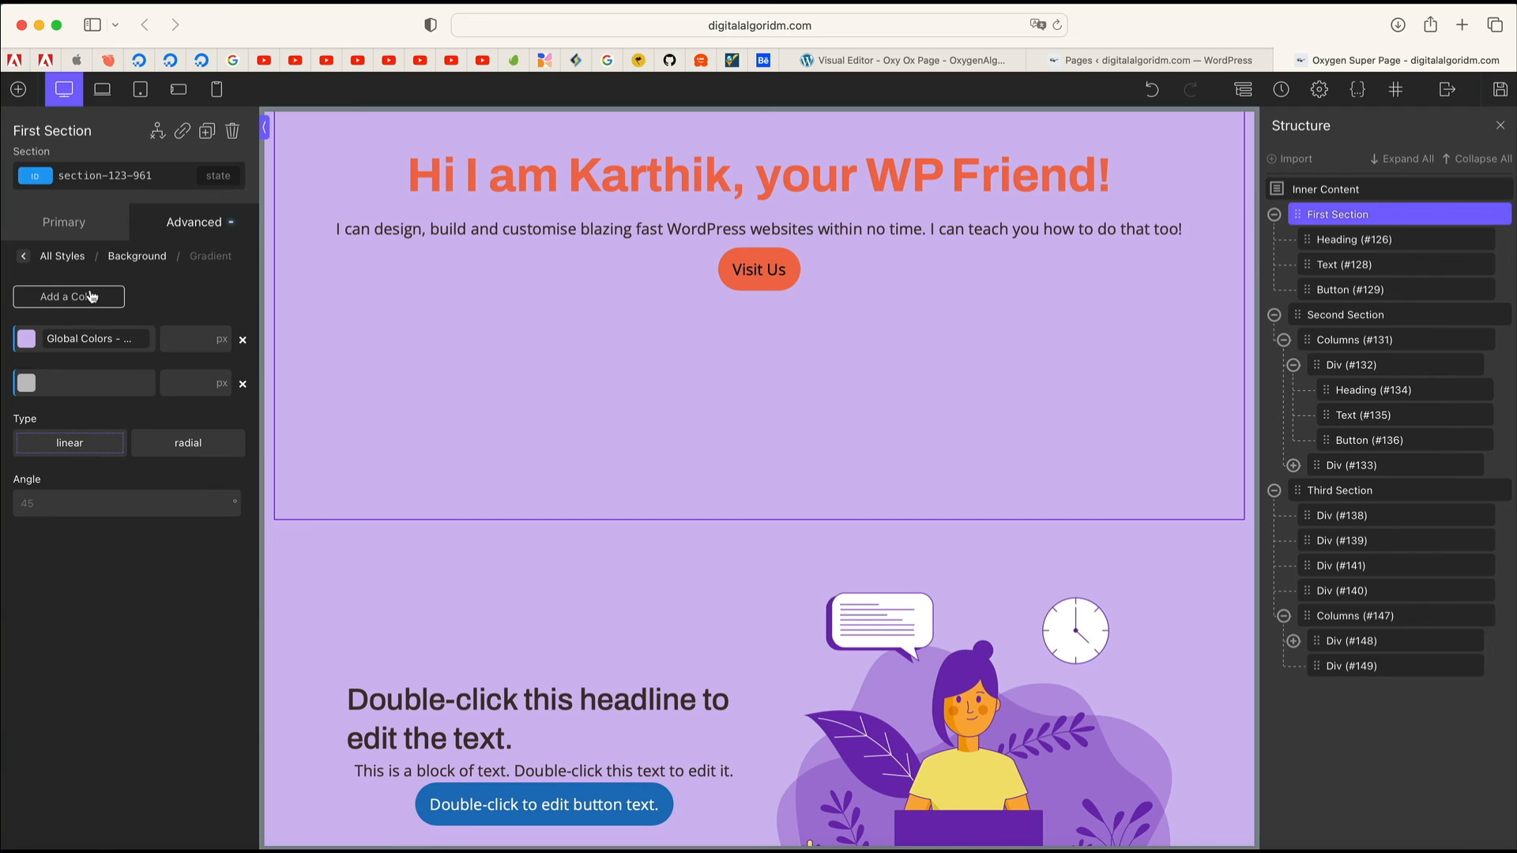
click(28, 383)
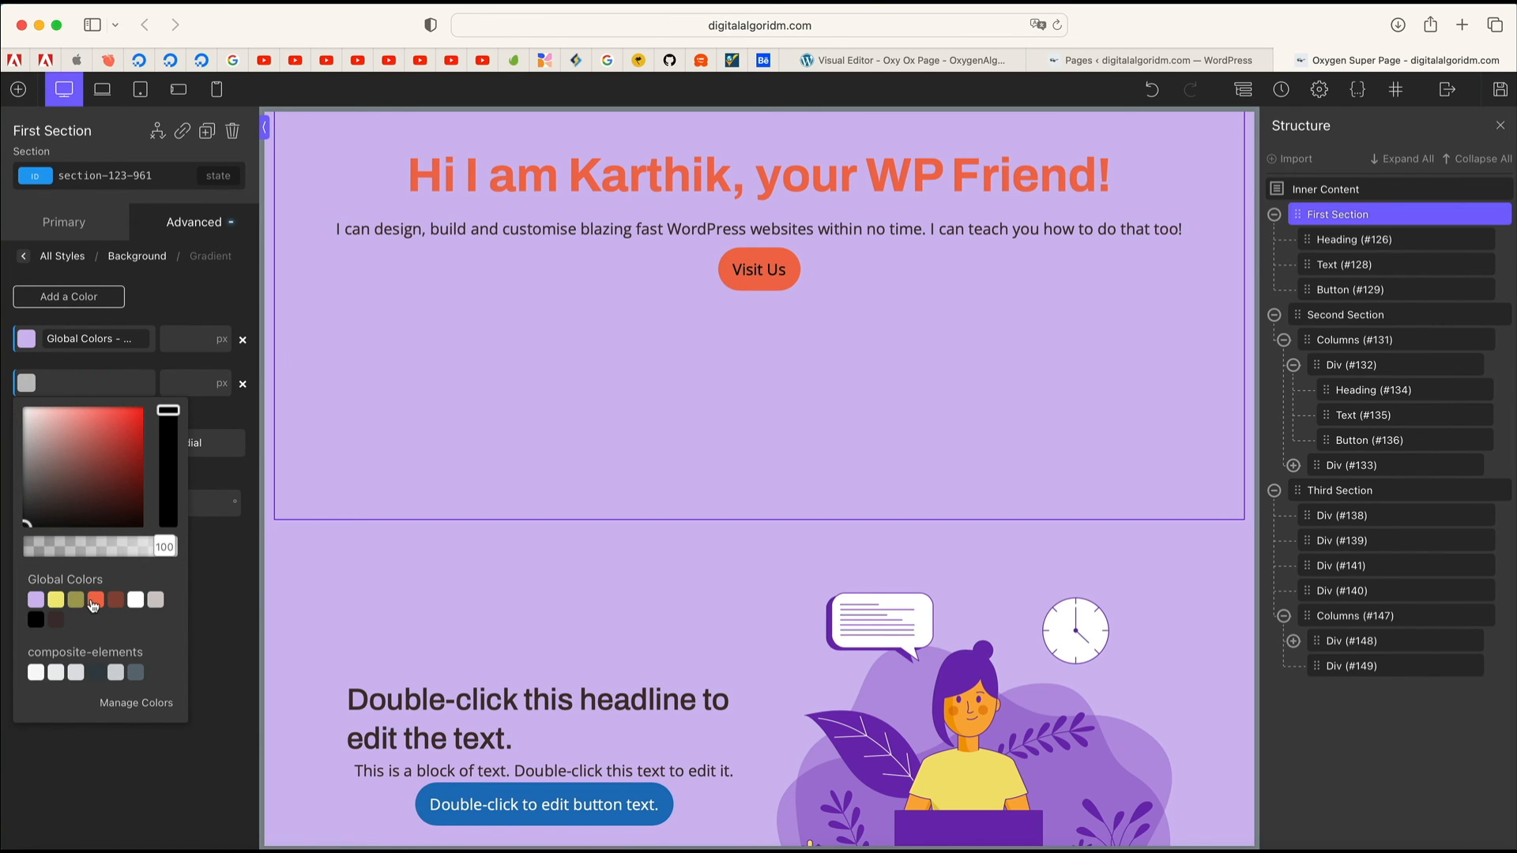
click(94, 601)
Step: Try gradient stop positions of 400 px for lilac and 300 px for orange, and clear both values
click(198, 348)
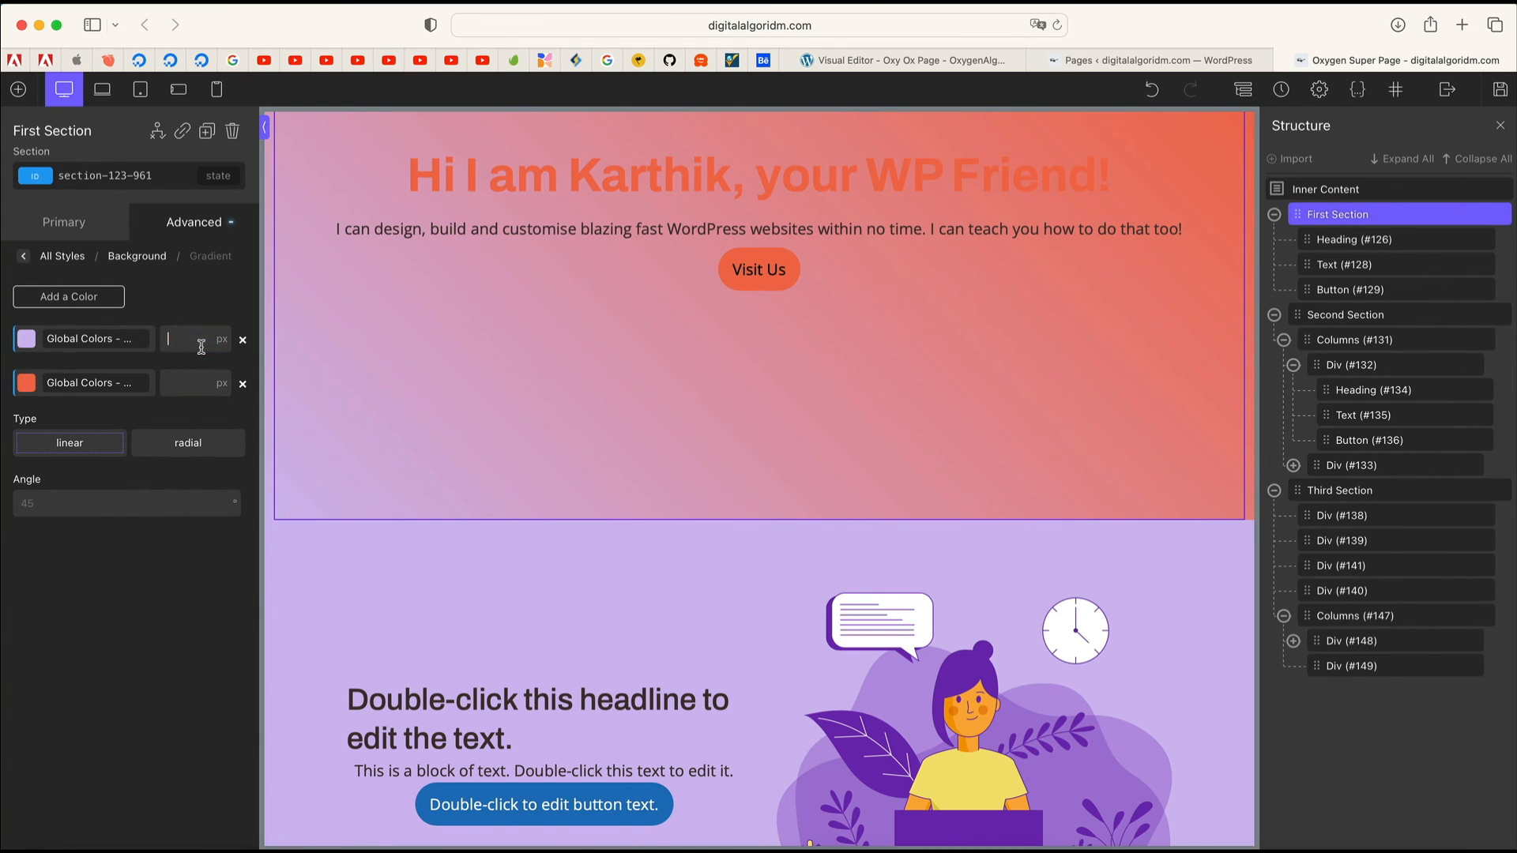
text(400)
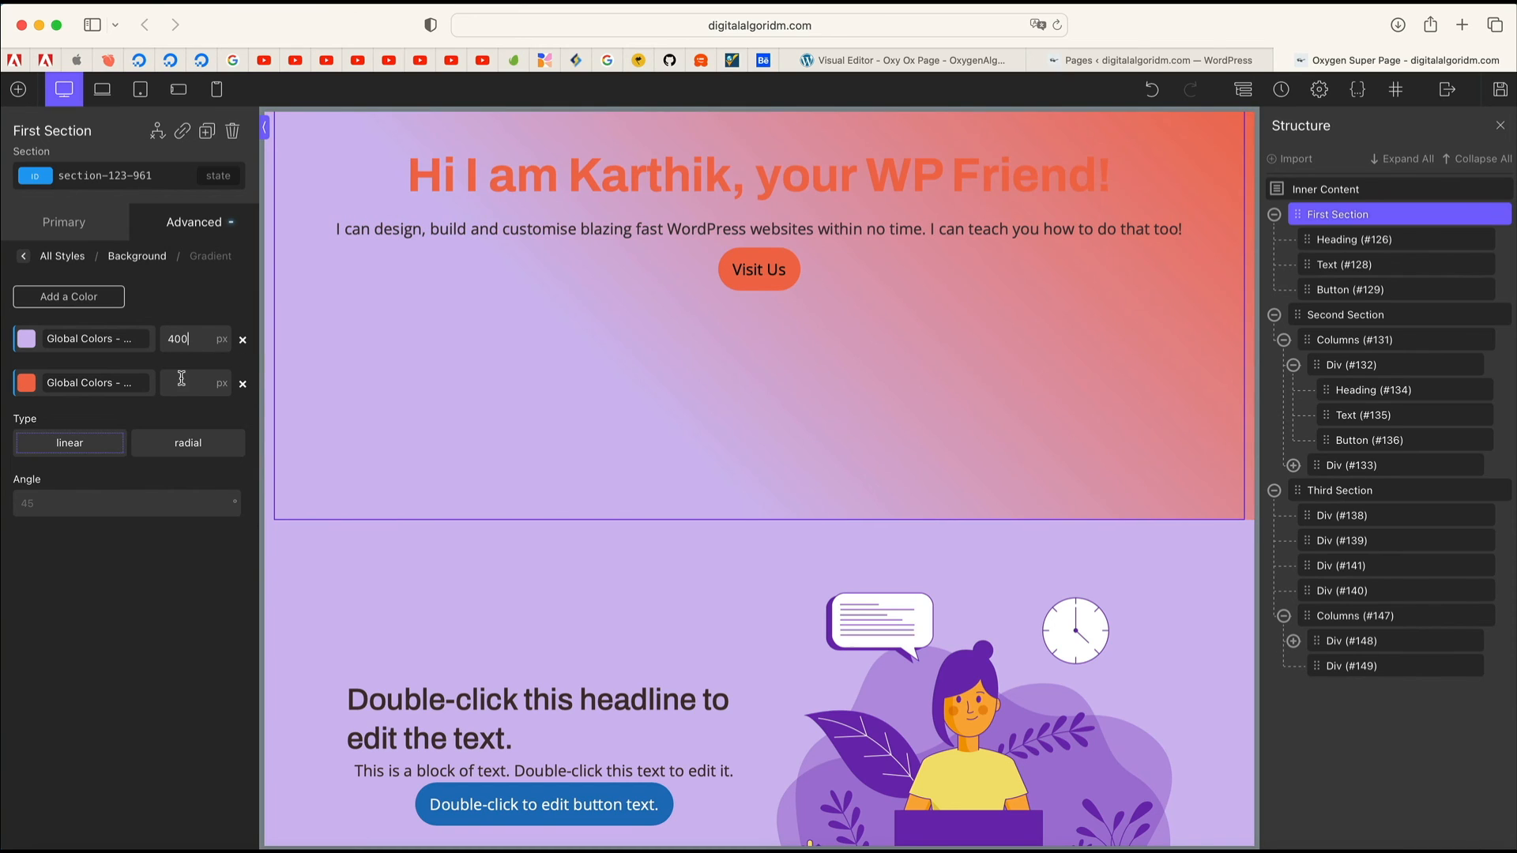
click(181, 378)
text(300)
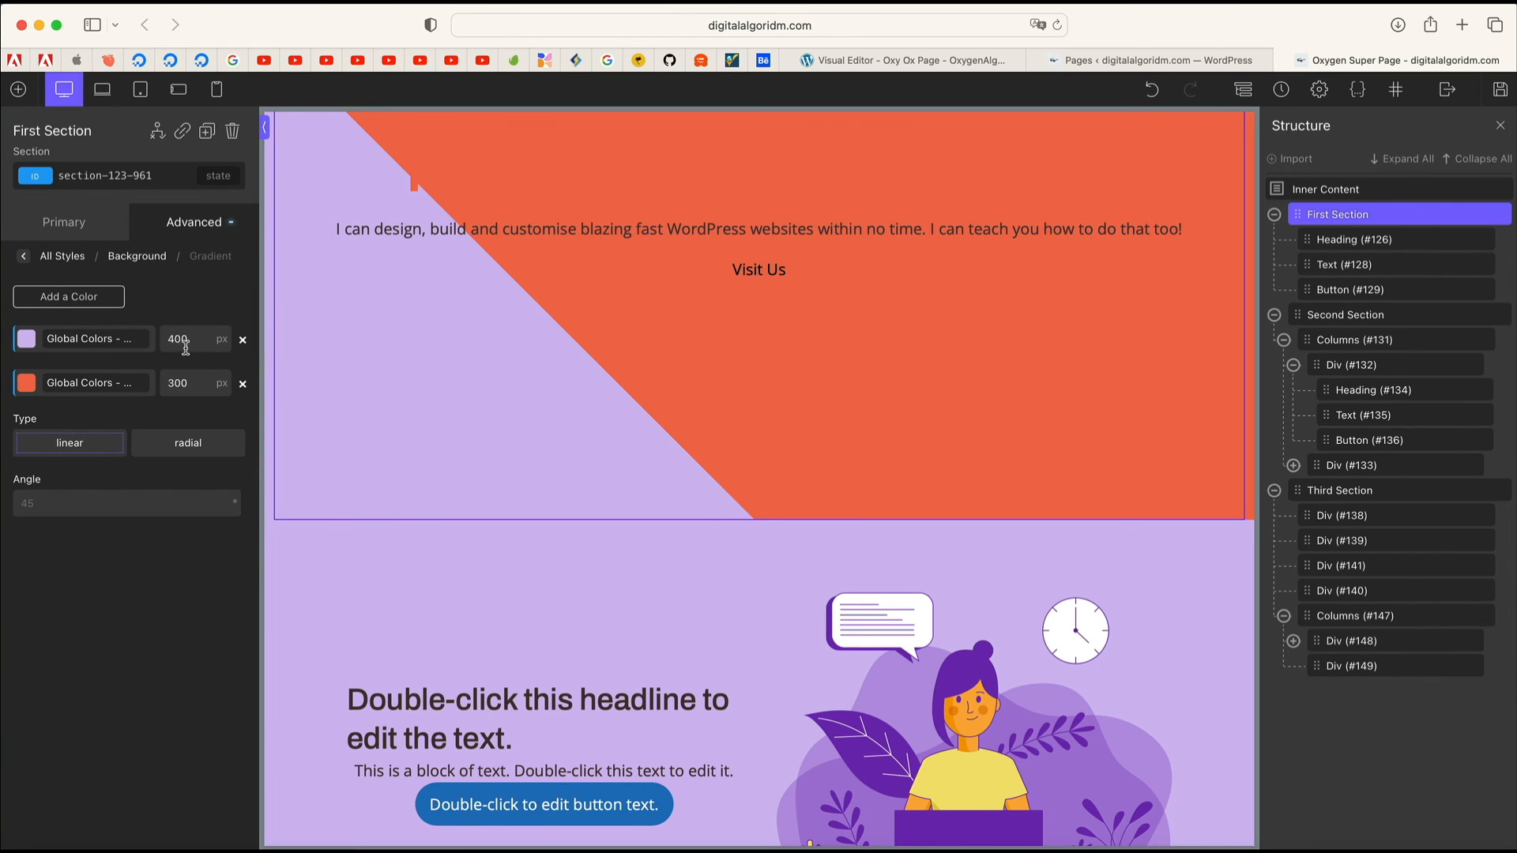
key(BackSpace)
key(BackSpace)
key(BackSpace)
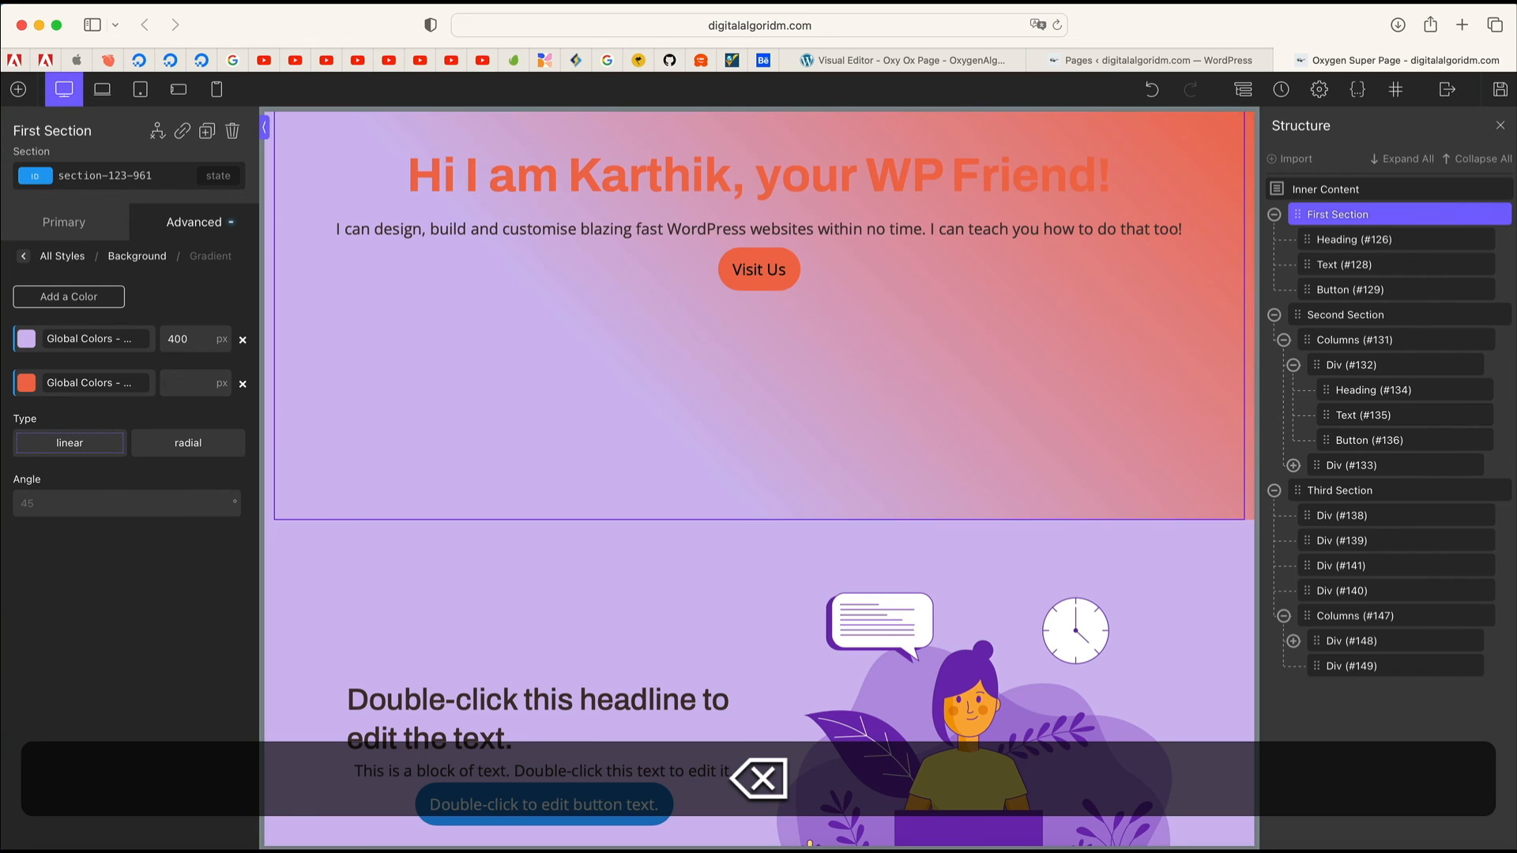
click(181, 339)
key(BackSpace)
key(BackSpace)
key(BackSpace)
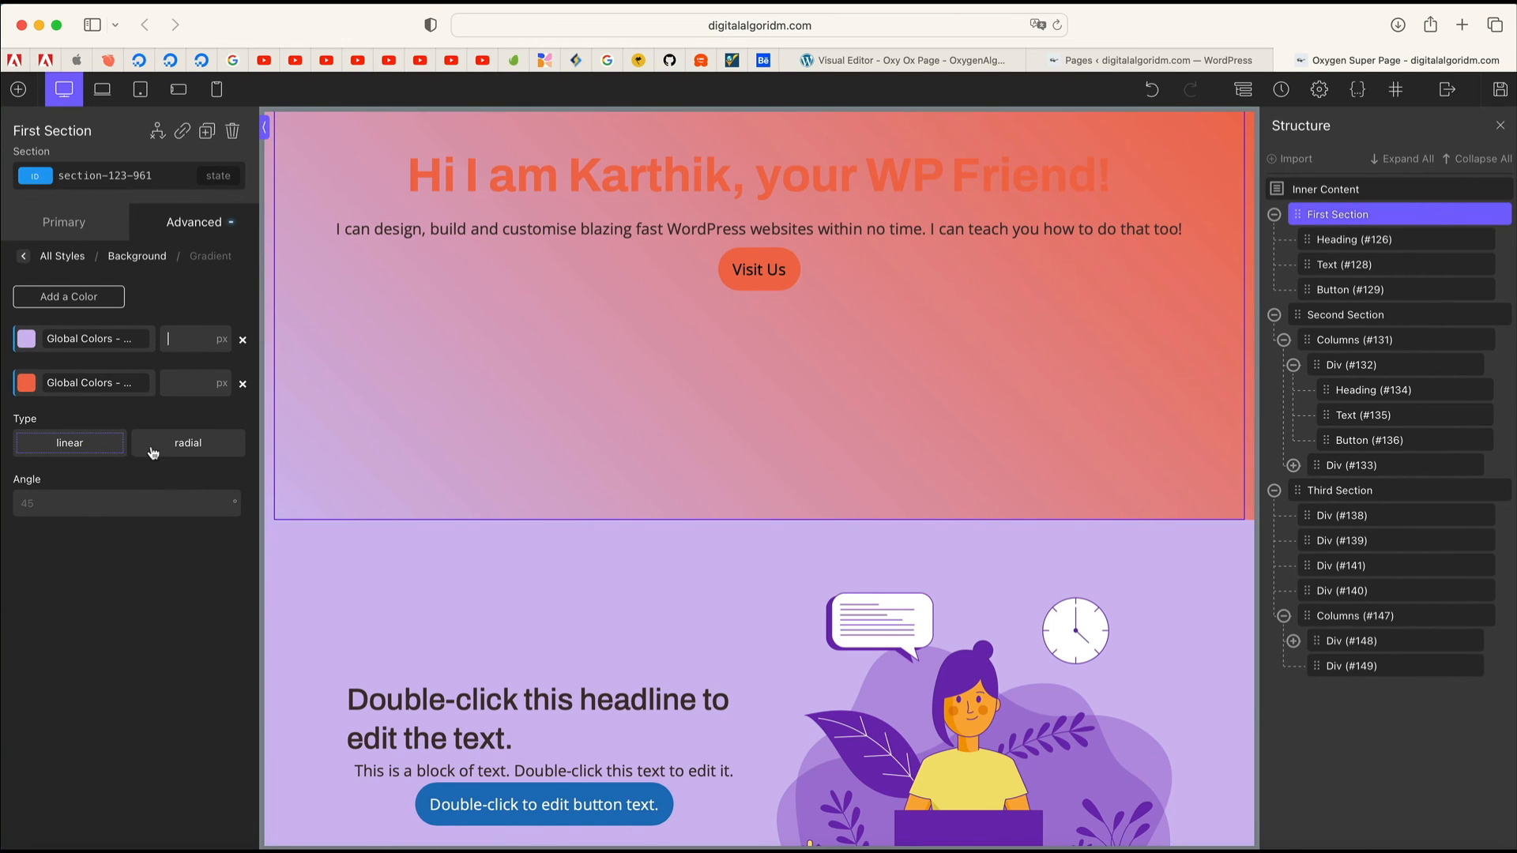
Step: Try the radial gradient type with the circle and ellipse shapes, and switch the gradient back to linear
click(160, 450)
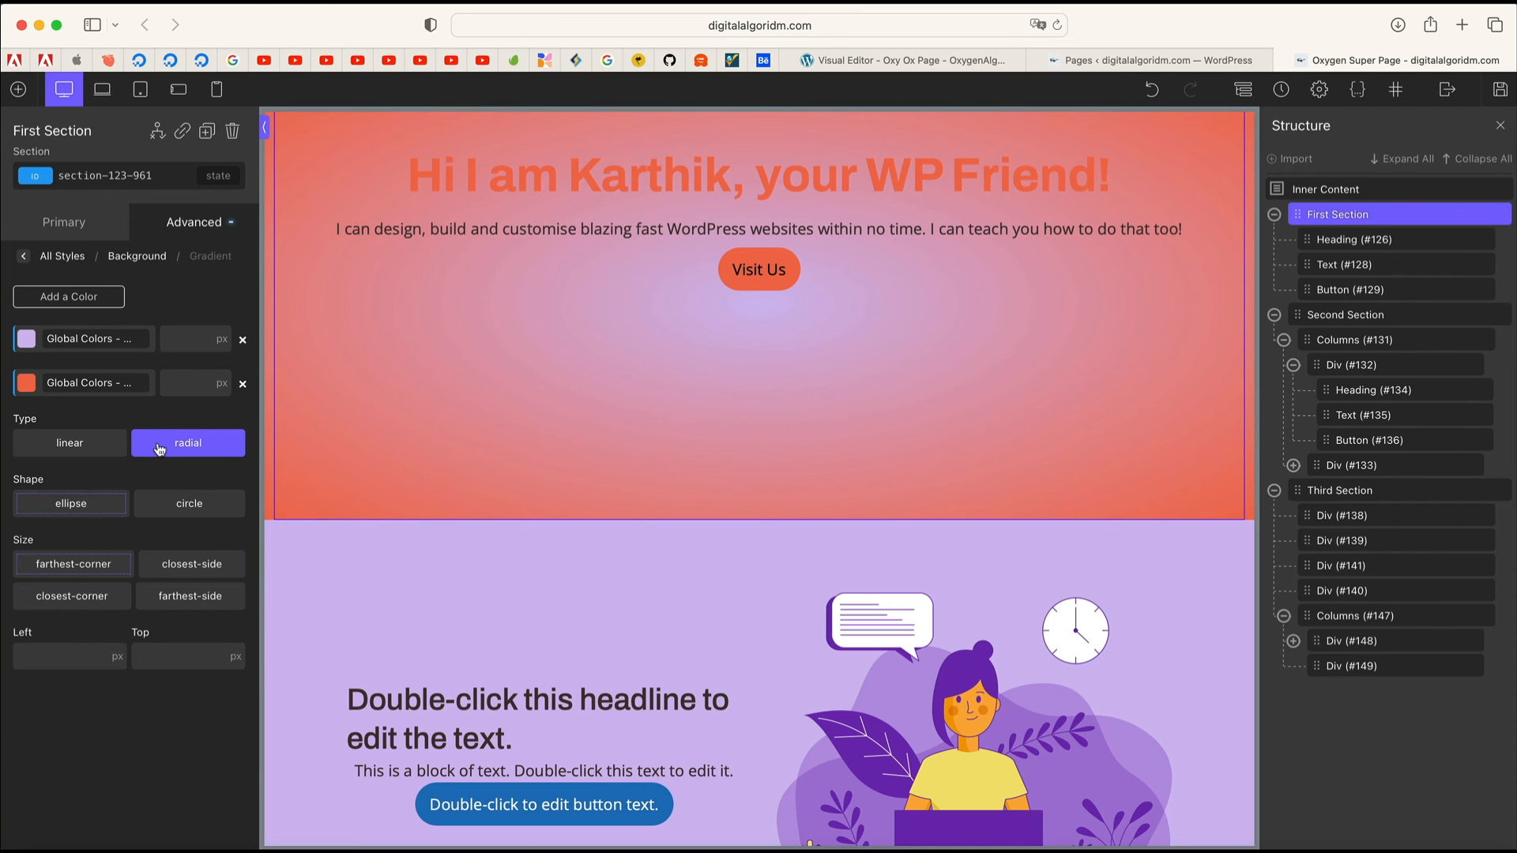
click(172, 505)
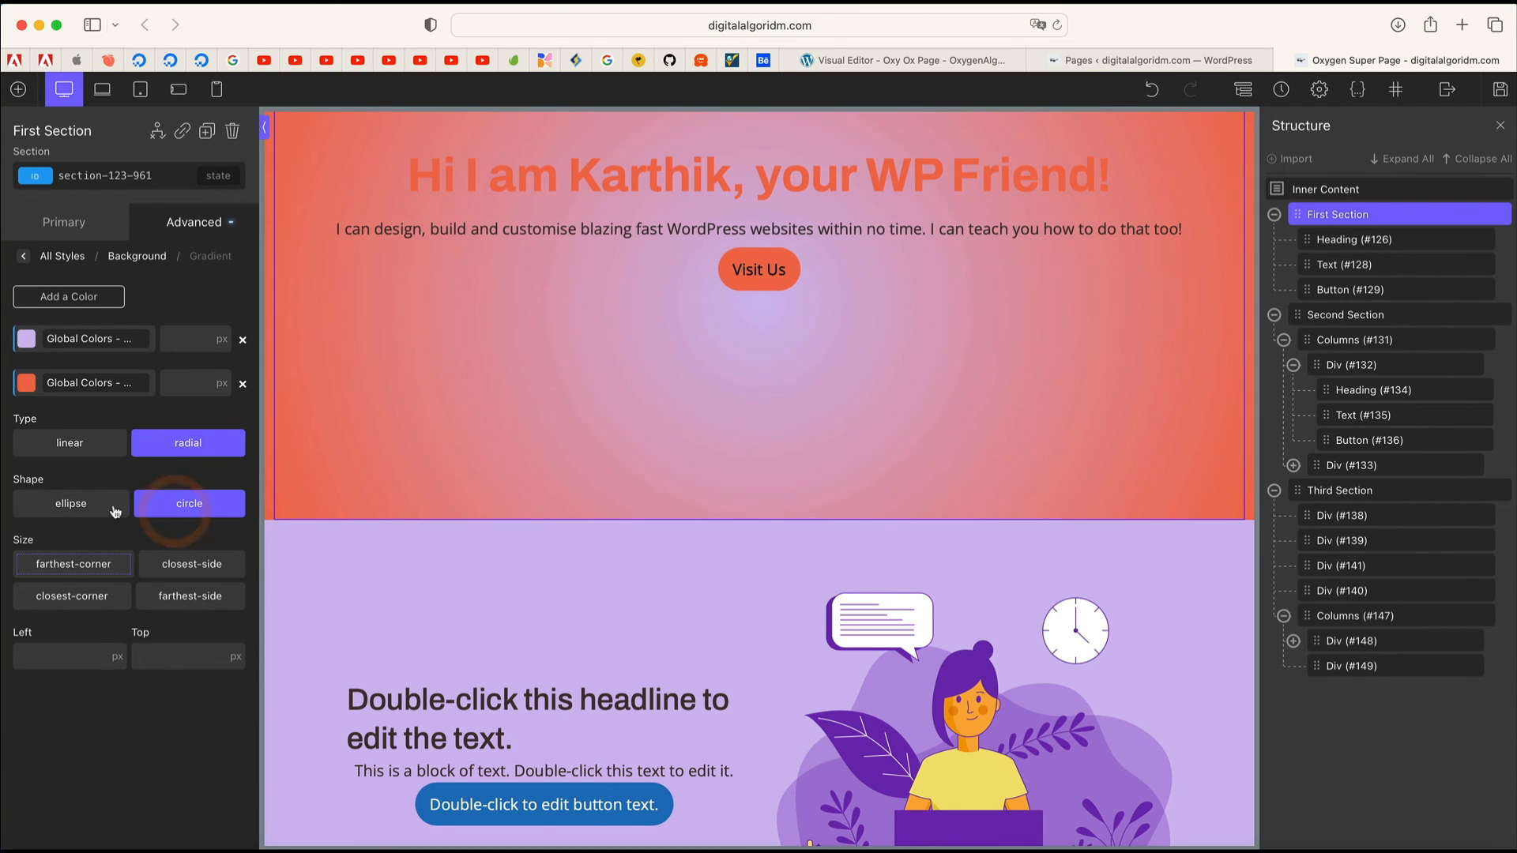
click(115, 508)
click(102, 443)
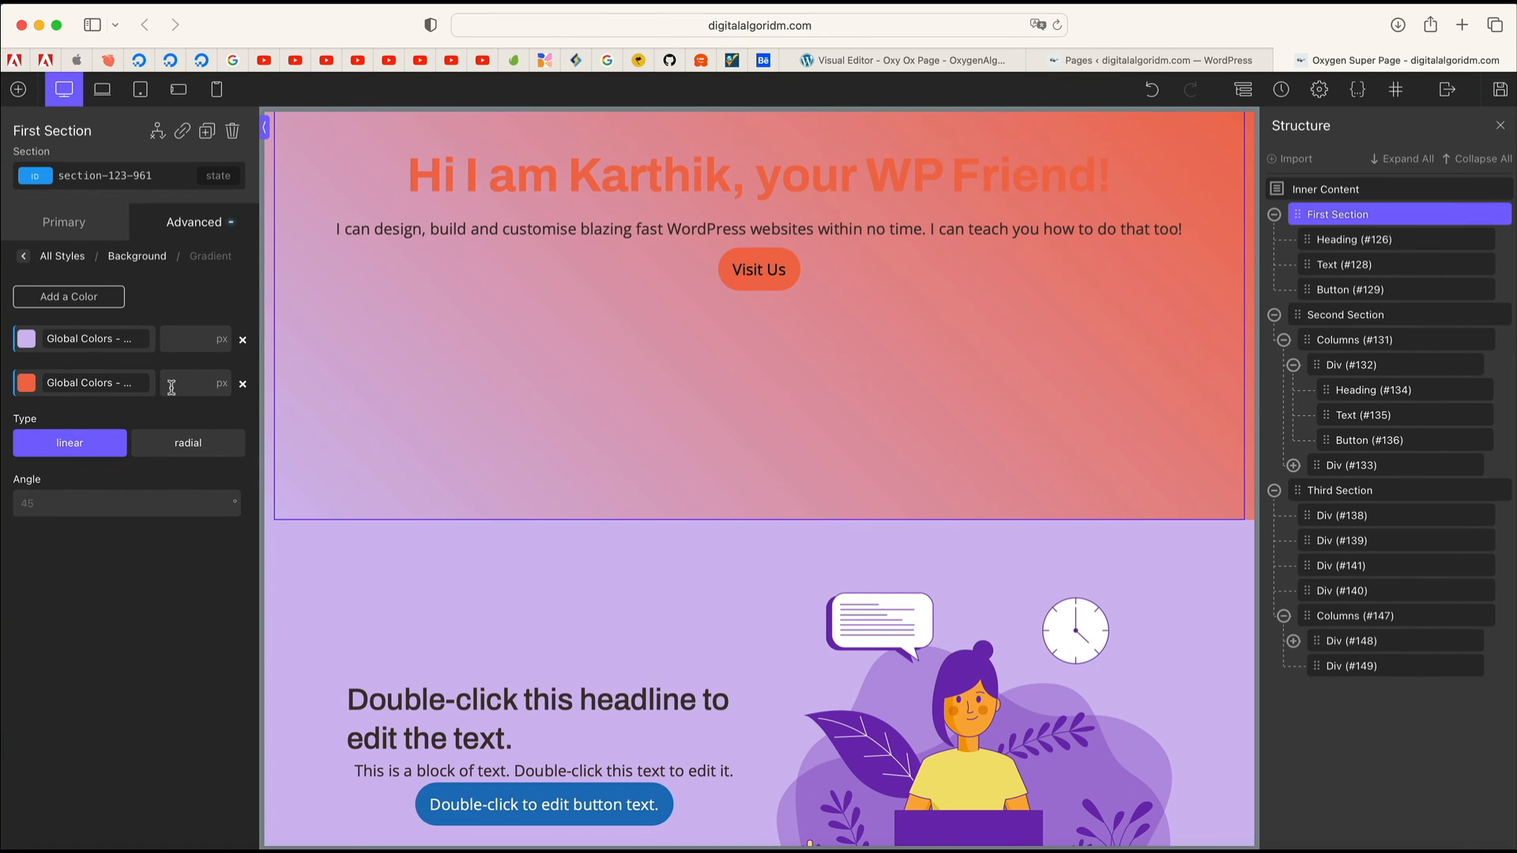
Step: Try olive as the second gradient colour, and recolour the gradient from global orange to global yellow
click(32, 387)
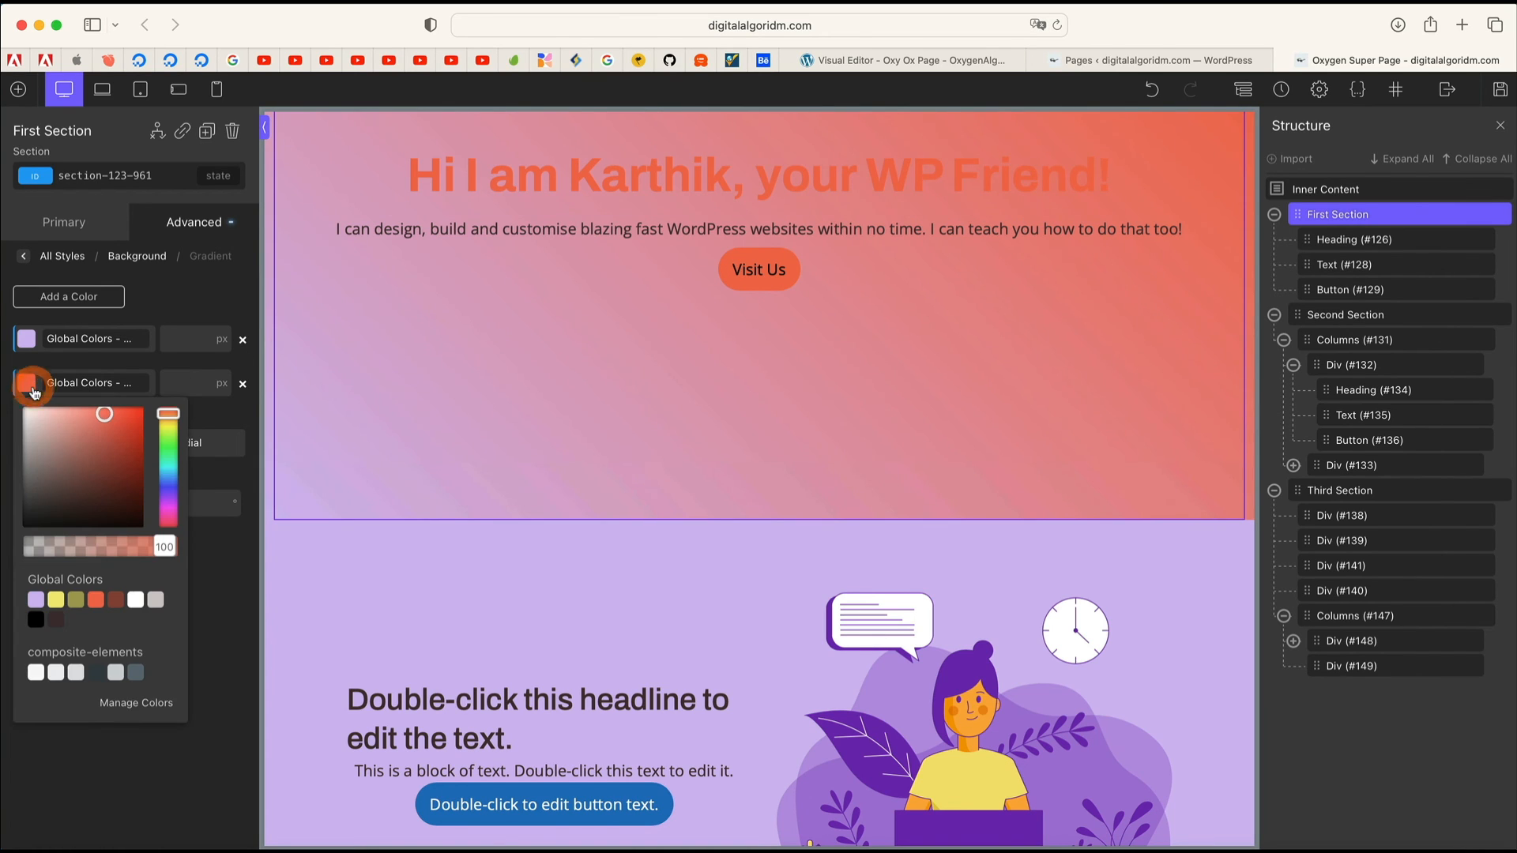
click(82, 603)
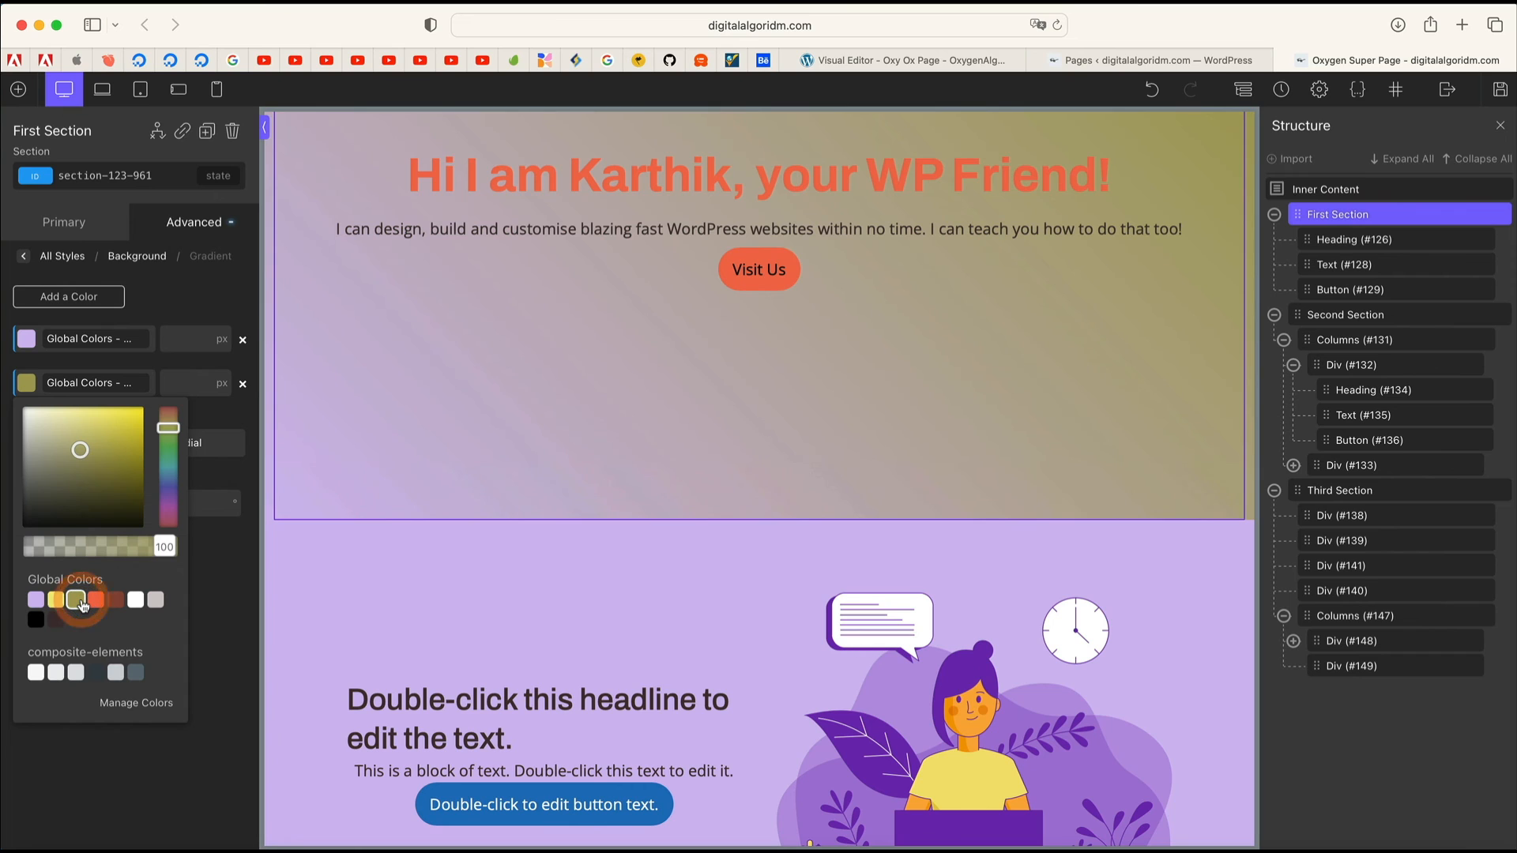
click(146, 822)
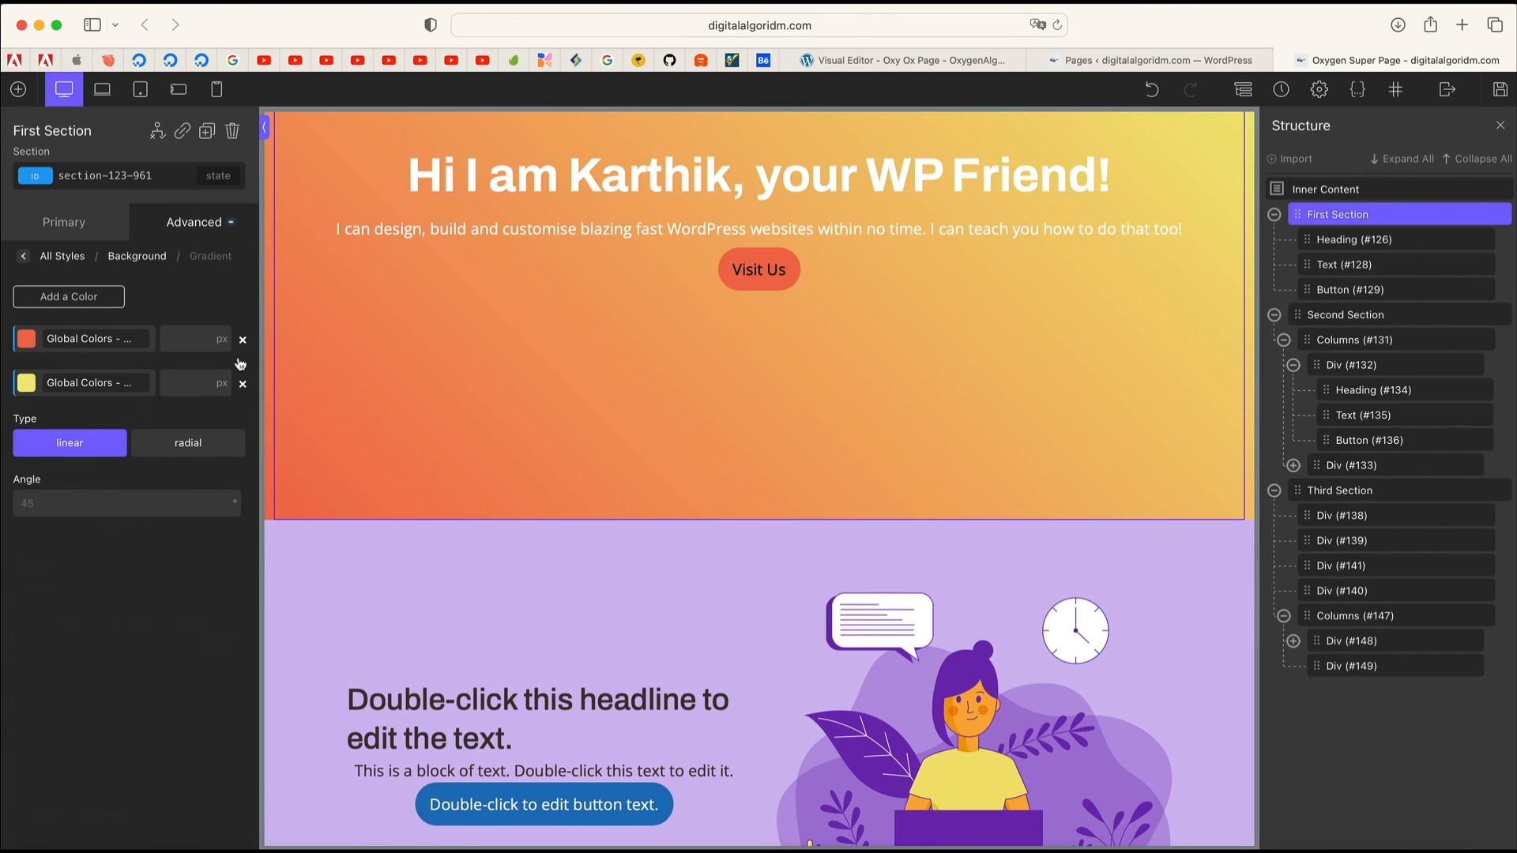
Step: Remove both gradient colours from the First Section's background and return to the overview of all styles
click(243, 340)
click(243, 339)
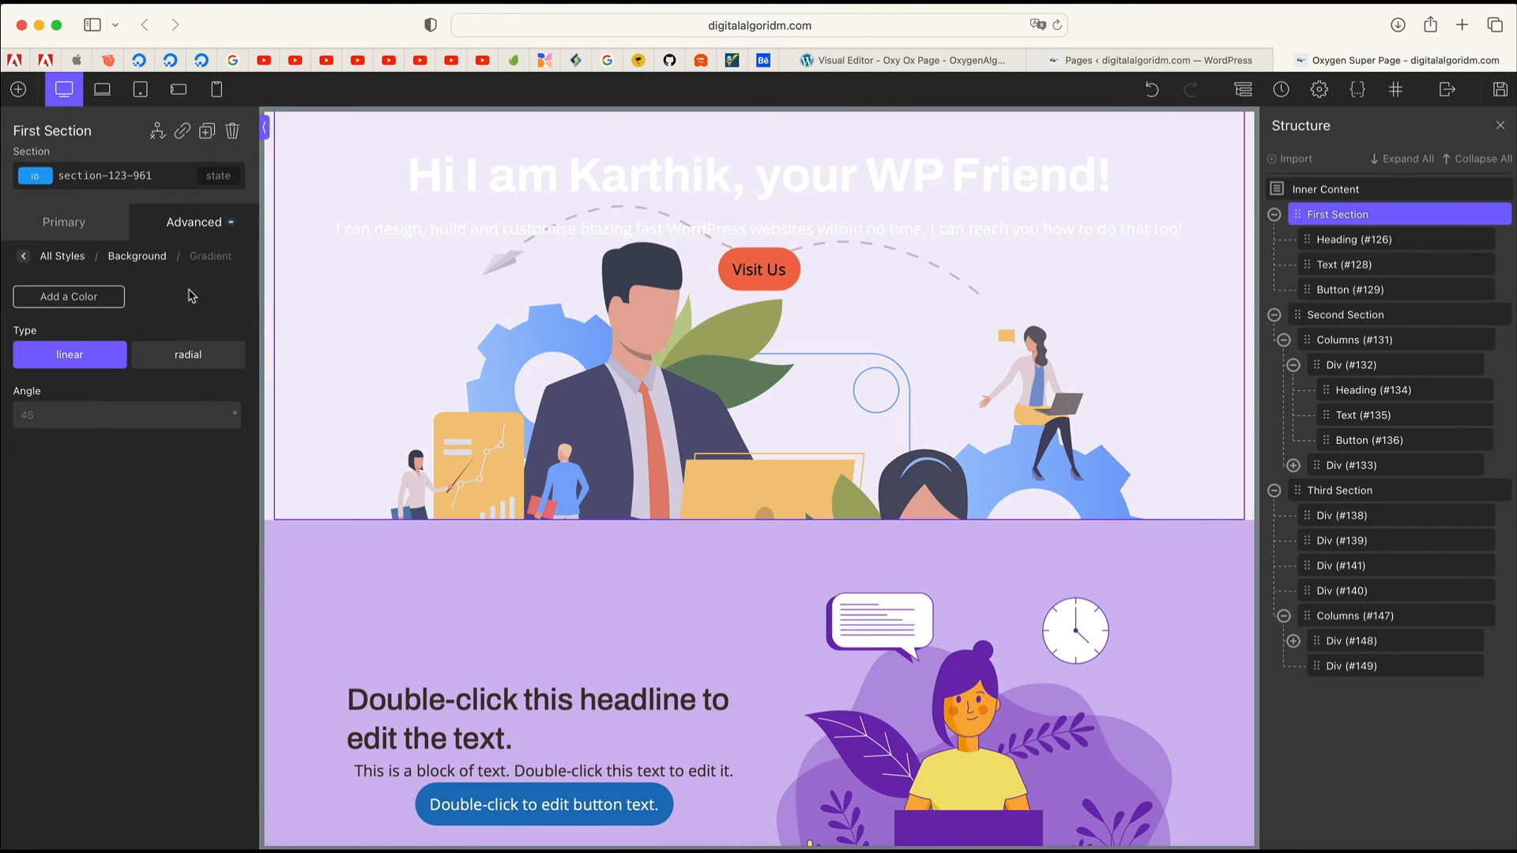
click(26, 257)
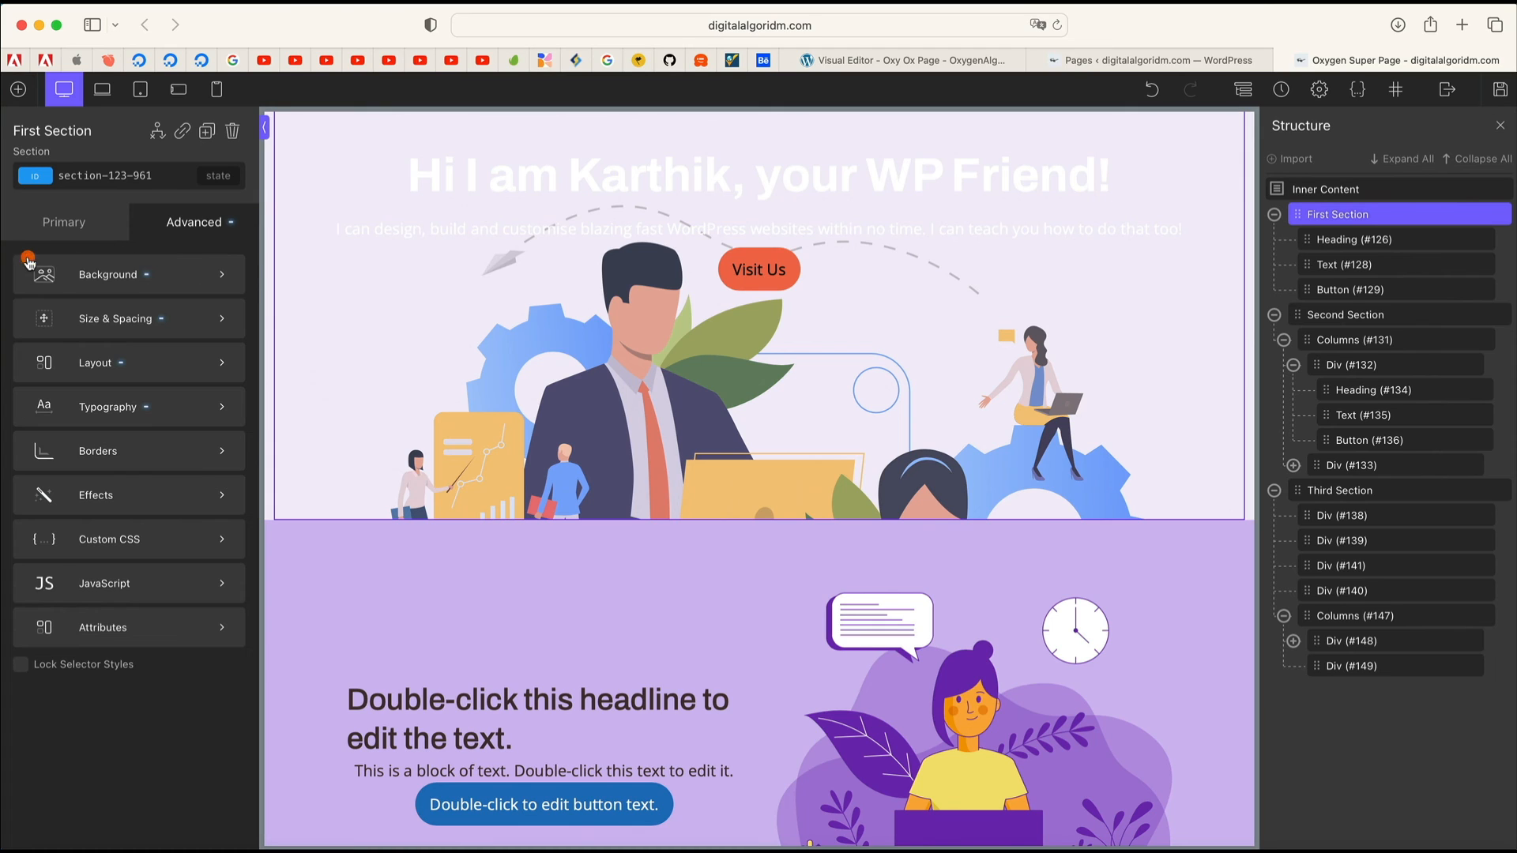
Step: Replace the First Section's illustrated background with plain lilac, and open the section's size and spacing settings
click(172, 319)
double_click(131, 312)
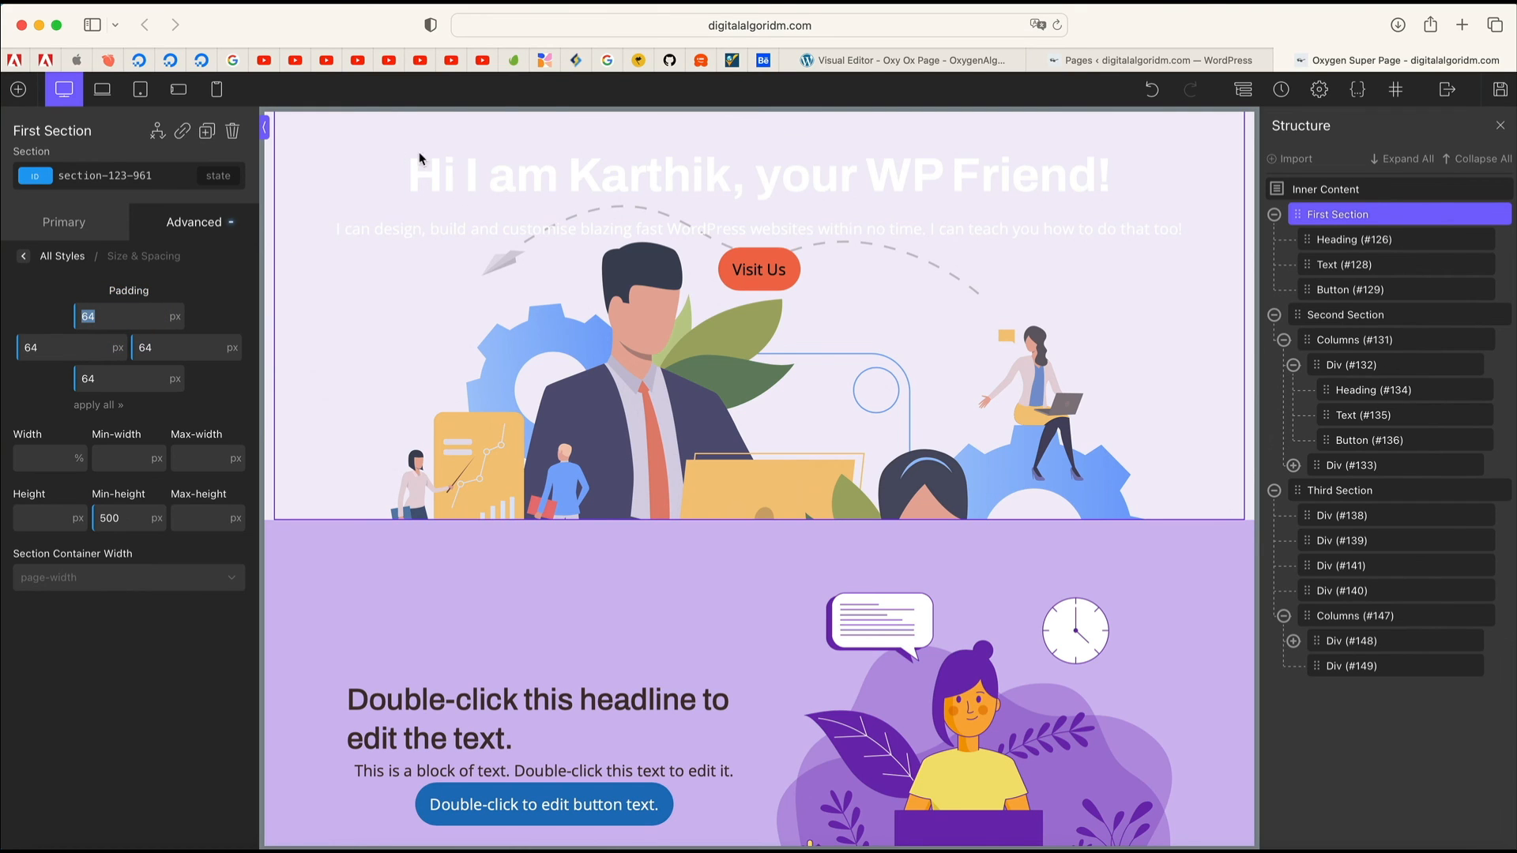
click(44, 258)
click(167, 272)
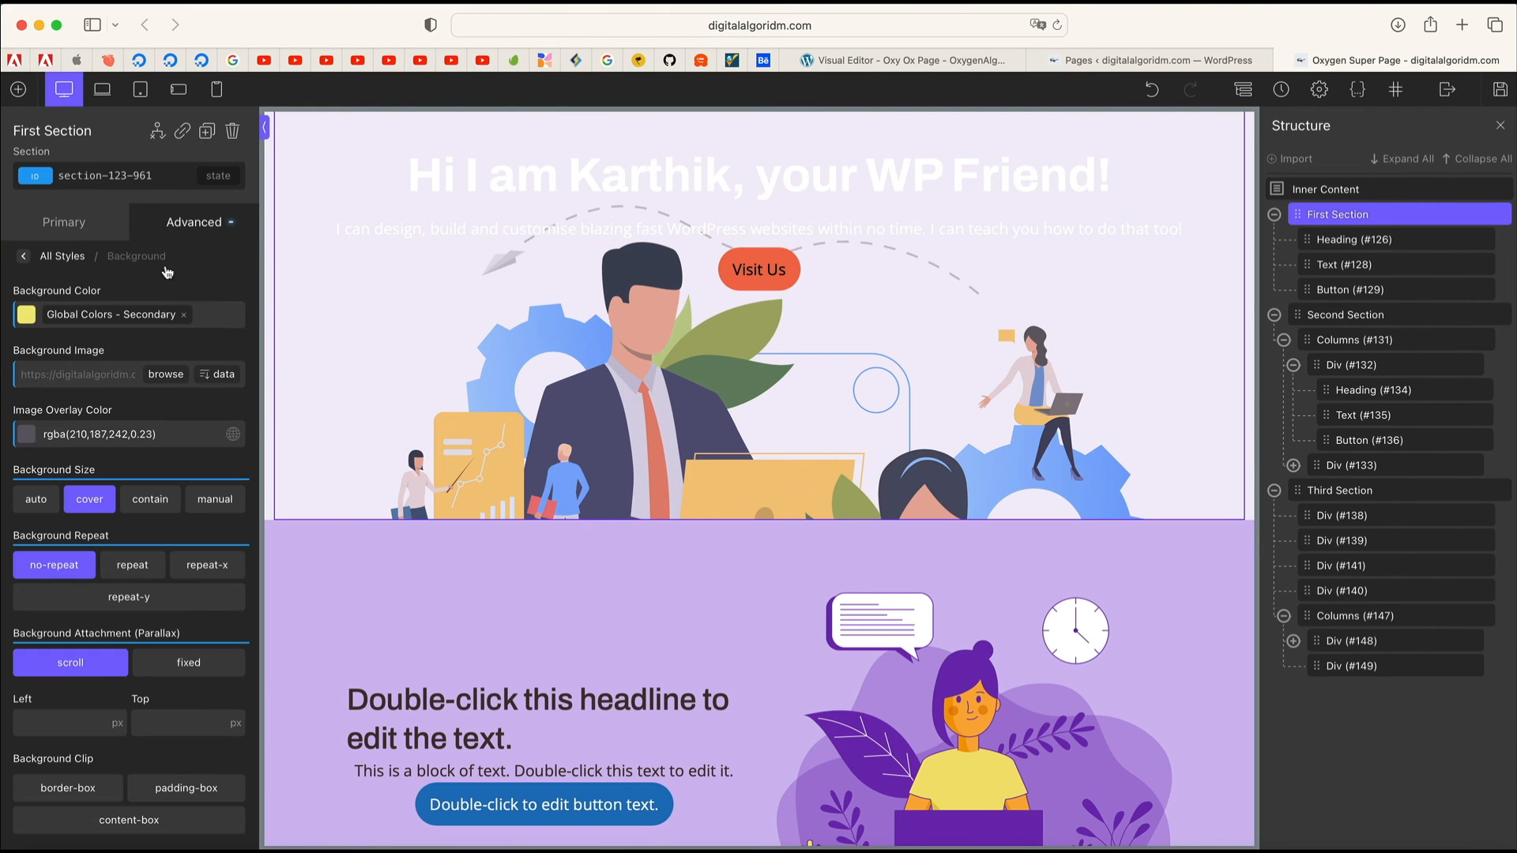
click(23, 256)
click(92, 320)
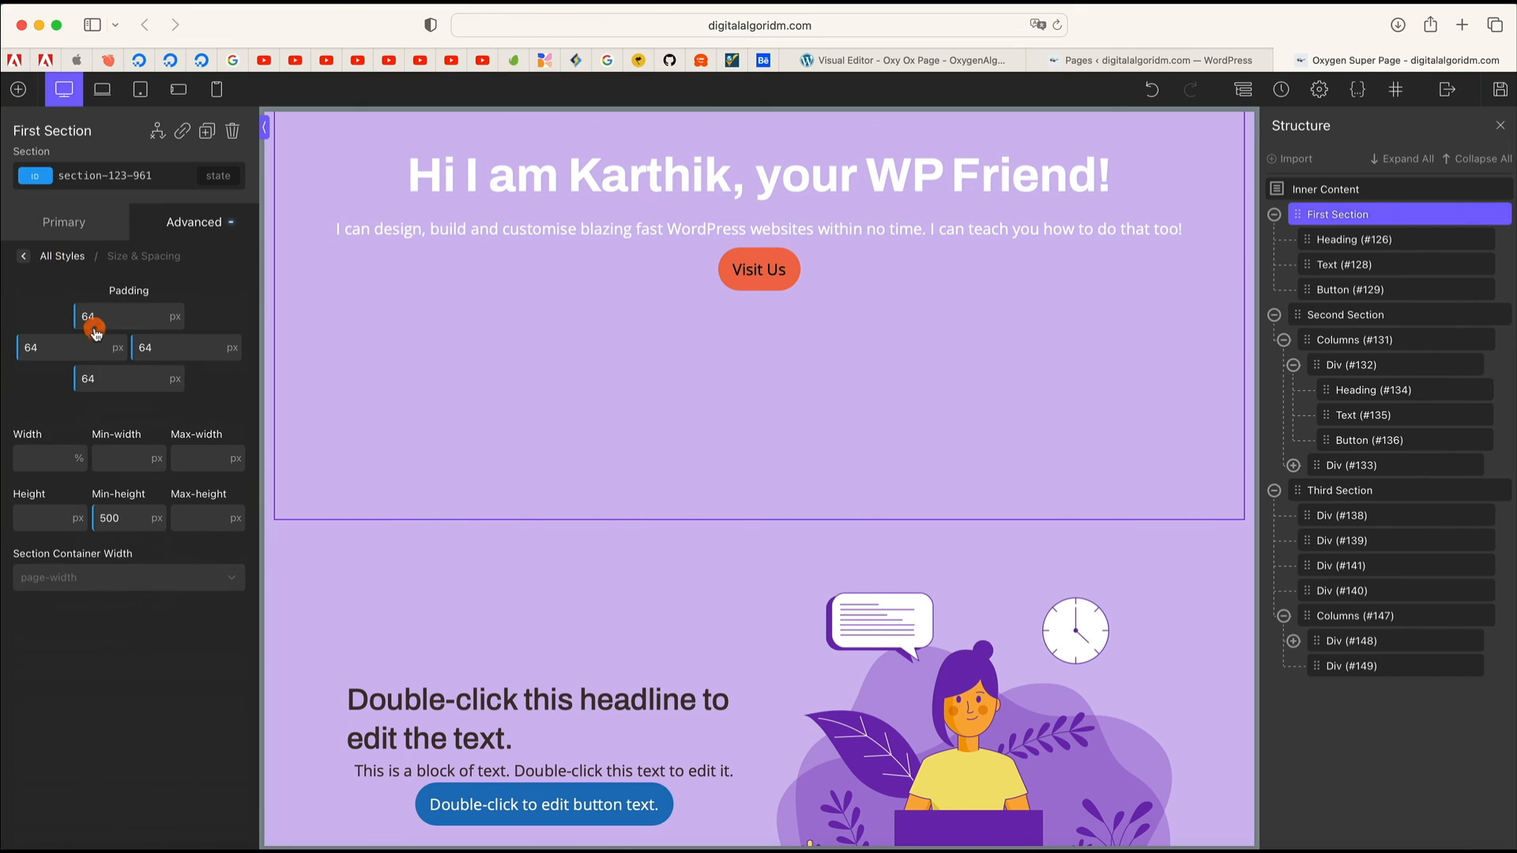
Step: Review the padding, width, and height fields in the First Section's size and spacing settings
double_click(124, 313)
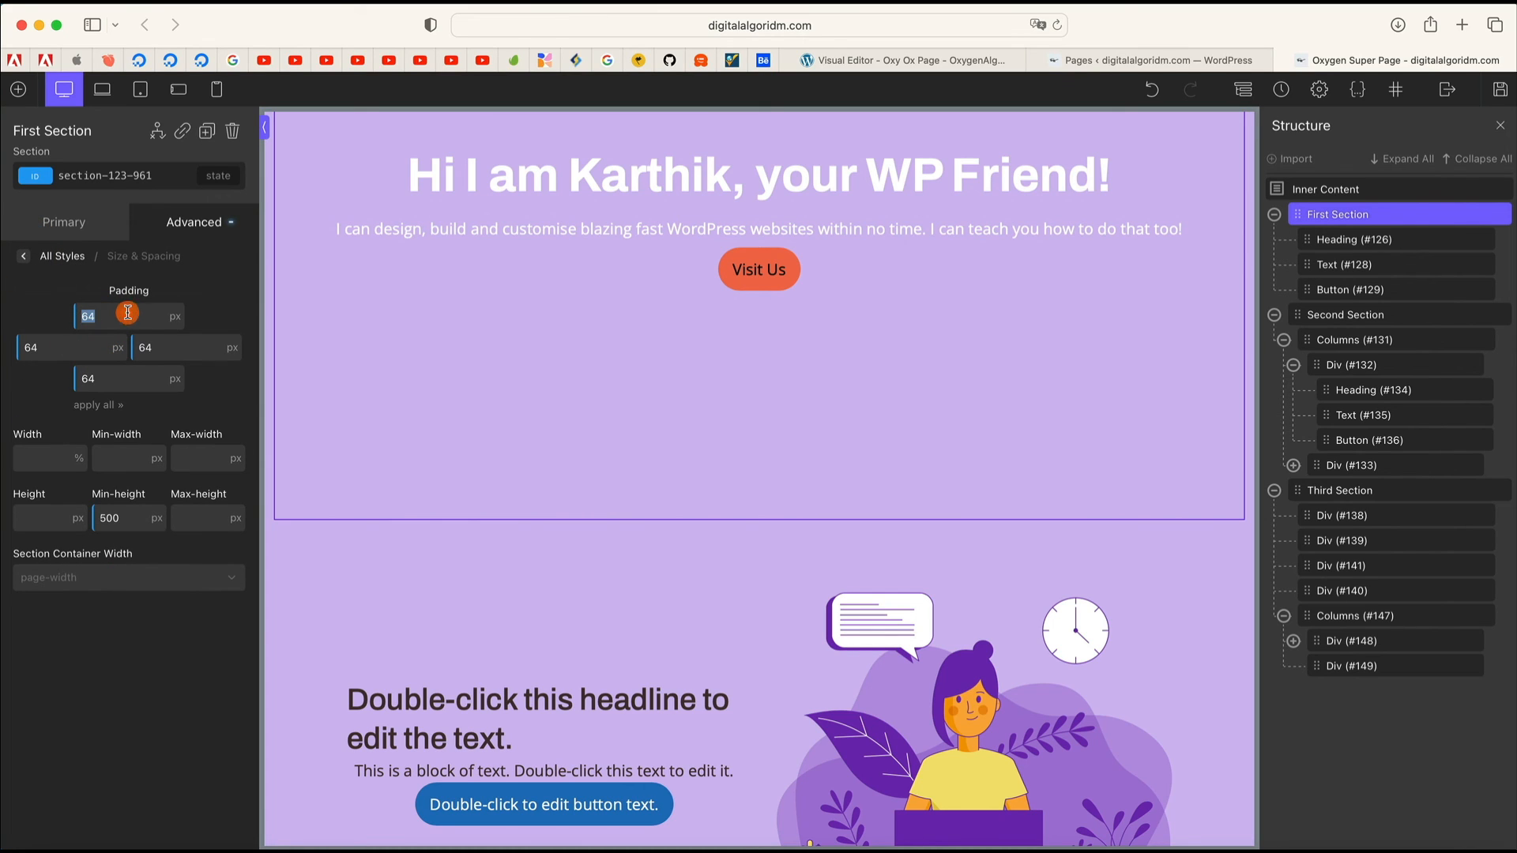
click(222, 291)
click(57, 458)
click(116, 459)
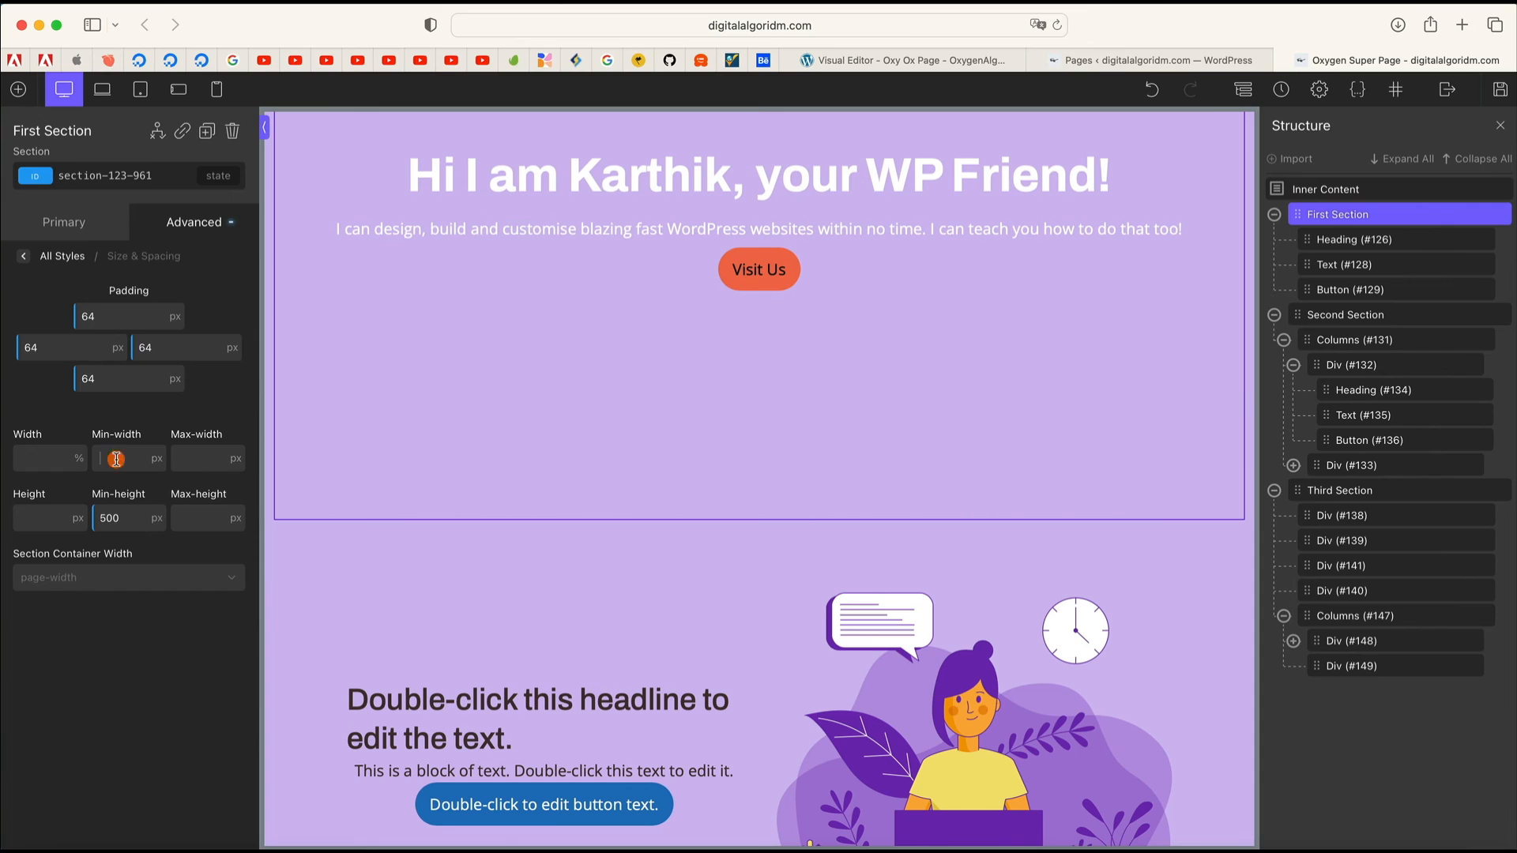
click(40, 520)
double_click(132, 519)
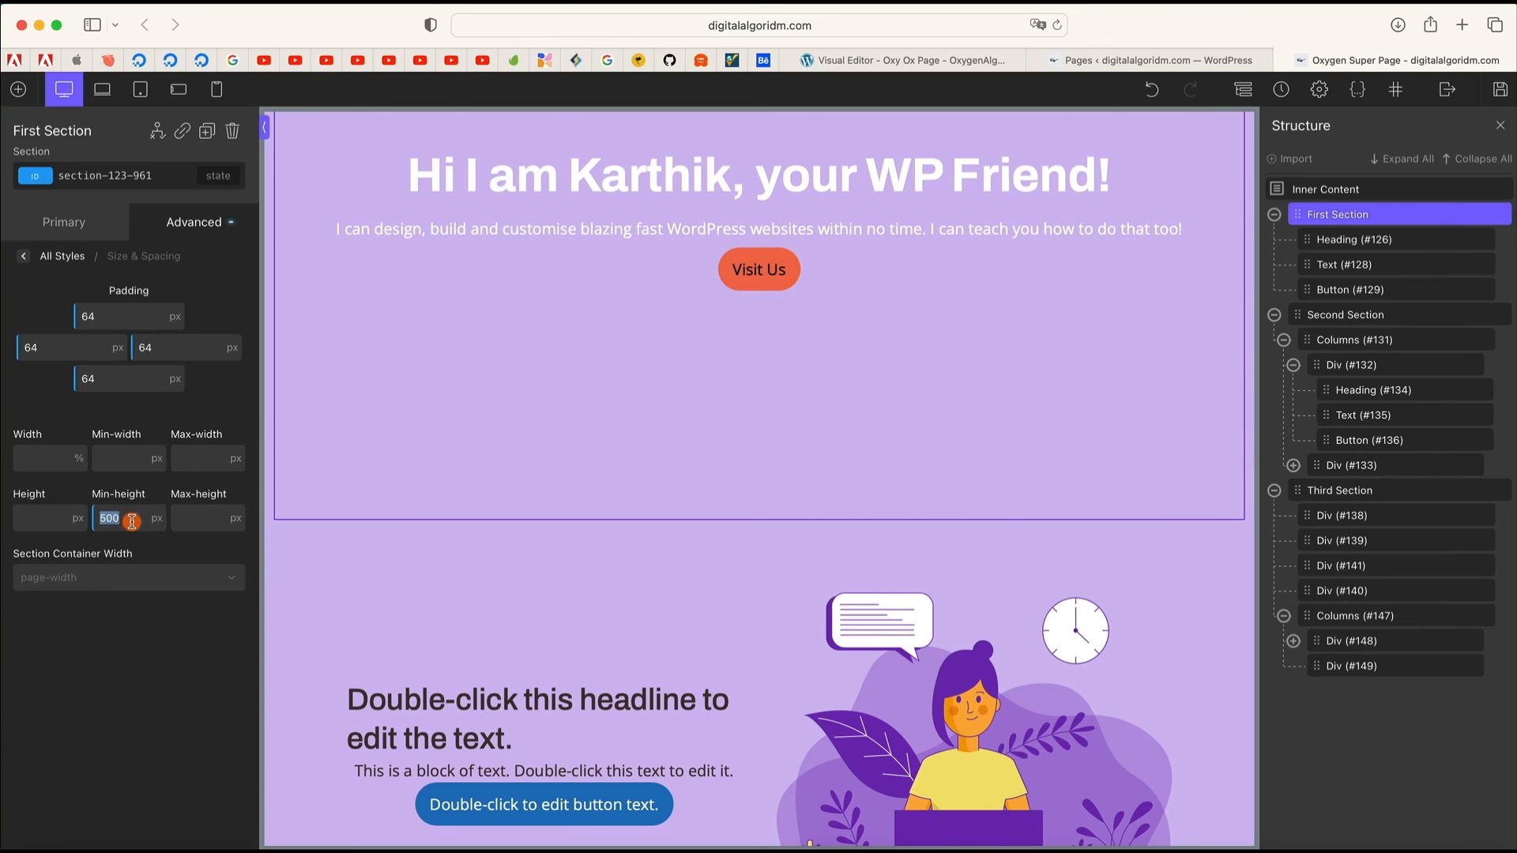
Step: Try full width for the First Section's container, and set it back to page width
click(142, 579)
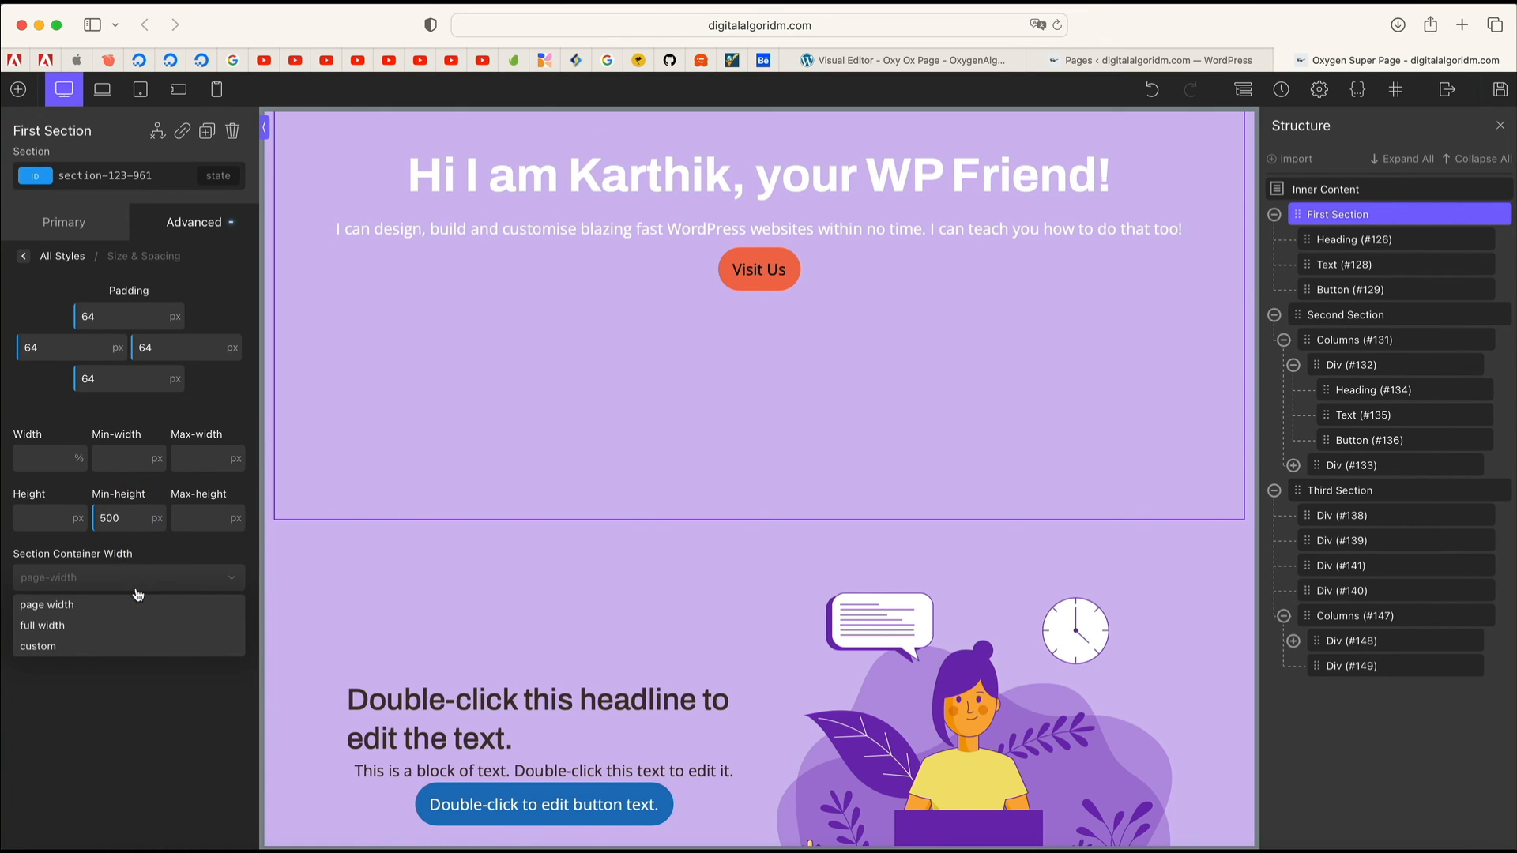
click(120, 633)
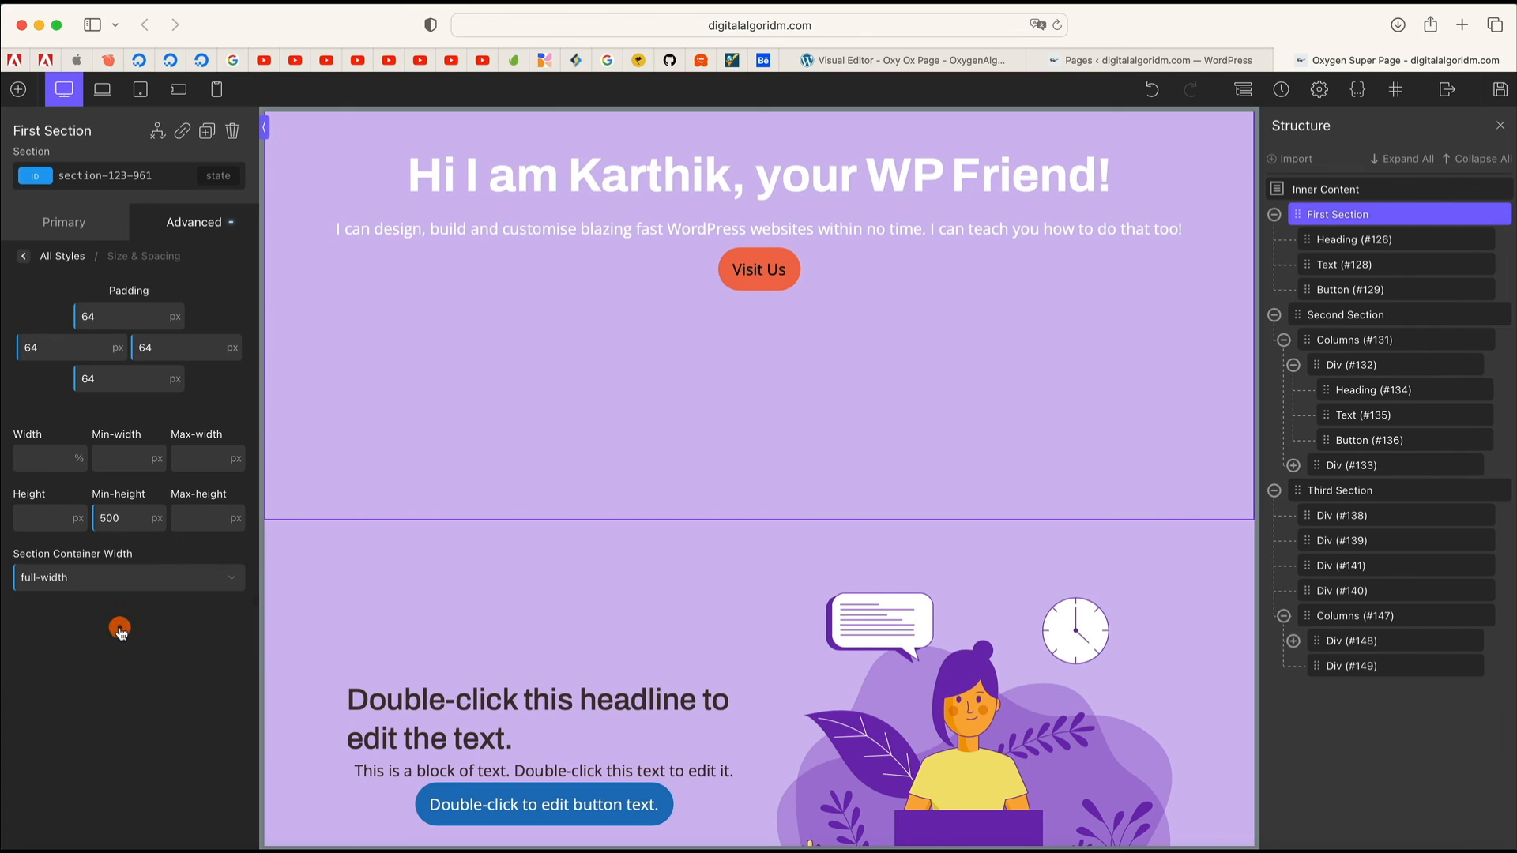
click(130, 573)
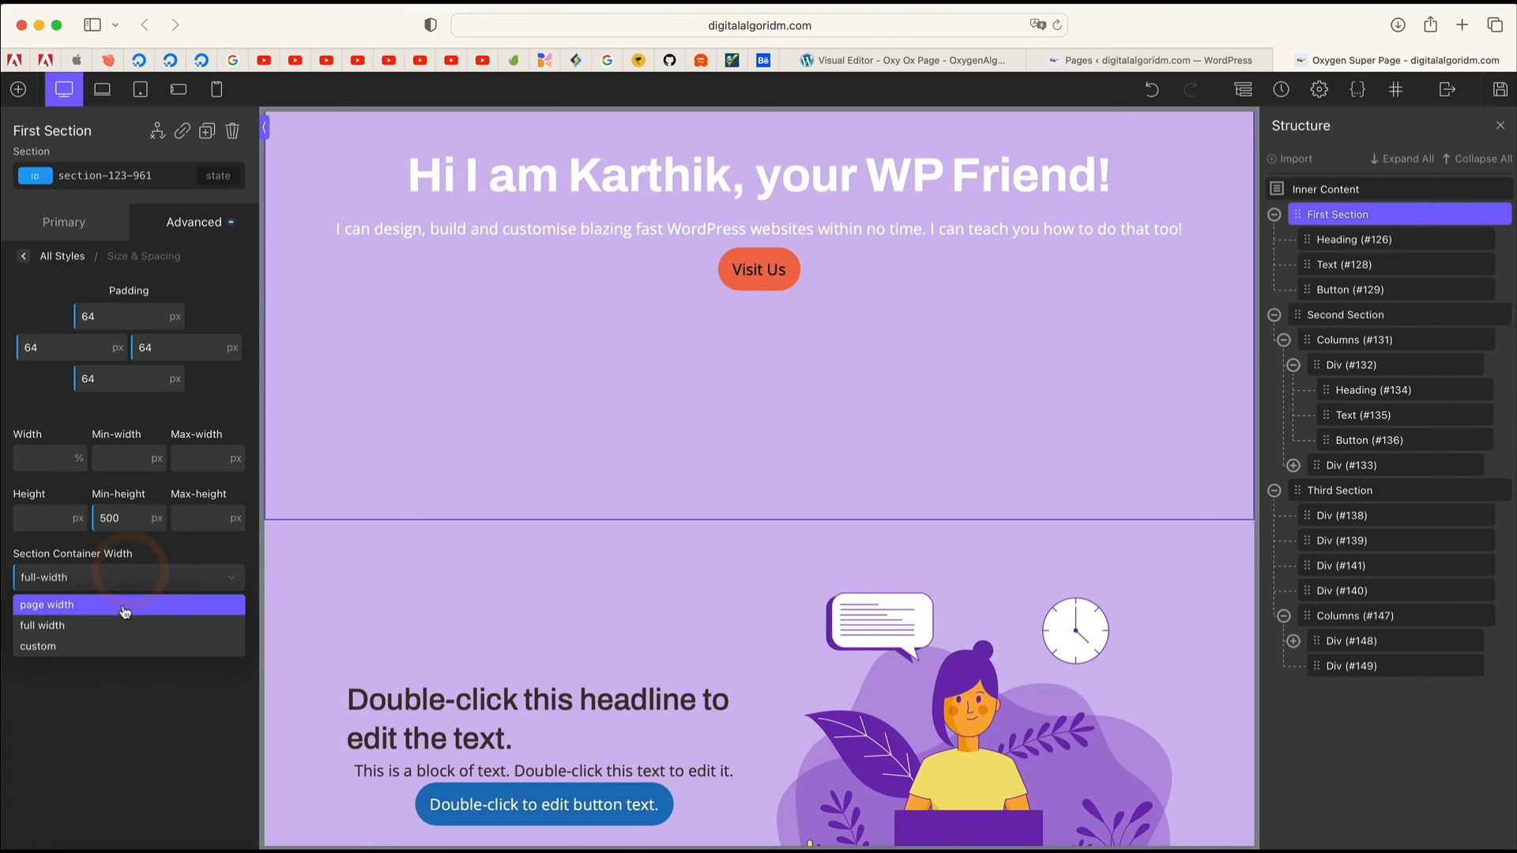
click(122, 605)
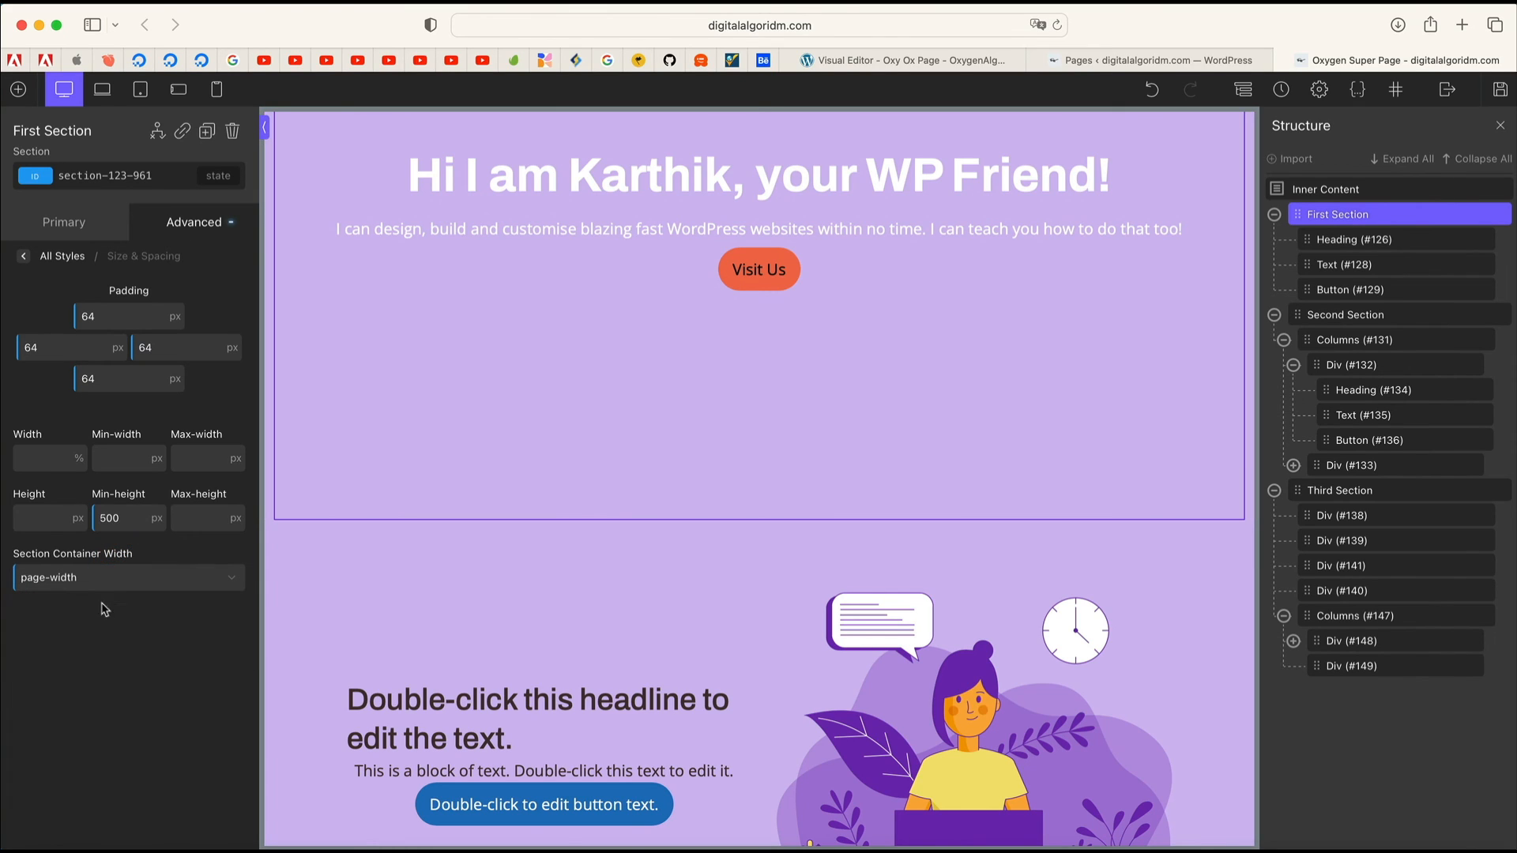
Step: Compare the First Section's advanced layout settings with its primary child element layout options
click(24, 259)
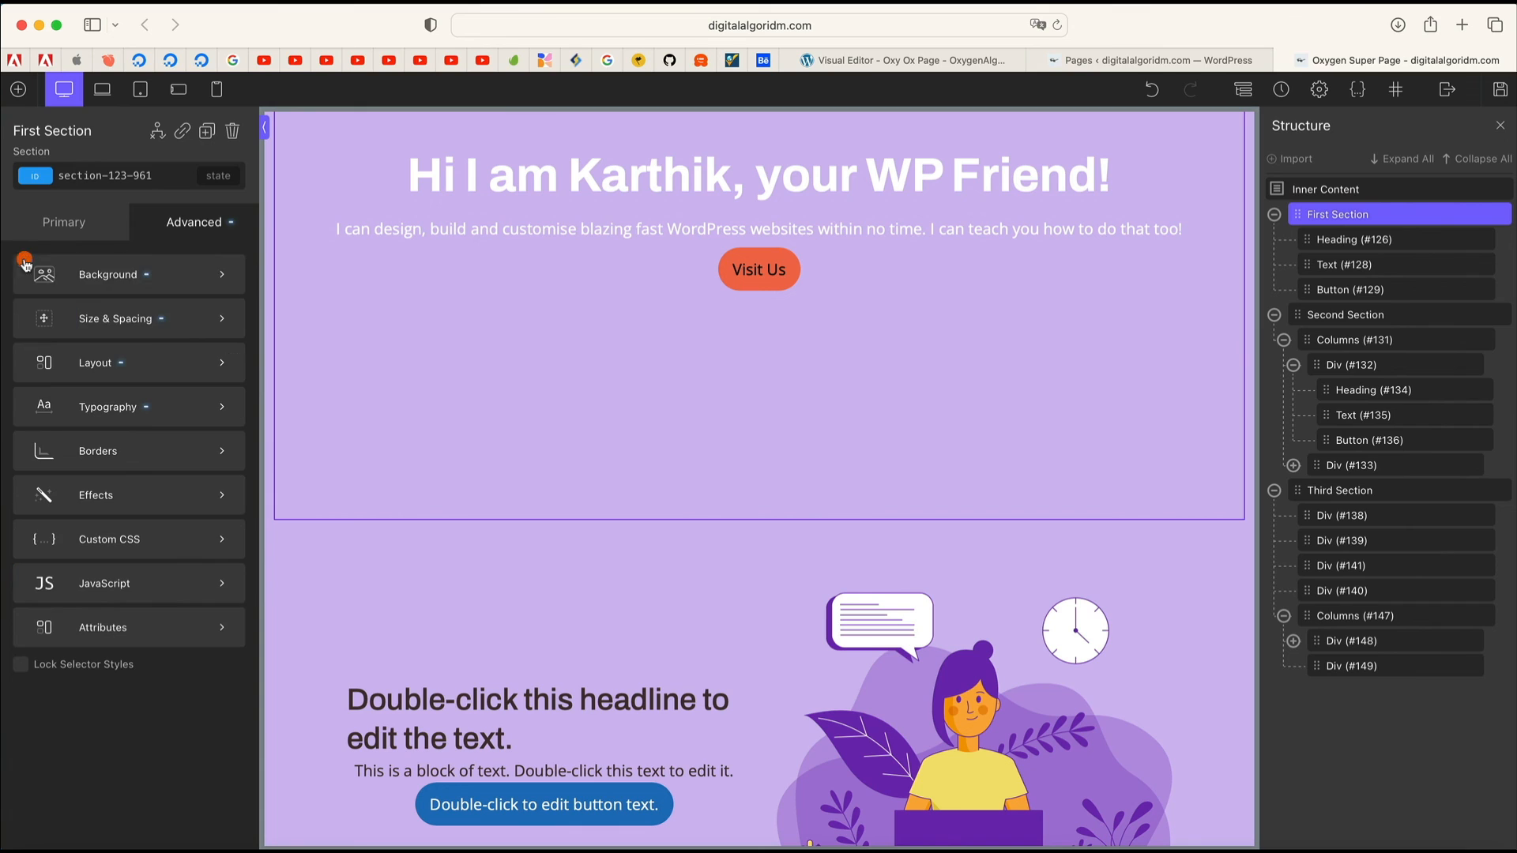
click(65, 363)
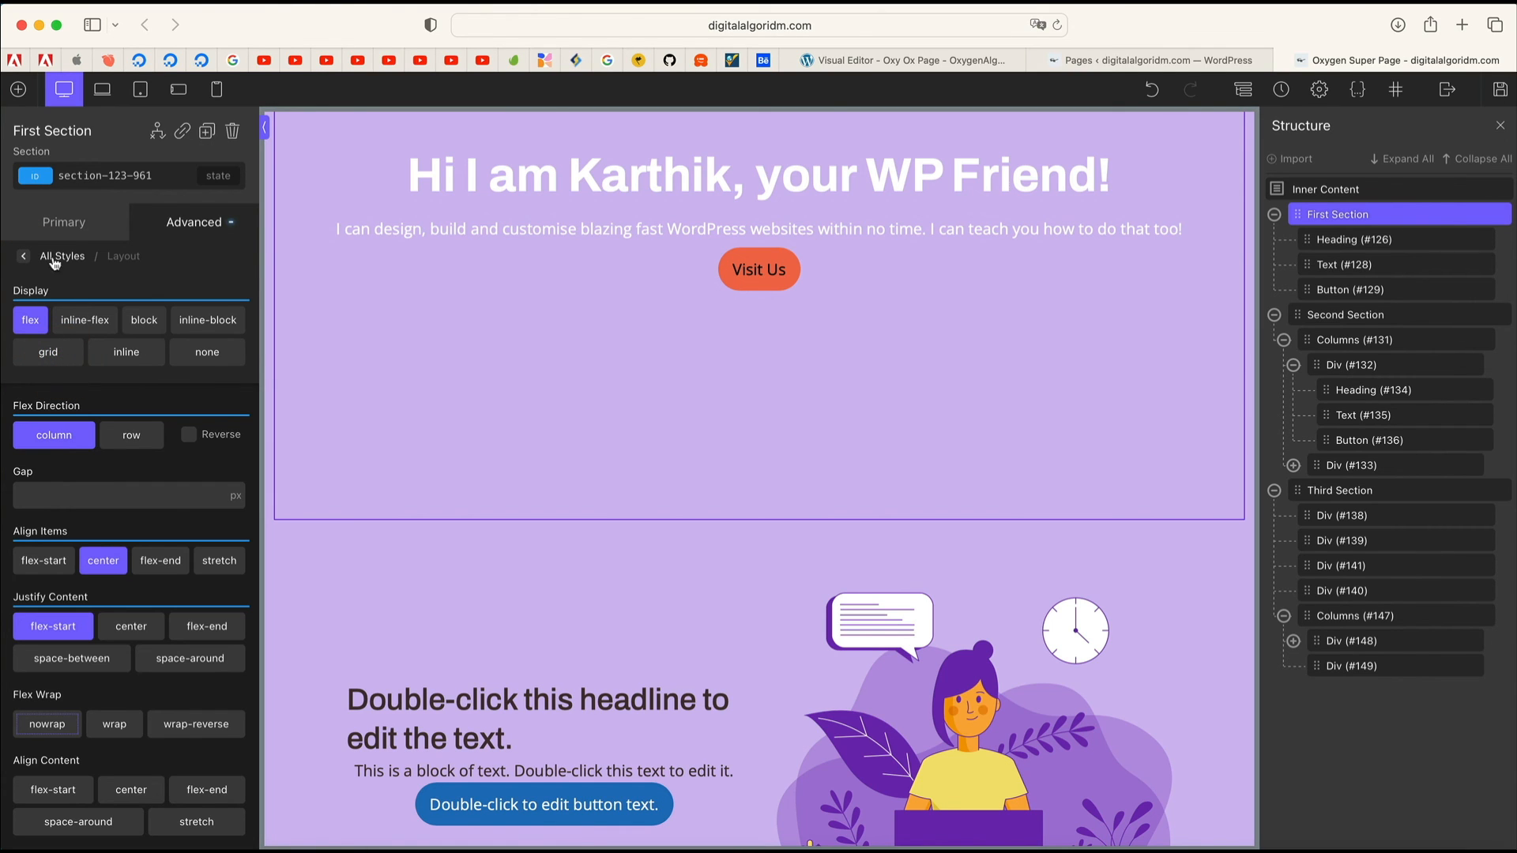
click(66, 230)
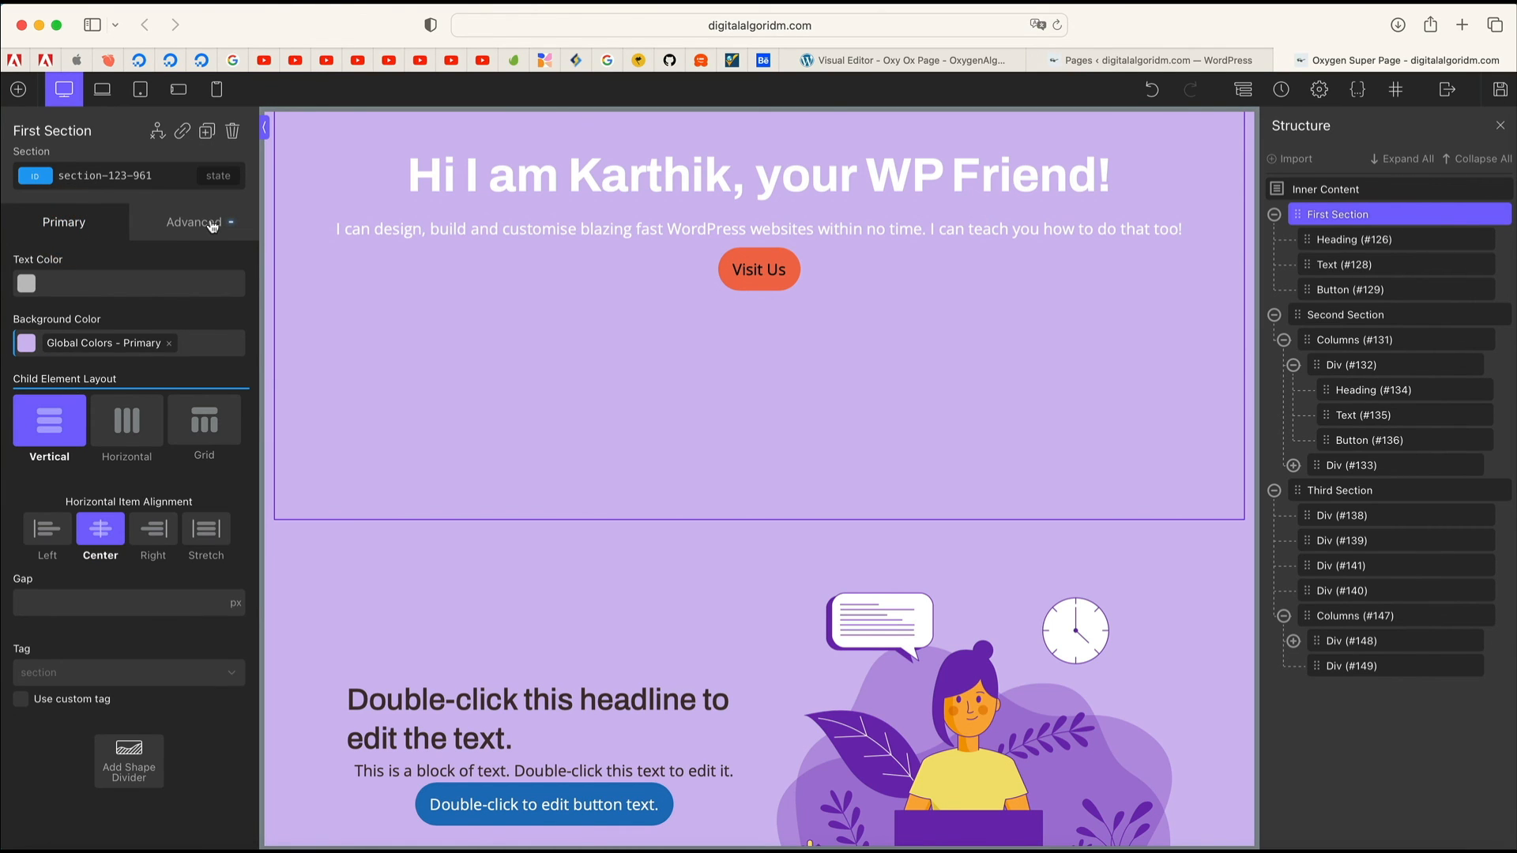
click(211, 223)
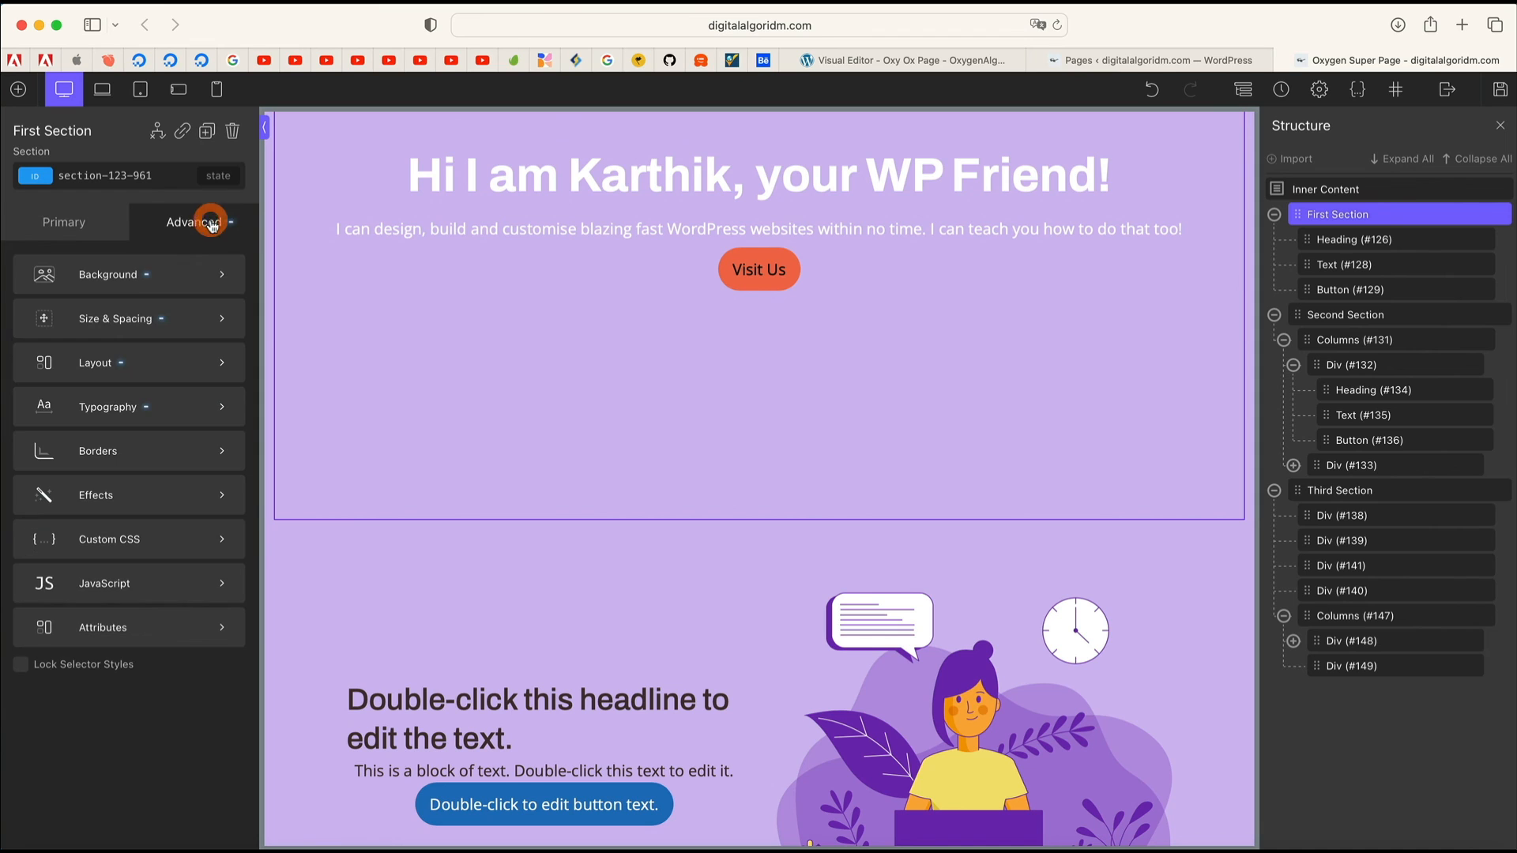
click(193, 360)
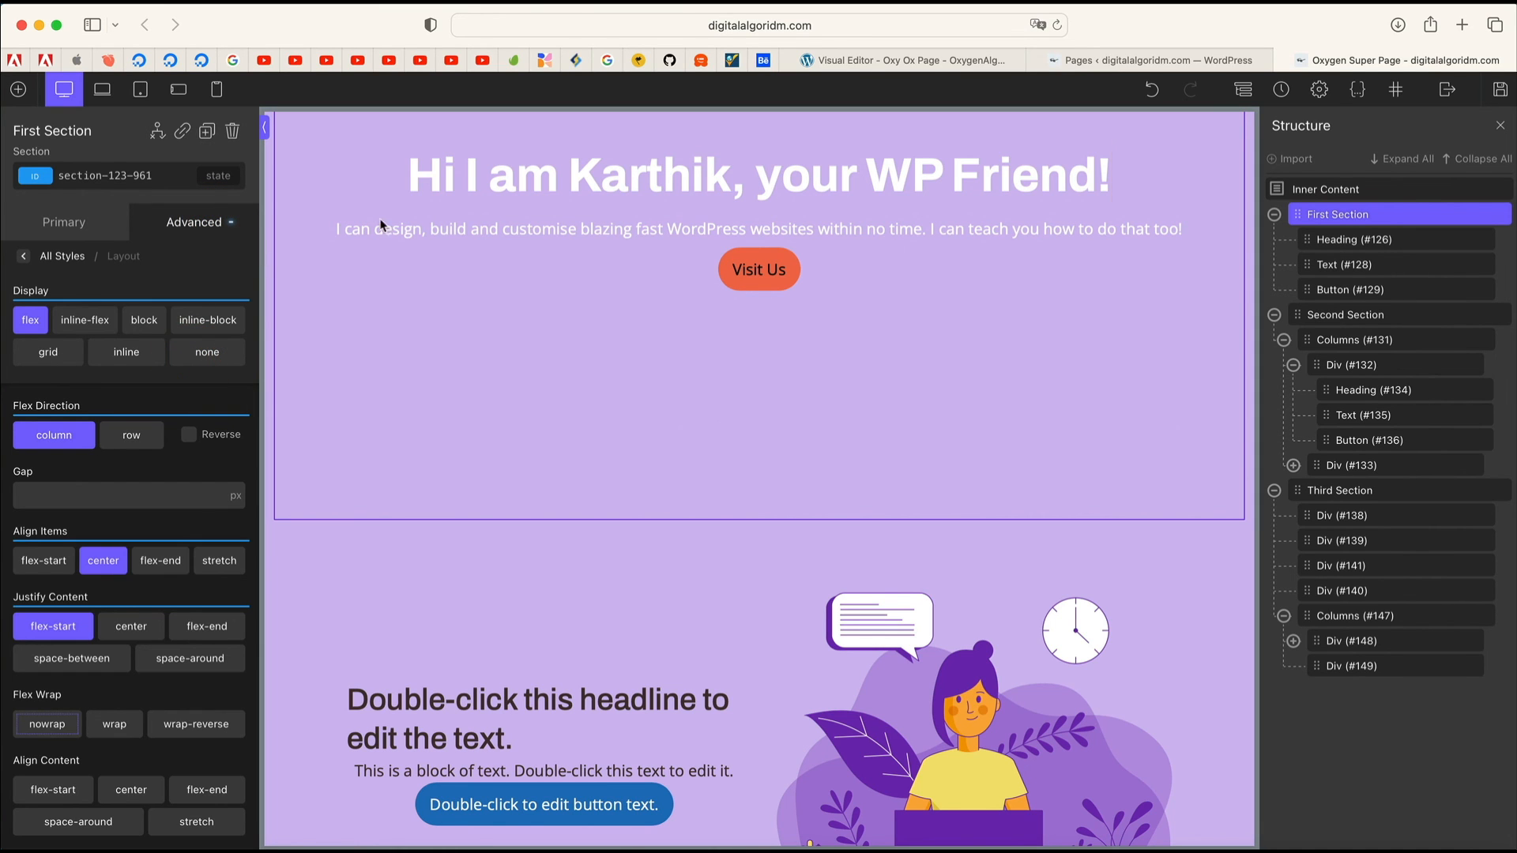
Step: Recolour the olive heading in the Third Section to global white
scroll(458, 416, down, 10)
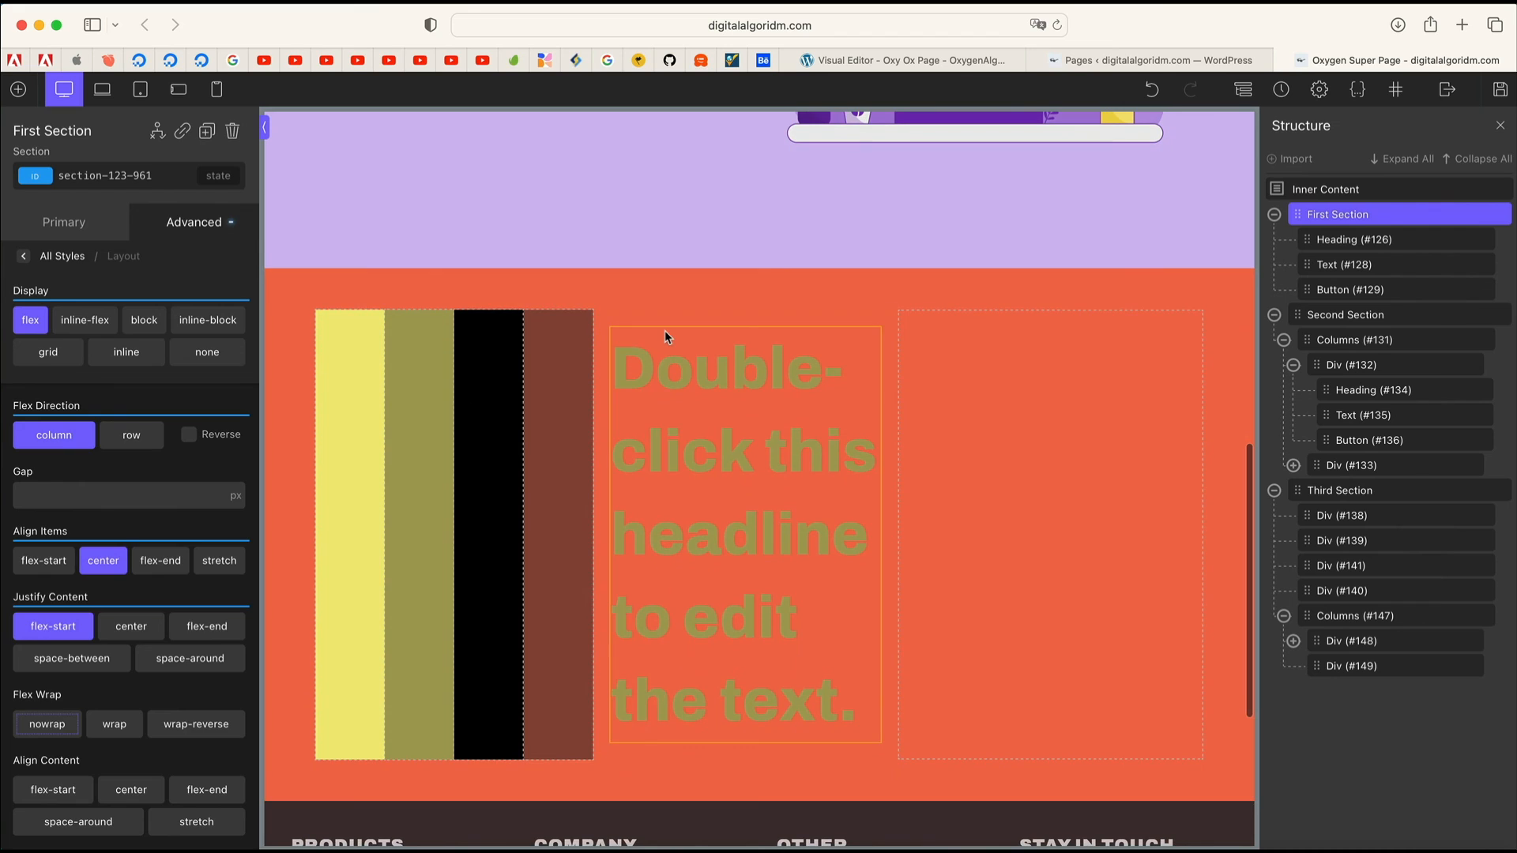
click(665, 330)
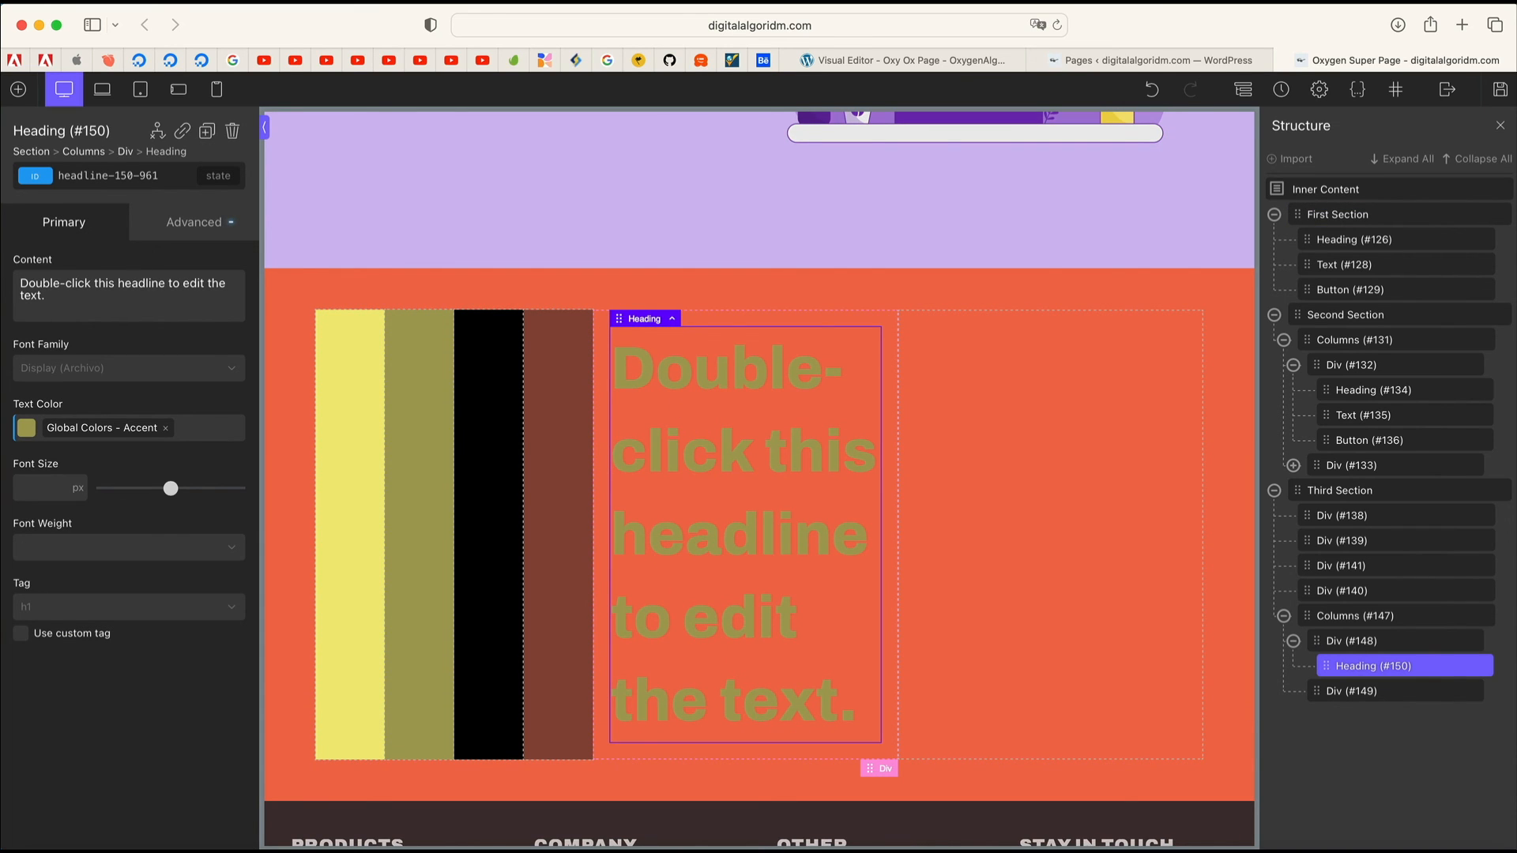
click(25, 431)
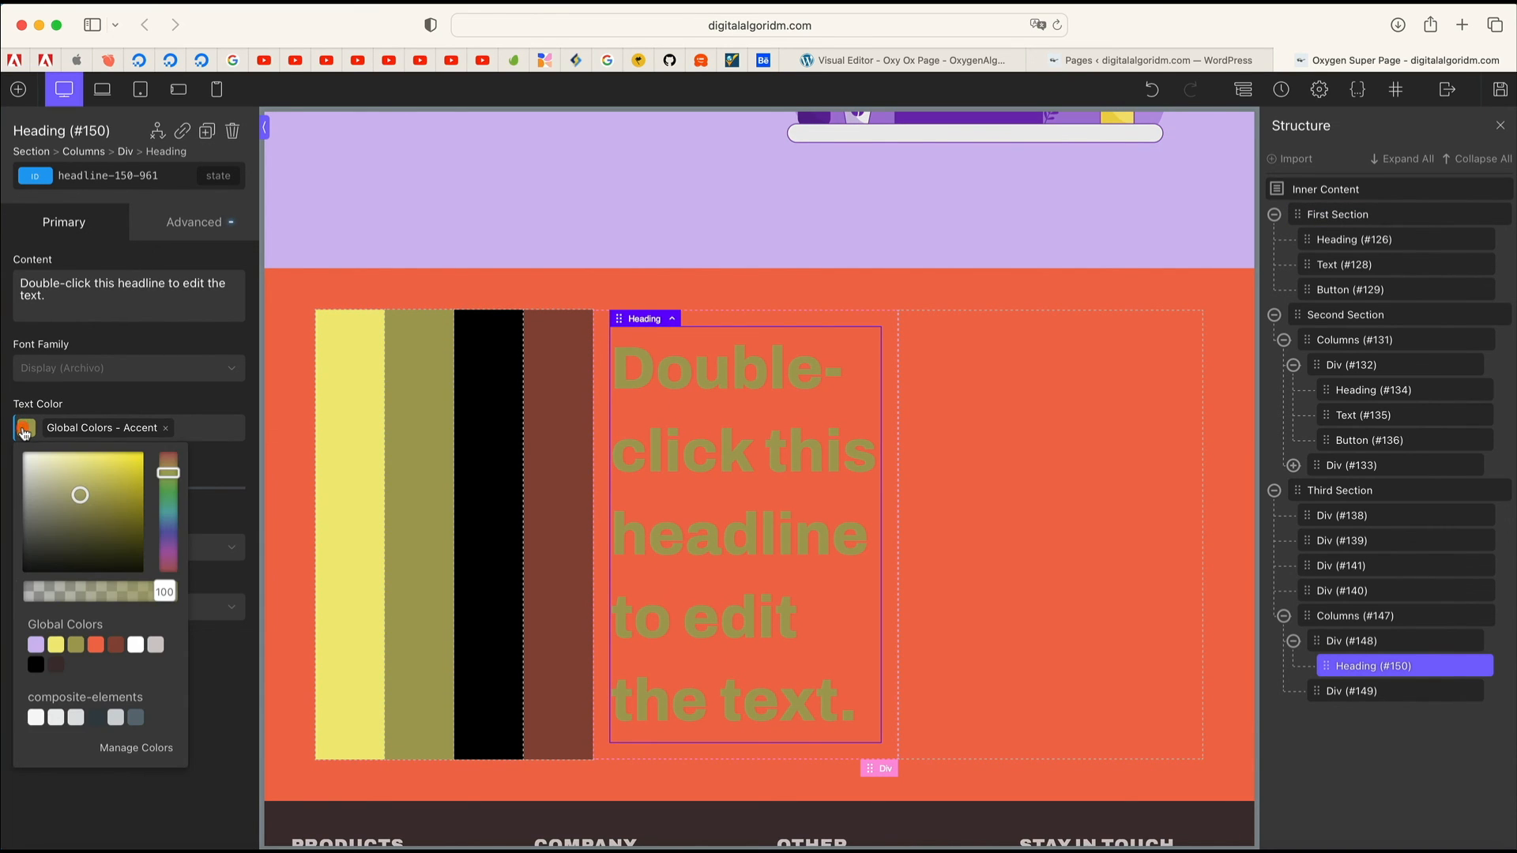
click(134, 644)
Step: Open the Third Section's advanced layout settings, and switch its flex display off and on again
click(452, 298)
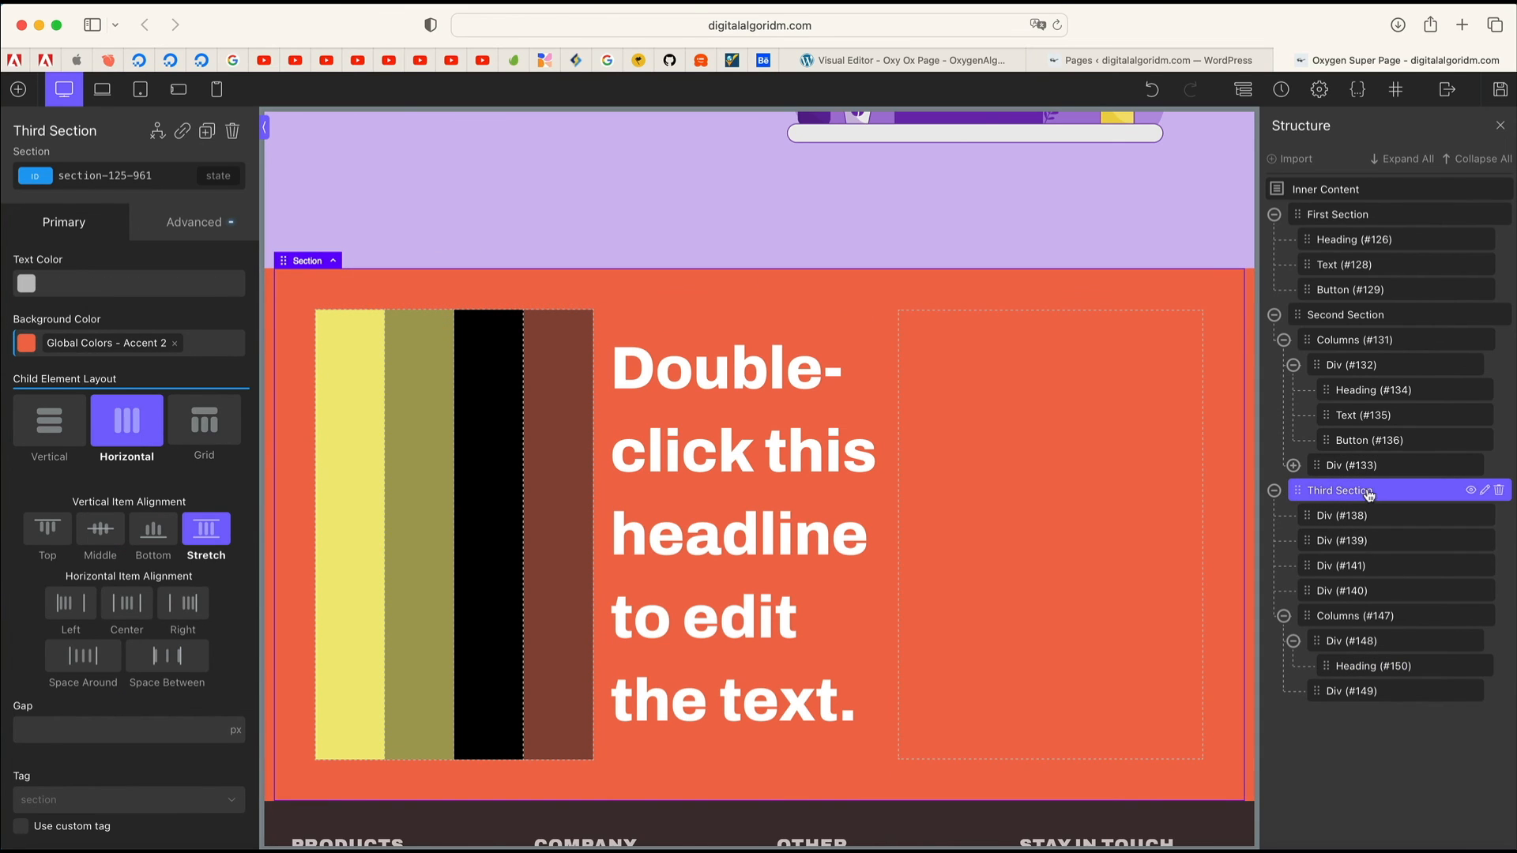
click(222, 221)
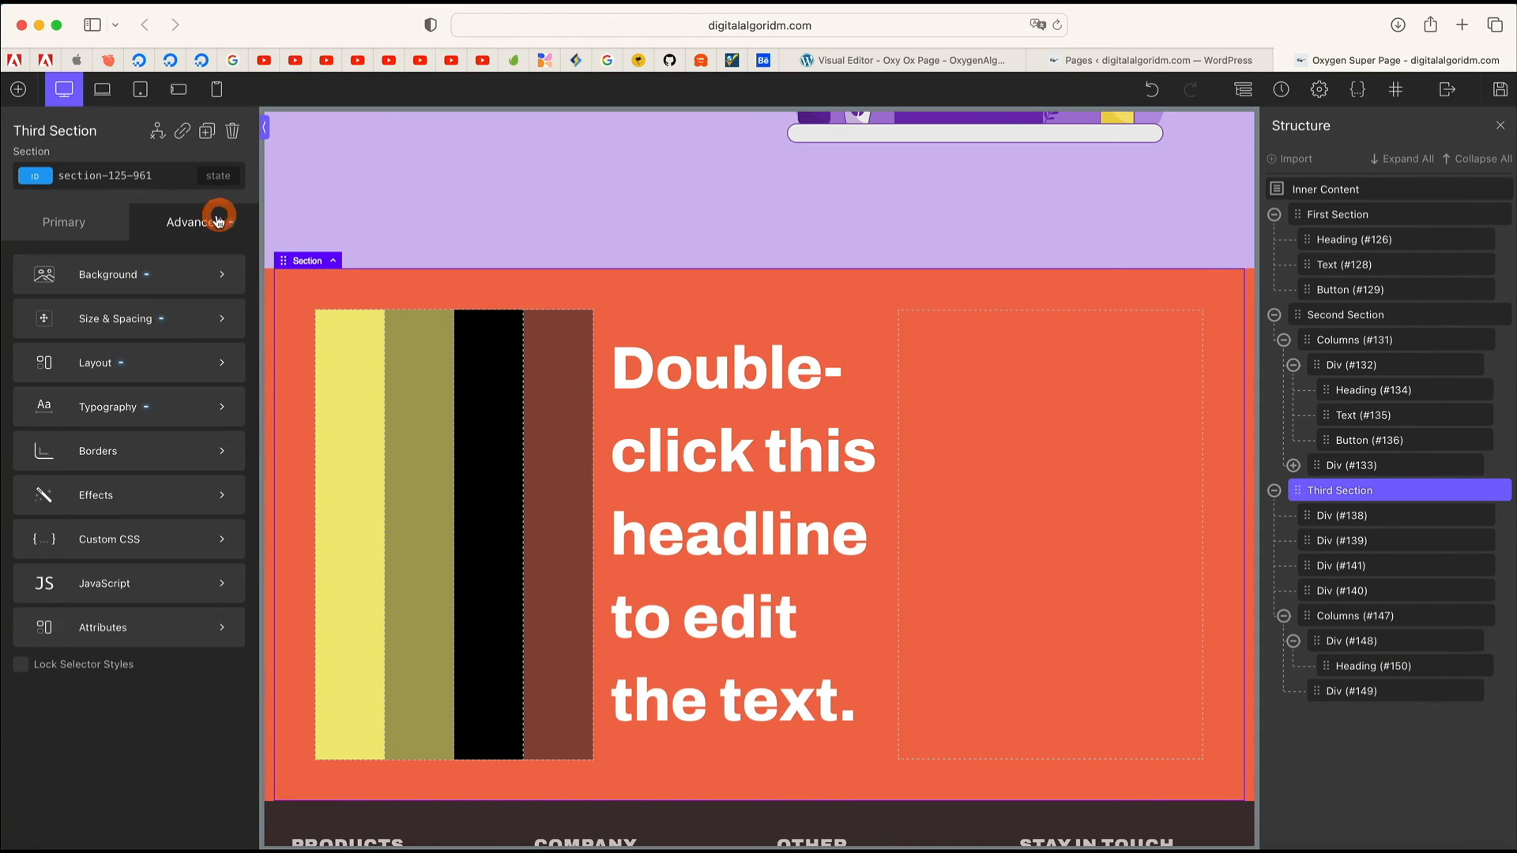
click(143, 363)
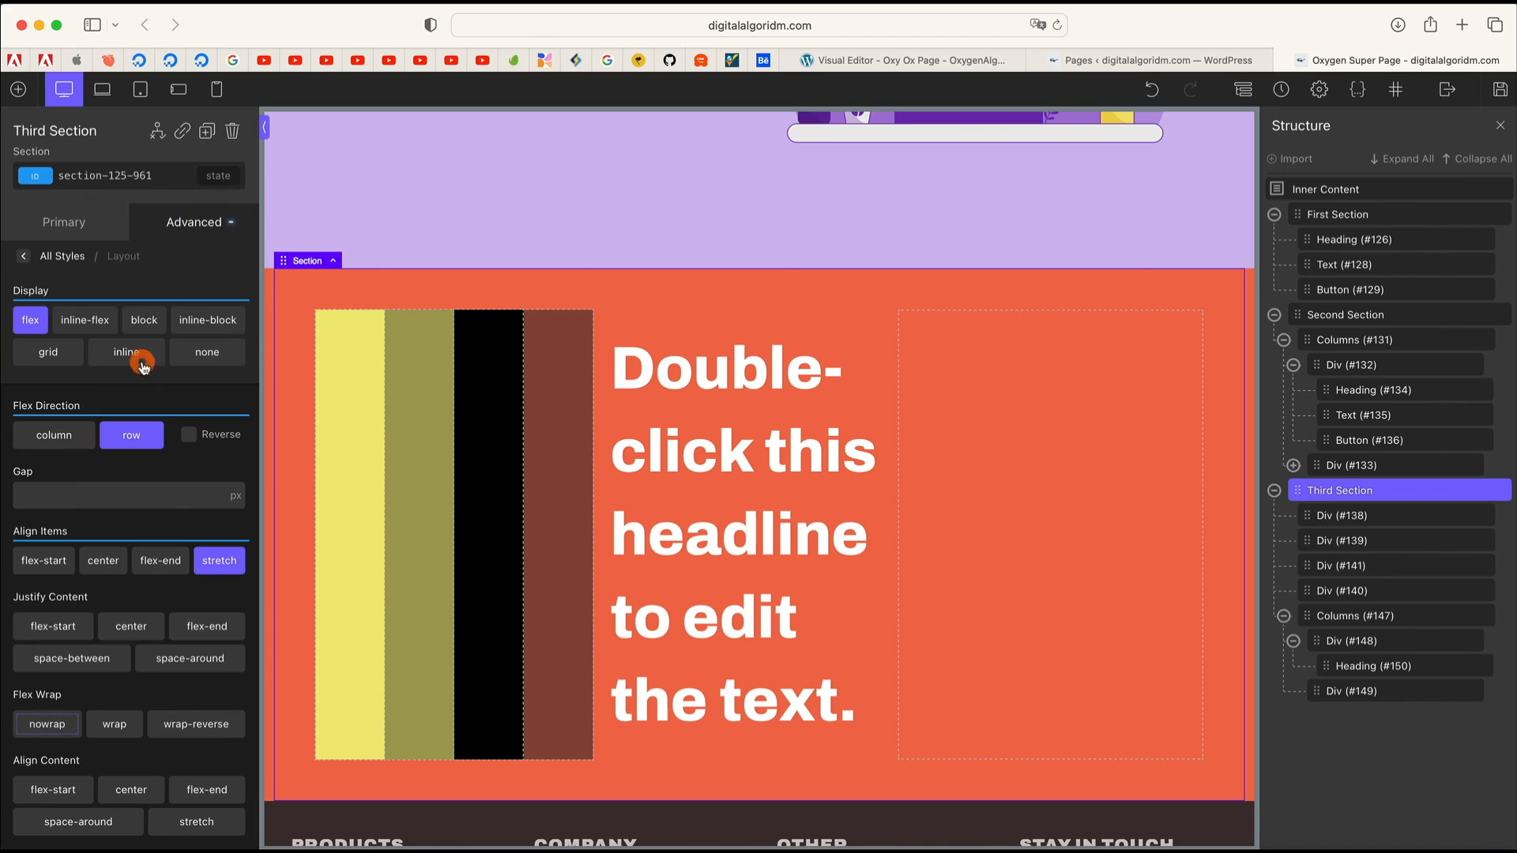
click(32, 322)
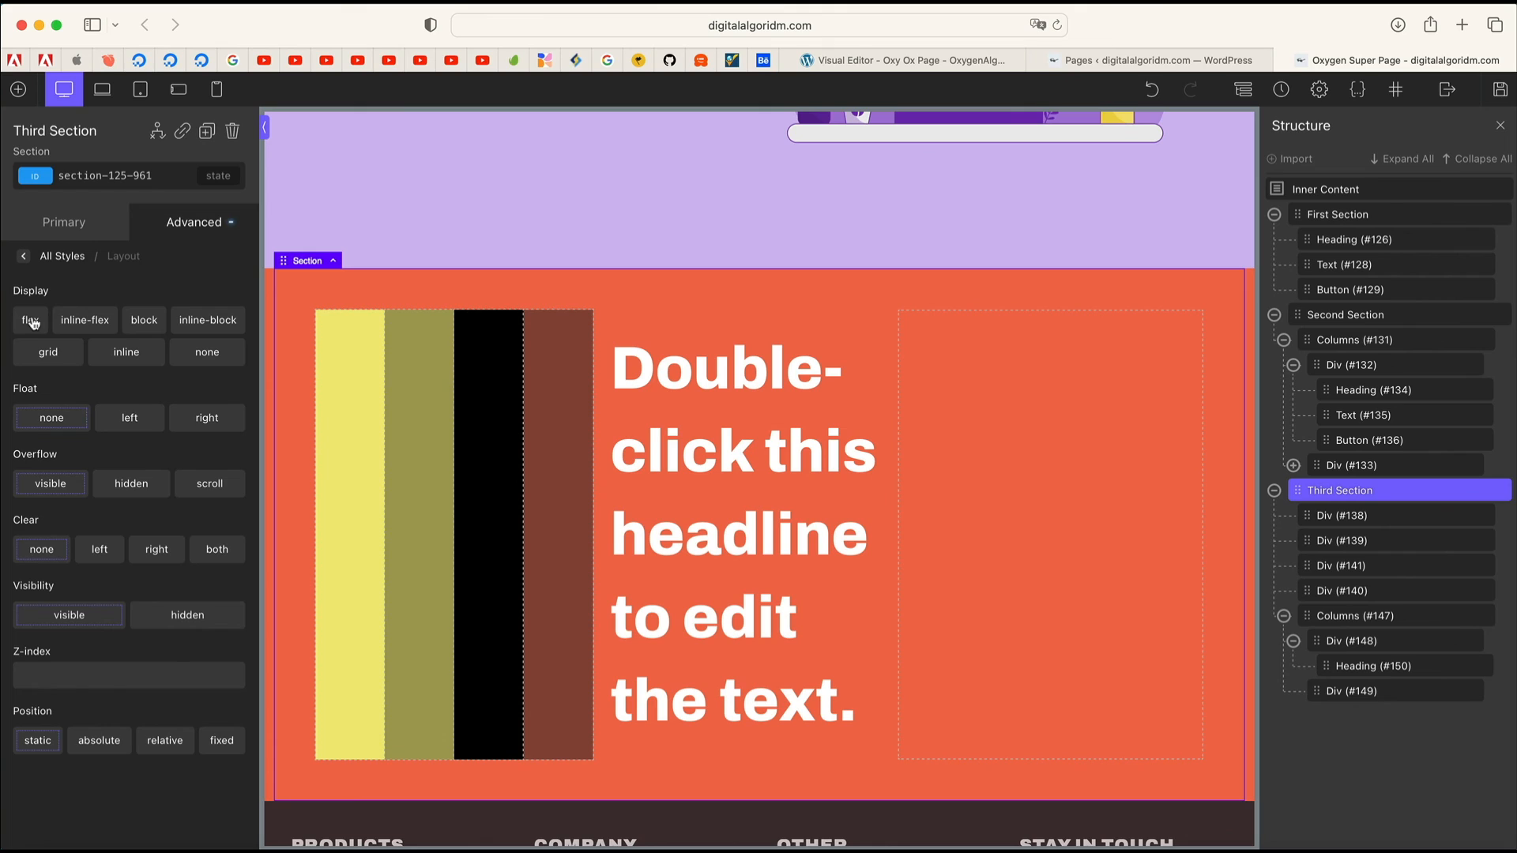
click(33, 322)
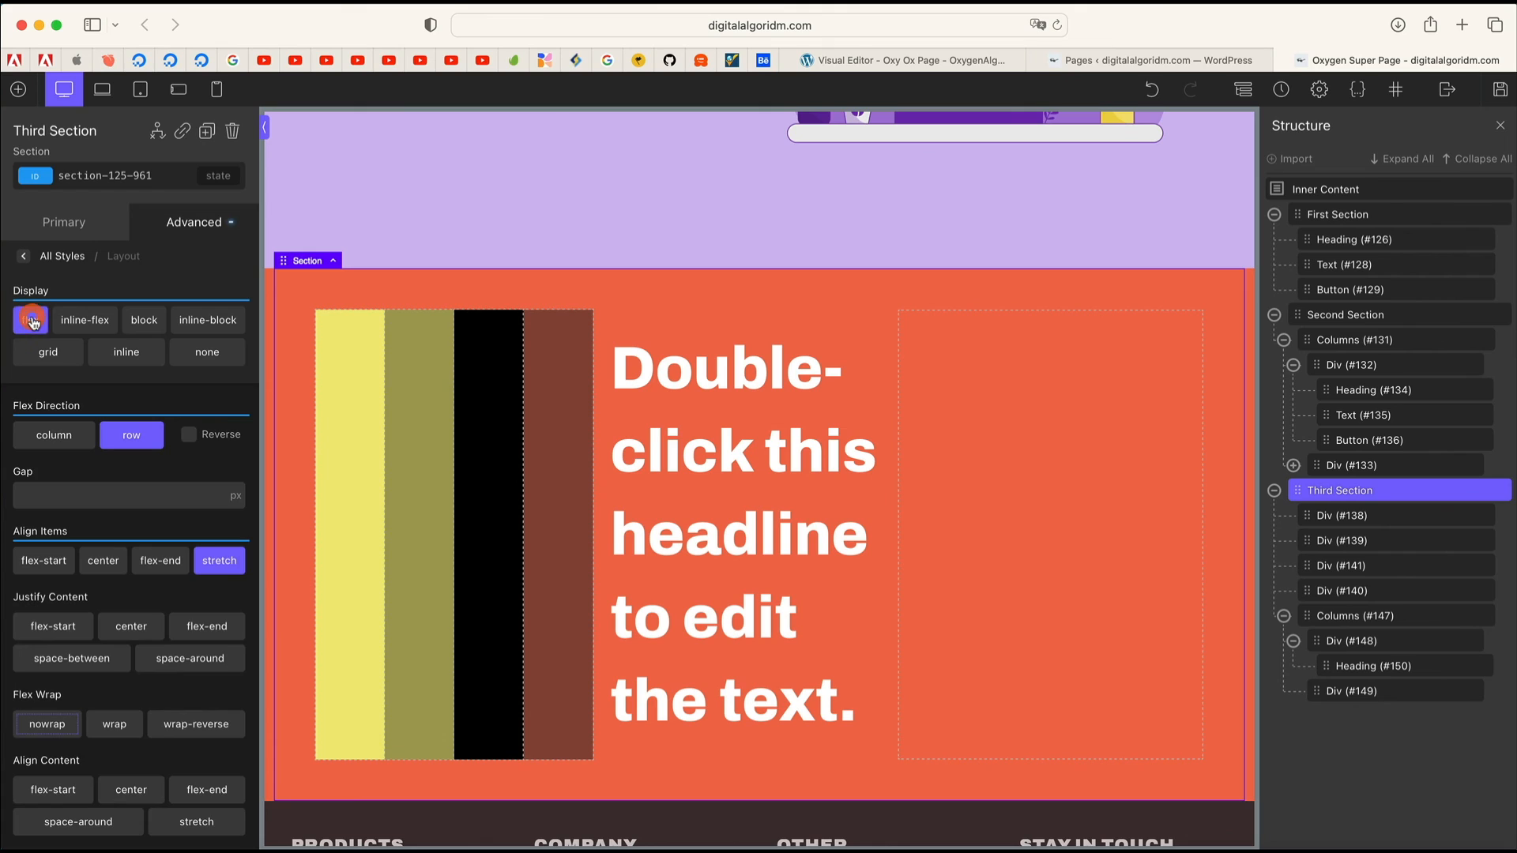
Step: Try the column direction and the reversed order on the Third Section, returning to an unreversed row
click(64, 446)
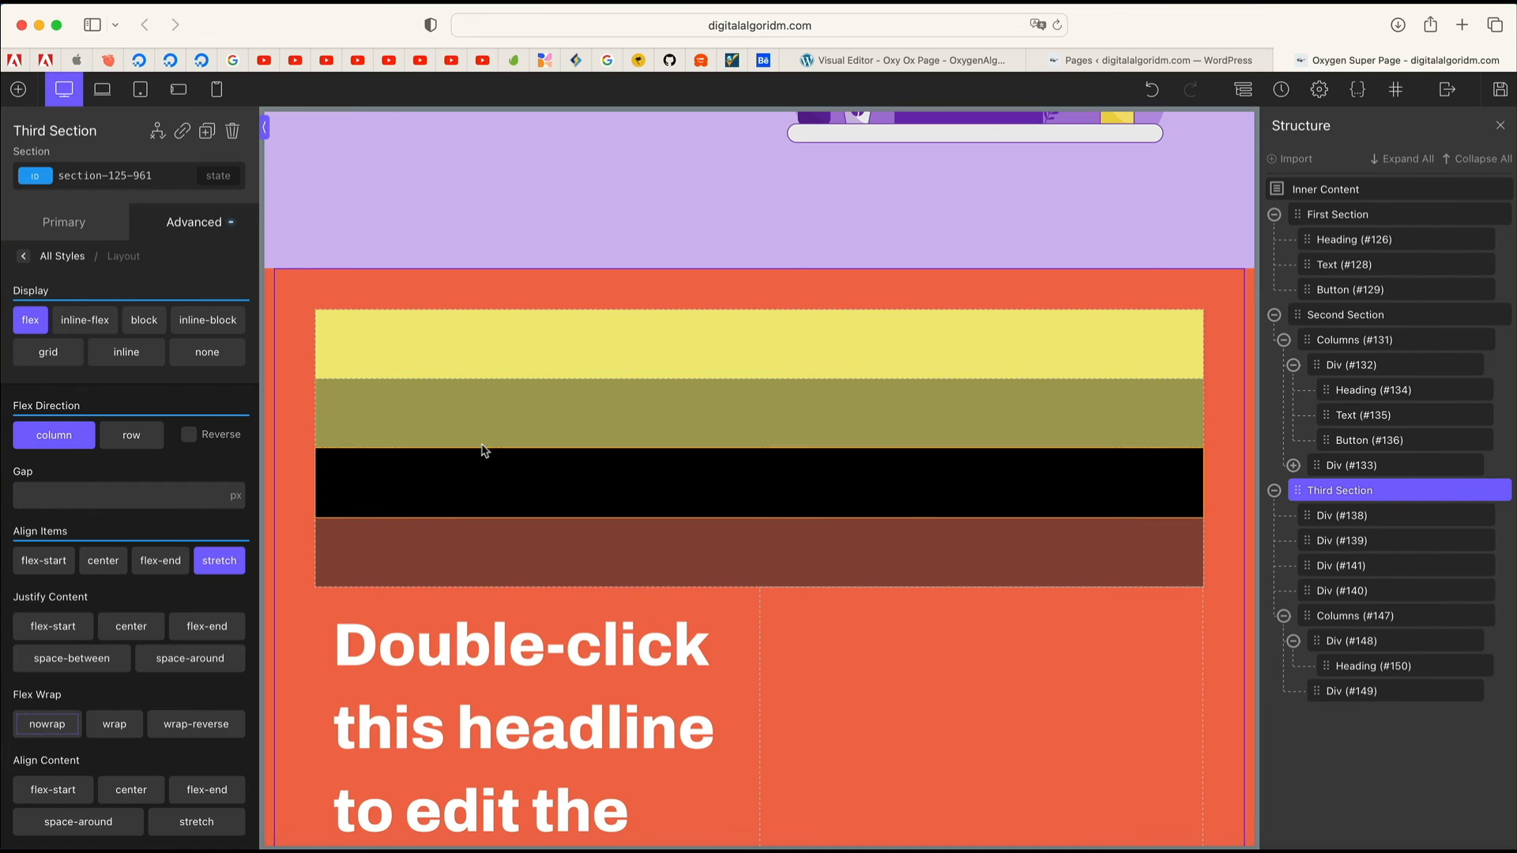
click(143, 449)
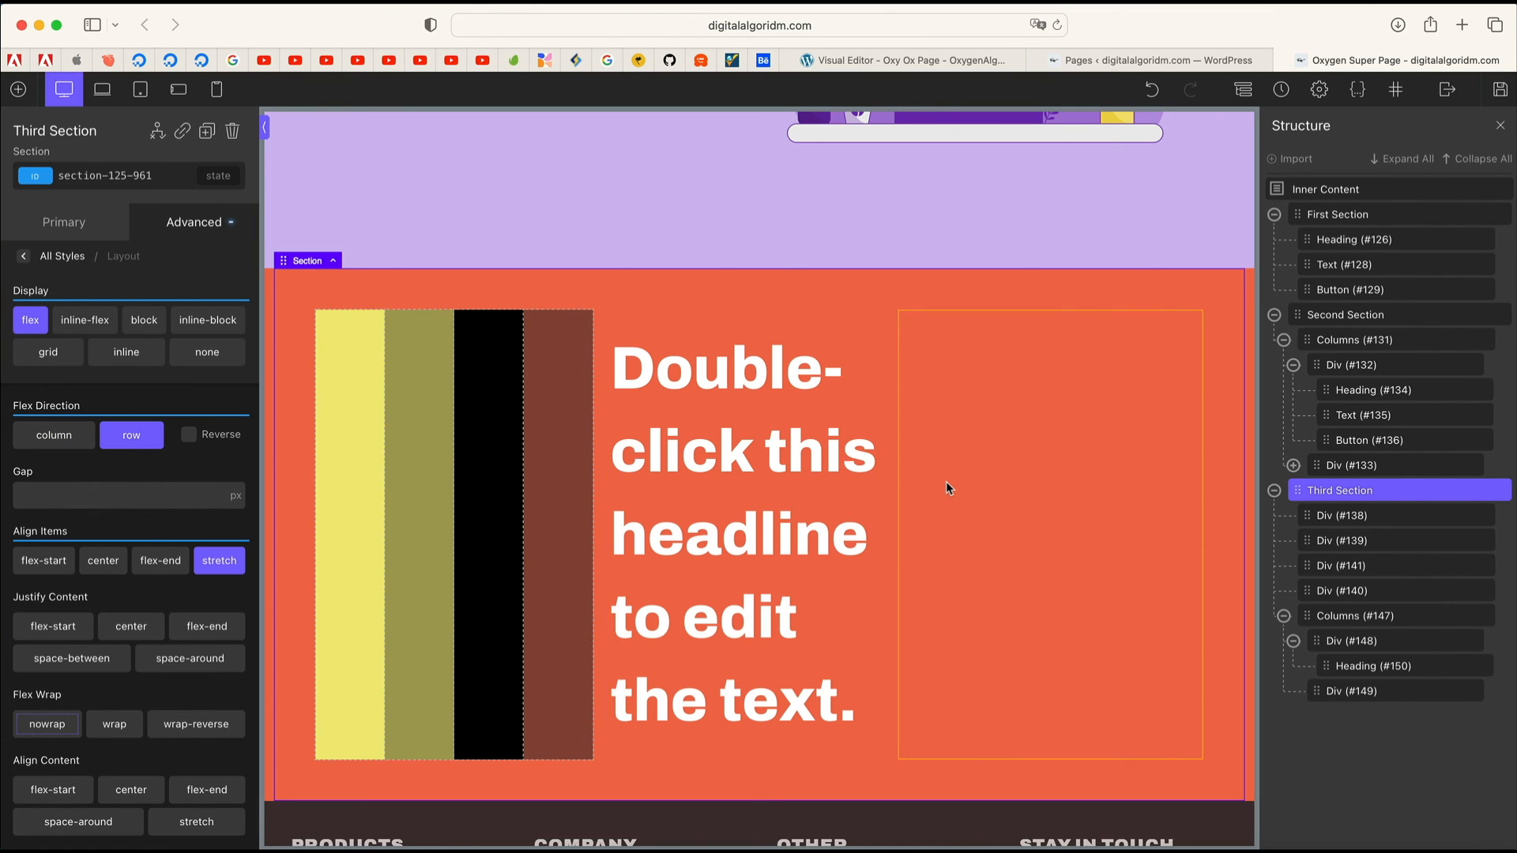
click(190, 435)
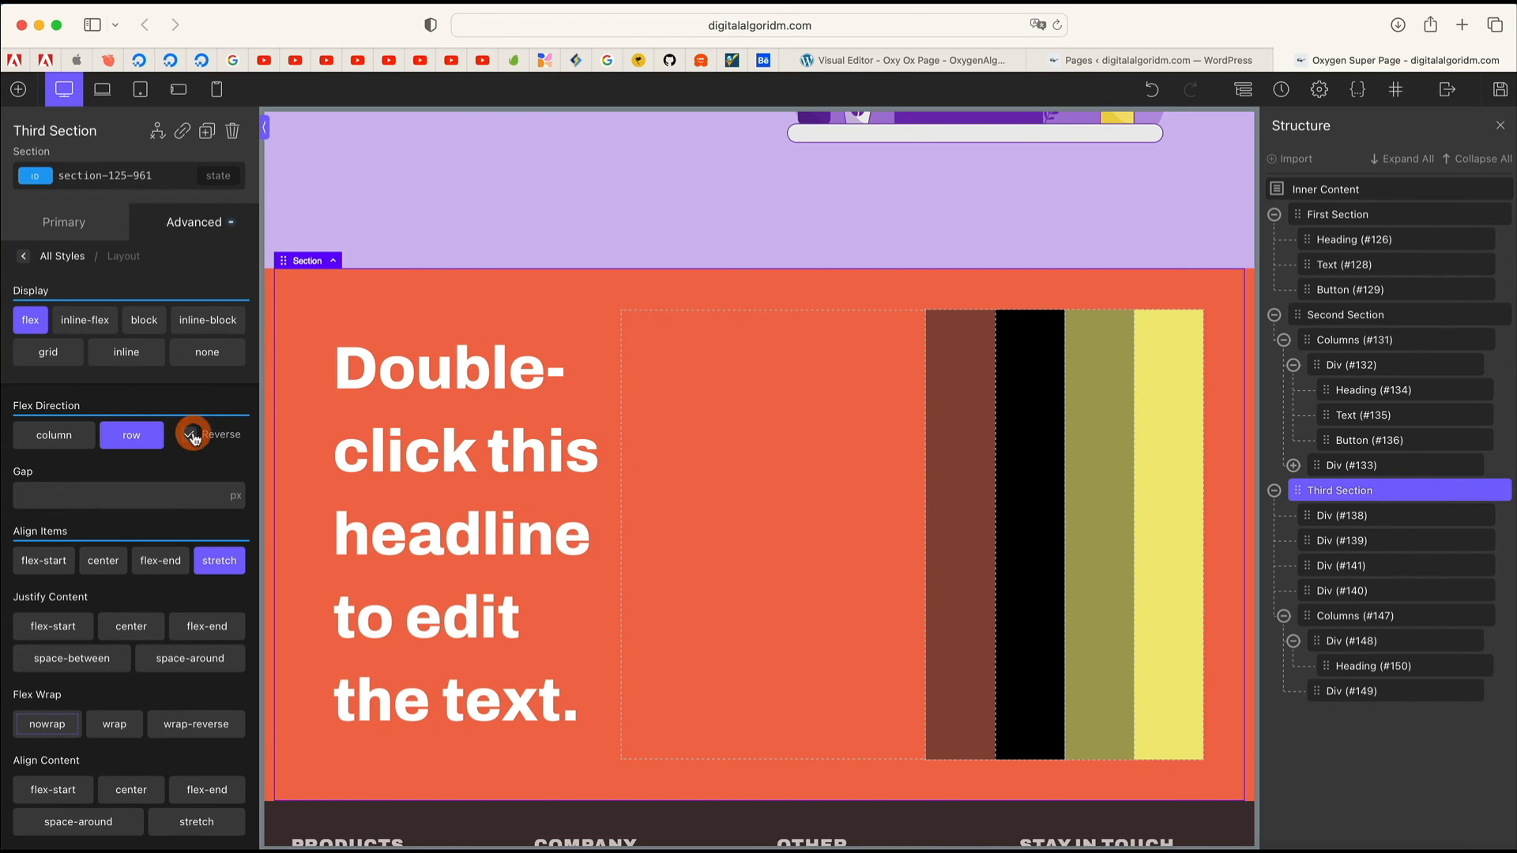
click(54, 435)
click(131, 434)
click(189, 435)
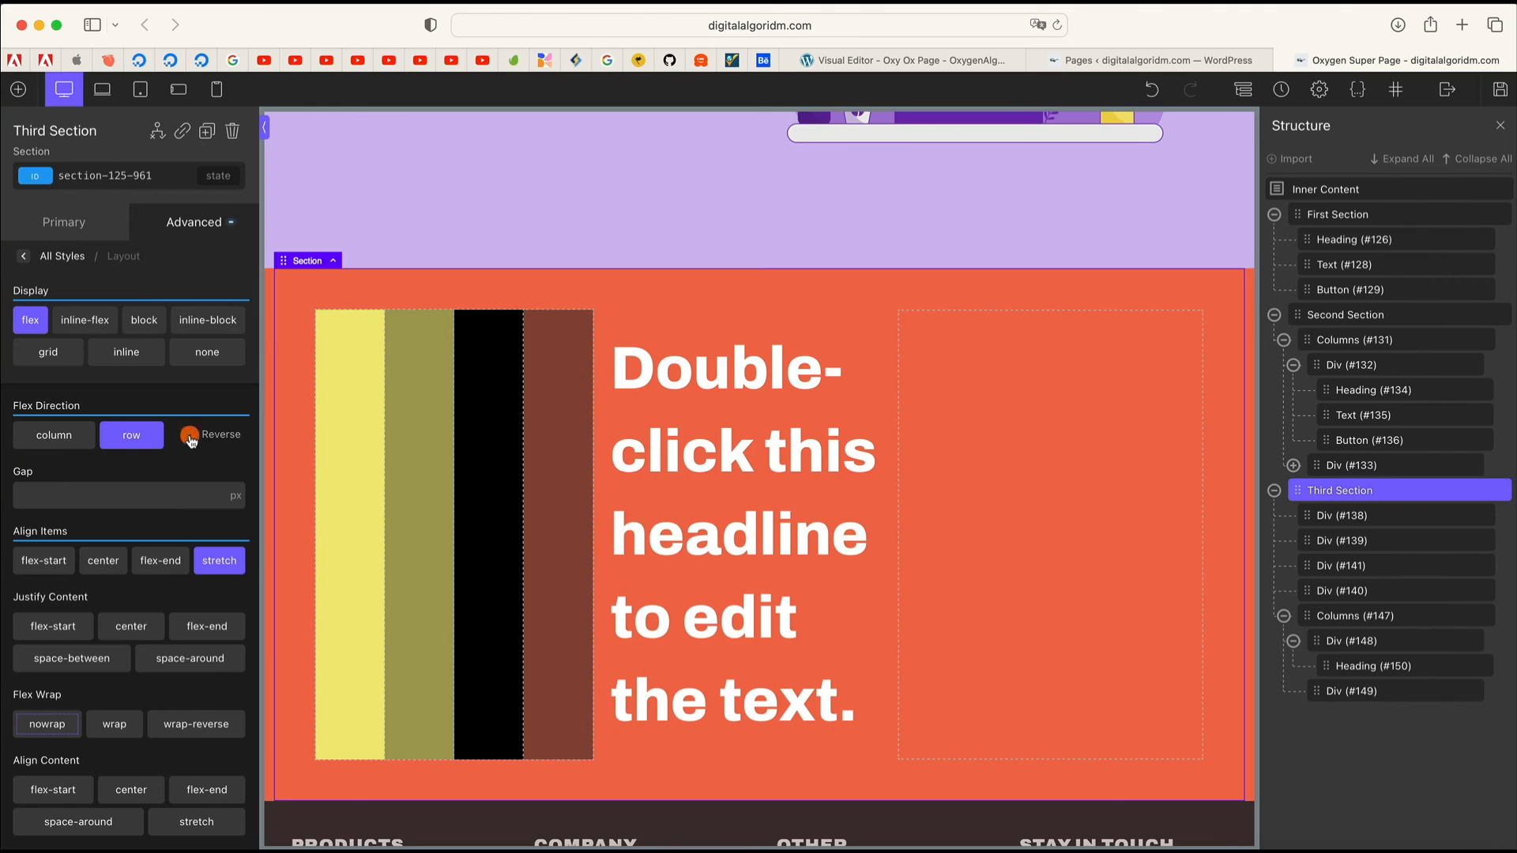
Step: Try the inline-flex, block, and inline-block displays on the Third Section, and return it to flex
click(94, 322)
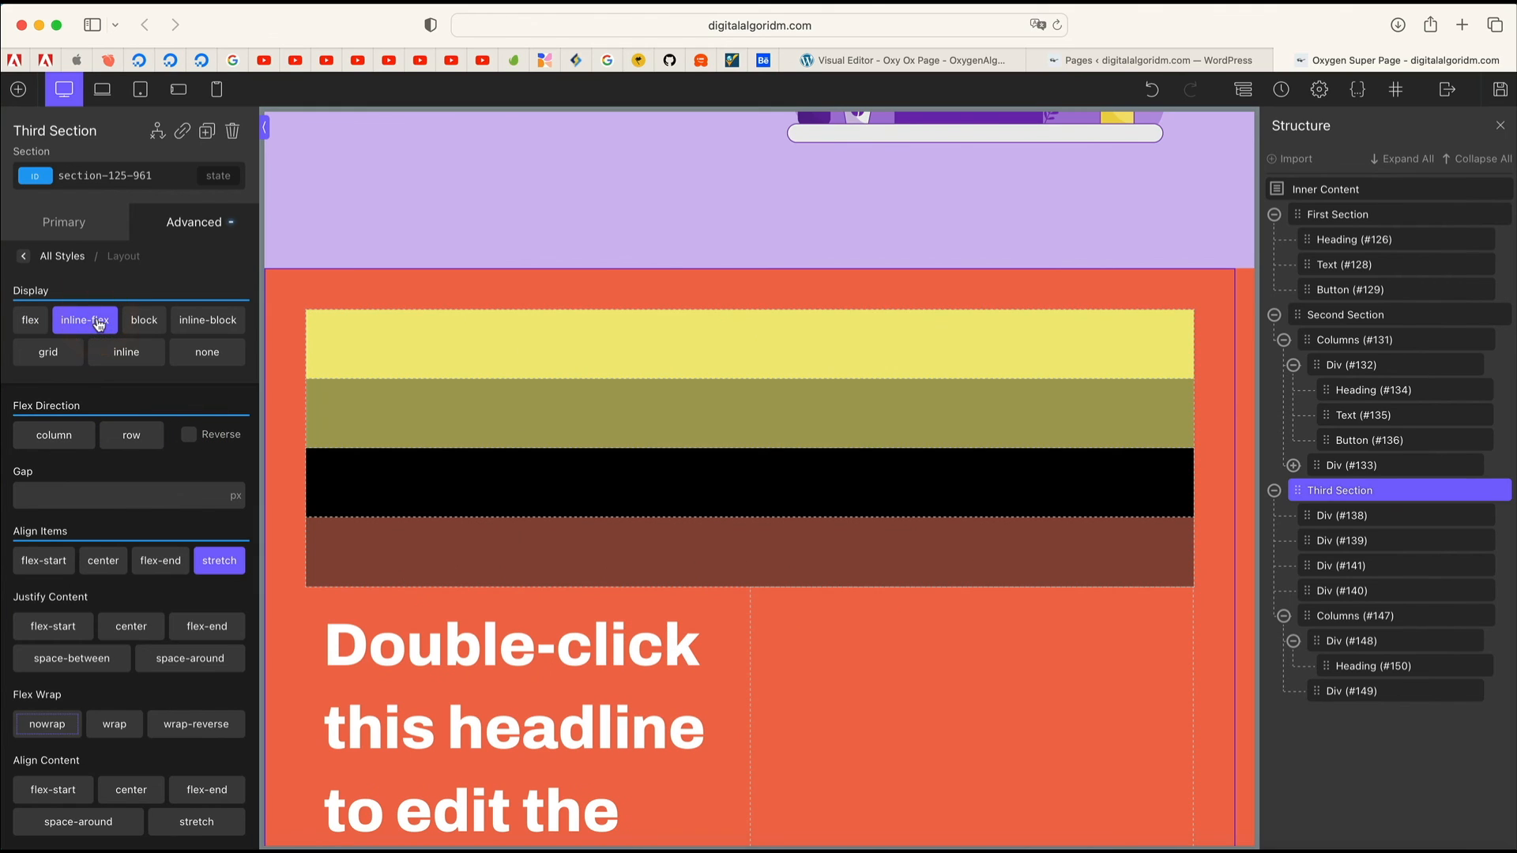
click(143, 320)
click(184, 324)
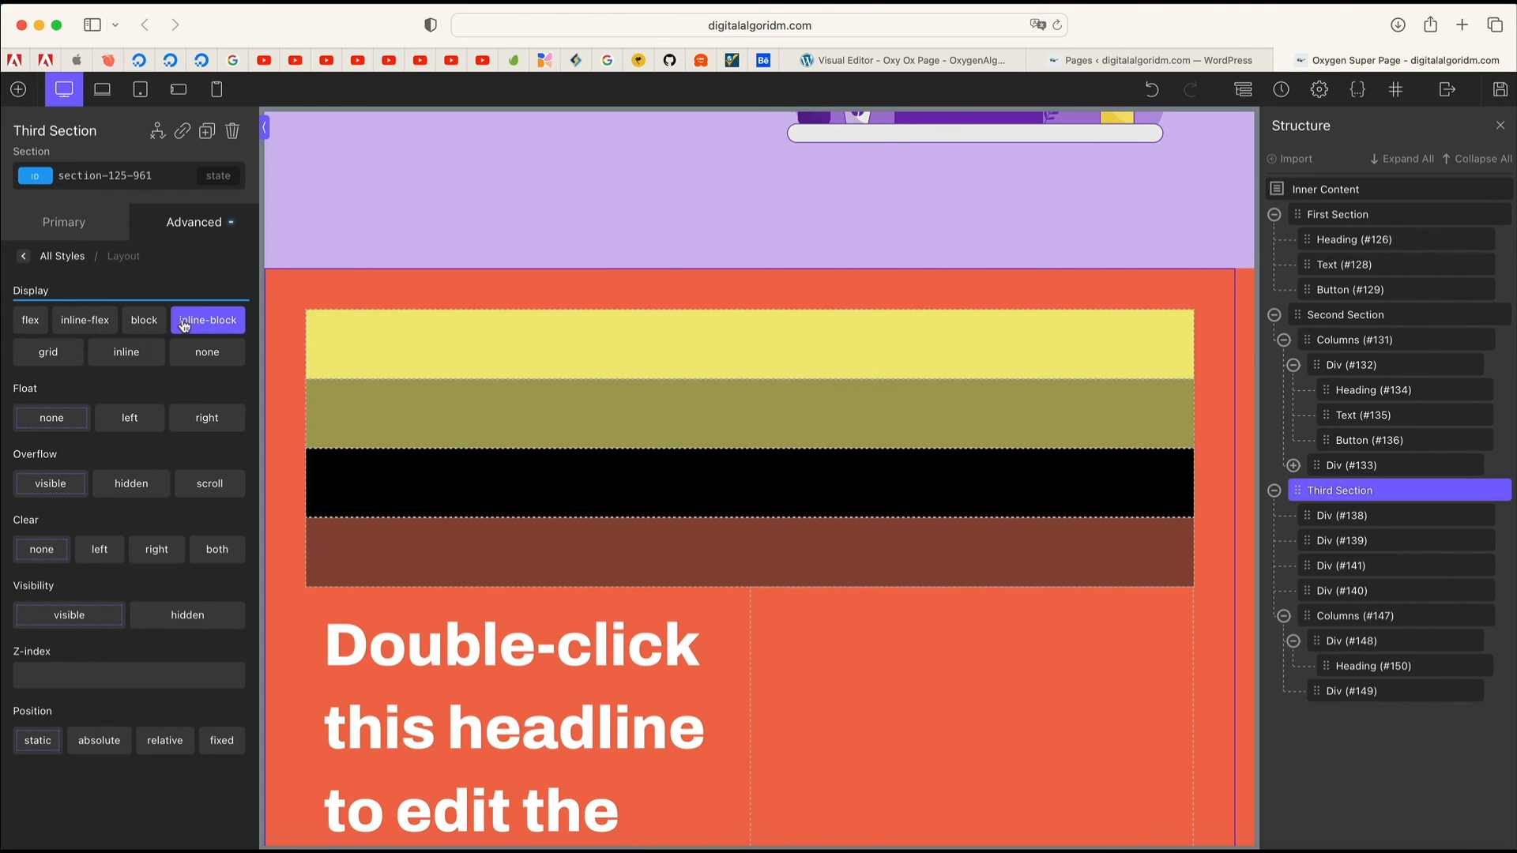
click(33, 322)
Step: Alternate the Third Section between grid and flex display to compare them, ending on flex
click(46, 356)
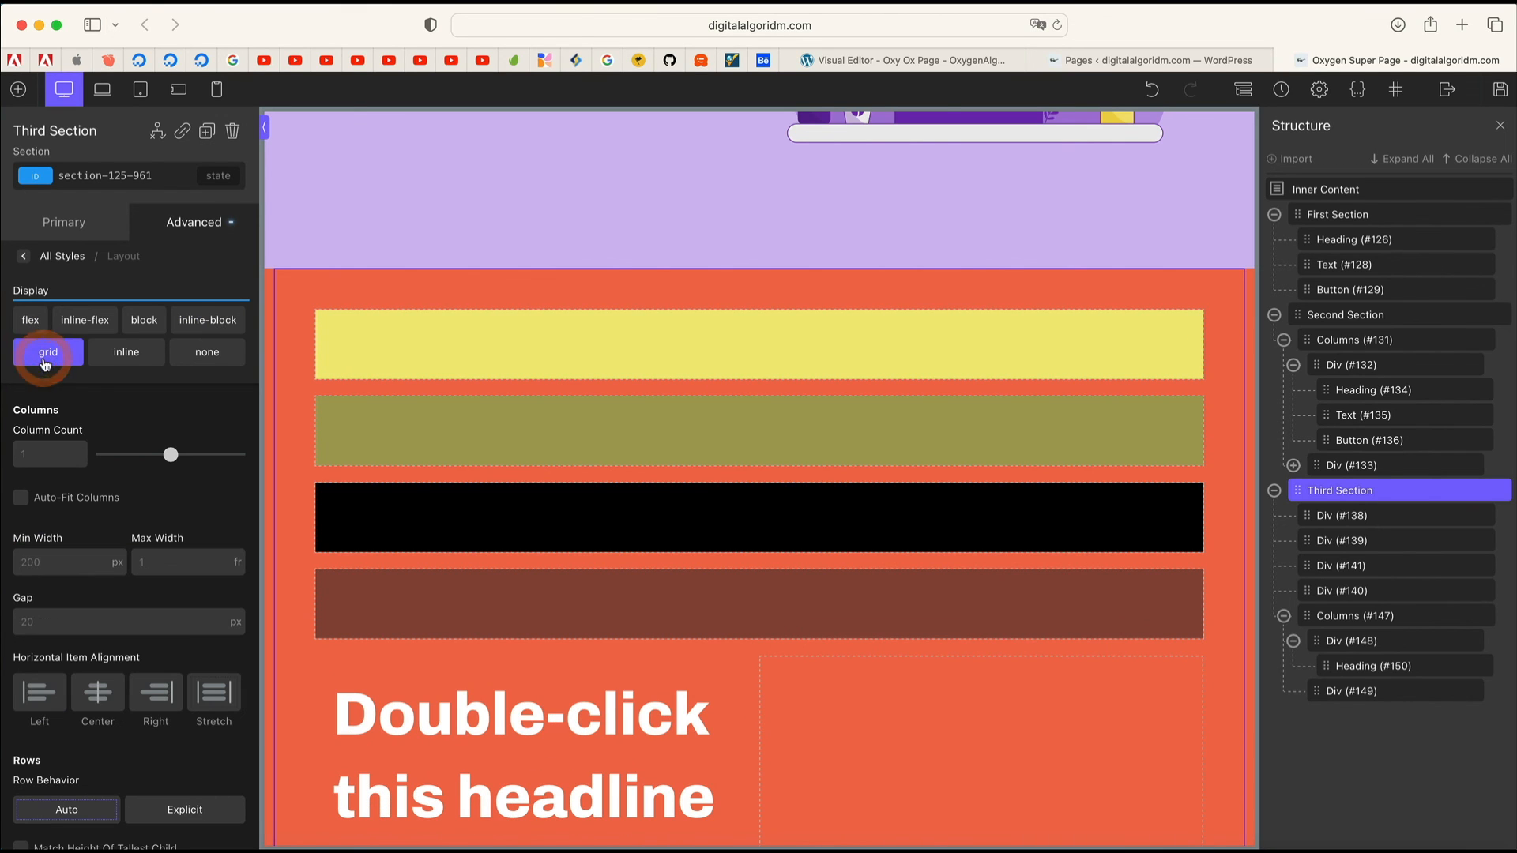
click(25, 324)
click(43, 352)
click(32, 324)
click(43, 354)
click(36, 325)
Step: Set the Third Section's flex gap to 48 px and its flex direction to row
scroll(68, 466, down, 2)
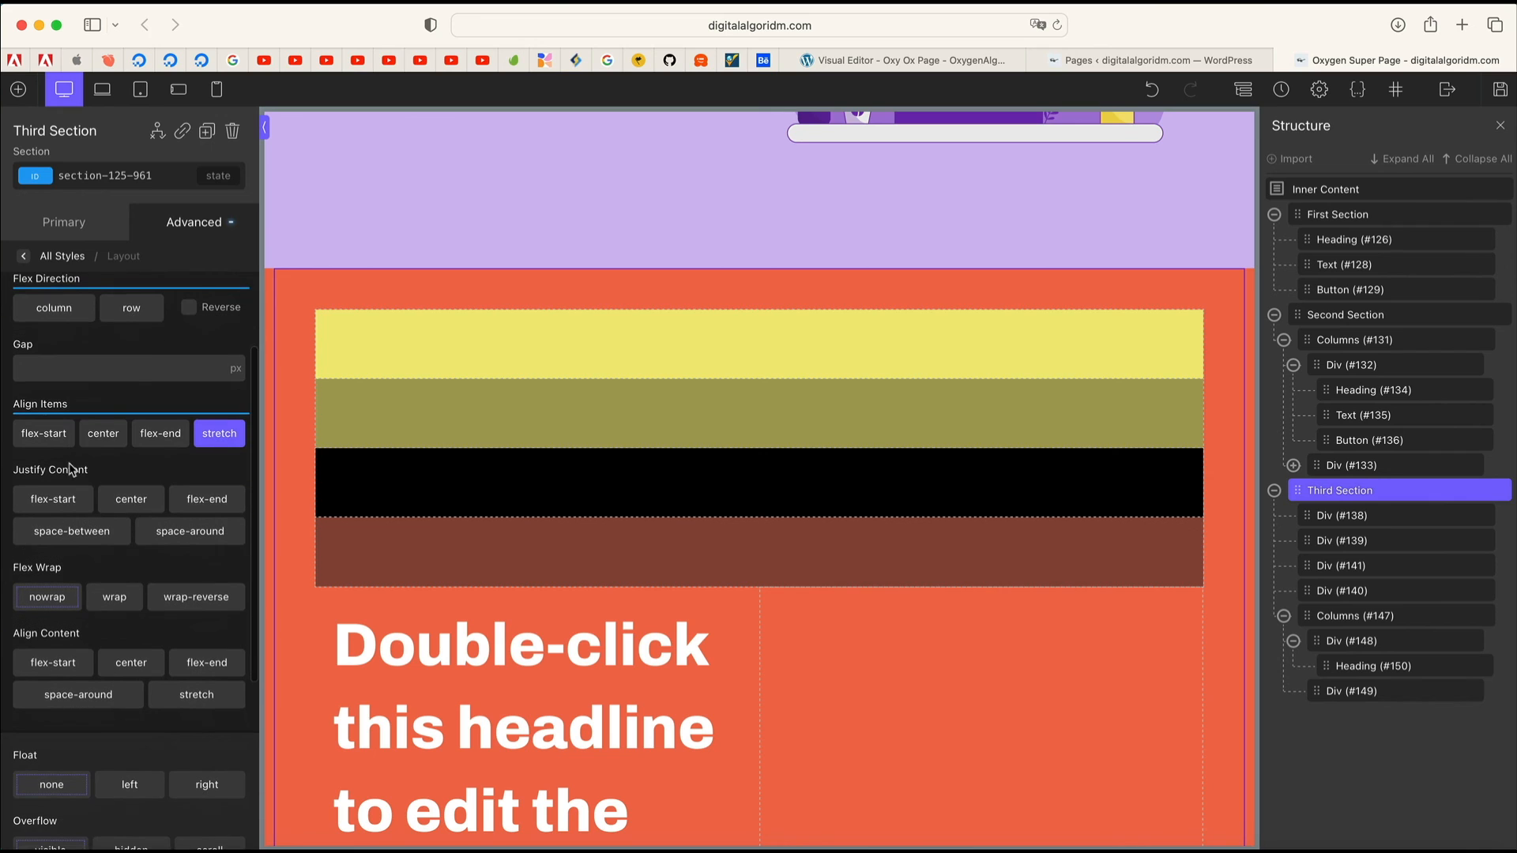
click(138, 371)
text(48)
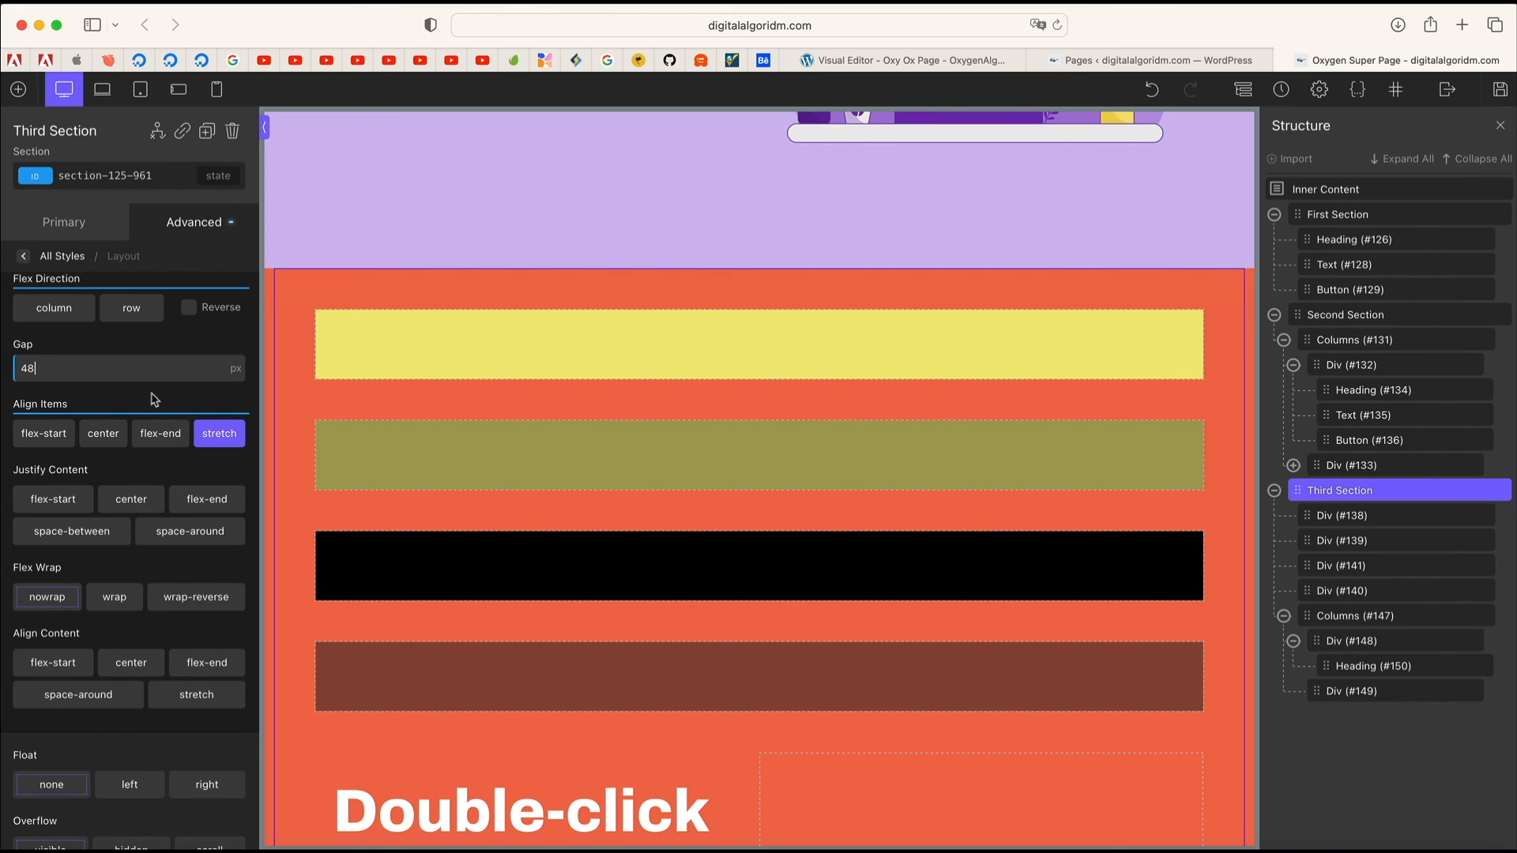
scroll(155, 399, up, 2)
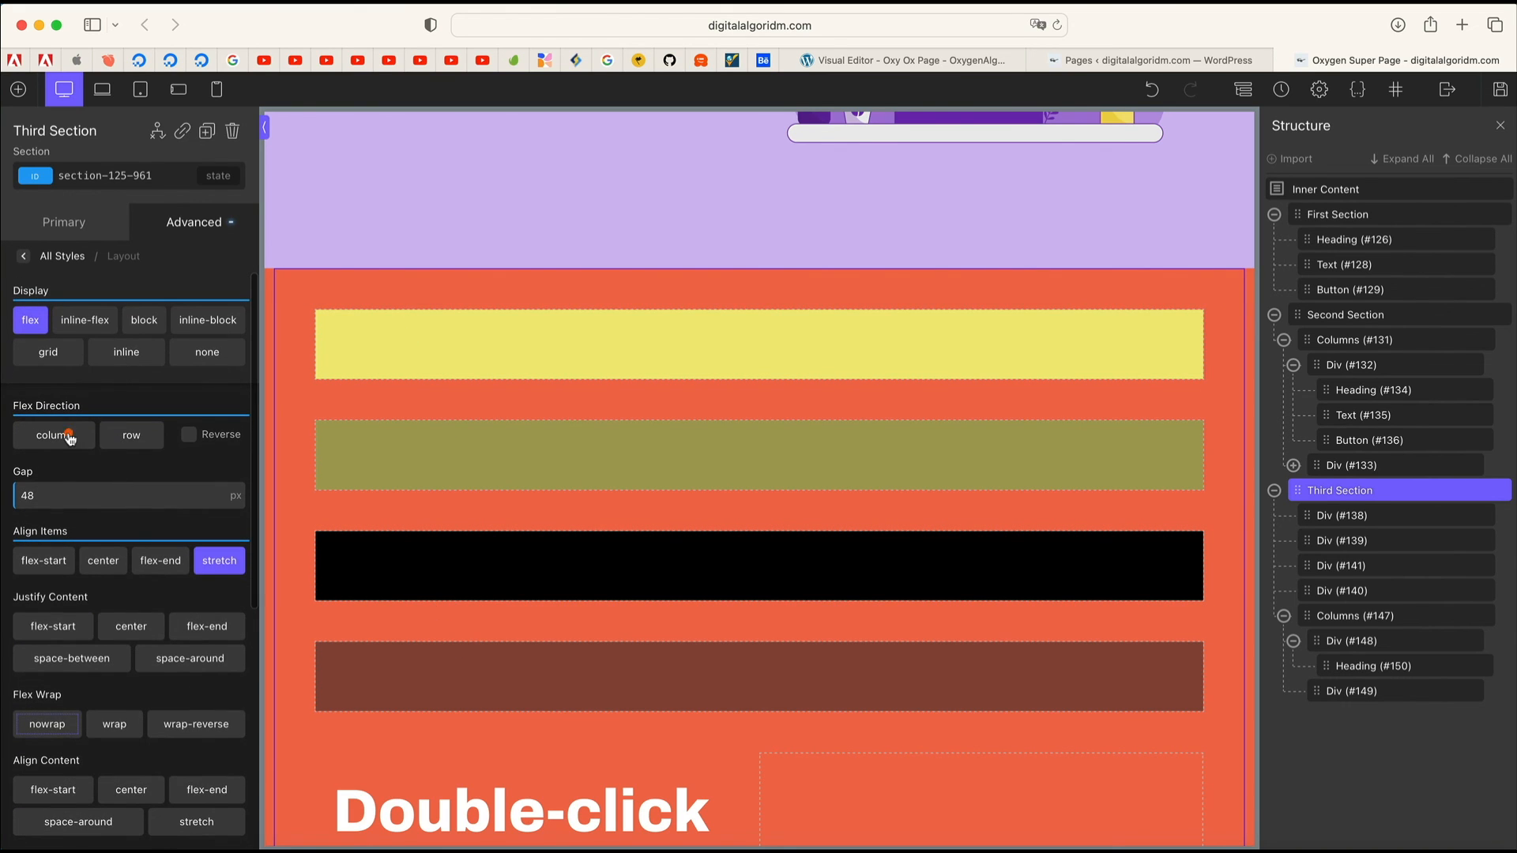
click(131, 436)
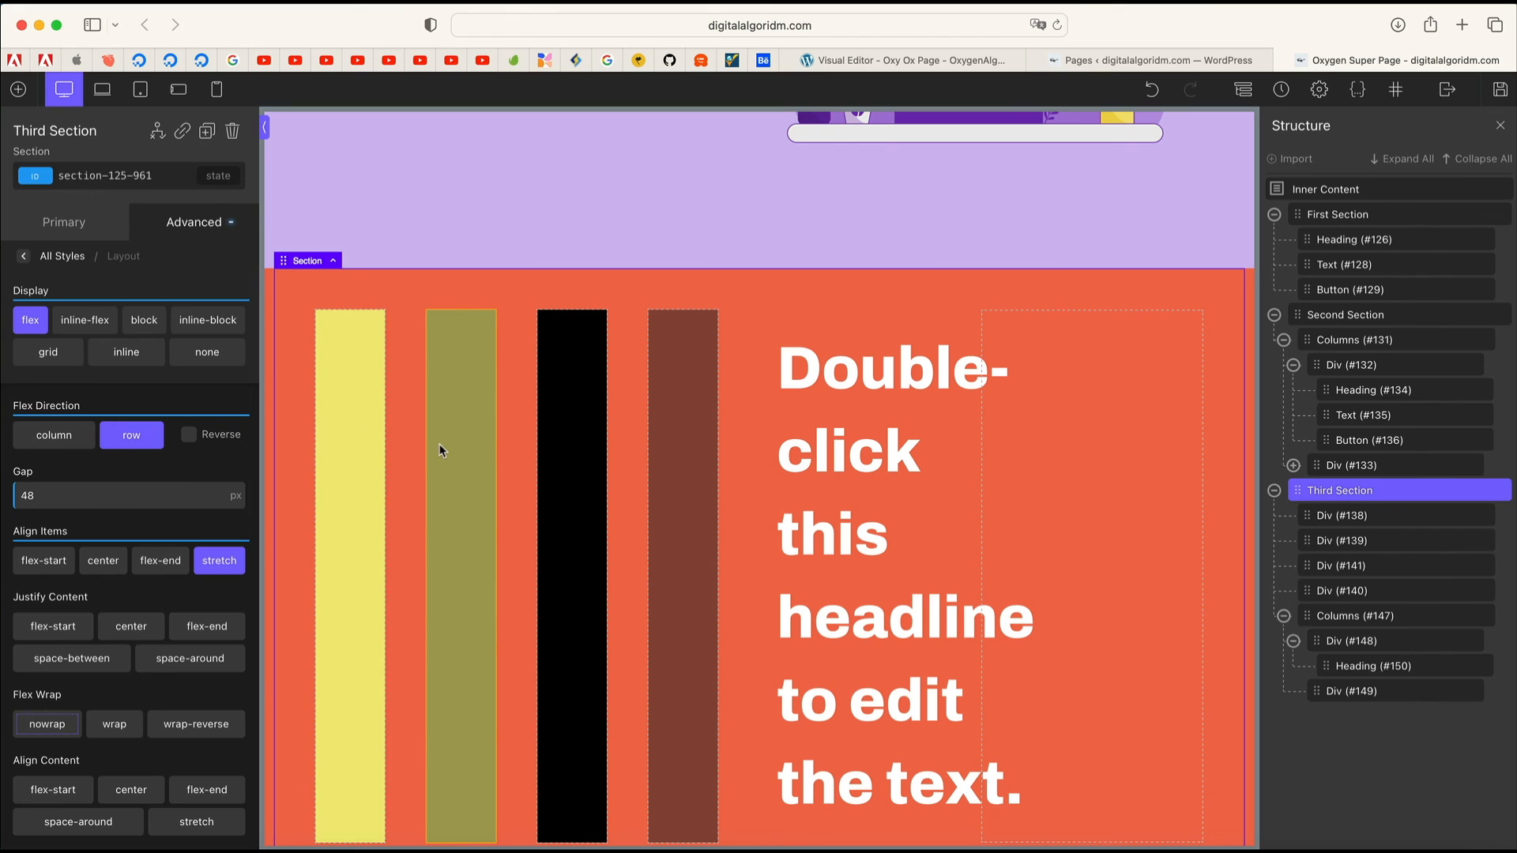
Step: Set the Third Section's gap to 24 px, and try flex-start before aligning its items to center
key(BackSpace)
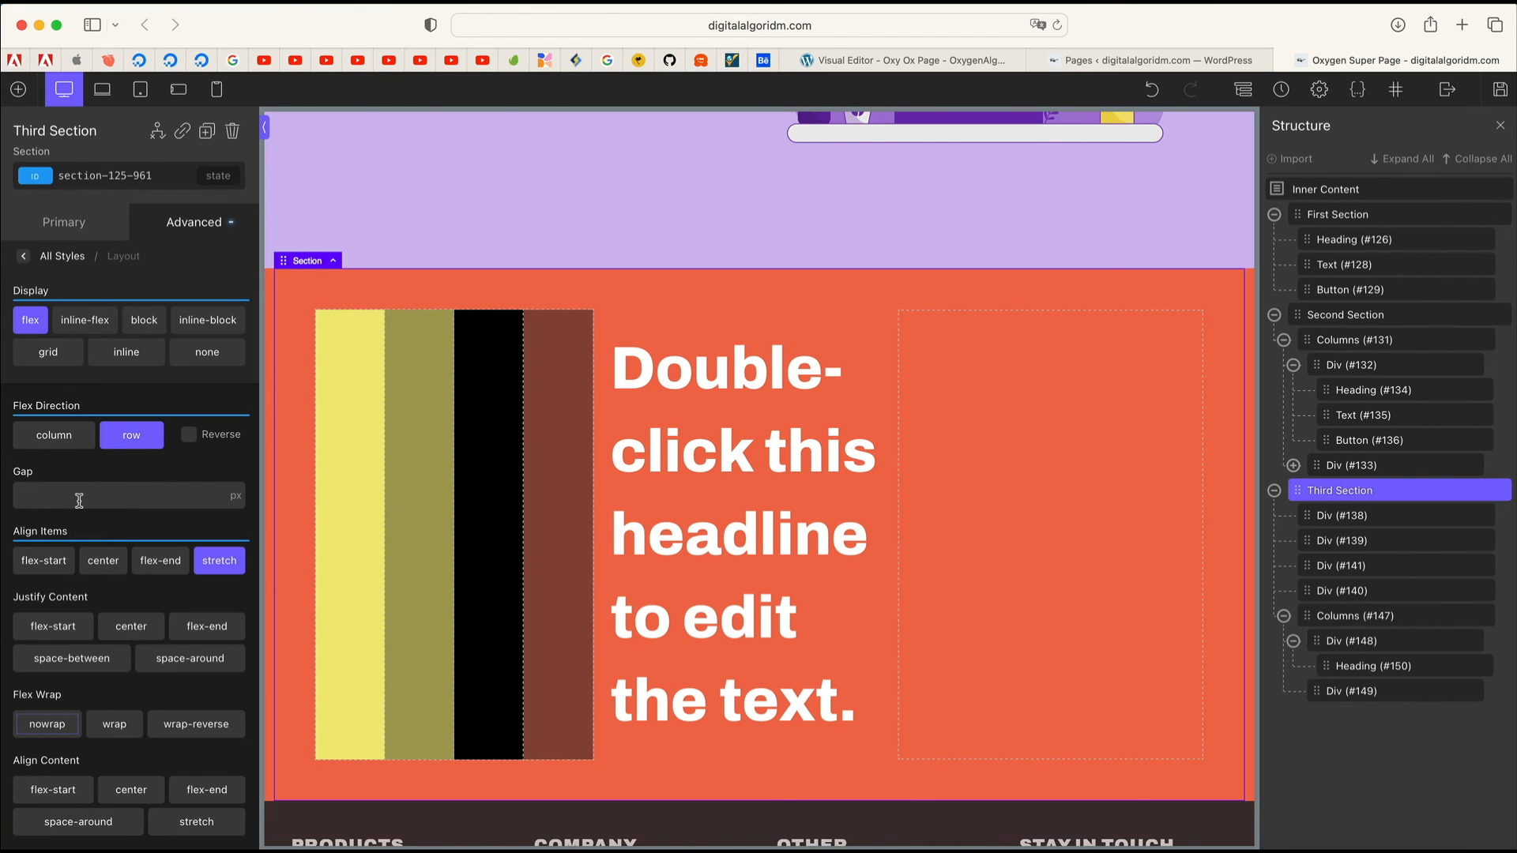
text(24)
scroll(130, 486, down, 2)
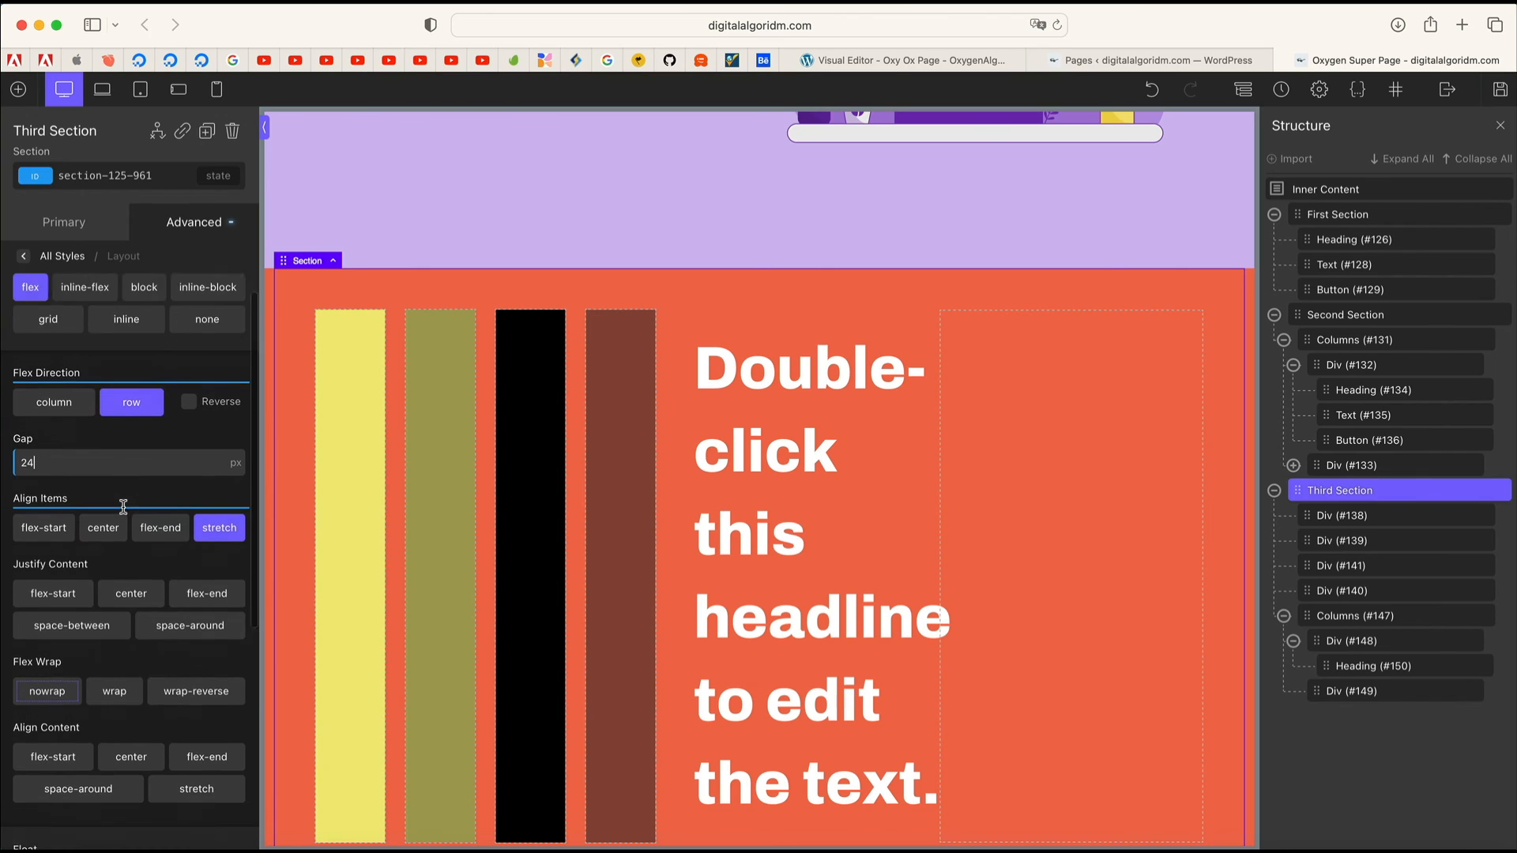
click(44, 472)
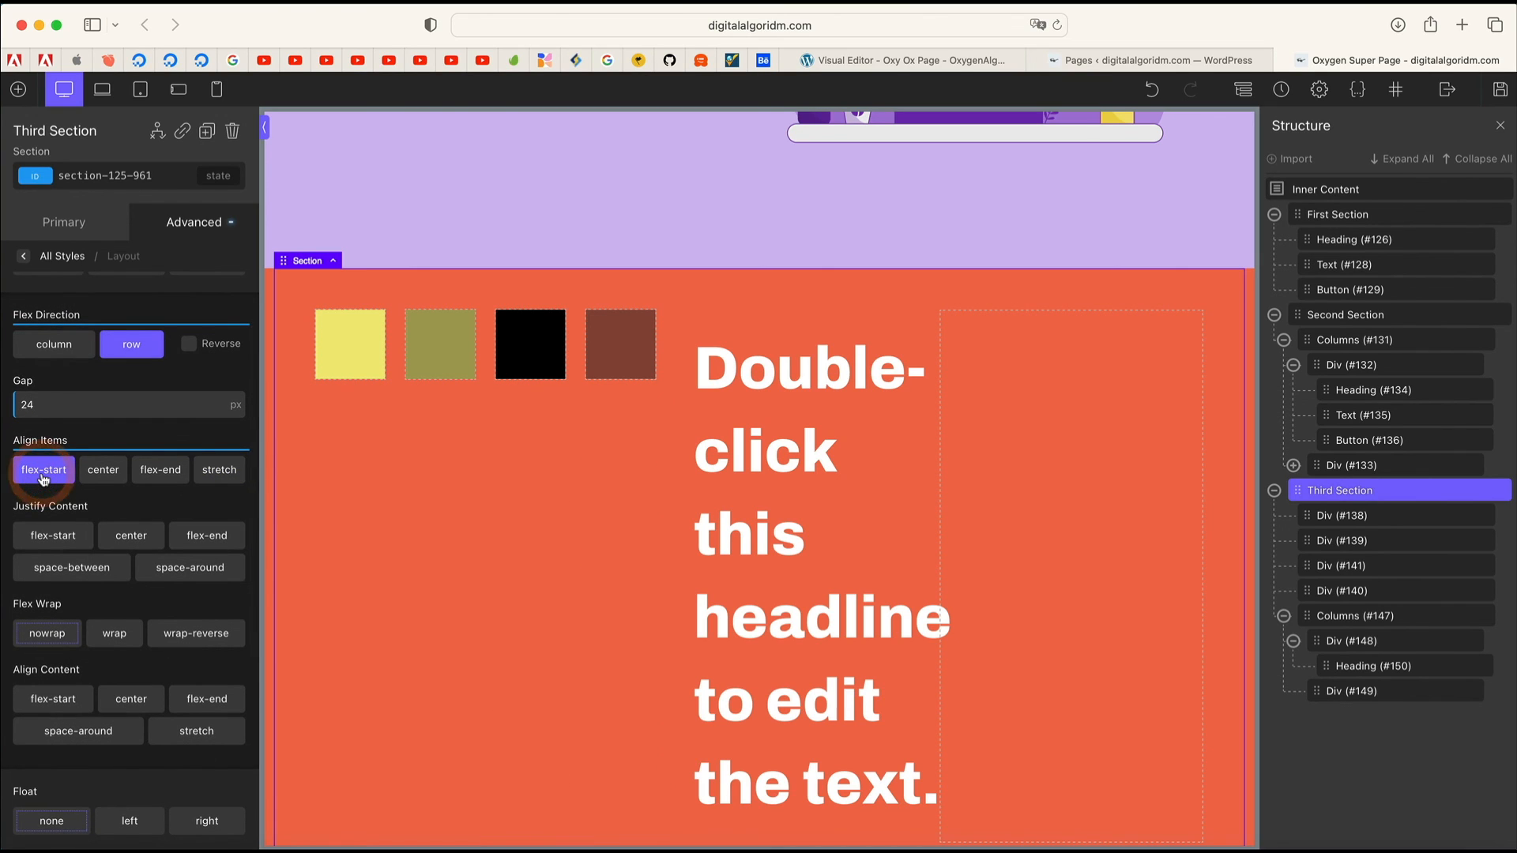
click(102, 471)
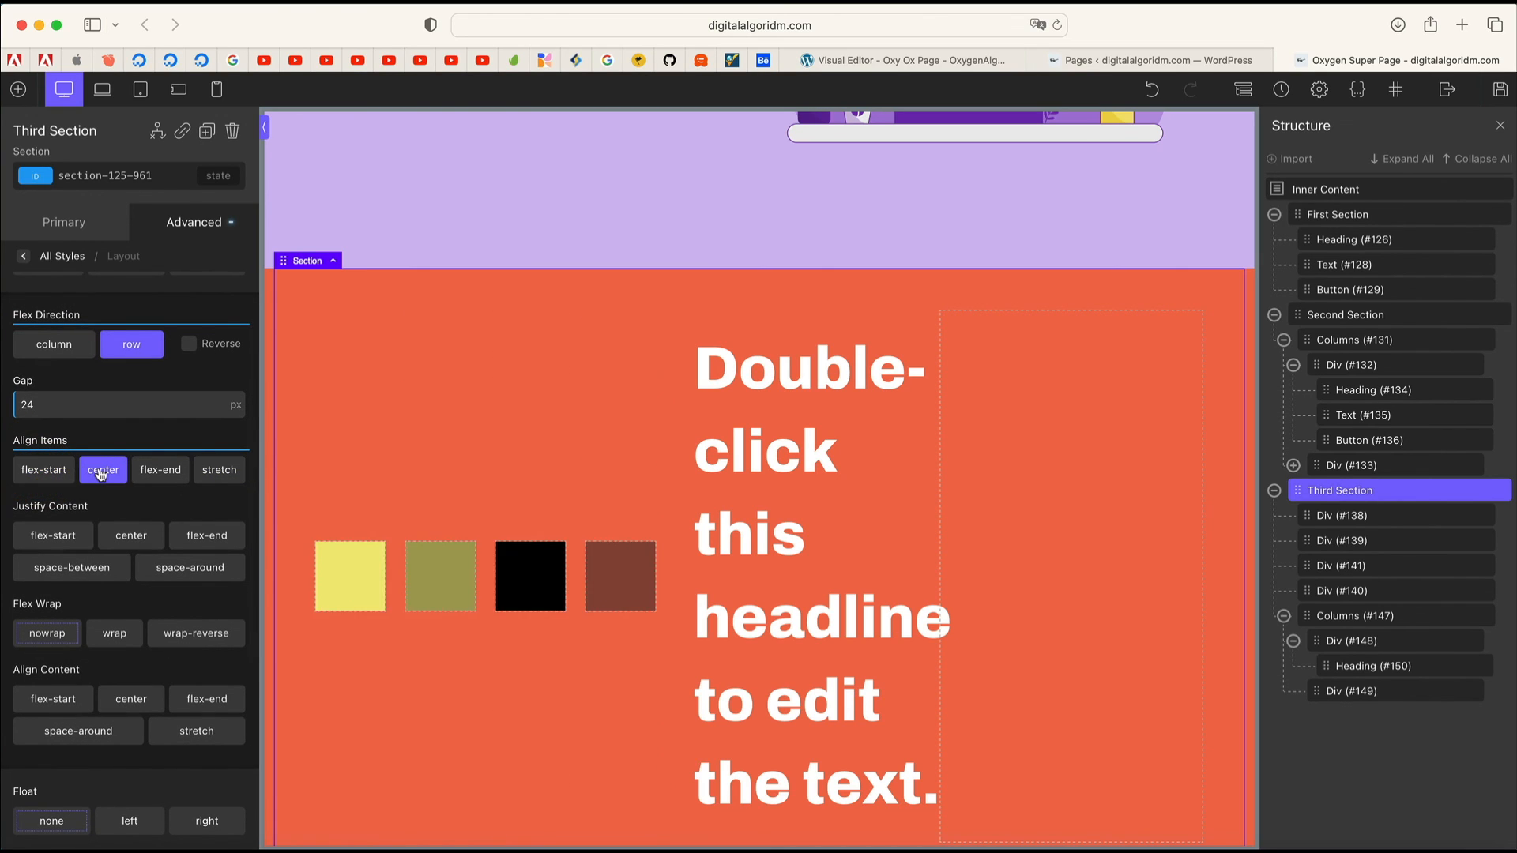
Step: Try the flex-end and stretch item alignments on the Third Section, and return its items to center
click(170, 471)
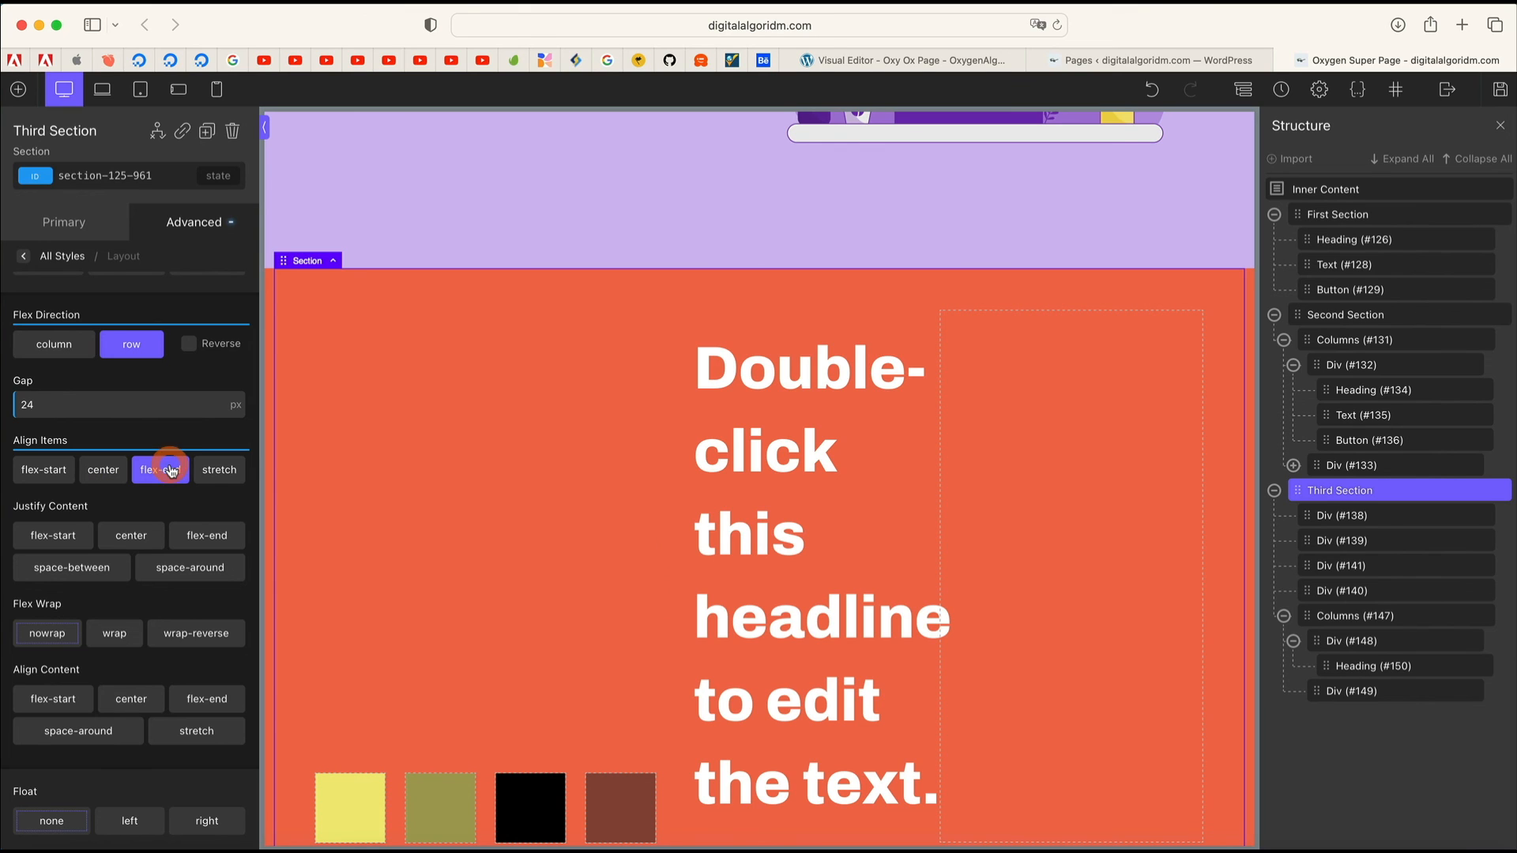
click(220, 474)
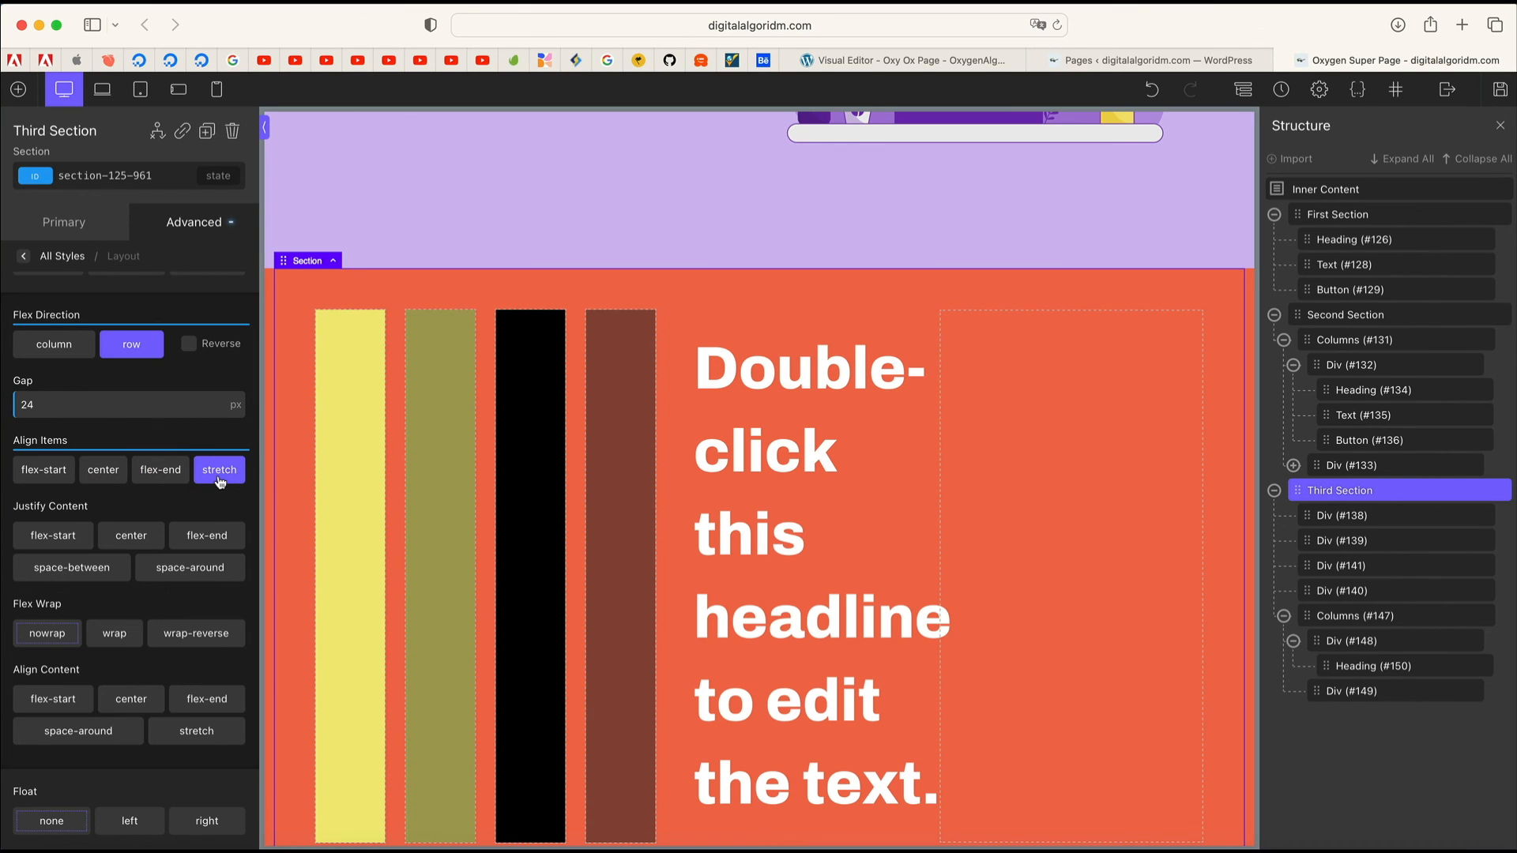
click(140, 474)
scroll(465, 746, down, 4)
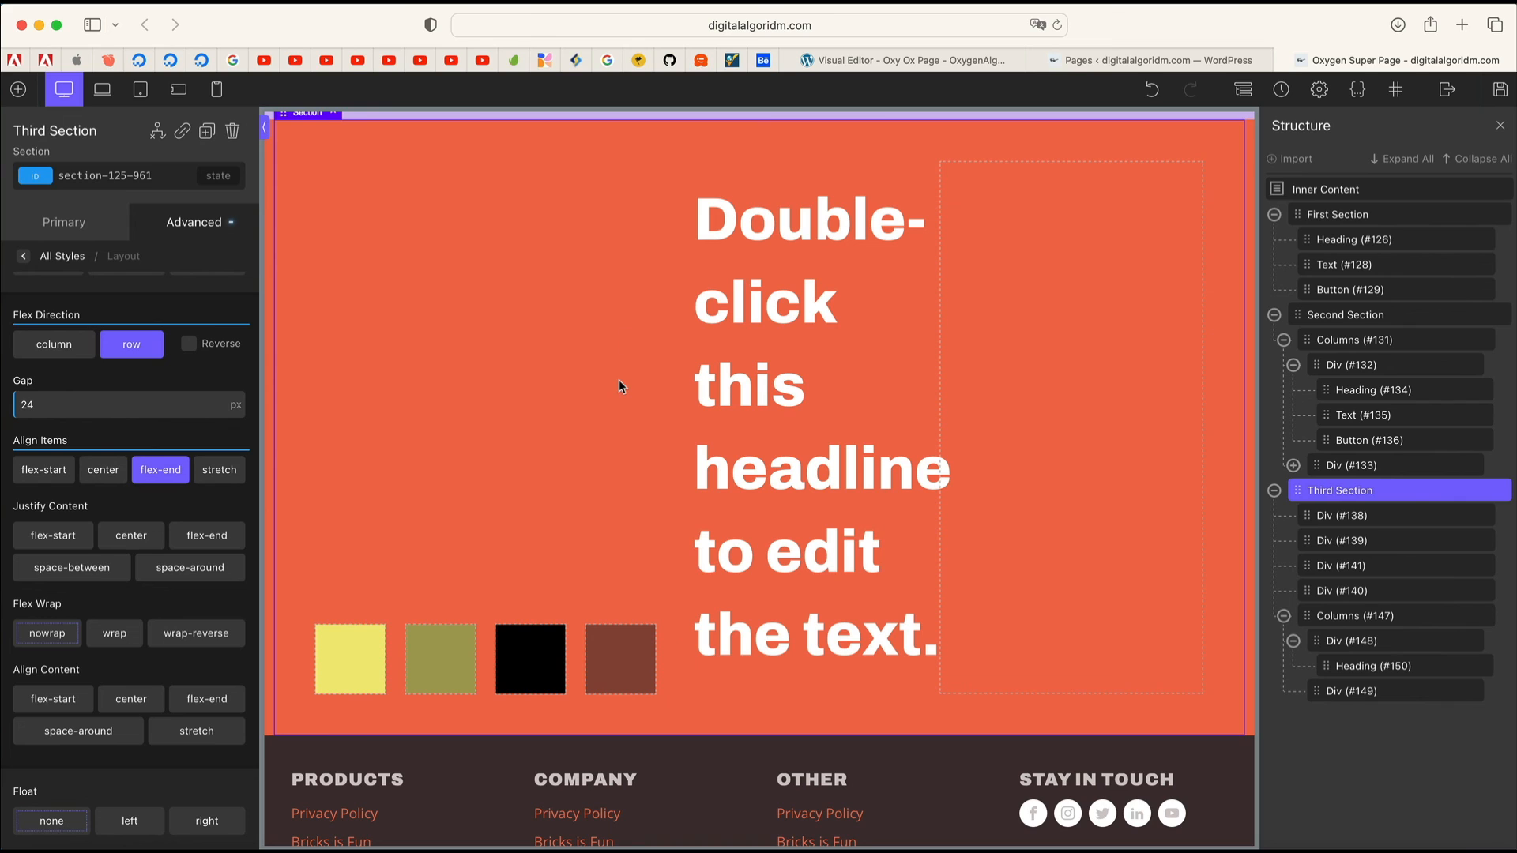
click(212, 479)
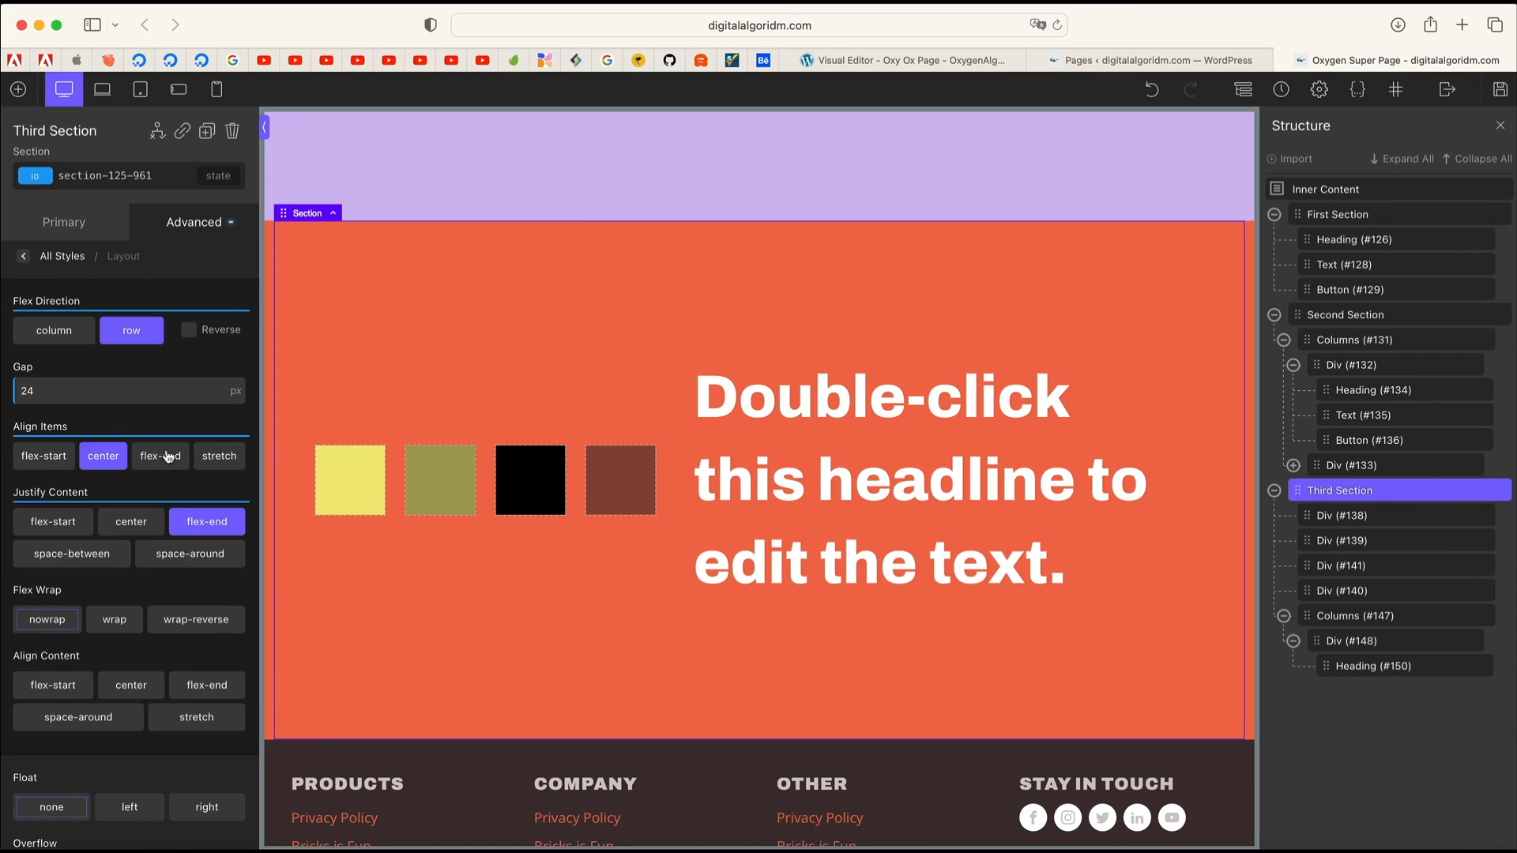
click(161, 456)
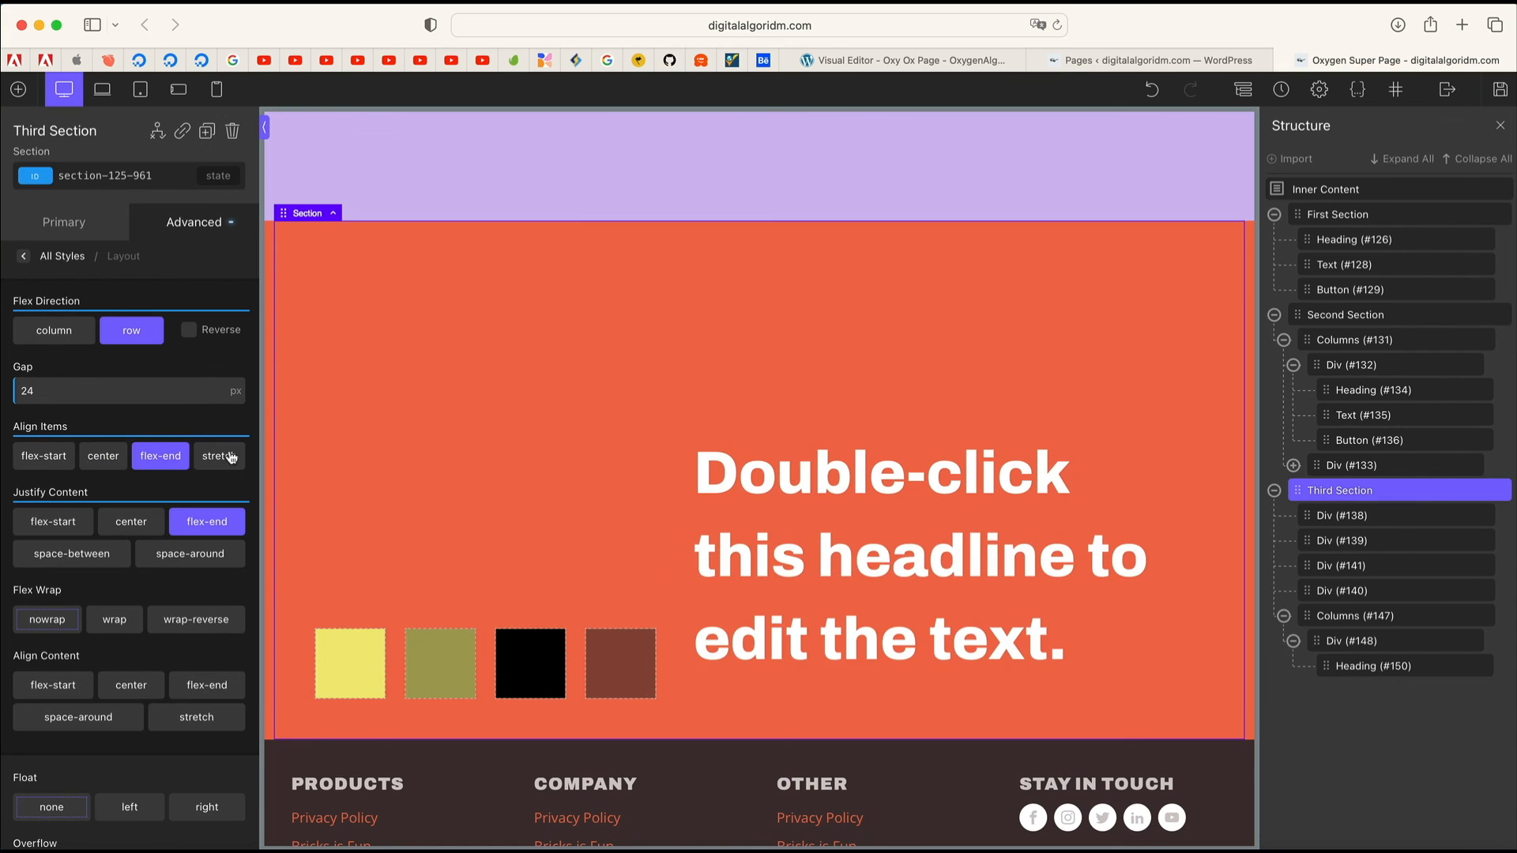
click(218, 456)
click(103, 455)
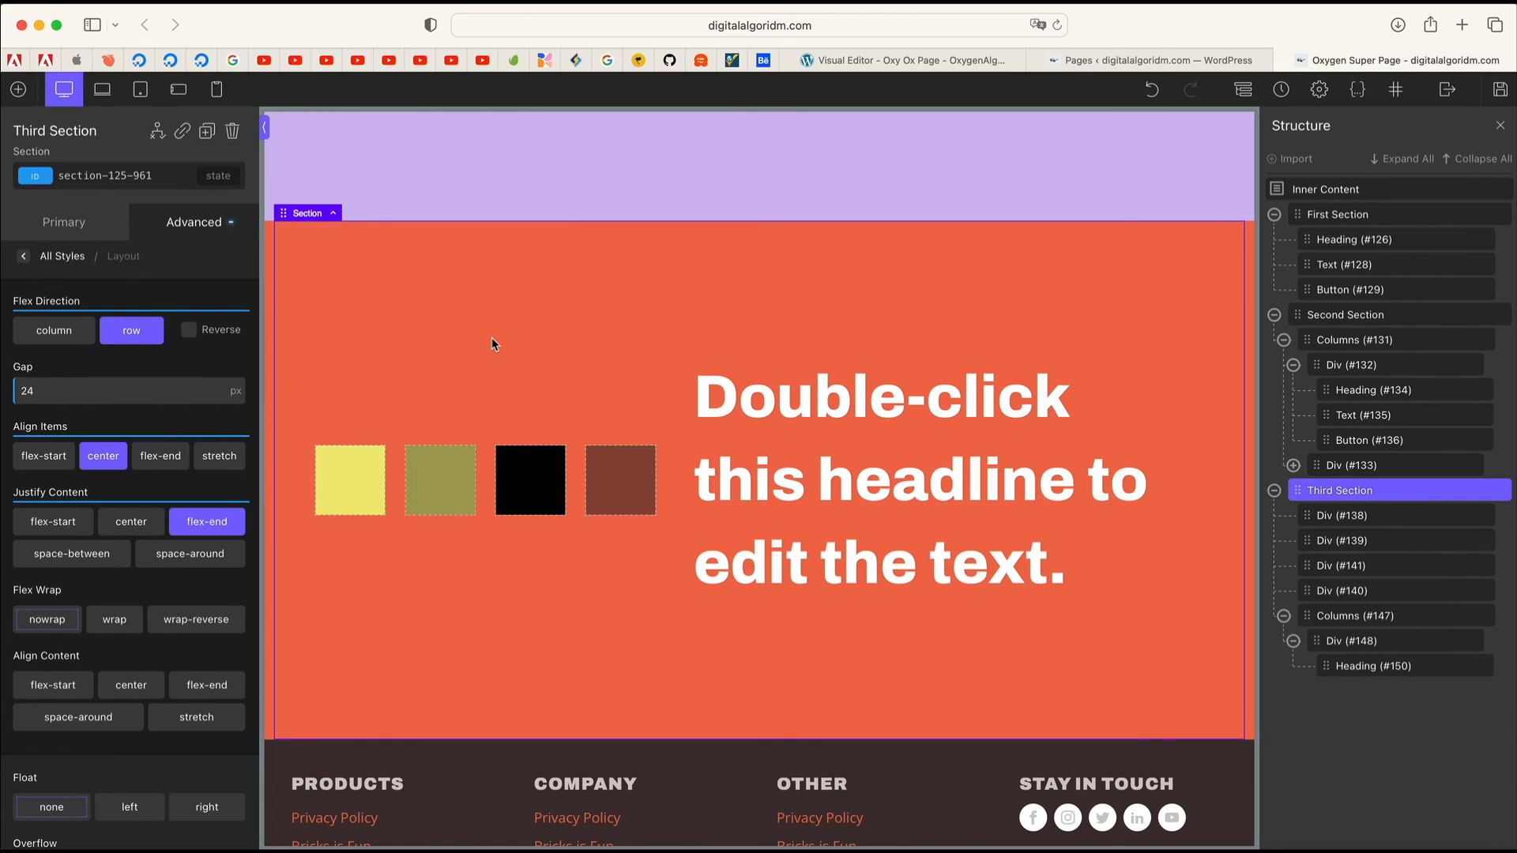
Step: Try wrap before setting the Third Section's flex wrap to nowrap, and compare the align content options, ending on flex-end
click(103, 624)
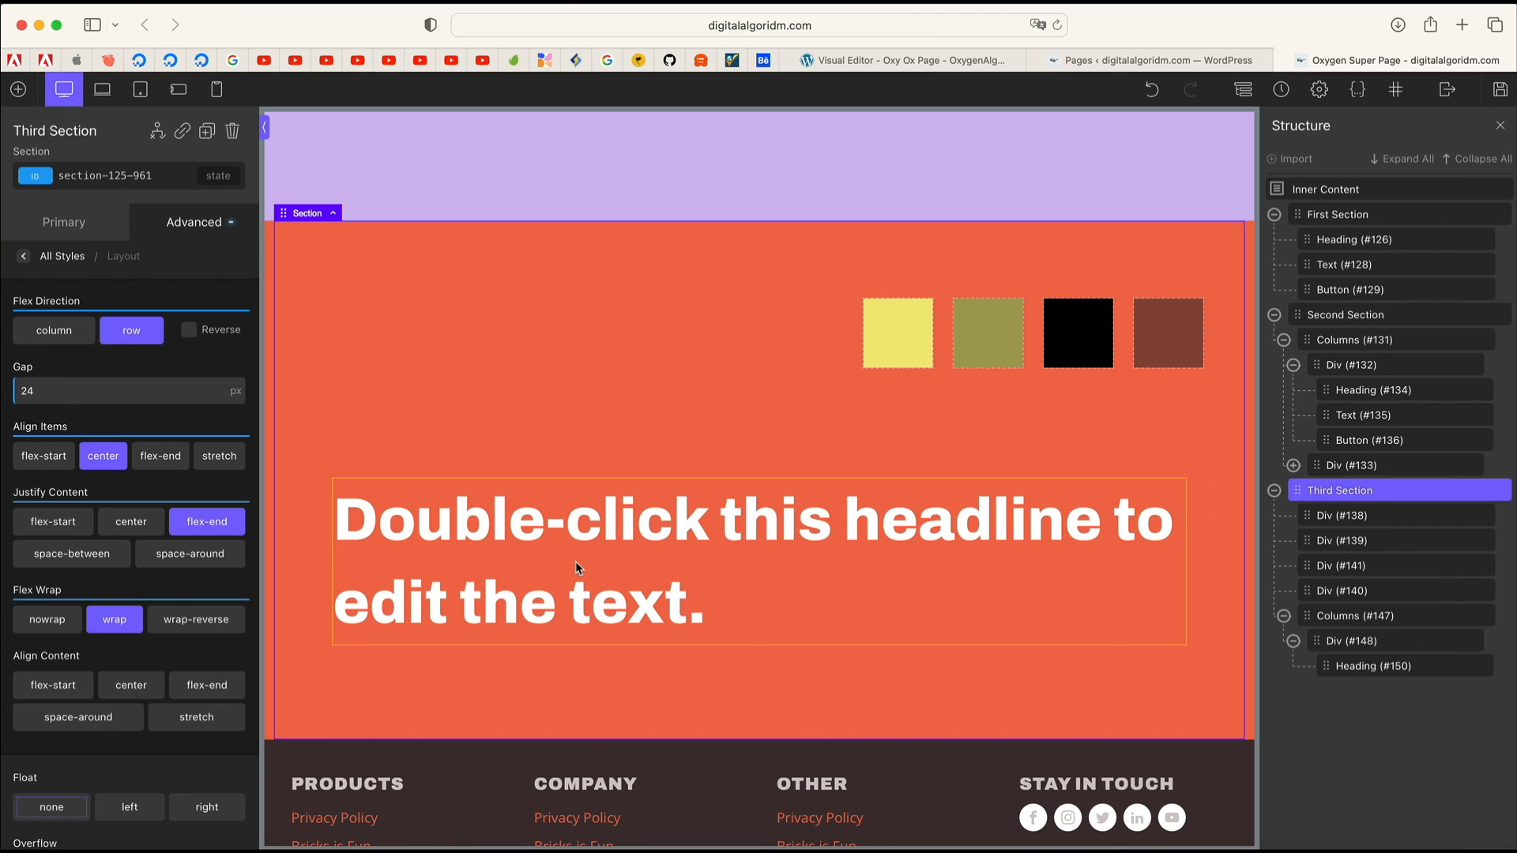
click(69, 628)
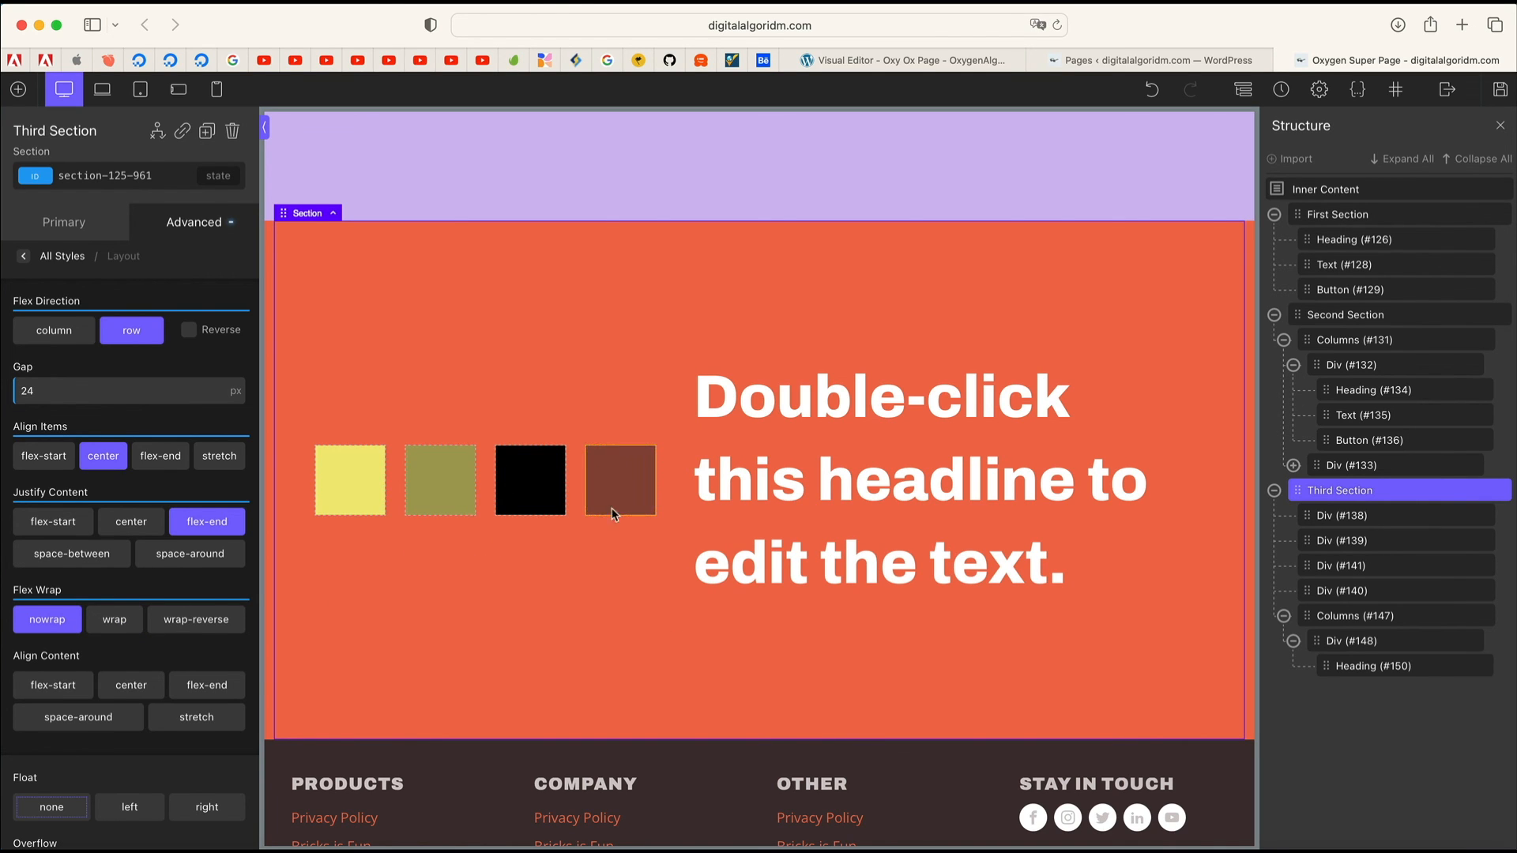
scroll(43, 600, down, 3)
click(52, 581)
click(130, 580)
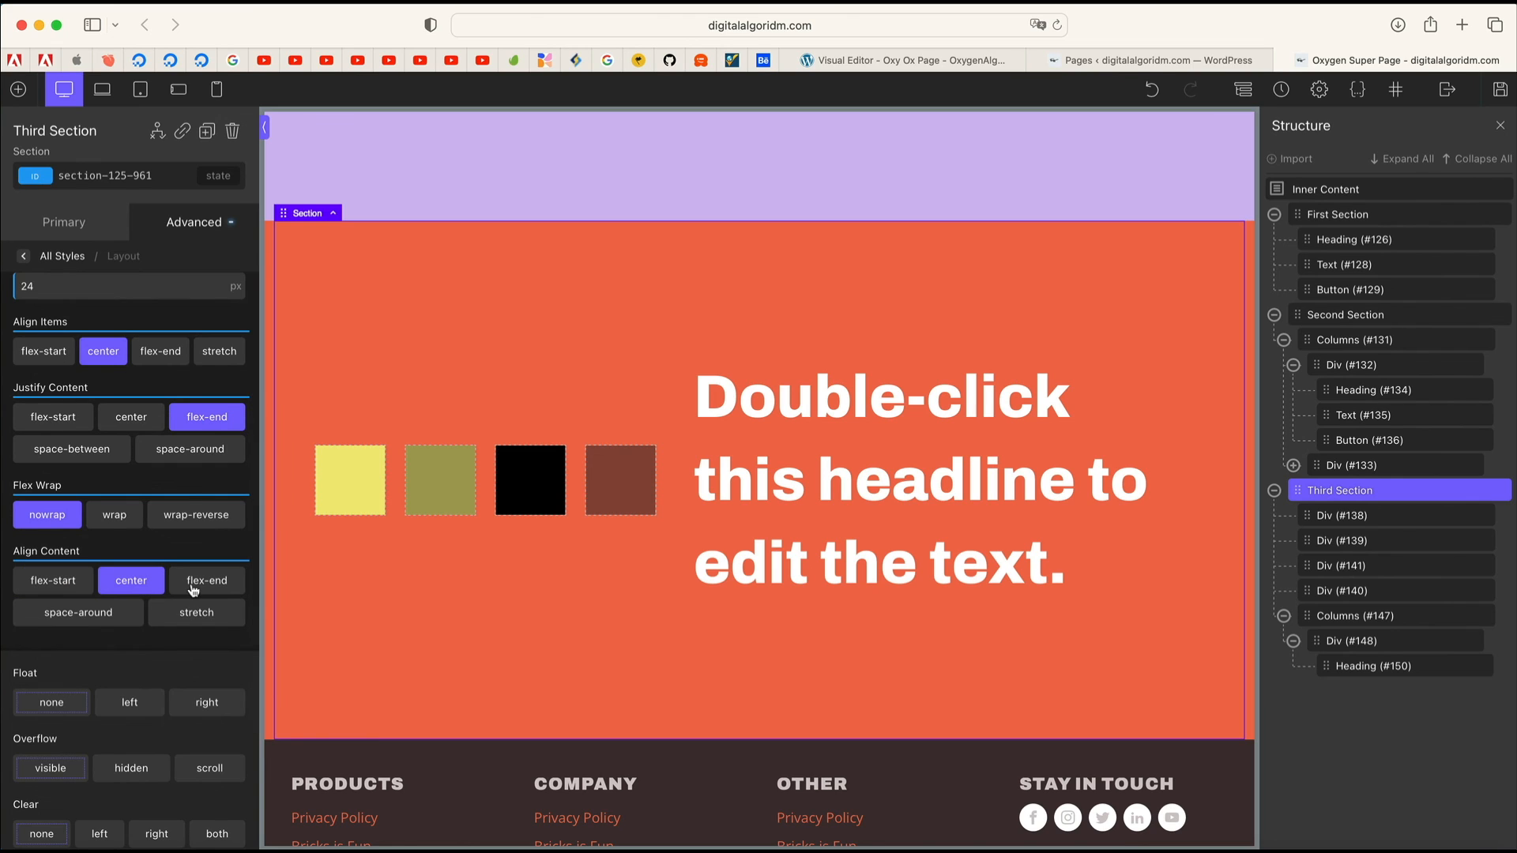
click(193, 587)
click(118, 613)
click(196, 612)
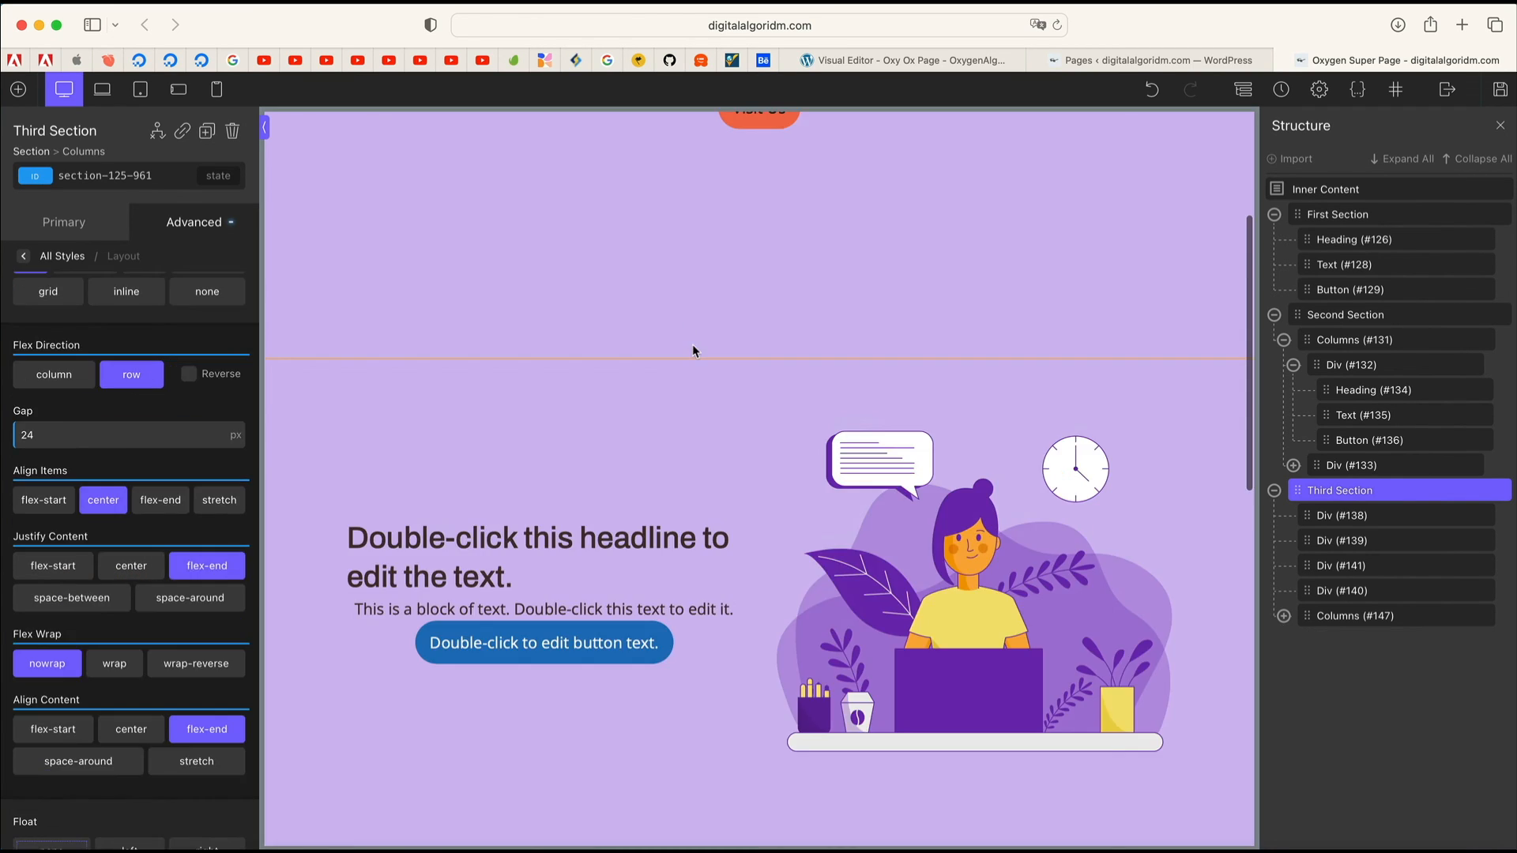
Step: Set the Third Section's typography color to the olive #93916a
scroll(693, 344, up, 5)
scroll(92, 419, up, 1)
scroll(119, 610, down, 8)
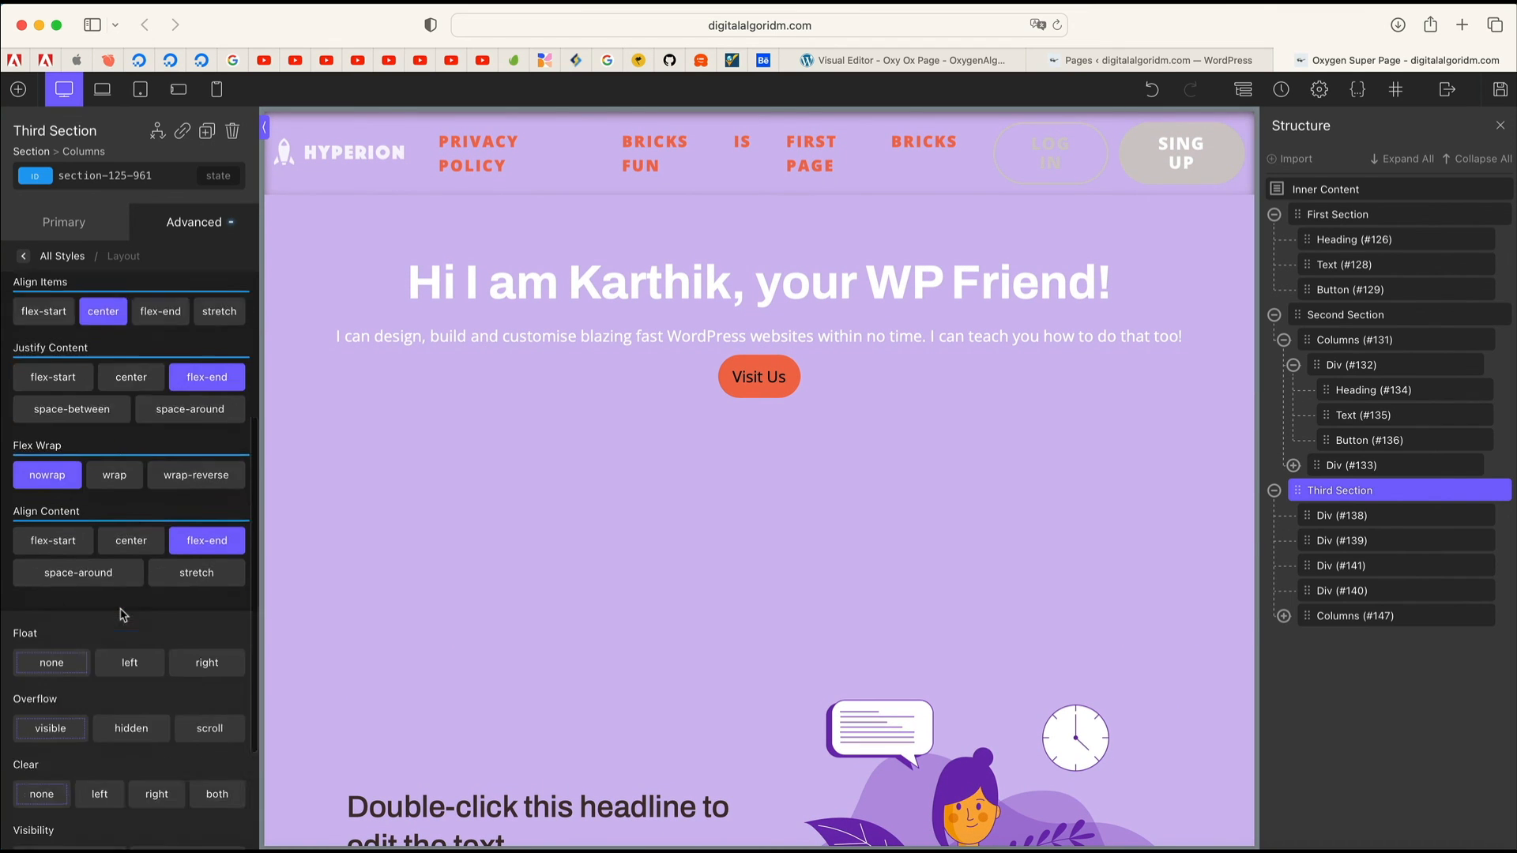
scroll(119, 610, up, 5)
scroll(733, 200, down, 7)
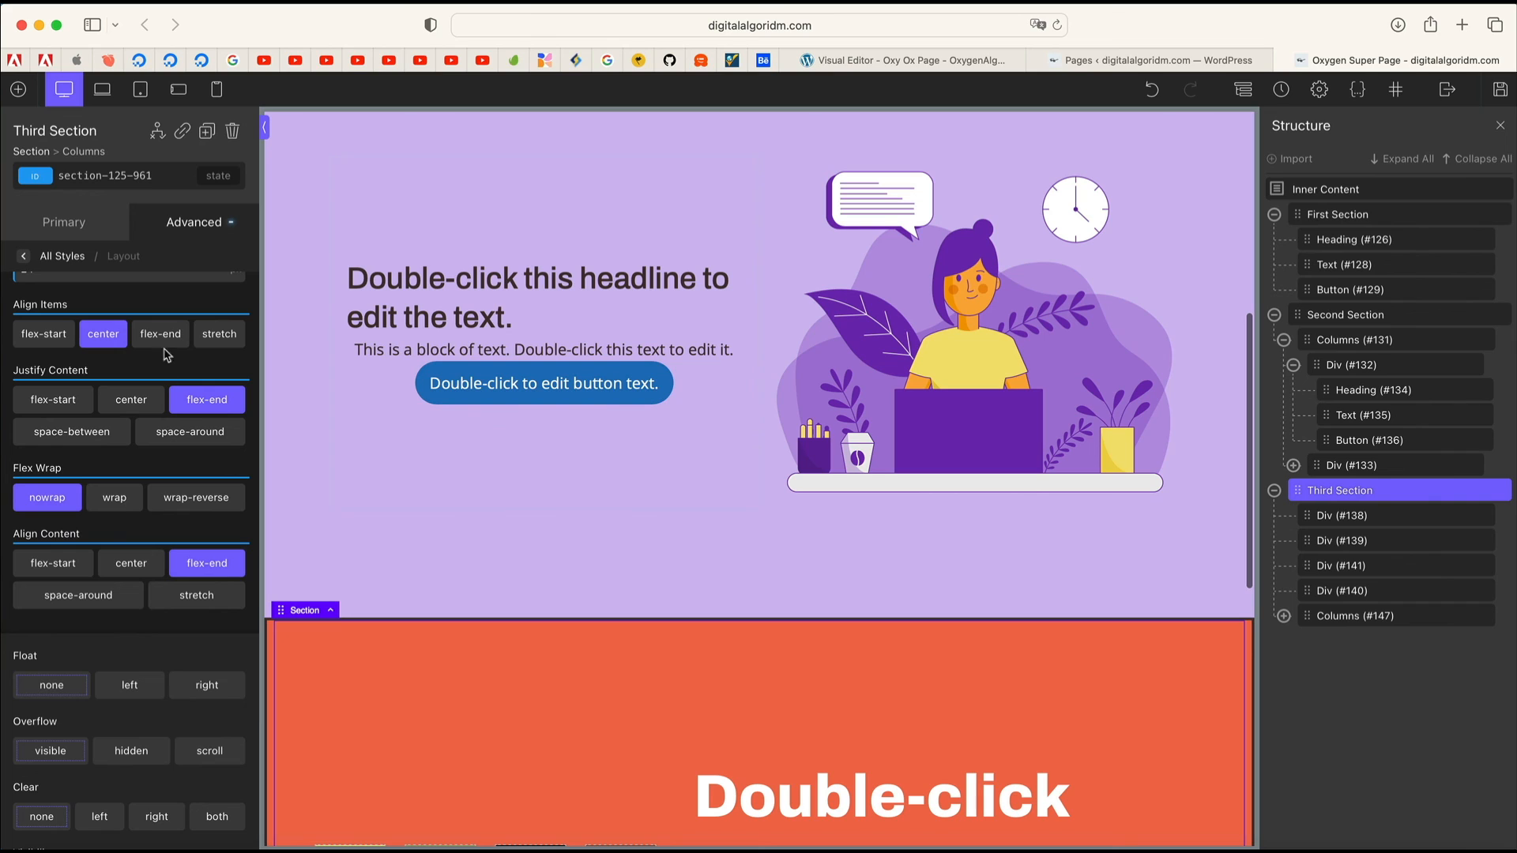
click(26, 257)
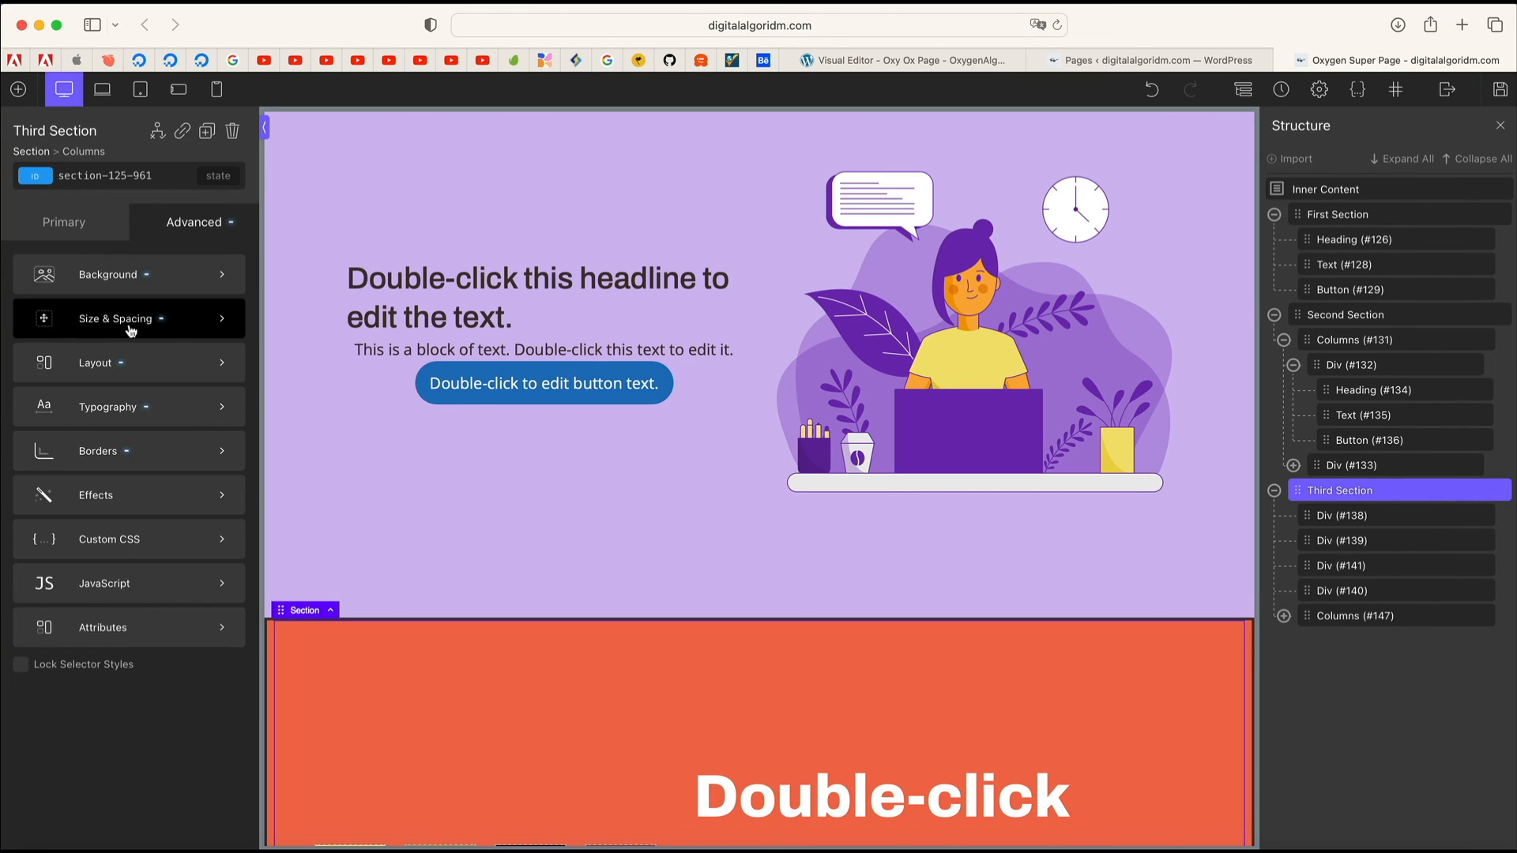
click(164, 412)
scroll(454, 402, down, 1)
scroll(454, 402, down, 5)
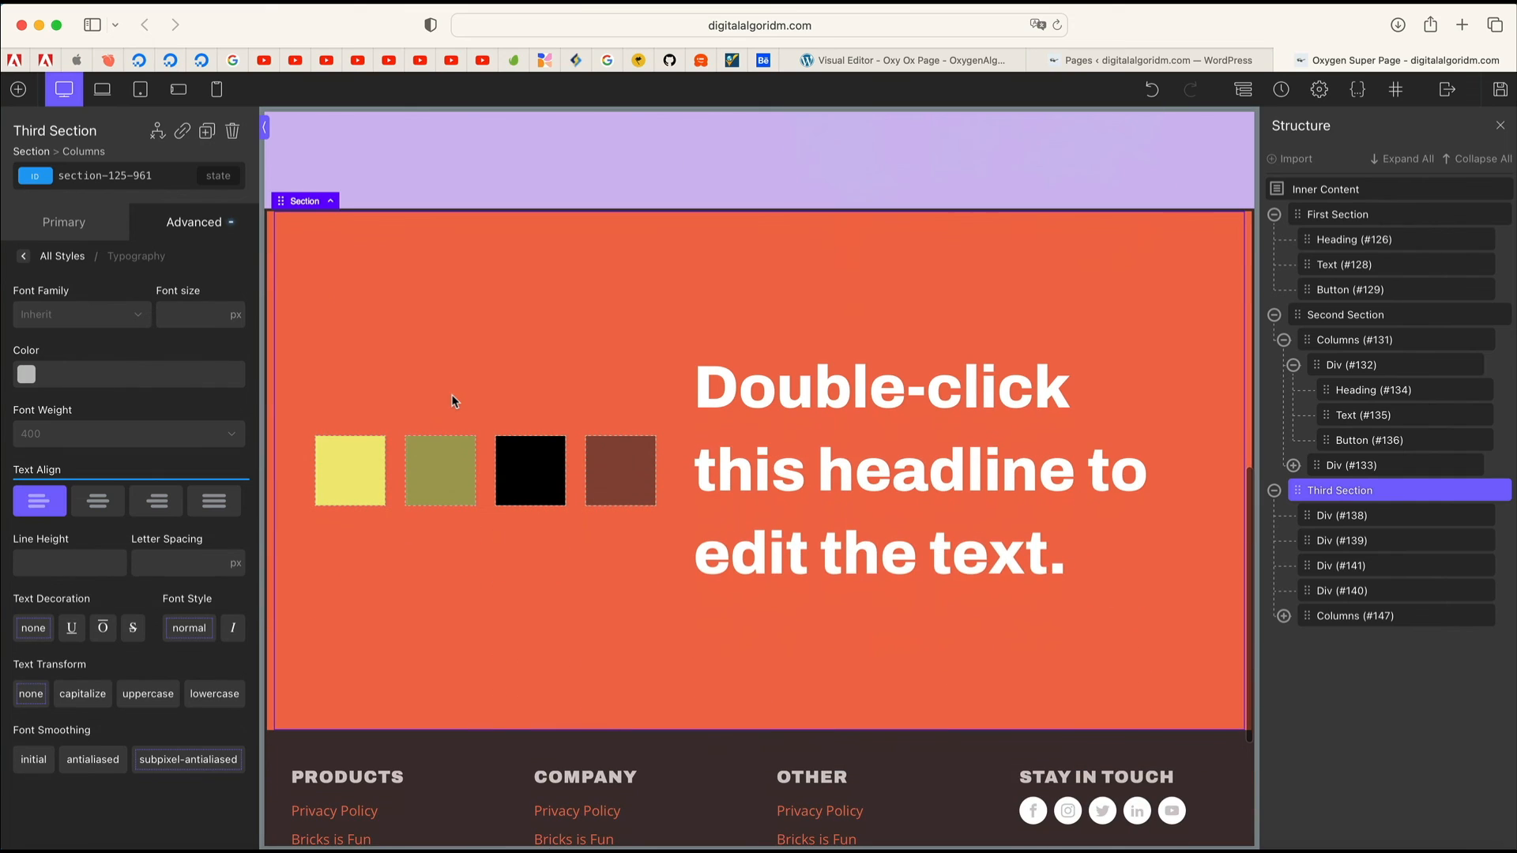
click(26, 374)
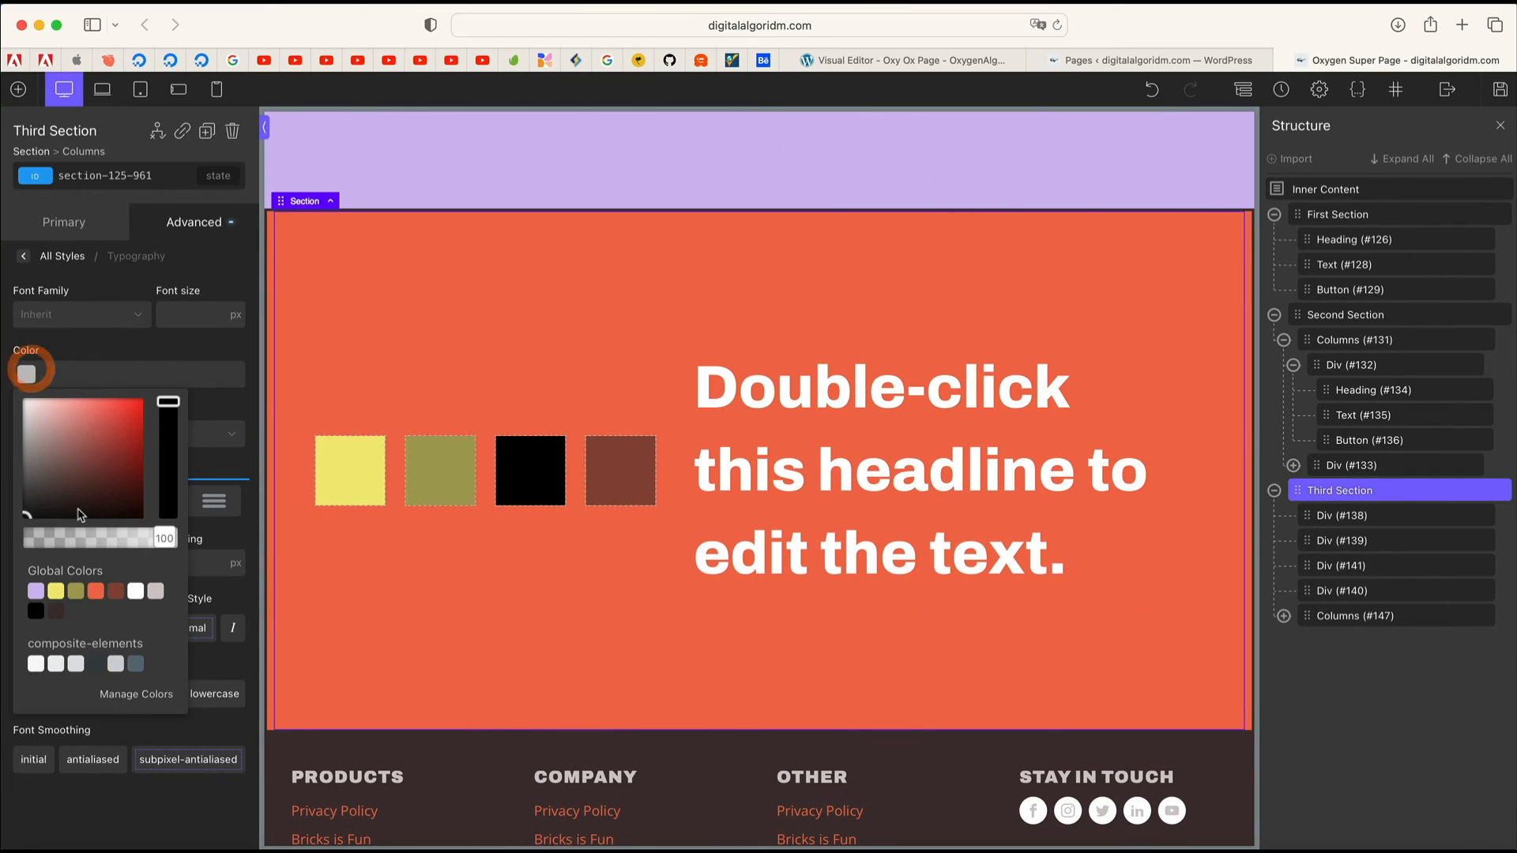
click(74, 592)
Step: Add a Text element below the large heading in the Third Section's column
click(735, 379)
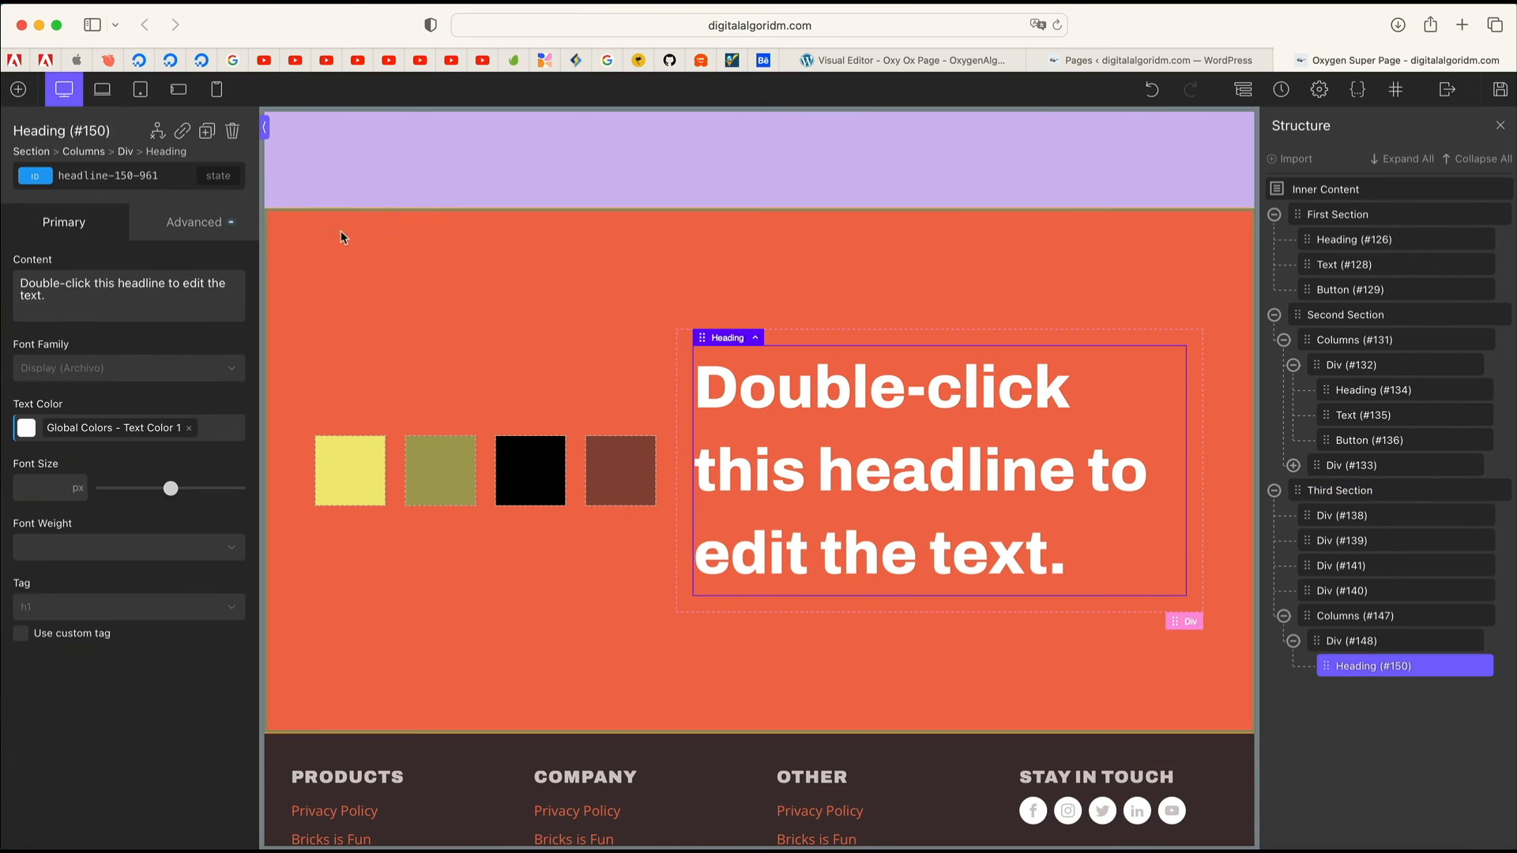
click(18, 89)
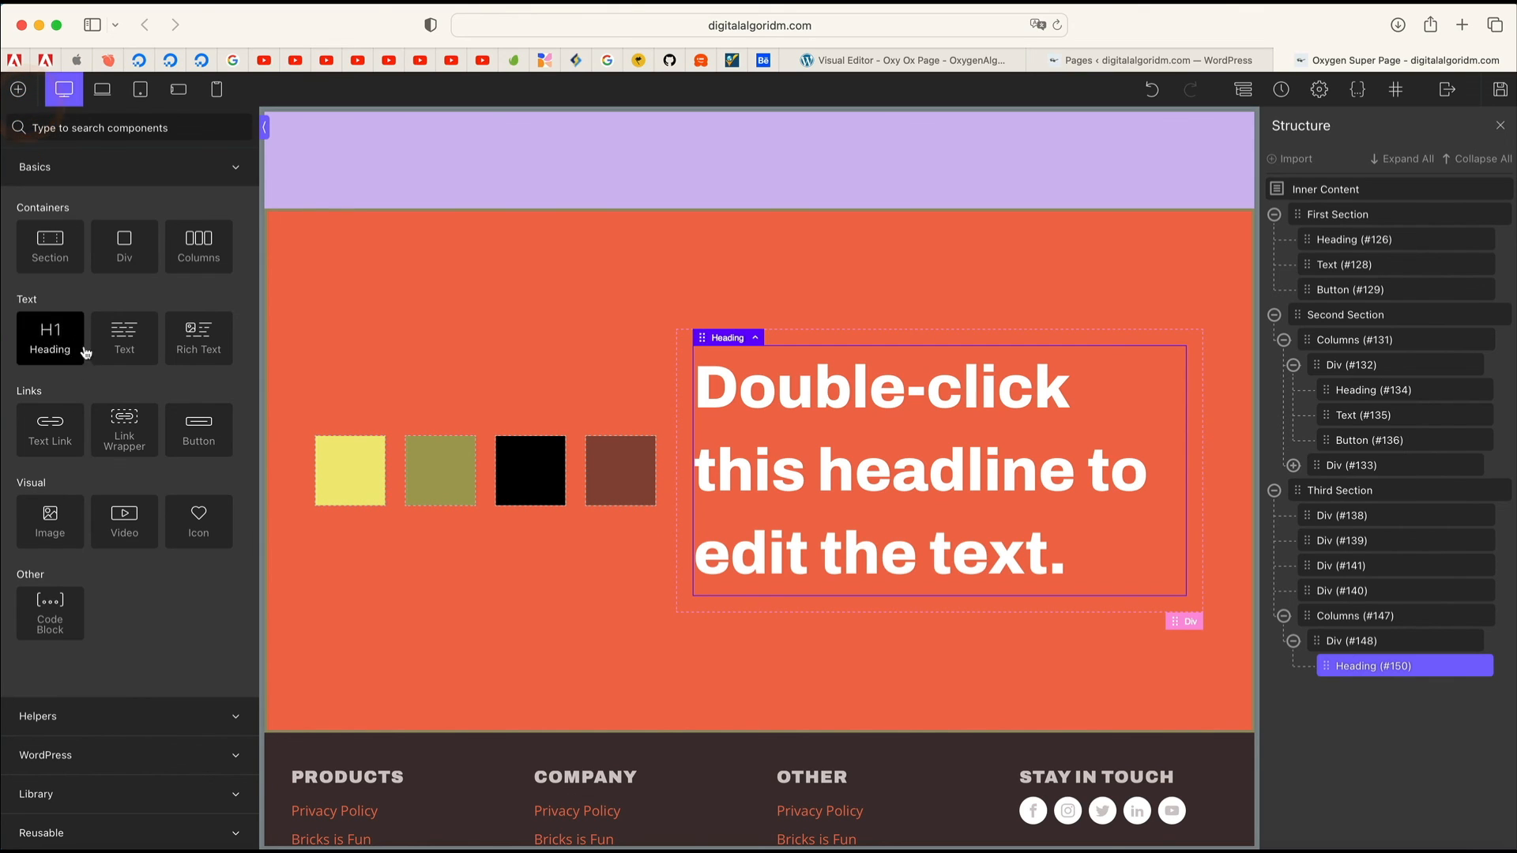
click(129, 348)
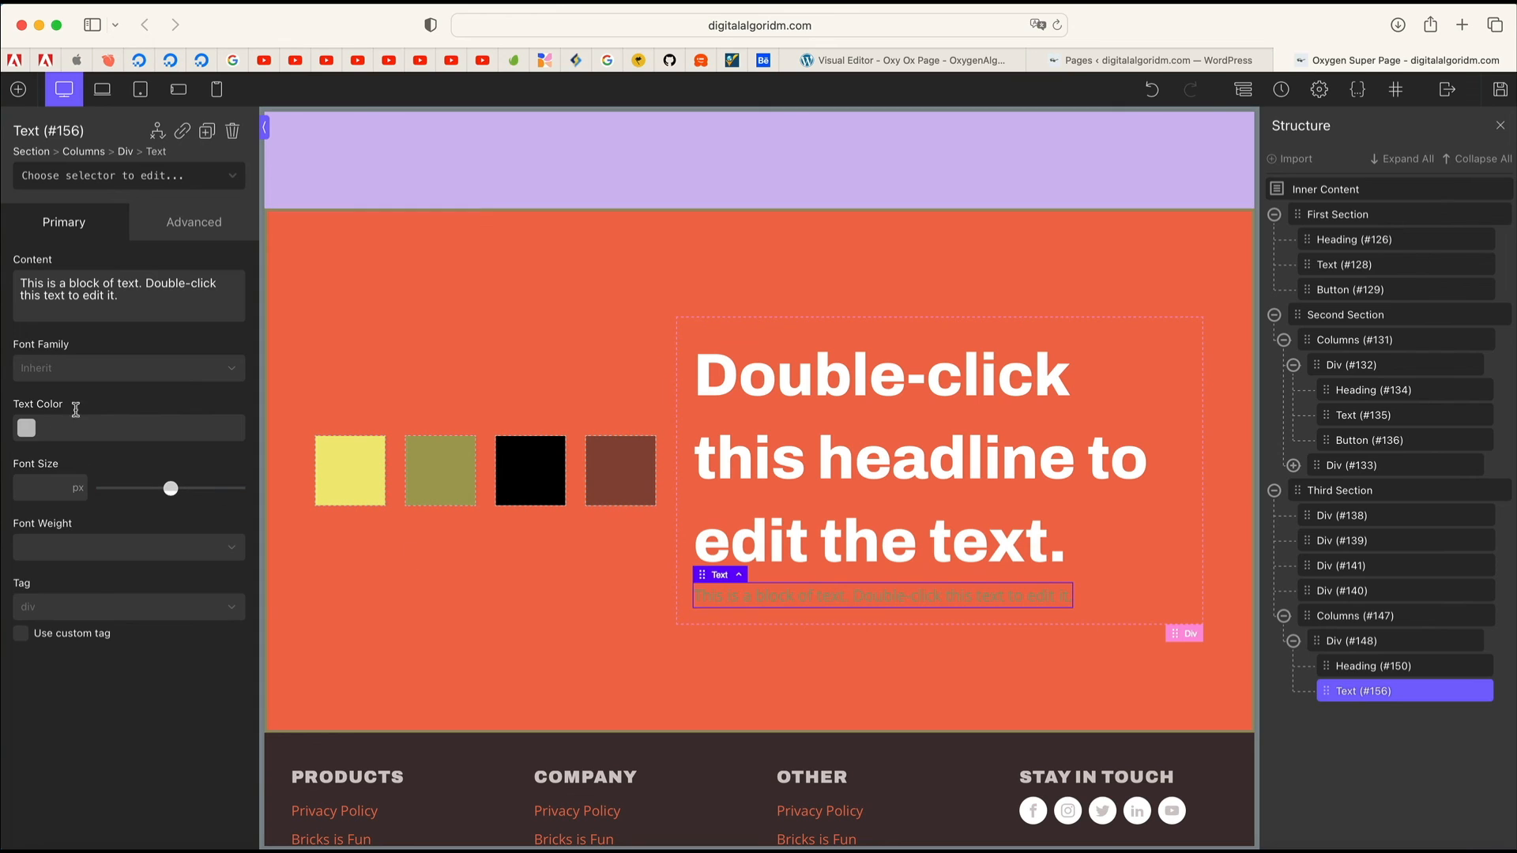
Step: Set the Third Section's typography font weight to 900
click(420, 297)
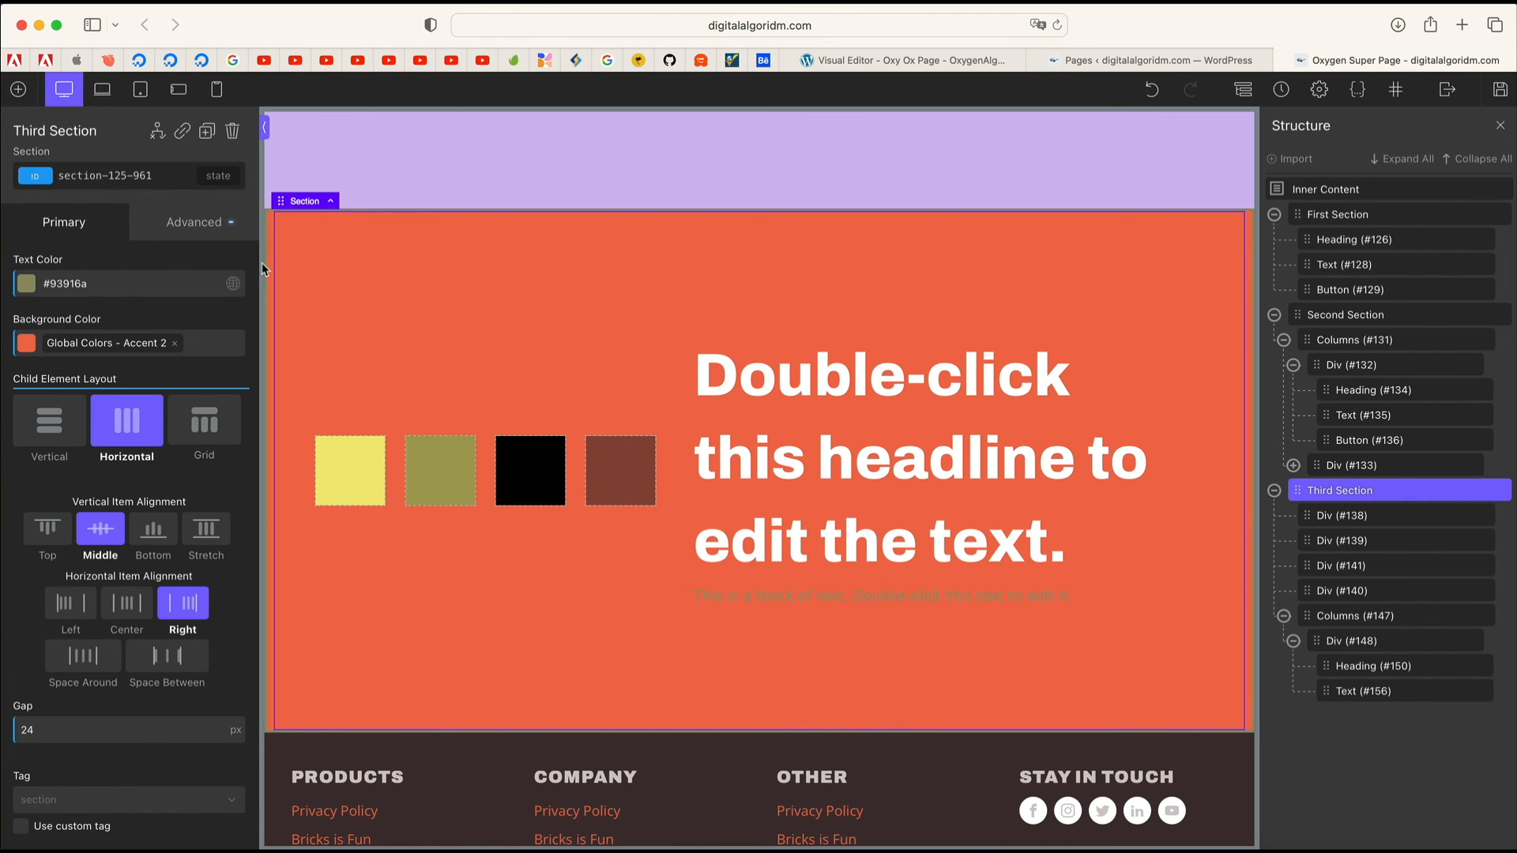
click(205, 226)
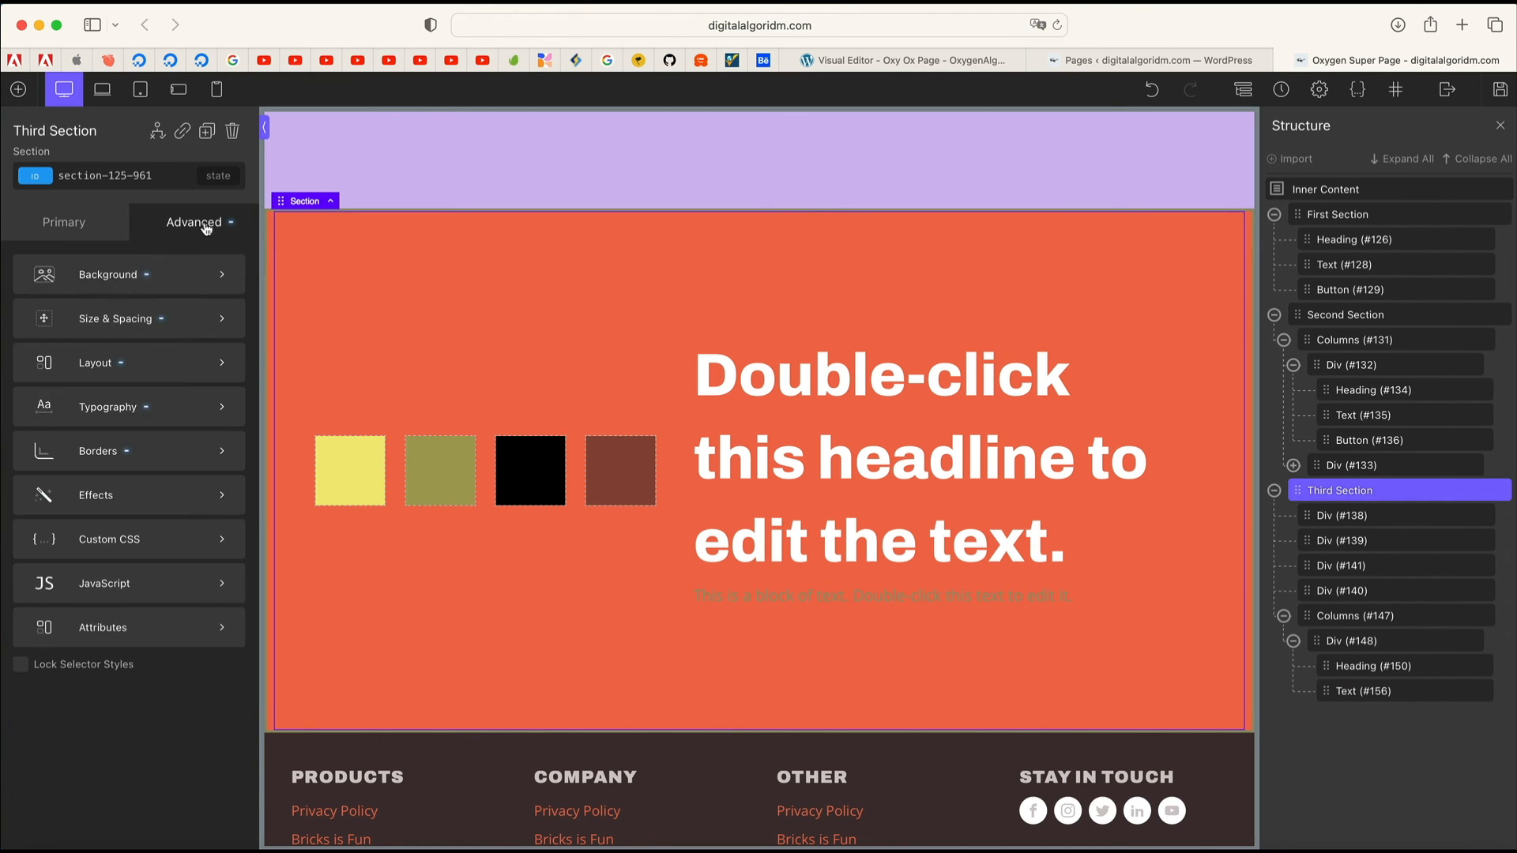
click(174, 407)
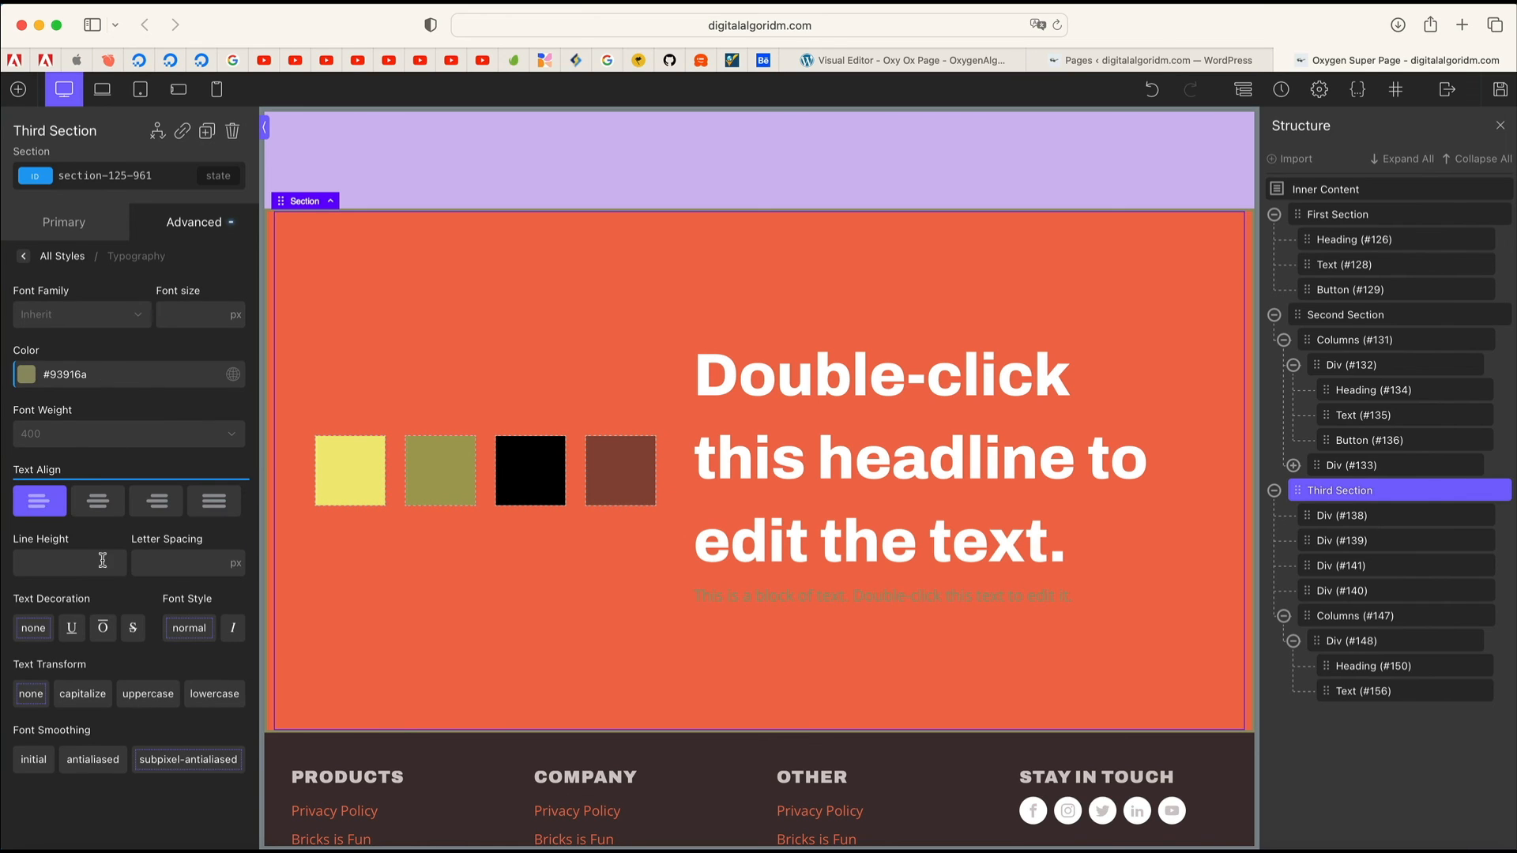
click(84, 433)
click(95, 637)
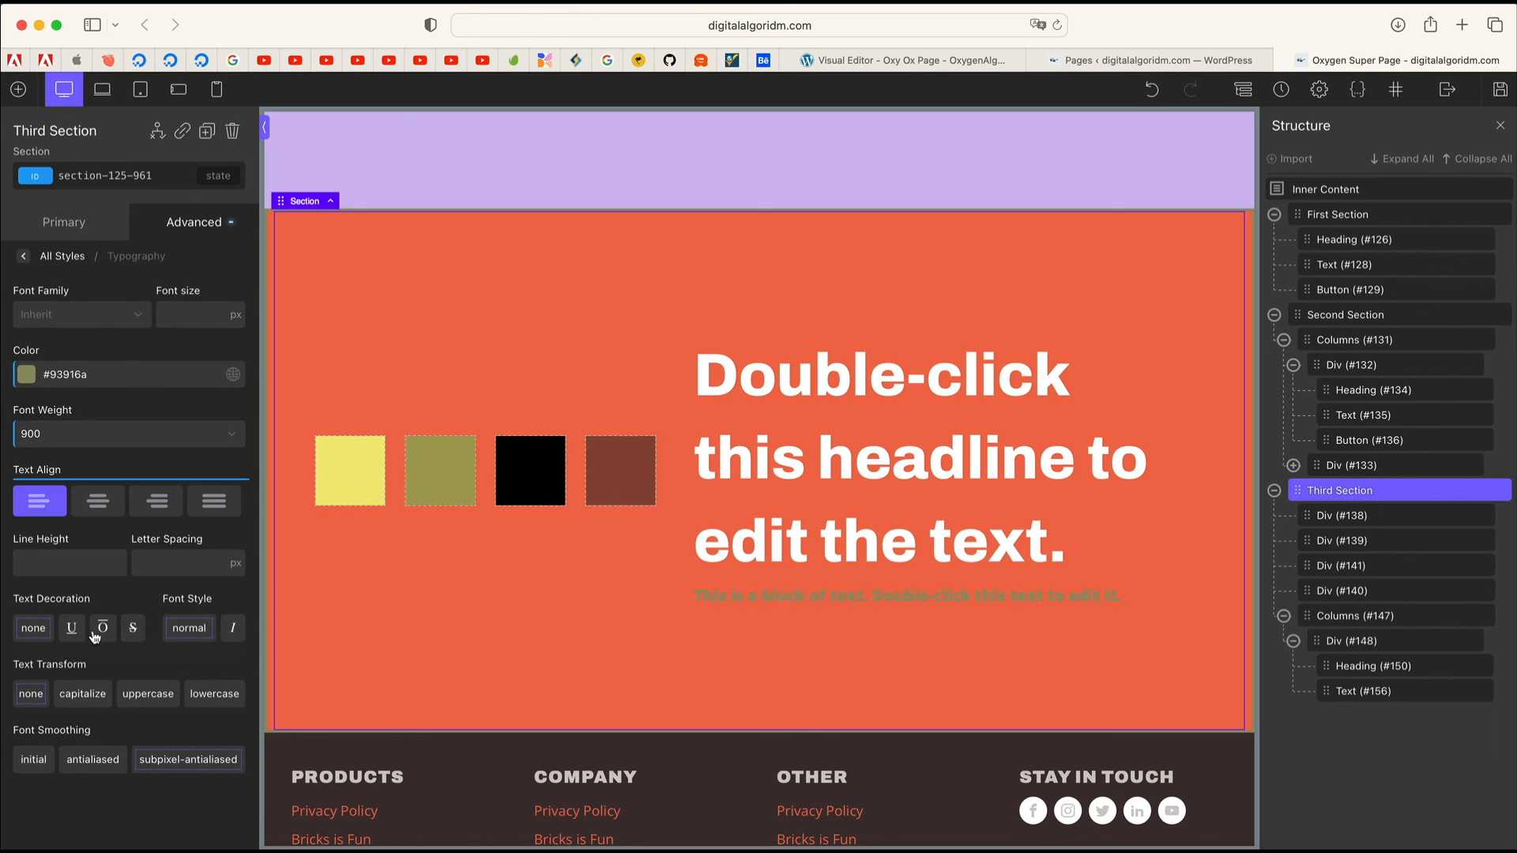
Step: Change the Third Section's text color to the bright yellow #fff847
click(29, 374)
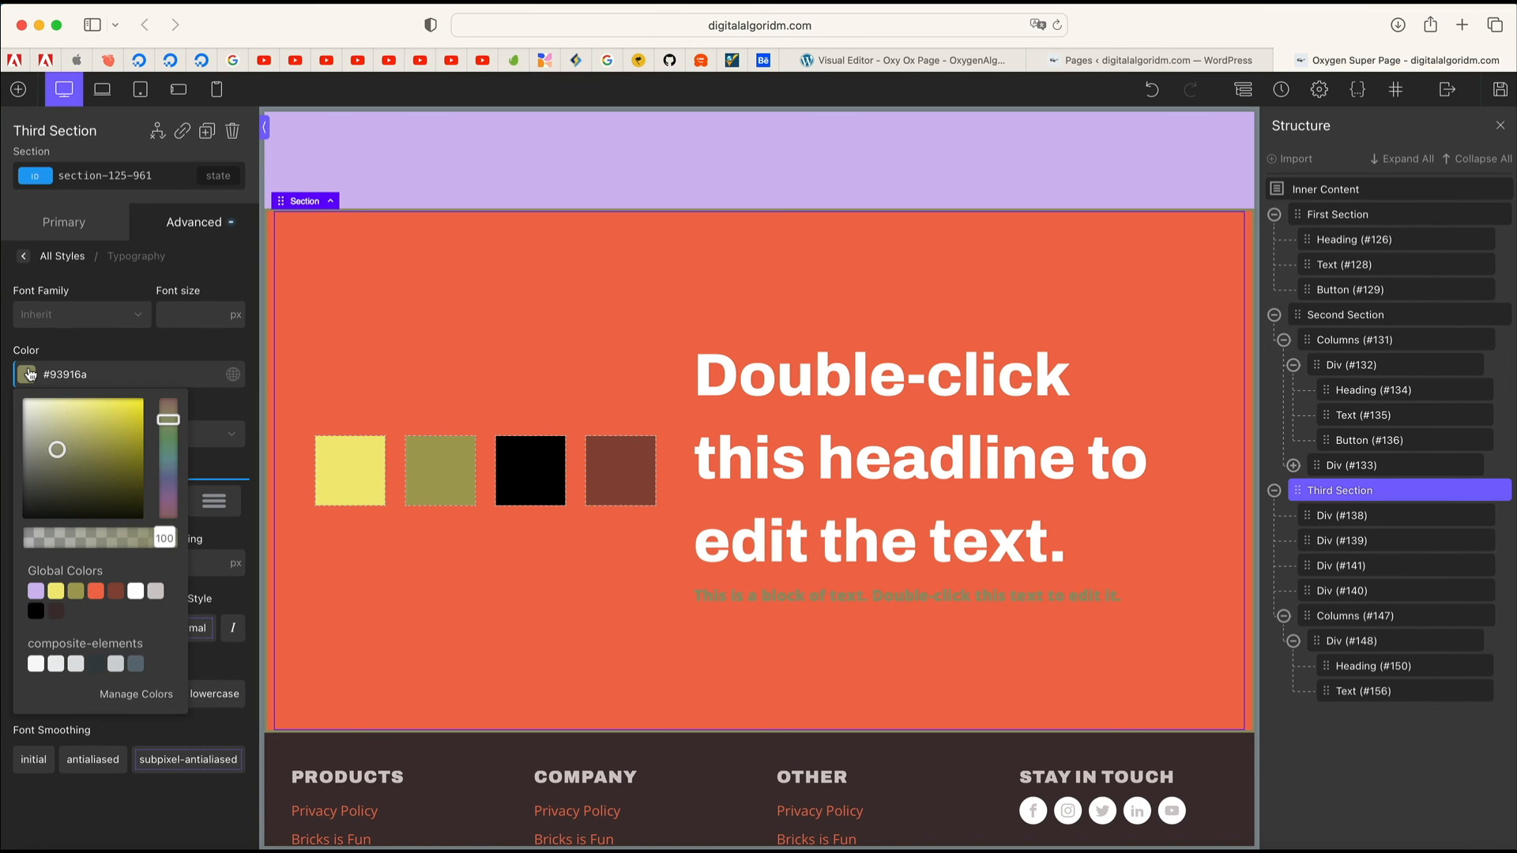
click(60, 450)
drag(60, 450, 160, 343)
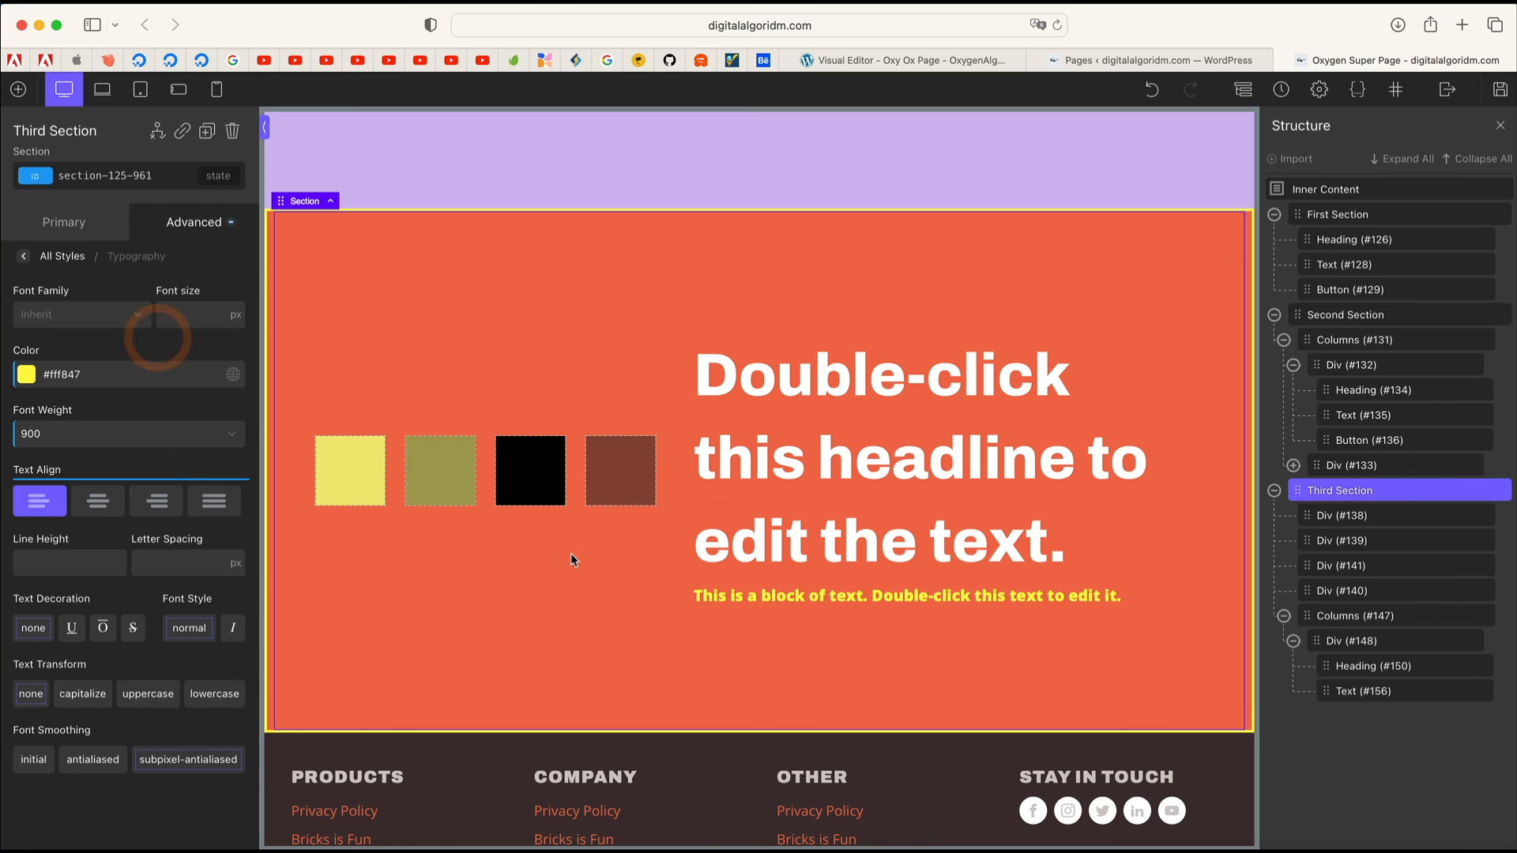
Step: Try center and right text alignment on the Third Section before setting it to justify
click(89, 510)
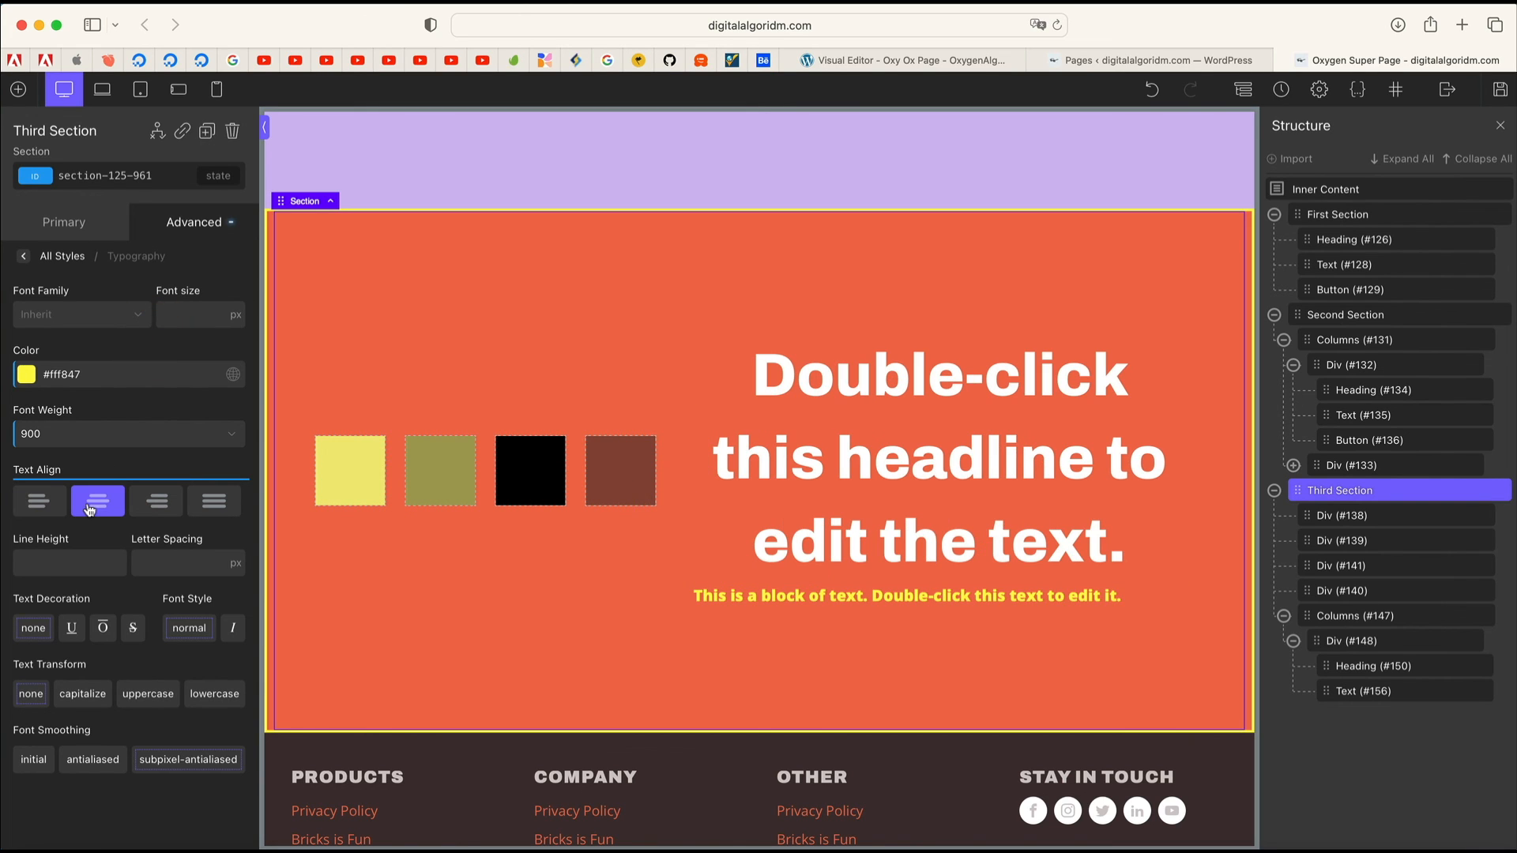
click(157, 501)
click(213, 501)
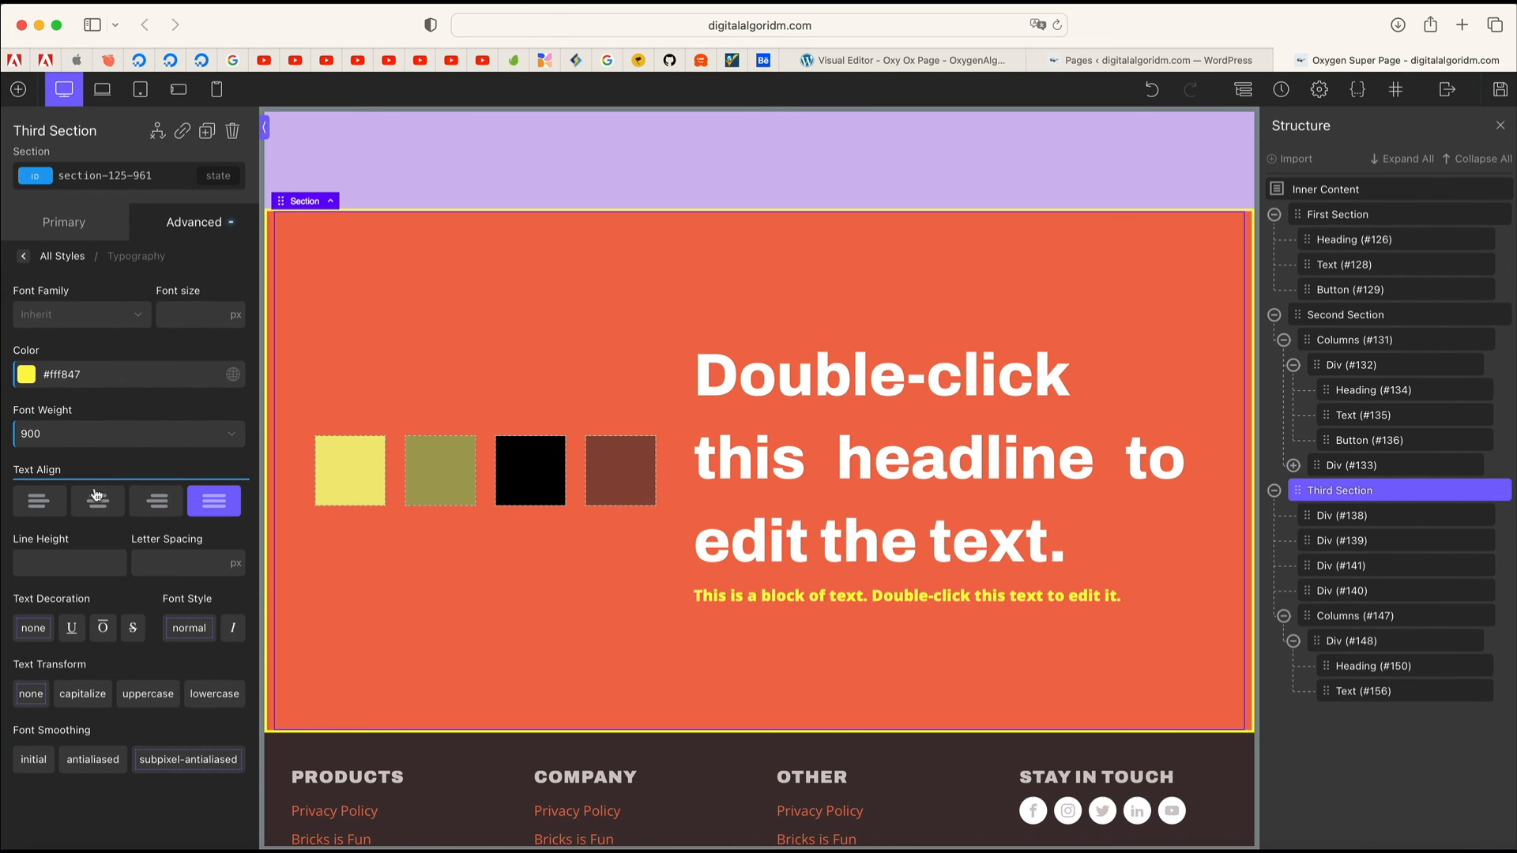
Step: Set the color of all the Third Section's borders to the lavender global color
click(51, 256)
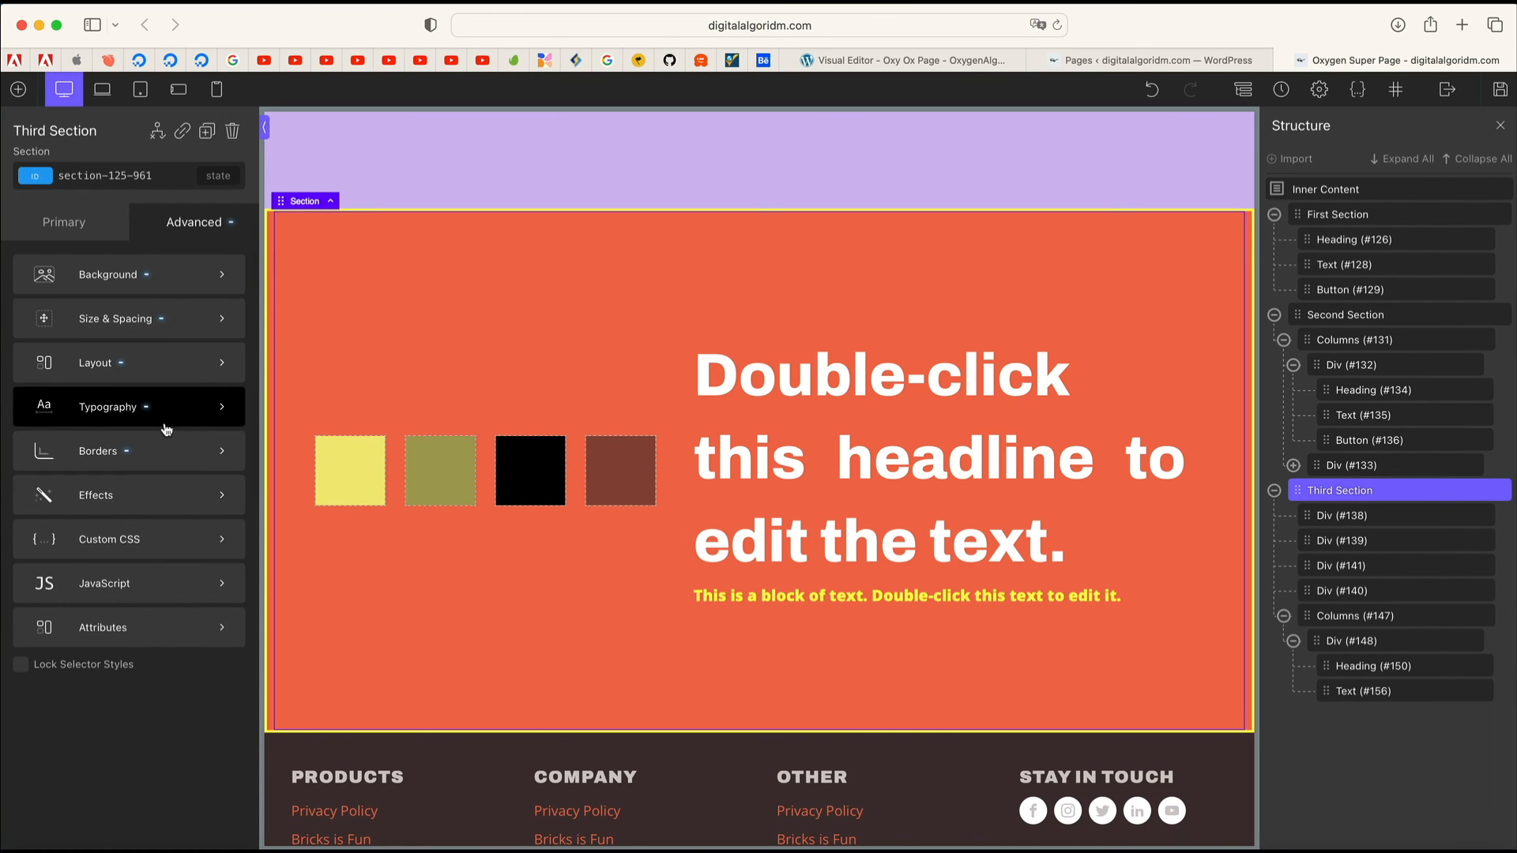
click(166, 449)
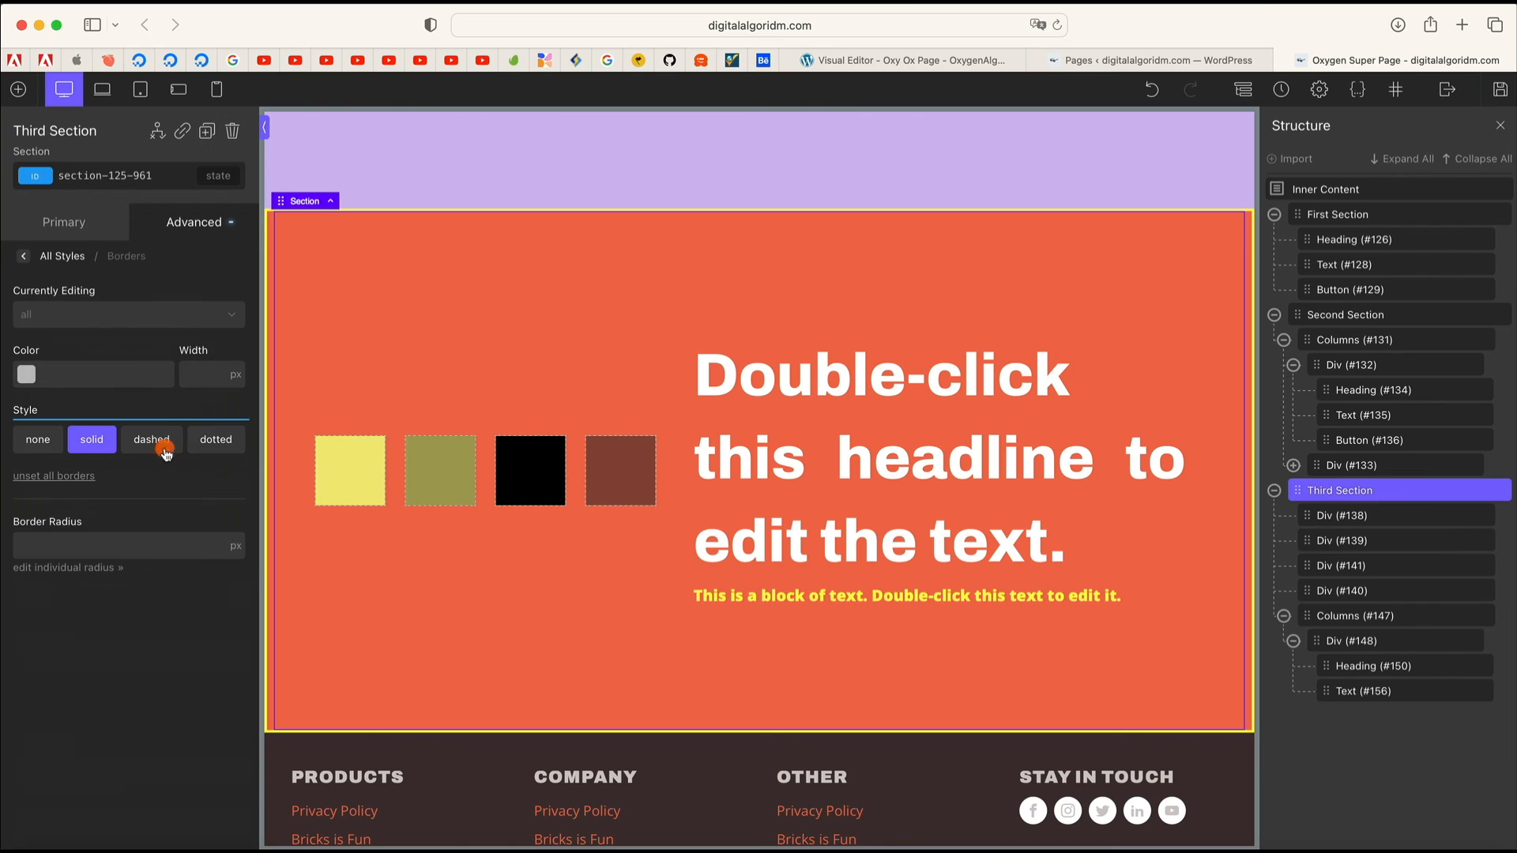
click(101, 325)
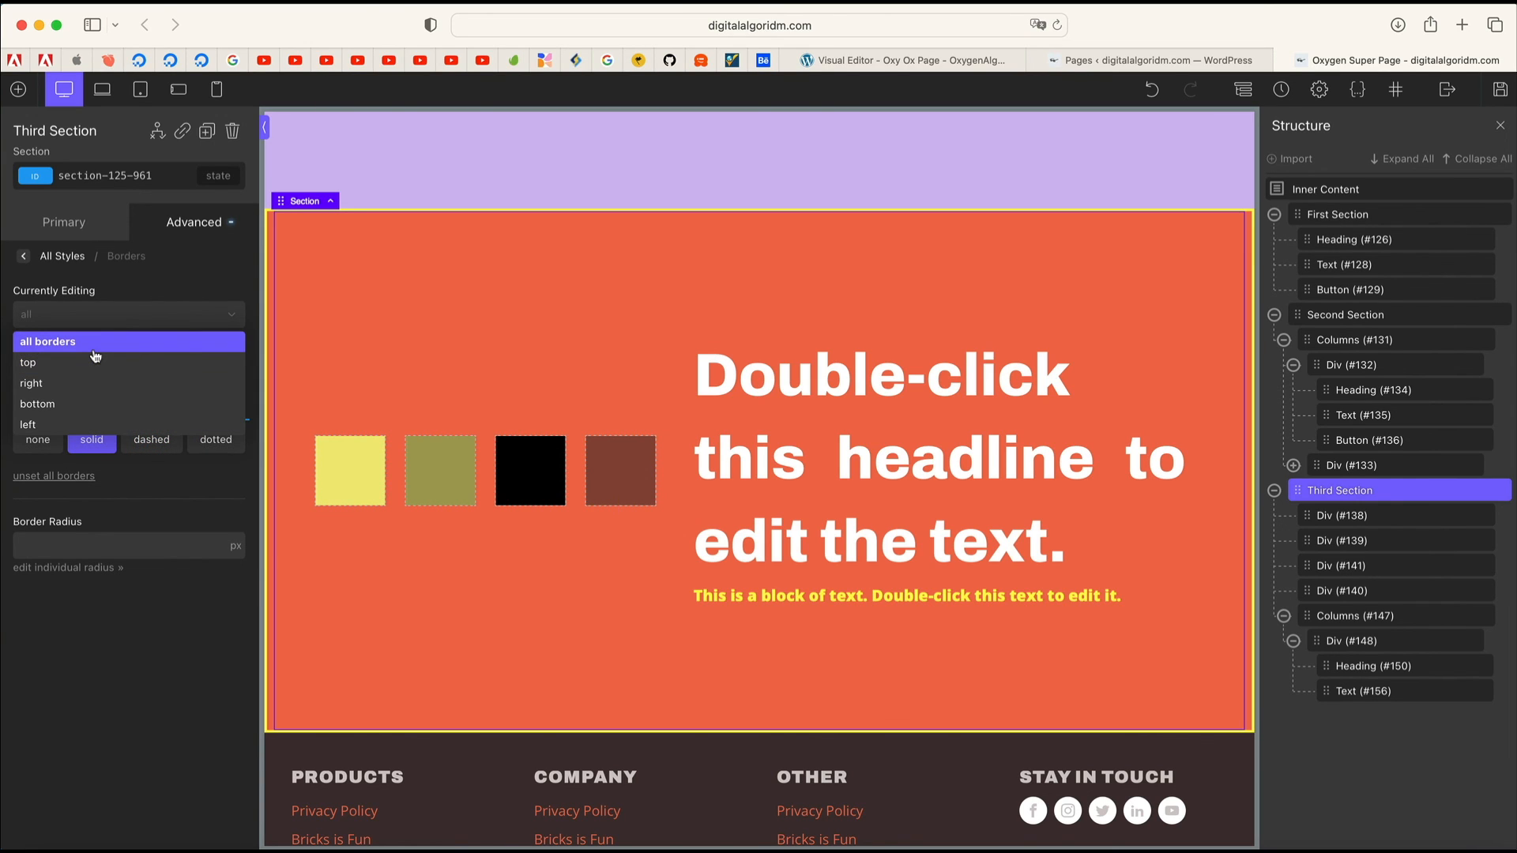
click(94, 353)
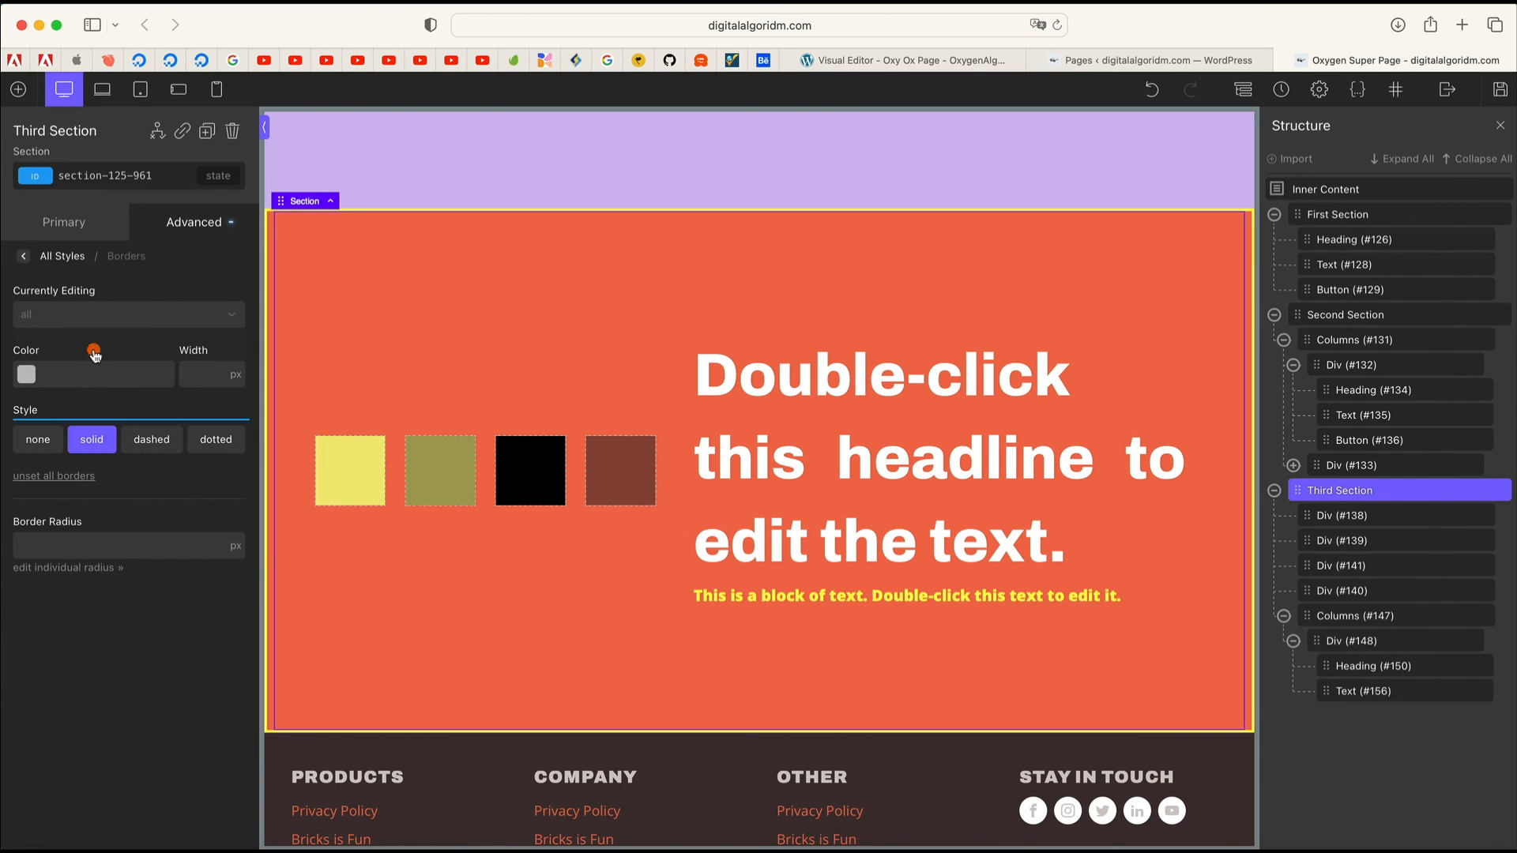
click(27, 376)
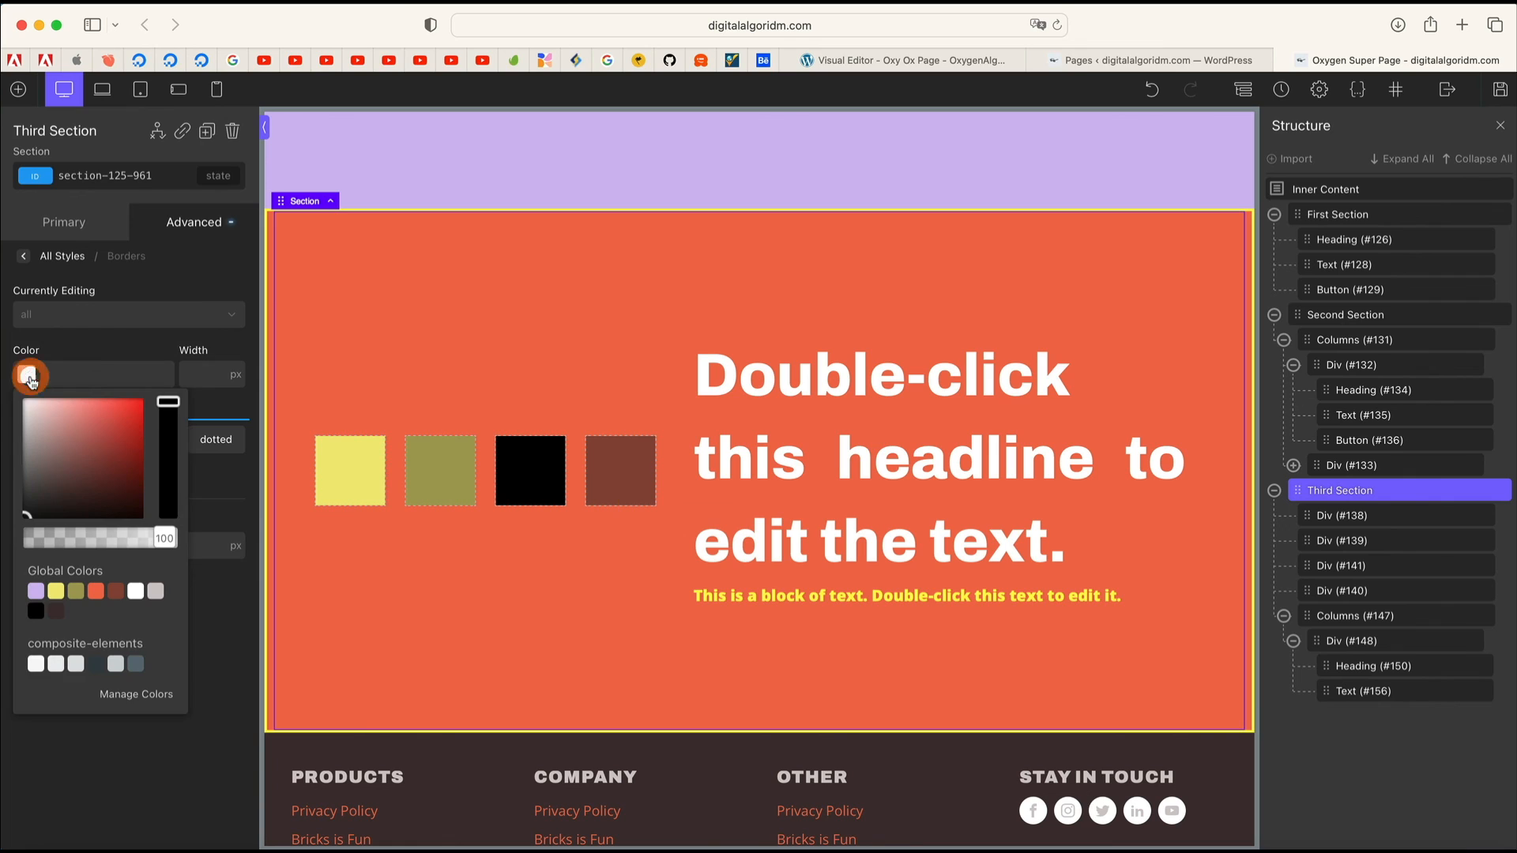
click(39, 591)
click(148, 341)
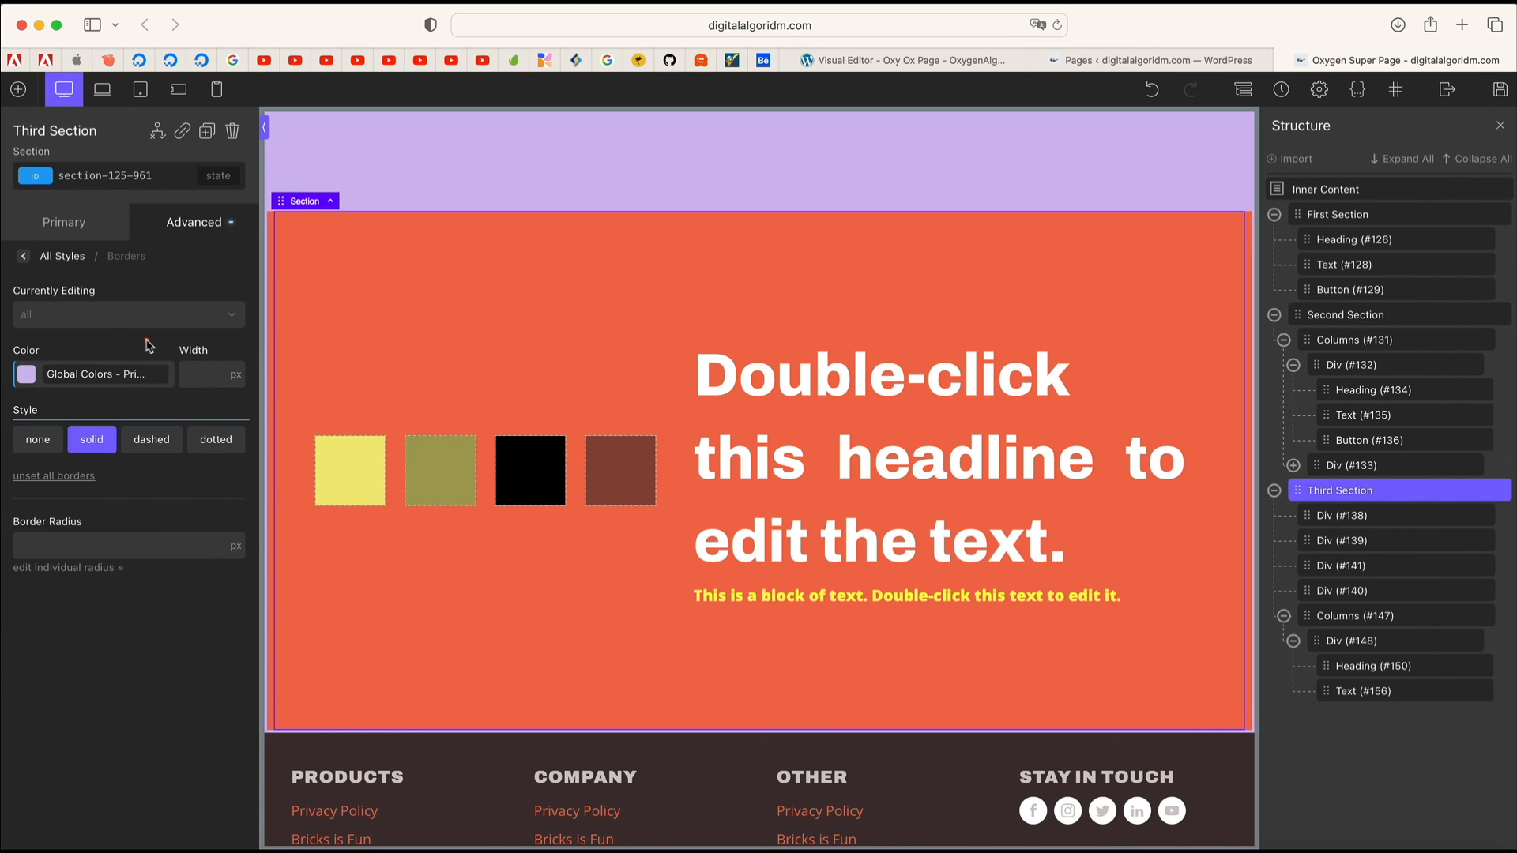
Step: Set the Third Section's border width to 5 px
click(195, 373)
text(3)
key(BackSpace)
text(5)
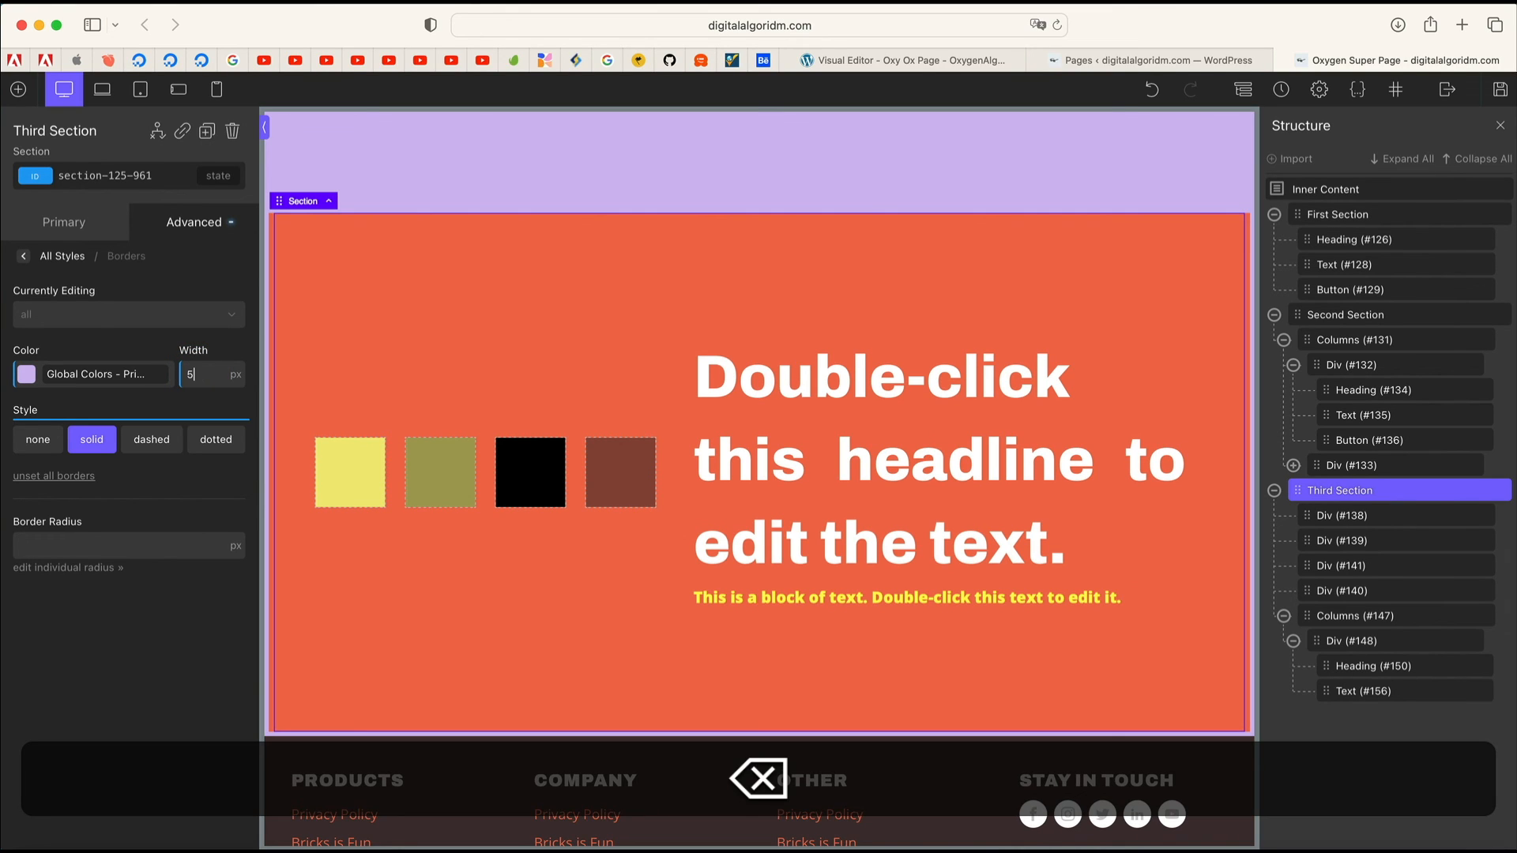
Step: Compare the none and solid border styles on the Third Section before choosing dashed
click(37, 440)
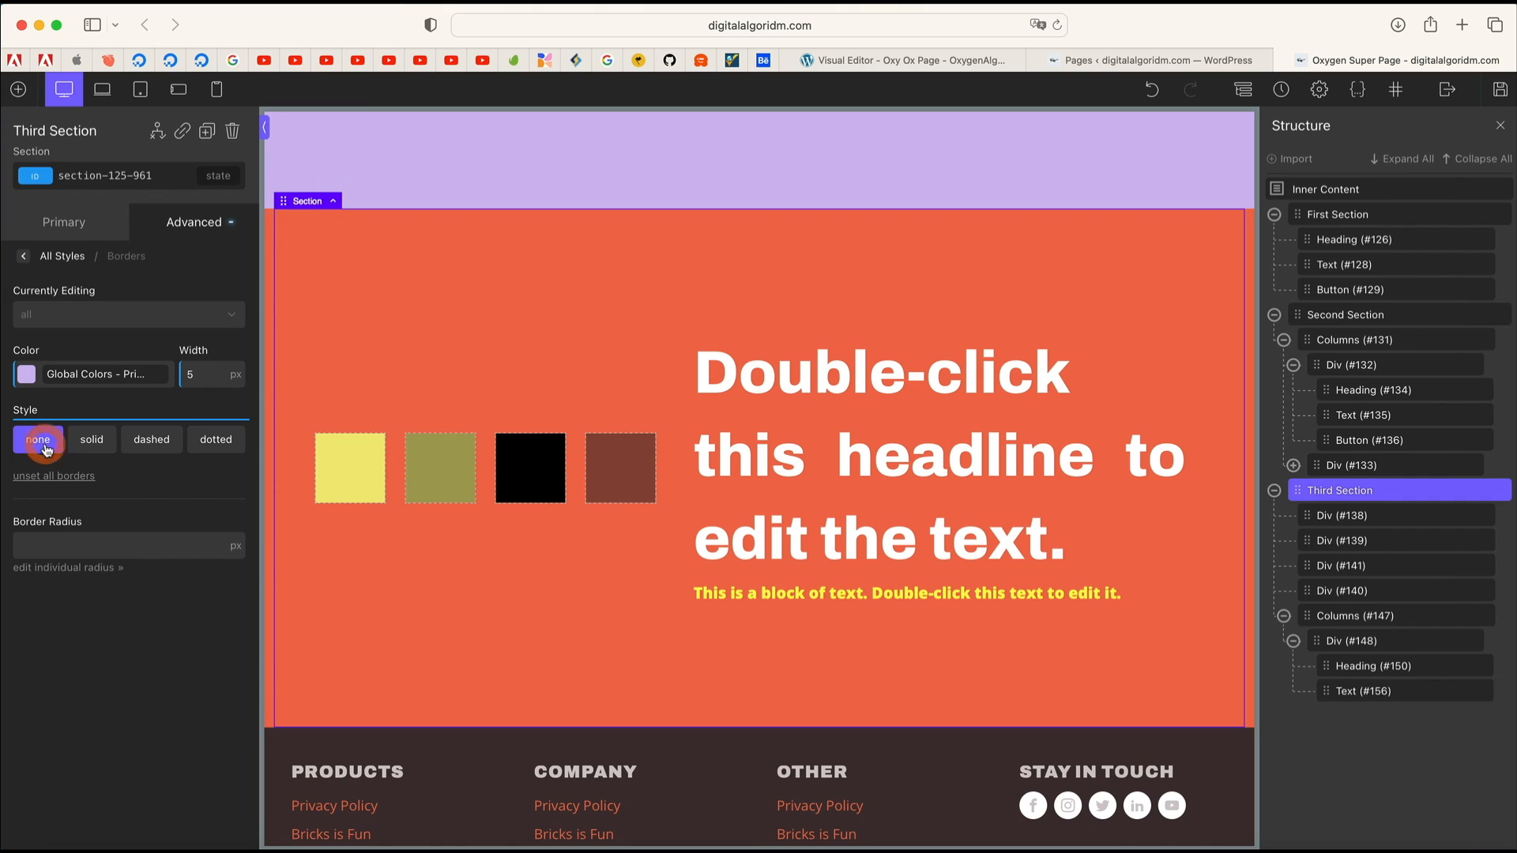
click(98, 446)
click(159, 447)
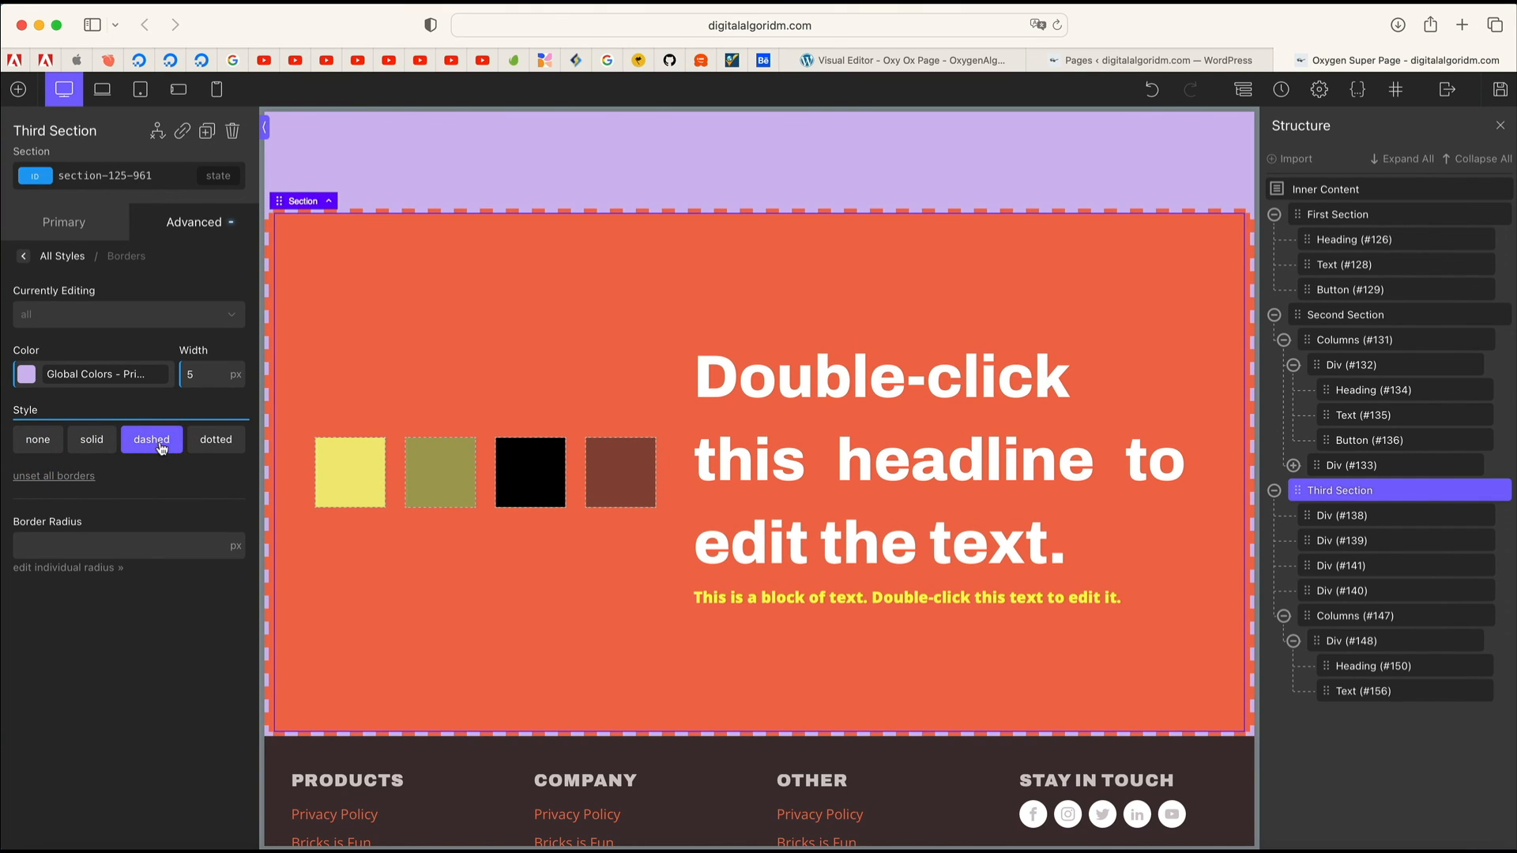
Step: Try the dotted border style on the Third Section and preview it with the side panels collapsed
click(216, 448)
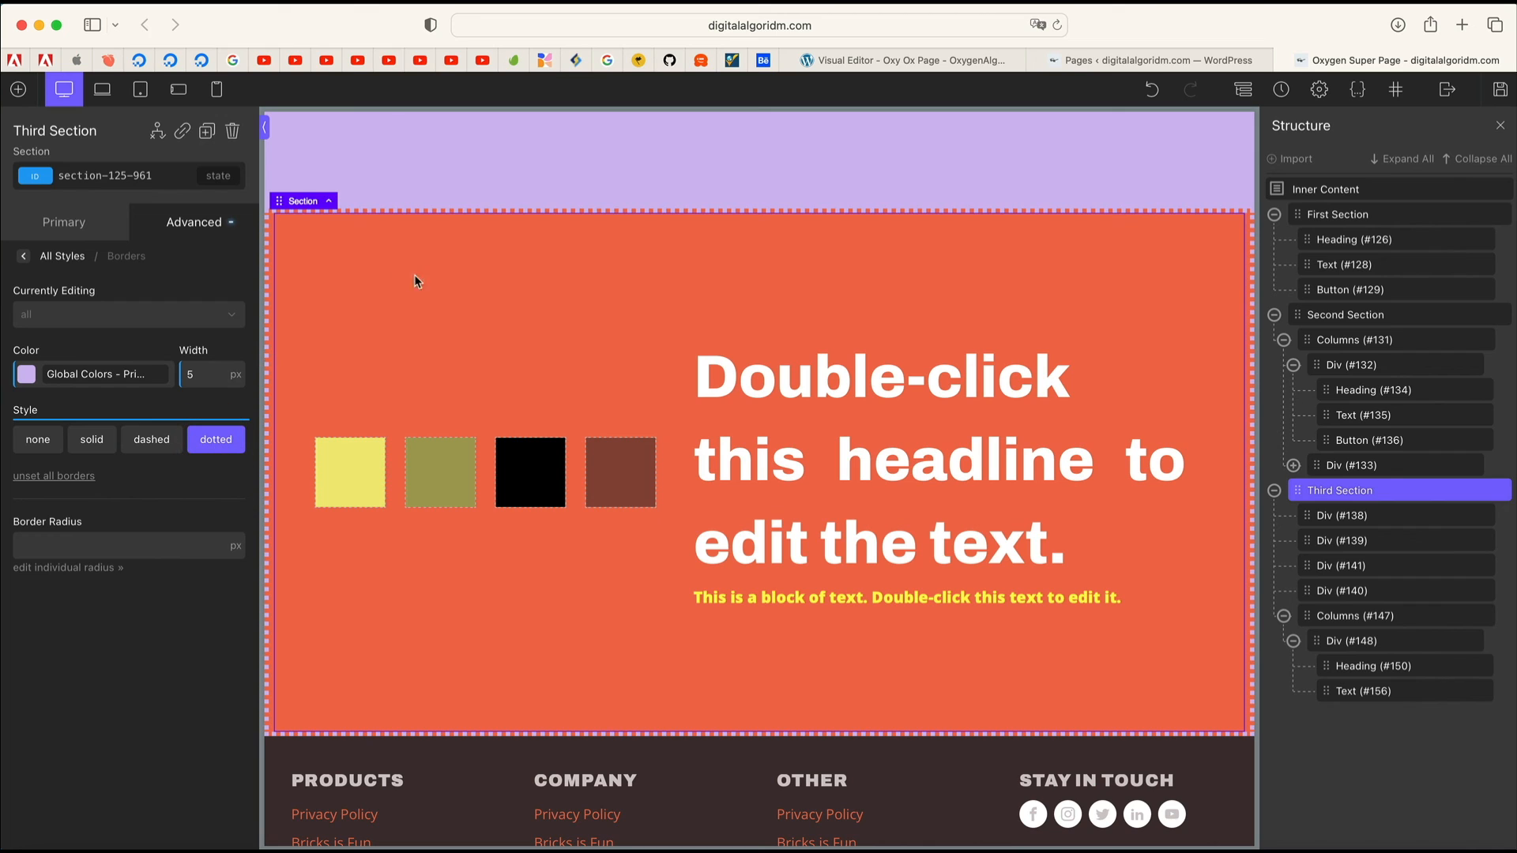
click(265, 128)
click(1243, 89)
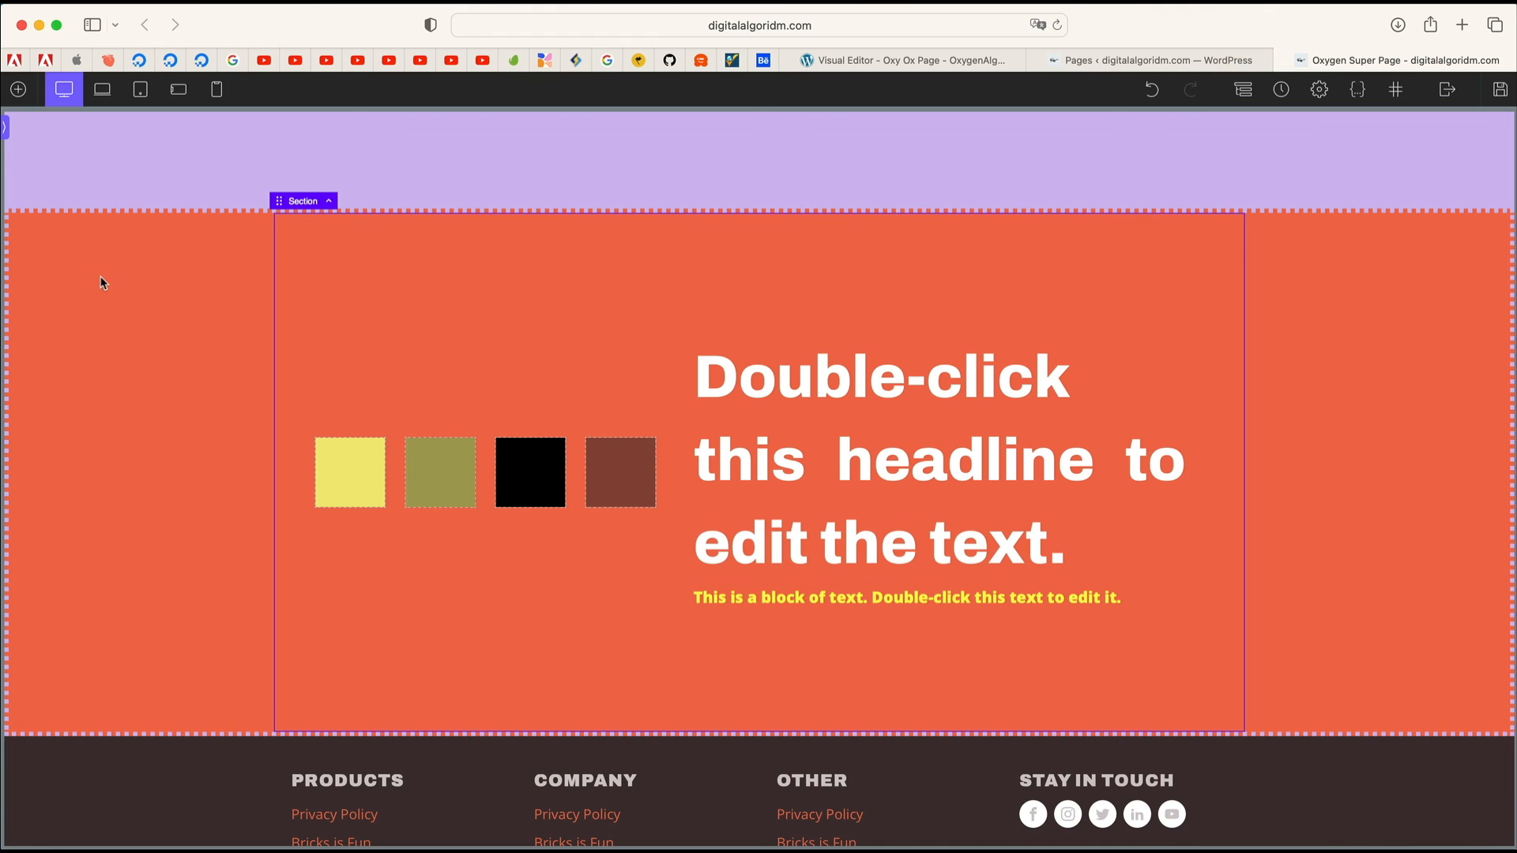
click(4, 127)
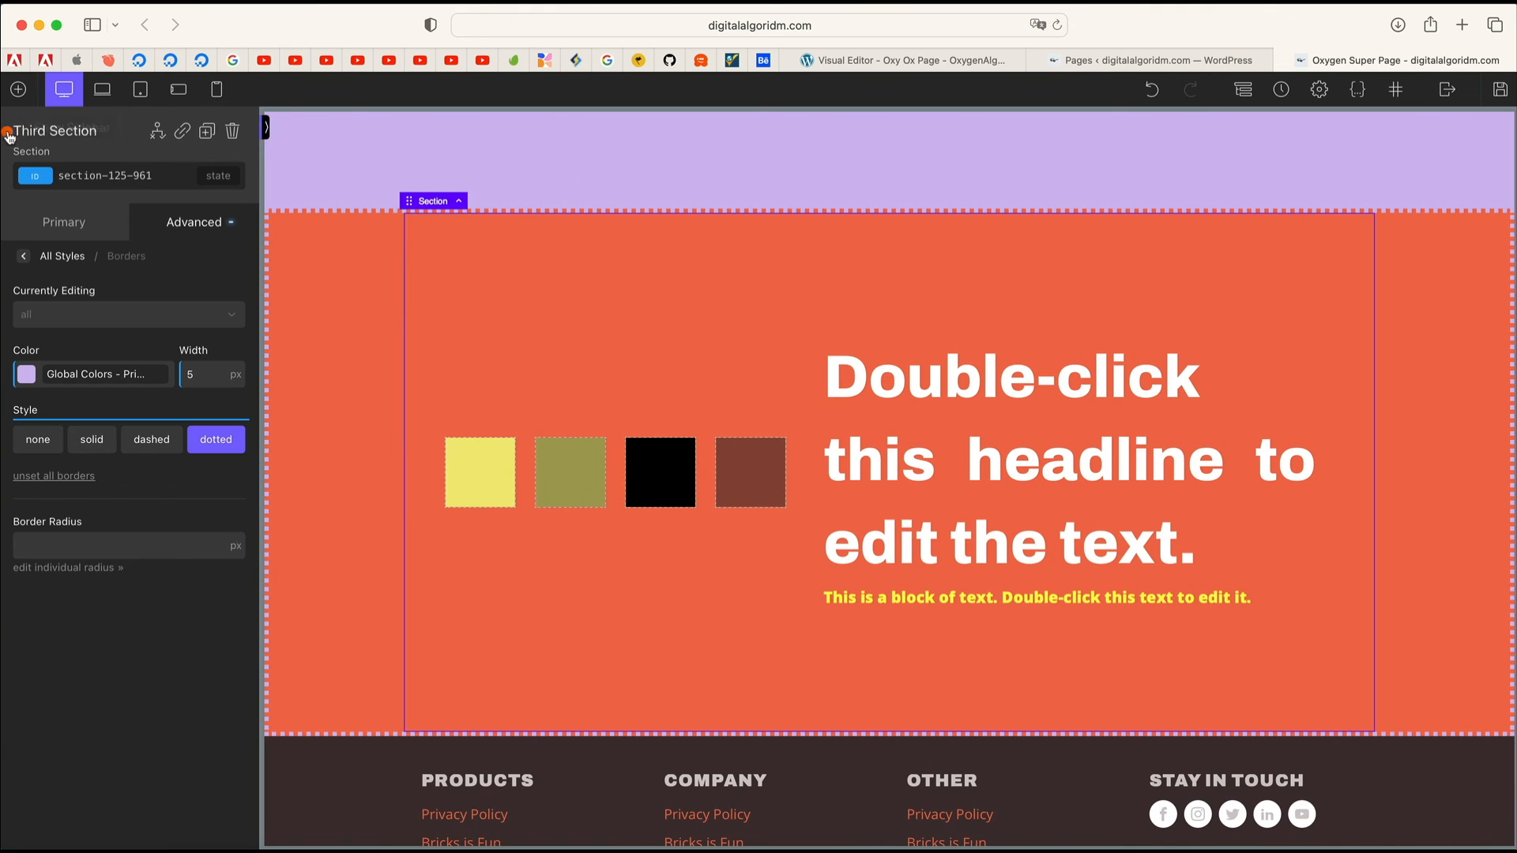
Step: Try the Third Section without a border before giving it a solid border in the yellow secondary global color
click(89, 442)
click(35, 444)
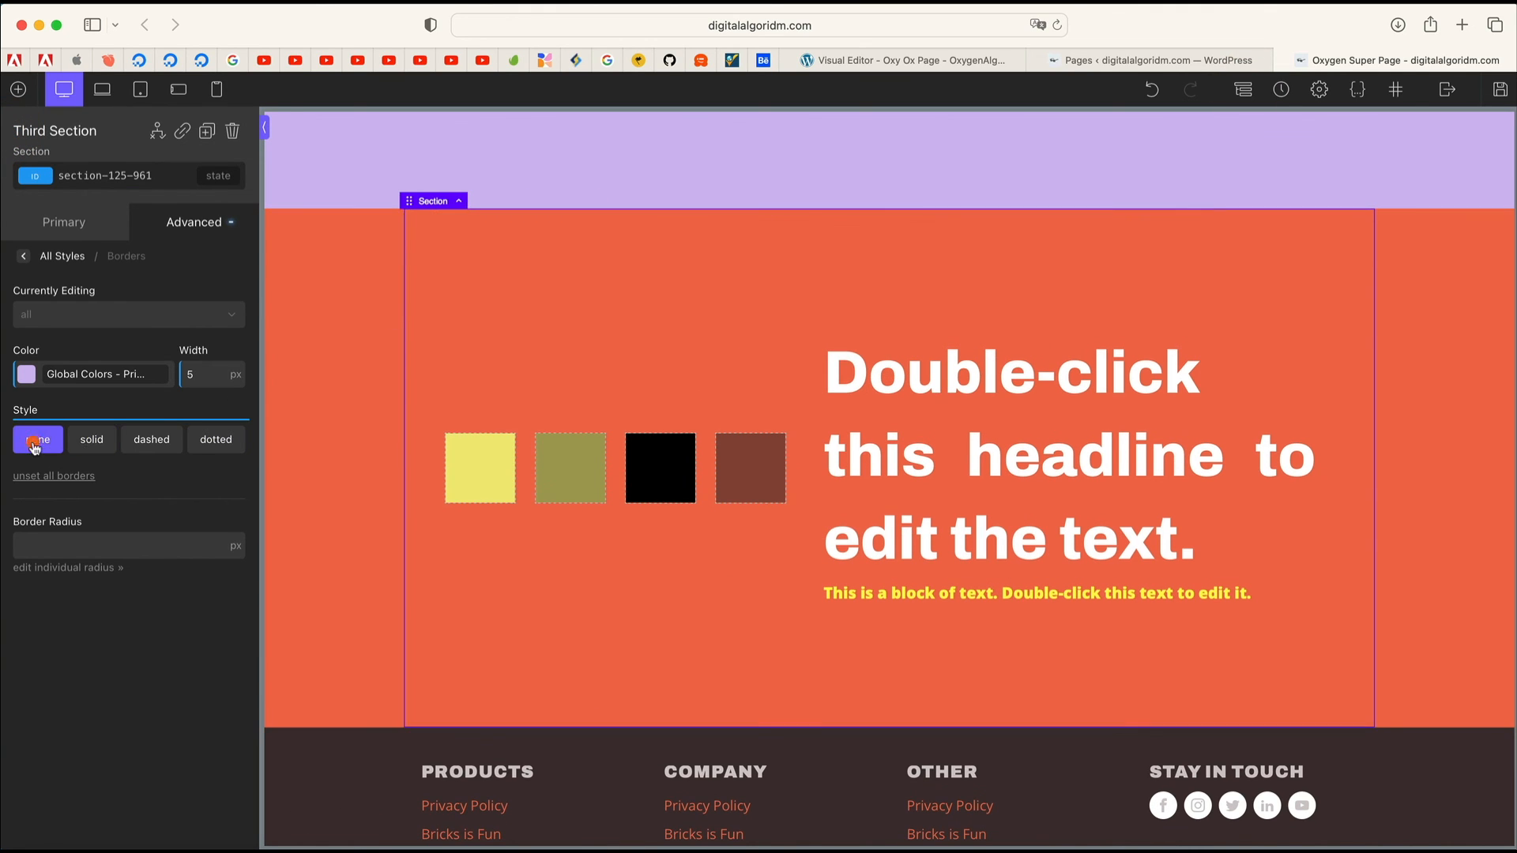
click(74, 477)
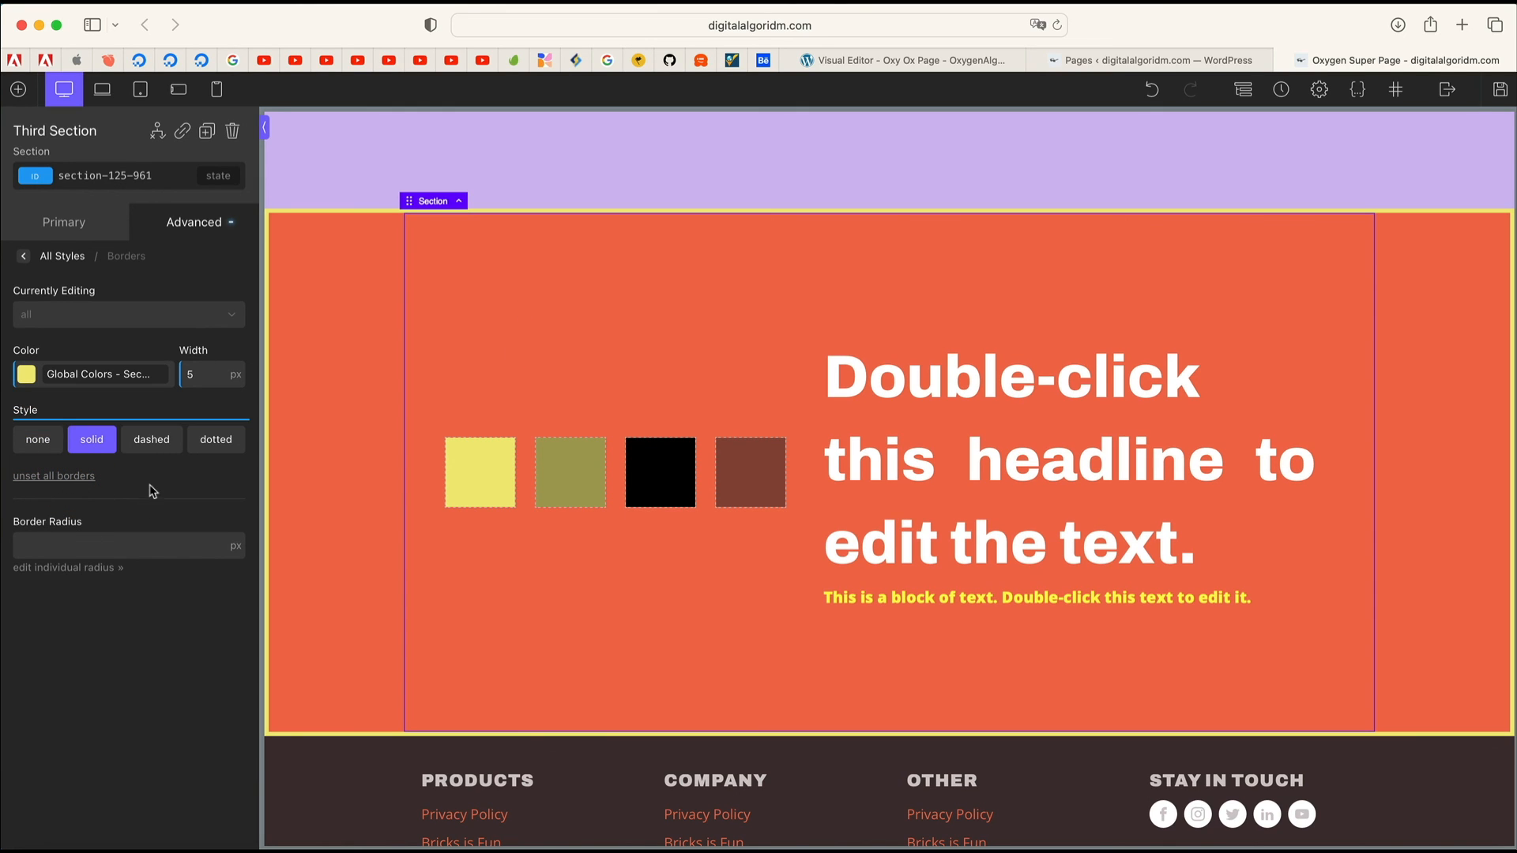
Step: Set the Third Section's border radius to 32 px and preview the rounded corners at full width
click(93, 539)
text(32)
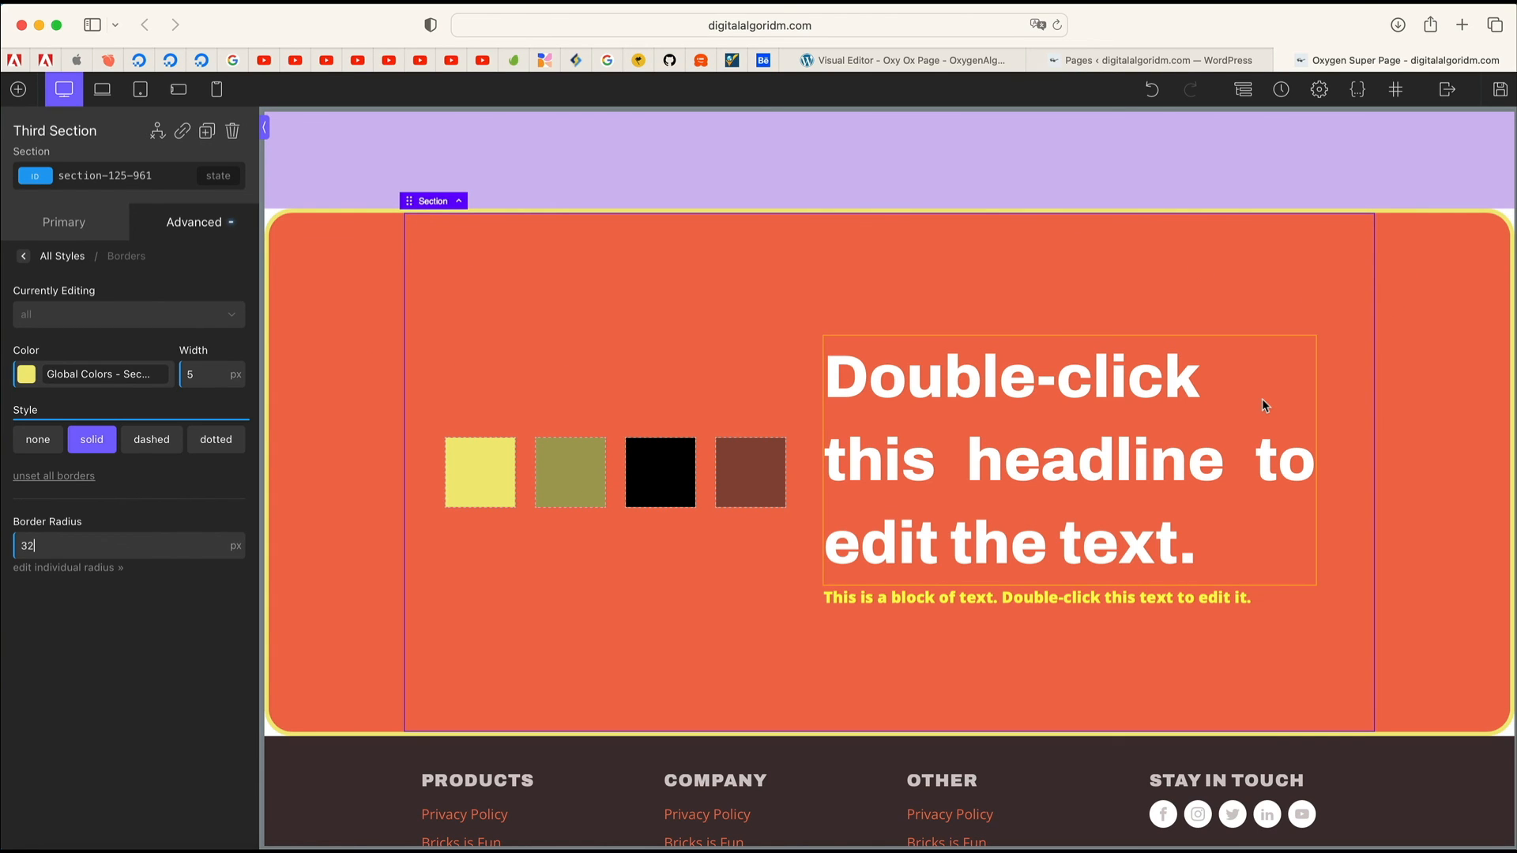
double_click(80, 541)
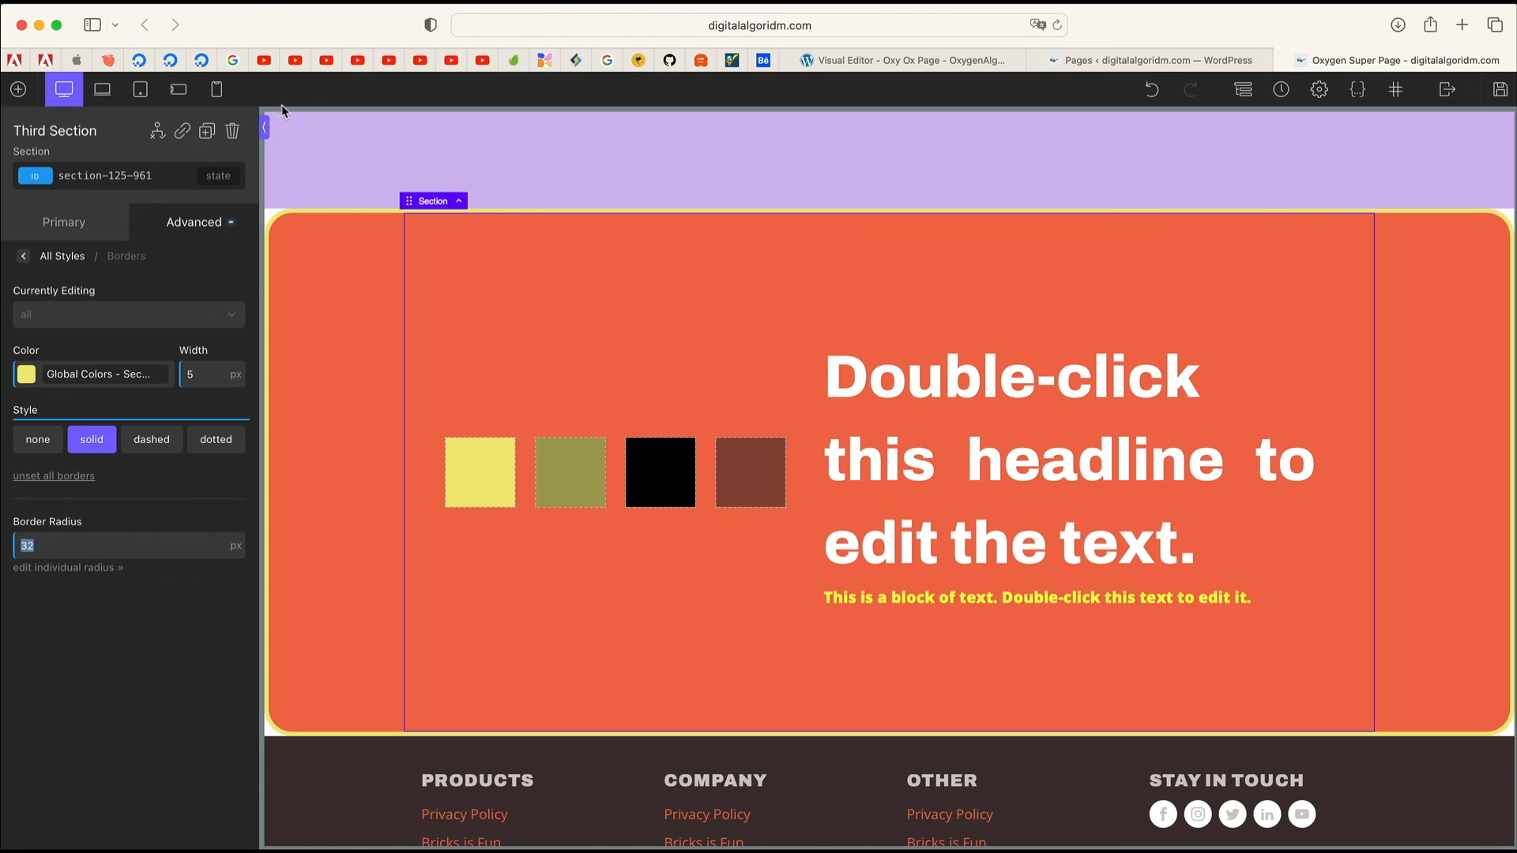
click(265, 127)
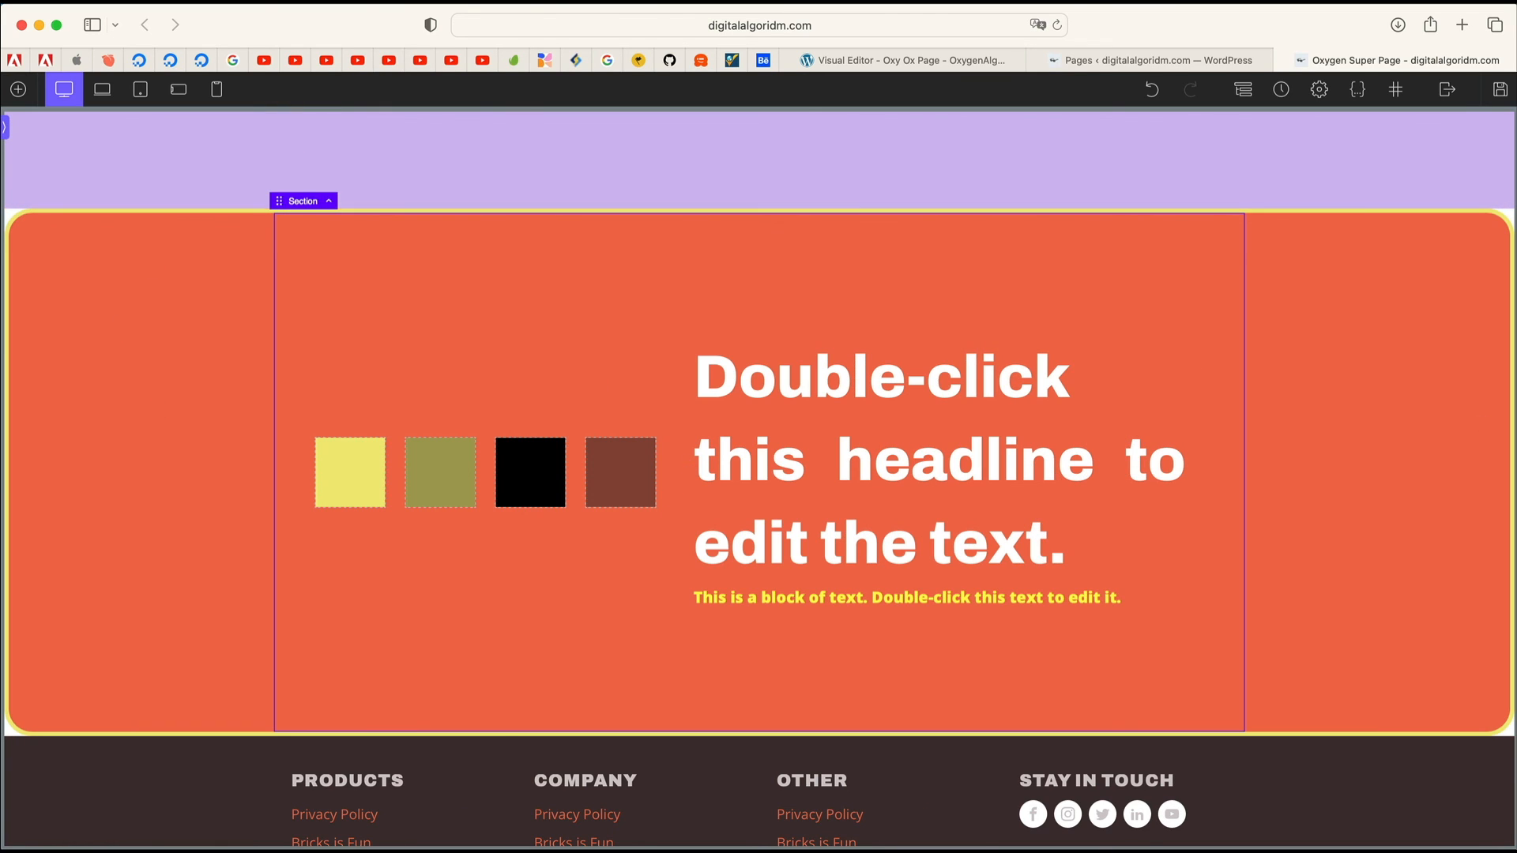
Step: Try unsetting all the Third Section's borders, undo that, and set the border radius to 100 px
click(72, 478)
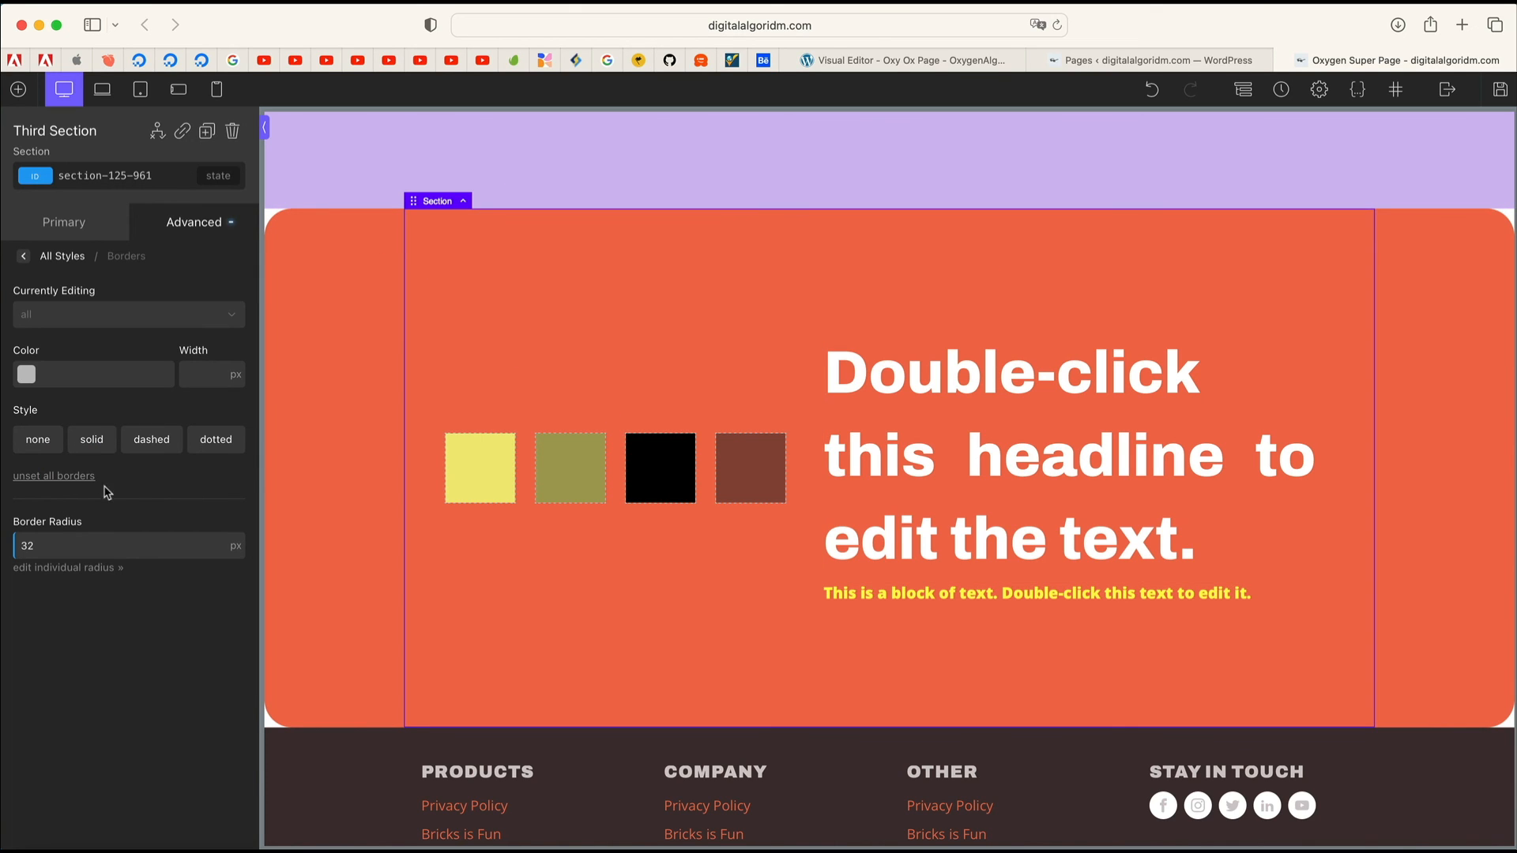
key(super+z)
double_click(88, 546)
text(100)
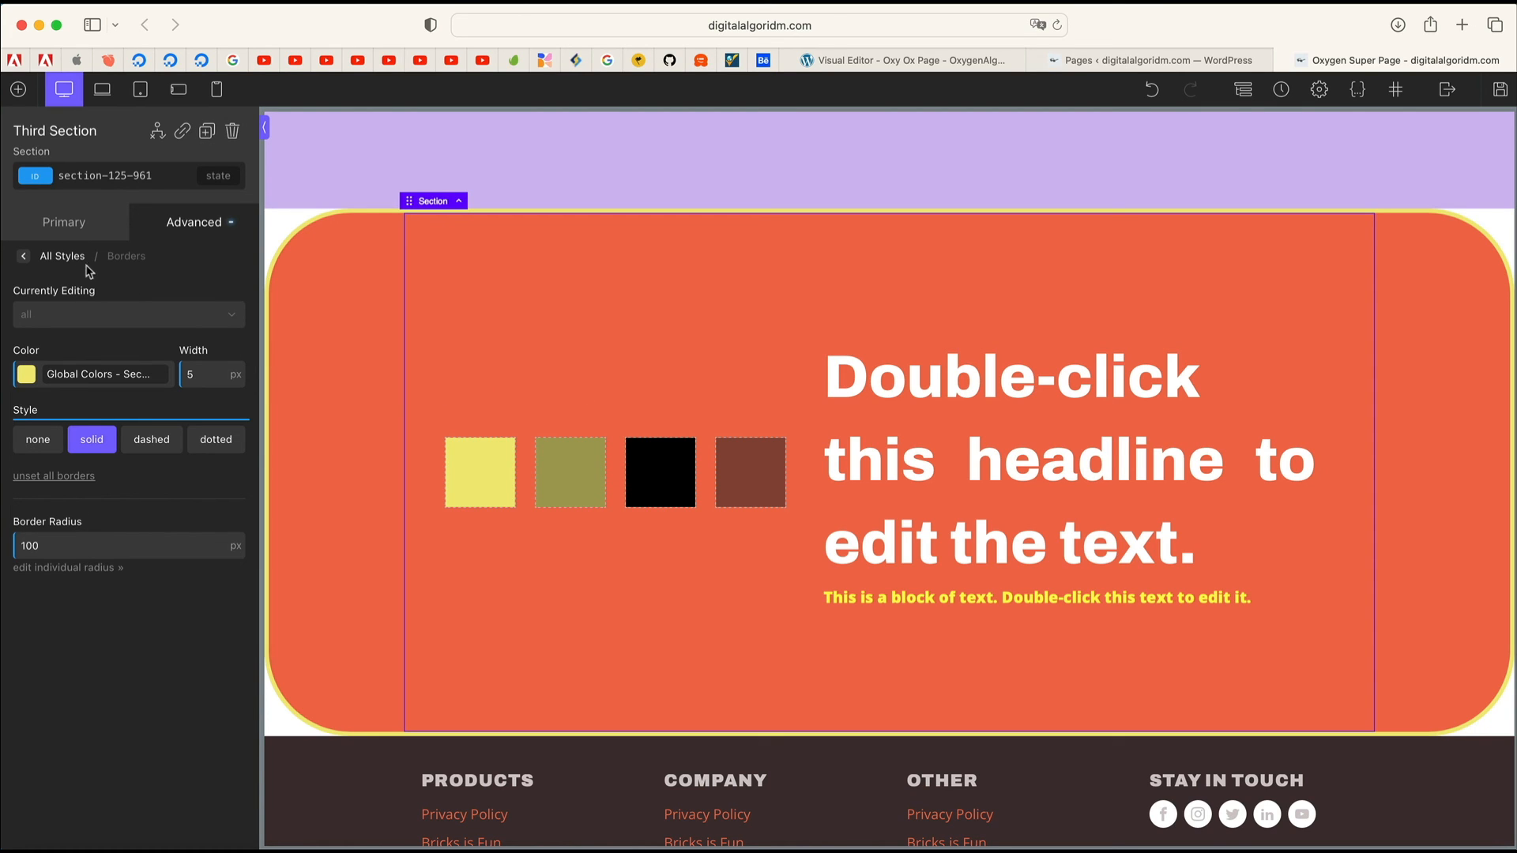
Step: Enable the Third Section's animate-on-scroll effect and try the fade-up type before choosing fade-right
click(62, 258)
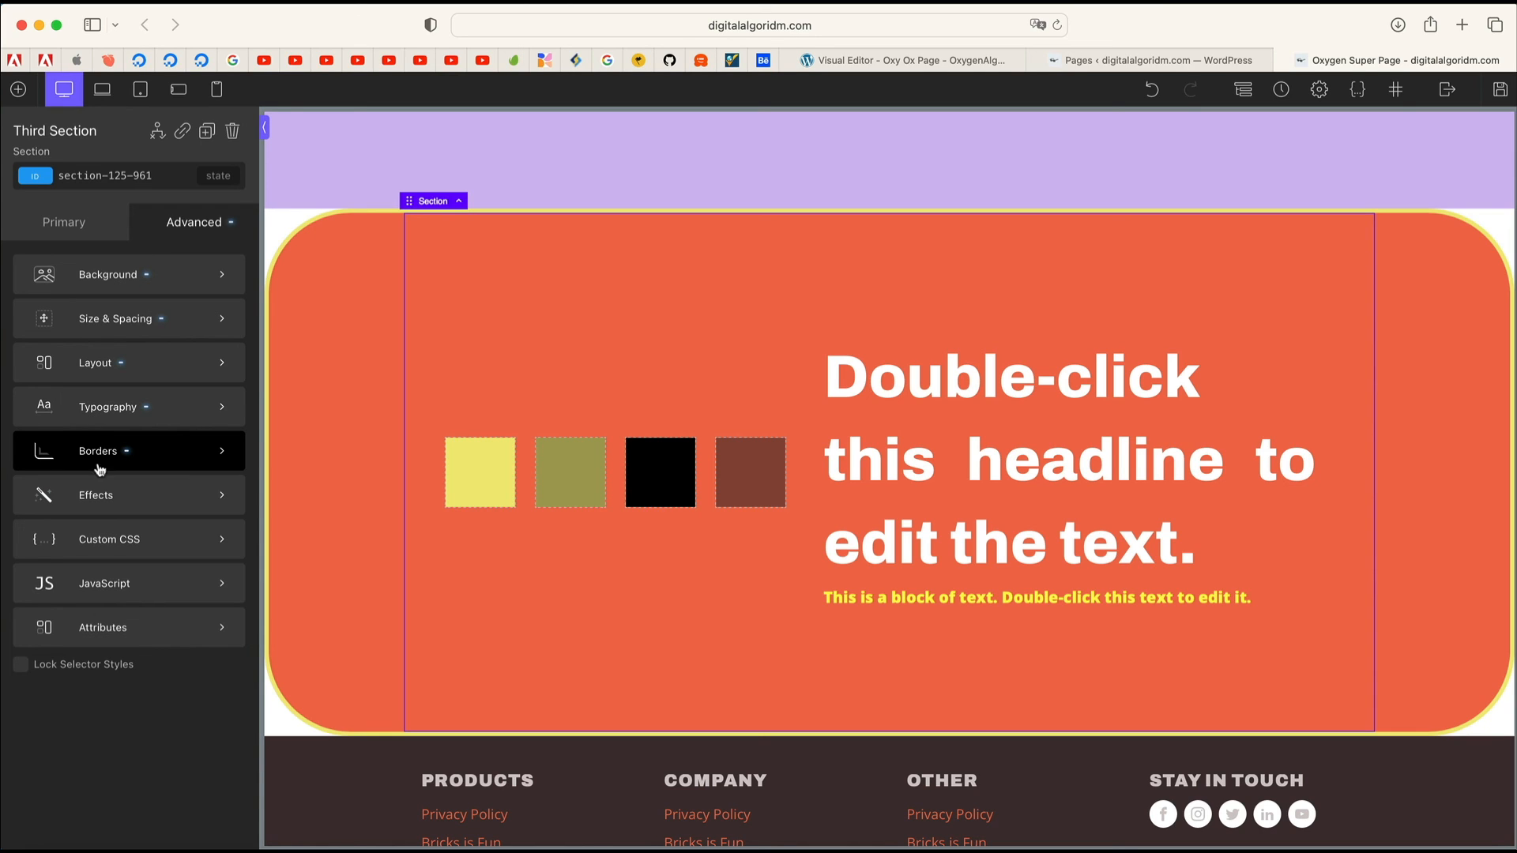
click(99, 494)
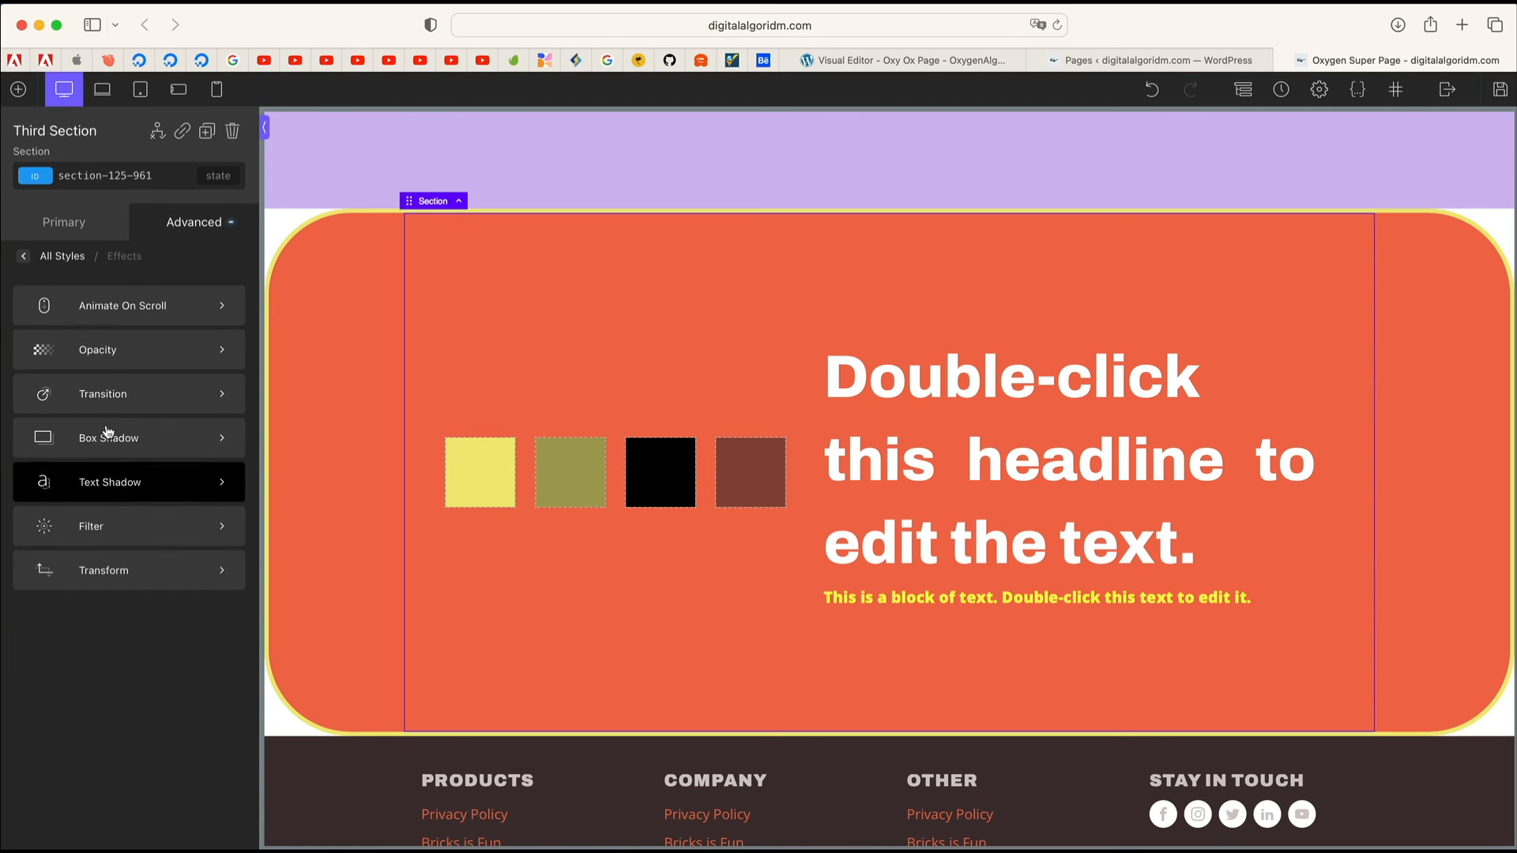
click(149, 305)
click(67, 297)
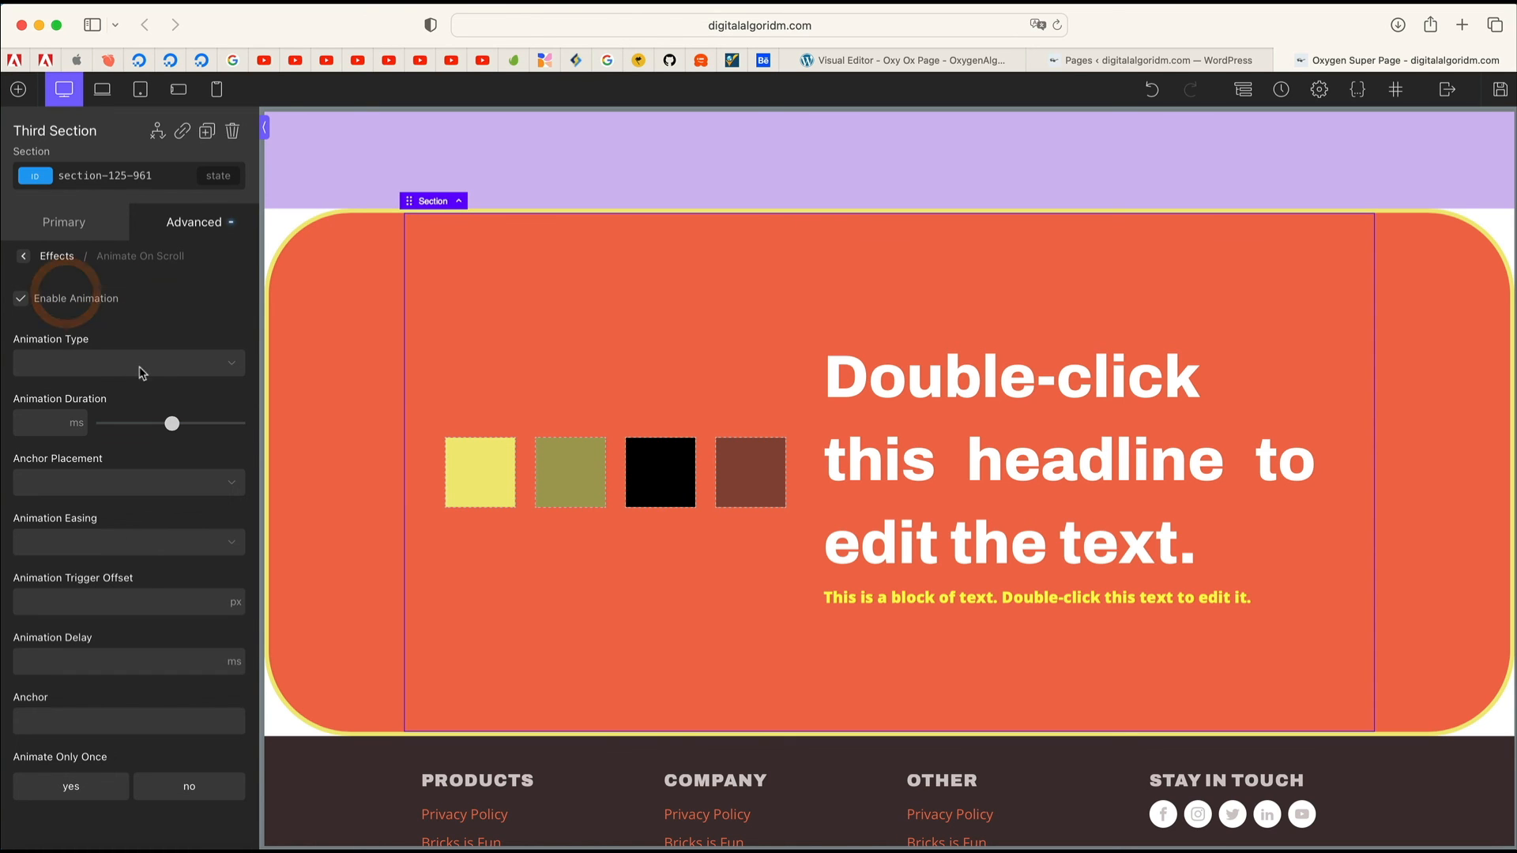
click(118, 365)
click(115, 429)
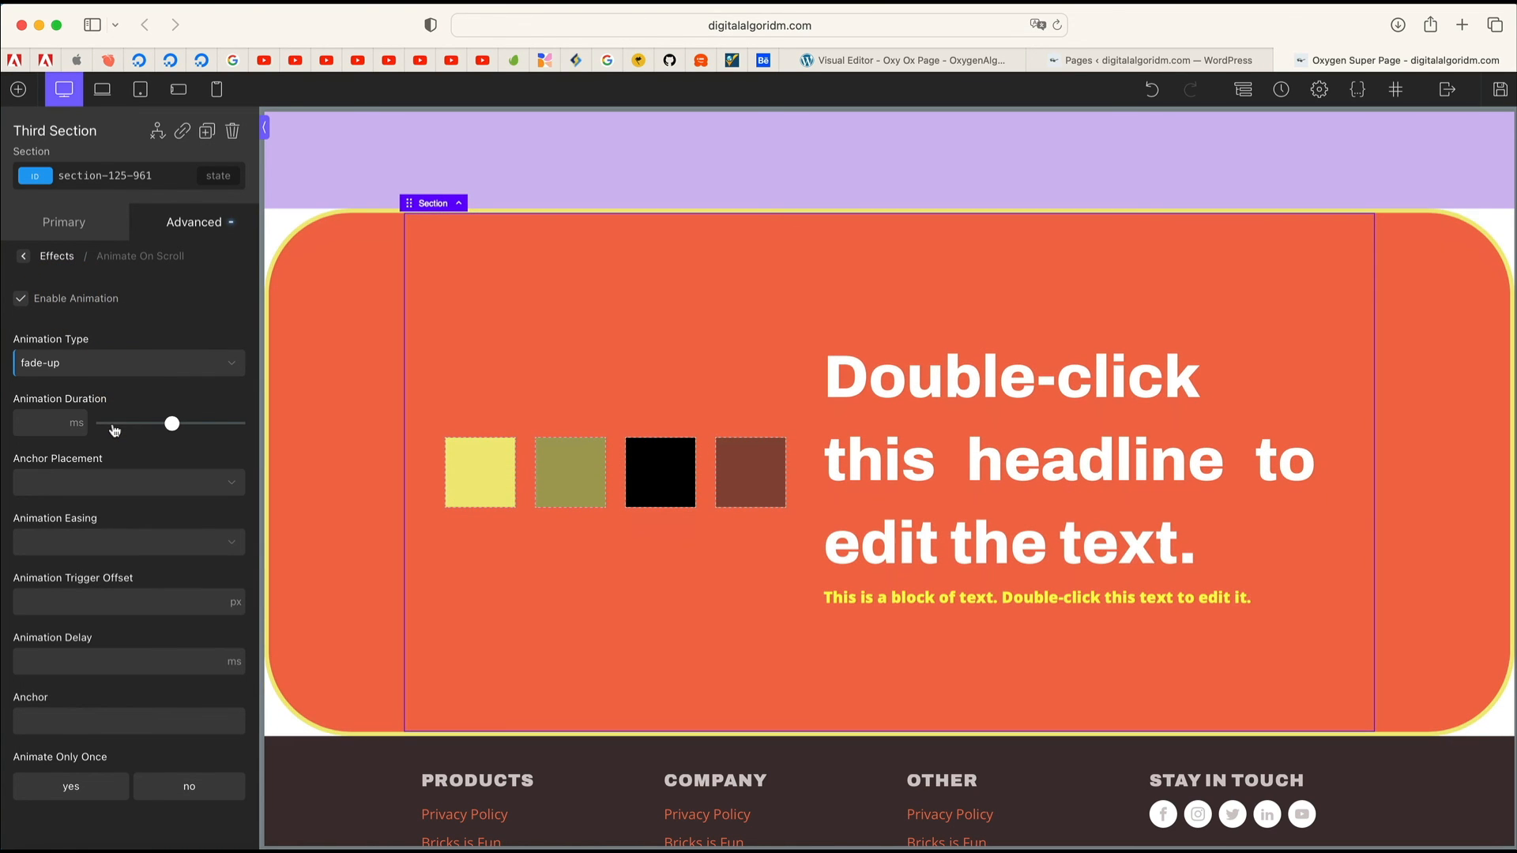
click(157, 364)
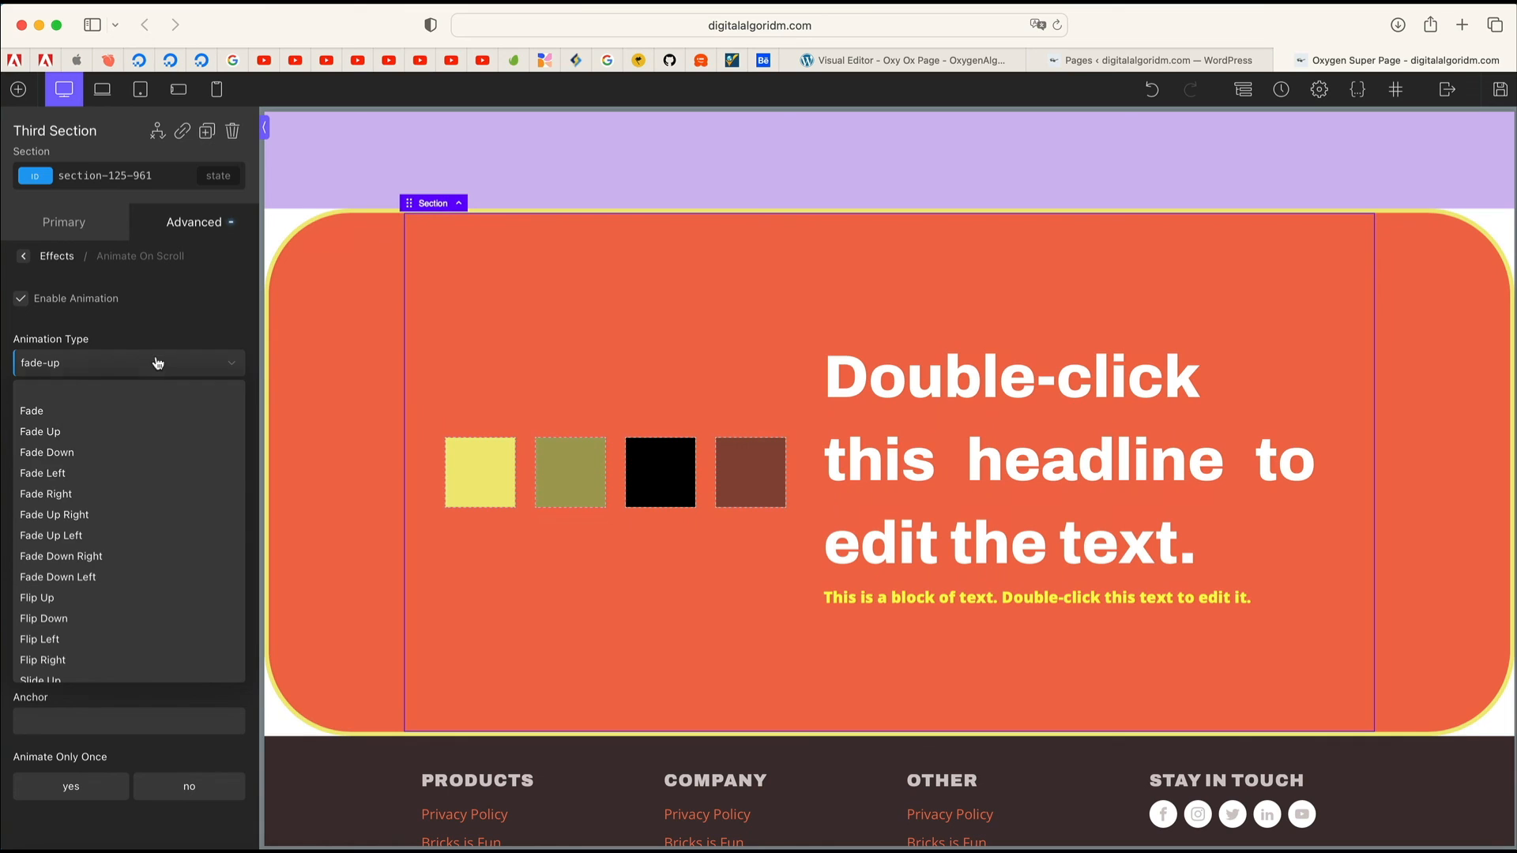
click(139, 494)
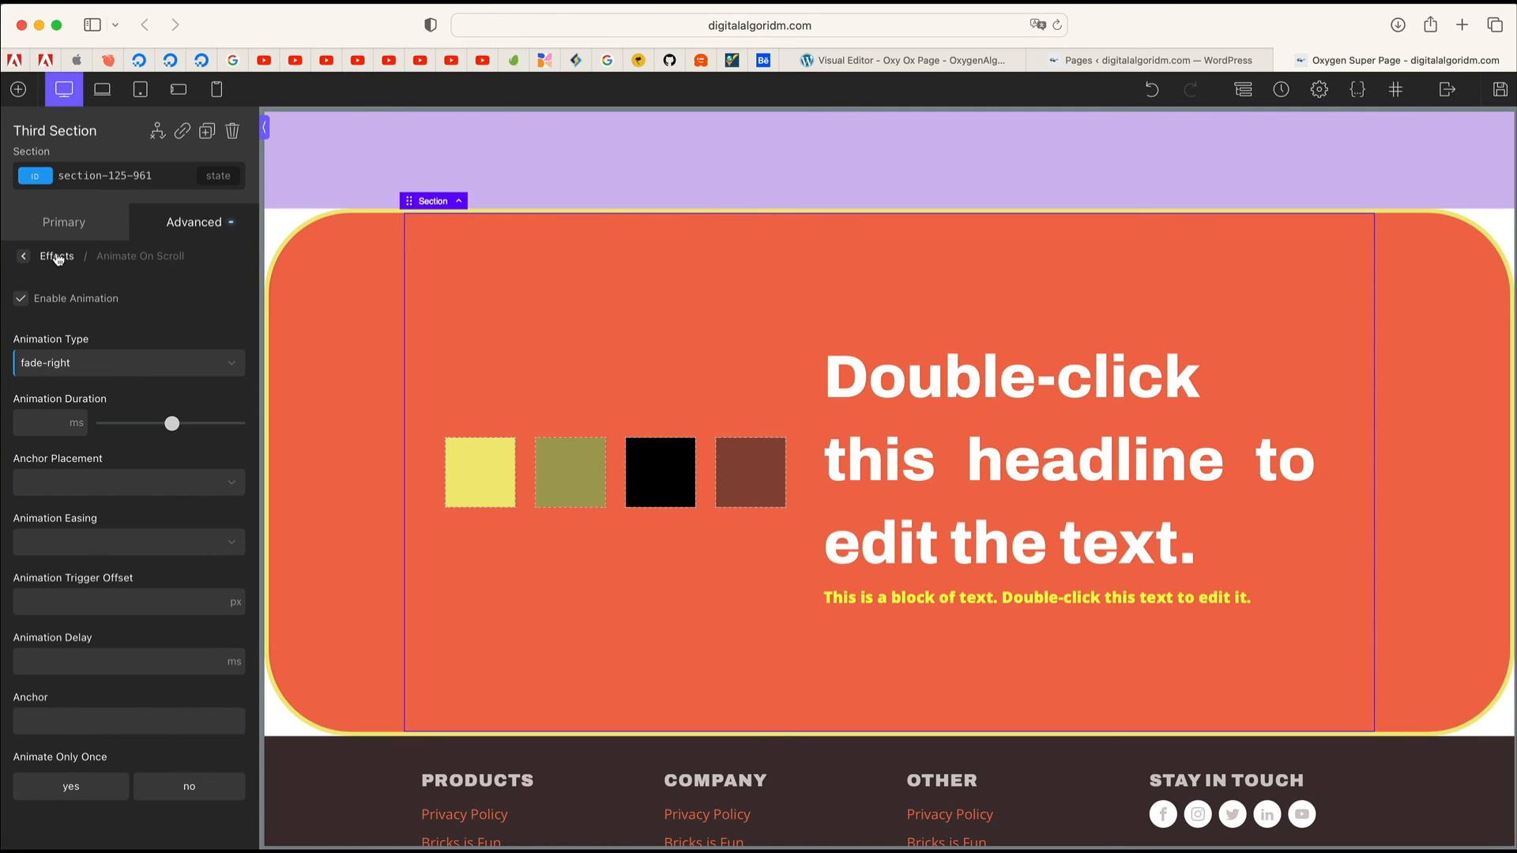
Step: Try an opacity of 0.4 on the Third Section before setting it to 1
click(52, 257)
click(92, 351)
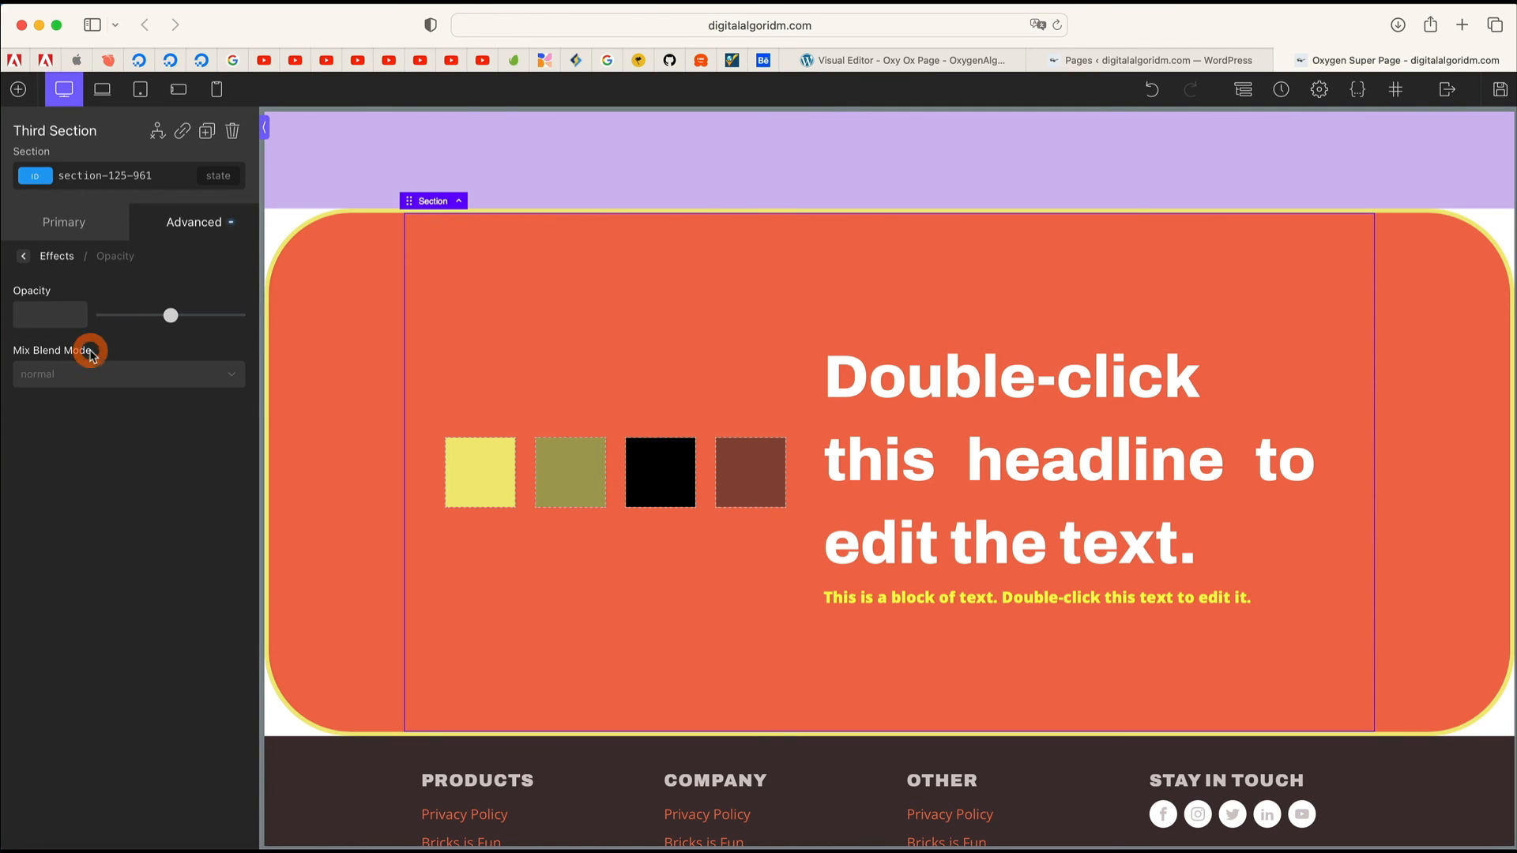
mouse_move(169, 316)
mouse_down()
mouse_move(134, 318)
mouse_move(154, 313)
mouse_up()
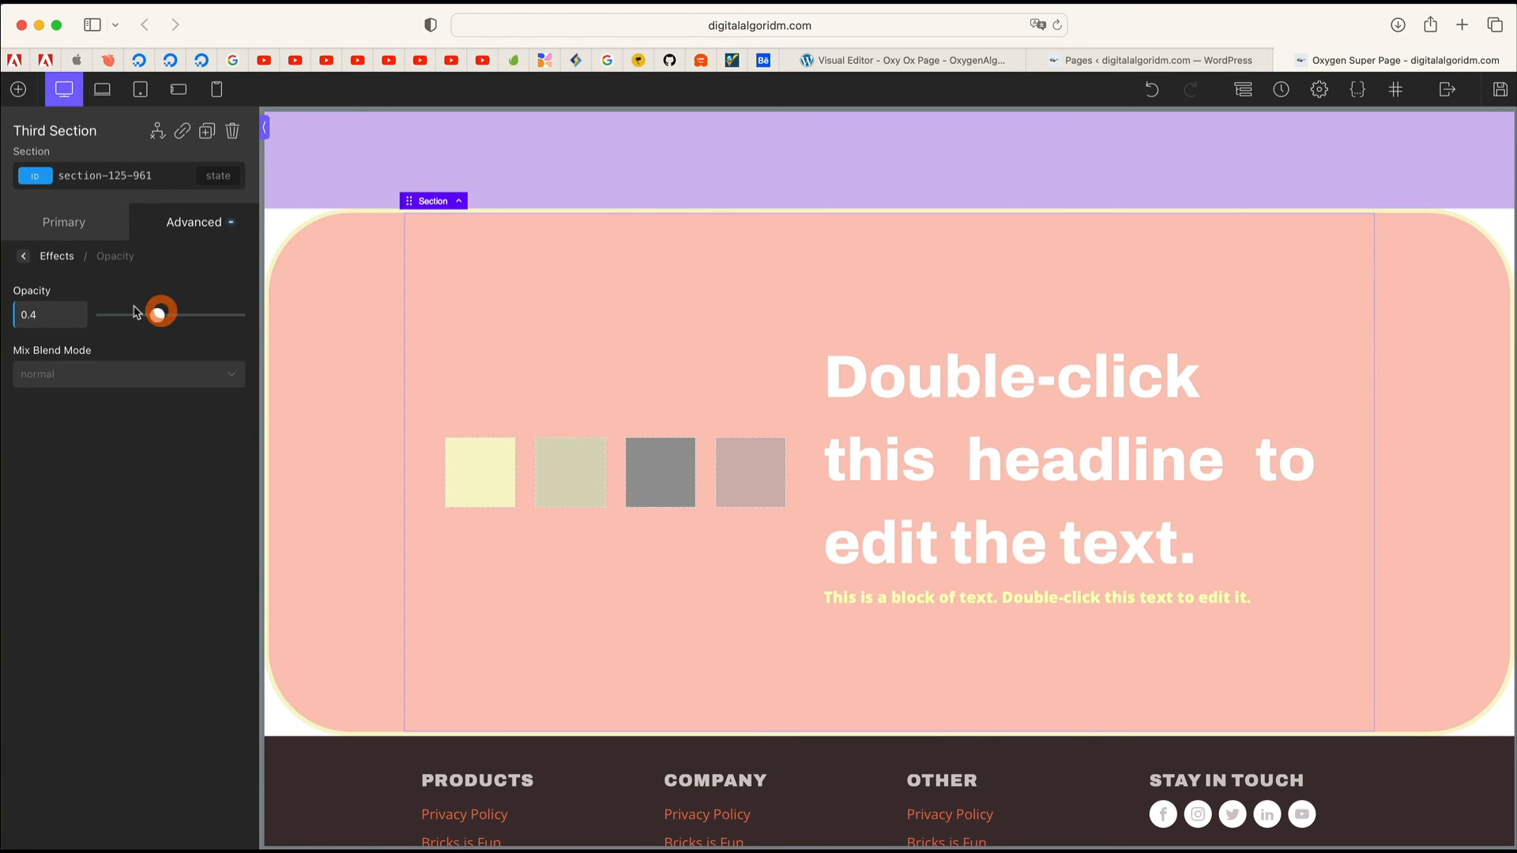
double_click(59, 310)
text(1)
click(24, 256)
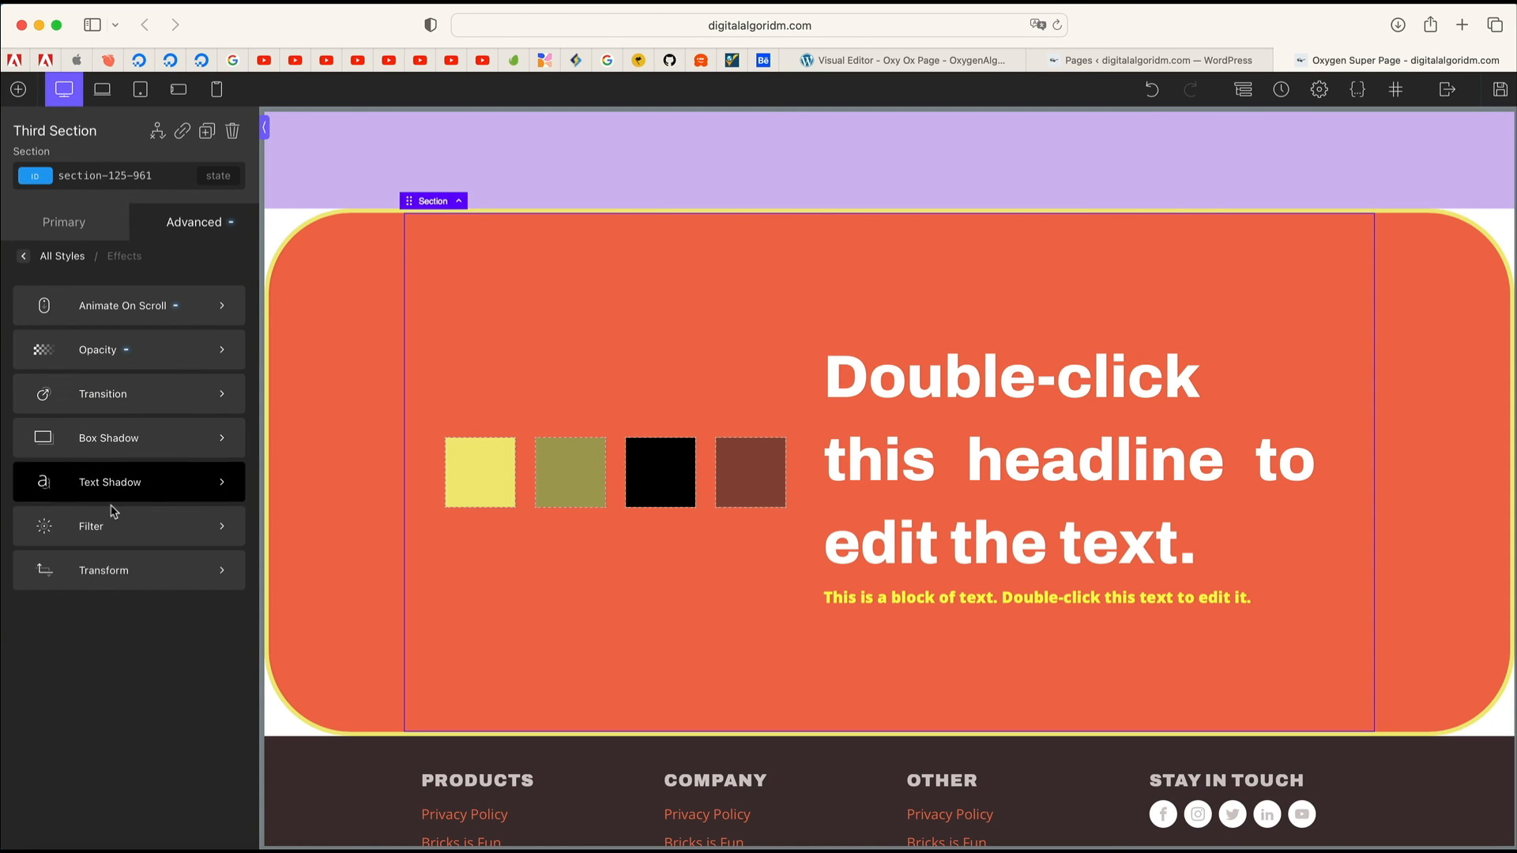
Step: Look at the Third Section's custom CSS editor and review the whole page from header to footer
click(25, 256)
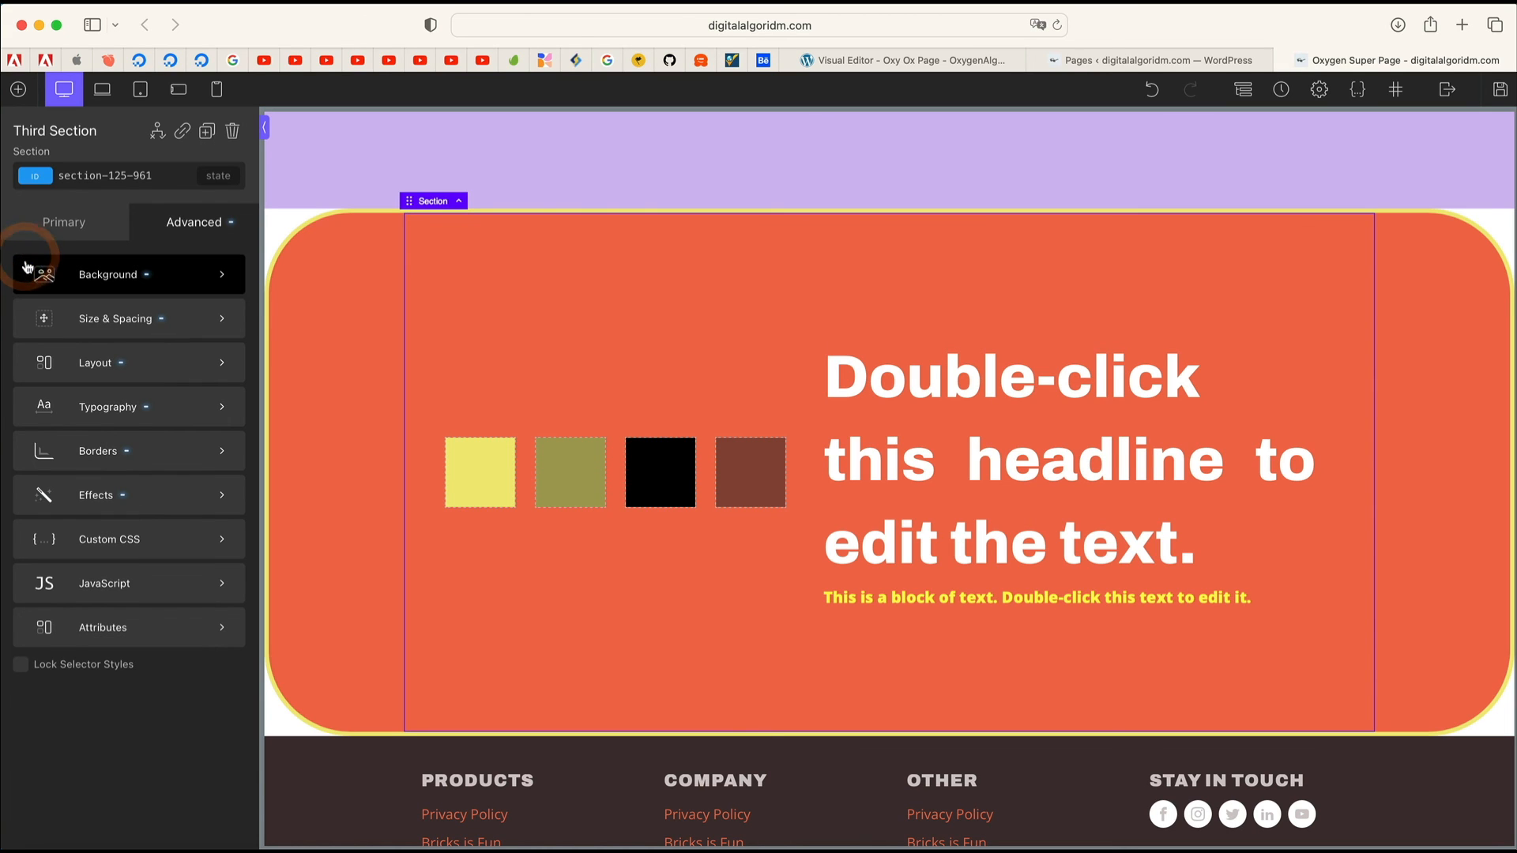
click(122, 551)
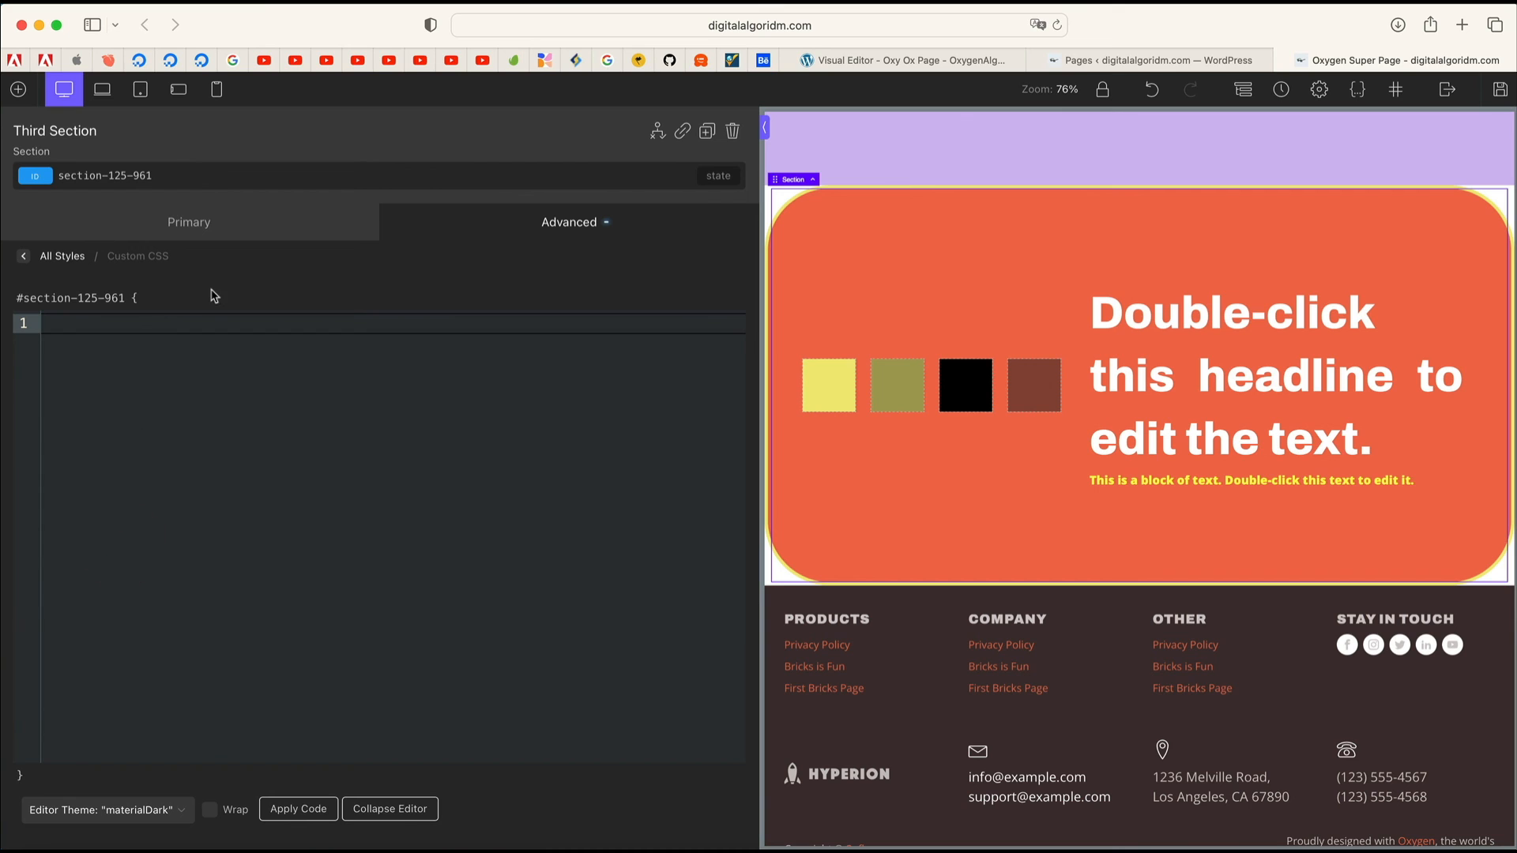
click(25, 257)
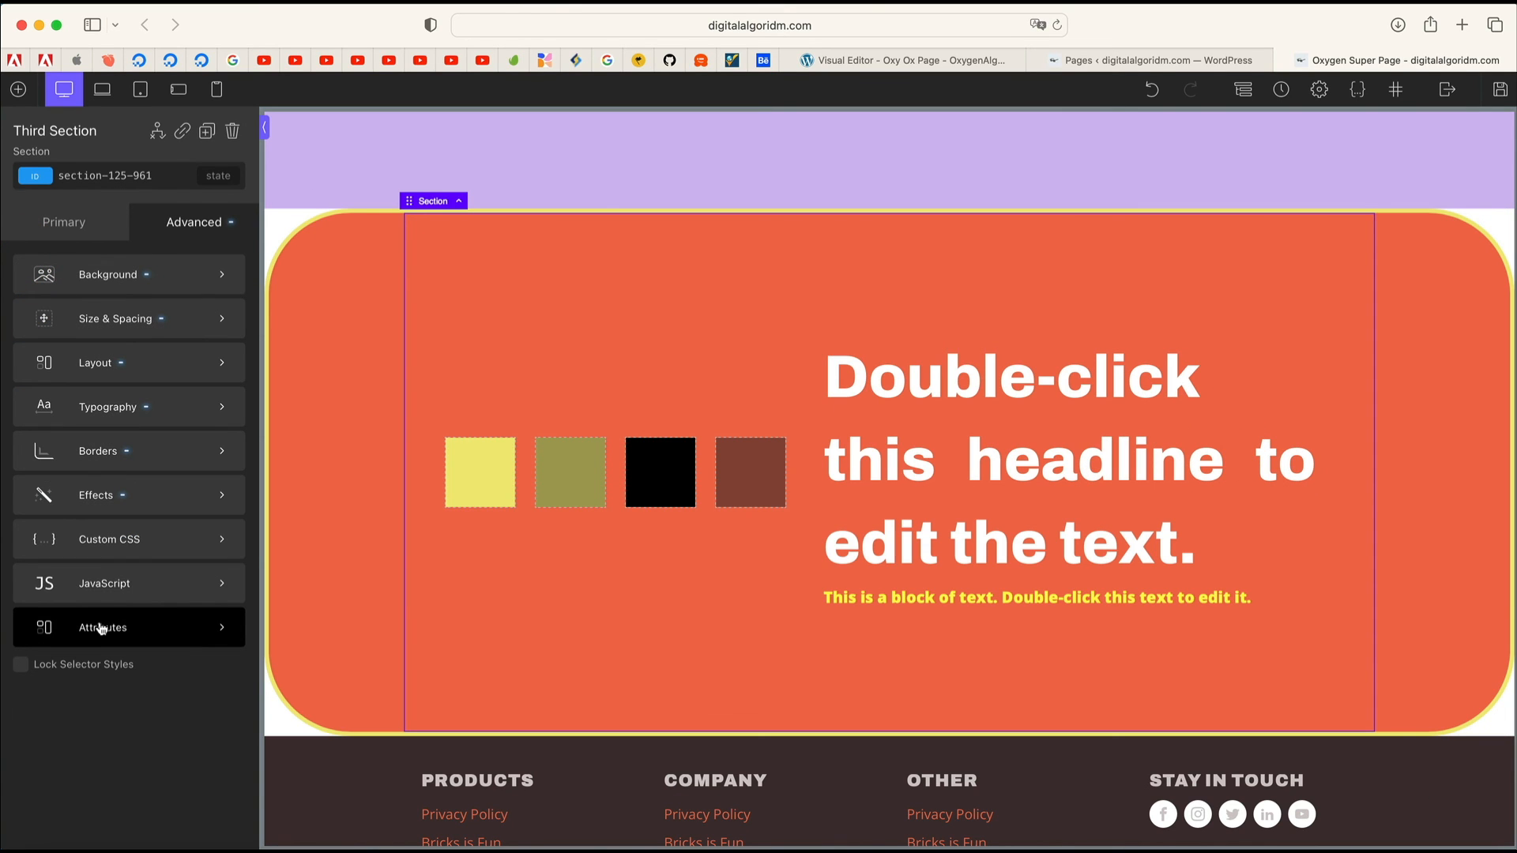
scroll(814, 376, up, 15)
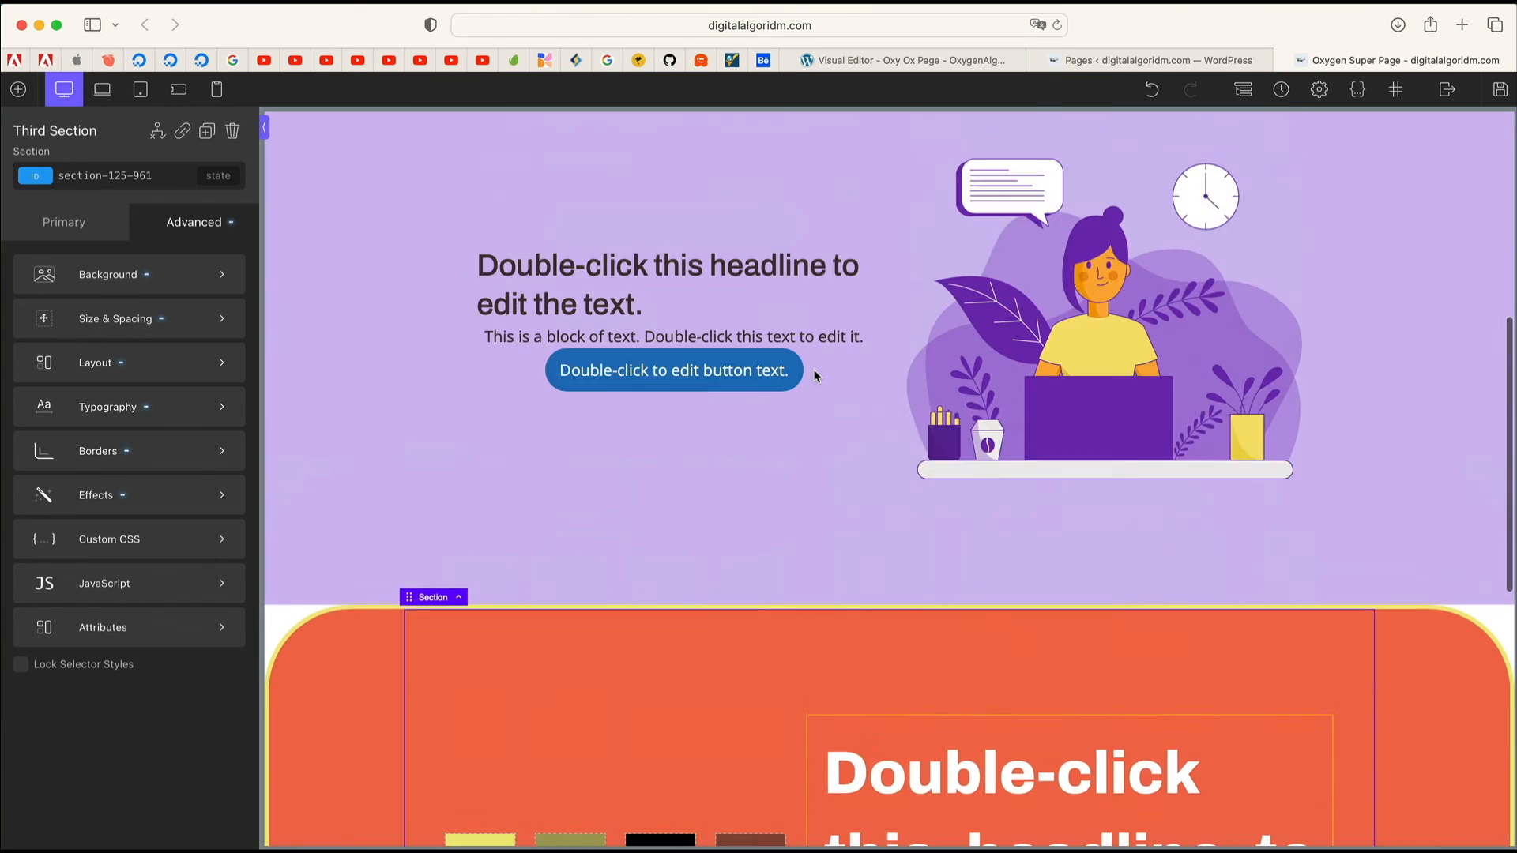
scroll(814, 376, down, 15)
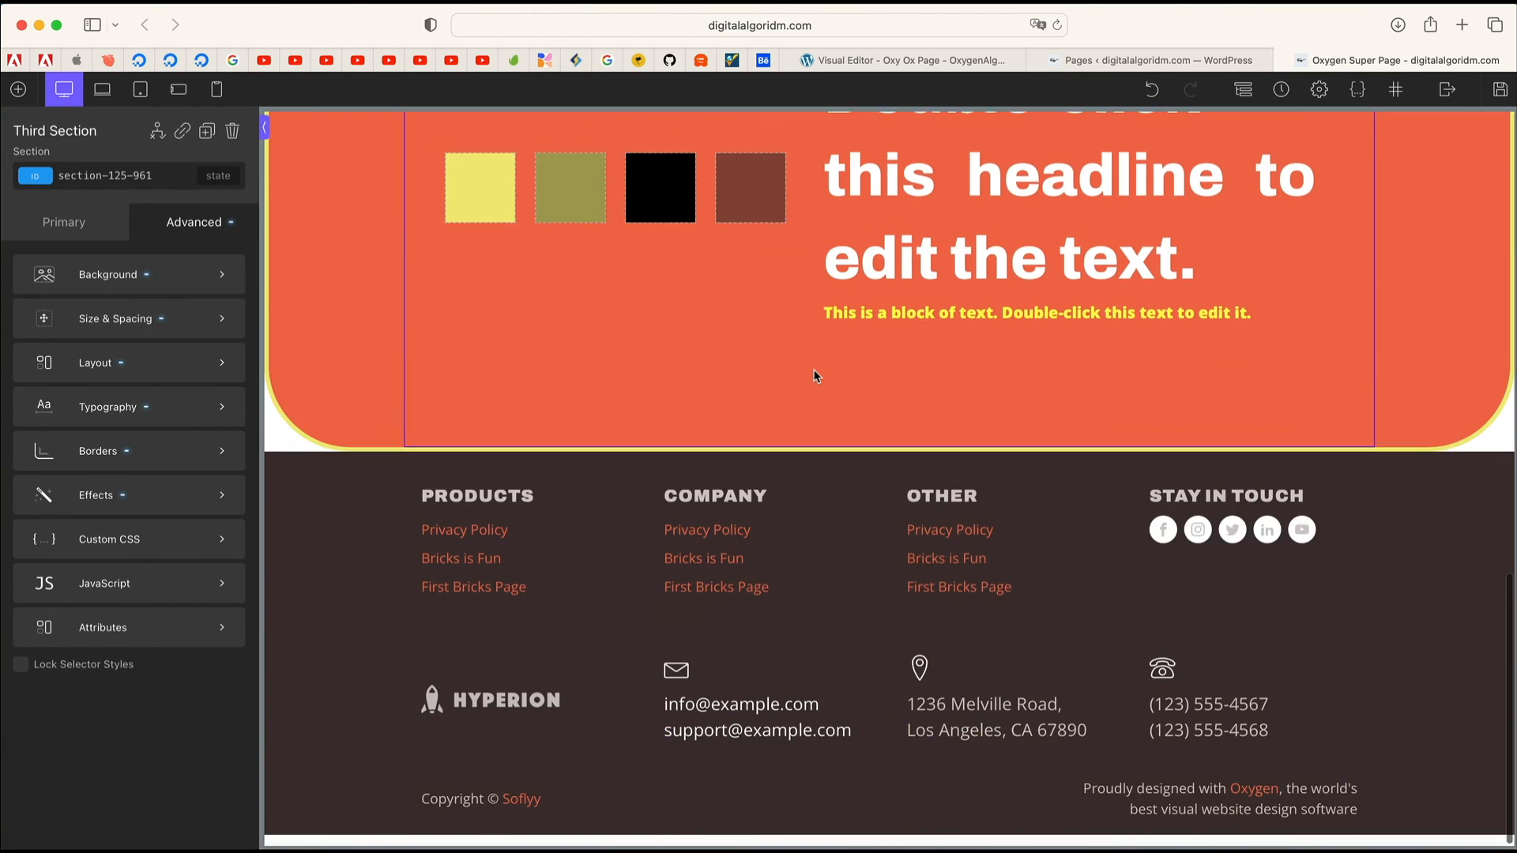
scroll(814, 376, up, 5)
scroll(814, 376, up, 10)
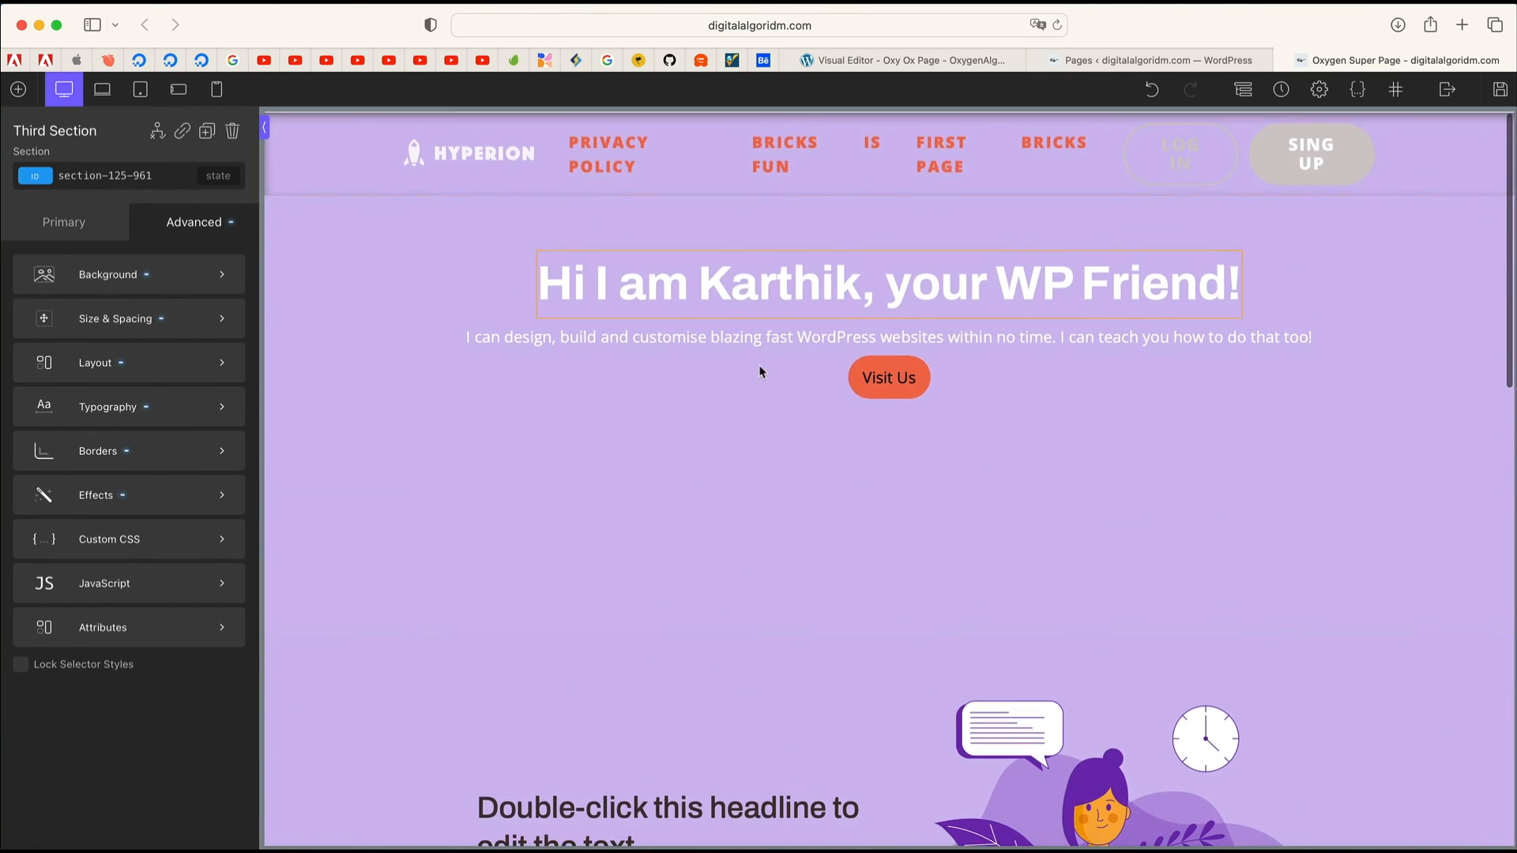
Step: Set the First Section's min-height to 00 px and save the page
click(742, 586)
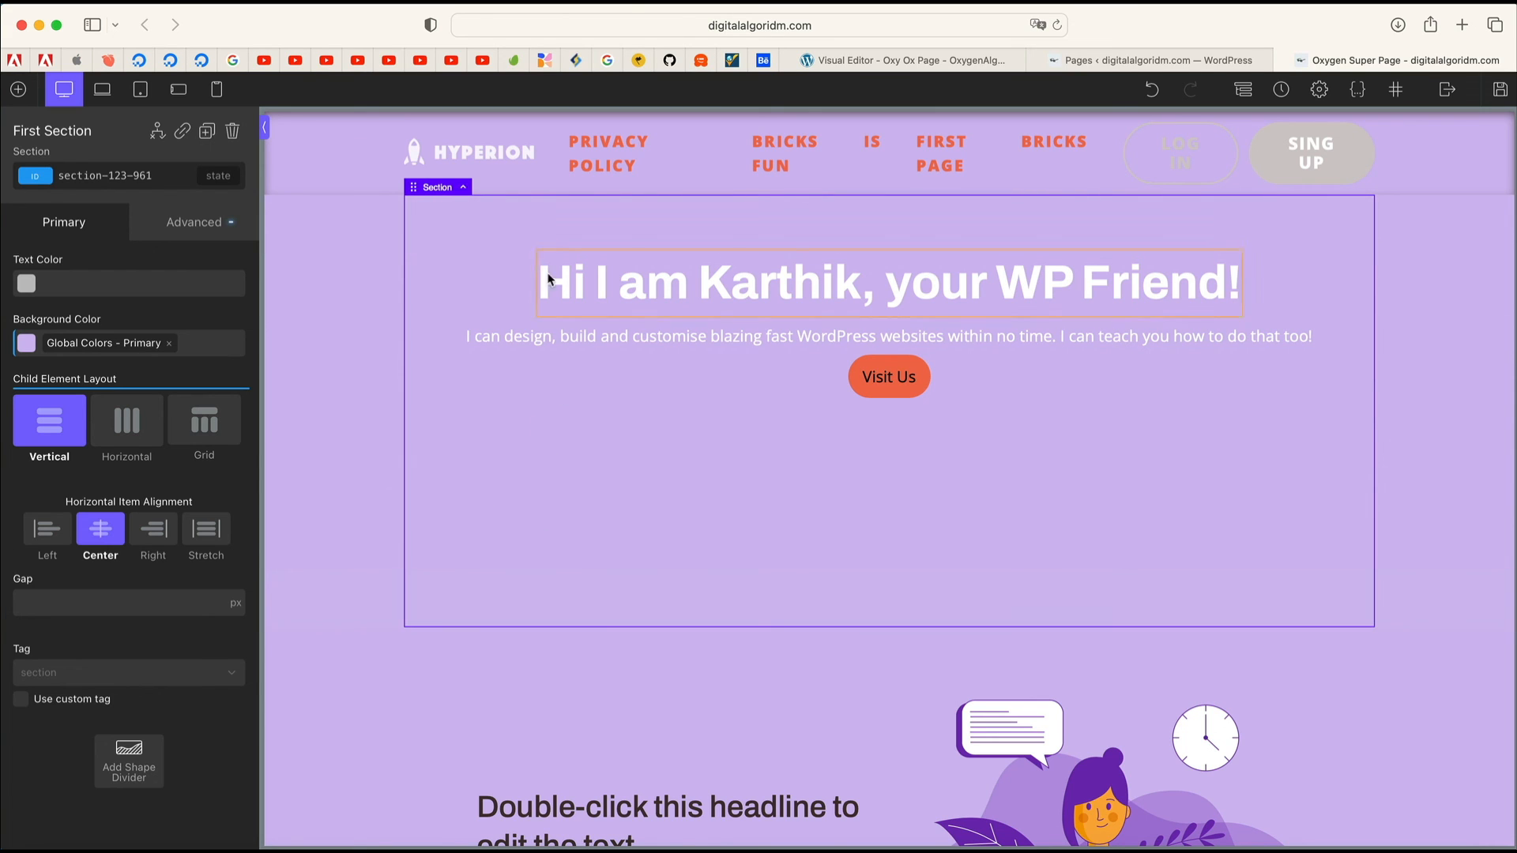
click(193, 222)
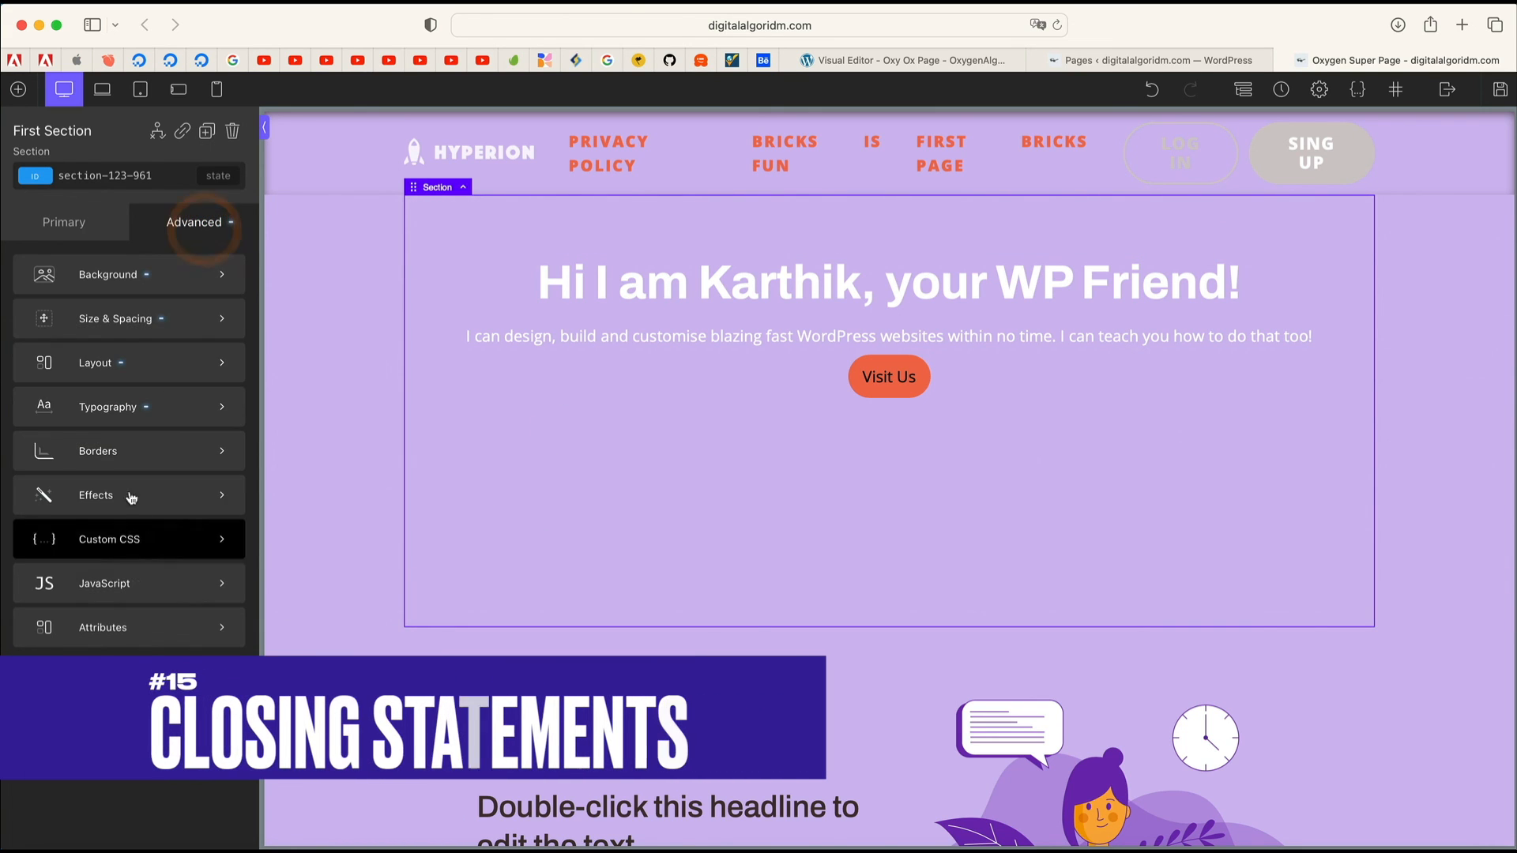
click(163, 321)
double_click(126, 520)
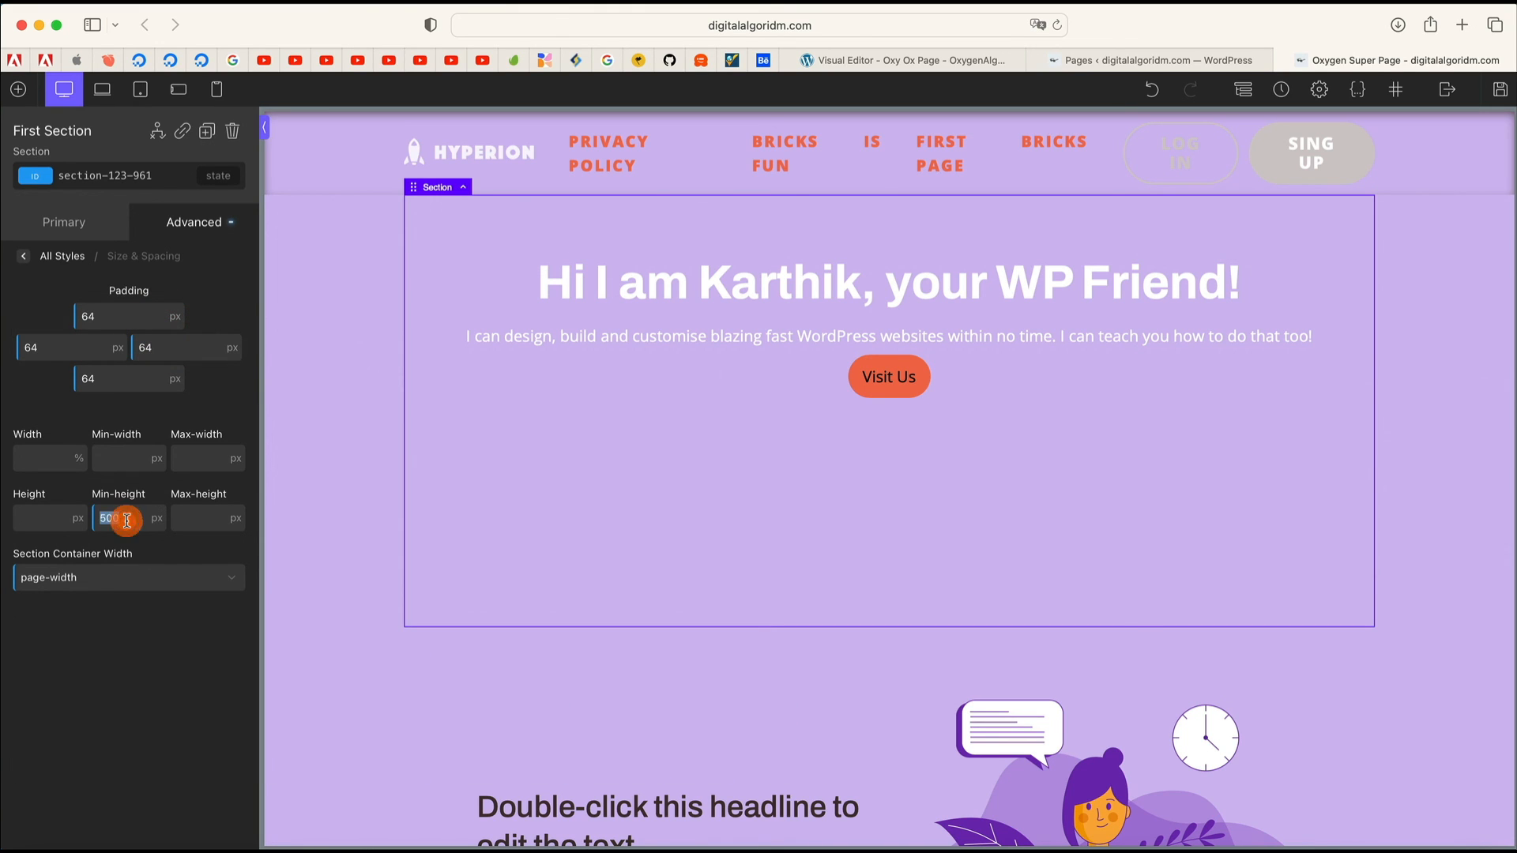
text(0)
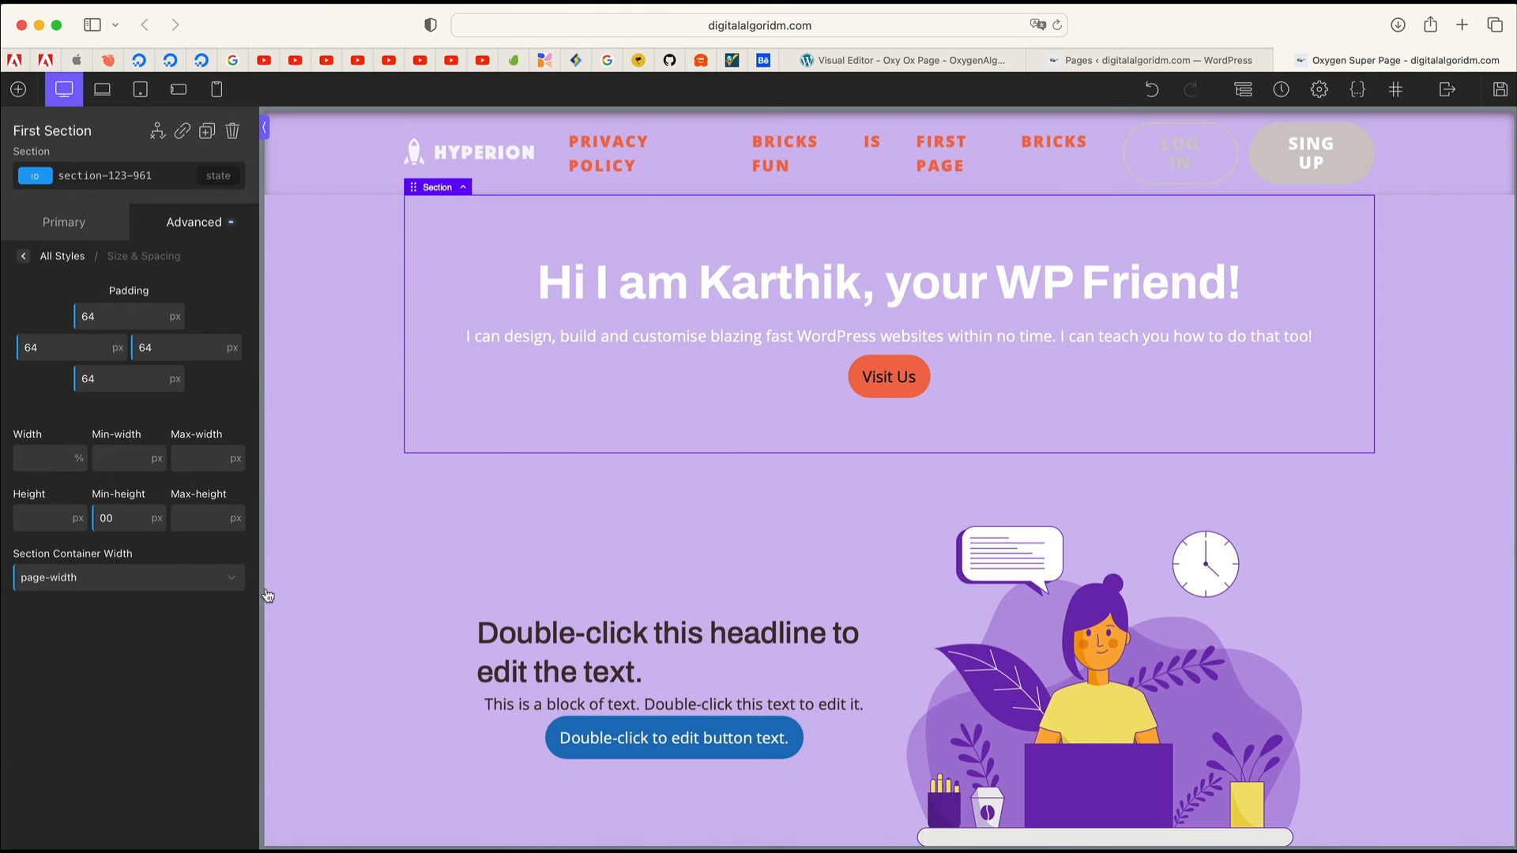
scroll(366, 589, down, 10)
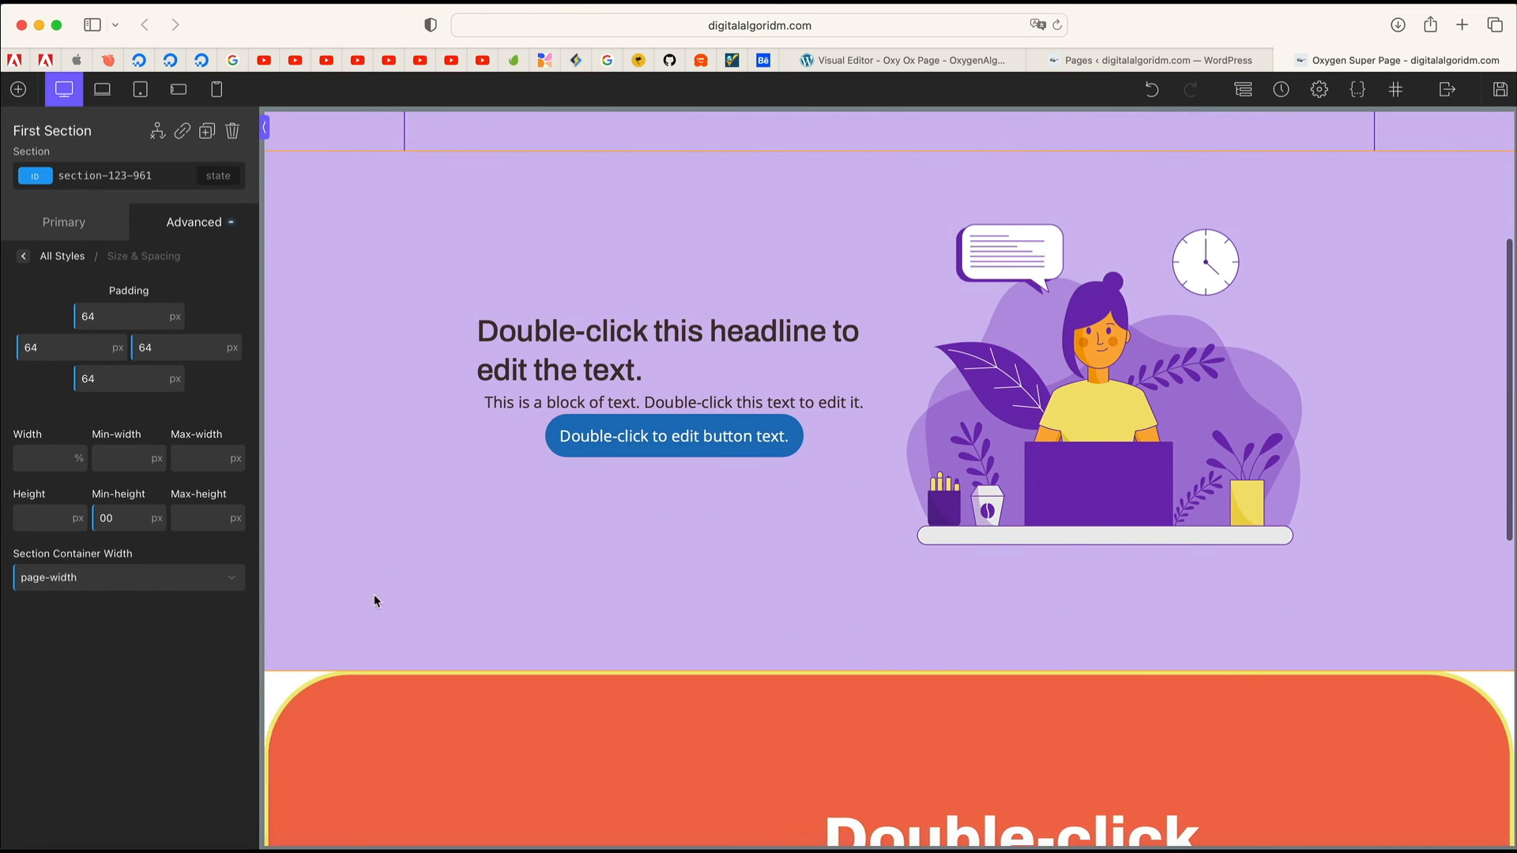
scroll(628, 387, up, 10)
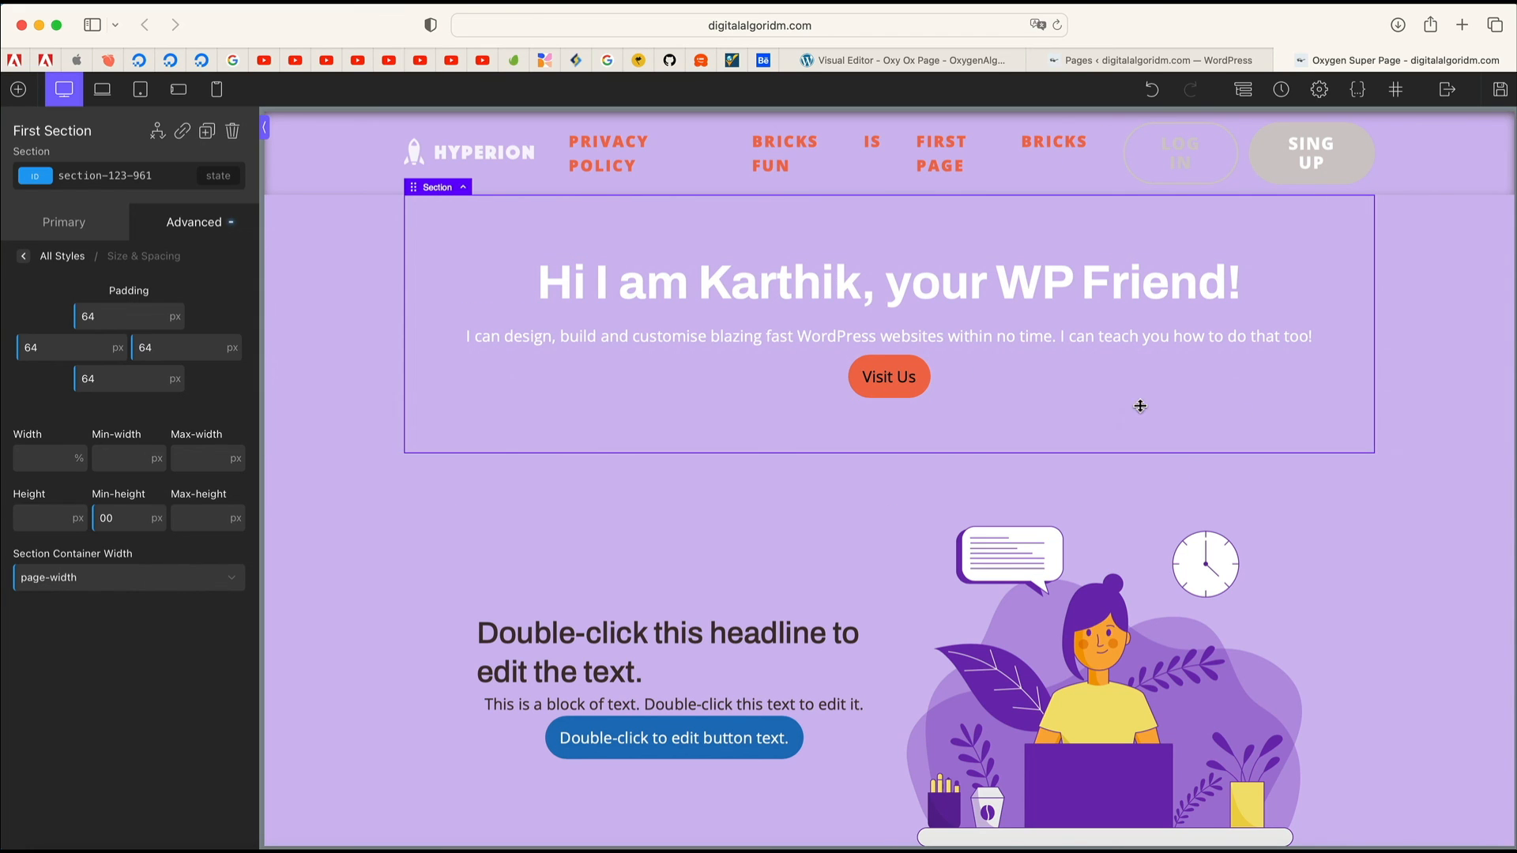
click(1498, 100)
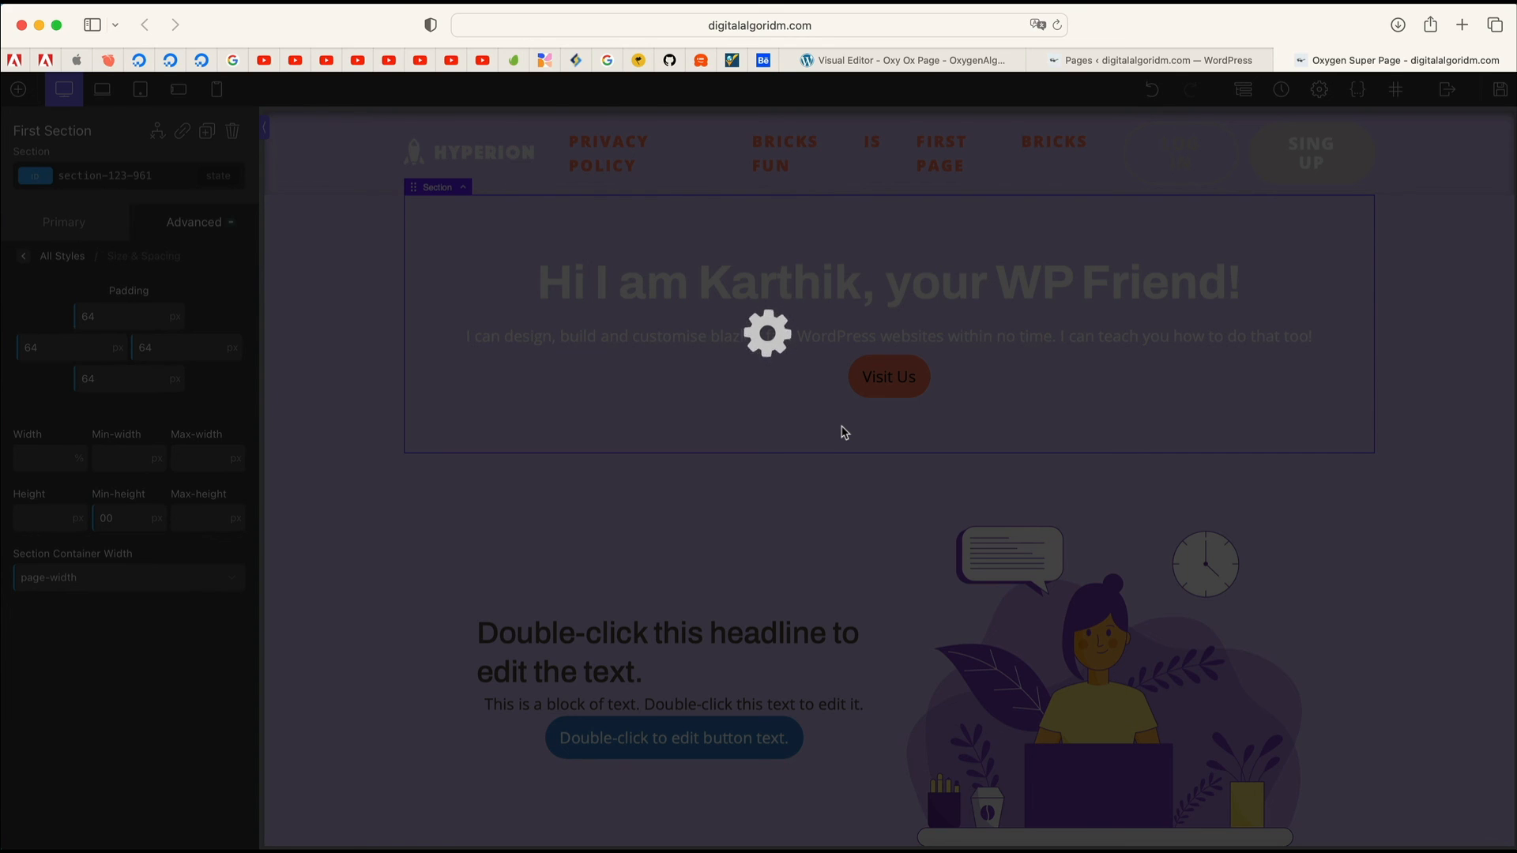
click(548, 419)
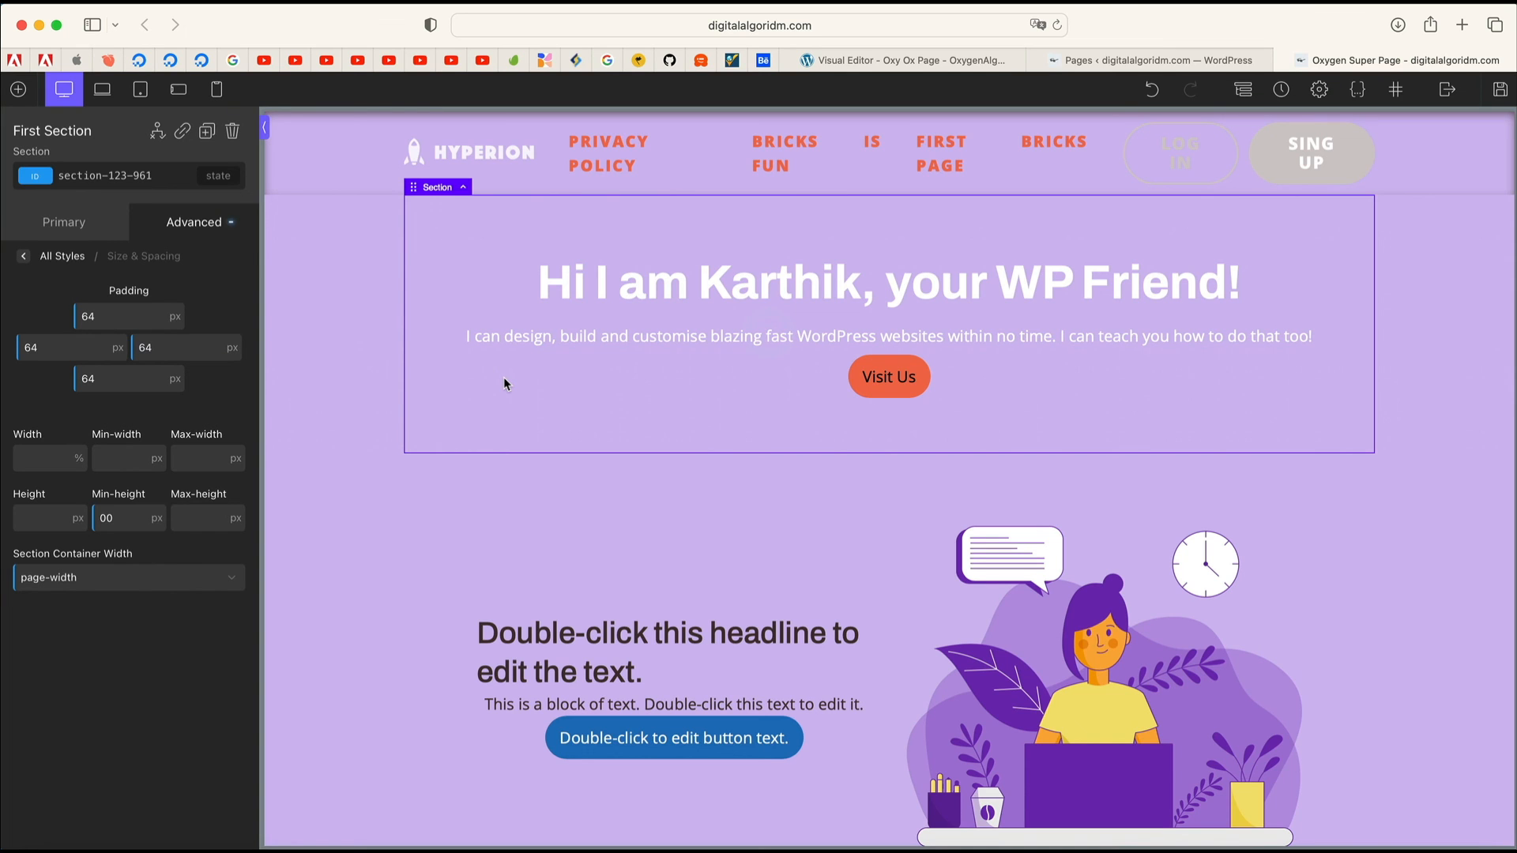
Step: Browse the Helpers group of components that can be added to the page
click(18, 89)
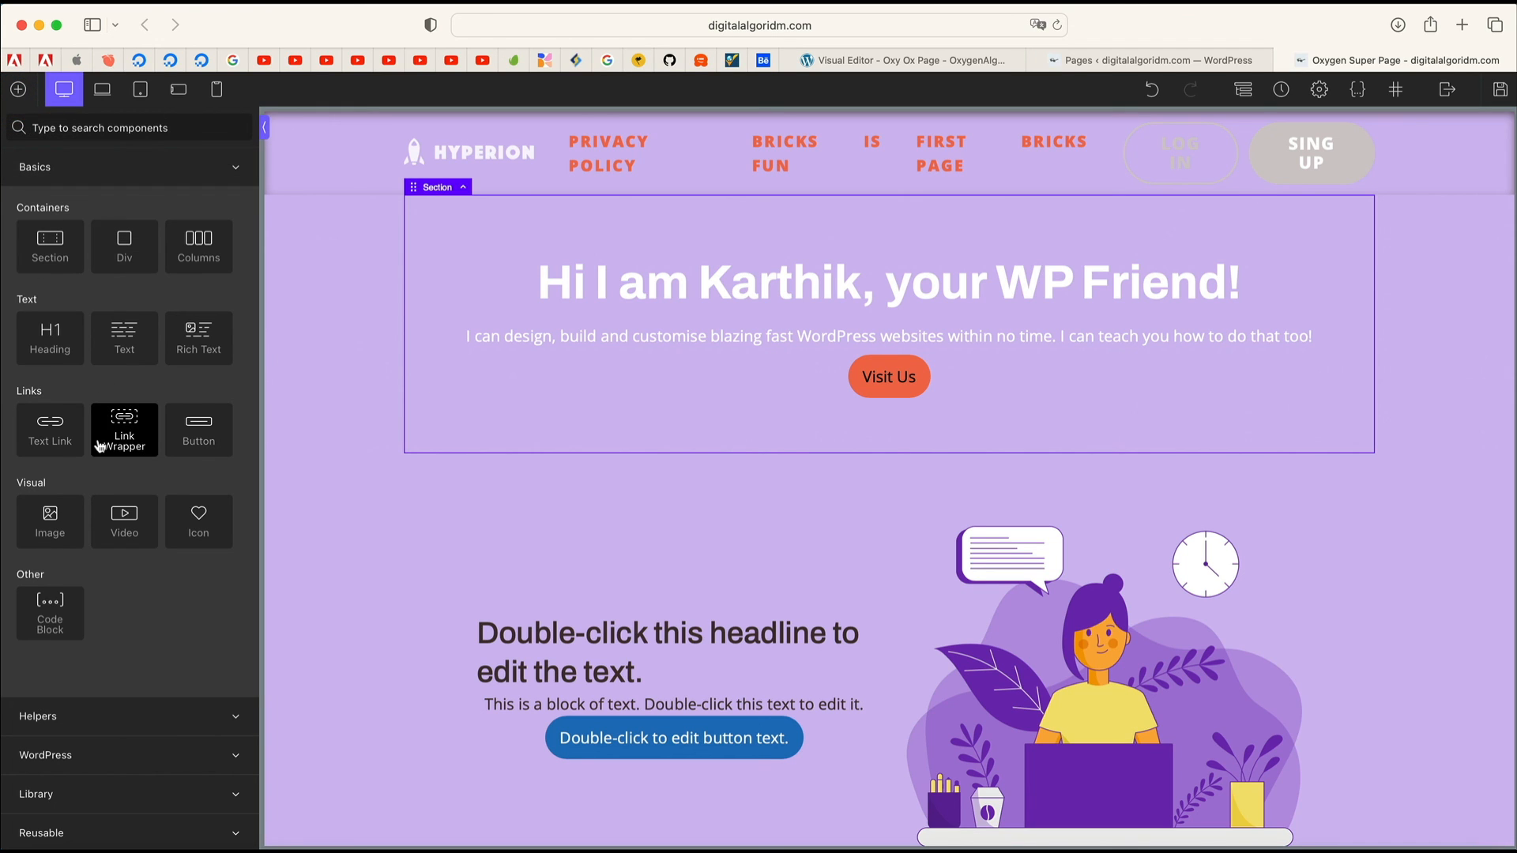
click(139, 715)
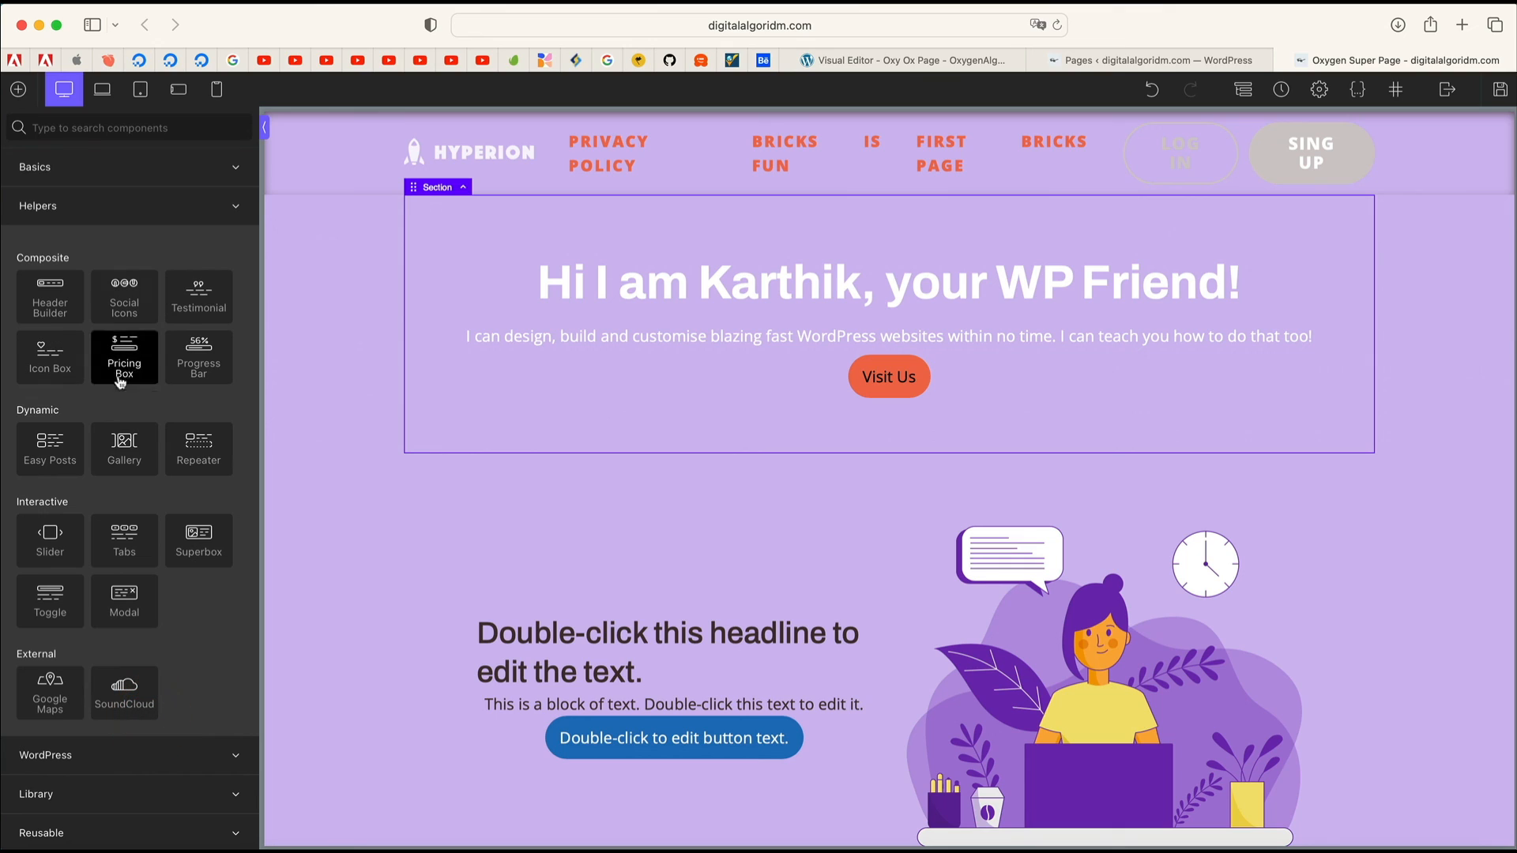